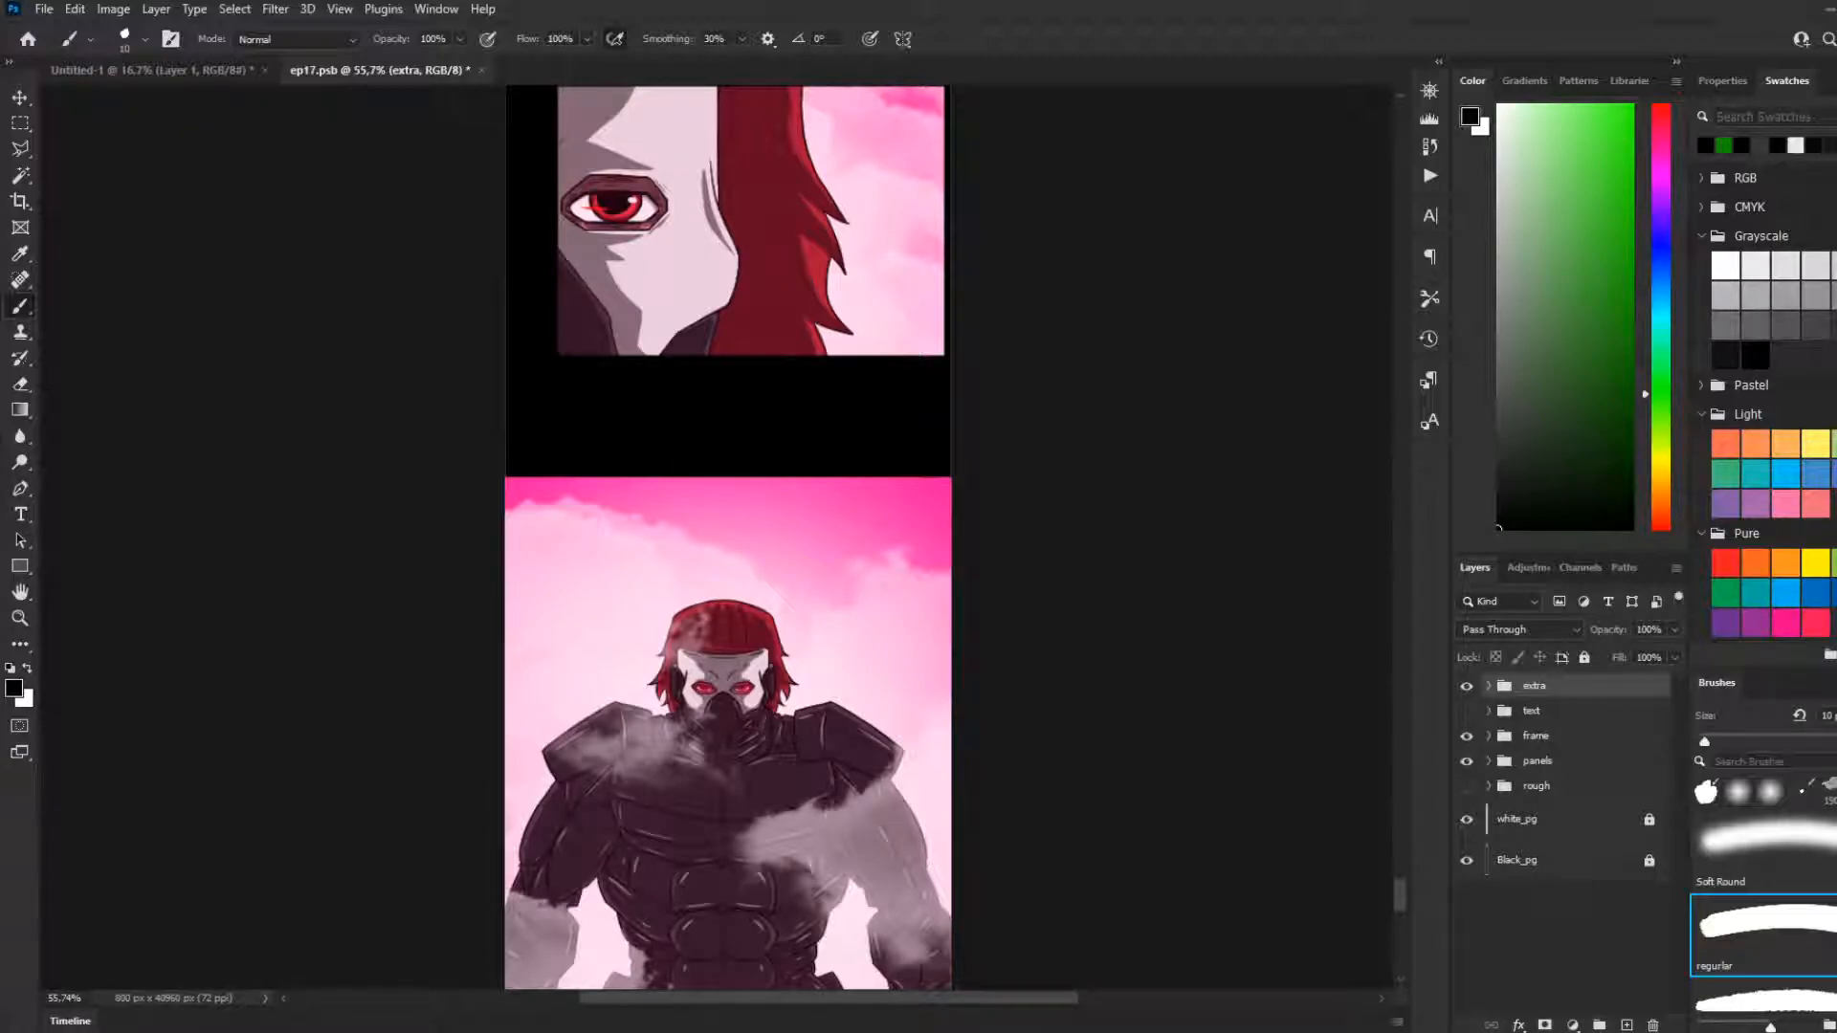
Examine the masked eye close-up and the armoured character panel near the end of the comic strip
{"action": "scroll", "coordinate": [631, 784], "scroll_direction": "down", "scroll_amount": 2}
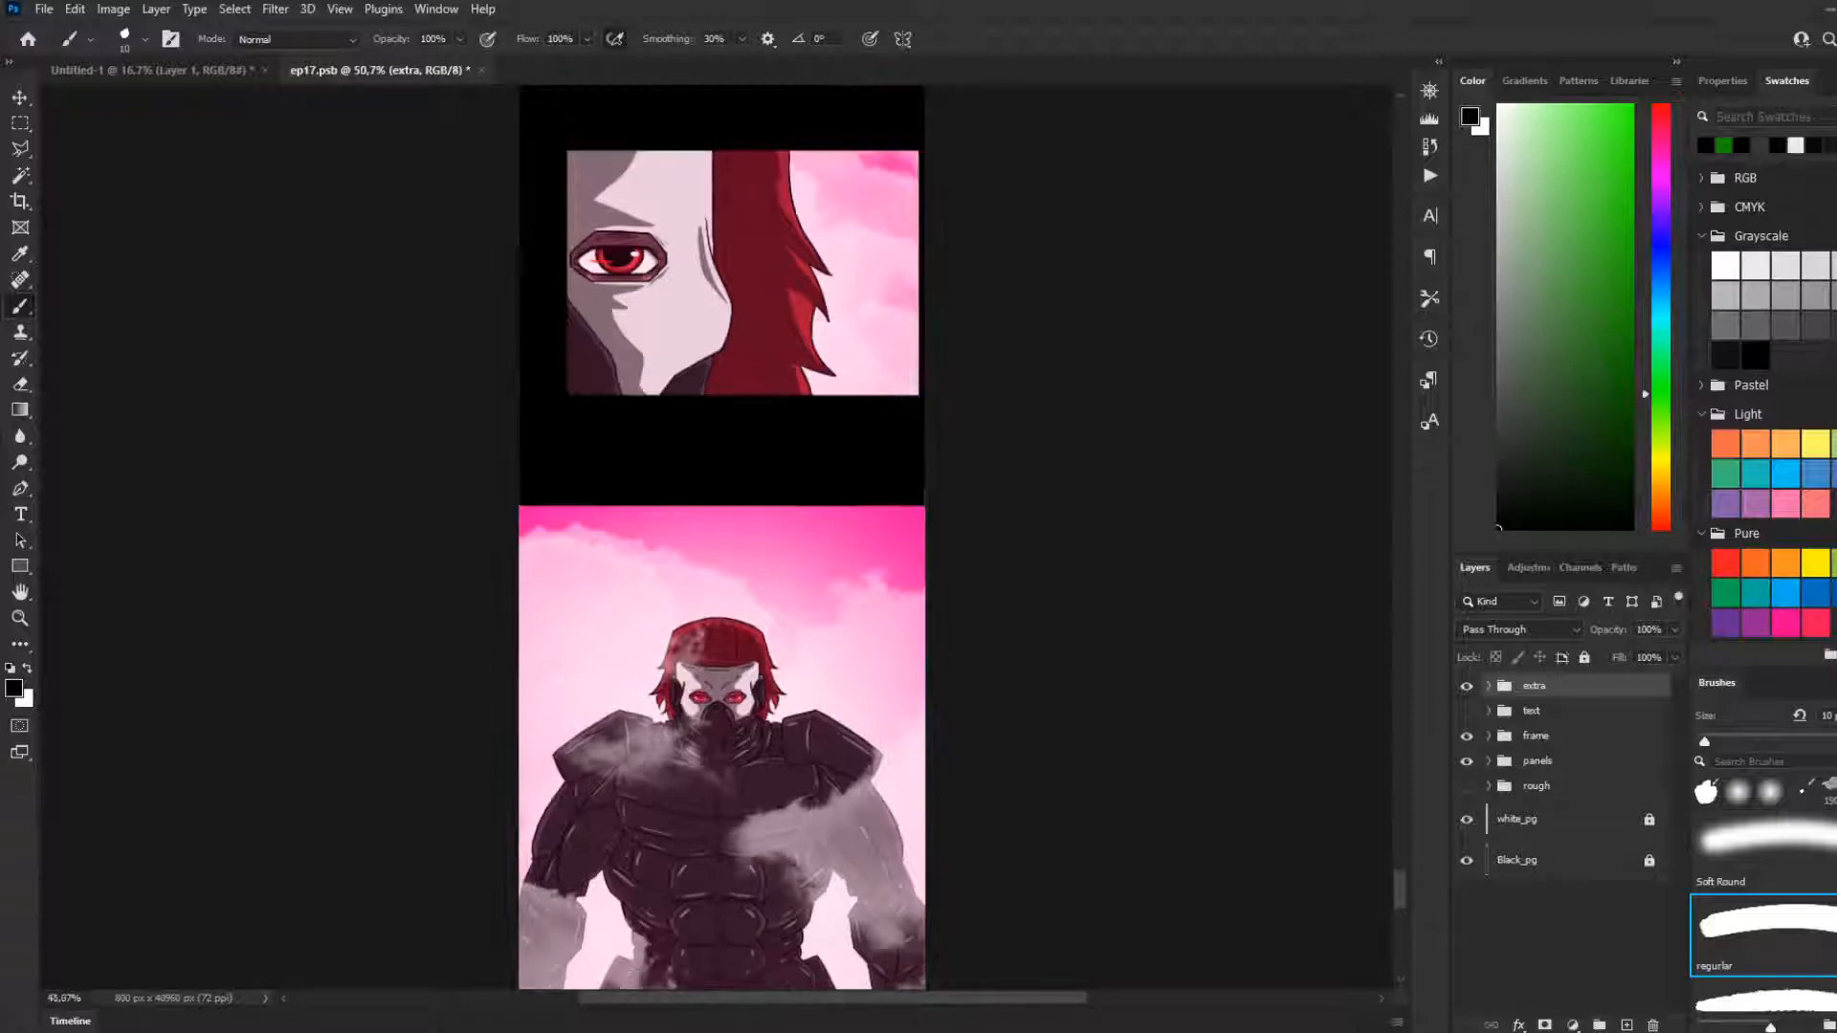
{"action": "scroll", "coordinate": [612, 830], "scroll_direction": "up", "scroll_amount": 3}
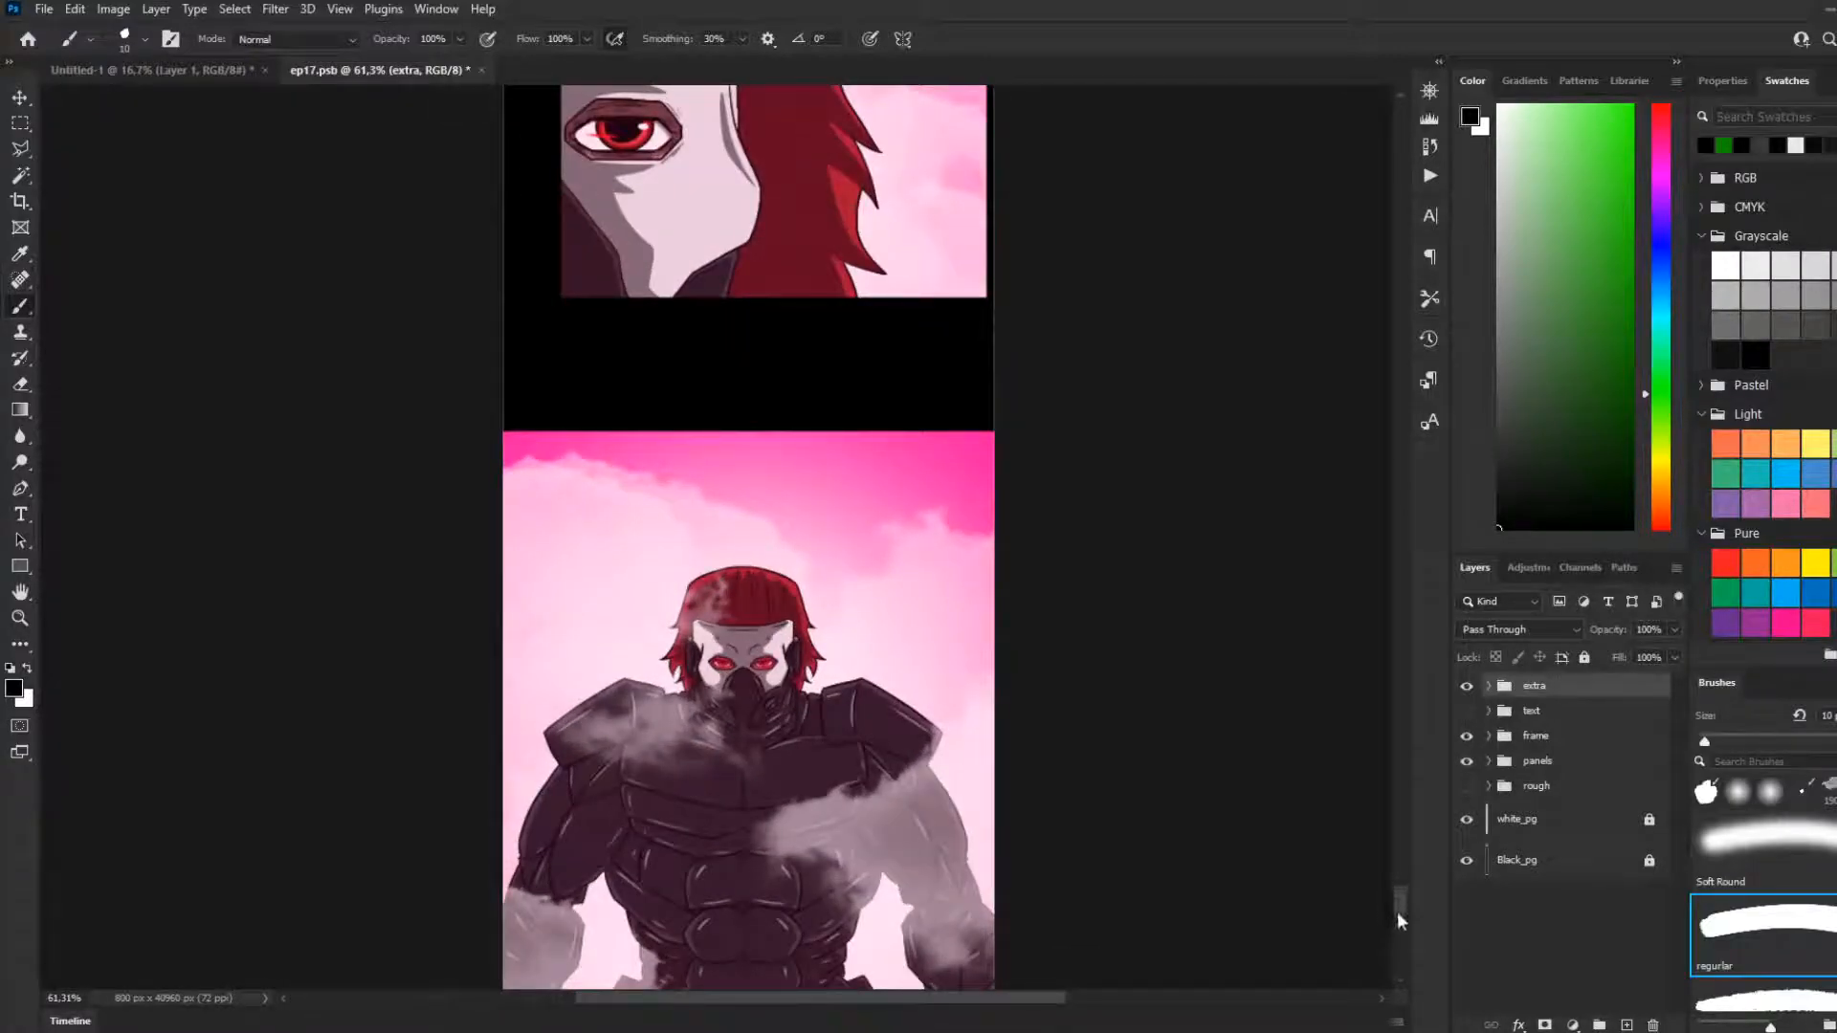
{"action": "scroll", "coordinate": [1396, 911], "scroll_direction": "down", "scroll_amount": 4}
{"action": "scroll", "coordinate": [1400, 909], "scroll_direction": "up", "scroll_amount": 1}
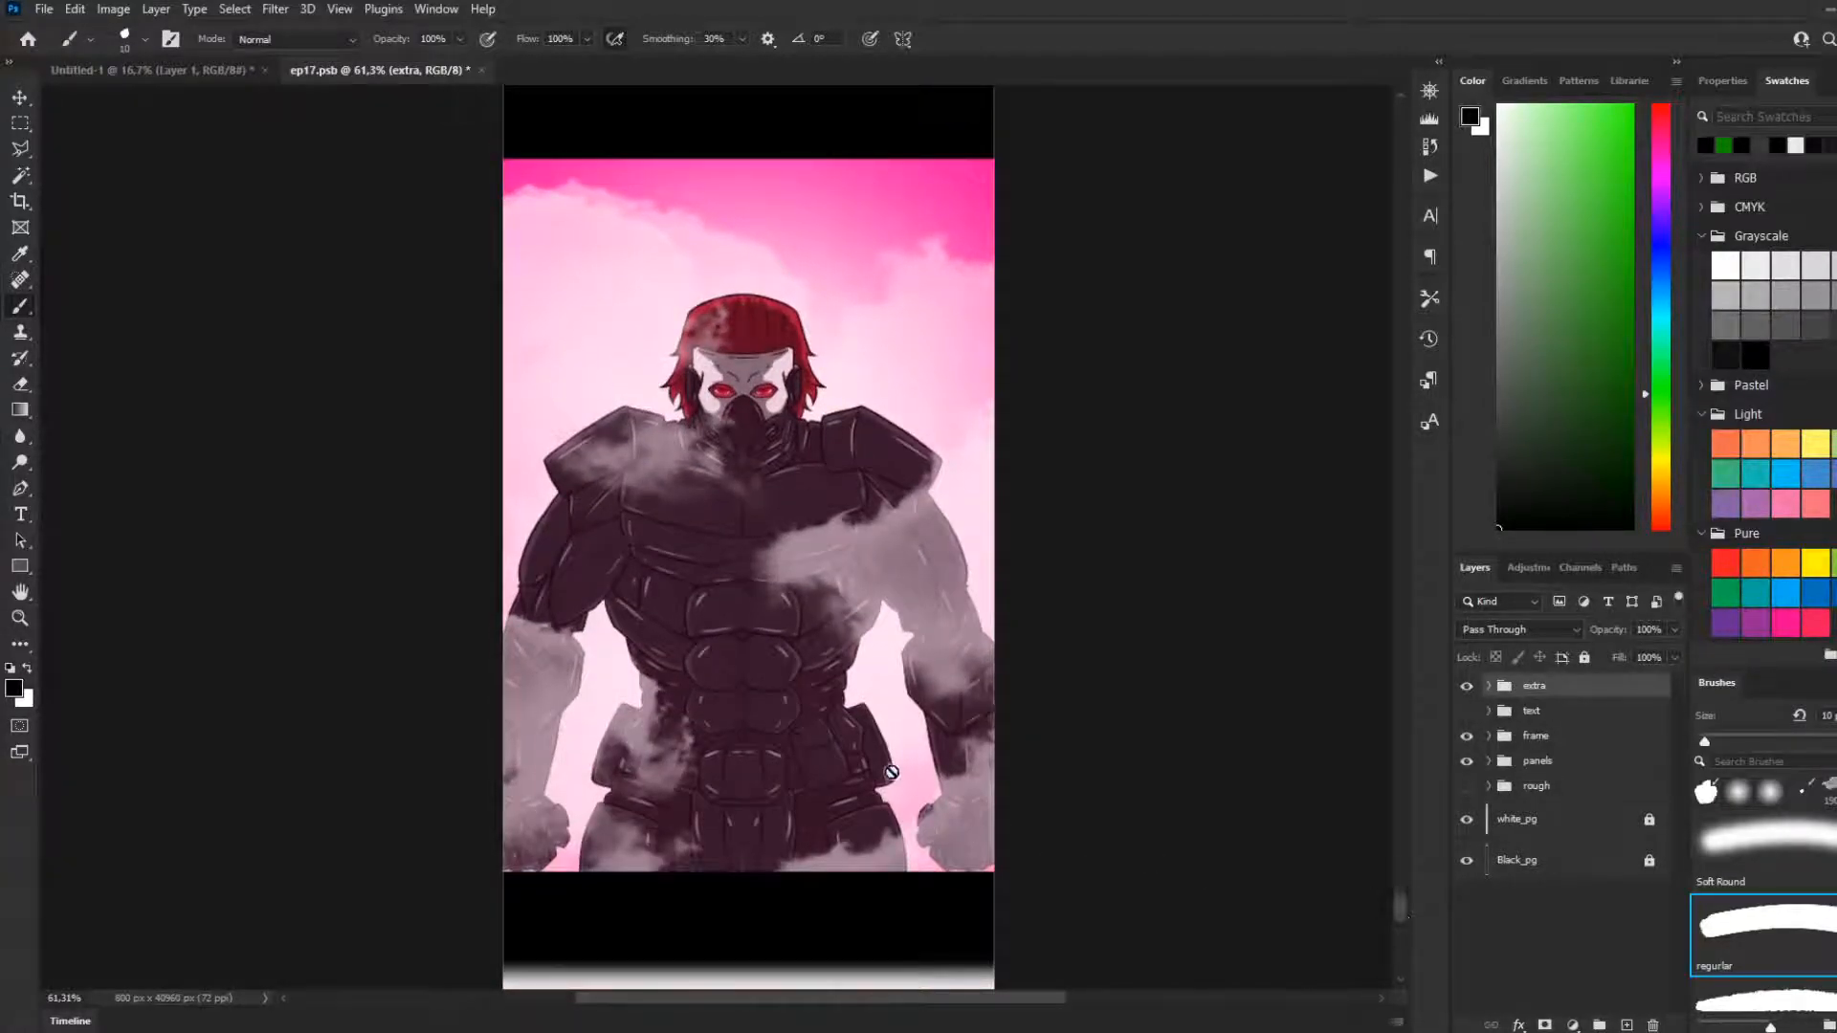
{"action": "scroll", "coordinate": [891, 775], "scroll_direction": "up", "scroll_amount": 3}
{"action": "scroll", "coordinate": [901, 809], "scroll_direction": "down", "scroll_amount": 1}
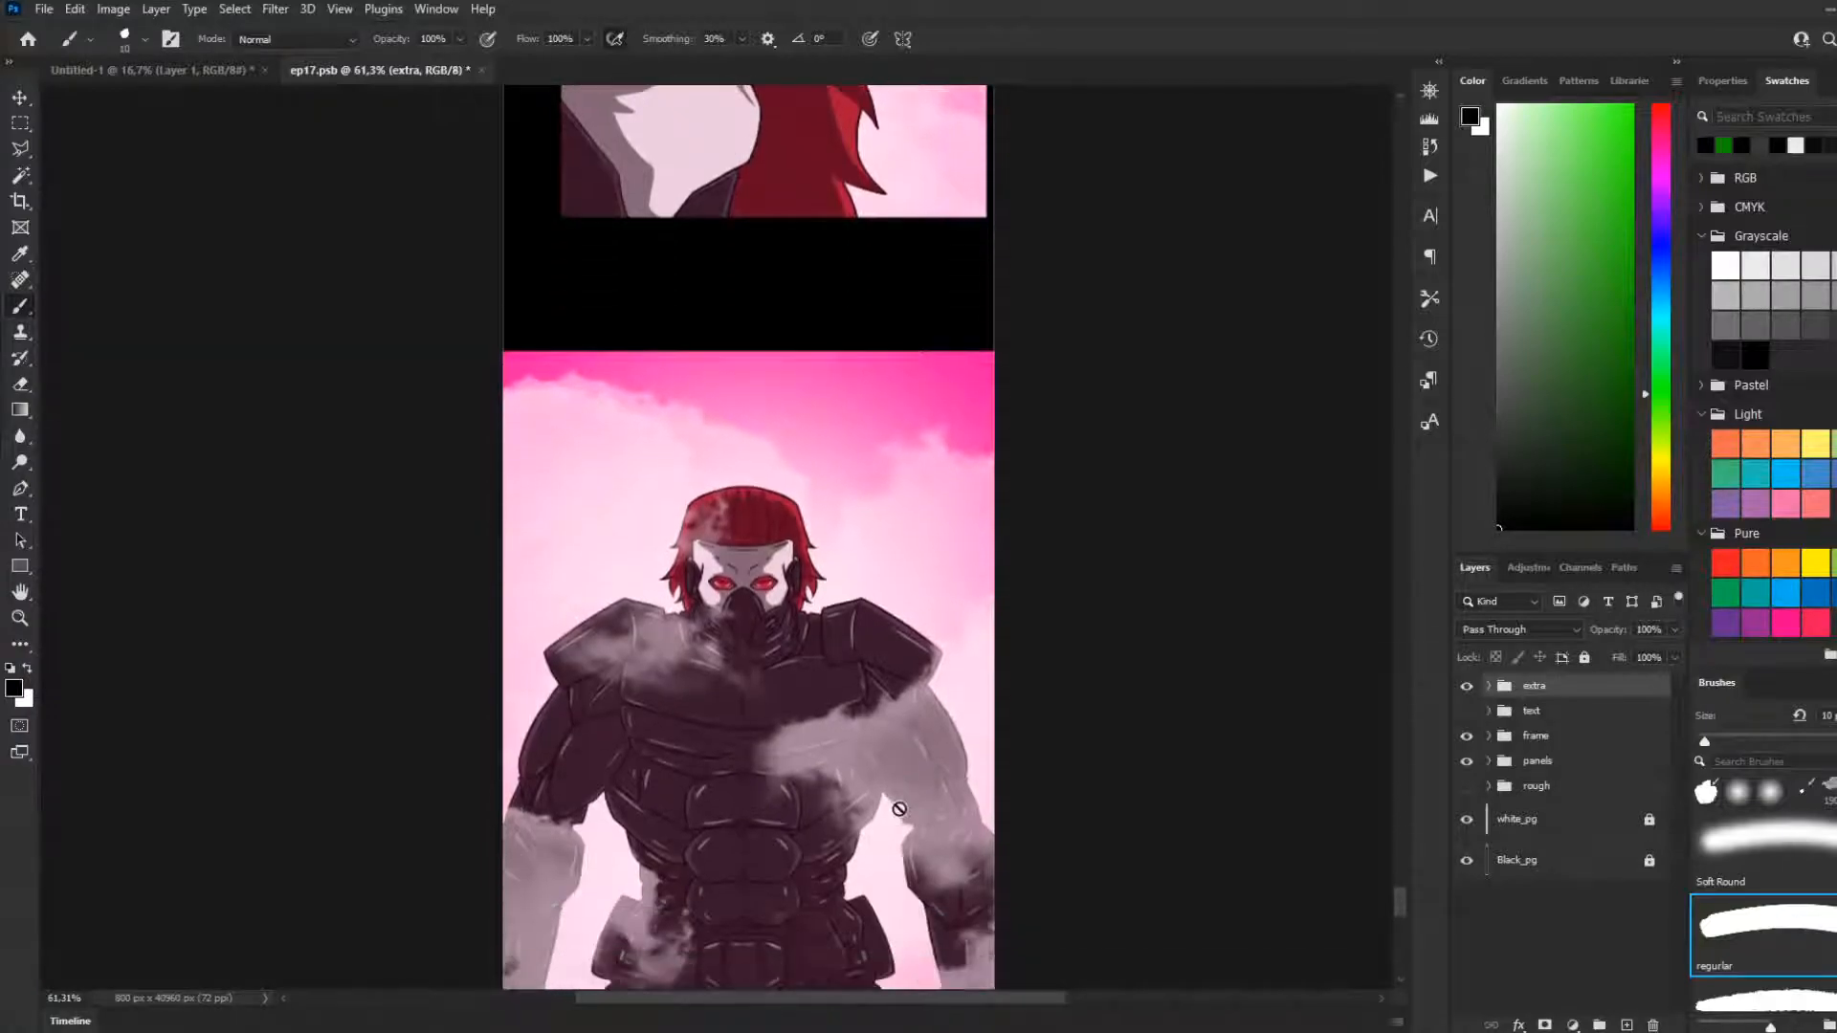
{"action": "scroll", "coordinate": [900, 808], "scroll_direction": "down", "scroll_amount": 3}
{"action": "scroll", "coordinate": [869, 808], "scroll_direction": "up", "scroll_amount": 1}
{"action": "mouse_move", "coordinate": [1401, 903]}
{"action": "left_mouse_down"}
{"action": "mouse_move", "coordinate": [1397, 875]}
{"action": "mouse_move", "coordinate": [1399, 897]}
{"action": "left_mouse_up"}
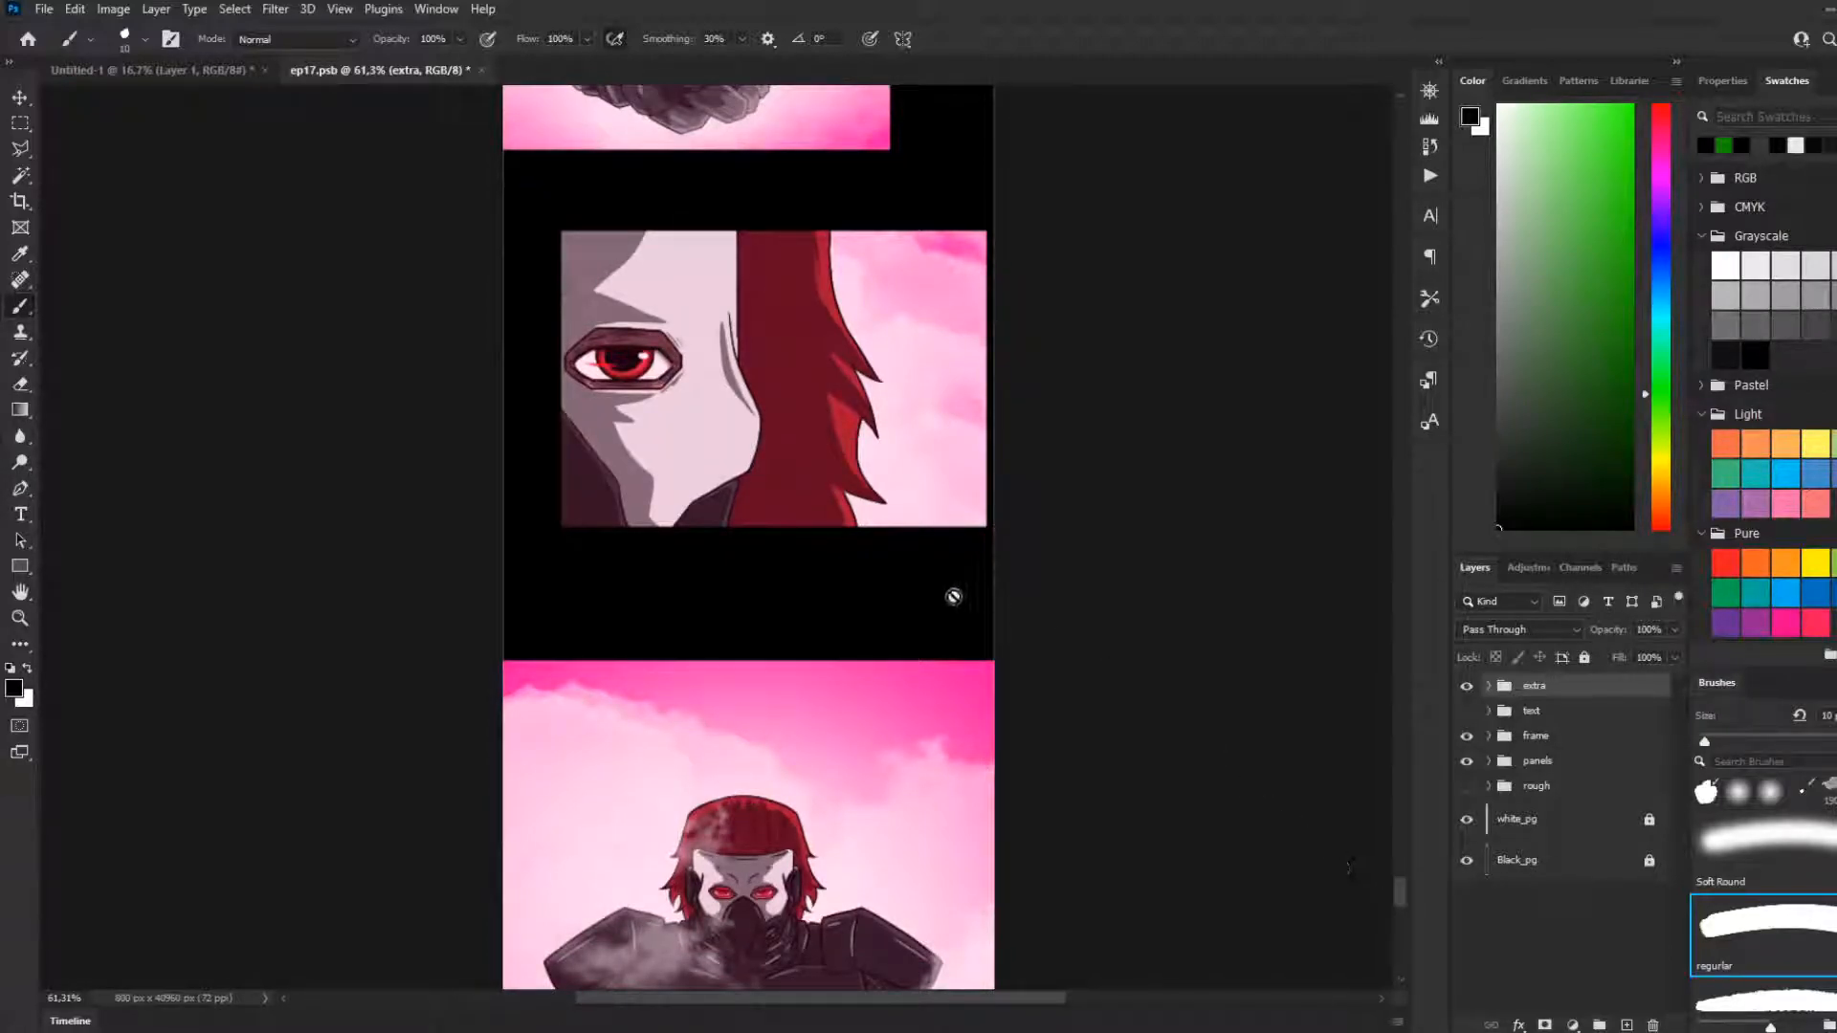
{"action": "scroll", "coordinate": [820, 578], "scroll_direction": "down", "scroll_amount": 2}
Locate the layer group of the armoured character panel, pan46, and collapse it
{"action": "left_click", "coordinate": [20, 96]}
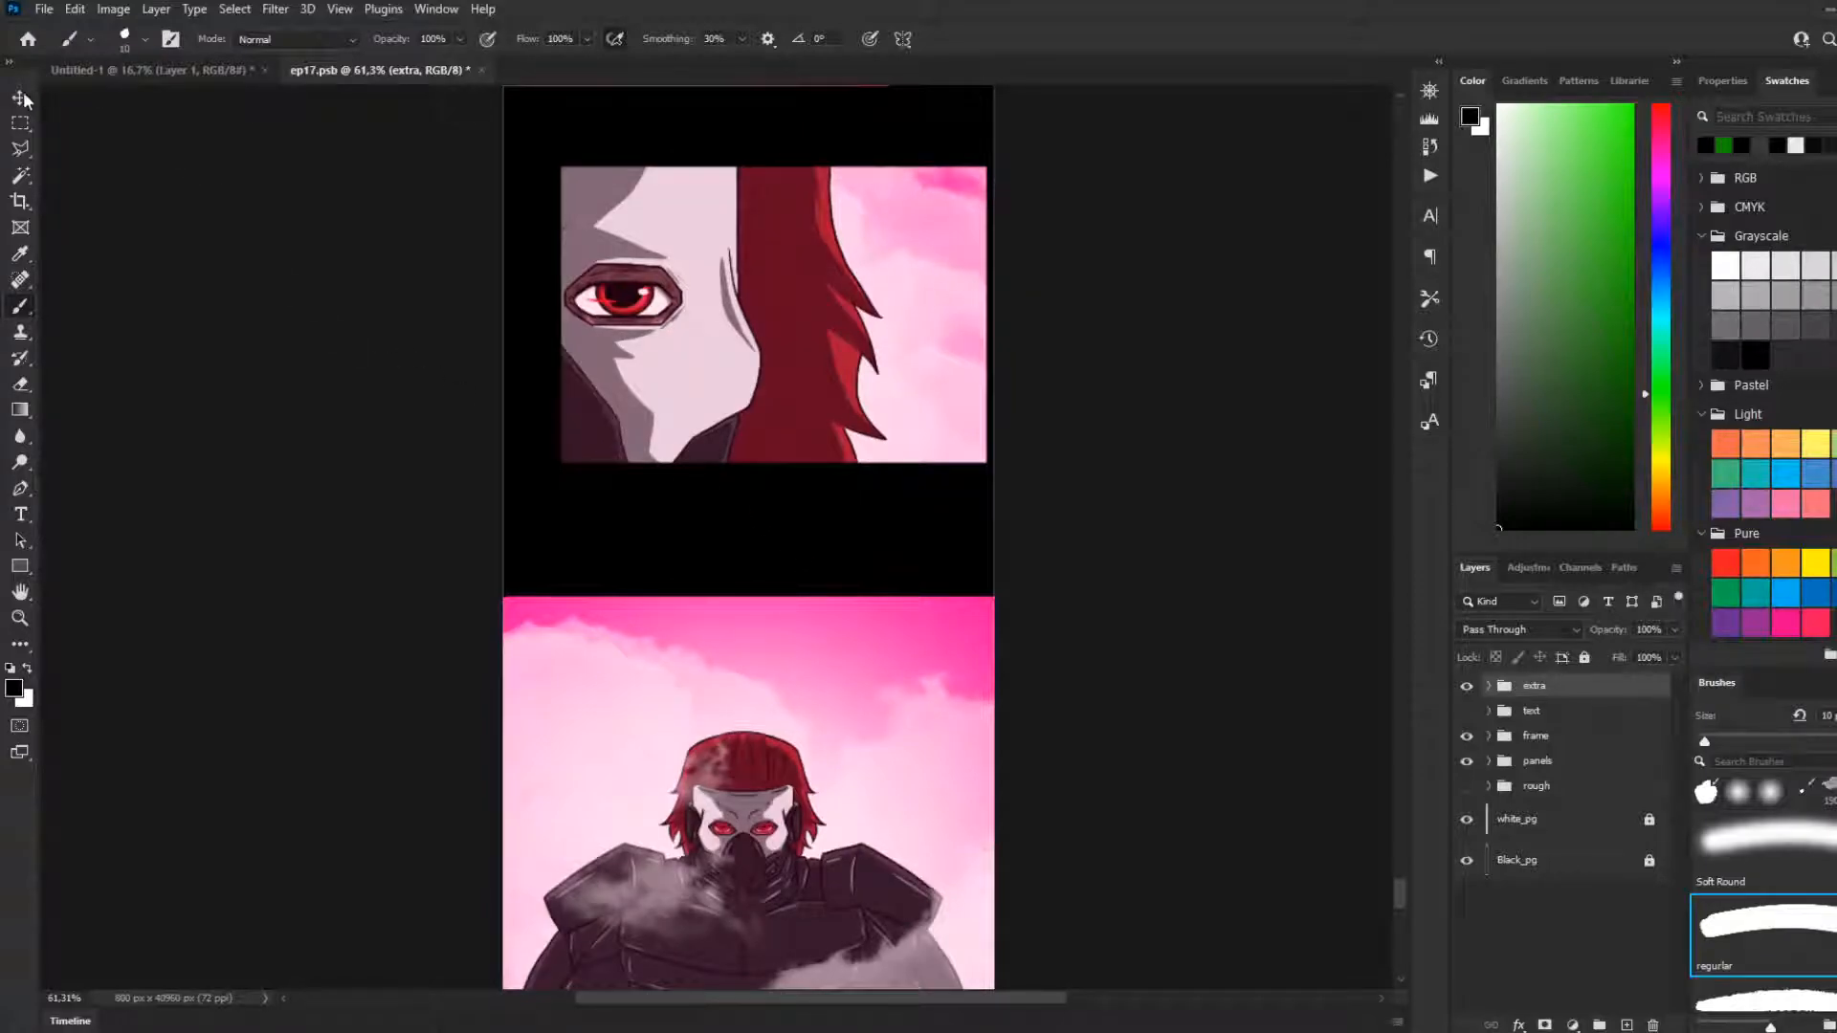
{"action": "left_click", "coordinate": [784, 798]}
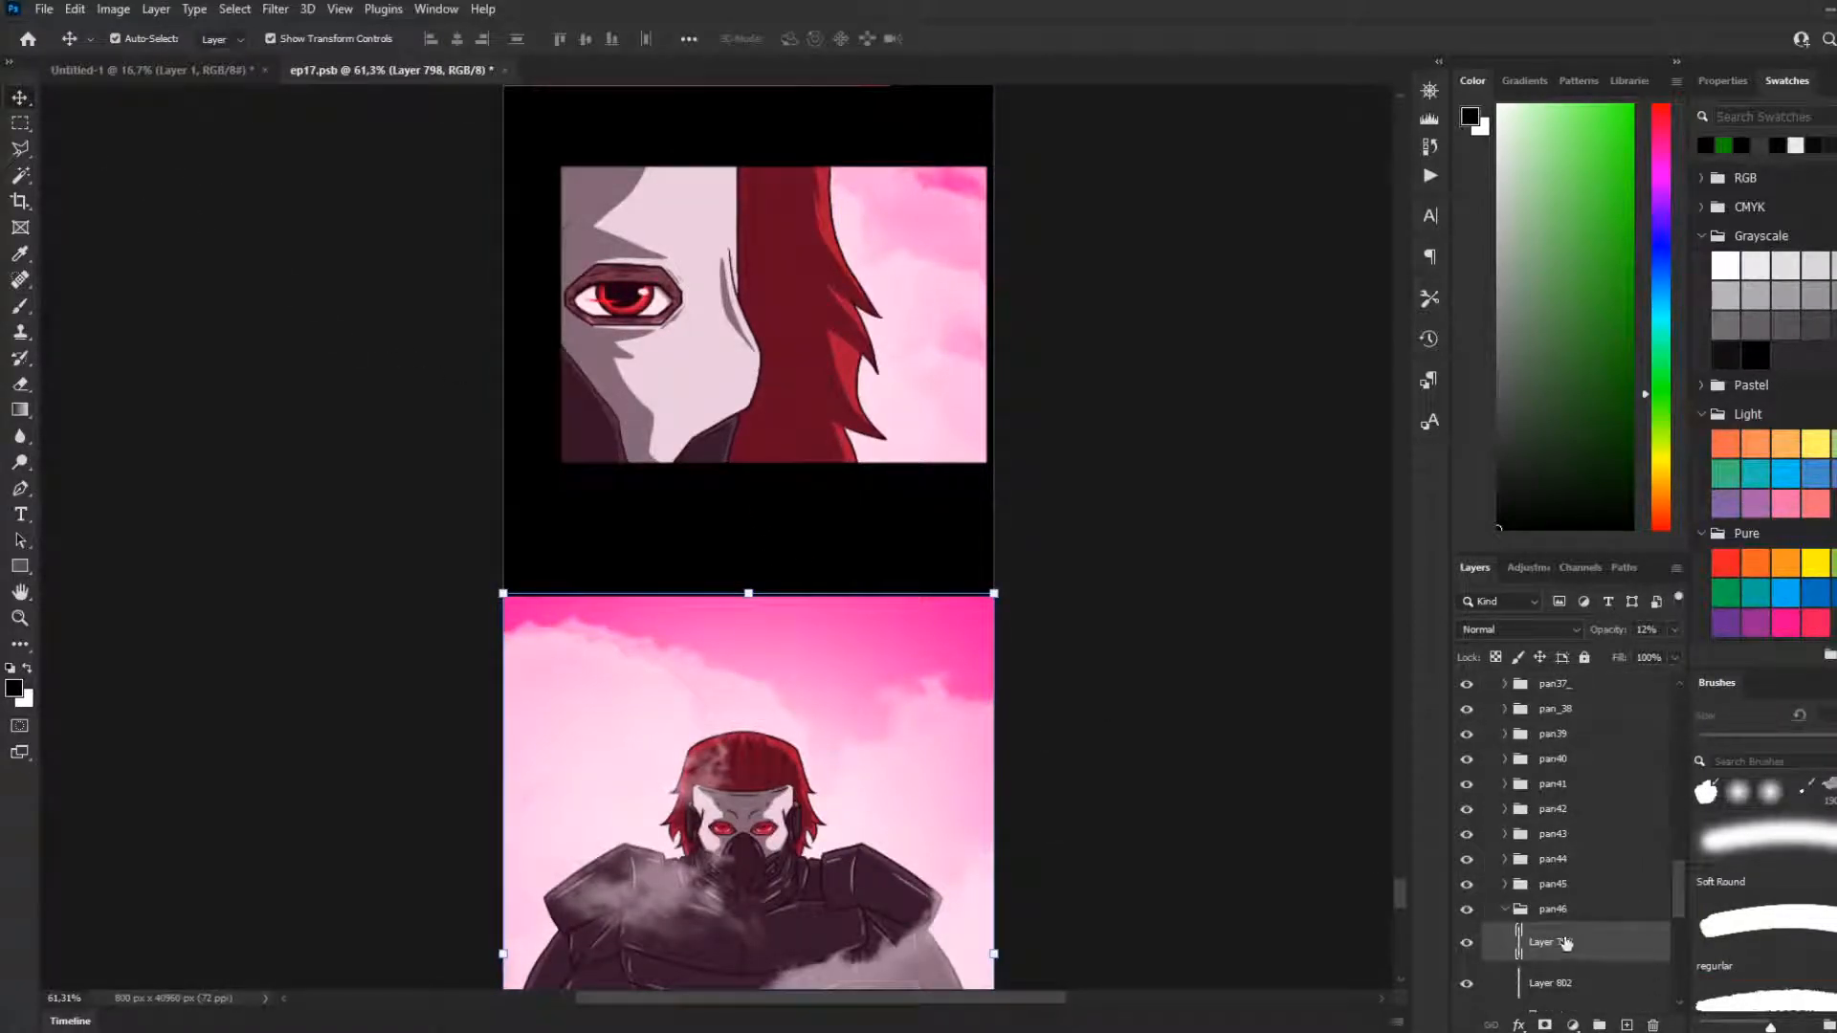
{"action": "scroll", "coordinate": [1560, 937], "scroll_direction": "down", "scroll_amount": 2}
{"action": "scroll", "coordinate": [1538, 916], "scroll_direction": "down", "scroll_amount": 1}
{"action": "left_click", "coordinate": [1521, 916]}
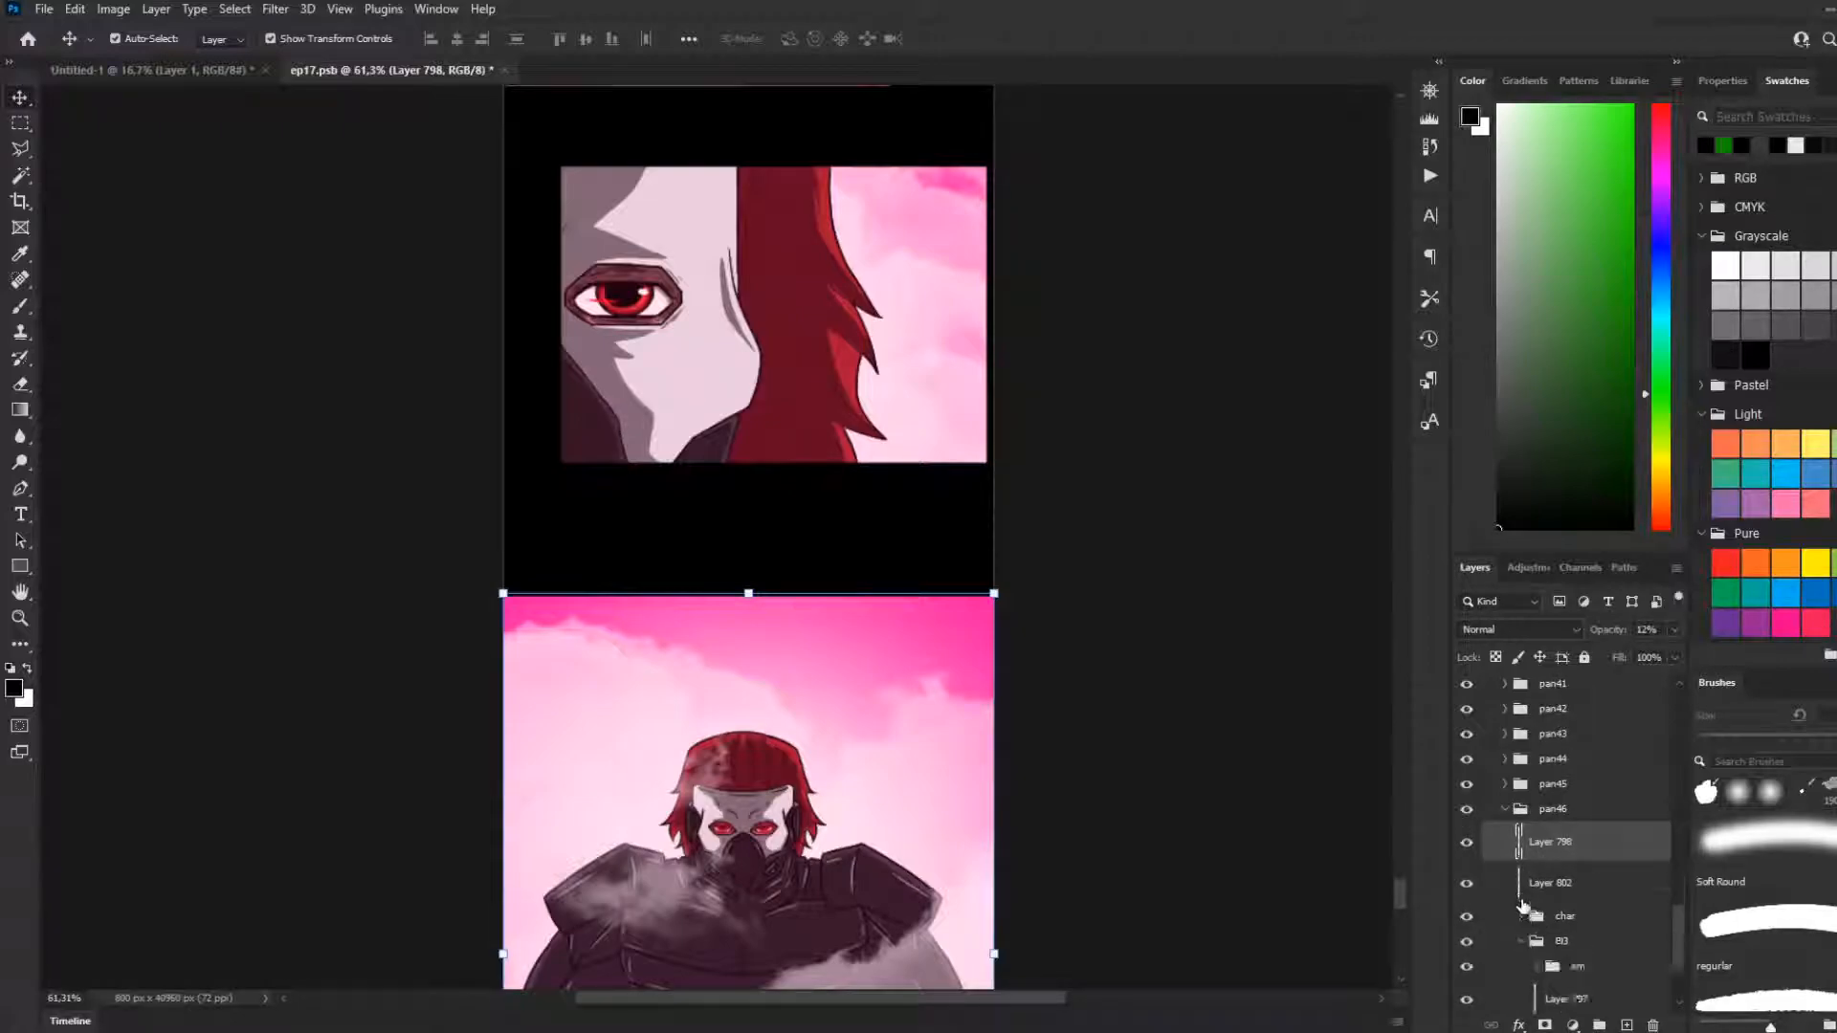
{"action": "left_click", "coordinate": [1505, 809]}
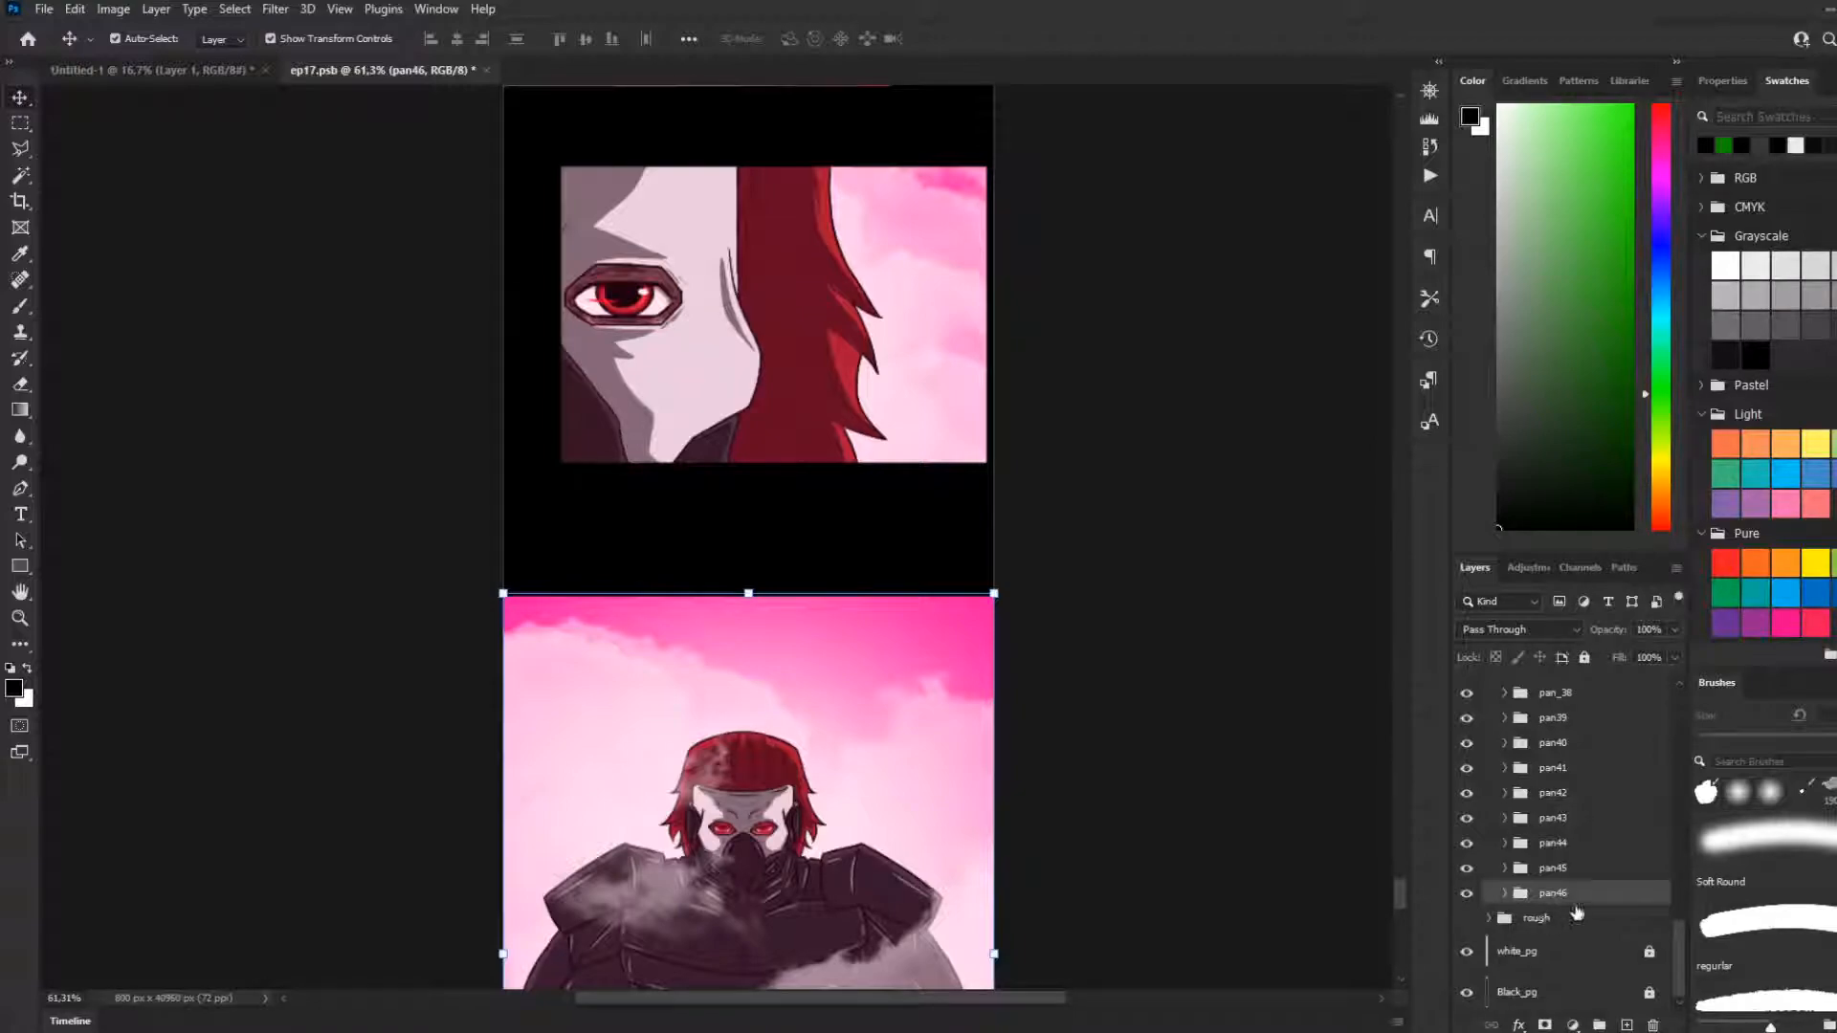
Review the spacing and layout of the last comic panels with the Rectangular Marquee tool active
{"action": "left_click", "coordinate": [20, 122]}
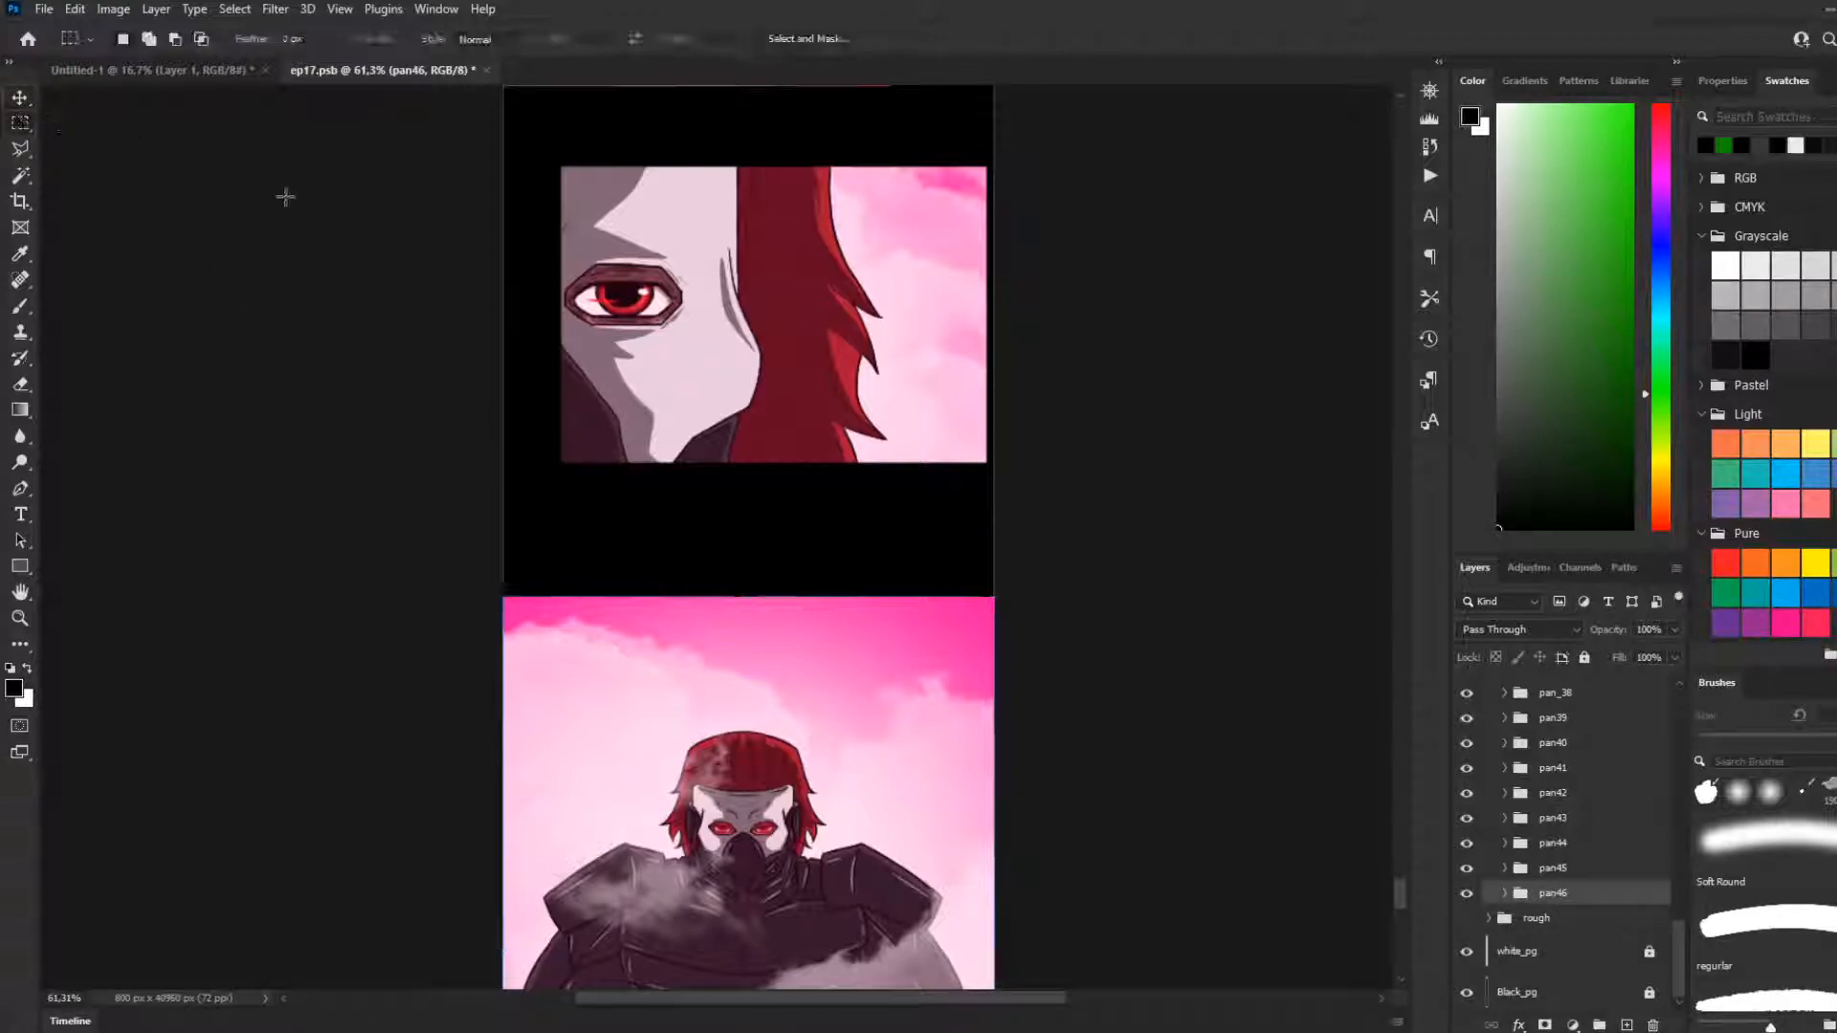
{"action": "scroll", "coordinate": [531, 316], "scroll_direction": "down", "scroll_amount": 3}
{"action": "scroll", "coordinate": [519, 344], "scroll_direction": "down", "scroll_amount": 2}
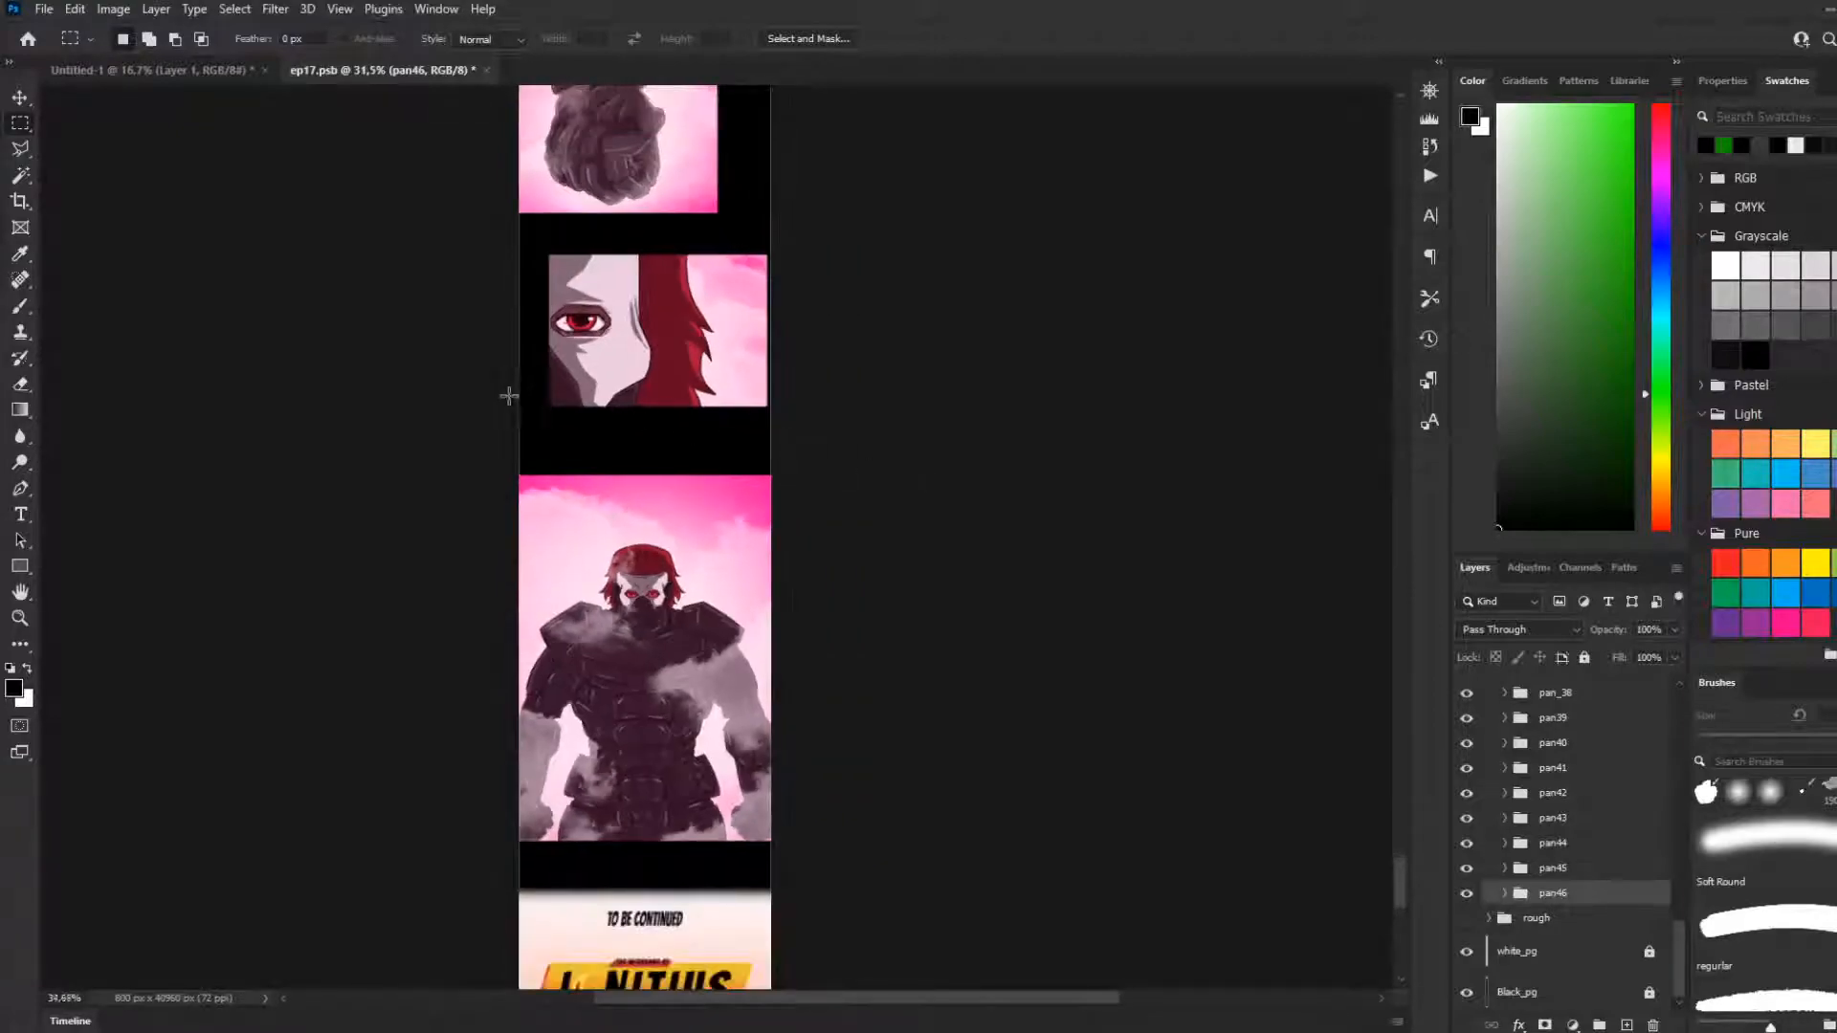
{"action": "scroll", "coordinate": [508, 398], "scroll_direction": "up", "scroll_amount": 3}
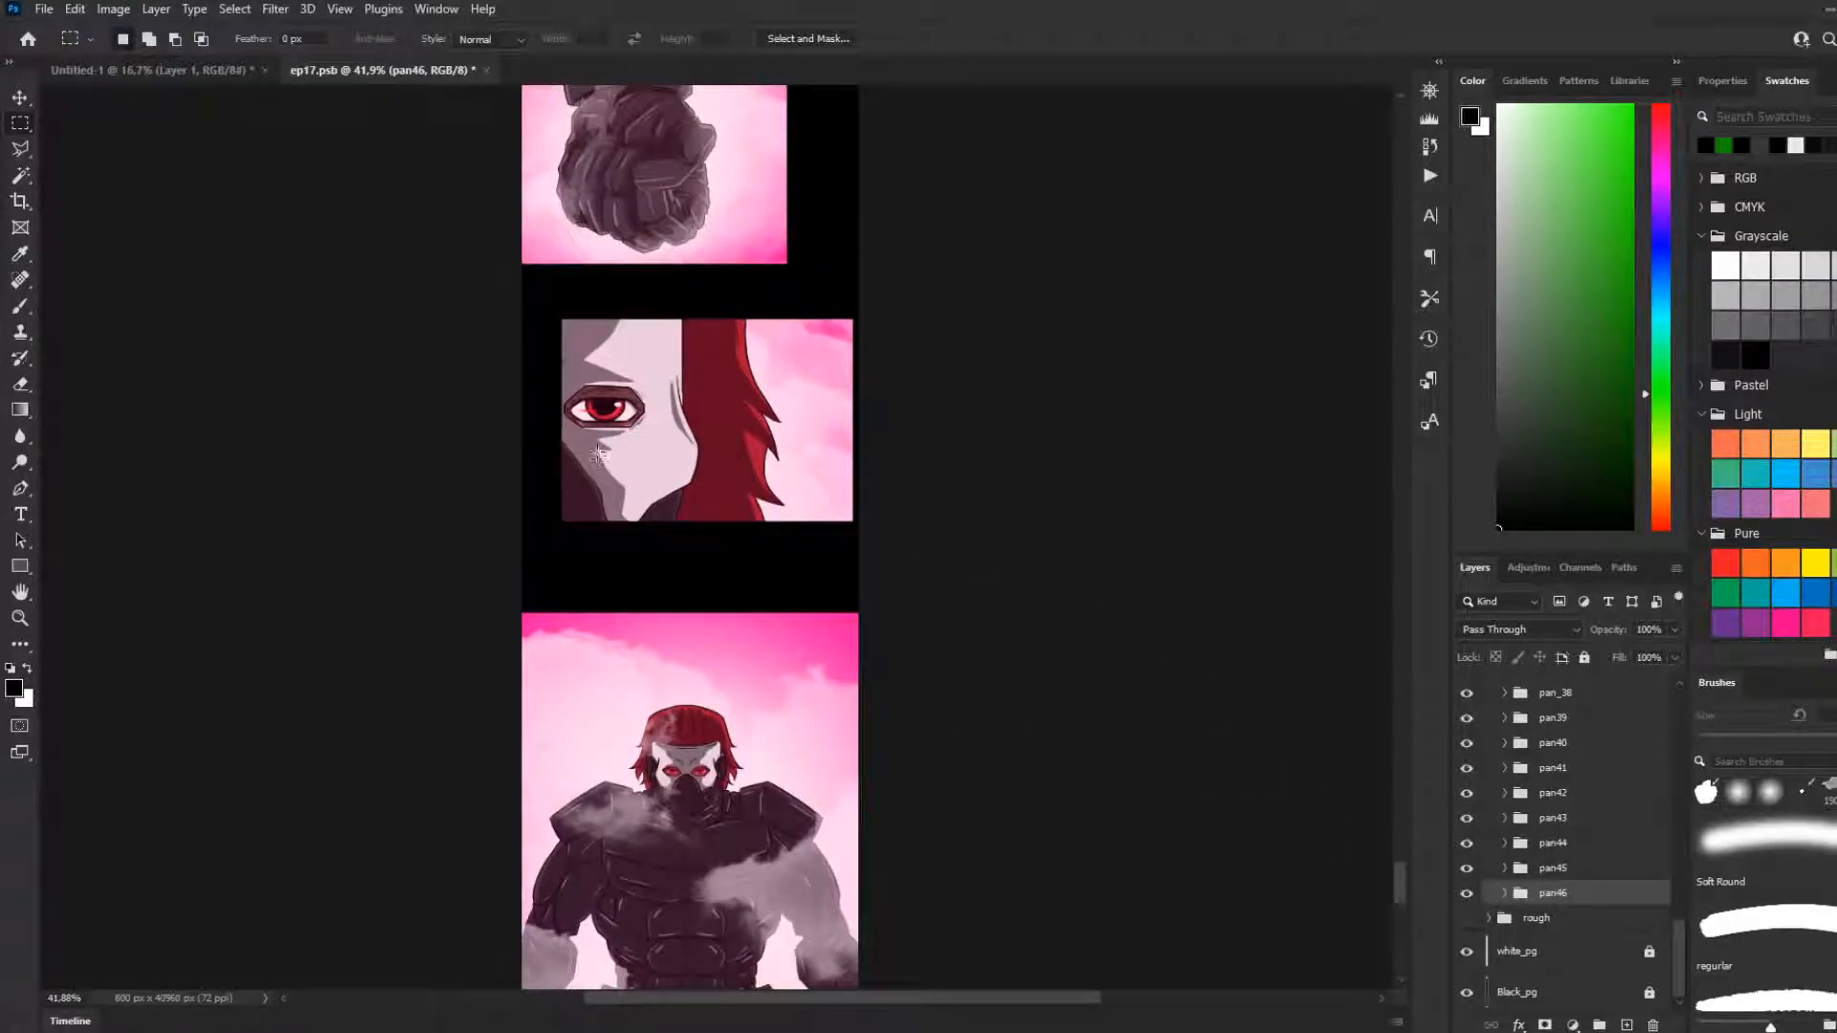
{"action": "scroll", "coordinate": [680, 526], "scroll_direction": "up", "scroll_amount": 2}
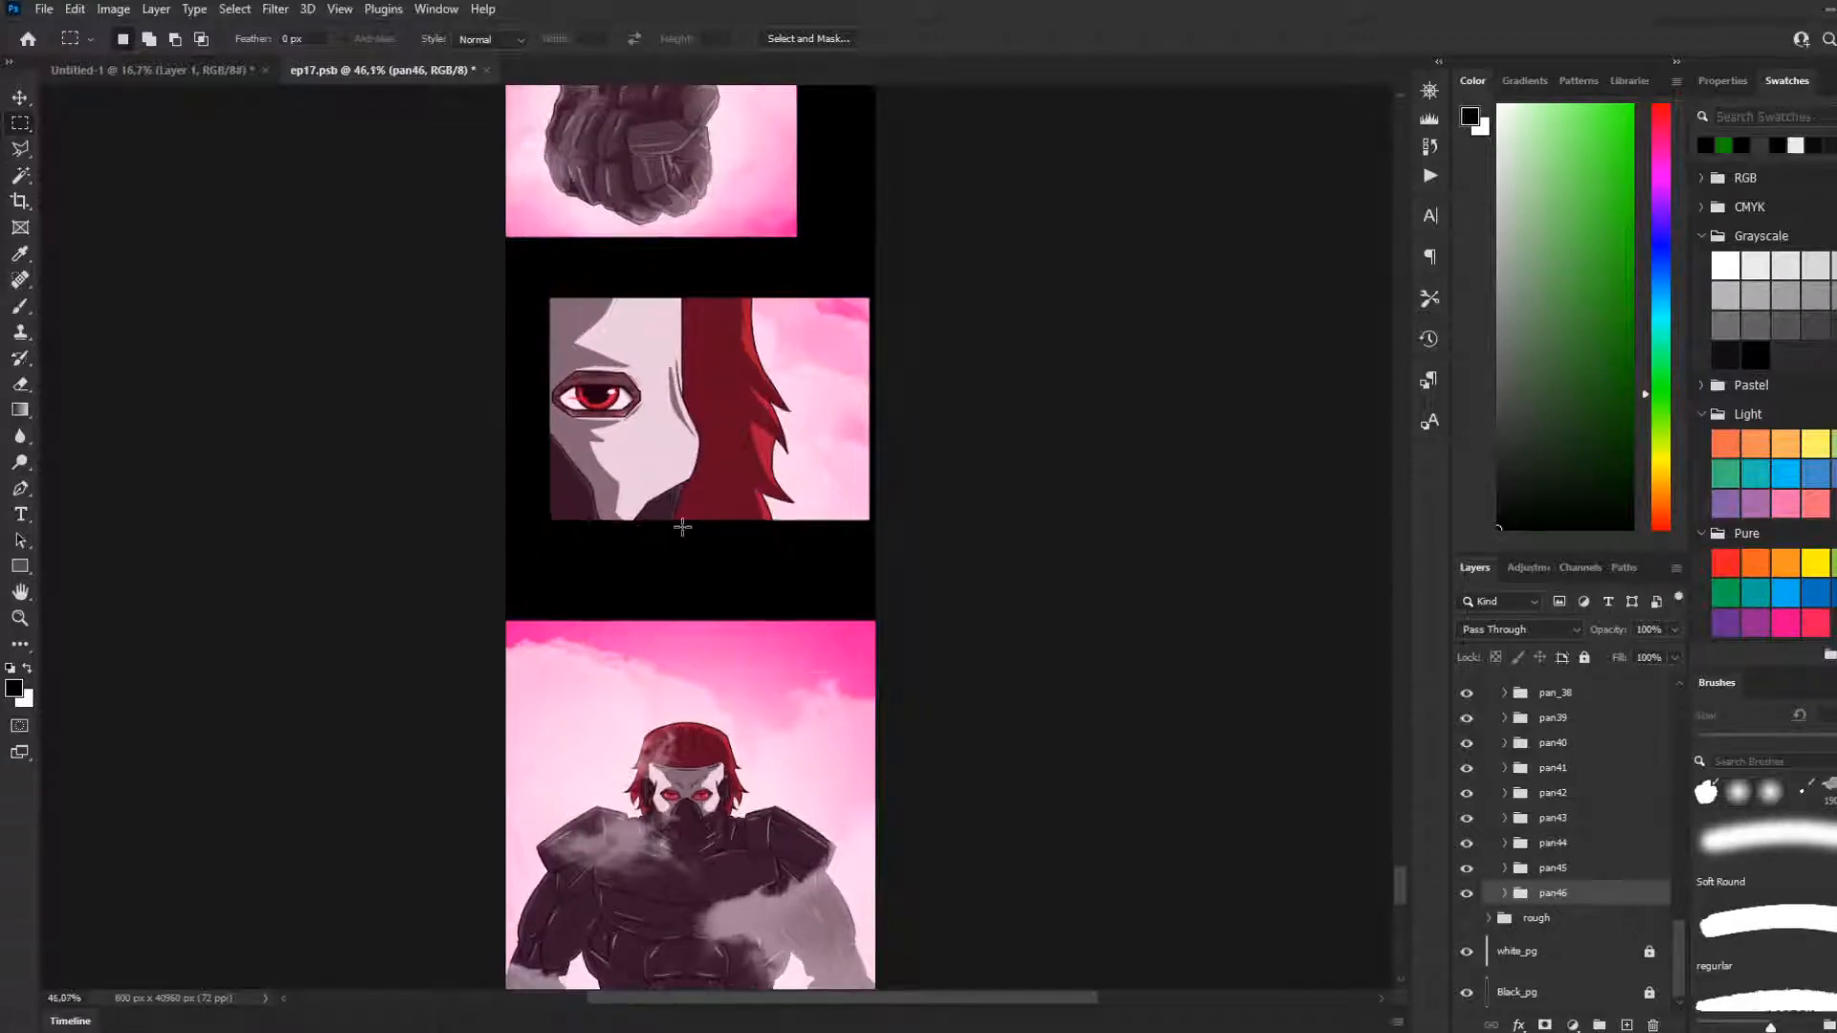
{"action": "scroll", "coordinate": [770, 597], "scroll_direction": "down", "scroll_amount": 2}
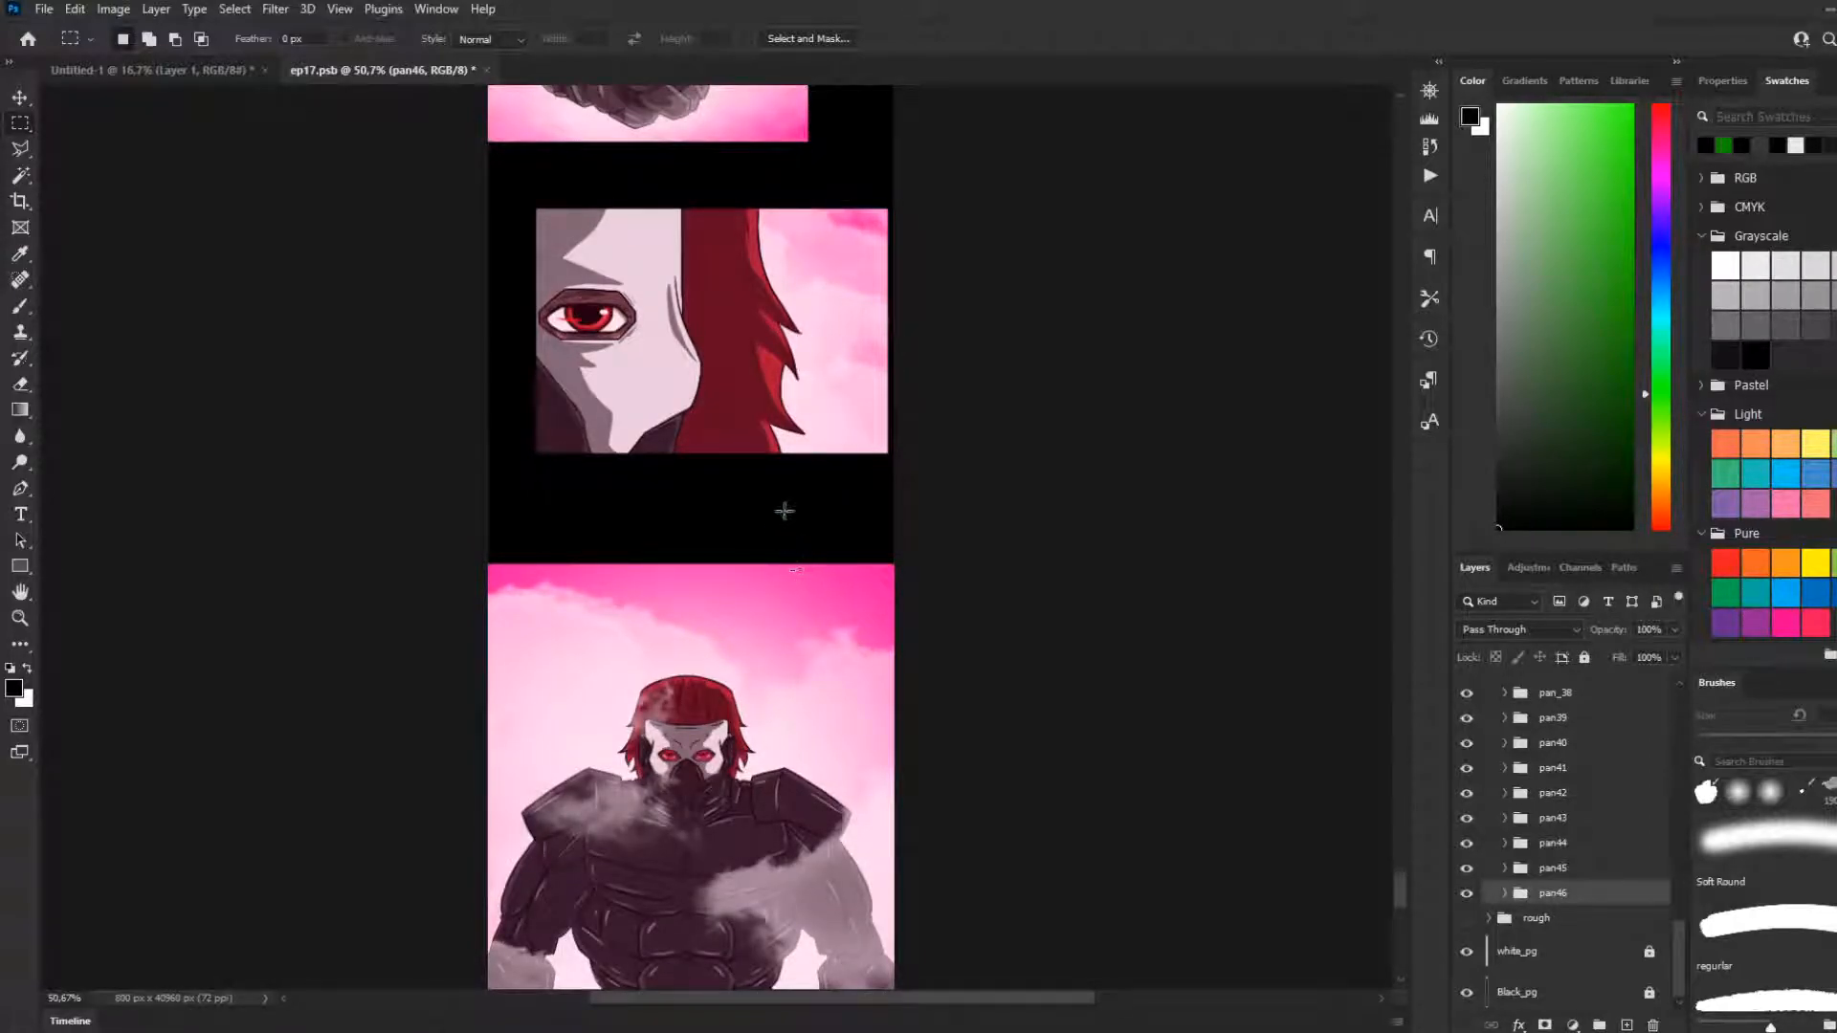
{"action": "scroll", "coordinate": [437, 396], "scroll_direction": "down", "scroll_amount": 1}
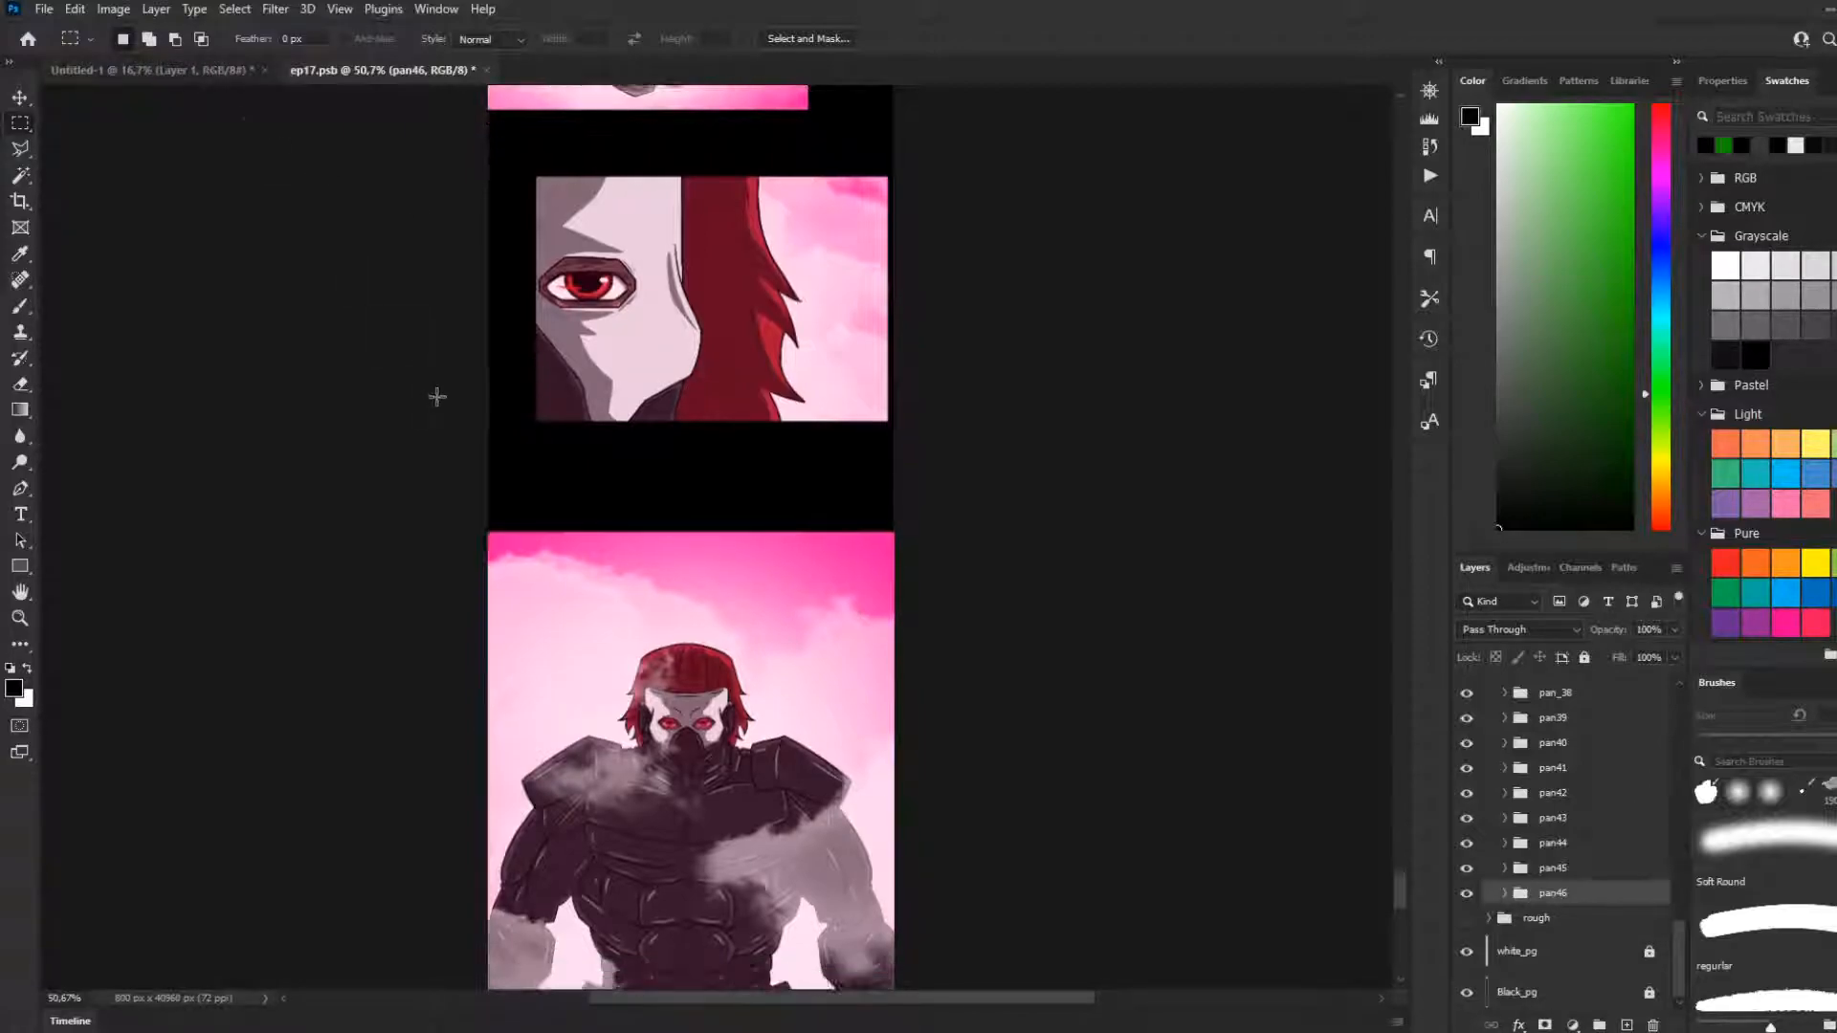
{"action": "scroll", "coordinate": [468, 429], "scroll_direction": "down", "scroll_amount": 1}
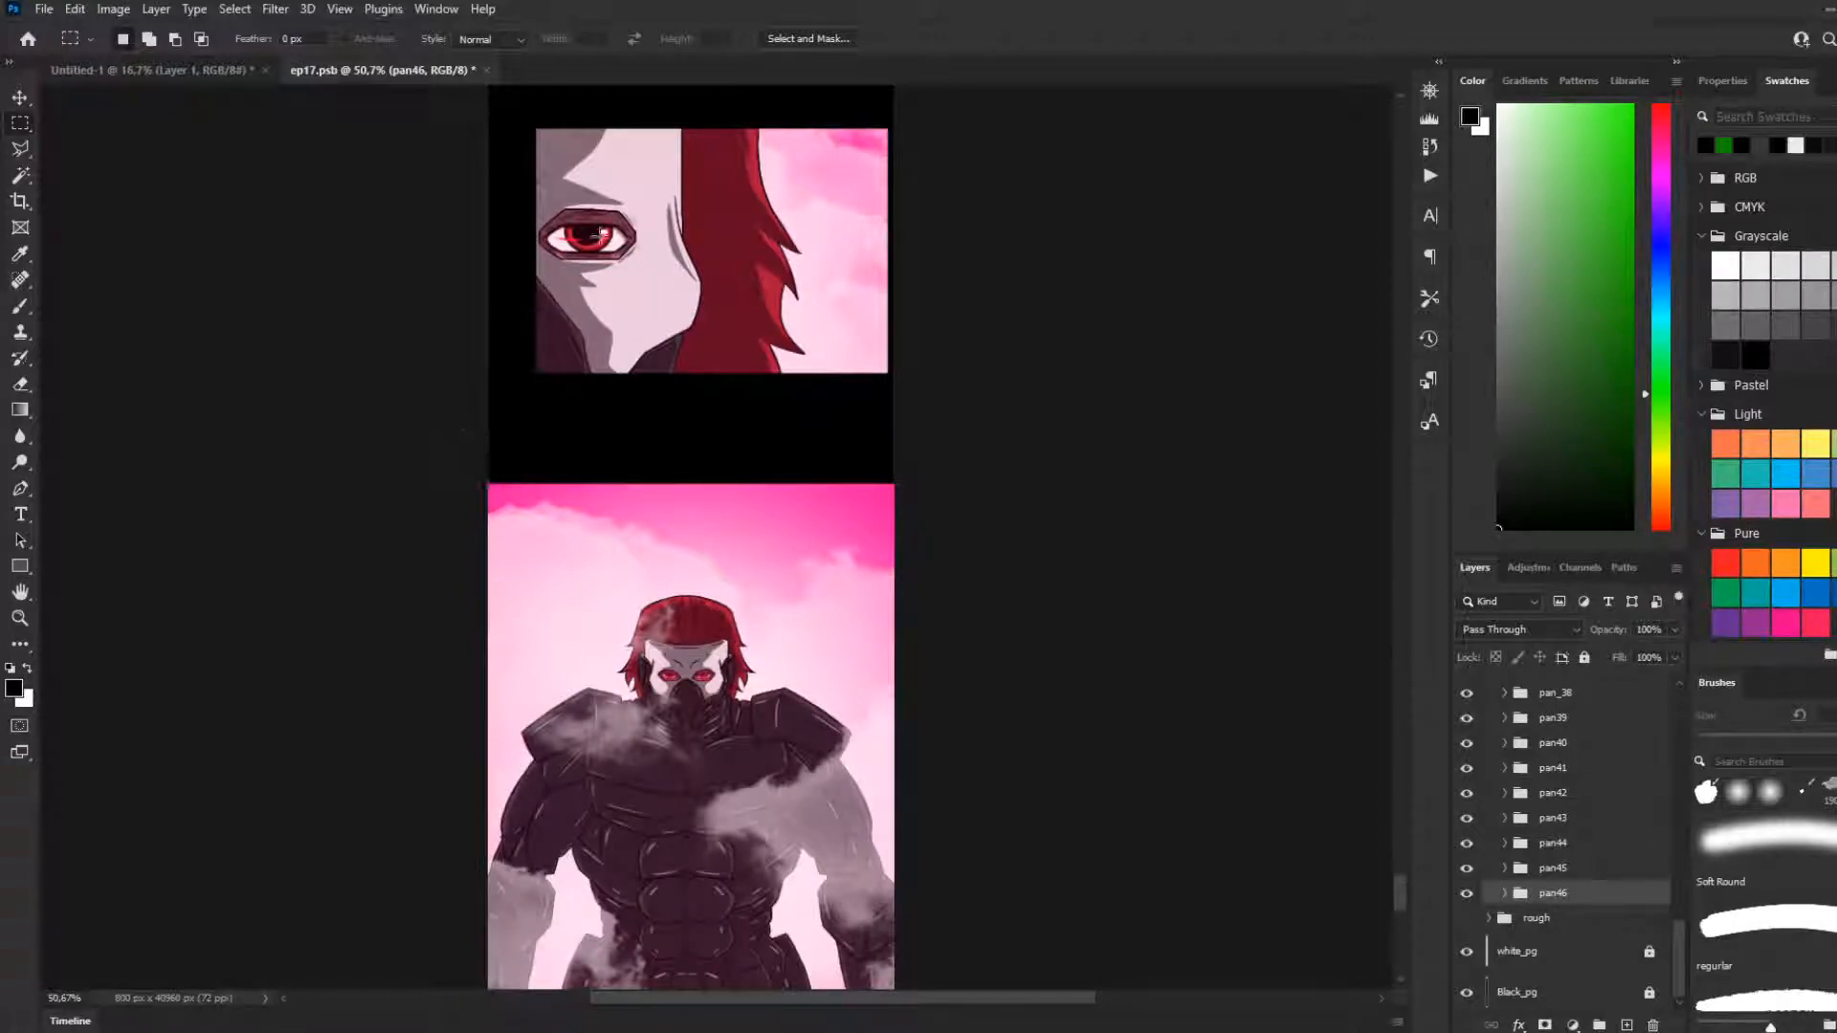
Save ep17.psb and close it, leaving the blank Untitled-1 document open
{"action": "left_click", "coordinate": [214, 76]}
{"action": "left_click", "coordinate": [411, 71]}
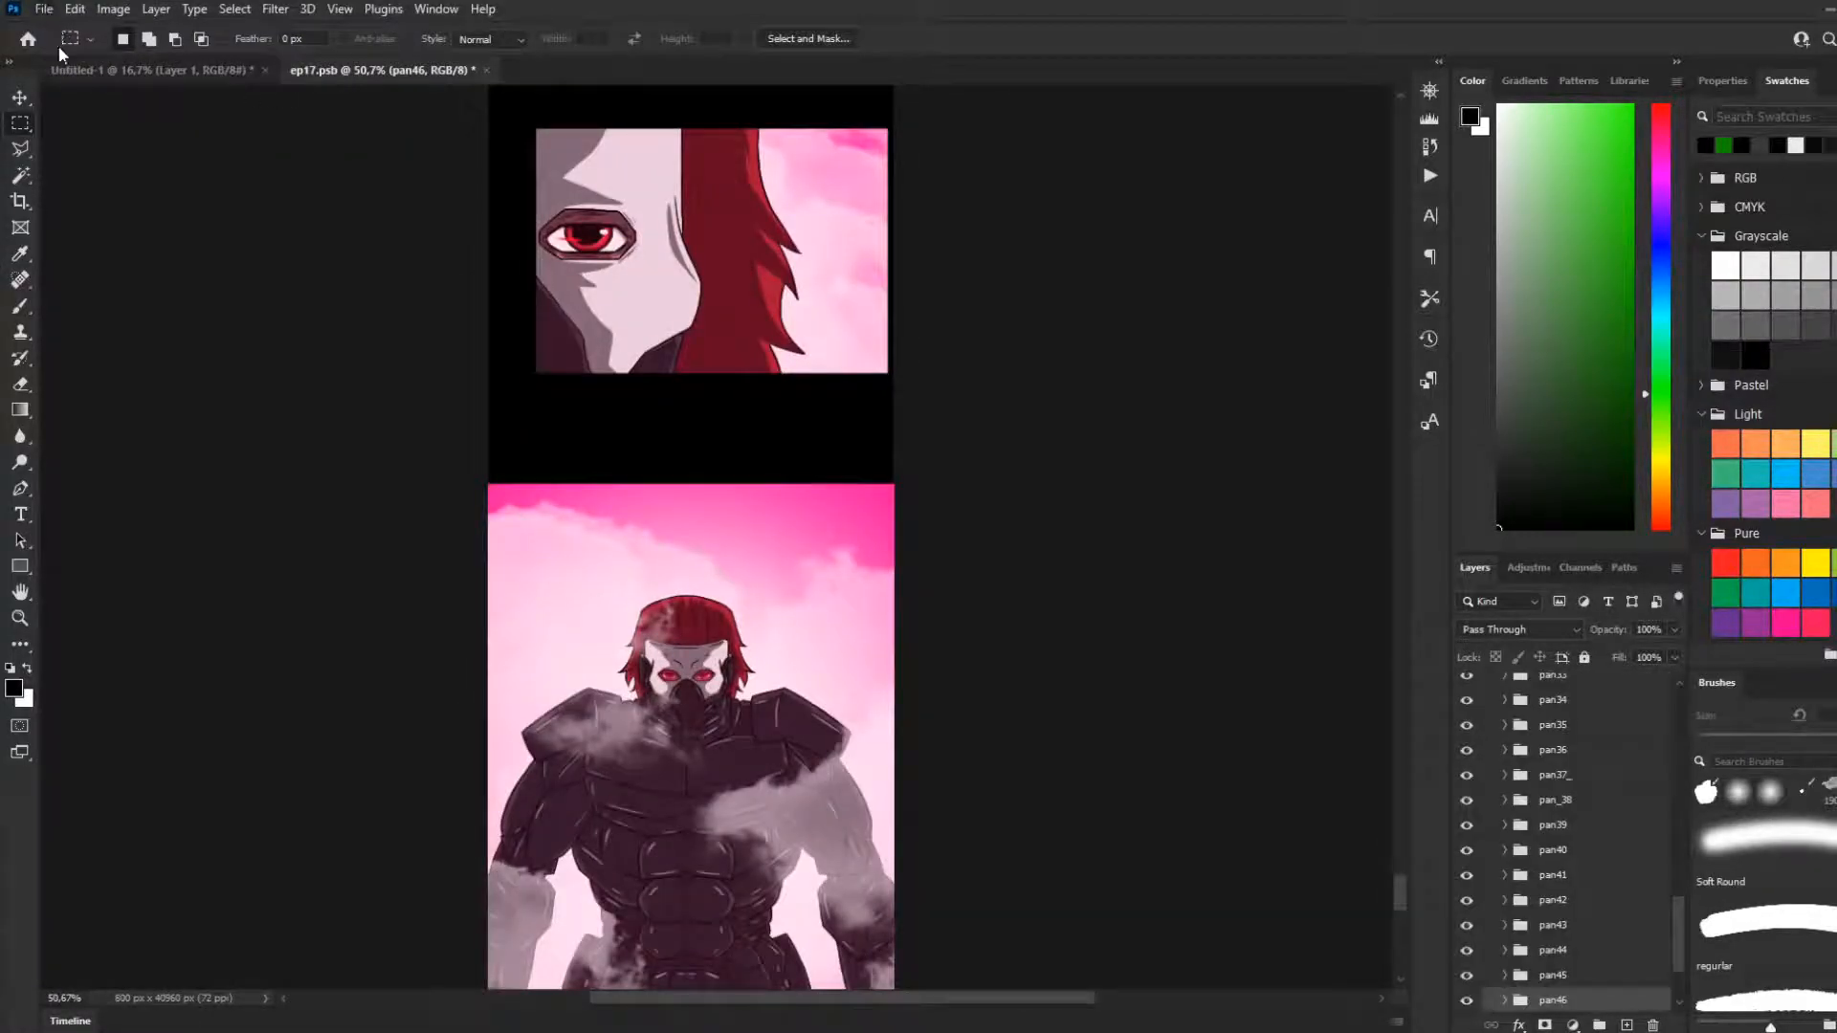
{"action": "key", "text": "ctrl+s"}
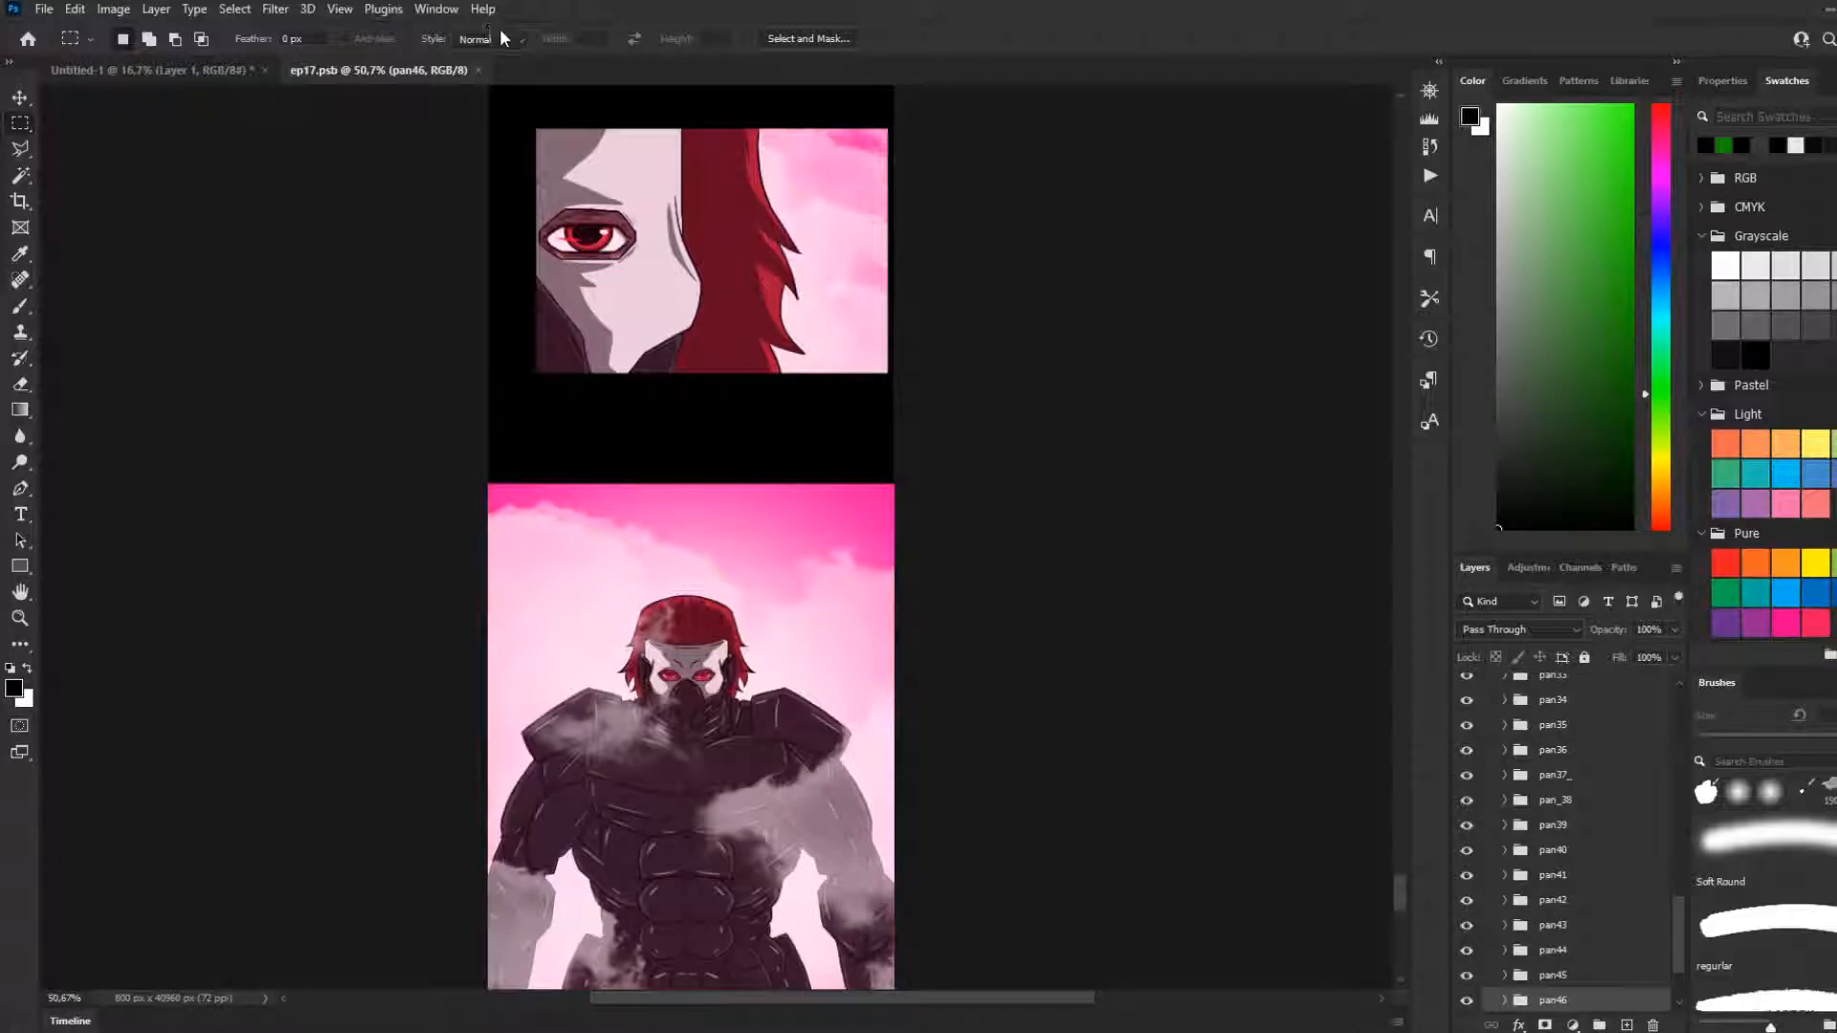
{"action": "left_click", "coordinate": [221, 71]}
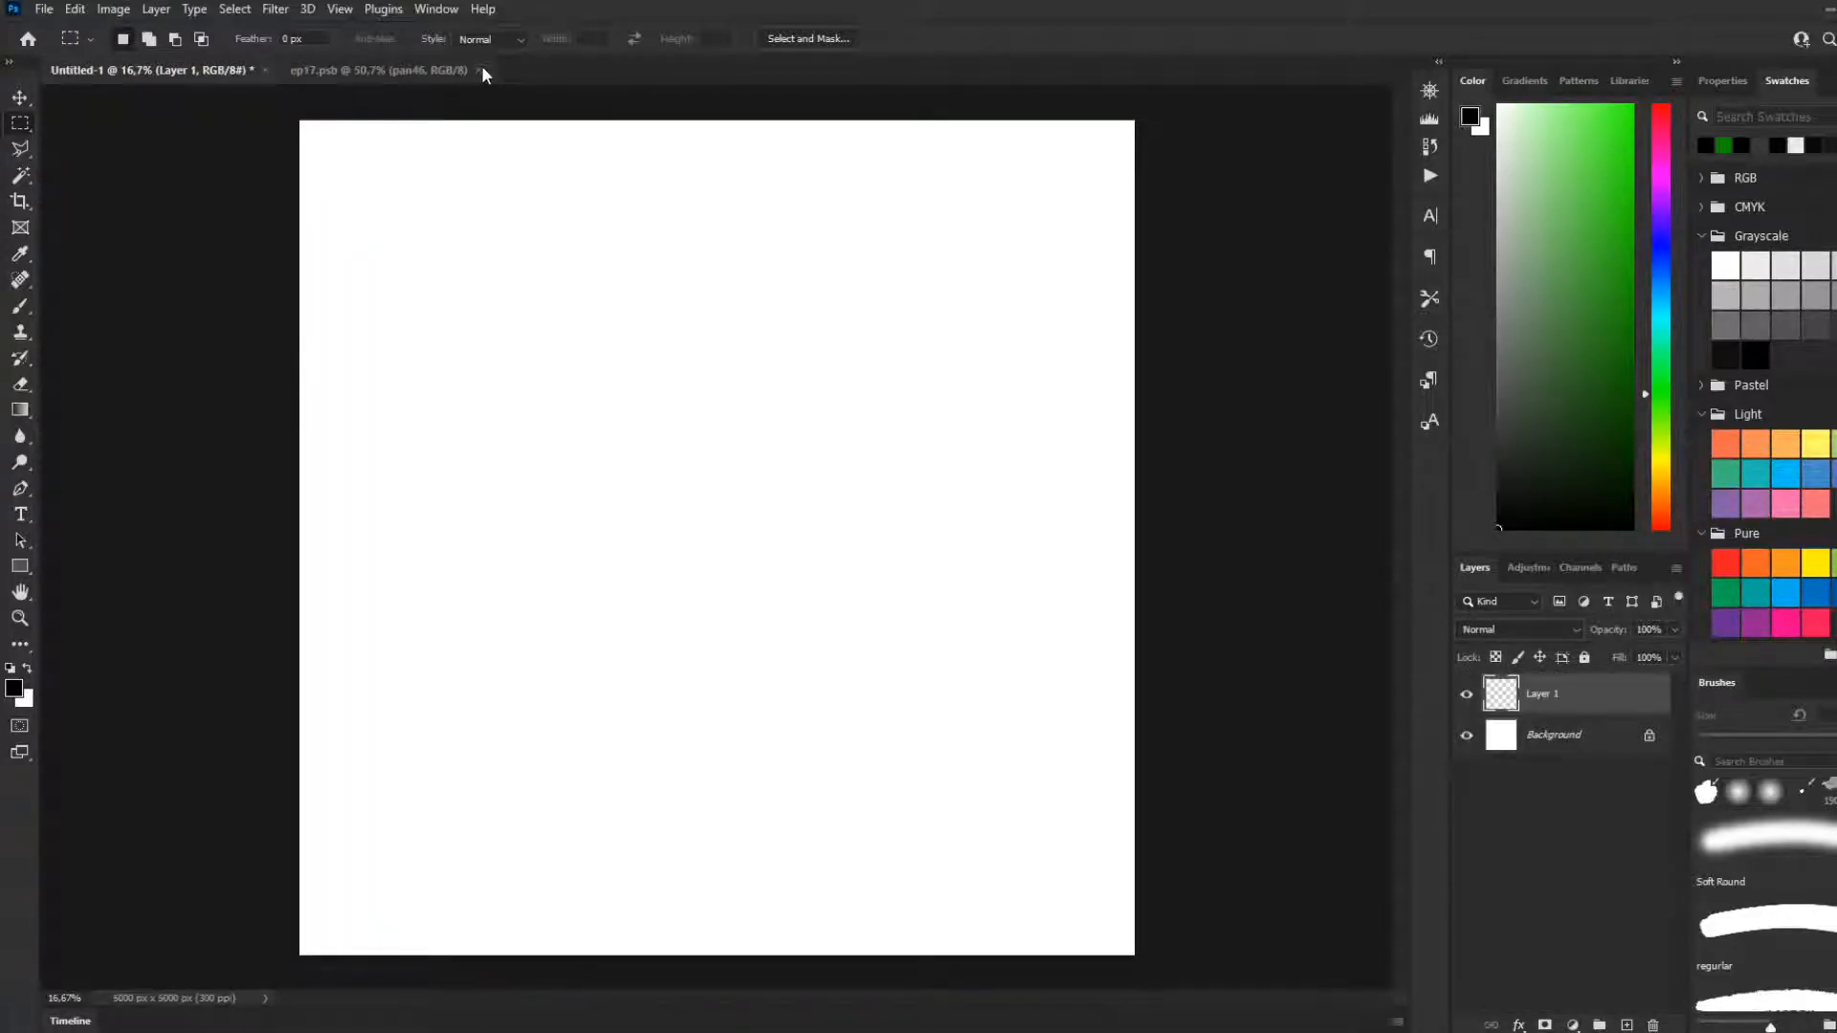
{"action": "left_click", "coordinate": [480, 69]}
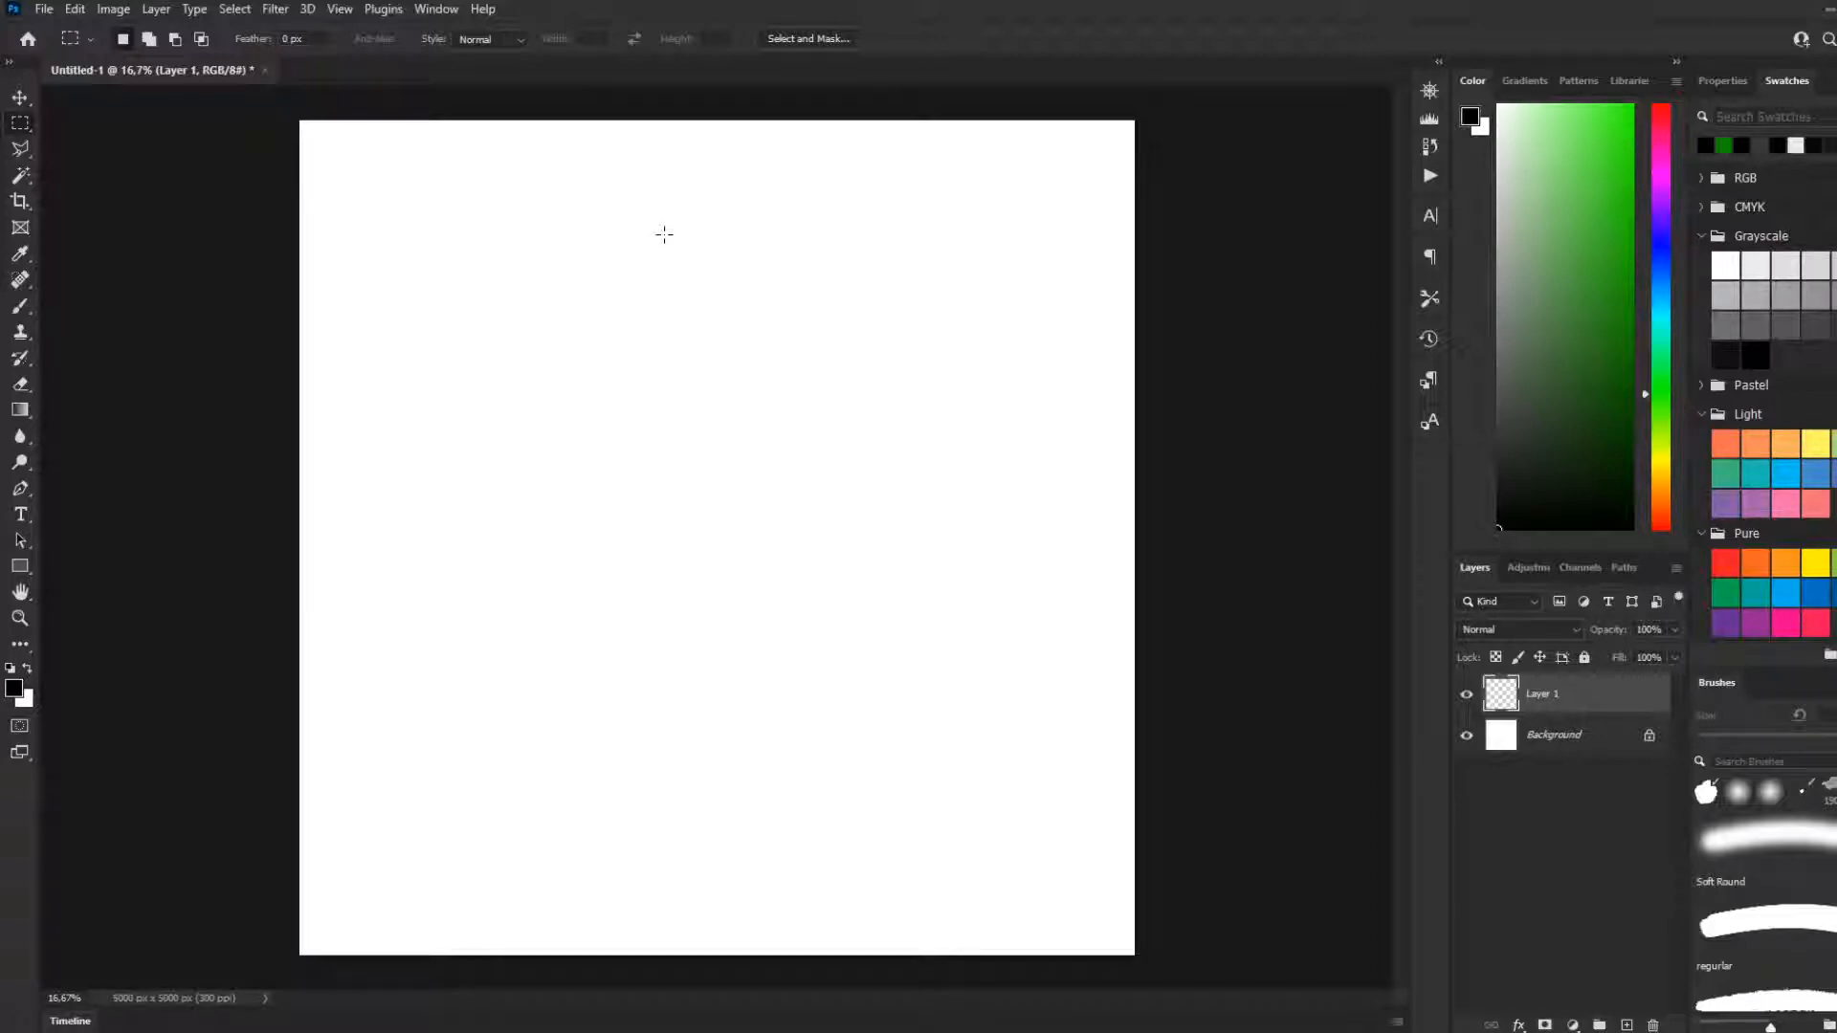
Copy the armoured character's pan46 group from the reopened ep17.psb into the Untitled-1 document
{"action": "left_click", "coordinate": [20, 306]}
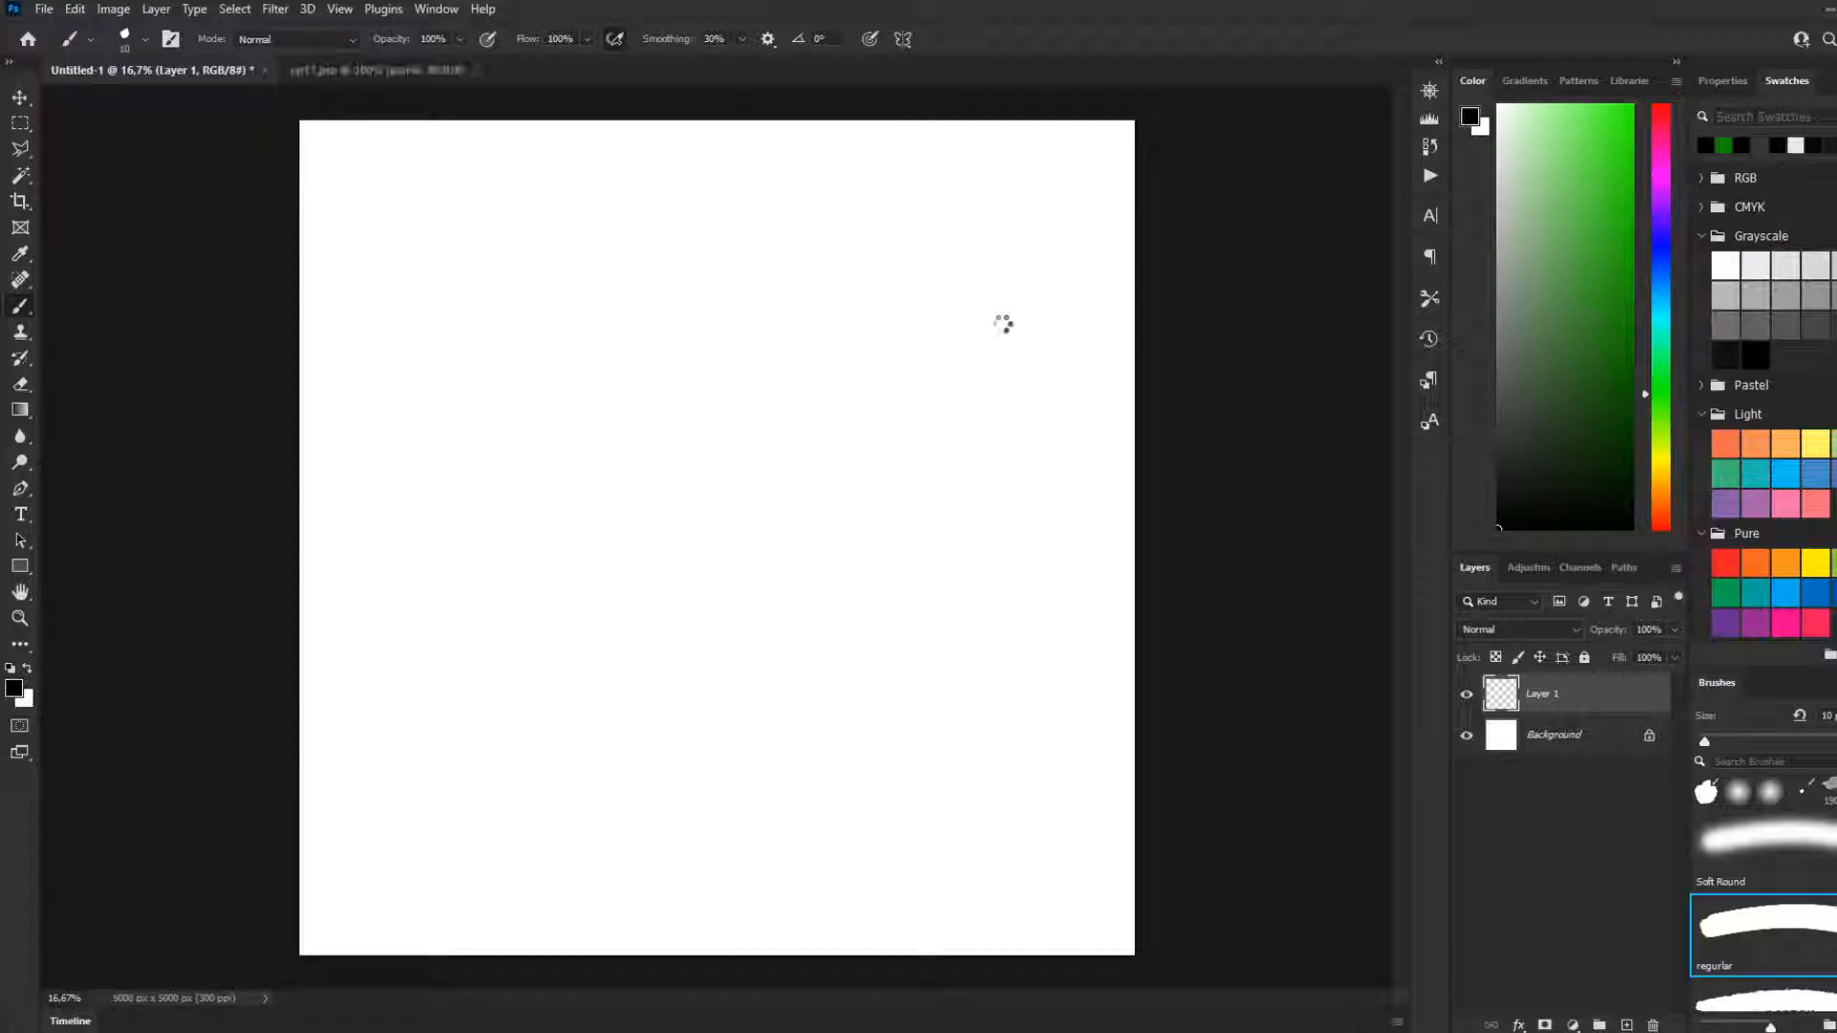
{"action": "scroll", "coordinate": [757, 899], "scroll_direction": "up", "scroll_amount": 20}
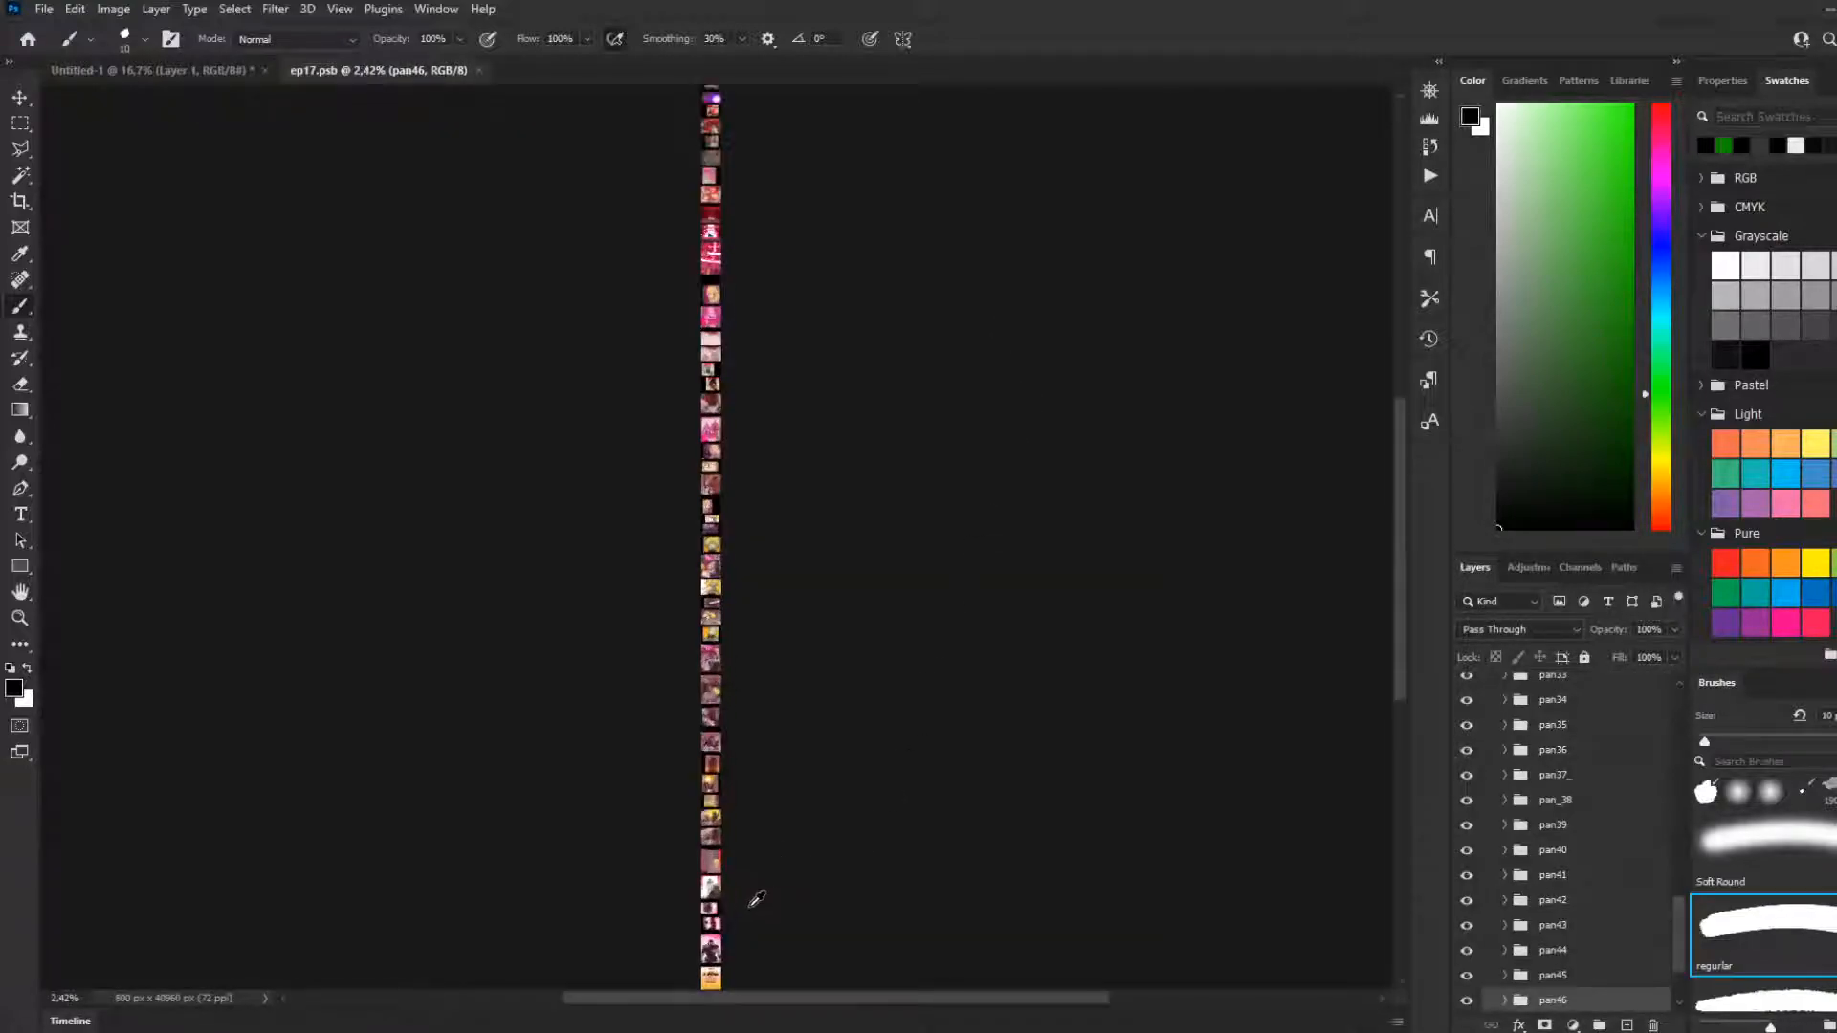
{"action": "scroll", "coordinate": [858, 826], "scroll_direction": "up", "scroll_amount": 8}
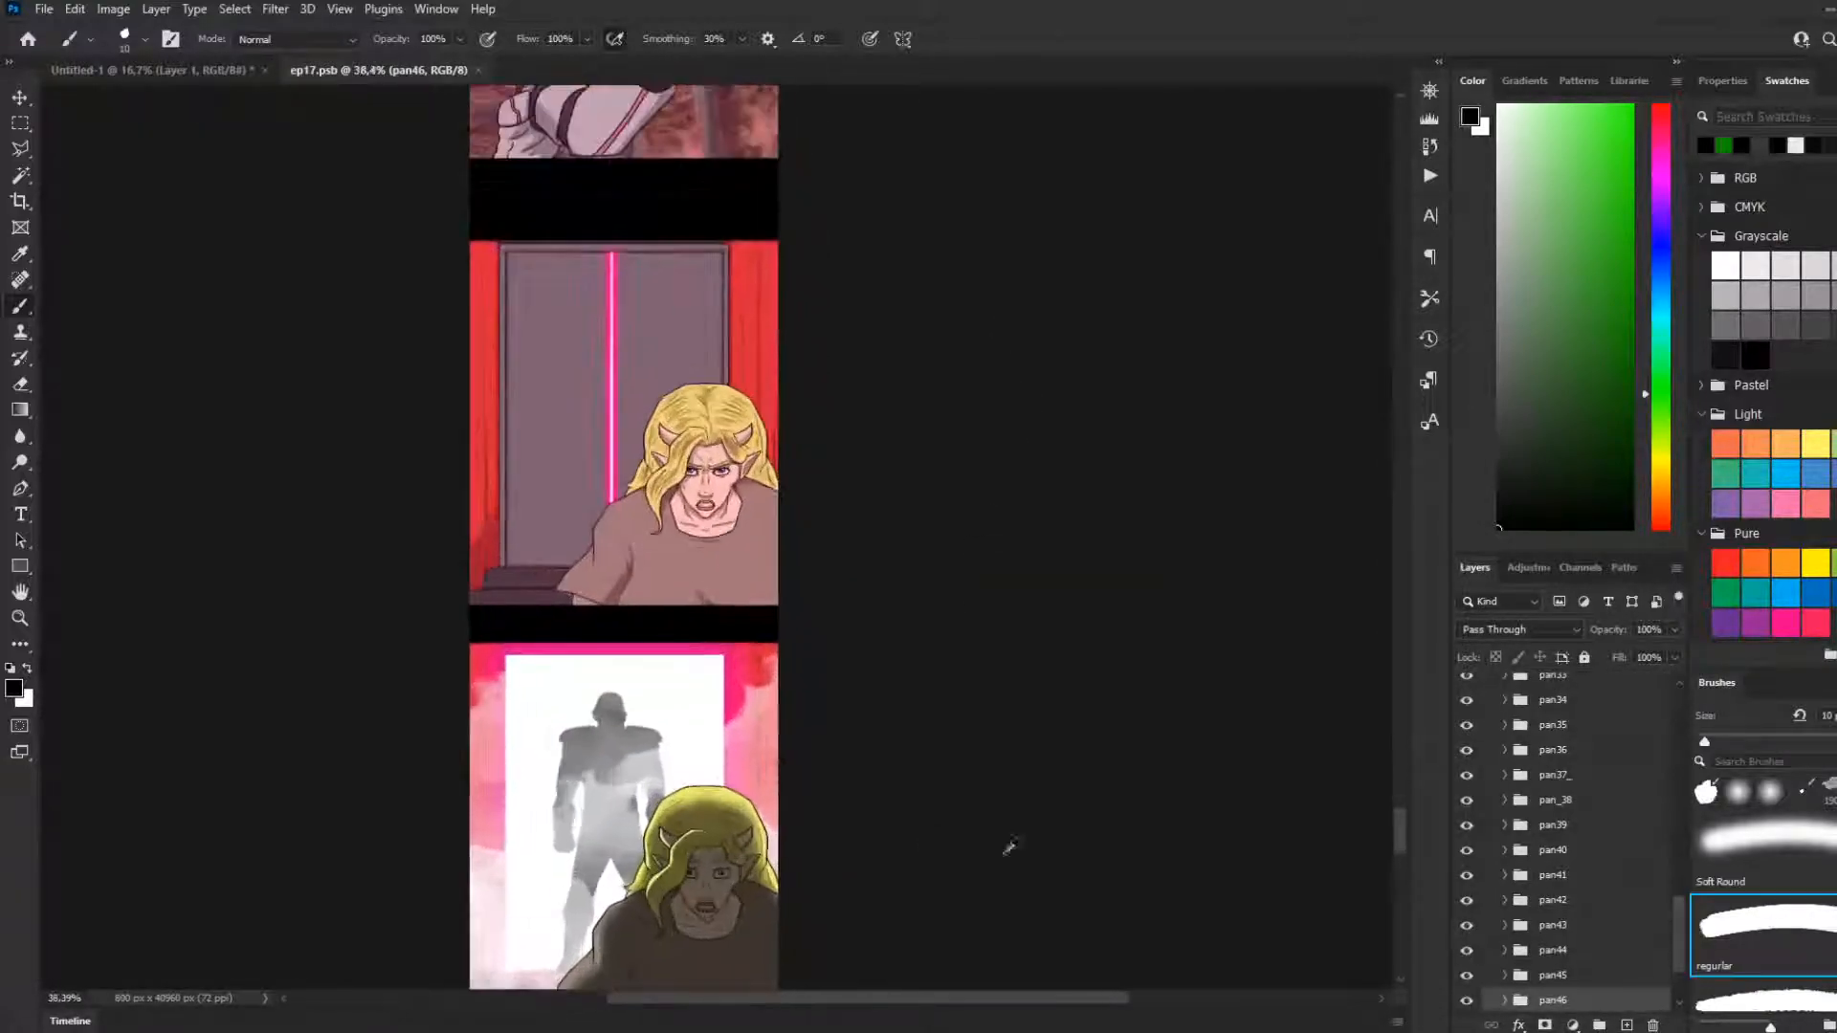
{"action": "left_click_drag", "start_coordinate": [1399, 841], "coordinate": [1398, 888]}
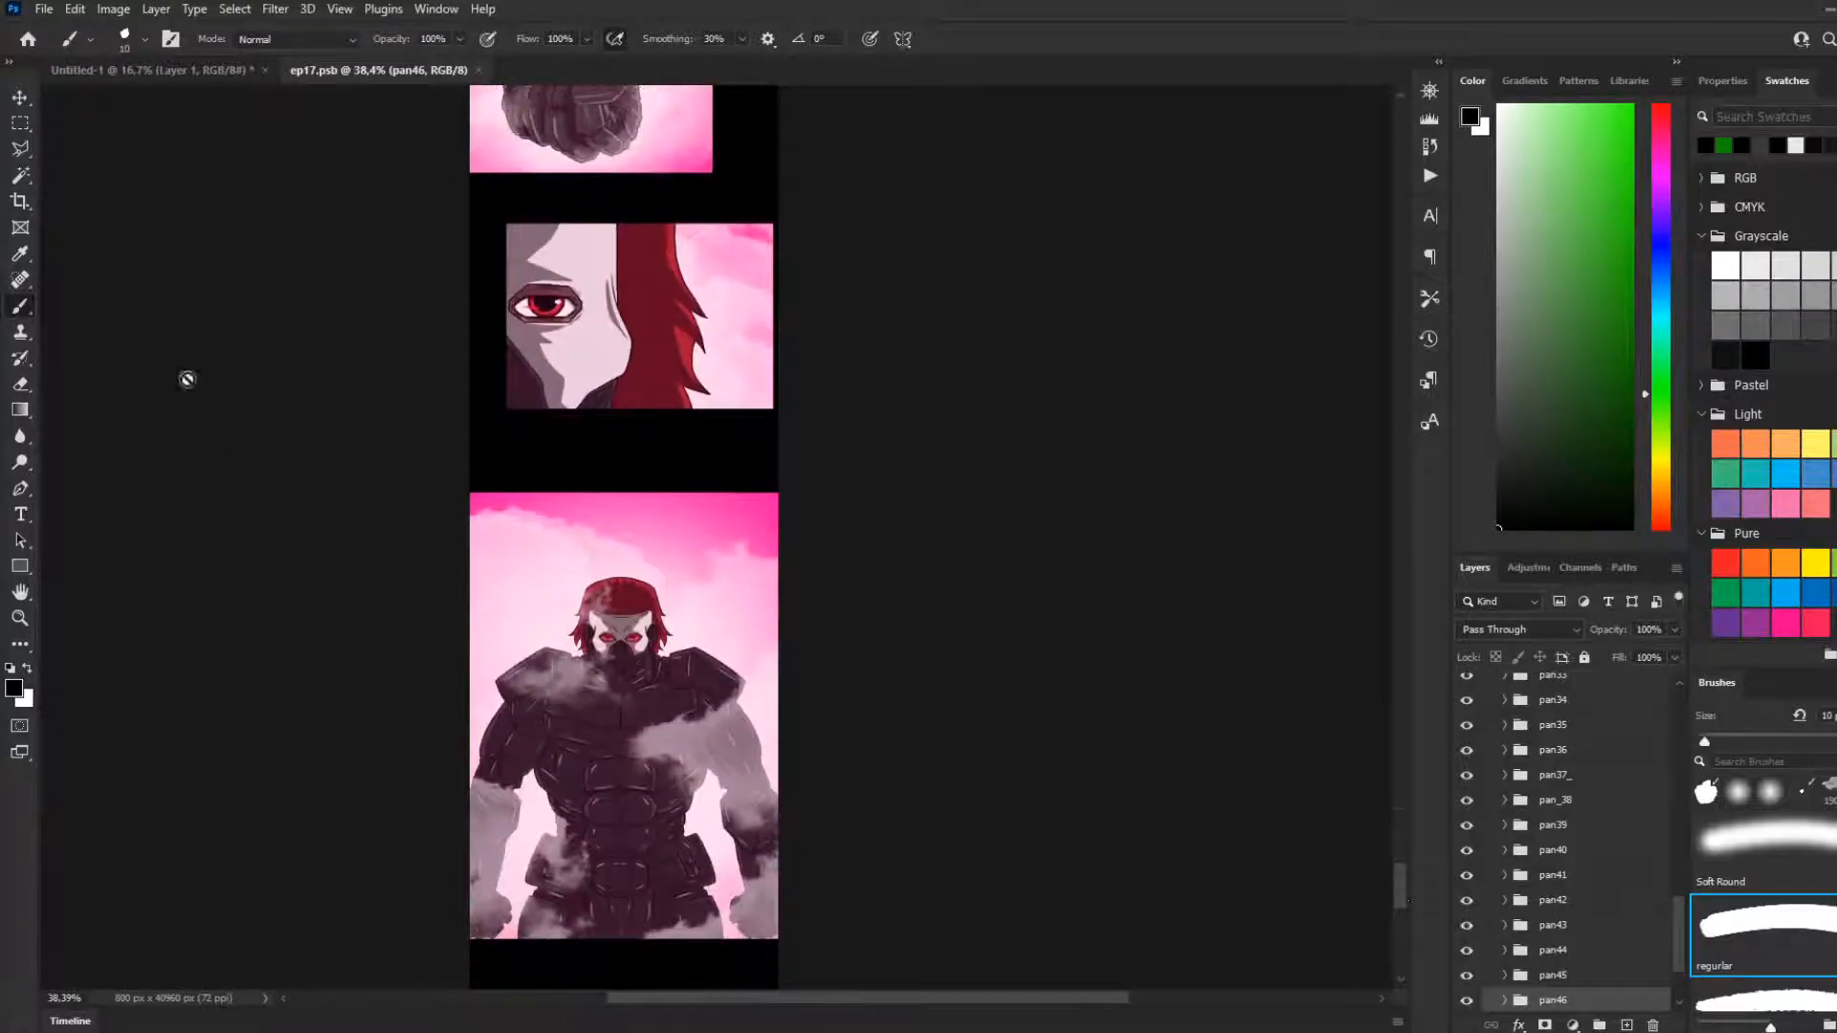
{"action": "left_click", "coordinate": [19, 96]}
{"action": "left_click", "coordinate": [636, 778]}
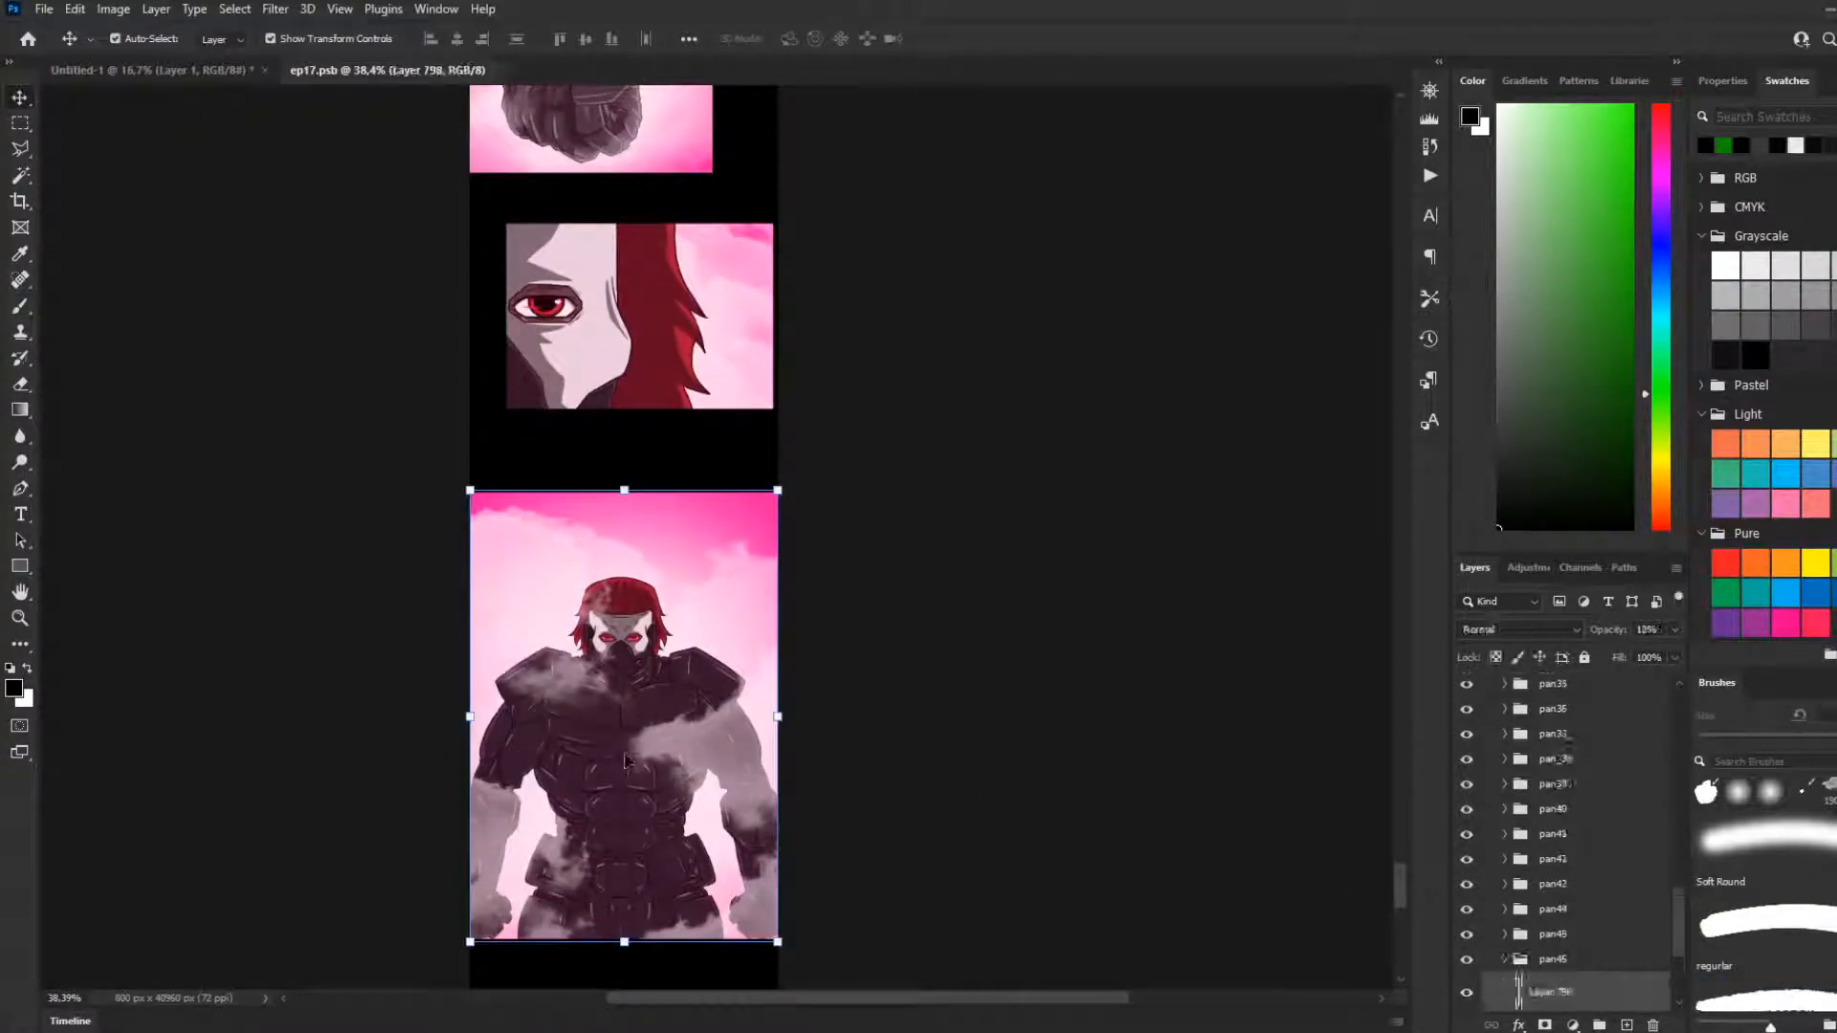
{"action": "left_click", "coordinate": [1506, 959]}
{"action": "left_click_drag", "start_coordinate": [360, 81], "coordinate": [777, 480]}
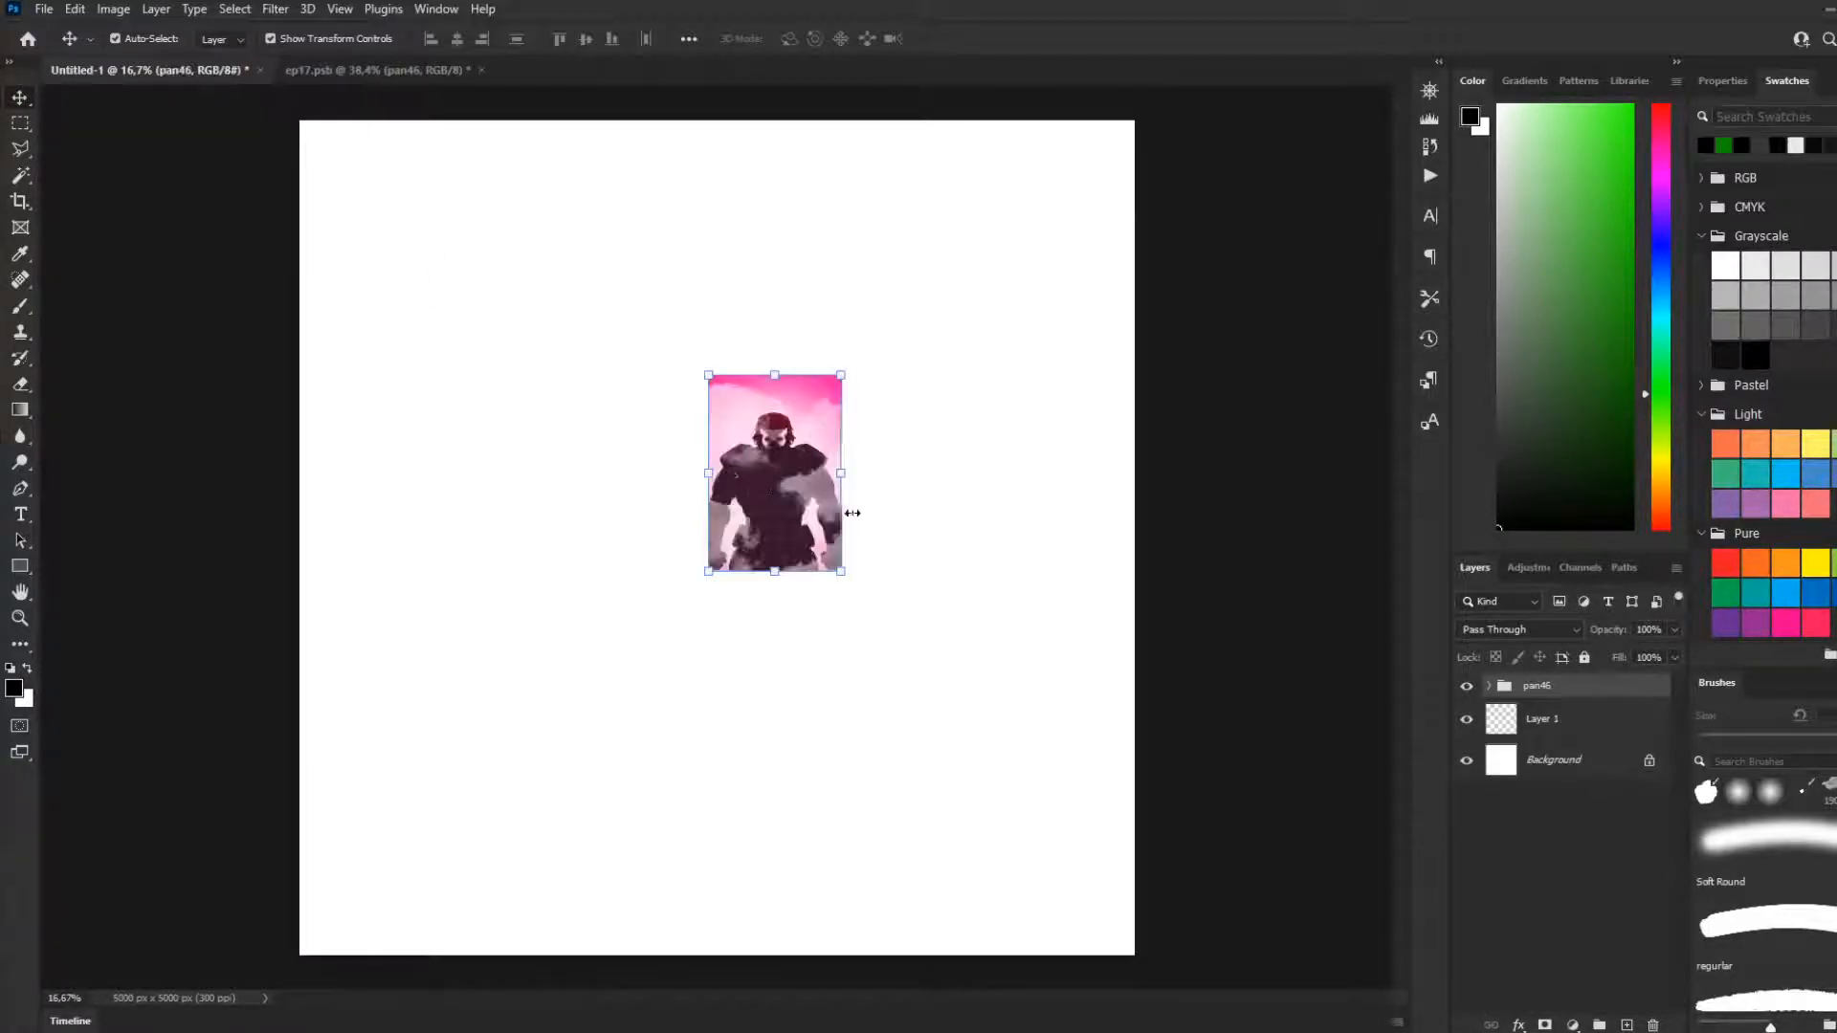
Scale the copied pan46 panel to about 201% and place it in the upper-right corner of the canvas
{"action": "left_click_drag", "start_coordinate": [840, 375], "coordinate": [976, 176]}
{"action": "left_click_drag", "start_coordinate": [935, 326], "coordinate": [1079, 281]}
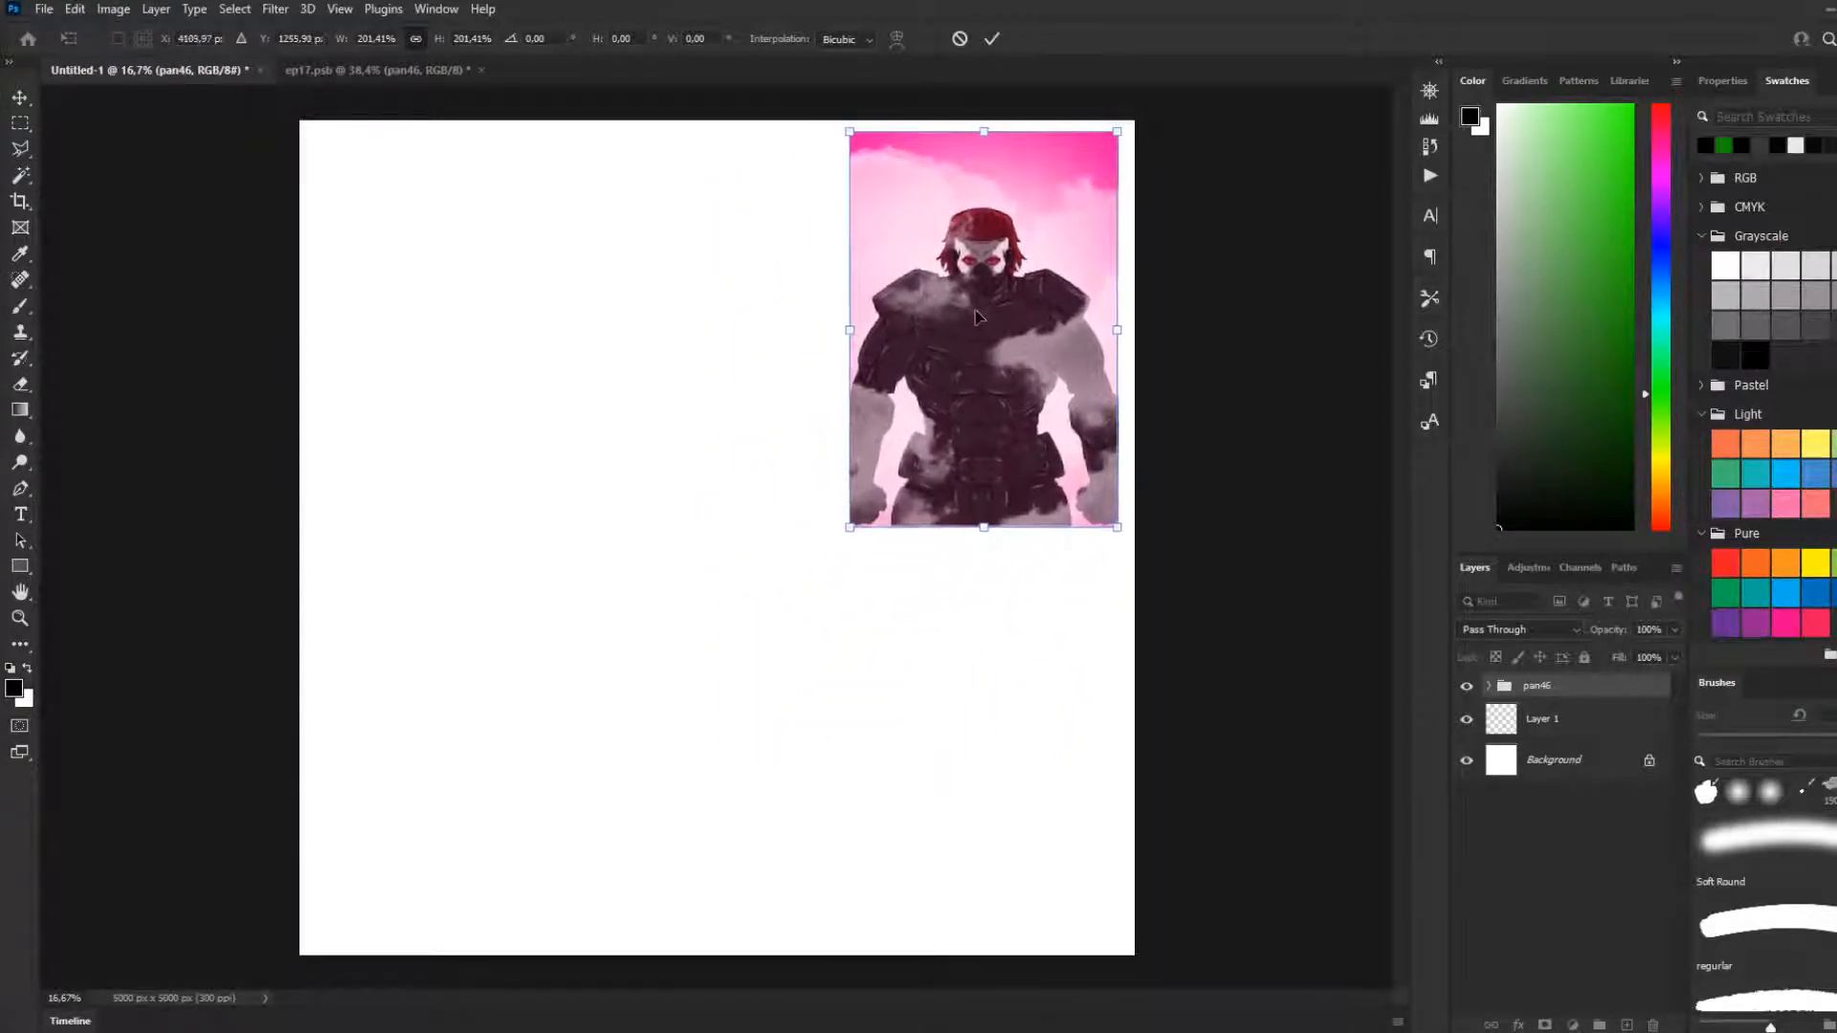
{"action": "key", "text": "Return"}
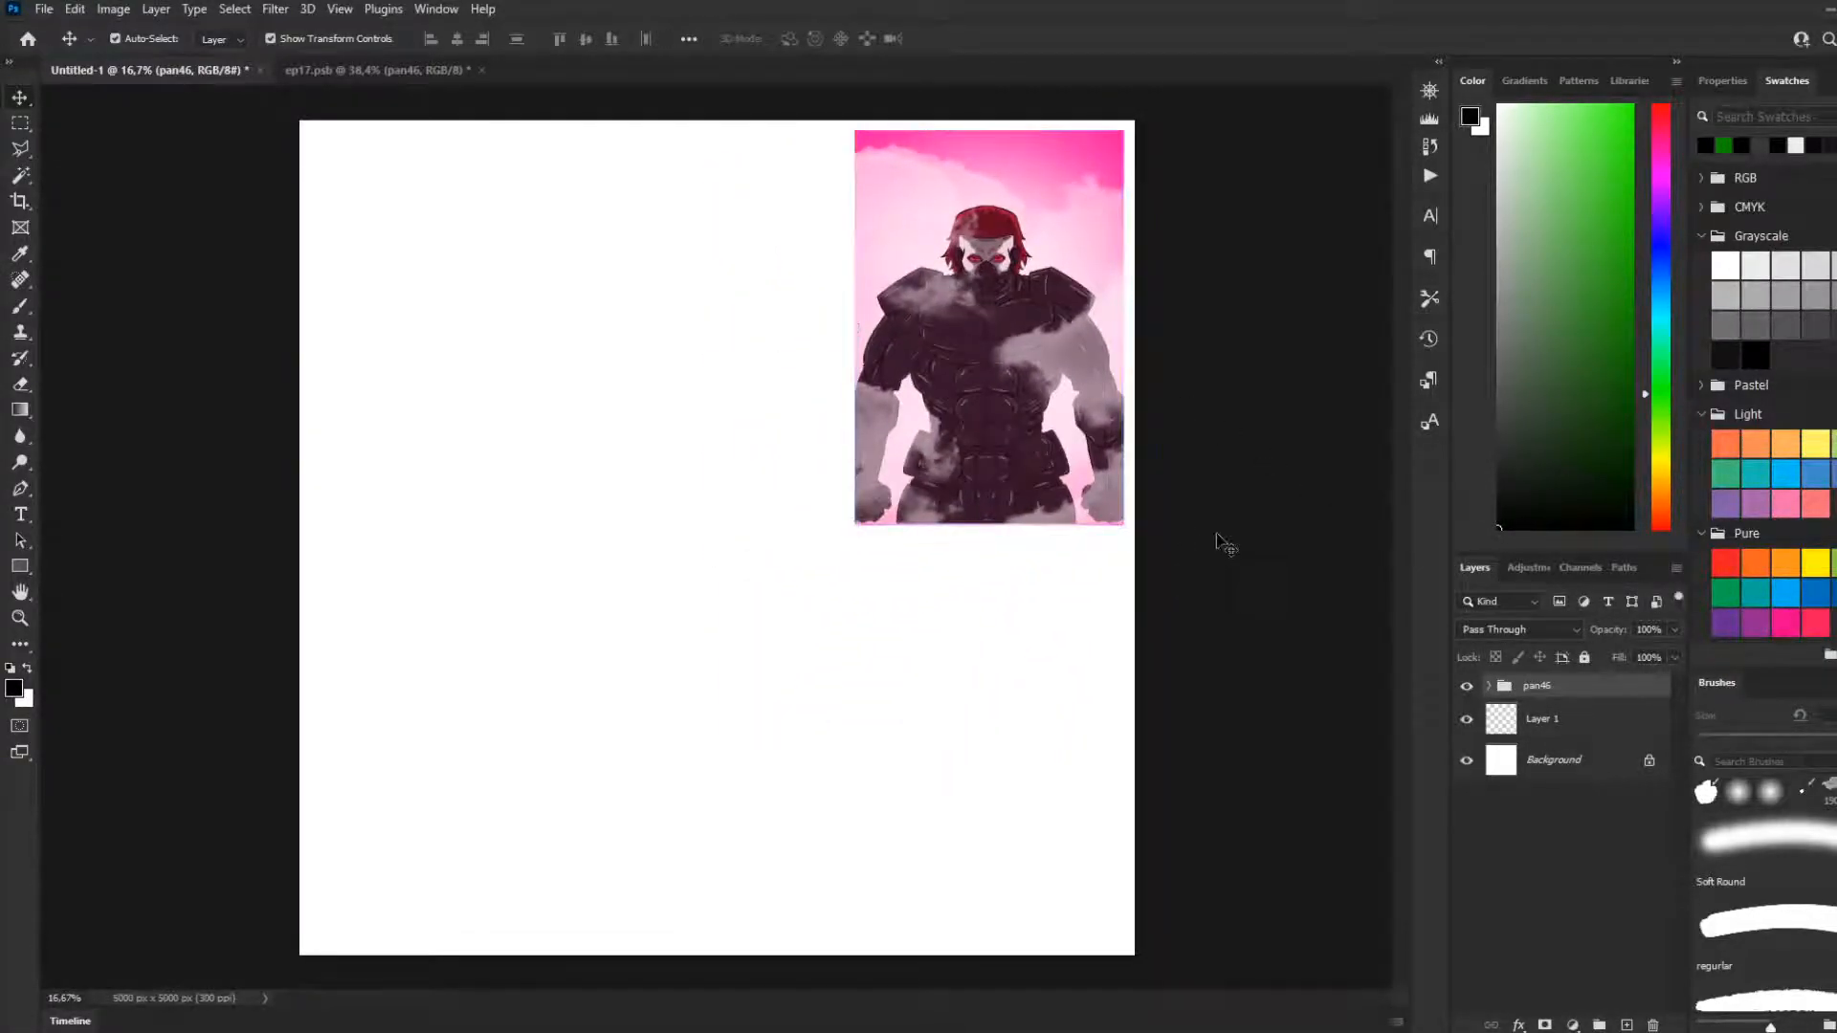
Delete the BG group, Layer 798 and Layer 802 from the pan46 group, keeping only the char group
{"action": "left_click", "coordinate": [1488, 686]}
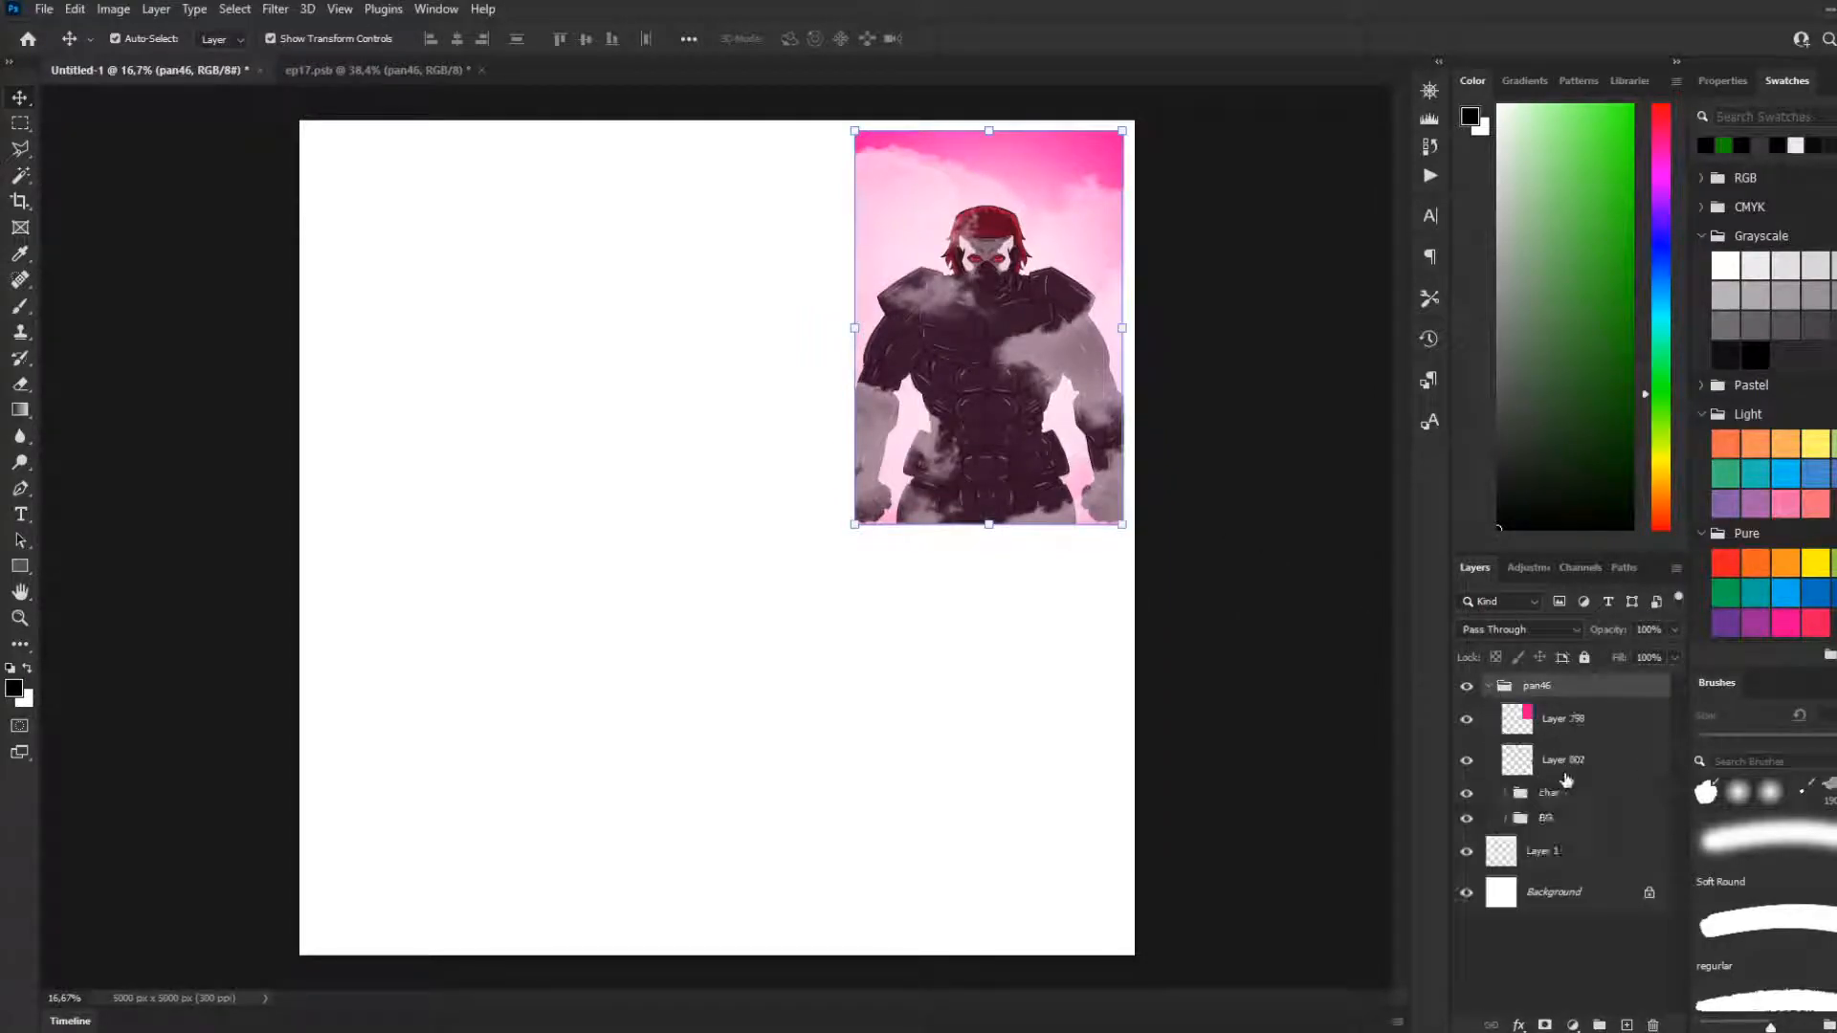
{"action": "left_click", "coordinate": [1547, 817]}
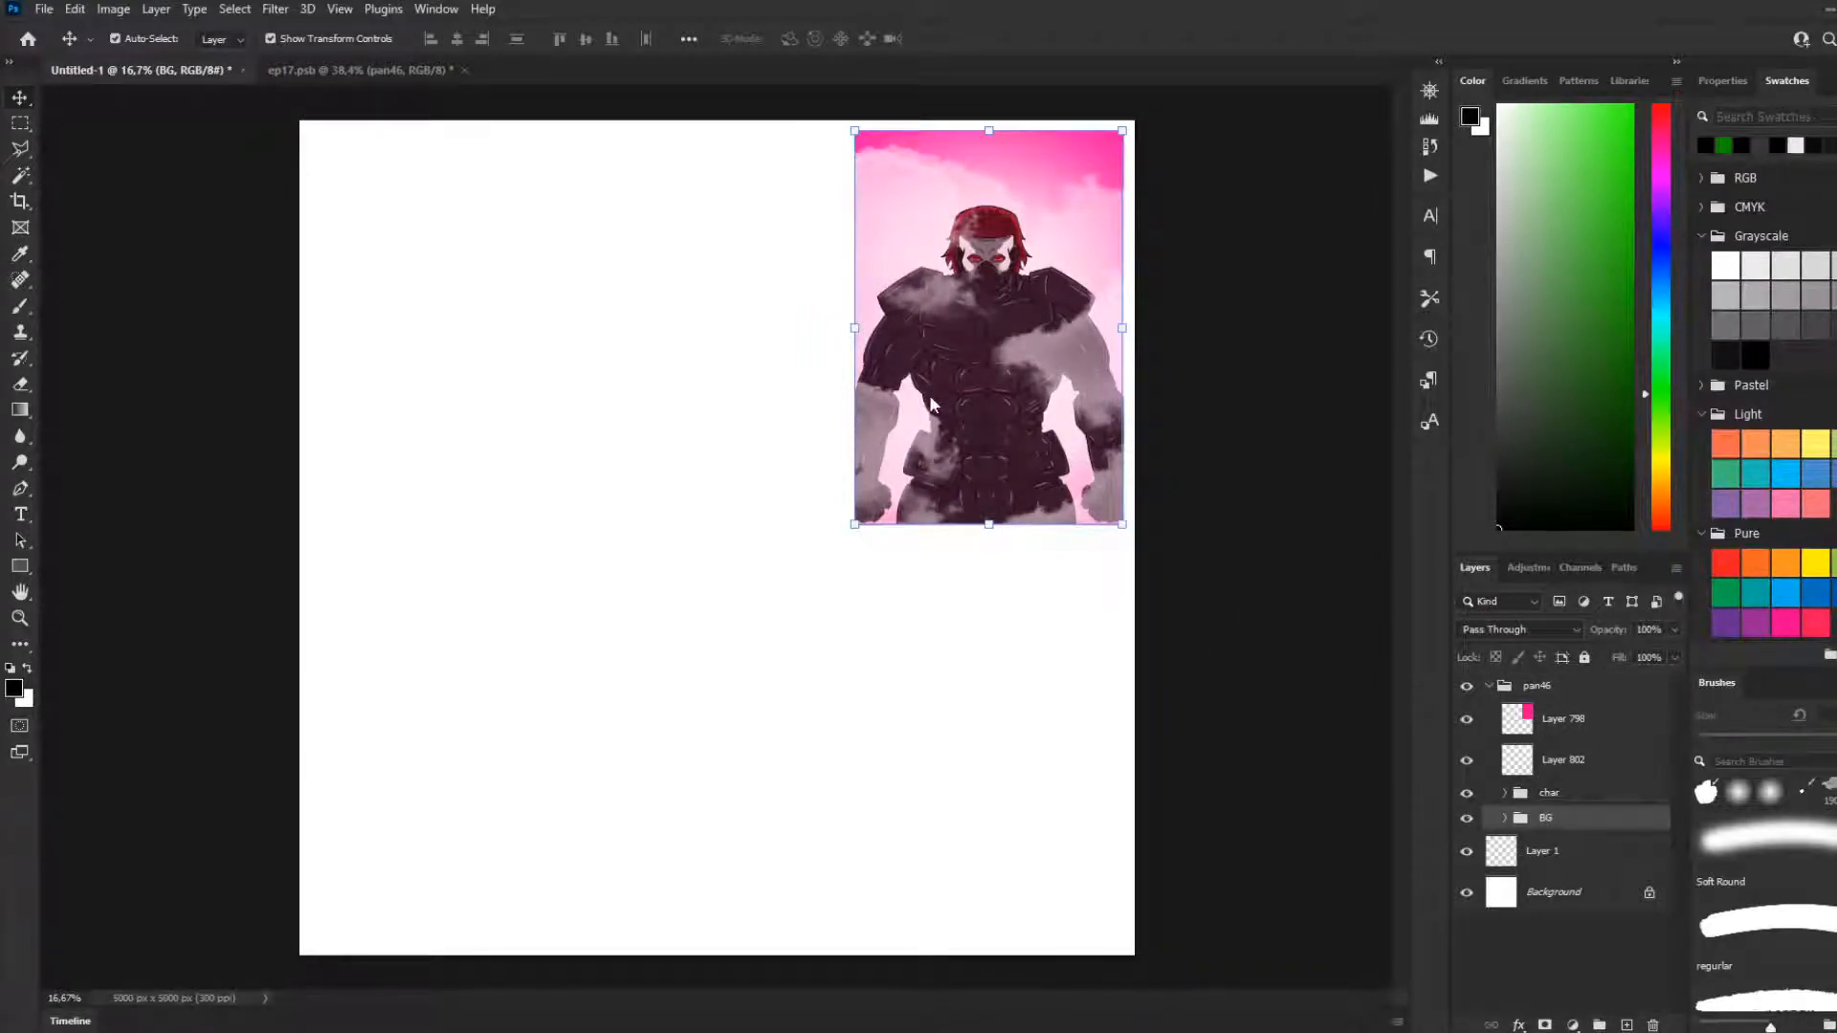
{"action": "key", "text": "Delete"}
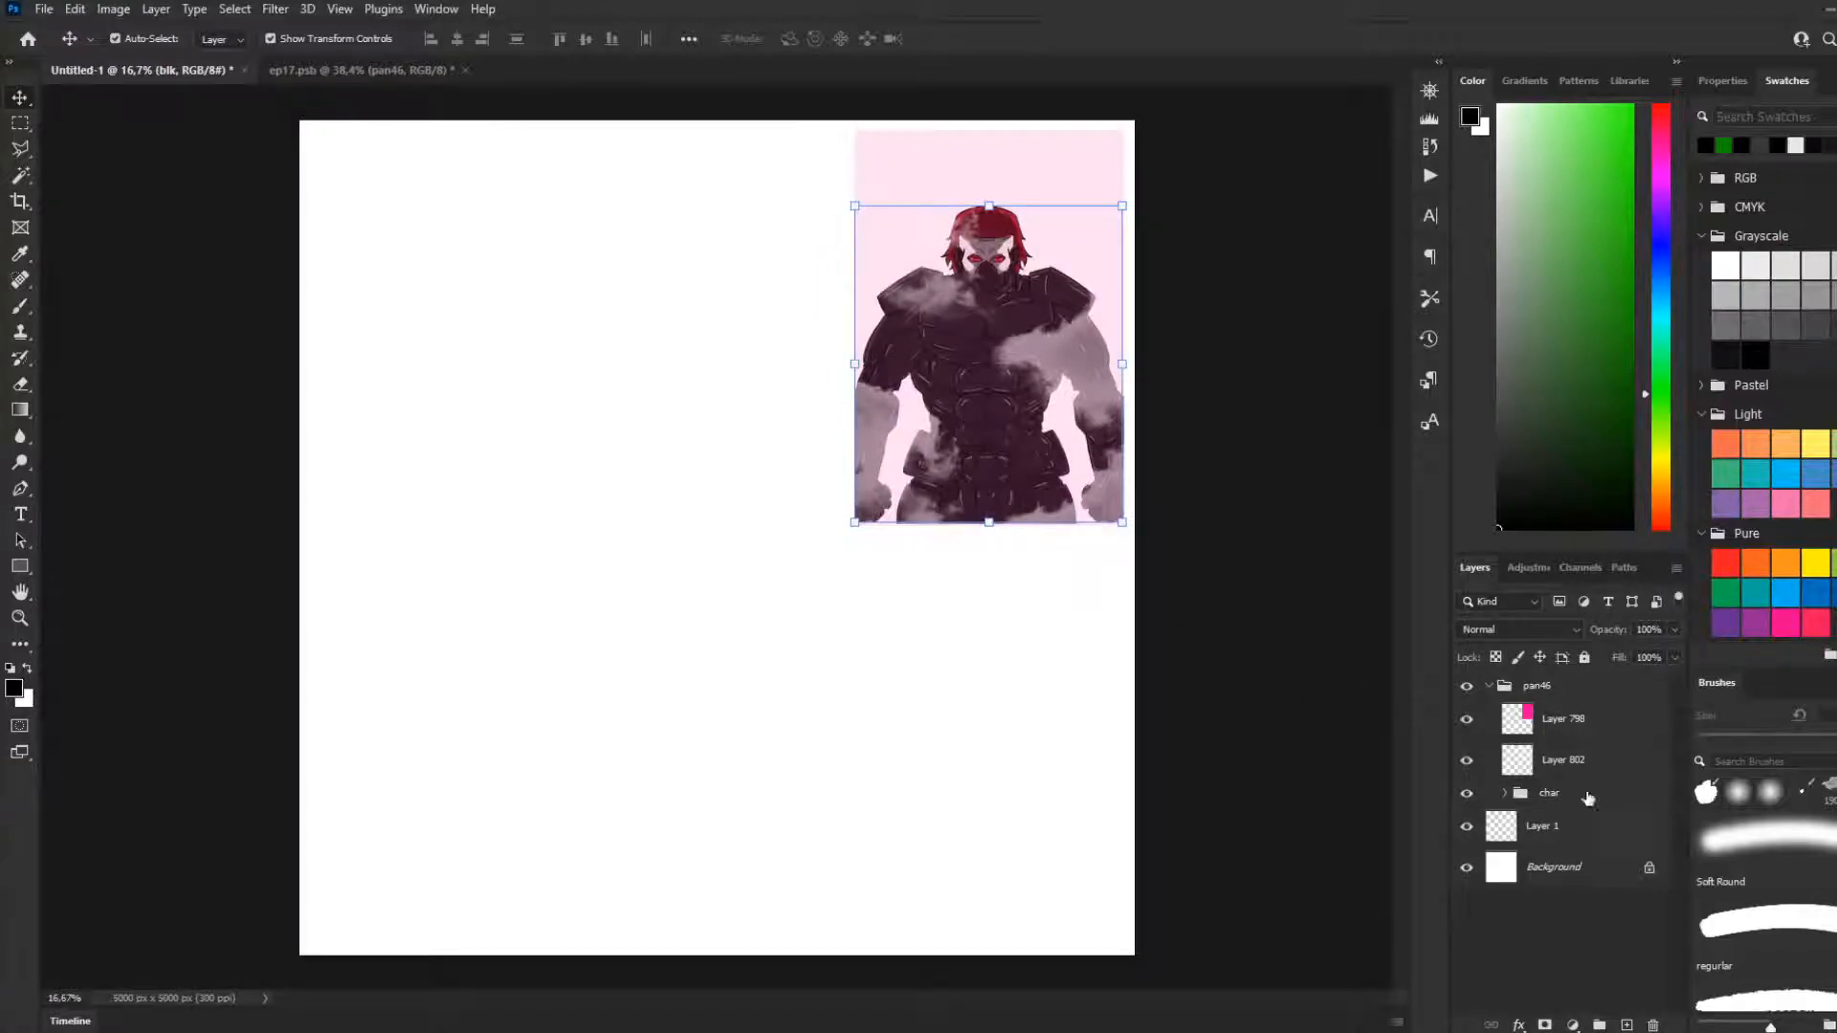
{"action": "left_click", "coordinate": [1557, 728]}
{"action": "left_click", "coordinate": [1570, 768]}
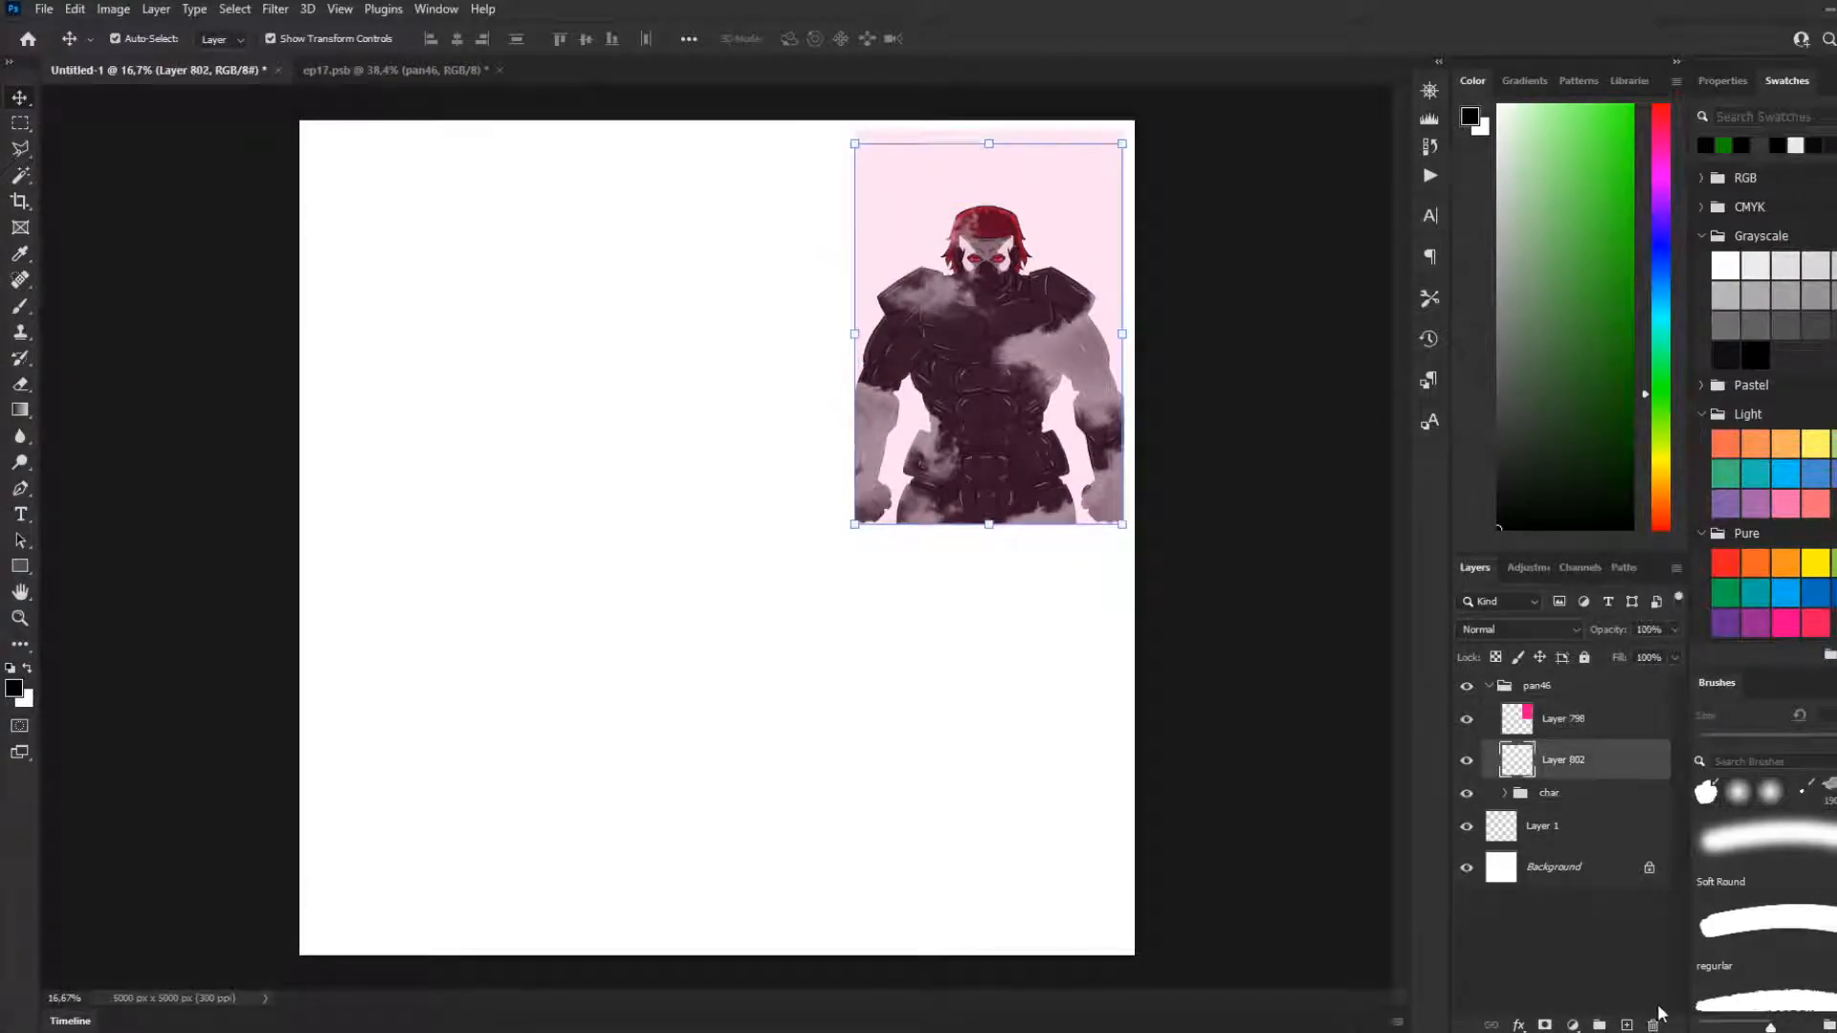
{"action": "left_click", "coordinate": [1578, 718], "text": "shift"}
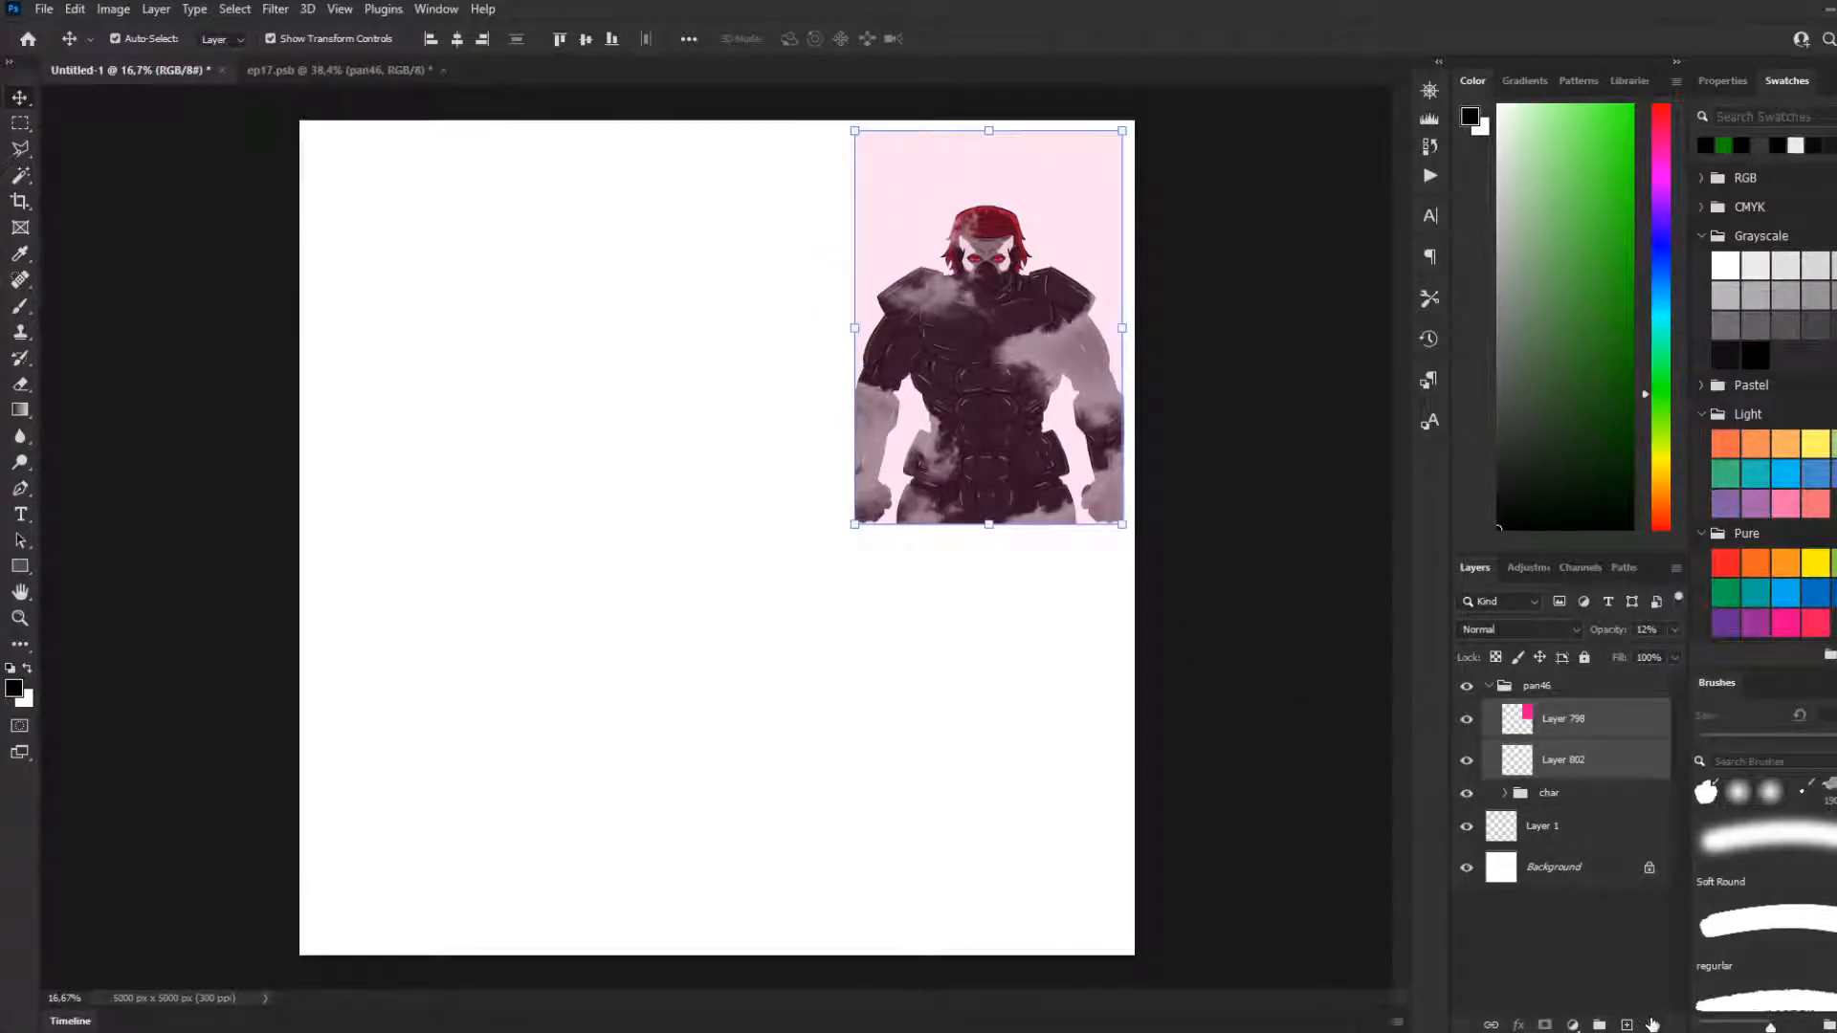
{"action": "key", "text": "Delete"}
{"action": "left_click", "coordinate": [1268, 529]}
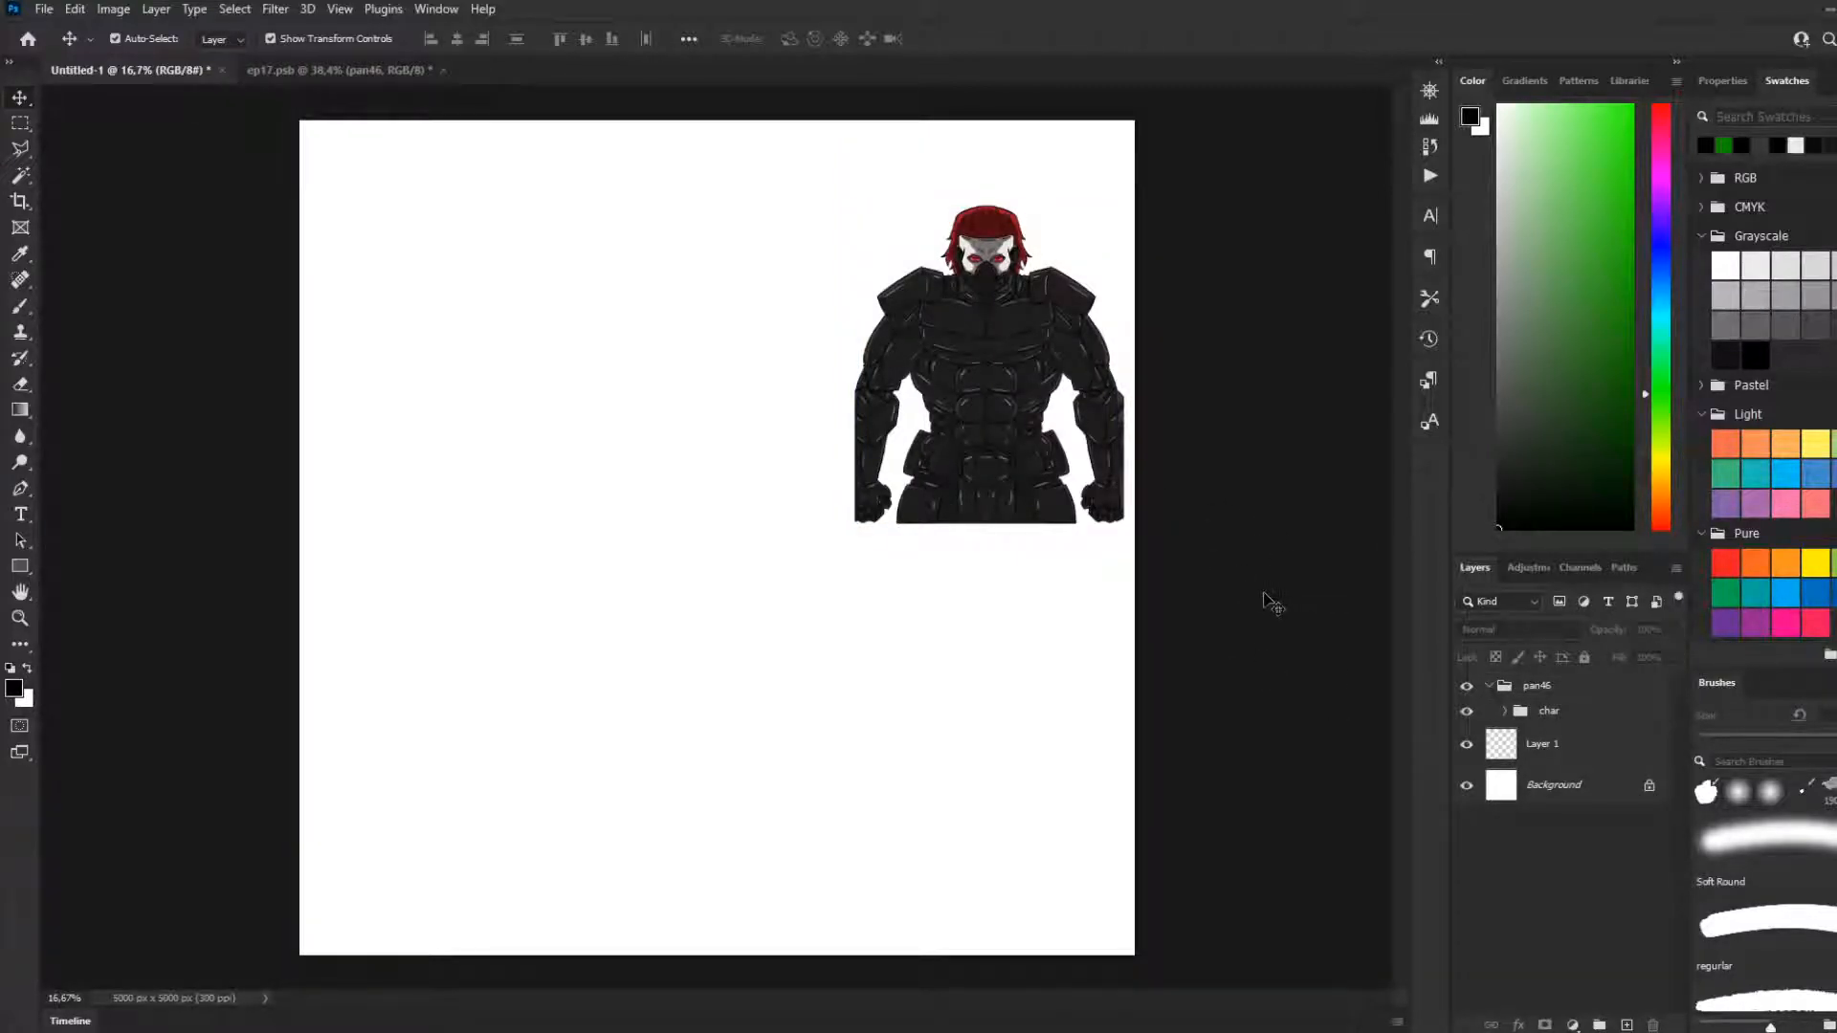
Move the char group up toward the upper-right corner of the canvas and scale it to about 101%
{"action": "left_click", "coordinate": [20, 122]}
{"action": "left_click_drag", "start_coordinate": [755, 126], "coordinate": [1189, 547]}
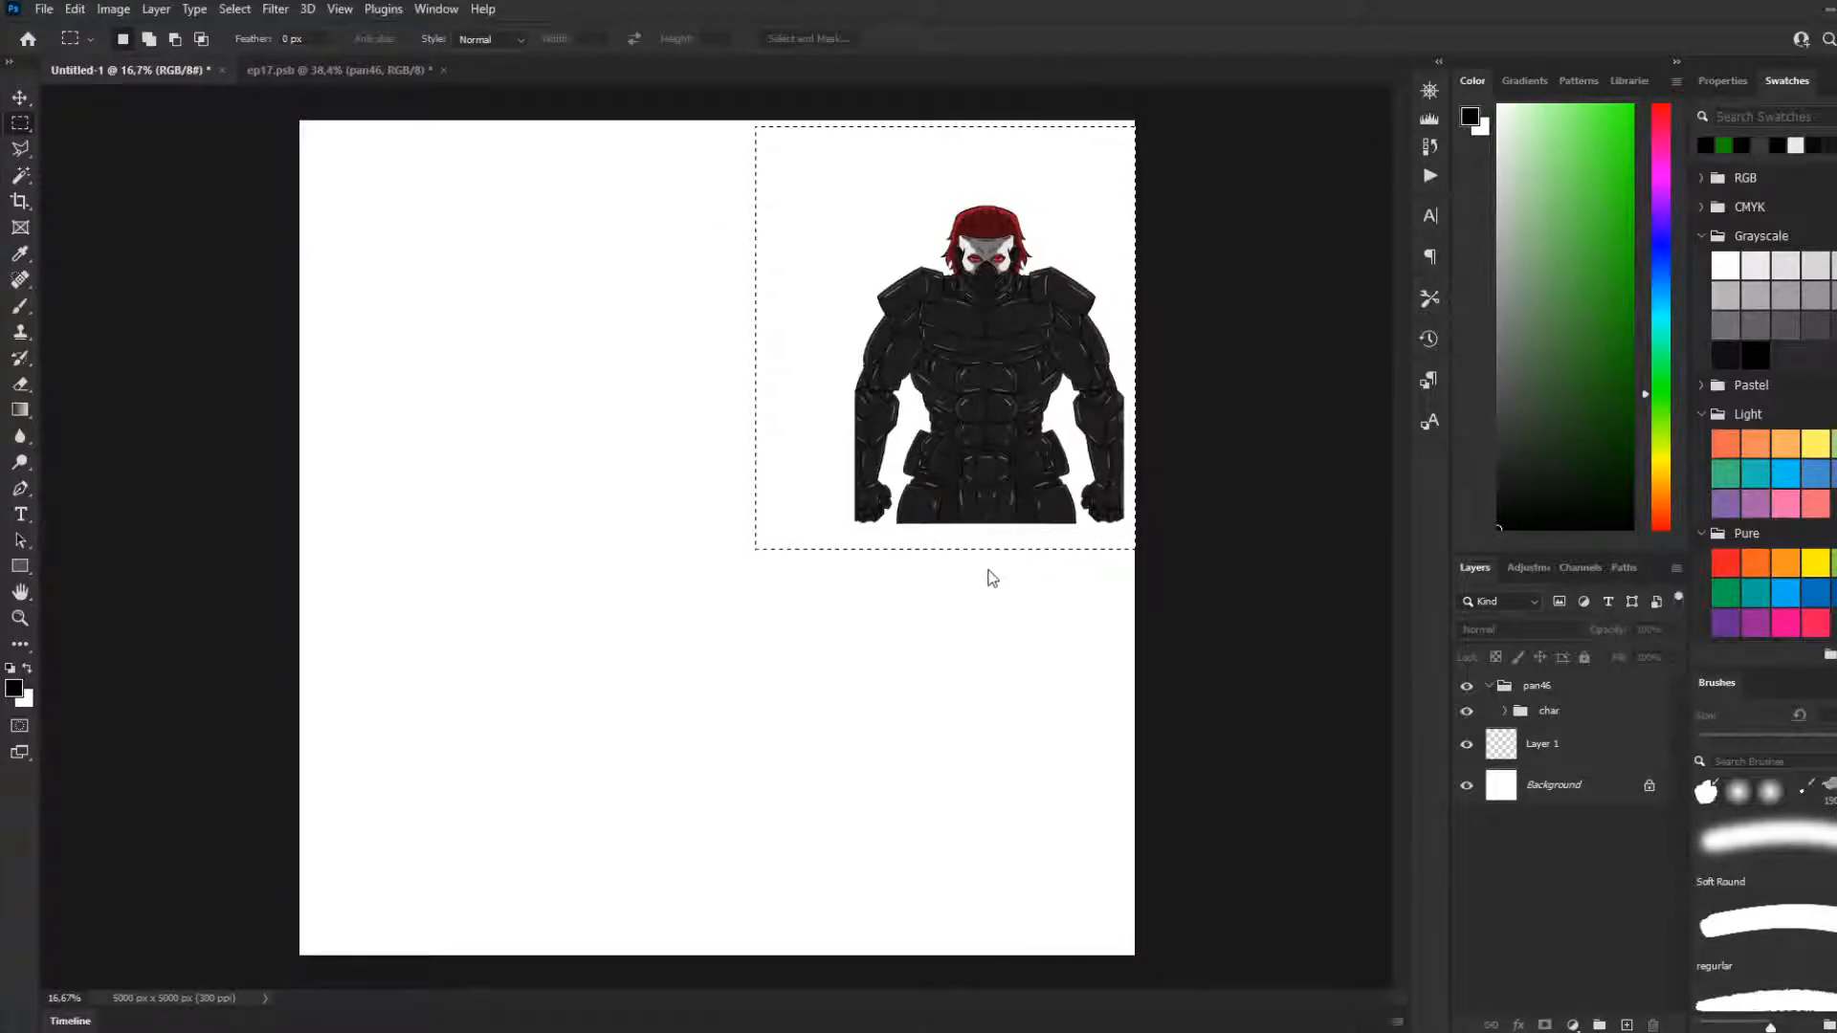
{"action": "left_click", "coordinate": [1541, 710]}
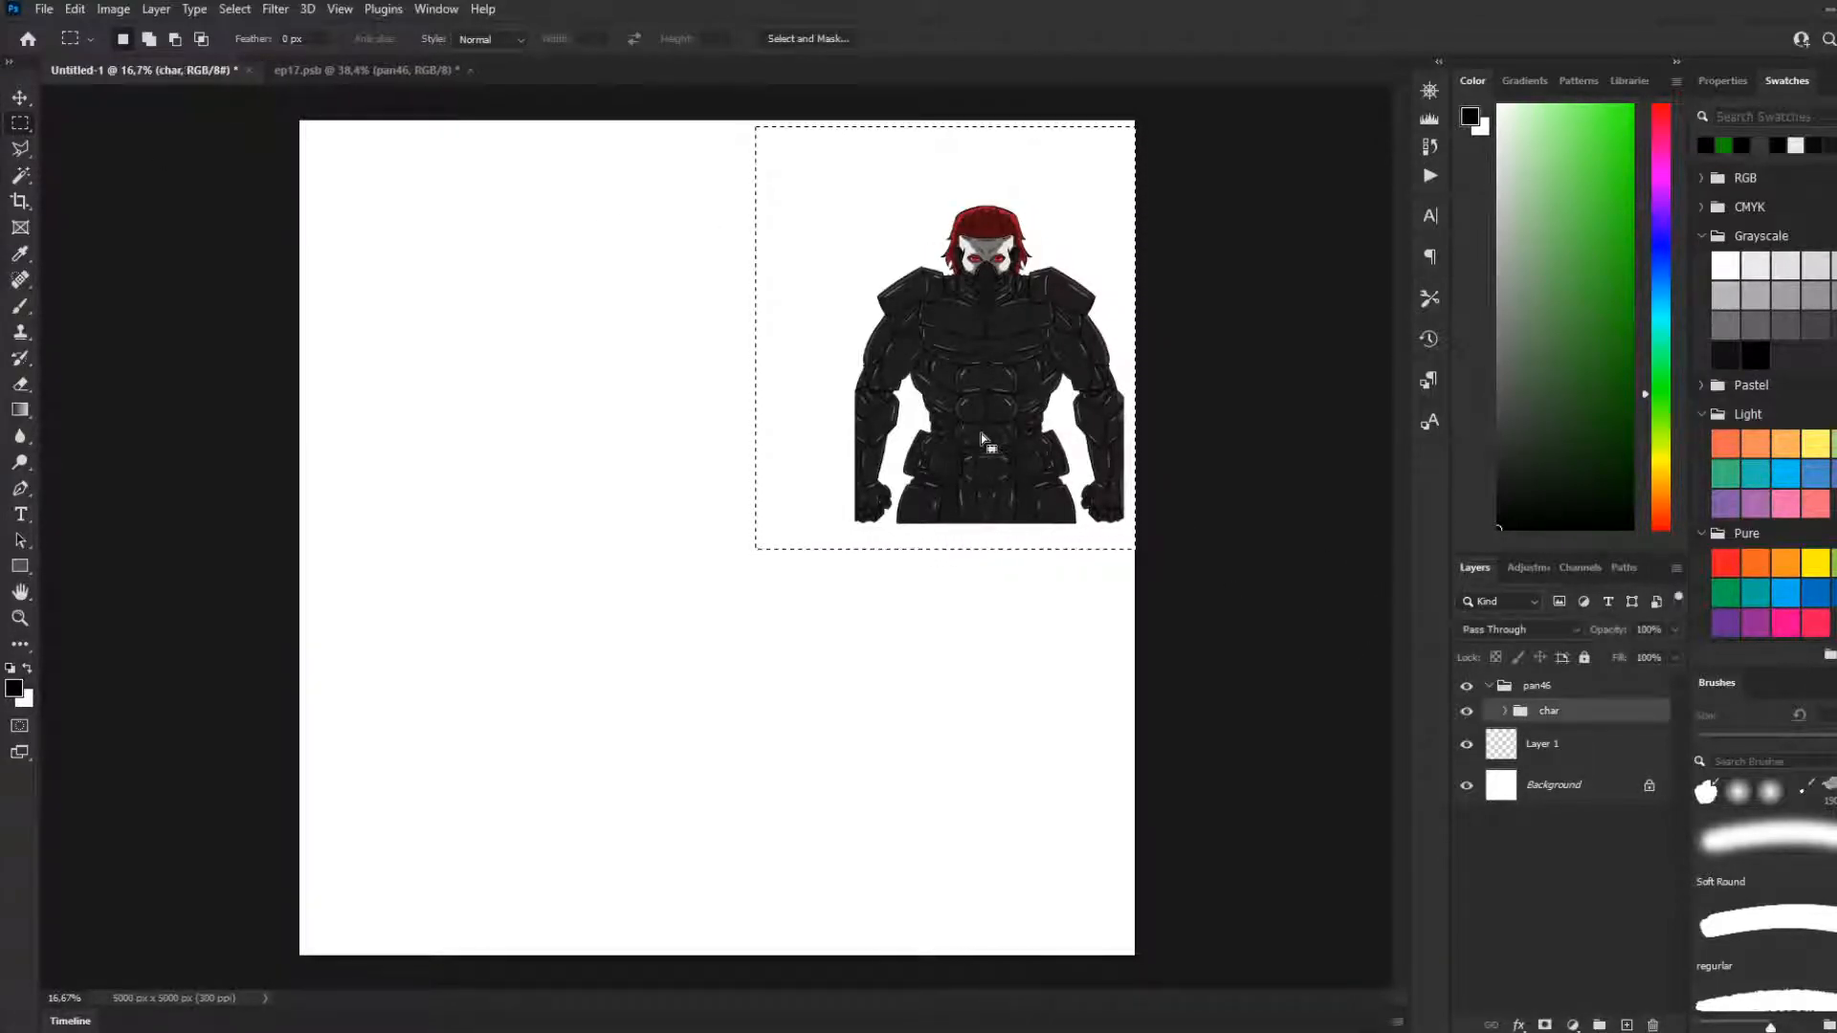
{"action": "key", "text": "ctrl+t"}
{"action": "left_click_drag", "start_coordinate": [970, 441], "coordinate": [970, 393]}
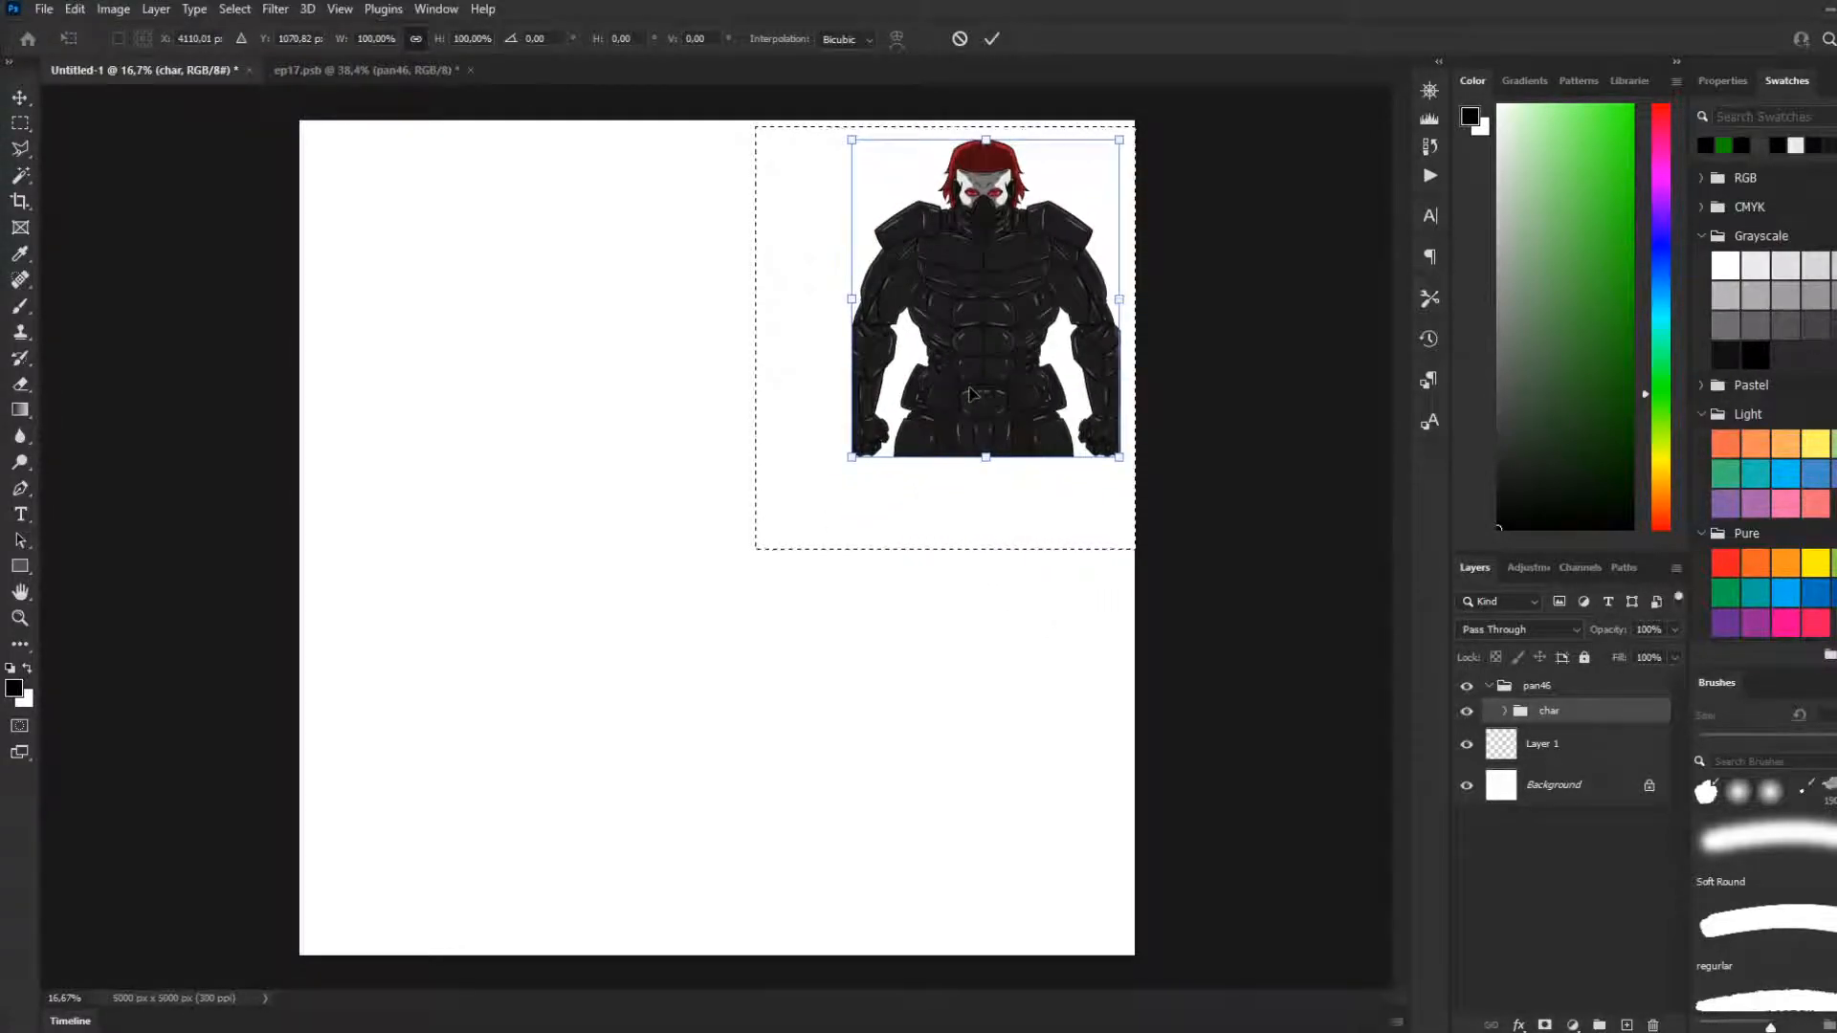
{"action": "left_click_drag", "start_coordinate": [851, 456], "coordinate": [878, 499]}
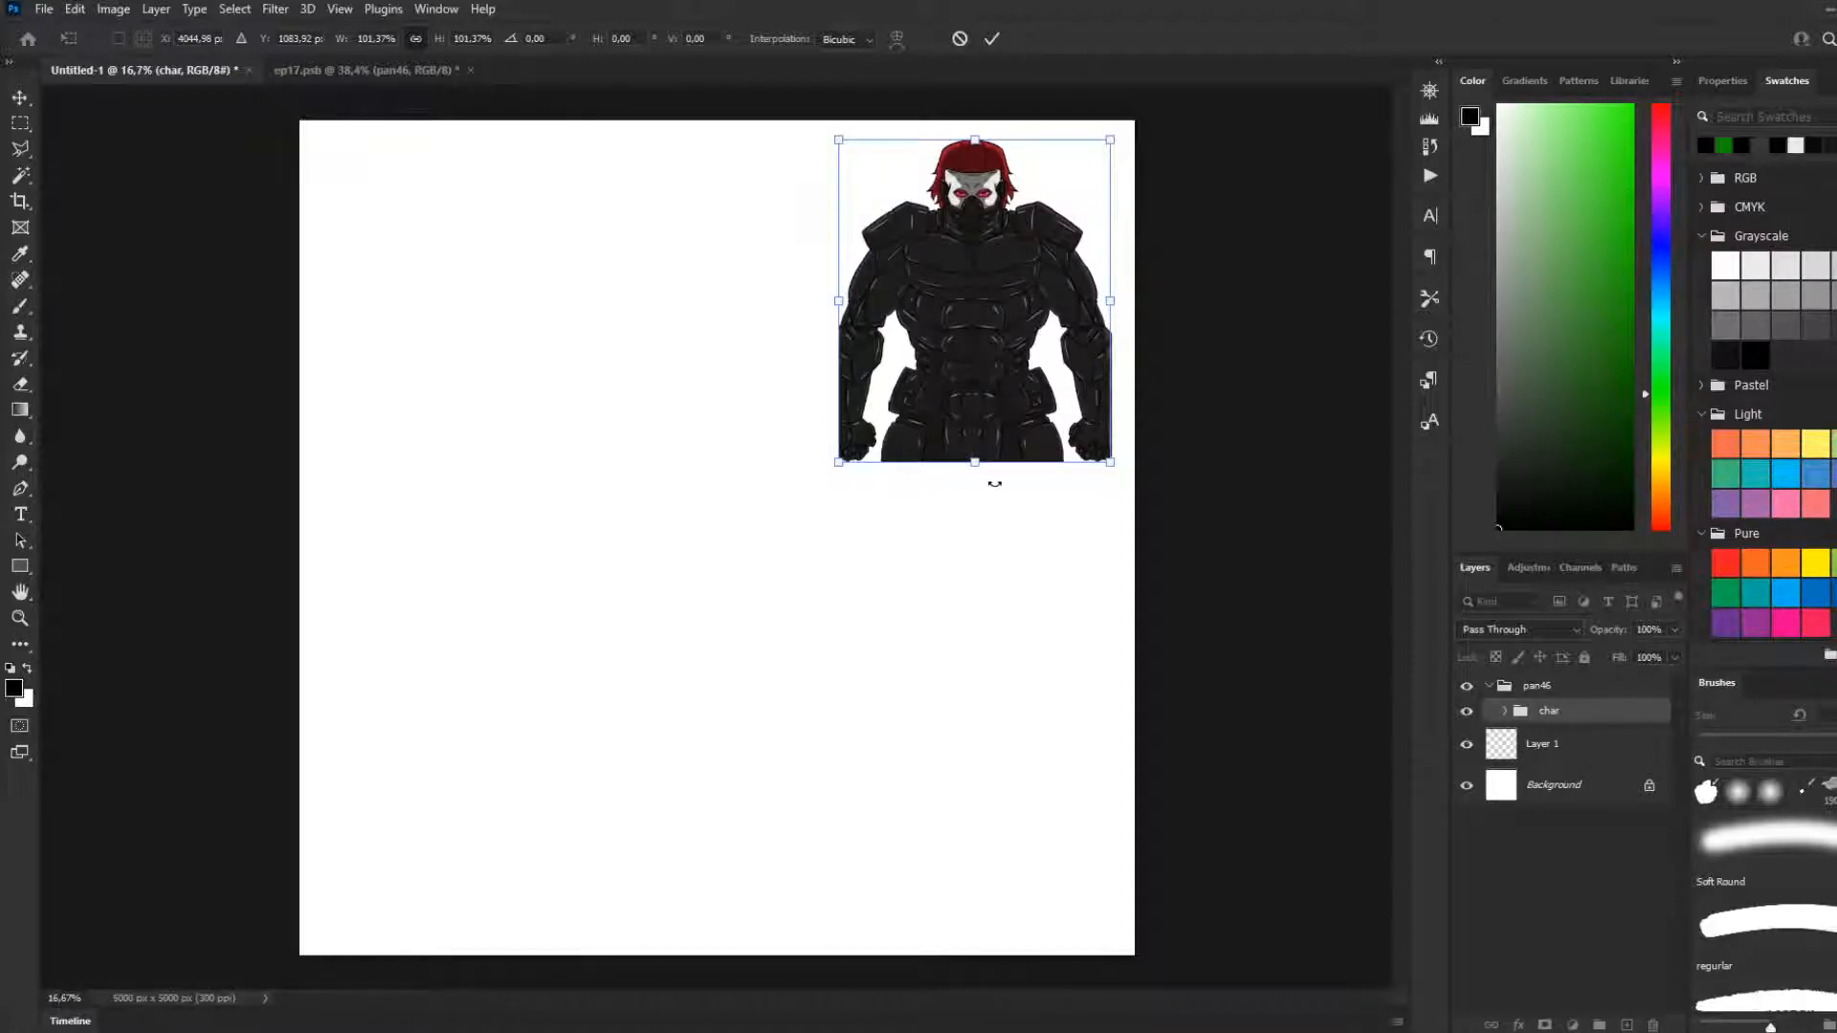
{"action": "key", "text": "Return"}
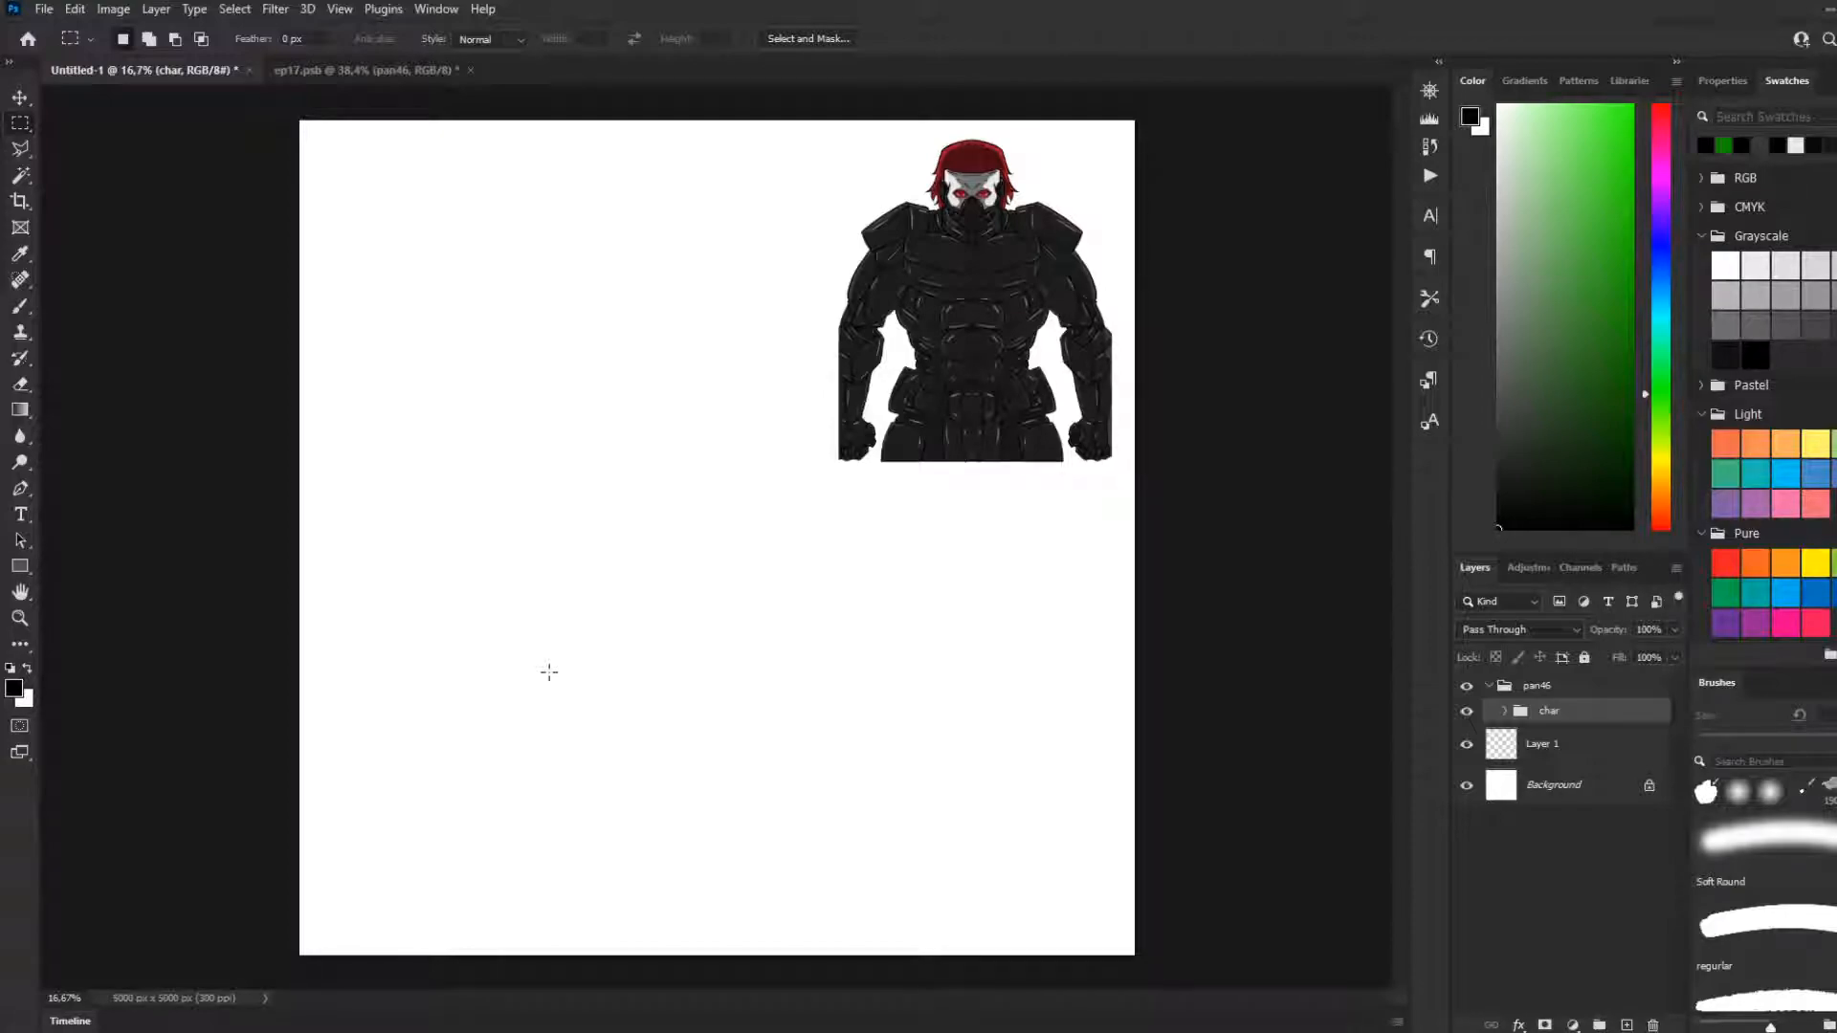
Close the ep17.psb document, leaving Untitled-1 open
{"action": "scroll", "coordinate": [1035, 218], "scroll_direction": "up", "scroll_amount": 13}
{"action": "scroll", "coordinate": [777, 428], "scroll_direction": "down", "scroll_amount": 1}
{"action": "scroll", "coordinate": [815, 492], "scroll_direction": "up", "scroll_amount": 3}
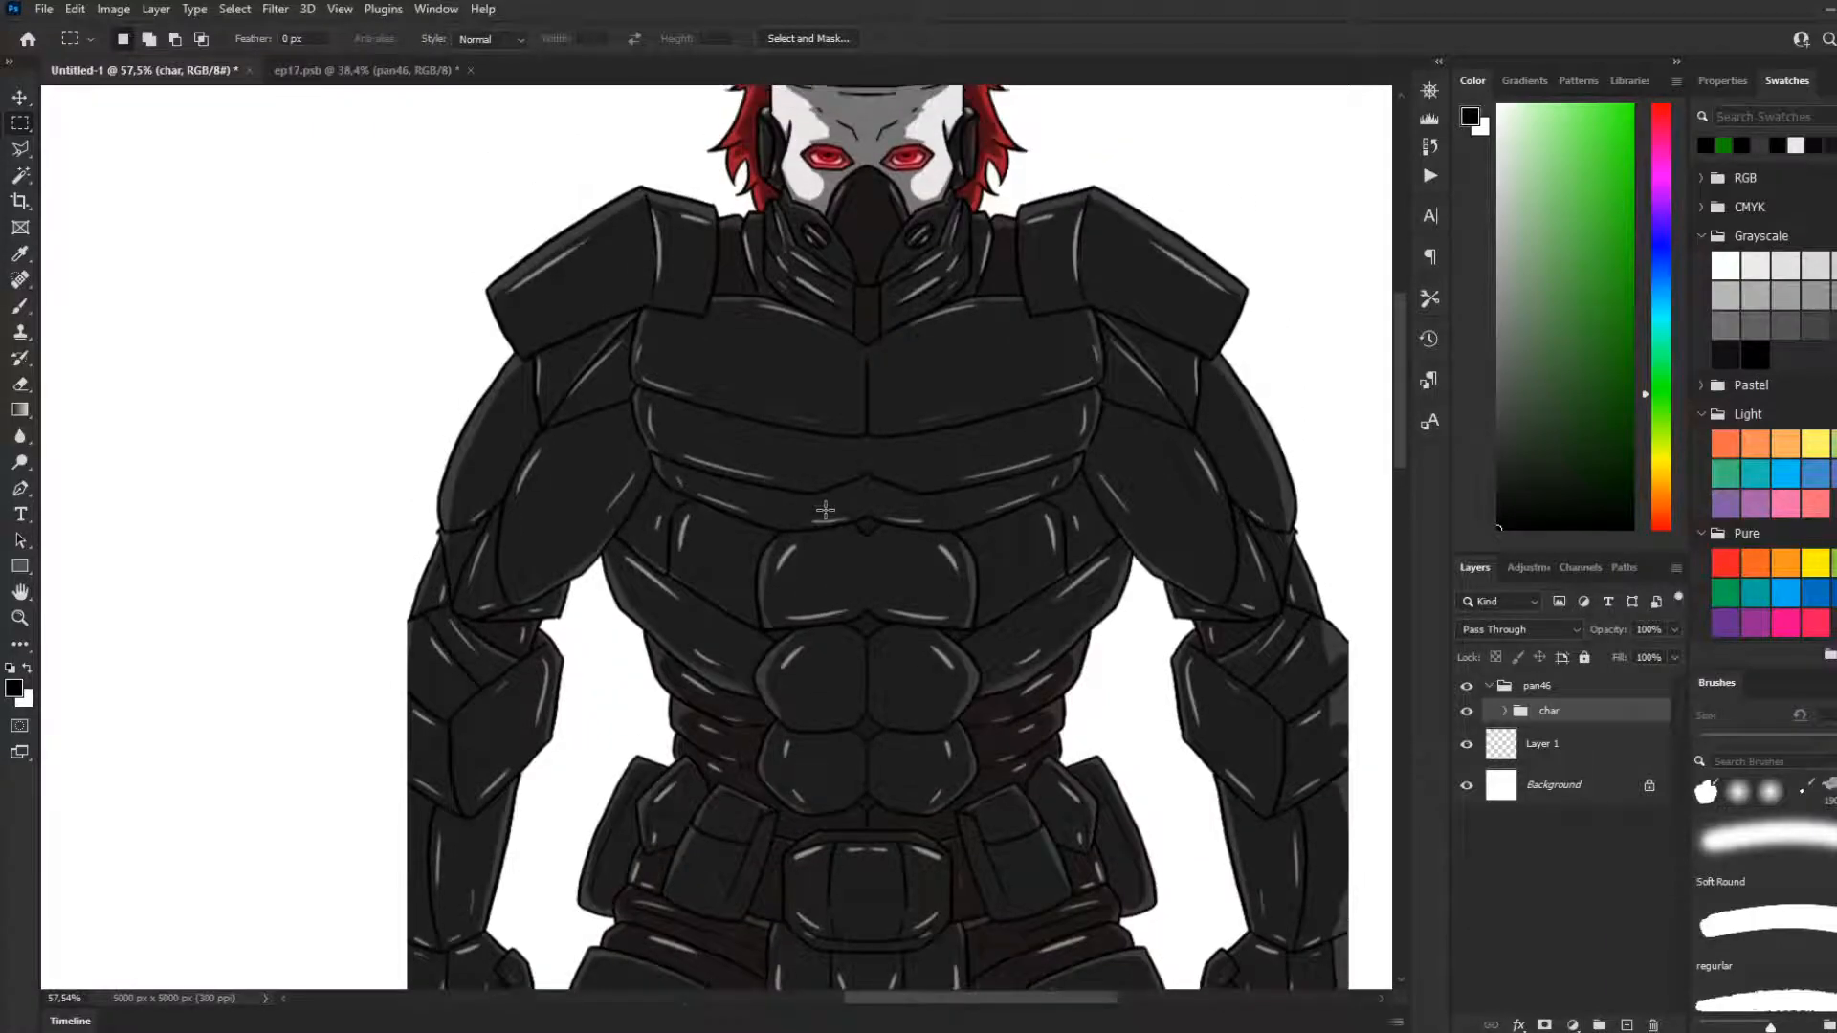
{"action": "scroll", "coordinate": [827, 479], "scroll_direction": "up", "scroll_amount": 2}
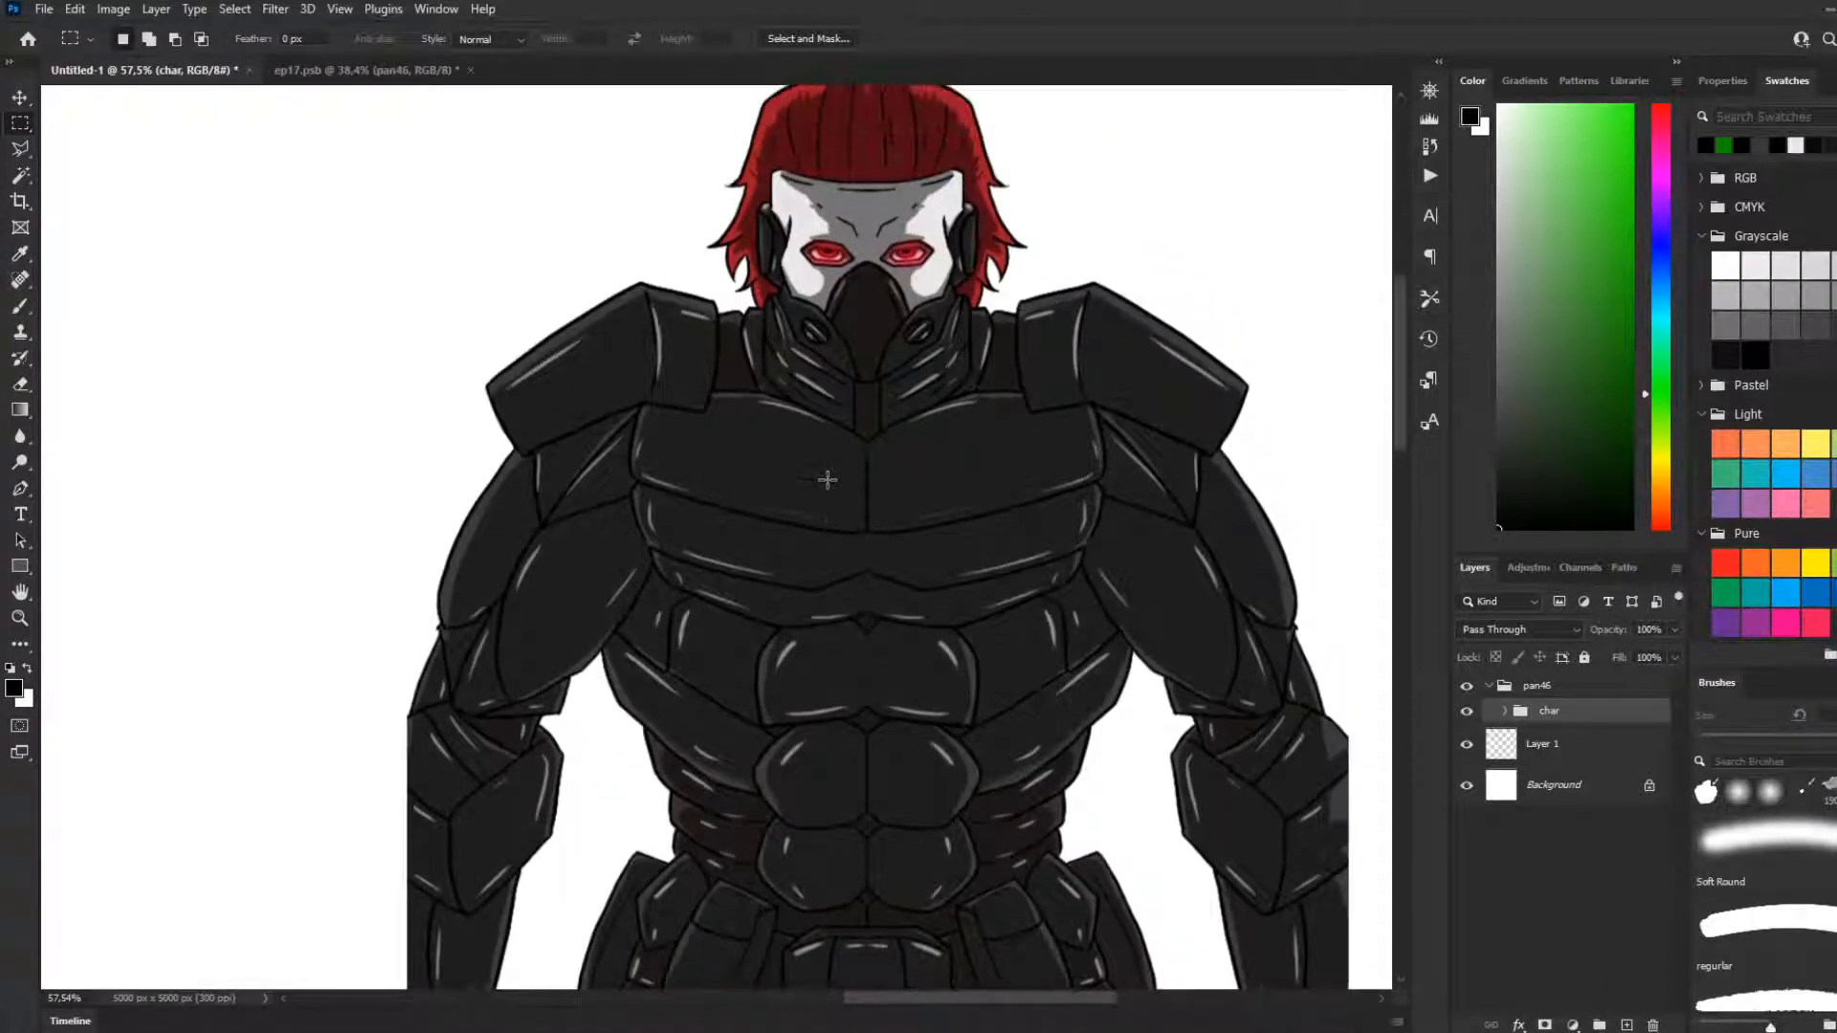
{"action": "scroll", "coordinate": [815, 476], "scroll_direction": "down", "scroll_amount": 3}
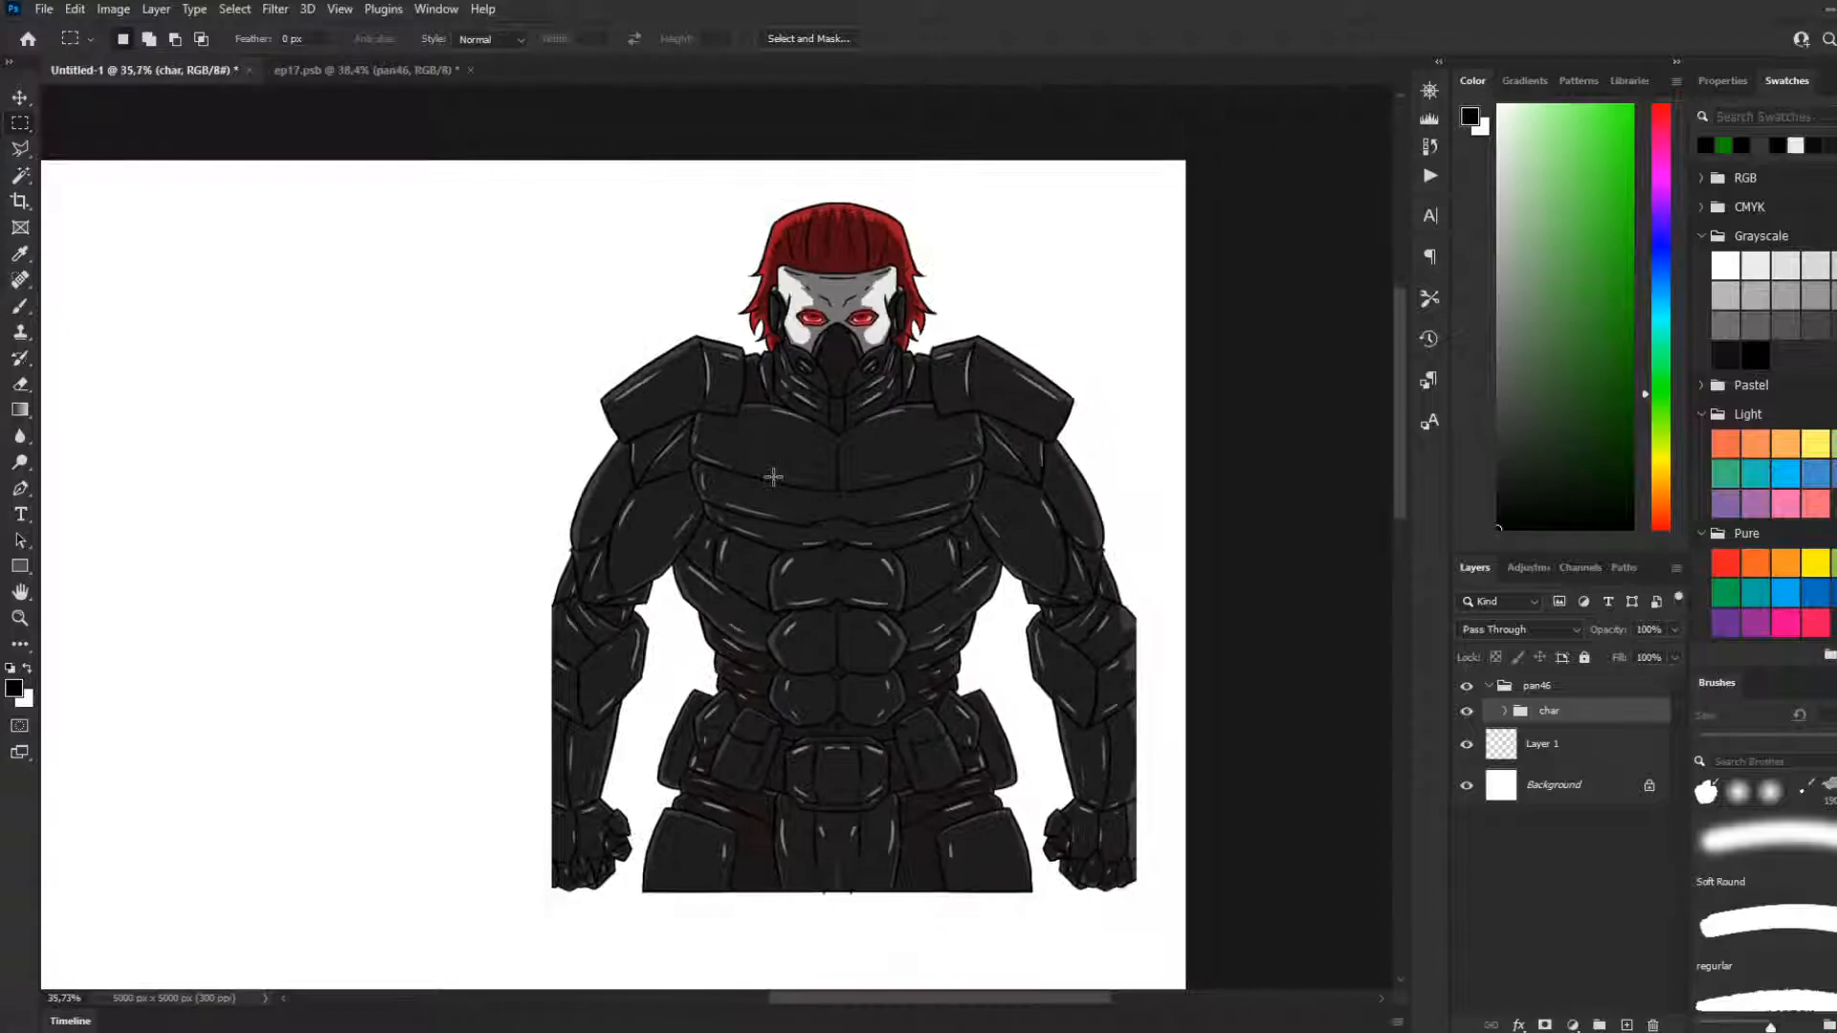
{"action": "scroll", "coordinate": [772, 477], "scroll_direction": "down", "scroll_amount": 1}
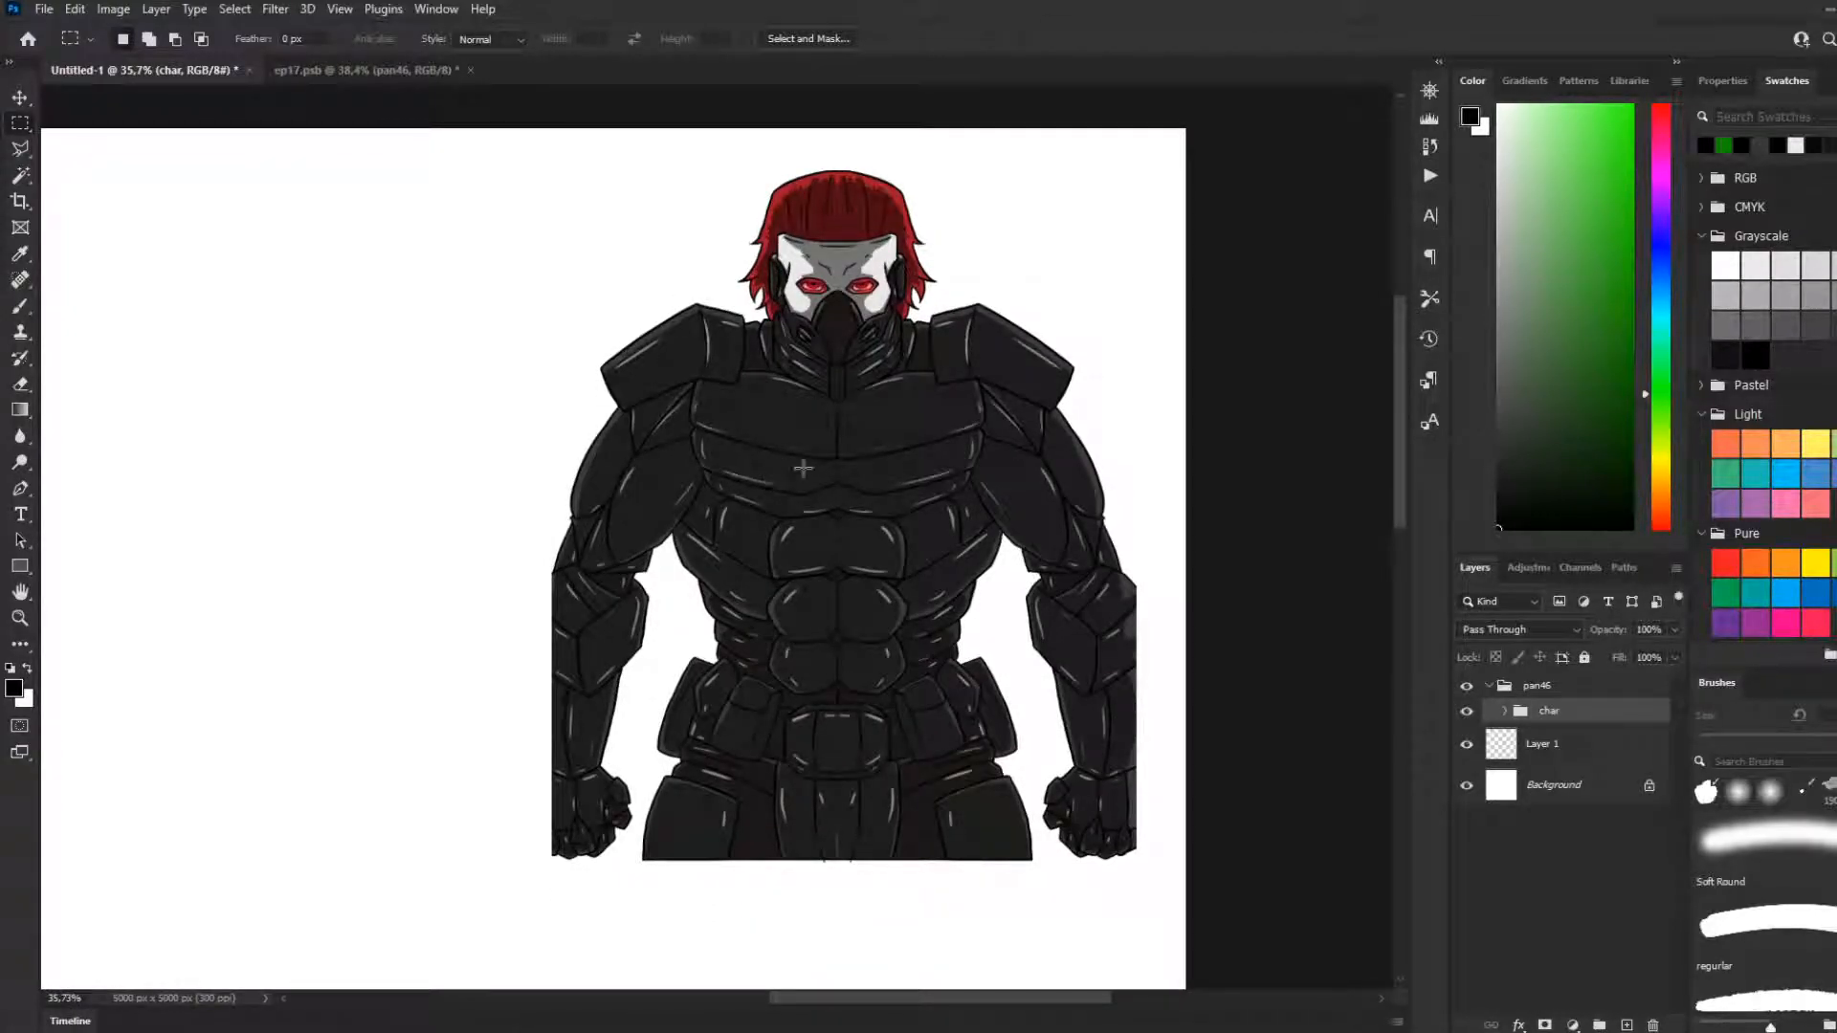
{"action": "scroll", "coordinate": [785, 479], "scroll_direction": "down", "scroll_amount": 2}
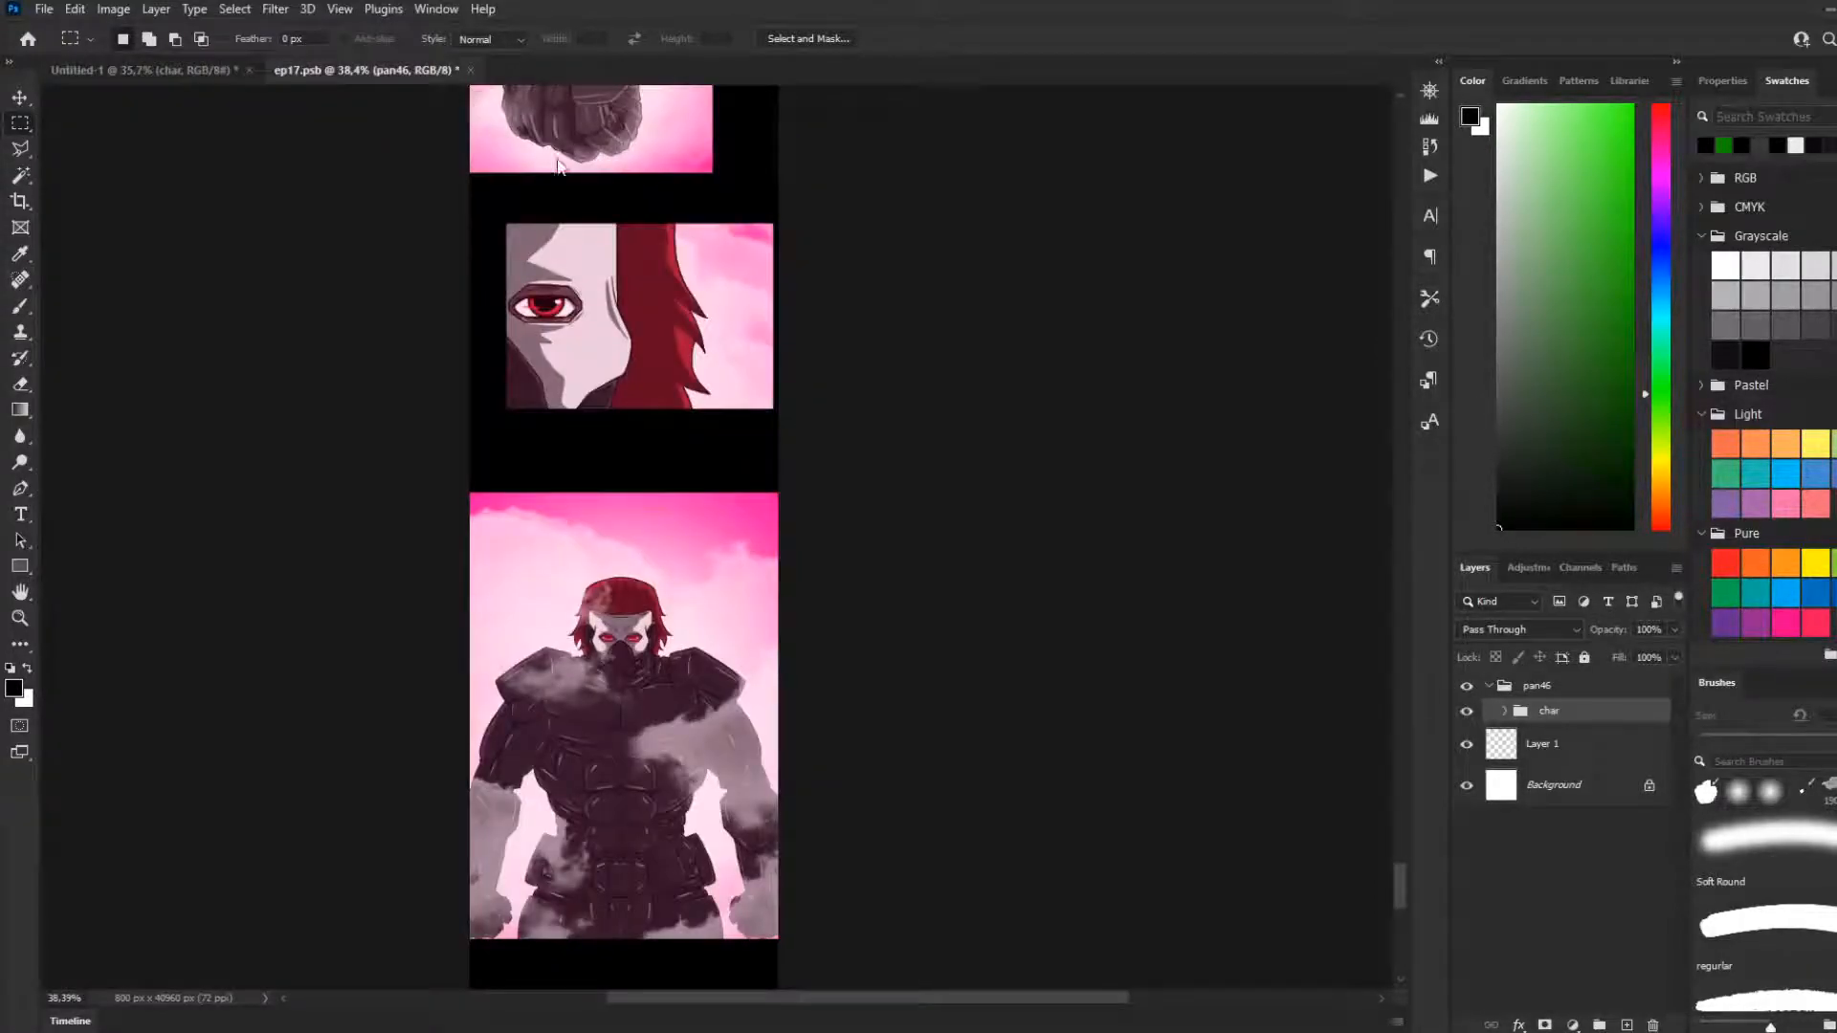
{"action": "left_click", "coordinate": [457, 70]}
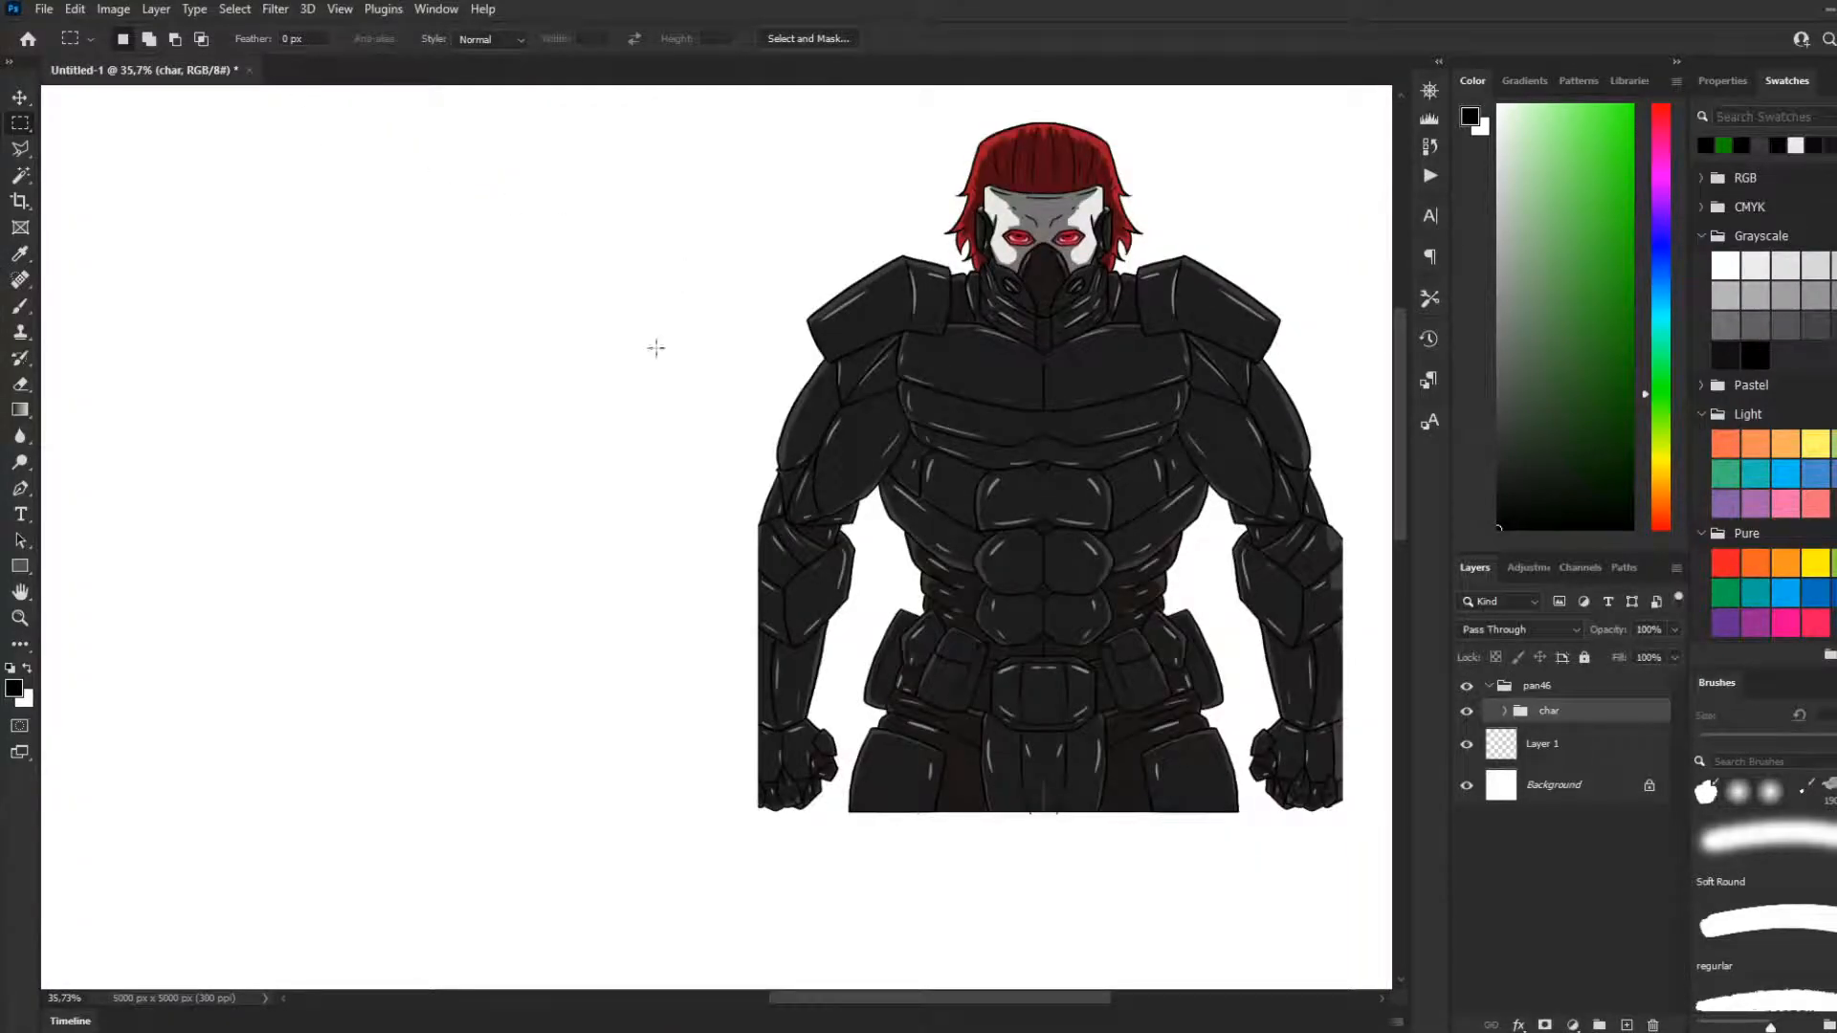
Scale the char group down to about 93%, keeping it in the upper-right corner of the canvas
{"action": "scroll", "coordinate": [611, 376], "scroll_direction": "down", "scroll_amount": 8}
{"action": "scroll", "coordinate": [596, 379], "scroll_direction": "down", "scroll_amount": 4}
{"action": "scroll", "coordinate": [701, 371], "scroll_direction": "up", "scroll_amount": 4}
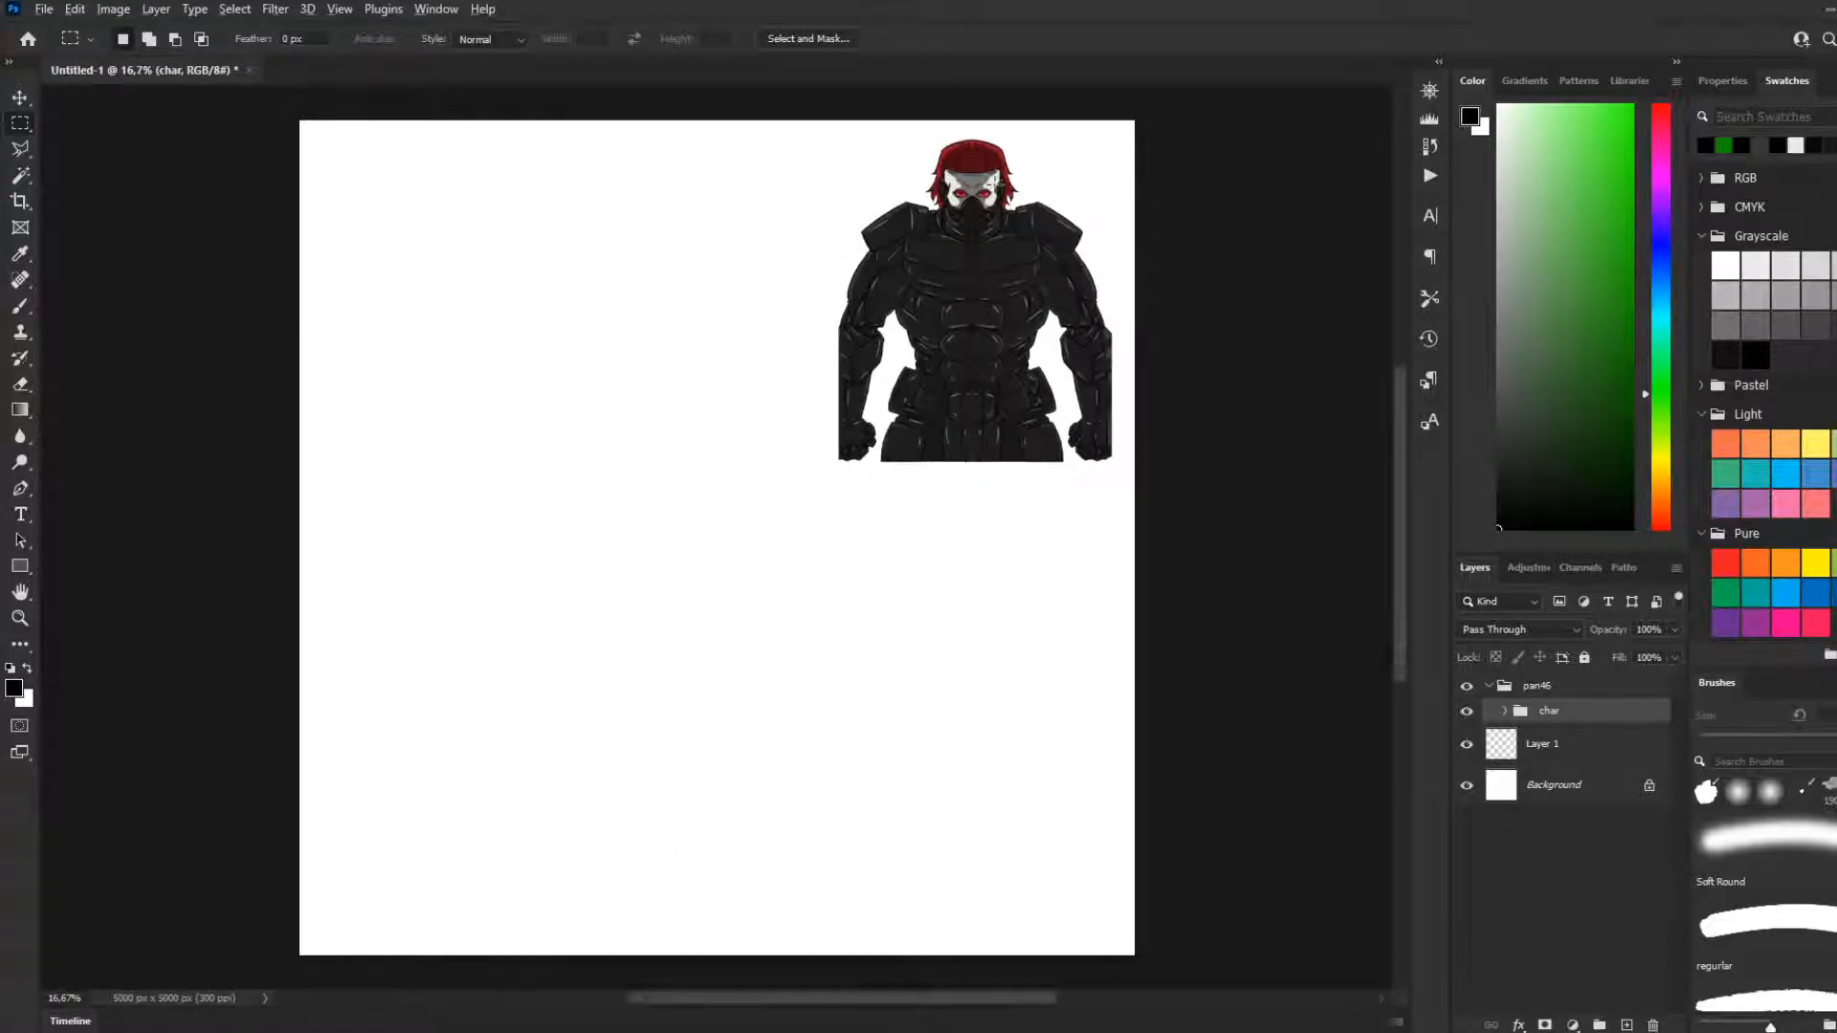
{"action": "scroll", "coordinate": [999, 189], "scroll_direction": "up", "scroll_amount": 1}
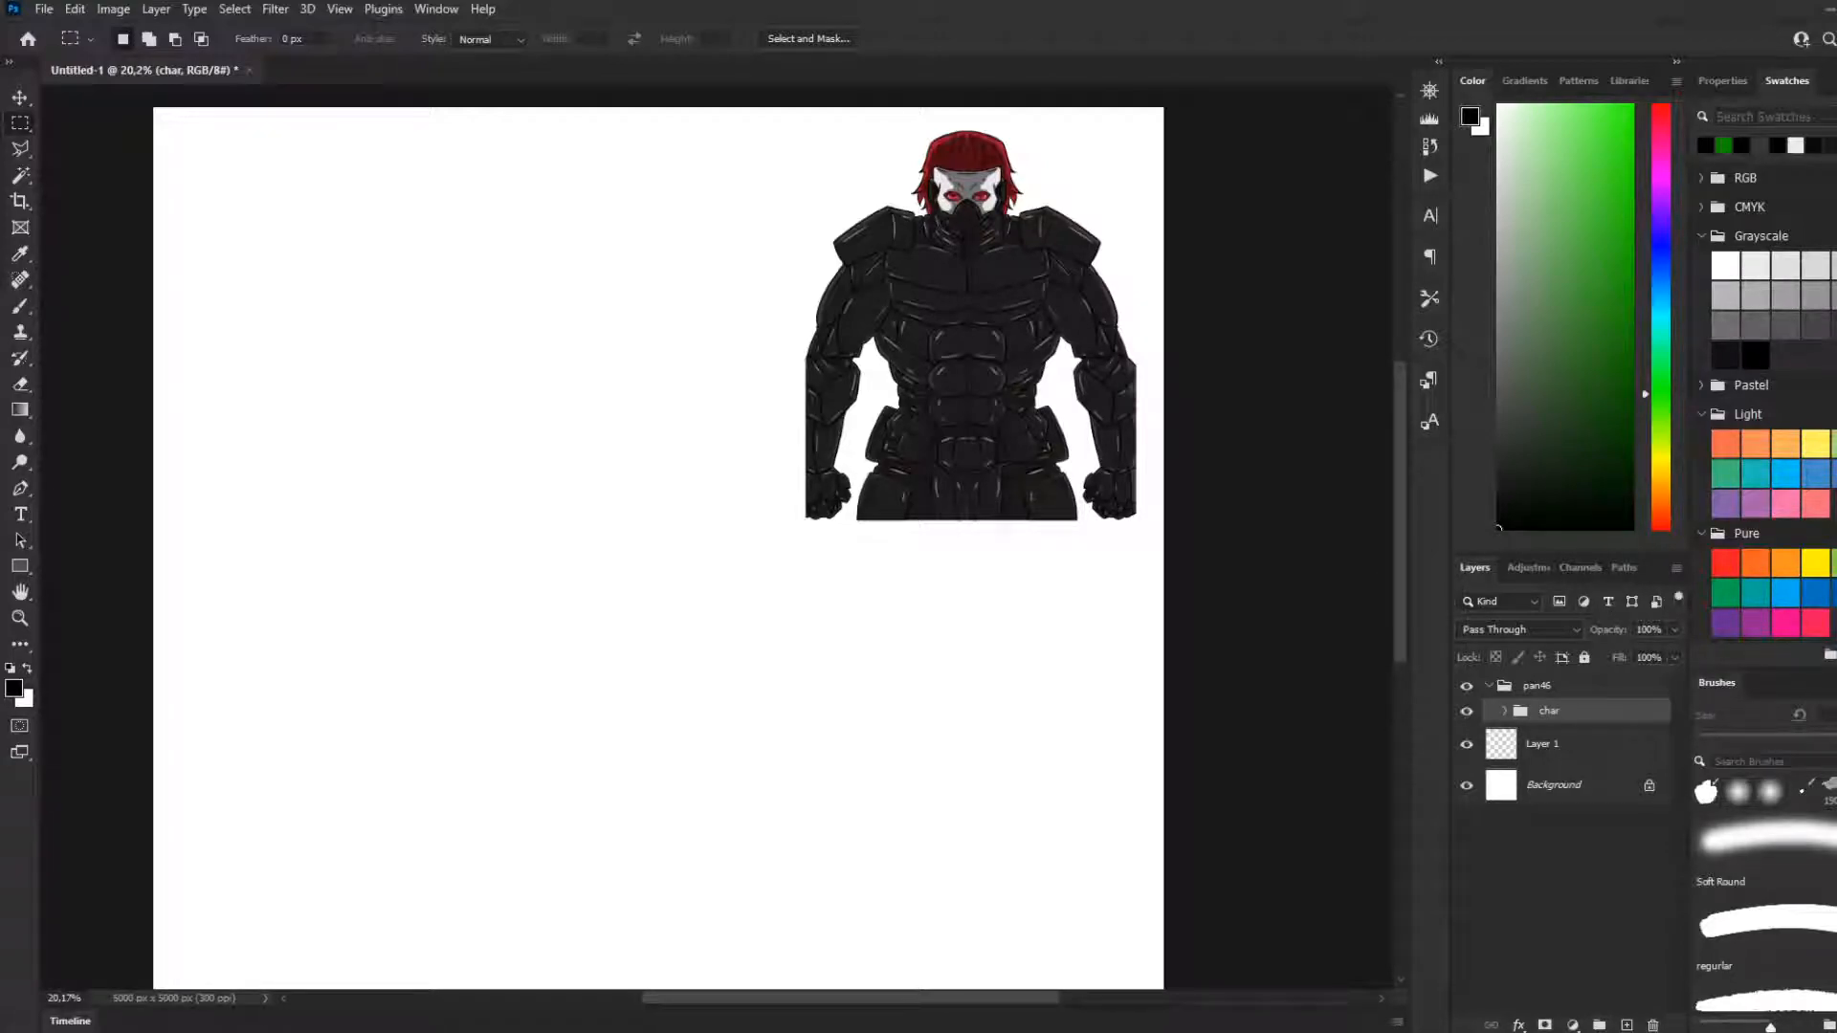
{"action": "key", "text": "ctrl+minus"}
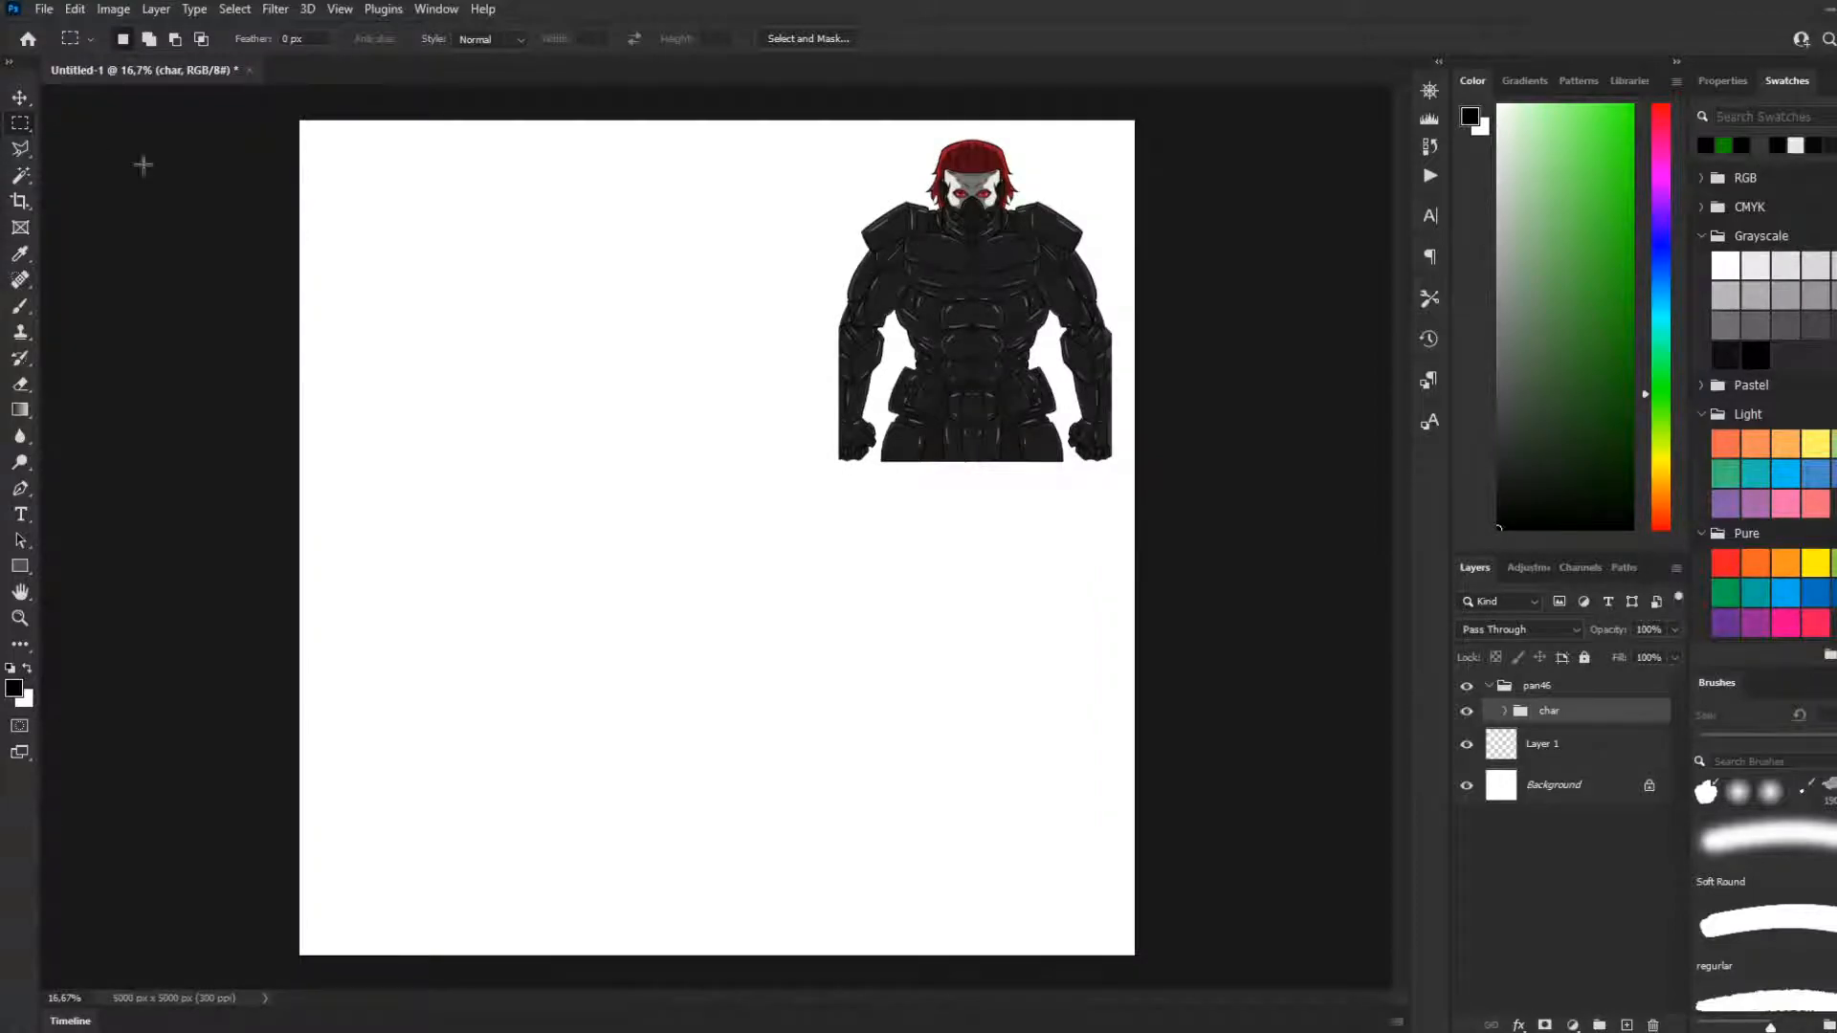
{"action": "key", "text": "ctrl+t"}
{"action": "mouse_move", "coordinate": [840, 462]}
{"action": "left_mouse_down"}
{"action": "mouse_move", "coordinate": [915, 414]}
{"action": "mouse_move", "coordinate": [852, 447]}
{"action": "left_mouse_up"}
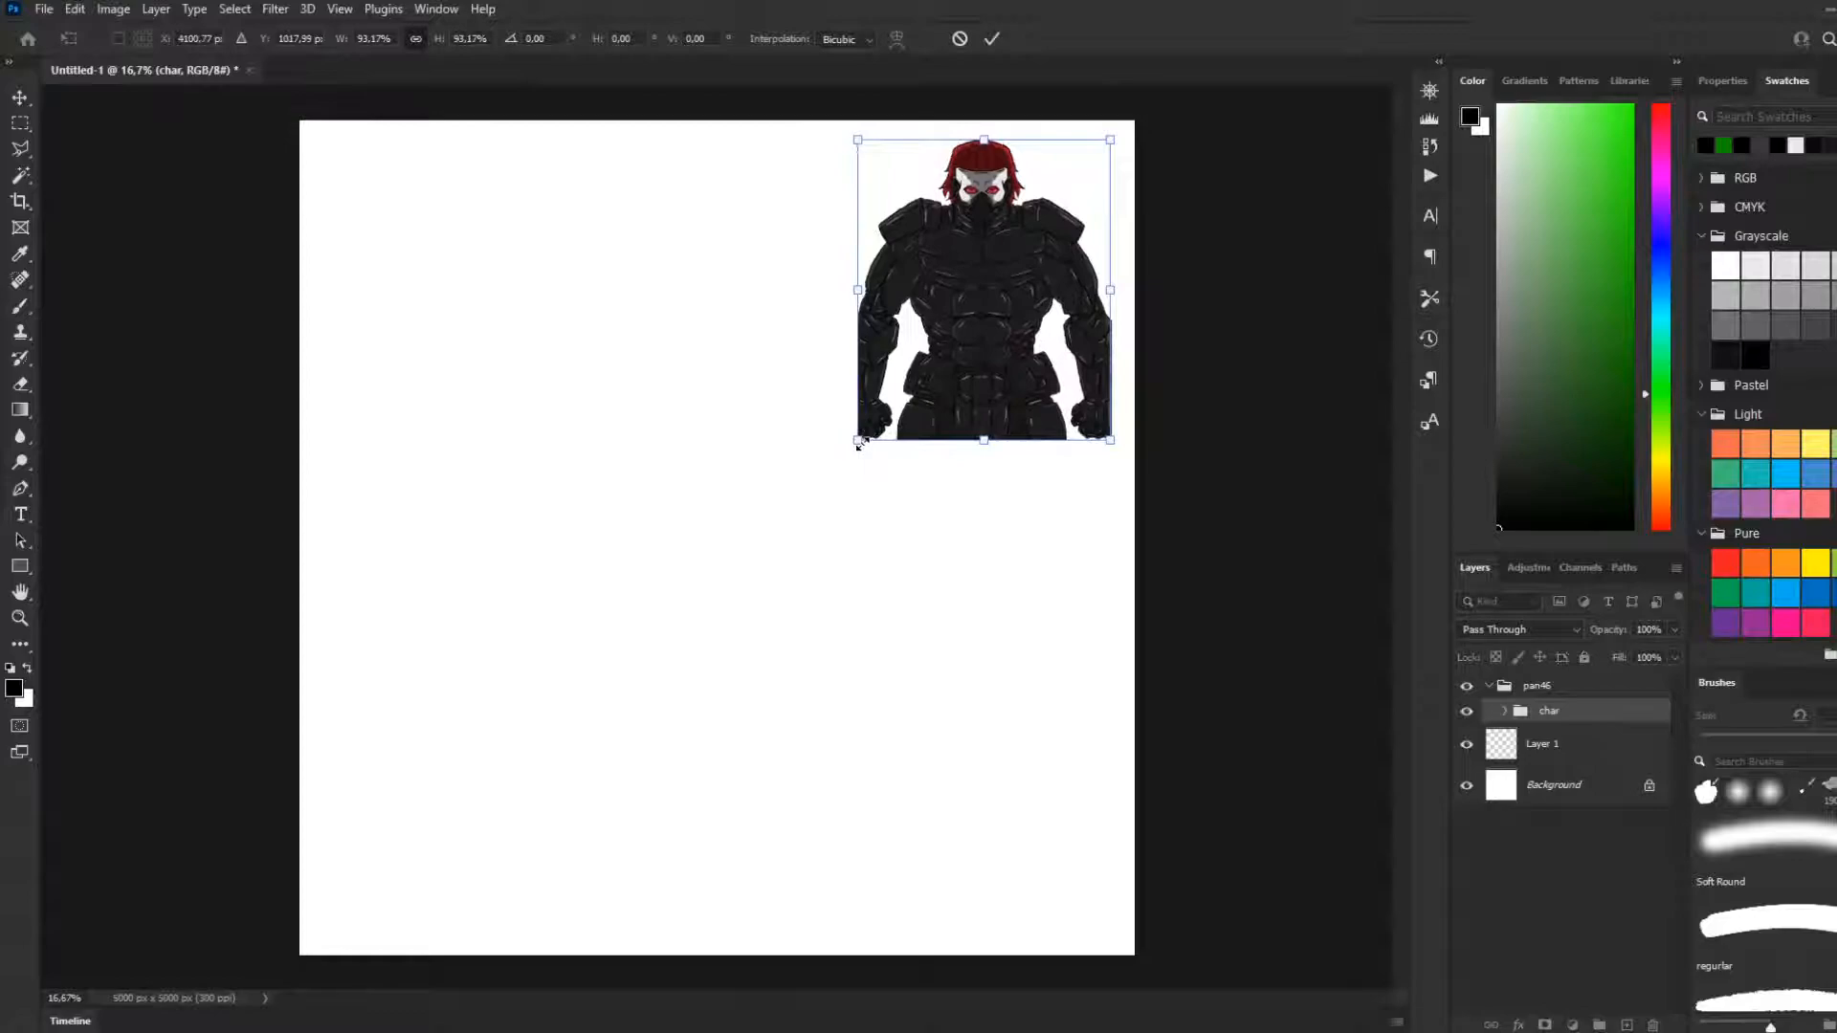
{"action": "key", "text": "Return"}
{"action": "key", "text": "m"}
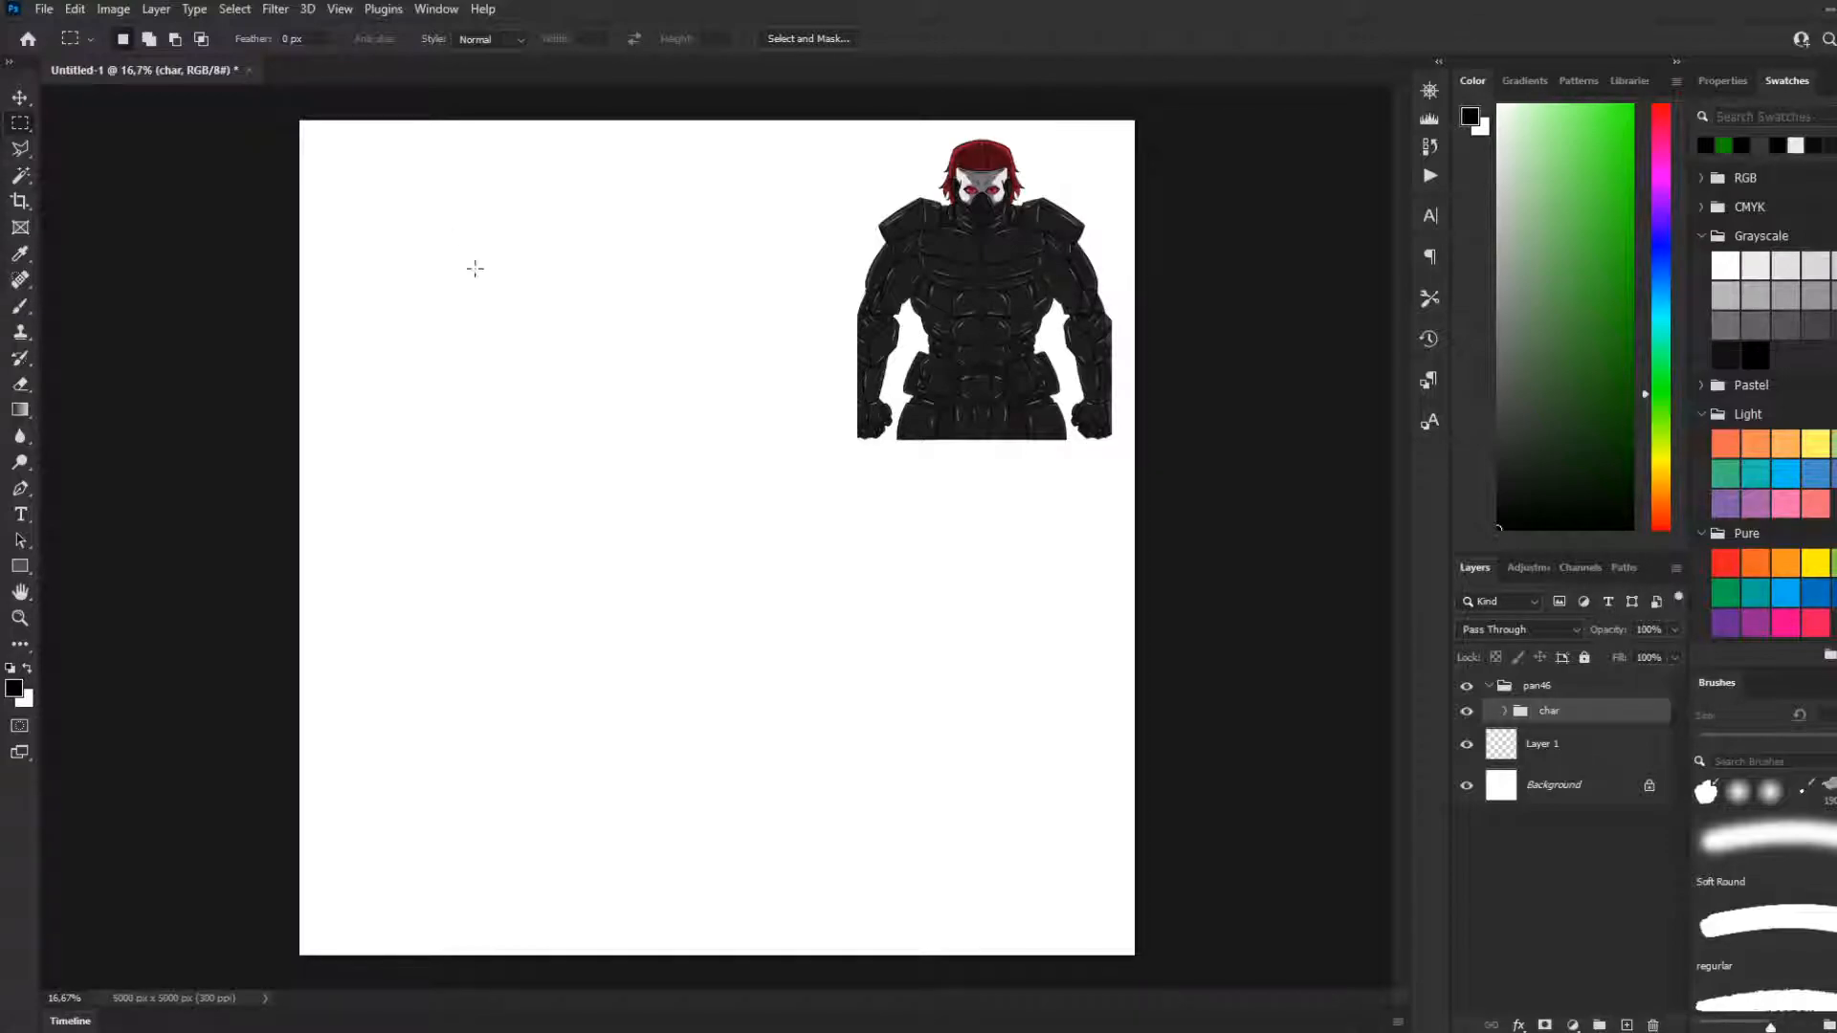
Merge the pan46 group into a single layer and place it directly below Layer 1
{"action": "left_click", "coordinate": [1504, 712]}
{"action": "left_click", "coordinate": [1503, 712]}
{"action": "left_click", "coordinate": [1504, 685]}
{"action": "left_click", "coordinate": [1488, 685]}
{"action": "key", "text": "ctrl+e"}
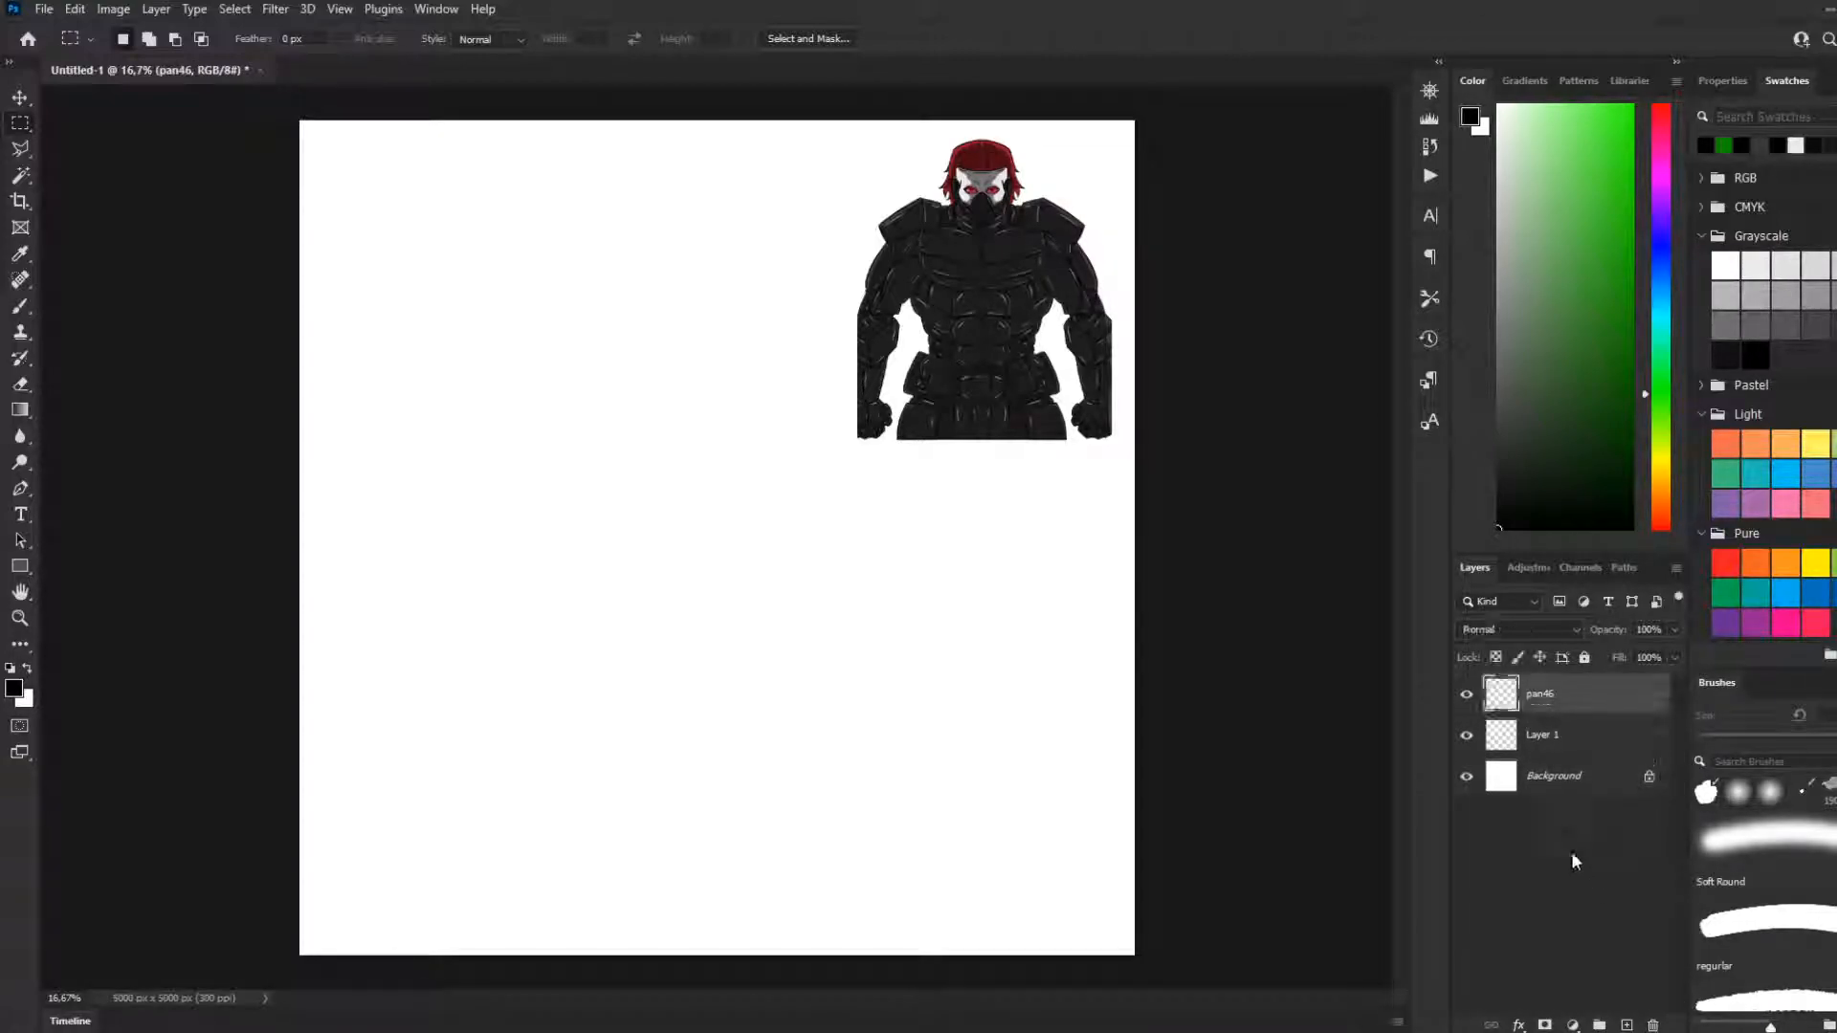
{"action": "left_click_drag", "start_coordinate": [1533, 698], "coordinate": [1542, 756]}
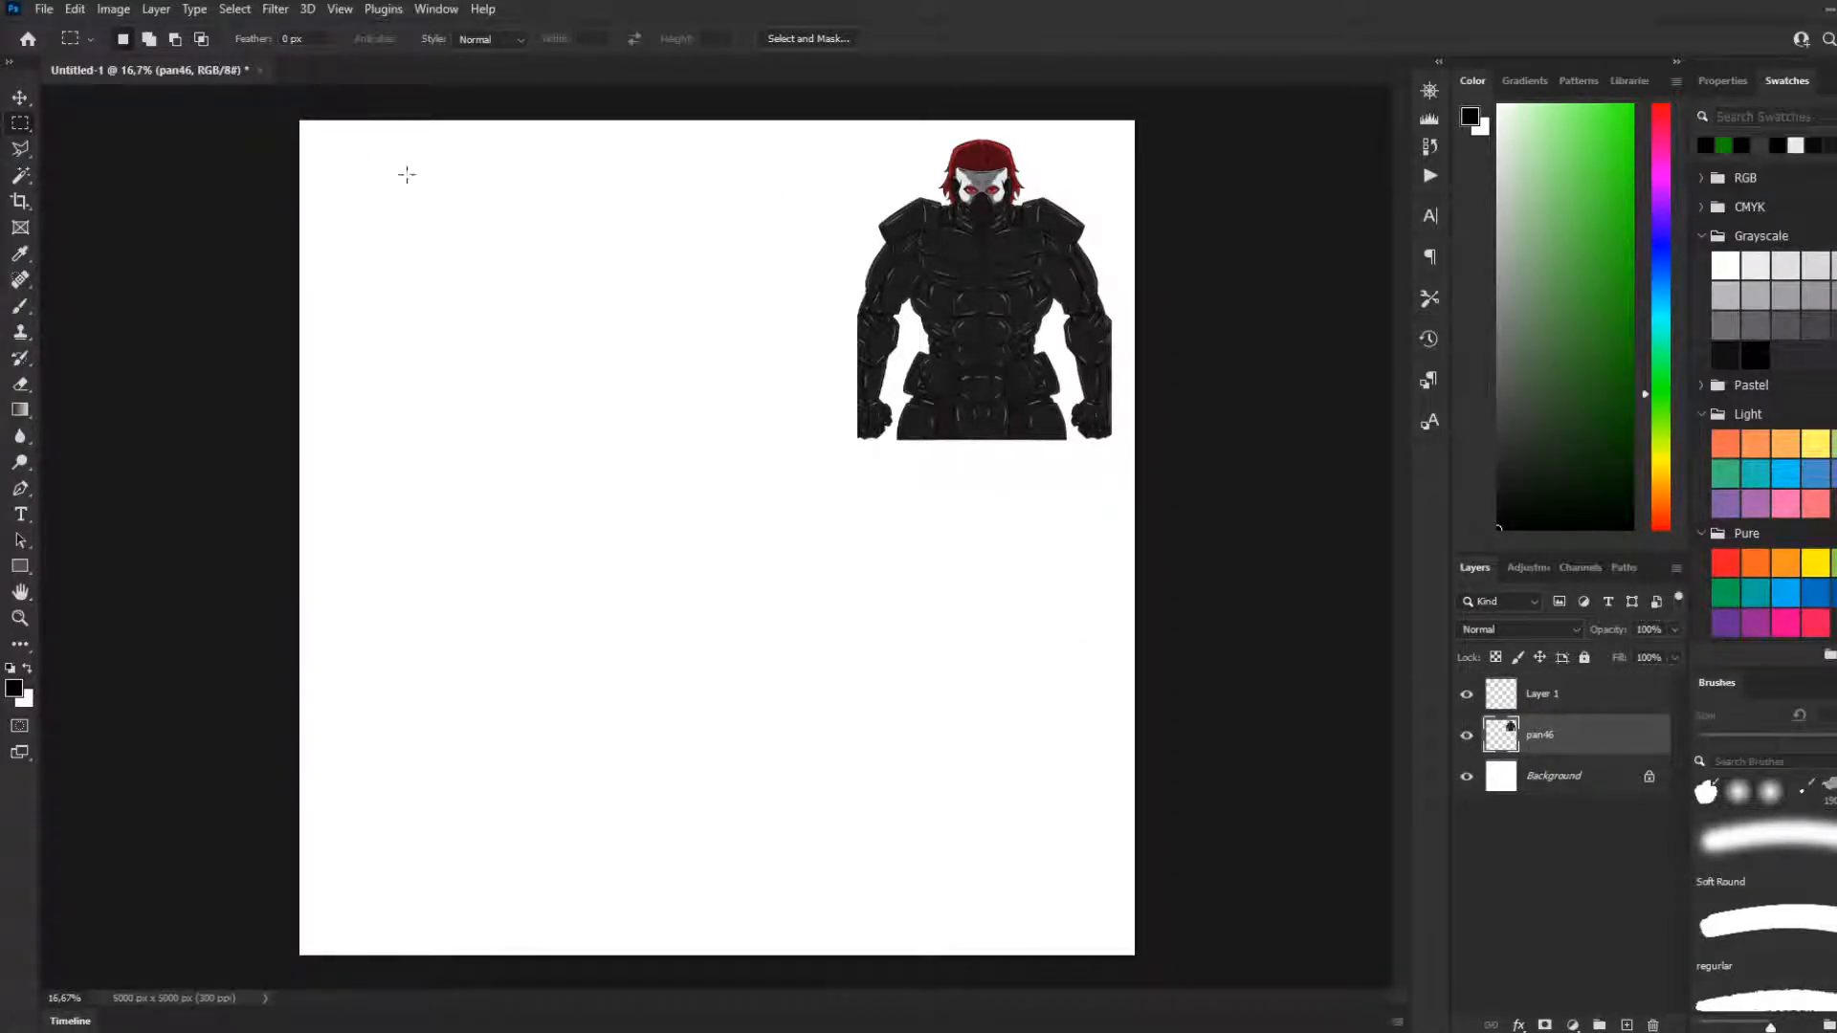
{"action": "left_click", "coordinate": [1533, 702]}
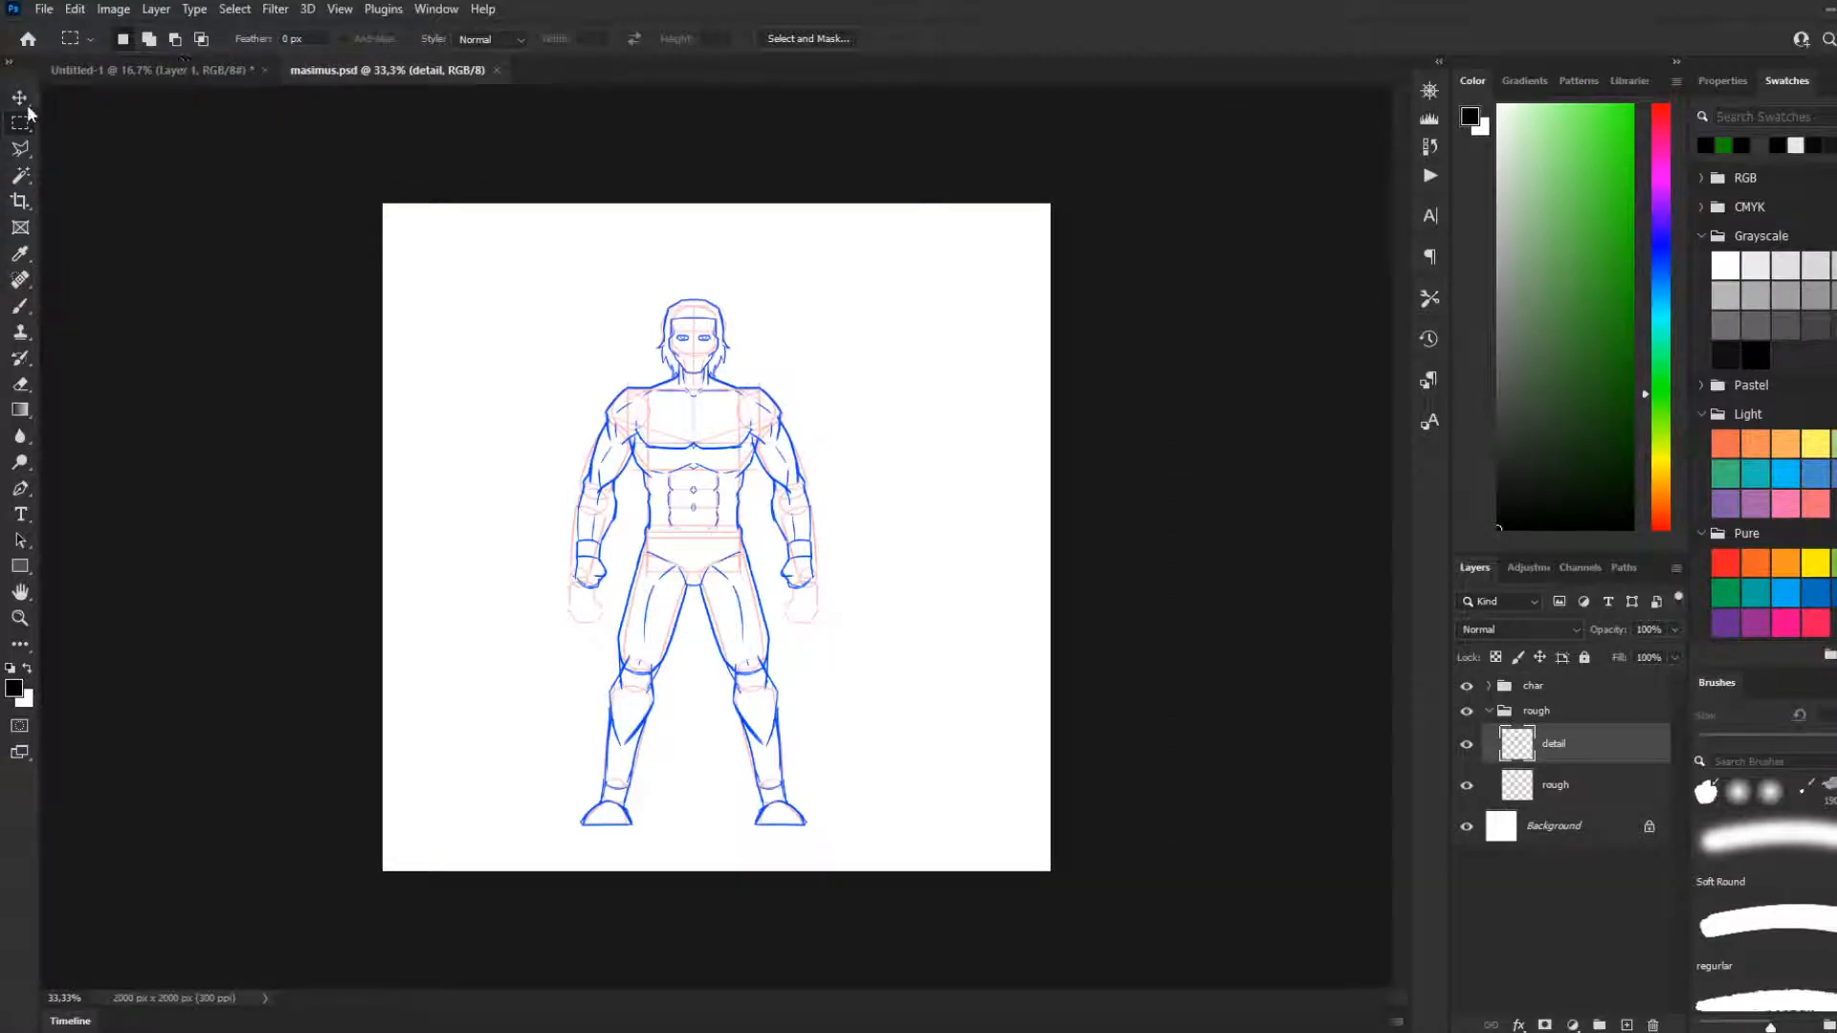
Copy the char and rough groups from maximus.psd into the Untitled-1 document
{"action": "left_click", "coordinate": [25, 101]}
{"action": "left_click", "coordinate": [1469, 786]}
{"action": "left_click", "coordinate": [1468, 785]}
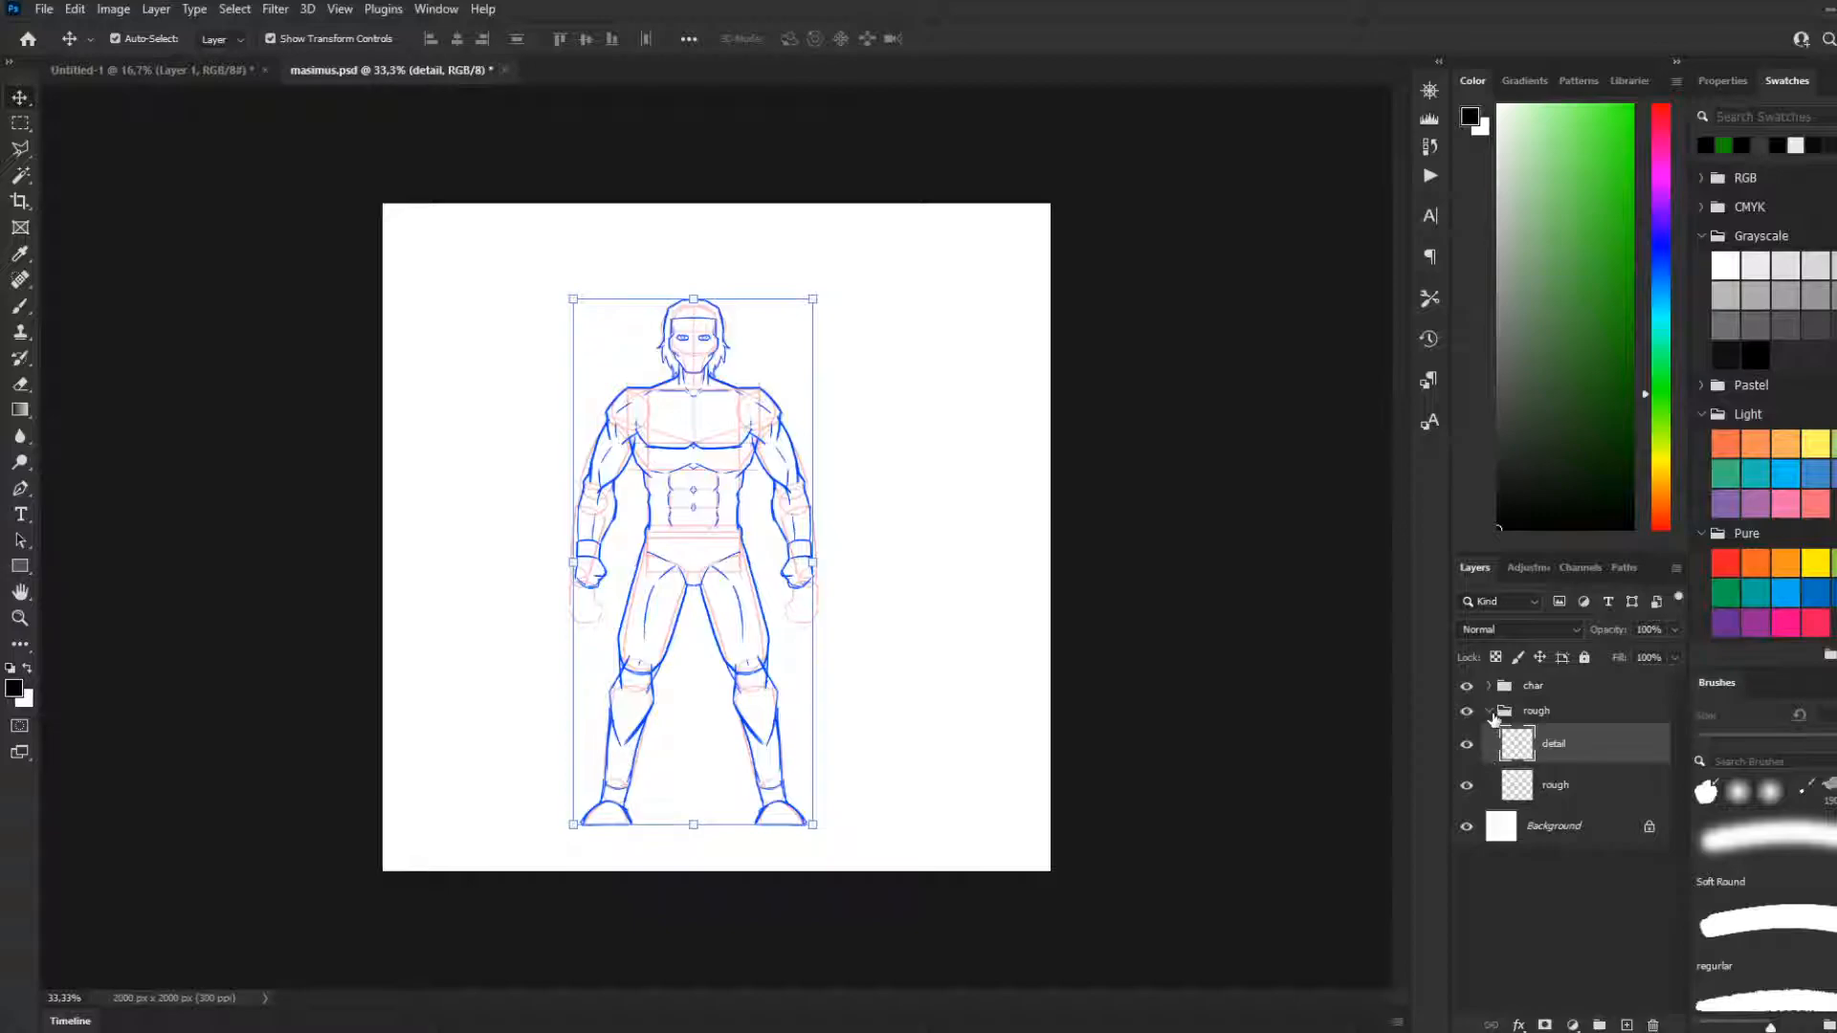
{"action": "left_click", "coordinate": [1488, 711]}
{"action": "left_click", "coordinate": [1494, 687]}
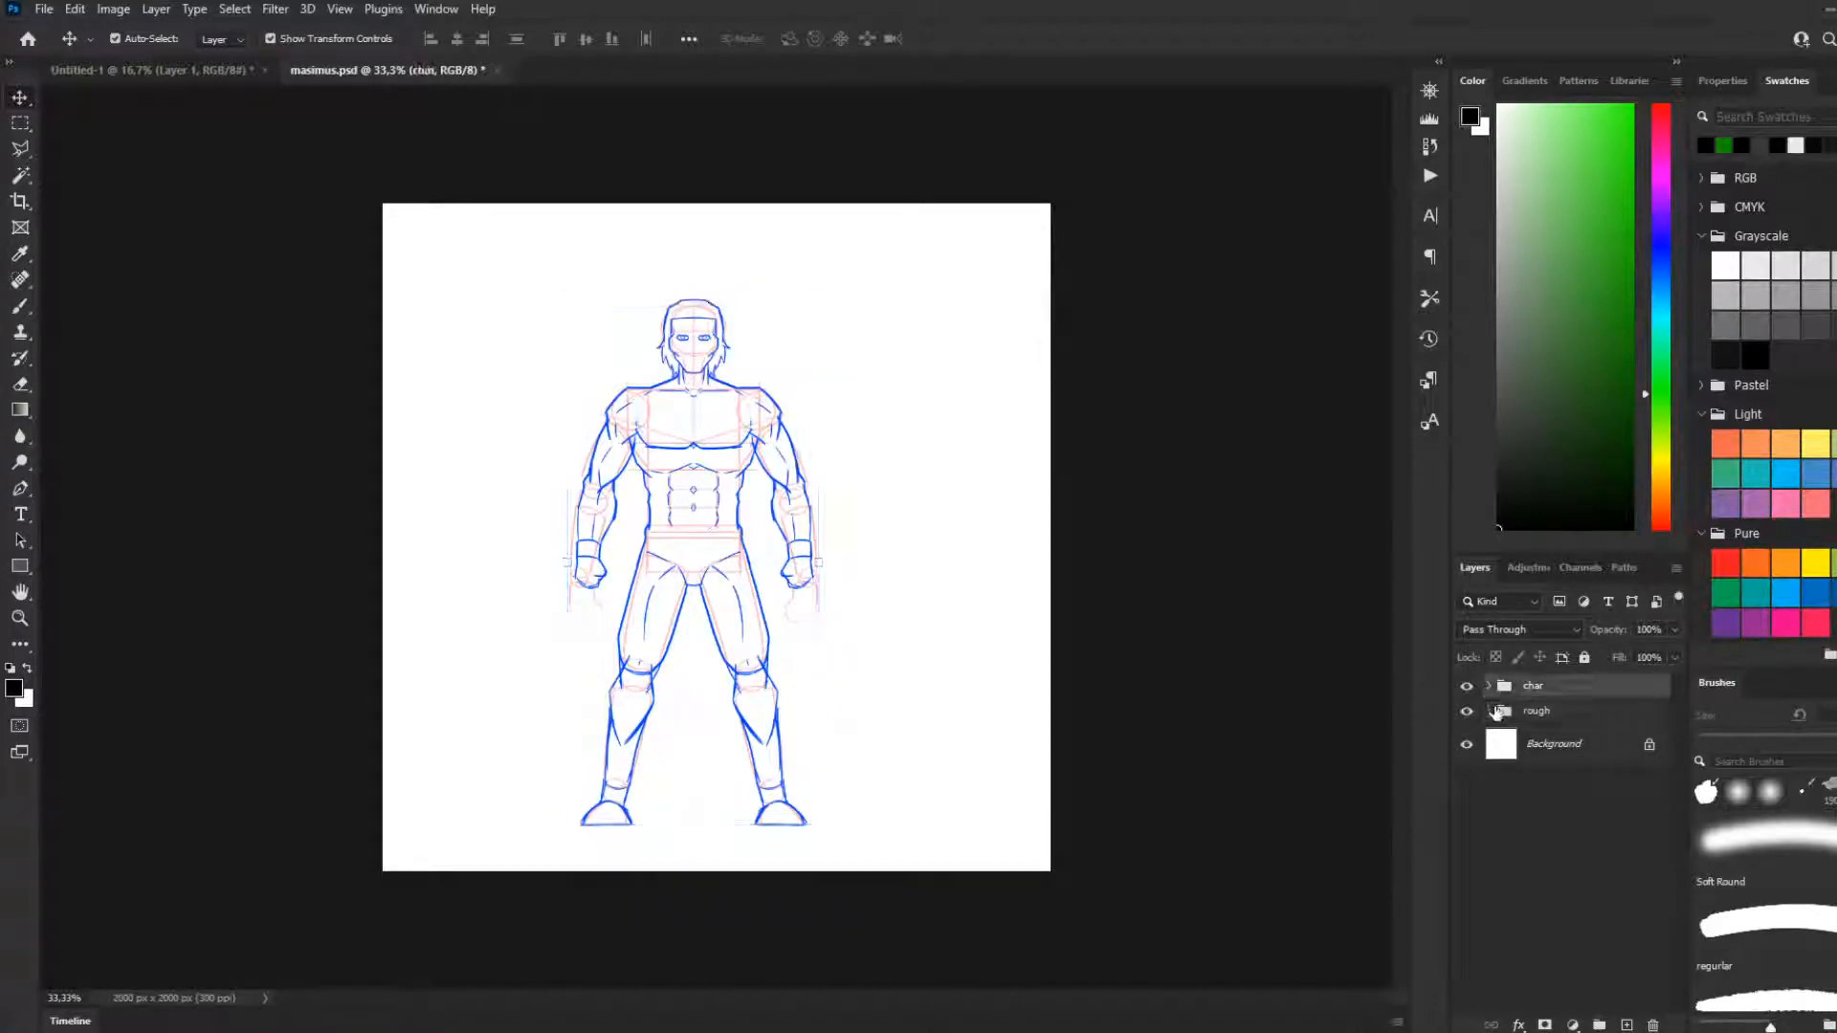
{"action": "left_click", "coordinate": [1509, 715], "text": "shift"}
{"action": "mouse_move", "coordinate": [1509, 720]}
{"action": "left_mouse_down"}
{"action": "mouse_move", "coordinate": [421, 162]}
{"action": "mouse_move", "coordinate": [178, 72]}
{"action": "mouse_move", "coordinate": [682, 401]}
{"action": "left_mouse_up"}
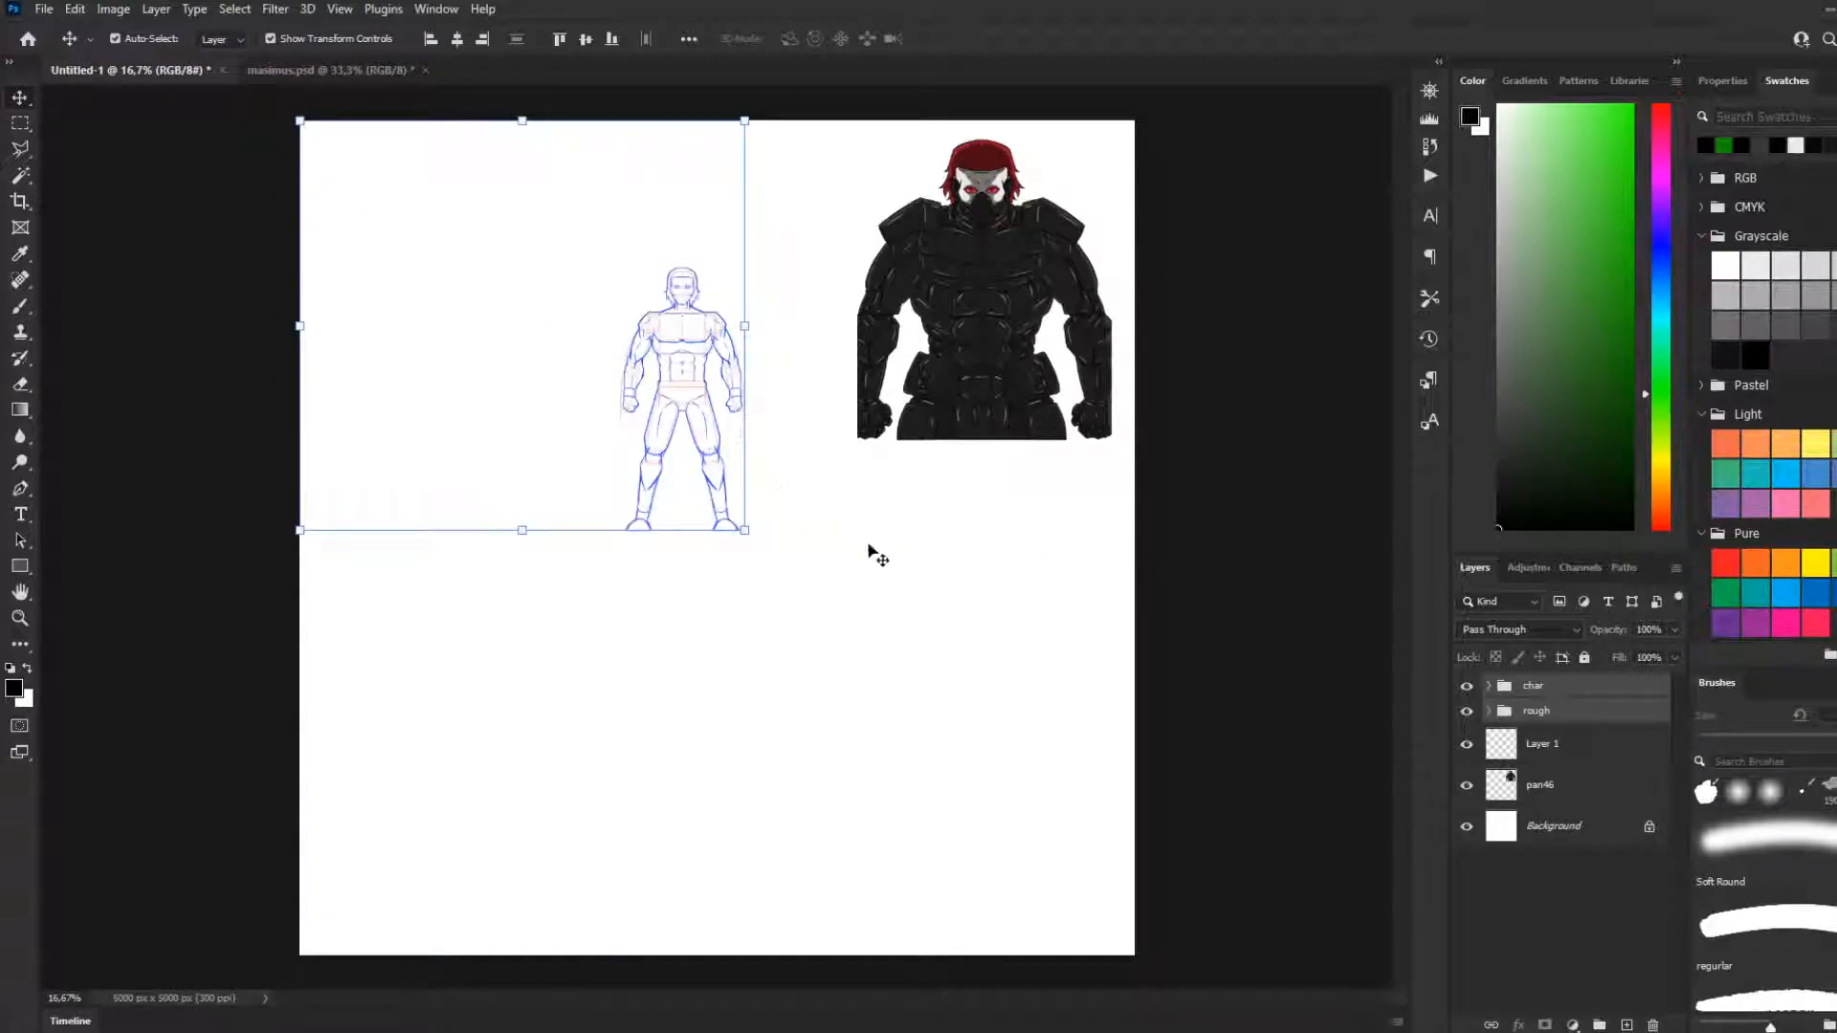
Scale the copied char and rough groups to about 197% and place the body sketch in the canvas's lower-left area
{"action": "mouse_move", "coordinate": [755, 525]}
{"action": "left_mouse_down"}
{"action": "mouse_move", "coordinate": [794, 550]}
{"action": "mouse_move", "coordinate": [929, 922]}
{"action": "left_mouse_up"}
{"action": "mouse_move", "coordinate": [701, 587]}
{"action": "left_mouse_down"}
{"action": "mouse_move", "coordinate": [565, 525]}
{"action": "mouse_move", "coordinate": [567, 583]}
{"action": "mouse_move", "coordinate": [534, 579]}
{"action": "left_mouse_up"}
{"action": "mouse_move", "coordinate": [740, 264]}
{"action": "left_mouse_down"}
{"action": "mouse_move", "coordinate": [609, 313]}
{"action": "mouse_move", "coordinate": [571, 357]}
{"action": "left_mouse_up"}
{"action": "left_click_drag", "start_coordinate": [577, 500], "coordinate": [508, 251]}
{"action": "left_click_drag", "start_coordinate": [608, 149], "coordinate": [654, 155]}
{"action": "key", "text": "ctrl+z"}
{"action": "left_click_drag", "start_coordinate": [511, 330], "coordinate": [508, 564]}
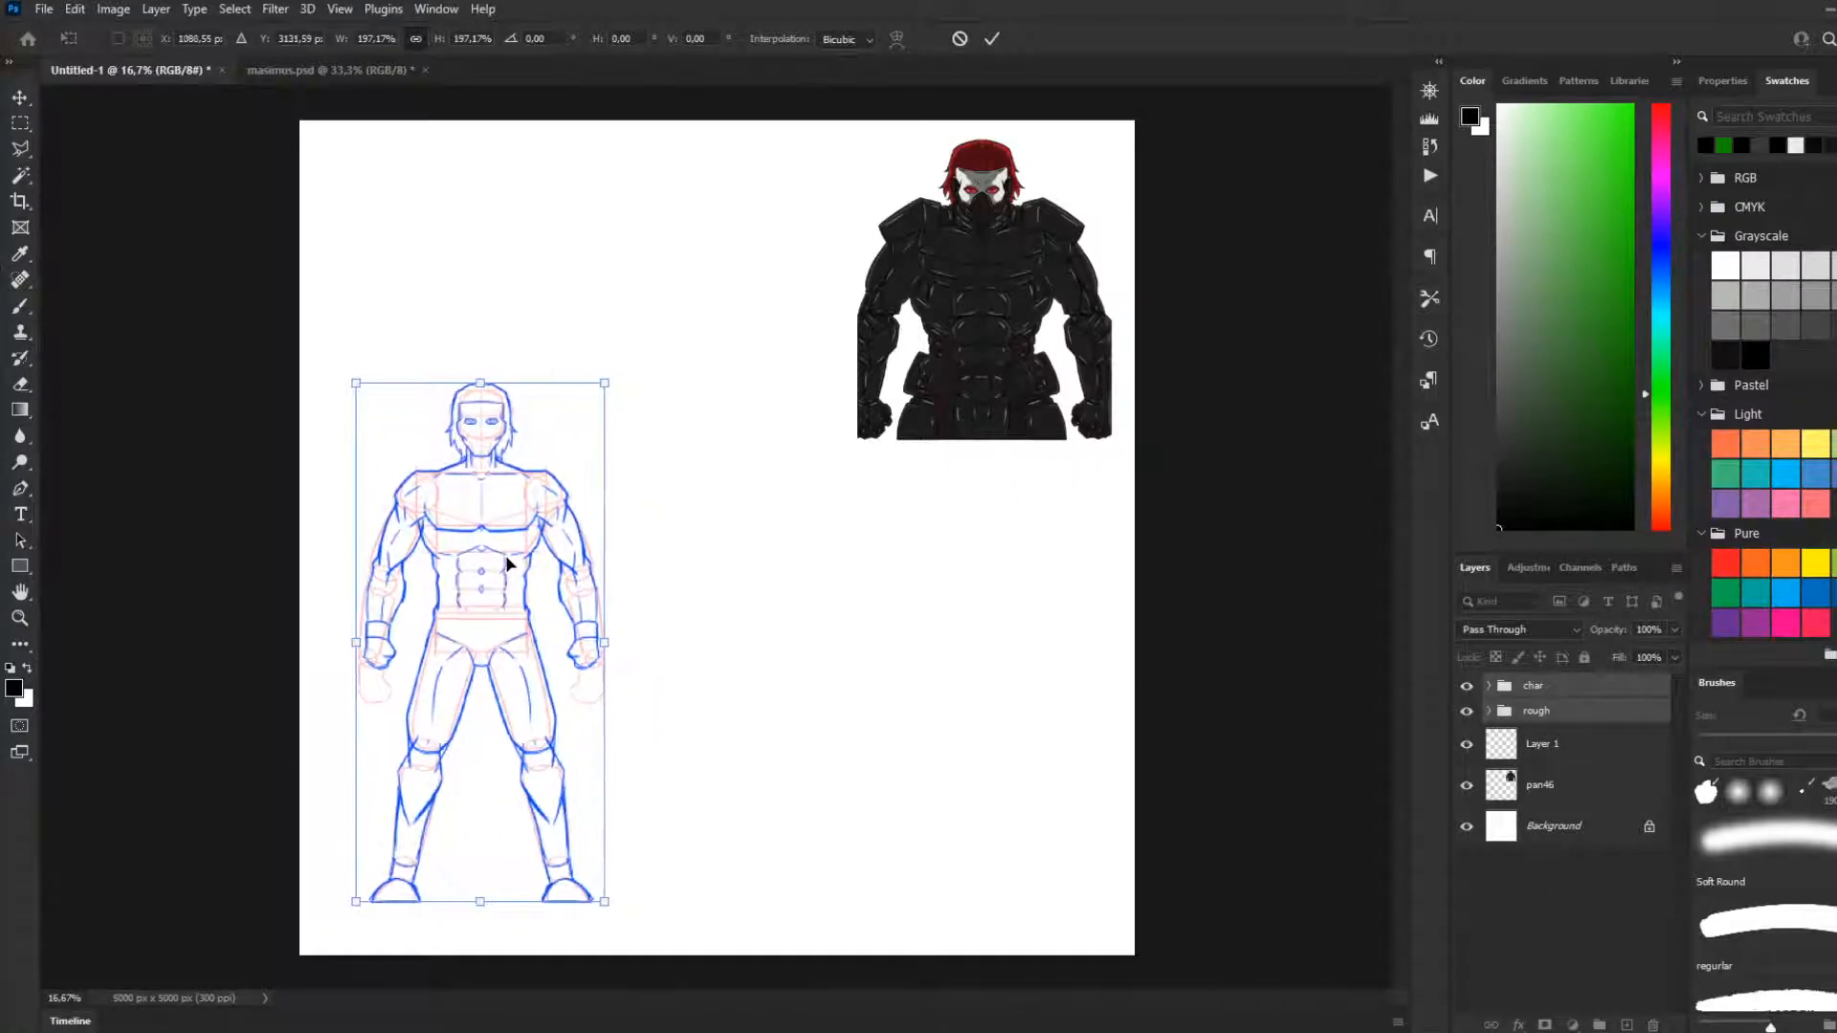
{"action": "key", "text": "Return"}
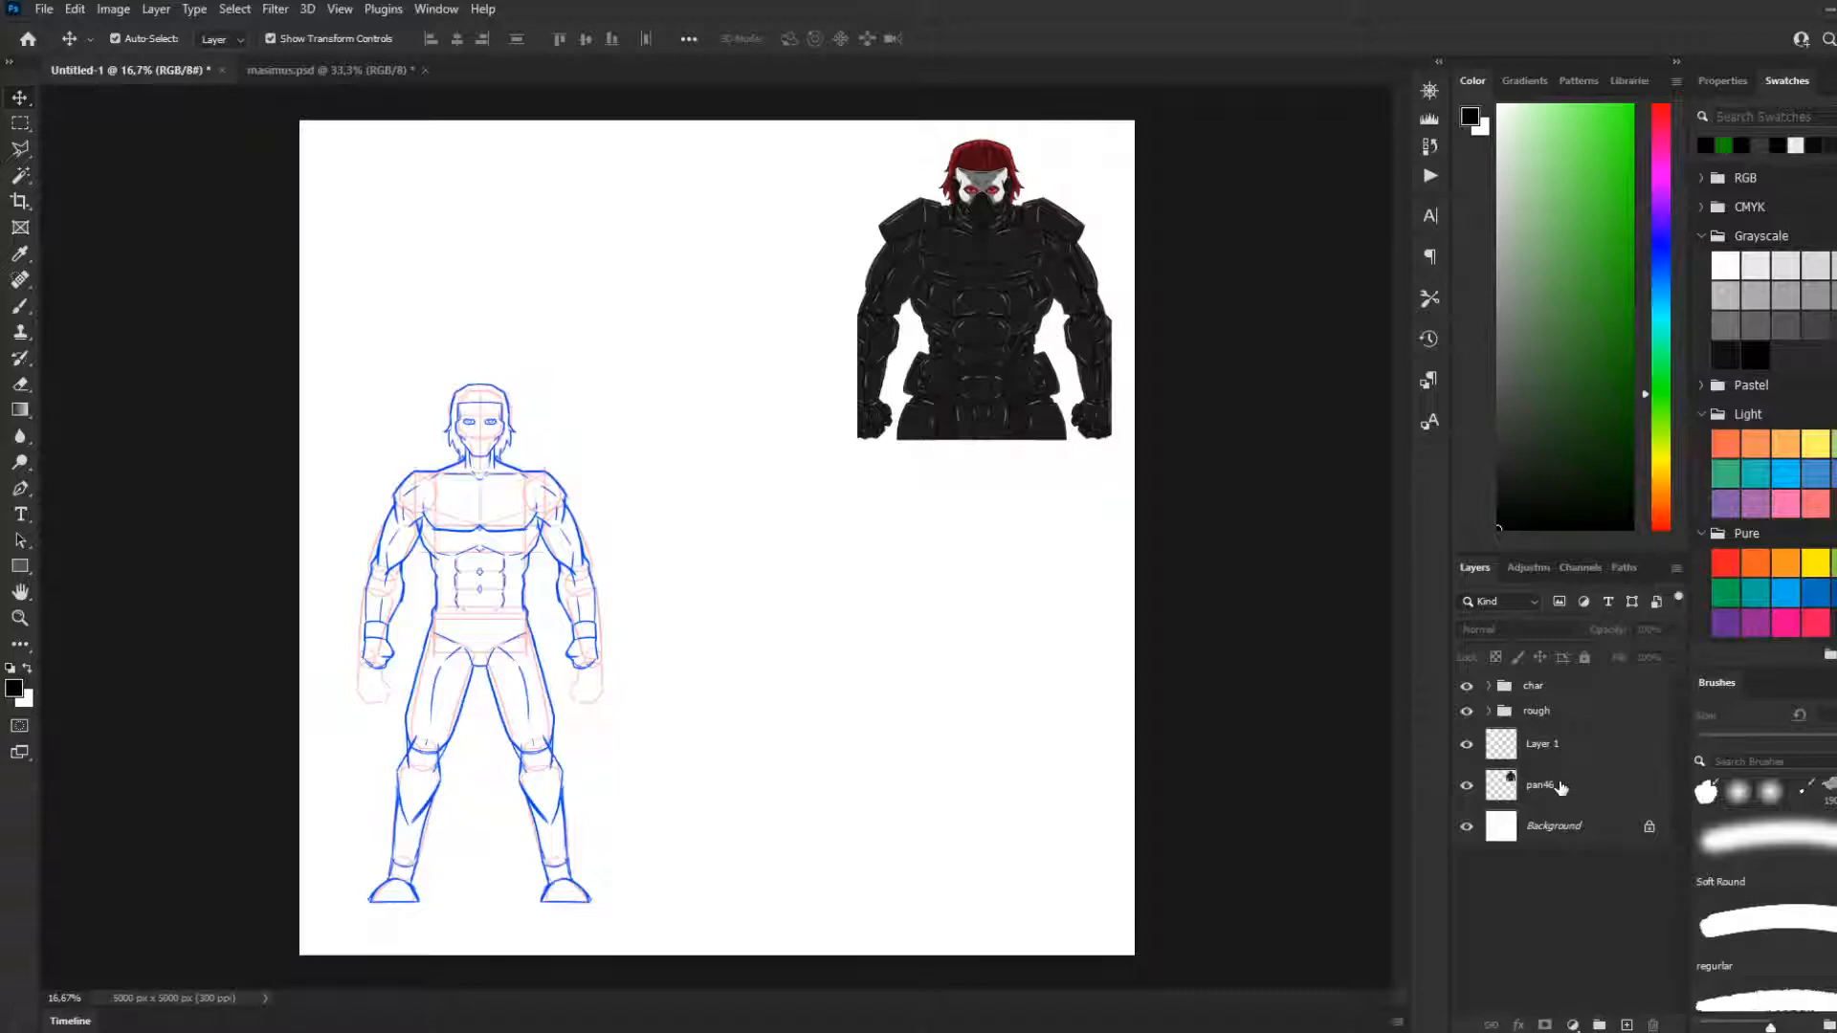
Move the rough group below pan46 in the layer order and delete the empty Layer 1
{"action": "left_click", "coordinate": [1488, 686]}
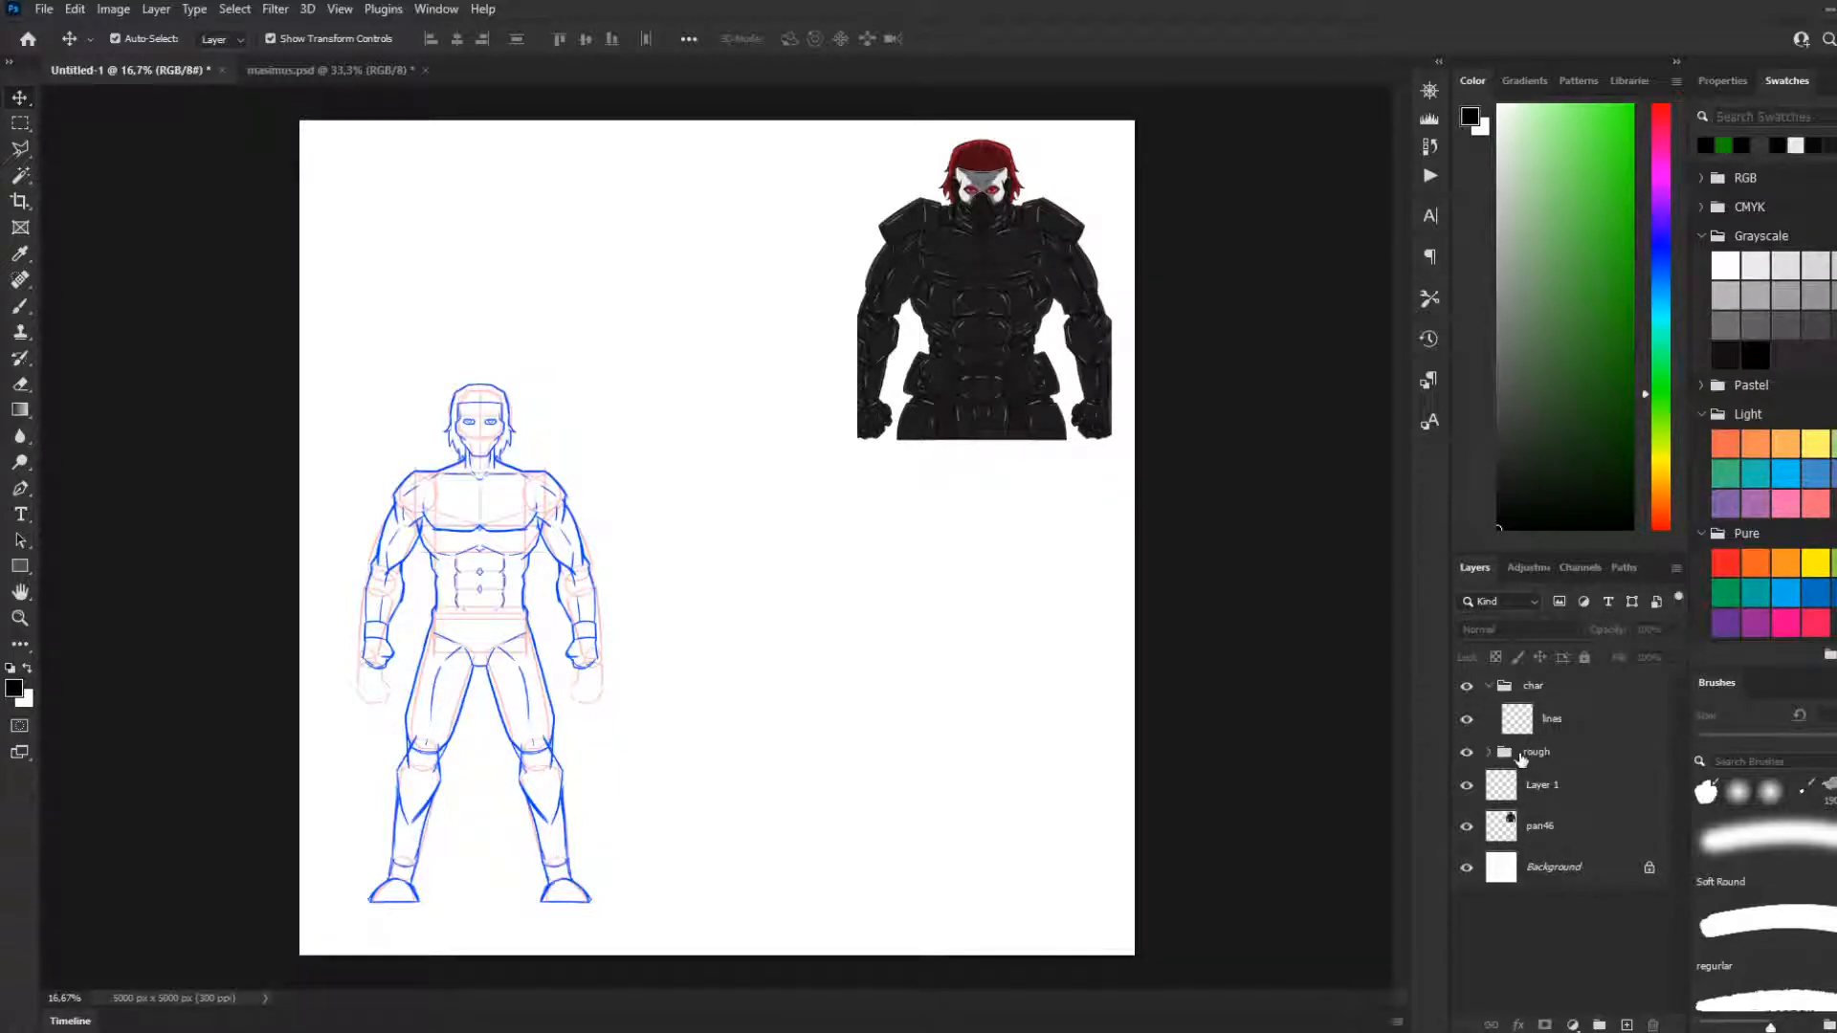
{"action": "left_click", "coordinate": [1490, 752]}
{"action": "left_click", "coordinate": [1489, 752]}
{"action": "left_click", "coordinate": [1505, 756]}
{"action": "left_click_drag", "start_coordinate": [1505, 756], "coordinate": [1522, 855]}
{"action": "left_click", "coordinate": [1529, 777]}
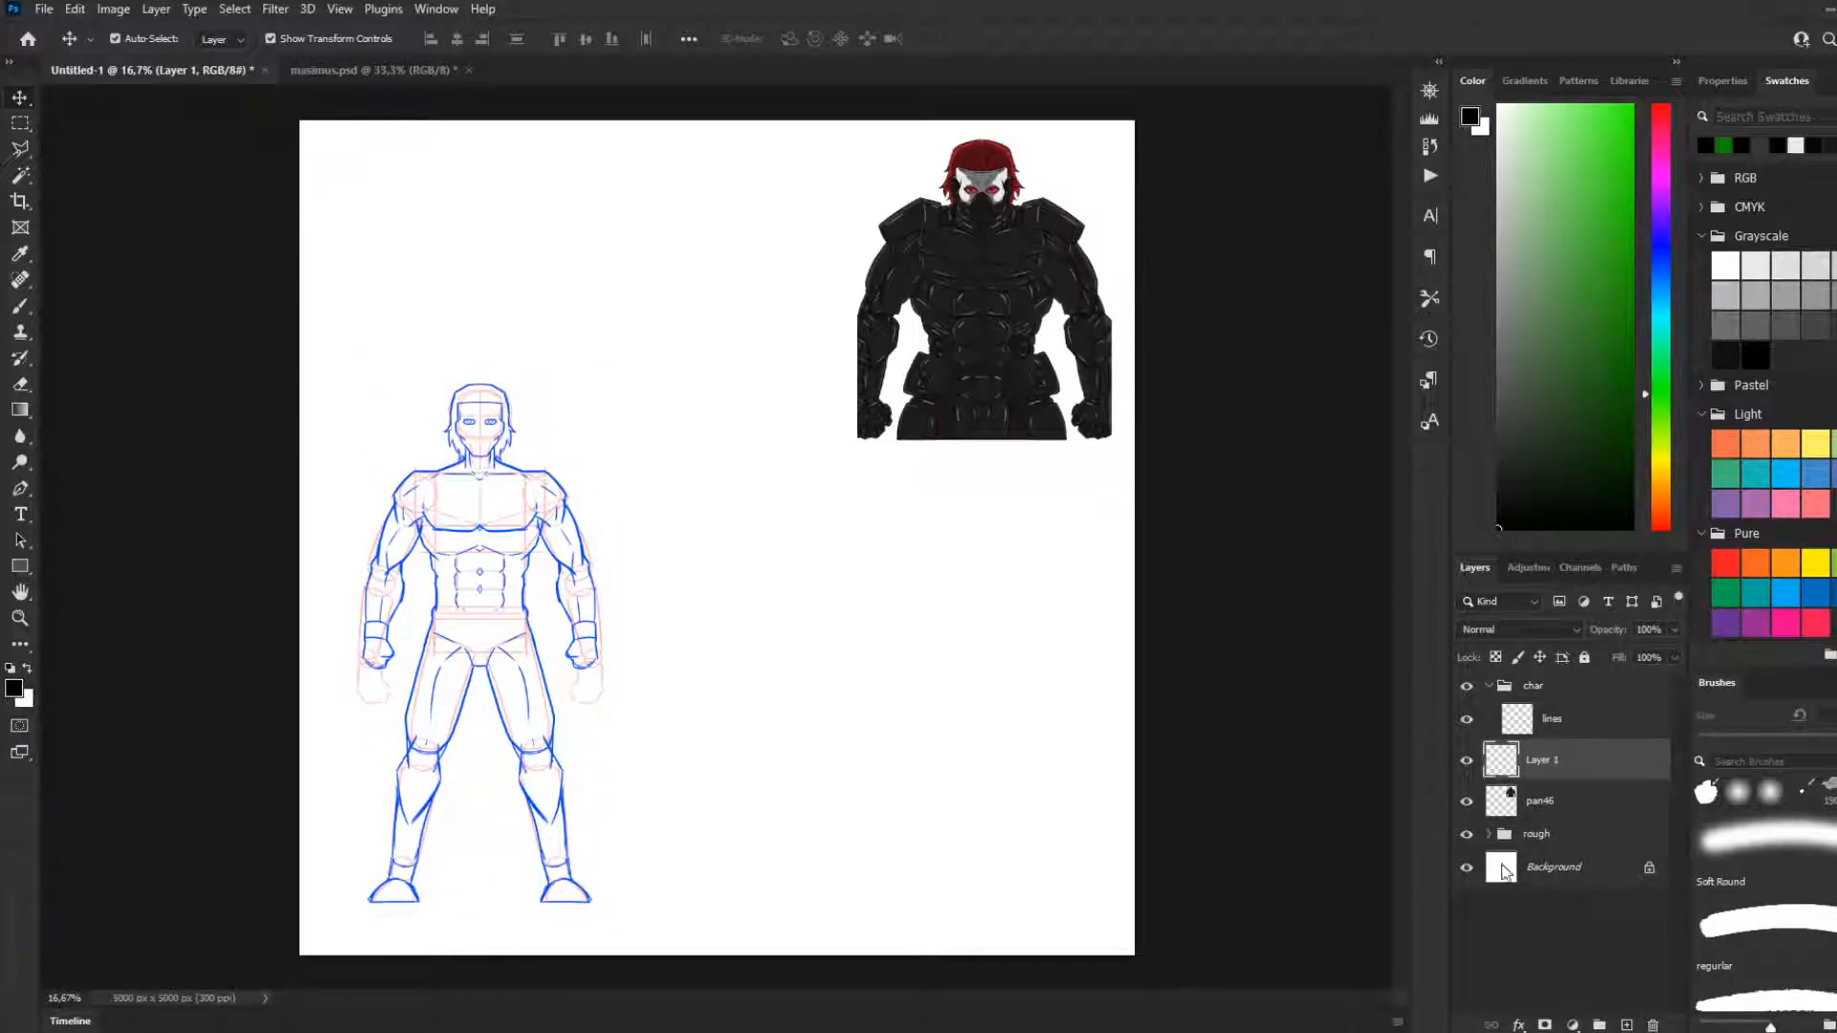
{"action": "key", "text": "Delete"}
Select the lines layer in the char group and reduce the Brush tool's size to 5 px
{"action": "left_click", "coordinate": [1529, 734]}
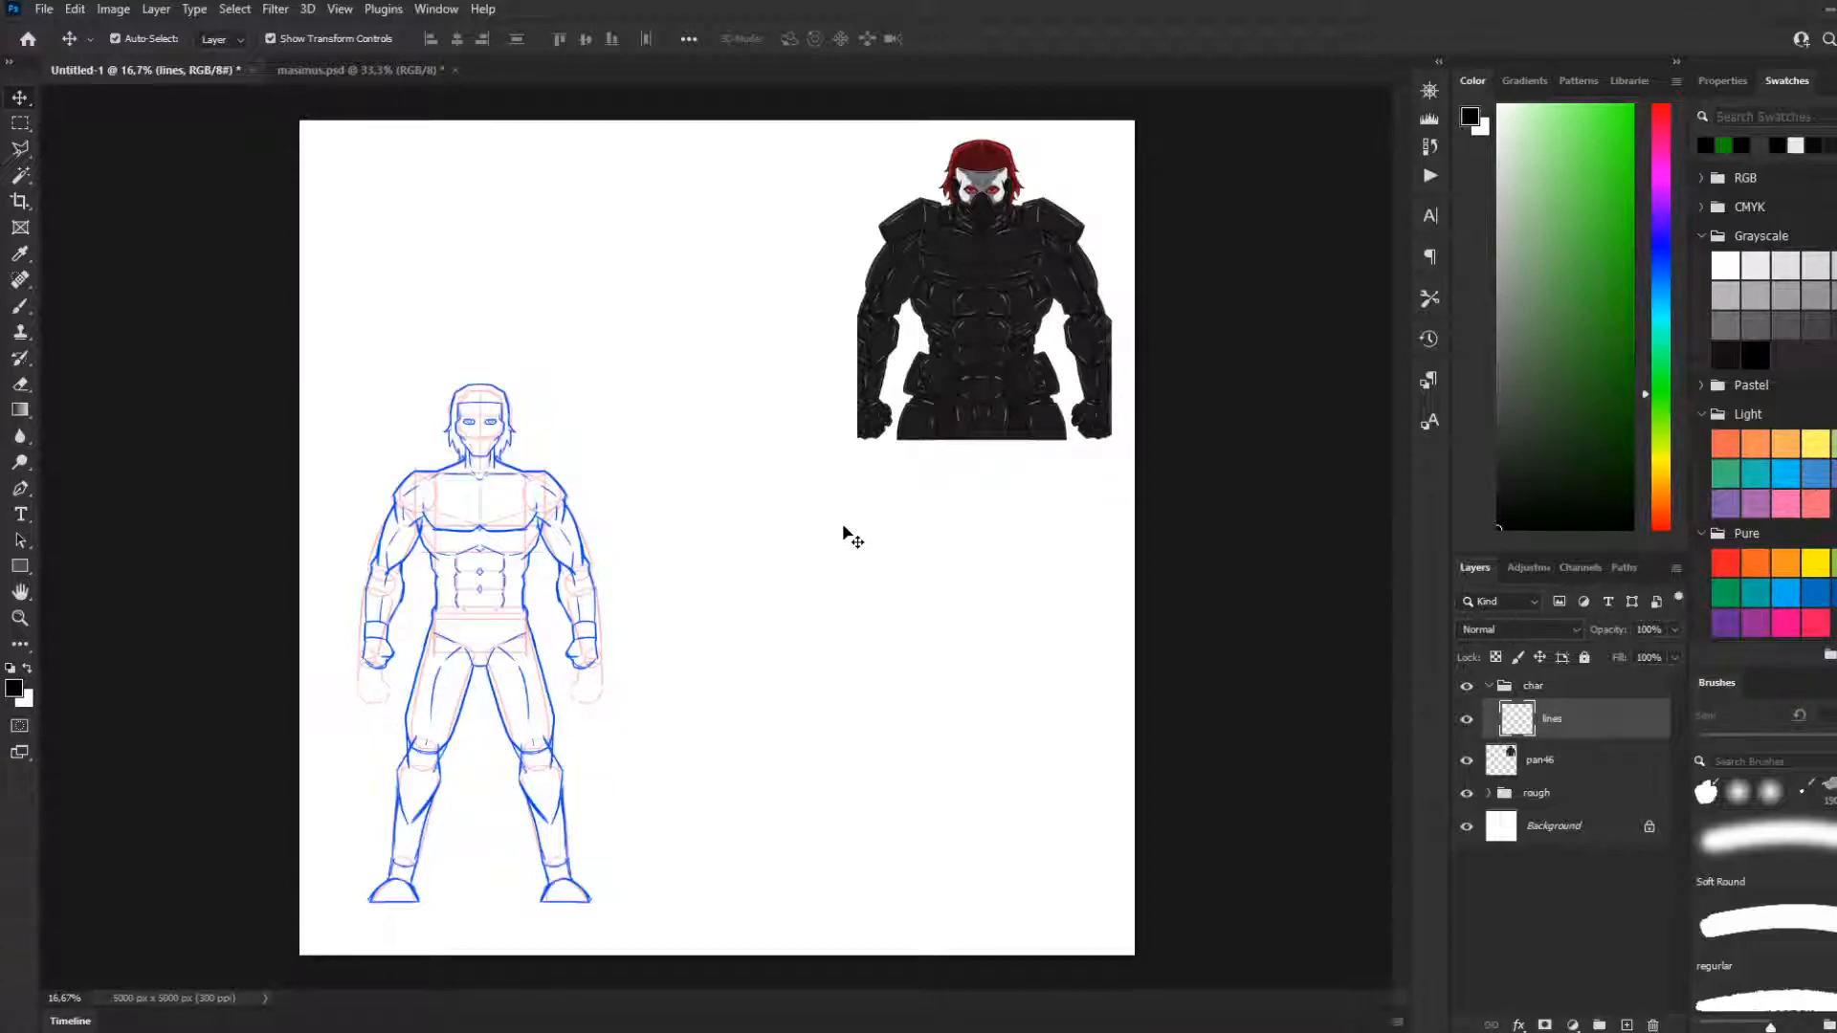
{"action": "left_click", "coordinate": [21, 306]}
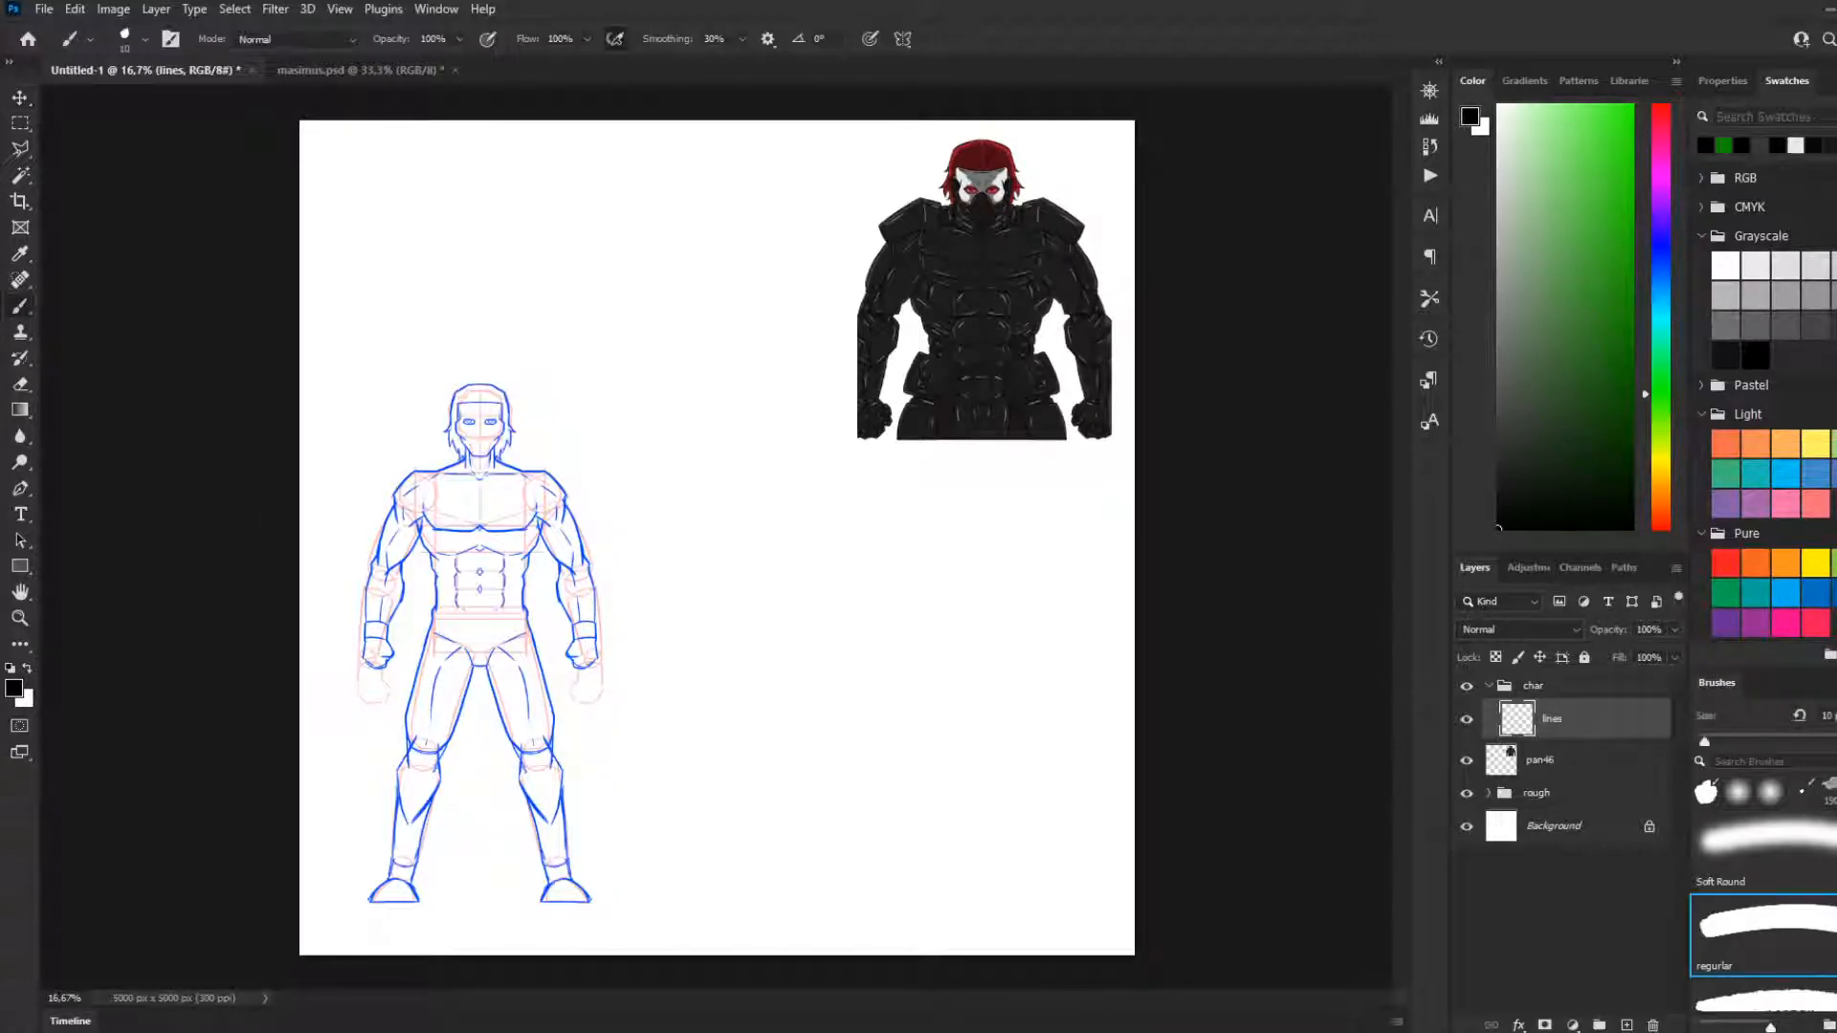
{"action": "scroll", "coordinate": [471, 520], "scroll_direction": "up", "scroll_amount": 2}
{"action": "key", "text": "bracketleft"}
{"action": "key", "text": "bracketleft"}
{"action": "key", "text": "bracketleft"}
{"action": "key", "text": "bracketleft"}
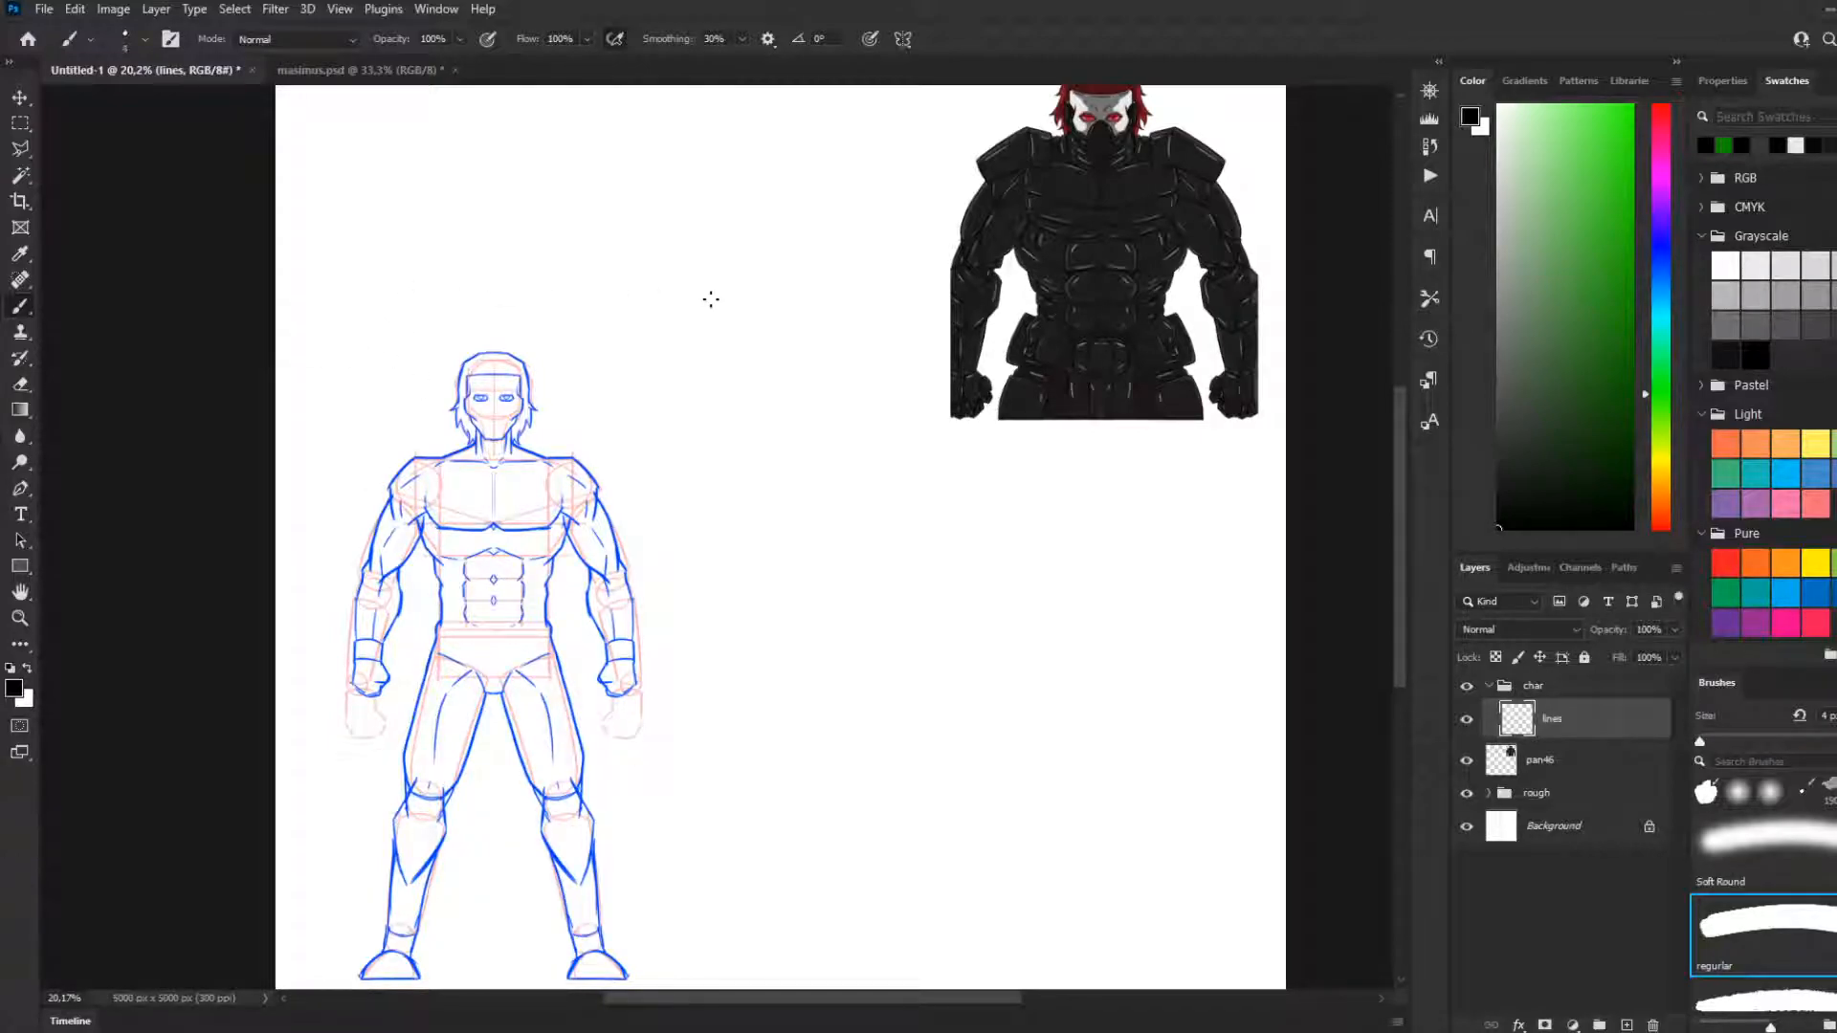
{"action": "scroll", "coordinate": [956, 287], "scroll_direction": "up", "scroll_amount": 3}
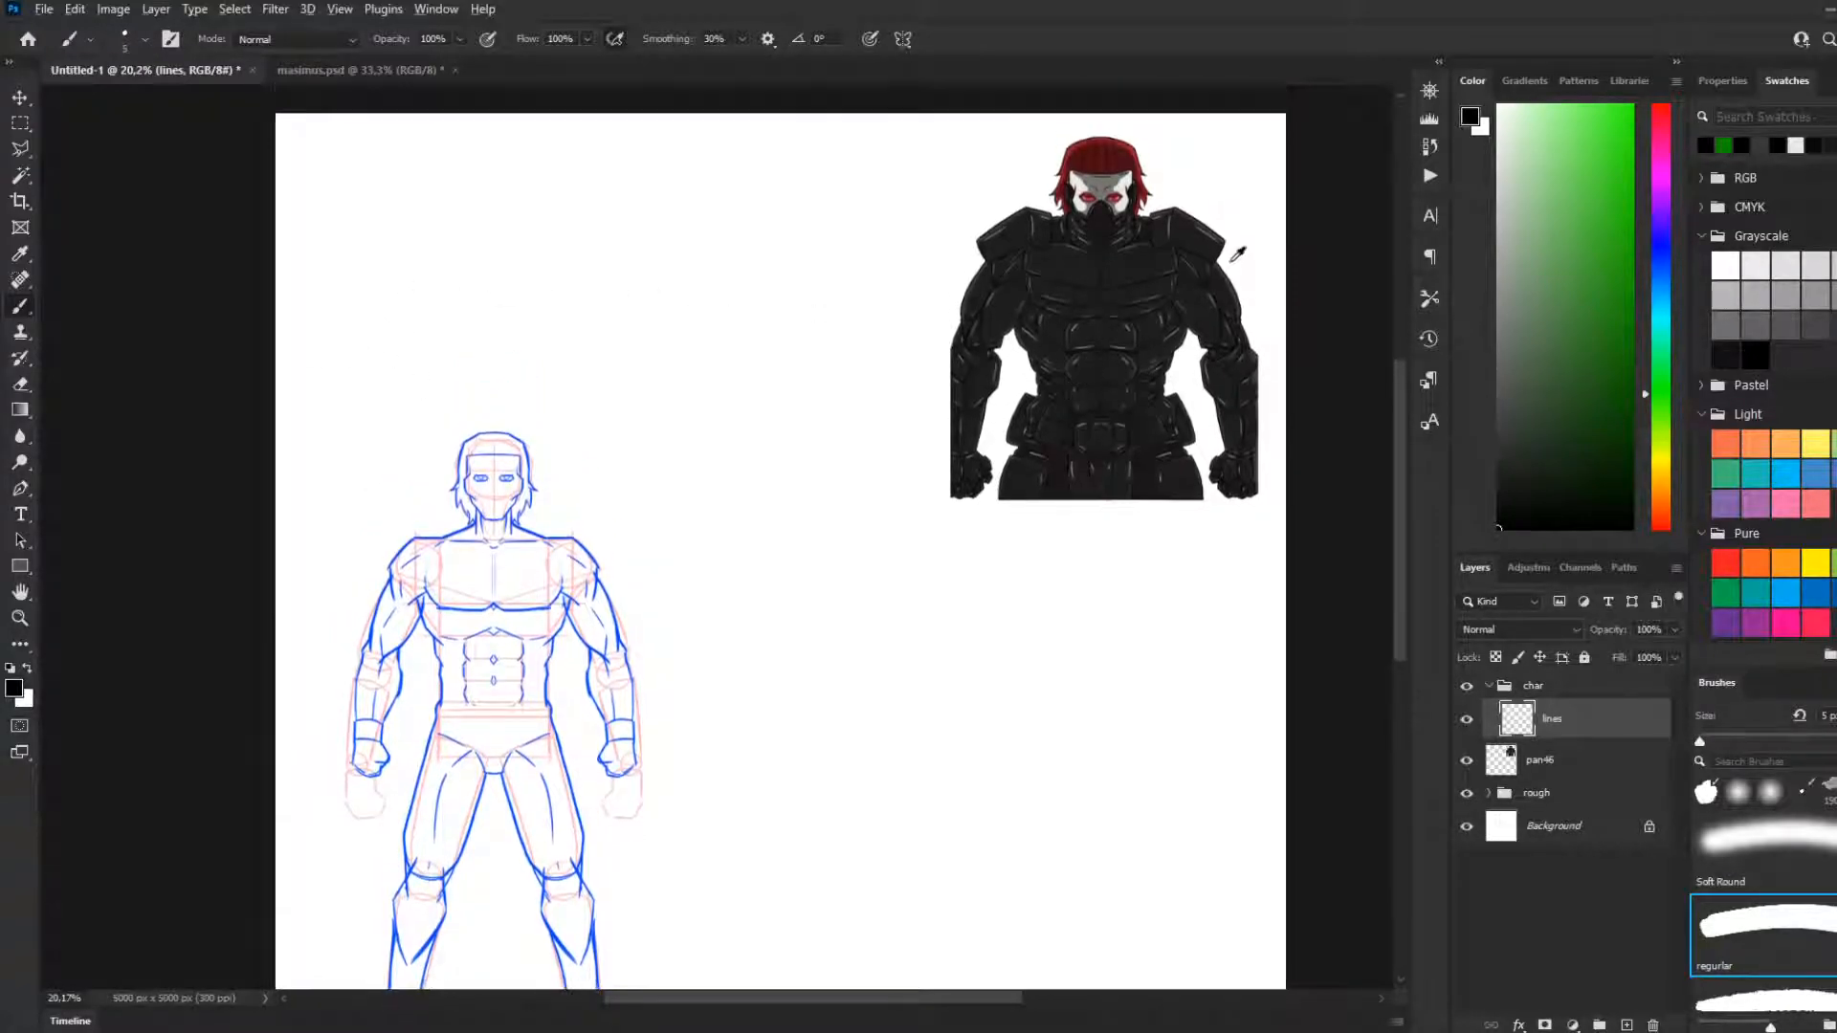
Examine the armoured reference character and compare it with the blue body sketch
{"action": "scroll", "coordinate": [1244, 244], "scroll_direction": "up", "scroll_amount": 2}
{"action": "scroll", "coordinate": [1299, 211], "scroll_direction": "up", "scroll_amount": 4}
{"action": "scroll", "coordinate": [792, 335], "scroll_direction": "down", "scroll_amount": 2}
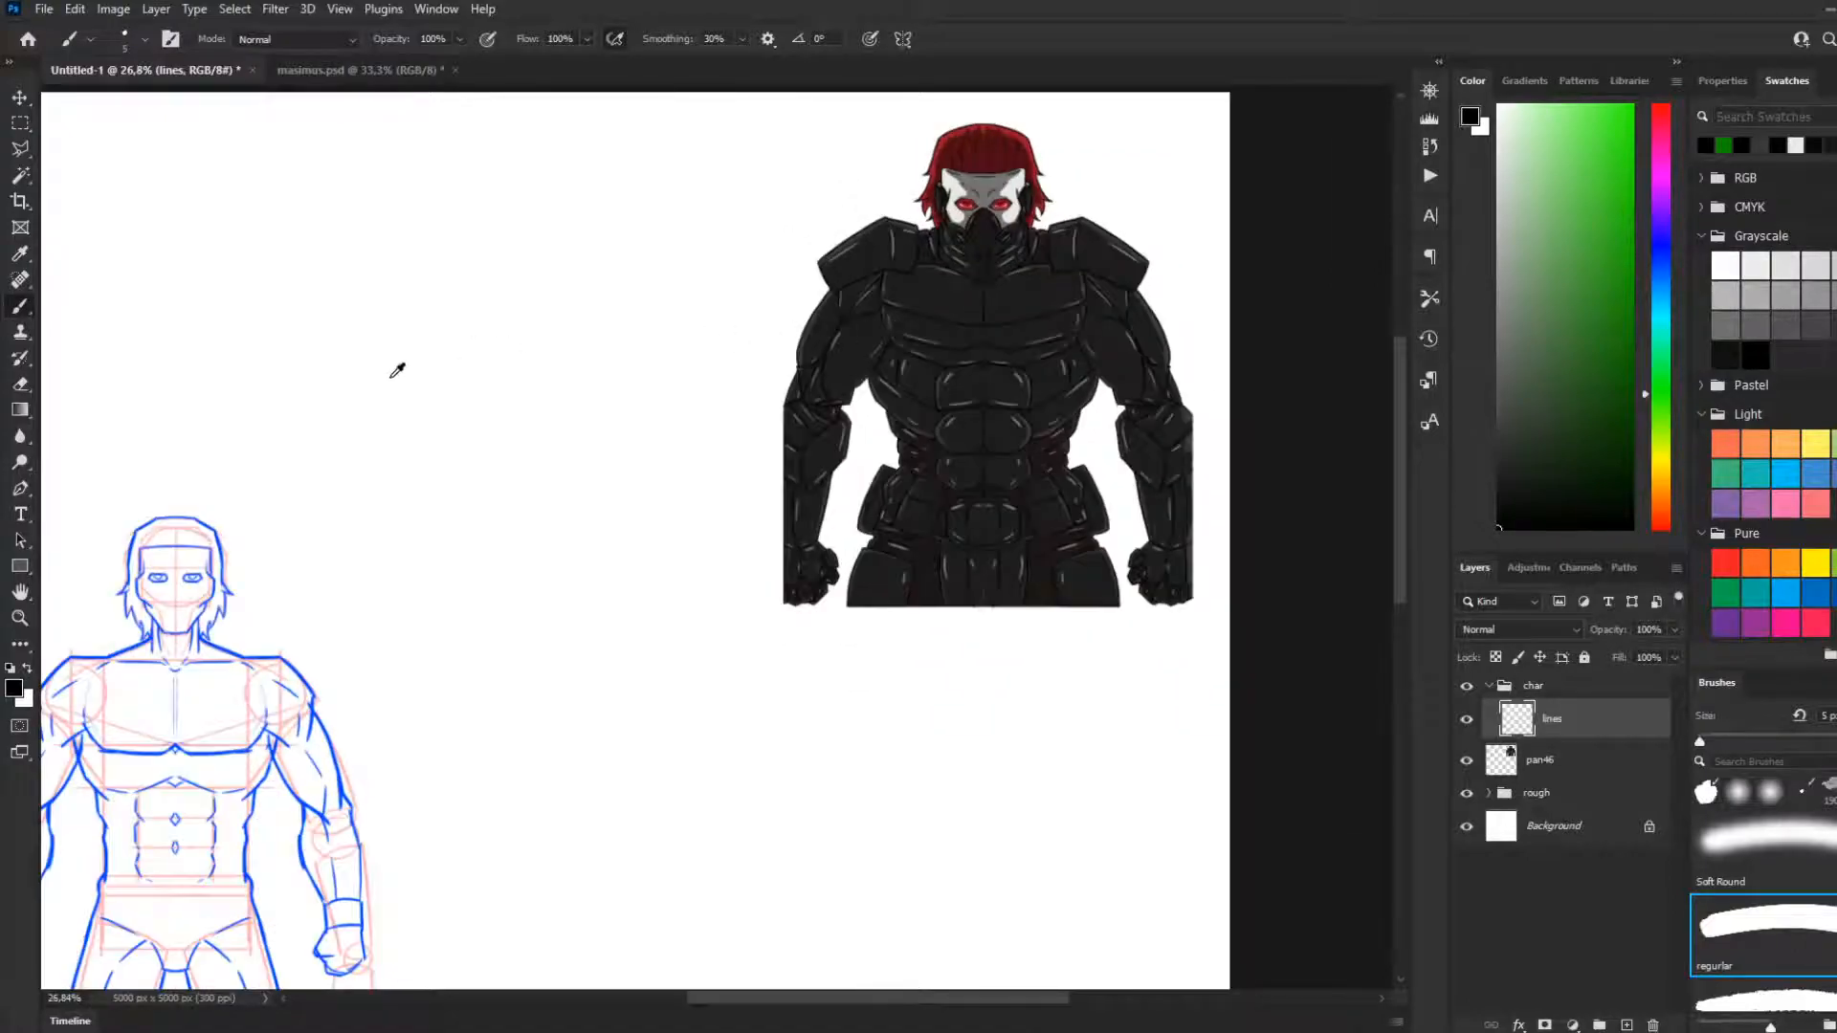
{"action": "scroll", "coordinate": [392, 373], "scroll_direction": "down", "scroll_amount": 3}
{"action": "scroll", "coordinate": [388, 387], "scroll_direction": "down", "scroll_amount": 1}
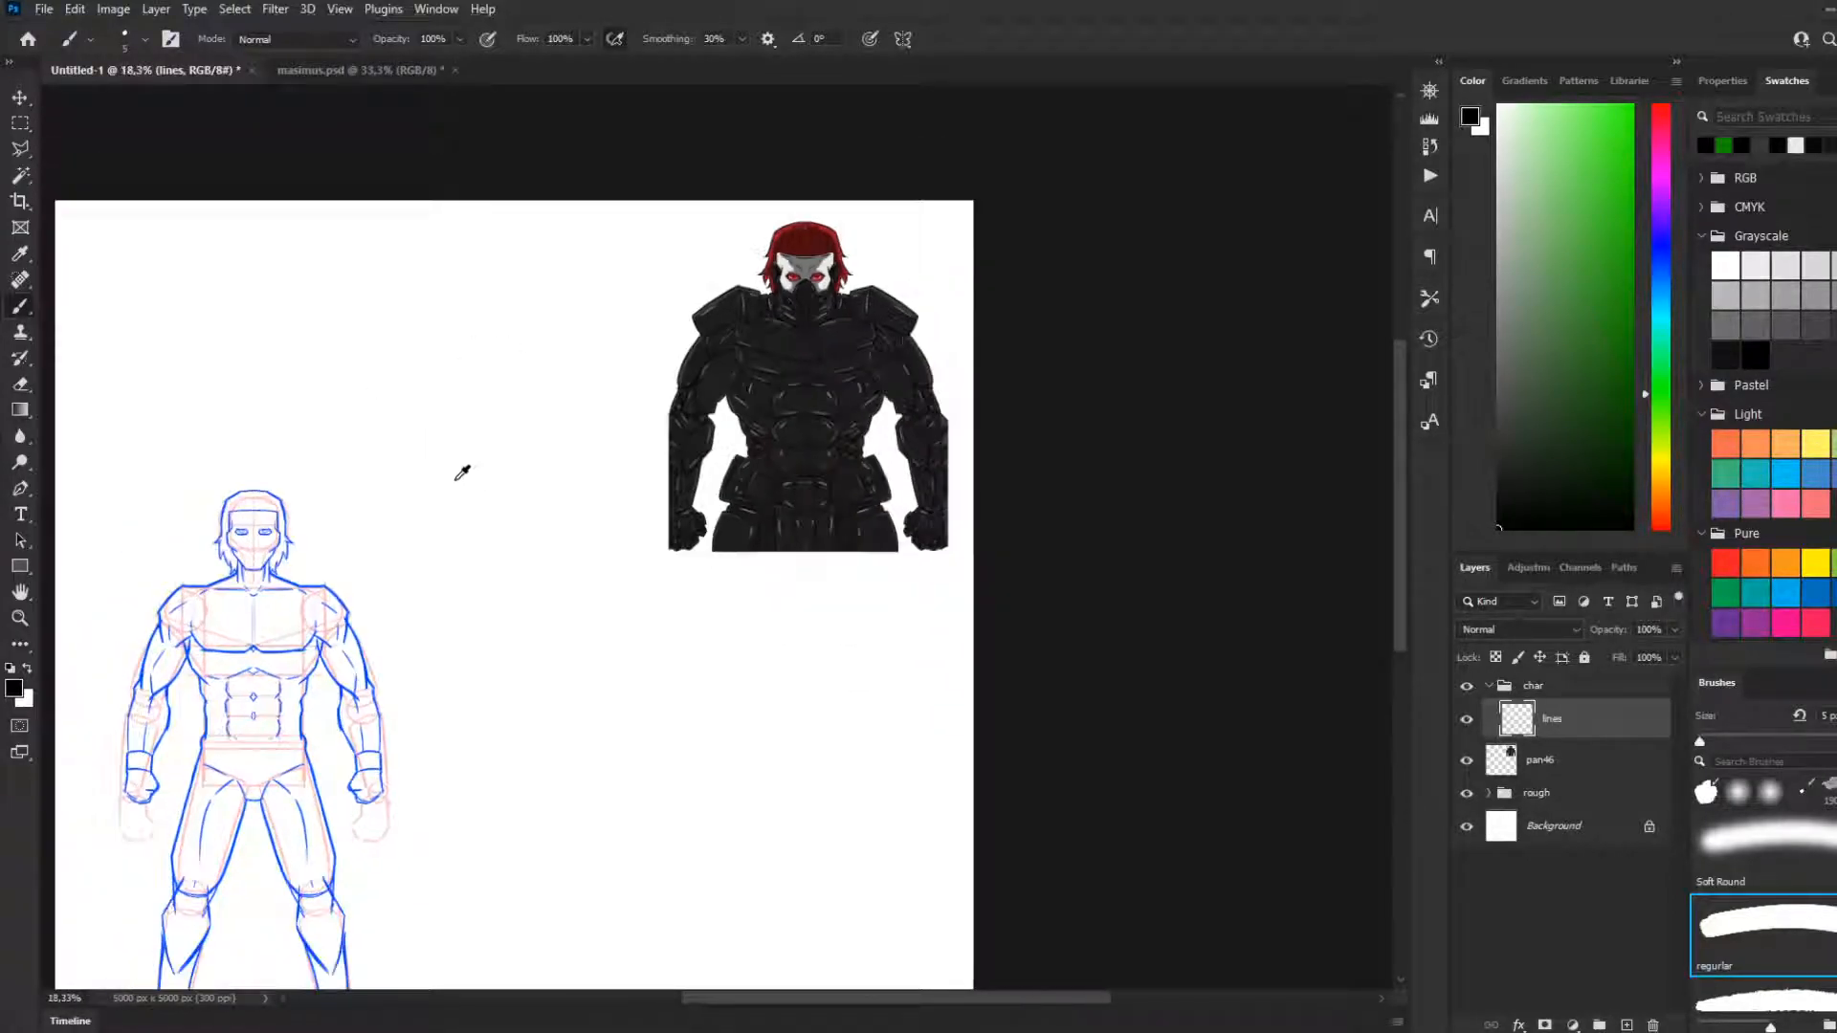
{"action": "scroll", "coordinate": [340, 508], "scroll_direction": "up", "scroll_amount": 2}
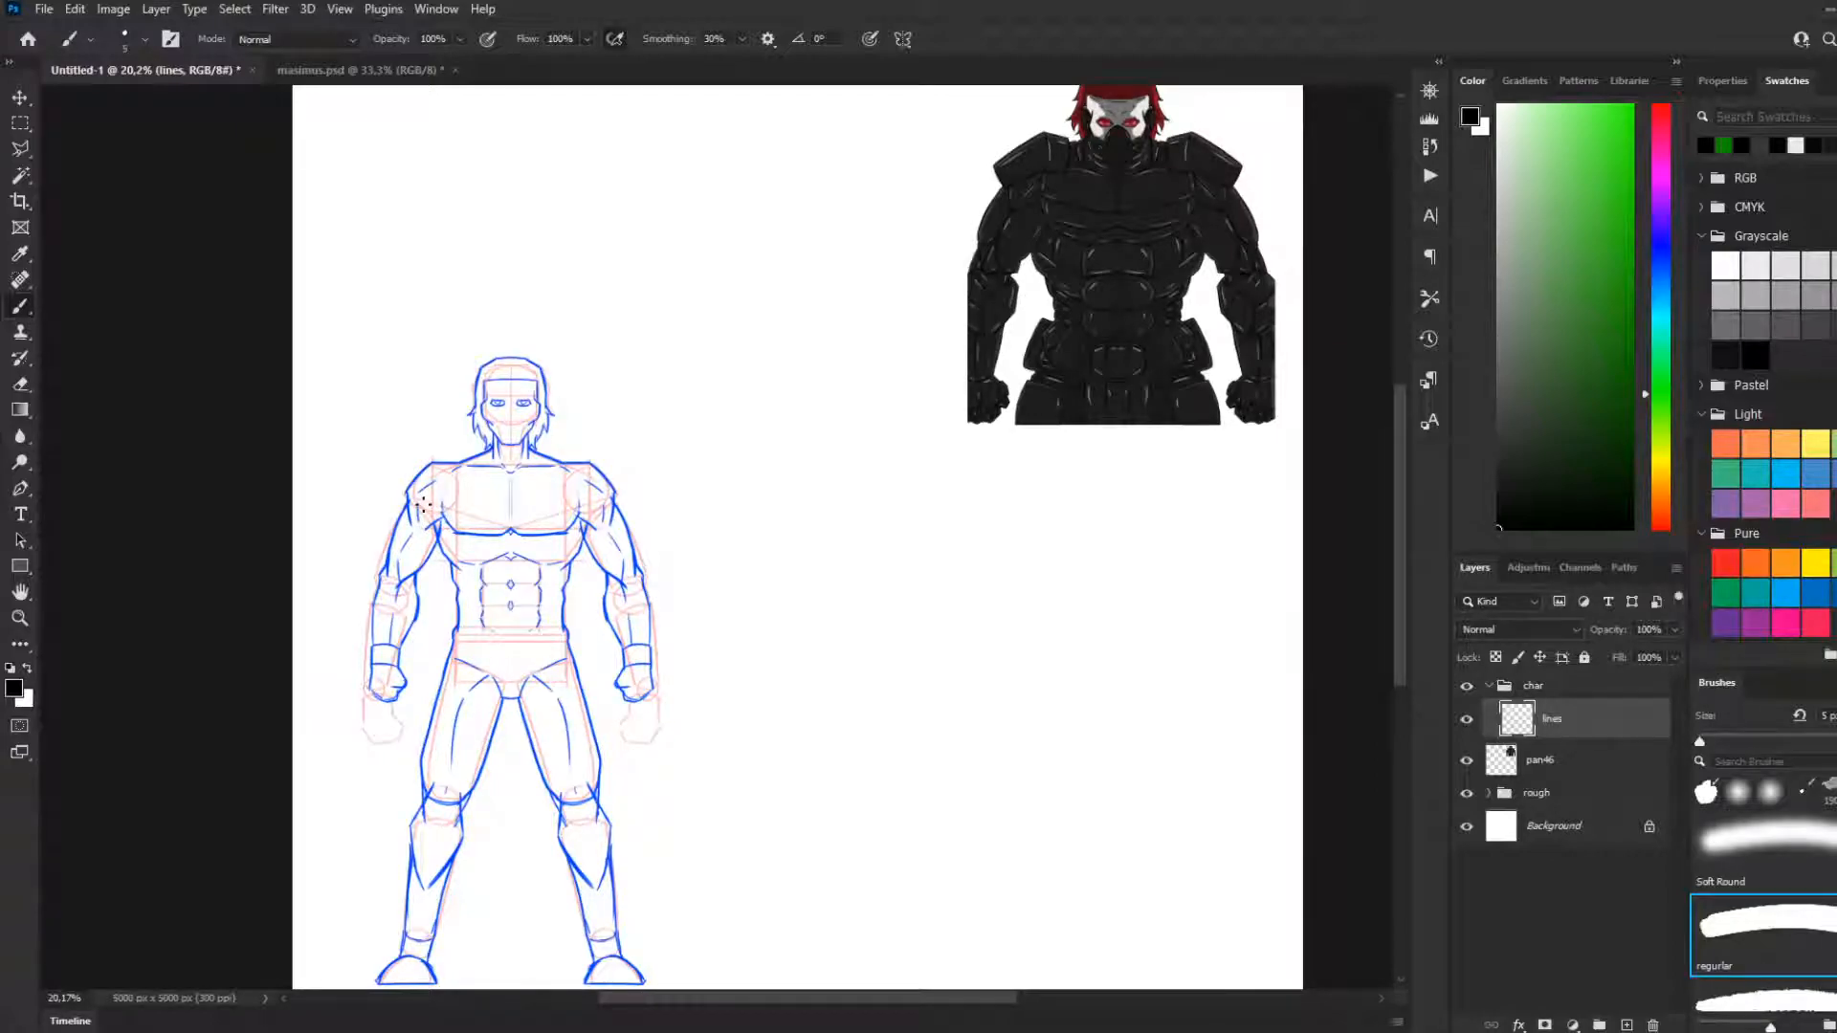
{"action": "scroll", "coordinate": [441, 501], "scroll_direction": "down", "scroll_amount": 2}
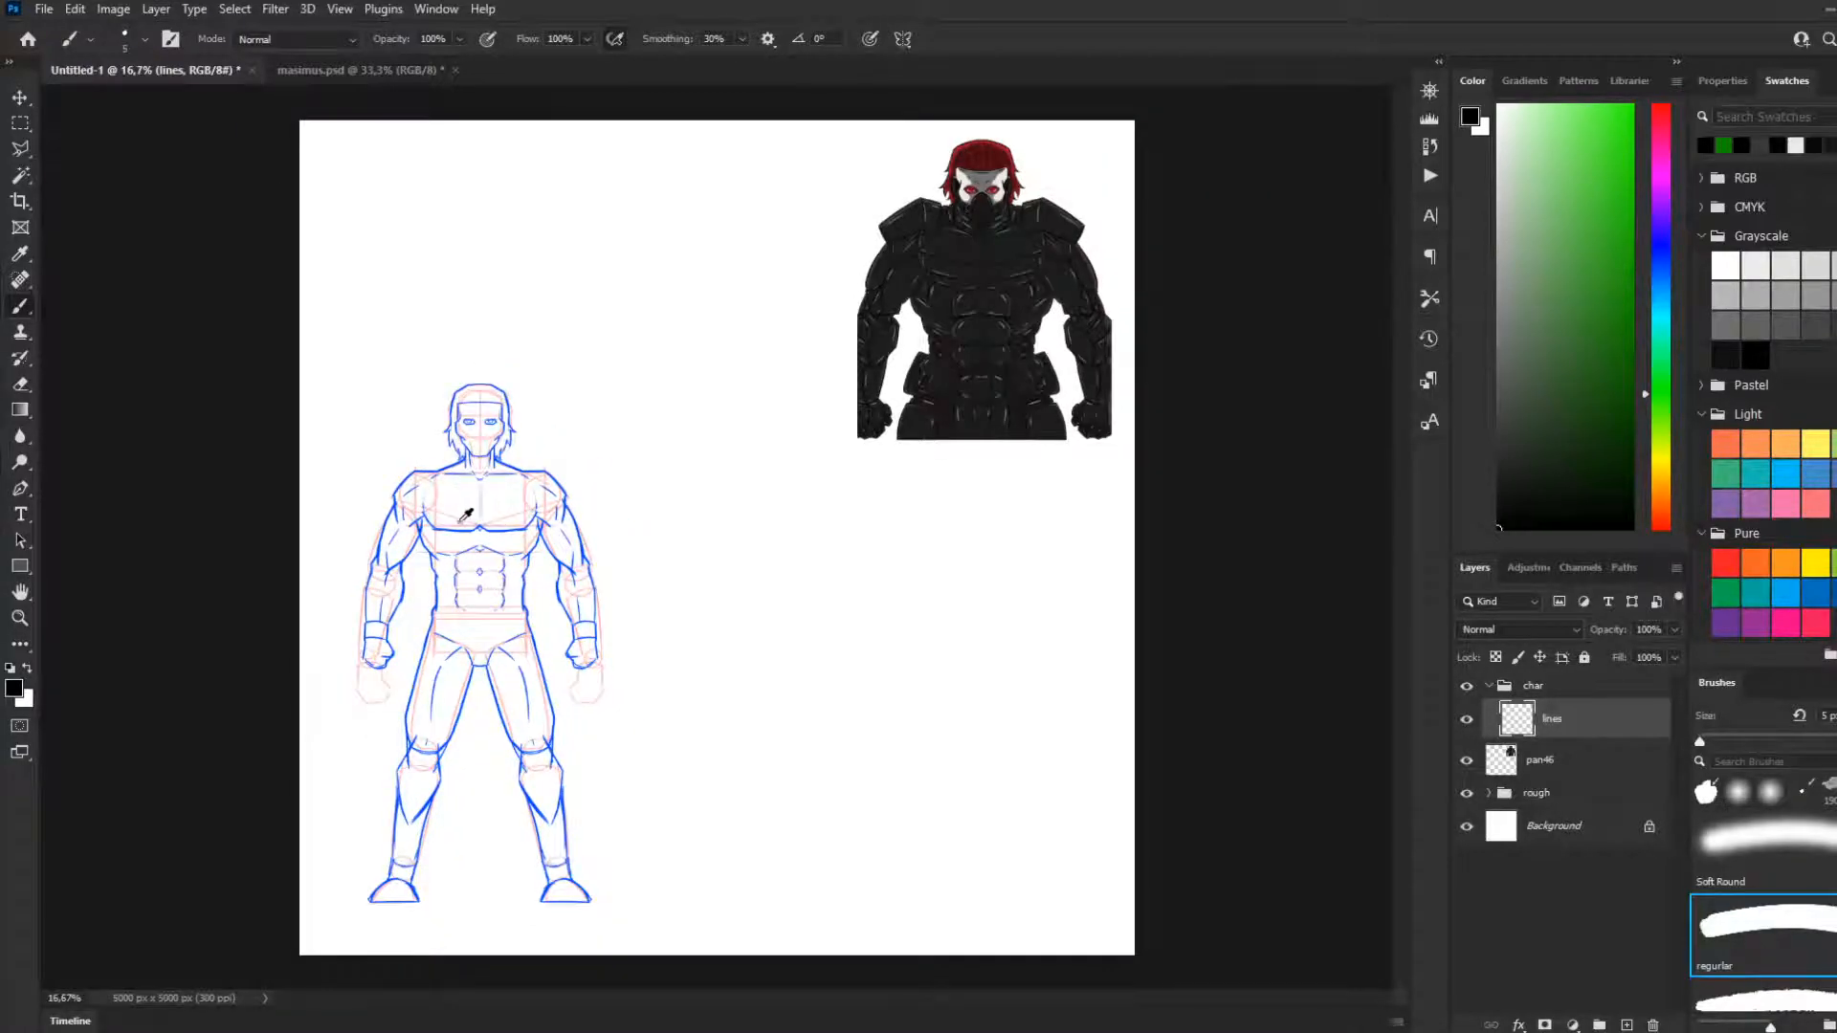
{"action": "scroll", "coordinate": [463, 517], "scroll_direction": "up", "scroll_amount": 1}
{"action": "scroll", "coordinate": [467, 517], "scroll_direction": "up", "scroll_amount": 1}
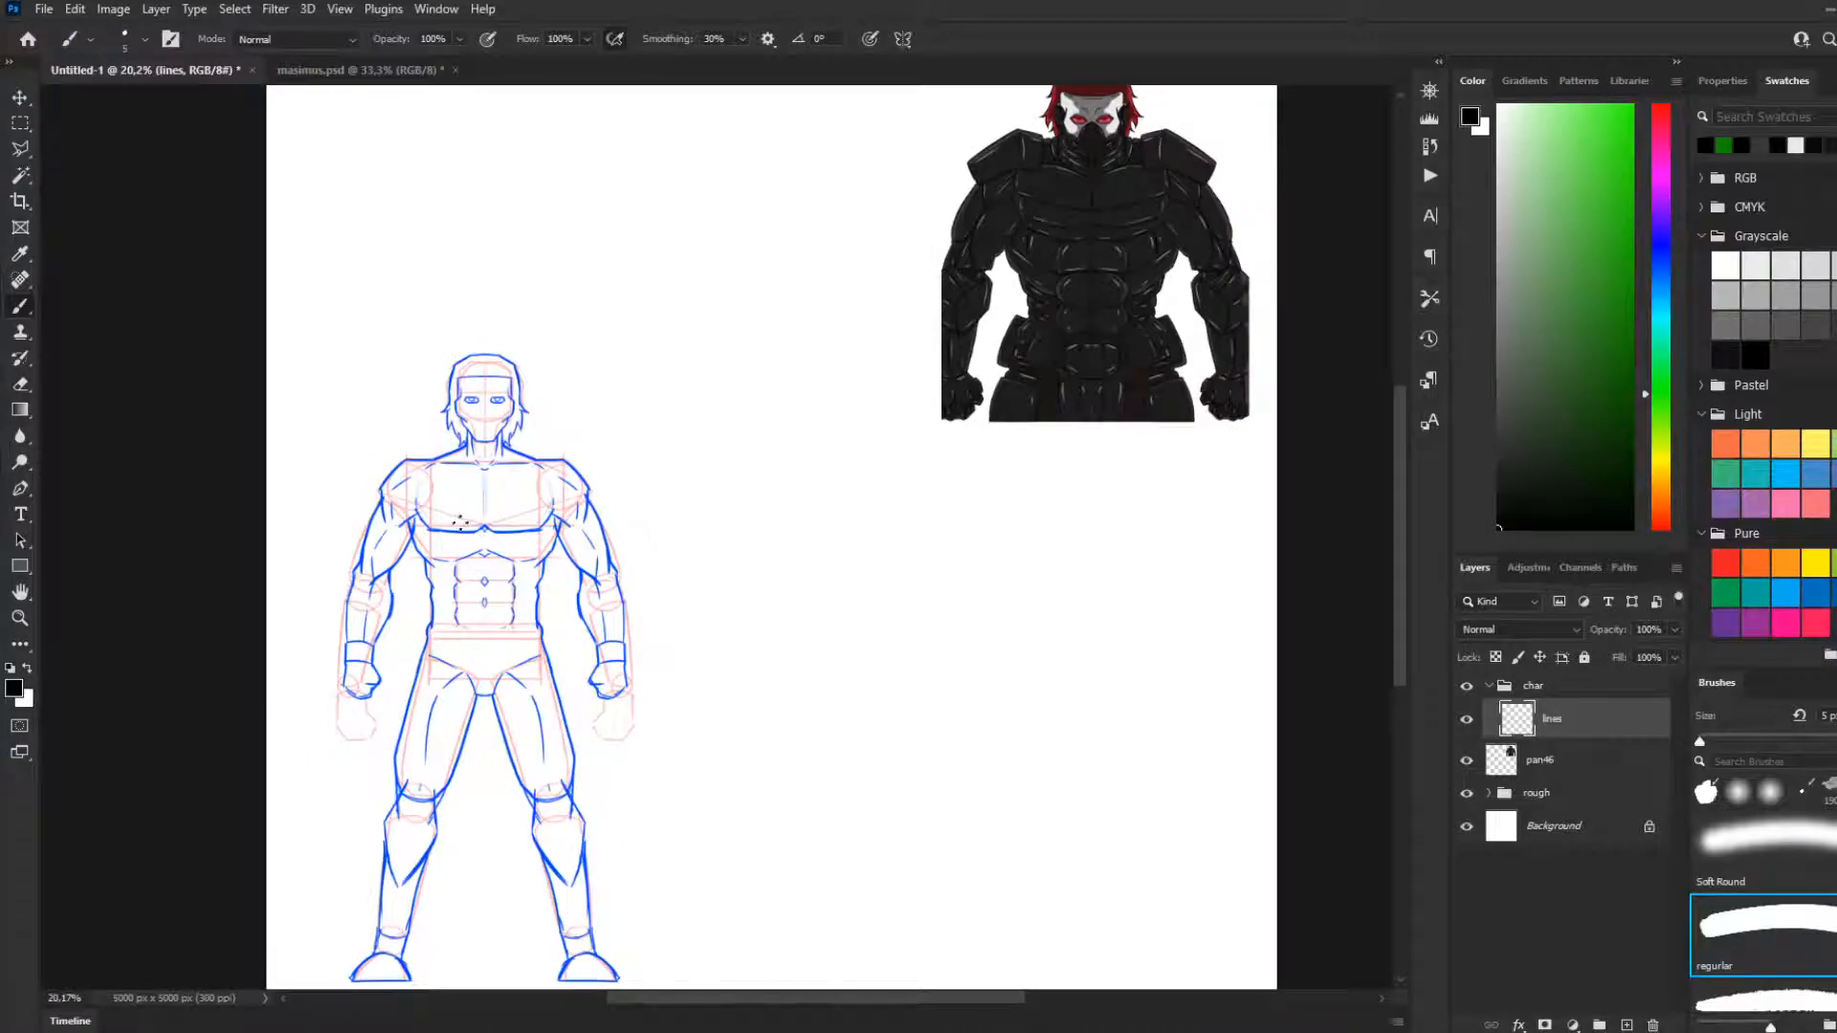
Switch to the maximus.psd document and close it, returning to Untitled-1
{"action": "scroll", "coordinate": [483, 373], "scroll_direction": "down", "scroll_amount": 1}
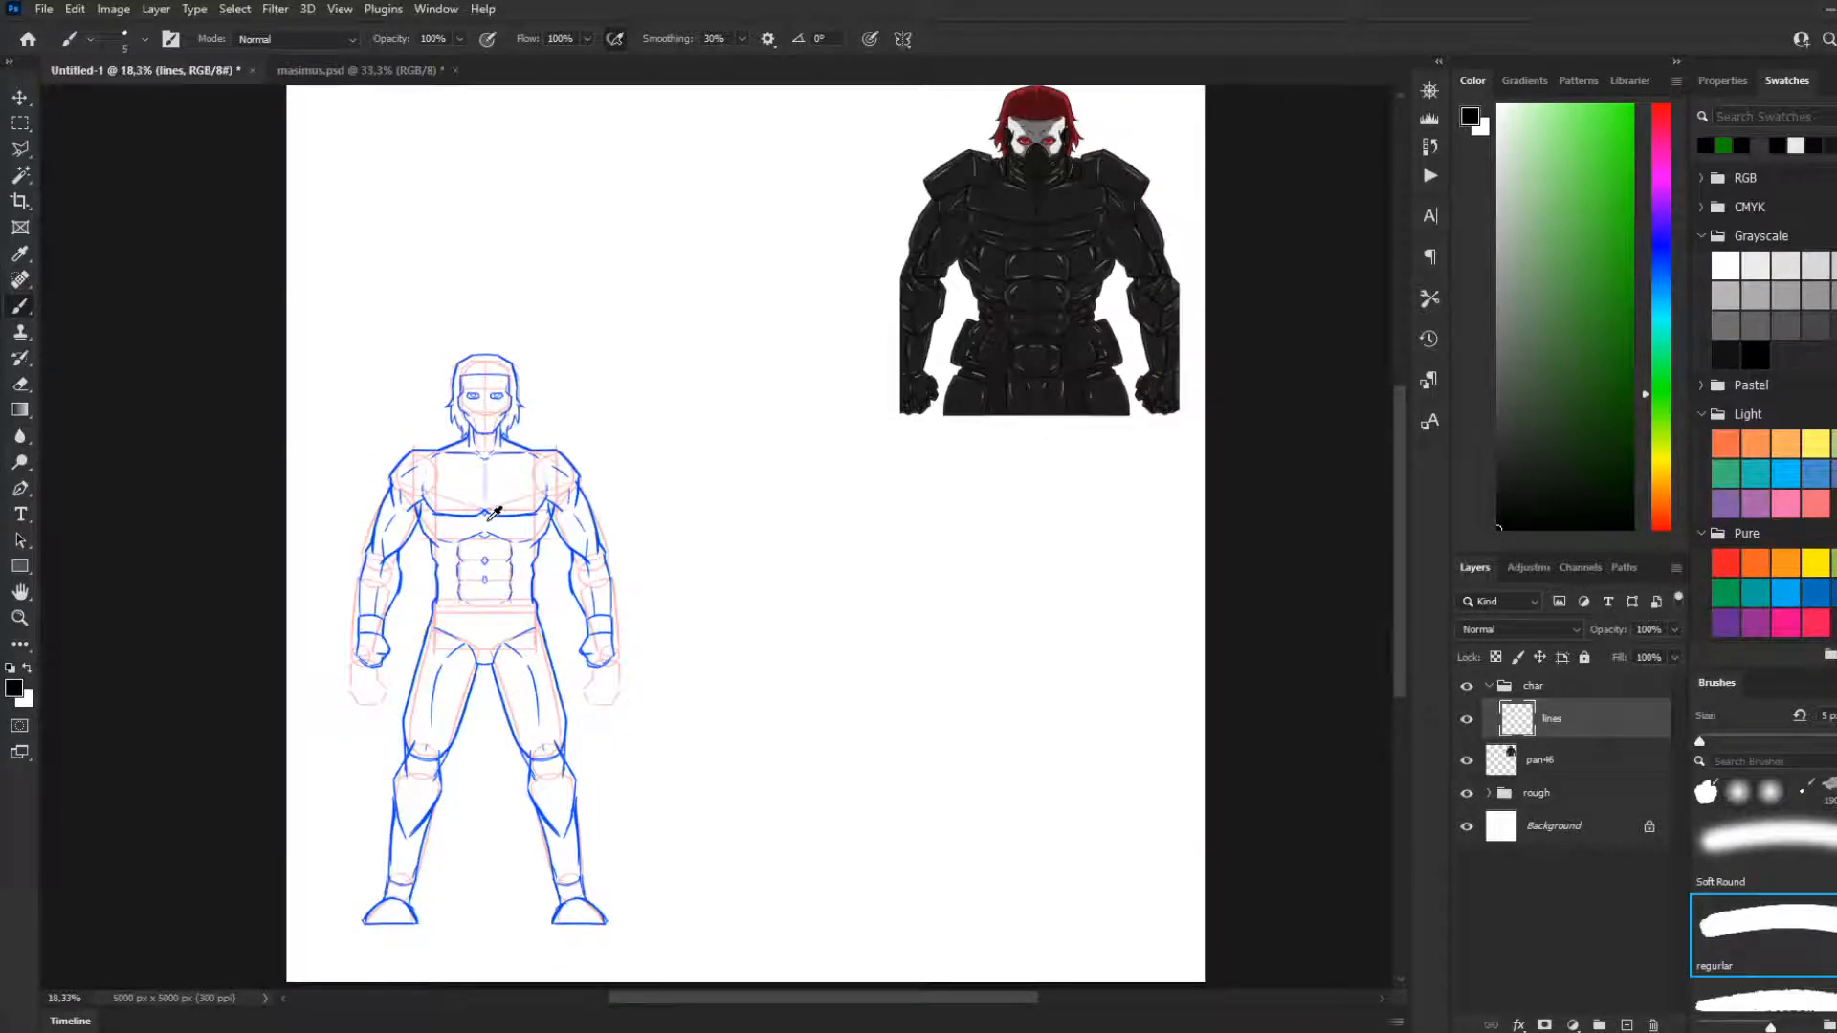
{"action": "left_click", "coordinate": [326, 69]}
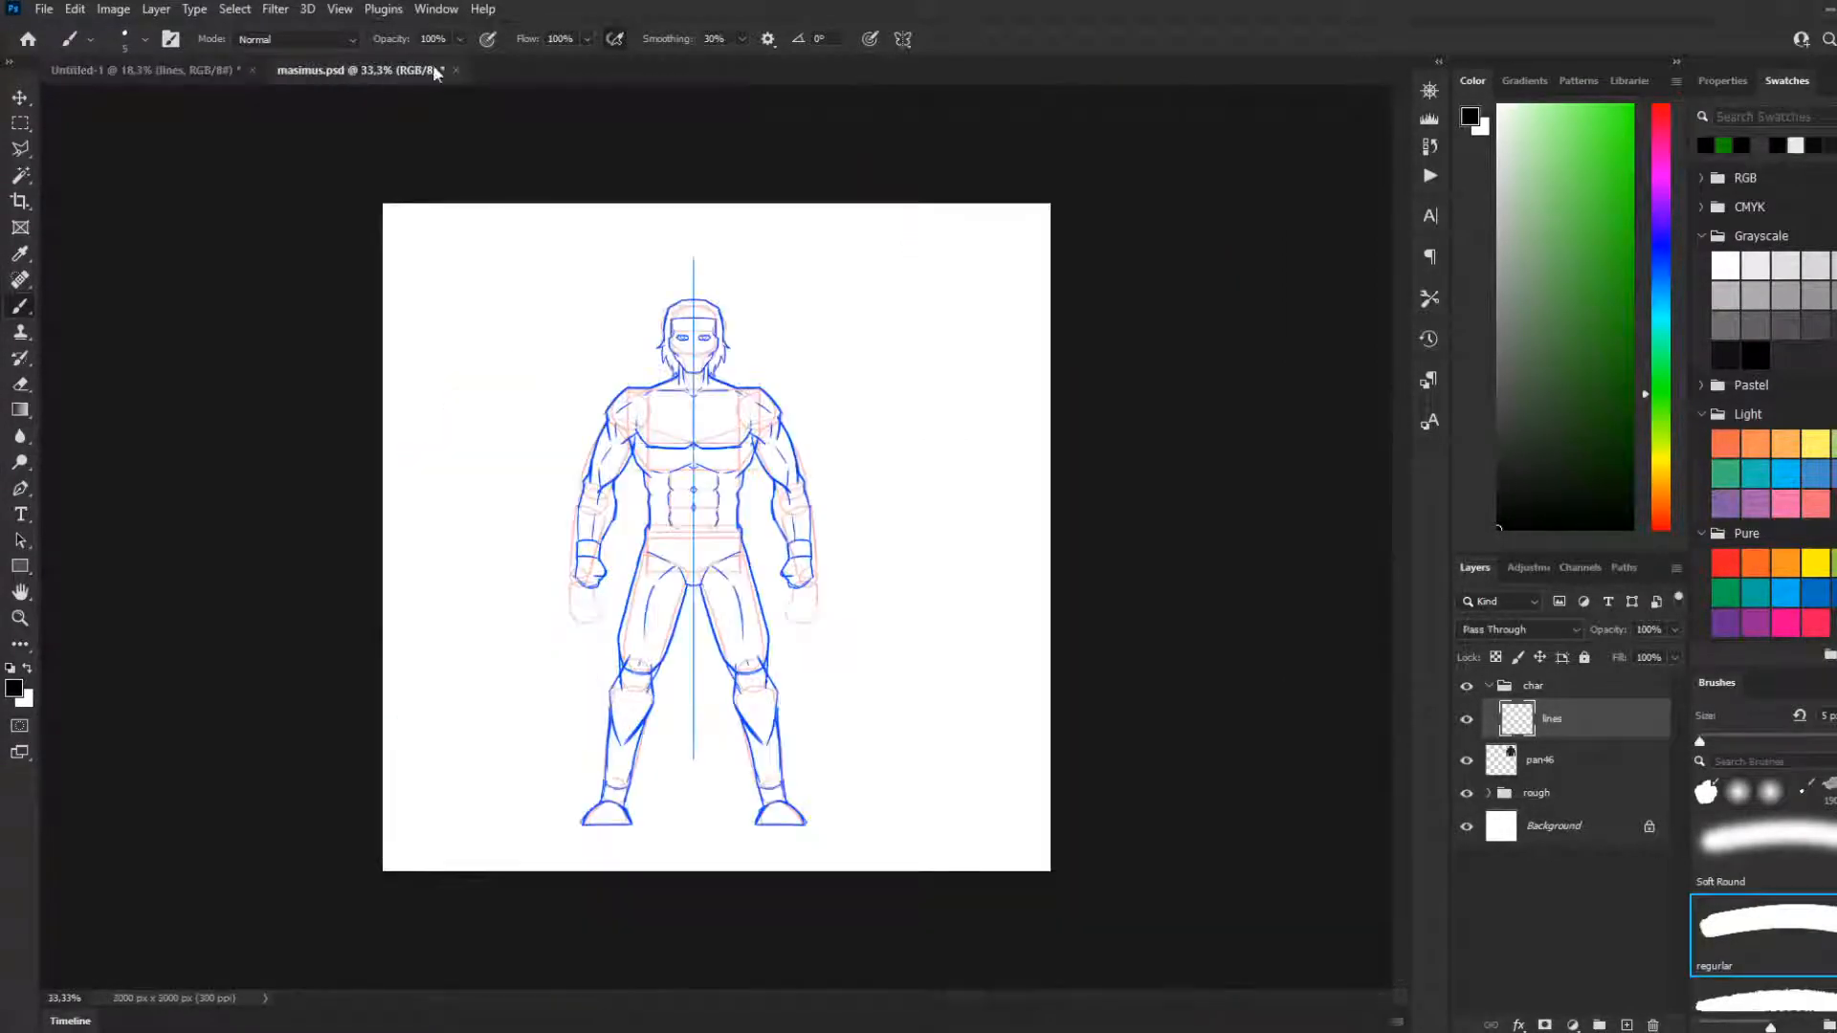
{"action": "left_click", "coordinate": [947, 400]}
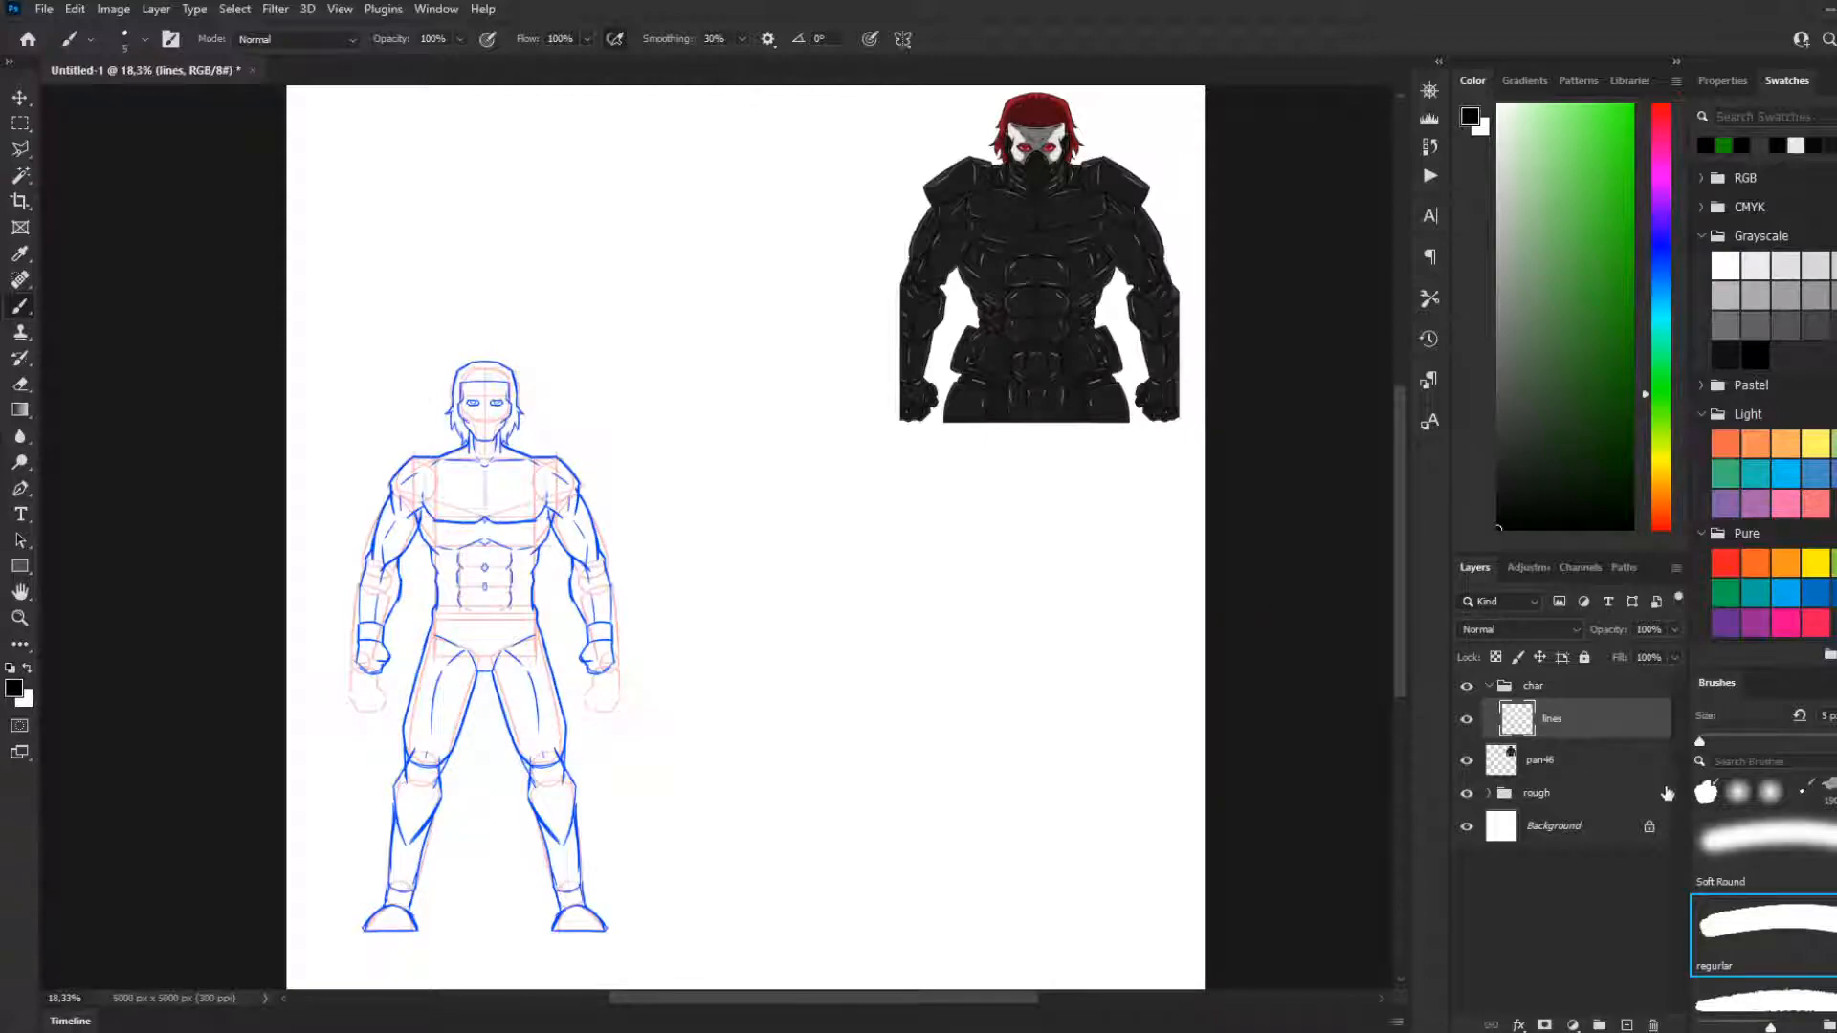
Expand the rough group and lower the detail layer's opacity to 46%
{"action": "scroll", "coordinate": [459, 418], "scroll_direction": "up", "scroll_amount": 2}
{"action": "scroll", "coordinate": [457, 419], "scroll_direction": "up", "scroll_amount": 6}
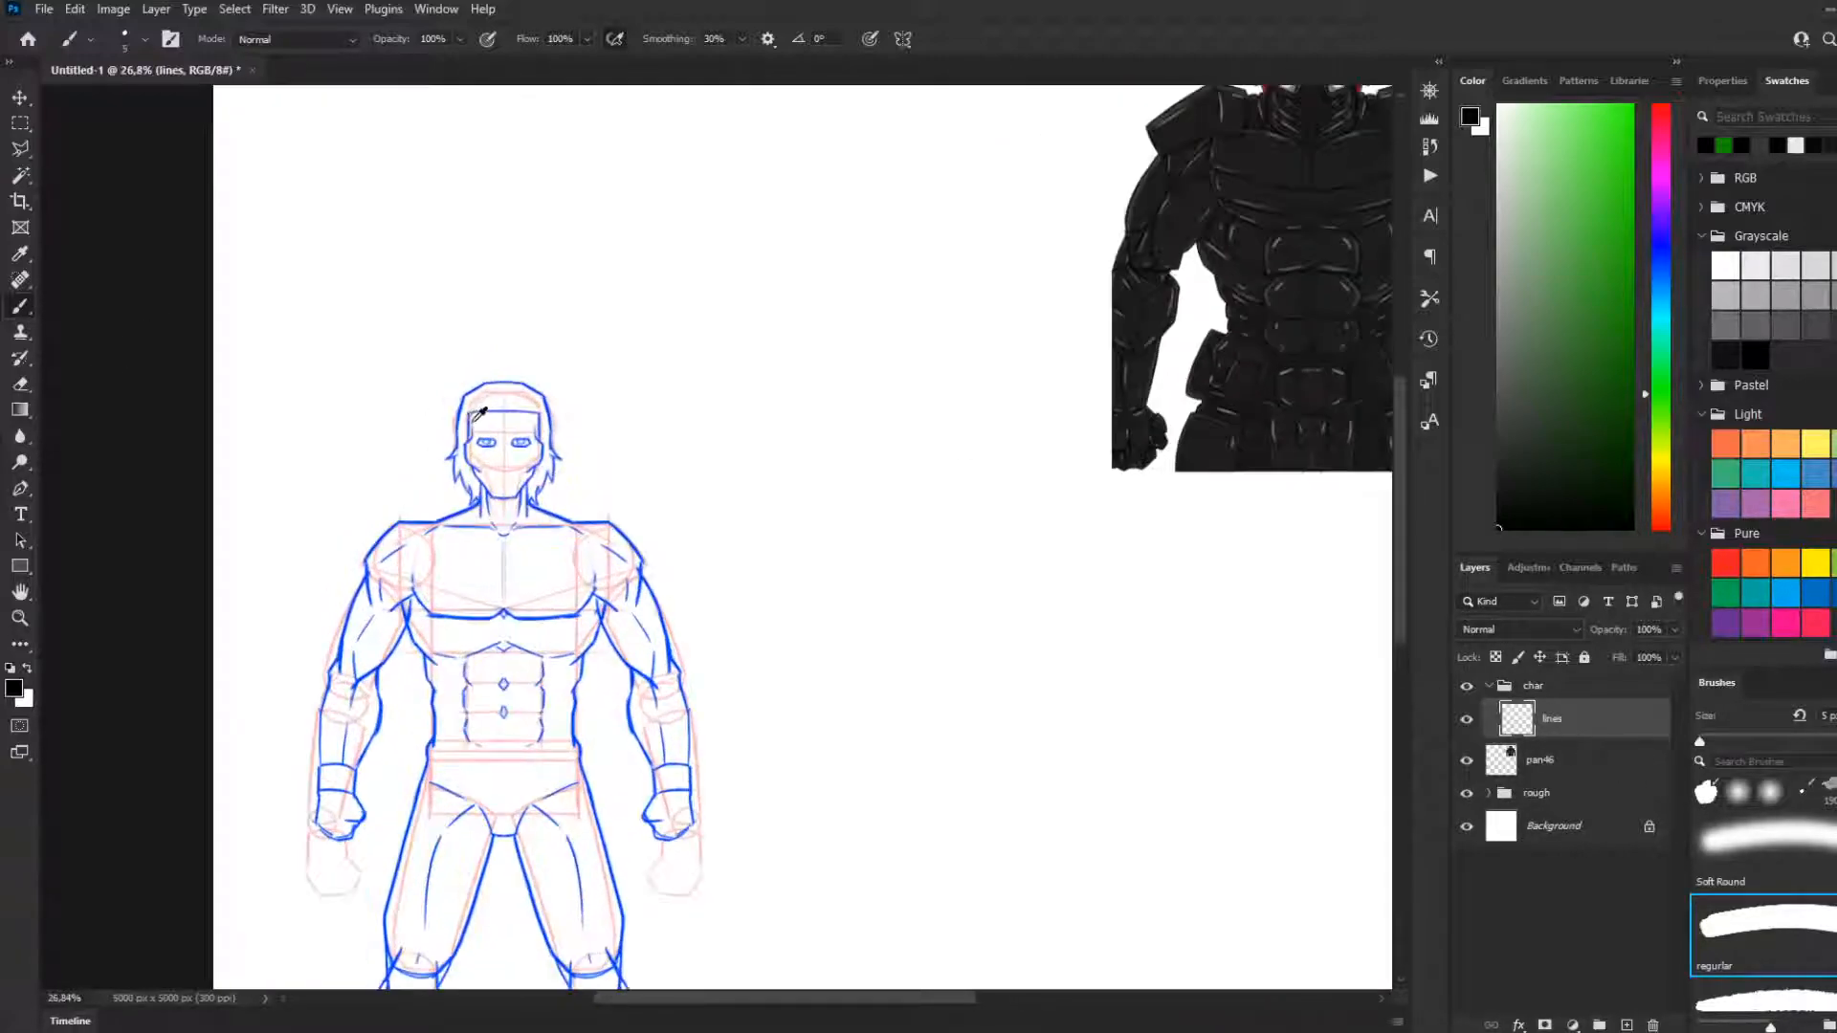
{"action": "scroll", "coordinate": [489, 431], "scroll_direction": "down", "scroll_amount": 5}
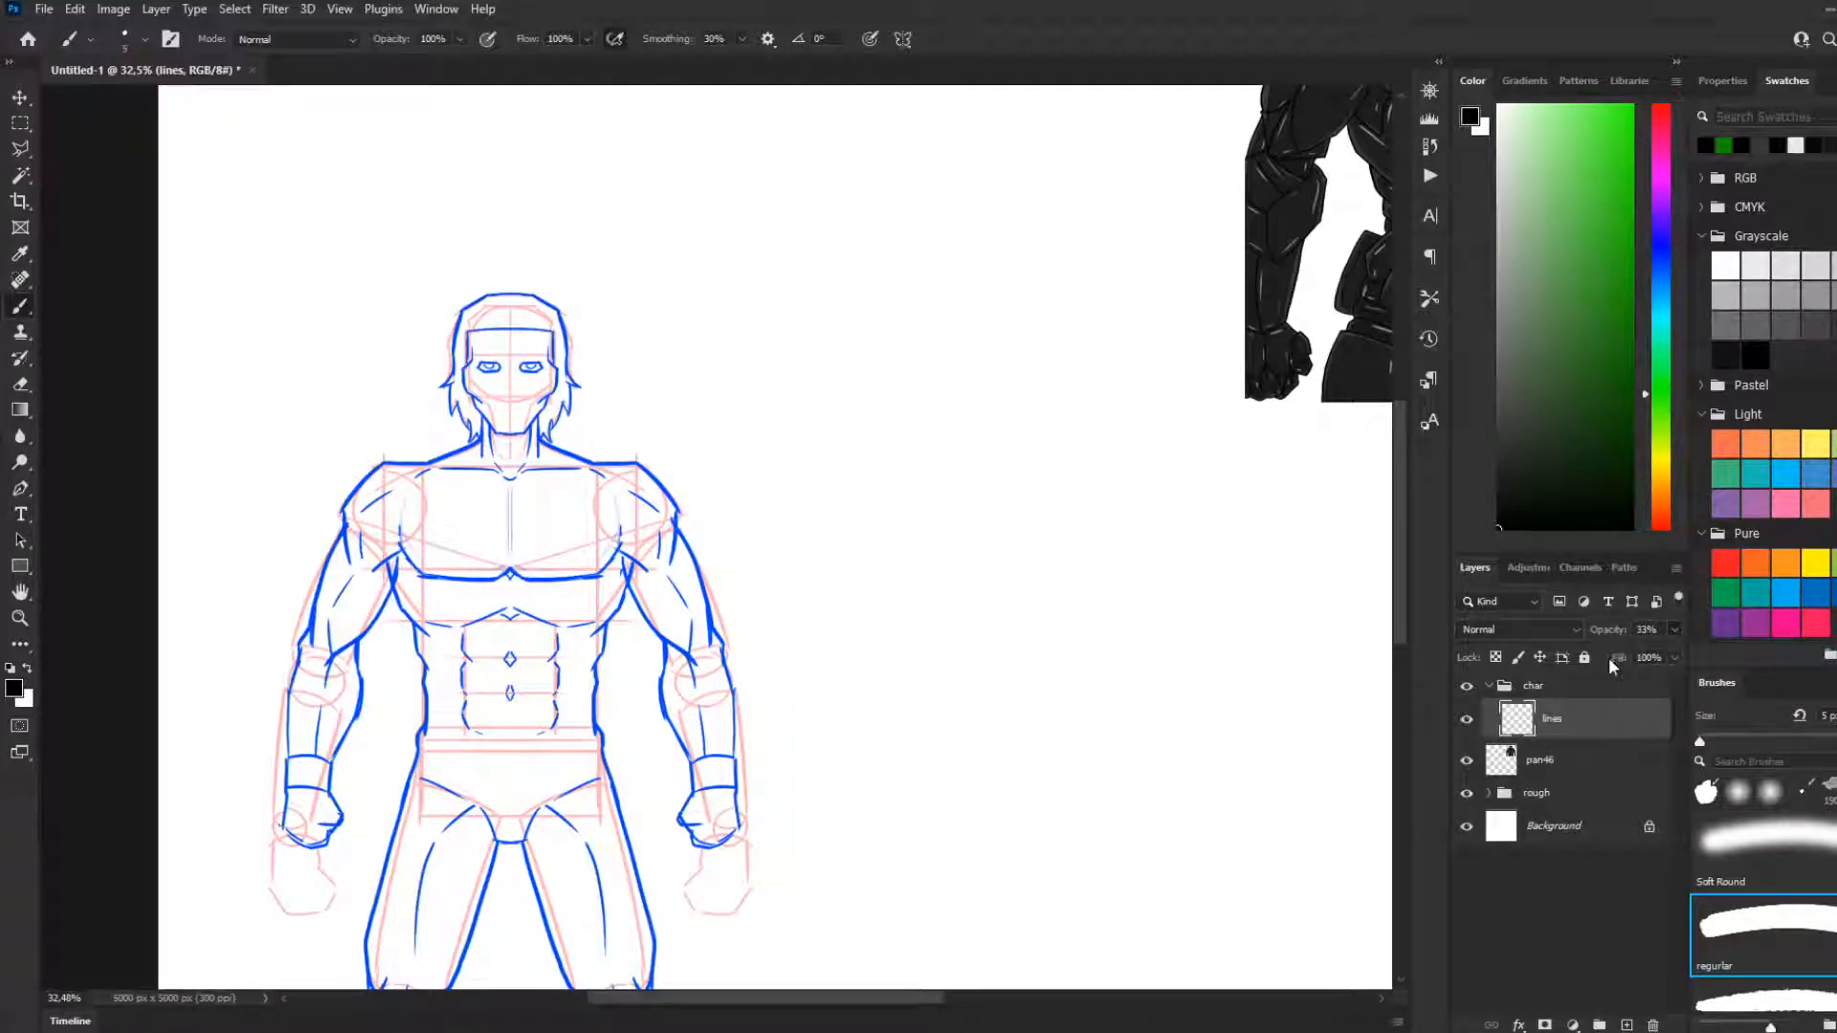
{"action": "left_click", "coordinate": [1549, 792]}
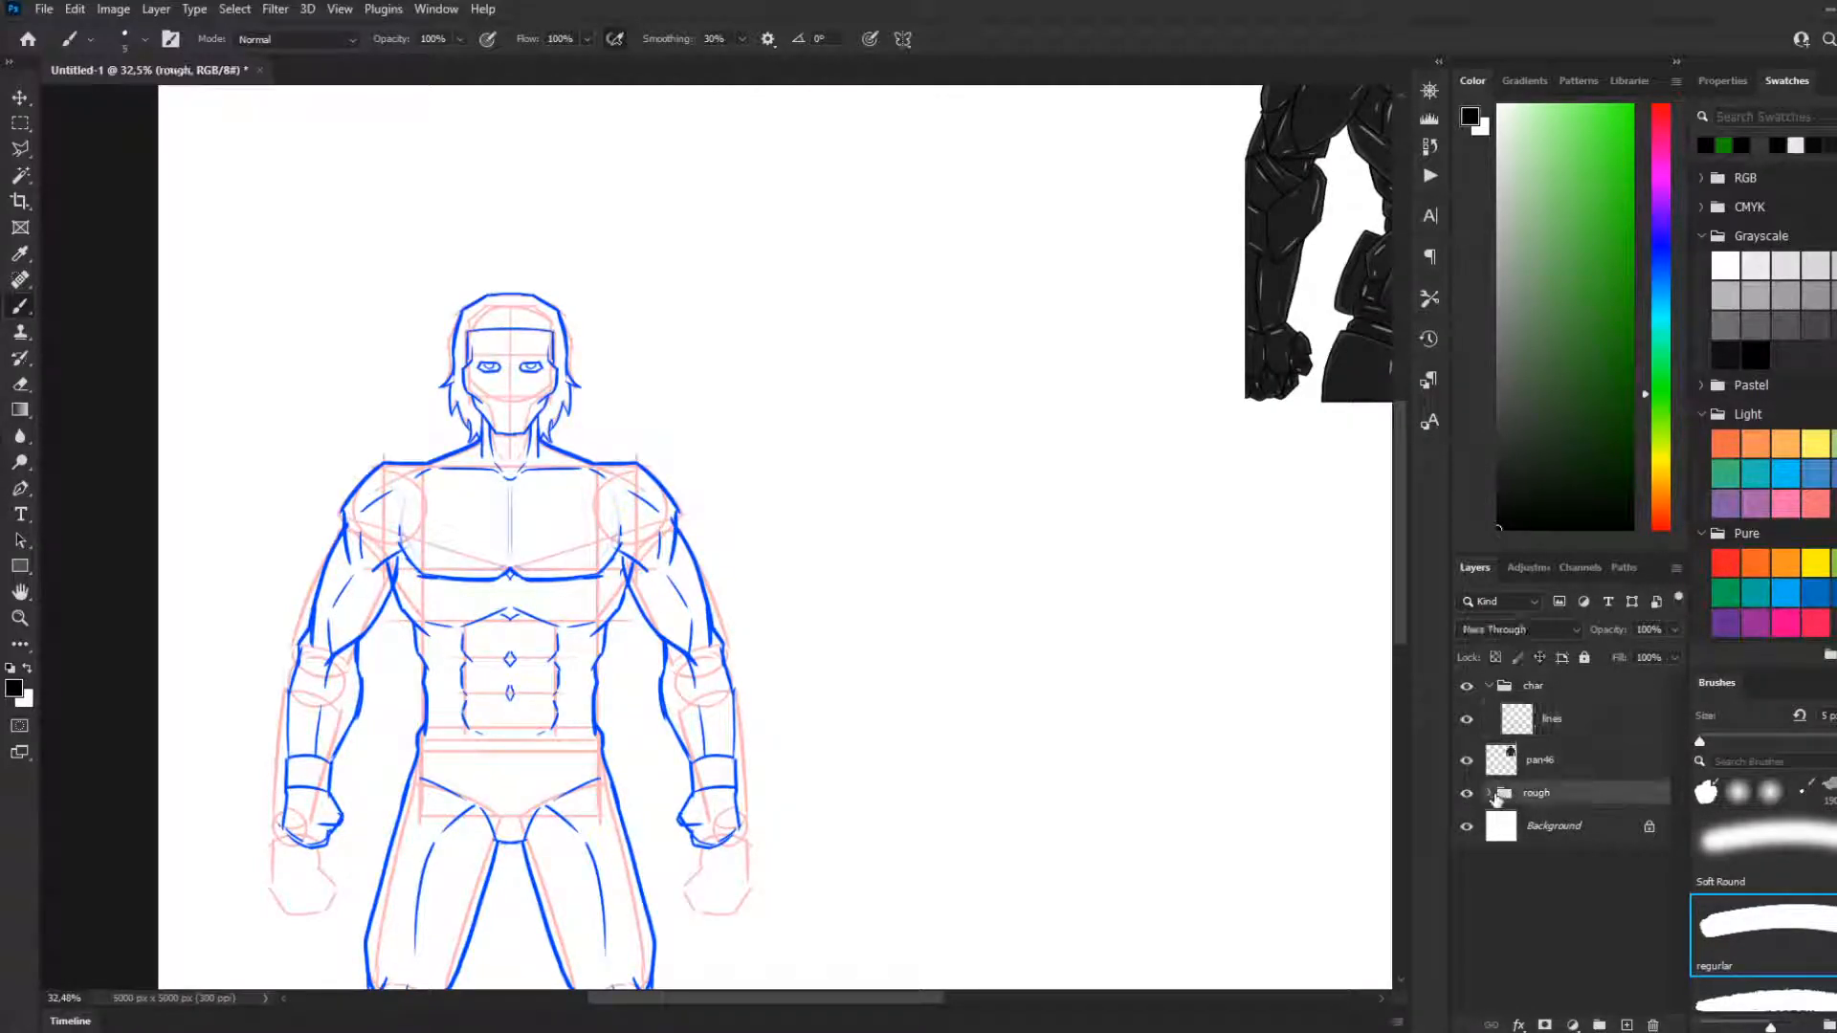
{"action": "left_click", "coordinate": [1488, 792]}
{"action": "left_click", "coordinate": [1547, 828]}
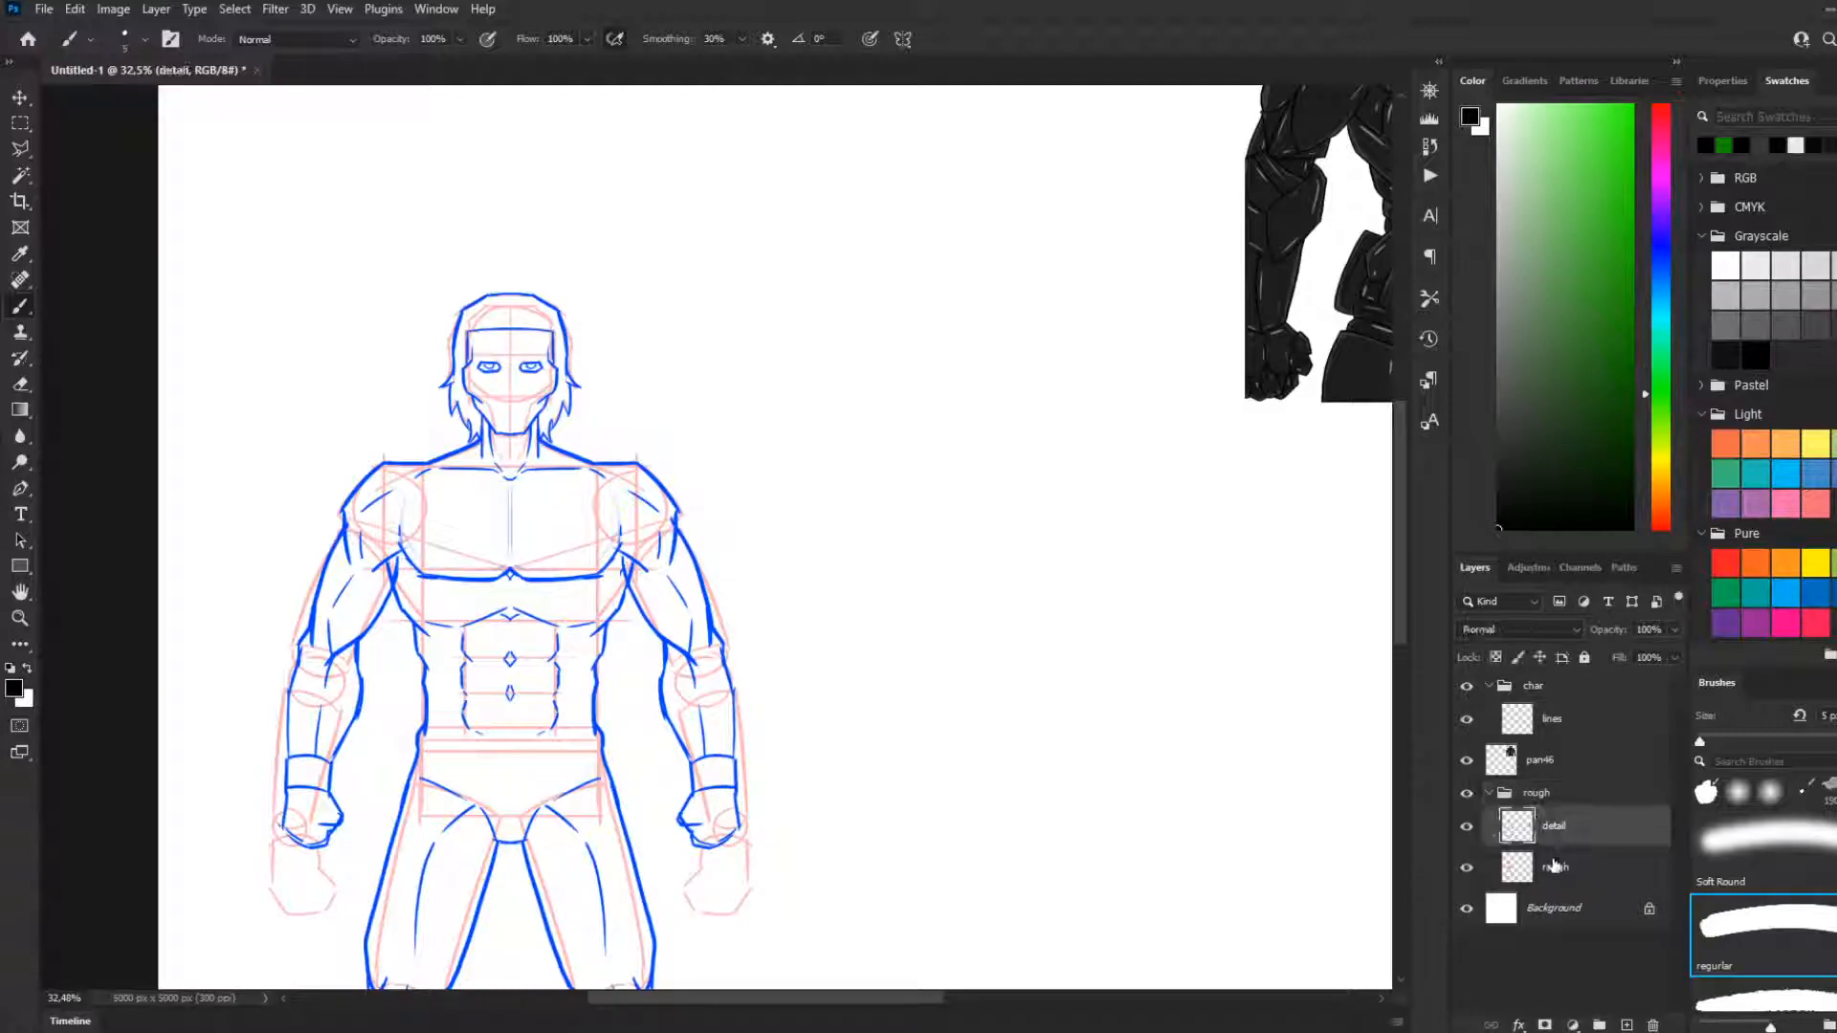
{"action": "left_click_drag", "start_coordinate": [1628, 651], "coordinate": [1611, 657]}
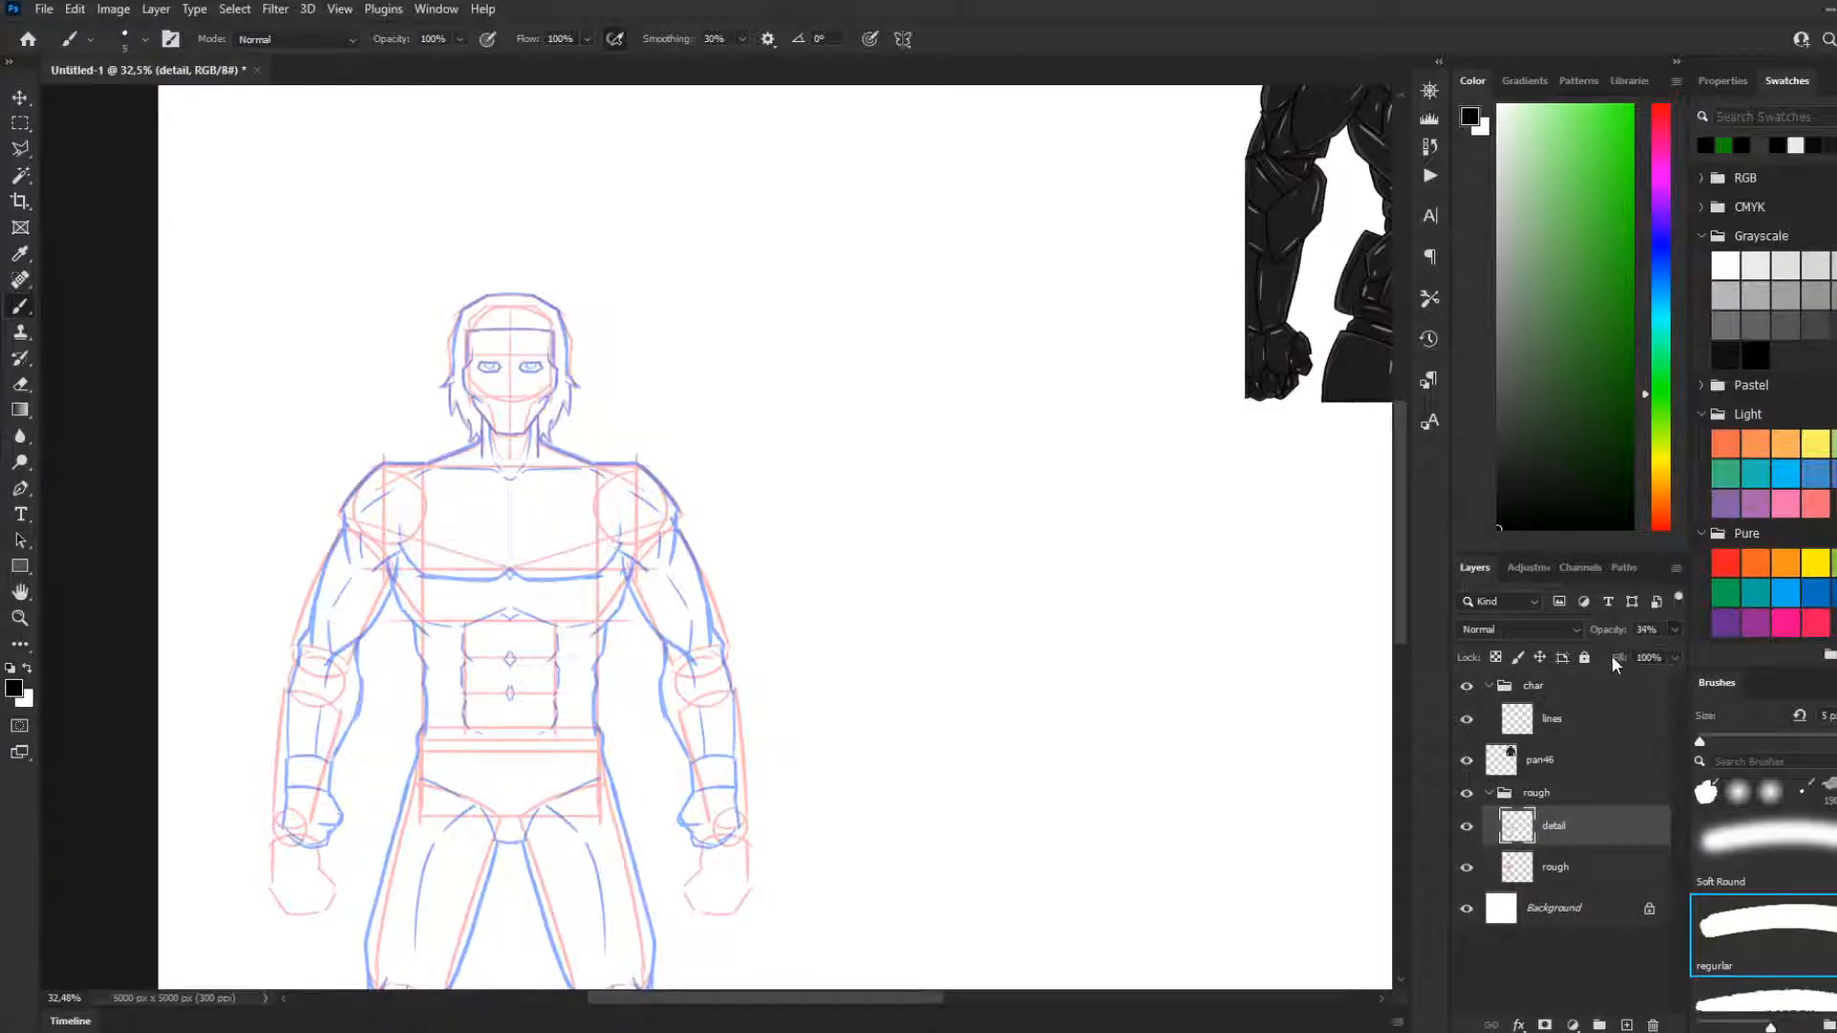
{"action": "left_click", "coordinate": [1552, 871]}
{"action": "left_click", "coordinate": [1575, 832]}
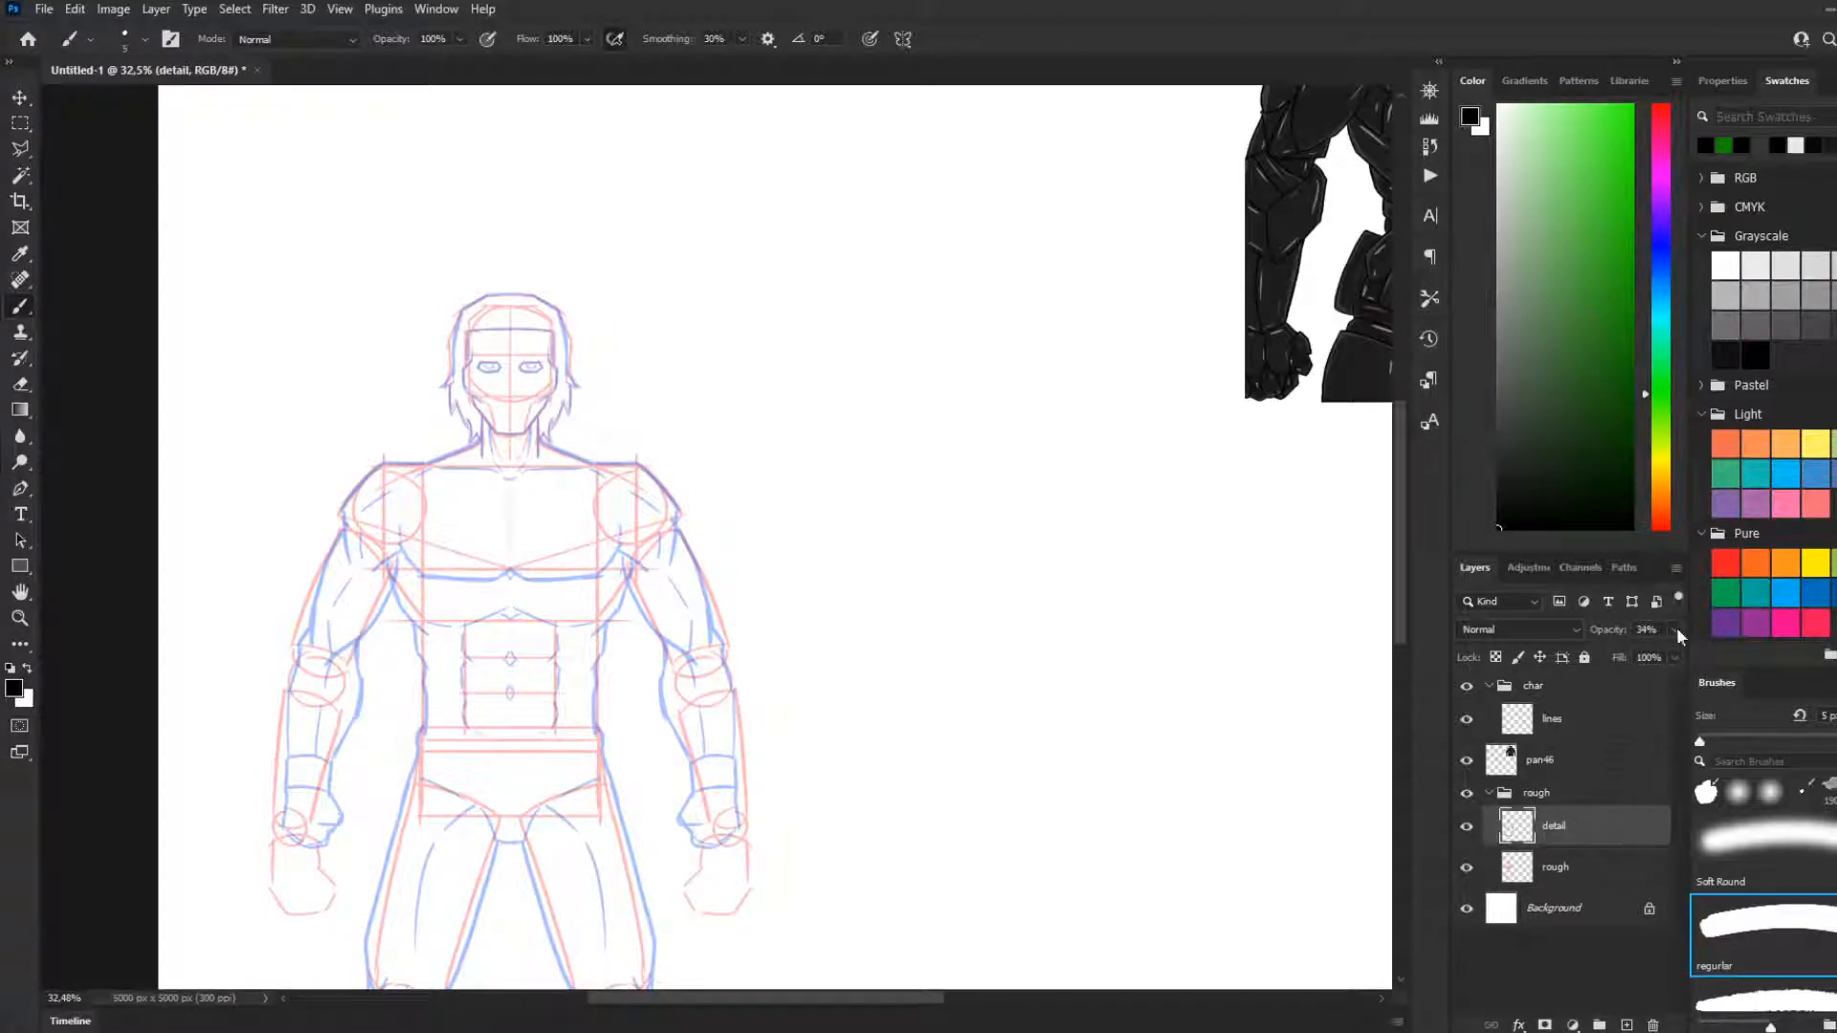
{"action": "left_click_drag", "start_coordinate": [1622, 659], "coordinate": [1623, 659]}
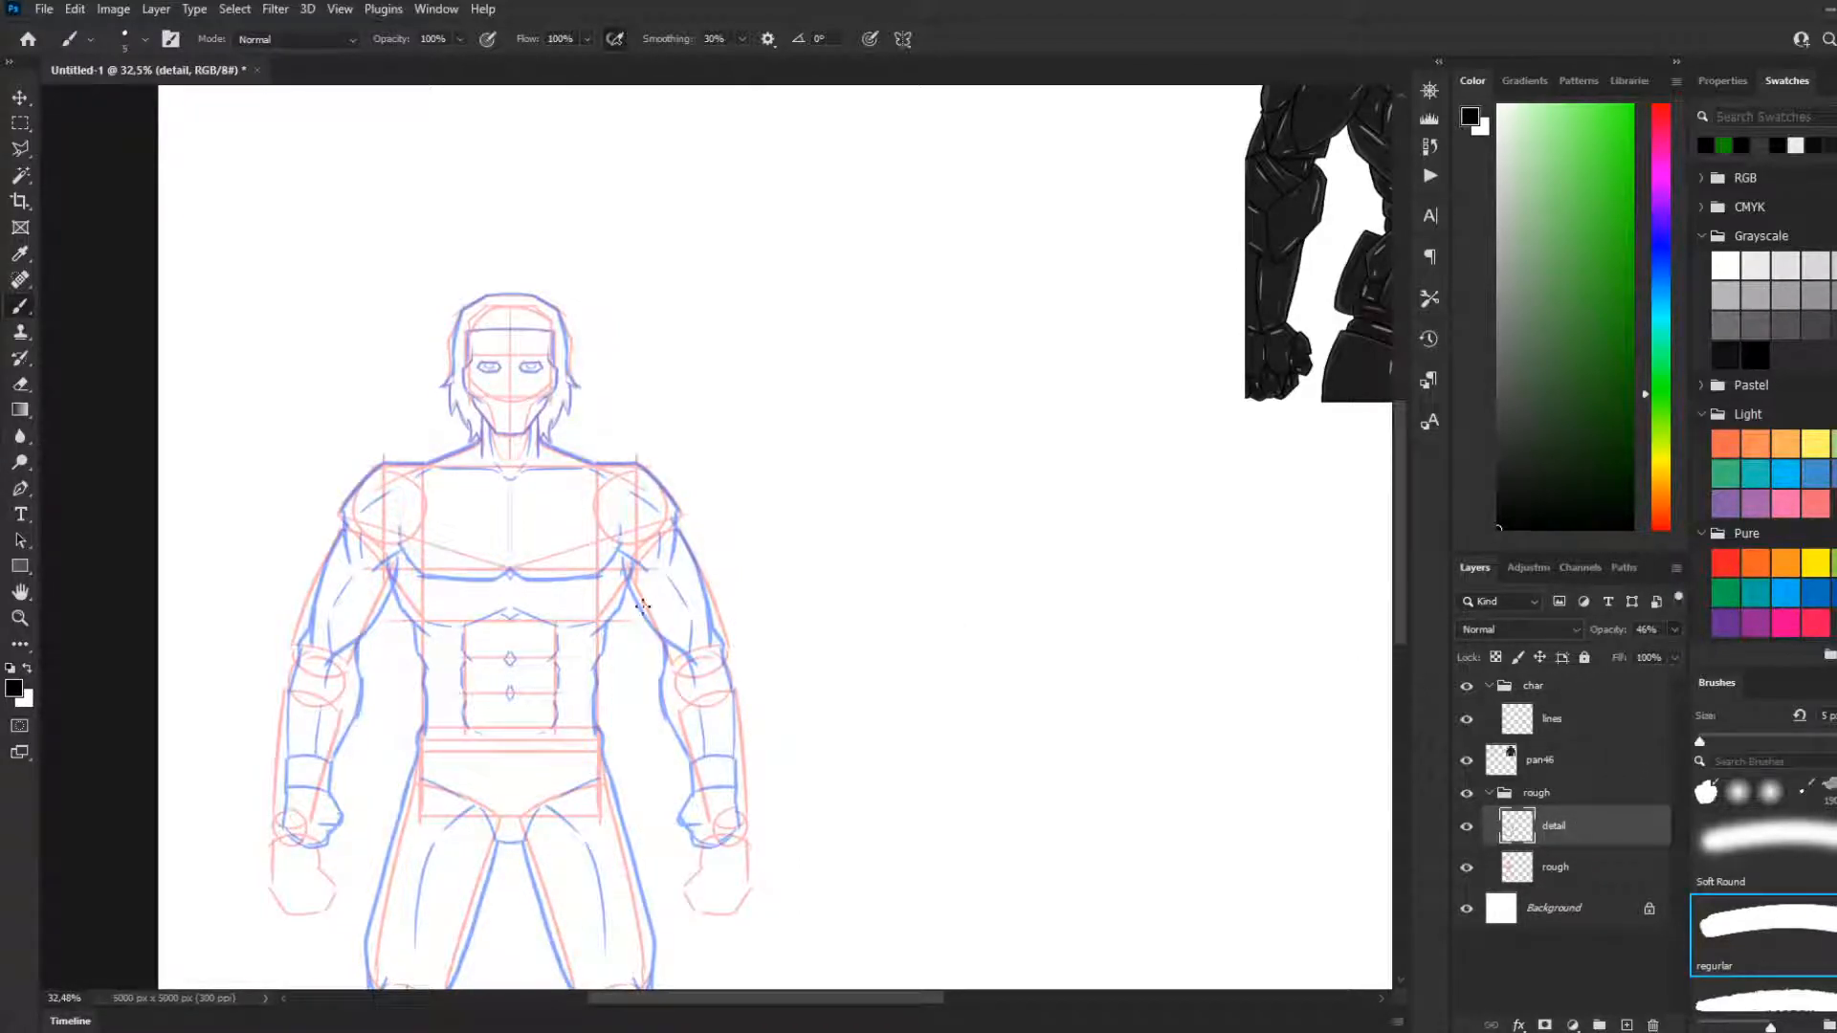
Examine the faded body sketch as a whole and its head and shoulders up close
{"action": "scroll", "coordinate": [565, 603], "scroll_direction": "down", "scroll_amount": 3}
{"action": "scroll", "coordinate": [526, 631], "scroll_direction": "up", "scroll_amount": 2}
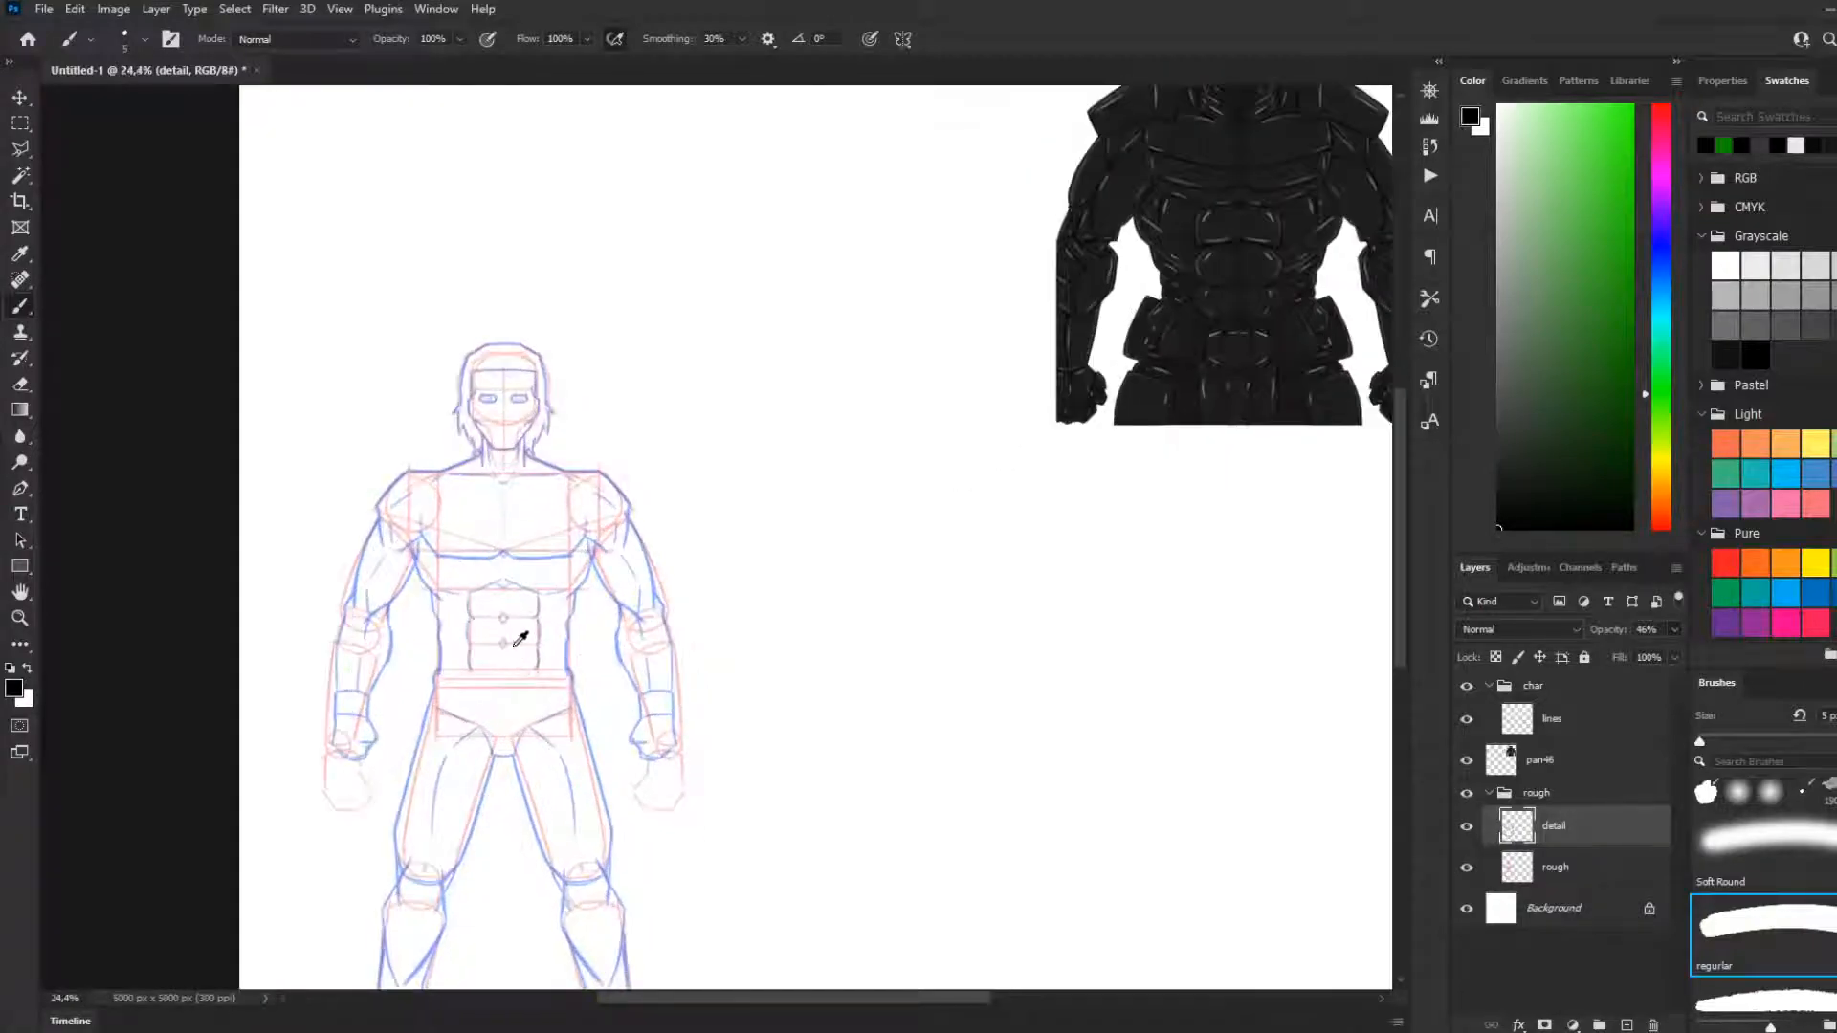
{"action": "scroll", "coordinate": [521, 641], "scroll_direction": "up", "scroll_amount": 1}
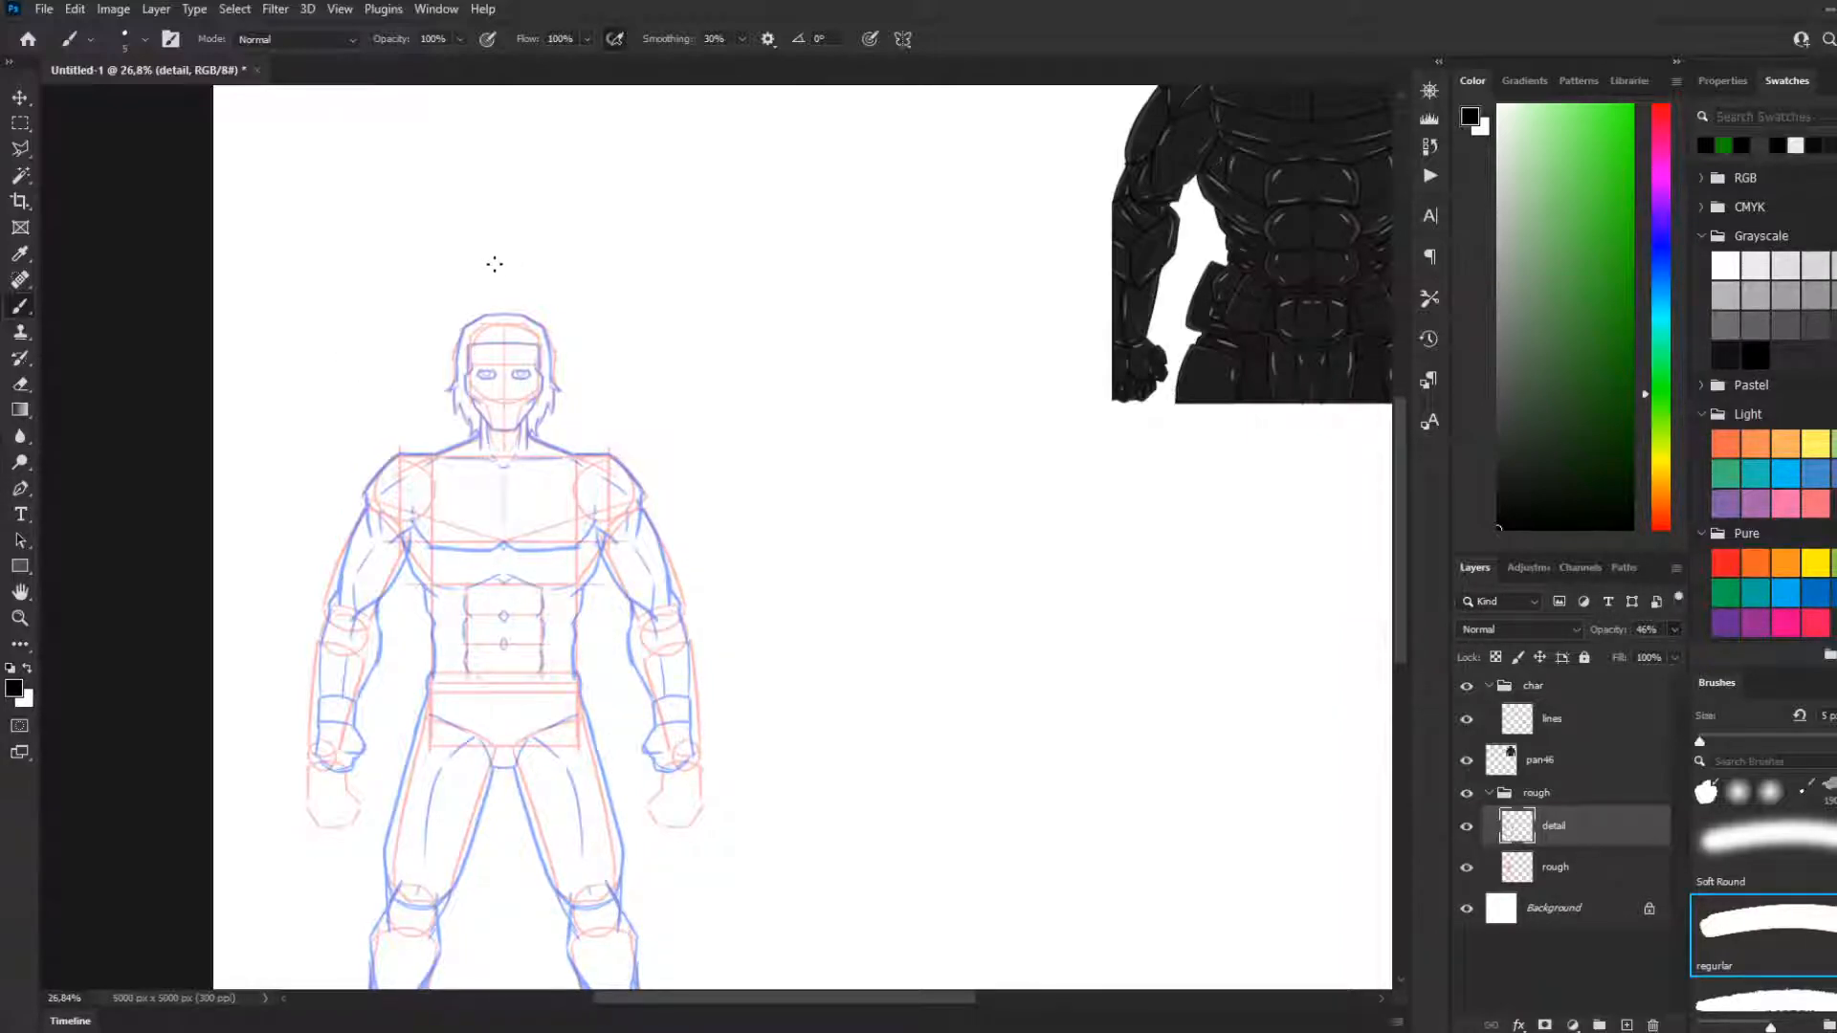
{"action": "scroll", "coordinate": [505, 254], "scroll_direction": "up", "scroll_amount": 5}
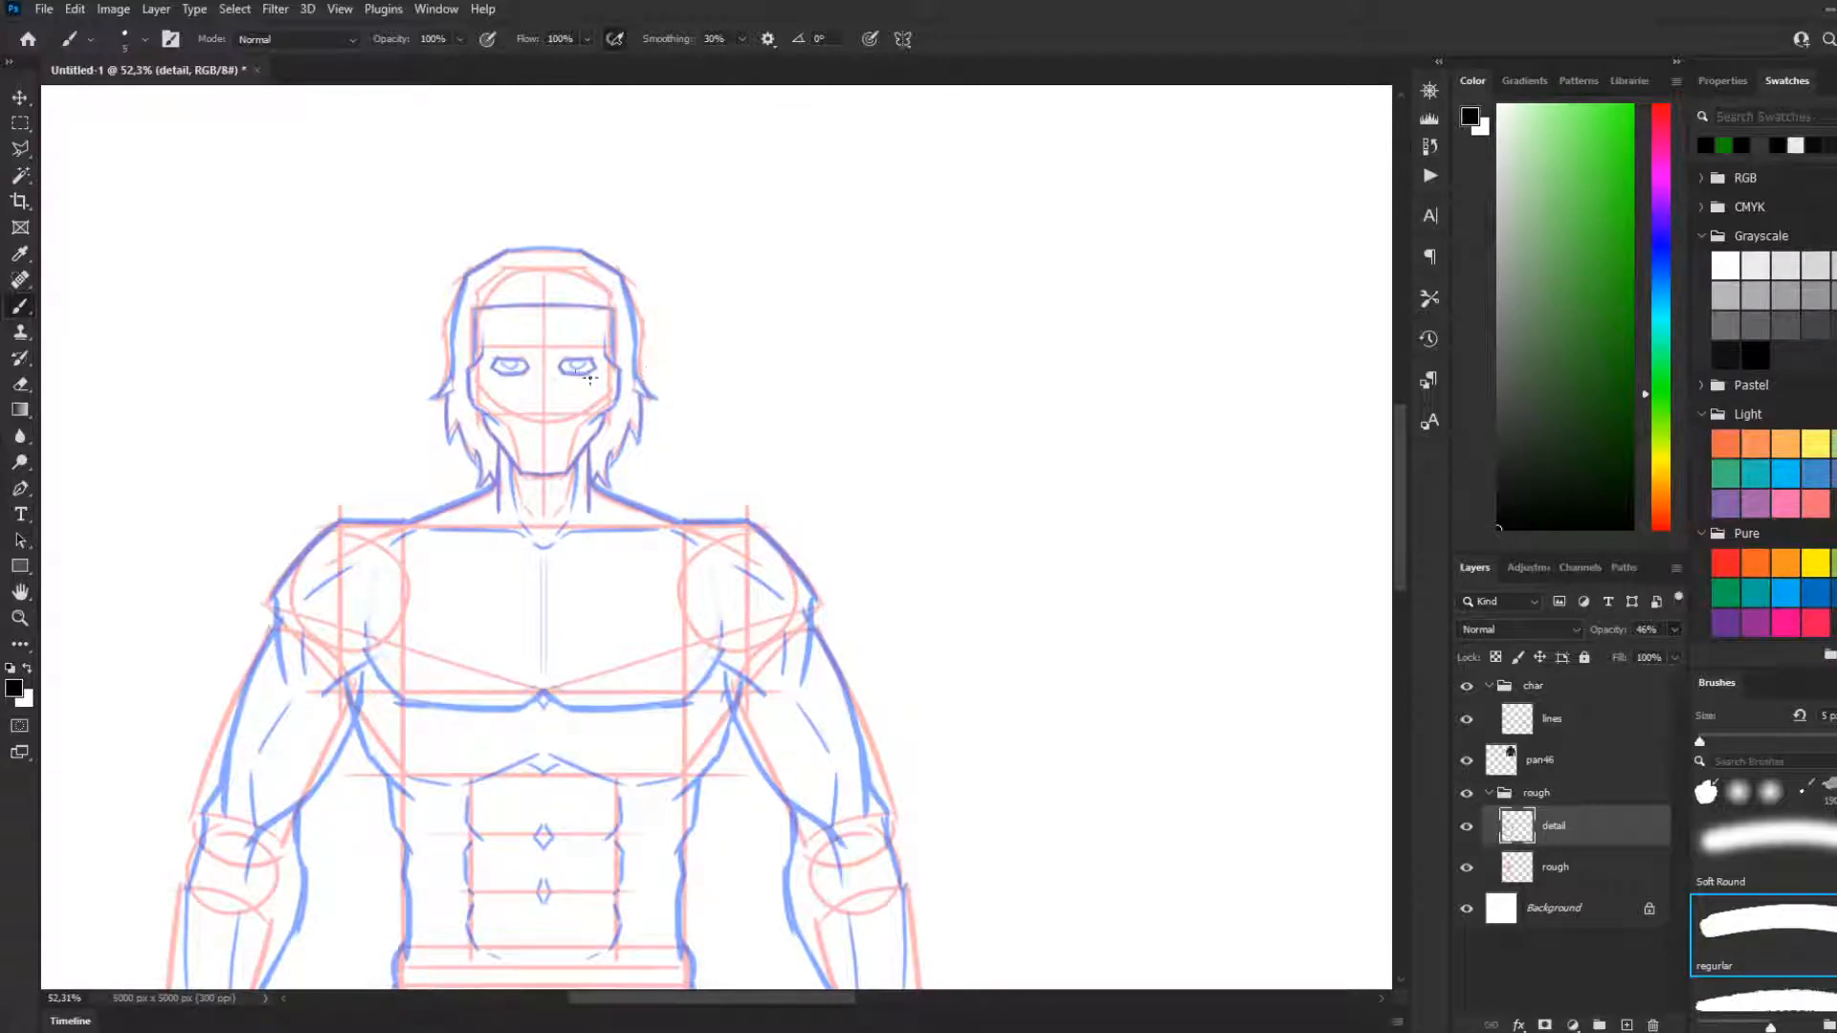
{"action": "scroll", "coordinate": [552, 346], "scroll_direction": "up", "scroll_amount": 1}
{"action": "scroll", "coordinate": [517, 342], "scroll_direction": "down", "scroll_amount": 1}
{"action": "scroll", "coordinate": [509, 337], "scroll_direction": "up", "scroll_amount": 2}
{"action": "scroll", "coordinate": [510, 373], "scroll_direction": "up", "scroll_amount": 2}
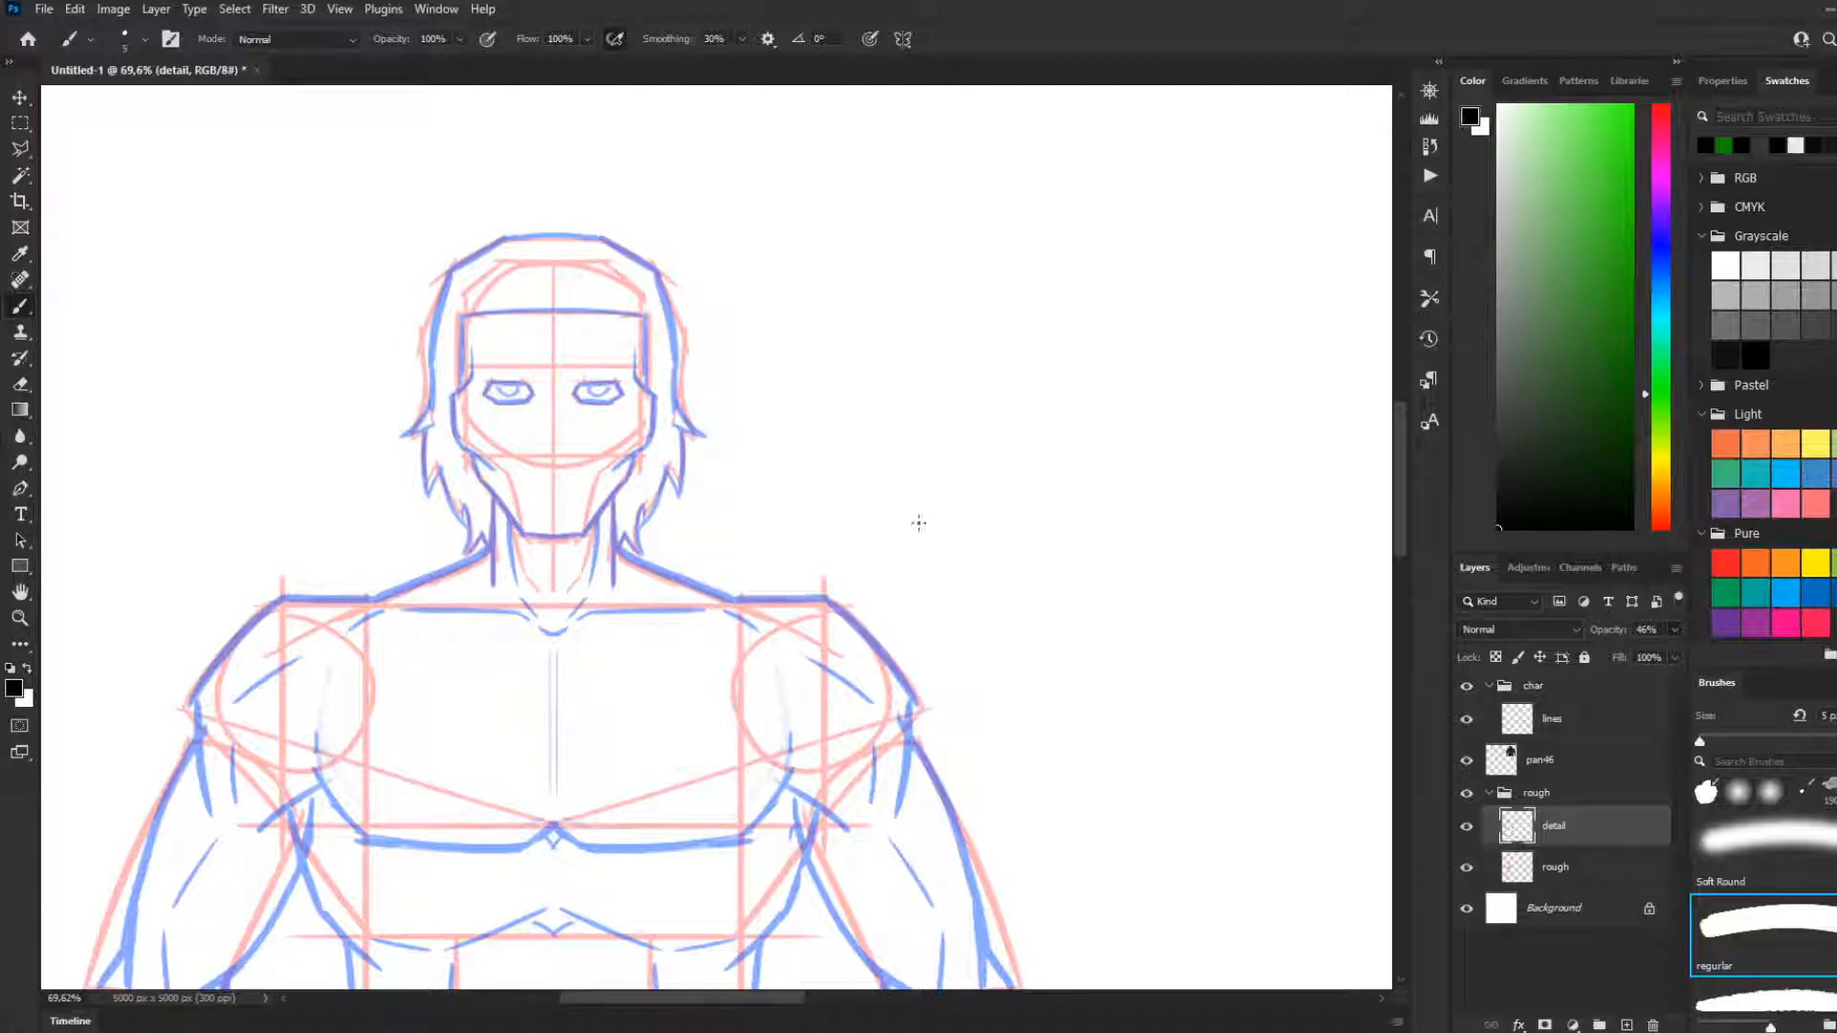
Add a vertical paint symmetry axis on the body sketch's centre line and extend it past the canvas's lower edge
{"action": "key", "text": "ctrl+t"}
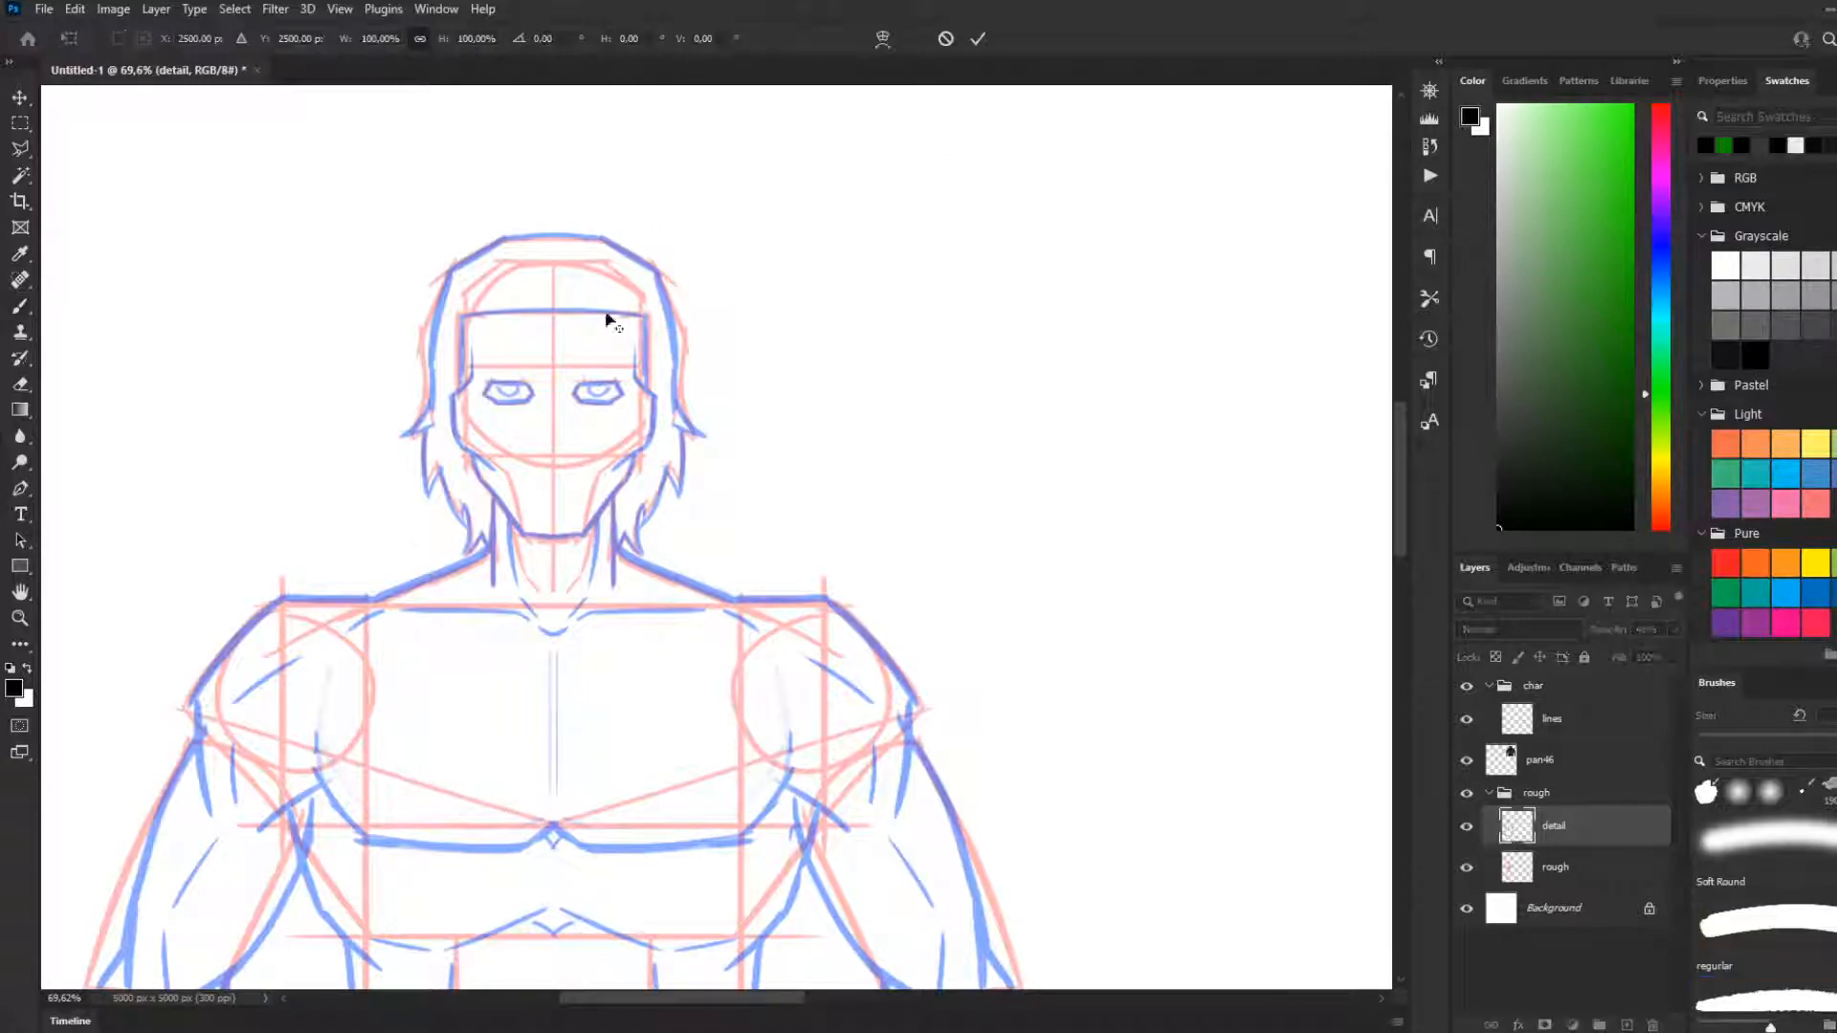
{"action": "scroll", "coordinate": [622, 325], "scroll_direction": "down", "scroll_amount": 5}
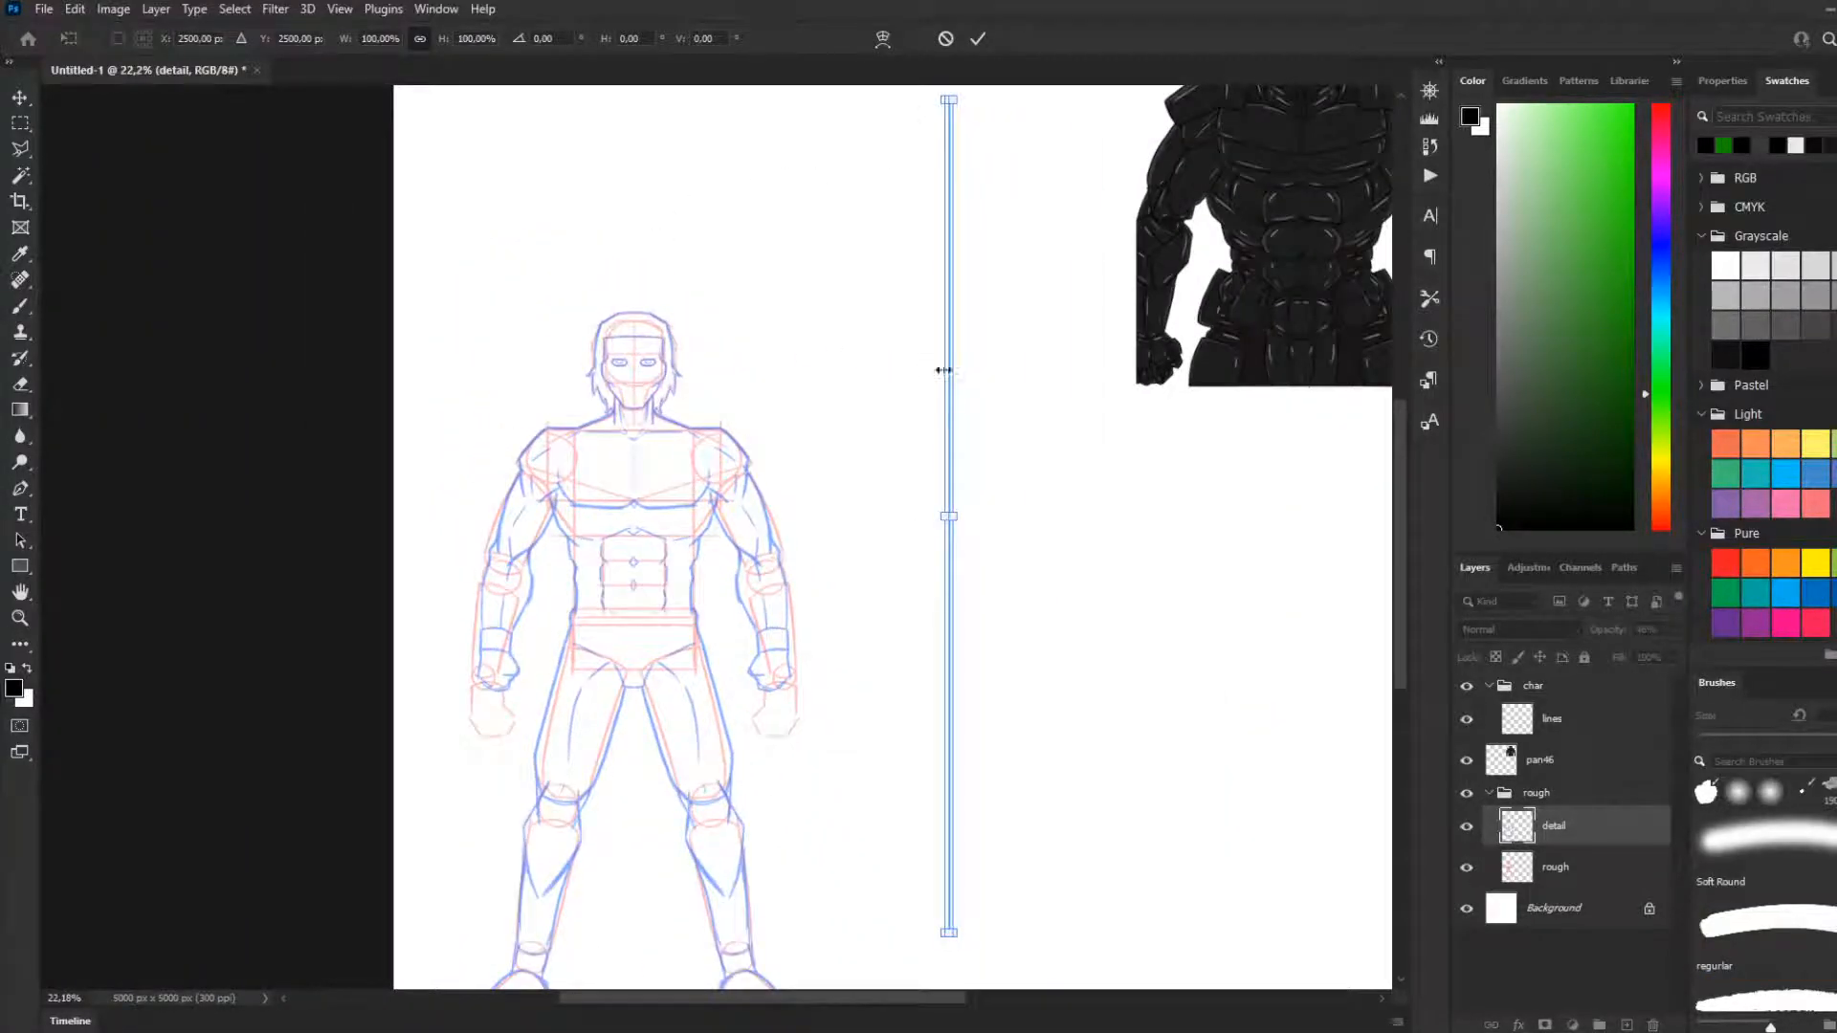
{"action": "left_click_drag", "start_coordinate": [950, 381], "coordinate": [634, 409]}
{"action": "scroll", "coordinate": [639, 373], "scroll_direction": "up", "scroll_amount": 3}
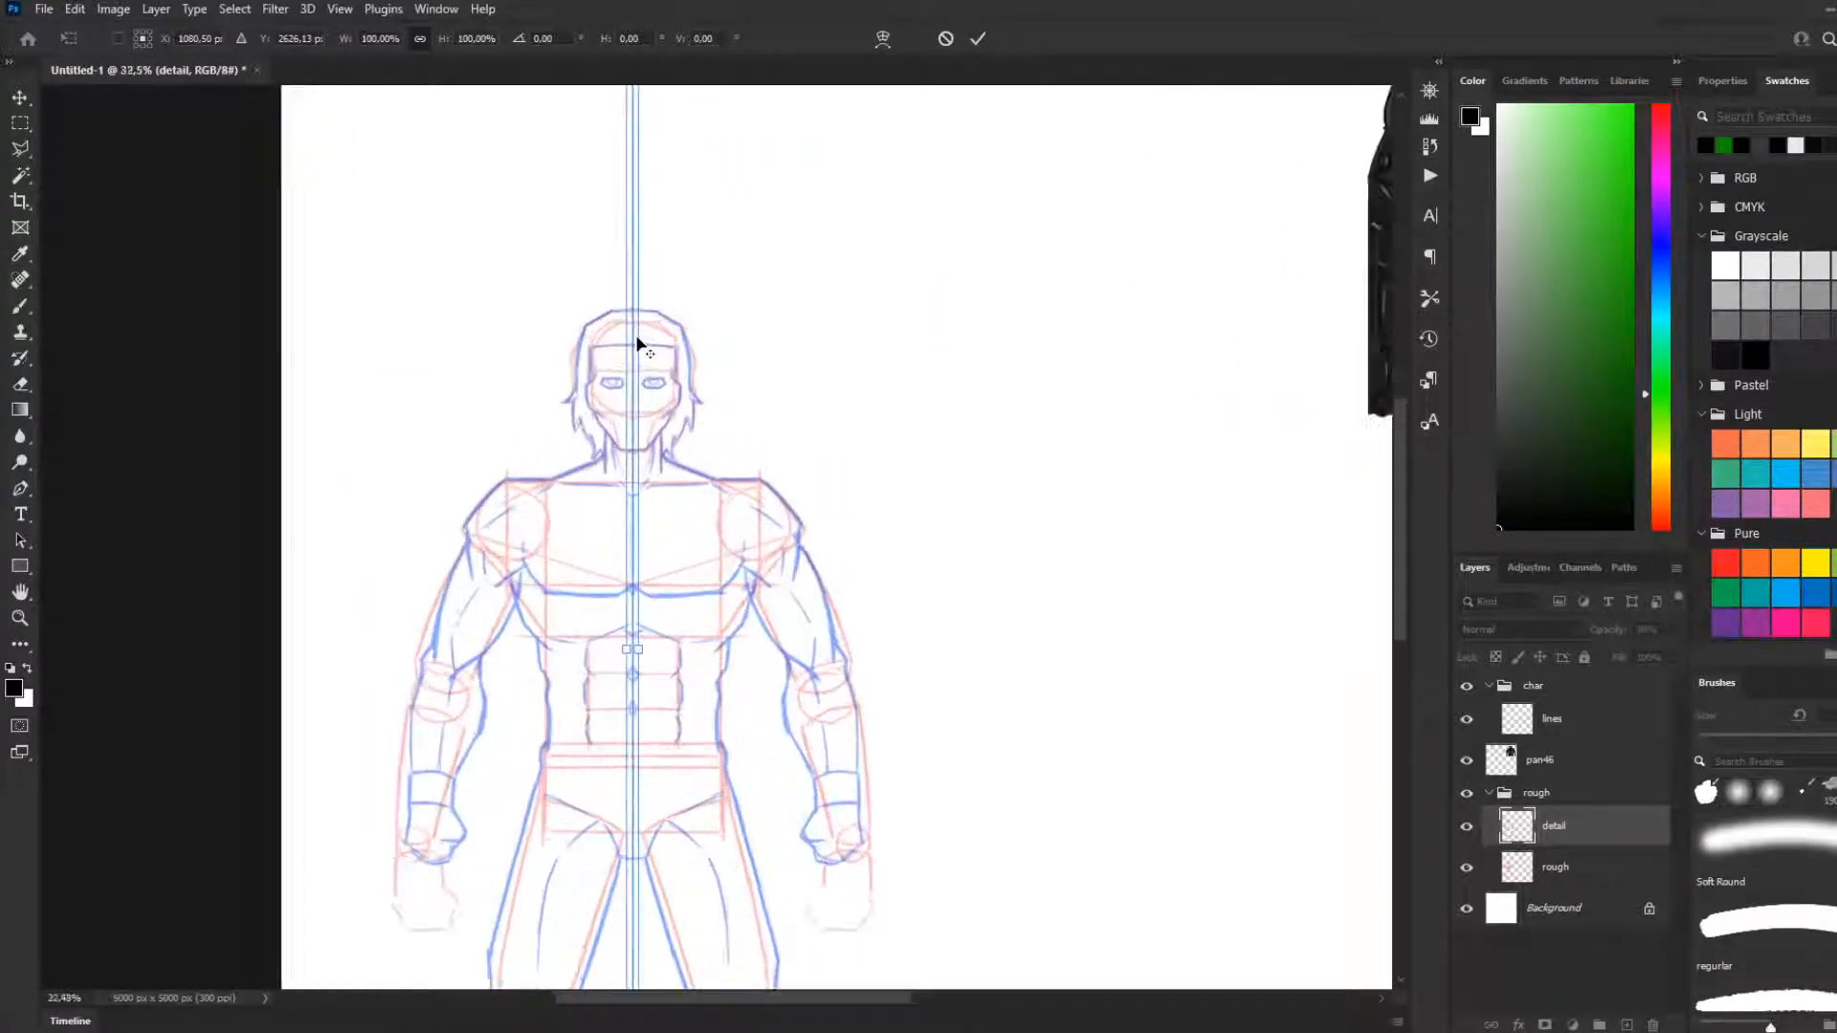
{"action": "scroll", "coordinate": [636, 364], "scroll_direction": "down", "scroll_amount": 5}
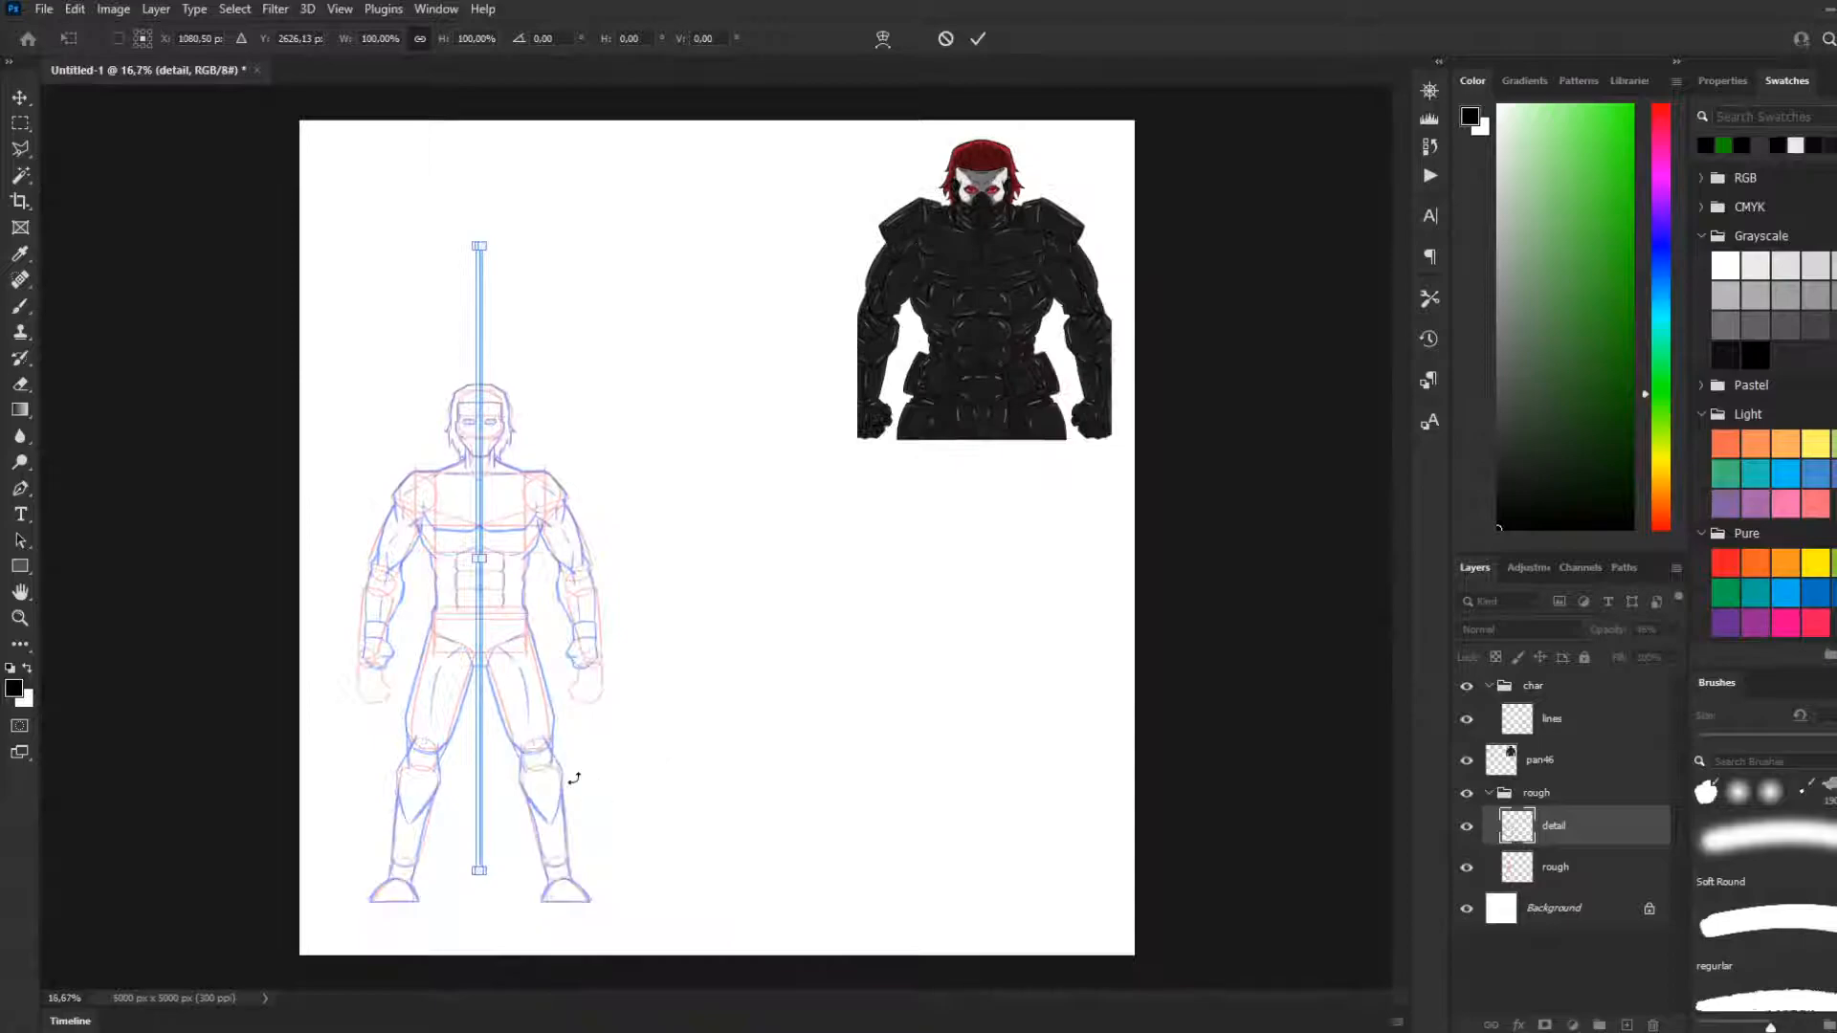
{"action": "left_click_drag", "start_coordinate": [480, 871], "coordinate": [550, 967]}
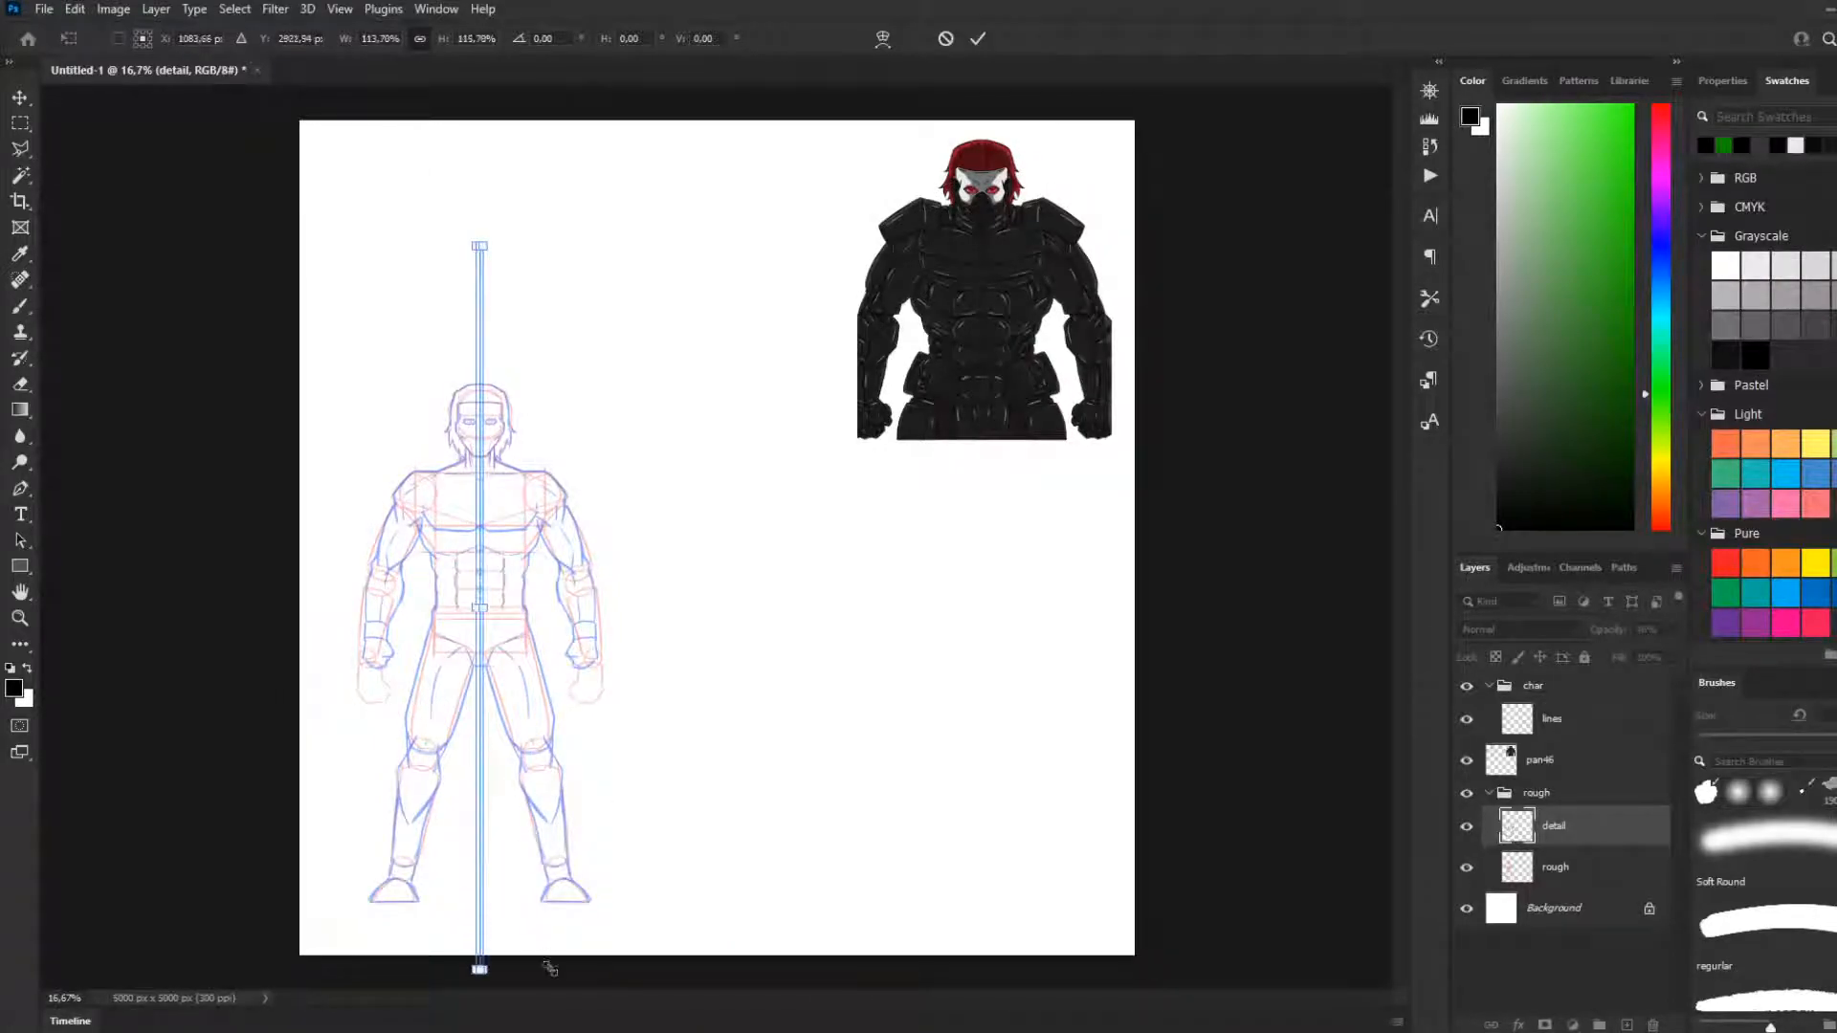
{"action": "key", "text": "b"}
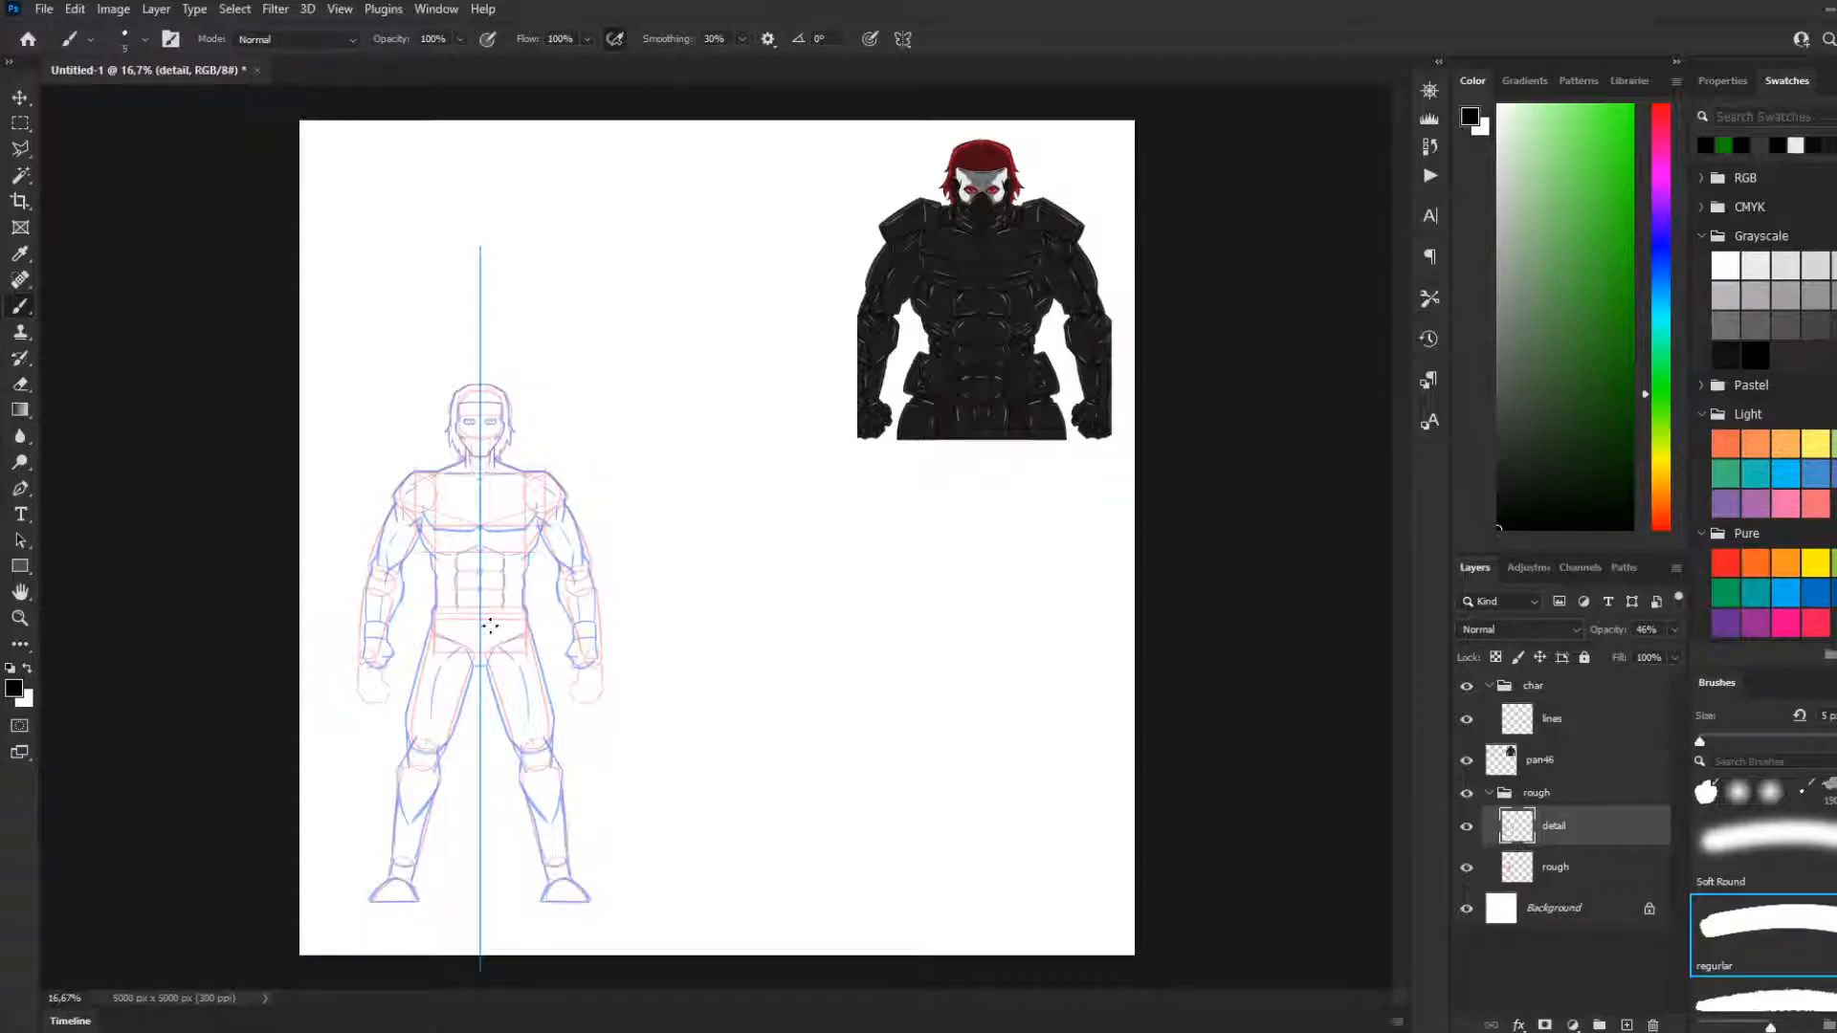
Check the symmetry axis against the centre of the sketch's head and torso
{"action": "scroll", "coordinate": [454, 402], "scroll_direction": "up", "scroll_amount": 12}
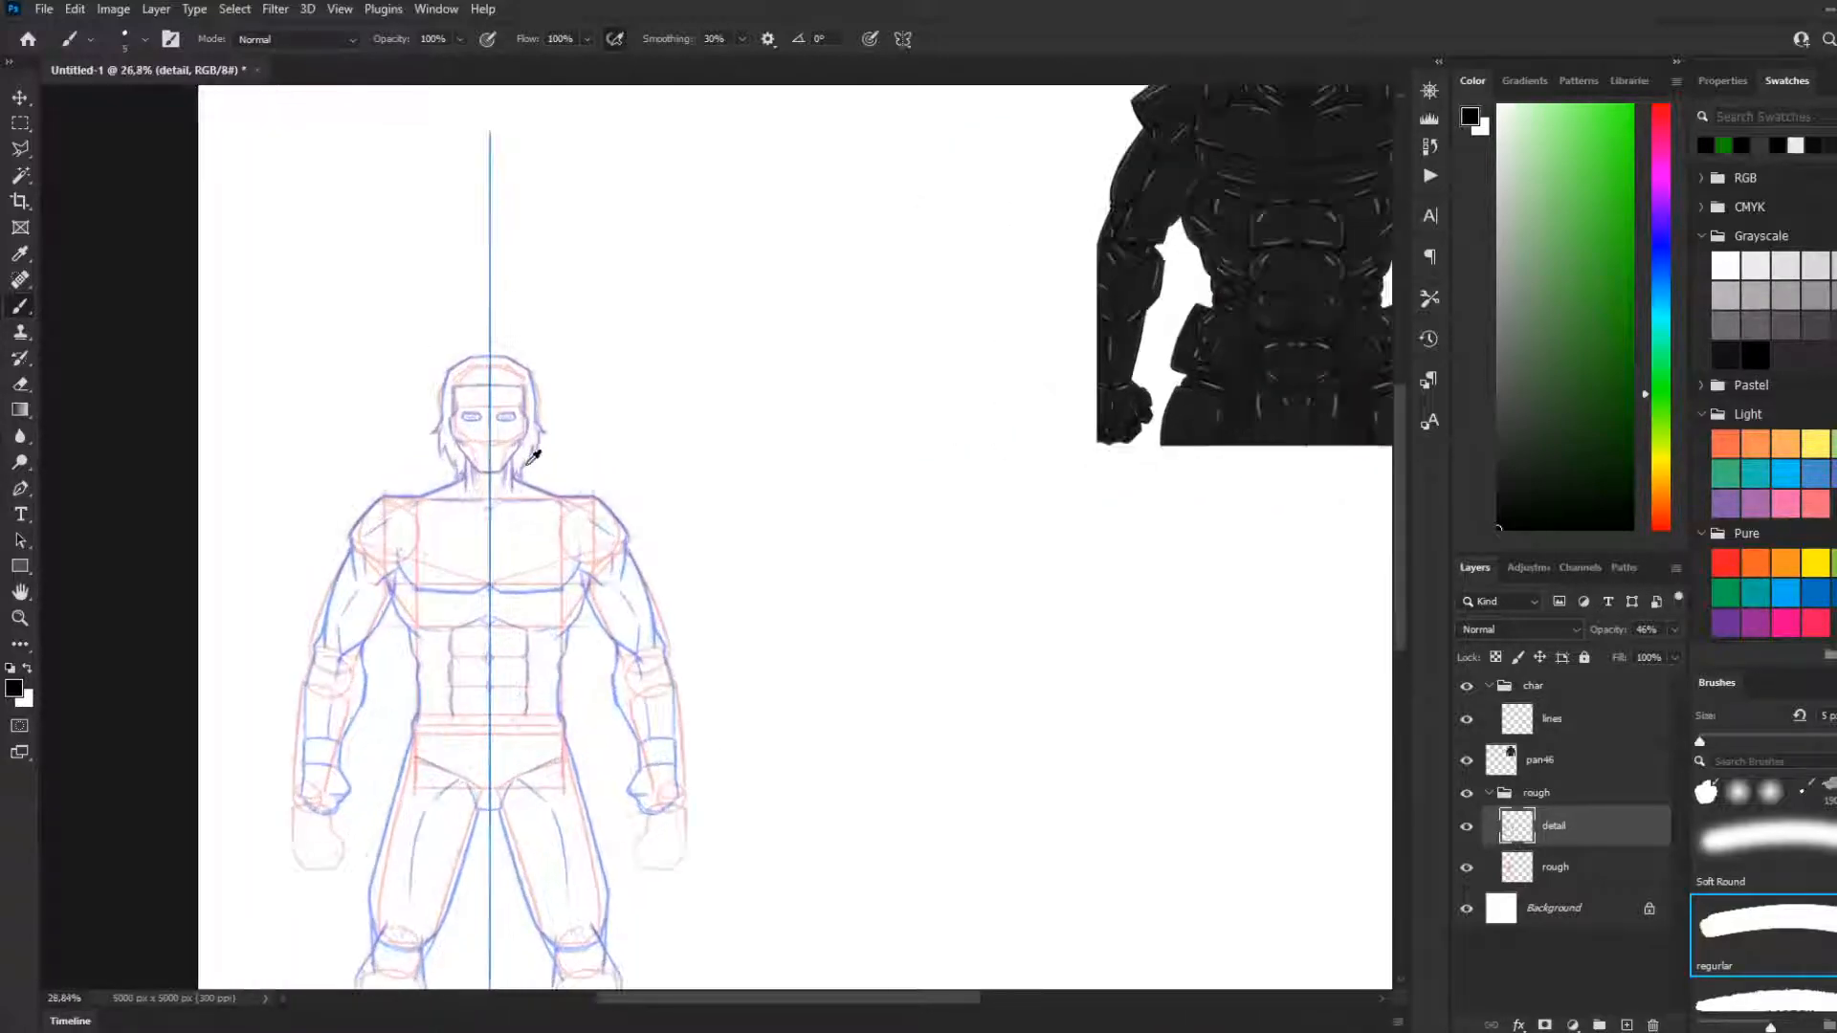
{"action": "scroll", "coordinate": [517, 365], "scroll_direction": "down", "scroll_amount": 2}
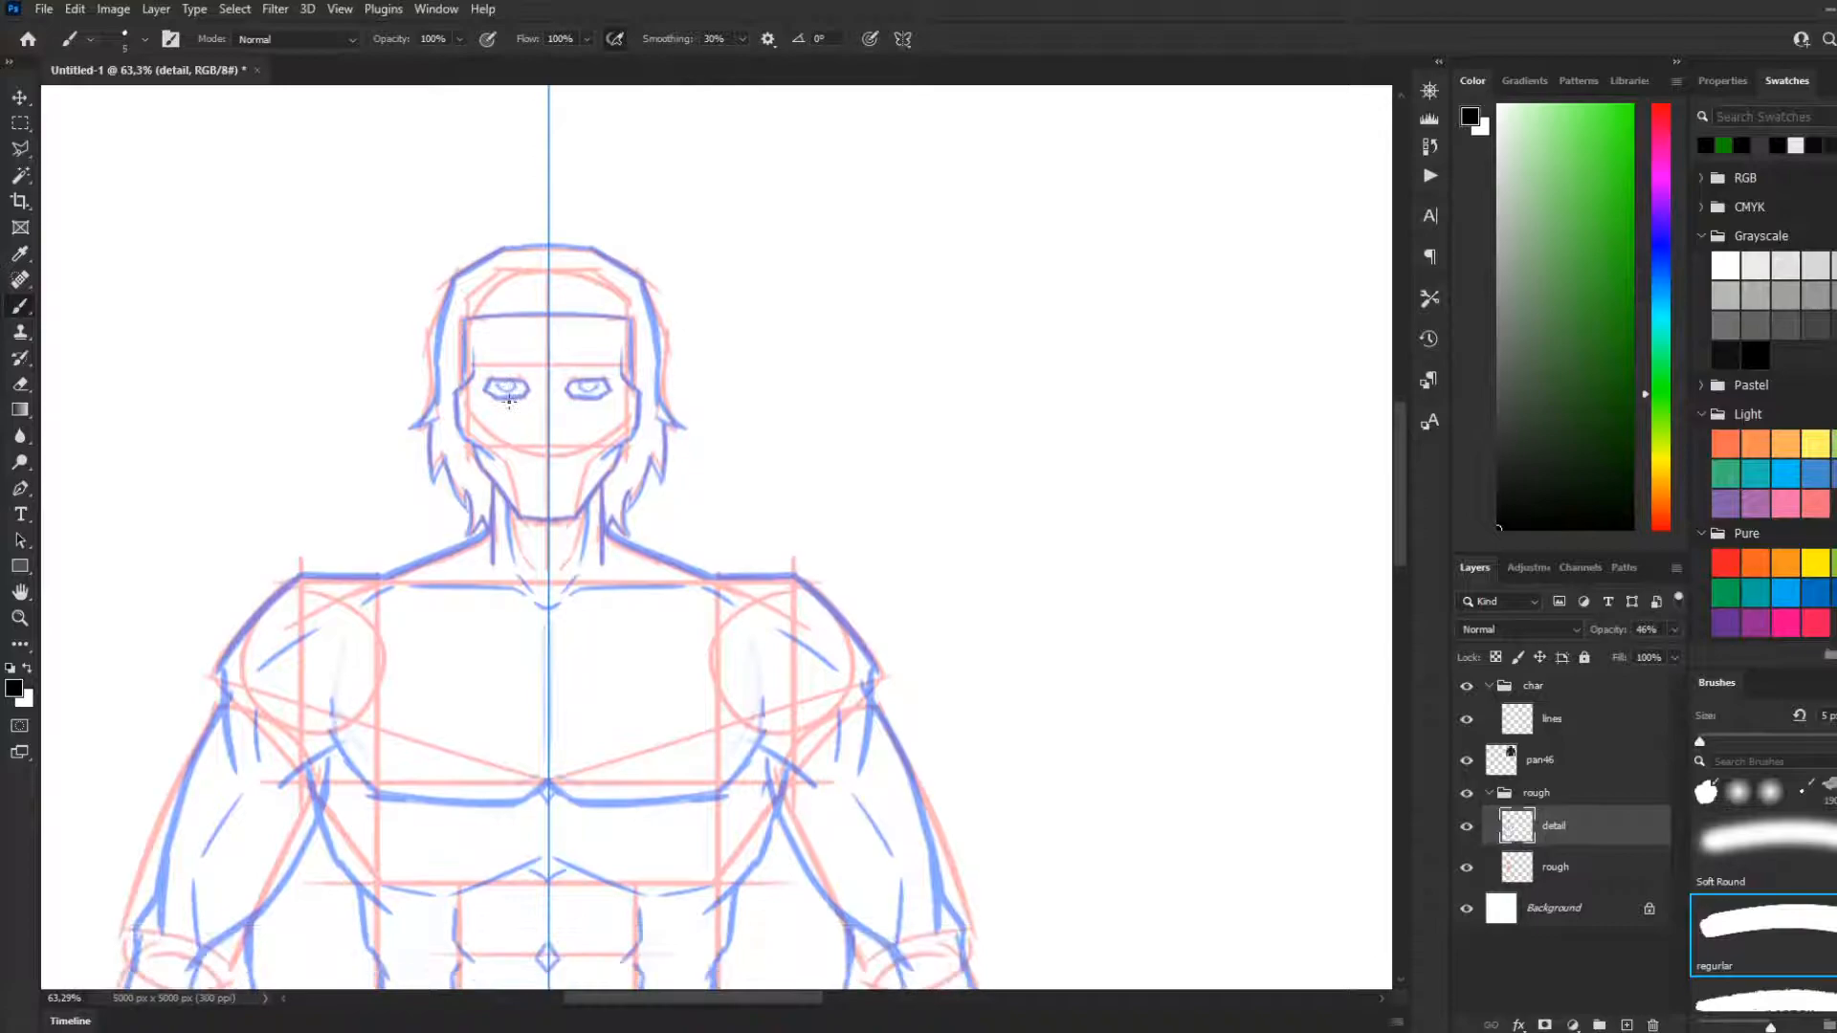
{"action": "scroll", "coordinate": [927, 450], "scroll_direction": "down", "scroll_amount": 5}
{"action": "scroll", "coordinate": [705, 402], "scroll_direction": "up", "scroll_amount": 3}
{"action": "scroll", "coordinate": [572, 390], "scroll_direction": "up", "scroll_amount": 3}
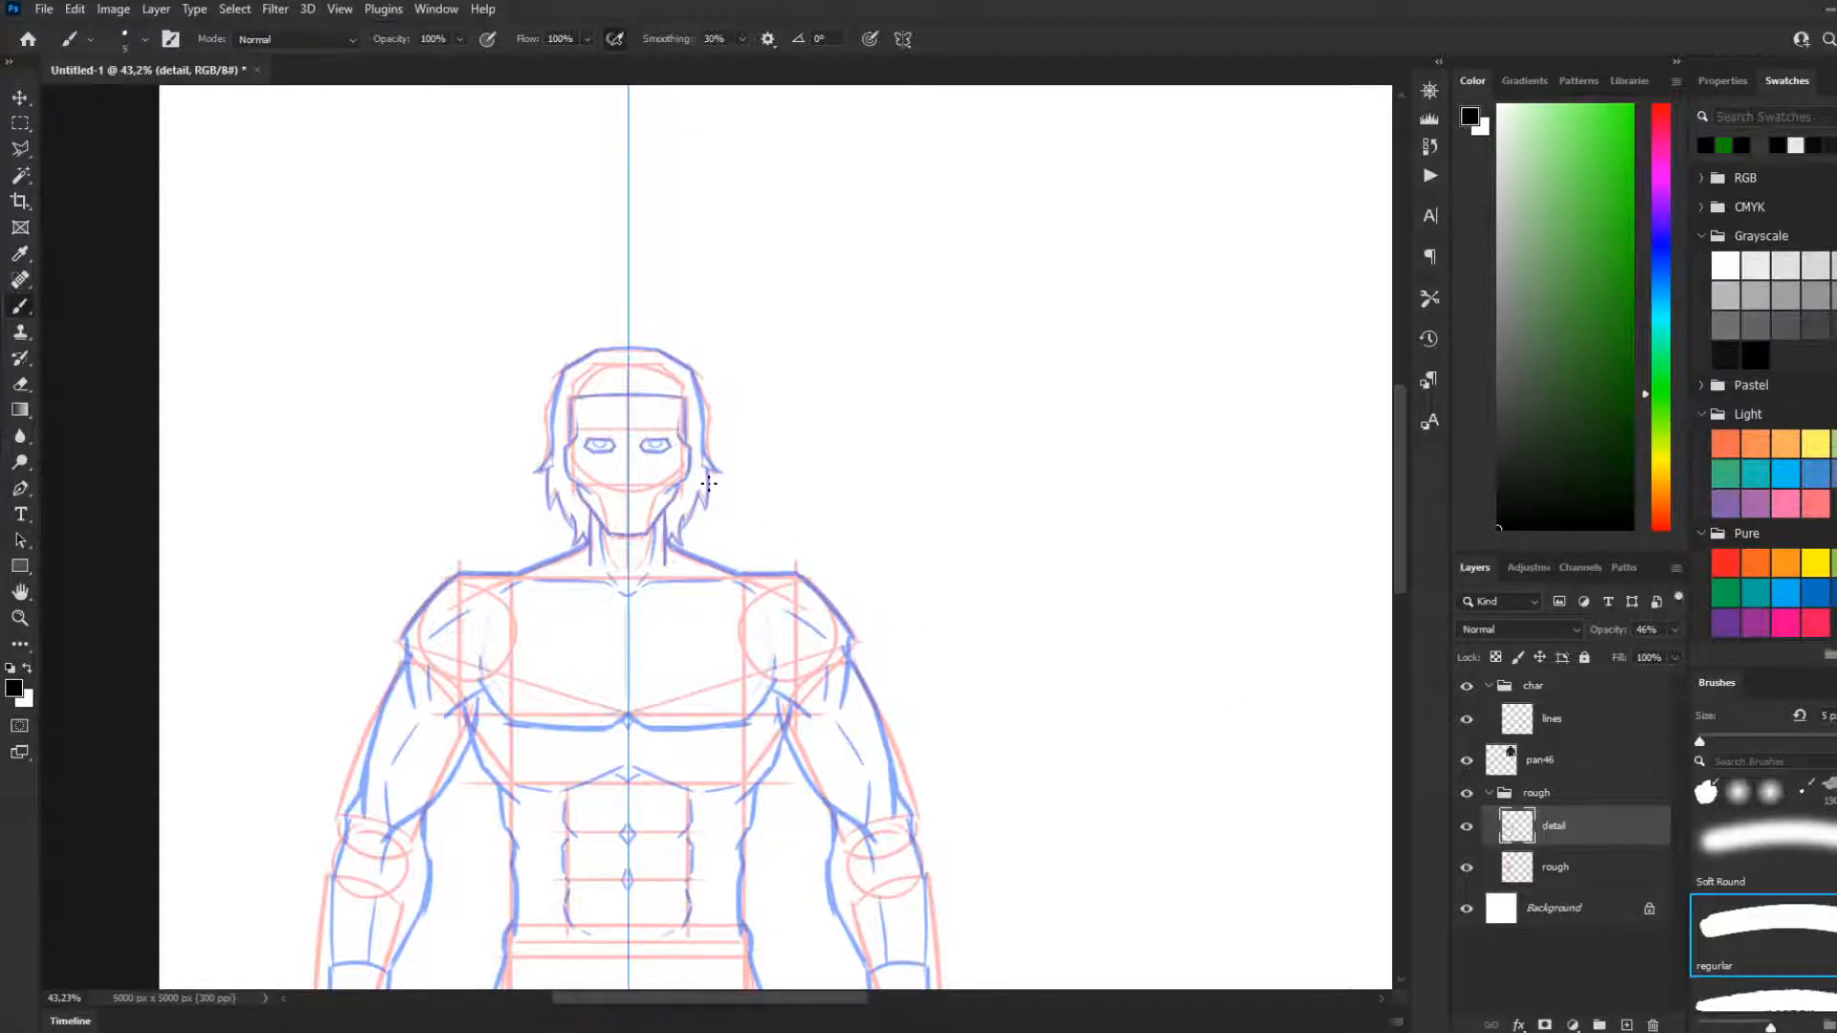
{"action": "scroll", "coordinate": [708, 483], "scroll_direction": "down", "scroll_amount": 4}
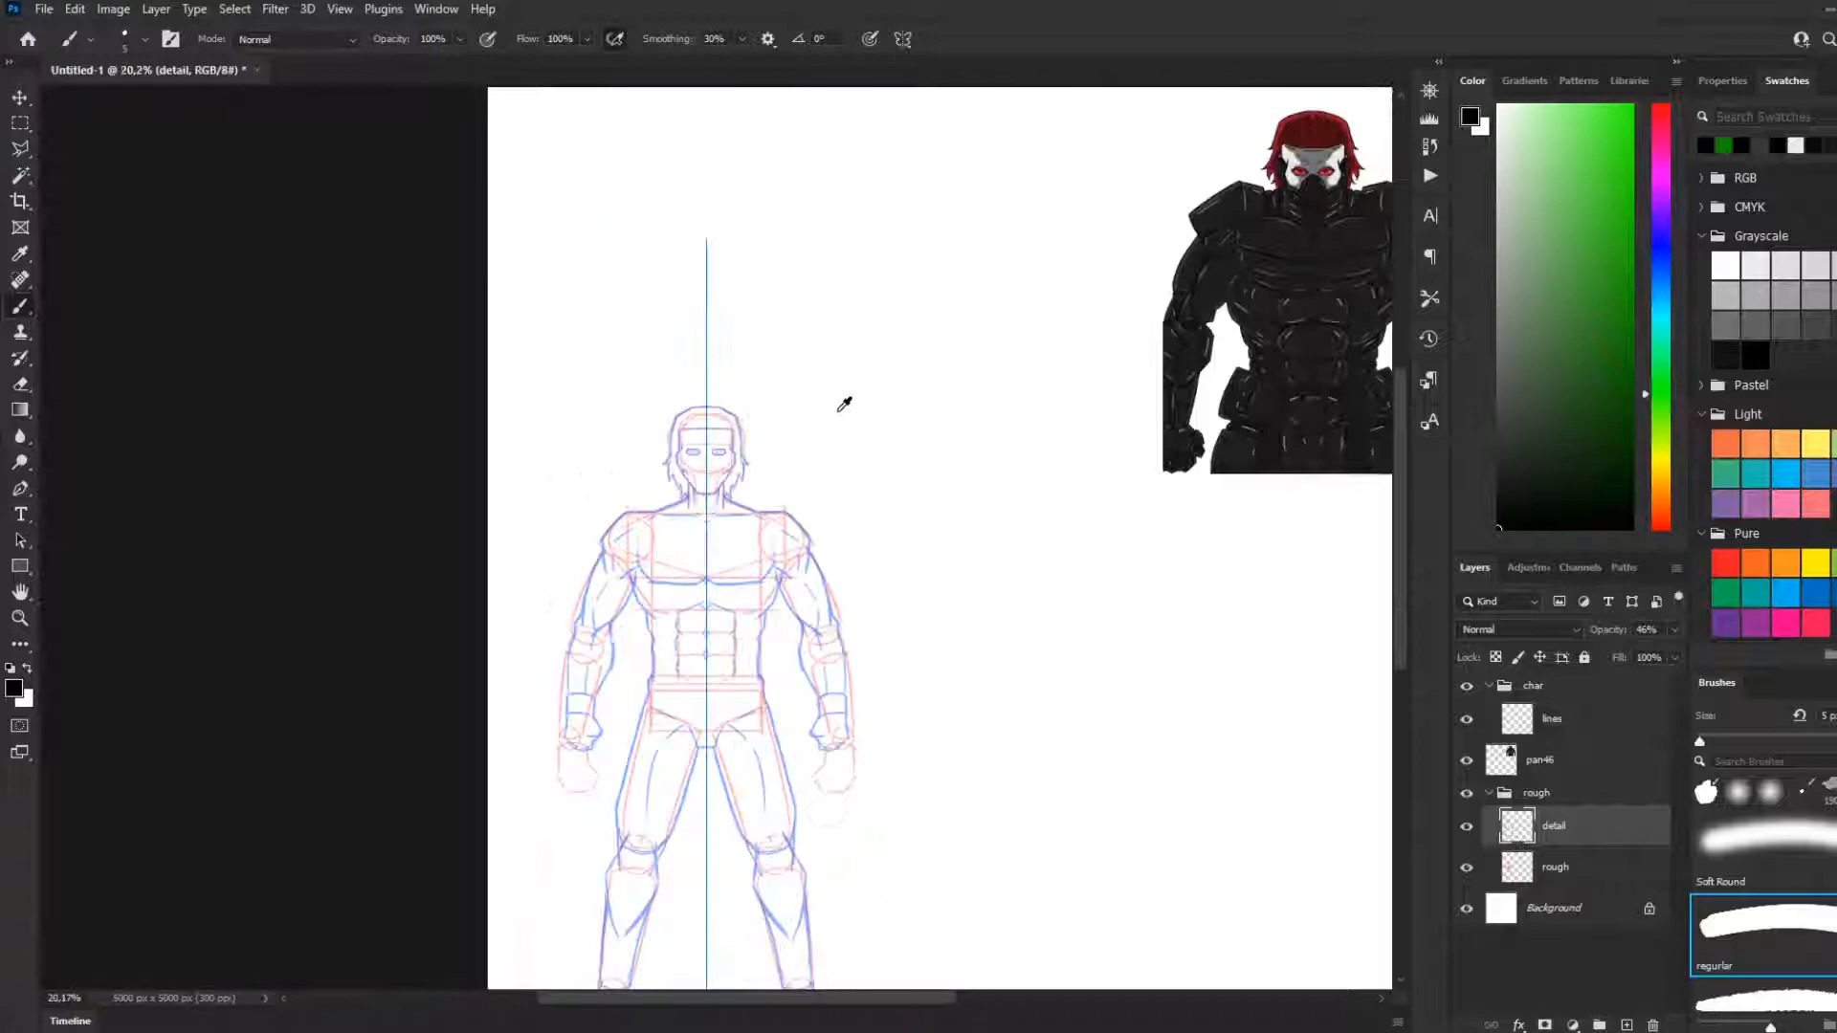
{"action": "scroll", "coordinate": [854, 404], "scroll_direction": "down", "scroll_amount": 2}
Move the armoured reference layer pan46 into the rough group, below the rough layer
{"action": "key", "text": "v"}
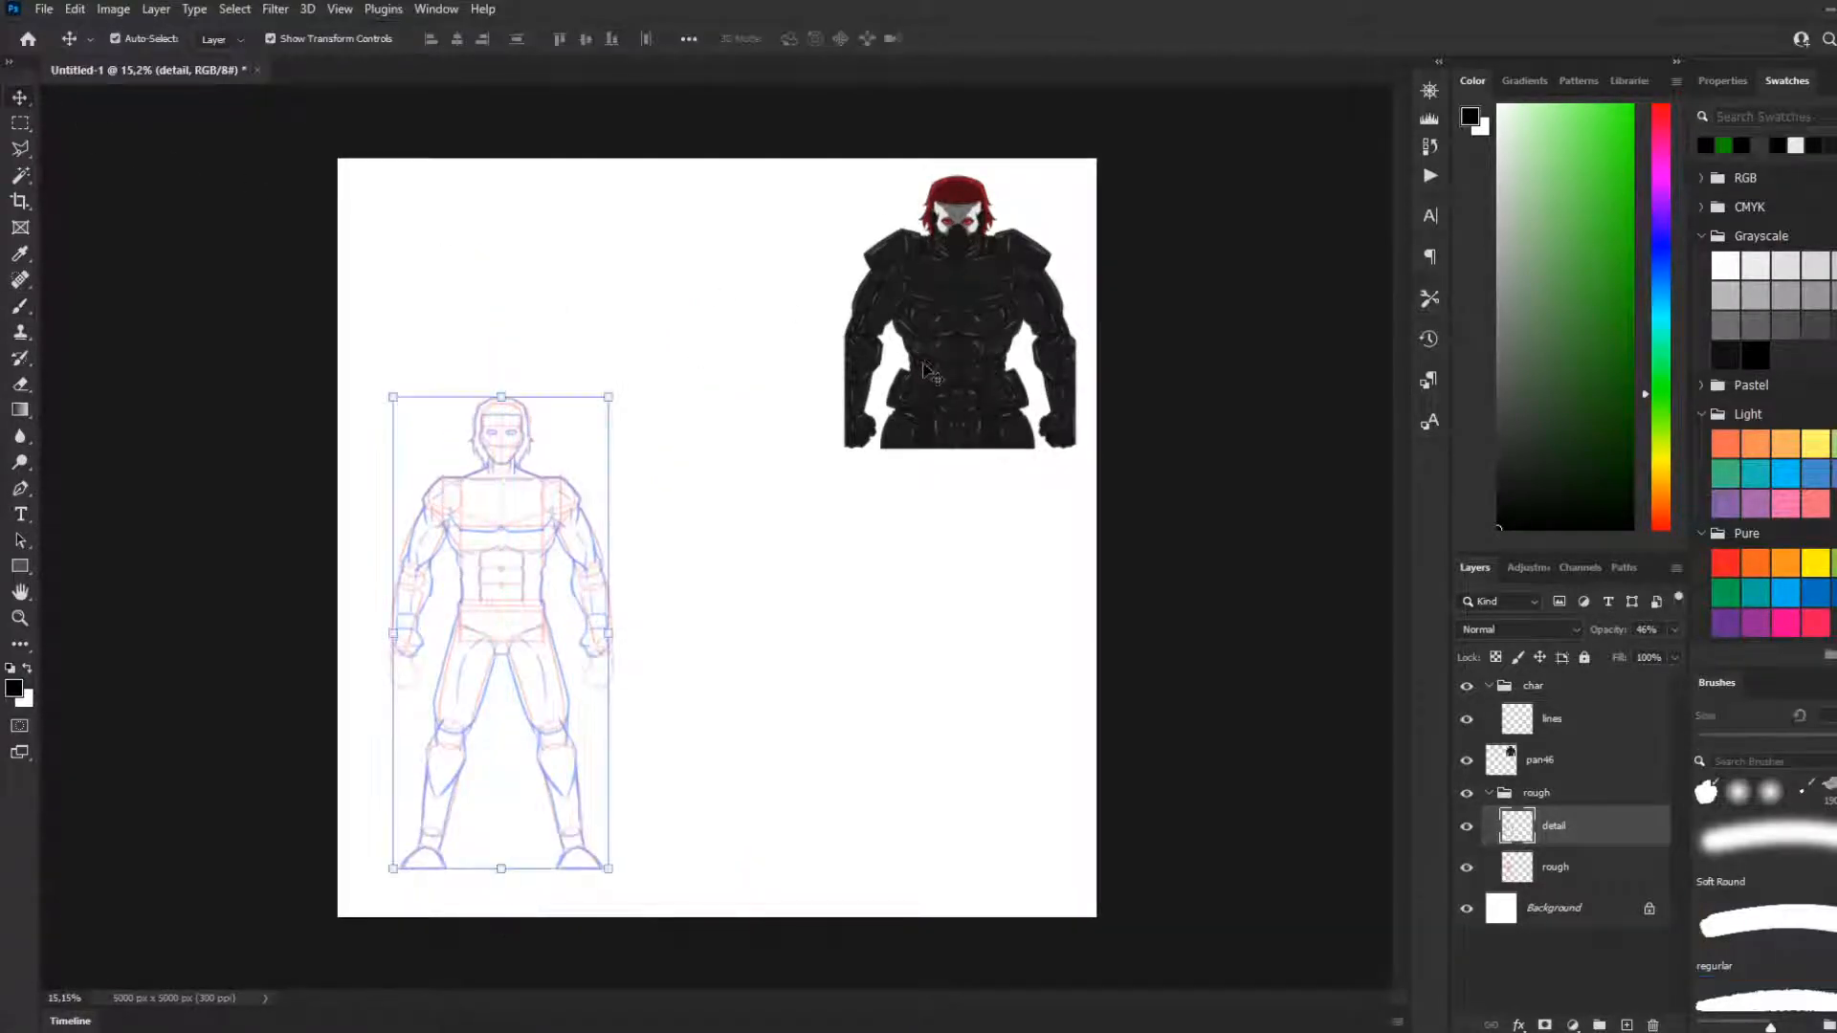
{"action": "left_click", "coordinate": [933, 371]}
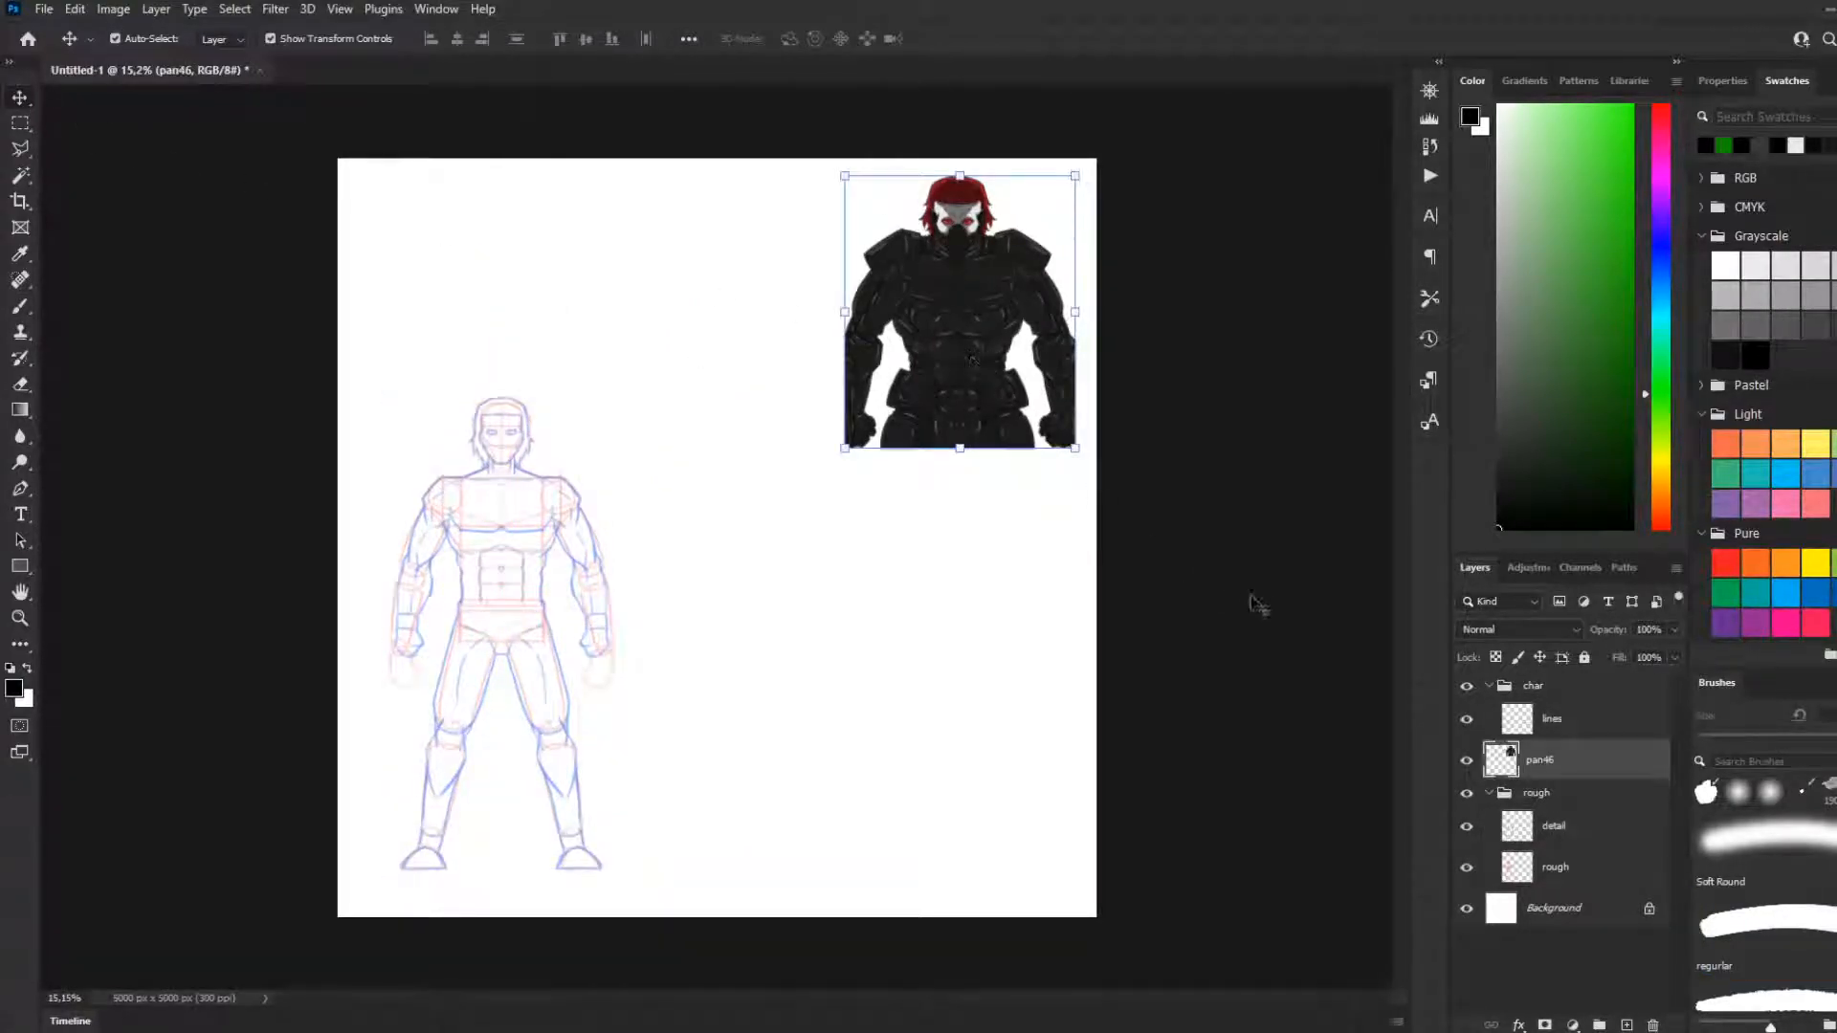
{"action": "left_click", "coordinate": [1507, 692]}
{"action": "left_click", "coordinate": [1540, 758]}
{"action": "left_click_drag", "start_coordinate": [1540, 759], "coordinate": [1541, 807]}
{"action": "left_click_drag", "start_coordinate": [1523, 791], "coordinate": [1521, 866]}
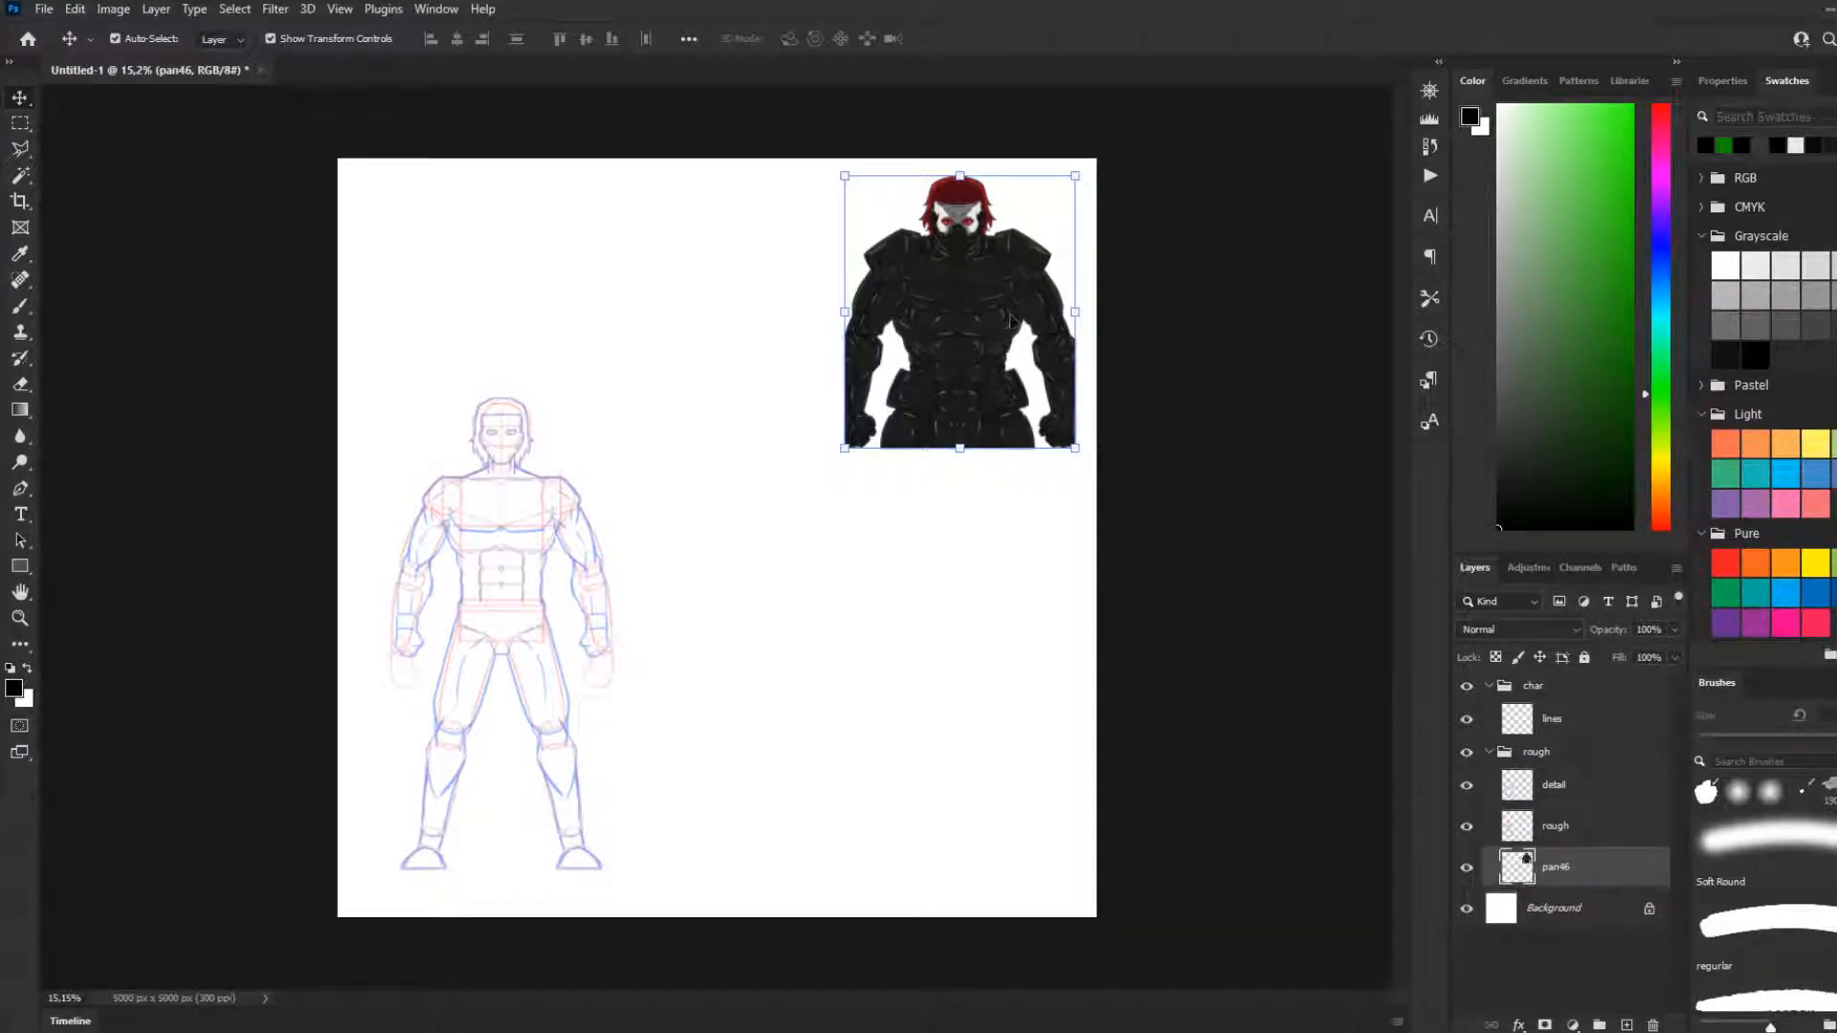
Enlarge the armoured reference proportionally to span the canvas's right half and return to the Brush tool
{"action": "left_click_drag", "start_coordinate": [846, 452], "coordinate": [647, 644]}
{"action": "key", "text": "Return"}
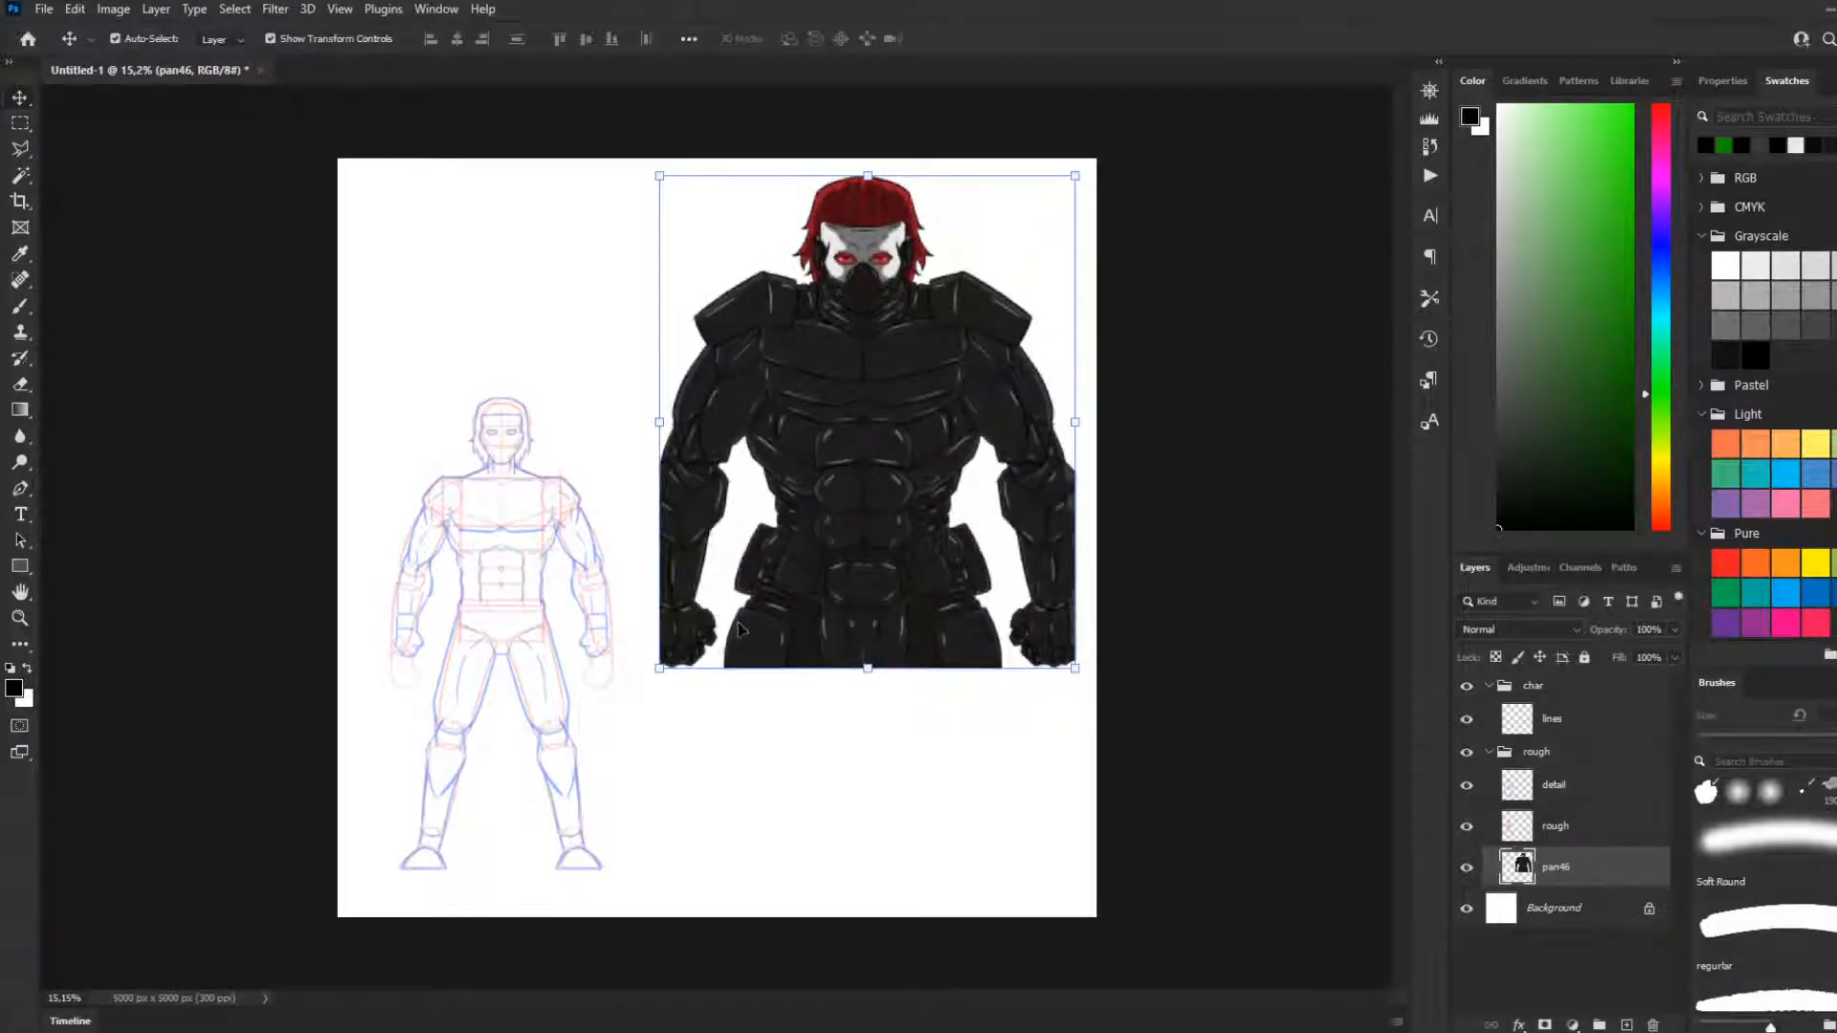
{"action": "key", "text": "ctrl+plus"}
{"action": "scroll", "coordinate": [587, 431], "scroll_direction": "up", "scroll_amount": 1}
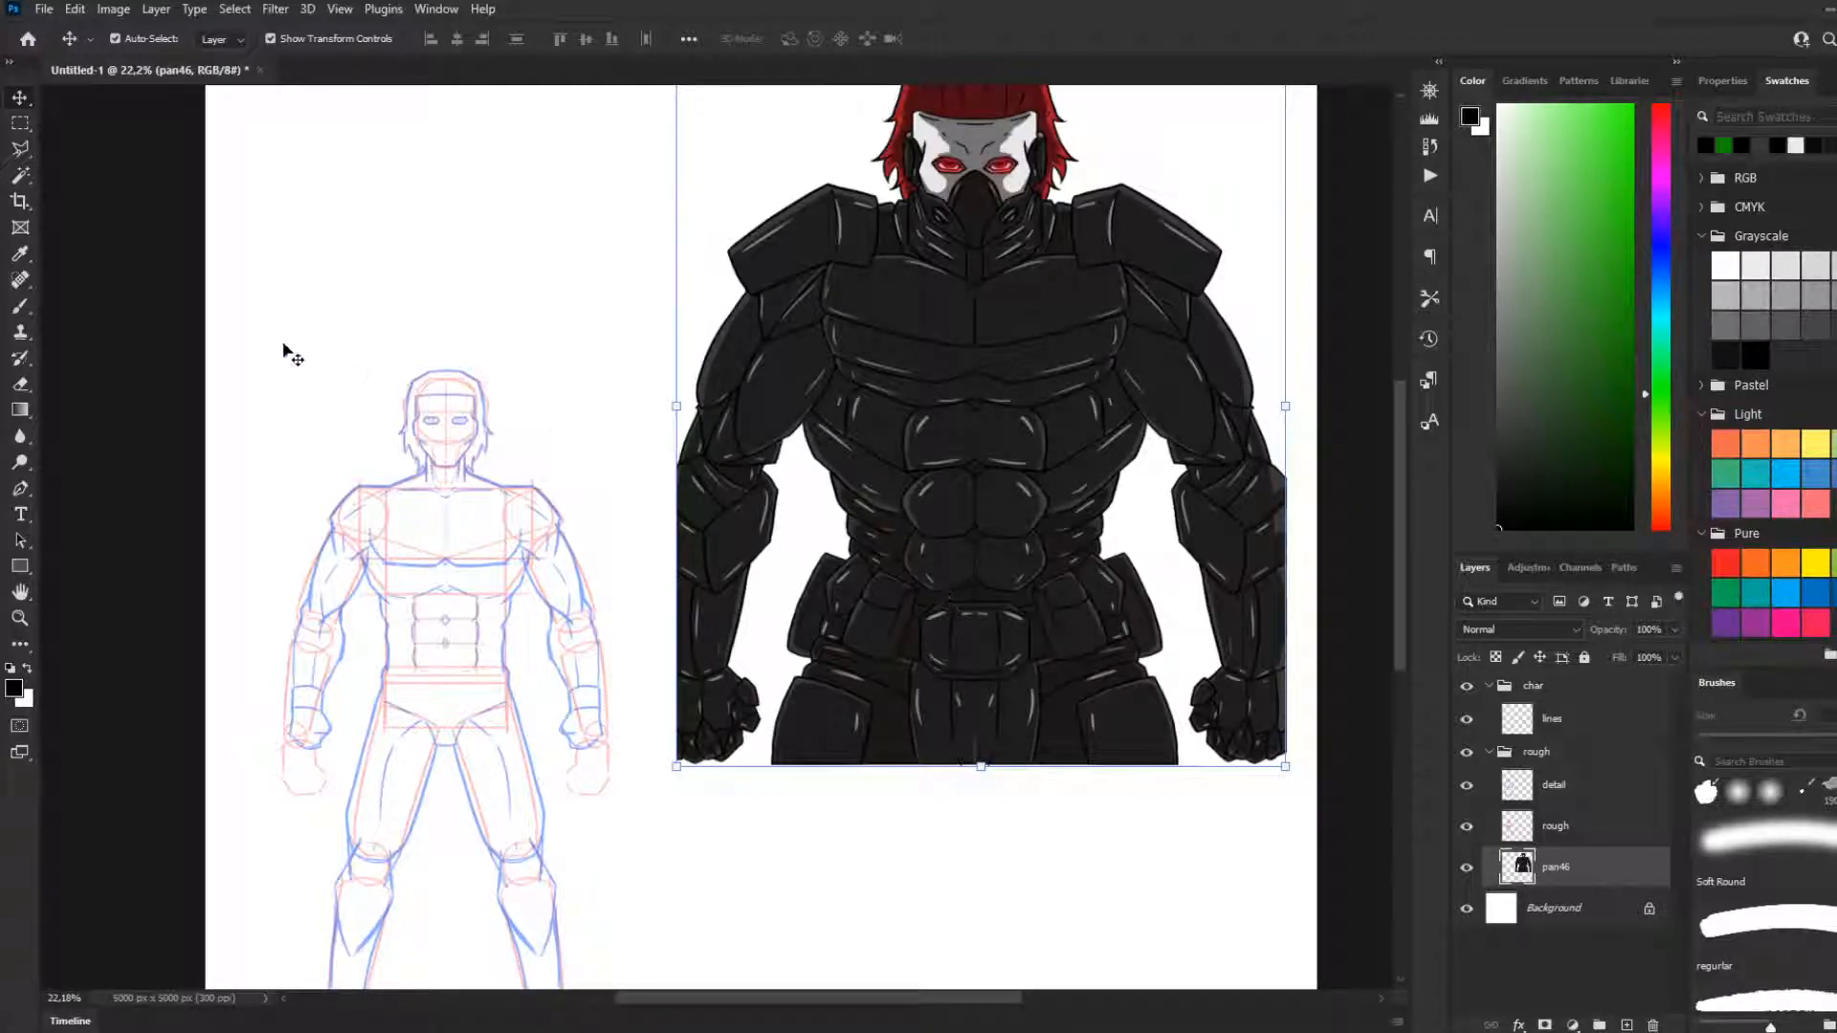
{"action": "left_click", "coordinate": [16, 126]}
{"action": "left_click", "coordinate": [23, 308]}
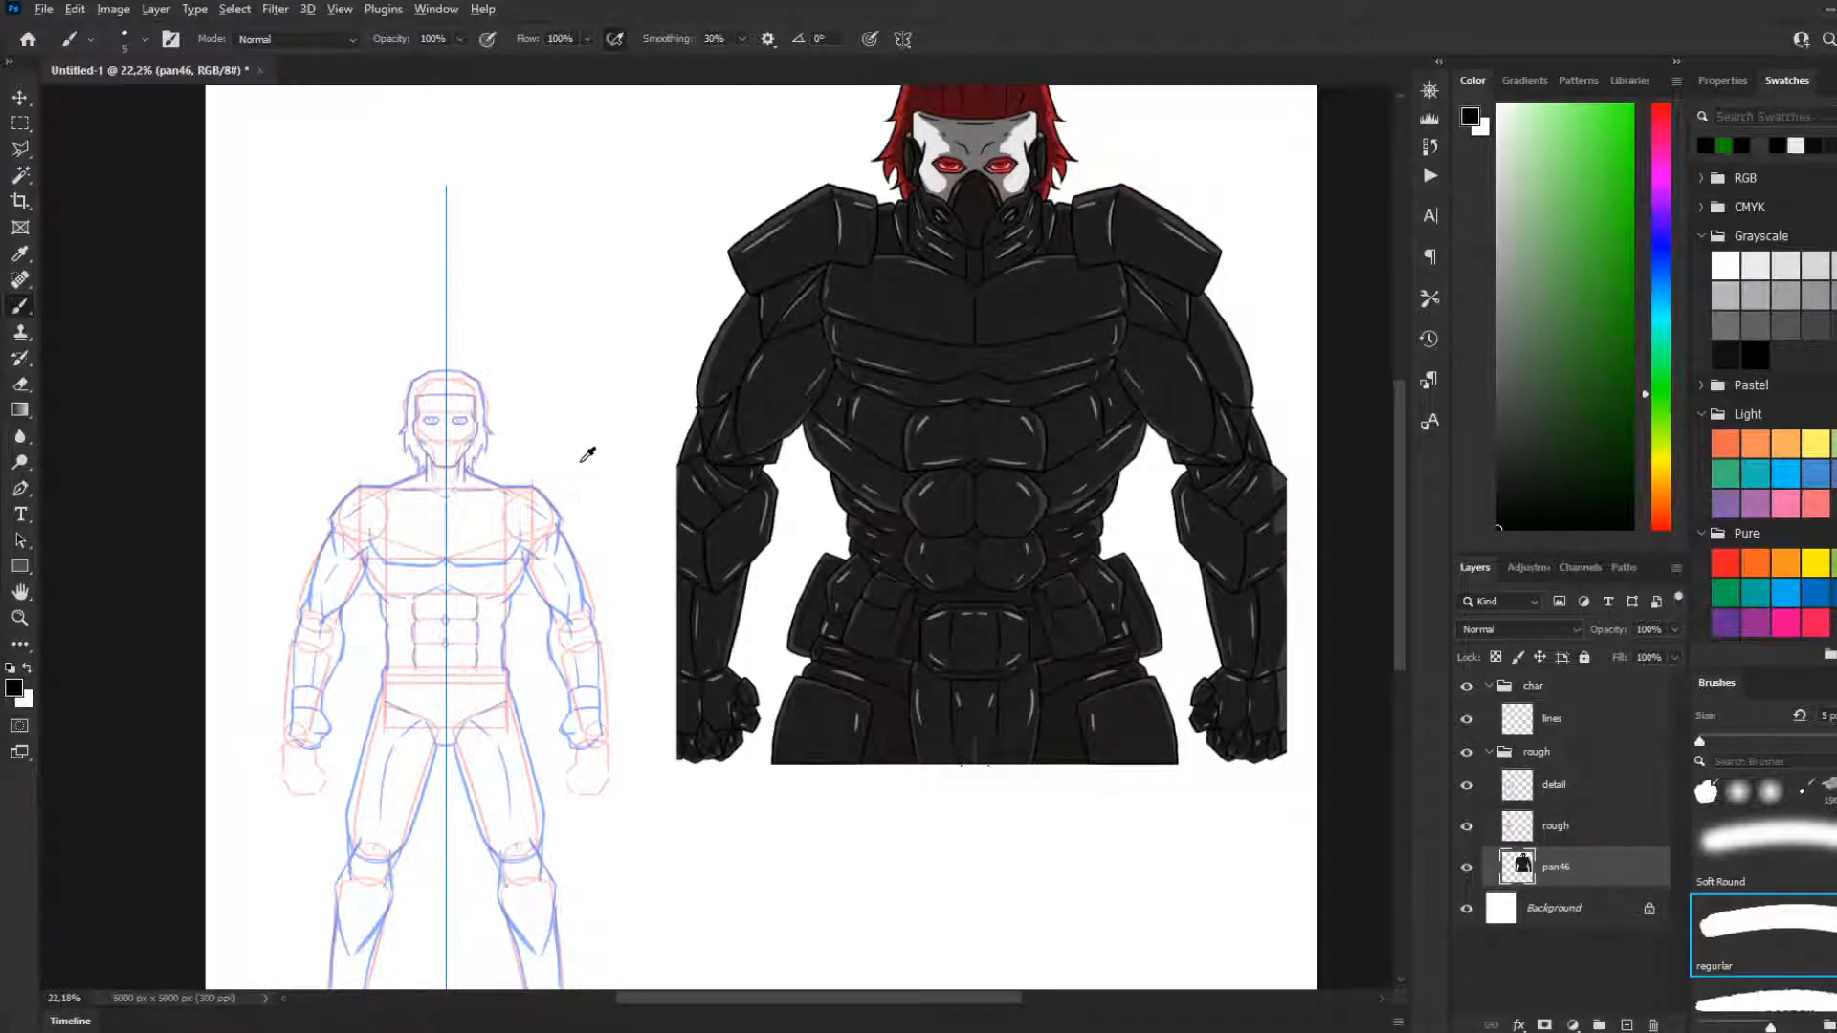
Compare the body sketch with the enlarged armoured reference, examining the sketch's face and neck
{"action": "scroll", "coordinate": [581, 462], "scroll_direction": "down", "scroll_amount": 2}
{"action": "scroll", "coordinate": [537, 498], "scroll_direction": "up", "scroll_amount": 4}
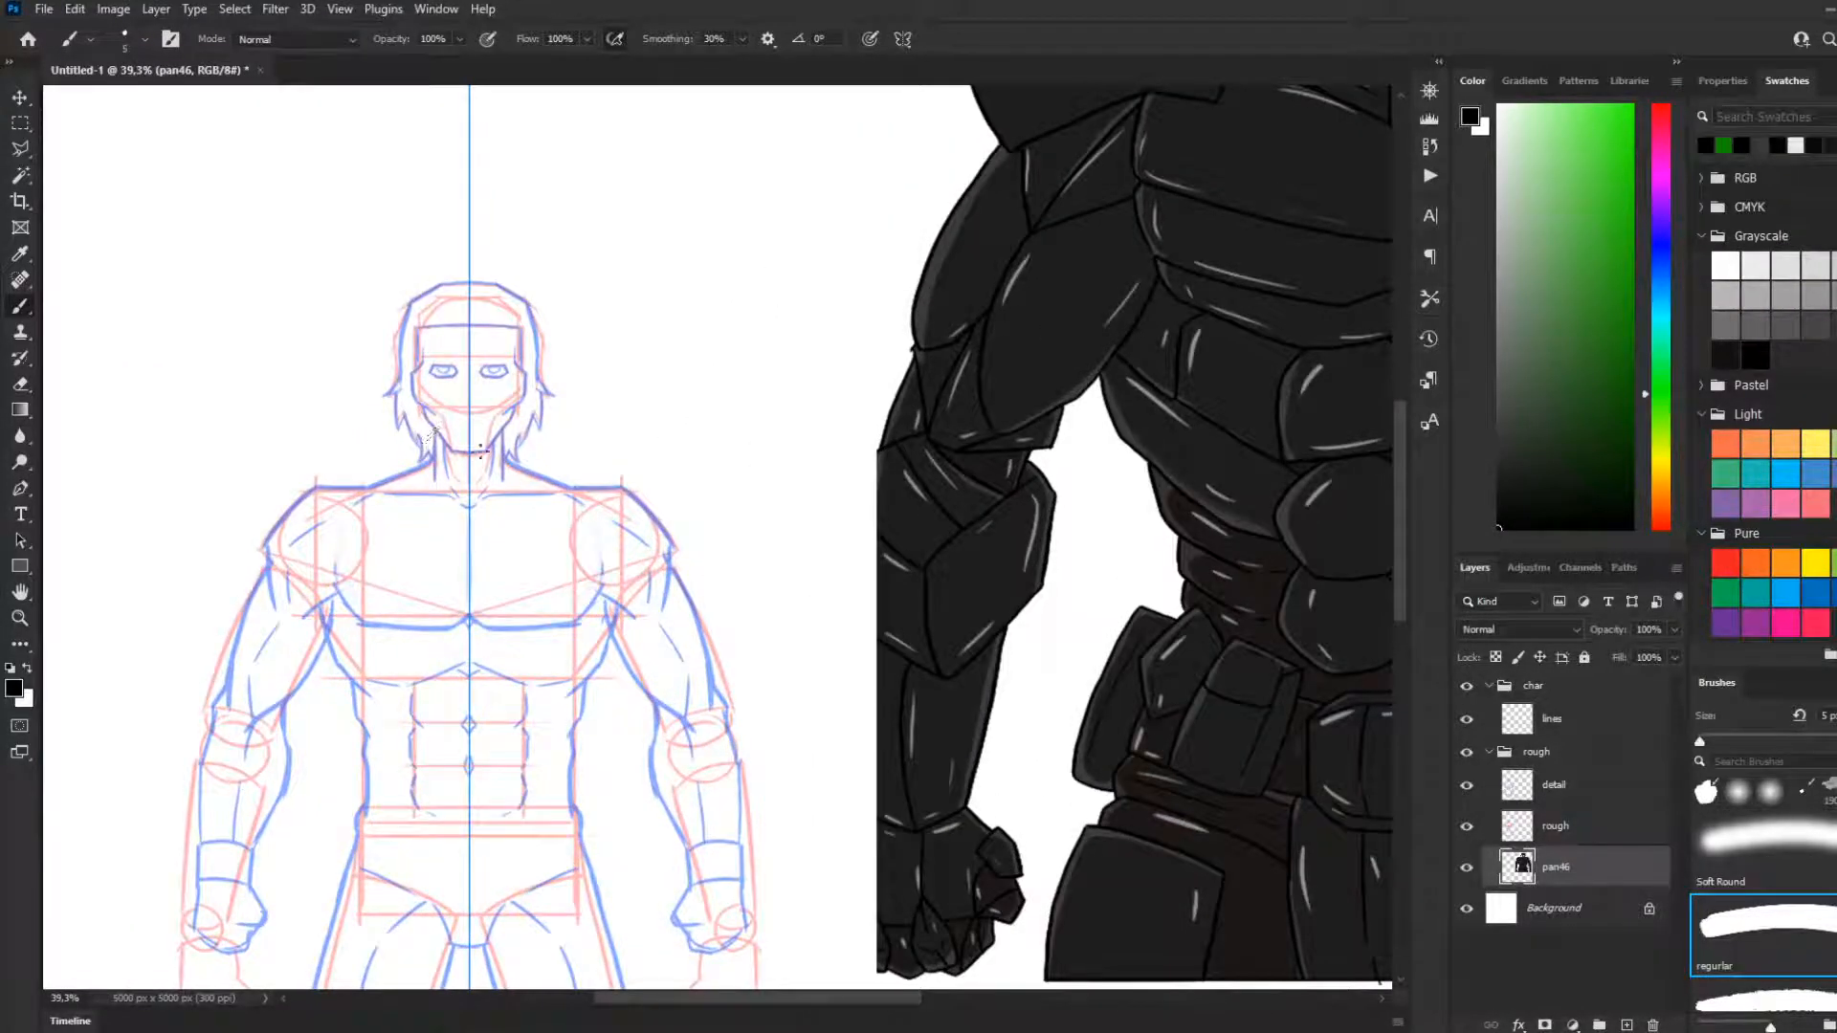
{"action": "scroll", "coordinate": [474, 457], "scroll_direction": "up", "scroll_amount": 1}
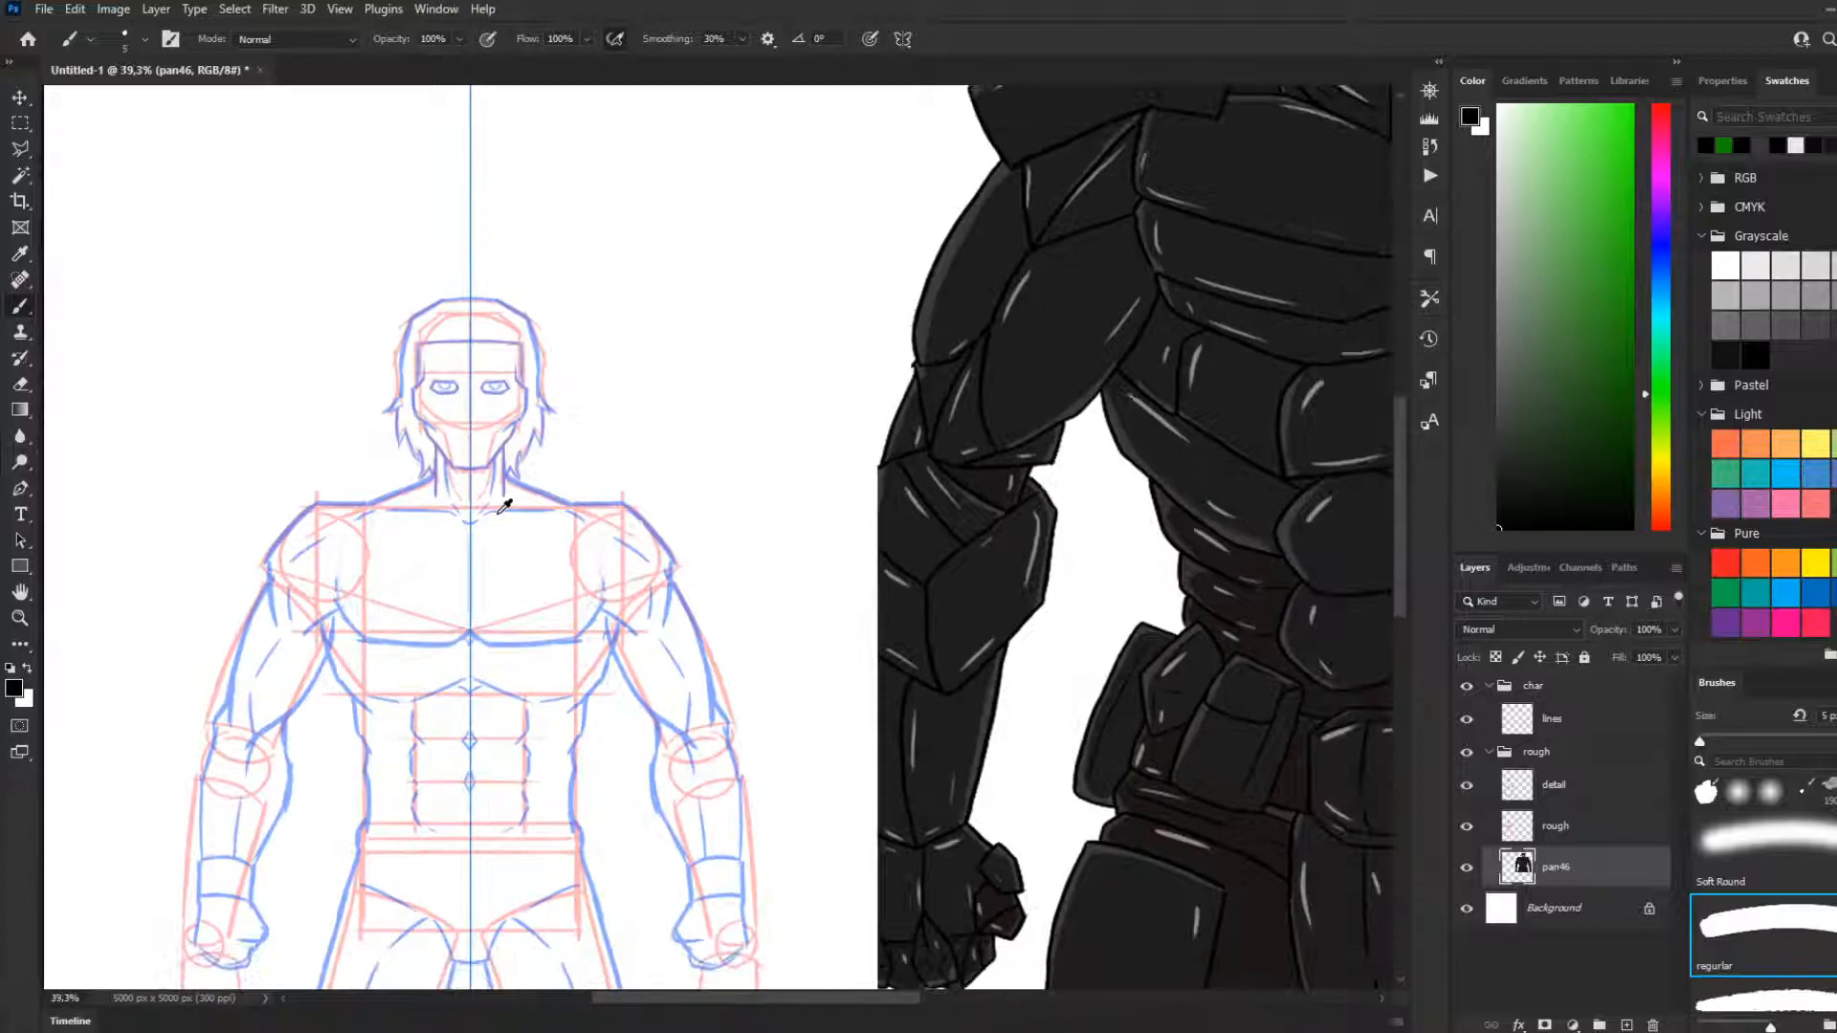
{"action": "scroll", "coordinate": [504, 505], "scroll_direction": "down", "scroll_amount": 2}
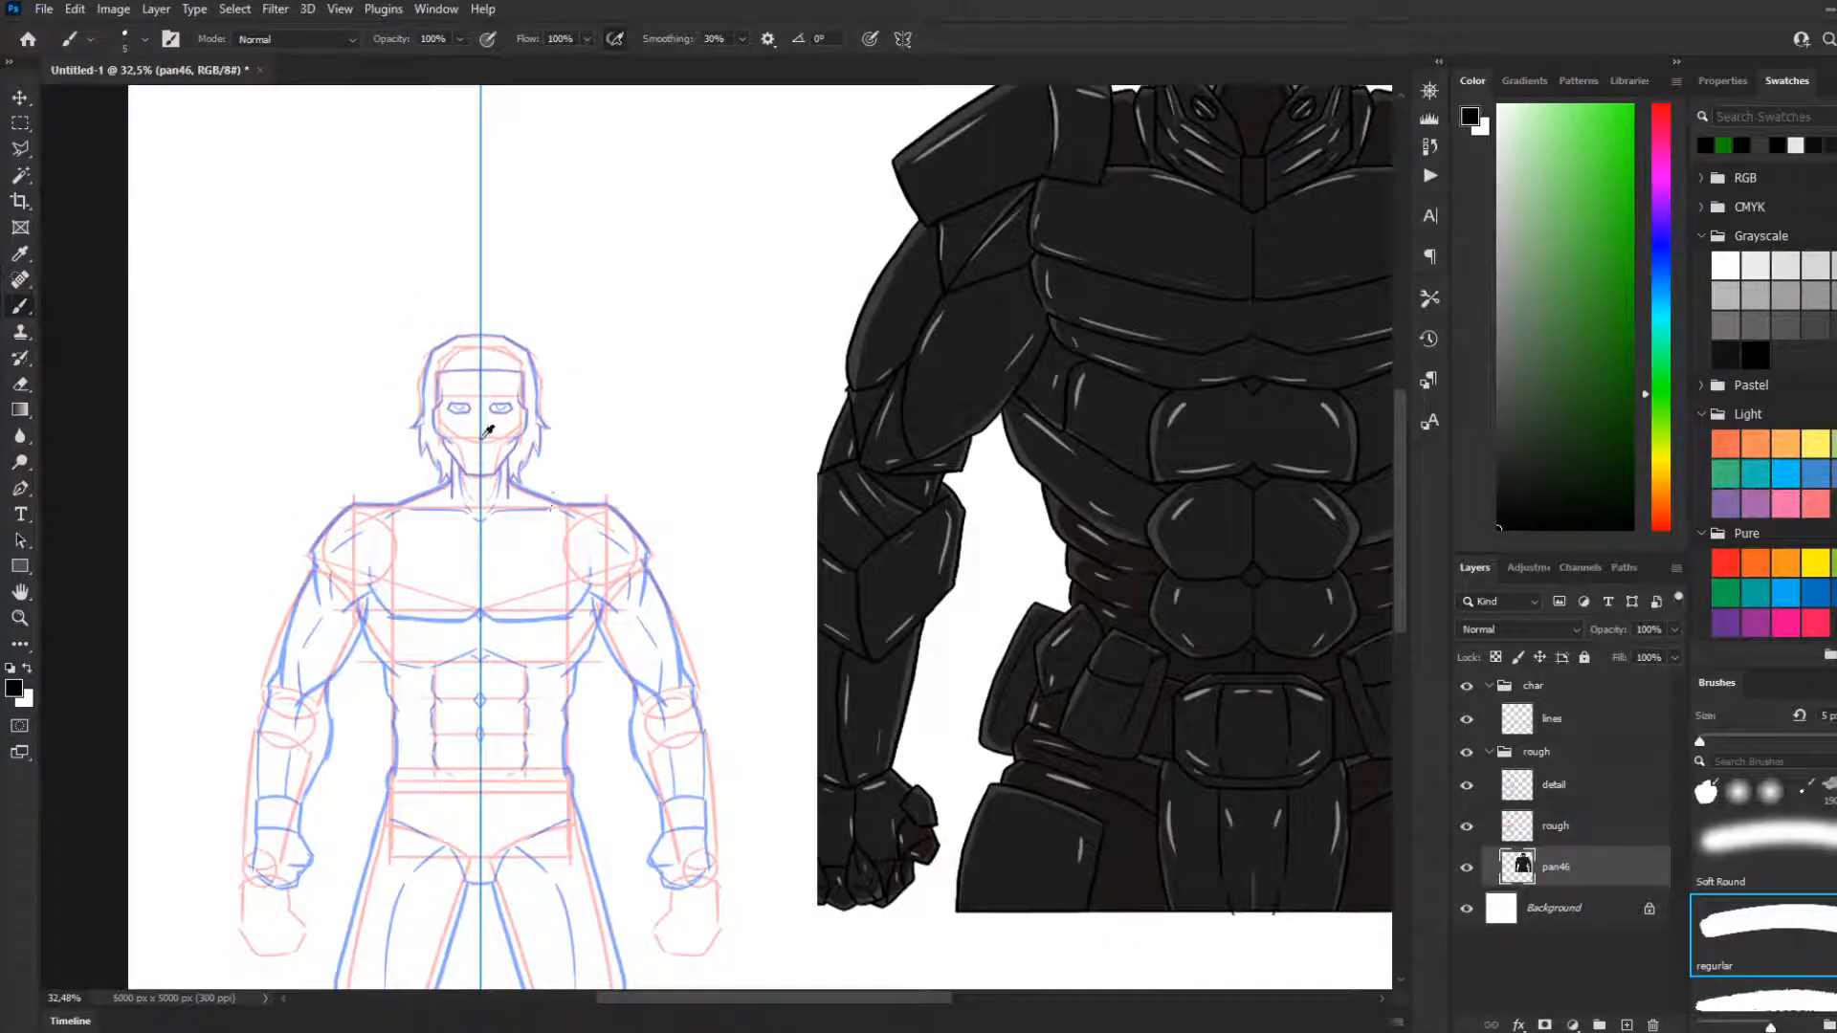
{"action": "scroll", "coordinate": [497, 421], "scroll_direction": "down", "scroll_amount": 1}
{"action": "scroll", "coordinate": [593, 438], "scroll_direction": "up", "scroll_amount": 1}
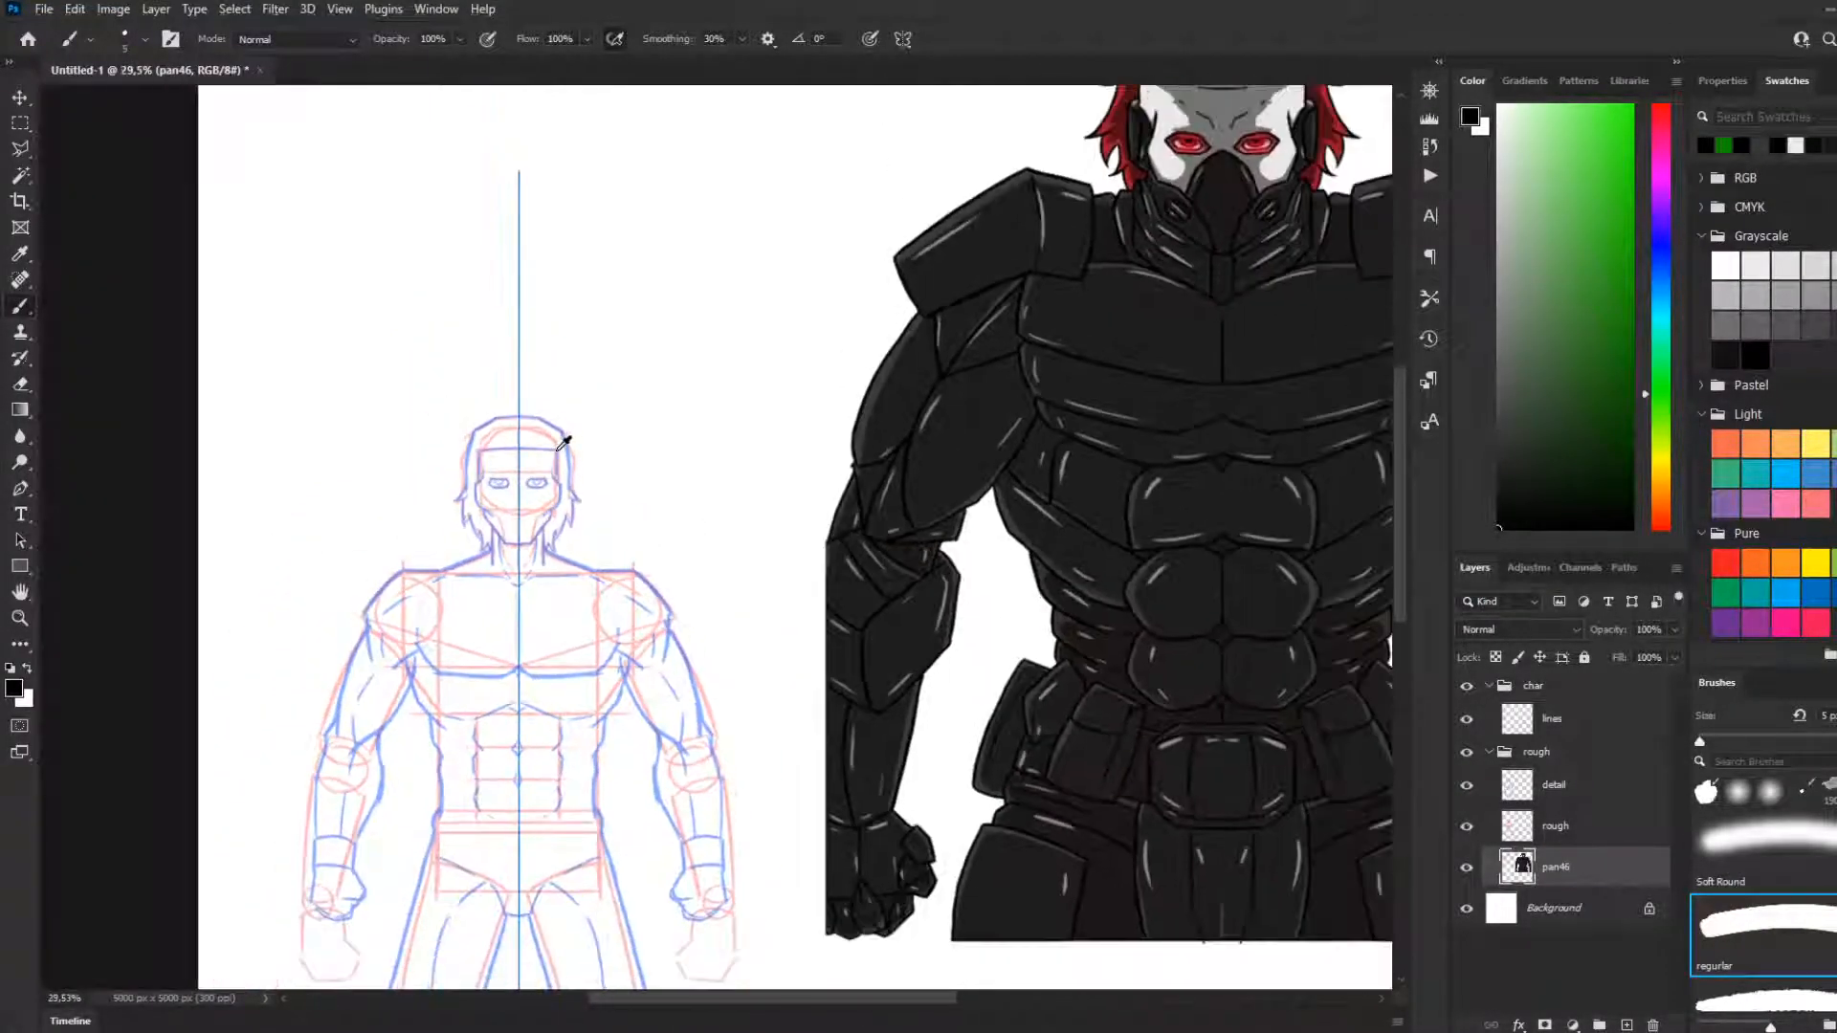
{"action": "scroll", "coordinate": [393, 422], "scroll_direction": "up", "scroll_amount": 7}
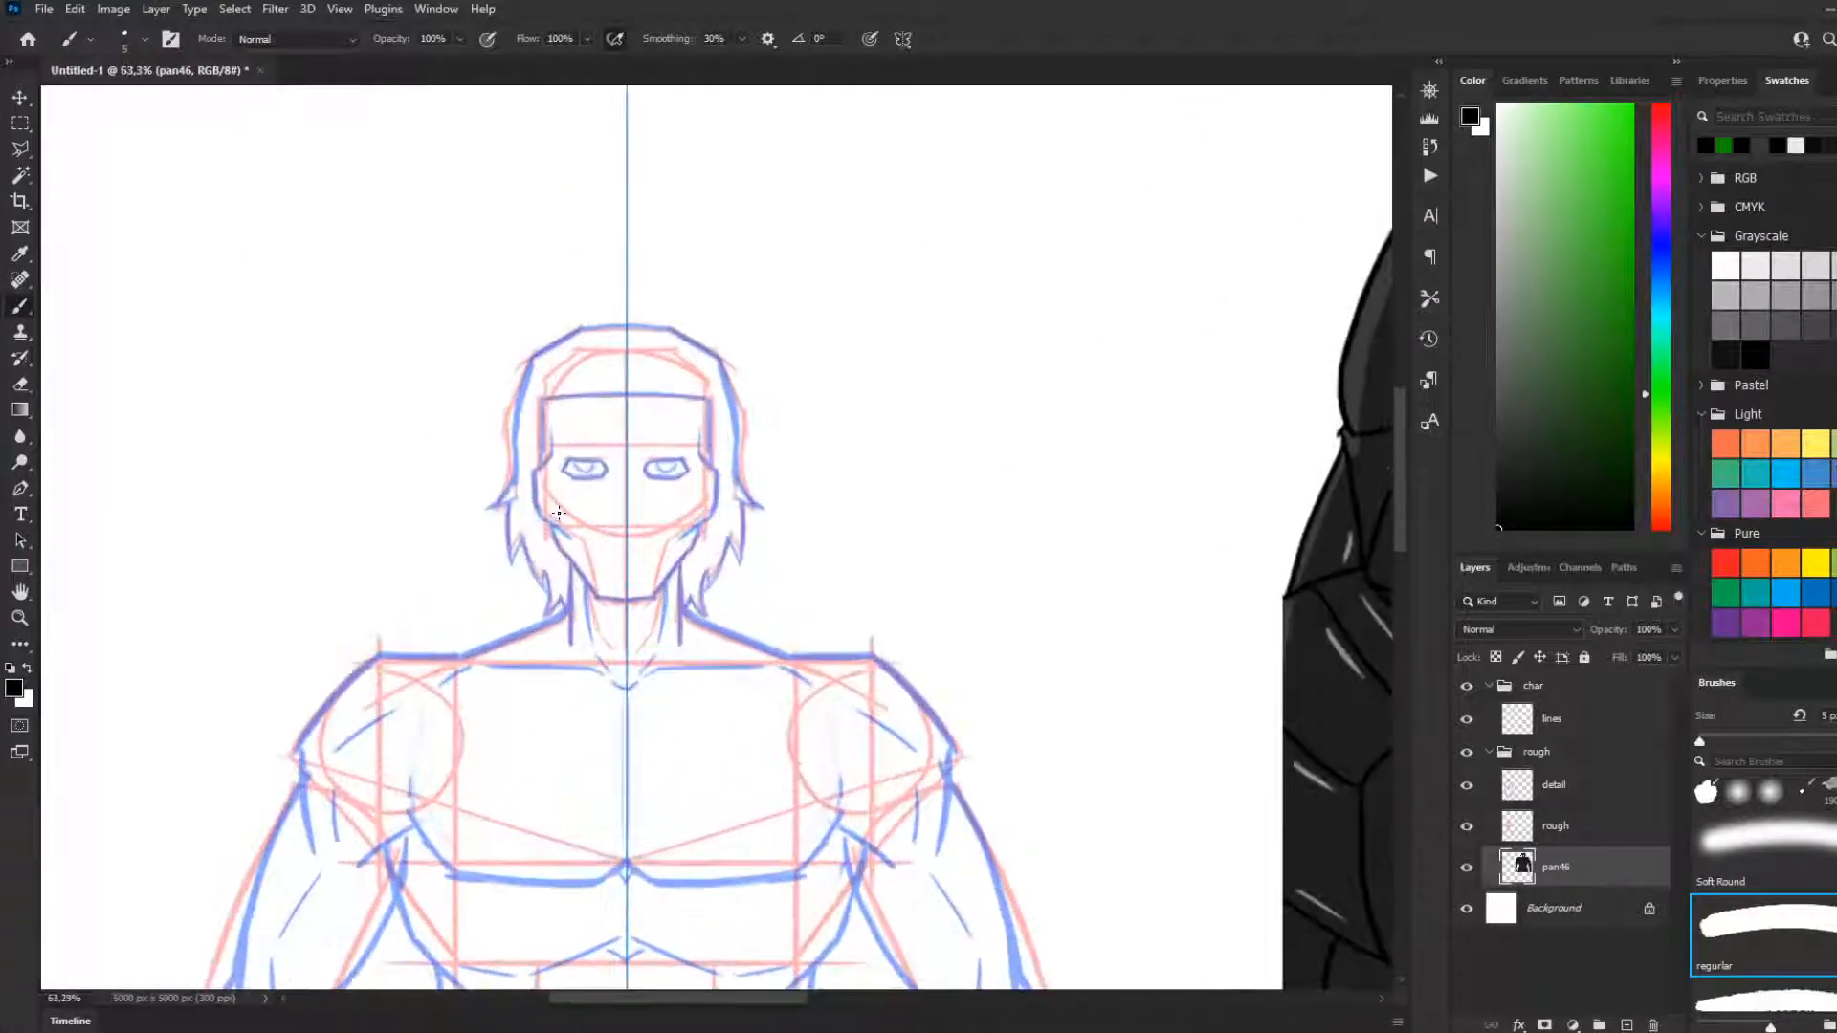
{"action": "scroll", "coordinate": [558, 512], "scroll_direction": "down", "scroll_amount": 1}
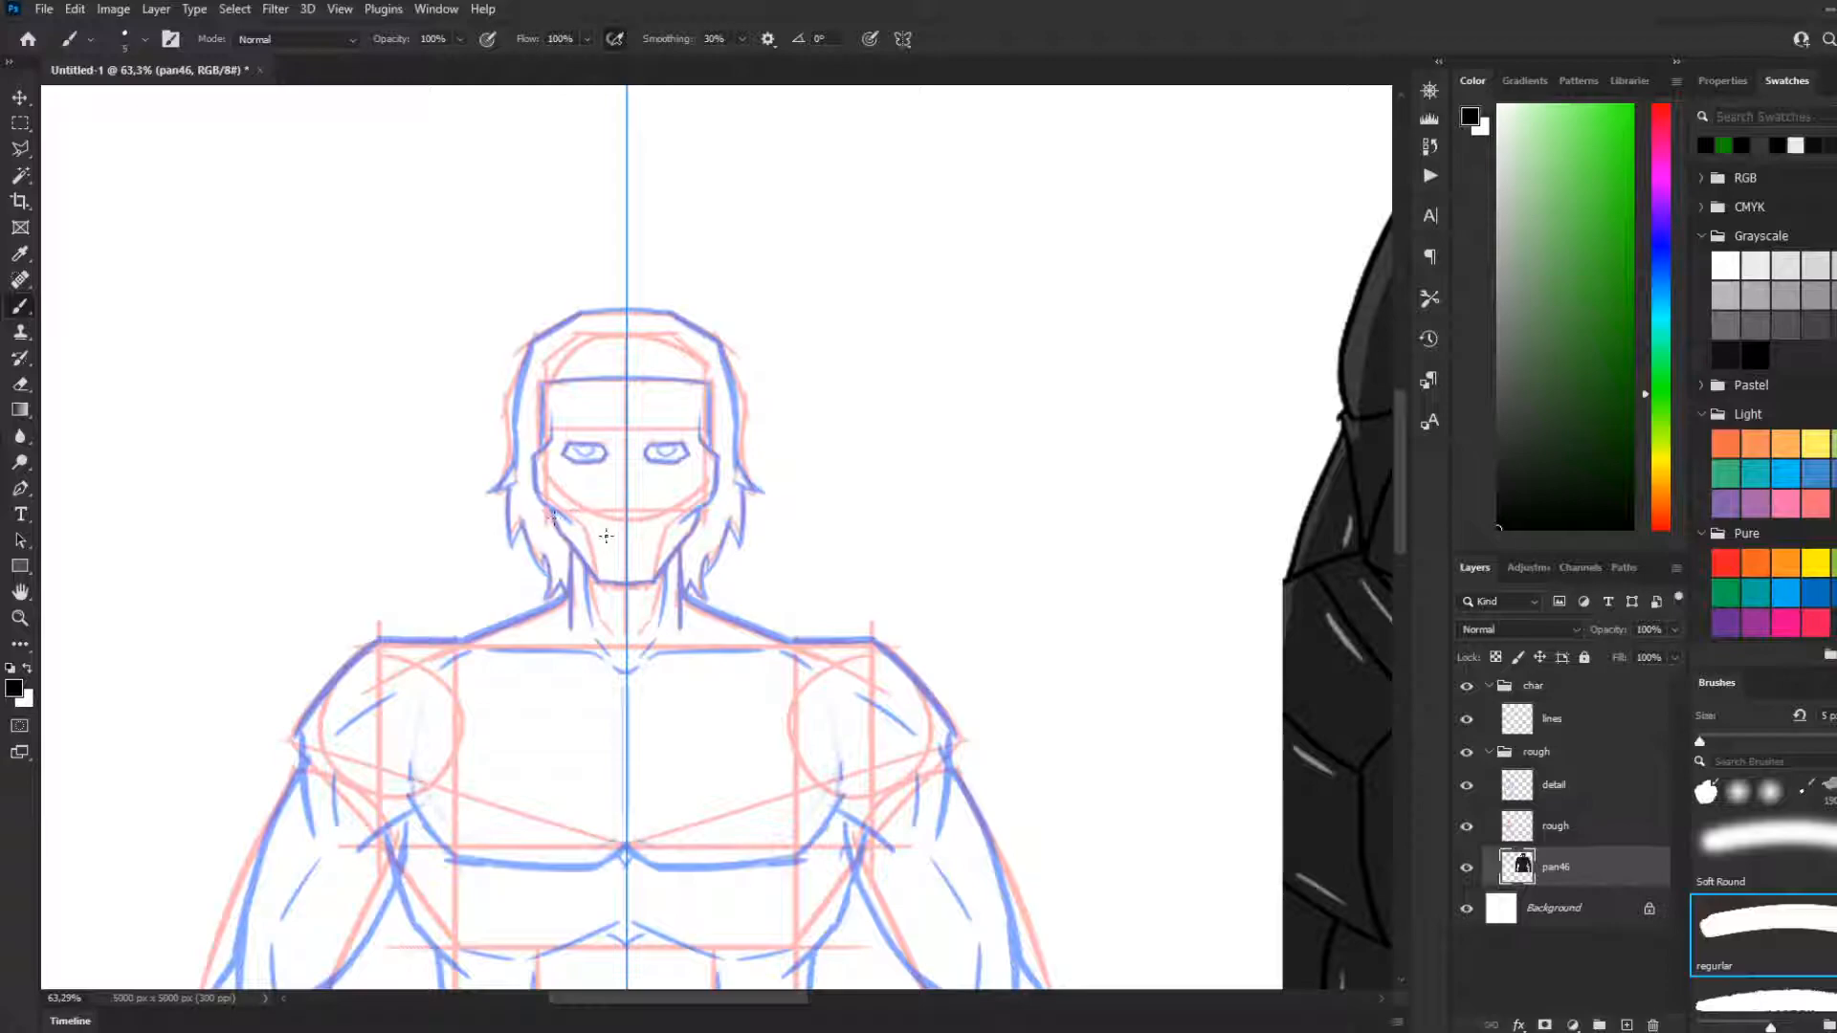
Compare the full body sketch's proportions with the armoured reference across the whole canvas
{"action": "scroll", "coordinate": [572, 530], "scroll_direction": "down", "scroll_amount": 2}
{"action": "scroll", "coordinate": [634, 519], "scroll_direction": "down", "scroll_amount": 2}
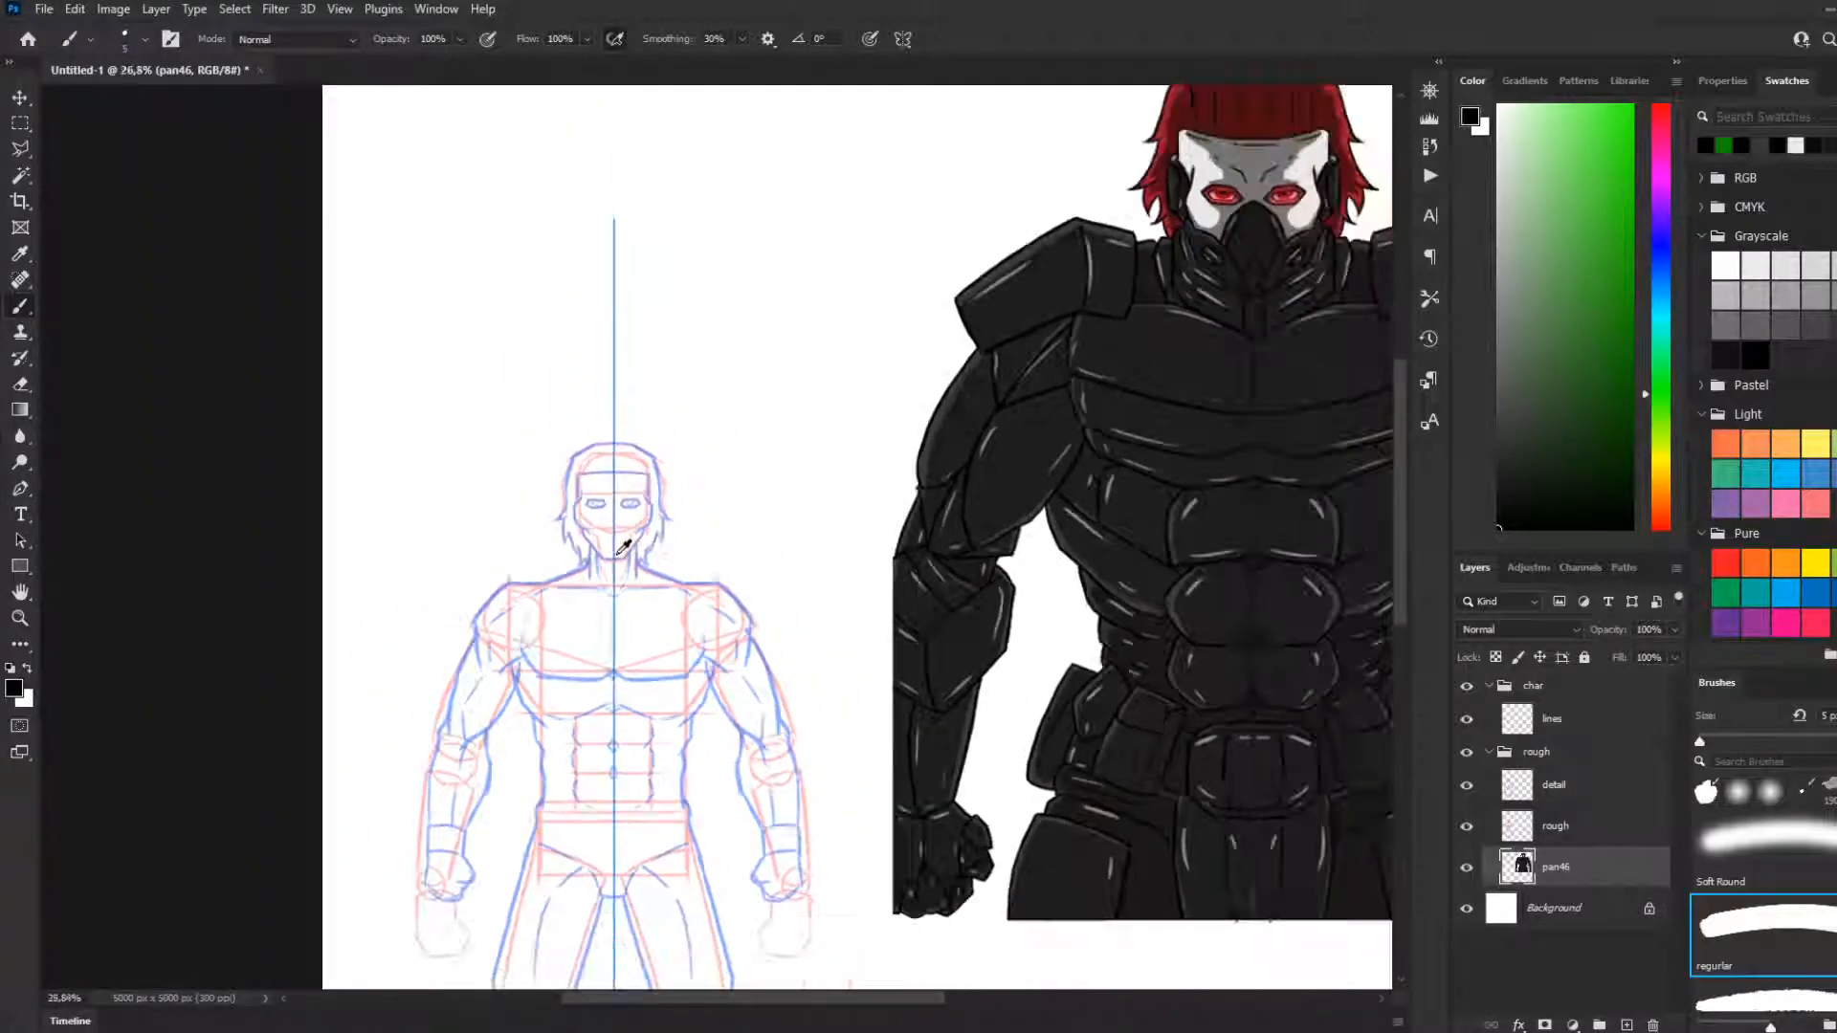
{"action": "scroll", "coordinate": [617, 540], "scroll_direction": "down", "scroll_amount": 1}
{"action": "scroll", "coordinate": [665, 512], "scroll_direction": "up", "scroll_amount": 1}
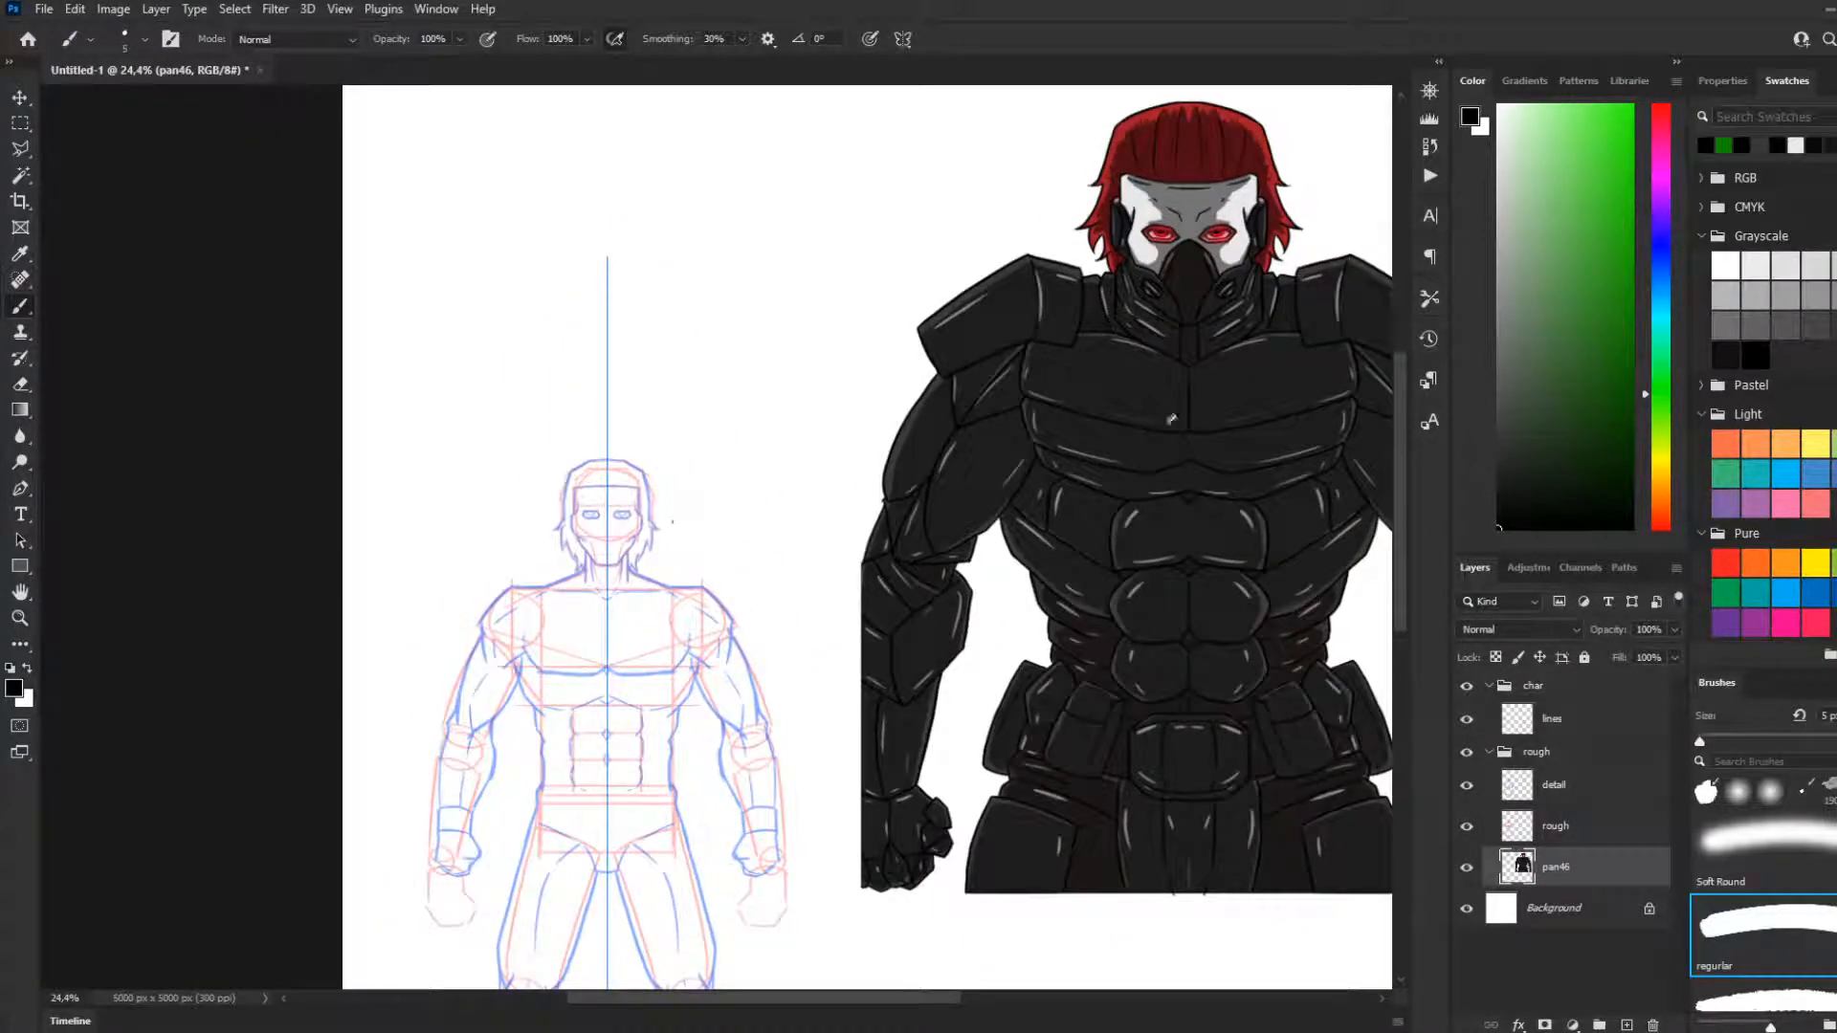
{"action": "scroll", "coordinate": [1094, 470], "scroll_direction": "down", "scroll_amount": 2}
{"action": "key", "text": "v"}
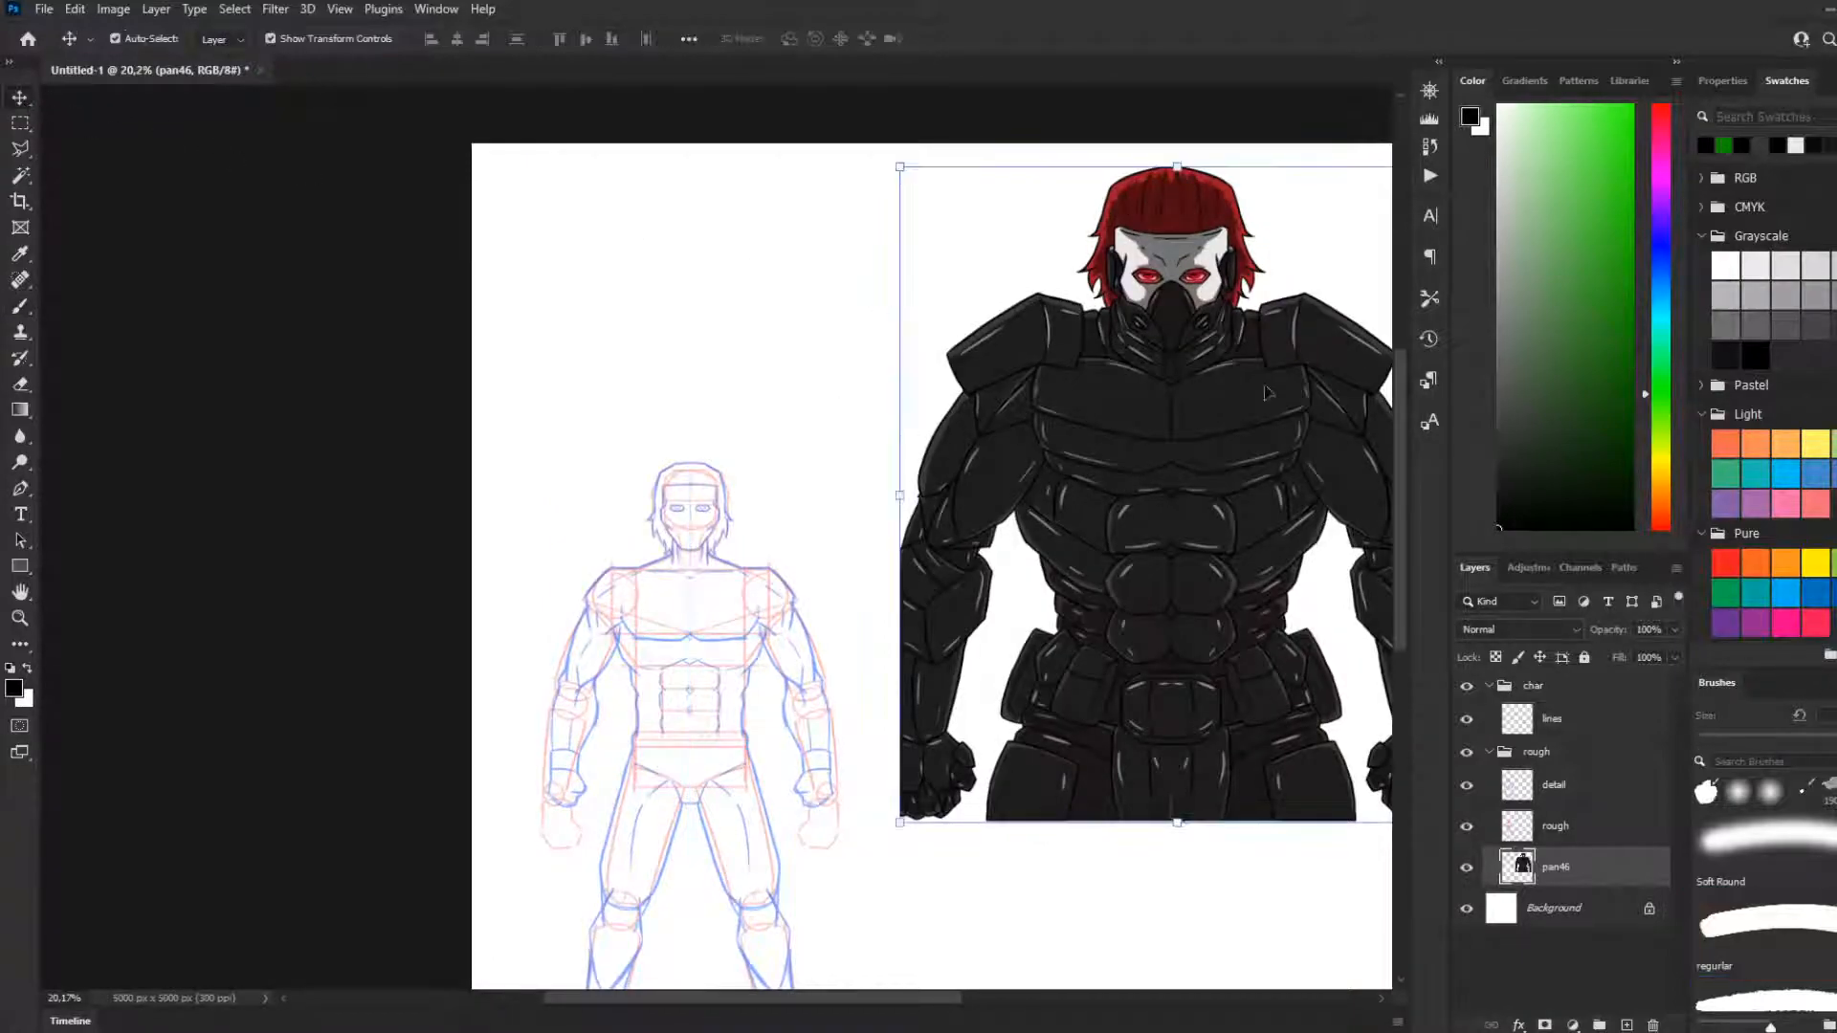
{"action": "key", "text": "ctrl+minus"}
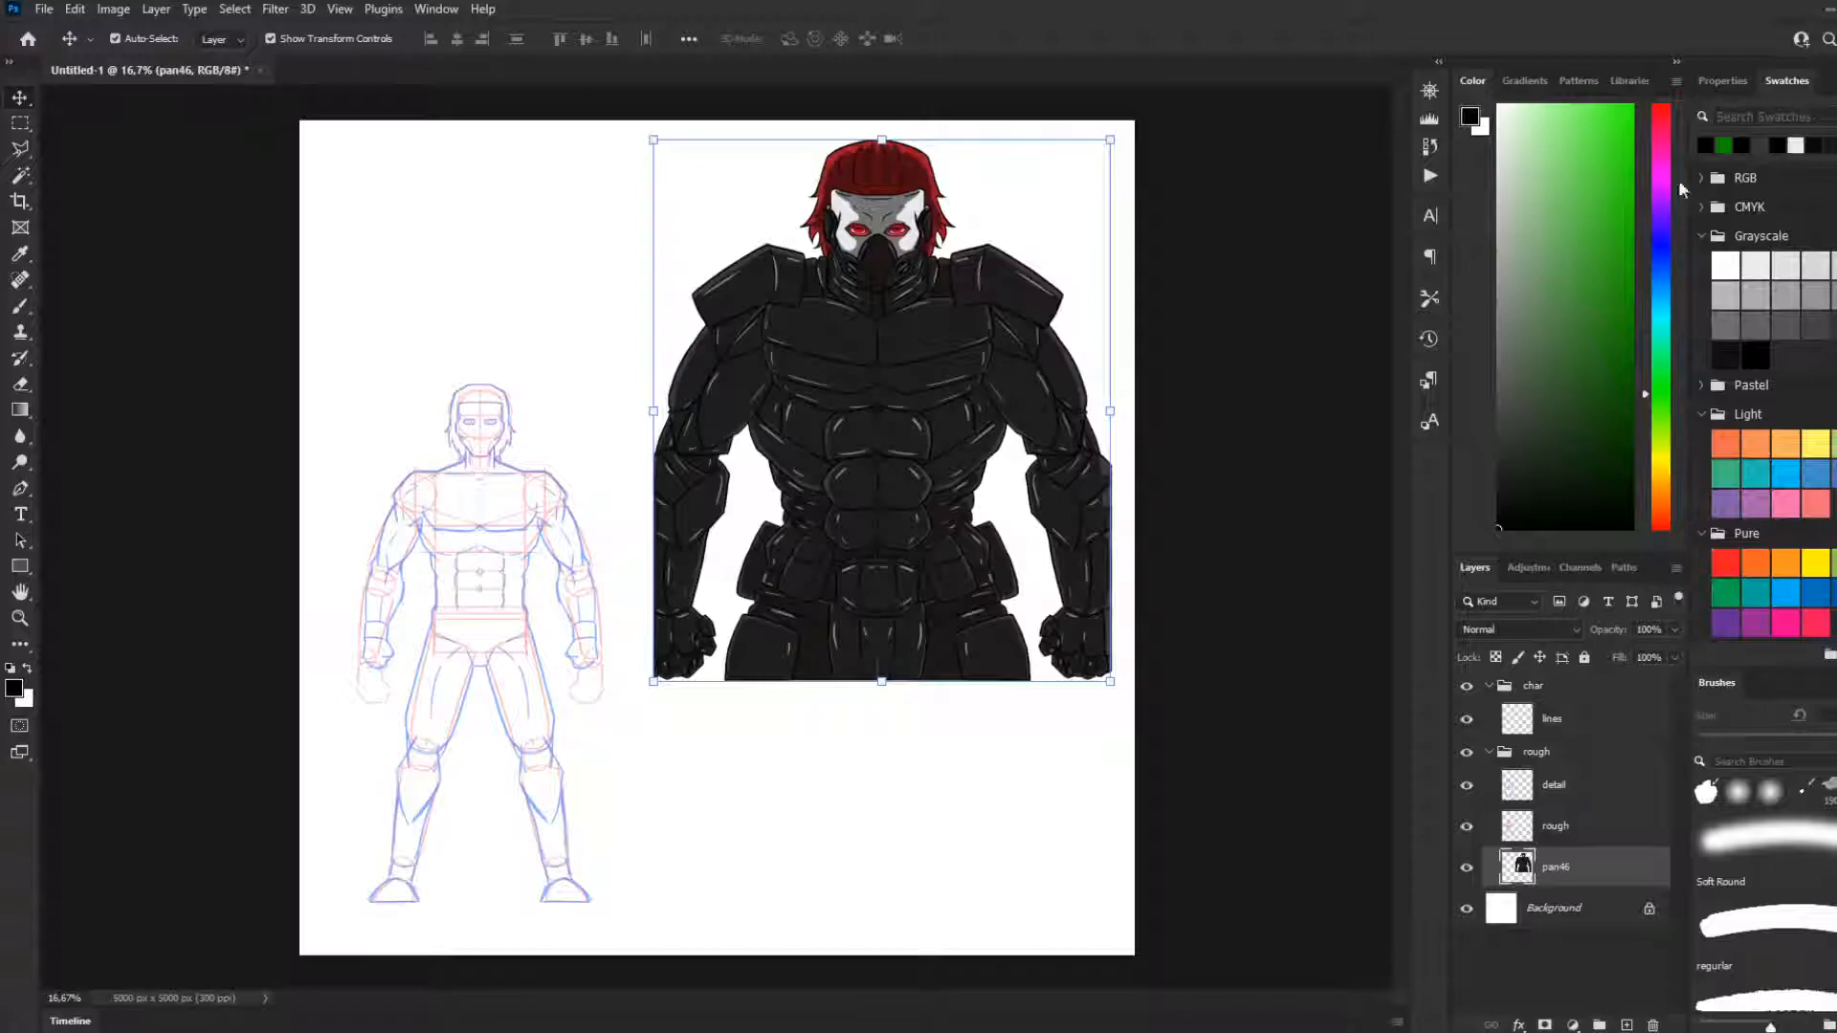
Convert the armoured reference layer pan46 to a smart object
{"action": "left_click", "coordinate": [1550, 826]}
{"action": "left_click", "coordinate": [20, 124]}
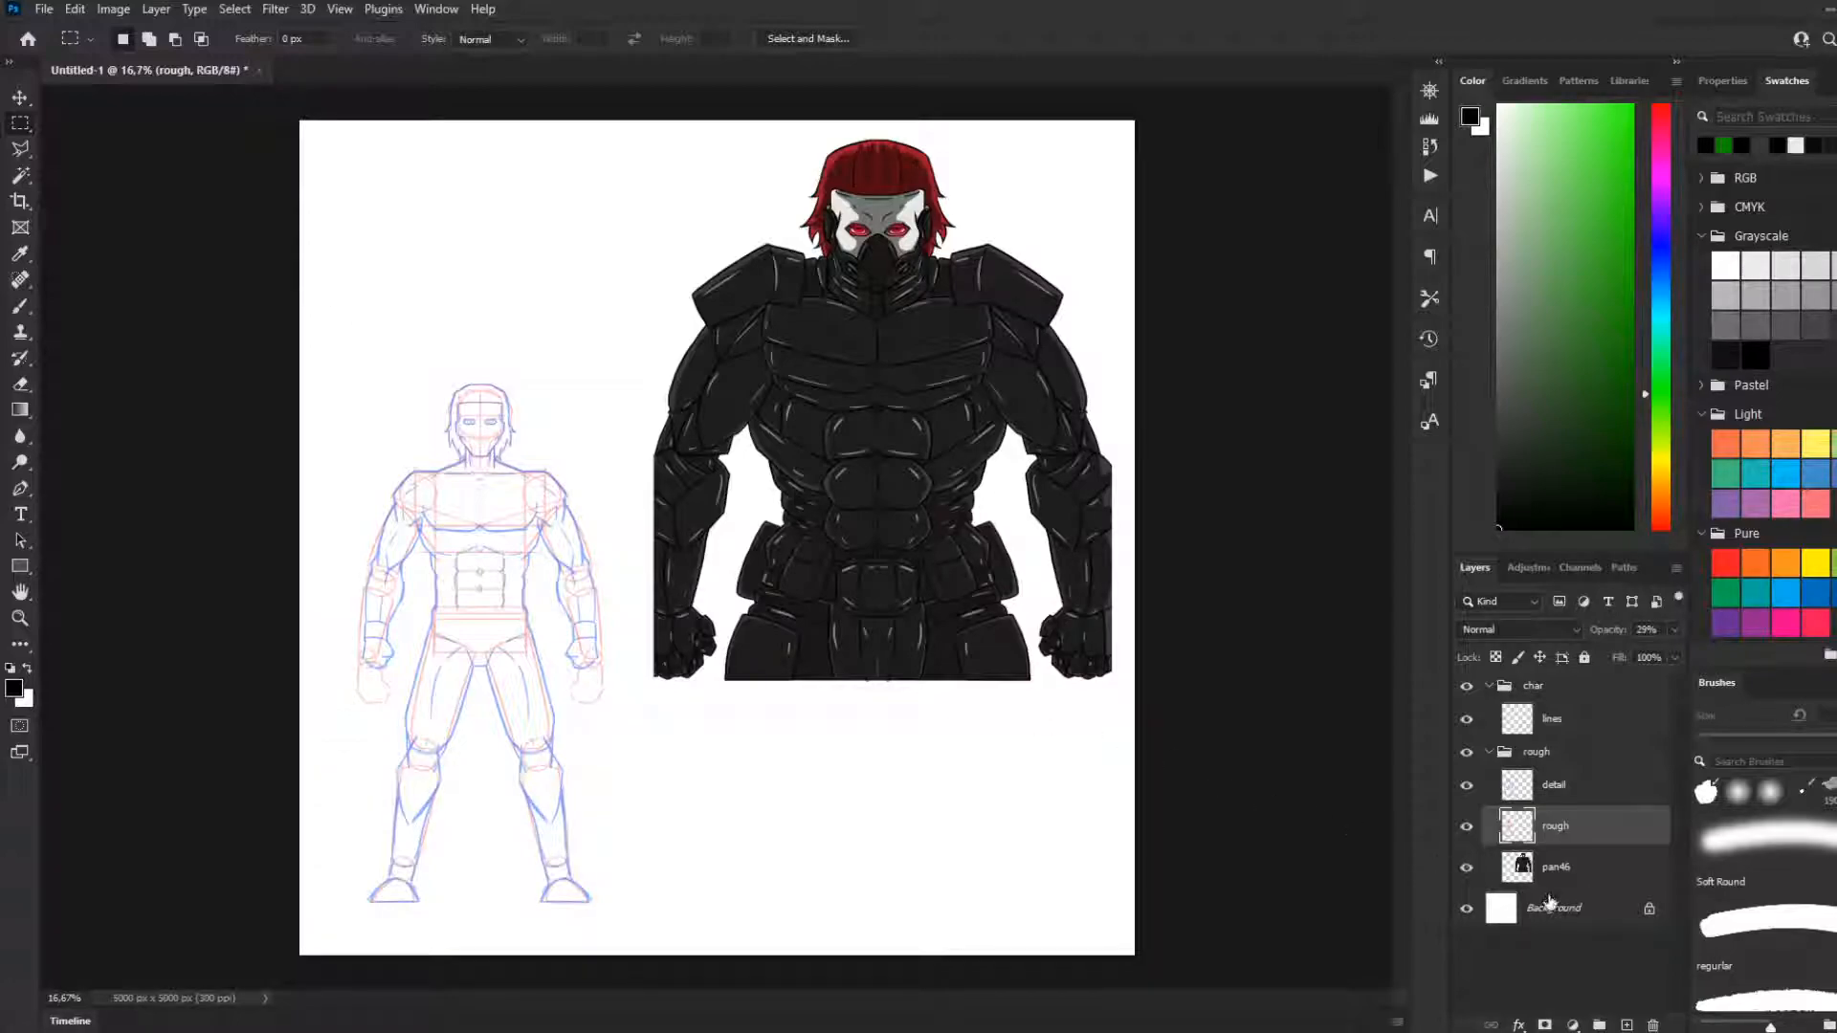
{"action": "left_click", "coordinate": [1559, 863]}
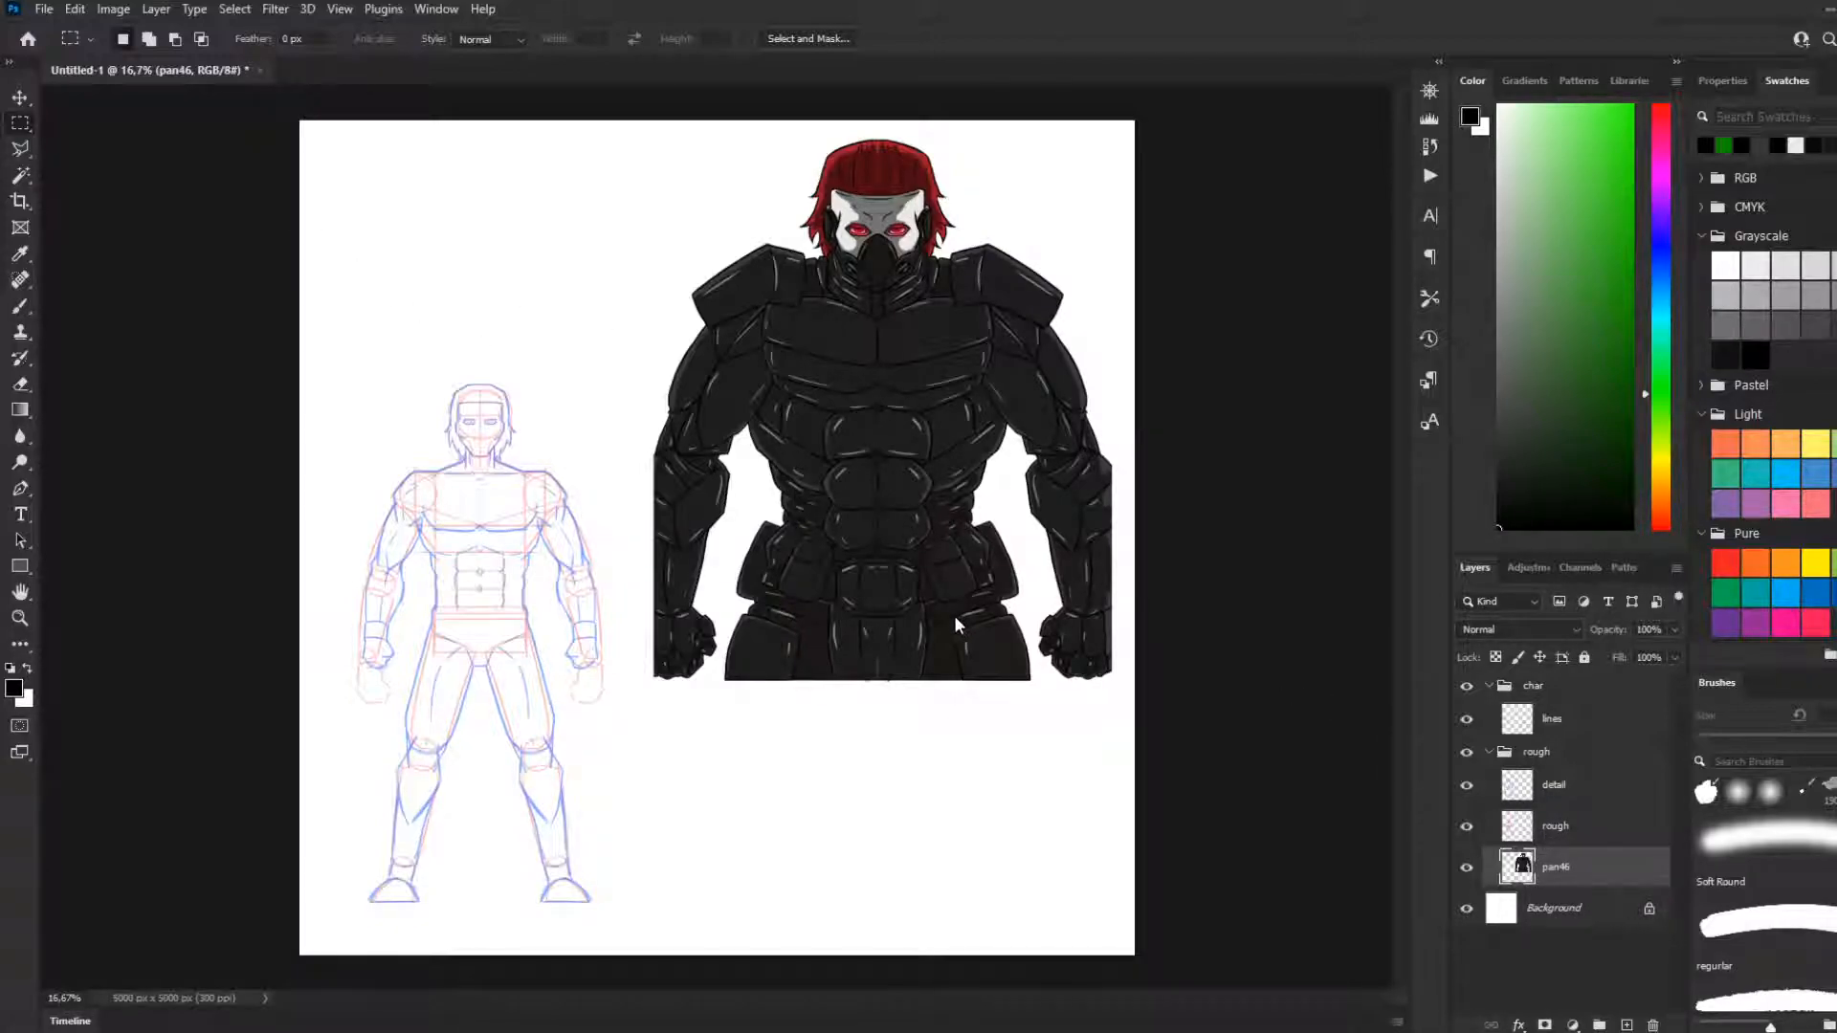
{"action": "key", "text": "ctrl+t"}
{"action": "mouse_move", "coordinate": [1116, 132]}
{"action": "left_mouse_down"}
{"action": "mouse_move", "coordinate": [1024, 187]}
{"action": "mouse_move", "coordinate": [1003, 234]}
{"action": "mouse_move", "coordinate": [1115, 181]}
{"action": "mouse_move", "coordinate": [1115, 135]}
{"action": "left_mouse_up"}
{"action": "key", "text": "Return"}
{"action": "left_click", "coordinate": [1572, 915]}
{"action": "left_click", "coordinate": [1566, 862]}
{"action": "left_click", "coordinate": [1542, 555]}
Scale the armoured reference proportionally to 48.45% and place it over the body sketch's head and torso
{"action": "key", "text": "ctrl+t"}
{"action": "left_click_drag", "start_coordinate": [1110, 138], "coordinate": [871, 419]}
{"action": "mouse_move", "coordinate": [745, 451]}
{"action": "left_mouse_down"}
{"action": "mouse_move", "coordinate": [627, 287]}
{"action": "mouse_move", "coordinate": [709, 401]}
{"action": "left_mouse_up"}
{"action": "scroll", "coordinate": [474, 485], "scroll_direction": "up", "scroll_amount": 4}
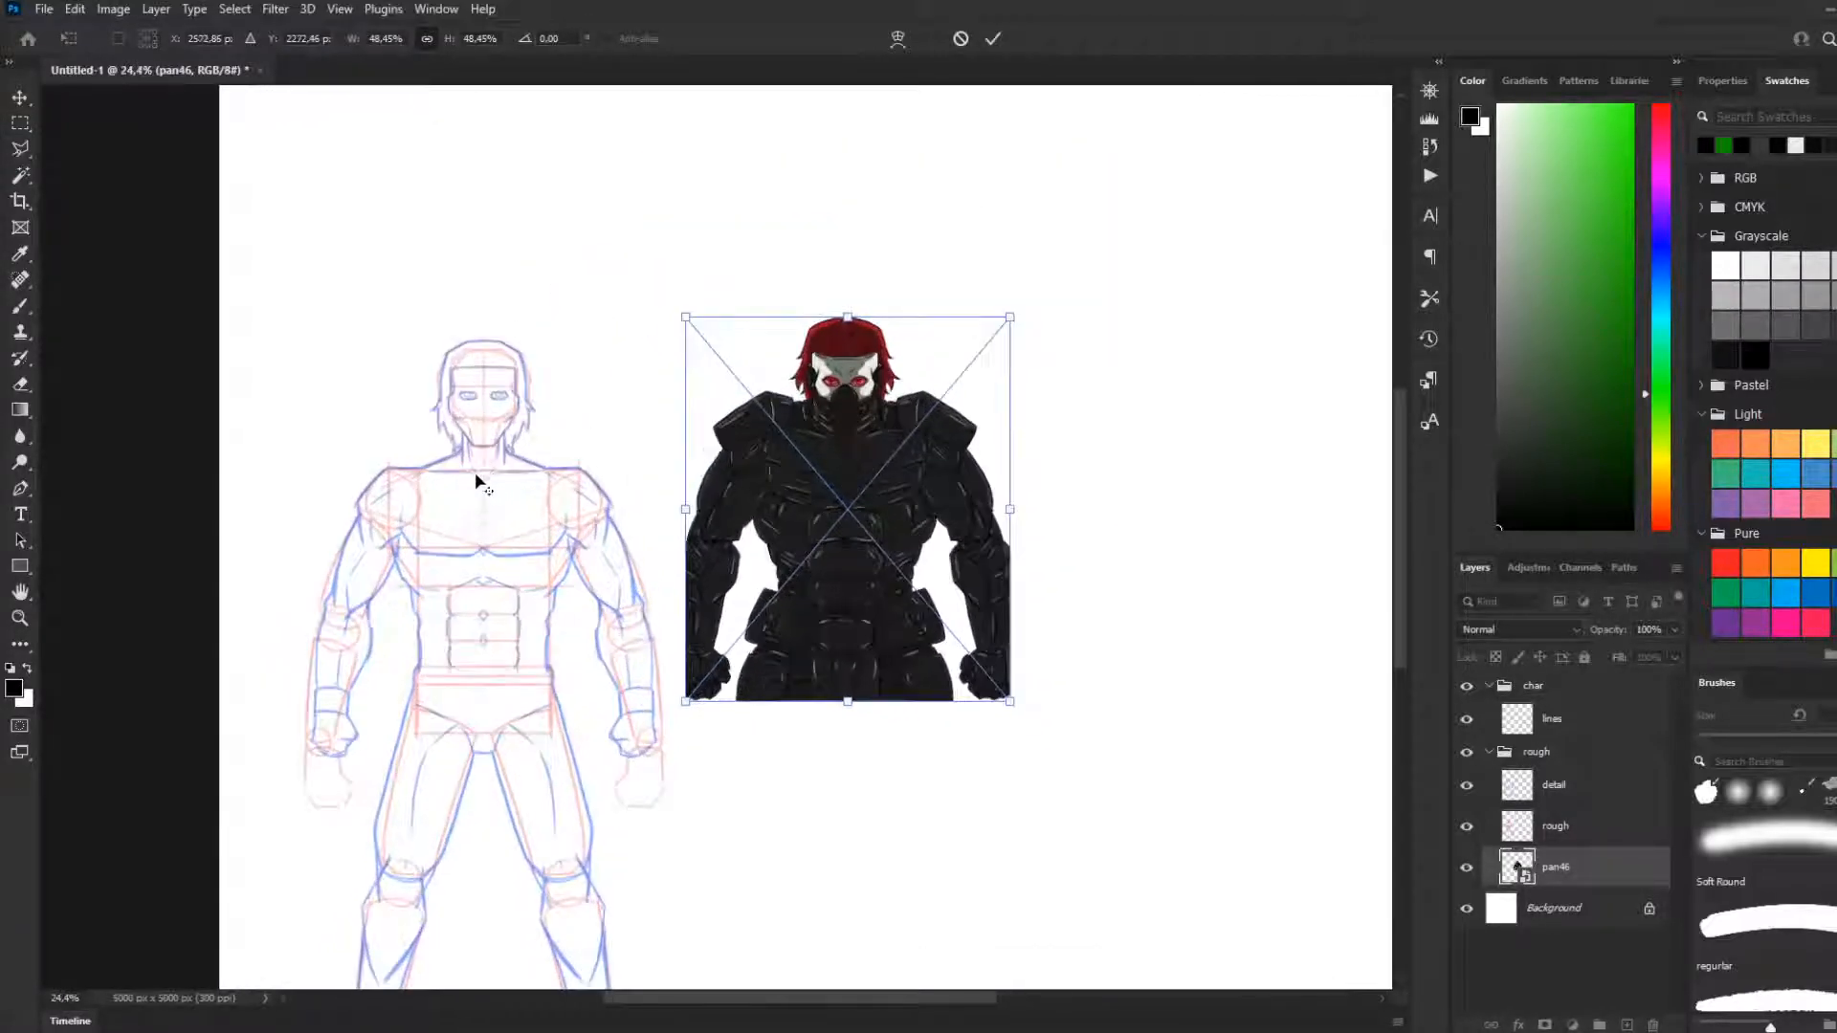
{"action": "scroll", "coordinate": [538, 486], "scroll_direction": "up", "scroll_amount": 1}
{"action": "mouse_move", "coordinate": [1117, 424]}
{"action": "left_mouse_down"}
{"action": "mouse_move", "coordinate": [549, 427]}
{"action": "mouse_move", "coordinate": [485, 472]}
{"action": "left_mouse_up"}
Enlarge the overlaid armoured reference proportionally to 49.49% and apply the transform
{"action": "scroll", "coordinate": [555, 548], "scroll_direction": "down", "scroll_amount": 2}
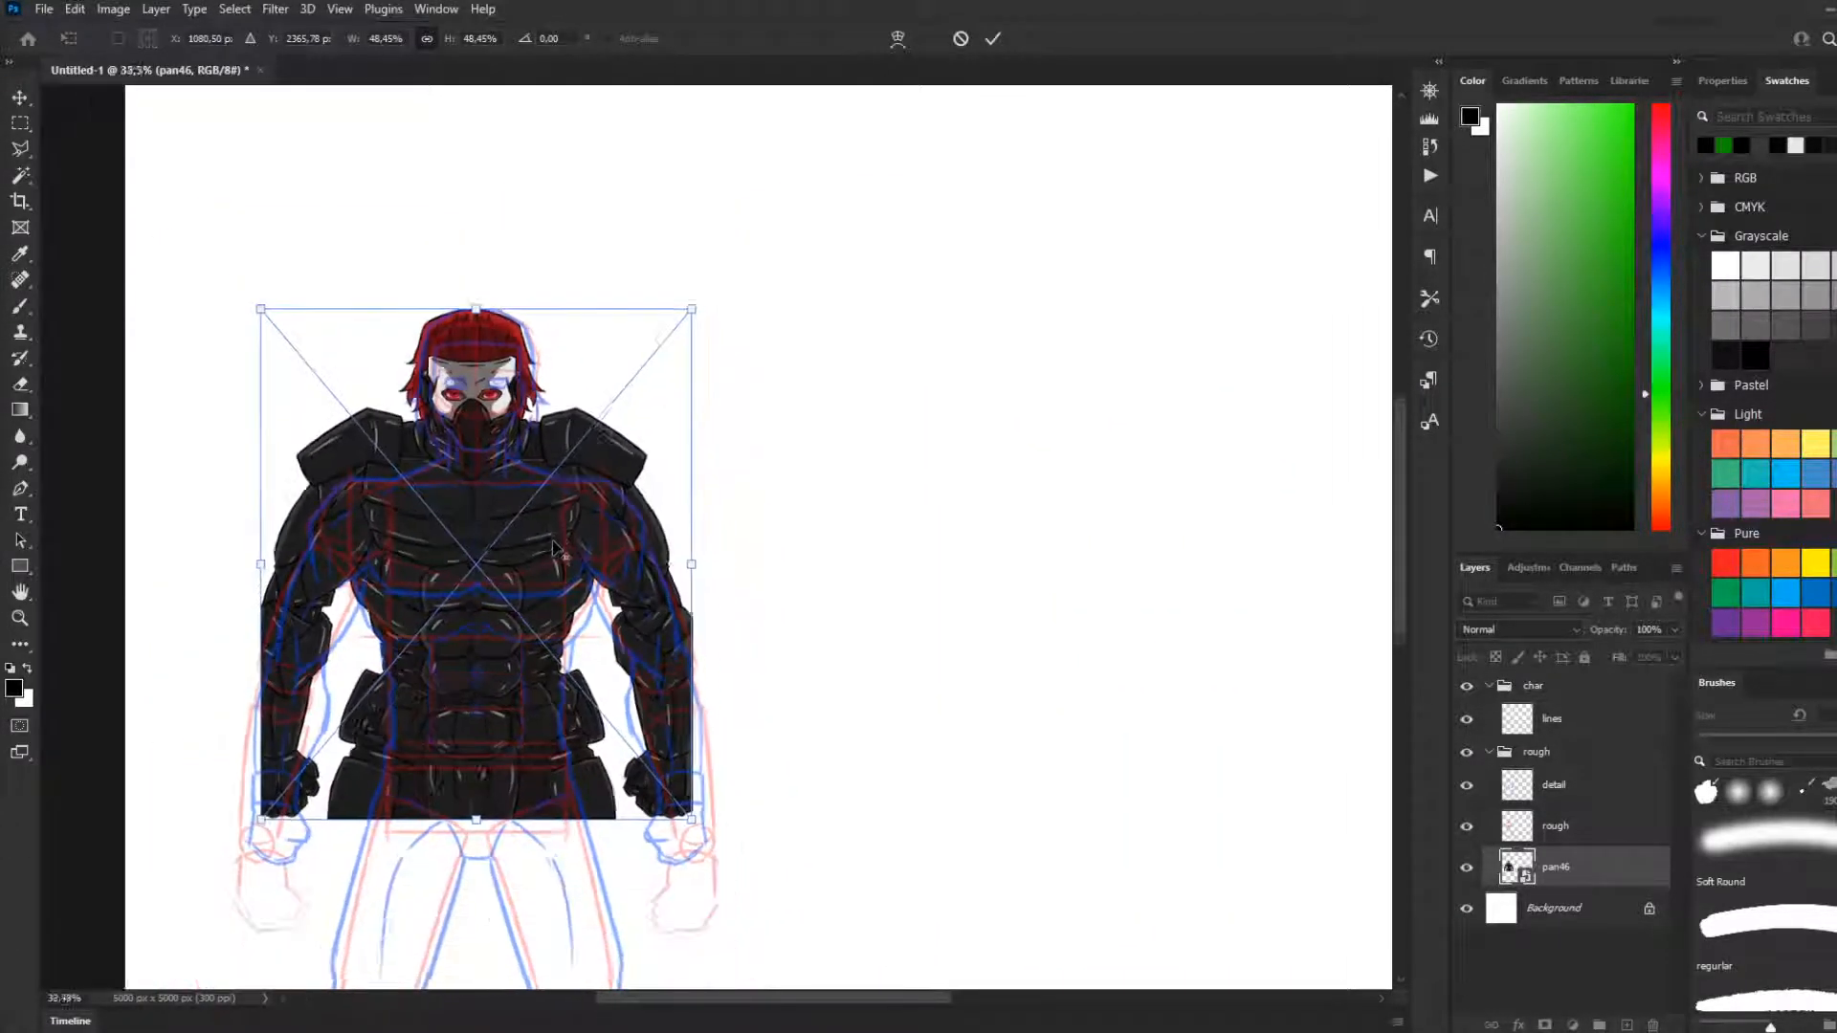
{"action": "scroll", "coordinate": [554, 548], "scroll_direction": "down", "scroll_amount": 3}
{"action": "scroll", "coordinate": [635, 512], "scroll_direction": "up", "scroll_amount": 2}
{"action": "scroll", "coordinate": [612, 513], "scroll_direction": "up", "scroll_amount": 1}
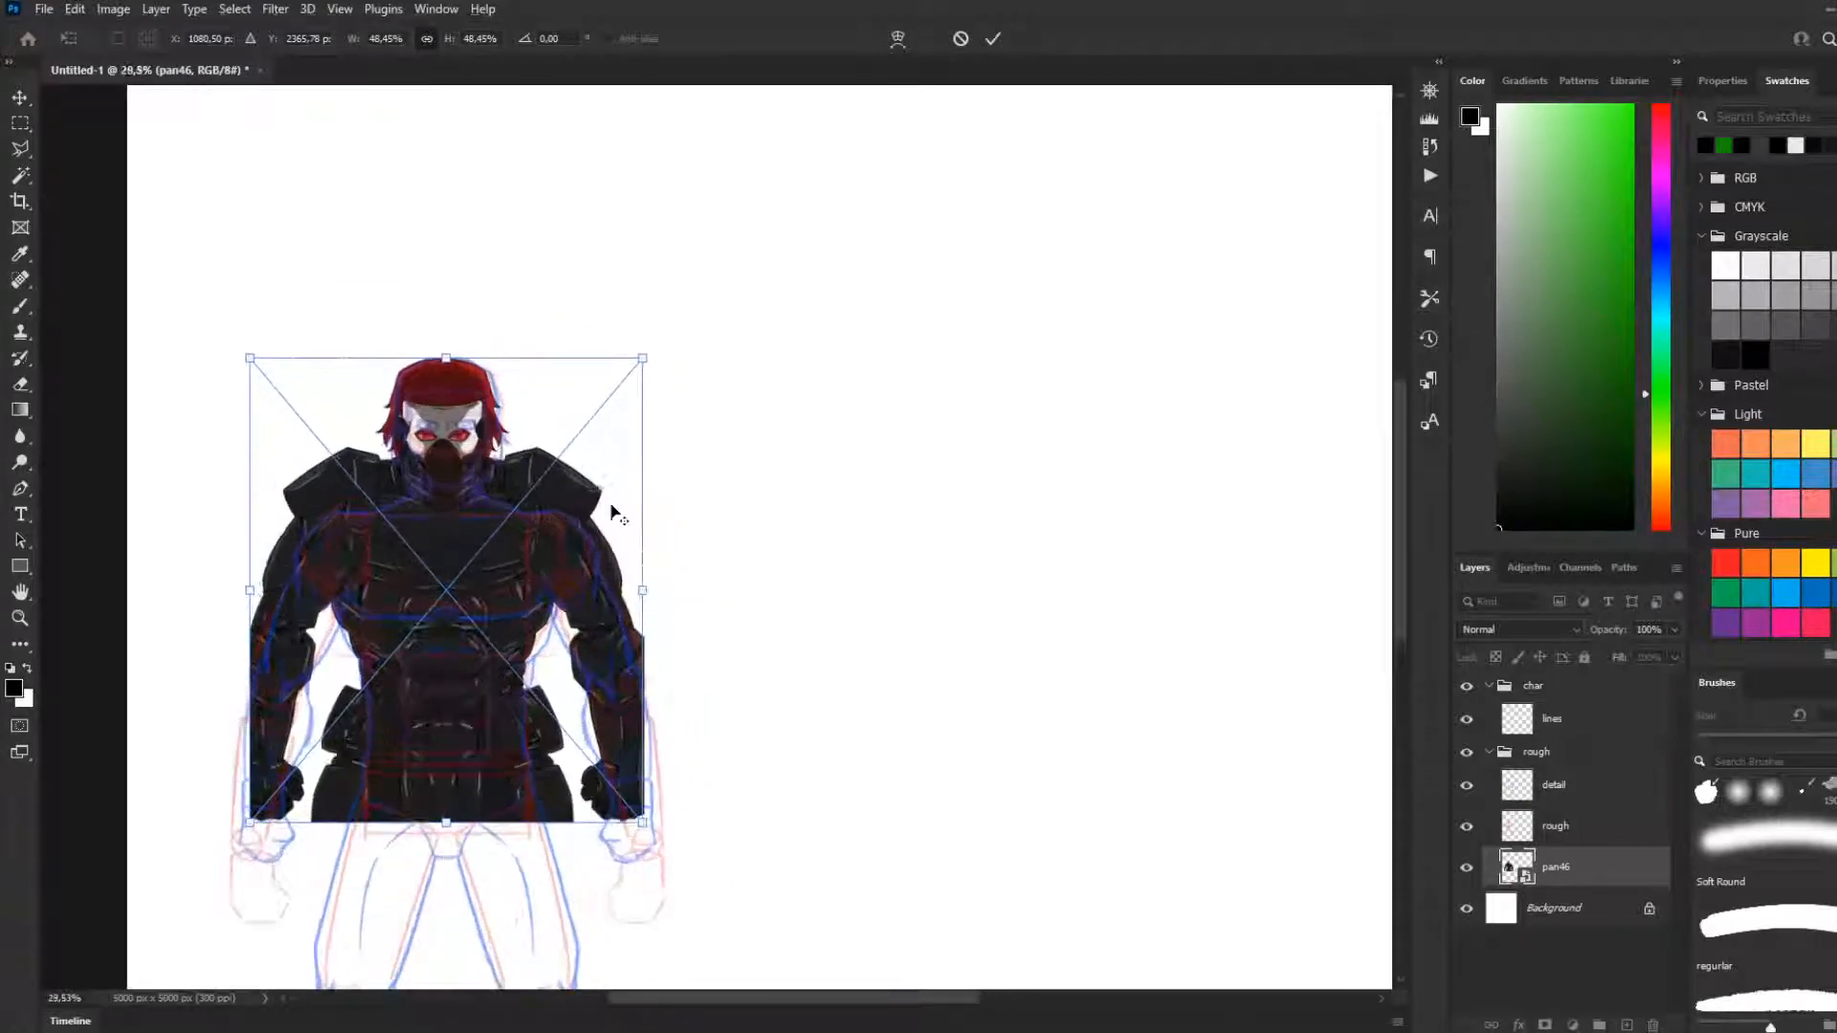
{"action": "mouse_move", "coordinate": [642, 362]}
{"action": "left_mouse_down"}
{"action": "mouse_move", "coordinate": [615, 381]}
{"action": "mouse_move", "coordinate": [680, 340]}
{"action": "mouse_move", "coordinate": [664, 353]}
{"action": "left_mouse_up"}
{"action": "key", "text": "Return"}
Move the pan46 layer out of the rough group to the top of the layer stack, above the char group
{"action": "scroll", "coordinate": [624, 549], "scroll_direction": "down", "scroll_amount": 2}
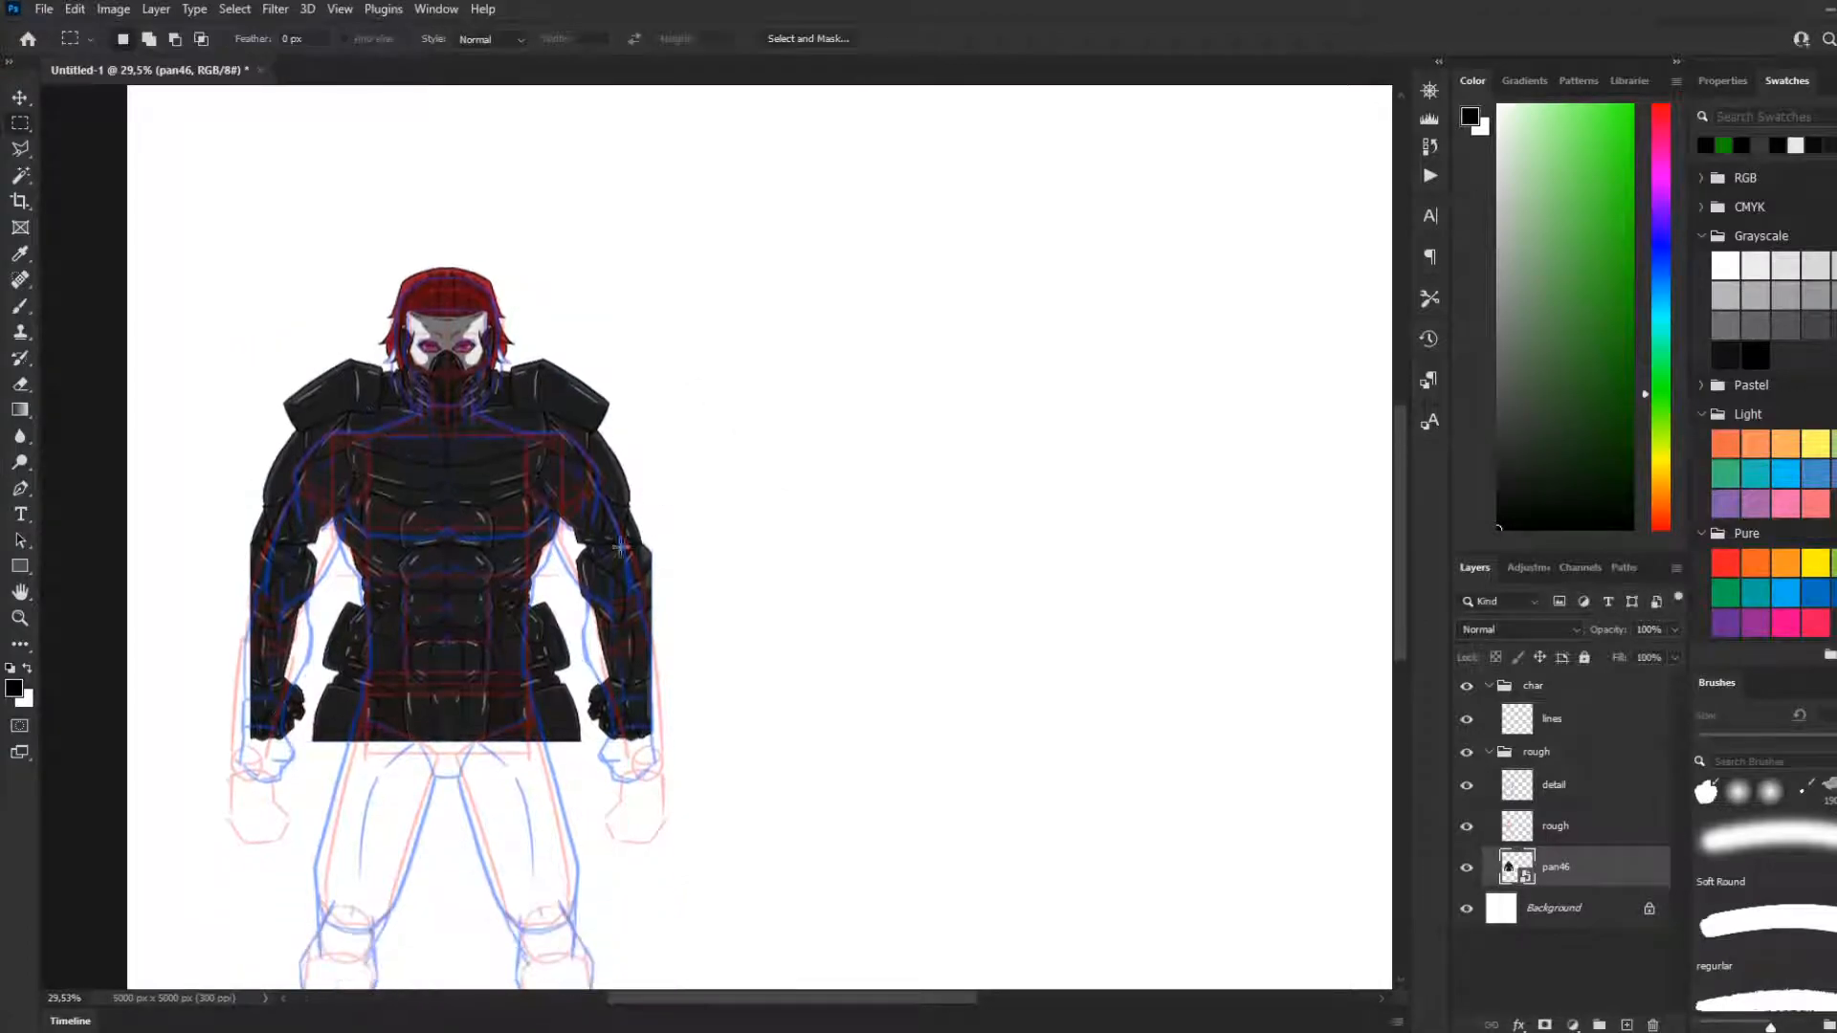
{"action": "scroll", "coordinate": [623, 548], "scroll_direction": "down", "scroll_amount": 2}
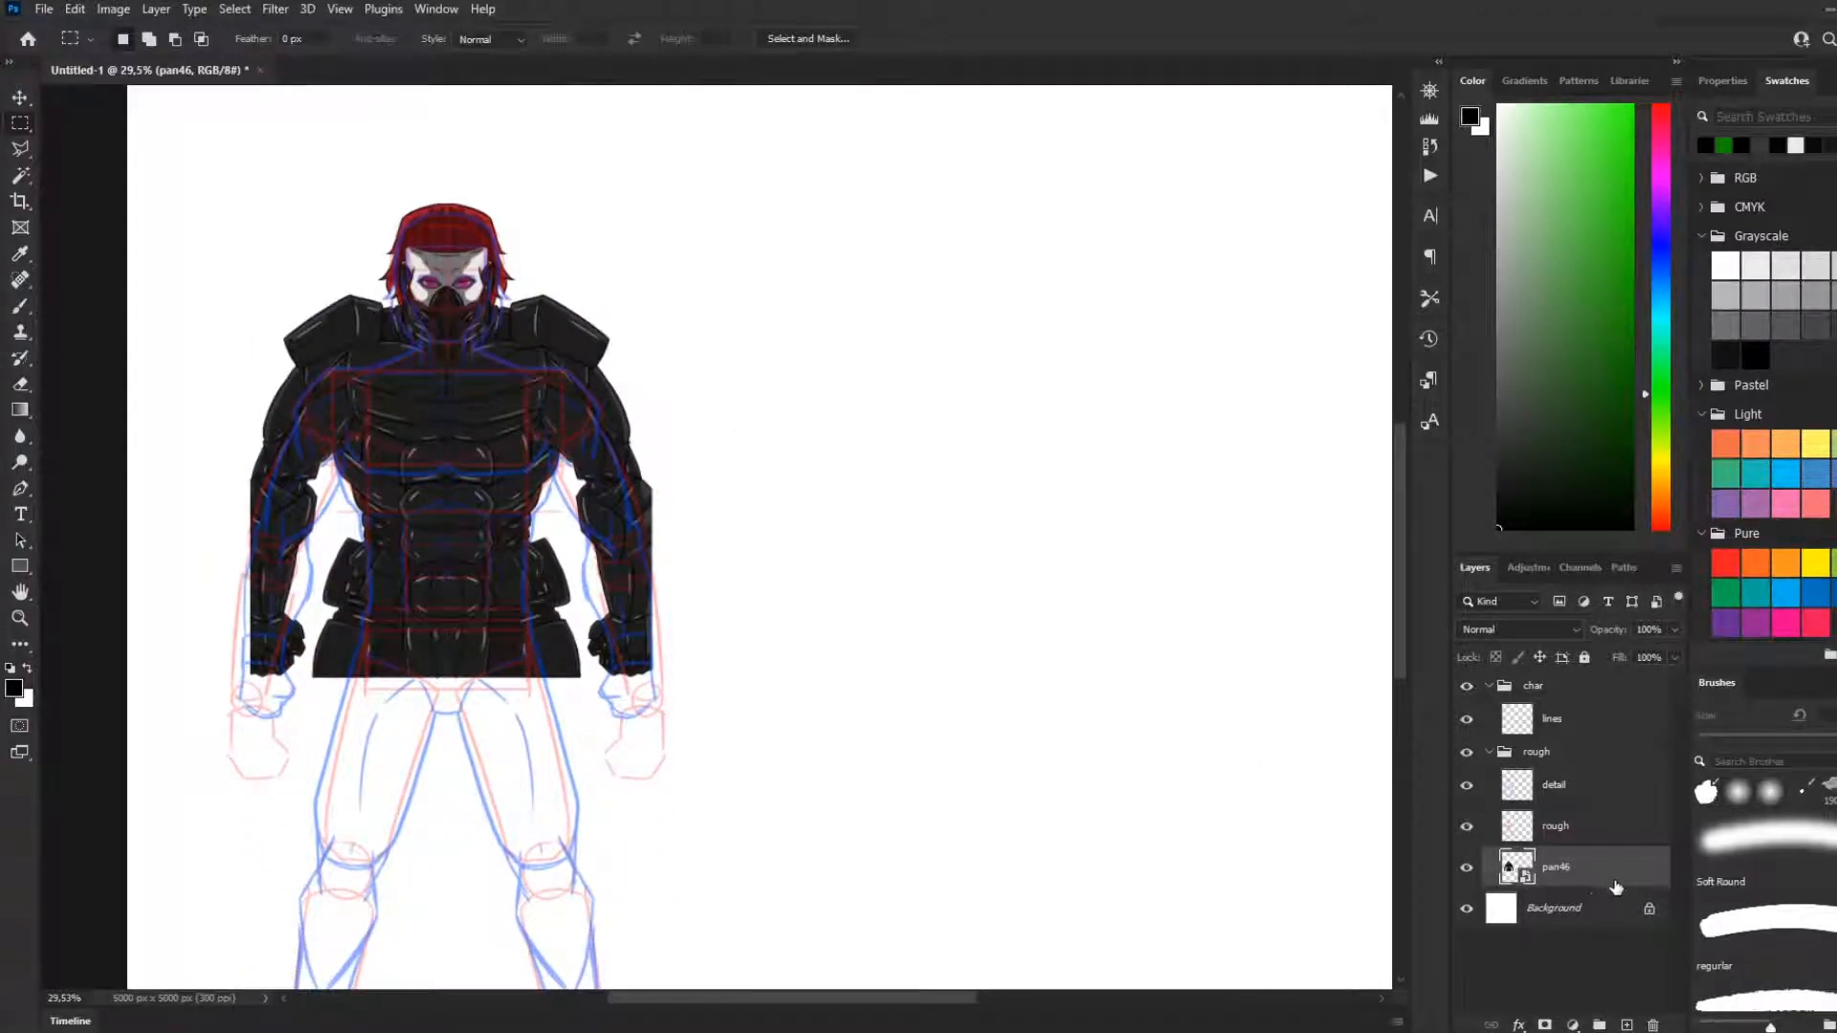
{"action": "mouse_move", "coordinate": [1569, 887]}
{"action": "left_mouse_down"}
{"action": "mouse_move", "coordinate": [1550, 876]}
{"action": "mouse_move", "coordinate": [1569, 677]}
{"action": "left_mouse_up"}
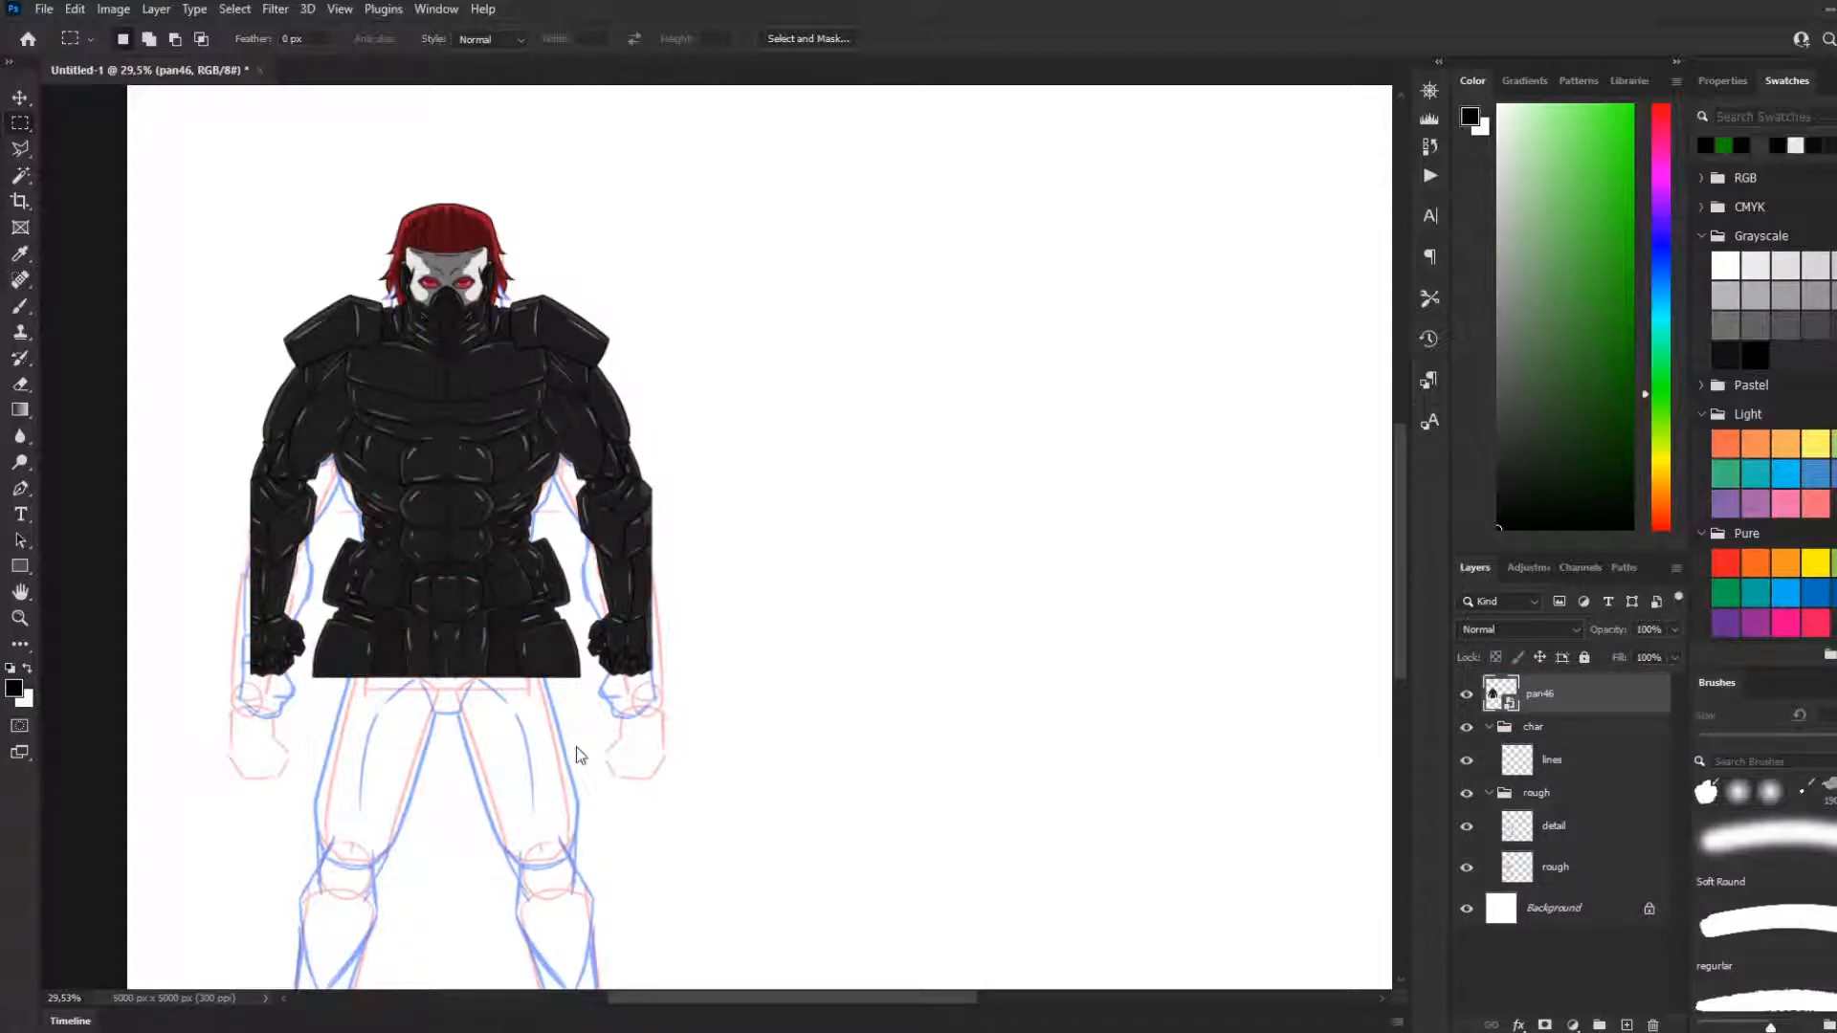
Enlarge the armoured reference proportionally to 53.35% and centre it over the sketch's upper body
{"action": "key", "text": "ctrl+t"}
{"action": "mouse_move", "coordinate": [432, 550]}
{"action": "left_mouse_down"}
{"action": "mouse_move", "coordinate": [427, 604]}
{"action": "mouse_move", "coordinate": [427, 564]}
{"action": "left_mouse_up"}
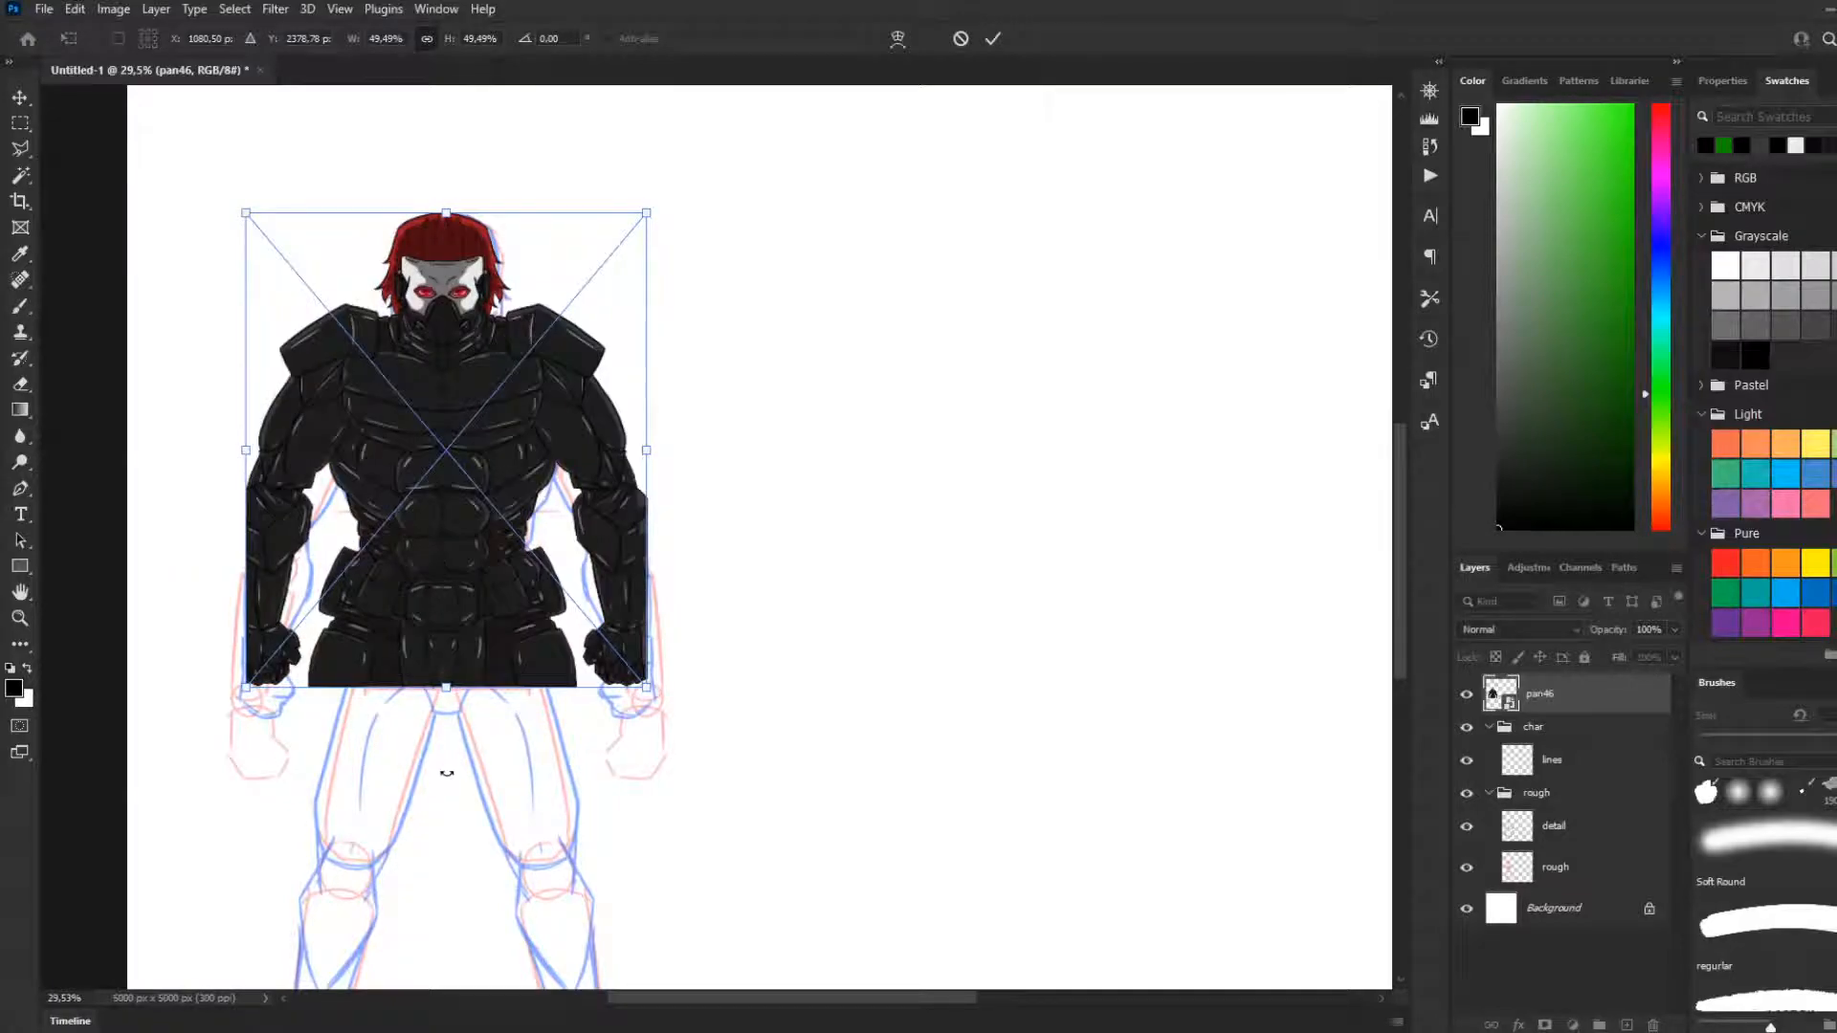
{"action": "left_click_drag", "start_coordinate": [445, 687], "coordinate": [446, 724]}
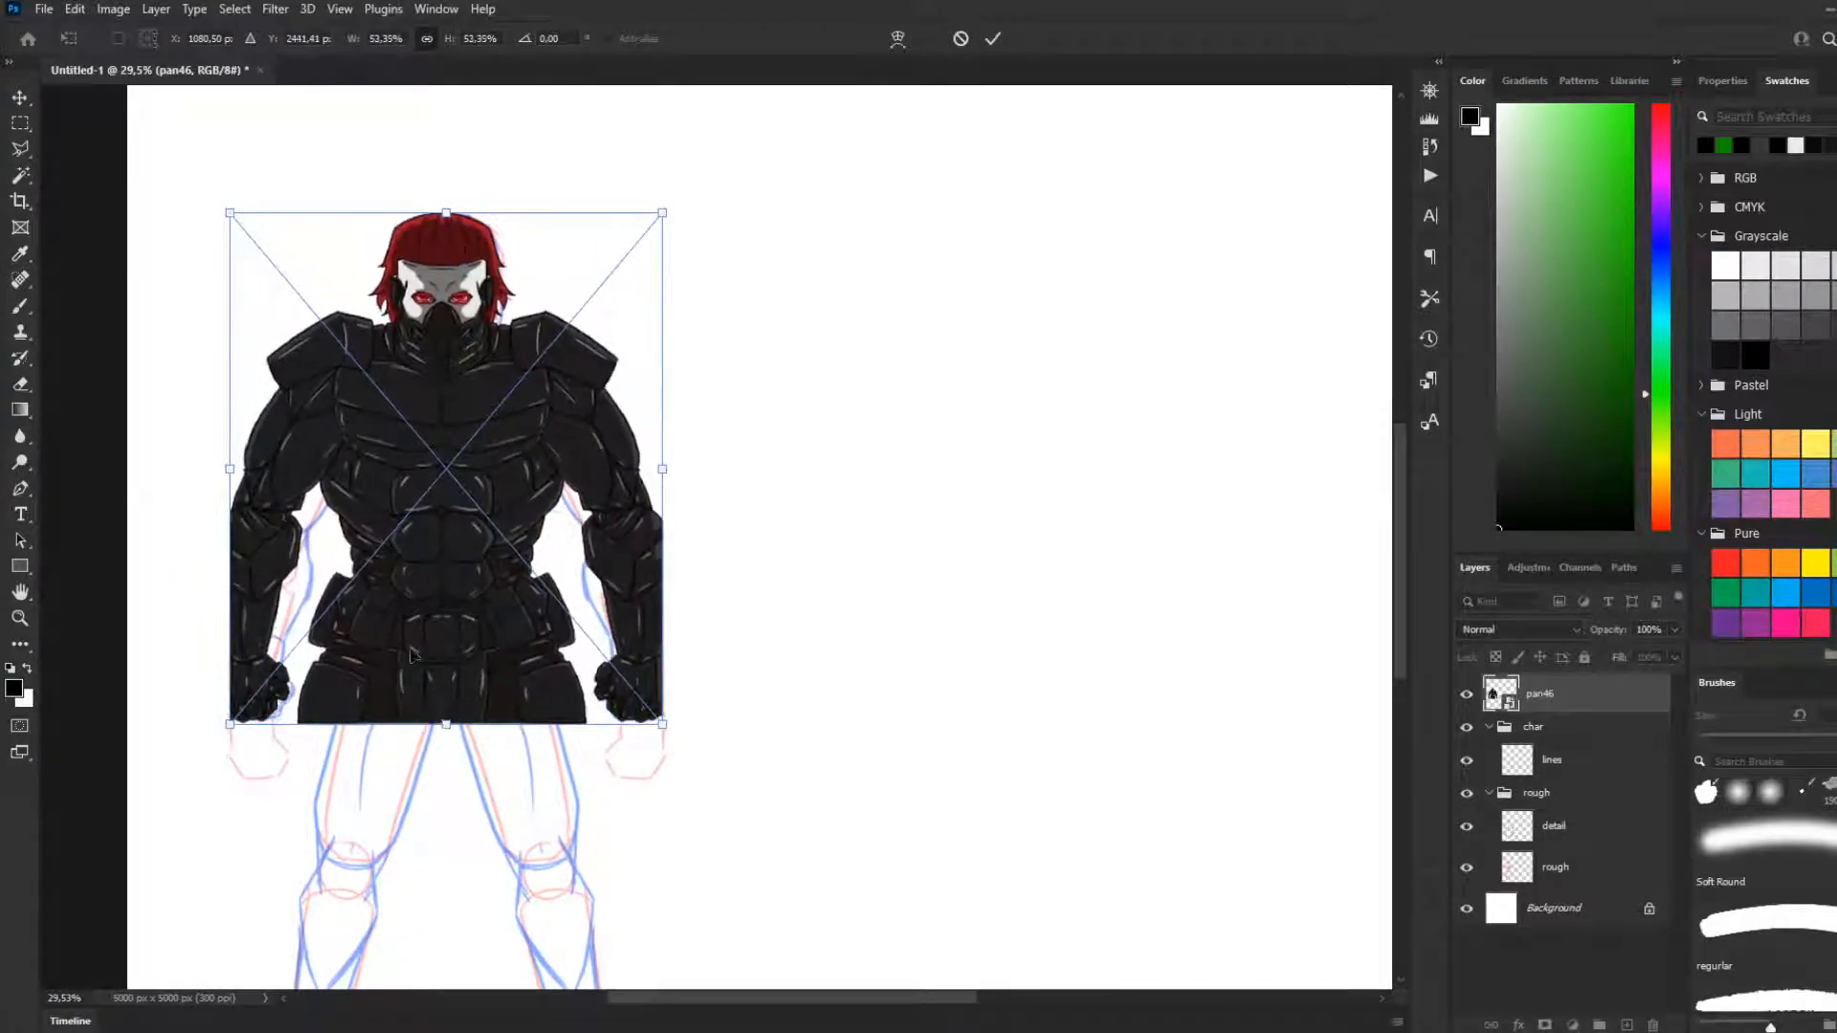
{"action": "mouse_move", "coordinate": [481, 494]}
{"action": "left_mouse_down"}
{"action": "mouse_move", "coordinate": [488, 531]}
{"action": "mouse_move", "coordinate": [487, 495]}
{"action": "left_mouse_up"}
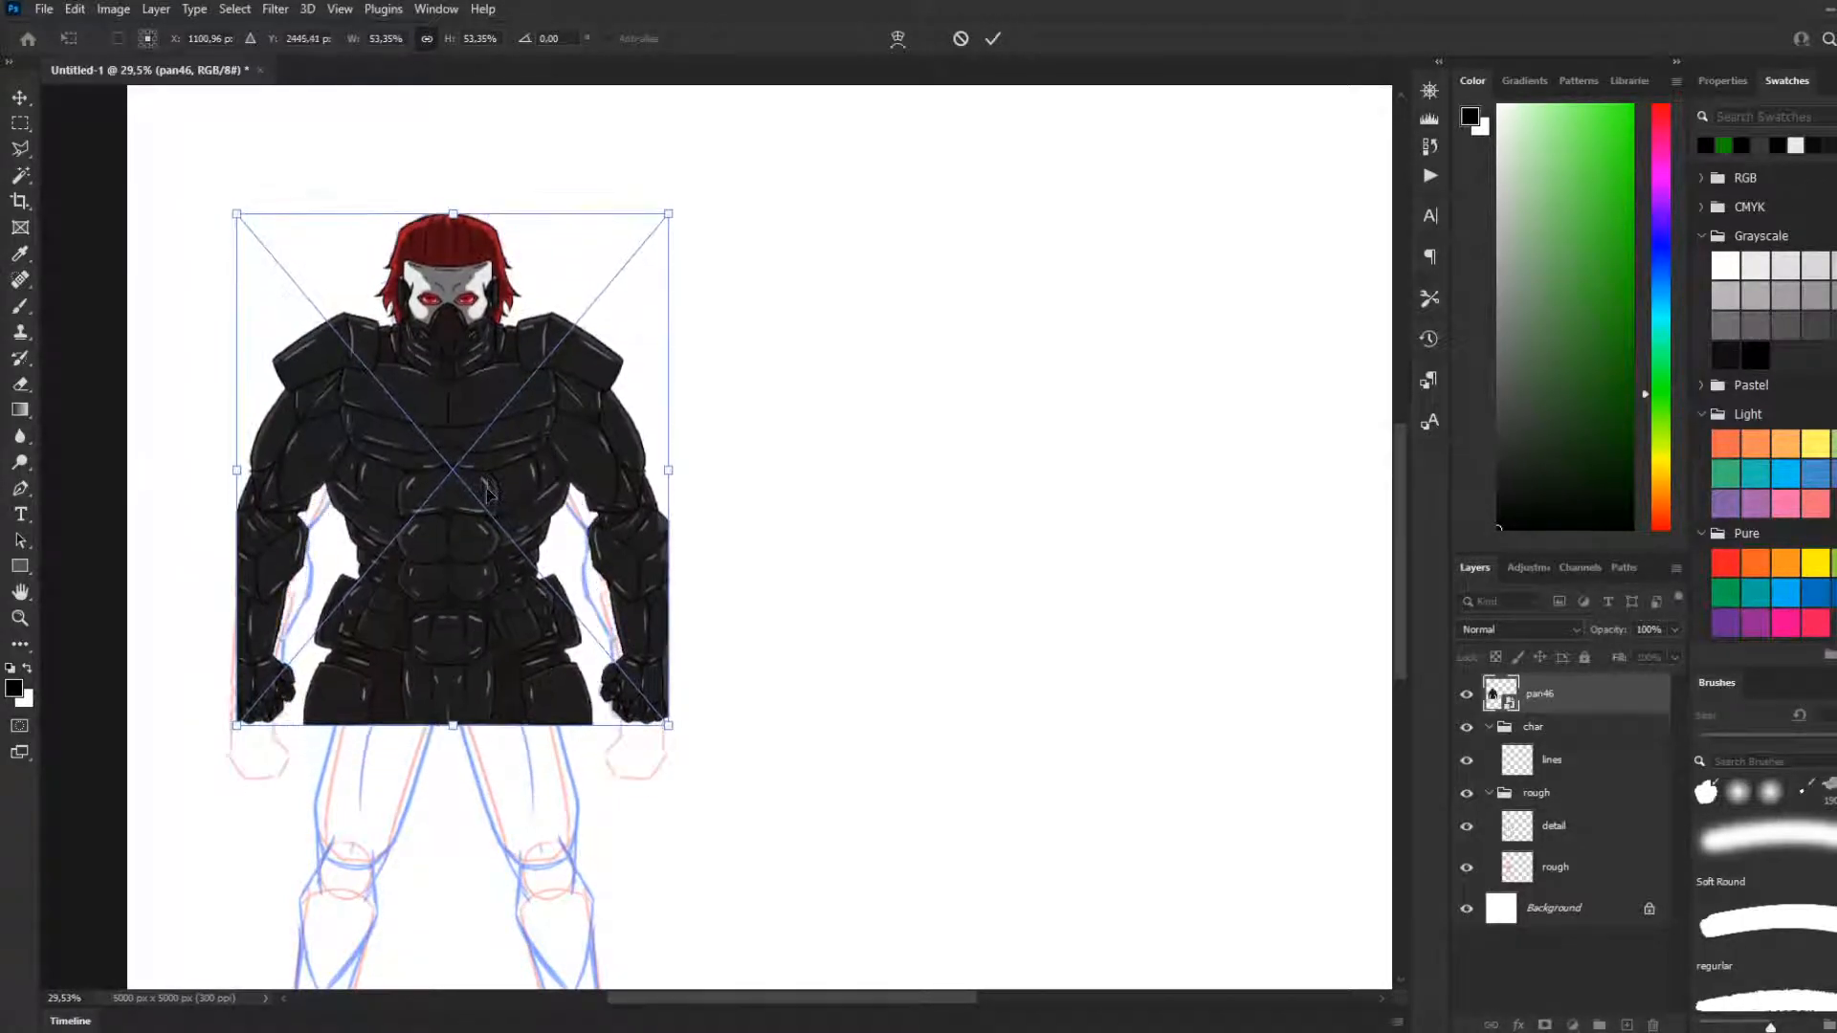
{"action": "key", "text": "Return"}
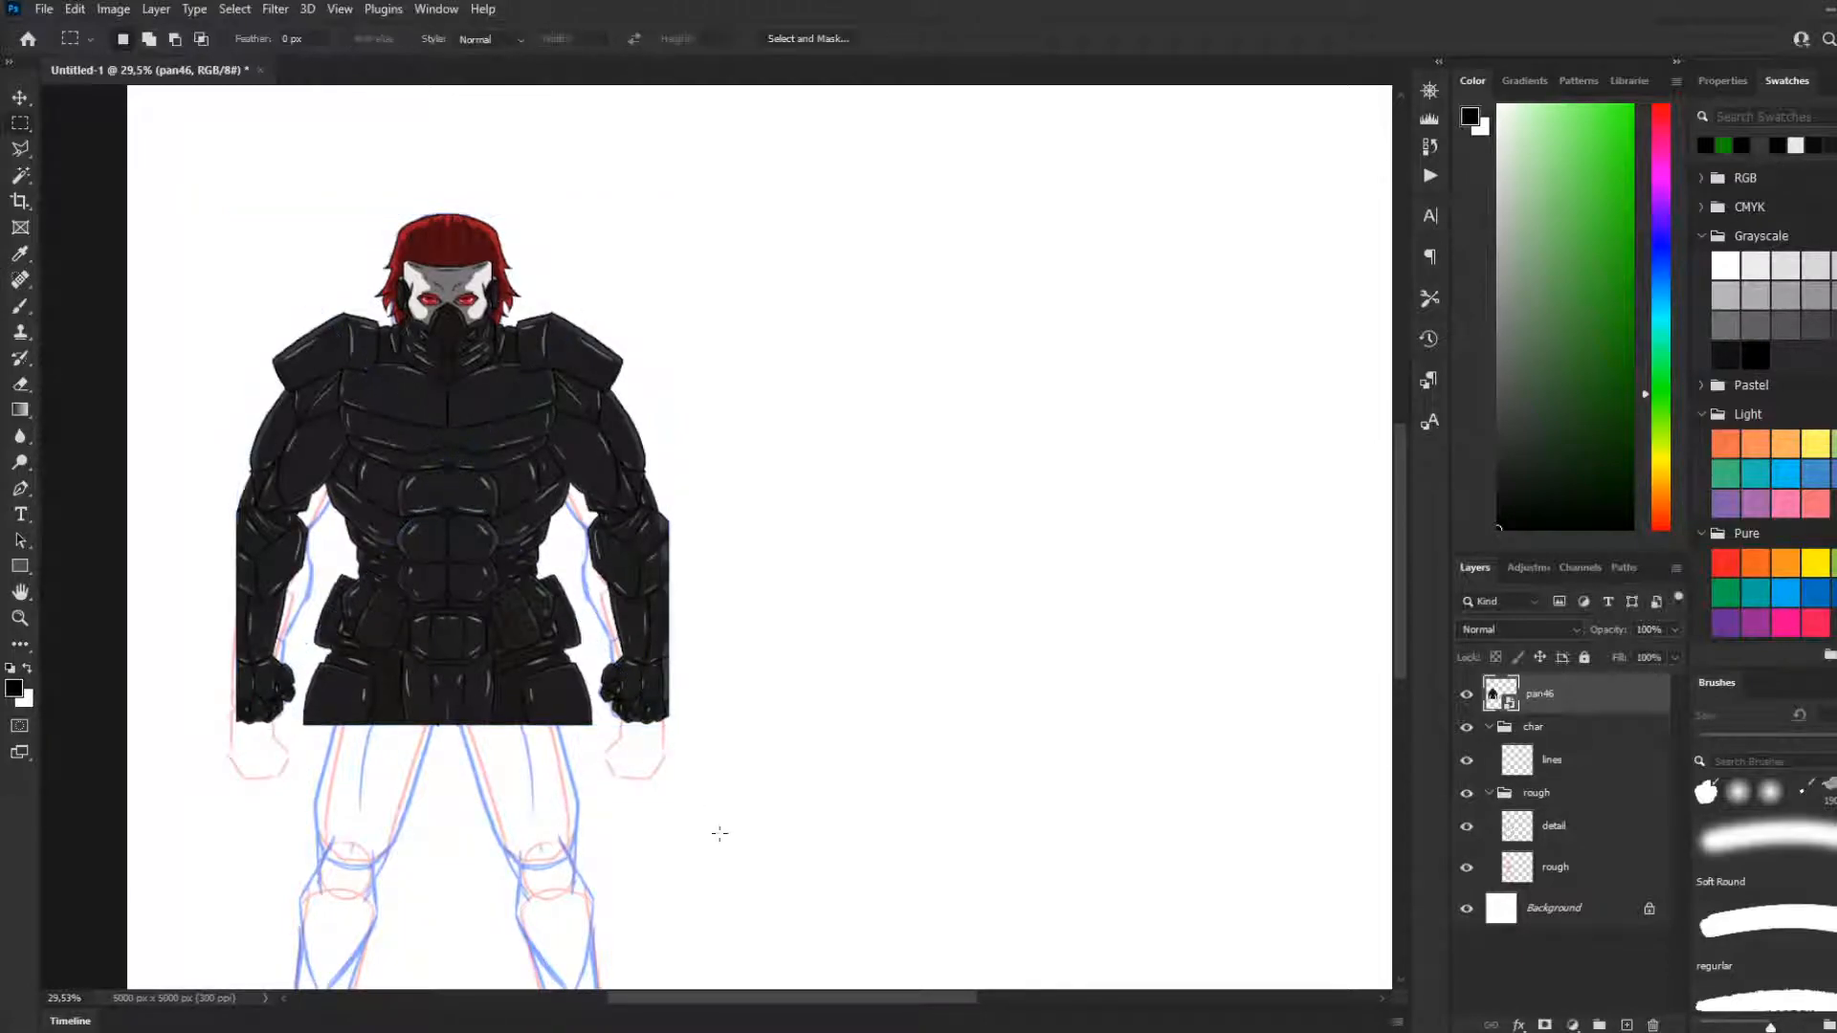
Compare the armoured reference with the sketched legs and enlarge it proportionally to 54.96%
{"action": "scroll", "coordinate": [485, 701], "scroll_direction": "down", "scroll_amount": 3}
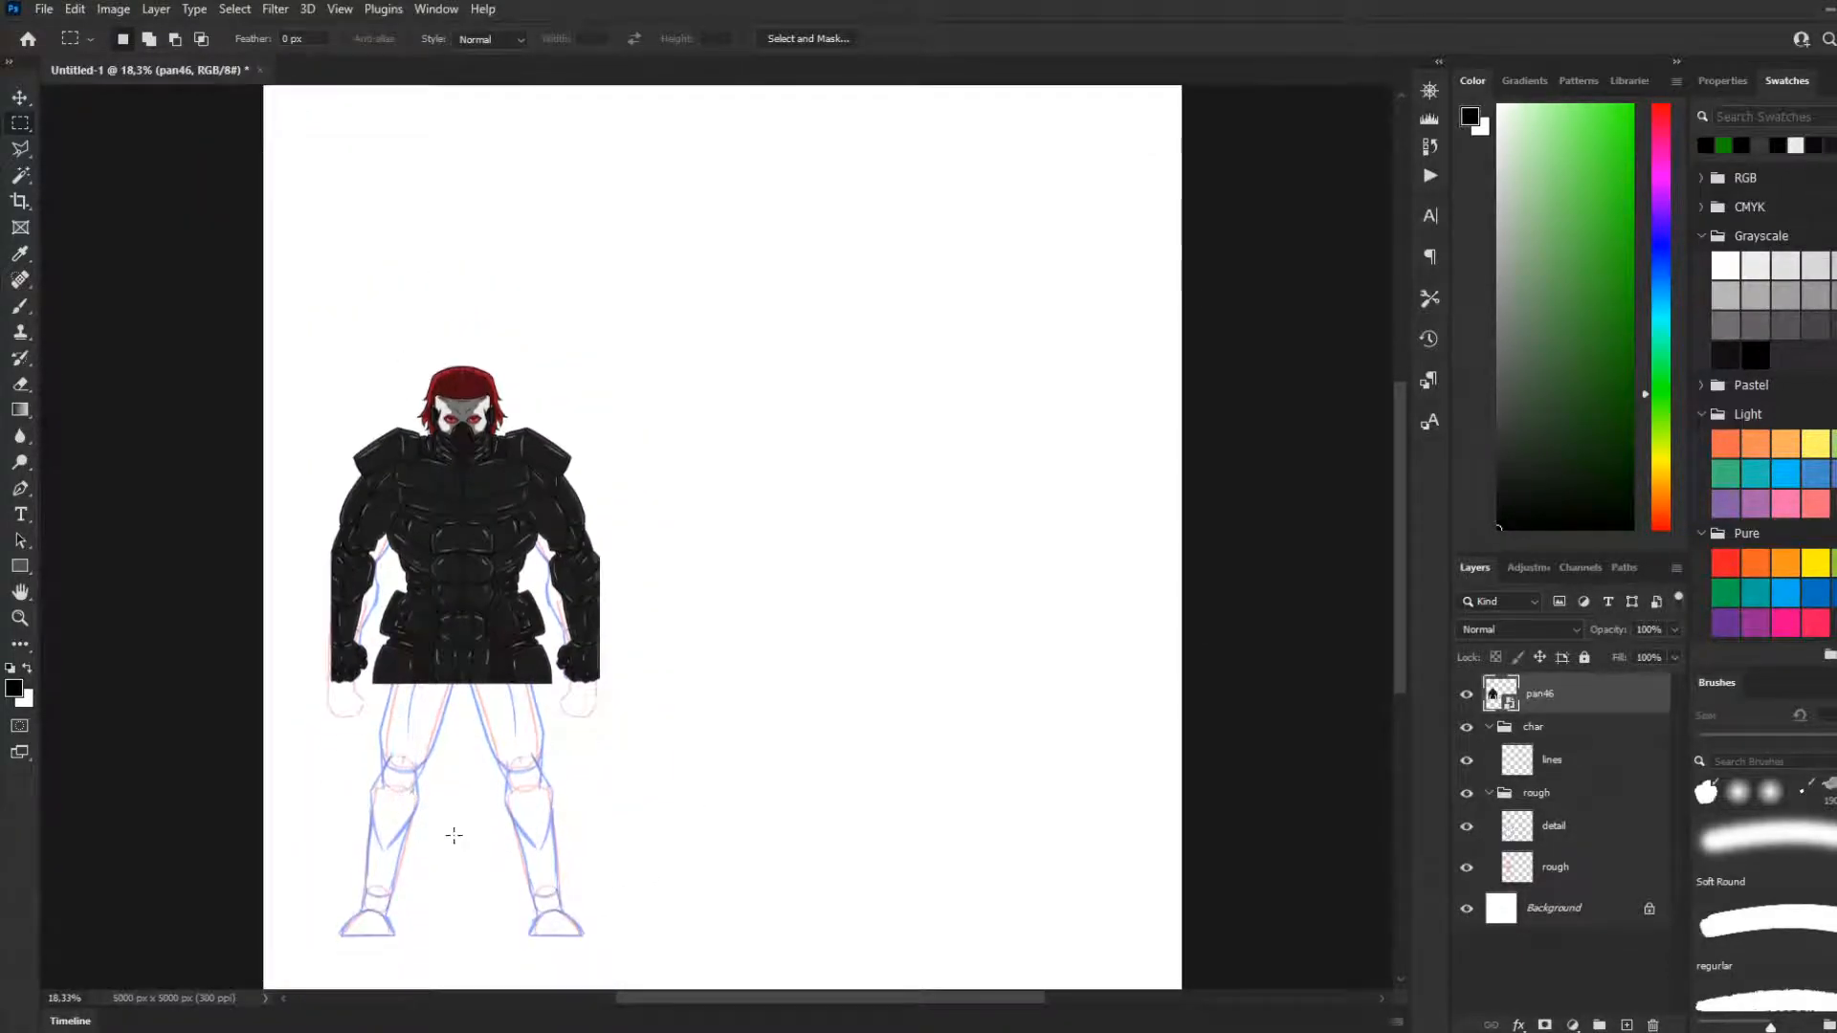
{"action": "scroll", "coordinate": [451, 836], "scroll_direction": "up", "scroll_amount": 5}
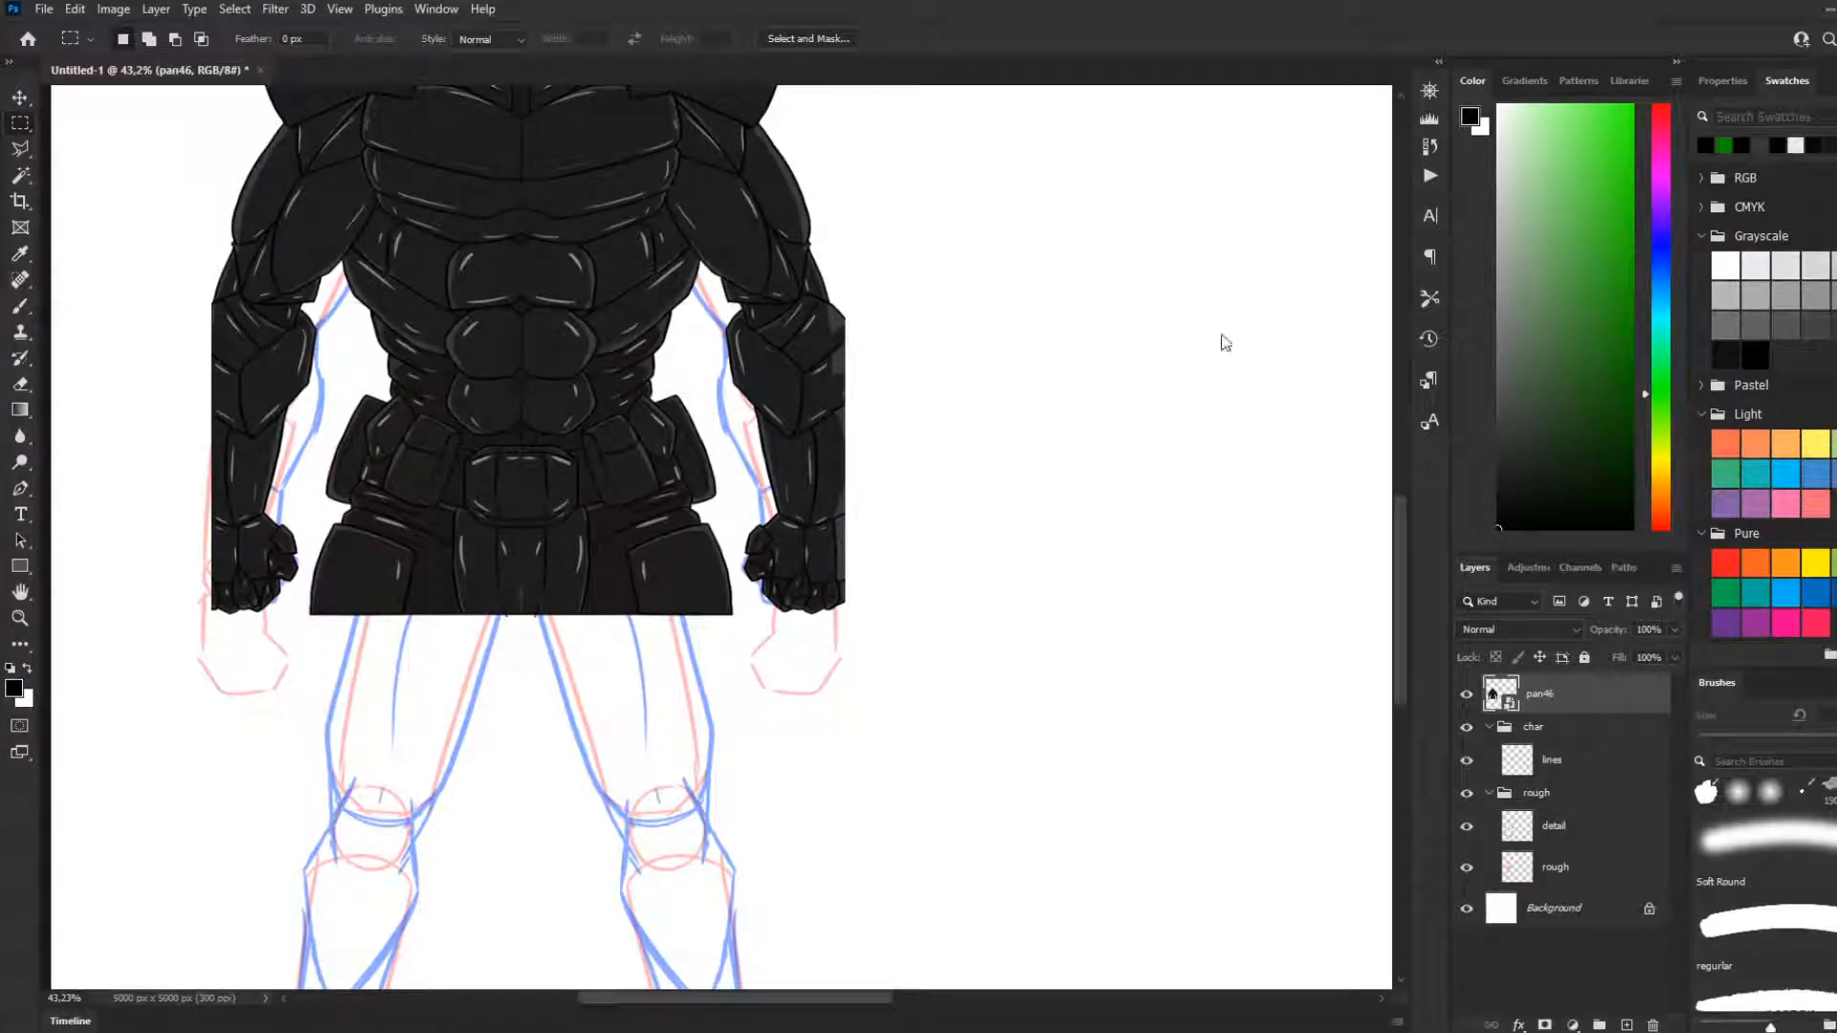
{"action": "scroll", "coordinate": [722, 526], "scroll_direction": "down", "scroll_amount": 2}
{"action": "scroll", "coordinate": [723, 527], "scroll_direction": "down", "scroll_amount": 3}
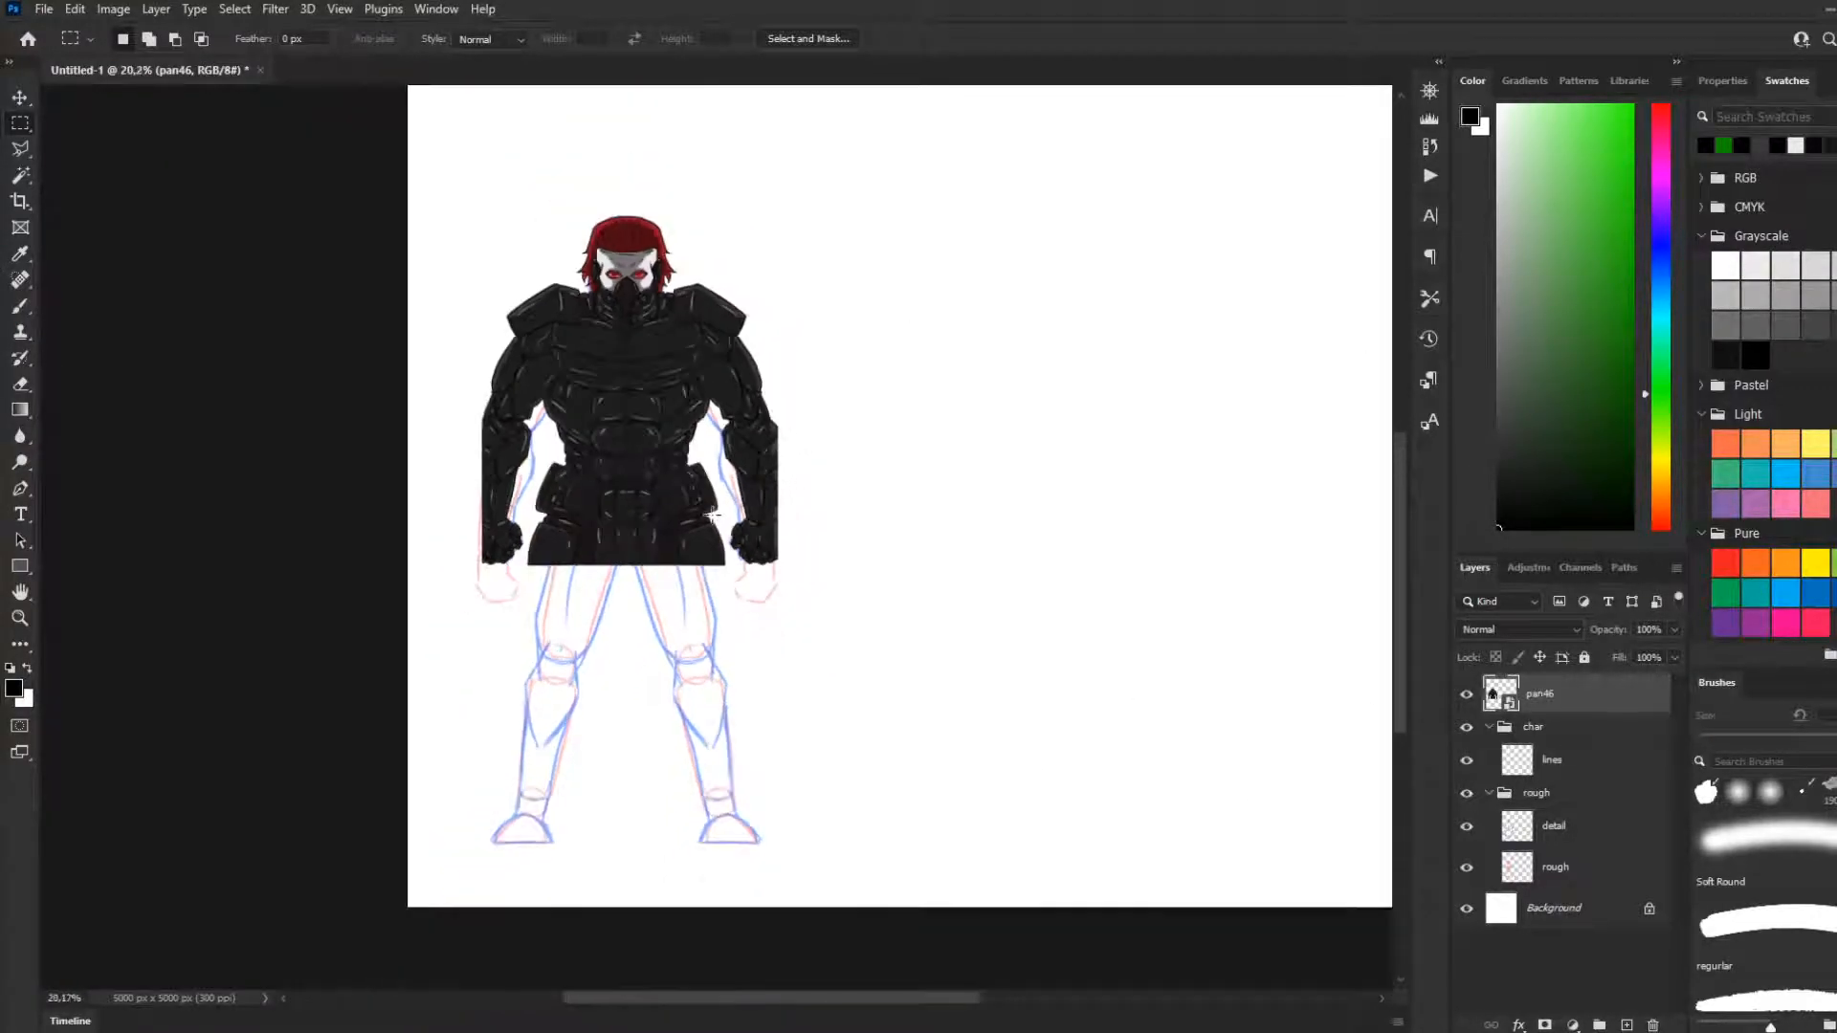
{"action": "scroll", "coordinate": [450, 549], "scroll_direction": "up", "scroll_amount": 3}
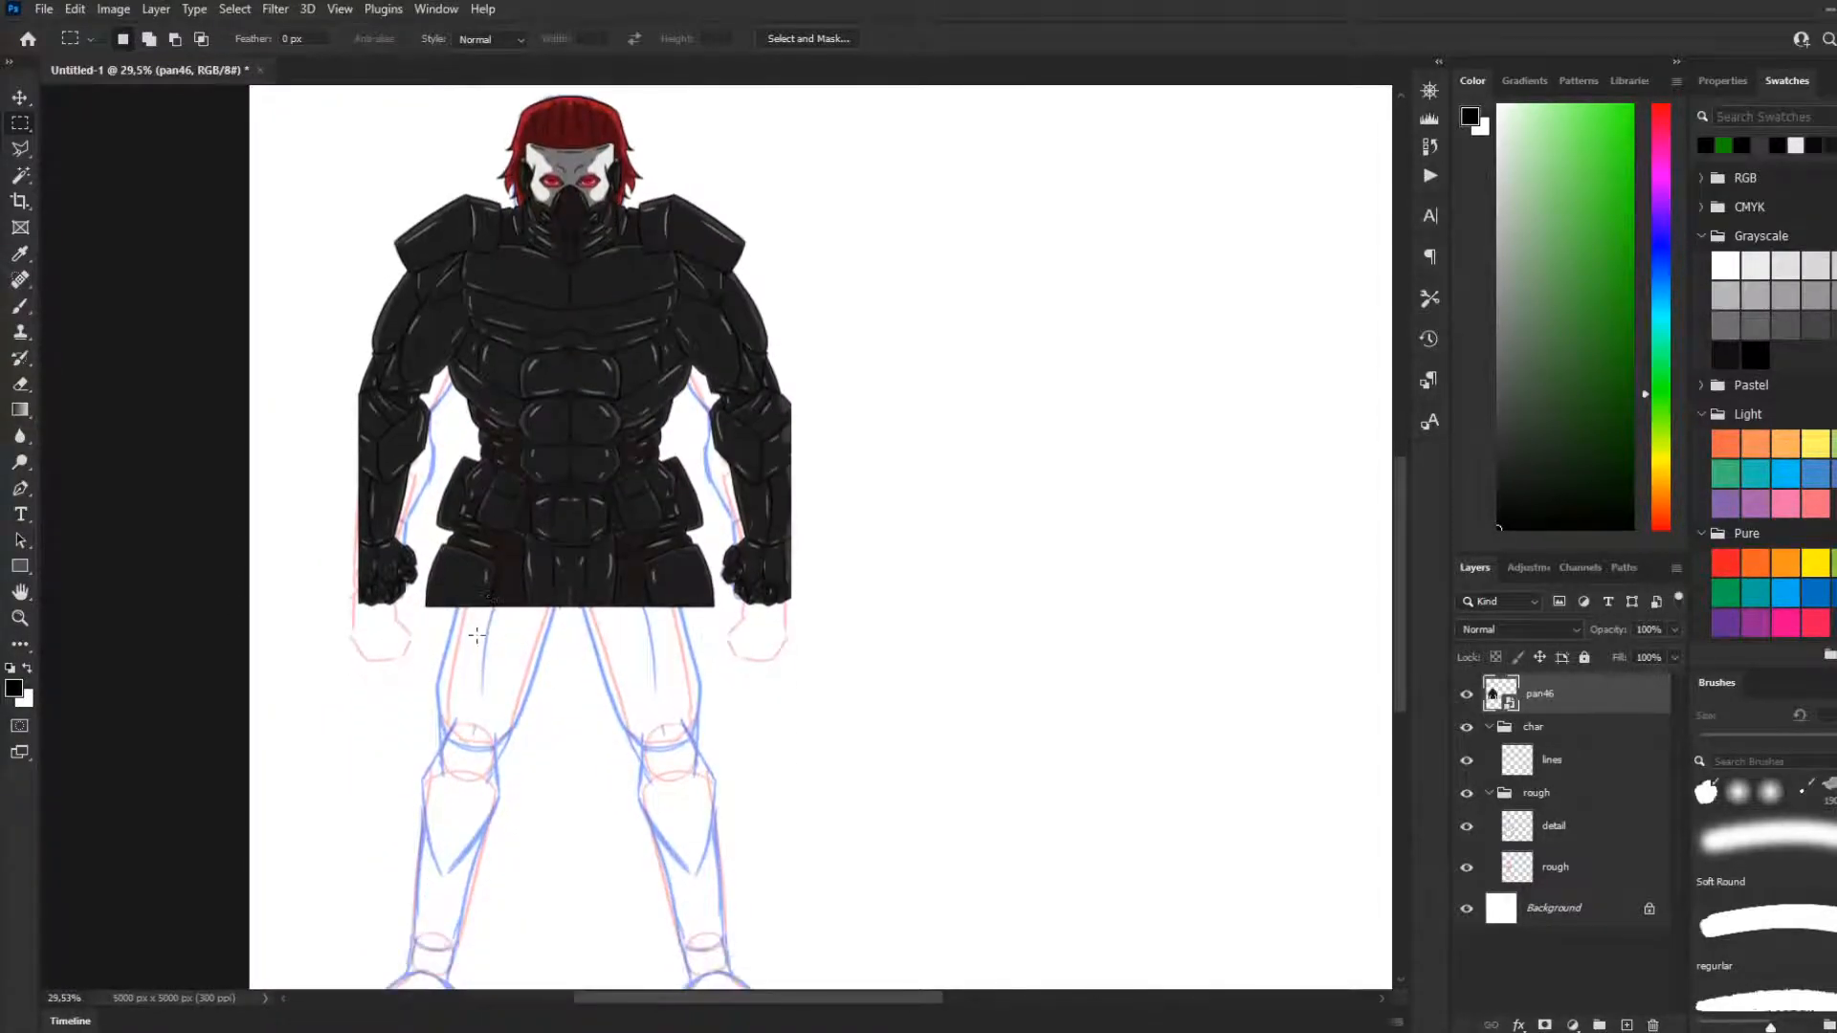
{"action": "scroll", "coordinate": [474, 639], "scroll_direction": "down", "scroll_amount": 2}
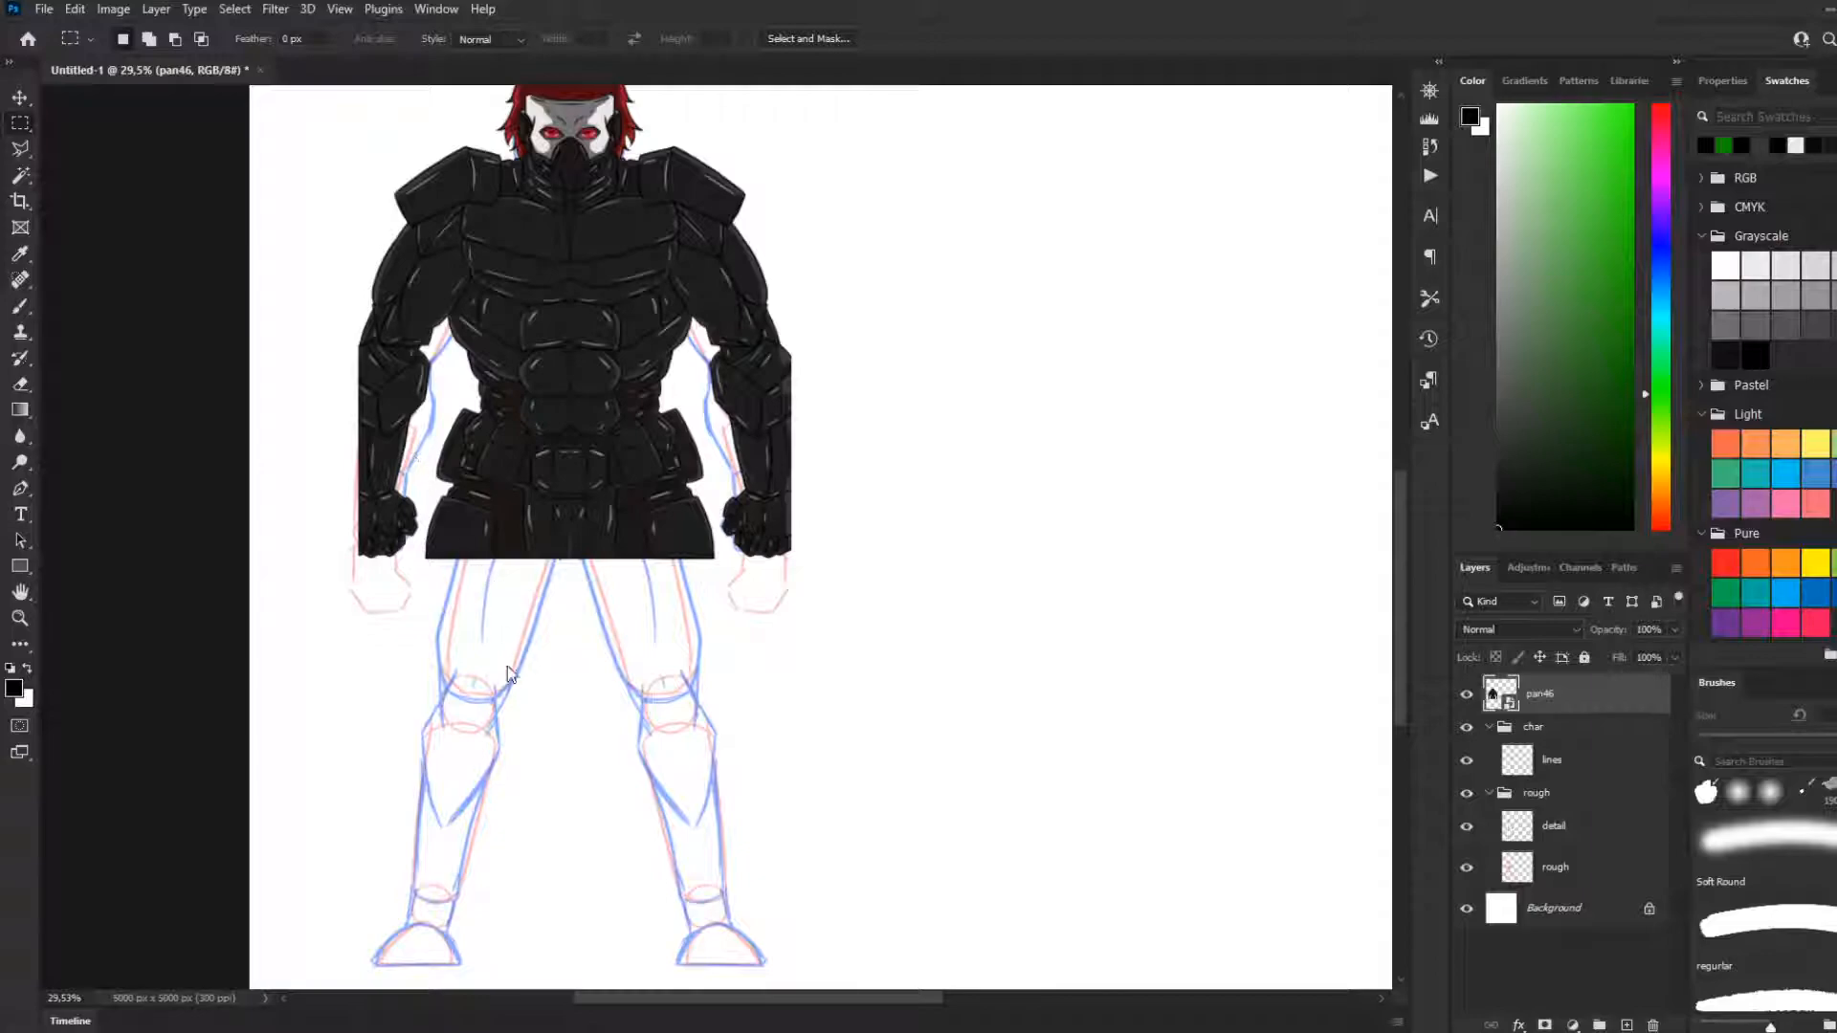
{"action": "key", "text": "ctrl+t"}
{"action": "scroll", "coordinate": [522, 407], "scroll_direction": "up", "scroll_amount": 2}
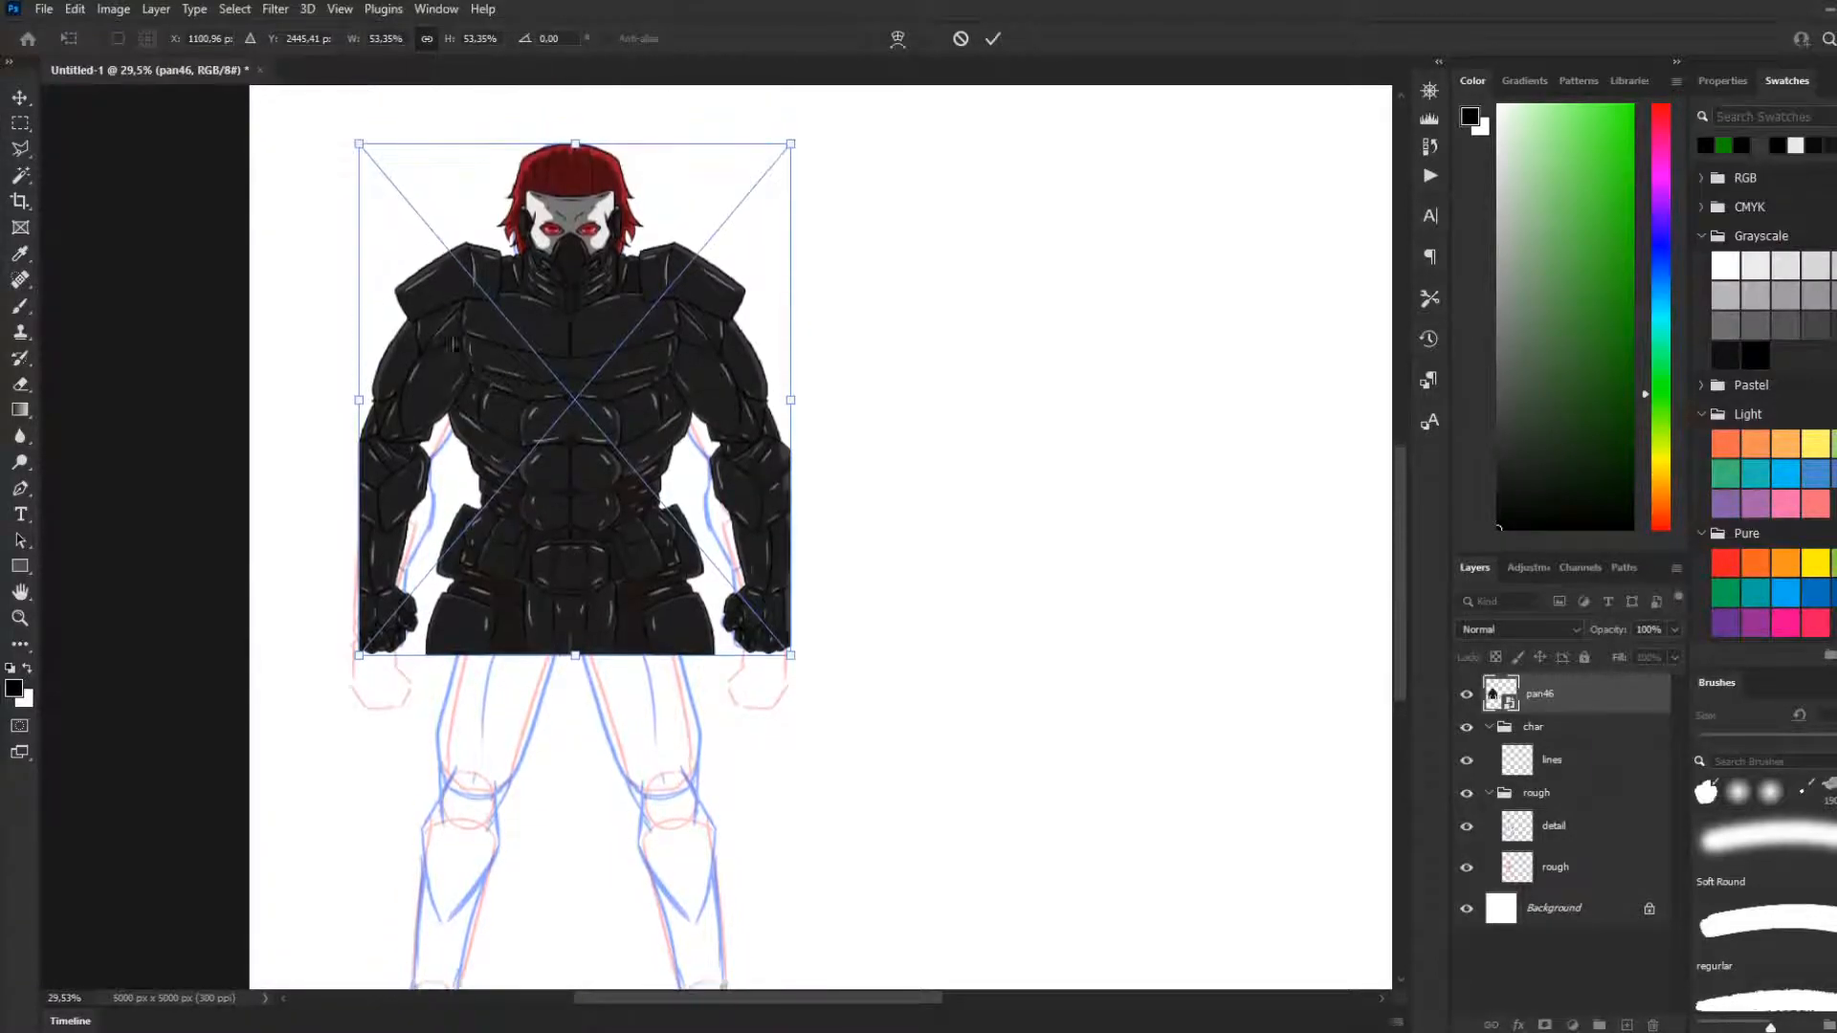
{"action": "left_click_drag", "start_coordinate": [359, 143], "coordinate": [320, 152]}
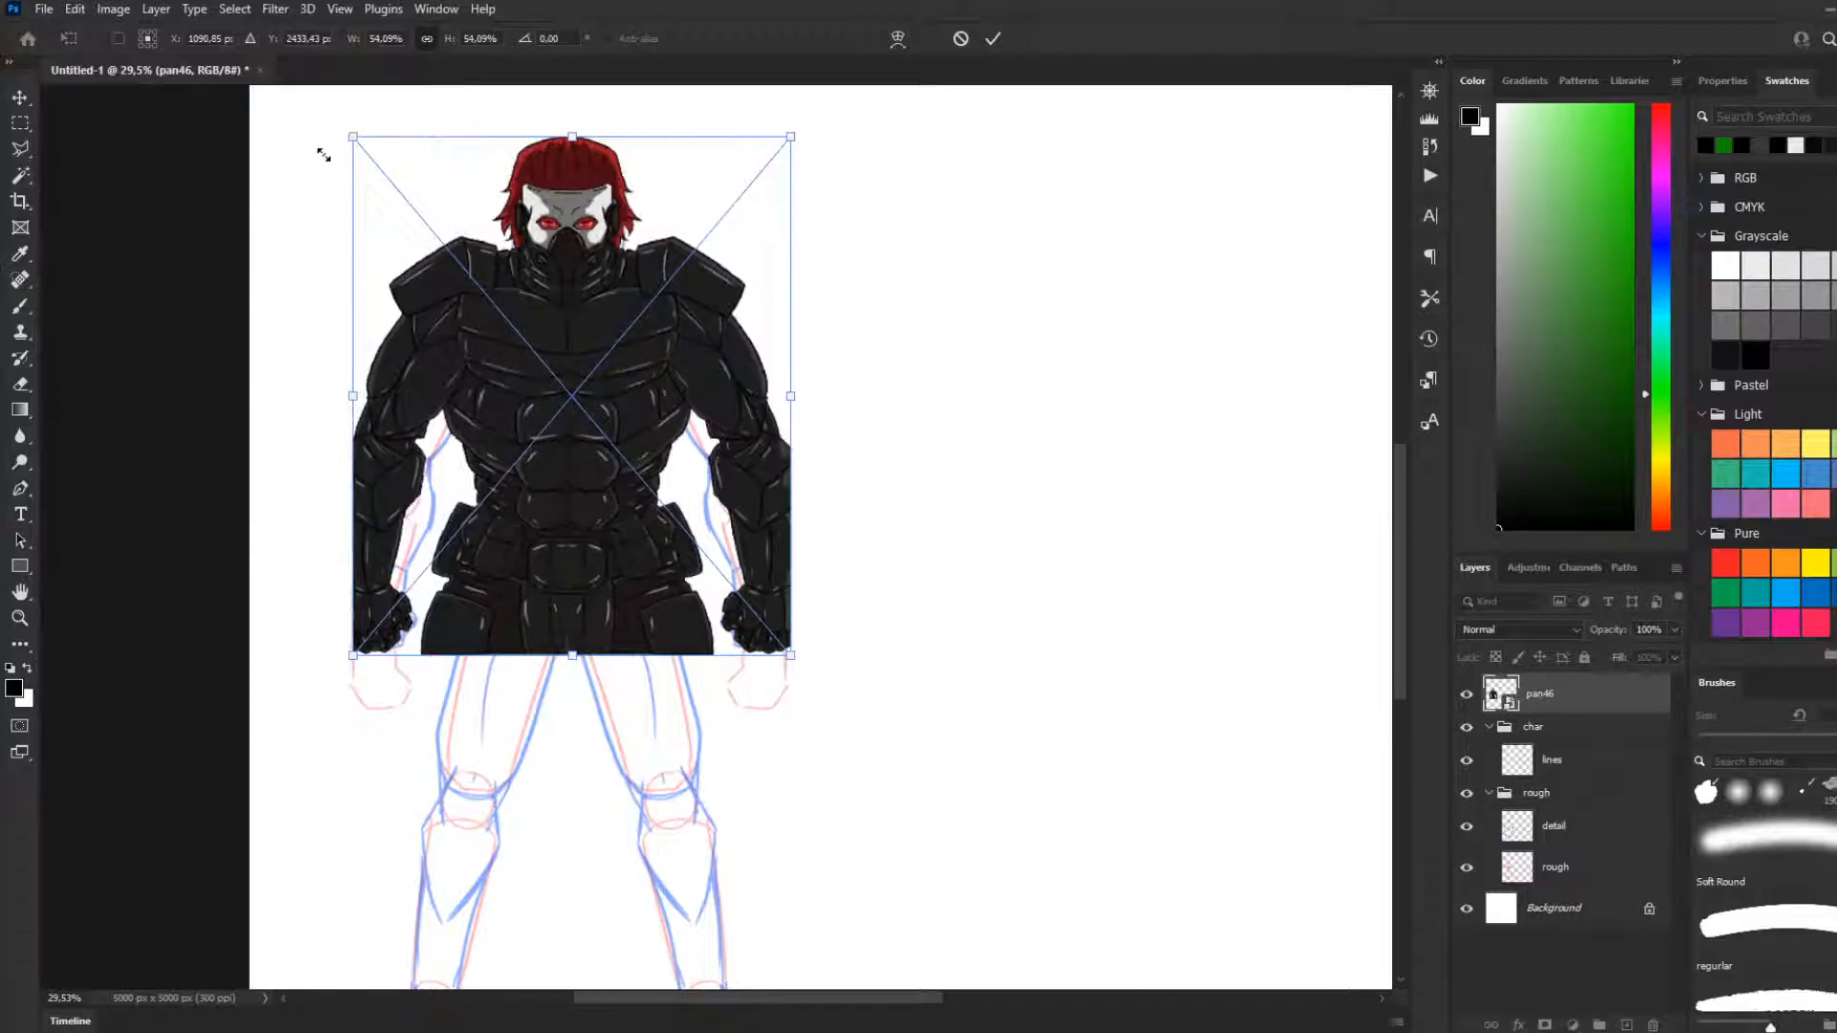
{"action": "left_click_drag", "start_coordinate": [789, 137], "coordinate": [790, 135]}
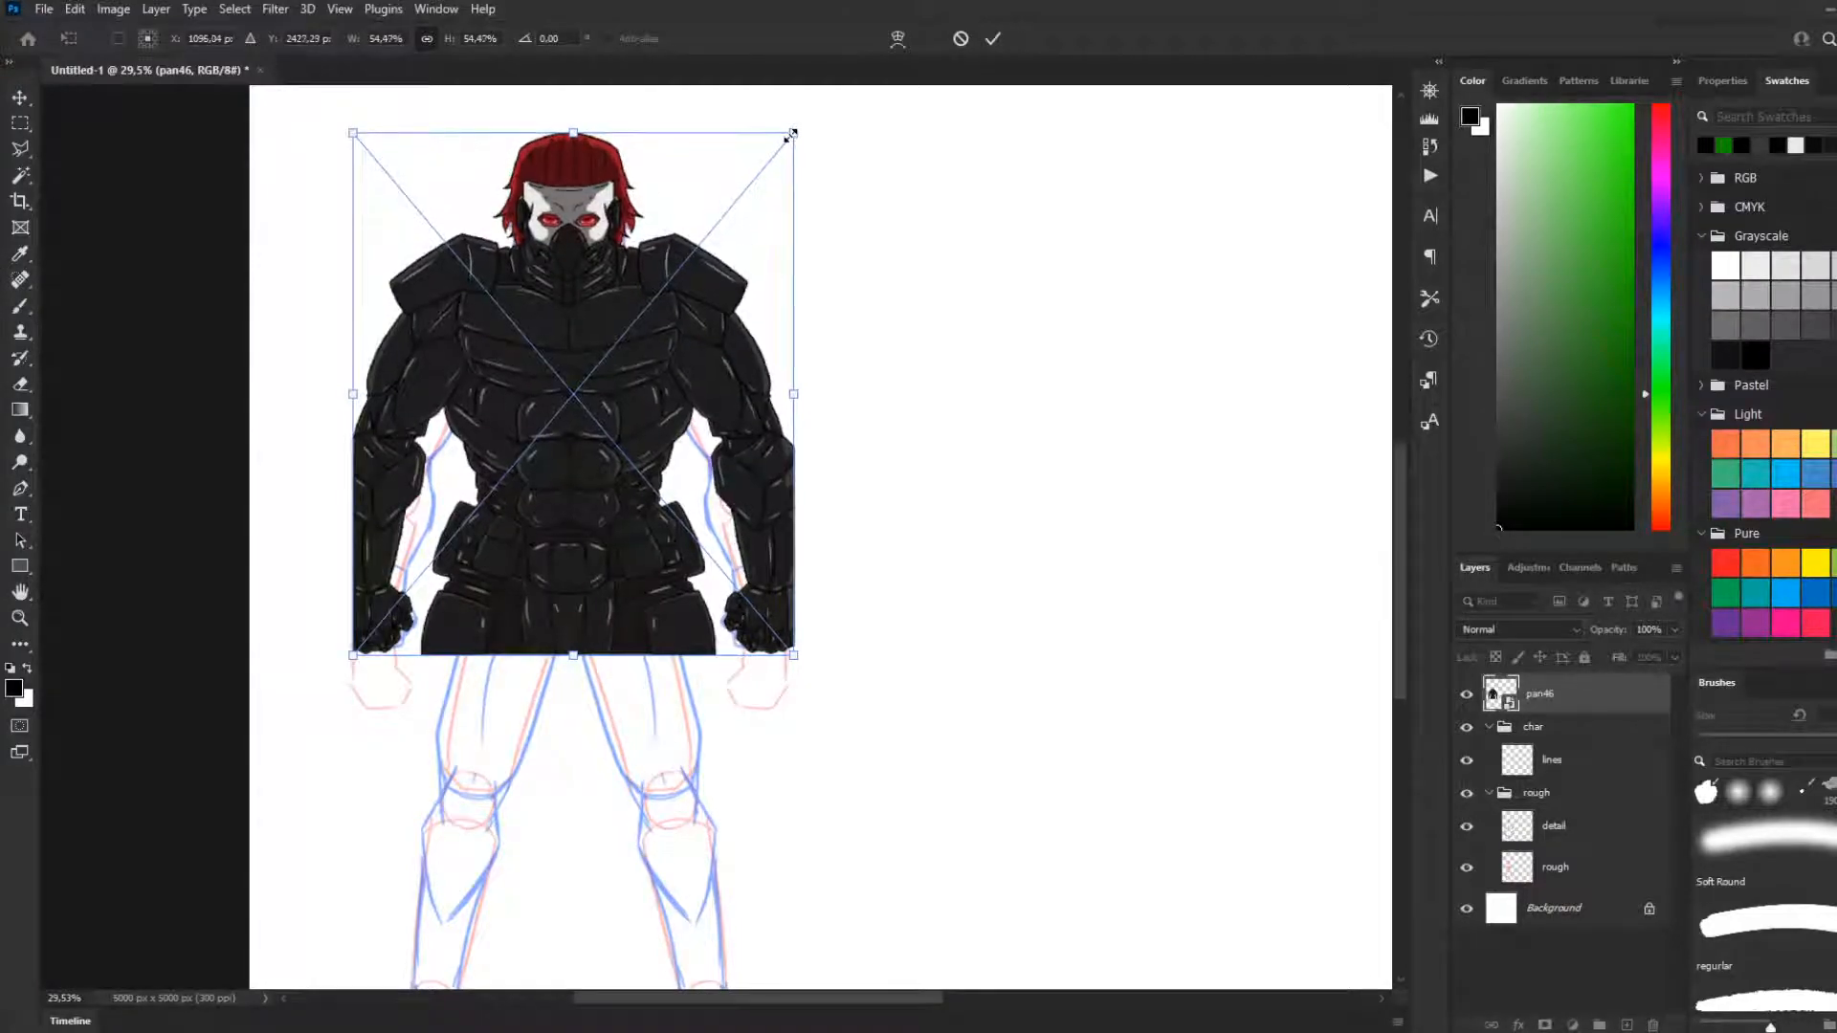
{"action": "left_click_drag", "start_coordinate": [352, 655], "coordinate": [348, 660]}
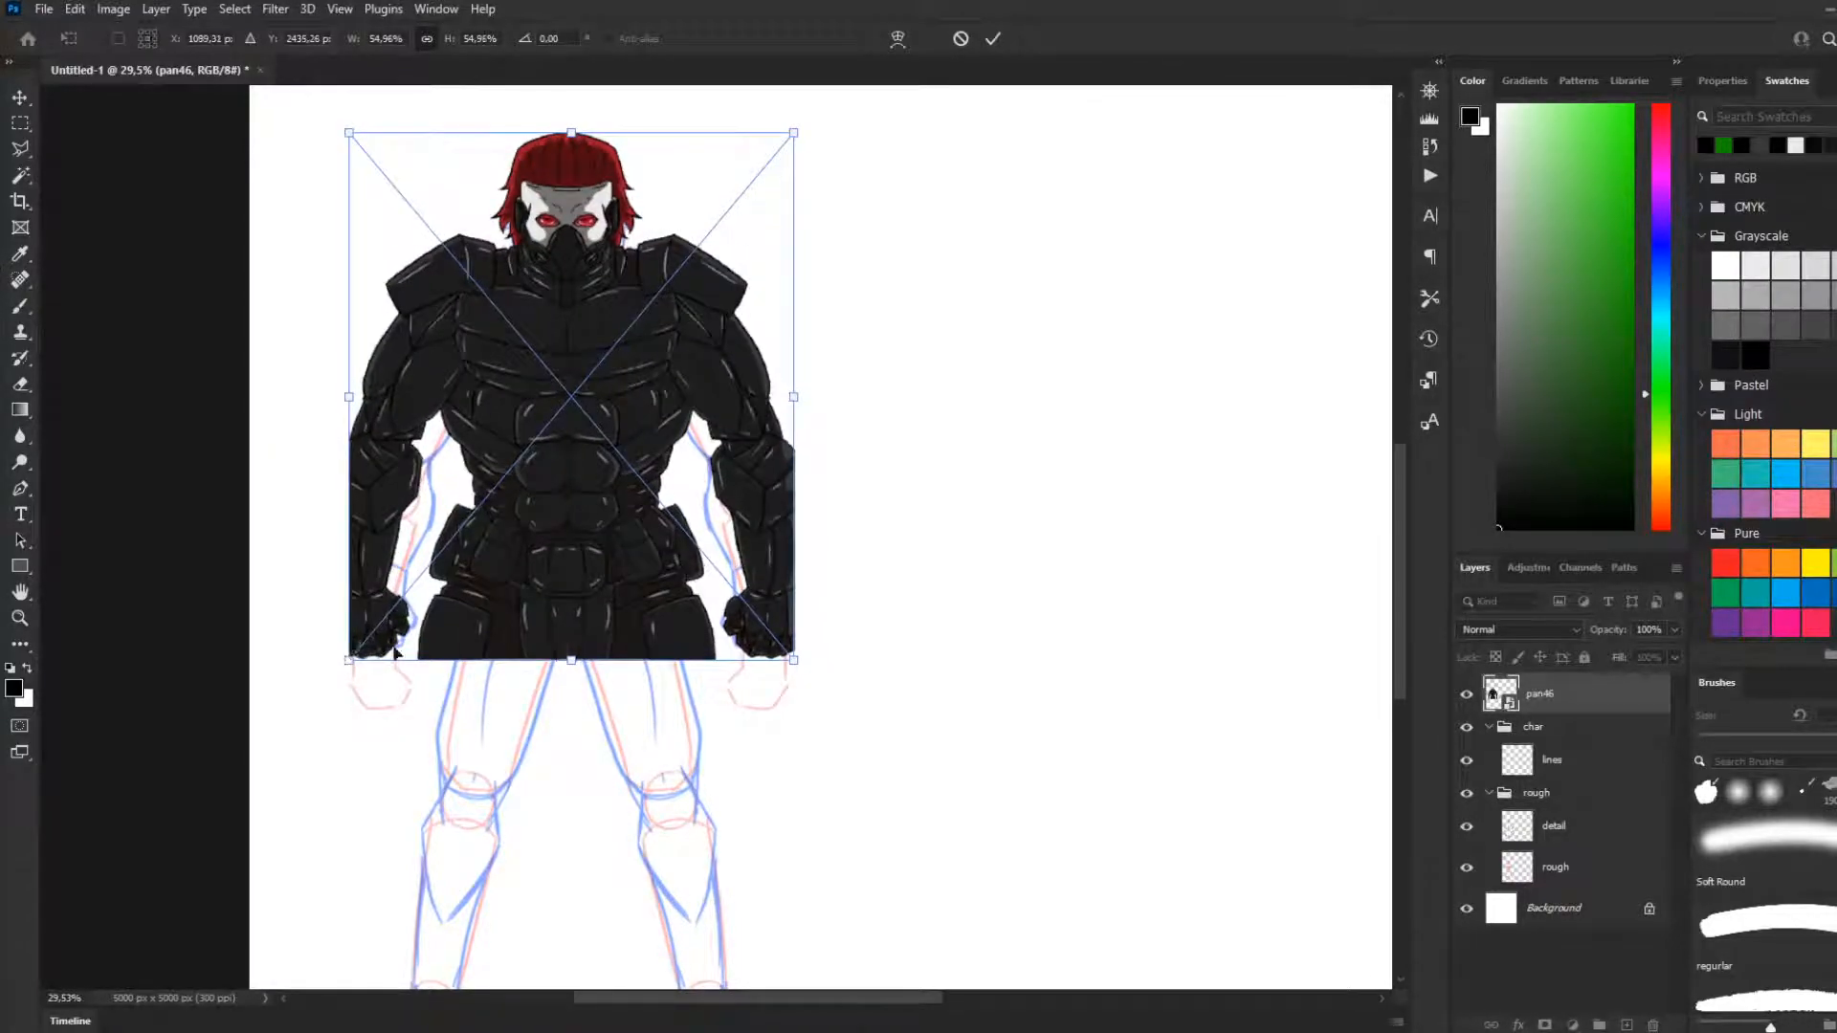
{"action": "key", "text": "Return"}
{"action": "key", "text": "m"}
Outline the hips and legs on the detail layer with a polygonal lasso selection and start a free transform on it
{"action": "scroll", "coordinate": [454, 660], "scroll_direction": "down", "scroll_amount": 2}
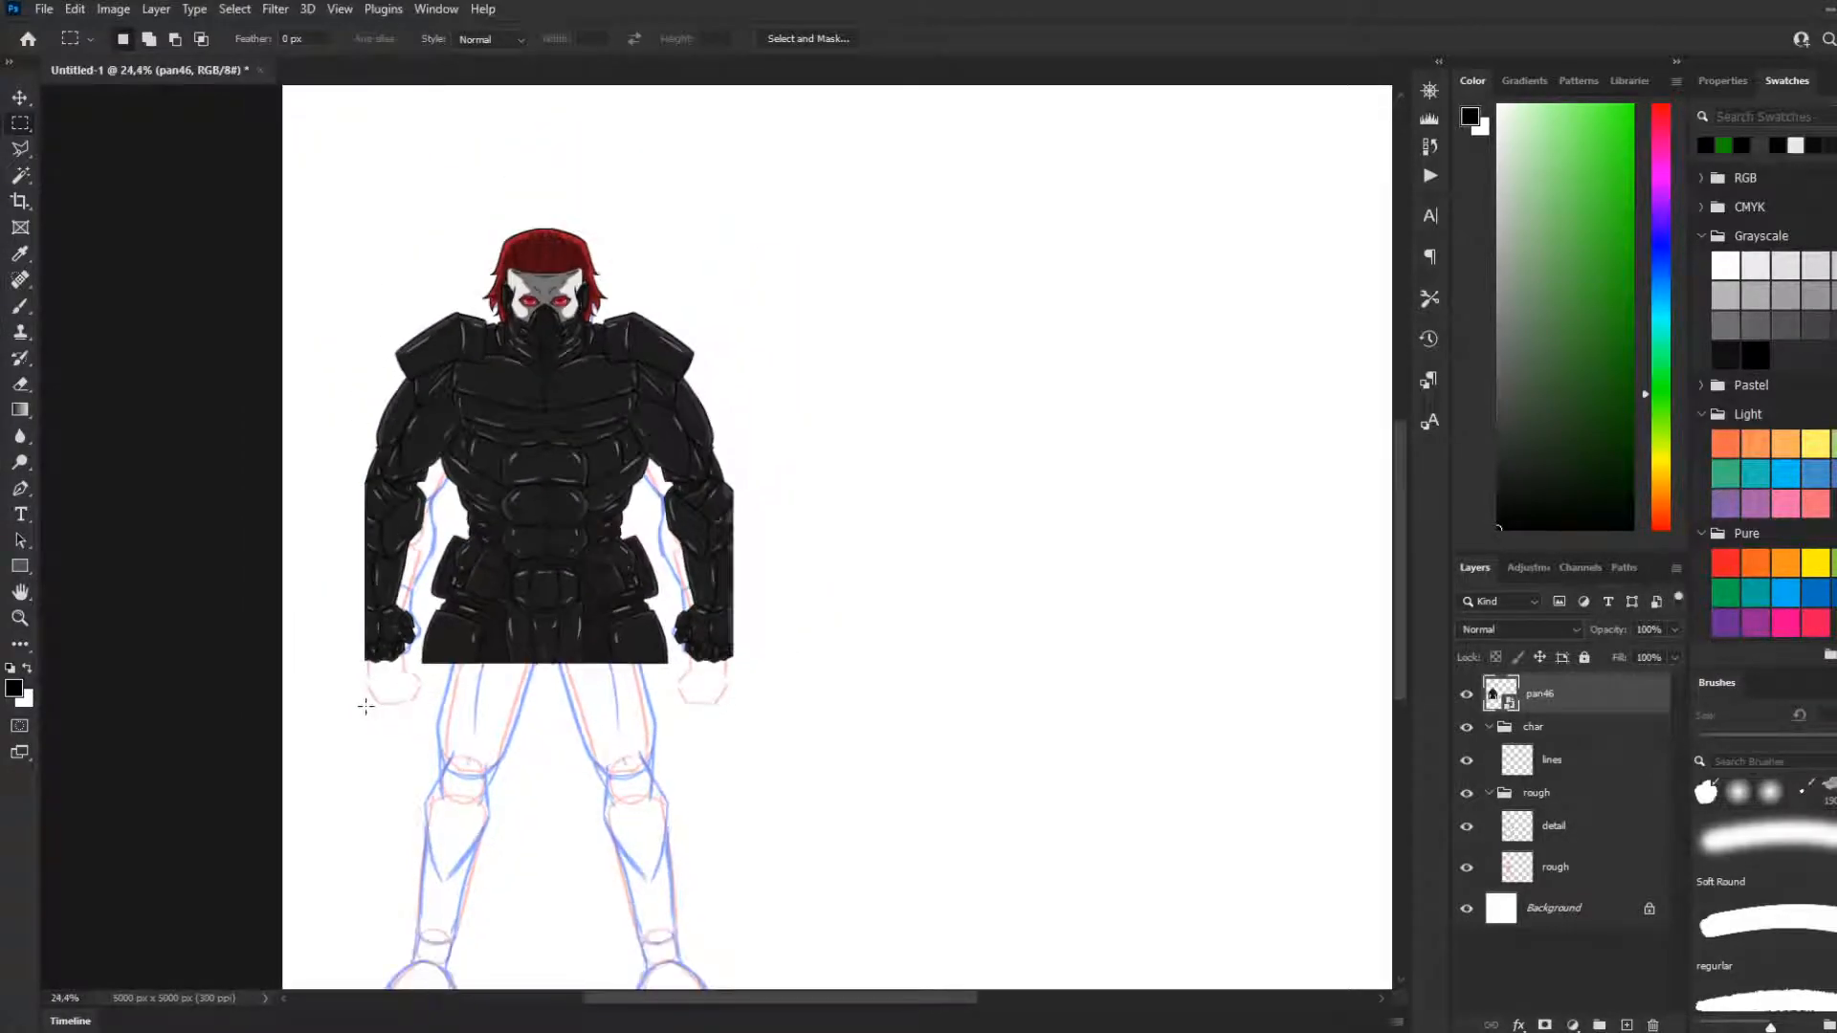
{"action": "scroll", "coordinate": [365, 702], "scroll_direction": "up", "scroll_amount": 5}
{"action": "scroll", "coordinate": [510, 696], "scroll_direction": "down", "scroll_amount": 6}
{"action": "scroll", "coordinate": [569, 709], "scroll_direction": "down", "scroll_amount": 2}
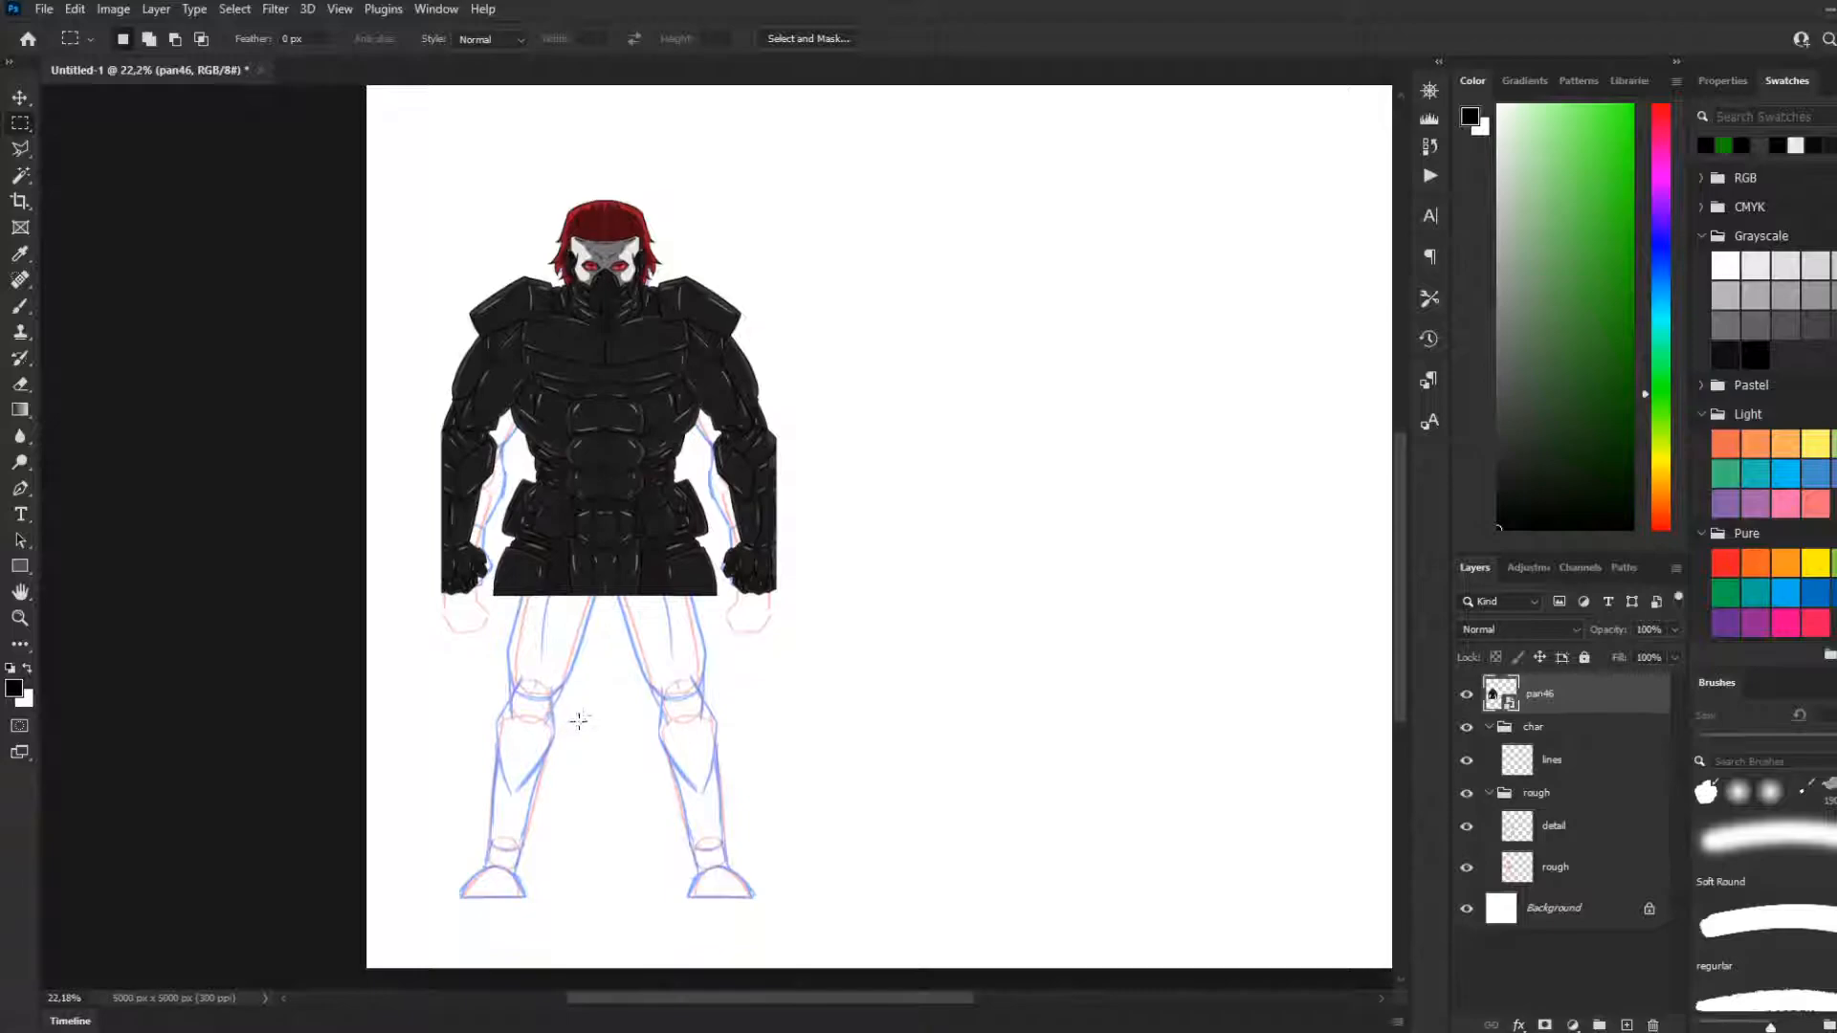
{"action": "scroll", "coordinate": [584, 723], "scroll_direction": "up", "scroll_amount": 2}
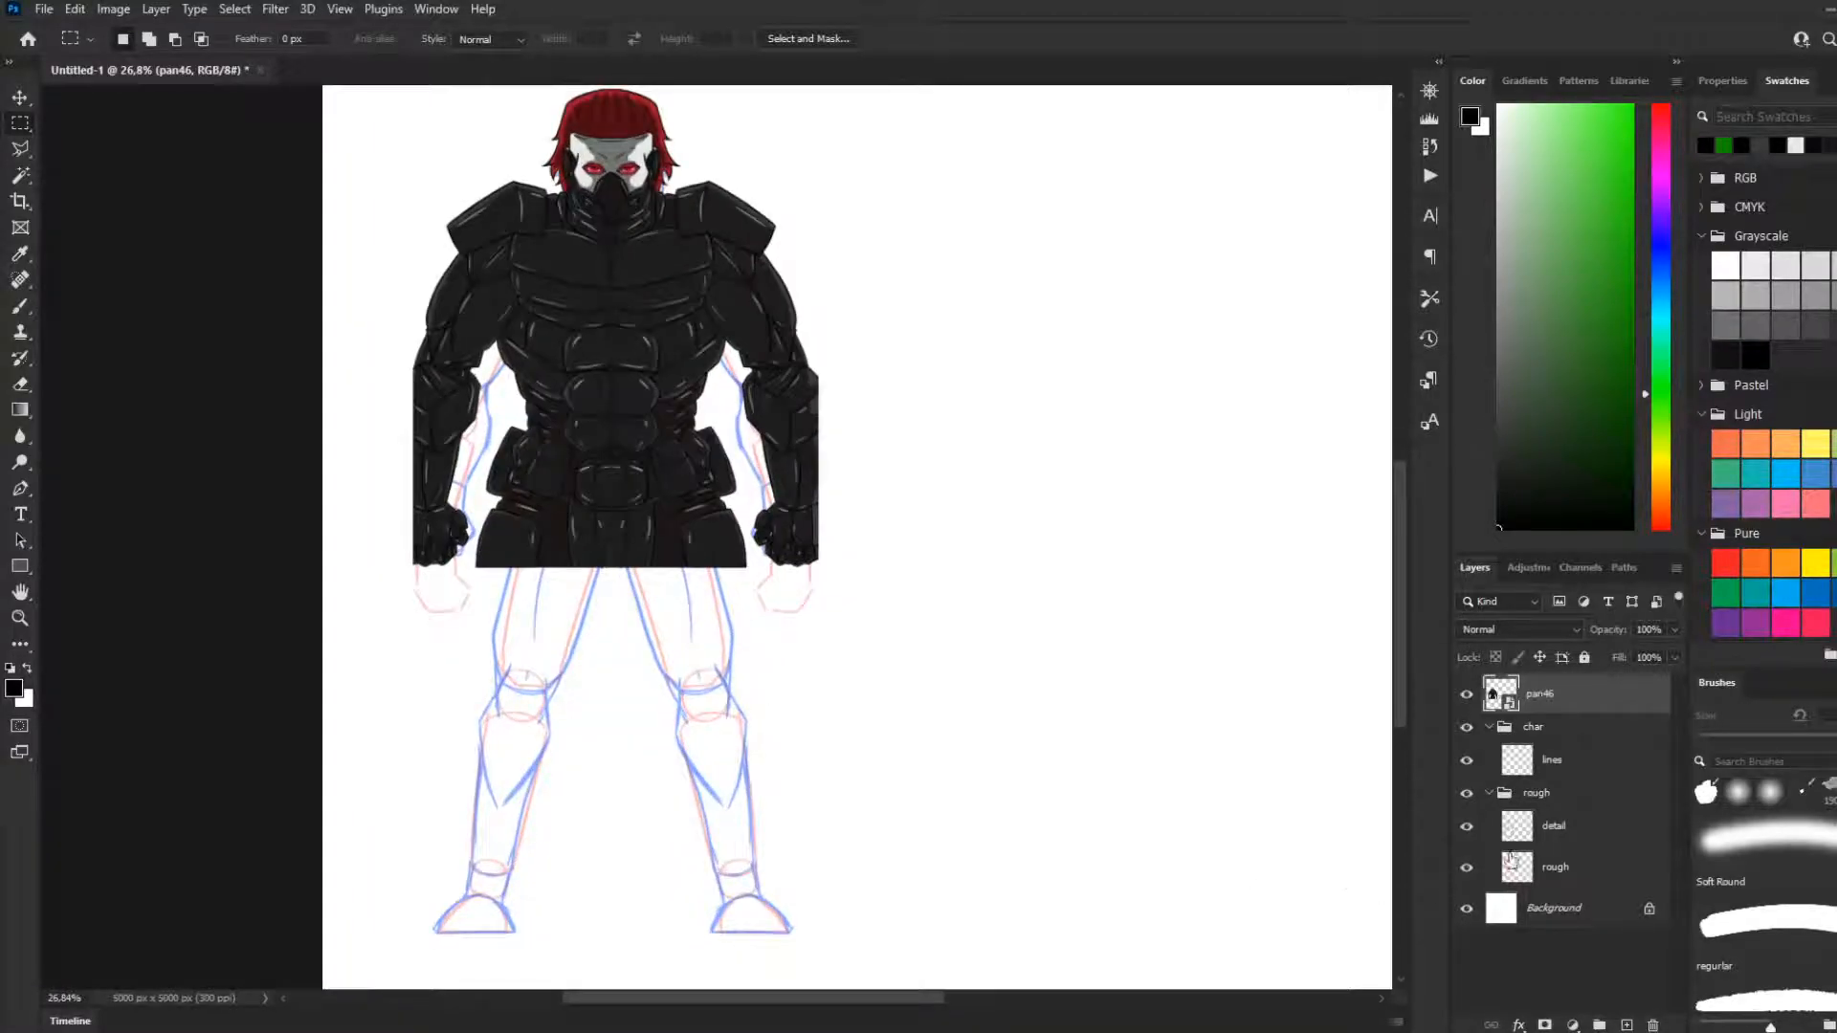
{"action": "left_click", "coordinate": [1560, 830]}
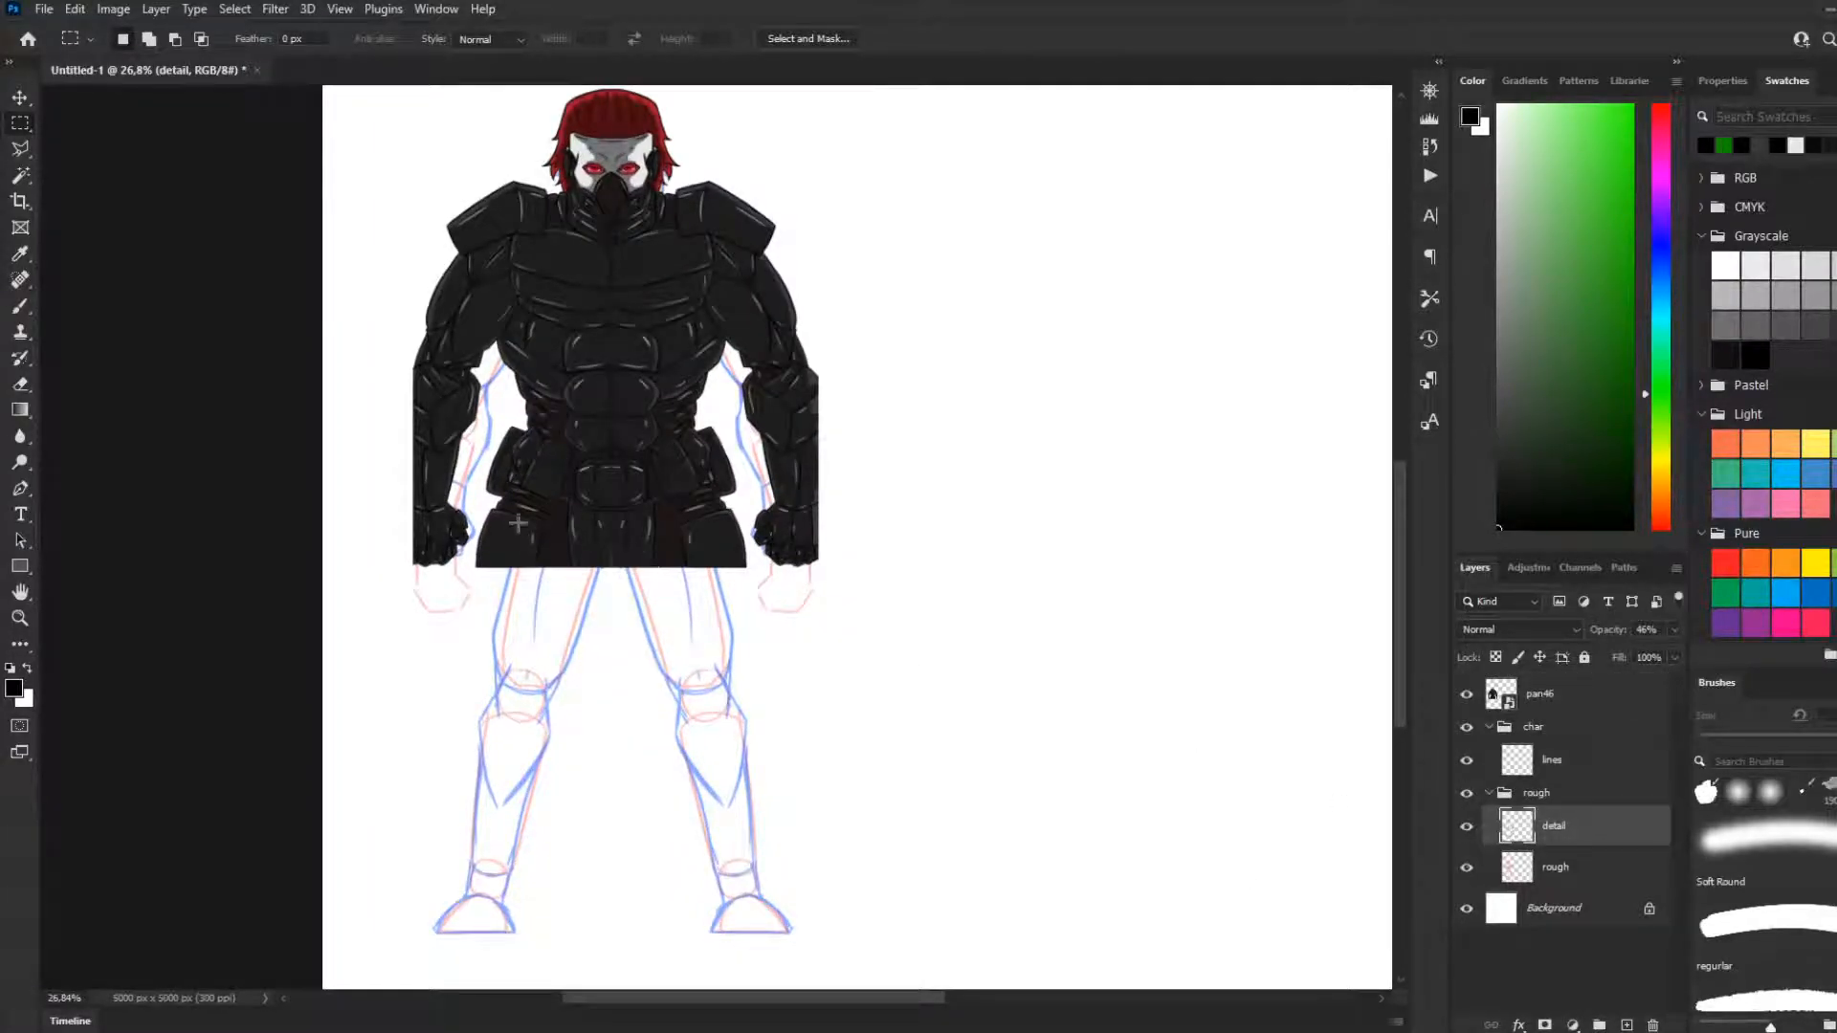
{"action": "left_click_drag", "start_coordinate": [504, 511], "coordinate": [739, 933]}
{"action": "left_click", "coordinate": [21, 150]}
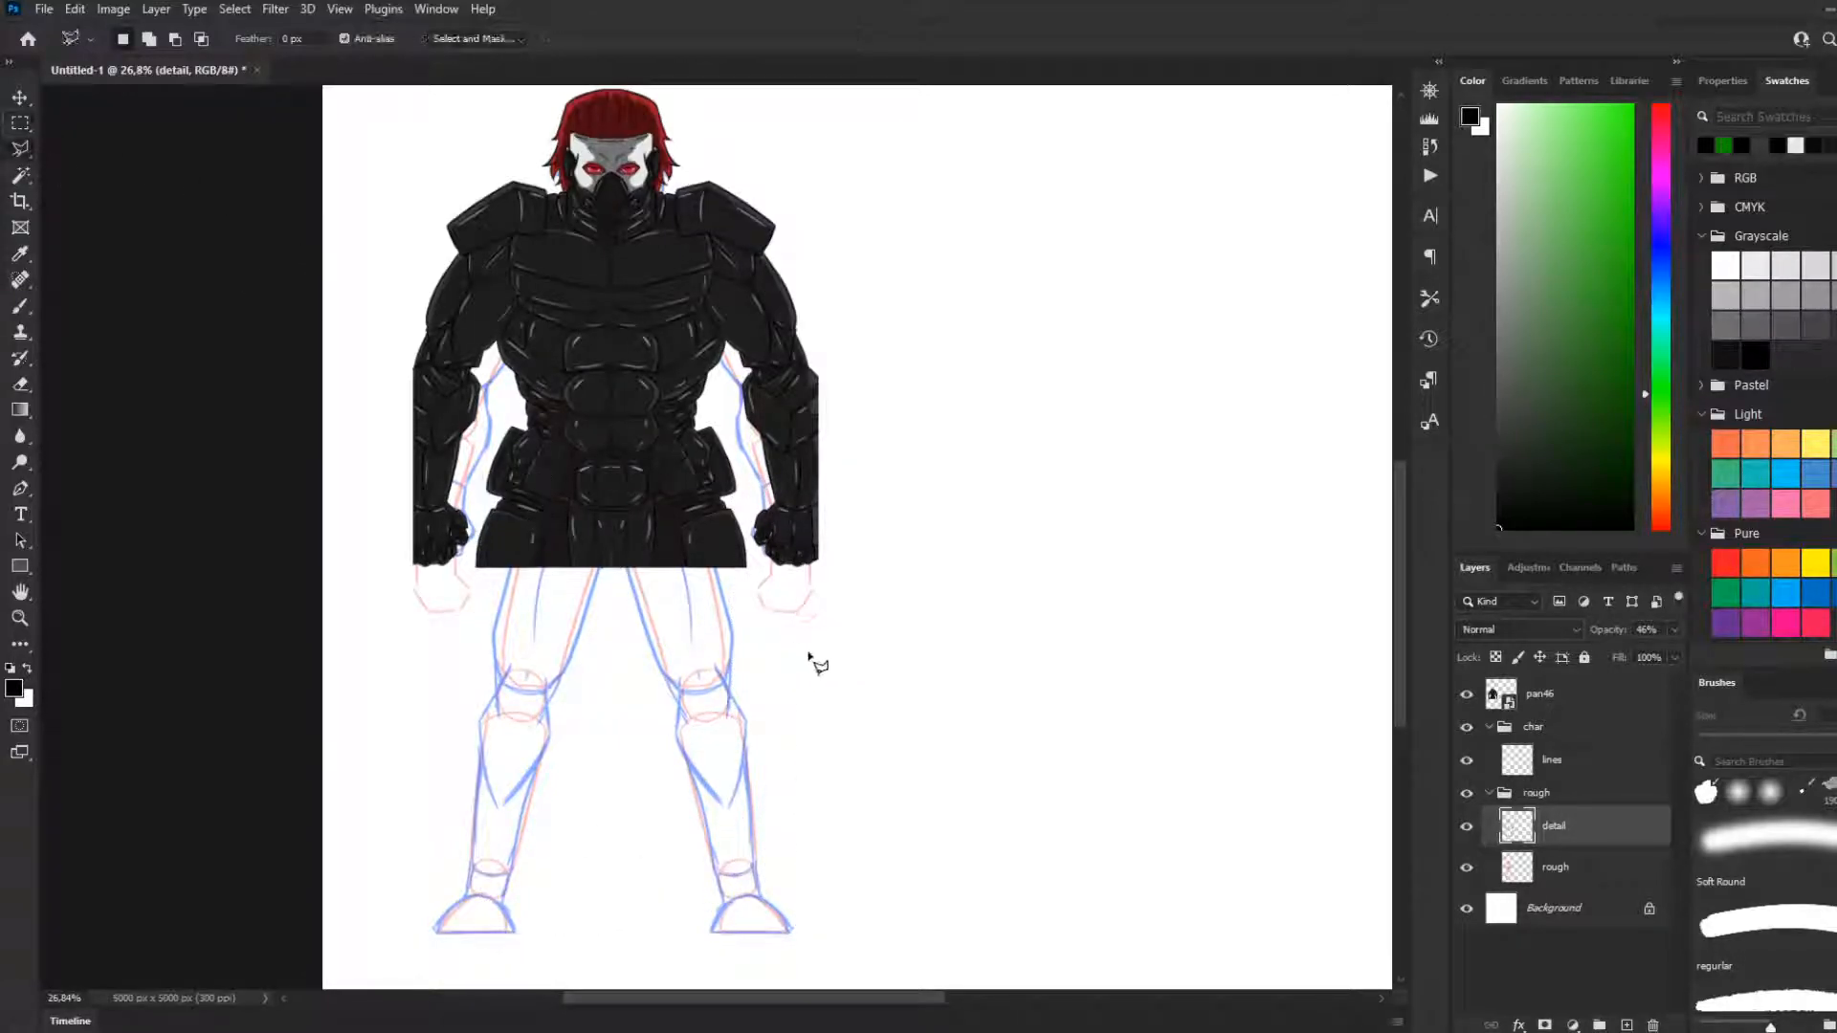
{"action": "left_click", "coordinate": [563, 441]}
{"action": "left_click", "coordinate": [491, 510]}
{"action": "left_click", "coordinate": [476, 559]}
{"action": "left_click", "coordinate": [452, 626]}
{"action": "left_click", "coordinate": [420, 779]}
{"action": "left_click", "coordinate": [422, 824]}
{"action": "left_click", "coordinate": [408, 894]}
{"action": "left_click", "coordinate": [414, 932]}
{"action": "left_click", "coordinate": [466, 956]}
{"action": "left_click", "coordinate": [642, 970]}
{"action": "left_click", "coordinate": [845, 956]}
{"action": "left_click", "coordinate": [854, 820]}
{"action": "left_click", "coordinate": [747, 565]}
{"action": "left_click", "coordinate": [724, 496]}
{"action": "double_click", "coordinate": [641, 444]}
{"action": "left_click", "coordinate": [21, 123]}
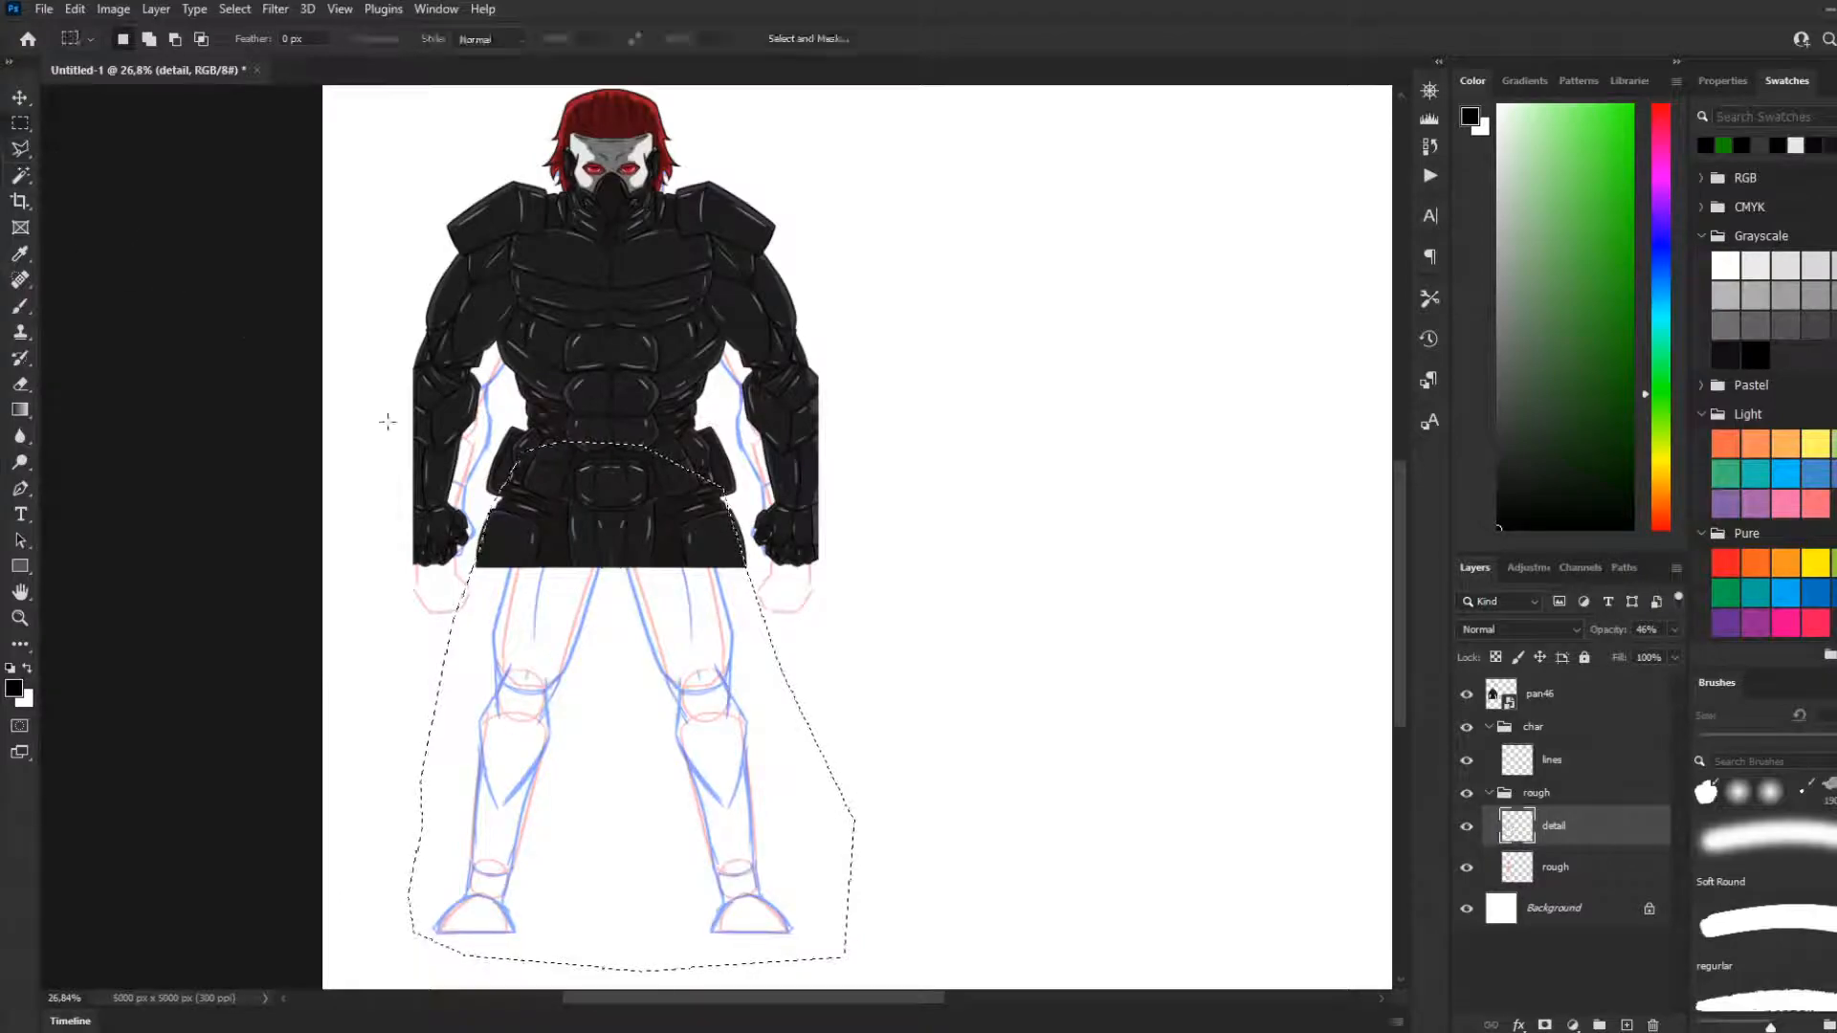
{"action": "key", "text": "ctrl+t"}
Try to enlarge and reposition the selected leg sketch, undoing each transform adjustment
{"action": "scroll", "coordinate": [651, 775], "scroll_direction": "down", "scroll_amount": 1}
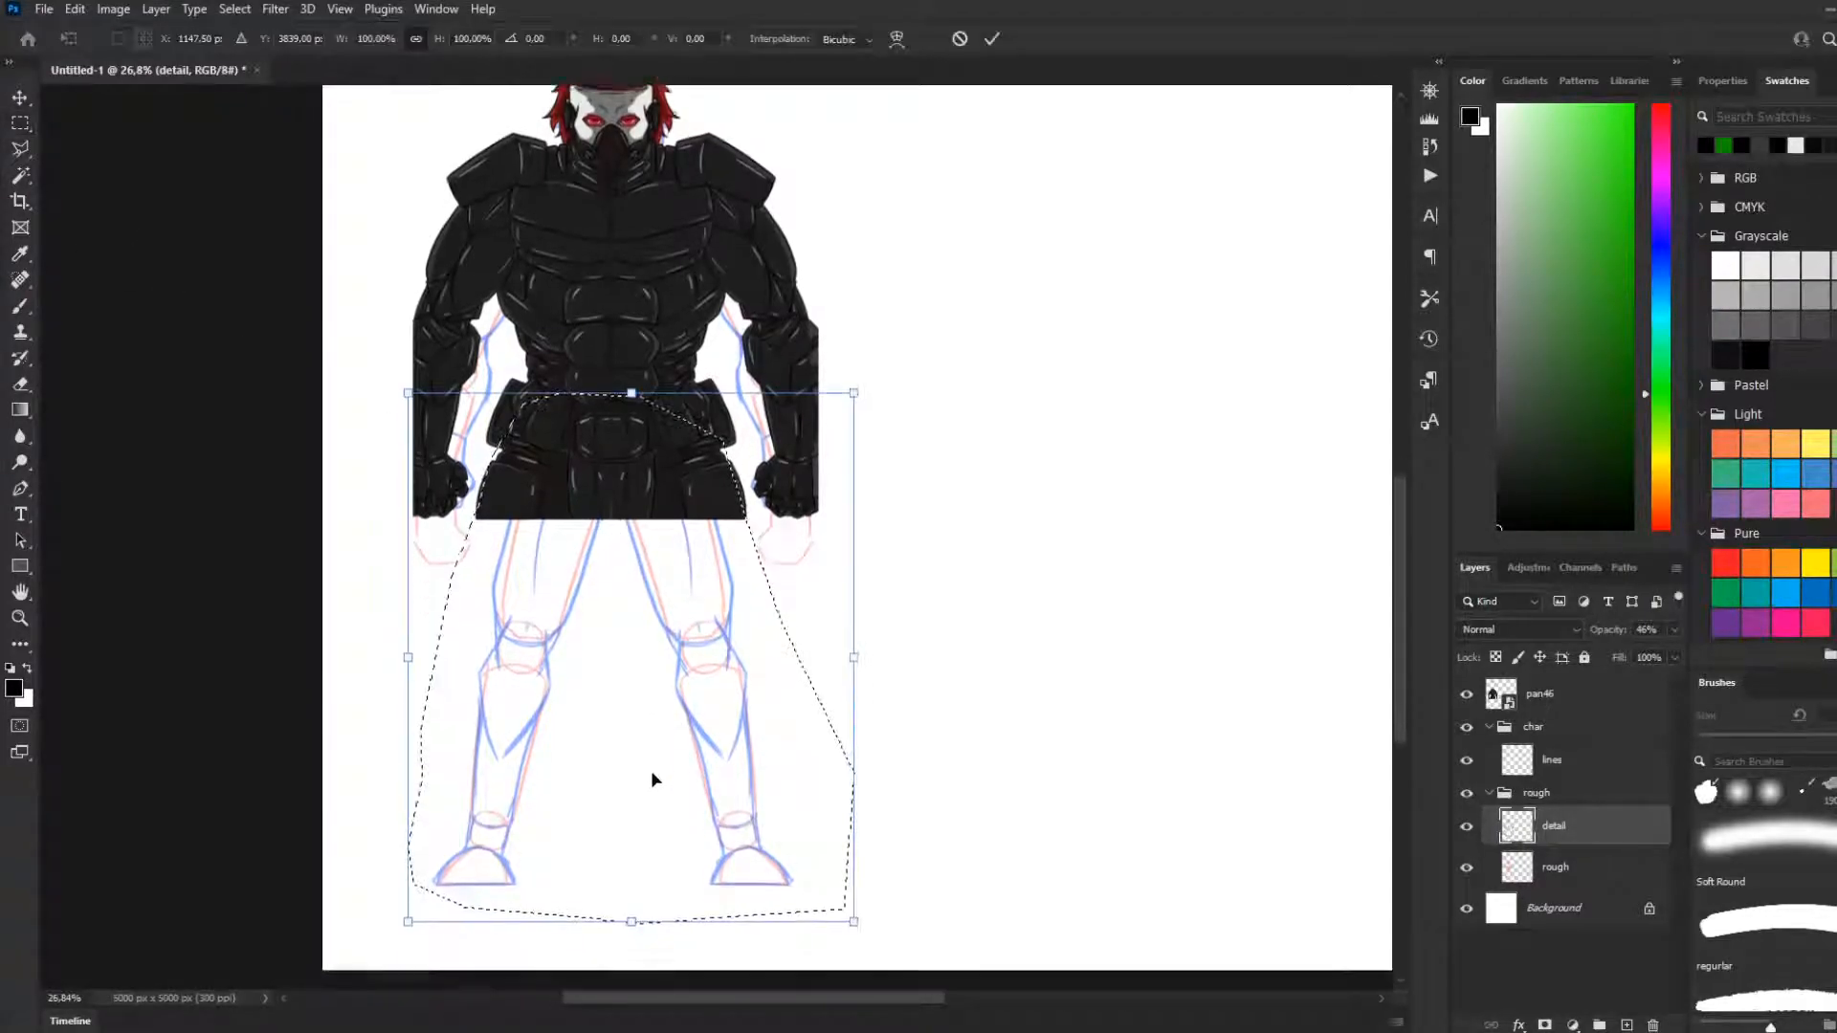
{"action": "scroll", "coordinate": [574, 803], "scroll_direction": "down", "scroll_amount": 1}
{"action": "left_click_drag", "start_coordinate": [421, 855], "coordinate": [363, 881]}
{"action": "left_click_drag", "start_coordinate": [861, 333], "coordinate": [894, 310]}
{"action": "left_click_drag", "start_coordinate": [671, 454], "coordinate": [671, 486]}
{"action": "key", "text": "ctrl+z"}
{"action": "key", "text": "ctrl+z"}
{"action": "key", "text": "ctrl+z"}
{"action": "key", "text": "ctrl+z"}
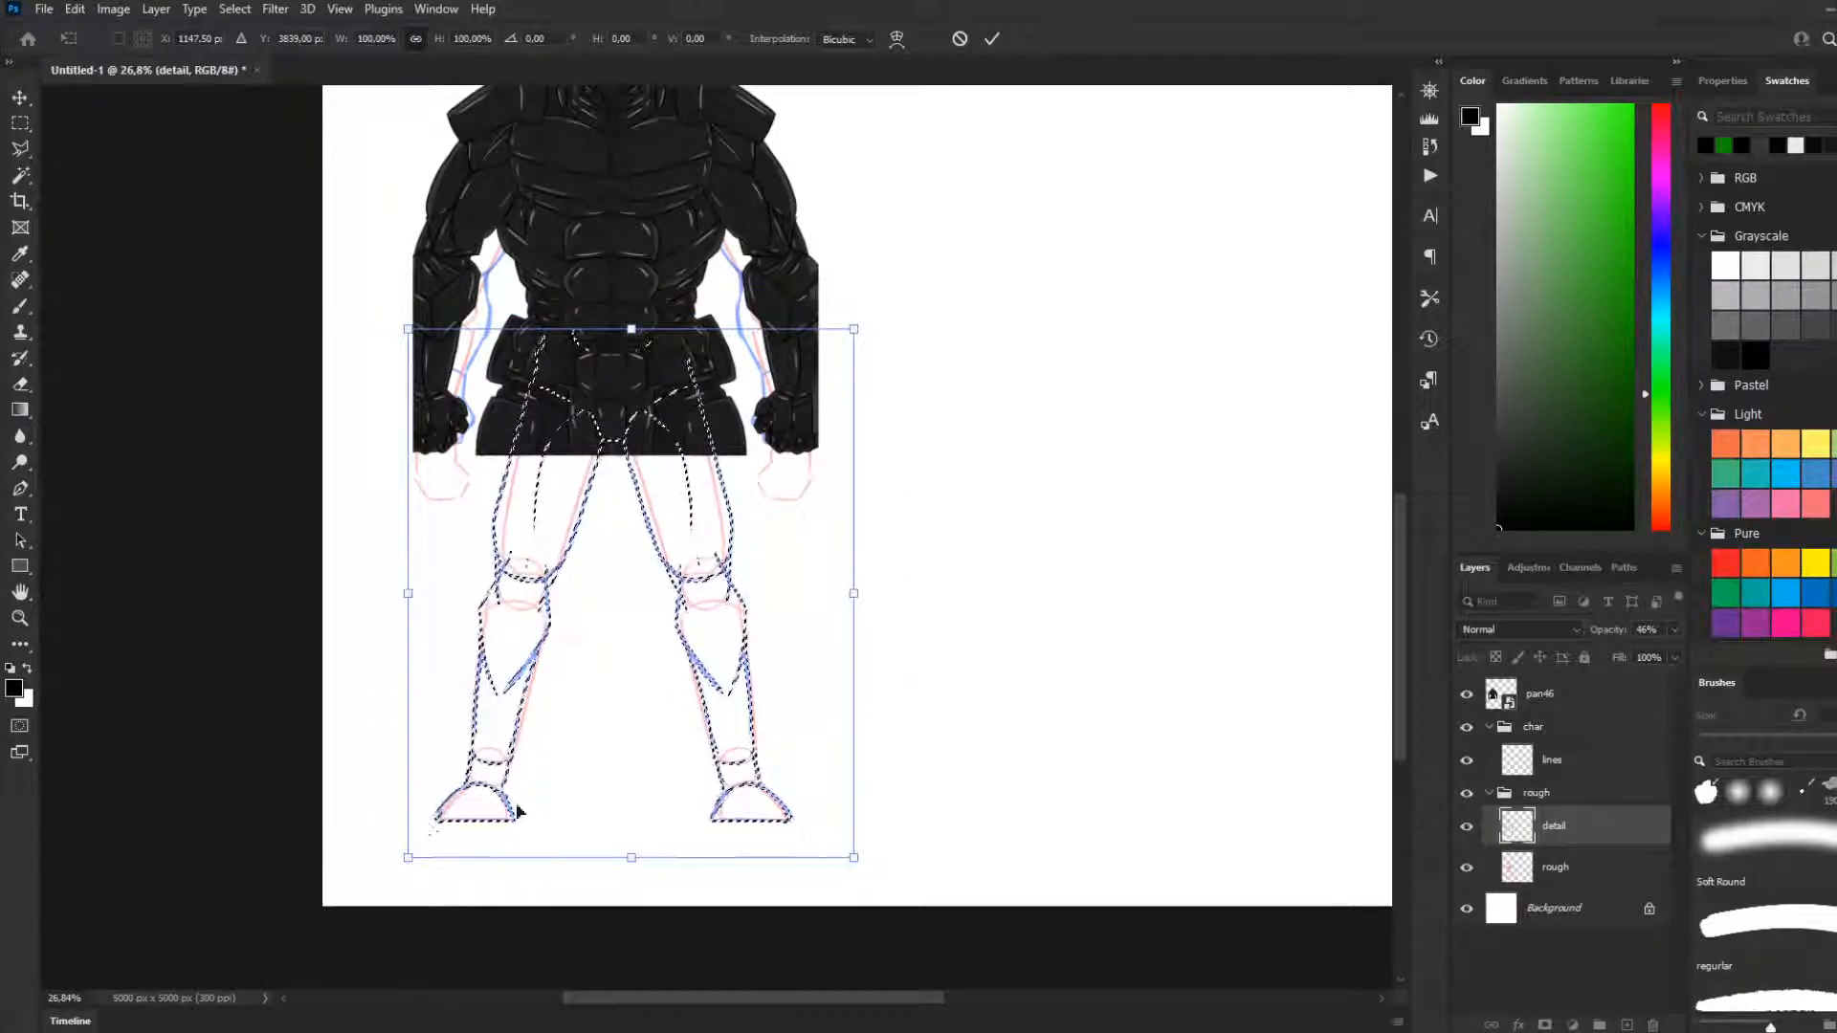
Enlarge the selected leg sketch proportionally to 116.52%, commit the transform and clear the selection
{"action": "left_click_drag", "start_coordinate": [409, 857], "coordinate": [389, 873]}
{"action": "left_click_drag", "start_coordinate": [865, 874], "coordinate": [900, 908]}
{"action": "left_click_drag", "start_coordinate": [388, 921], "coordinate": [372, 937]}
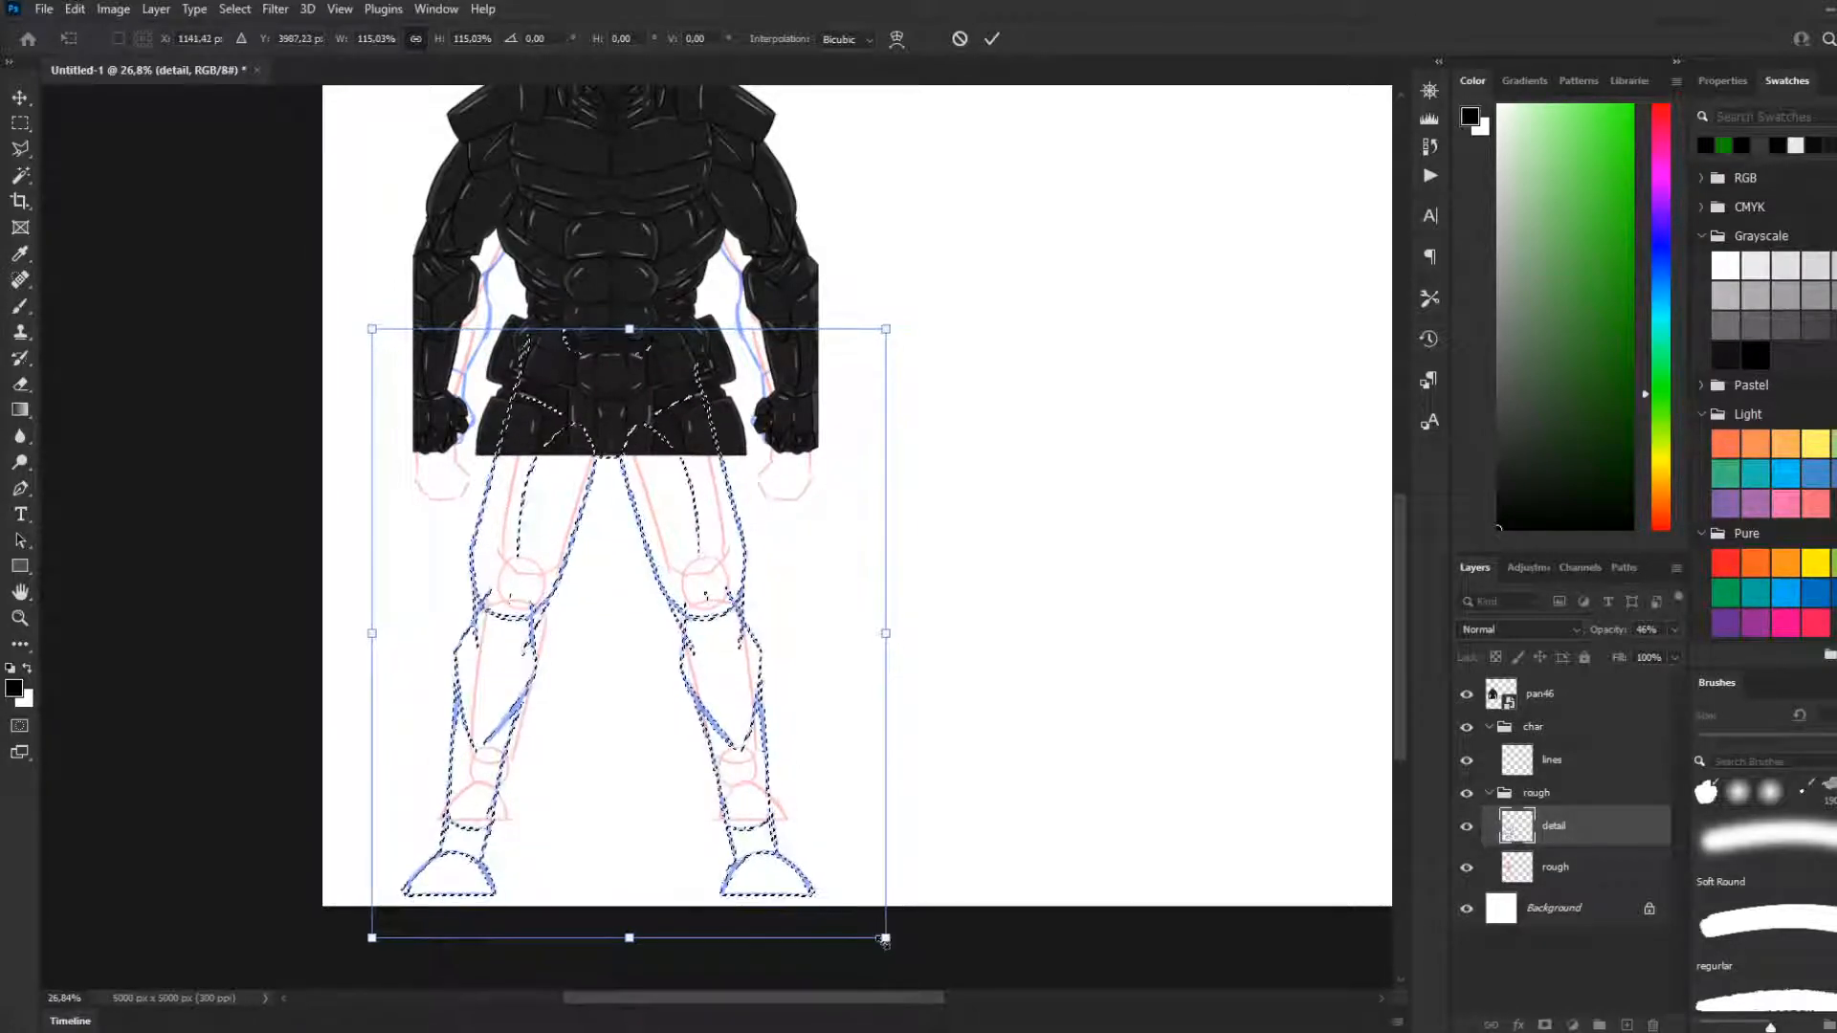
{"action": "left_click_drag", "start_coordinate": [885, 939], "coordinate": [892, 945]}
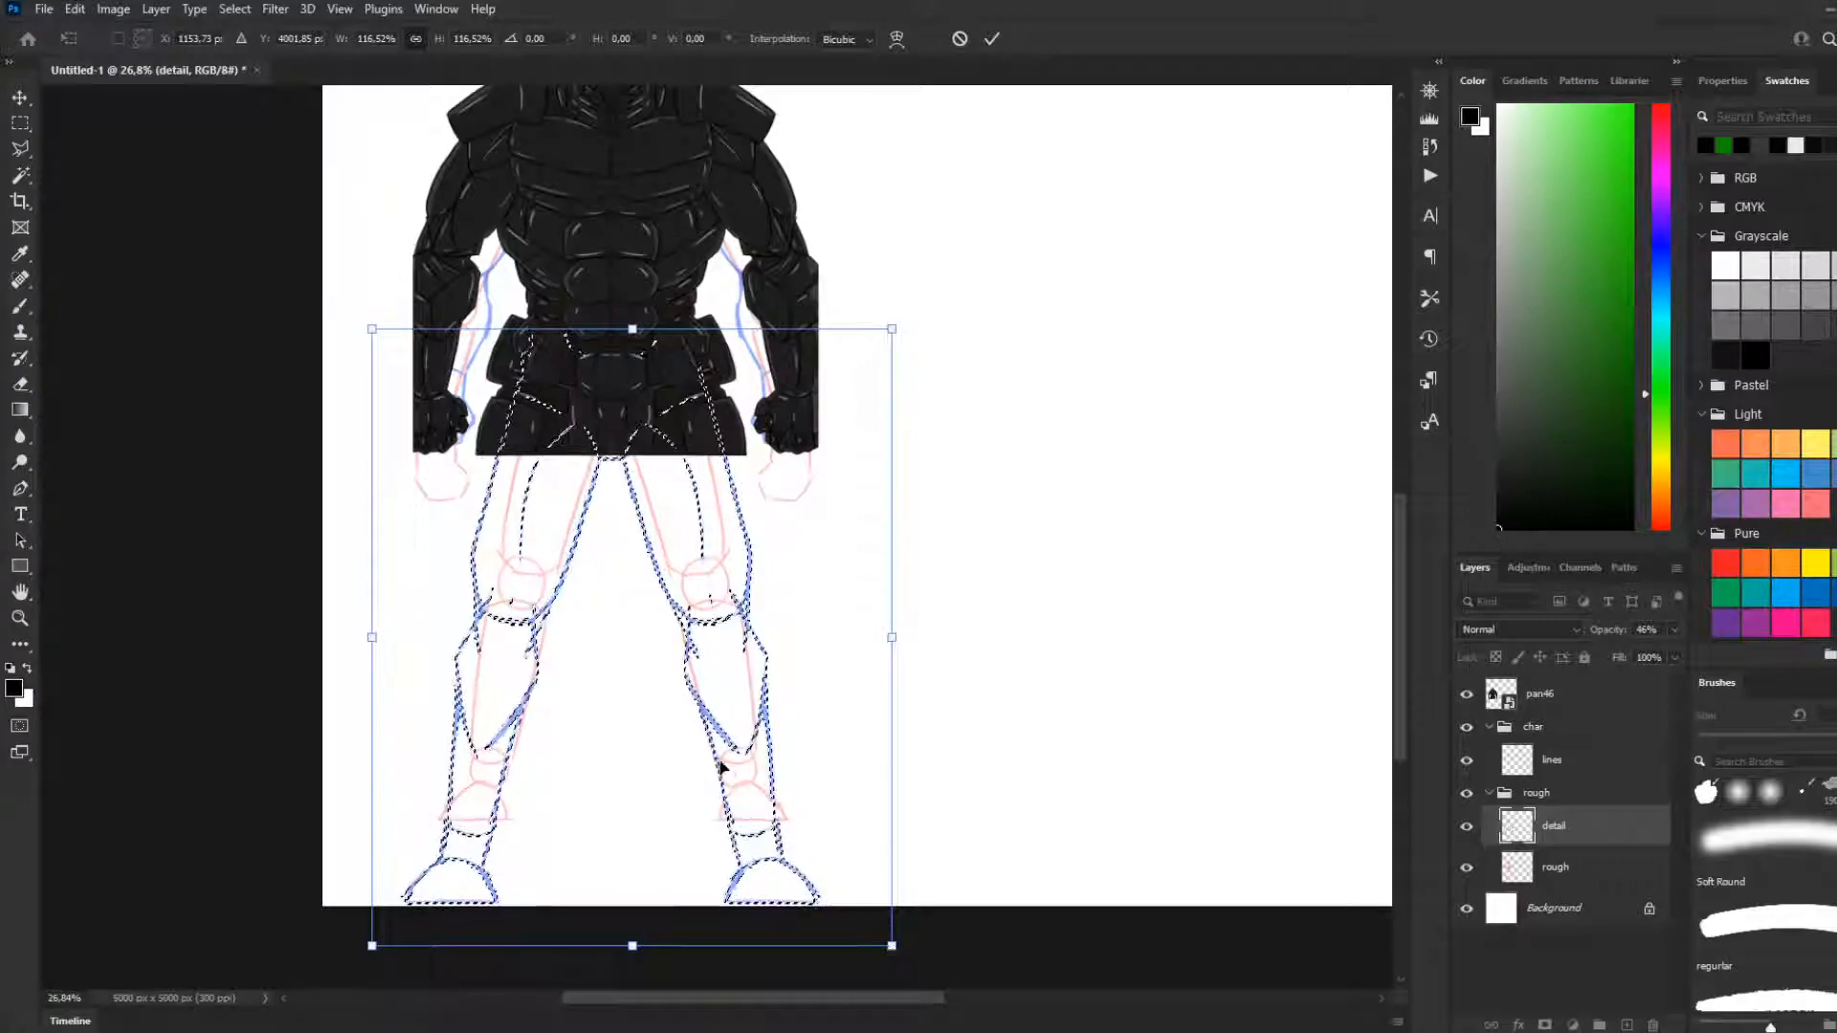
{"action": "key", "text": "Return"}
{"action": "key", "text": "m"}
{"action": "key", "text": "ctrl+d"}
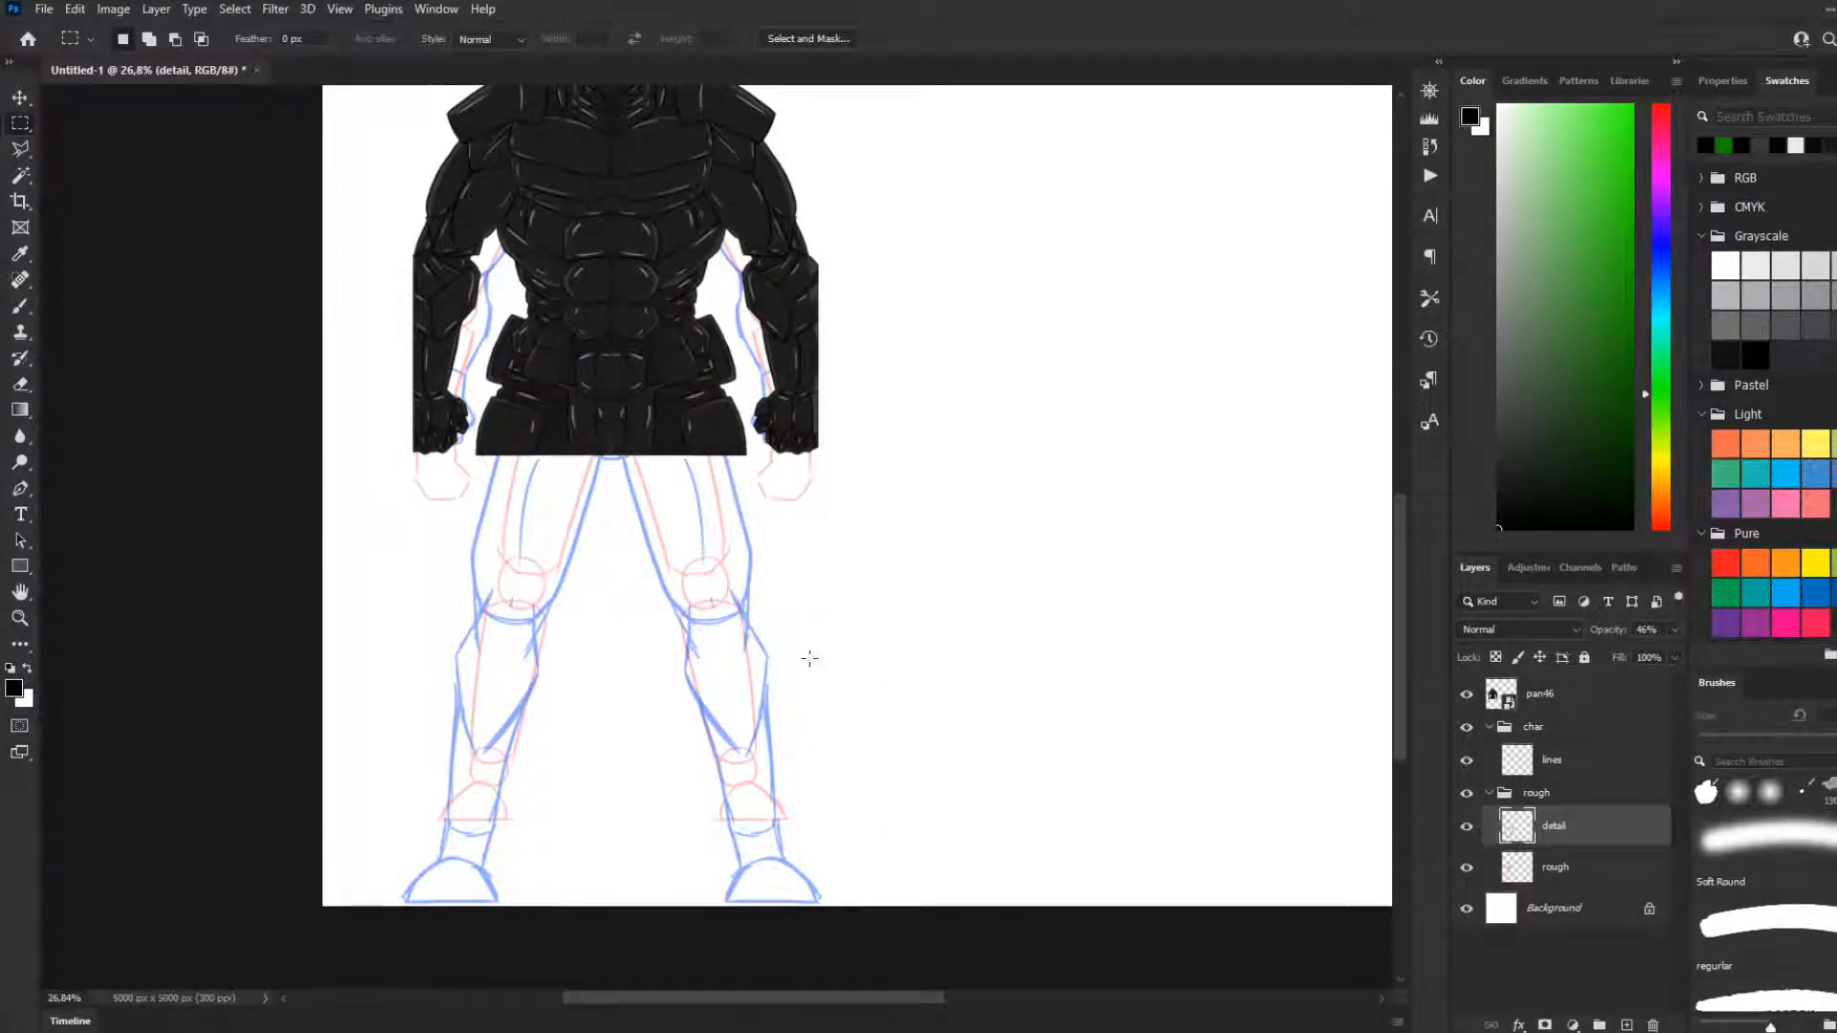
Move the armoured reference on the pan46 layer straight up to leave more room at the canvas bottom
{"action": "scroll", "coordinate": [806, 646], "scroll_direction": "down", "scroll_amount": 3}
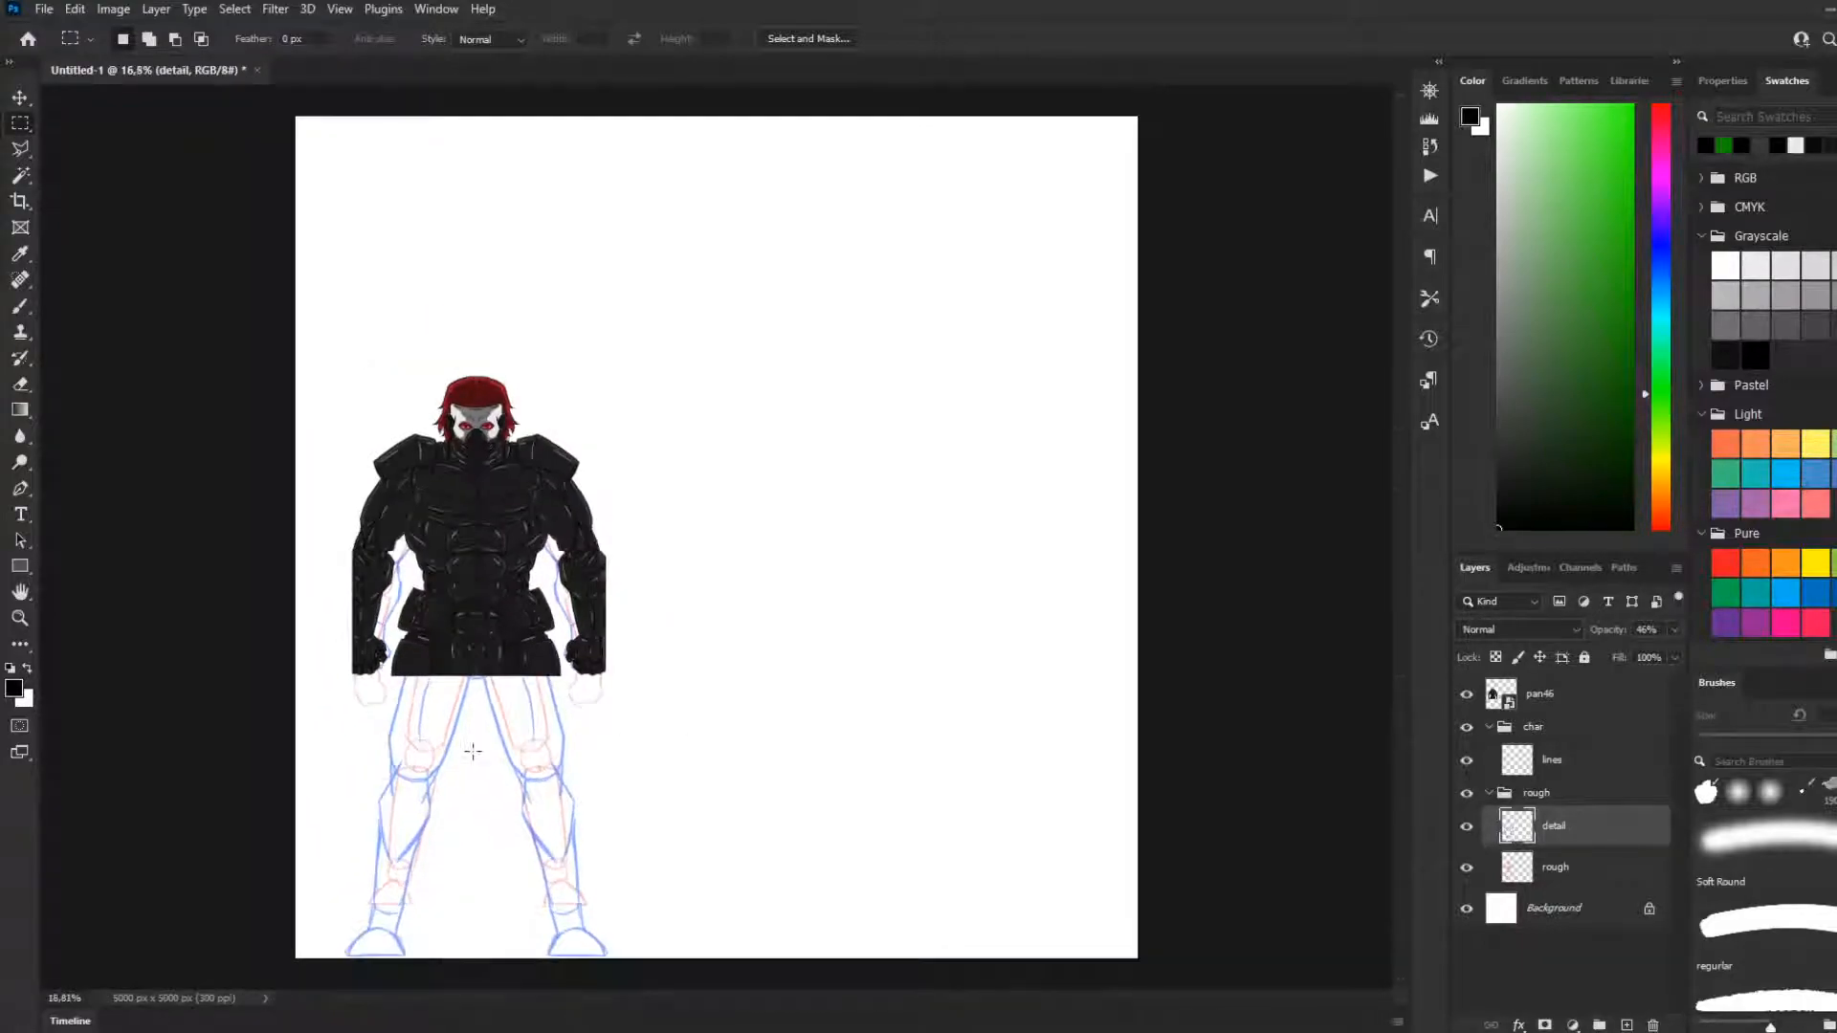
{"action": "scroll", "coordinate": [402, 794], "scroll_direction": "up", "scroll_amount": 1}
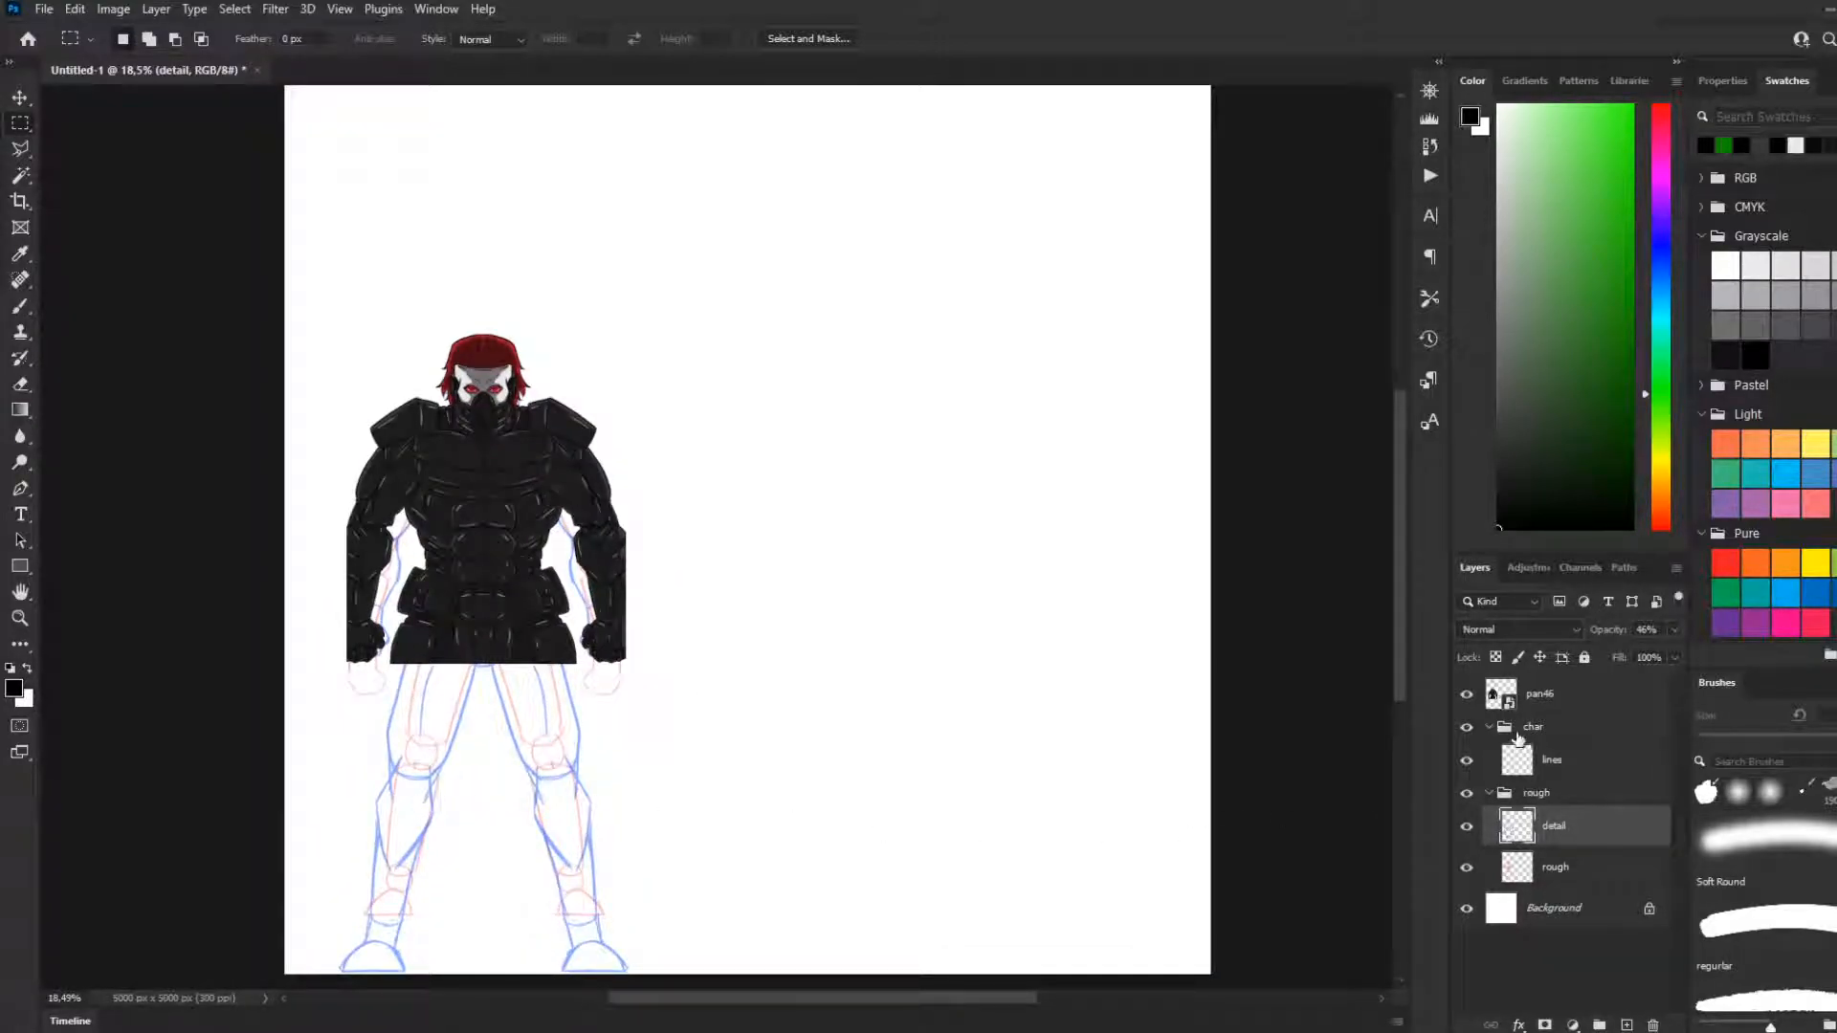
{"action": "left_click", "coordinate": [1533, 706]}
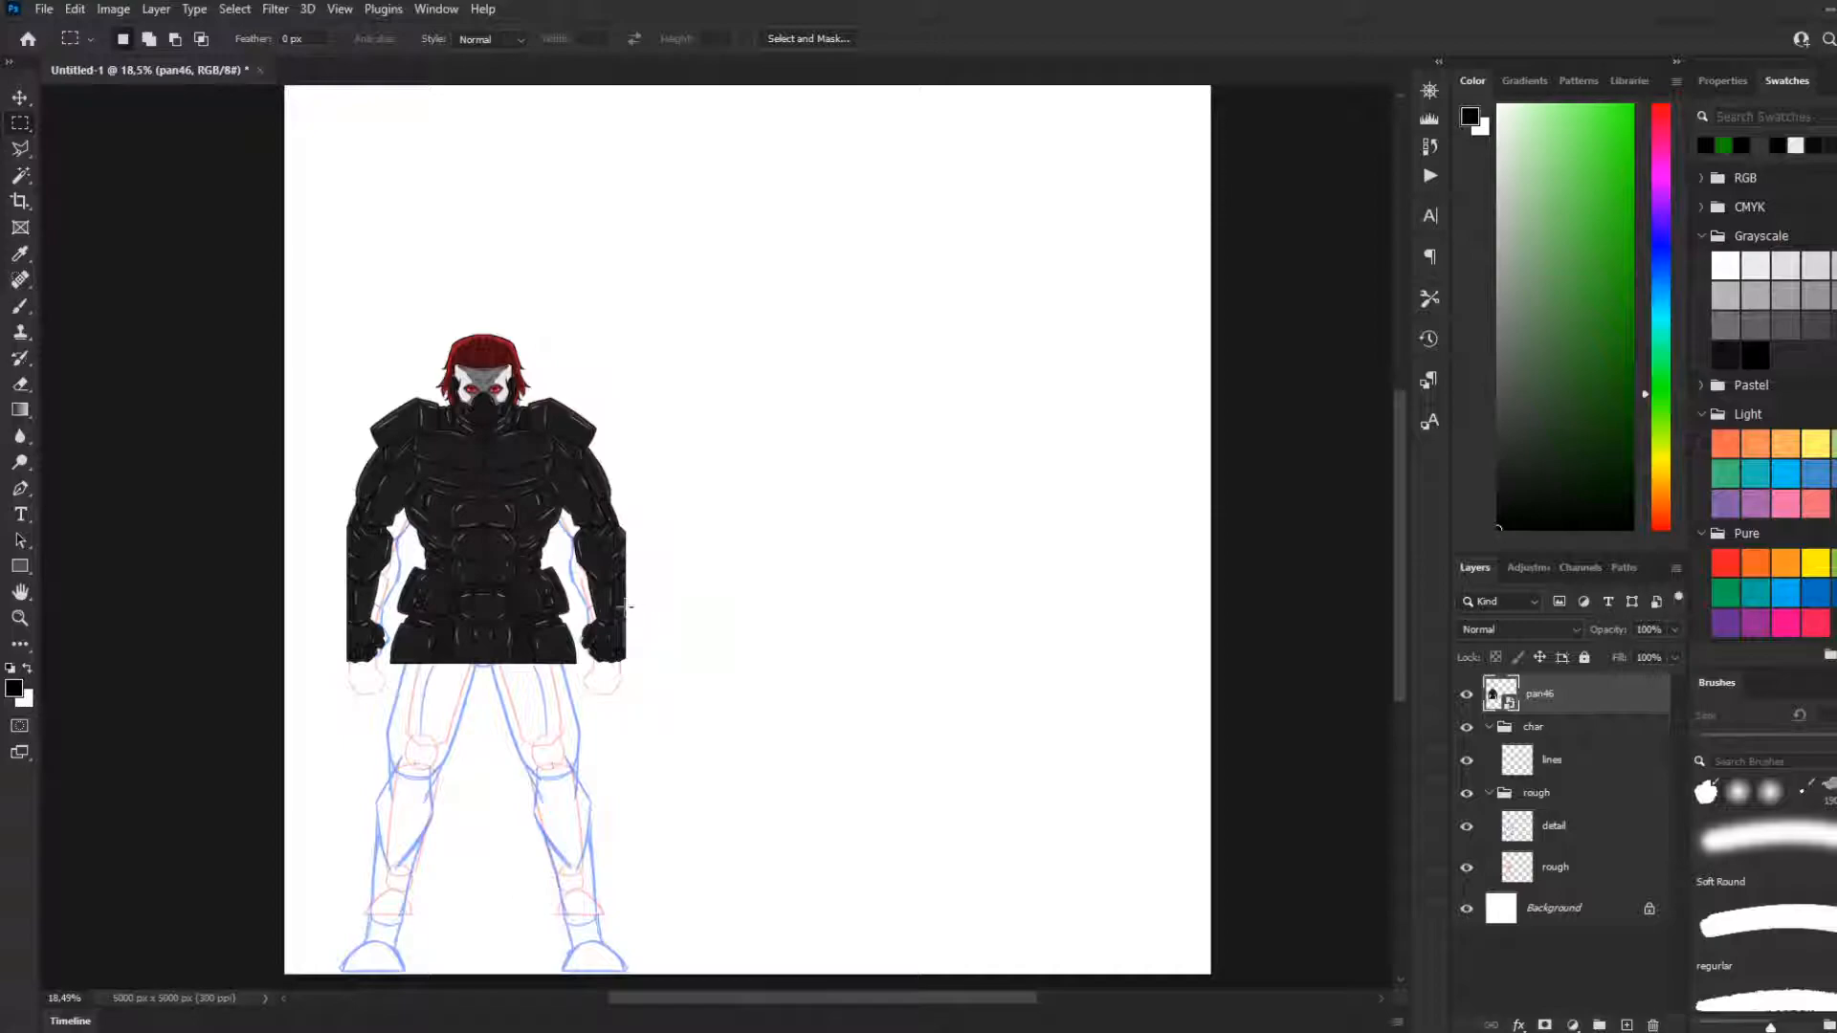
{"action": "left_click", "coordinate": [20, 98]}
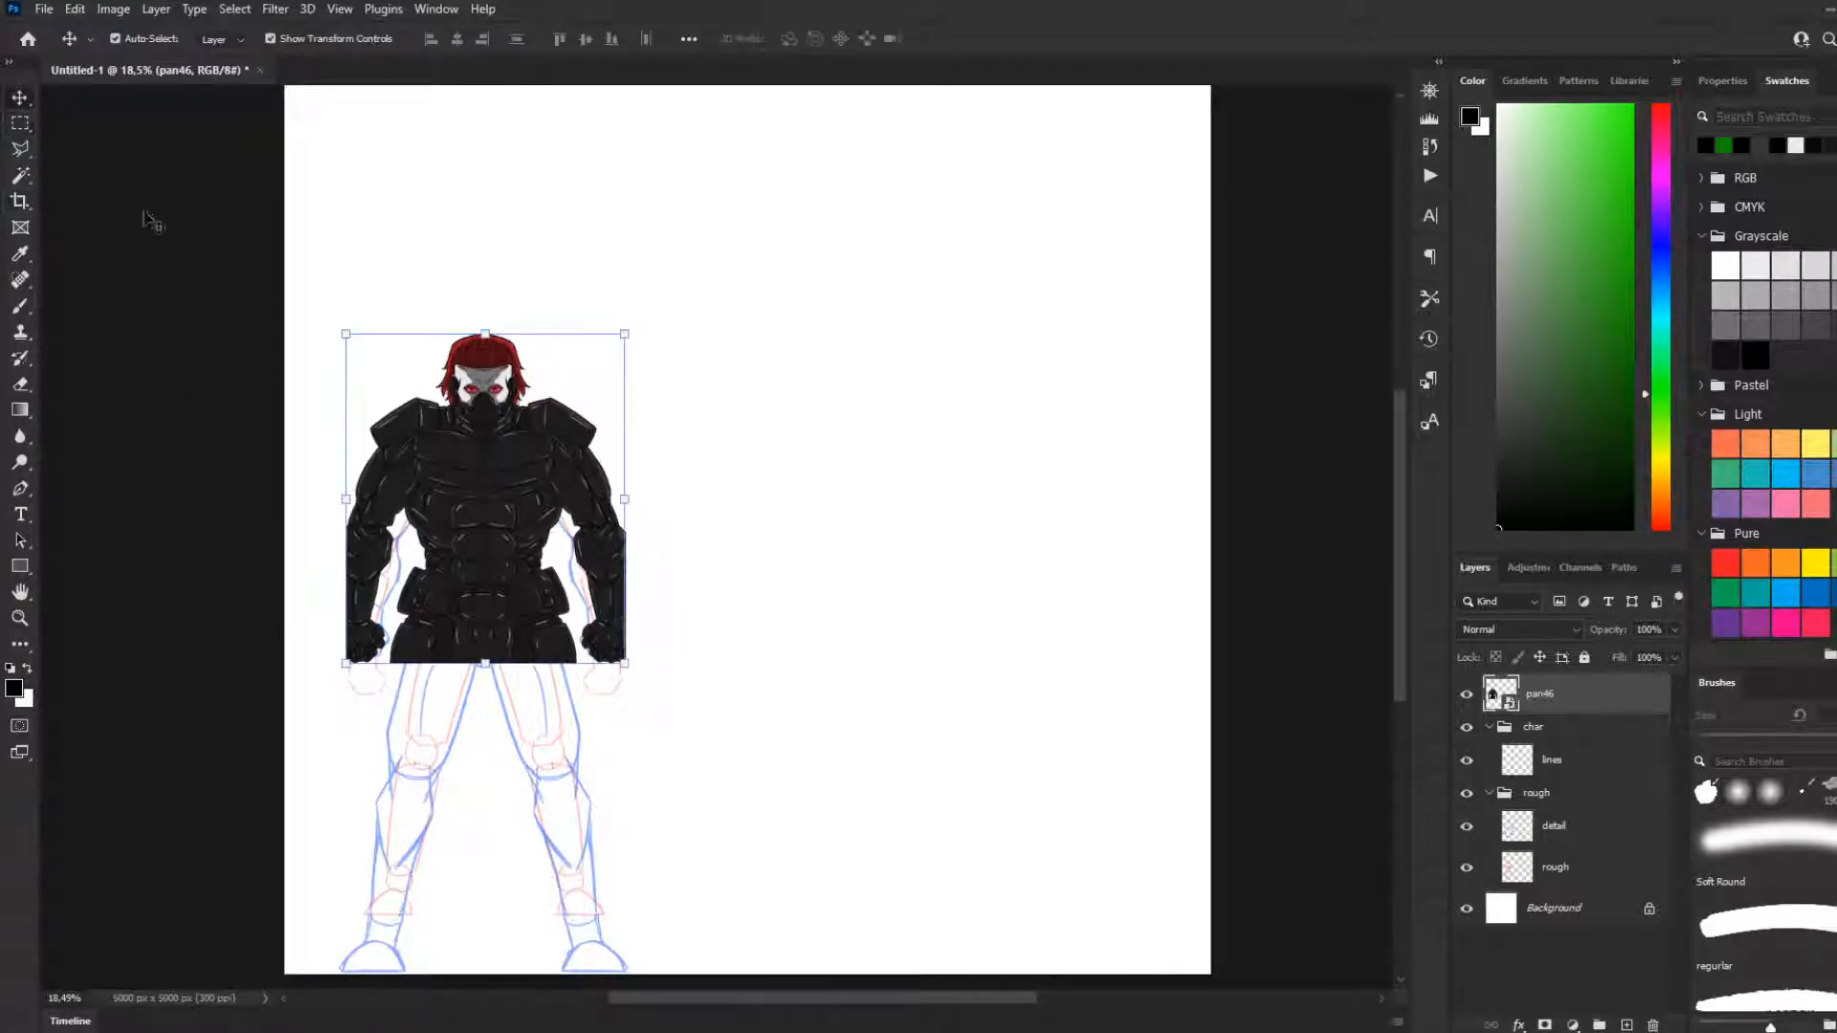
{"action": "left_click_drag", "start_coordinate": [490, 519], "coordinate": [489, 440]}
Move the detail and rough layers up together so the body sketch lines up with the armoured reference
{"action": "left_click", "coordinate": [1557, 841]}
{"action": "left_click", "coordinate": [1562, 869]}
{"action": "left_click", "coordinate": [1487, 828], "text": "shift"}
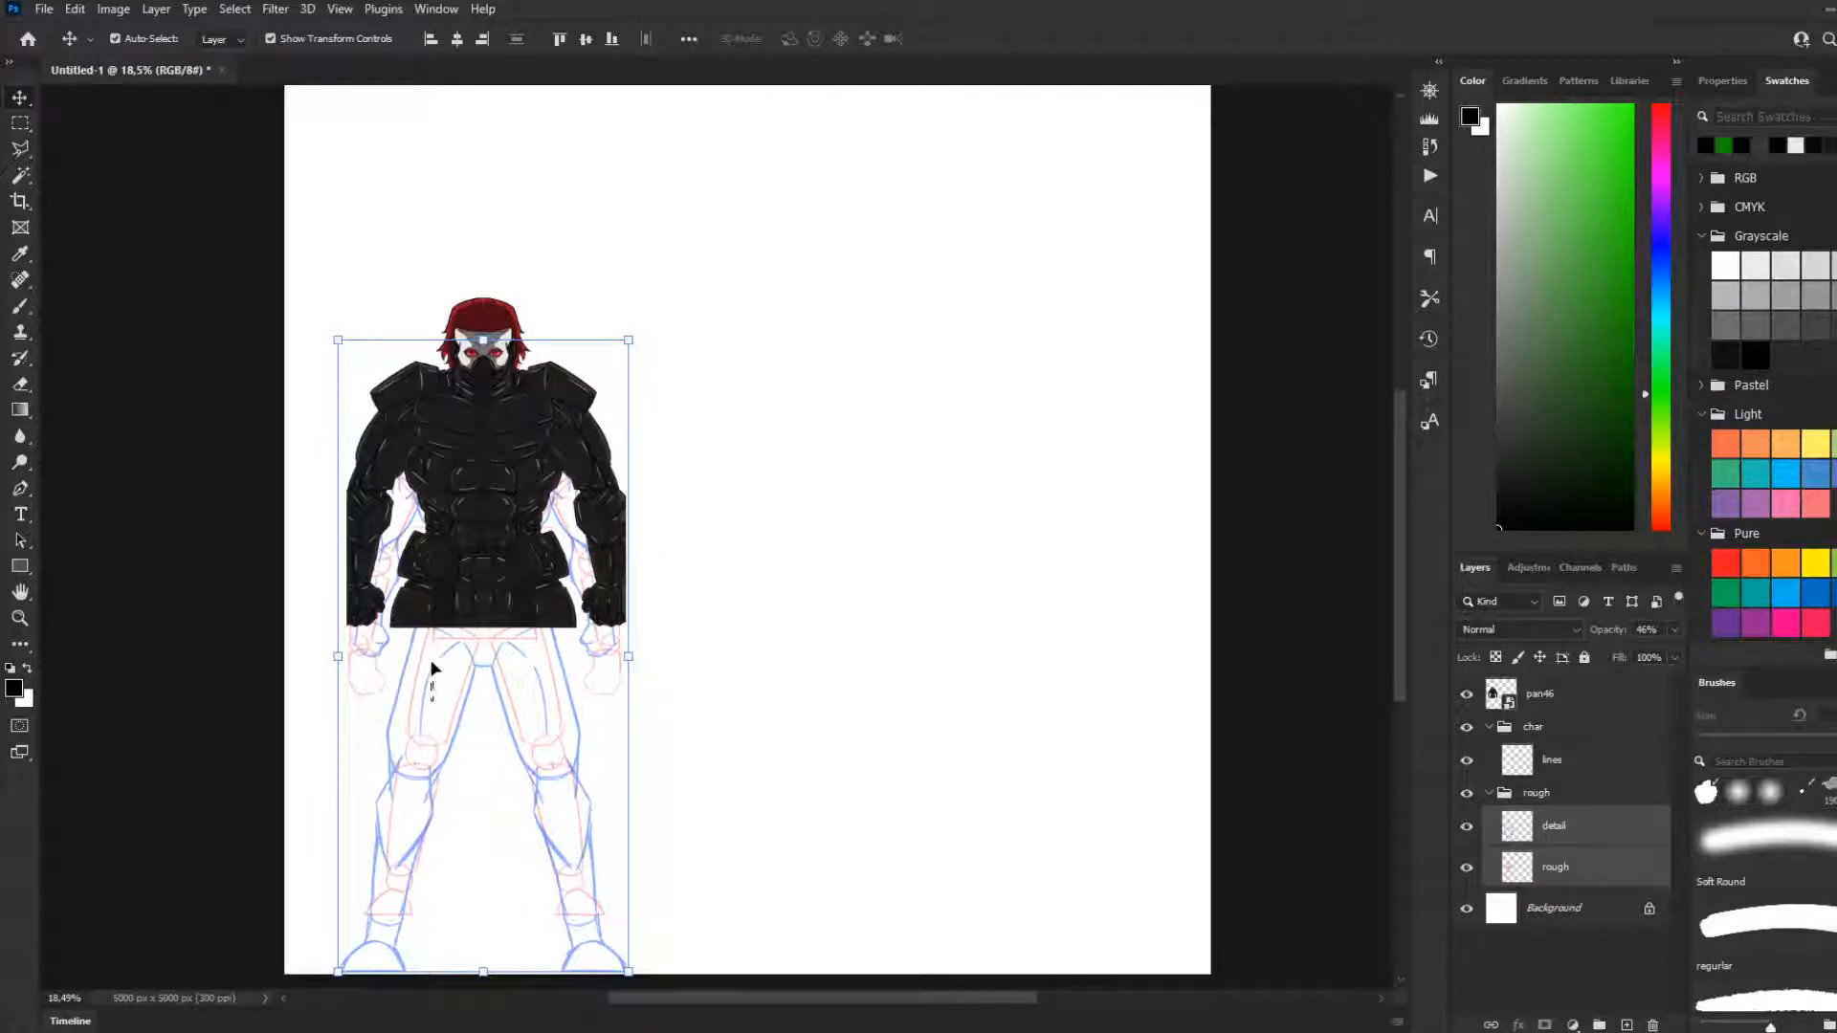
{"action": "left_click", "coordinate": [480, 669]}
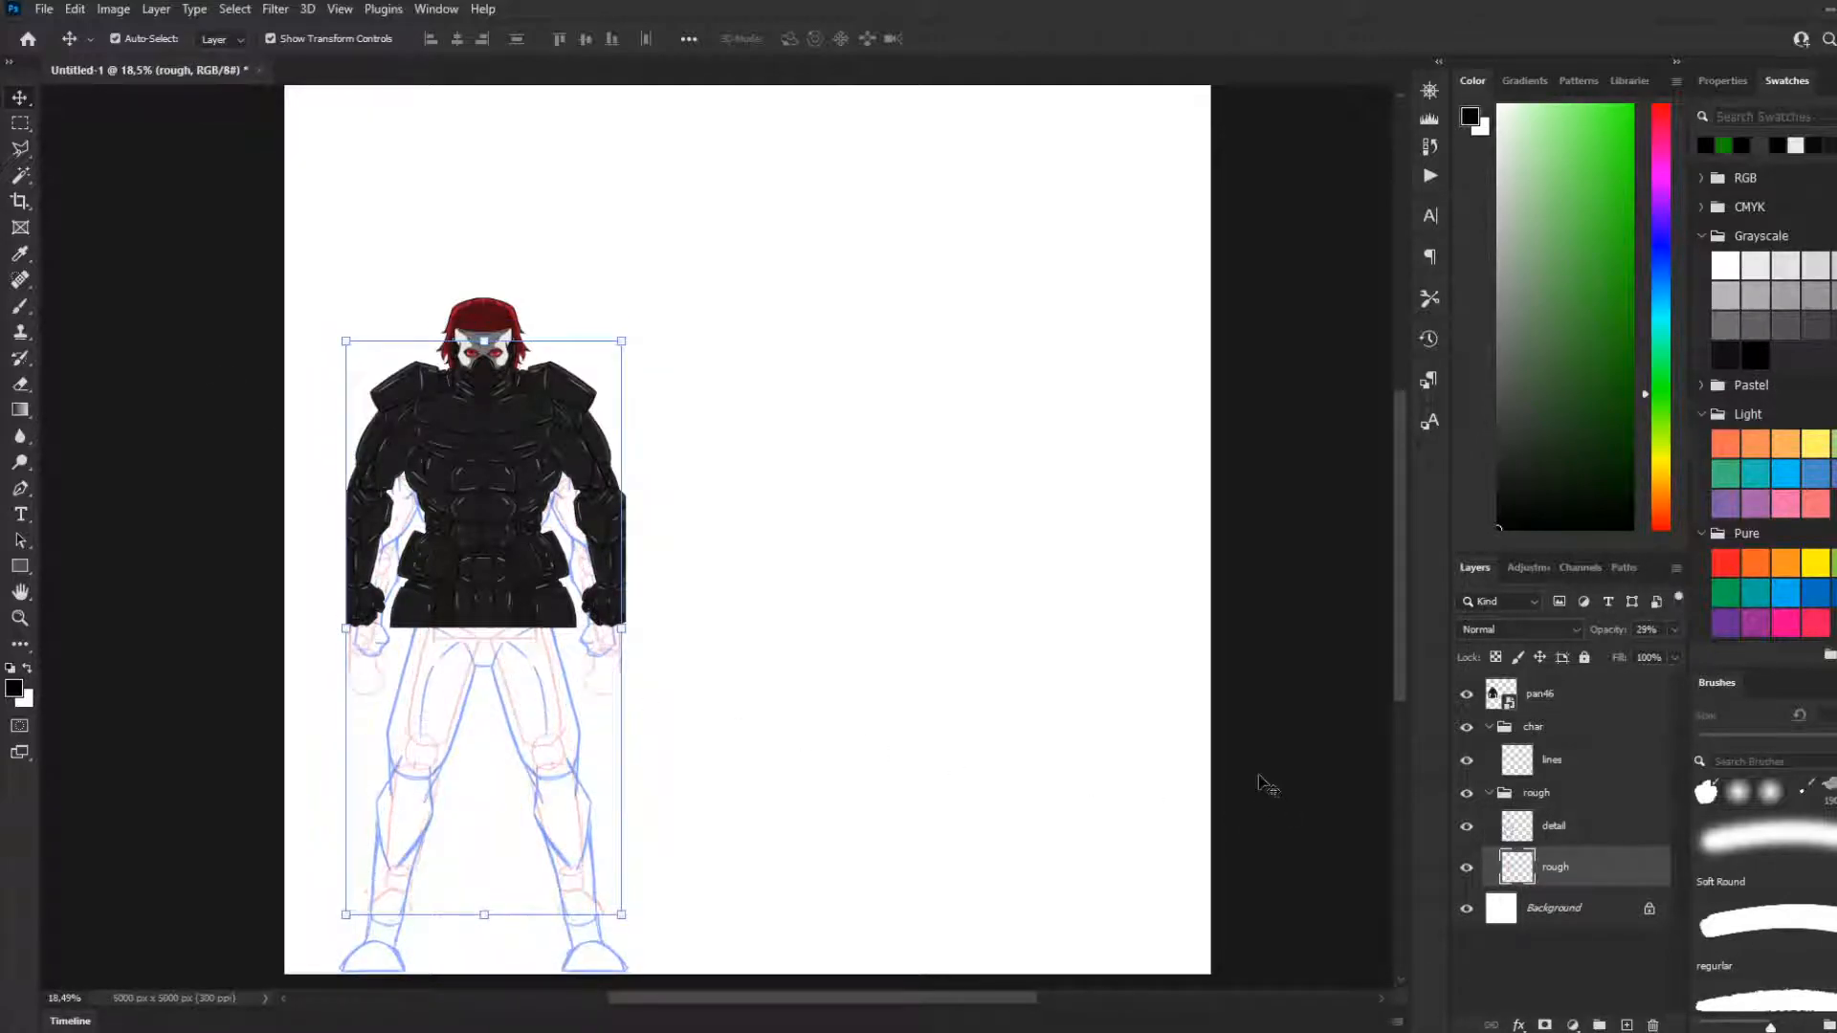
{"action": "left_click", "coordinate": [1579, 832], "text": "shift"}
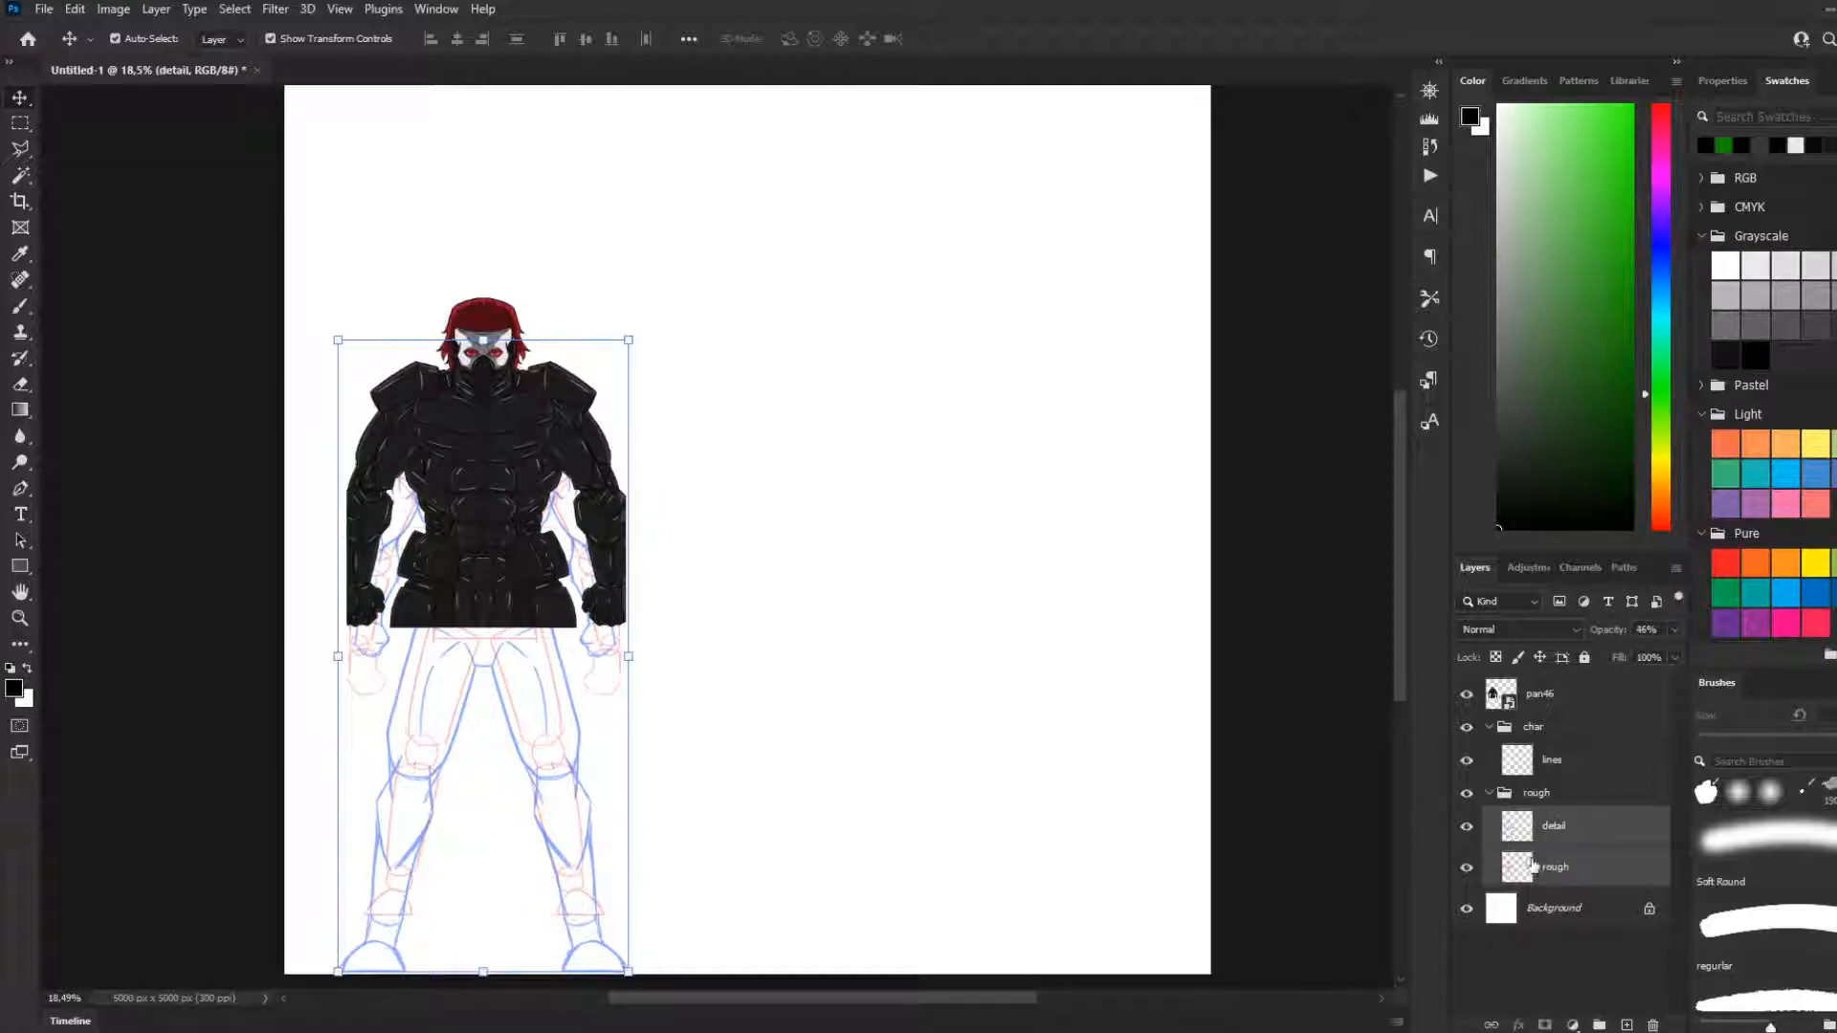
{"action": "left_click", "coordinate": [20, 124]}
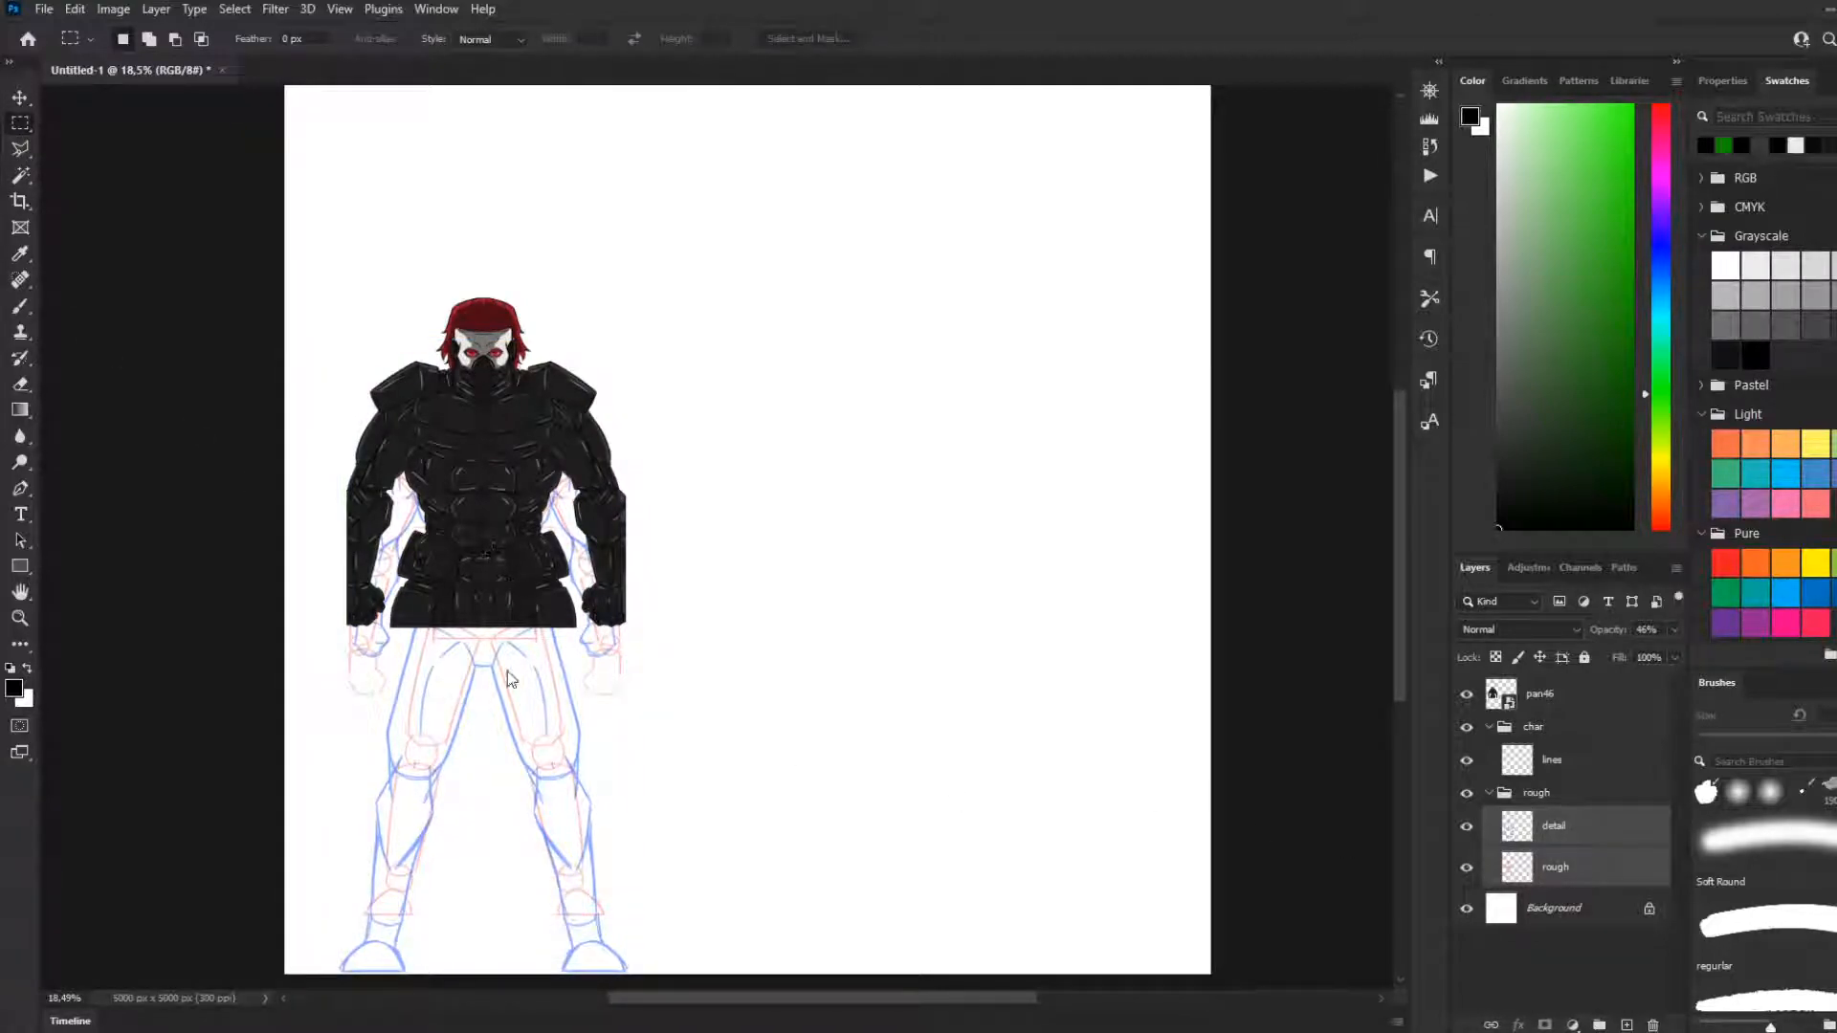
{"action": "key", "text": "ctrl+t"}
{"action": "left_click_drag", "start_coordinate": [519, 713], "coordinate": [516, 672]}
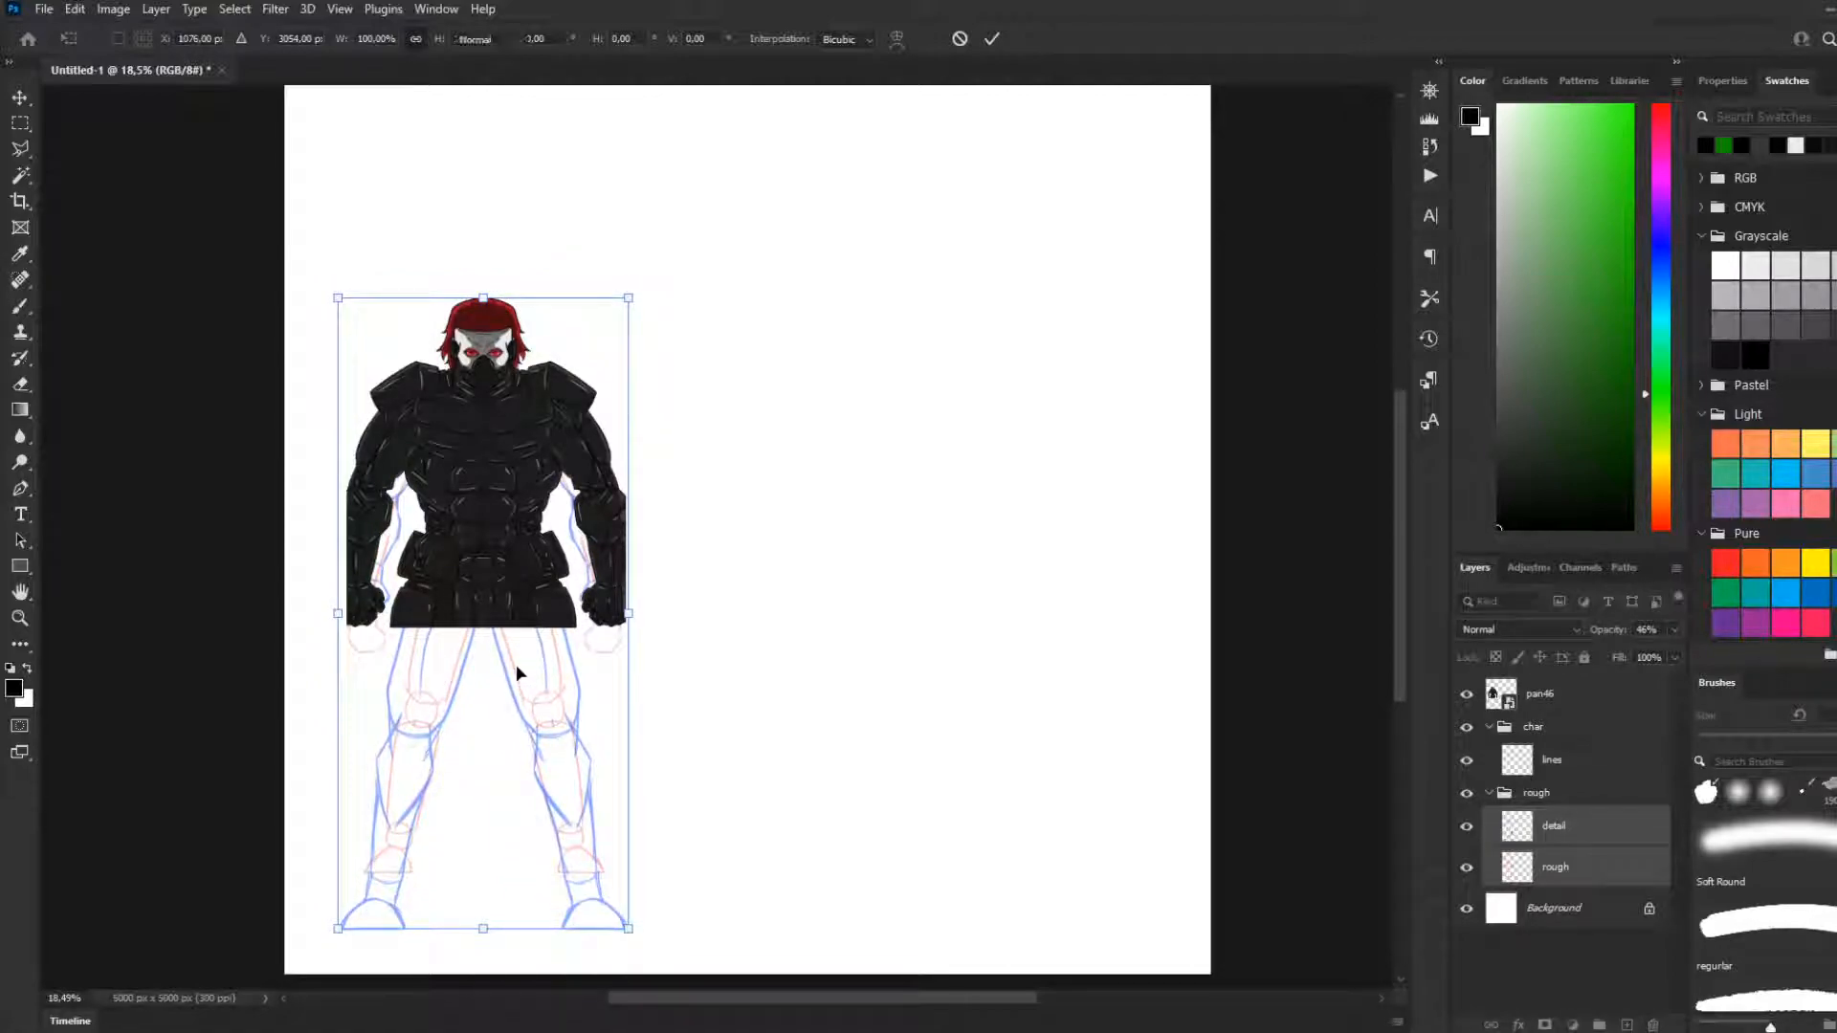
{"action": "key", "text": "Return"}
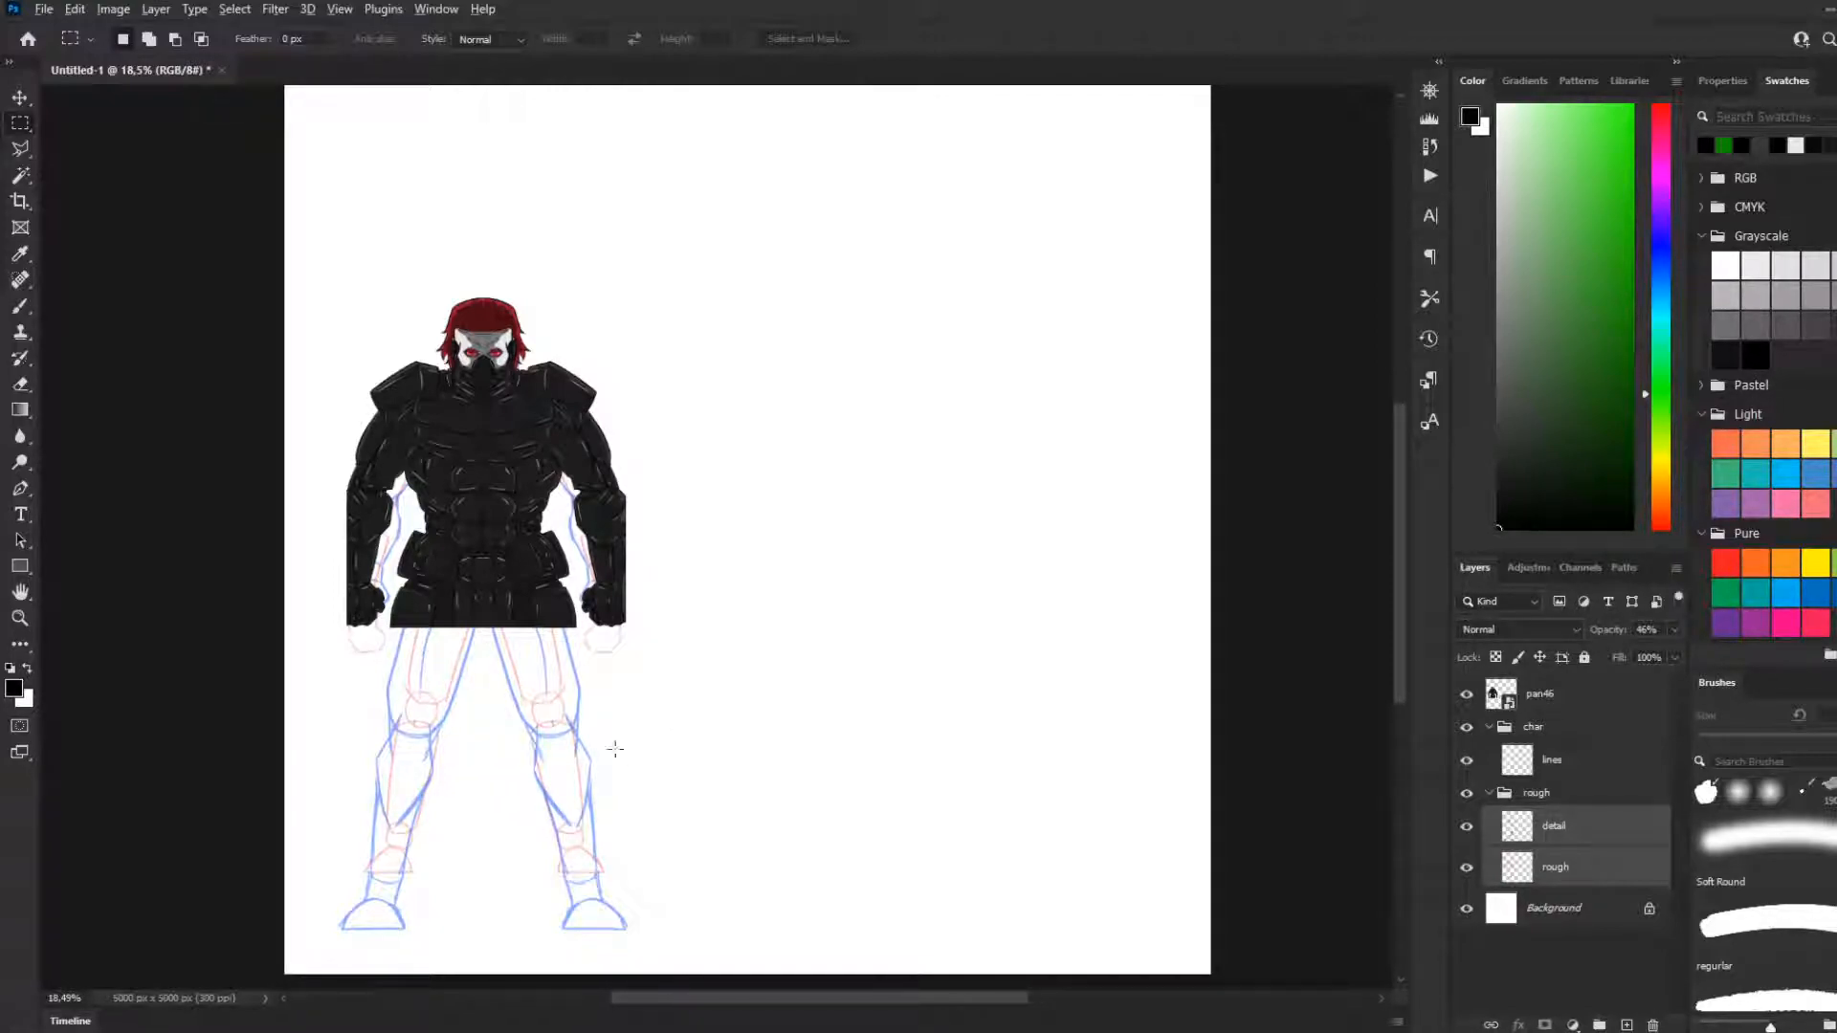
Examine the proportions of the armoured reference against the sketched arms and legs
{"action": "scroll", "coordinate": [684, 728], "scroll_direction": "up", "scroll_amount": 2}
{"action": "scroll", "coordinate": [401, 752], "scroll_direction": "down", "scroll_amount": 3}
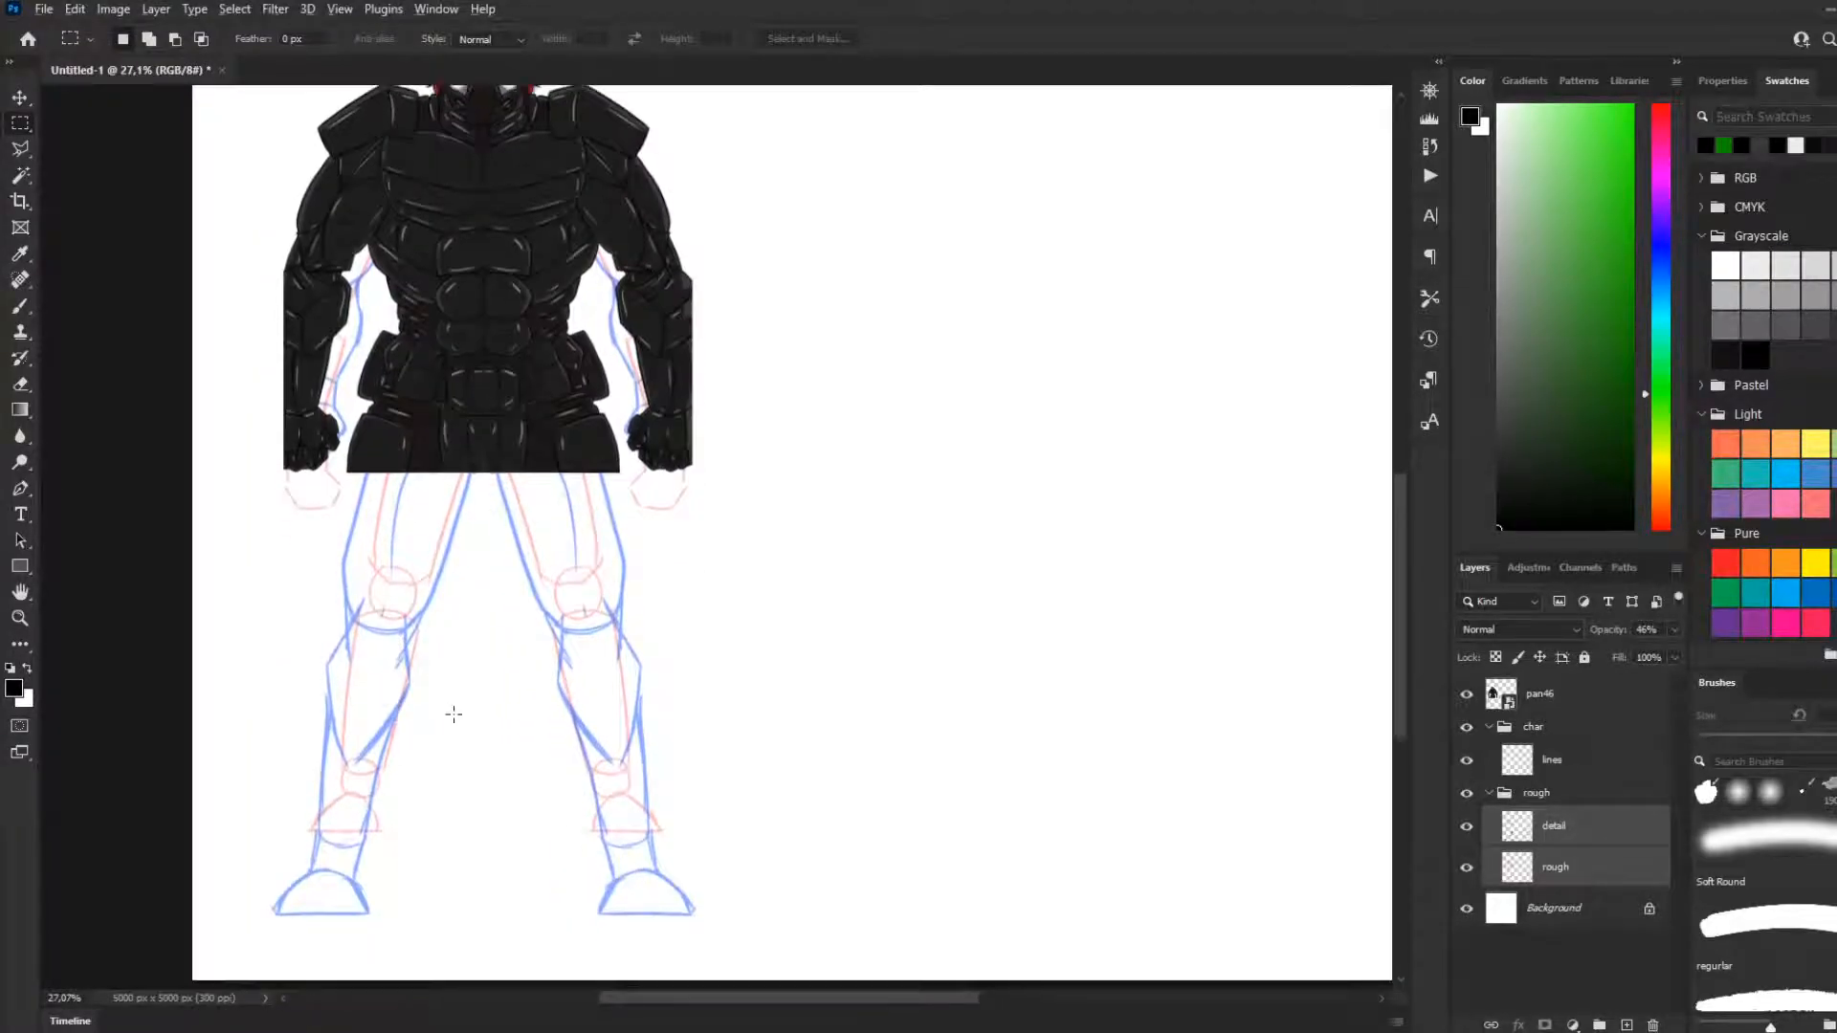
{"action": "scroll", "coordinate": [450, 714], "scroll_direction": "down", "scroll_amount": 2}
{"action": "scroll", "coordinate": [336, 657], "scroll_direction": "up", "scroll_amount": 2}
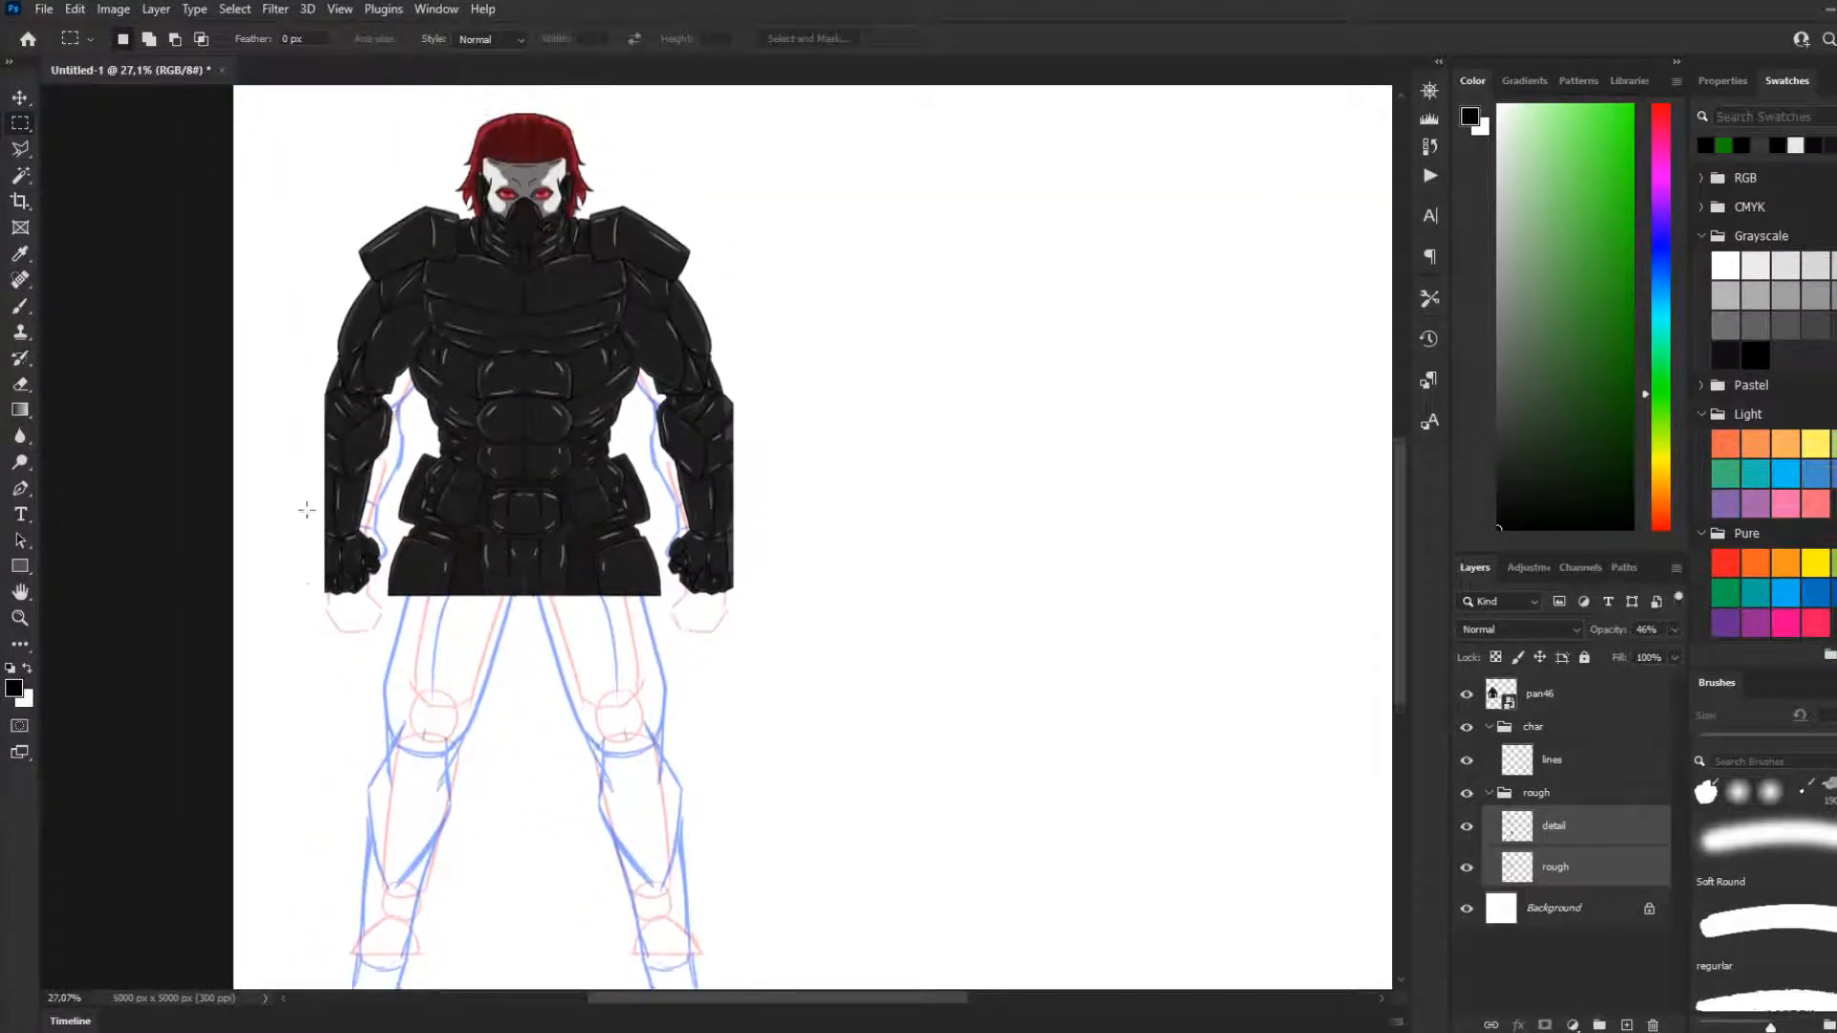
{"action": "scroll", "coordinate": [369, 511], "scroll_direction": "up", "scroll_amount": 3}
{"action": "scroll", "coordinate": [375, 559], "scroll_direction": "down", "scroll_amount": 5}
{"action": "scroll", "coordinate": [407, 597], "scroll_direction": "down", "scroll_amount": 3}
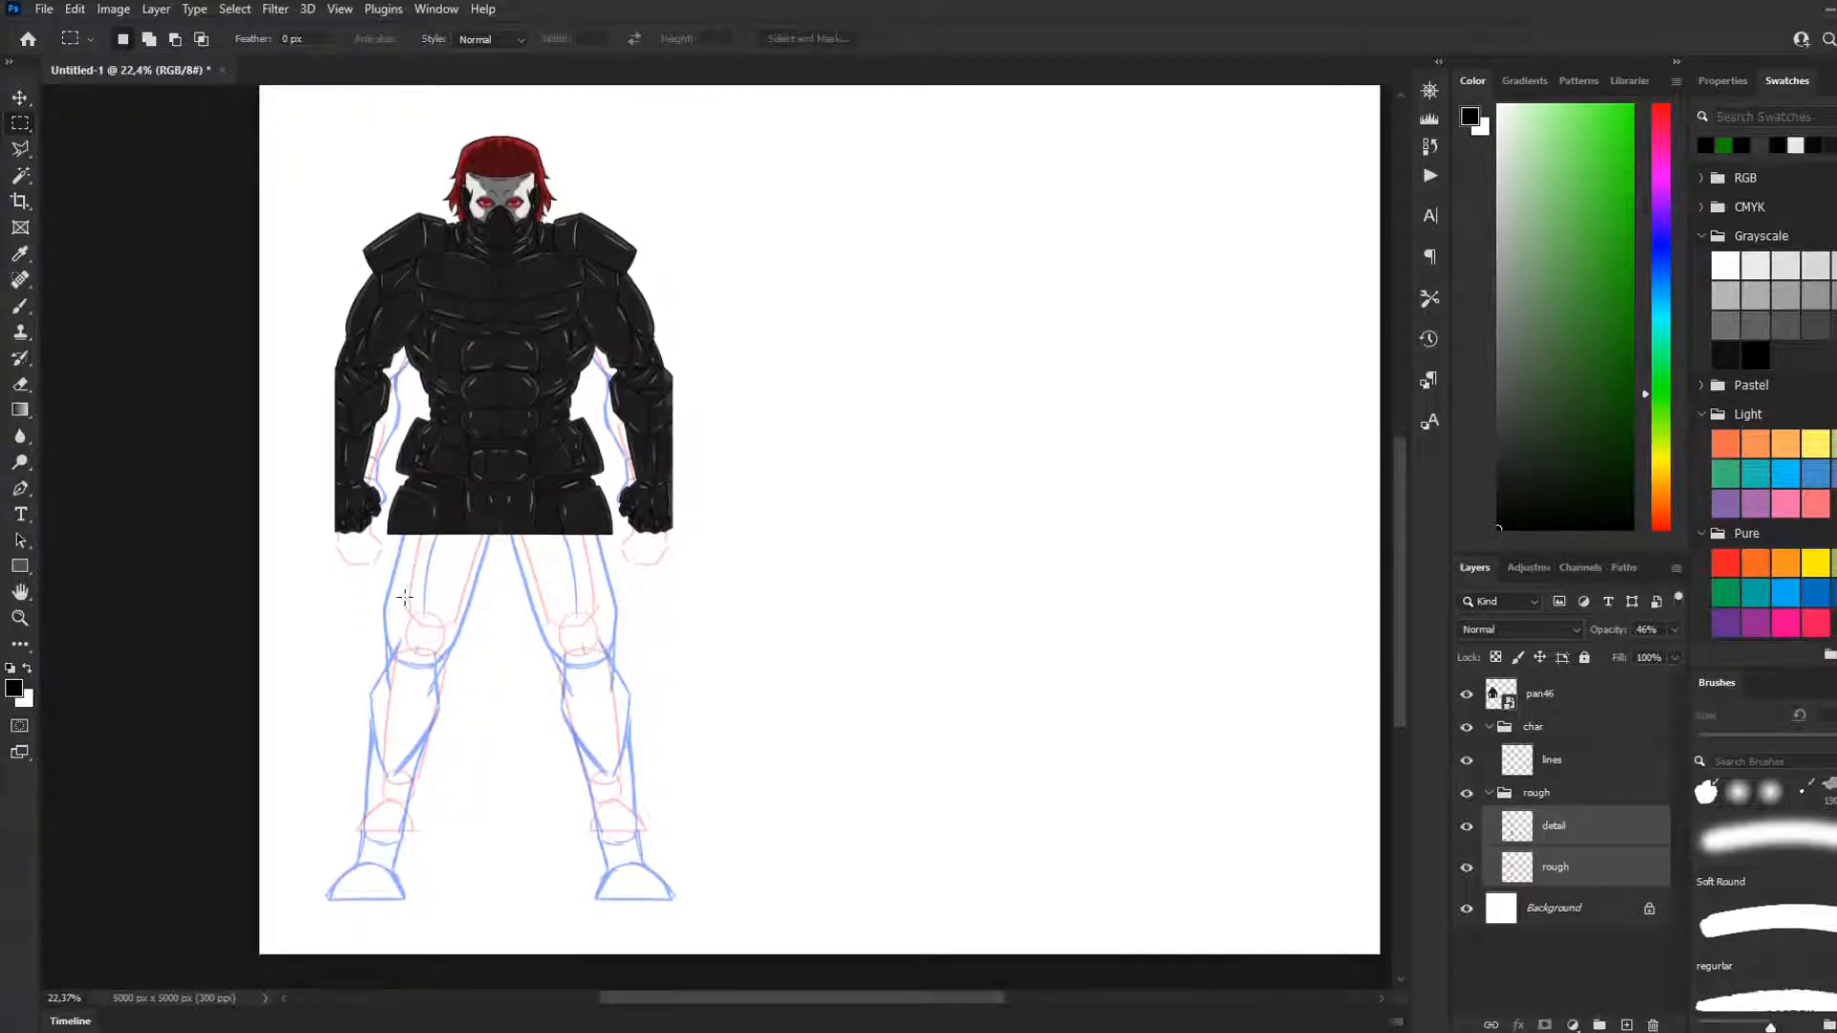
{"action": "scroll", "coordinate": [409, 588], "scroll_direction": "up", "scroll_amount": 3}
Activate the Brush tool and collapse the rough layer group
{"action": "left_click", "coordinate": [20, 306]}
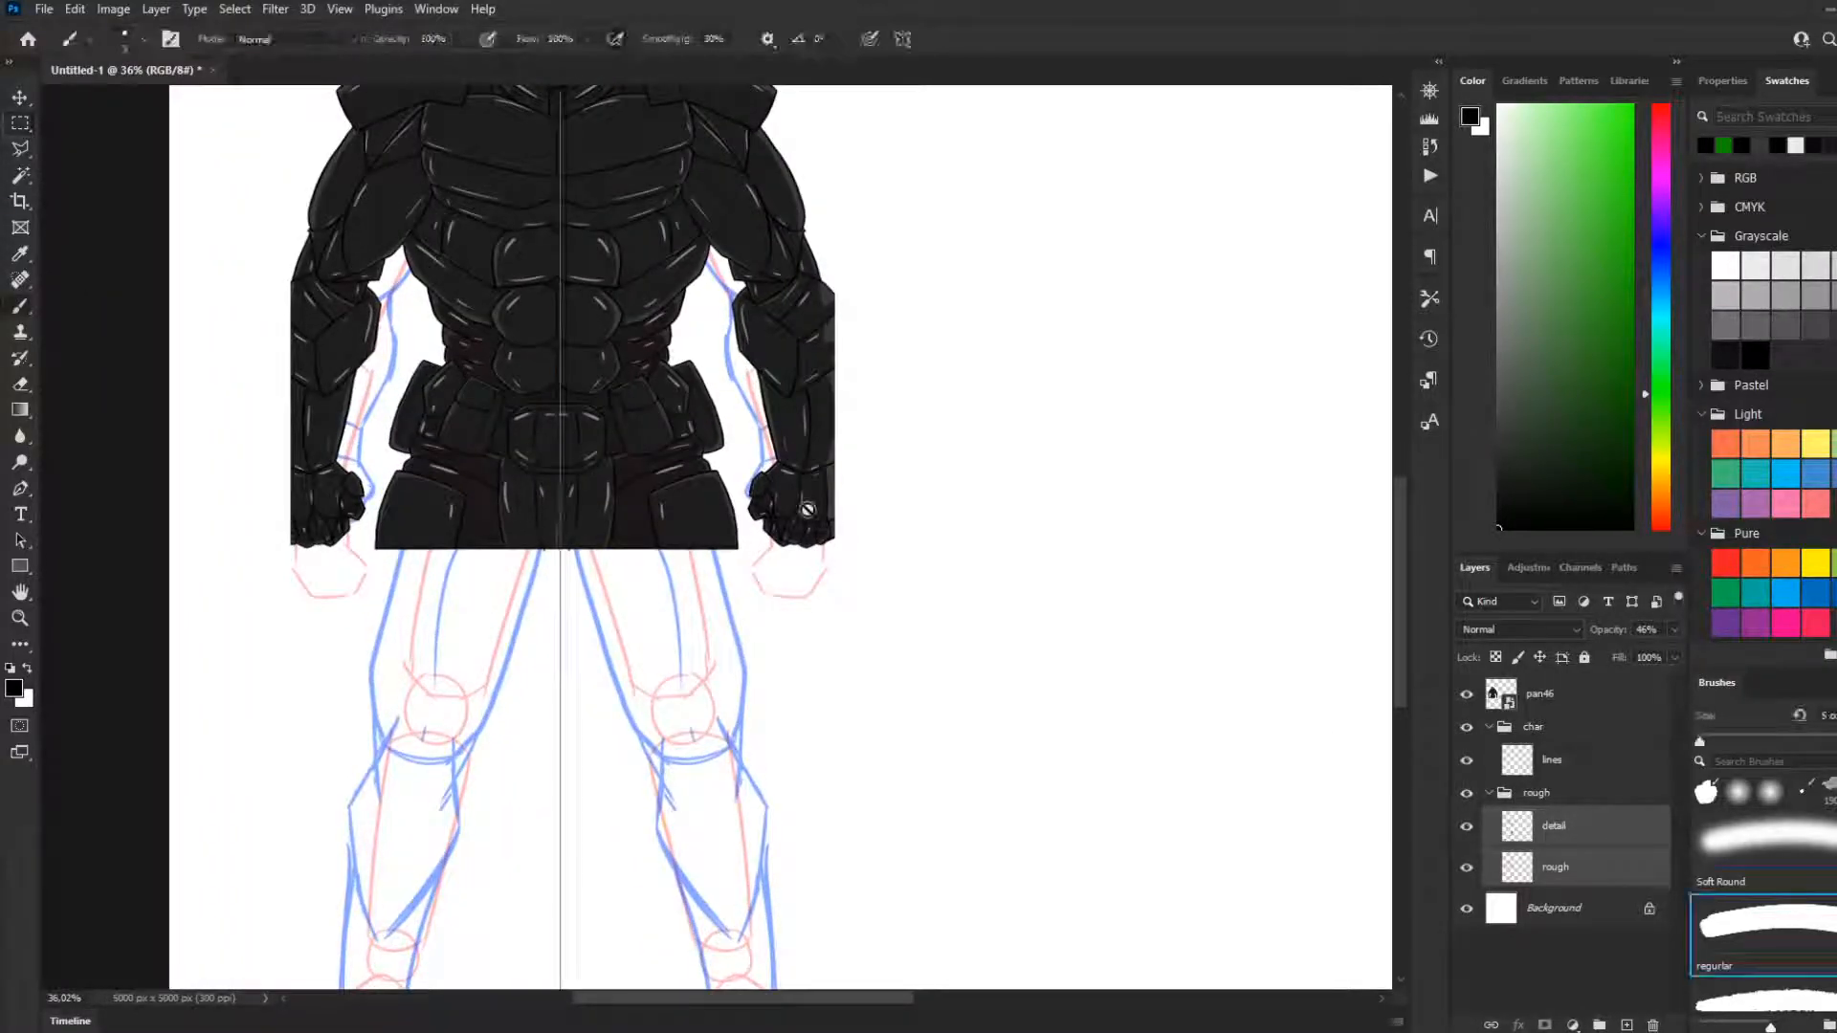
{"action": "left_click", "coordinate": [1553, 840]}
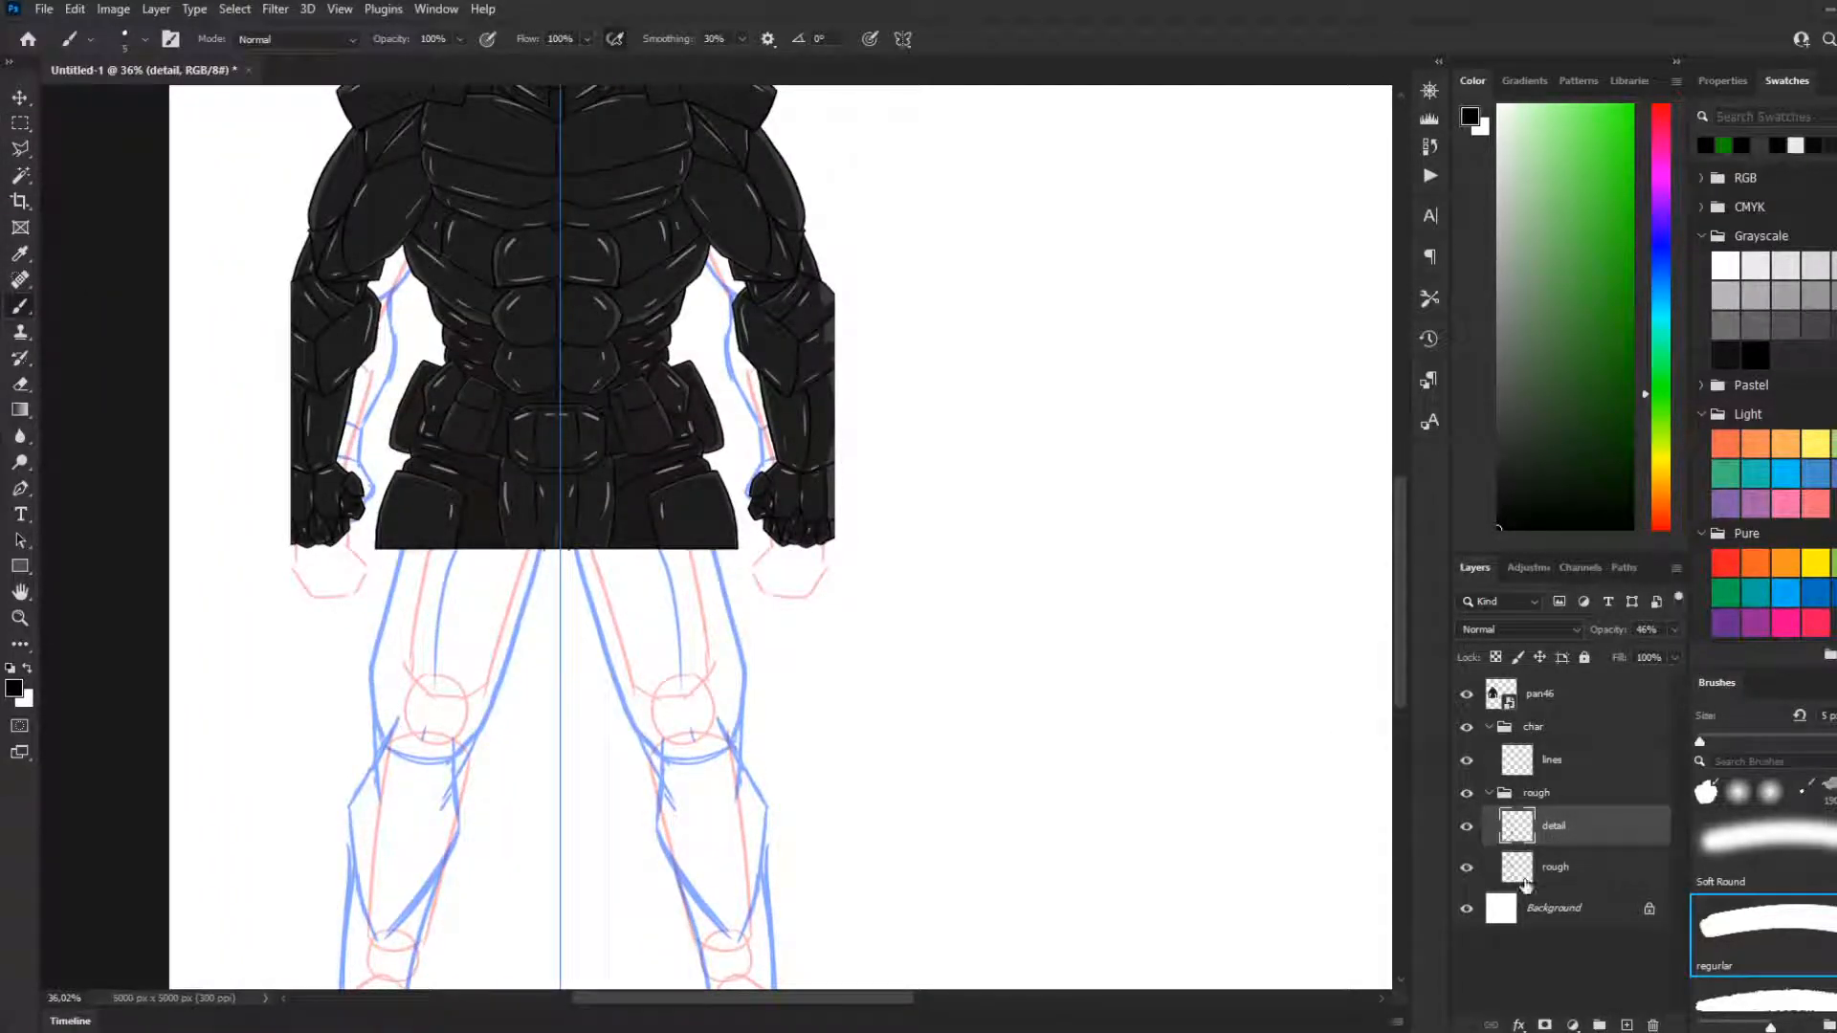
{"action": "left_click", "coordinate": [1579, 868]}
{"action": "left_click", "coordinate": [1561, 797]}
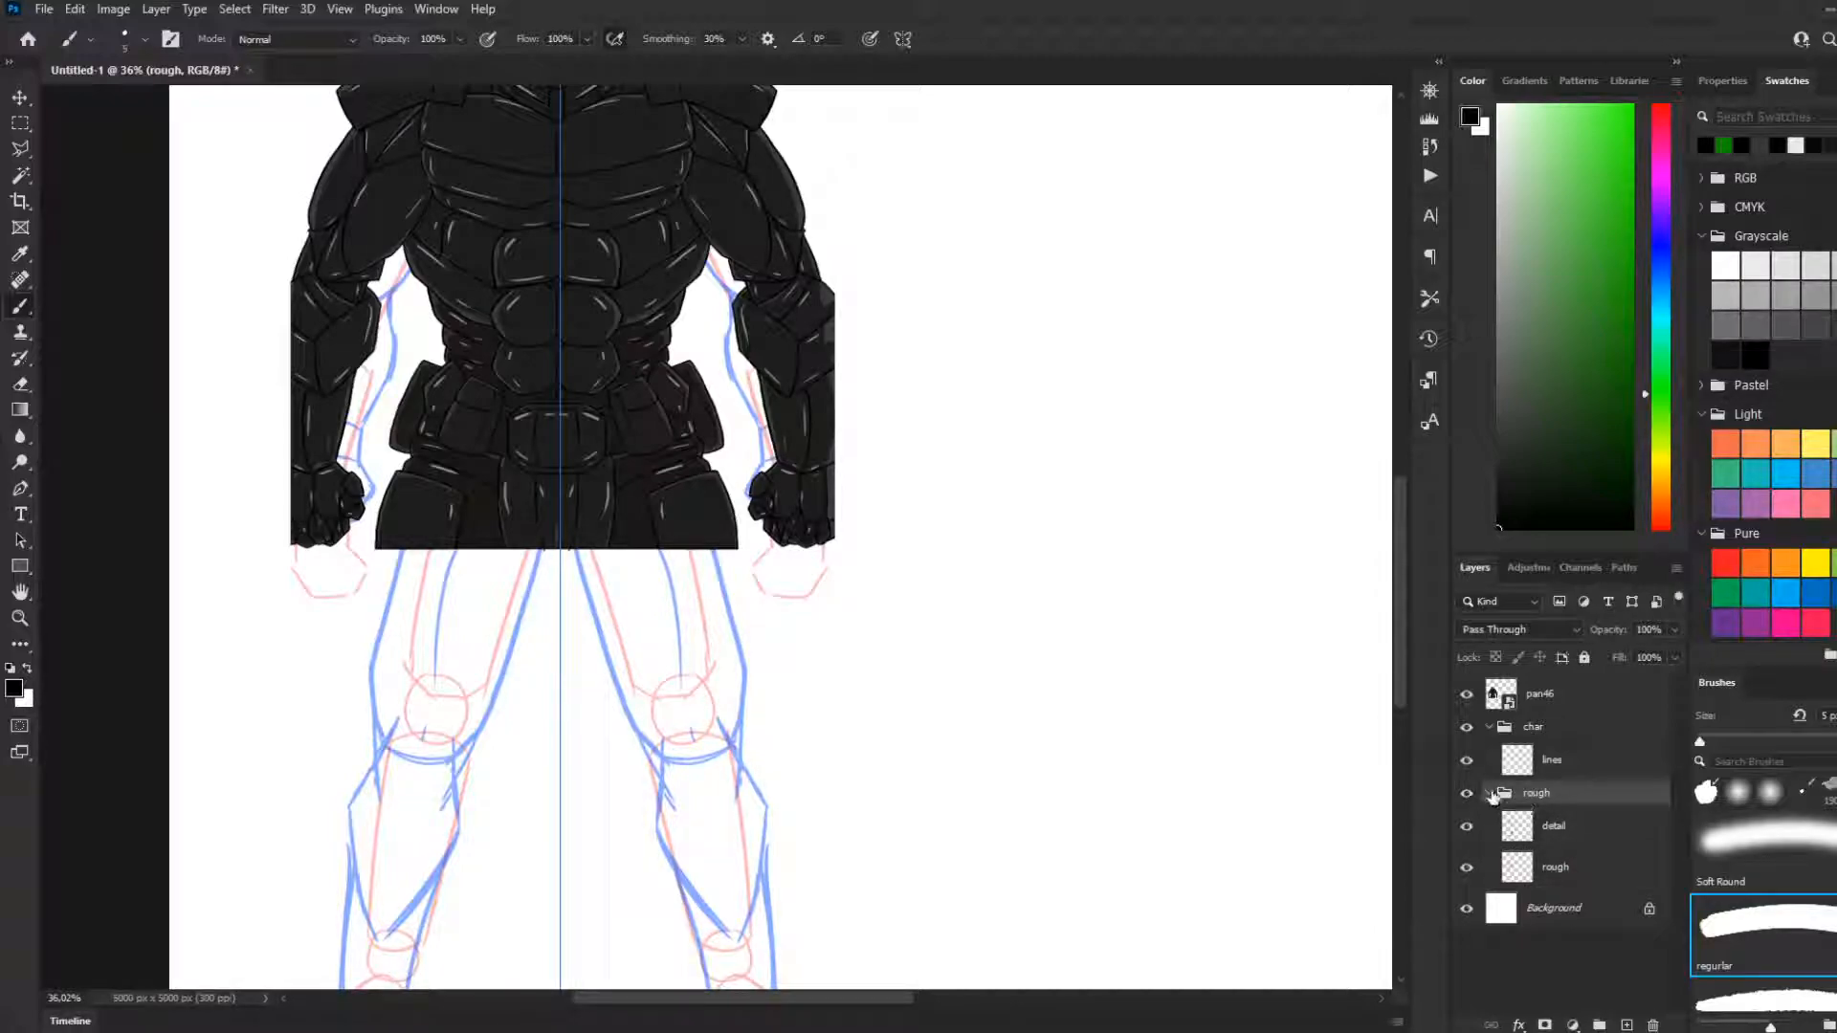
{"action": "left_click", "coordinate": [1489, 793]}
Check the figure's overall proportions and make the lines layer in the char group active
{"action": "scroll", "coordinate": [632, 761], "scroll_direction": "down", "scroll_amount": 4}
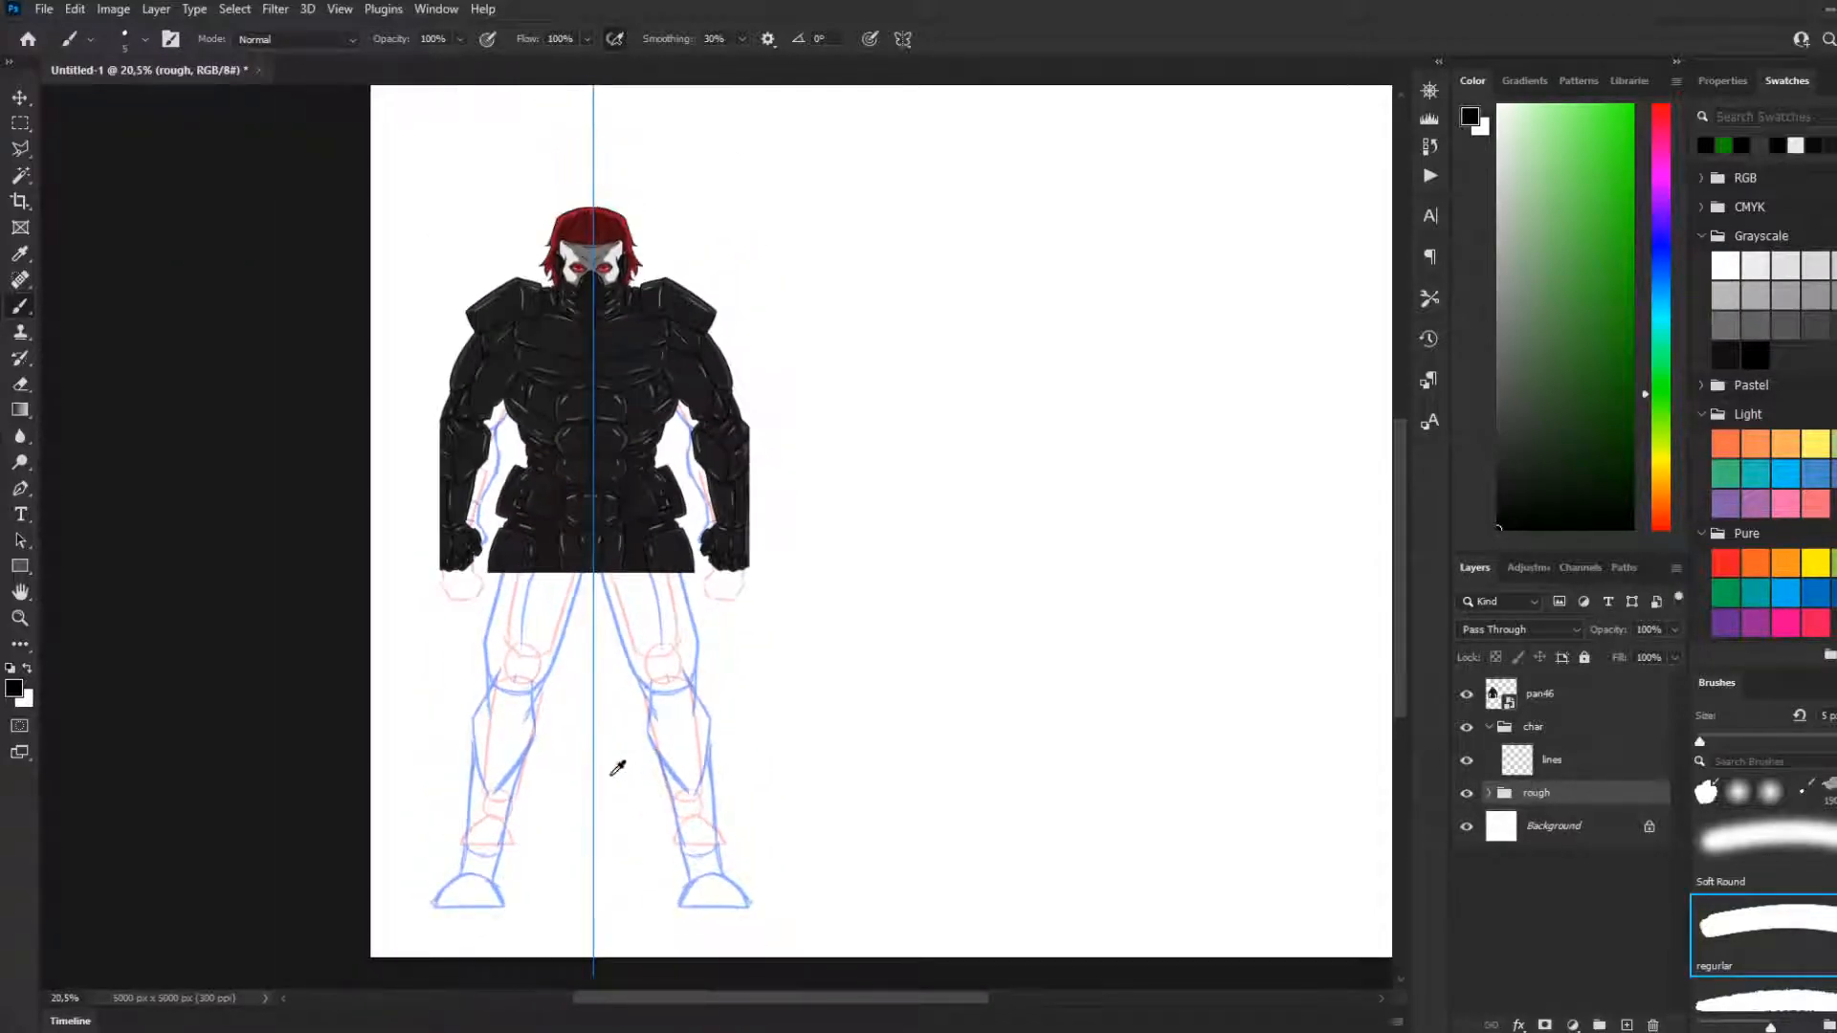
{"action": "scroll", "coordinate": [612, 766], "scroll_direction": "up", "scroll_amount": 2}
{"action": "scroll", "coordinate": [603, 750], "scroll_direction": "down", "scroll_amount": 3}
{"action": "scroll", "coordinate": [574, 708], "scroll_direction": "up", "scroll_amount": 2}
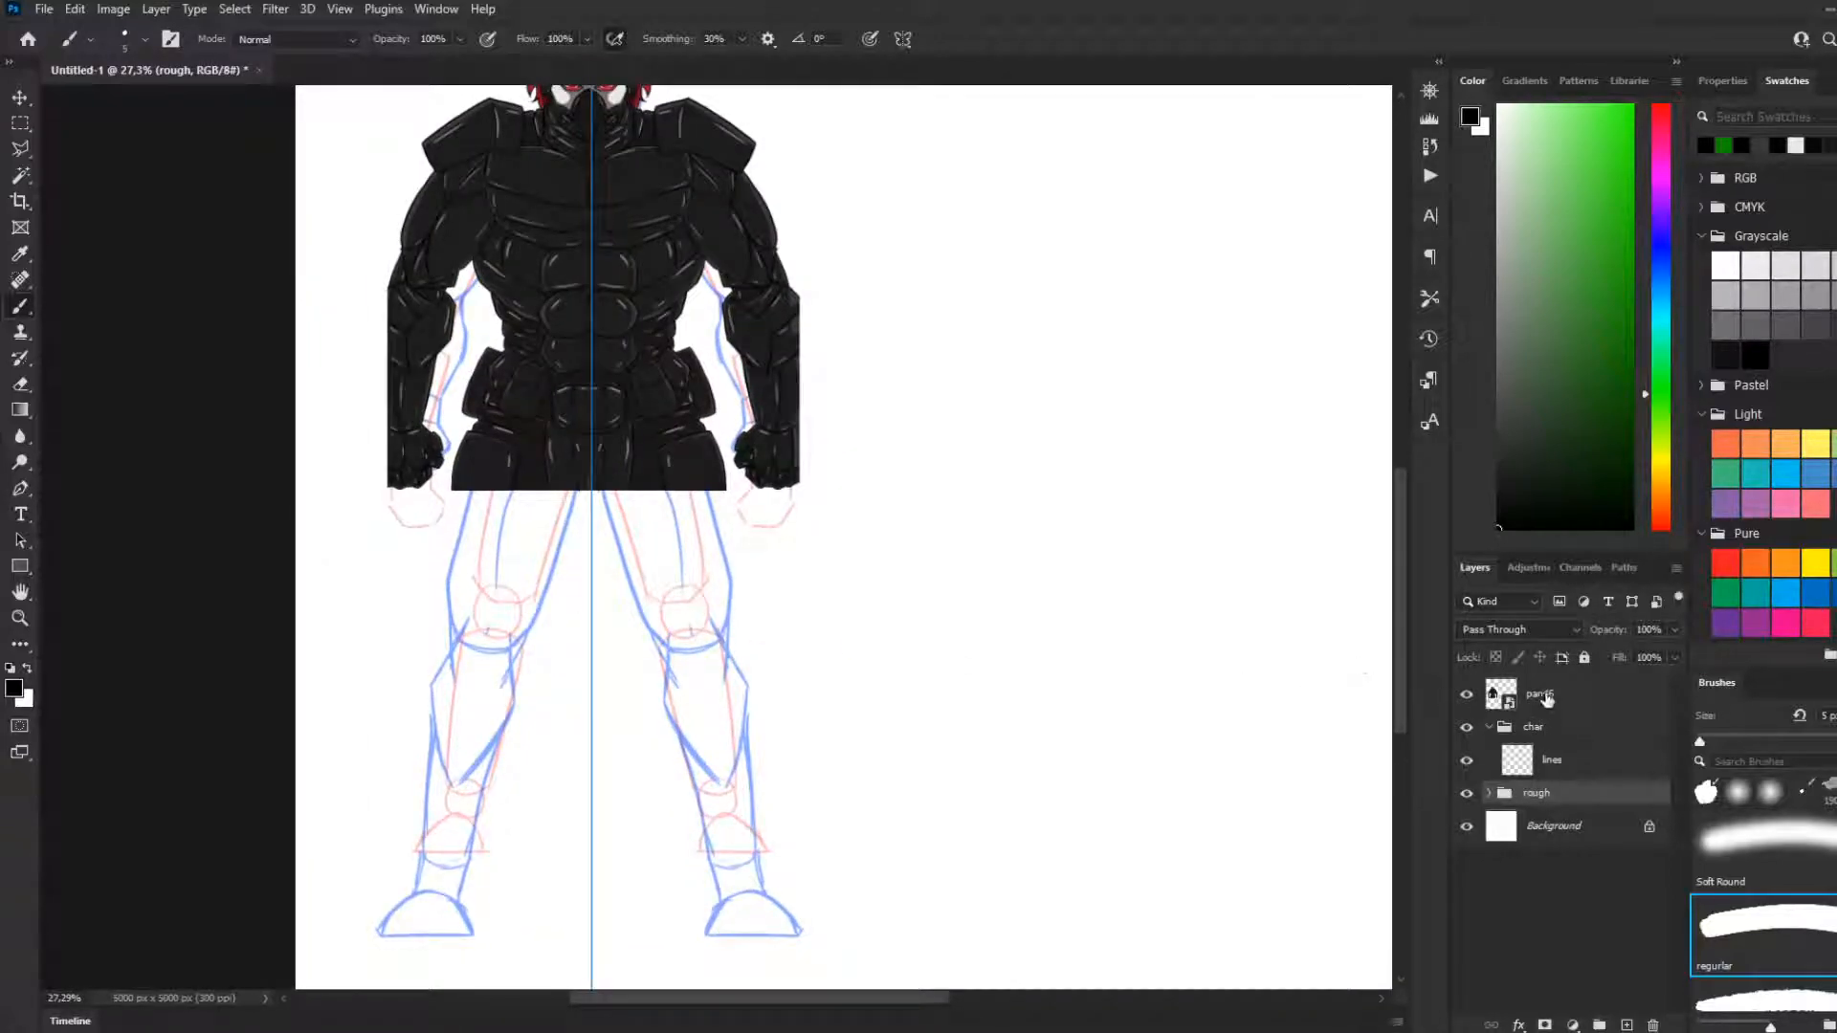
{"action": "left_click", "coordinate": [1547, 699]}
{"action": "left_click", "coordinate": [1545, 760]}
{"action": "scroll", "coordinate": [479, 492], "scroll_direction": "up", "scroll_amount": 2}
{"action": "scroll", "coordinate": [479, 491], "scroll_direction": "up", "scroll_amount": 1}
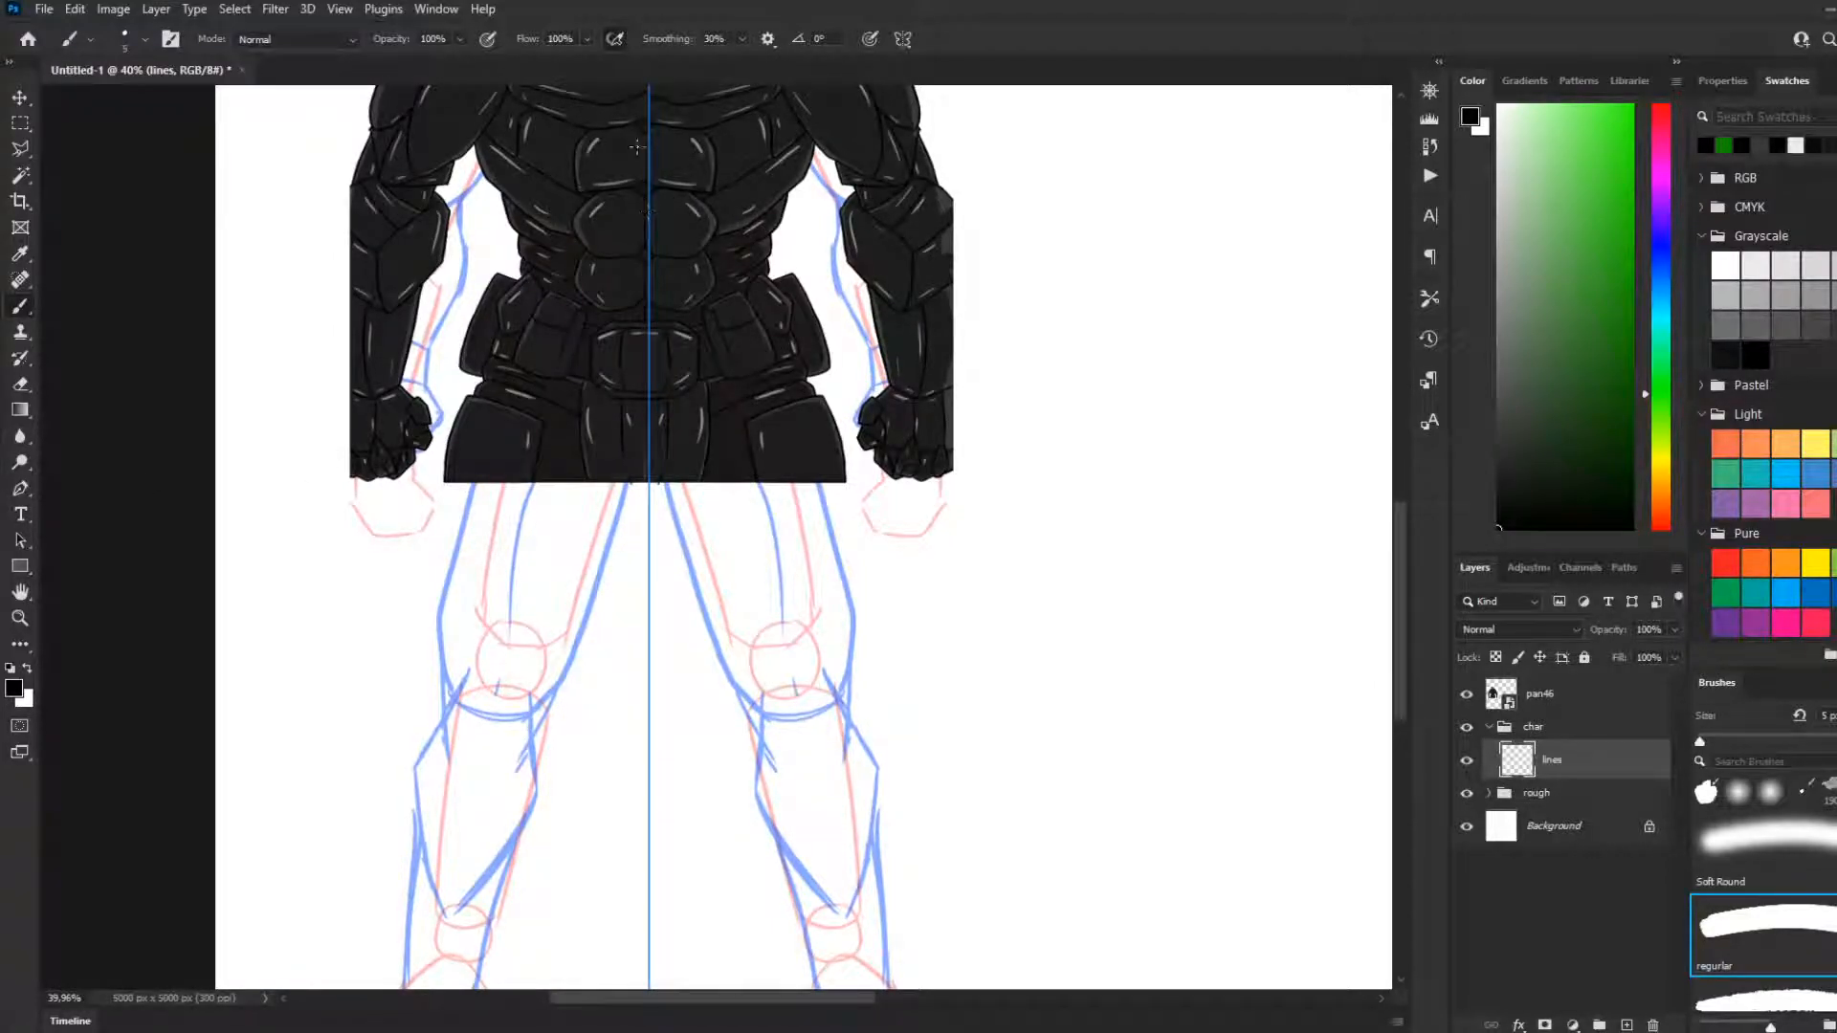
Start transforming the brush's vertical symmetry axis and move it onto the armoured figure's centre line
{"action": "scroll", "coordinate": [665, 212], "scroll_direction": "down", "scroll_amount": 3}
{"action": "scroll", "coordinate": [670, 230], "scroll_direction": "up", "scroll_amount": 5}
{"action": "left_click", "coordinate": [29, 101]}
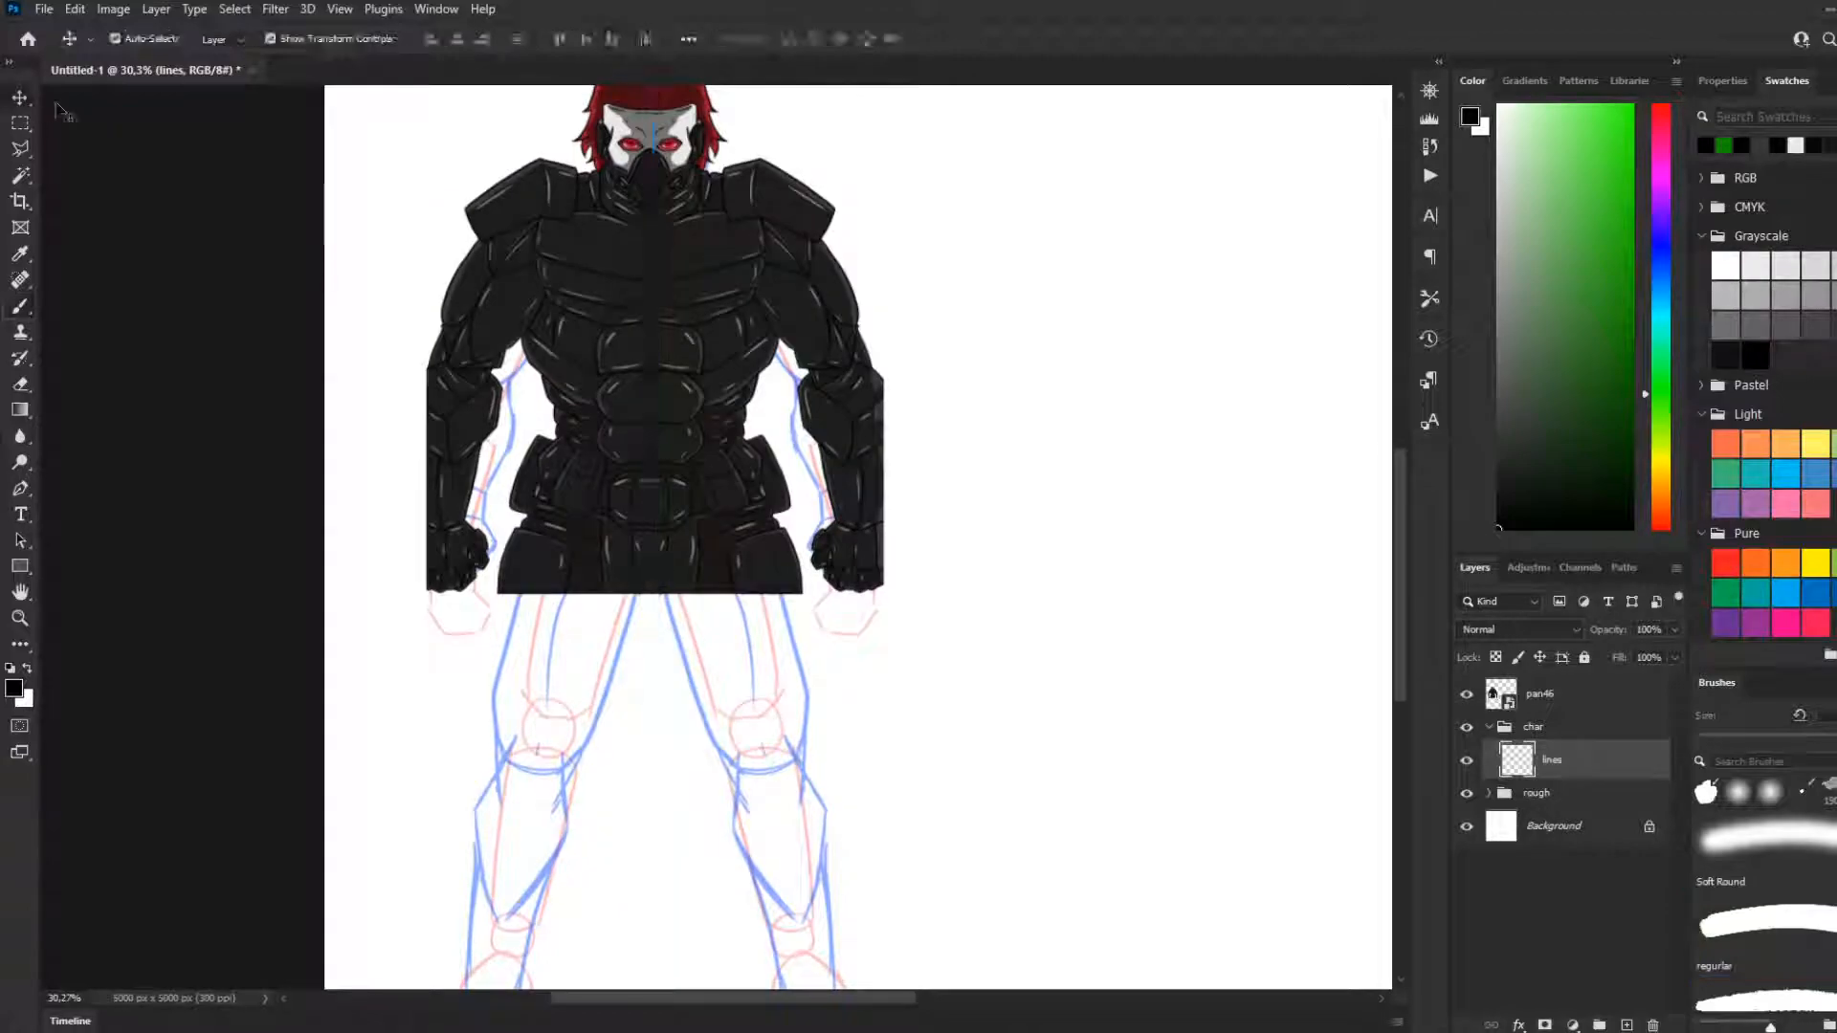
{"action": "scroll", "coordinate": [176, 278], "scroll_direction": "up", "scroll_amount": 2}
{"action": "left_click", "coordinate": [23, 308]}
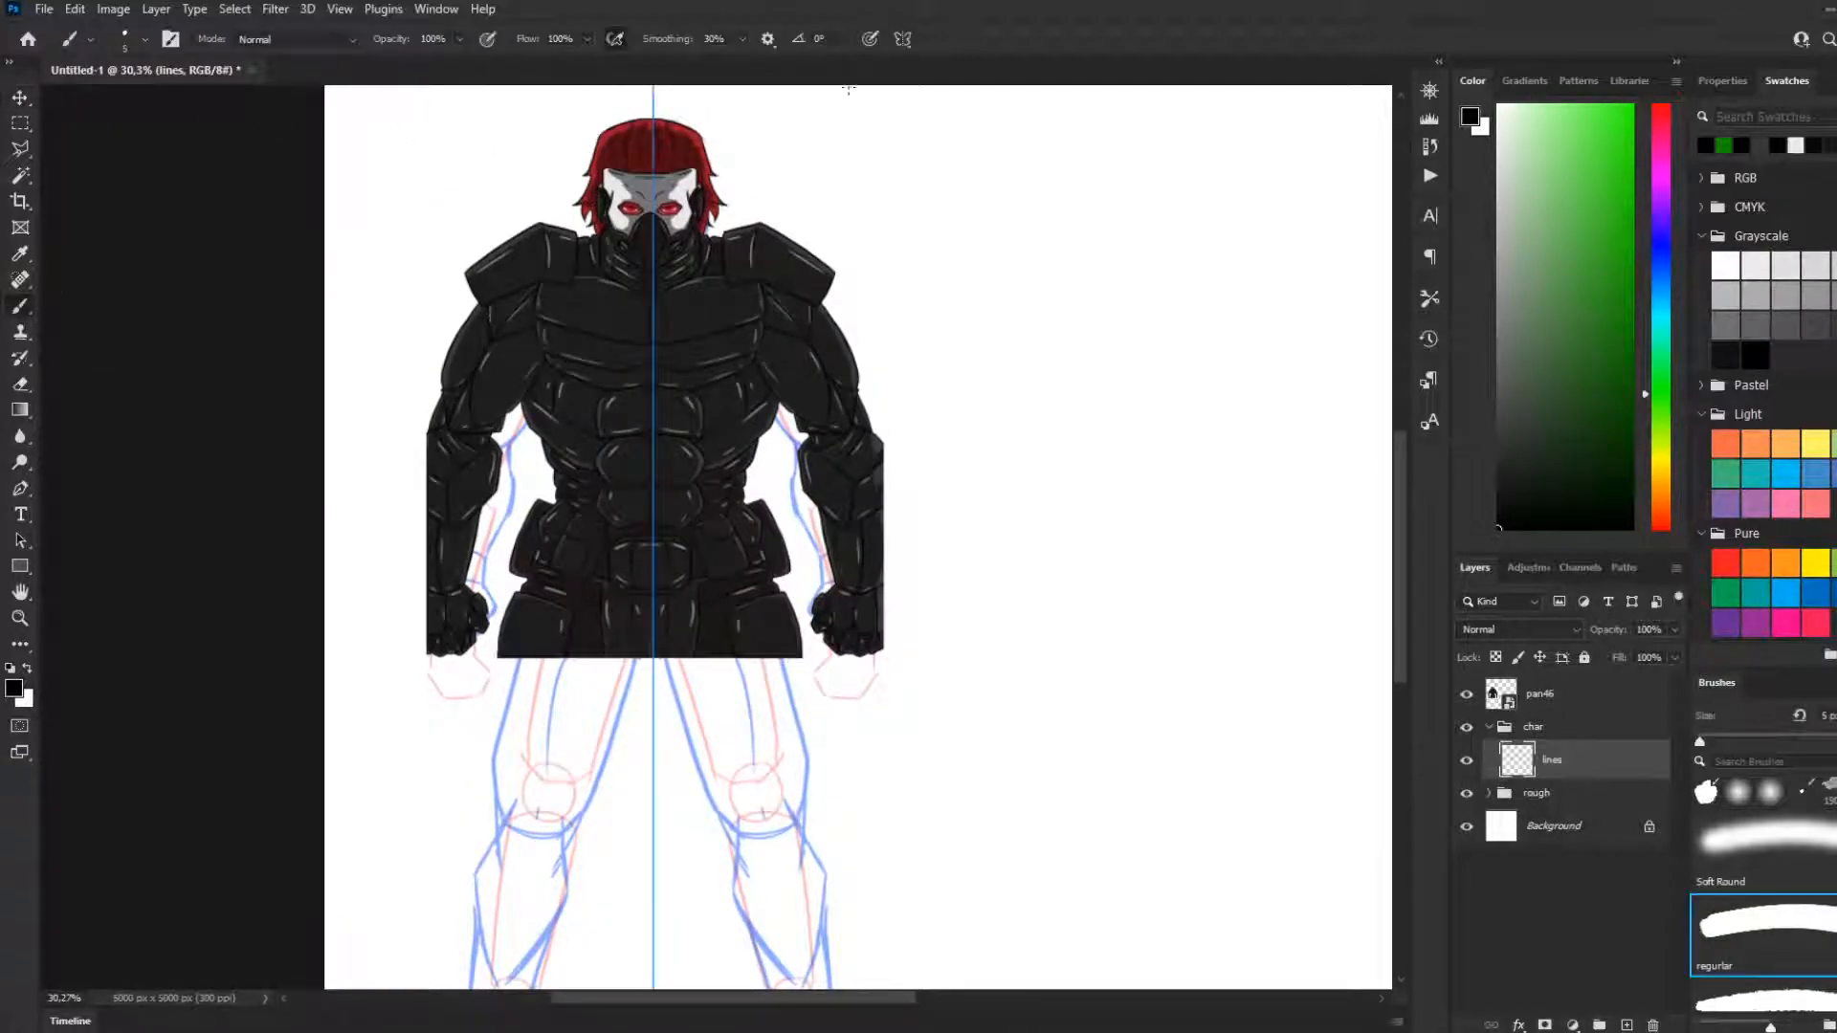
{"action": "left_click", "coordinate": [905, 46]}
{"action": "left_click", "coordinate": [953, 117]}
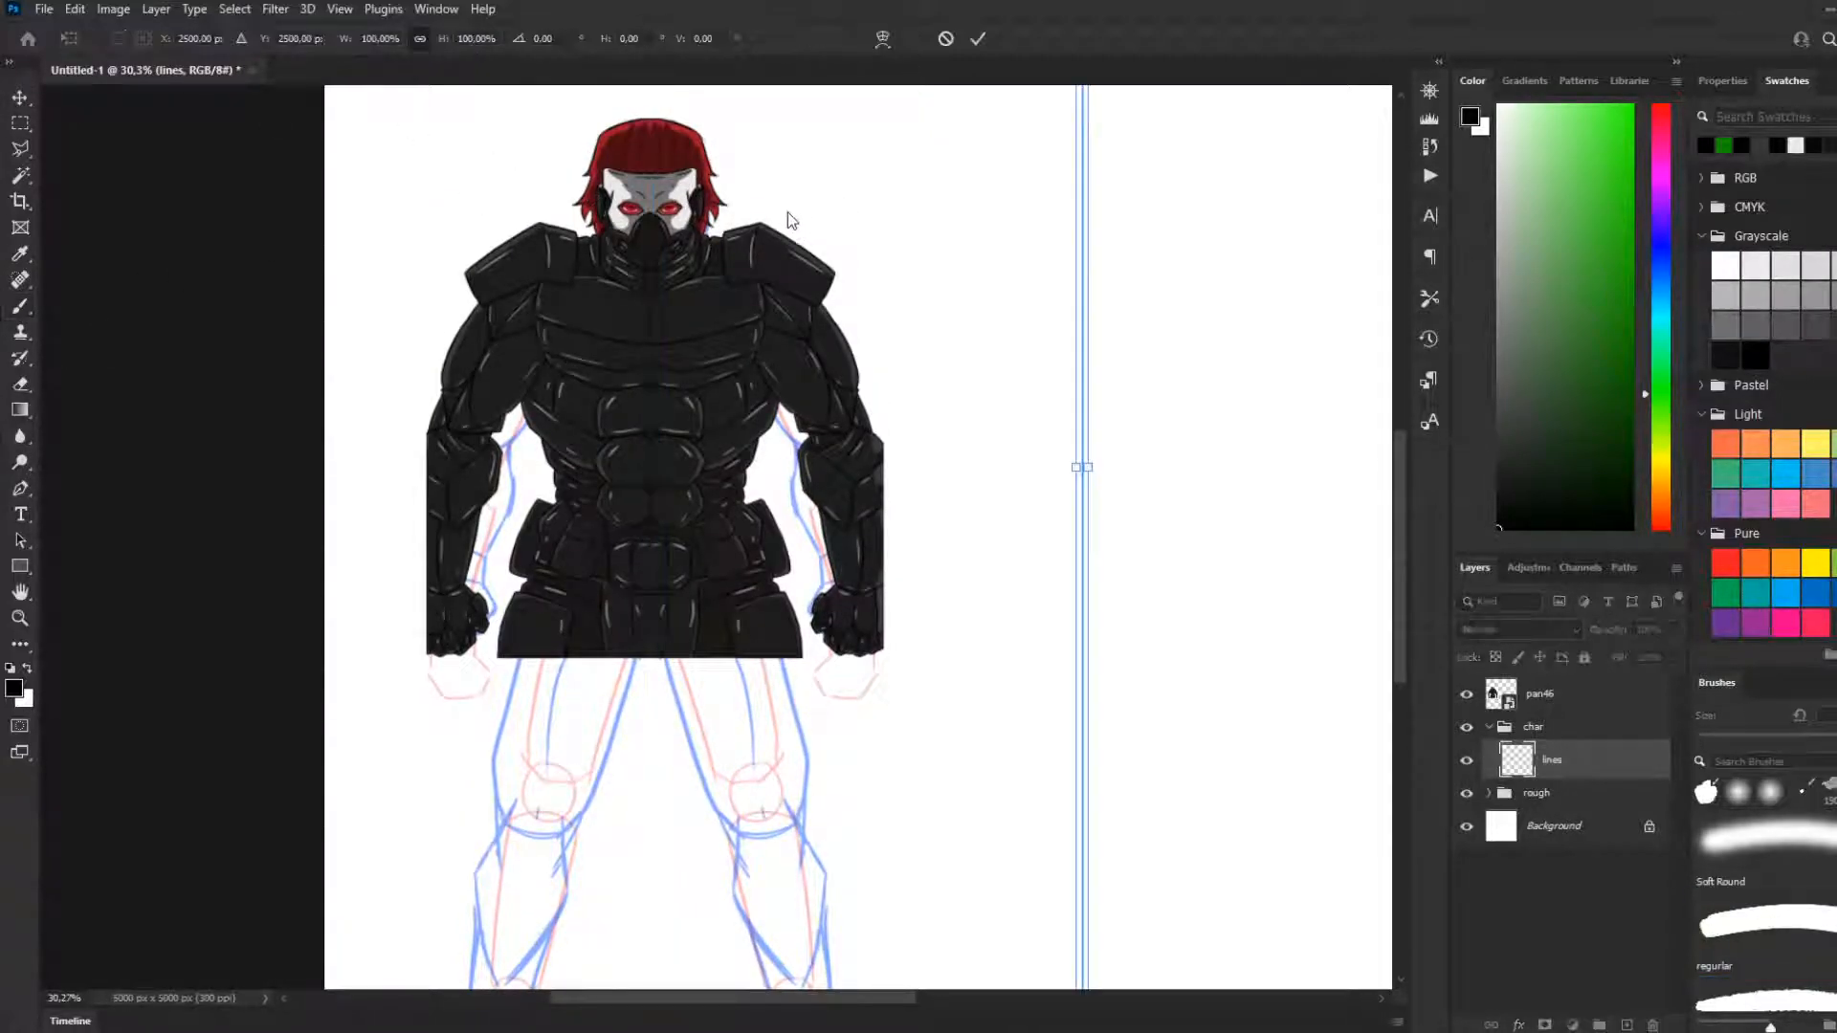
{"action": "left_click_drag", "start_coordinate": [1081, 284], "coordinate": [647, 223]}
Fine-tune the symmetry axis to X 1072.24 px along the abdominal centre seam and commit its position
{"action": "scroll", "coordinate": [658, 216], "scroll_direction": "up", "scroll_amount": 4}
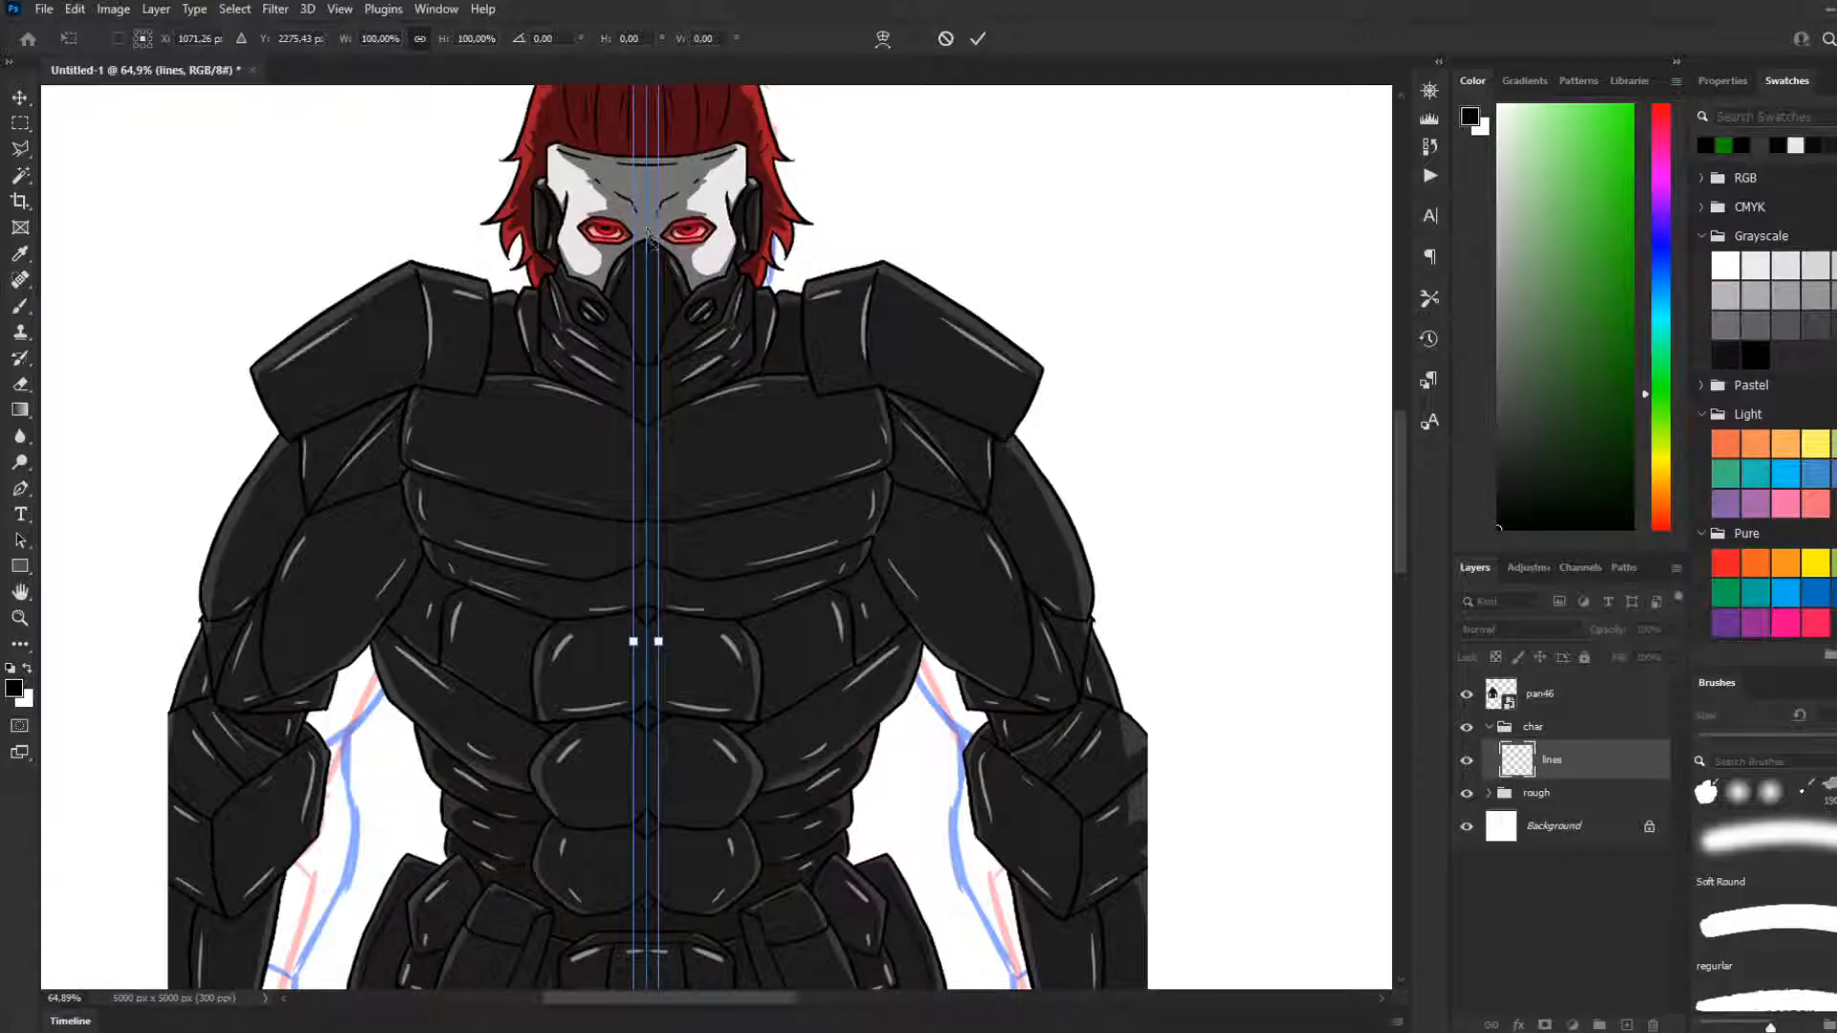
{"action": "scroll", "coordinate": [701, 527], "scroll_direction": "down", "scroll_amount": 3}
{"action": "scroll", "coordinate": [660, 747], "scroll_direction": "up", "scroll_amount": 5}
{"action": "scroll", "coordinate": [681, 658], "scroll_direction": "up", "scroll_amount": 2}
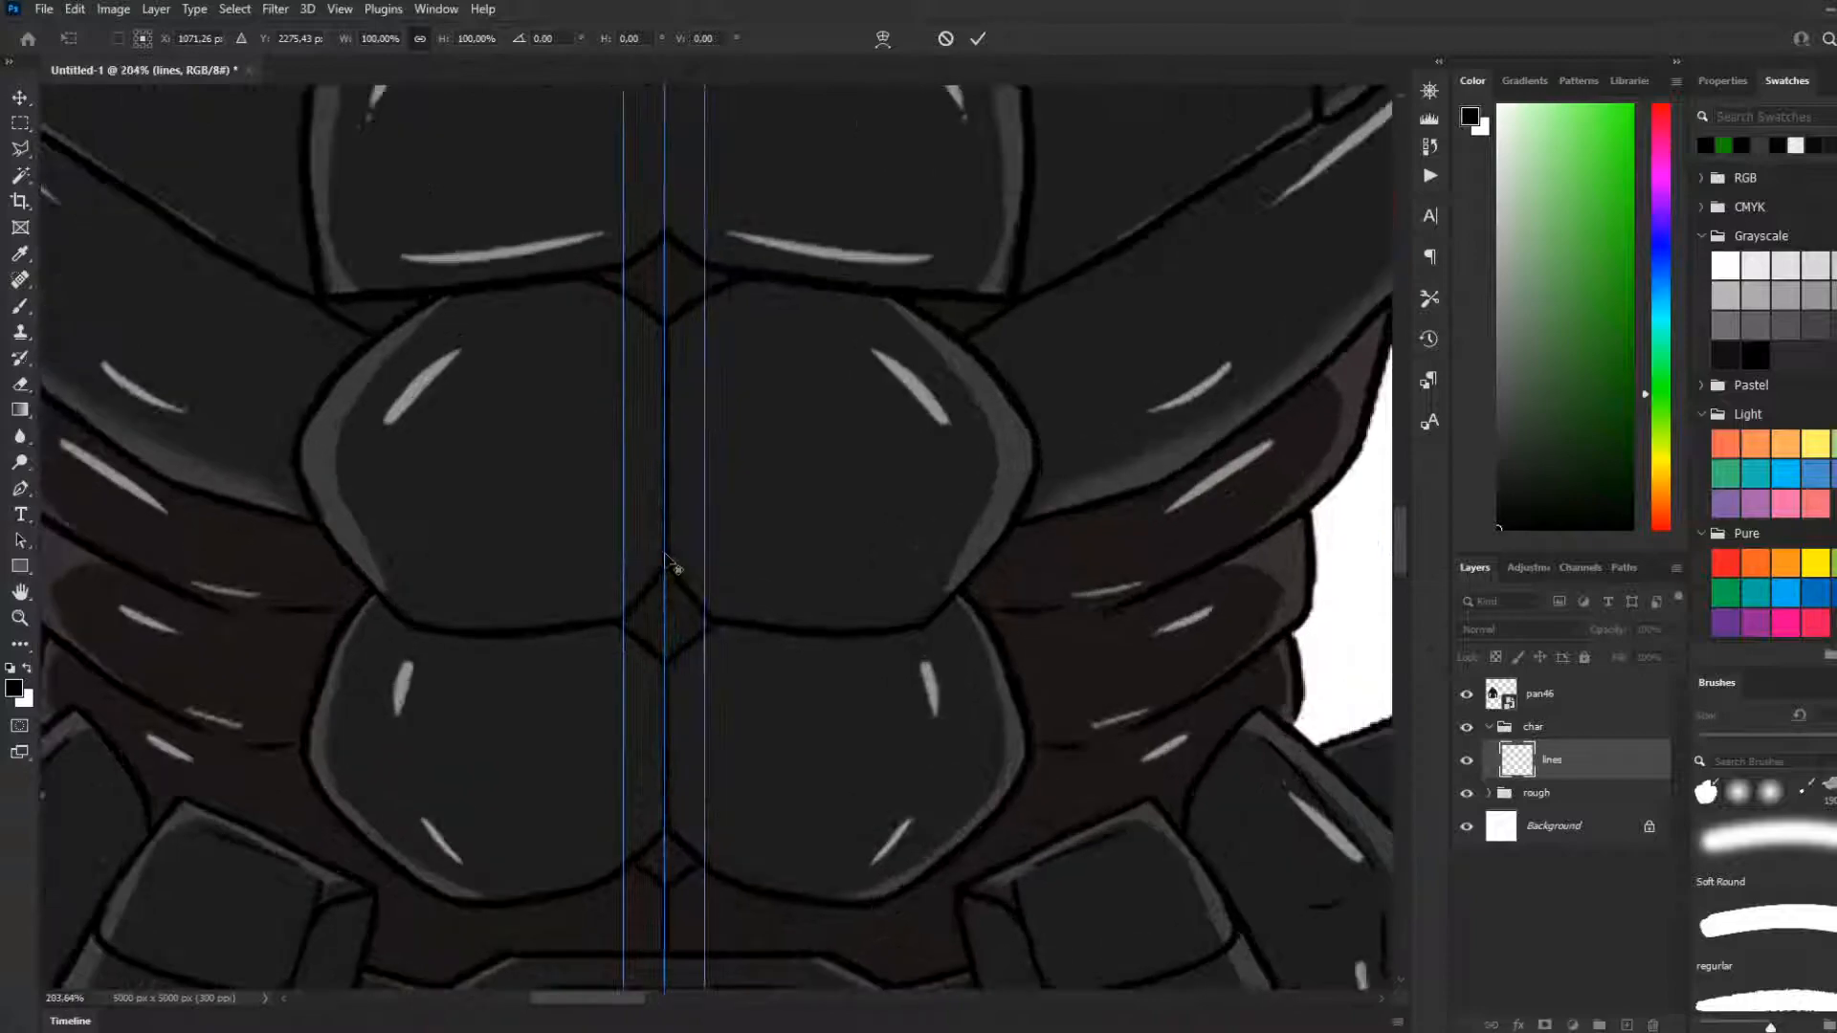
{"action": "left_click_drag", "start_coordinate": [668, 546], "coordinate": [670, 553]}
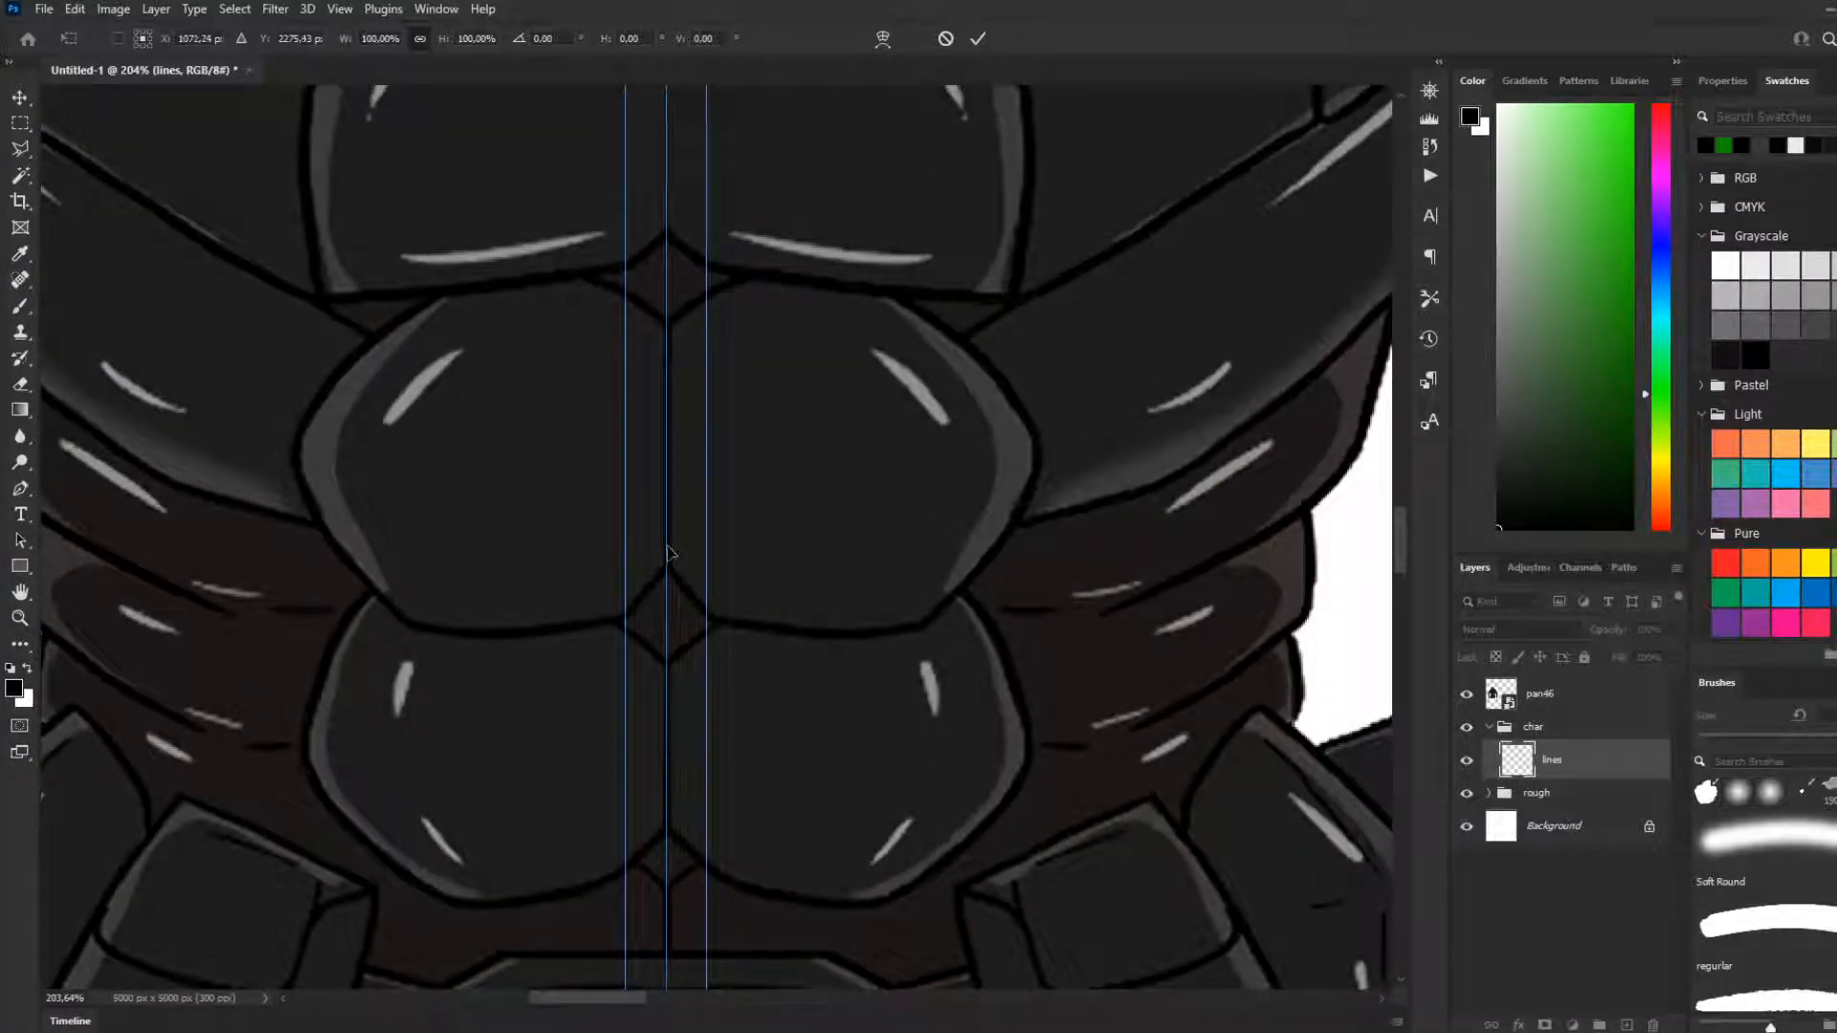
{"action": "key", "text": "Return"}
{"action": "key", "text": "b"}
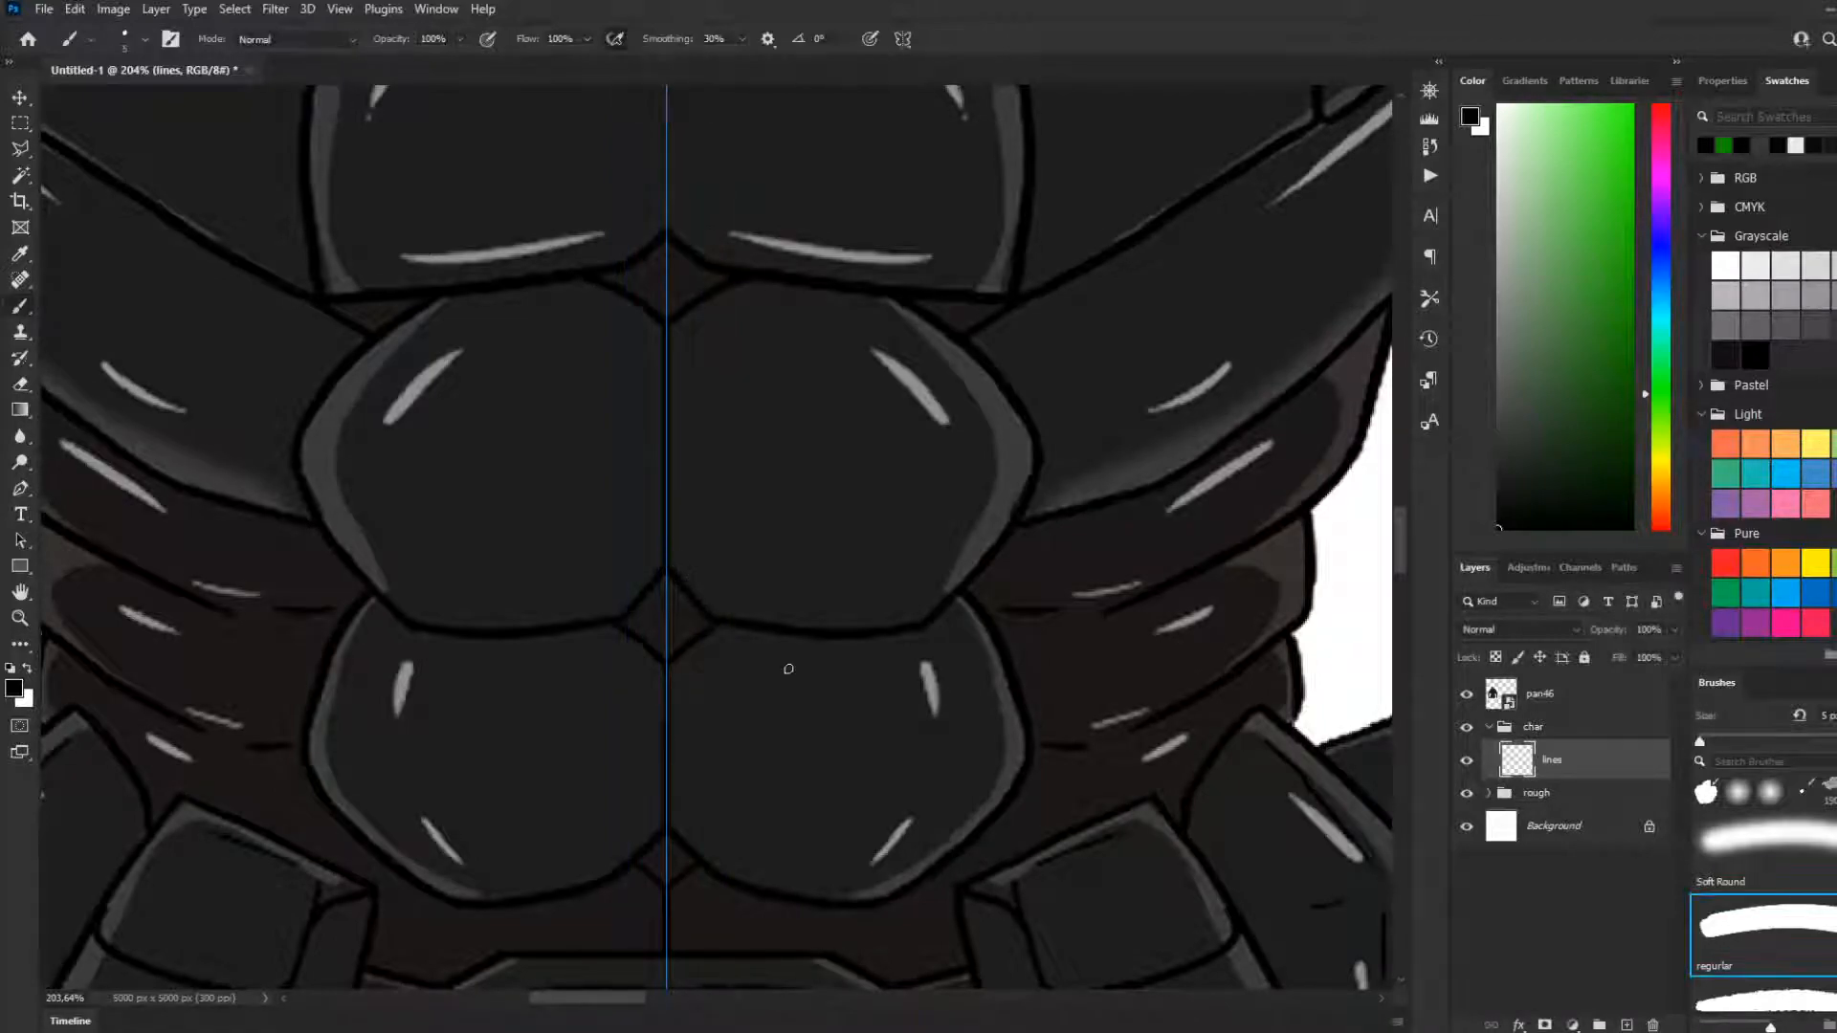
Draw the missing outer contour and inner edge of the forearm armour with the symmetrical brush at 8 px on the lines layer
{"action": "scroll", "coordinate": [714, 688], "scroll_direction": "down", "scroll_amount": 10}
{"action": "scroll", "coordinate": [666, 734], "scroll_direction": "down", "scroll_amount": 5}
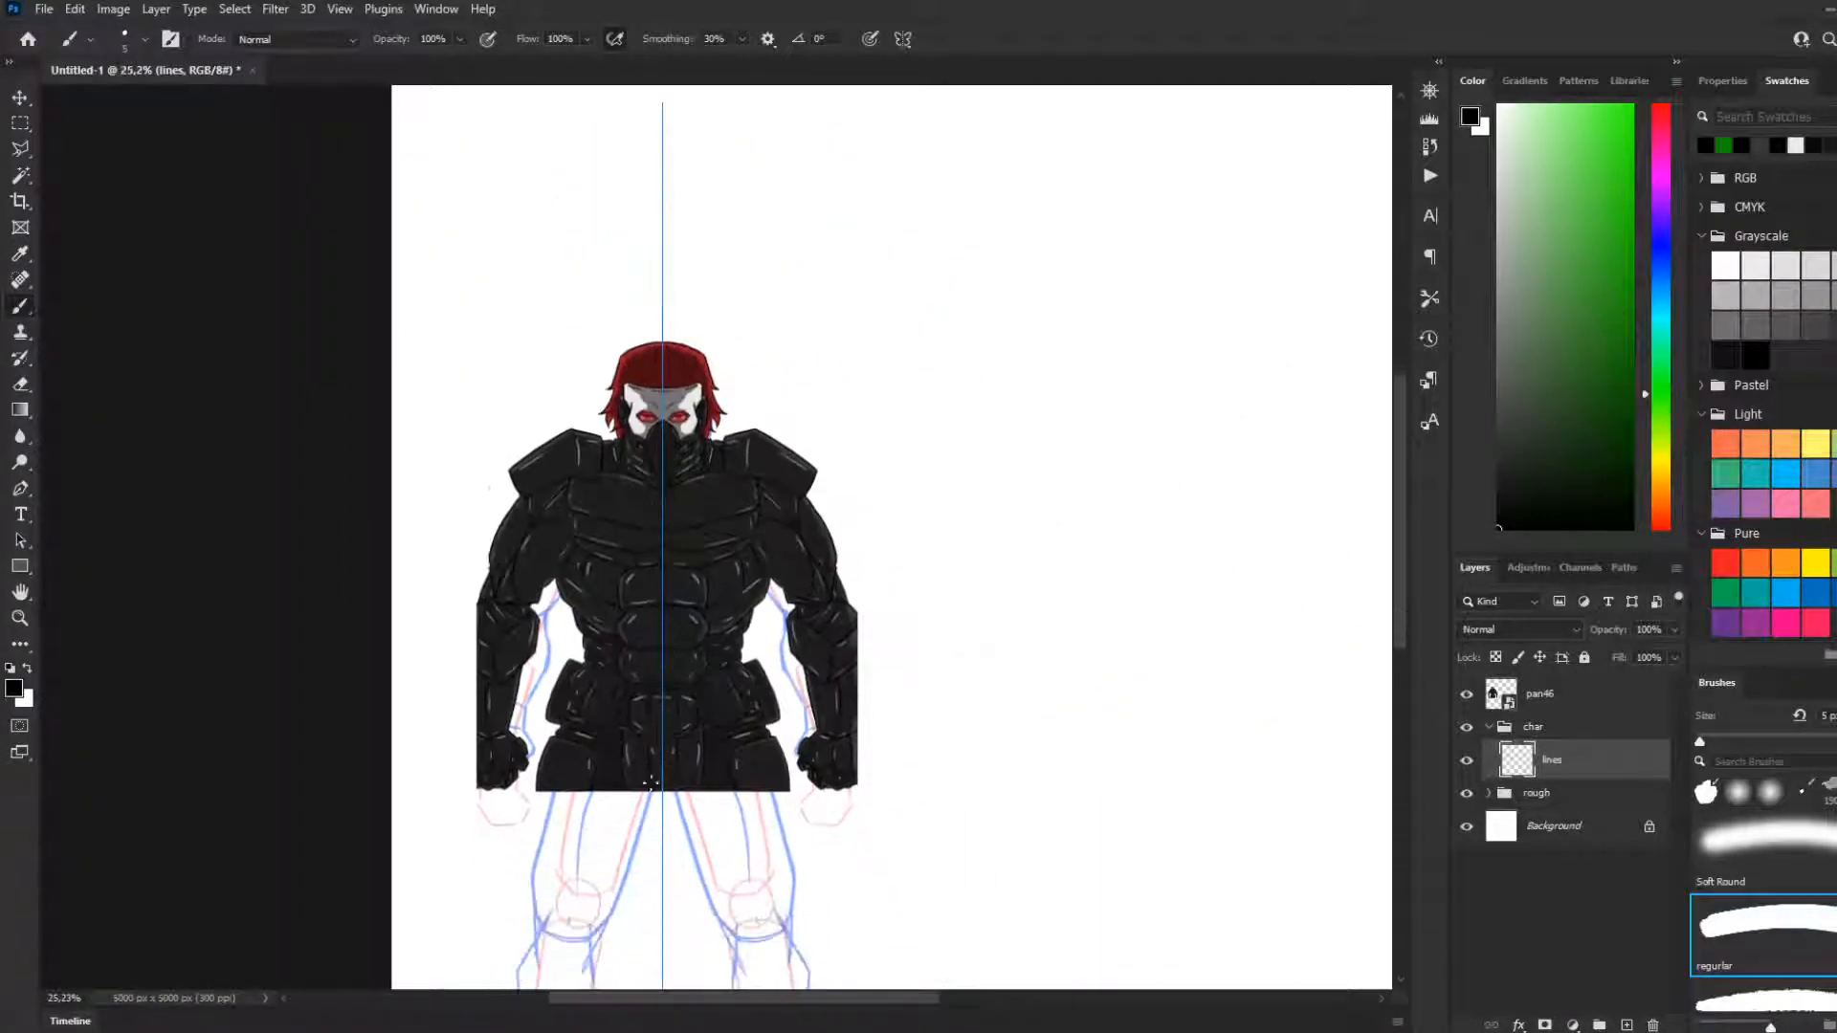
{"action": "scroll", "coordinate": [529, 655], "scroll_direction": "up", "scroll_amount": 8}
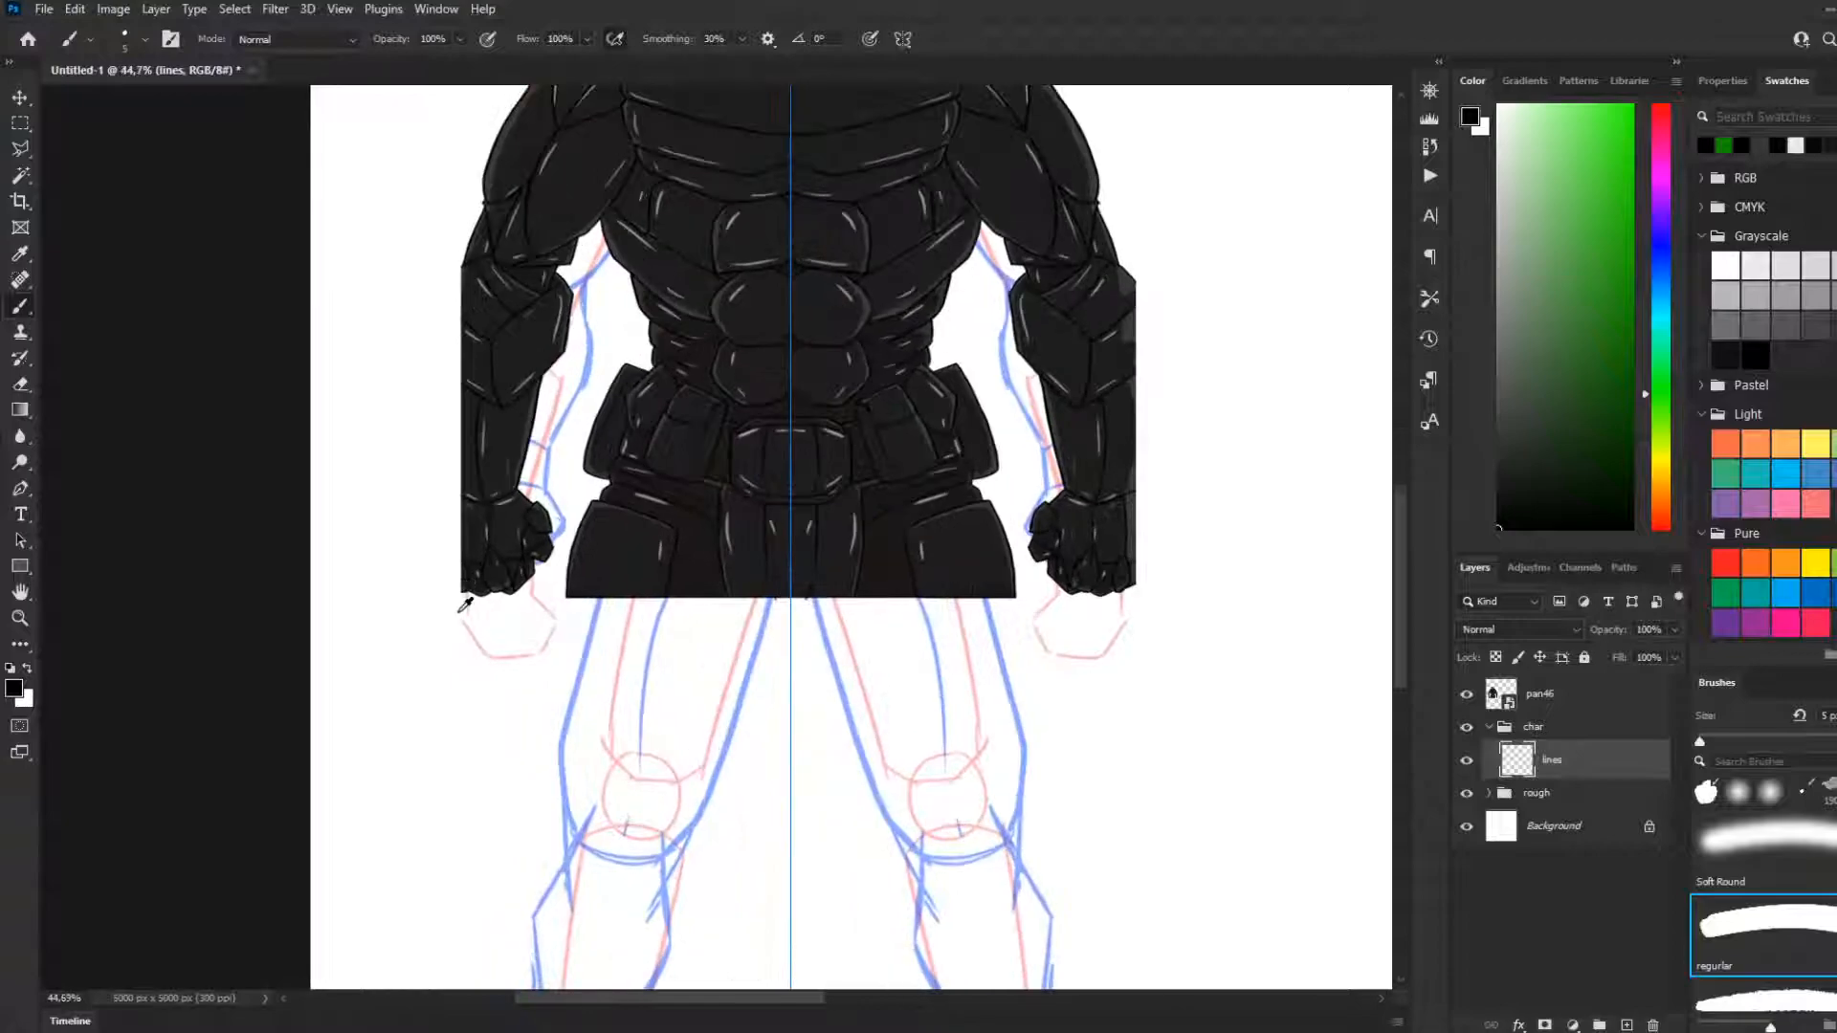
{"action": "scroll", "coordinate": [483, 639], "scroll_direction": "down", "scroll_amount": 3}
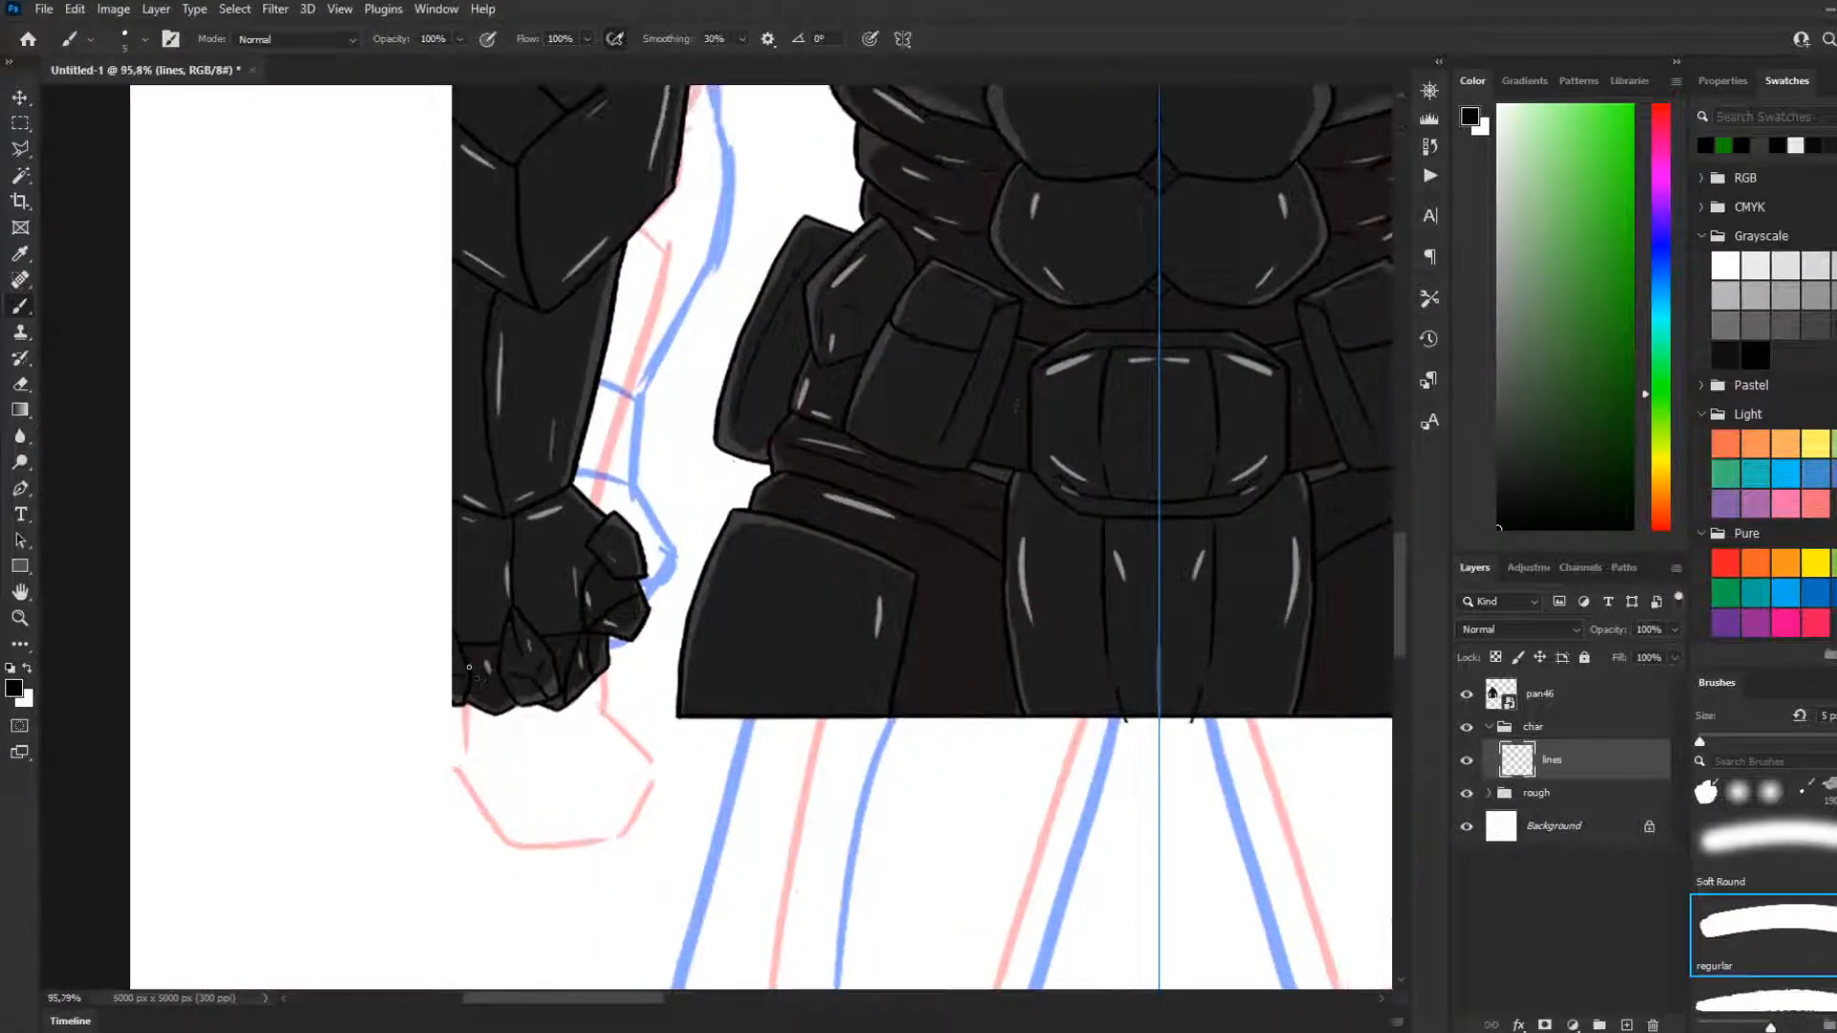
{"action": "scroll", "coordinate": [541, 510], "scroll_direction": "up", "scroll_amount": 2}
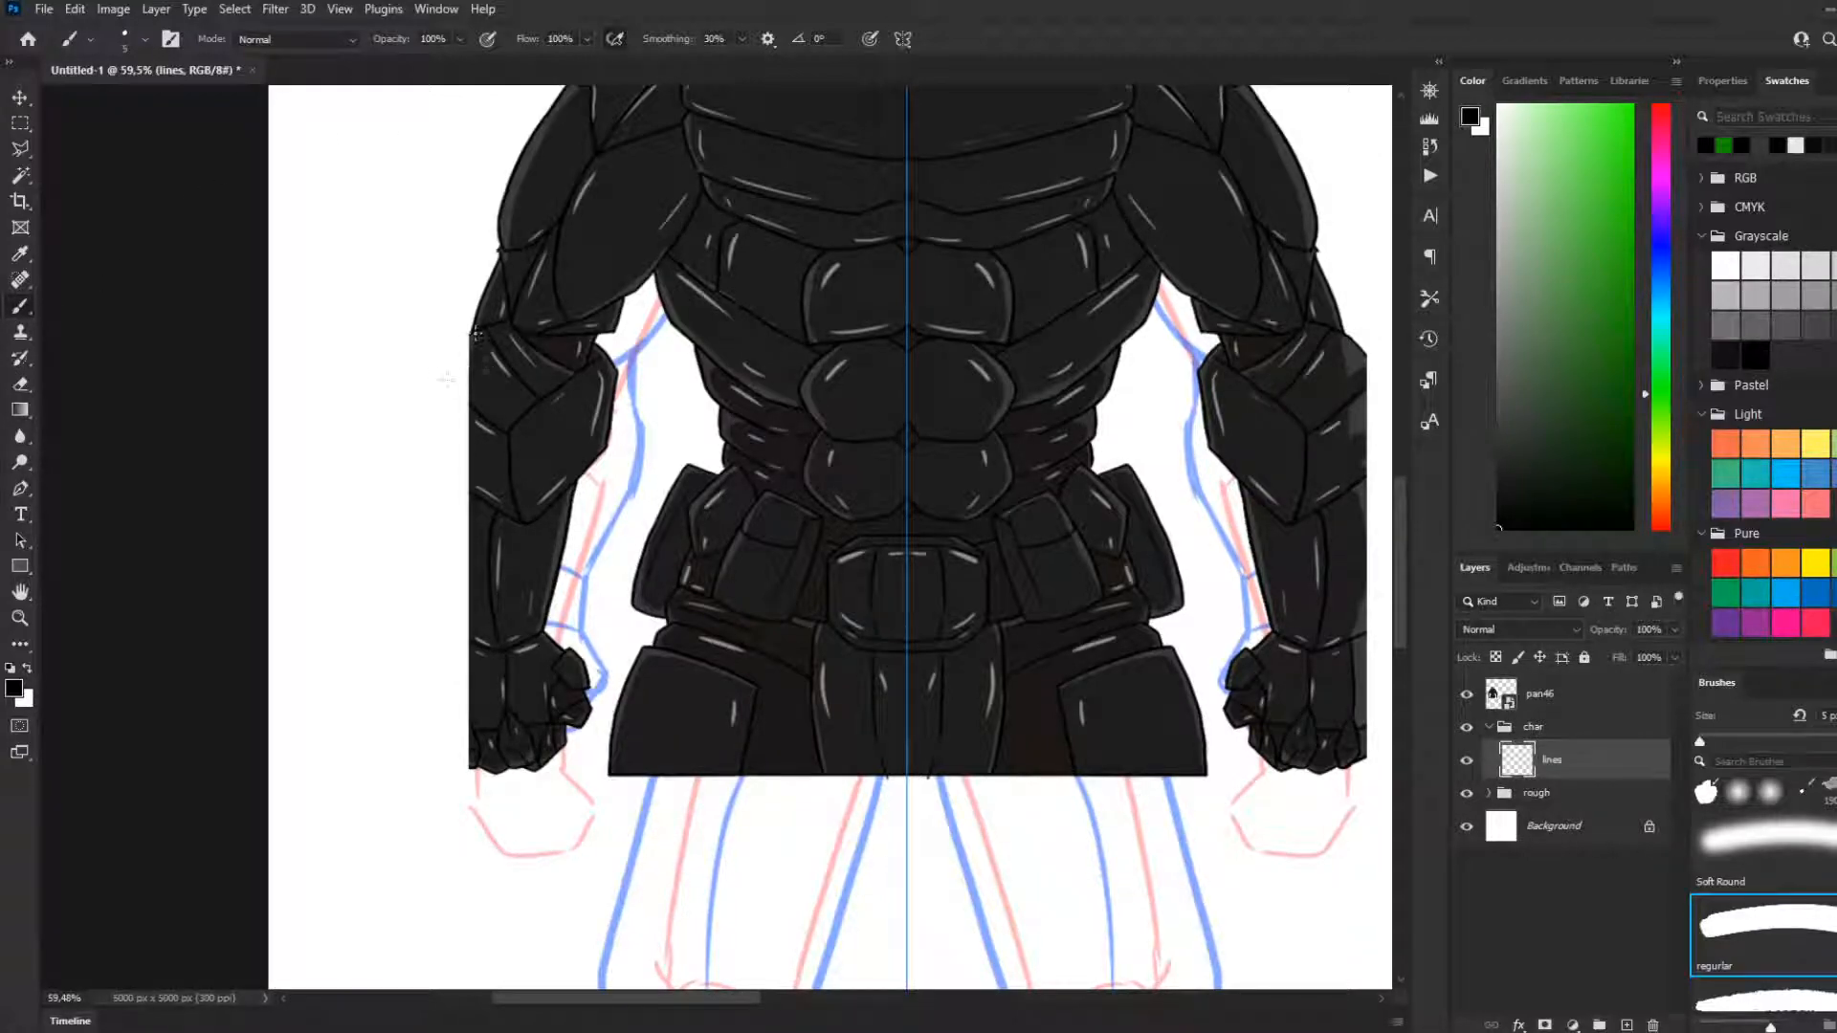
{"action": "key", "text": "bracketright"}
{"action": "left_click_drag", "start_coordinate": [466, 337], "coordinate": [433, 415]}
{"action": "key", "text": "ctrl+z"}
{"action": "mouse_move", "coordinate": [447, 350]}
{"action": "left_mouse_down"}
{"action": "mouse_move", "coordinate": [433, 475]}
{"action": "mouse_move", "coordinate": [434, 435]}
{"action": "mouse_move", "coordinate": [468, 489]}
{"action": "left_mouse_up"}
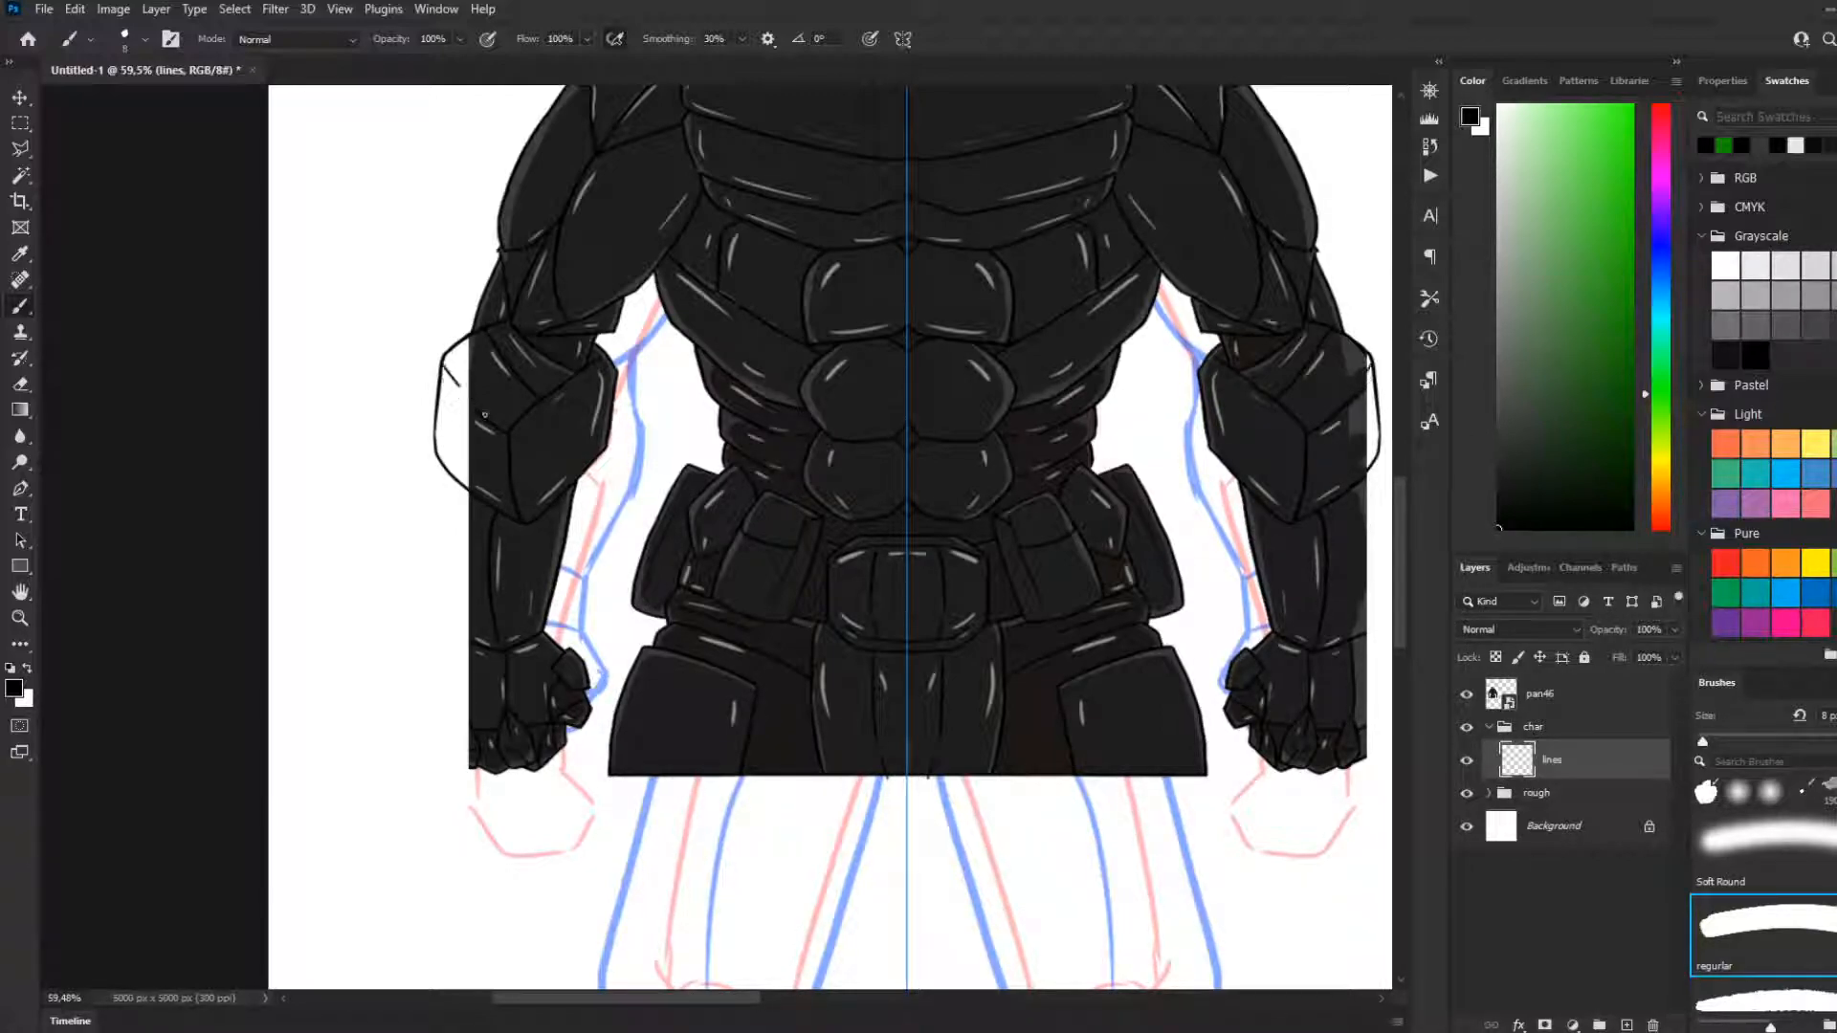
{"action": "left_click_drag", "start_coordinate": [442, 361], "coordinate": [468, 405]}
{"action": "scroll", "coordinate": [932, 636], "scroll_direction": "down", "scroll_amount": 6}
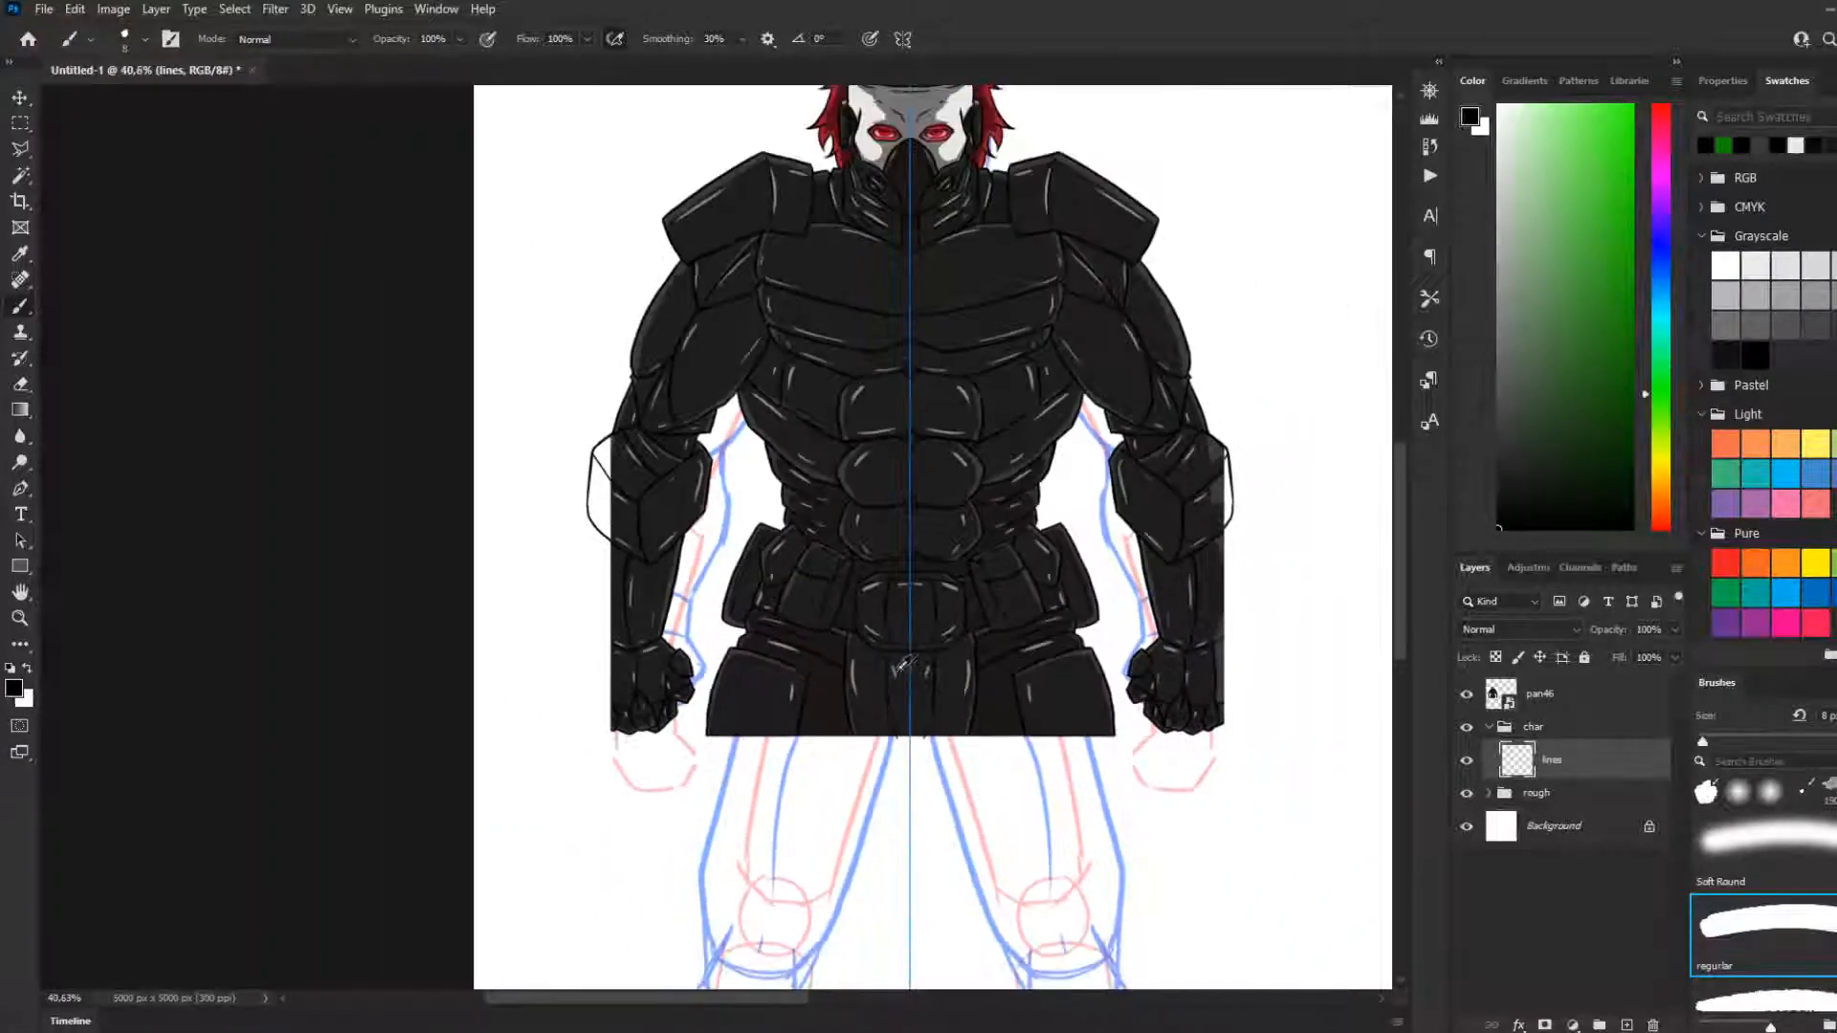
Examine the armoured reference from the mask down to the belt and the cropped forearms
{"action": "scroll", "coordinate": [1234, 679], "scroll_direction": "up", "scroll_amount": 5}
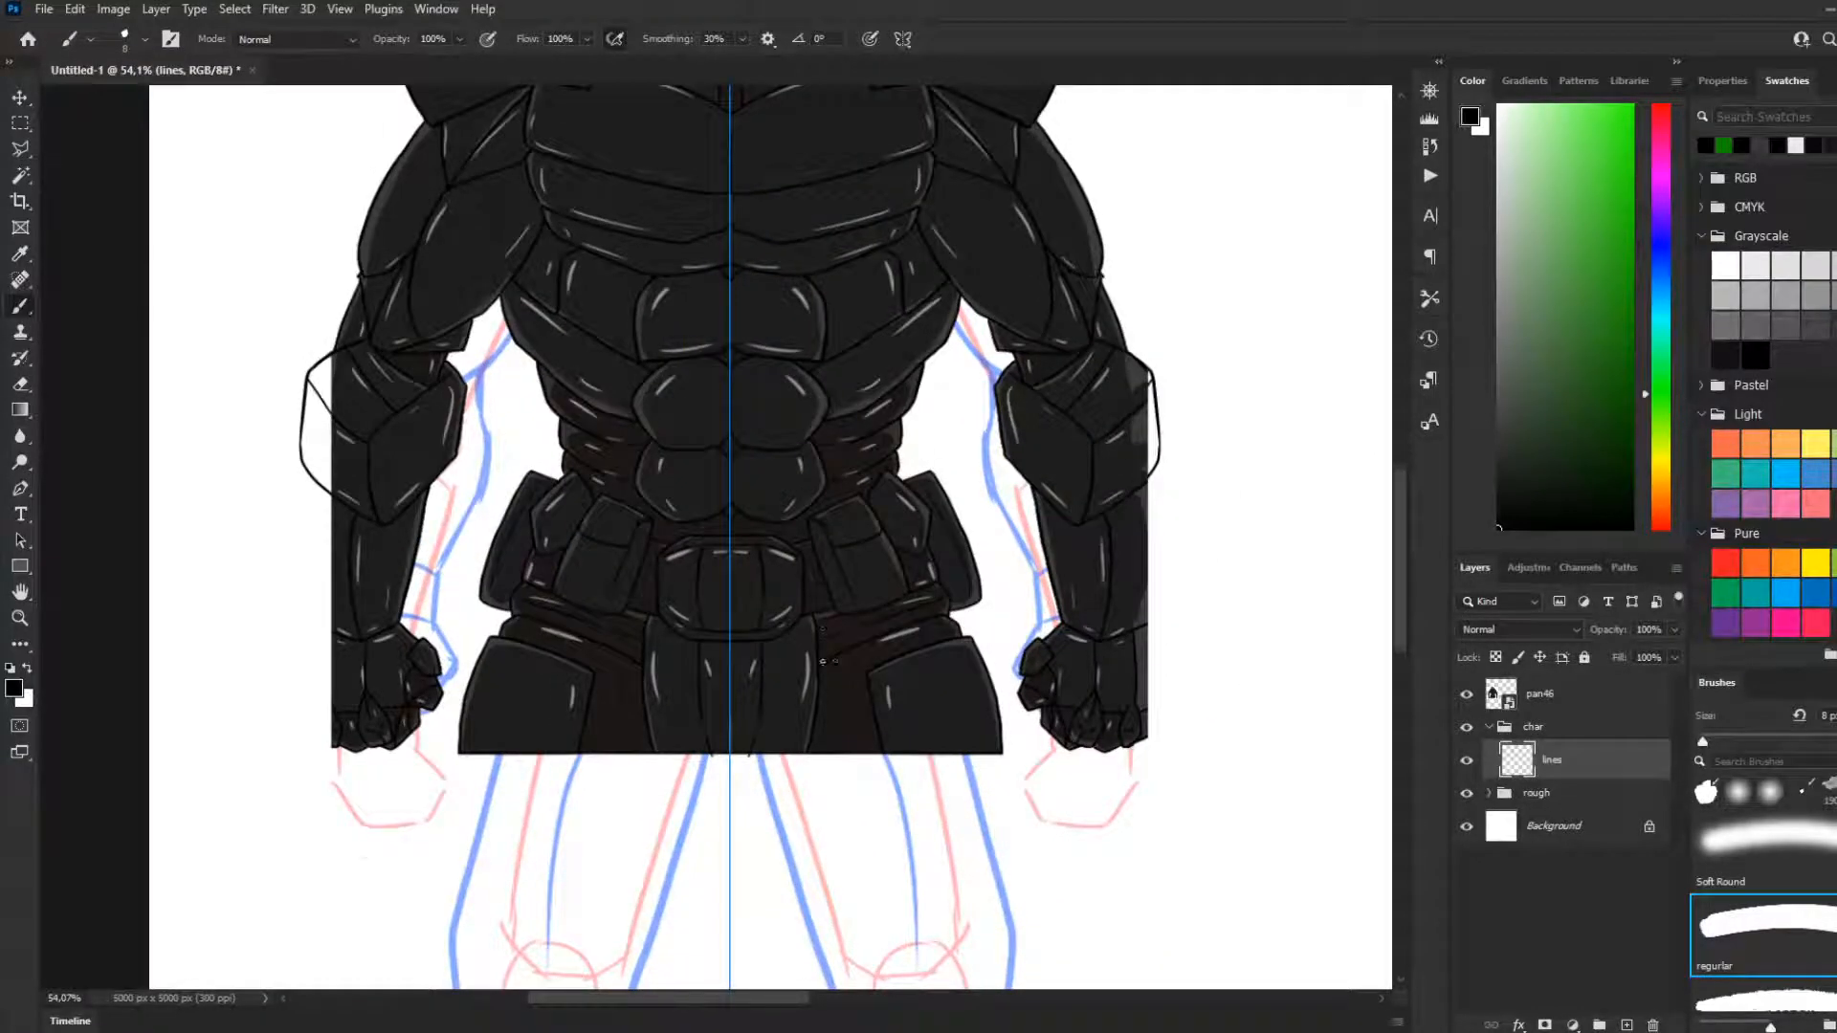
{"action": "scroll", "coordinate": [823, 660], "scroll_direction": "up", "scroll_amount": 4}
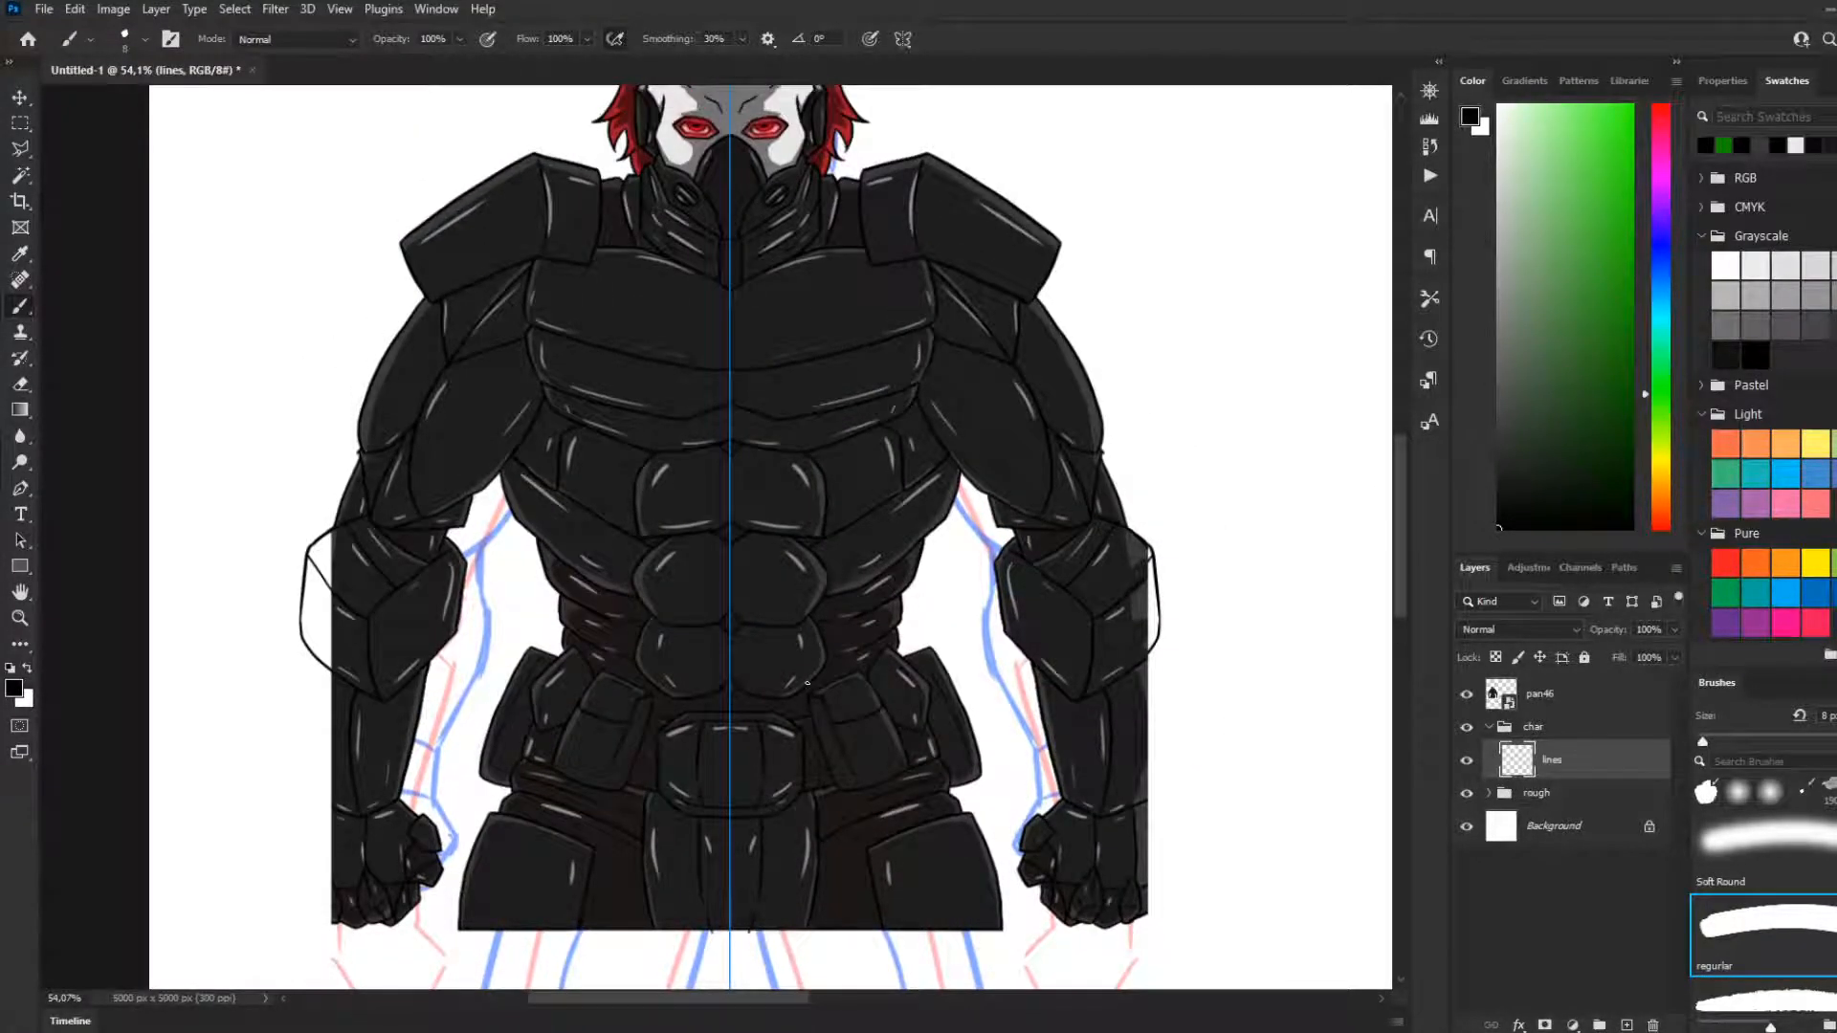
{"action": "scroll", "coordinate": [807, 683], "scroll_direction": "down", "scroll_amount": 2}
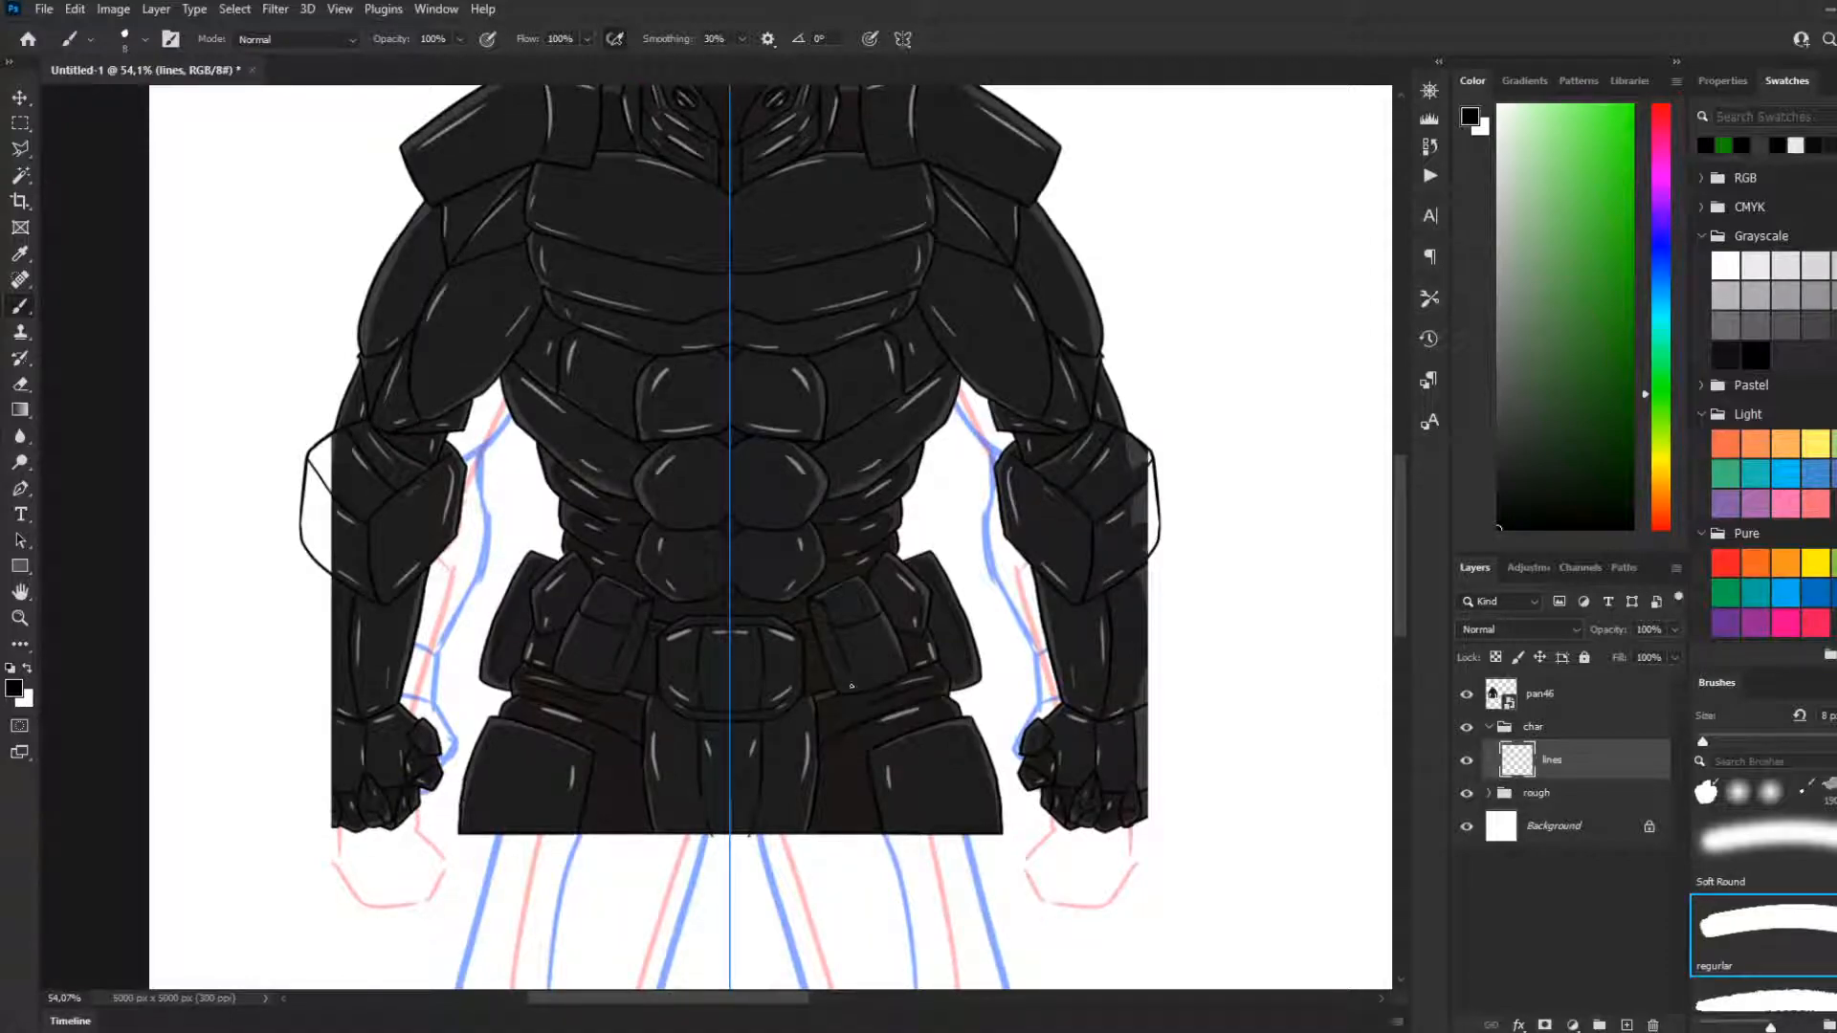
{"action": "scroll", "coordinate": [842, 718], "scroll_direction": "up", "scroll_amount": 2}
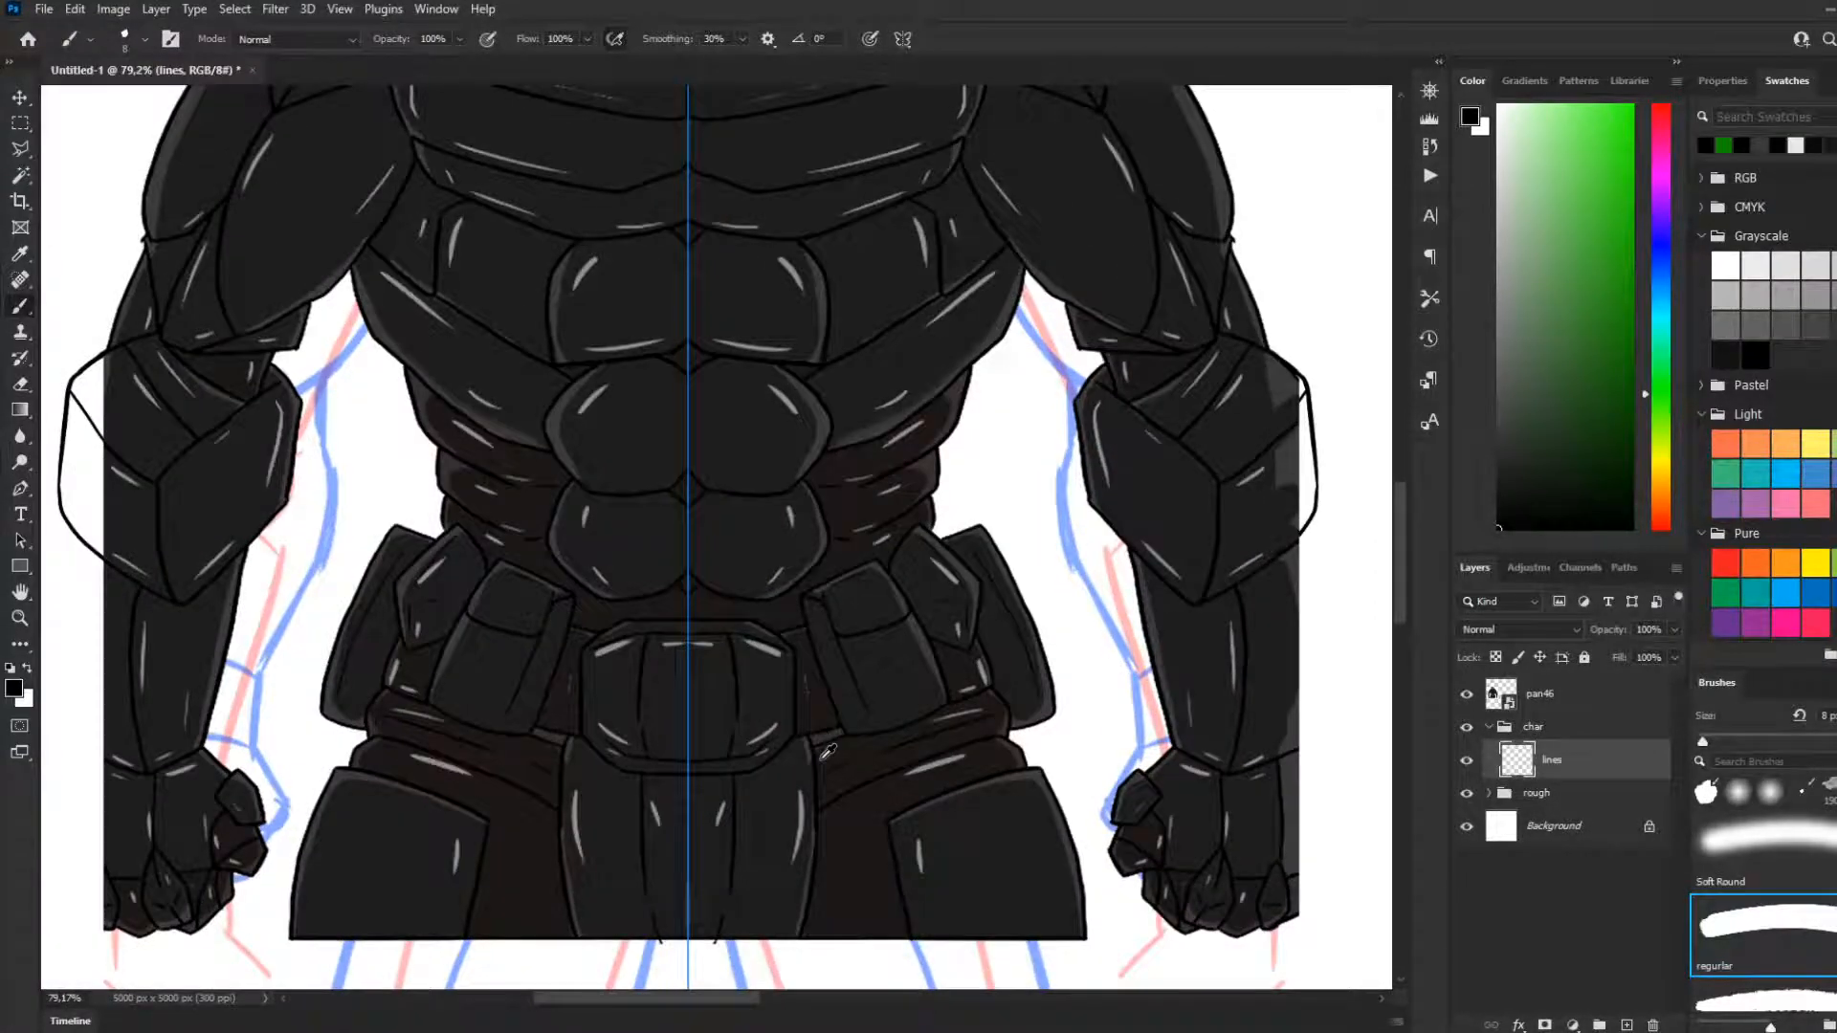
{"action": "scroll", "coordinate": [828, 751], "scroll_direction": "down", "scroll_amount": 3}
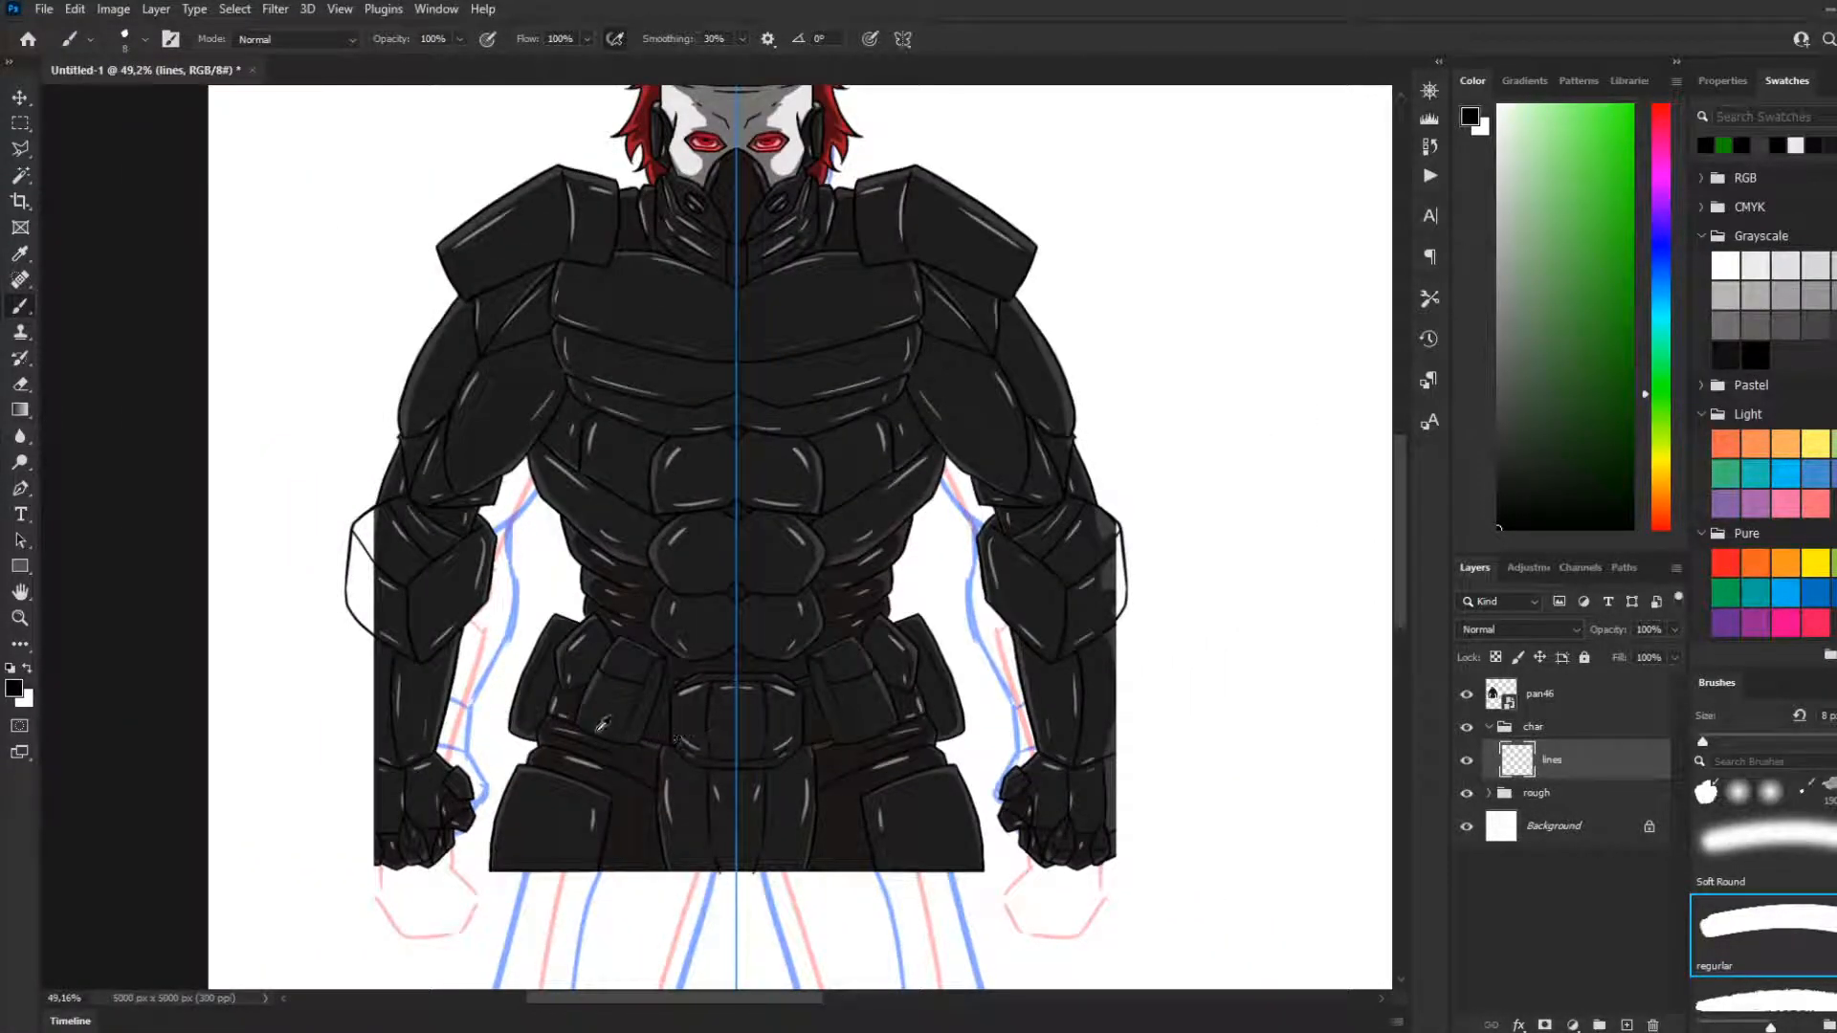
{"action": "scroll", "coordinate": [743, 151], "scroll_direction": "up", "scroll_amount": 6}
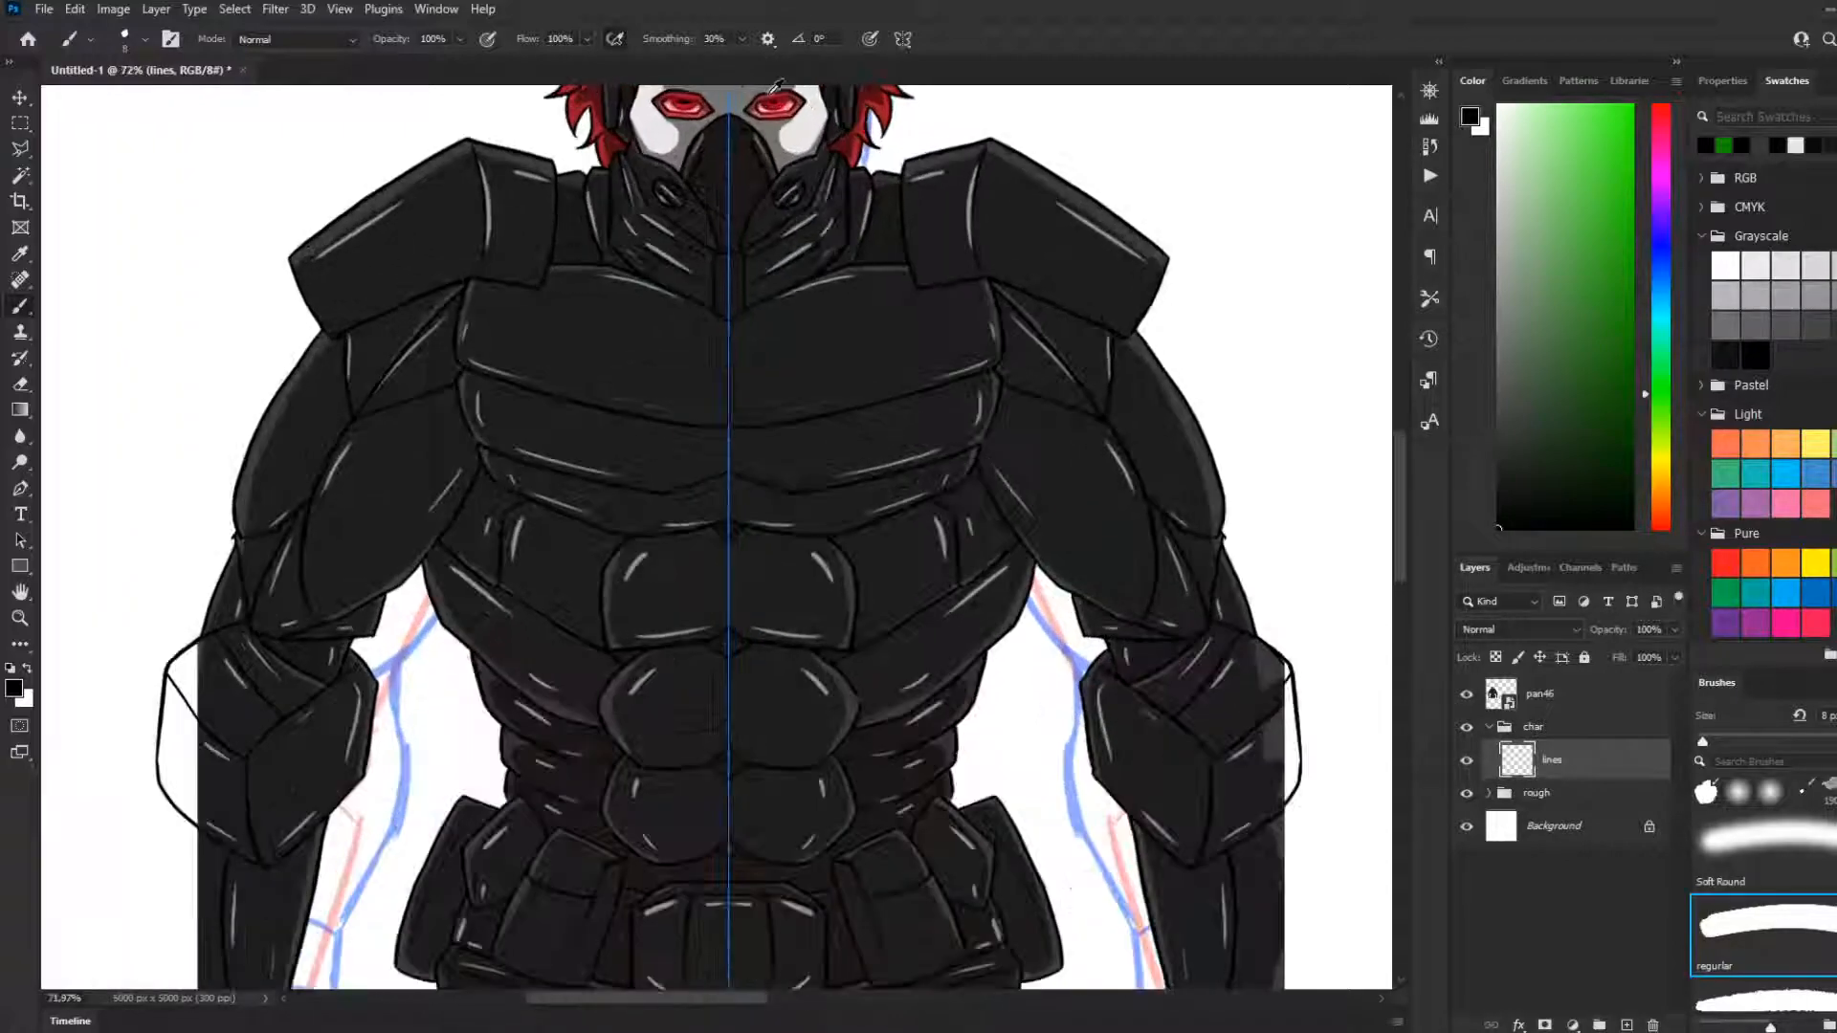
{"action": "scroll", "coordinate": [744, 151], "scroll_direction": "down", "scroll_amount": 7}
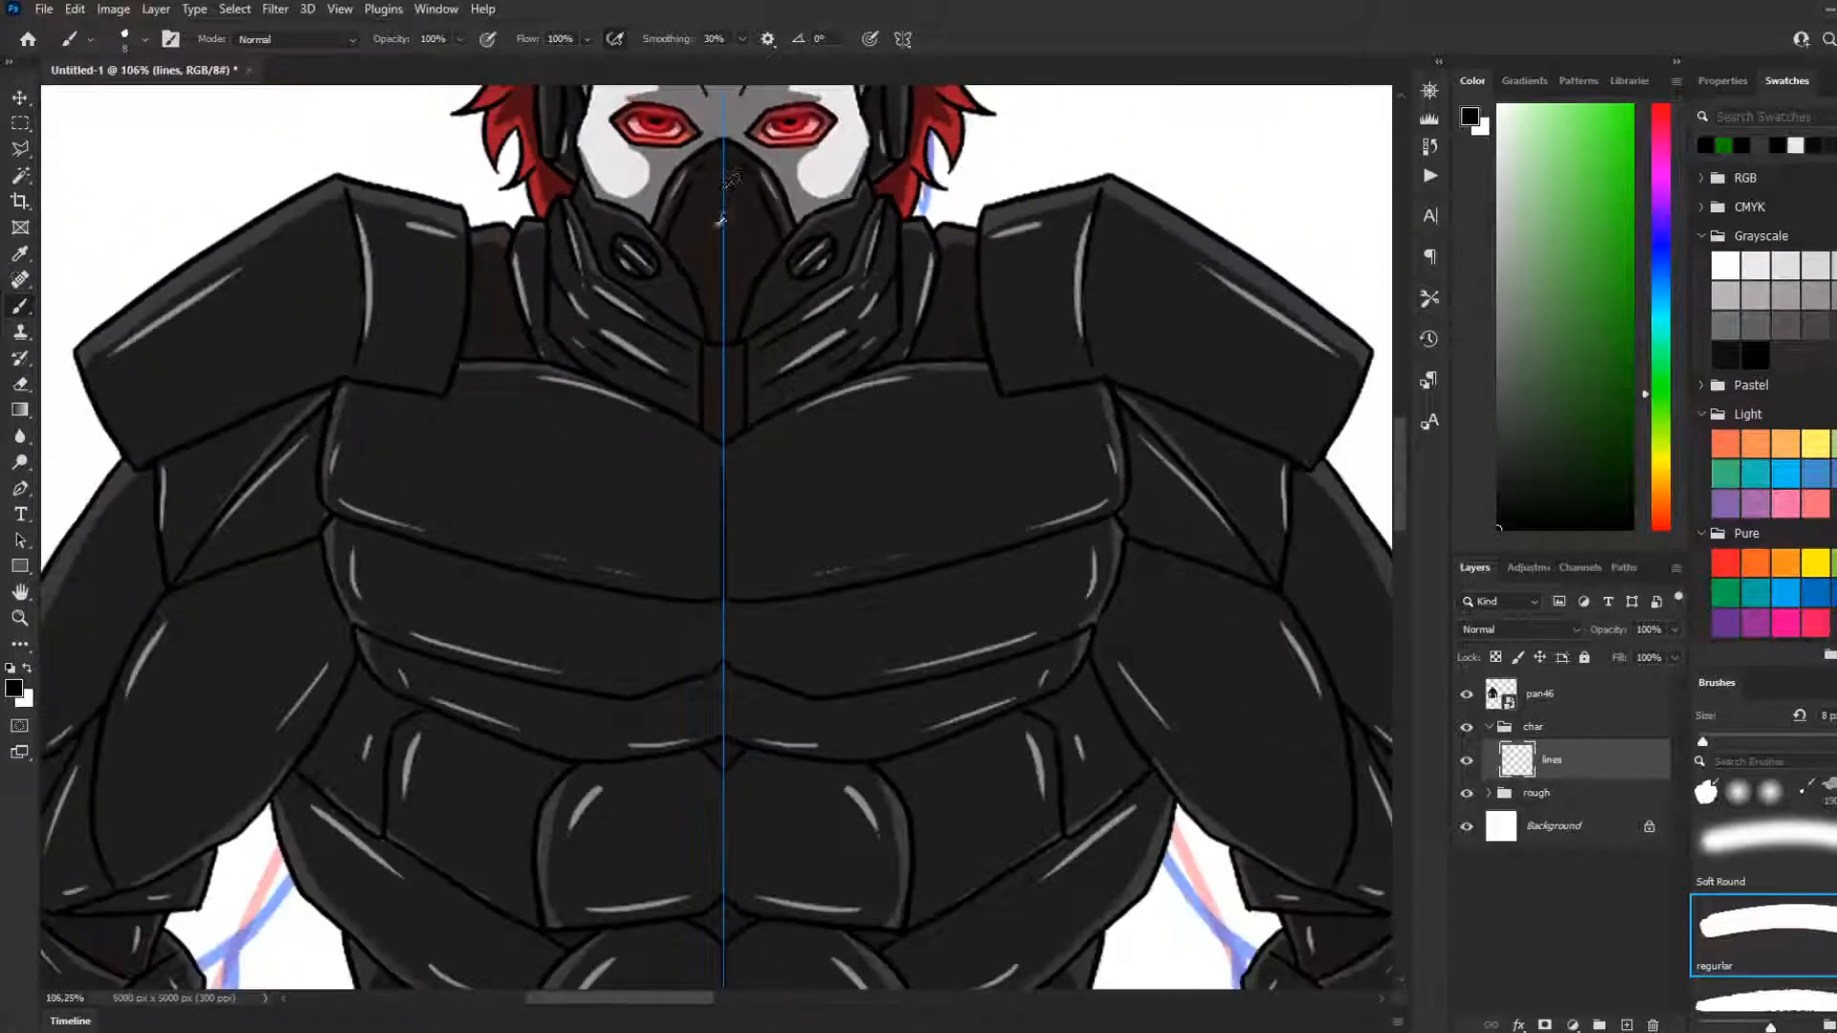
{"action": "scroll", "coordinate": [680, 869], "scroll_direction": "down", "scroll_amount": 2}
{"action": "scroll", "coordinate": [574, 865], "scroll_direction": "up", "scroll_amount": 2}
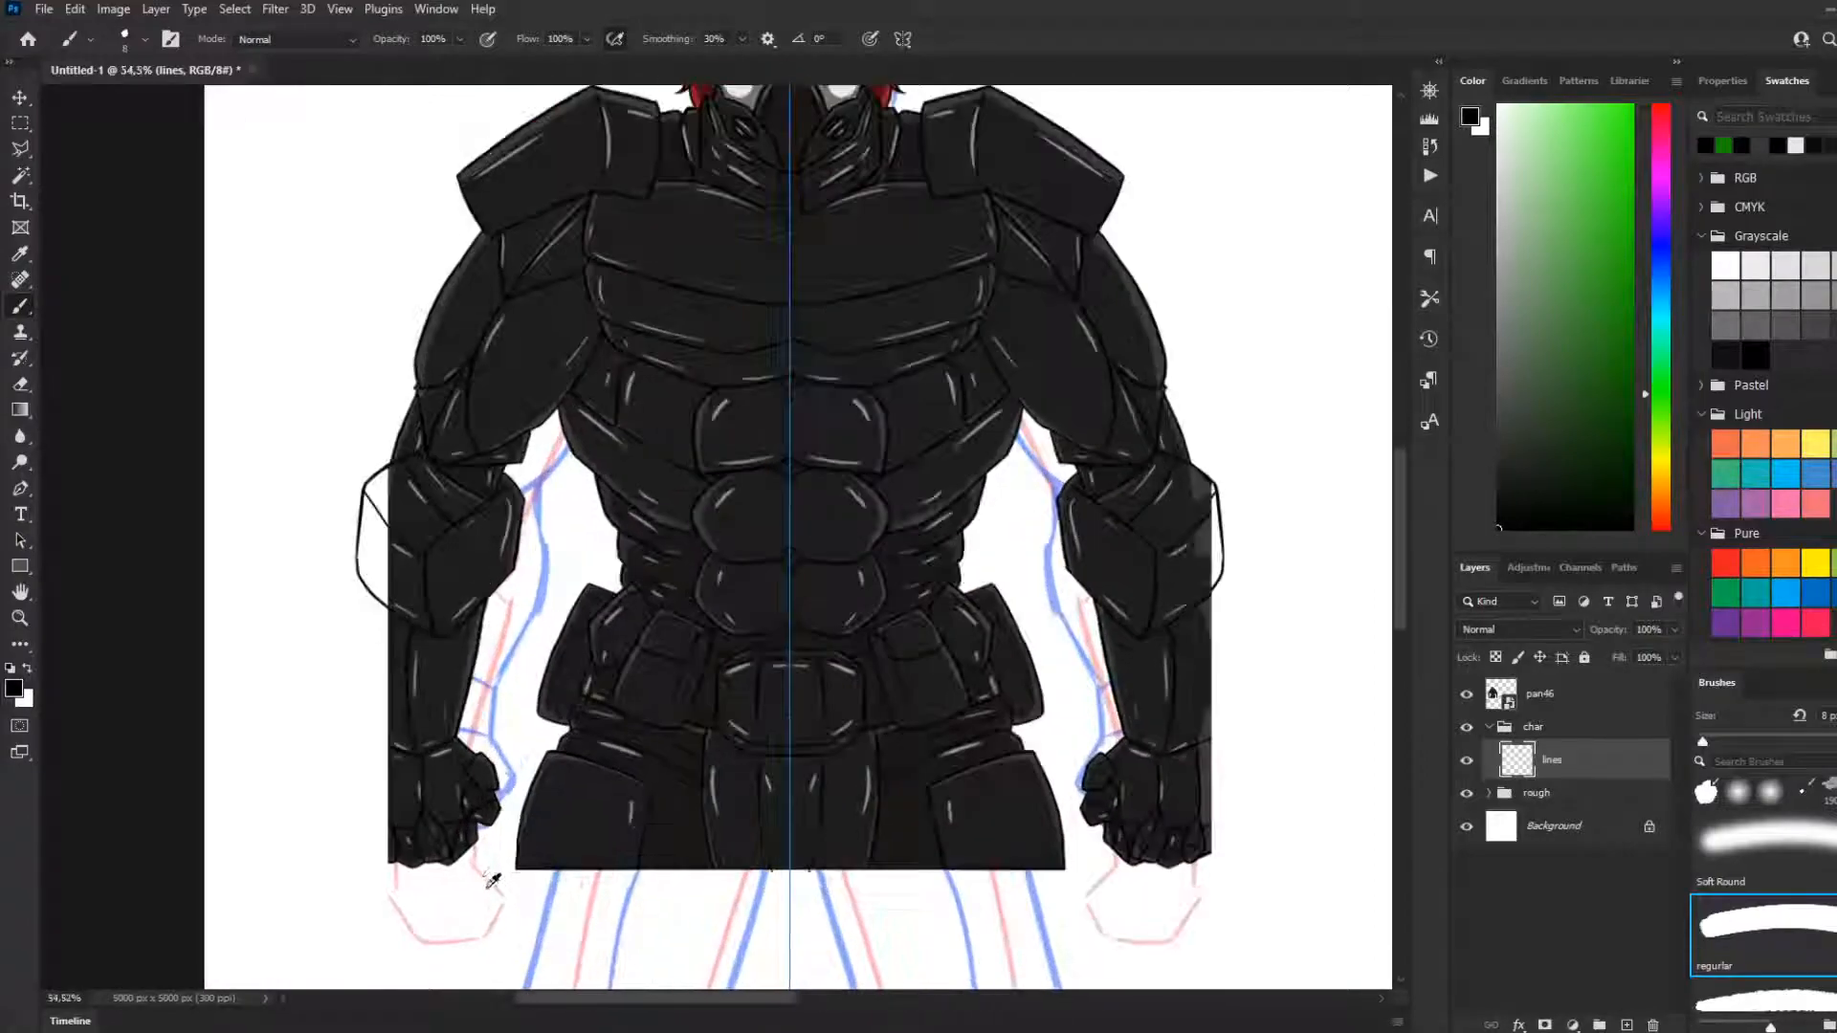
Draw the missing outer contour of the forearm from below the elbow guard to the wrist with the symmetrical brush
{"action": "scroll", "coordinate": [380, 721], "scroll_direction": "up", "scroll_amount": 1}
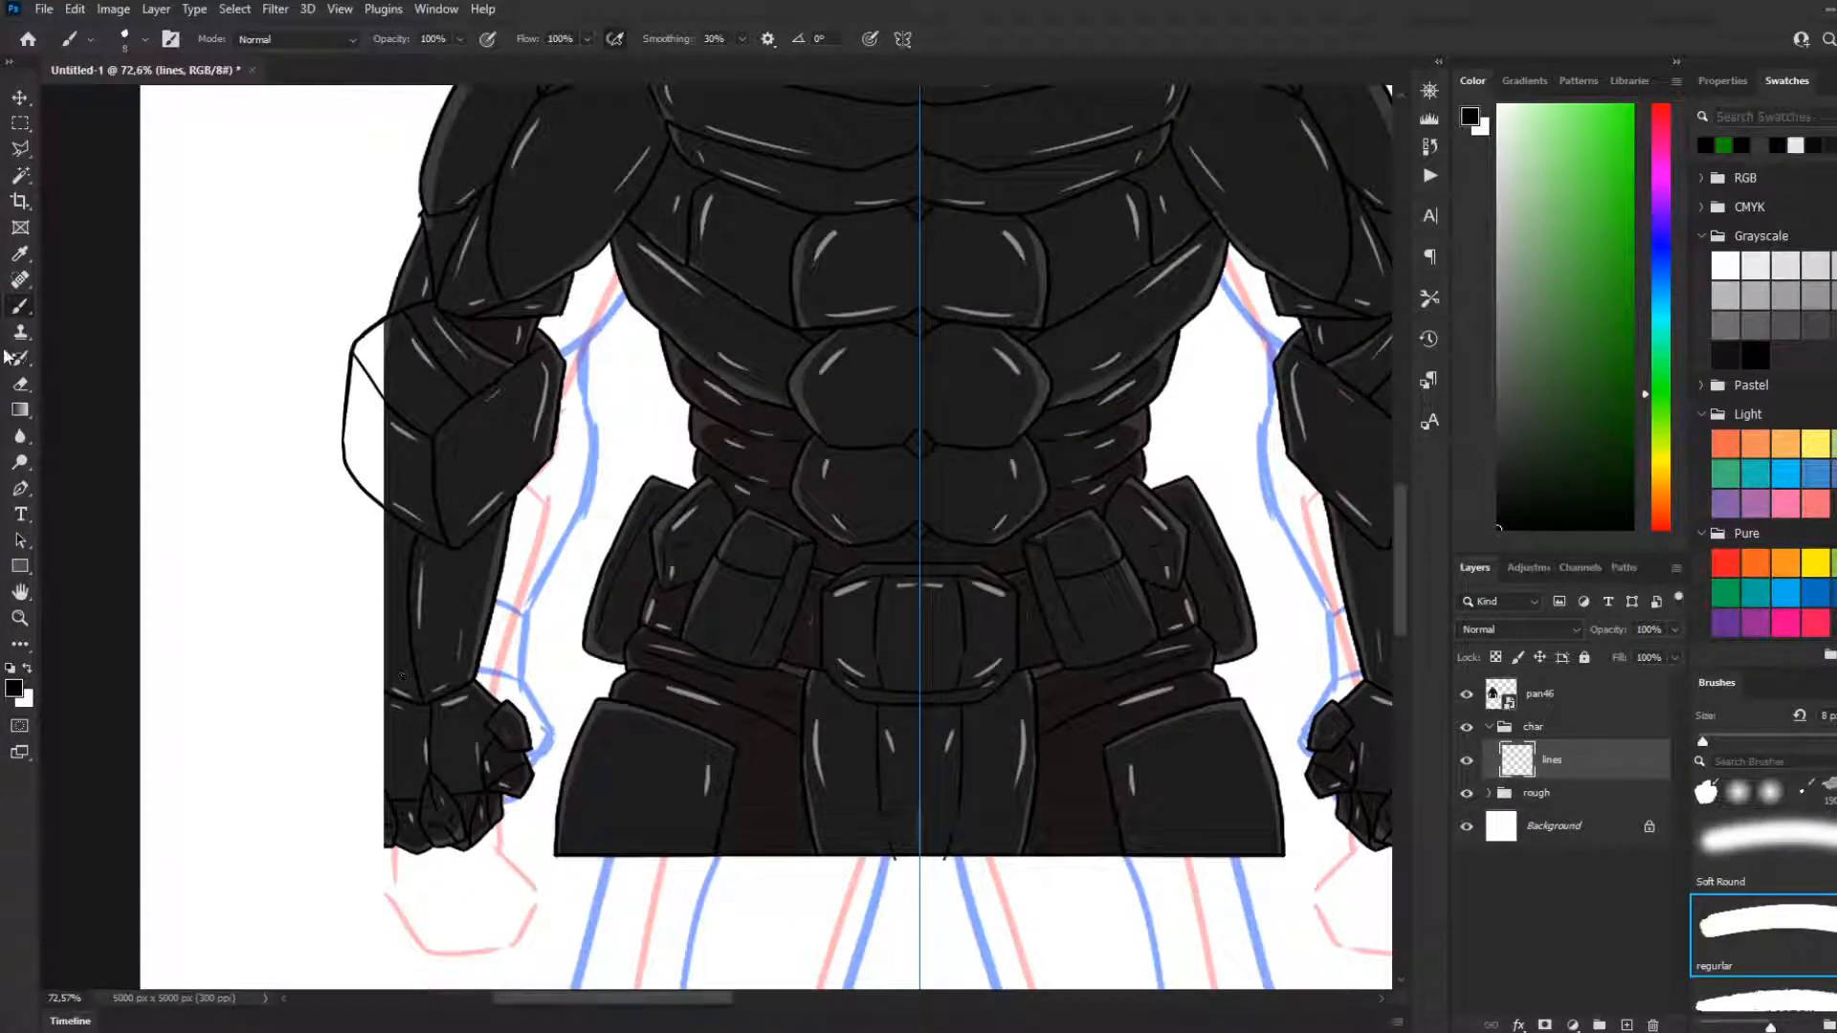
{"action": "left_click_drag", "start_coordinate": [350, 484], "coordinate": [346, 580]}
{"action": "key", "text": "ctrl+z"}
{"action": "left_click_drag", "start_coordinate": [356, 485], "coordinate": [369, 631]}
{"action": "key", "text": "ctrl+z"}
{"action": "left_click_drag", "start_coordinate": [356, 481], "coordinate": [352, 580]}
{"action": "key", "text": "ctrl+z"}
{"action": "left_click_drag", "start_coordinate": [355, 483], "coordinate": [369, 677]}
{"action": "key", "text": "ctrl+z"}
{"action": "left_click_drag", "start_coordinate": [350, 478], "coordinate": [366, 649]}
{"action": "key", "text": "ctrl+z"}
{"action": "left_click_drag", "start_coordinate": [352, 478], "coordinate": [388, 720]}
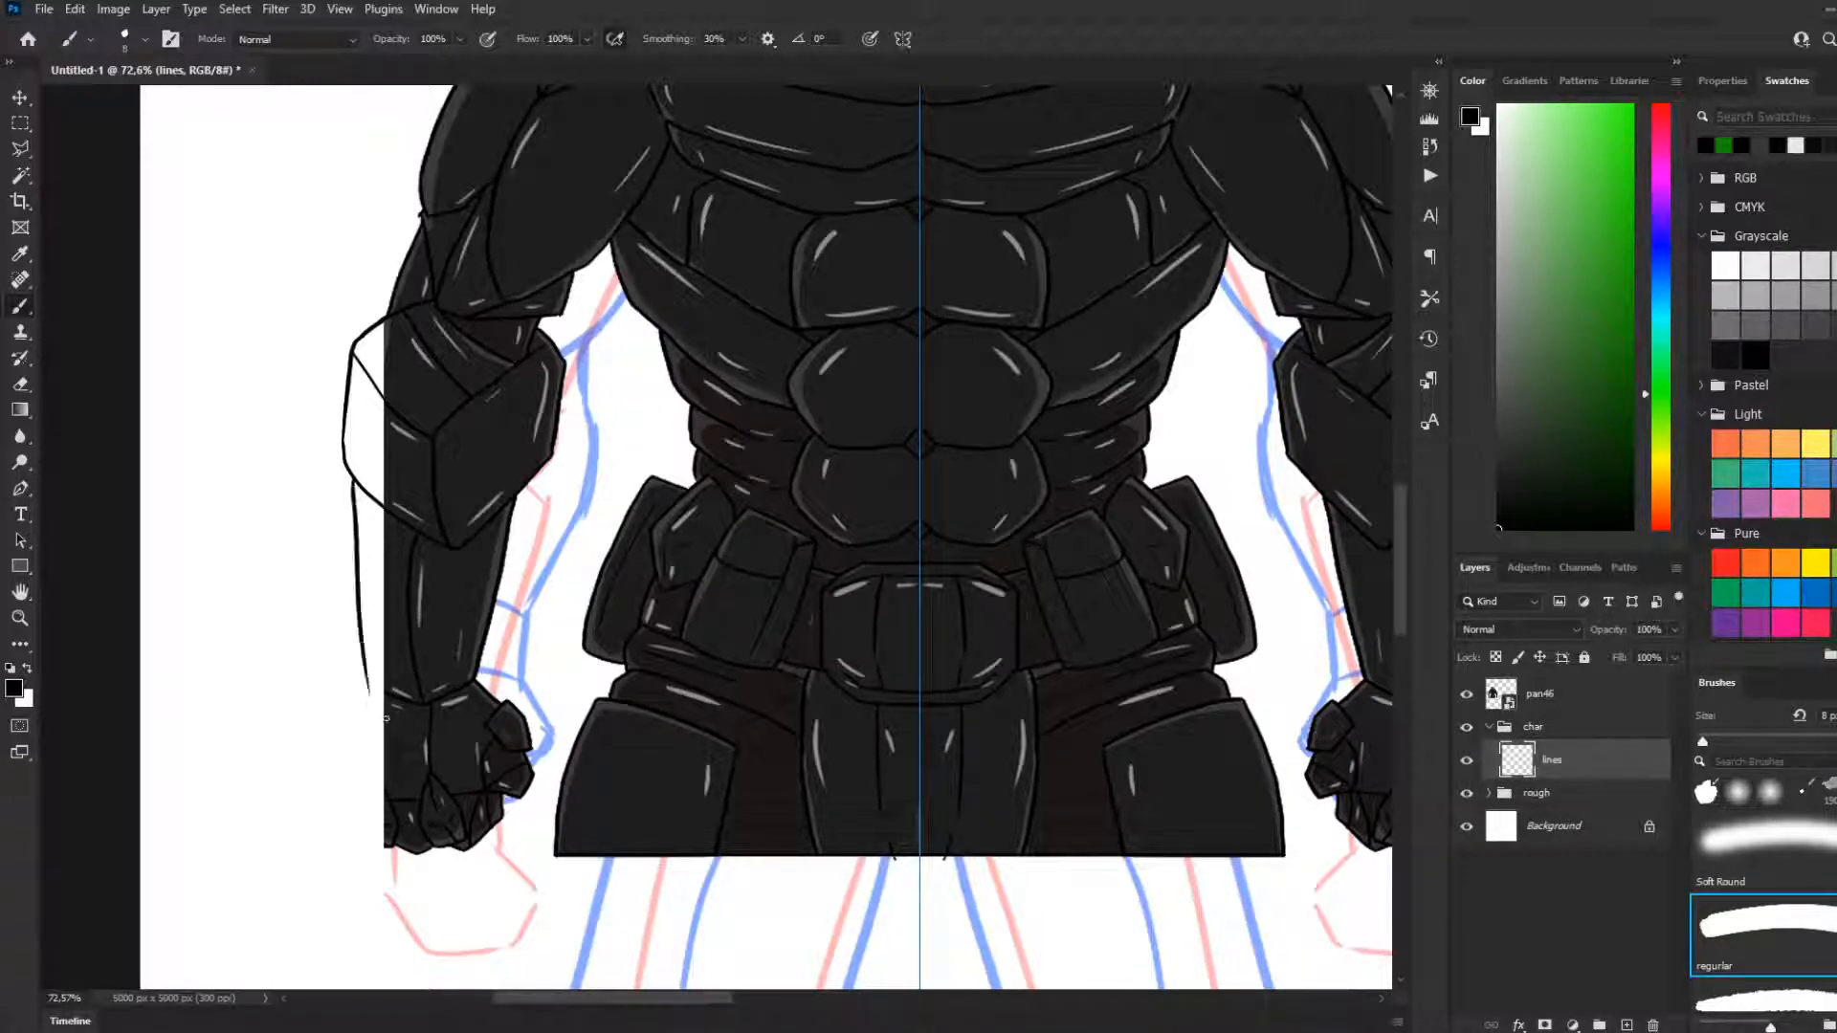
{"action": "key", "text": "ctrl+z"}
{"action": "left_click_drag", "start_coordinate": [354, 478], "coordinate": [367, 688]}
{"action": "key", "text": "ctrl+z"}
{"action": "left_click_drag", "start_coordinate": [373, 686], "coordinate": [355, 600]}
{"action": "key", "text": "ctrl+z"}
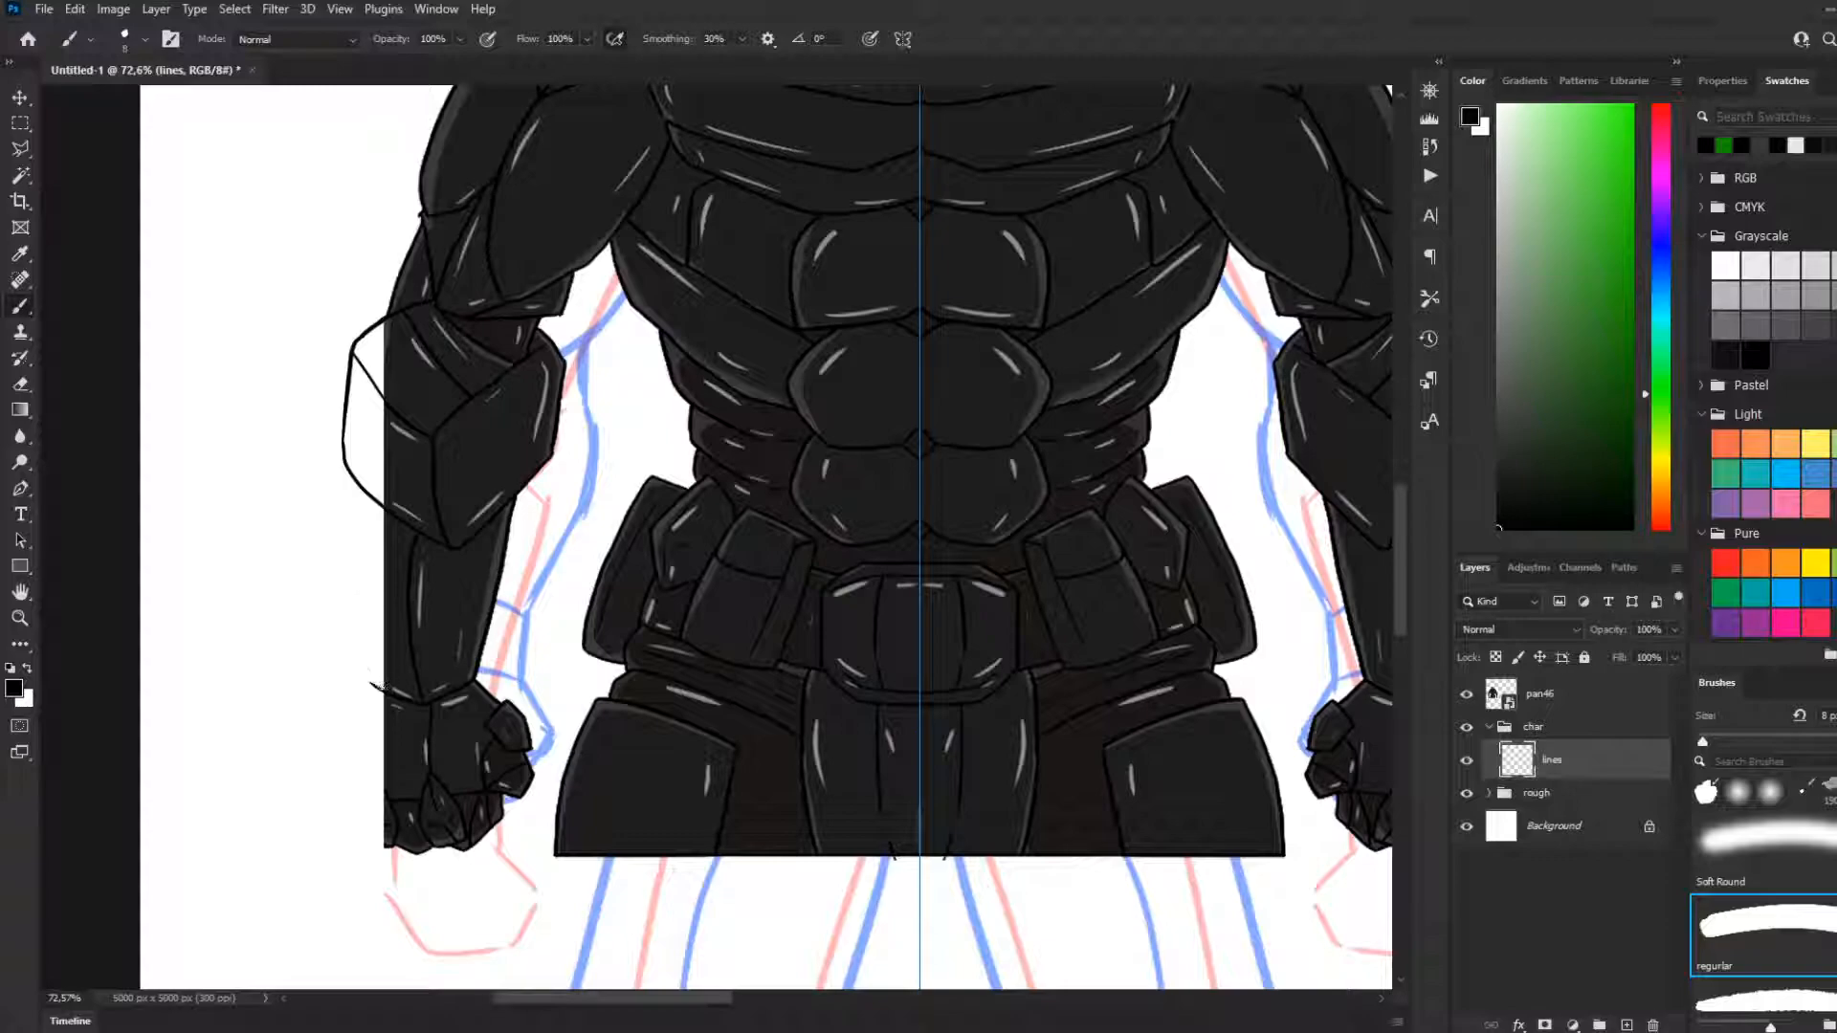
{"action": "mouse_move", "coordinate": [373, 686]}
{"action": "left_mouse_down"}
{"action": "mouse_move", "coordinate": [349, 466]}
{"action": "mouse_move", "coordinate": [361, 612]}
{"action": "left_mouse_up"}
{"action": "key", "text": "ctrl+z"}
Draw the outline and inner detail lines of the finger cut off at the fist's outer edge
{"action": "scroll", "coordinate": [484, 813], "scroll_direction": "down", "scroll_amount": 3}
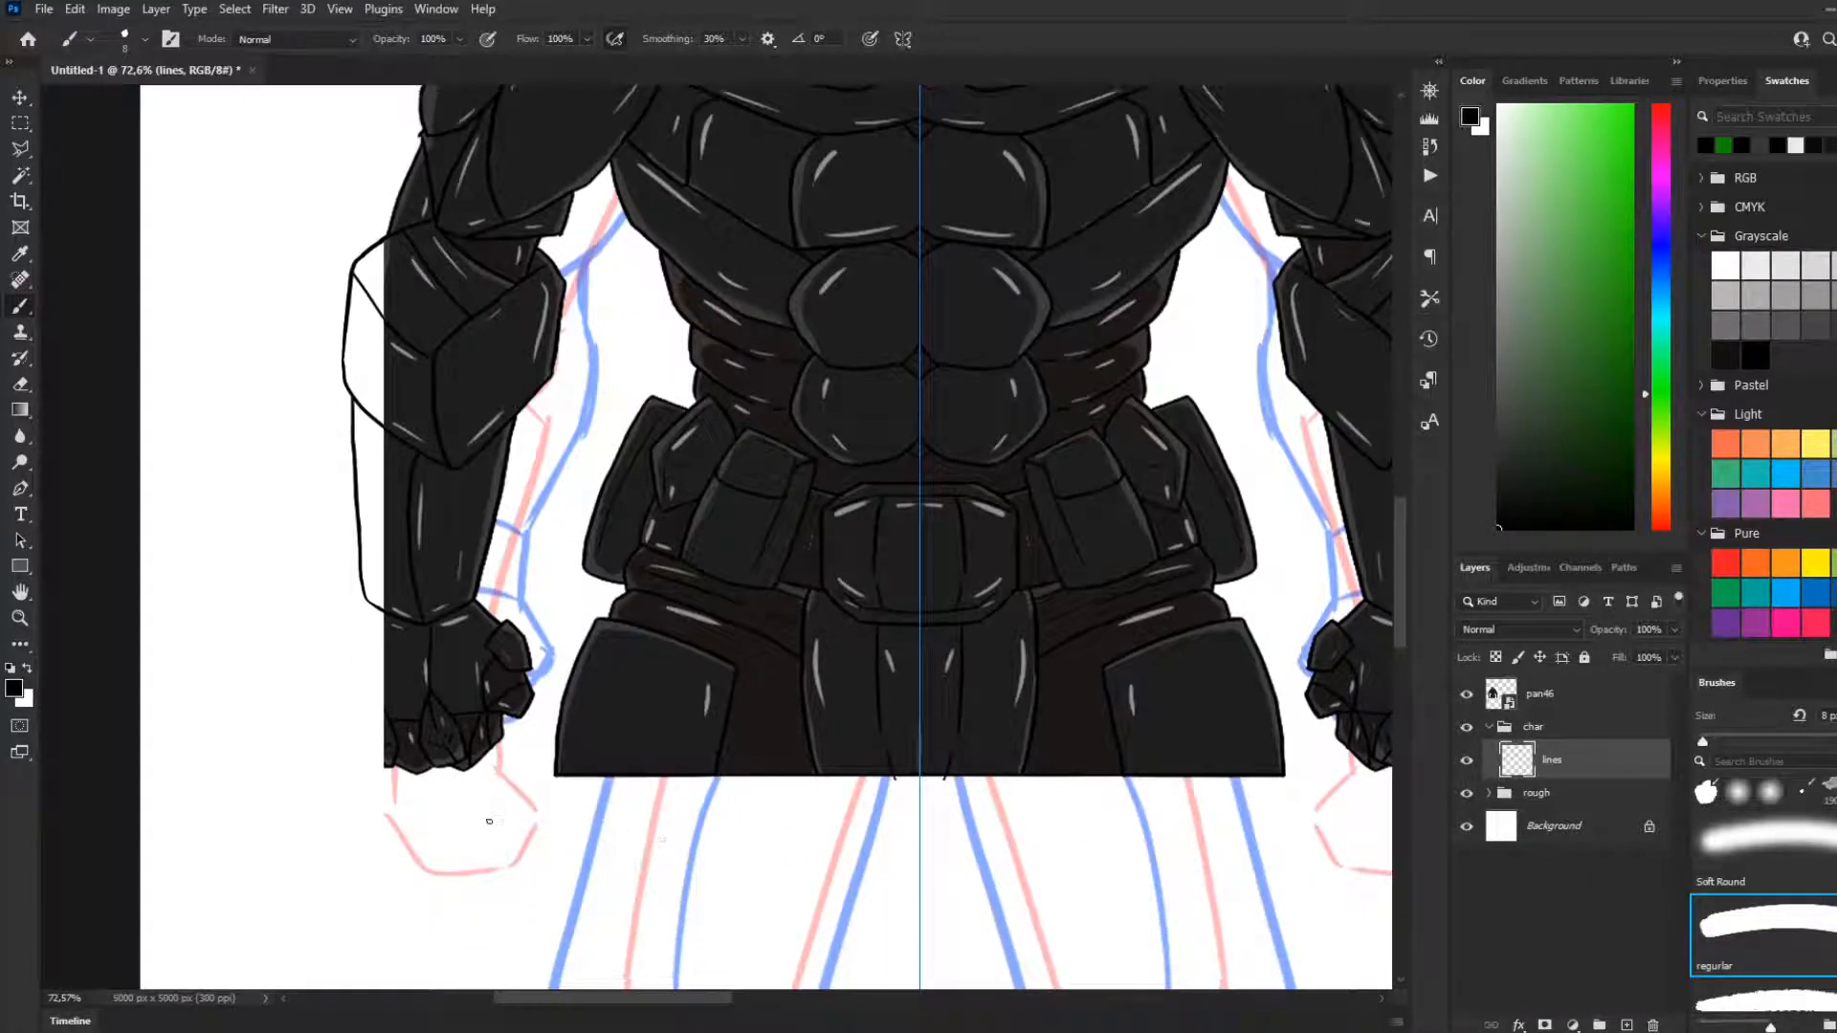
{"action": "scroll", "coordinate": [411, 808], "scroll_direction": "up", "scroll_amount": 3}
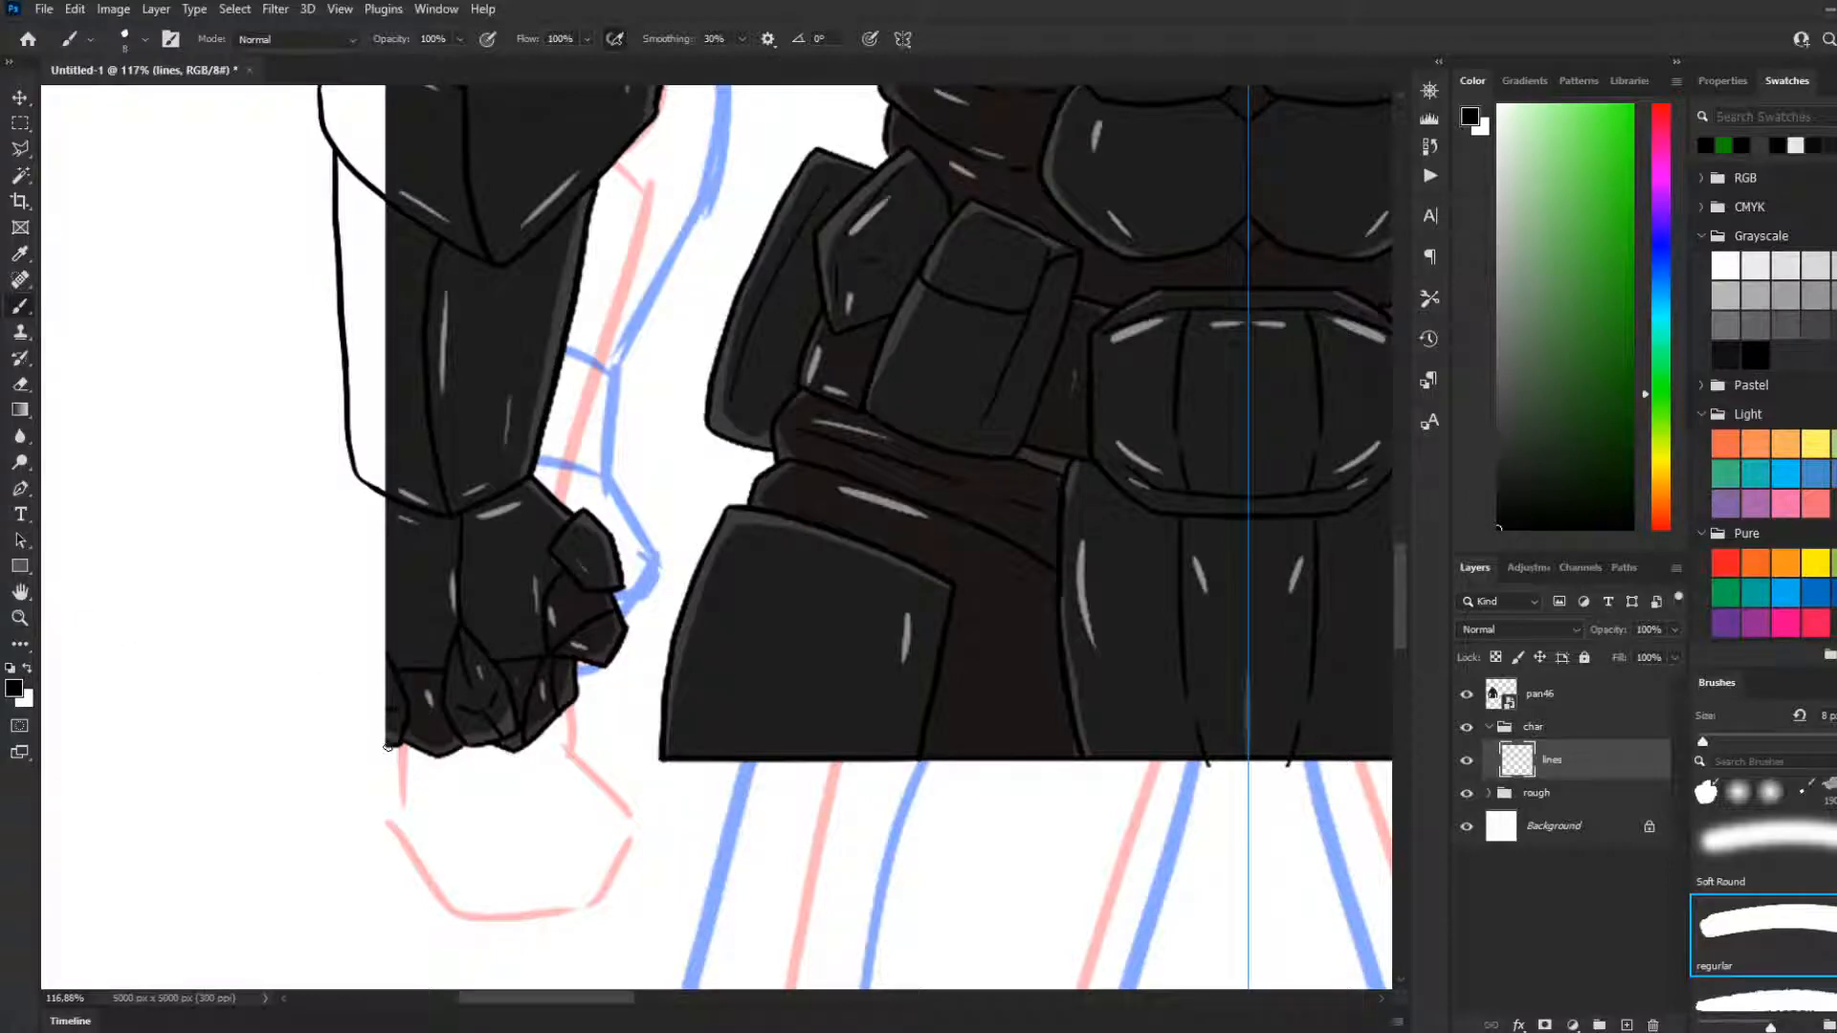
{"action": "left_click_drag", "start_coordinate": [386, 743], "coordinate": [372, 744]}
{"action": "scroll", "coordinate": [382, 732], "scroll_direction": "down", "scroll_amount": 2}
{"action": "scroll", "coordinate": [382, 731], "scroll_direction": "down", "scroll_amount": 2}
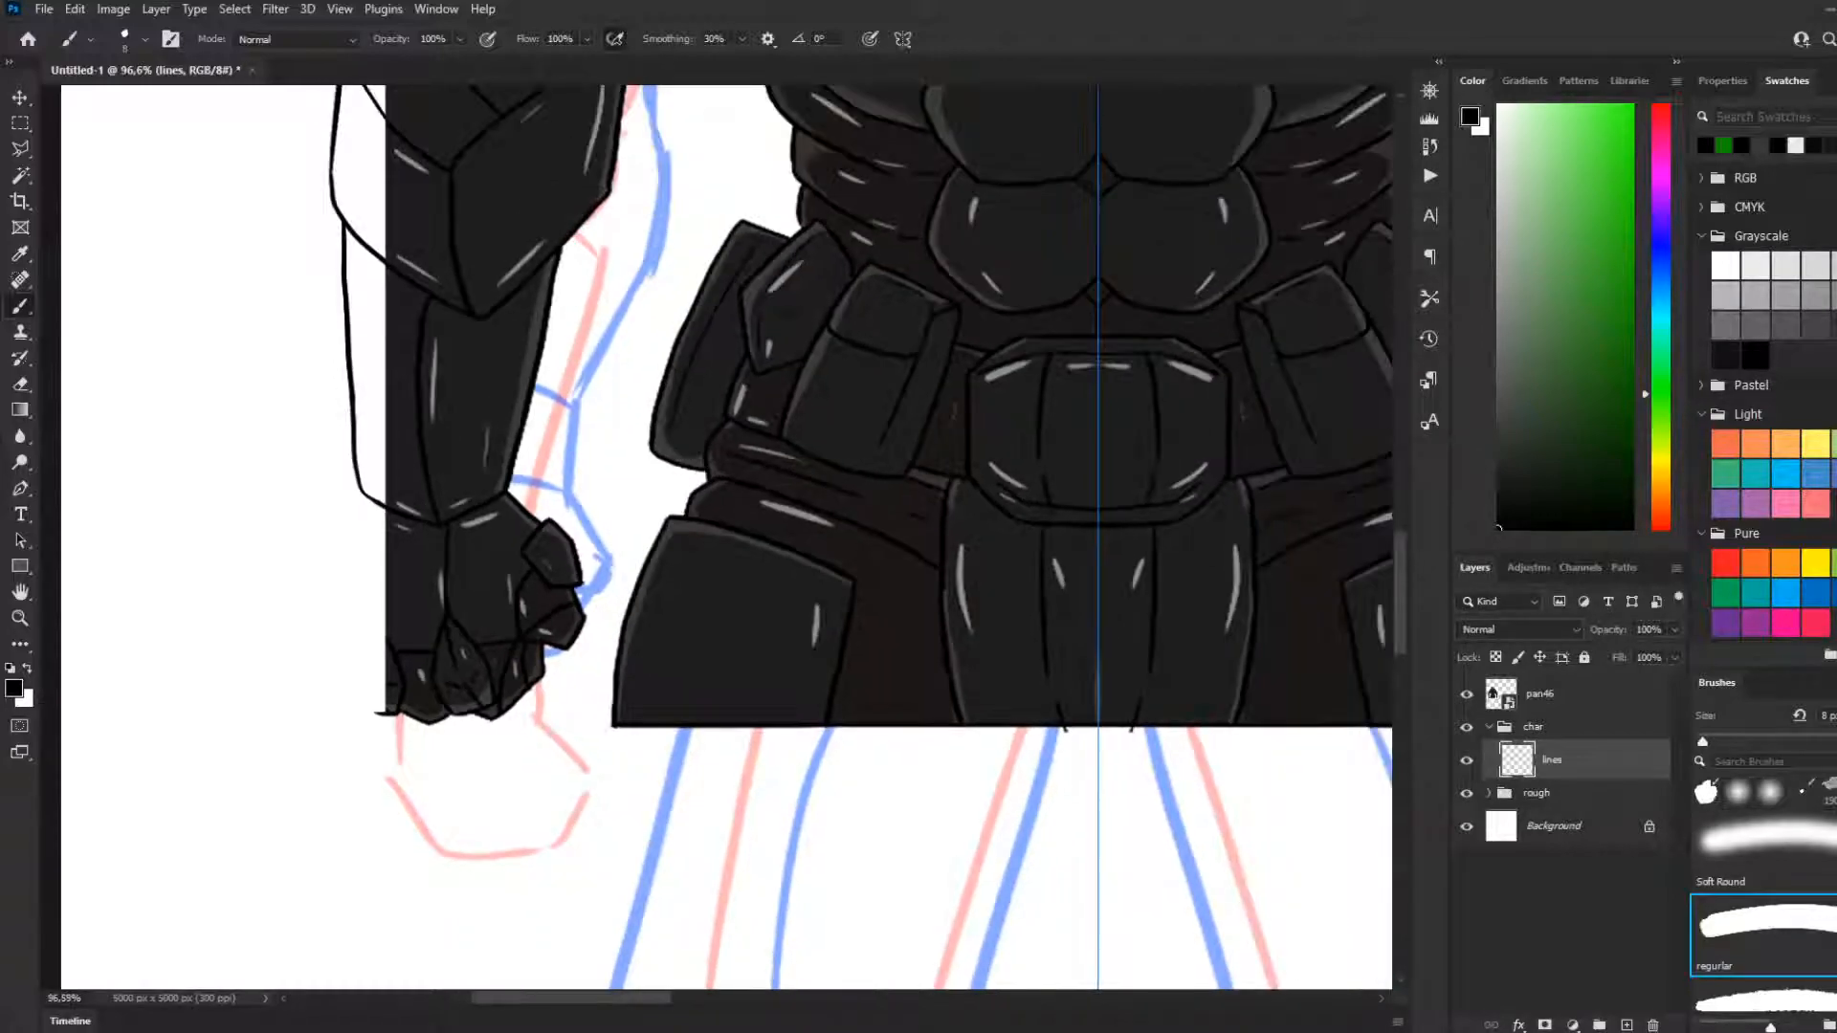
{"action": "scroll", "coordinate": [334, 679], "scroll_direction": "up", "scroll_amount": 3}
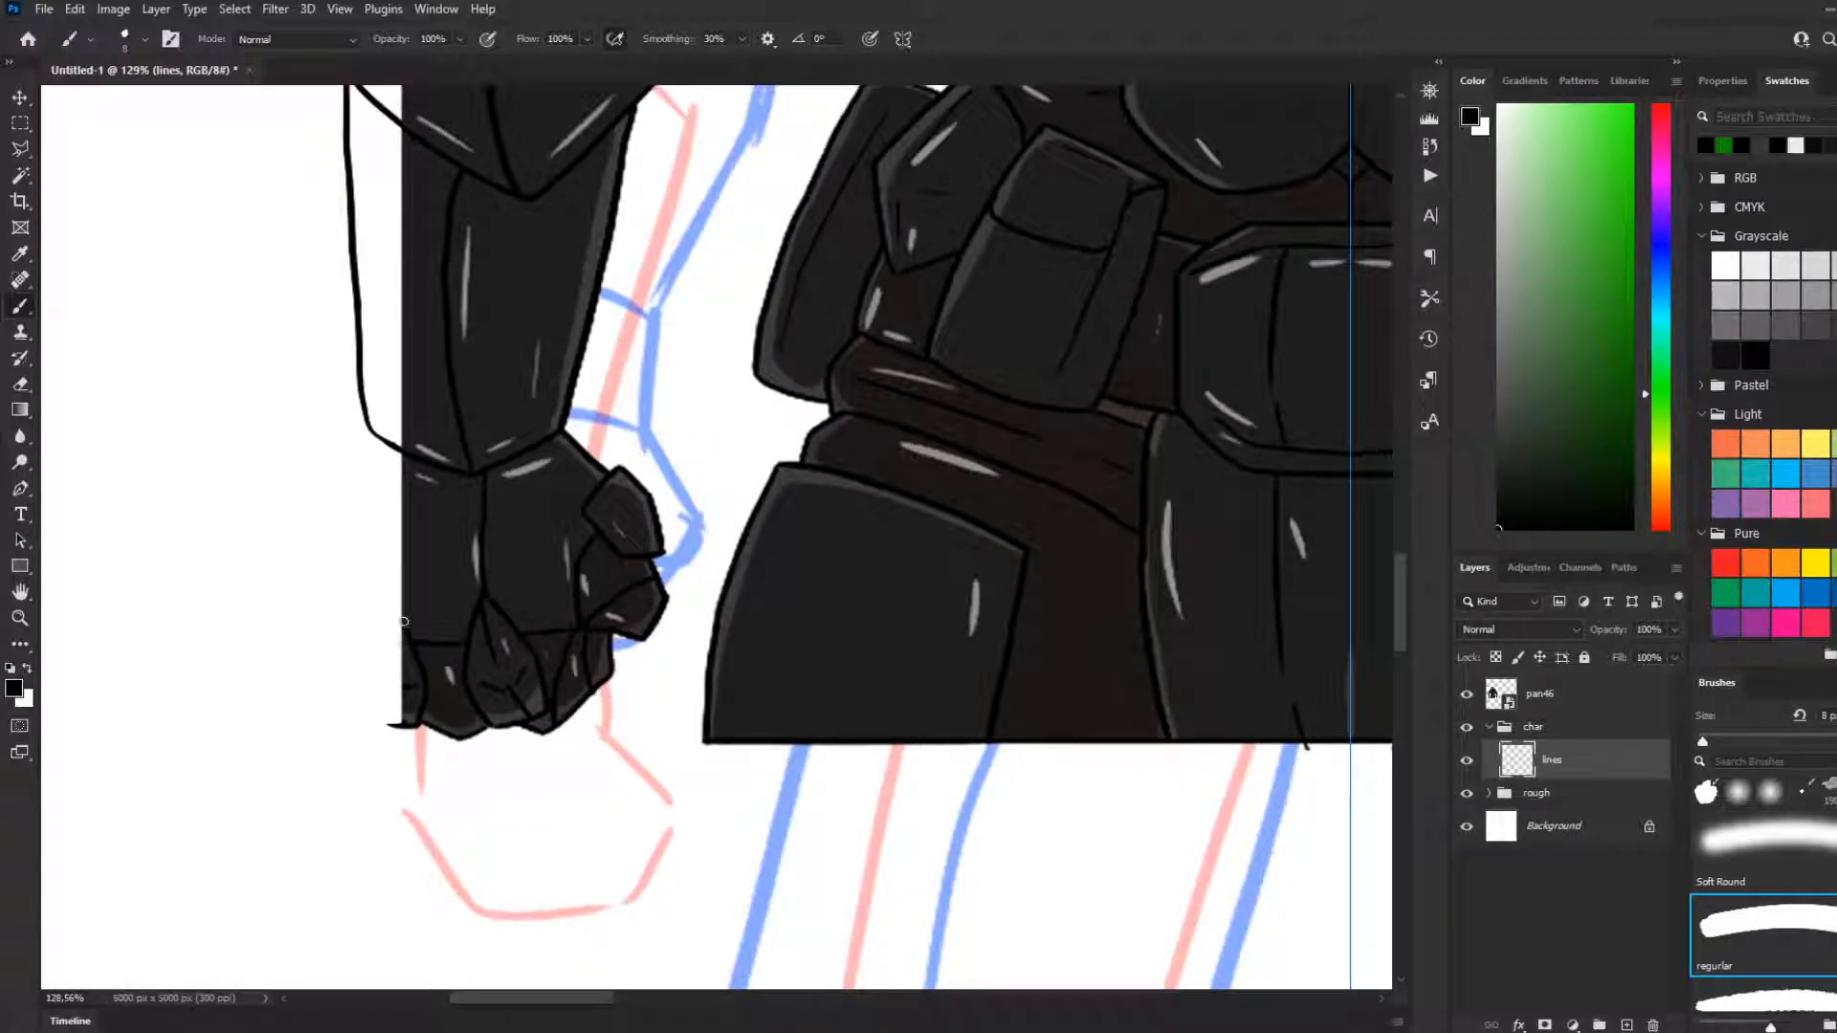
{"action": "mouse_move", "coordinate": [410, 642]}
{"action": "left_mouse_down"}
{"action": "mouse_move", "coordinate": [399, 622]}
{"action": "mouse_move", "coordinate": [377, 684]}
{"action": "left_mouse_up"}
{"action": "key", "text": "ctrl+z"}
{"action": "key", "text": "ctrl+z"}
{"action": "left_click_drag", "start_coordinate": [398, 620], "coordinate": [381, 673]}
{"action": "key", "text": "ctrl+z"}
{"action": "key", "text": "ctrl+z"}
{"action": "left_click_drag", "start_coordinate": [382, 667], "coordinate": [381, 693]}
{"action": "key", "text": "ctrl+z"}
{"action": "left_click_drag", "start_coordinate": [411, 685], "coordinate": [363, 682]}
{"action": "key", "text": "ctrl+z"}
{"action": "key", "text": "ctrl+z"}
{"action": "key", "text": "ctrl+z"}
{"action": "left_click_drag", "start_coordinate": [389, 726], "coordinate": [376, 717]}
{"action": "key", "text": "ctrl+z"}
{"action": "mouse_move", "coordinate": [364, 692]}
{"action": "left_mouse_down"}
{"action": "mouse_move", "coordinate": [394, 613]}
{"action": "mouse_move", "coordinate": [417, 657]}
{"action": "mouse_move", "coordinate": [404, 686]}
{"action": "mouse_move", "coordinate": [379, 686]}
{"action": "left_mouse_up"}
{"action": "left_click_drag", "start_coordinate": [393, 624], "coordinate": [395, 684]}
{"action": "key", "text": "ctrl+z"}
{"action": "mouse_move", "coordinate": [393, 618]}
{"action": "left_mouse_down"}
{"action": "mouse_move", "coordinate": [388, 669]}
{"action": "mouse_move", "coordinate": [411, 645]}
{"action": "mouse_move", "coordinate": [387, 670]}
{"action": "left_mouse_up"}
{"action": "key", "text": "ctrl+z"}
{"action": "key", "text": "ctrl+z"}
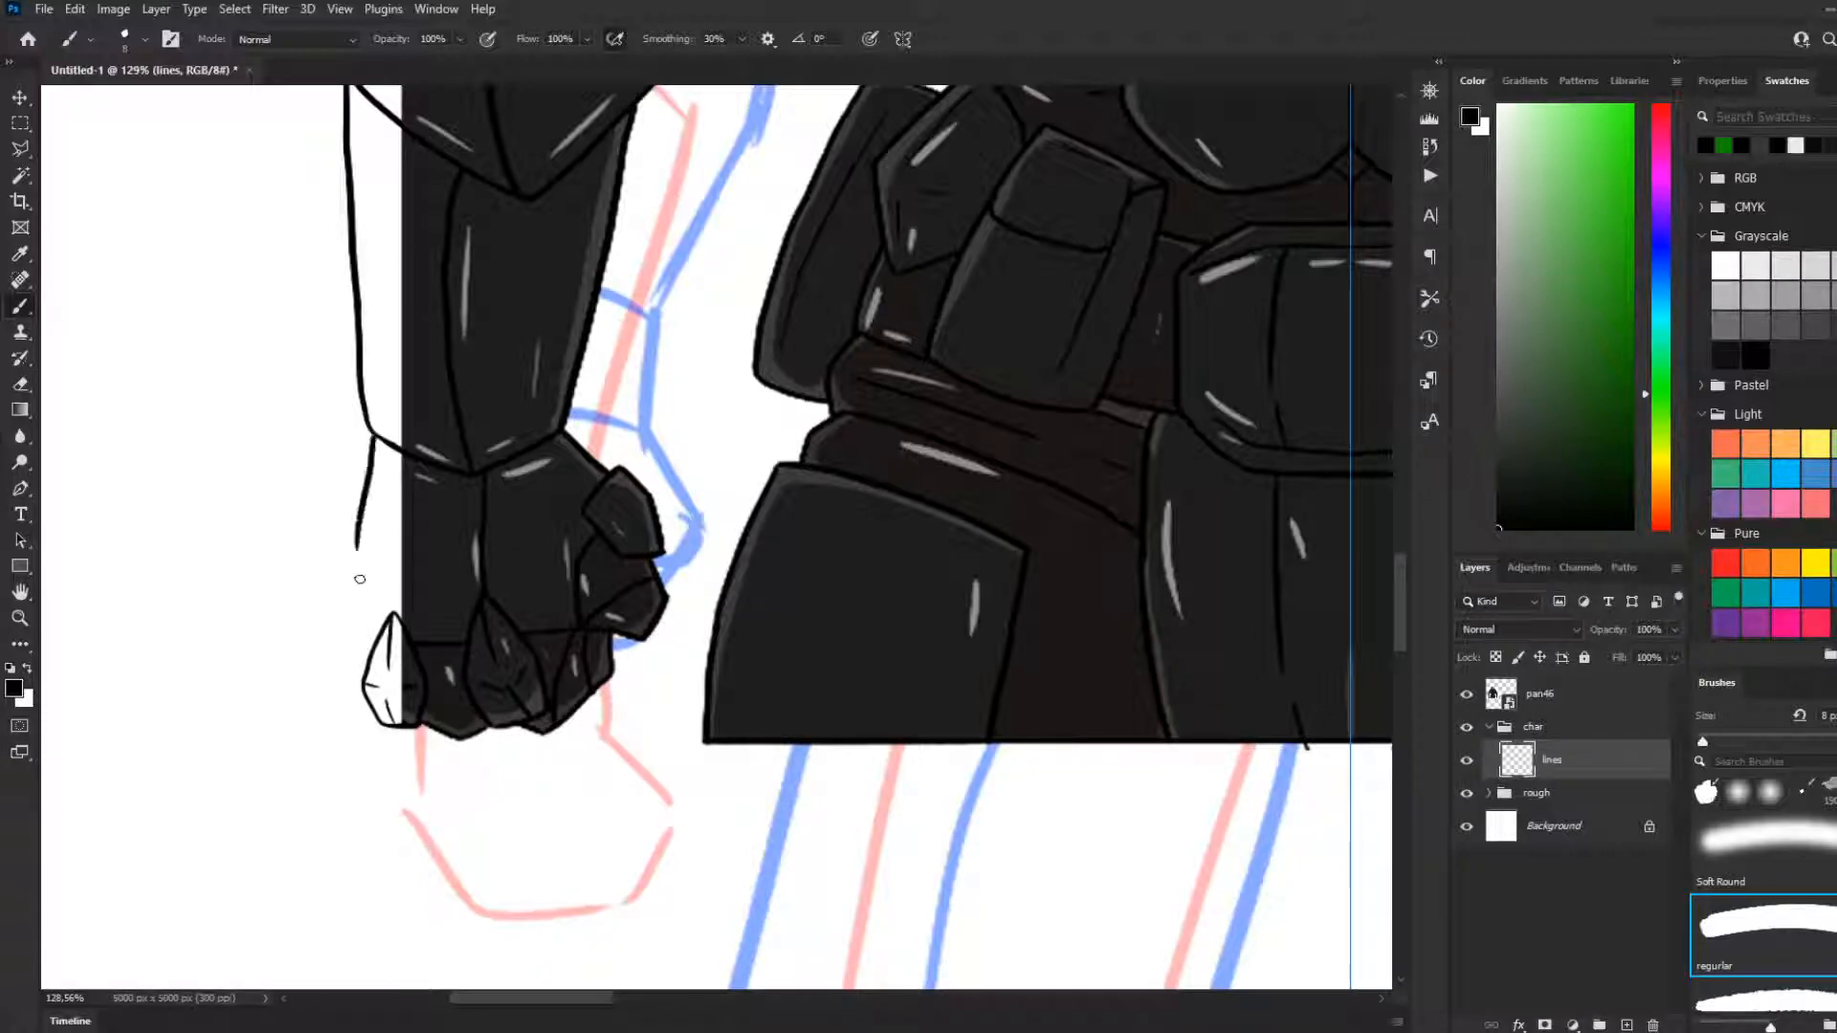
{"action": "mouse_move", "coordinate": [373, 438]}
{"action": "left_mouse_down"}
{"action": "mouse_move", "coordinate": [323, 599]}
{"action": "mouse_move", "coordinate": [344, 626]}
{"action": "left_mouse_up"}
{"action": "key", "text": "ctrl+z"}
{"action": "left_click_drag", "start_coordinate": [376, 435], "coordinate": [344, 614]}
{"action": "key", "text": "ctrl+z"}
{"action": "left_click_drag", "start_coordinate": [373, 430], "coordinate": [352, 626]}
{"action": "key", "text": "ctrl+z"}
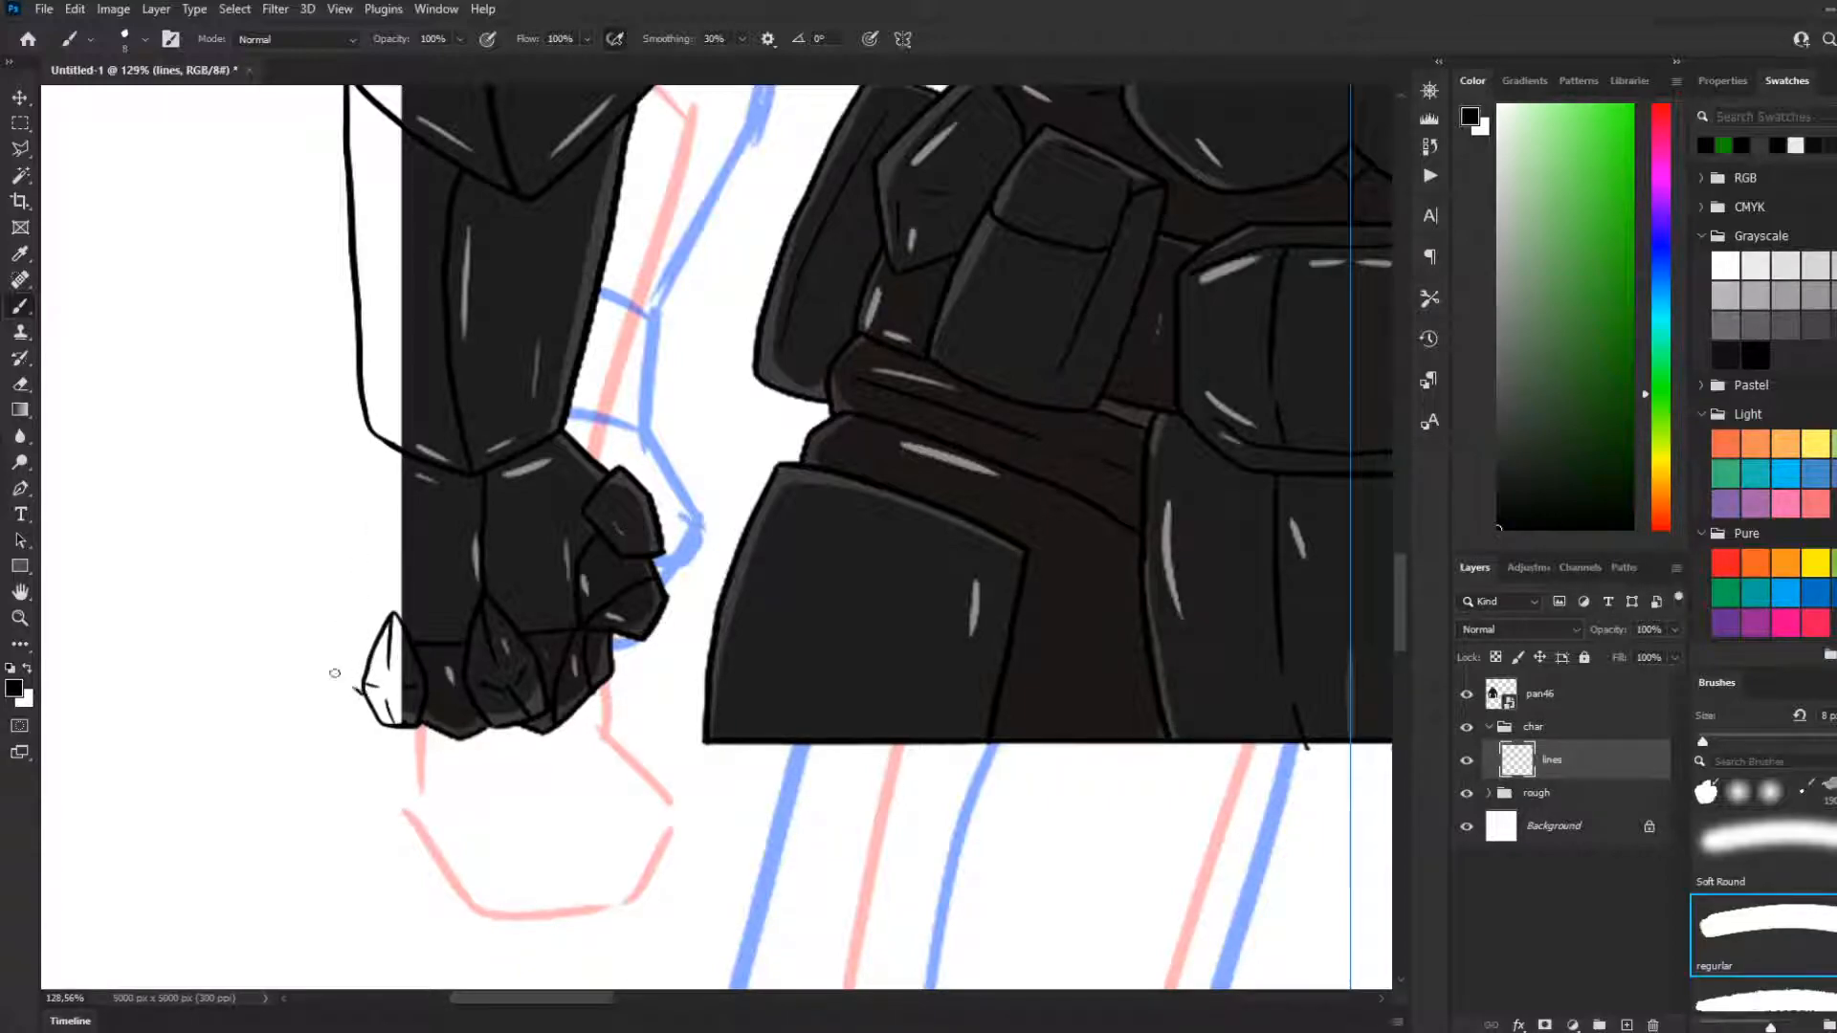
{"action": "left_click_drag", "start_coordinate": [369, 705], "coordinate": [334, 690]}
{"action": "key", "text": "ctrl+z"}
{"action": "left_click_drag", "start_coordinate": [373, 705], "coordinate": [337, 693]}
{"action": "key", "text": "ctrl+z"}
{"action": "left_click_drag", "start_coordinate": [372, 433], "coordinate": [332, 542]}
{"action": "key", "text": "ctrl+z"}
{"action": "key", "text": "ctrl+z"}
{"action": "left_click_drag", "start_coordinate": [365, 442], "coordinate": [316, 627]}
{"action": "key", "text": "ctrl+z"}
{"action": "left_click_drag", "start_coordinate": [366, 442], "coordinate": [330, 653]}
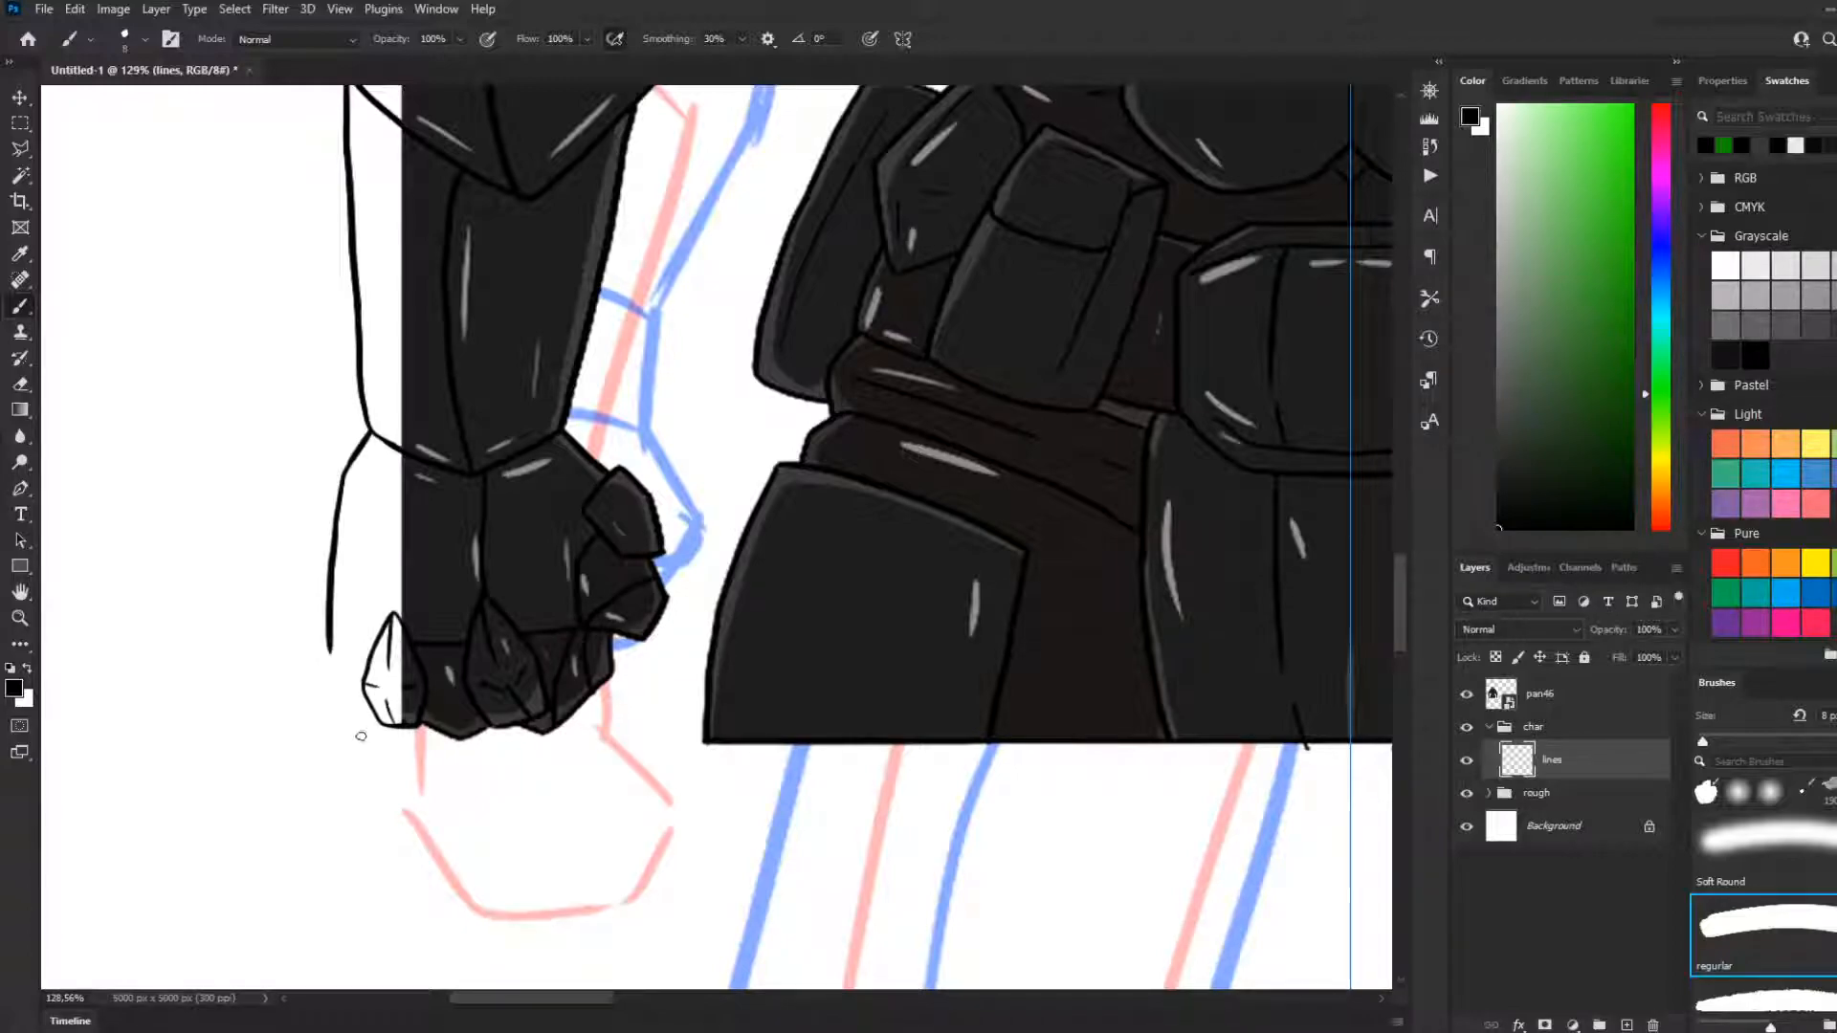
Remove the hand's outer contour attempt and draw the pointed outermost finger beside the completed one
{"action": "left_click_drag", "start_coordinate": [375, 723], "coordinate": [337, 712]}
{"action": "key", "text": "ctrl+z"}
{"action": "left_click_drag", "start_coordinate": [373, 717], "coordinate": [323, 685]}
{"action": "key", "text": "ctrl+z"}
{"action": "key", "text": "ctrl+z"}
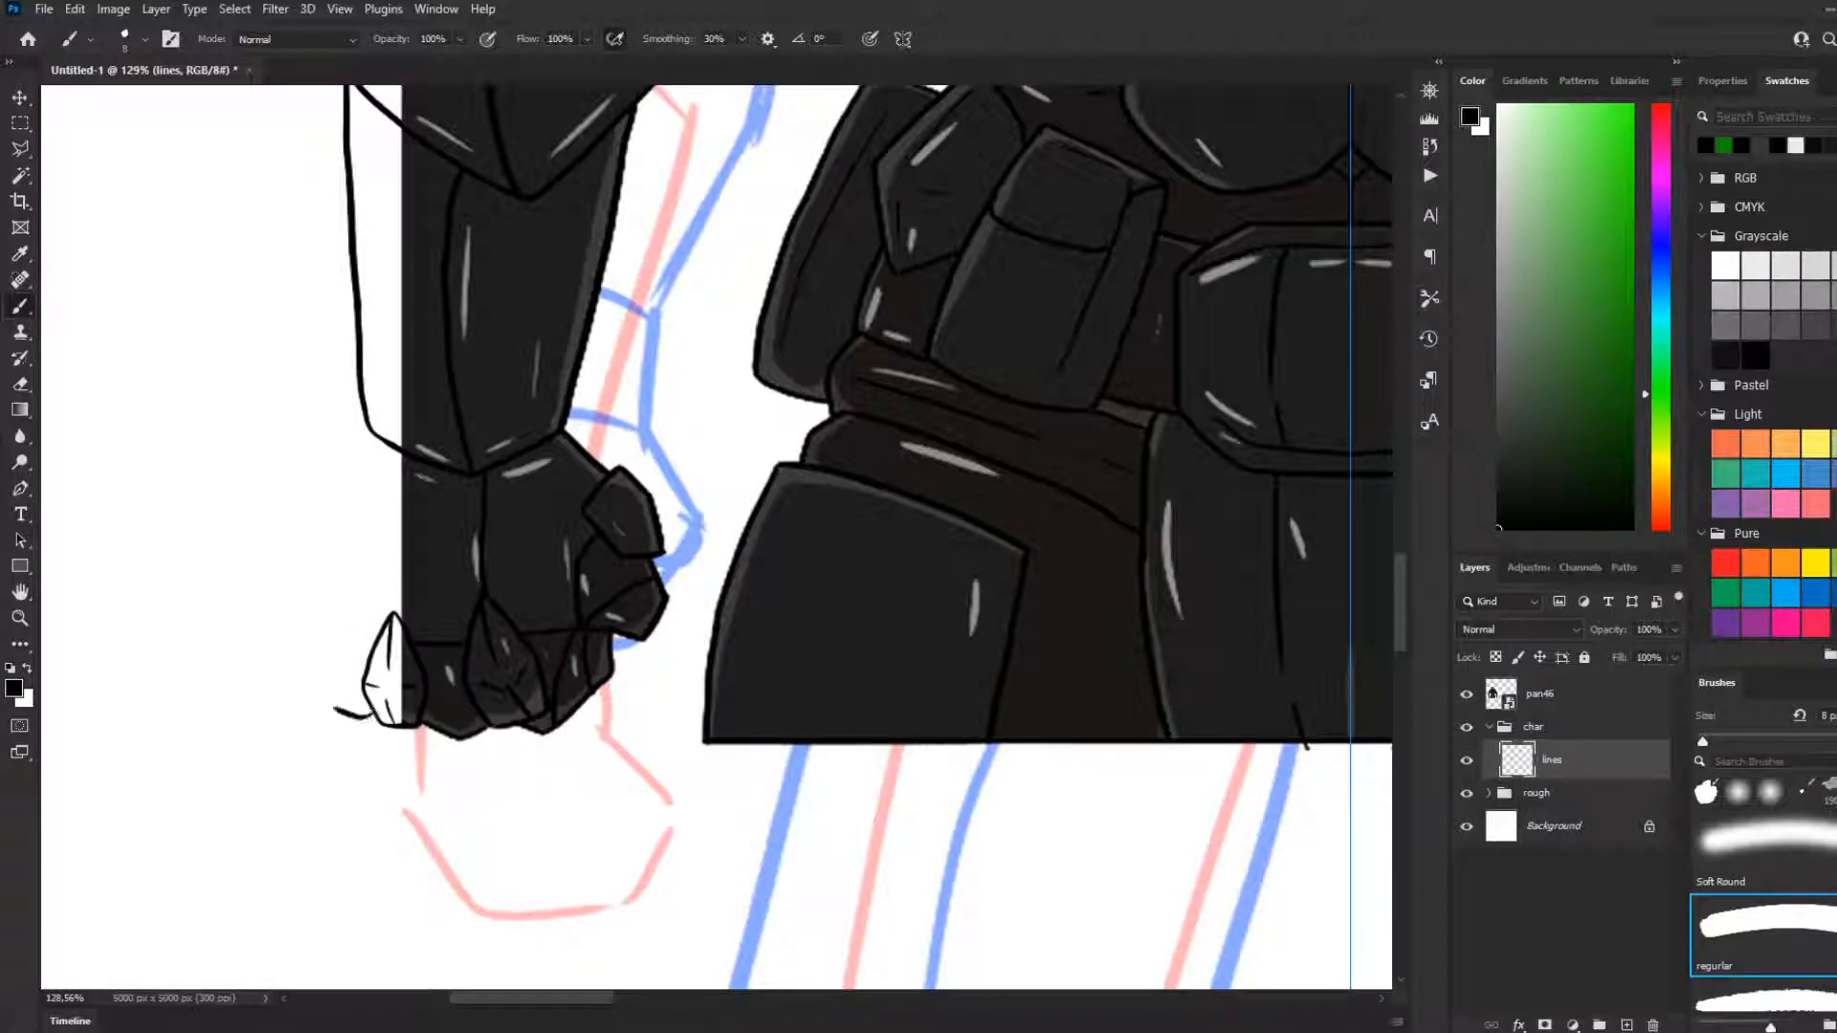
{"action": "left_click_drag", "start_coordinate": [341, 707], "coordinate": [346, 634]}
{"action": "key", "text": "ctrl+z"}
{"action": "left_click_drag", "start_coordinate": [350, 662], "coordinate": [318, 668]}
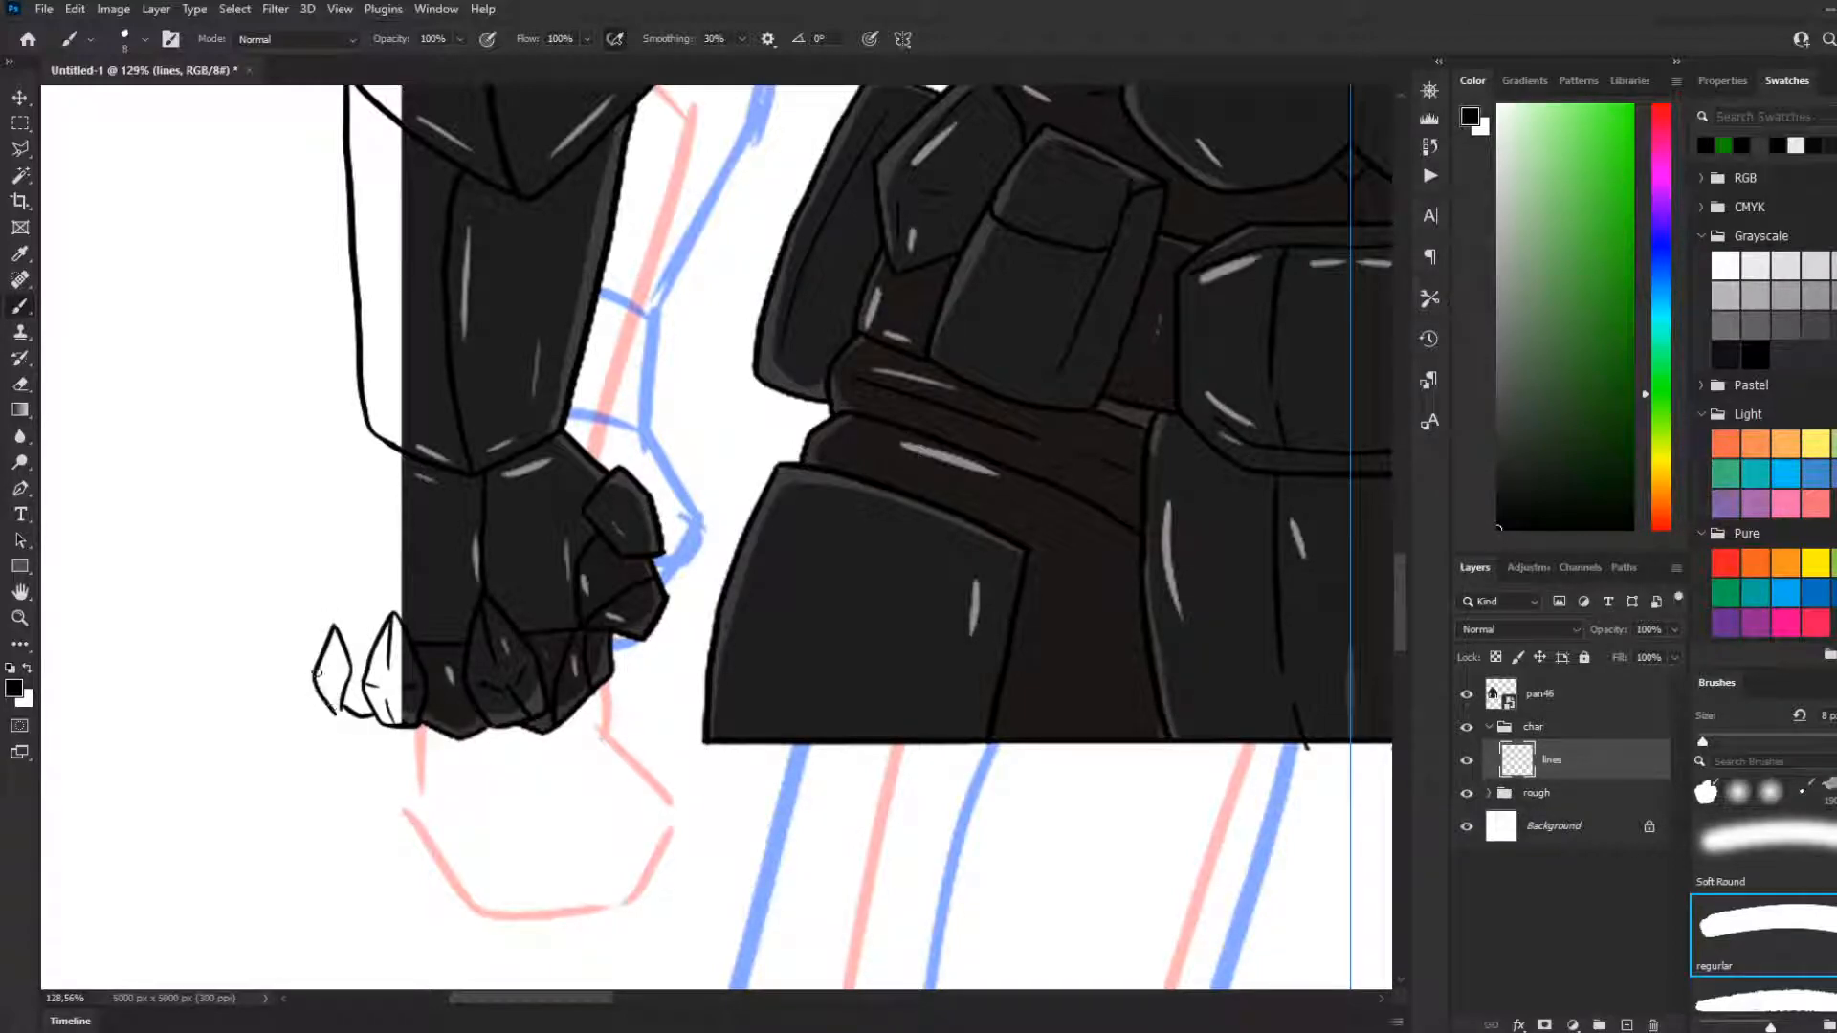
{"action": "mouse_move", "coordinate": [319, 662]}
{"action": "left_mouse_down"}
{"action": "mouse_move", "coordinate": [314, 686]}
{"action": "mouse_move", "coordinate": [343, 710]}
{"action": "left_mouse_up"}
Draw the outer contour of the back of the hand from the wrist down to the outermost finger
{"action": "left_click_drag", "start_coordinate": [370, 435], "coordinate": [327, 510]}
{"action": "key", "text": "ctrl+z"}
{"action": "left_click_drag", "start_coordinate": [369, 436], "coordinate": [326, 519]}
{"action": "key", "text": "ctrl+z"}
{"action": "left_click_drag", "start_coordinate": [369, 431], "coordinate": [314, 626]}
{"action": "key", "text": "ctrl+z"}
{"action": "mouse_move", "coordinate": [373, 435]}
{"action": "left_mouse_down"}
{"action": "mouse_move", "coordinate": [313, 660]}
{"action": "mouse_move", "coordinate": [321, 599]}
{"action": "mouse_move", "coordinate": [316, 670]}
{"action": "left_mouse_up"}
{"action": "key", "text": "ctrl+z"}
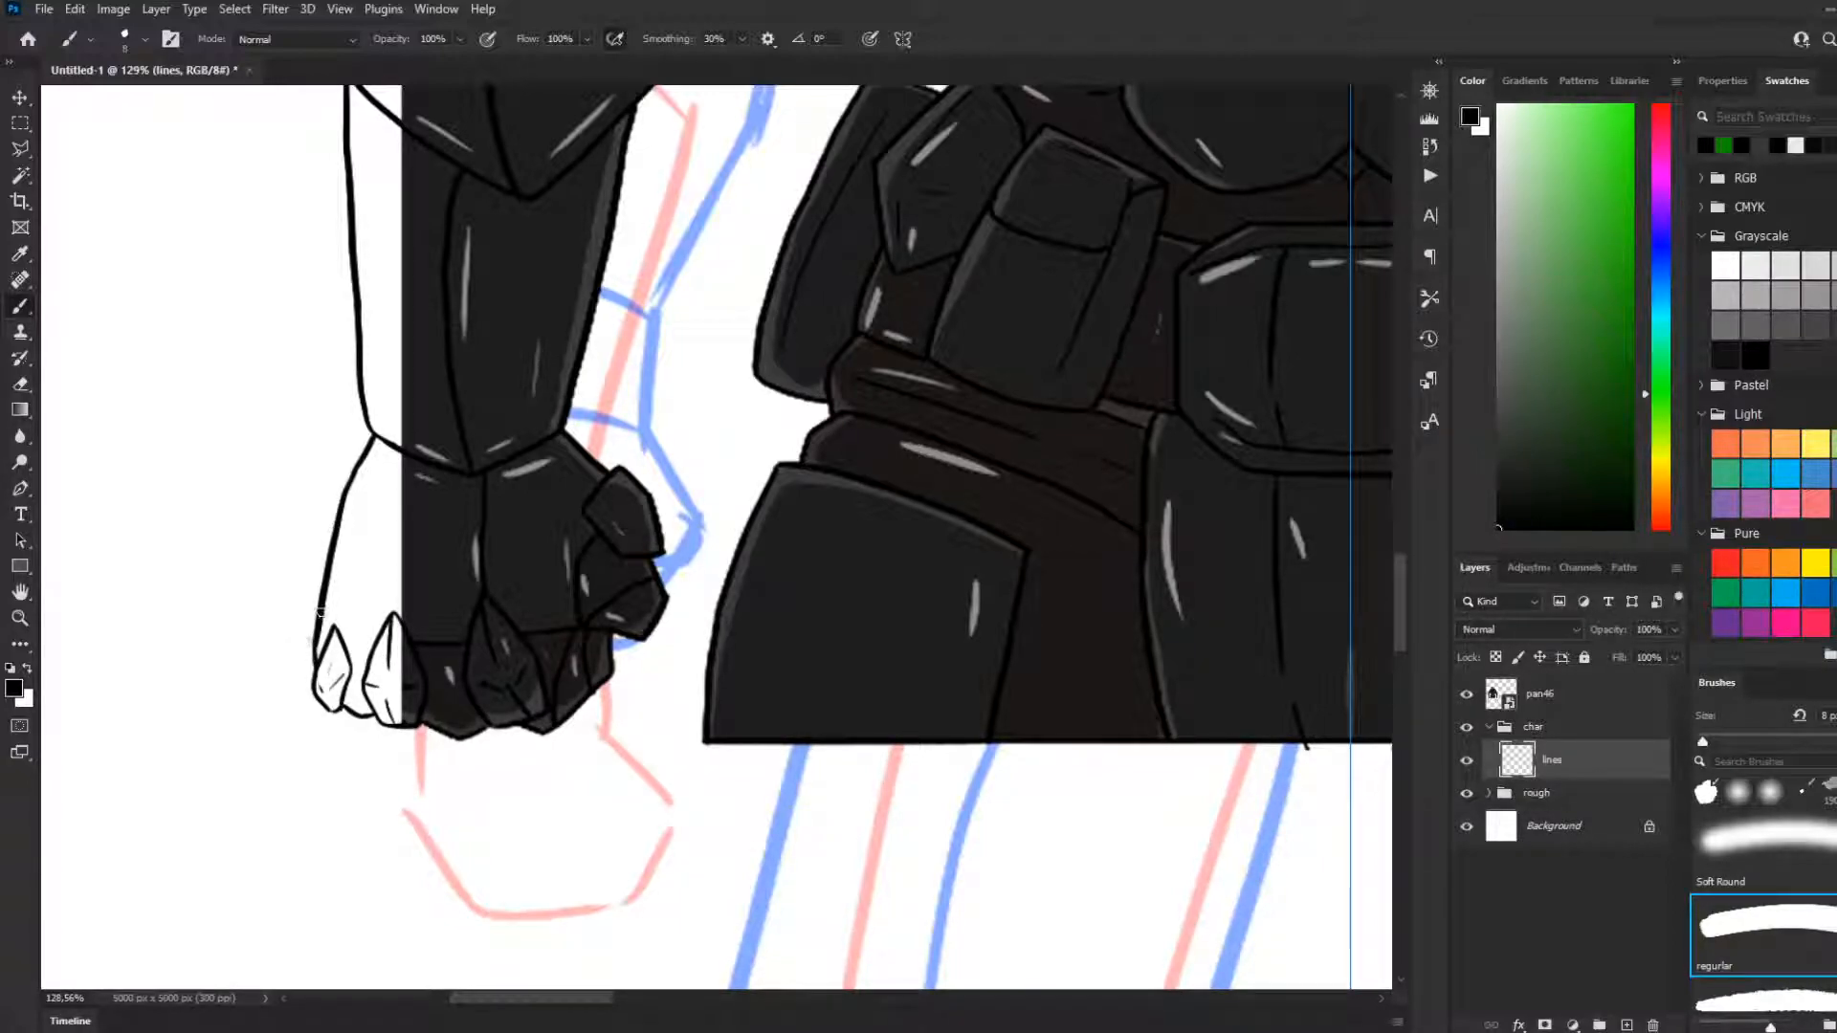
{"action": "key", "text": "ctrl+z"}
{"action": "mouse_move", "coordinate": [318, 612]}
{"action": "left_mouse_down"}
{"action": "mouse_move", "coordinate": [297, 653]}
{"action": "mouse_move", "coordinate": [313, 692]}
{"action": "left_mouse_up"}
{"action": "key", "text": "ctrl+z"}
{"action": "key", "text": "ctrl+z"}
{"action": "mouse_move", "coordinate": [316, 621]}
{"action": "left_mouse_down"}
{"action": "mouse_move", "coordinate": [297, 656]}
{"action": "mouse_move", "coordinate": [325, 718]}
{"action": "left_mouse_up"}
{"action": "key", "text": "ctrl+z"}
Hide the symmetry axis and delete the mirrored forearm and hand lines on the viewer's right, leaving nothing selected
{"action": "scroll", "coordinate": [513, 783], "scroll_direction": "down", "scroll_amount": 10, "text": "alt"}
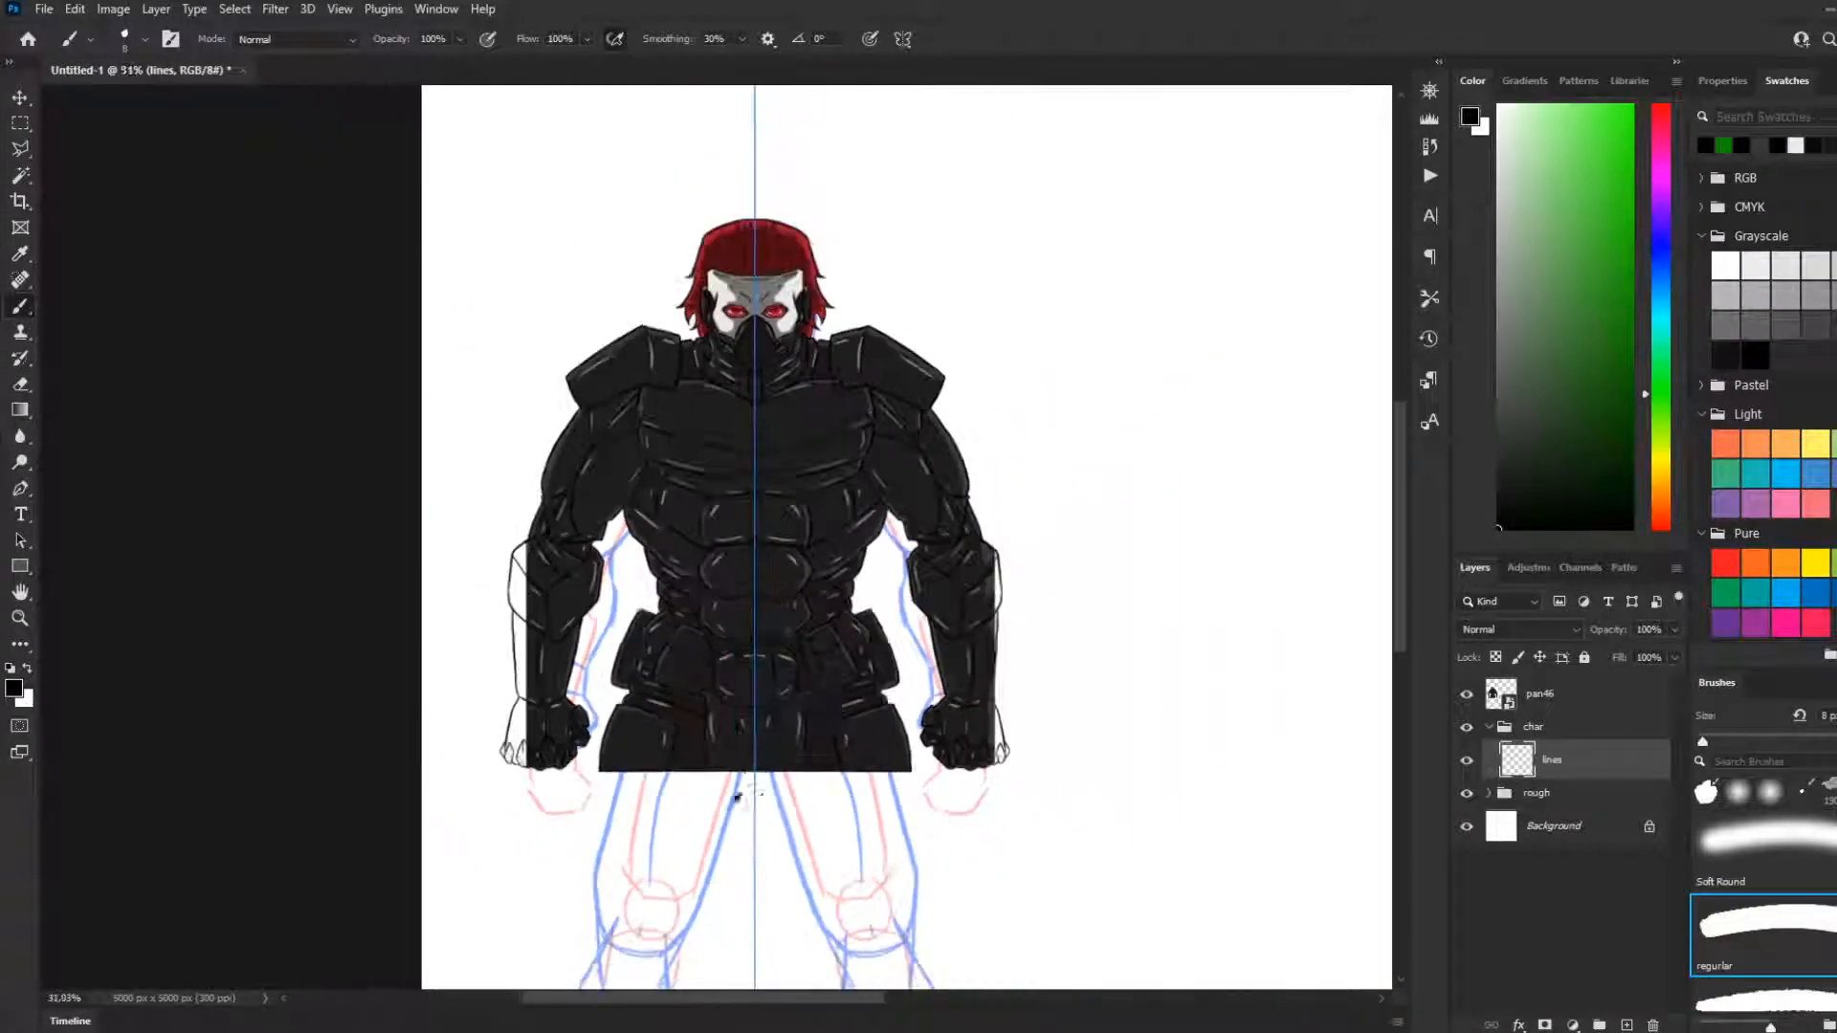
{"action": "scroll", "coordinate": [968, 777], "scroll_direction": "up", "scroll_amount": 2}
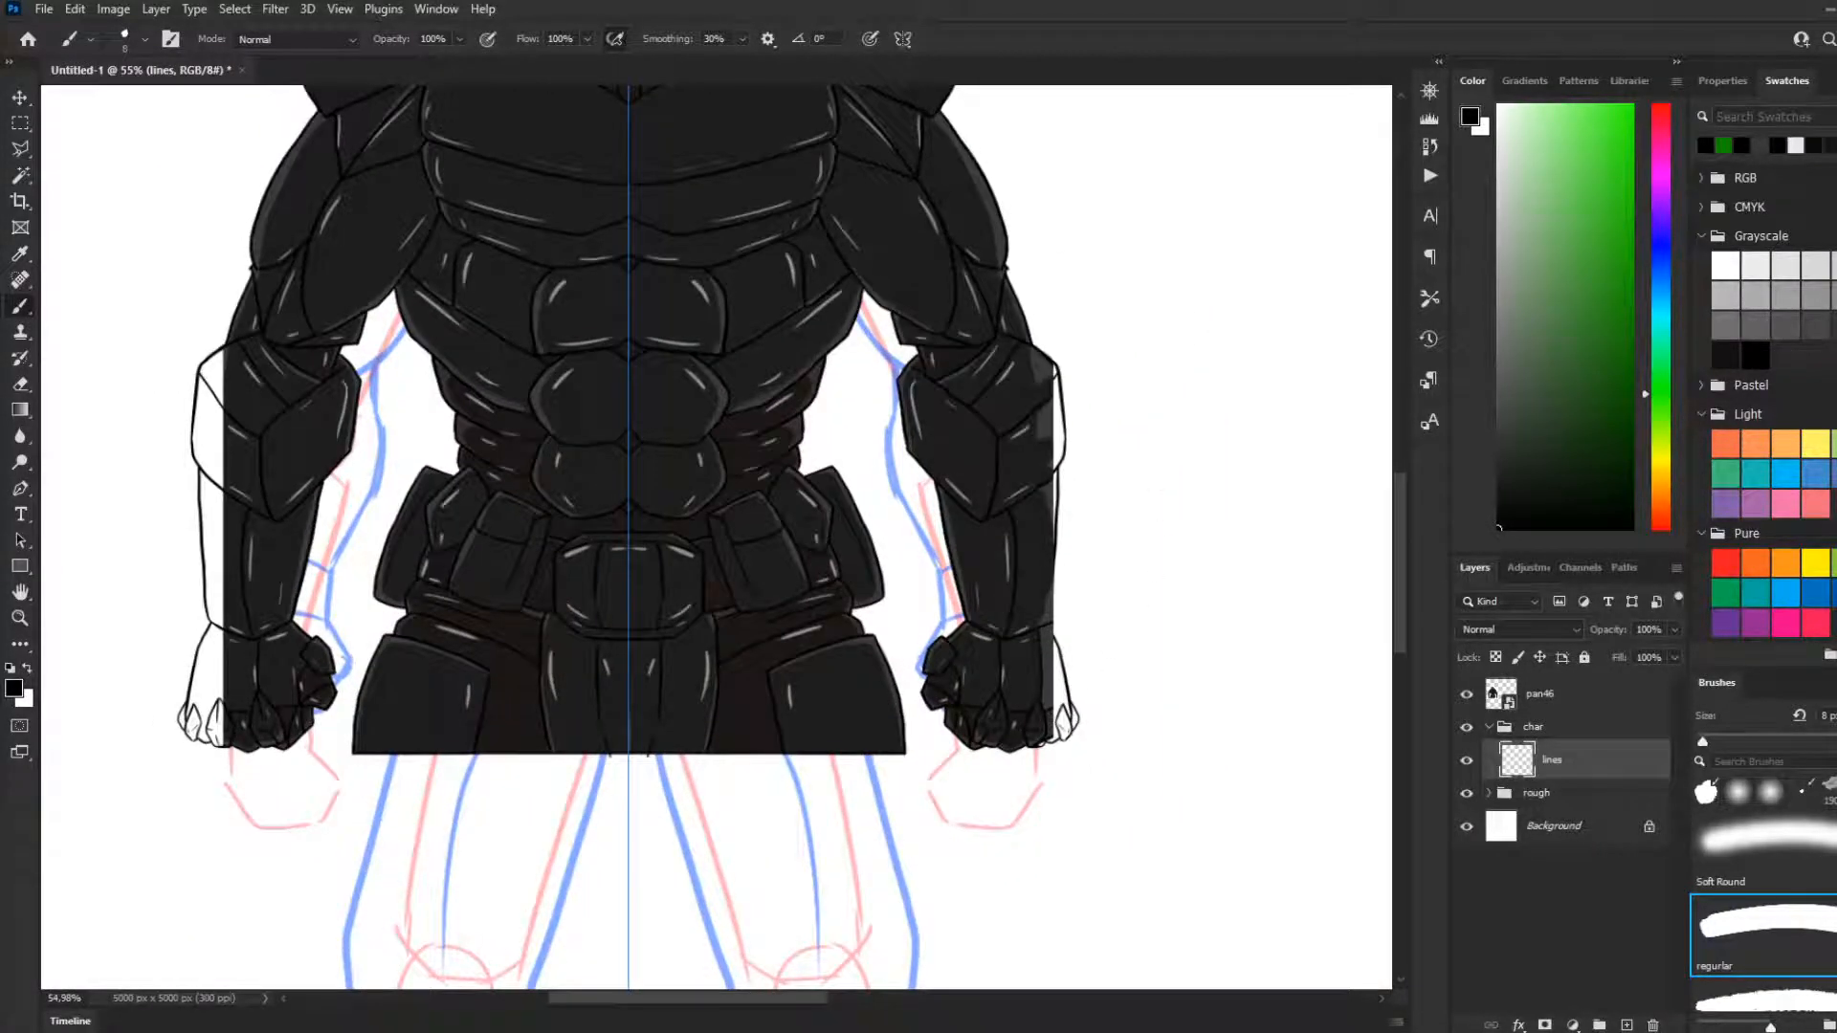
{"action": "scroll", "coordinate": [565, 779], "scroll_direction": "down", "scroll_amount": 3}
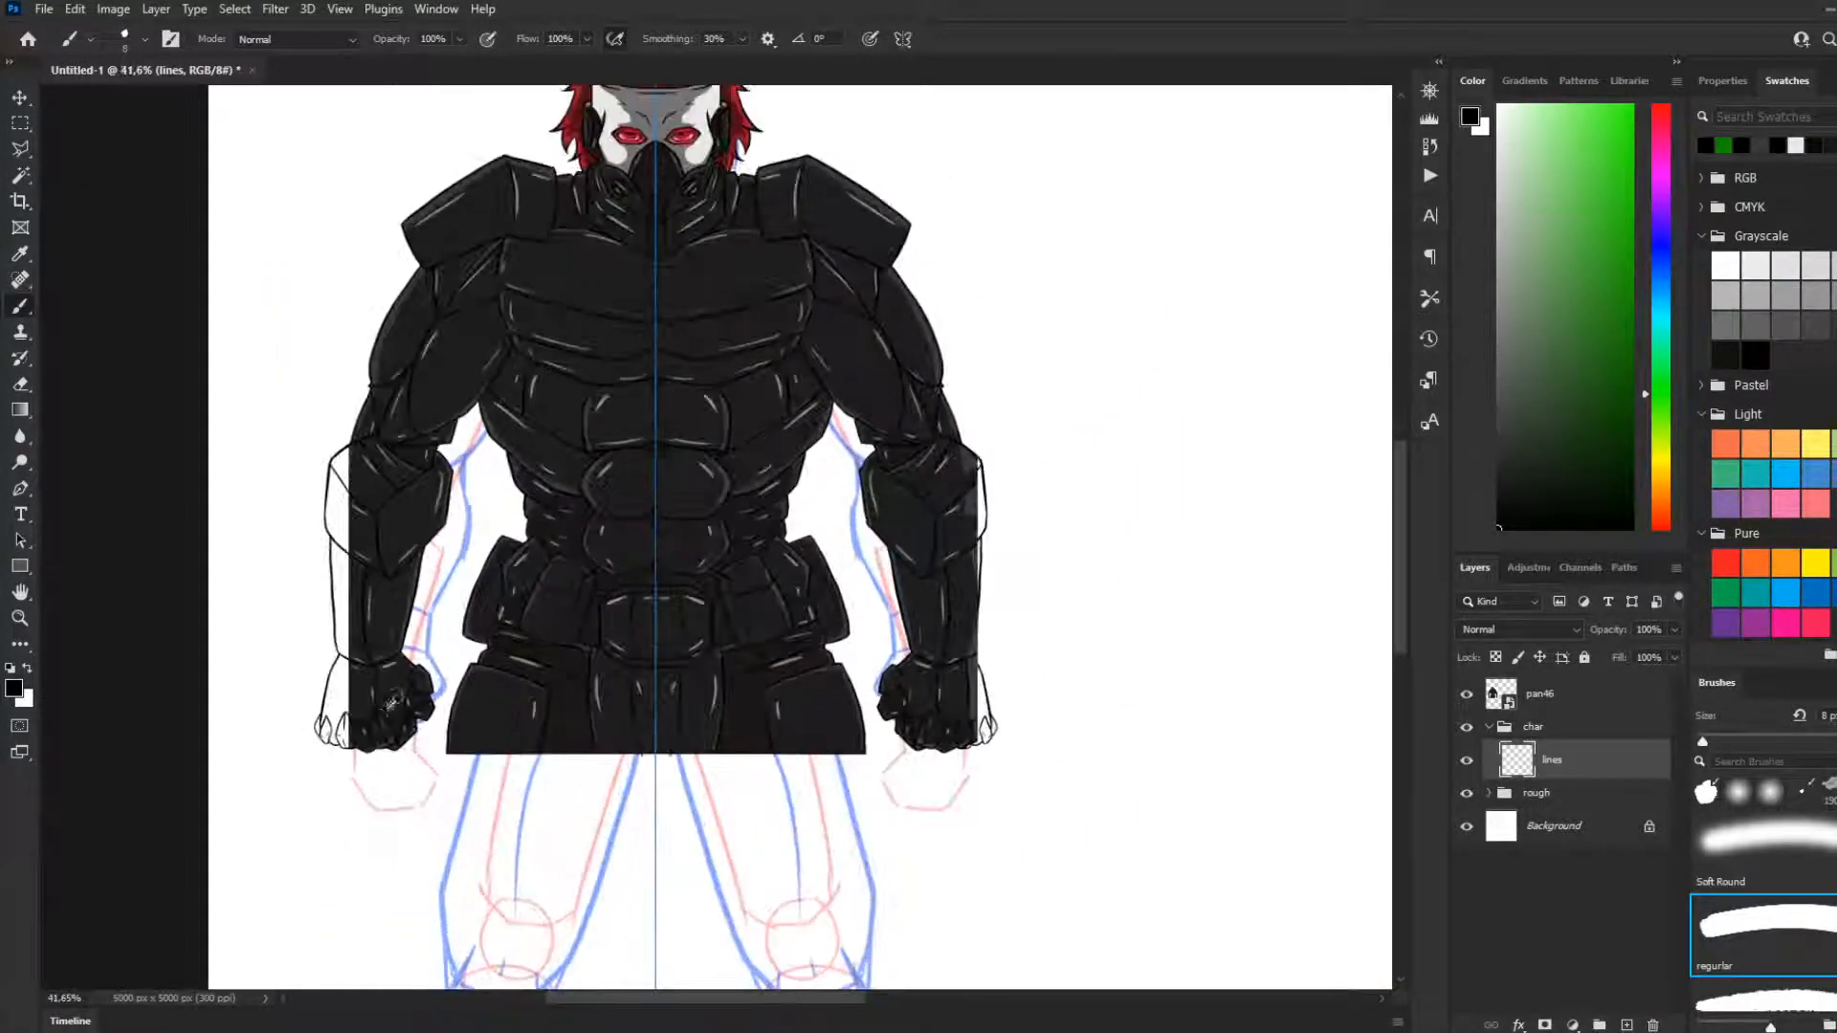
{"action": "key", "text": "ctrl+semicolon"}
{"action": "key", "text": "m"}
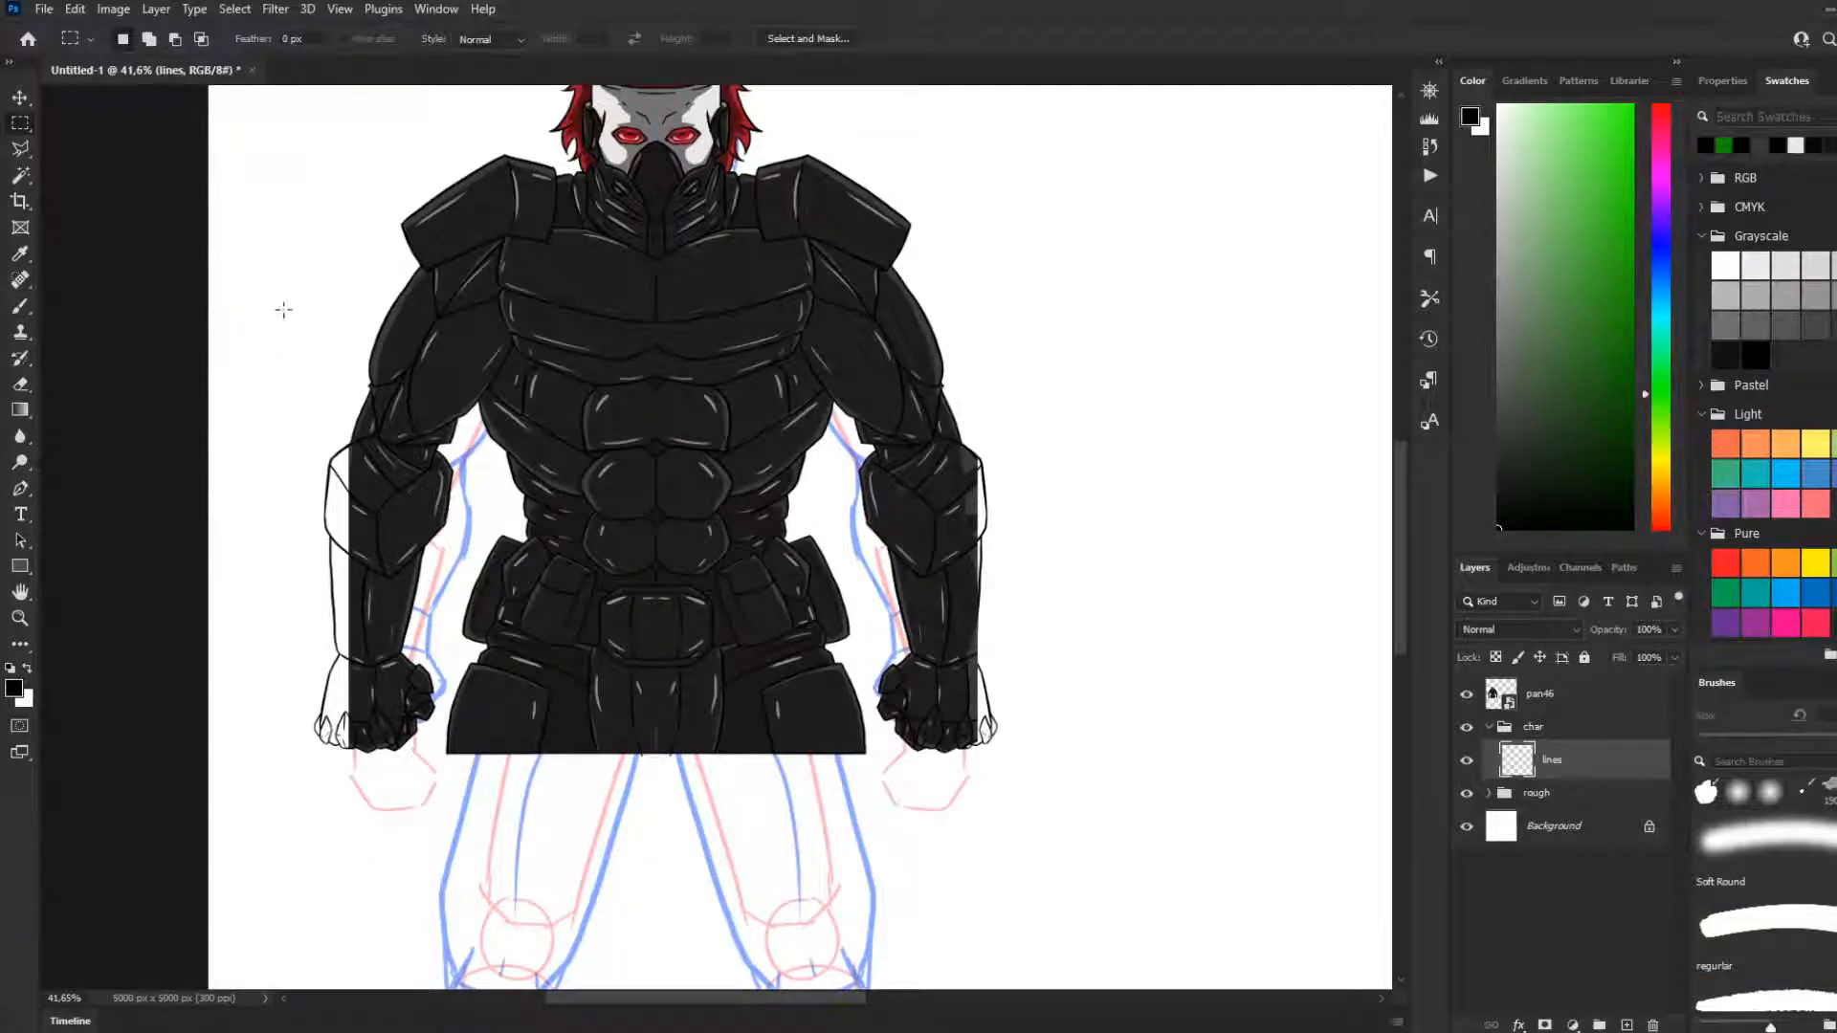
{"action": "left_click_drag", "start_coordinate": [1103, 335], "coordinate": [835, 853]}
{"action": "key", "text": "Delete"}
{"action": "key", "text": "ctrl+d"}
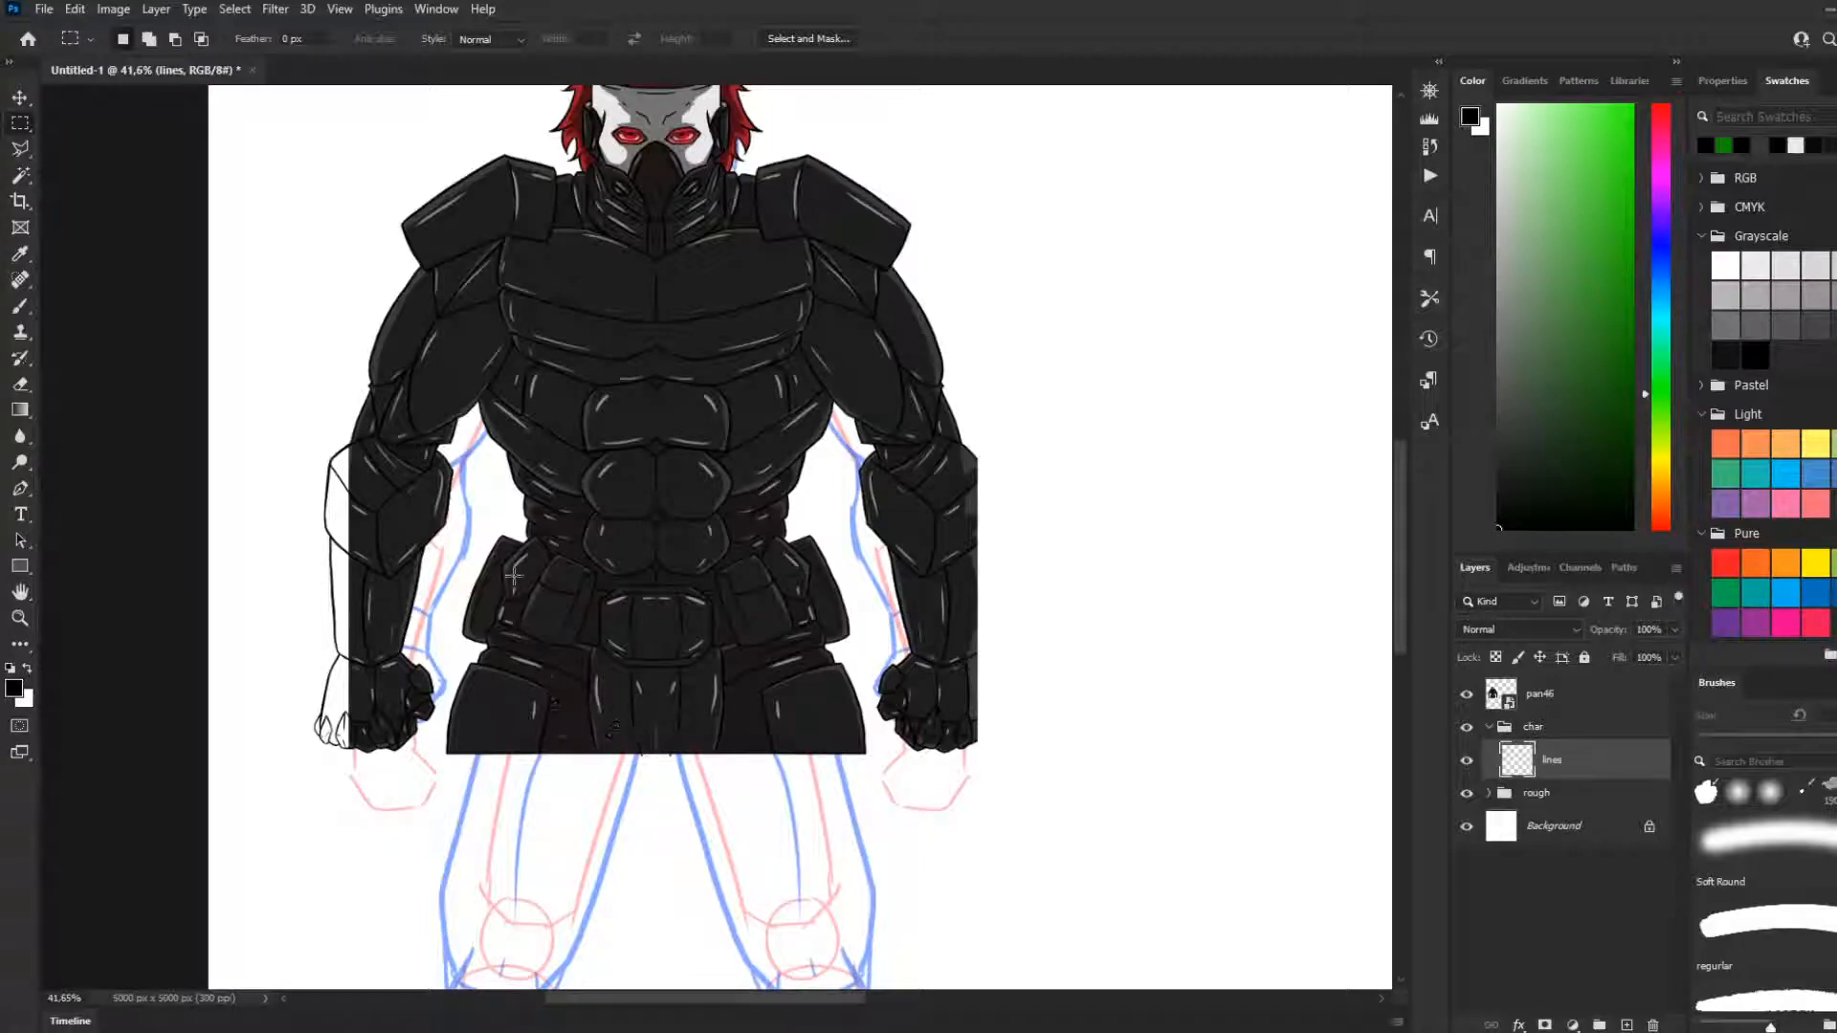
Copy the forearm and hand lines on the viewer's left to a new layer and flip the copy horizontally
{"action": "left_click_drag", "start_coordinate": [266, 410], "coordinate": [471, 845]}
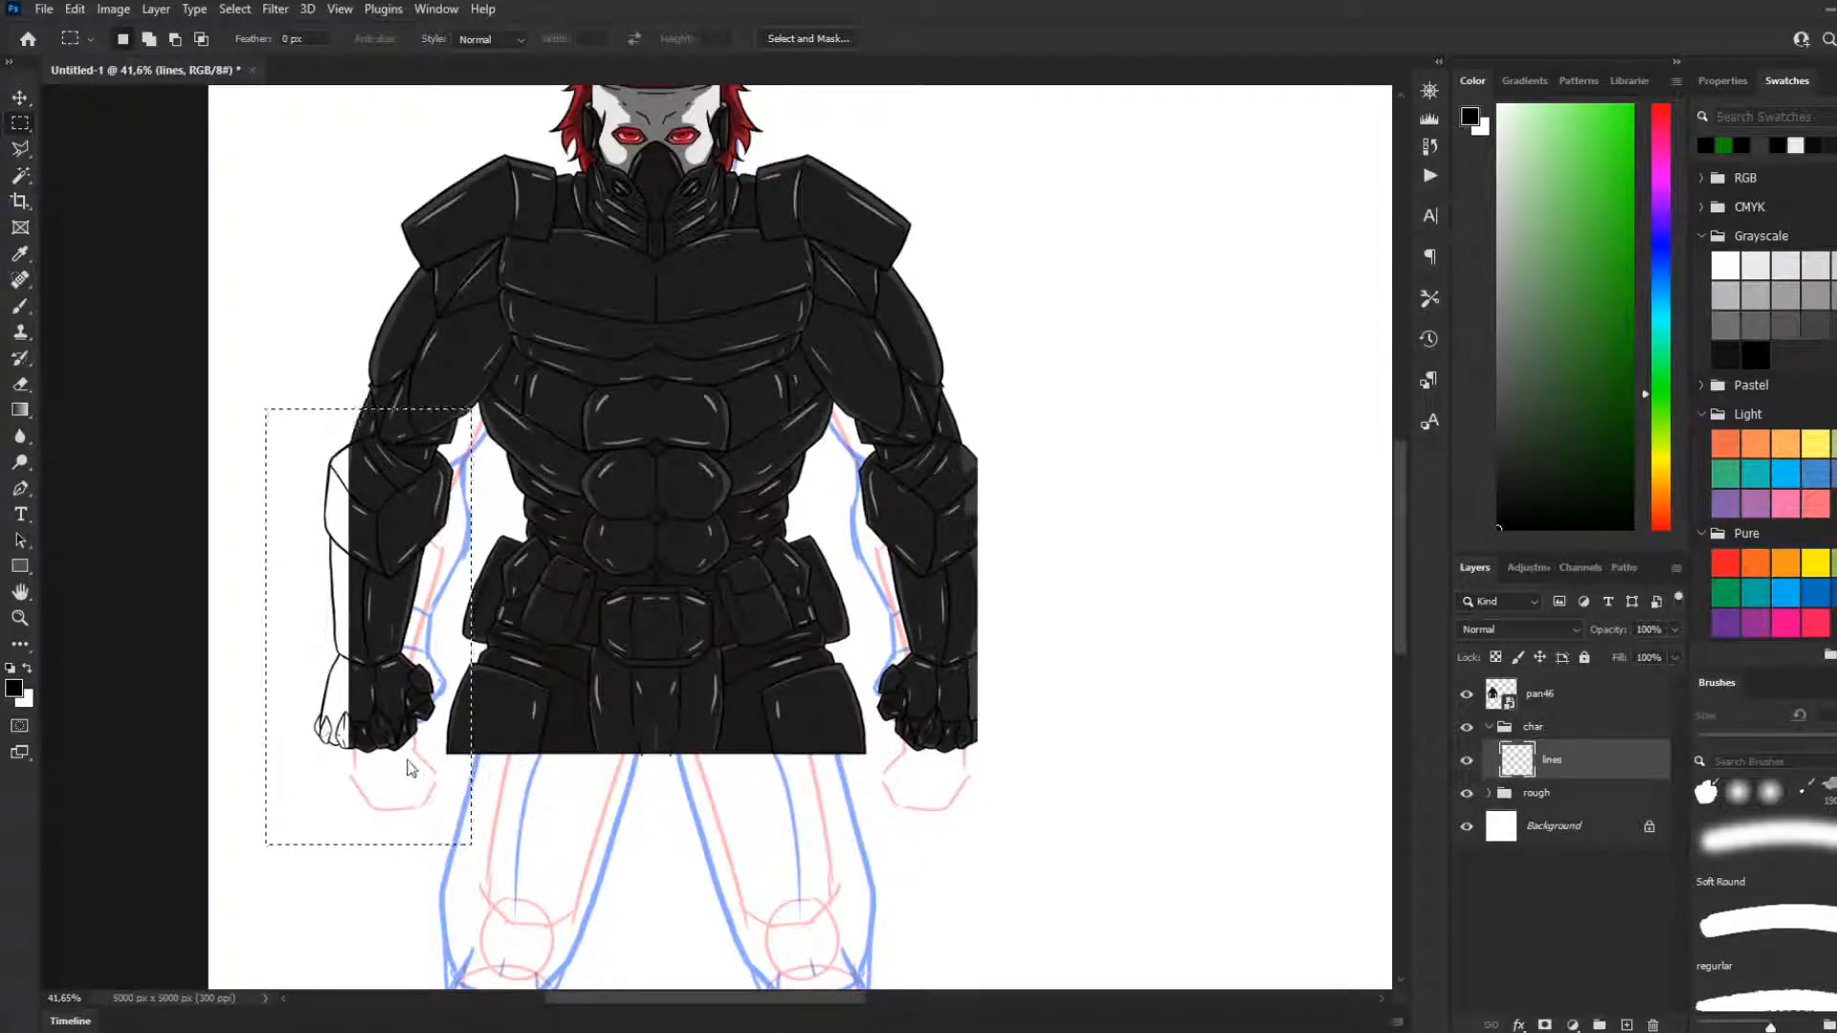
{"action": "key", "text": "ctrl+j"}
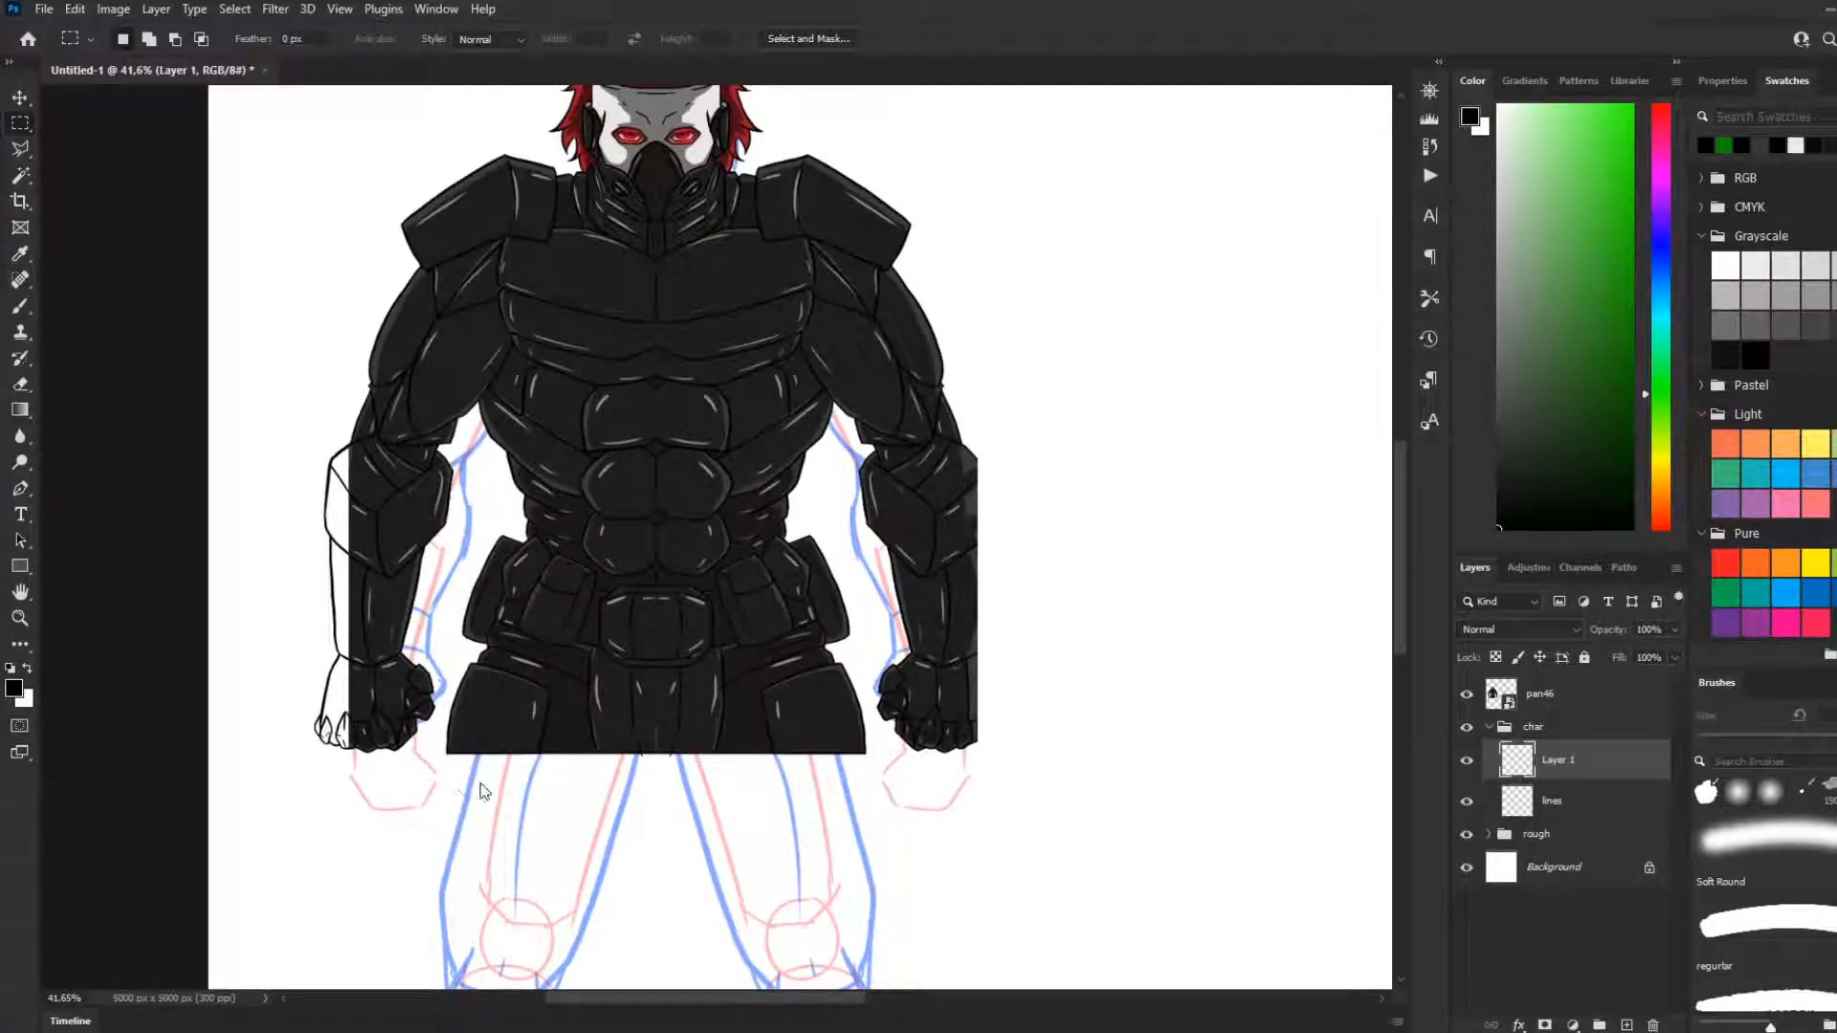
{"action": "key", "text": "ctrl+t"}
{"action": "right_click", "coordinate": [435, 711]}
{"action": "left_click", "coordinate": [494, 633]}
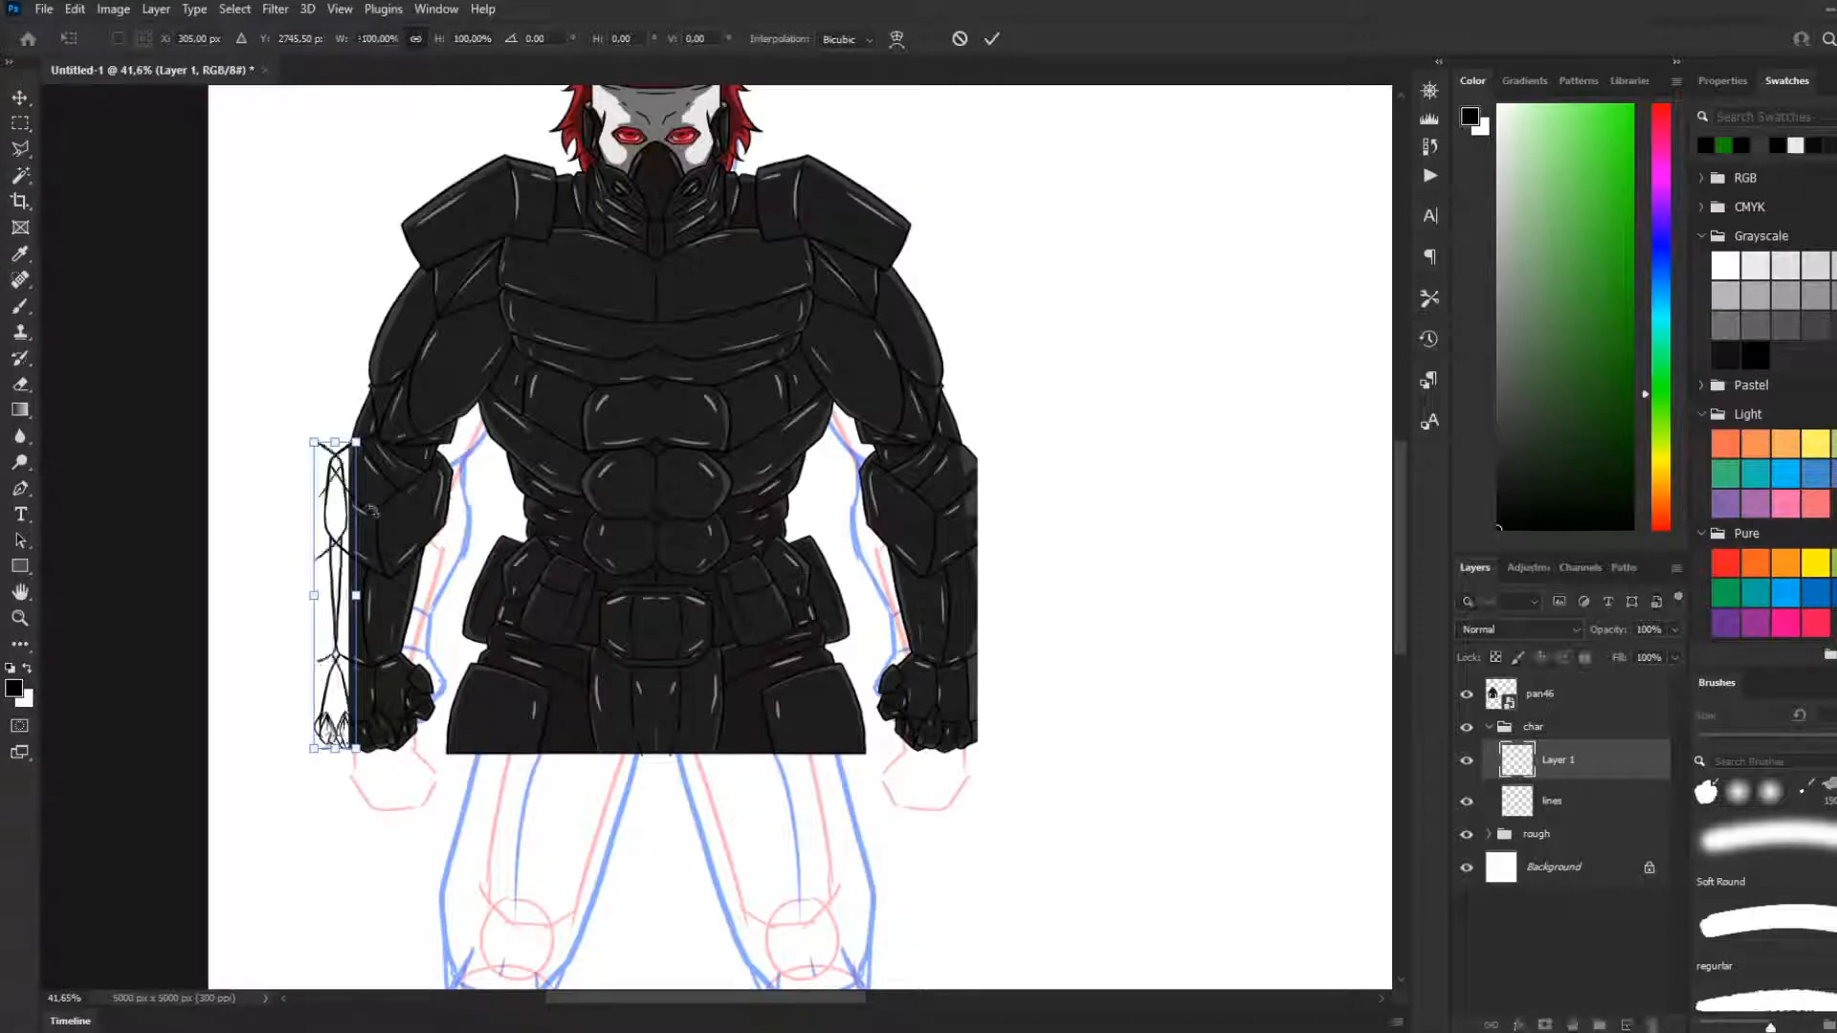
Move the flipped lines onto the opposite arm's outer edge, placing them at X 1850.68 px, Y 2752.89 px
{"action": "left_click_drag", "start_coordinate": [375, 529], "coordinate": [991, 533]}
{"action": "scroll", "coordinate": [1138, 717], "scroll_direction": "up", "scroll_amount": 2}
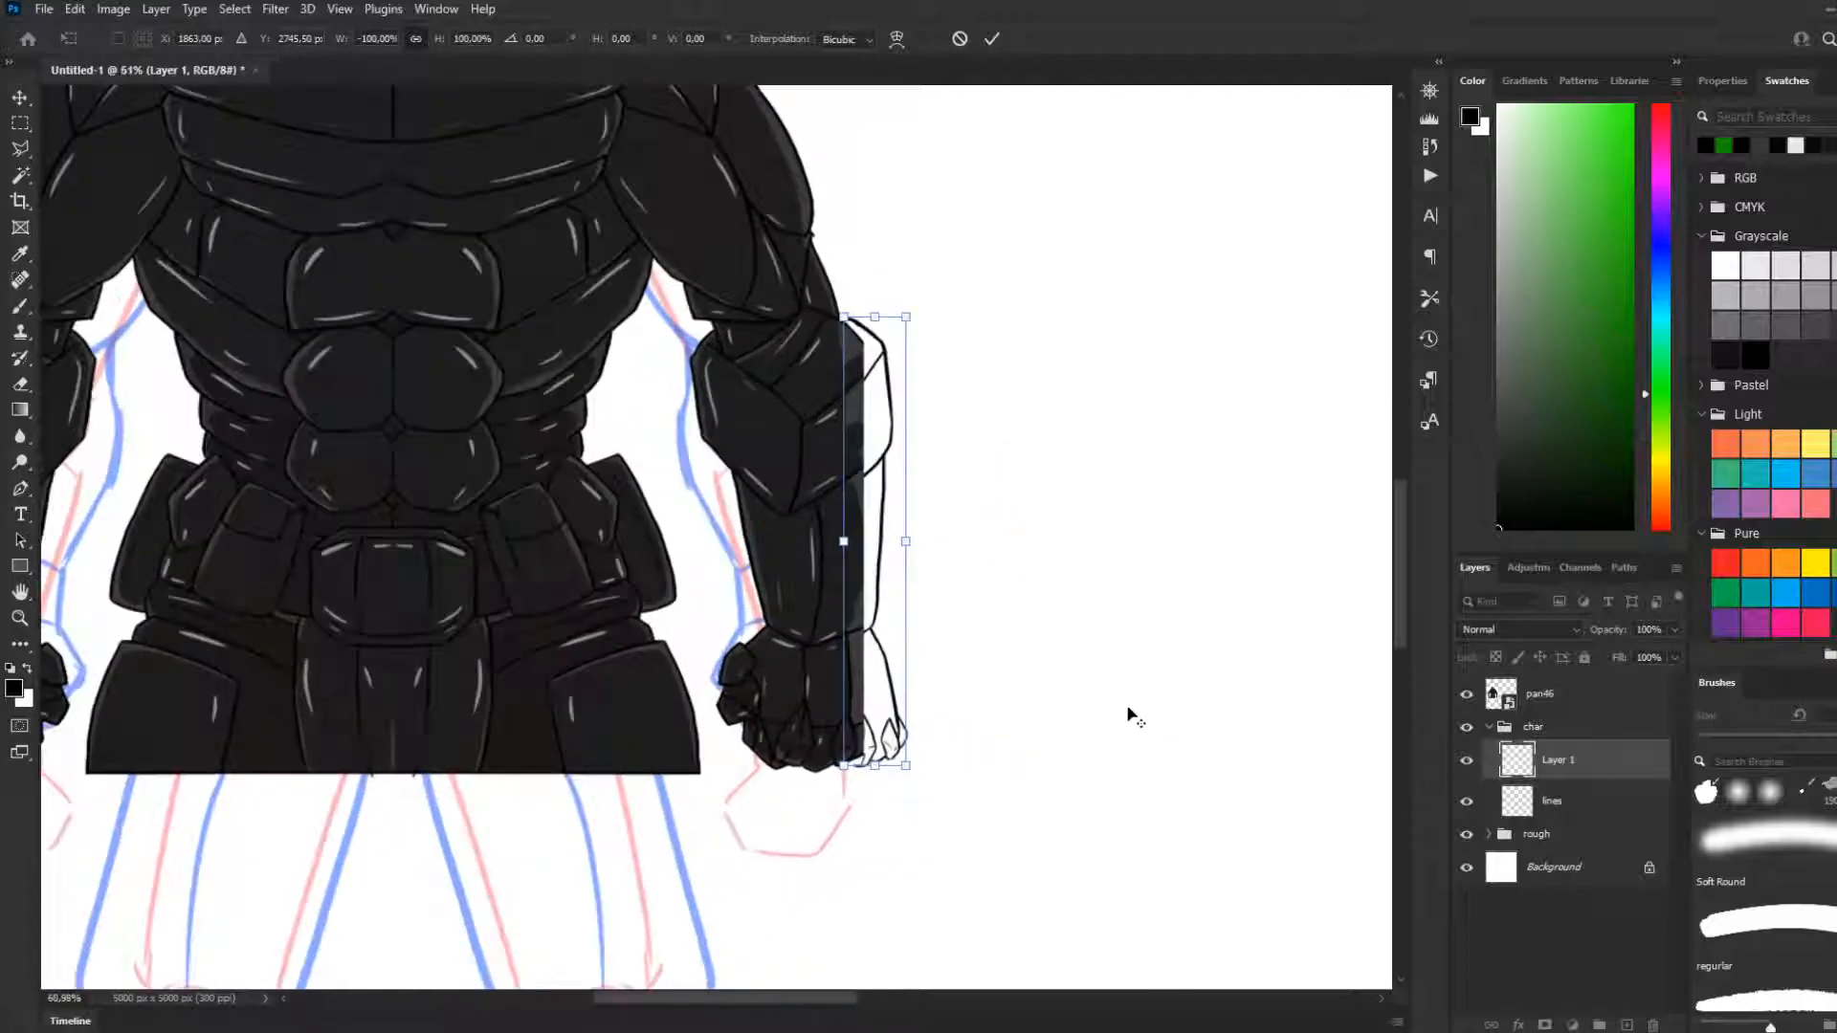
{"action": "scroll", "coordinate": [1004, 684], "scroll_direction": "up", "scroll_amount": 2}
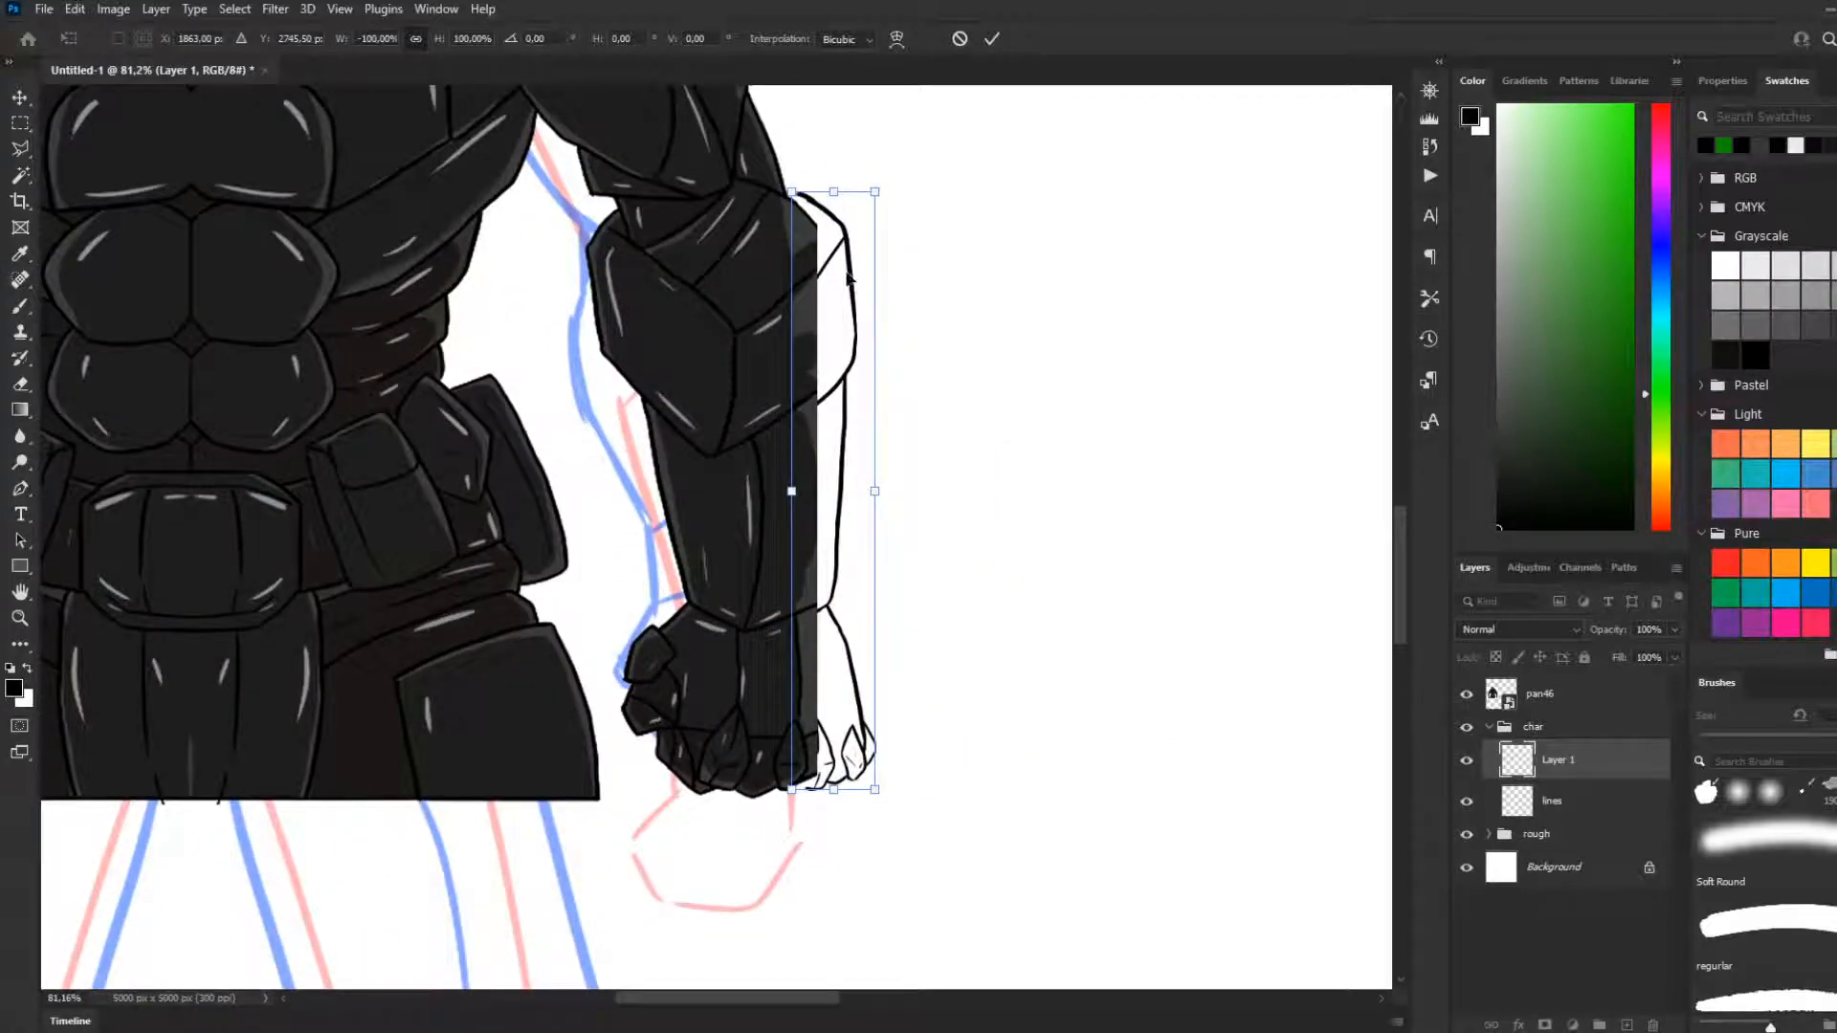
{"action": "left_click_drag", "start_coordinate": [841, 280], "coordinate": [842, 284]}
{"action": "scroll", "coordinate": [650, 542], "scroll_direction": "down", "scroll_amount": 2}
{"action": "scroll", "coordinate": [650, 542], "scroll_direction": "down", "scroll_amount": 2}
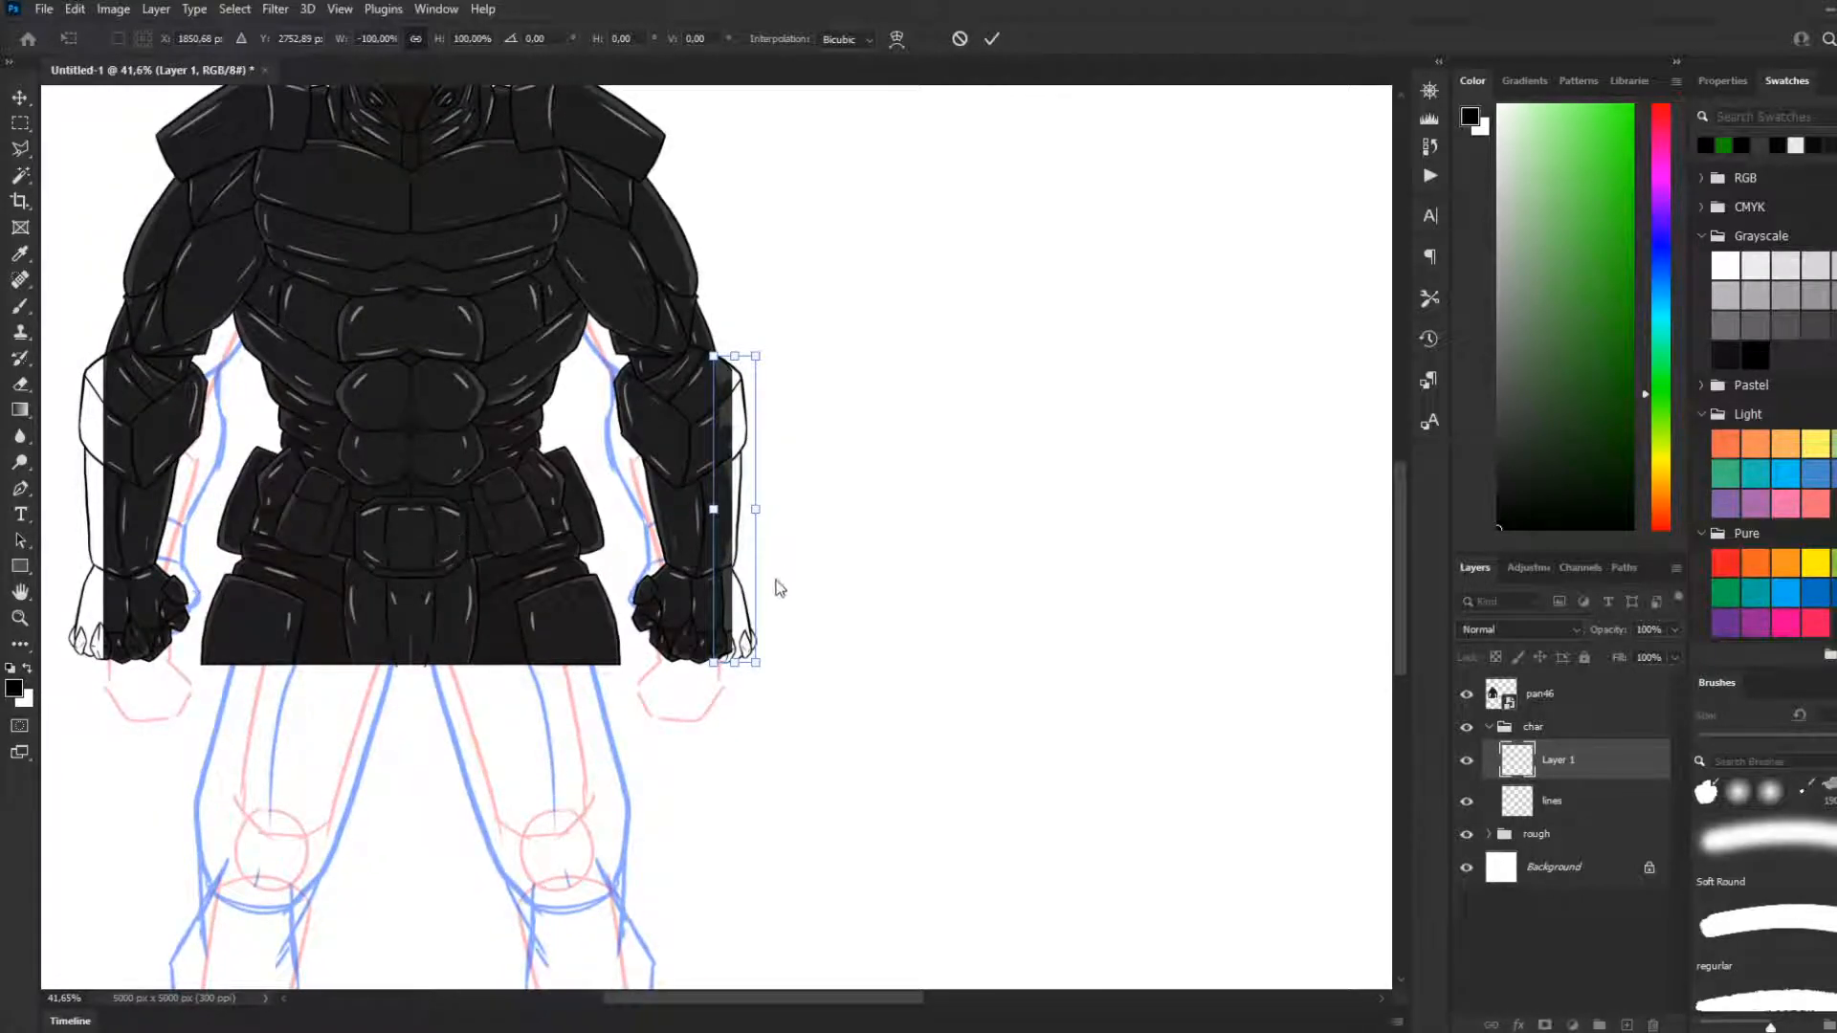
Shift the flipped forearm and hand lines along the outer arm on the viewer's right, placing them at X 1871.72 px, Y 2751.21 px
{"action": "scroll", "coordinate": [761, 664], "scroll_direction": "up", "scroll_amount": 2}
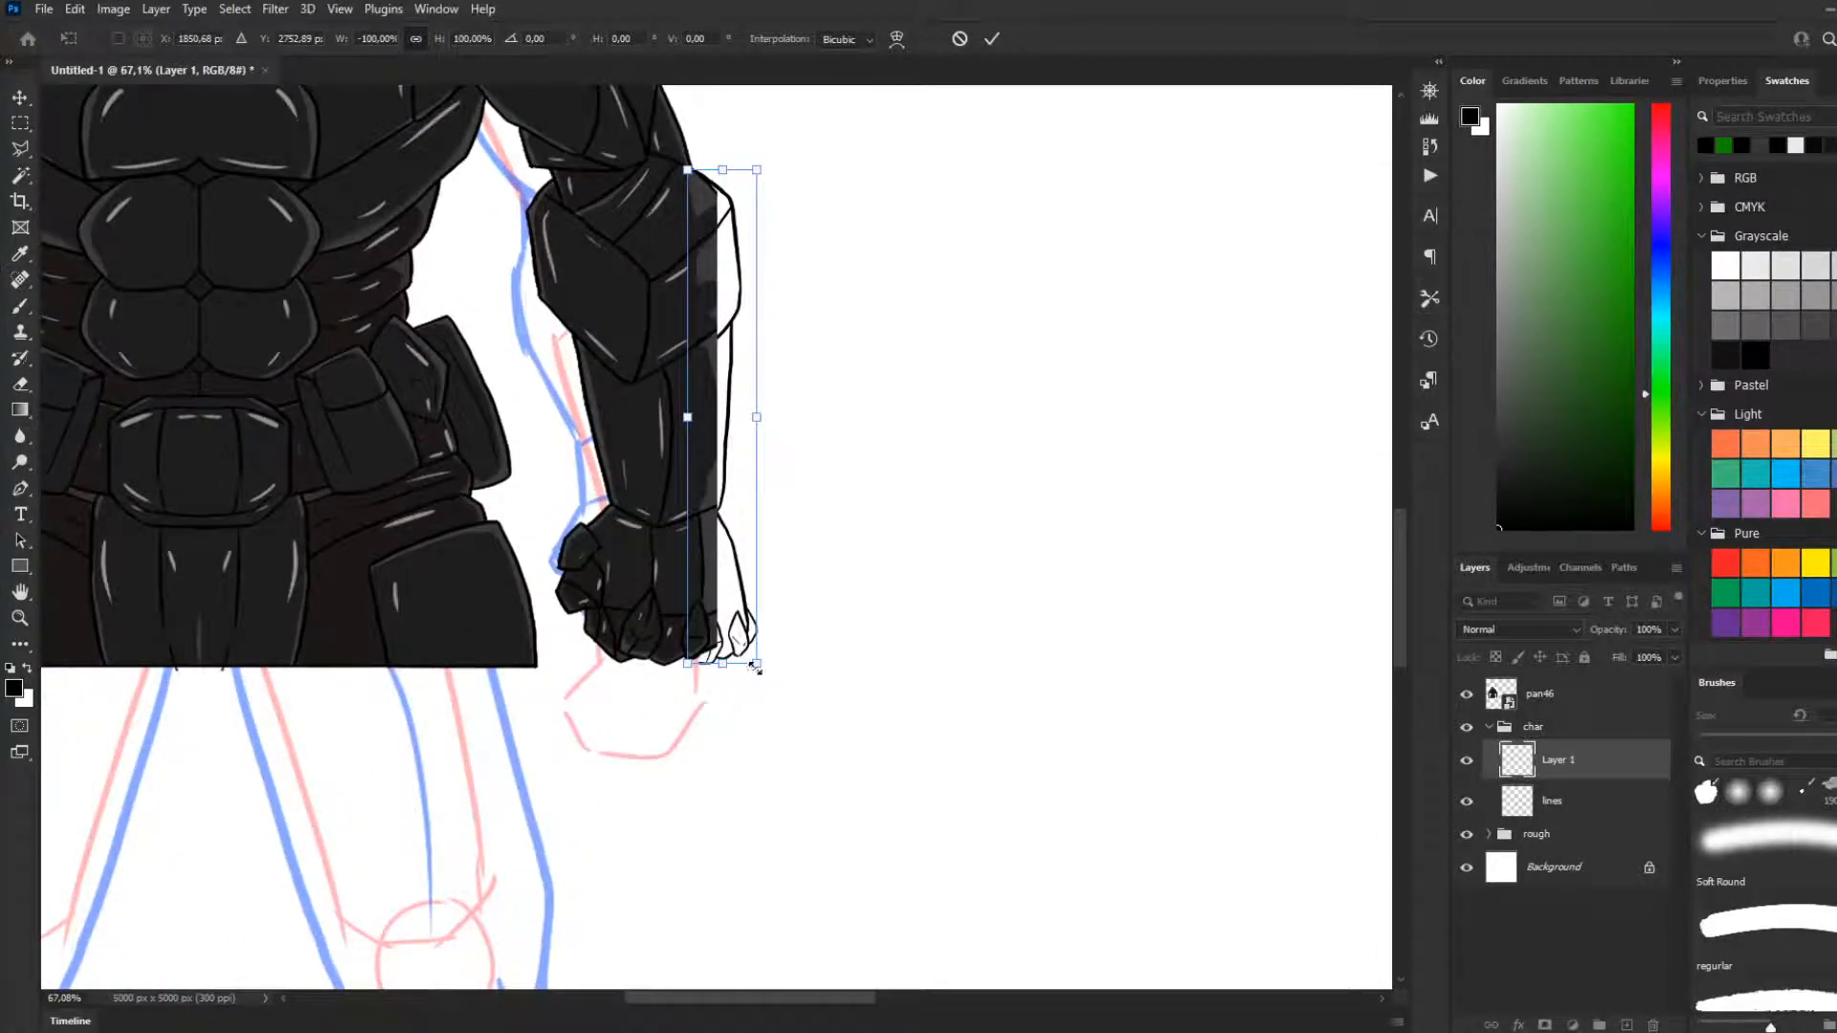
{"action": "scroll", "coordinate": [755, 660], "scroll_direction": "up", "scroll_amount": 2}
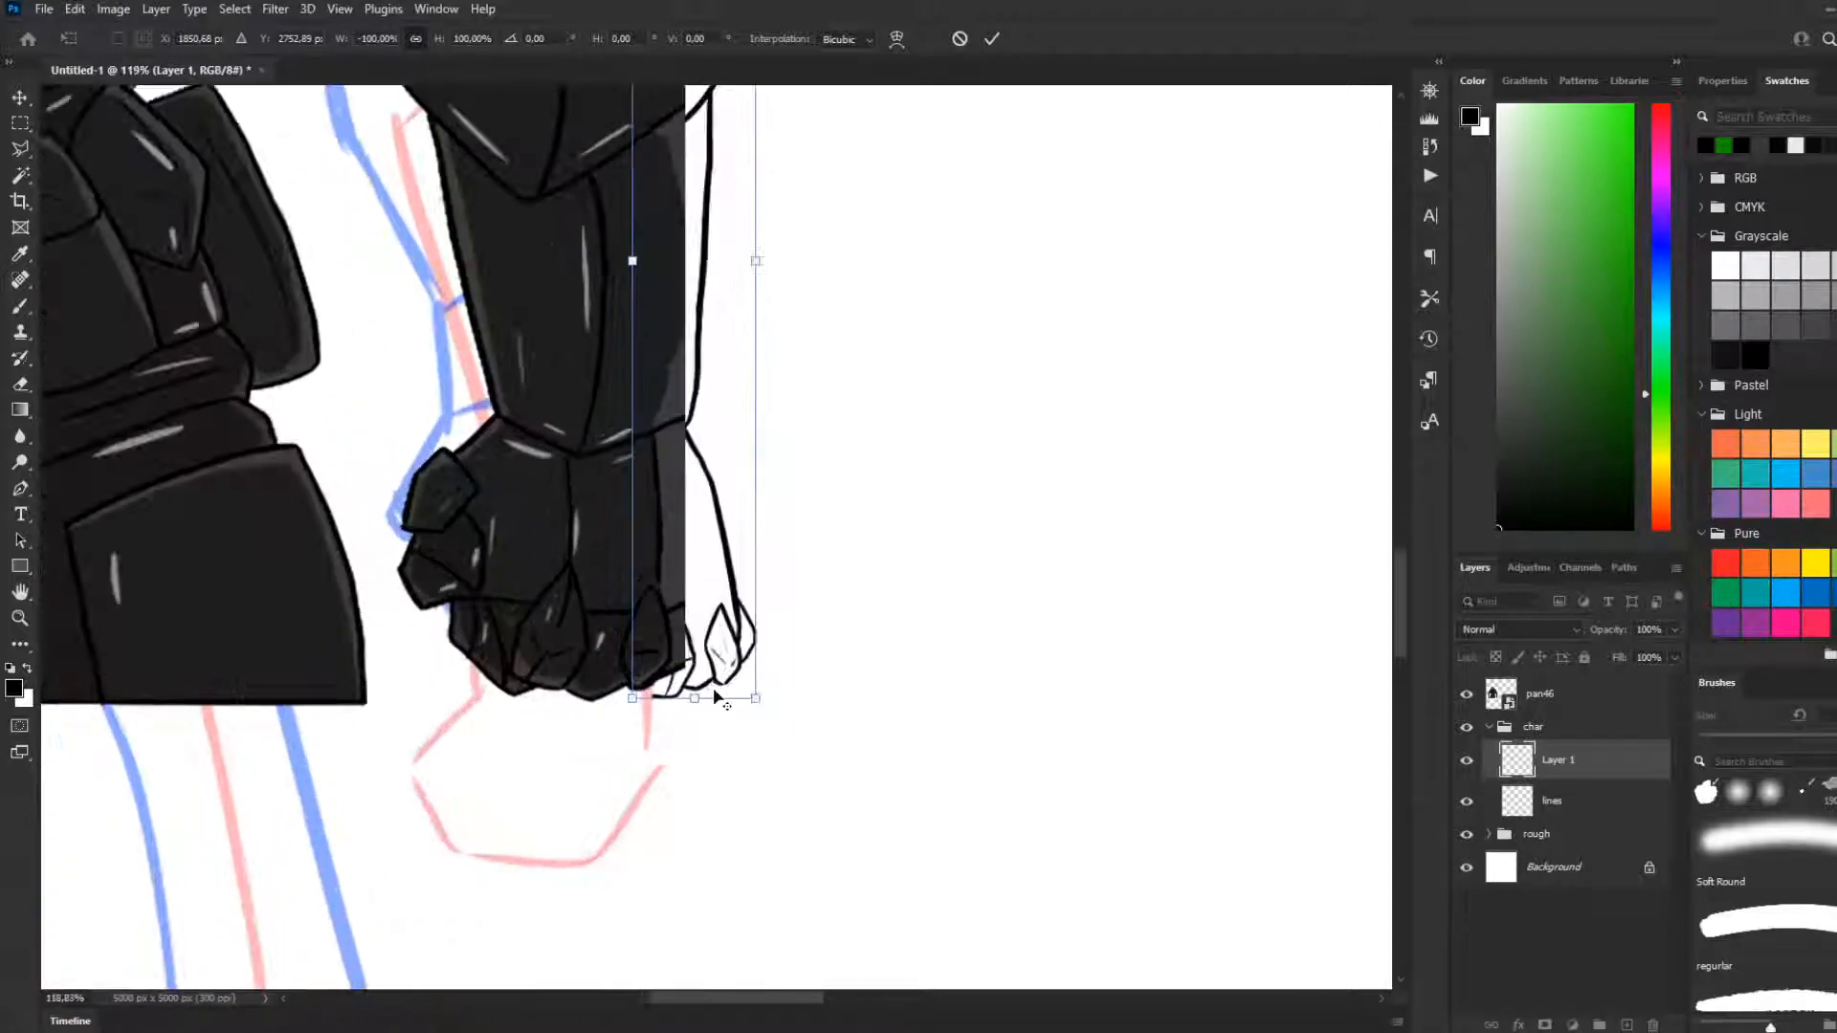
{"action": "left_click_drag", "start_coordinate": [634, 701], "coordinate": [663, 675]}
{"action": "key", "text": "ctrl+z"}
{"action": "mouse_move", "coordinate": [691, 513]}
{"action": "left_mouse_down"}
{"action": "mouse_move", "coordinate": [739, 488]}
{"action": "mouse_move", "coordinate": [717, 507]}
{"action": "left_mouse_up"}
{"action": "scroll", "coordinate": [716, 507], "scroll_direction": "down", "scroll_amount": 5}
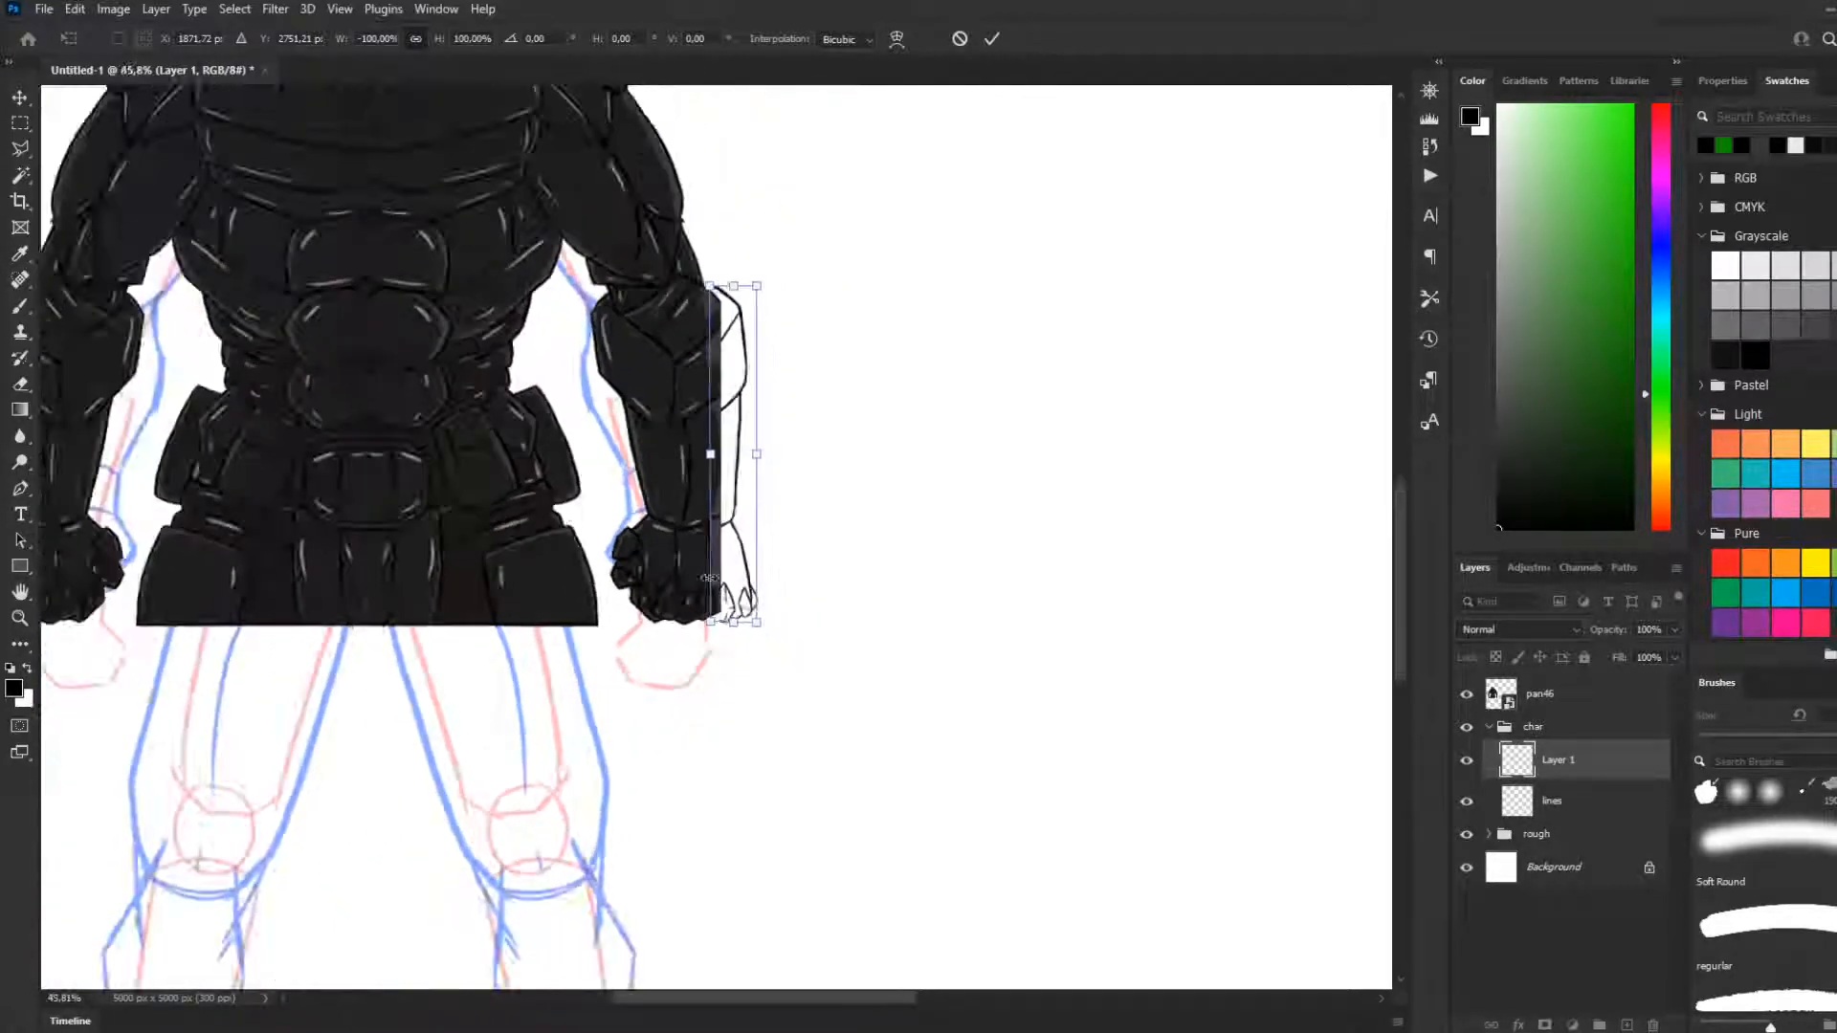
{"action": "scroll", "coordinate": [705, 591], "scroll_direction": "down", "scroll_amount": 3}
{"action": "scroll", "coordinate": [247, 604], "scroll_direction": "up", "scroll_amount": 4}
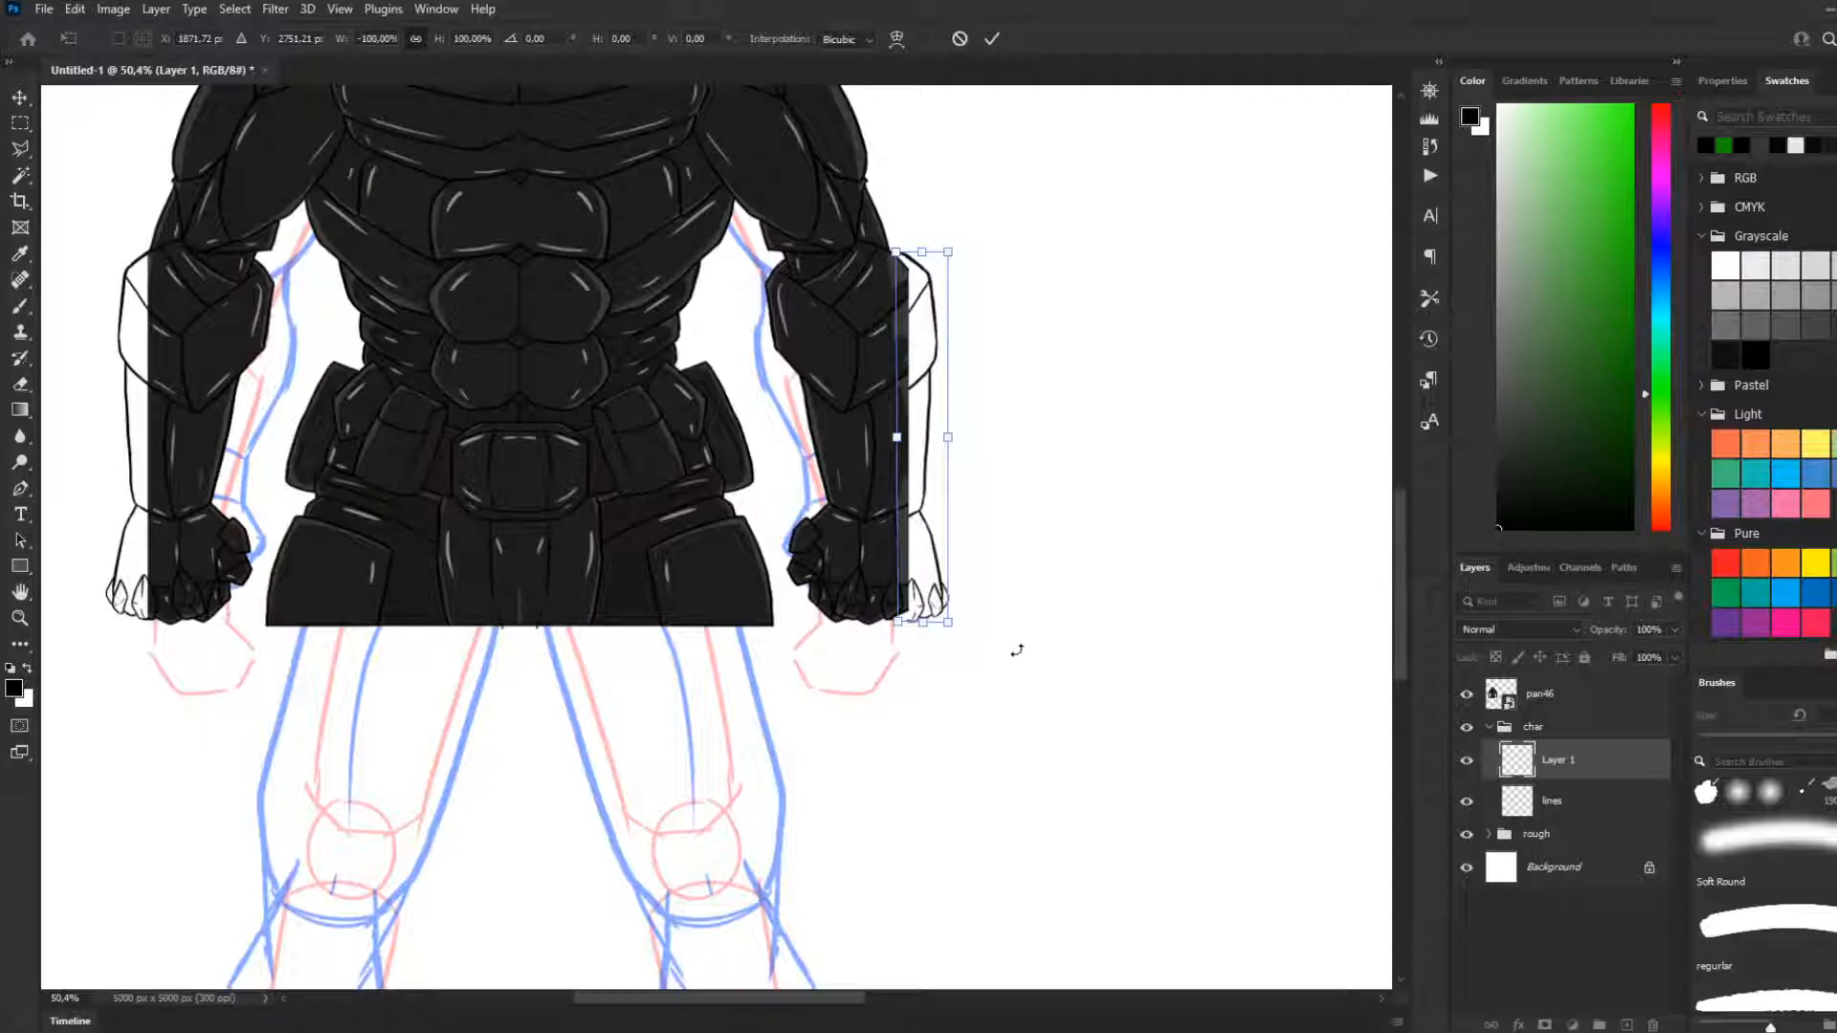
Delete the flipped forearm and hand lines beside the arm on the viewer's right from Layer 1, leaving nothing selected
{"action": "left_click", "coordinate": [17, 127]}
{"action": "left_click_drag", "start_coordinate": [1044, 198], "coordinate": [1047, 742]}
{"action": "key", "text": "Delete"}
{"action": "key", "text": "ctrl+d"}
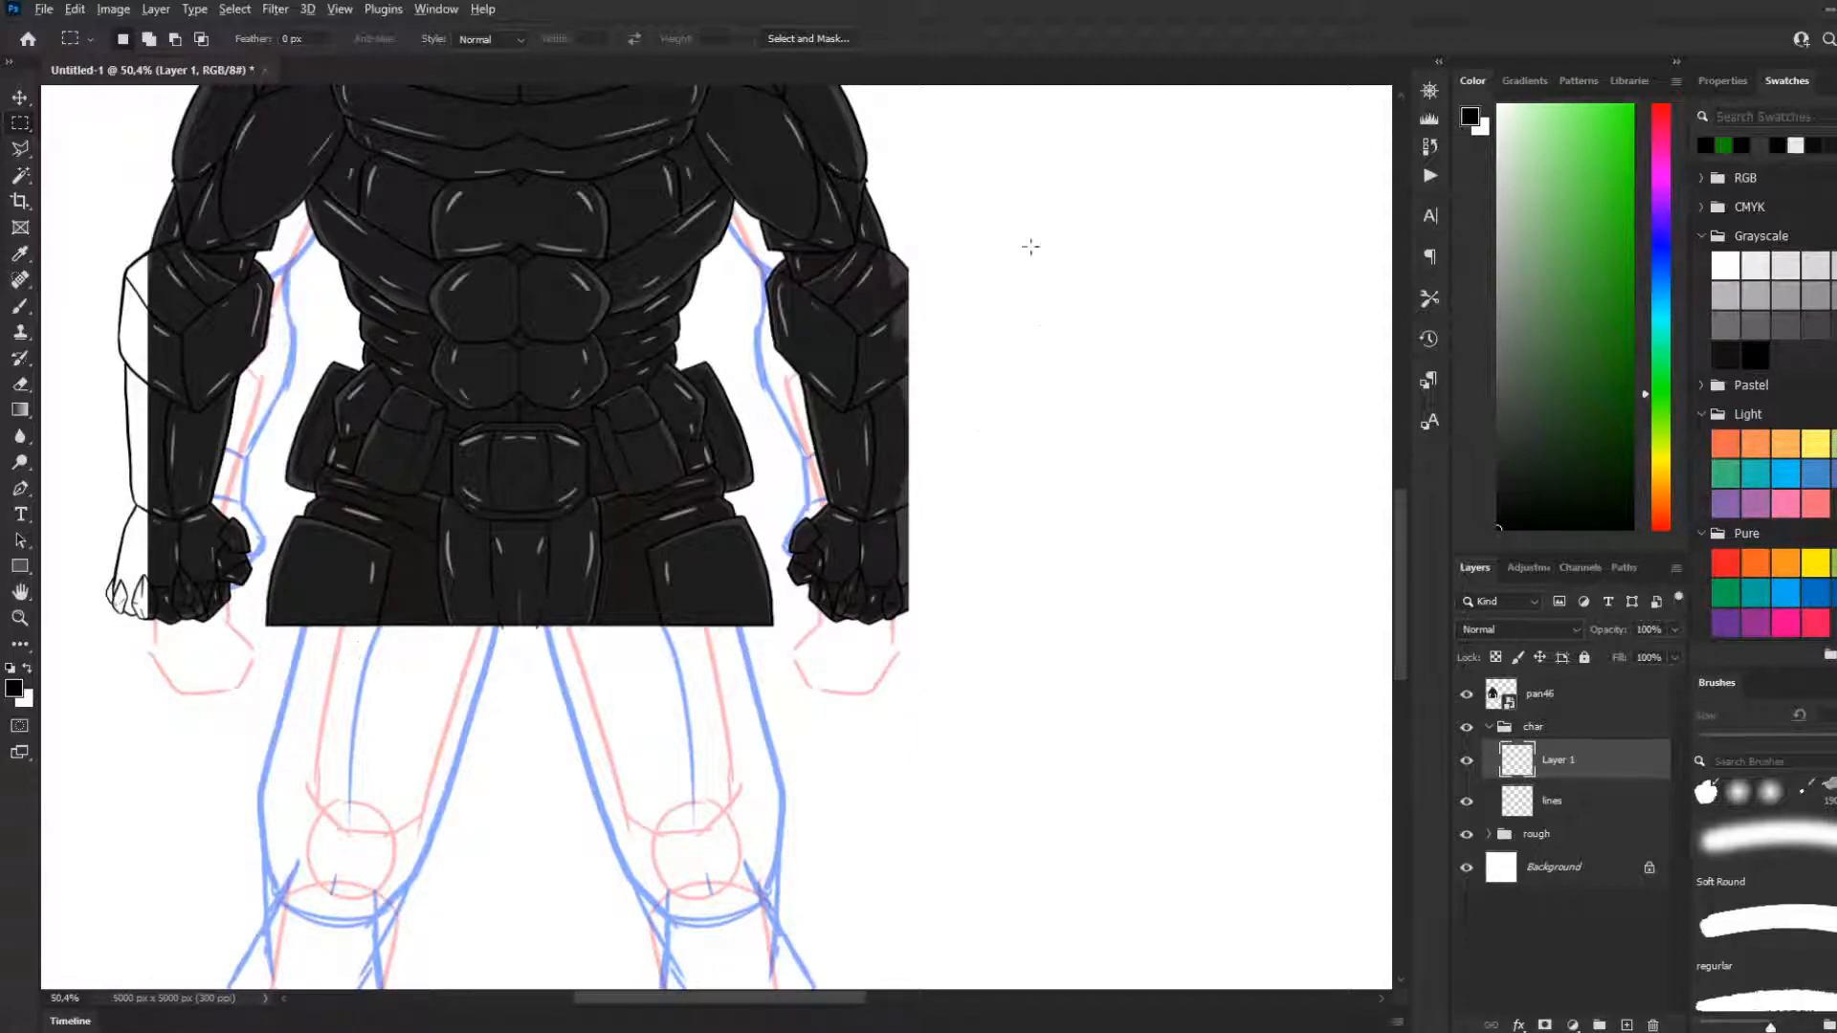
{"action": "left_click", "coordinate": [1566, 708]}
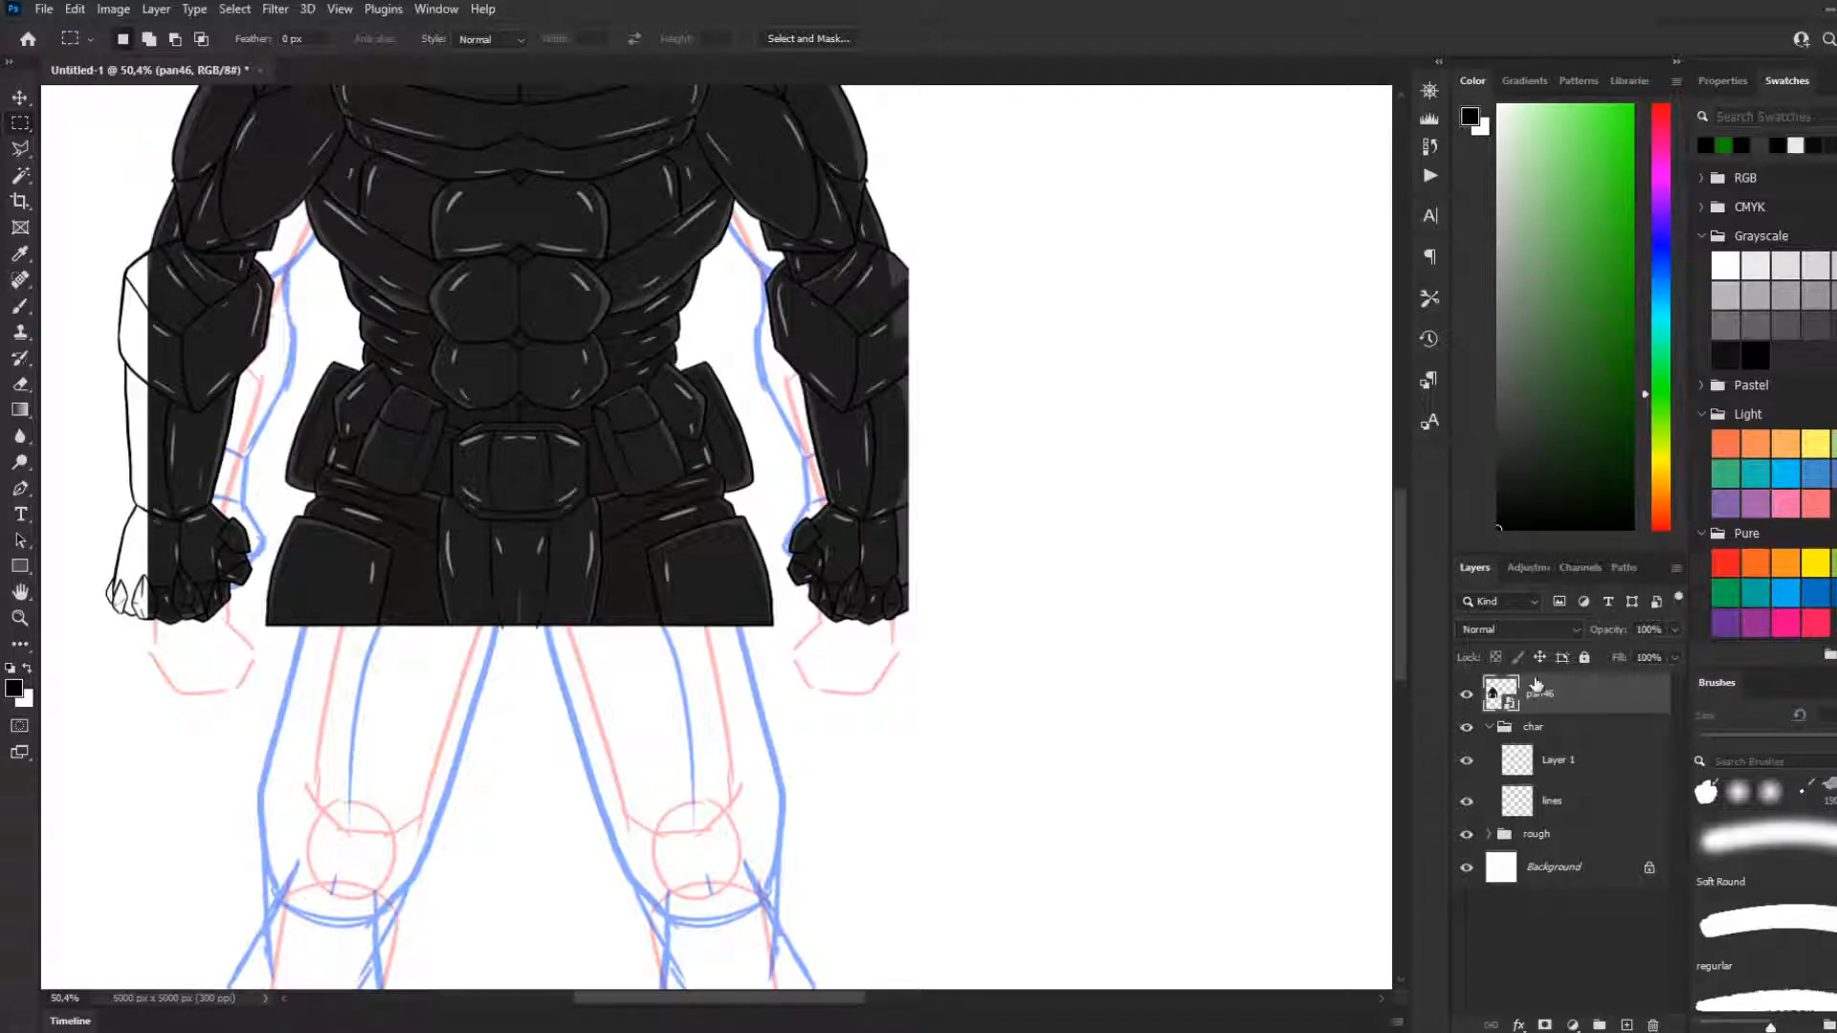
{"action": "left_click_drag", "start_coordinate": [941, 668], "coordinate": [893, 701]}
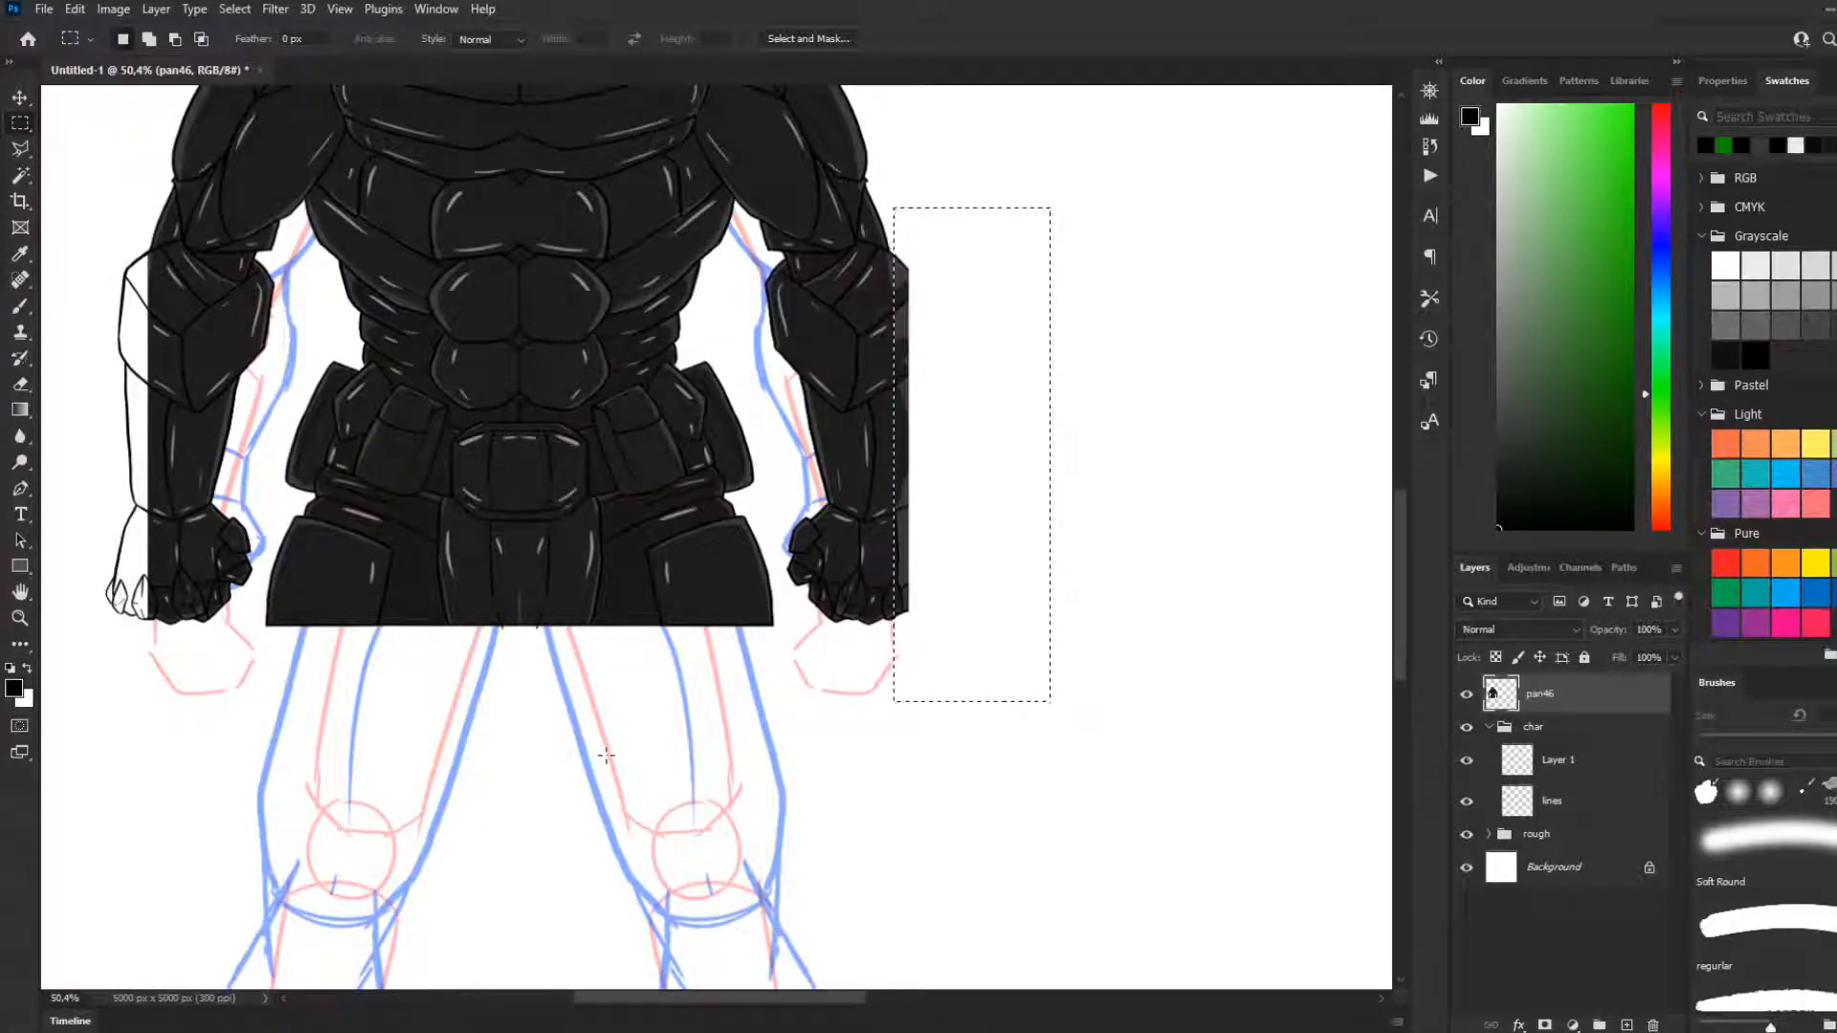
{"action": "scroll", "coordinate": [746, 756], "scroll_direction": "down", "scroll_amount": 1}
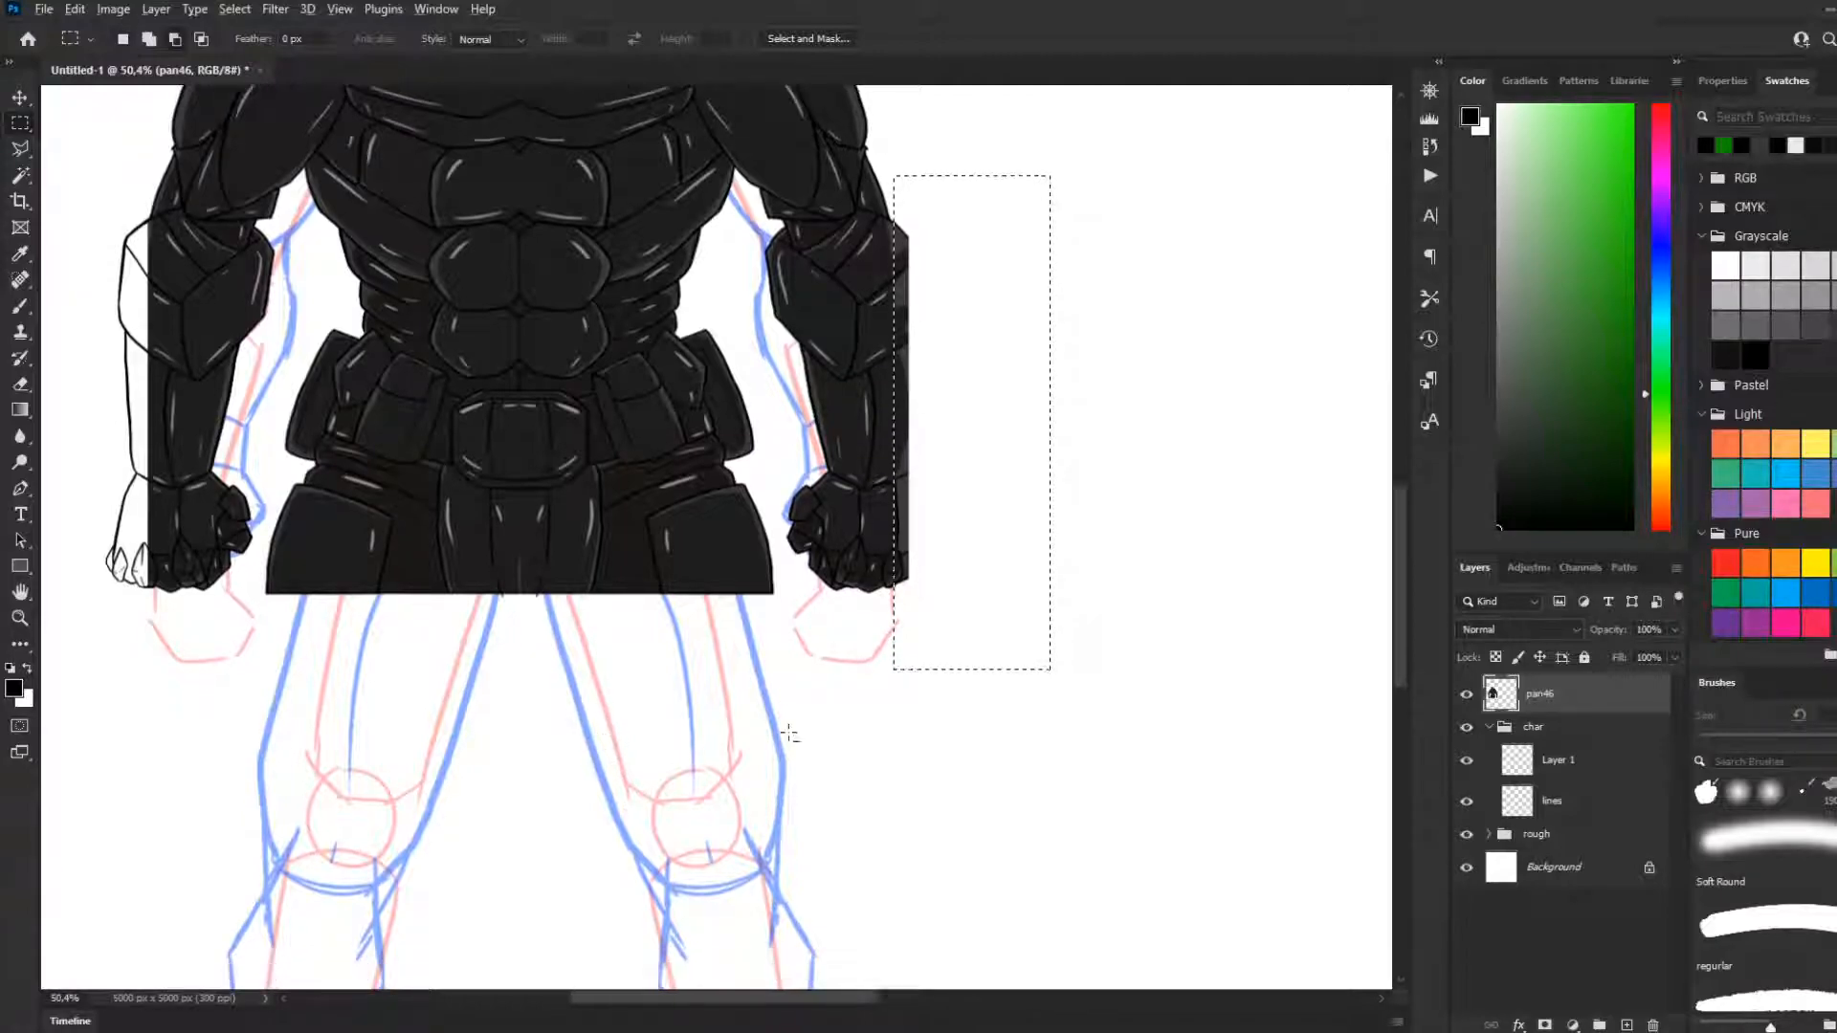
{"action": "scroll", "coordinate": [790, 636], "scroll_direction": "down", "scroll_amount": 5}
{"action": "scroll", "coordinate": [710, 584], "scroll_direction": "up", "scroll_amount": 2}
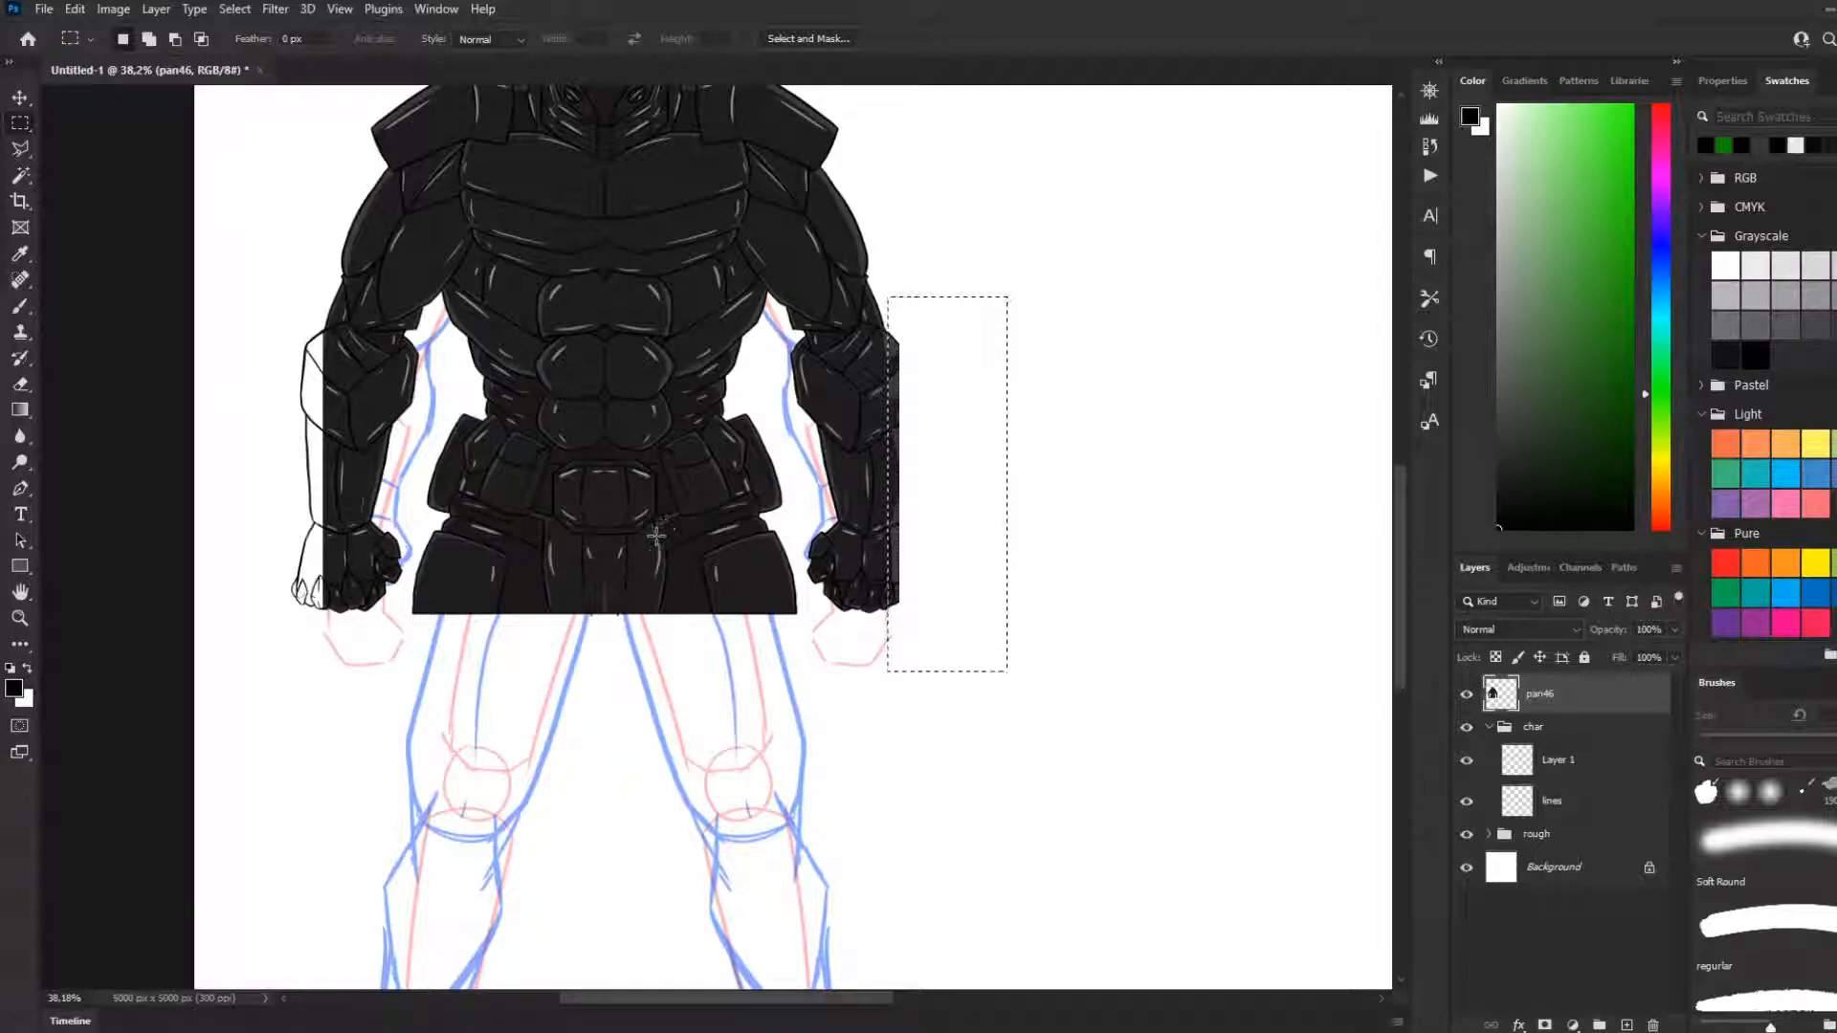
{"action": "key", "text": "ctrl+d"}
Examine the drawn forearm and hand extension on the viewer's left against the cropped opposite arm and the whole figure
{"action": "scroll", "coordinate": [585, 553], "scroll_direction": "down", "scroll_amount": 2}
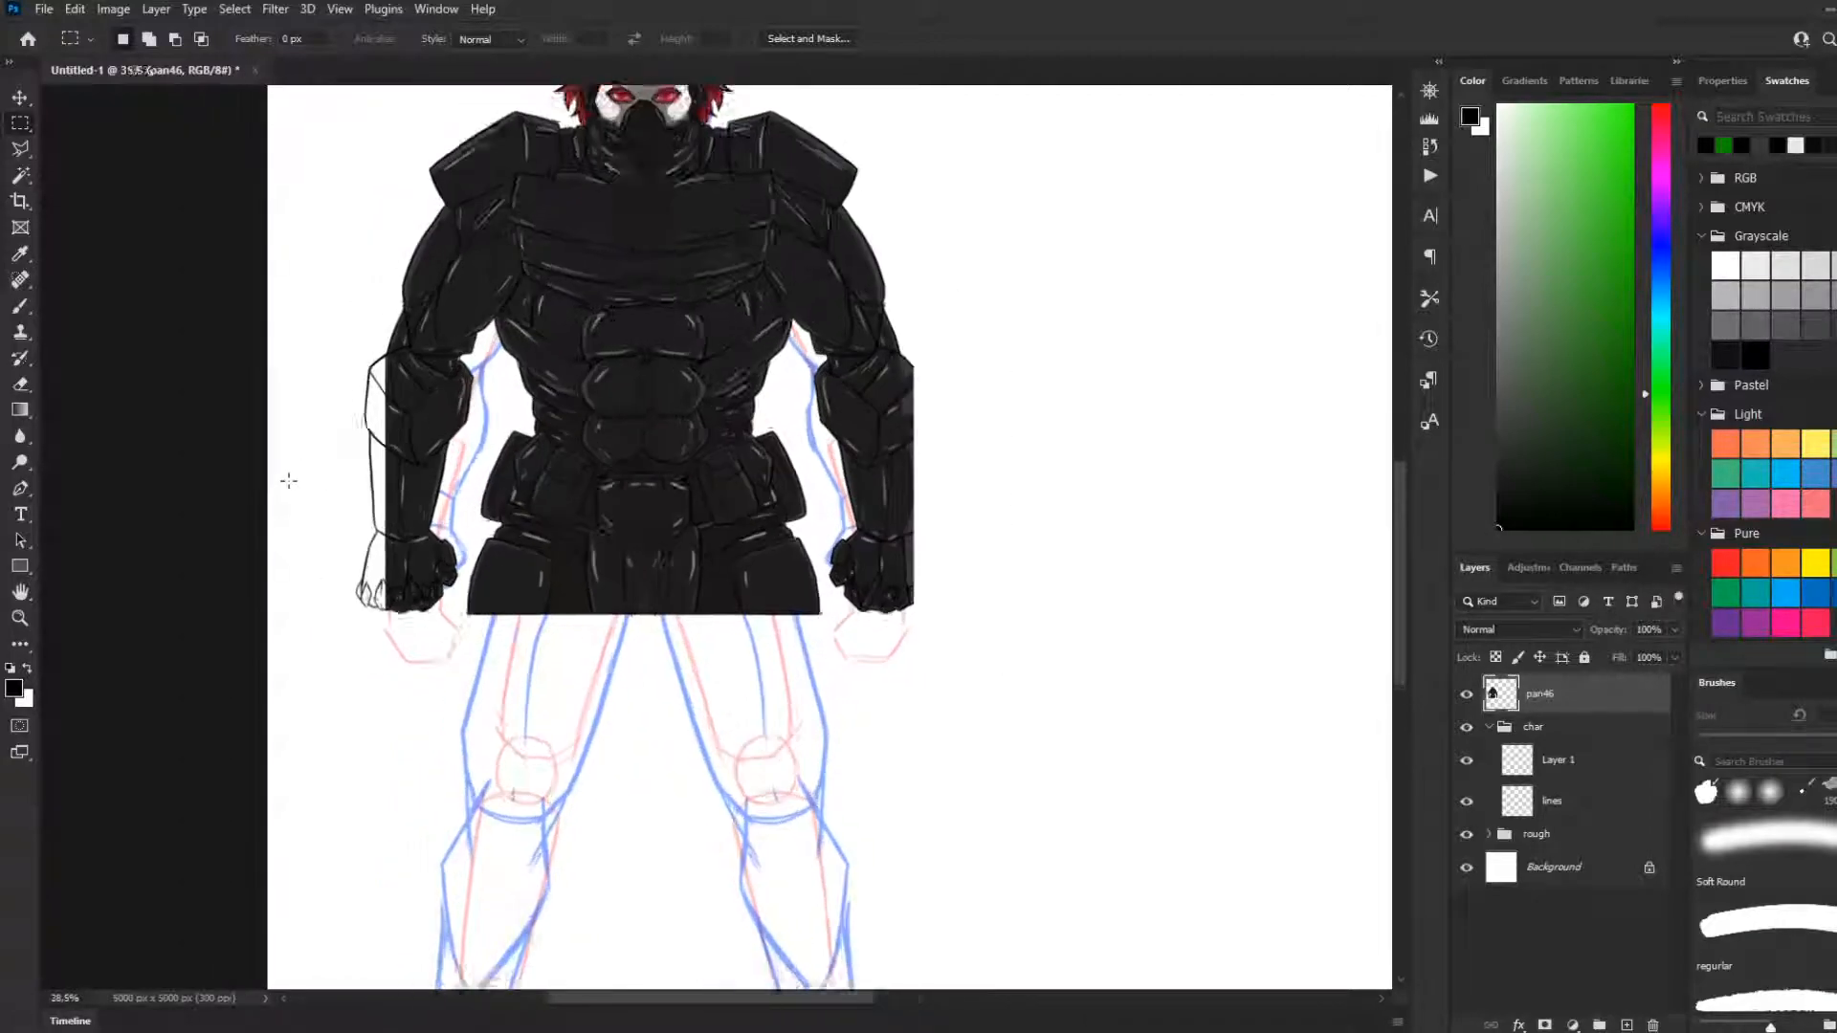
{"action": "scroll", "coordinate": [360, 447], "scroll_direction": "up", "scroll_amount": 8}
{"action": "scroll", "coordinate": [362, 432], "scroll_direction": "up", "scroll_amount": 1}
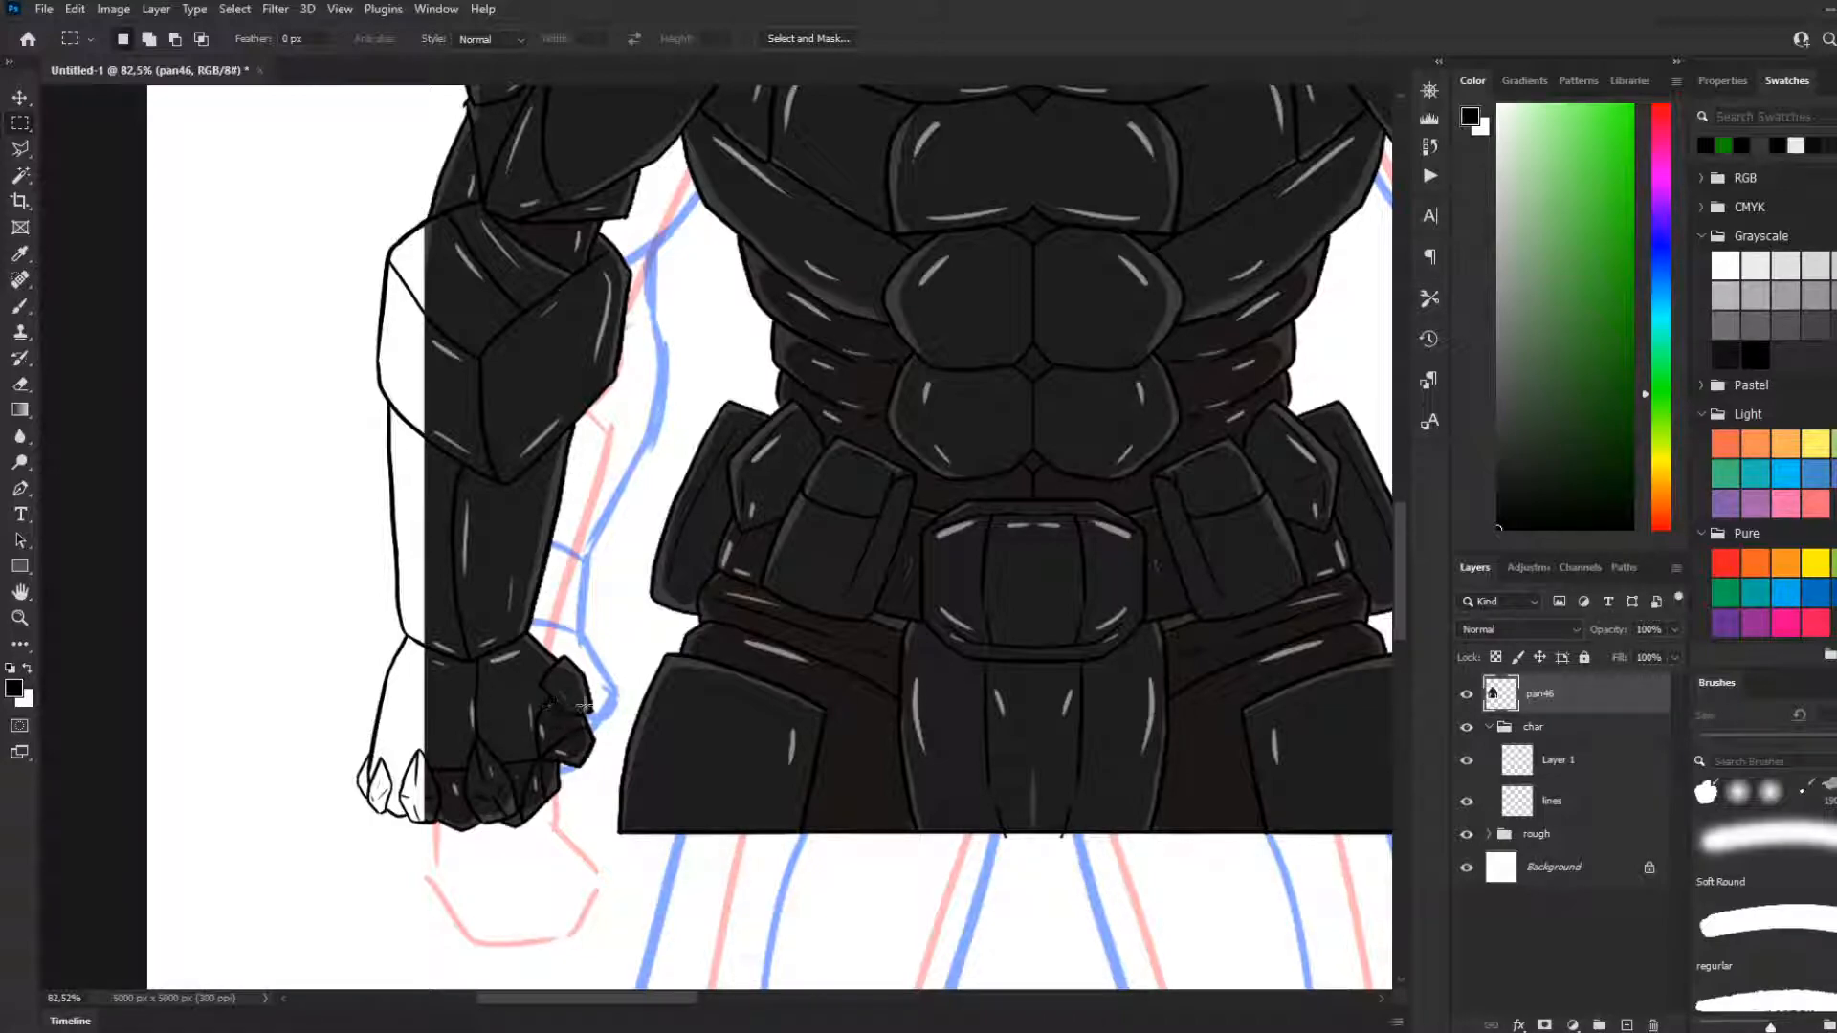
{"action": "scroll", "coordinate": [383, 751], "scroll_direction": "down", "scroll_amount": 1}
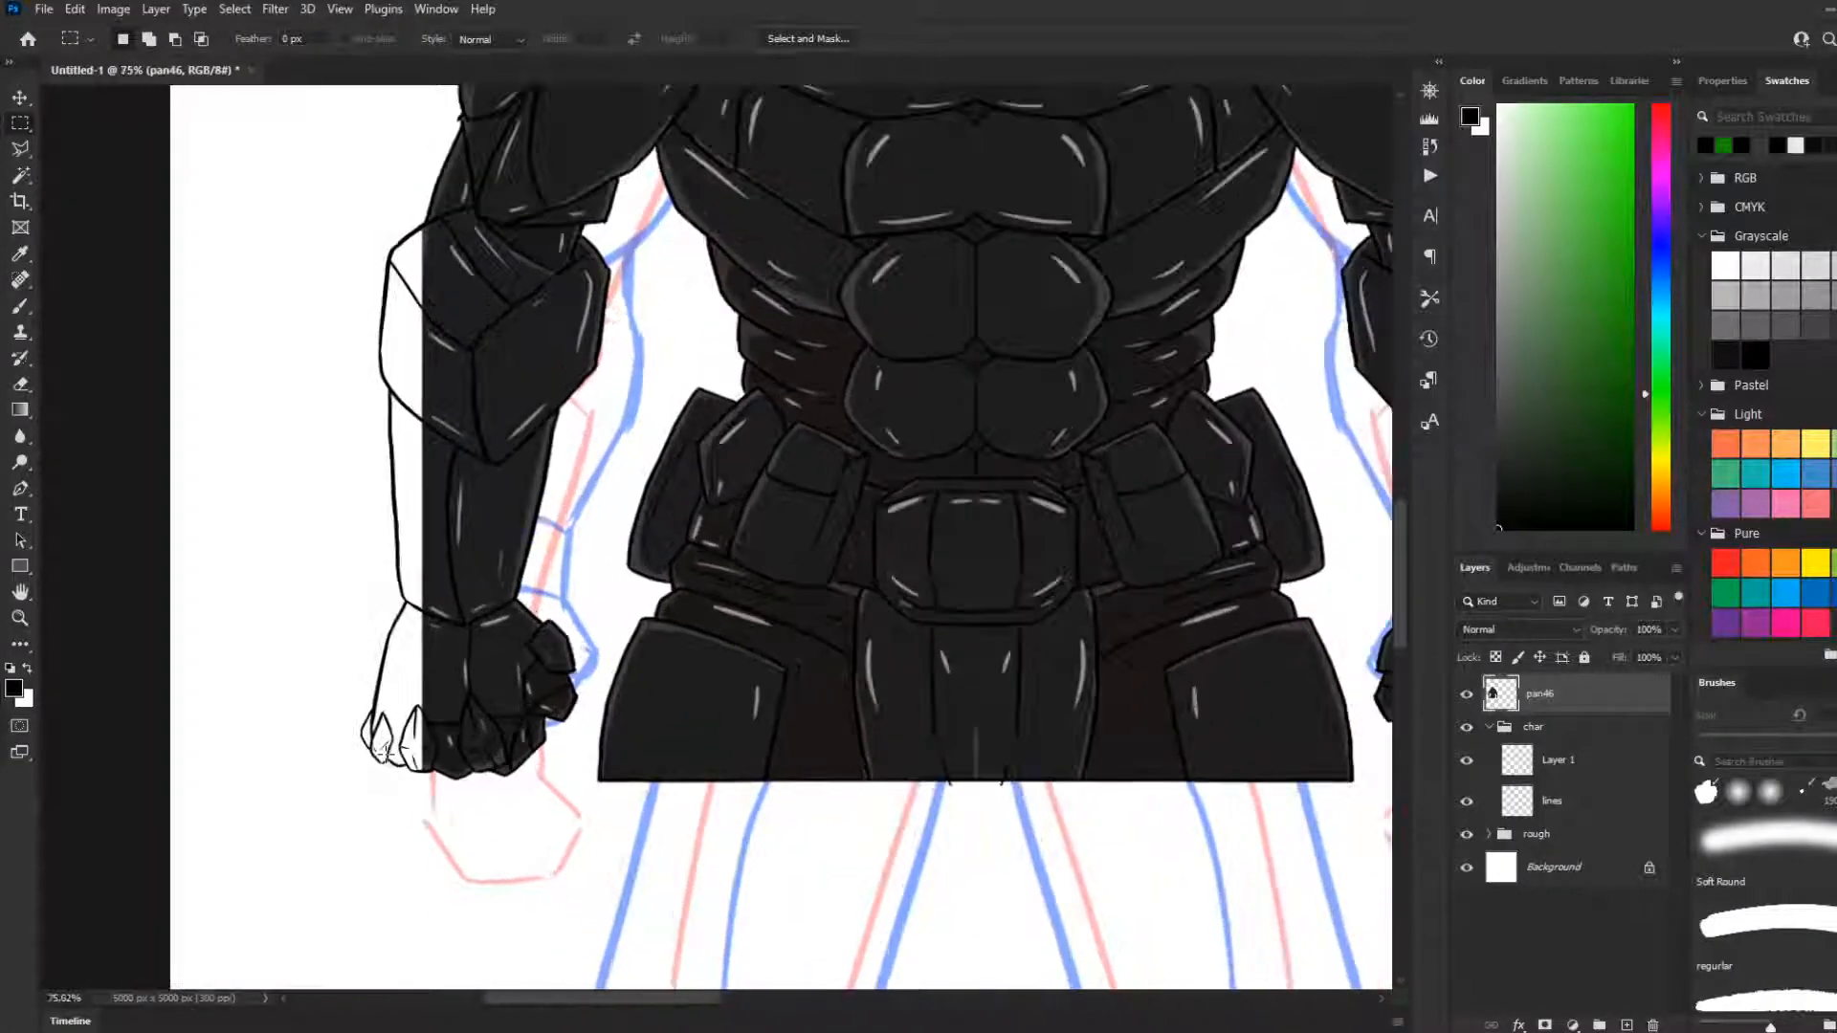
{"action": "scroll", "coordinate": [385, 750], "scroll_direction": "up", "scroll_amount": 2}
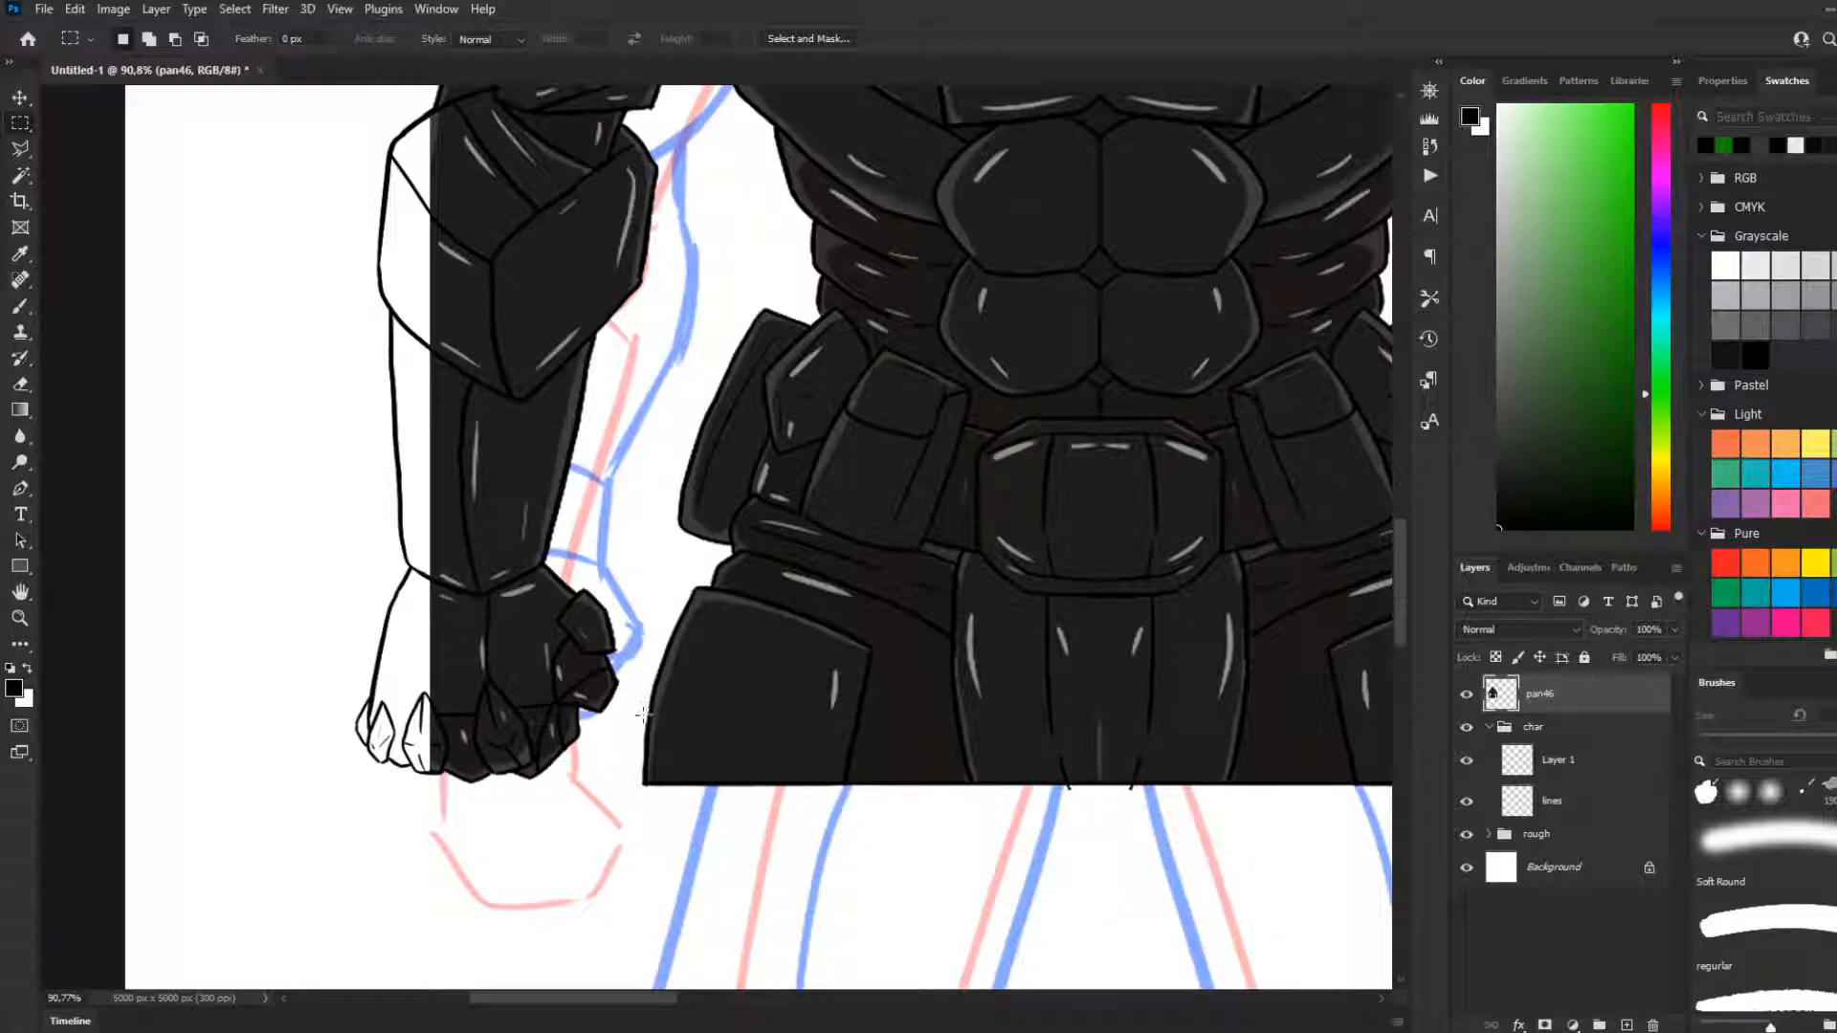
{"action": "left_click_drag", "start_coordinate": [558, 722], "coordinate": [590, 725]}
{"action": "scroll", "coordinate": [639, 720], "scroll_direction": "down", "scroll_amount": 3}
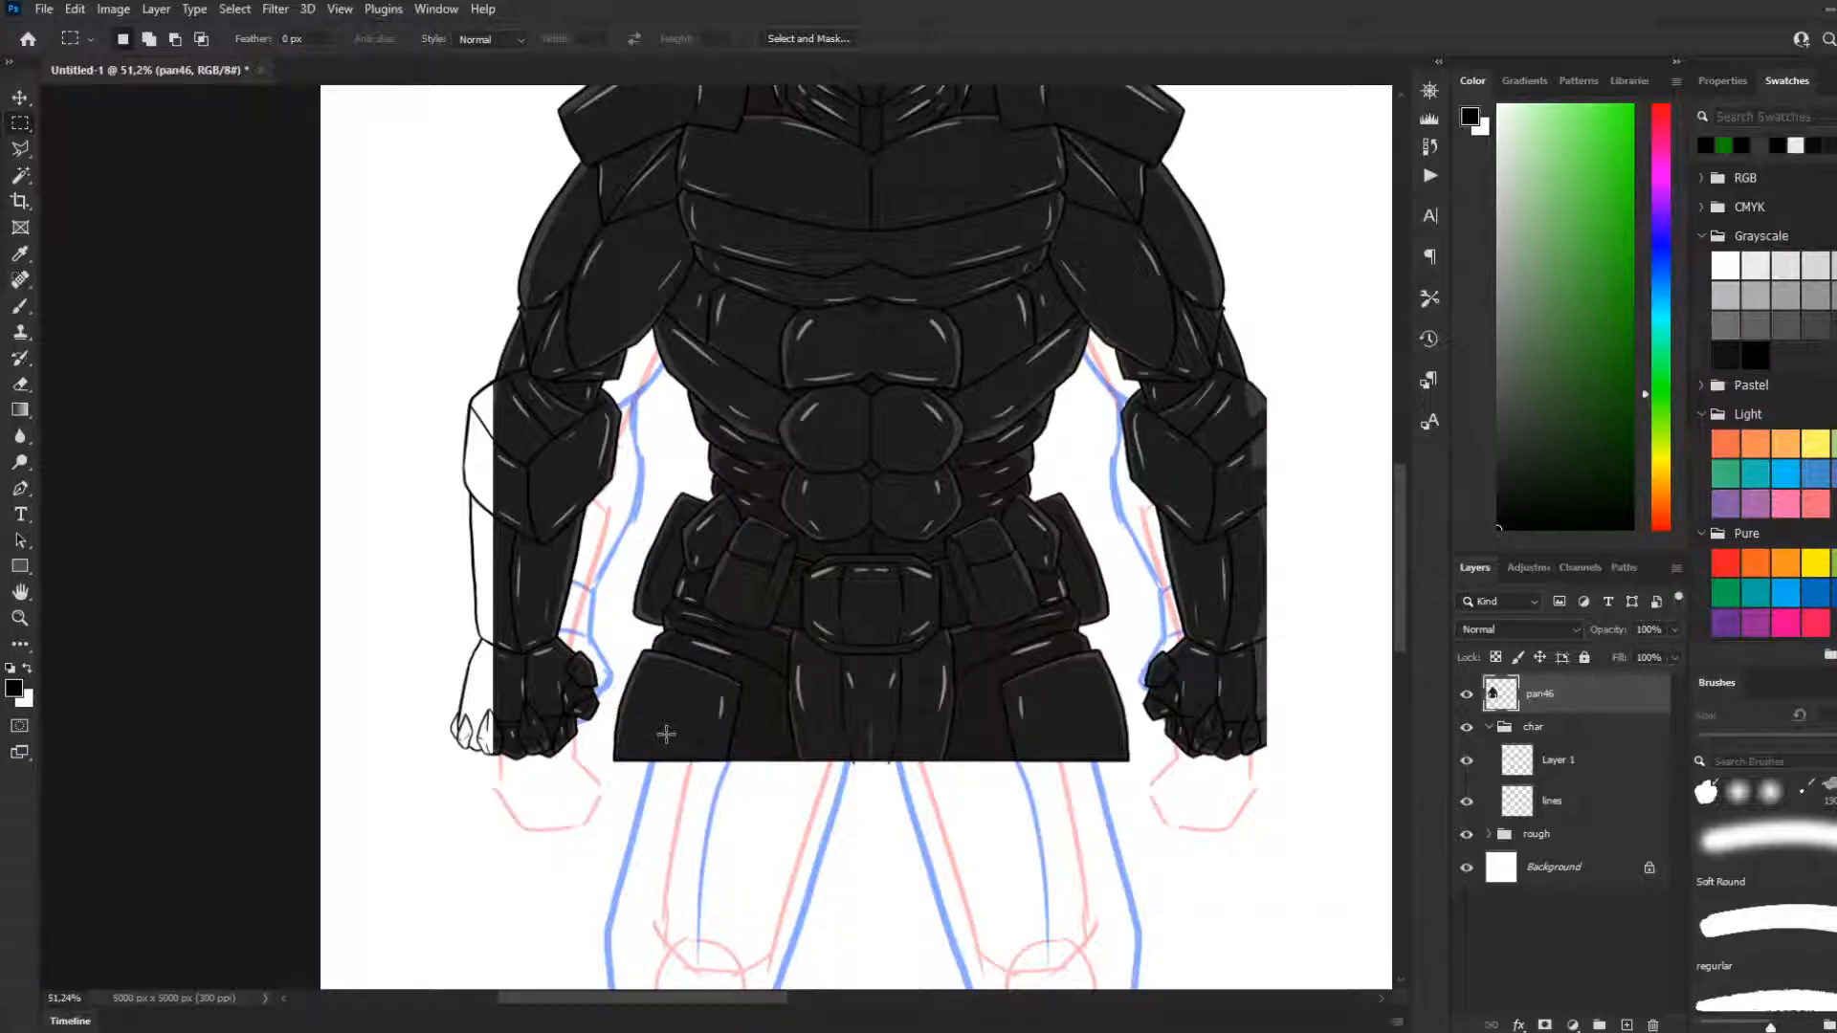
{"action": "scroll", "coordinate": [657, 737], "scroll_direction": "down", "scroll_amount": 2}
{"action": "scroll", "coordinate": [580, 743], "scroll_direction": "up", "scroll_amount": 1}
{"action": "scroll", "coordinate": [658, 824], "scroll_direction": "up", "scroll_amount": 1}
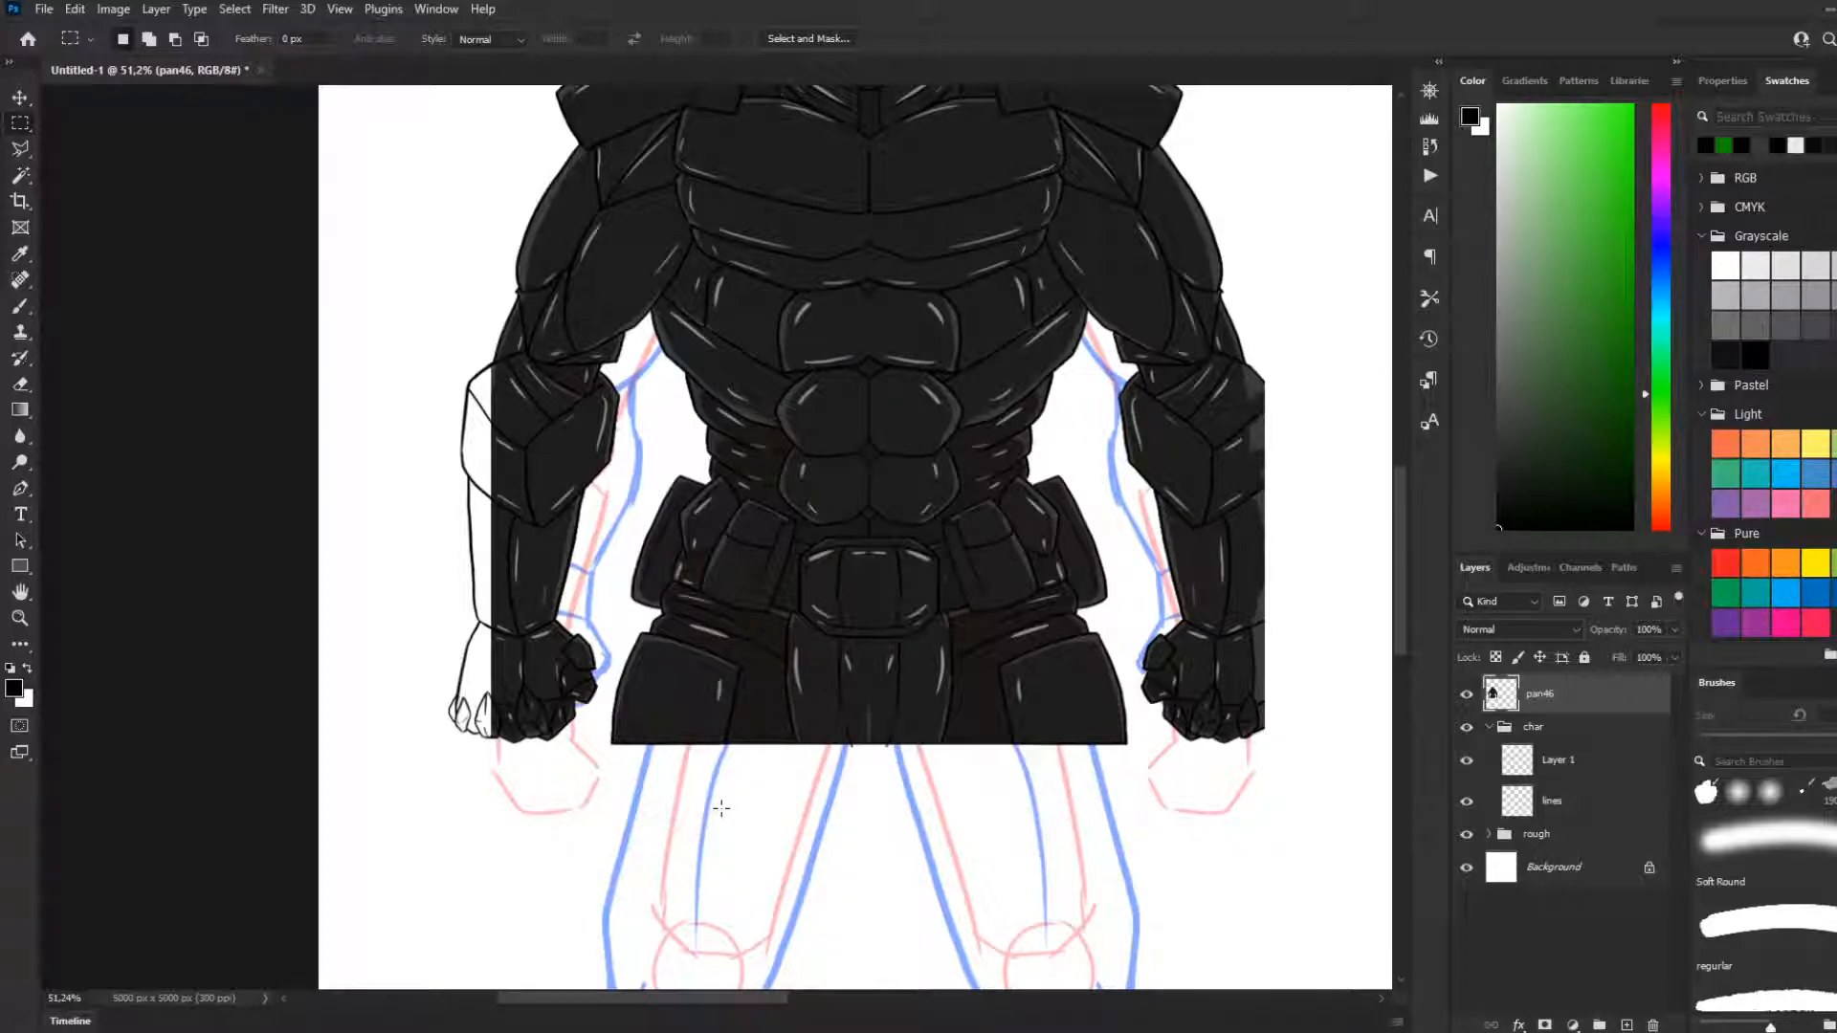
{"action": "scroll", "coordinate": [706, 779], "scroll_direction": "down", "scroll_amount": 2}
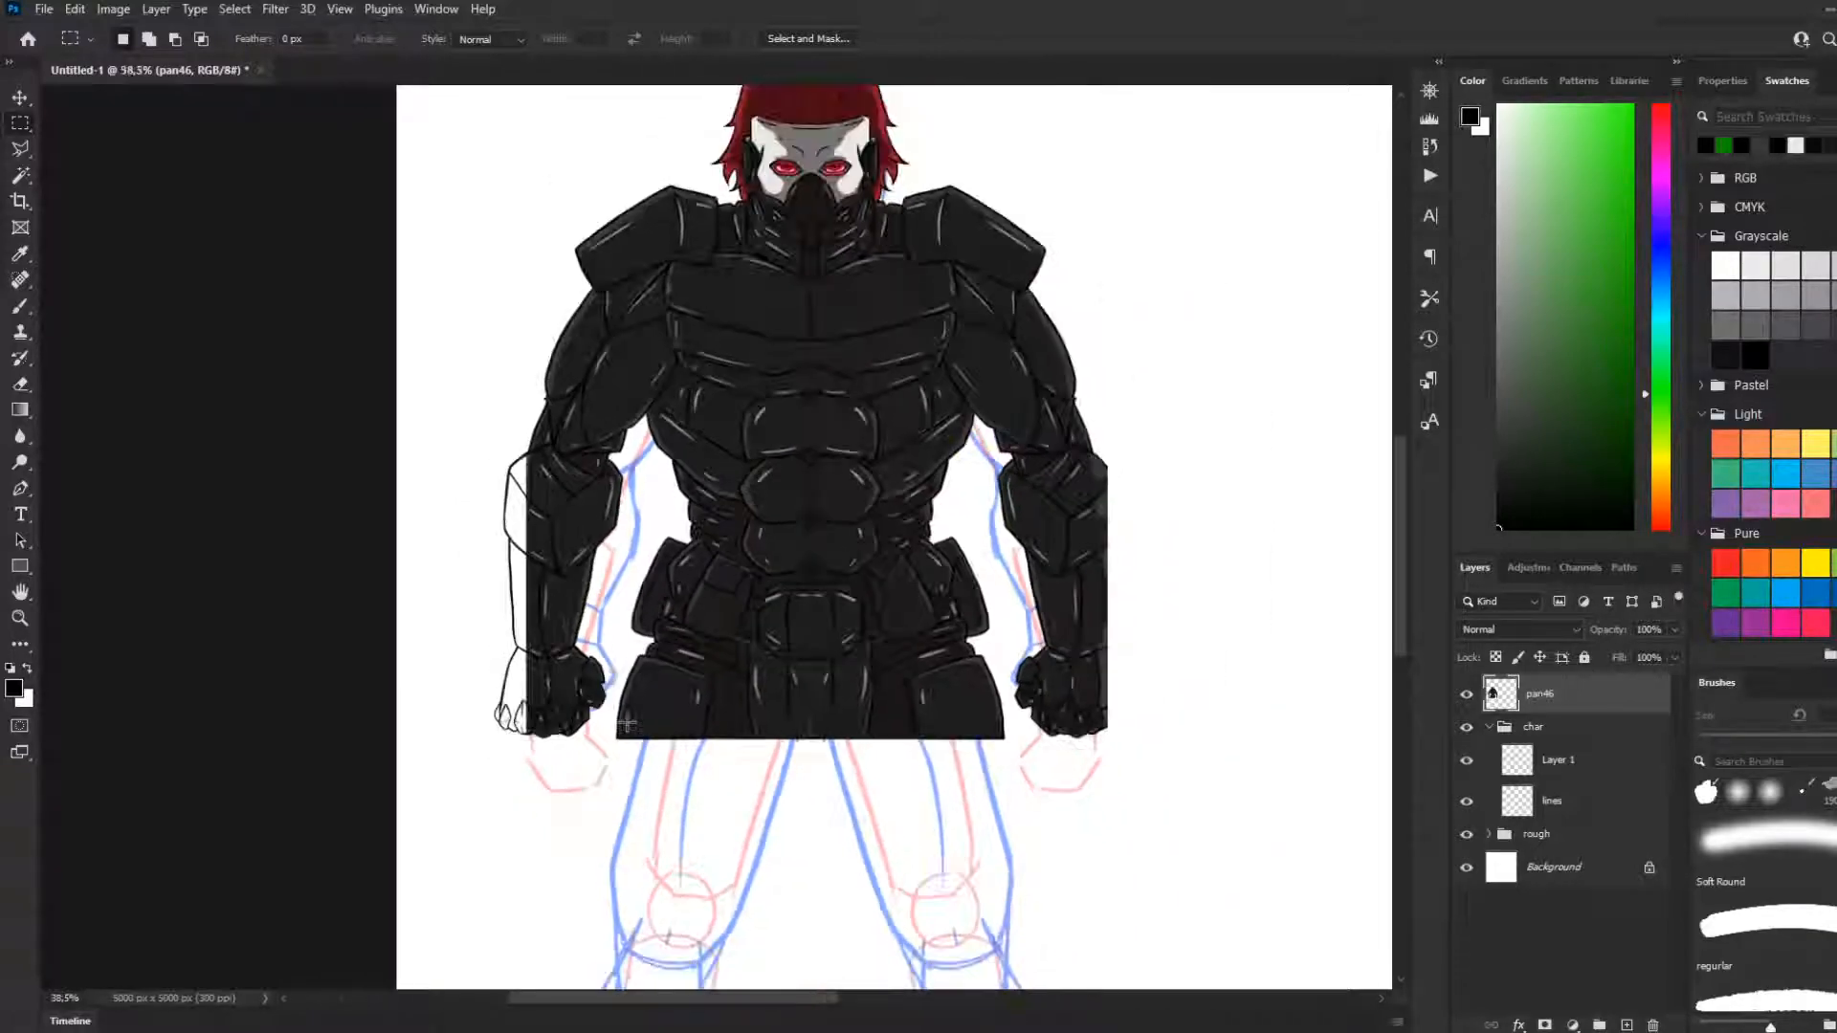
{"action": "scroll", "coordinate": [747, 727], "scroll_direction": "up", "scroll_amount": 1}
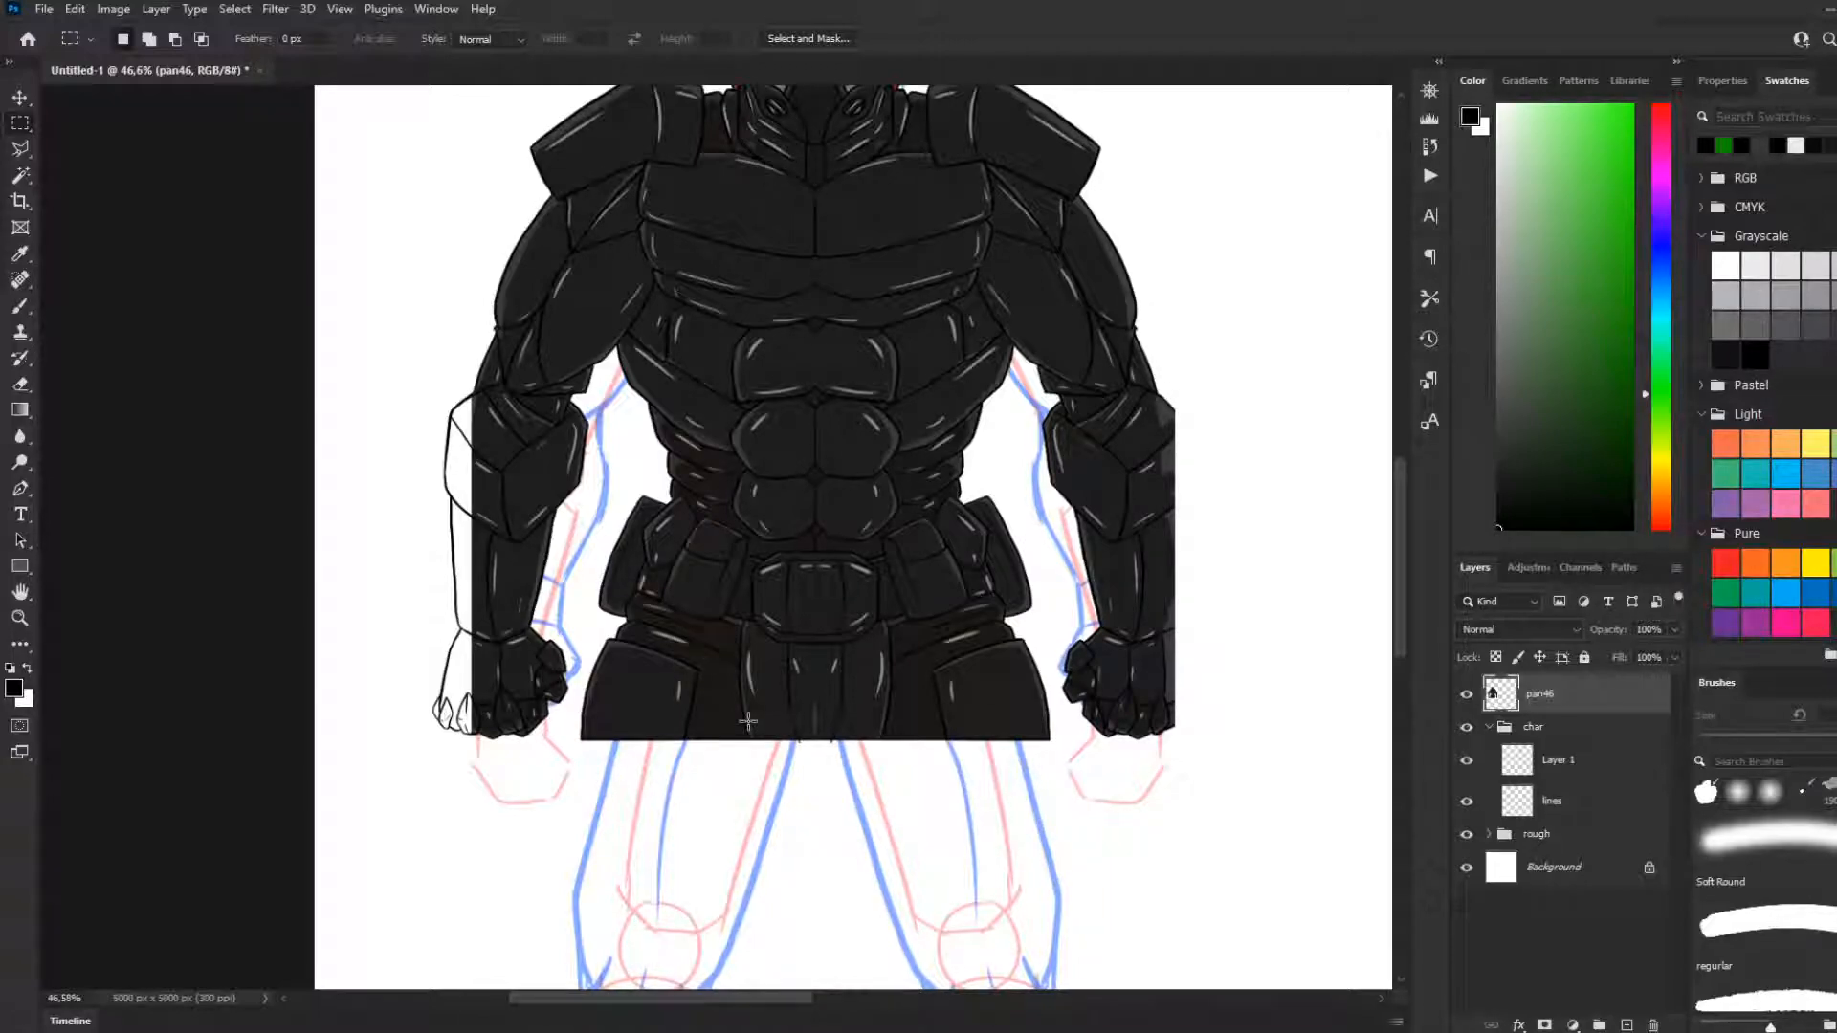
{"action": "scroll", "coordinate": [787, 703], "scroll_direction": "down", "scroll_amount": 4}
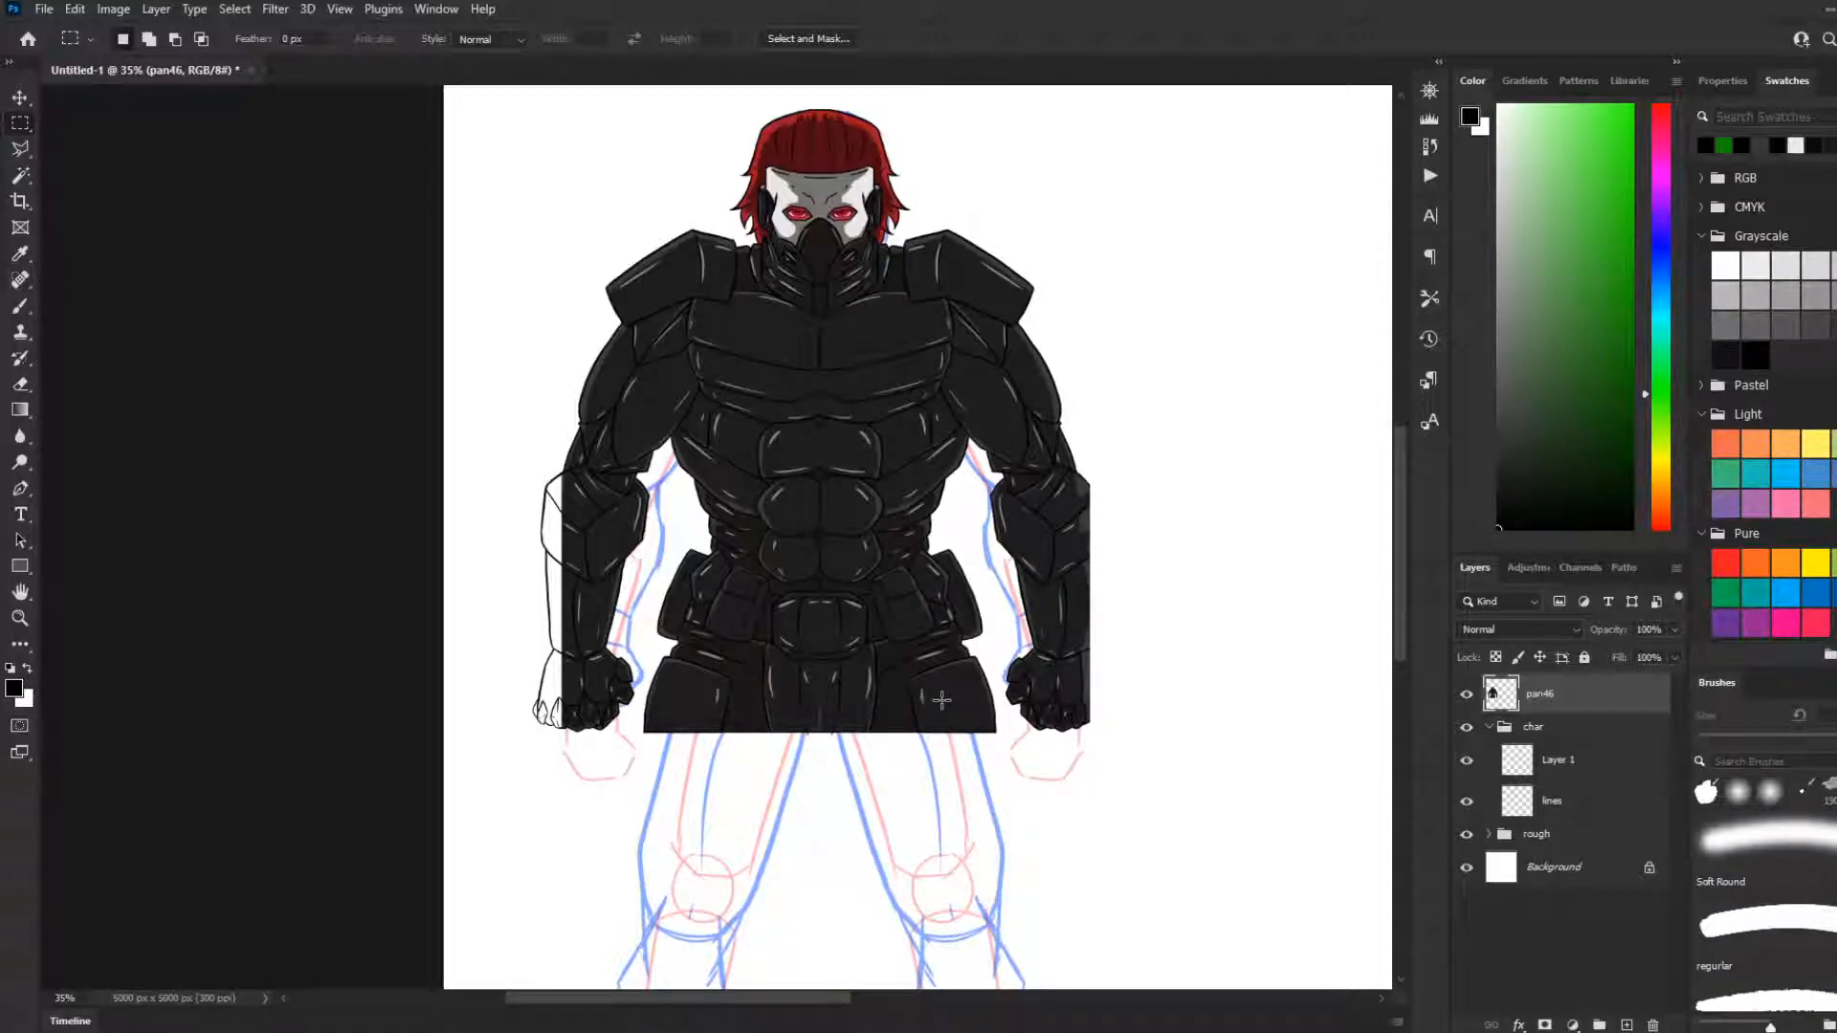
{"action": "scroll", "coordinate": [748, 785], "scroll_direction": "down", "scroll_amount": 3}
{"action": "scroll", "coordinate": [740, 751], "scroll_direction": "up", "scroll_amount": 5}
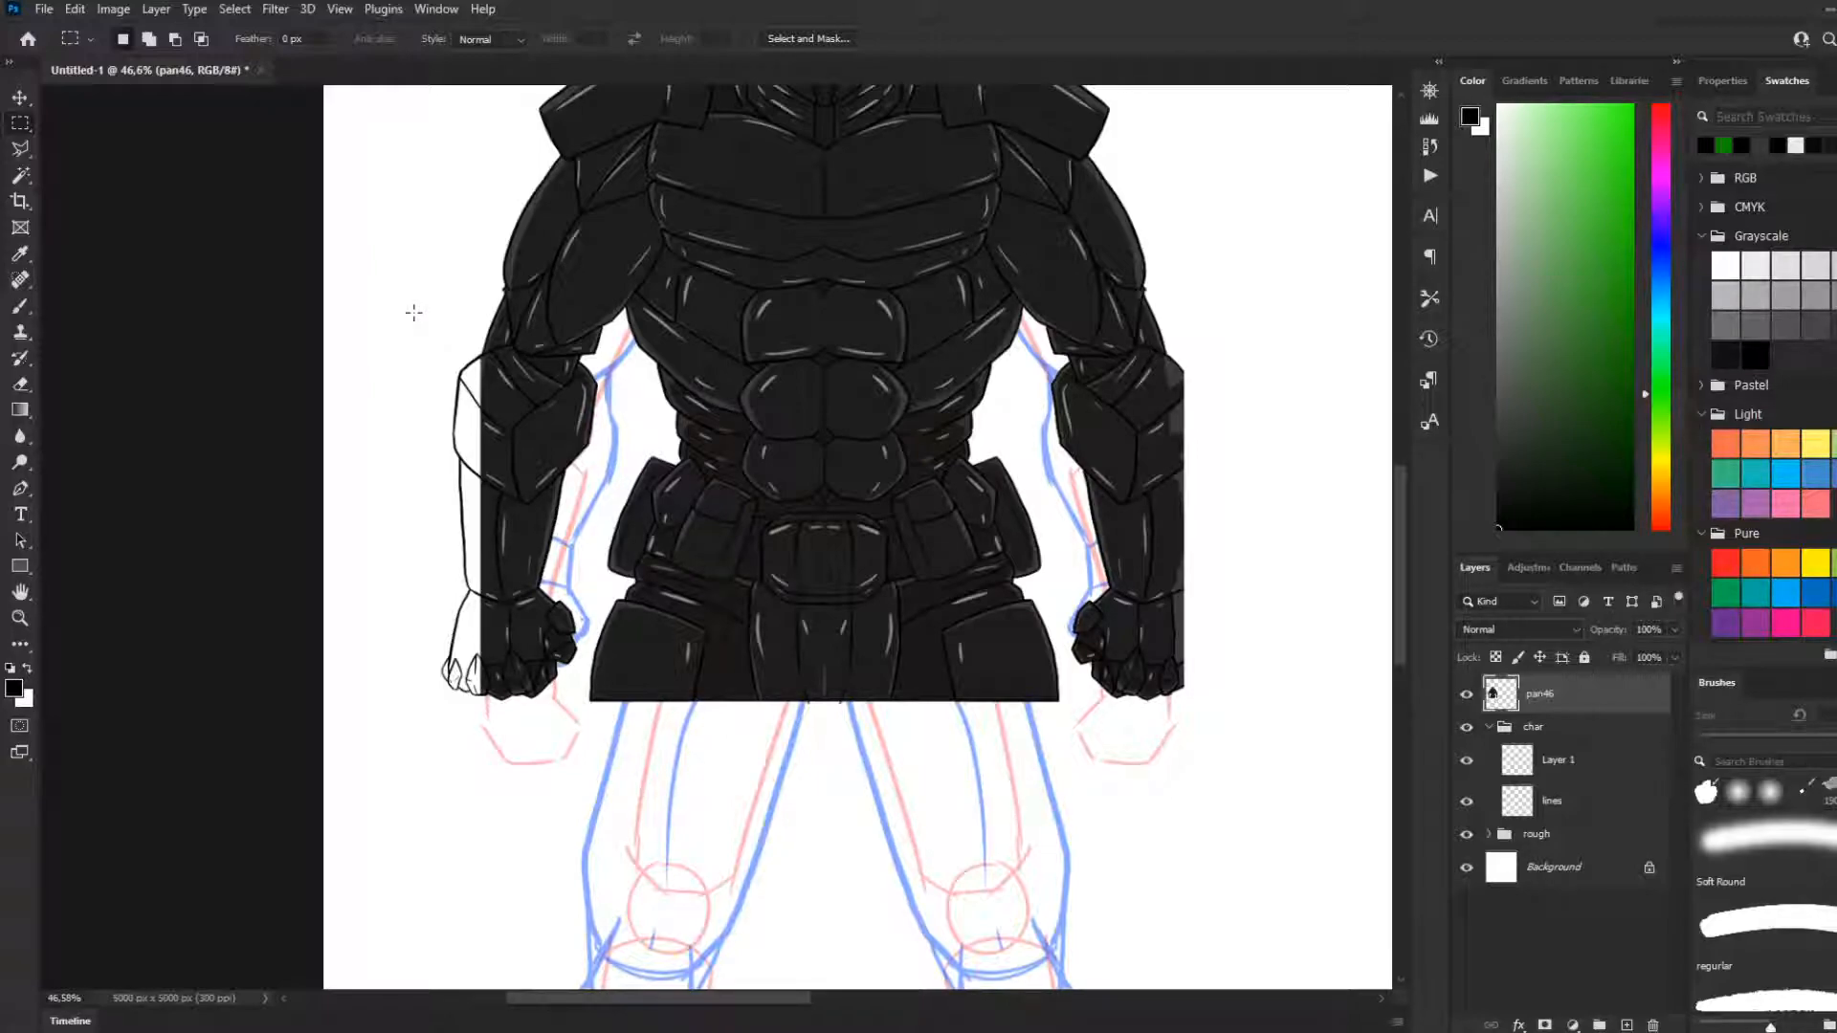
{"action": "left_click_drag", "start_coordinate": [409, 335], "coordinate": [529, 733]}
{"action": "key", "text": "ctrl+t"}
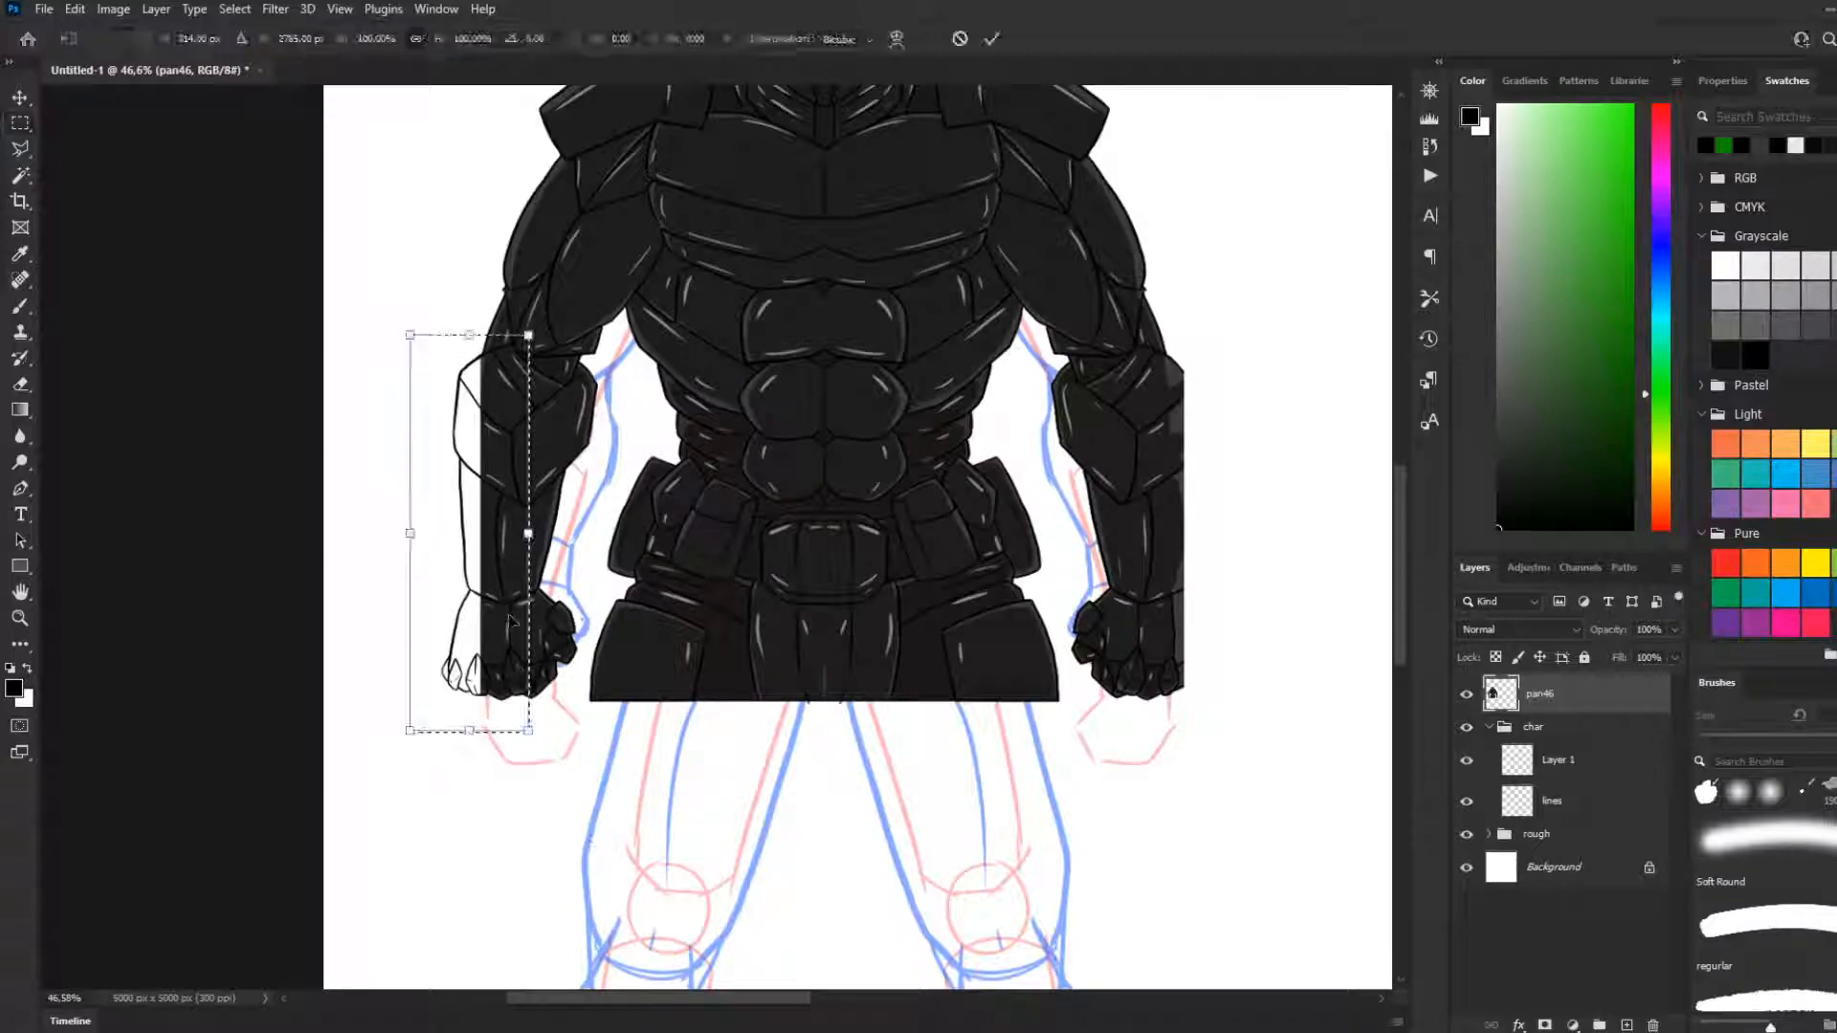
{"action": "left_click", "coordinate": [589, 958]}
{"action": "left_click_drag", "start_coordinate": [461, 518], "coordinate": [505, 534]}
{"action": "key", "text": "ctrl+z"}
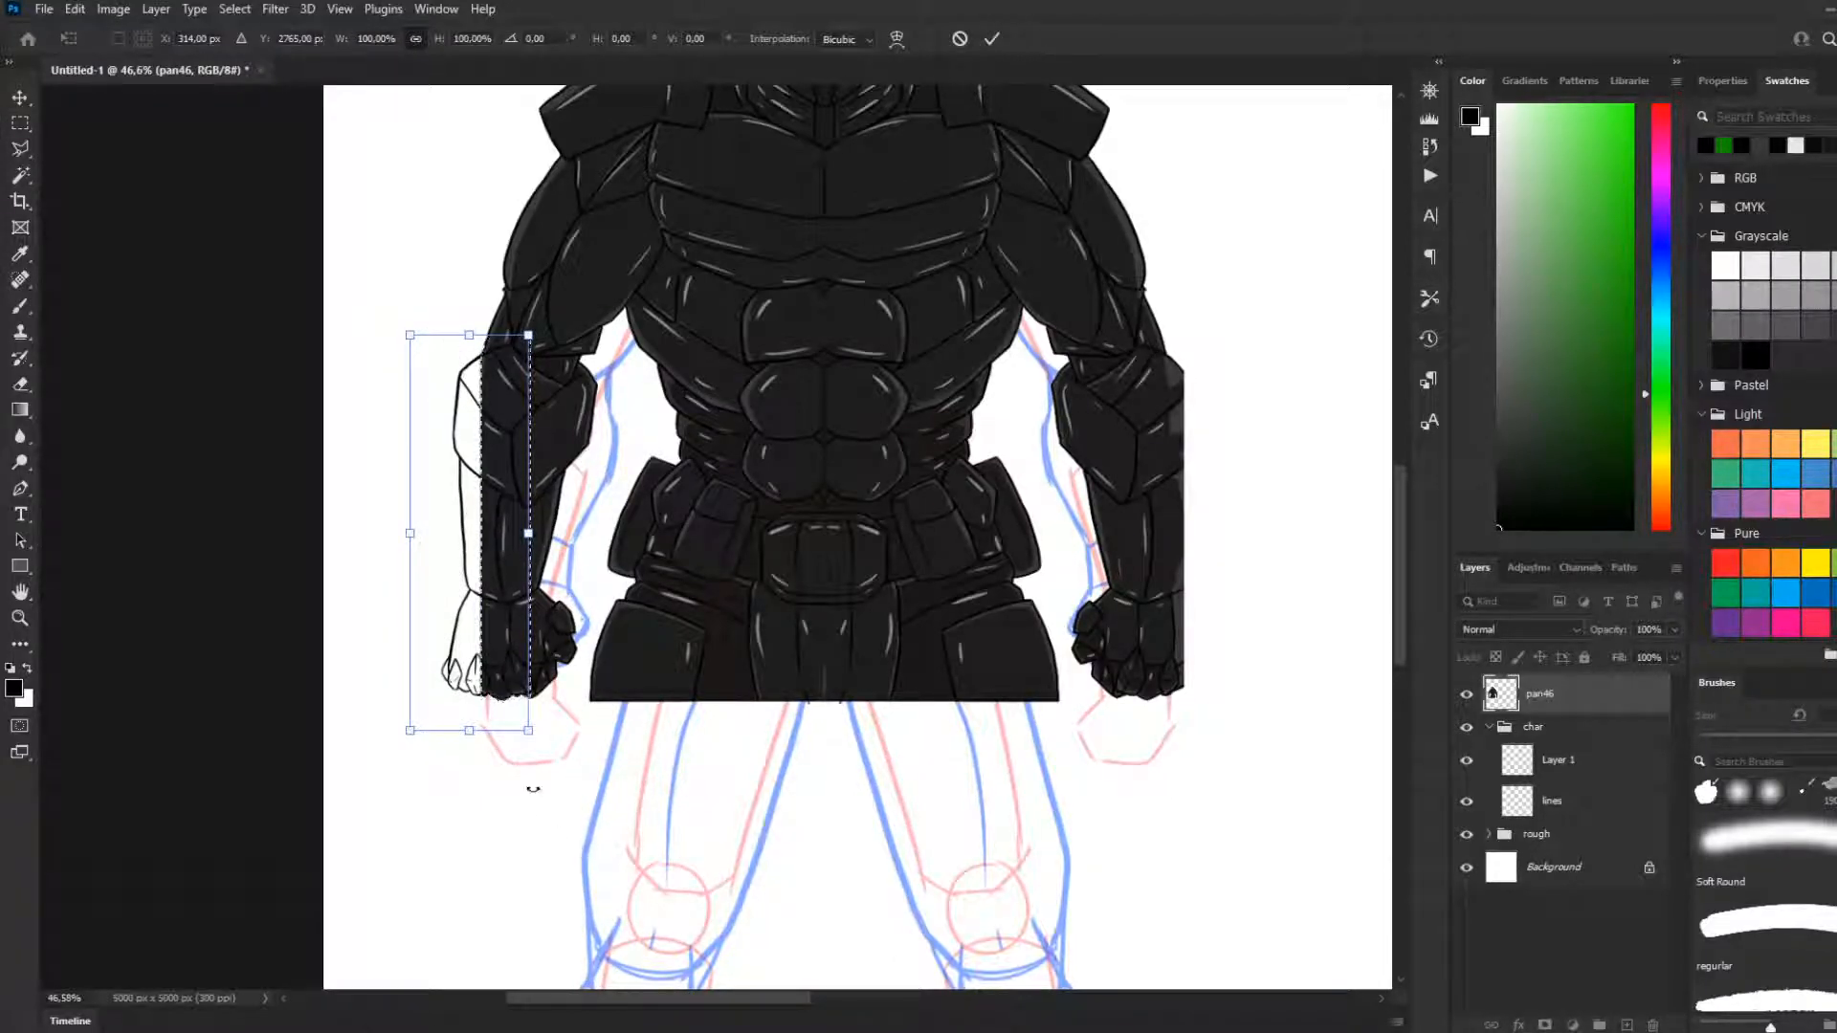
{"action": "left_click", "coordinate": [20, 122]}
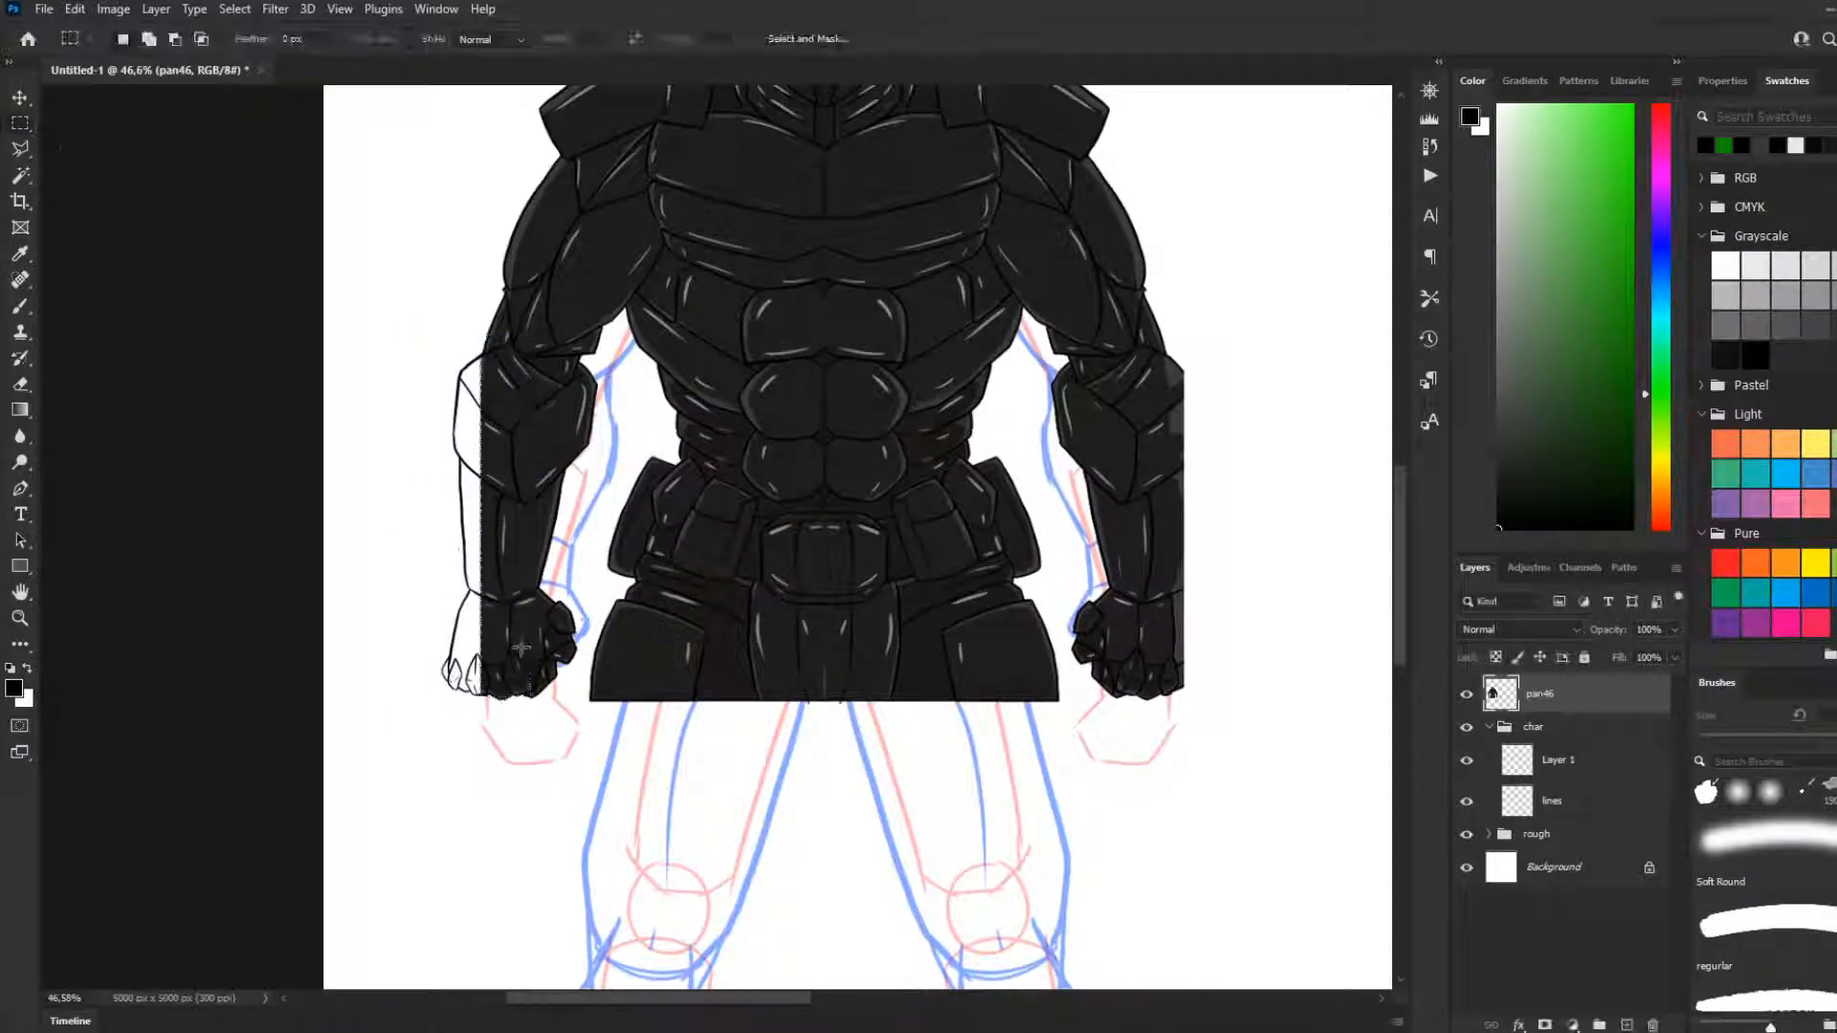
Make Layer 1 active for painting with the Brush tool and hide the vertical symmetry axis
{"action": "scroll", "coordinate": [504, 624], "scroll_direction": "up", "scroll_amount": 3}
{"action": "scroll", "coordinate": [461, 546], "scroll_direction": "up", "scroll_amount": 1}
{"action": "left_click", "coordinate": [1536, 762]}
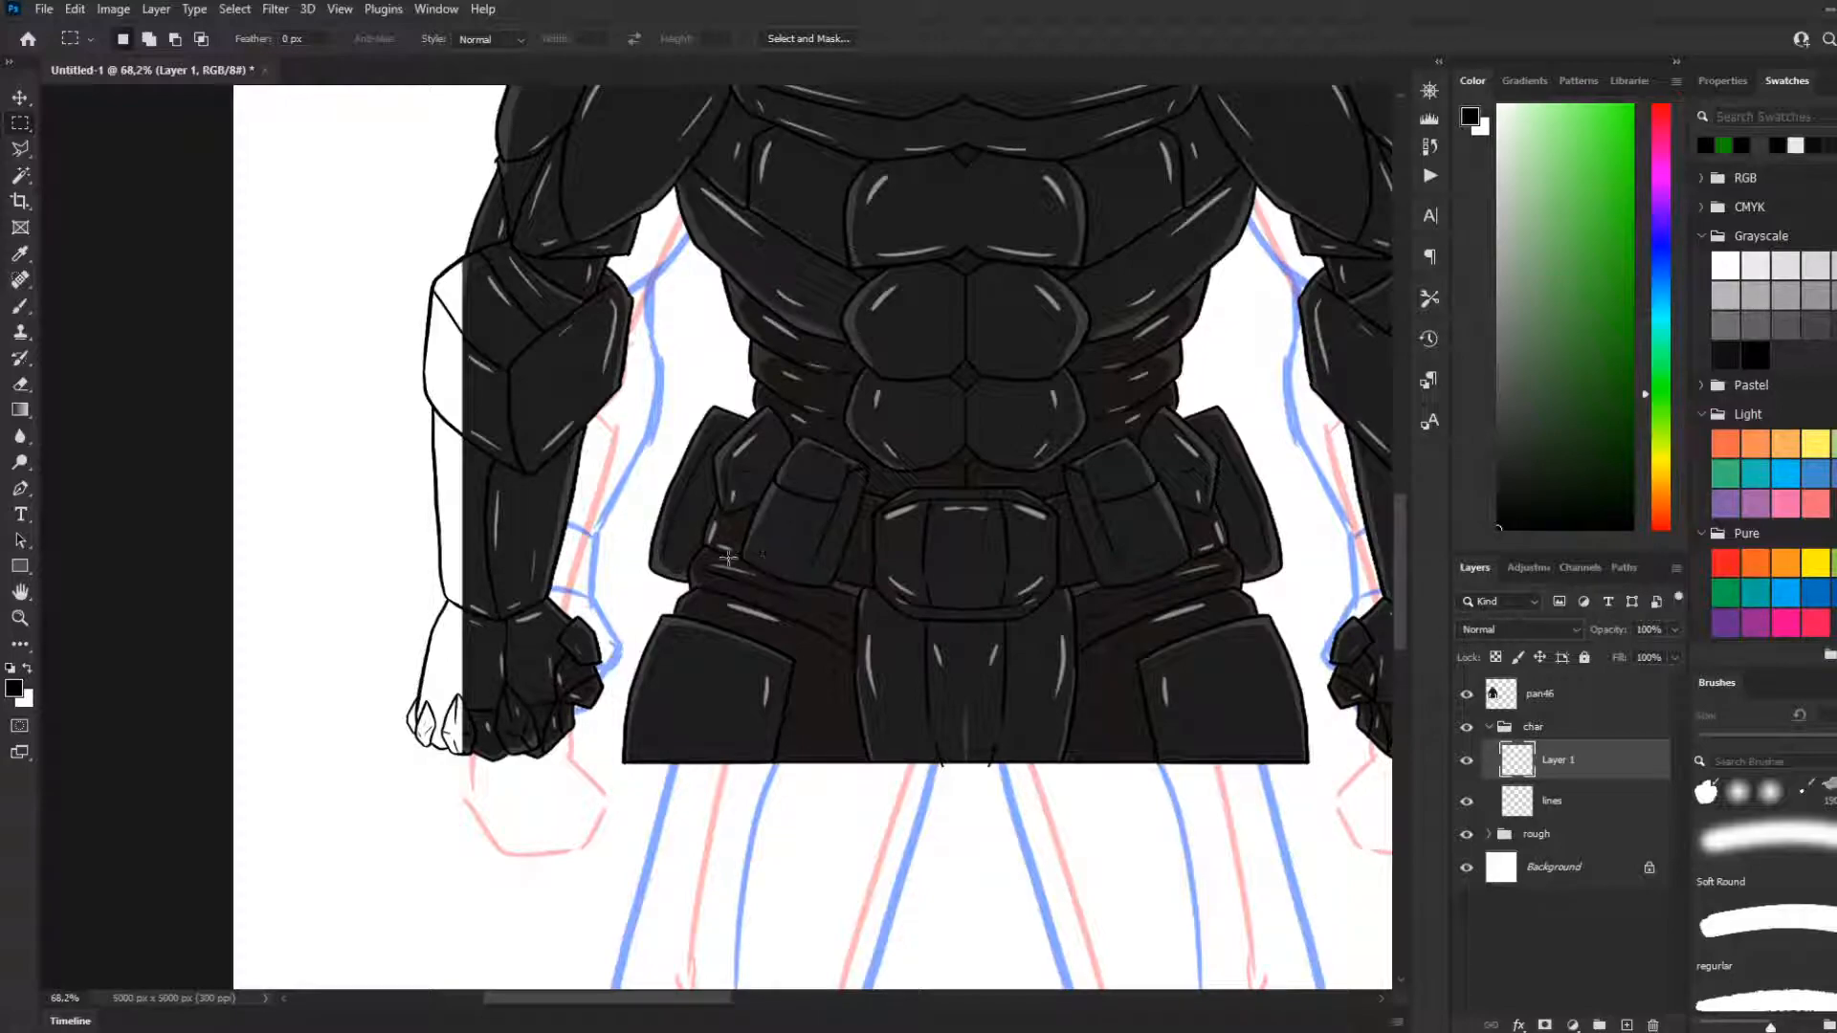
{"action": "key", "text": "g"}
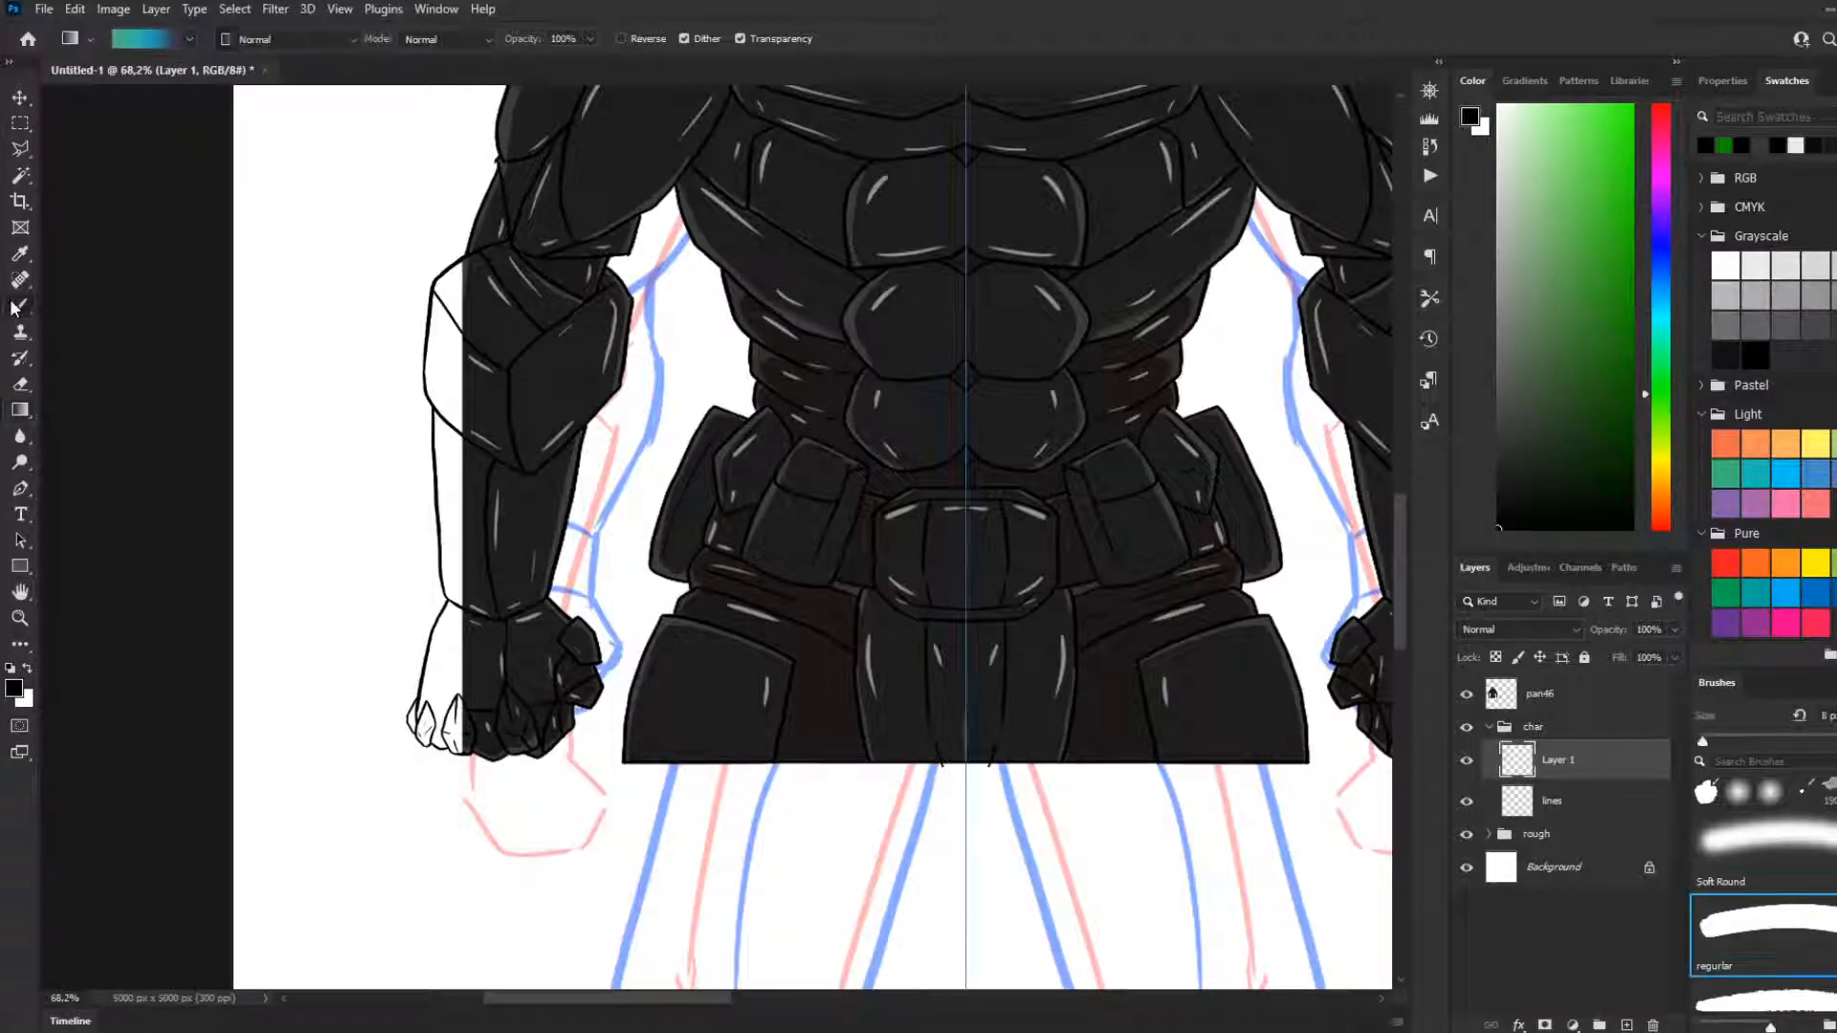
{"action": "left_click", "coordinate": [16, 308]}
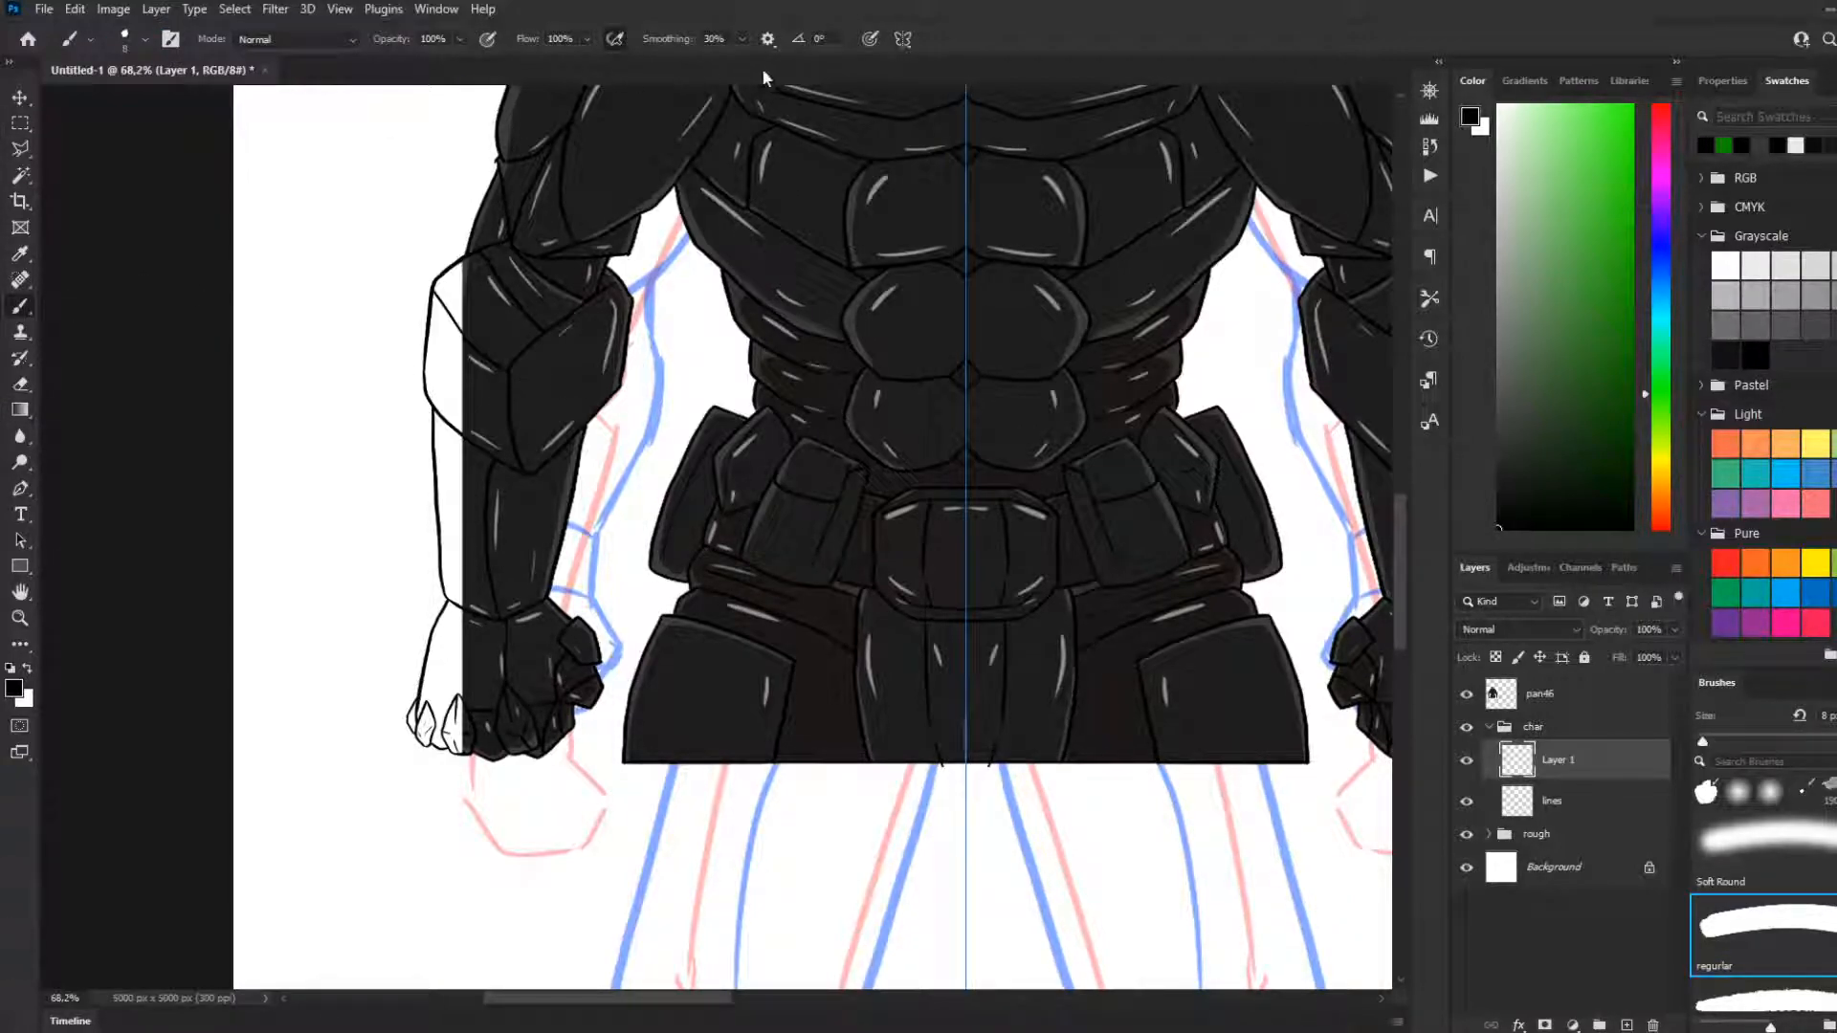
{"action": "left_click", "coordinate": [966, 75]}
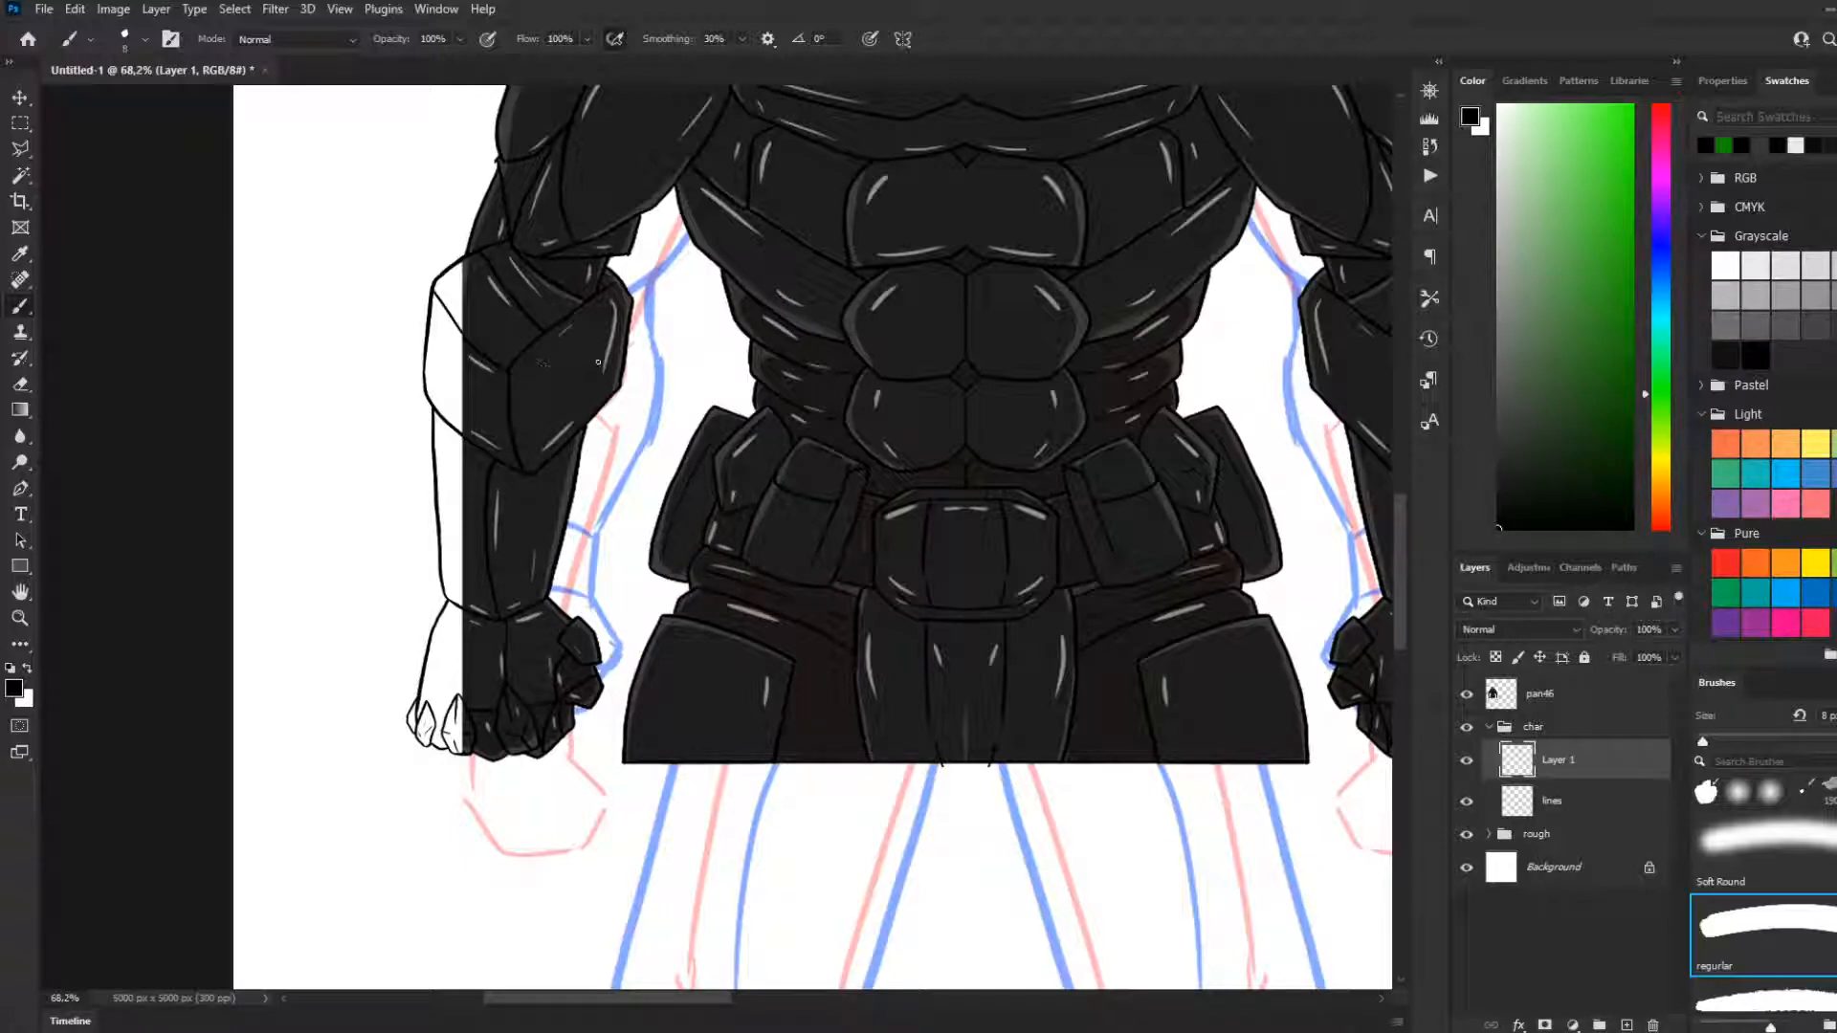
{"action": "scroll", "coordinate": [598, 362], "scroll_direction": "up", "scroll_amount": 1}
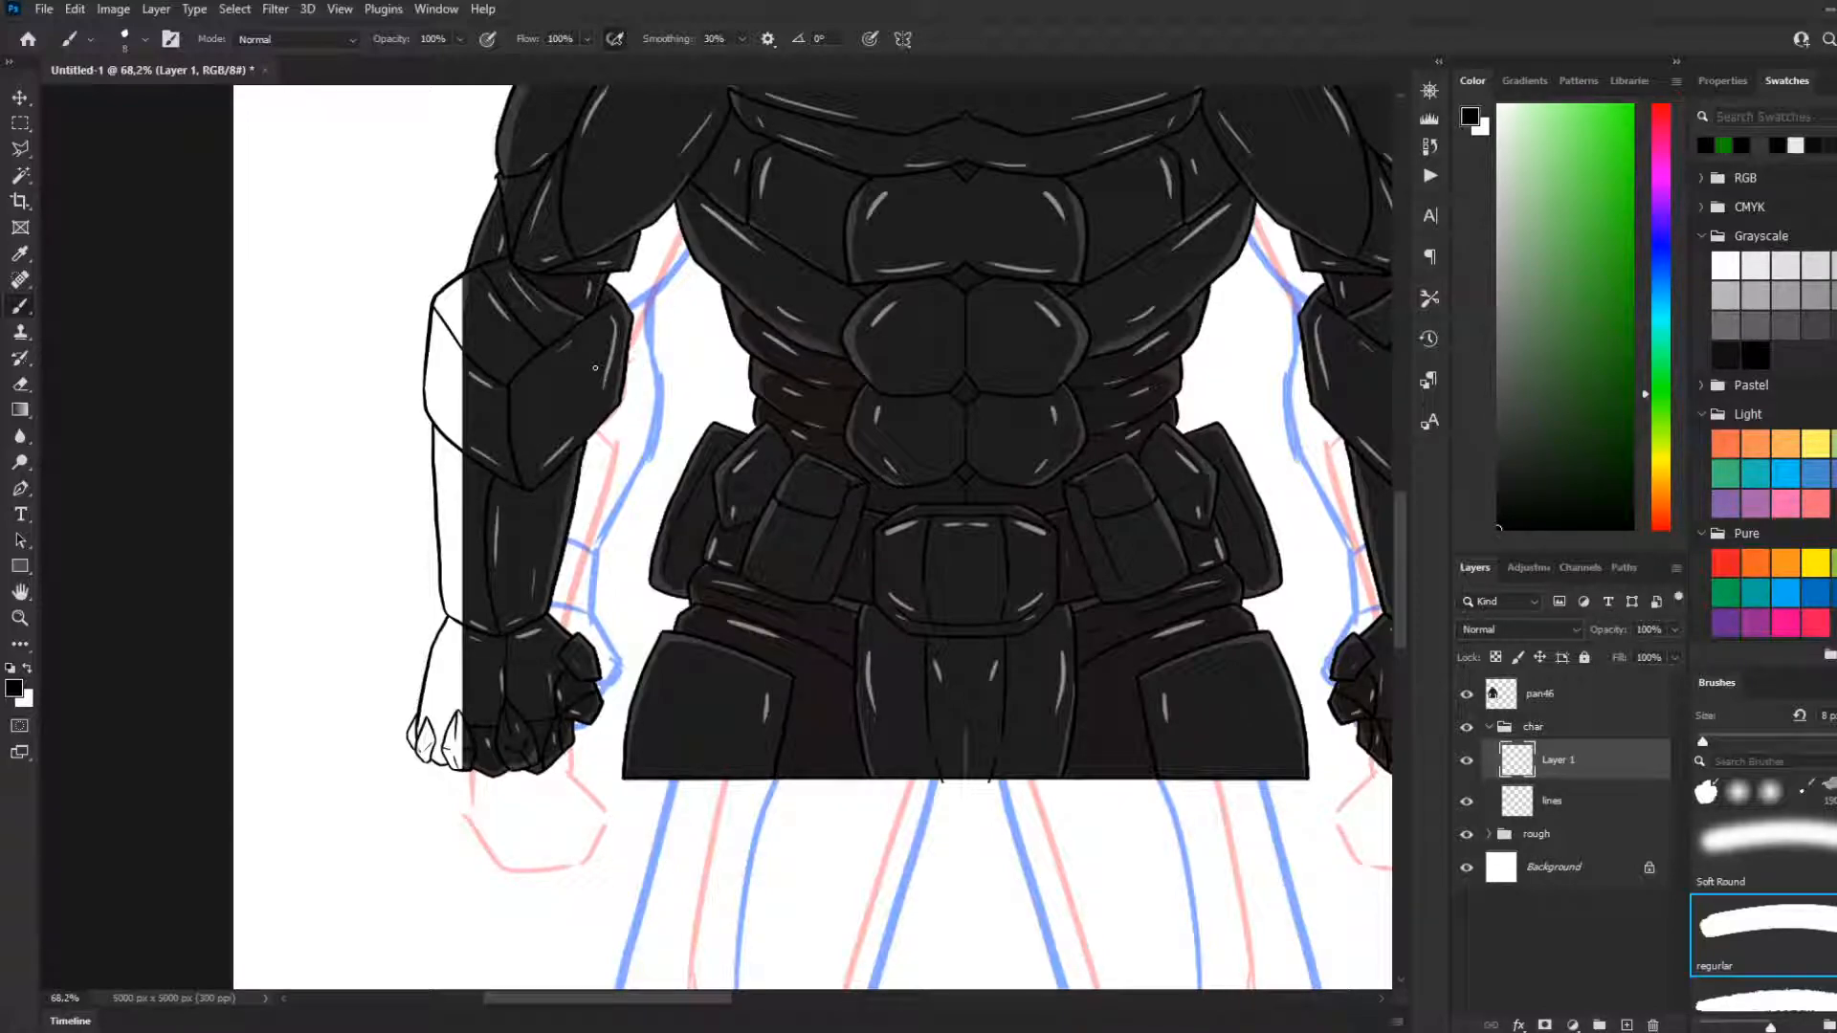
Check the pan46 reference's visibility and sample the dark grey of its elbow armour on the viewer's left as the foreground colour
{"action": "scroll", "coordinate": [479, 283], "scroll_direction": "up", "scroll_amount": 2}
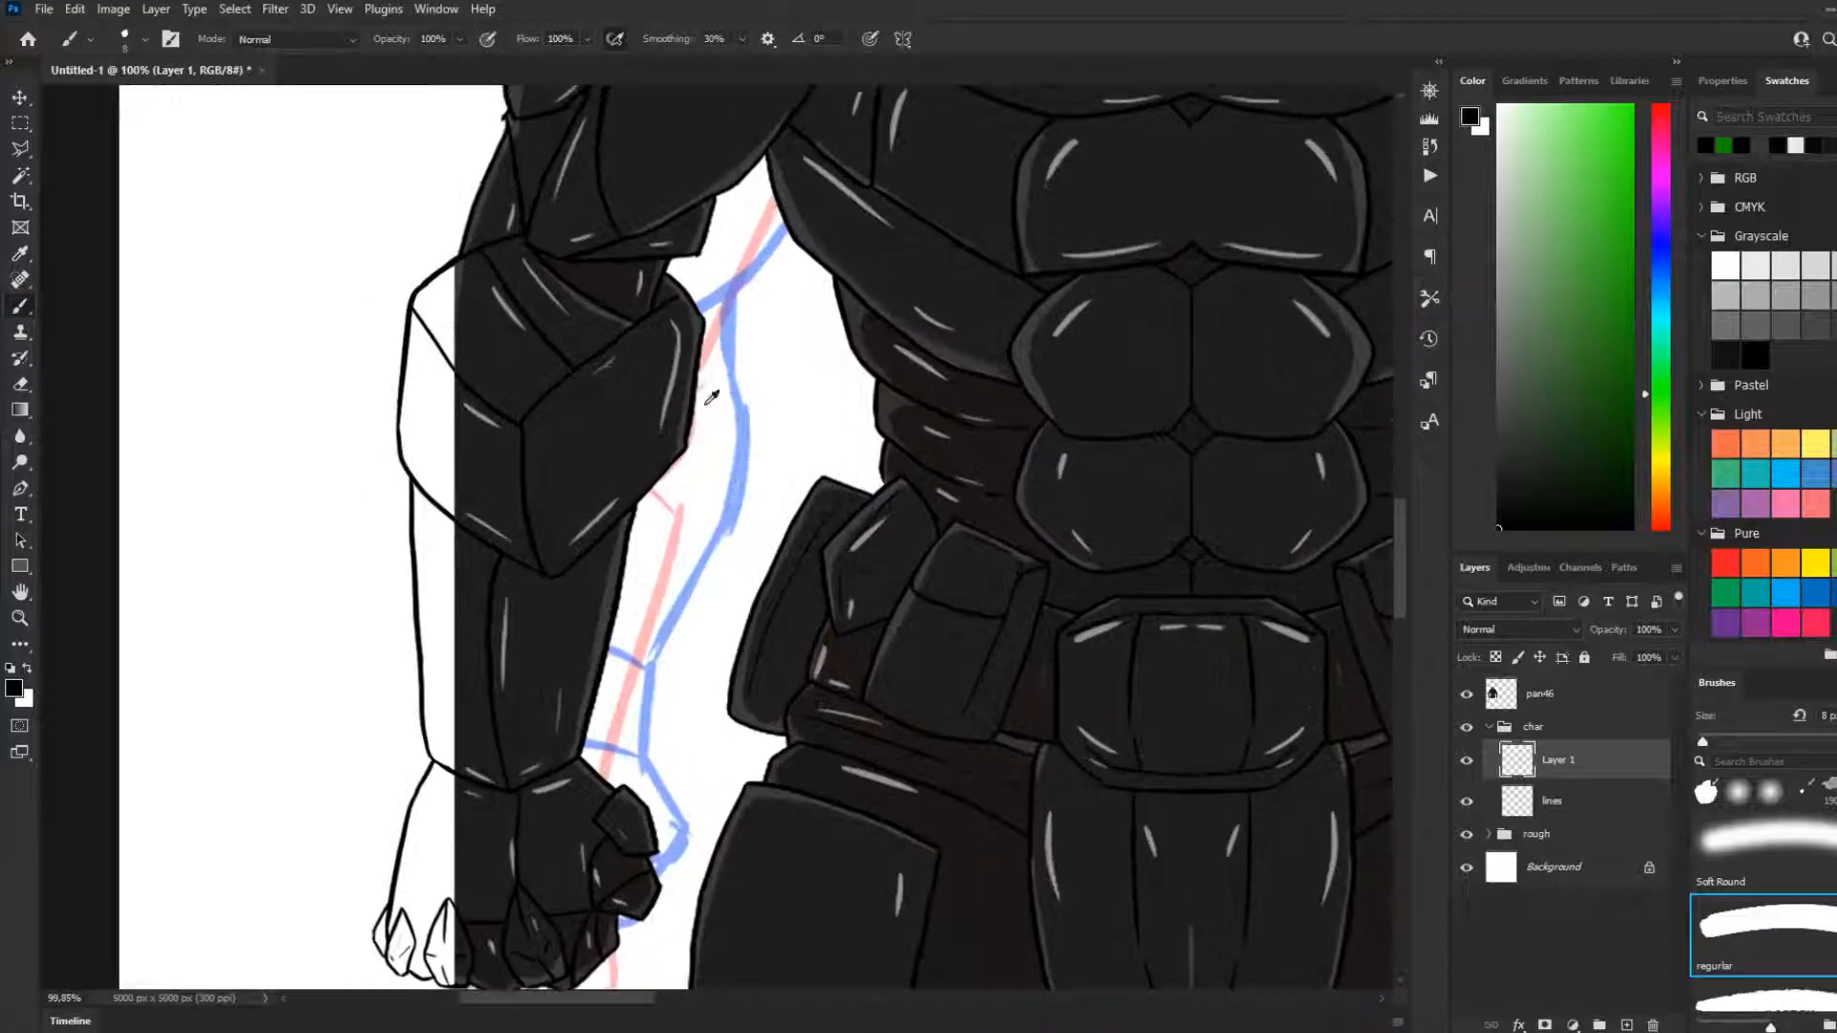
{"action": "scroll", "coordinate": [494, 368], "scroll_direction": "down", "scroll_amount": 1}
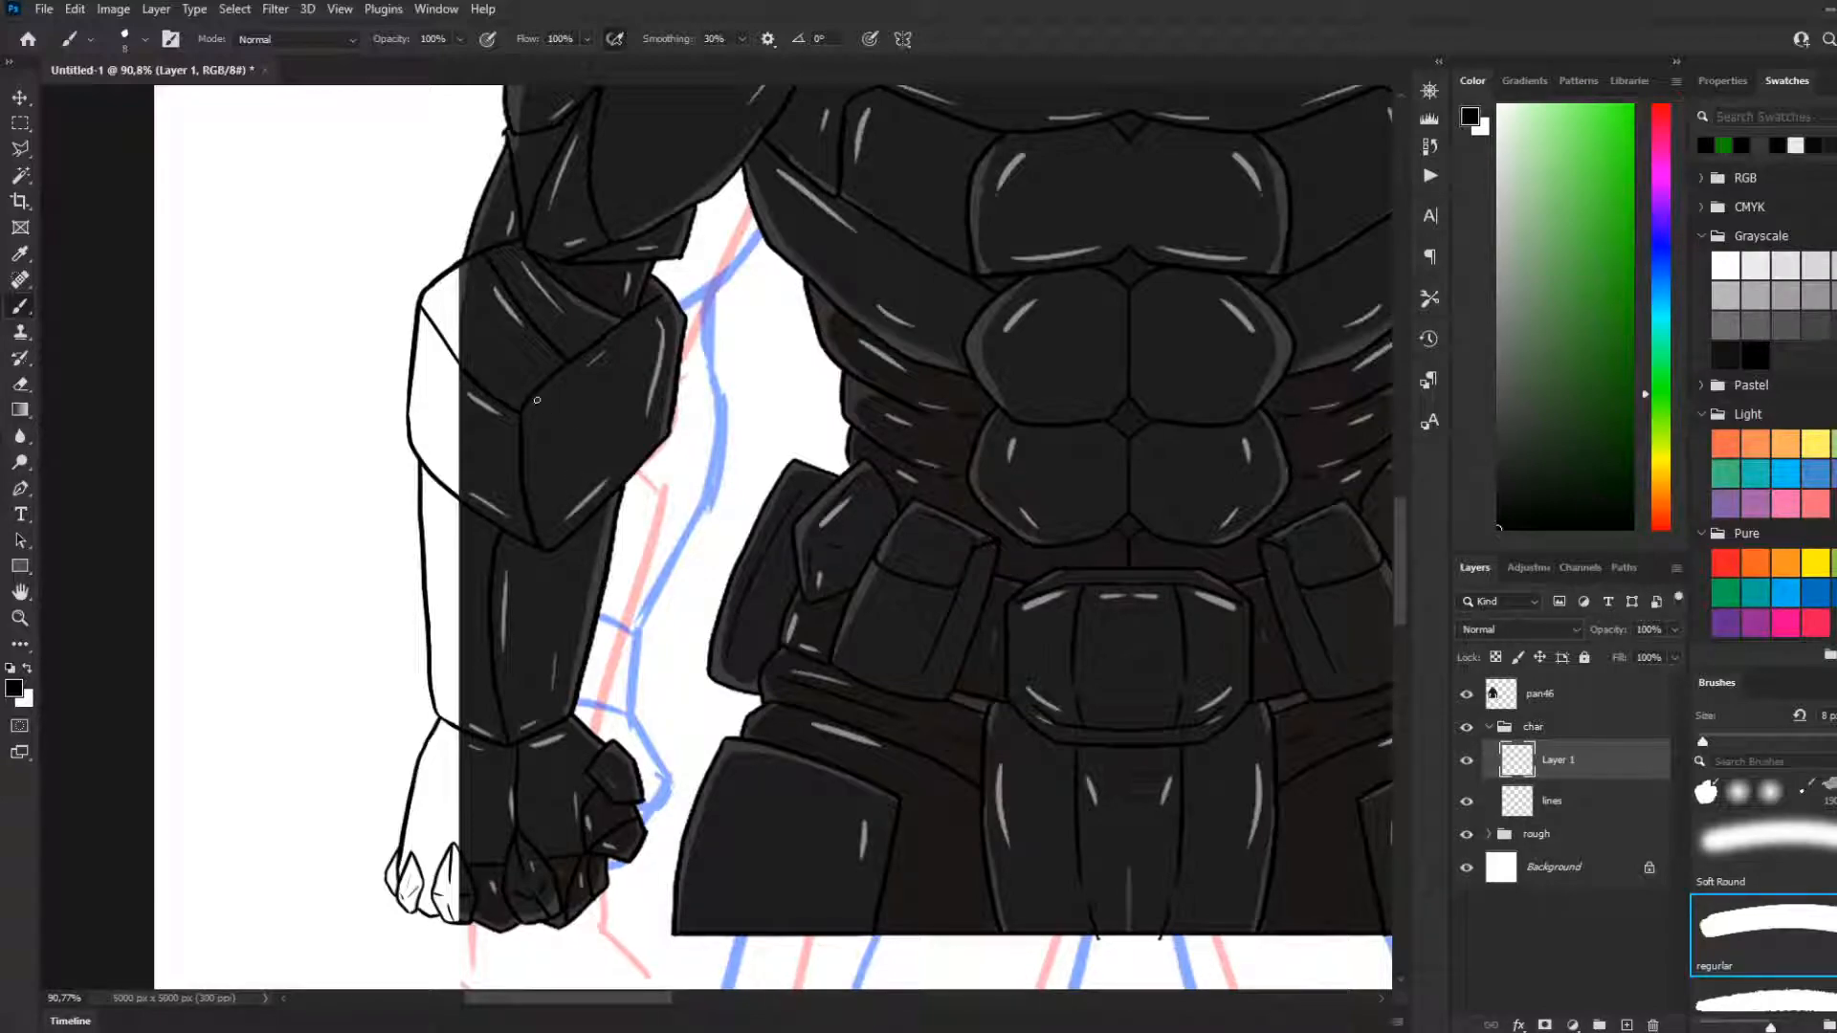
{"action": "key", "text": "i"}
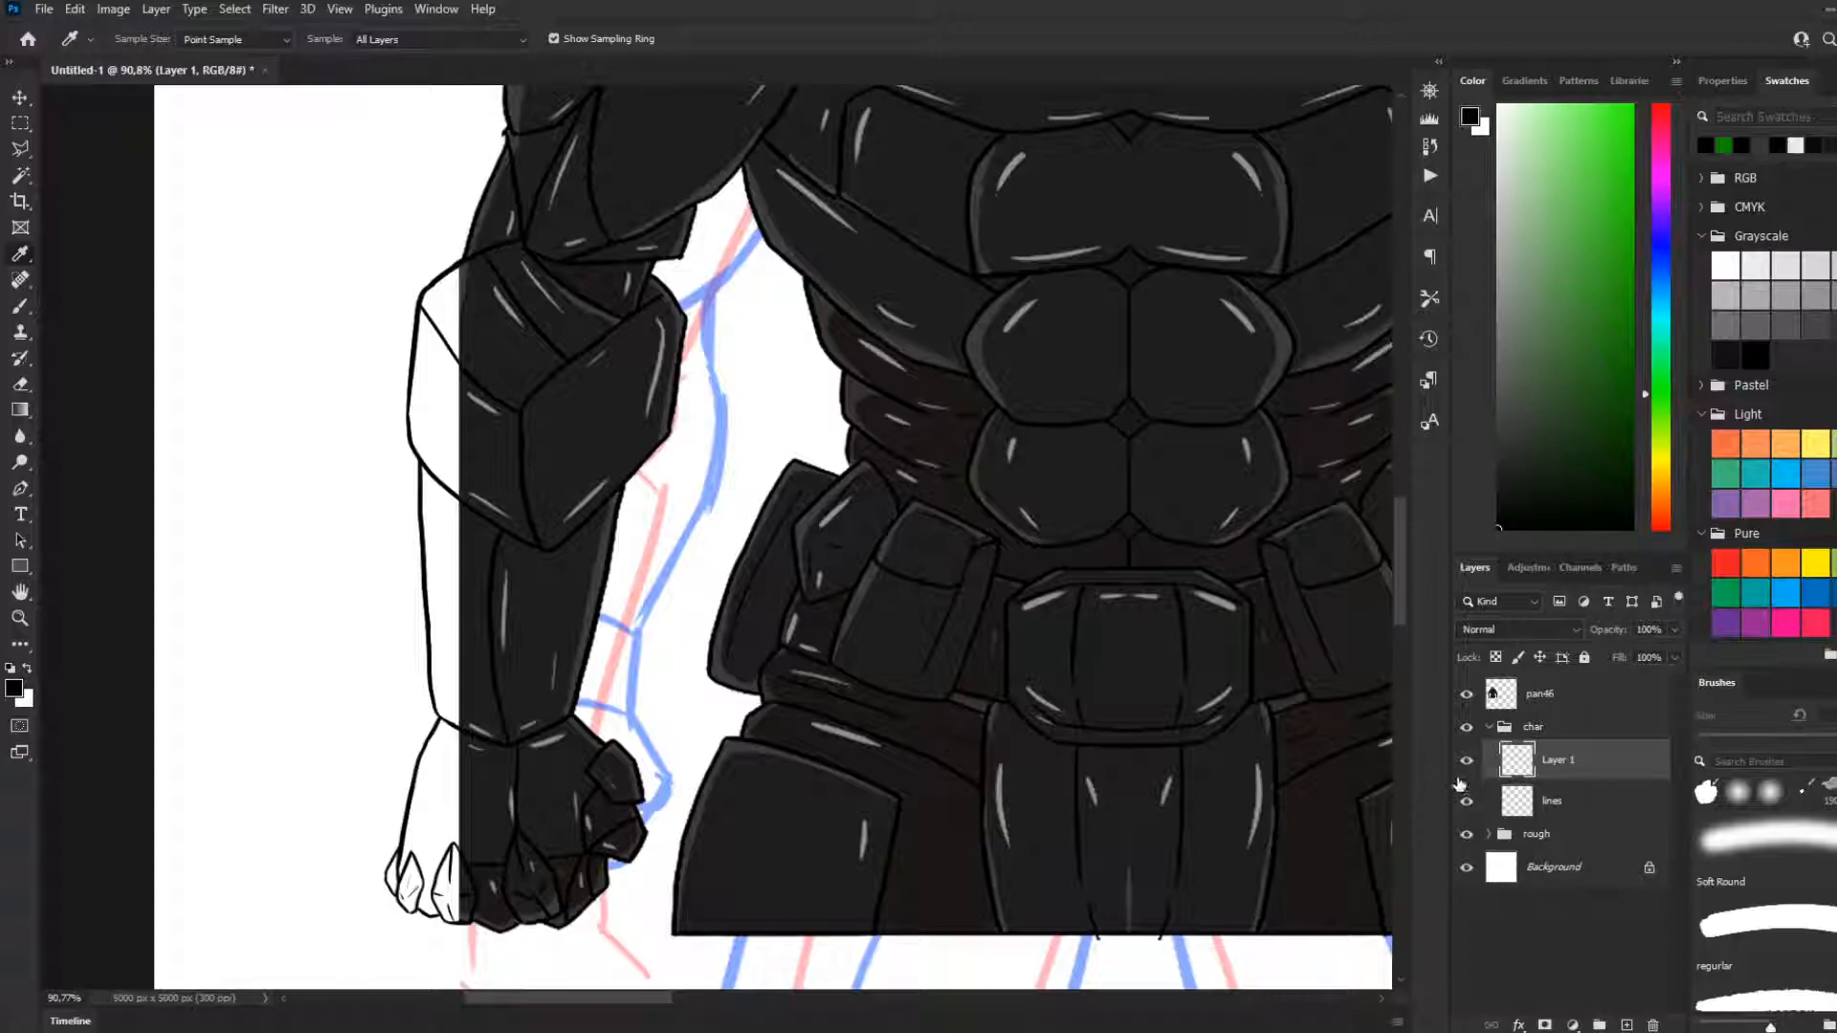
{"action": "left_click", "coordinate": [1466, 695]}
{"action": "left_click", "coordinate": [1465, 695]}
{"action": "left_click", "coordinate": [484, 338]}
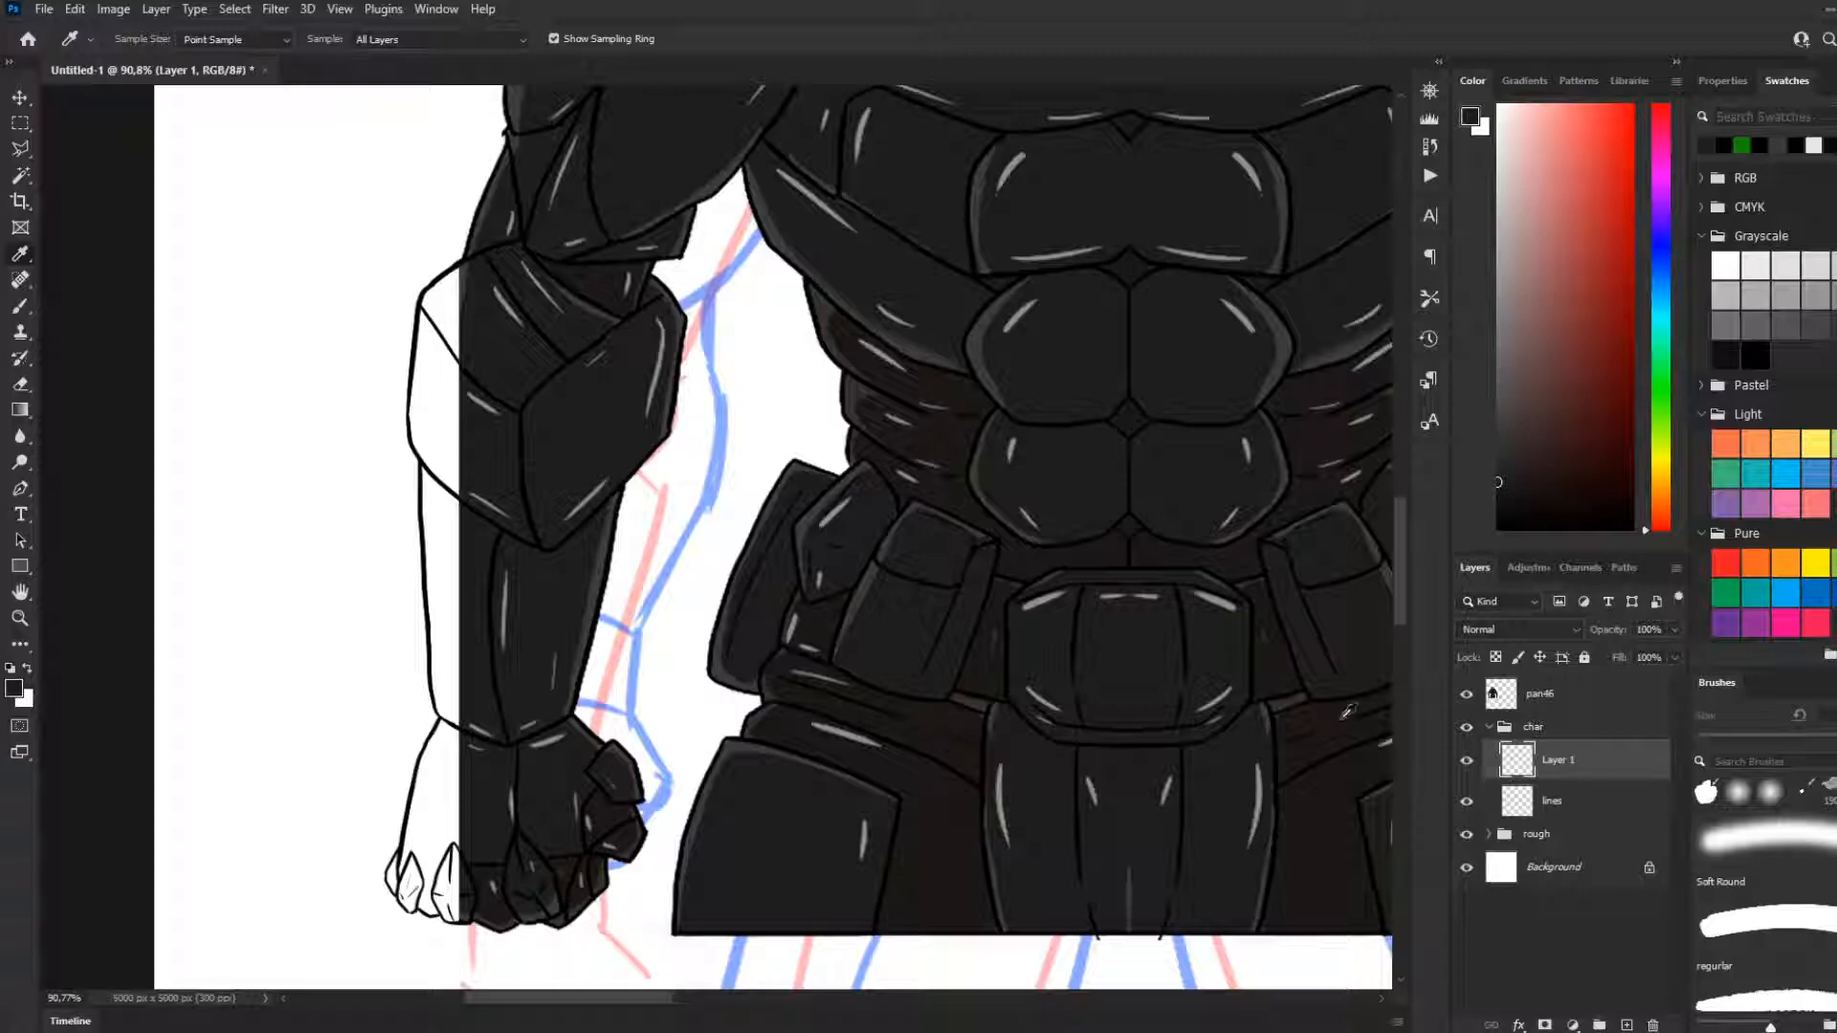
Create a new layer in the char group and place it directly below the lines layer
{"action": "left_click", "coordinate": [1466, 695]}
{"action": "left_click", "coordinate": [1467, 695]}
{"action": "left_click", "coordinate": [1467, 802]}
{"action": "left_click", "coordinate": [1467, 802]}
{"action": "left_click", "coordinate": [1609, 818]}
{"action": "left_click", "coordinate": [1626, 1025]}
{"action": "left_click_drag", "start_coordinate": [1551, 802], "coordinate": [1546, 846]}
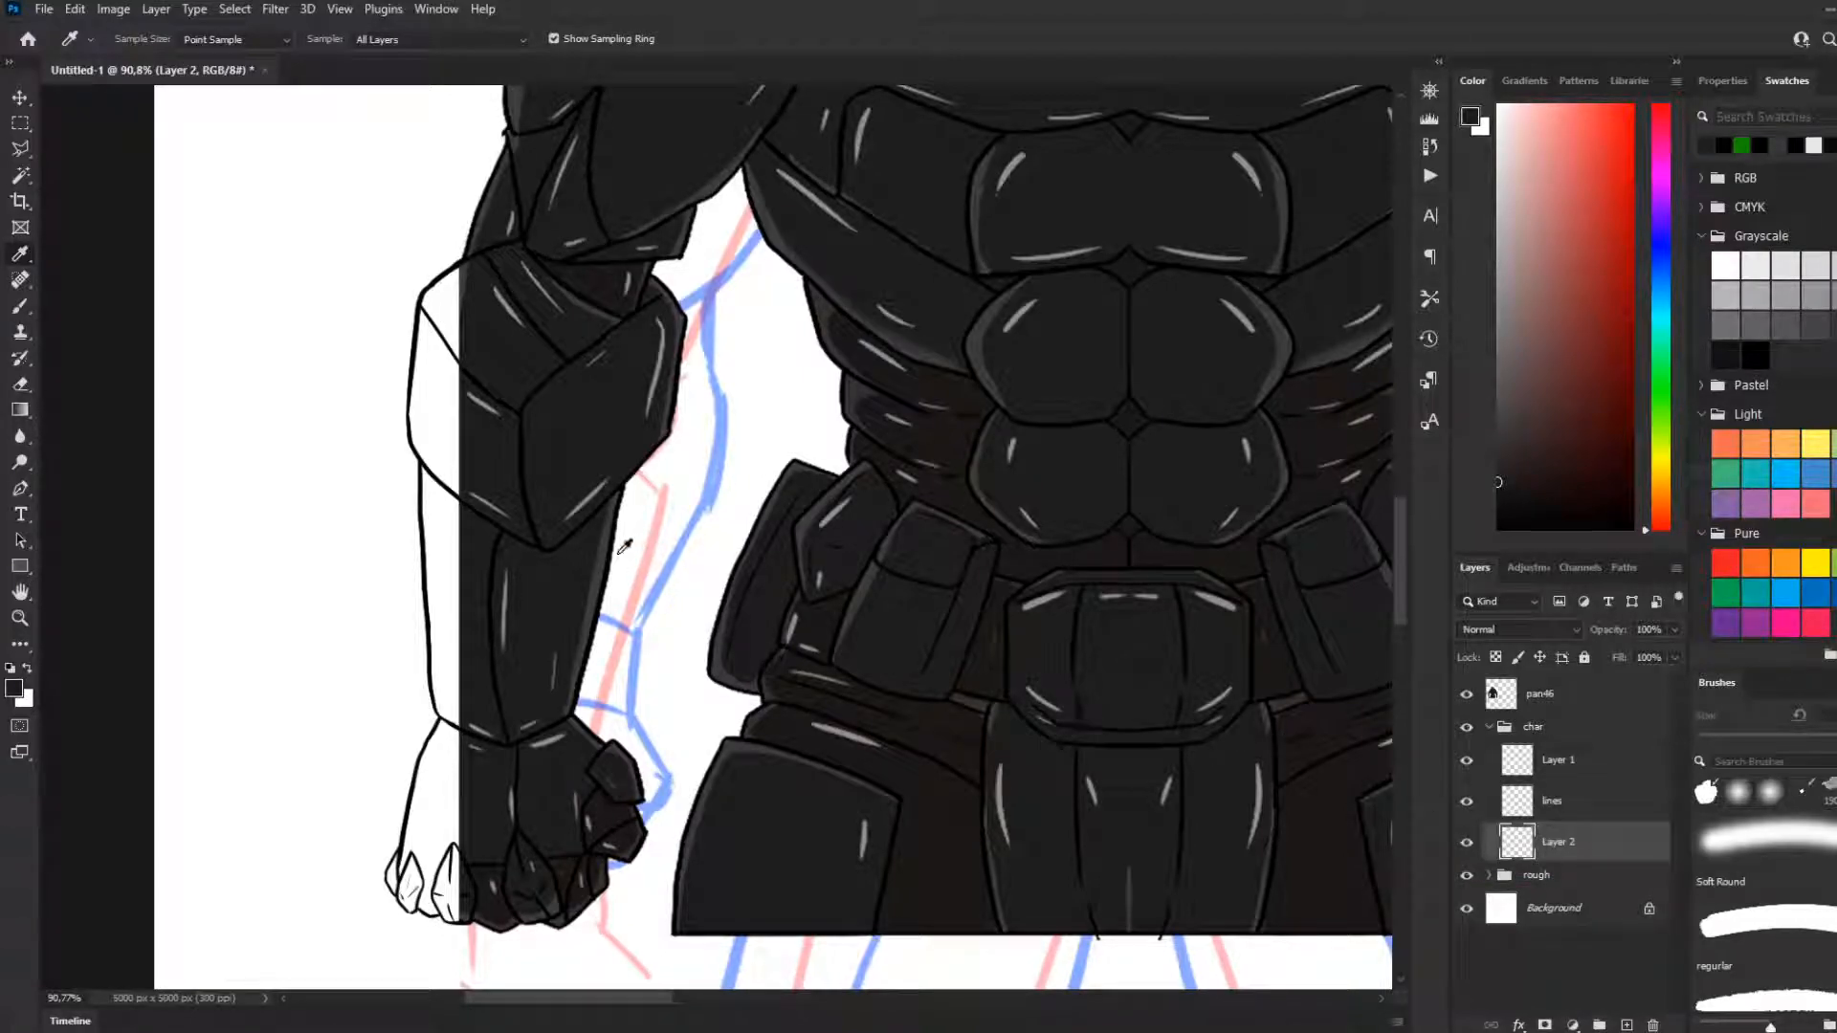
Fill the uncoloured outer part of the elbow plate on the viewer's left with the sampled dark grey, using a 25 px brush
{"action": "key", "text": "b"}
{"action": "mouse_move", "coordinate": [464, 311]}
{"action": "left_mouse_down"}
{"action": "mouse_move", "coordinate": [476, 348]}
{"action": "mouse_move", "coordinate": [450, 308]}
{"action": "left_mouse_up"}
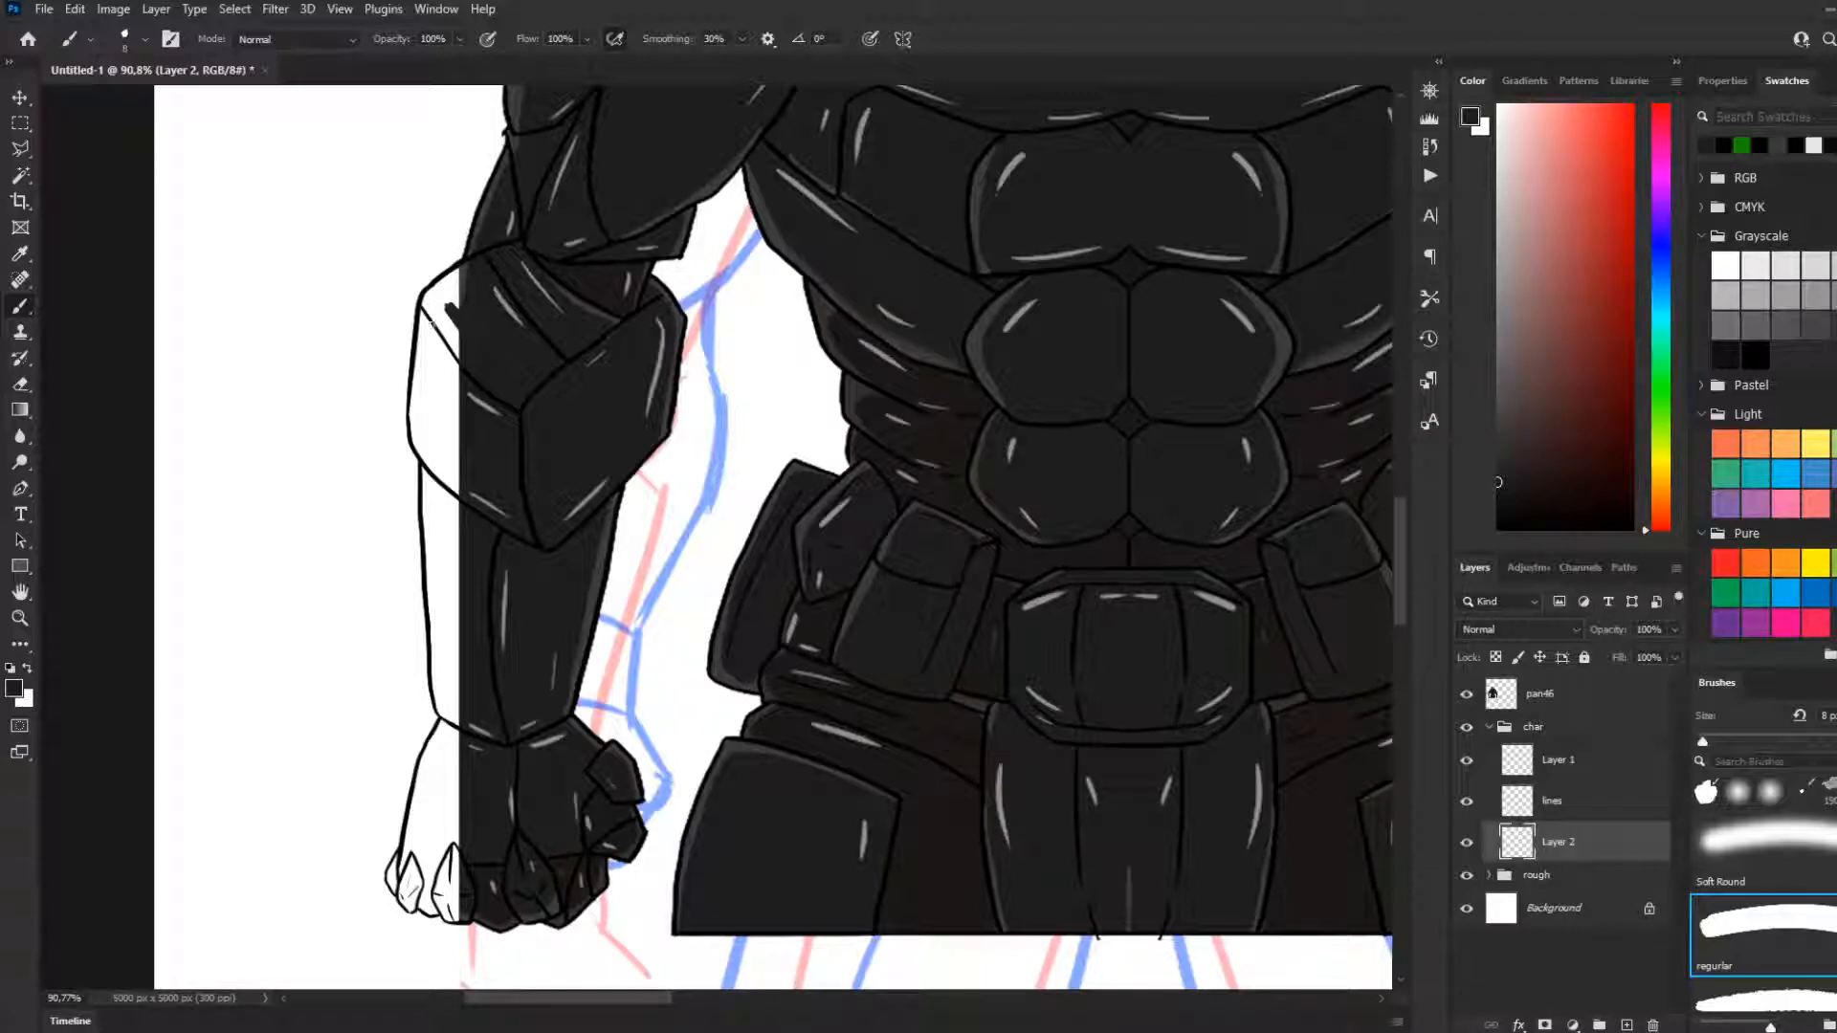
{"action": "key", "text": "bracketright"}
{"action": "key", "text": "bracketright"}
{"action": "key", "text": "bracketright"}
{"action": "key", "text": "bracketright"}
{"action": "key", "text": "bracketright"}
{"action": "mouse_move", "coordinate": [451, 300]}
{"action": "left_mouse_down"}
{"action": "mouse_move", "coordinate": [469, 361]}
{"action": "mouse_move", "coordinate": [461, 344]}
{"action": "mouse_move", "coordinate": [446, 385]}
{"action": "mouse_move", "coordinate": [450, 329]}
{"action": "mouse_move", "coordinate": [449, 389]}
{"action": "mouse_move", "coordinate": [447, 321]}
{"action": "mouse_move", "coordinate": [437, 368]}
{"action": "mouse_move", "coordinate": [436, 342]}
{"action": "mouse_move", "coordinate": [470, 356]}
{"action": "mouse_move", "coordinate": [491, 320]}
{"action": "mouse_move", "coordinate": [454, 321]}
{"action": "mouse_move", "coordinate": [456, 289]}
{"action": "mouse_move", "coordinate": [444, 315]}
{"action": "mouse_move", "coordinate": [464, 276]}
{"action": "mouse_move", "coordinate": [434, 343]}
{"action": "mouse_move", "coordinate": [430, 299]}
{"action": "mouse_move", "coordinate": [422, 429]}
{"action": "mouse_move", "coordinate": [419, 400]}
{"action": "mouse_move", "coordinate": [422, 374]}
{"action": "mouse_move", "coordinate": [437, 466]}
{"action": "mouse_move", "coordinate": [421, 438]}
{"action": "mouse_move", "coordinate": [427, 454]}
{"action": "mouse_move", "coordinate": [490, 431]}
{"action": "mouse_move", "coordinate": [454, 390]}
{"action": "mouse_move", "coordinate": [461, 432]}
{"action": "mouse_move", "coordinate": [450, 373]}
{"action": "mouse_move", "coordinate": [467, 490]}
{"action": "left_mouse_up"}
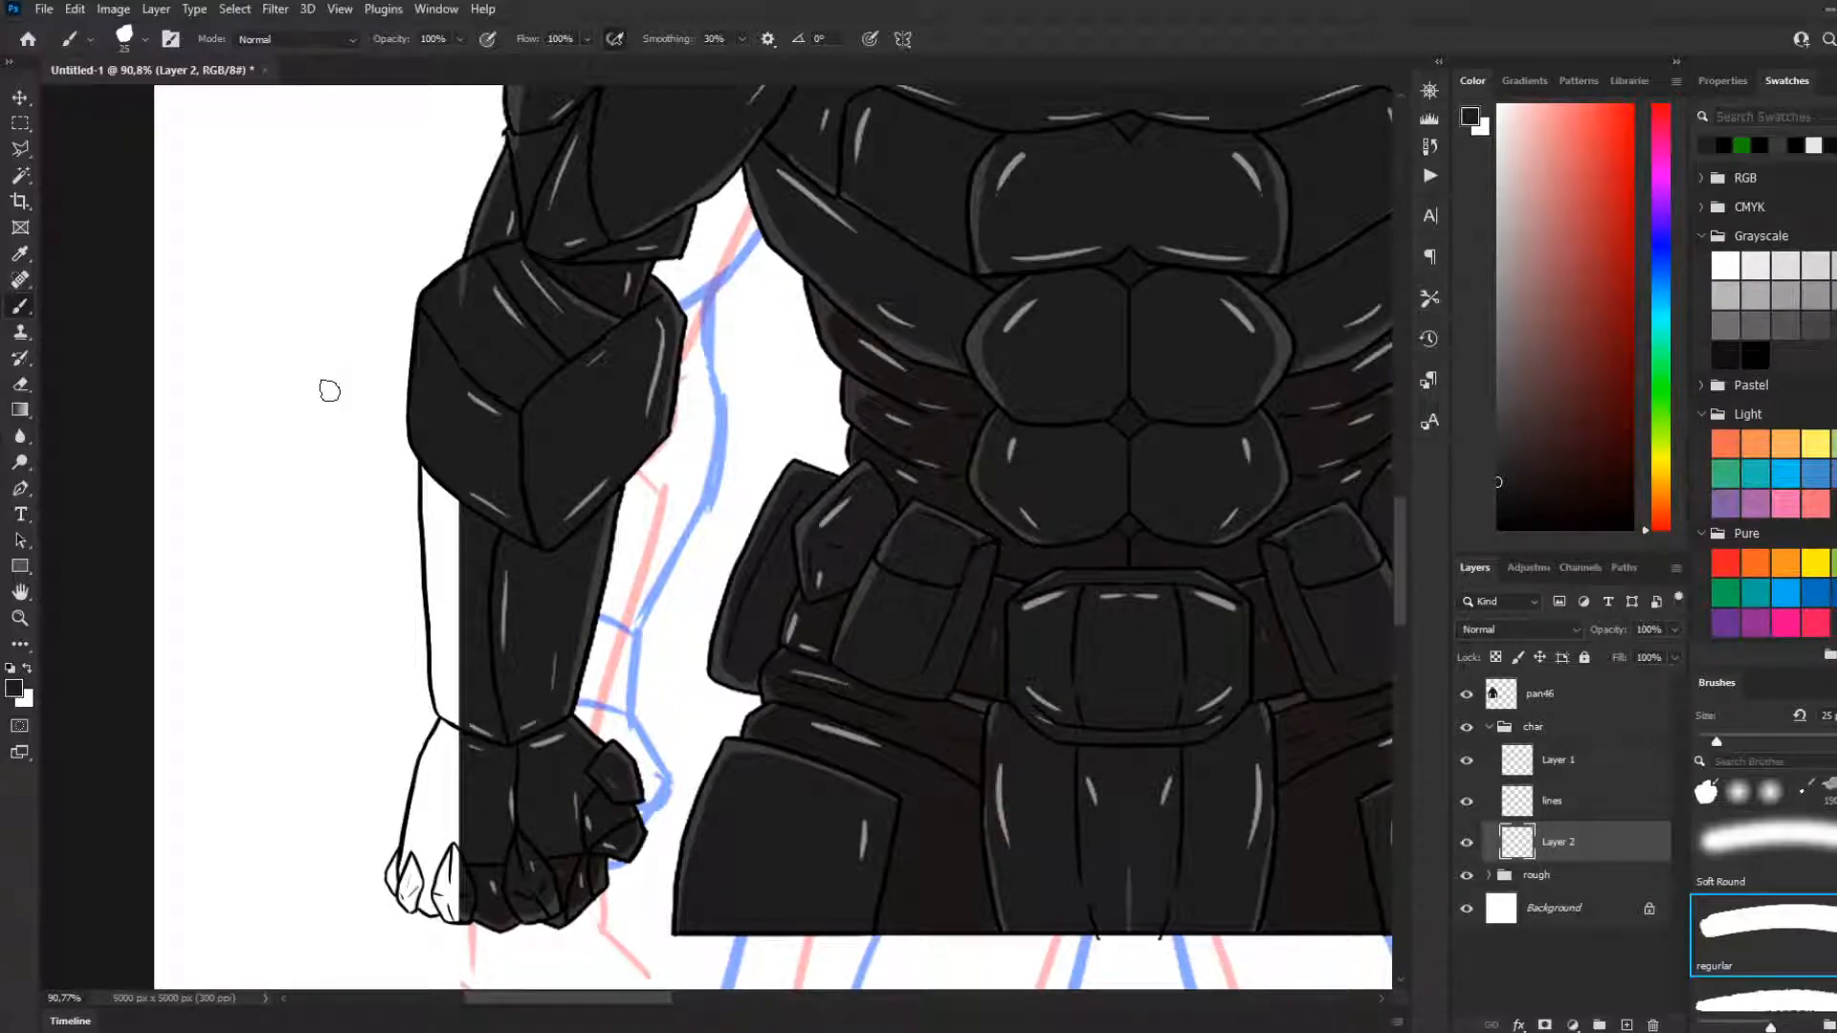
Paint the uncoloured outer strip of the forearm dark grey from the elbow plate down to the wrist, keeping within the outline
{"action": "mouse_move", "coordinate": [460, 519]}
{"action": "left_mouse_down"}
{"action": "mouse_move", "coordinate": [437, 457]}
{"action": "mouse_move", "coordinate": [450, 599]}
{"action": "mouse_move", "coordinate": [429, 531]}
{"action": "mouse_move", "coordinate": [426, 551]}
{"action": "mouse_move", "coordinate": [446, 637]}
{"action": "left_mouse_up"}
{"action": "key", "text": "ctrl+z"}
{"action": "mouse_move", "coordinate": [434, 463]}
{"action": "left_mouse_down"}
{"action": "mouse_move", "coordinate": [443, 717]}
{"action": "mouse_move", "coordinate": [471, 765]}
{"action": "left_mouse_up"}
{"action": "left_click_drag", "start_coordinate": [445, 521], "coordinate": [448, 584]}
{"action": "key", "text": "ctrl+z"}
{"action": "key", "text": "ctrl+z"}
{"action": "mouse_move", "coordinate": [464, 473]}
{"action": "left_mouse_down"}
{"action": "mouse_move", "coordinate": [462, 543]}
{"action": "mouse_move", "coordinate": [452, 468]}
{"action": "mouse_move", "coordinate": [462, 574]}
{"action": "mouse_move", "coordinate": [438, 442]}
{"action": "mouse_move", "coordinate": [459, 694]}
{"action": "mouse_move", "coordinate": [442, 569]}
{"action": "mouse_move", "coordinate": [450, 639]}
{"action": "left_mouse_up"}
{"action": "left_click_drag", "start_coordinate": [437, 612], "coordinate": [431, 695]}
{"action": "key", "text": "ctrl+z"}
{"action": "left_click_drag", "start_coordinate": [435, 610], "coordinate": [451, 668]}
{"action": "key", "text": "ctrl+z"}
{"action": "mouse_move", "coordinate": [435, 593]}
{"action": "left_mouse_down"}
{"action": "mouse_move", "coordinate": [446, 698]}
{"action": "mouse_move", "coordinate": [494, 734]}
{"action": "mouse_move", "coordinate": [455, 702]}
{"action": "left_mouse_up"}
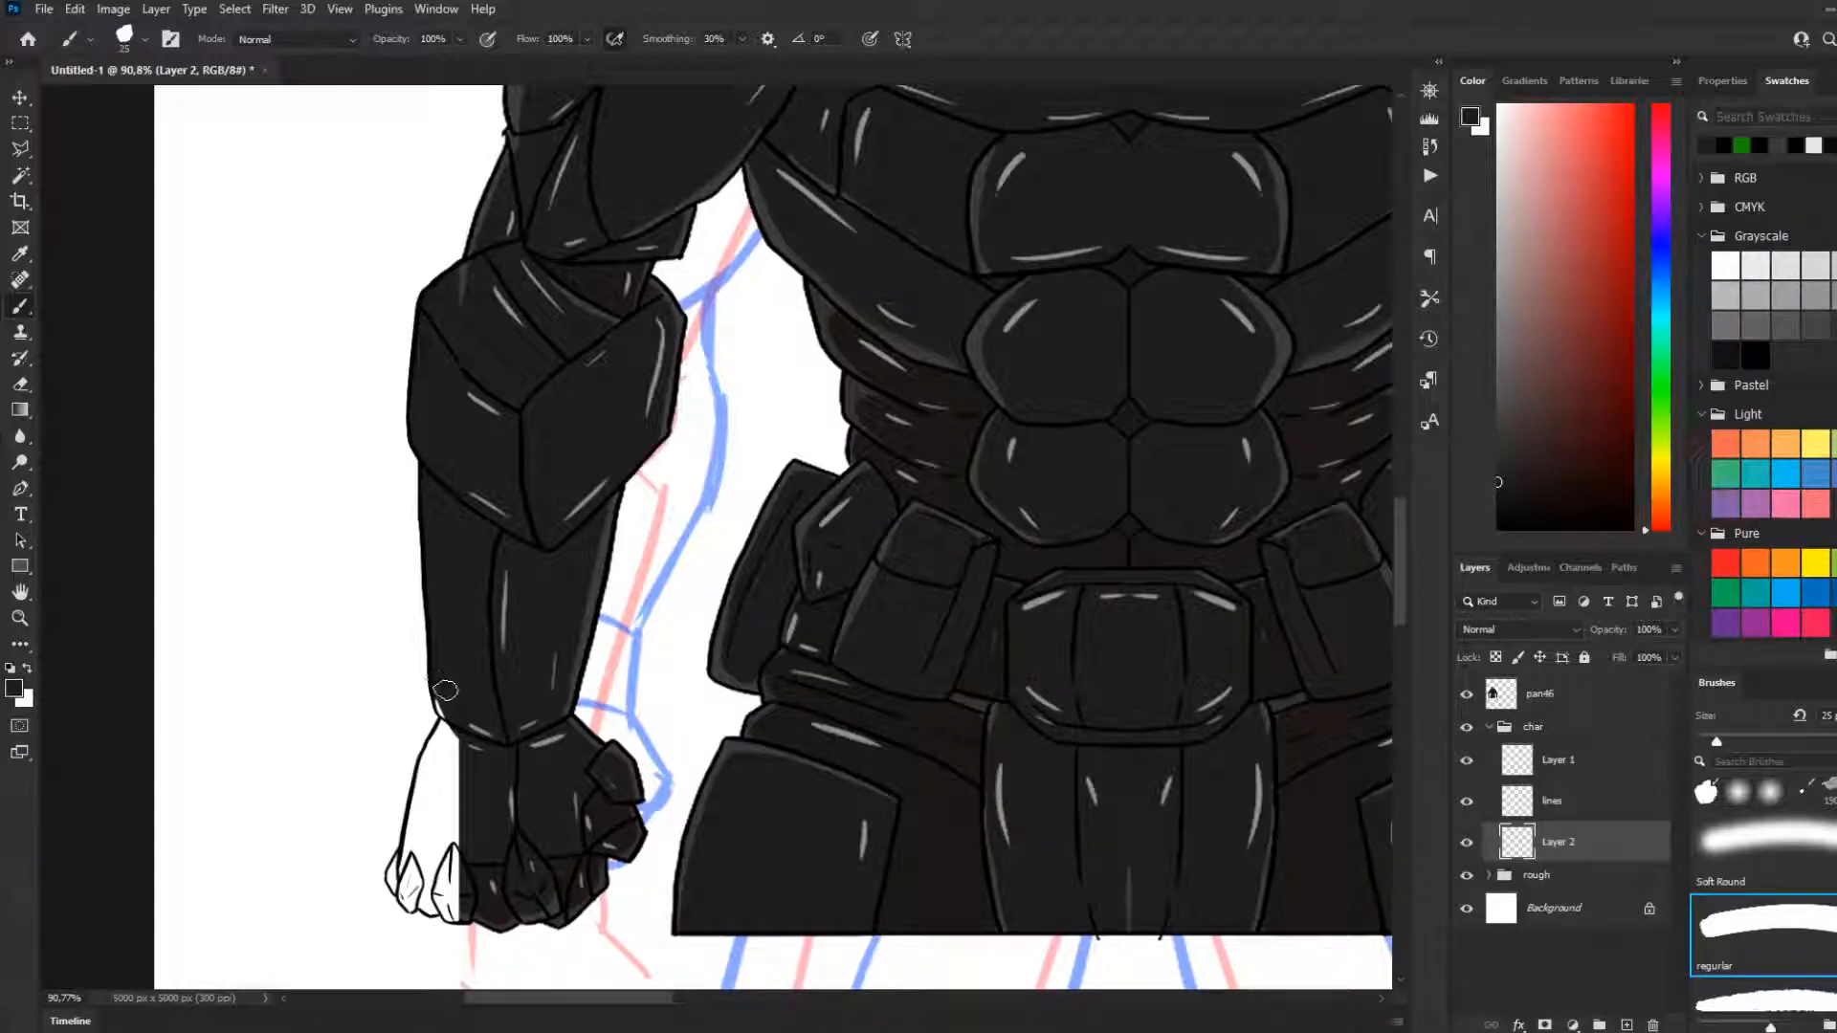
Paint the uncoloured back of the hand dark grey, including the gaps between the pointed knuckle plates
{"action": "mouse_move", "coordinate": [449, 727]}
{"action": "left_mouse_down"}
{"action": "mouse_move", "coordinate": [451, 814]}
{"action": "mouse_move", "coordinate": [461, 706]}
{"action": "mouse_move", "coordinate": [427, 829]}
{"action": "mouse_move", "coordinate": [451, 720]}
{"action": "mouse_move", "coordinate": [429, 766]}
{"action": "mouse_move", "coordinate": [433, 822]}
{"action": "mouse_move", "coordinate": [414, 817]}
{"action": "mouse_move", "coordinate": [444, 776]}
{"action": "mouse_move", "coordinate": [459, 802]}
{"action": "mouse_move", "coordinate": [430, 846]}
{"action": "mouse_move", "coordinate": [459, 798]}
{"action": "mouse_move", "coordinate": [432, 843]}
{"action": "mouse_move", "coordinate": [449, 817]}
{"action": "mouse_move", "coordinate": [478, 863]}
{"action": "mouse_move", "coordinate": [446, 812]}
{"action": "mouse_move", "coordinate": [471, 861]}
{"action": "mouse_move", "coordinate": [458, 777]}
{"action": "left_mouse_up"}
{"action": "key", "text": "ctrl+z"}
{"action": "key", "text": "ctrl+z"}
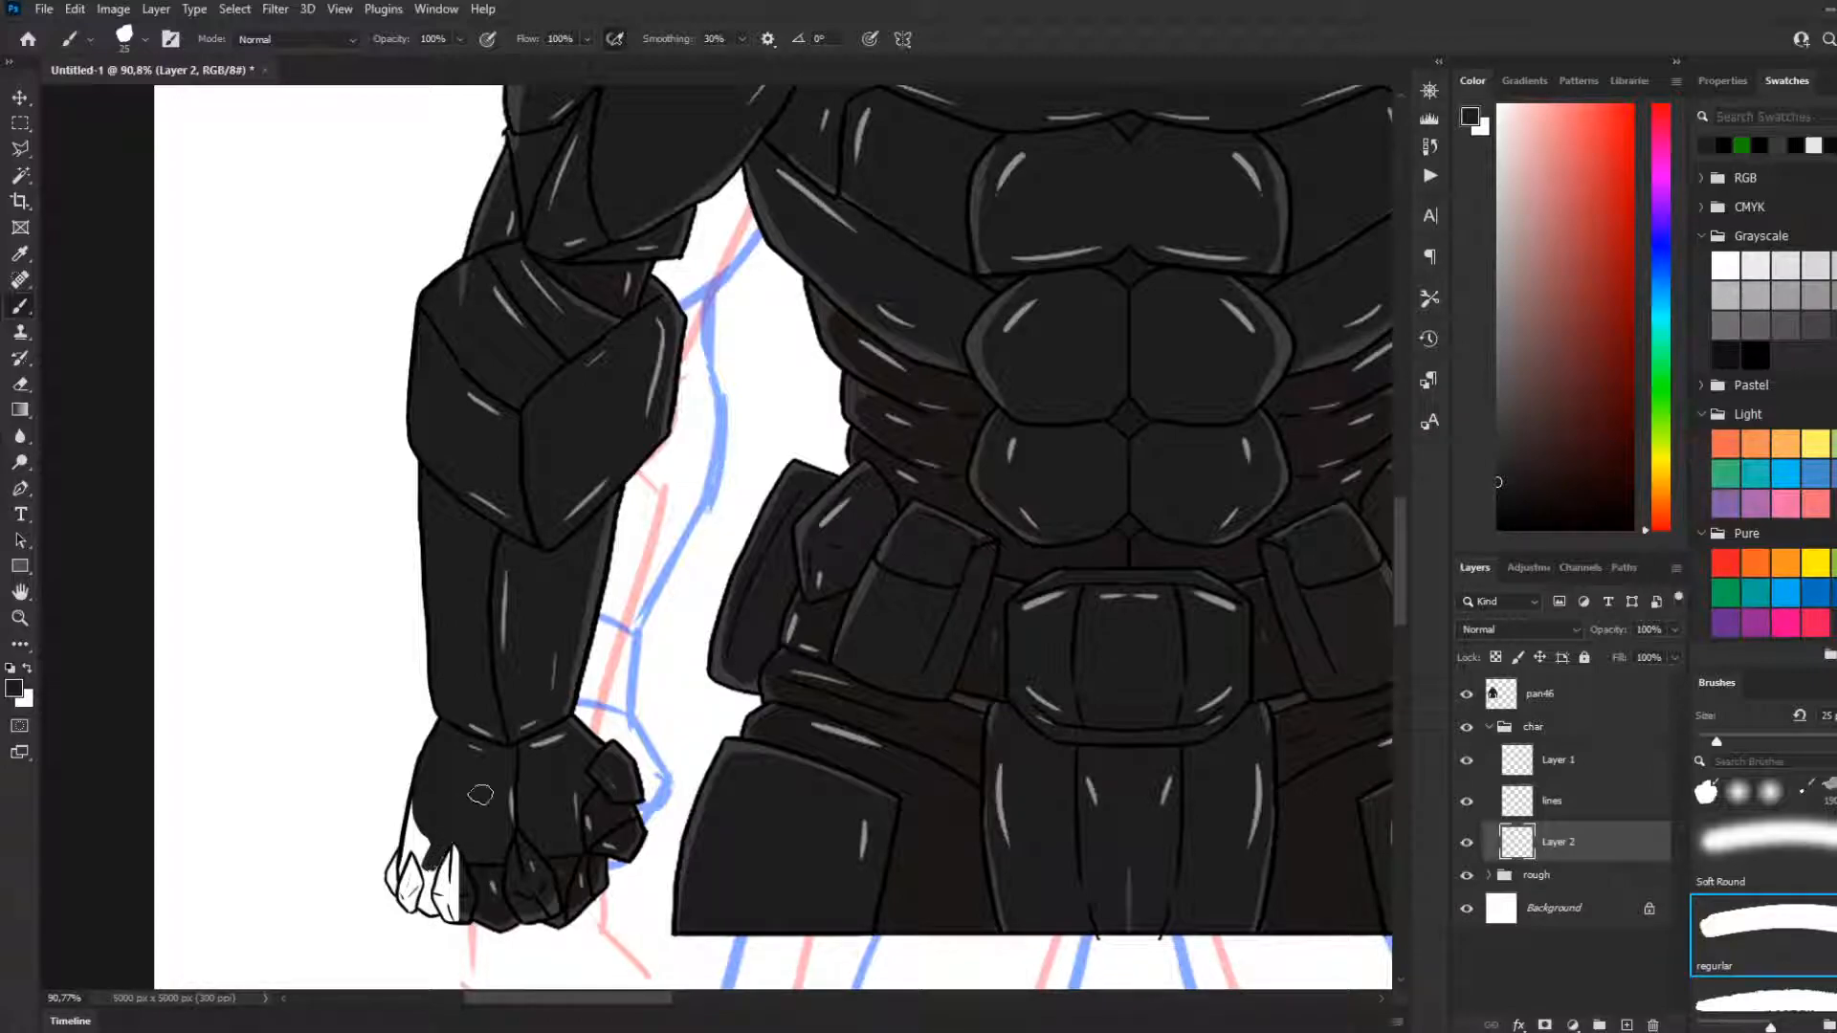
{"action": "mouse_move", "coordinate": [429, 914]}
{"action": "left_mouse_down"}
{"action": "mouse_move", "coordinate": [439, 876]}
{"action": "mouse_move", "coordinate": [427, 908]}
{"action": "mouse_move", "coordinate": [441, 896]}
{"action": "mouse_move", "coordinate": [444, 916]}
{"action": "mouse_move", "coordinate": [427, 899]}
{"action": "mouse_move", "coordinate": [437, 846]}
{"action": "mouse_move", "coordinate": [424, 887]}
{"action": "mouse_move", "coordinate": [439, 918]}
{"action": "mouse_move", "coordinate": [424, 906]}
{"action": "mouse_move", "coordinate": [445, 843]}
{"action": "mouse_move", "coordinate": [422, 906]}
{"action": "mouse_move", "coordinate": [446, 843]}
{"action": "mouse_move", "coordinate": [428, 889]}
{"action": "mouse_move", "coordinate": [407, 842]}
{"action": "left_mouse_up"}
{"action": "key", "text": "ctrl+z"}
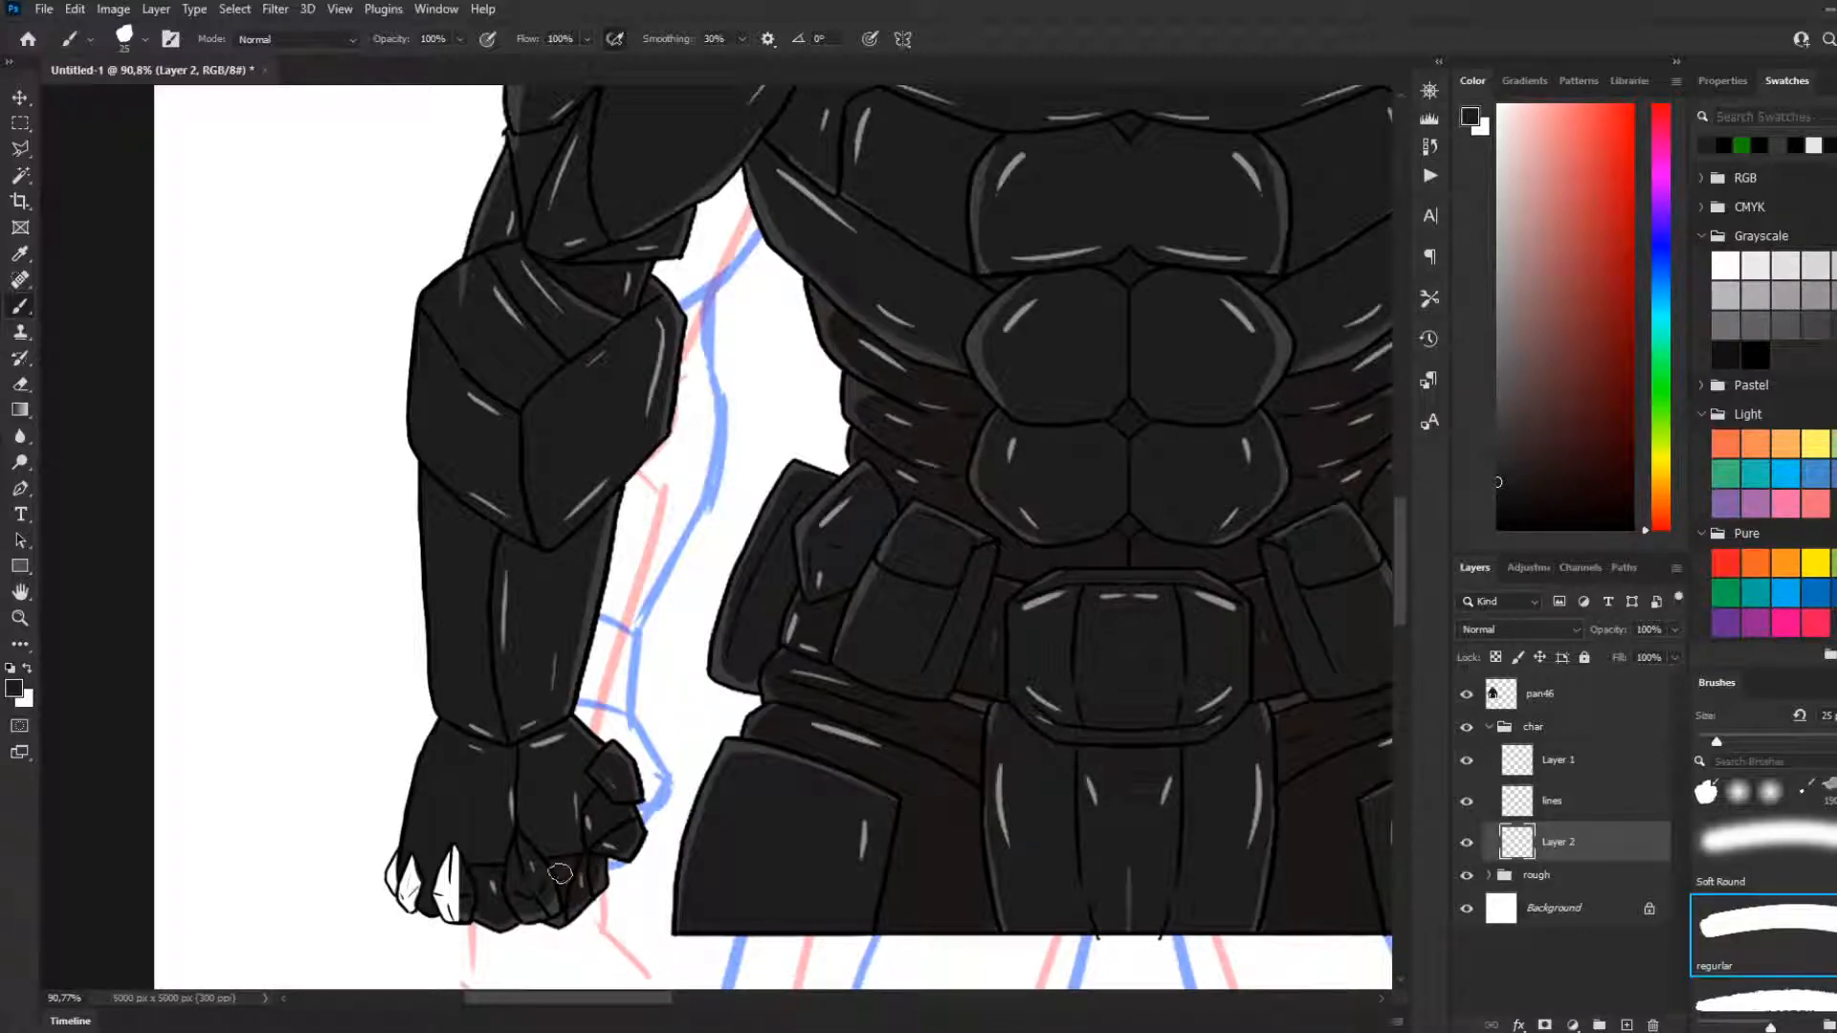
Fill the three white pointed knuckle plates on the outer side of the hand with the same dark grey
{"action": "key", "text": "i"}
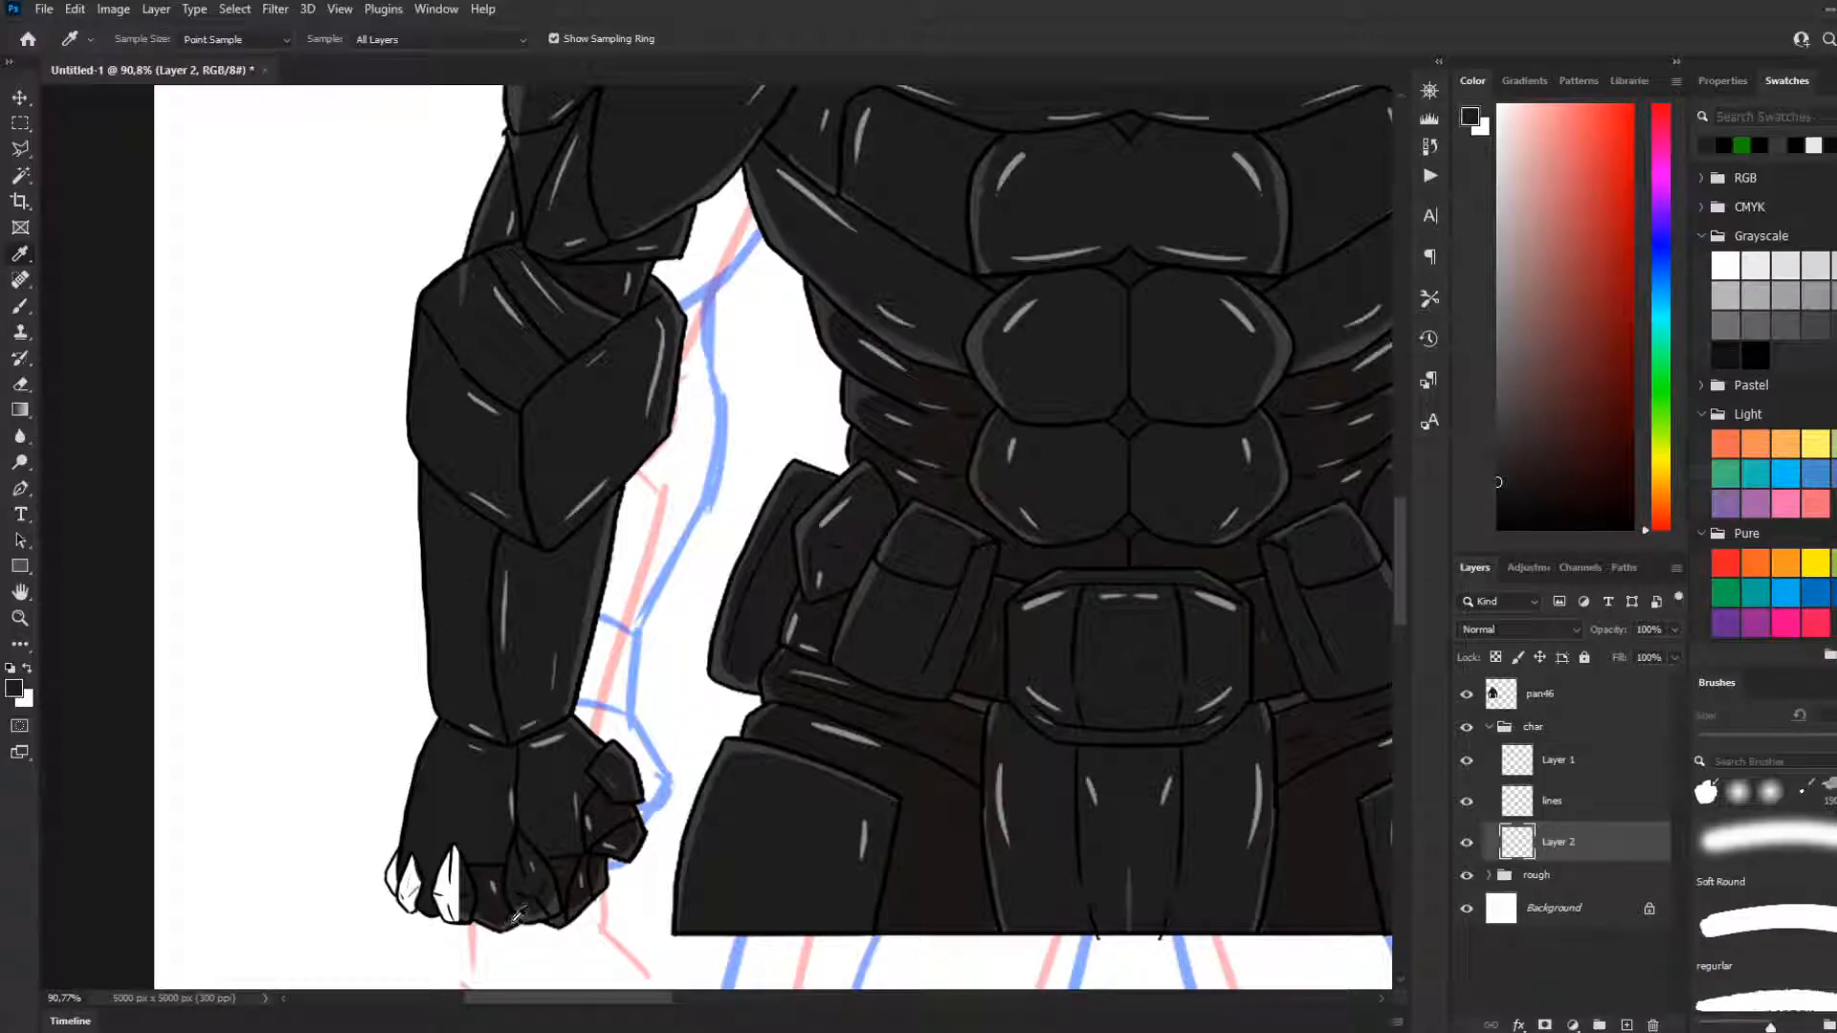
{"action": "scroll", "coordinate": [573, 818], "scroll_direction": "up", "scroll_amount": 3}
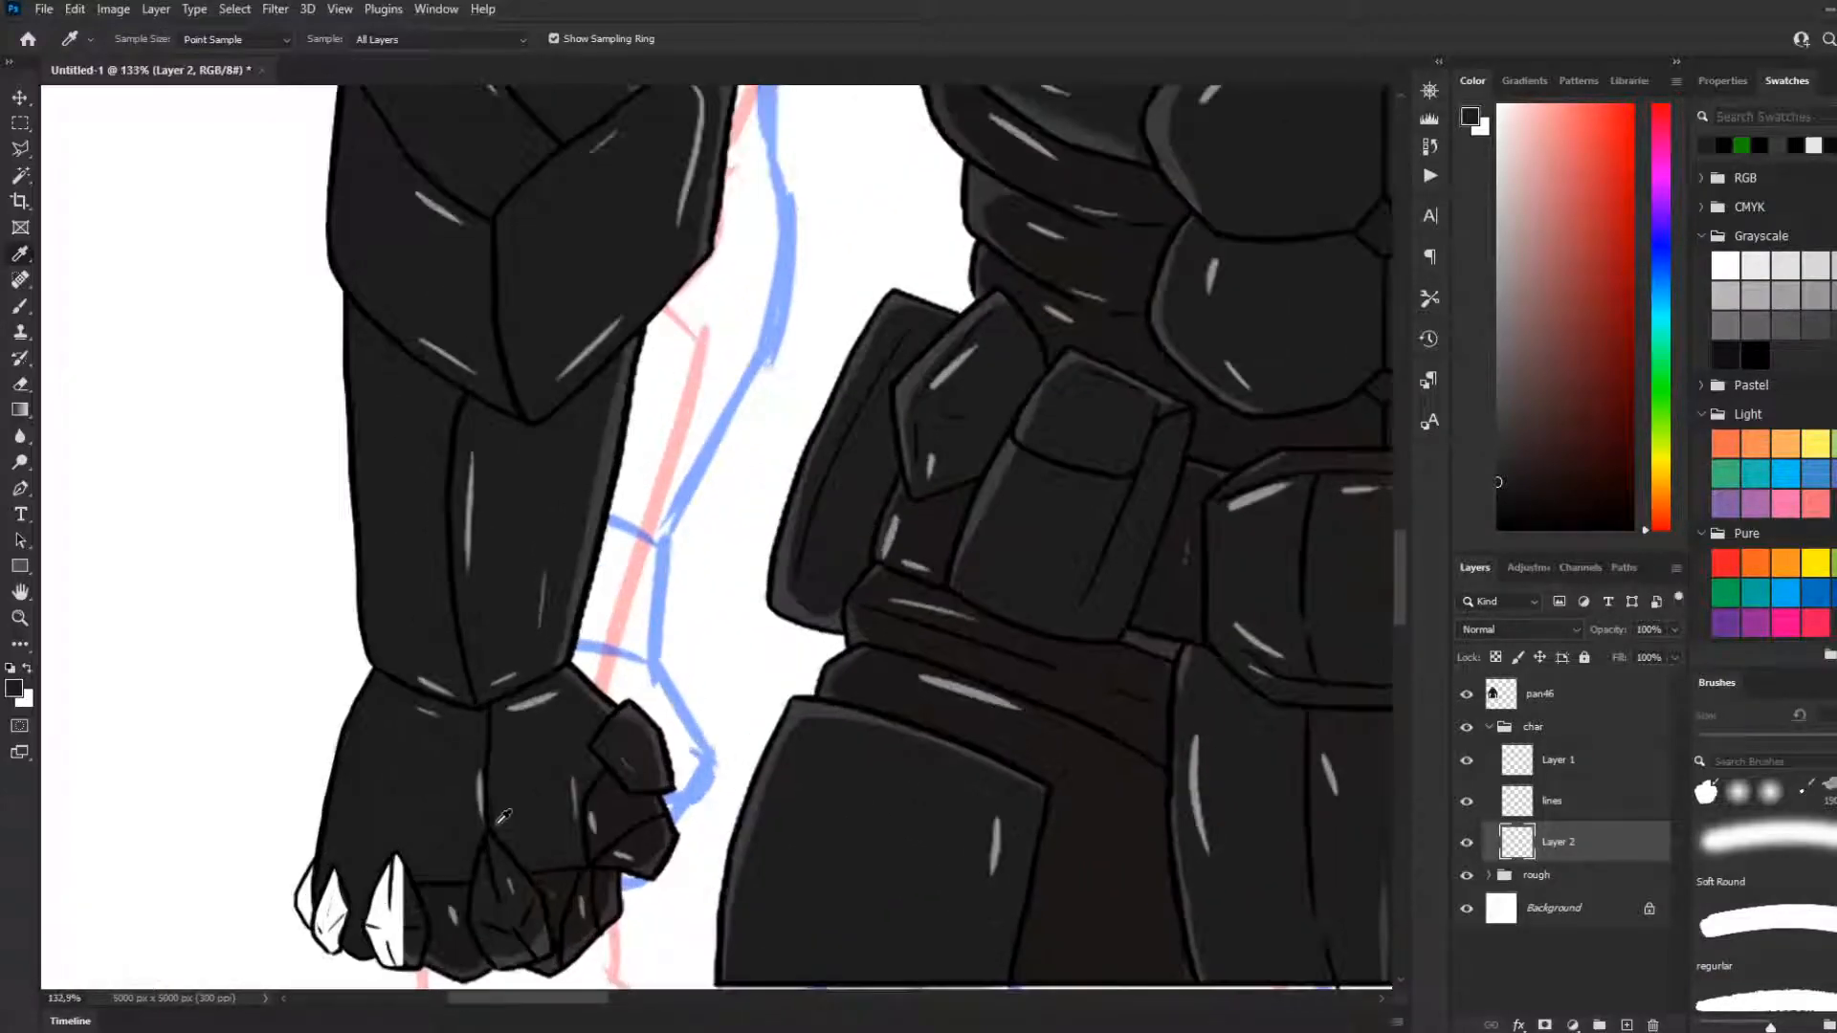
{"action": "scroll", "coordinate": [487, 821], "scroll_direction": "down", "scroll_amount": 2}
{"action": "scroll", "coordinate": [478, 823], "scroll_direction": "down", "scroll_amount": 2}
{"action": "scroll", "coordinate": [443, 830], "scroll_direction": "up", "scroll_amount": 7}
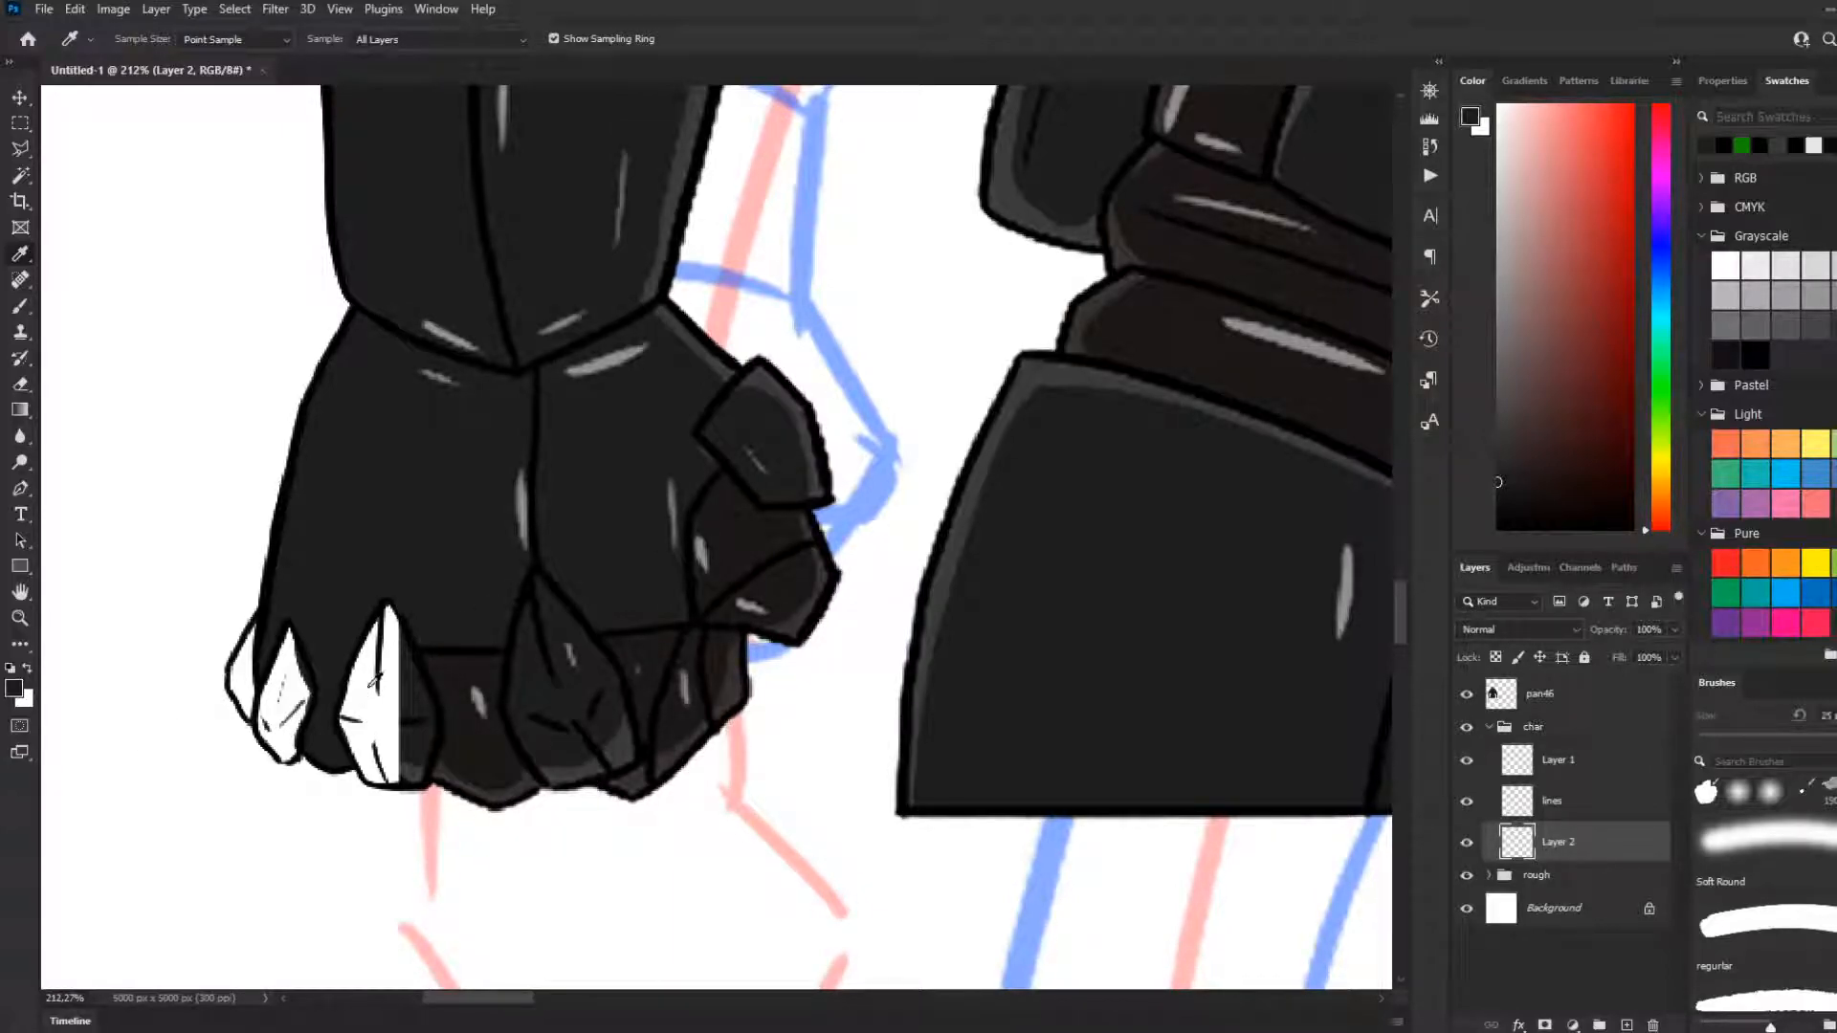
{"action": "key", "text": "b"}
{"action": "left_click_drag", "start_coordinate": [393, 626], "coordinate": [388, 734]}
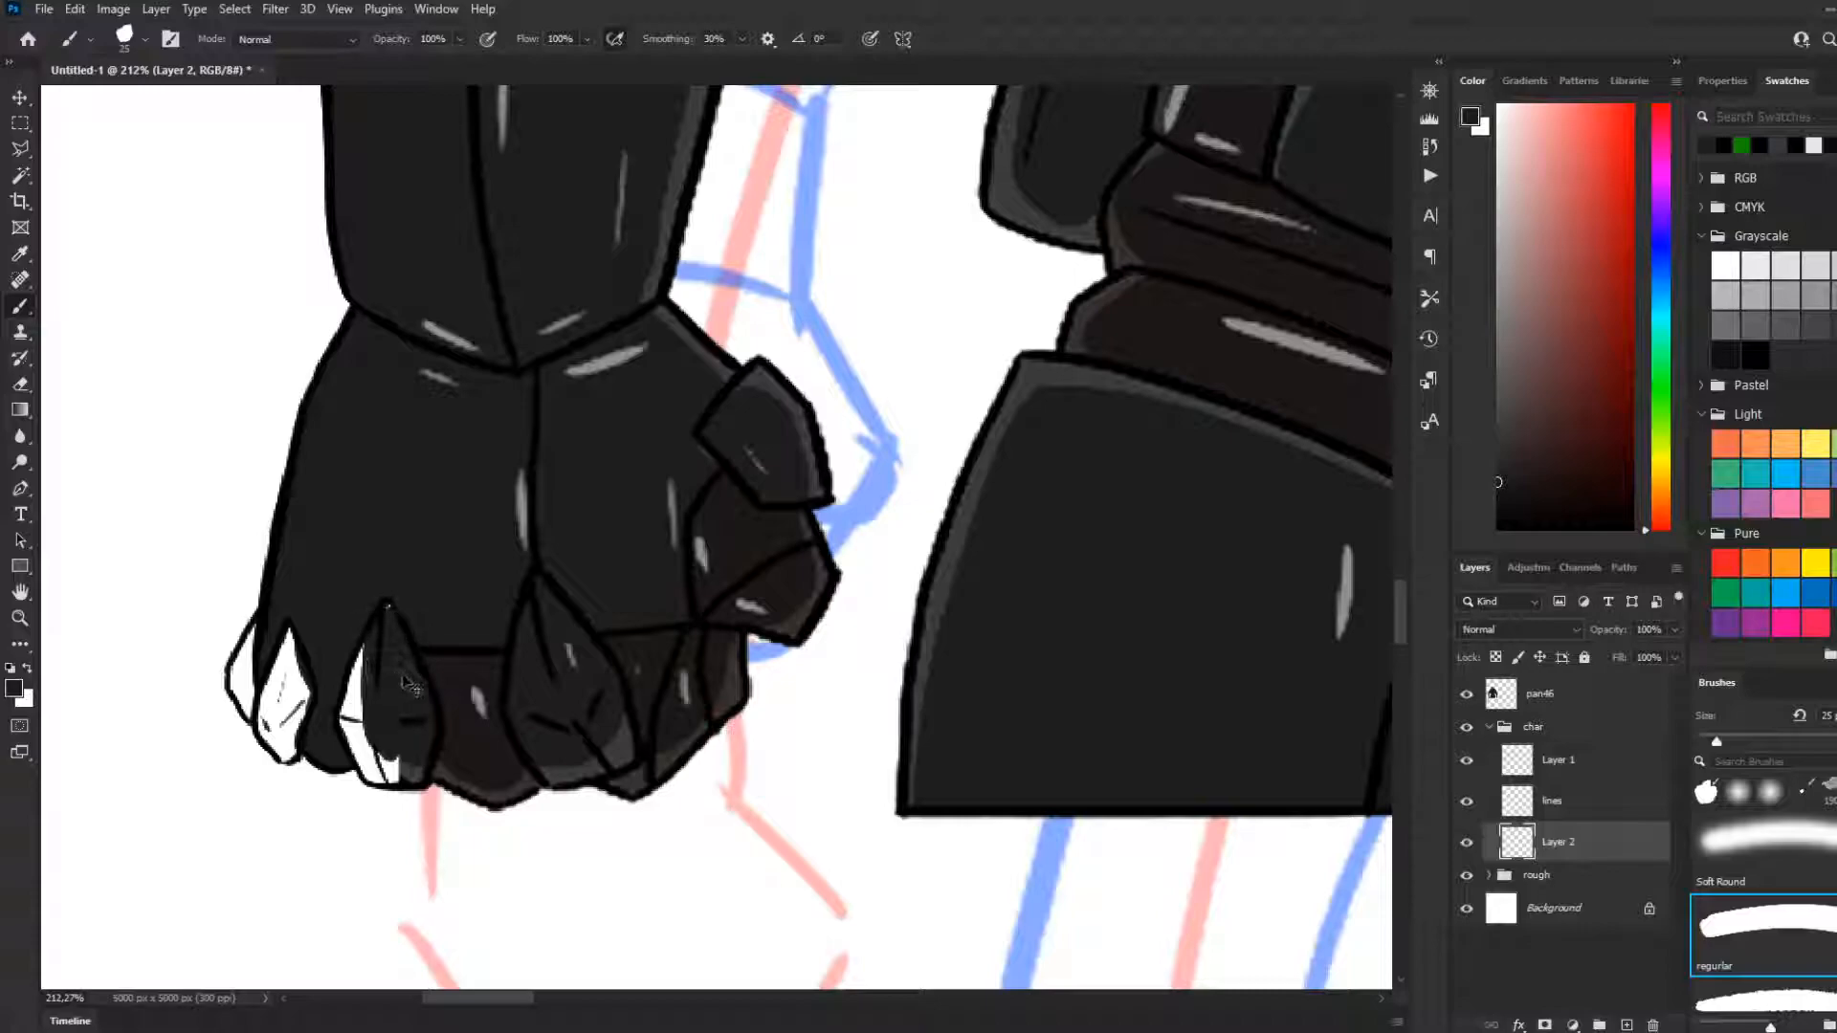
{"action": "key", "text": "ctrl+z"}
{"action": "mouse_move", "coordinate": [391, 622]}
{"action": "left_mouse_down"}
{"action": "mouse_move", "coordinate": [408, 751]}
{"action": "mouse_move", "coordinate": [397, 769]}
{"action": "mouse_move", "coordinate": [378, 708]}
{"action": "mouse_move", "coordinate": [392, 636]}
{"action": "mouse_move", "coordinate": [380, 758]}
{"action": "mouse_move", "coordinate": [359, 732]}
{"action": "mouse_move", "coordinate": [373, 760]}
{"action": "mouse_move", "coordinate": [386, 709]}
{"action": "left_mouse_up"}
{"action": "mouse_move", "coordinate": [282, 684]}
{"action": "left_mouse_down"}
{"action": "mouse_move", "coordinate": [287, 631]}
{"action": "mouse_move", "coordinate": [277, 756]}
{"action": "mouse_move", "coordinate": [271, 670]}
{"action": "mouse_move", "coordinate": [278, 712]}
{"action": "mouse_move", "coordinate": [260, 713]}
{"action": "mouse_move", "coordinate": [307, 646]}
{"action": "left_mouse_up"}
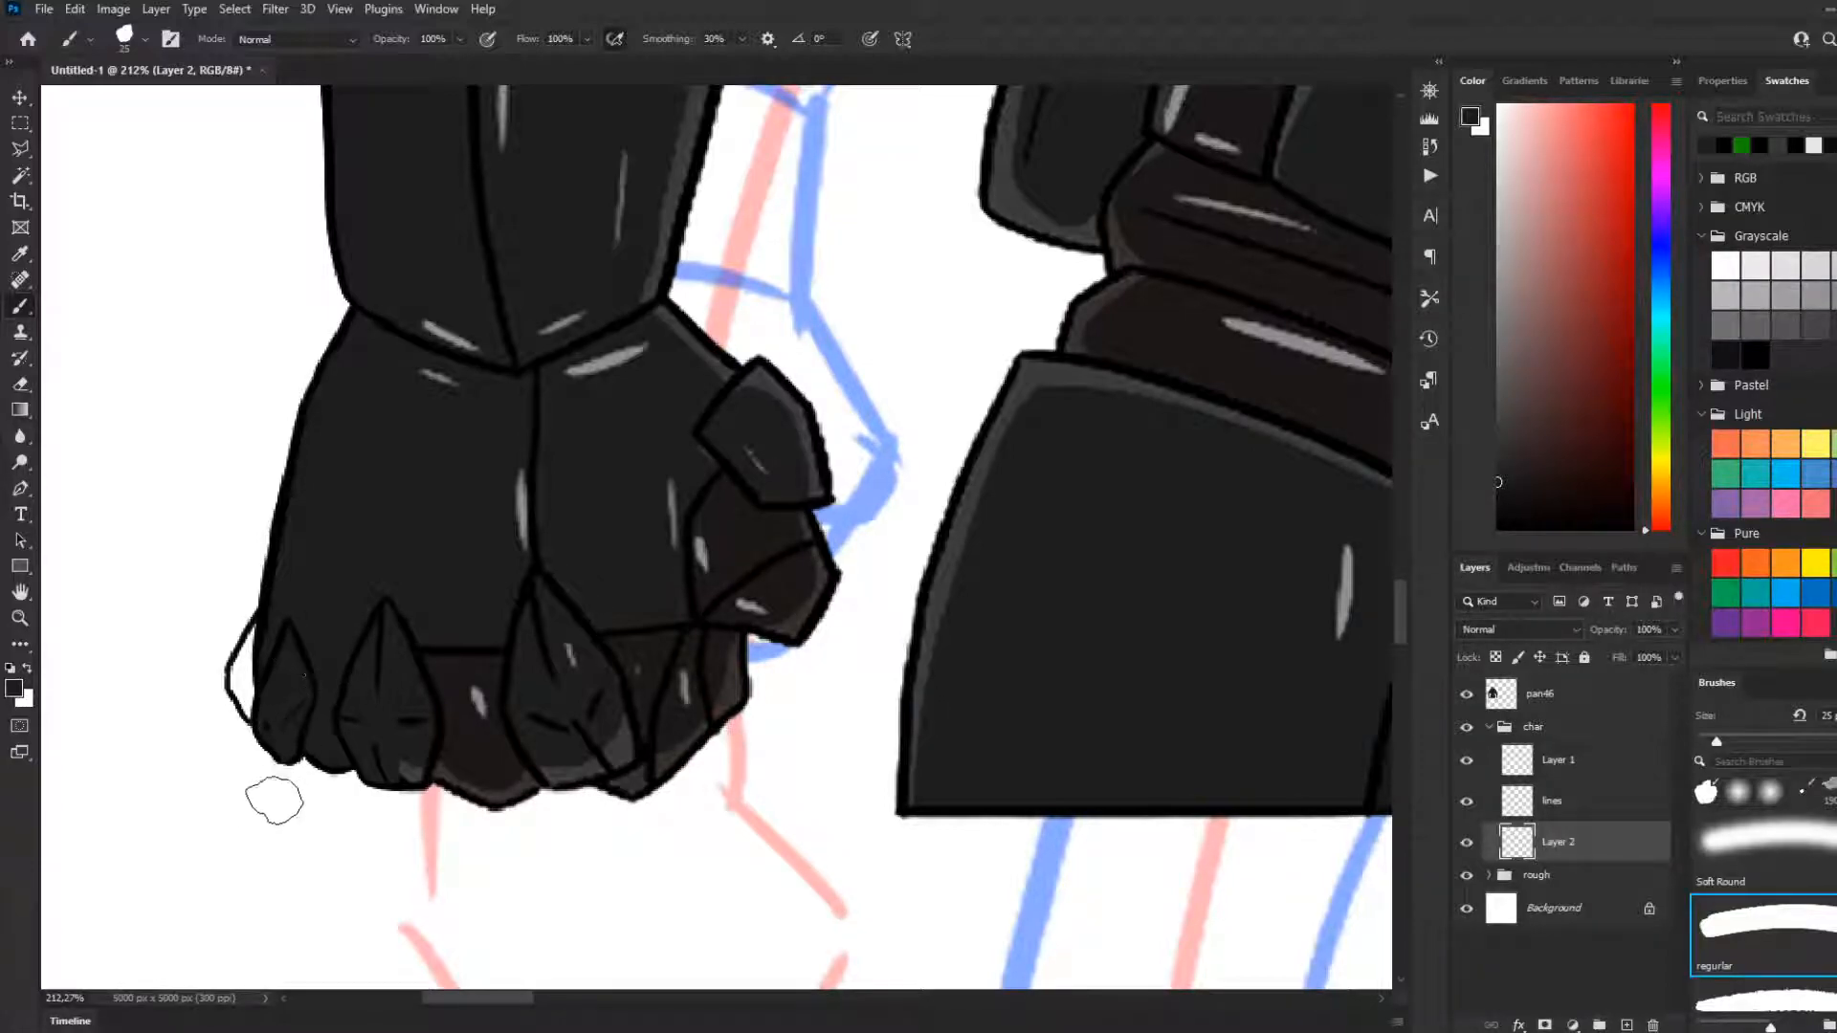
{"action": "mouse_move", "coordinate": [255, 727]}
{"action": "left_mouse_down"}
{"action": "mouse_move", "coordinate": [260, 619]}
{"action": "mouse_move", "coordinate": [254, 730]}
{"action": "left_mouse_up"}
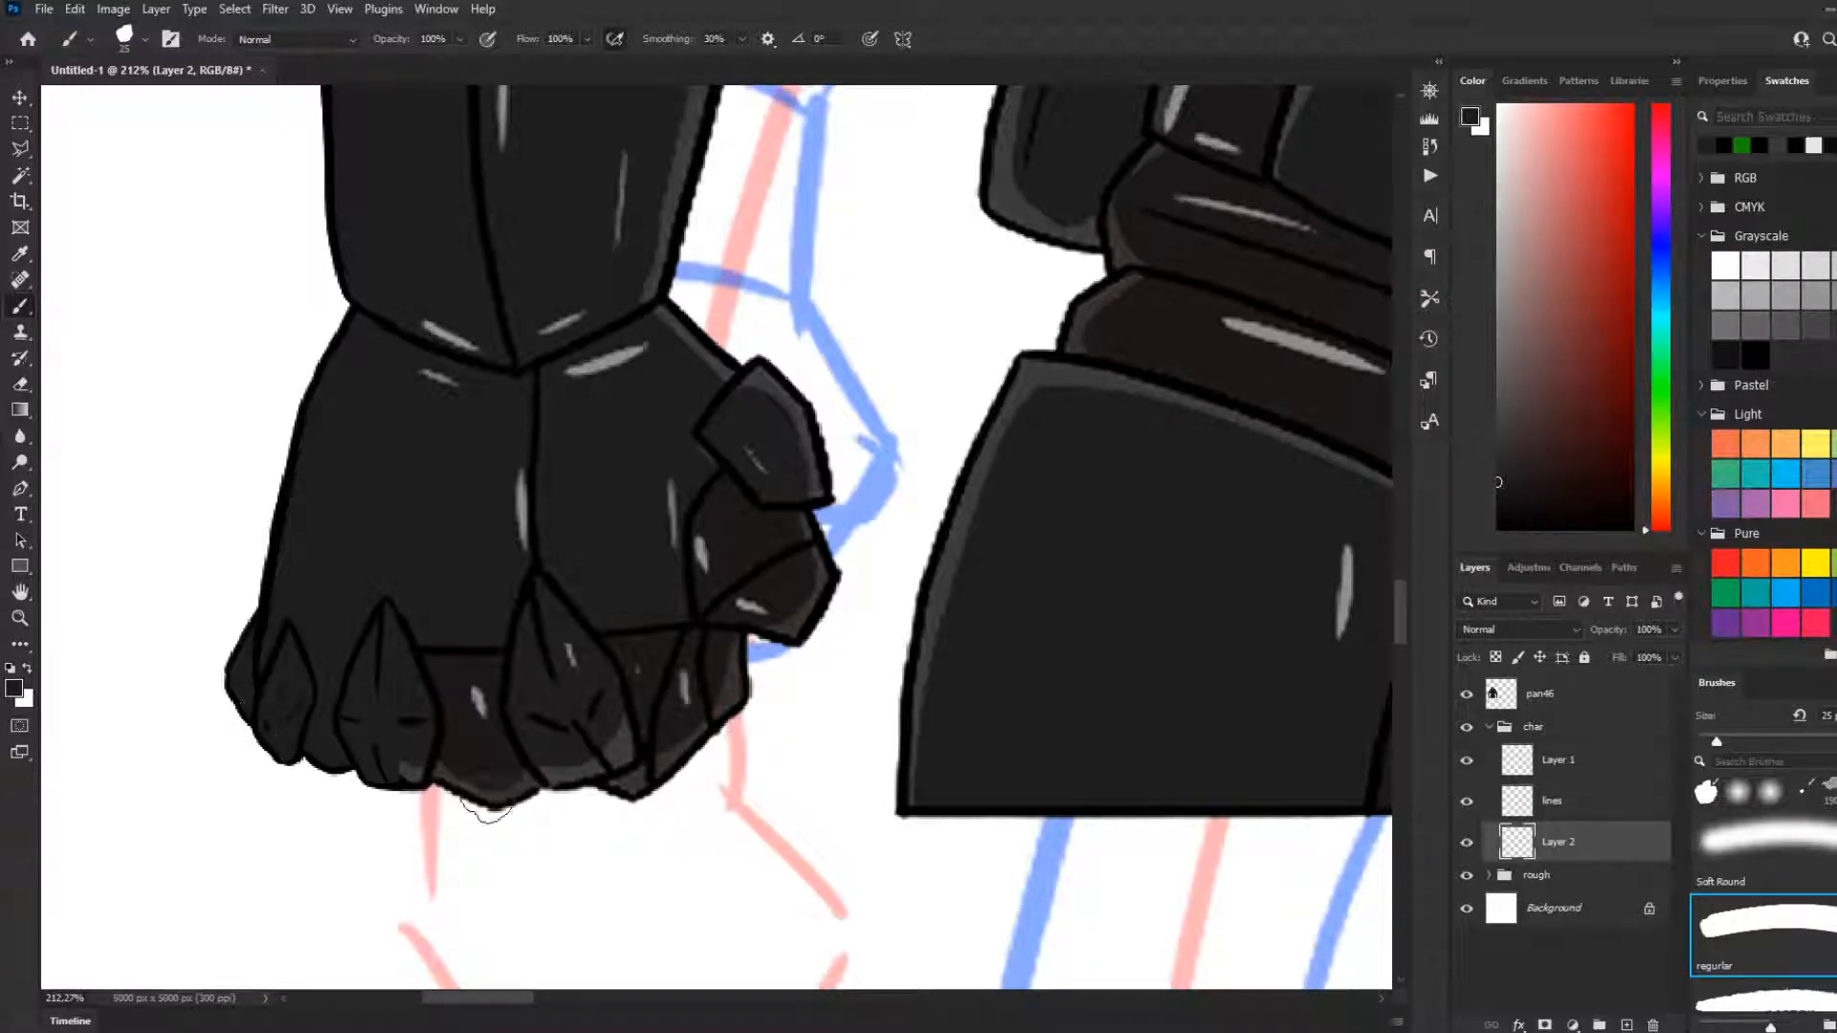
Sample the lighter grey from the reference fist's lower edge and shade the bottom edges of the newly painted knuckles with it
{"action": "key", "text": "i"}
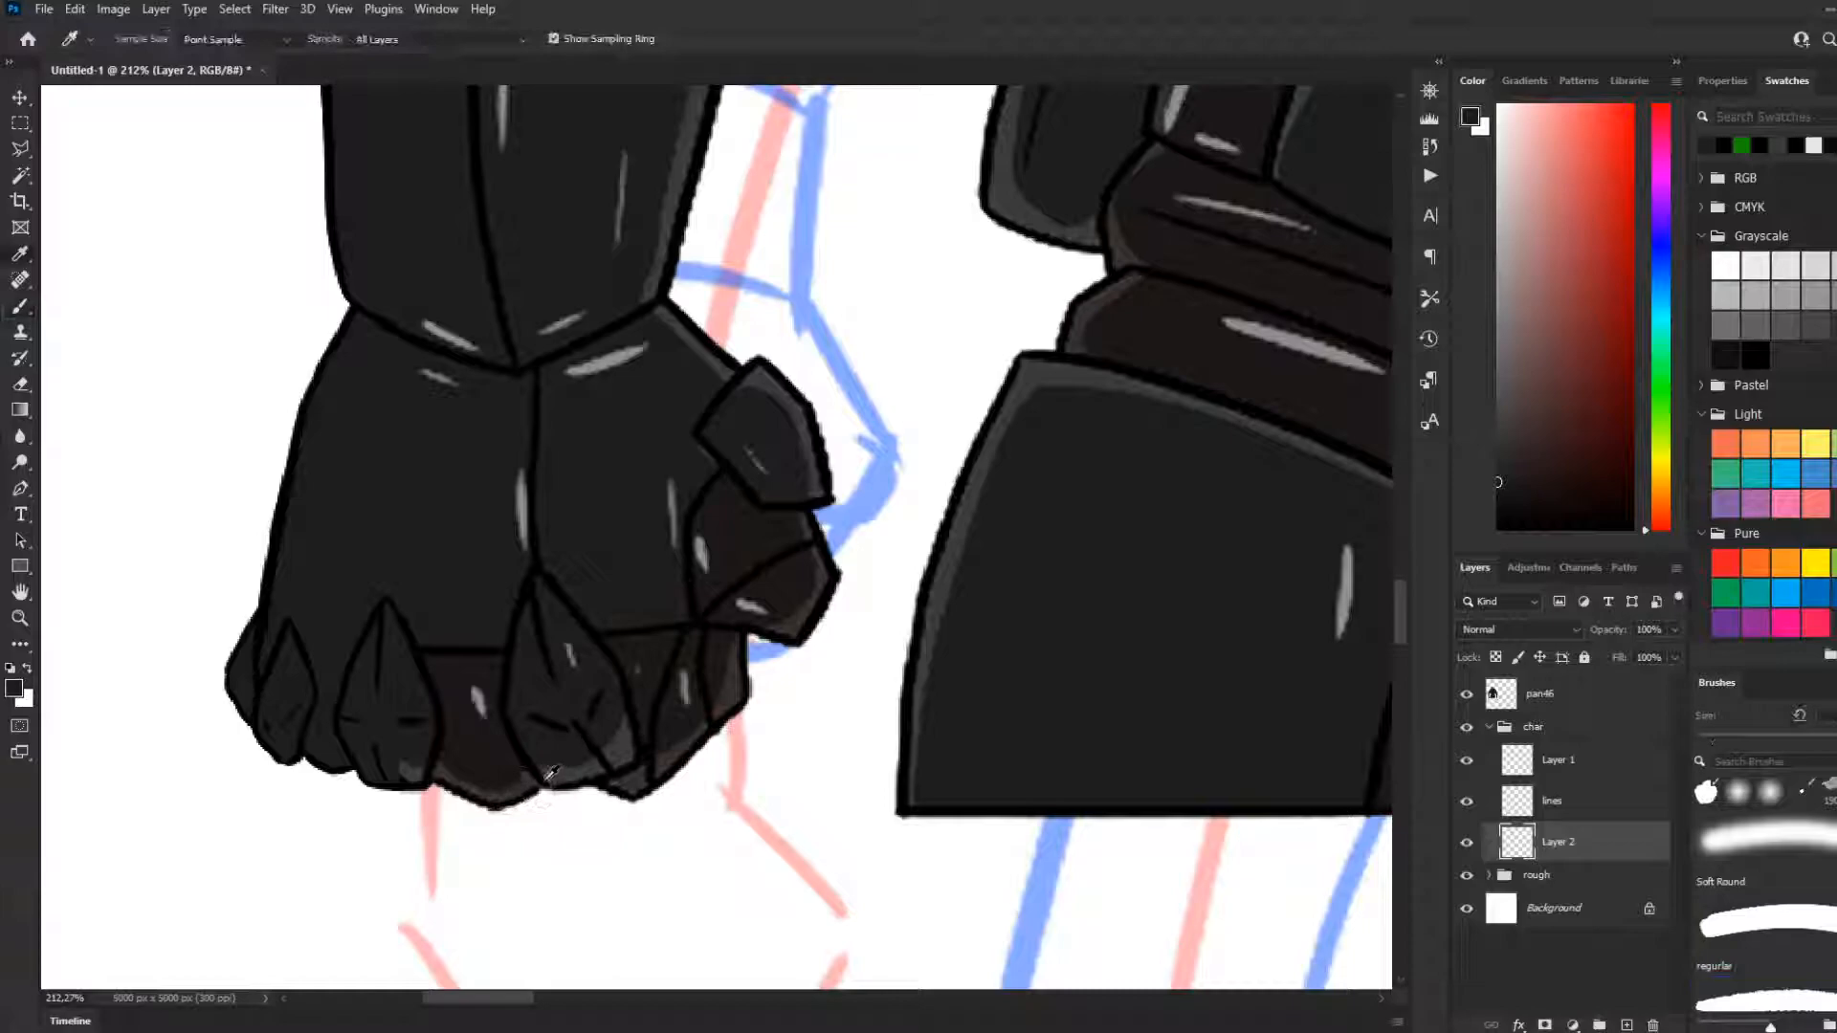
{"action": "left_click", "coordinate": [532, 781]}
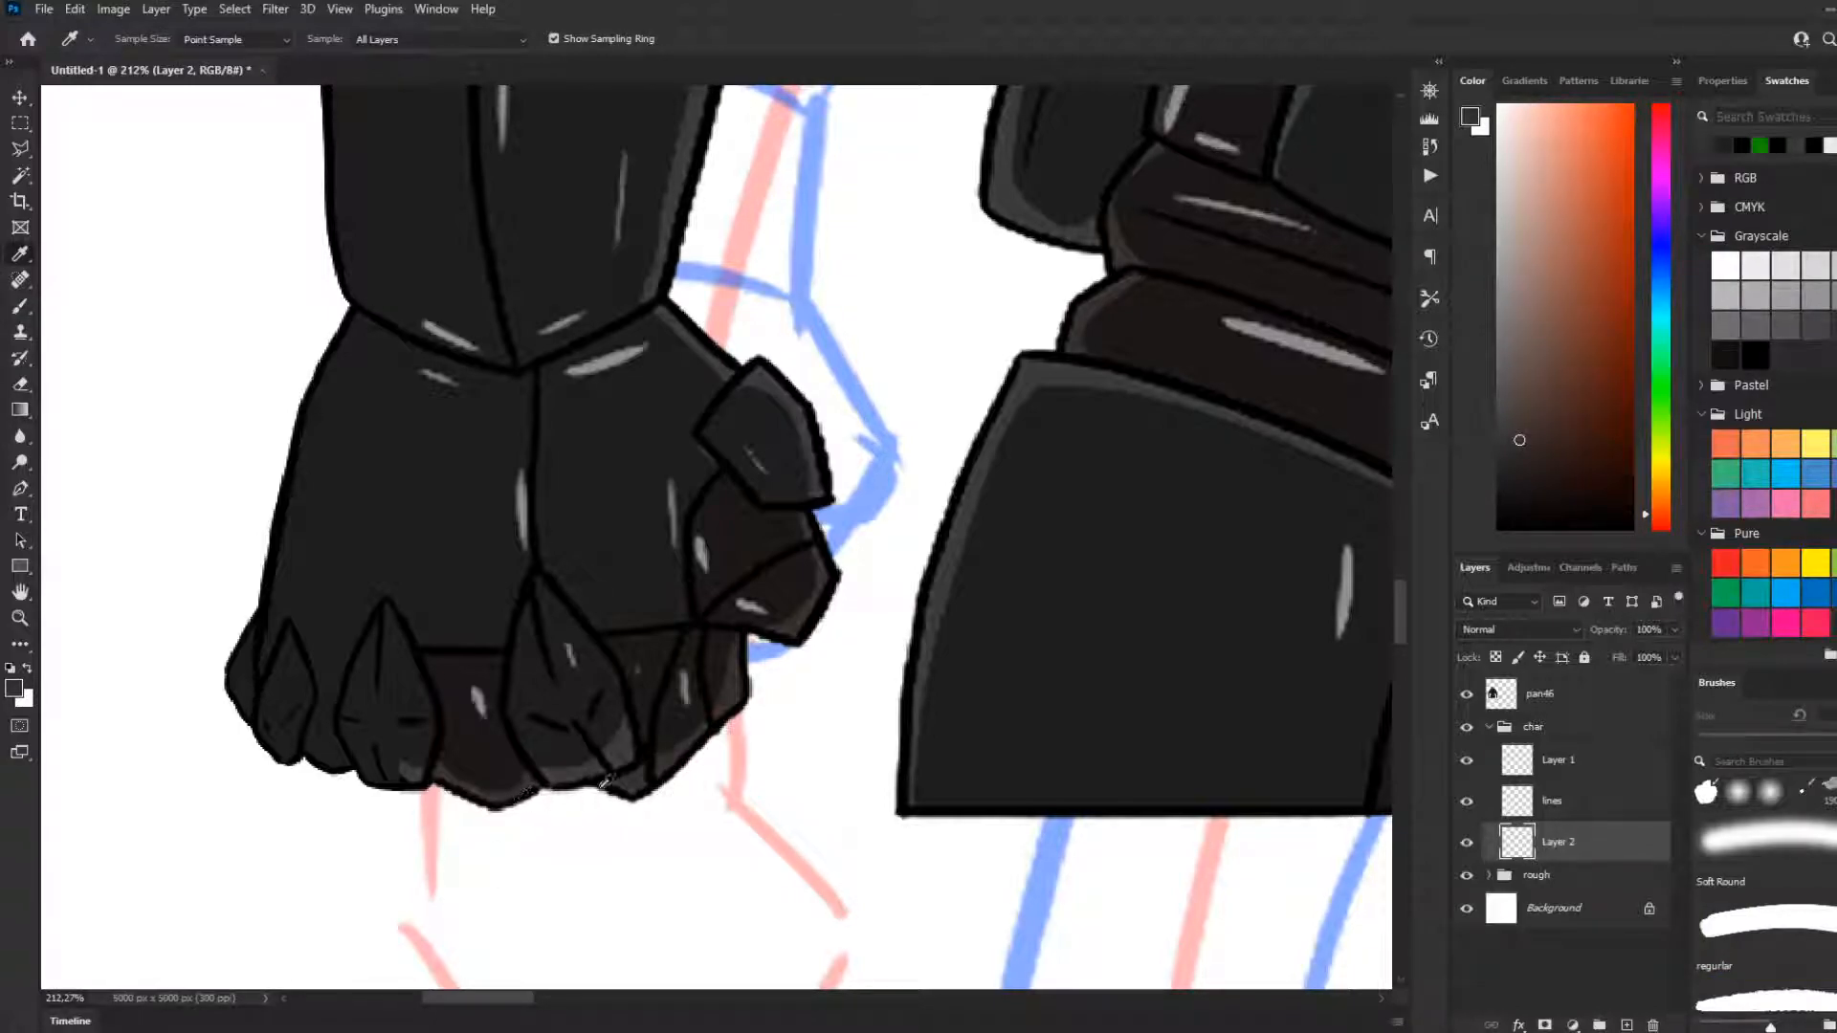
{"action": "left_click", "coordinate": [630, 758]}
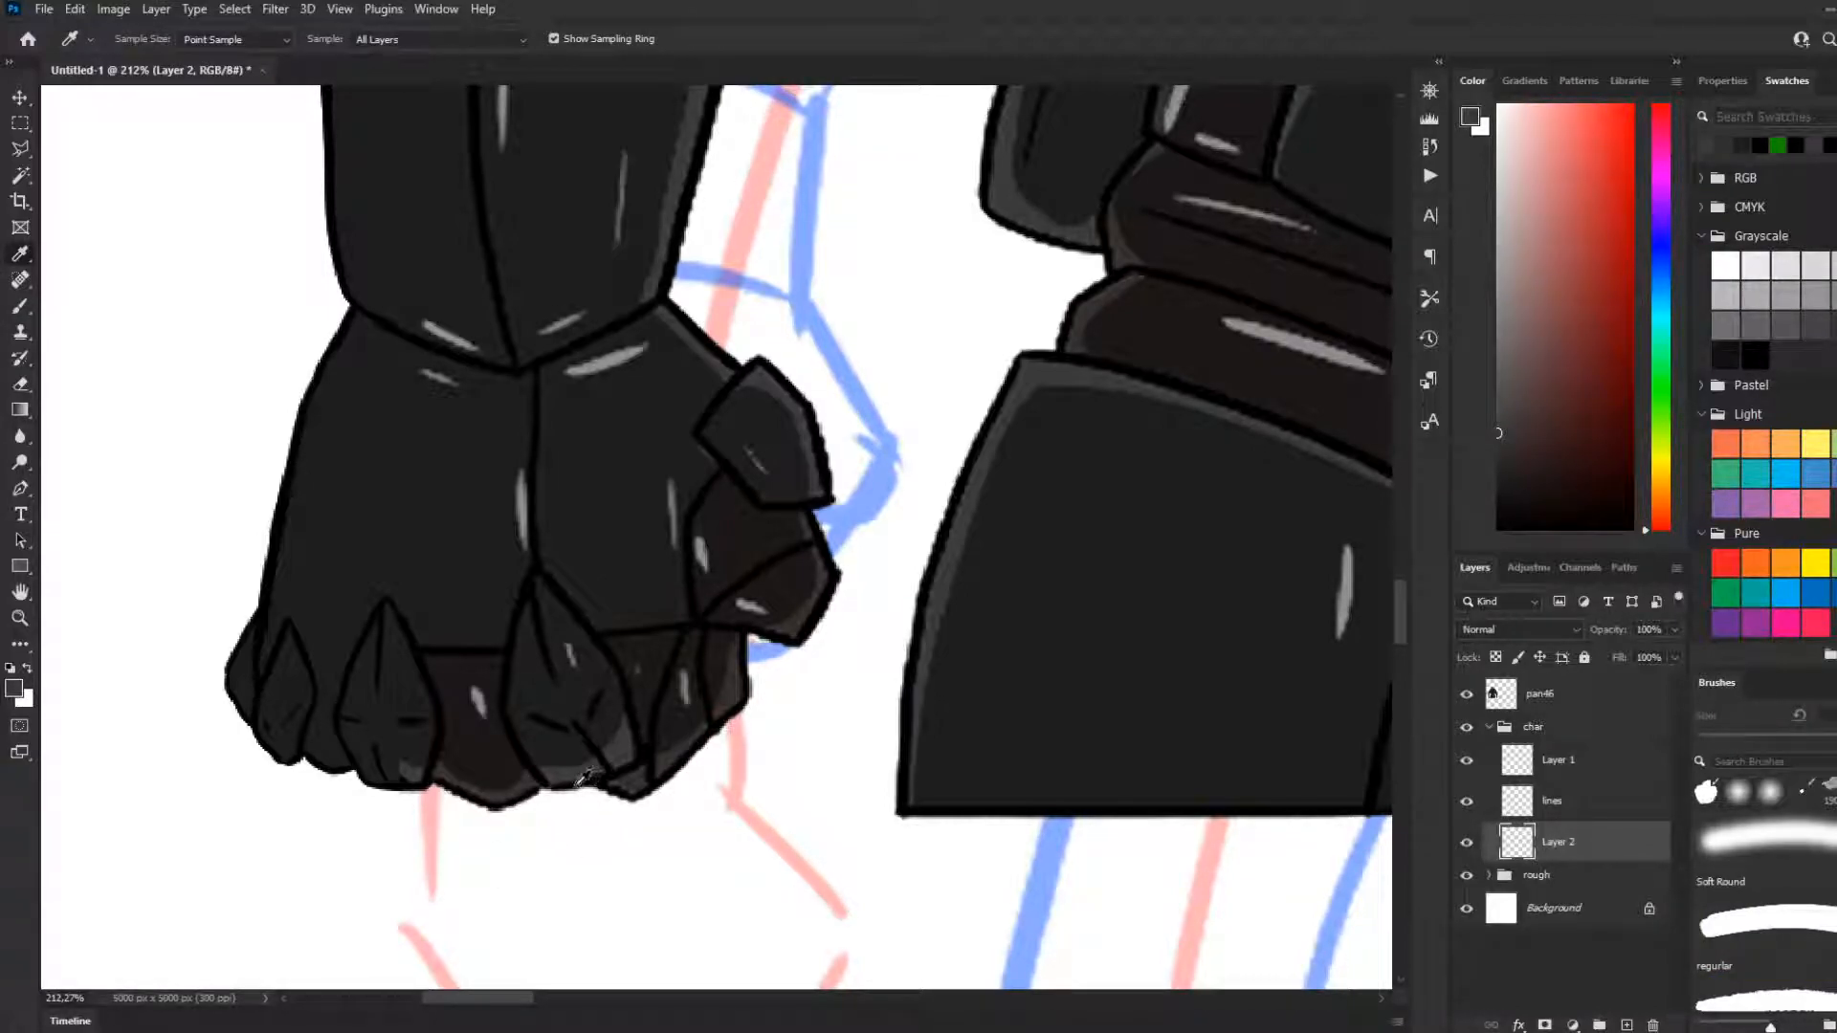
{"action": "key", "text": "b"}
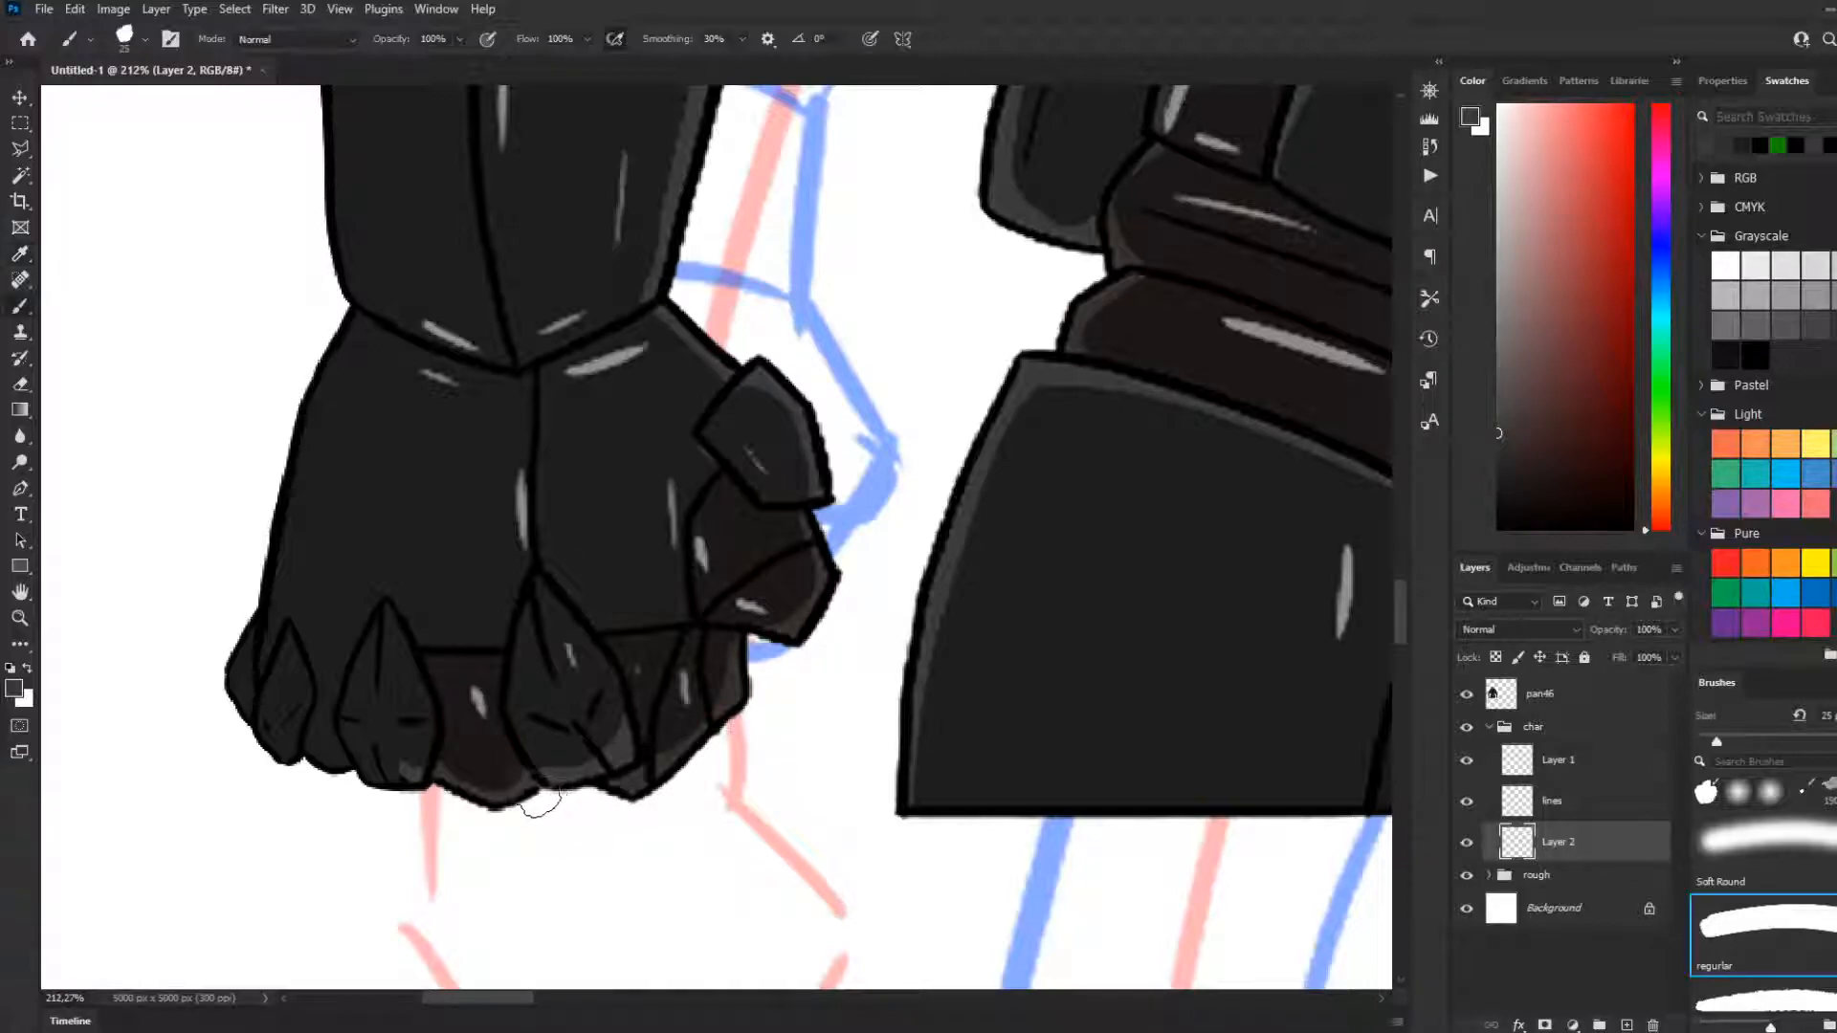
{"action": "mouse_move", "coordinate": [412, 770]}
{"action": "left_mouse_down"}
{"action": "mouse_move", "coordinate": [317, 746]}
{"action": "mouse_move", "coordinate": [338, 756]}
{"action": "left_mouse_up"}
Resample the brownish and neutral greys along the fist's lower edge and extend the edge shading to the outermost knuckle plates
{"action": "key", "text": "i"}
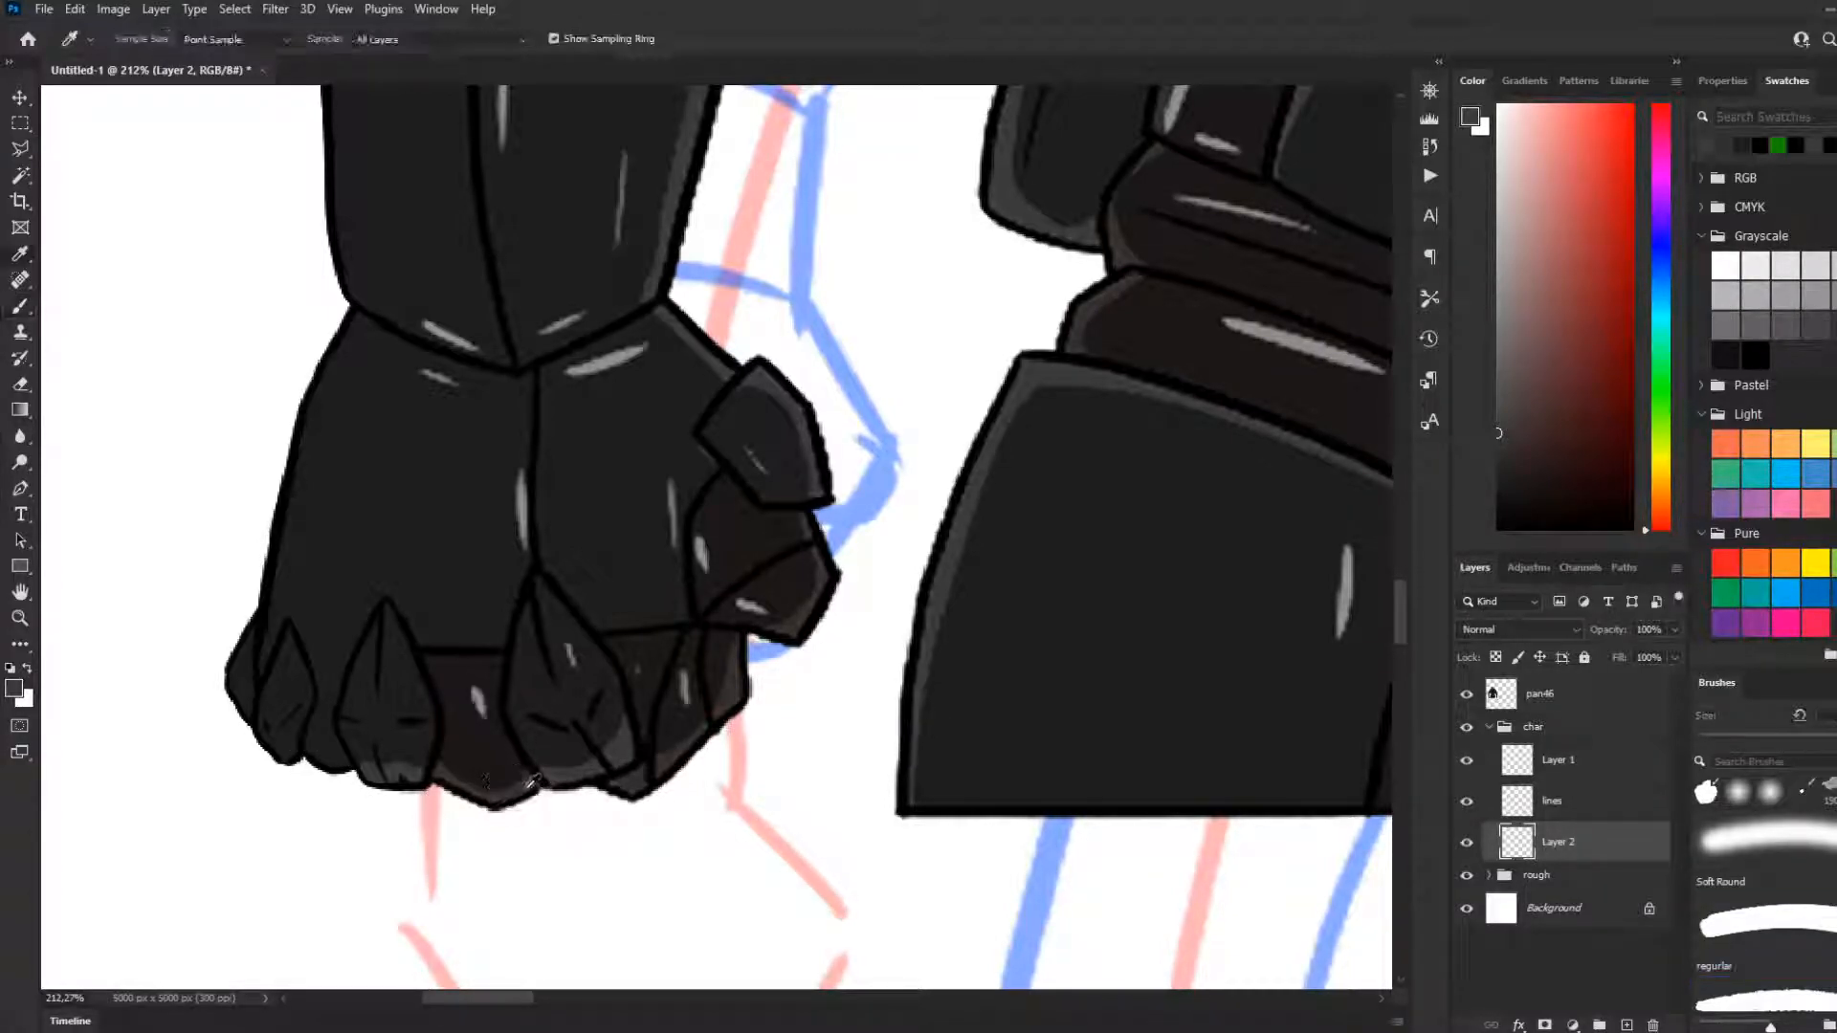
{"action": "left_click", "coordinate": [515, 784]}
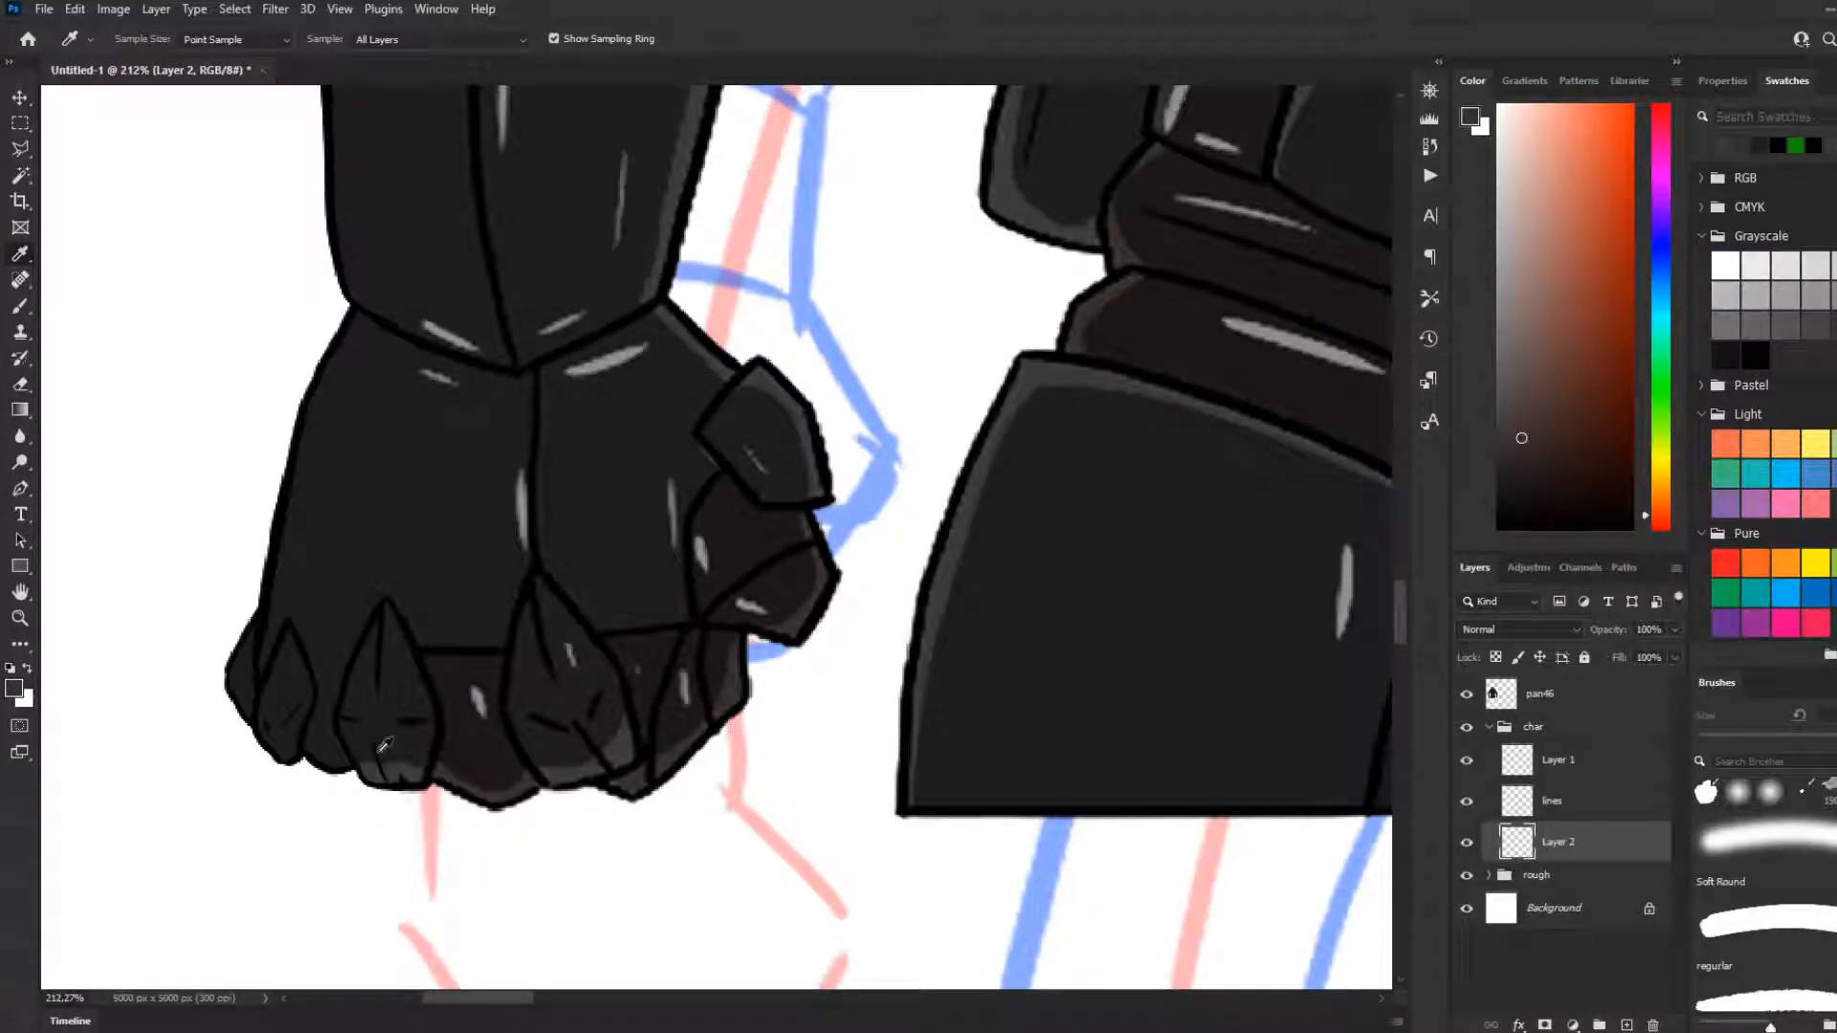
{"action": "key", "text": "b"}
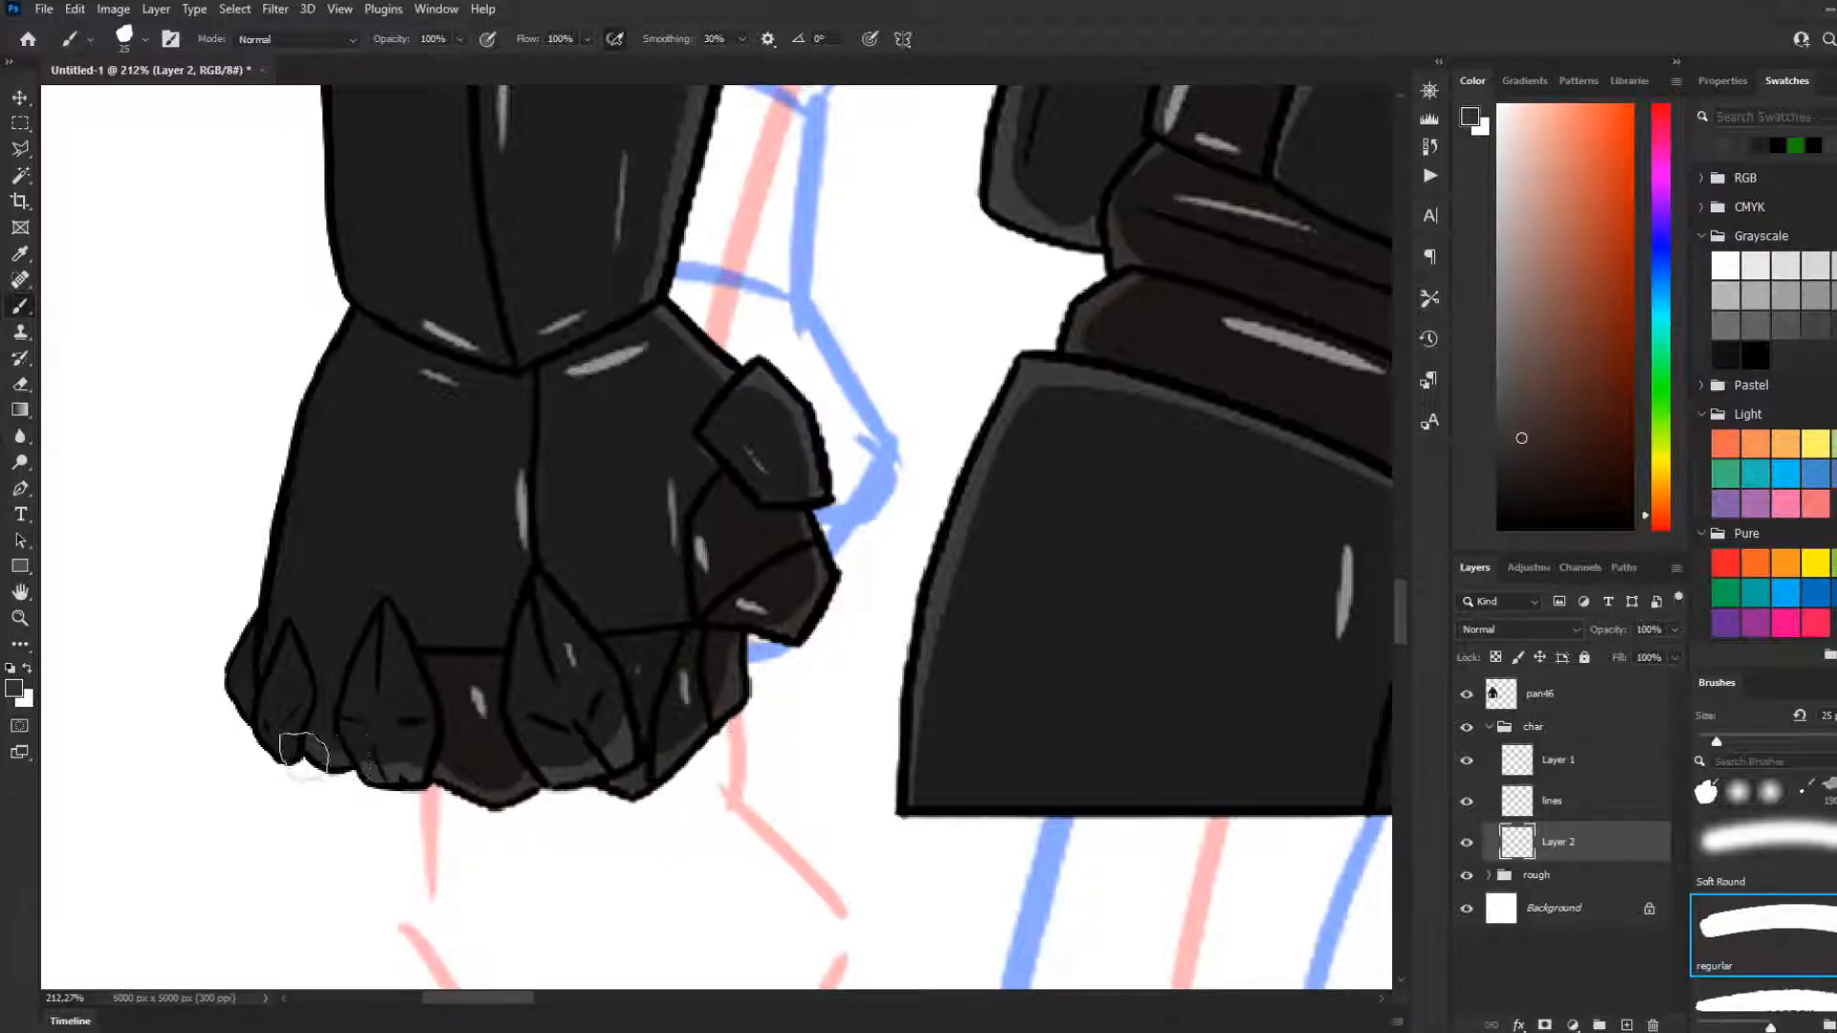
{"action": "key", "text": "i"}
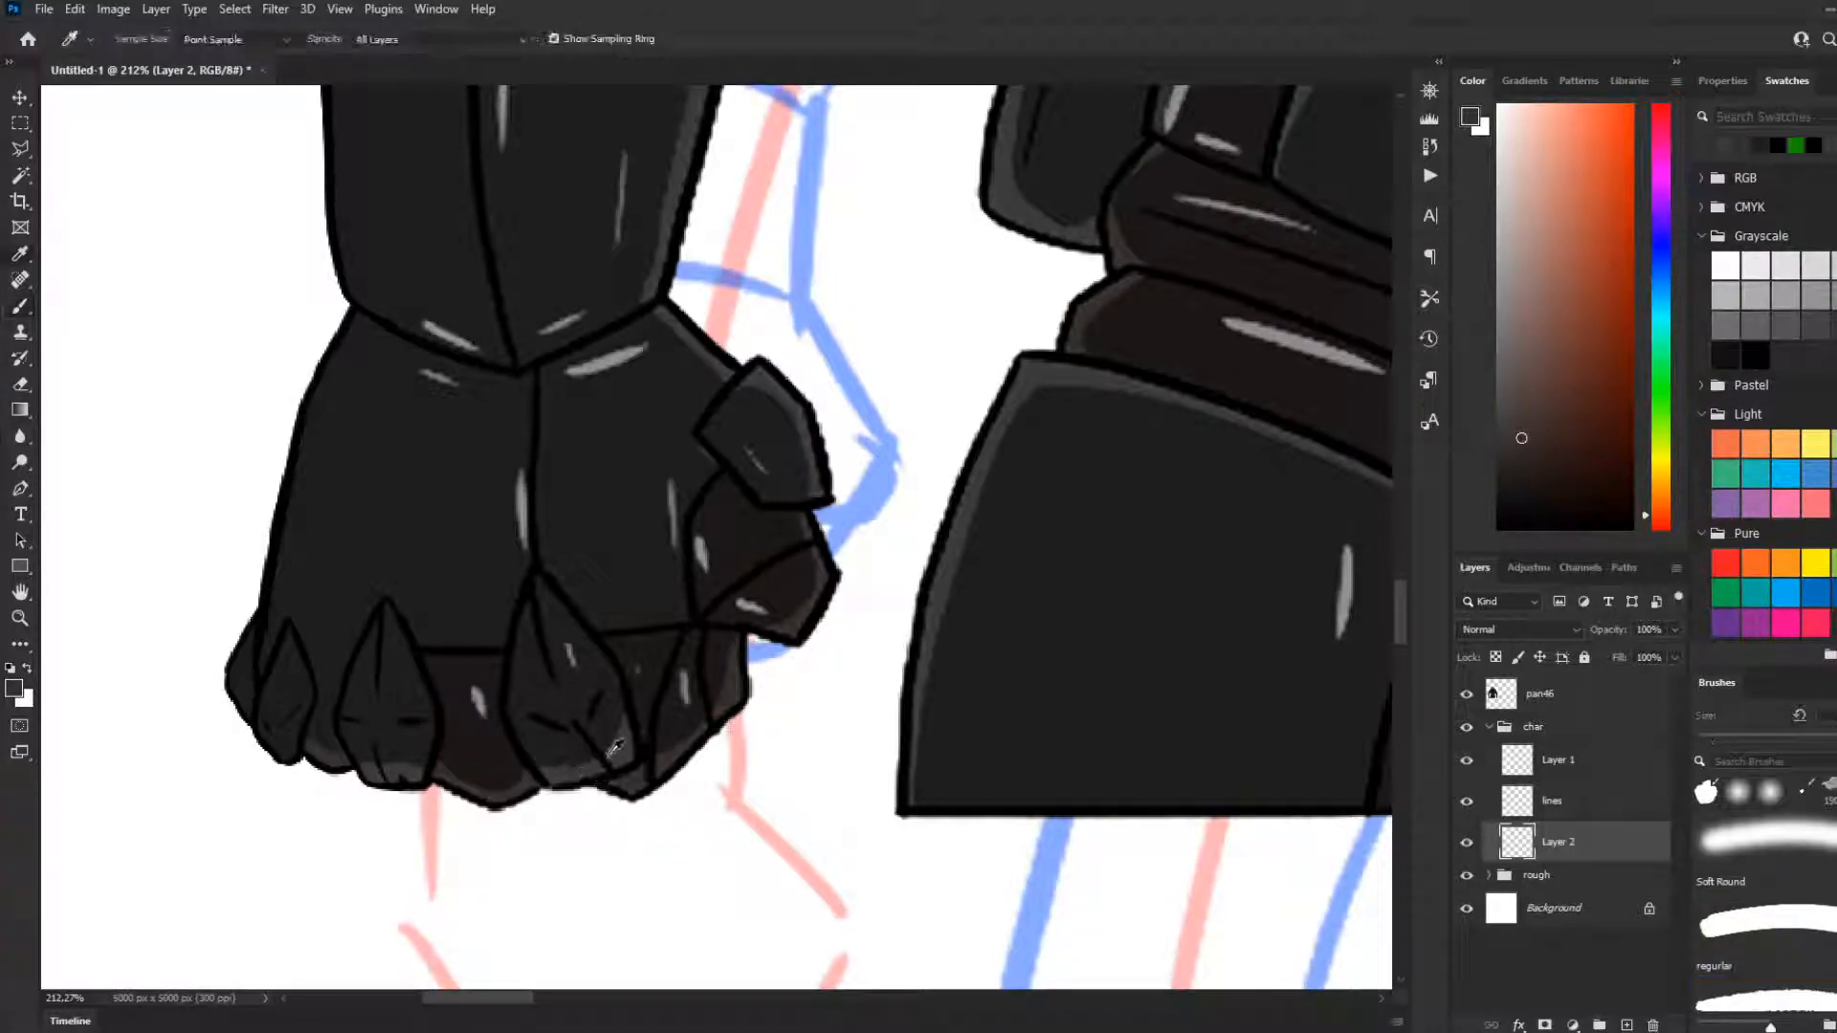
{"action": "left_click", "coordinate": [618, 746]}
{"action": "key", "text": "b"}
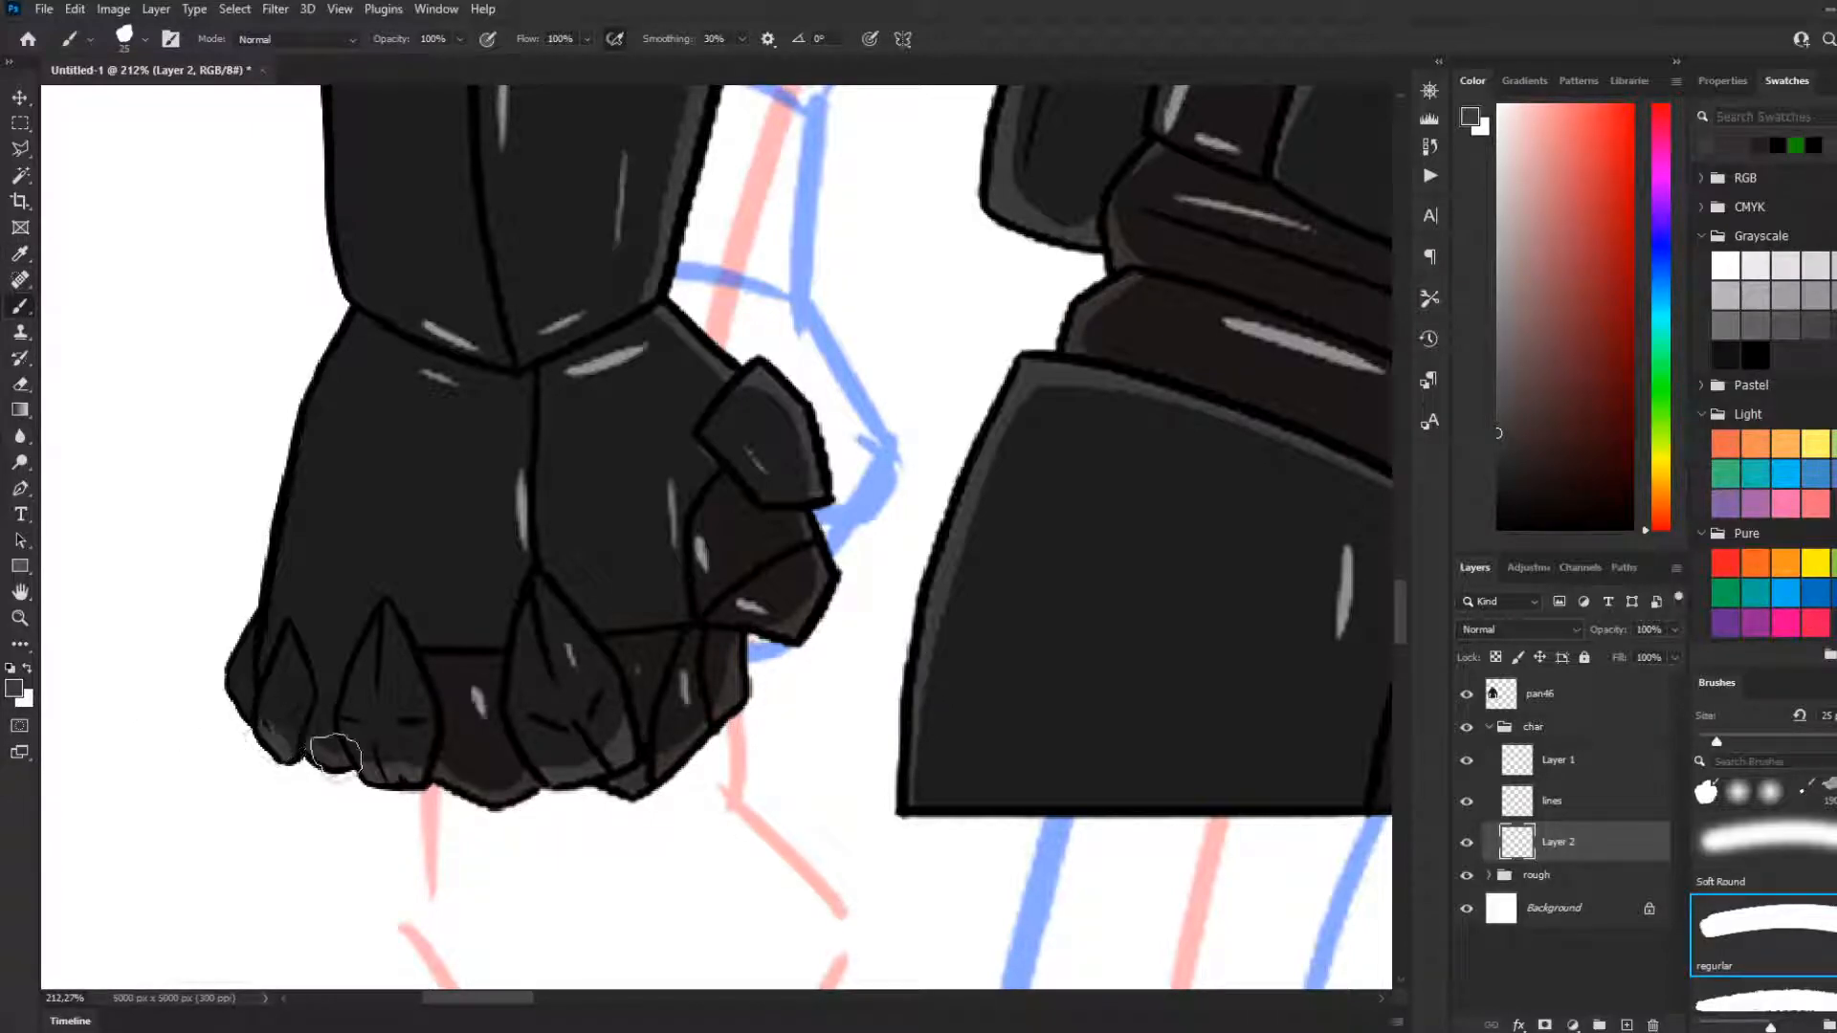
{"action": "key", "text": "i"}
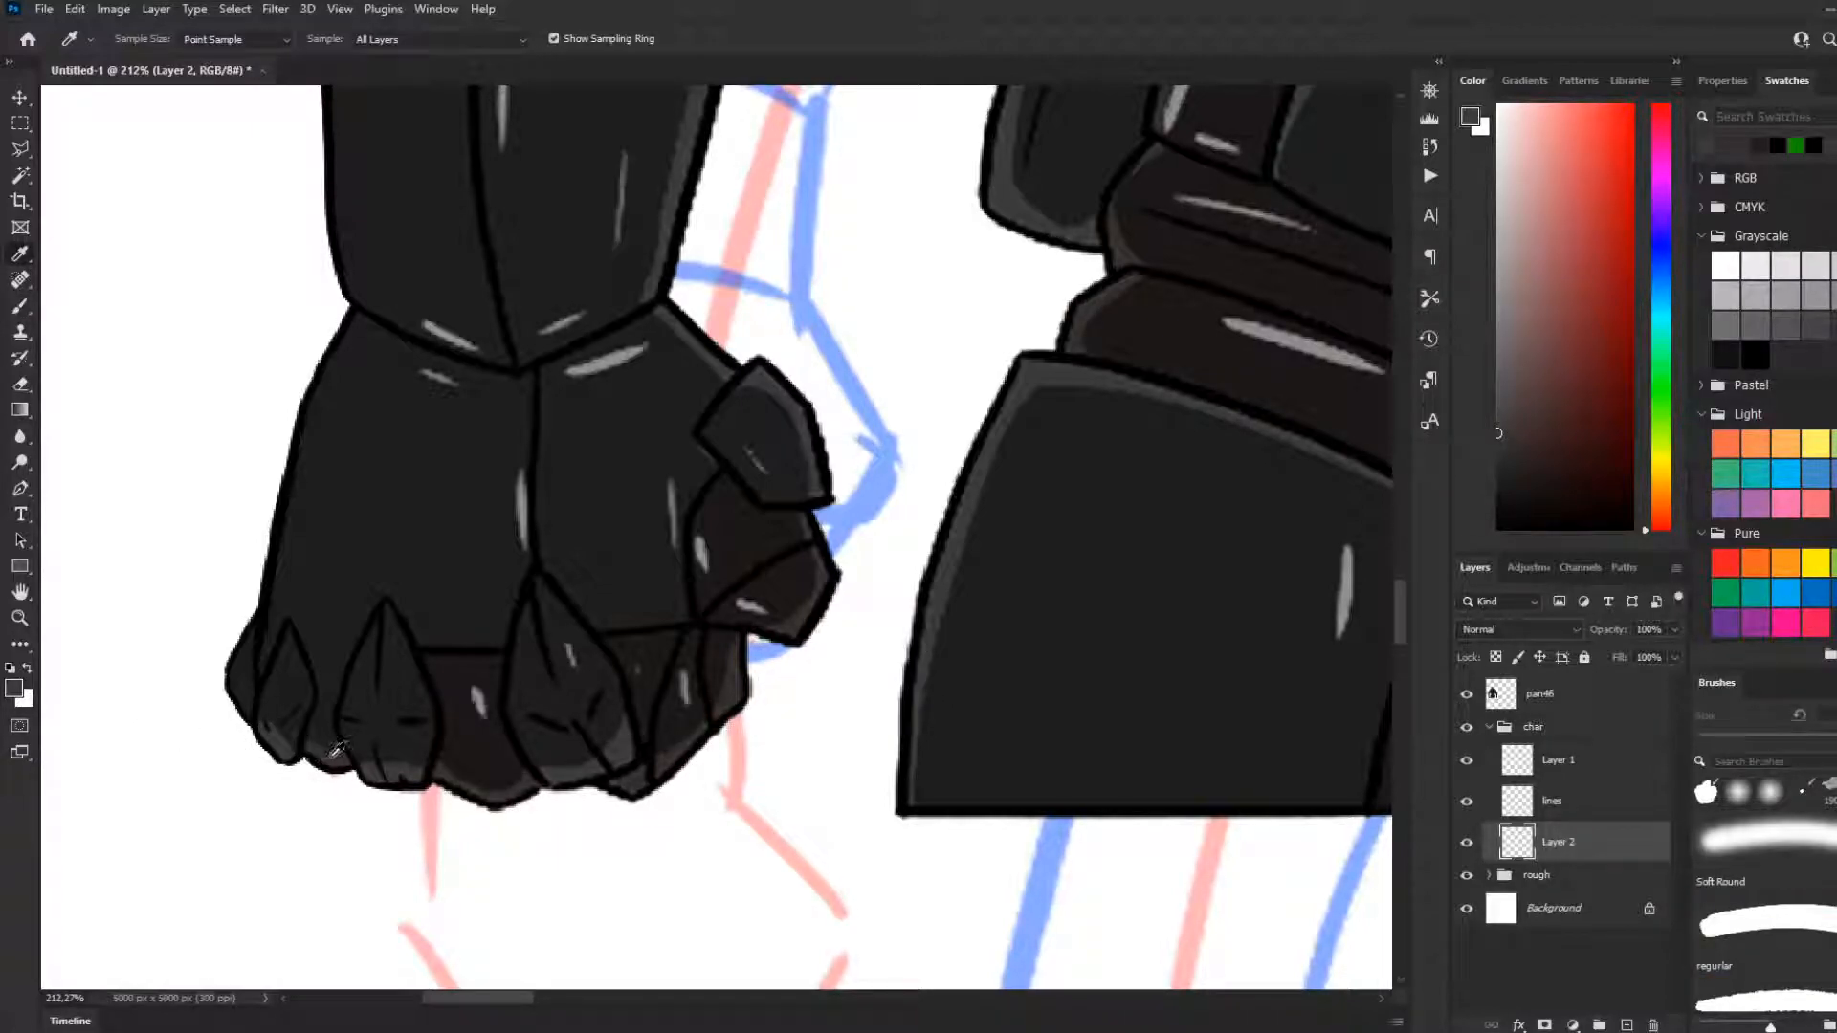
{"action": "left_click", "coordinate": [335, 753]}
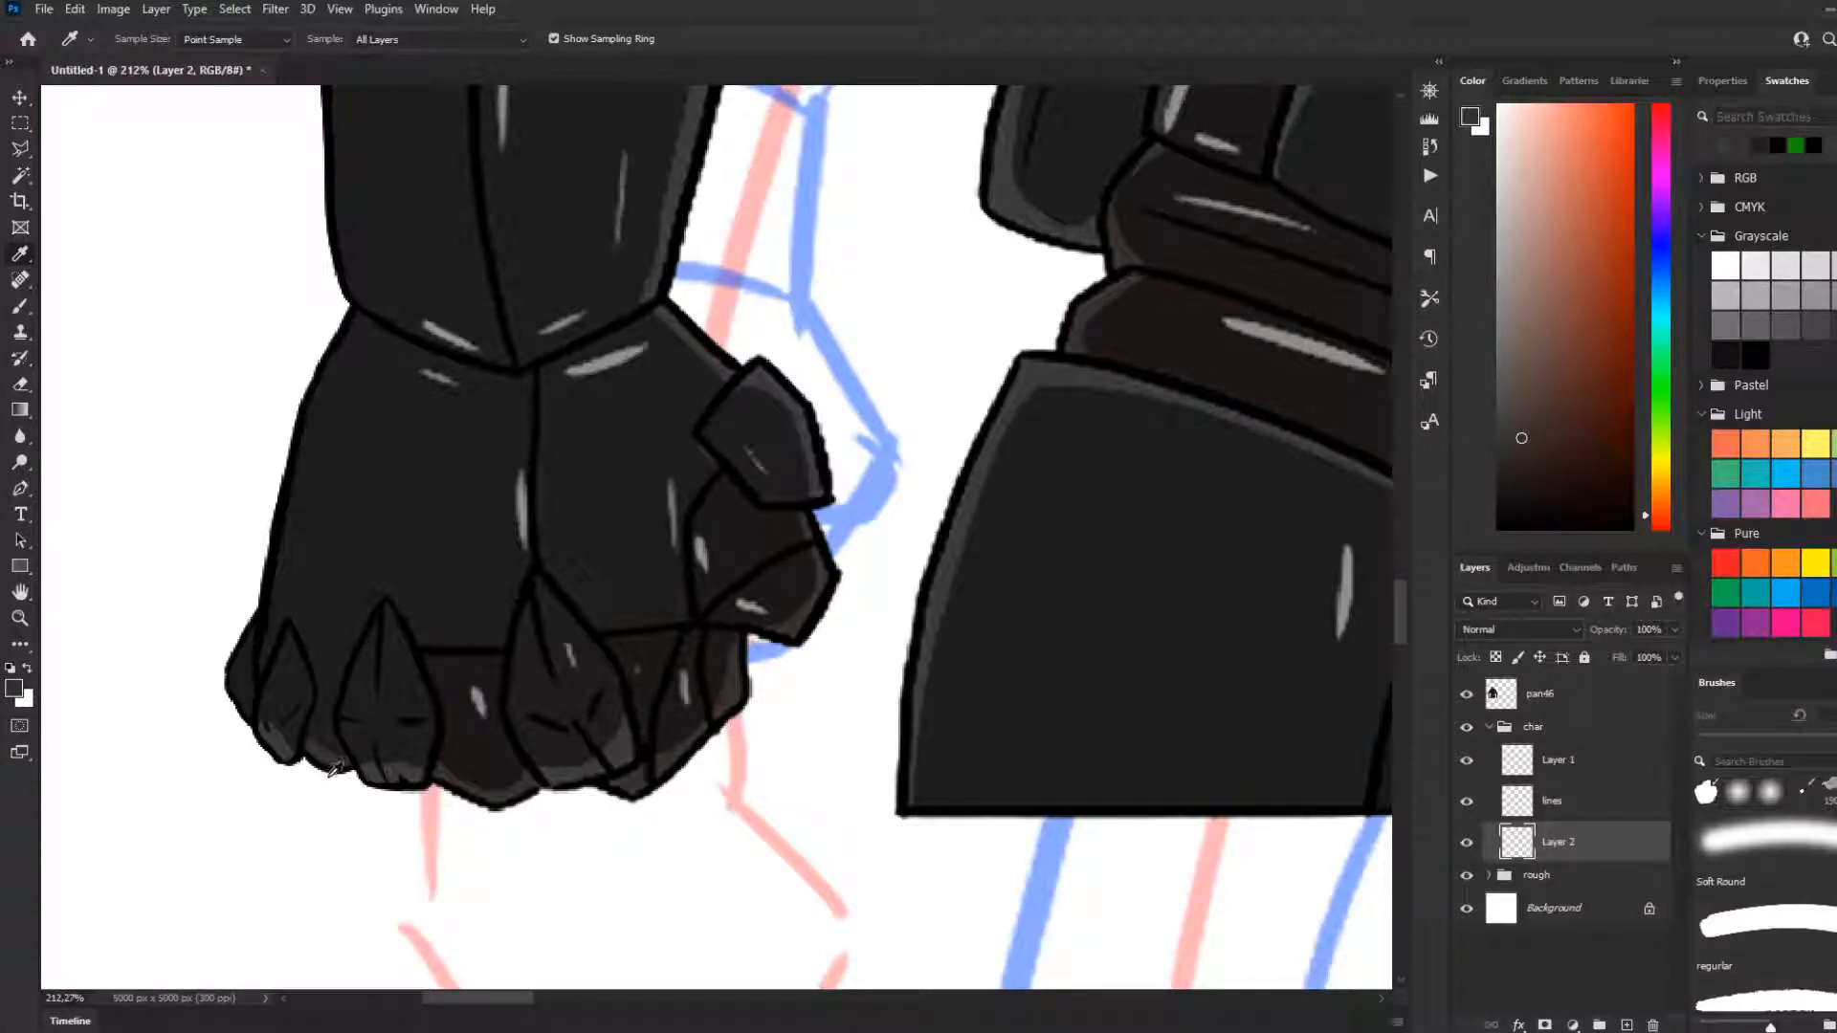
{"action": "key", "text": "b"}
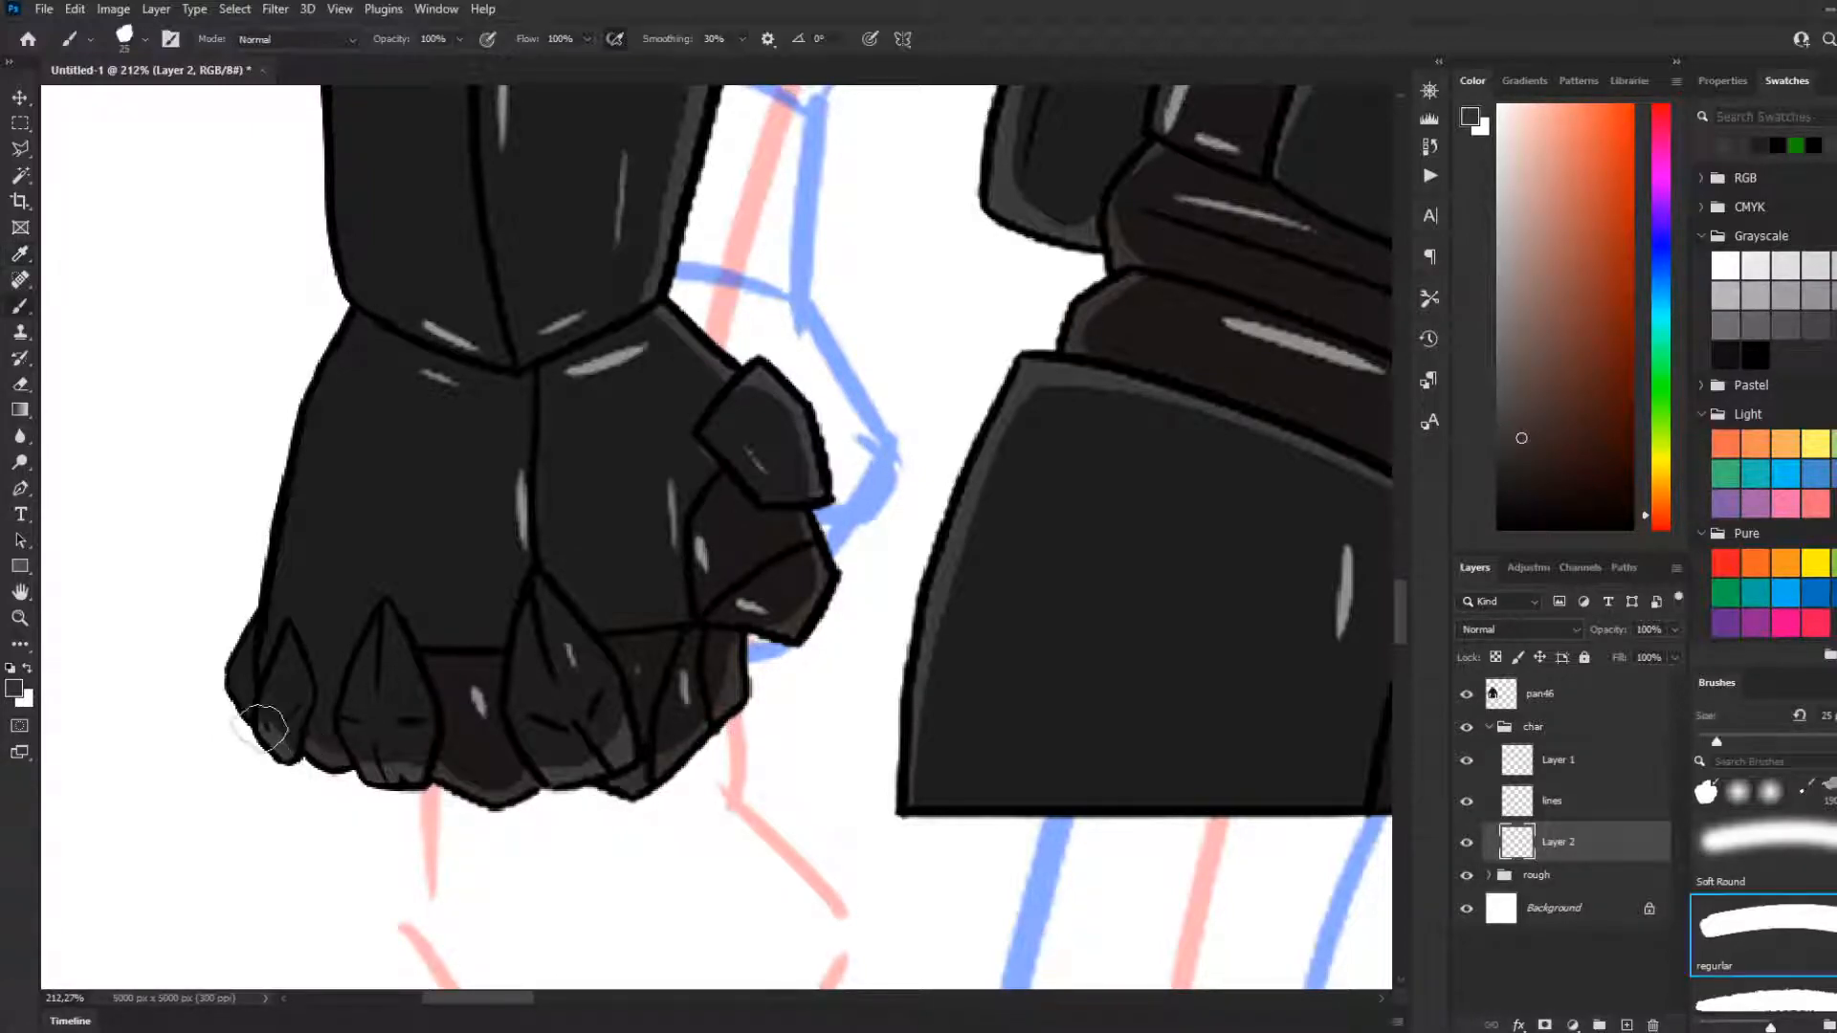
{"action": "left_click_drag", "start_coordinate": [244, 680], "coordinate": [258, 684]}
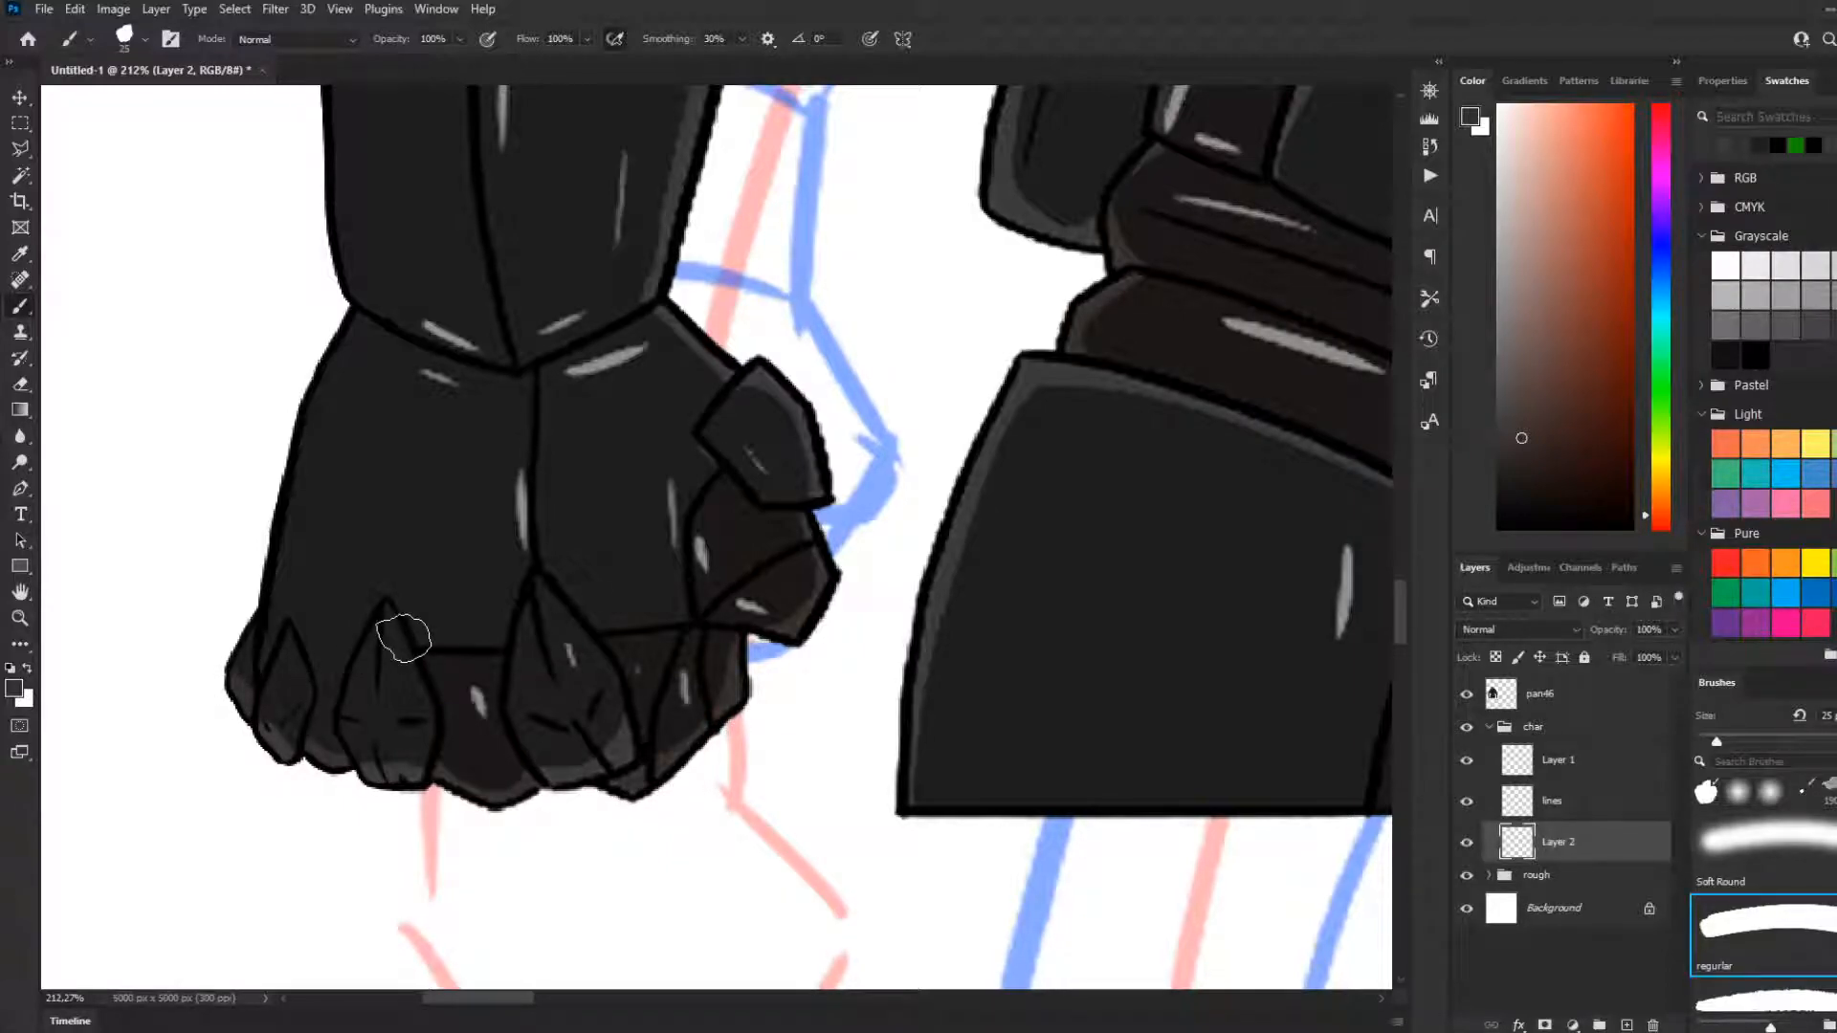
Examine the coloured arm against the whole figure with Layer 2 hidden and shown, and inspect the cropped waist edge above the leg guides
{"action": "scroll", "coordinate": [404, 638], "scroll_direction": "down", "scroll_amount": 8}
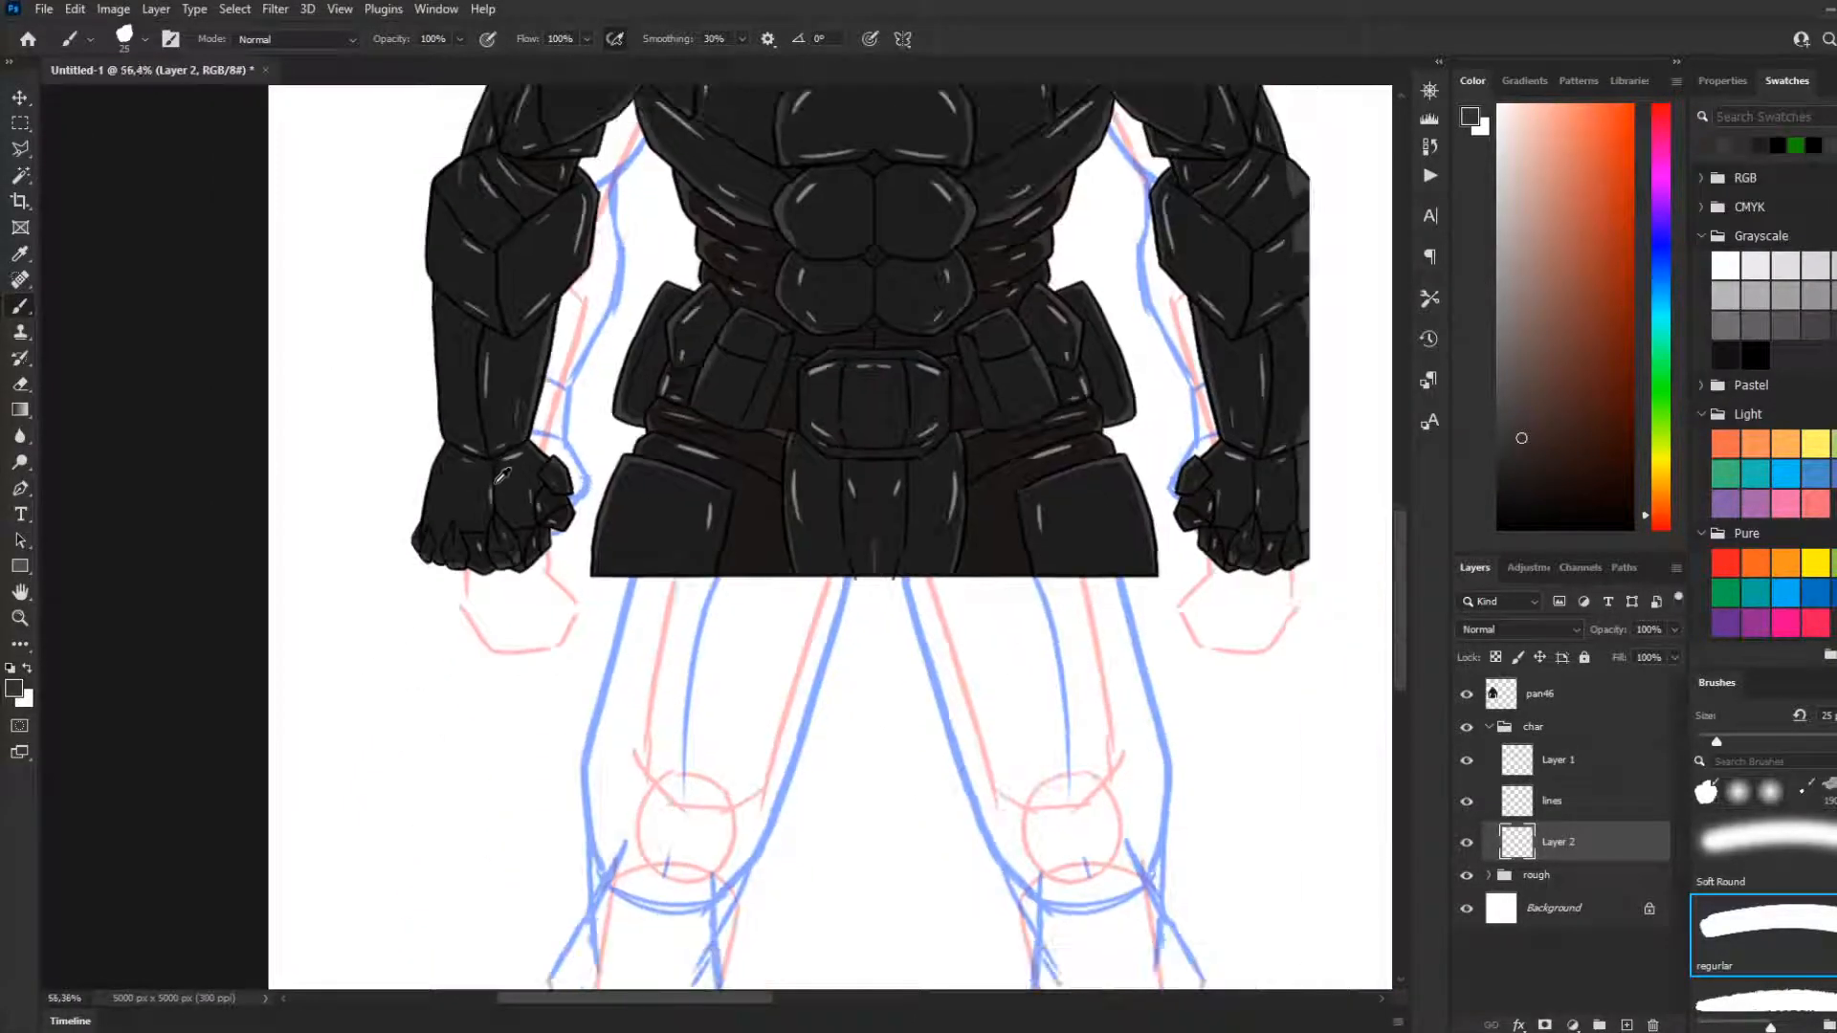
{"action": "scroll", "coordinate": [498, 483], "scroll_direction": "down", "scroll_amount": 1}
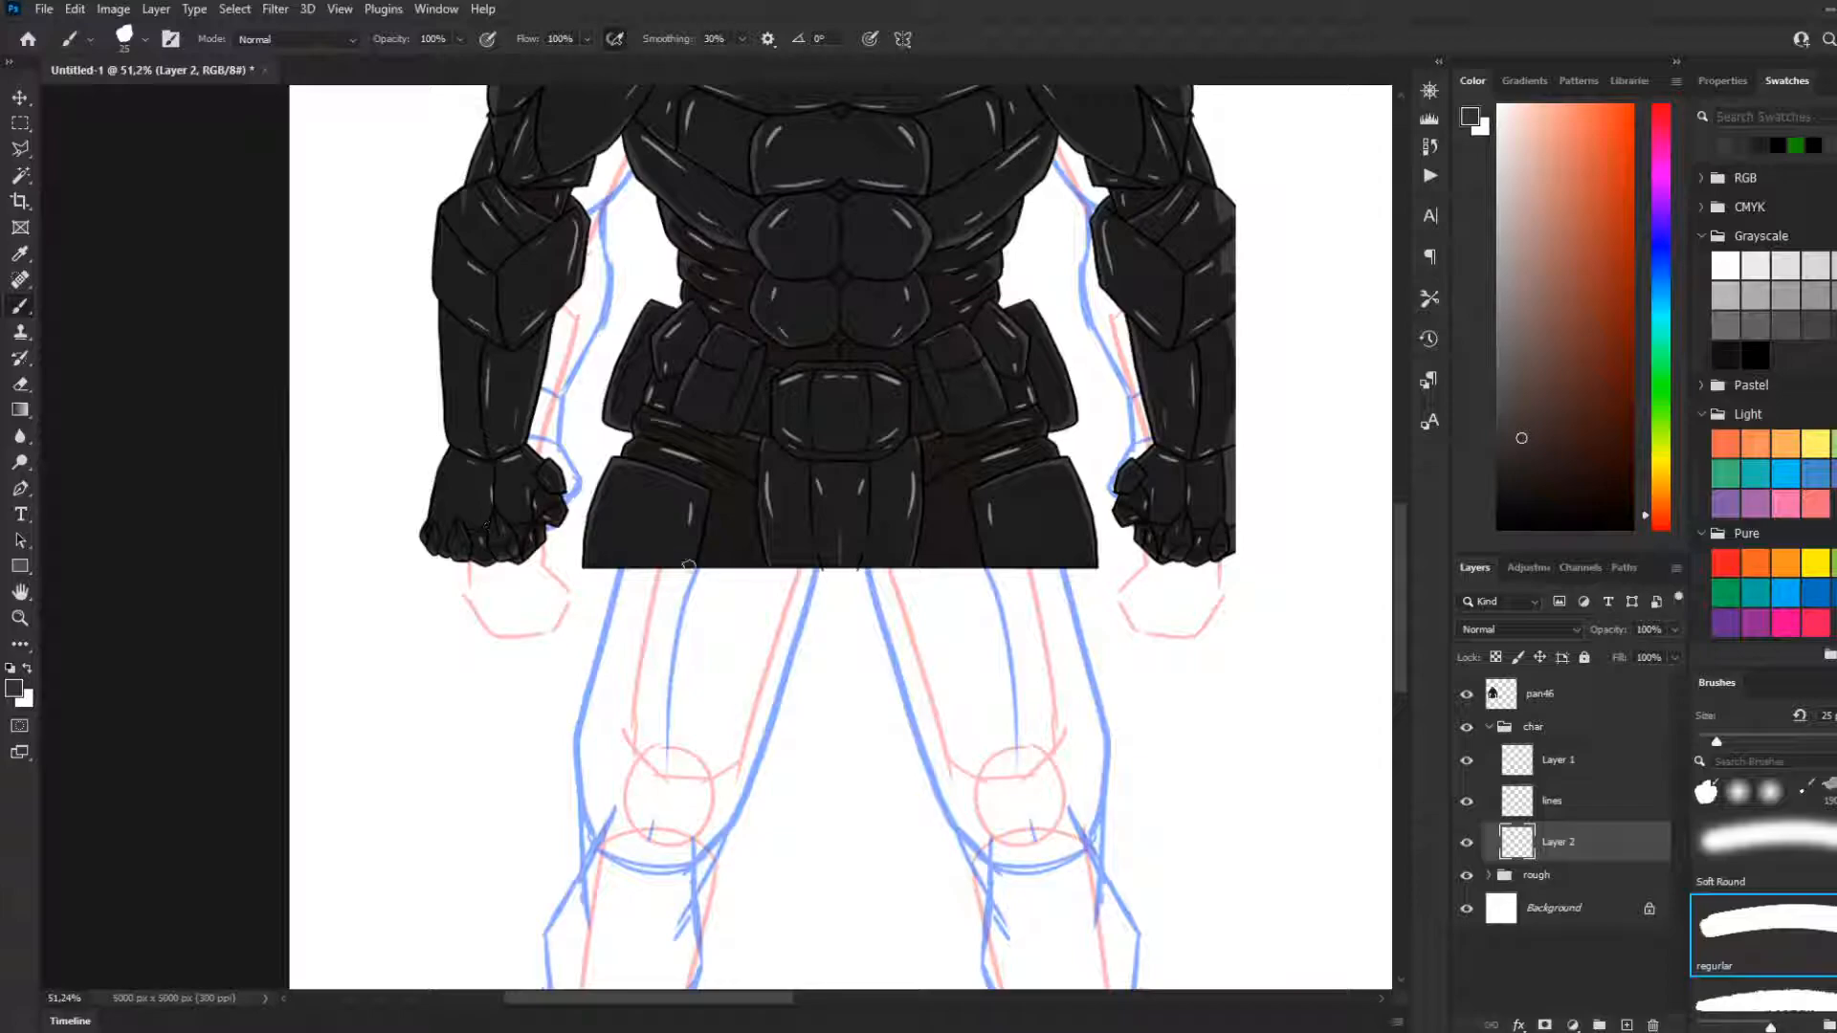
{"action": "scroll", "coordinate": [650, 586], "scroll_direction": "down", "scroll_amount": 5}
{"action": "scroll", "coordinate": [686, 610], "scroll_direction": "up", "scroll_amount": 1}
{"action": "scroll", "coordinate": [733, 598], "scroll_direction": "up", "scroll_amount": 9}
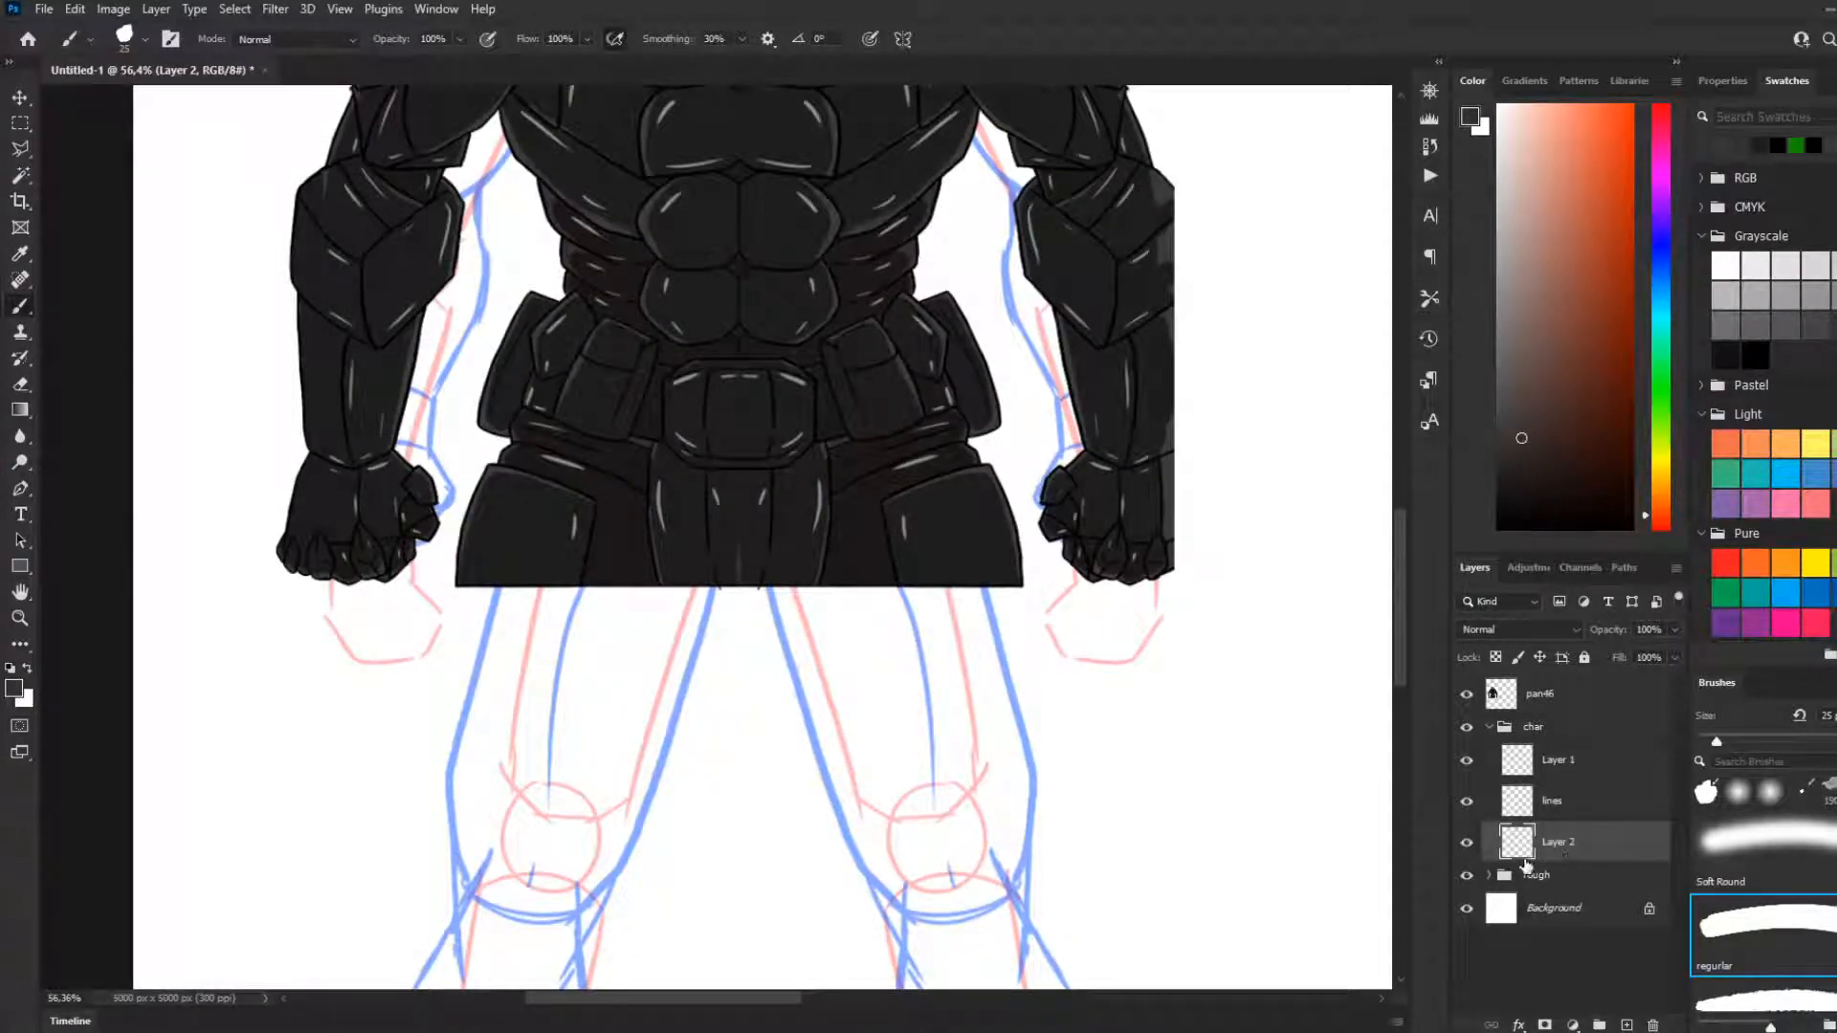
{"action": "left_click", "coordinate": [1468, 844]}
{"action": "left_click", "coordinate": [1468, 844]}
{"action": "scroll", "coordinate": [1754, 870], "scroll_direction": "down", "scroll_amount": 1}
{"action": "scroll", "coordinate": [1176, 794], "scroll_direction": "down", "scroll_amount": 2}
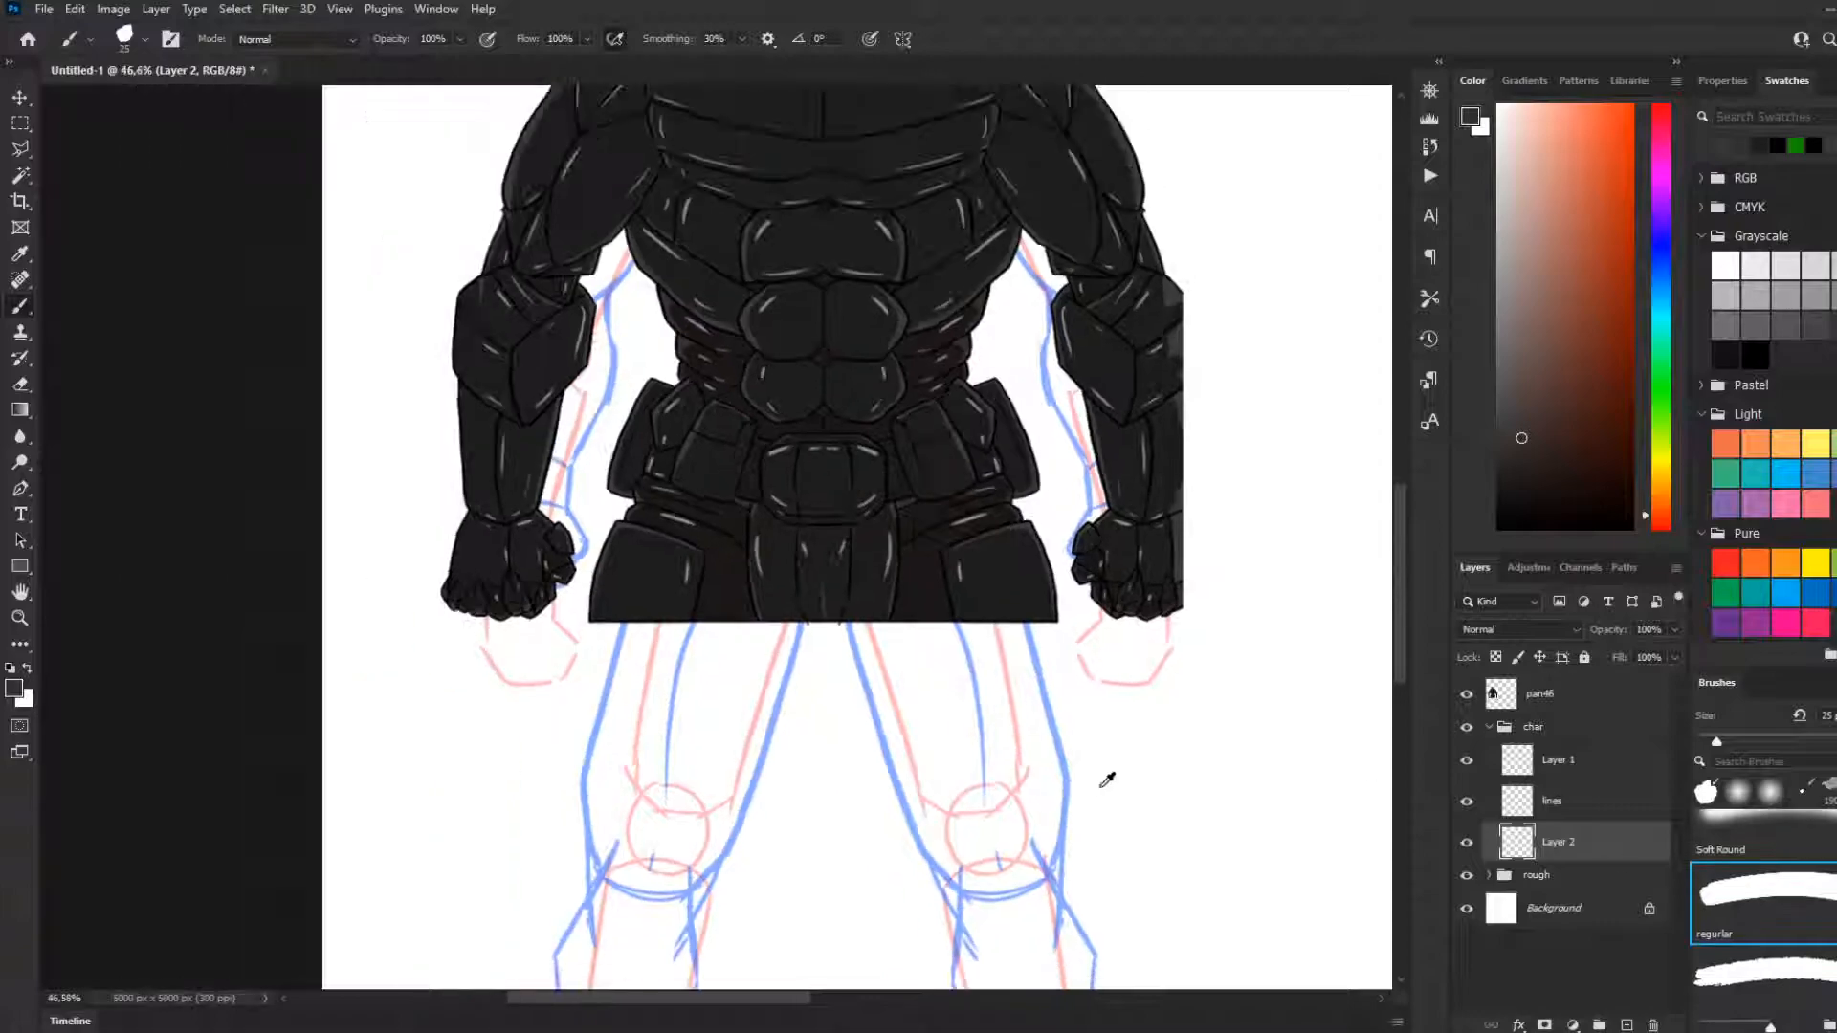
{"action": "scroll", "coordinate": [904, 687], "scroll_direction": "up", "scroll_amount": 3}
{"action": "scroll", "coordinate": [813, 635], "scroll_direction": "up", "scroll_amount": 1}
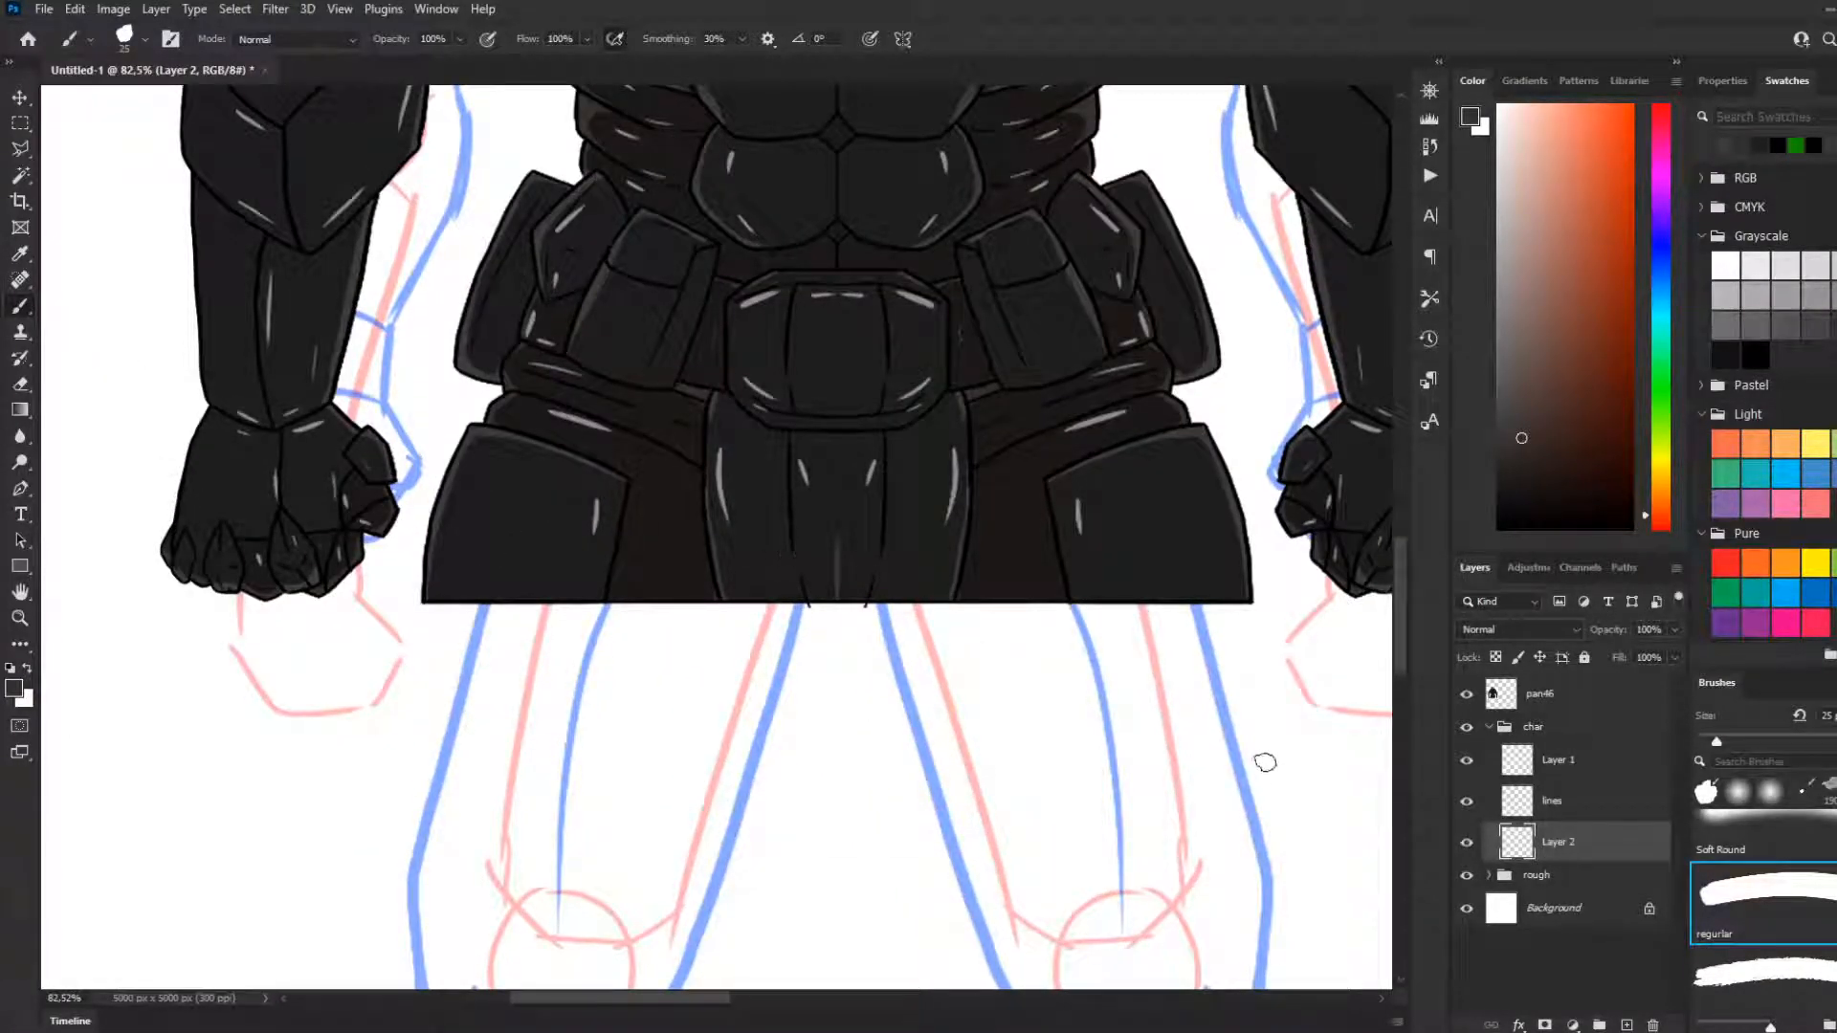
{"action": "scroll", "coordinate": [818, 641], "scroll_direction": "down", "scroll_amount": 1}
{"action": "scroll", "coordinate": [818, 643], "scroll_direction": "up", "scroll_amount": 2}
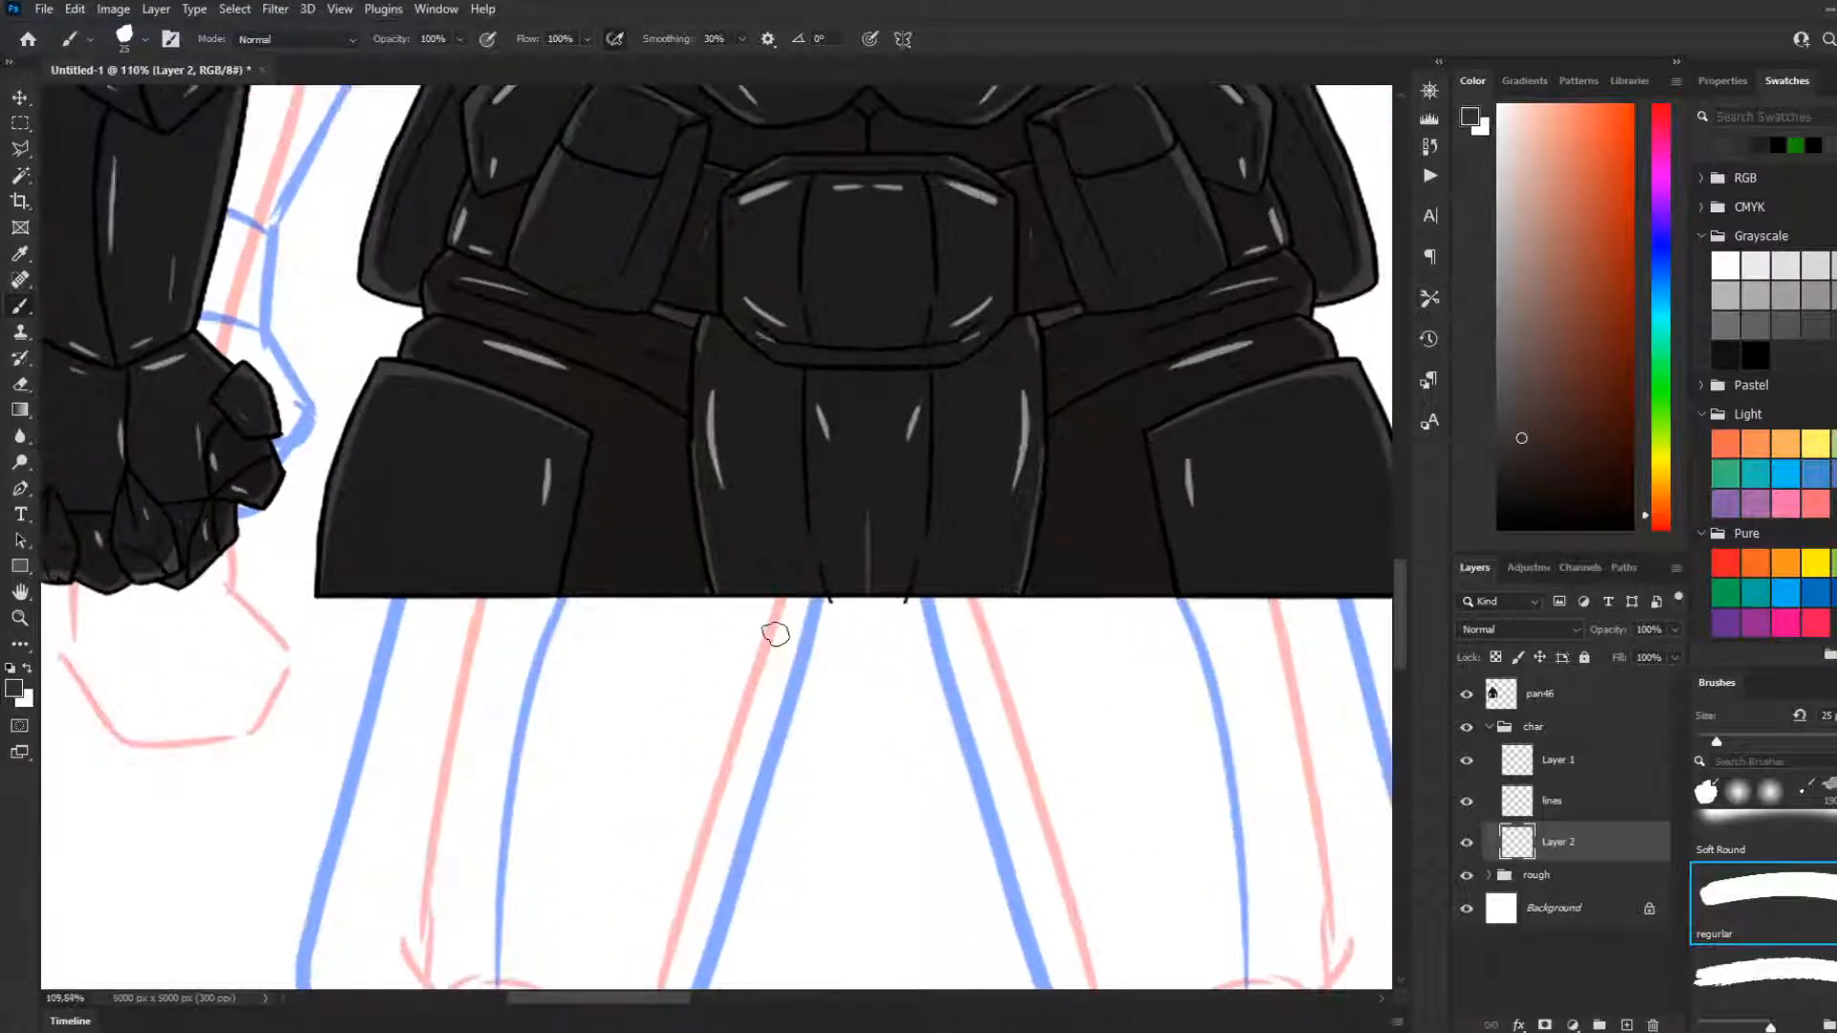
Select a rectangular strip over the waist's cropped lower edge and clear the dark border line there from the pan46 layer
{"action": "left_click_drag", "start_coordinate": [790, 587], "coordinate": [815, 644]}
{"action": "key", "text": "ctrl+z"}
{"action": "scroll", "coordinate": [651, 607], "scroll_direction": "down", "scroll_amount": 2}
{"action": "left_click", "coordinate": [19, 125]}
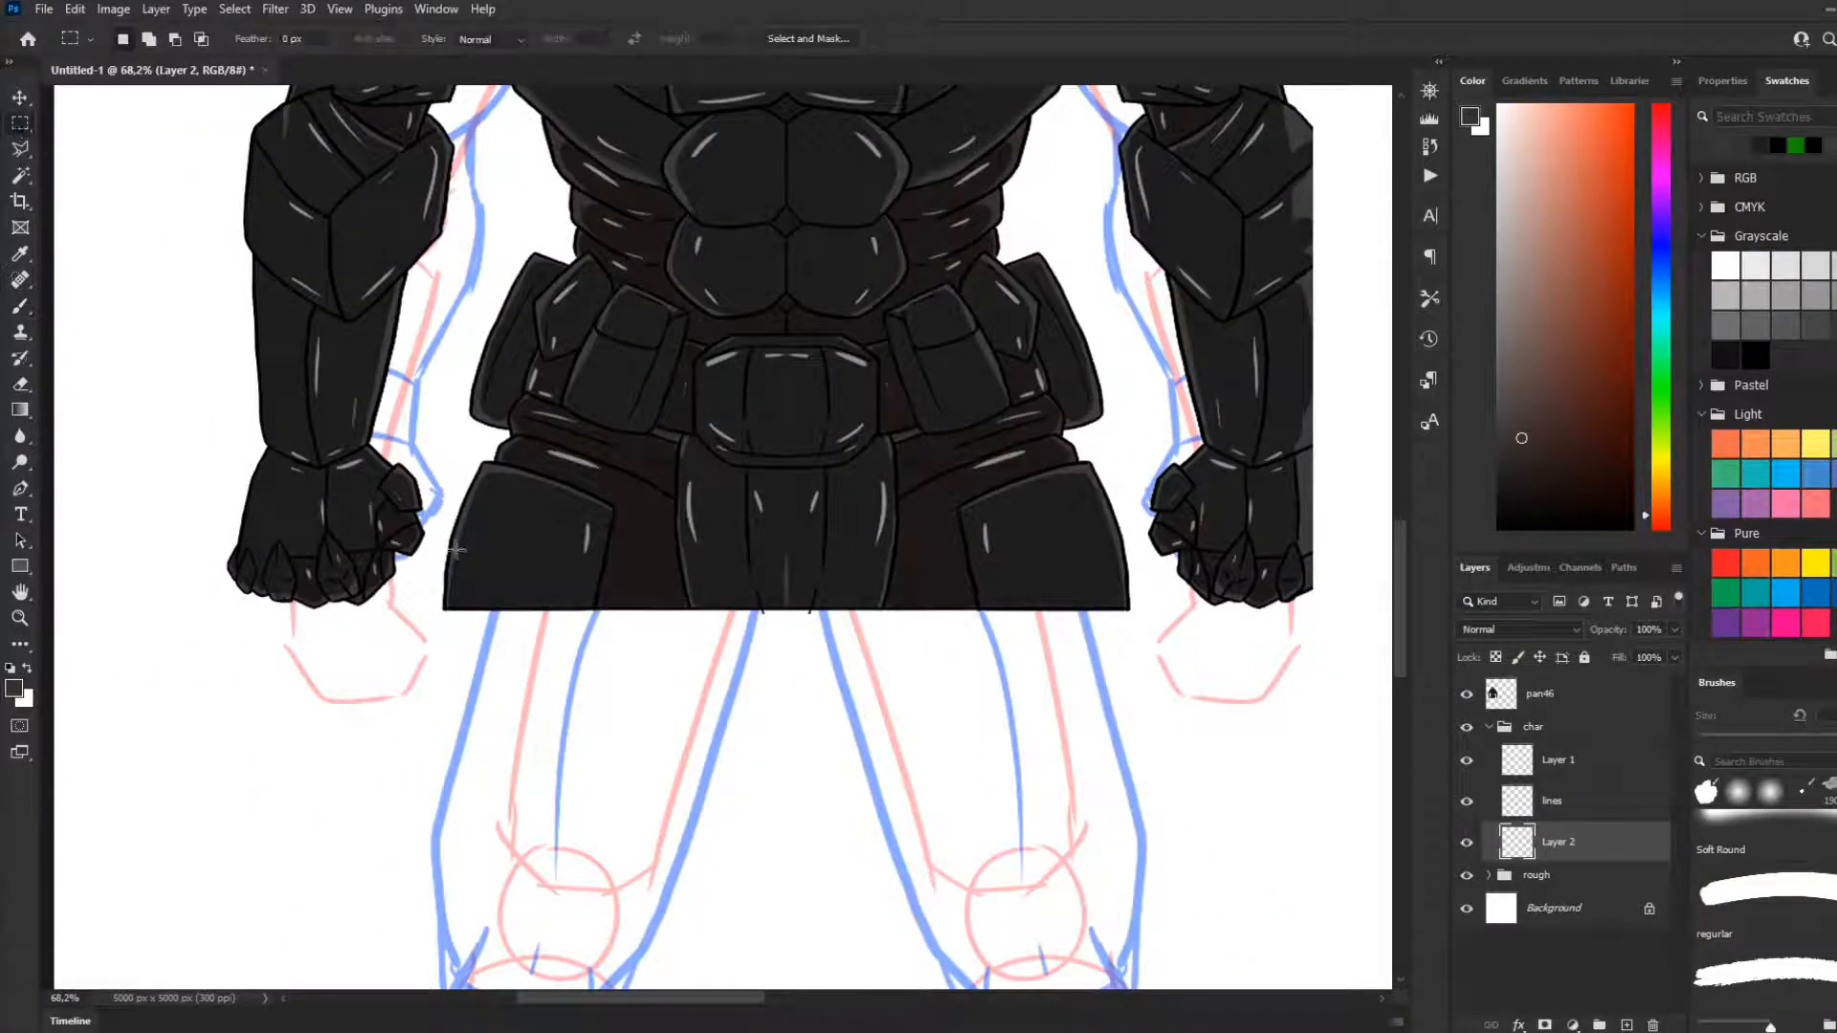
{"action": "left_click_drag", "start_coordinate": [434, 610], "coordinate": [1184, 735]}
{"action": "scroll", "coordinate": [1052, 613], "scroll_direction": "up", "scroll_amount": 2}
{"action": "scroll", "coordinate": [439, 627], "scroll_direction": "up", "scroll_amount": 1}
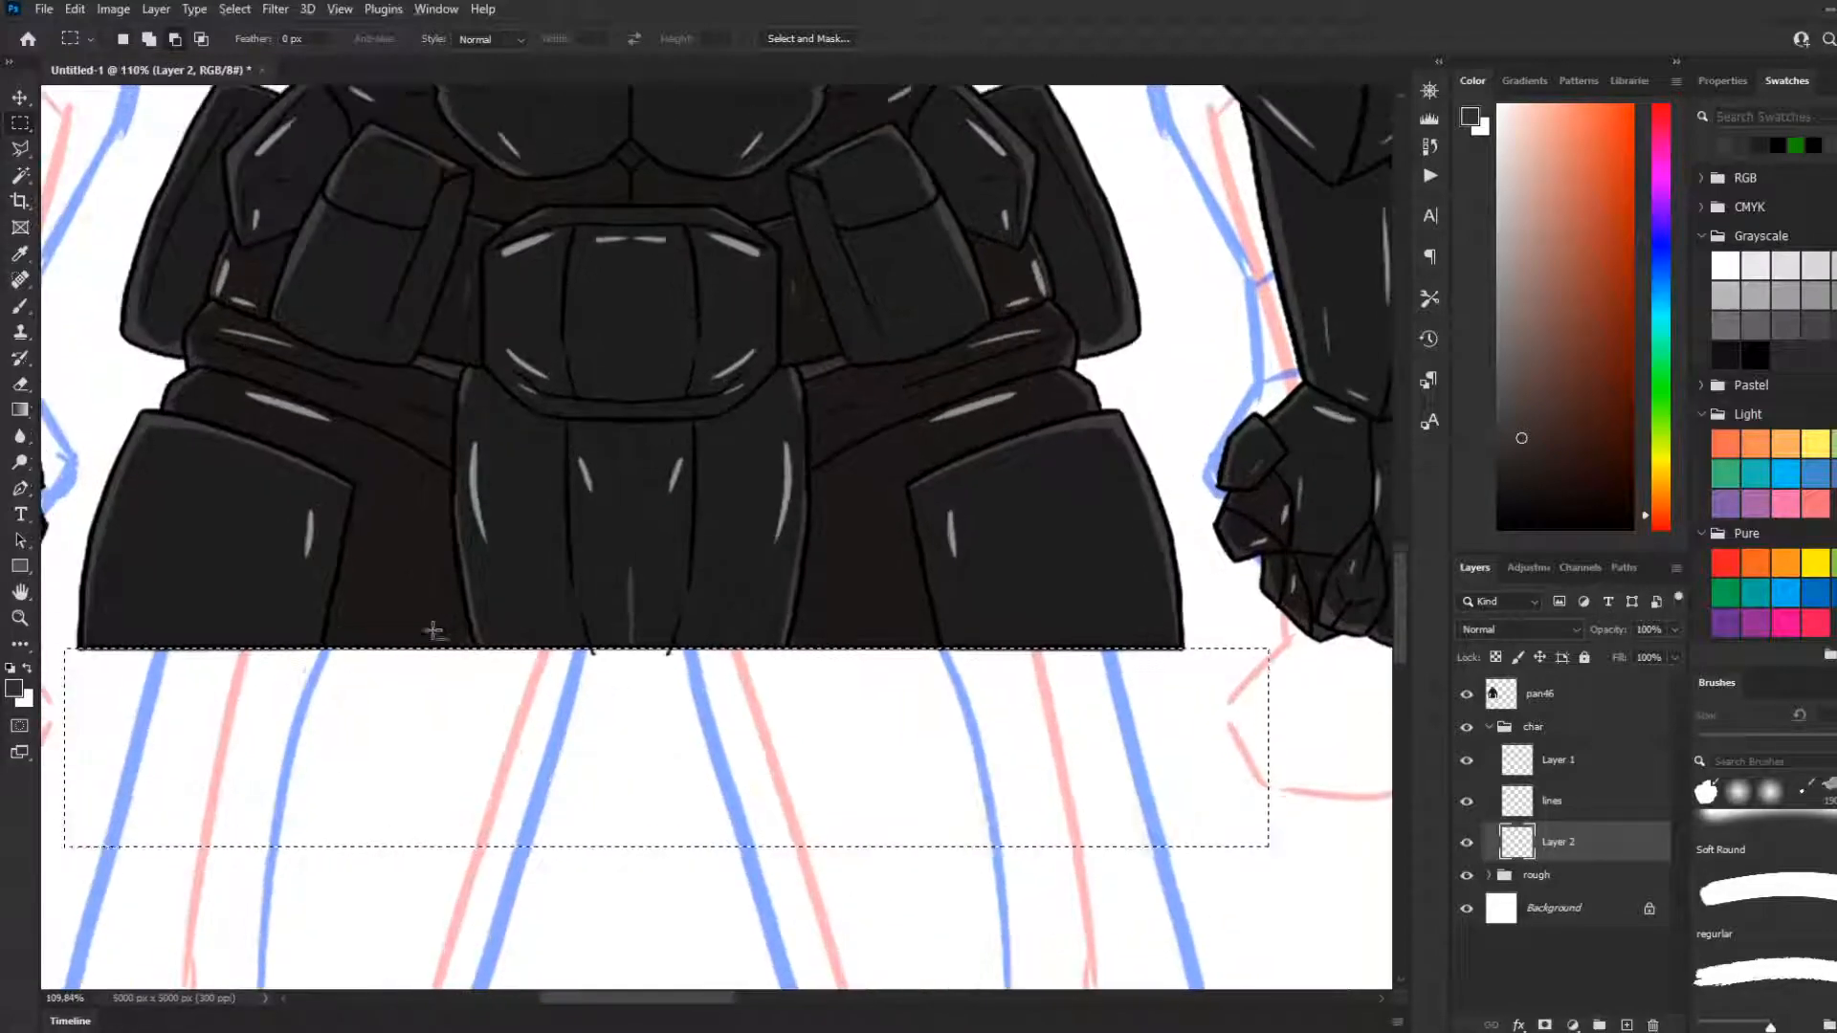
{"action": "scroll", "coordinate": [436, 627], "scroll_direction": "down", "scroll_amount": 2}
{"action": "scroll", "coordinate": [340, 632], "scroll_direction": "up", "scroll_amount": 2}
{"action": "left_click_drag", "start_coordinate": [134, 639], "coordinate": [1120, 750]}
{"action": "key", "text": "ctrl+z"}
{"action": "left_click_drag", "start_coordinate": [141, 644], "coordinate": [1200, 647]}
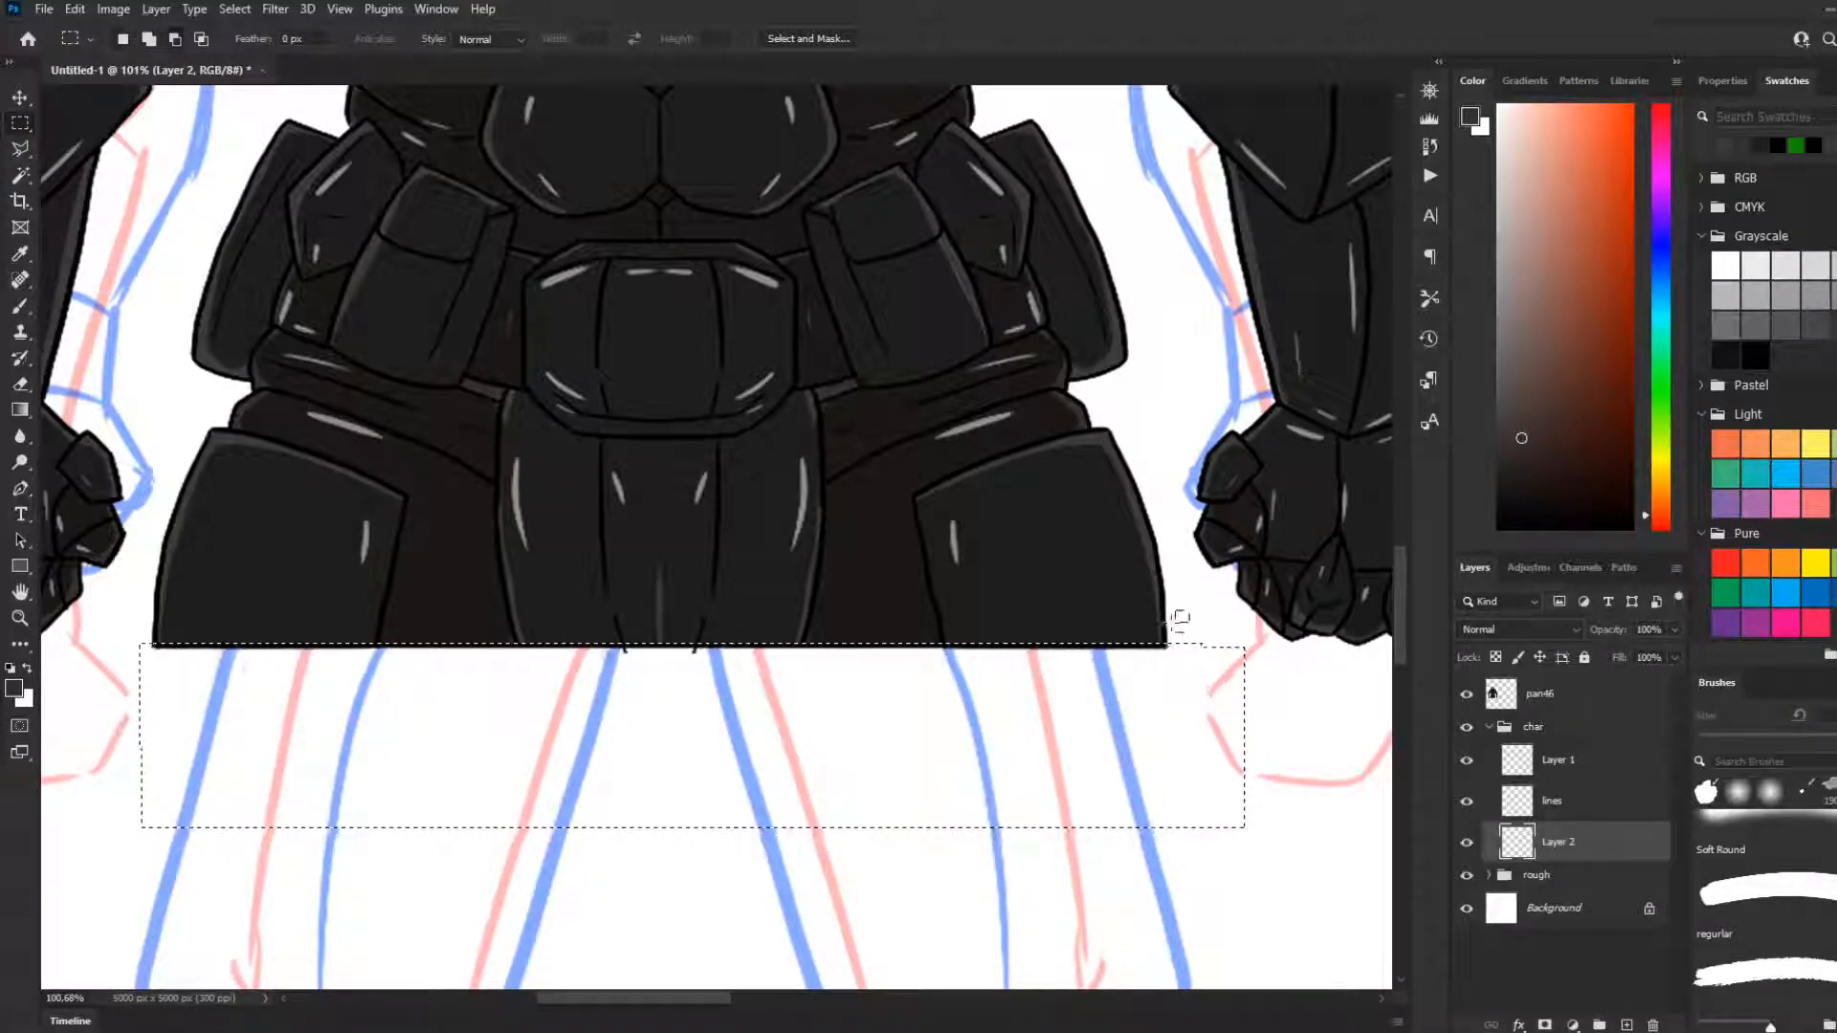
{"action": "left_click_drag", "start_coordinate": [101, 622], "coordinate": [104, 643]}
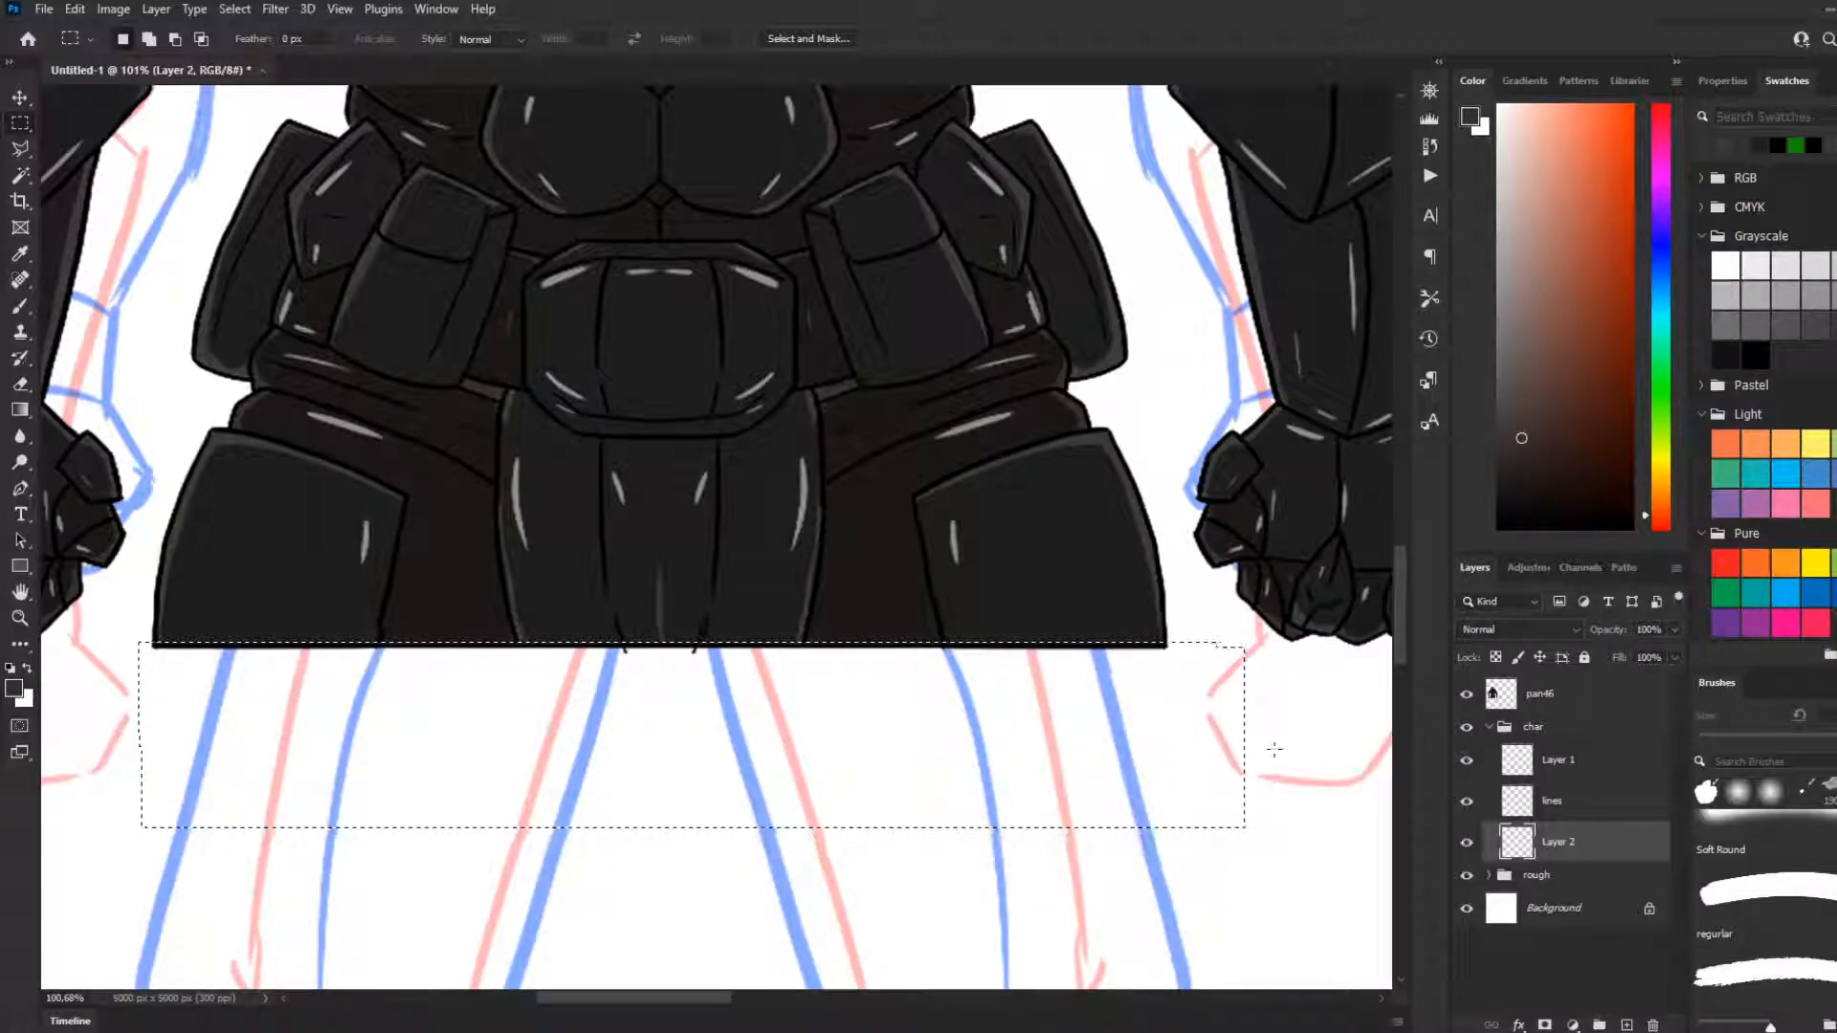
{"action": "left_click", "coordinate": [1569, 703]}
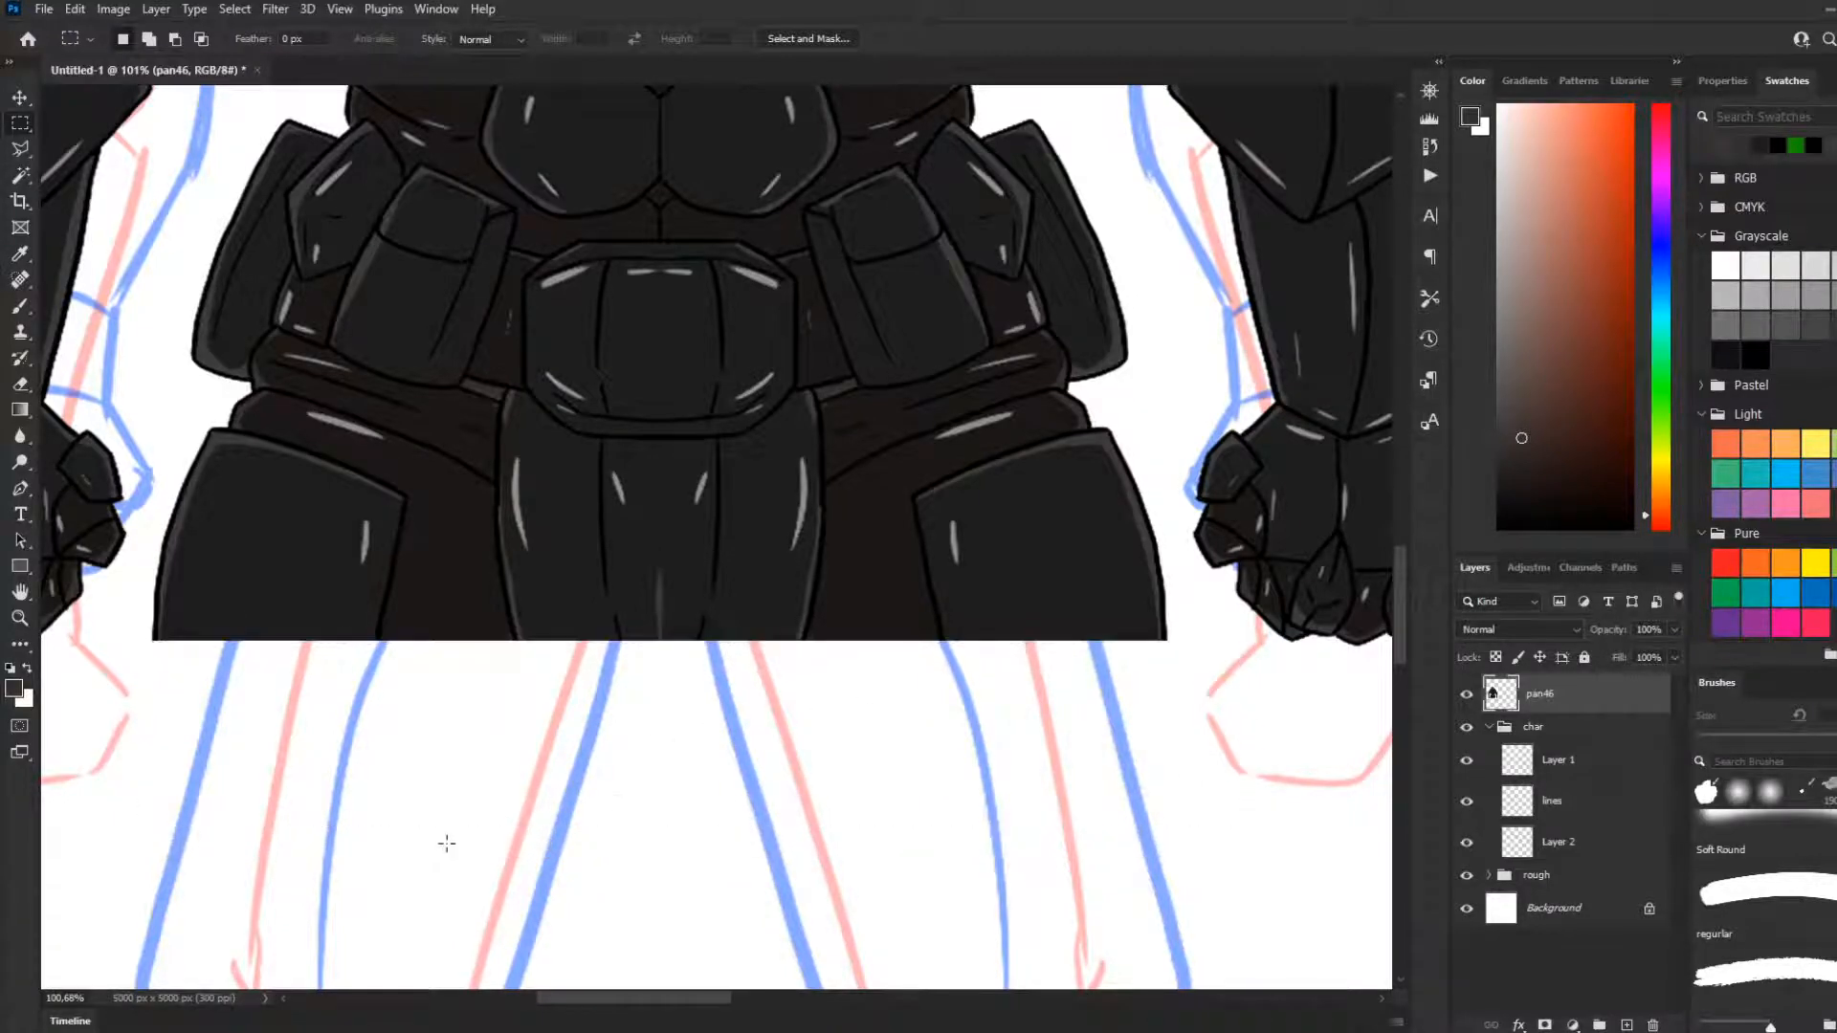
Reset the painting colours to default black and white and make Layer 1 in the char group active
{"action": "scroll", "coordinate": [444, 847], "scroll_direction": "down", "scroll_amount": 5}
{"action": "scroll", "coordinate": [407, 686], "scroll_direction": "down", "scroll_amount": 3}
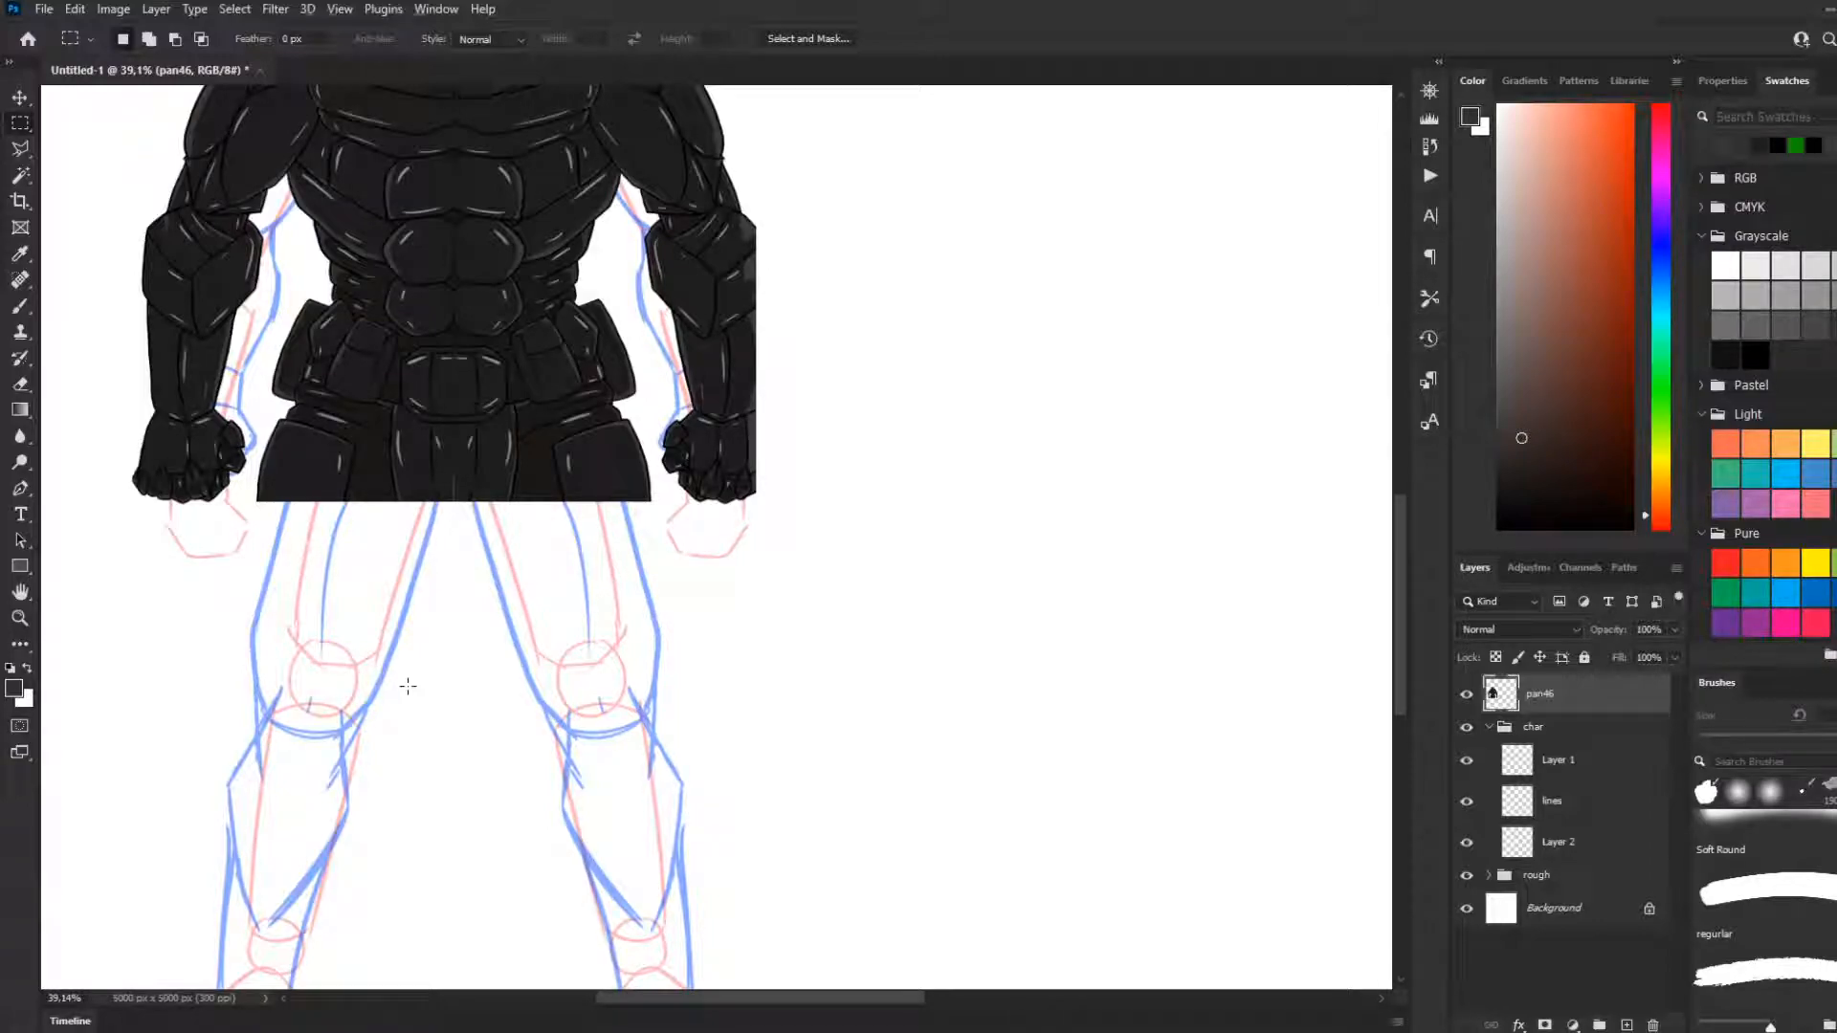
{"action": "scroll", "coordinate": [373, 527], "scroll_direction": "up", "scroll_amount": 2}
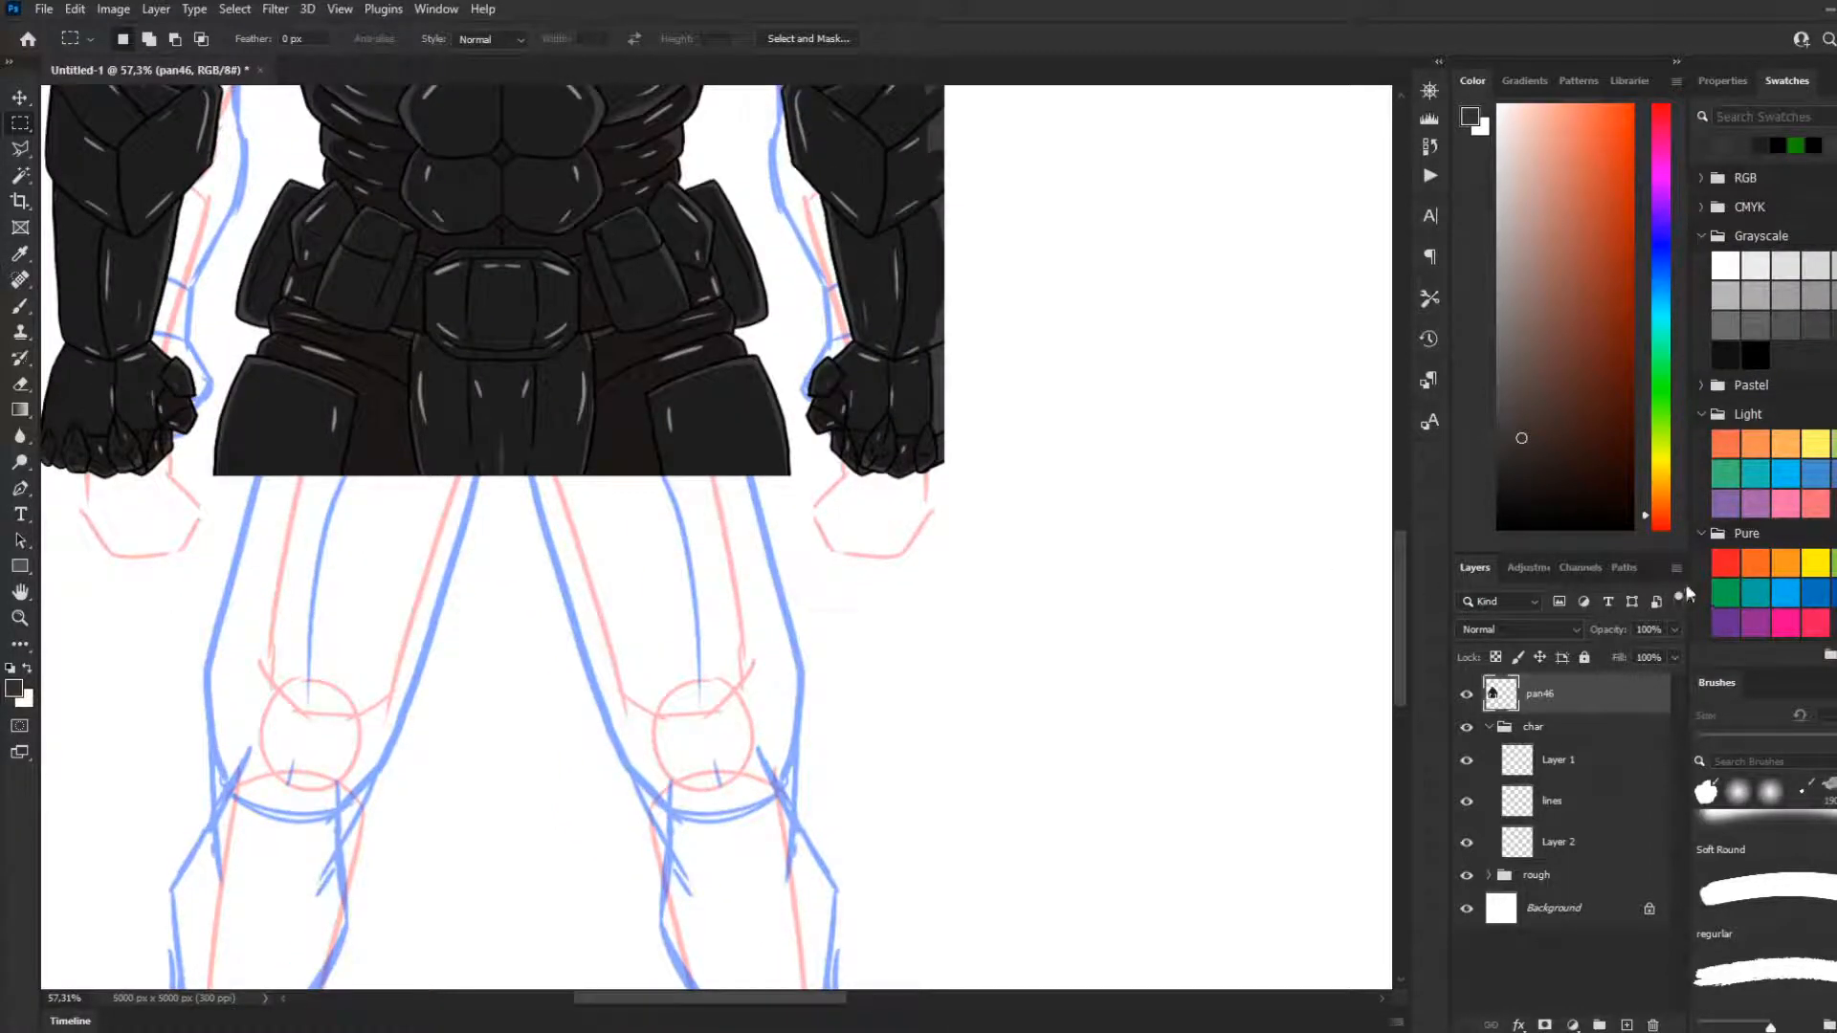
{"action": "key", "text": "d"}
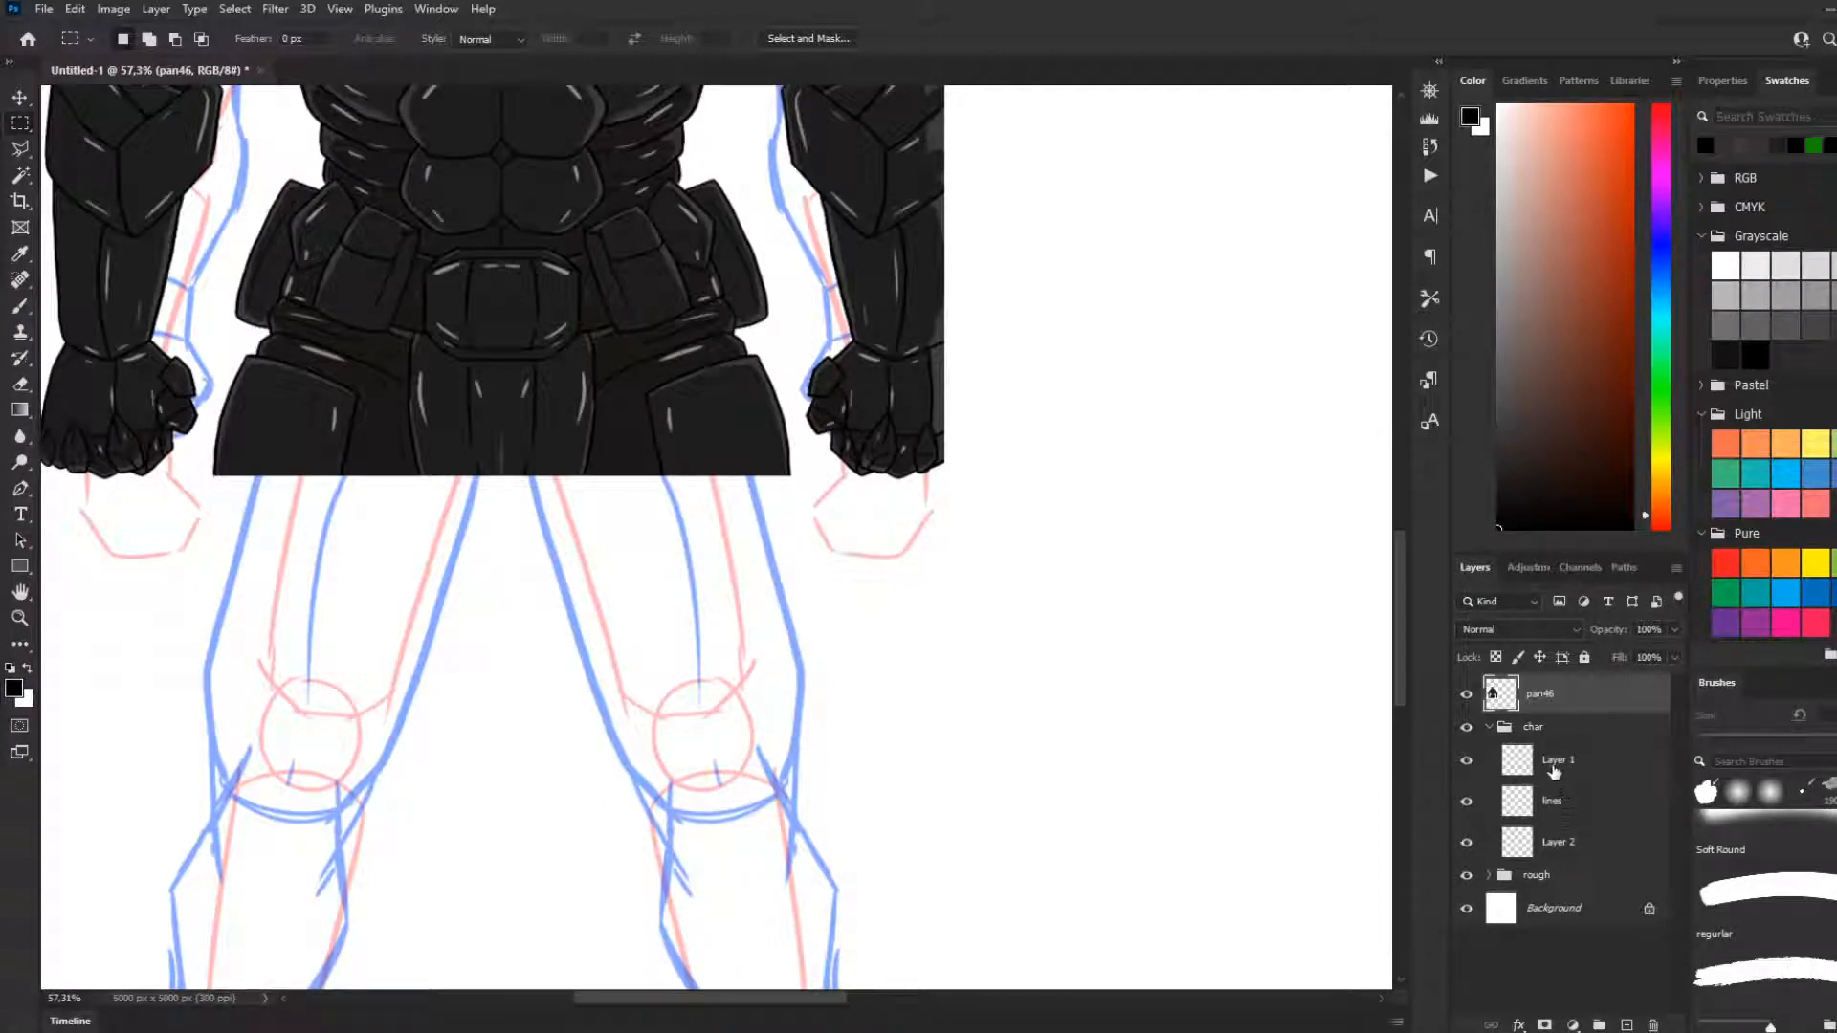
{"action": "left_click", "coordinate": [1556, 765]}
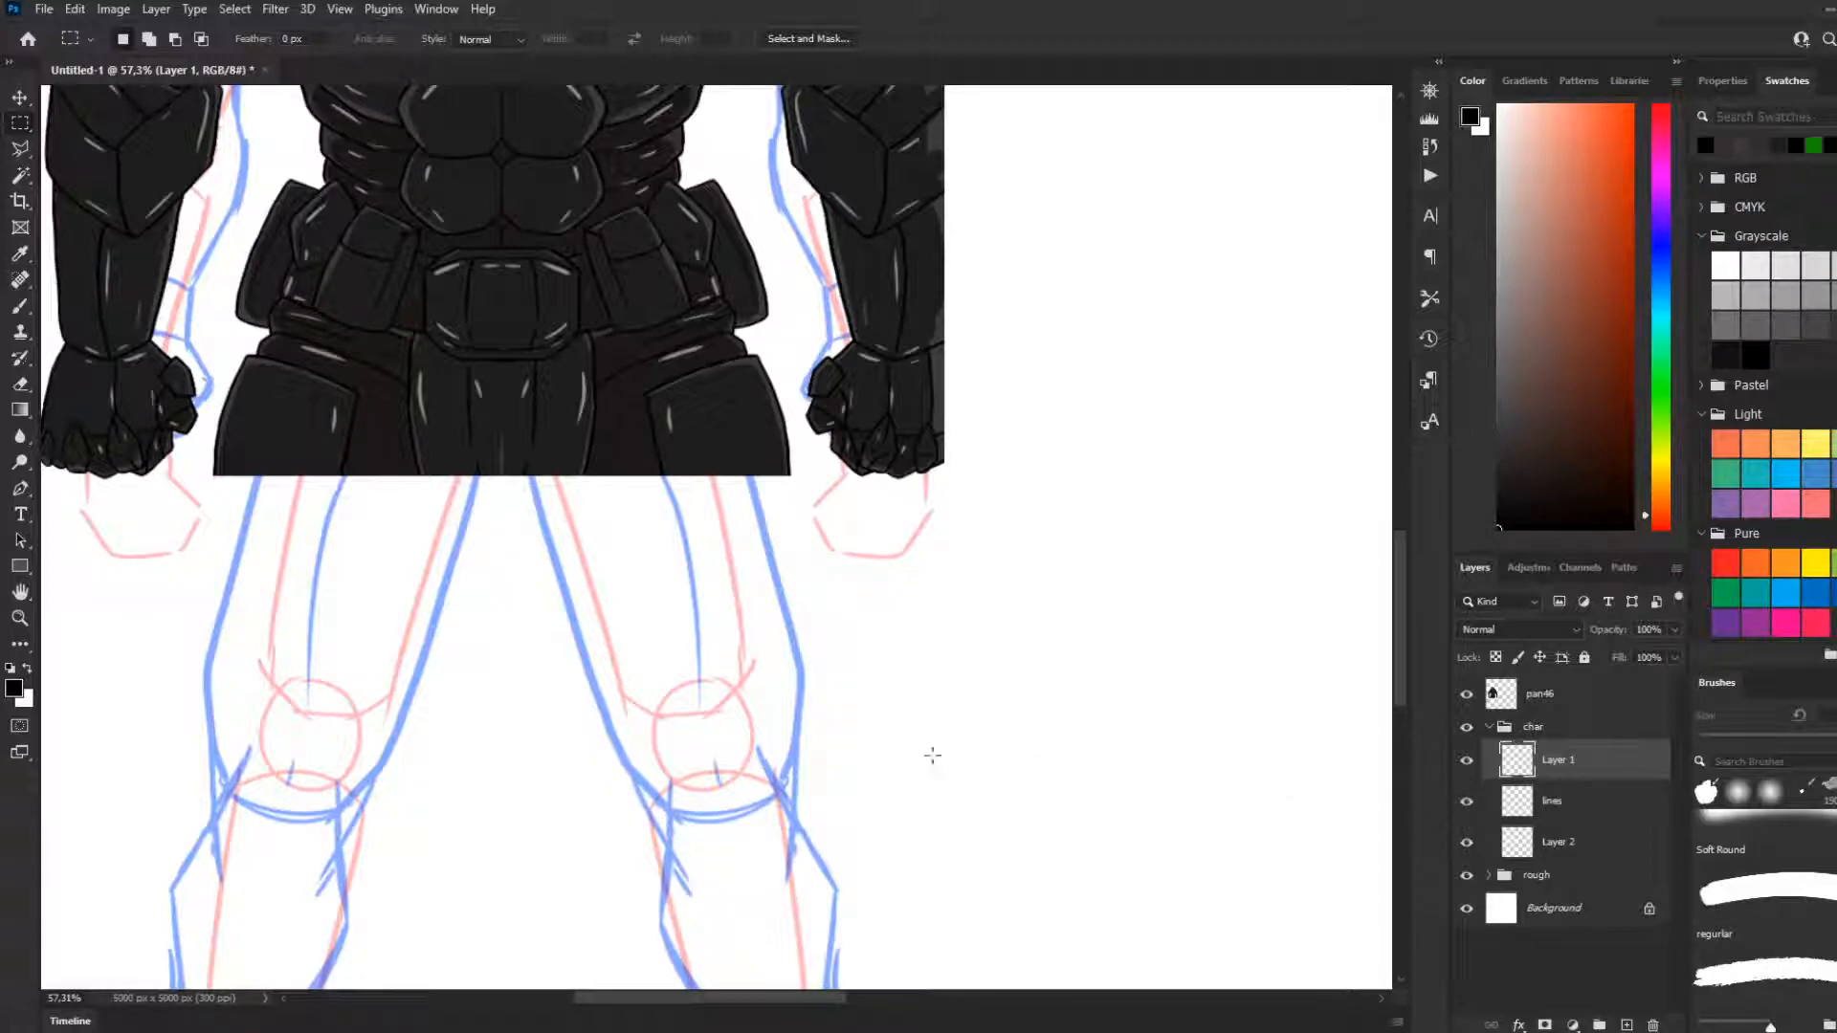
Examine the trimmed figure against the leg guides and look through the layers in the char group
{"action": "scroll", "coordinate": [811, 759], "scroll_direction": "down", "scroll_amount": 2}
{"action": "scroll", "coordinate": [632, 660], "scroll_direction": "up", "scroll_amount": 1}
{"action": "scroll", "coordinate": [499, 632], "scroll_direction": "down", "scroll_amount": 2}
{"action": "scroll", "coordinate": [354, 503], "scroll_direction": "up", "scroll_amount": 2}
{"action": "scroll", "coordinate": [469, 543], "scroll_direction": "up", "scroll_amount": 1}
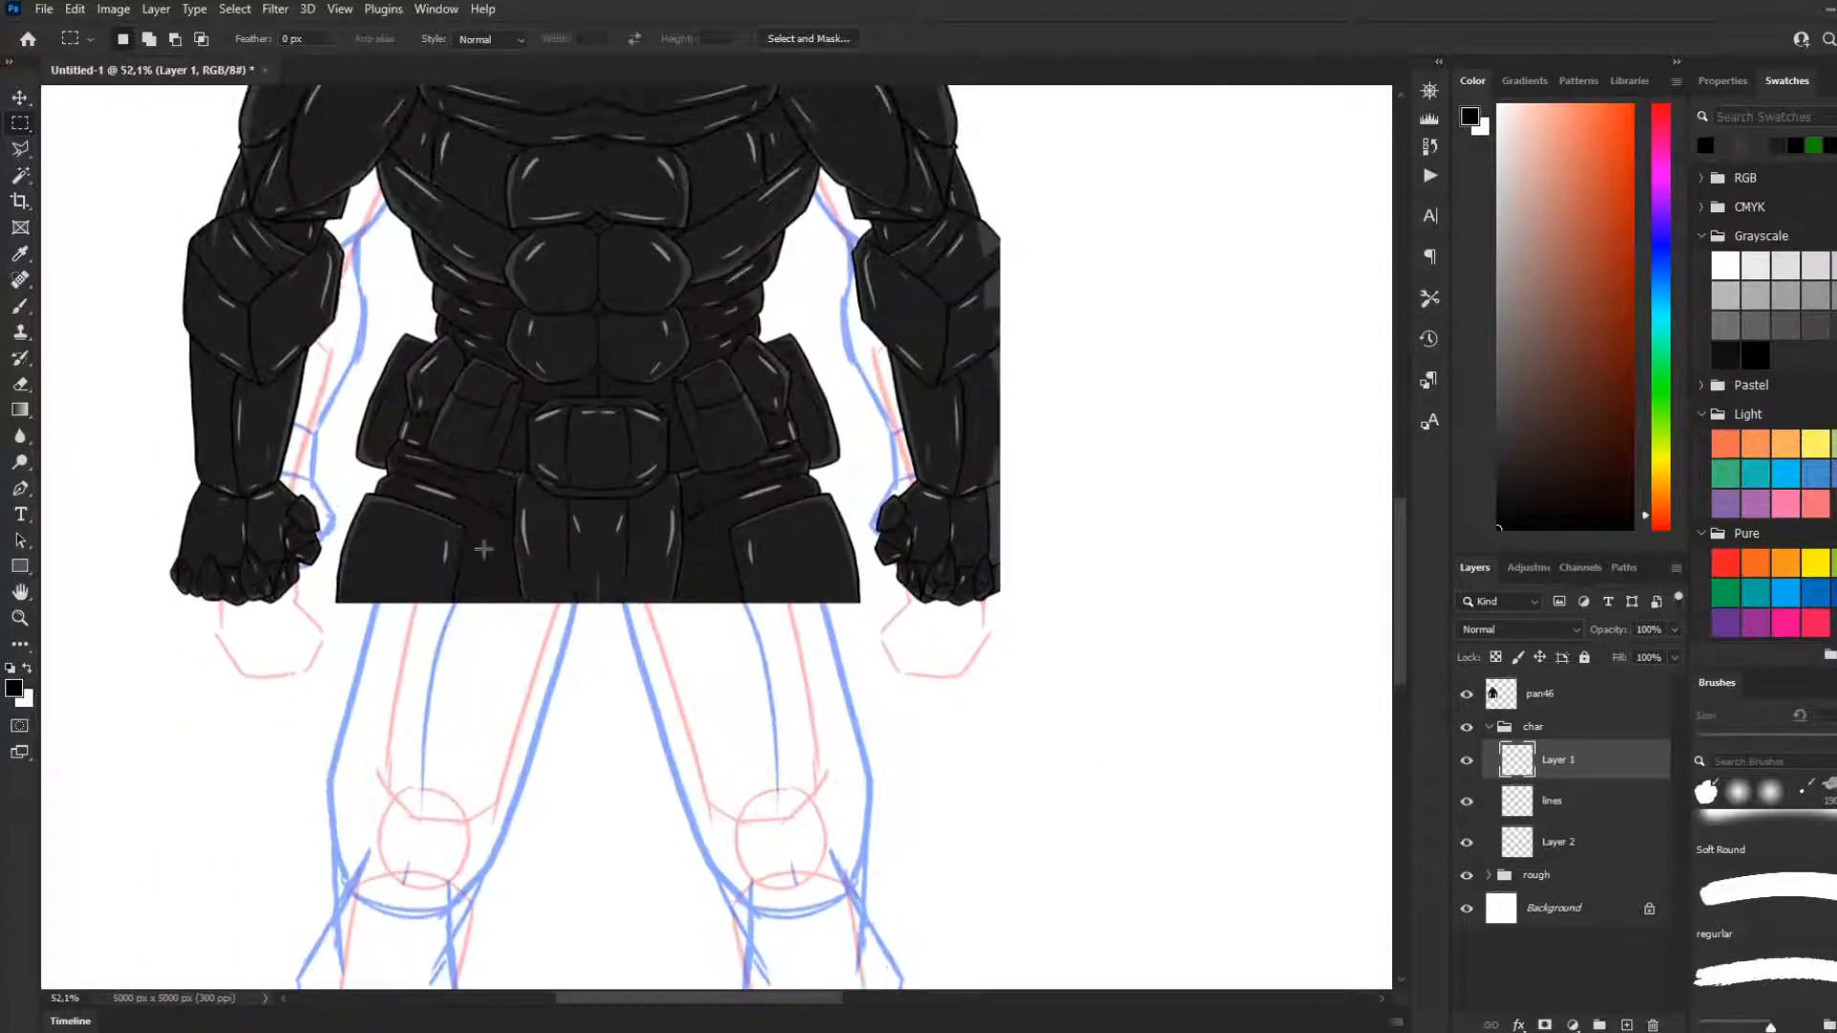
{"action": "scroll", "coordinate": [472, 544], "scroll_direction": "up", "scroll_amount": 2}
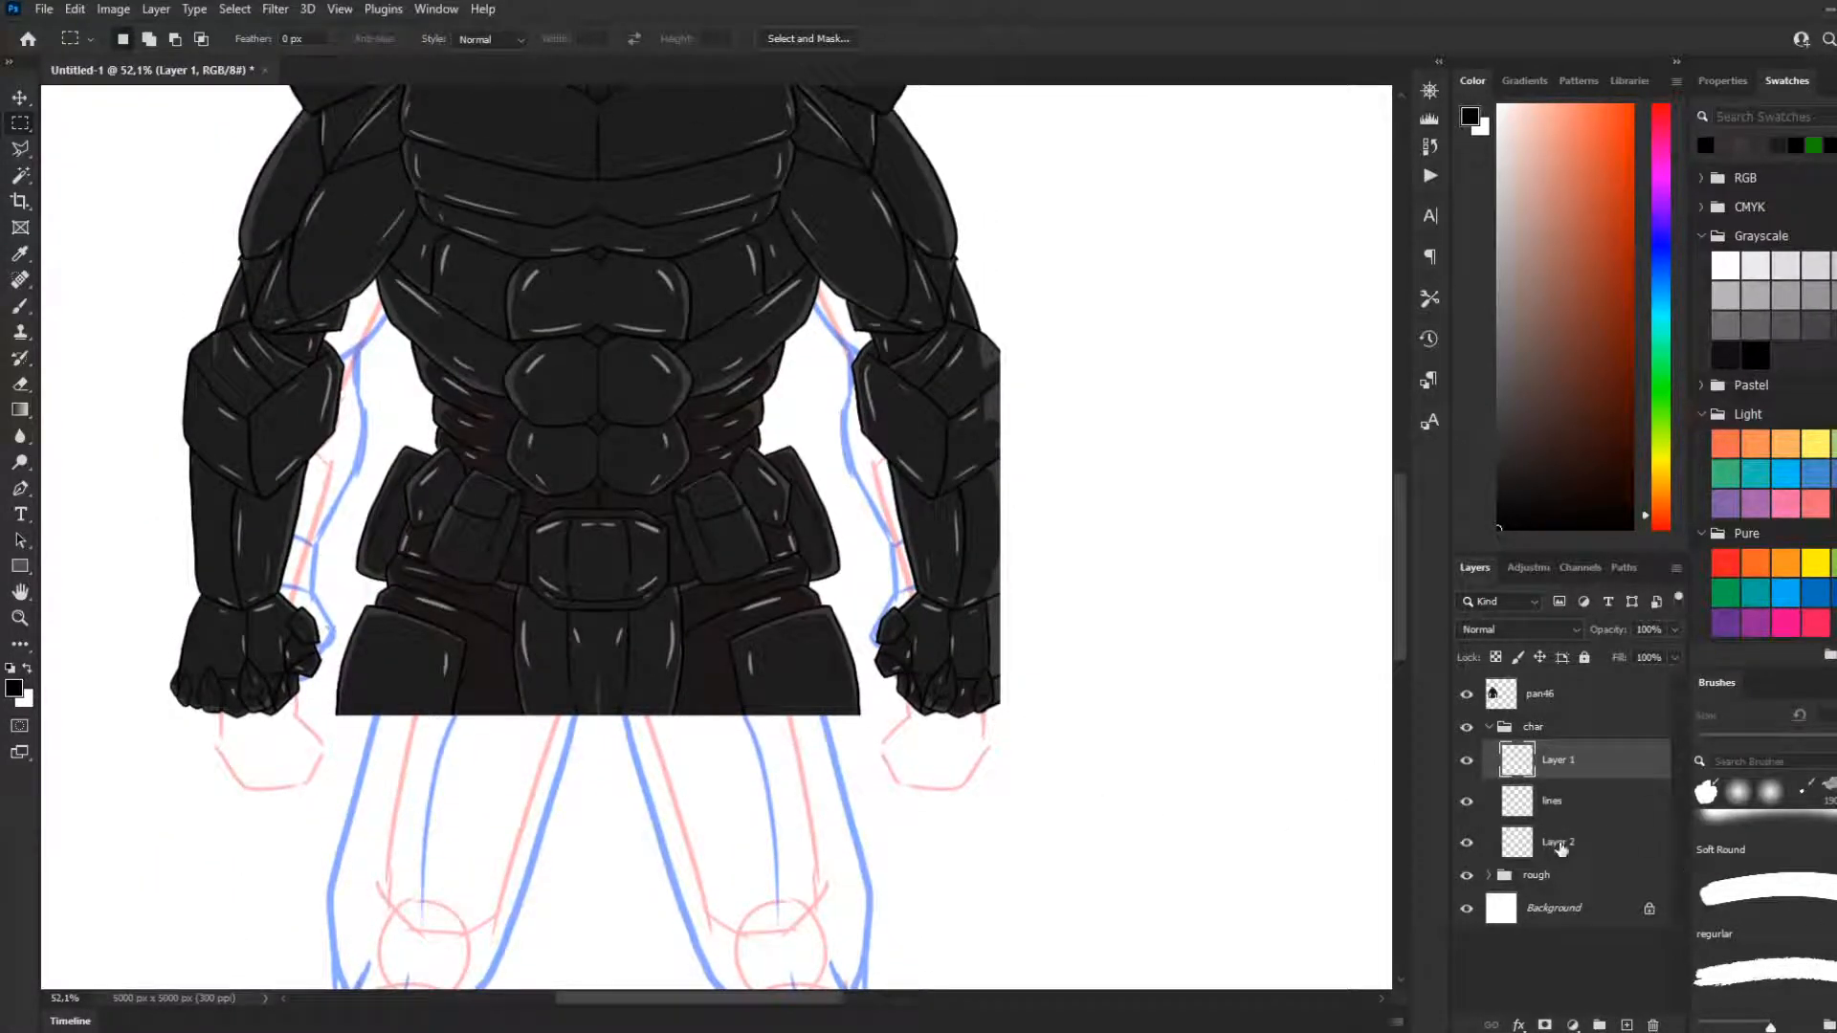
{"action": "left_click", "coordinate": [1559, 846]}
{"action": "left_click", "coordinate": [1489, 727]}
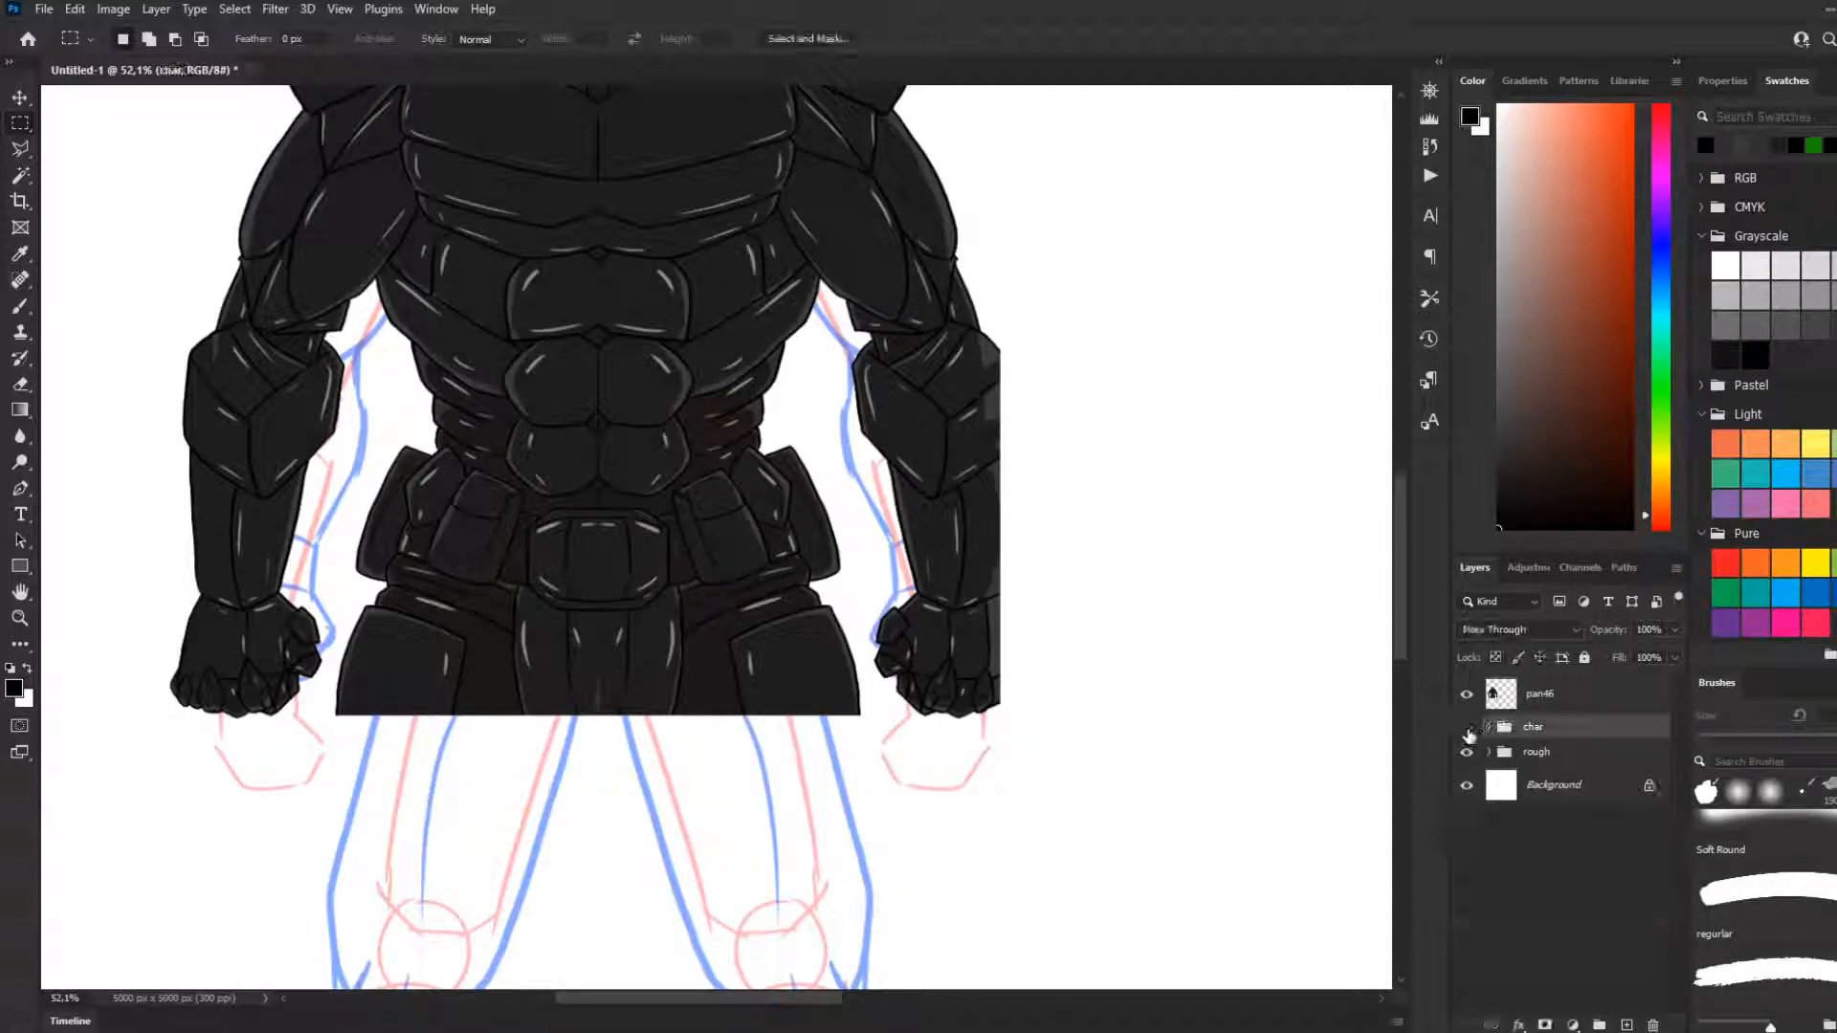
{"action": "left_click", "coordinate": [1489, 727]}
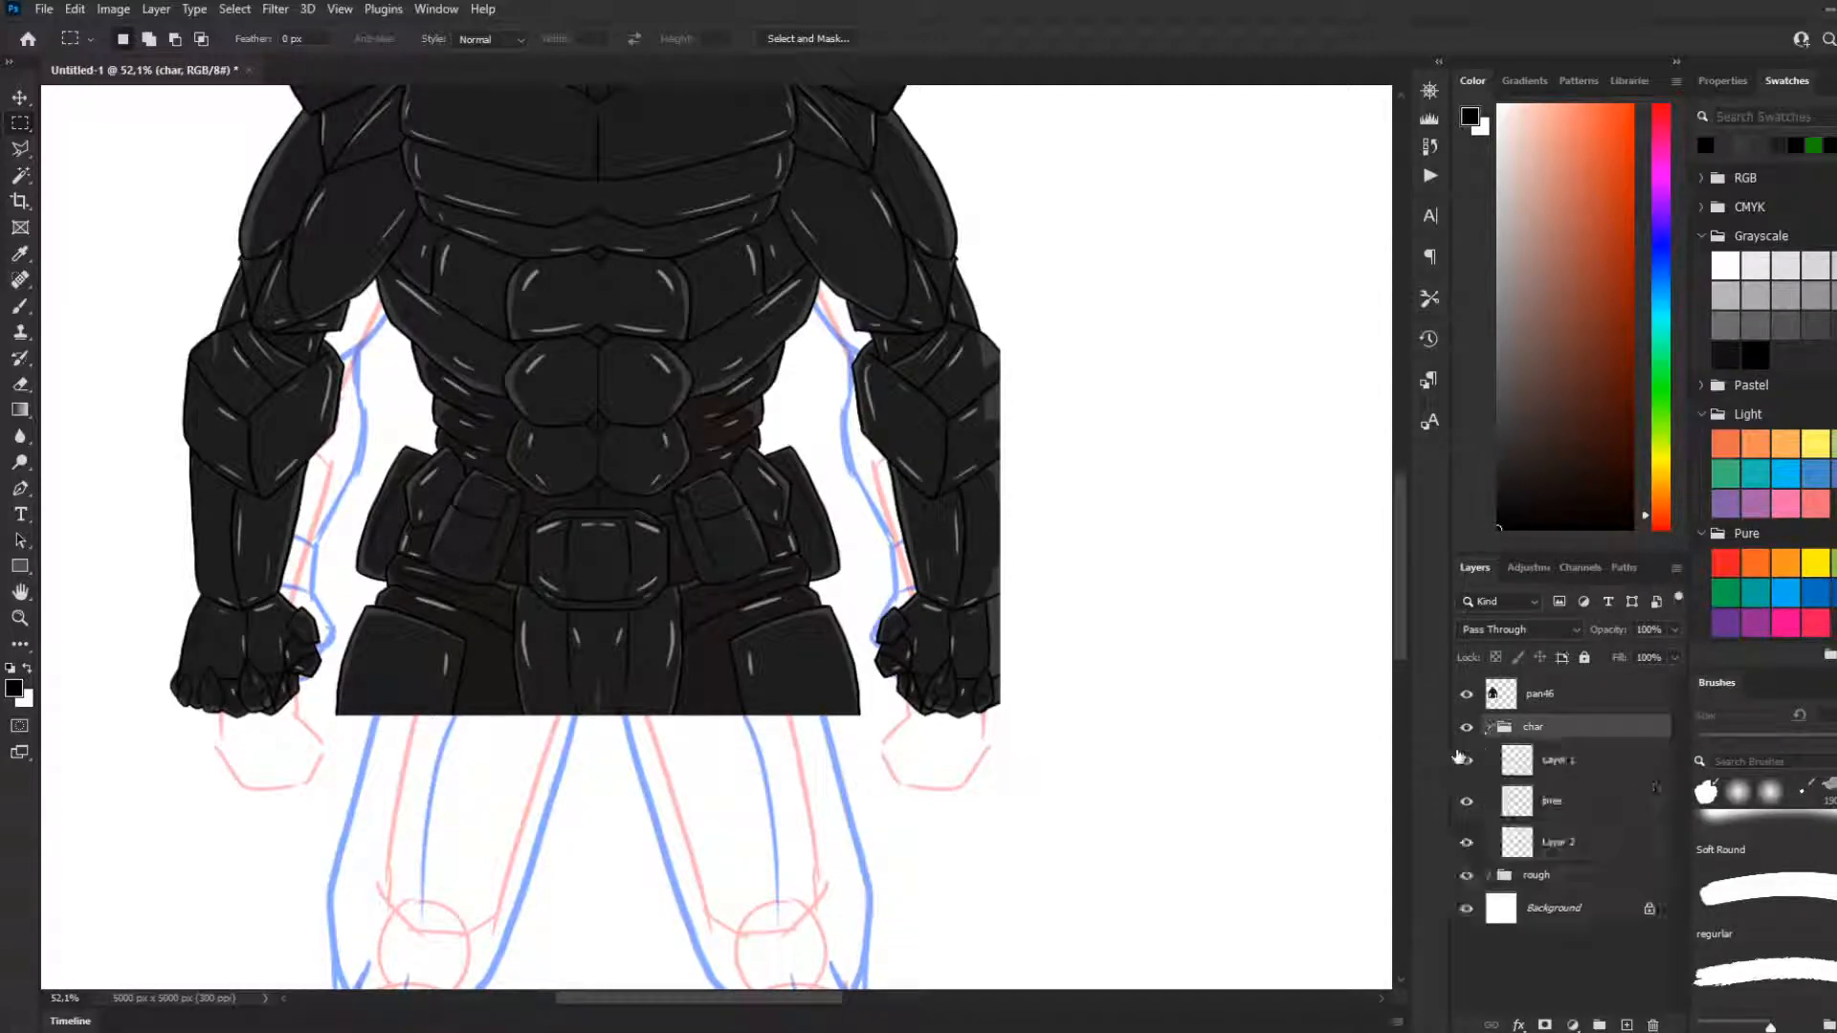
On Layer 1, draw a thin black line between the outer knuckle plates of the fist with the 6 px brush
{"action": "scroll", "coordinate": [191, 678], "scroll_direction": "up", "scroll_amount": 8}
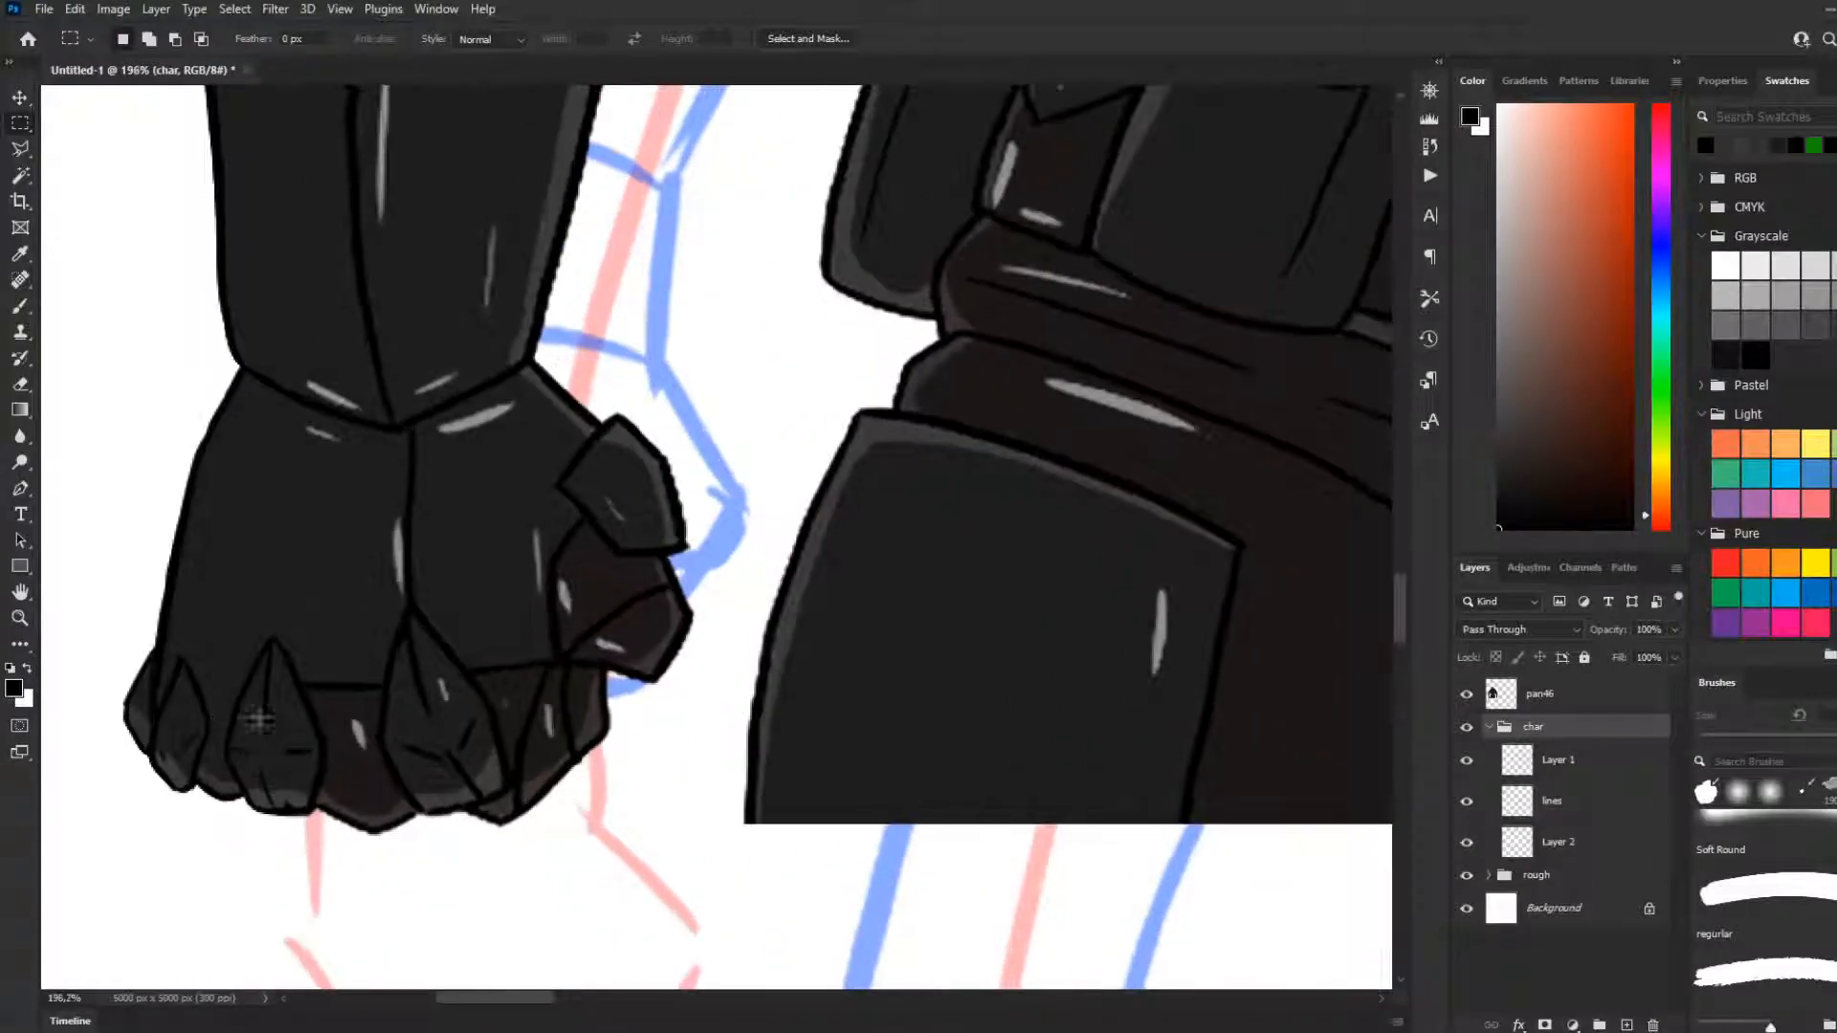
{"action": "key", "text": "l"}
{"action": "left_click", "coordinate": [20, 306]}
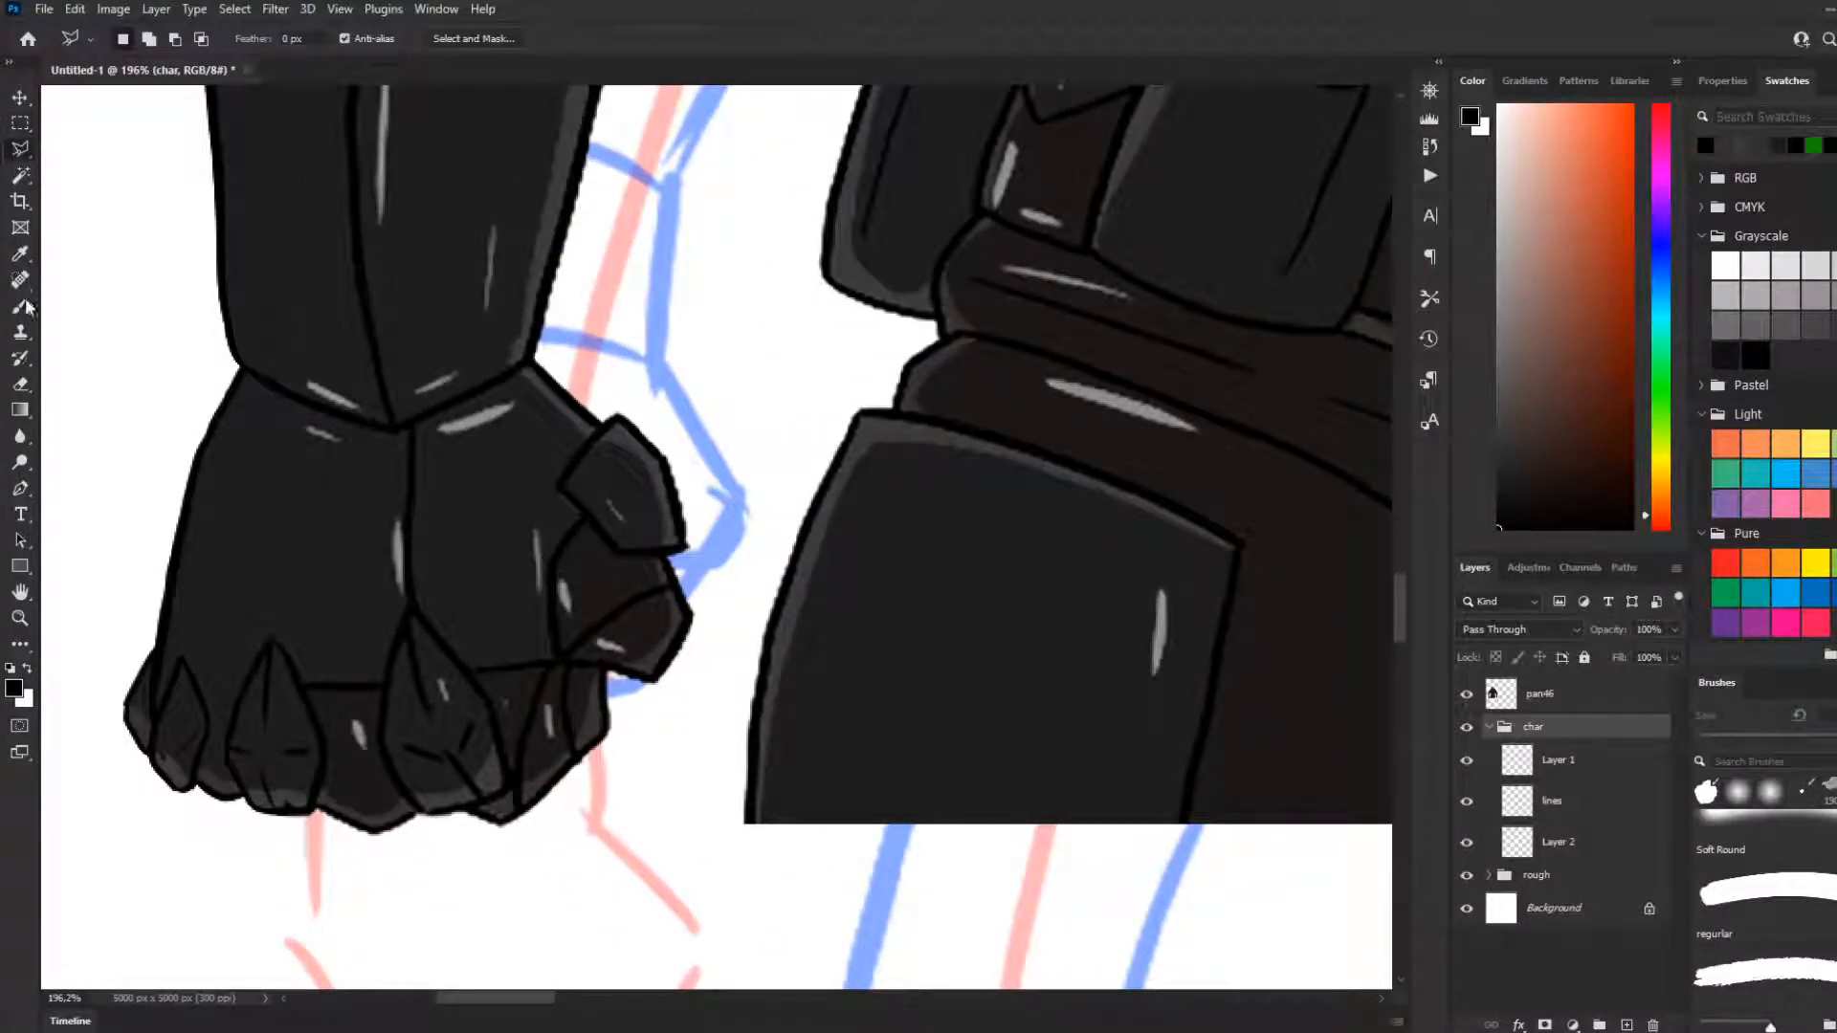
{"action": "left_click", "coordinate": [1507, 756]}
{"action": "key", "text": "bracketleft"}
{"action": "key", "text": "bracketleft"}
{"action": "key", "text": "bracketleft"}
{"action": "key", "text": "bracketleft"}
{"action": "key", "text": "bracketleft"}
{"action": "key", "text": "bracketleft"}
{"action": "key", "text": "bracketleft"}
{"action": "mouse_move", "coordinate": [249, 681]}
{"action": "left_mouse_down"}
{"action": "mouse_move", "coordinate": [195, 675]}
{"action": "mouse_move", "coordinate": [204, 687]}
{"action": "mouse_move", "coordinate": [220, 689]}
{"action": "mouse_move", "coordinate": [169, 661]}
{"action": "mouse_move", "coordinate": [243, 685]}
{"action": "mouse_move", "coordinate": [154, 657]}
{"action": "mouse_move", "coordinate": [194, 675]}
{"action": "left_mouse_up"}
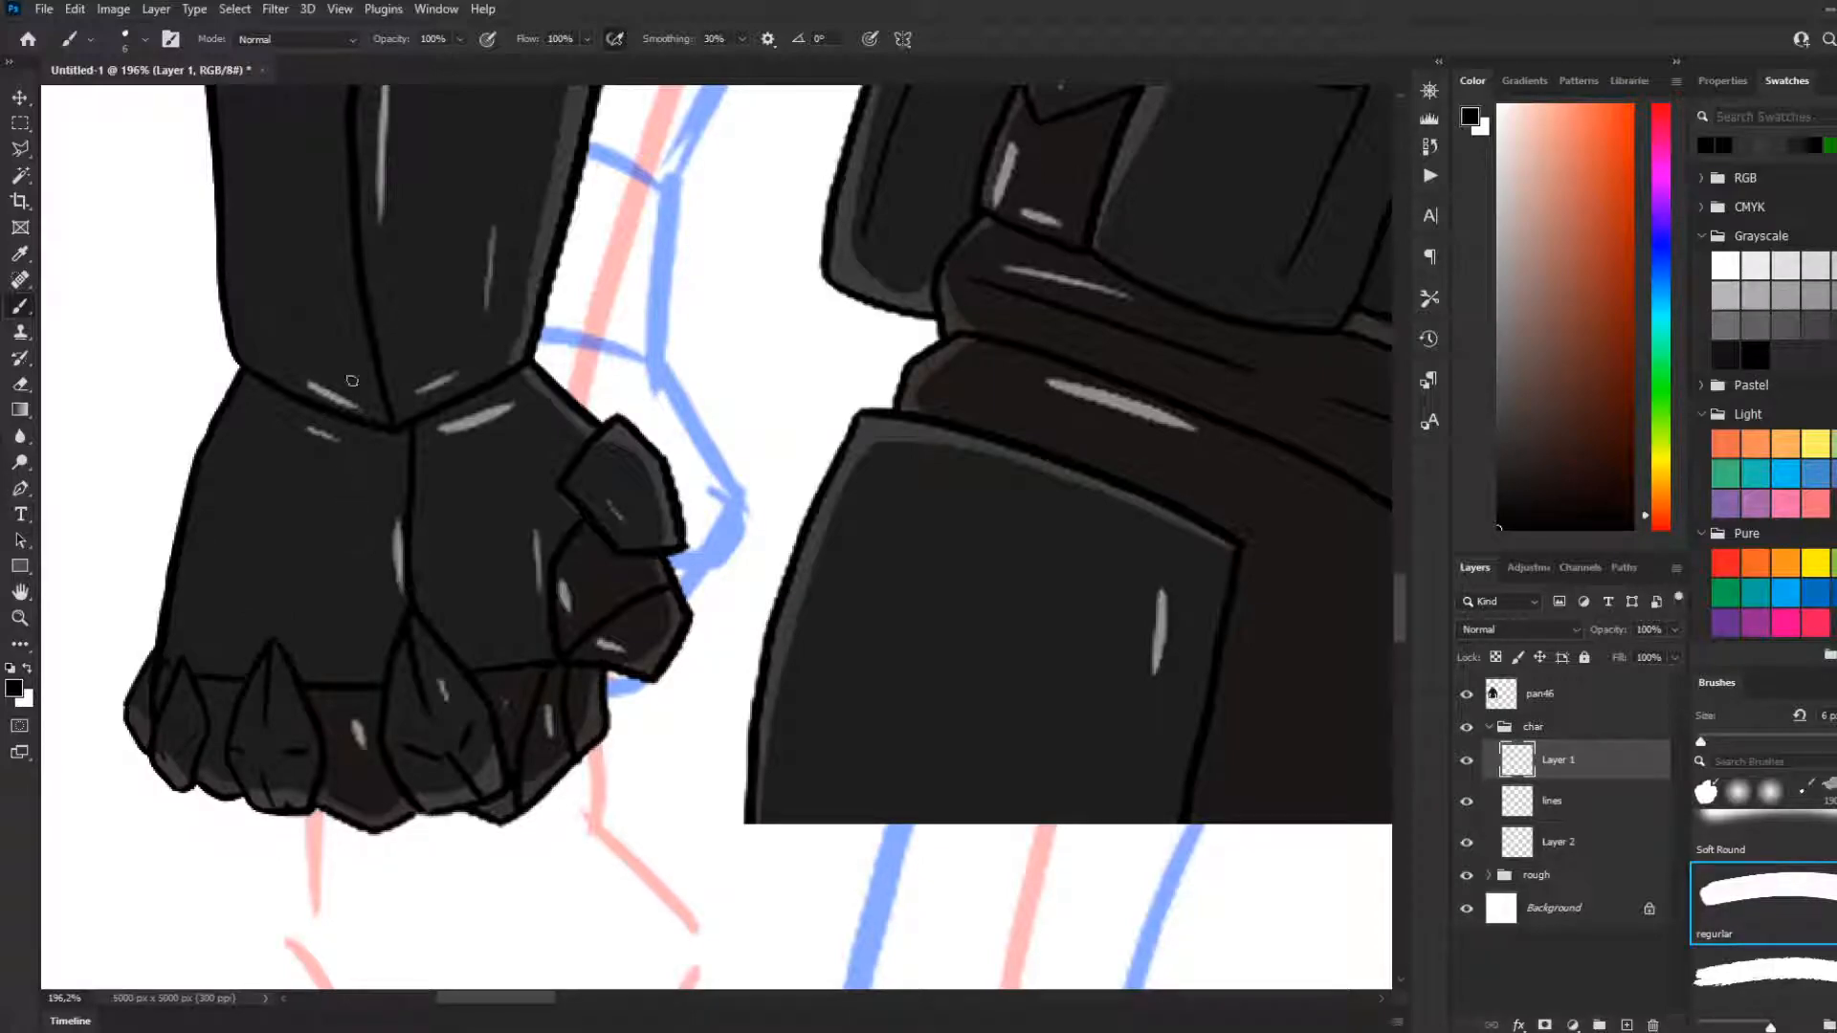
Draw a thin curved line down the back of the fist from the wrist to the outer knuckles
{"action": "left_click_drag", "start_coordinate": [279, 430], "coordinate": [221, 669]}
{"action": "key", "text": "ctrl+z"}
{"action": "mouse_move", "coordinate": [282, 429]}
{"action": "left_mouse_down"}
{"action": "mouse_move", "coordinate": [250, 504]}
{"action": "mouse_move", "coordinate": [226, 670]}
{"action": "left_mouse_up"}
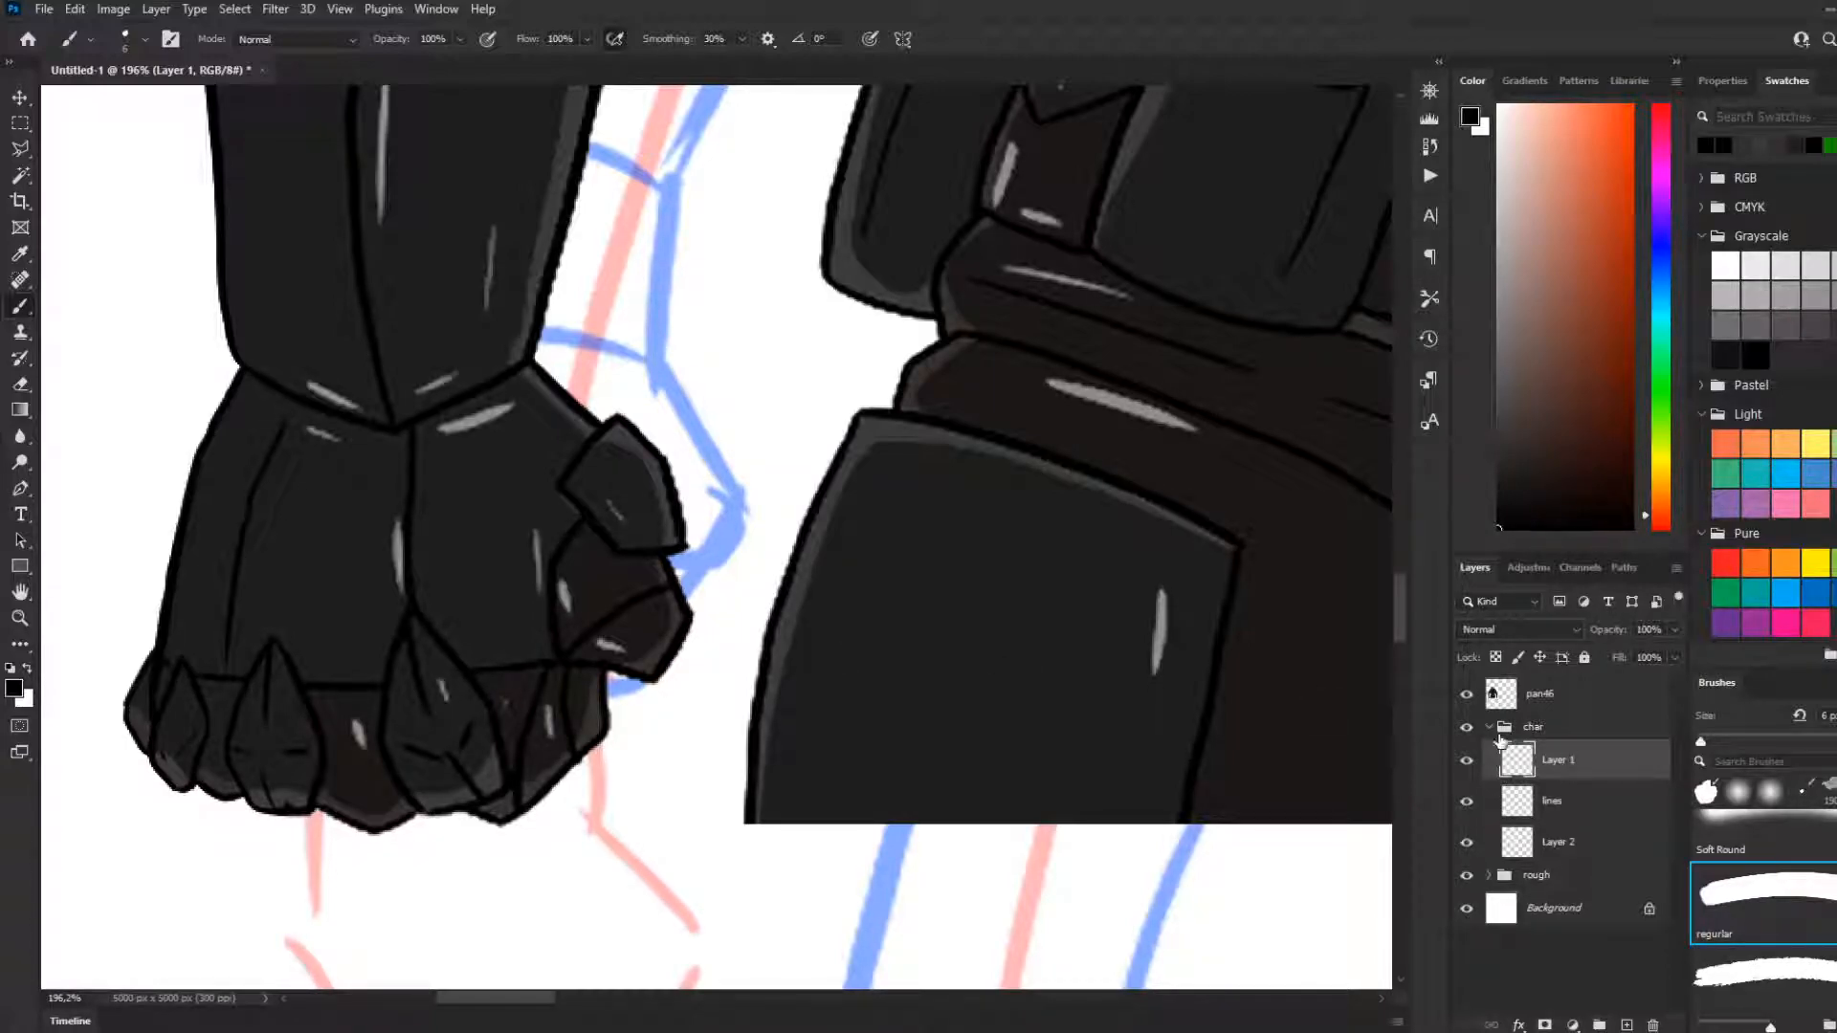
{"action": "left_click", "coordinate": [1489, 727]}
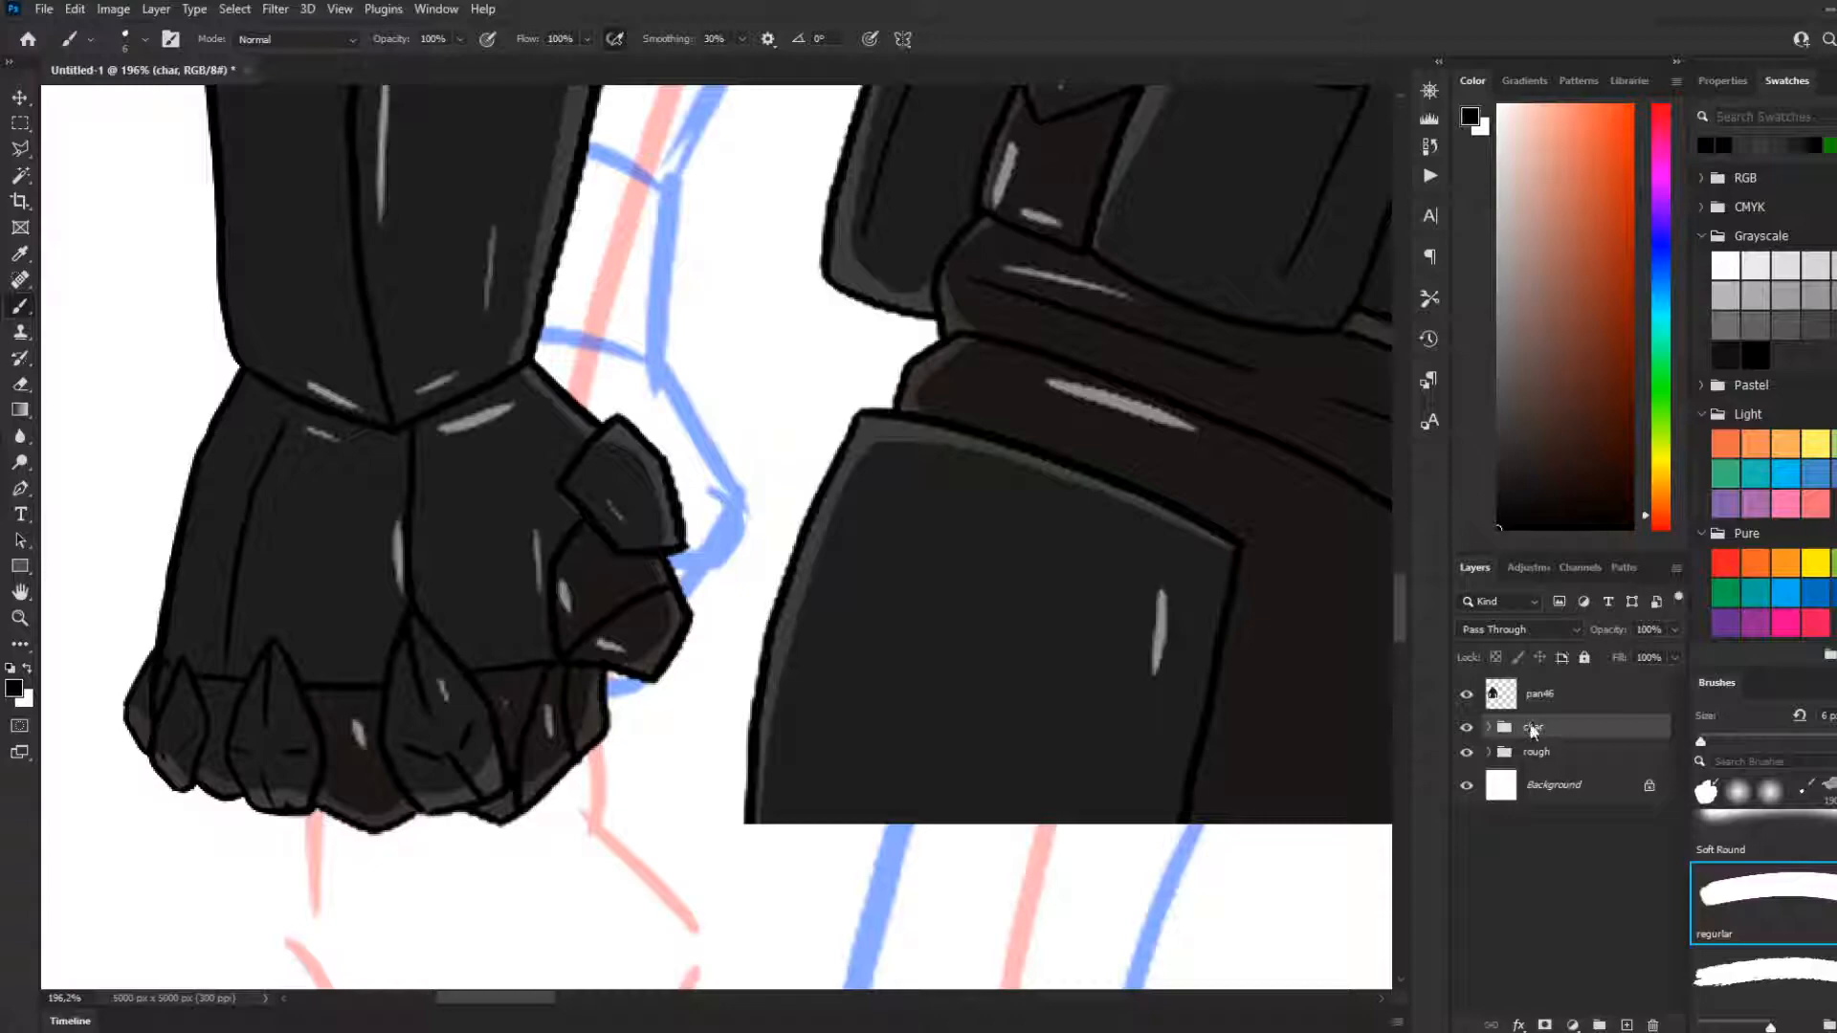
{"action": "key", "text": "ctrl+e"}
{"action": "left_click", "coordinate": [1542, 704], "text": "shift"}
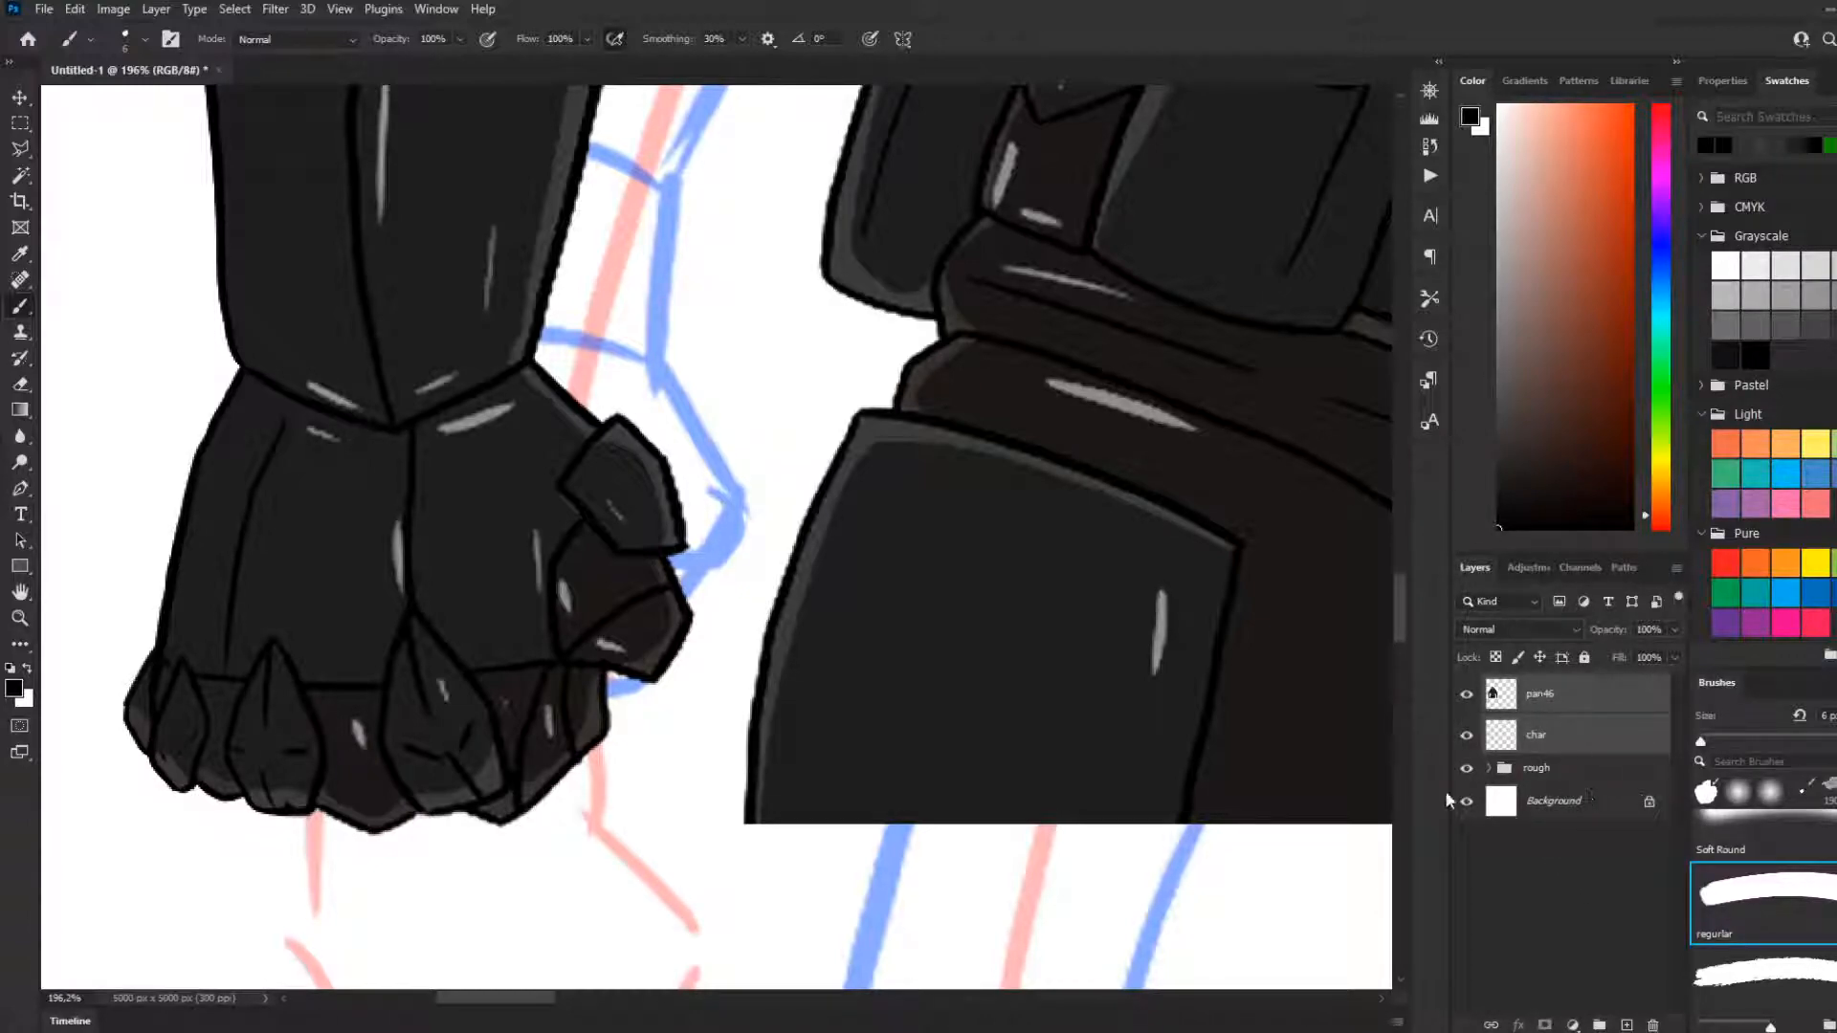
{"action": "key", "text": "ctrl+z"}
Move the char group above pan46 and merge the group and pan46 into one char layer
{"action": "left_click_drag", "start_coordinate": [1543, 737], "coordinate": [1510, 681]}
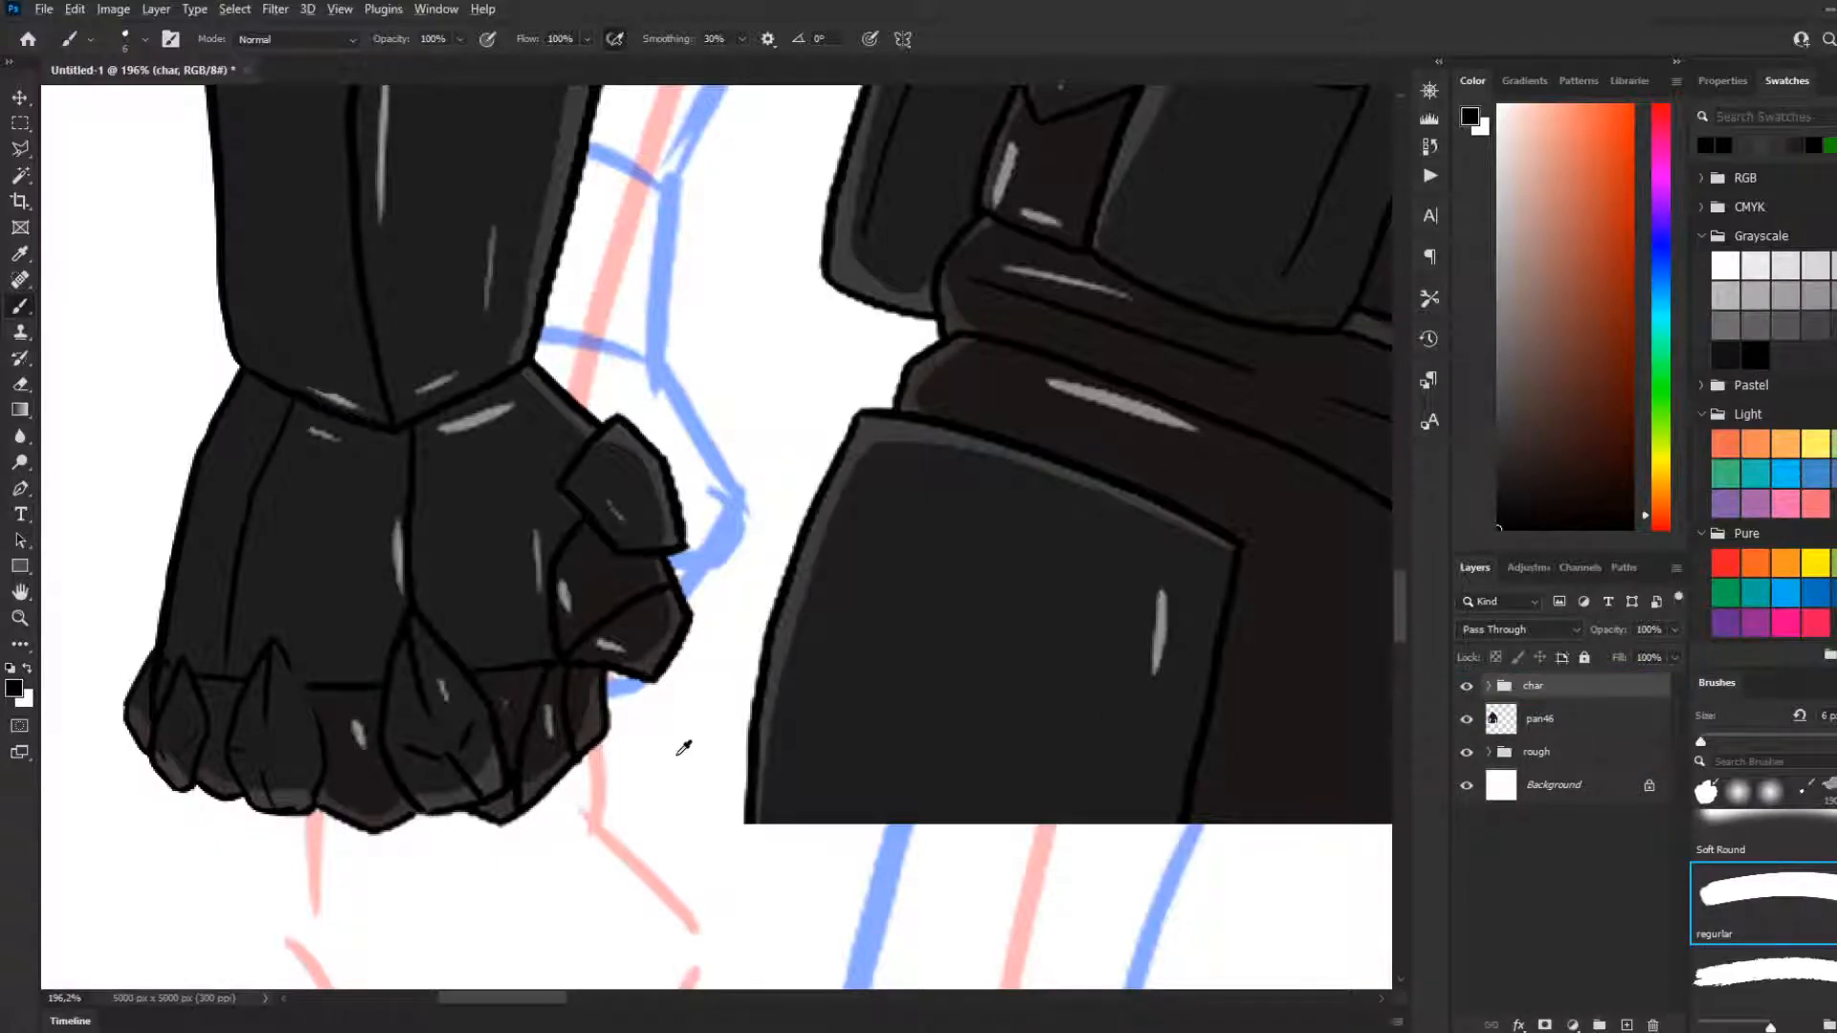
{"action": "scroll", "coordinate": [680, 742], "scroll_direction": "down", "scroll_amount": 6}
{"action": "scroll", "coordinate": [464, 786], "scroll_direction": "down", "scroll_amount": 3}
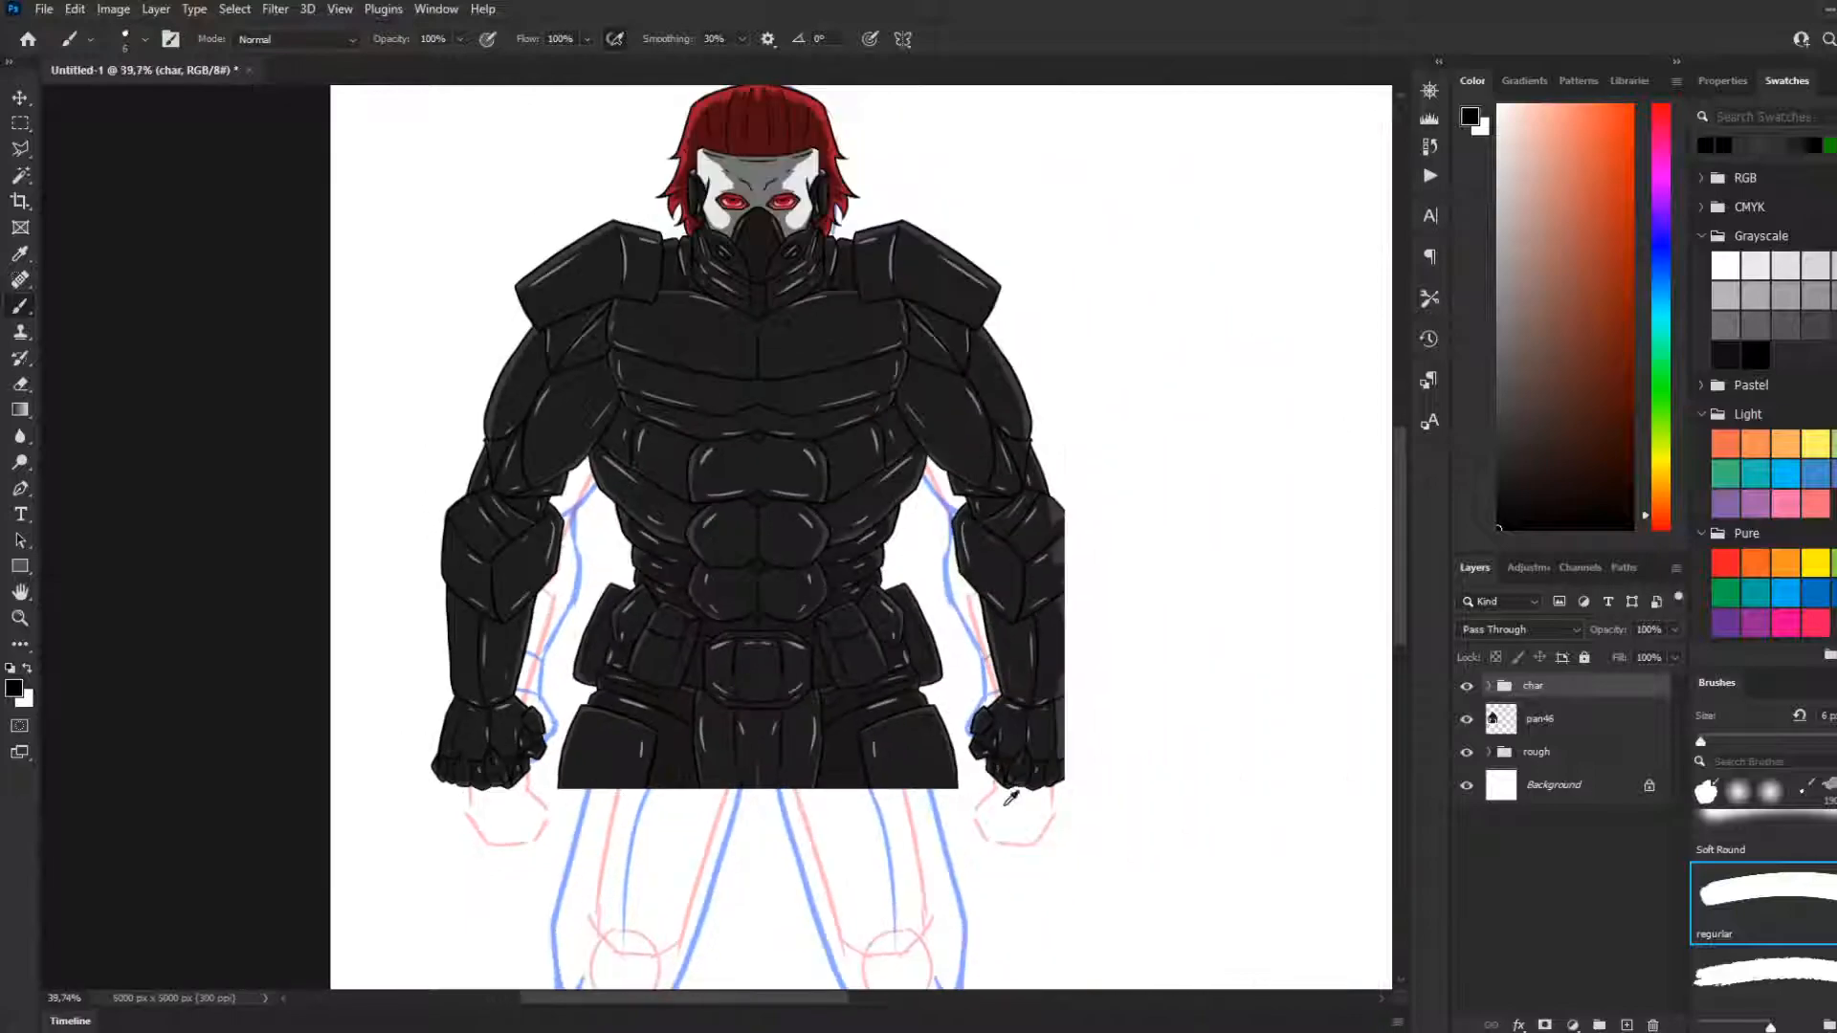
{"action": "scroll", "coordinate": [1209, 776], "scroll_direction": "up", "scroll_amount": 3}
{"action": "scroll", "coordinate": [1091, 761], "scroll_direction": "down", "scroll_amount": 4}
{"action": "scroll", "coordinate": [1272, 771], "scroll_direction": "up", "scroll_amount": 1}
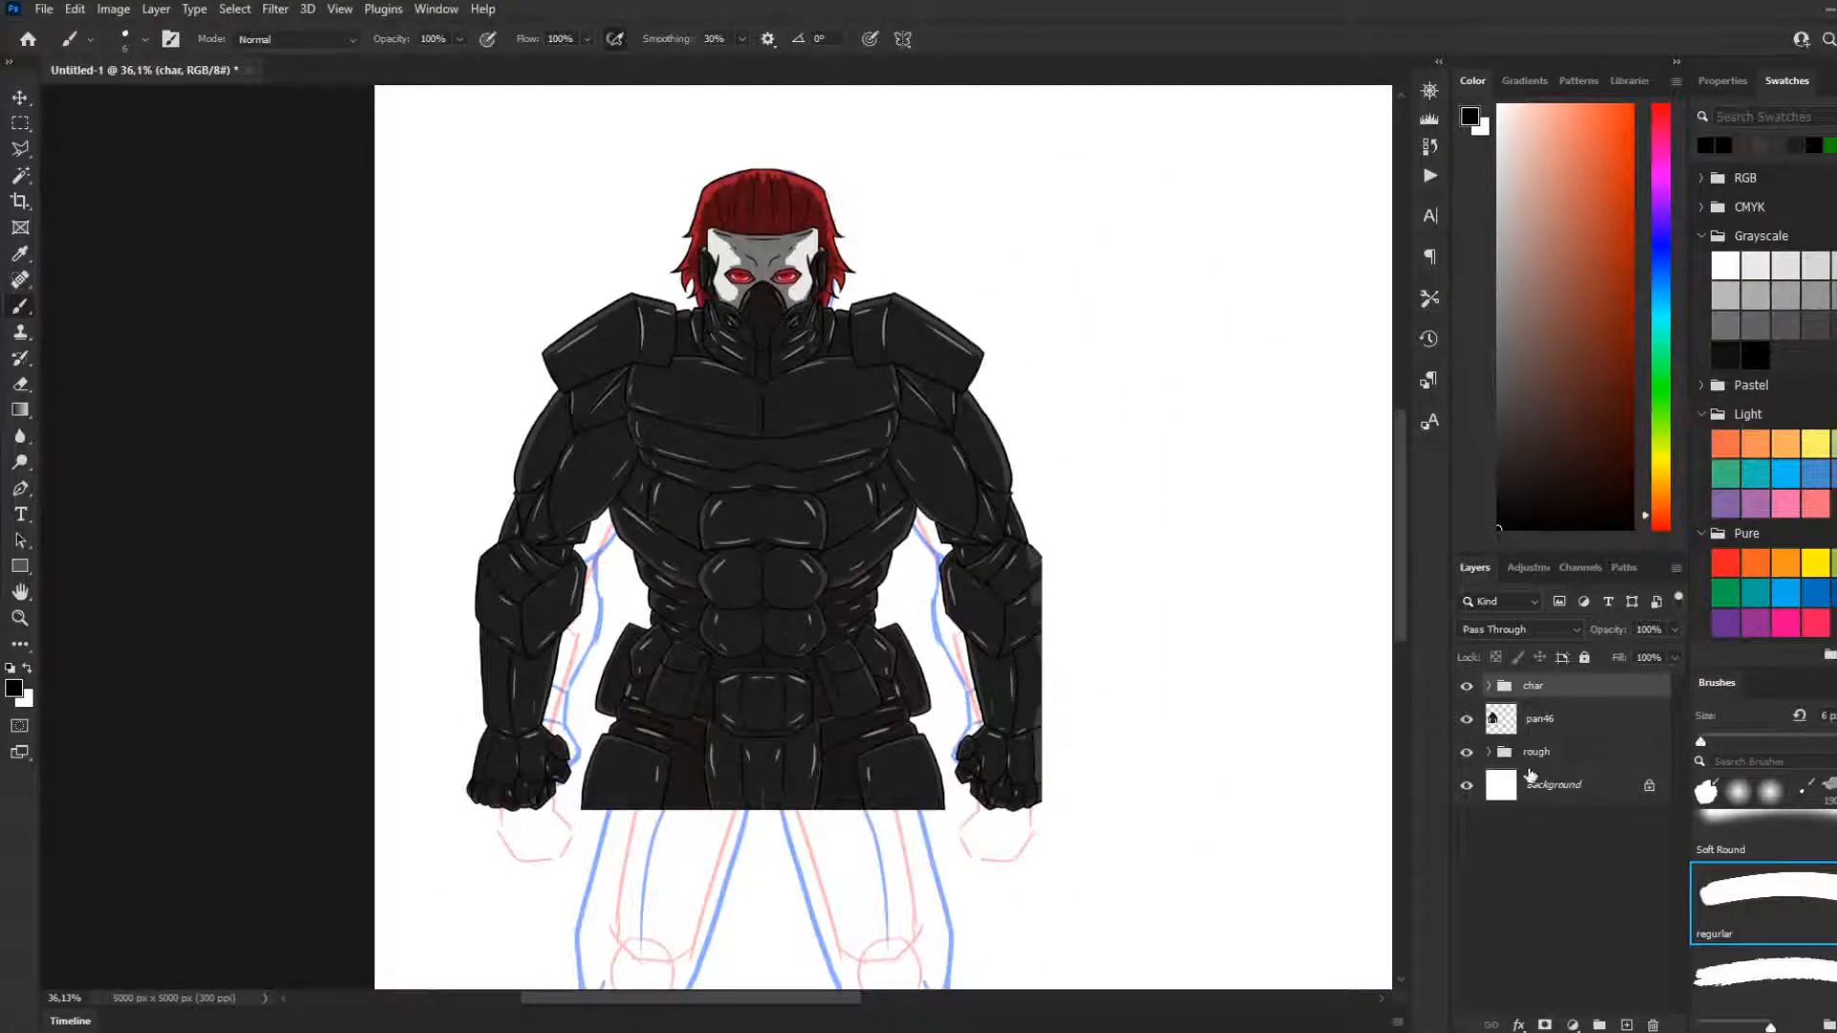
{"action": "scroll", "coordinate": [1030, 733], "scroll_direction": "up", "scroll_amount": 2}
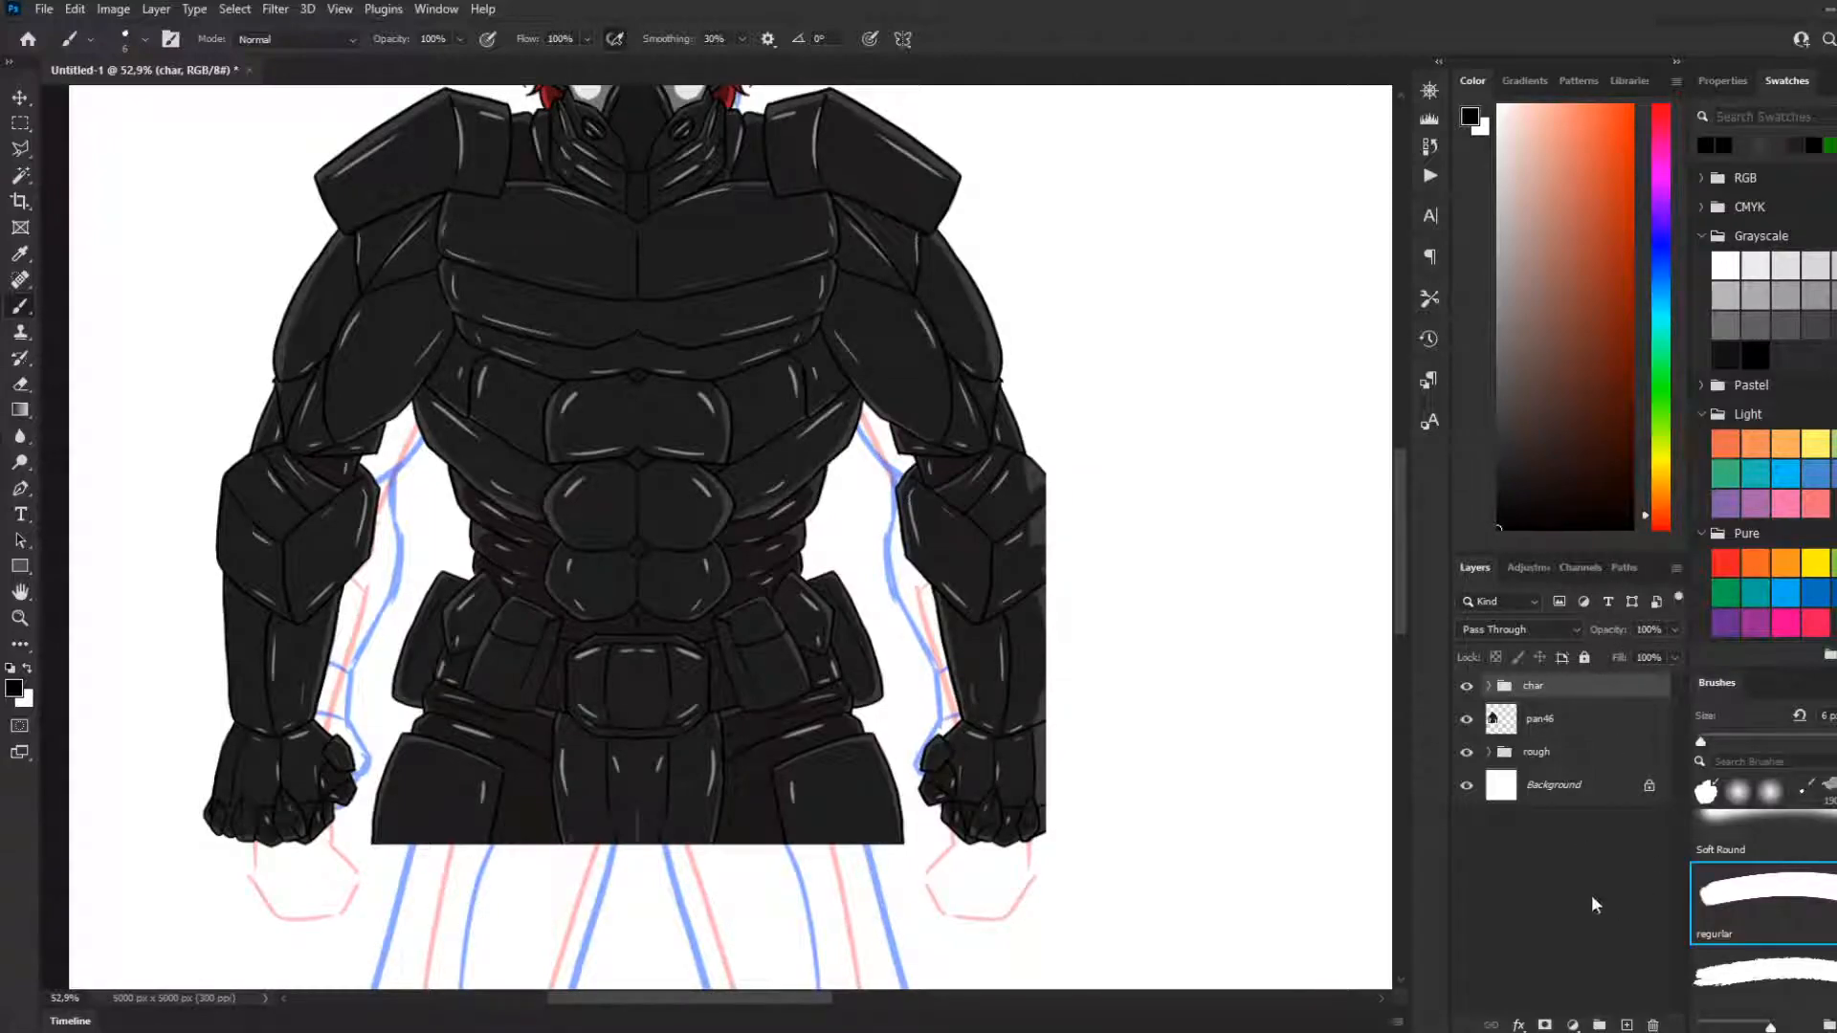
{"action": "key", "text": "ctrl+e"}
{"action": "left_click", "coordinate": [1552, 732], "text": "shift"}
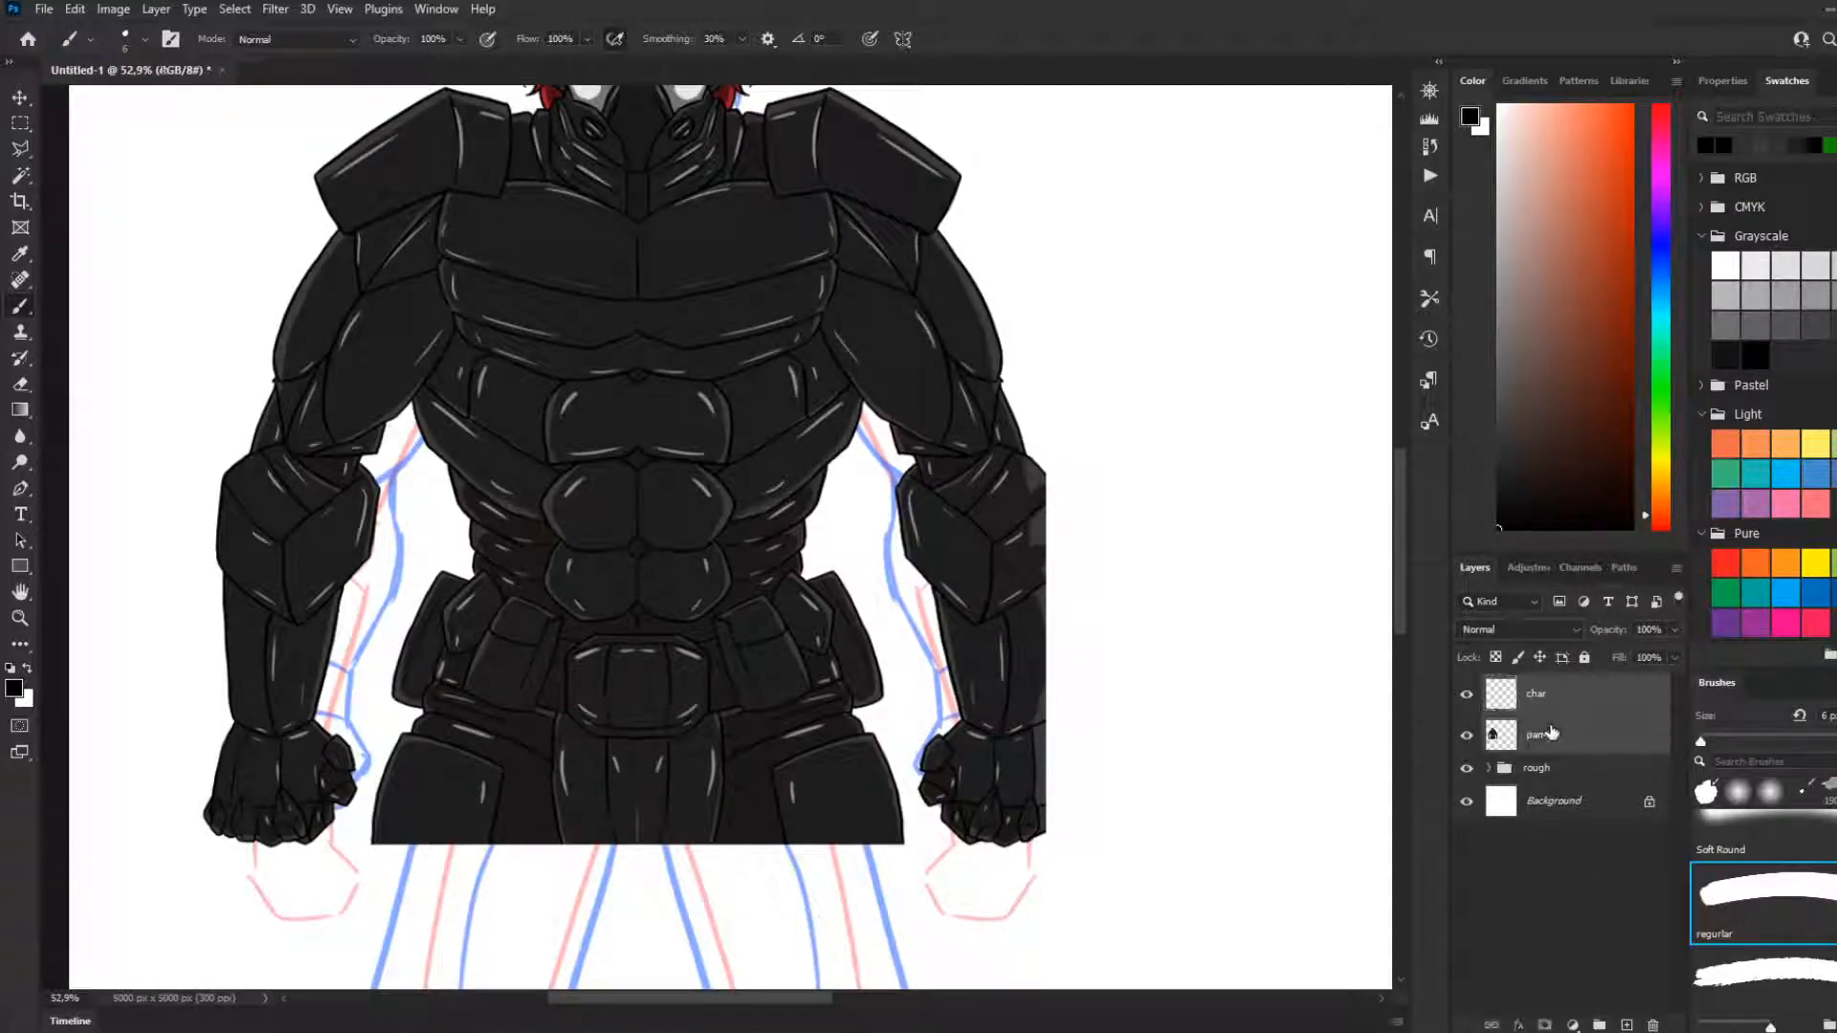
{"action": "key", "text": "ctrl+e"}
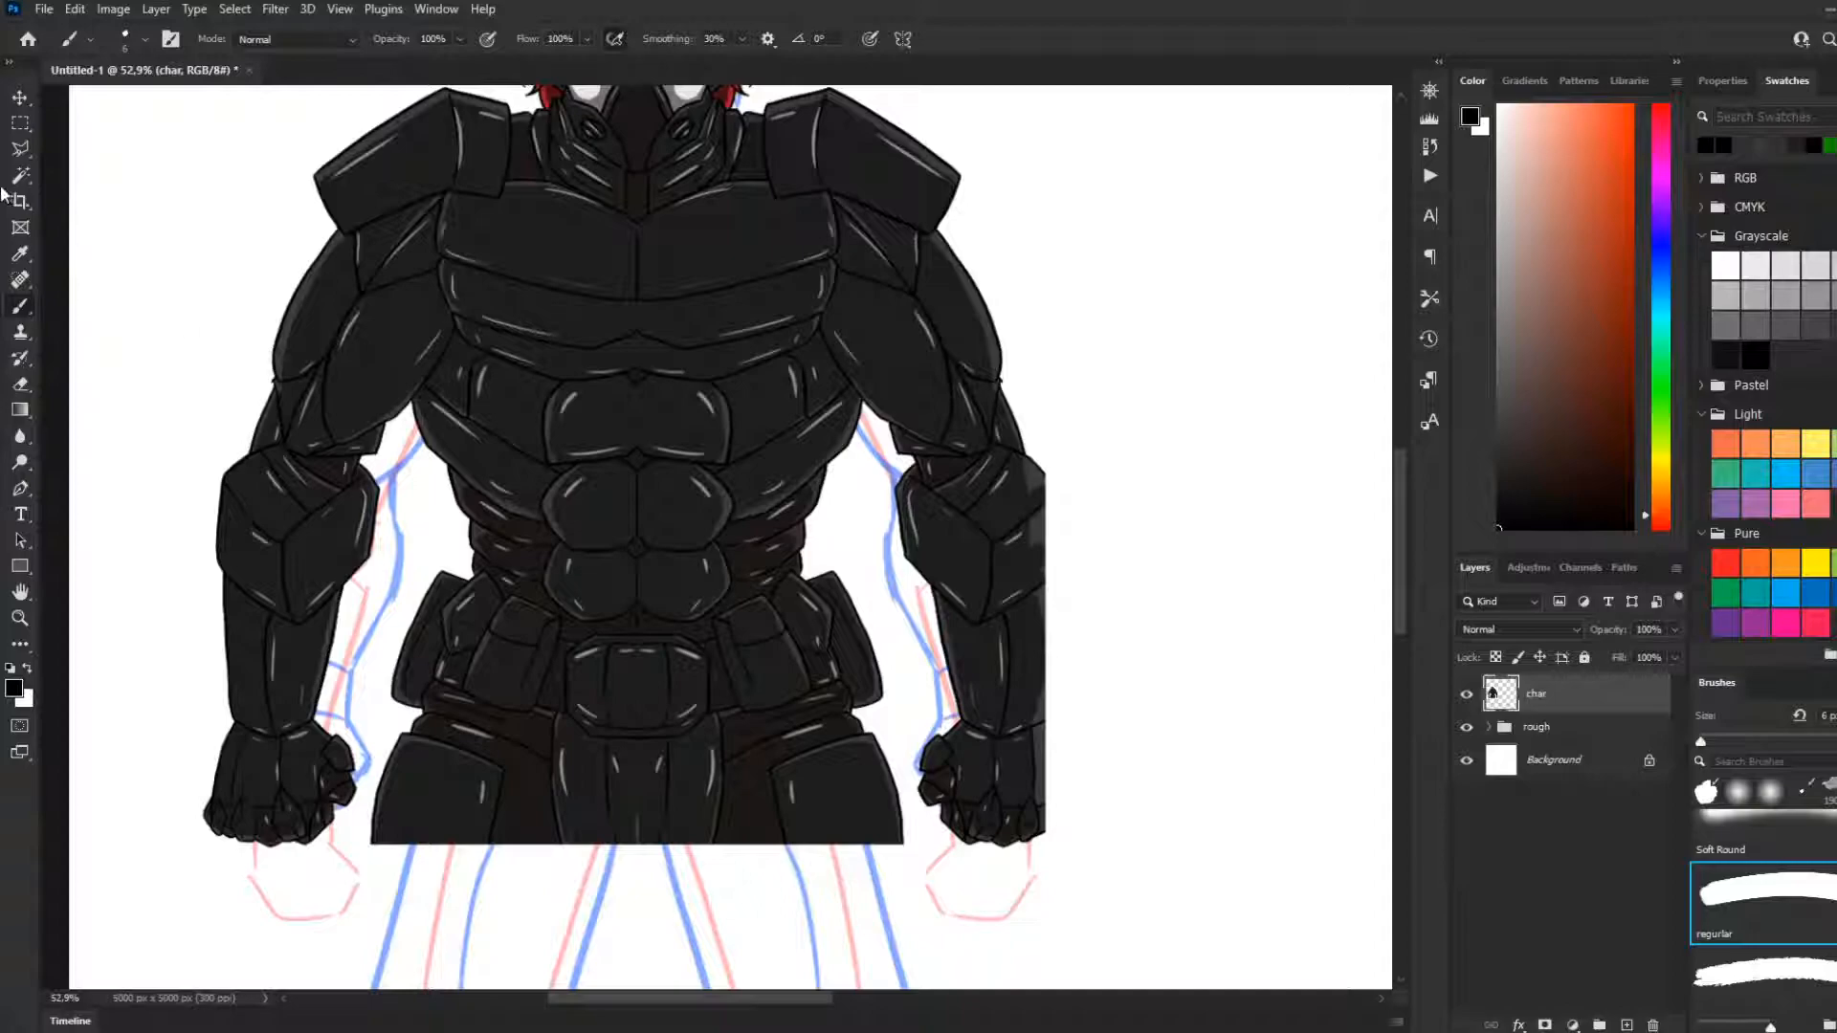
Outline the completed lower arm and fist with the Polygonal Lasso and copy them to a new layer
{"action": "left_click", "coordinate": [21, 148]}
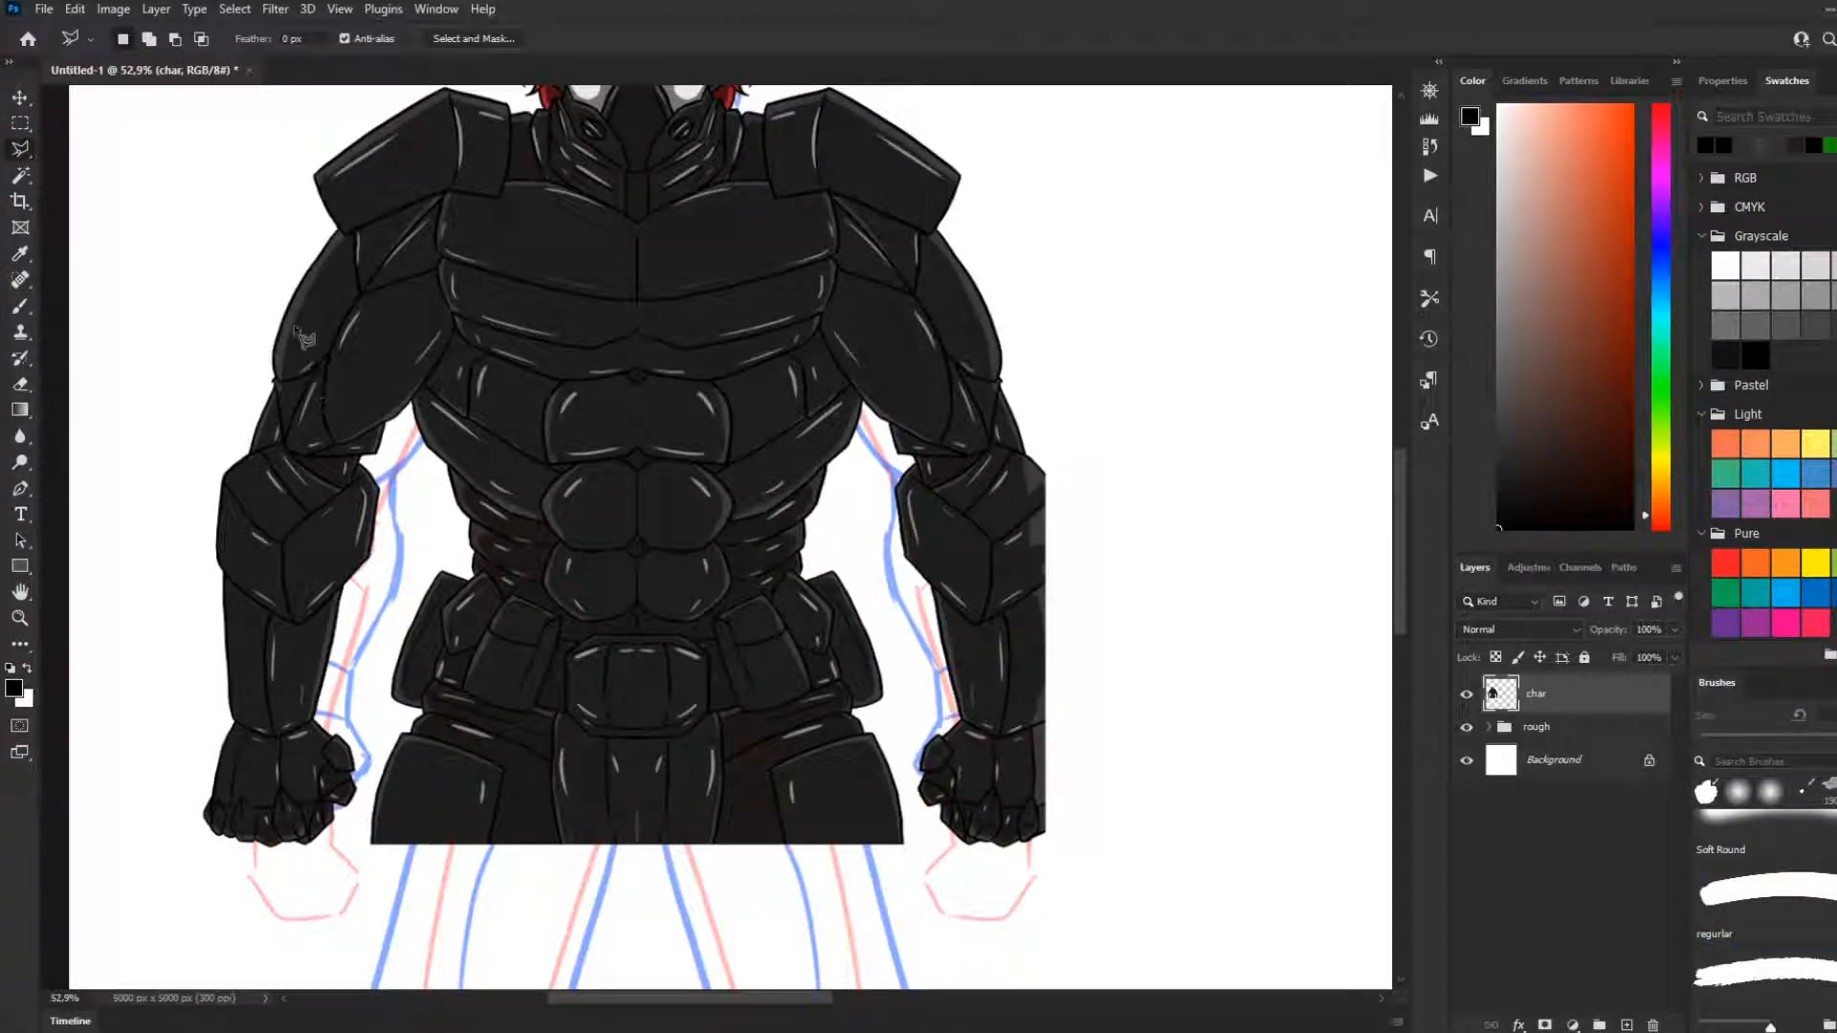
{"action": "left_click", "coordinate": [390, 435]}
{"action": "left_click", "coordinate": [272, 330]}
{"action": "left_click", "coordinate": [172, 479]}
{"action": "left_click", "coordinate": [129, 636]}
{"action": "left_click", "coordinate": [124, 796]}
{"action": "left_click", "coordinate": [188, 885]}
{"action": "left_click", "coordinate": [259, 895]}
{"action": "left_click", "coordinate": [354, 849]}
{"action": "left_click", "coordinate": [371, 777]}
{"action": "left_click", "coordinate": [358, 672]}
{"action": "left_click", "coordinate": [394, 557]}
{"action": "double_click", "coordinate": [418, 486]}
{"action": "key", "text": "ctrl+j"}
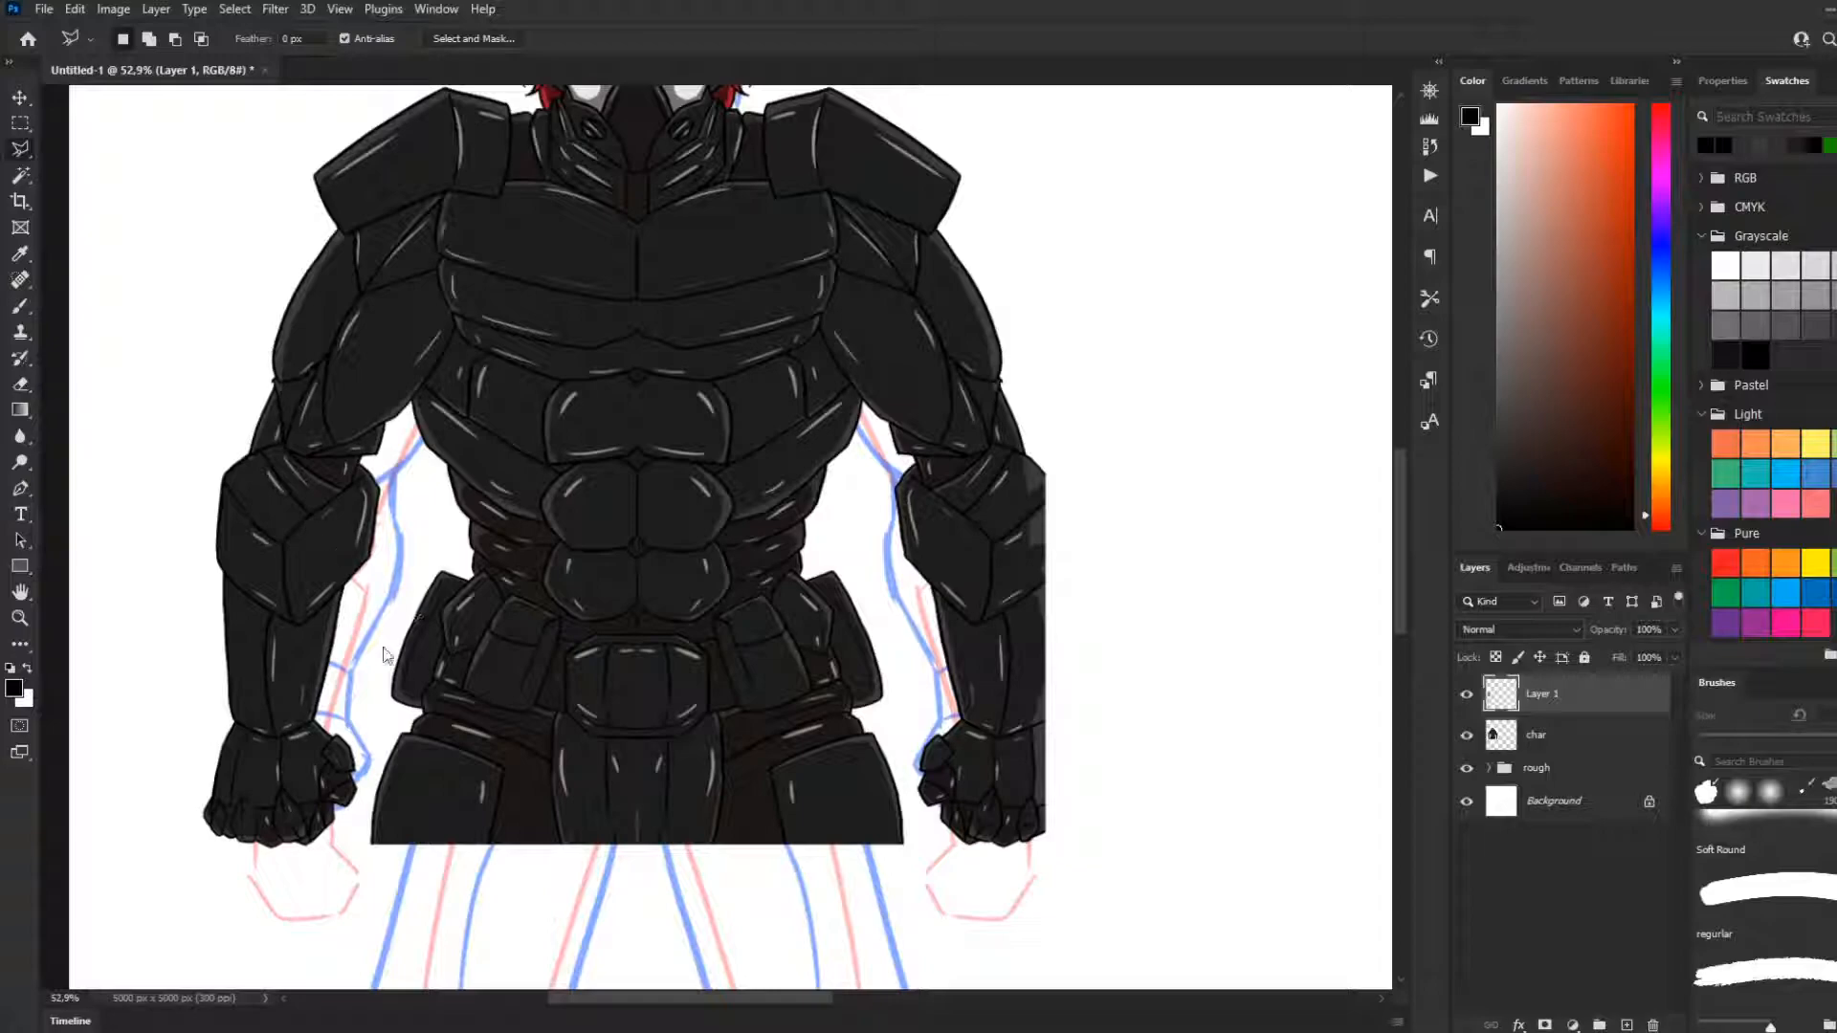
Flip the copied arm horizontally and place it over the cropped arm on the opposite side of the body
{"action": "key", "text": "ctrl+t"}
{"action": "left_click", "coordinate": [399, 921]}
{"action": "left_click_drag", "start_coordinate": [312, 613], "coordinate": [993, 631]}
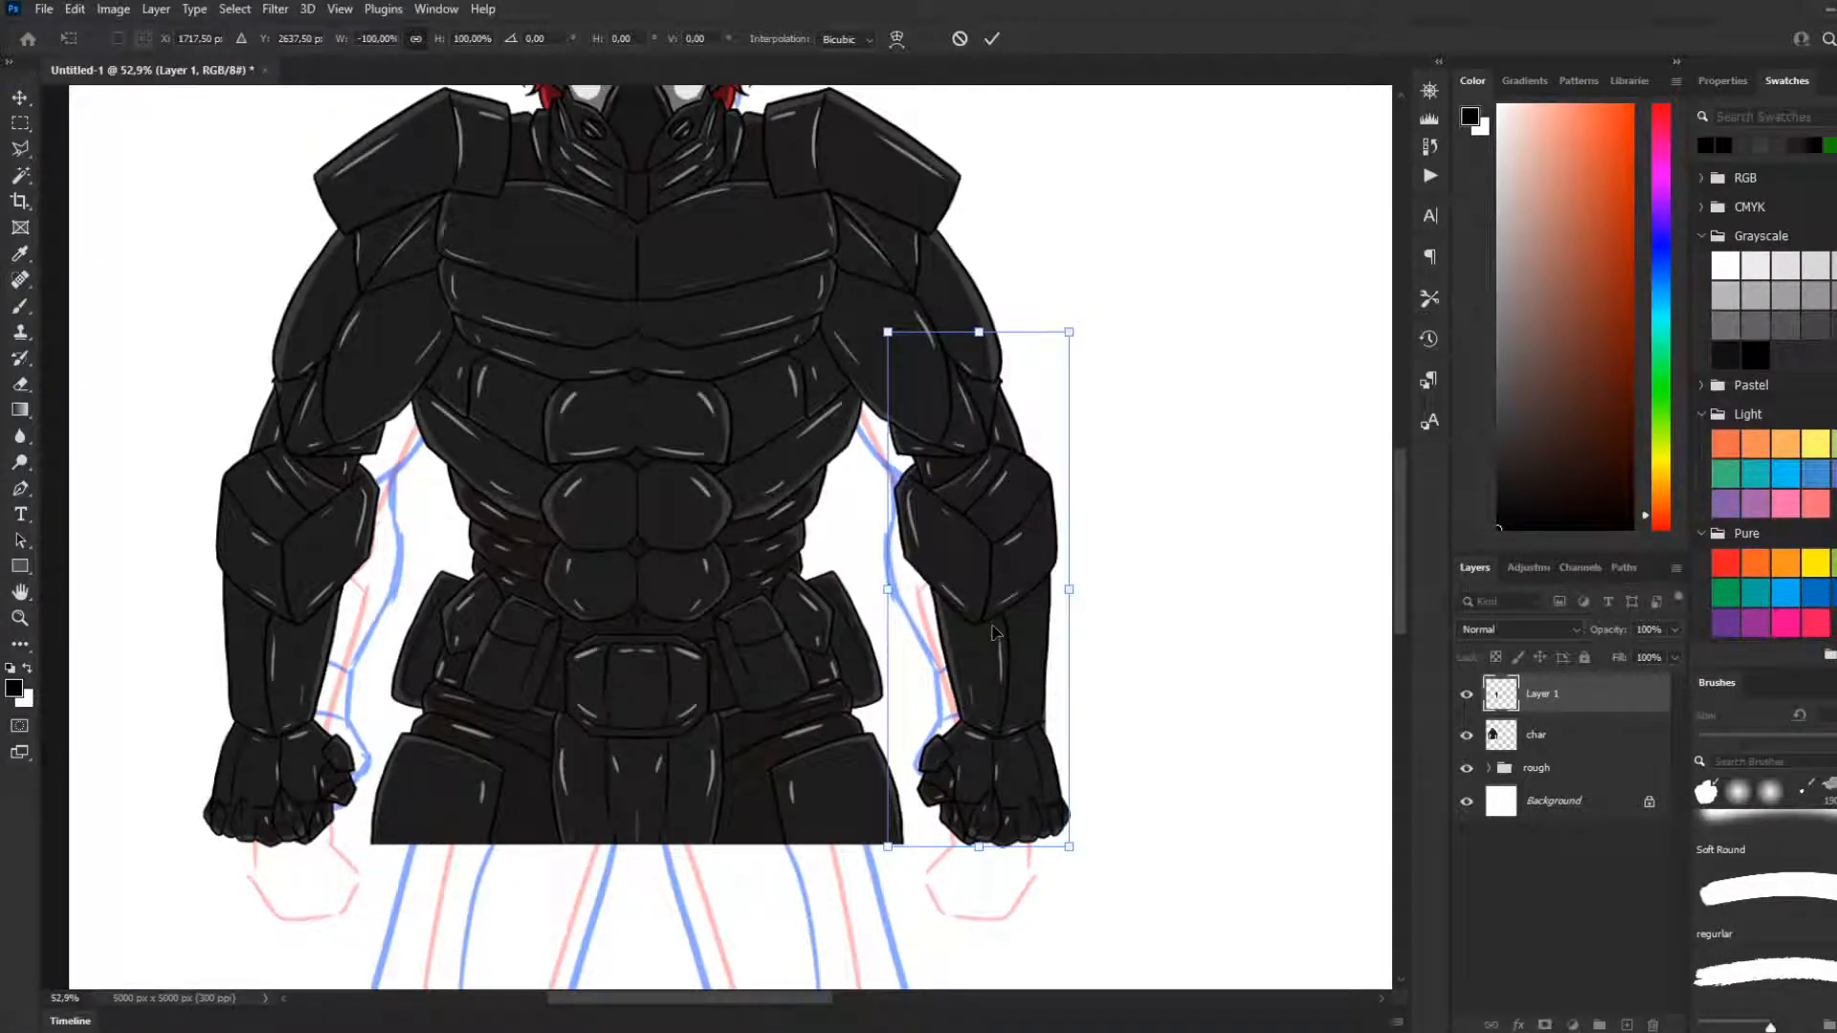
{"action": "key", "text": "Return"}
On the char layer, lasso the leftover sliver of the old cropped arm beside the wrist and delete it
{"action": "key", "text": "l"}
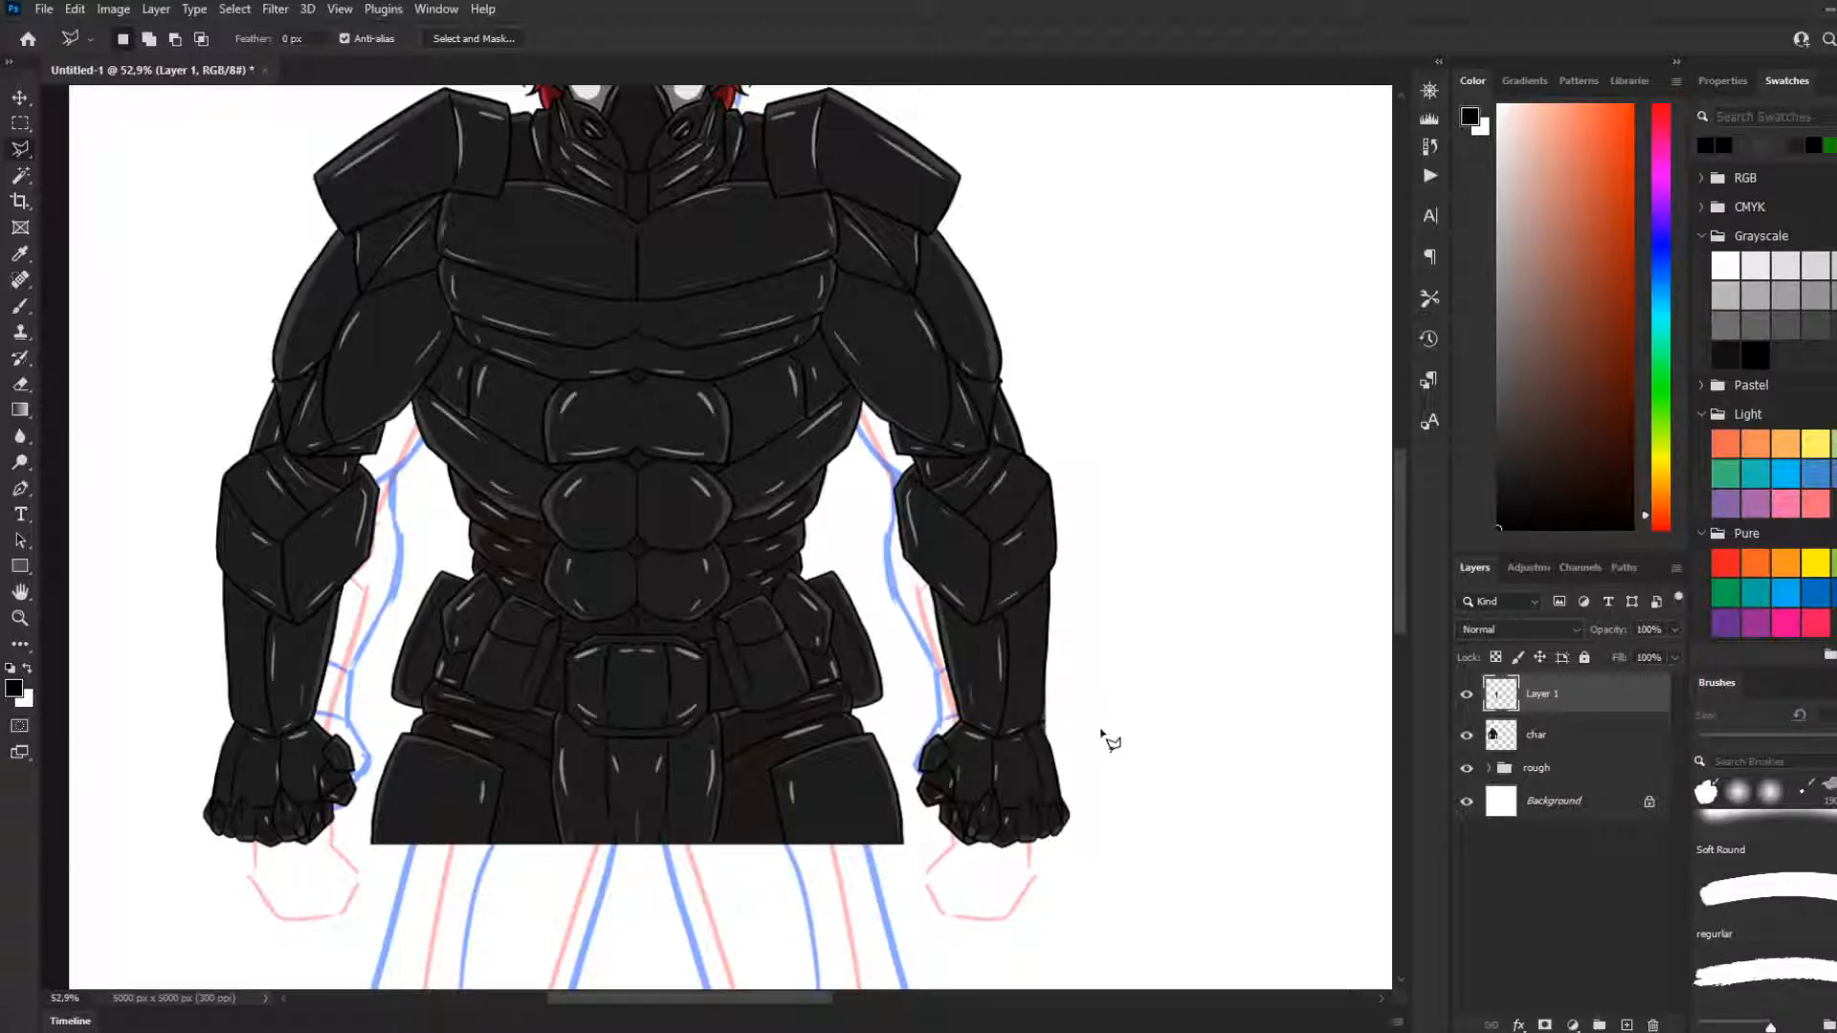
{"action": "scroll", "coordinate": [1081, 748], "scroll_direction": "up", "scroll_amount": 2}
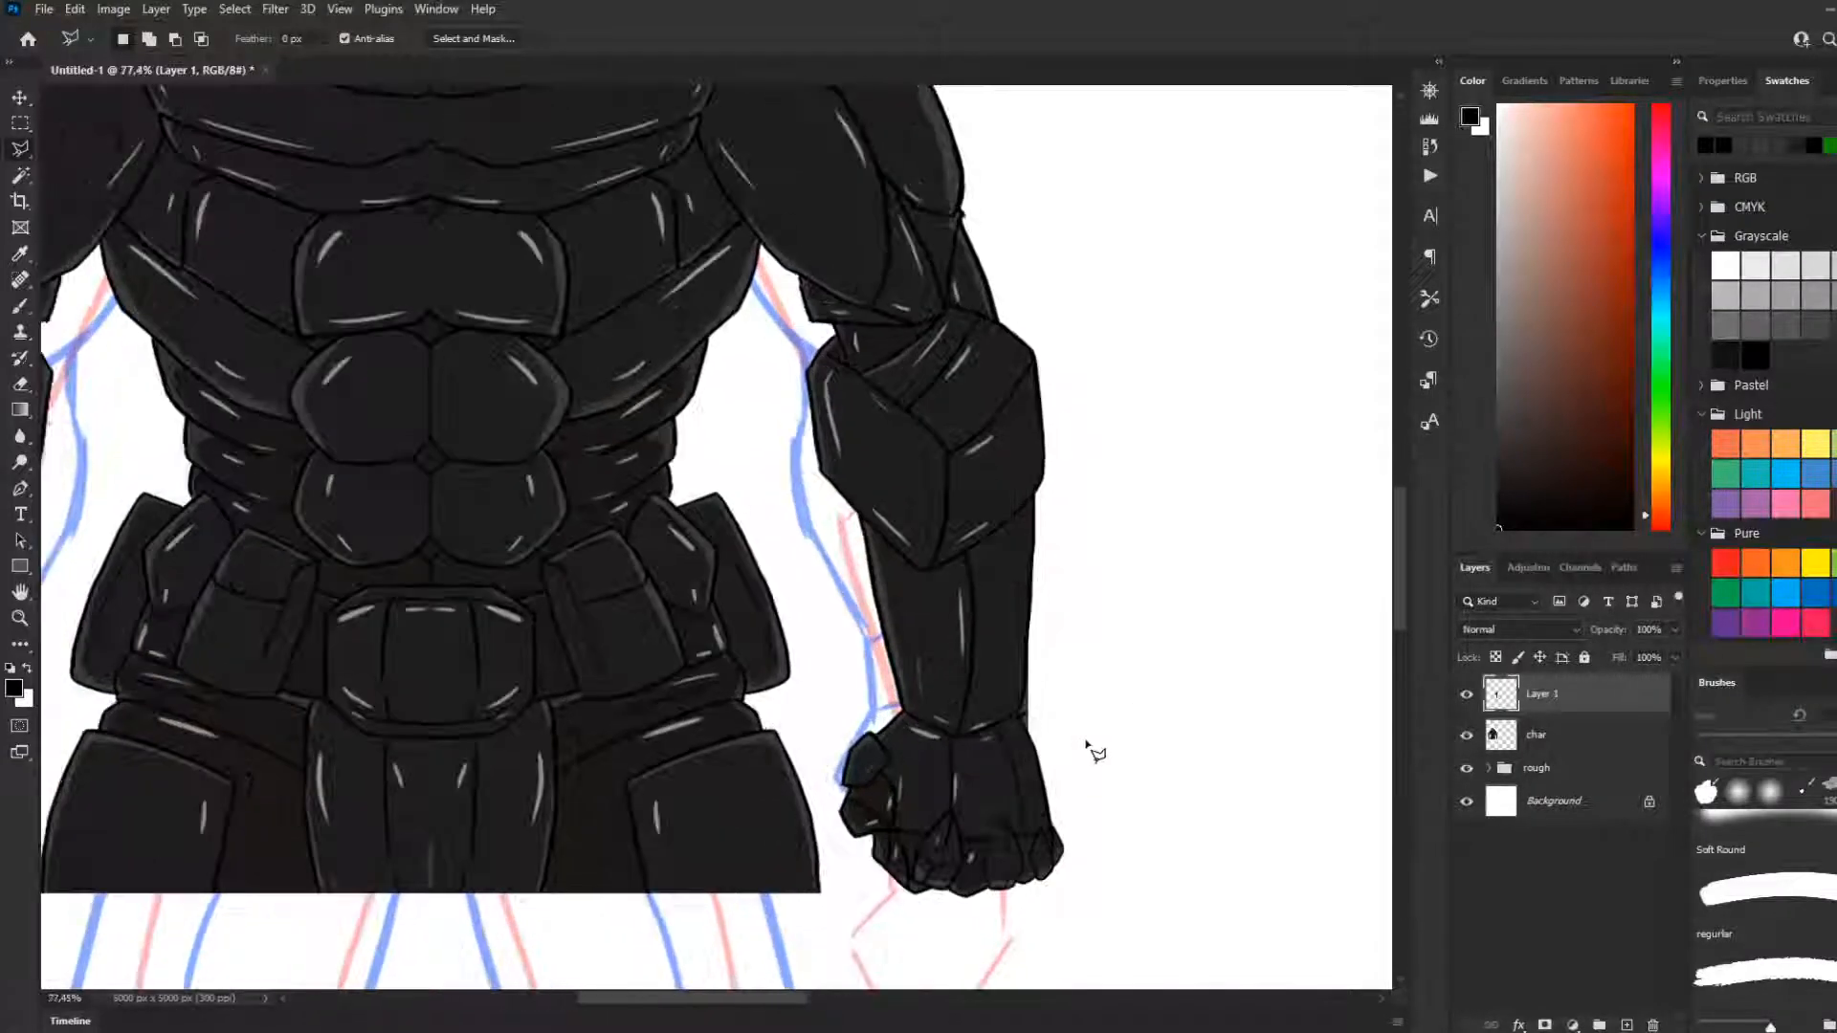
{"action": "scroll", "coordinate": [1090, 748], "scroll_direction": "up", "scroll_amount": 1}
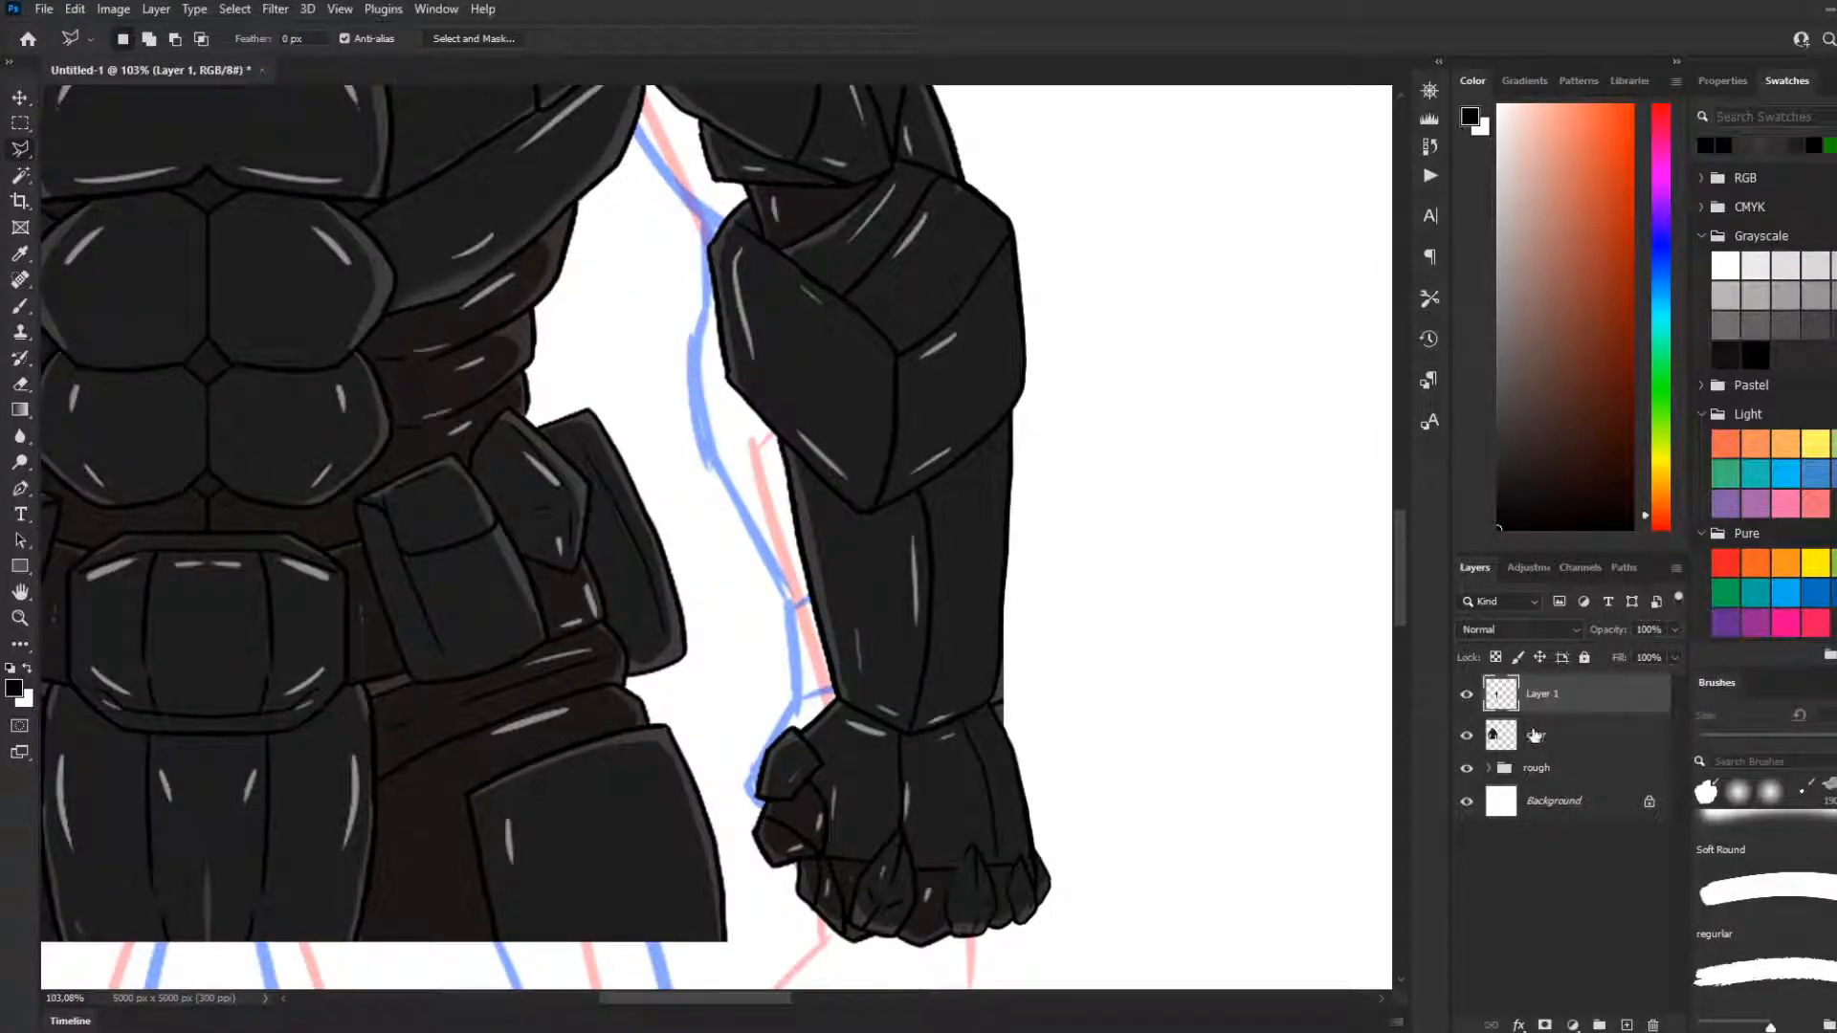
{"action": "left_click", "coordinate": [1531, 735]}
{"action": "left_click", "coordinate": [998, 674]}
{"action": "left_click", "coordinate": [1039, 564]}
{"action": "key", "text": "BackSpace"}
{"action": "key", "text": "BackSpace"}
{"action": "left_click", "coordinate": [1039, 587]}
{"action": "left_click", "coordinate": [988, 705]}
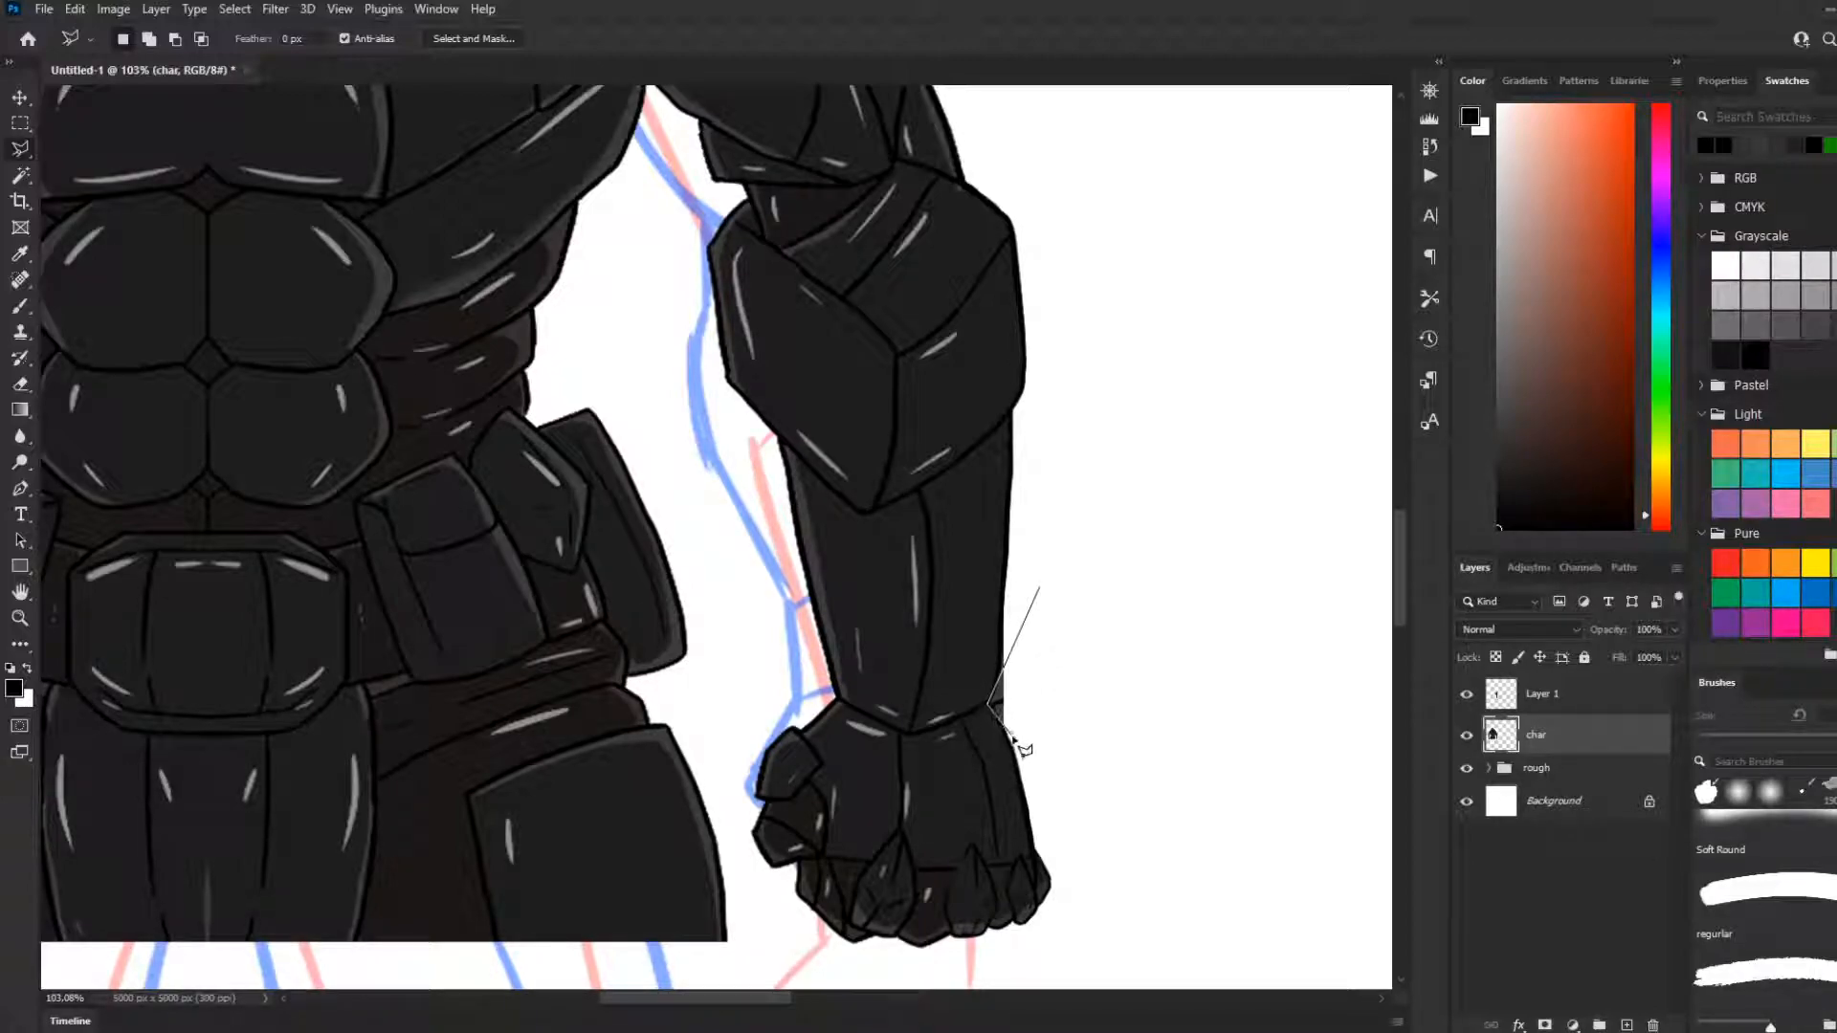
{"action": "left_click", "coordinate": [1022, 766]}
{"action": "double_click", "coordinate": [1102, 677]}
Clear any stray selection and inspect both completed arms across the whole figure
{"action": "left_click", "coordinate": [1173, 671]}
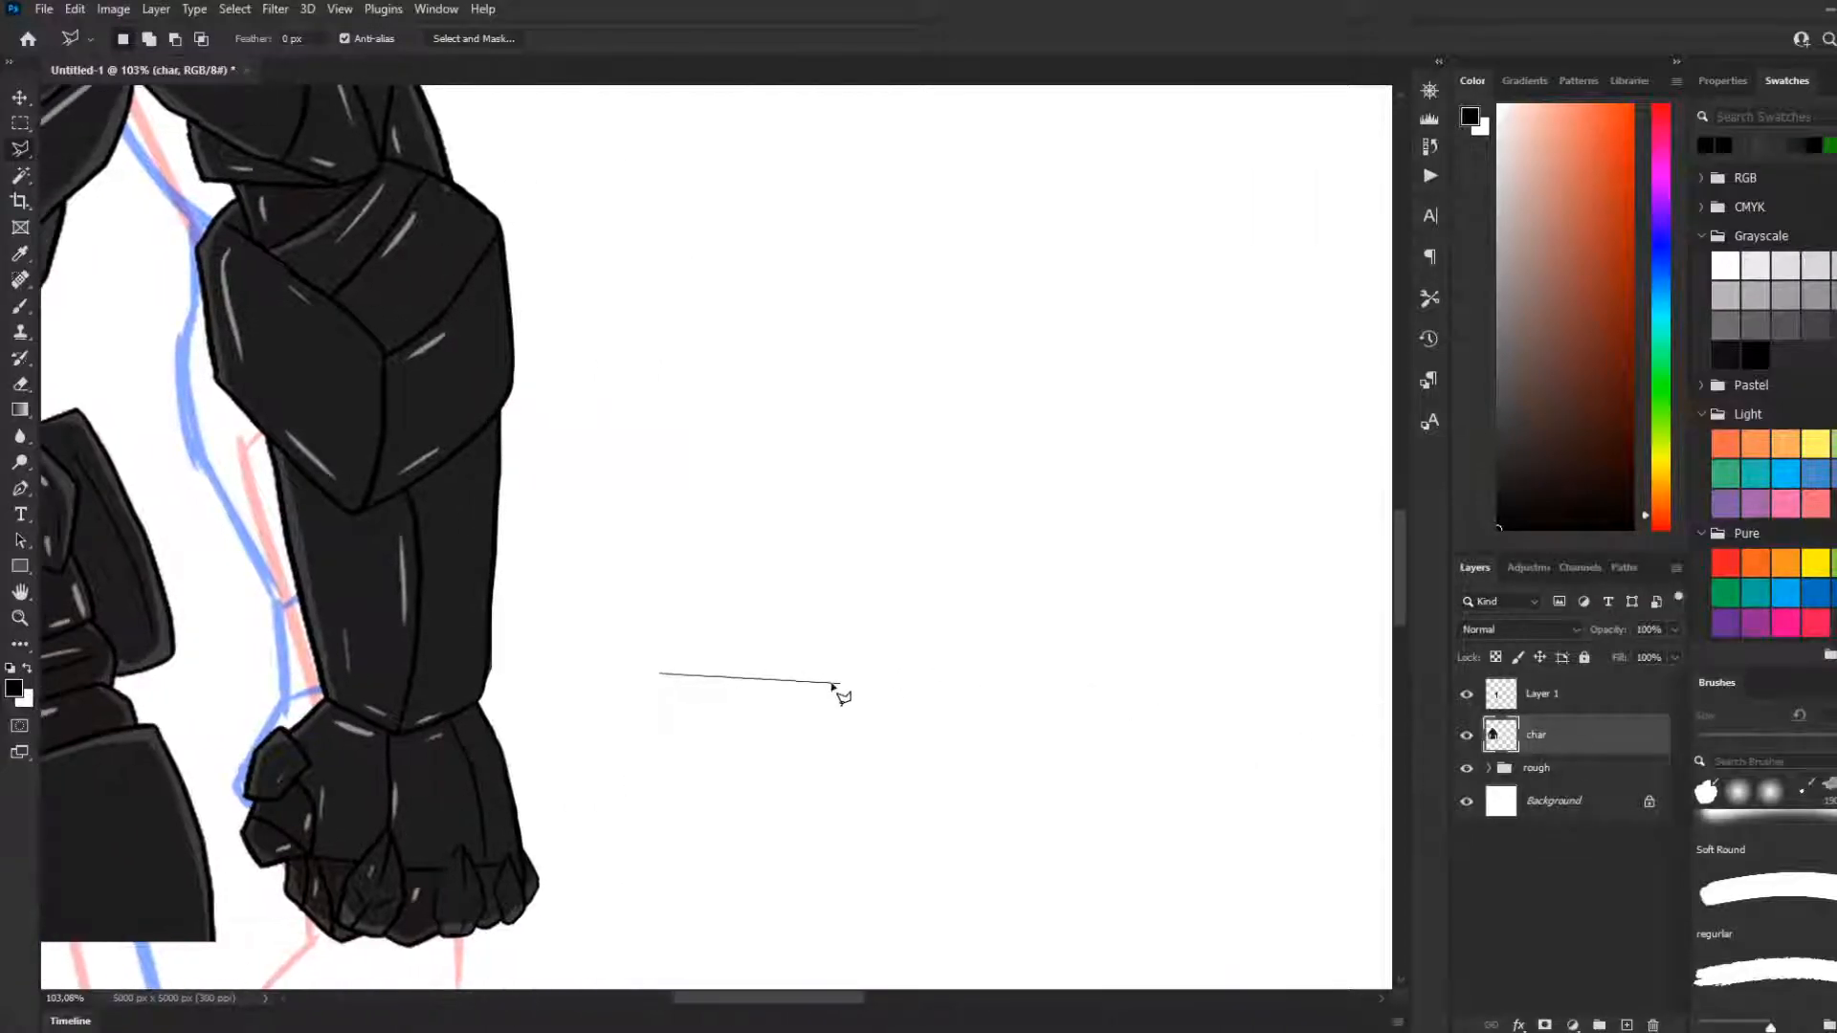
{"action": "key", "text": "Escape"}
{"action": "left_click", "coordinate": [20, 123]}
{"action": "left_click", "coordinate": [689, 315]}
{"action": "scroll", "coordinate": [653, 458], "scroll_direction": "down", "scroll_amount": 9}
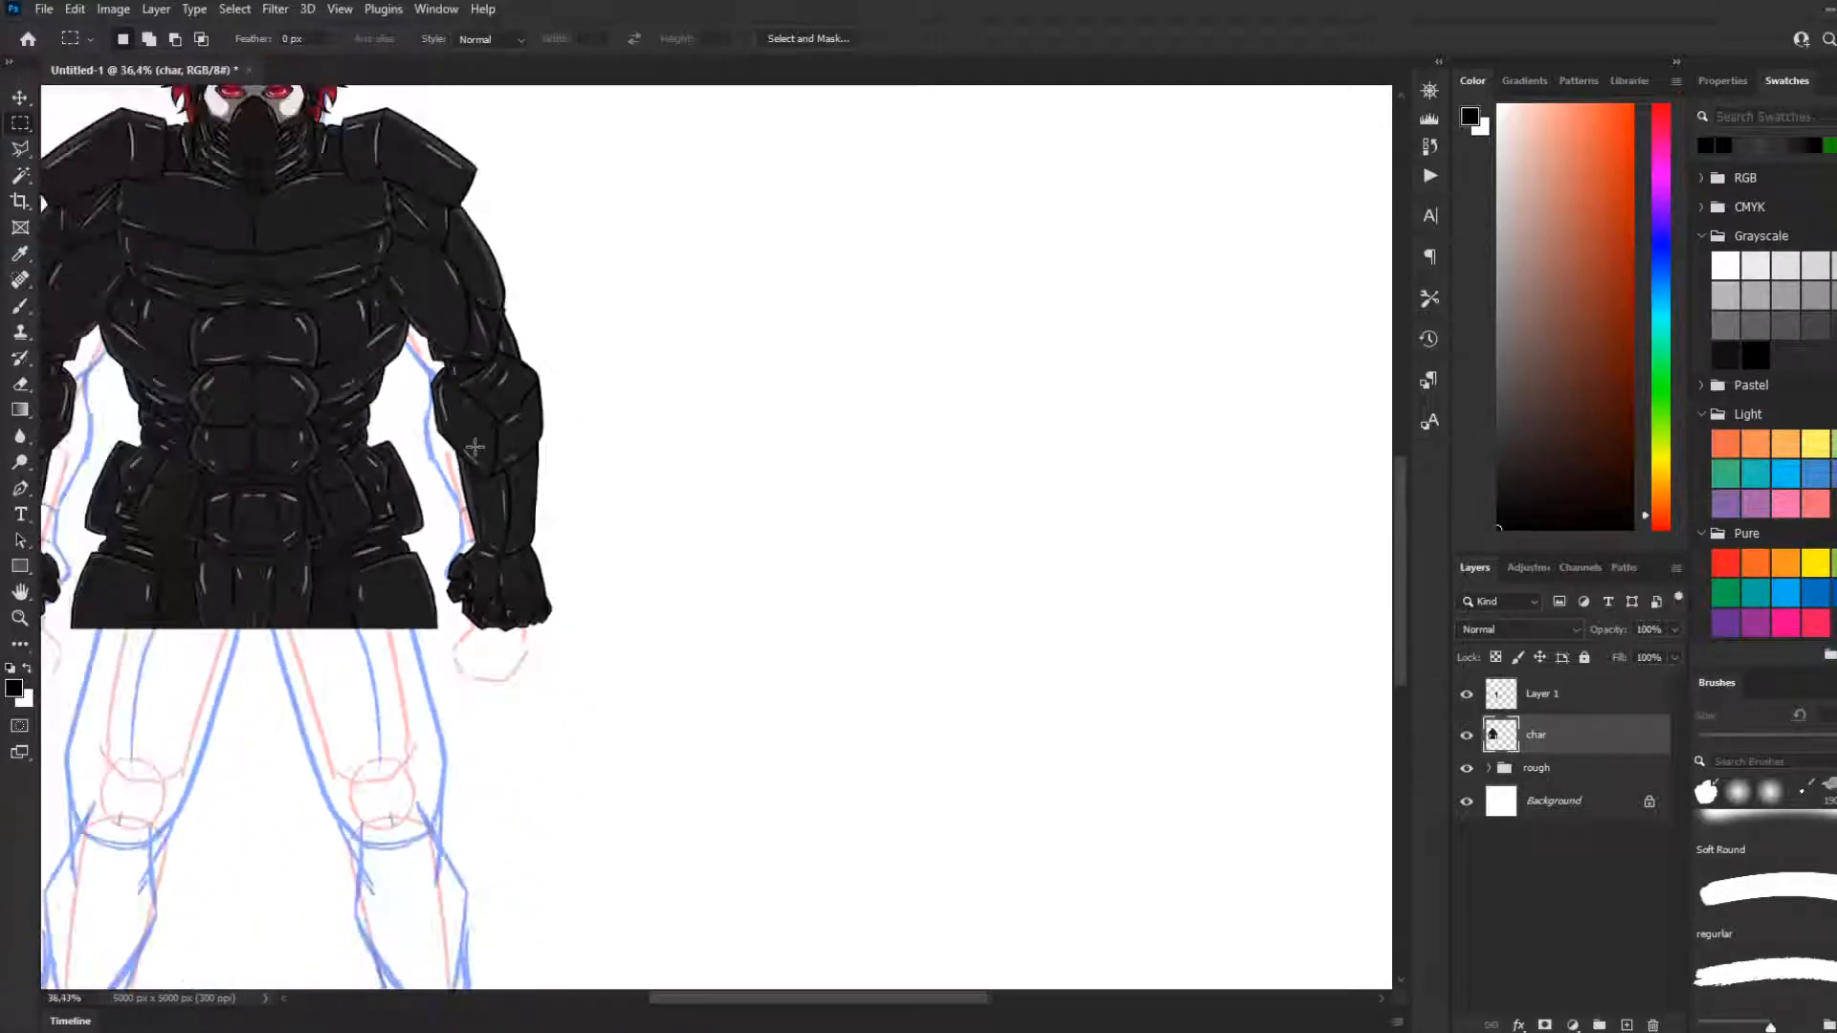
{"action": "scroll", "coordinate": [475, 447], "scroll_direction": "down", "scroll_amount": 2}
{"action": "scroll", "coordinate": [205, 433], "scroll_direction": "up", "scroll_amount": 2}
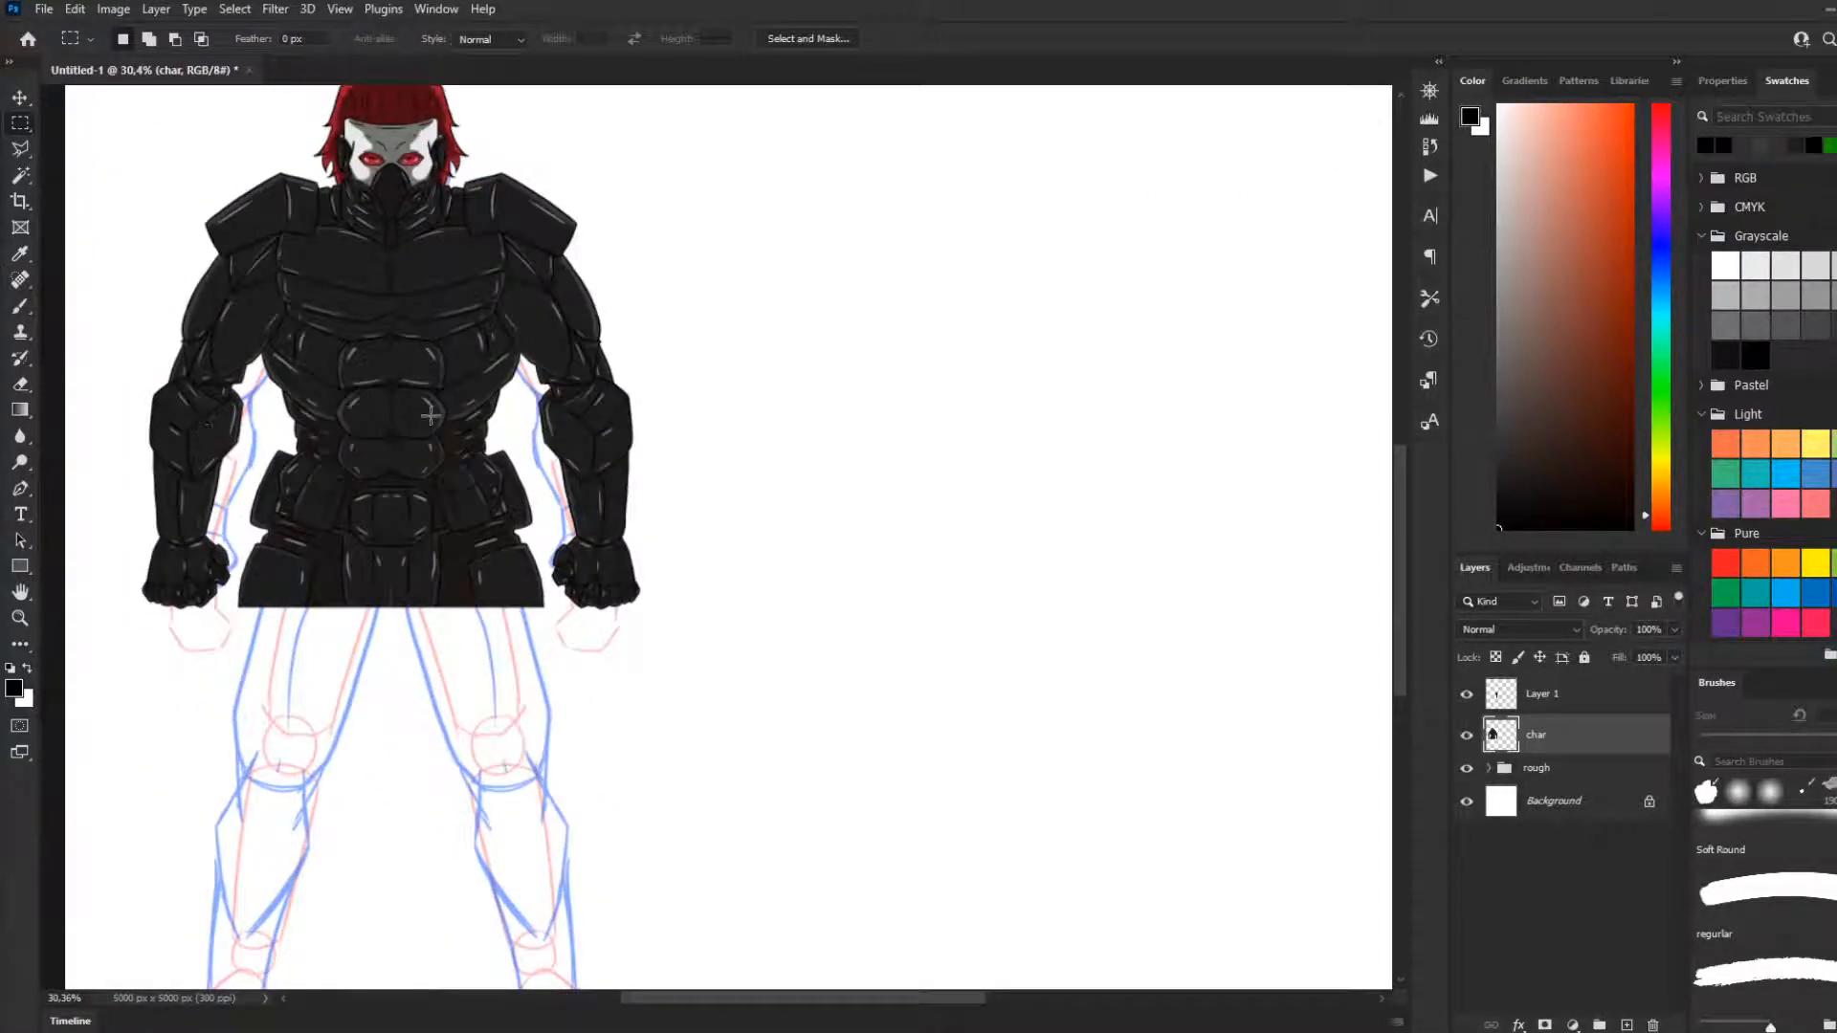
Examine the figure's cropped waist edge and the rough leg sketch below it
{"action": "scroll", "coordinate": [430, 414], "scroll_direction": "down", "scroll_amount": 1}
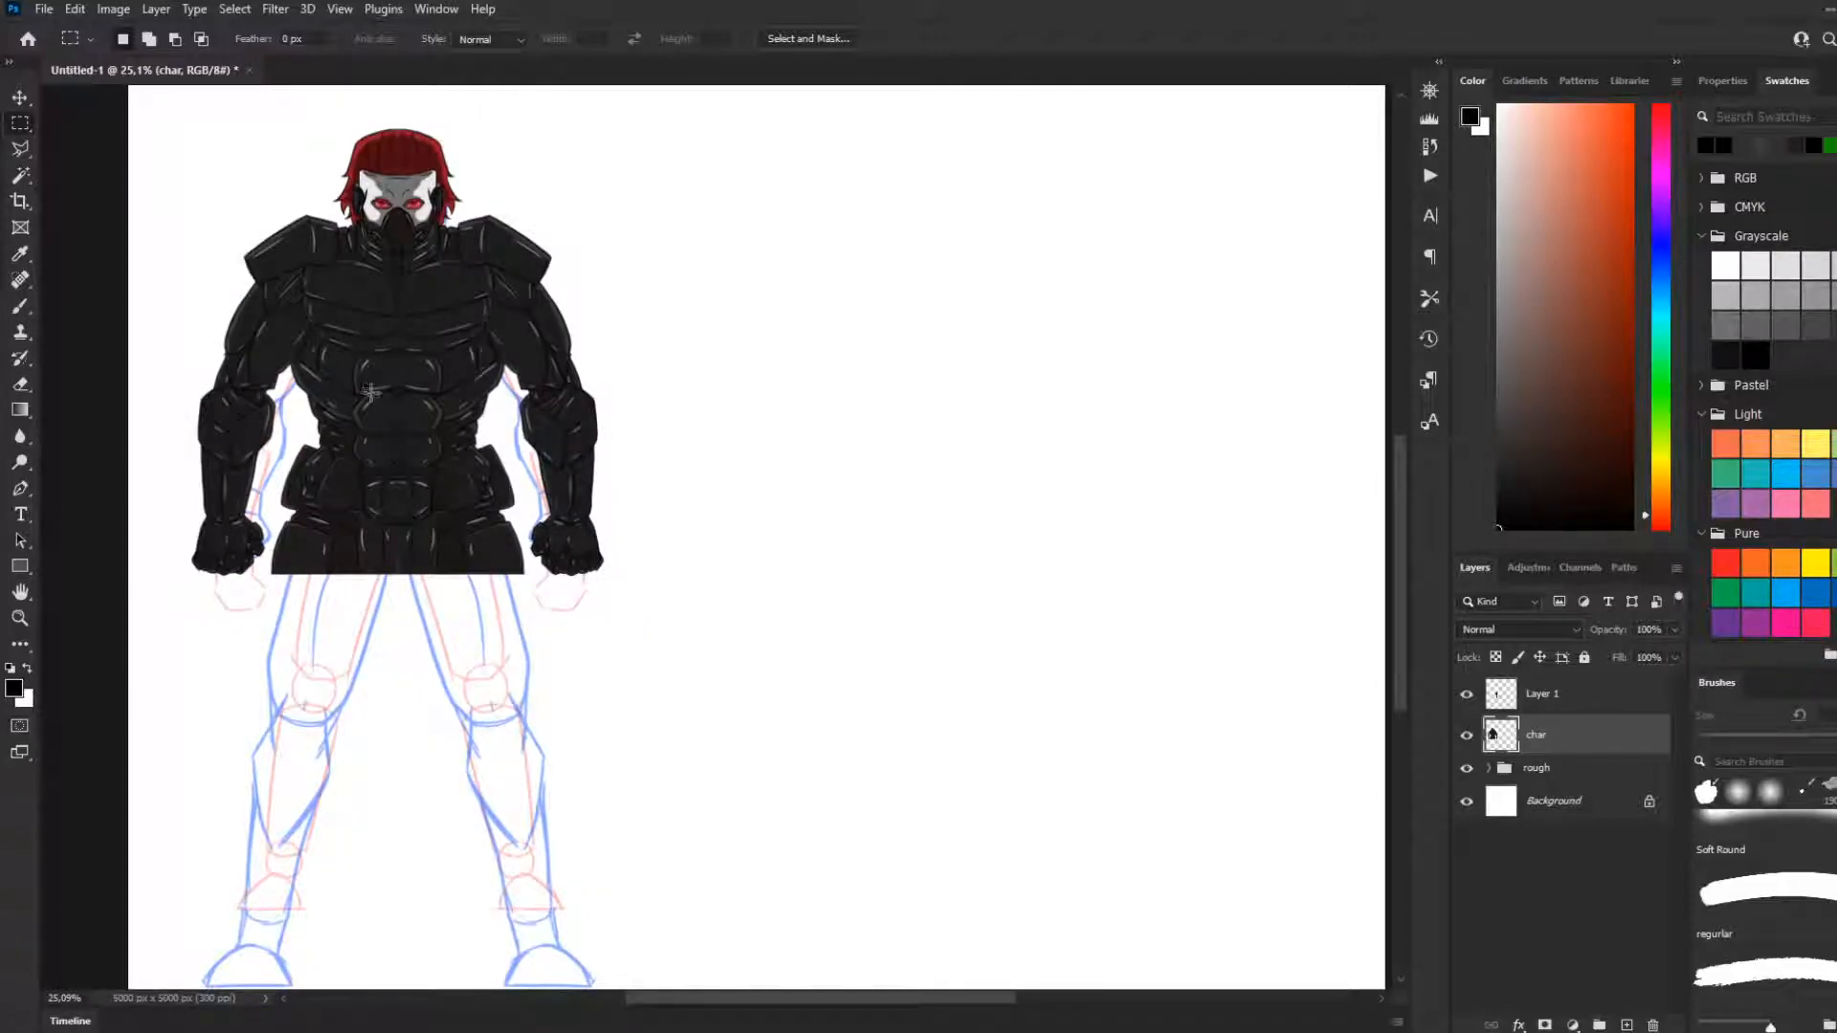
{"action": "scroll", "coordinate": [371, 390], "scroll_direction": "down", "scroll_amount": 1}
{"action": "scroll", "coordinate": [274, 260], "scroll_direction": "up", "scroll_amount": 3}
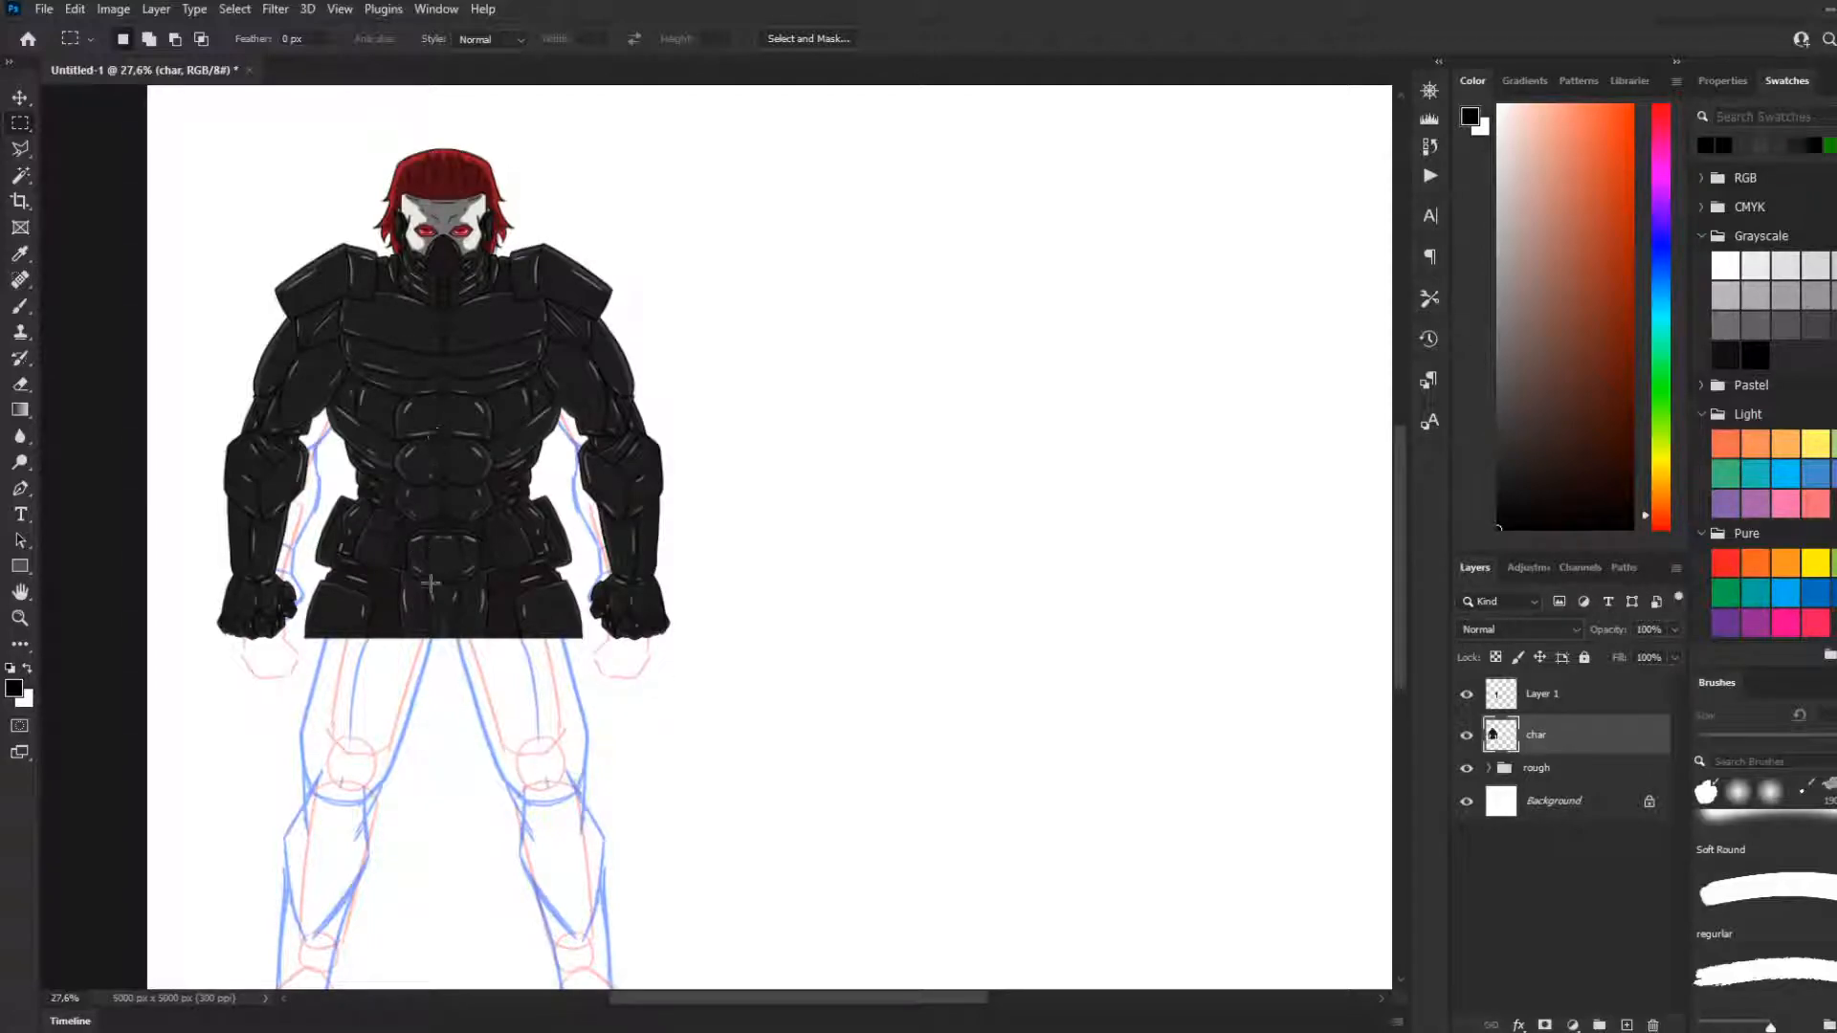
{"action": "scroll", "coordinate": [425, 584], "scroll_direction": "down", "scroll_amount": 5}
{"action": "scroll", "coordinate": [419, 725], "scroll_direction": "up", "scroll_amount": 5}
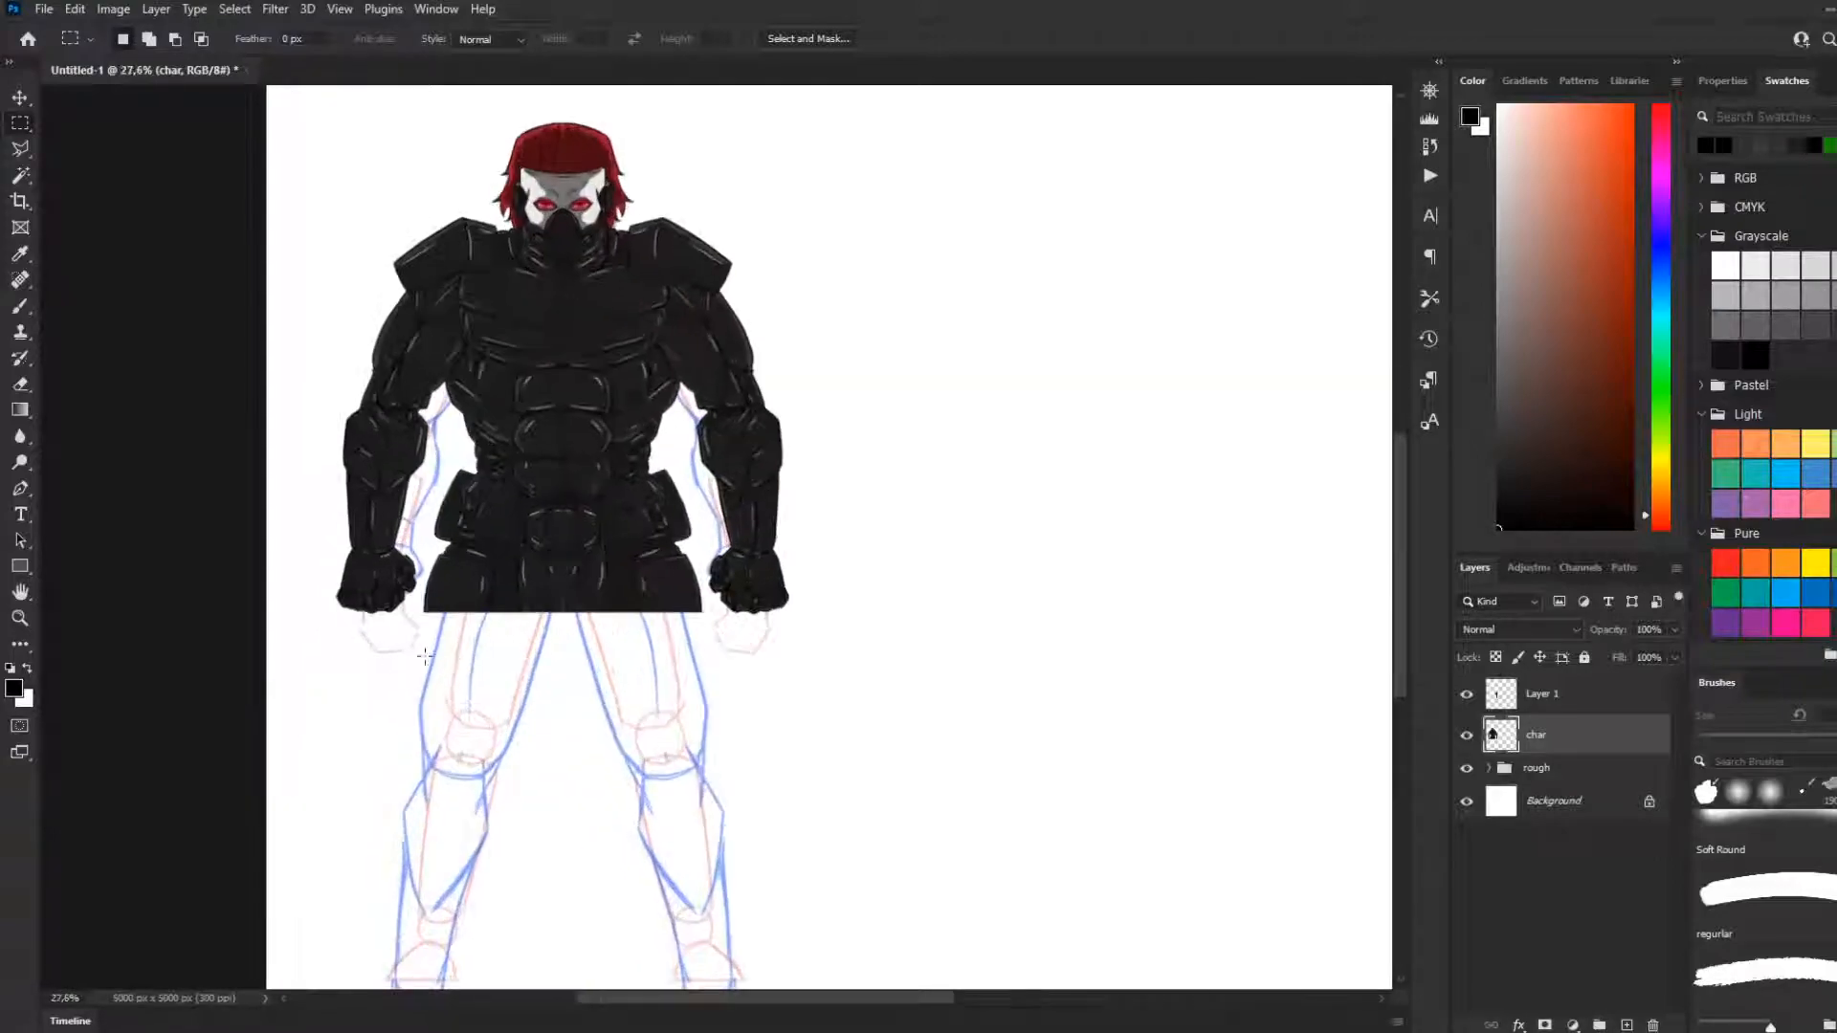
{"action": "scroll", "coordinate": [435, 661], "scroll_direction": "down", "scroll_amount": 3}
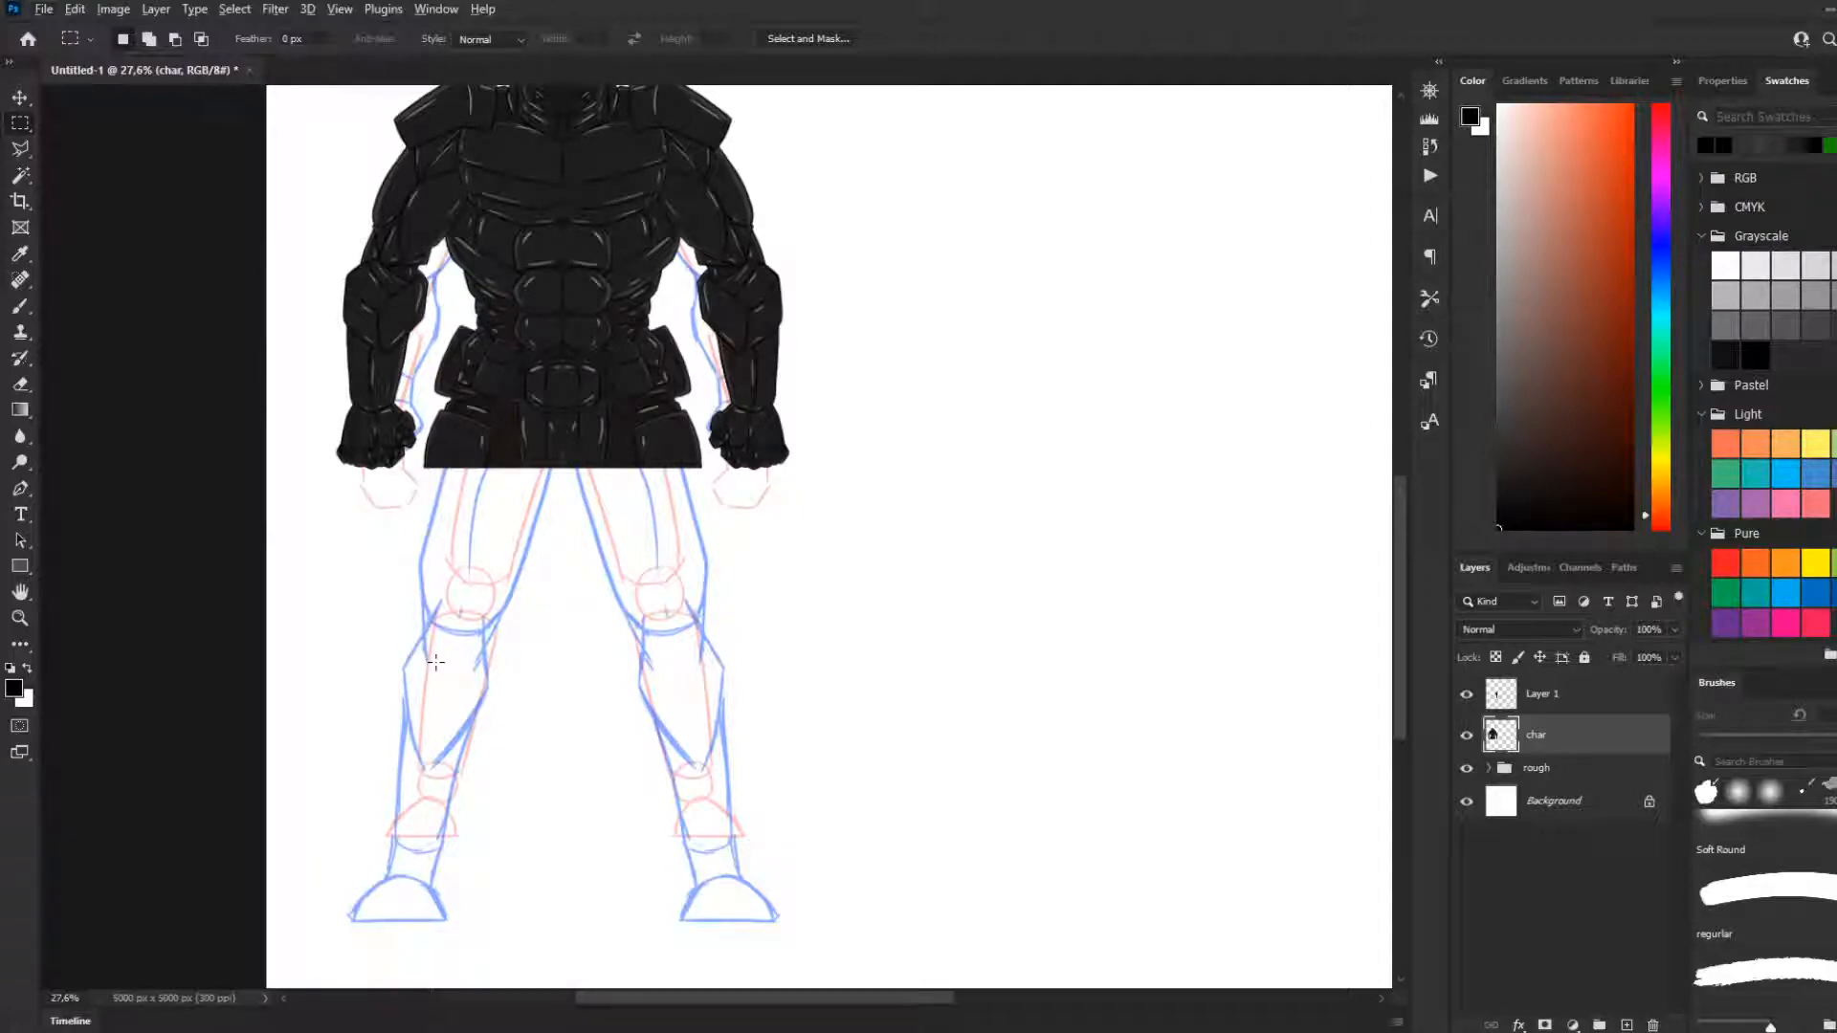
{"action": "scroll", "coordinate": [740, 517], "scroll_direction": "down", "scroll_amount": 2}
{"action": "scroll", "coordinate": [553, 525], "scroll_direction": "up", "scroll_amount": 3}
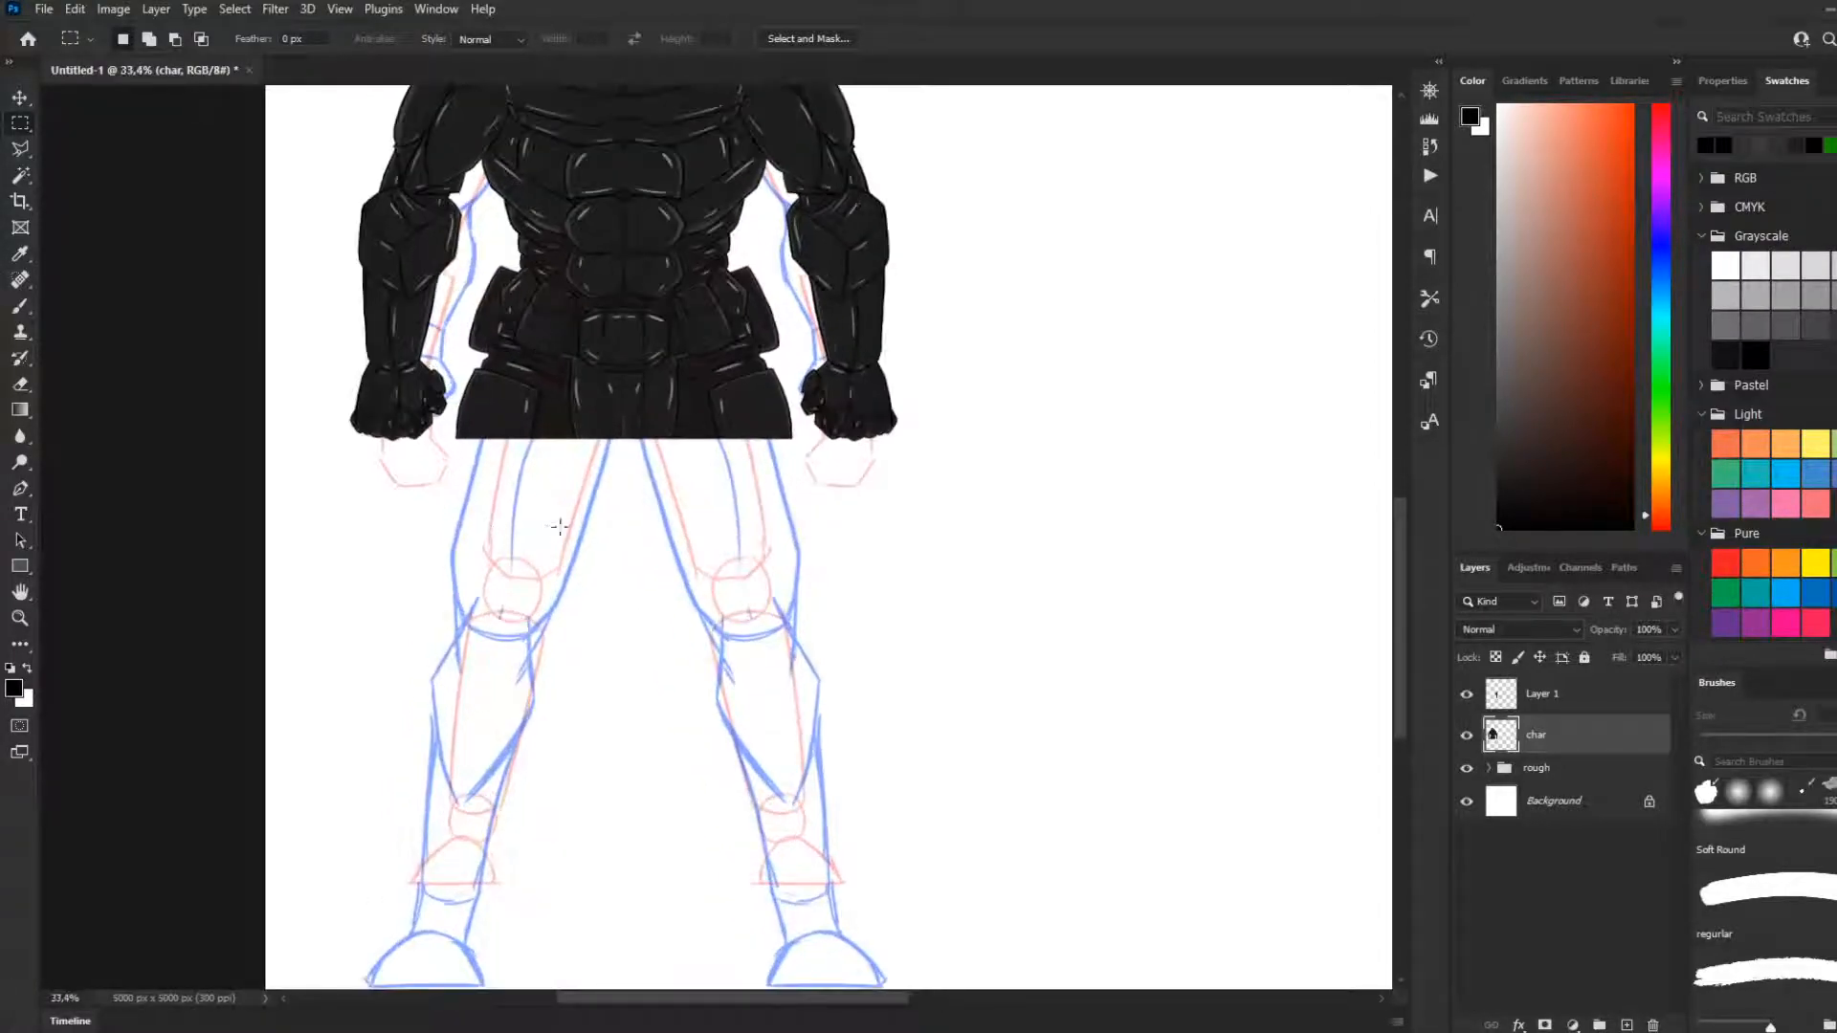
{"action": "scroll", "coordinate": [1350, 709], "scroll_direction": "up", "scroll_amount": 1}
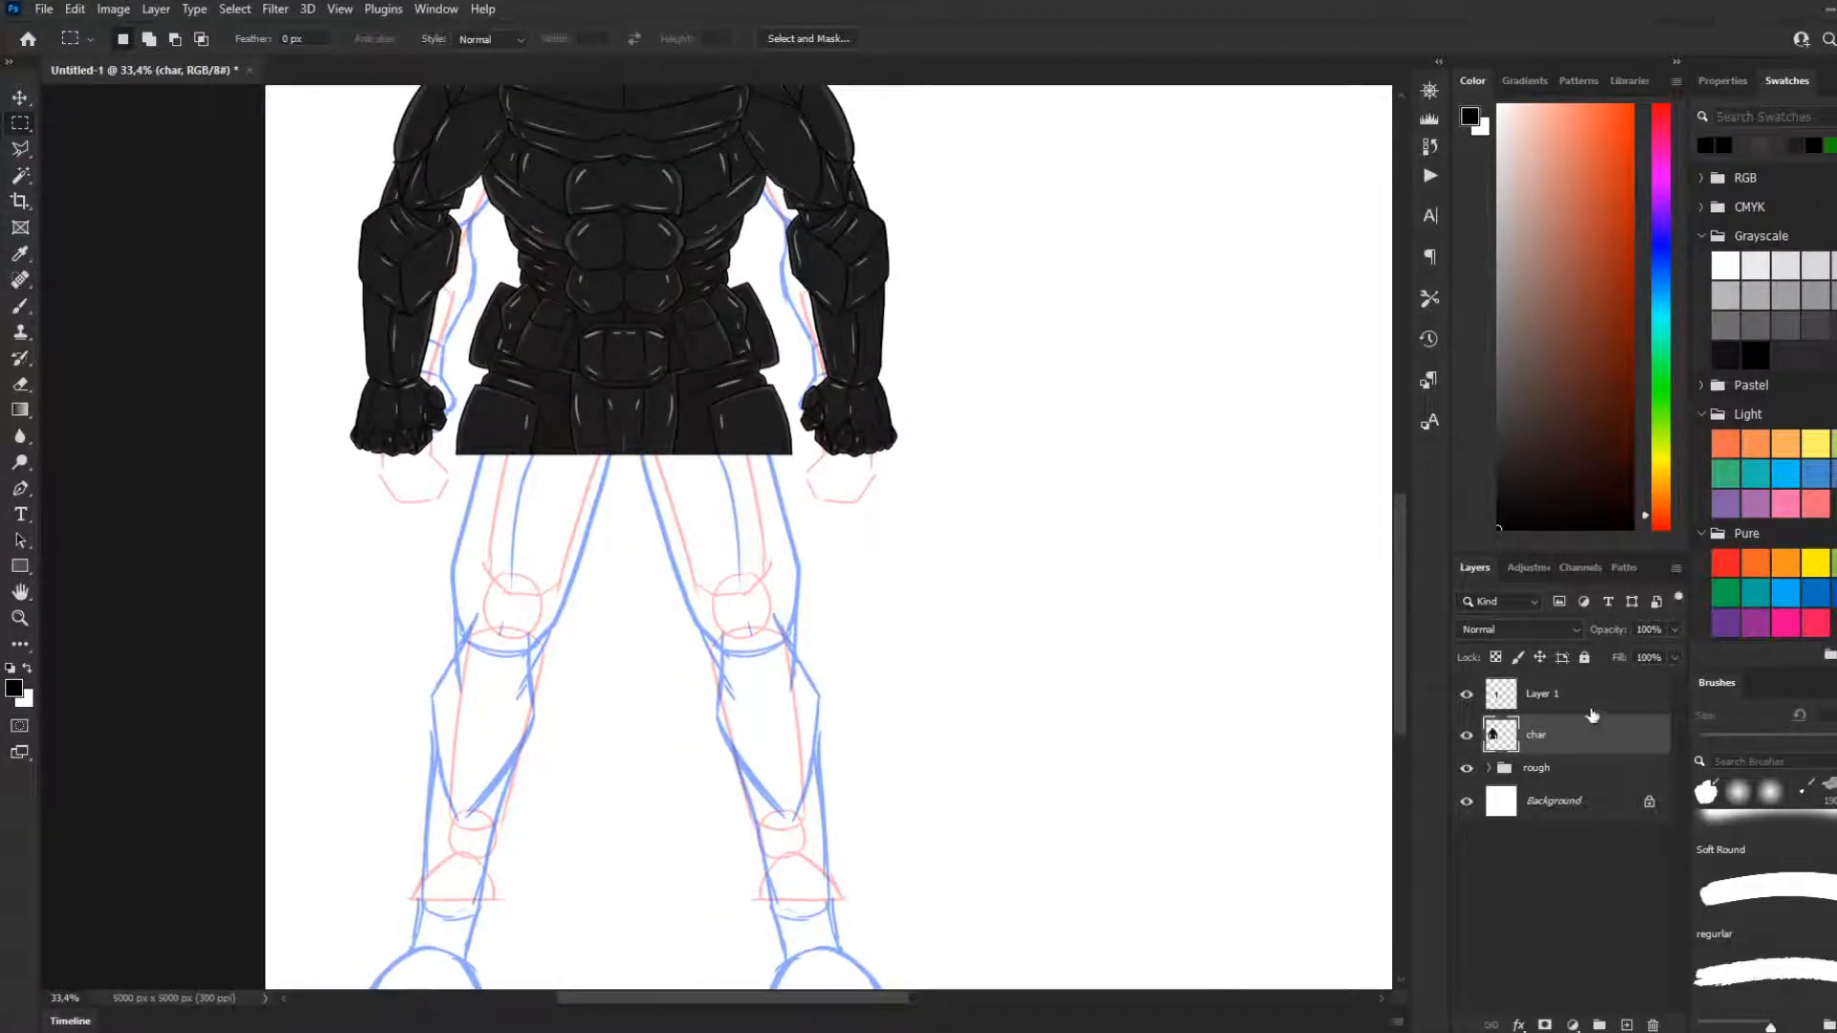
Merge Layer 1 with the char layer and toggle the merged layer's visibility to check it
{"action": "left_click", "coordinate": [1559, 693]}
{"action": "left_click", "coordinate": [1552, 745], "text": "shift"}
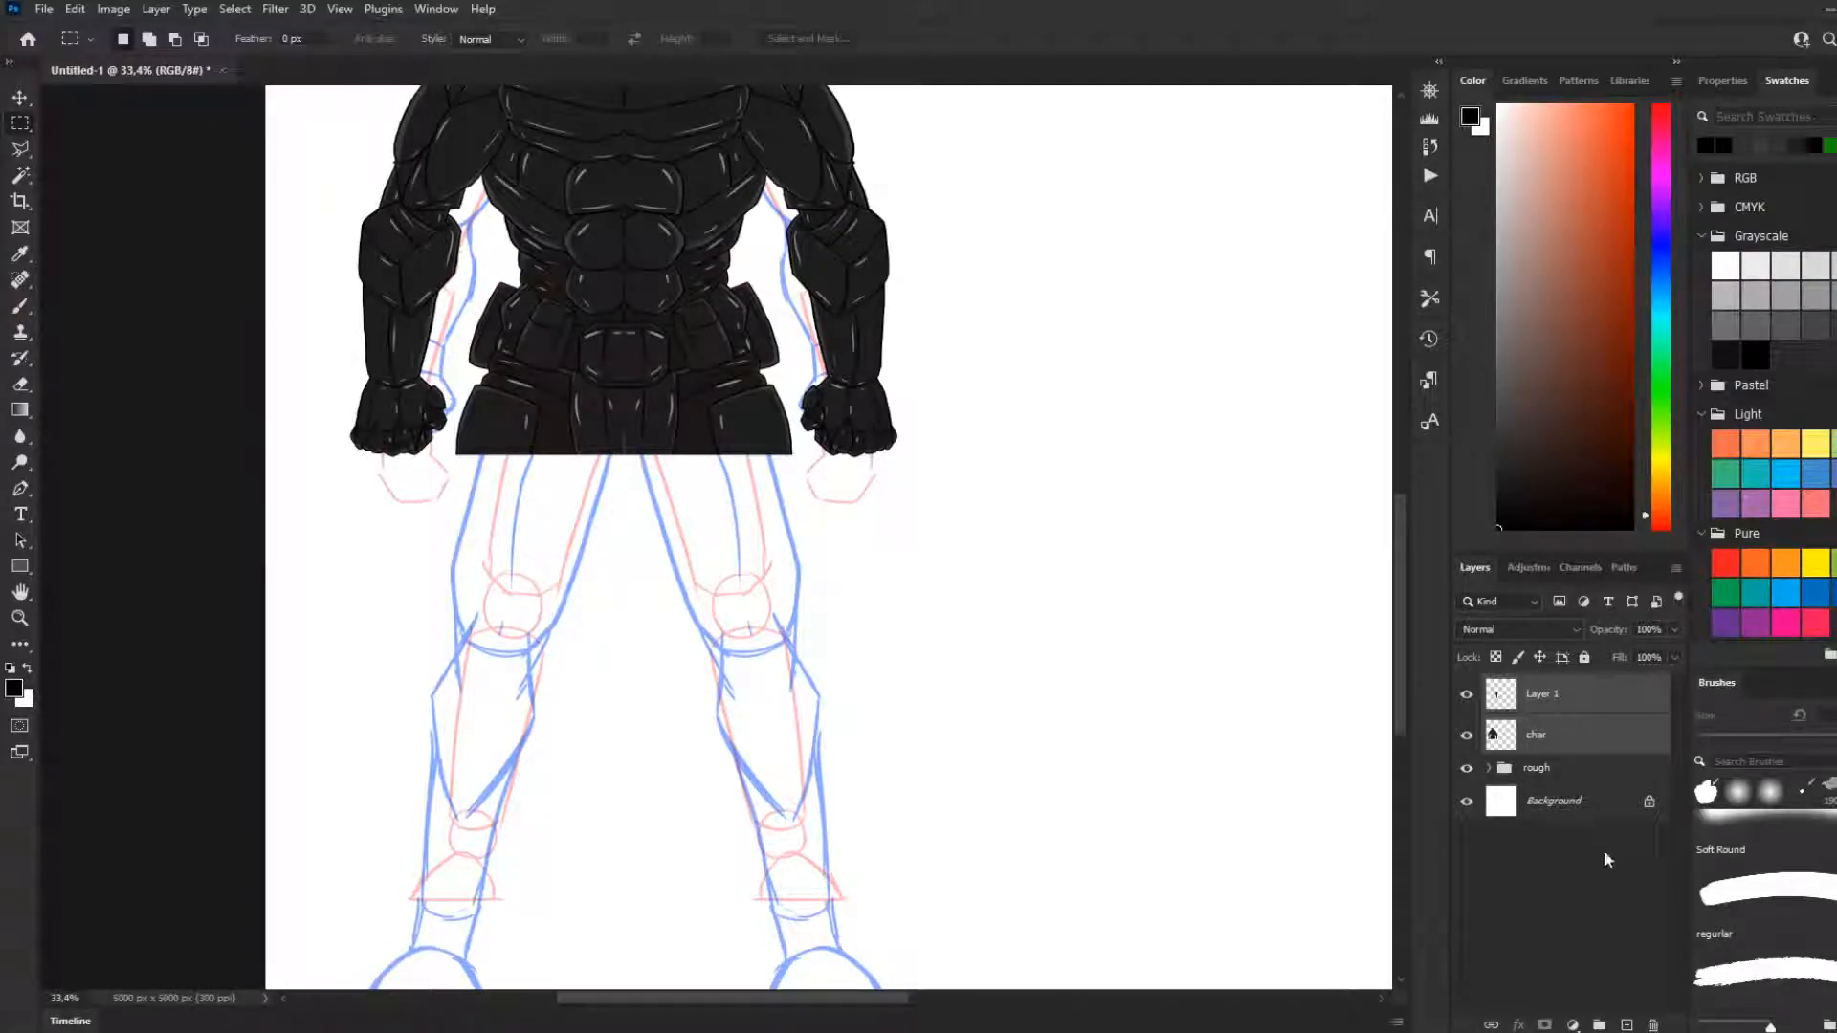
{"action": "key", "text": "ctrl+e"}
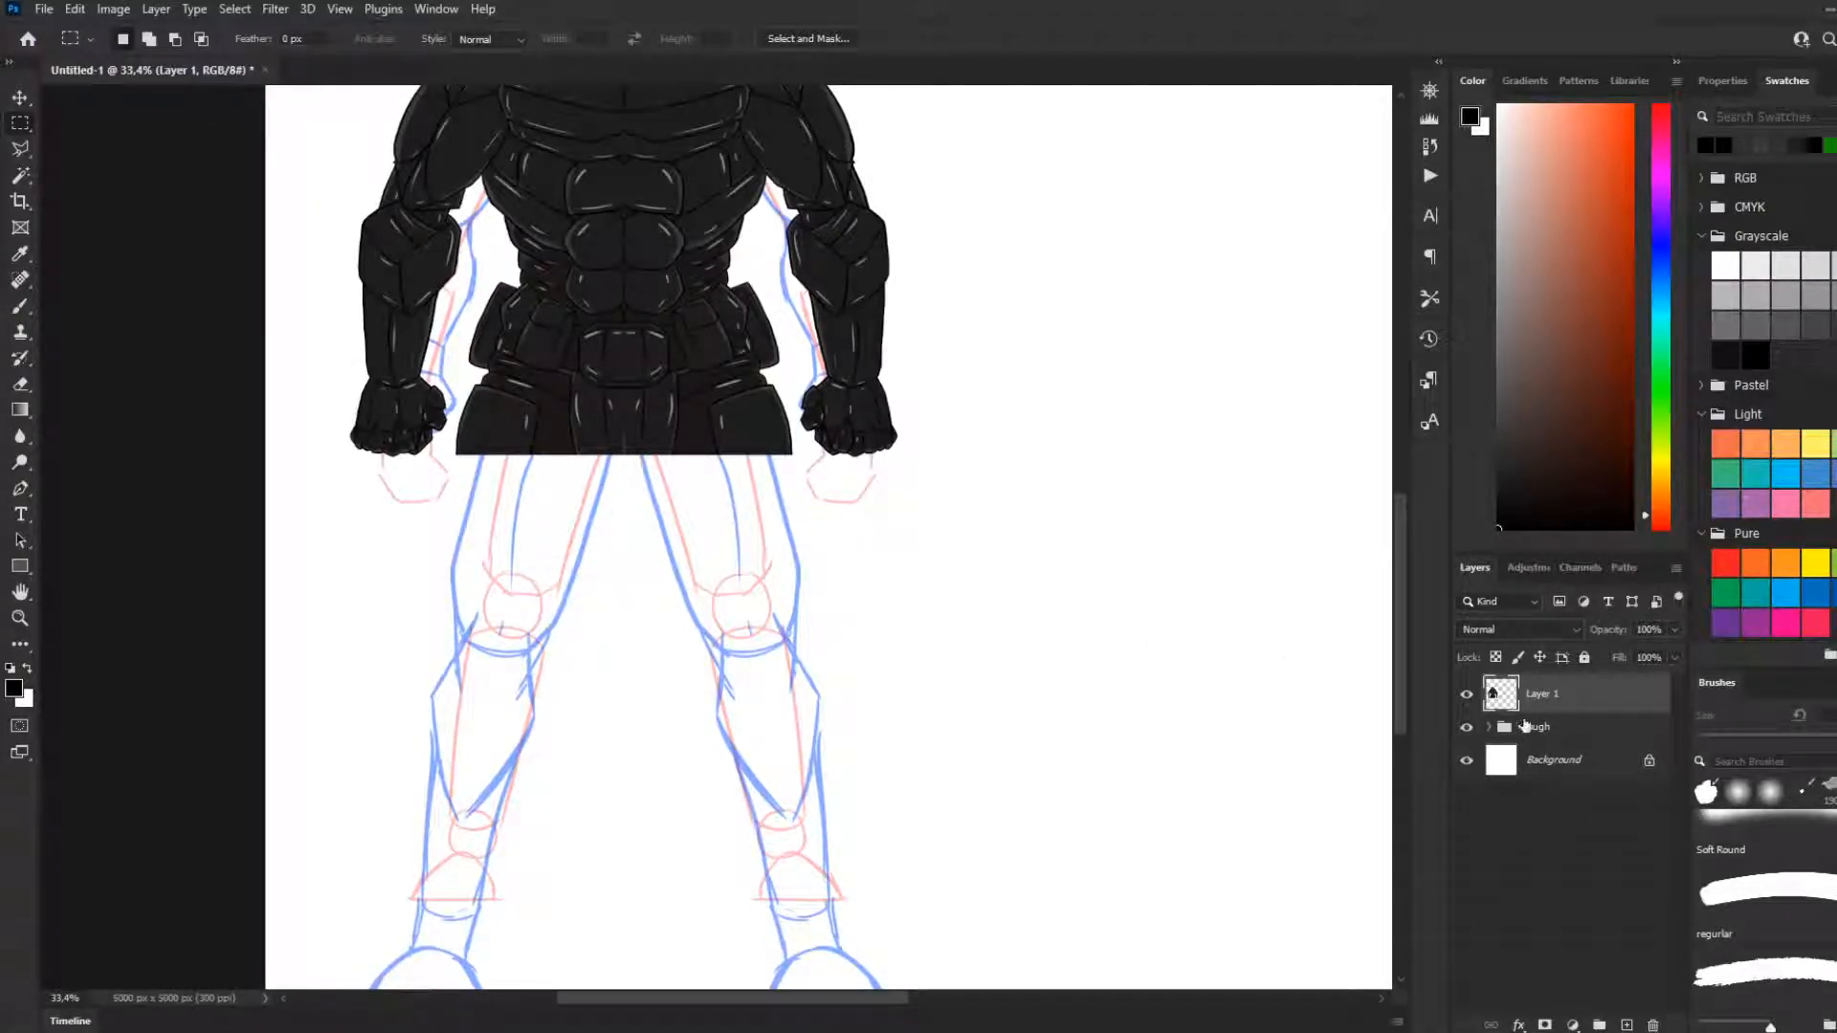
{"action": "left_click", "coordinate": [1465, 693]}
{"action": "left_click", "coordinate": [1465, 693]}
{"action": "scroll", "coordinate": [574, 507], "scroll_direction": "up", "scroll_amount": 4}
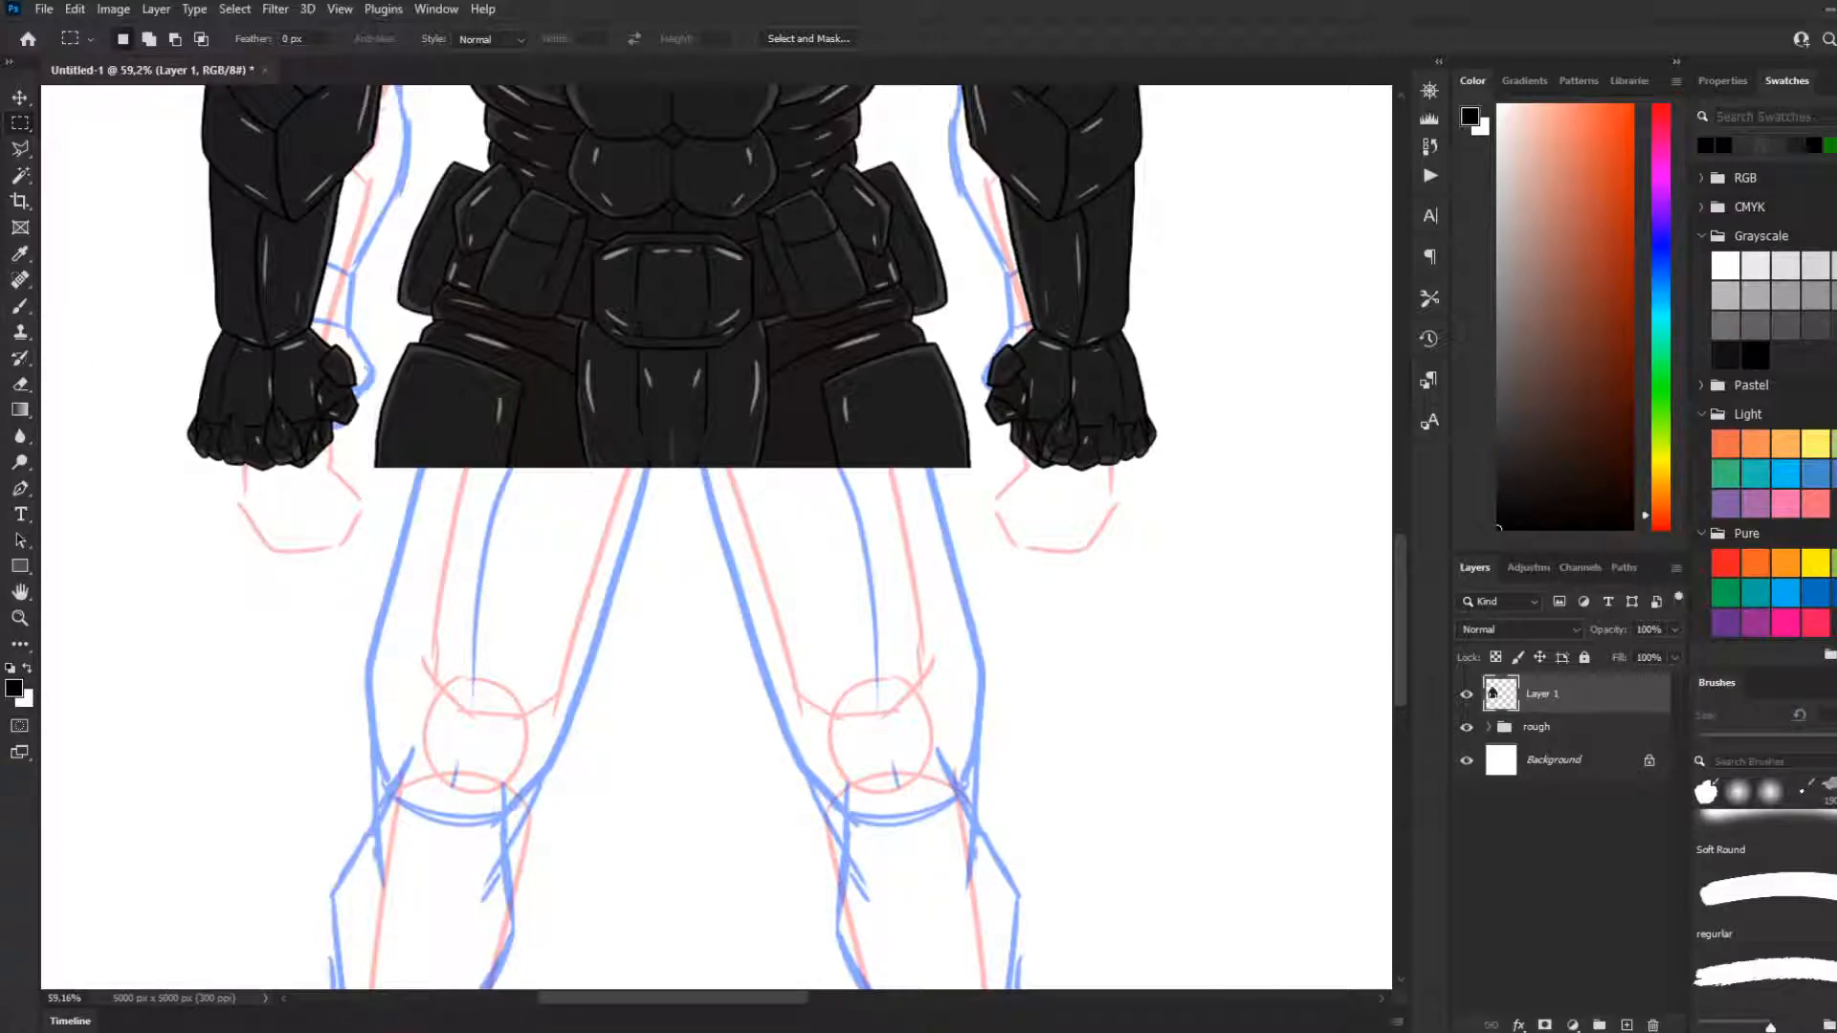
{"action": "left_click", "coordinate": [1626, 1025]}
{"action": "key", "text": "ctrl+z"}
{"action": "scroll", "coordinate": [1017, 716], "scroll_direction": "down", "scroll_amount": 5}
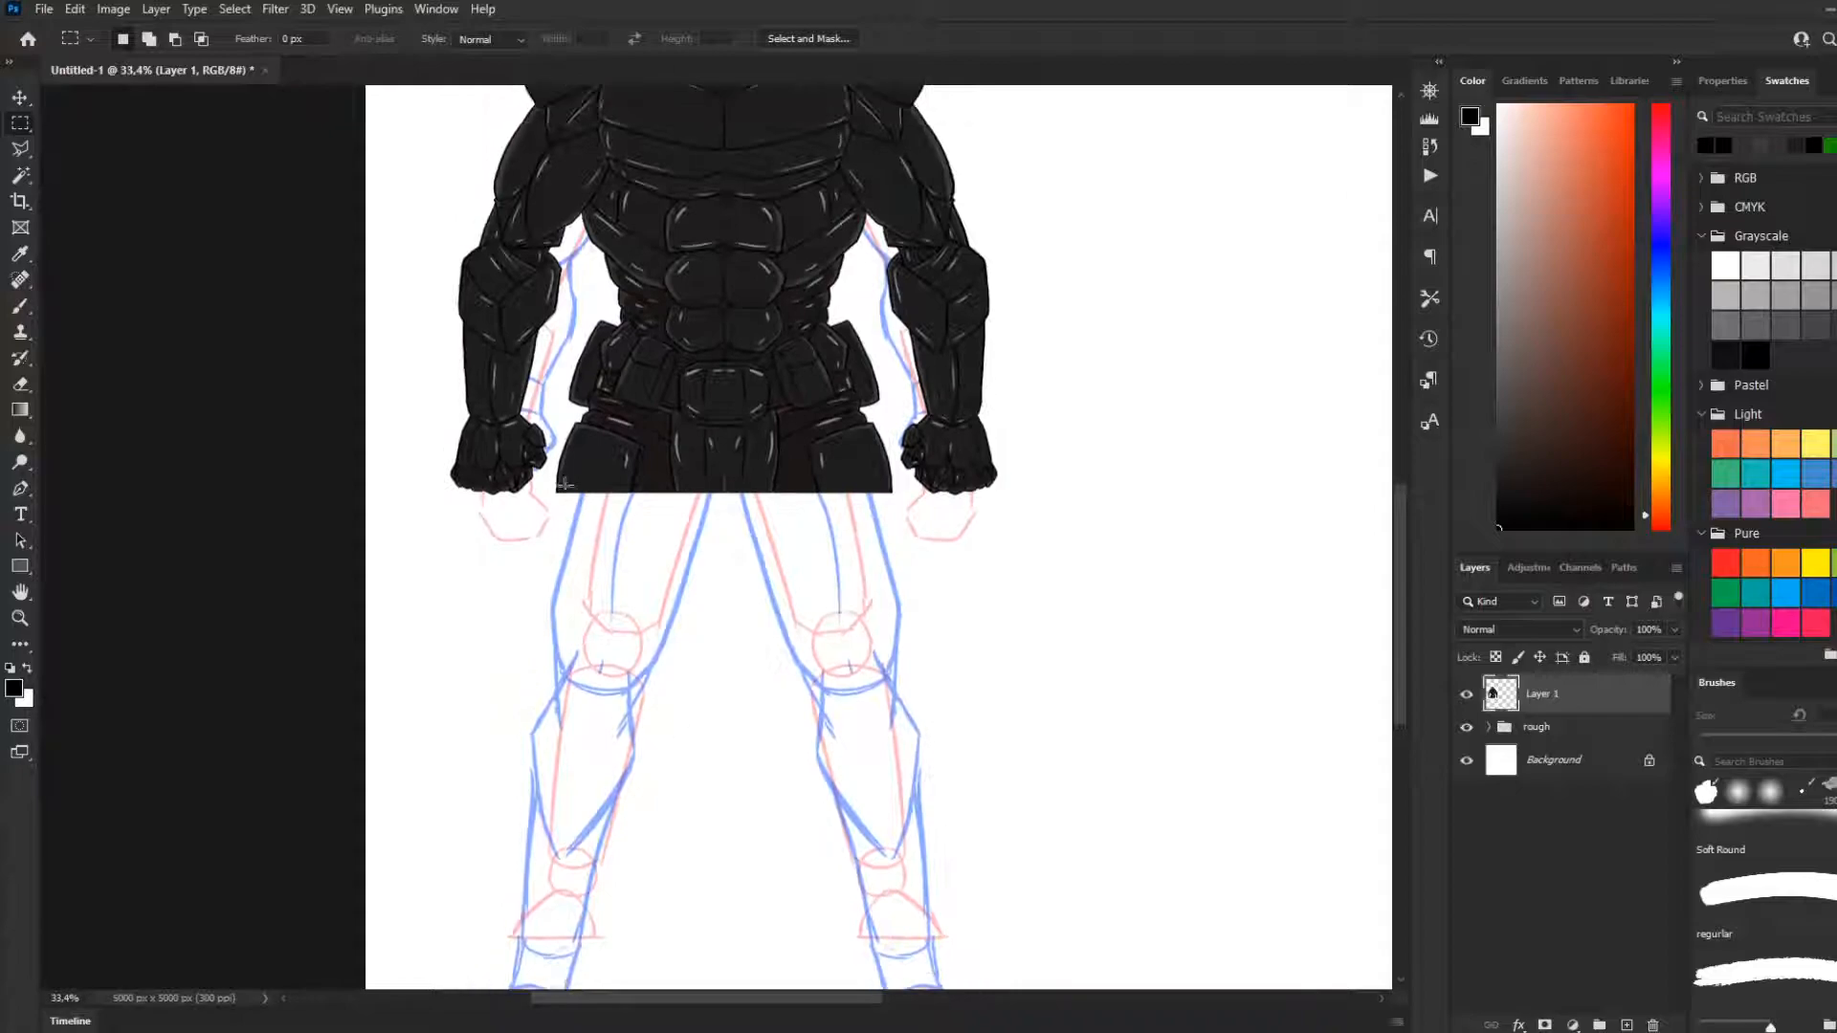
{"action": "scroll", "coordinate": [642, 459], "scroll_direction": "up", "scroll_amount": 5}
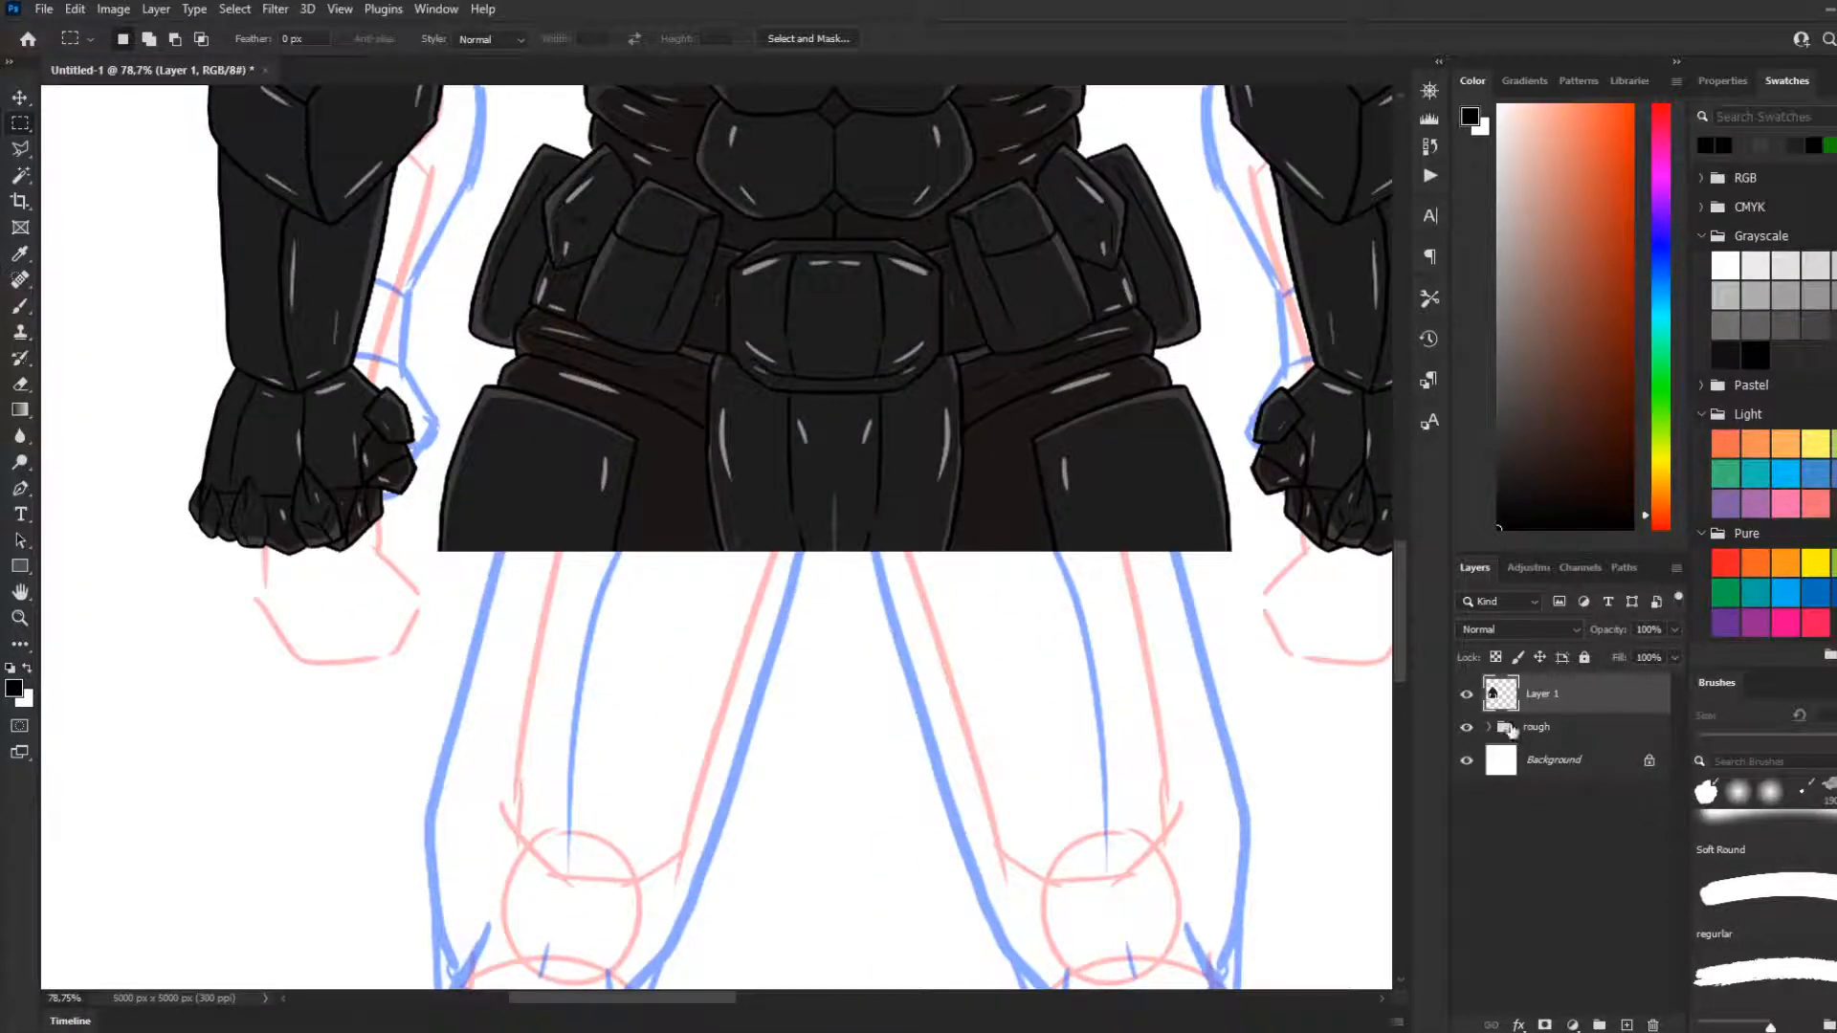
Expand the rough group to show its detail and rough layers
{"action": "left_click", "coordinate": [1514, 730]}
{"action": "left_click", "coordinate": [1488, 727]}
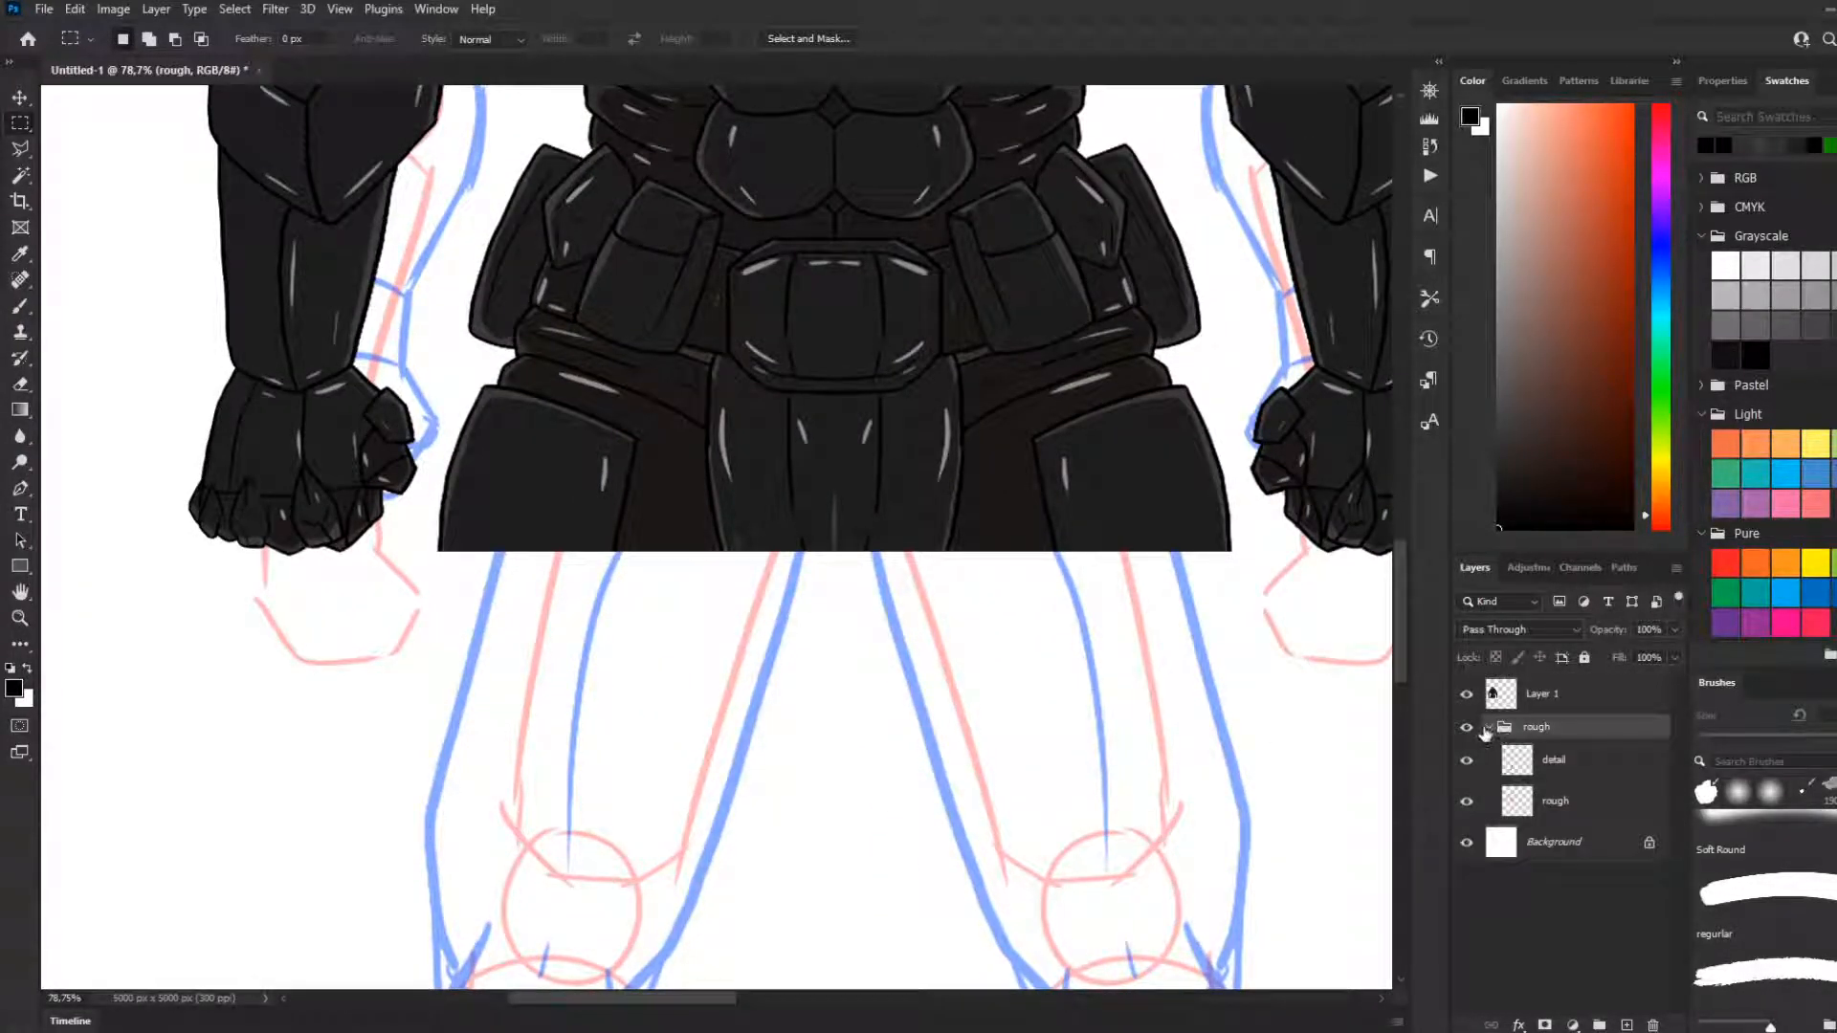
{"action": "left_click", "coordinate": [1533, 702]}
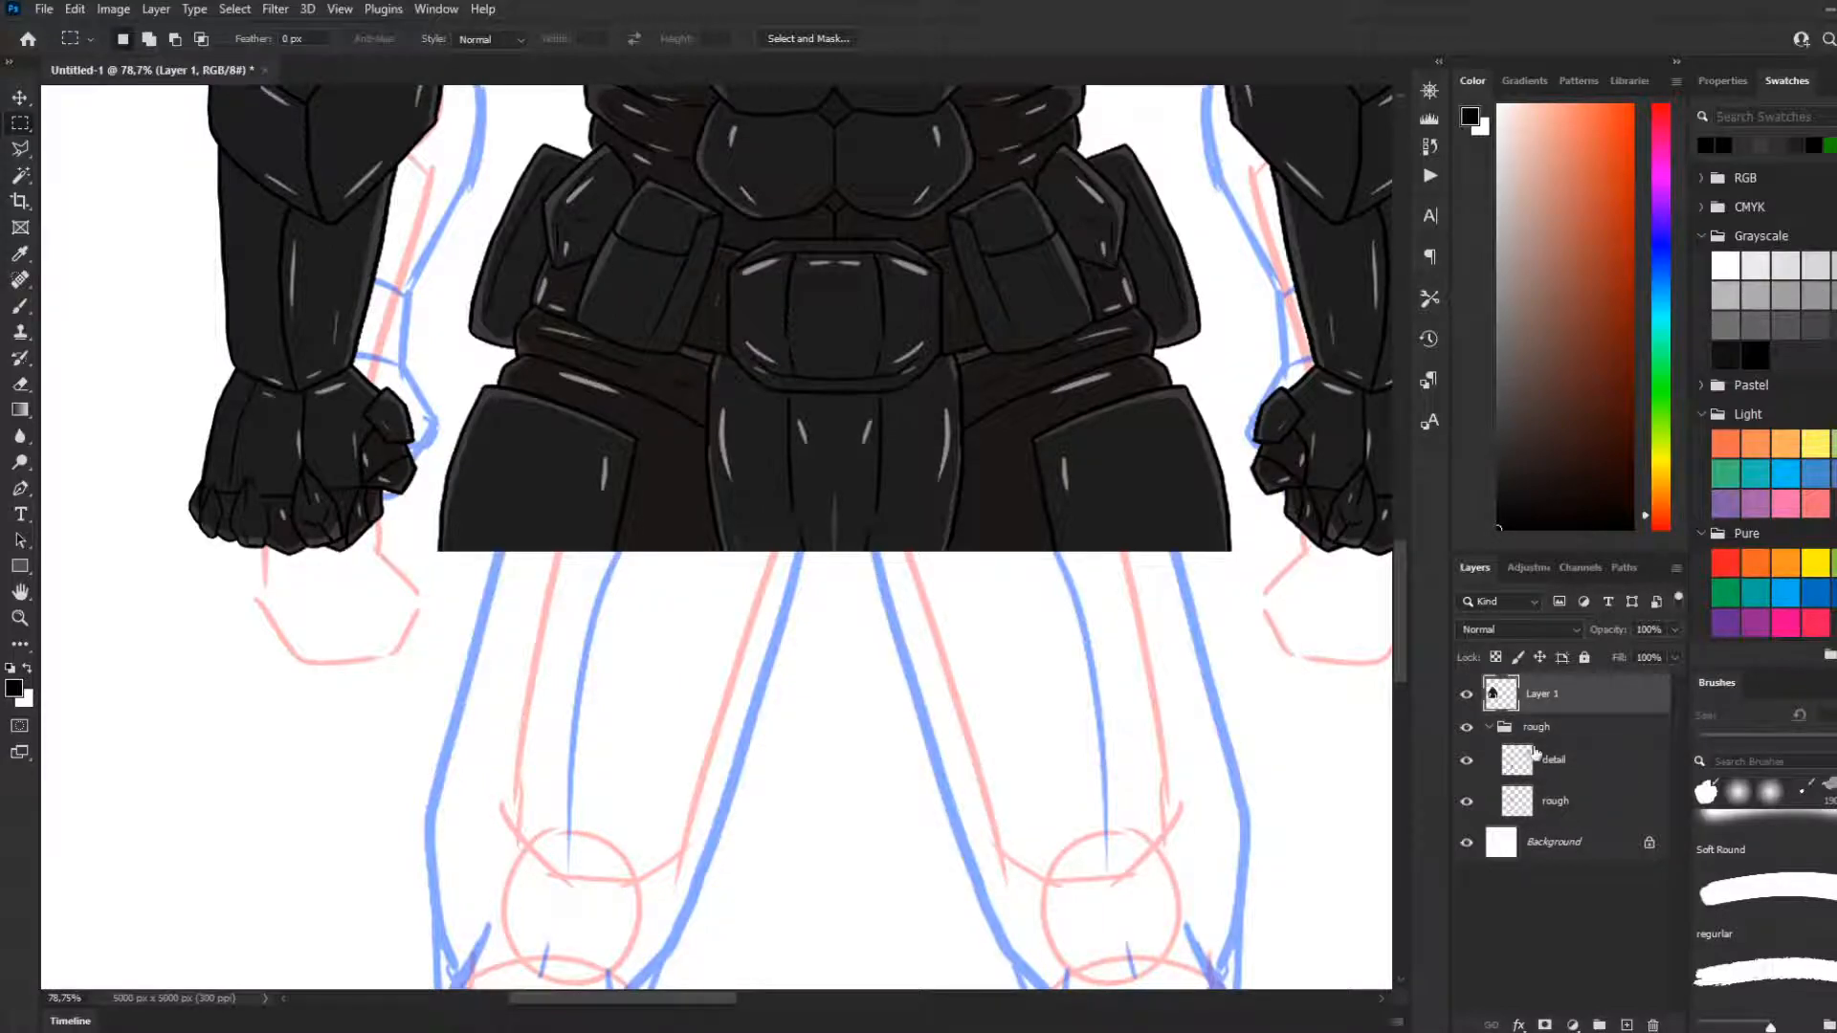
{"action": "left_click", "coordinate": [1490, 729]}
{"action": "left_click", "coordinate": [1489, 728]}
Create a new group directly above the rough group and name it char
{"action": "left_click", "coordinate": [1510, 729]}
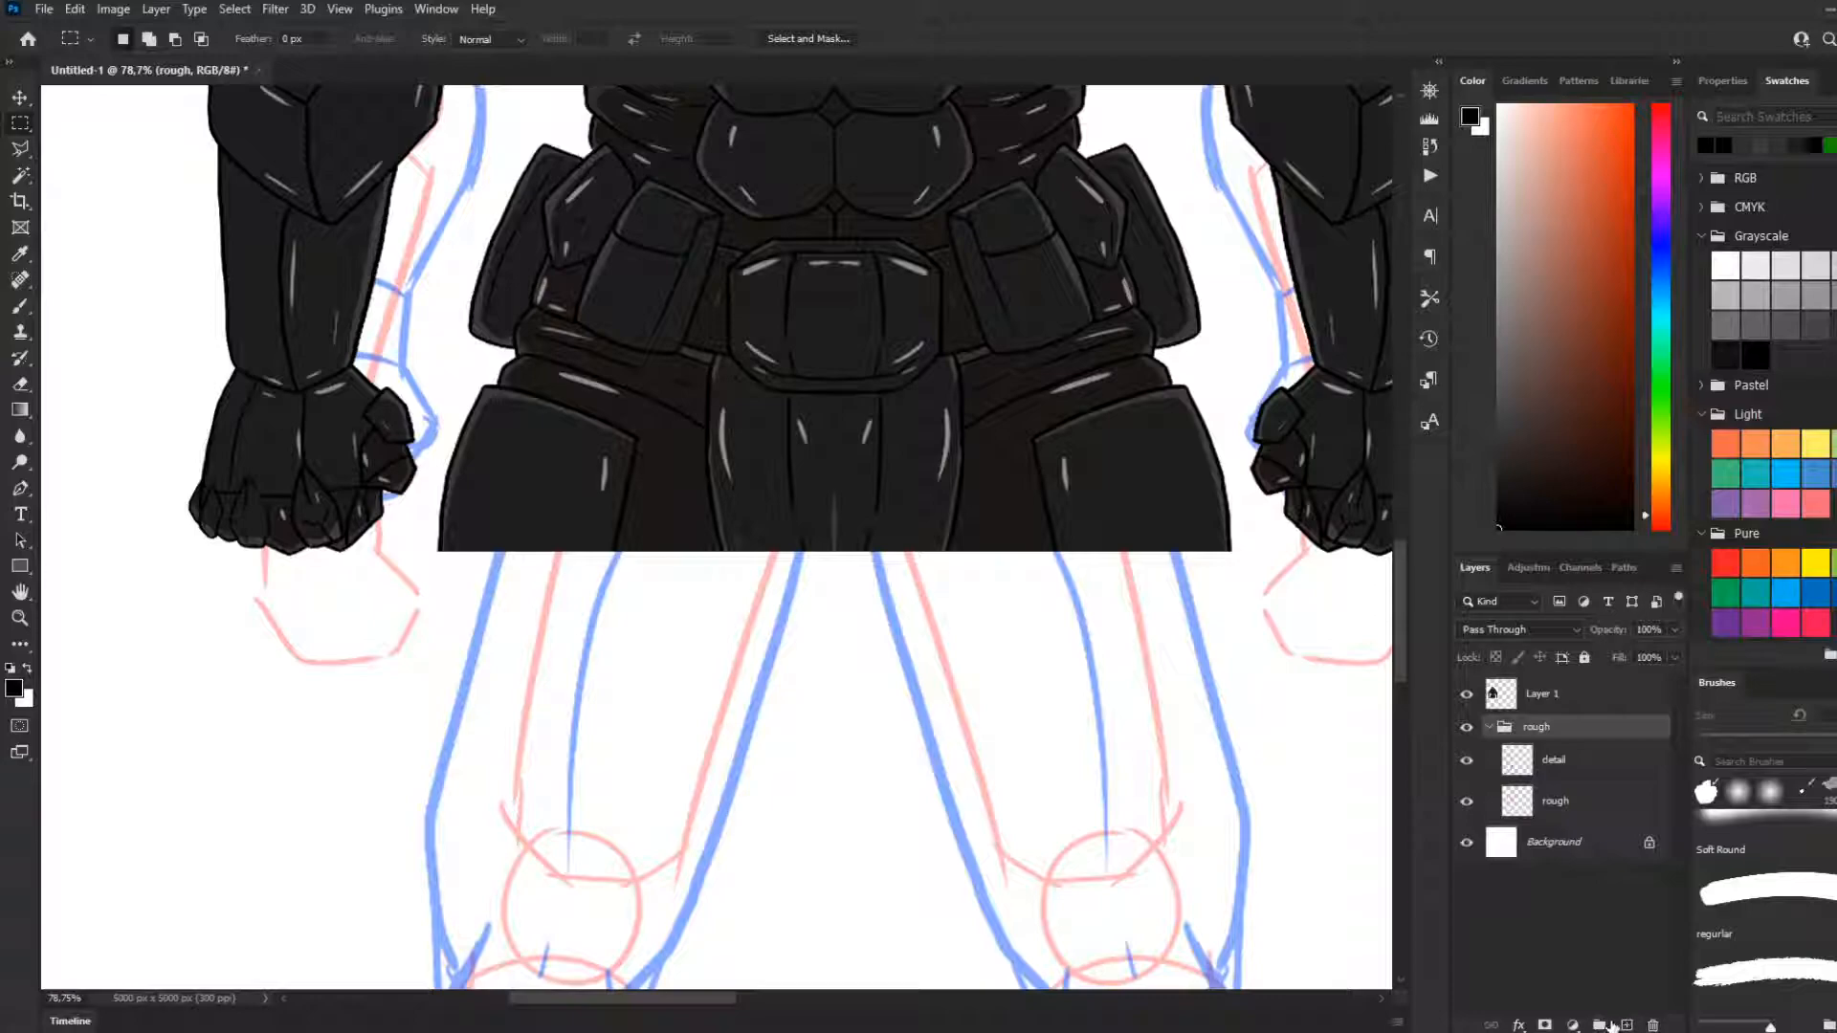
{"action": "left_click", "coordinate": [1608, 1023]}
{"action": "double_click", "coordinate": [1542, 727]}
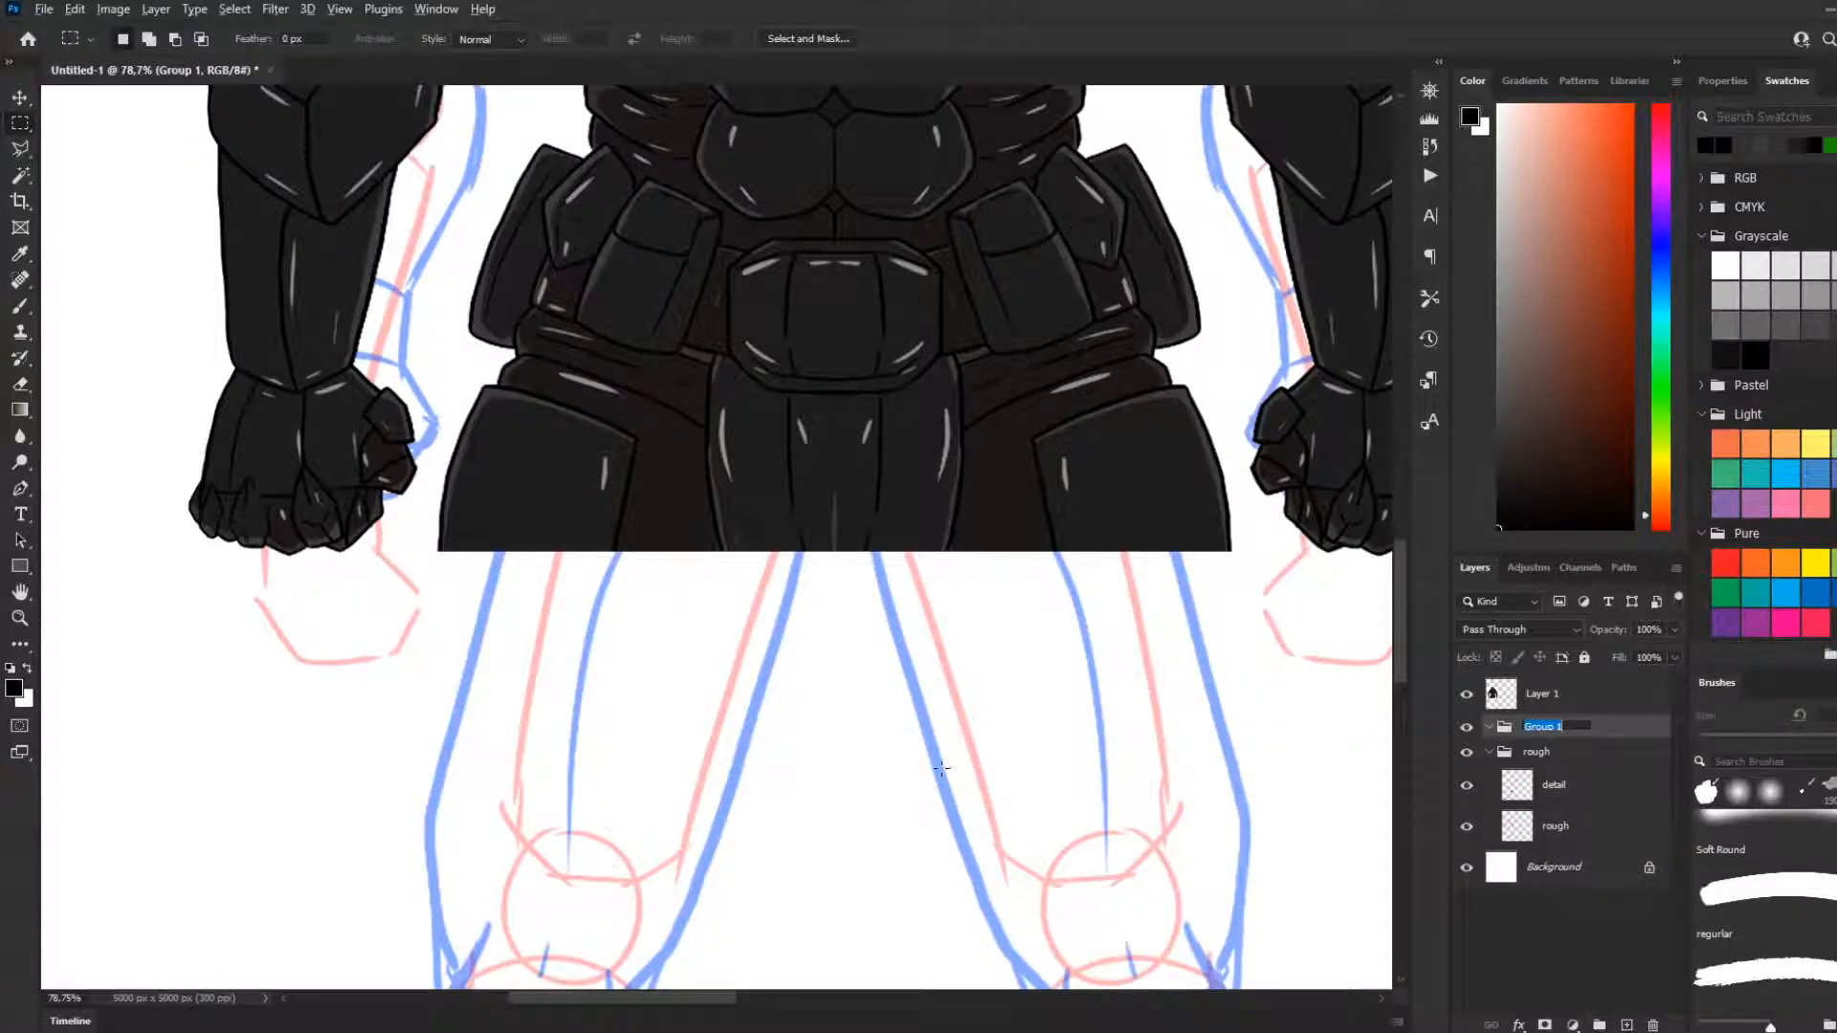
{"action": "type", "text": "c"}
{"action": "key", "text": "Return"}
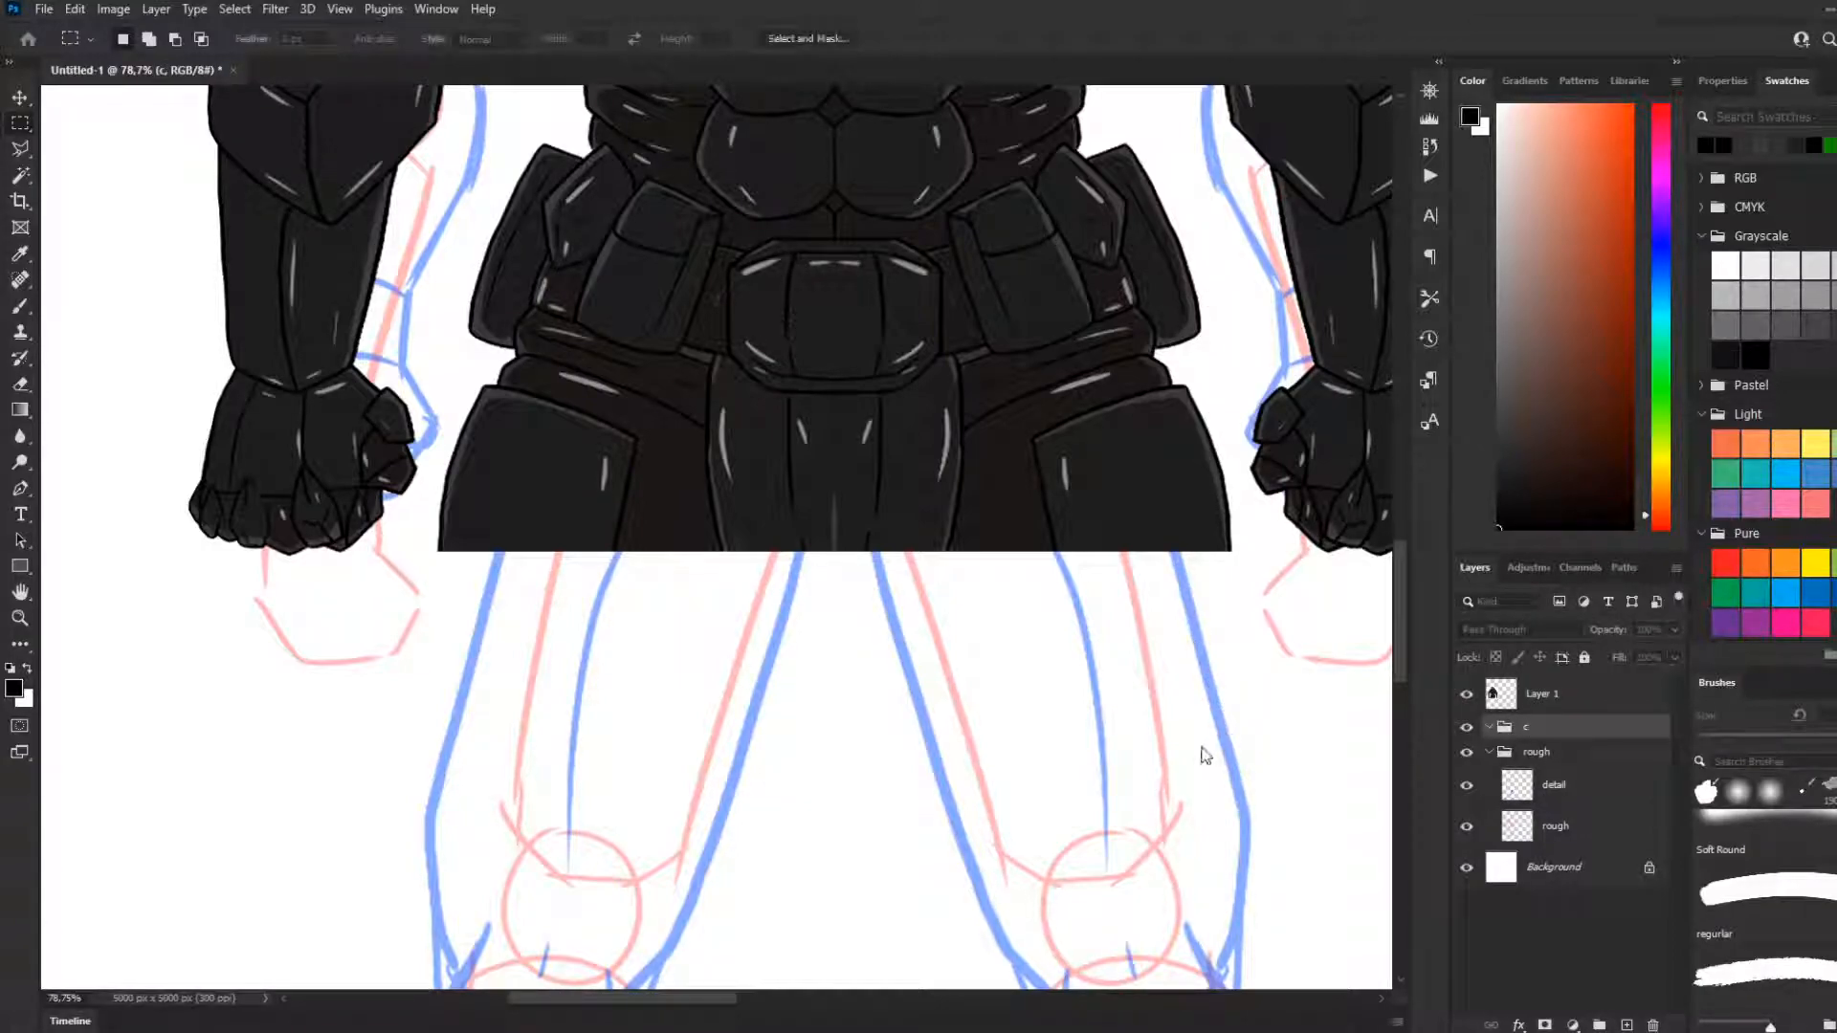
{"action": "double_click", "coordinate": [1545, 727]}
{"action": "type", "text": "char"}
{"action": "key", "text": "Return"}
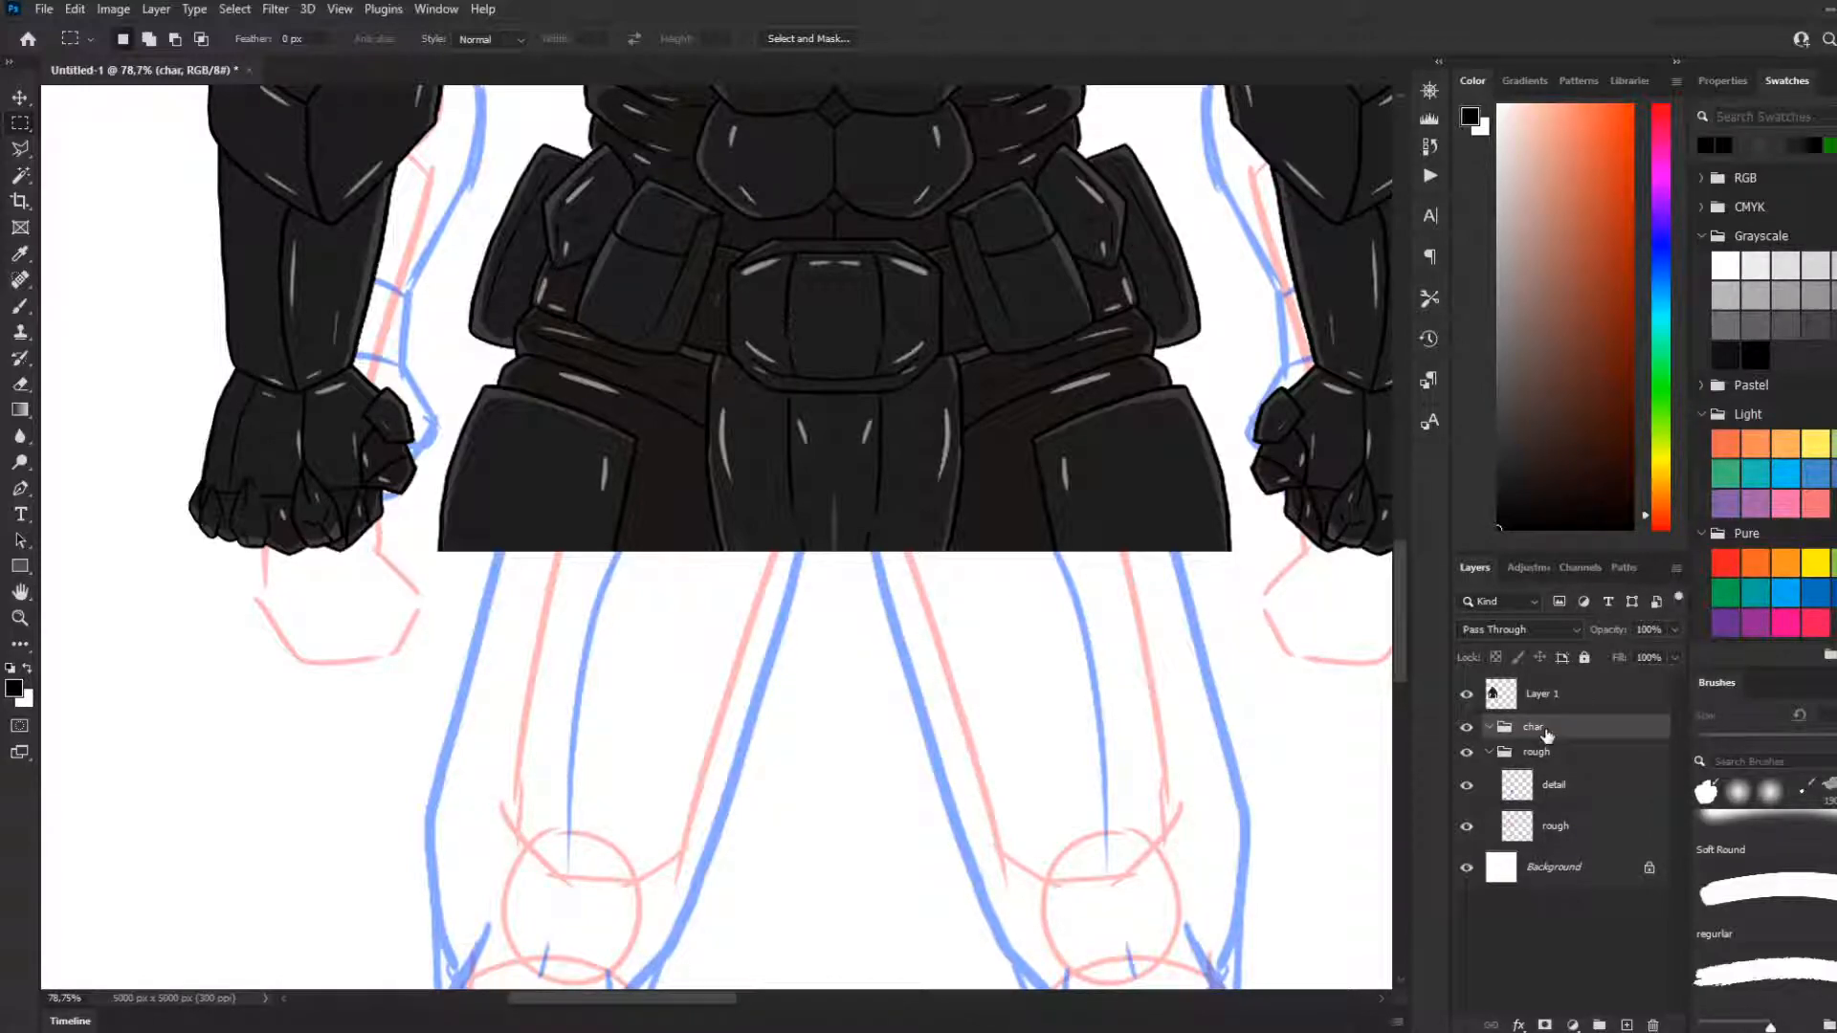
Add a new layer named lines inside the char group and activate the Brush tool
{"action": "left_click", "coordinate": [1627, 1025]}
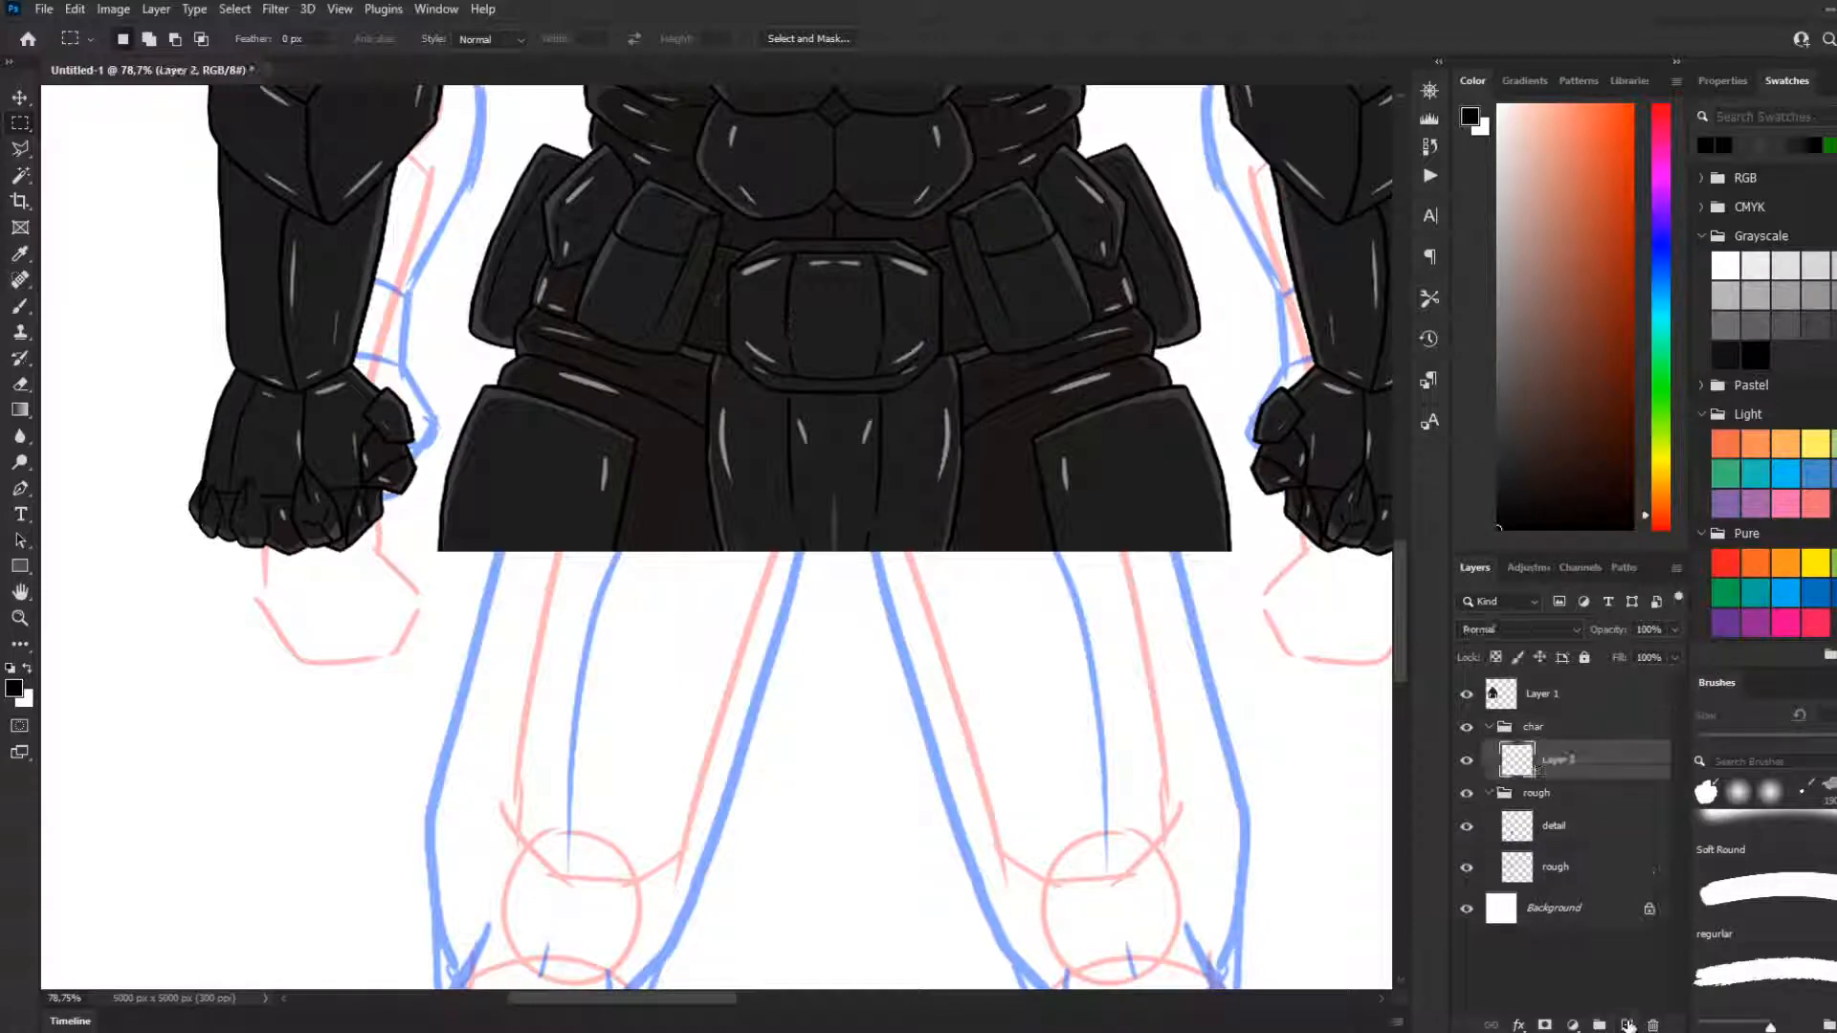
{"action": "double_click", "coordinate": [1556, 760]}
{"action": "type", "text": "lines"}
{"action": "key", "text": "Return"}
{"action": "left_click", "coordinate": [21, 308]}
Examine the rough leg sketch and how it meets the armour's cropped waist edge
{"action": "scroll", "coordinate": [555, 446], "scroll_direction": "down", "scroll_amount": 8}
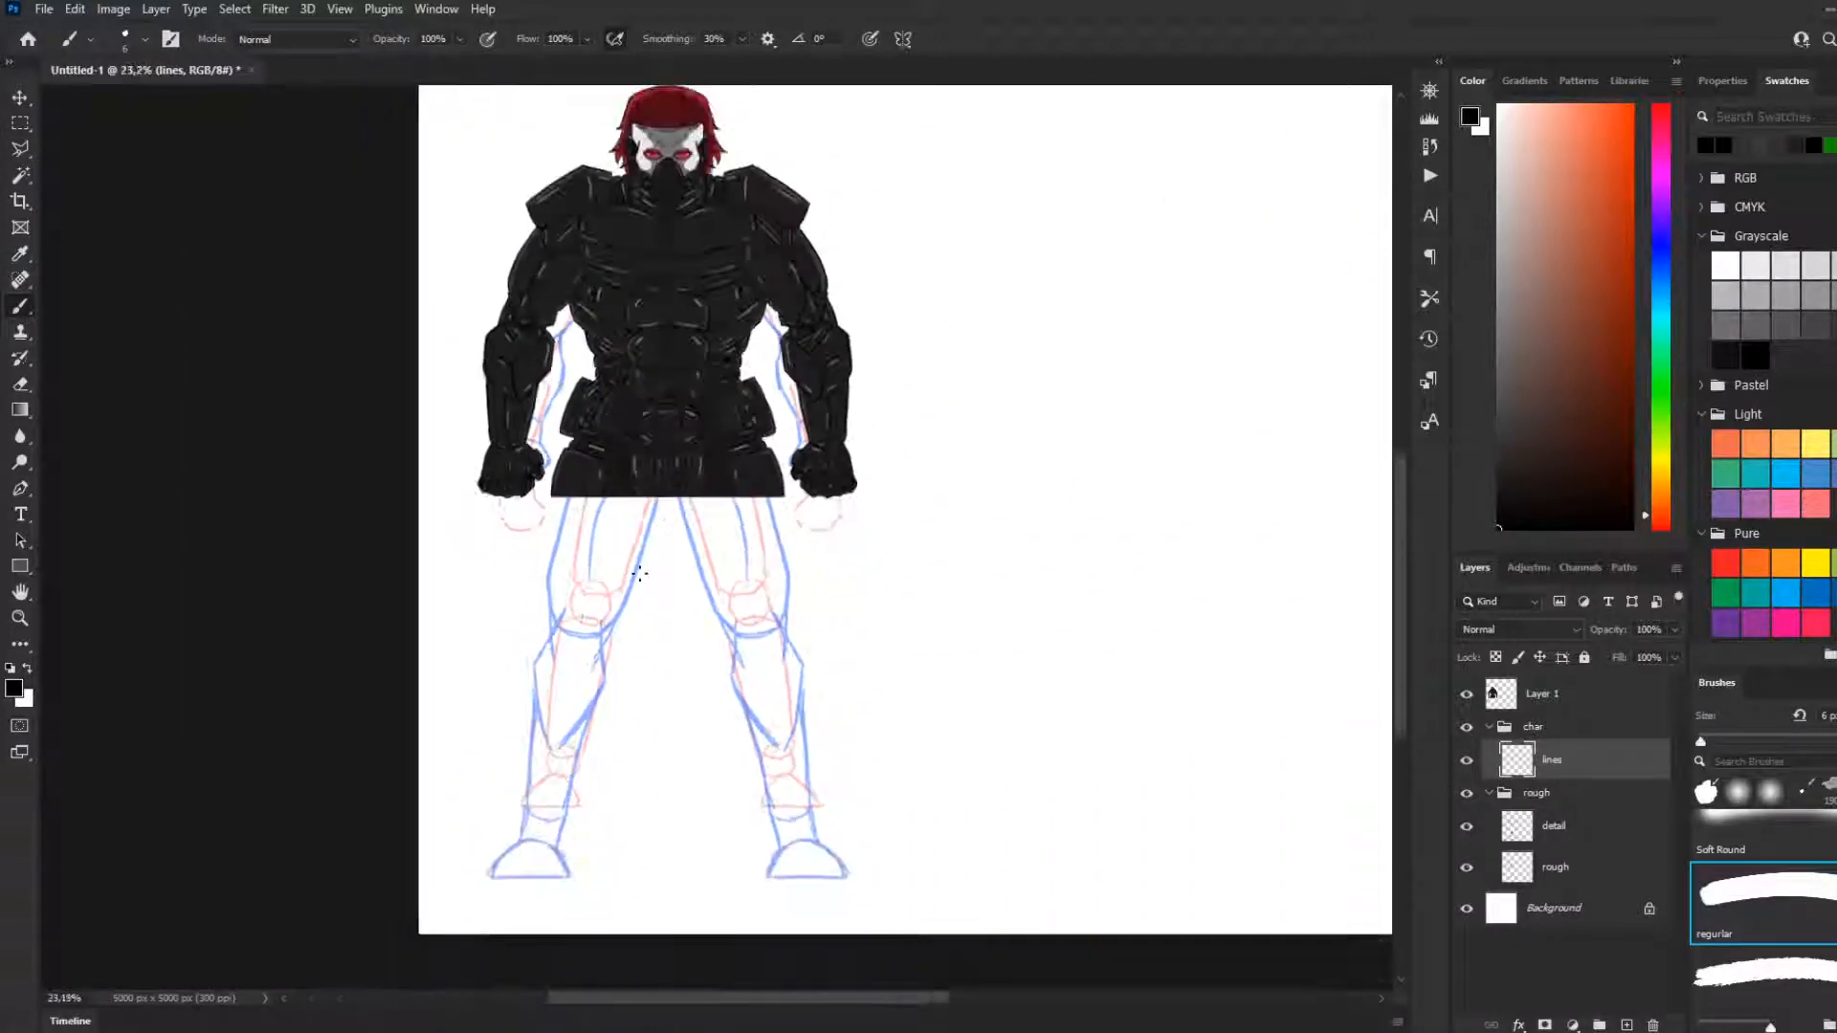
{"action": "scroll", "coordinate": [650, 603], "scroll_direction": "down", "scroll_amount": 2}
{"action": "scroll", "coordinate": [673, 639], "scroll_direction": "up", "scroll_amount": 1}
{"action": "scroll", "coordinate": [742, 620], "scroll_direction": "up", "scroll_amount": 2}
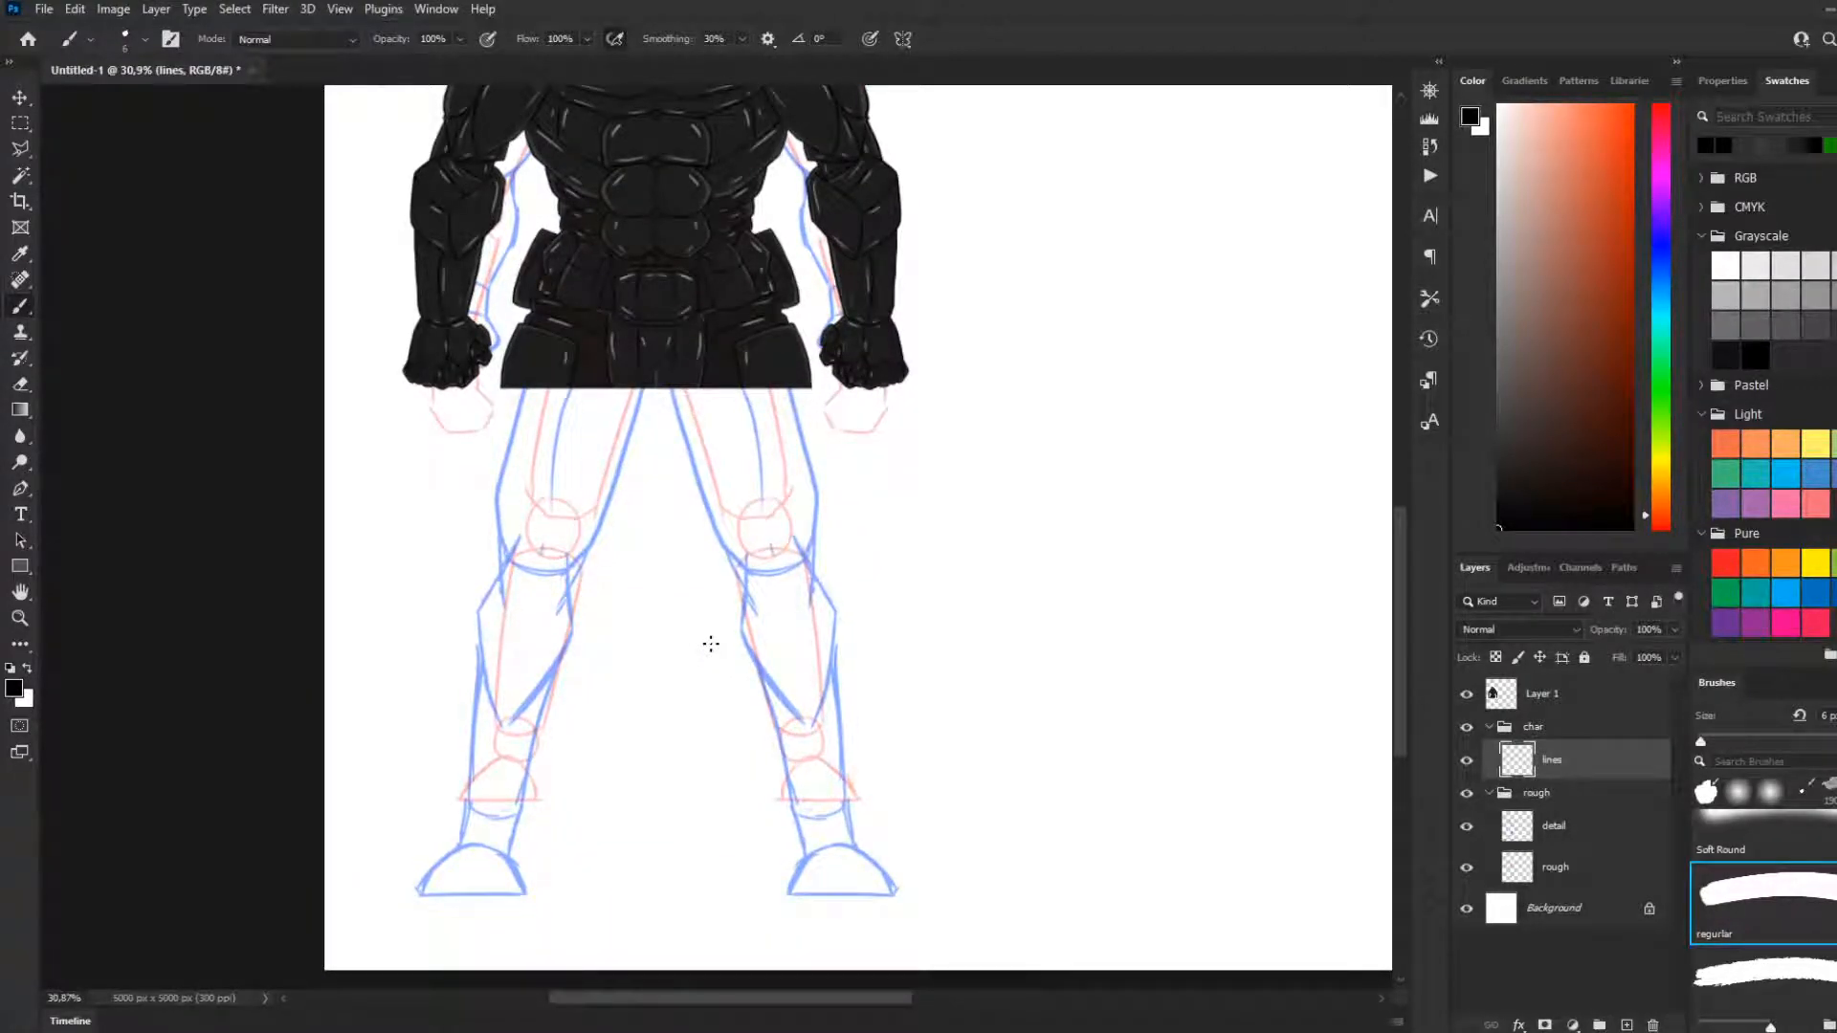
{"action": "scroll", "coordinate": [721, 501], "scroll_direction": "up", "scroll_amount": 2}
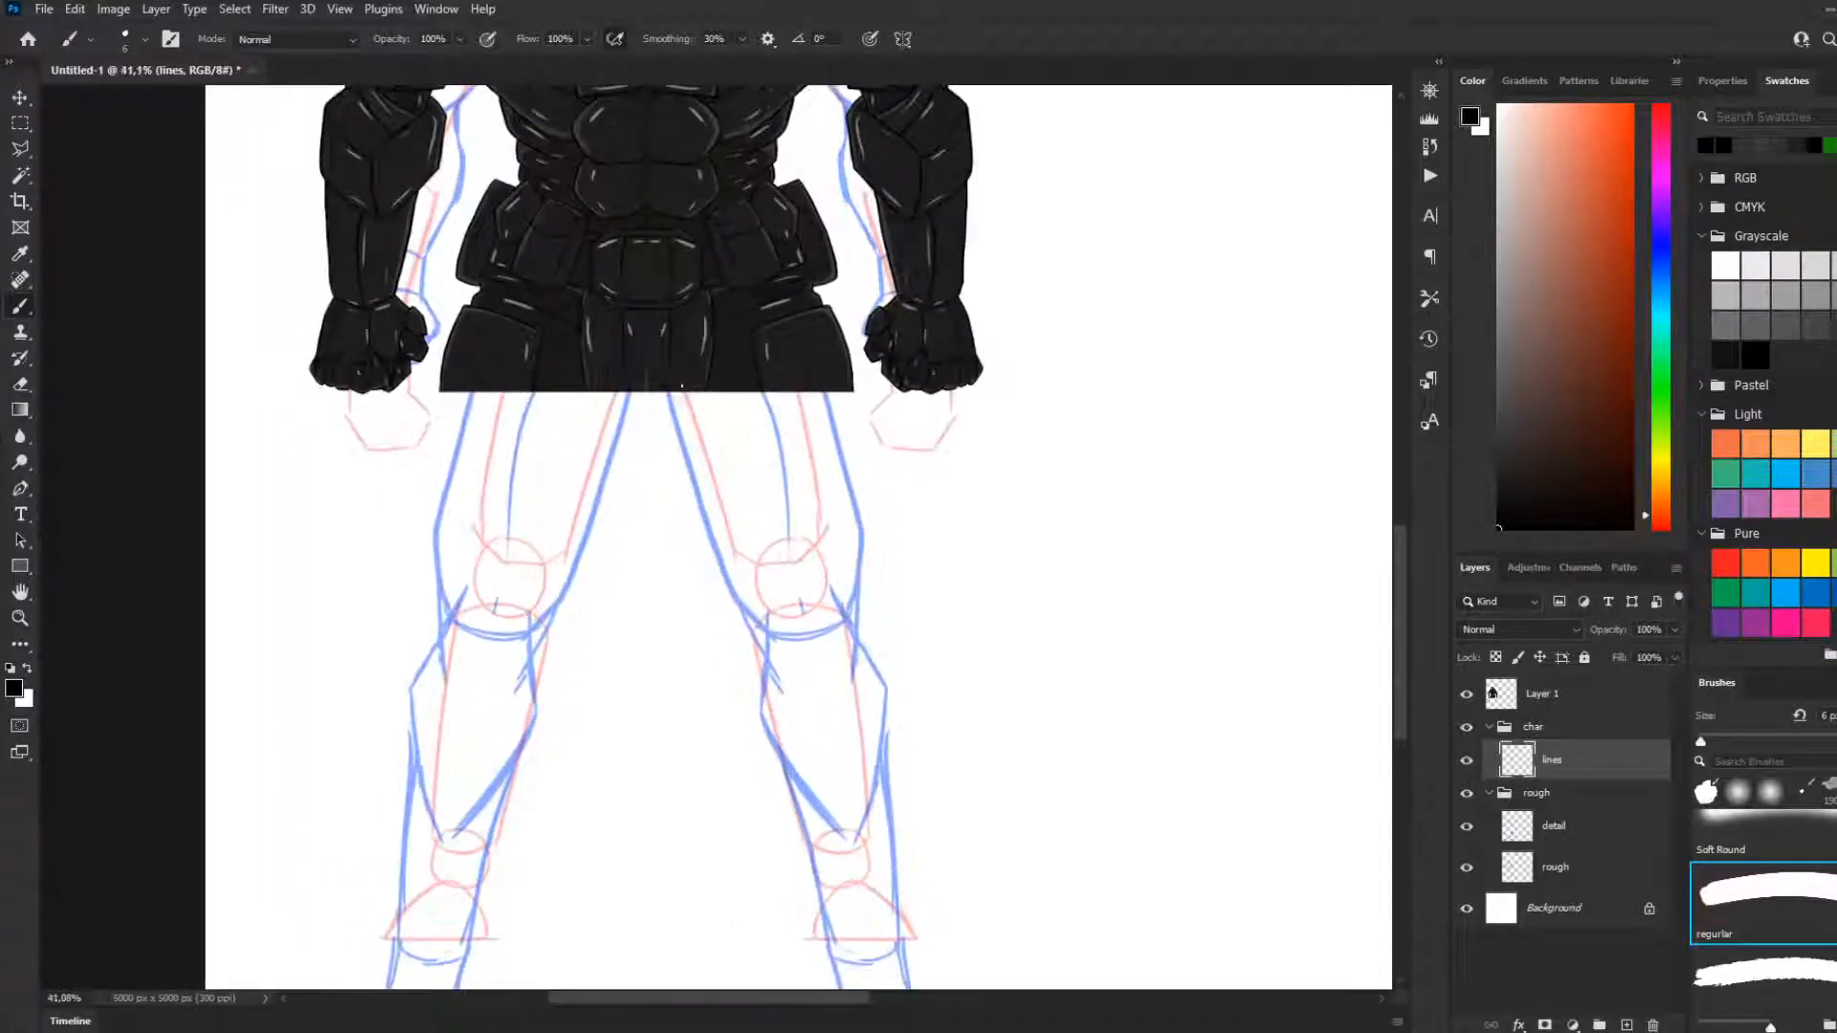
{"action": "scroll", "coordinate": [689, 483], "scroll_direction": "up", "scroll_amount": 1}
{"action": "scroll", "coordinate": [660, 467], "scroll_direction": "up", "scroll_amount": 2}
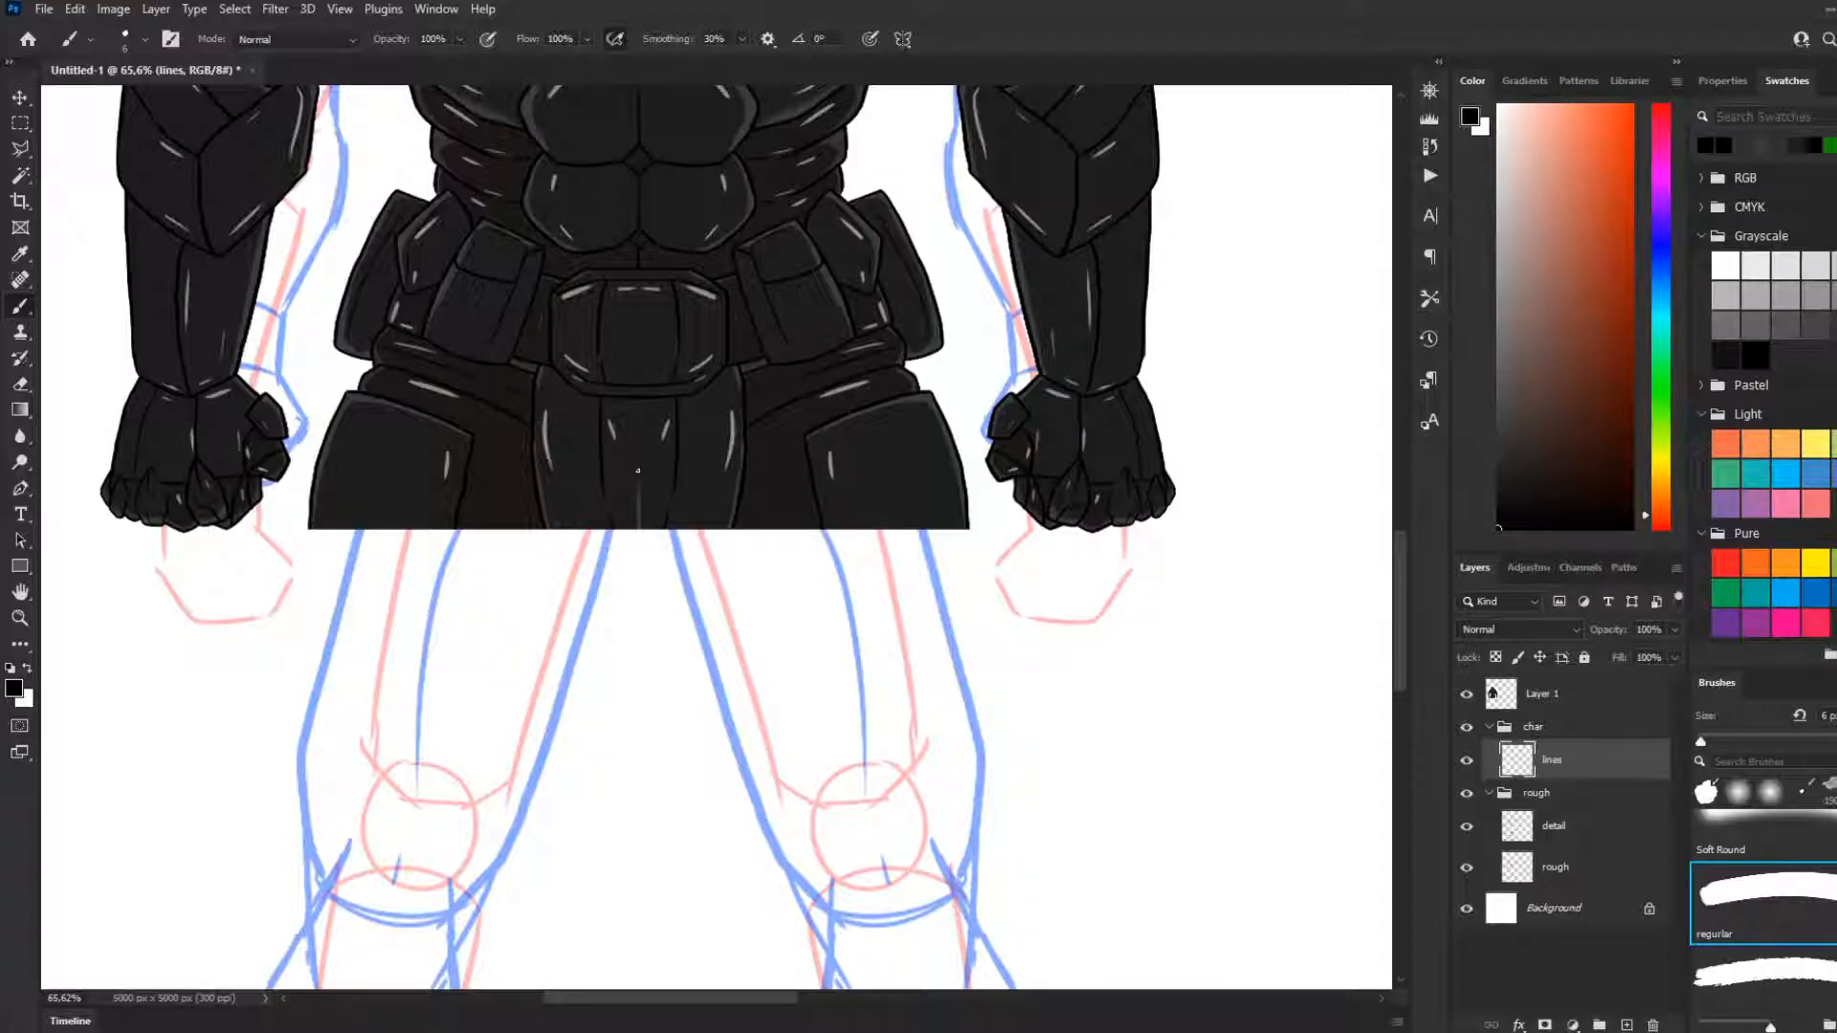
{"action": "scroll", "coordinate": [637, 470], "scroll_direction": "down", "scroll_amount": 3}
{"action": "scroll", "coordinate": [563, 562], "scroll_direction": "down", "scroll_amount": 6}
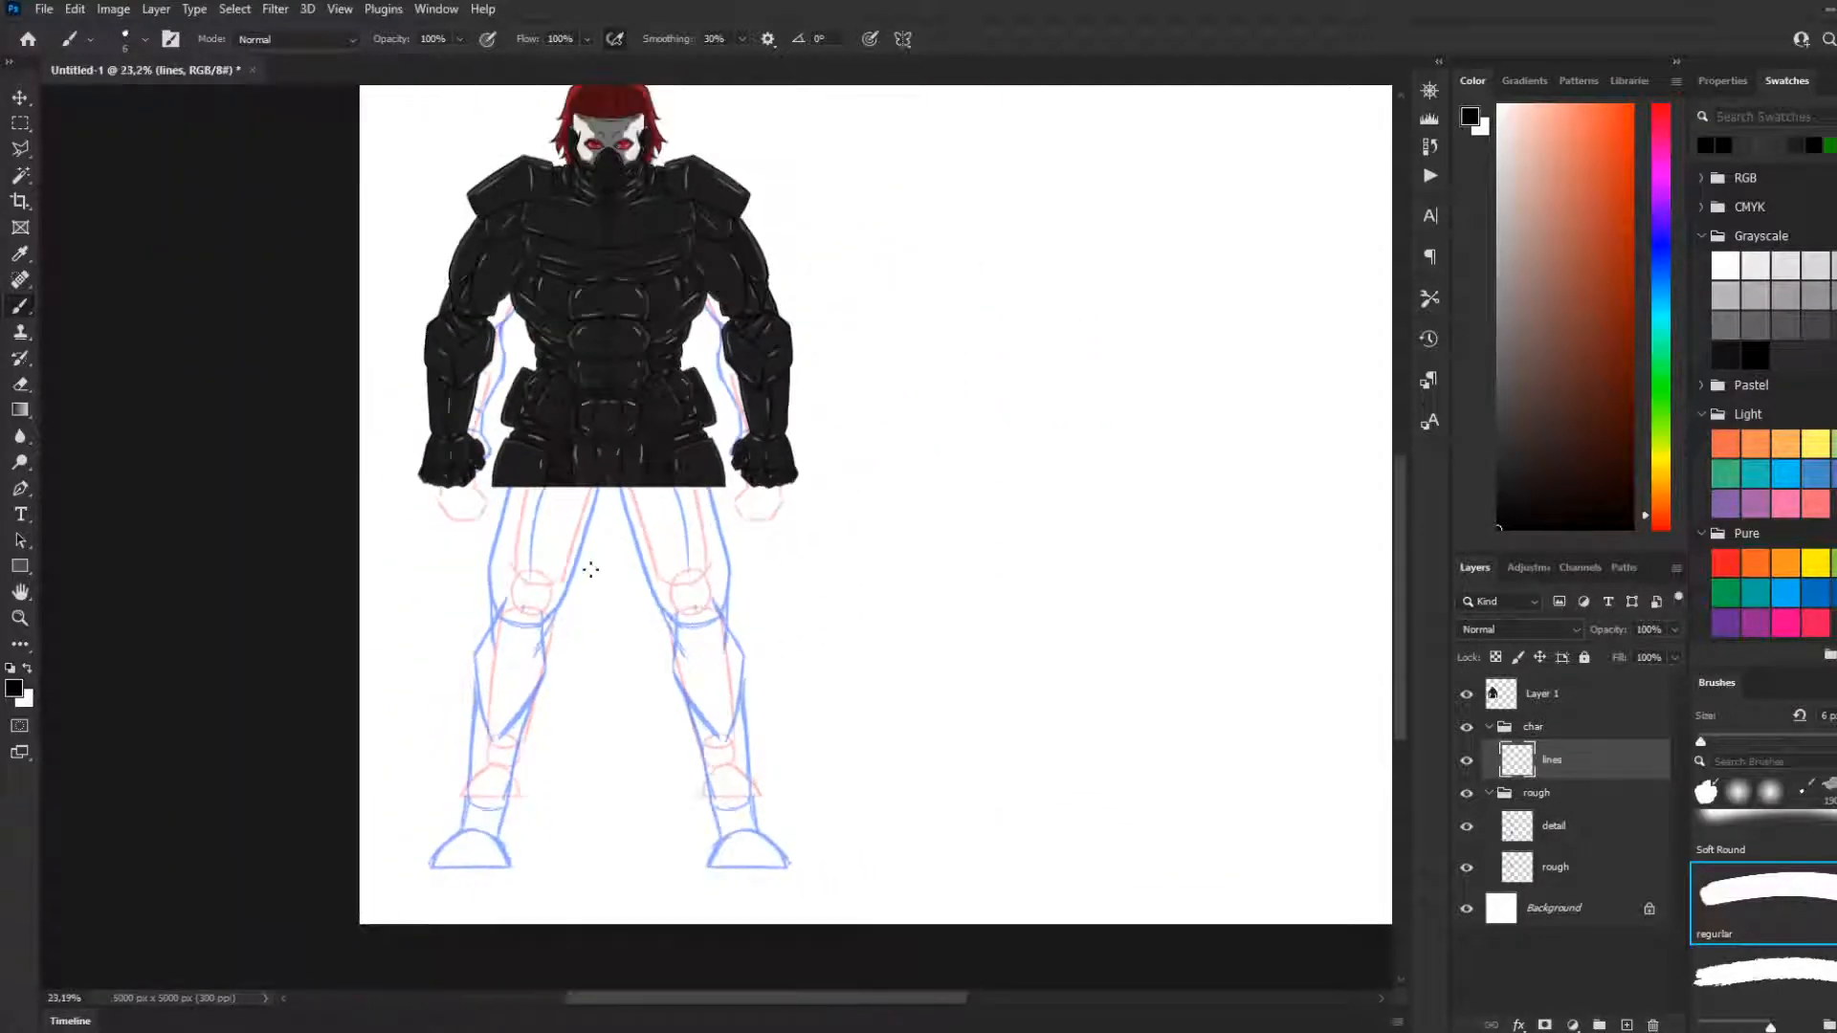
{"action": "scroll", "coordinate": [591, 569], "scroll_direction": "up", "scroll_amount": 4}
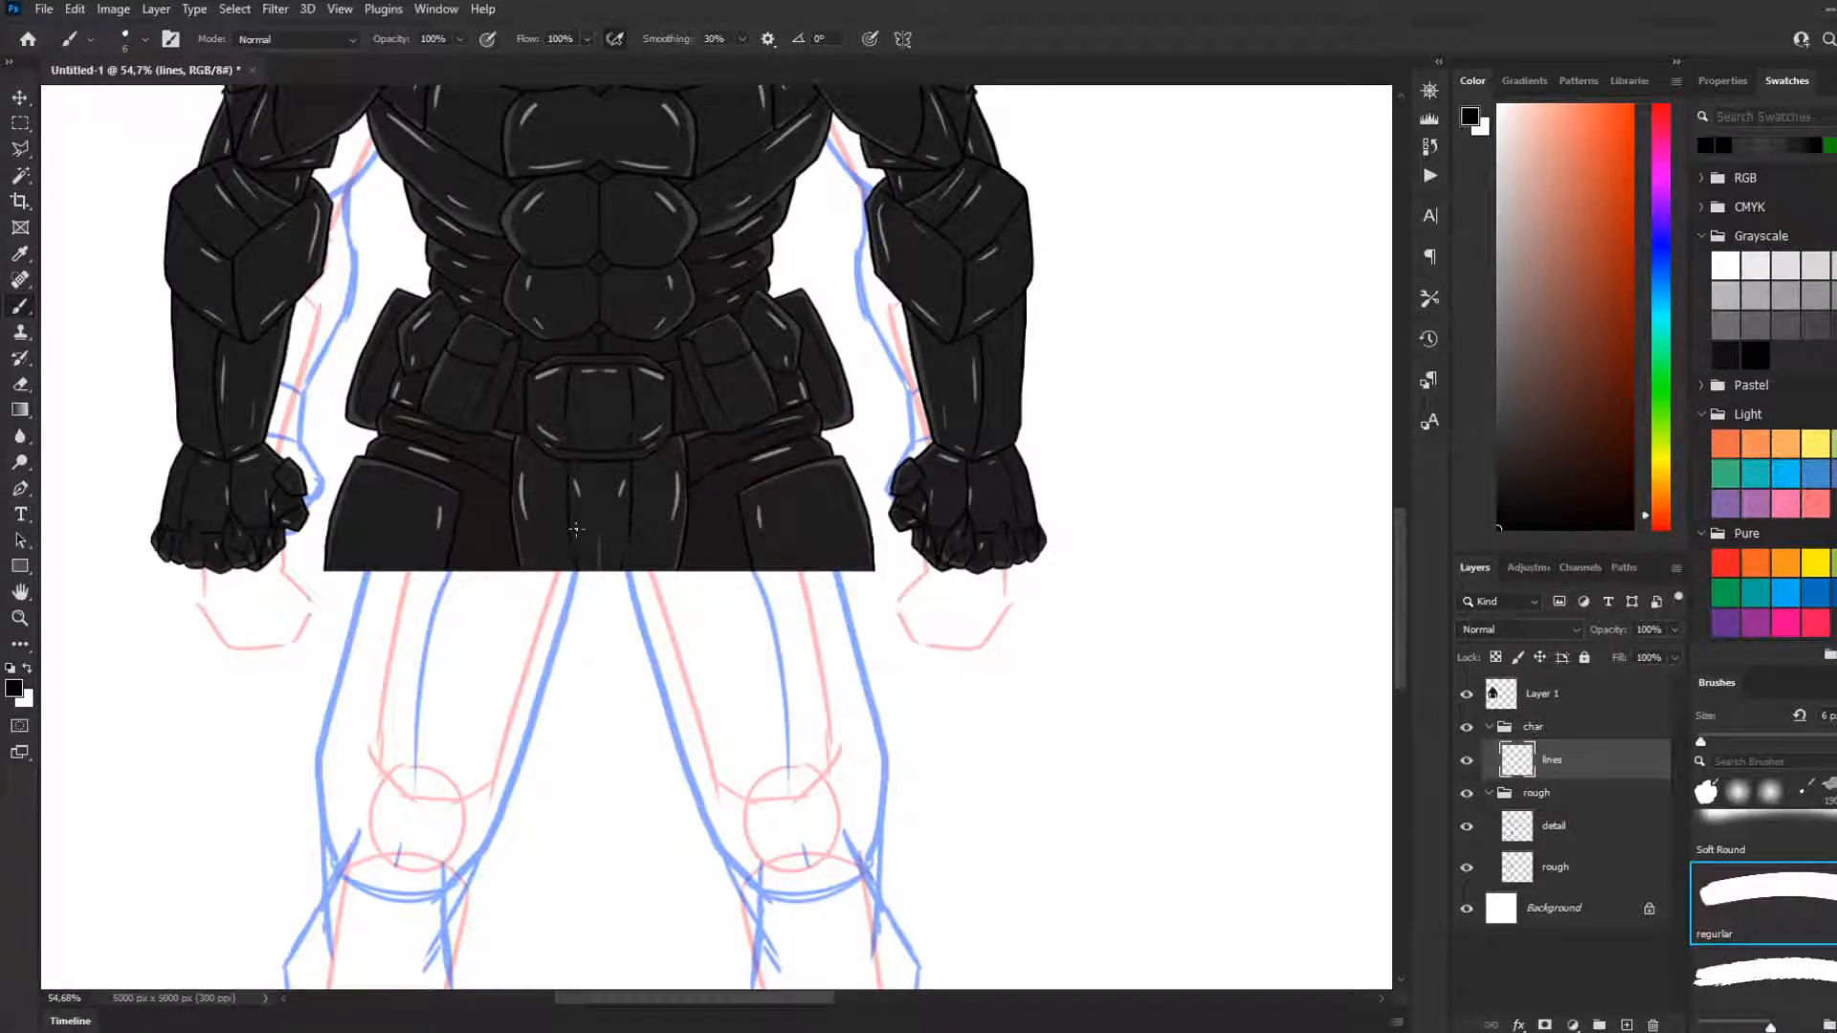
{"action": "scroll", "coordinate": [575, 529], "scroll_direction": "down", "scroll_amount": 4}
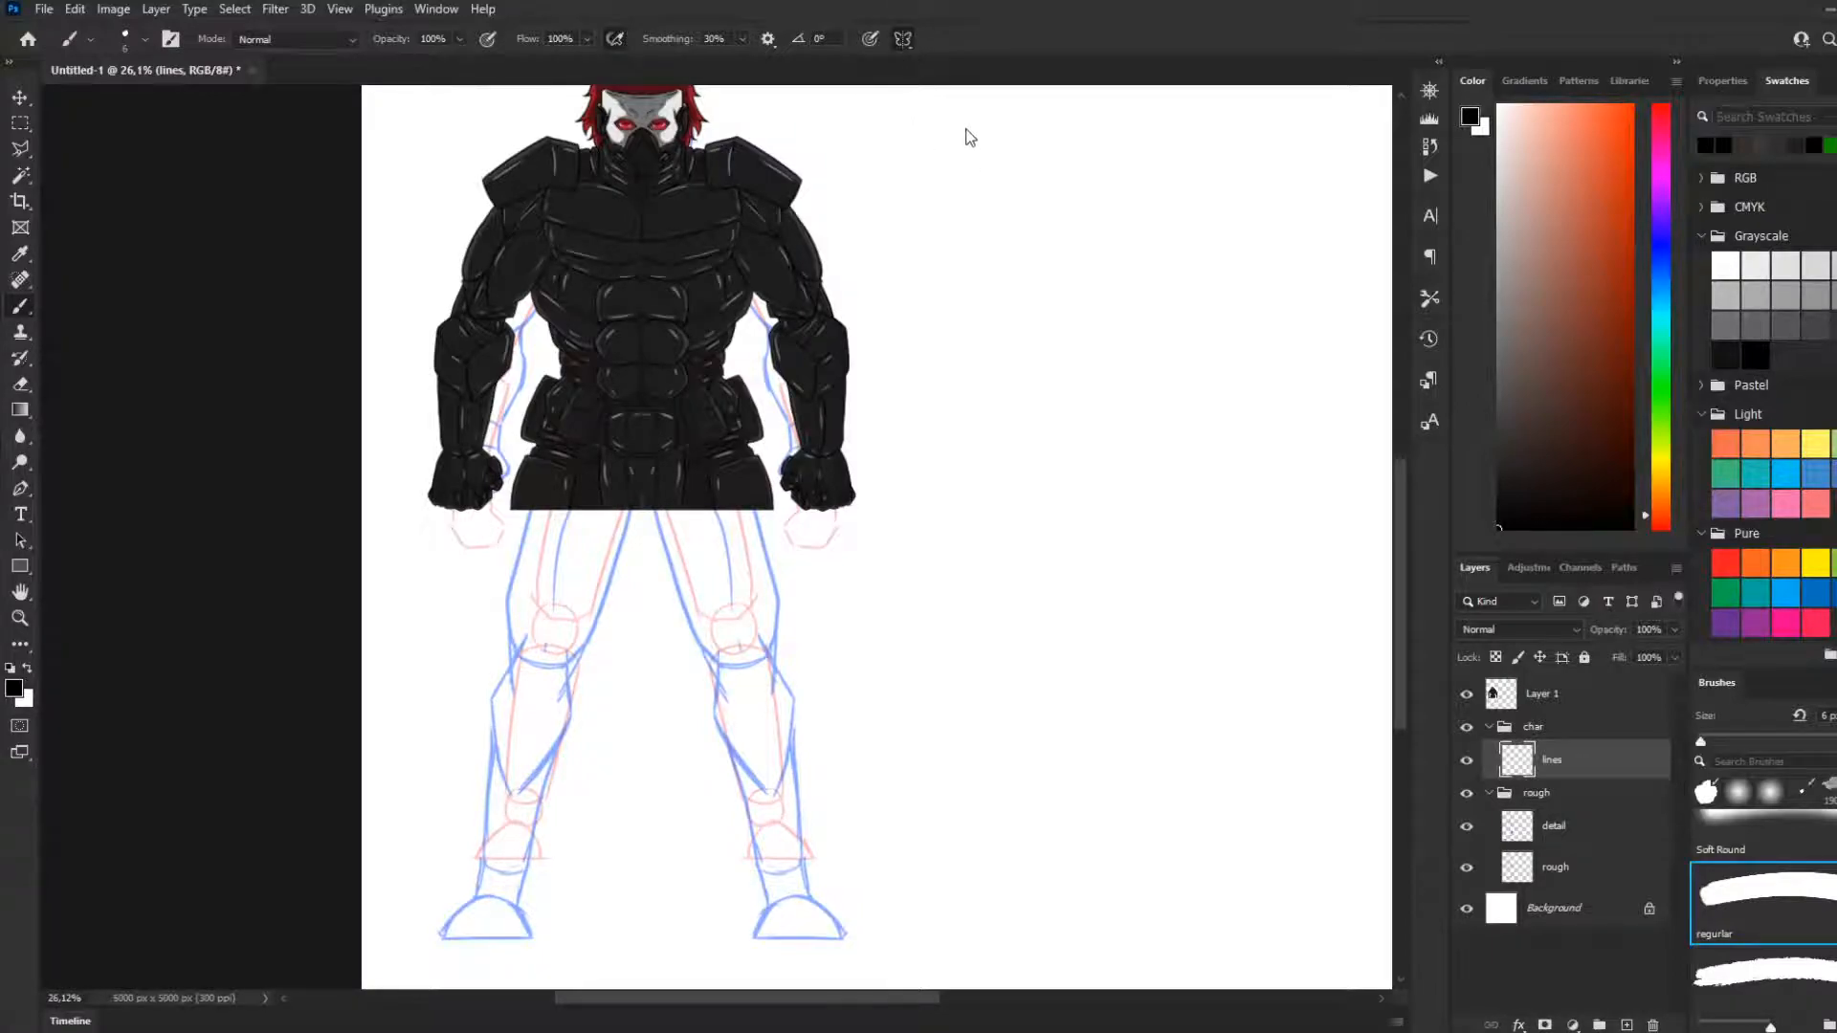
Add a vertical paint symmetry axis and align it with the centre line of the figure's torso
{"action": "key", "text": "ctrl+t"}
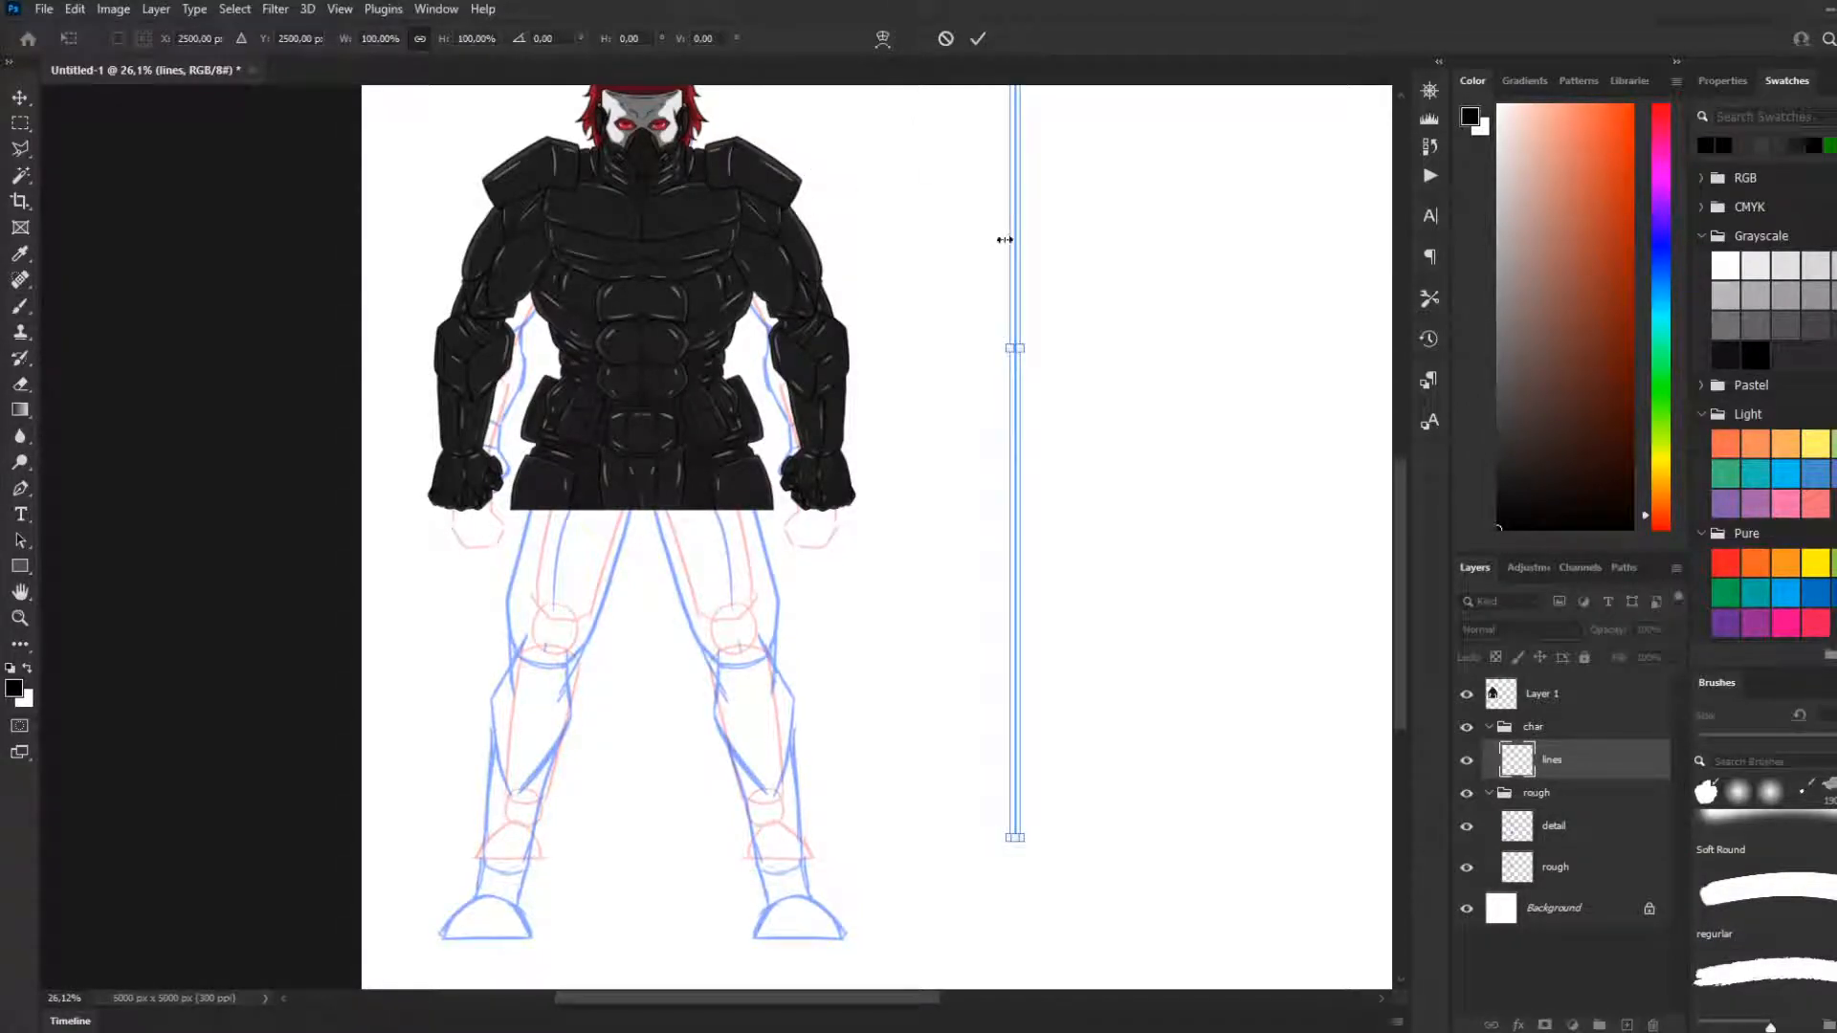
{"action": "left_click_drag", "start_coordinate": [1012, 238], "coordinate": [647, 299]}
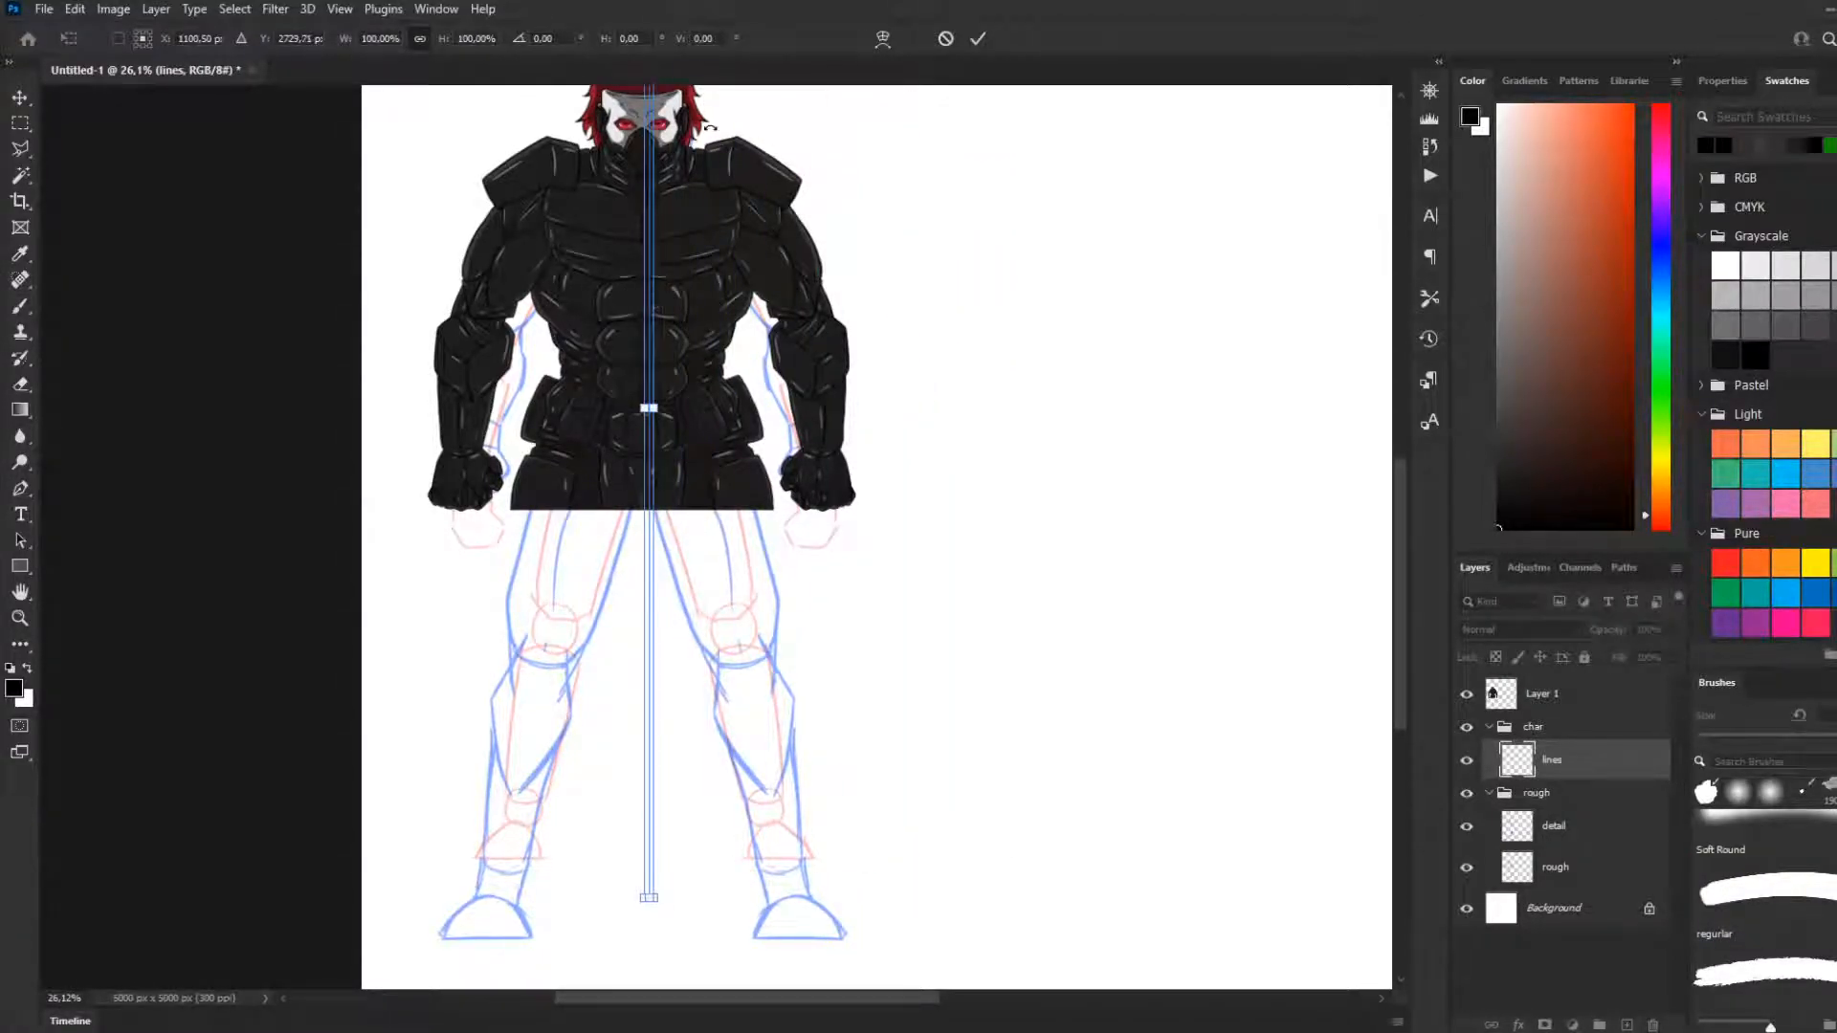
{"action": "scroll", "coordinate": [643, 258], "scroll_direction": "up", "scroll_amount": 8}
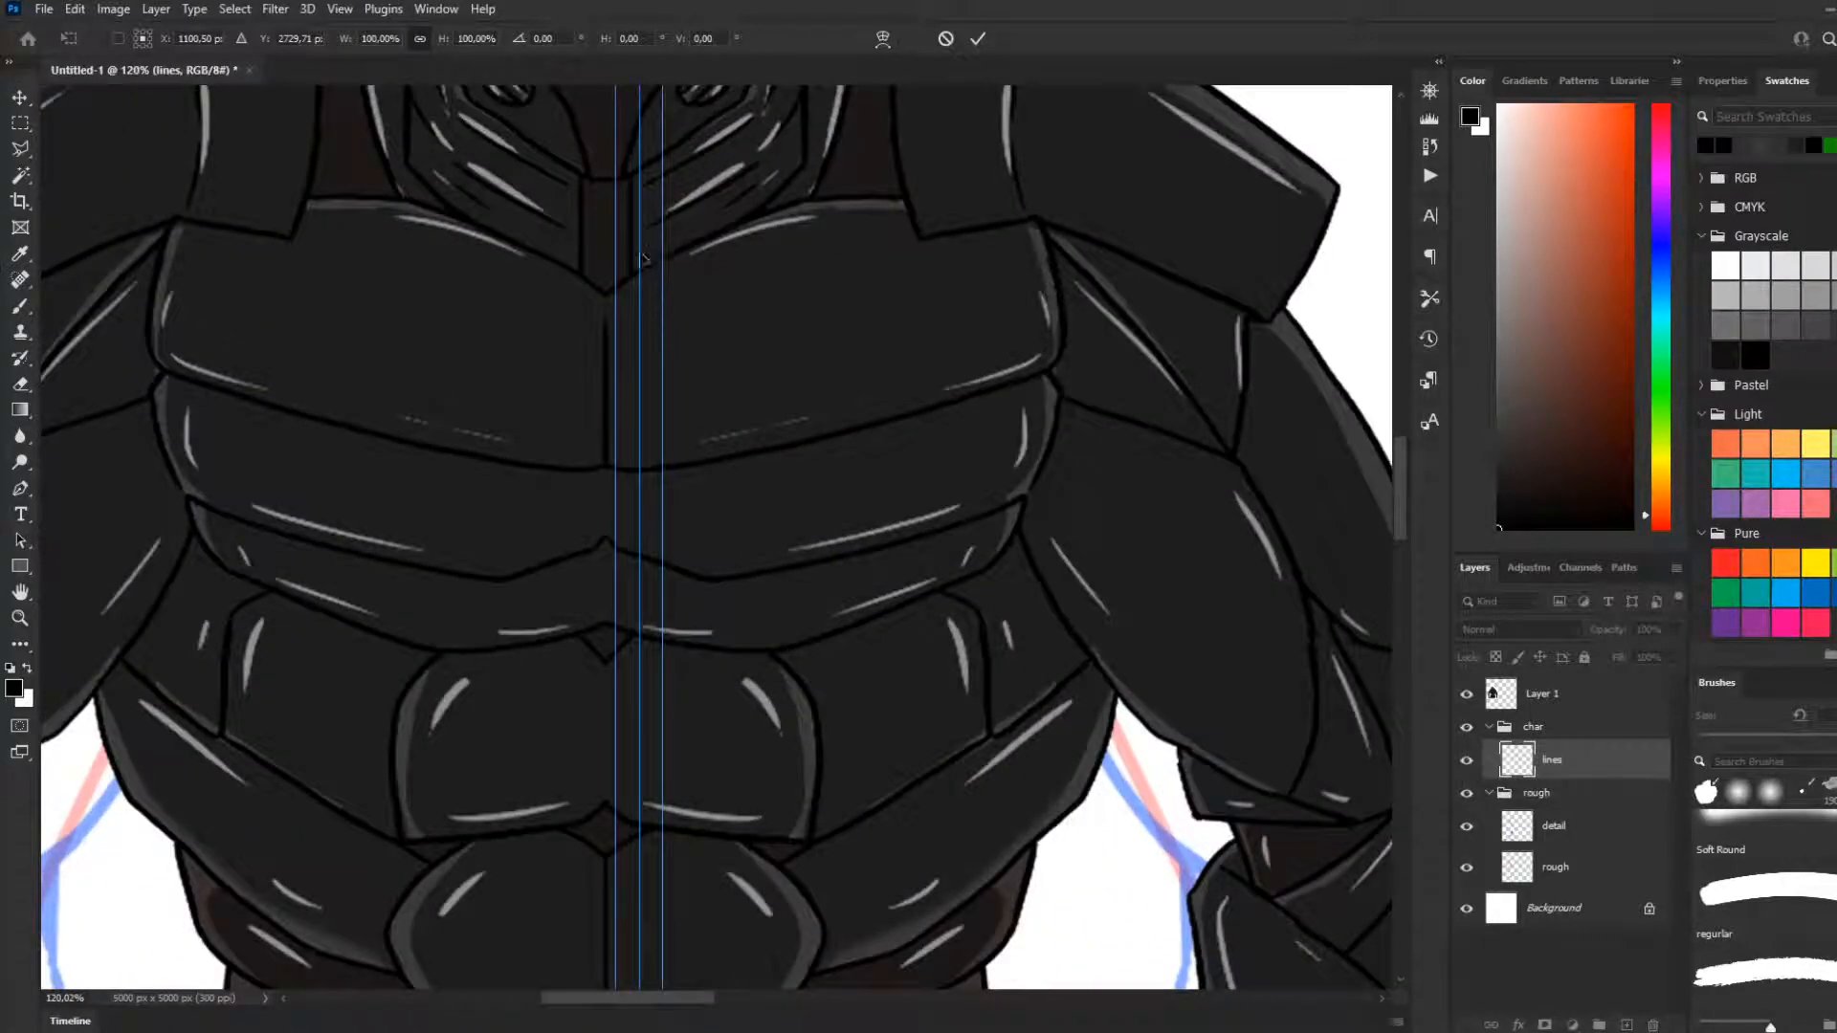
{"action": "left_click_drag", "start_coordinate": [641, 260], "coordinate": [606, 280]}
{"action": "scroll", "coordinate": [609, 287], "scroll_direction": "down", "scroll_amount": 8}
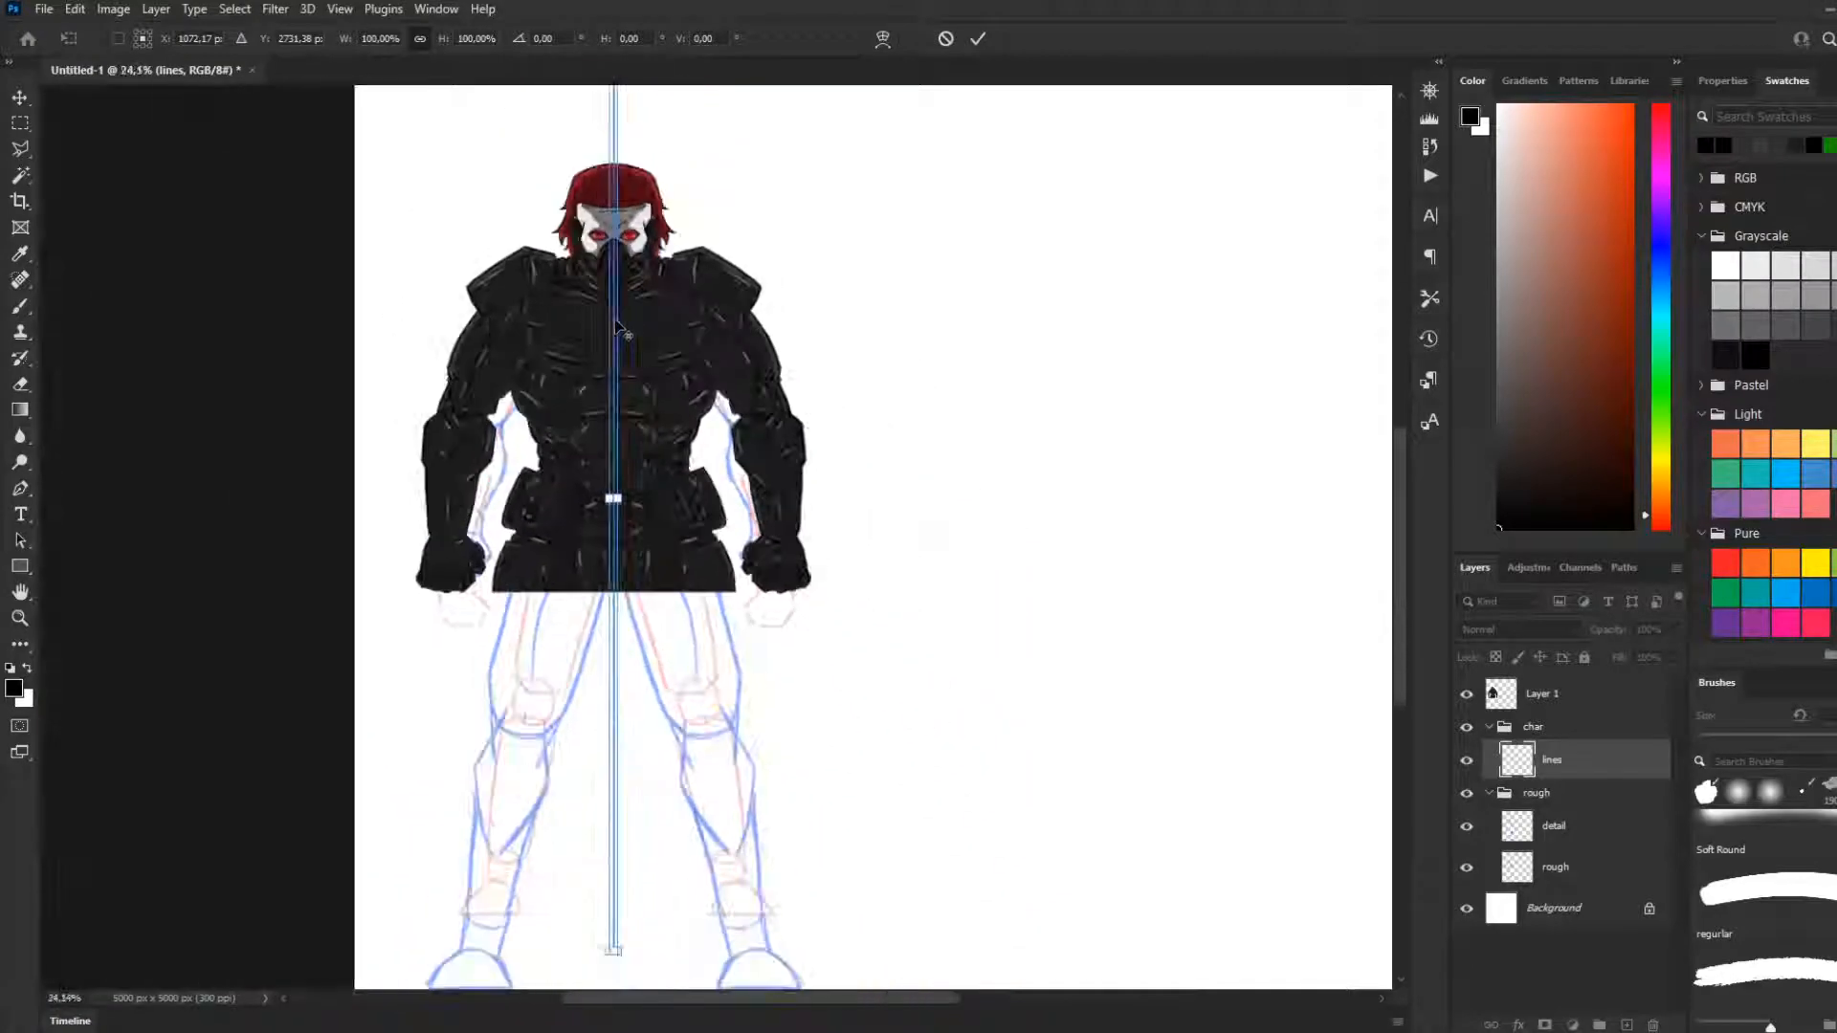
{"action": "scroll", "coordinate": [571, 552], "scroll_direction": "up", "scroll_amount": 2}
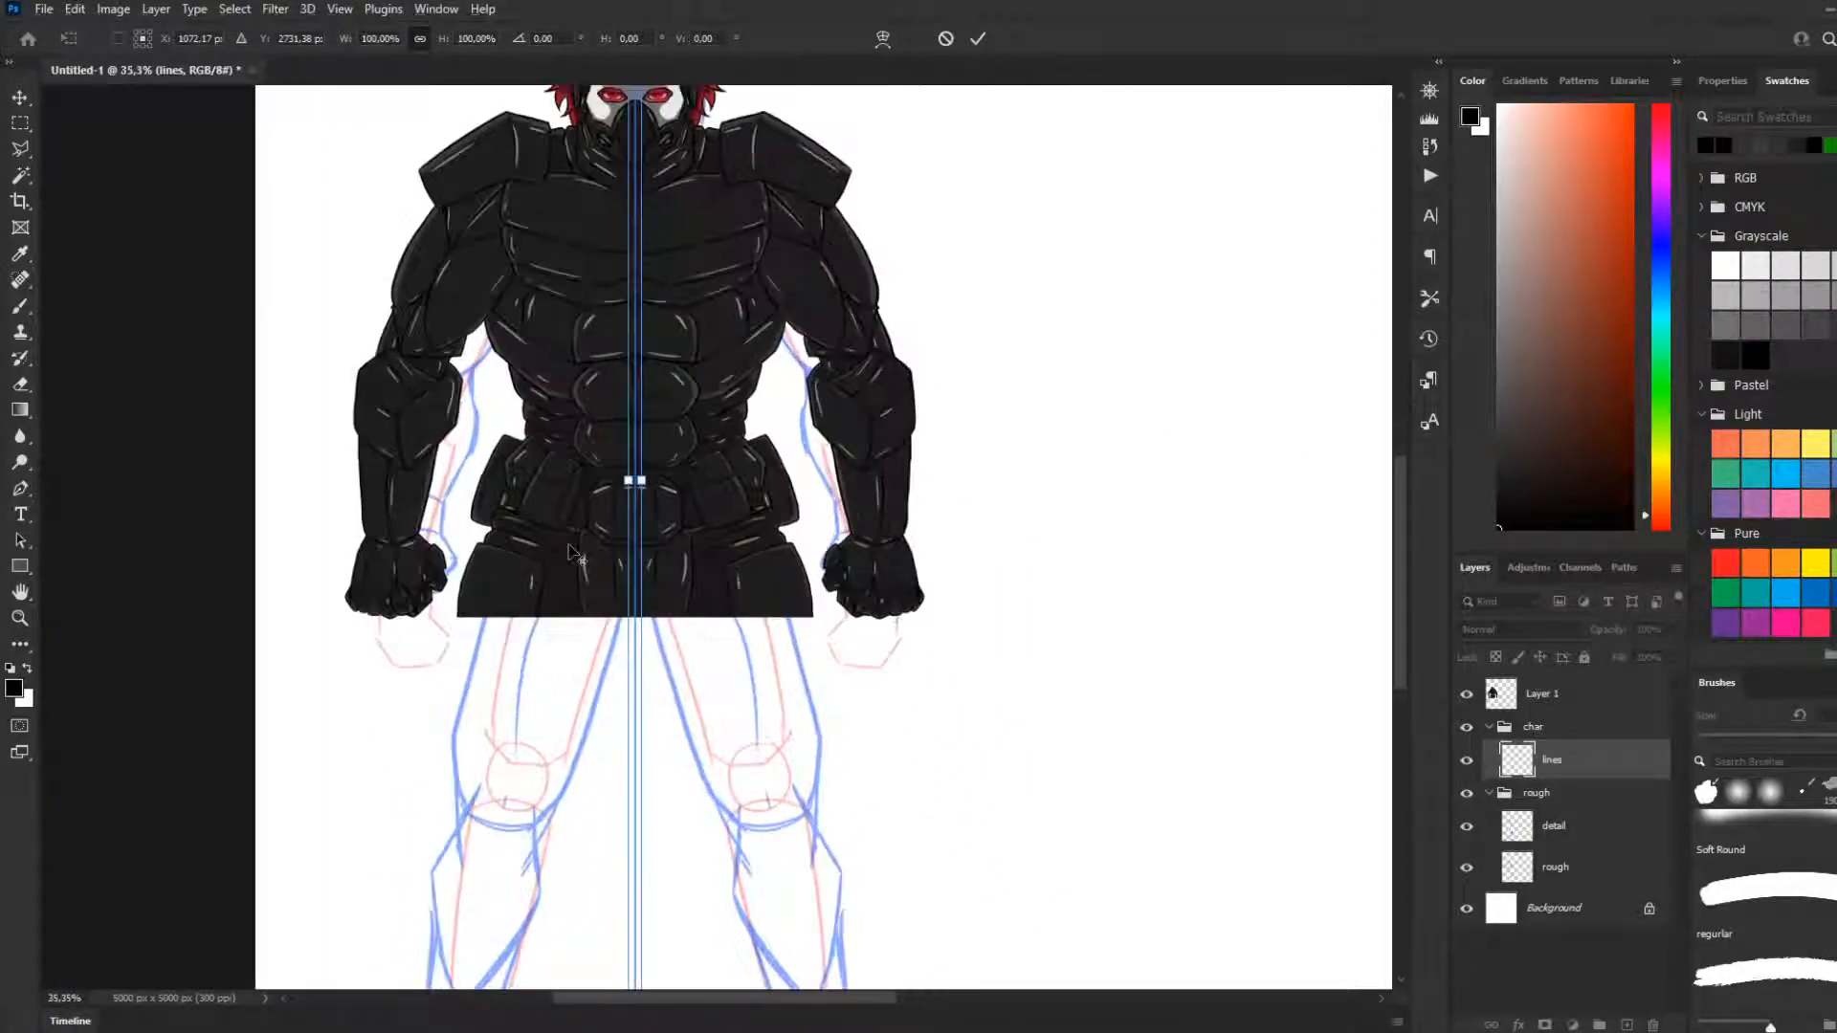
{"action": "scroll", "coordinate": [621, 552], "scroll_direction": "up", "scroll_amount": 4}
{"action": "left_click_drag", "start_coordinate": [1395, 555], "coordinate": [1389, 631]}
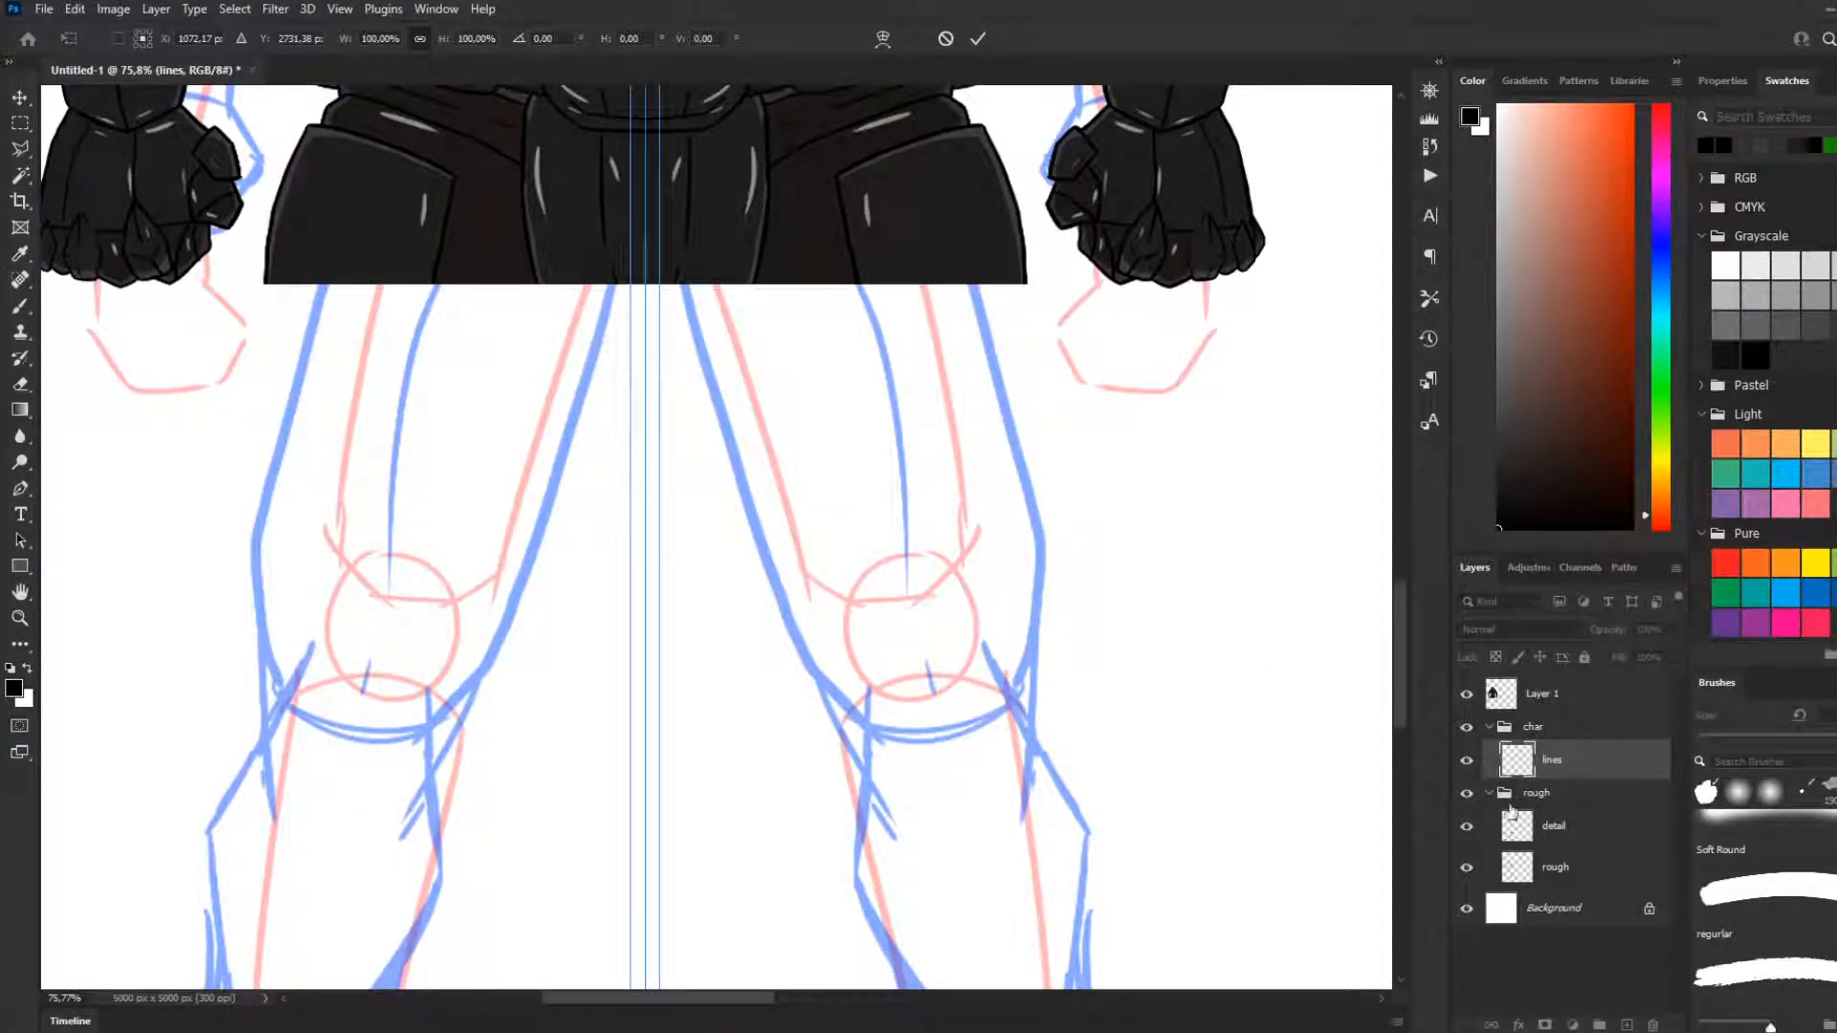
{"action": "key", "text": "Return"}
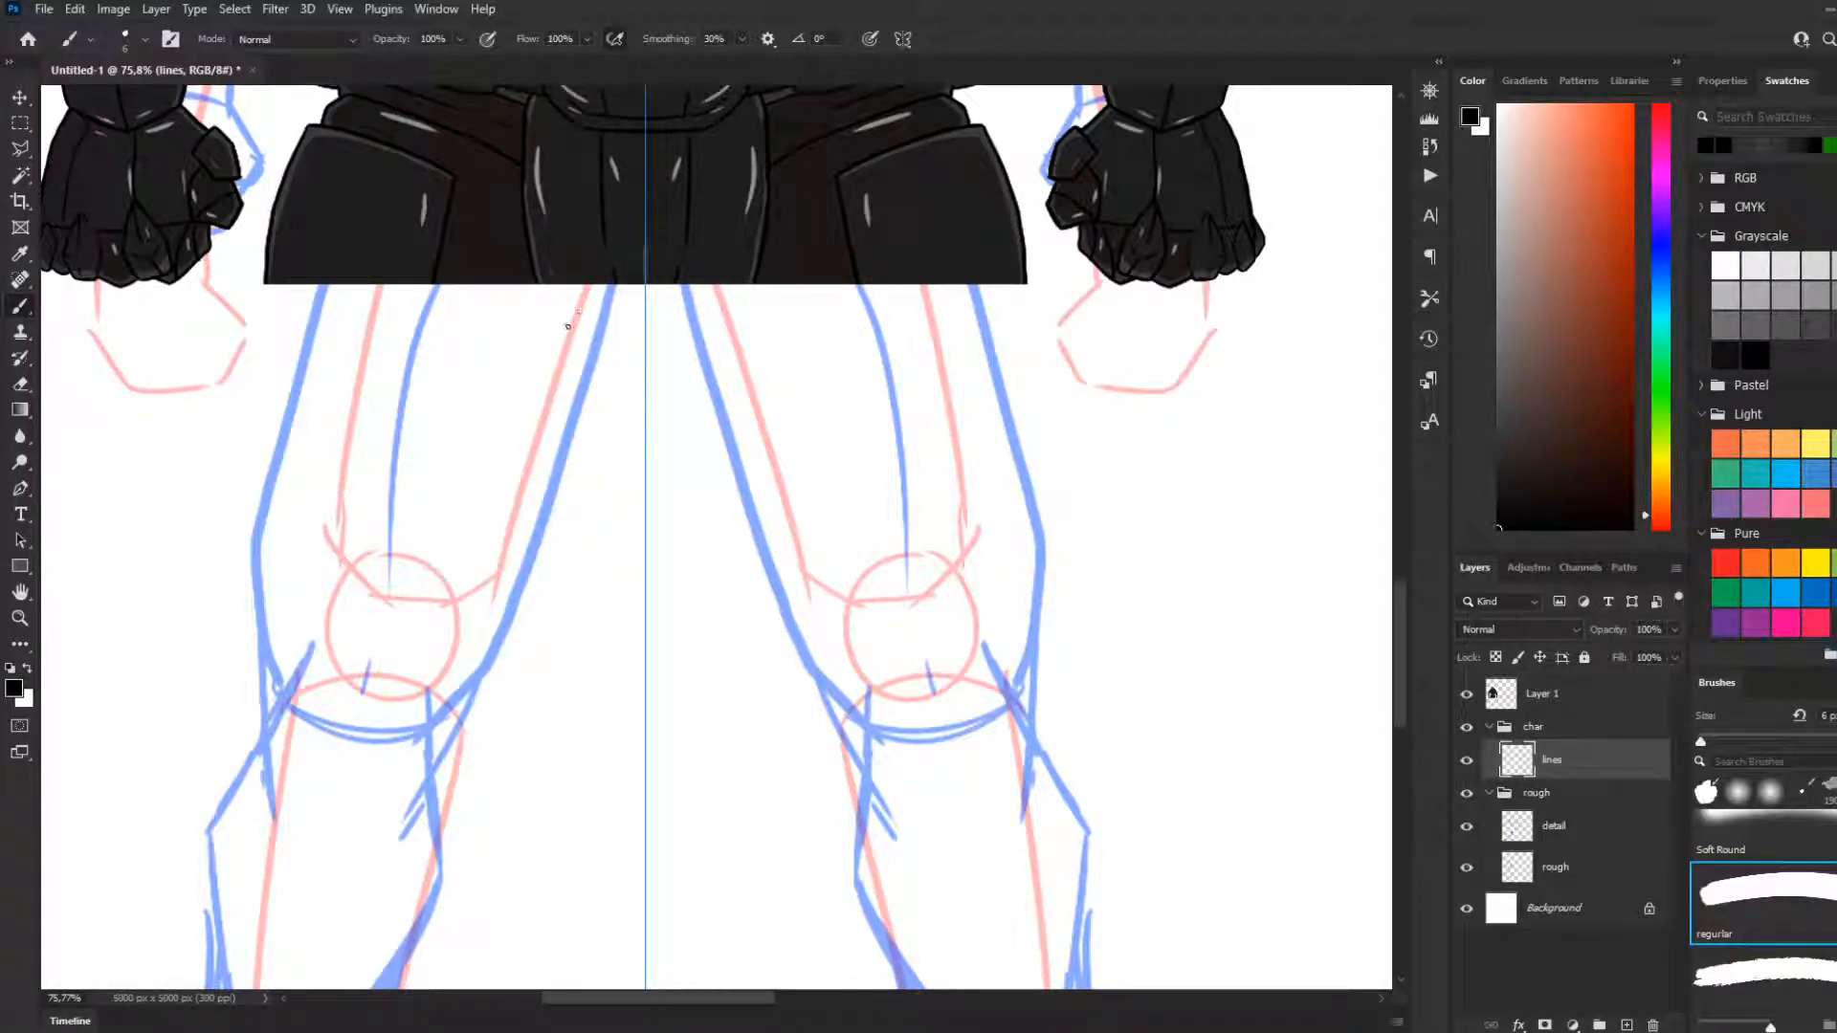
Try larger and smaller brush sizes for the line work and settle on 6 px
{"action": "key", "text": "bracketright"}
{"action": "key", "text": "bracketright"}
{"action": "key", "text": "bracketright"}
{"action": "key", "text": "bracketright"}
{"action": "key", "text": "bracketleft"}
{"action": "key", "text": "bracketleft"}
{"action": "key", "text": "bracketright"}
{"action": "key", "text": "bracketleft"}
{"action": "key", "text": "]"}
{"action": "key", "text": "]"}
{"action": "key", "text": "]"}
{"action": "key", "text": "]"}
{"action": "key", "text": "["}
{"action": "key", "text": "["}
{"action": "key", "text": "bracketleft"}
{"action": "key", "text": "bracketright"}
{"action": "key", "text": "bracketleft"}
{"action": "key", "text": "bracketleft"}
{"action": "key", "text": "bracketright"}
{"action": "key", "text": "bracketright"}
{"action": "key", "text": "bracketright"}
{"action": "key", "text": "bracketleft"}
Try mirrored strokes that extend the centre groin plate's side edges below the cropped waist
{"action": "left_click_drag", "start_coordinate": [538, 283], "coordinate": [576, 354]}
{"action": "key", "text": "ctrl+z"}
{"action": "key", "text": "ctrl+z"}
{"action": "left_click_drag", "start_coordinate": [537, 282], "coordinate": [583, 347]}
{"action": "key", "text": "ctrl+z"}
{"action": "mouse_move", "coordinate": [541, 280]}
{"action": "left_mouse_down"}
{"action": "mouse_move", "coordinate": [563, 379]}
{"action": "mouse_move", "coordinate": [536, 278]}
{"action": "mouse_move", "coordinate": [566, 330]}
{"action": "left_mouse_up"}
{"action": "key", "text": "ctrl+z"}
{"action": "key", "text": "ctrl+z"}
{"action": "key", "text": "ctrl+z"}
{"action": "key", "text": "ctrl+z"}
{"action": "key", "text": "ctrl+z"}
{"action": "left_click_drag", "start_coordinate": [537, 281], "coordinate": [561, 327]}
{"action": "key", "text": "ctrl+z"}
{"action": "key", "text": "ctrl+z"}
{"action": "key", "text": "ctrl+z"}
{"action": "key", "text": "ctrl+z"}
{"action": "left_click_drag", "start_coordinate": [535, 282], "coordinate": [568, 357]}
{"action": "key", "text": "ctrl+z"}
{"action": "left_click_drag", "start_coordinate": [536, 282], "coordinate": [580, 357]}
{"action": "key", "text": "ctrl+z"}
{"action": "left_click_drag", "start_coordinate": [537, 282], "coordinate": [580, 356]}
{"action": "key", "text": "ctrl+z"}
{"action": "left_click_drag", "start_coordinate": [539, 283], "coordinate": [580, 360]}
{"action": "key", "text": "ctrl+z"}
Draw the centre groin plate's mirrored lower sides below the cropped waist and close them with a nearly flat bottom edge
{"action": "mouse_move", "coordinate": [537, 282]}
{"action": "left_mouse_down"}
{"action": "mouse_move", "coordinate": [605, 404]}
{"action": "mouse_move", "coordinate": [579, 350]}
{"action": "mouse_move", "coordinate": [626, 389]}
{"action": "left_mouse_up"}
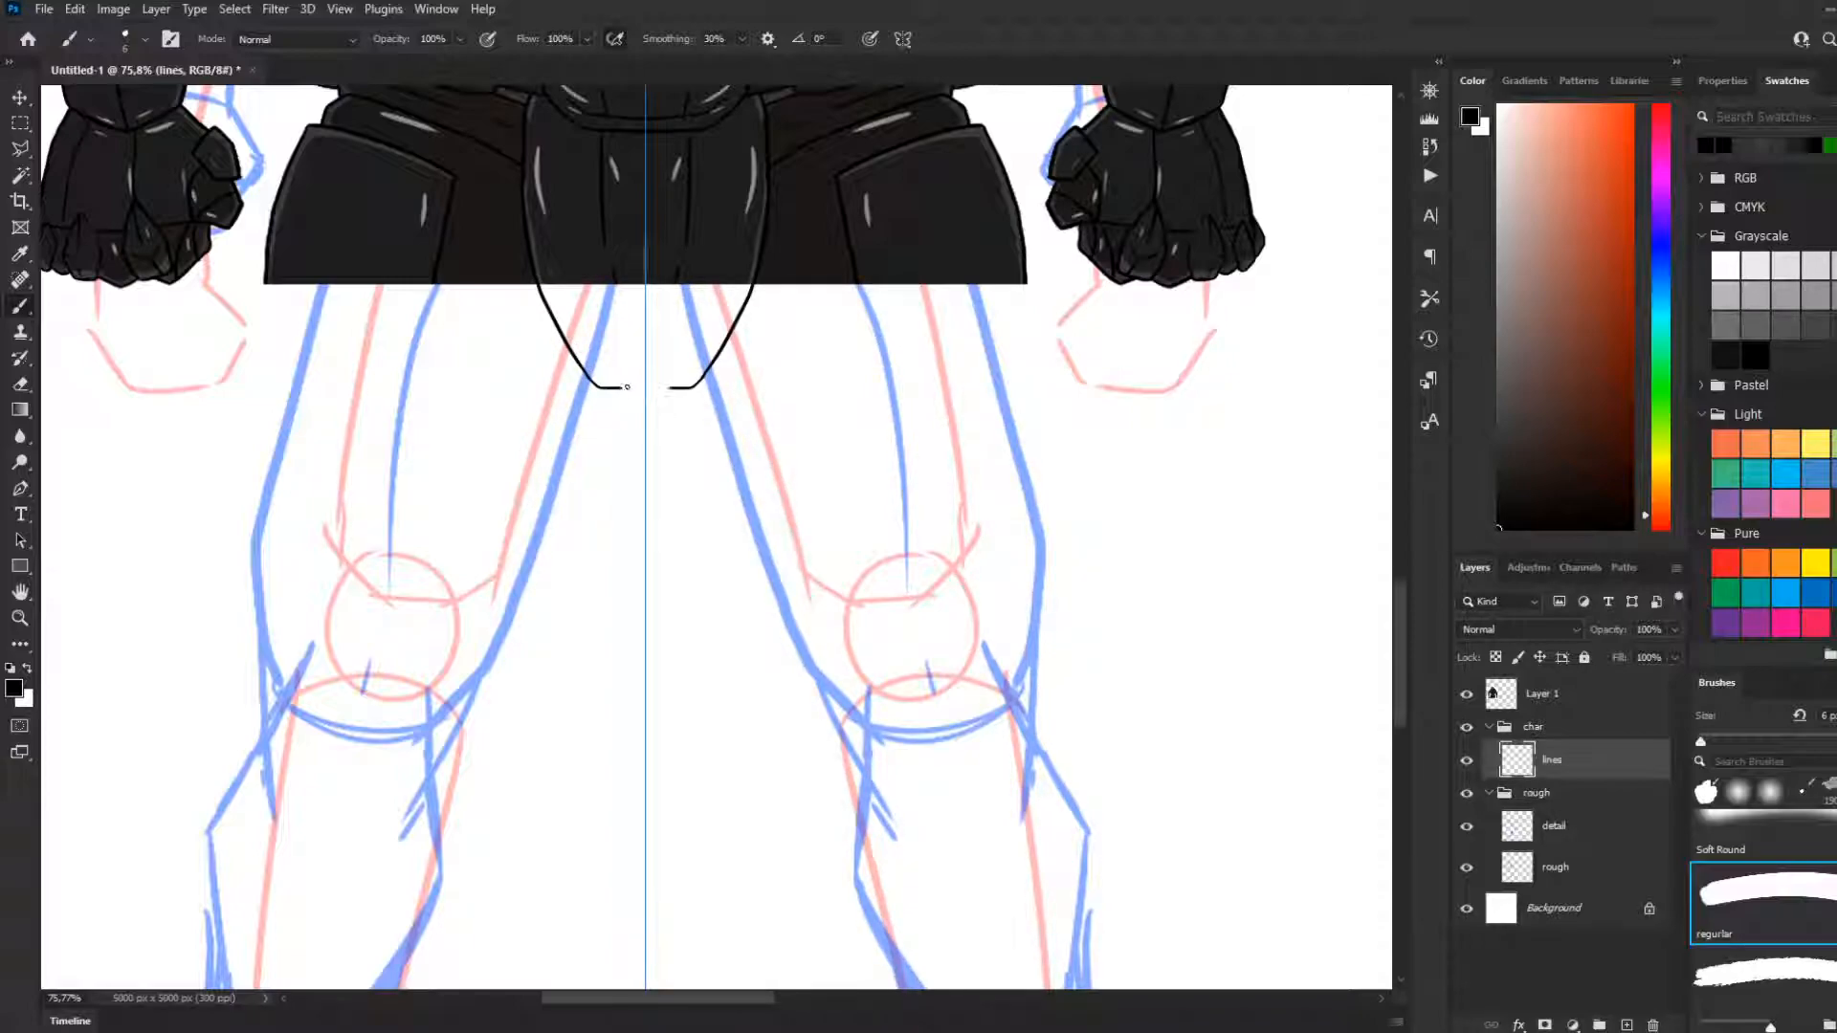
{"action": "left_click_drag", "start_coordinate": [628, 389], "coordinate": [653, 390]}
{"action": "key", "text": "ctrl+z"}
{"action": "key", "text": "ctrl+z"}
{"action": "key", "text": "ctrl+z"}
{"action": "key", "text": "ctrl+z"}
{"action": "left_click_drag", "start_coordinate": [597, 382], "coordinate": [620, 387]}
{"action": "key", "text": "ctrl+z"}
{"action": "left_click_drag", "start_coordinate": [597, 383], "coordinate": [646, 389]}
{"action": "key", "text": "ctrl+z"}
Draw a mirrored pair of short vertical detail lines inside the extended groin plate
{"action": "left_click_drag", "start_coordinate": [622, 304], "coordinate": [617, 353]}
{"action": "key", "text": "ctrl+z"}
{"action": "scroll", "coordinate": [619, 299], "scroll_direction": "down", "scroll_amount": 4}
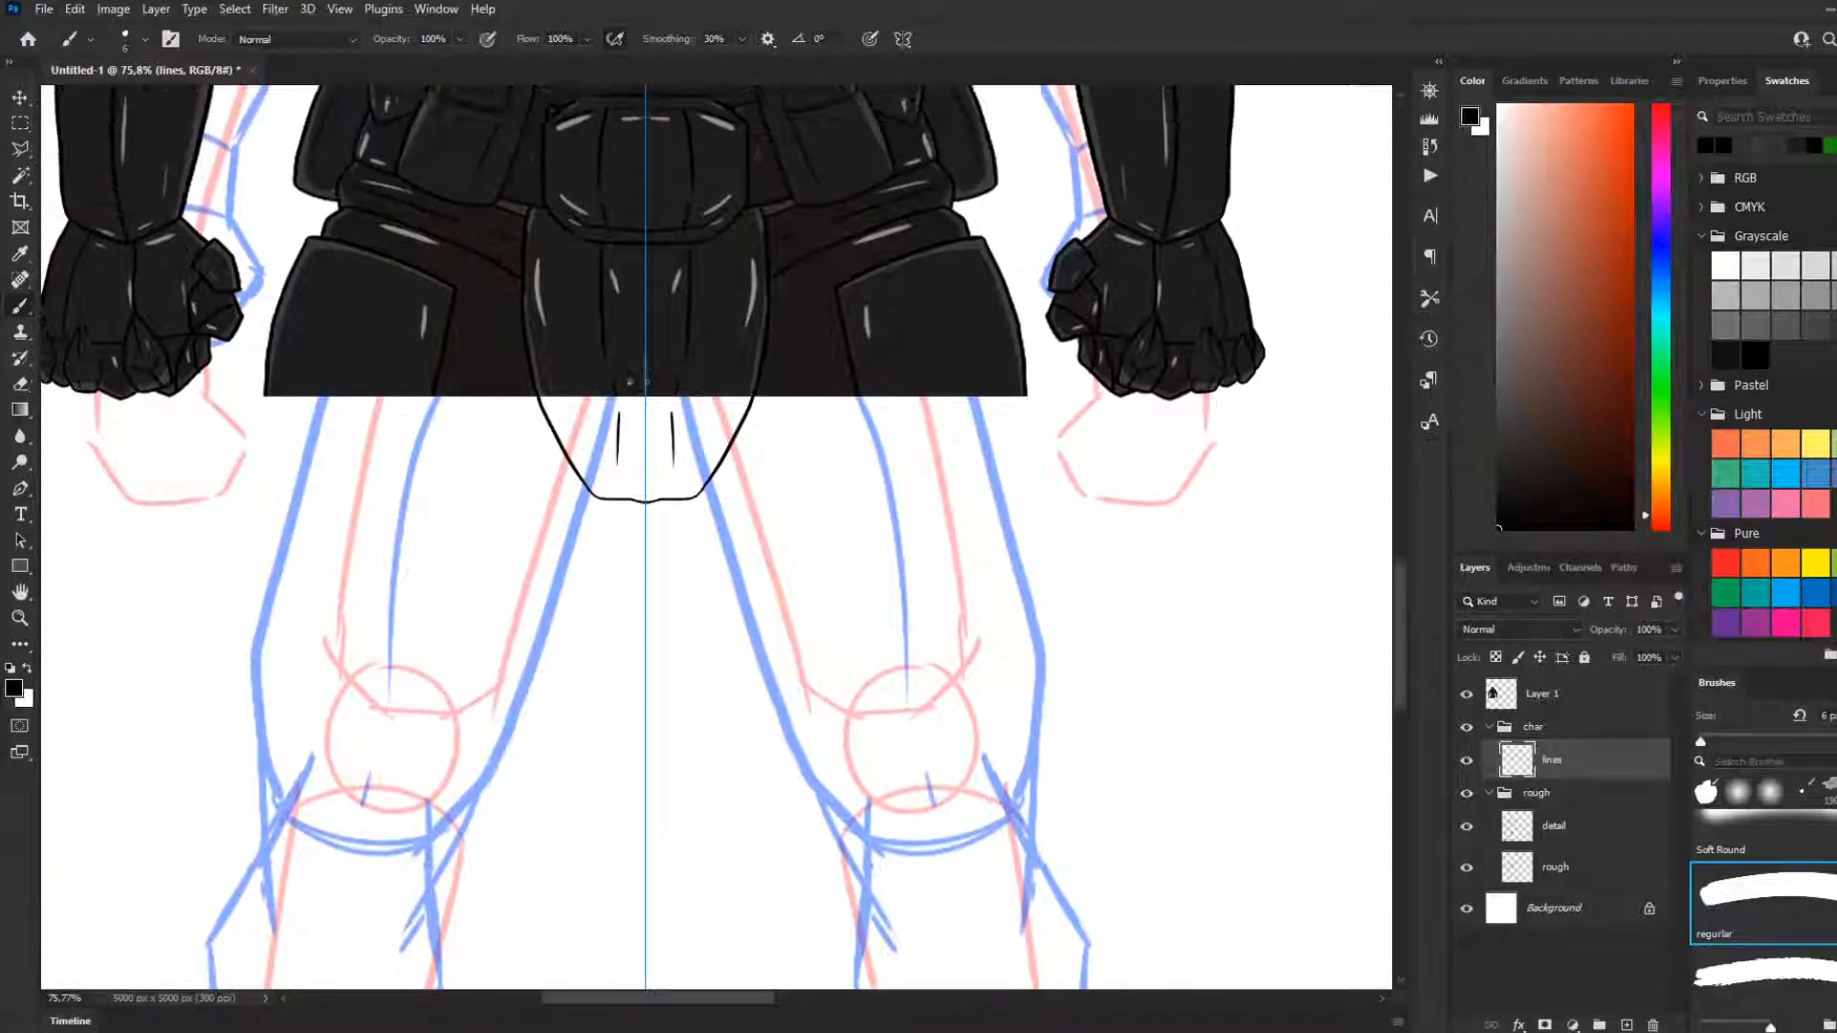
{"action": "scroll", "coordinate": [550, 414], "scroll_direction": "up", "scroll_amount": 1}
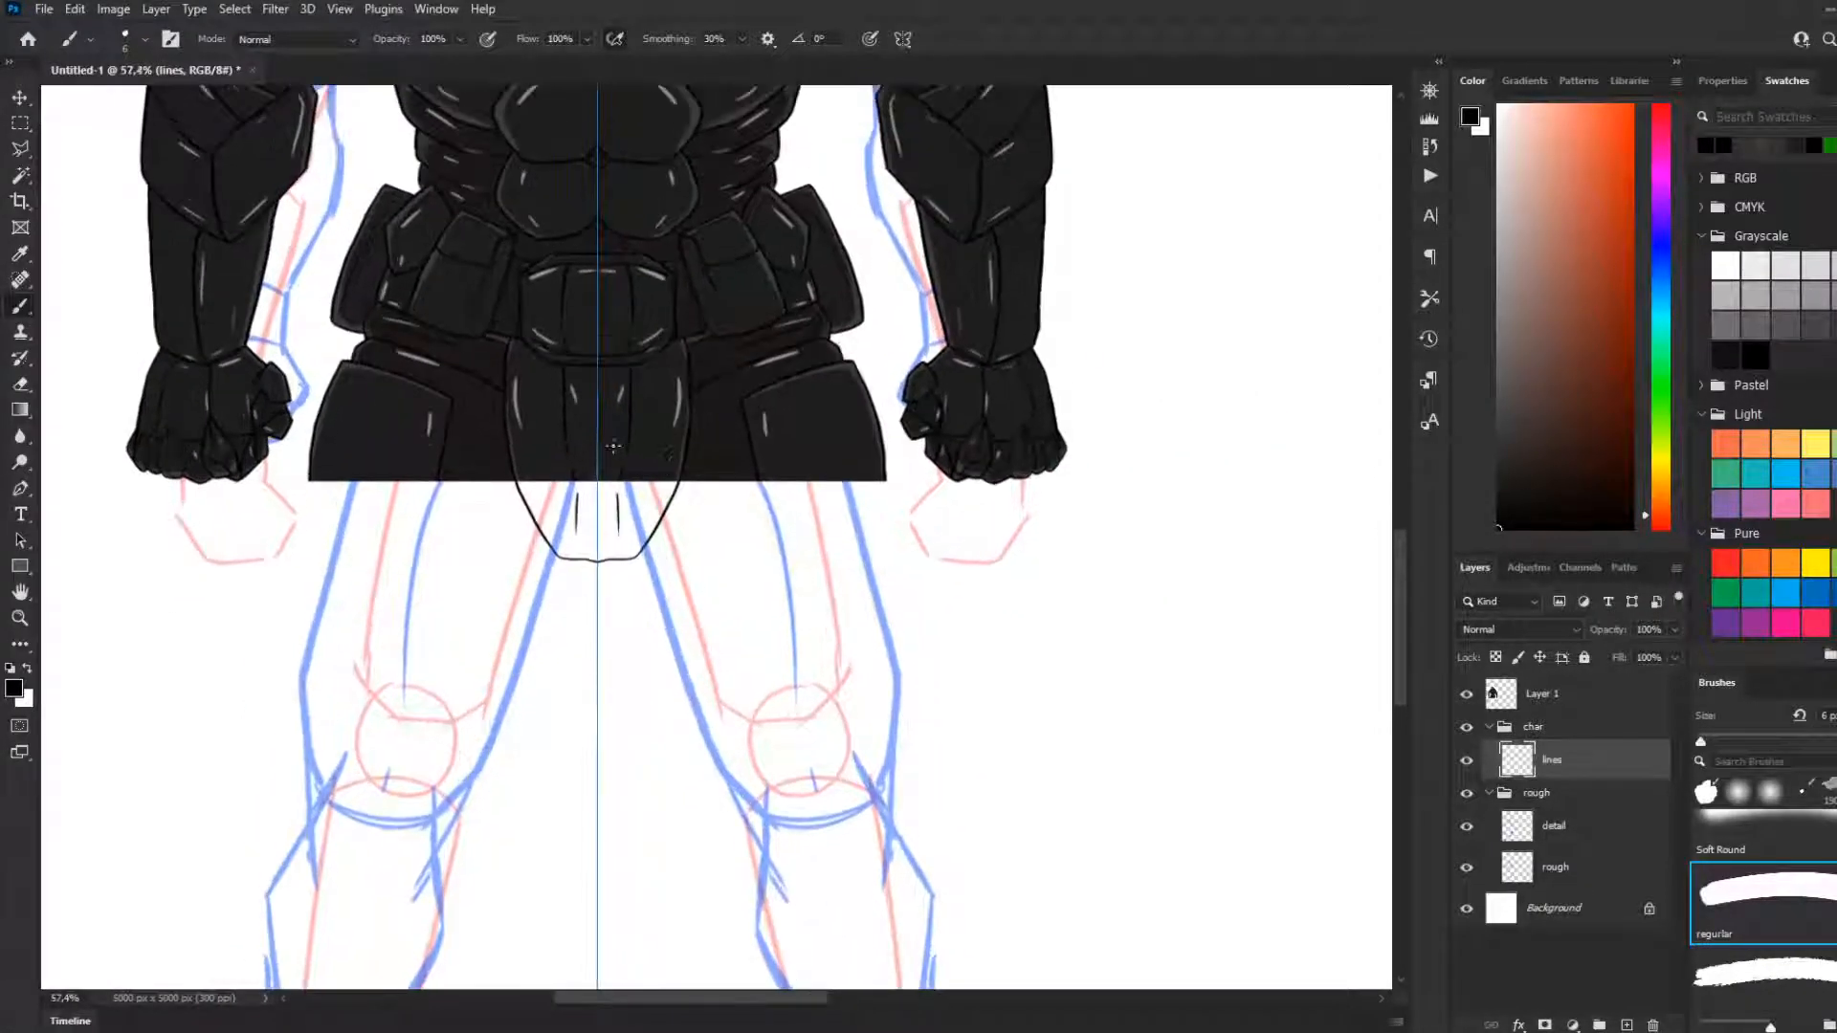
Try mirrored strokes that continue the hip plates' inner edges below the cropped waist
{"action": "scroll", "coordinate": [546, 421], "scroll_direction": "down", "scroll_amount": 3}
{"action": "scroll", "coordinate": [536, 412], "scroll_direction": "down", "scroll_amount": 3}
{"action": "scroll", "coordinate": [459, 317], "scroll_direction": "up", "scroll_amount": 4}
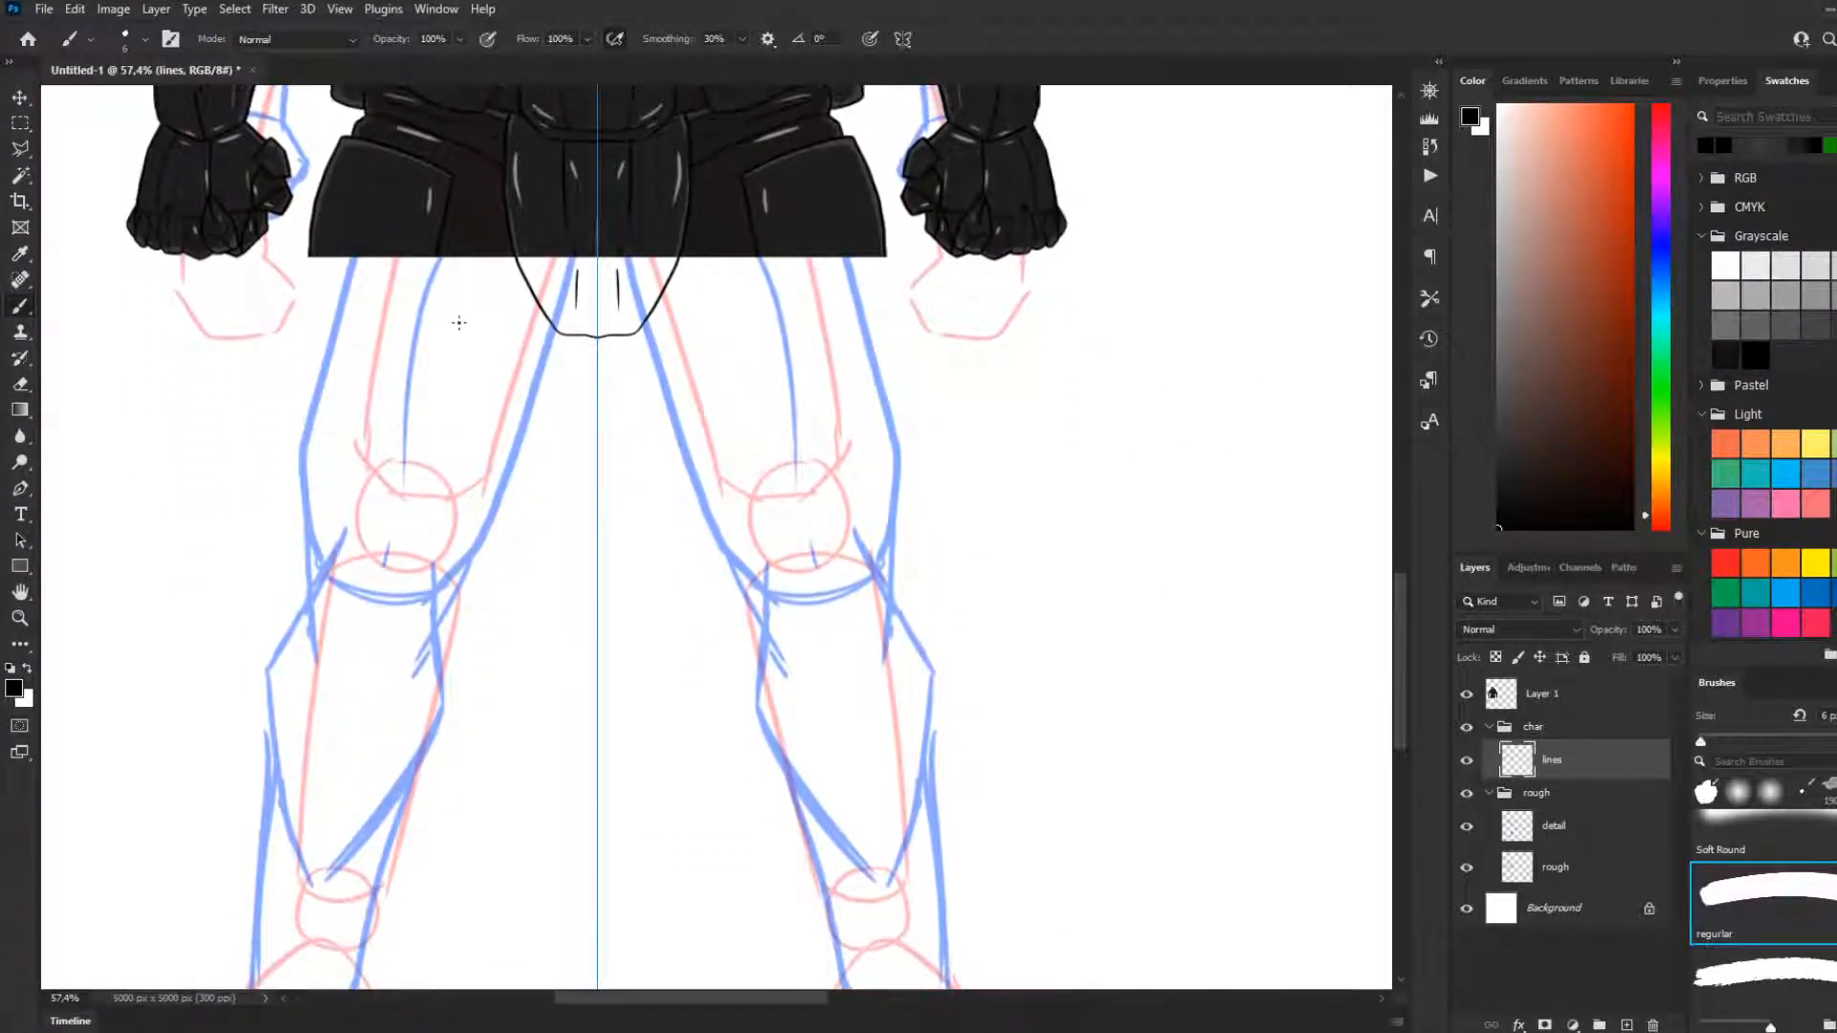
{"action": "scroll", "coordinate": [344, 341], "scroll_direction": "up", "scroll_amount": 3}
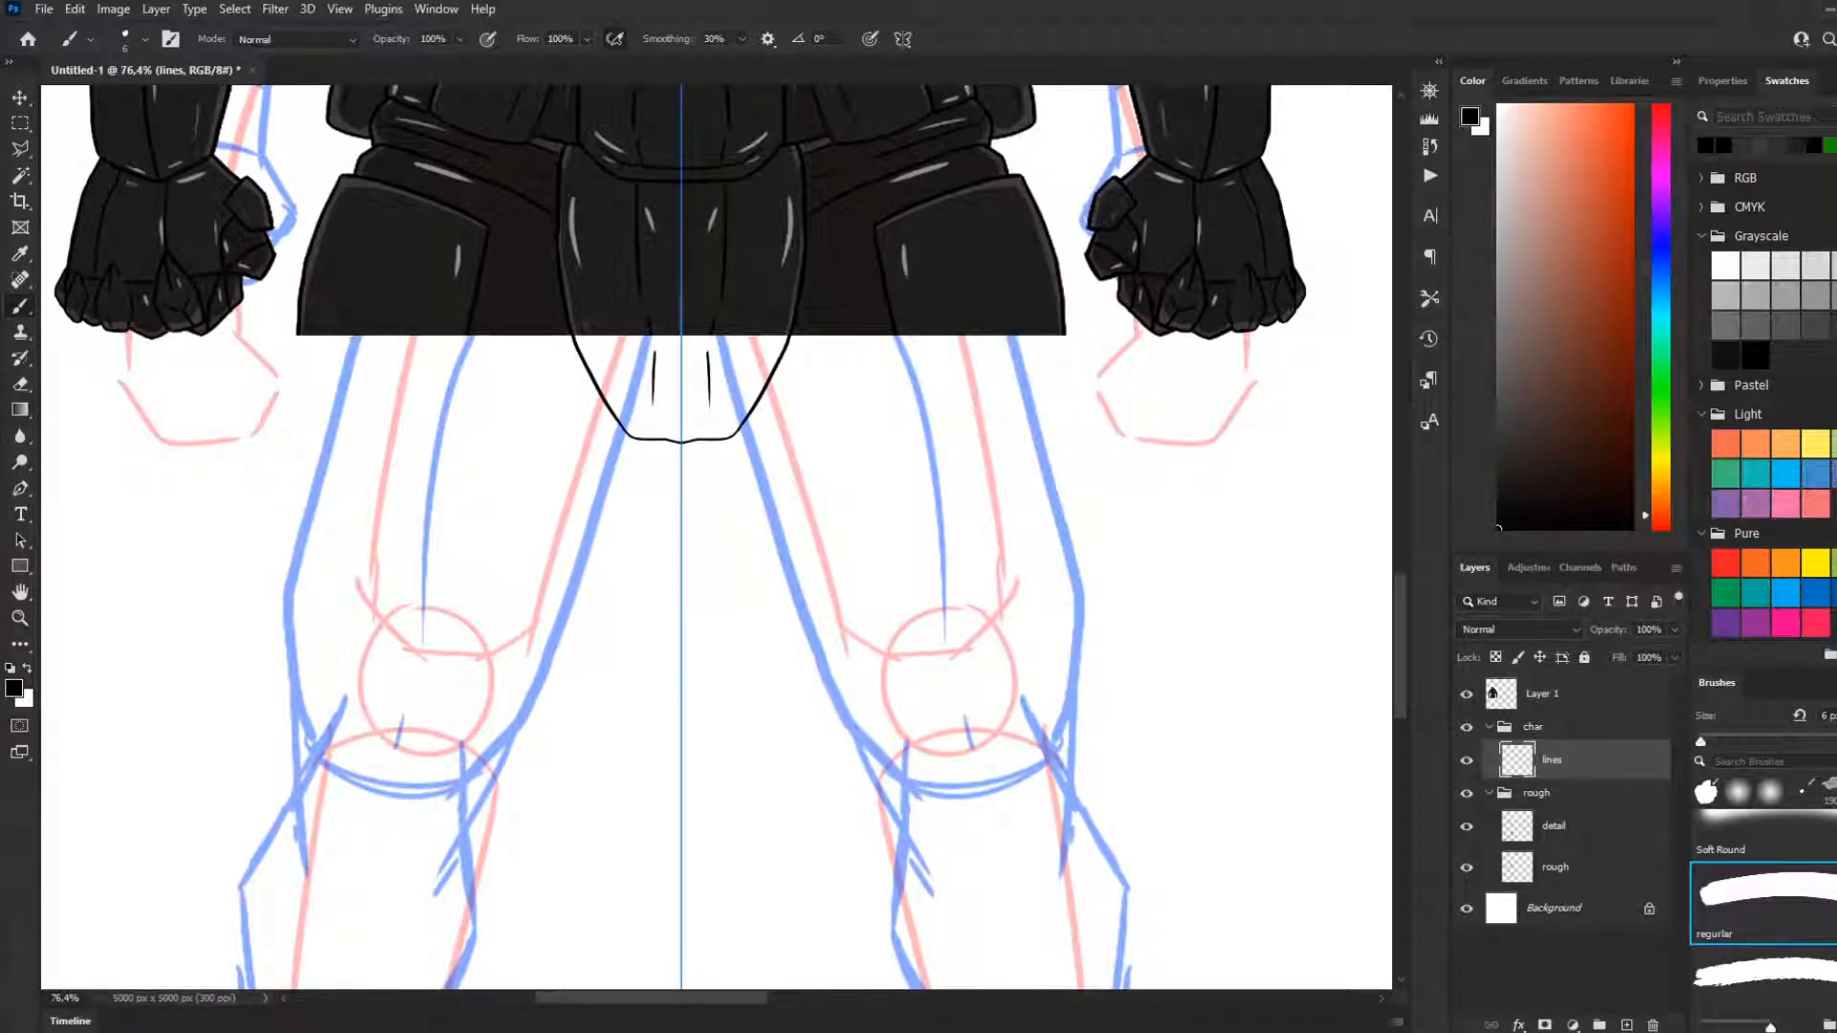
{"action": "left_click_drag", "start_coordinate": [472, 331], "coordinate": [437, 427]}
{"action": "key", "text": "ctrl+z"}
{"action": "left_click_drag", "start_coordinate": [466, 330], "coordinate": [418, 485]}
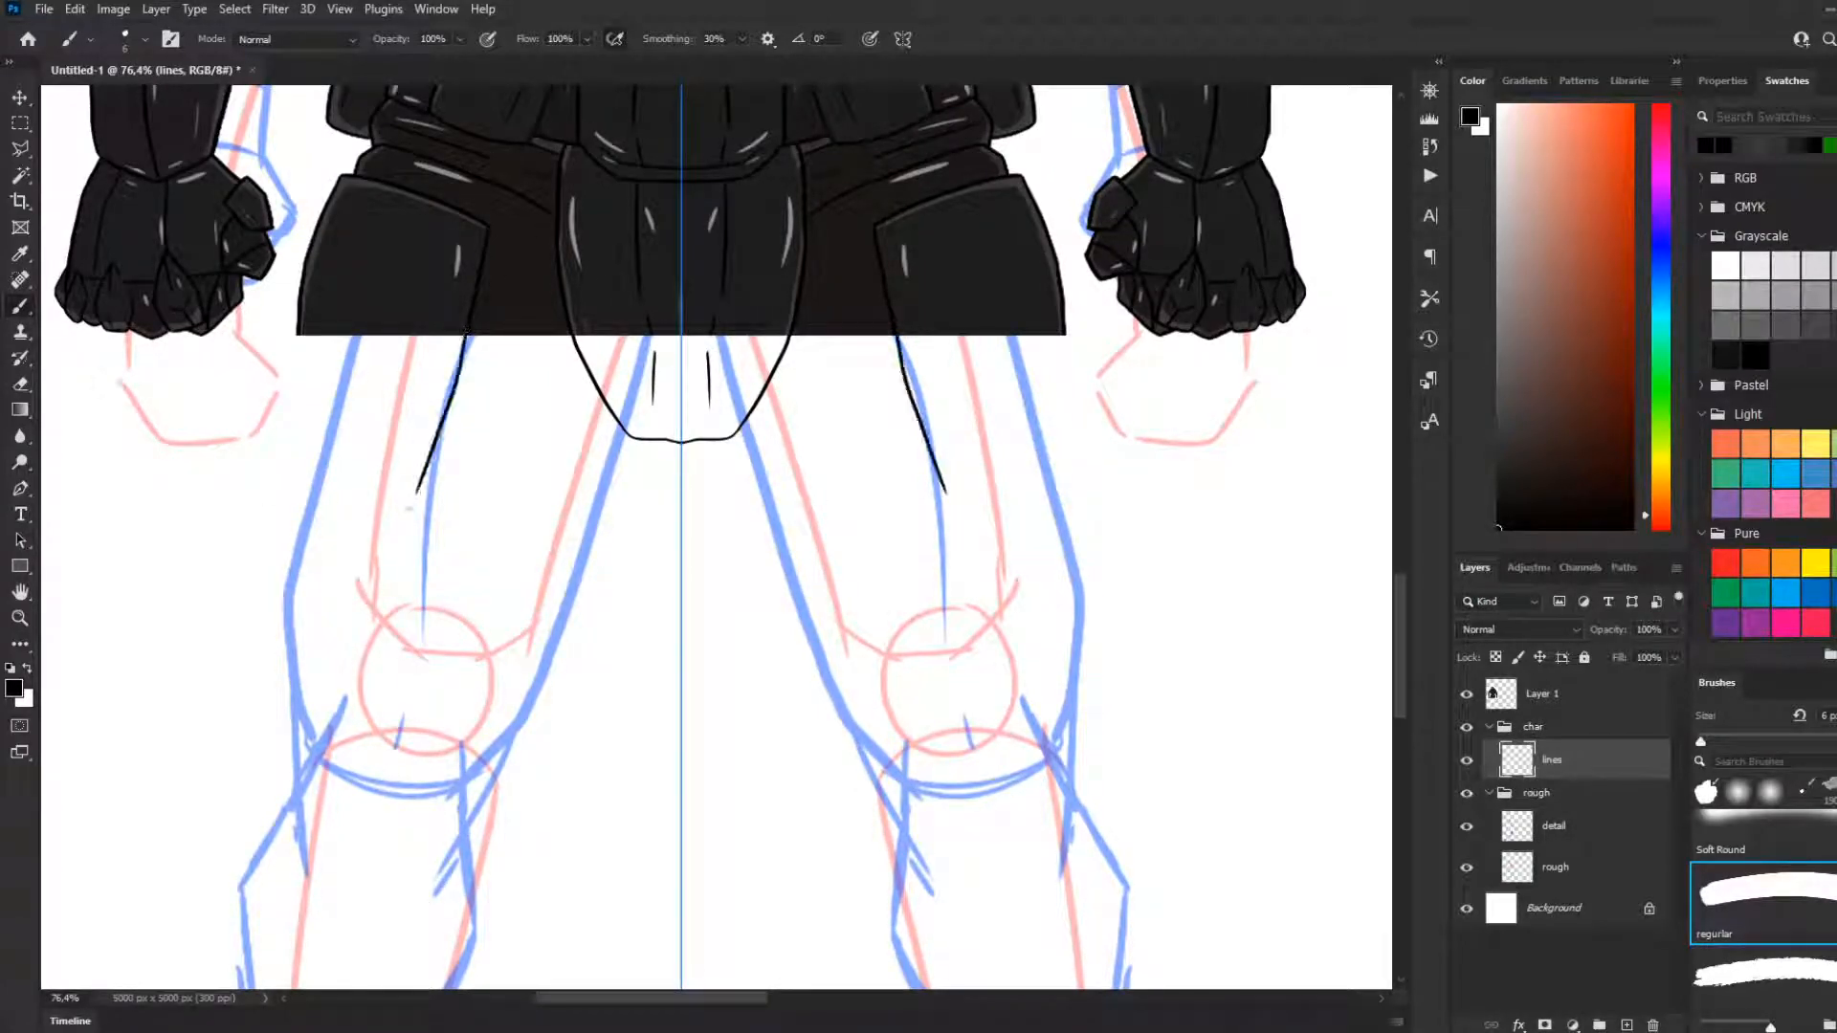
{"action": "key", "text": "ctrl+z"}
{"action": "left_click_drag", "start_coordinate": [469, 330], "coordinate": [440, 447]}
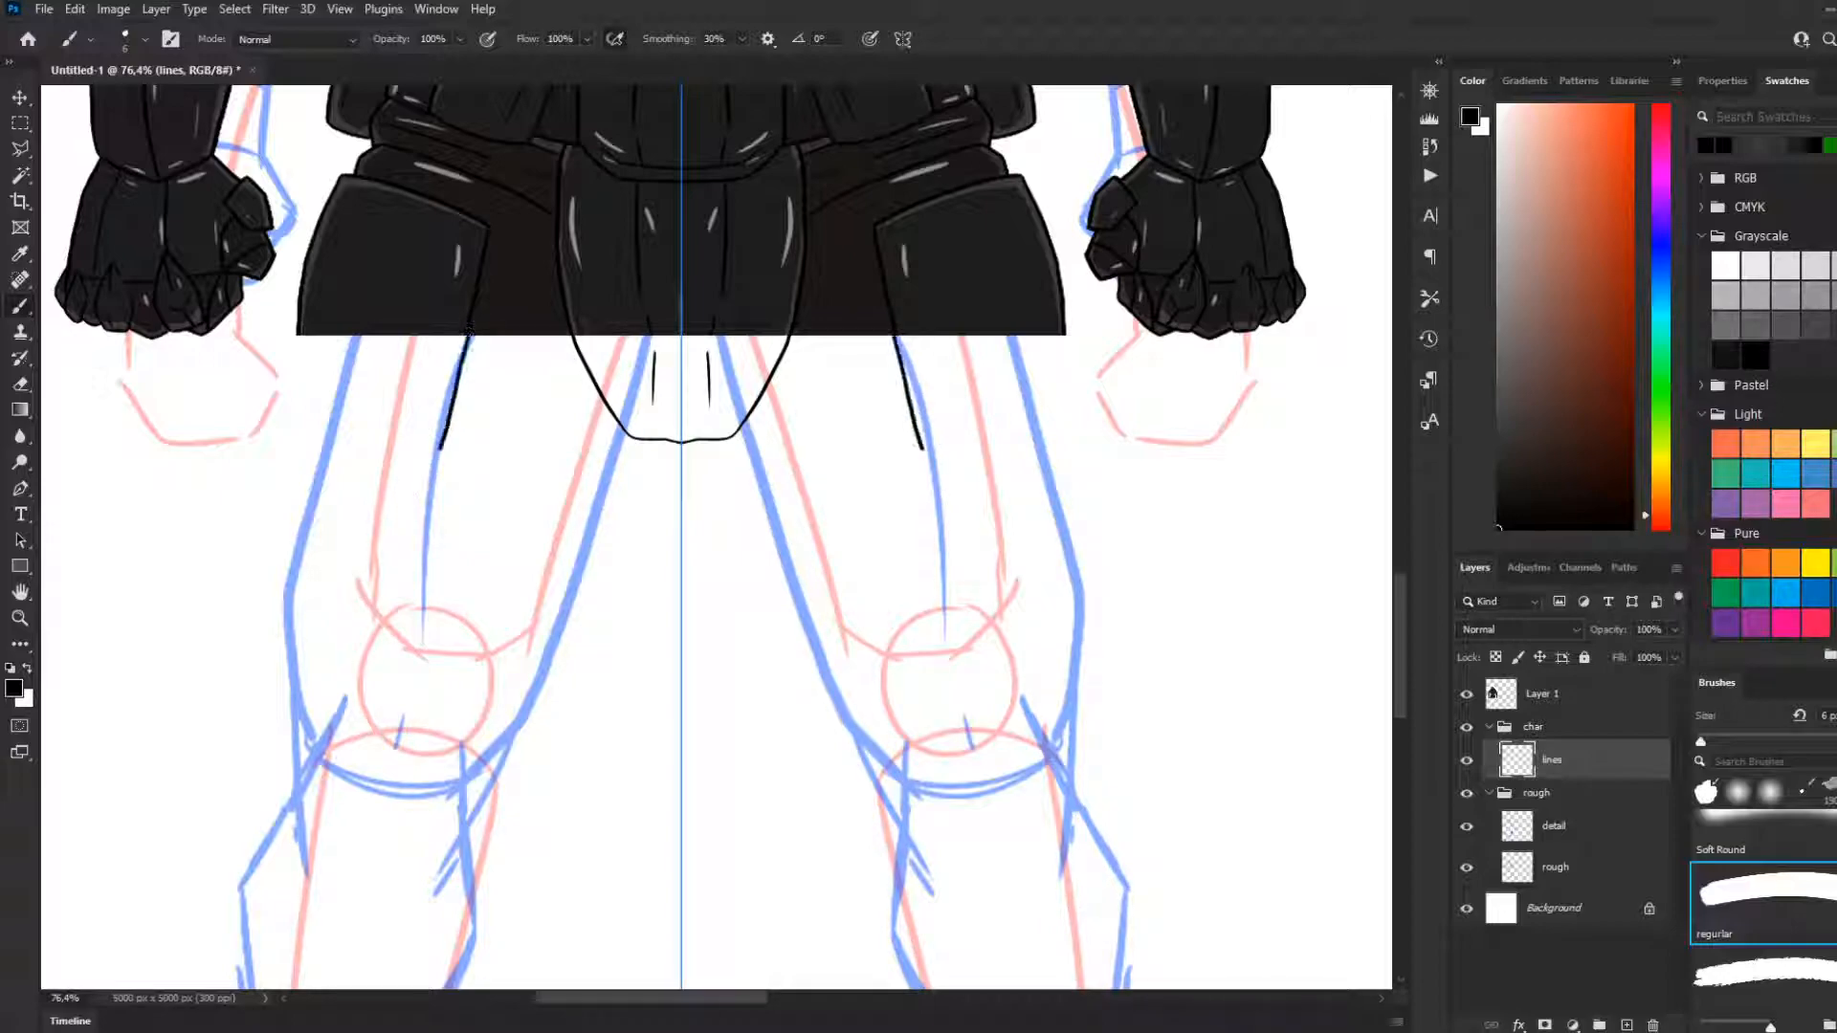
{"action": "key", "text": "ctrl+z"}
{"action": "left_click_drag", "start_coordinate": [469, 332], "coordinate": [426, 465]}
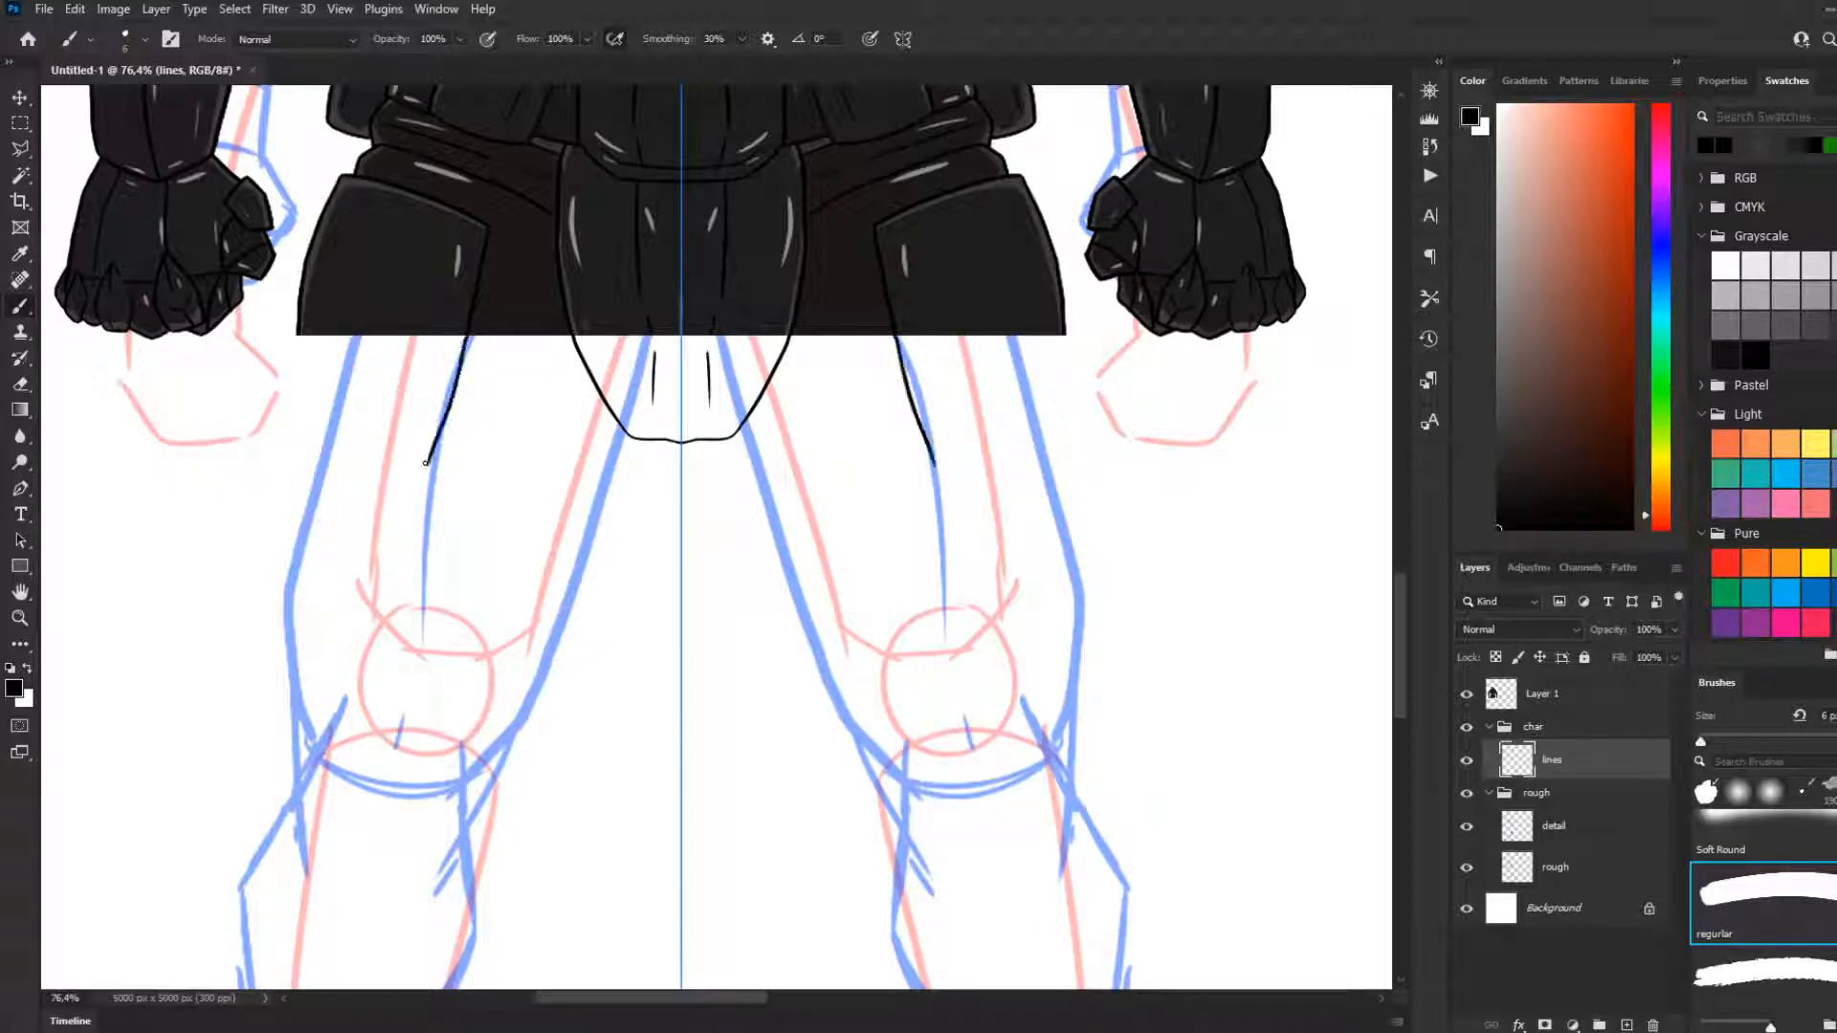
{"action": "key", "text": "ctrl+z"}
Try mirrored strokes that continue the hip plates' outer edges below the cropped waist
{"action": "left_click_drag", "start_coordinate": [299, 329], "coordinate": [300, 411]}
{"action": "key", "text": "ctrl+z"}
{"action": "left_click_drag", "start_coordinate": [300, 330], "coordinate": [271, 427]}
{"action": "key", "text": "ctrl+z"}
{"action": "left_click_drag", "start_coordinate": [300, 331], "coordinate": [281, 406]}
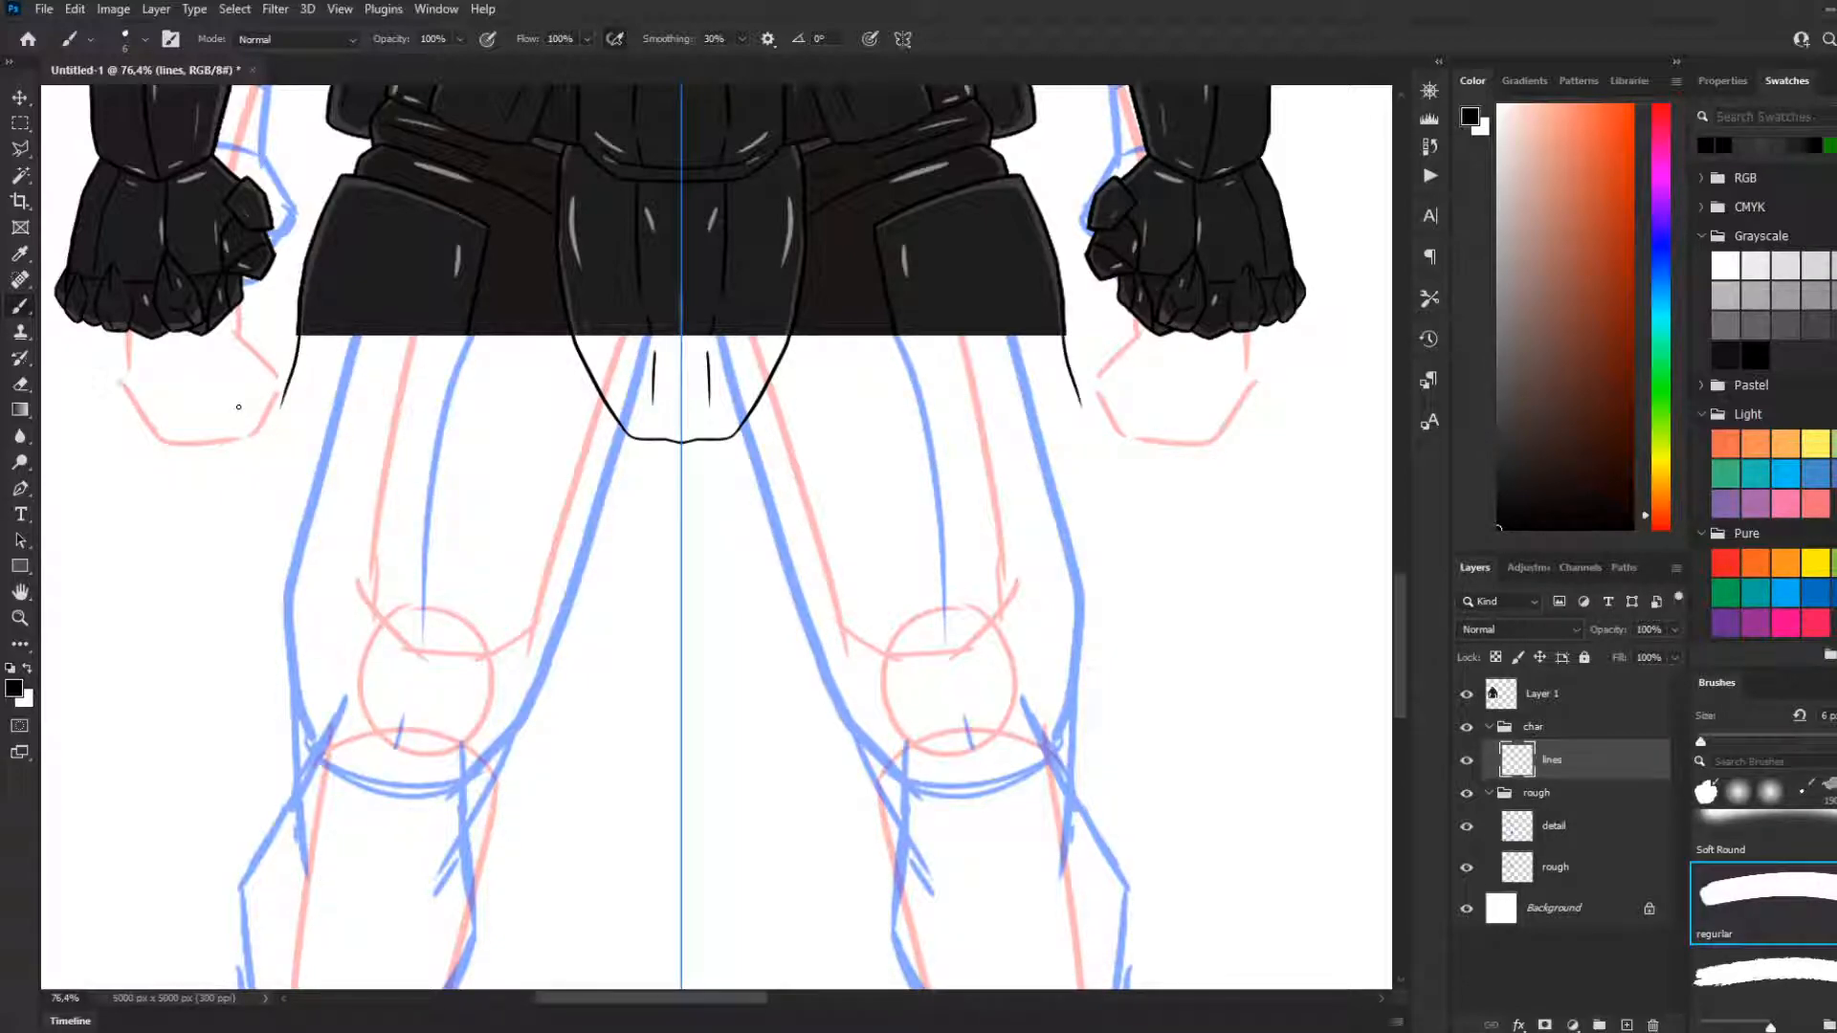
{"action": "key", "text": "ctrl+z"}
Draw the hip plates' mirrored inner edges as straight lines slanting outward from the cropped waist to mid-thigh
{"action": "left_click_drag", "start_coordinate": [465, 331], "coordinate": [437, 467]}
{"action": "key", "text": "ctrl+z"}
{"action": "left_click_drag", "start_coordinate": [466, 334], "coordinate": [427, 478]}
{"action": "key", "text": "ctrl+z"}
{"action": "left_click_drag", "start_coordinate": [467, 334], "coordinate": [431, 475]}
{"action": "key", "text": "ctrl+z"}
{"action": "left_click", "coordinate": [430, 507], "text": "shift"}
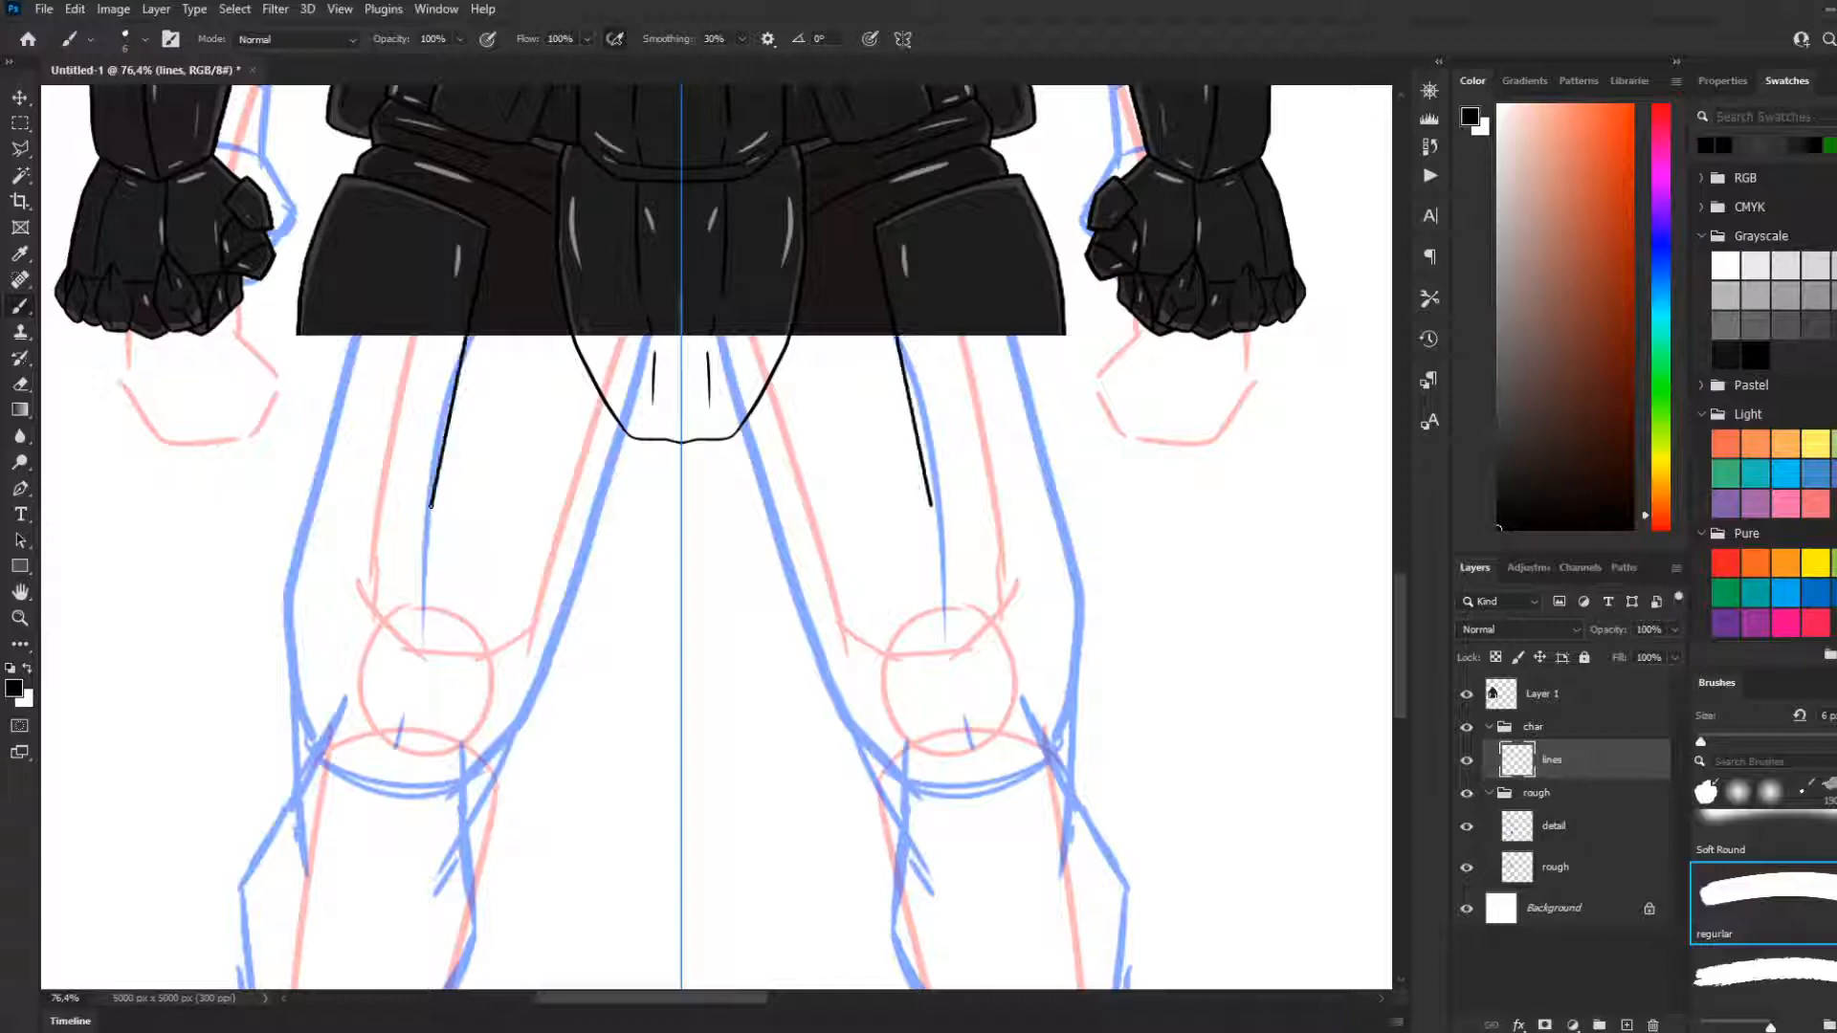
Try closing the hip plates with a sloping bottom edge, a bevelled outer corner and straight outer sides
{"action": "left_click", "coordinate": [294, 517], "text": "shift"}
{"action": "left_click", "coordinate": [287, 497], "text": "shift"}
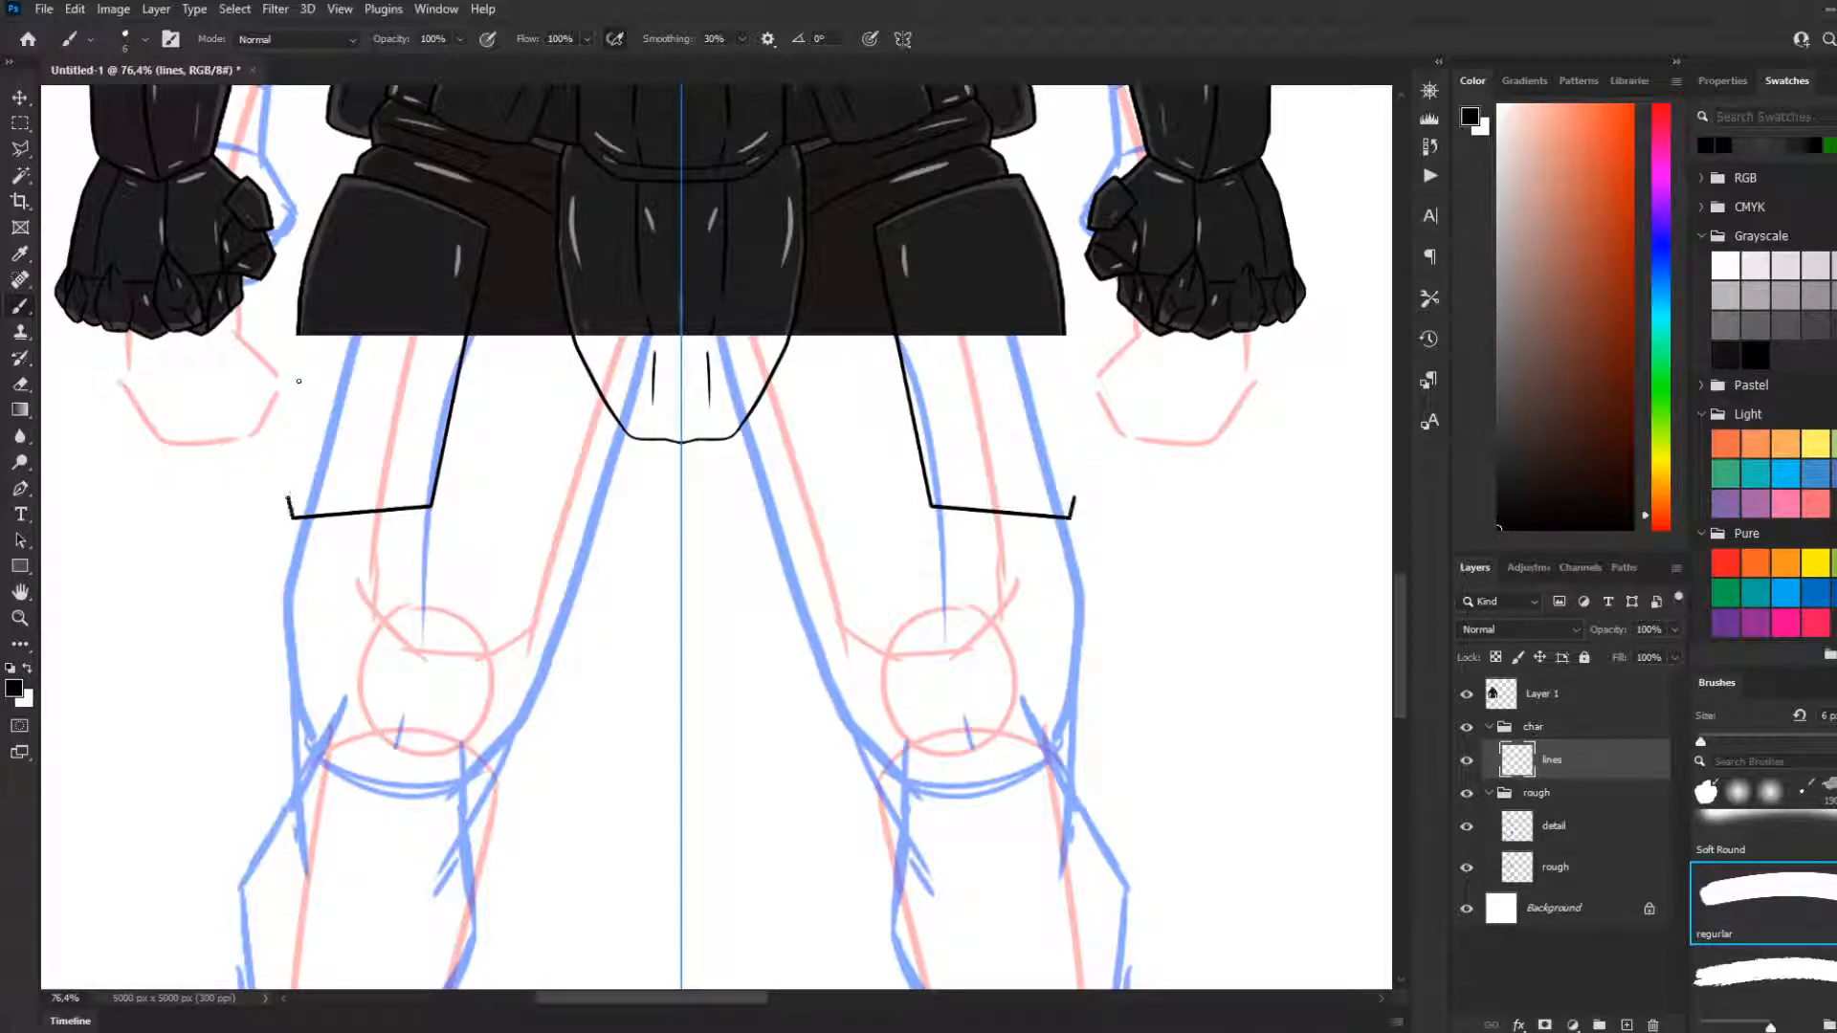
{"action": "left_click", "coordinate": [299, 332], "text": "shift"}
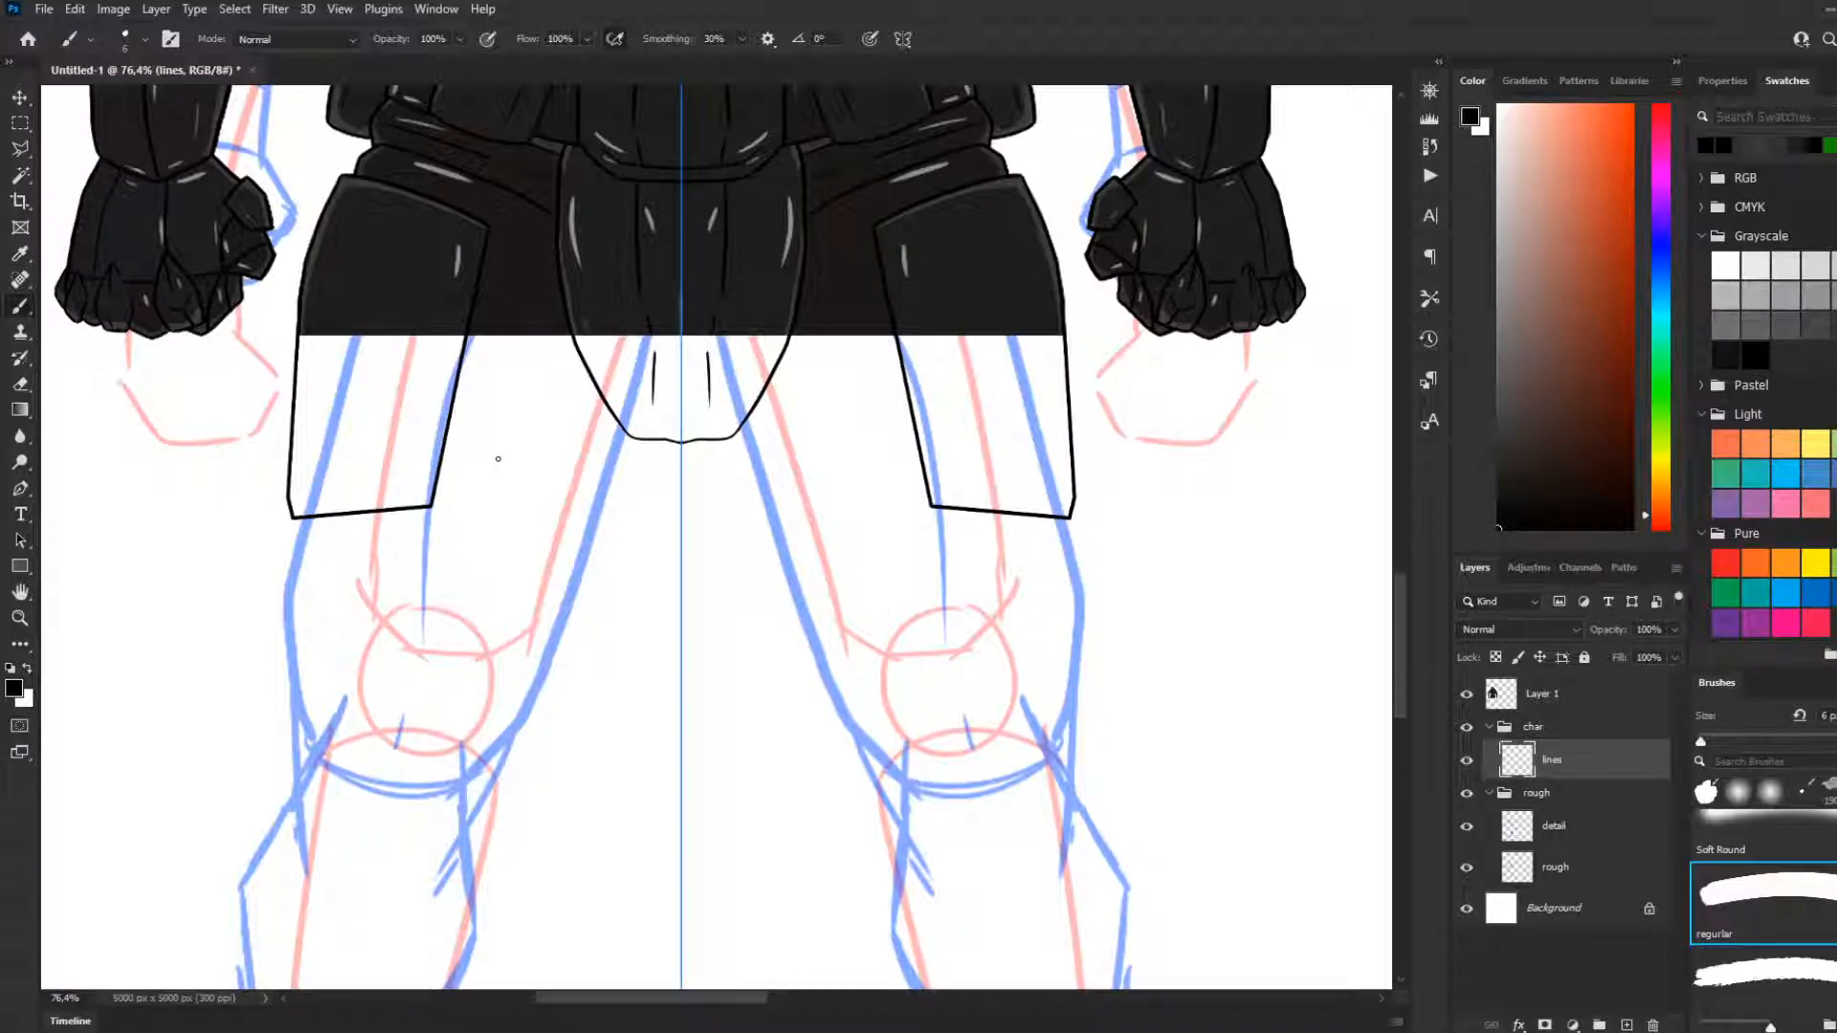
{"action": "key", "text": "ctrl+z"}
{"action": "key", "text": "ctrl+z"}
Close the mirrored hip plates with straight outer sides, small bevelled lower corners and nearly flat bottom edges
{"action": "left_click", "coordinate": [432, 506]}
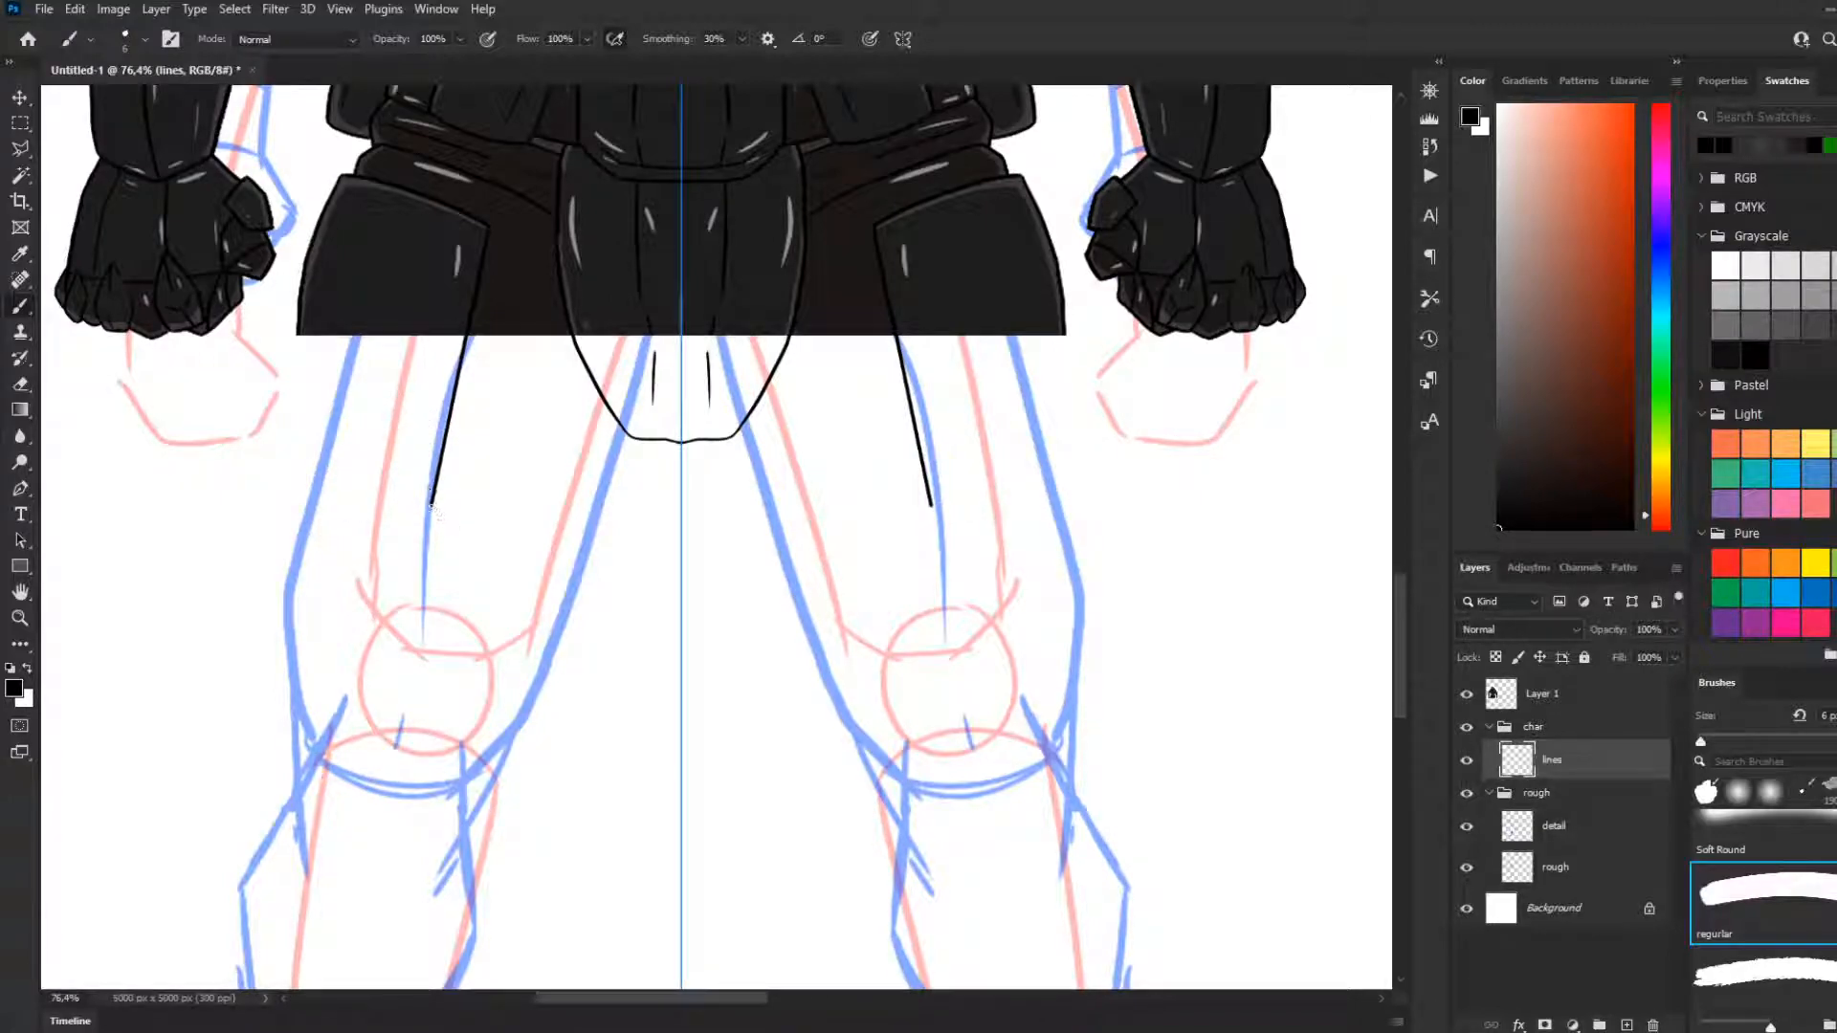
{"action": "left_click", "coordinate": [304, 523], "text": "shift"}
{"action": "left_click_drag", "start_coordinate": [304, 522], "coordinate": [297, 510]}
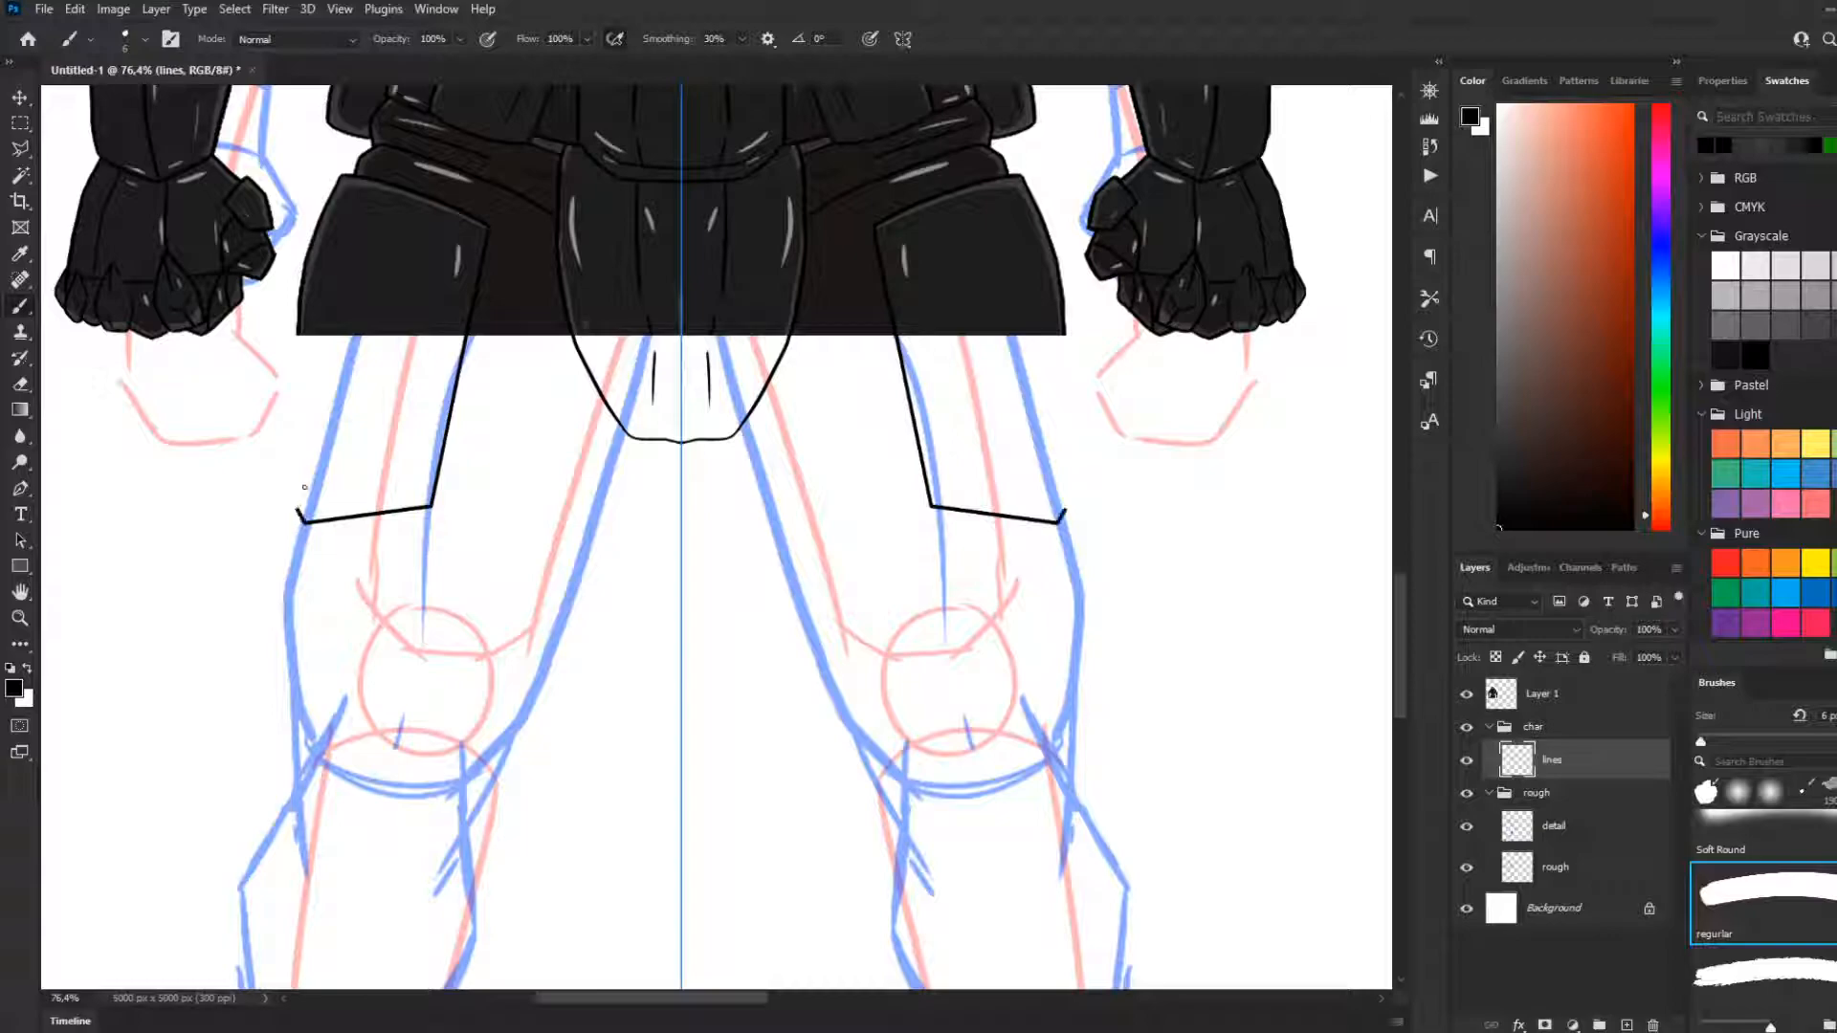
{"action": "left_click", "coordinate": [298, 332], "text": "shift"}
{"action": "key", "text": "ctrl+z"}
{"action": "key", "text": "ctrl+z"}
{"action": "key", "text": "ctrl+z"}
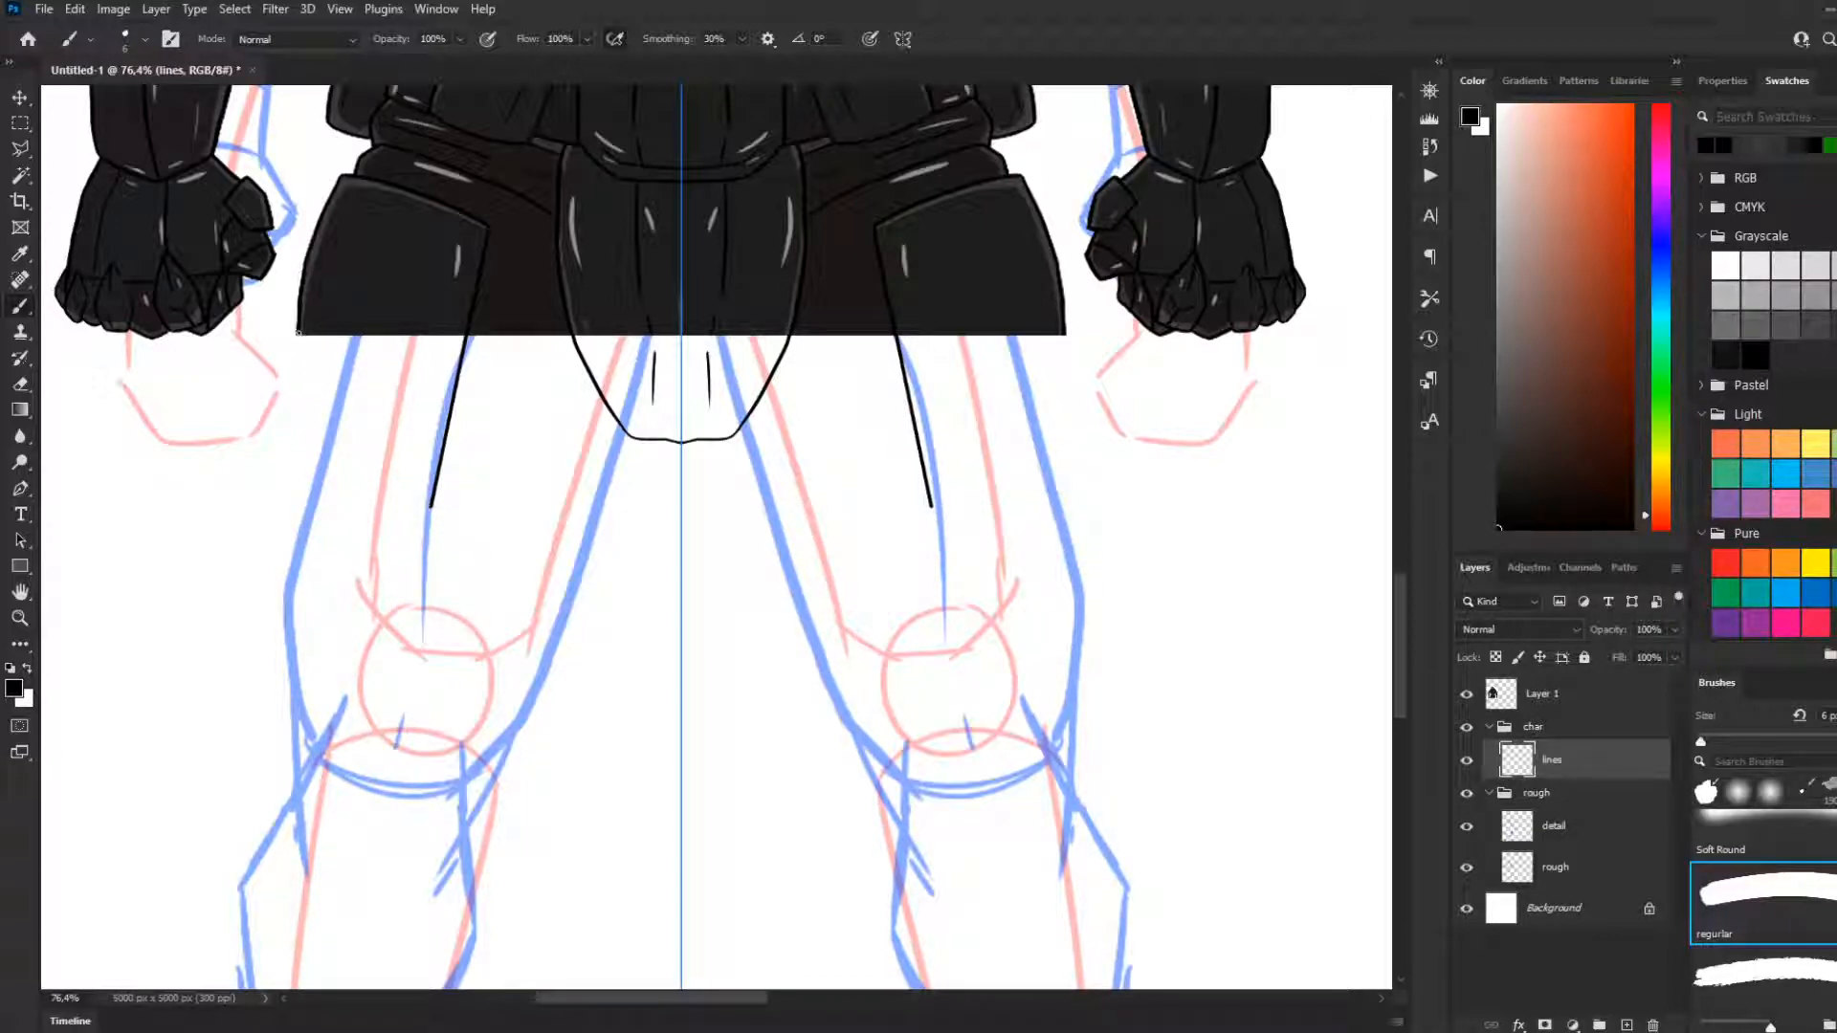
{"action": "left_click_drag", "start_coordinate": [298, 334], "coordinate": [292, 511]}
{"action": "left_click_drag", "start_coordinate": [428, 509], "coordinate": [291, 511]}
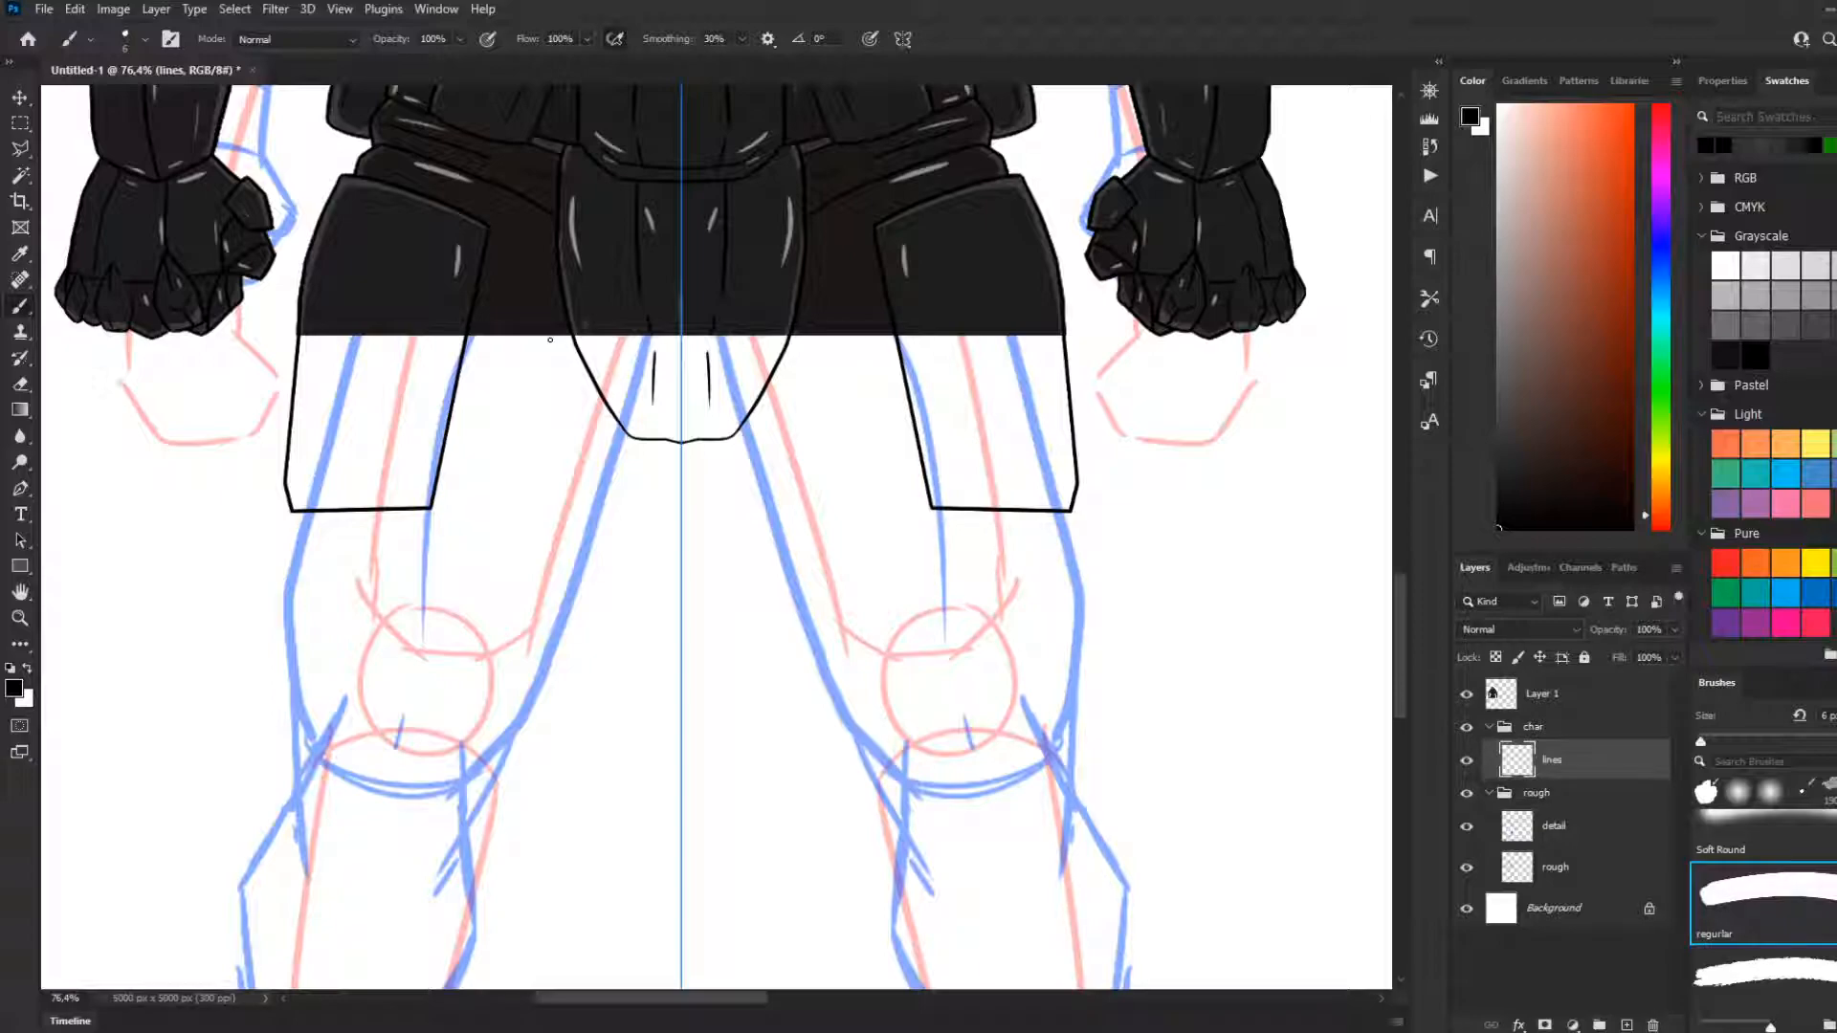
Move the char group above Layer 1 and make its lines layer active
{"action": "left_click", "coordinate": [1489, 726]}
{"action": "left_click_drag", "start_coordinate": [1515, 739], "coordinate": [1504, 681]}
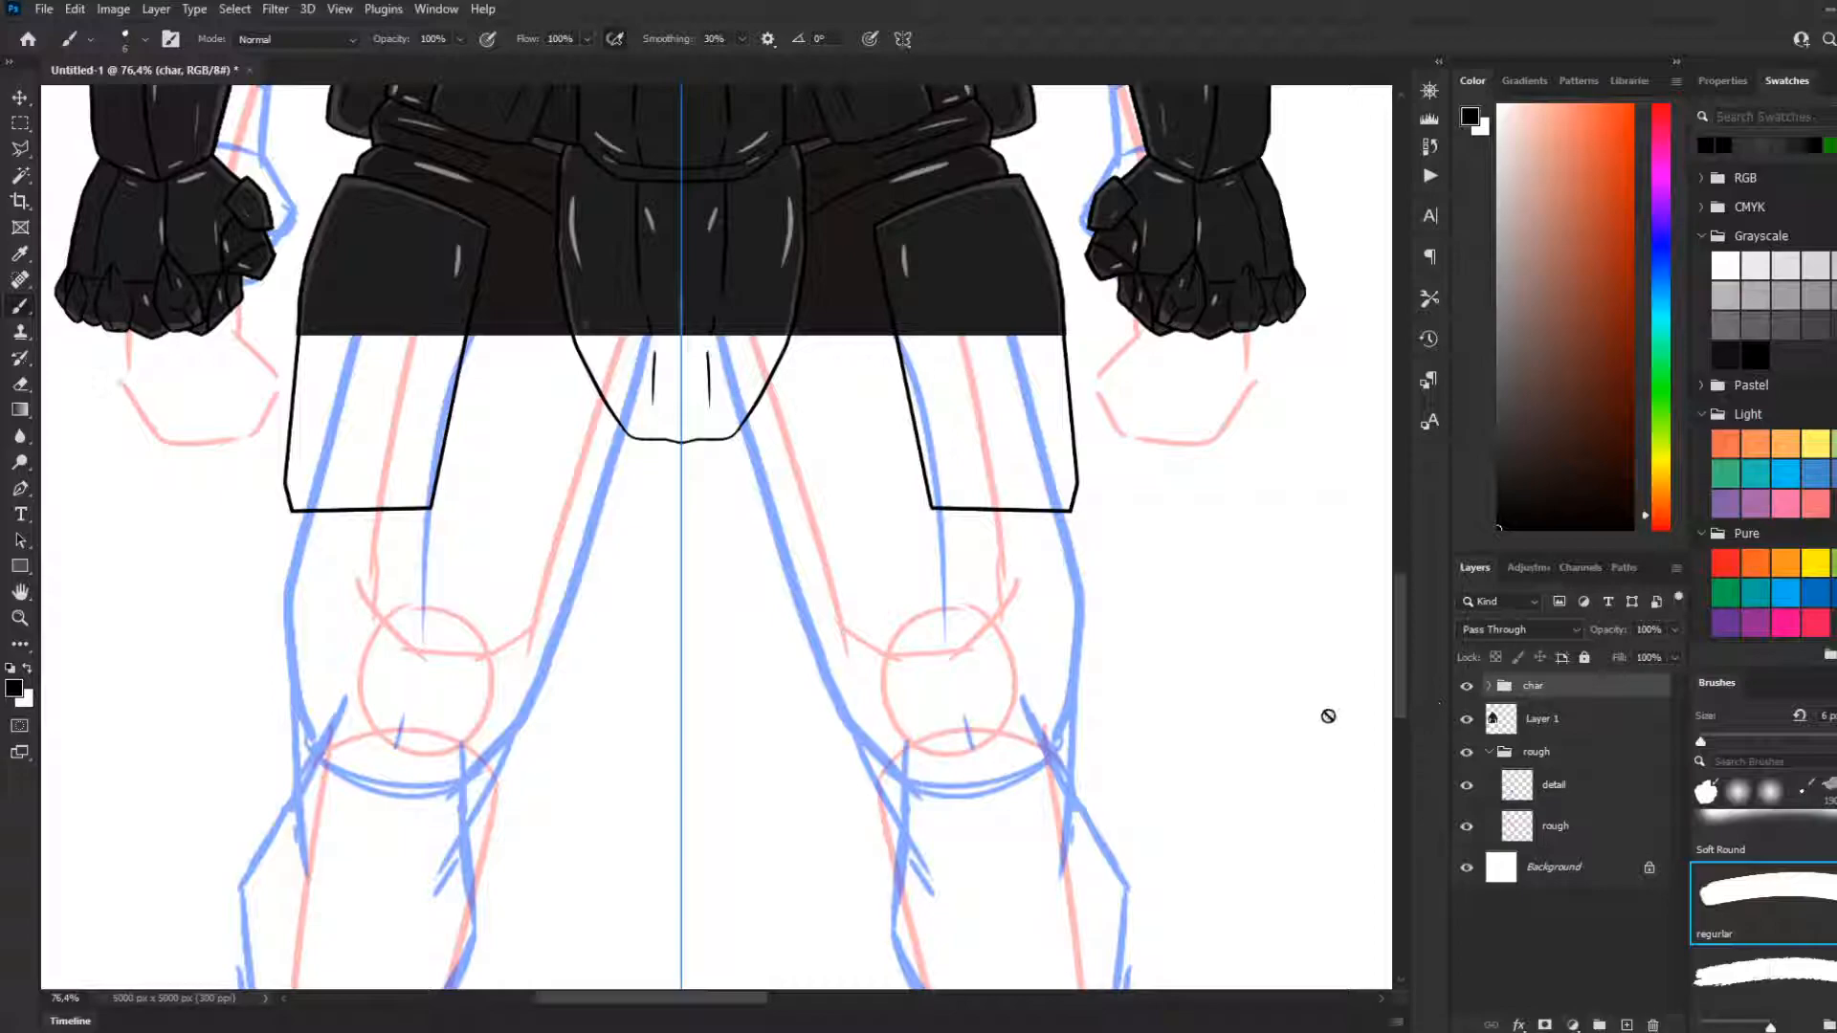
{"action": "left_click", "coordinate": [1489, 685]}
{"action": "left_click", "coordinate": [1540, 727]}
Outline the top of the mirrored thigh plates, running beside the groin plate, across the cropped waist and down the hip plates' inner edges
{"action": "left_click", "coordinate": [623, 443]}
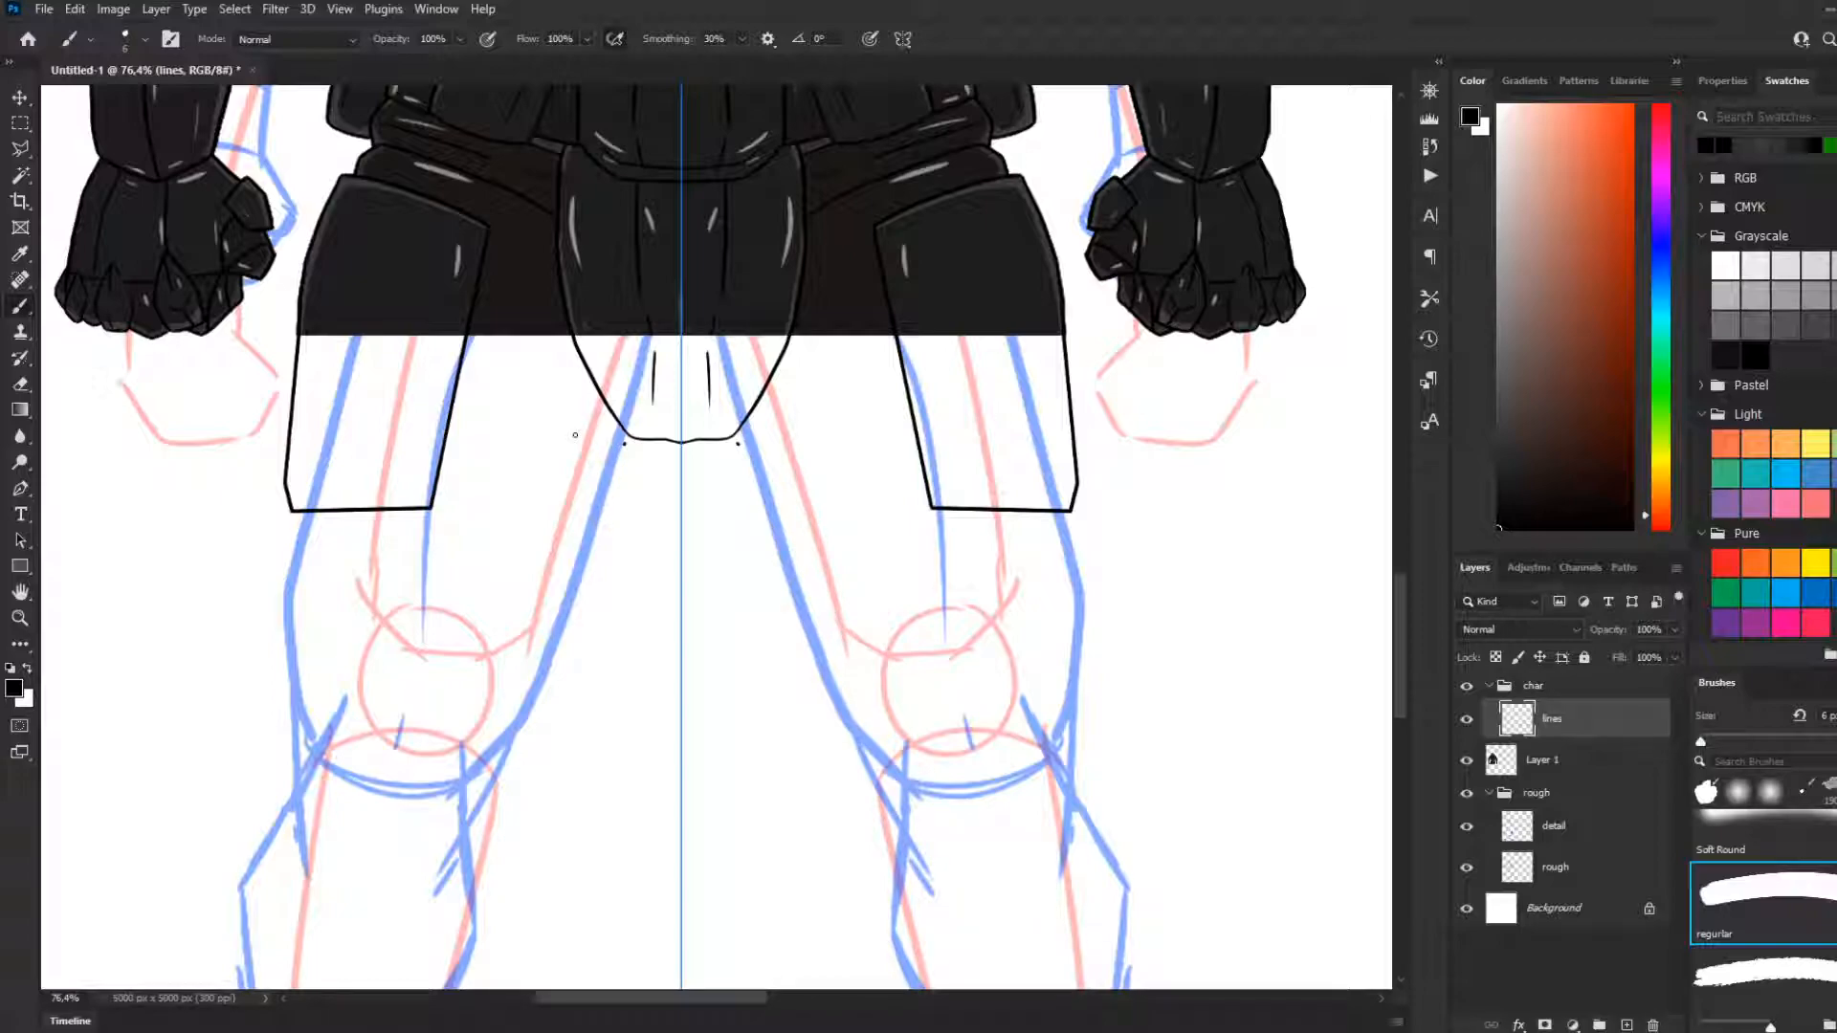
{"action": "key", "text": "ctrl+z"}
{"action": "left_click_drag", "start_coordinate": [552, 377], "coordinate": [622, 443]}
{"action": "key", "text": "ctrl+z"}
{"action": "left_click_drag", "start_coordinate": [621, 443], "coordinate": [550, 320]}
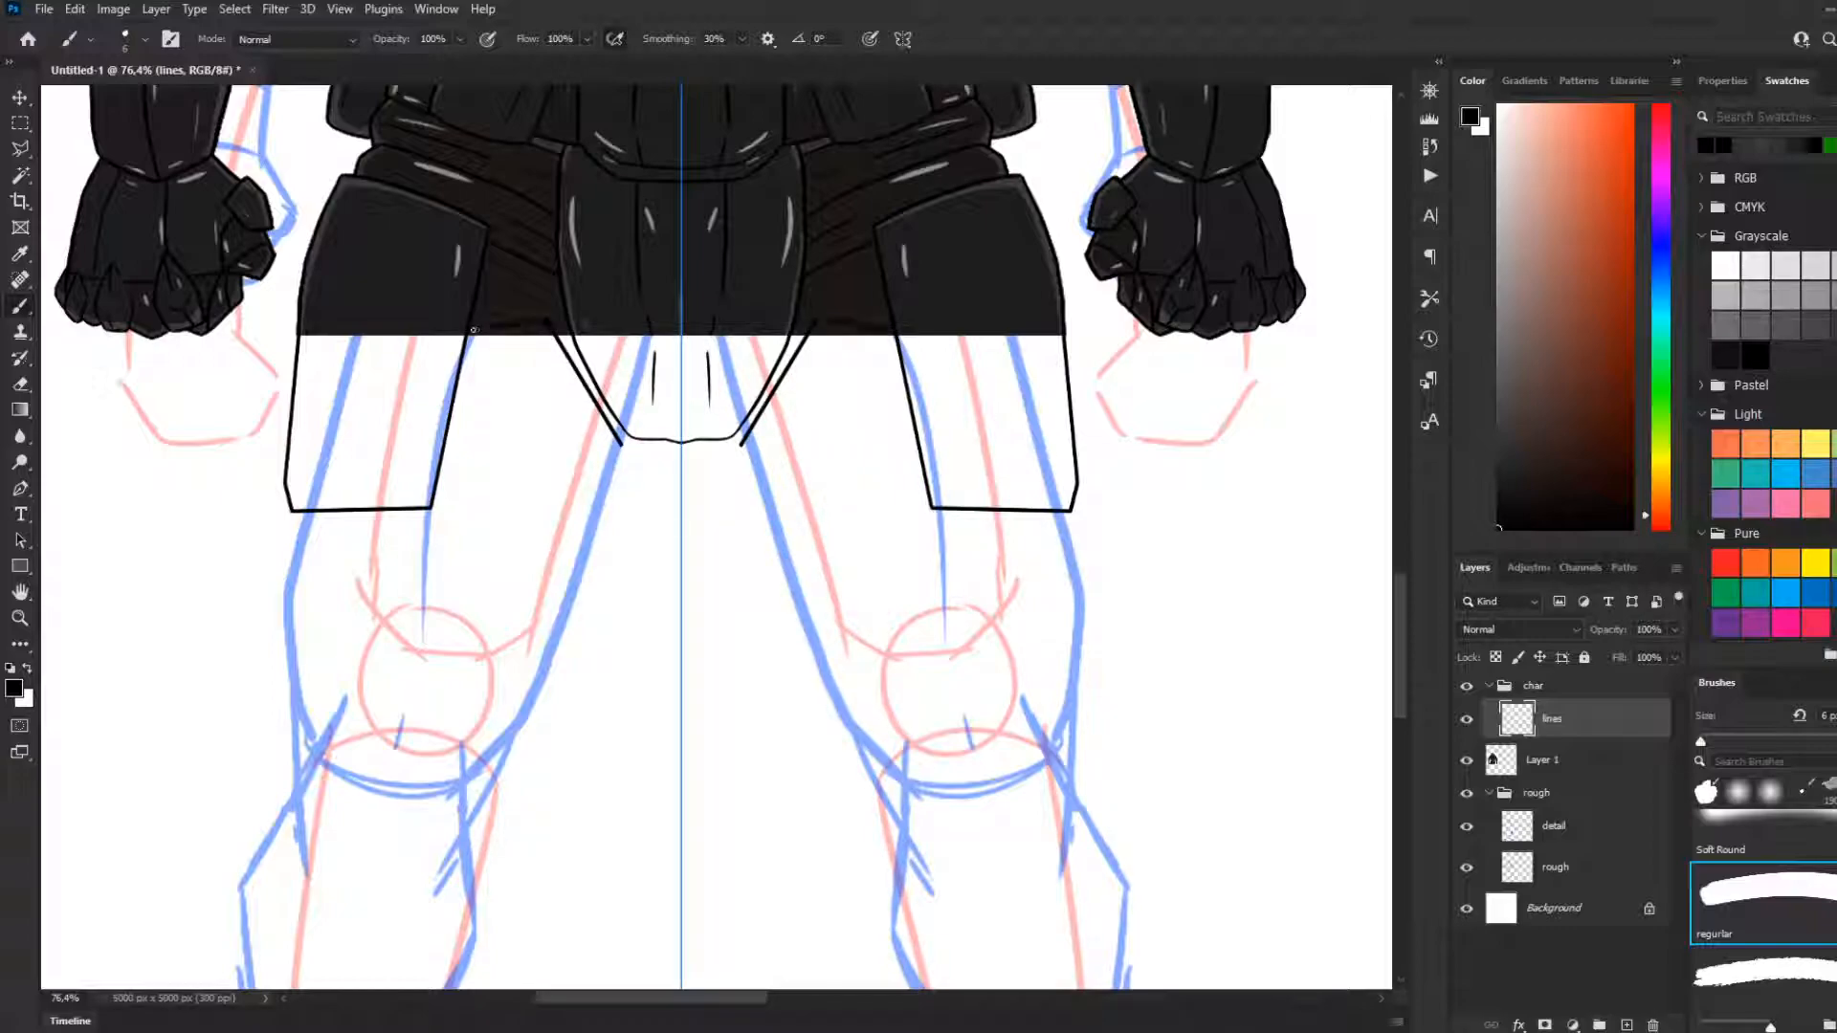
{"action": "left_click_drag", "start_coordinate": [444, 445], "coordinate": [473, 331]}
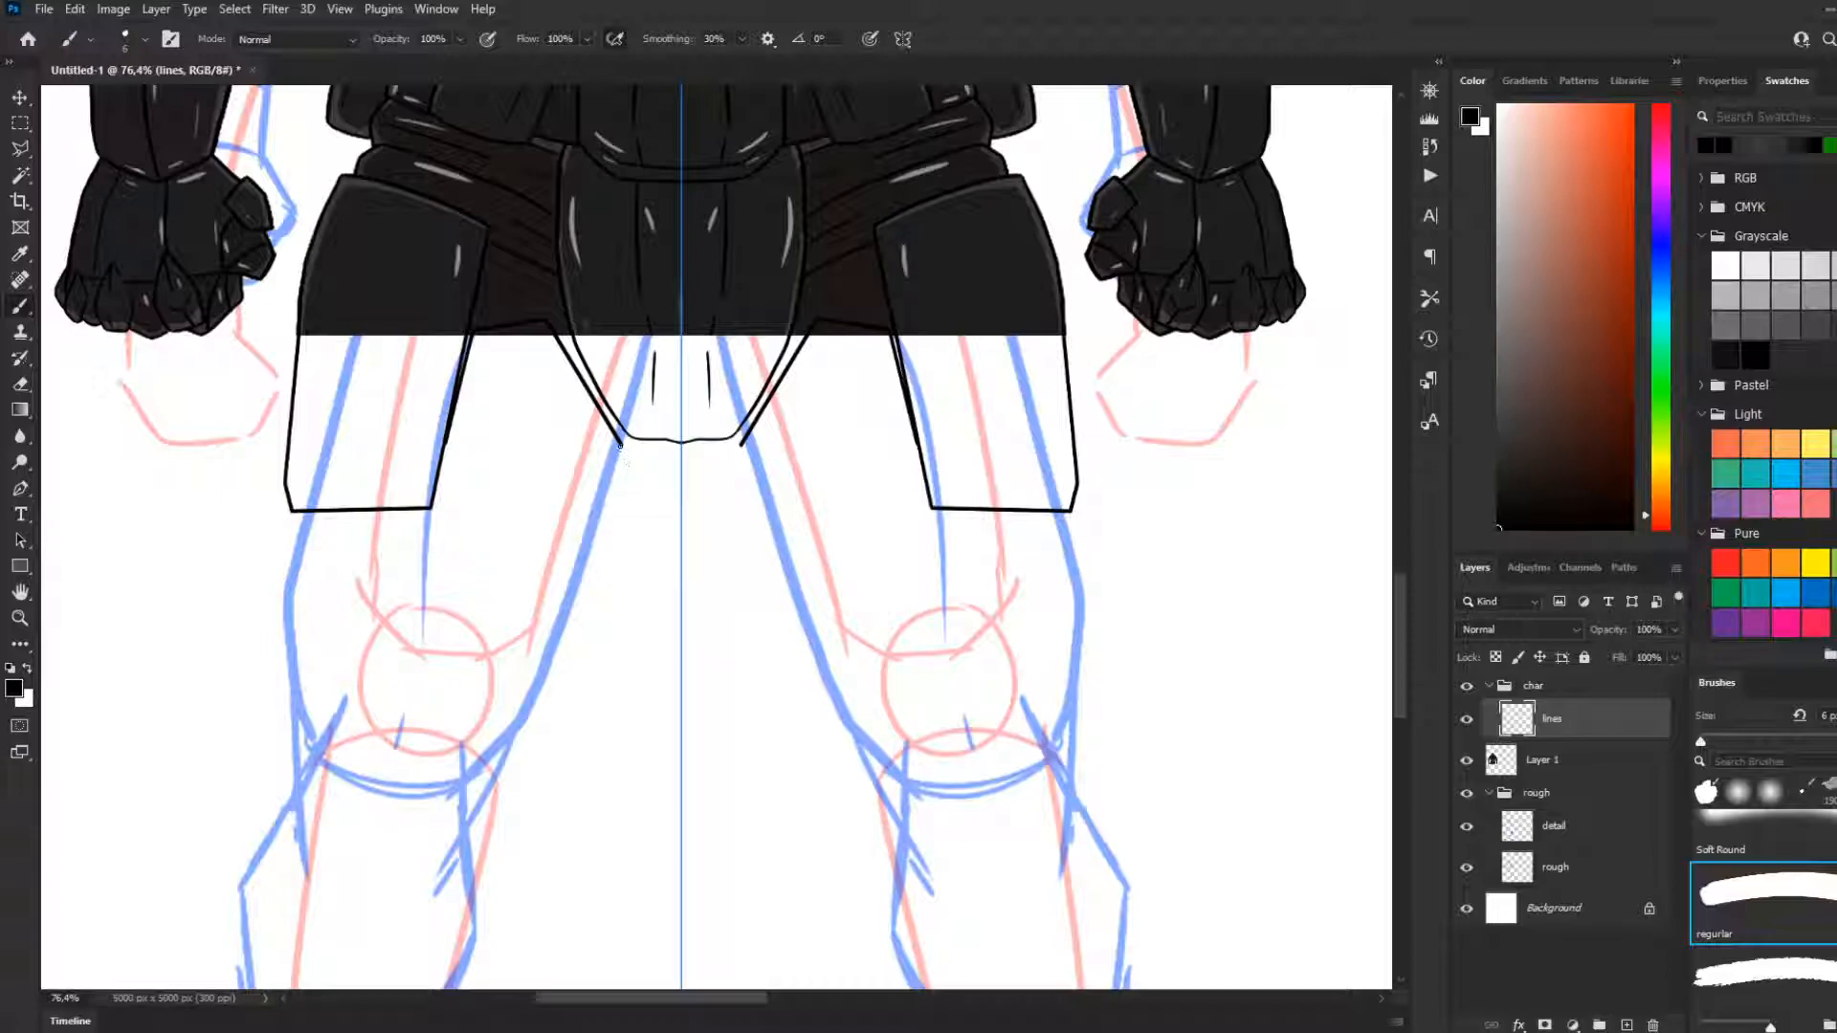
Draw the thigh plates' mirrored inner edges from the groin down to just above the knees, ending in an angled corner
{"action": "left_click_drag", "start_coordinate": [622, 442], "coordinate": [635, 452]}
{"action": "left_click_drag", "start_coordinate": [636, 450], "coordinate": [576, 615]}
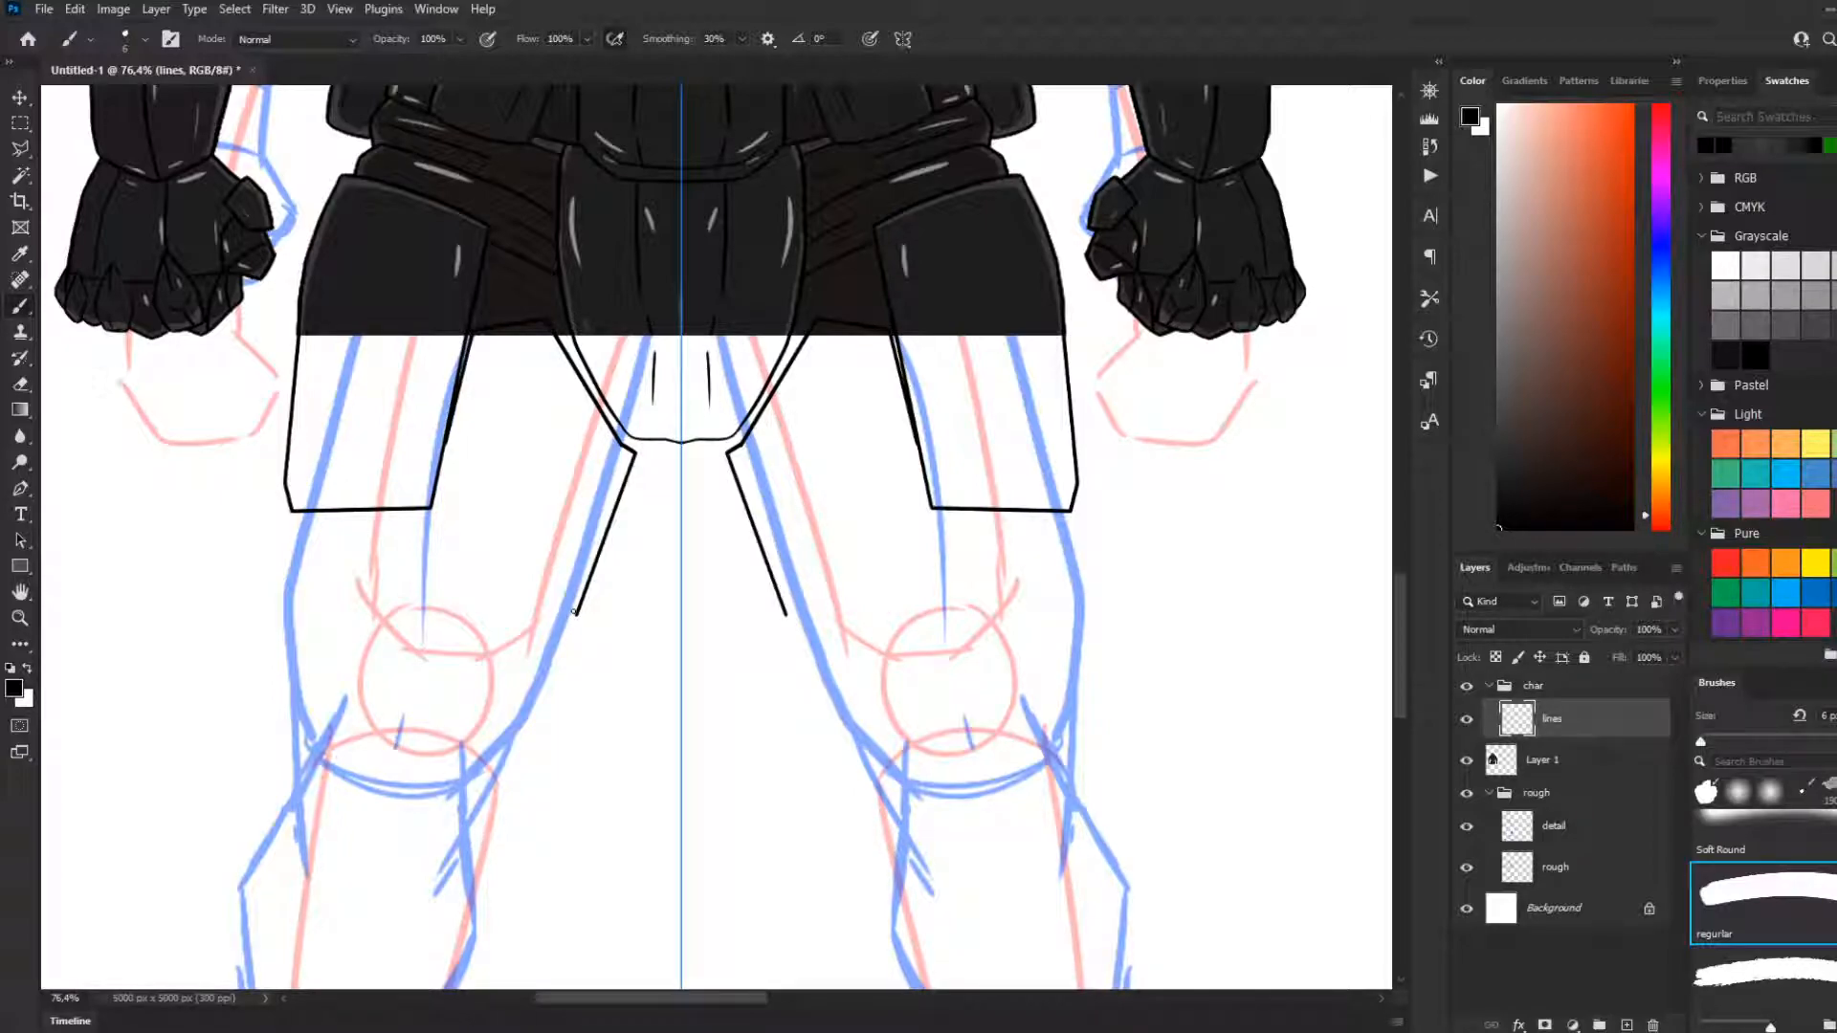
{"action": "key", "text": "ctrl+z"}
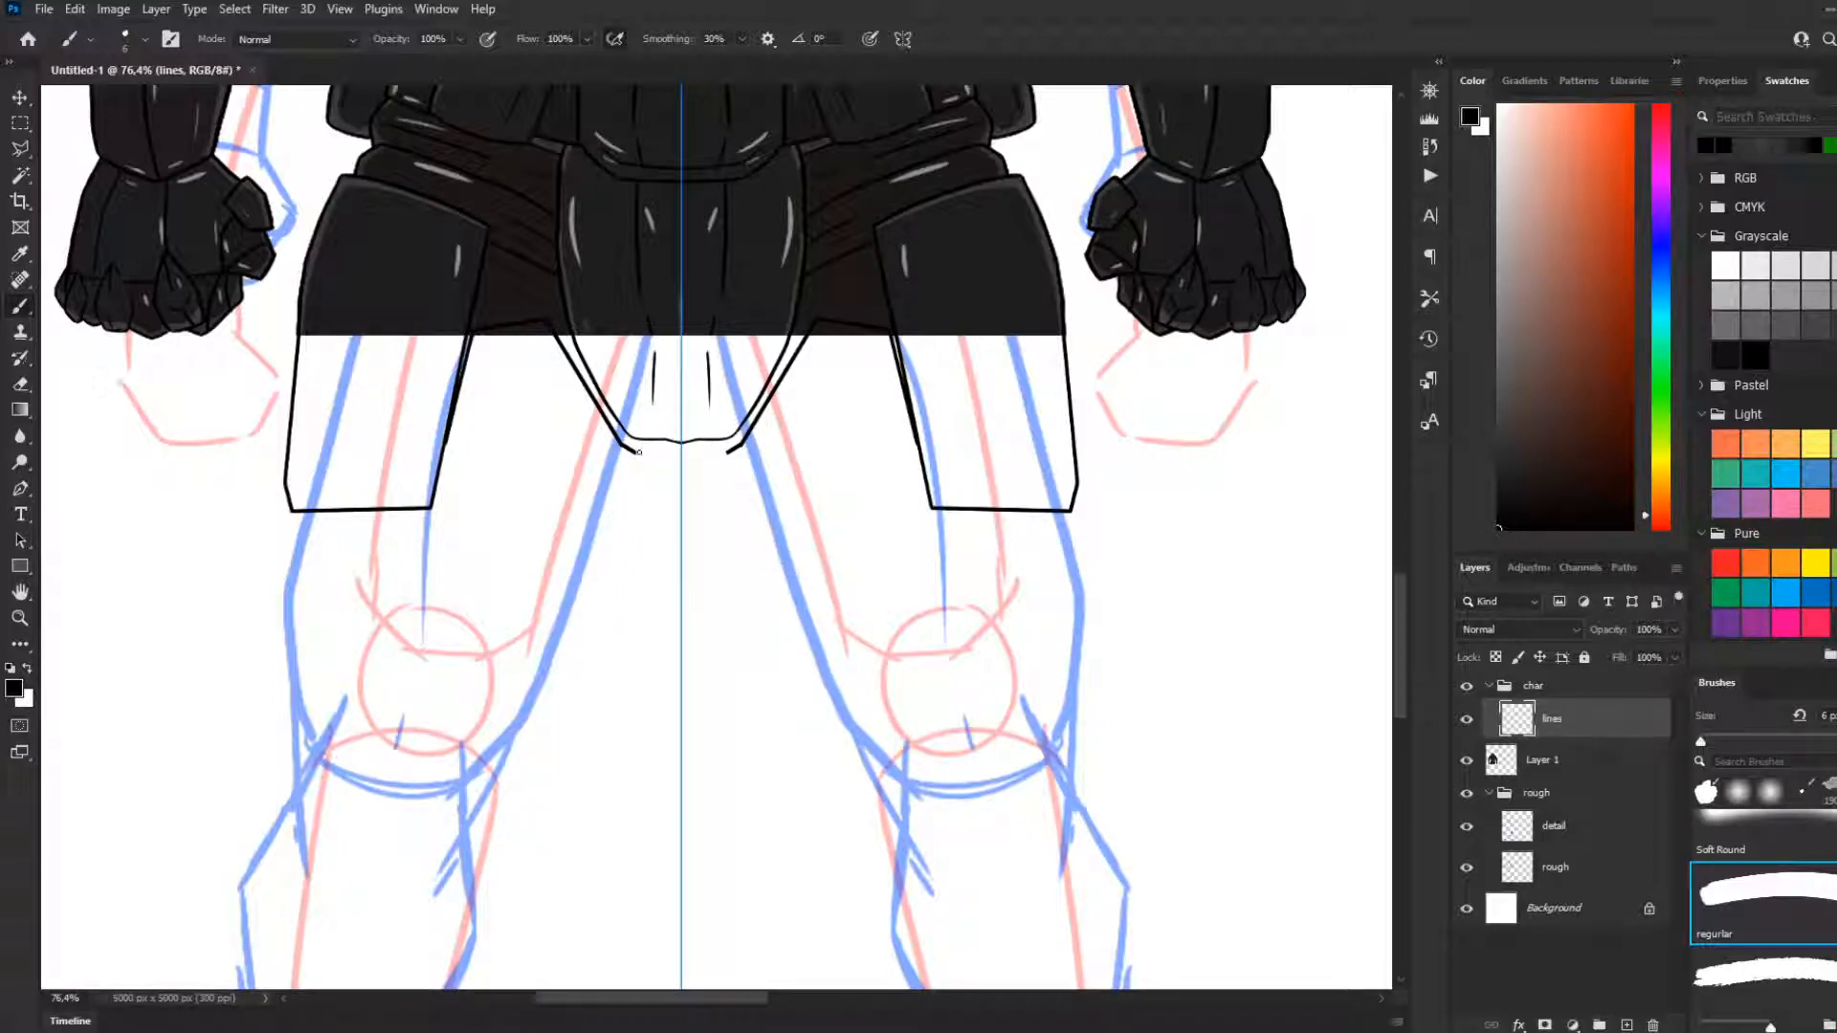
{"action": "left_click", "coordinate": [567, 672], "text": "shift"}
{"action": "left_click", "coordinate": [542, 694], "text": "shift"}
{"action": "left_click", "coordinate": [500, 711], "text": "shift"}
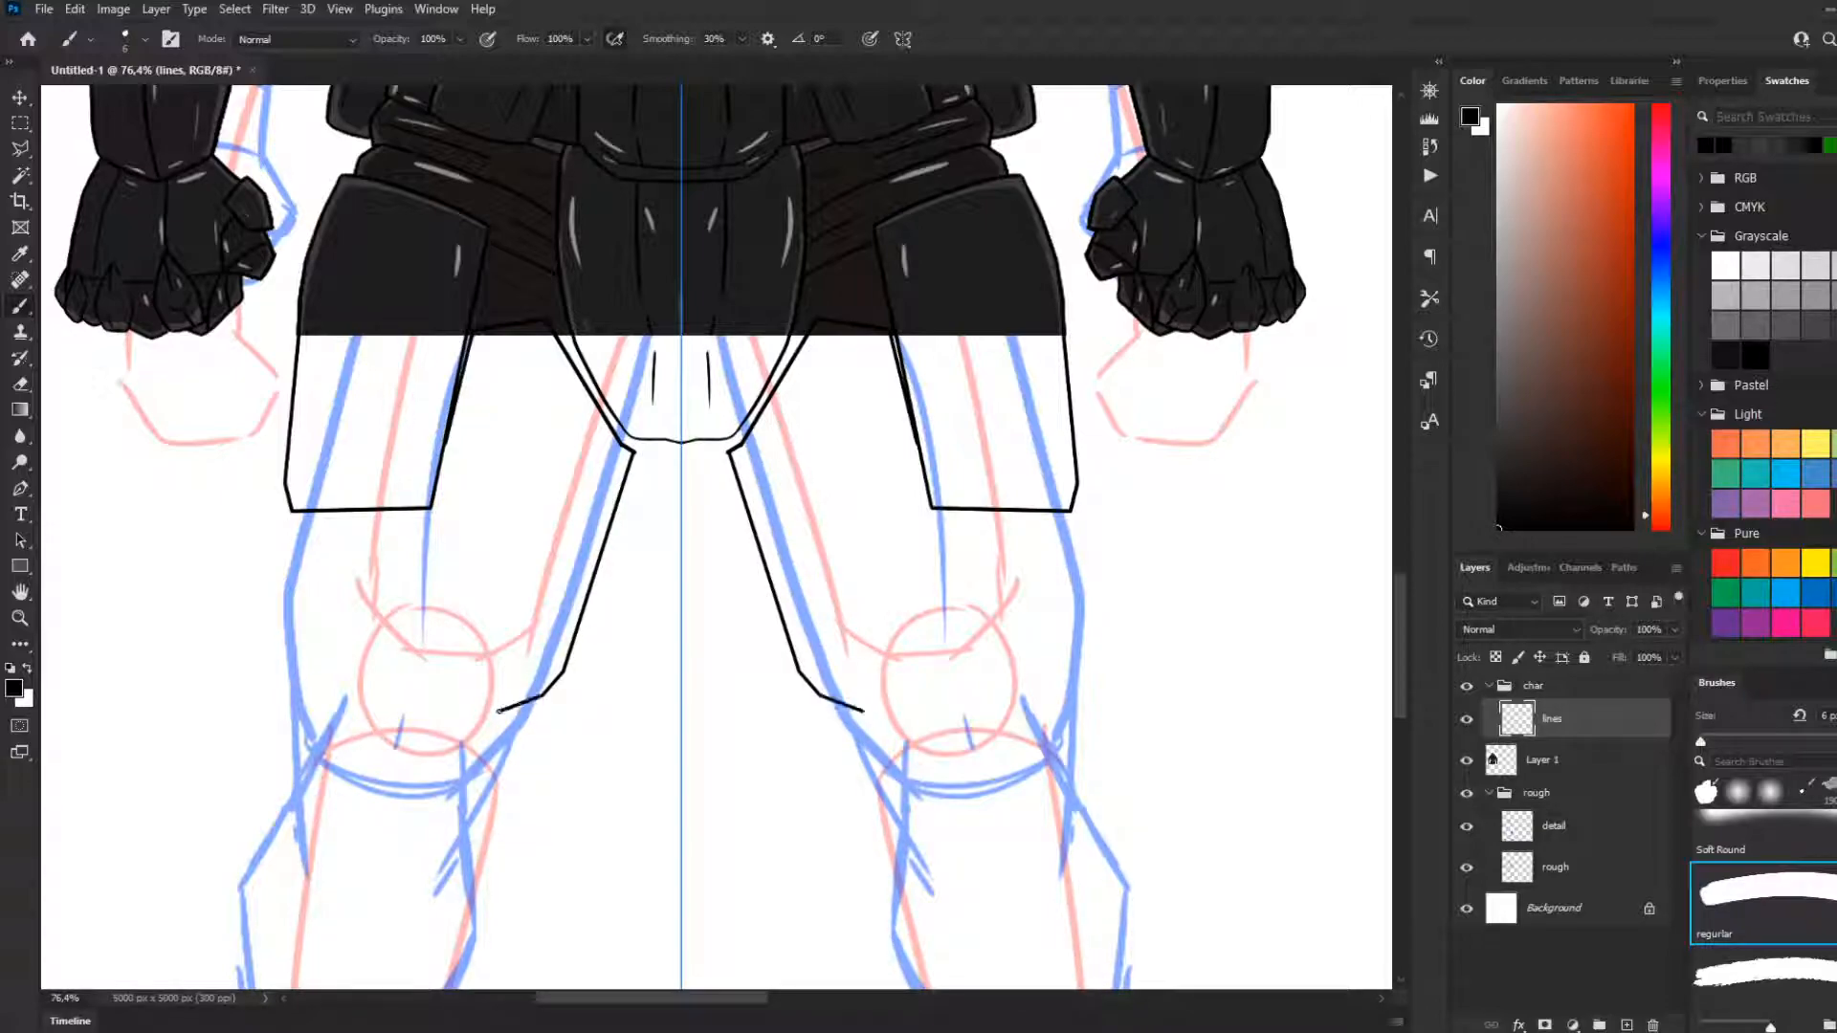
{"action": "left_click", "coordinate": [471, 638], "text": "shift"}
{"action": "key", "text": "ctrl+z"}
Draw a long, slightly curved detail line down the middle of each thigh plate
{"action": "key", "text": "ctrl+z"}
{"action": "left_click_drag", "start_coordinate": [540, 332], "coordinate": [476, 520]}
{"action": "key", "text": "ctrl+z"}
{"action": "left_click_drag", "start_coordinate": [546, 330], "coordinate": [499, 487]}
{"action": "key", "text": "ctrl+z"}
{"action": "left_click_drag", "start_coordinate": [542, 335], "coordinate": [476, 581]}
{"action": "key", "text": "ctrl+z"}
{"action": "left_click_drag", "start_coordinate": [540, 330], "coordinate": [469, 571]}
{"action": "key", "text": "ctrl+z"}
{"action": "left_click_drag", "start_coordinate": [536, 331], "coordinate": [466, 548]}
{"action": "key", "text": "ctrl+z"}
{"action": "left_click_drag", "start_coordinate": [540, 326], "coordinate": [469, 603]}
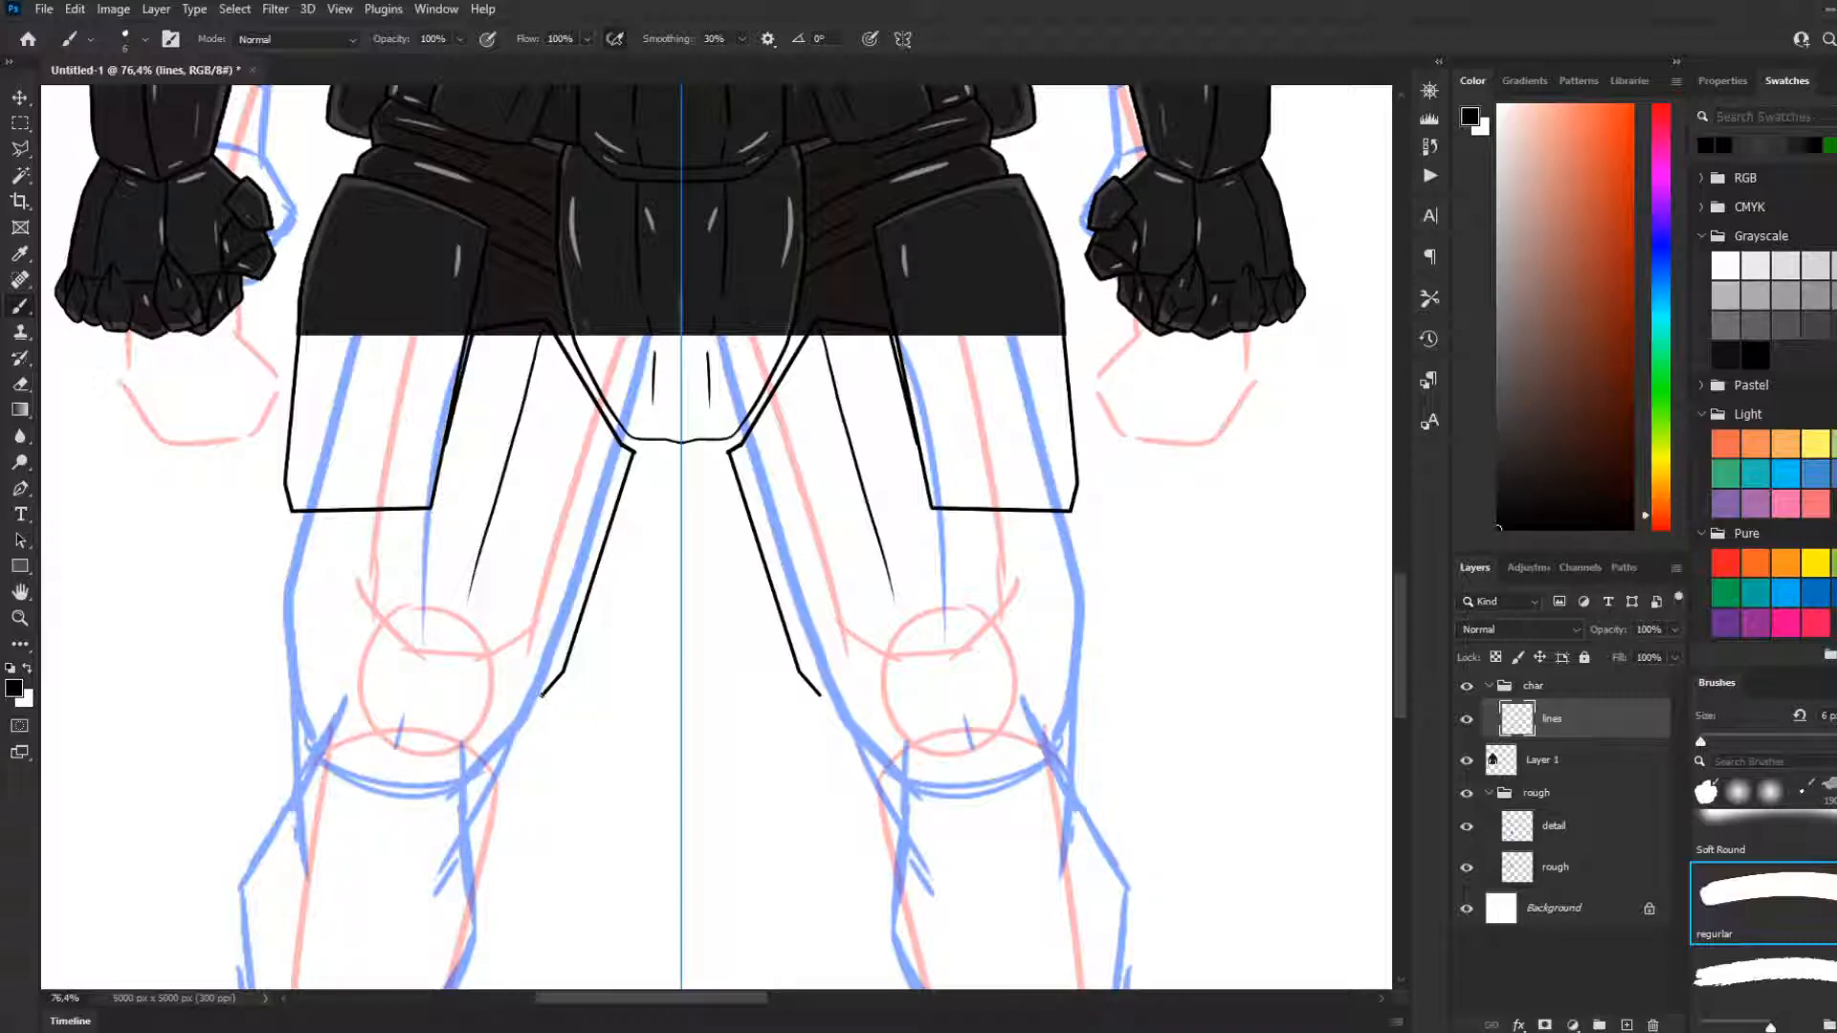
Draw the thigh plates' curved bottom edges above the knees and turn them up into the outer sides
{"action": "left_click", "coordinate": [457, 667], "text": "shift"}
{"action": "key", "text": "ctrl+z"}
{"action": "mouse_move", "coordinate": [542, 695]}
{"action": "left_mouse_down"}
{"action": "mouse_move", "coordinate": [416, 657]}
{"action": "mouse_move", "coordinate": [421, 595]}
{"action": "left_mouse_up"}
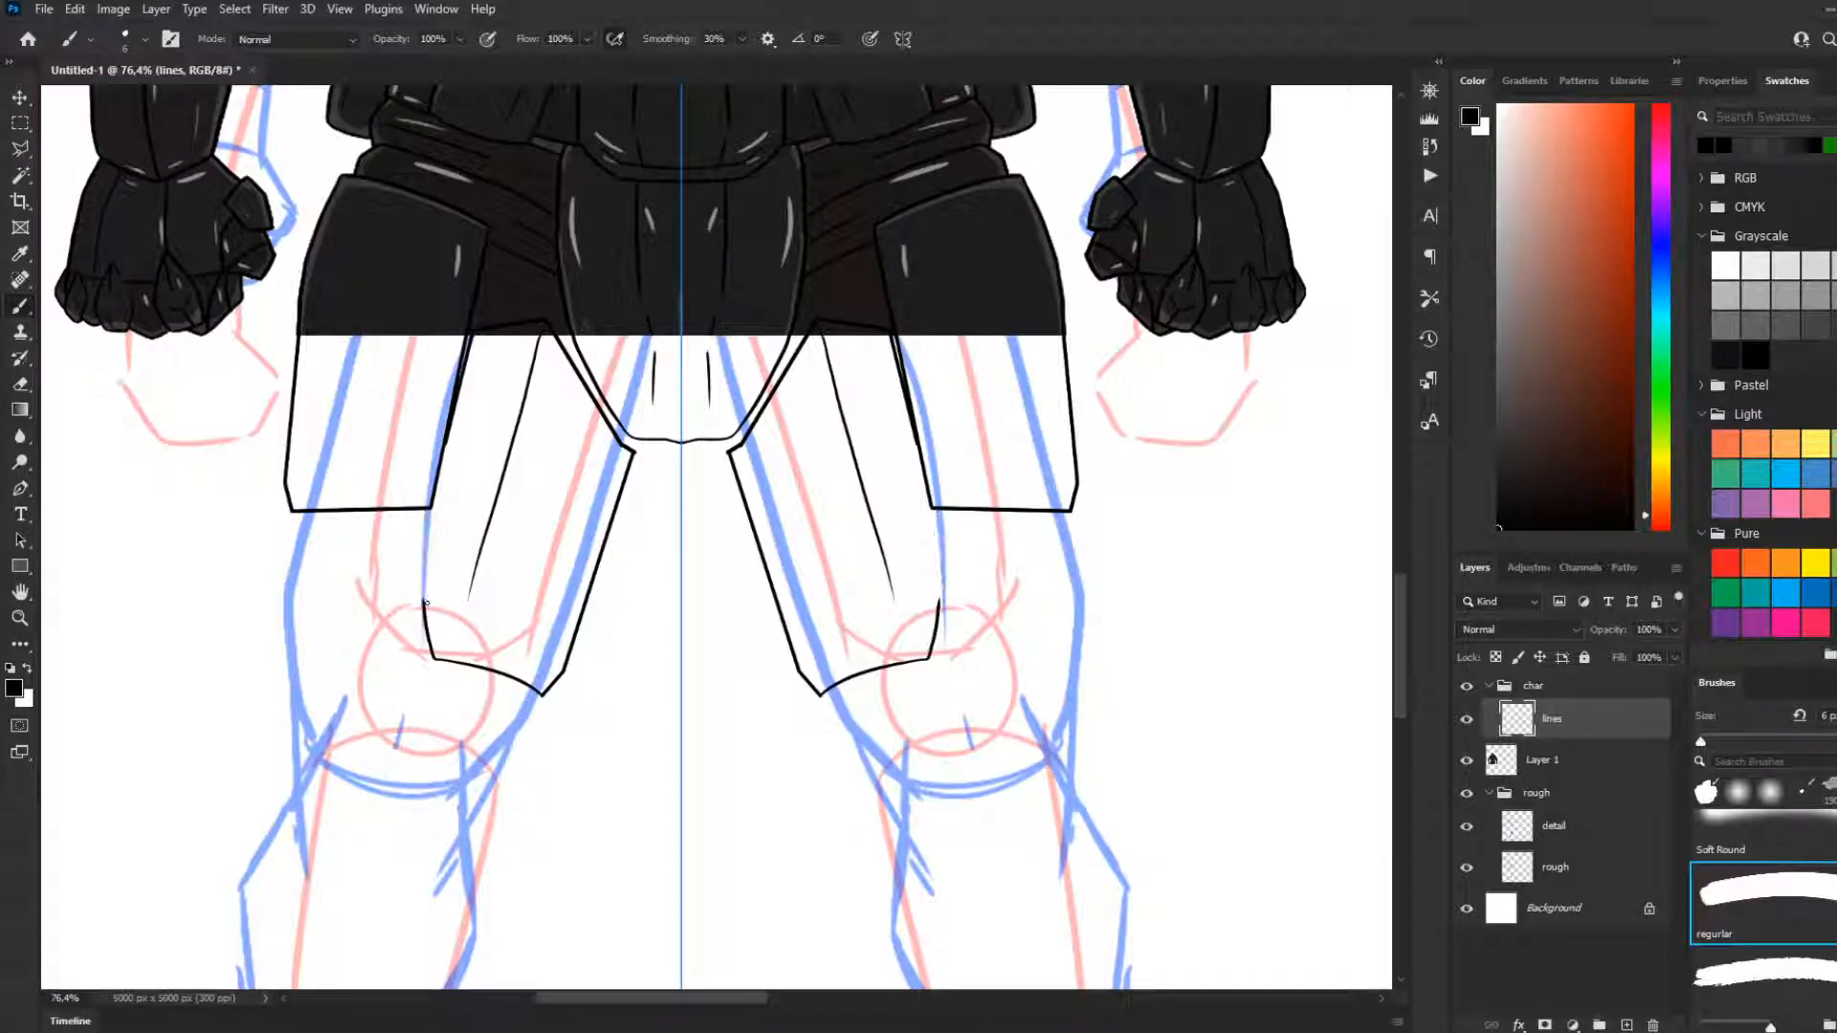
Try mirrored strokes joining the hip plates' lower inner corners to the thigh plates' bottom edges
{"action": "left_click_drag", "start_coordinate": [423, 602], "coordinate": [427, 514]}
{"action": "key", "text": "ctrl+z"}
{"action": "left_click_drag", "start_coordinate": [426, 510], "coordinate": [422, 585]}
{"action": "key", "text": "ctrl+z"}
{"action": "left_click_drag", "start_coordinate": [424, 509], "coordinate": [424, 578]}
{"action": "key", "text": "ctrl+z"}
{"action": "left_click_drag", "start_coordinate": [427, 509], "coordinate": [424, 579]}
{"action": "key", "text": "ctrl+z"}
{"action": "left_click_drag", "start_coordinate": [426, 510], "coordinate": [422, 612]}
{"action": "key", "text": "ctrl+z"}
{"action": "left_click_drag", "start_coordinate": [425, 509], "coordinate": [427, 612]}
{"action": "key", "text": "ctrl+z"}
Draw the thigh plates' outer edges from the hip plates' lower inner corners down to the curved bottom edges
{"action": "key", "text": "ctrl+z"}
{"action": "key", "text": "ctrl+z"}
{"action": "key", "text": "ctrl+z"}
{"action": "left_click_drag", "start_coordinate": [427, 510], "coordinate": [424, 591]}
{"action": "key", "text": "ctrl+z"}
{"action": "left_click_drag", "start_coordinate": [427, 508], "coordinate": [421, 604]}
{"action": "key", "text": "ctrl+z"}
{"action": "left_click_drag", "start_coordinate": [427, 507], "coordinate": [422, 629]}
Examine the hip and thigh line art against the whole figure and the rough leg sketch
{"action": "scroll", "coordinate": [574, 643], "scroll_direction": "down", "scroll_amount": 3}
{"action": "scroll", "coordinate": [417, 668], "scroll_direction": "up", "scroll_amount": 3}
{"action": "scroll", "coordinate": [417, 668], "scroll_direction": "down", "scroll_amount": 5}
{"action": "scroll", "coordinate": [644, 701], "scroll_direction": "down", "scroll_amount": 3}
{"action": "scroll", "coordinate": [648, 500], "scroll_direction": "up", "scroll_amount": 3}
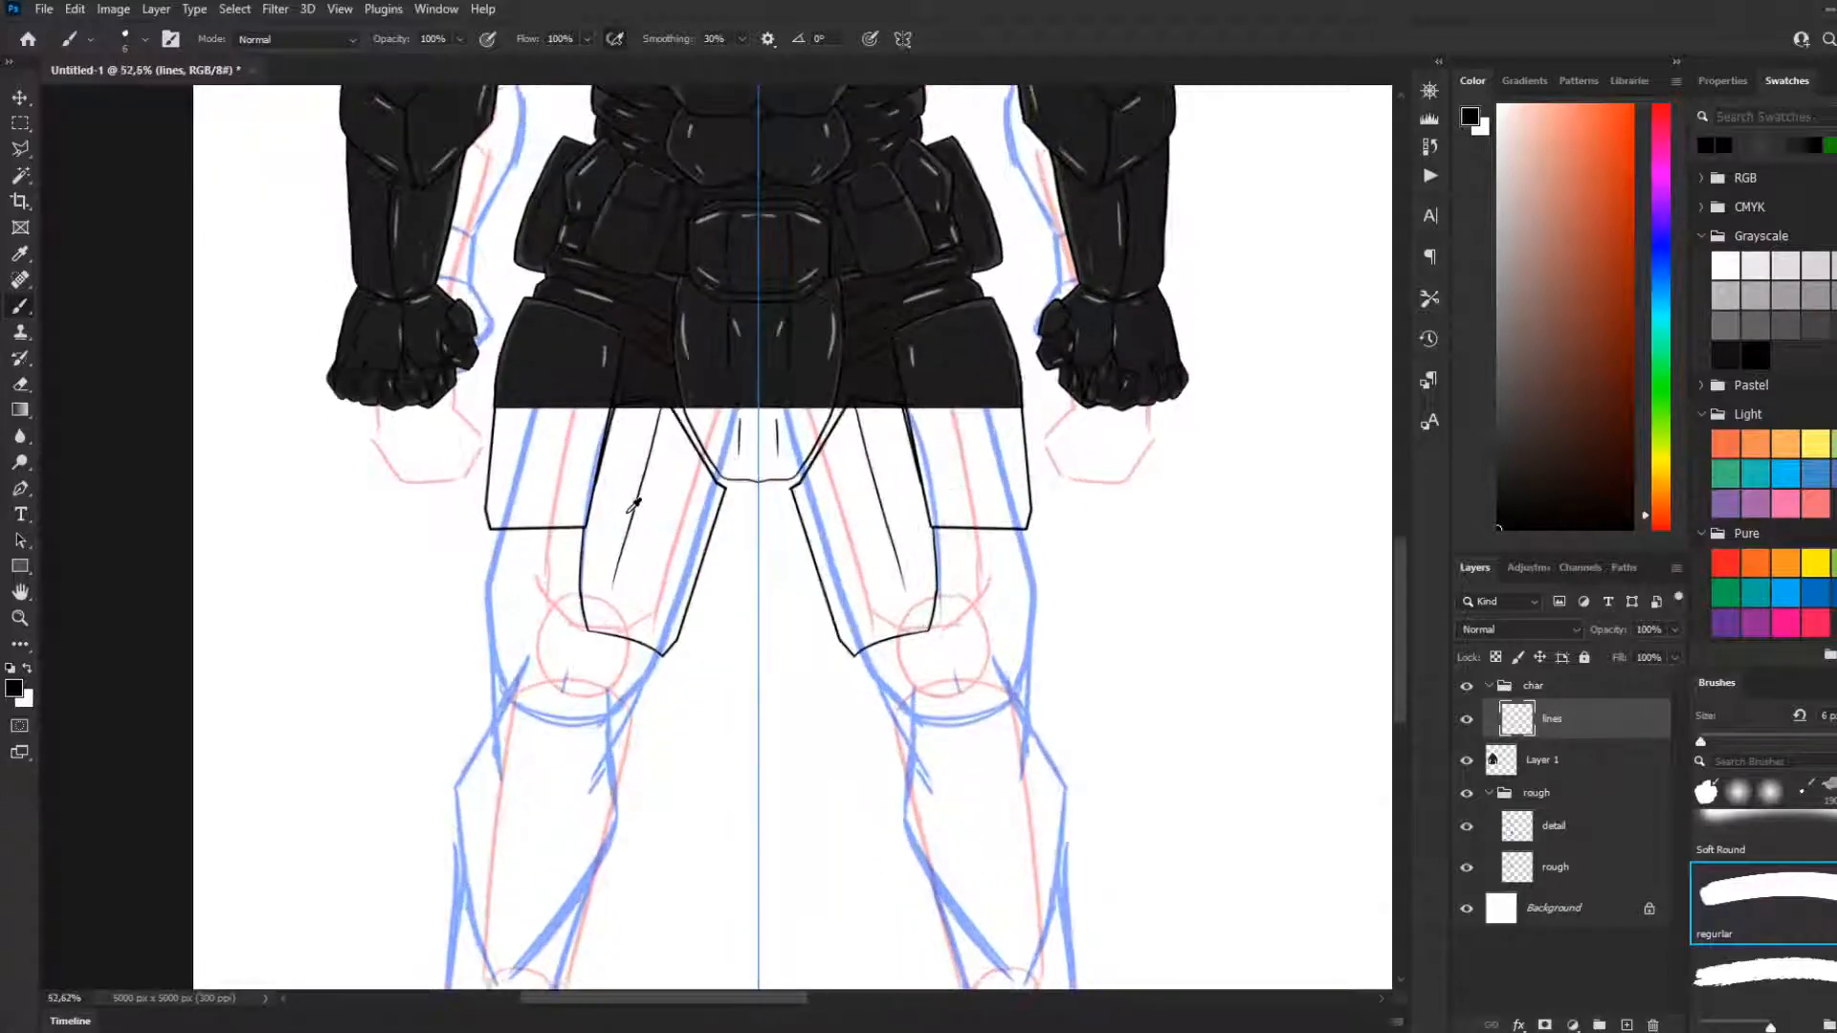
{"action": "scroll", "coordinate": [645, 528], "scroll_direction": "up", "scroll_amount": 3}
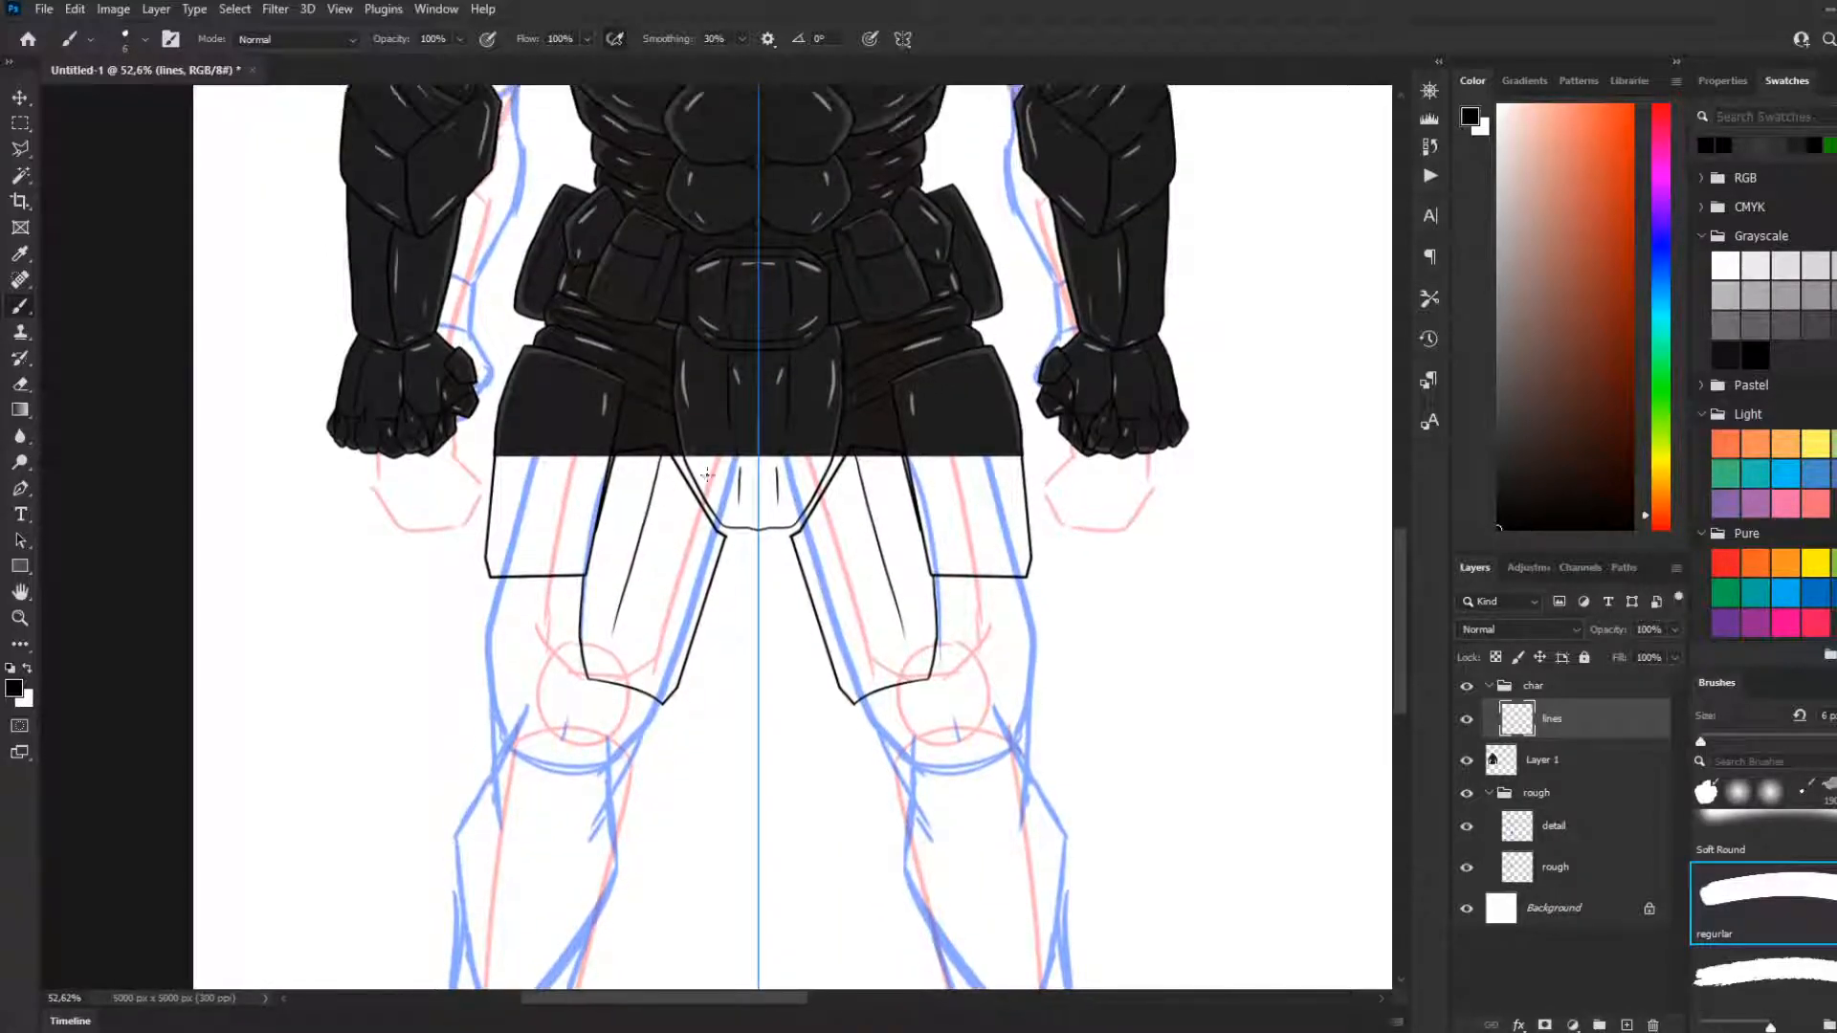
{"action": "scroll", "coordinate": [714, 546], "scroll_direction": "up", "scroll_amount": 2}
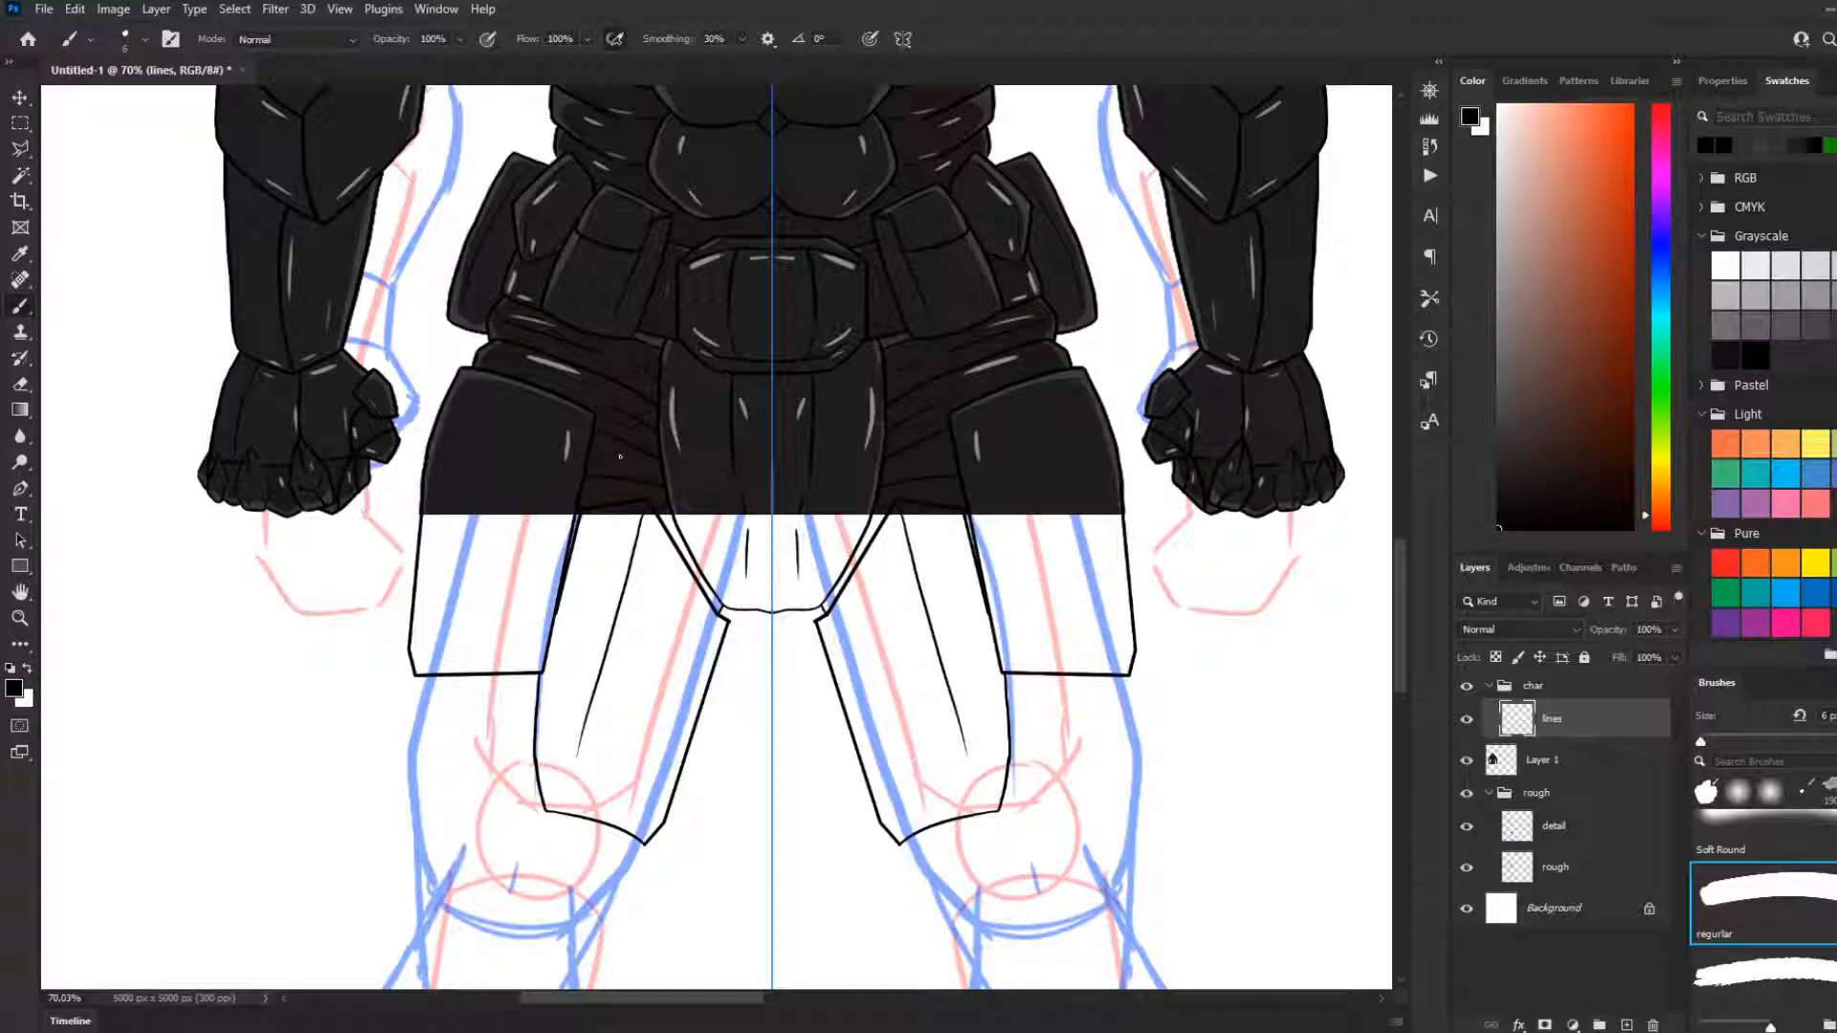
{"action": "scroll", "coordinate": [594, 402], "scroll_direction": "down", "scroll_amount": 3}
{"action": "scroll", "coordinate": [583, 531], "scroll_direction": "down", "scroll_amount": 2}
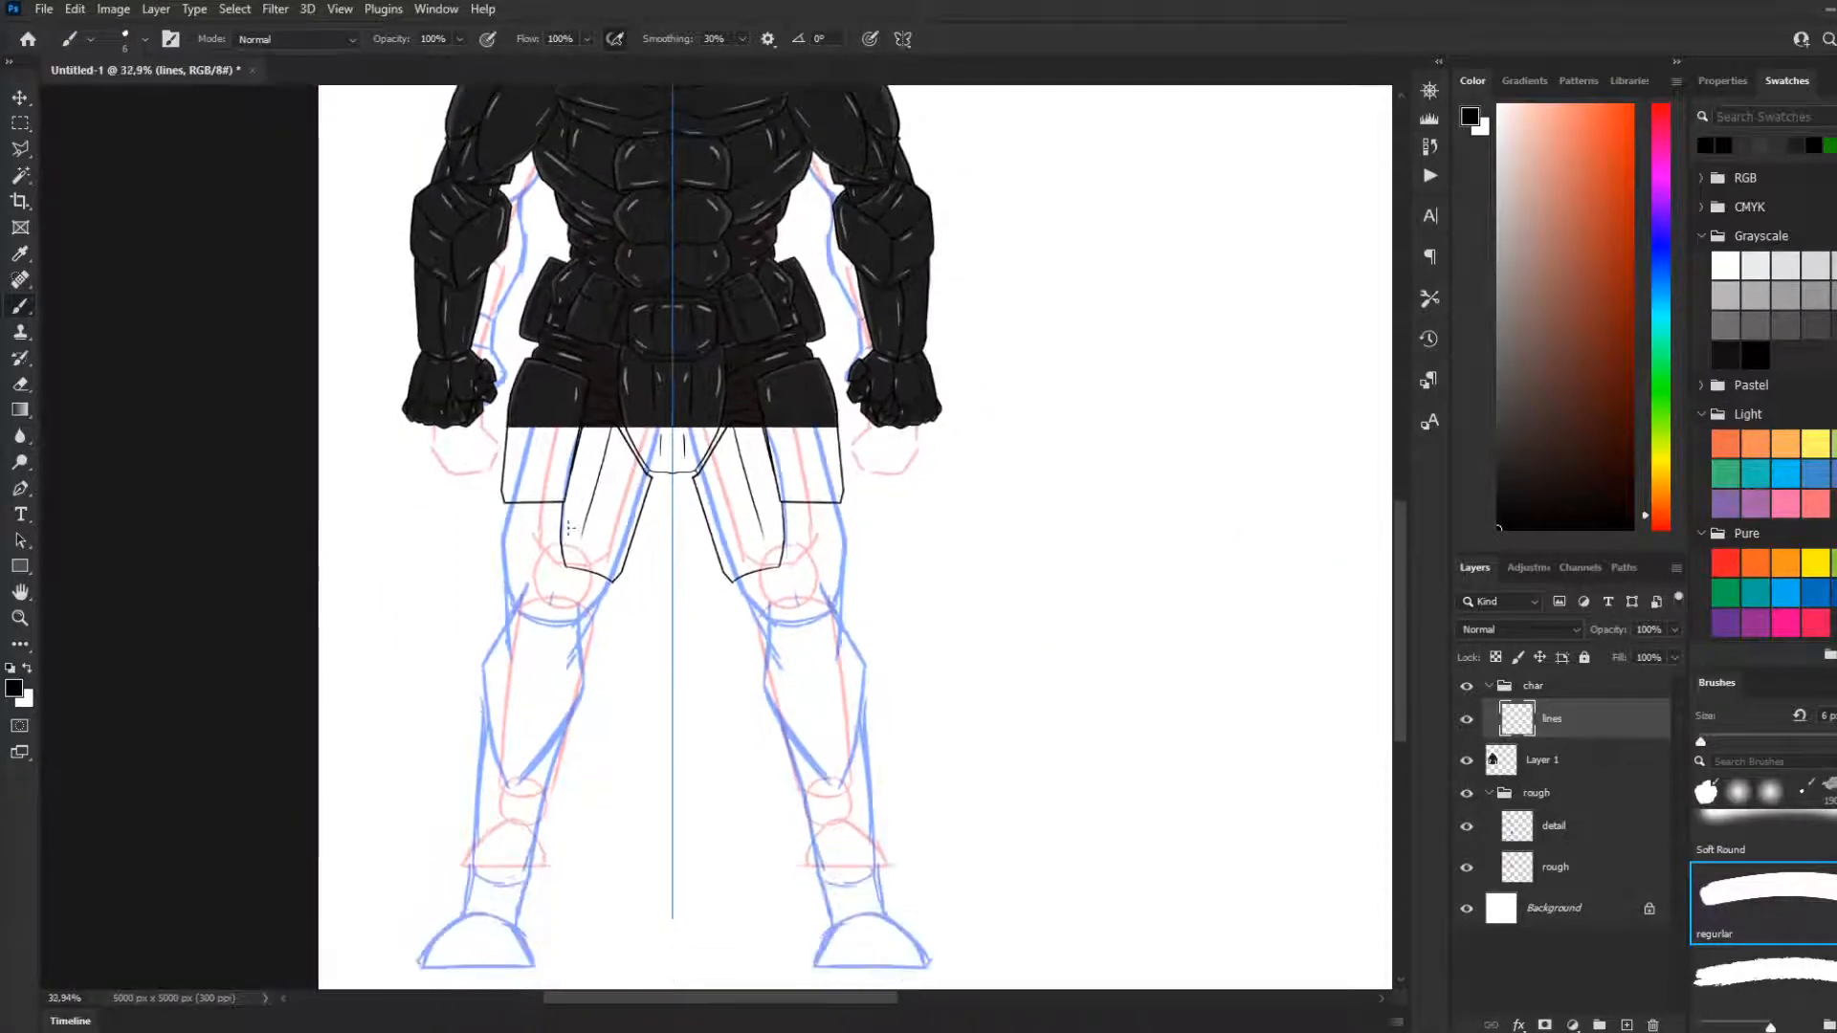
{"action": "scroll", "coordinate": [583, 531], "scroll_direction": "up", "scroll_amount": 4}
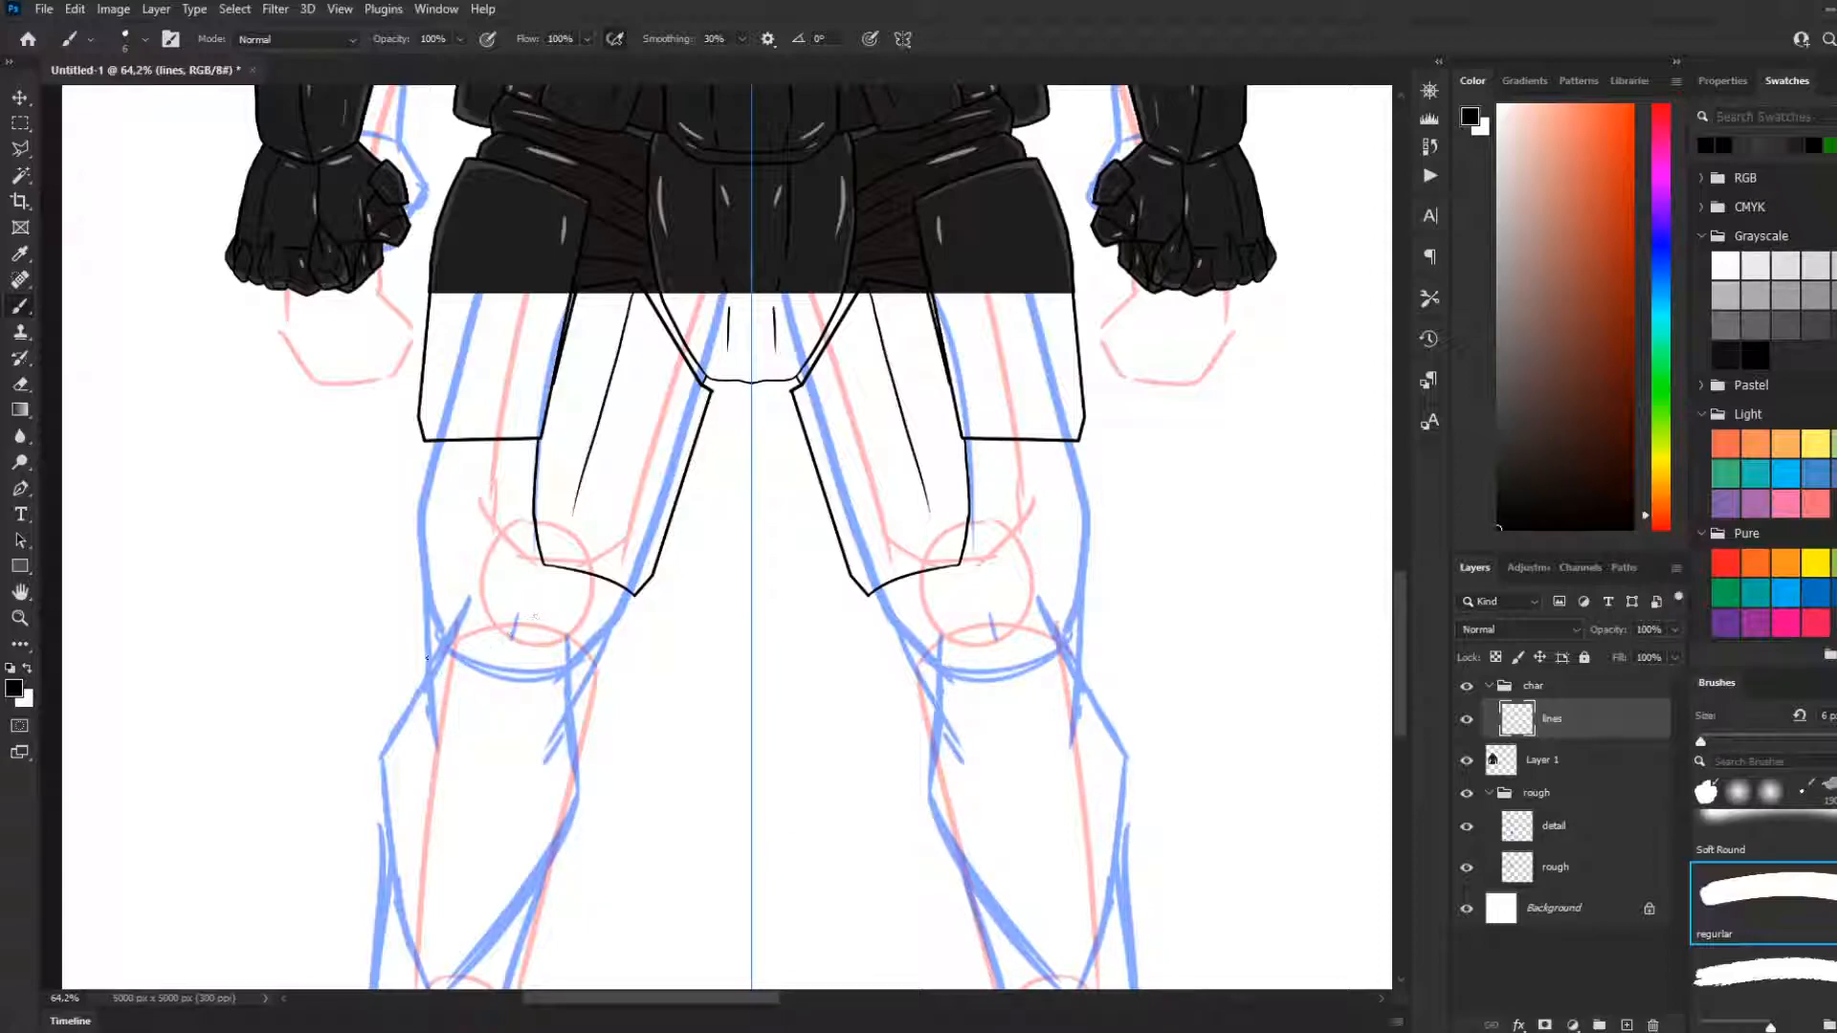
Try mirrored strokes for the knee plates' upper outer edges over the sketched knees
{"action": "mouse_move", "coordinate": [430, 680]}
{"action": "left_mouse_down"}
{"action": "mouse_move", "coordinate": [489, 607]}
{"action": "mouse_move", "coordinate": [436, 683]}
{"action": "left_mouse_up"}
{"action": "key", "text": "ctrl+z"}
{"action": "key", "text": "ctrl+z"}
{"action": "left_click_drag", "start_coordinate": [470, 601], "coordinate": [417, 677]}
{"action": "key", "text": "ctrl+z"}
{"action": "left_click_drag", "start_coordinate": [470, 601], "coordinate": [422, 690]}
{"action": "key", "text": "ctrl+z"}
{"action": "mouse_move", "coordinate": [469, 607]}
{"action": "left_mouse_down"}
{"action": "mouse_move", "coordinate": [425, 686]}
{"action": "mouse_move", "coordinate": [446, 776]}
{"action": "left_mouse_up"}
{"action": "key", "text": "ctrl+z"}
Draw mirrored knee plates as closed angular shield shapes with slanted top edges and narrow rounded bottoms
{"action": "mouse_move", "coordinate": [466, 609]}
{"action": "left_mouse_down"}
{"action": "mouse_move", "coordinate": [428, 681]}
{"action": "mouse_move", "coordinate": [452, 773]}
{"action": "mouse_move", "coordinate": [496, 784]}
{"action": "left_mouse_up"}
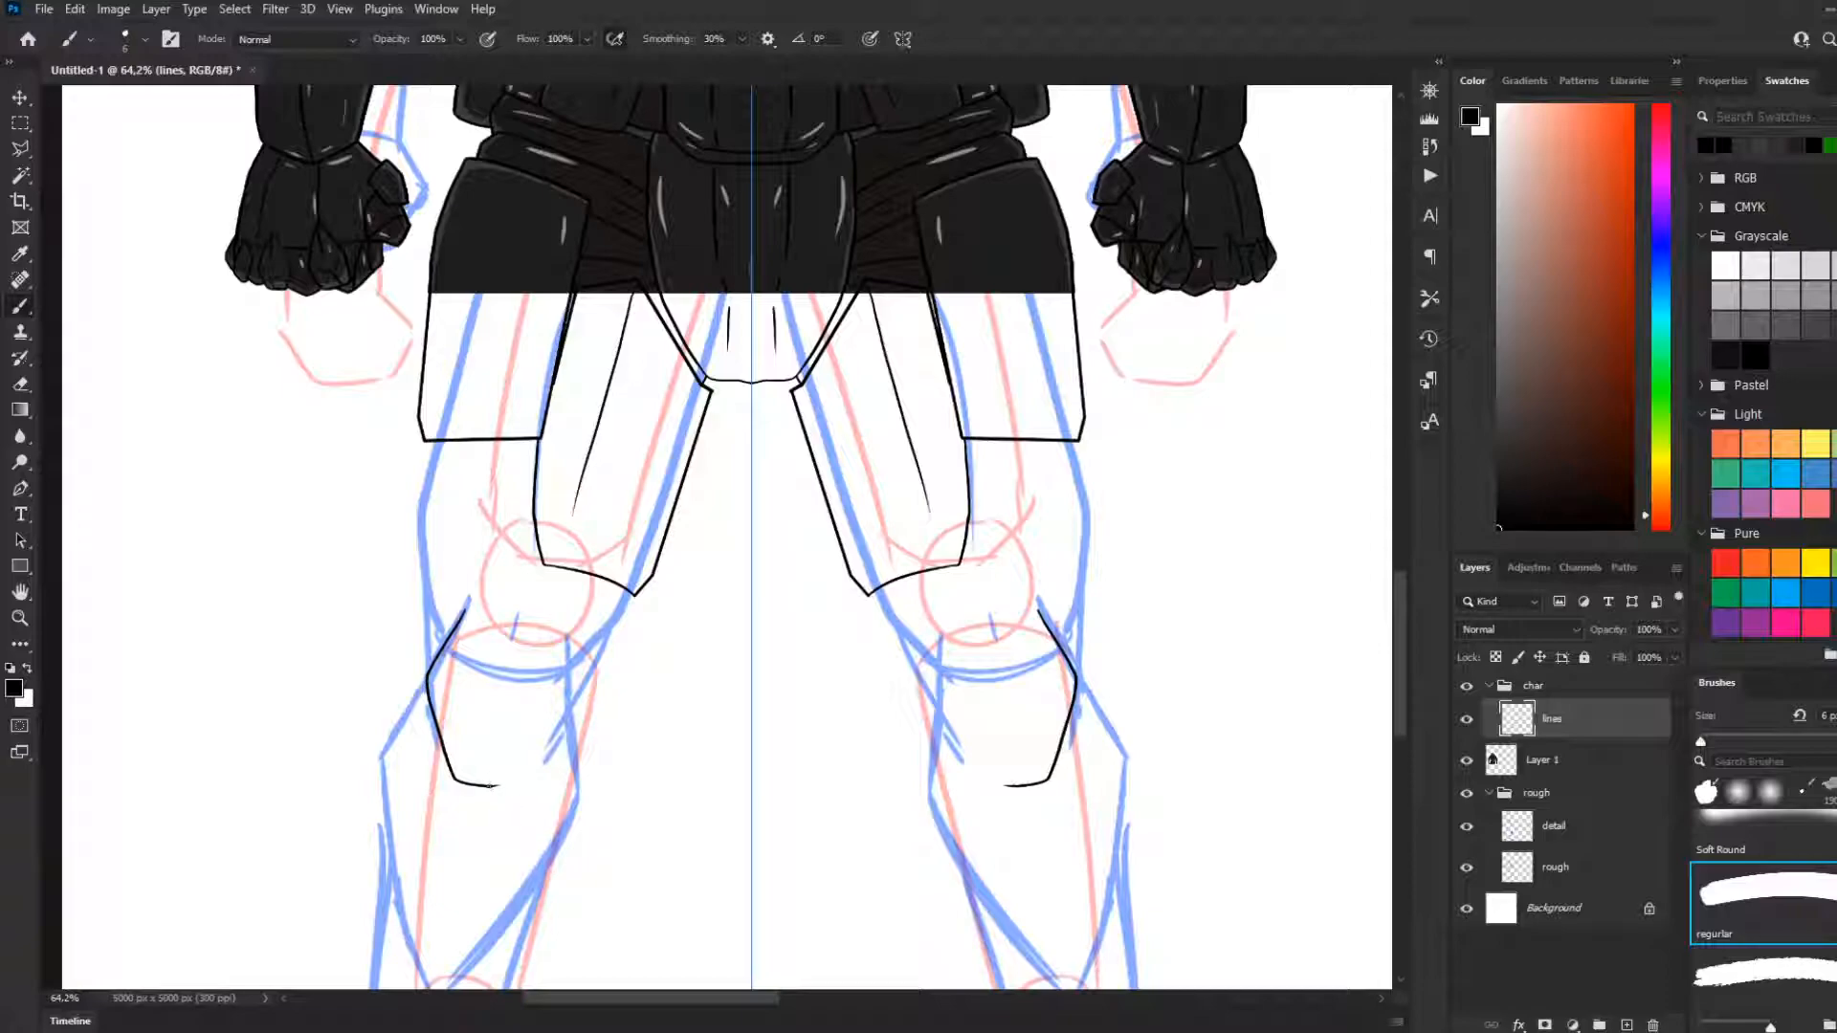
{"action": "left_click_drag", "start_coordinate": [501, 785], "coordinate": [562, 742]}
{"action": "mouse_move", "coordinate": [562, 741]}
{"action": "left_mouse_down"}
{"action": "mouse_move", "coordinate": [585, 677]}
{"action": "mouse_move", "coordinate": [577, 634]}
{"action": "left_mouse_up"}
{"action": "left_click_drag", "start_coordinate": [464, 610], "coordinate": [520, 603]}
{"action": "key", "text": "ctrl+z"}
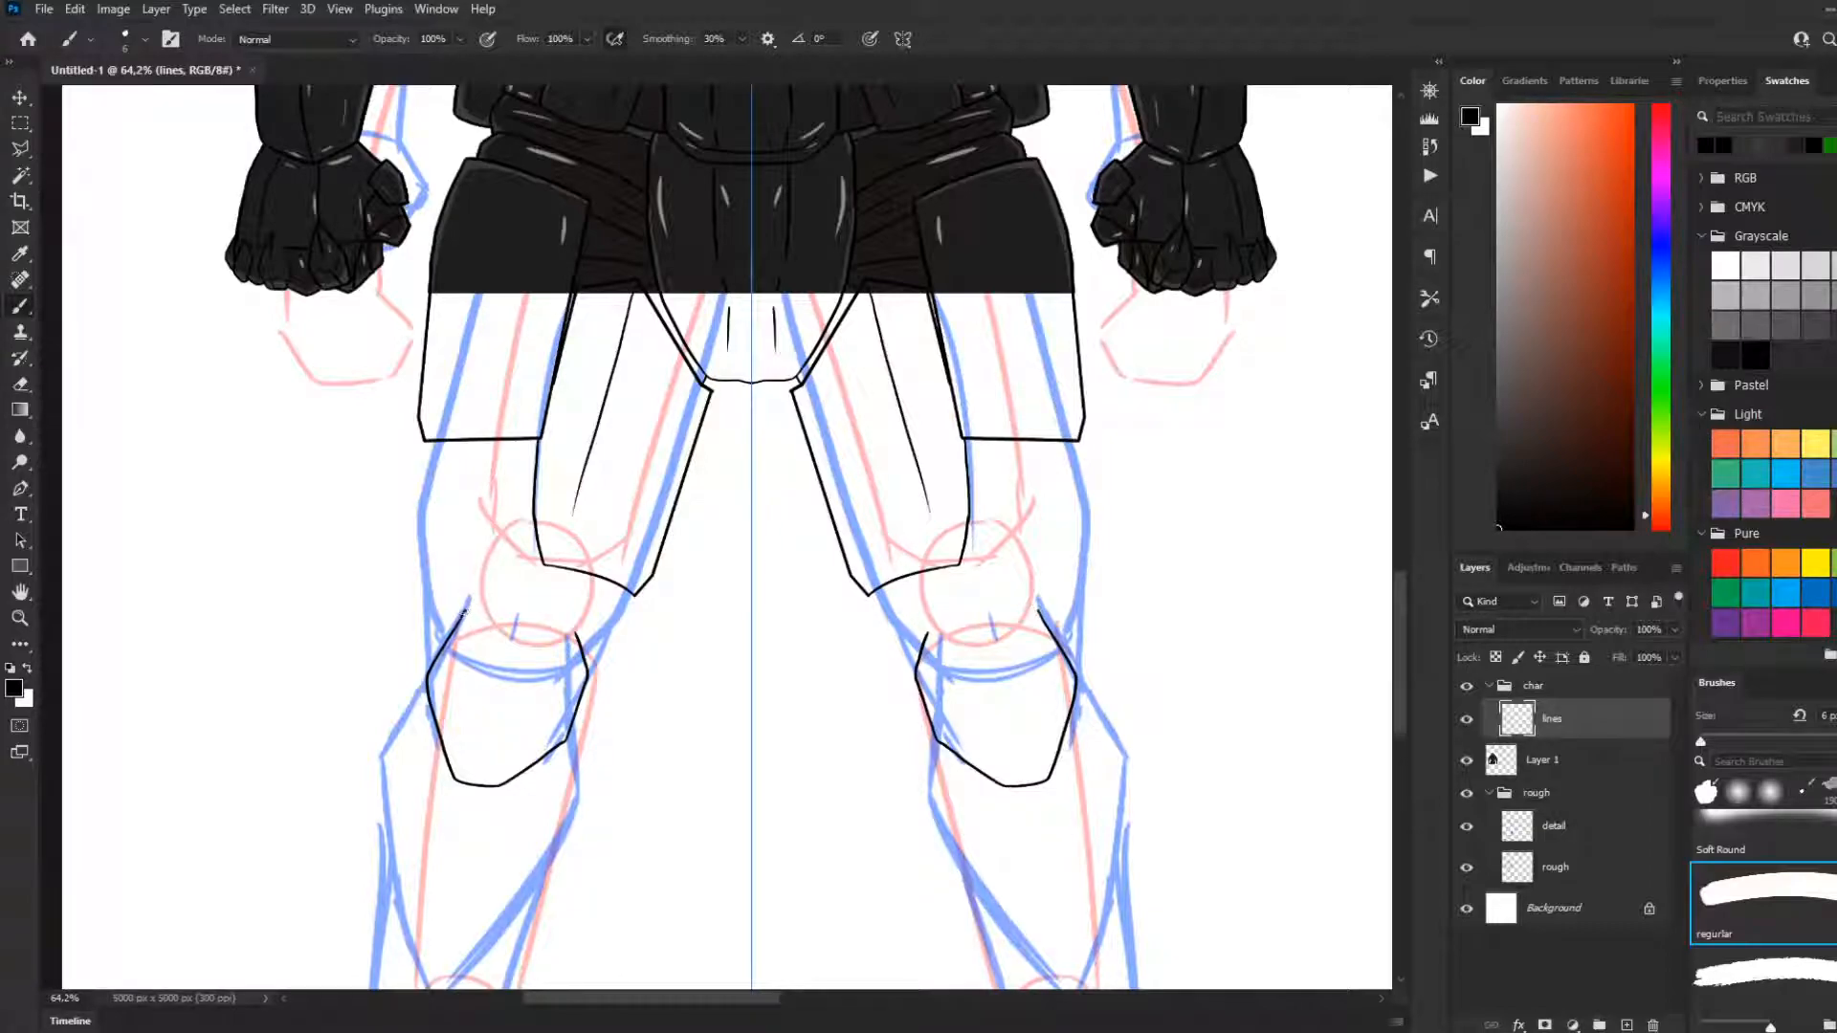
{"action": "left_click_drag", "start_coordinate": [467, 600], "coordinate": [573, 633]}
Draw the mirrored lines that connect the thigh plates' lower ends to the tops of the knee plates
{"action": "left_click_drag", "start_coordinate": [545, 572], "coordinate": [627, 608]}
{"action": "key", "text": "ctrl+z"}
{"action": "mouse_move", "coordinate": [629, 620]}
{"action": "left_mouse_down"}
{"action": "mouse_move", "coordinate": [591, 670]}
{"action": "mouse_move", "coordinate": [627, 600]}
{"action": "left_mouse_up"}
{"action": "key", "text": "ctrl+z"}
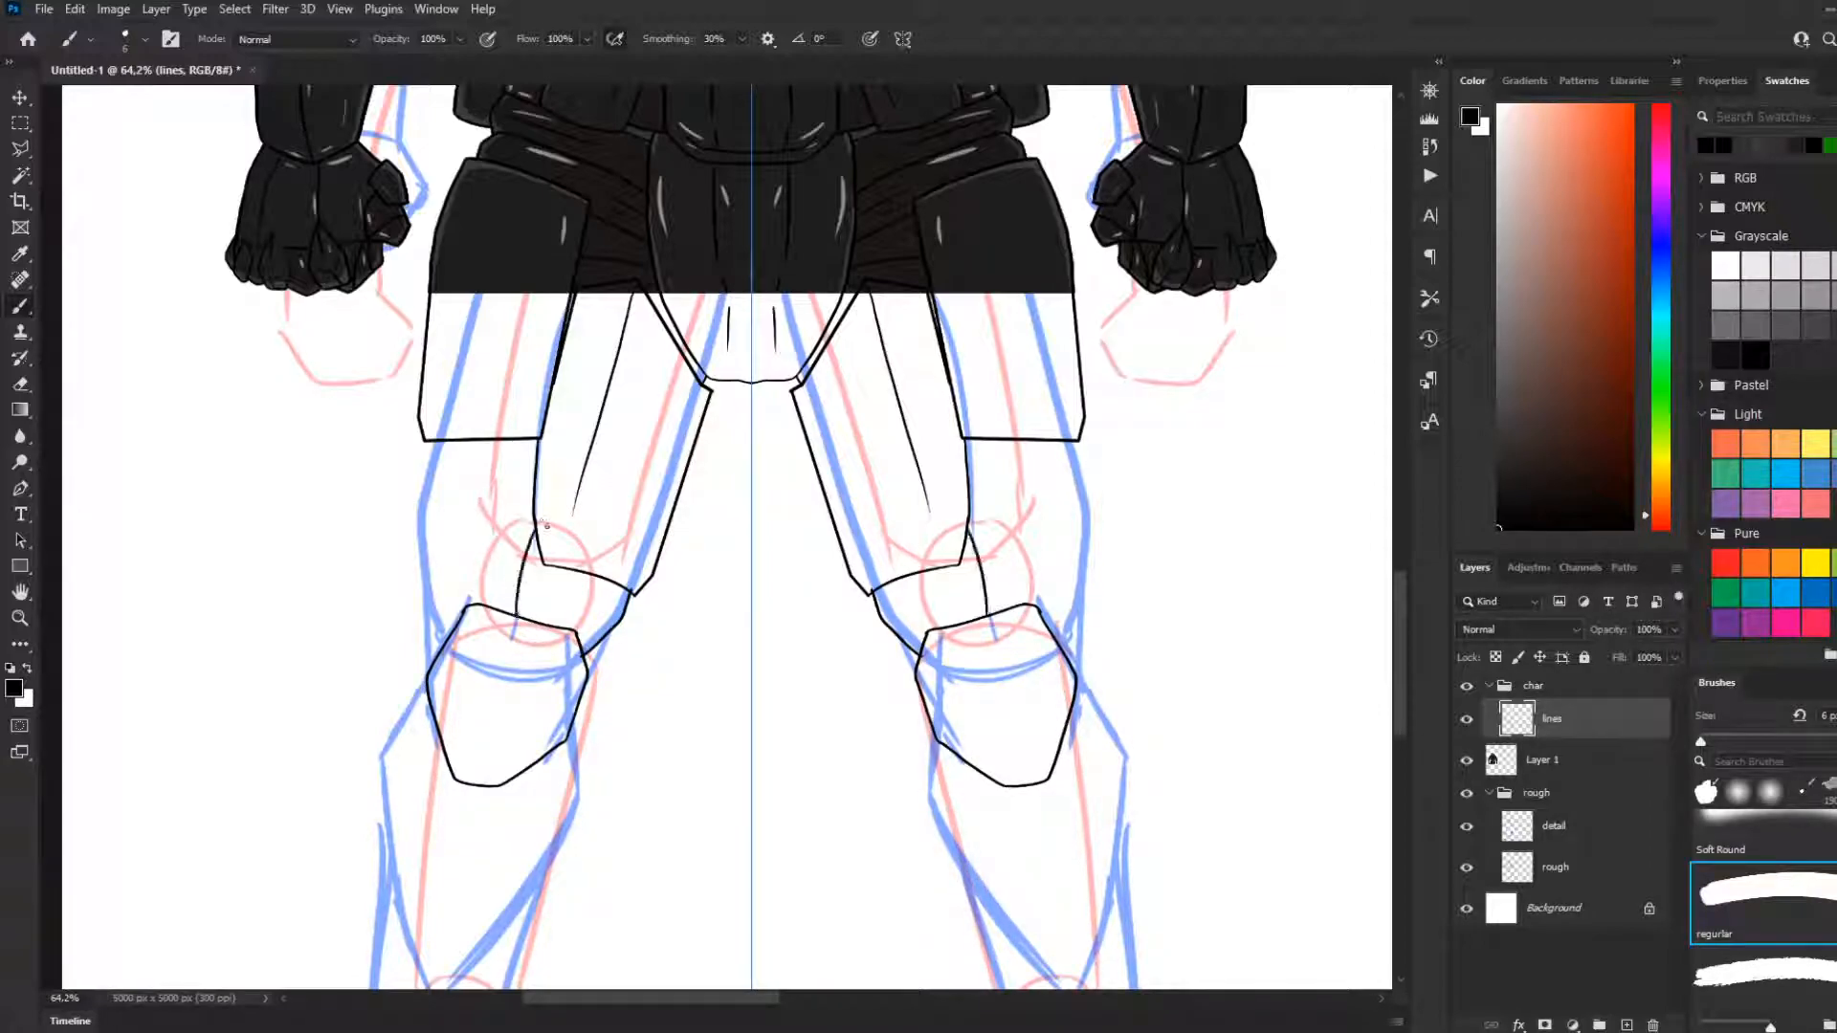
{"action": "left_click_drag", "start_coordinate": [537, 532], "coordinate": [511, 613]}
Draw the mirrored outer thigh contours from the hip plates to the knees, with a small knob beside each knee plate
{"action": "left_click_drag", "start_coordinate": [432, 442], "coordinate": [406, 536]}
{"action": "key", "text": "ctrl+z"}
{"action": "mouse_move", "coordinate": [430, 443]}
{"action": "left_mouse_down"}
{"action": "mouse_move", "coordinate": [405, 551]}
{"action": "mouse_move", "coordinate": [431, 661]}
{"action": "mouse_move", "coordinate": [409, 675]}
{"action": "mouse_move", "coordinate": [431, 689]}
{"action": "left_mouse_up"}
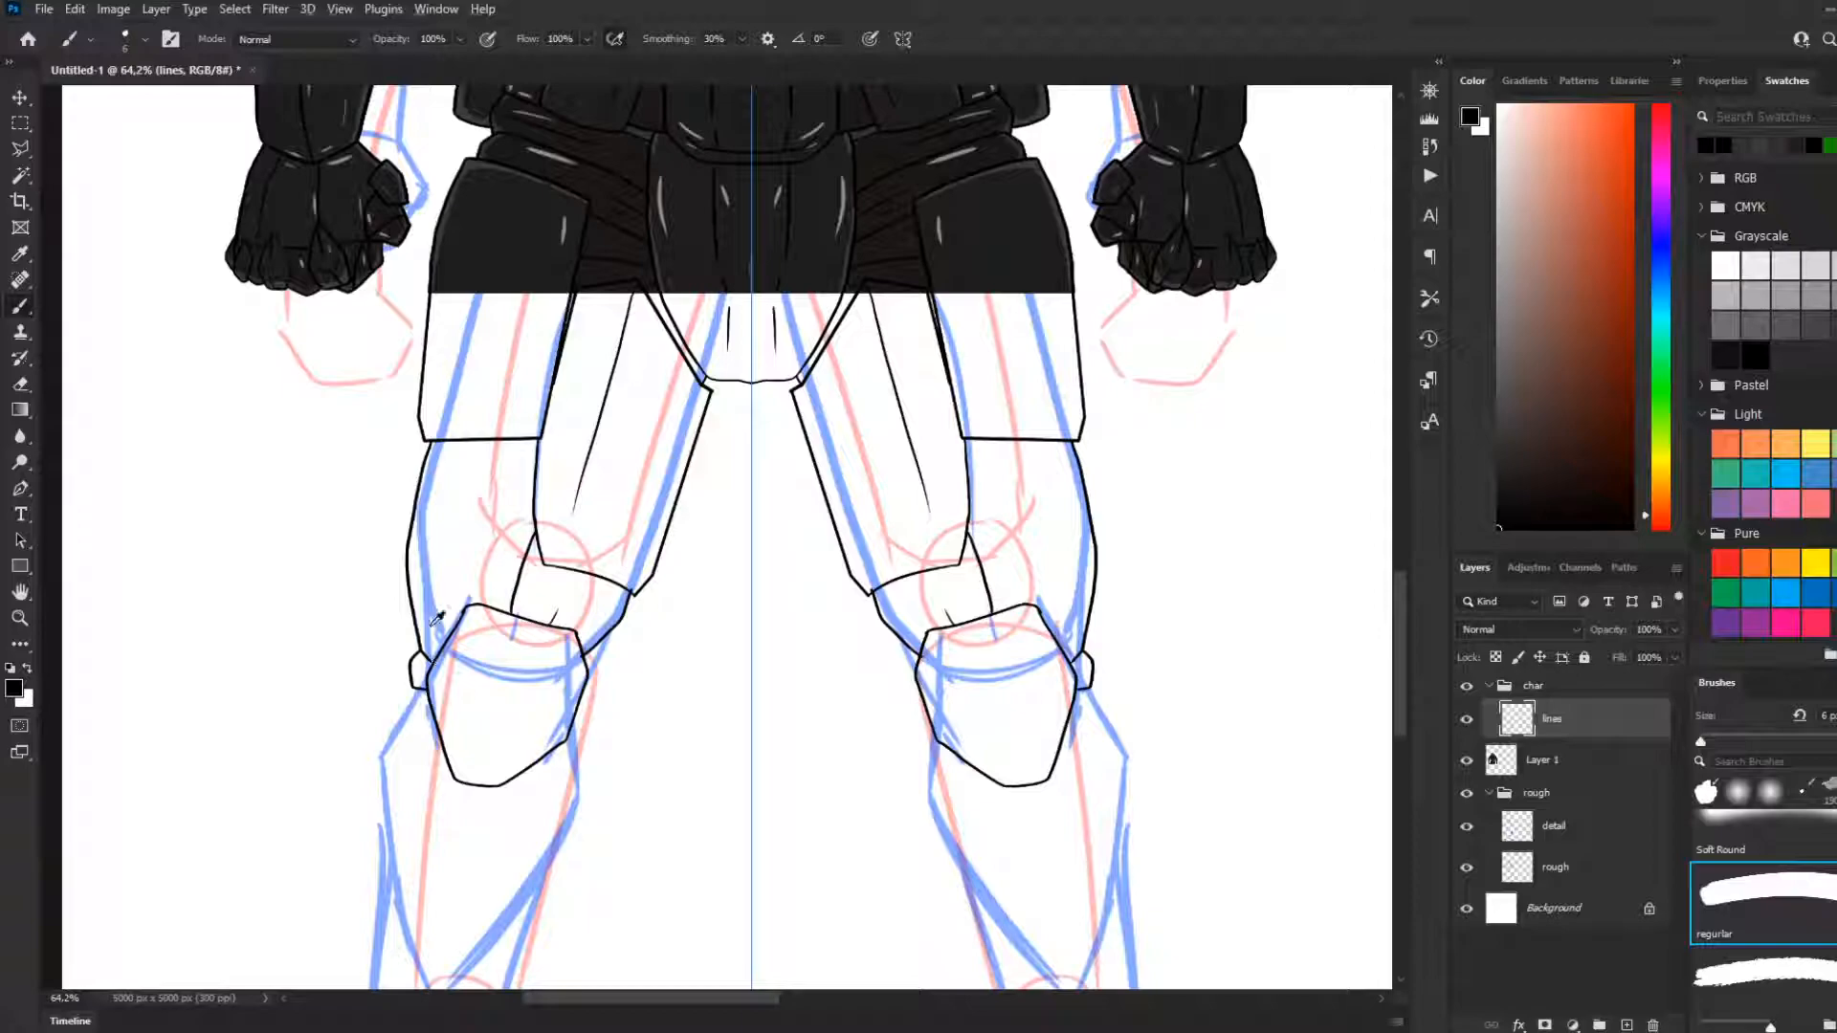
Add a curved line from each knee plate's top up to the hip plate and a short detail line above the knee
{"action": "scroll", "coordinate": [439, 617], "scroll_direction": "down", "scroll_amount": 2, "text": "alt"}
{"action": "scroll", "coordinate": [442, 650], "scroll_direction": "down", "scroll_amount": 3}
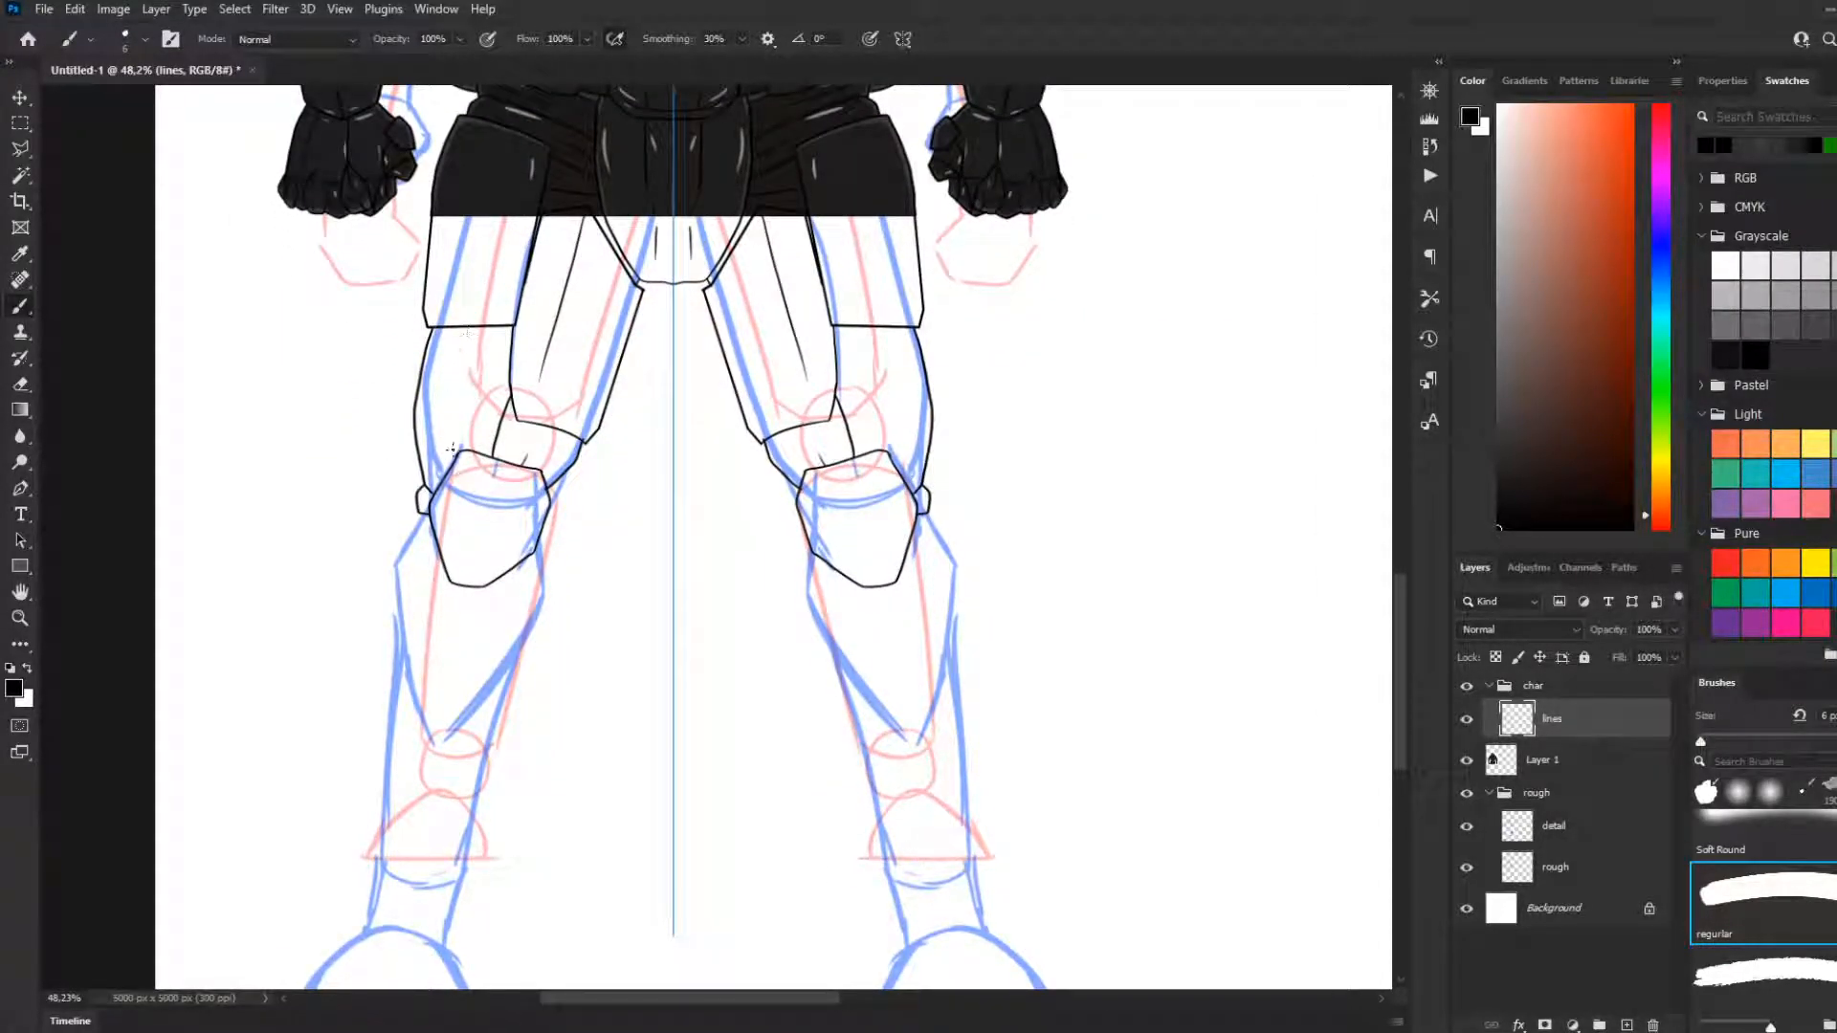
{"action": "left_click_drag", "start_coordinate": [461, 447], "coordinate": [454, 380]}
{"action": "key", "text": "ctrl+z"}
{"action": "mouse_move", "coordinate": [462, 448]}
{"action": "left_mouse_down"}
{"action": "mouse_move", "coordinate": [451, 389]}
{"action": "mouse_move", "coordinate": [481, 326]}
{"action": "left_mouse_up"}
{"action": "left_click_drag", "start_coordinate": [528, 461], "coordinate": [548, 422]}
Try a mirrored stroke for the outer calf contour below the knee knobs
{"action": "scroll", "coordinate": [553, 564], "scroll_direction": "down", "scroll_amount": 1}
{"action": "scroll", "coordinate": [656, 443], "scroll_direction": "down", "scroll_amount": 1}
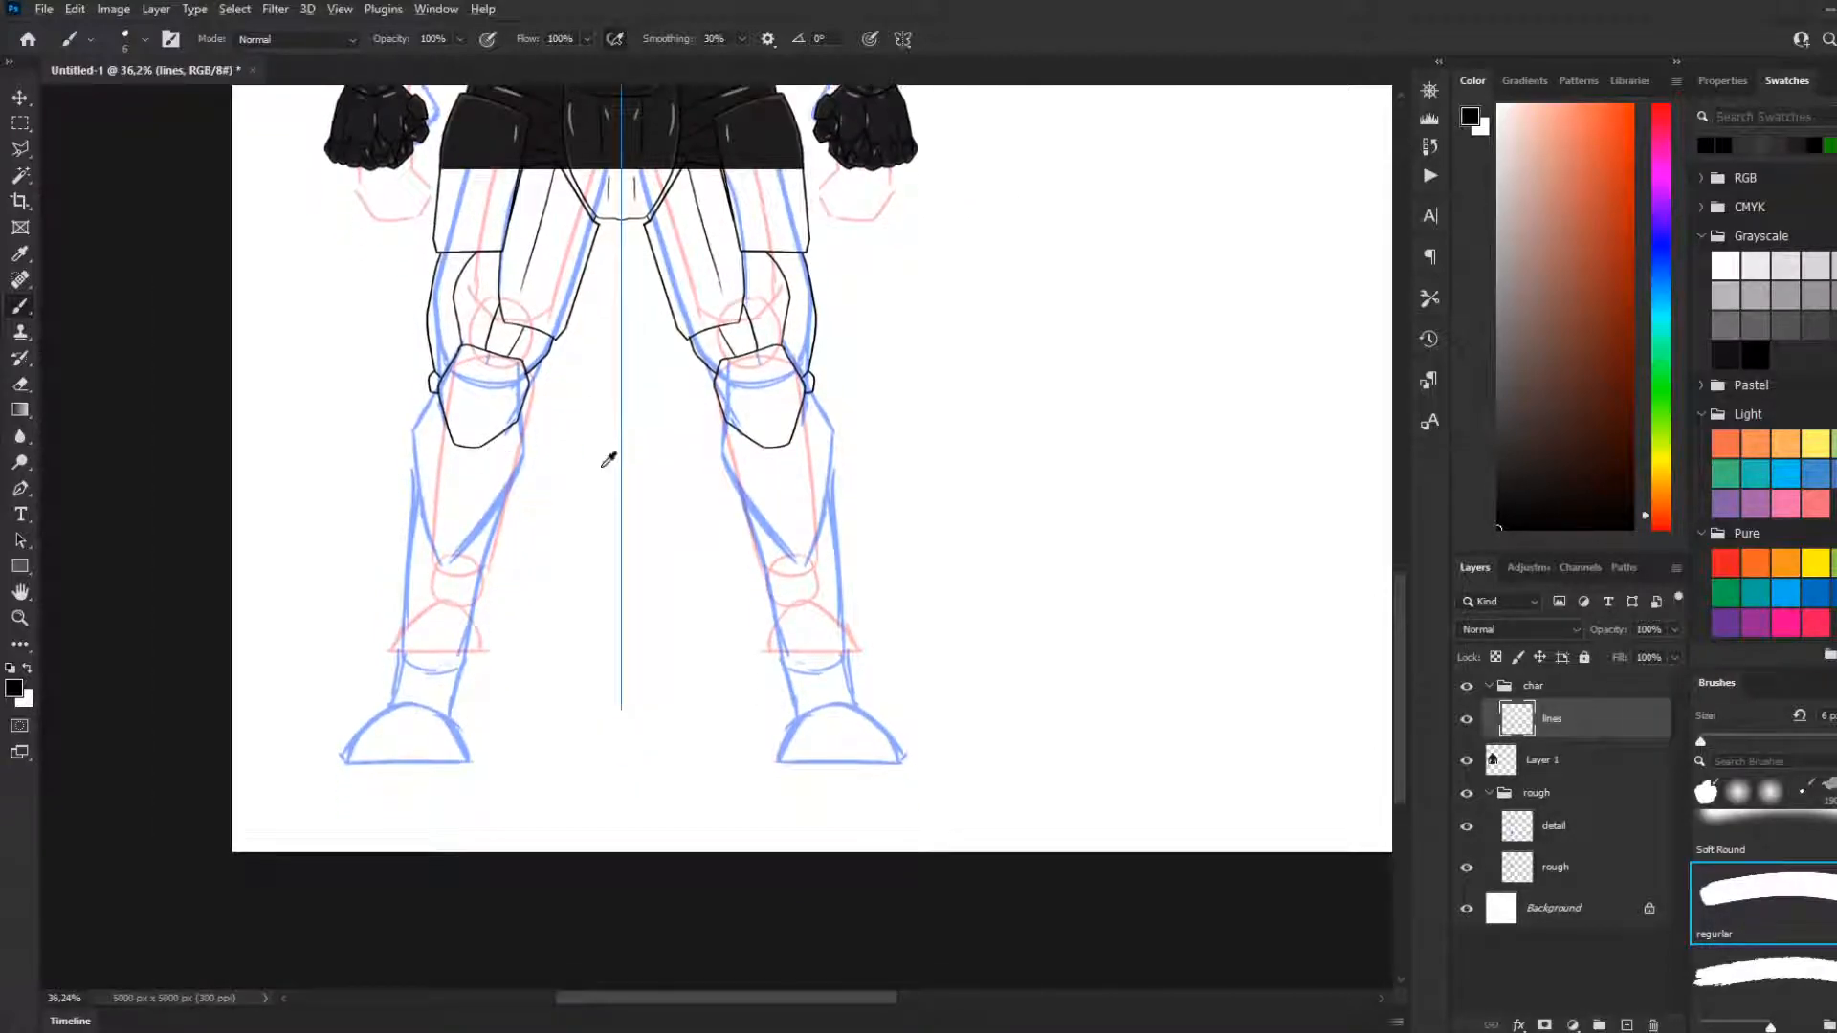
{"action": "scroll", "coordinate": [601, 465], "scroll_direction": "up", "scroll_amount": 1}
{"action": "scroll", "coordinate": [517, 479], "scroll_direction": "down", "scroll_amount": 1}
{"action": "scroll", "coordinate": [669, 500], "scroll_direction": "up", "scroll_amount": 5}
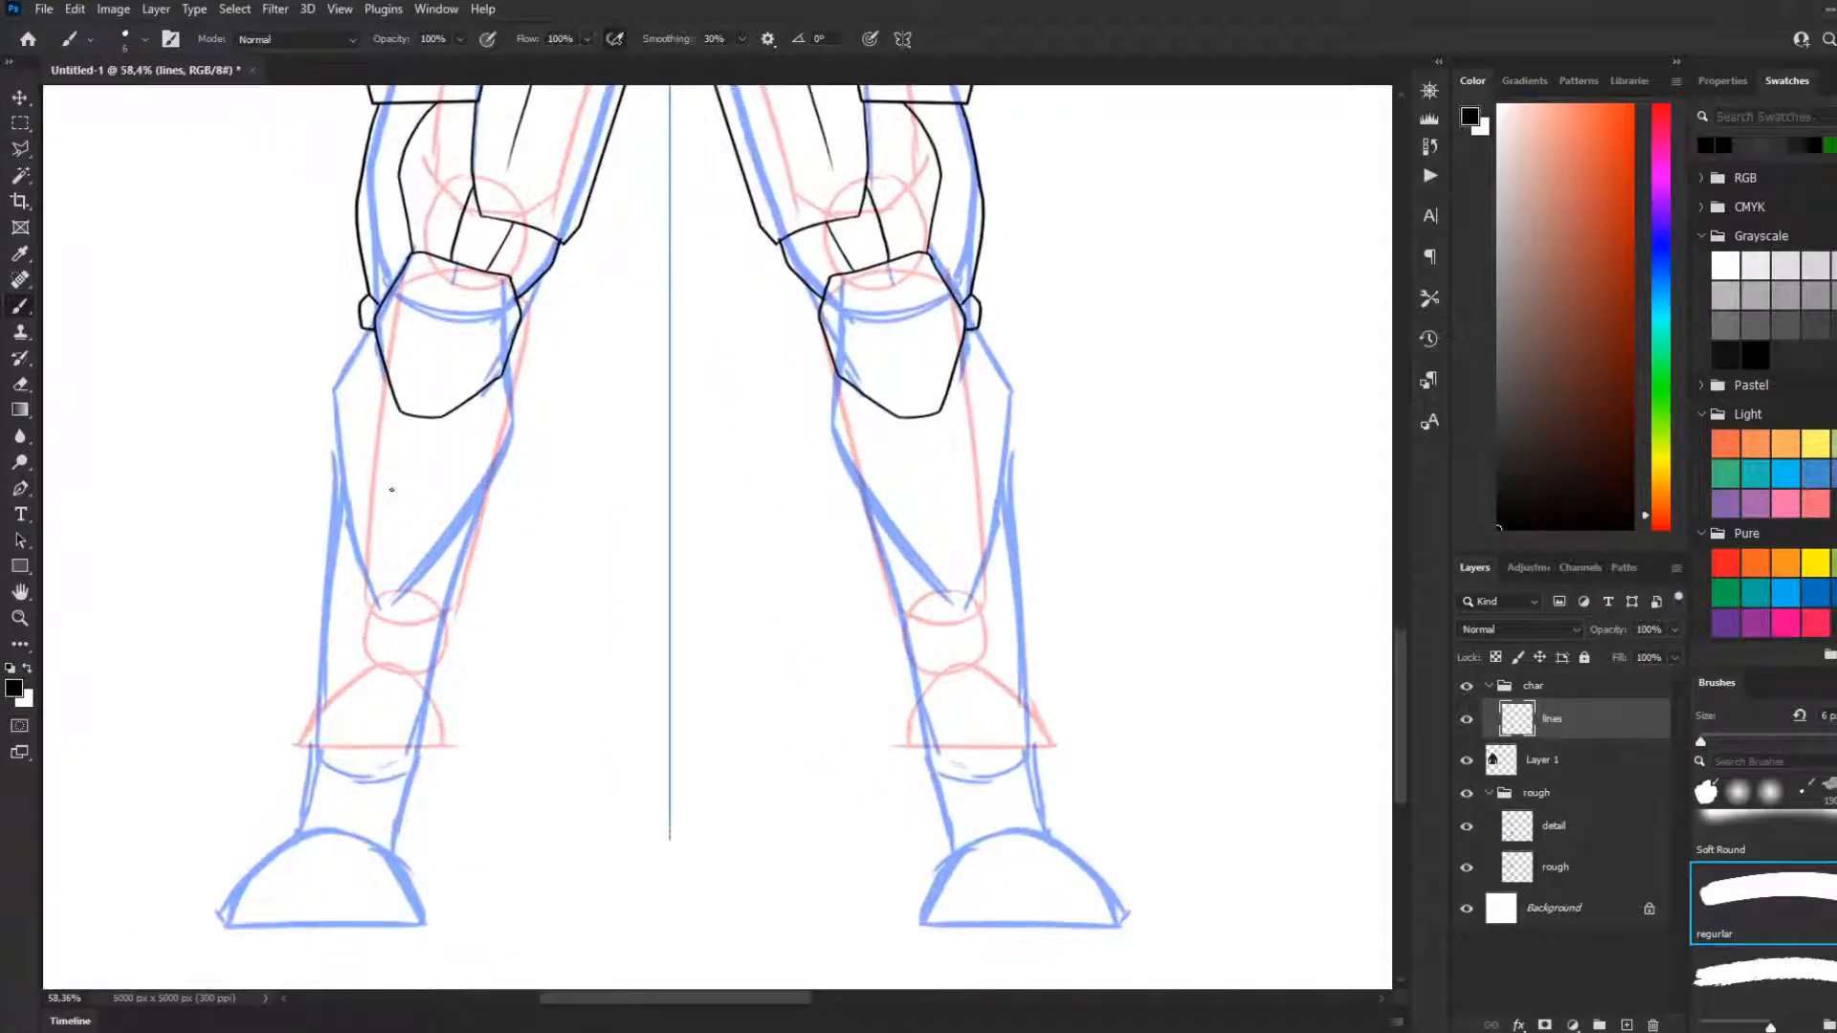
{"action": "left_click_drag", "start_coordinate": [359, 332], "coordinate": [320, 397]}
{"action": "key", "text": "ctrl+z"}
Draw the mirrored inner calf contours from the knee plates' inner sides, bulging slightly and tapering down toward the ankles
{"action": "key", "text": "ctrl+z"}
{"action": "left_click_drag", "start_coordinate": [499, 364], "coordinate": [504, 450]}
{"action": "key", "text": "ctrl+z"}
{"action": "left_click_drag", "start_coordinate": [507, 361], "coordinate": [508, 447]}
{"action": "key", "text": "ctrl+z"}
{"action": "mouse_move", "coordinate": [506, 359]}
{"action": "left_mouse_down"}
{"action": "mouse_move", "coordinate": [507, 440]}
{"action": "mouse_move", "coordinate": [455, 557]}
{"action": "left_mouse_up"}
{"action": "key", "text": "ctrl+z"}
{"action": "mouse_move", "coordinate": [506, 354]}
{"action": "left_mouse_down"}
{"action": "mouse_move", "coordinate": [516, 428]}
{"action": "mouse_move", "coordinate": [416, 572]}
{"action": "mouse_move", "coordinate": [412, 449]}
{"action": "left_mouse_up"}
{"action": "key", "text": "ctrl+z"}
{"action": "left_click_drag", "start_coordinate": [507, 354], "coordinate": [509, 421]}
{"action": "key", "text": "ctrl+z"}
{"action": "left_click_drag", "start_coordinate": [513, 346], "coordinate": [517, 432]}
{"action": "key", "text": "ctrl+z"}
{"action": "mouse_move", "coordinate": [508, 360]}
{"action": "left_mouse_down"}
{"action": "mouse_move", "coordinate": [502, 485]}
{"action": "mouse_move", "coordinate": [442, 580]}
{"action": "left_mouse_up"}
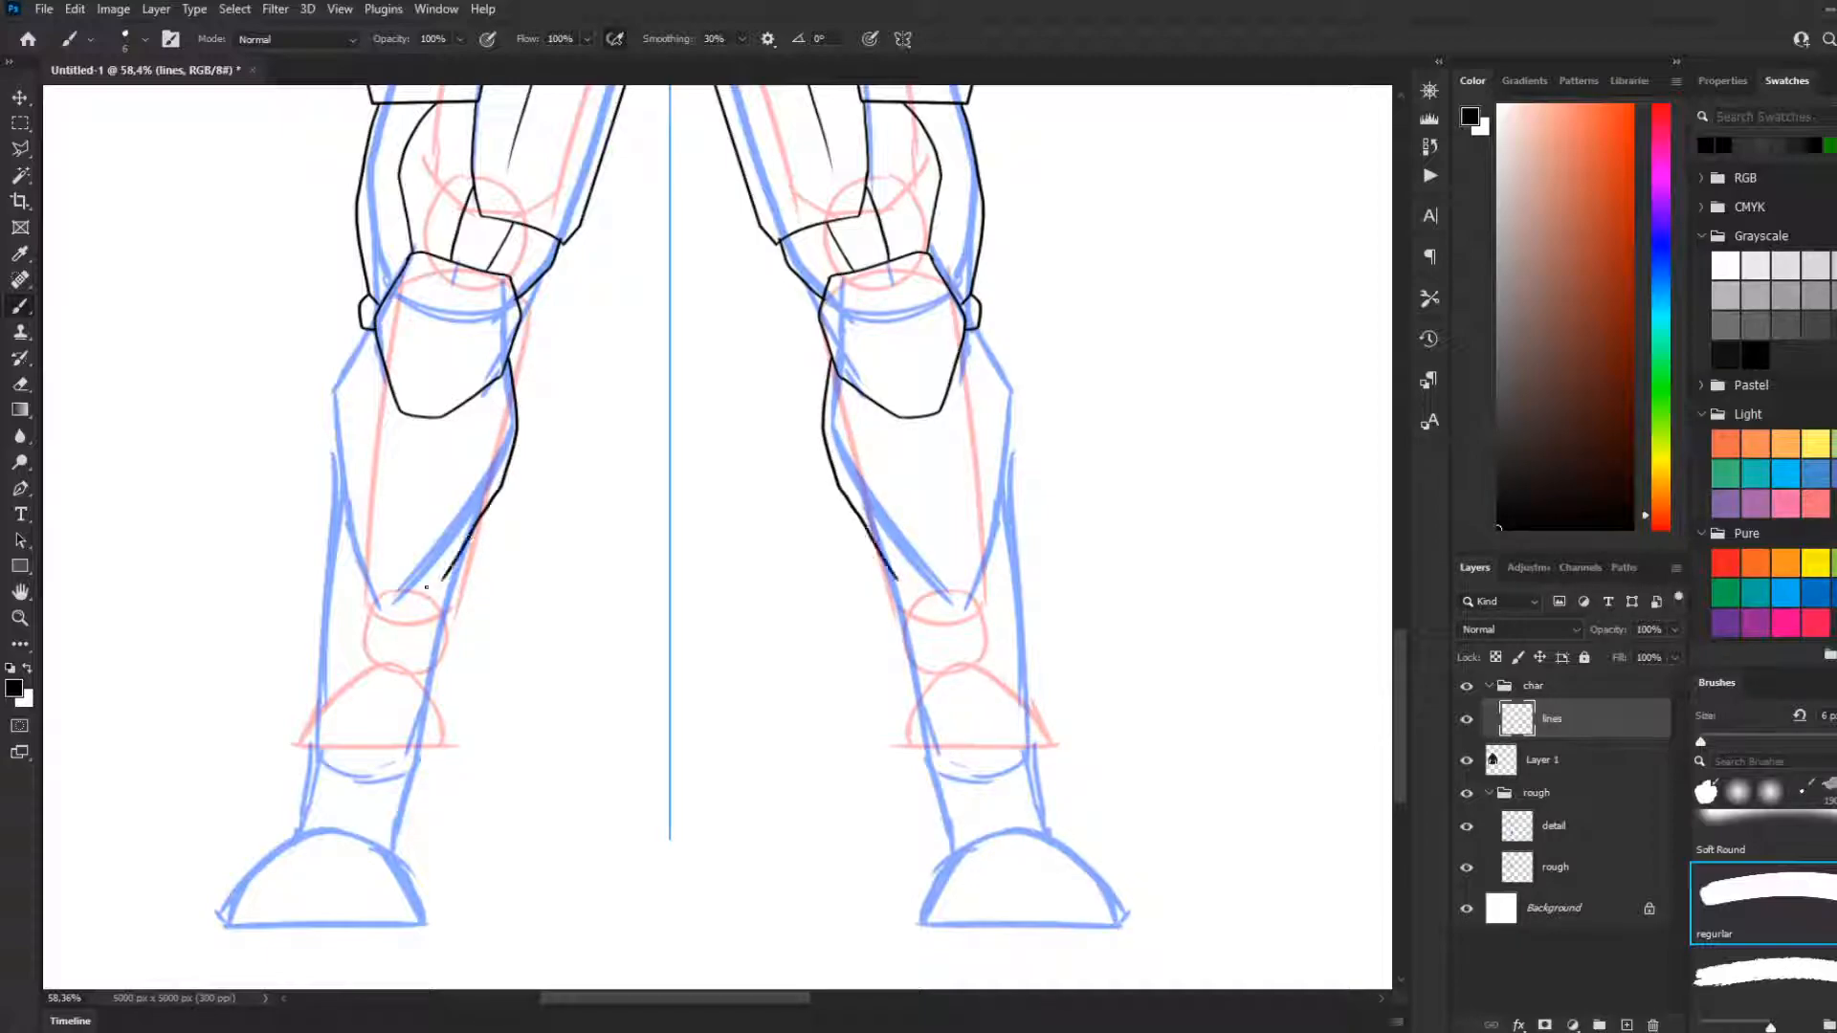
Draw the mirrored shin centre lines down from the knee plates, closing the pointed lower tip of each inner shin plate
{"action": "left_click_drag", "start_coordinate": [428, 418], "coordinate": [421, 497]}
{"action": "key", "text": "ctrl+z"}
{"action": "left_click_drag", "start_coordinate": [417, 417], "coordinate": [411, 543]}
{"action": "key", "text": "ctrl+z"}
{"action": "mouse_move", "coordinate": [417, 416]}
{"action": "left_mouse_down"}
{"action": "mouse_move", "coordinate": [407, 552]}
{"action": "mouse_move", "coordinate": [441, 582]}
{"action": "left_mouse_up"}
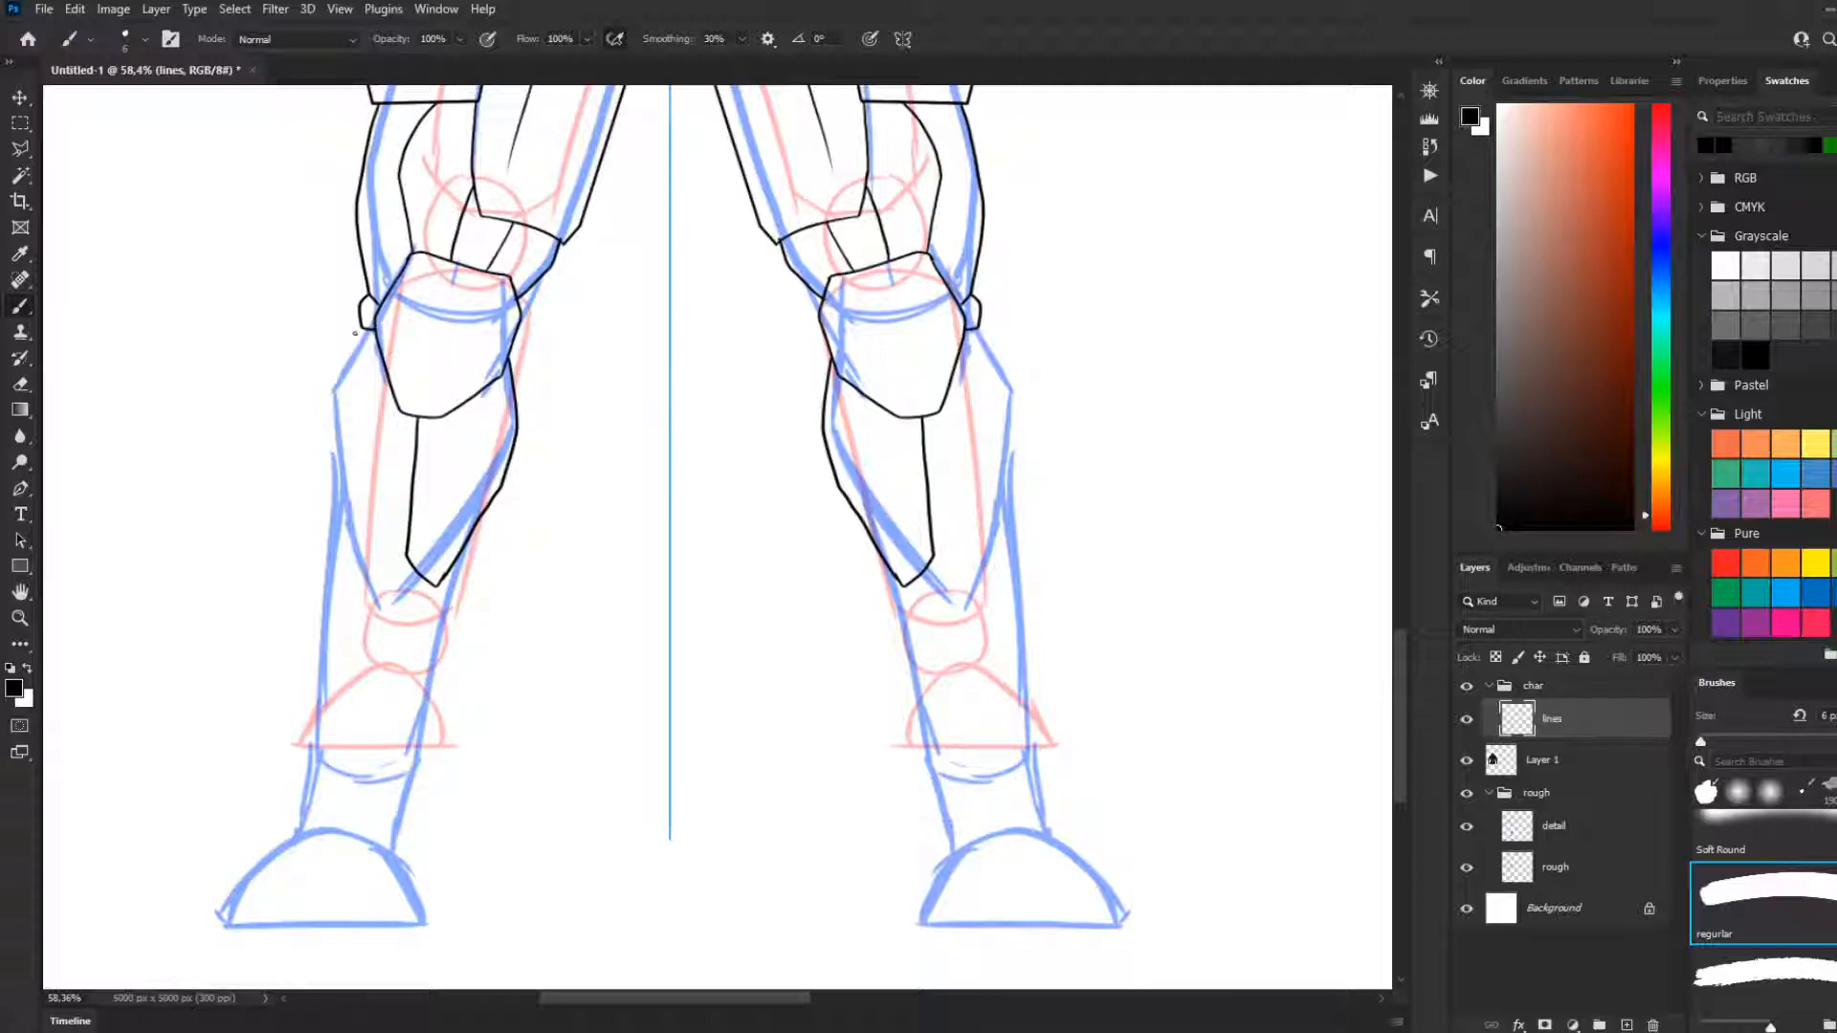
Draw the mirrored outer shin plate contours from the knee knobs downward and close their lower tips against the centre lines
{"action": "left_click_drag", "start_coordinate": [364, 330], "coordinate": [332, 378]}
{"action": "key", "text": "ctrl+z"}
{"action": "key", "text": "ctrl+z"}
{"action": "mouse_move", "coordinate": [364, 330]}
{"action": "left_mouse_down"}
{"action": "mouse_move", "coordinate": [323, 402]}
{"action": "mouse_move", "coordinate": [341, 552]}
{"action": "left_mouse_up"}
{"action": "key", "text": "ctrl+z"}
{"action": "mouse_move", "coordinate": [366, 330]}
{"action": "left_mouse_down"}
{"action": "mouse_move", "coordinate": [323, 399]}
{"action": "mouse_move", "coordinate": [337, 523]}
{"action": "mouse_move", "coordinate": [367, 571]}
{"action": "mouse_move", "coordinate": [412, 554]}
{"action": "left_mouse_up"}
{"action": "key", "text": "ctrl+z"}
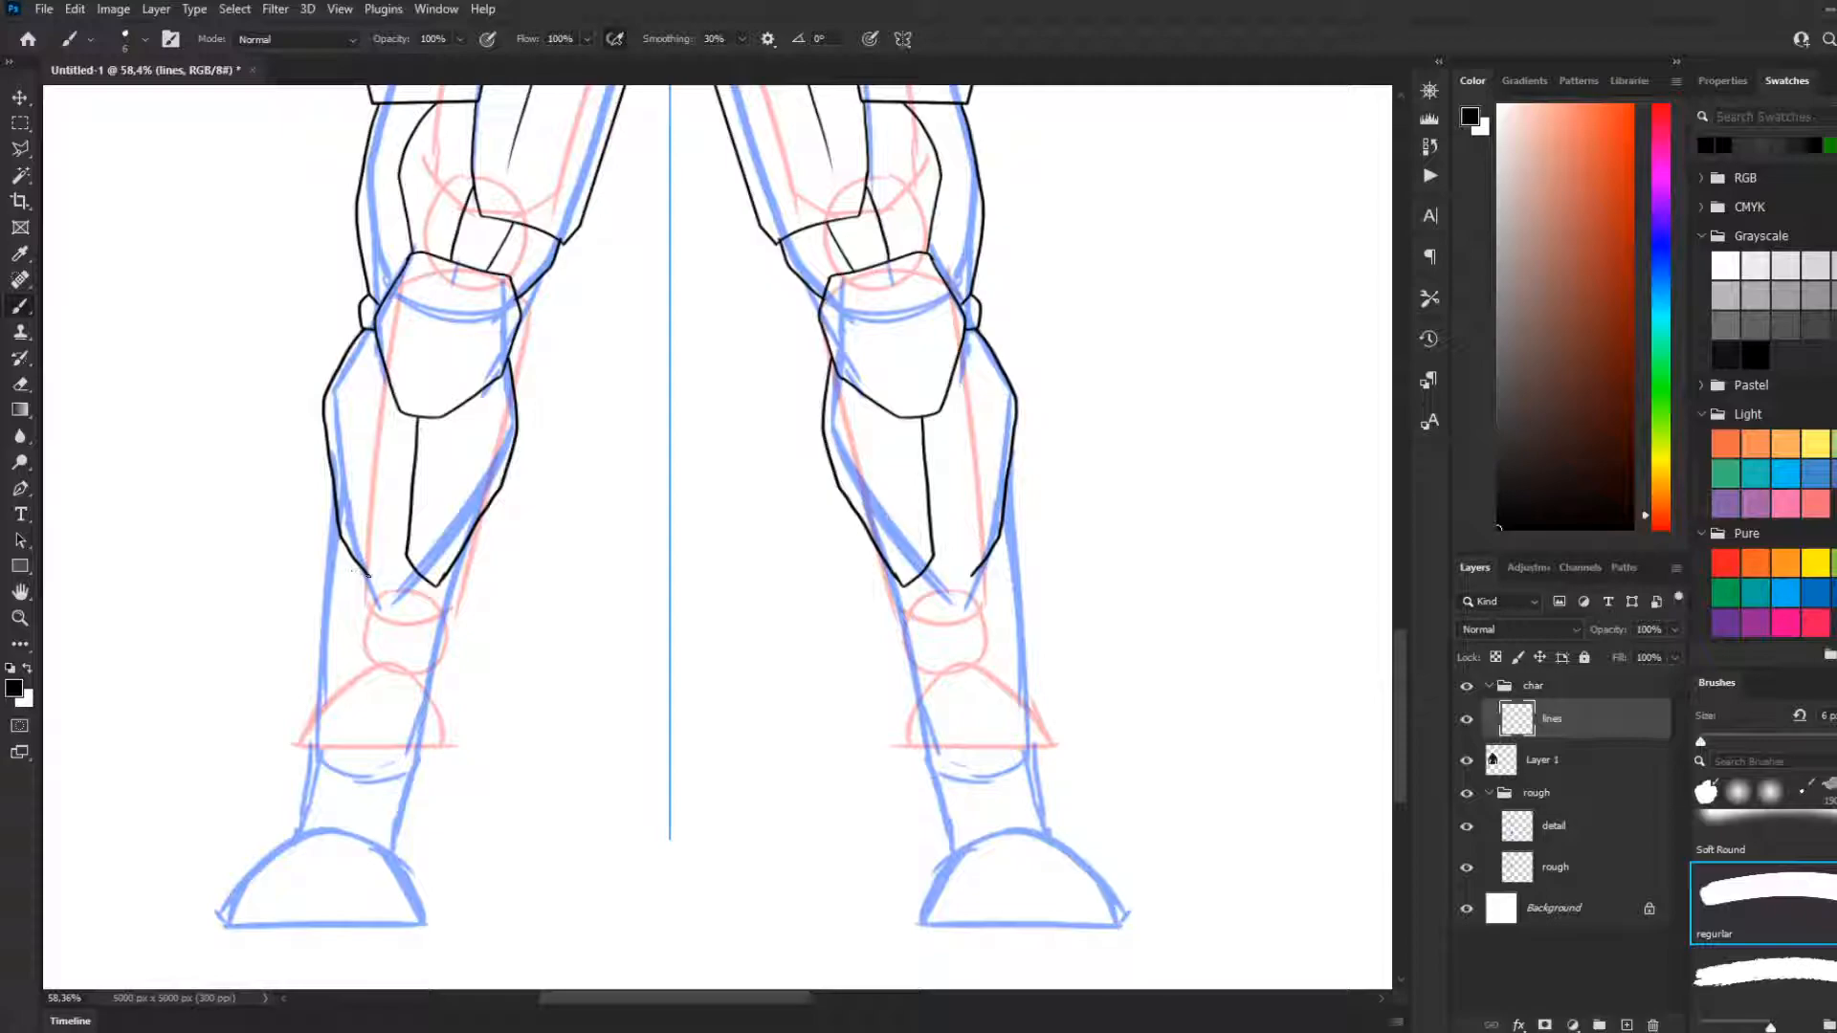
{"action": "left_click_drag", "start_coordinate": [367, 575], "coordinate": [407, 557]}
Outline both feet over the rough sketch with a domed top, pointed outer toe edge and flat sole
{"action": "left_click_drag", "start_coordinate": [398, 873], "coordinate": [426, 923]}
{"action": "key", "text": "ctrl+z"}
{"action": "mouse_move", "coordinate": [393, 852]}
{"action": "left_mouse_down"}
{"action": "mouse_move", "coordinate": [425, 919]}
{"action": "mouse_move", "coordinate": [396, 856]}
{"action": "mouse_move", "coordinate": [328, 826]}
{"action": "mouse_move", "coordinate": [235, 871]}
{"action": "mouse_move", "coordinate": [212, 913]}
{"action": "mouse_move", "coordinate": [227, 930]}
{"action": "mouse_move", "coordinate": [431, 922]}
{"action": "left_mouse_up"}
{"action": "key", "text": "ctrl+z"}
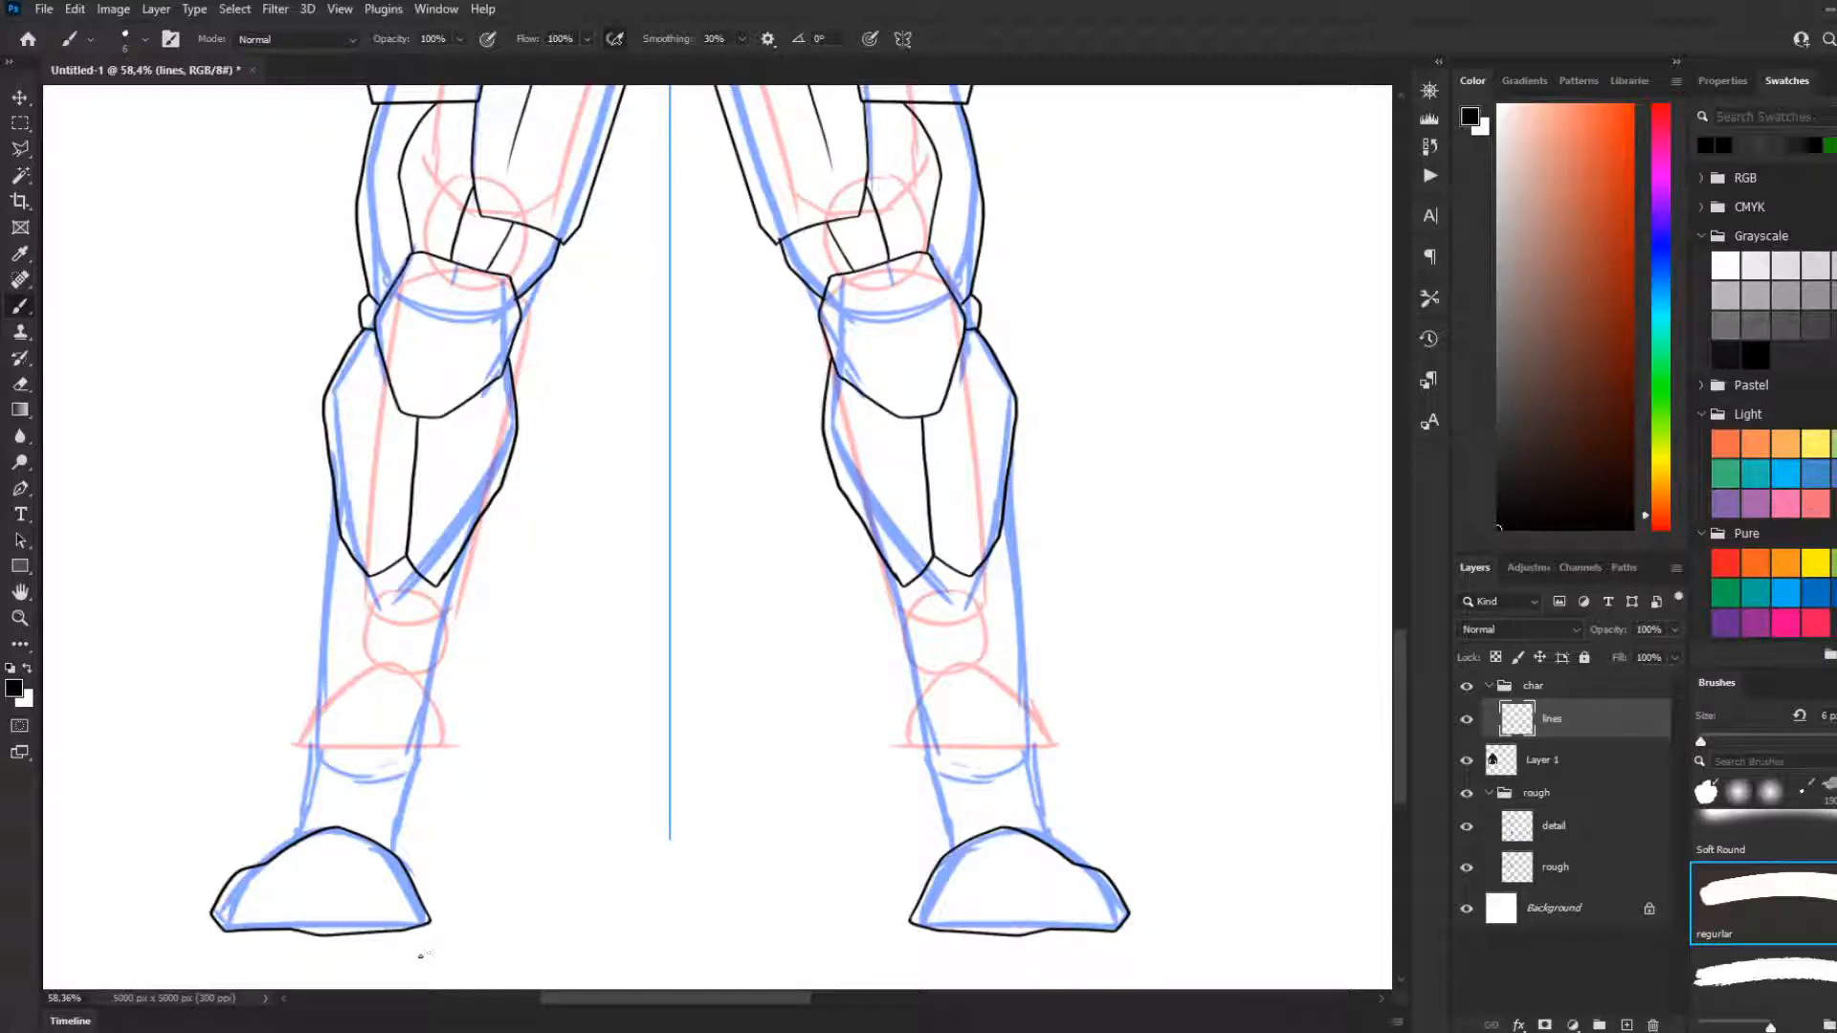
Try a curved panel arching over the inner half of each foot
{"action": "mouse_move", "coordinate": [343, 901]}
{"action": "left_mouse_down"}
{"action": "mouse_move", "coordinate": [374, 867]}
{"action": "mouse_move", "coordinate": [423, 900]}
{"action": "mouse_move", "coordinate": [393, 865]}
{"action": "mouse_move", "coordinate": [357, 862]}
{"action": "mouse_move", "coordinate": [325, 932]}
{"action": "left_mouse_up"}
{"action": "key", "text": "ctrl+z"}
{"action": "key", "text": "ctrl+z"}
{"action": "key", "text": "ctrl+z"}
{"action": "key", "text": "ctrl+z"}
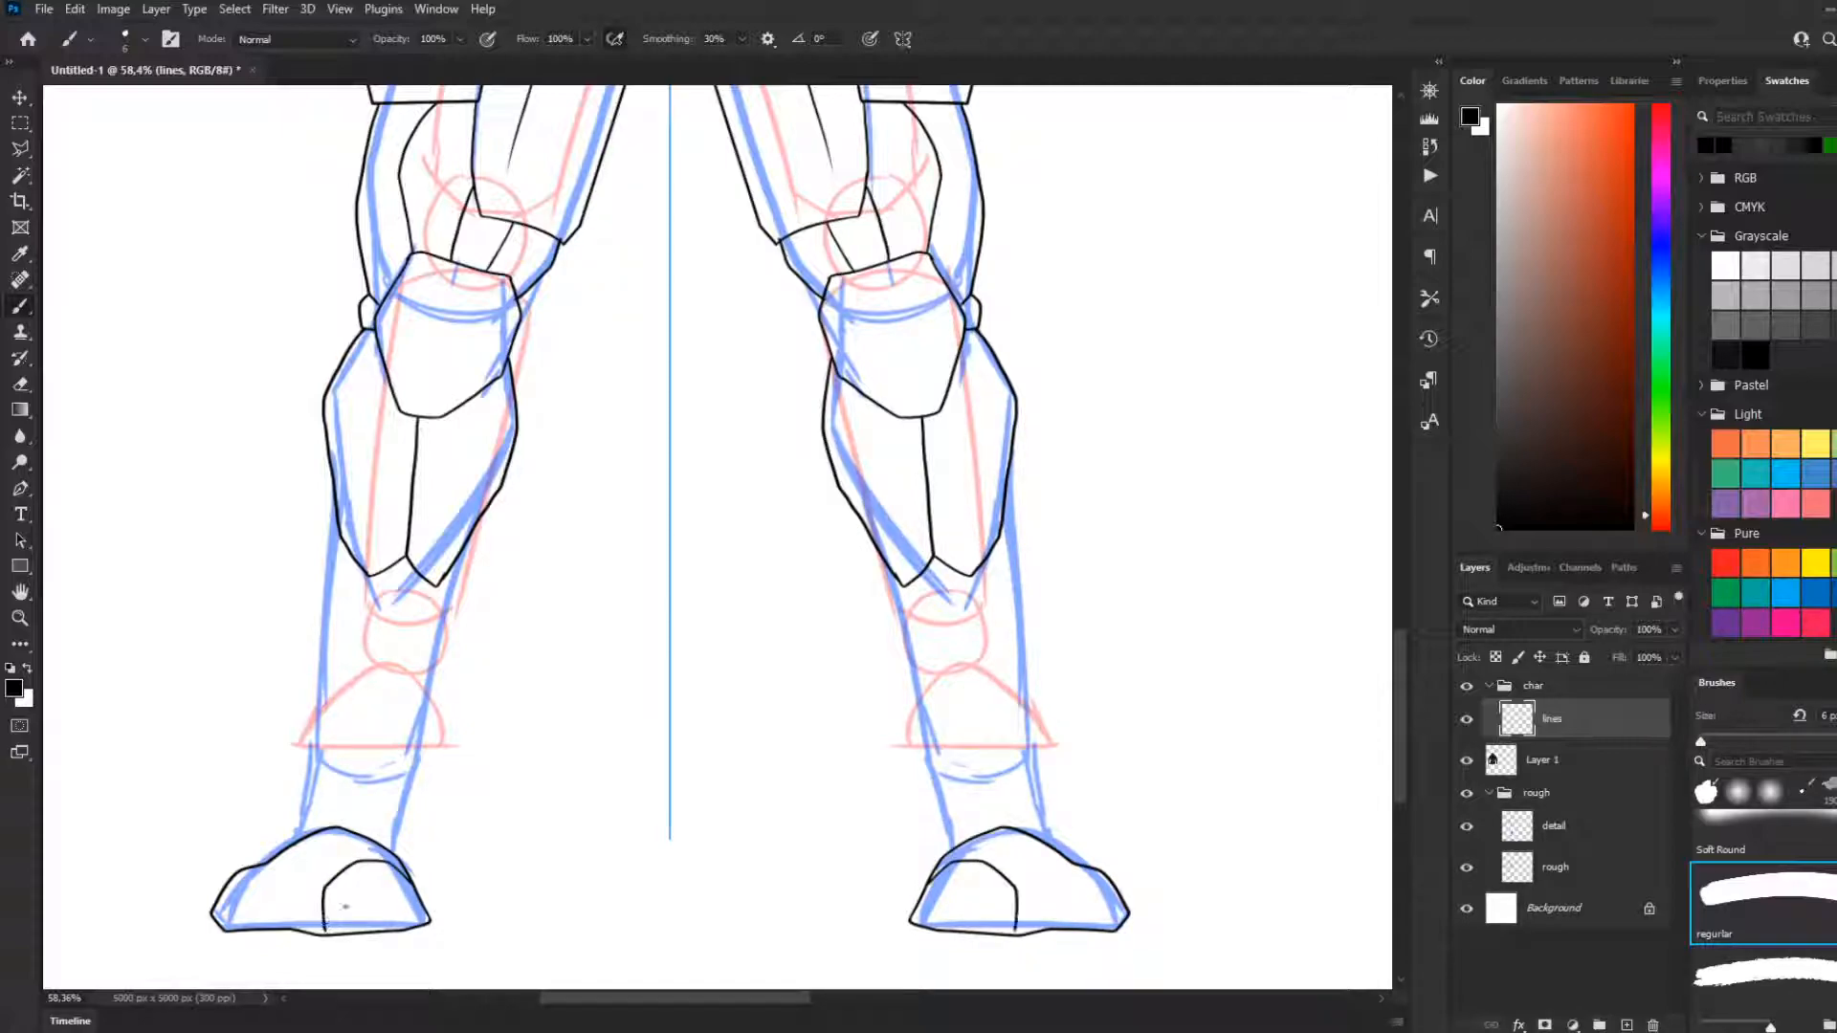
{"action": "key", "text": "ctrl+z"}
{"action": "key", "text": "ctrl+z"}
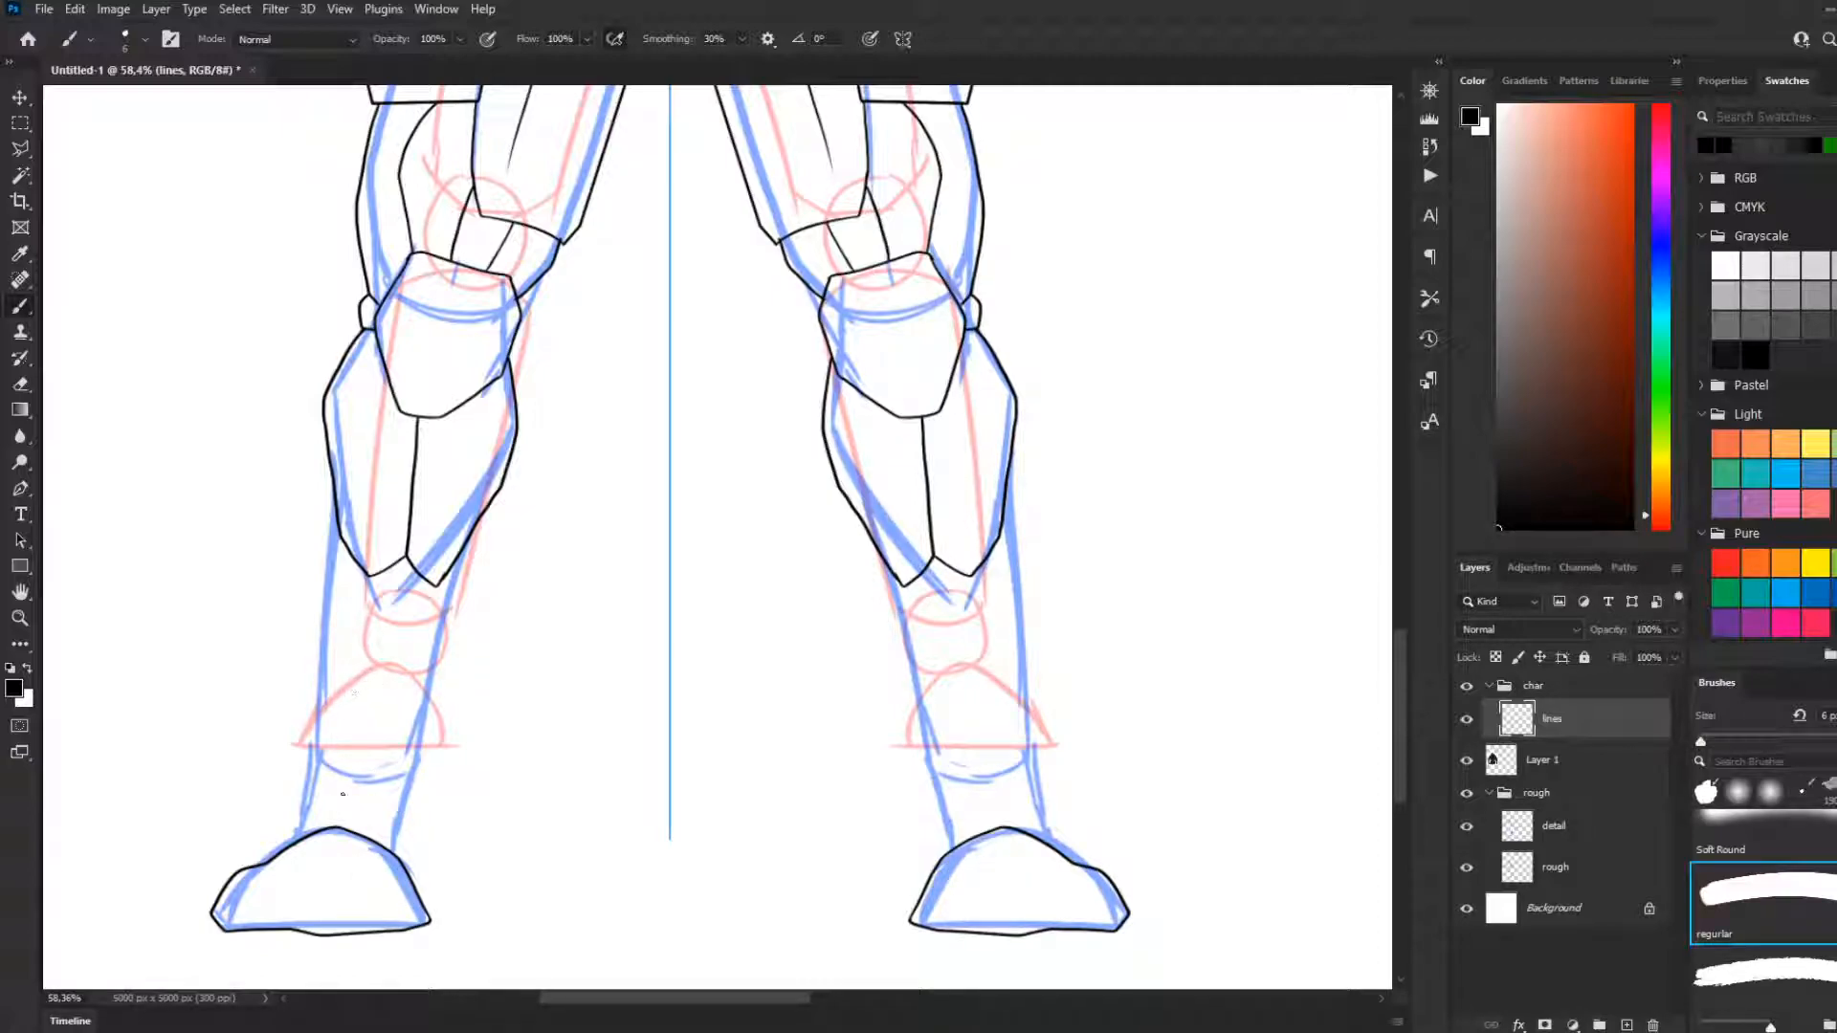
Divide each foot into three toe plates with mirrored curved panel lines running down to the sole
{"action": "mouse_move", "coordinate": [381, 851]}
{"action": "left_mouse_down"}
{"action": "mouse_move", "coordinate": [339, 864]}
{"action": "mouse_move", "coordinate": [330, 932]}
{"action": "left_mouse_up"}
{"action": "key", "text": "ctrl+z"}
{"action": "mouse_move", "coordinate": [335, 861]}
{"action": "left_mouse_down"}
{"action": "mouse_move", "coordinate": [246, 888]}
{"action": "mouse_move", "coordinate": [278, 867]}
{"action": "mouse_move", "coordinate": [252, 917]}
{"action": "mouse_move", "coordinate": [289, 891]}
{"action": "left_mouse_up"}
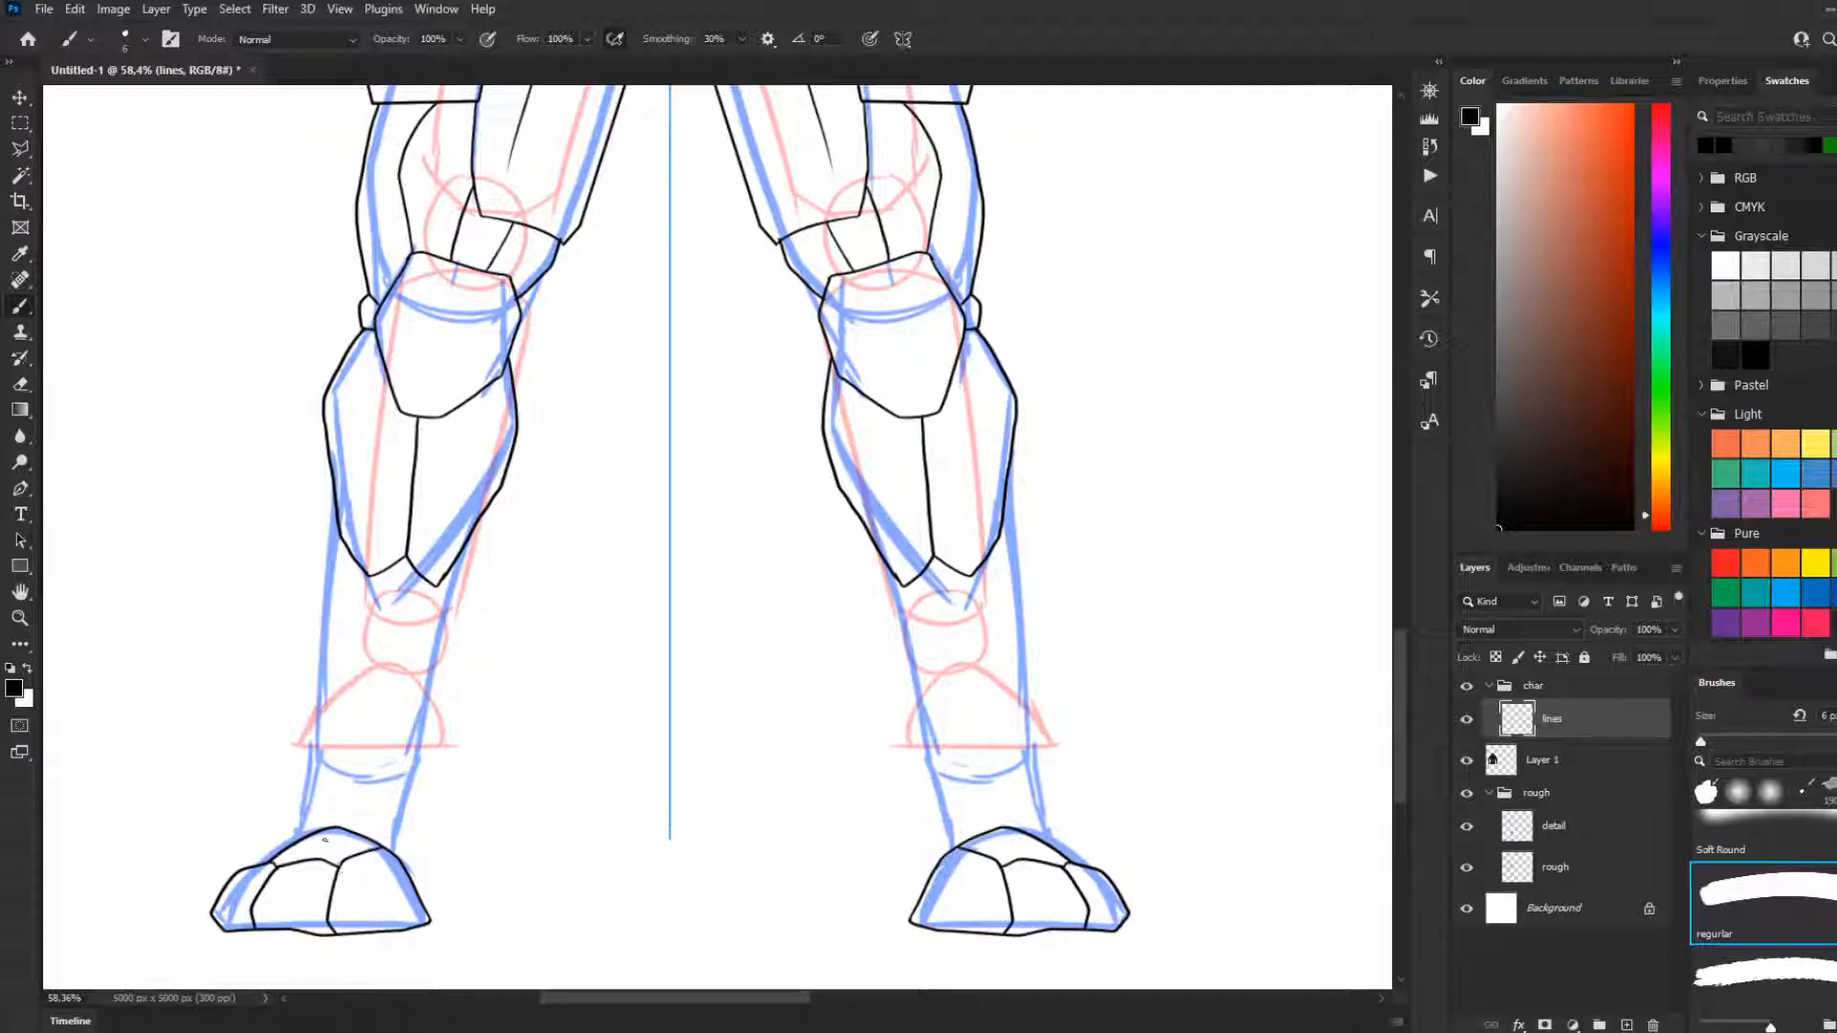
{"action": "left_click_drag", "start_coordinate": [335, 864], "coordinate": [337, 831]}
{"action": "key", "text": "ctrl+z"}
{"action": "left_click_drag", "start_coordinate": [301, 837], "coordinate": [322, 811]}
{"action": "key", "text": "ctrl+z"}
Try a small tapered plate hanging below the tips of each leg's shin plates
{"action": "key", "text": "ctrl+z"}
{"action": "left_click_drag", "start_coordinate": [373, 575], "coordinate": [387, 710]}
{"action": "key", "text": "ctrl+z"}
{"action": "left_click_drag", "start_coordinate": [430, 587], "coordinate": [402, 681]}
{"action": "key", "text": "ctrl+z"}
{"action": "left_click_drag", "start_coordinate": [431, 583], "coordinate": [378, 744]}
{"action": "key", "text": "ctrl+z"}
{"action": "left_click_drag", "start_coordinate": [371, 575], "coordinate": [381, 666]}
{"action": "key", "text": "ctrl+z"}
{"action": "mouse_move", "coordinate": [369, 577]}
{"action": "left_mouse_down"}
{"action": "mouse_move", "coordinate": [380, 612]}
{"action": "mouse_move", "coordinate": [419, 614]}
{"action": "mouse_move", "coordinate": [407, 638]}
{"action": "left_mouse_up"}
{"action": "key", "text": "ctrl+z"}
{"action": "key", "text": "ctrl+z"}
{"action": "left_click_drag", "start_coordinate": [368, 575], "coordinate": [383, 626]}
{"action": "key", "text": "ctrl+z"}
{"action": "key", "text": "ctrl+z"}
{"action": "mouse_move", "coordinate": [371, 579]}
{"action": "left_mouse_down"}
{"action": "mouse_move", "coordinate": [376, 633]}
{"action": "mouse_move", "coordinate": [436, 587]}
{"action": "mouse_move", "coordinate": [377, 621]}
{"action": "left_mouse_up"}
{"action": "key", "text": "ctrl+z"}
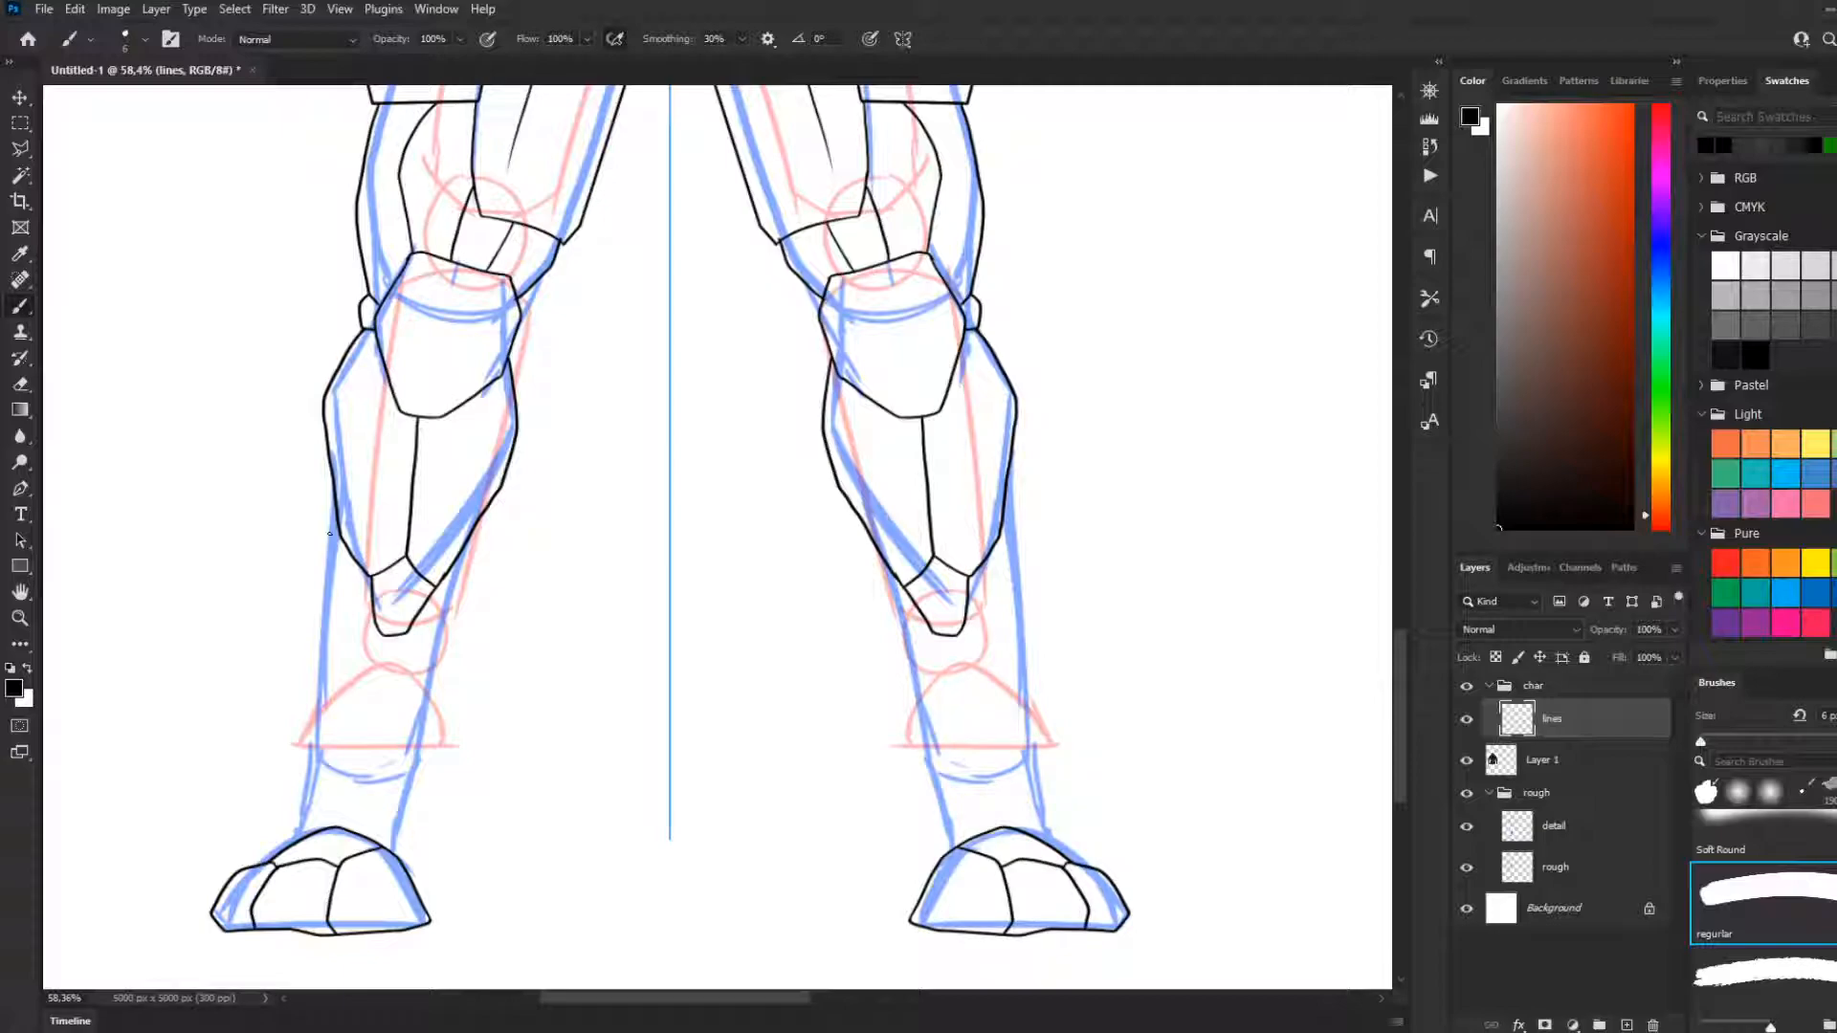
{"action": "key", "text": "ctrl+z"}
{"action": "key", "text": "ctrl+z"}
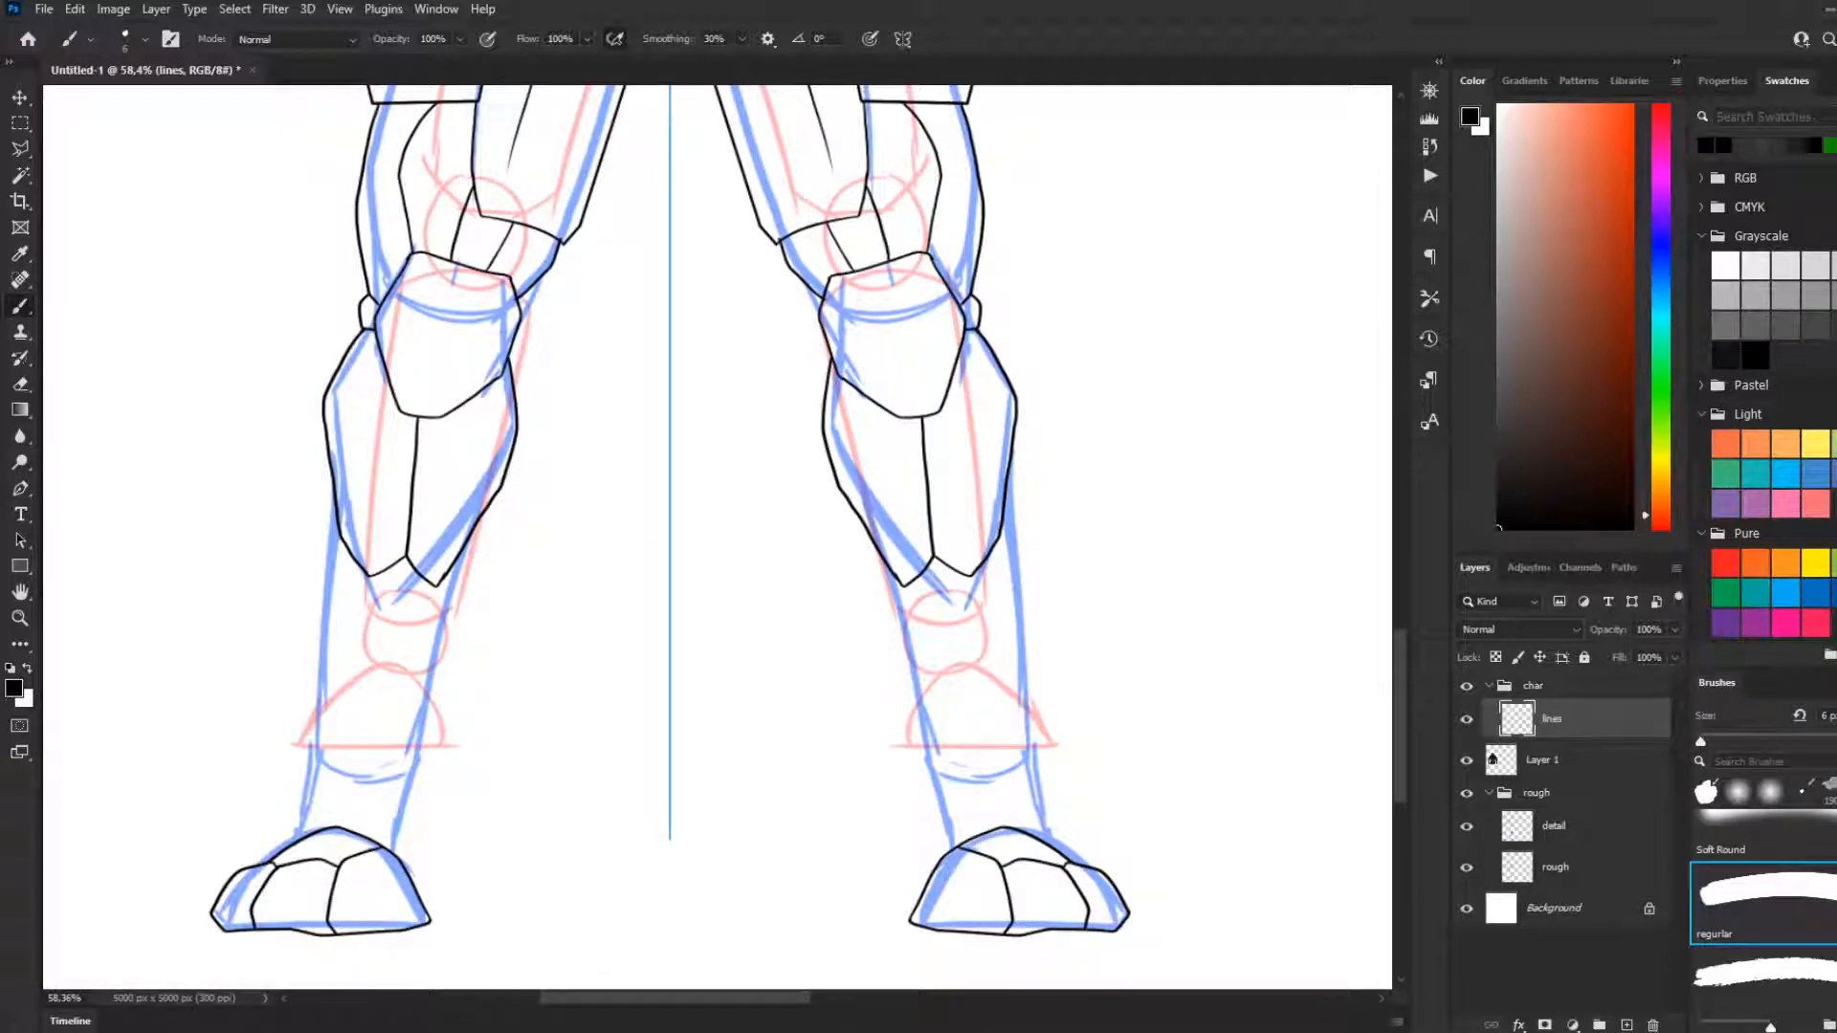
Draw two short mirrored lines descending from the lower tips of each leg's shin plates
{"action": "left_click_drag", "start_coordinate": [367, 575], "coordinate": [365, 641]}
{"action": "key", "text": "ctrl+z"}
{"action": "mouse_move", "coordinate": [435, 588]}
{"action": "left_mouse_down"}
{"action": "mouse_move", "coordinate": [401, 649]}
{"action": "mouse_move", "coordinate": [416, 647]}
{"action": "mouse_move", "coordinate": [373, 653]}
{"action": "left_mouse_up"}
{"action": "key", "text": "ctrl+z"}
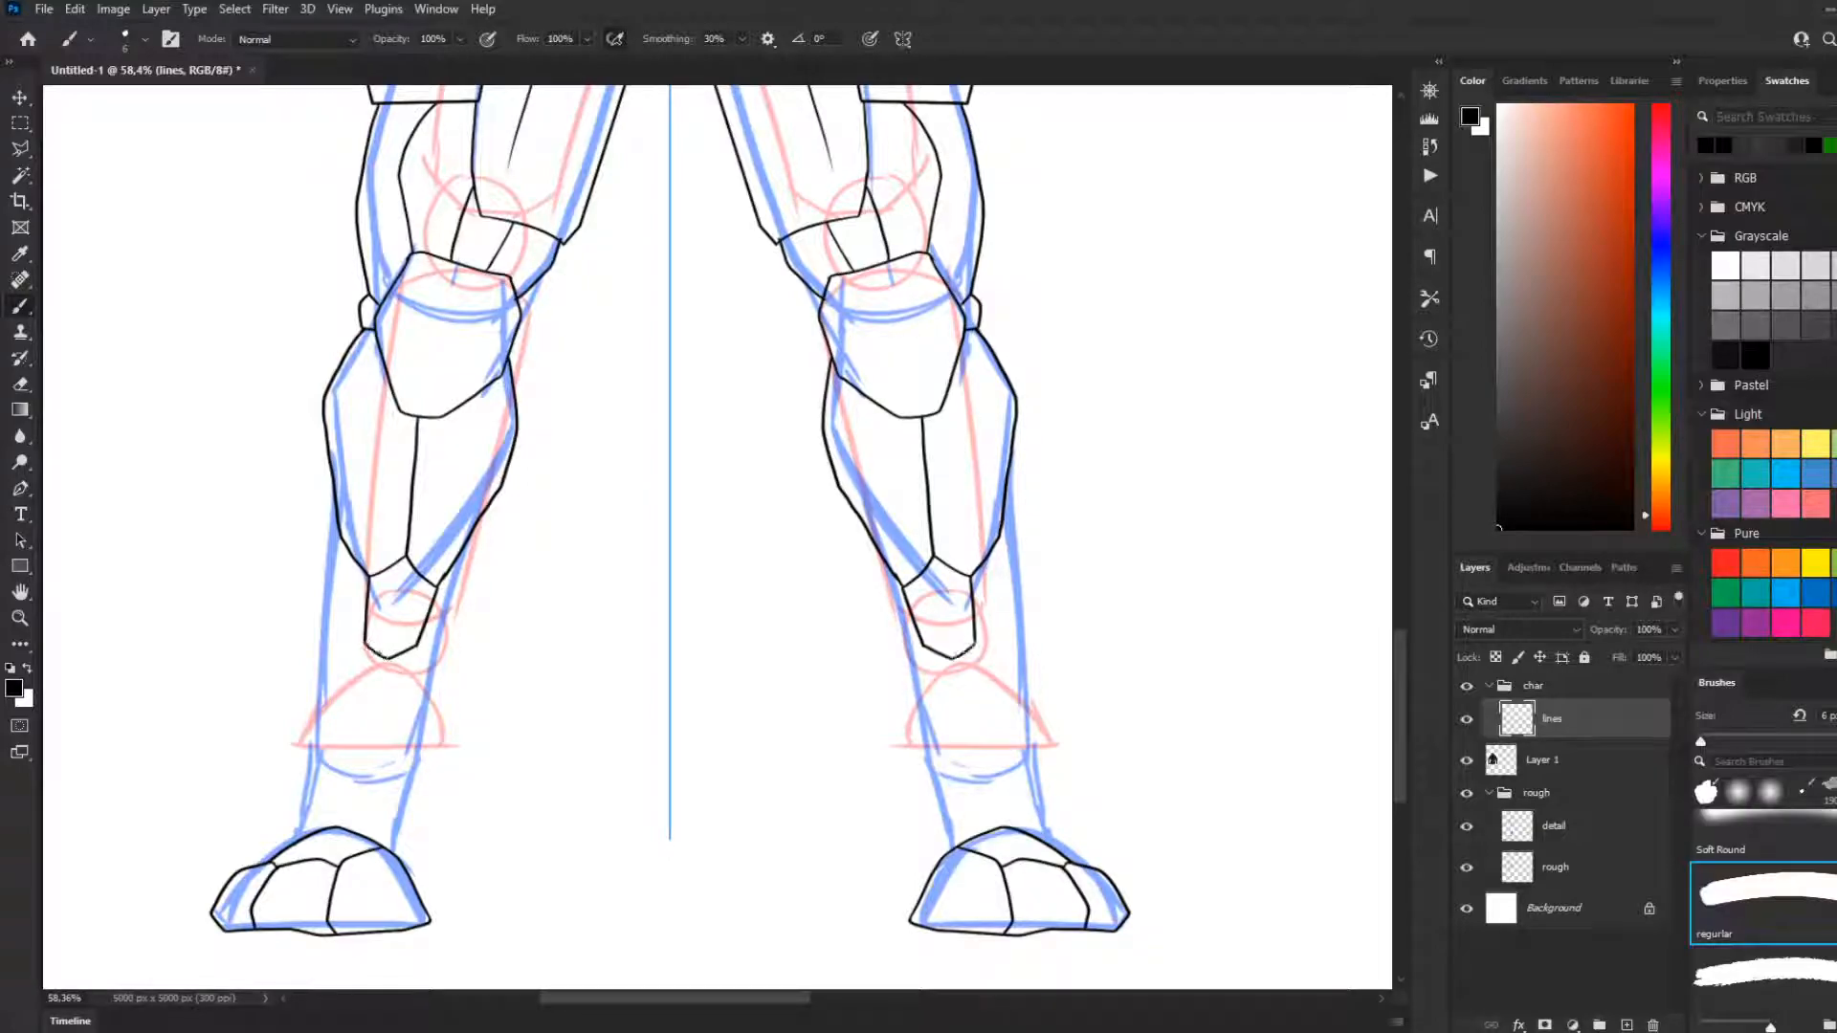
{"action": "key", "text": "ctrl+z"}
Try mirrored strokes for the outer lower-leg contour between the shin plates and the ankles
{"action": "left_click_drag", "start_coordinate": [339, 539], "coordinate": [315, 658]}
{"action": "key", "text": "ctrl+z"}
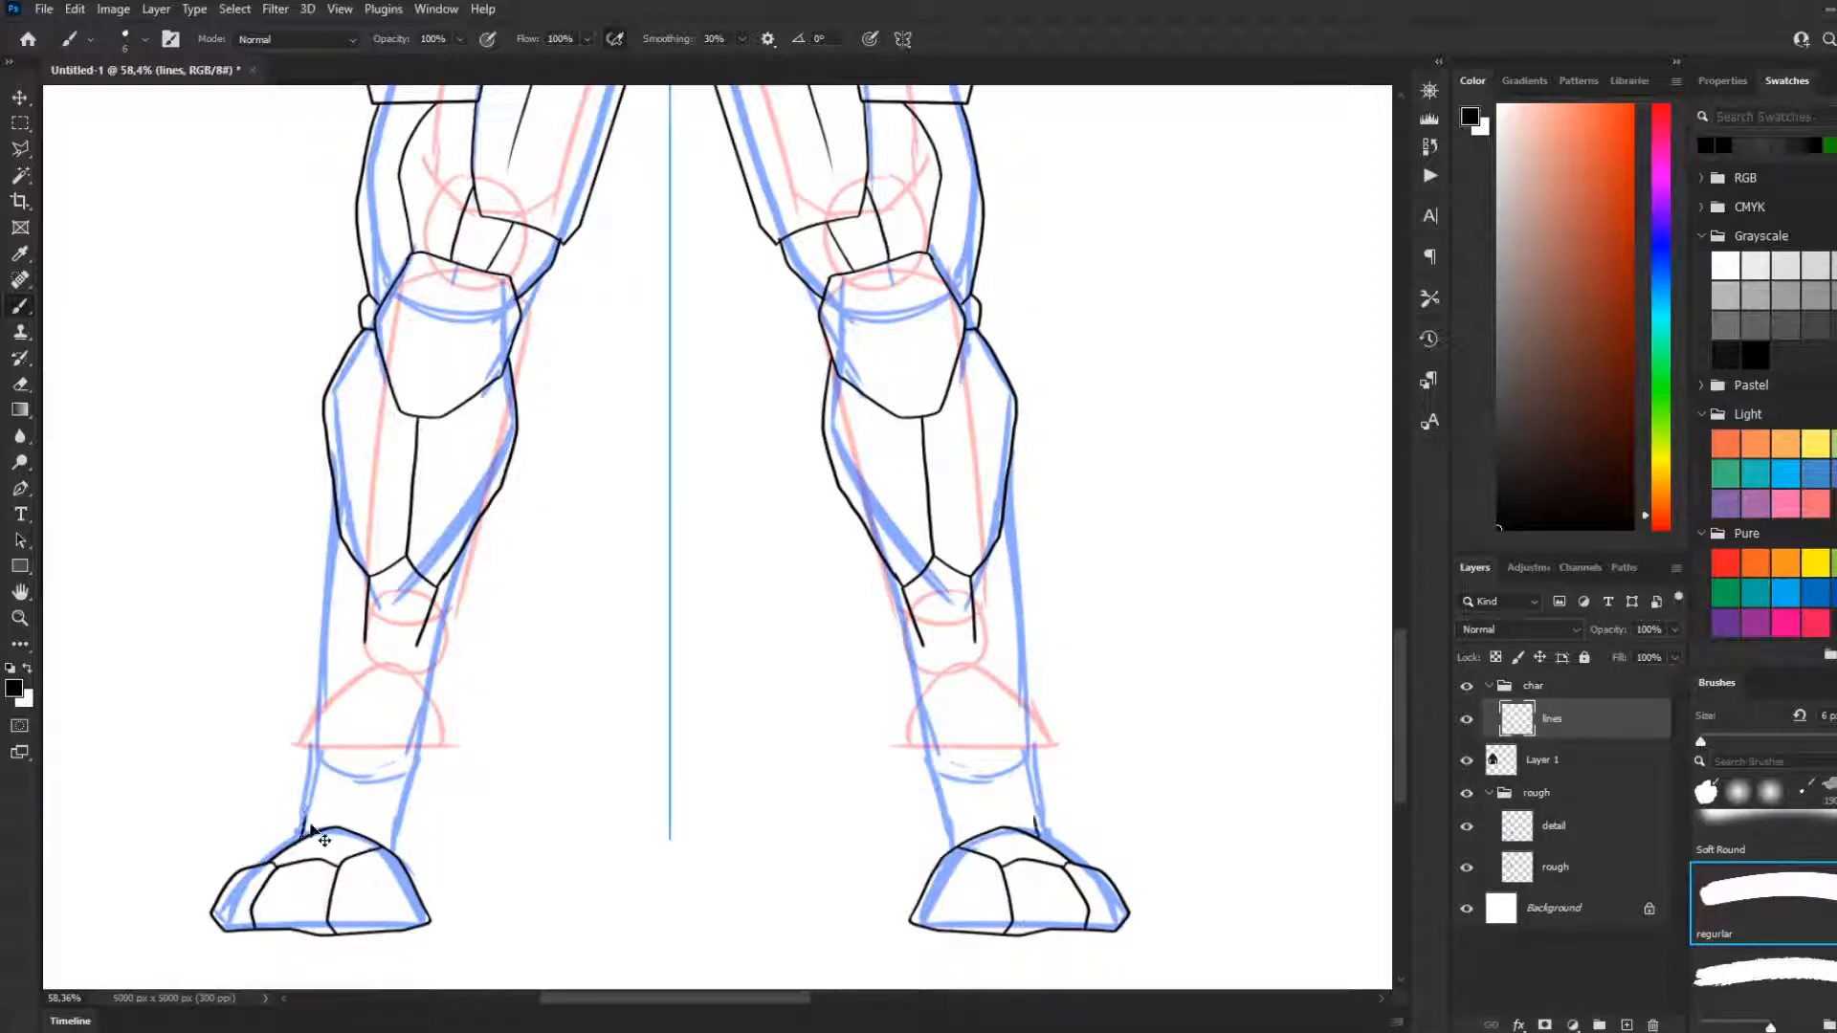
{"action": "left_click_drag", "start_coordinate": [306, 837], "coordinate": [316, 758]}
{"action": "key", "text": "ctrl+z"}
{"action": "left_click_drag", "start_coordinate": [298, 840], "coordinate": [323, 739]}
{"action": "key", "text": "ctrl+z"}
{"action": "left_click_drag", "start_coordinate": [337, 498], "coordinate": [331, 660]}
{"action": "key", "text": "ctrl+z"}
{"action": "left_click_drag", "start_coordinate": [336, 529], "coordinate": [321, 679]}
{"action": "key", "text": "ctrl+z"}
{"action": "left_click_drag", "start_coordinate": [341, 536], "coordinate": [344, 663]}
{"action": "key", "text": "ctrl+z"}
{"action": "left_click_drag", "start_coordinate": [340, 536], "coordinate": [317, 696]}
{"action": "key", "text": "ctrl+z"}
{"action": "left_click_drag", "start_coordinate": [341, 532], "coordinate": [314, 779]}
{"action": "key", "text": "ctrl+z"}
{"action": "left_click_drag", "start_coordinate": [288, 843], "coordinate": [313, 764]}
{"action": "key", "text": "ctrl+z"}
Draw the mirrored outer and inner lower-leg contours from behind the shin plates down to the feet
{"action": "left_click_drag", "start_coordinate": [295, 844], "coordinate": [304, 798]}
{"action": "mouse_move", "coordinate": [330, 466]}
{"action": "left_mouse_down"}
{"action": "mouse_move", "coordinate": [303, 544]}
{"action": "mouse_move", "coordinate": [304, 838]}
{"action": "left_mouse_up"}
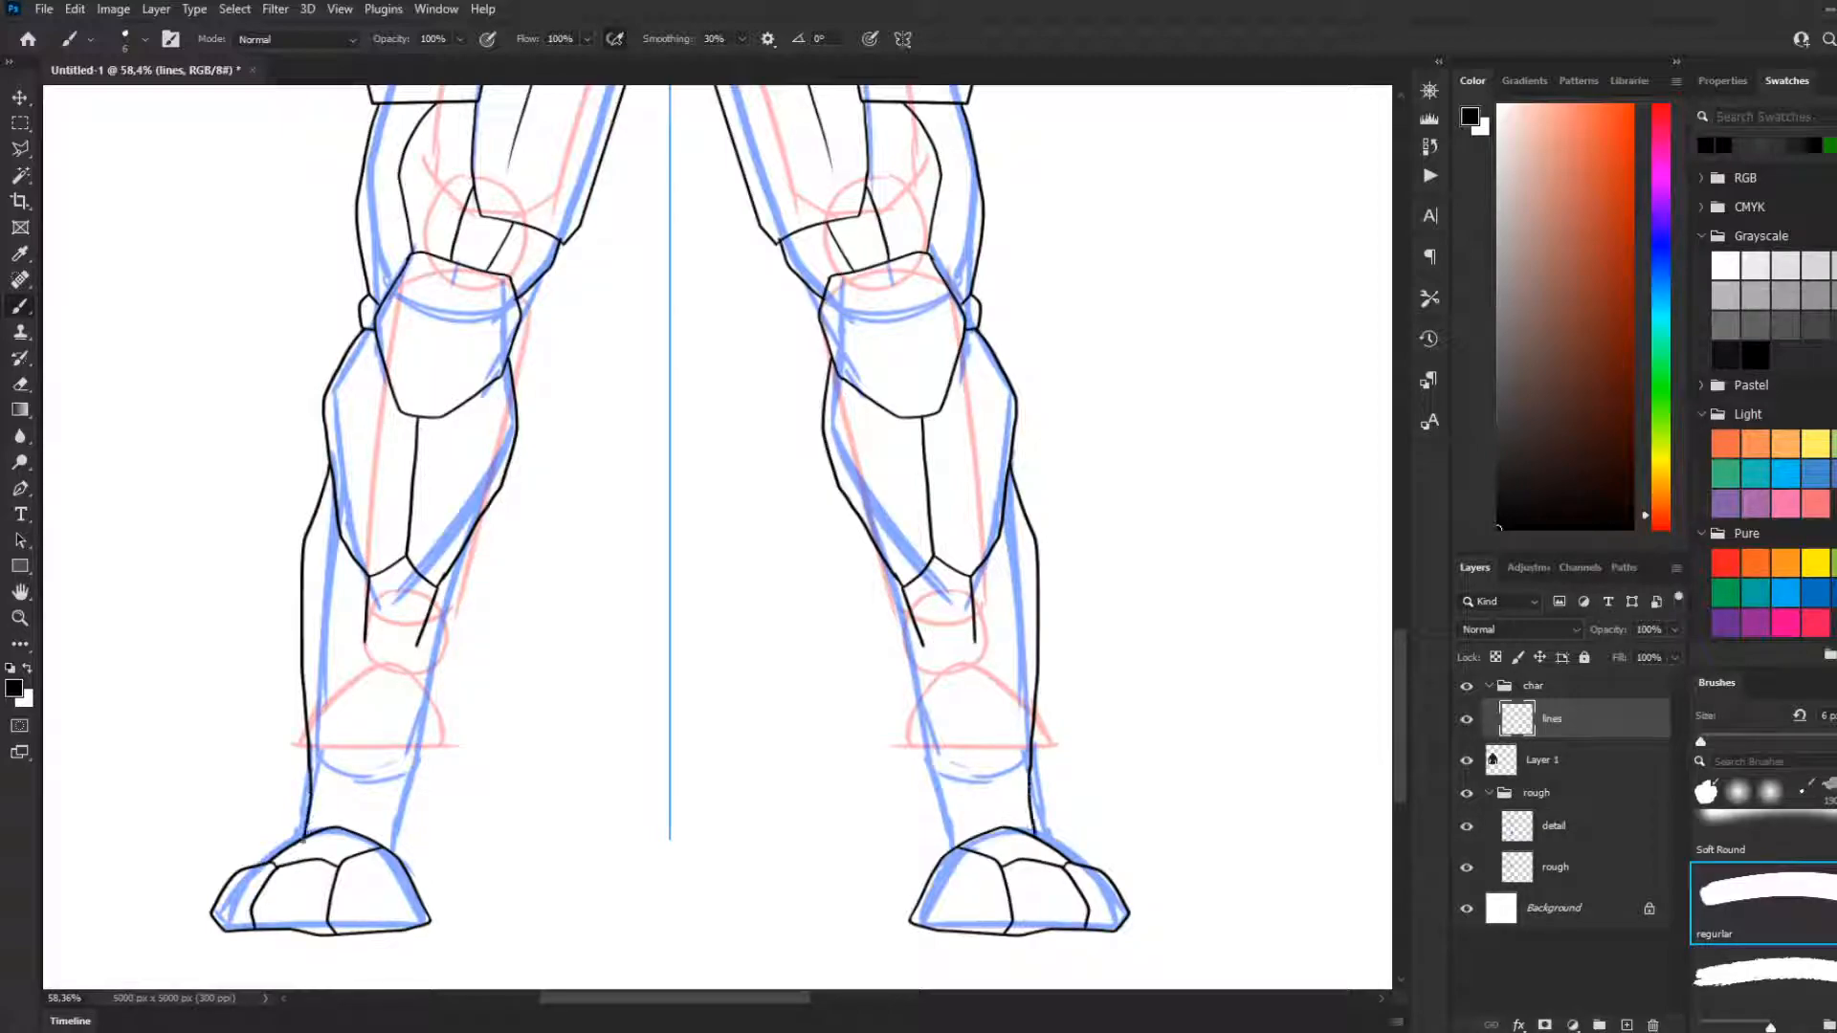
{"action": "left_click_drag", "start_coordinate": [469, 538], "coordinate": [471, 620]}
{"action": "key", "text": "ctrl+z"}
{"action": "left_click_drag", "start_coordinate": [468, 536], "coordinate": [396, 861]}
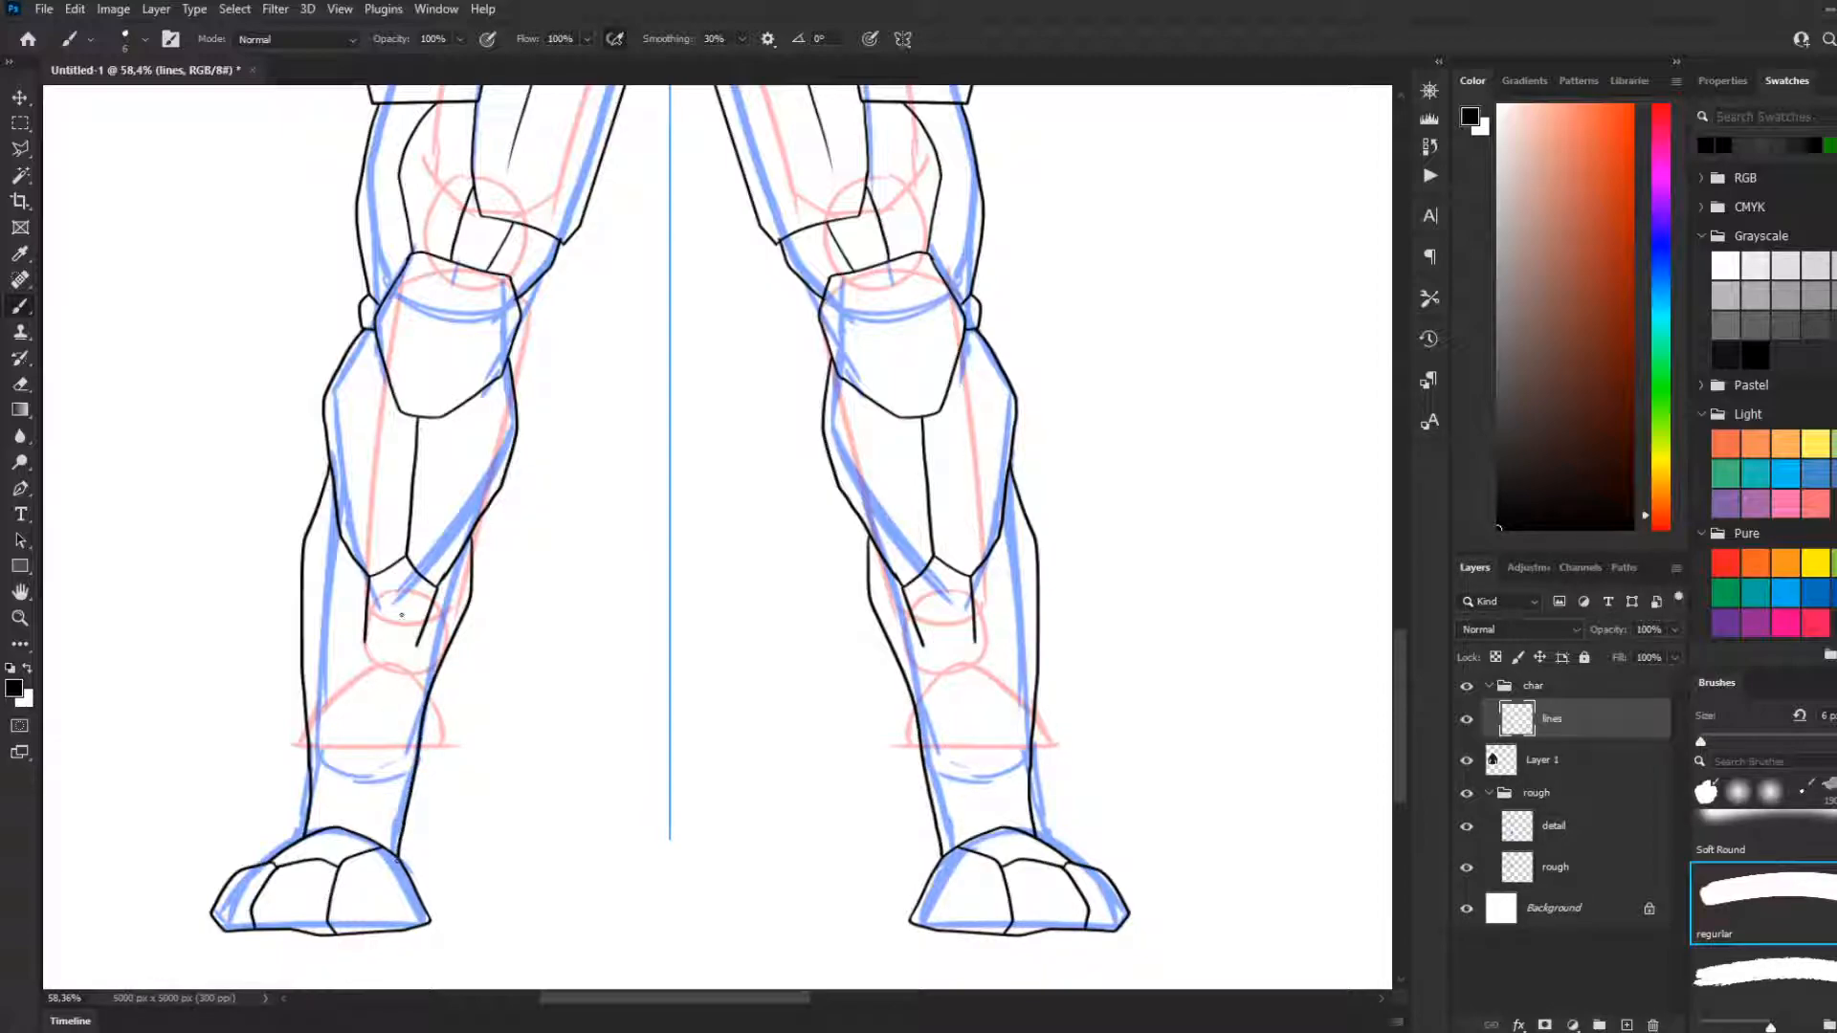
Add a diagonal band curving from beneath the inner shin plate to the foot, and extend the outer short line to meet it
{"action": "left_click_drag", "start_coordinate": [418, 646], "coordinate": [332, 828]}
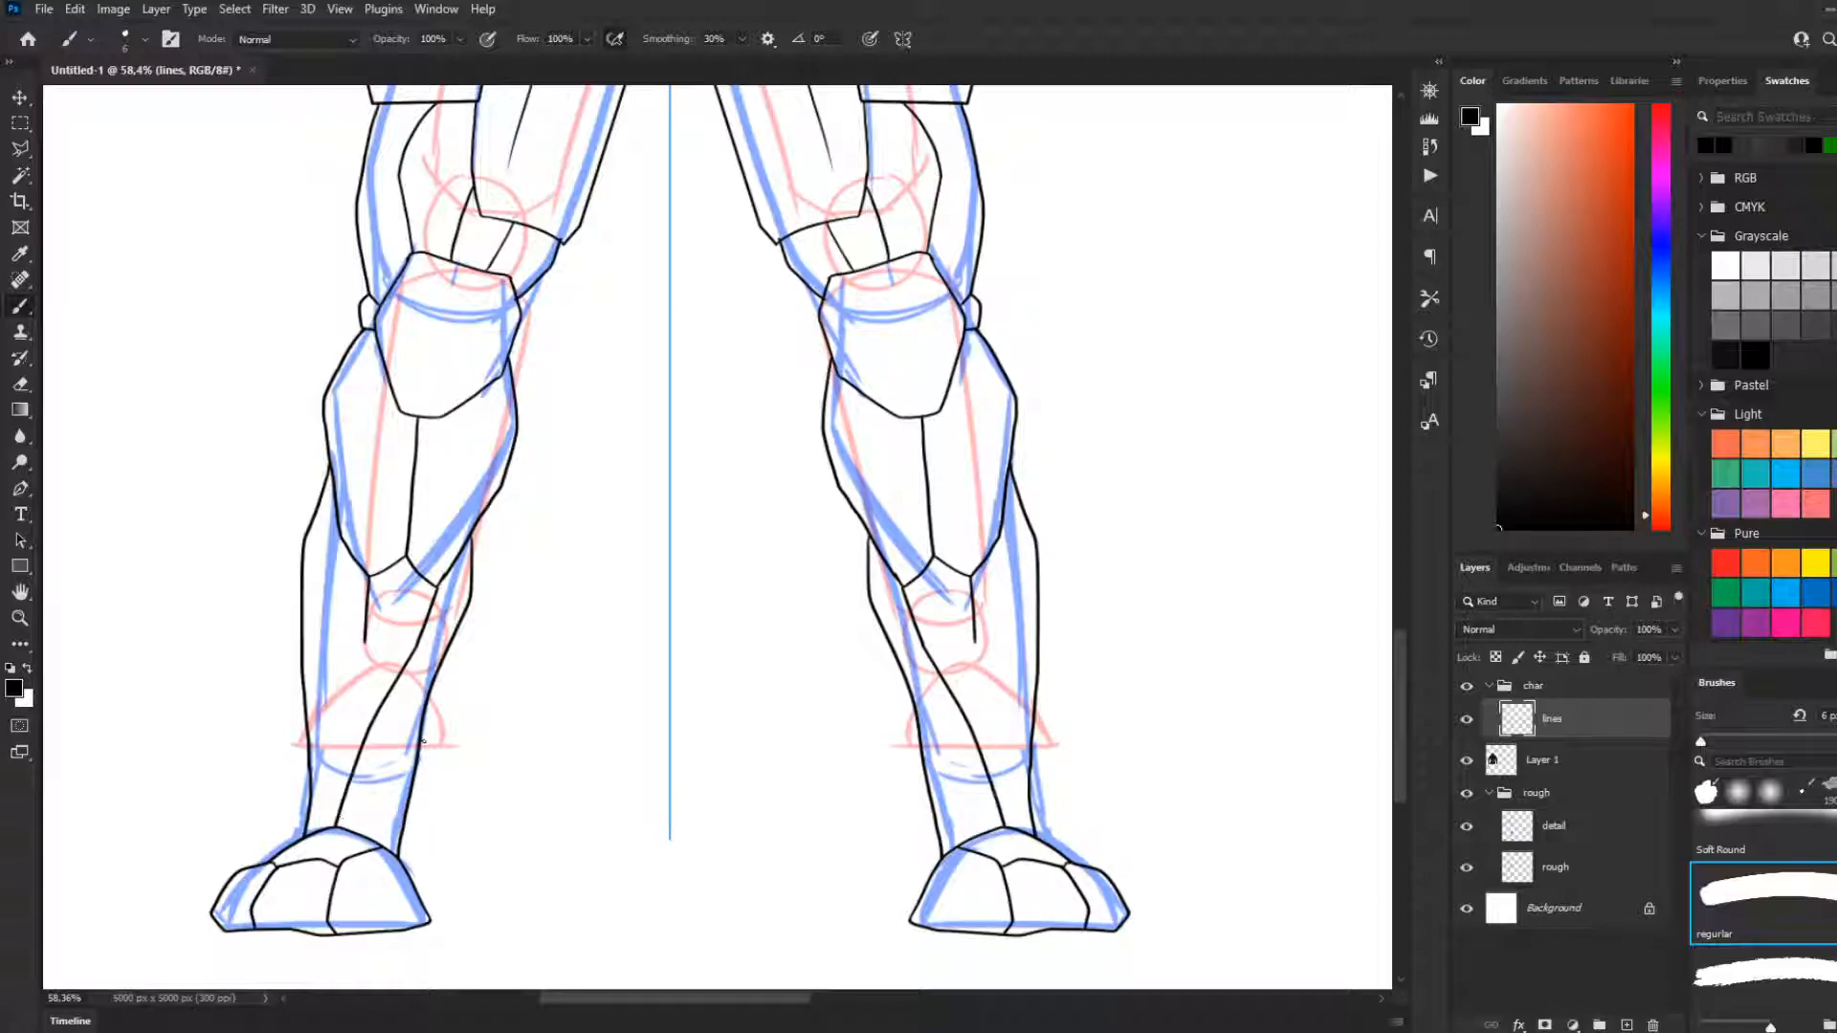
{"action": "left_click_drag", "start_coordinate": [421, 695], "coordinate": [370, 842]}
{"action": "left_click_drag", "start_coordinate": [365, 639], "coordinate": [379, 714]}
Draw mirrored diagonal lines from the outer calf edges inward to the bands, plus a short detail line above each foot
{"action": "left_click_drag", "start_coordinate": [303, 565], "coordinate": [342, 784]}
{"action": "key", "text": "ctrl+z"}
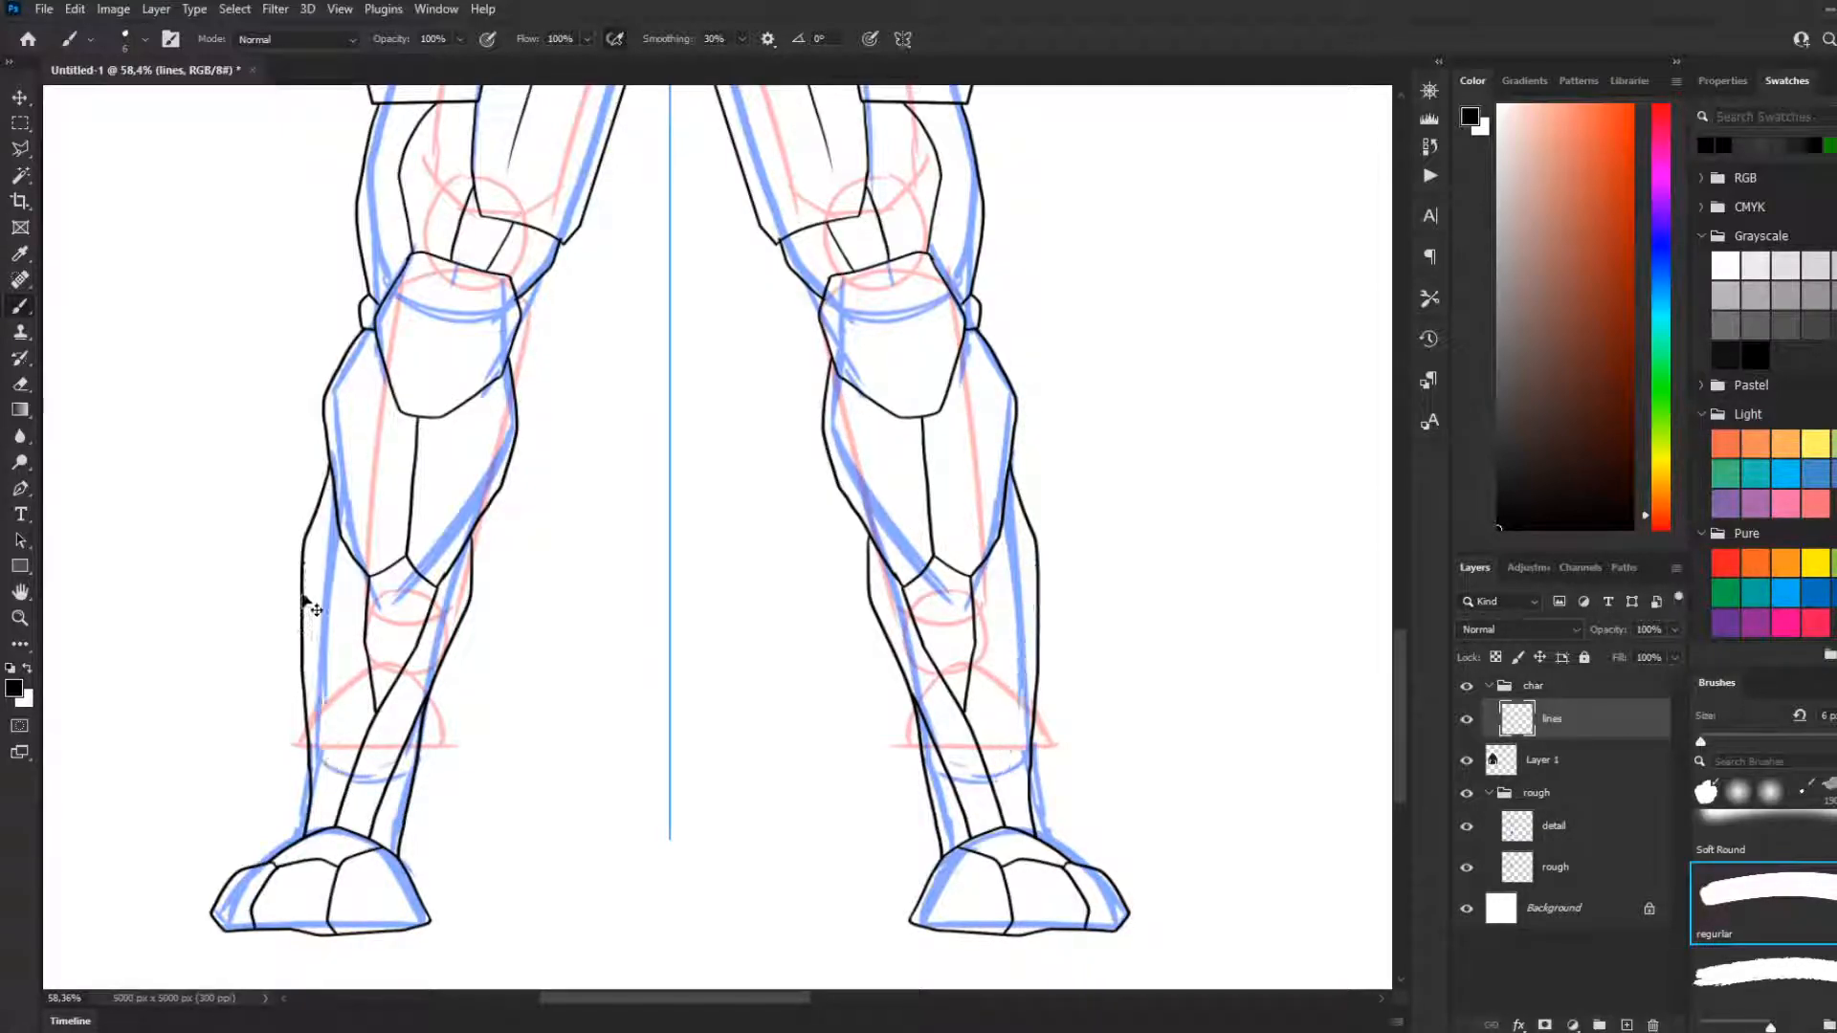
{"action": "left_click_drag", "start_coordinate": [303, 572], "coordinate": [352, 770]}
{"action": "key", "text": "ctrl+z"}
{"action": "mouse_move", "coordinate": [304, 574]}
{"action": "left_mouse_down"}
{"action": "mouse_move", "coordinate": [357, 763]}
{"action": "mouse_move", "coordinate": [318, 806]}
{"action": "mouse_move", "coordinate": [333, 824]}
{"action": "left_mouse_up"}
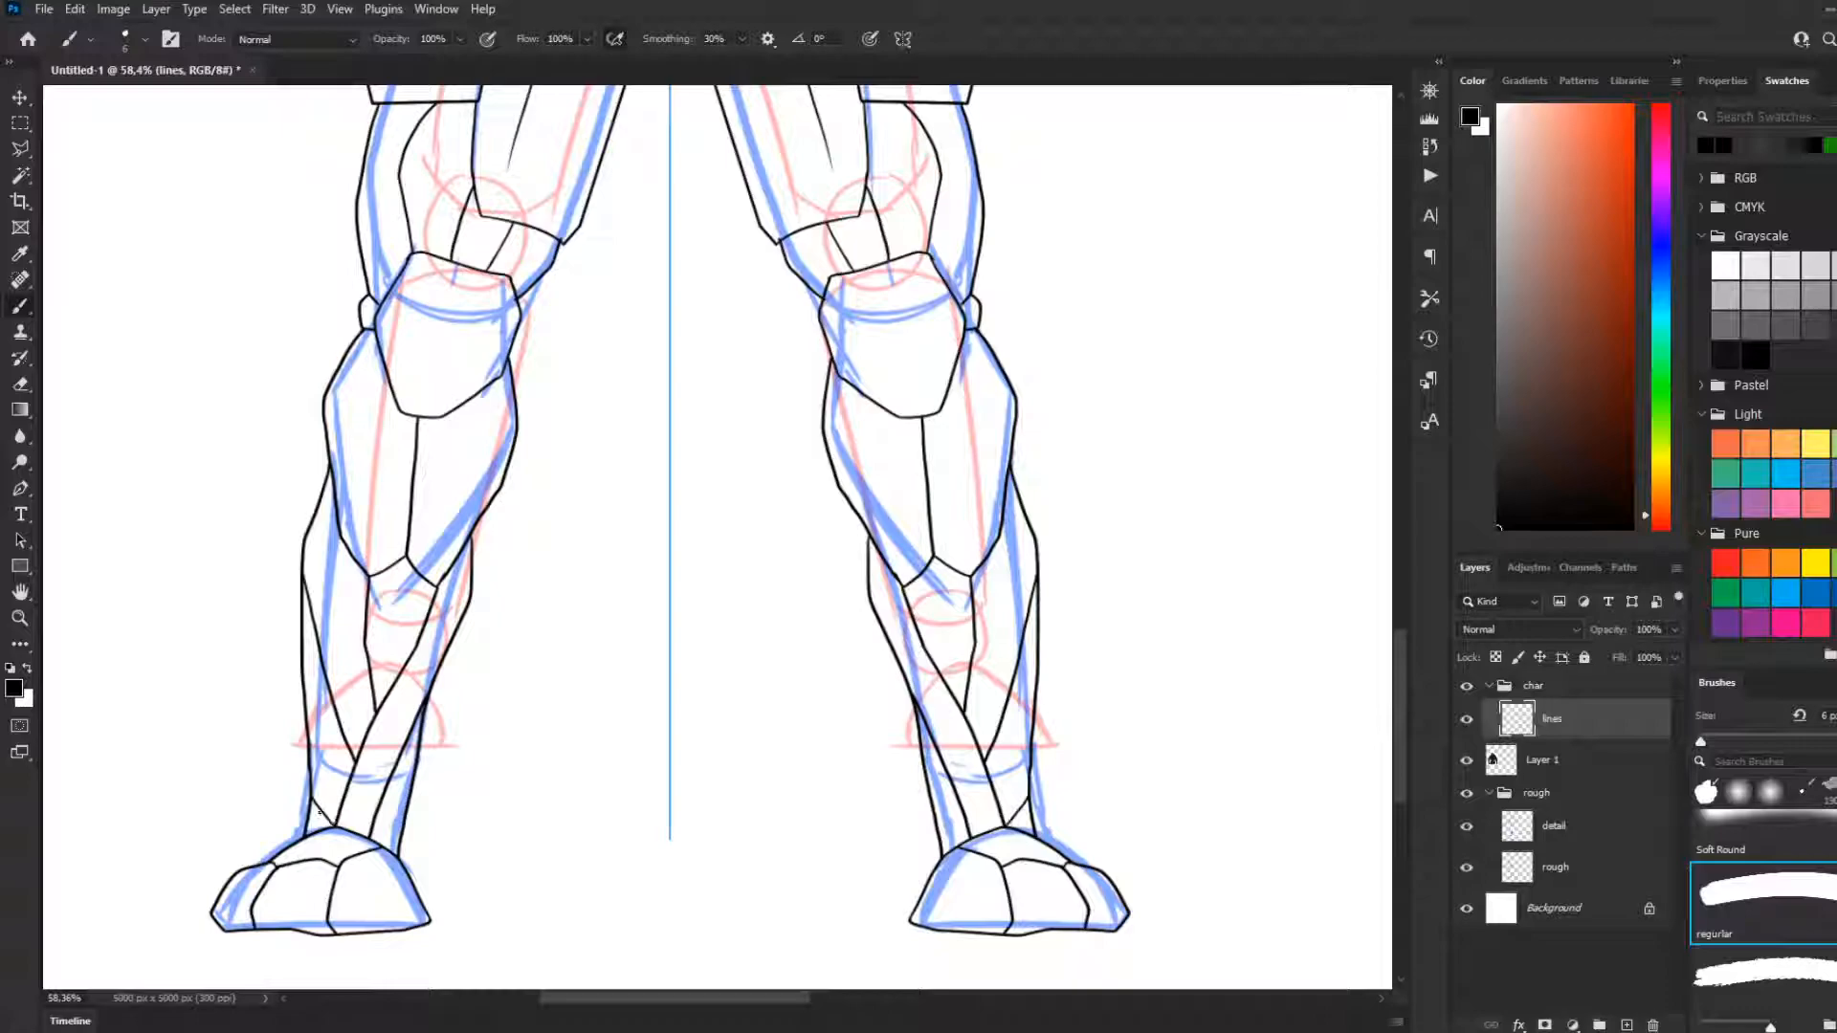
Examine the leg line art against the armoured upper body, checking proportions across the whole figure
{"action": "scroll", "coordinate": [504, 692], "scroll_direction": "down", "scroll_amount": 6}
{"action": "scroll", "coordinate": [518, 563], "scroll_direction": "down", "scroll_amount": 5}
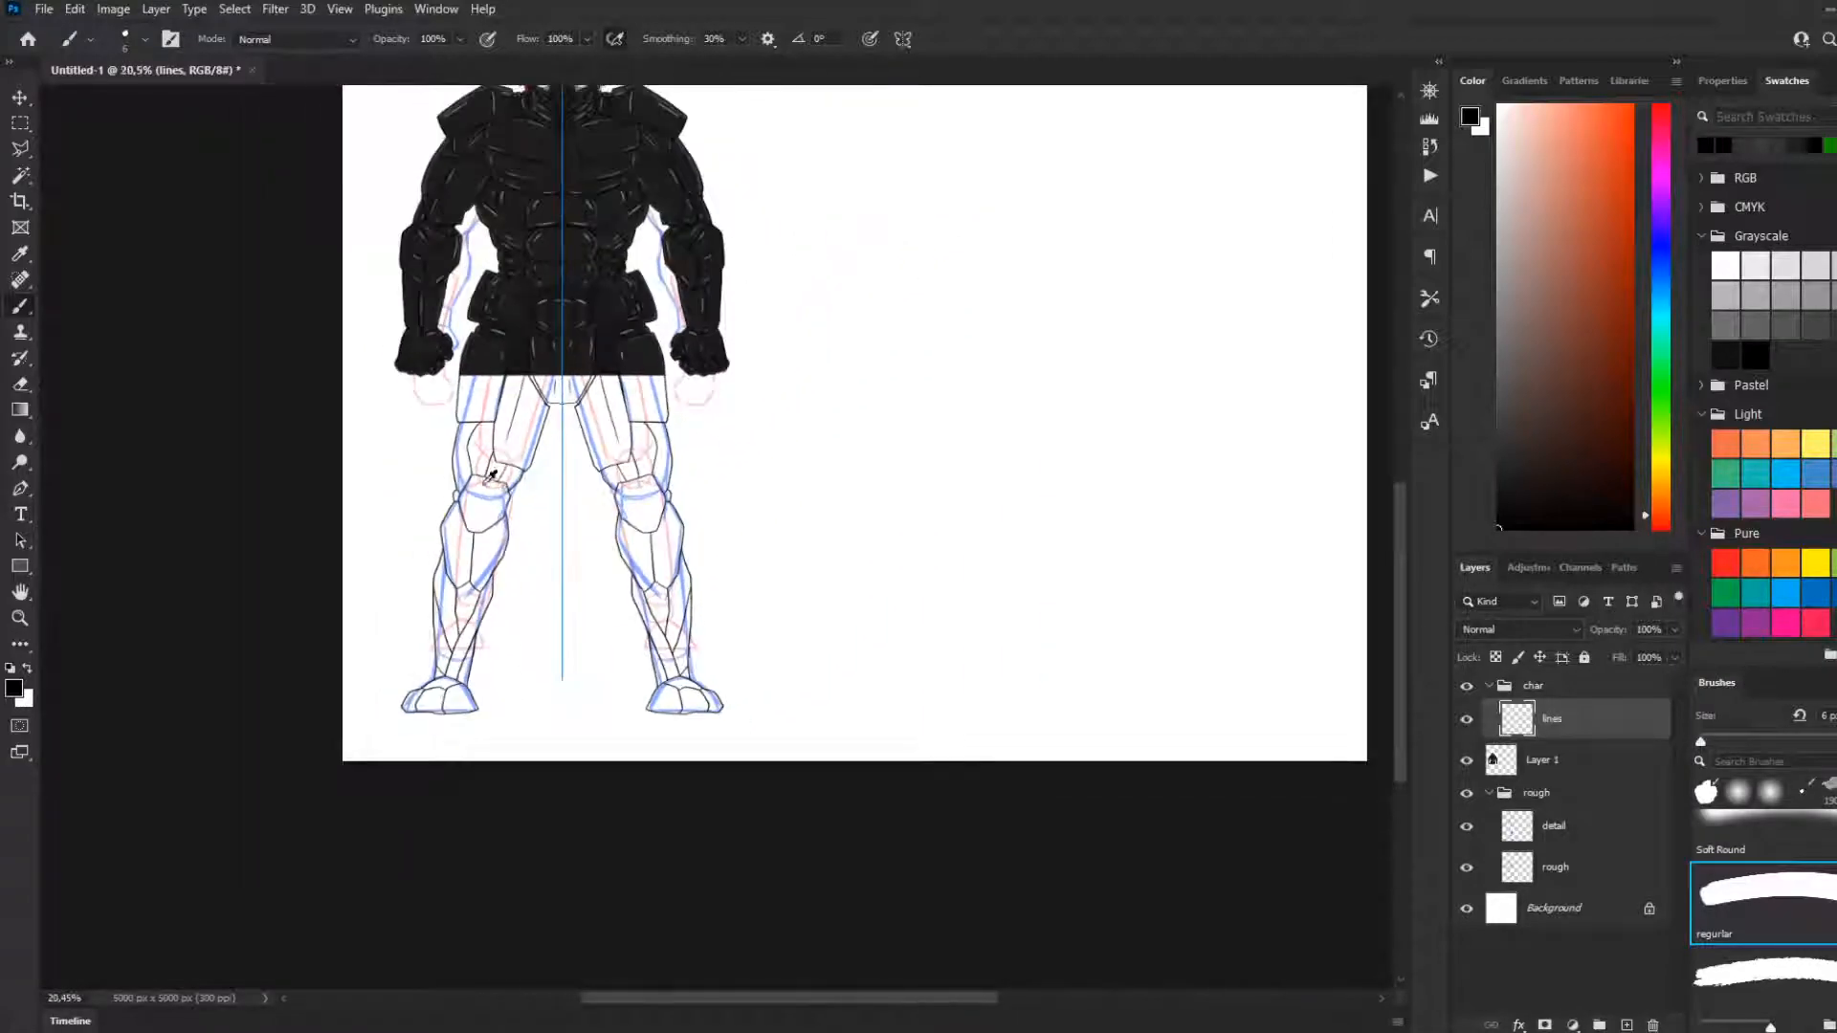
{"action": "scroll", "coordinate": [493, 479], "scroll_direction": "down", "scroll_amount": 2}
{"action": "scroll", "coordinate": [333, 553], "scroll_direction": "up", "scroll_amount": 4}
{"action": "scroll", "coordinate": [333, 553], "scroll_direction": "down", "scroll_amount": 1}
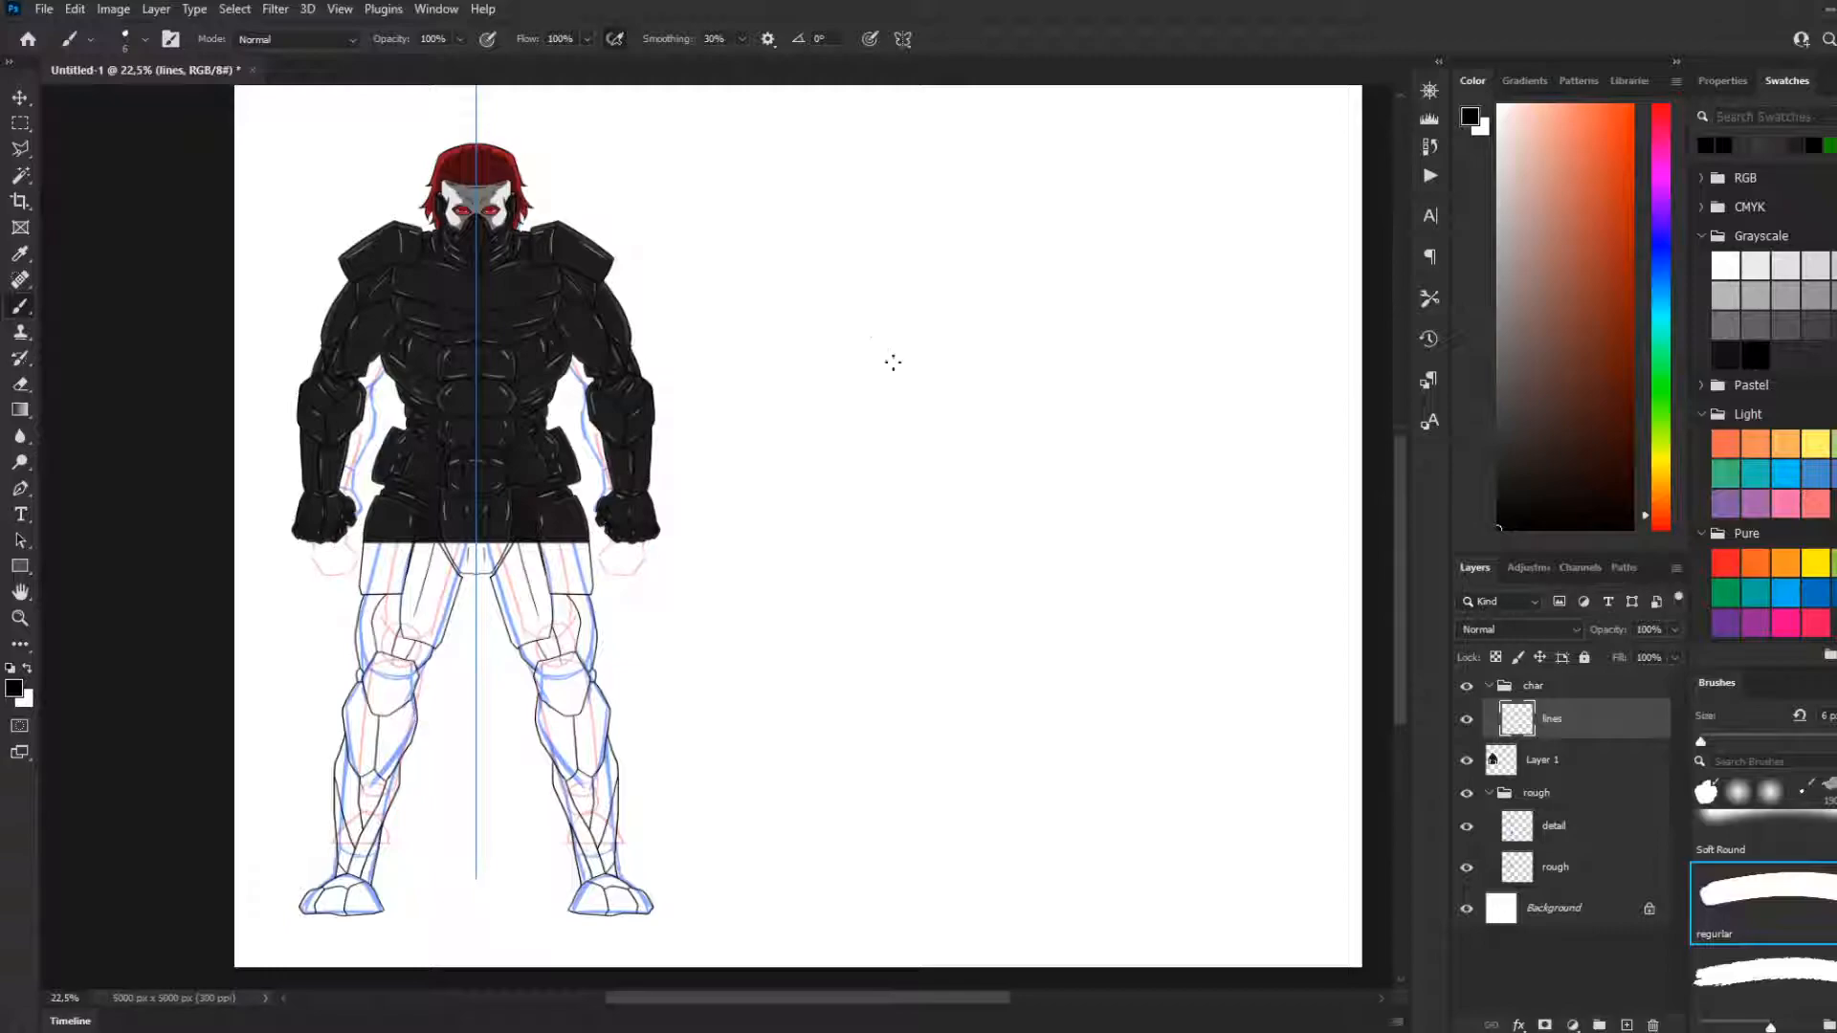
{"action": "scroll", "coordinate": [632, 431], "scroll_direction": "up", "scroll_amount": 4}
{"action": "scroll", "coordinate": [683, 568], "scroll_direction": "down", "scroll_amount": 4}
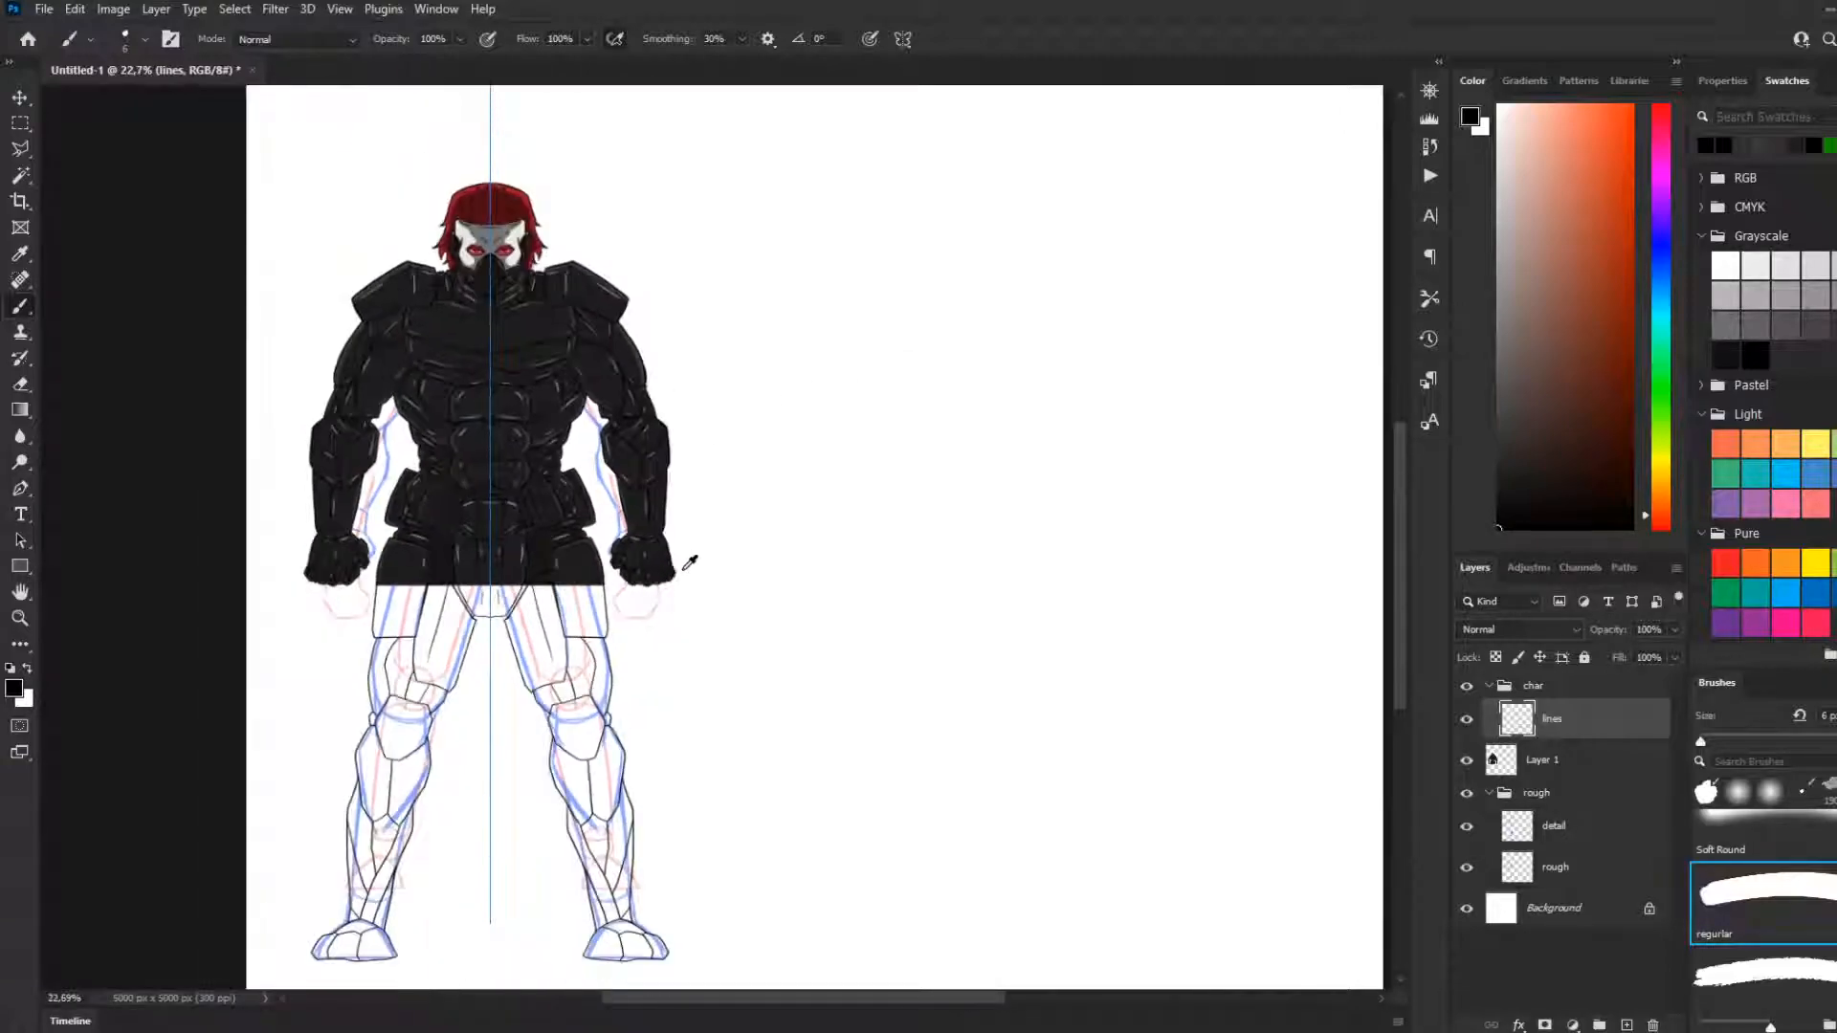
{"action": "scroll", "coordinate": [540, 610], "scroll_direction": "up", "scroll_amount": 1}
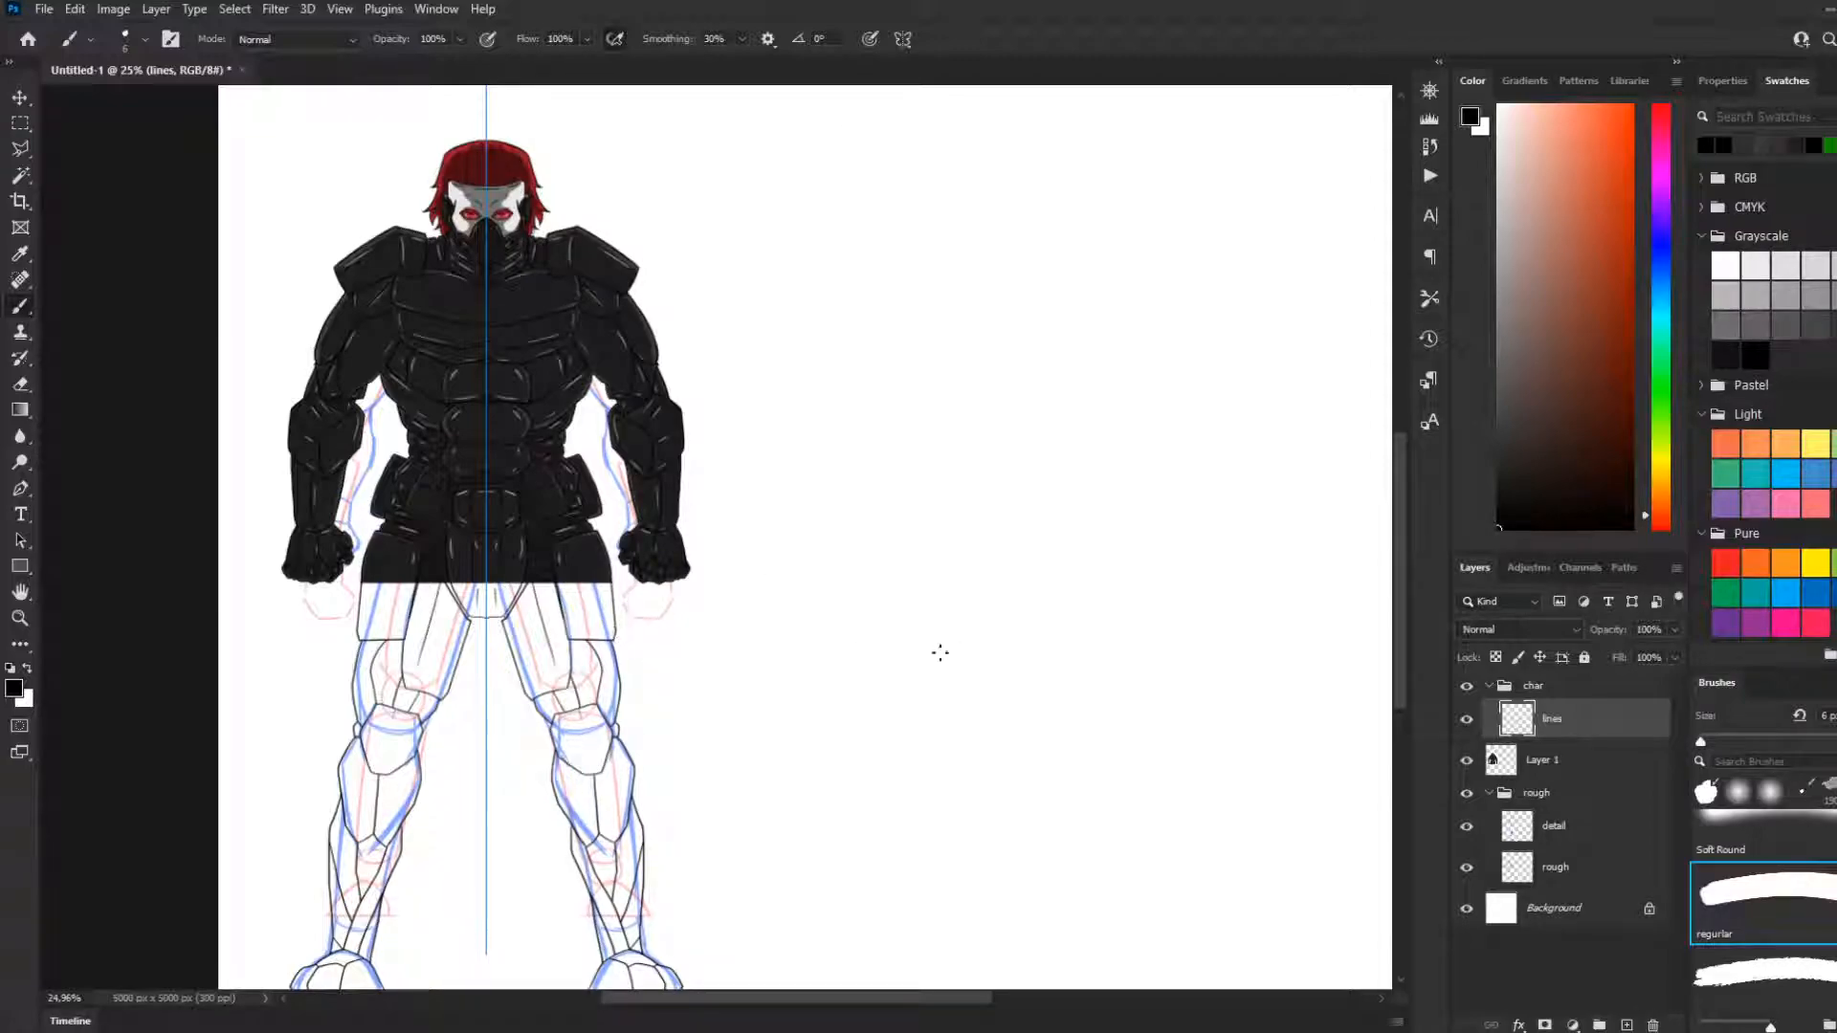
{"action": "scroll", "coordinate": [536, 717], "scroll_direction": "up", "scroll_amount": 3}
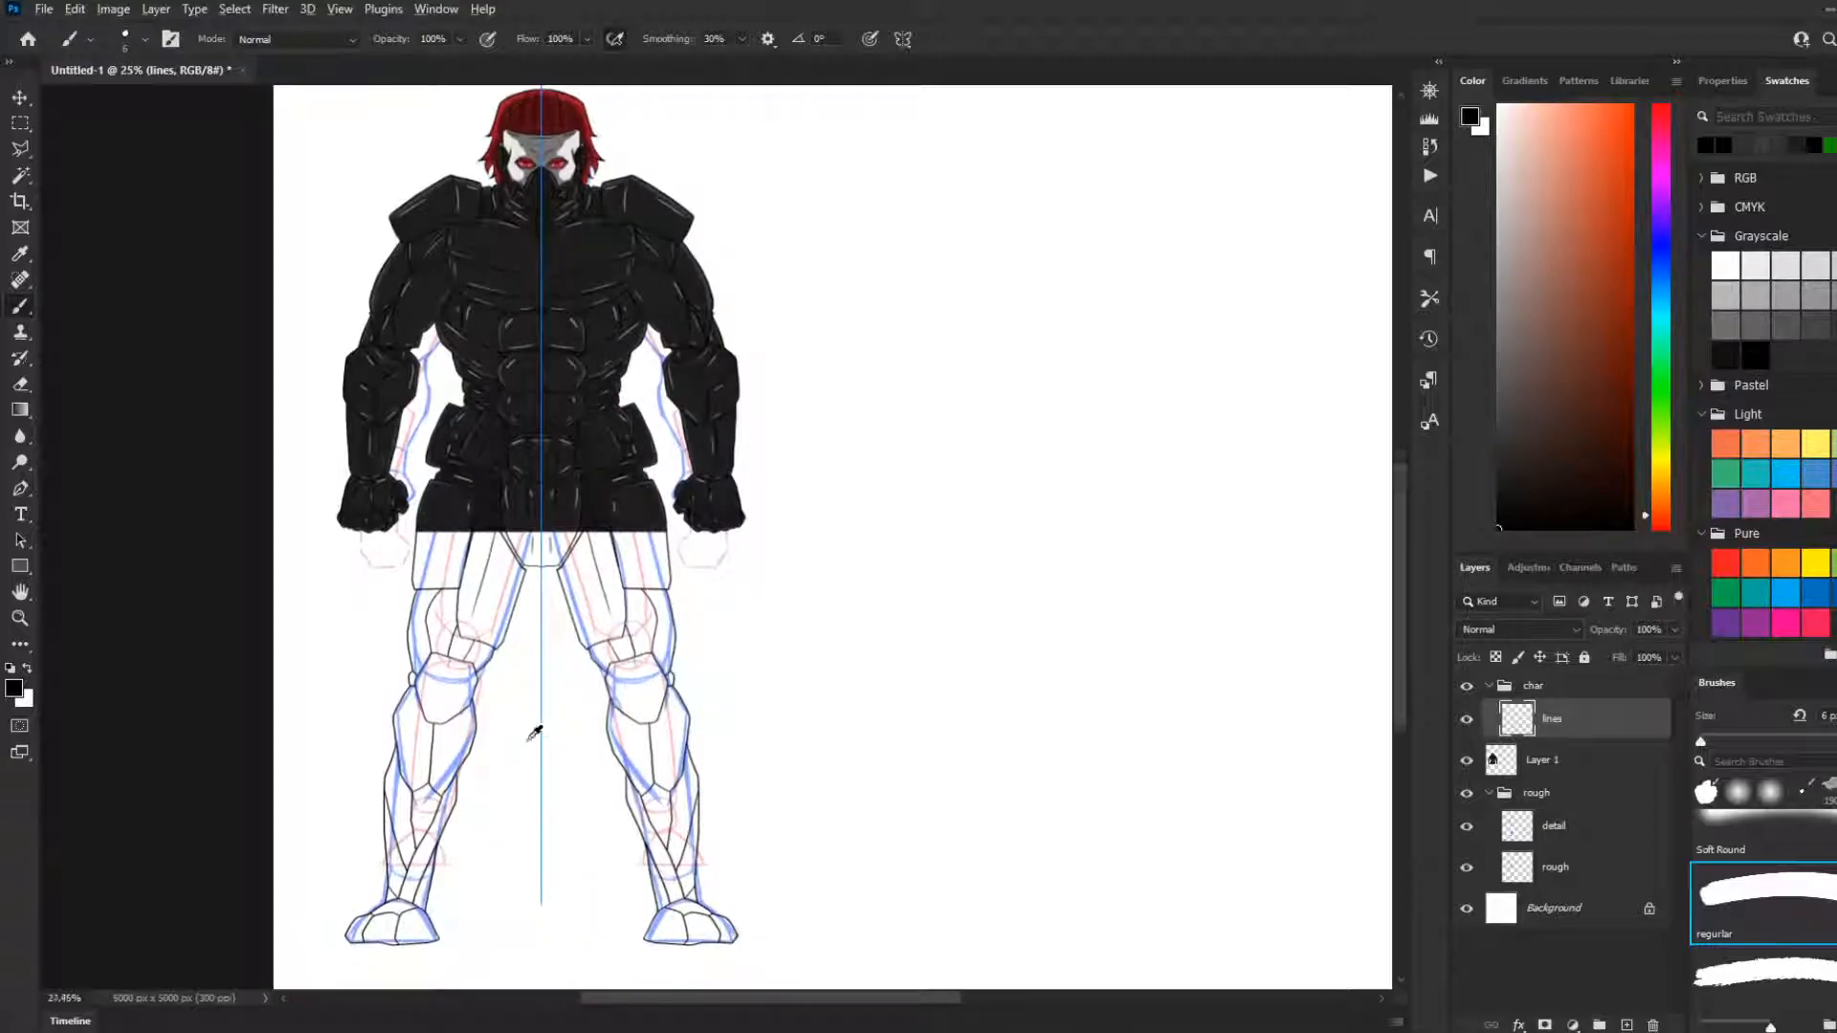
{"action": "scroll", "coordinate": [551, 703], "scroll_direction": "down", "scroll_amount": 2}
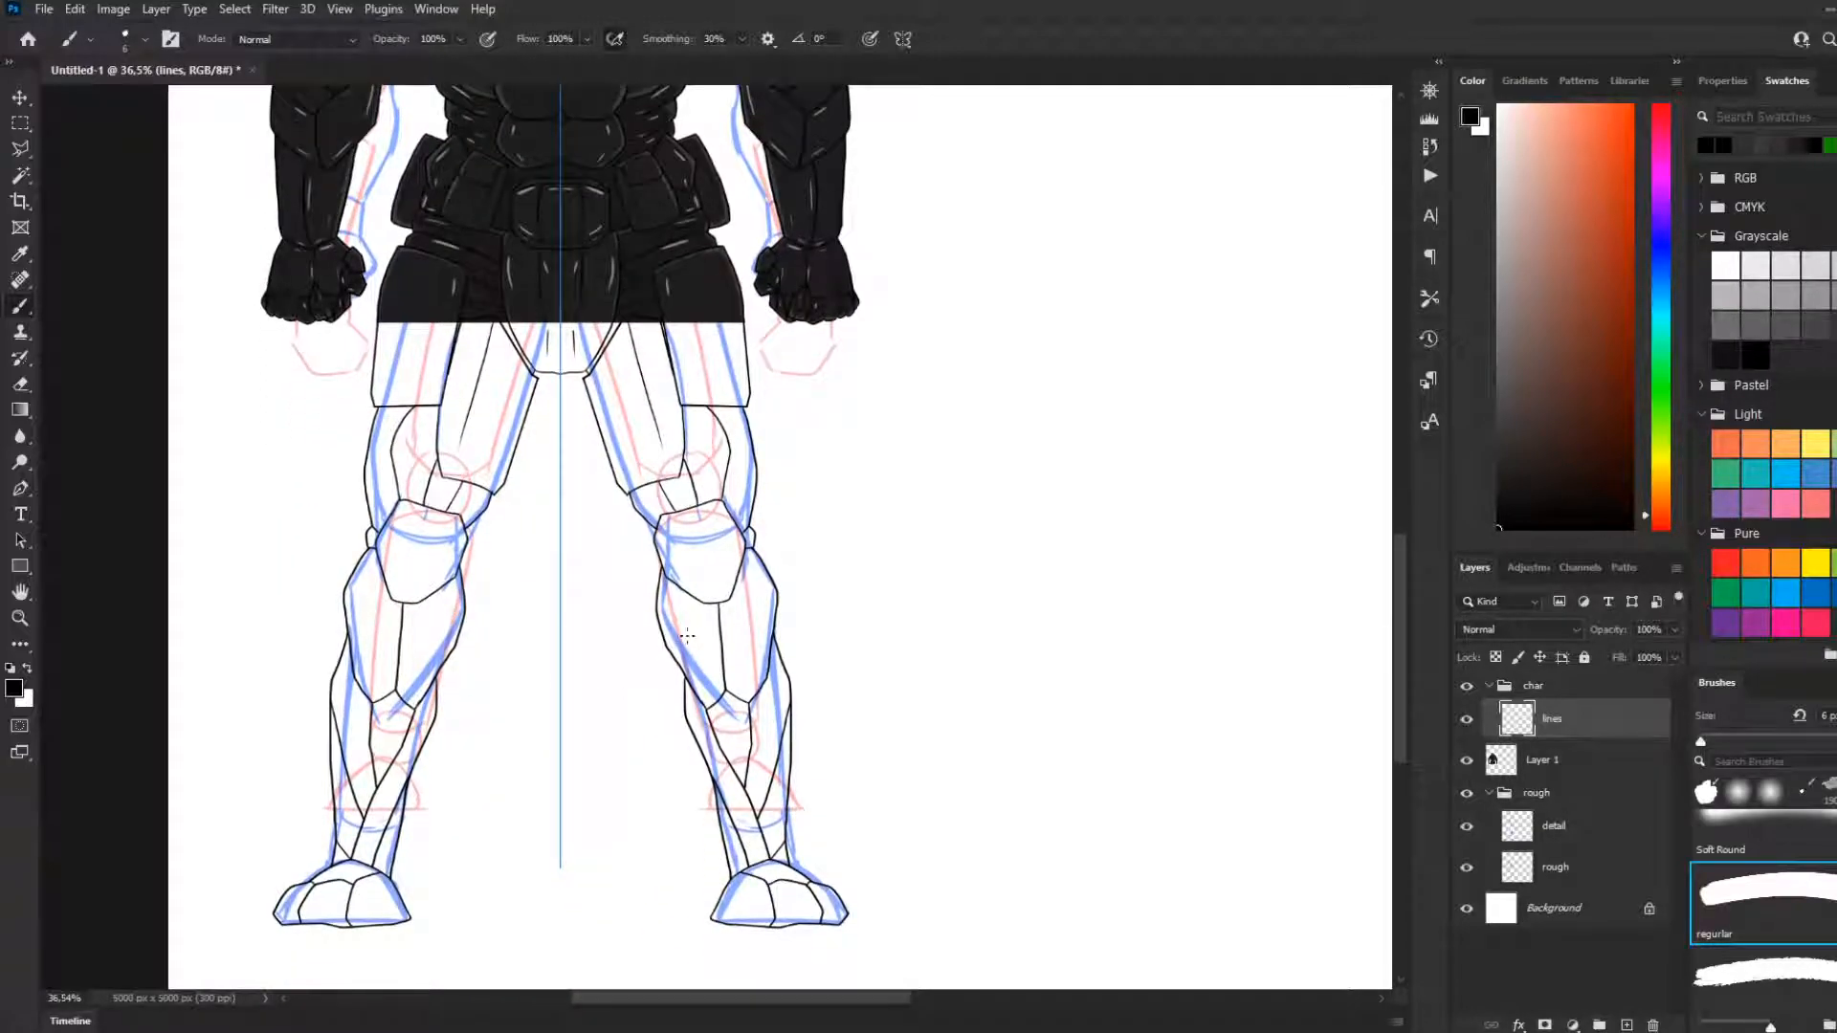
{"action": "scroll", "coordinate": [789, 474], "scroll_direction": "up", "scroll_amount": 4}
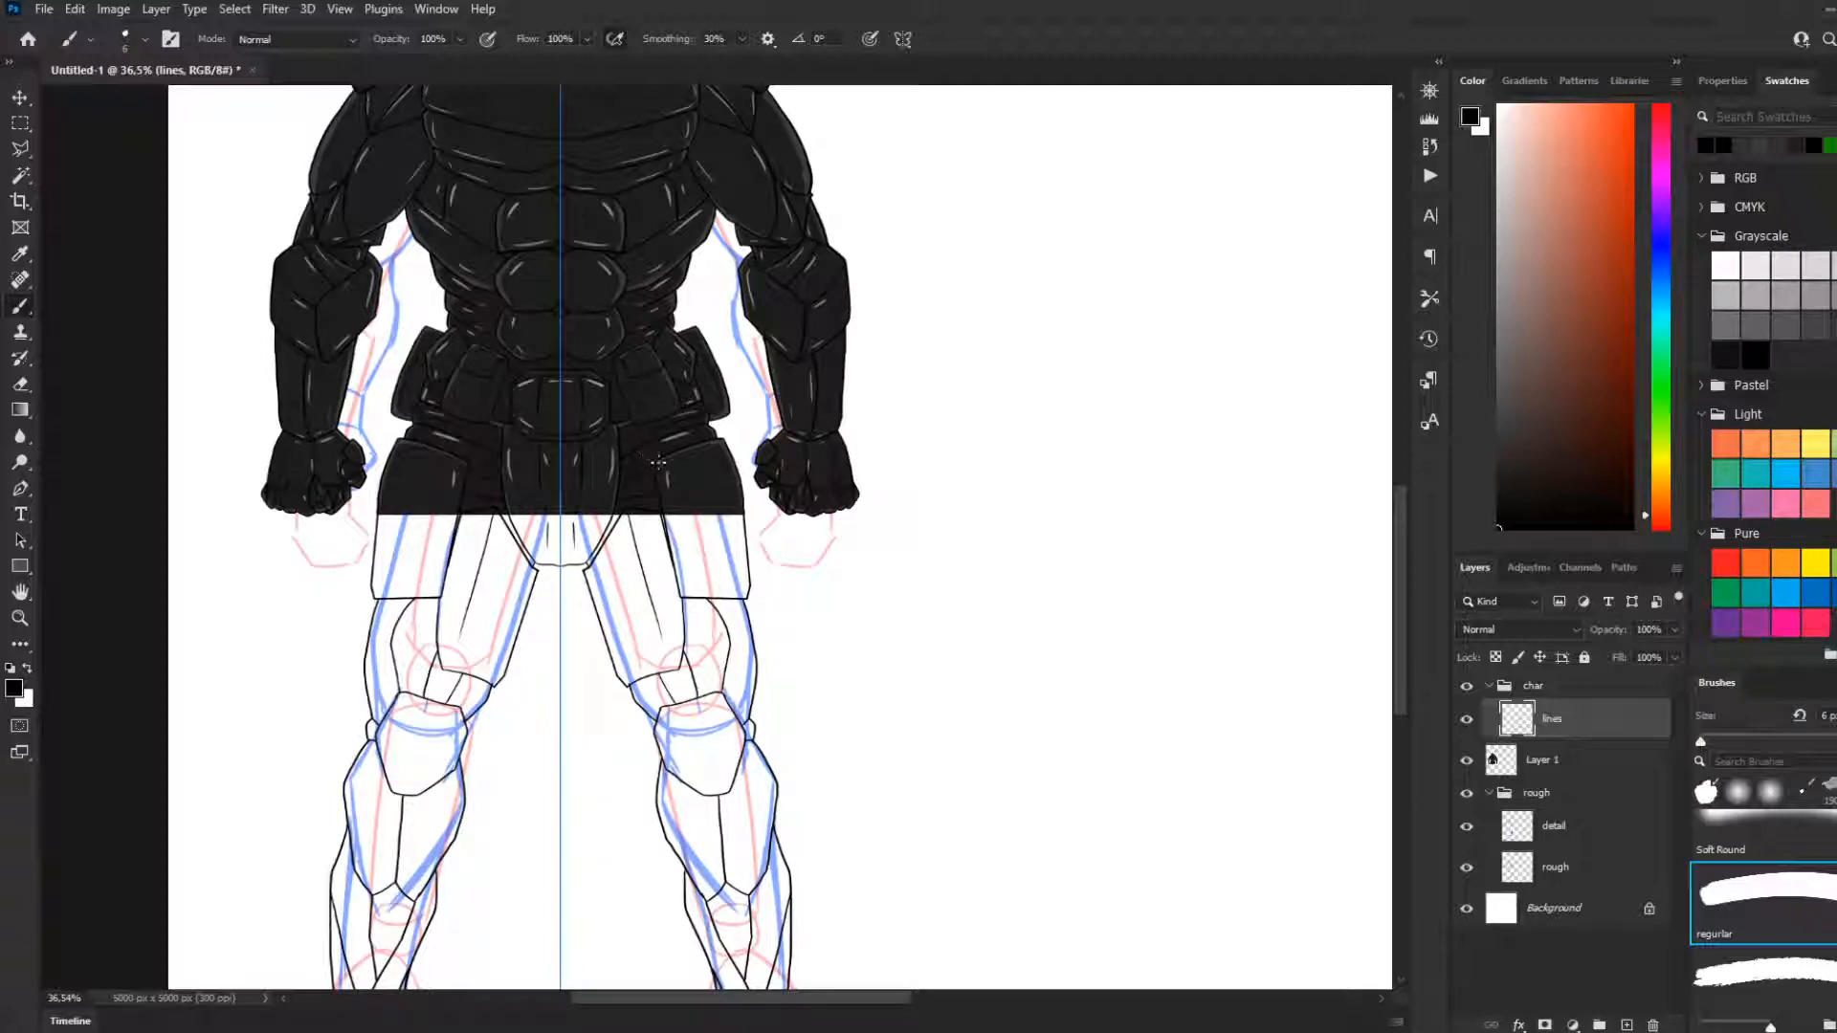
{"action": "scroll", "coordinate": [636, 488], "scroll_direction": "down", "scroll_amount": 2}
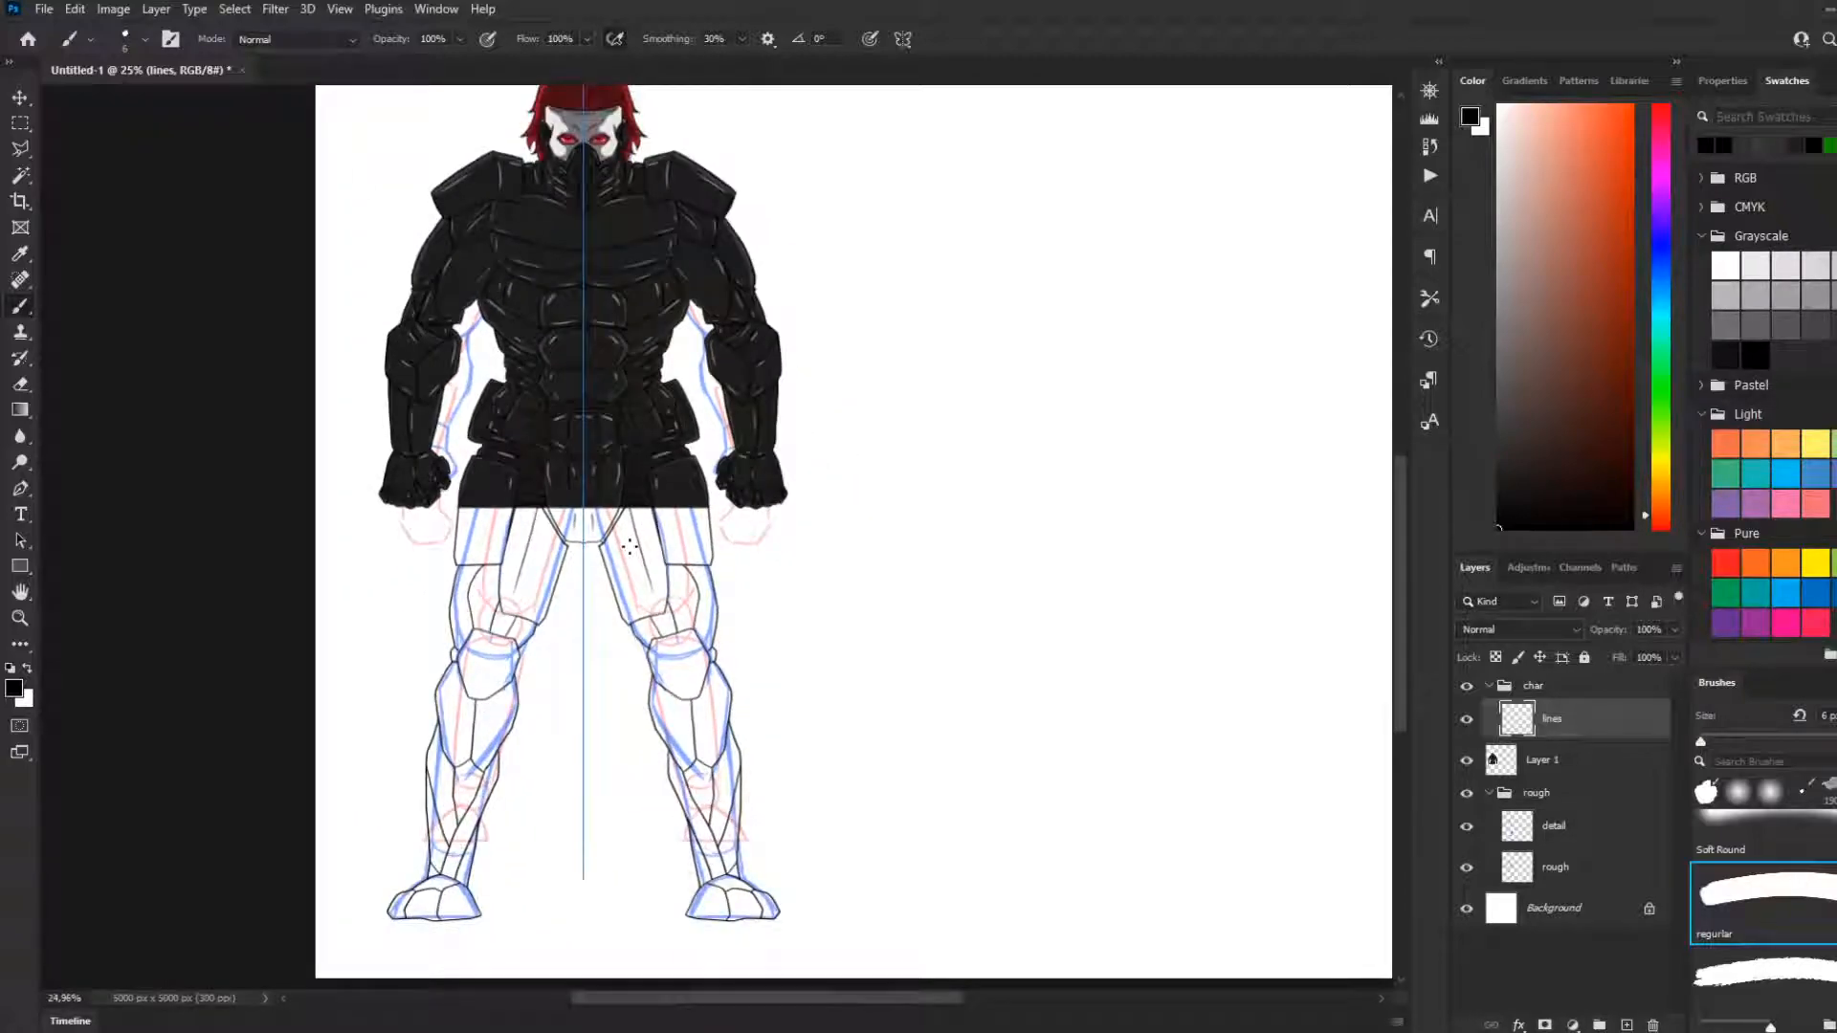
{"action": "scroll", "coordinate": [584, 606], "scroll_direction": "down", "scroll_amount": 5}
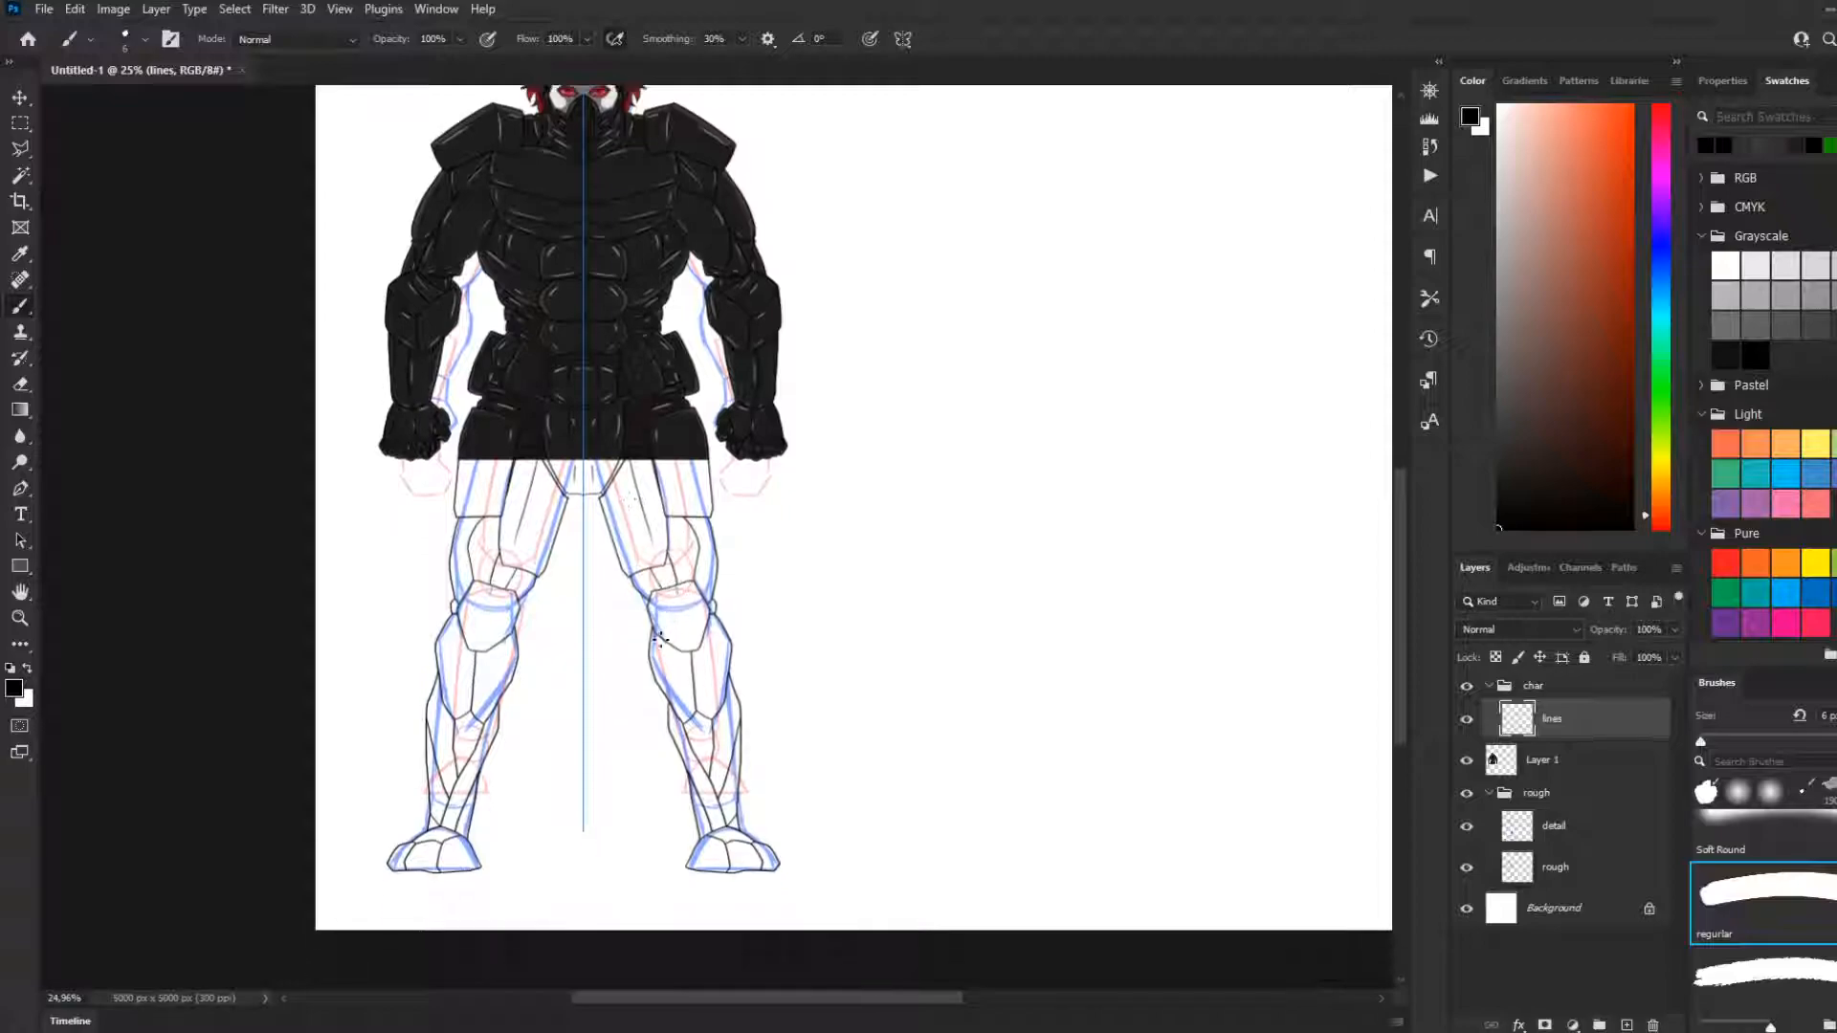
Switch to the Gradient tool, hide and show the lines layer for comparison, and select Layer 1
{"action": "key", "text": "g"}
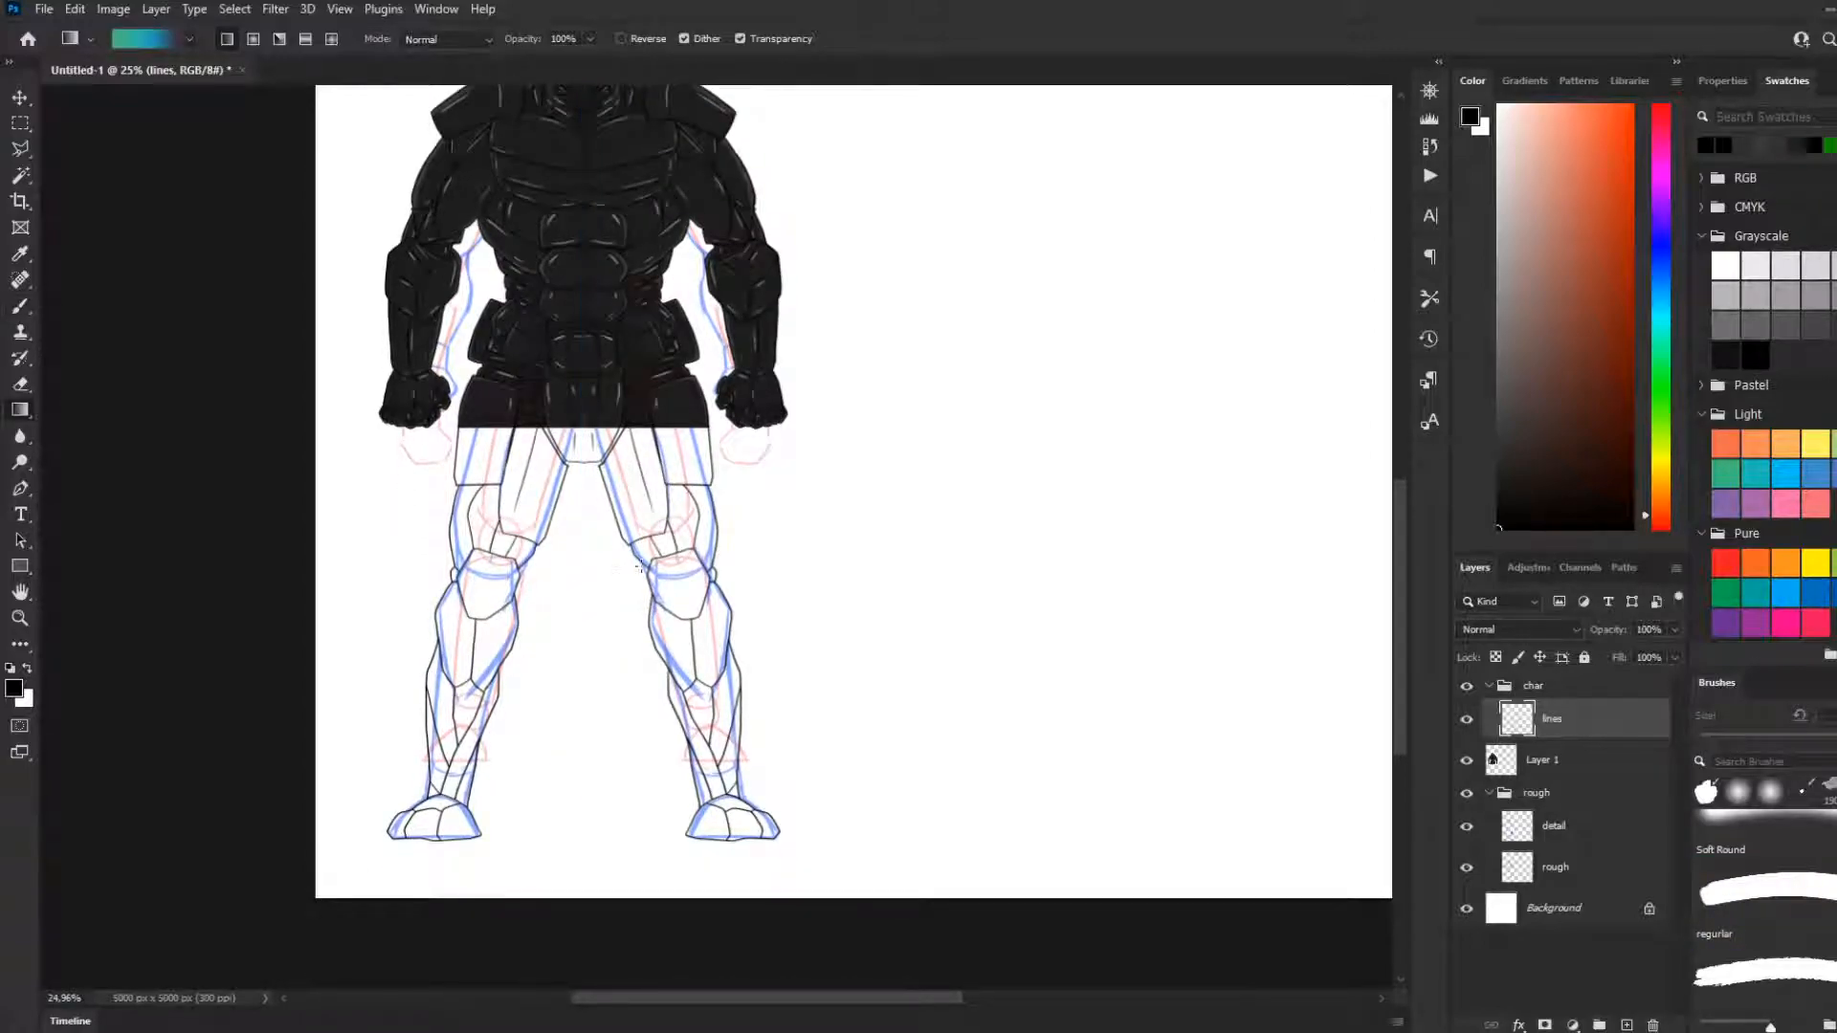
{"action": "left_click", "coordinate": [1468, 718]}
{"action": "left_click", "coordinate": [1468, 718]}
{"action": "left_click", "coordinate": [1551, 765]}
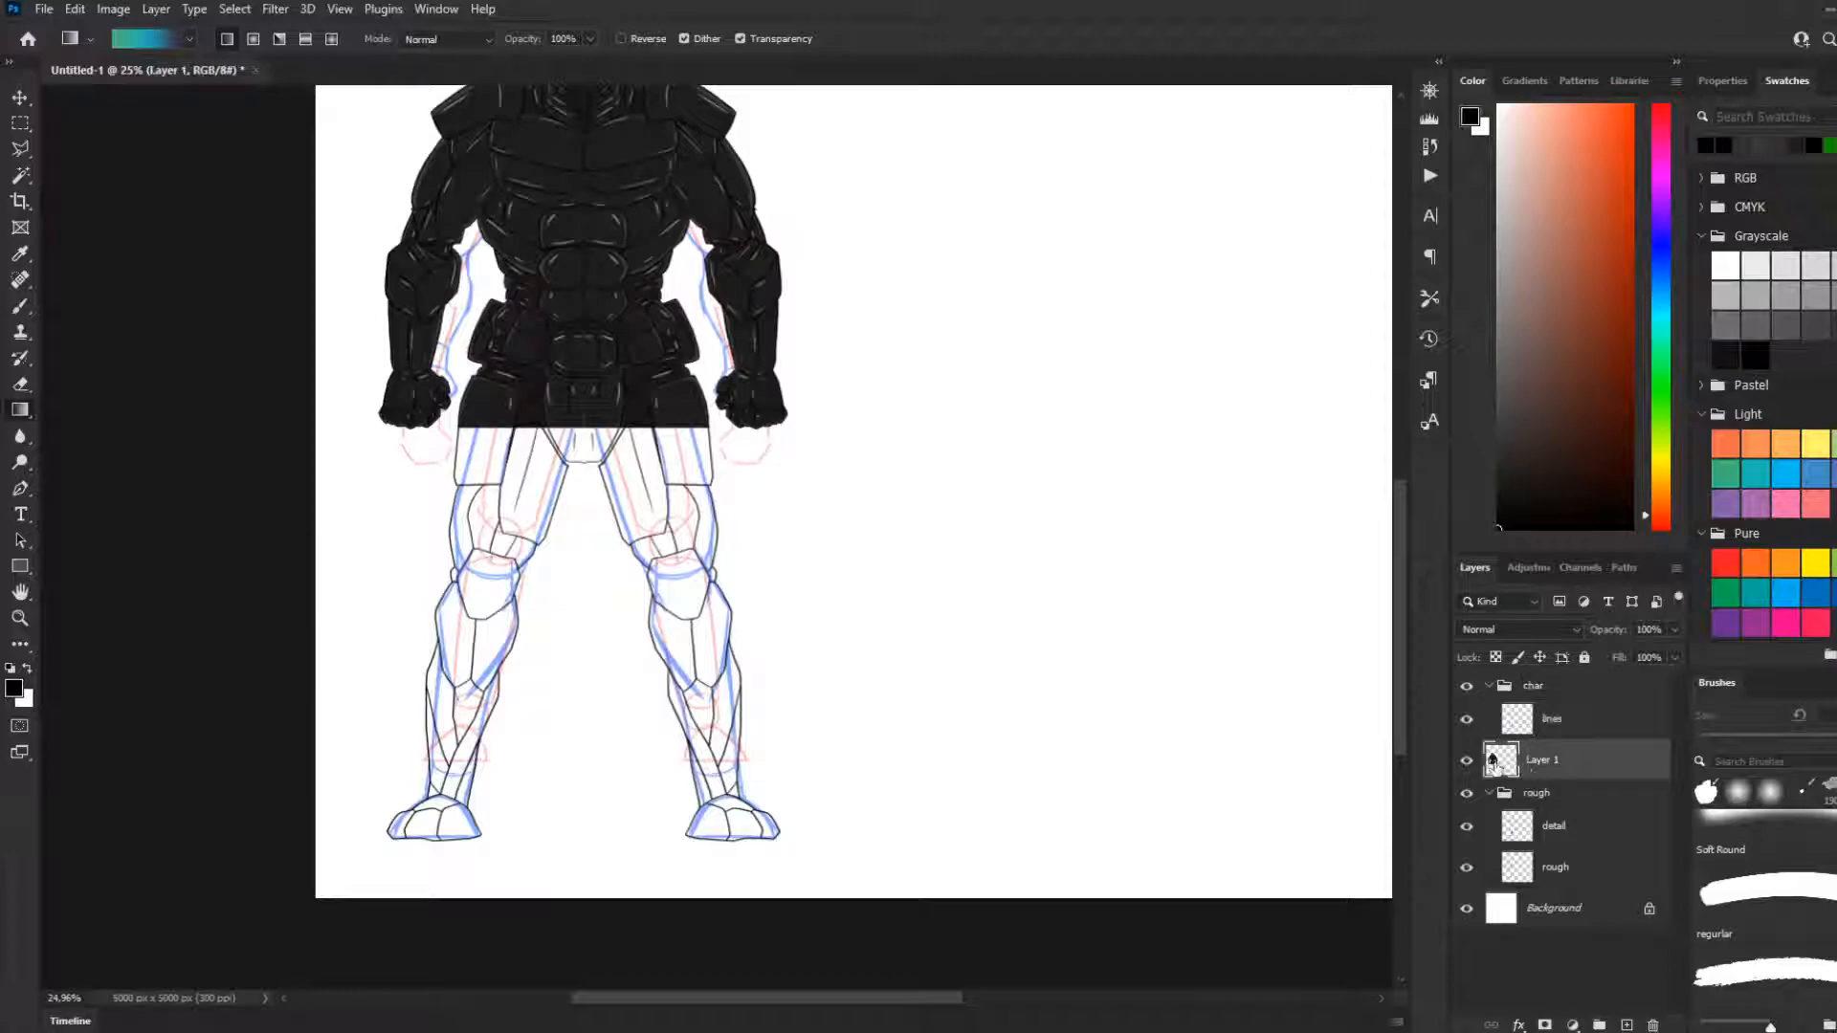
Compare the leg line art with Layer 1 hidden and shown, inspecting the join at the hips and the full figure
{"action": "left_click", "coordinate": [1466, 759]}
{"action": "scroll", "coordinate": [562, 479], "scroll_direction": "up", "scroll_amount": 3}
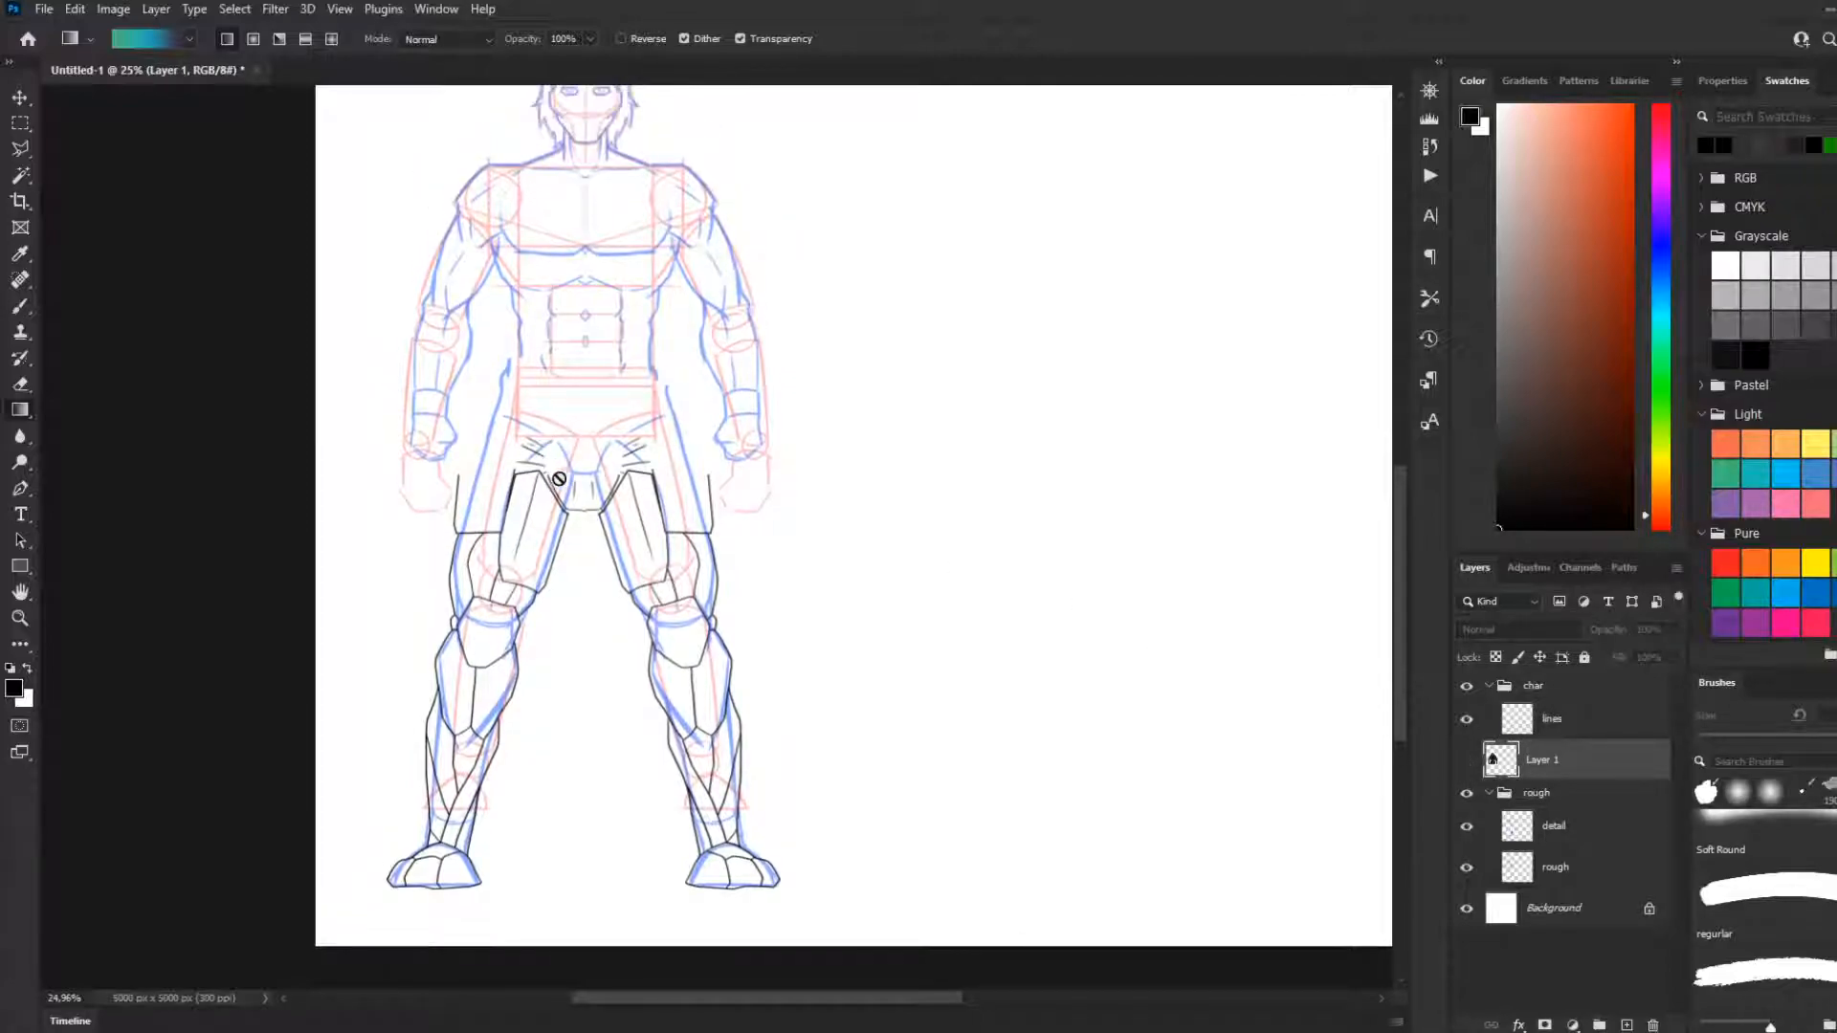
{"action": "scroll", "coordinate": [542, 507], "scroll_direction": "up", "scroll_amount": 2}
{"action": "left_click", "coordinate": [1467, 760]}
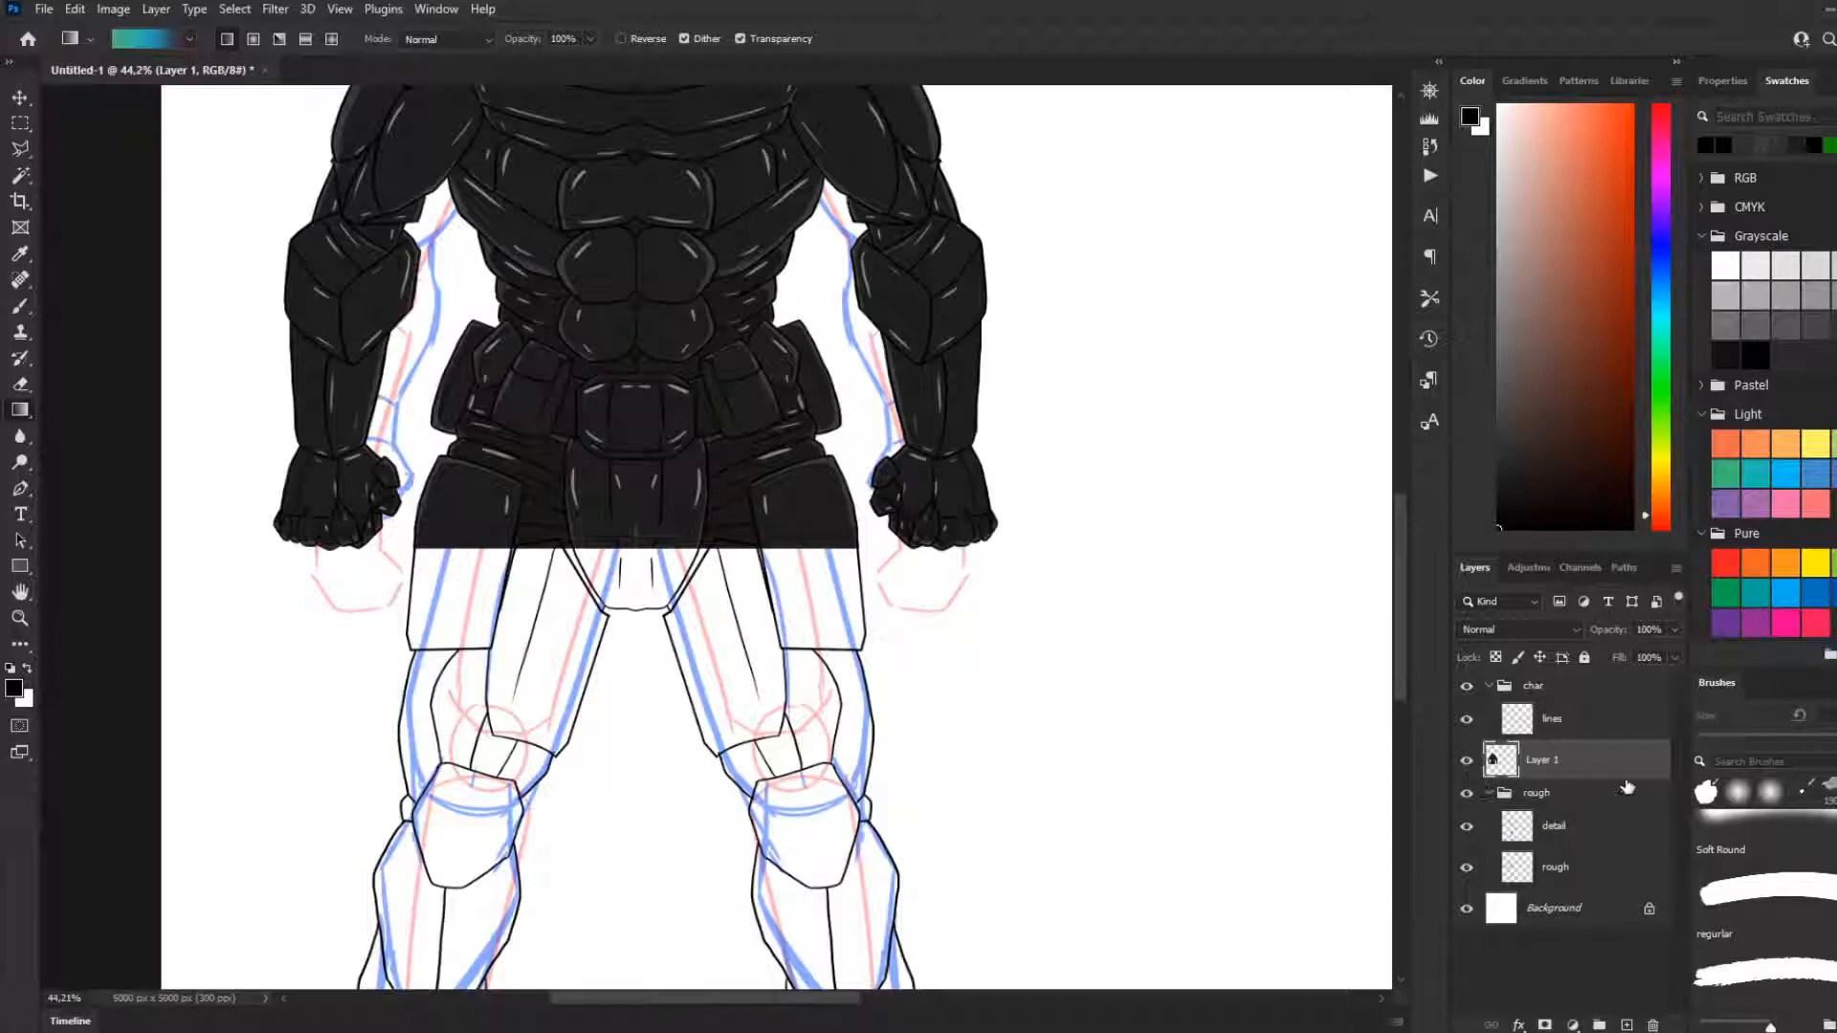
{"action": "scroll", "coordinate": [763, 656], "scroll_direction": "down", "scroll_amount": 5}
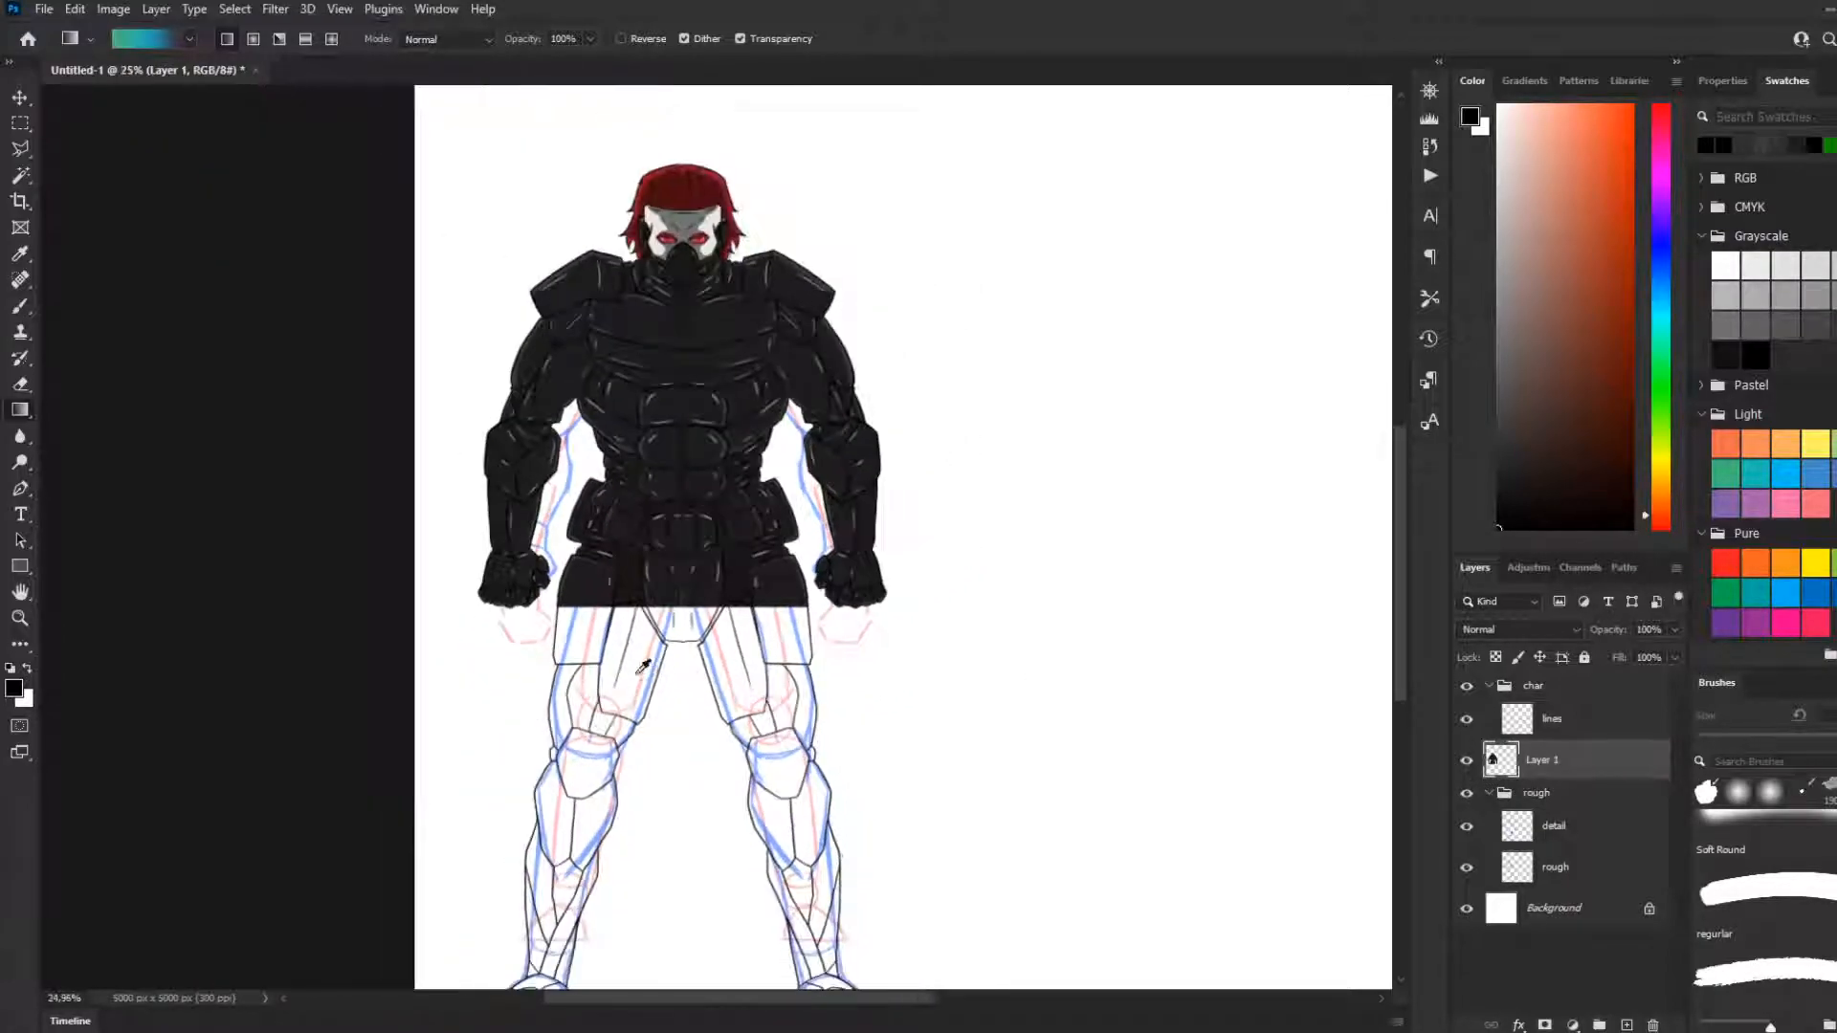
{"action": "scroll", "coordinate": [409, 706], "scroll_direction": "up", "scroll_amount": 4}
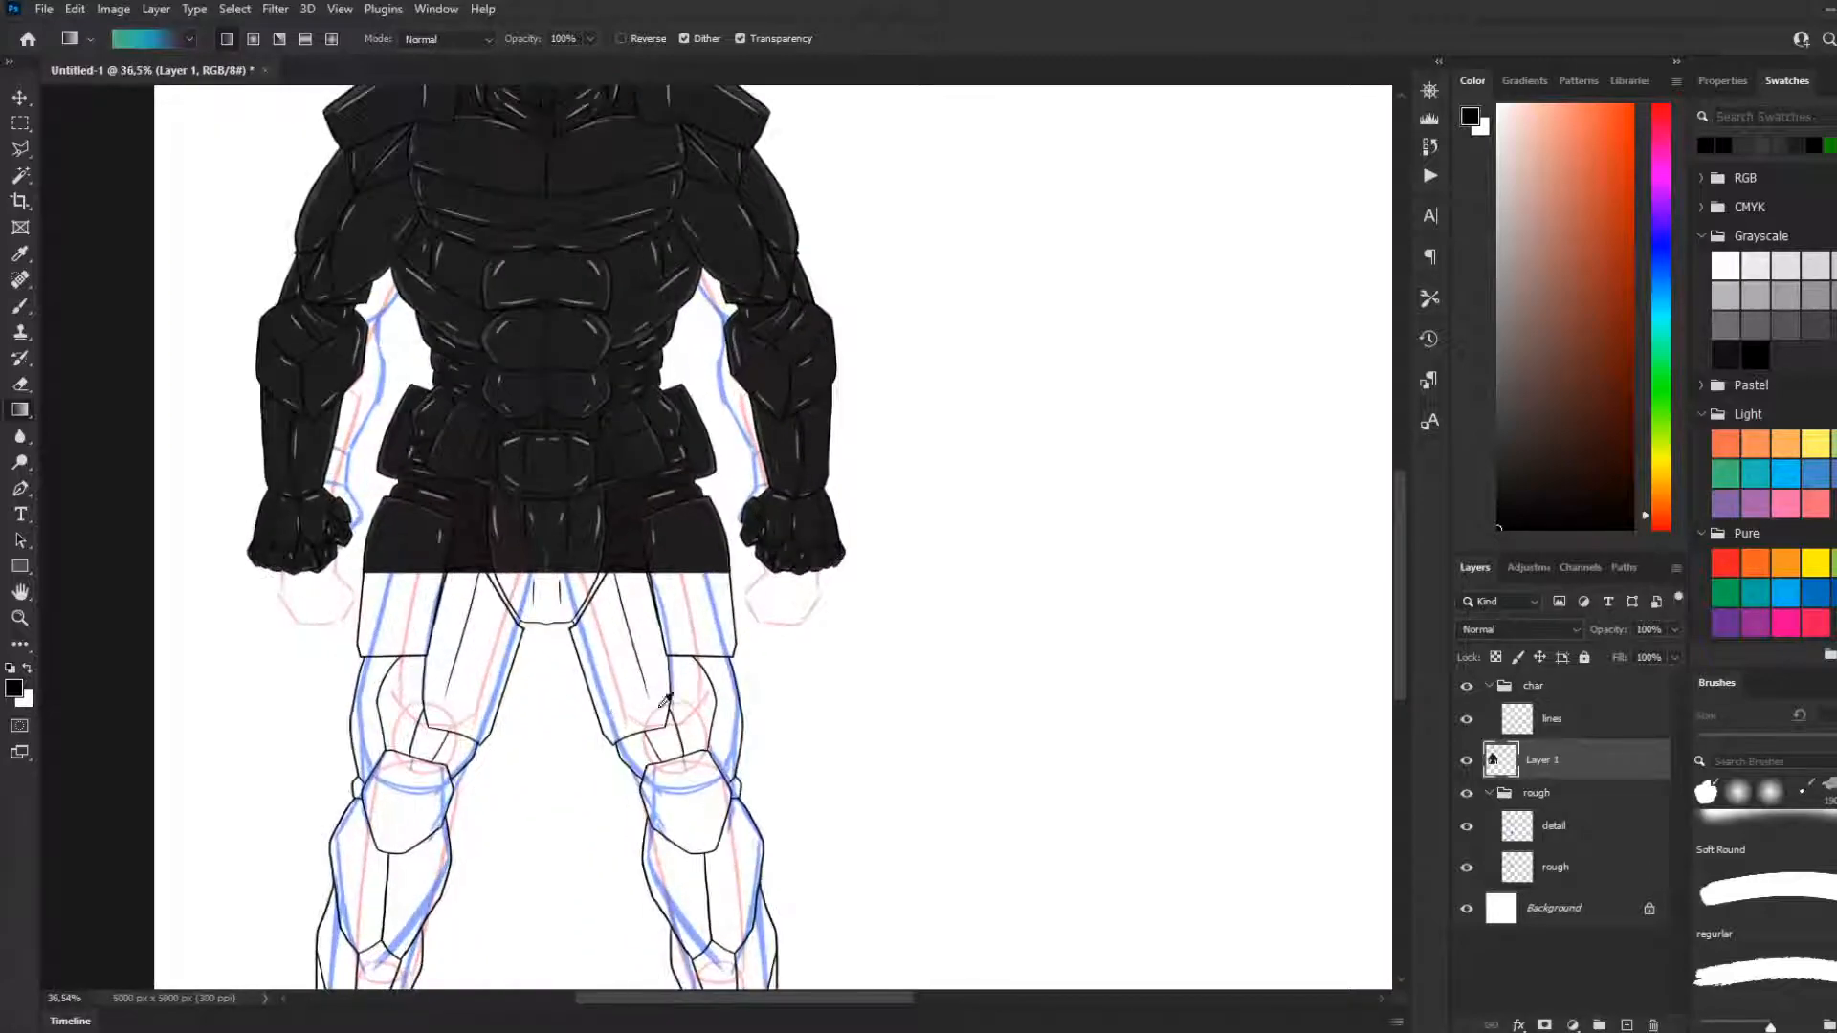
{"action": "left_click_drag", "start_coordinate": [1404, 504], "coordinate": [1400, 572]}
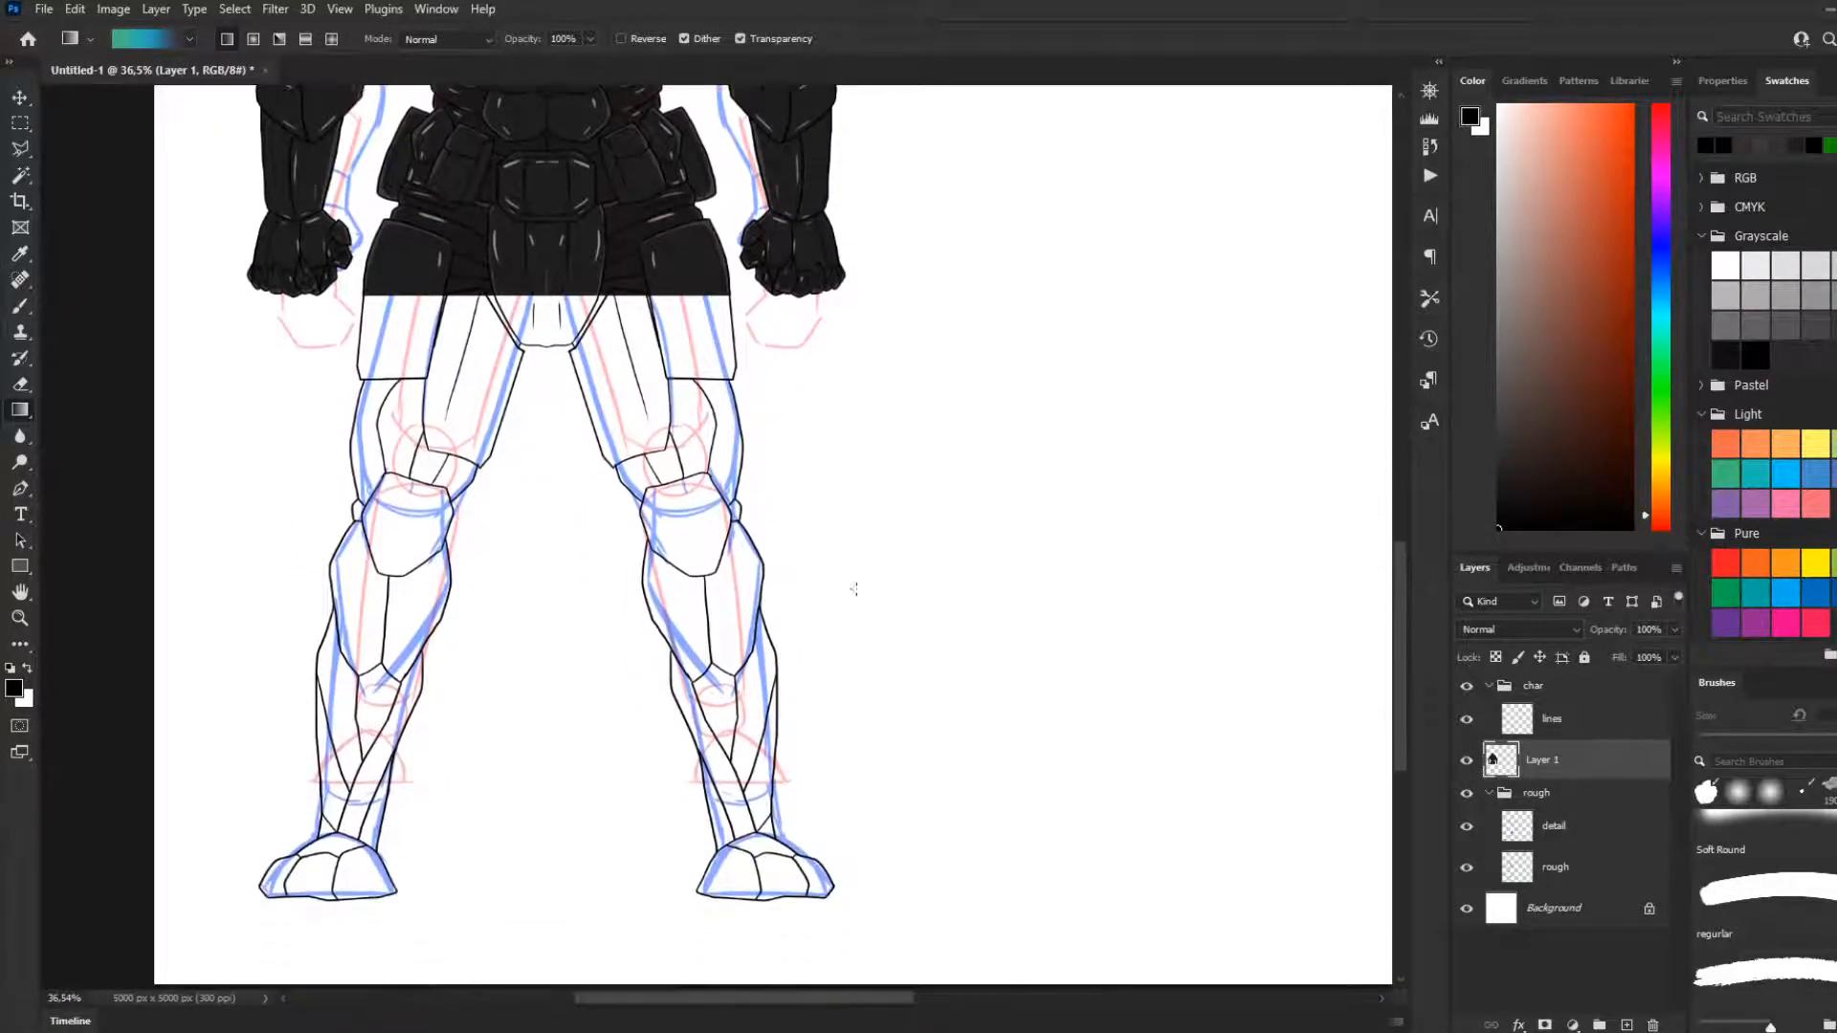
{"action": "scroll", "coordinate": [433, 397], "scroll_direction": "down", "scroll_amount": 1}
{"action": "scroll", "coordinate": [473, 318], "scroll_direction": "up", "scroll_amount": 1}
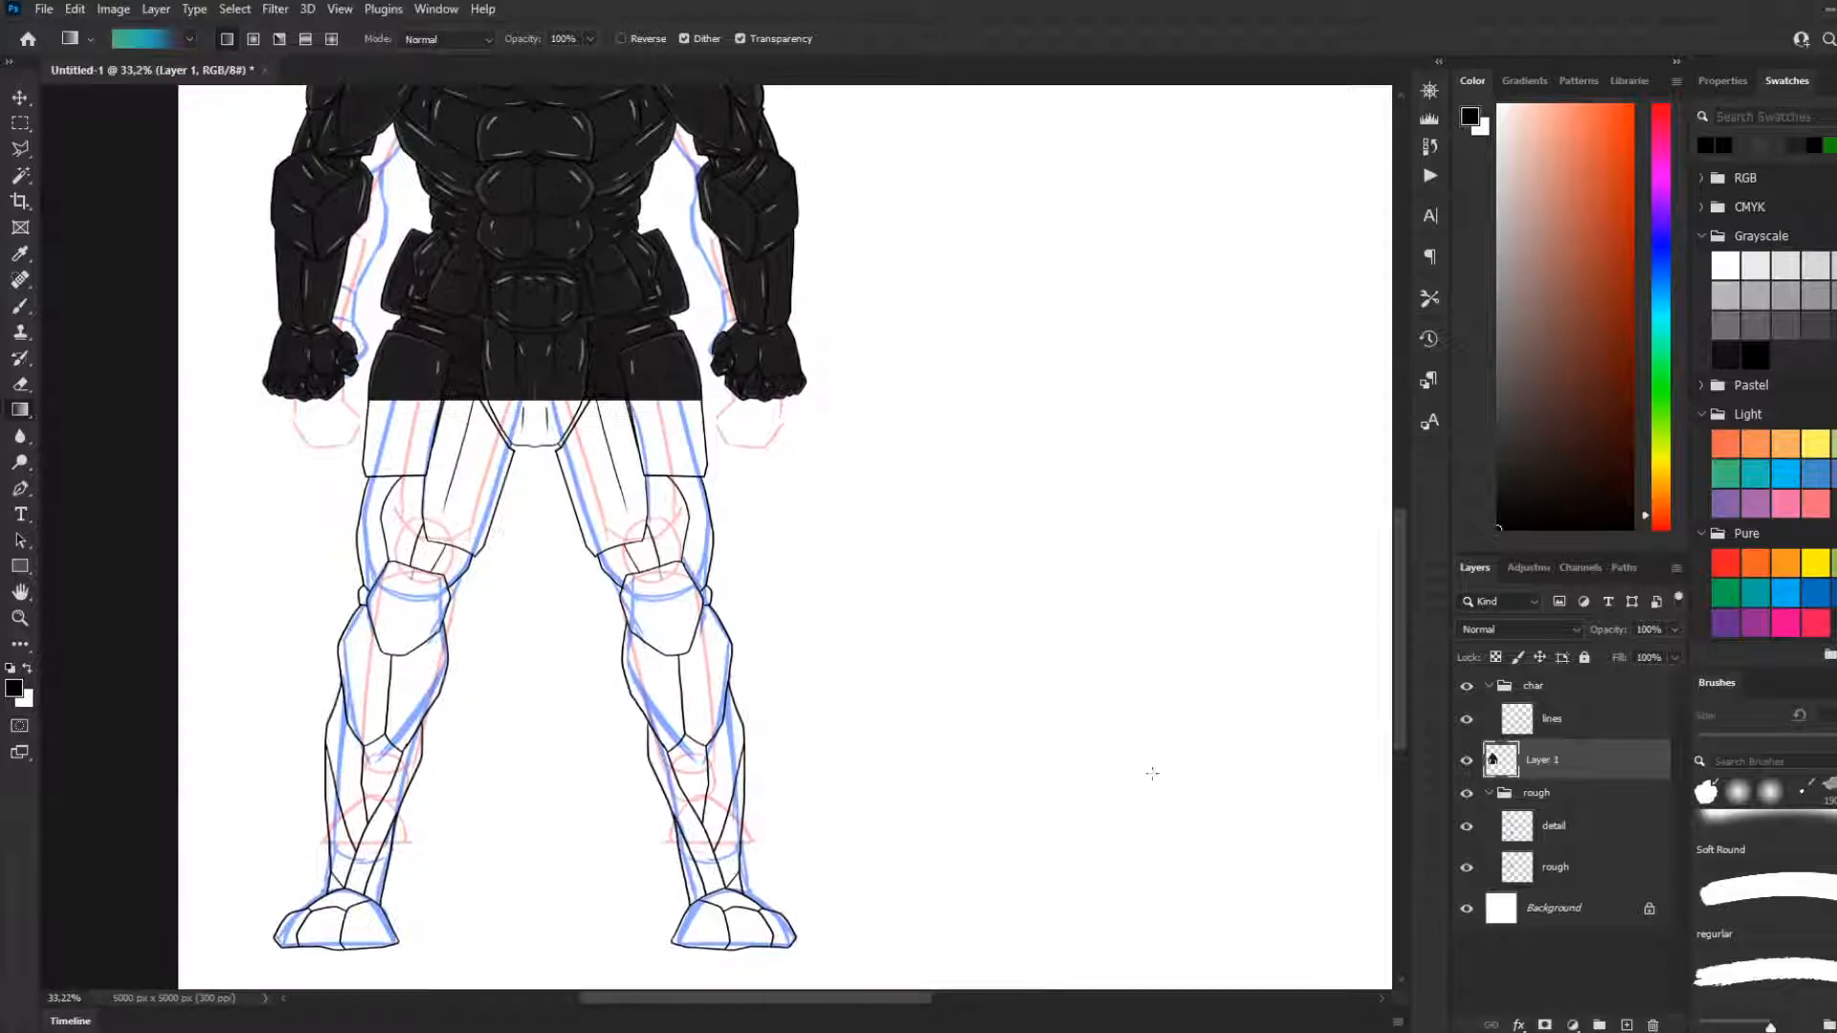
{"action": "left_click", "coordinate": [1466, 760]}
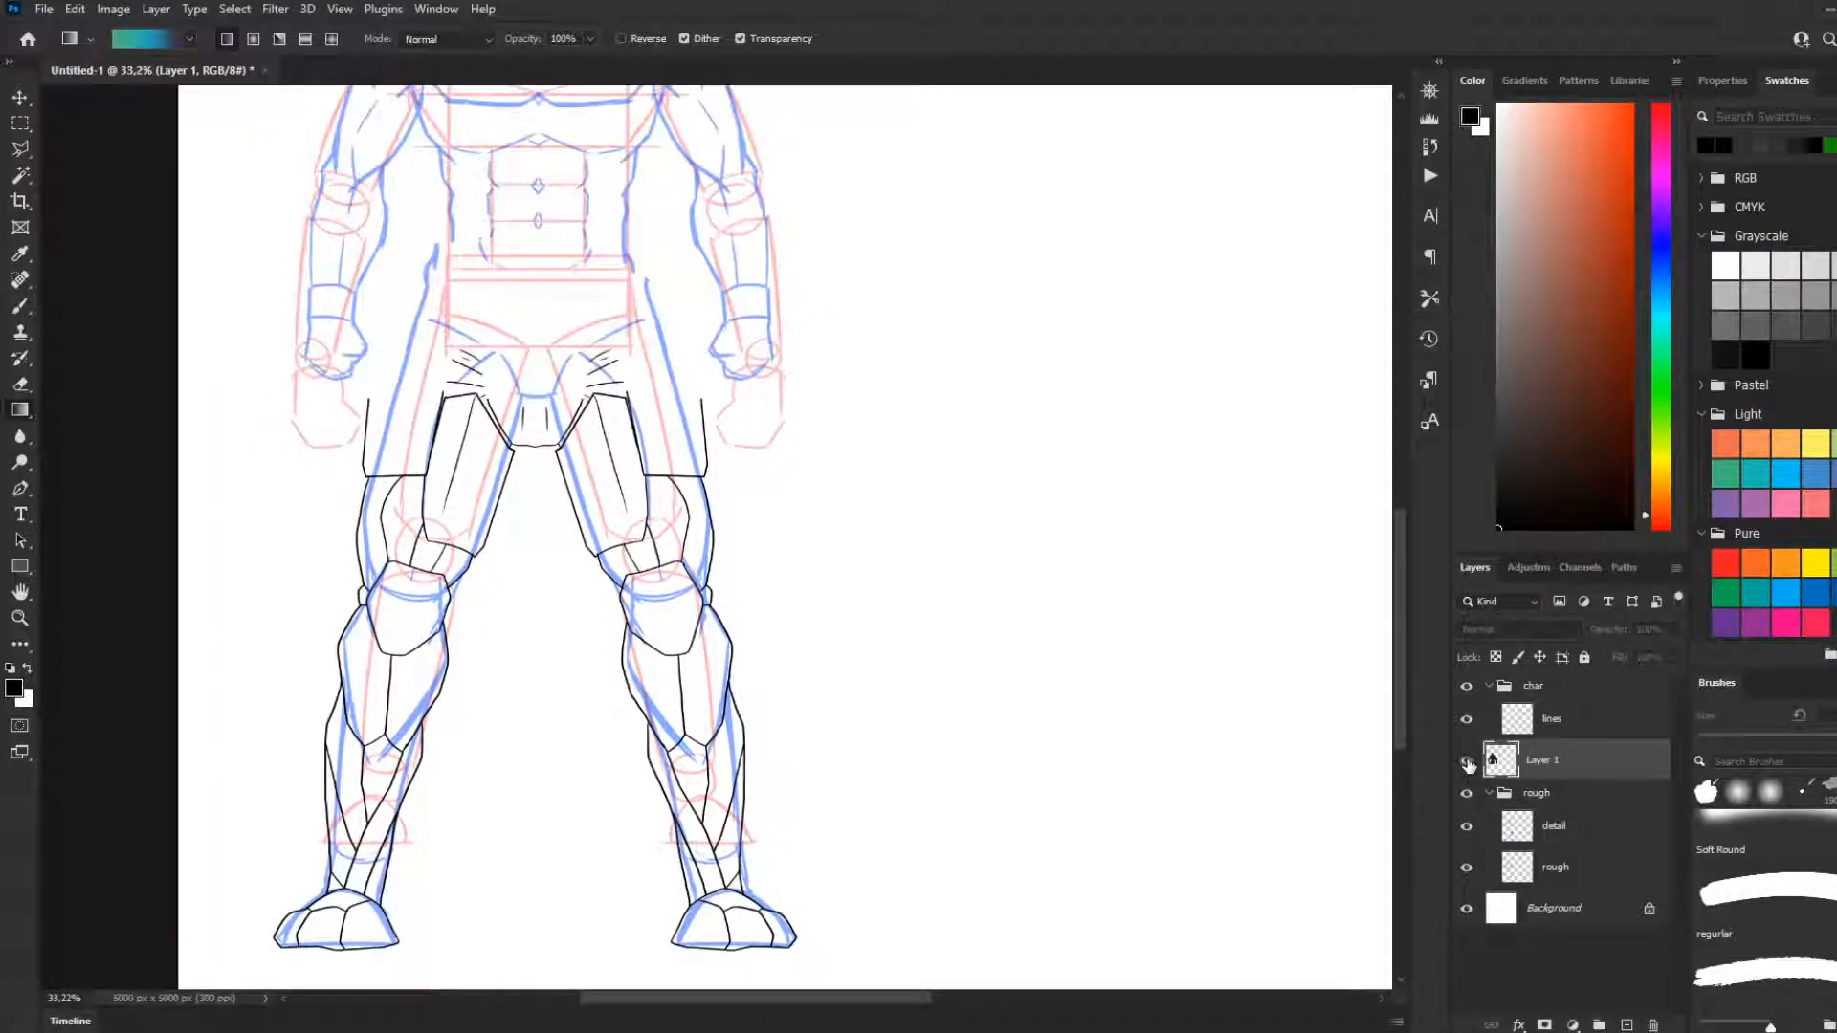
{"action": "left_click", "coordinate": [1466, 760]}
{"action": "scroll", "coordinate": [455, 446], "scroll_direction": "up", "scroll_amount": 6}
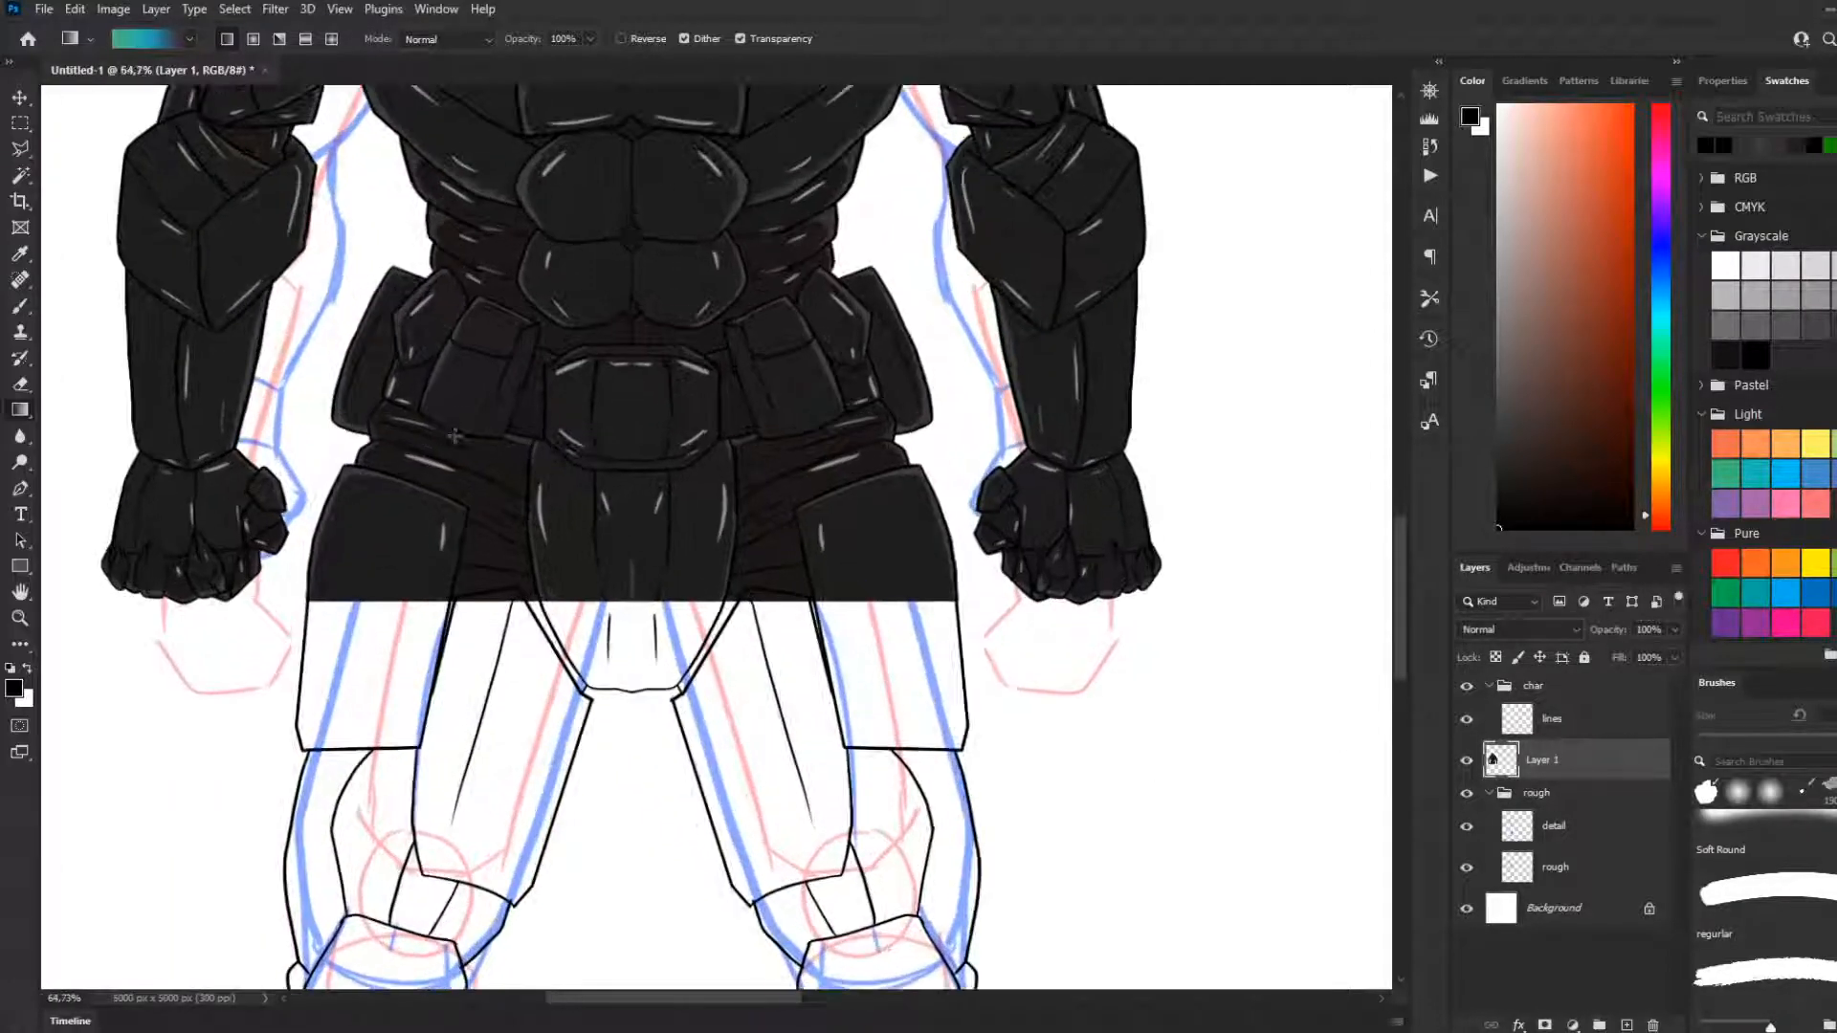
{"action": "scroll", "coordinate": [455, 446], "scroll_direction": "down", "scroll_amount": 8}
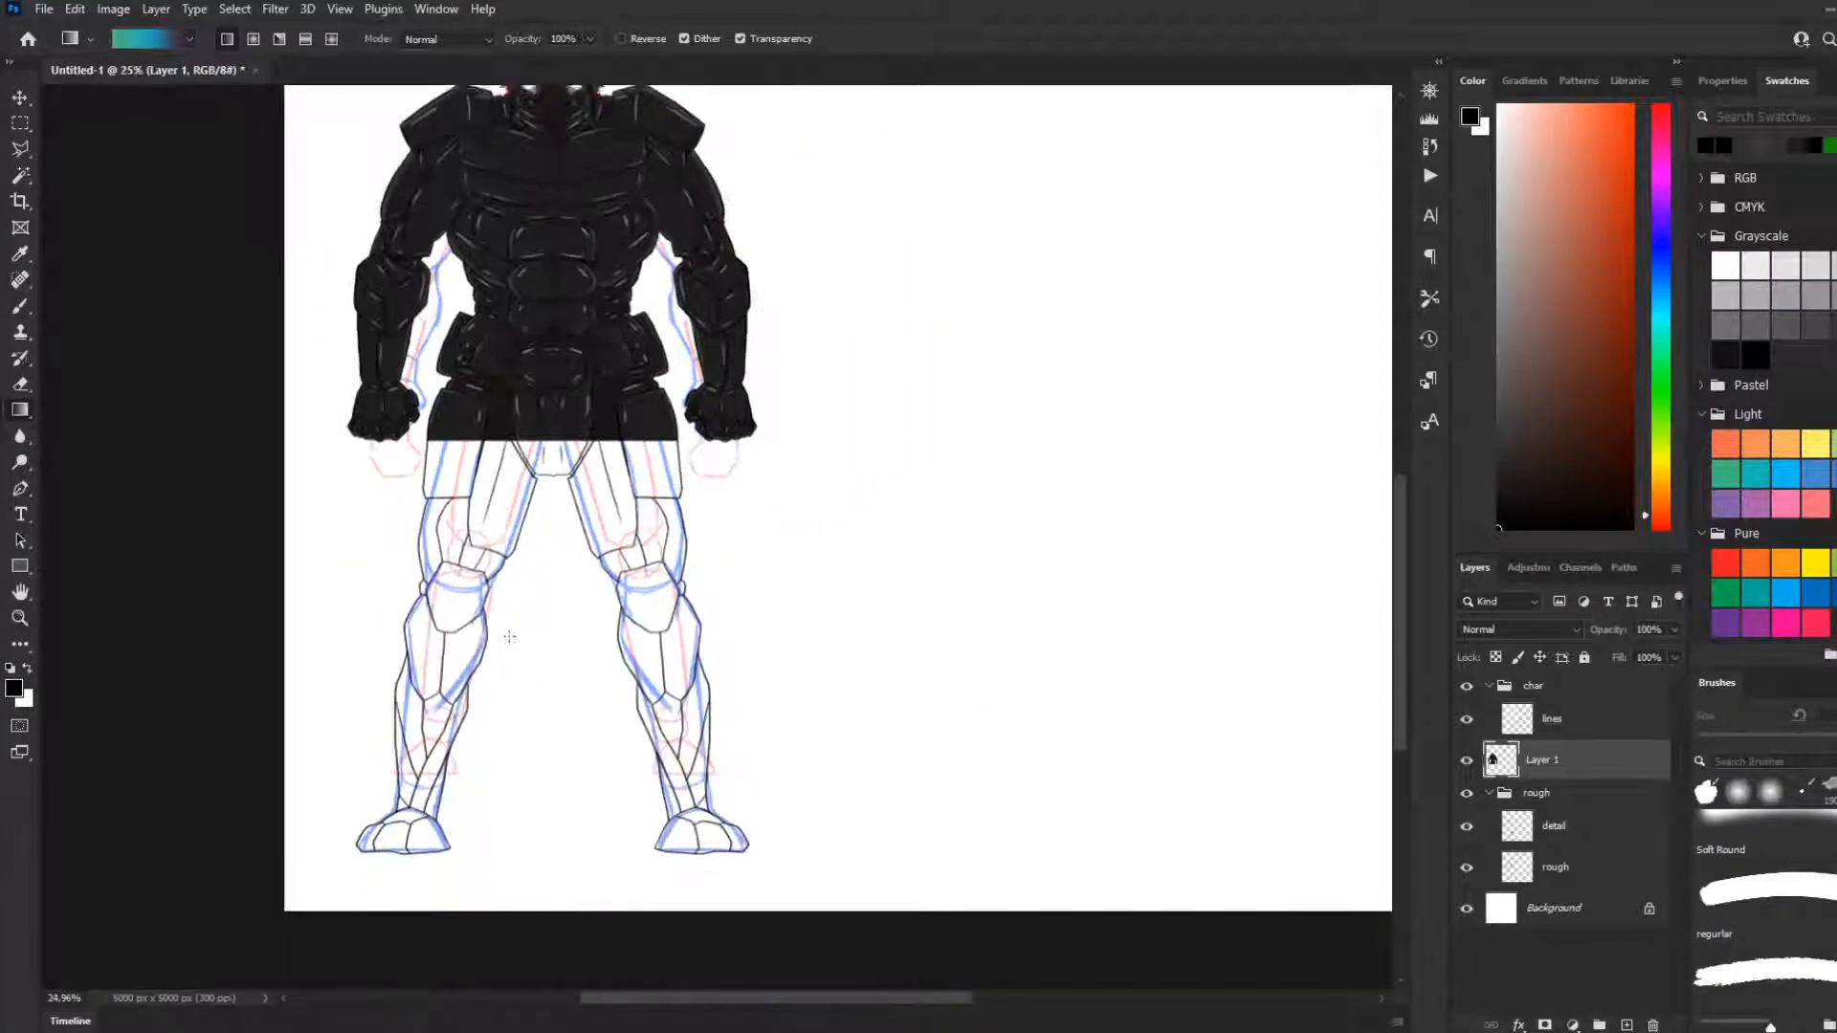
Duplicate the lines layer, placing the copy directly beneath the original in the char group, and rename it f
{"action": "scroll", "coordinate": [483, 719], "scroll_direction": "up", "scroll_amount": 2}
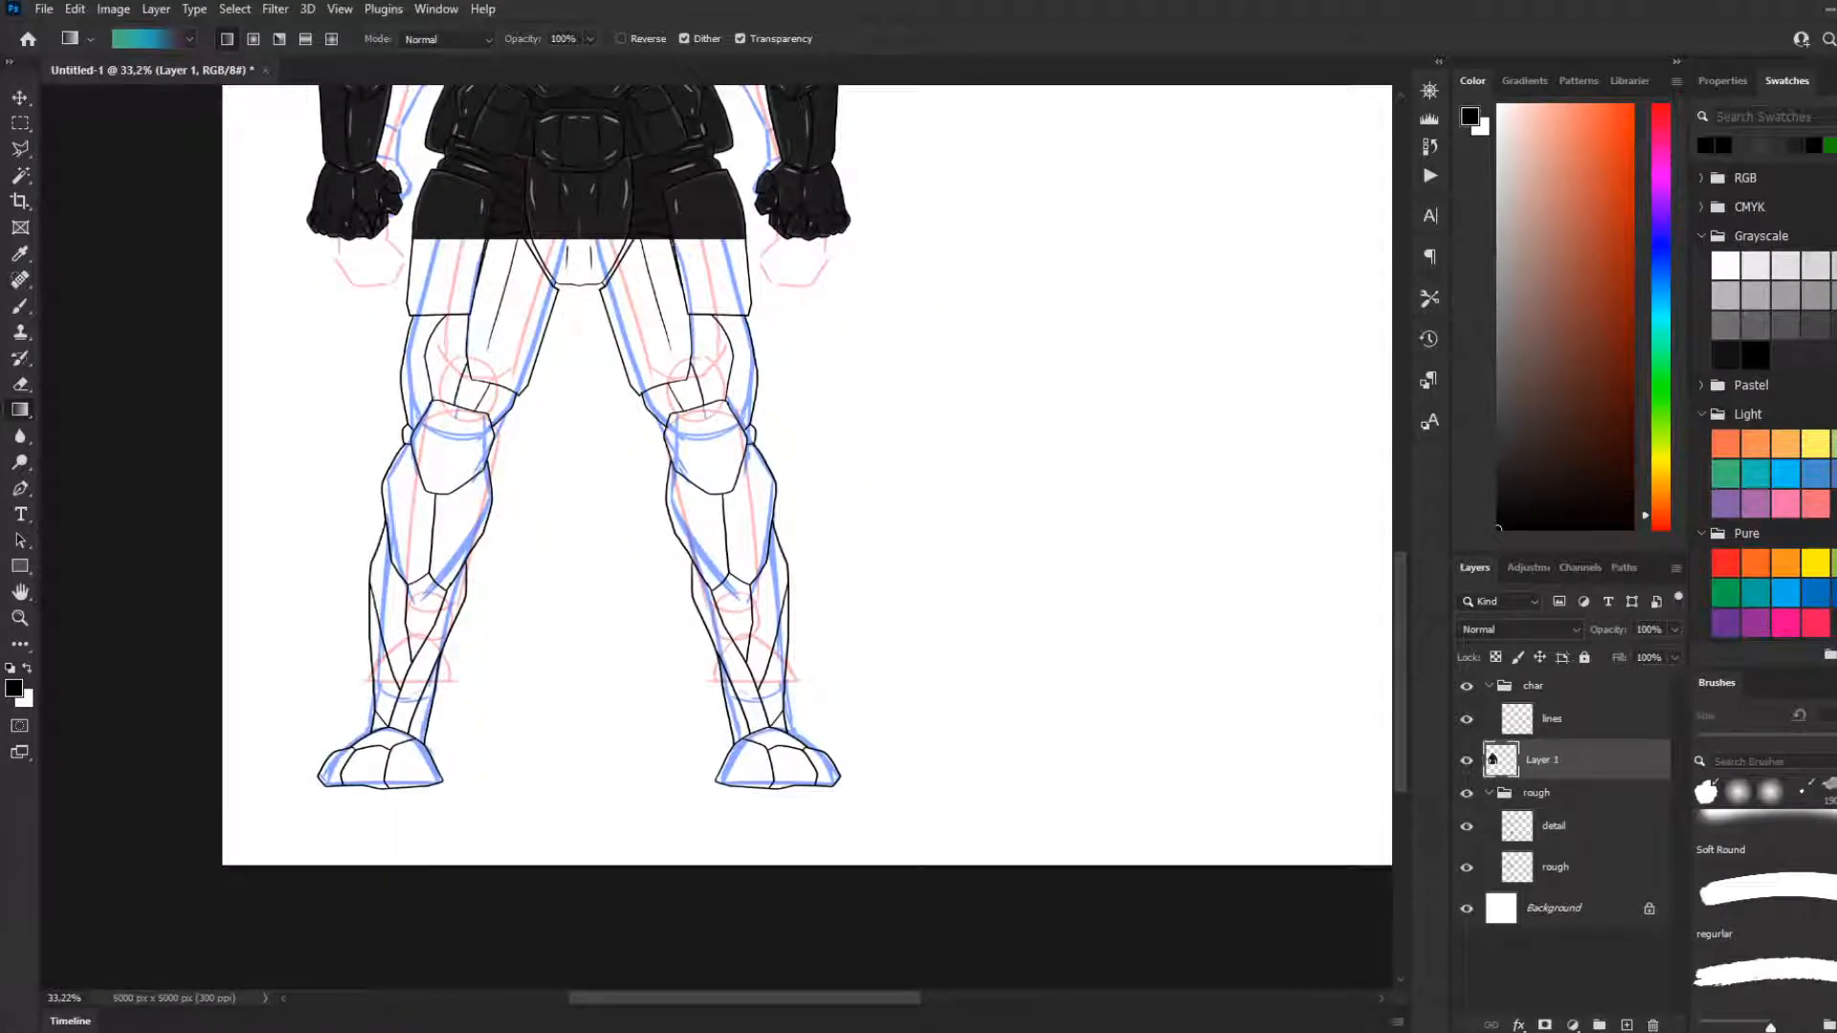
{"action": "scroll", "coordinate": [1765, 401], "scroll_direction": "down", "scroll_amount": 1}
{"action": "scroll", "coordinate": [1769, 402], "scroll_direction": "down", "scroll_amount": 5}
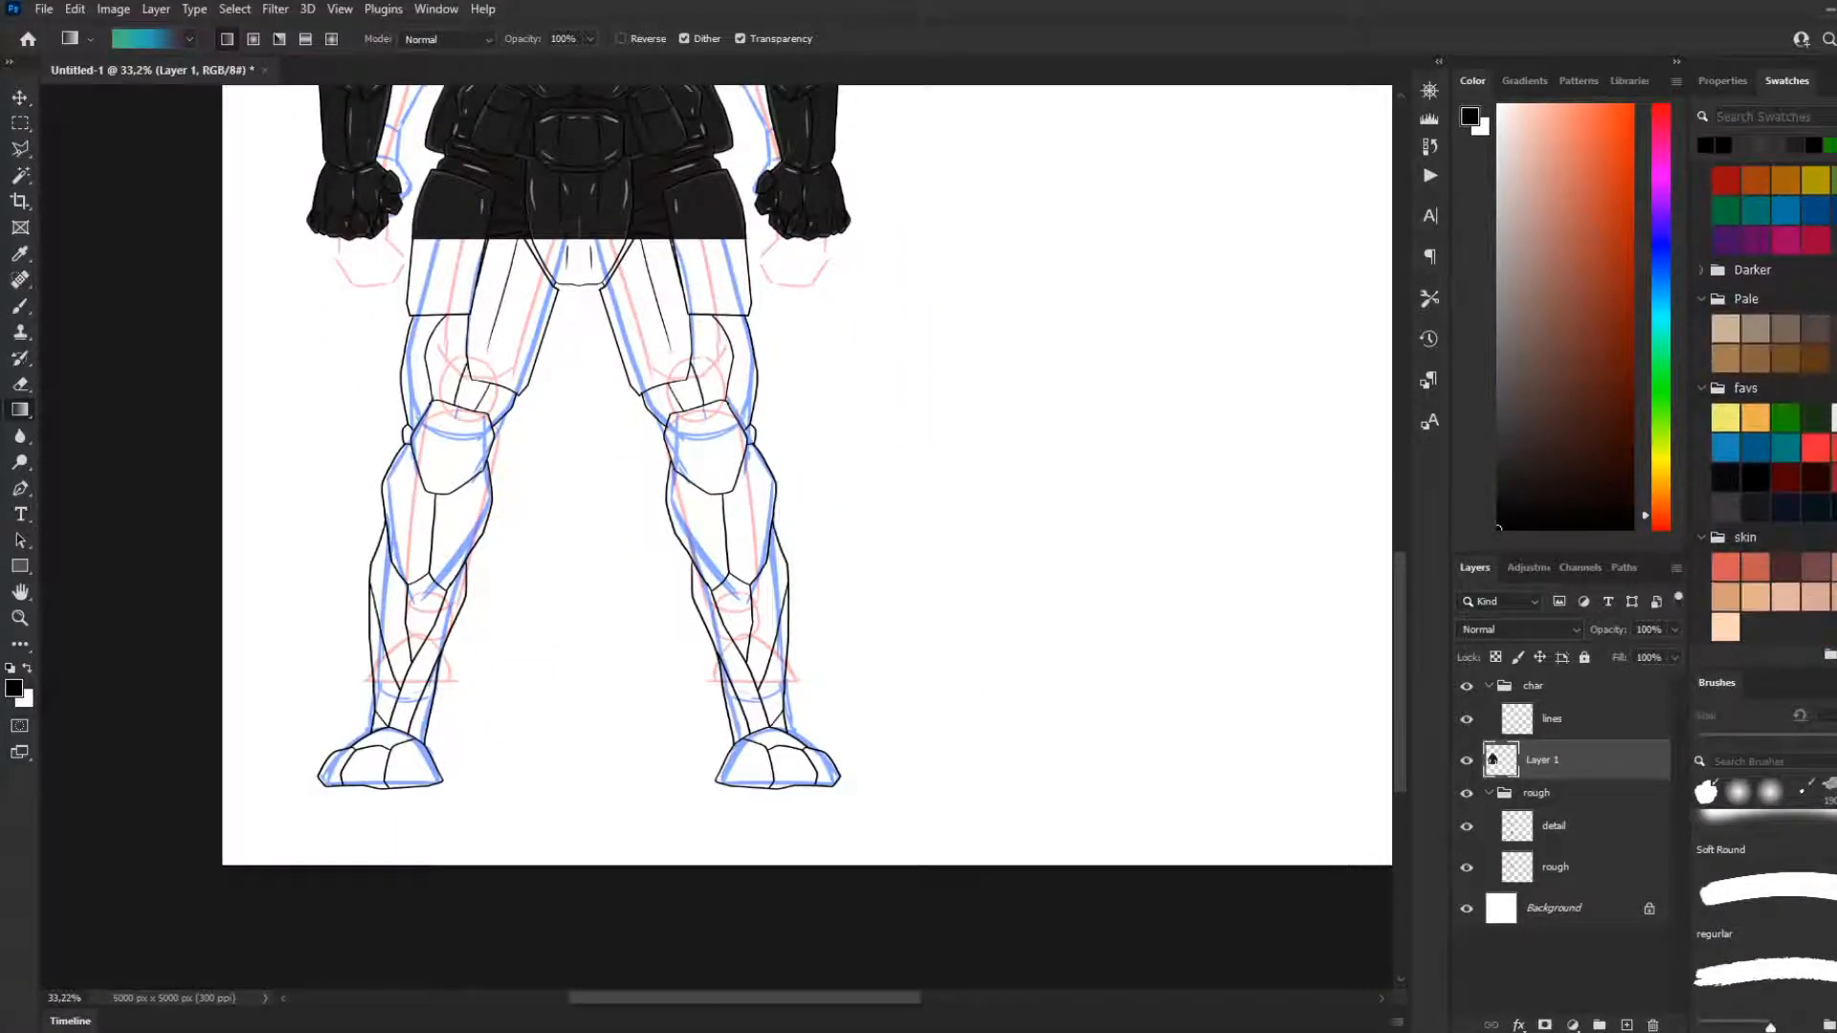
{"action": "left_click", "coordinate": [1542, 722]}
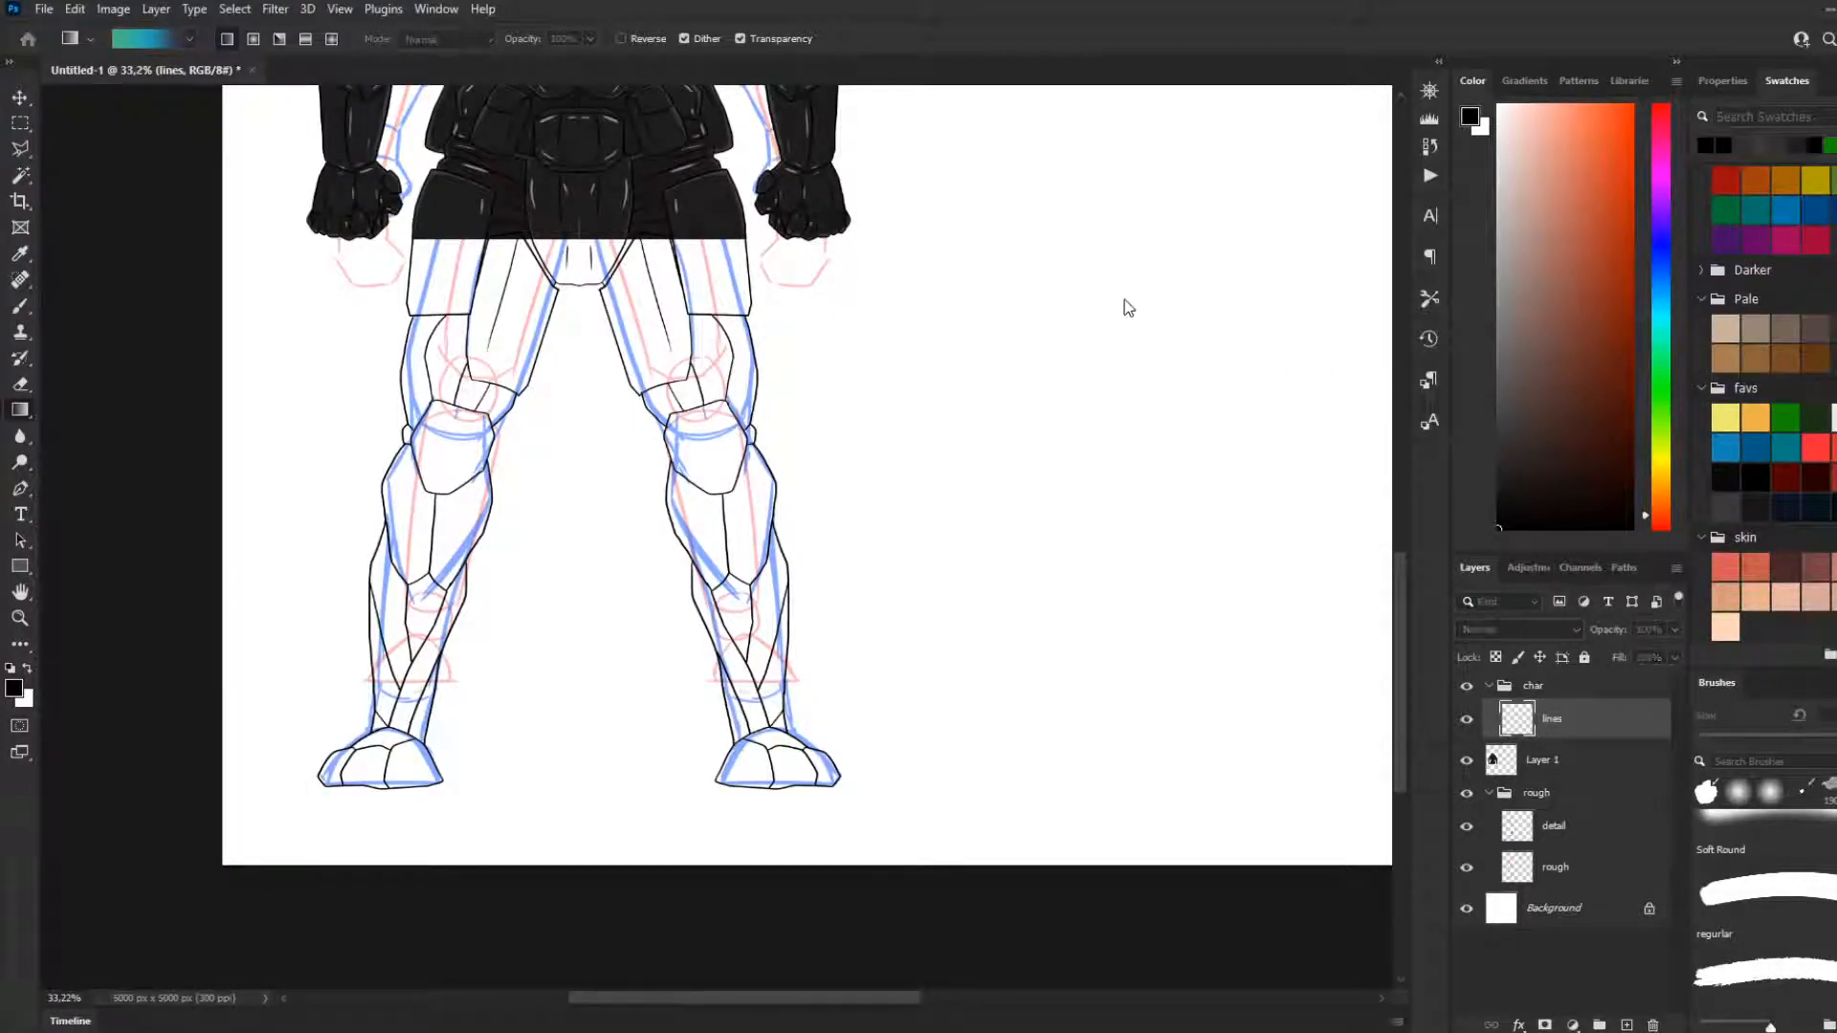
{"action": "key", "text": "ctrl+j"}
{"action": "left_click_drag", "start_coordinate": [1623, 759], "coordinate": [1623, 761]}
{"action": "double_click", "coordinate": [1563, 759]}
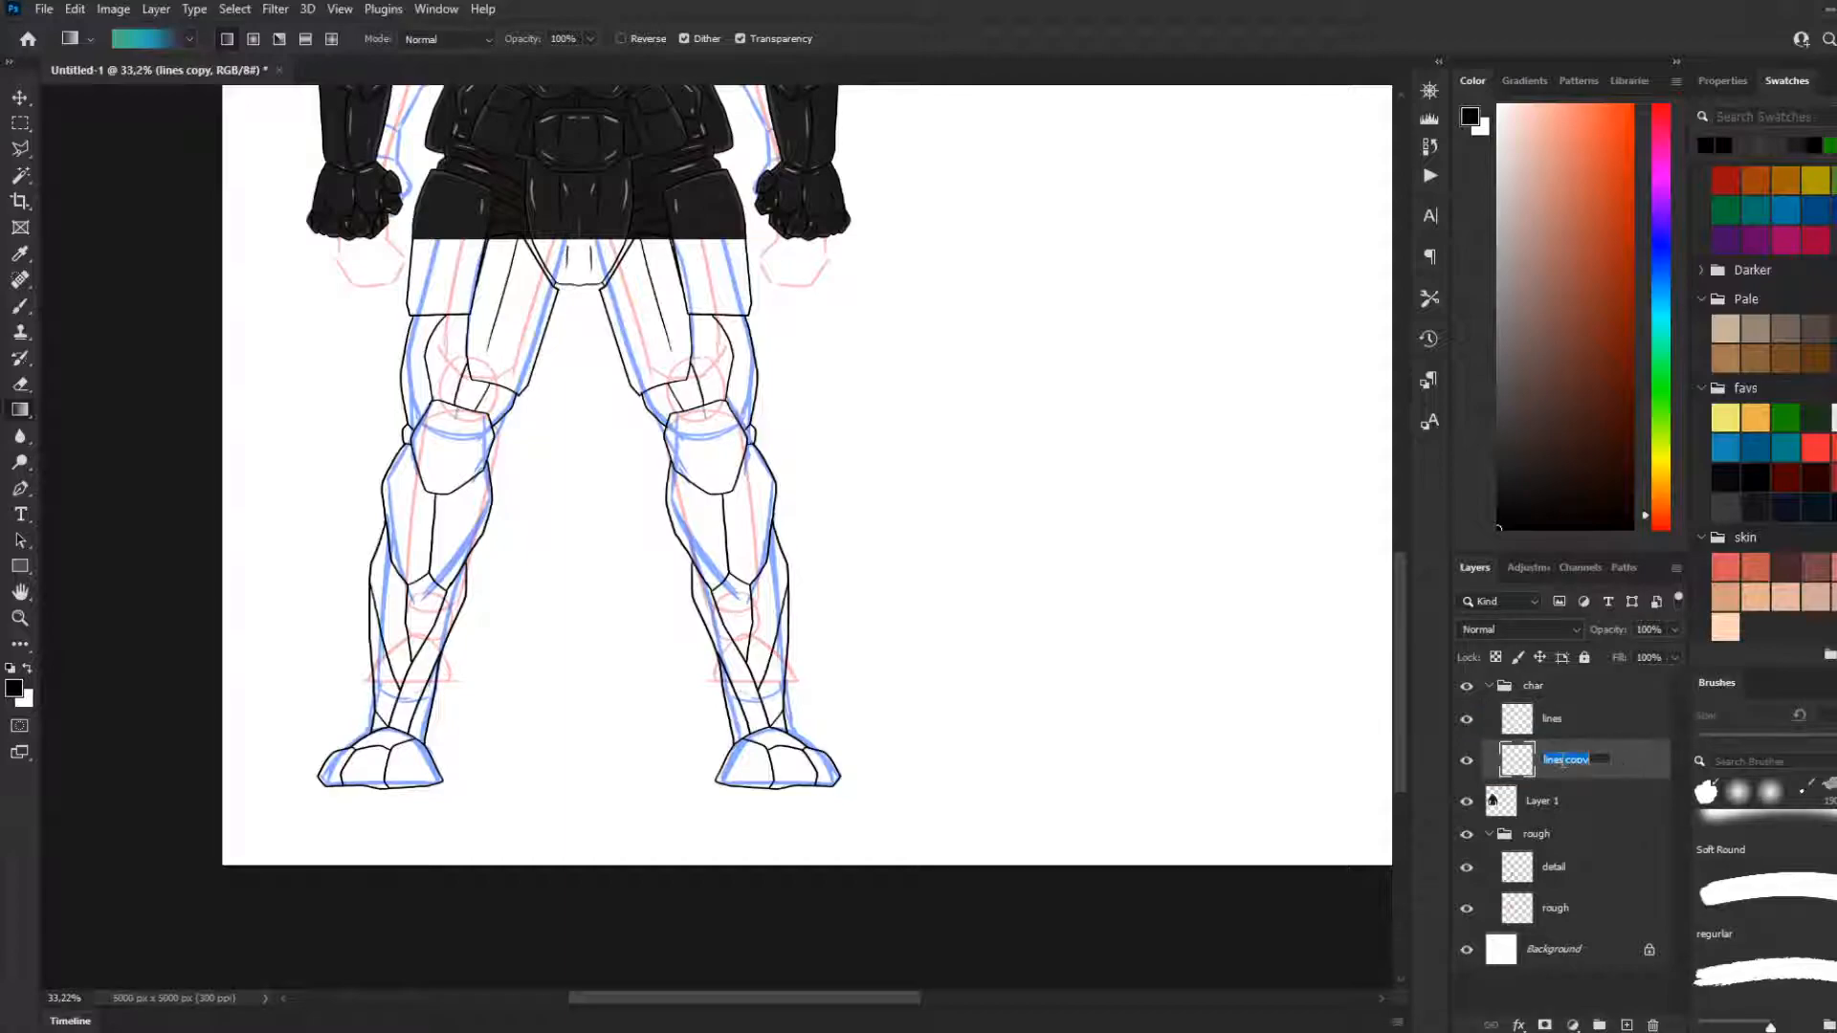
{"action": "type", "text": "l"}
{"action": "key", "text": "Return"}
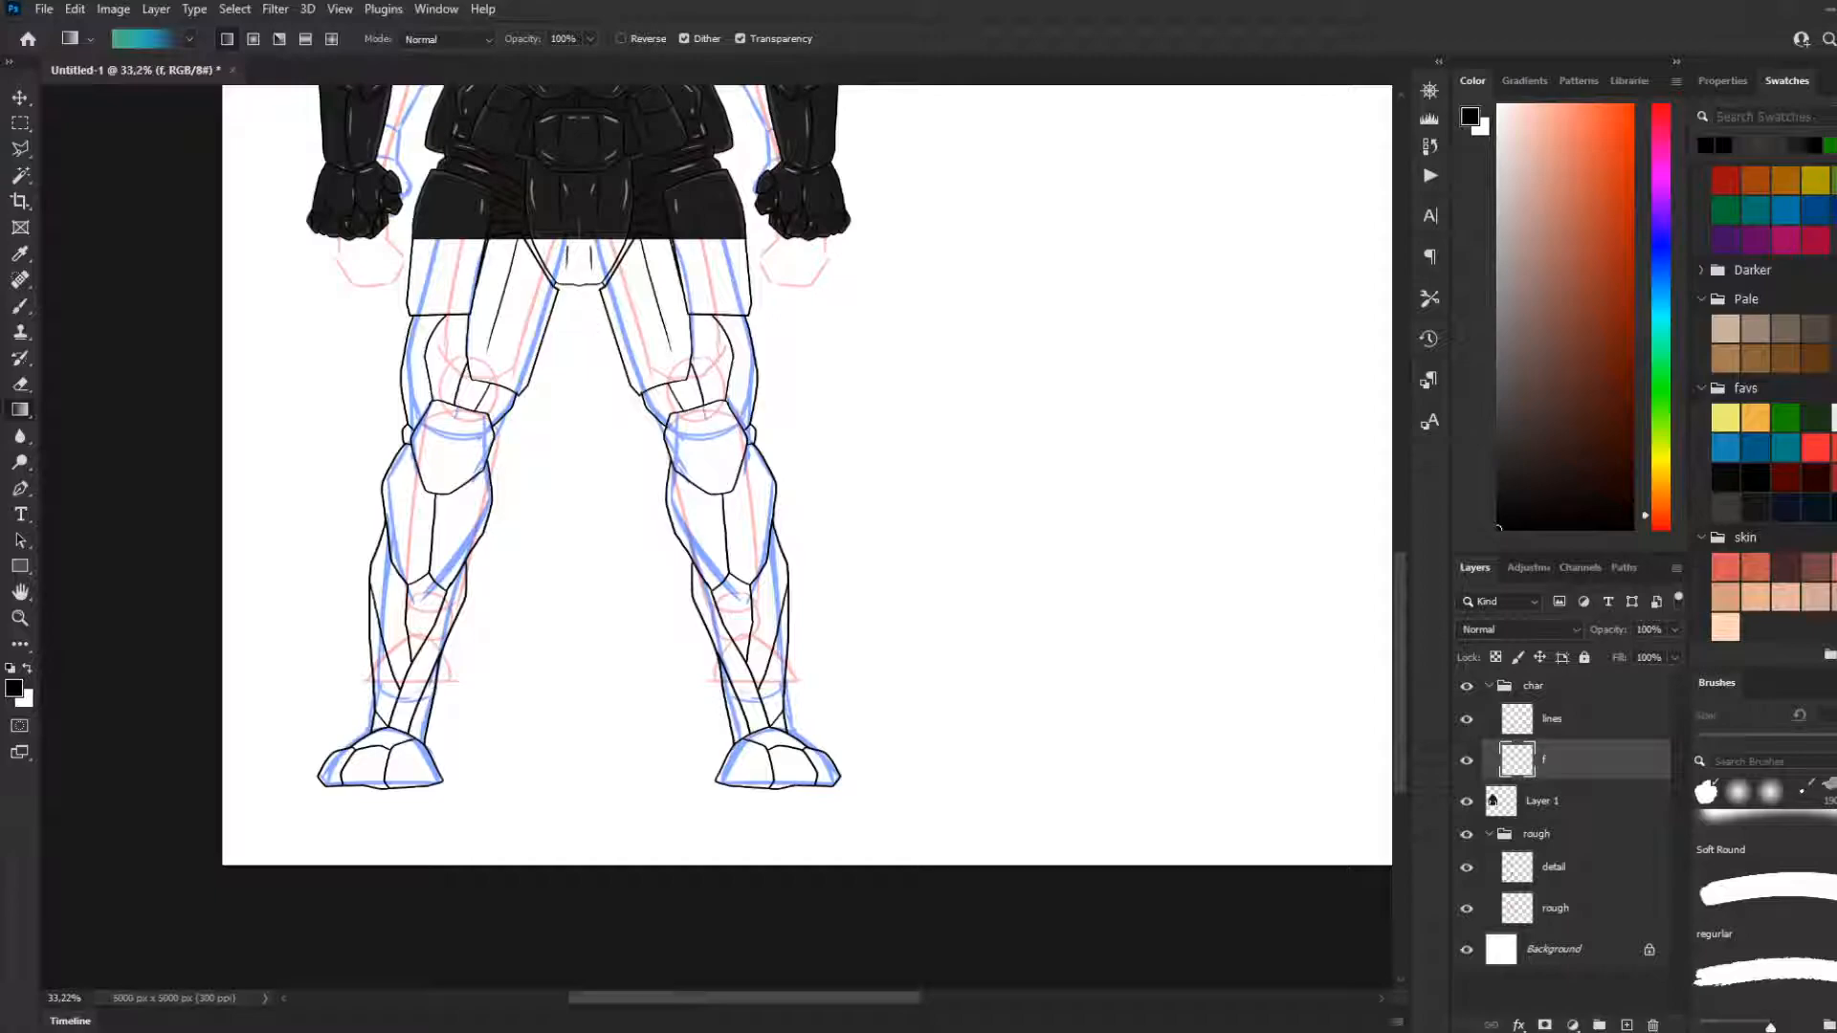
{"action": "scroll", "coordinate": [808, 475], "scroll_direction": "up", "scroll_amount": 5}
{"action": "scroll", "coordinate": [807, 476], "scroll_direction": "down", "scroll_amount": 2}
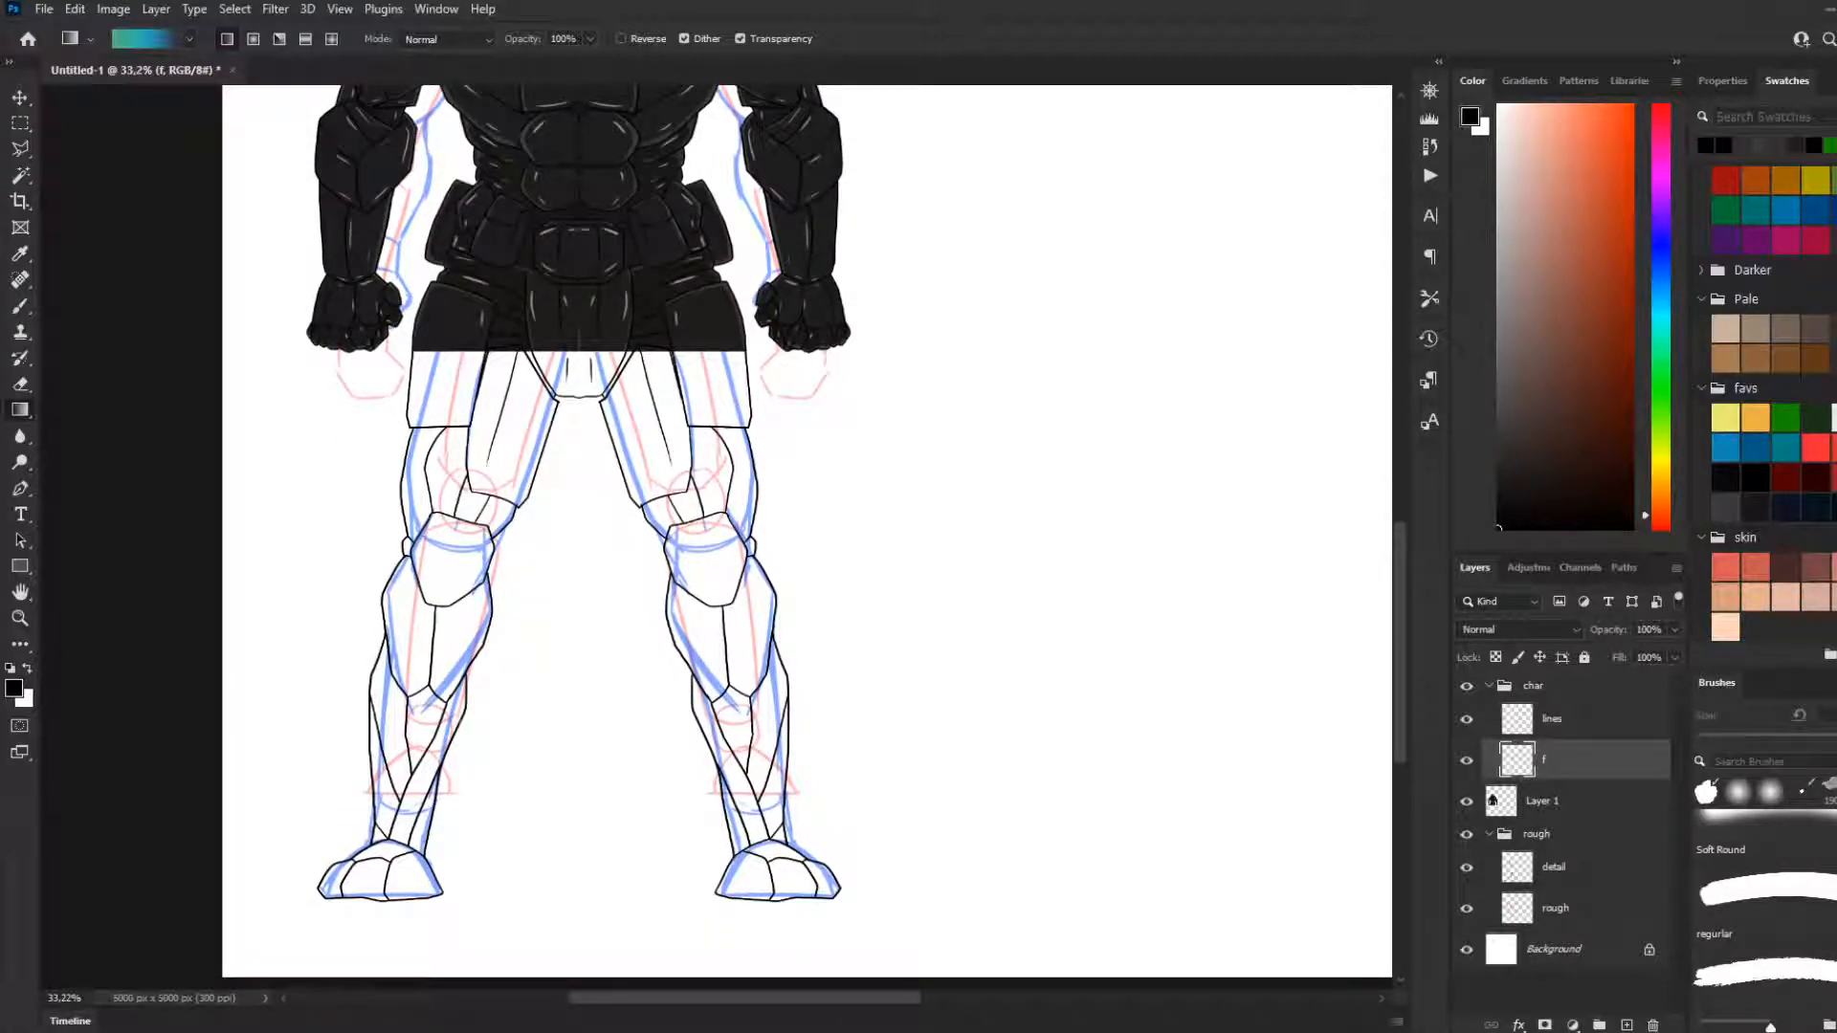
{"action": "scroll", "coordinate": [522, 430], "scroll_direction": "up", "scroll_amount": 2}
{"action": "scroll", "coordinate": [522, 430], "scroll_direction": "up", "scroll_amount": 4}
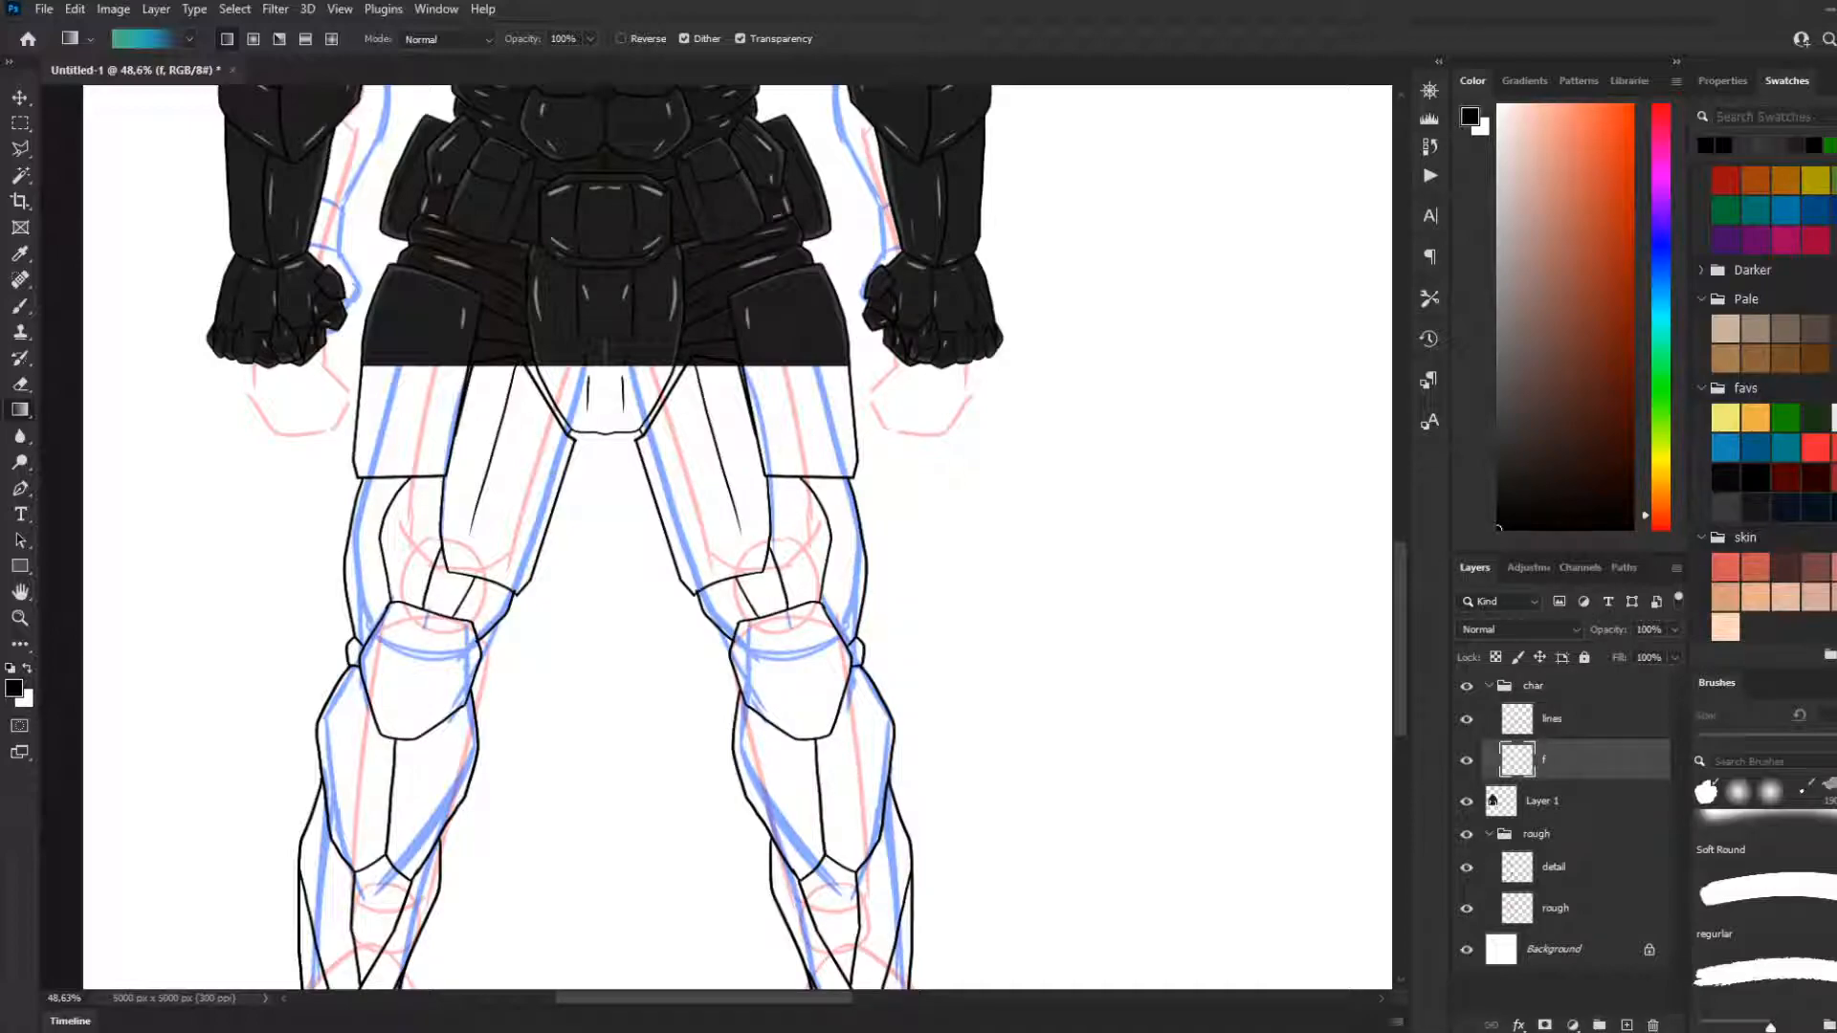
Rename the layer beneath the lines layer as fill
{"action": "scroll", "coordinate": [514, 612], "scroll_direction": "down", "scroll_amount": 3}
{"action": "scroll", "coordinate": [514, 612], "scroll_direction": "down", "scroll_amount": 3}
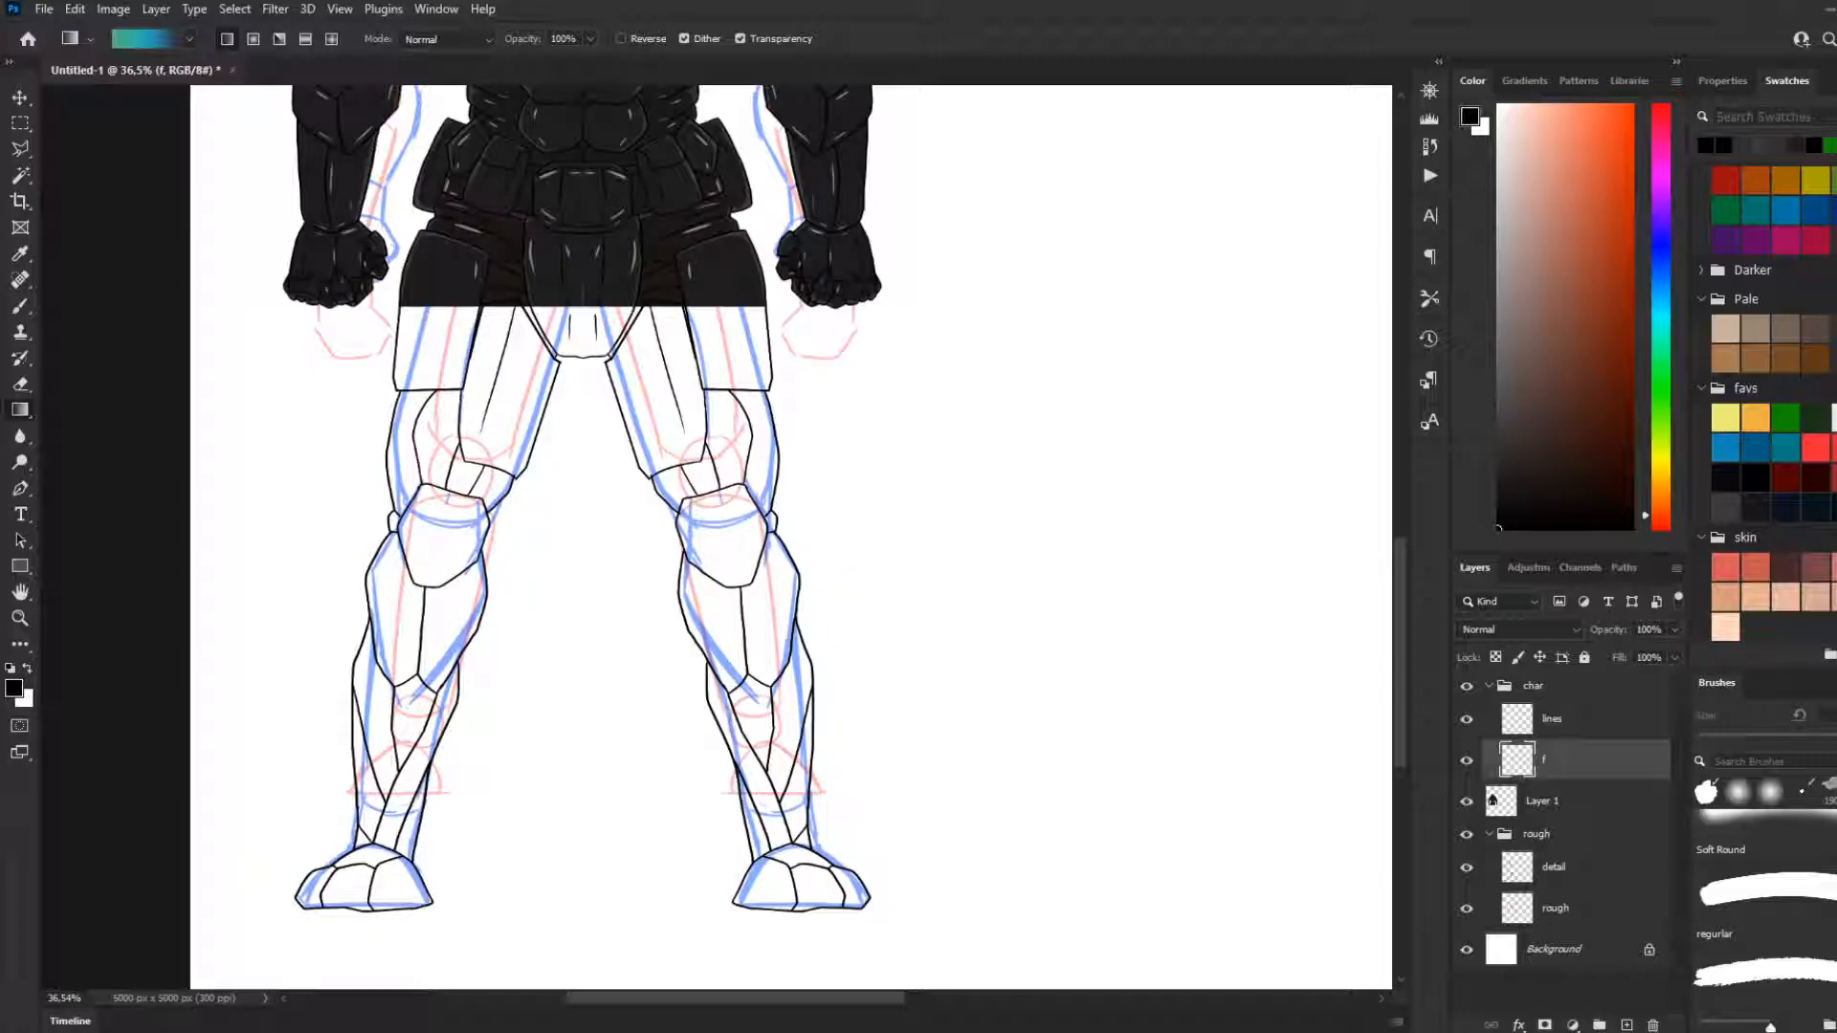
{"action": "scroll", "coordinate": [488, 655], "scroll_direction": "down", "scroll_amount": 4}
{"action": "scroll", "coordinate": [488, 655], "scroll_direction": "up", "scroll_amount": 5}
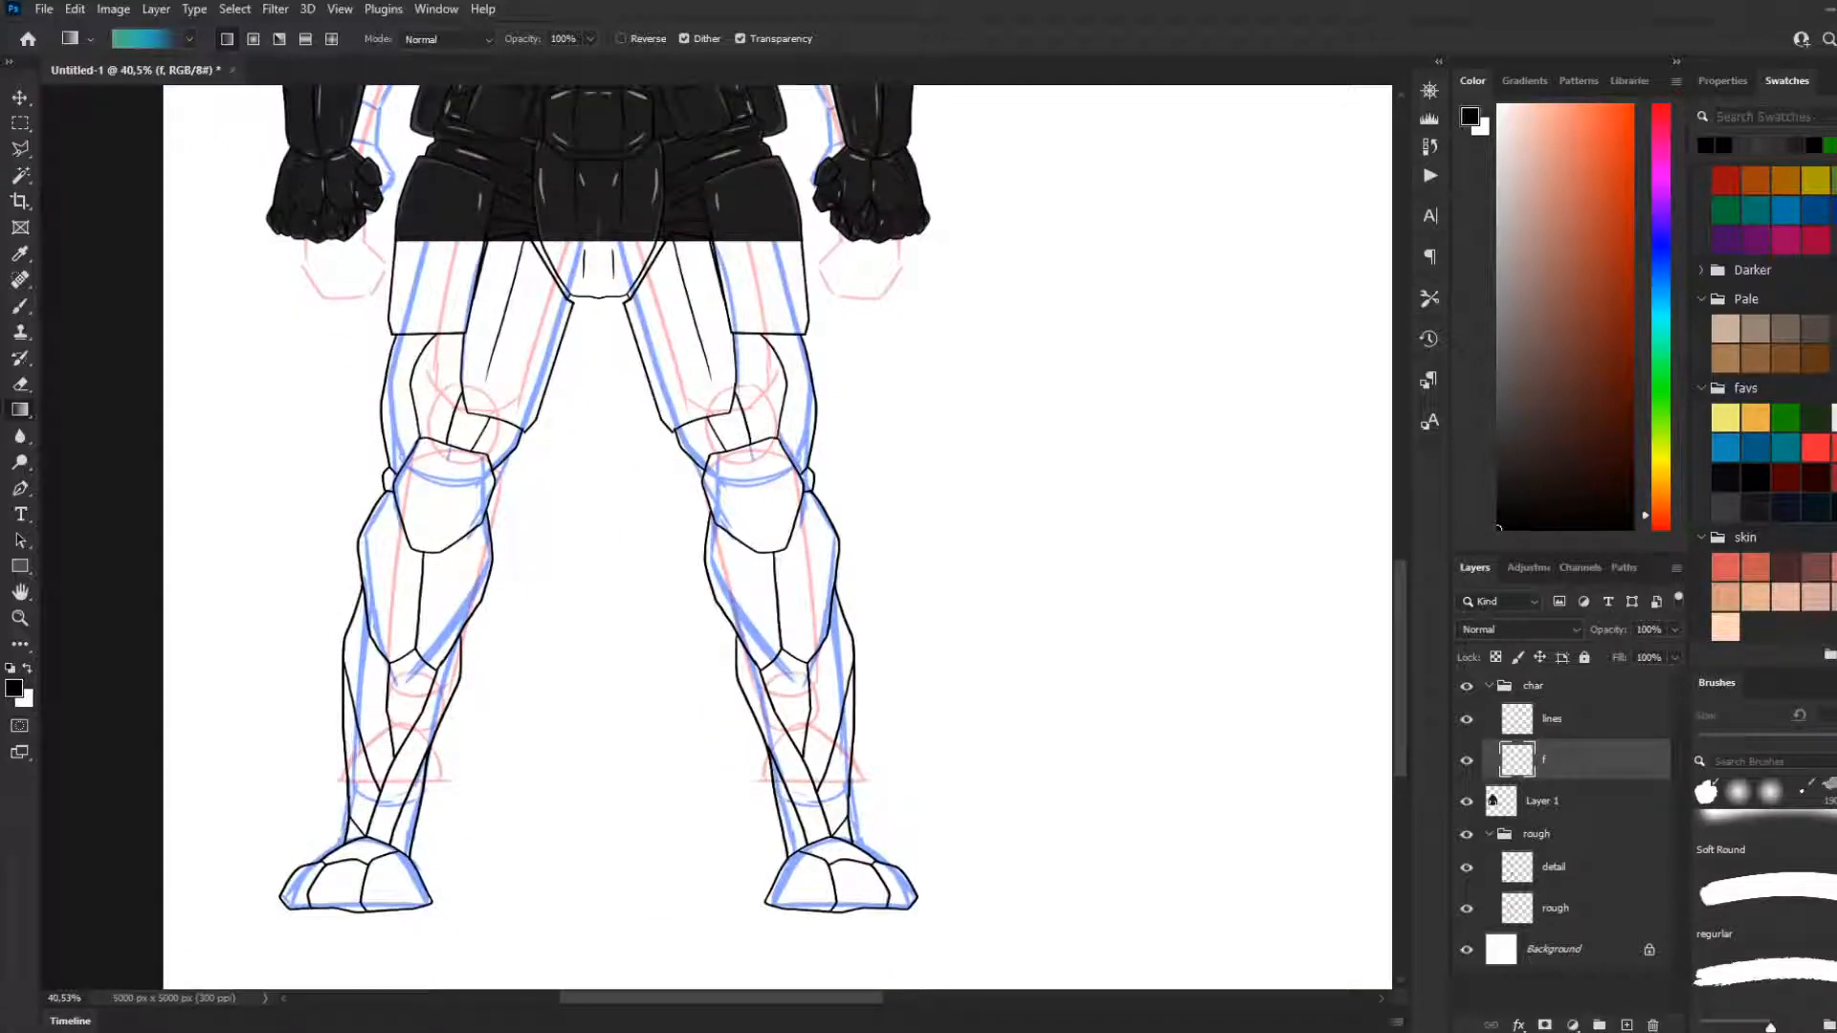
{"action": "double_click", "coordinate": [1560, 759]}
{"action": "type", "text": "fill"}
{"action": "key", "text": "Return"}
Sample the dark armour colour from the central crotch plate with the Eyedropper tool
{"action": "scroll", "coordinate": [735, 504], "scroll_direction": "up", "scroll_amount": 2}
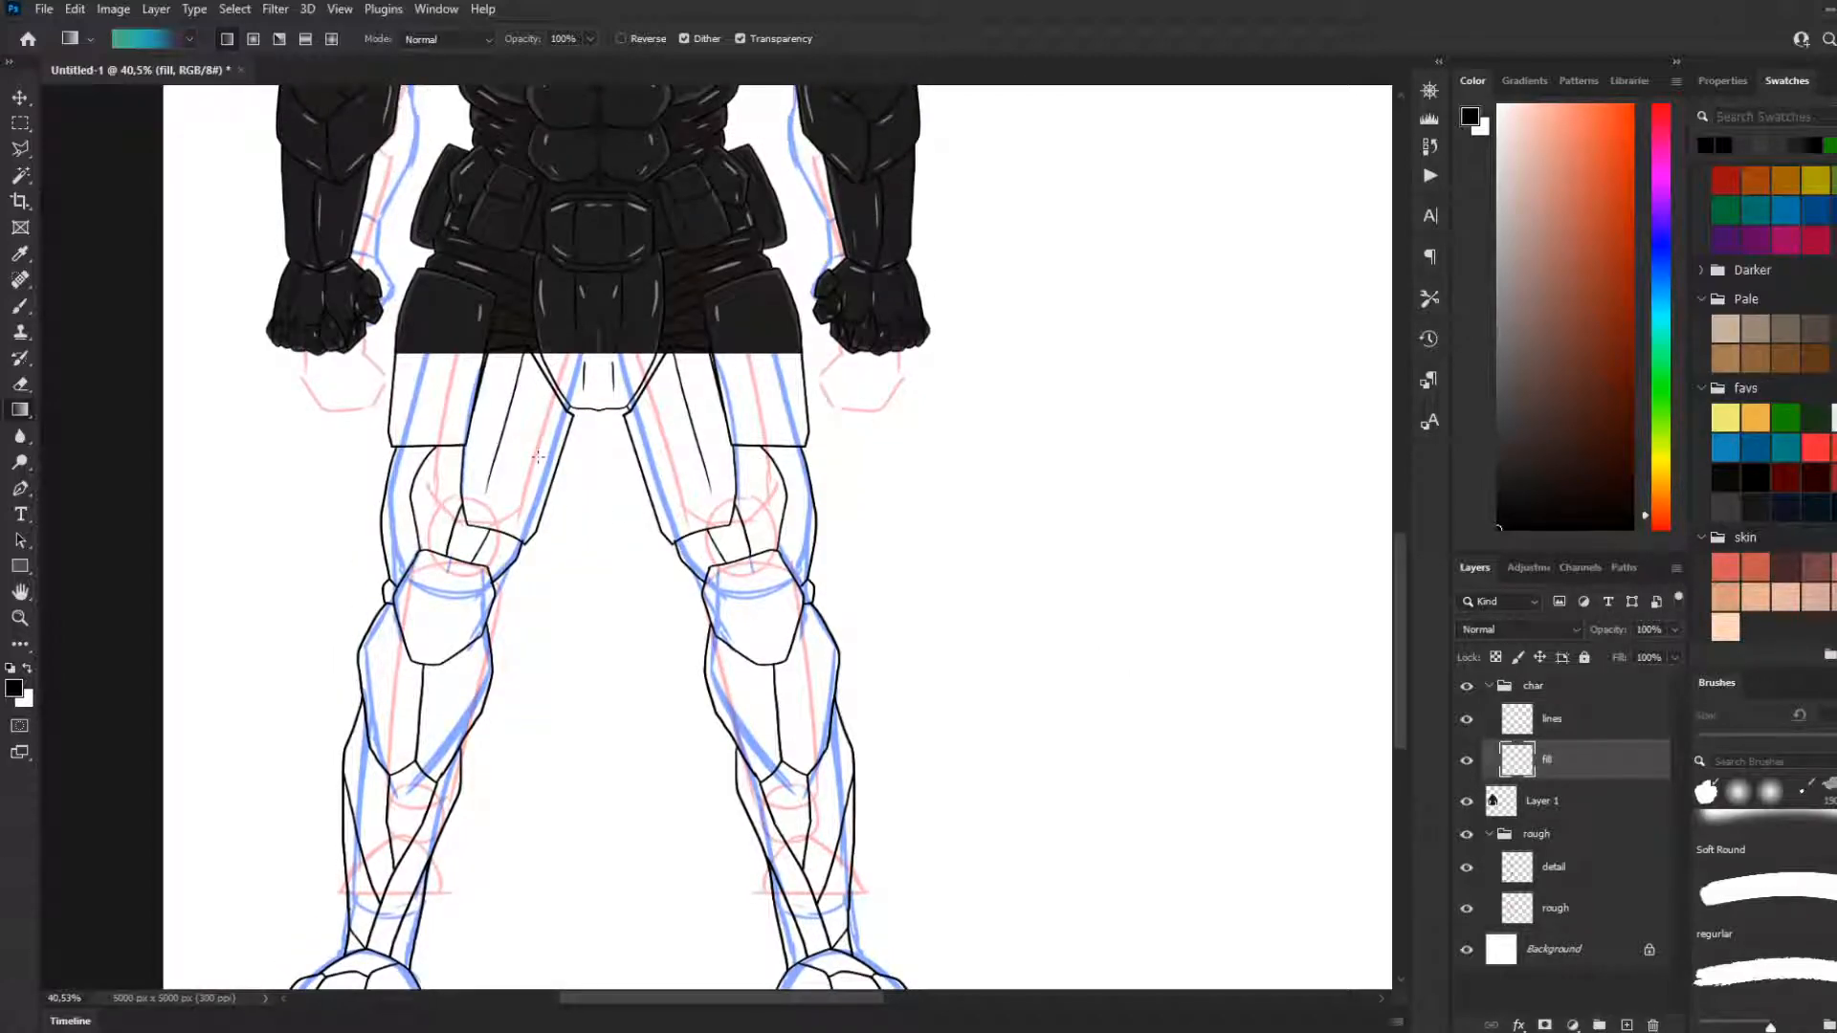
{"action": "scroll", "coordinate": [538, 456], "scroll_direction": "down", "scroll_amount": 1}
{"action": "scroll", "coordinate": [617, 440], "scroll_direction": "down", "scroll_amount": 1}
{"action": "scroll", "coordinate": [583, 413], "scroll_direction": "up", "scroll_amount": 2}
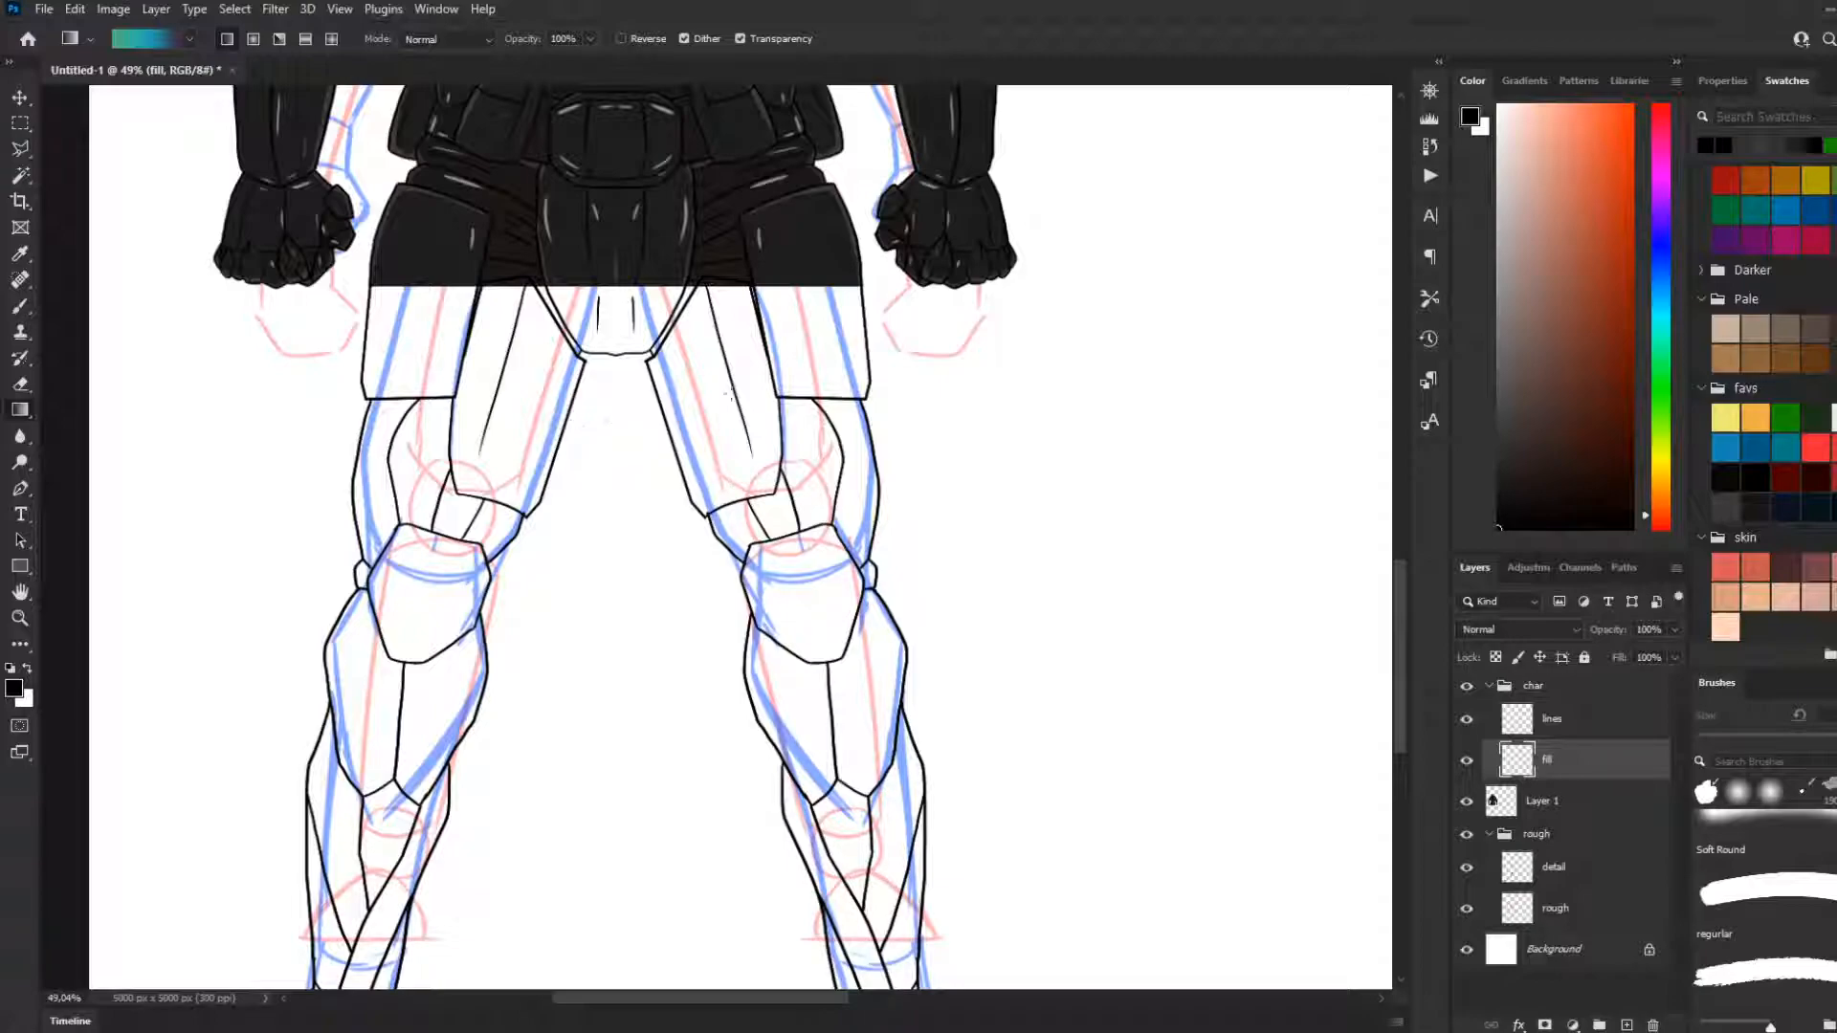
{"action": "scroll", "coordinate": [593, 265], "scroll_direction": "up", "scroll_amount": 3}
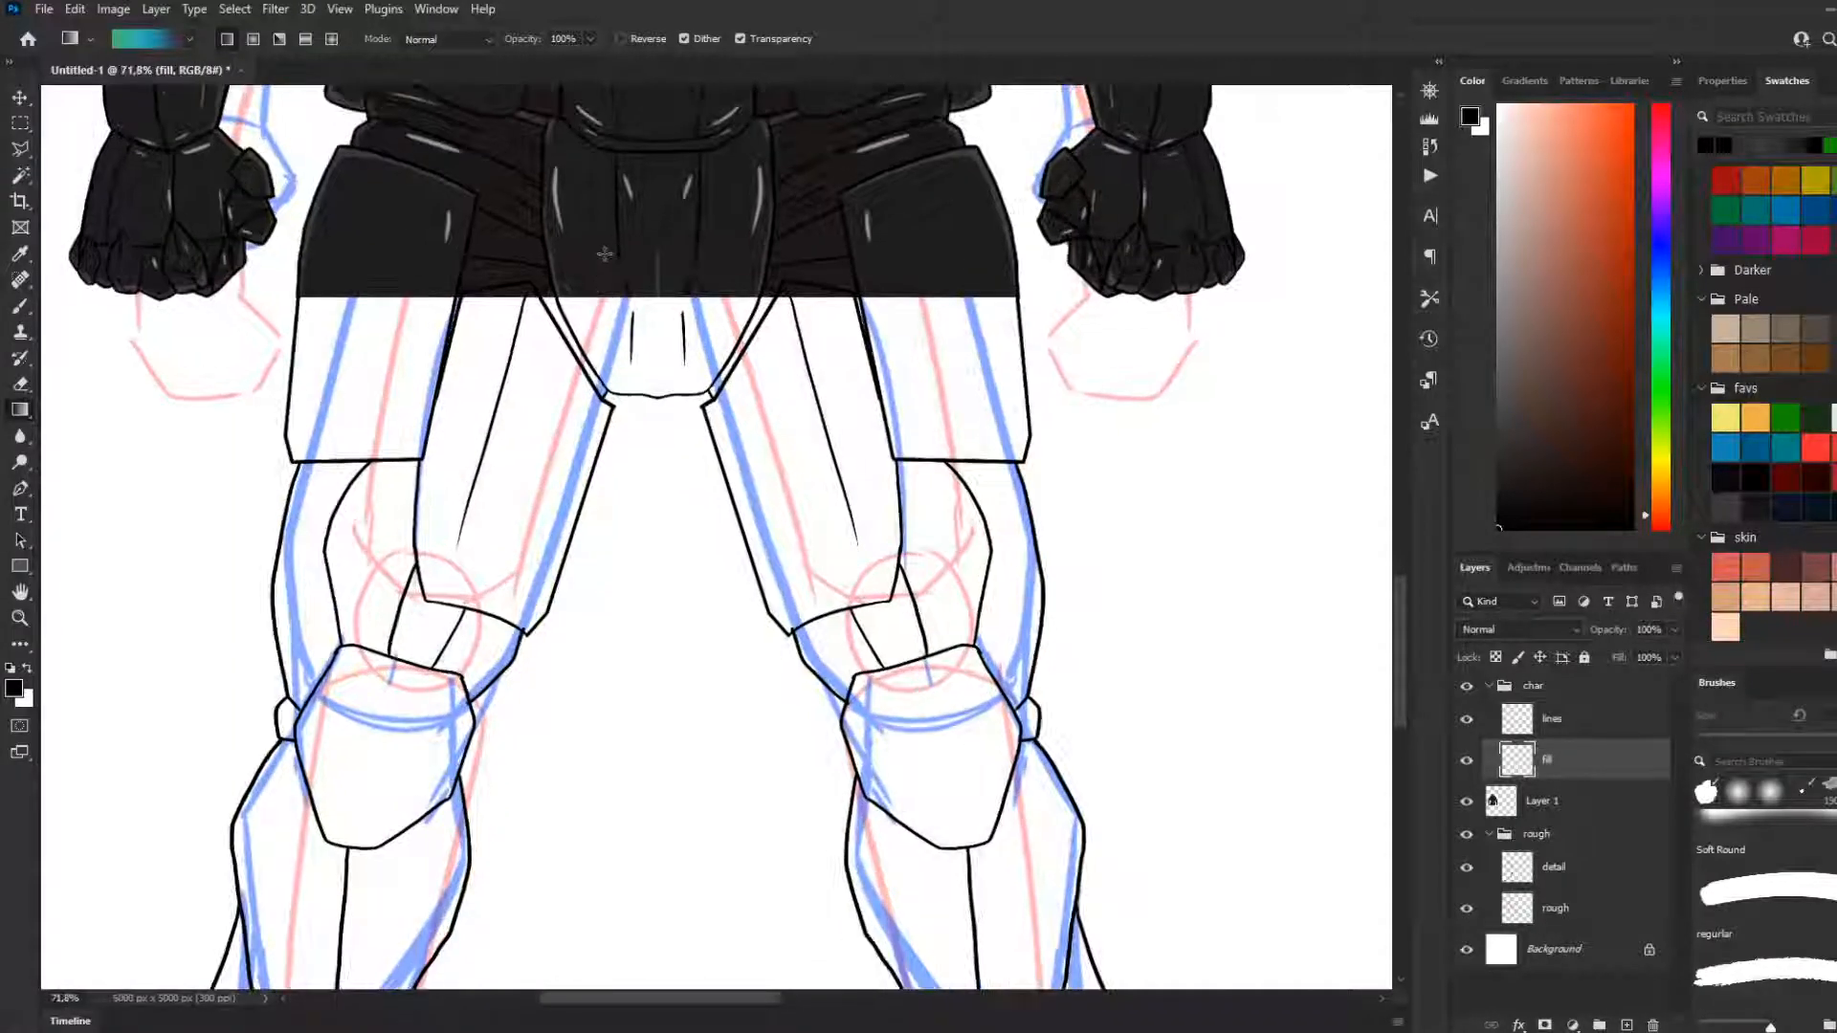
{"action": "key", "text": "i"}
{"action": "left_click", "coordinate": [593, 264]}
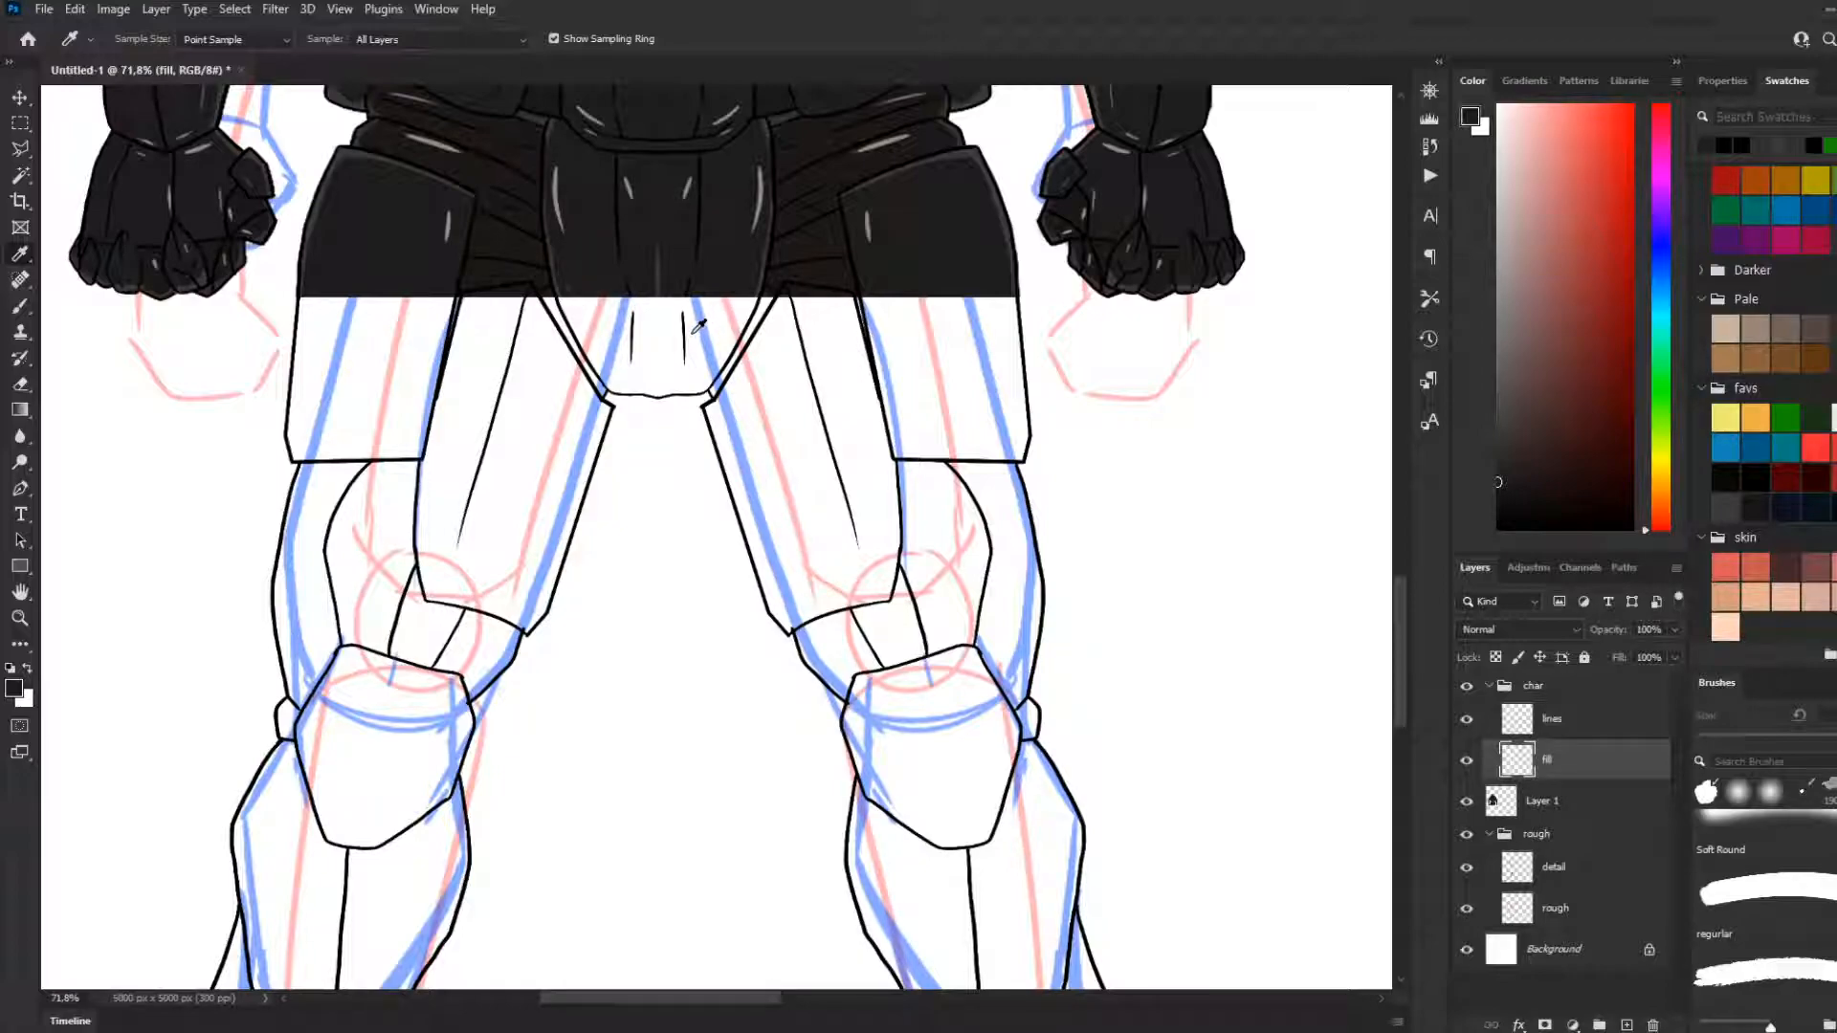
Compare the hip and thigh line art with the armoured upper body by toggling the visibility of Layer 1 and the lines layer
{"action": "scroll", "coordinate": [847, 437], "scroll_direction": "up", "scroll_amount": 2}
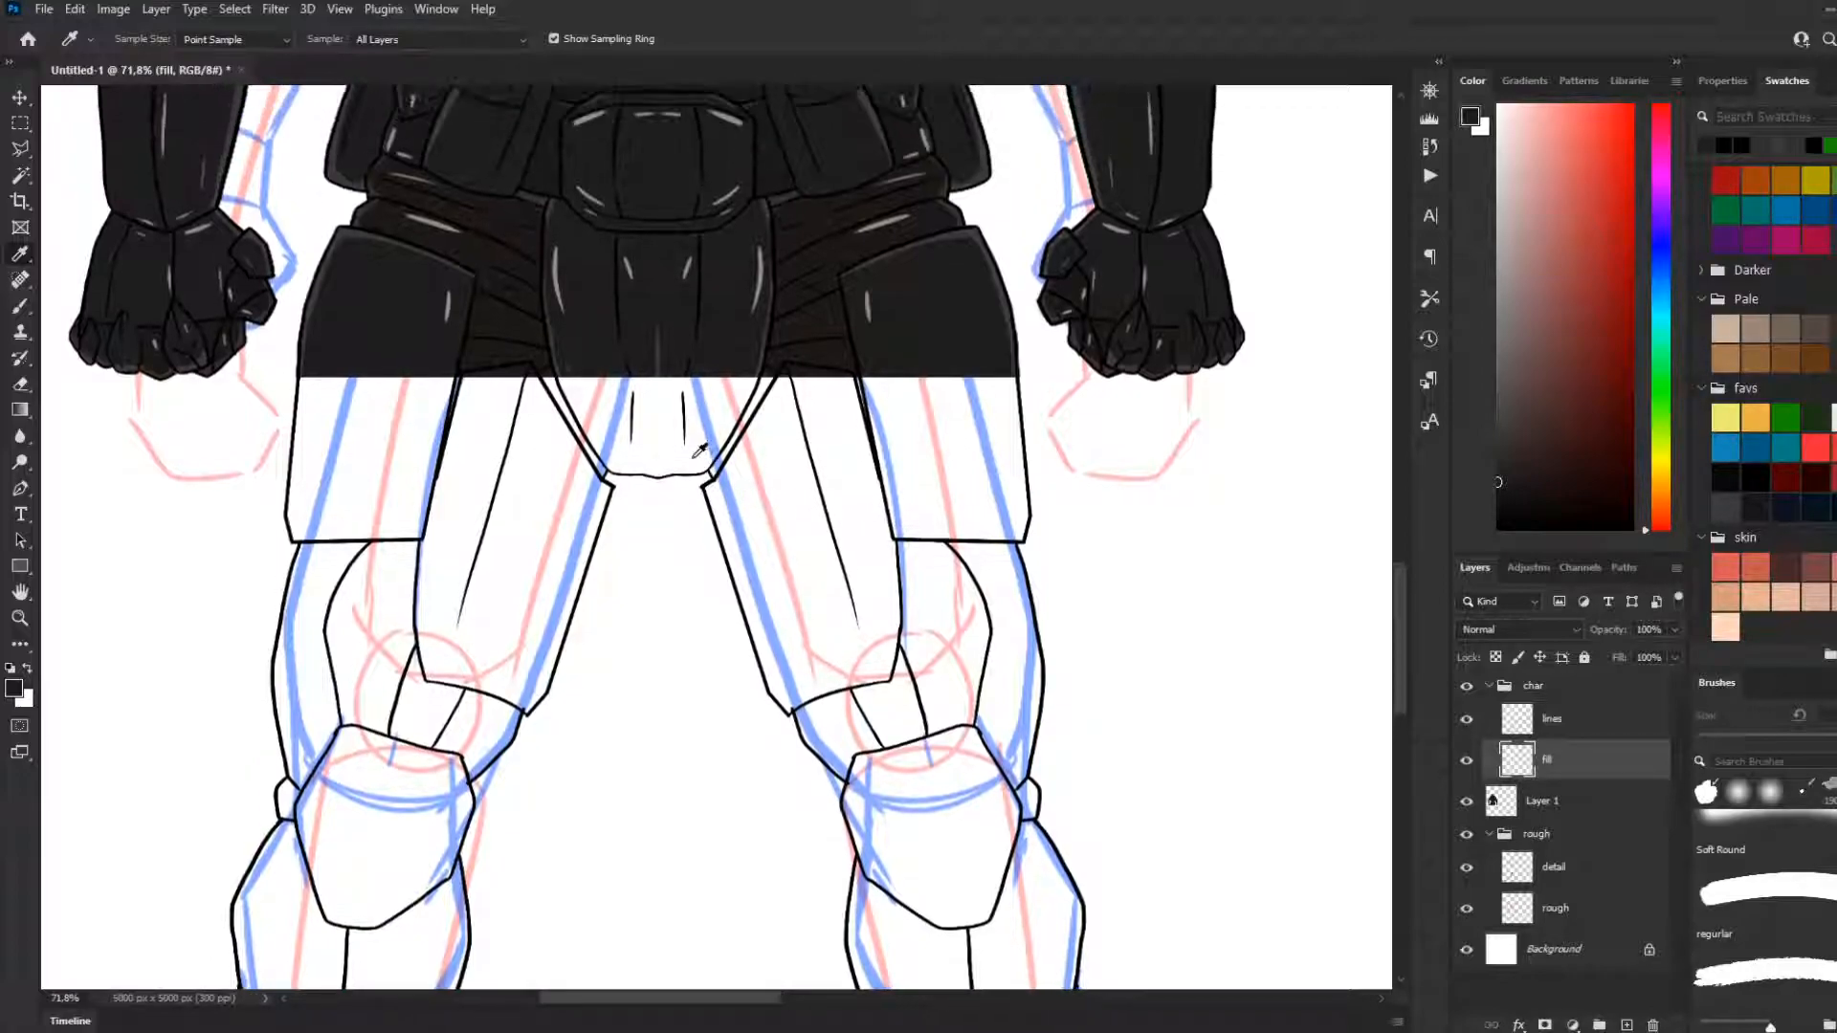
{"action": "left_click", "coordinate": [1465, 802]}
{"action": "left_click", "coordinate": [1465, 801]}
{"action": "scroll", "coordinate": [651, 438], "scroll_direction": "up", "scroll_amount": 1}
{"action": "scroll", "coordinate": [663, 434], "scroll_direction": "up", "scroll_amount": 5}
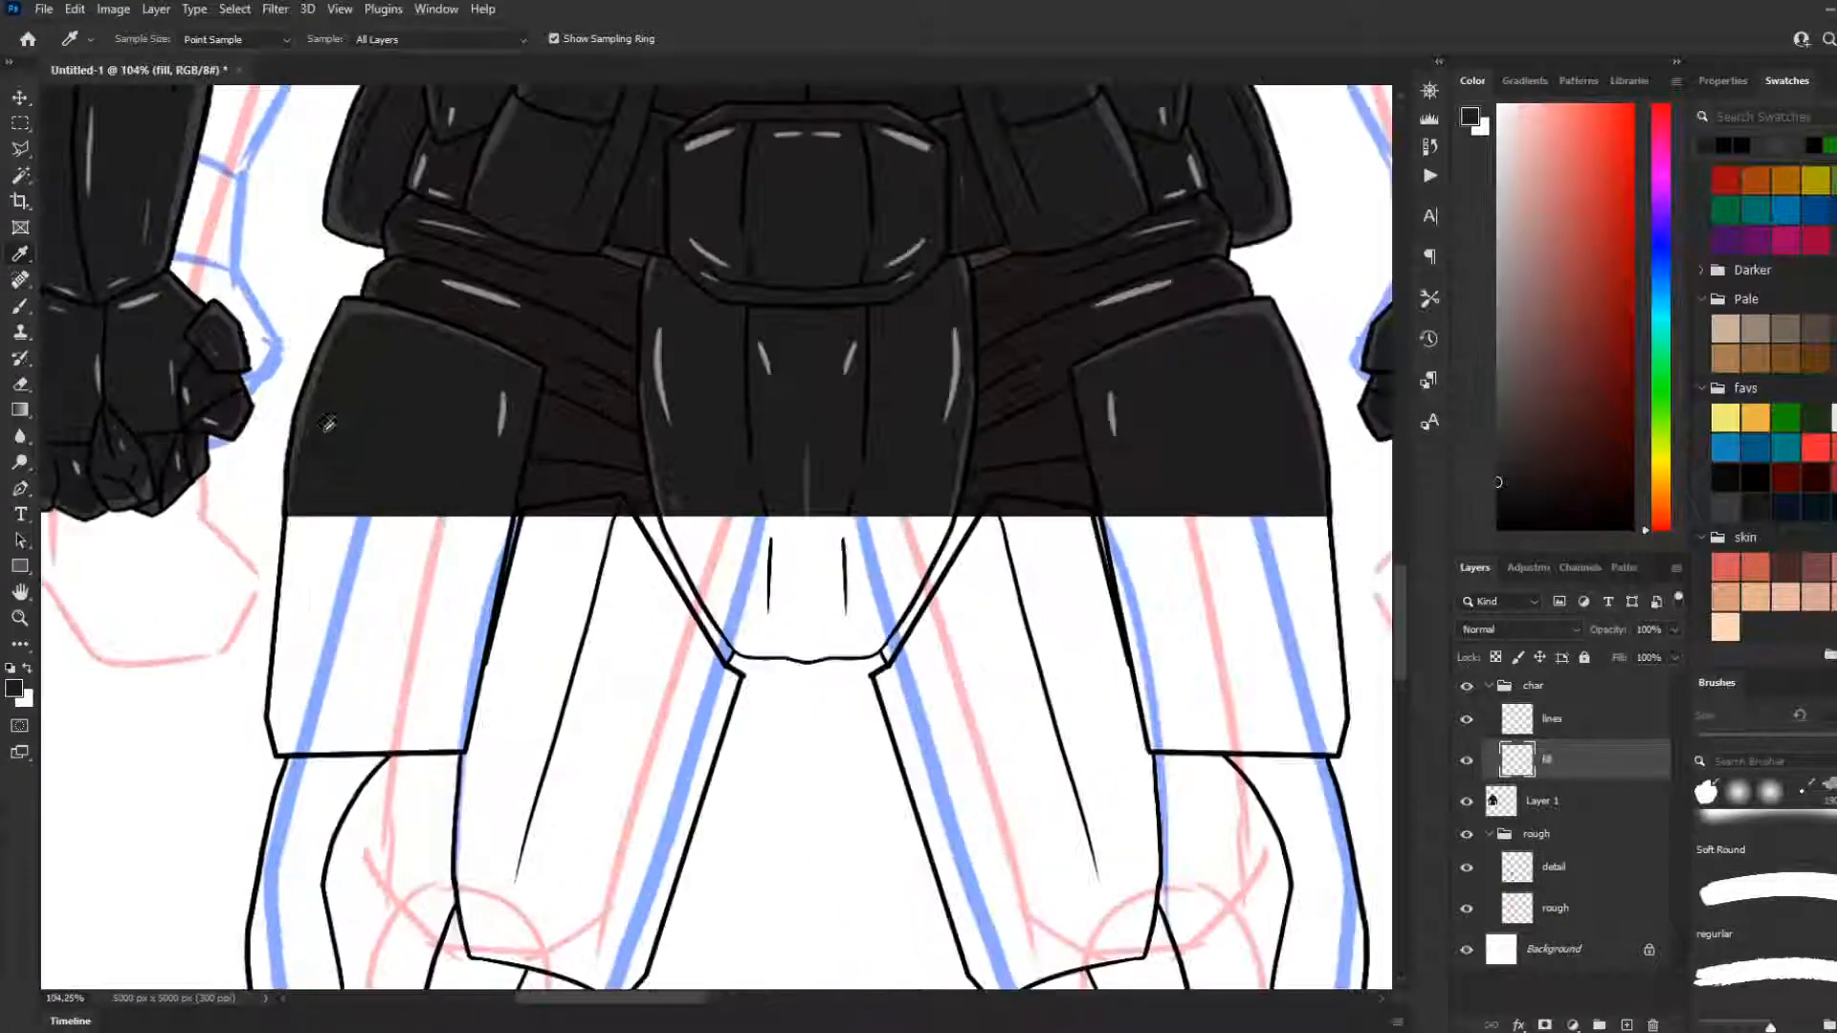
{"action": "left_click", "coordinate": [1466, 724]}
{"action": "left_click", "coordinate": [1466, 724]}
{"action": "left_click", "coordinate": [1472, 805]}
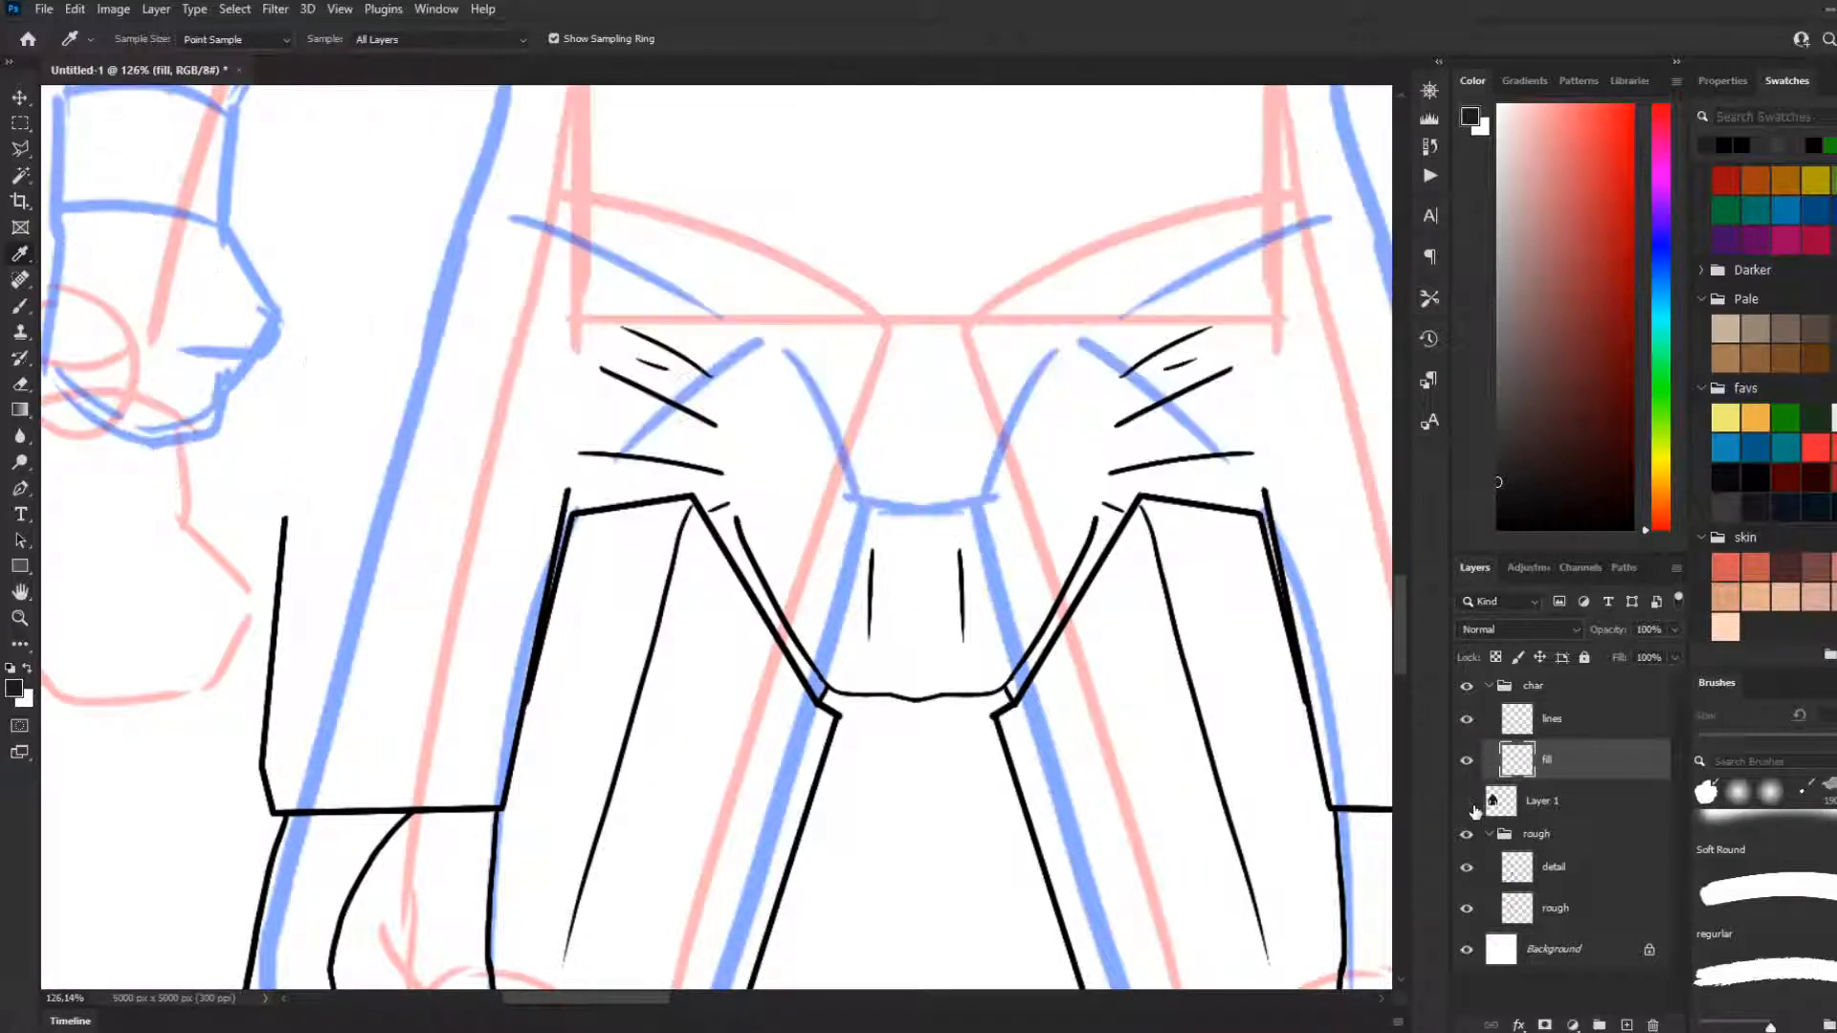
Switch to the Brush tool and check the hip join with Layer 1 hidden and shown, leaving the layer visible
{"action": "left_click", "coordinate": [20, 305]}
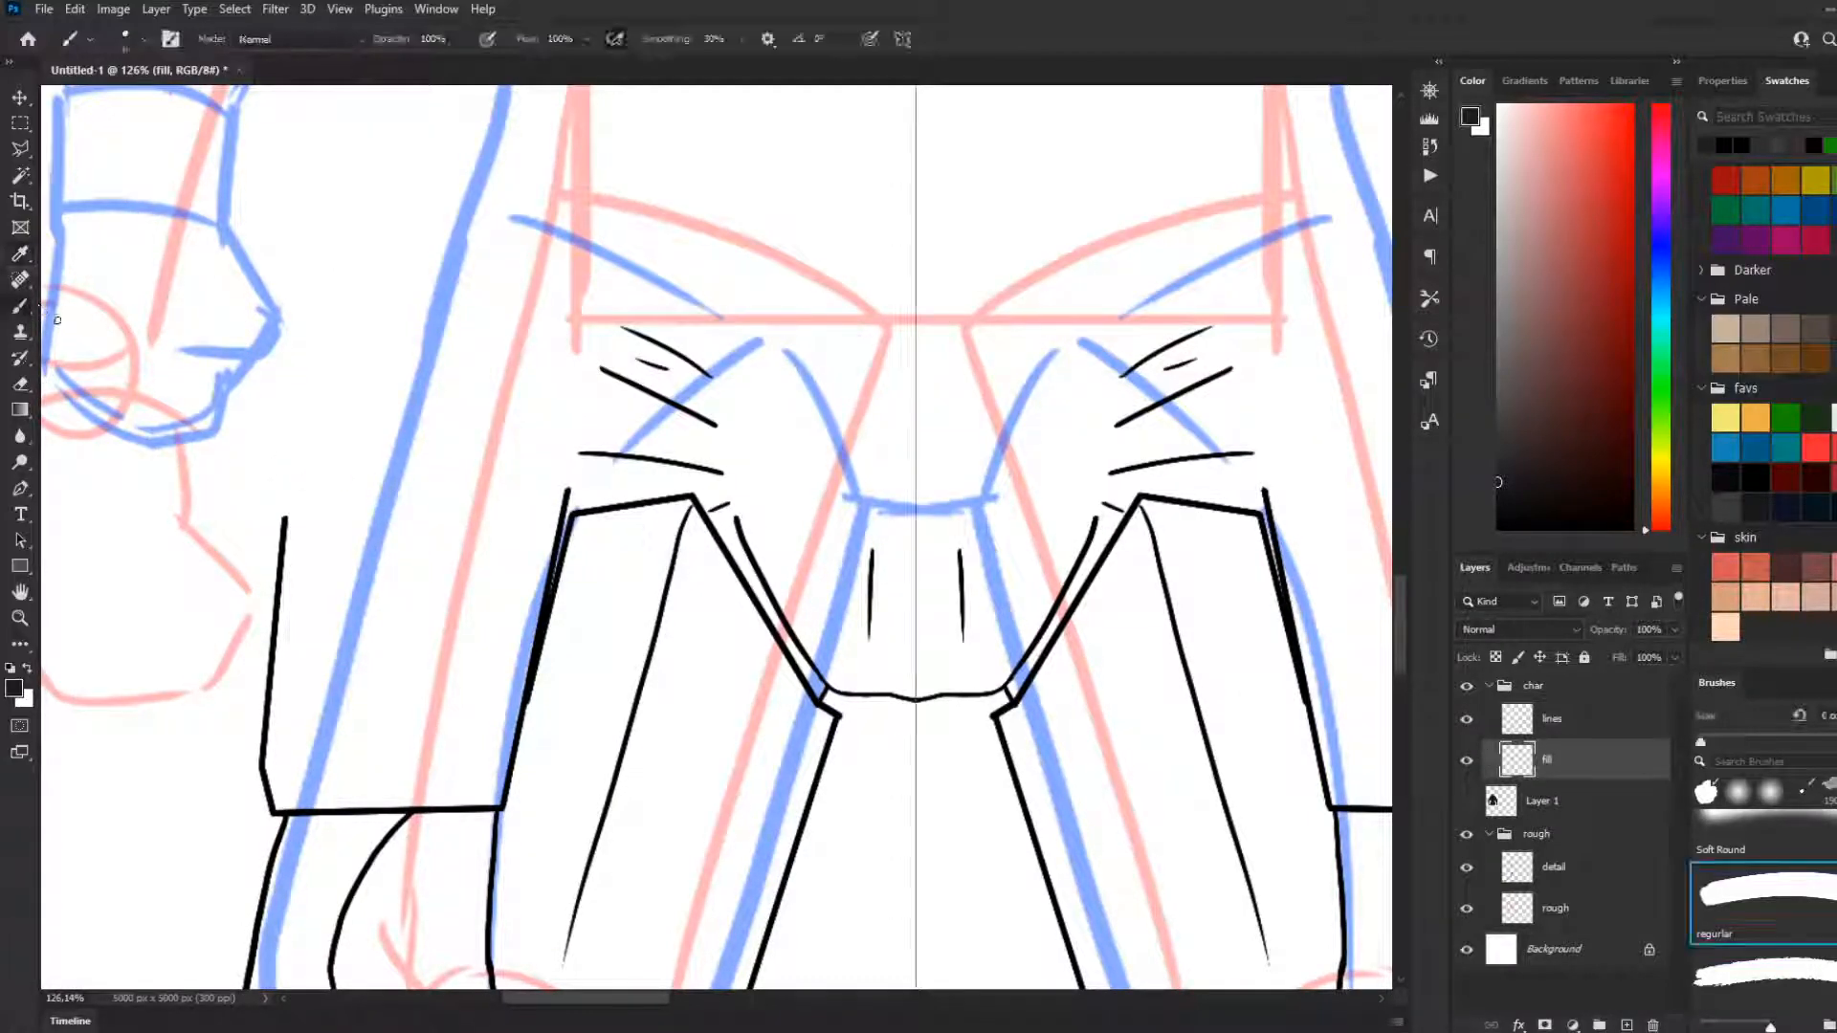
{"action": "scroll", "coordinate": [765, 574], "scroll_direction": "down", "scroll_amount": 3}
{"action": "scroll", "coordinate": [753, 571], "scroll_direction": "down", "scroll_amount": 1}
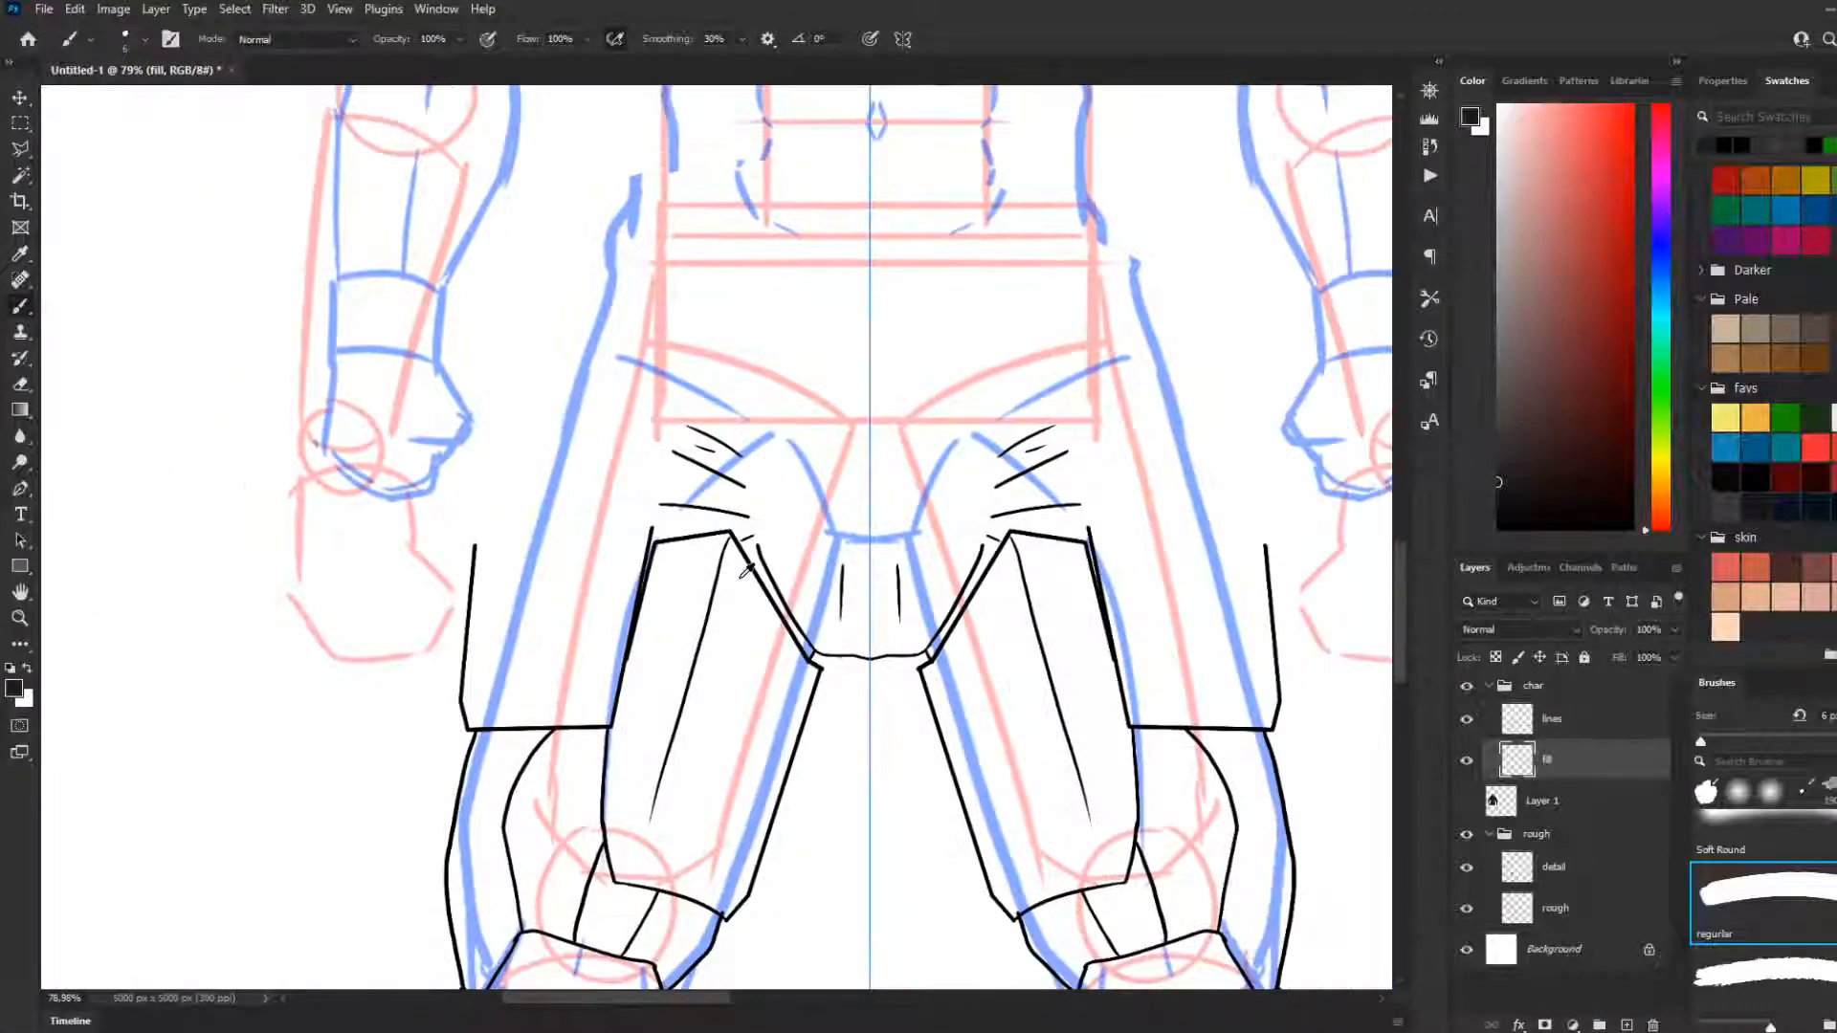
{"action": "left_click", "coordinate": [1467, 801]}
{"action": "left_click", "coordinate": [1466, 800]}
{"action": "left_click", "coordinate": [1466, 800]}
{"action": "left_click", "coordinate": [1463, 804]}
{"action": "left_click", "coordinate": [1464, 804]}
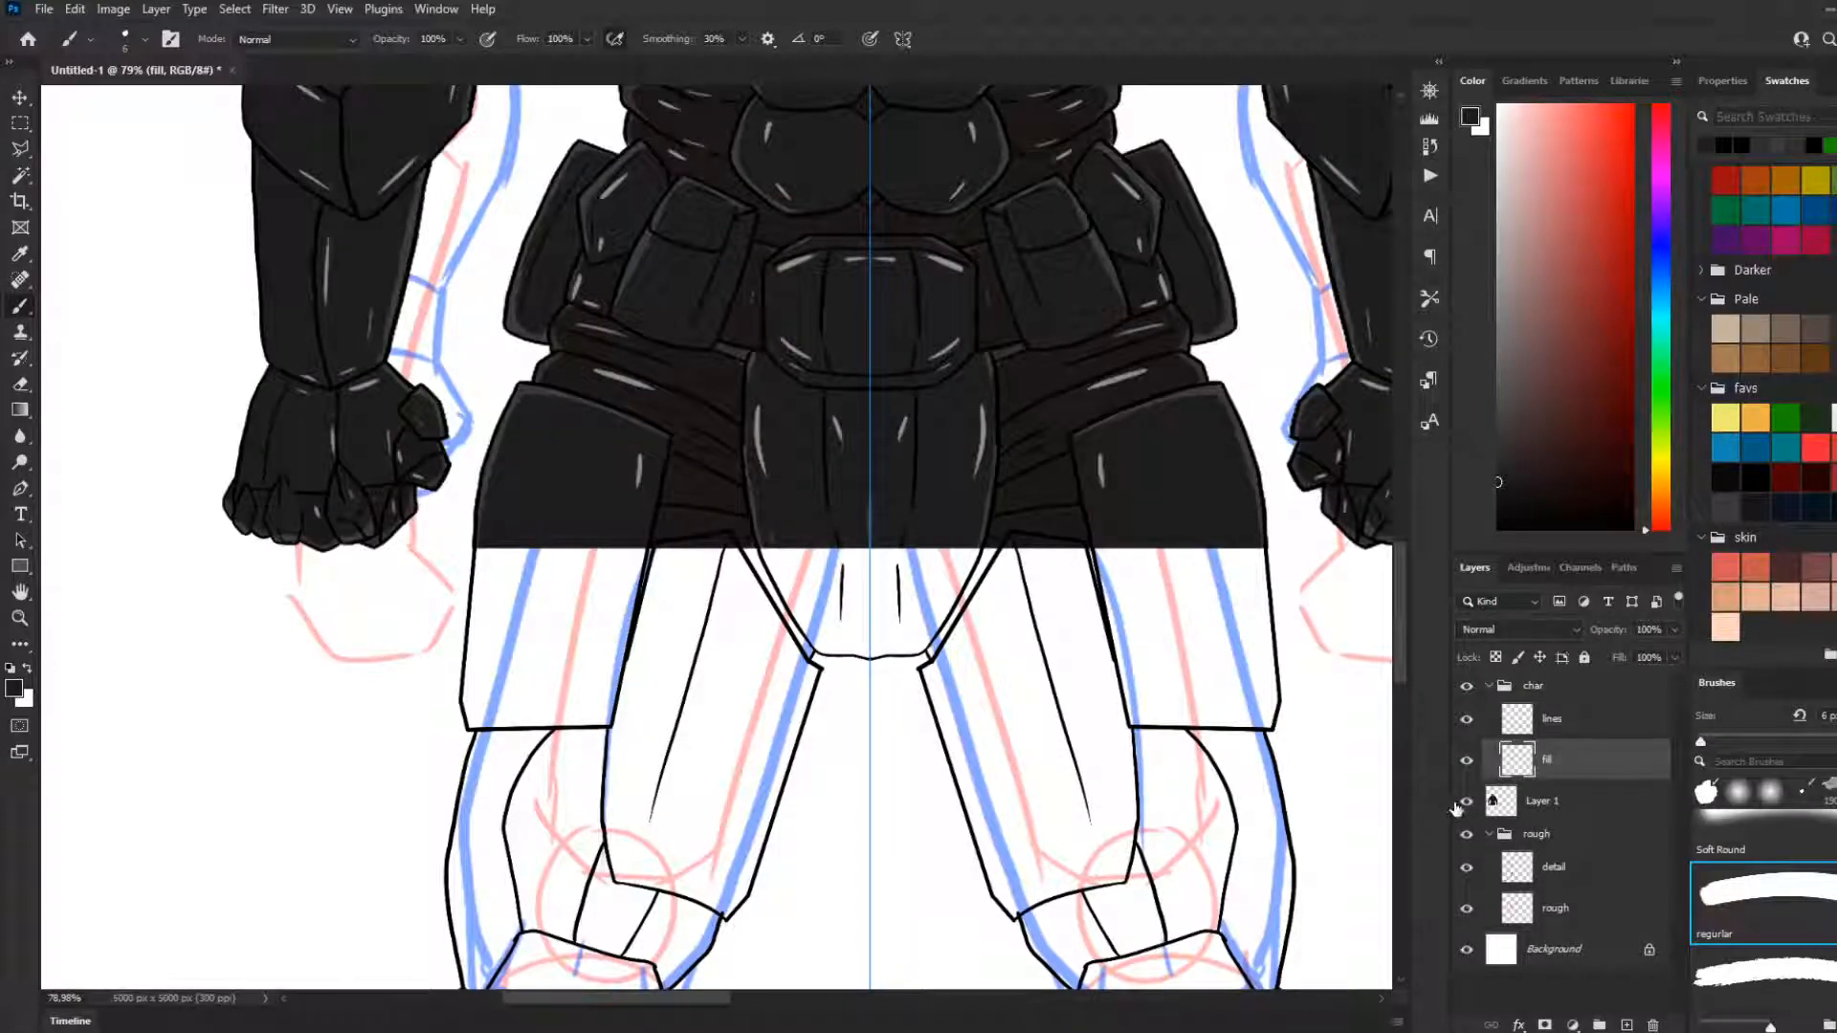
{"action": "left_click", "coordinate": [1468, 807]}
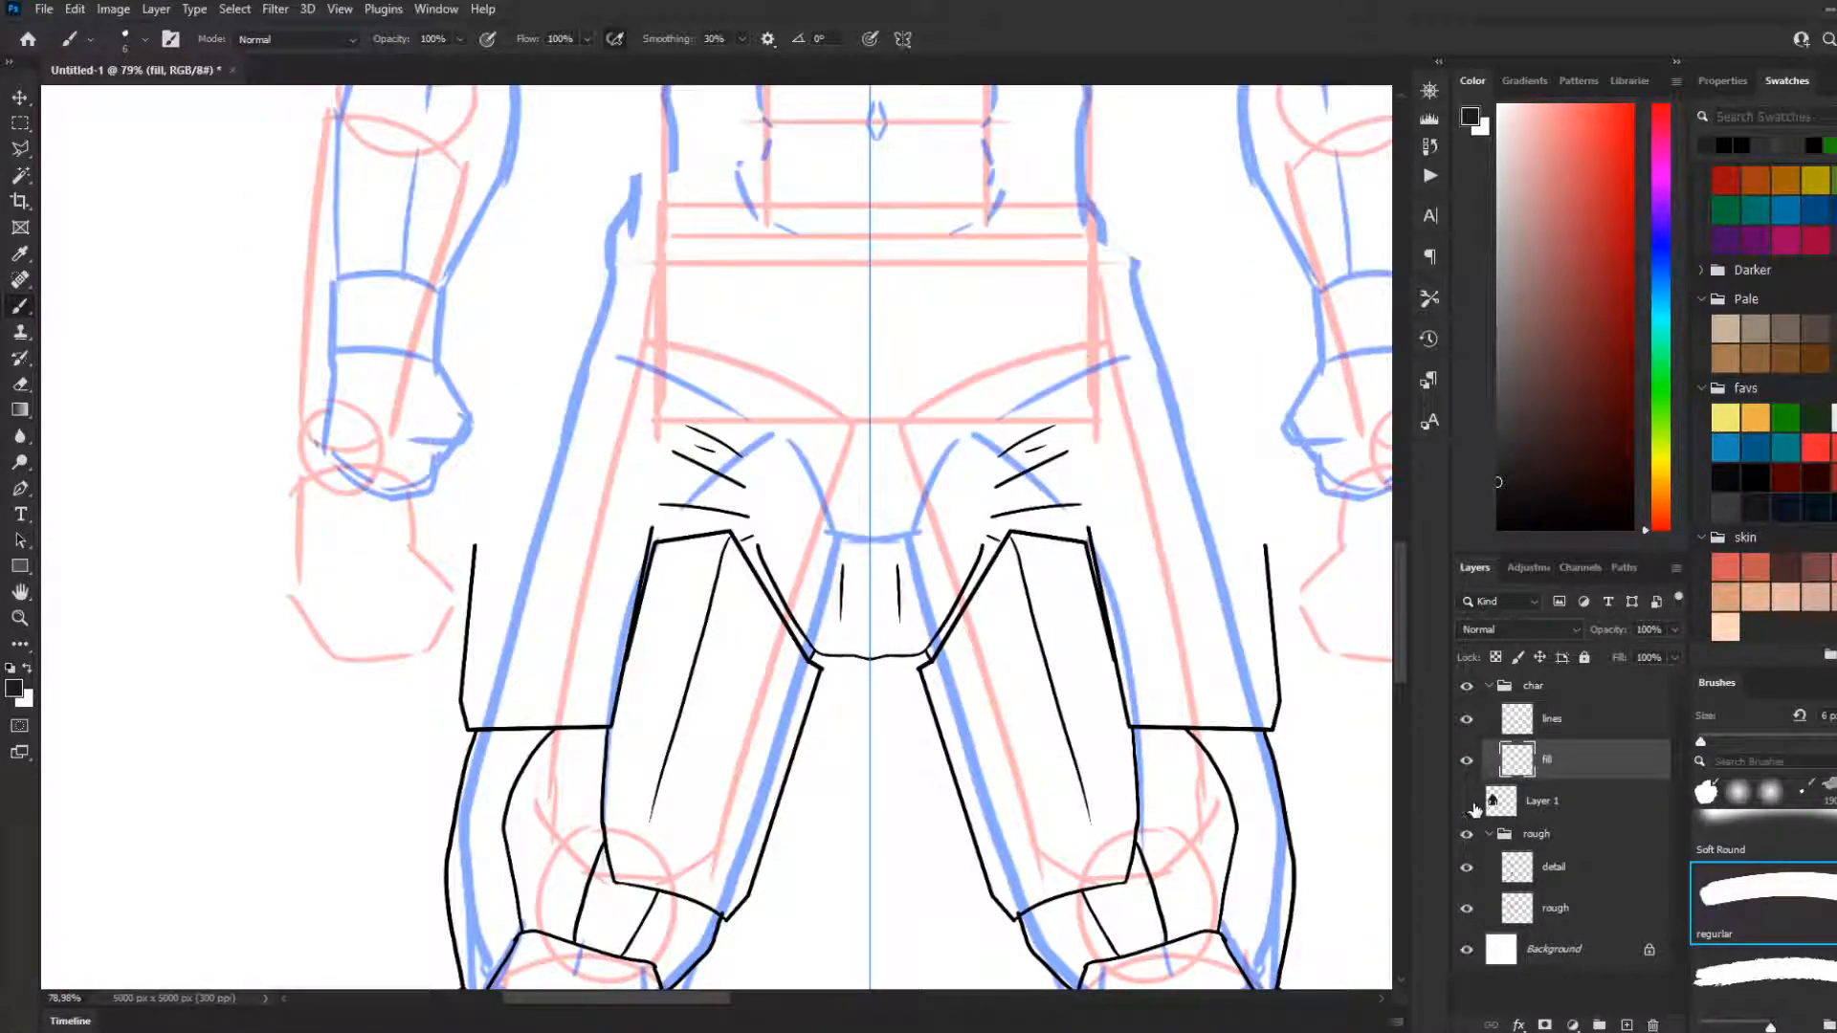
{"action": "left_click", "coordinate": [1467, 801]}
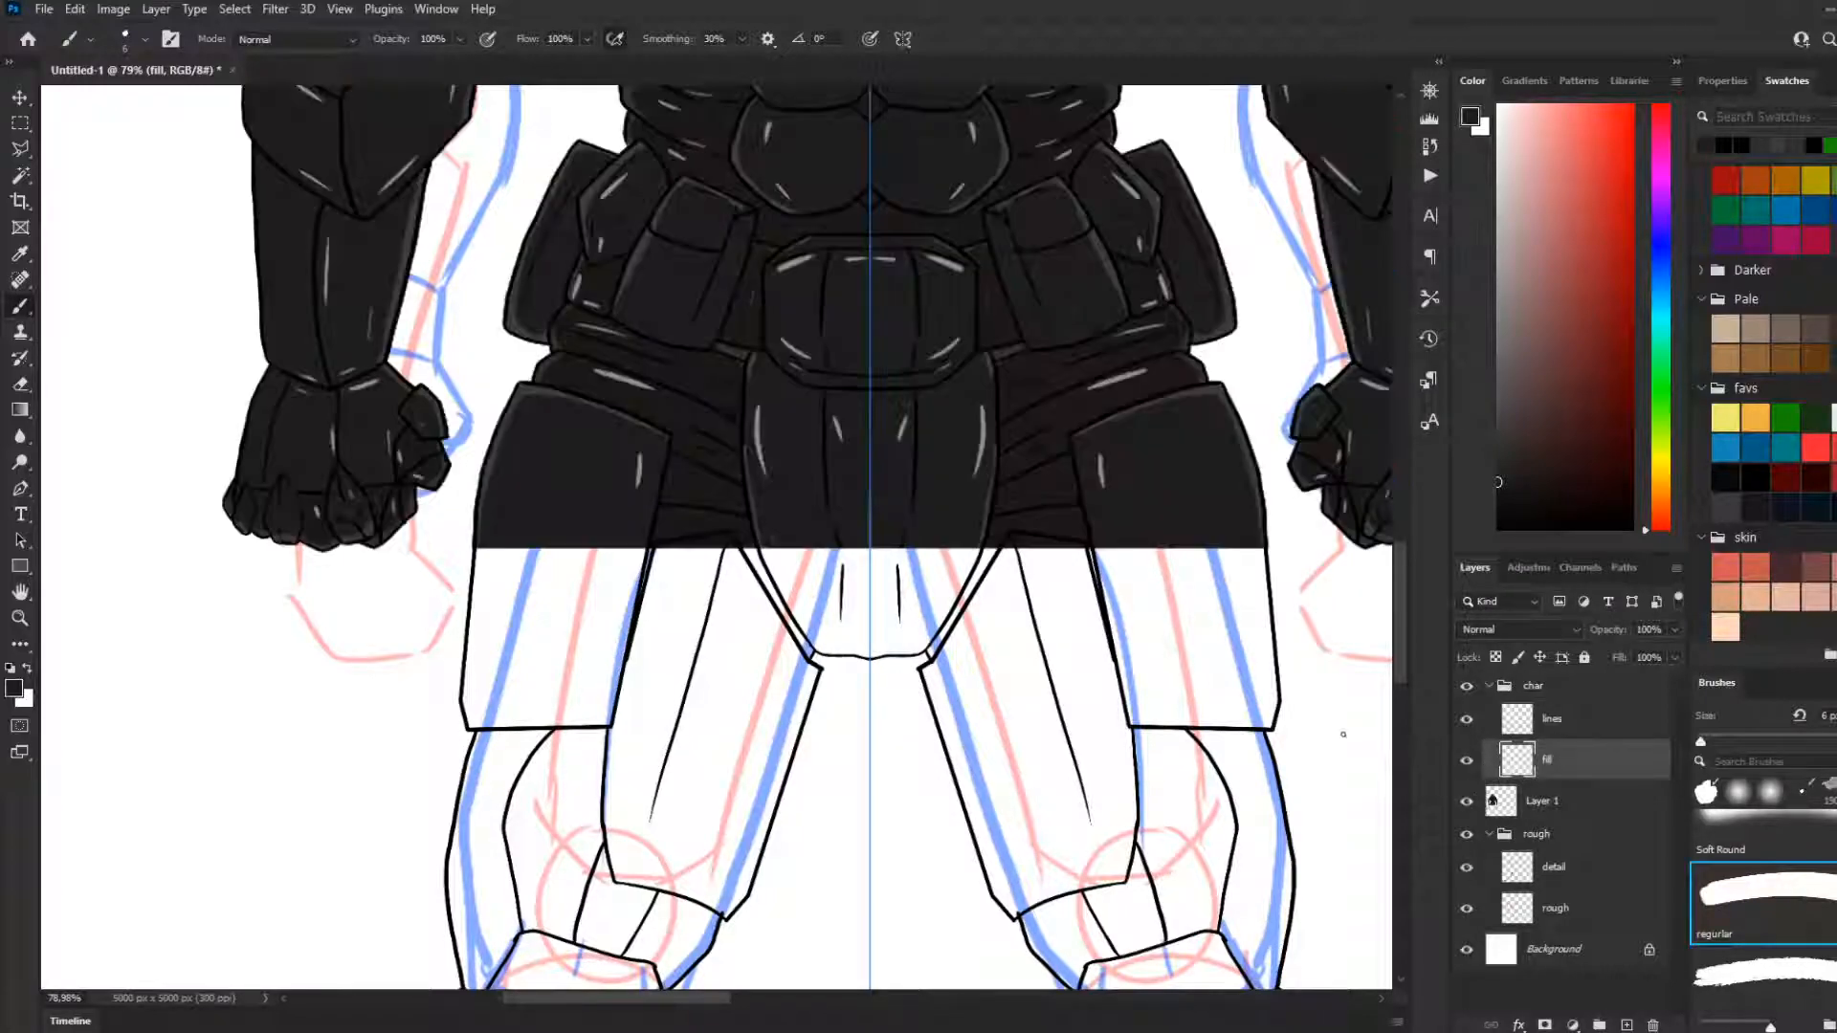
Choose the dark brown swatch from the Pale group as foreground colour and switch to the Paint Bucket tool
{"action": "scroll", "coordinate": [922, 713], "scroll_direction": "down", "scroll_amount": 3}
{"action": "scroll", "coordinate": [814, 700], "scroll_direction": "down", "scroll_amount": 3}
{"action": "scroll", "coordinate": [821, 712], "scroll_direction": "down", "scroll_amount": 1}
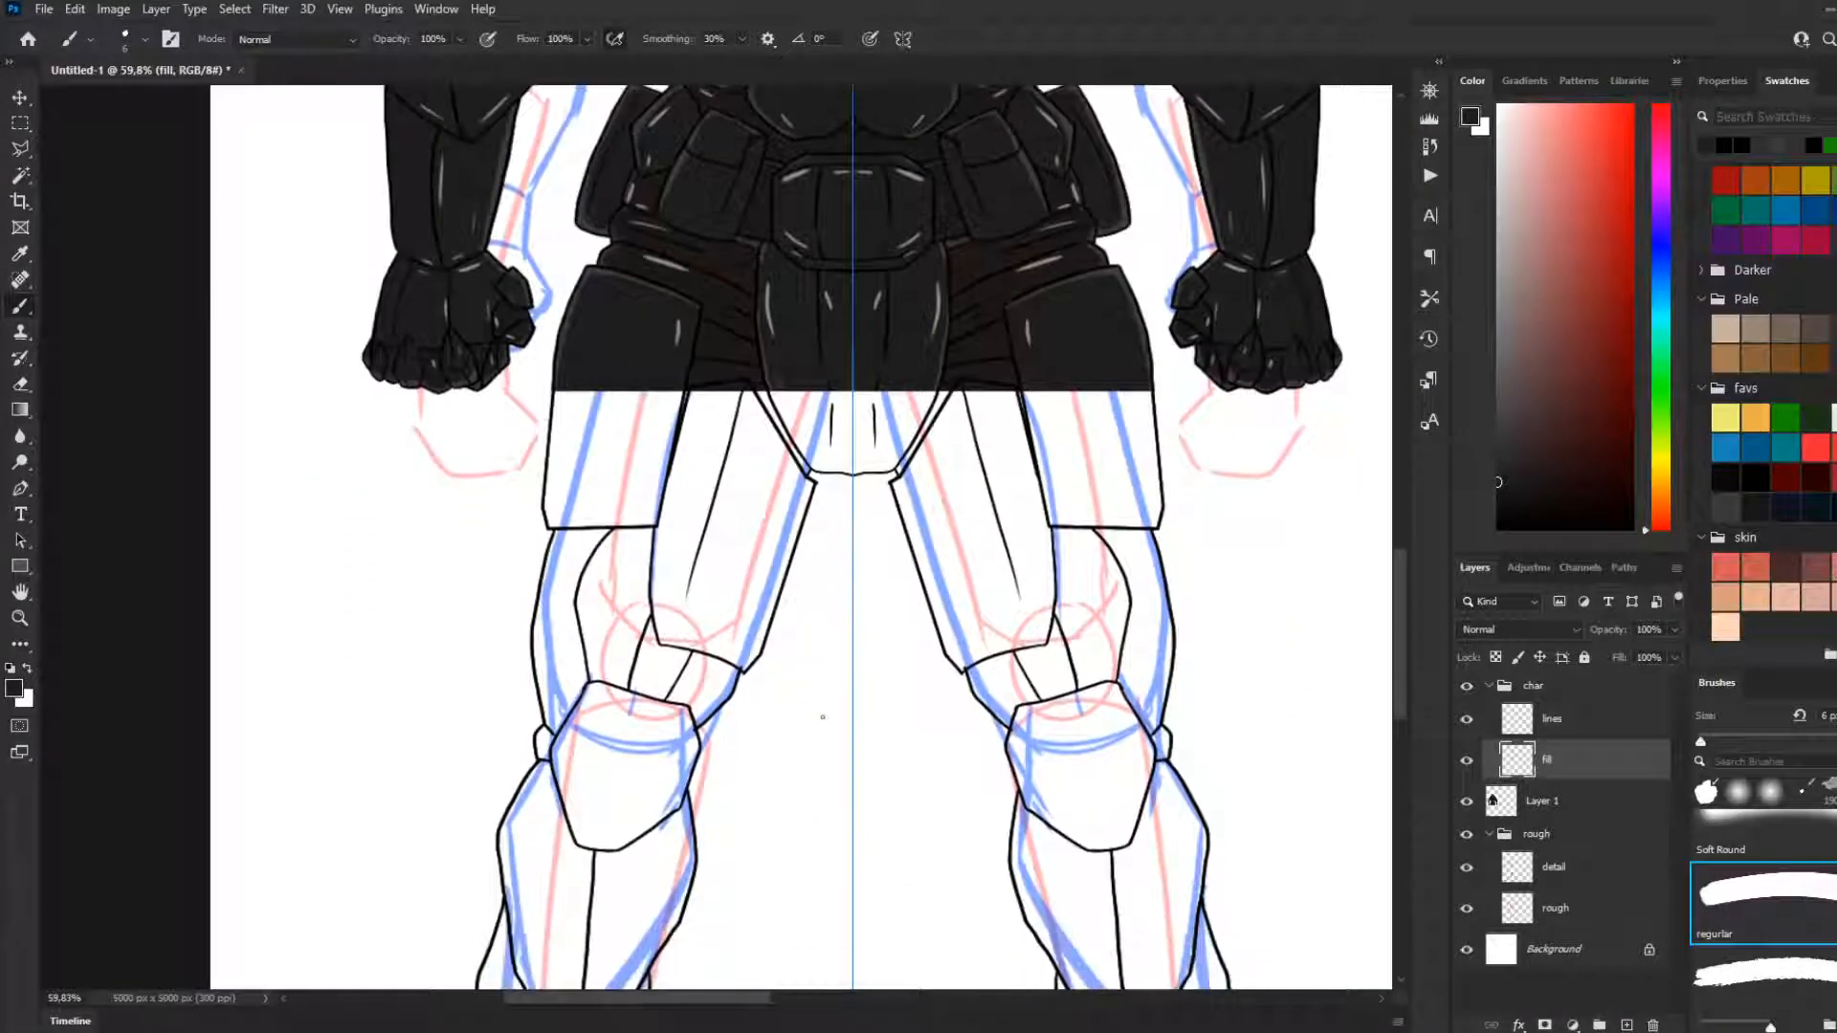
{"action": "scroll", "coordinate": [823, 716], "scroll_direction": "down", "scroll_amount": 3}
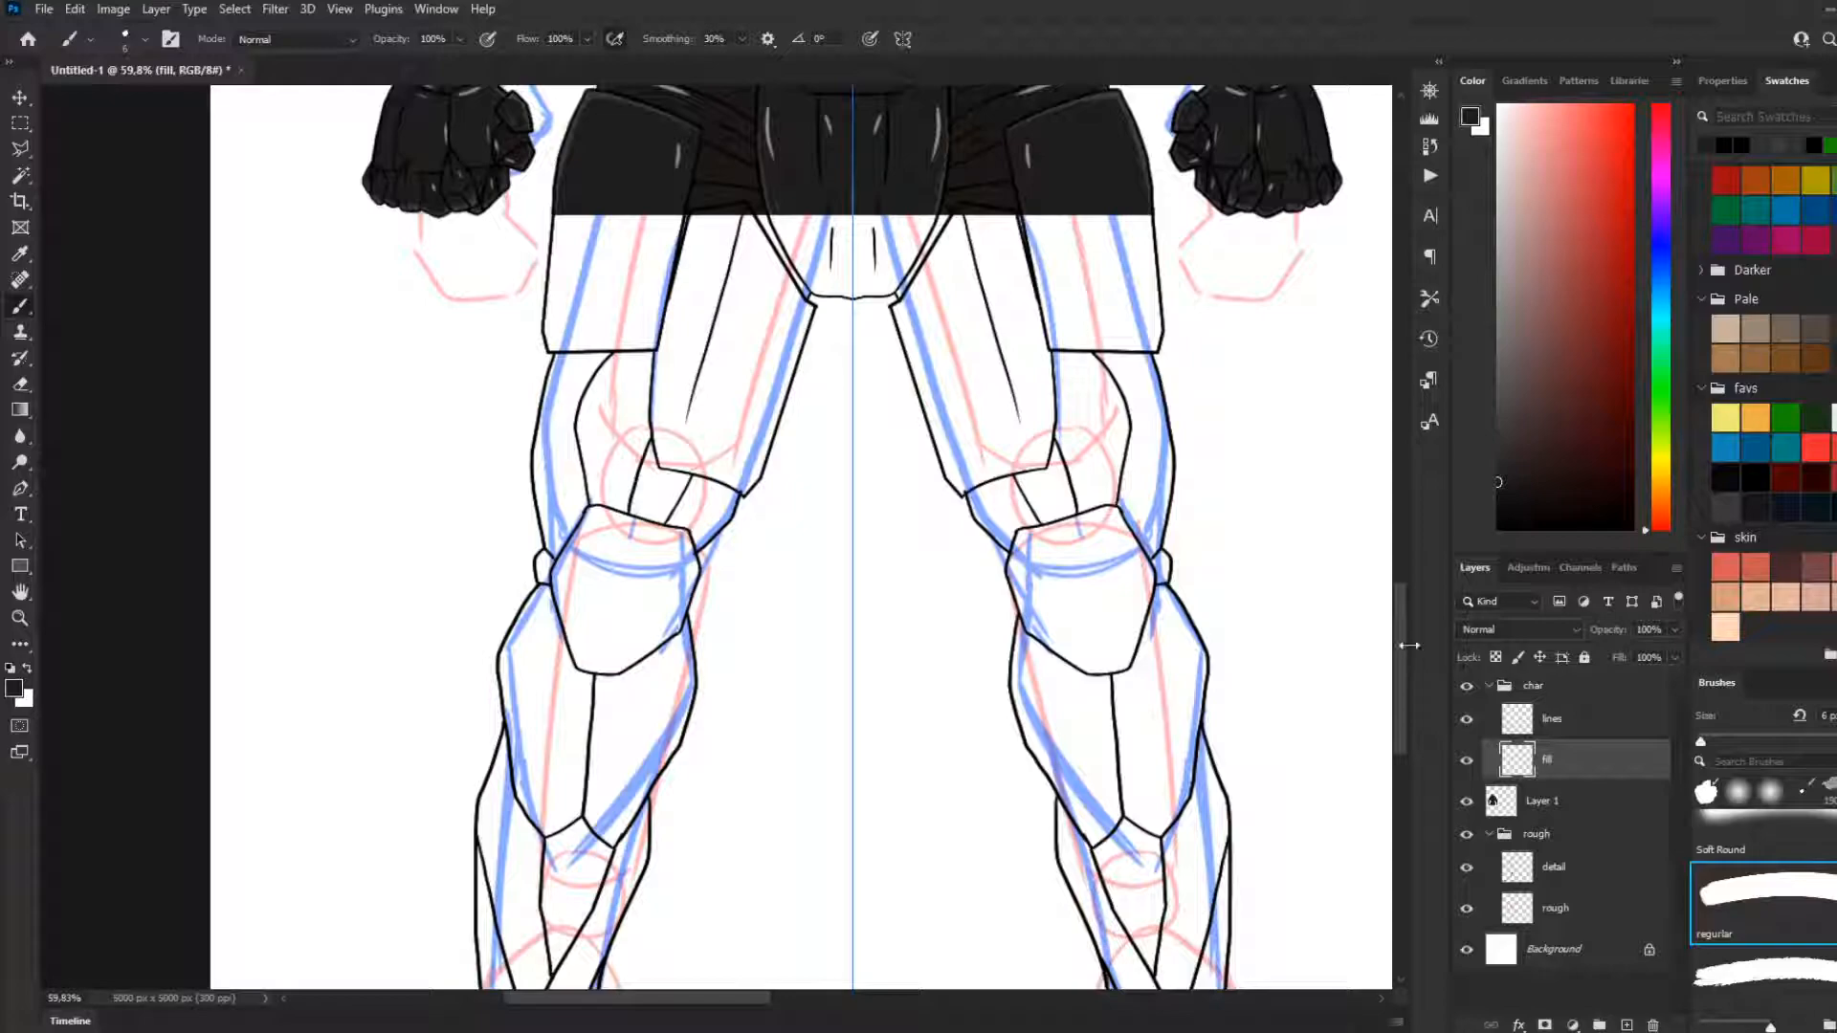
{"action": "left_click_drag", "start_coordinate": [1404, 645], "coordinate": [1398, 708]}
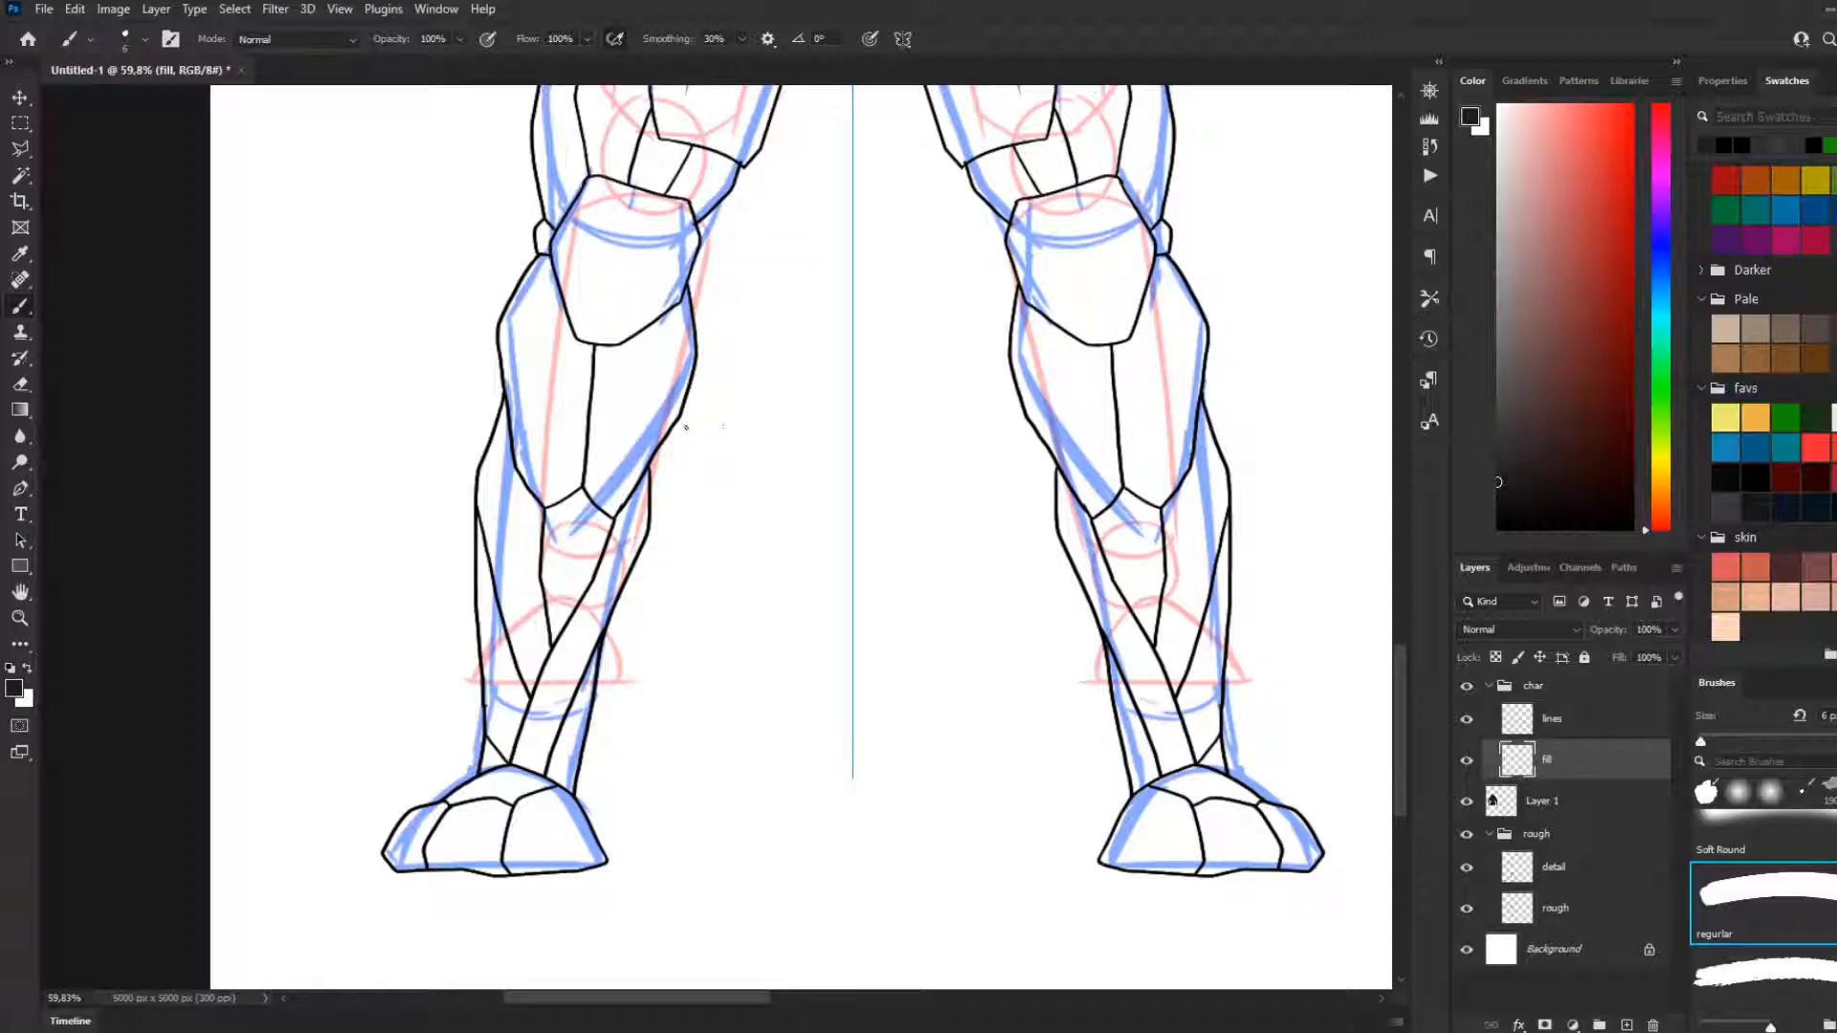
{"action": "key", "text": "g"}
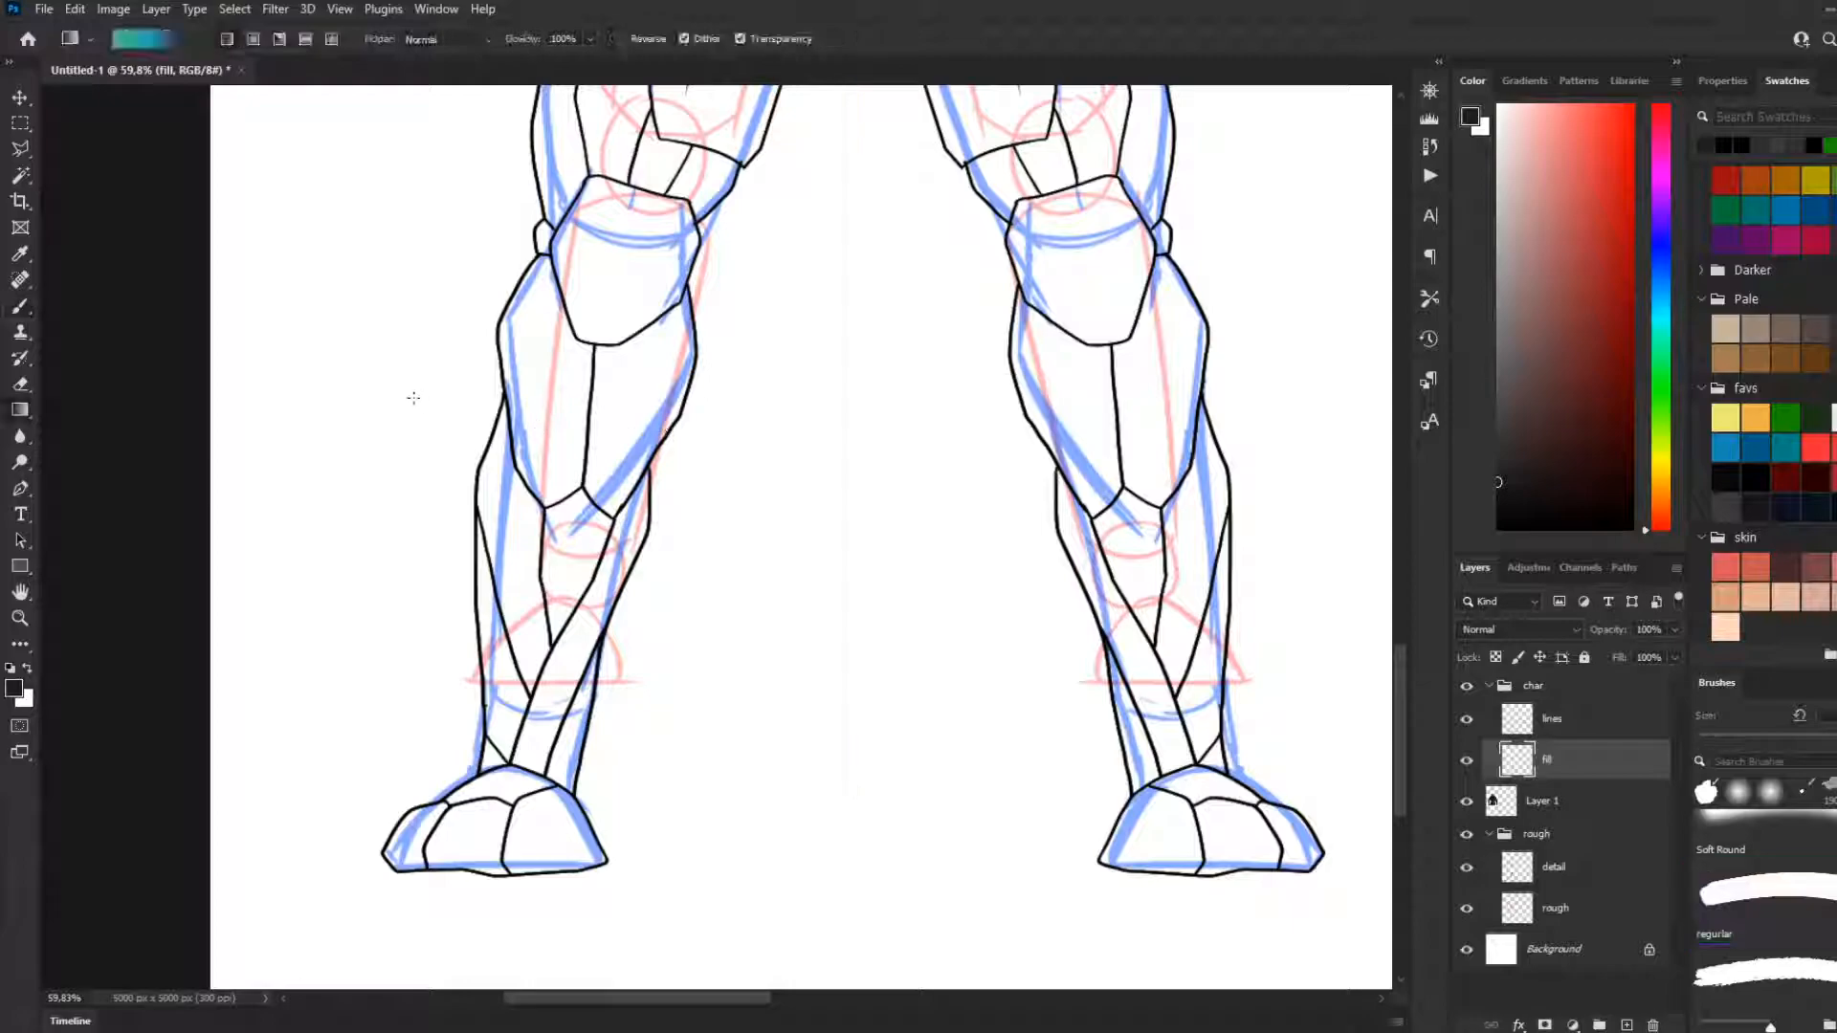
{"action": "left_click", "coordinate": [1733, 503]}
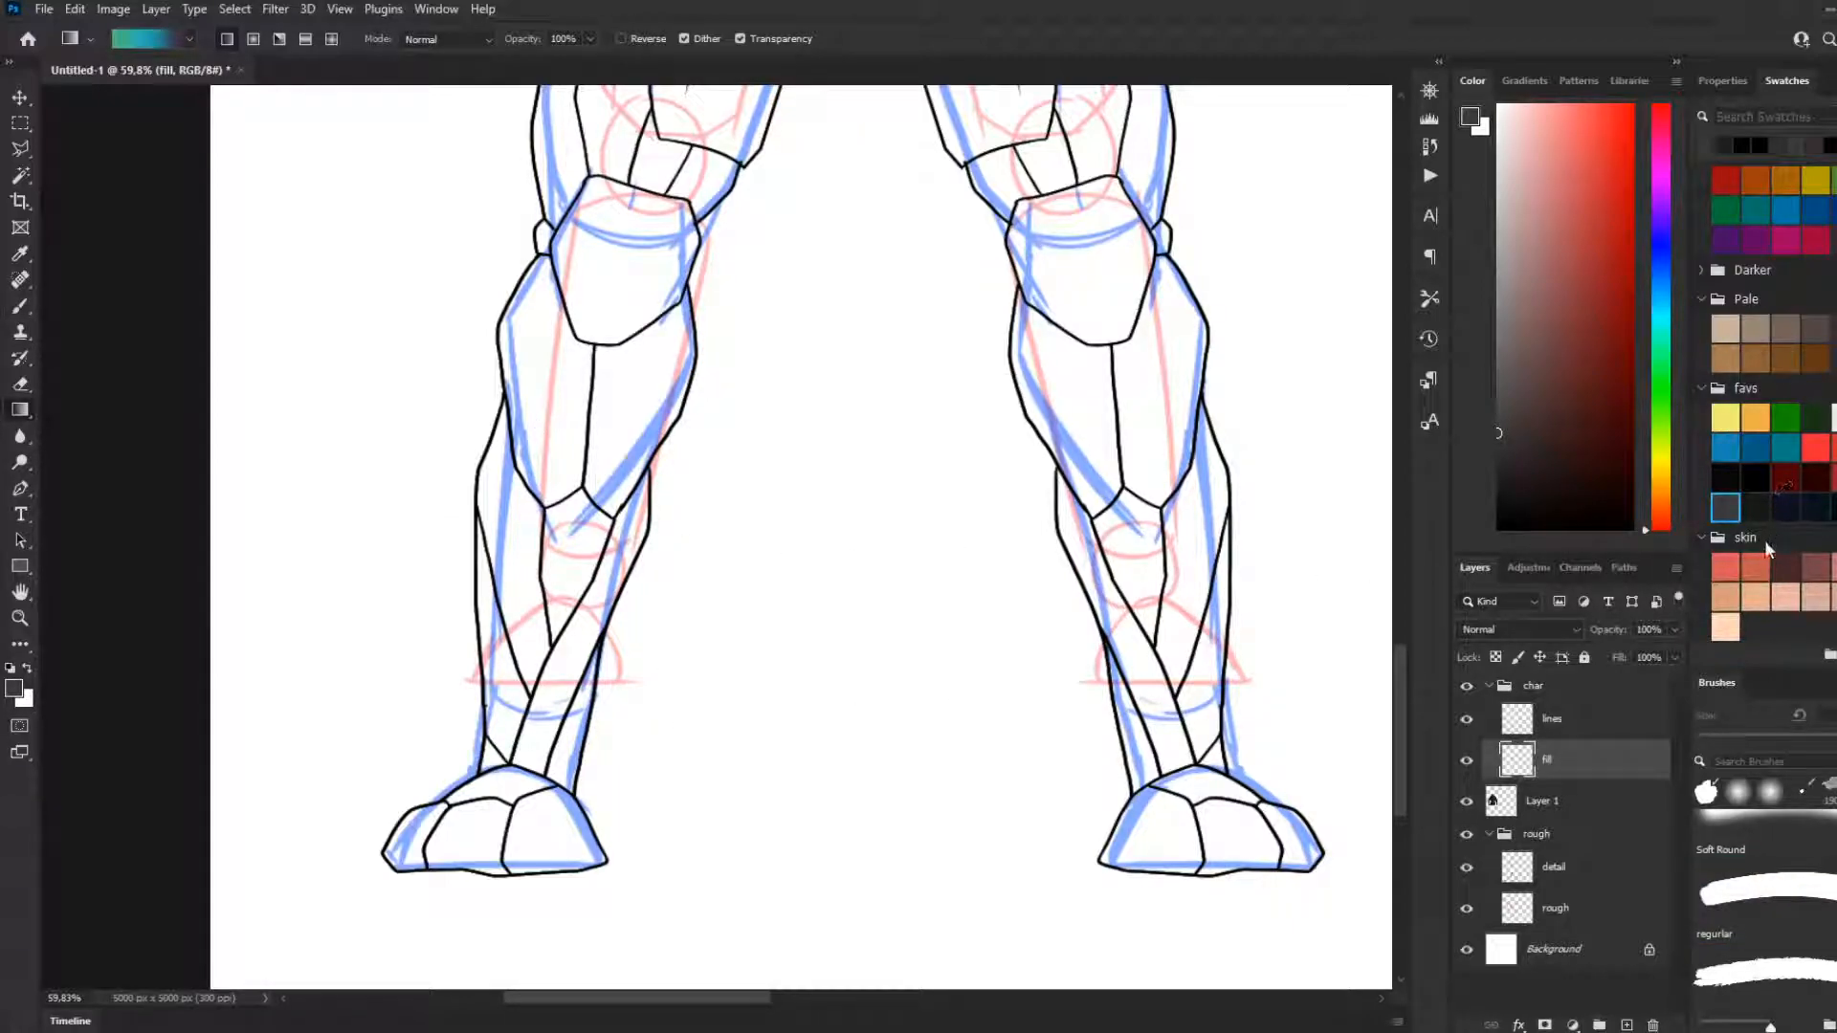
{"action": "left_click", "coordinate": [1834, 329]}
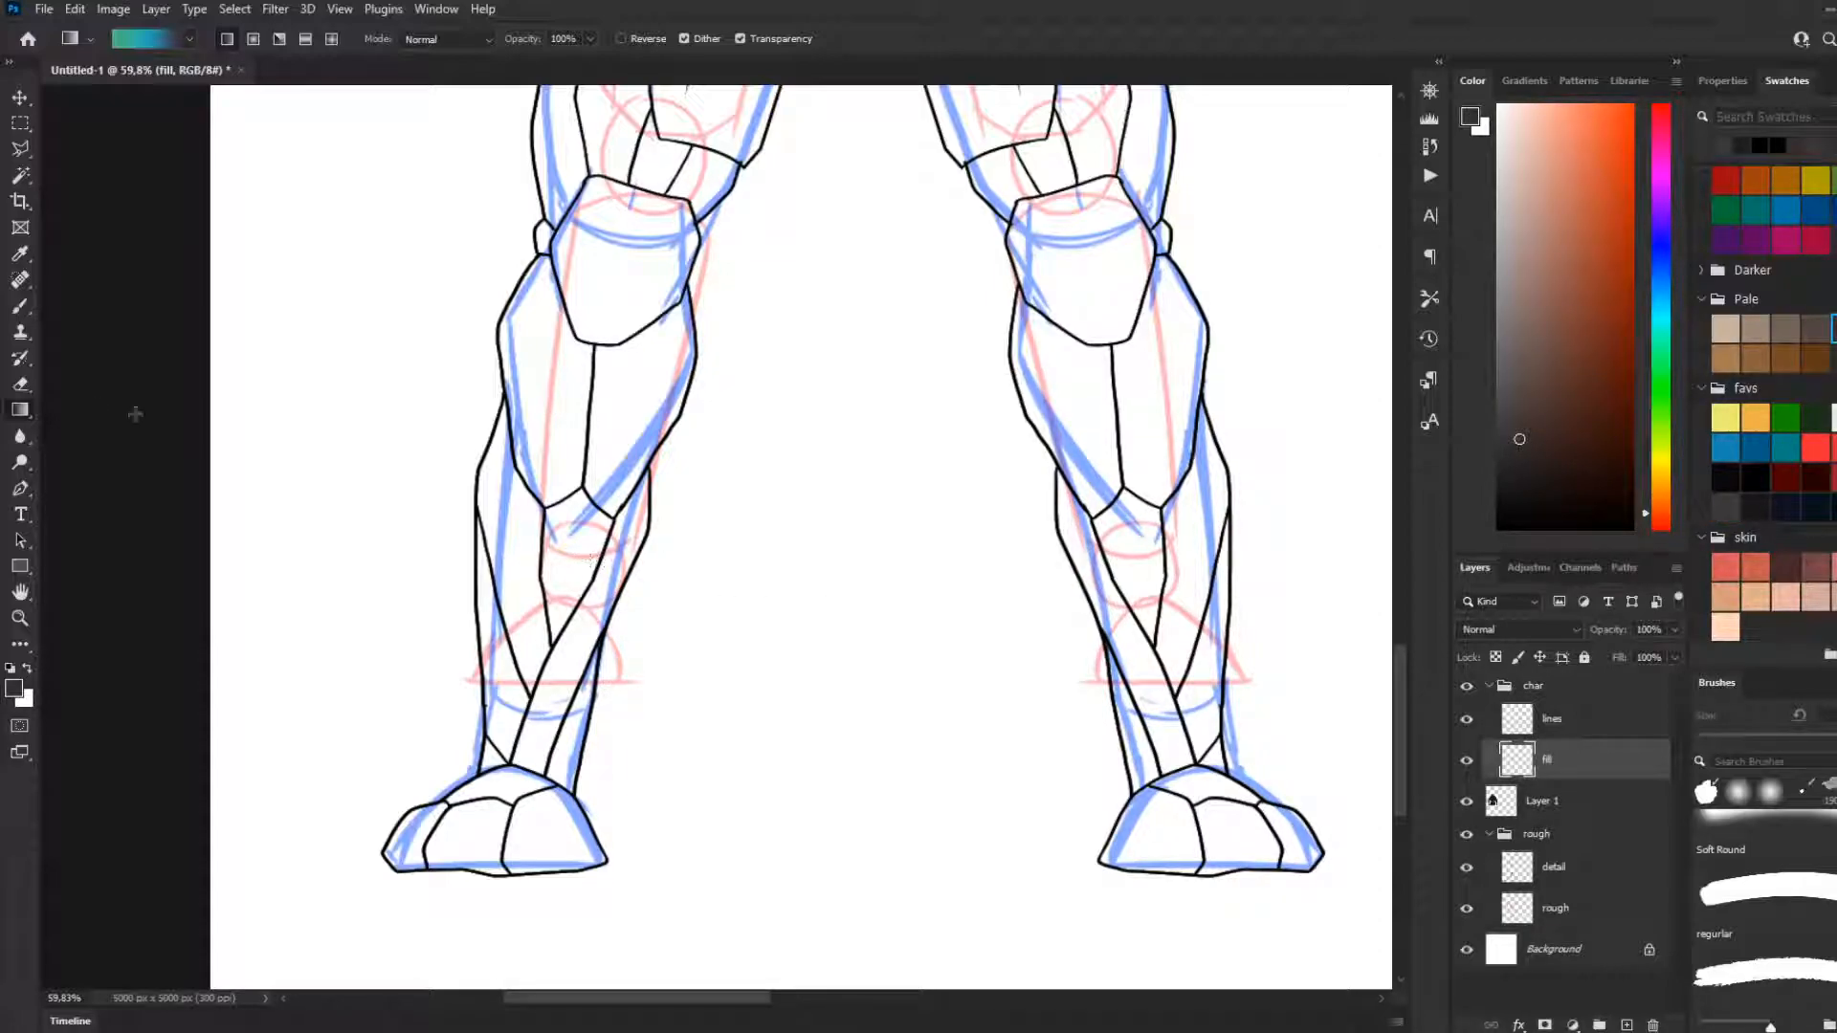
{"action": "key", "text": "shift+g"}
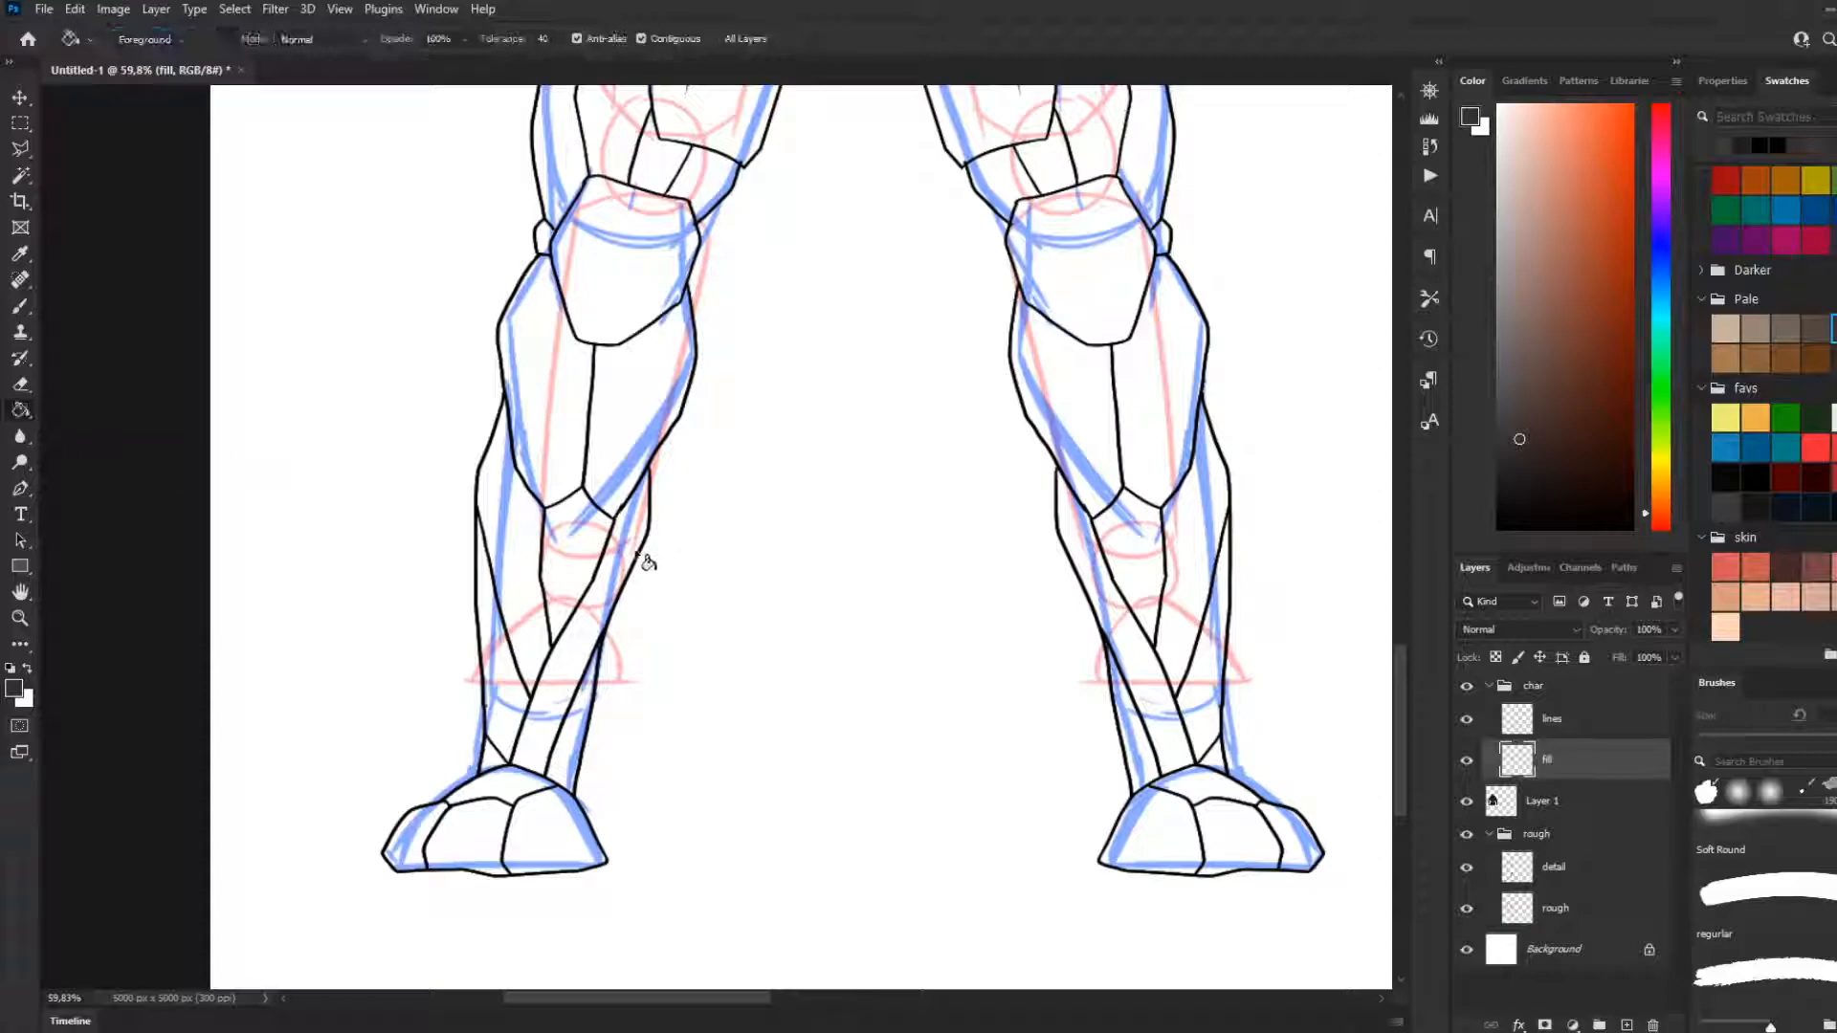
Fill the left-hand leg's outer knee joint and the undersuit sections between thigh armour and knee plate with dark brown
{"action": "left_click", "coordinate": [588, 555]}
{"action": "key", "text": "ctrl+z"}
{"action": "scroll", "coordinate": [545, 475], "scroll_direction": "up", "scroll_amount": 2}
{"action": "left_click", "coordinate": [542, 335]}
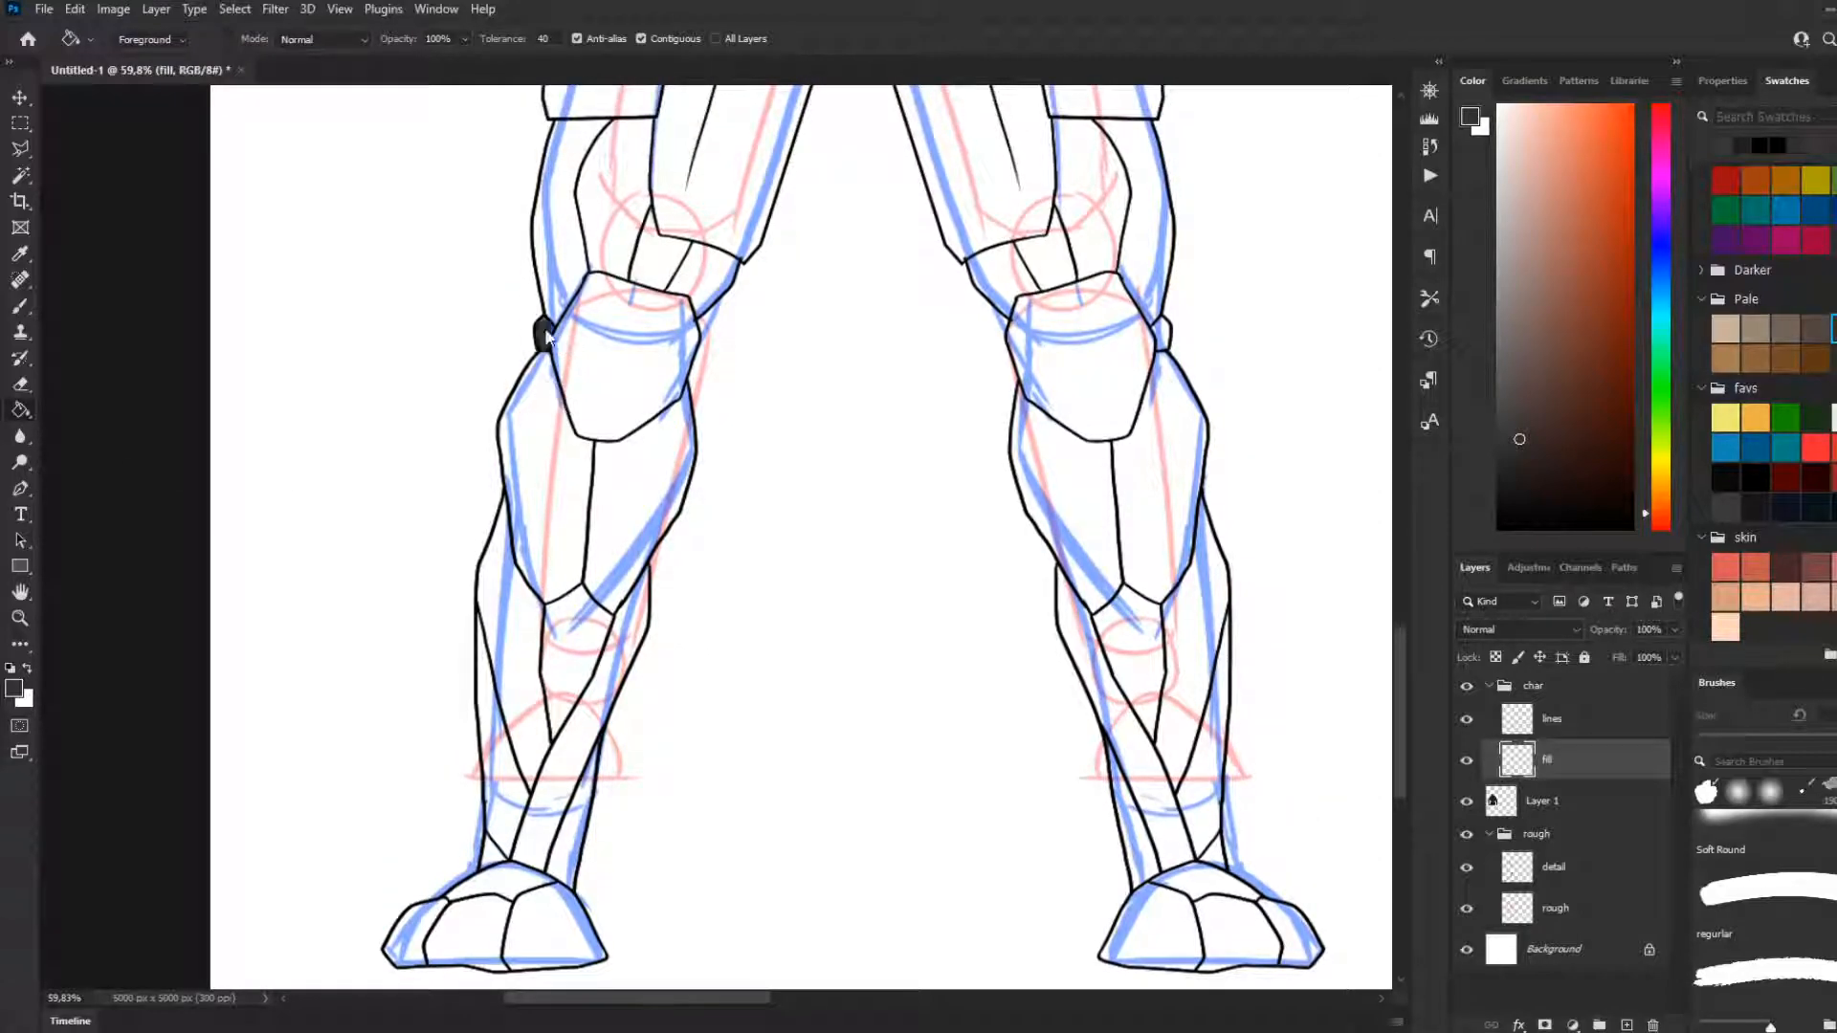
{"action": "scroll", "coordinate": [816, 471], "scroll_direction": "up", "scroll_amount": 6}
{"action": "scroll", "coordinate": [770, 512], "scroll_direction": "down", "scroll_amount": 1}
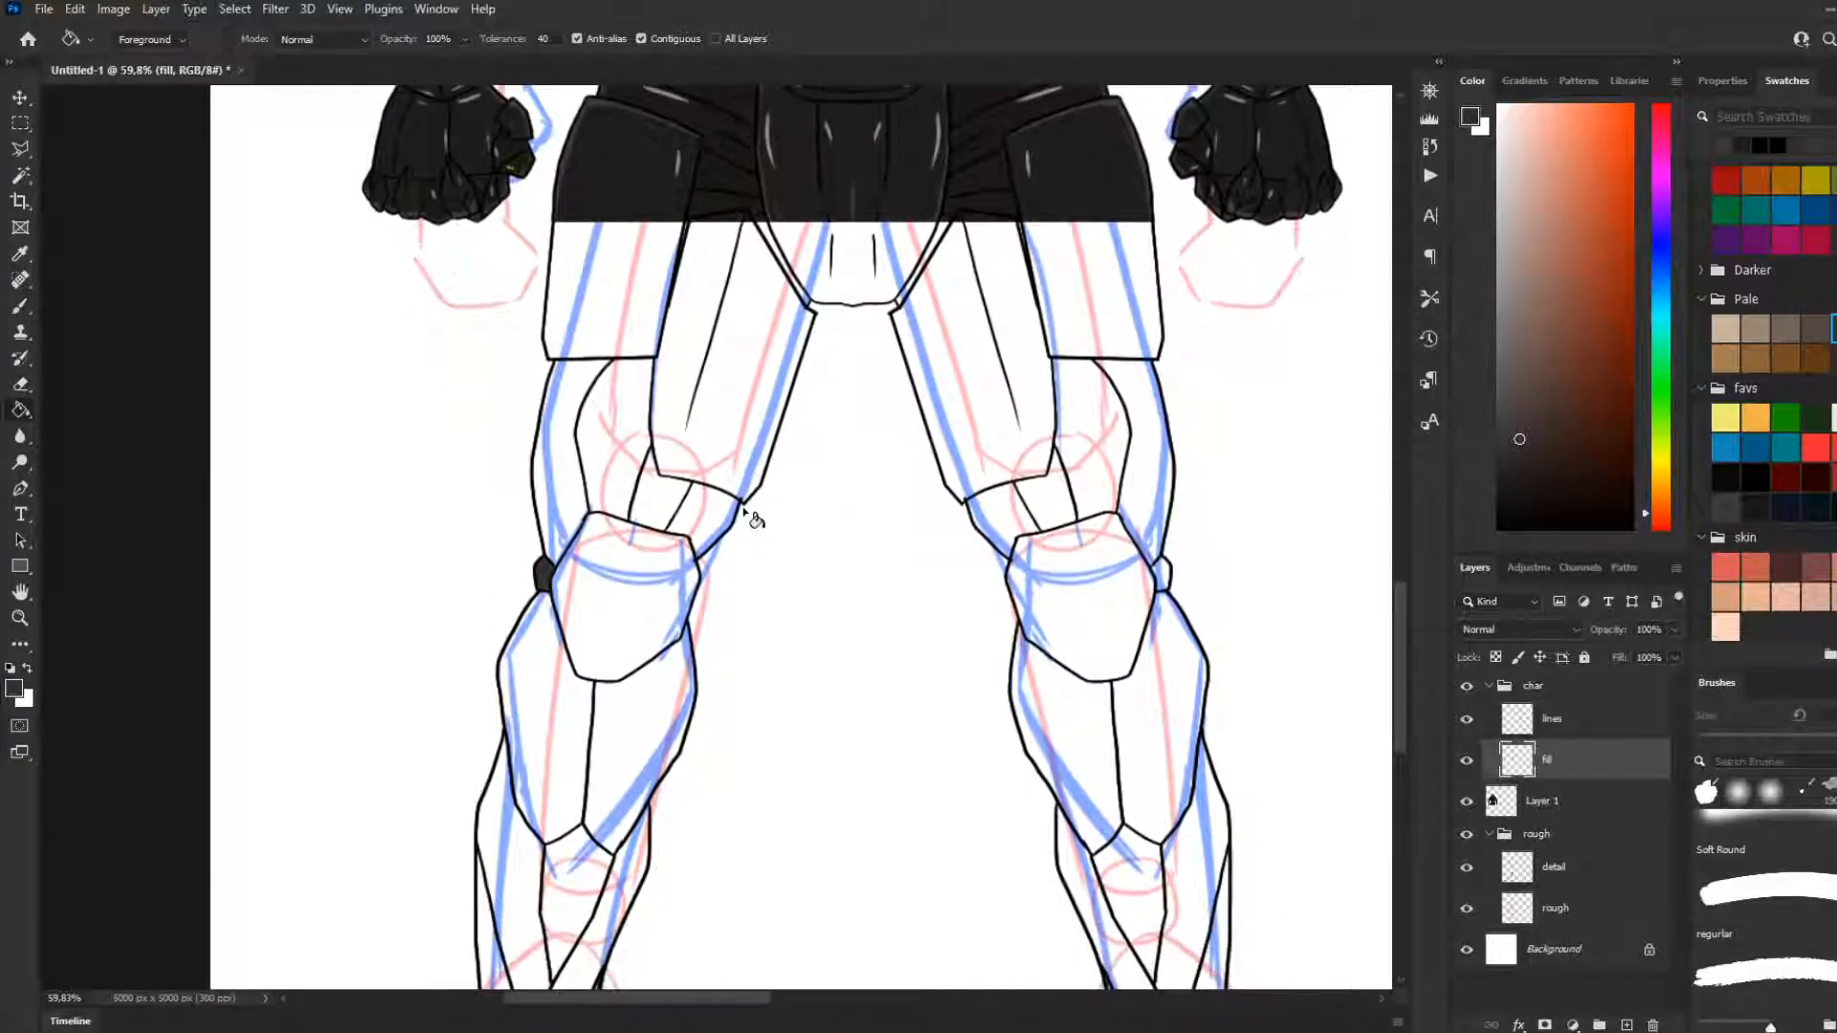
{"action": "scroll", "coordinate": [861, 460], "scroll_direction": "down", "scroll_amount": 3}
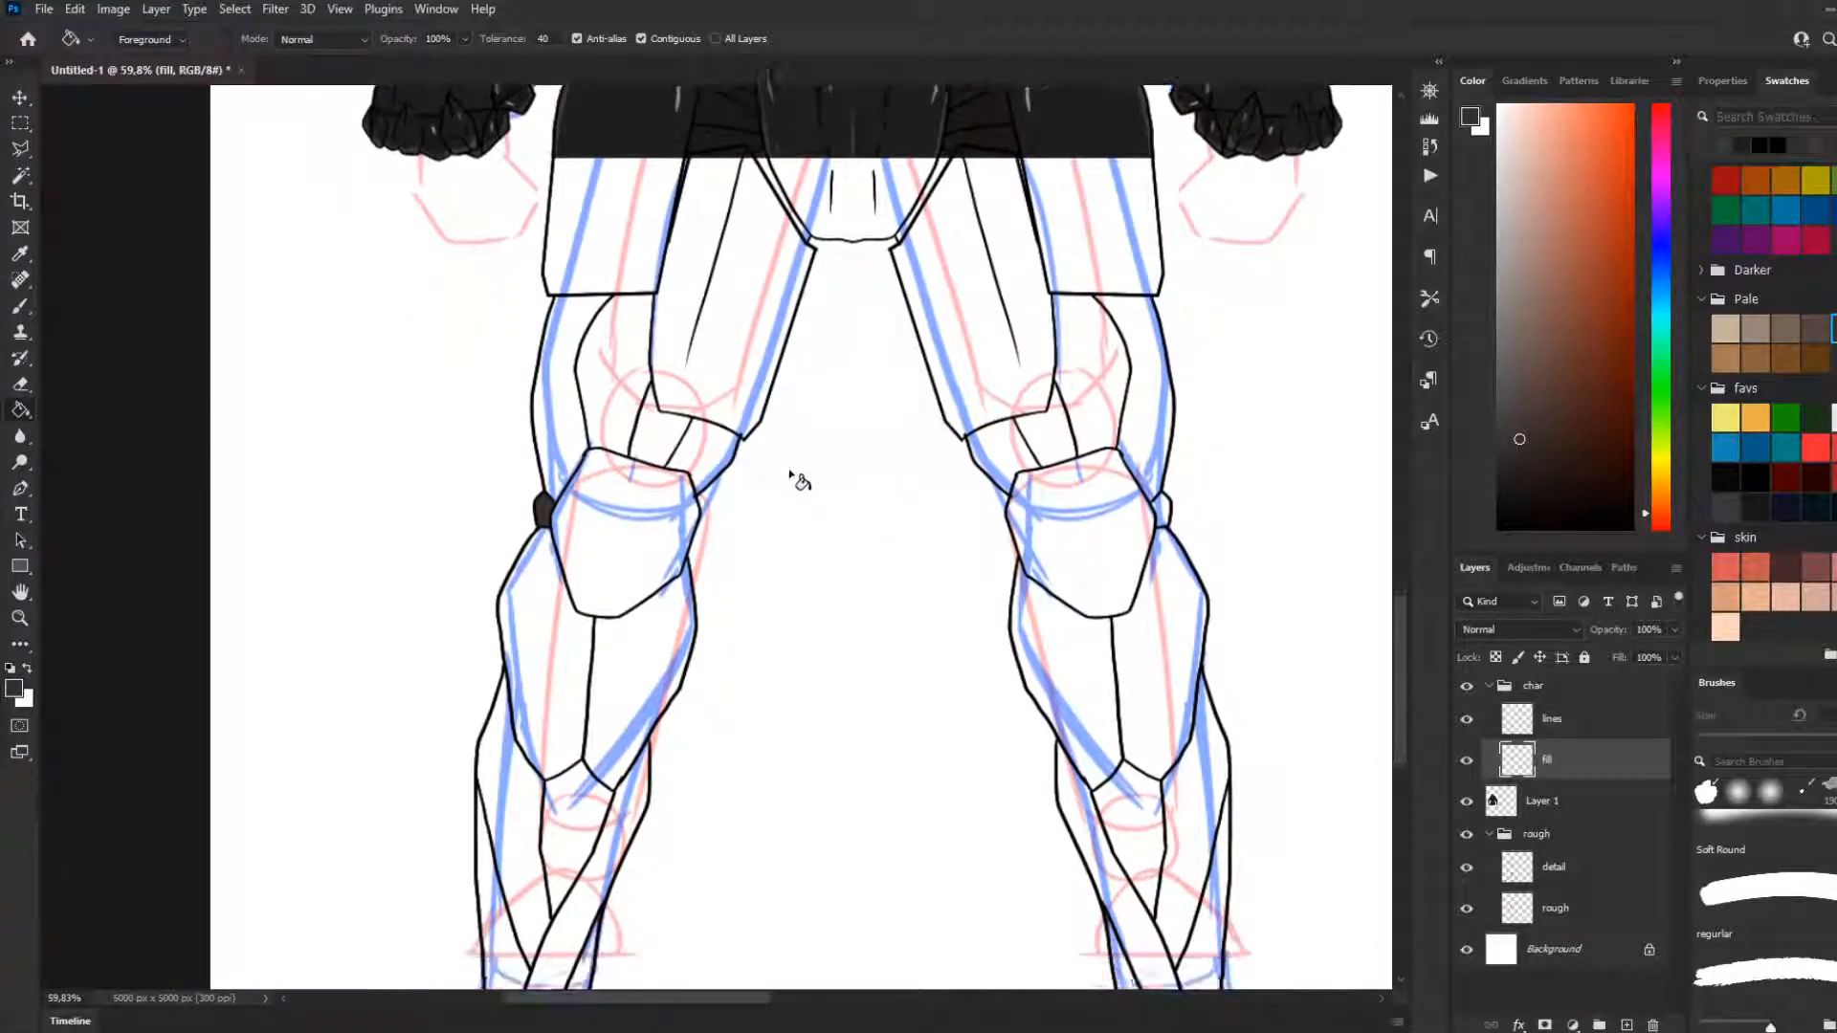
{"action": "scroll", "coordinate": [654, 411], "scroll_direction": "up", "scroll_amount": 2}
{"action": "left_click", "coordinate": [605, 377]}
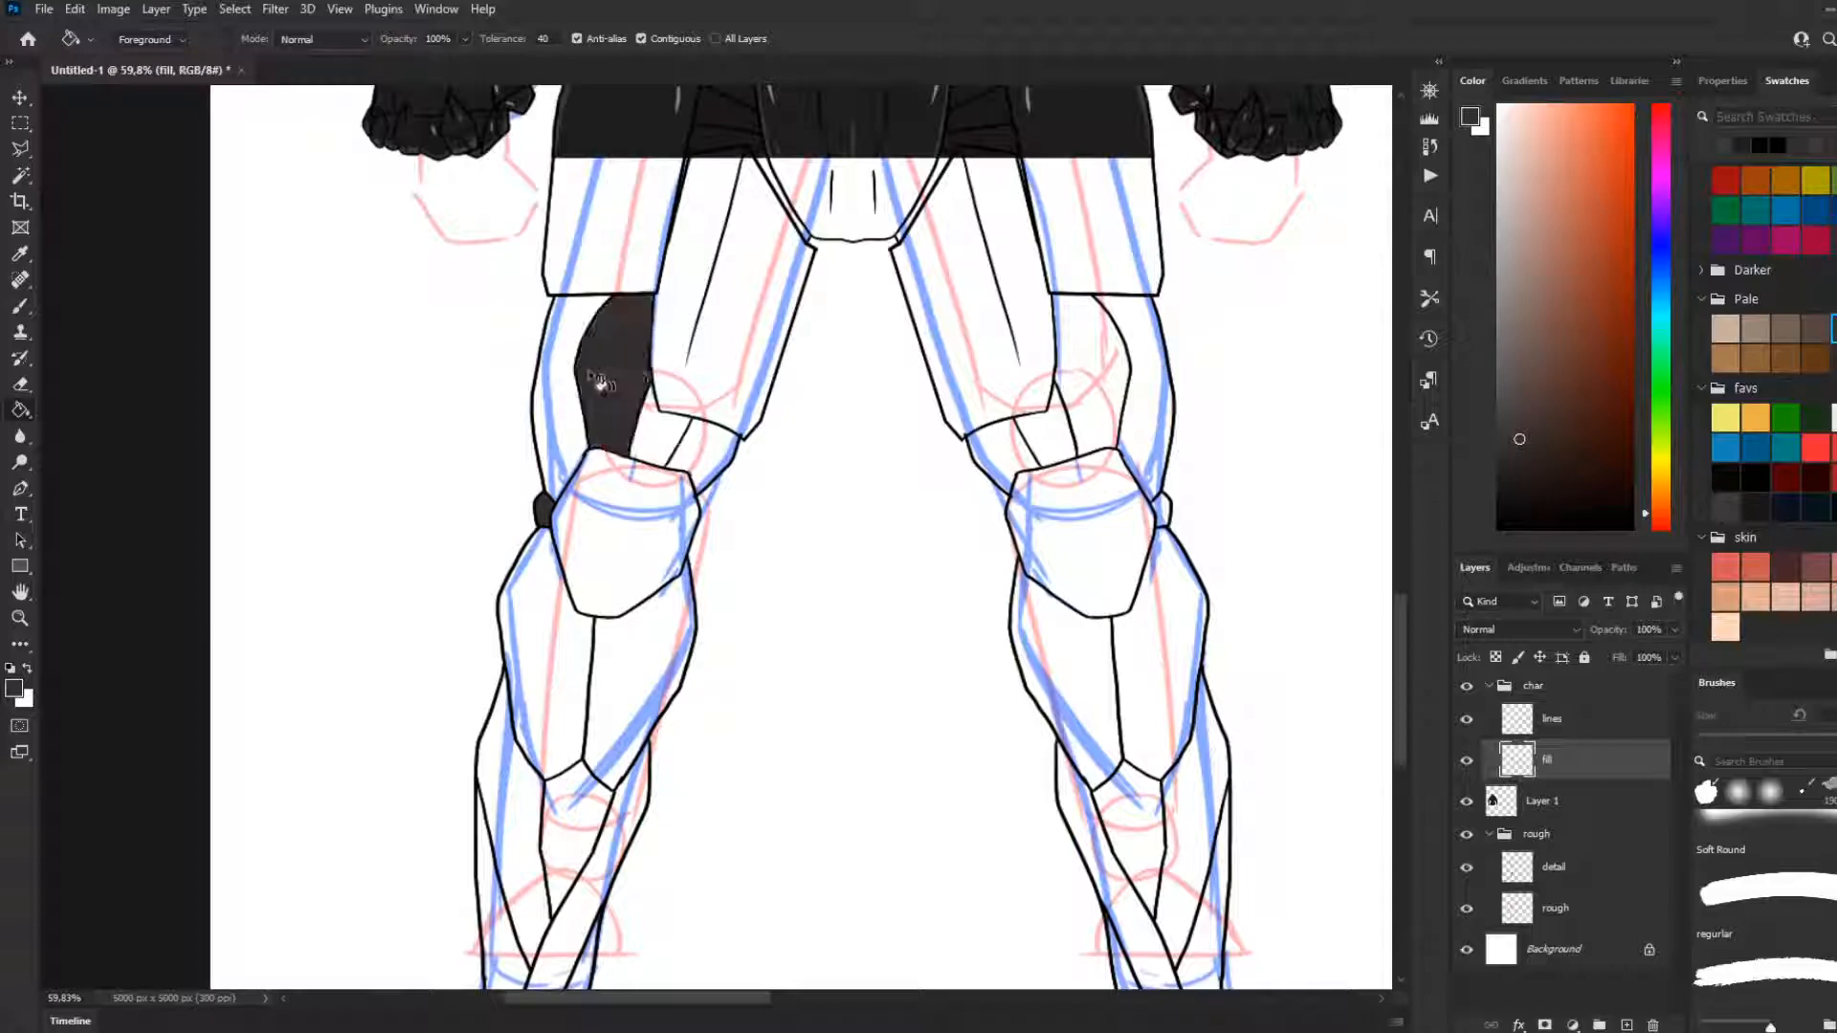
{"action": "left_click", "coordinate": [560, 411]}
{"action": "left_click", "coordinate": [660, 438]}
{"action": "left_click", "coordinate": [708, 440]}
Fill the matching undersuit sections above the knee plate on the right-hand leg with the same dark brown
{"action": "scroll", "coordinate": [637, 528], "scroll_direction": "down", "scroll_amount": 1}
{"action": "scroll", "coordinate": [636, 529], "scroll_direction": "down", "scroll_amount": 1}
{"action": "left_click", "coordinate": [1017, 421]}
{"action": "left_click", "coordinate": [1048, 387]}
{"action": "left_click", "coordinate": [1100, 393]}
{"action": "left_click", "coordinate": [1162, 382]}
{"action": "scroll", "coordinate": [1079, 548], "scroll_direction": "down", "scroll_amount": 1}
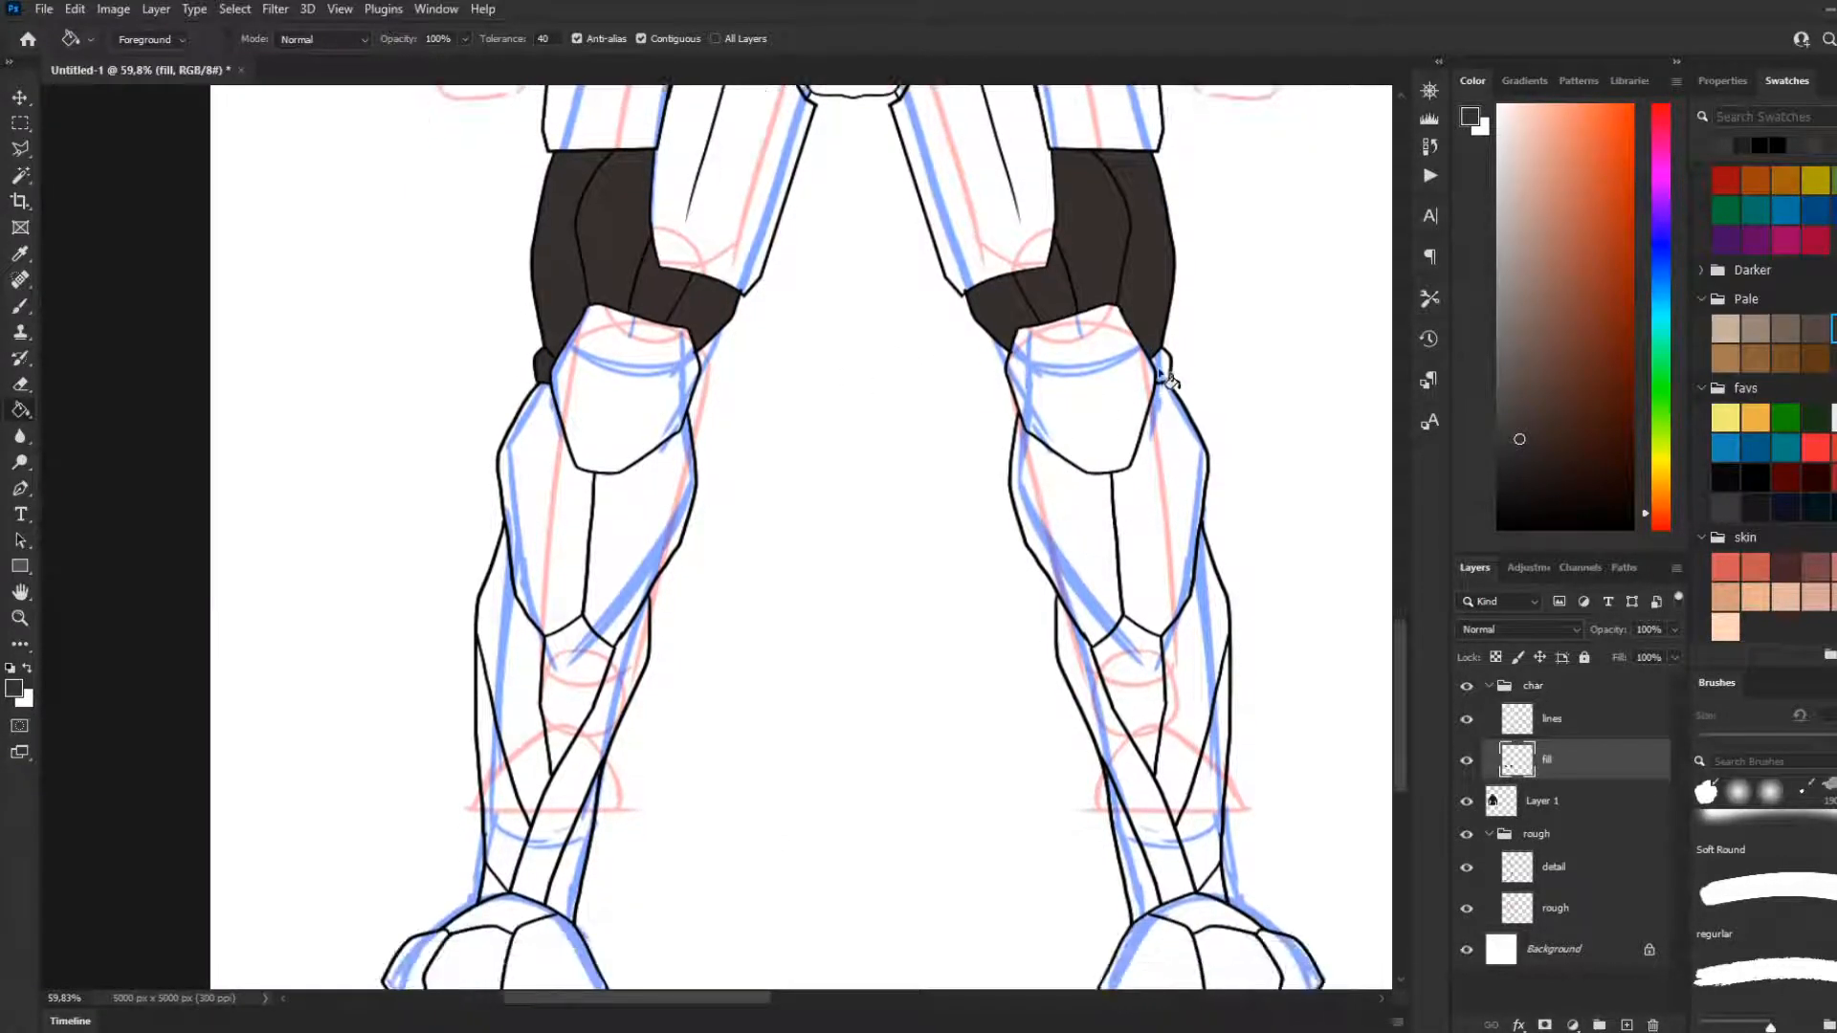
{"action": "scroll", "coordinate": [759, 533], "scroll_direction": "down", "scroll_amount": 1}
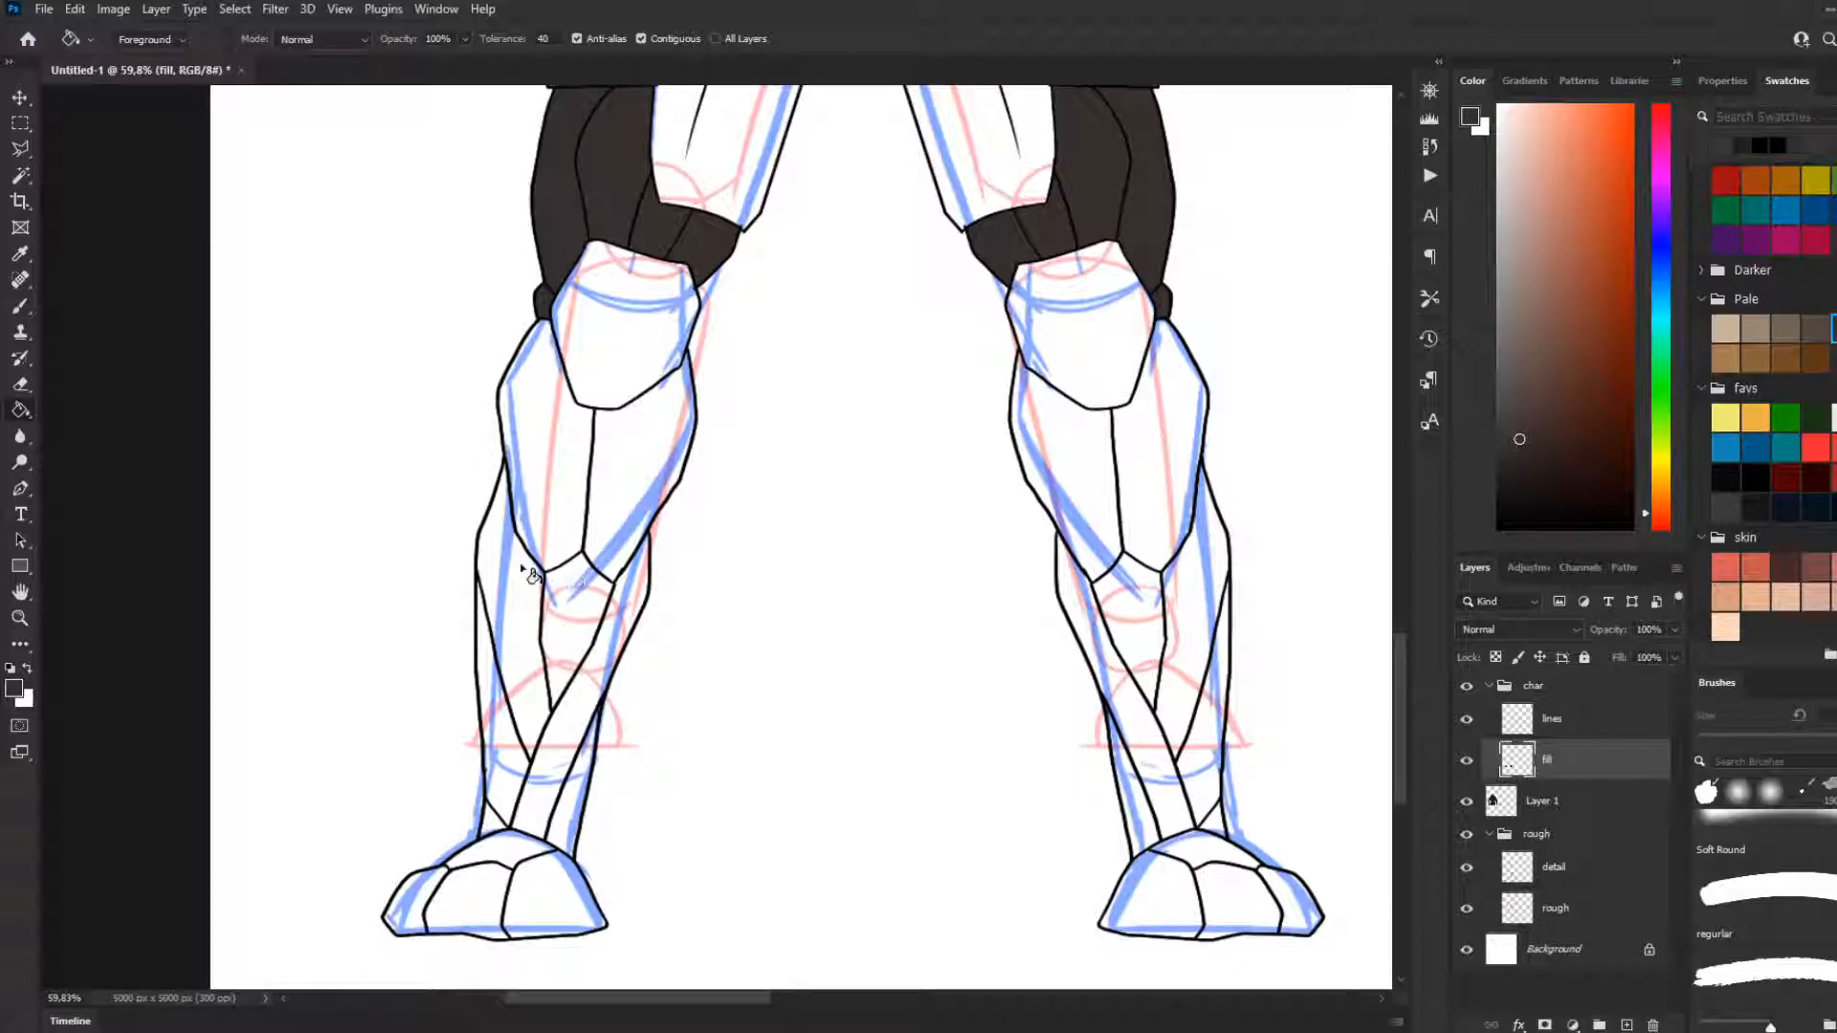
{"action": "left_click", "coordinate": [579, 634]}
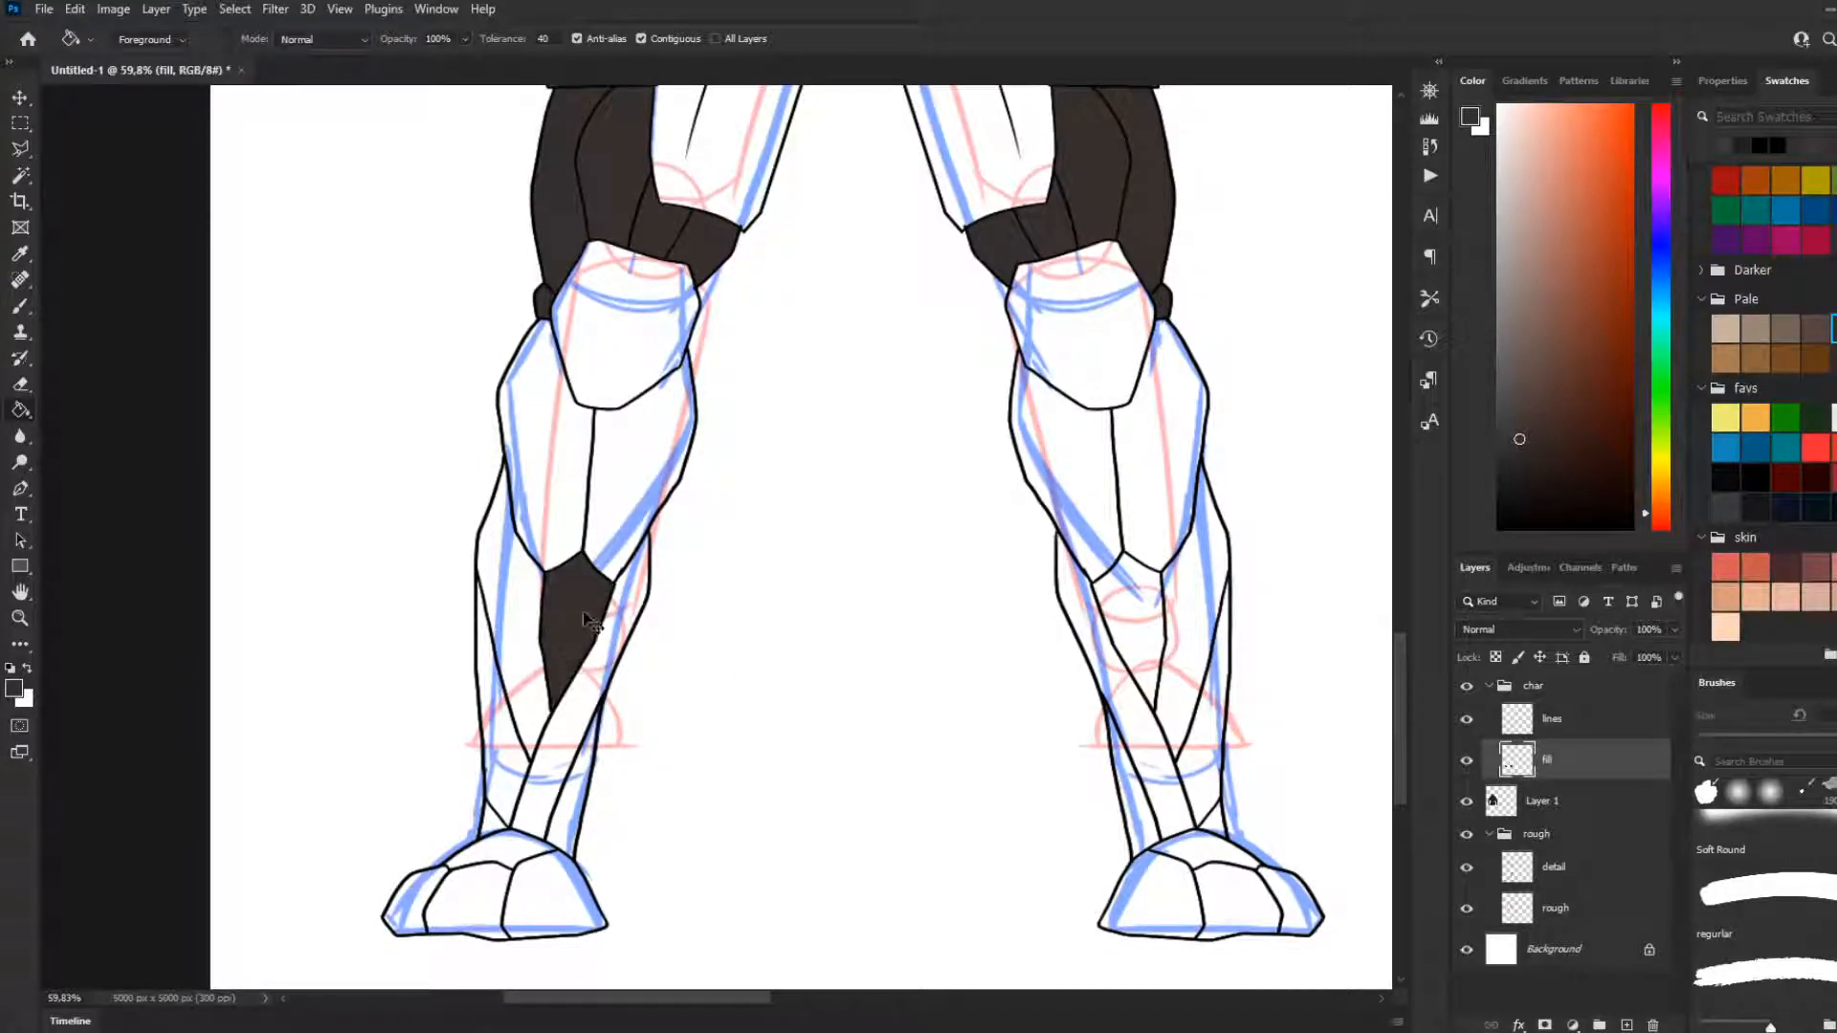
{"action": "key", "text": "ctrl+z"}
{"action": "key", "text": "ctrl+z"}
Fill the right-hand leg's outer knee joint, plus the shin inset and upper foot section on both legs, with dark brown
{"action": "left_click", "coordinate": [1169, 308]}
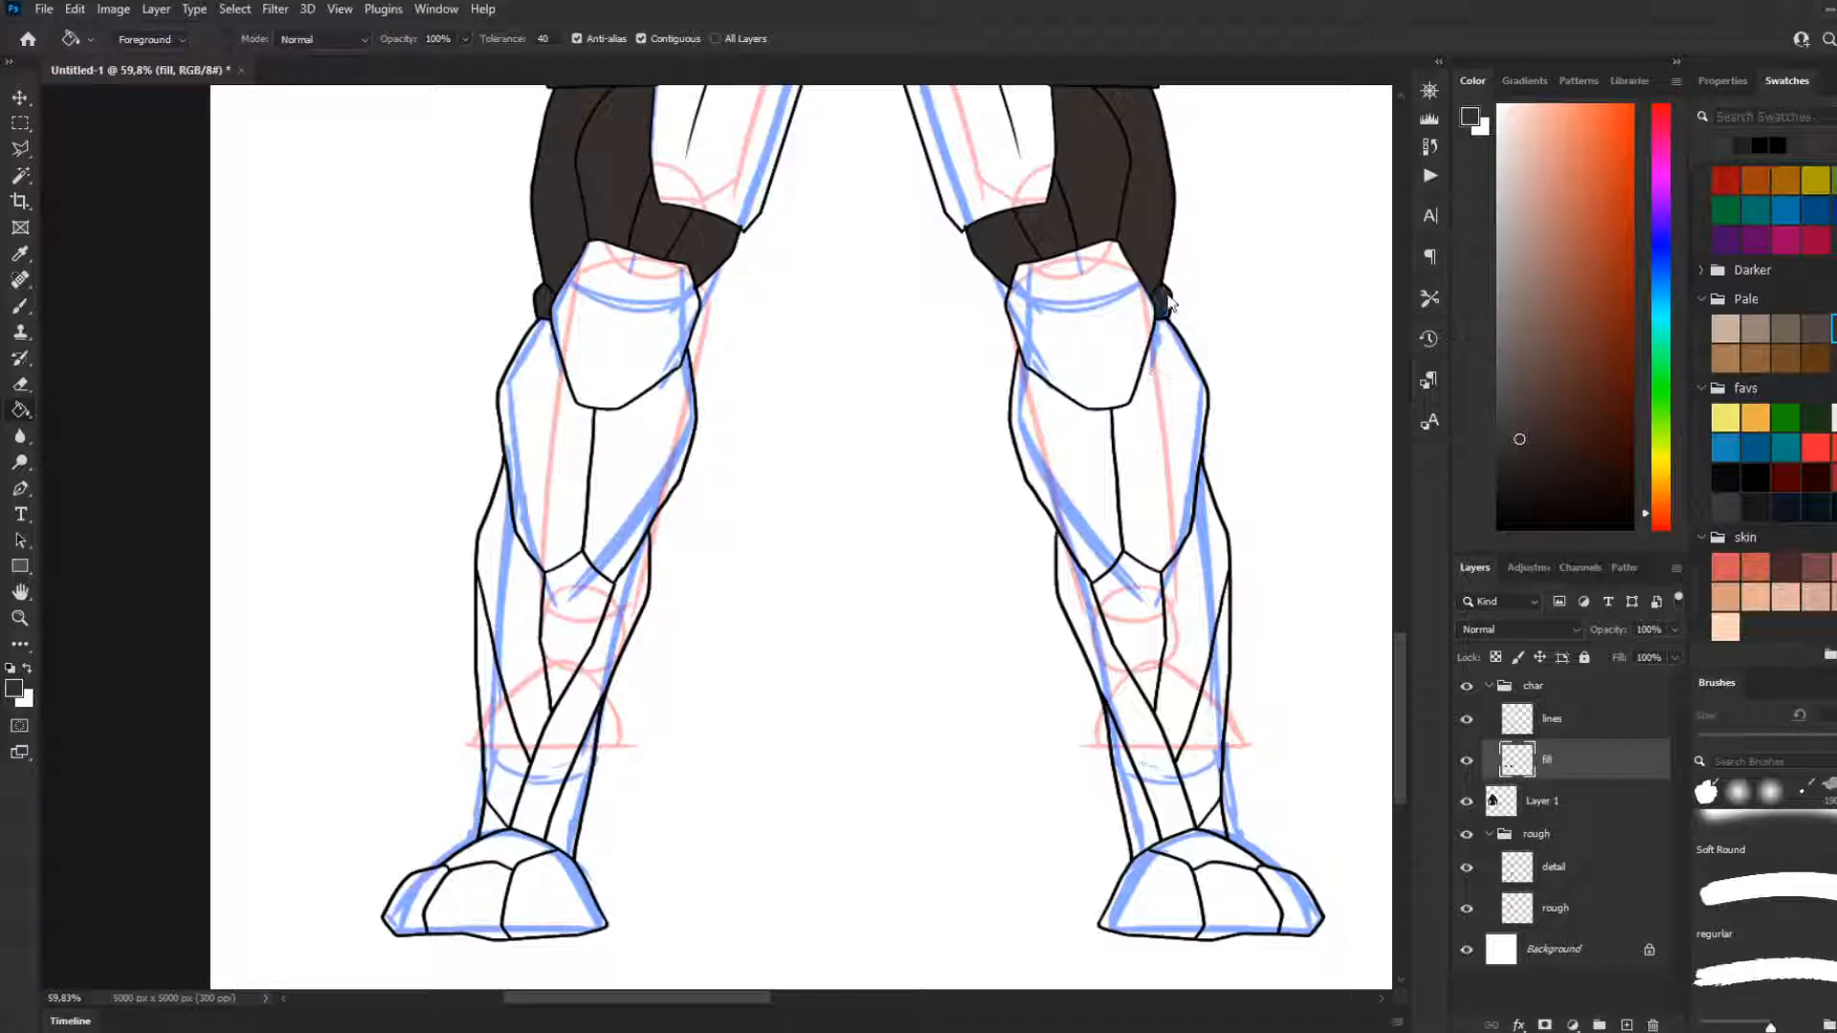
{"action": "left_click", "coordinate": [589, 612]}
{"action": "left_click", "coordinate": [1128, 605]}
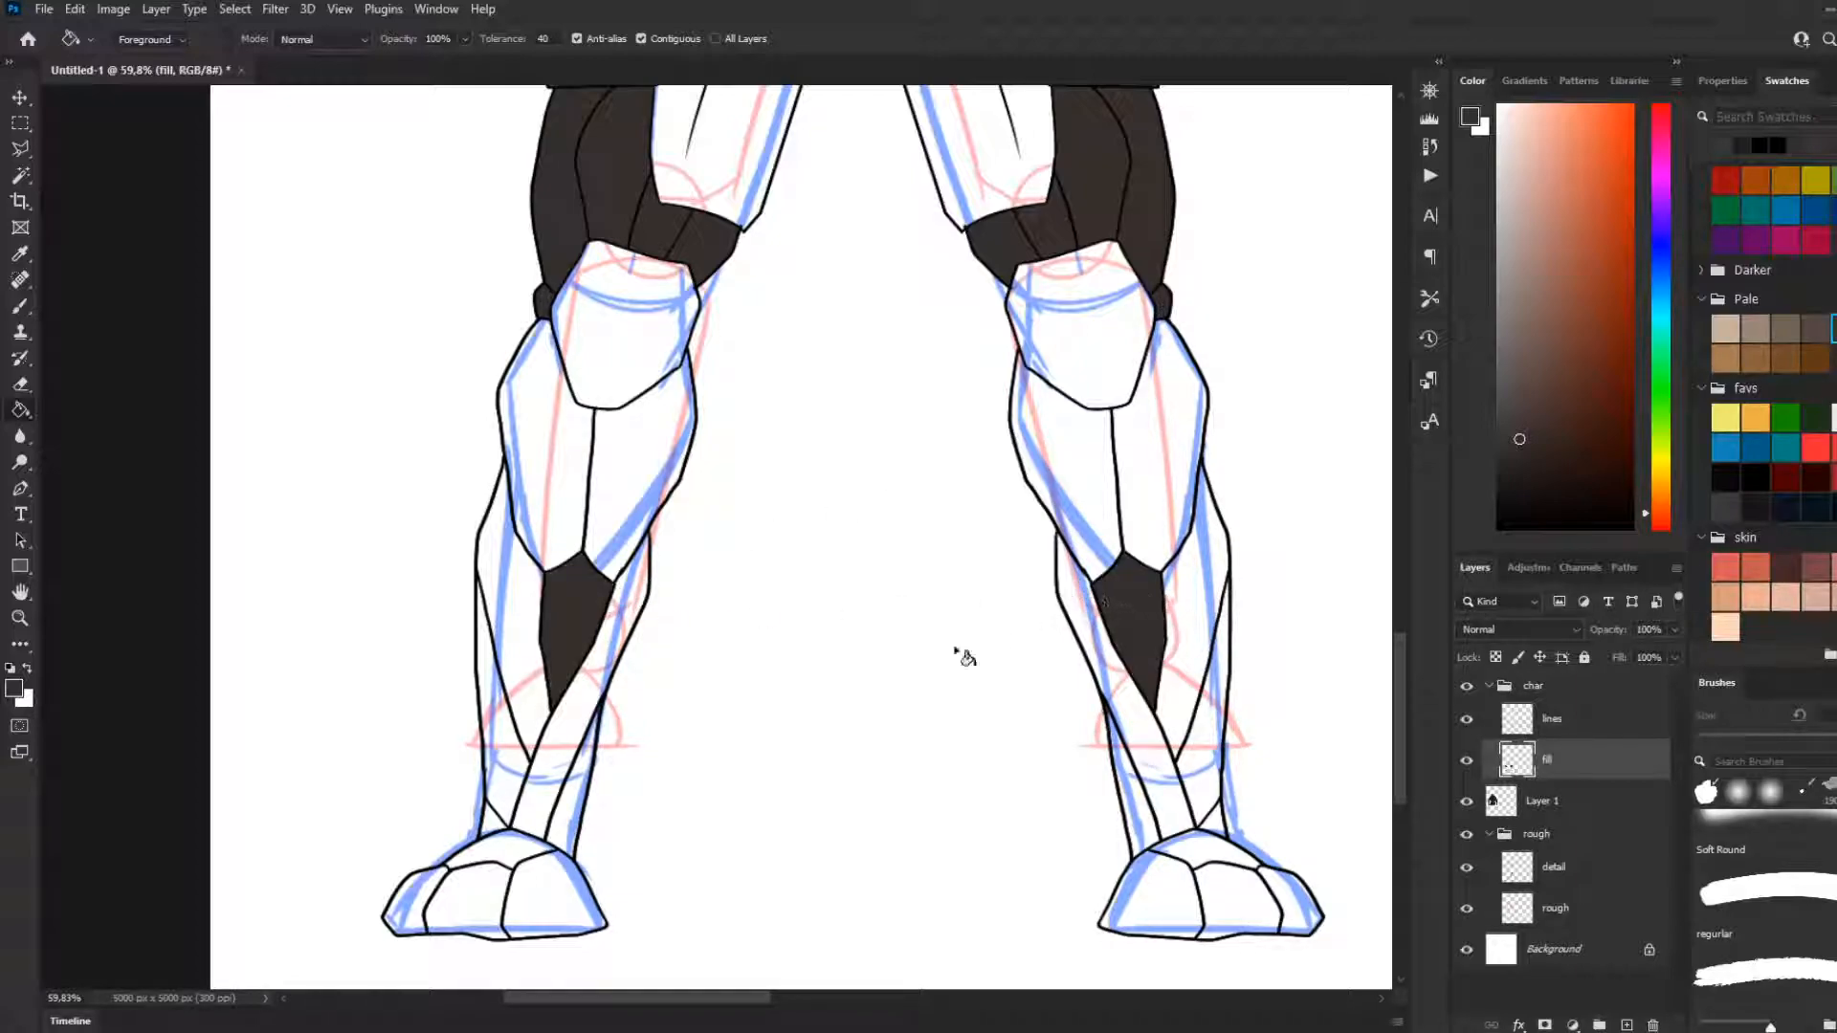
{"action": "scroll", "coordinate": [701, 742], "scroll_direction": "down", "scroll_amount": 3}
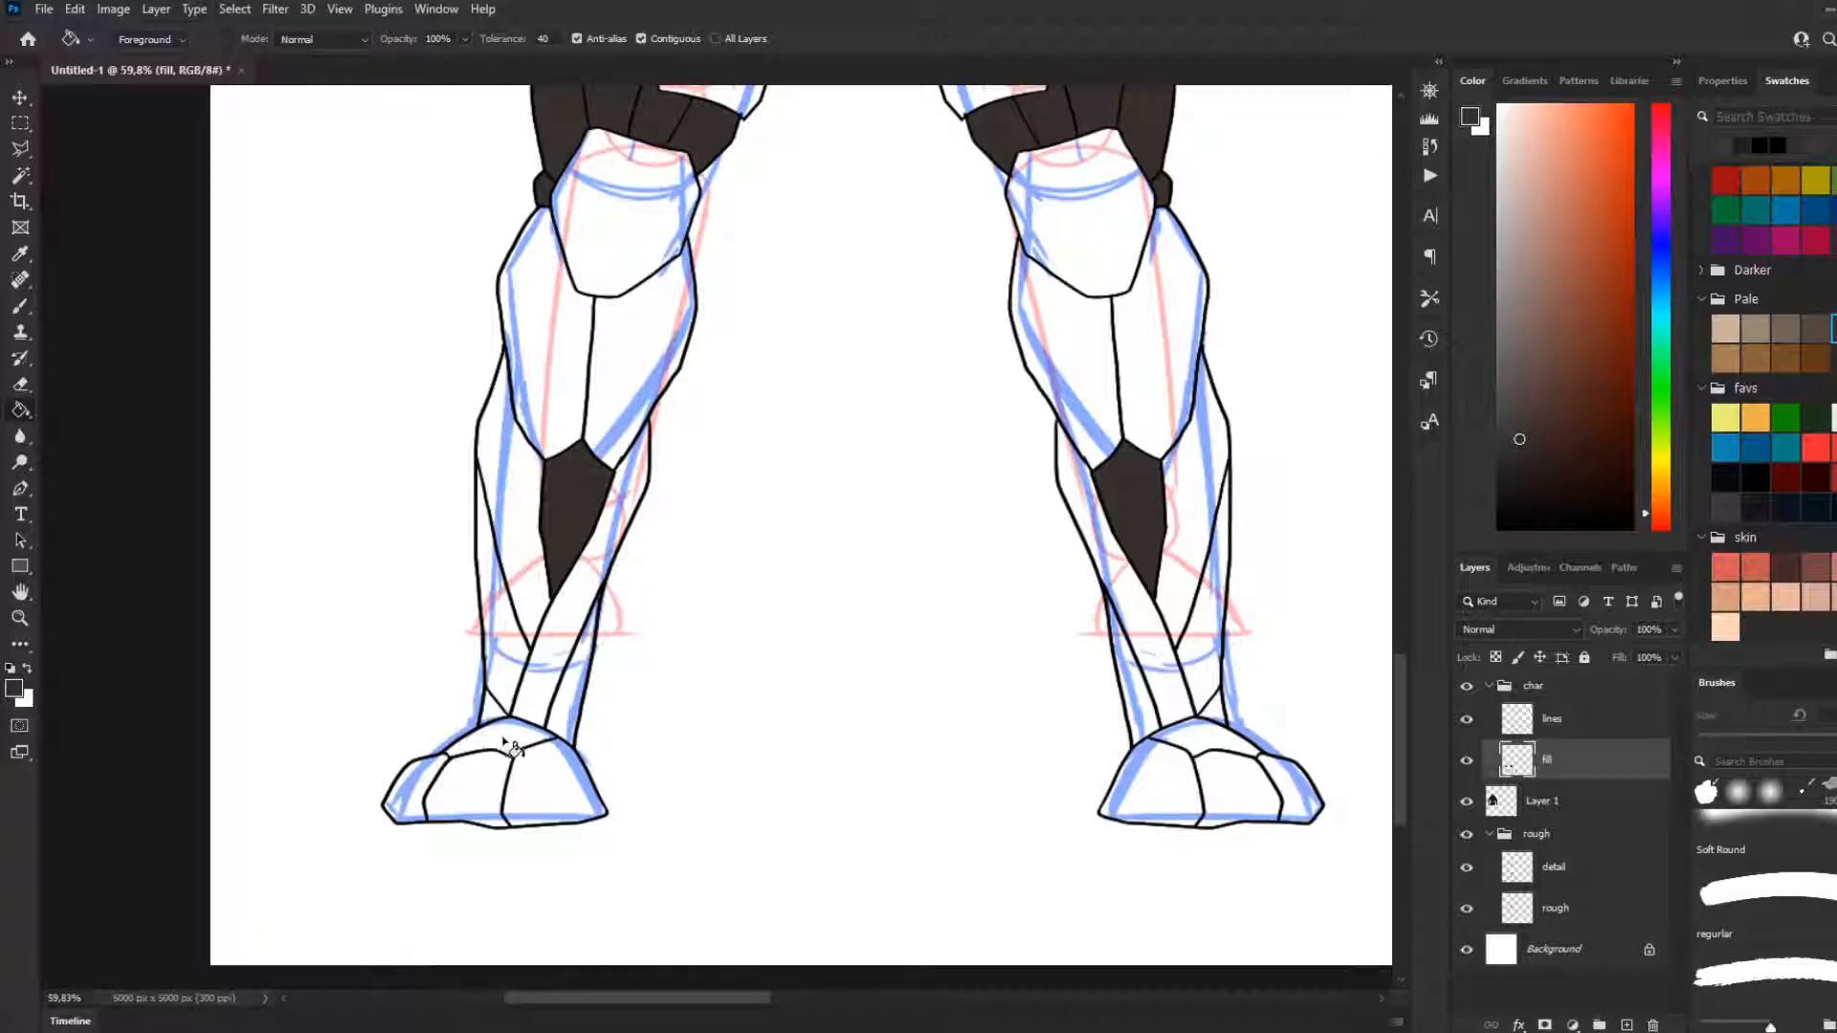
{"action": "left_click", "coordinate": [514, 742]}
{"action": "left_click", "coordinate": [1230, 757]}
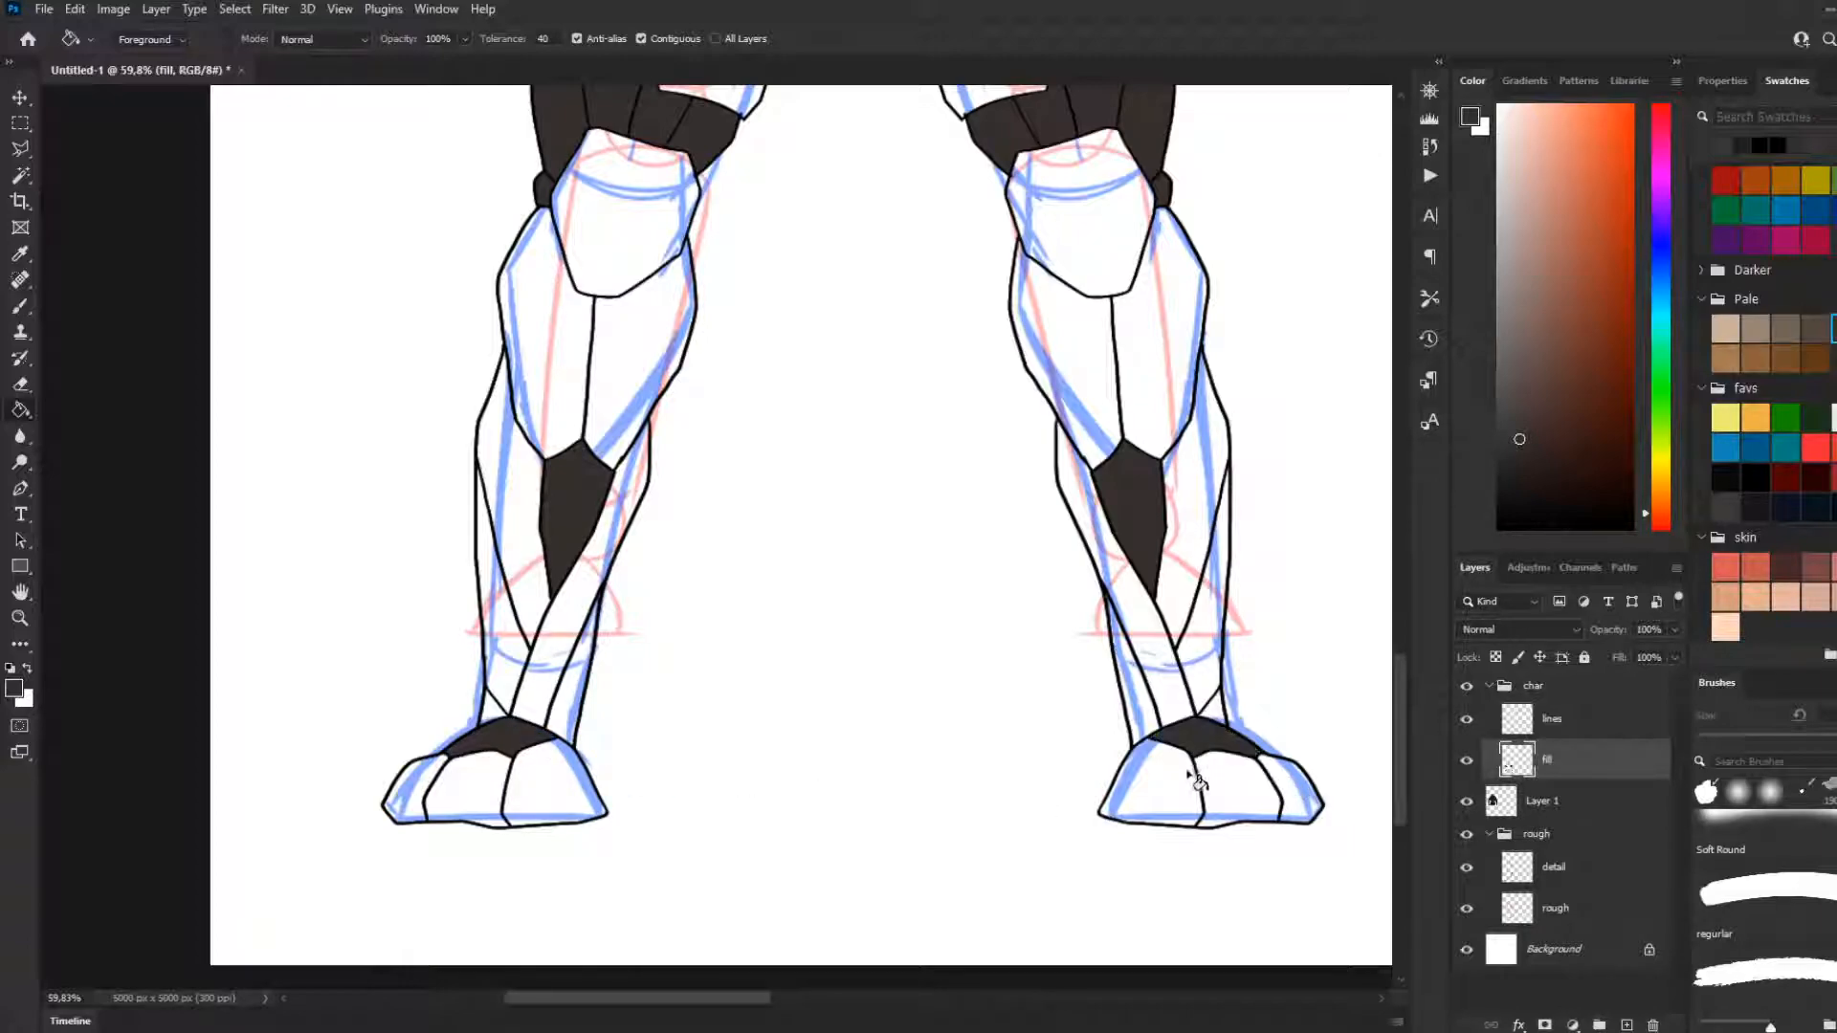
Choose the dark grey swatch from the favs group and fill the three lower armour sections of each foot
{"action": "left_click", "coordinate": [1725, 507]}
{"action": "left_click", "coordinate": [508, 806]}
{"action": "left_click", "coordinate": [478, 801]}
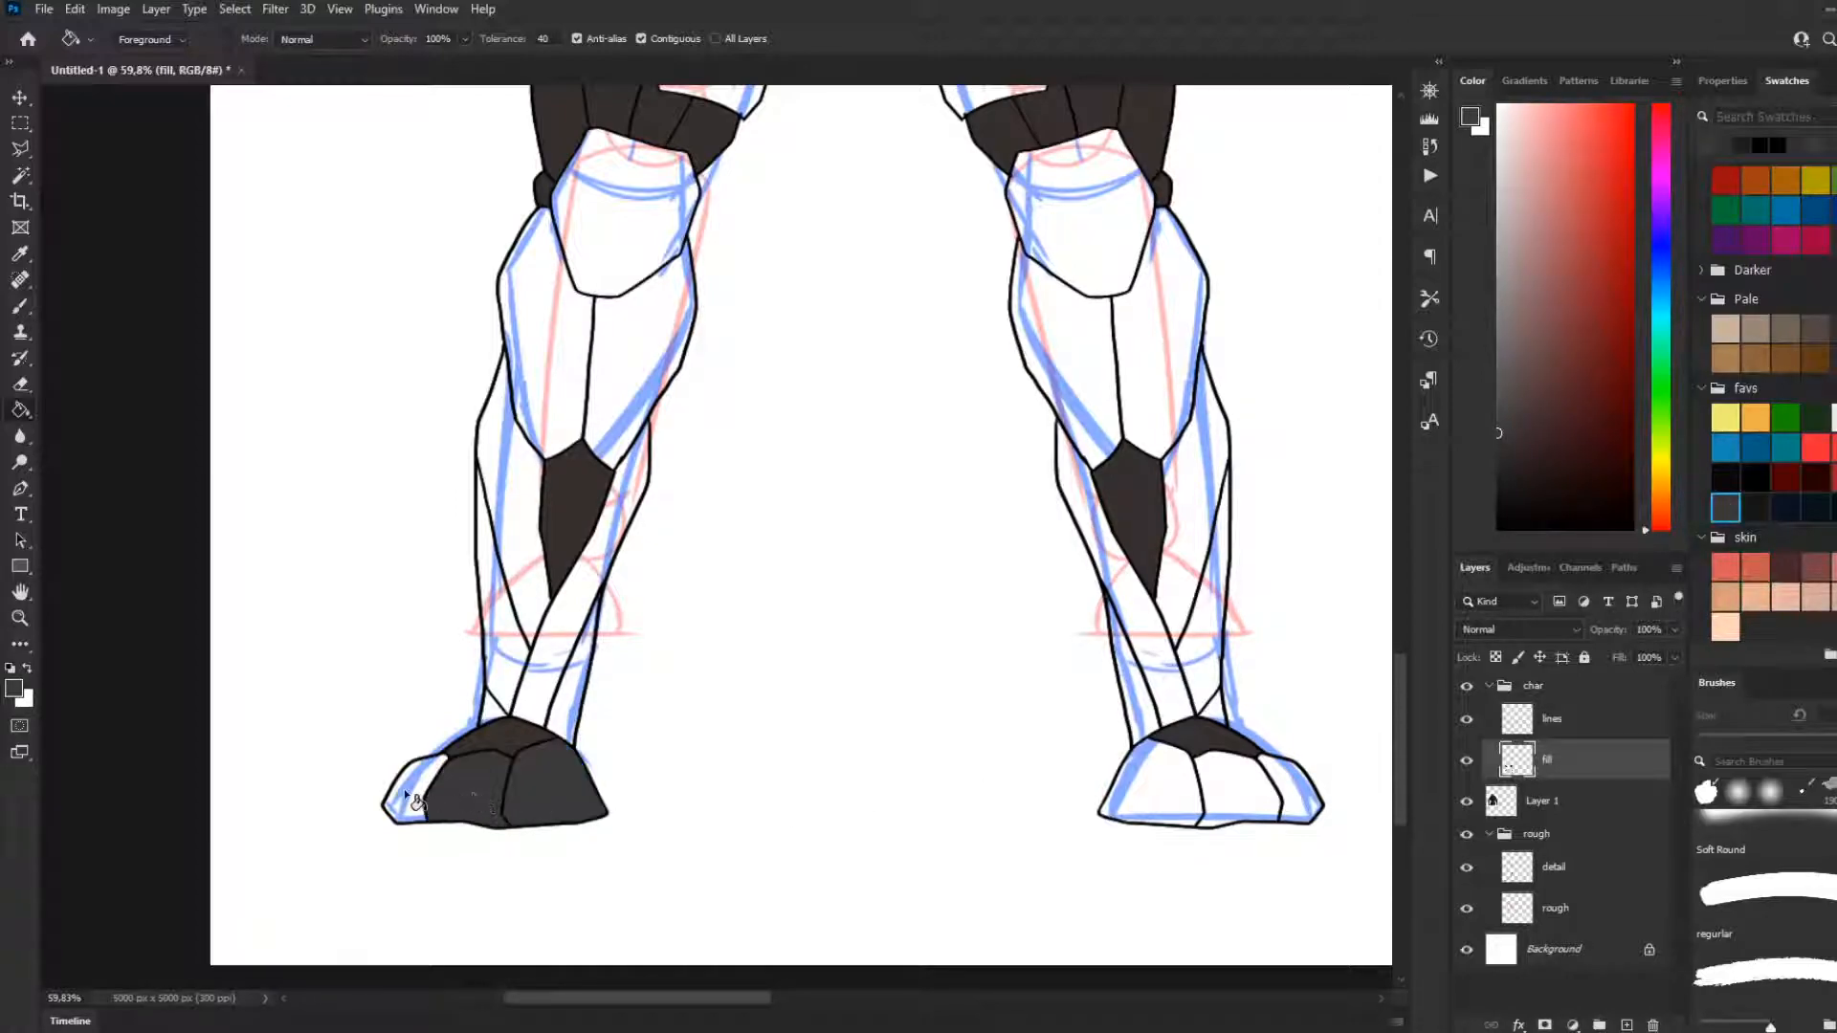
{"action": "left_click", "coordinate": [410, 796]}
{"action": "left_click", "coordinate": [1158, 803]}
{"action": "left_click", "coordinate": [1234, 802]}
{"action": "left_click", "coordinate": [1304, 798]}
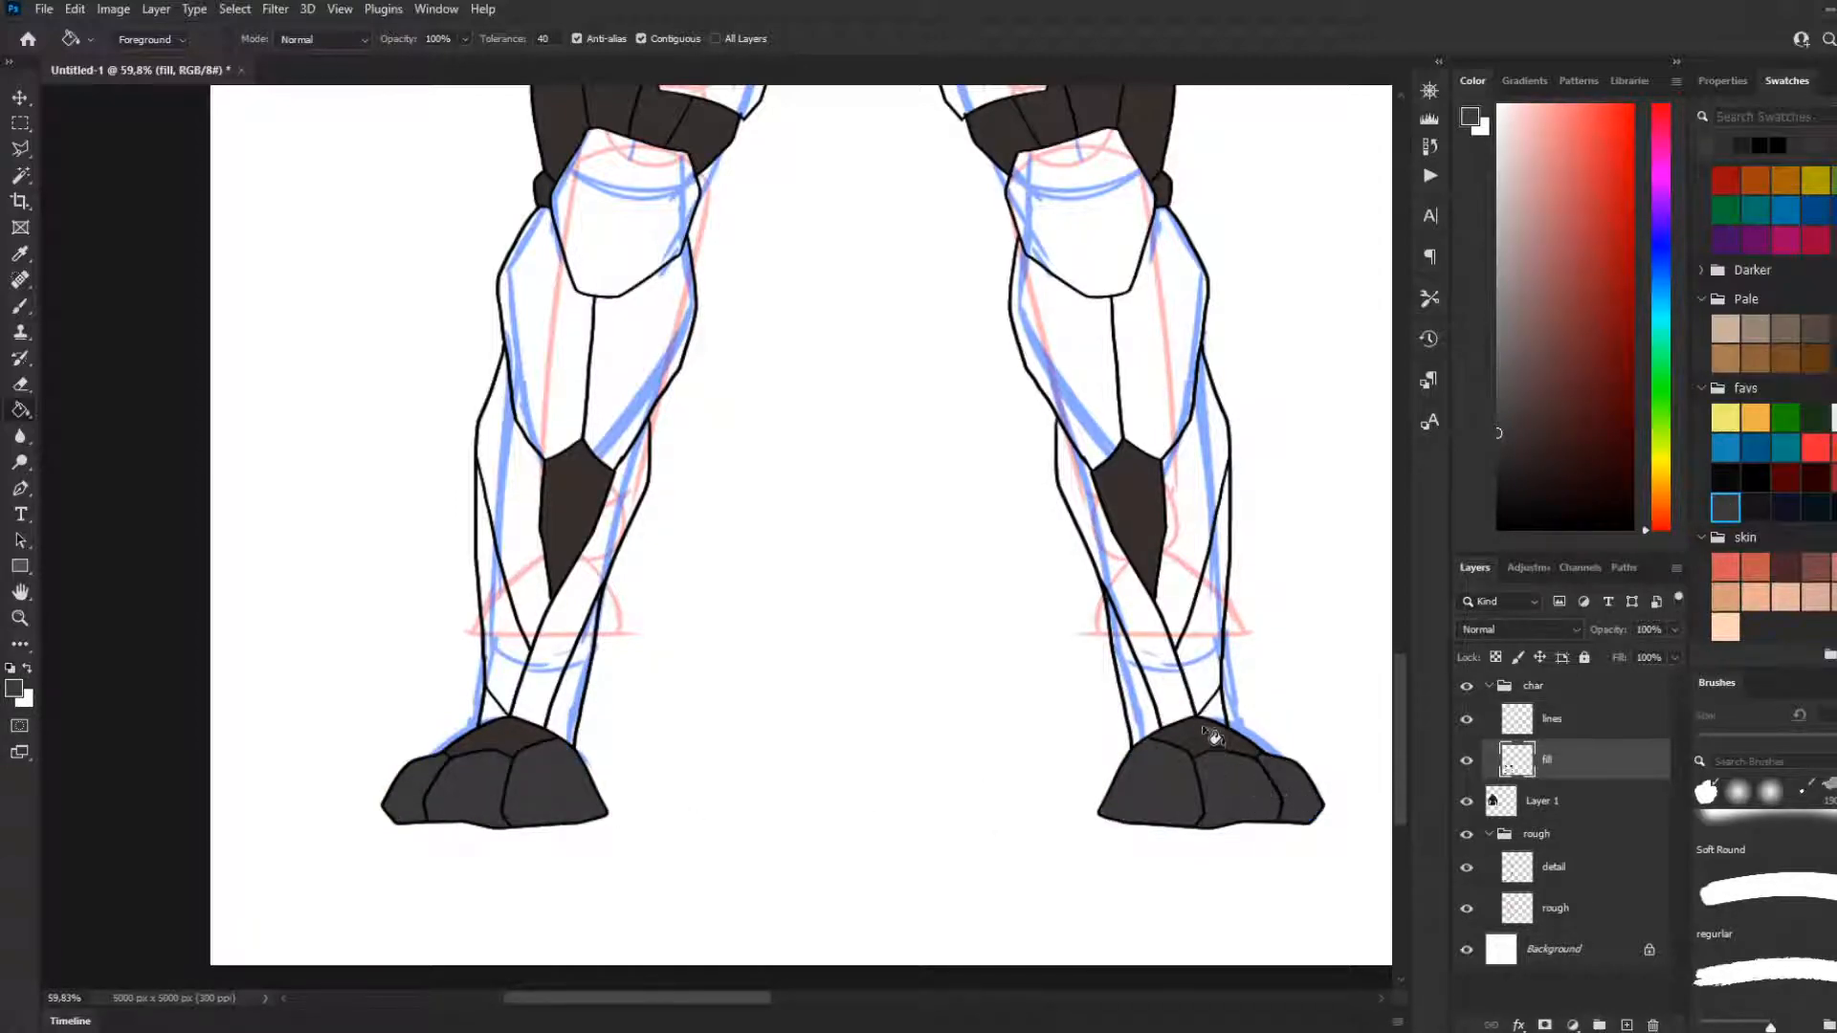
Fill the crossing lower-shin bands and inner ankle sections on both legs, plus the left-hand leg's outer ankle sections, with dark grey
{"action": "left_click", "coordinate": [1181, 716]}
{"action": "left_click", "coordinate": [1150, 713]}
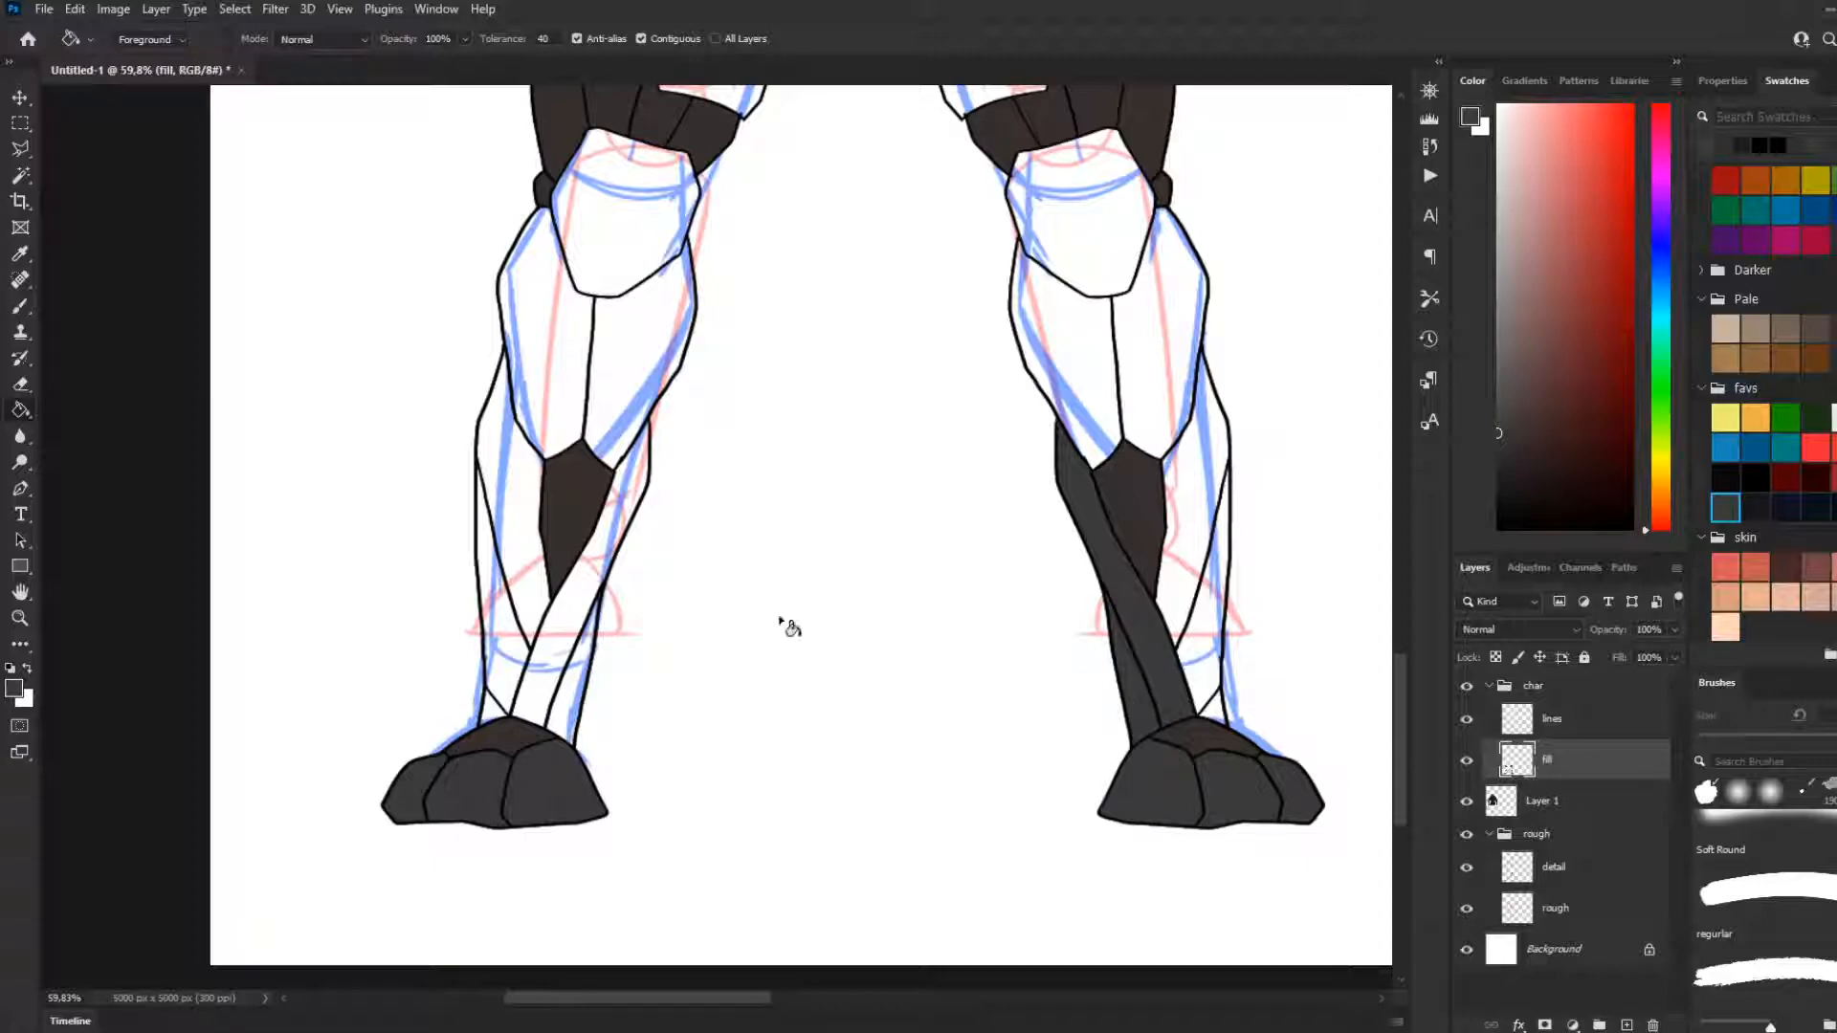
{"action": "left_click", "coordinate": [576, 620]}
{"action": "left_click", "coordinate": [590, 654]}
{"action": "left_click", "coordinate": [501, 681]}
{"action": "left_click", "coordinate": [492, 716]}
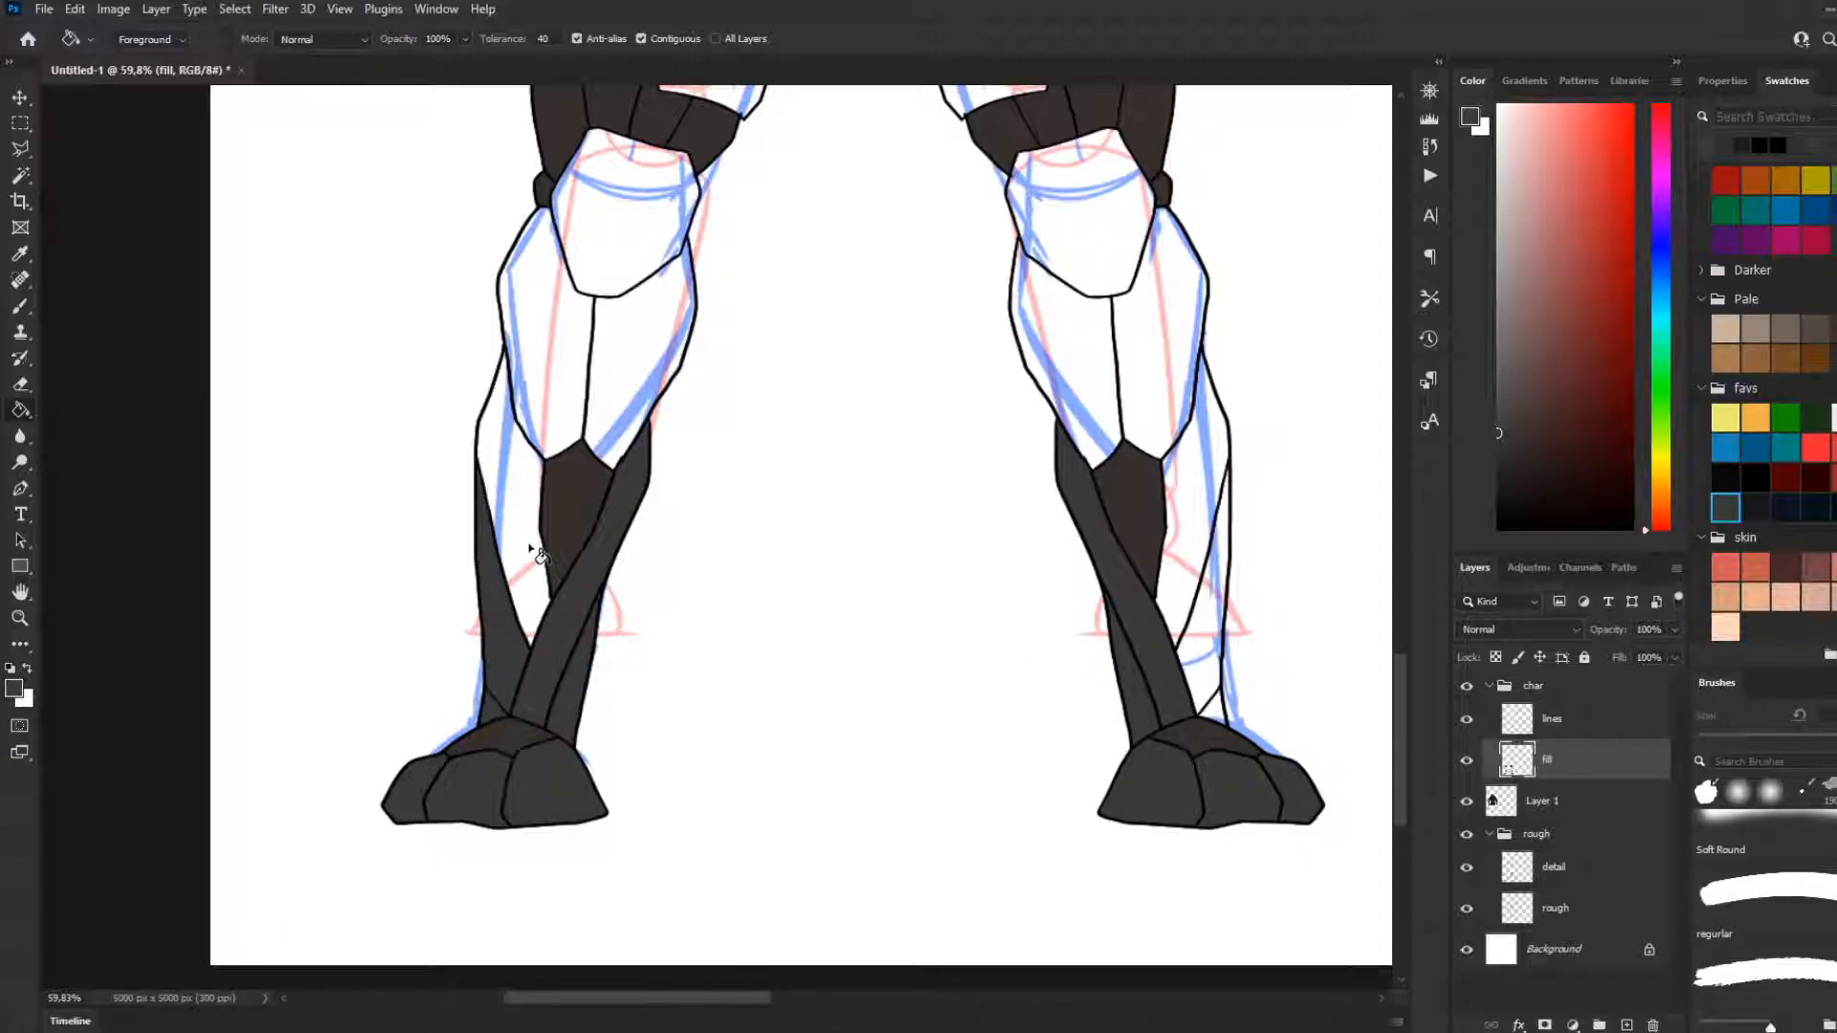
Fill the left-hand leg's outer shin, both upper shin guard panels and the knee plate with dark grey
{"action": "left_click", "coordinate": [530, 547]}
{"action": "left_click", "coordinate": [563, 400]}
{"action": "left_click", "coordinate": [615, 375]}
{"action": "scroll", "coordinate": [666, 669], "scroll_direction": "up", "scroll_amount": 2}
{"action": "scroll", "coordinate": [666, 670], "scroll_direction": "up", "scroll_amount": 3}
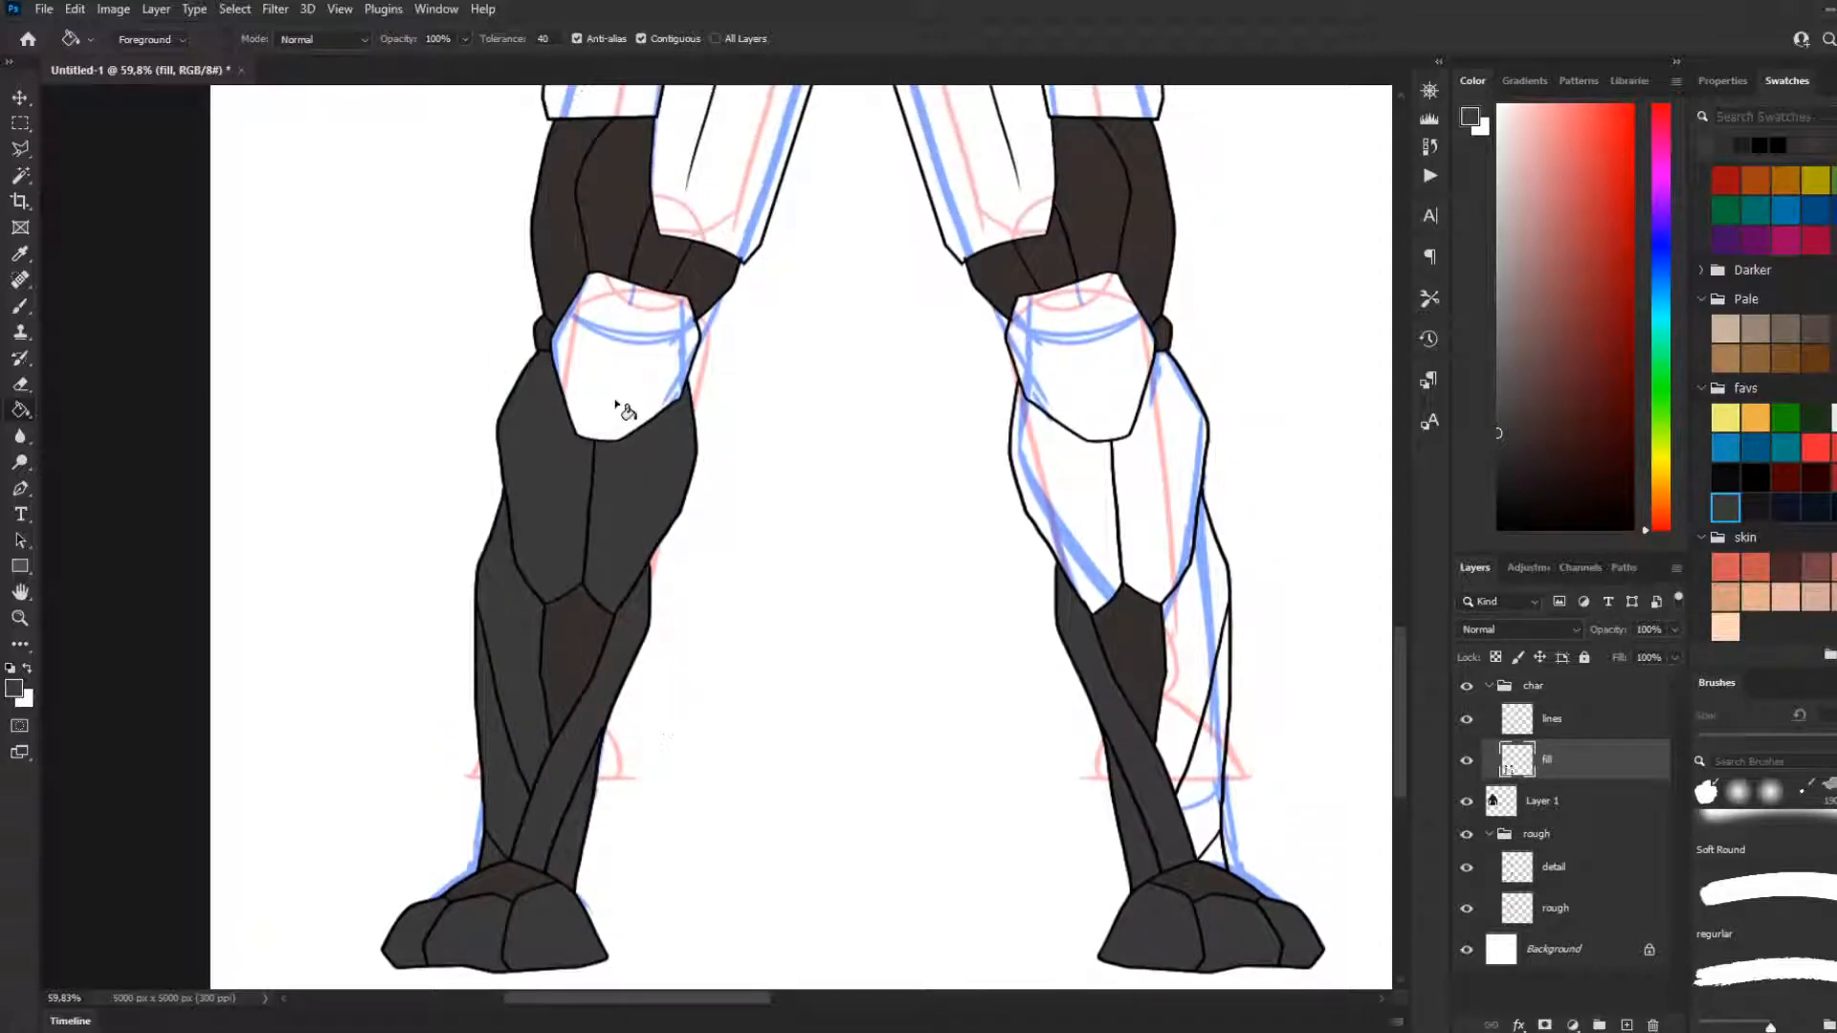
{"action": "scroll", "coordinate": [687, 678], "scroll_direction": "down", "scroll_amount": 1}
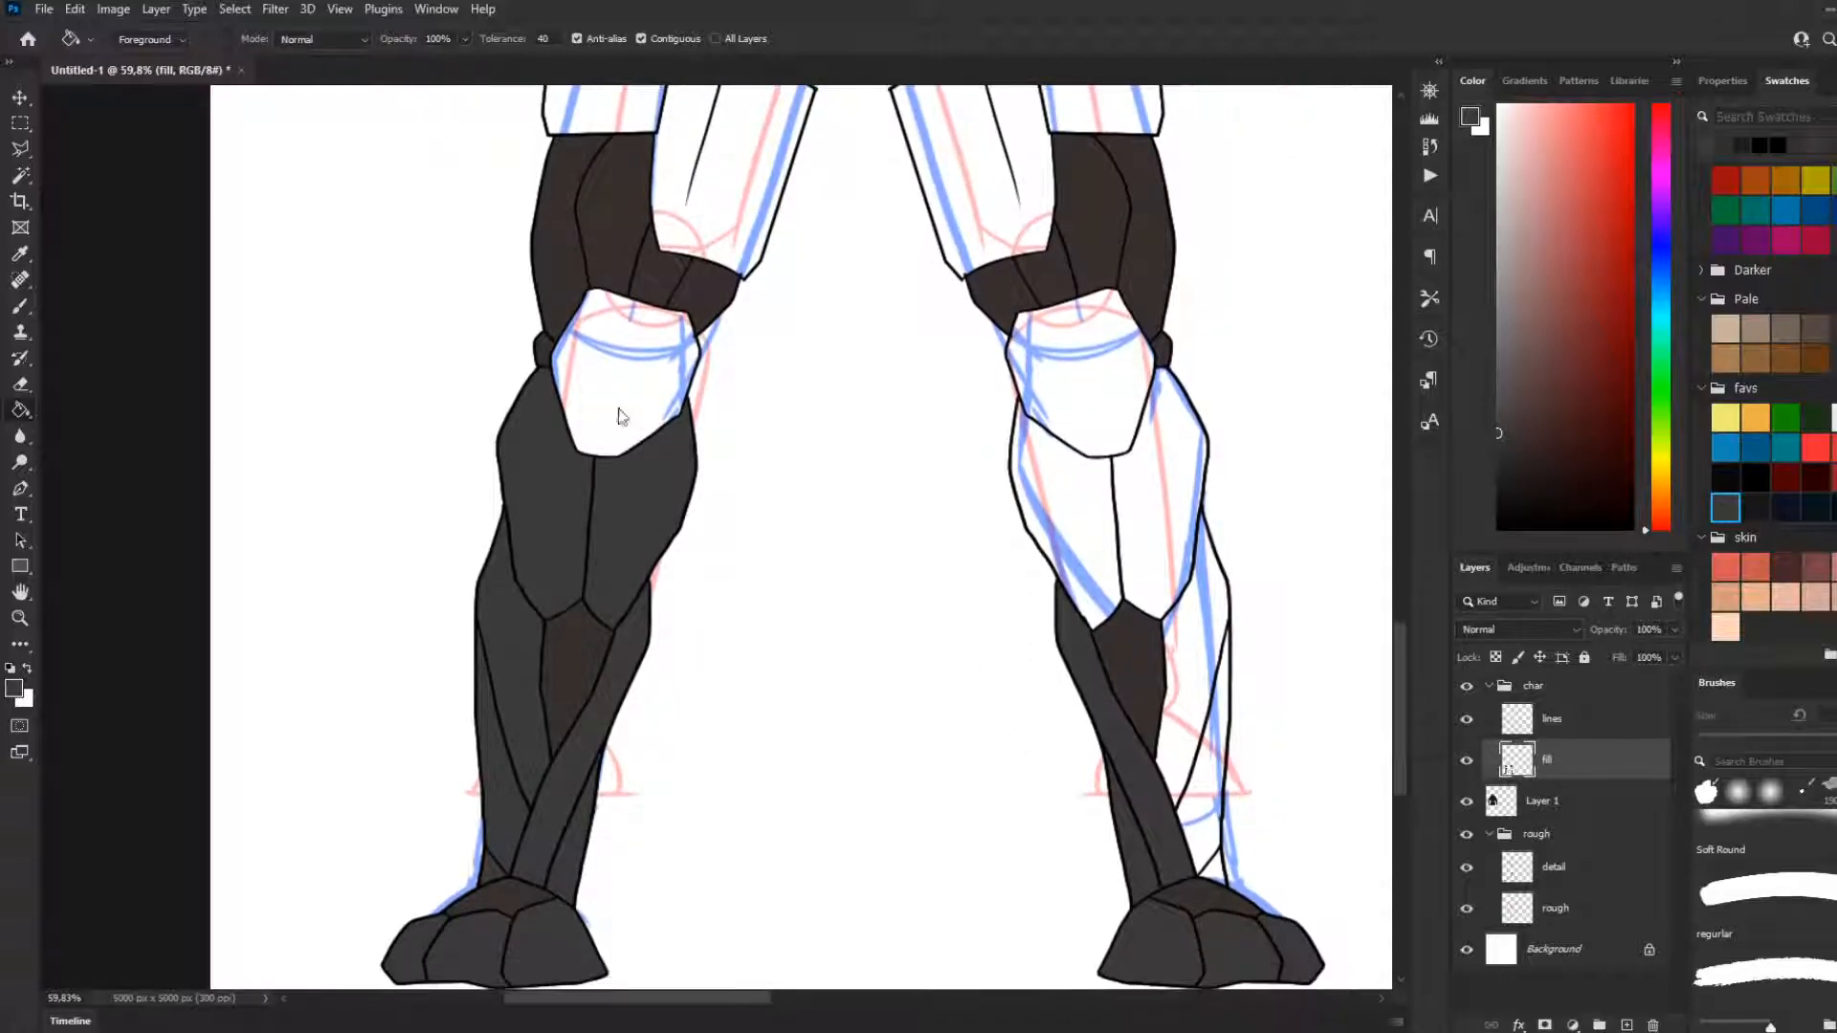
{"action": "left_click", "coordinate": [617, 412]}
Fill the right-hand leg's knee plate, both upper shin guard panels, outer shin and outer ankle with dark grey
{"action": "left_click", "coordinate": [1117, 429]}
{"action": "left_click", "coordinate": [1163, 466]}
{"action": "left_click", "coordinate": [1070, 513]}
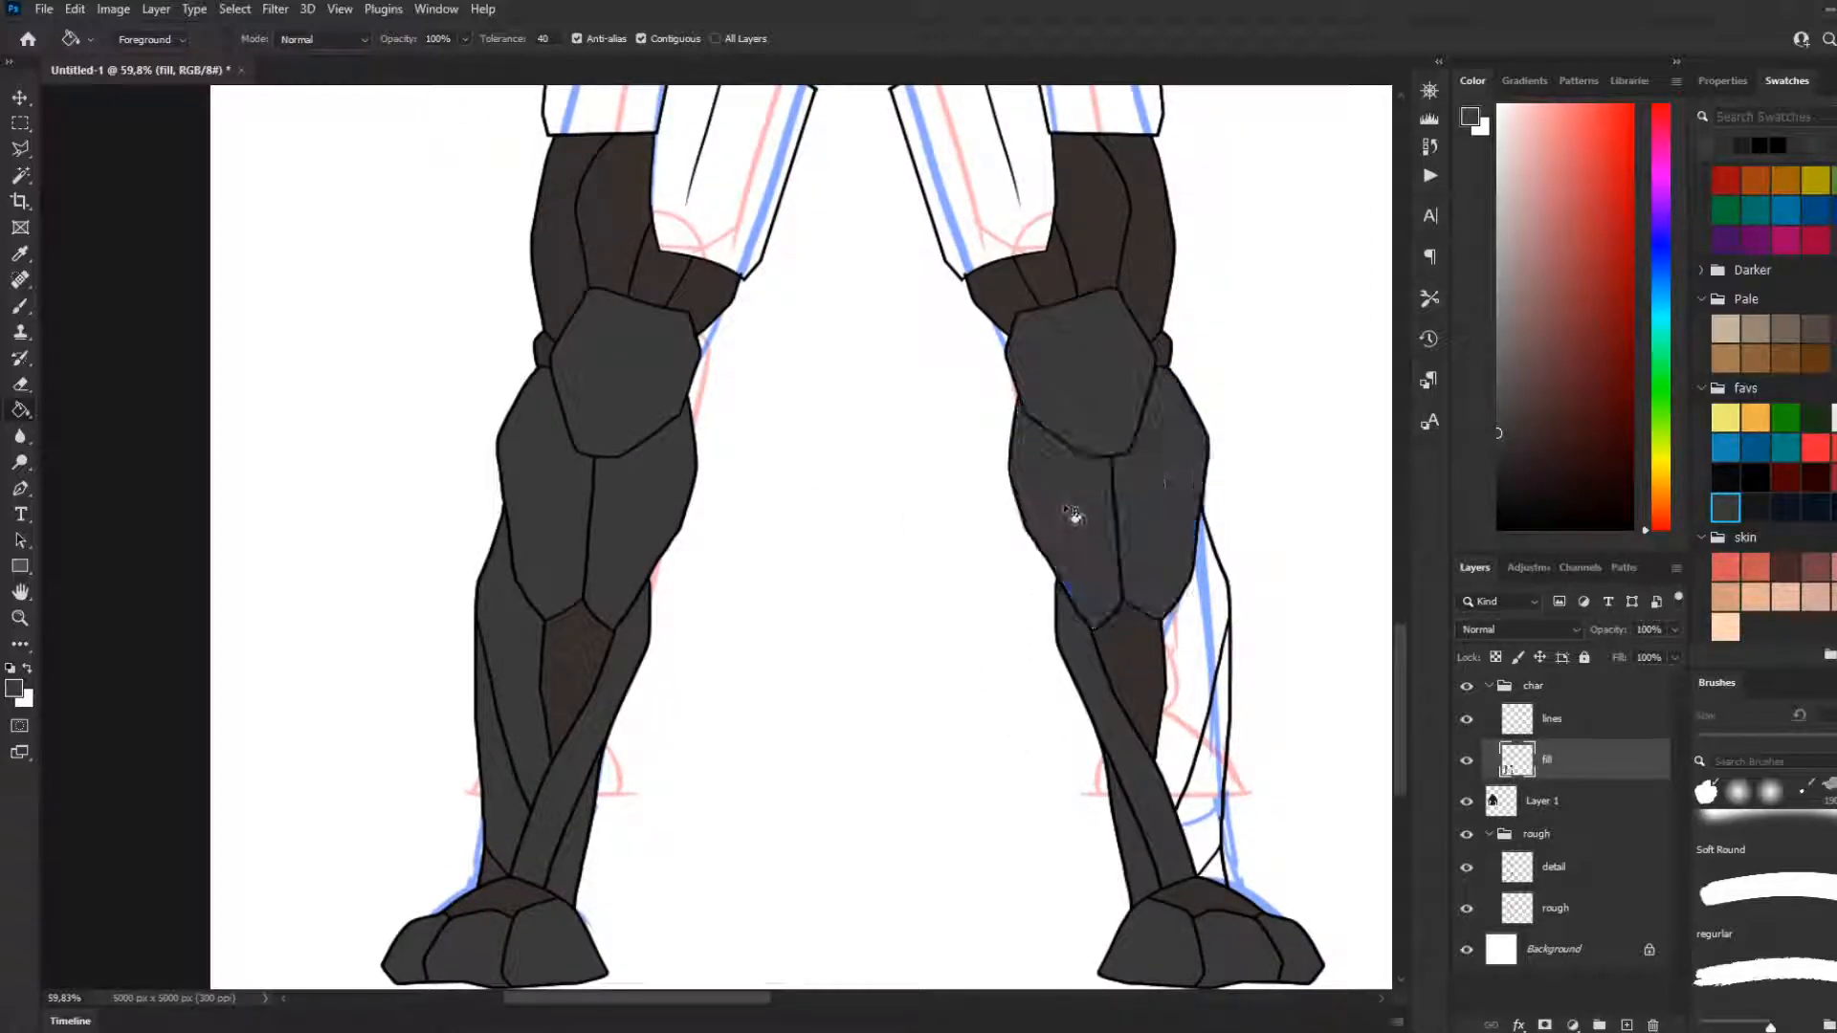
{"action": "left_click", "coordinate": [1213, 650]}
{"action": "left_click", "coordinate": [1211, 854]}
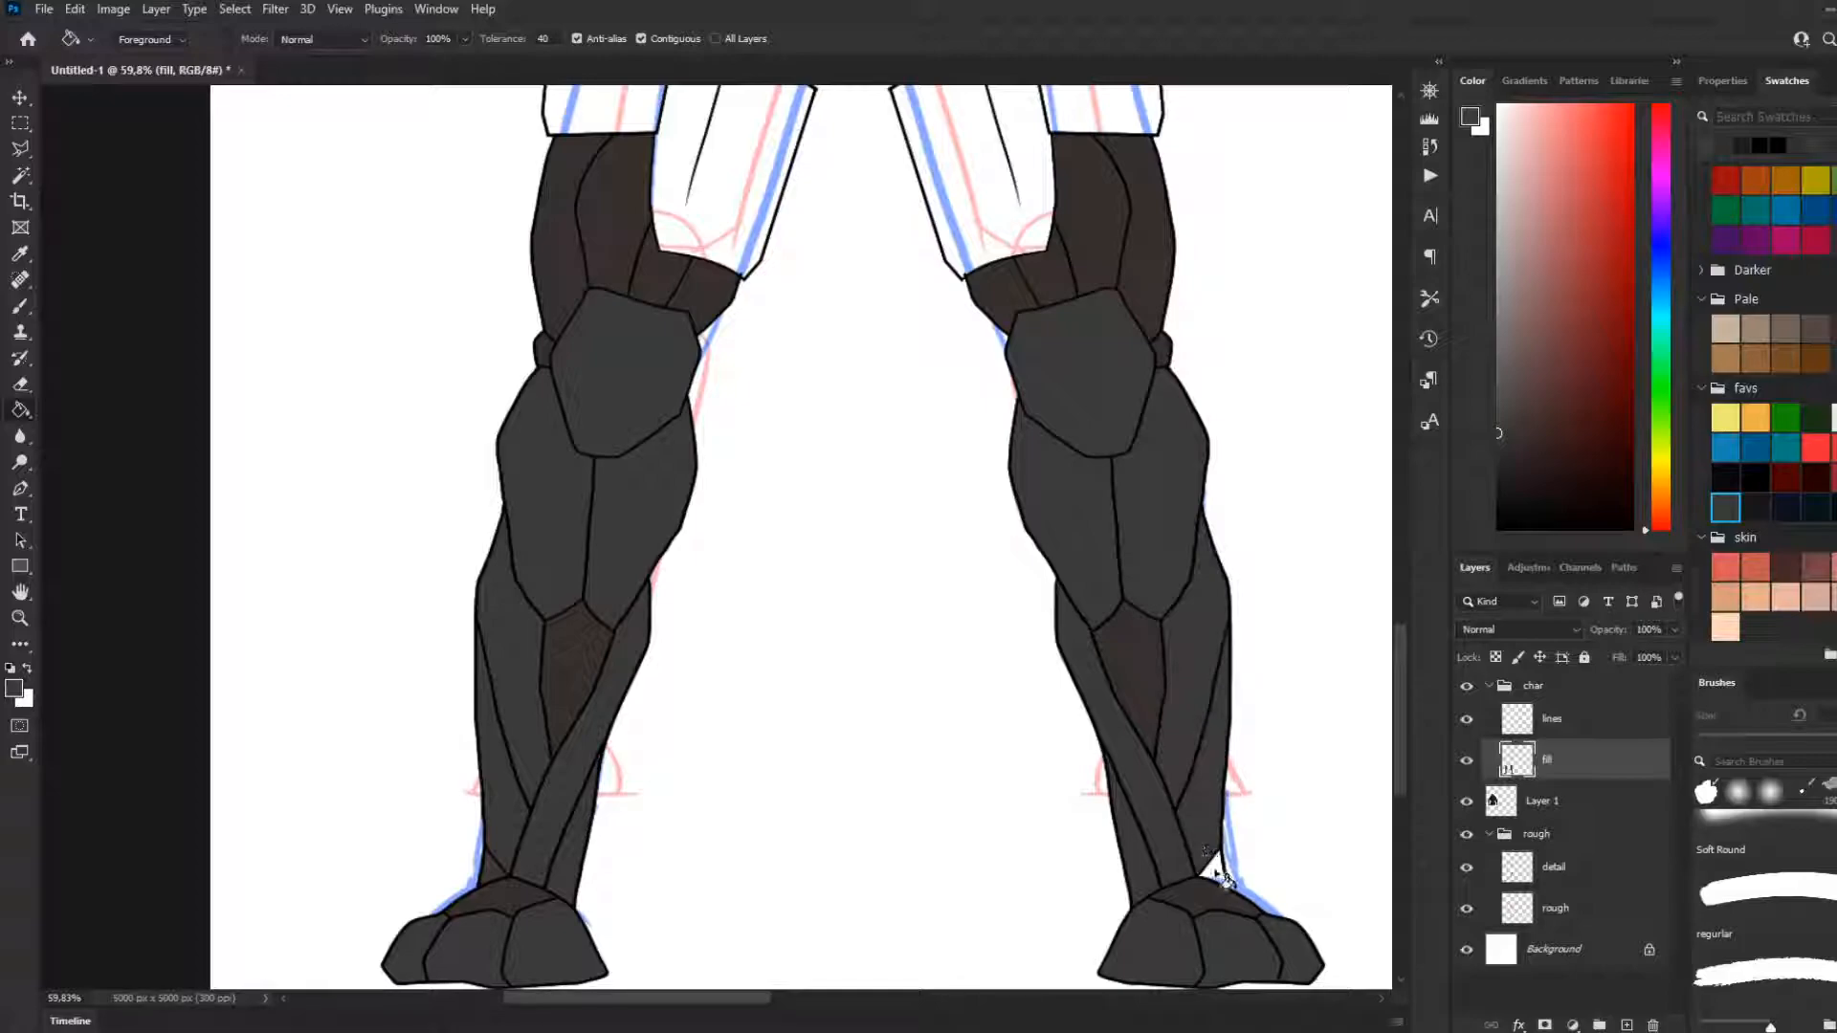
Examine how the filled legs compare with the torso armour and where the thigh and crotch sections are still open
{"action": "scroll", "coordinate": [730, 518], "scroll_direction": "down", "scroll_amount": 3}
{"action": "scroll", "coordinate": [880, 670], "scroll_direction": "up", "scroll_amount": 5}
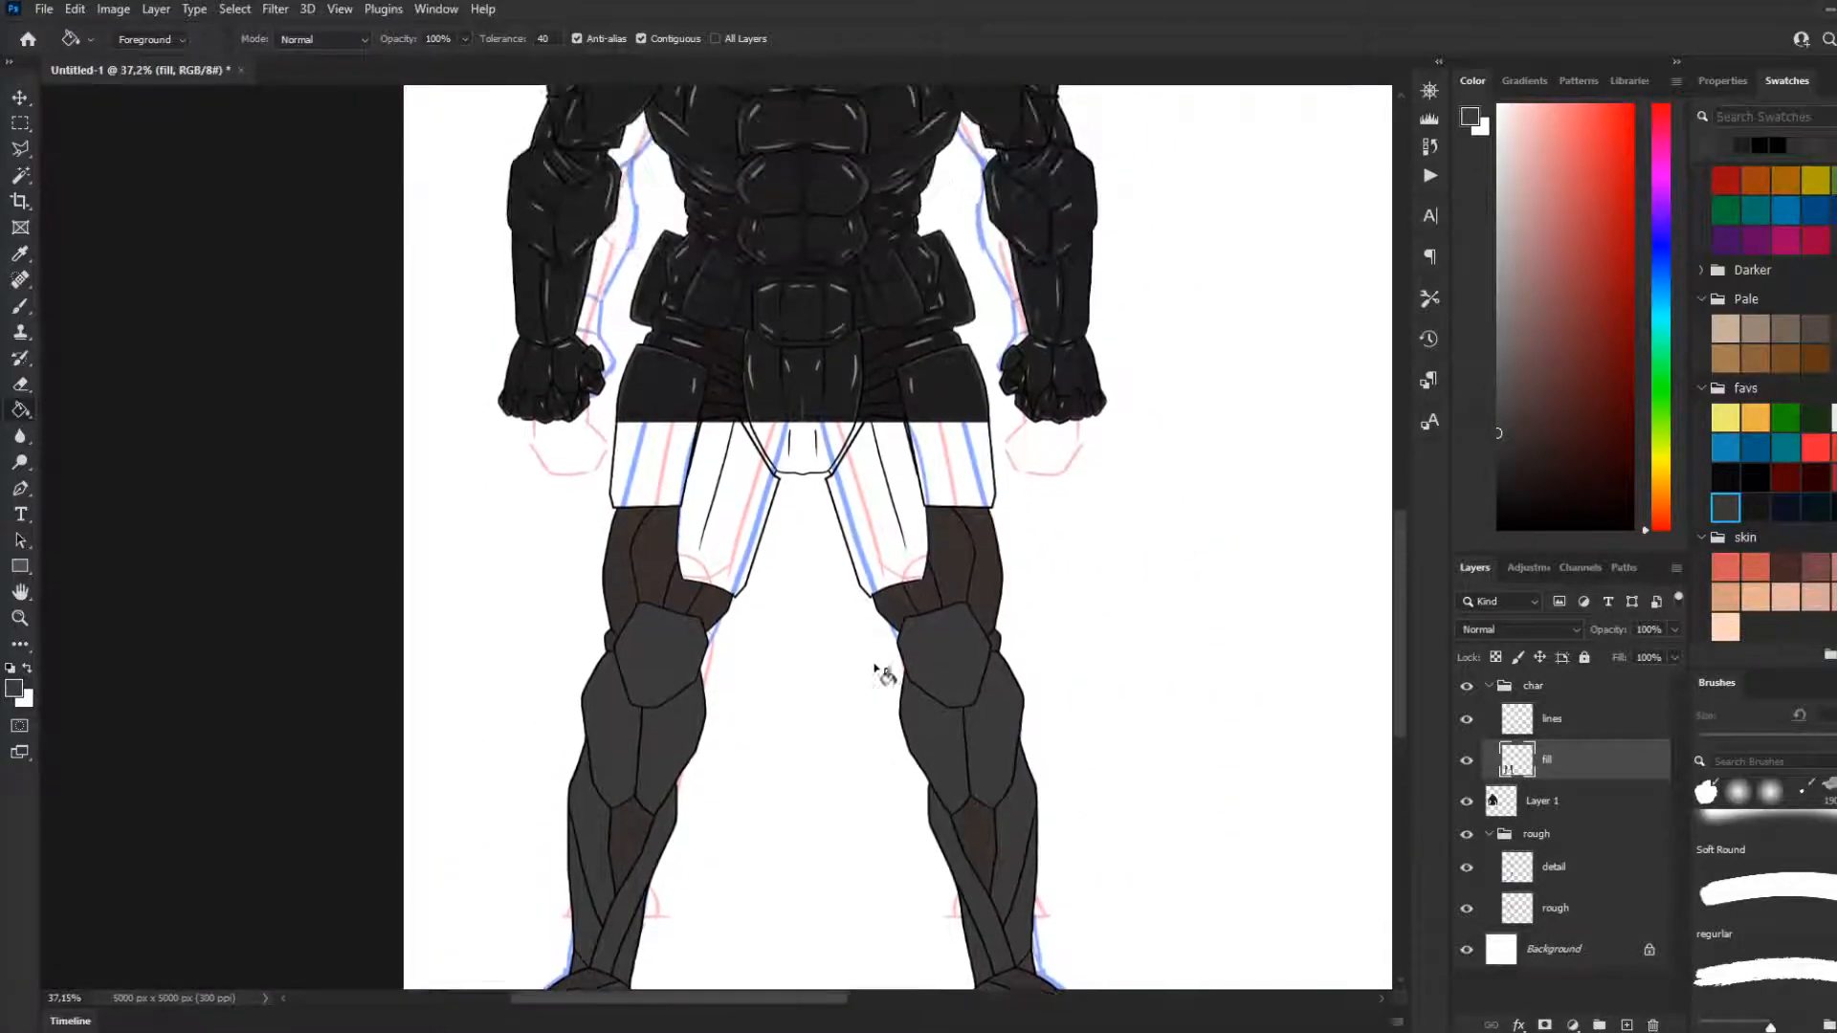
{"action": "scroll", "coordinate": [880, 669], "scroll_direction": "up", "scroll_amount": 3}
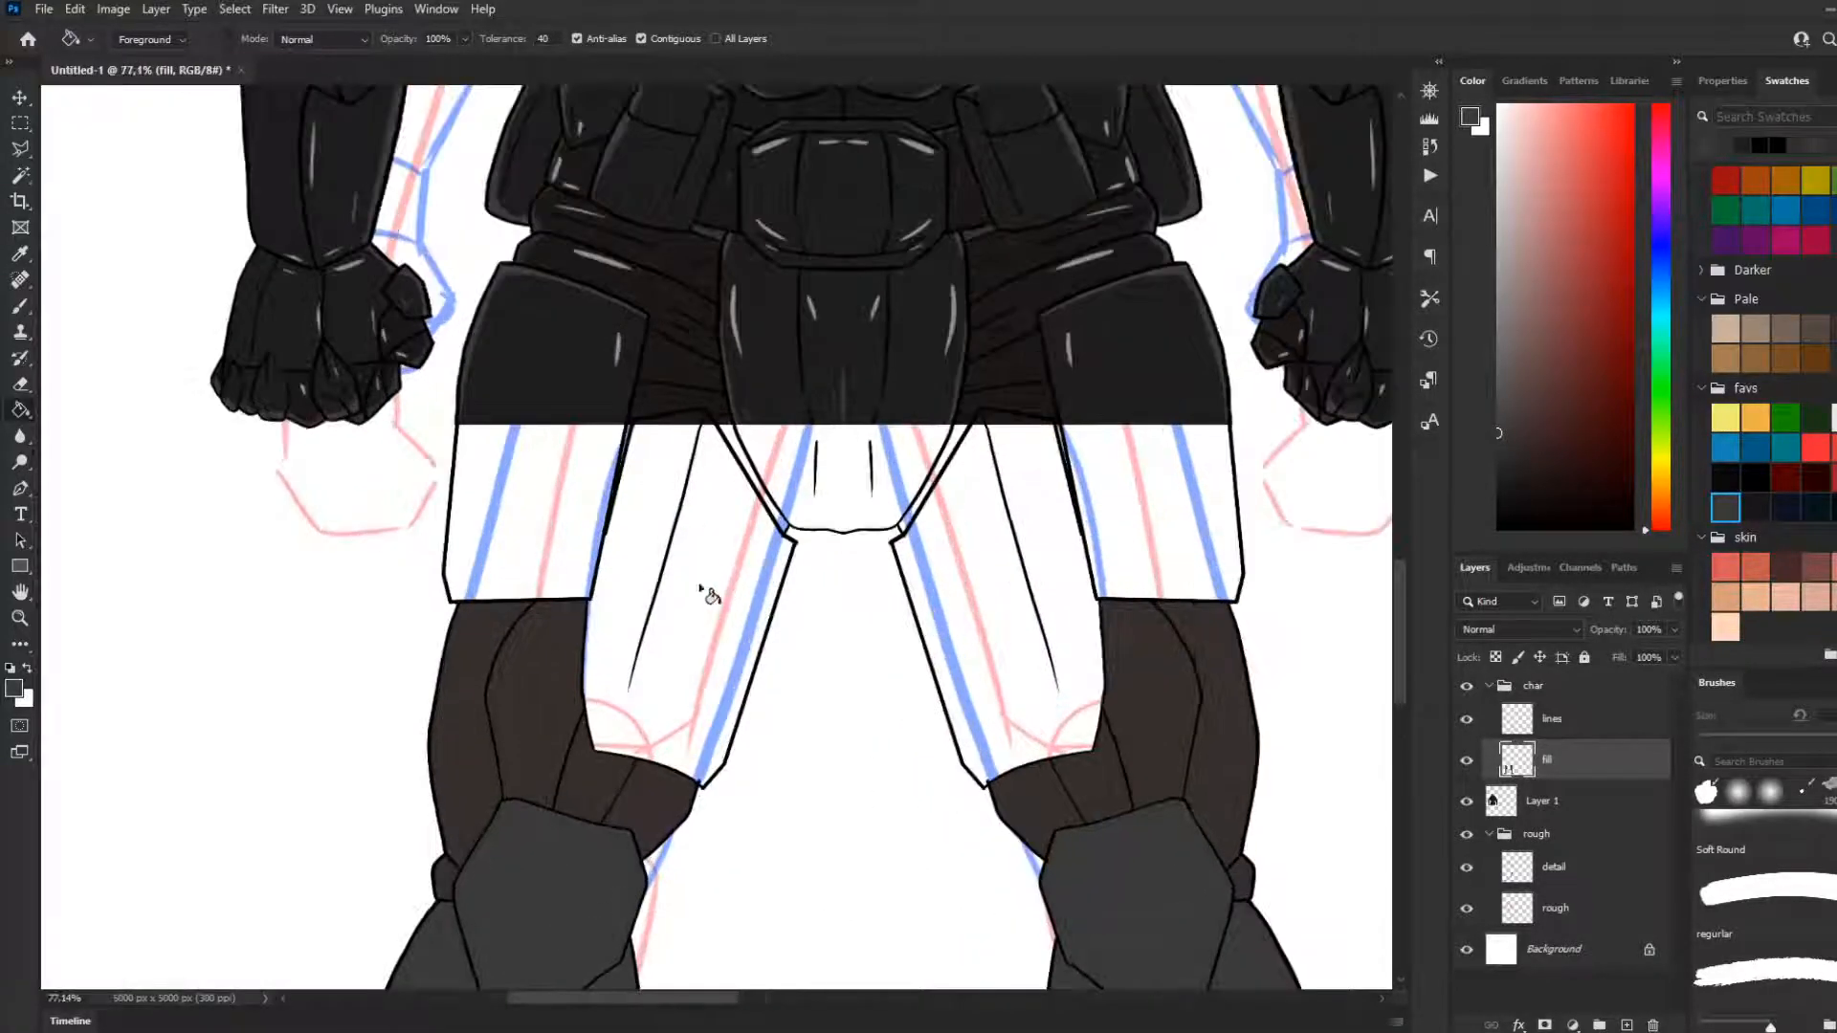
{"action": "left_click", "coordinate": [1765, 512]}
{"action": "scroll", "coordinate": [1215, 779], "scroll_direction": "up", "scroll_amount": 2}
{"action": "scroll", "coordinate": [1213, 779], "scroll_direction": "down", "scroll_amount": 5}
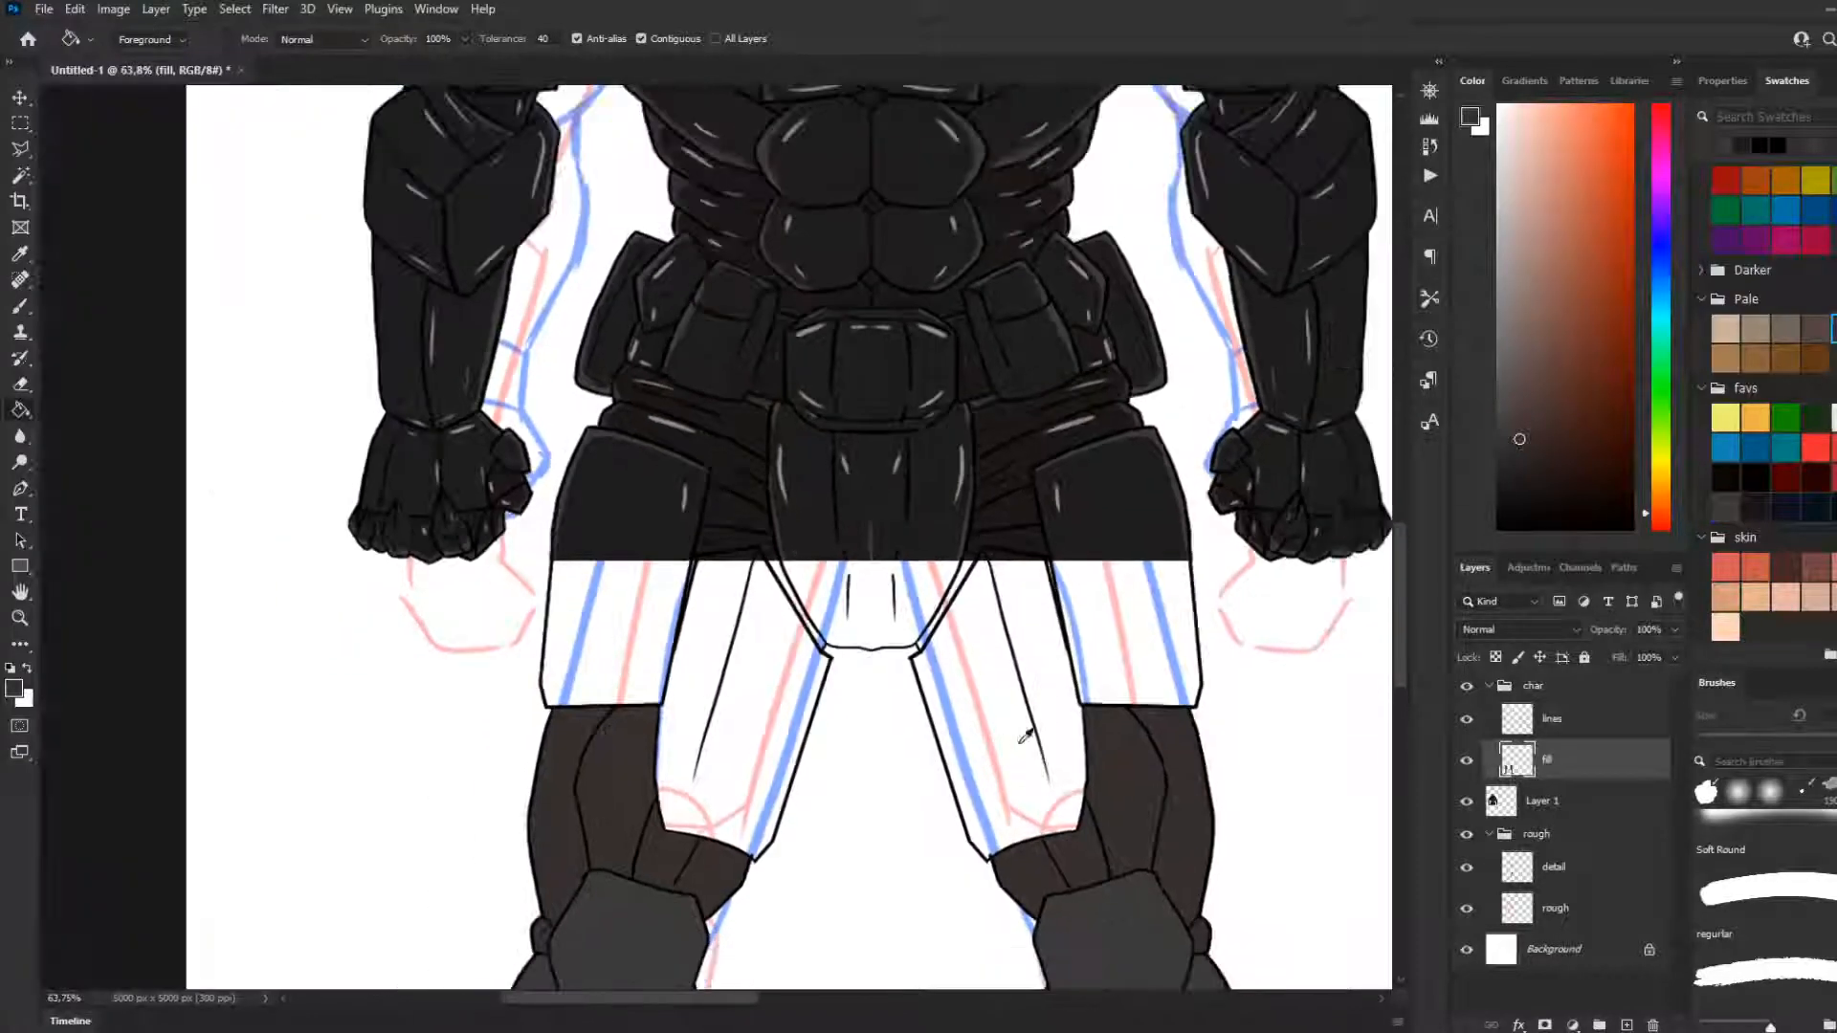
{"action": "scroll", "coordinate": [1282, 545], "scroll_direction": "up", "scroll_amount": 2}
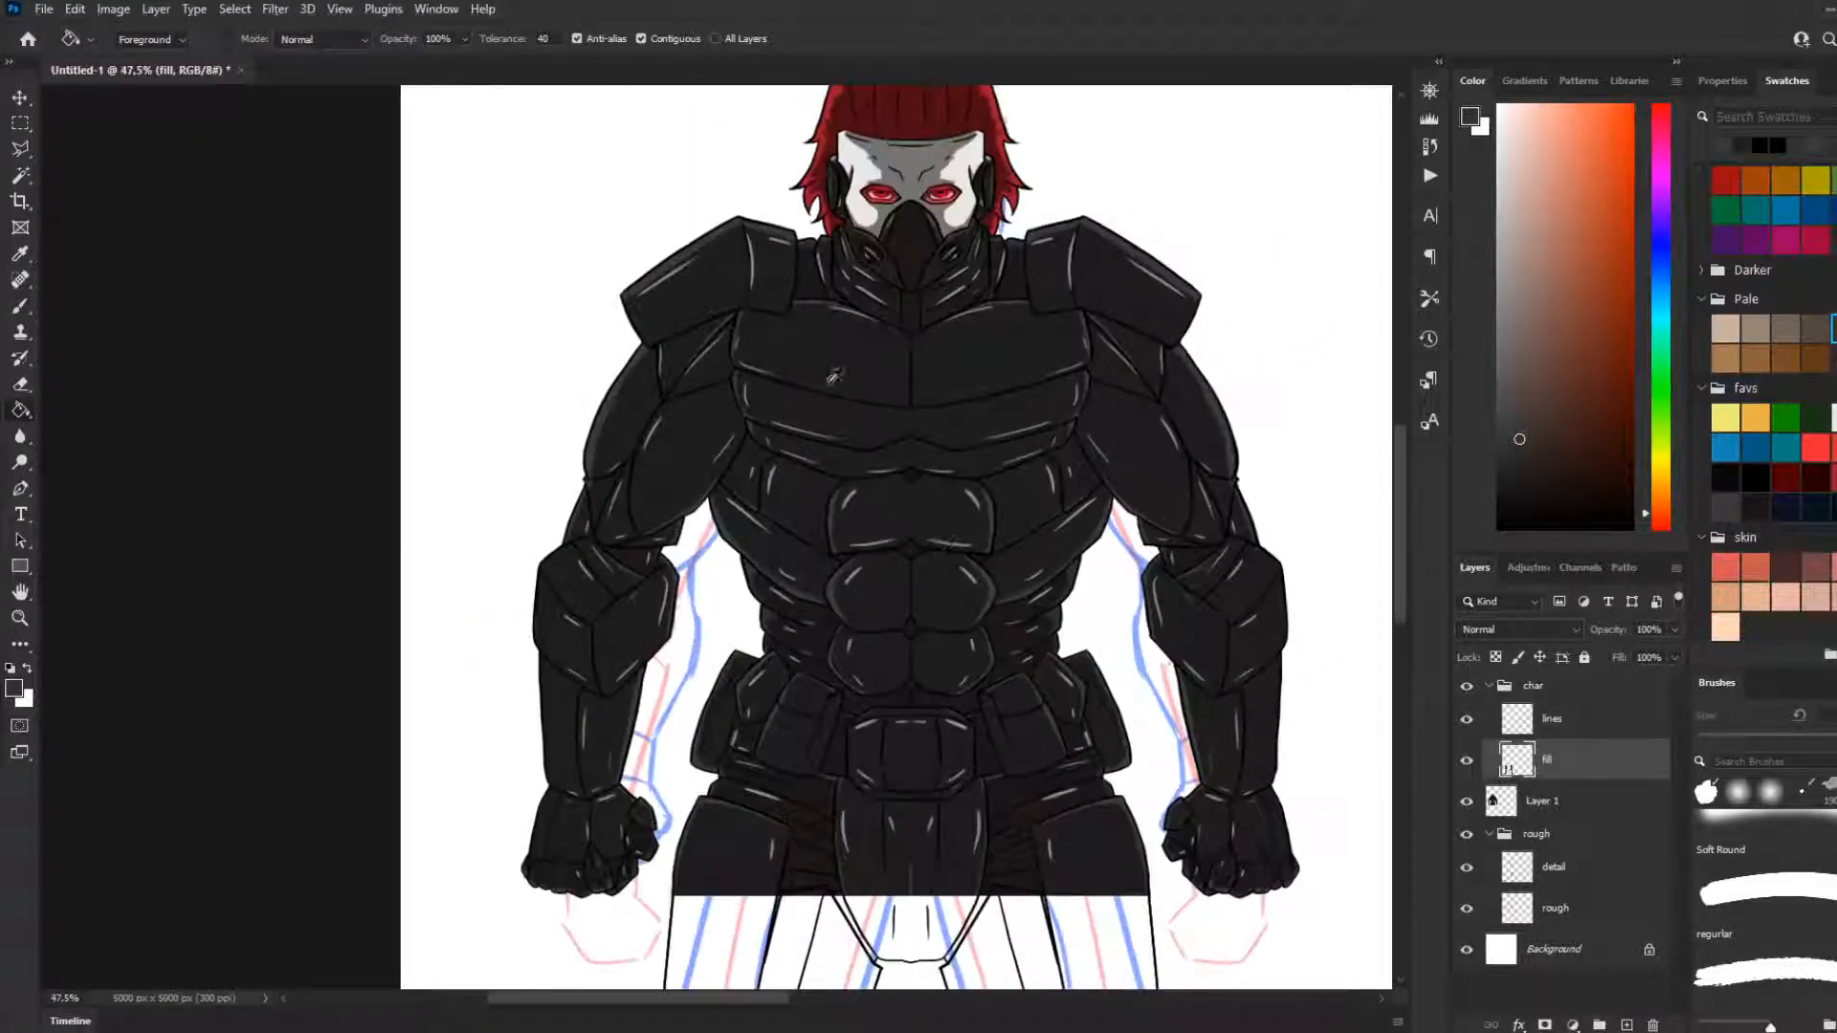
{"action": "scroll", "coordinate": [925, 675], "scroll_direction": "down", "scroll_amount": 5}
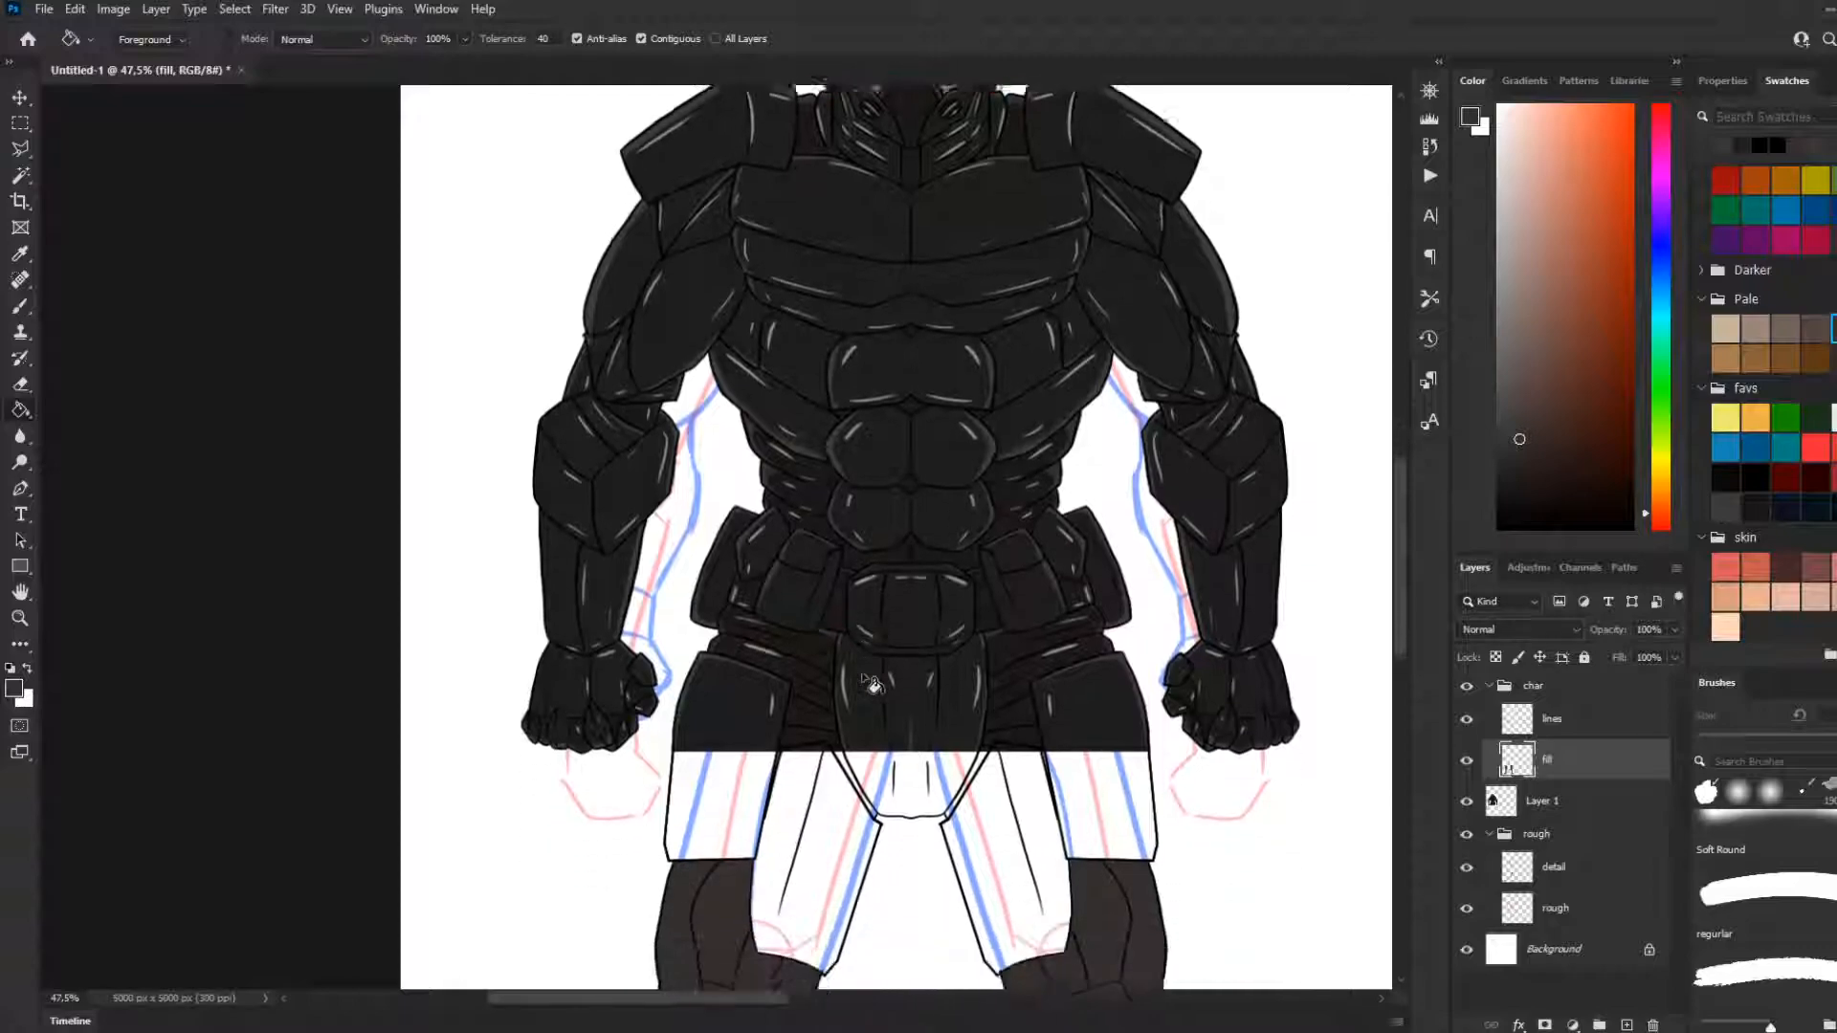
{"action": "scroll", "coordinate": [925, 679], "scroll_direction": "down", "scroll_amount": 3}
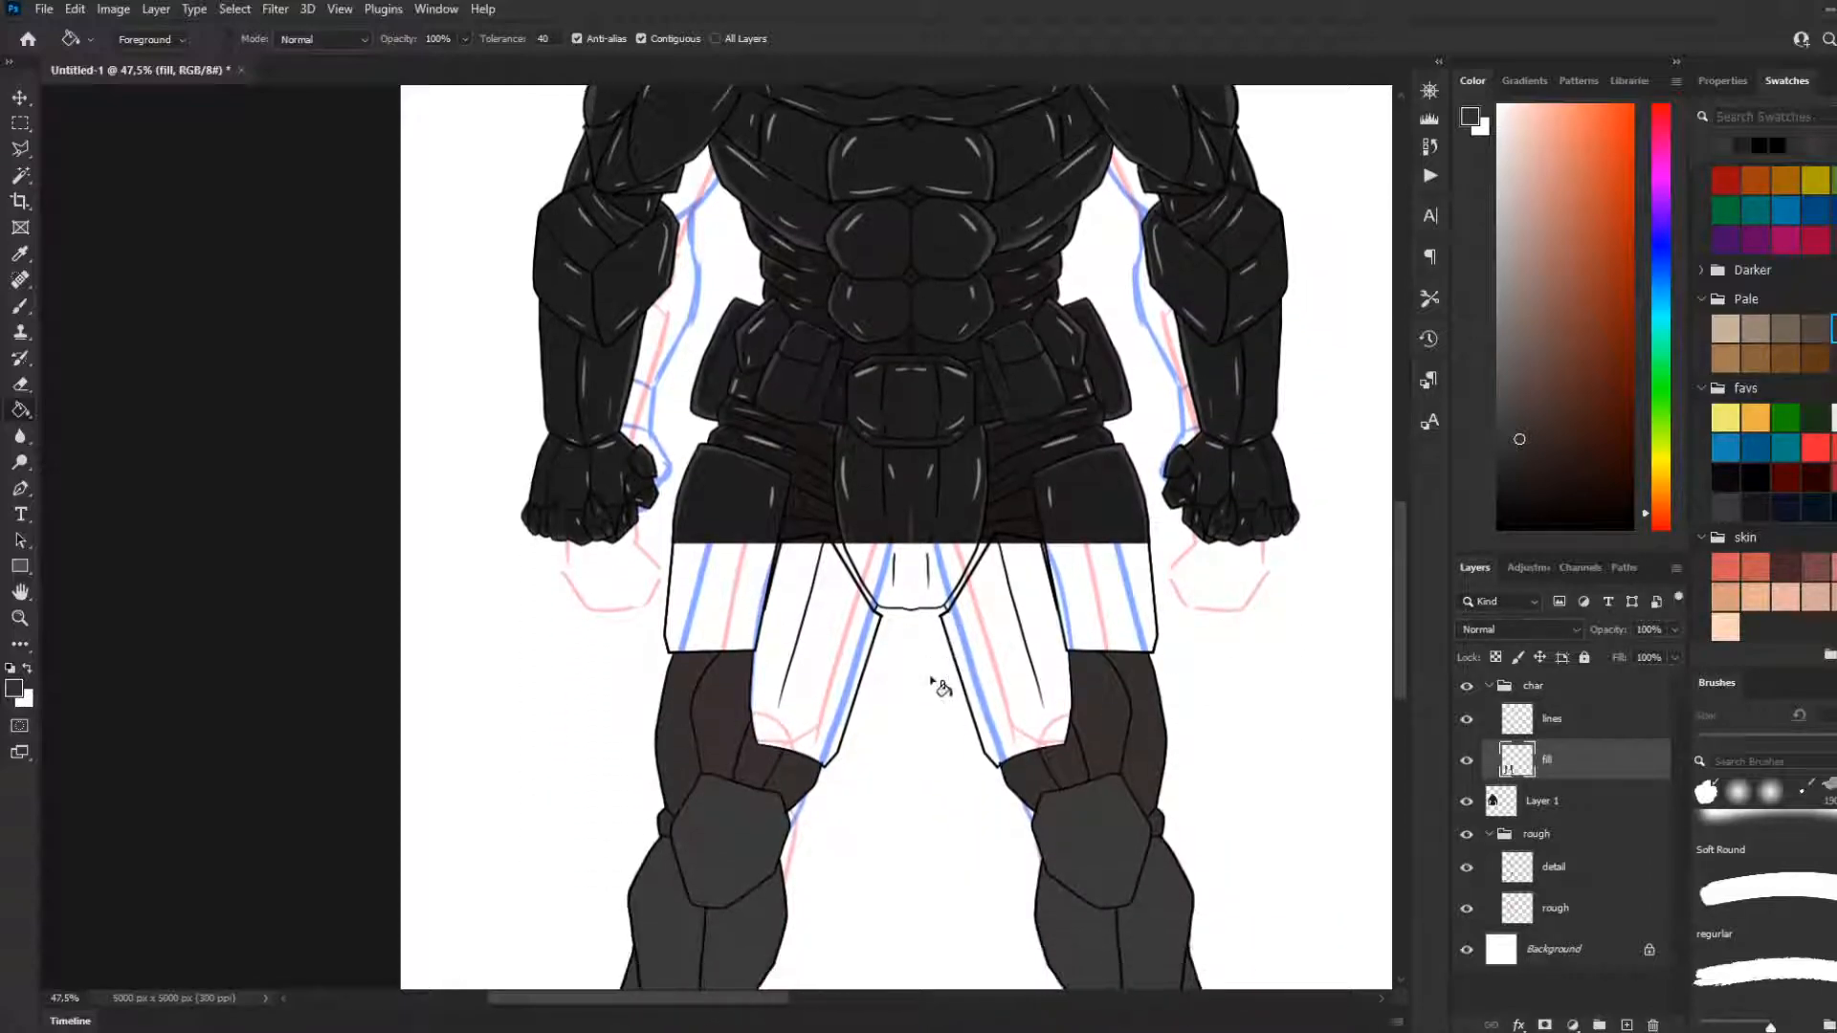
{"action": "scroll", "coordinate": [918, 689], "scroll_direction": "up", "scroll_amount": 2}
{"action": "scroll", "coordinate": [686, 507], "scroll_direction": "up", "scroll_amount": 2}
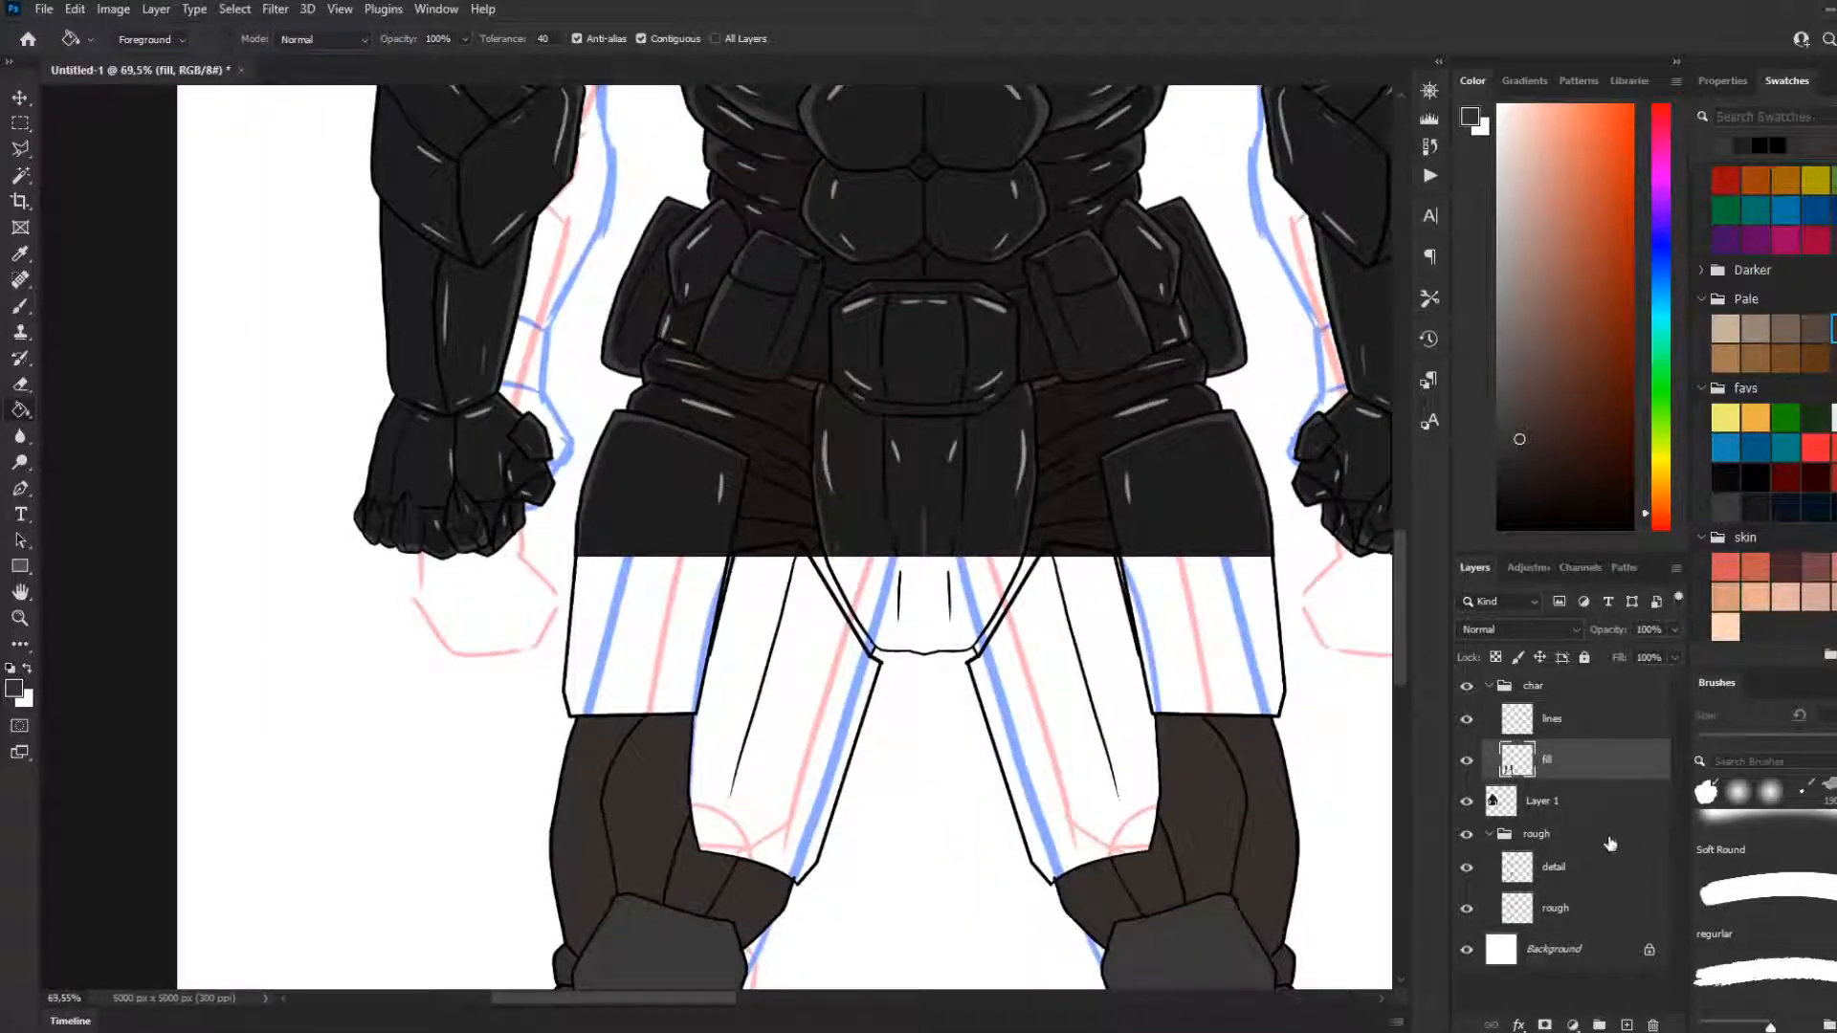
Check the fill layer by hiding and showing it, and lower Layer 1's opacity to 65%
{"action": "left_click", "coordinate": [1468, 761]}
{"action": "left_click", "coordinate": [1468, 761]}
{"action": "left_click", "coordinate": [1552, 801]}
{"action": "key", "text": "3"}
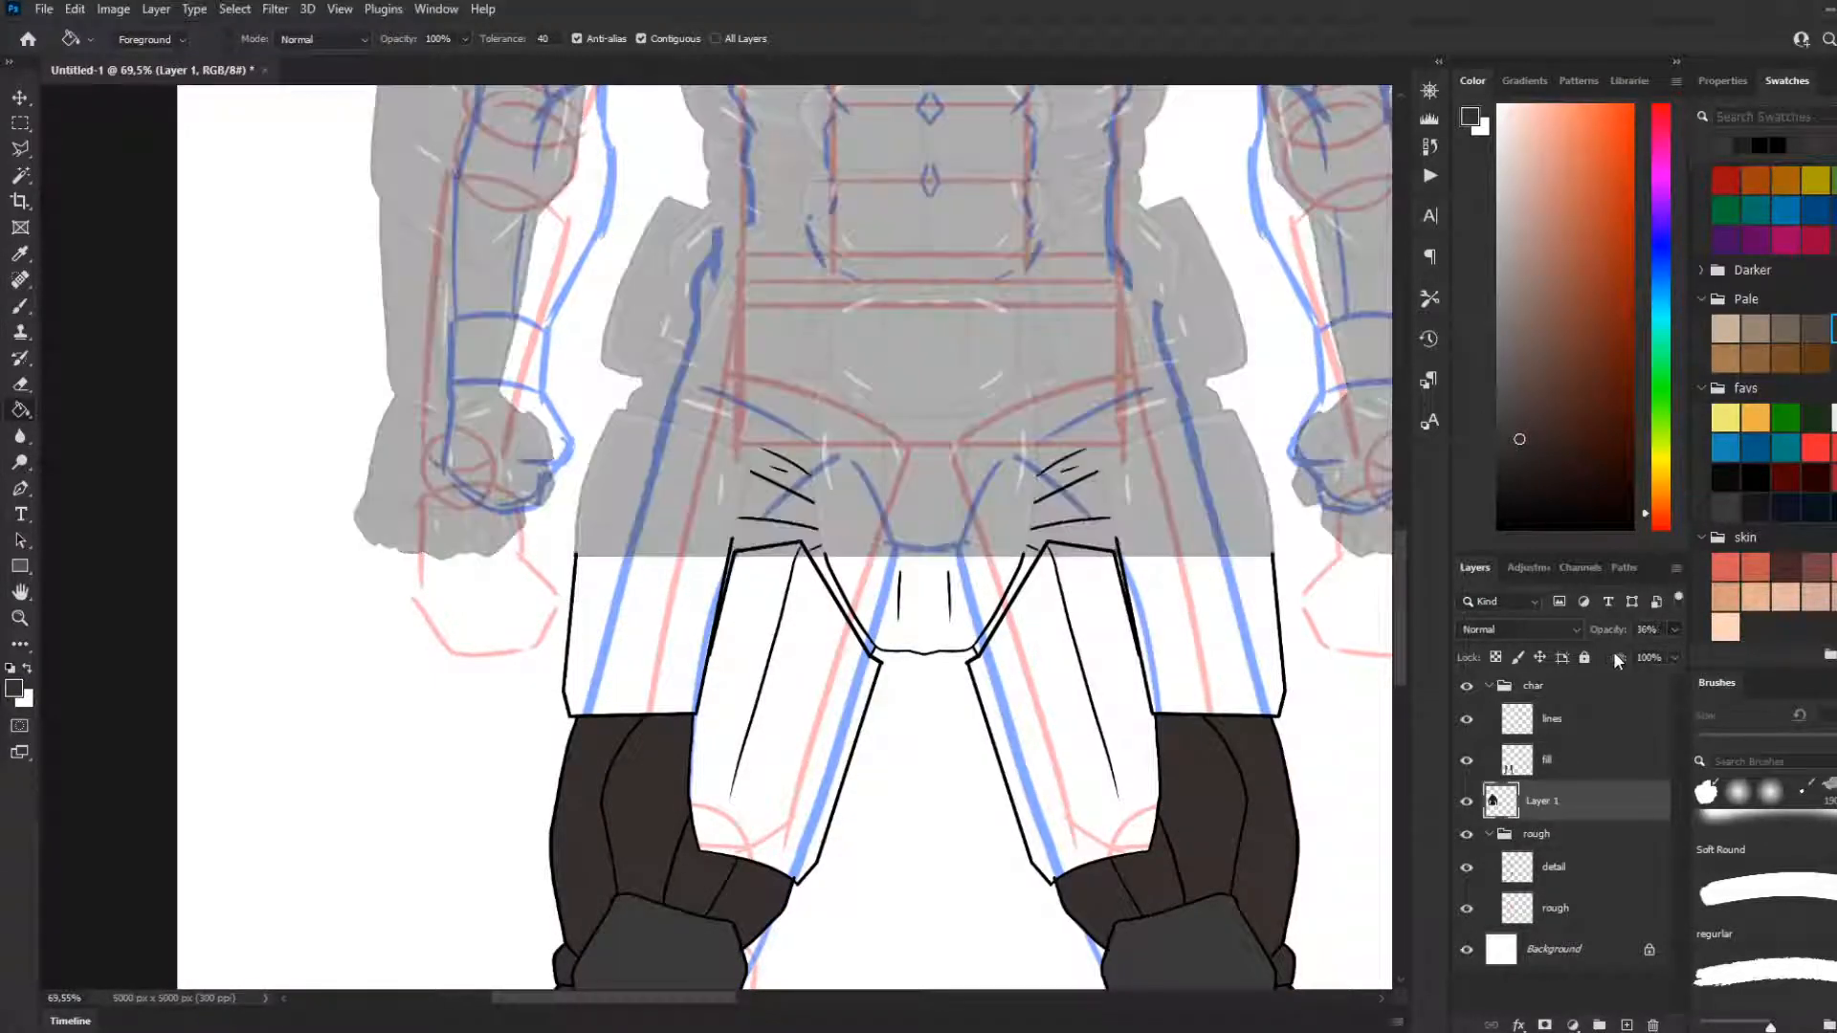
{"action": "scroll", "coordinate": [921, 658], "scroll_direction": "up", "scroll_amount": 3}
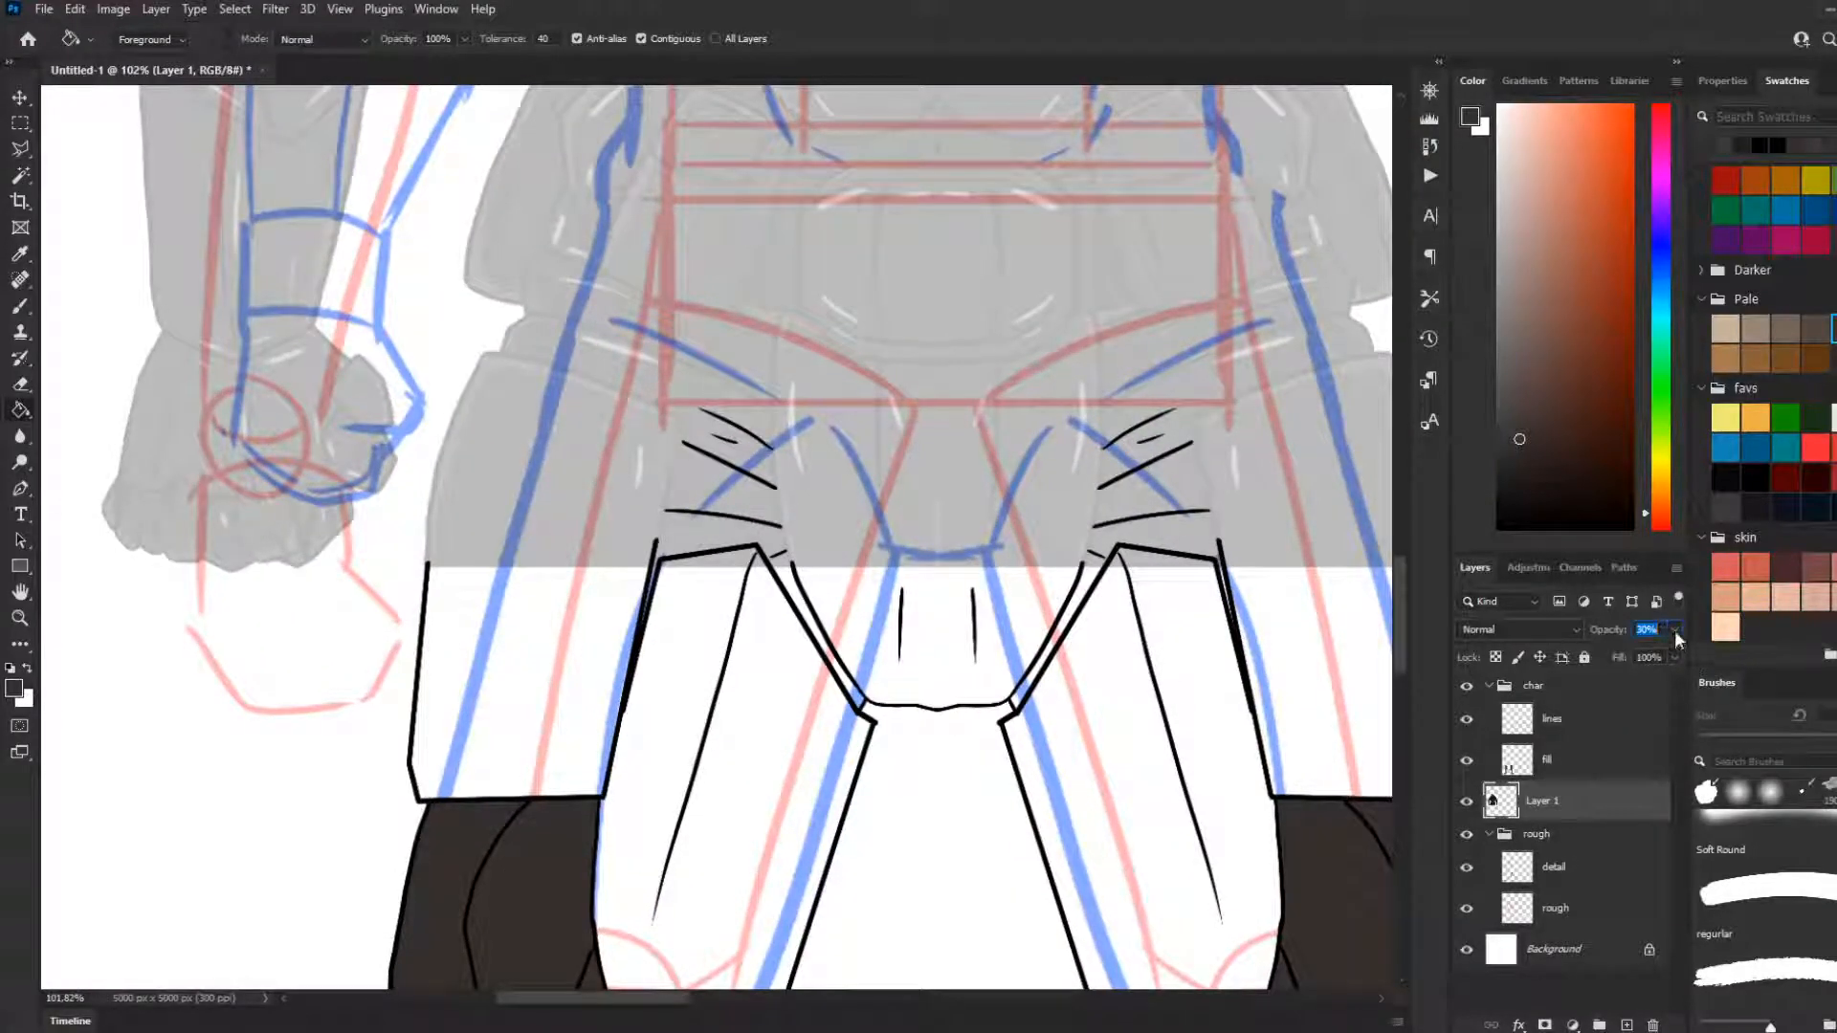
{"action": "left_click_drag", "start_coordinate": [1636, 655], "coordinate": [1640, 655]}
With the Brush and the dark grey favs swatch, draw a mirrored boundary line across the outer thigh armour at the image's cut-off edge
{"action": "key", "text": "b"}
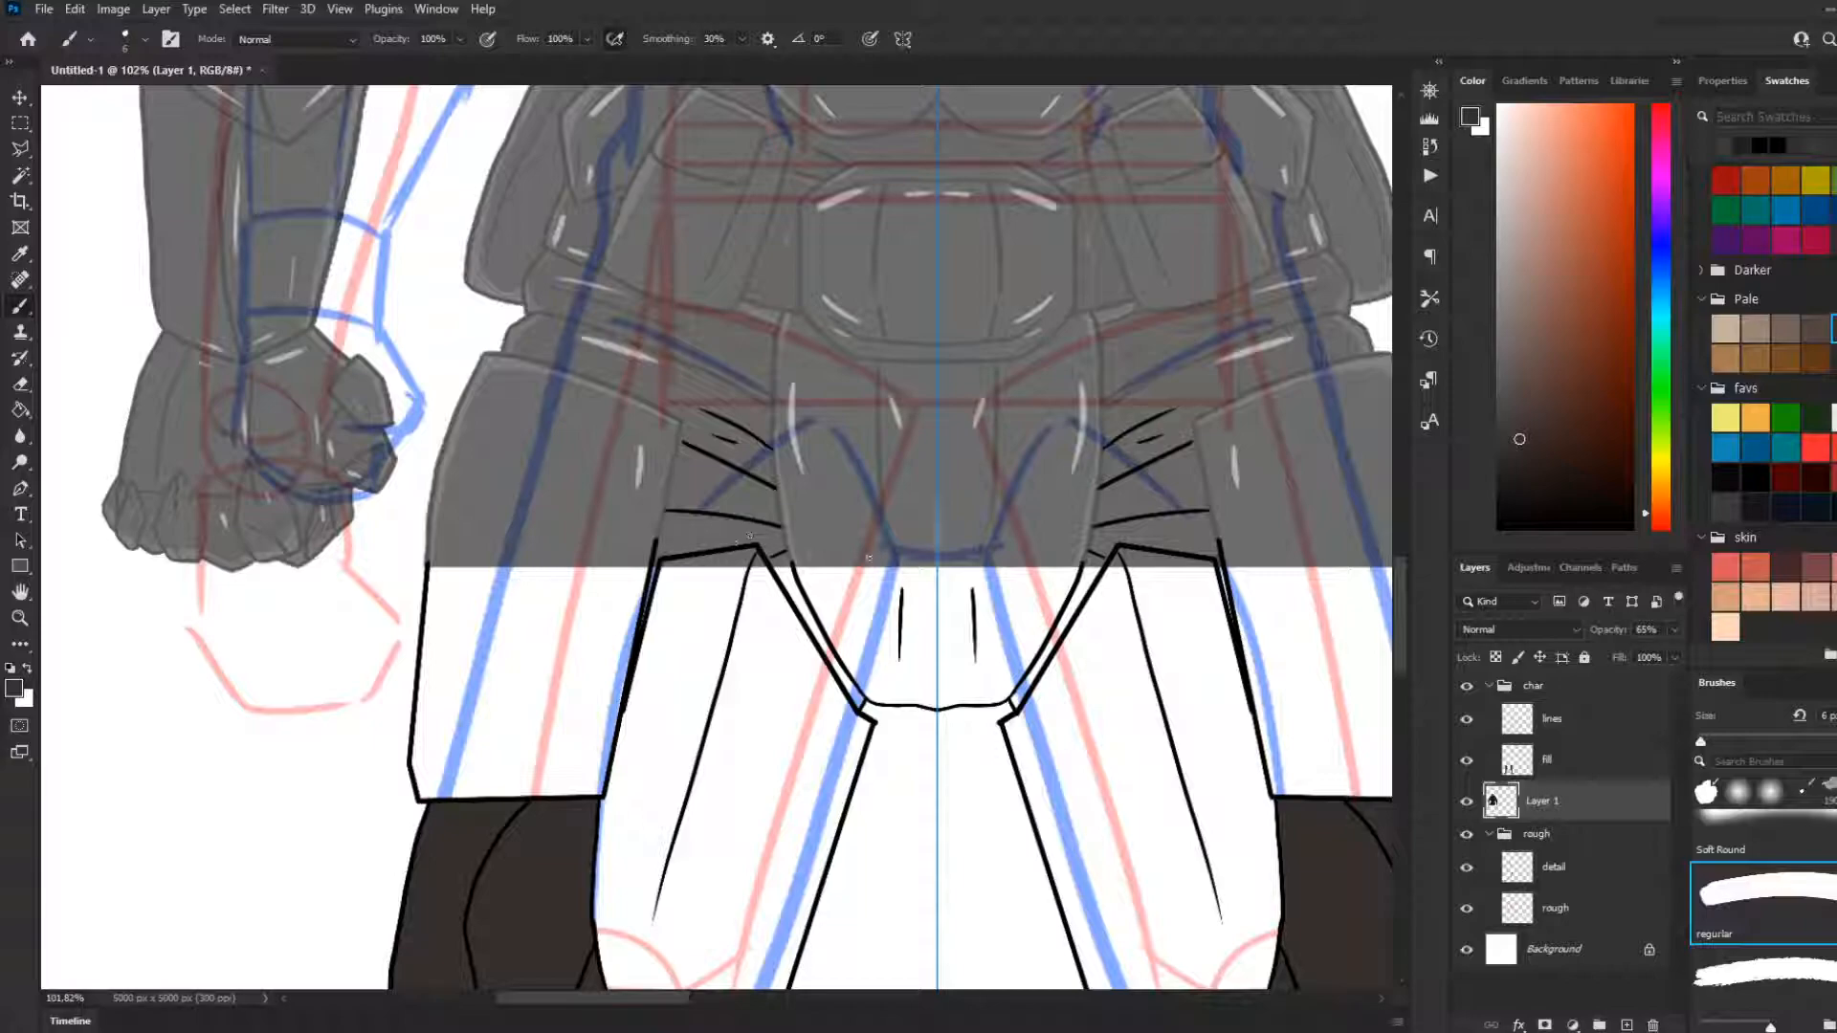
{"action": "left_click", "coordinate": [1724, 507]}
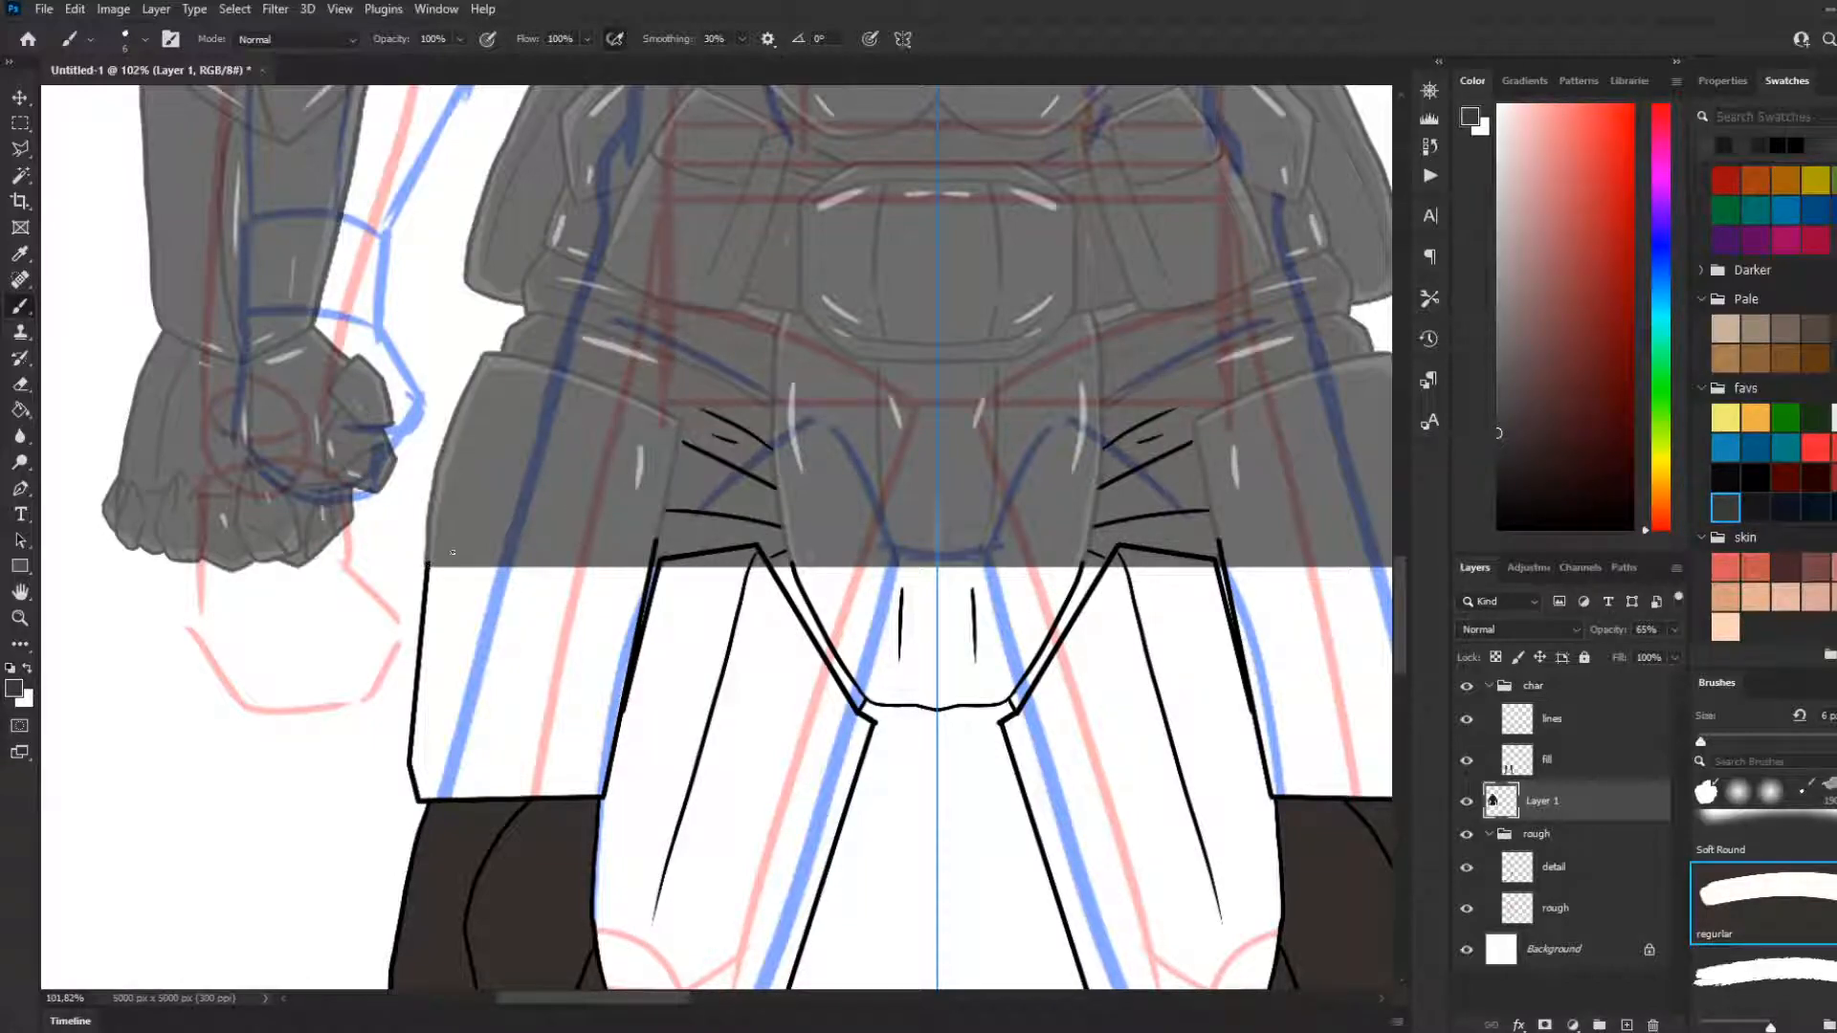
{"action": "left_click_drag", "start_coordinate": [430, 559], "coordinate": [652, 533]}
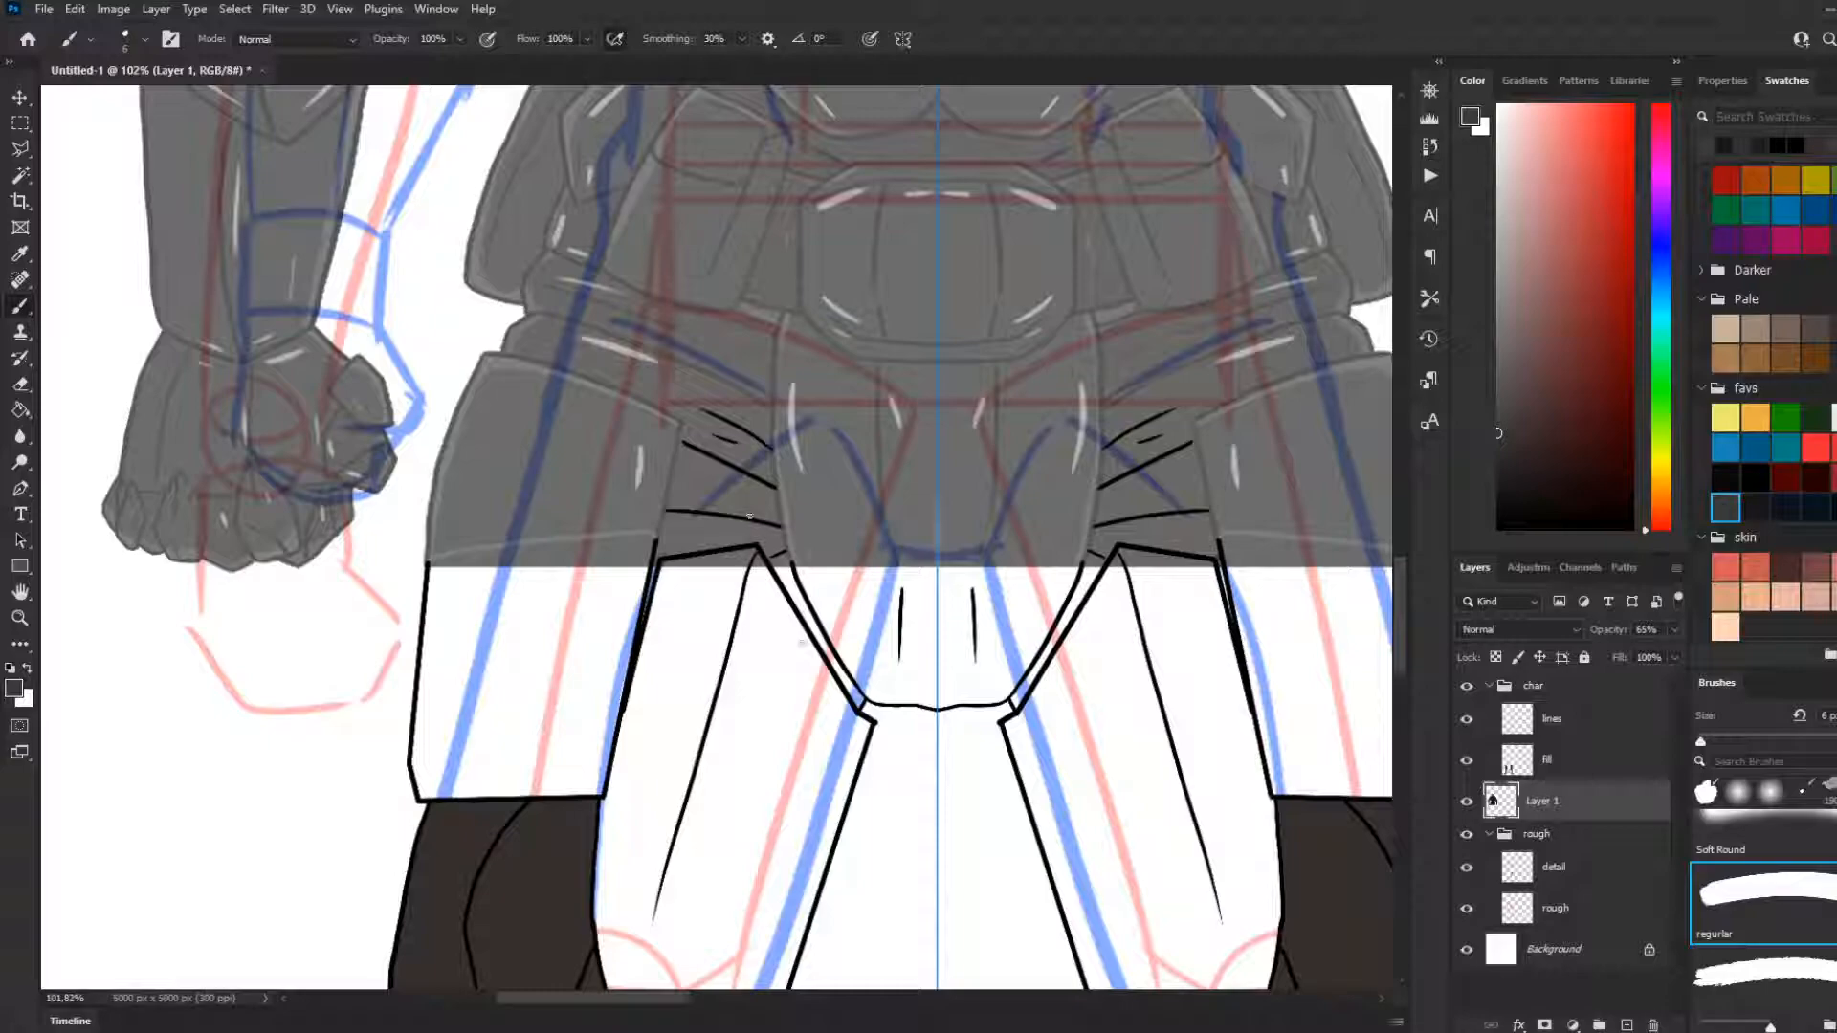
With the dark brown Pale swatch, brush a mirrored boundary line up the undersuit section beside the hip armour, redrawing the first stroke
{"action": "left_click", "coordinate": [1835, 329]}
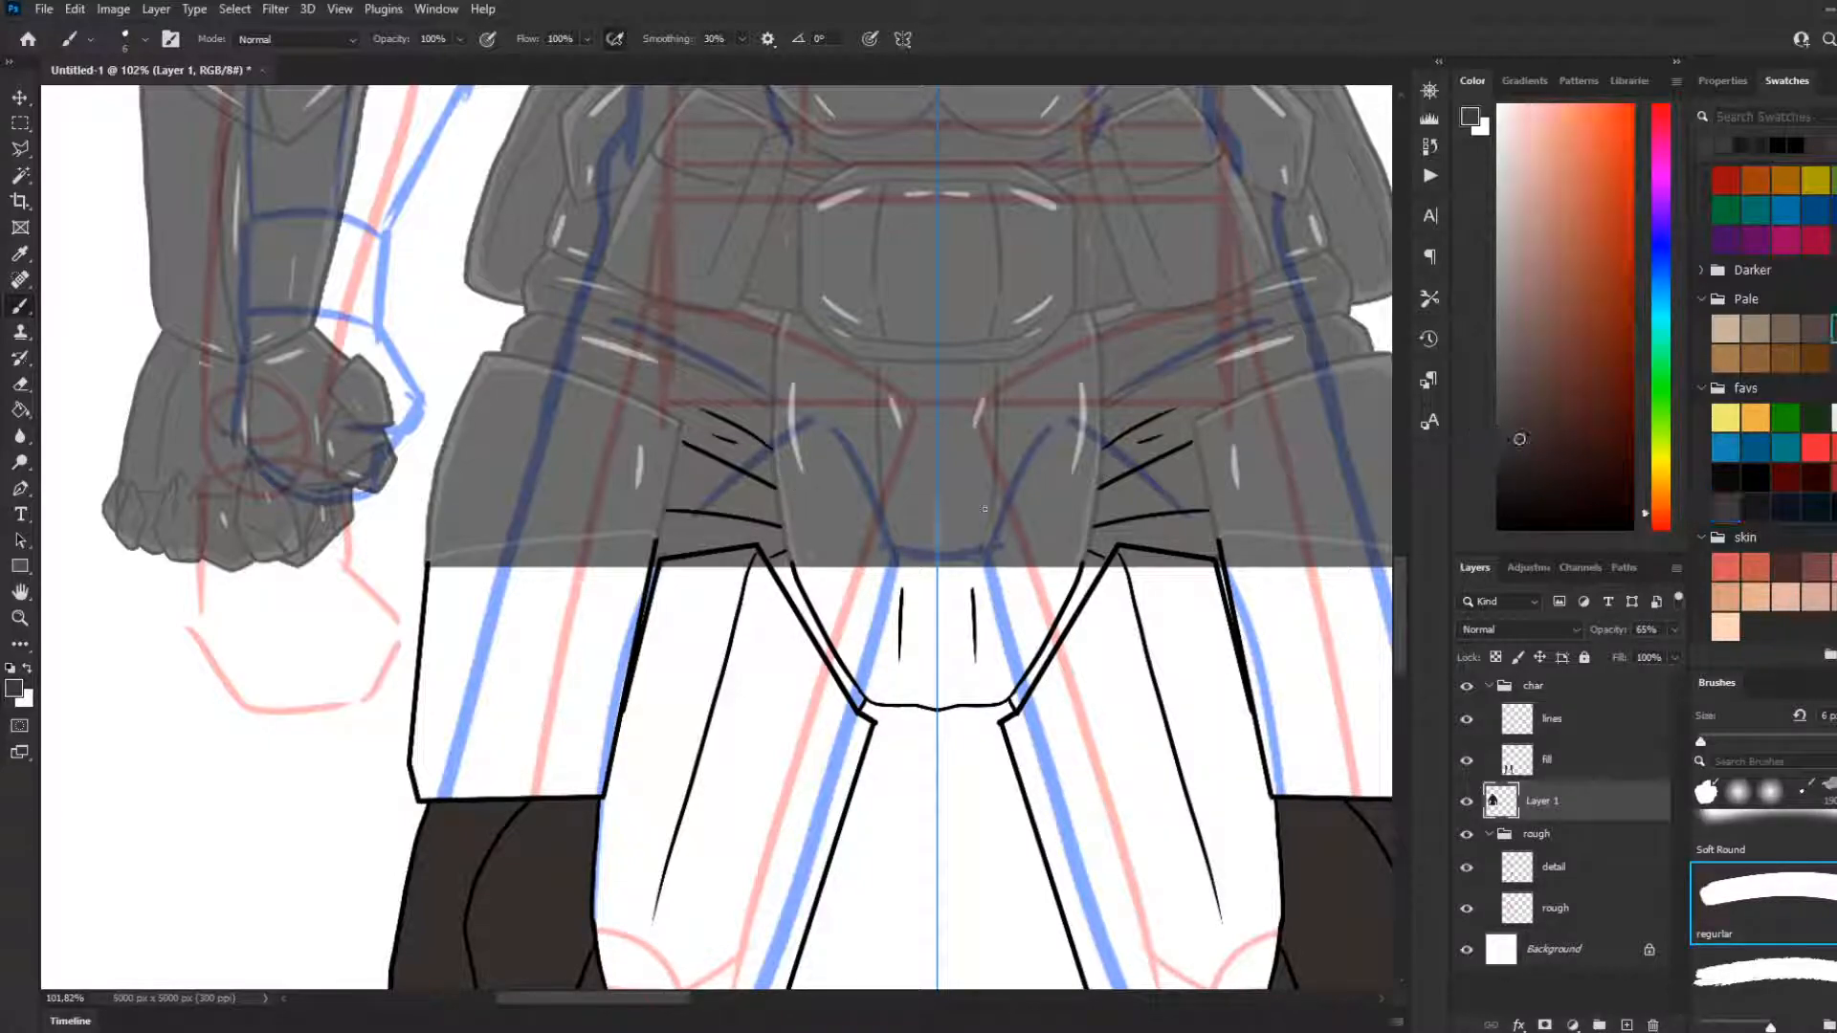
{"action": "left_click_drag", "start_coordinate": [656, 541], "coordinate": [680, 428]}
{"action": "key", "text": "ctrl+z"}
{"action": "left_click_drag", "start_coordinate": [657, 543], "coordinate": [700, 406]}
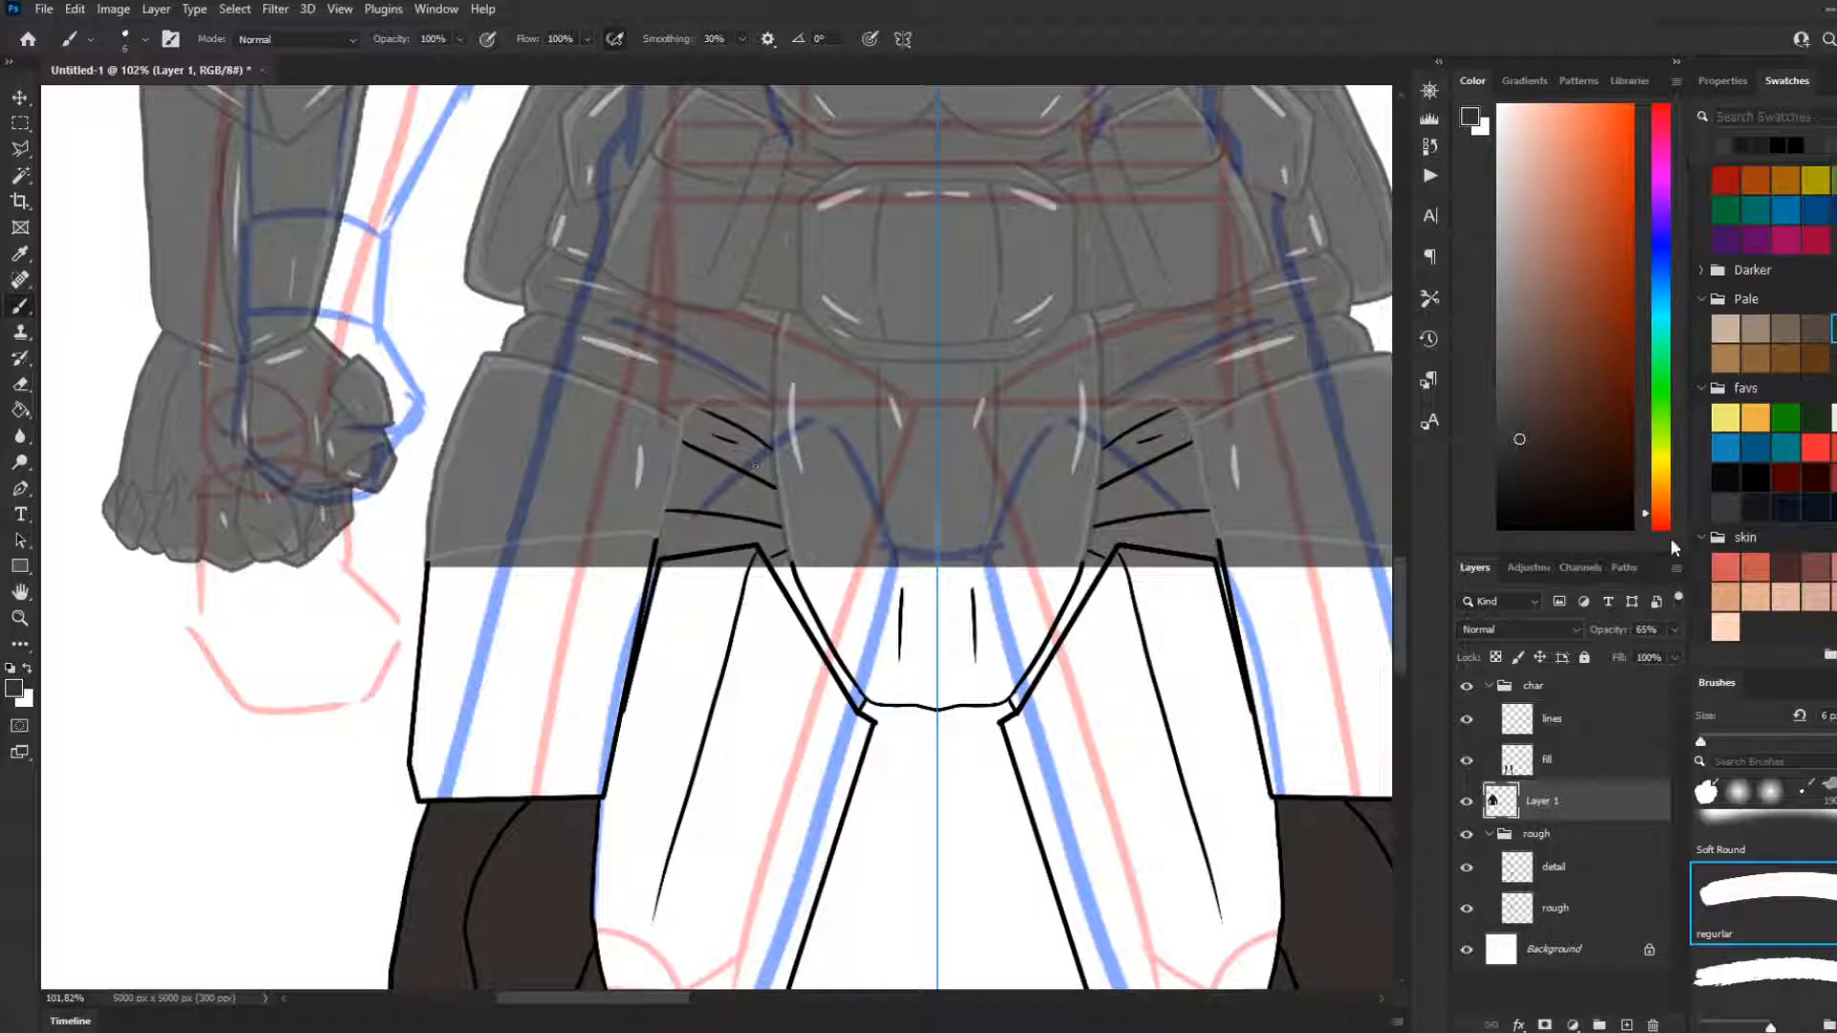
Return to dark grey, brush a line across the crotch plate, and try strokes down its side edge
{"action": "left_click", "coordinate": [1725, 507]}
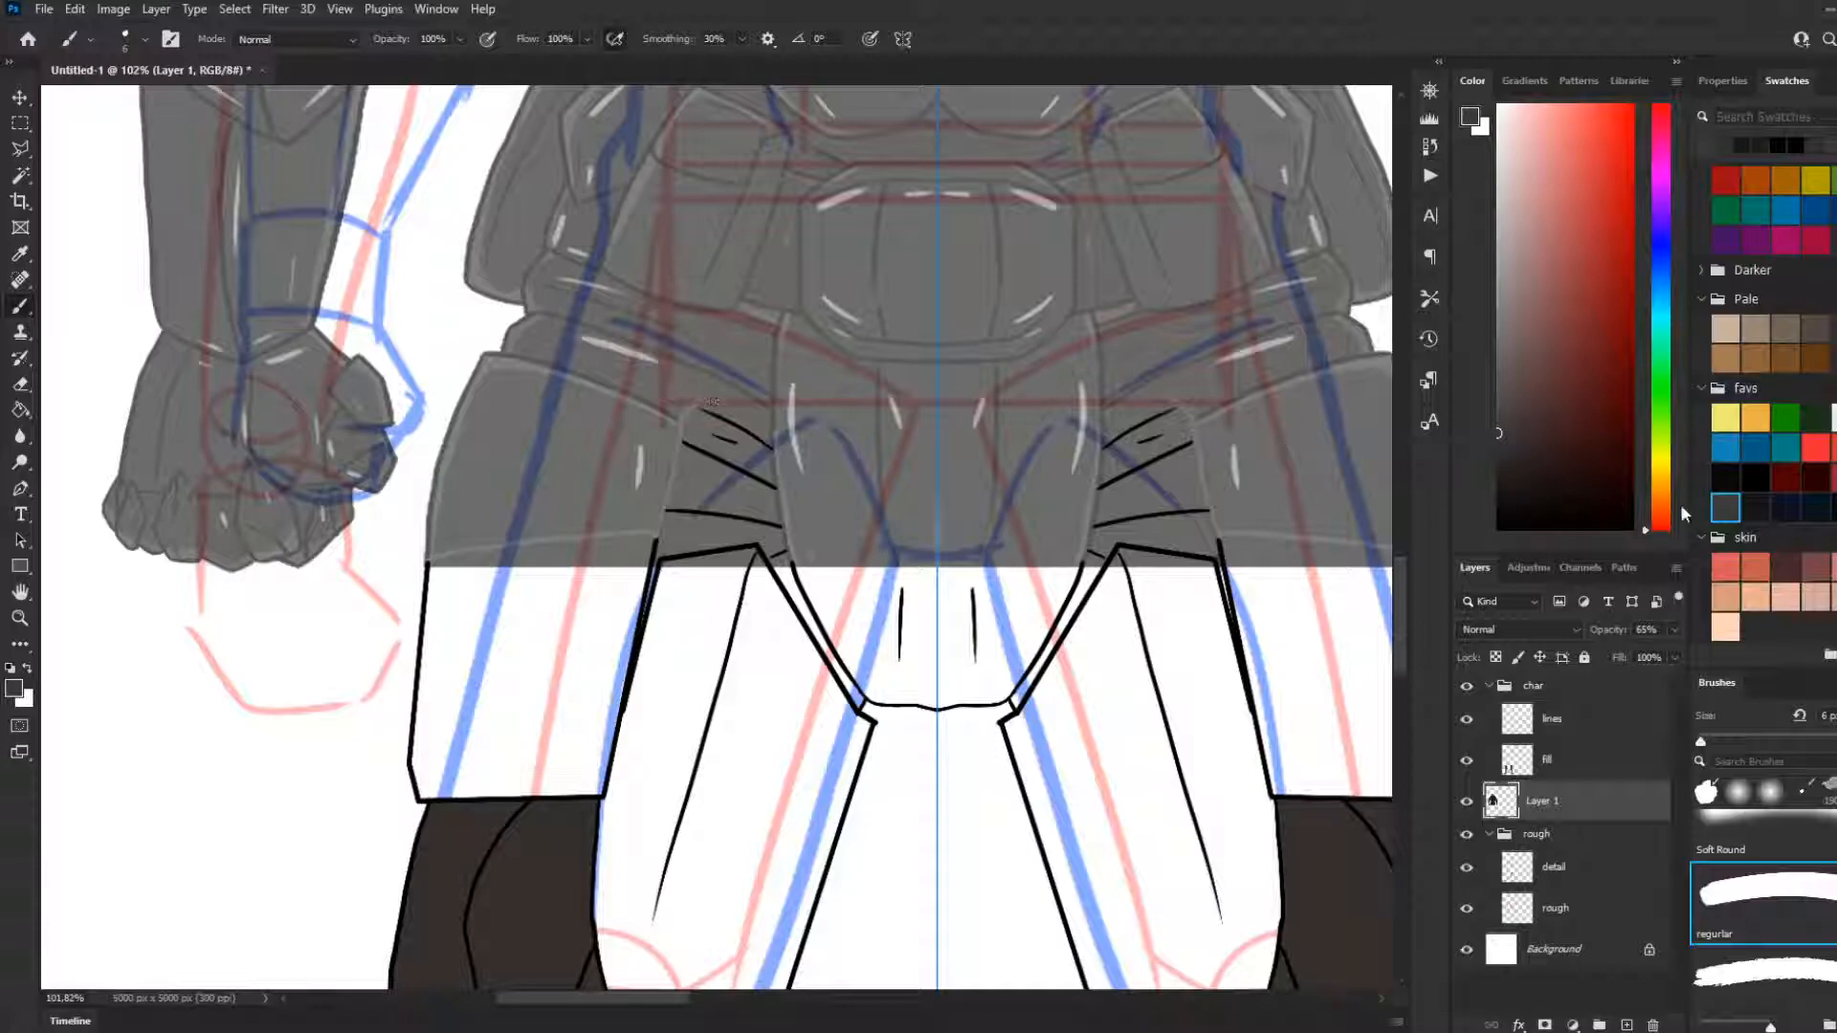
{"action": "left_click", "coordinate": [1834, 329]}
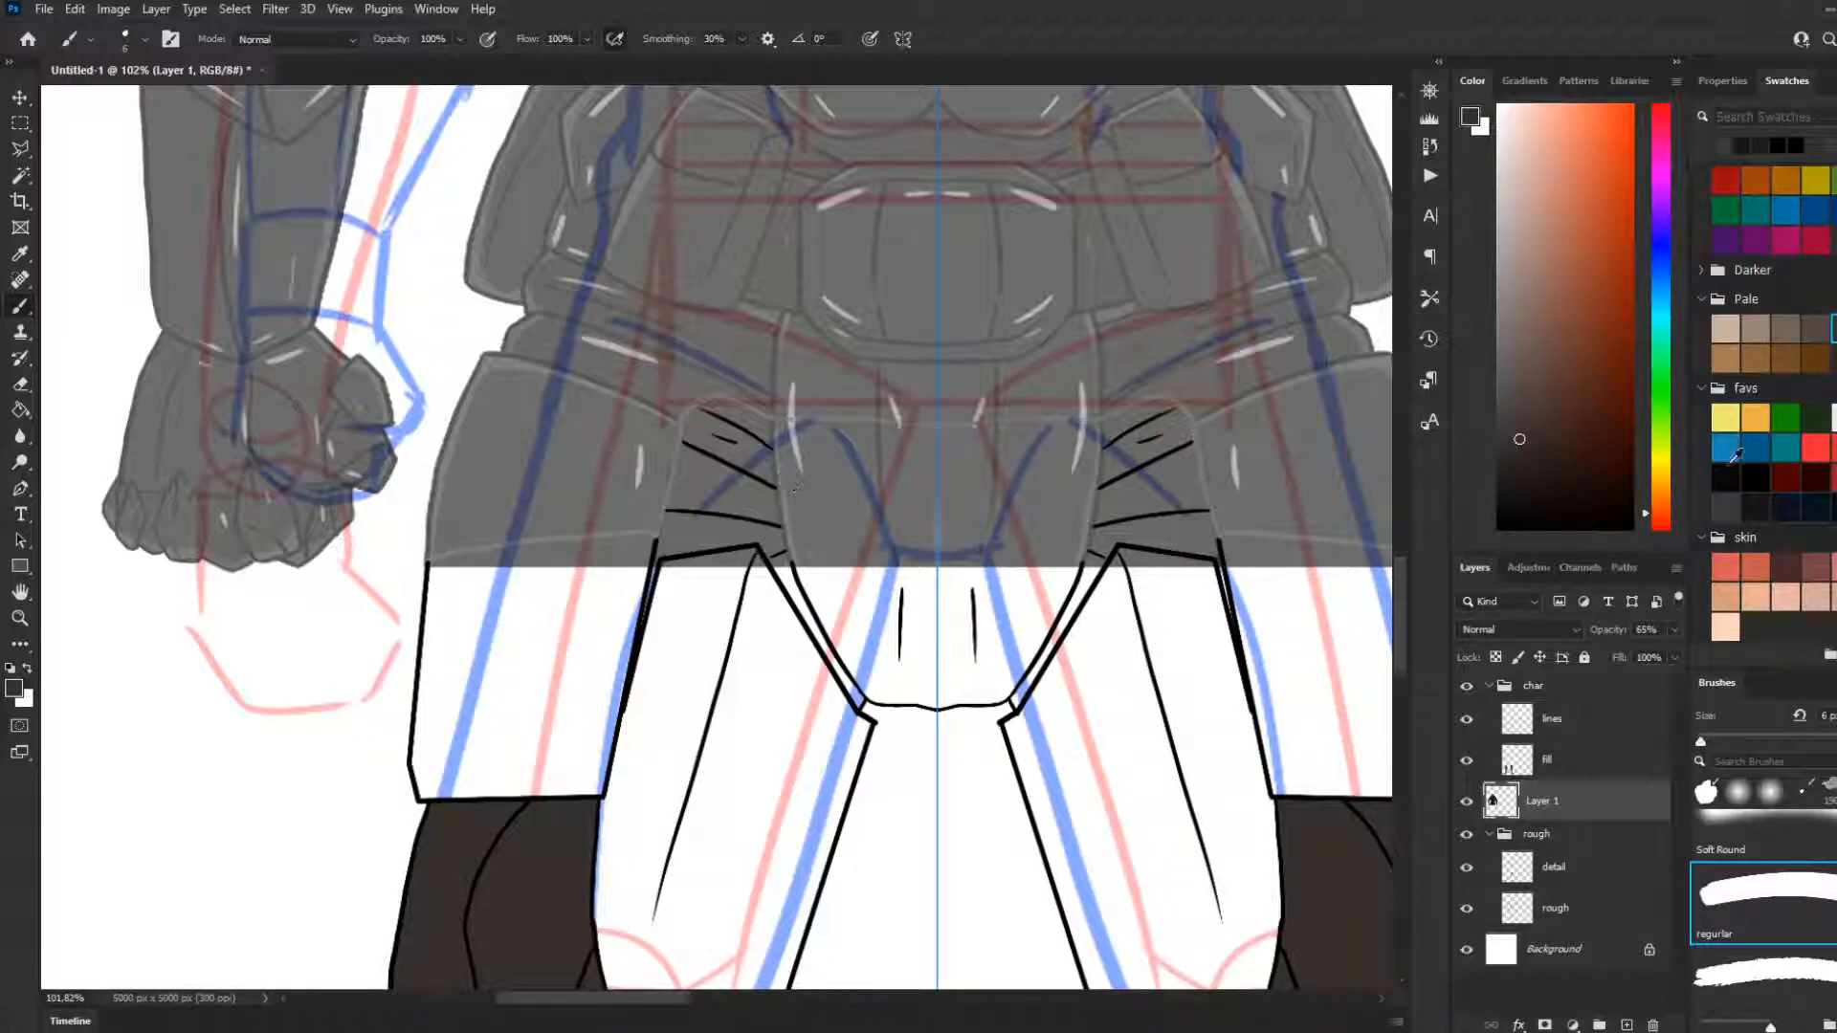
{"action": "left_click", "coordinate": [1724, 507]}
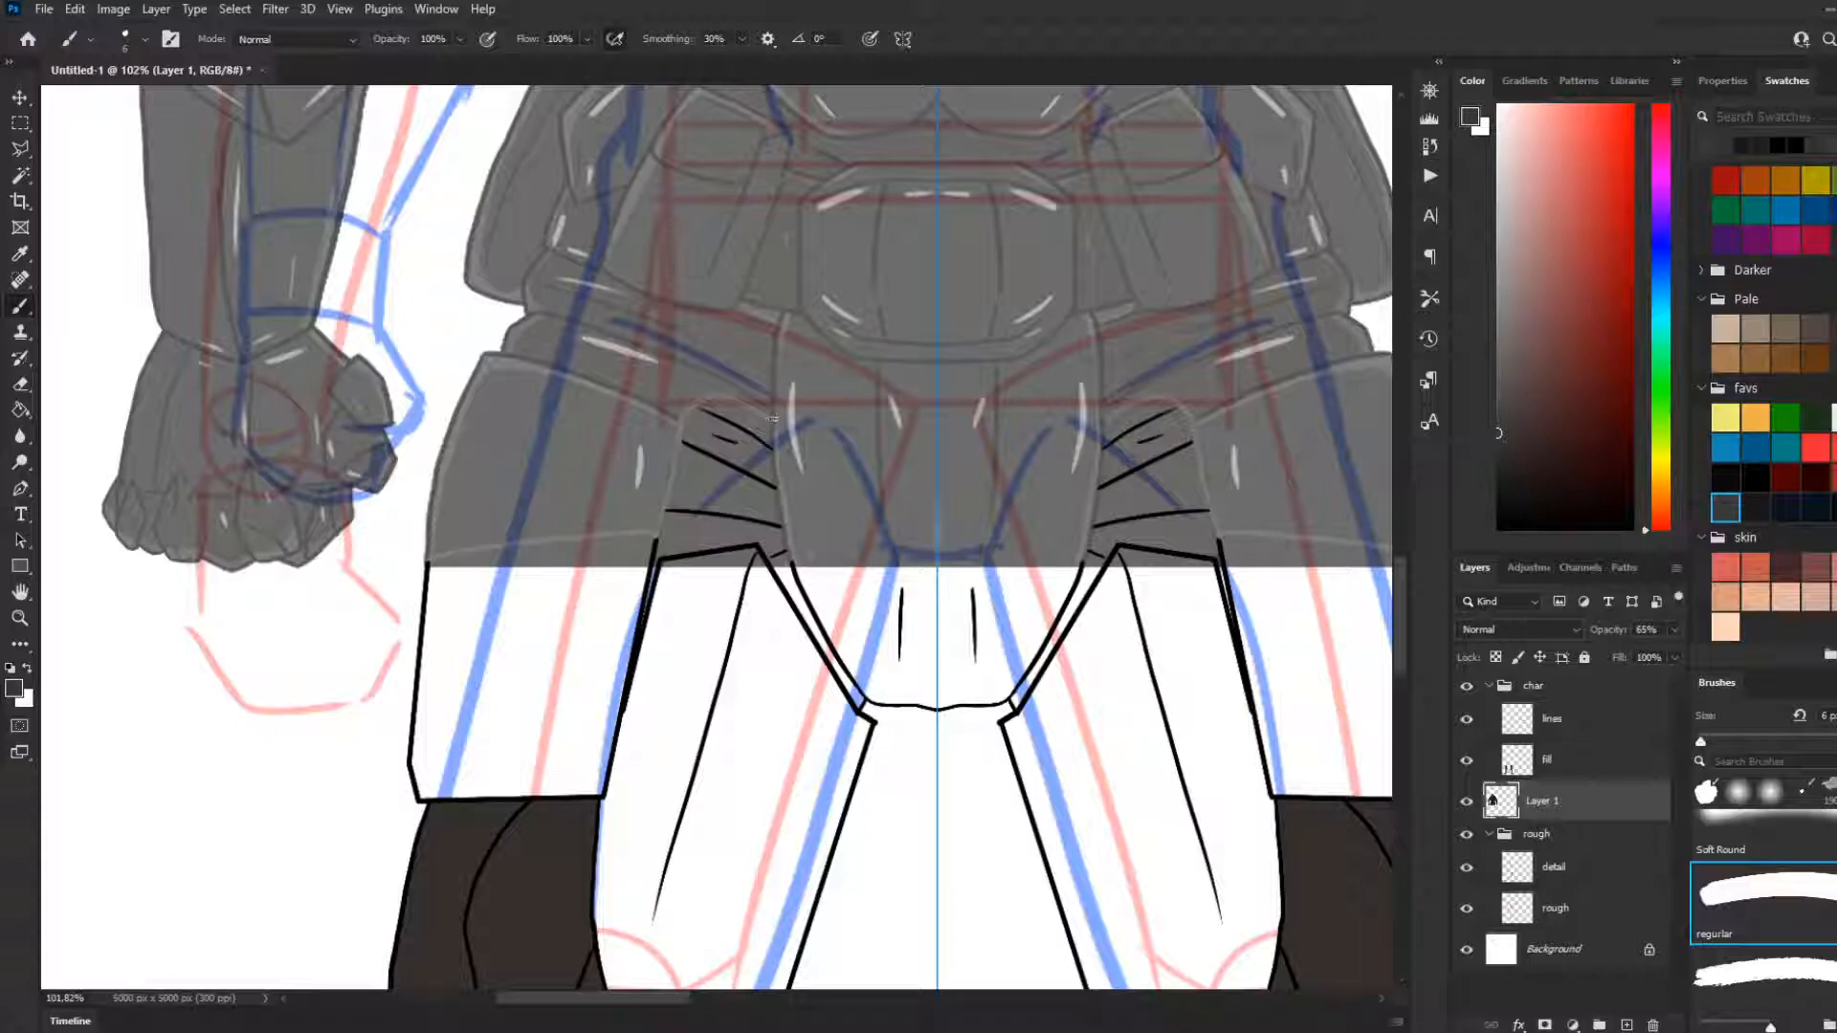
{"action": "left_click_drag", "start_coordinate": [827, 422], "coordinate": [938, 429]}
{"action": "left_click_drag", "start_coordinate": [784, 551], "coordinate": [784, 431]}
{"action": "key", "text": "ctrl+z"}
{"action": "mouse_move", "coordinate": [777, 428]}
{"action": "left_mouse_down"}
{"action": "mouse_move", "coordinate": [790, 559]}
{"action": "mouse_move", "coordinate": [777, 426]}
{"action": "mouse_move", "coordinate": [786, 542]}
{"action": "left_mouse_up"}
{"action": "key", "text": "ctrl+z"}
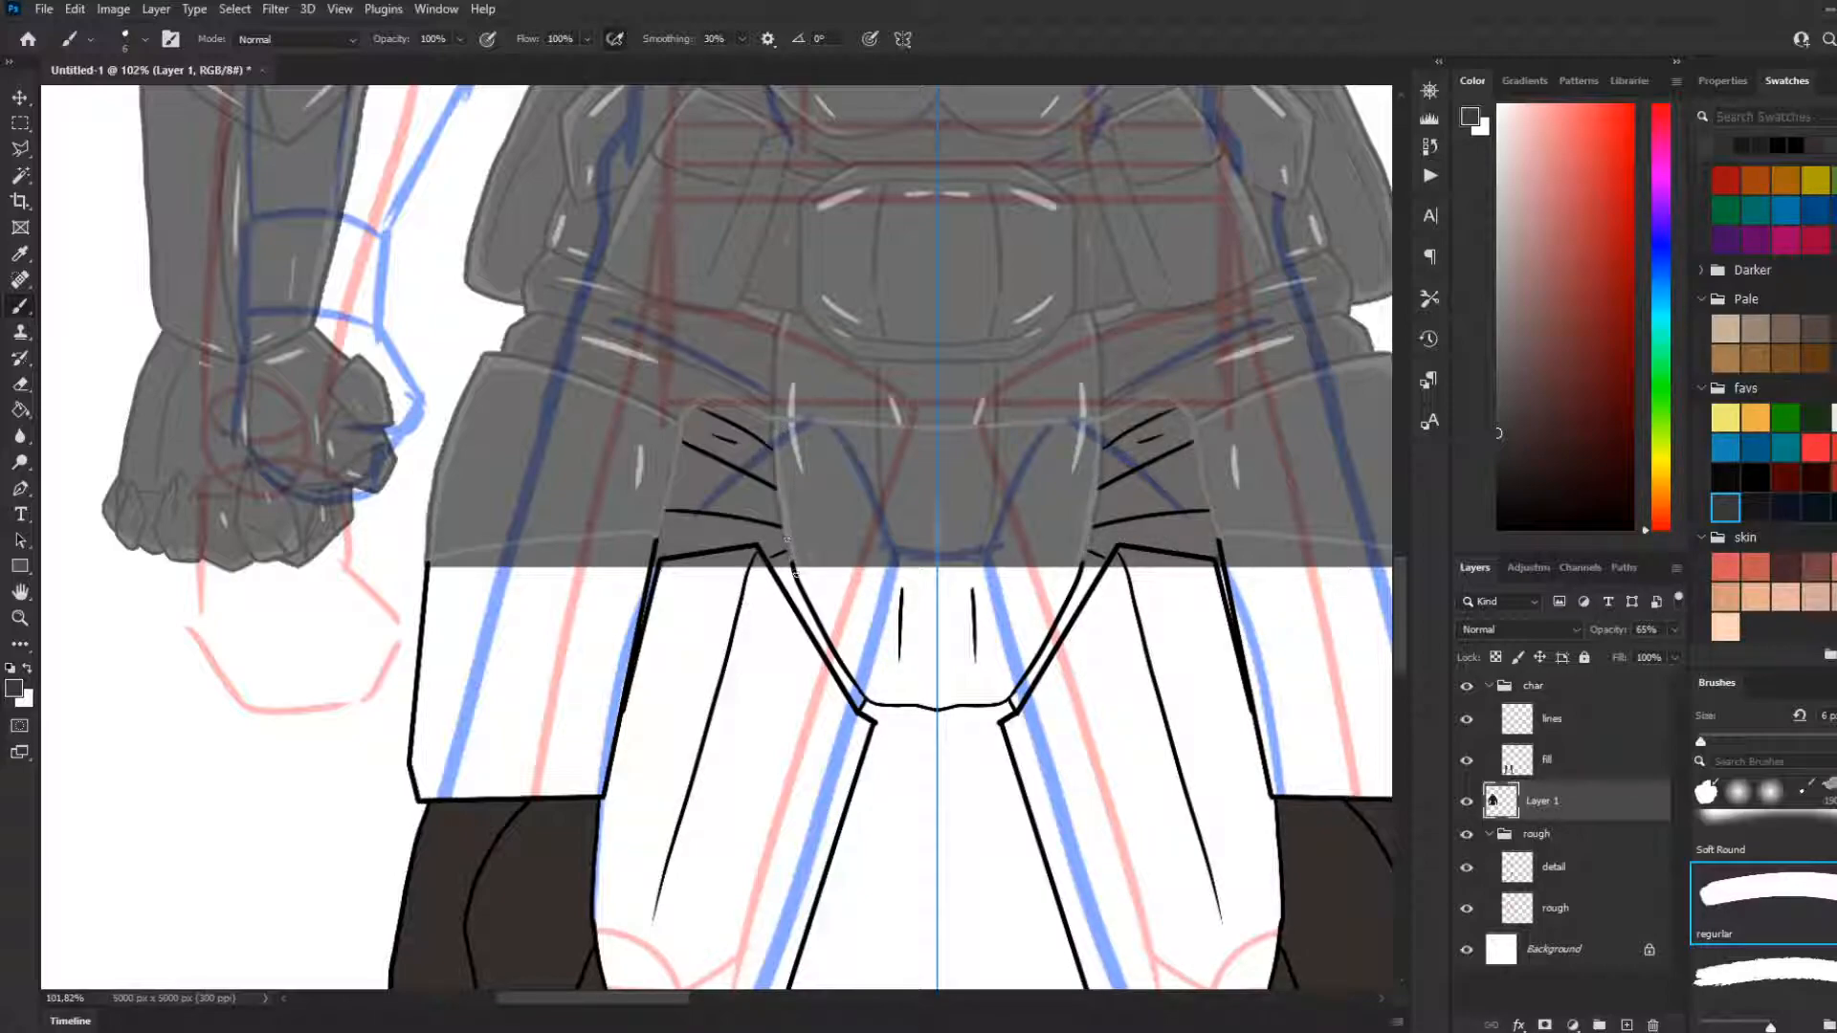
Set Layer 1's opacity to 100% and try filling the crotch plate on that layer with dark grey
{"action": "scroll", "coordinate": [1053, 622], "scroll_direction": "down", "scroll_amount": 1}
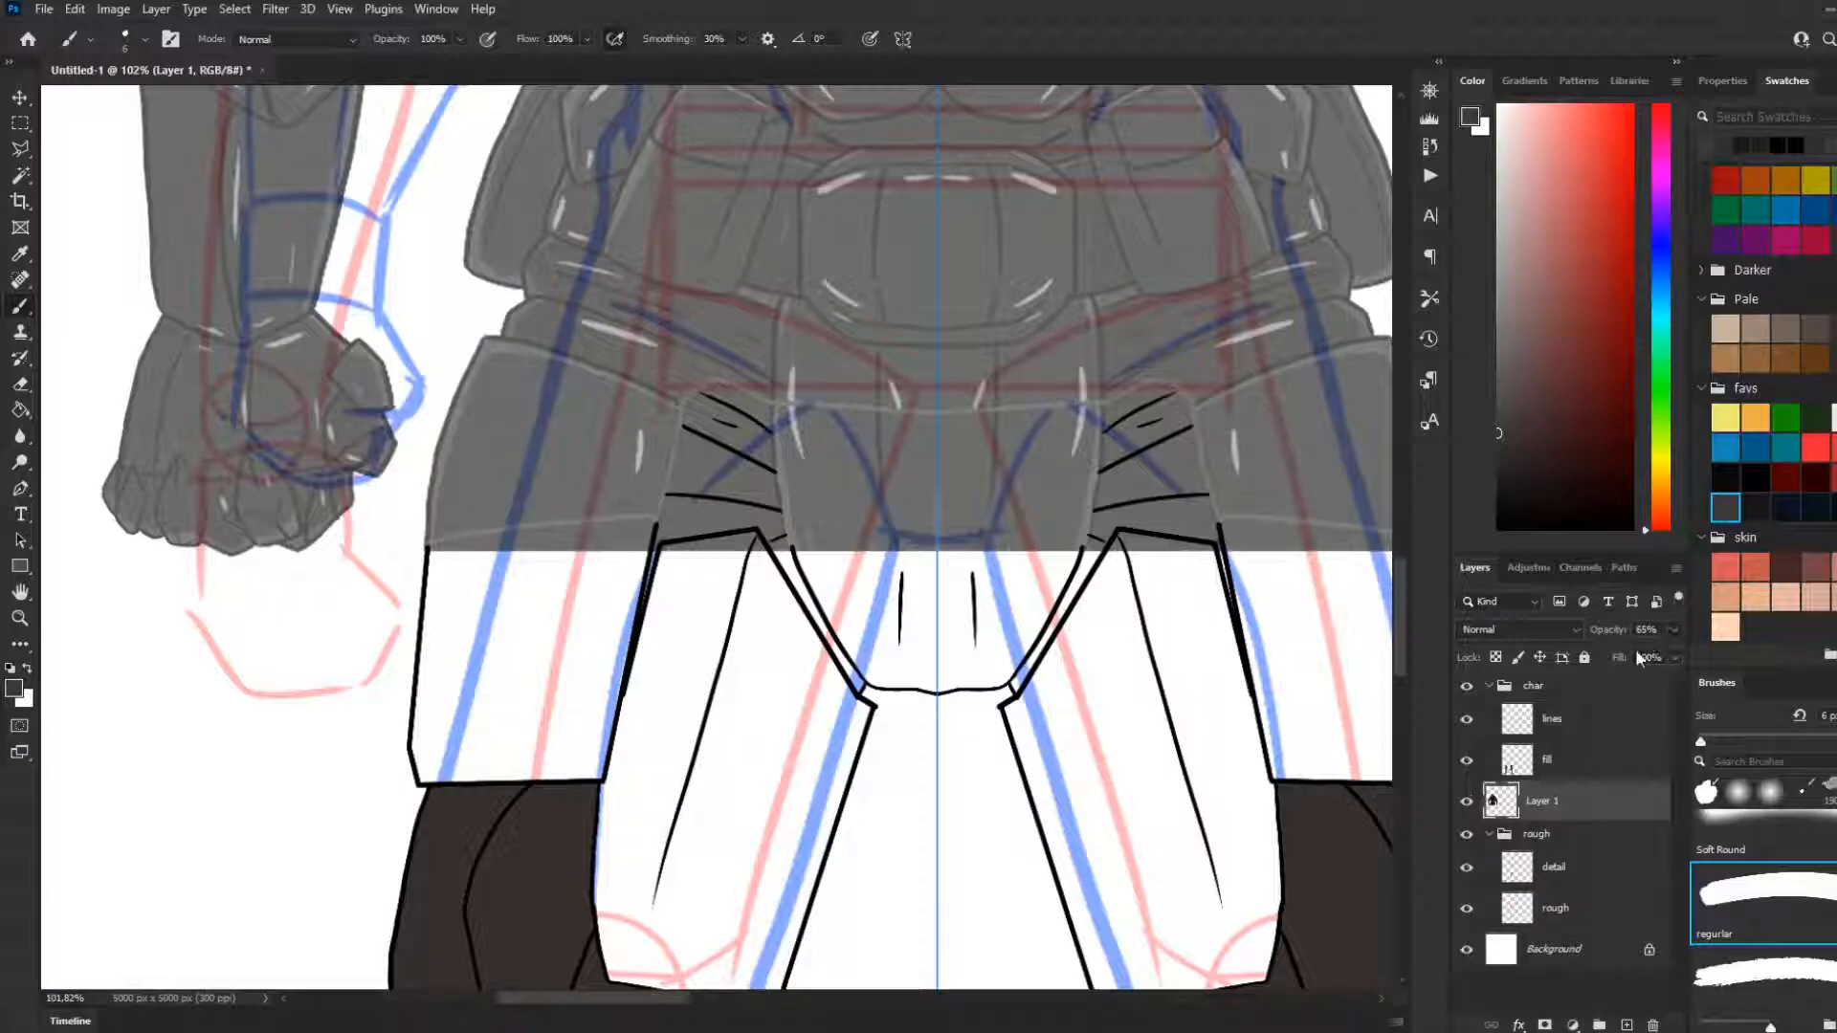
{"action": "scroll", "coordinate": [993, 508], "scroll_direction": "down", "scroll_amount": 3}
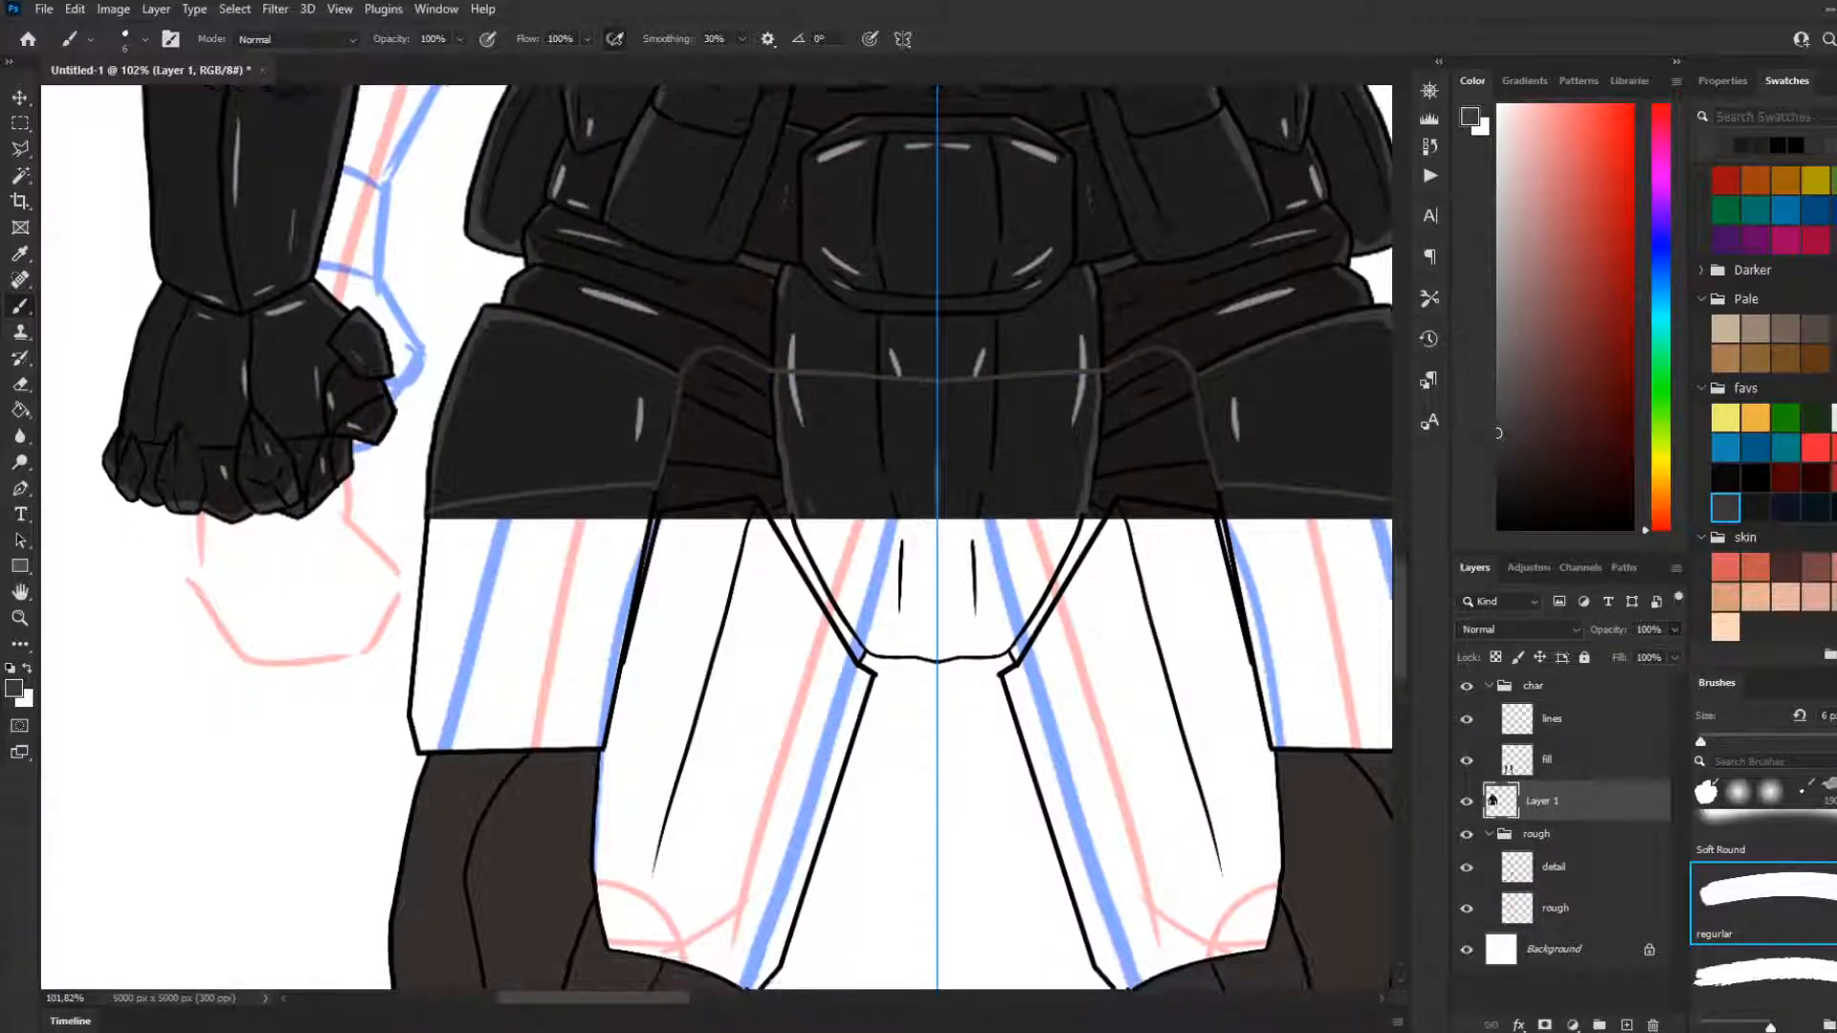
{"action": "scroll", "coordinate": [993, 508], "scroll_direction": "down", "scroll_amount": 4}
{"action": "scroll", "coordinate": [993, 508], "scroll_direction": "up", "scroll_amount": 2}
{"action": "key", "text": "g"}
{"action": "left_click", "coordinate": [807, 470]}
{"action": "key", "text": "ctrl+z"}
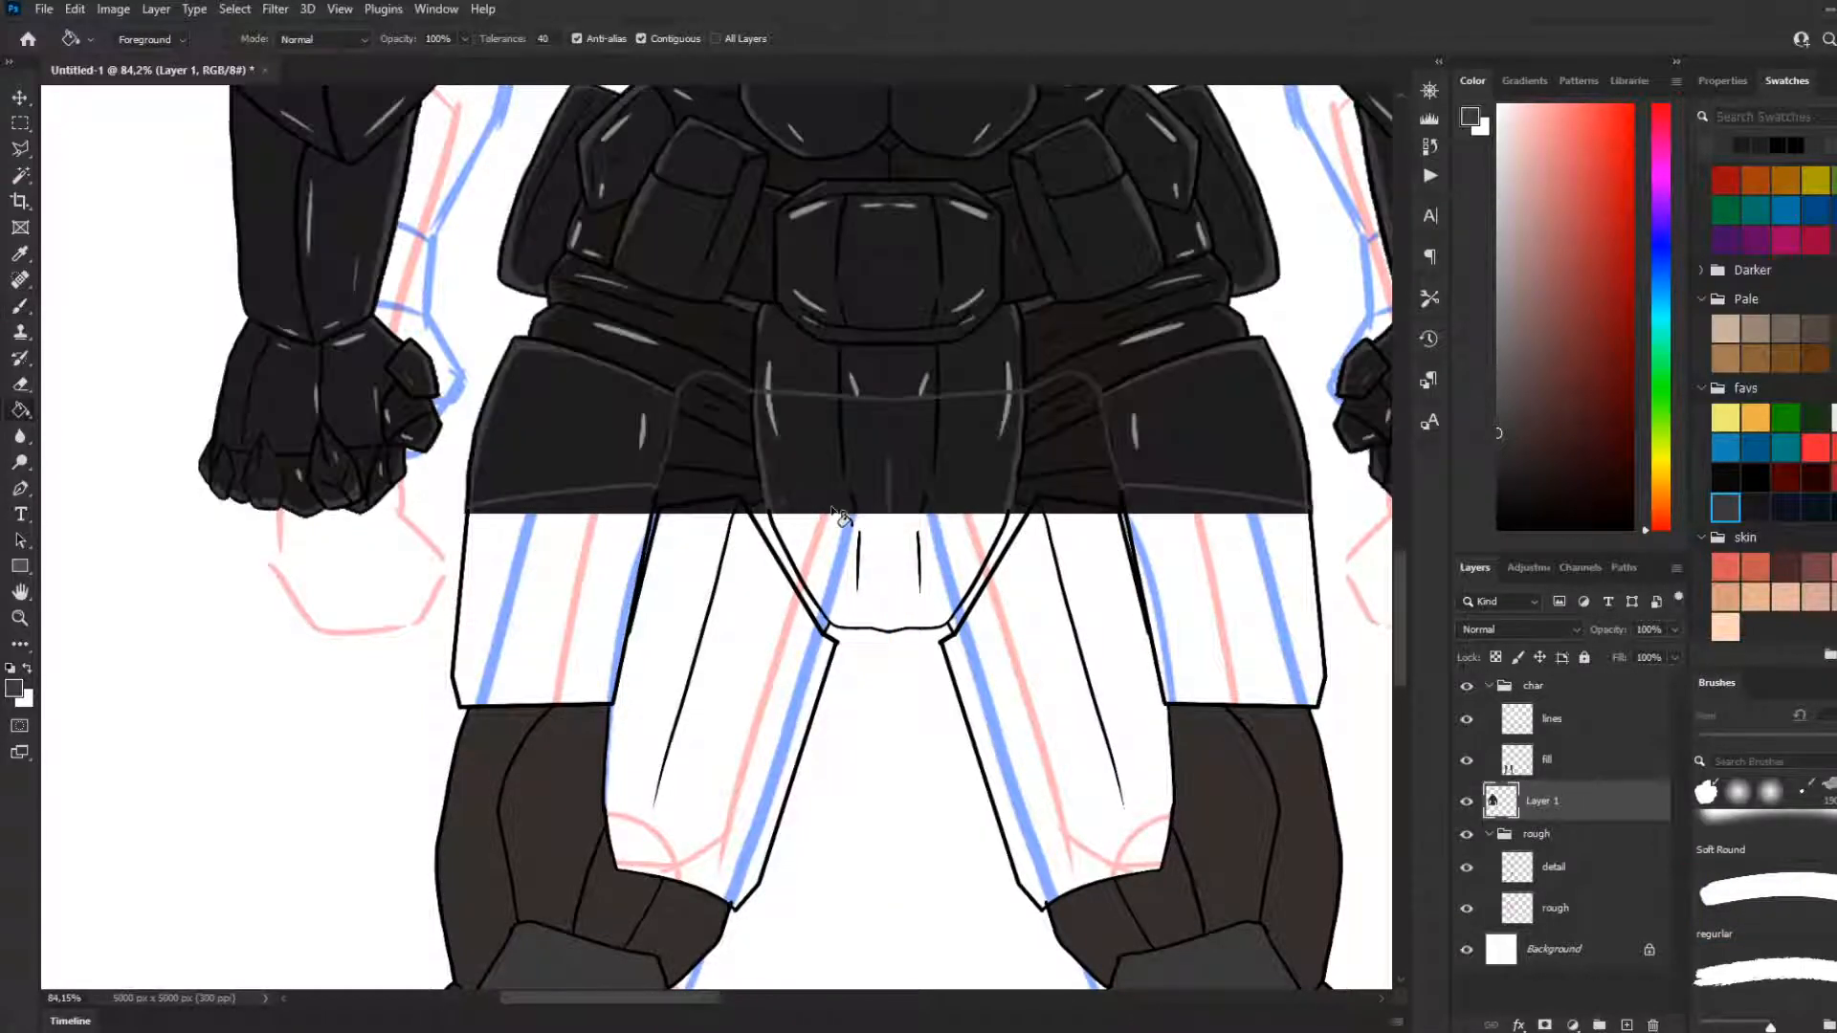
Select the fill layer and return Layer 1 to its semi-transparent state without the brushed boundary lines
{"action": "scroll", "coordinate": [842, 518], "scroll_direction": "up", "scroll_amount": 1}
{"action": "left_click", "coordinate": [1569, 765]}
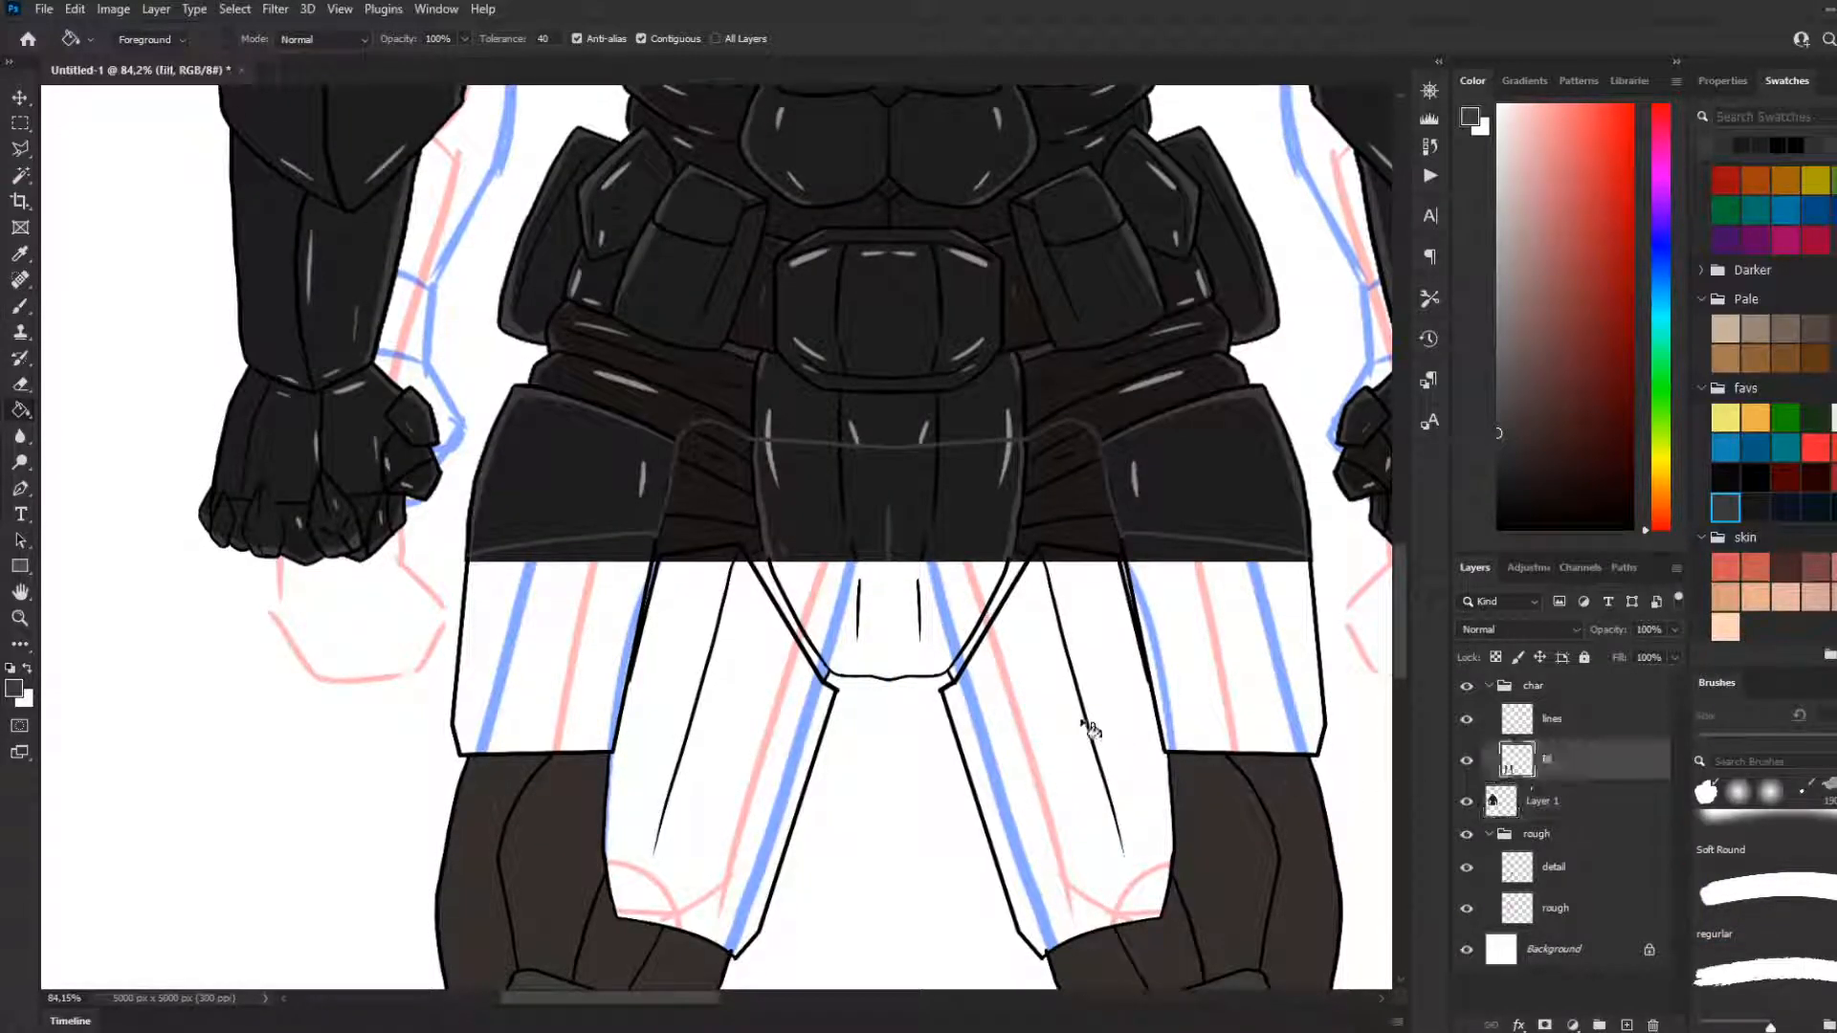
{"action": "left_click", "coordinate": [1466, 802]}
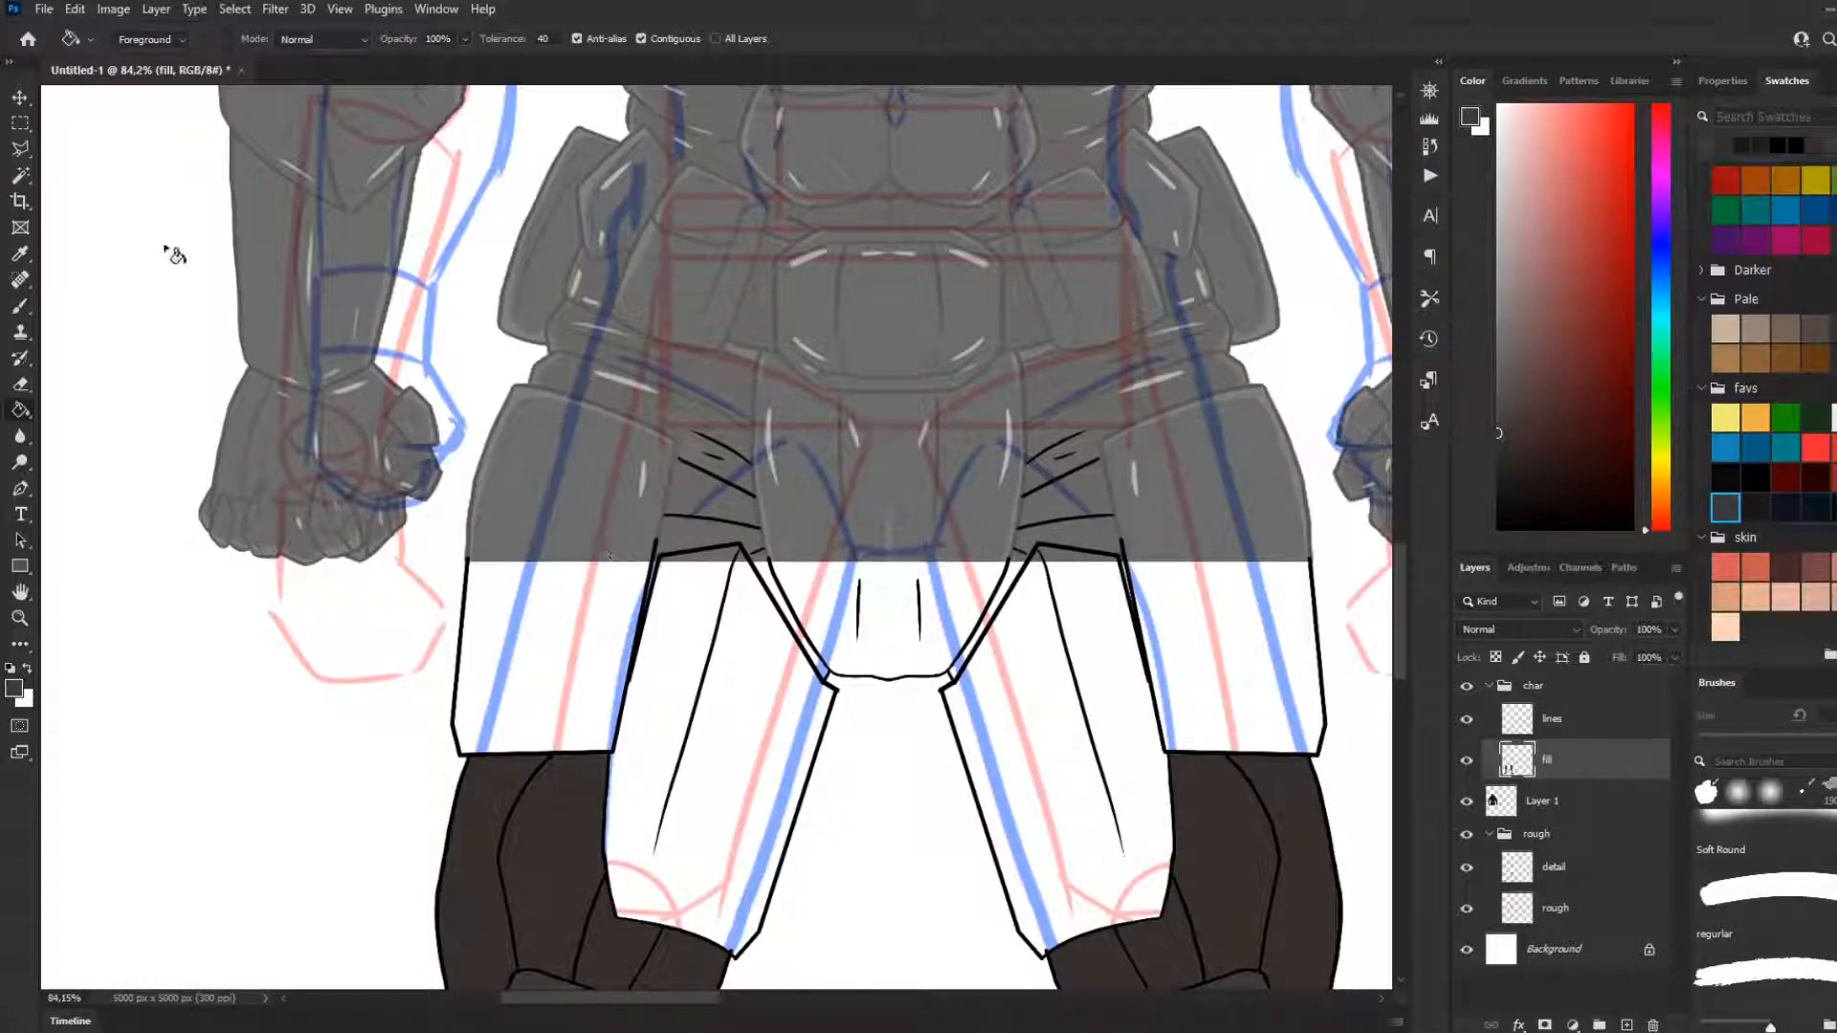
{"action": "key", "text": "l"}
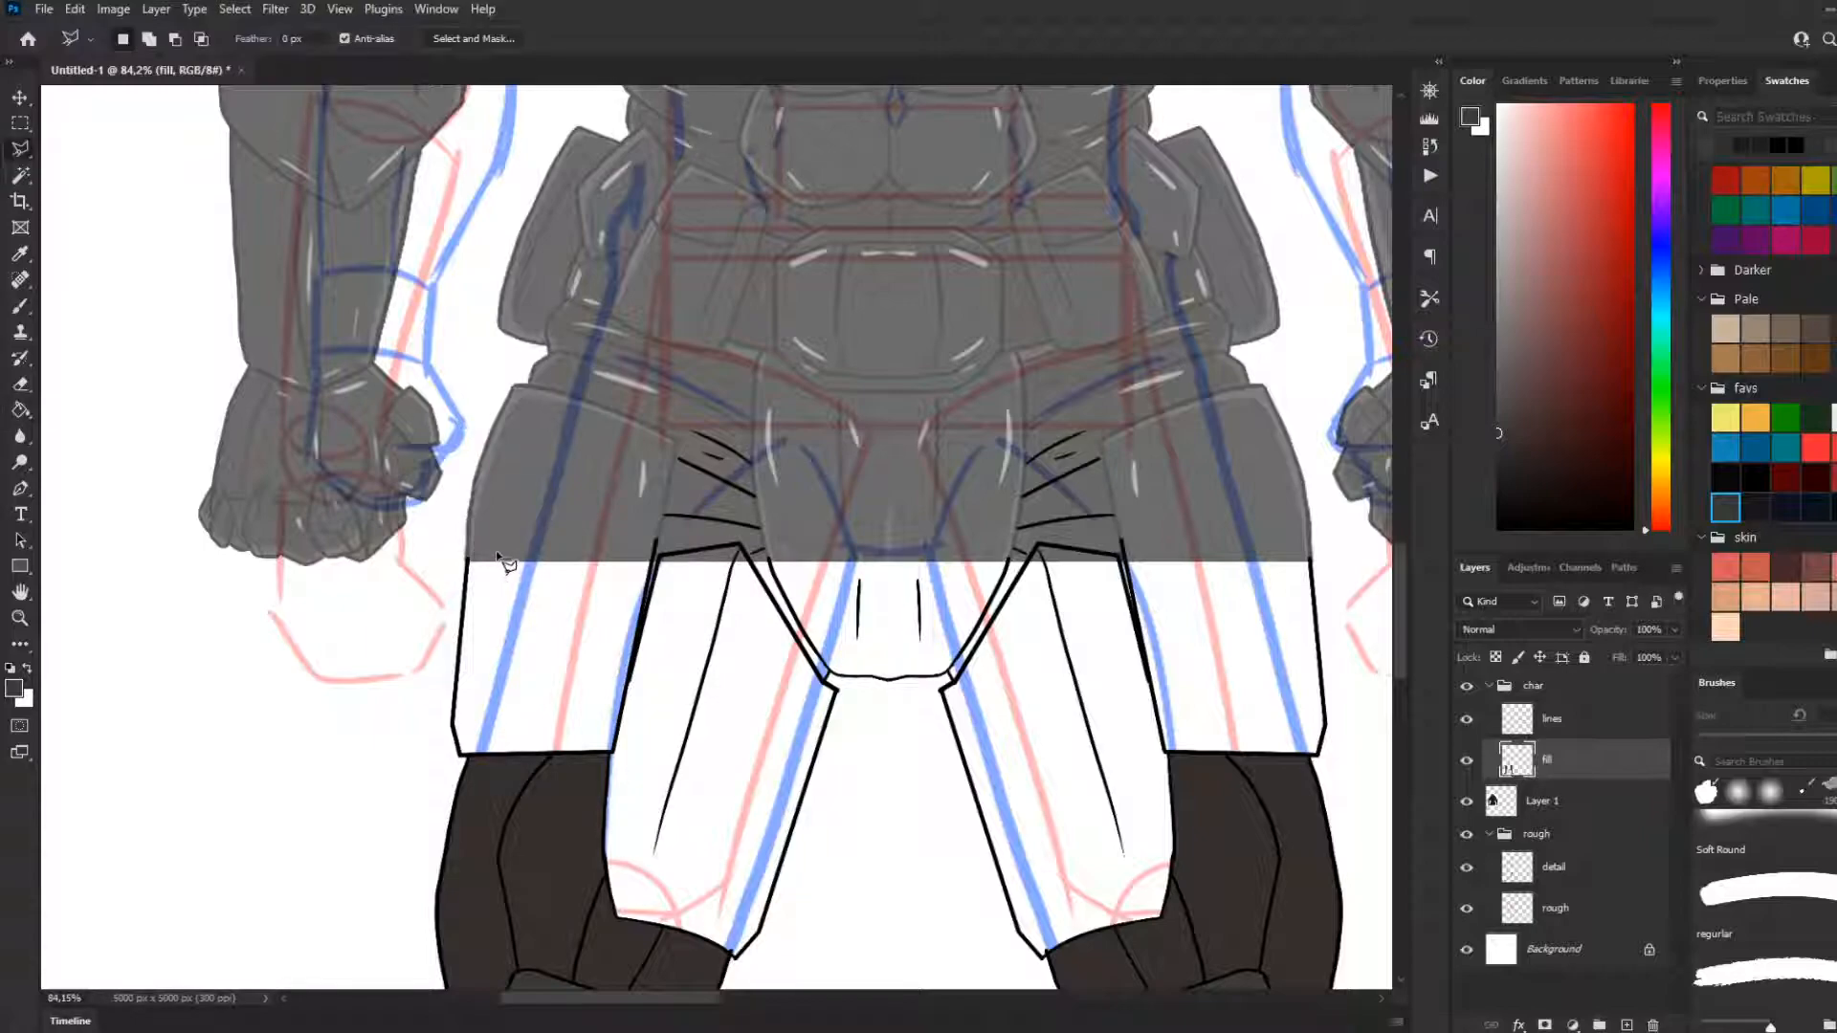
{"action": "key", "text": "b"}
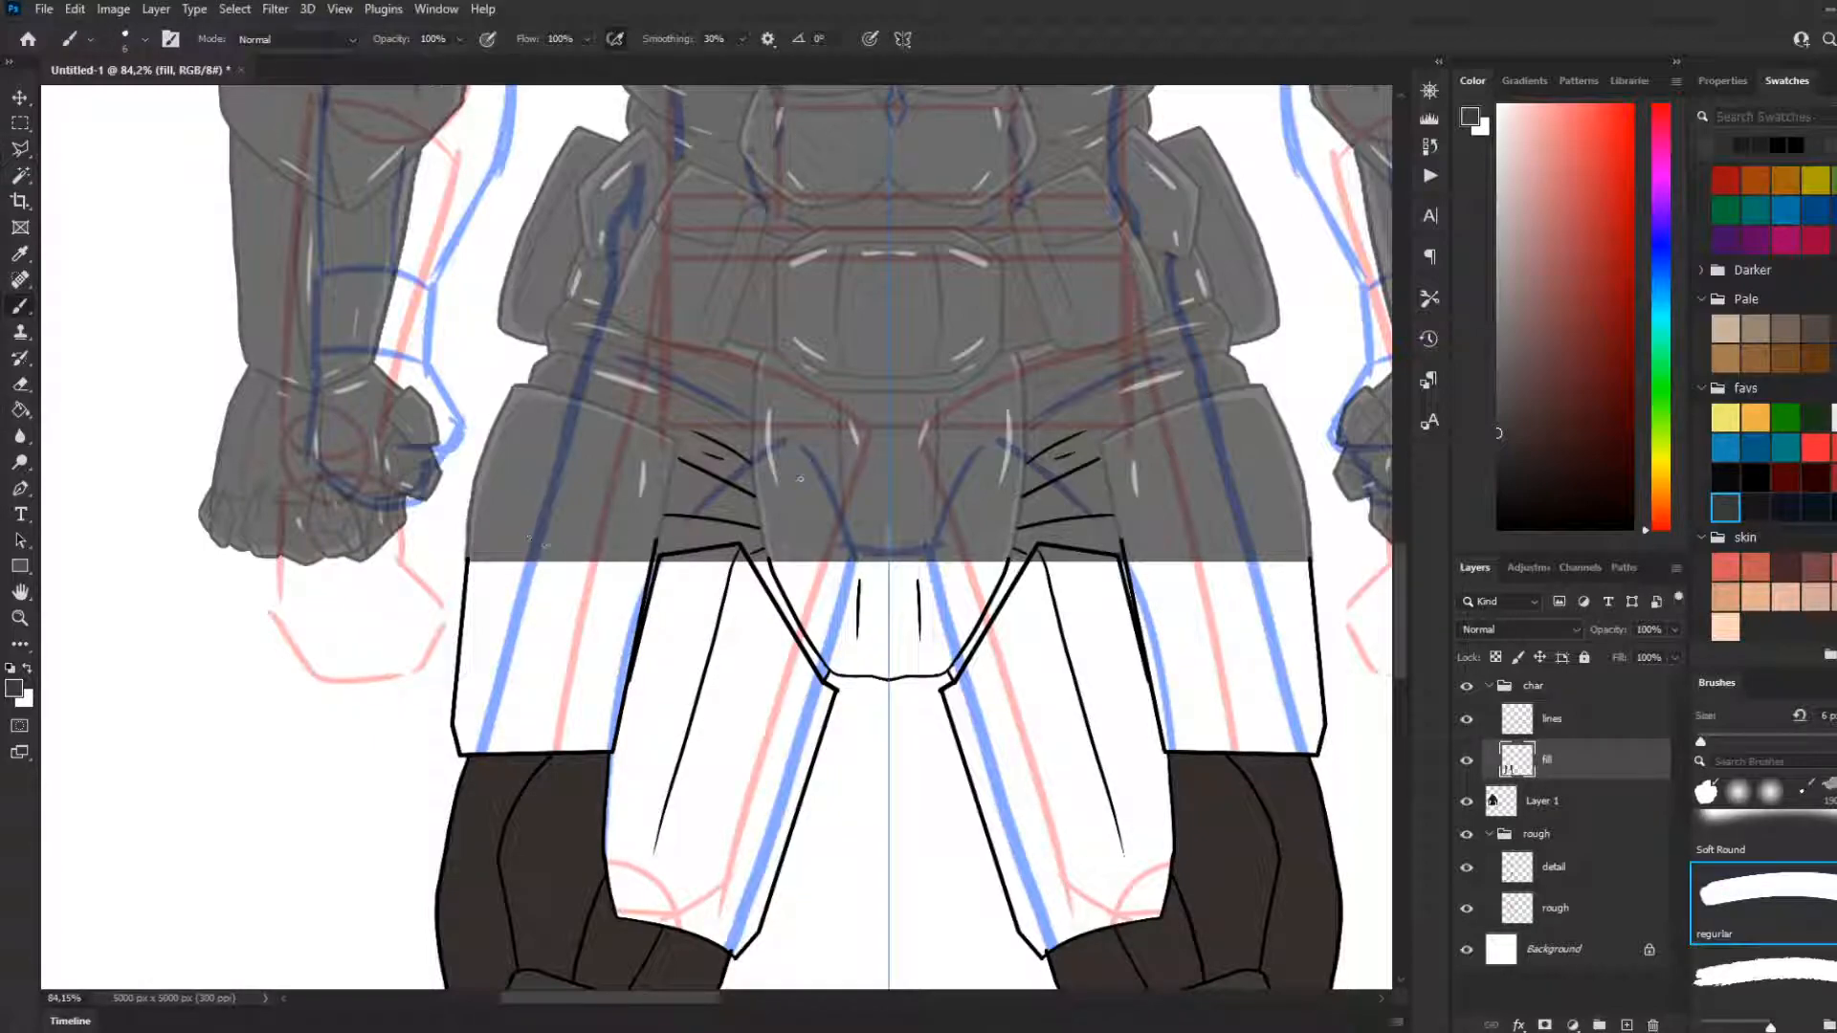
Collapse the char group and check Layer 1's content by hiding and showing it
{"action": "left_click", "coordinate": [1504, 692]}
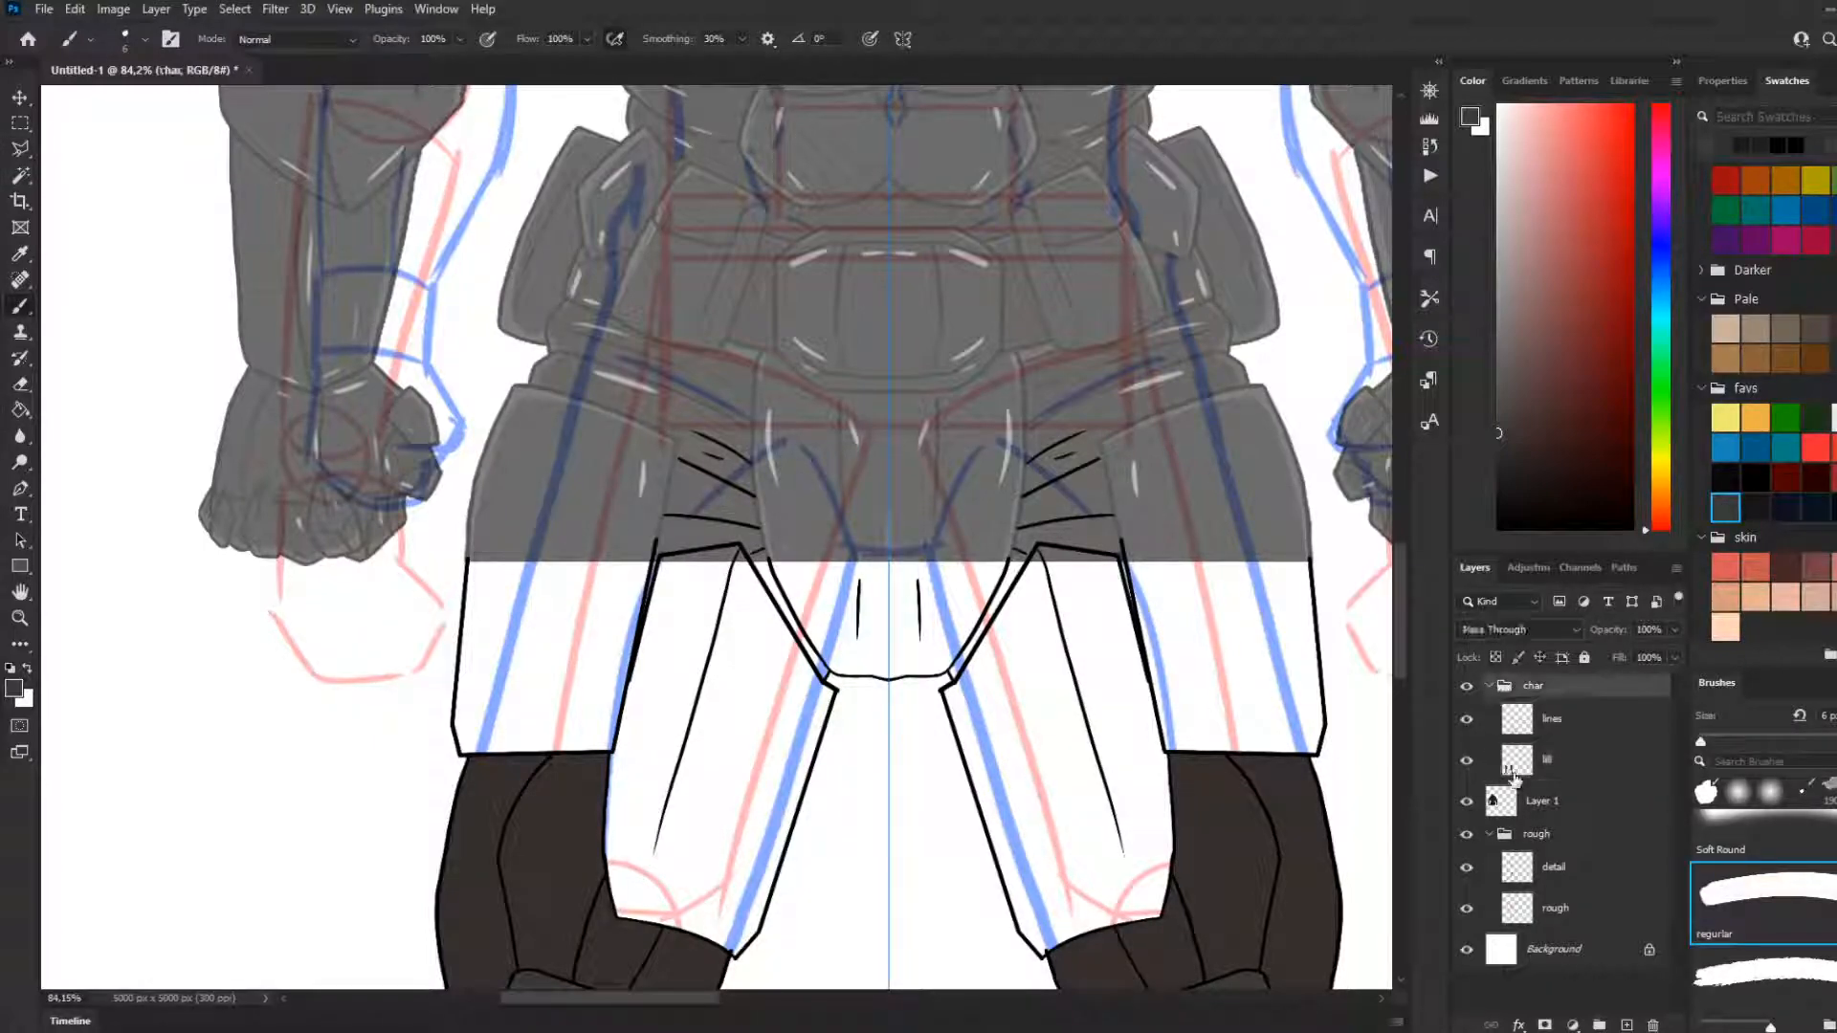
{"action": "left_click", "coordinate": [1489, 686]}
{"action": "left_click", "coordinate": [1468, 718]}
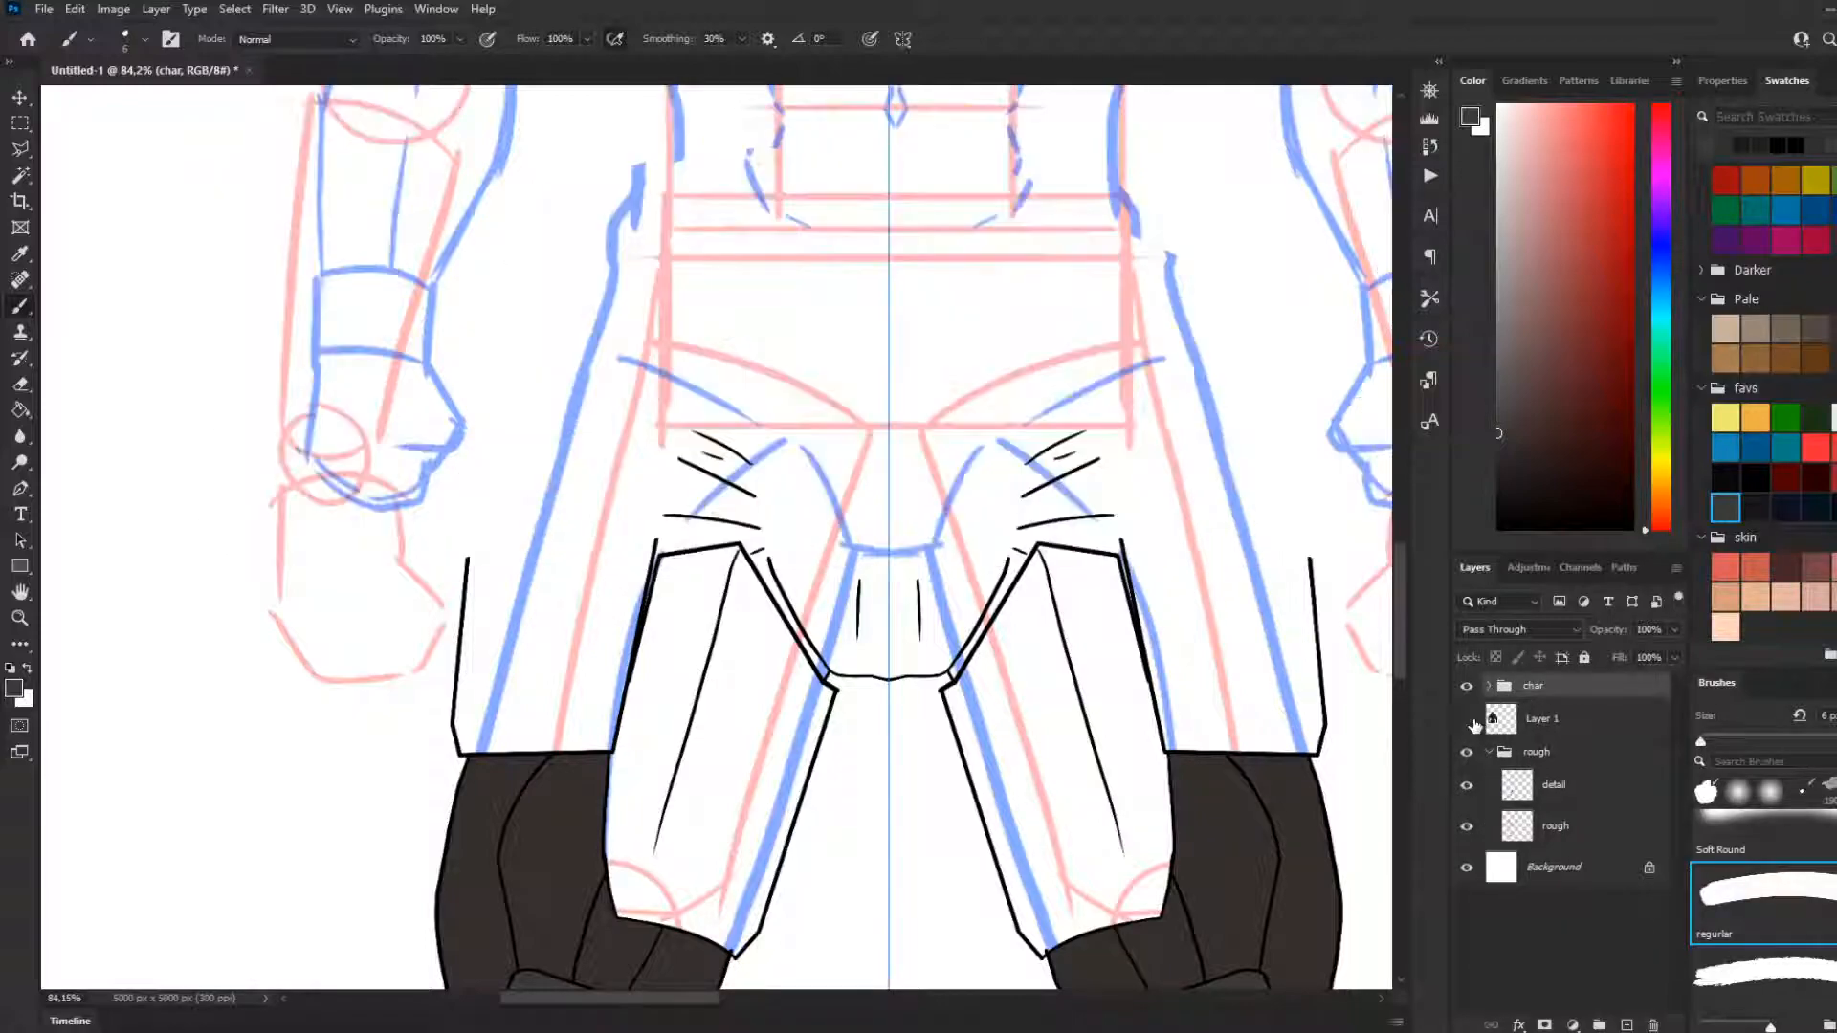
{"action": "left_click", "coordinate": [1468, 719]}
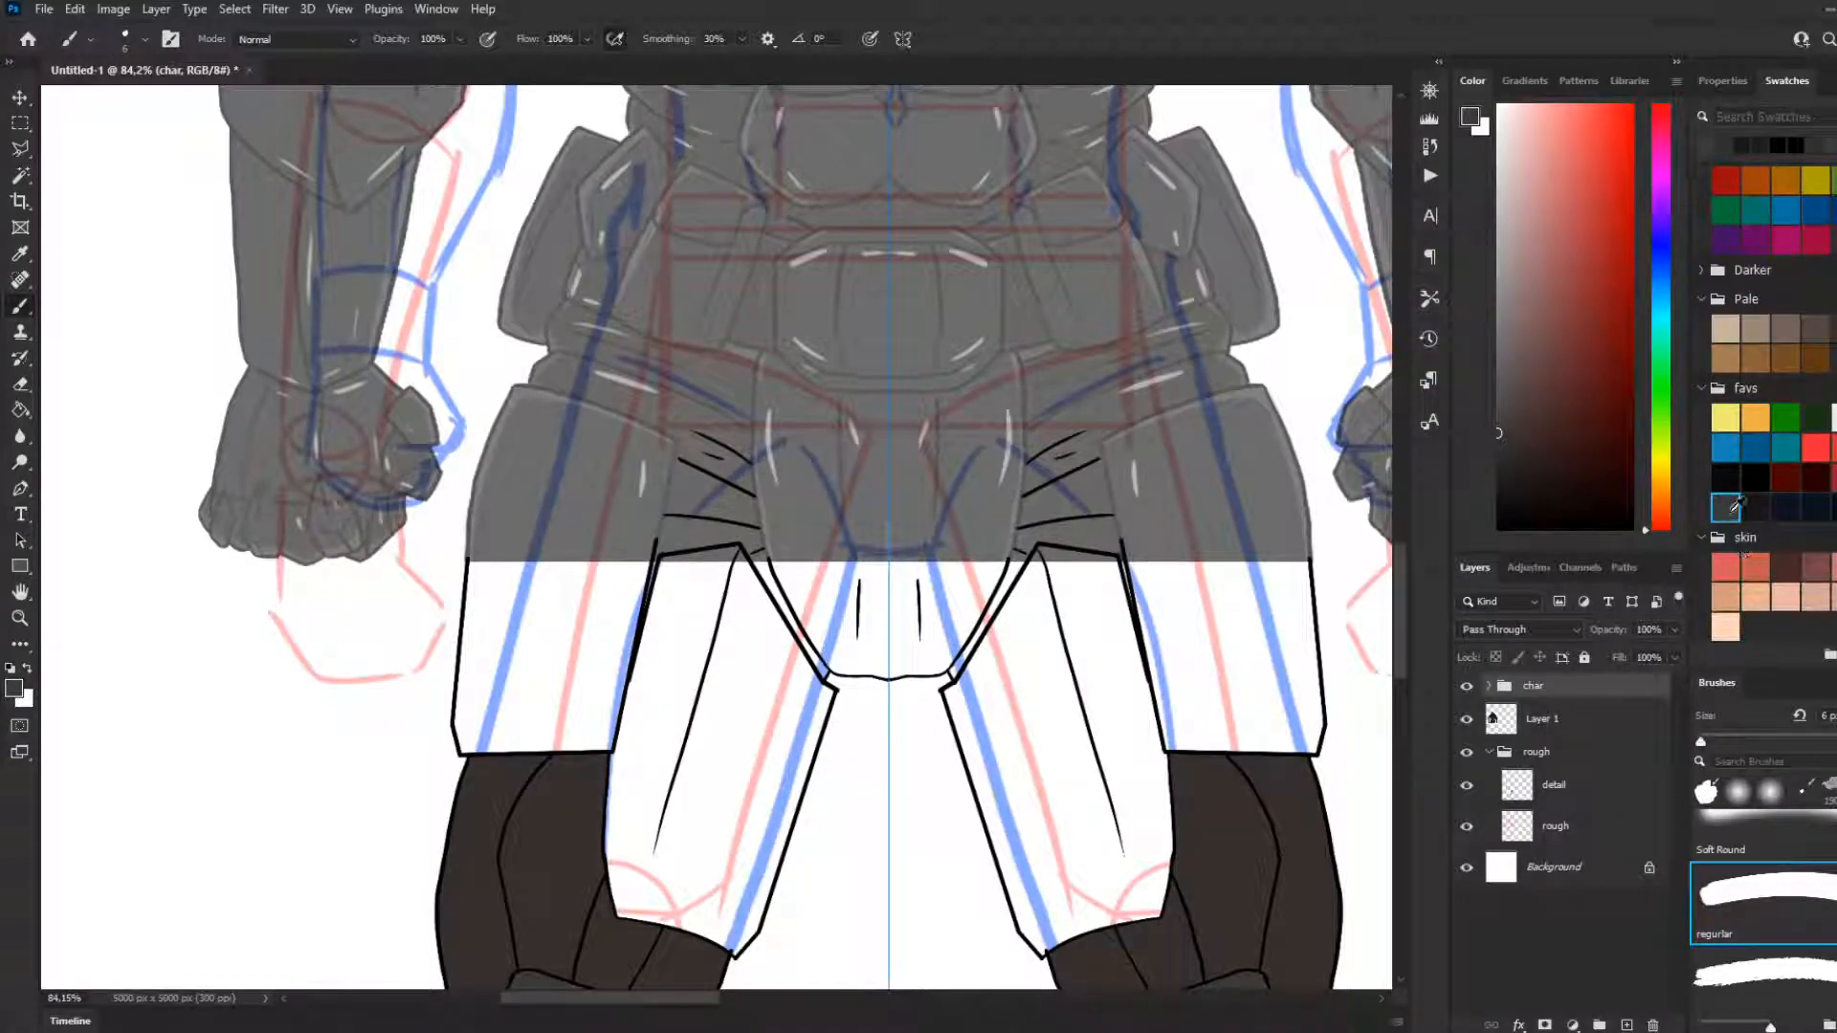
{"action": "key", "text": "g"}
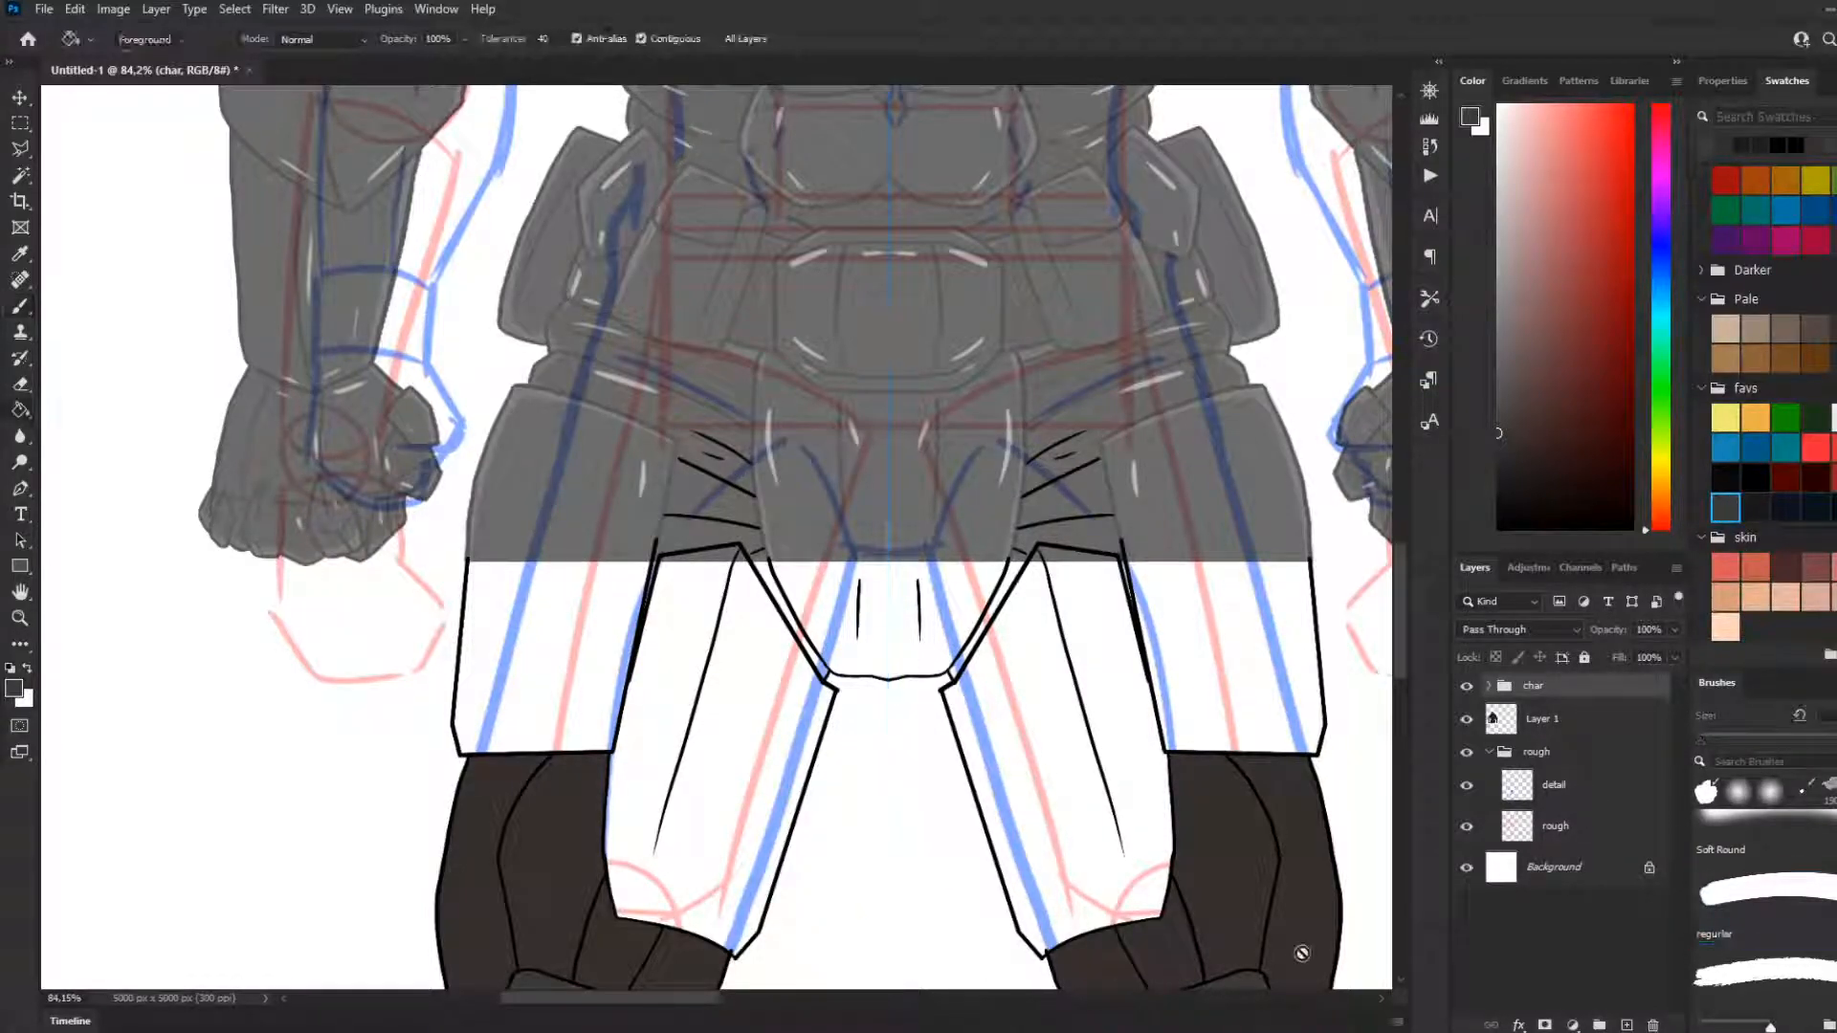
Expand the char group and fill both inner thigh plates on the fill layer with dark grey
{"action": "left_click", "coordinate": [1544, 727]}
{"action": "left_click", "coordinate": [1554, 787]}
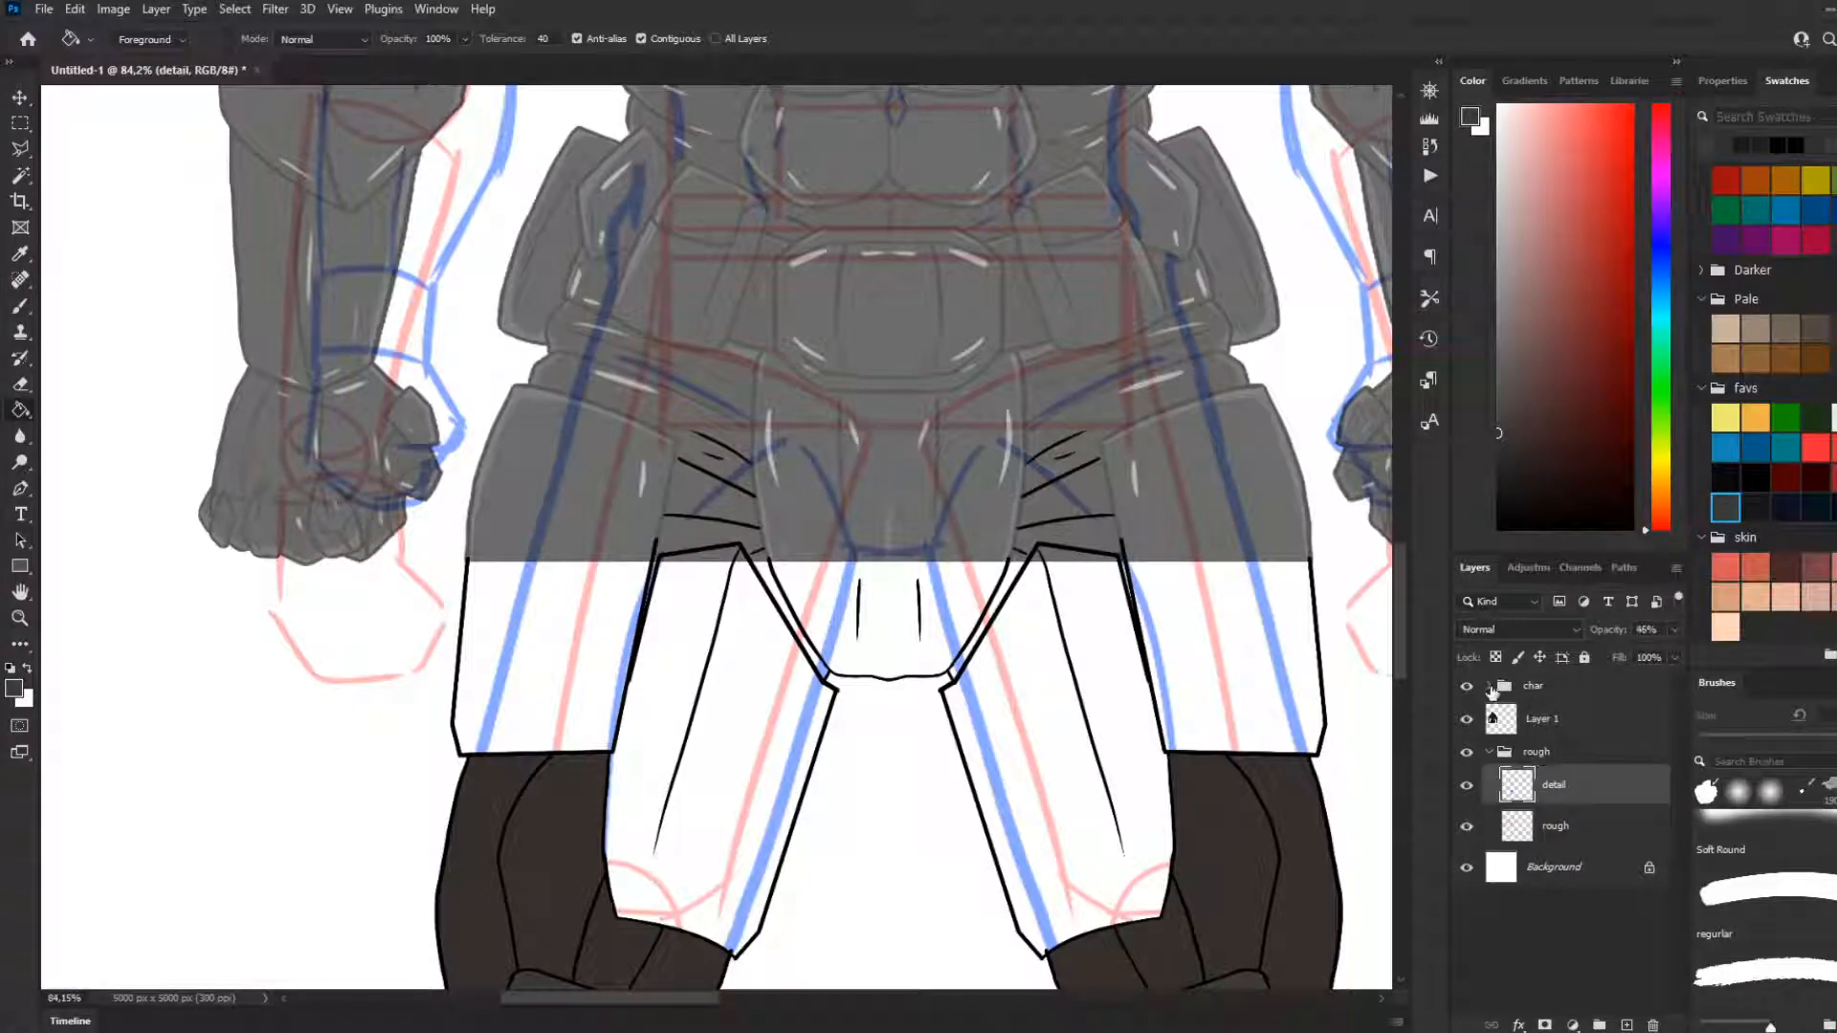
{"action": "left_click", "coordinate": [1488, 686]}
{"action": "left_click", "coordinate": [1549, 760]}
{"action": "left_click", "coordinate": [817, 733]}
{"action": "left_click", "coordinate": [995, 721]}
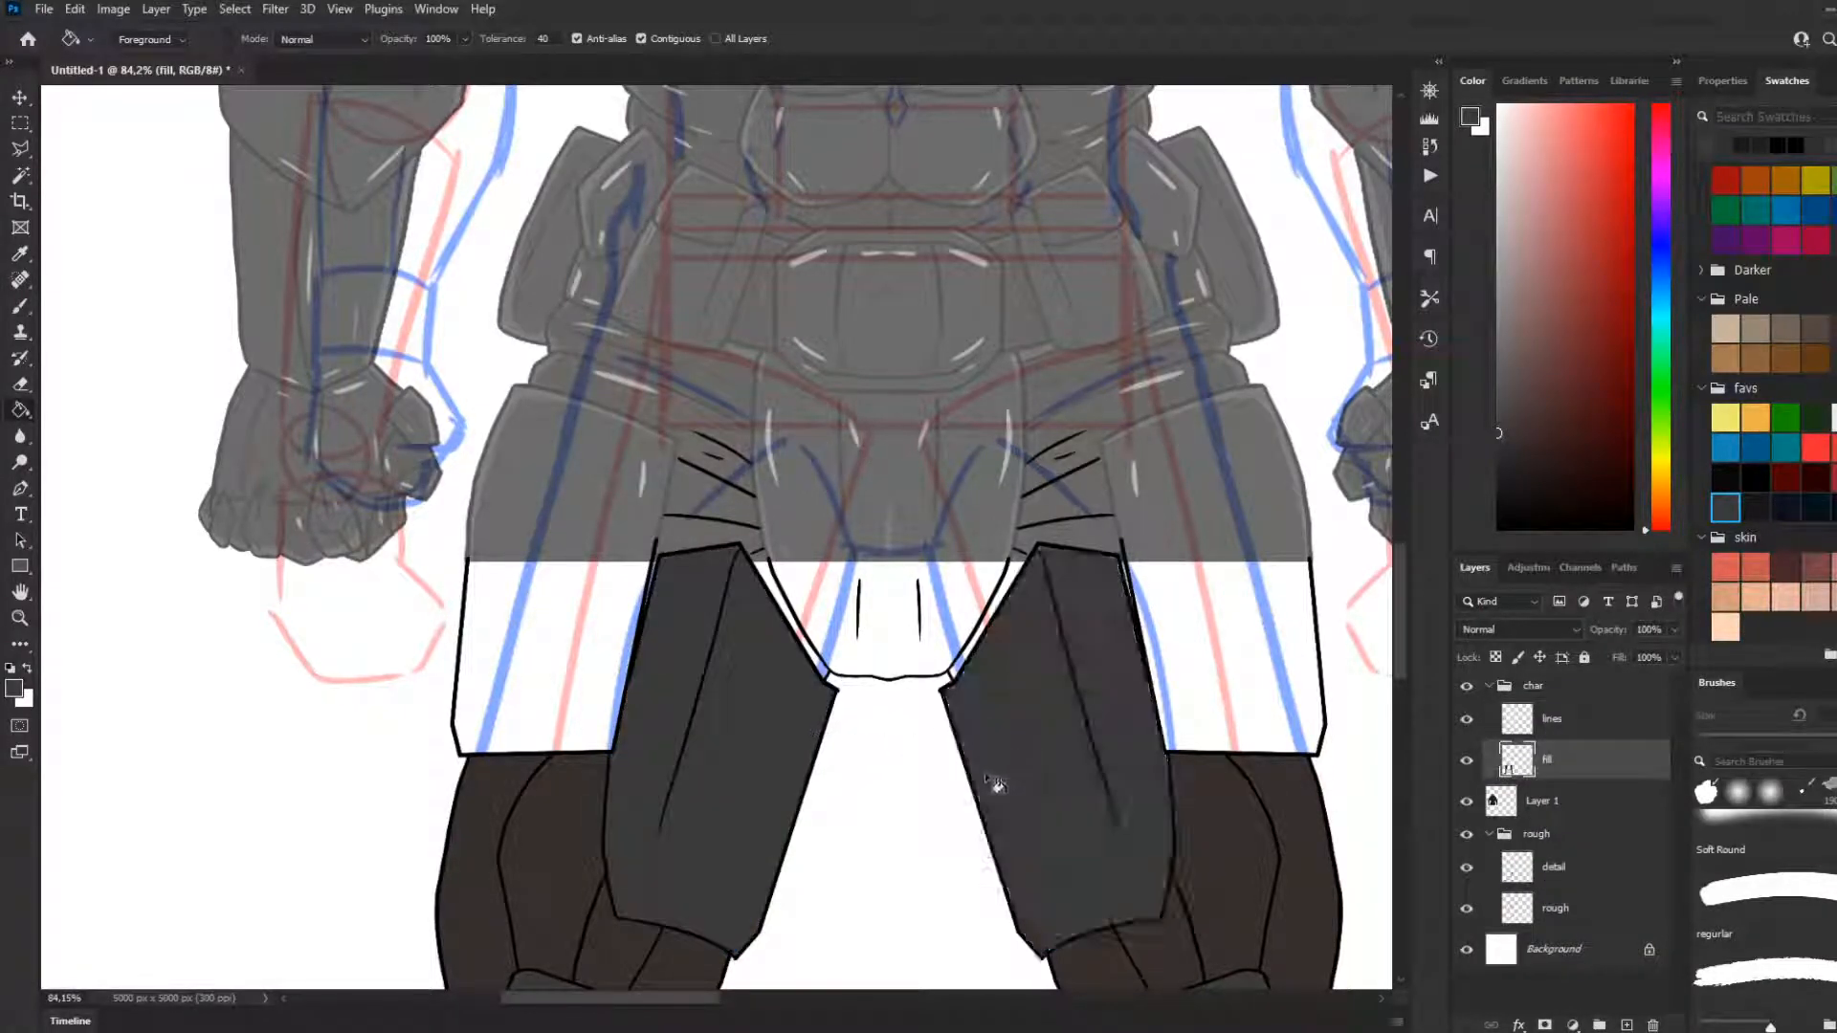
With a 15 px dark brown brush, paint mirrored strokes along the inner thigh plates' outer and top edges
{"action": "scroll", "coordinate": [1025, 606], "scroll_direction": "up", "scroll_amount": 3}
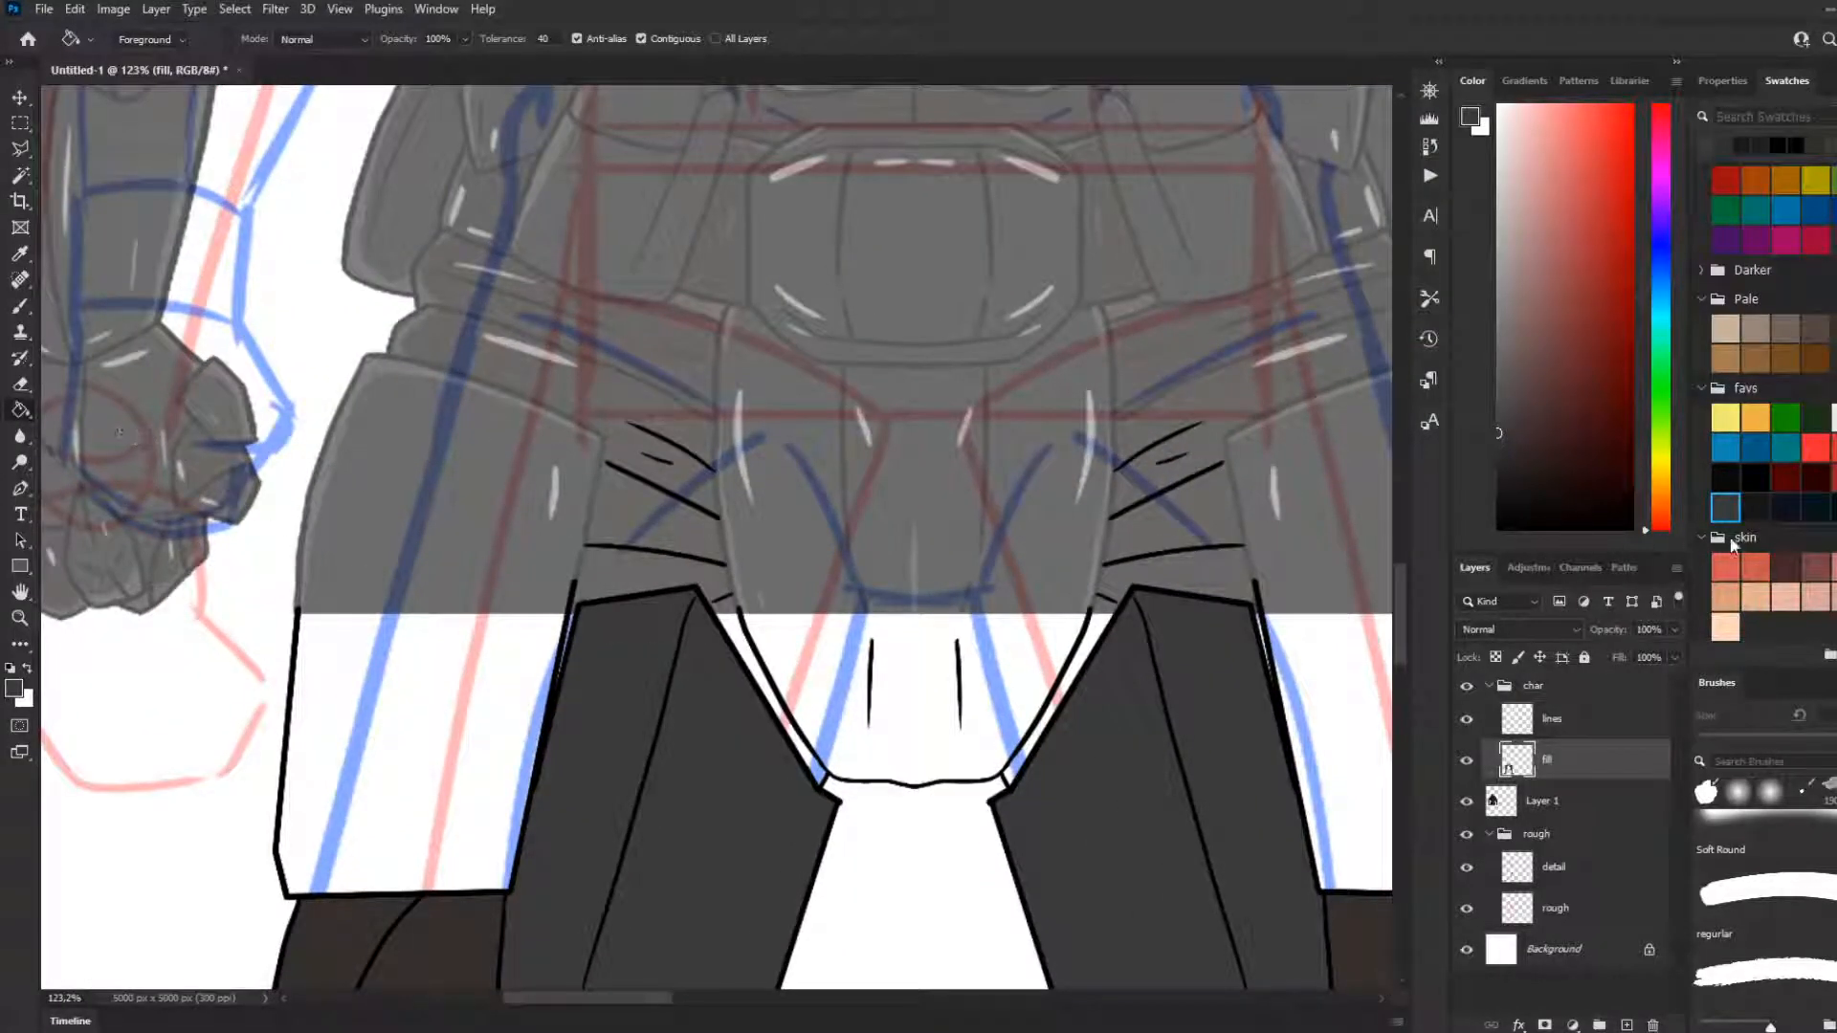
{"action": "left_click", "coordinate": [1829, 329]}
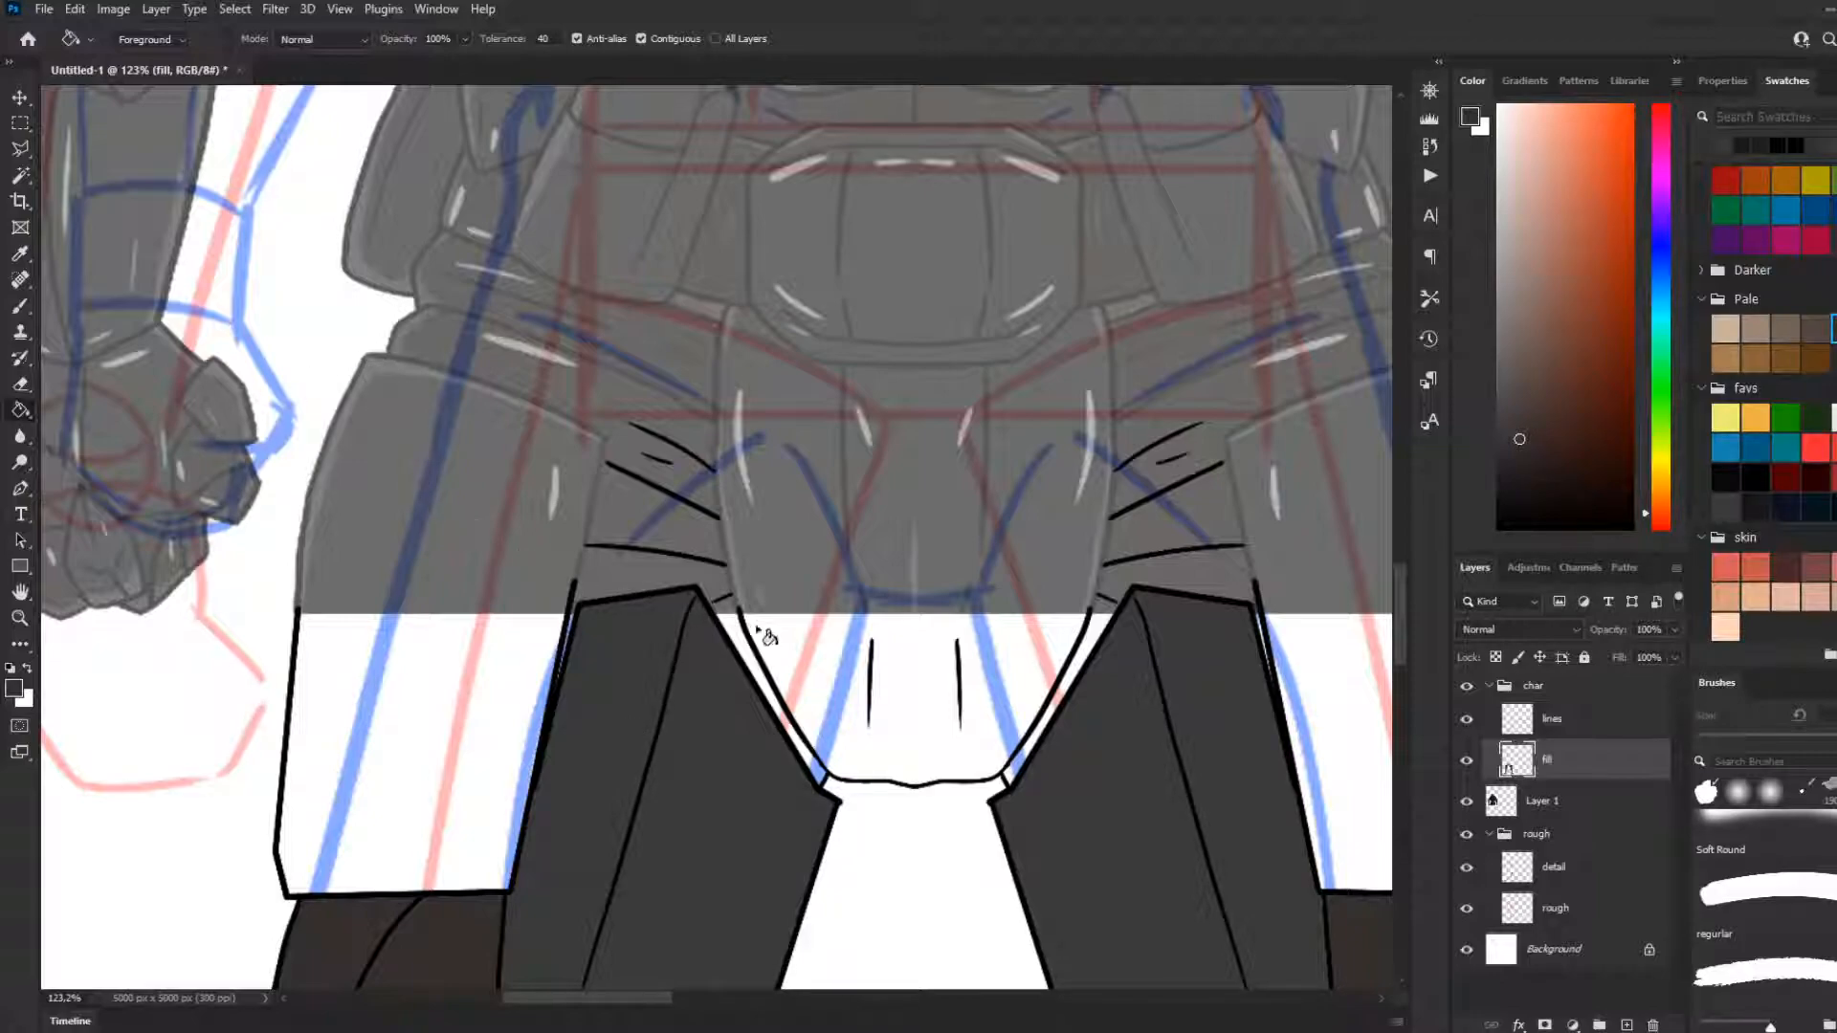
{"action": "key", "text": "b"}
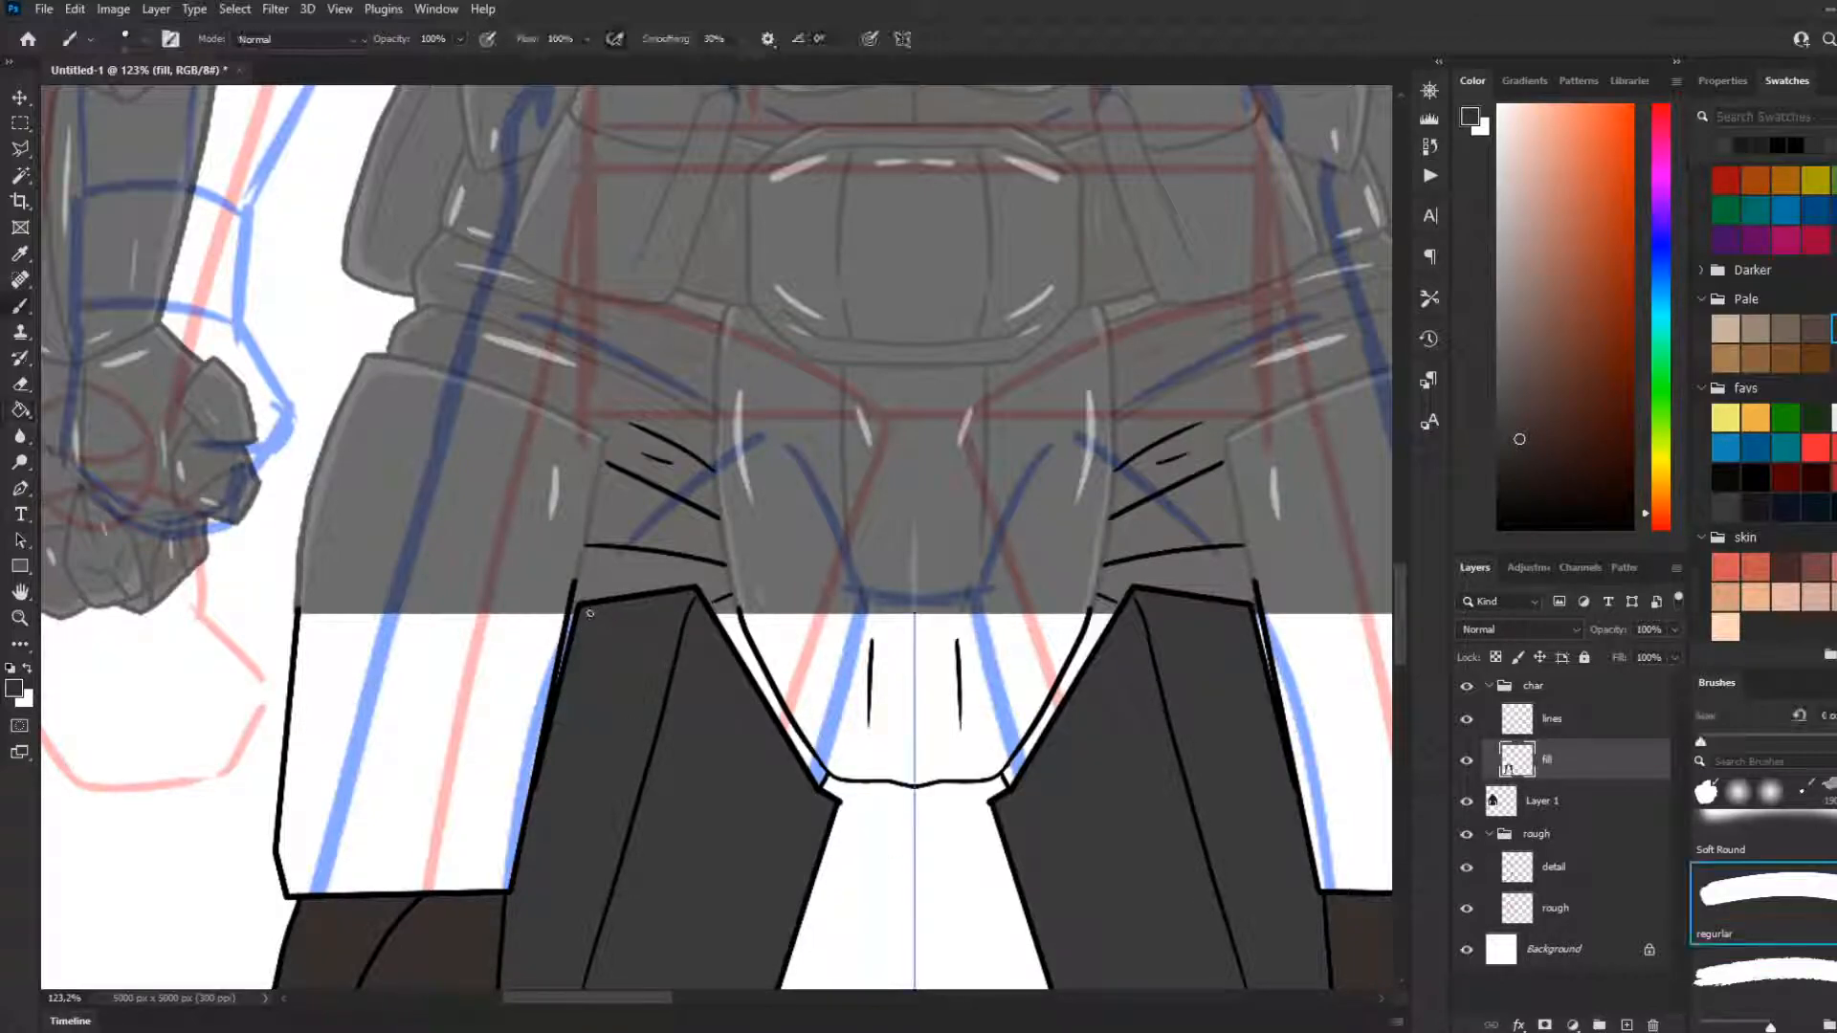
{"action": "key", "text": "bracketright"}
{"action": "key", "text": "bracketright"}
{"action": "key", "text": "bracketright"}
{"action": "key", "text": "bracketright"}
{"action": "key", "text": "bracketright"}
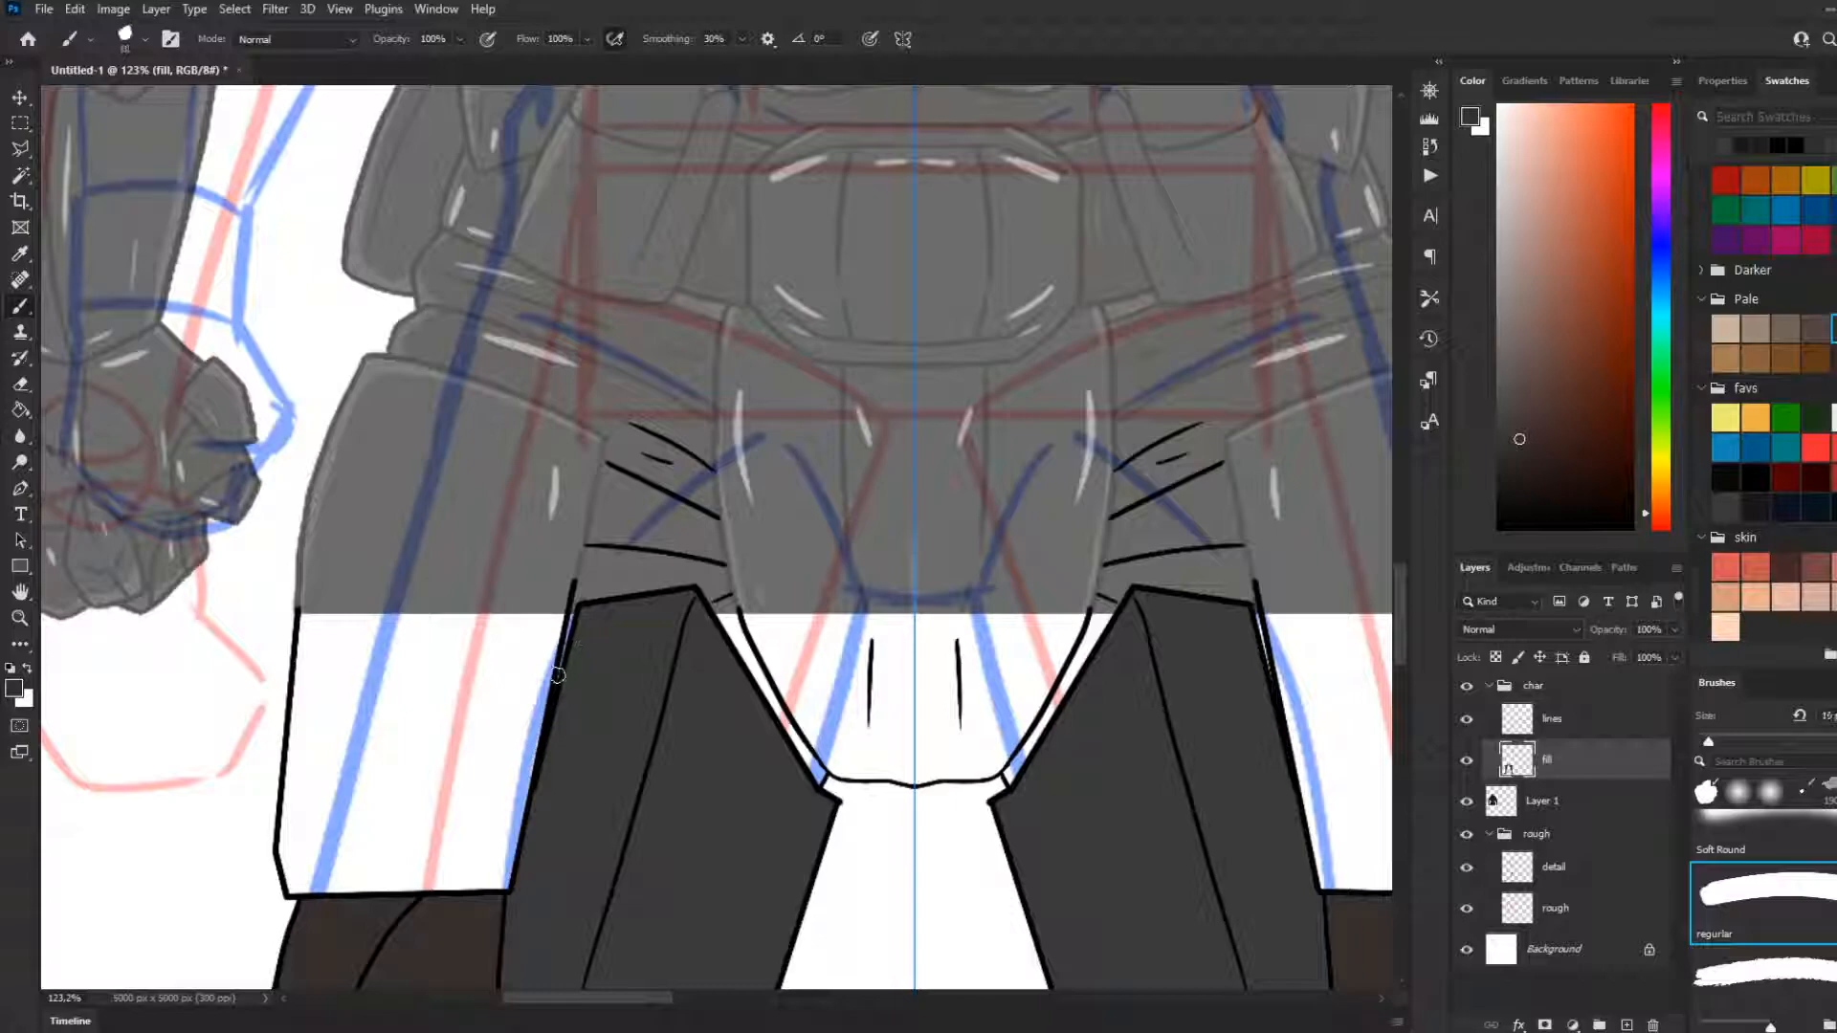
{"action": "left_click_drag", "start_coordinate": [564, 671], "coordinate": [586, 597]}
{"action": "key", "text": "ctrl+z"}
{"action": "left_click_drag", "start_coordinate": [550, 713], "coordinate": [585, 584]}
{"action": "key", "text": "ctrl+z"}
{"action": "left_click_drag", "start_coordinate": [552, 701], "coordinate": [579, 585]}
{"action": "left_click_drag", "start_coordinate": [578, 586], "coordinate": [688, 581]}
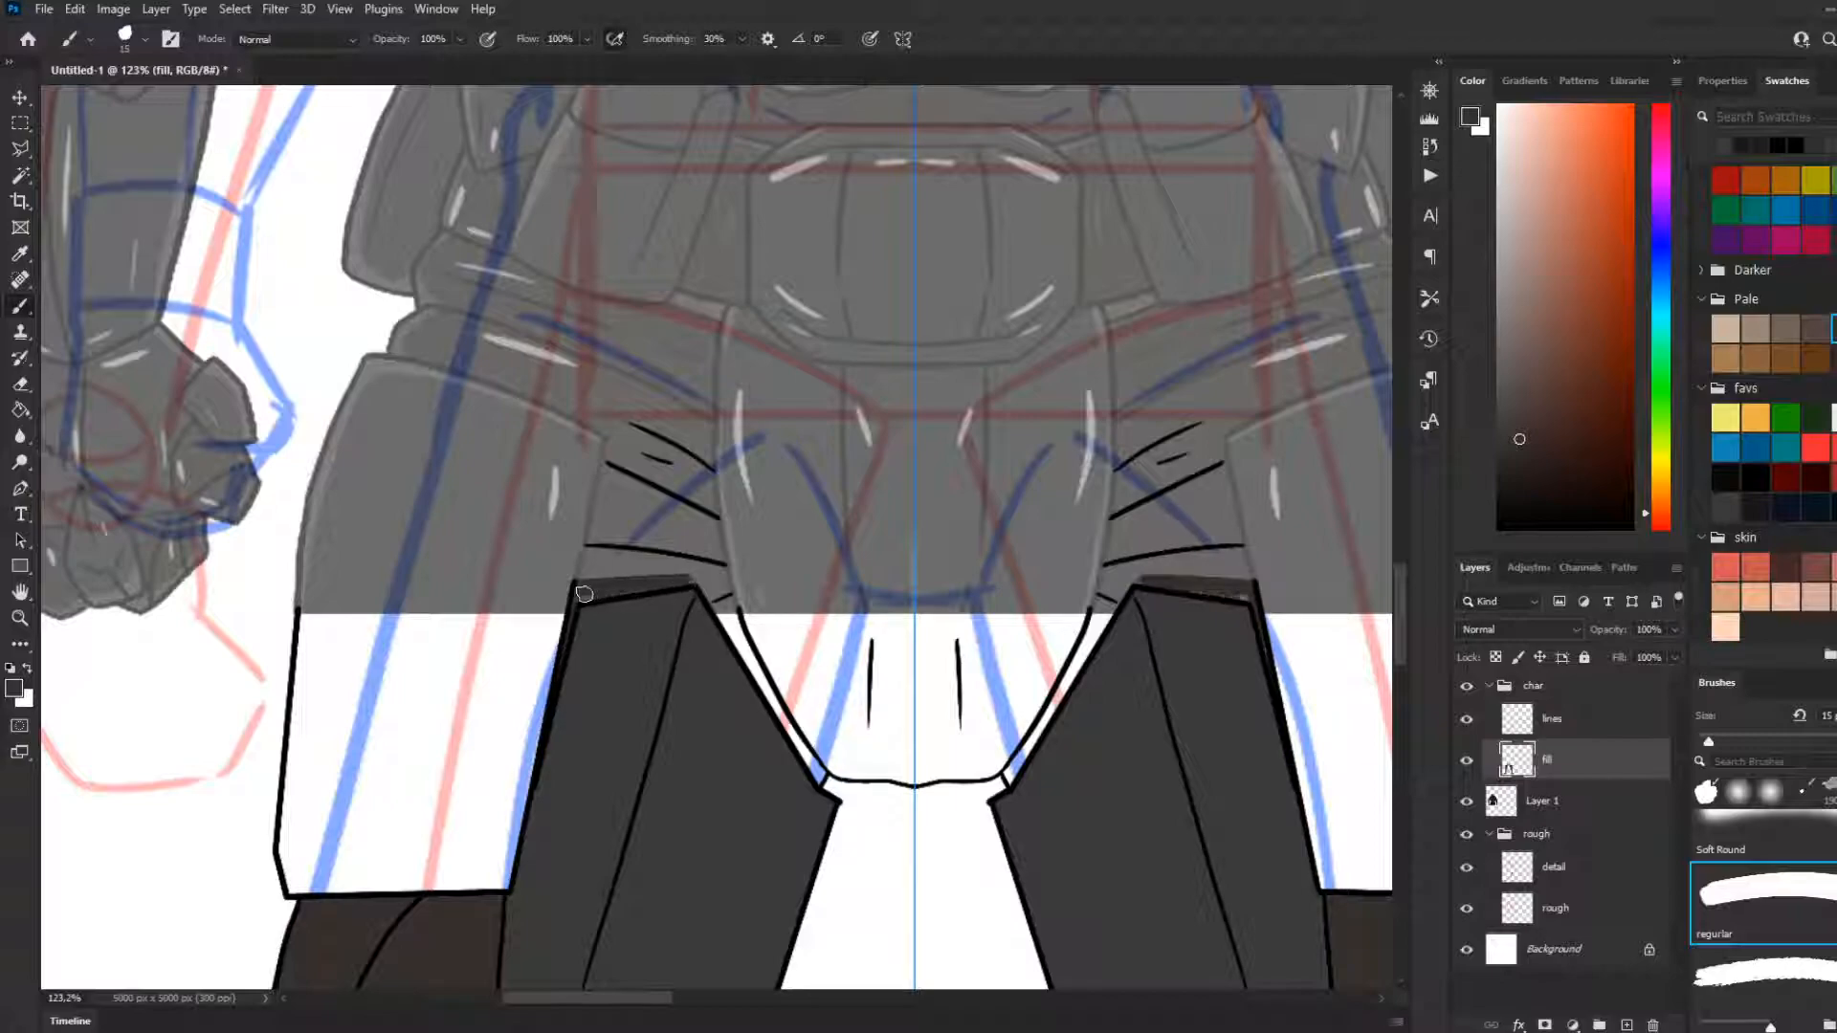
Paint the narrow gaps between the inner thigh plates and the crotch plate dark brown
{"action": "mouse_move", "coordinate": [689, 583]}
{"action": "left_mouse_down"}
{"action": "mouse_move", "coordinate": [738, 613]}
{"action": "mouse_move", "coordinate": [707, 583]}
{"action": "mouse_move", "coordinate": [739, 660]}
{"action": "left_mouse_up"}
{"action": "key", "text": "ctrl+z"}
{"action": "left_click_drag", "start_coordinate": [704, 583], "coordinate": [738, 652]}
{"action": "key", "text": "ctrl+z"}
{"action": "mouse_move", "coordinate": [707, 582]}
{"action": "left_mouse_down"}
{"action": "mouse_move", "coordinate": [752, 655]}
{"action": "mouse_move", "coordinate": [706, 590]}
{"action": "mouse_move", "coordinate": [754, 666]}
{"action": "mouse_move", "coordinate": [702, 593]}
{"action": "mouse_move", "coordinate": [818, 780]}
{"action": "left_mouse_up"}
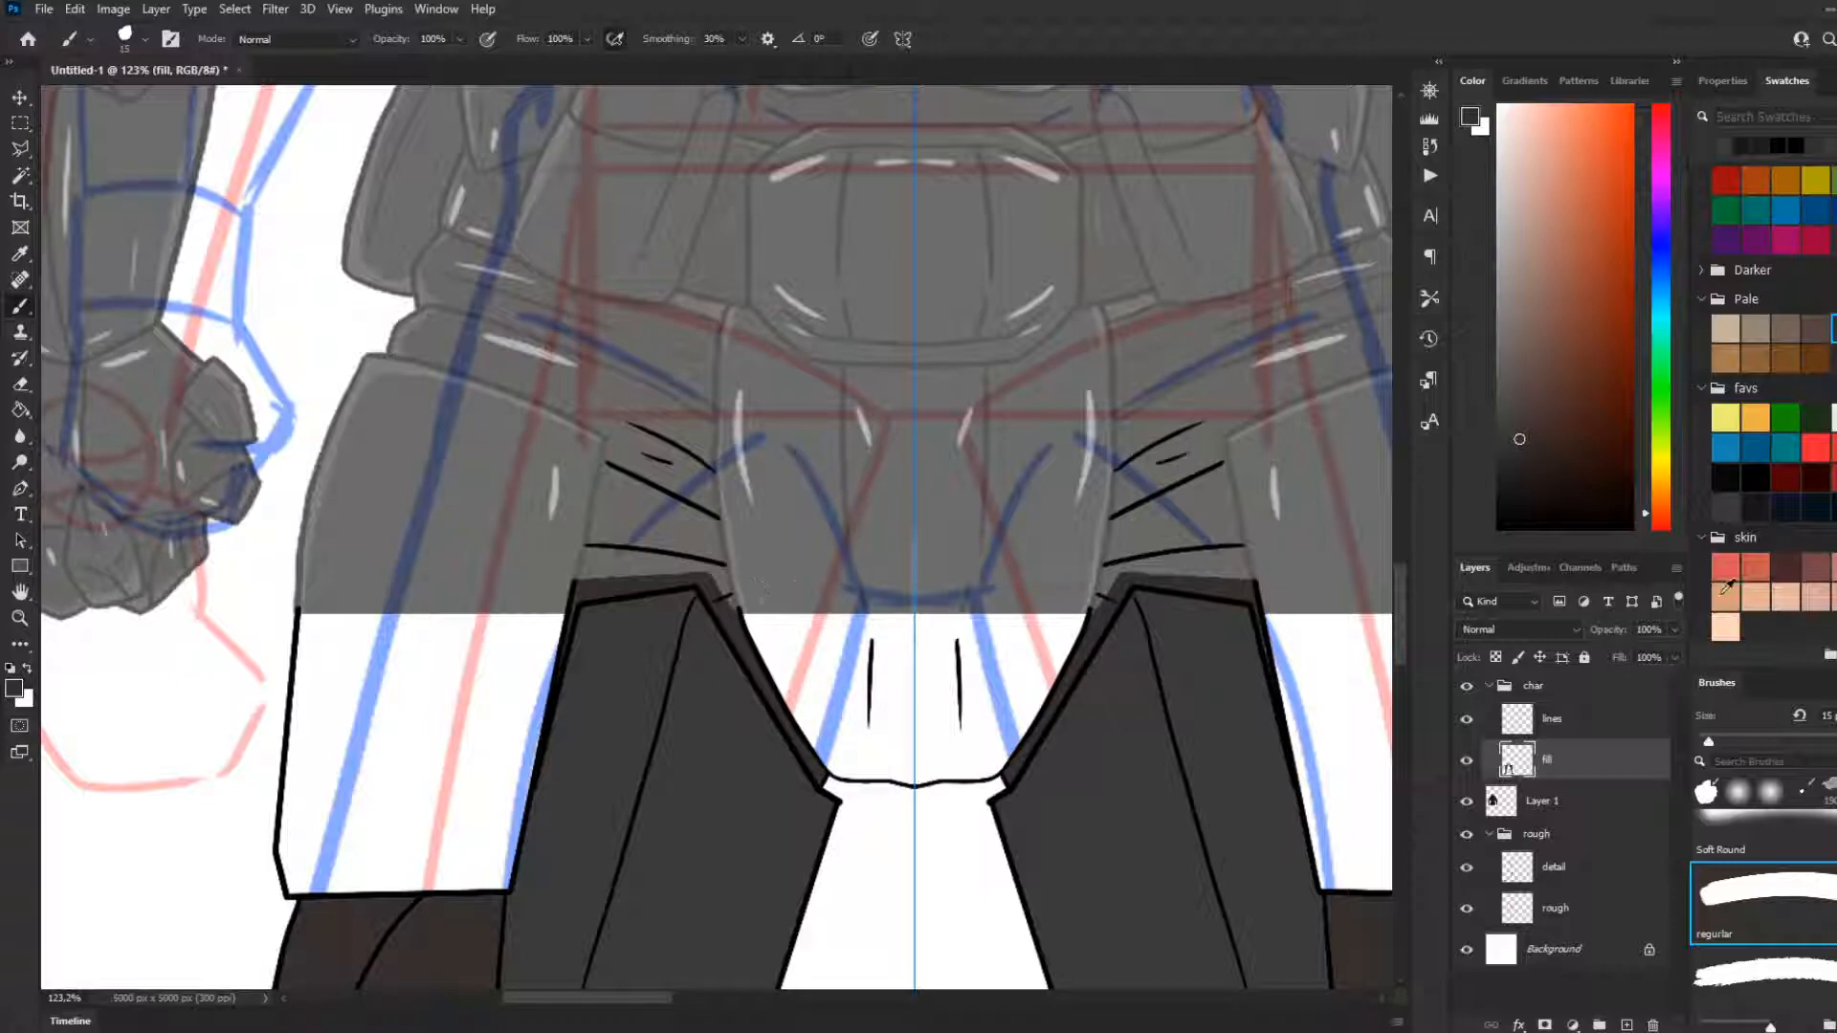
Return to dark grey and brush in the whole open crotch plate up to the finished upper body
{"action": "left_click", "coordinate": [1722, 499]}
{"action": "left_click_drag", "start_coordinate": [742, 612], "coordinate": [909, 613]}
{"action": "mouse_move", "coordinate": [752, 613]}
{"action": "left_mouse_down"}
{"action": "mouse_move", "coordinate": [784, 679]}
{"action": "mouse_move", "coordinate": [771, 661]}
{"action": "left_mouse_up"}
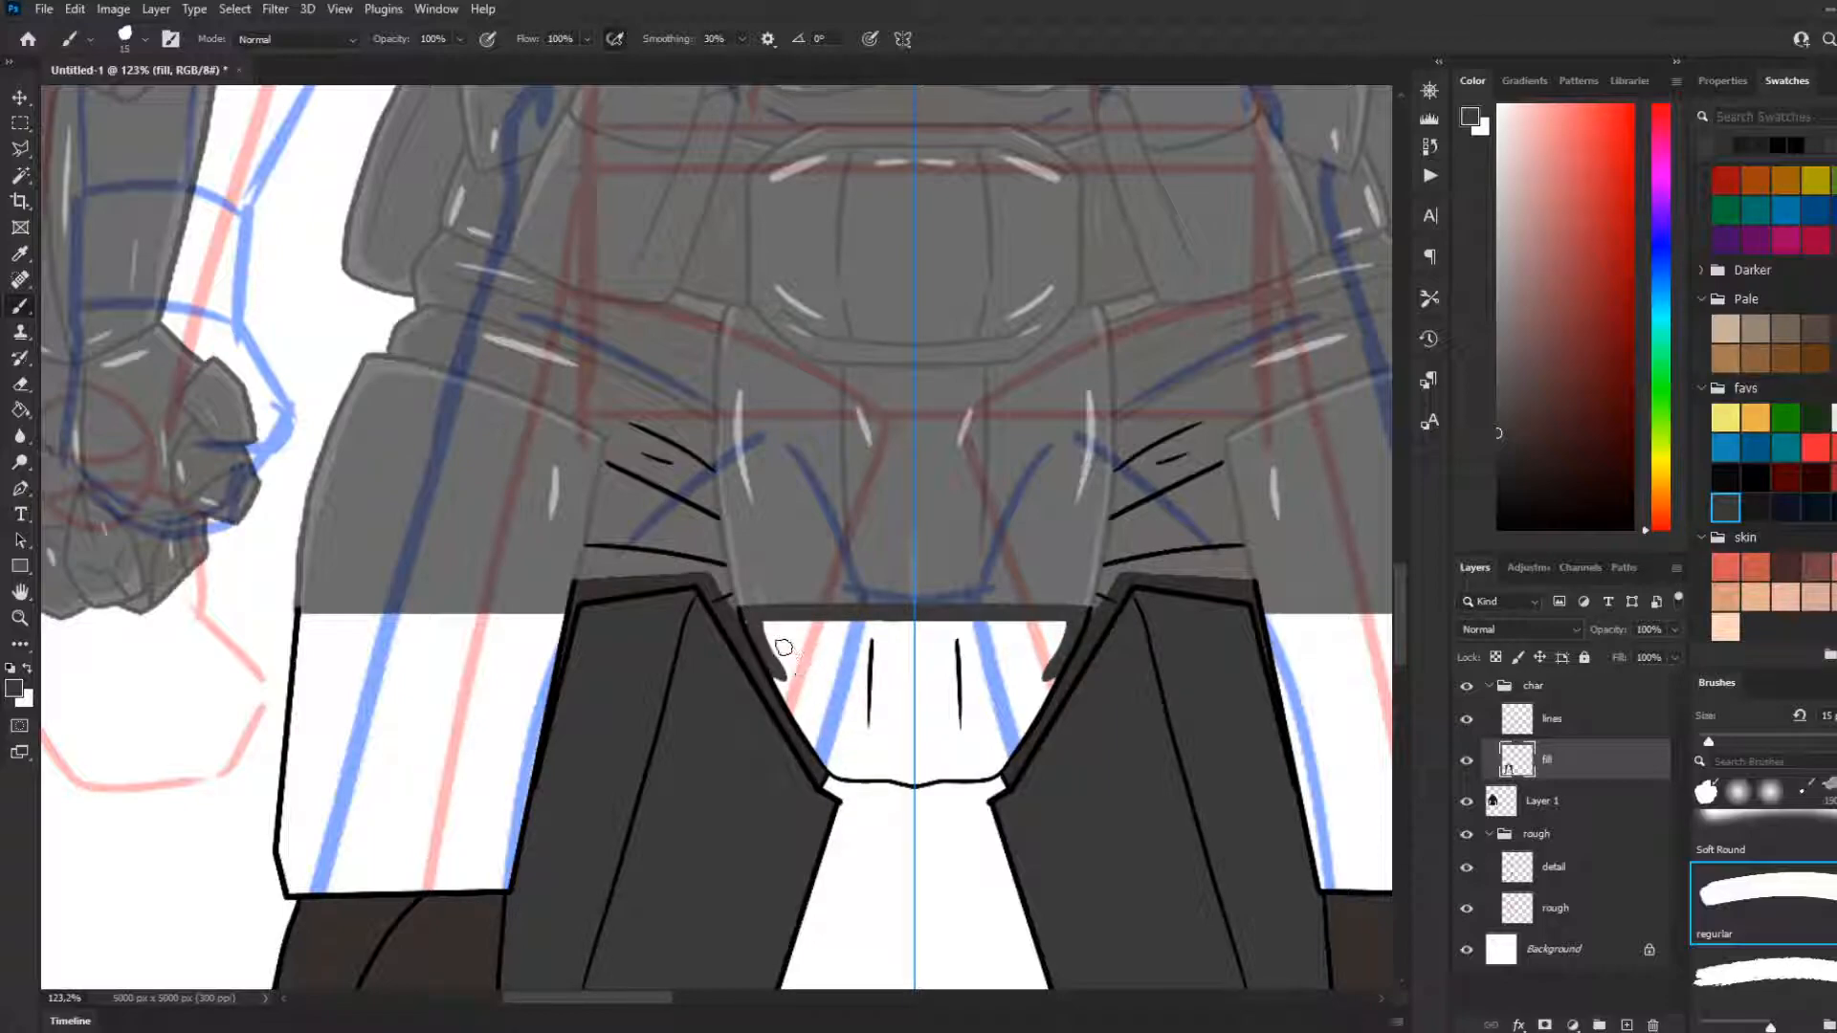
{"action": "mouse_move", "coordinate": [765, 659]}
{"action": "left_mouse_down"}
{"action": "mouse_move", "coordinate": [835, 769]}
{"action": "mouse_move", "coordinate": [917, 769]}
{"action": "left_mouse_up"}
{"action": "mouse_move", "coordinate": [768, 623]}
{"action": "left_mouse_down"}
{"action": "mouse_move", "coordinate": [850, 762]}
{"action": "mouse_move", "coordinate": [895, 766]}
{"action": "mouse_move", "coordinate": [779, 660]}
{"action": "mouse_move", "coordinate": [808, 626]}
{"action": "mouse_move", "coordinate": [904, 634]}
{"action": "mouse_move", "coordinate": [784, 636]}
{"action": "mouse_move", "coordinate": [868, 736]}
{"action": "mouse_move", "coordinate": [856, 641]}
{"action": "mouse_move", "coordinate": [869, 708]}
{"action": "mouse_move", "coordinate": [842, 641]}
{"action": "mouse_move", "coordinate": [829, 673]}
{"action": "mouse_move", "coordinate": [811, 647]}
{"action": "mouse_move", "coordinate": [956, 643]}
{"action": "mouse_move", "coordinate": [890, 675]}
{"action": "mouse_move", "coordinate": [947, 701]}
{"action": "mouse_move", "coordinate": [885, 727]}
{"action": "mouse_move", "coordinate": [981, 749]}
{"action": "left_mouse_up"}
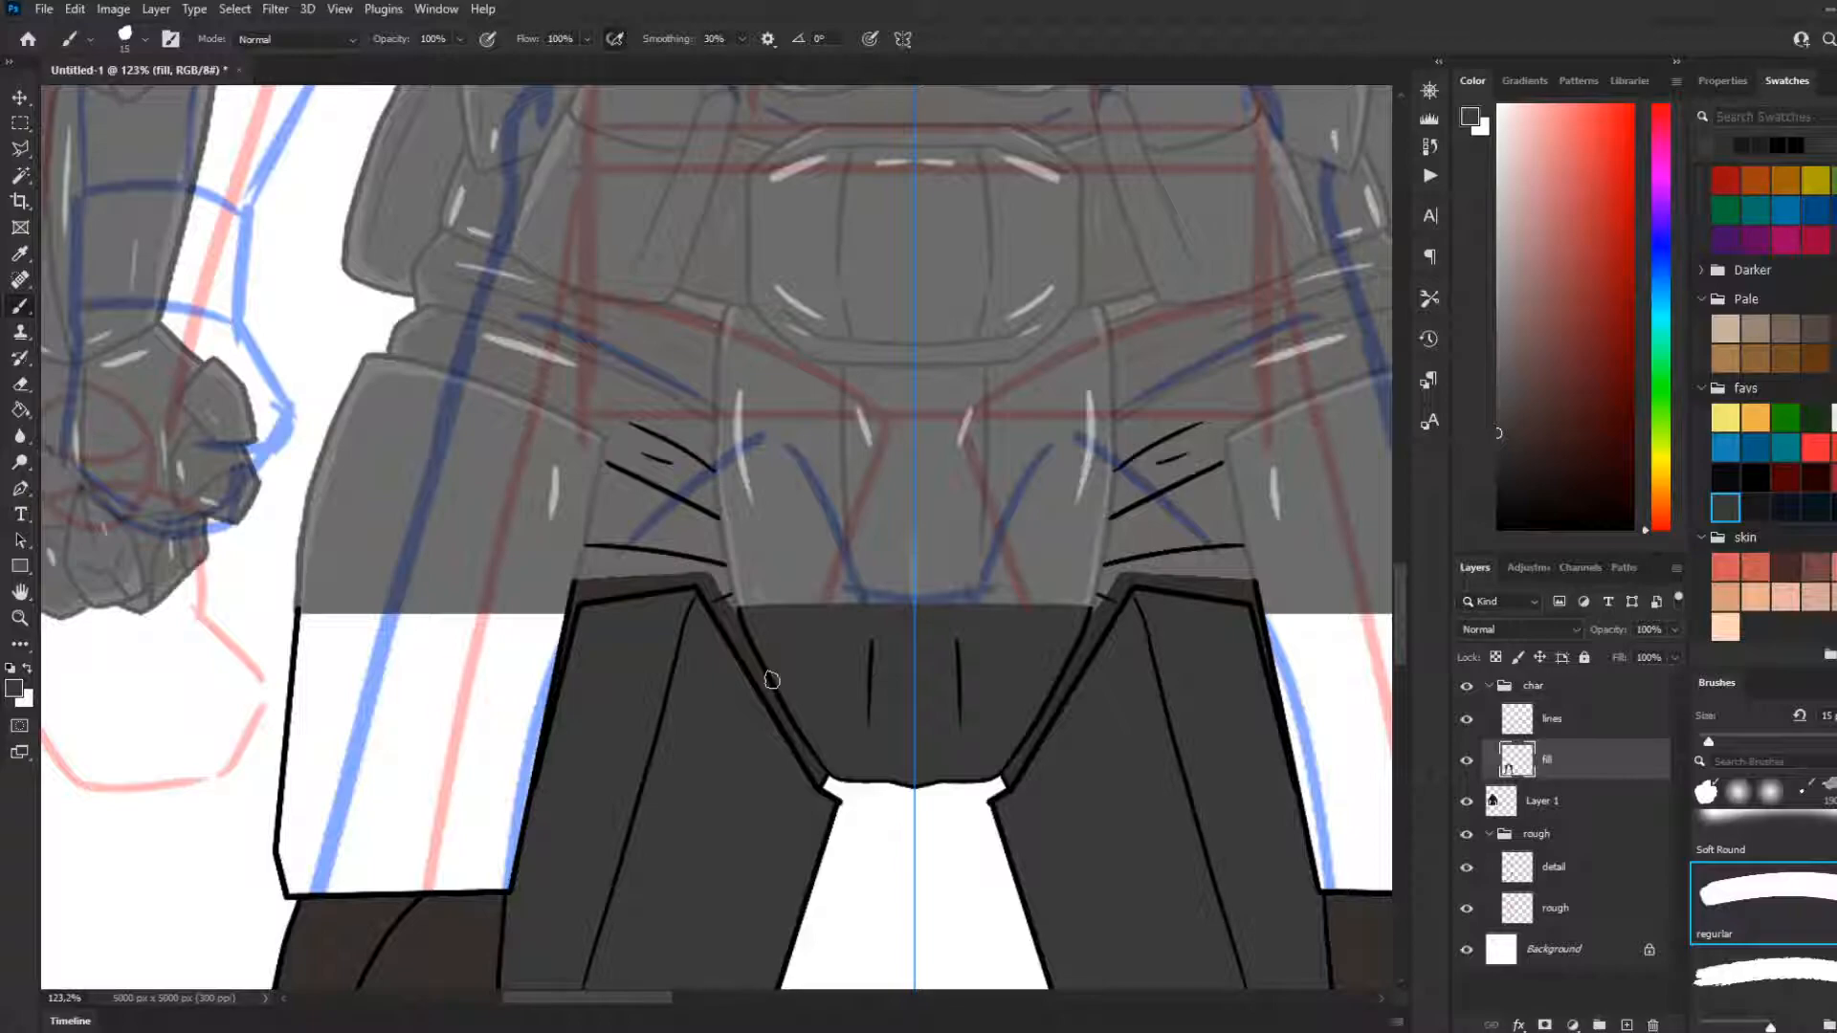
Brush a dark grey boundary across the open tops of the outer thigh plates and fill both plates with dark grey
{"action": "left_click_drag", "start_coordinate": [566, 612], "coordinate": [296, 617]}
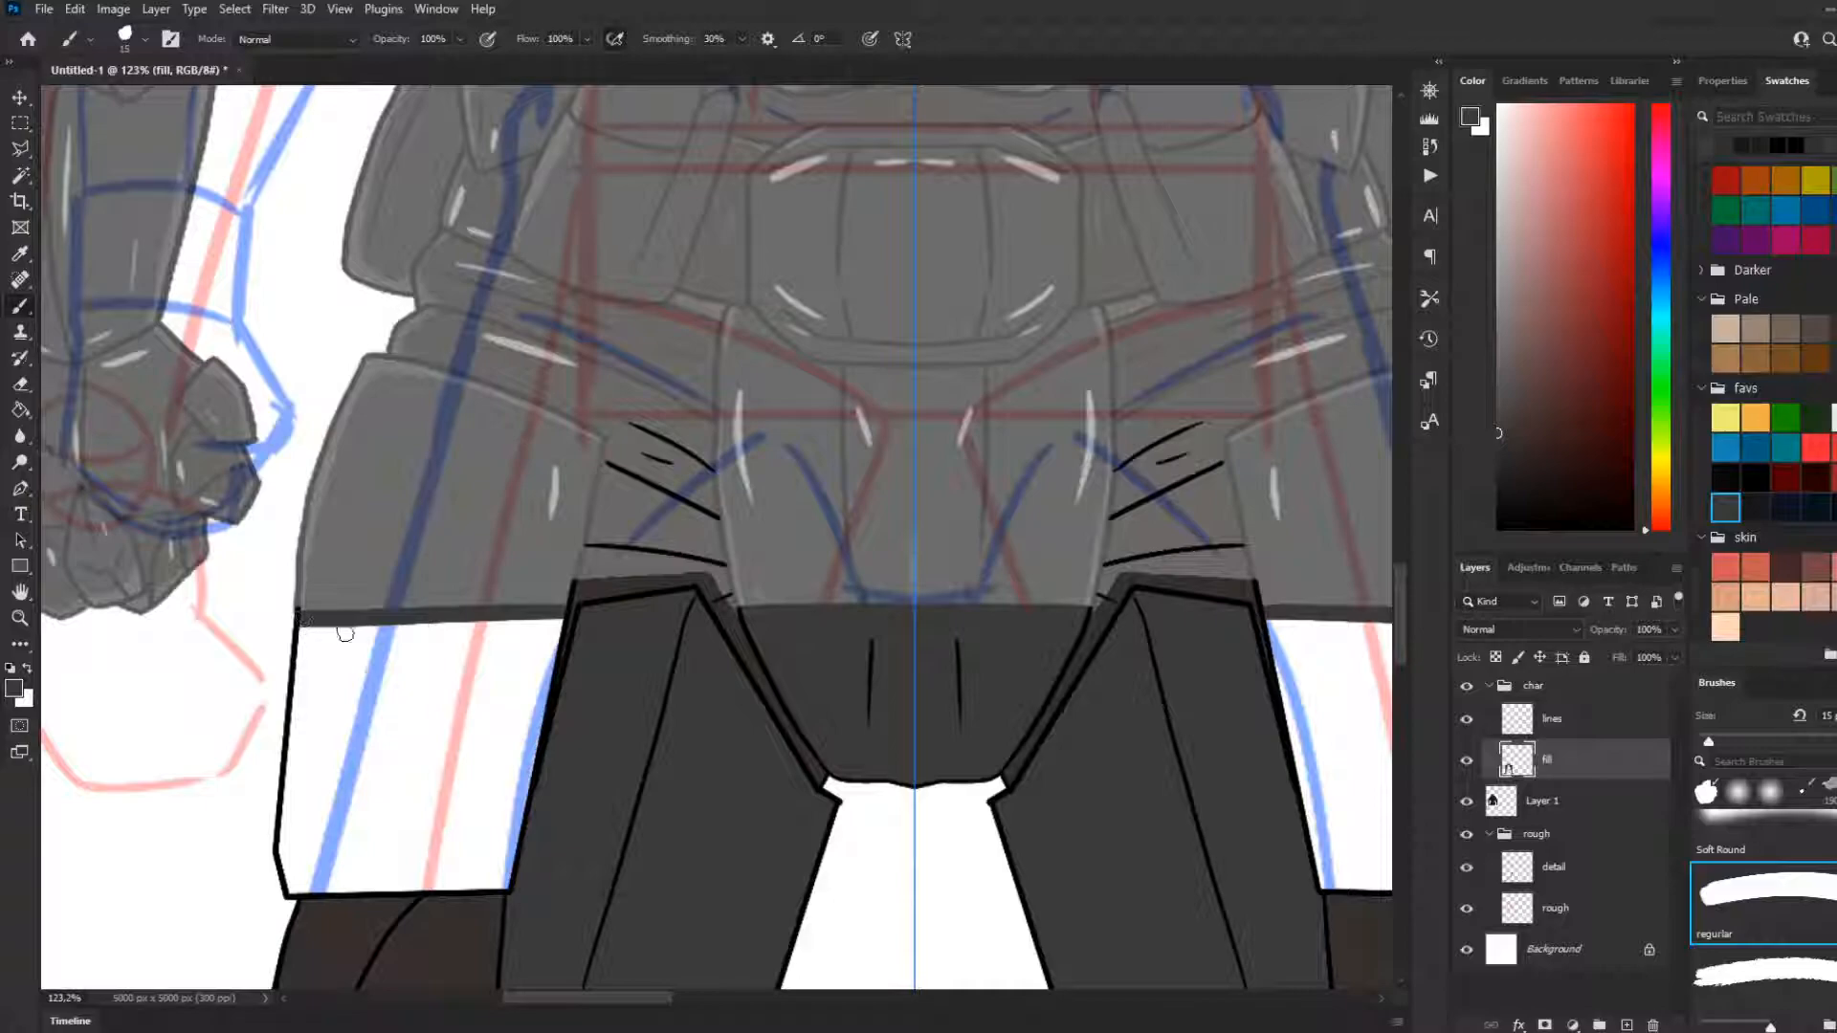
{"action": "key", "text": "g"}
{"action": "left_click", "coordinate": [479, 698]}
{"action": "key", "text": "b"}
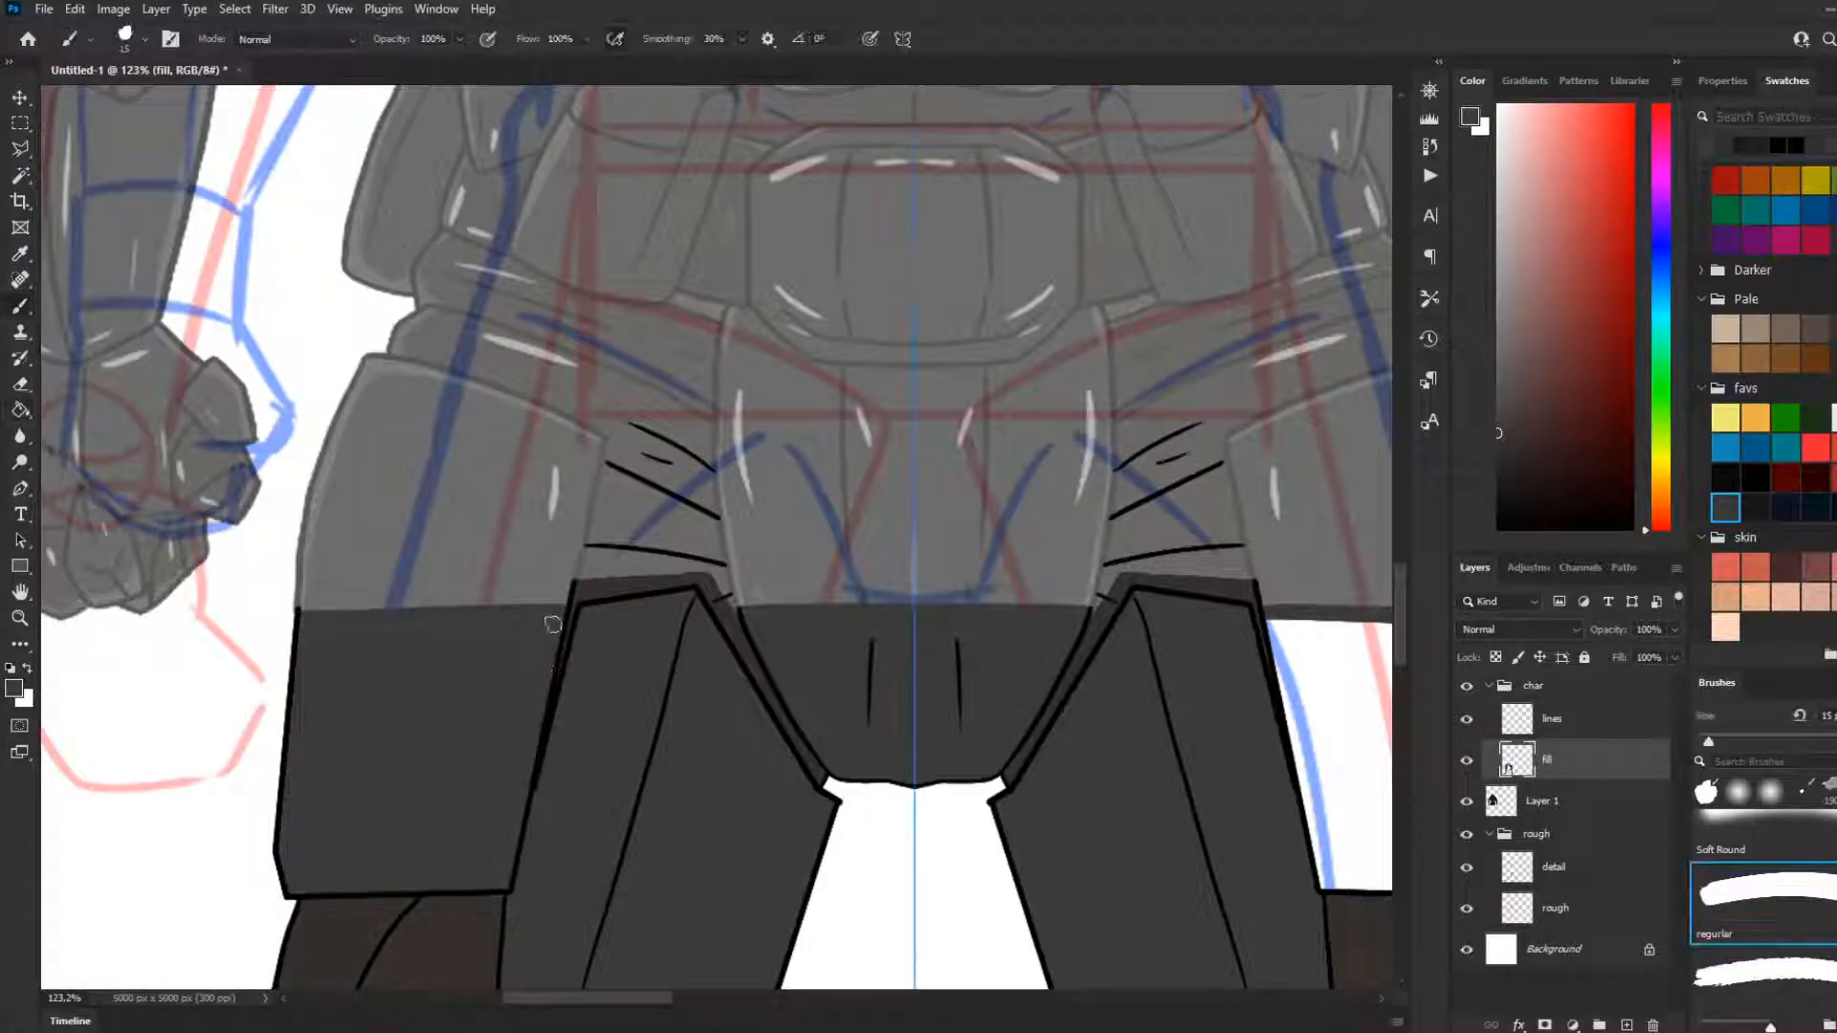
{"action": "left_click_drag", "start_coordinate": [553, 622], "coordinate": [307, 626]}
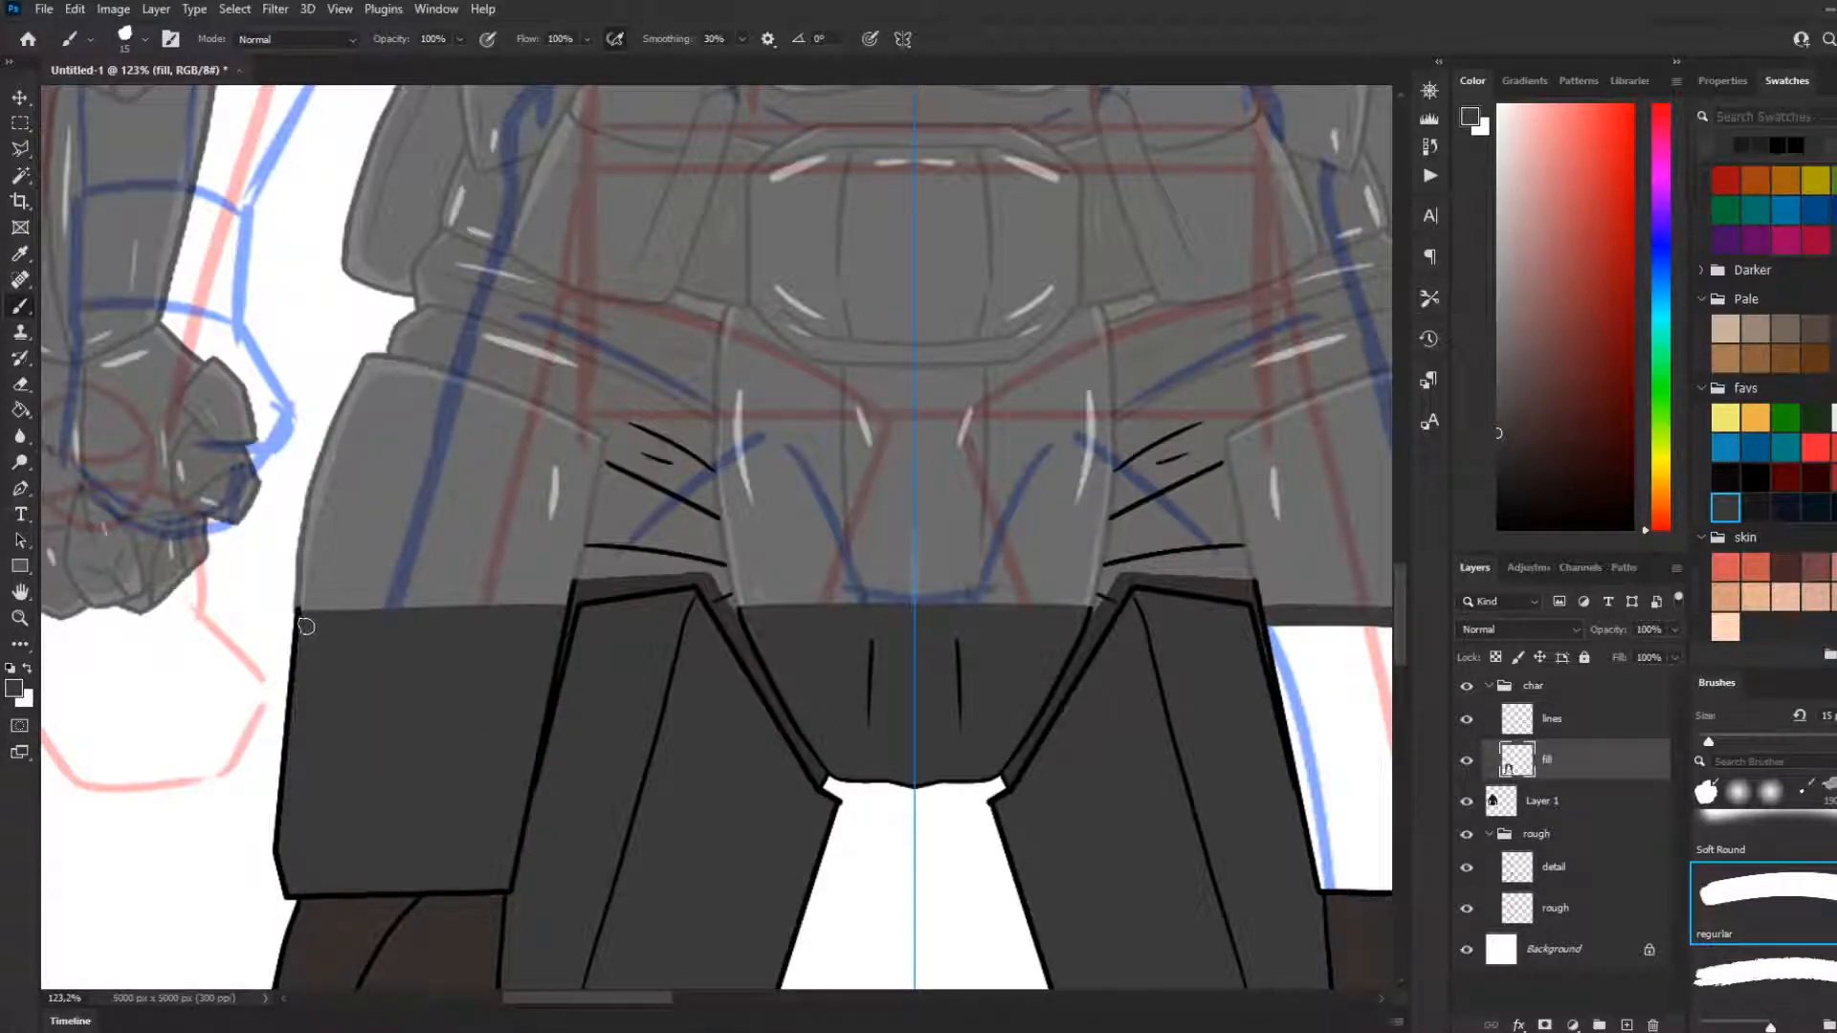
{"action": "scroll", "coordinate": [440, 431], "scroll_direction": "down", "scroll_amount": 3}
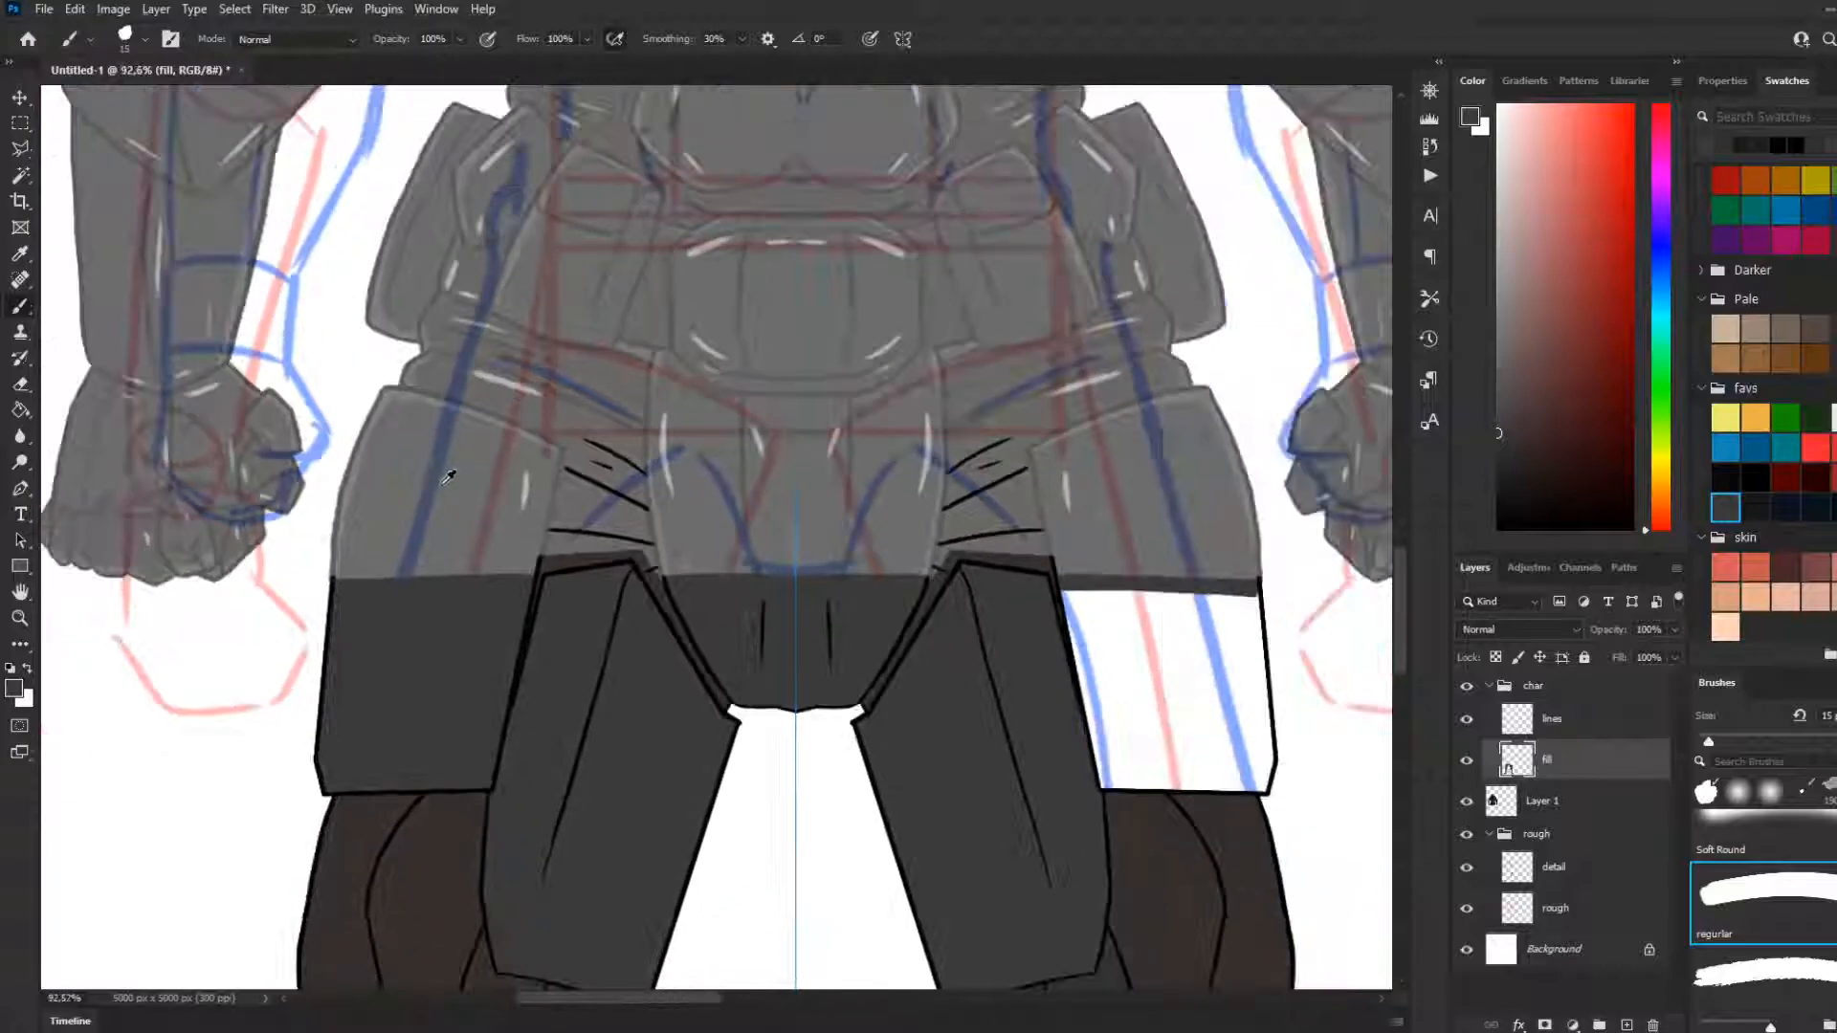
{"action": "scroll", "coordinate": [448, 475], "scroll_direction": "down", "scroll_amount": 2}
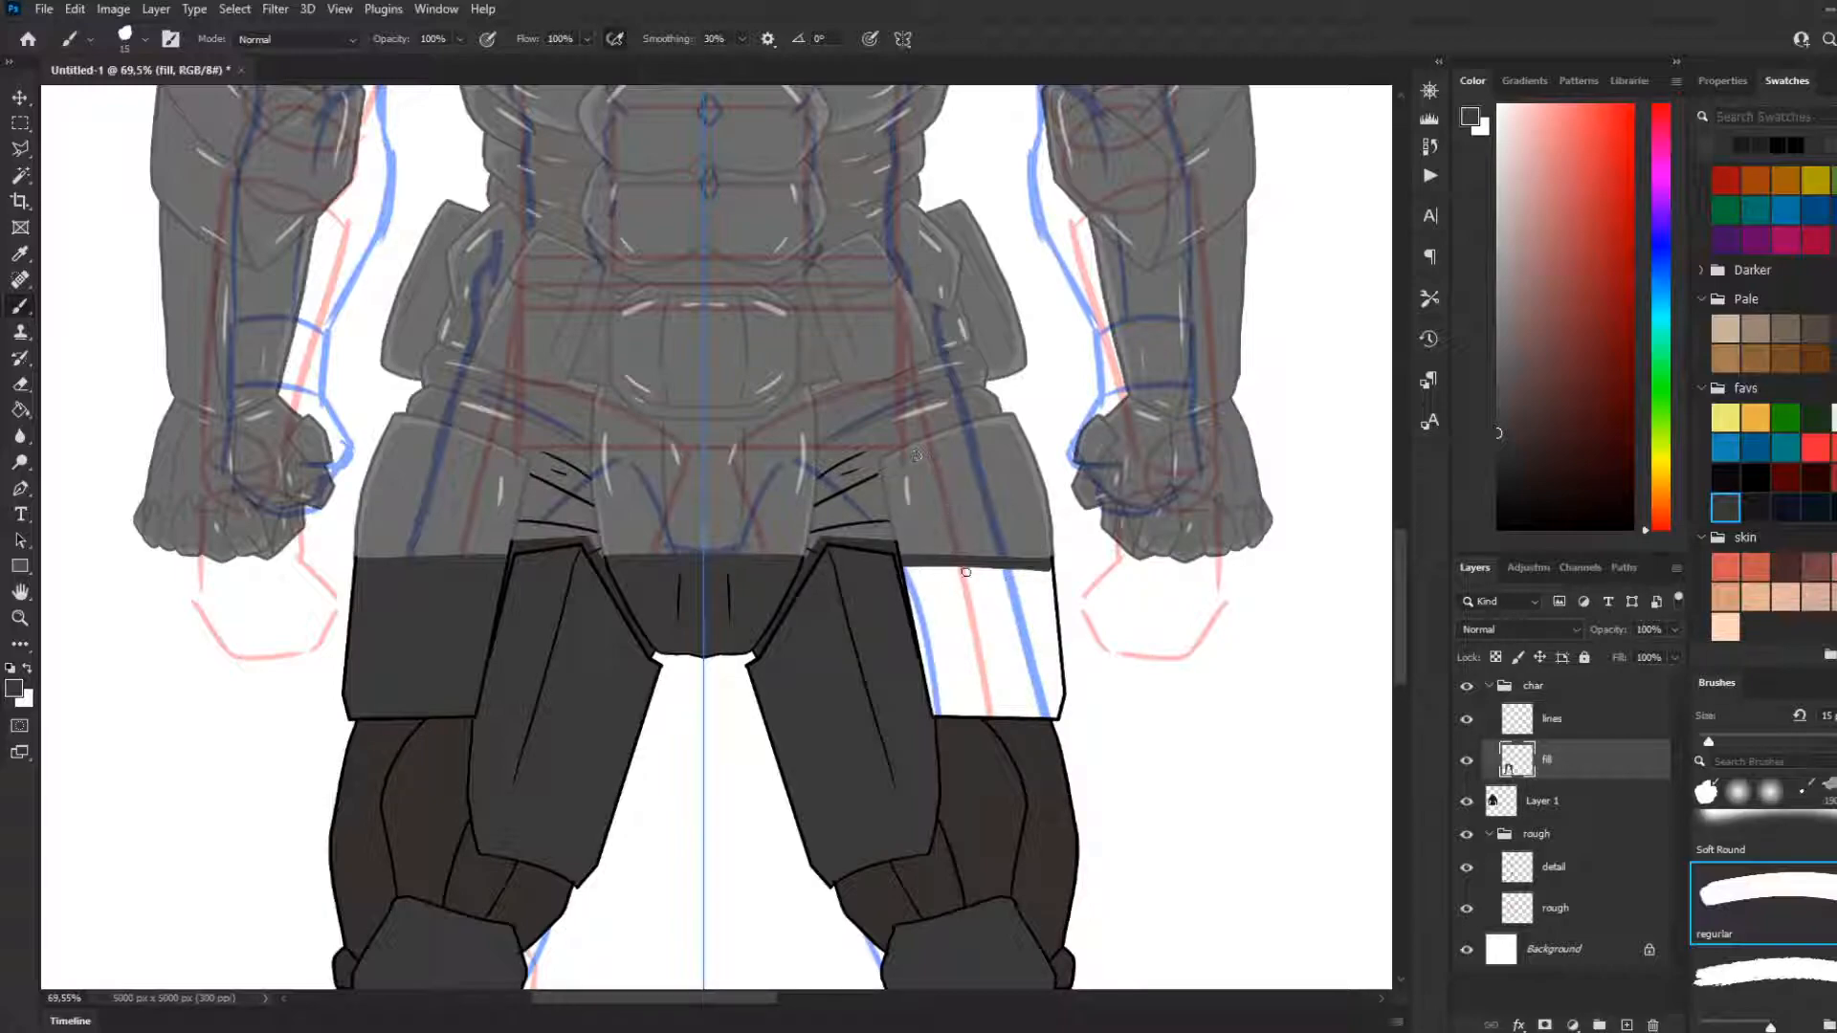
{"action": "key", "text": "g"}
{"action": "left_click", "coordinate": [985, 595]}
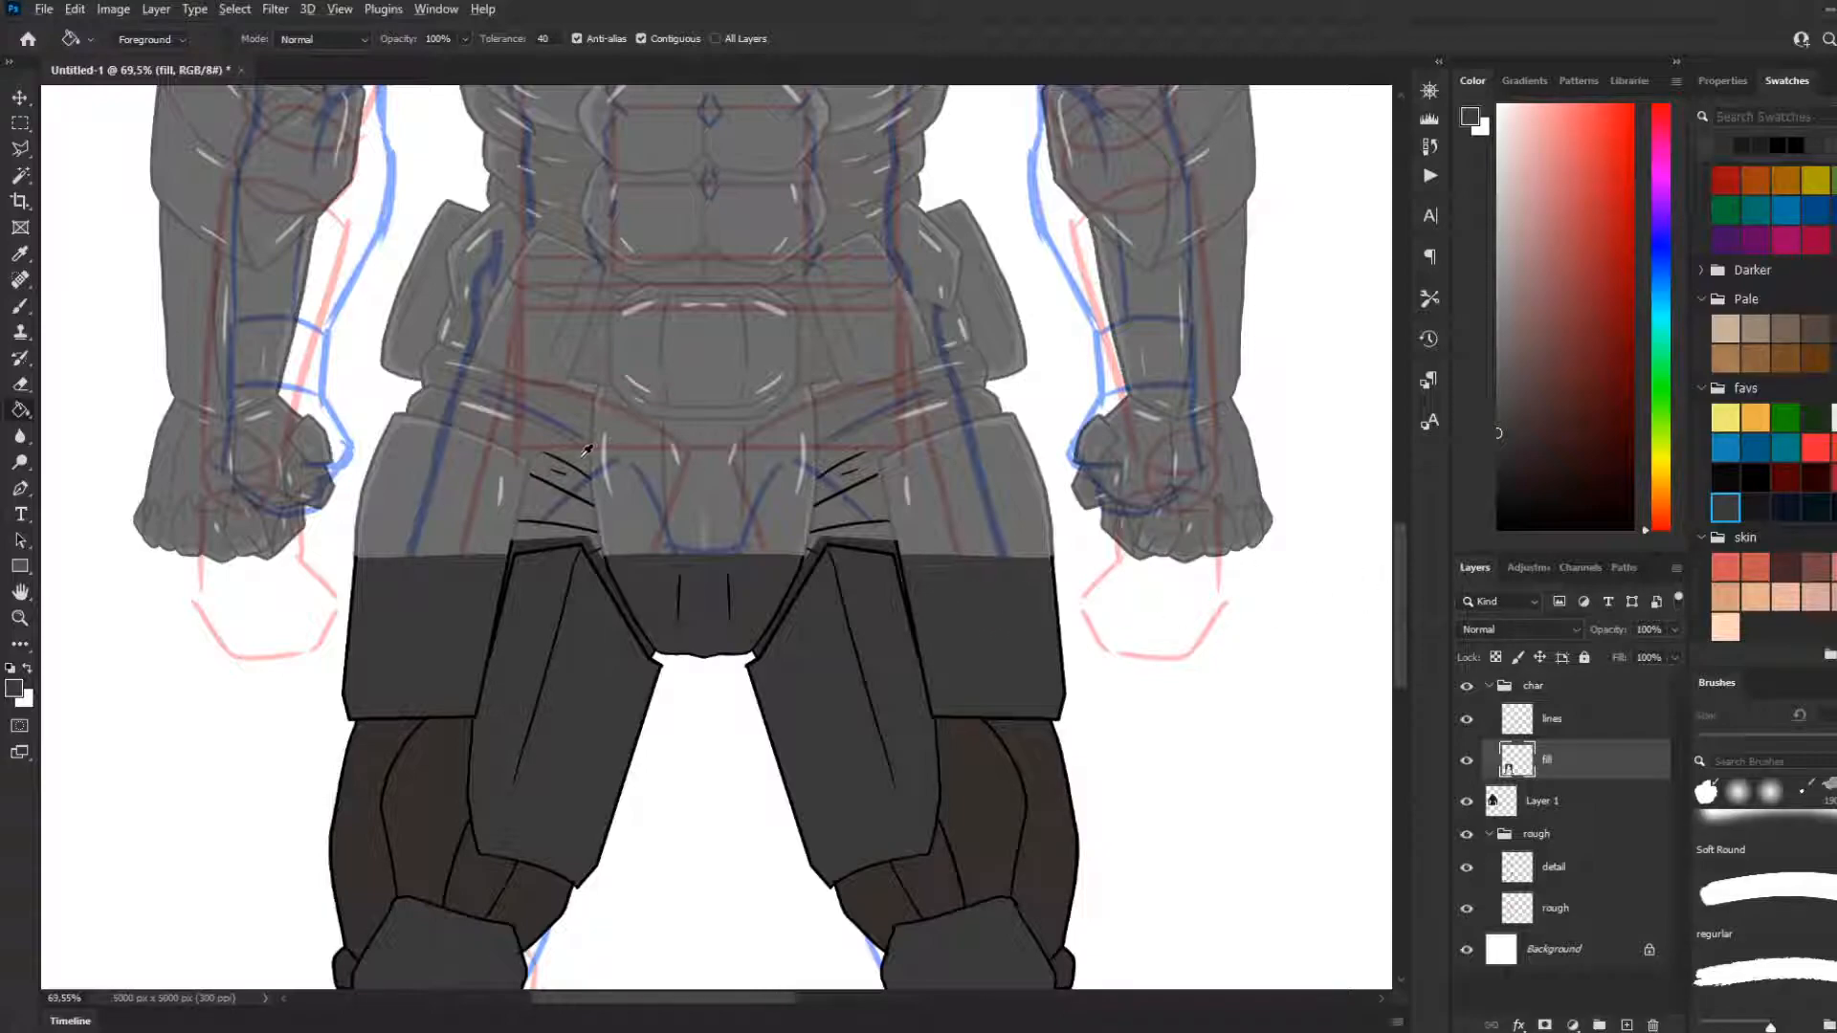
Set Layer 1's opacity to 100% so the upper body is fully opaque, and check the whole character
{"action": "scroll", "coordinate": [579, 445], "scroll_direction": "down", "scroll_amount": 2}
{"action": "scroll", "coordinate": [579, 444], "scroll_direction": "down", "scroll_amount": 4}
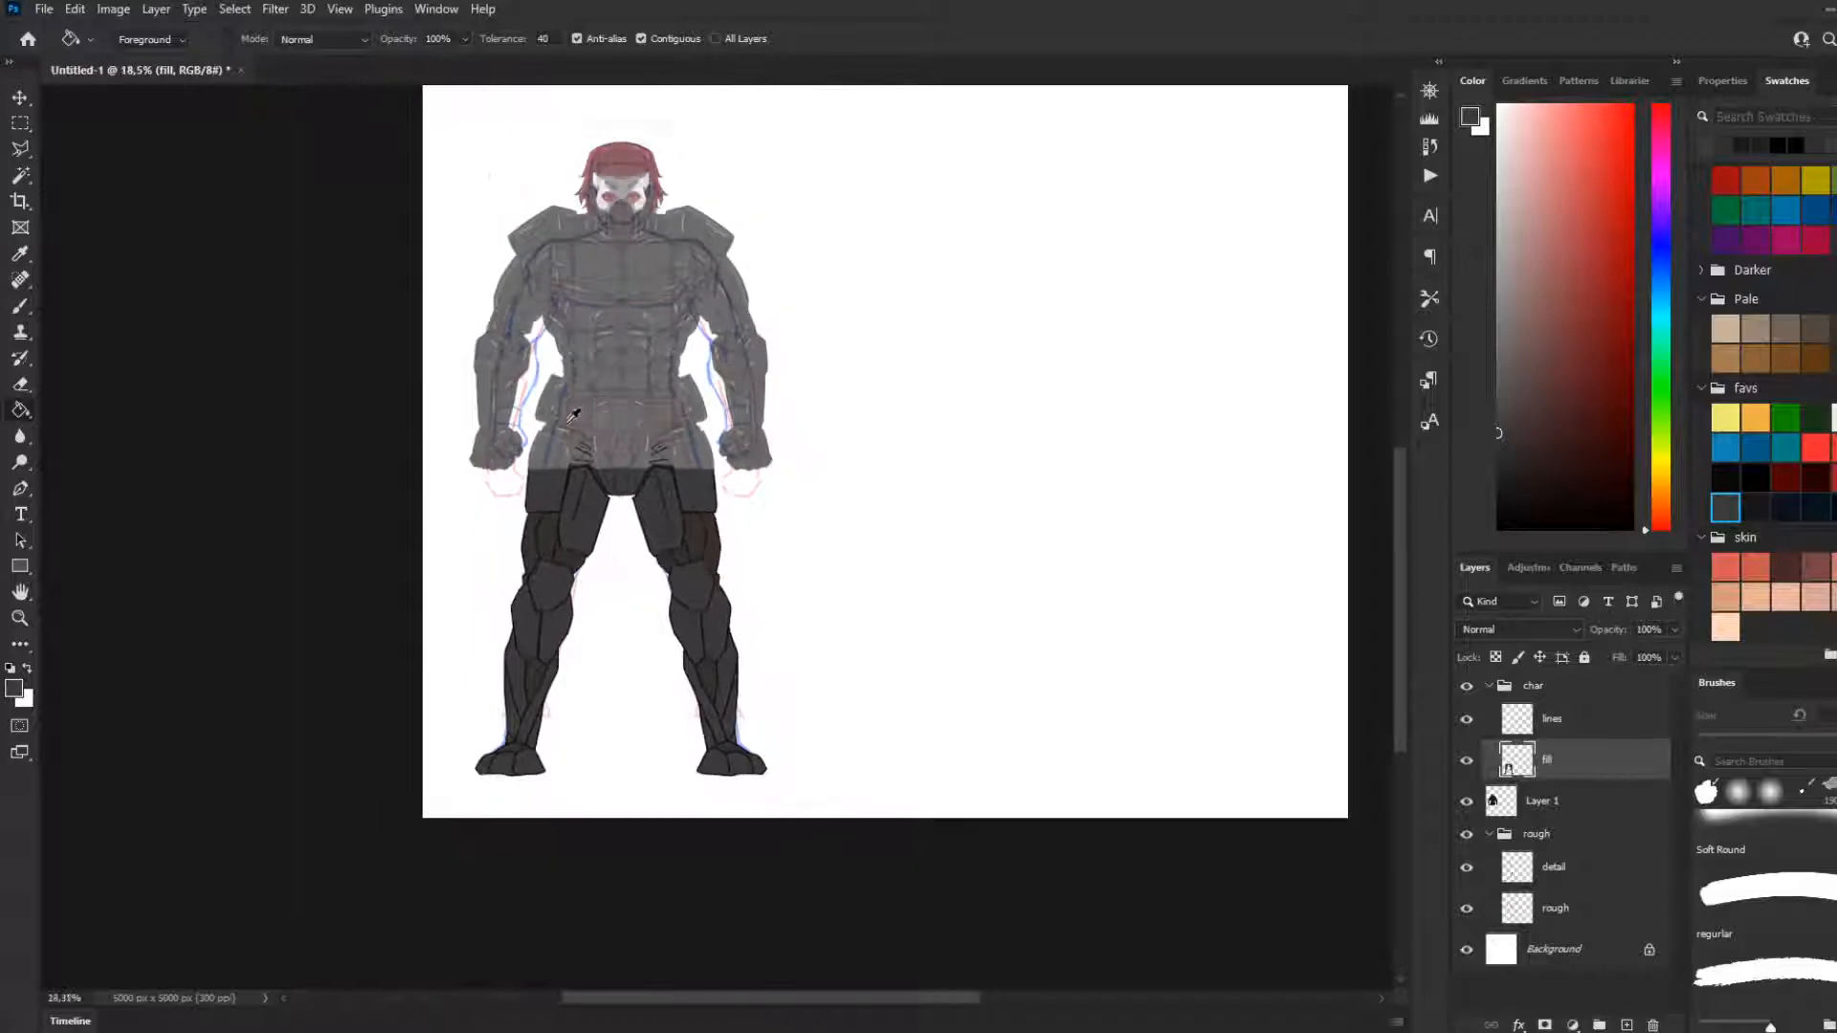
{"action": "scroll", "coordinate": [600, 413], "scroll_direction": "up", "scroll_amount": 2}
{"action": "scroll", "coordinate": [600, 413], "scroll_direction": "up", "scroll_amount": 4}
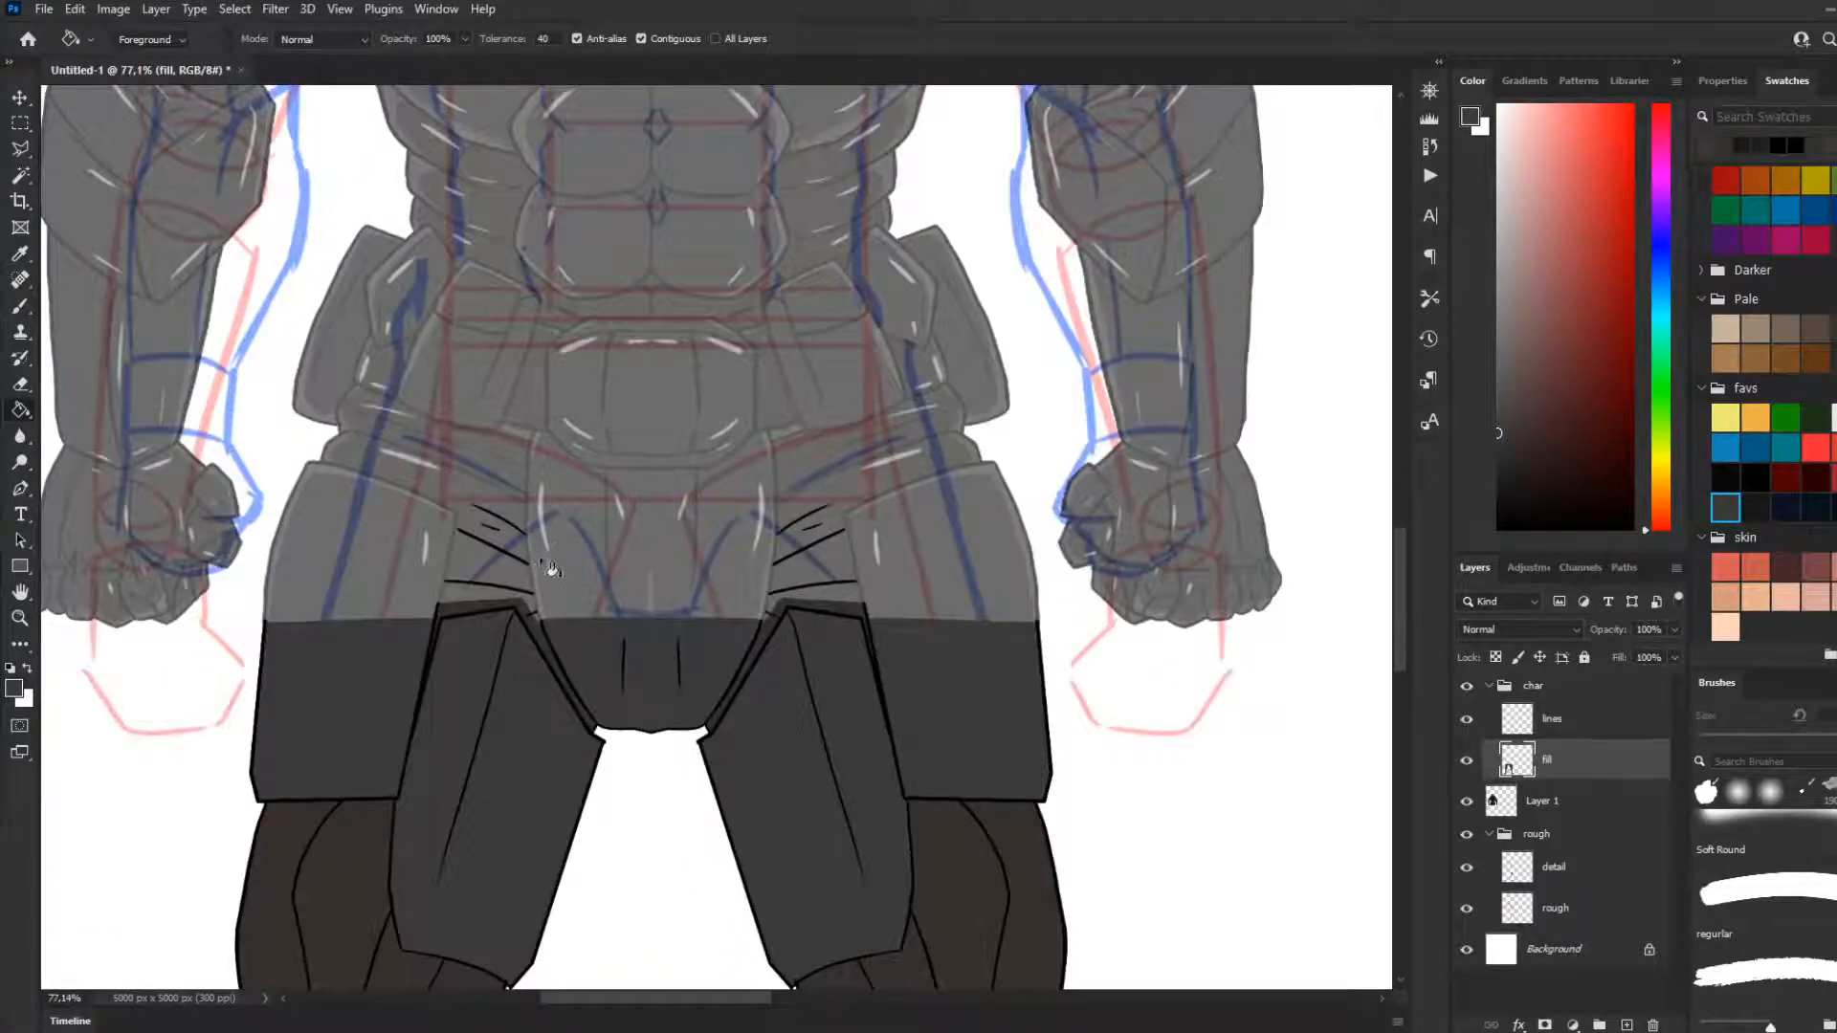
{"action": "scroll", "coordinate": [541, 566], "scroll_direction": "down", "scroll_amount": 4}
{"action": "left_click", "coordinate": [1600, 804]}
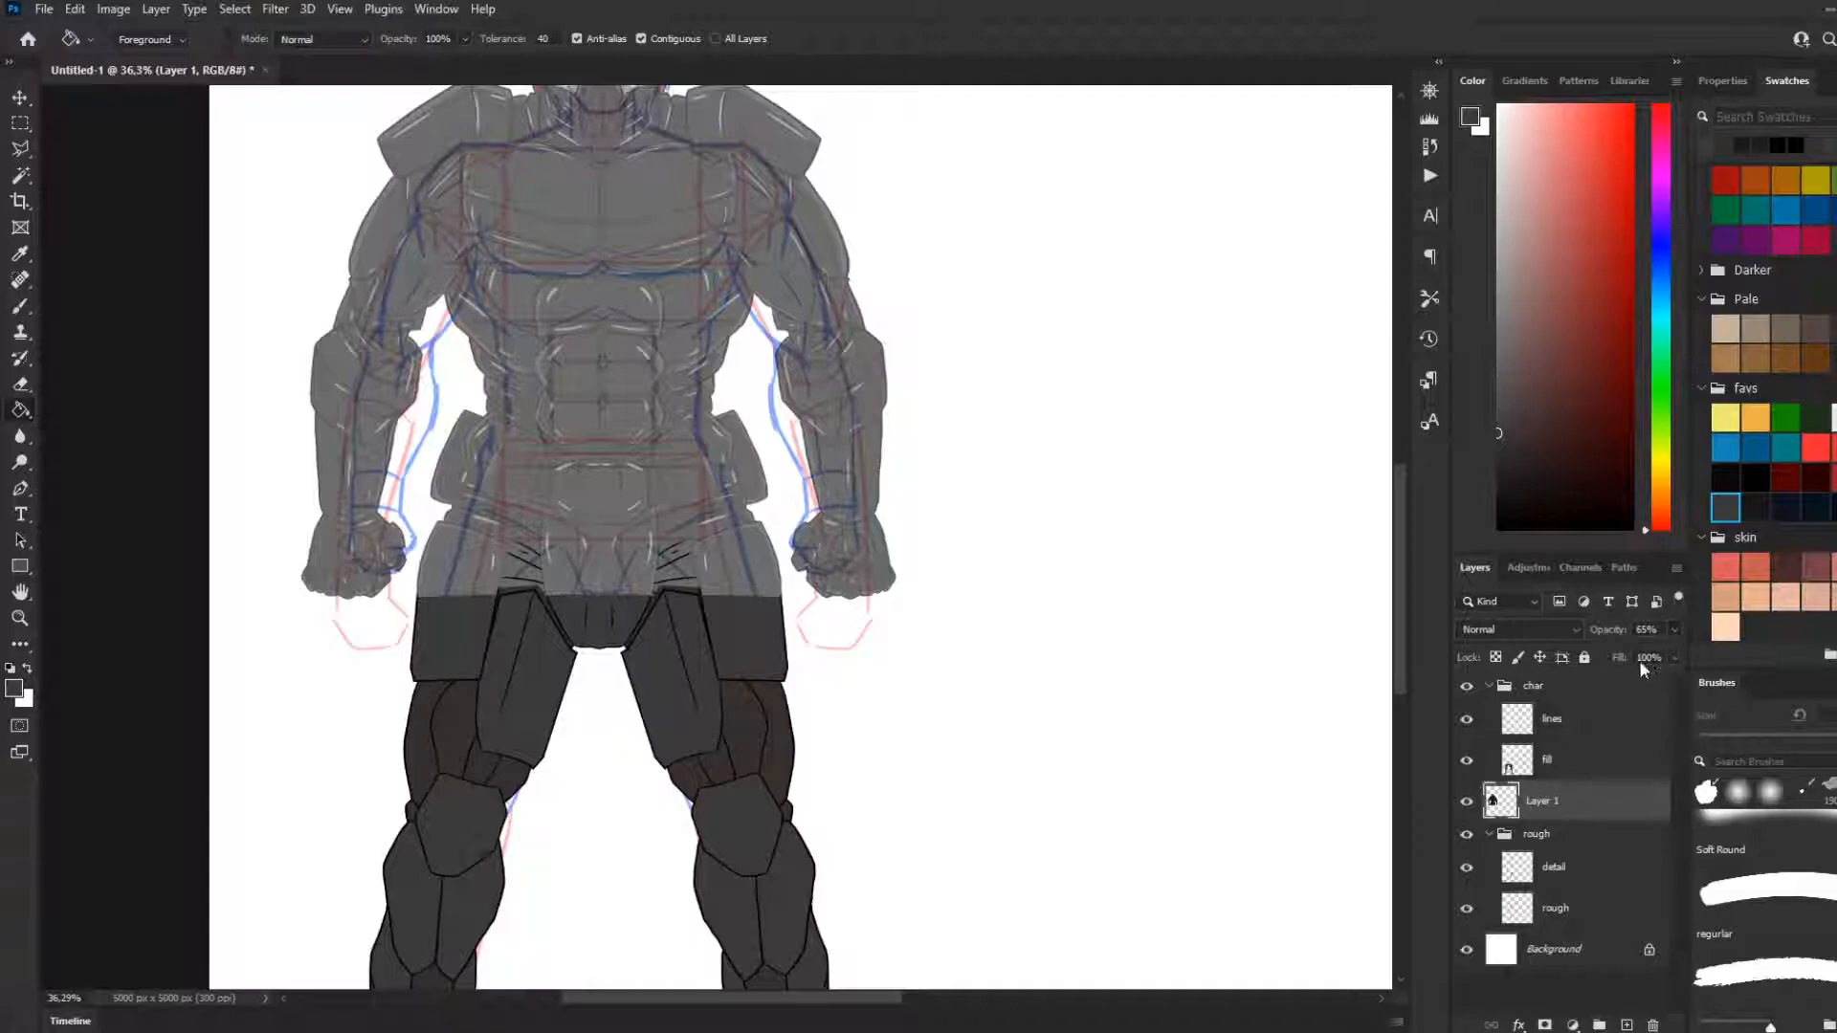
{"action": "left_click_drag", "start_coordinate": [1696, 652], "coordinate": [1721, 652]}
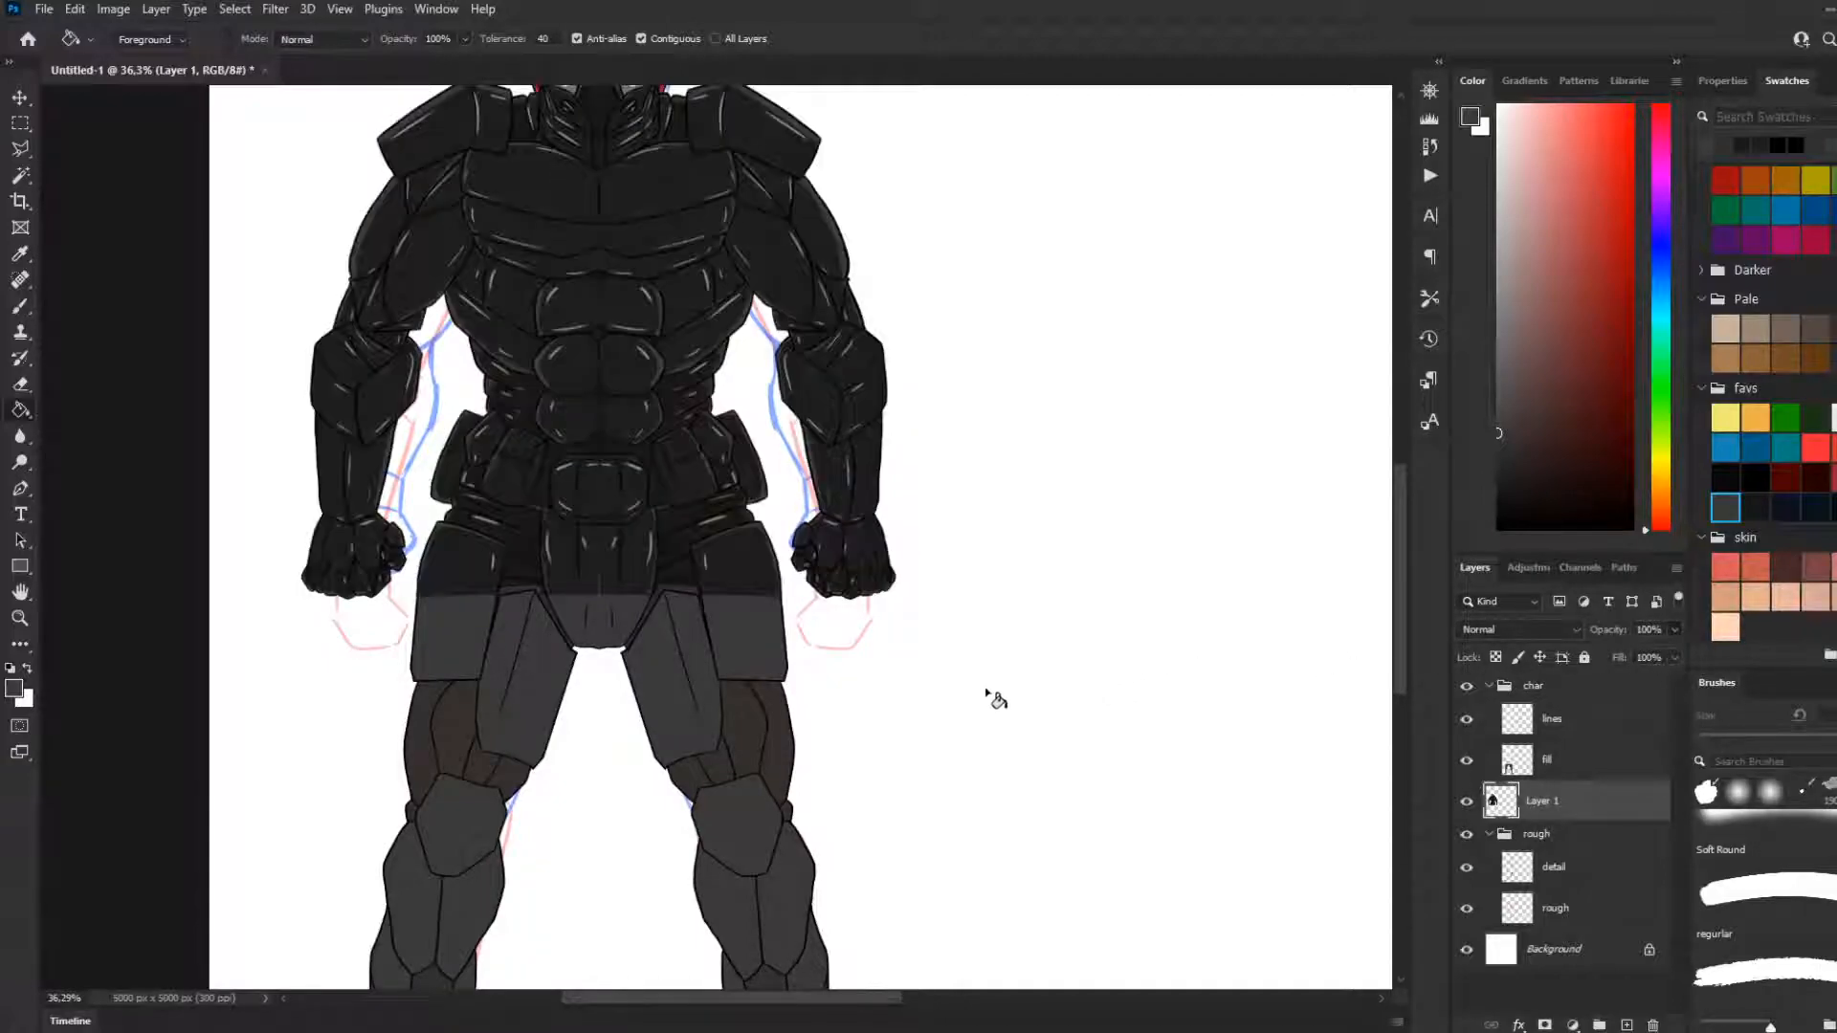
{"action": "scroll", "coordinate": [984, 697], "scroll_direction": "down", "scroll_amount": 4}
{"action": "scroll", "coordinate": [847, 672], "scroll_direction": "down", "scroll_amount": 2}
{"action": "scroll", "coordinate": [766, 651], "scroll_direction": "up", "scroll_amount": 2}
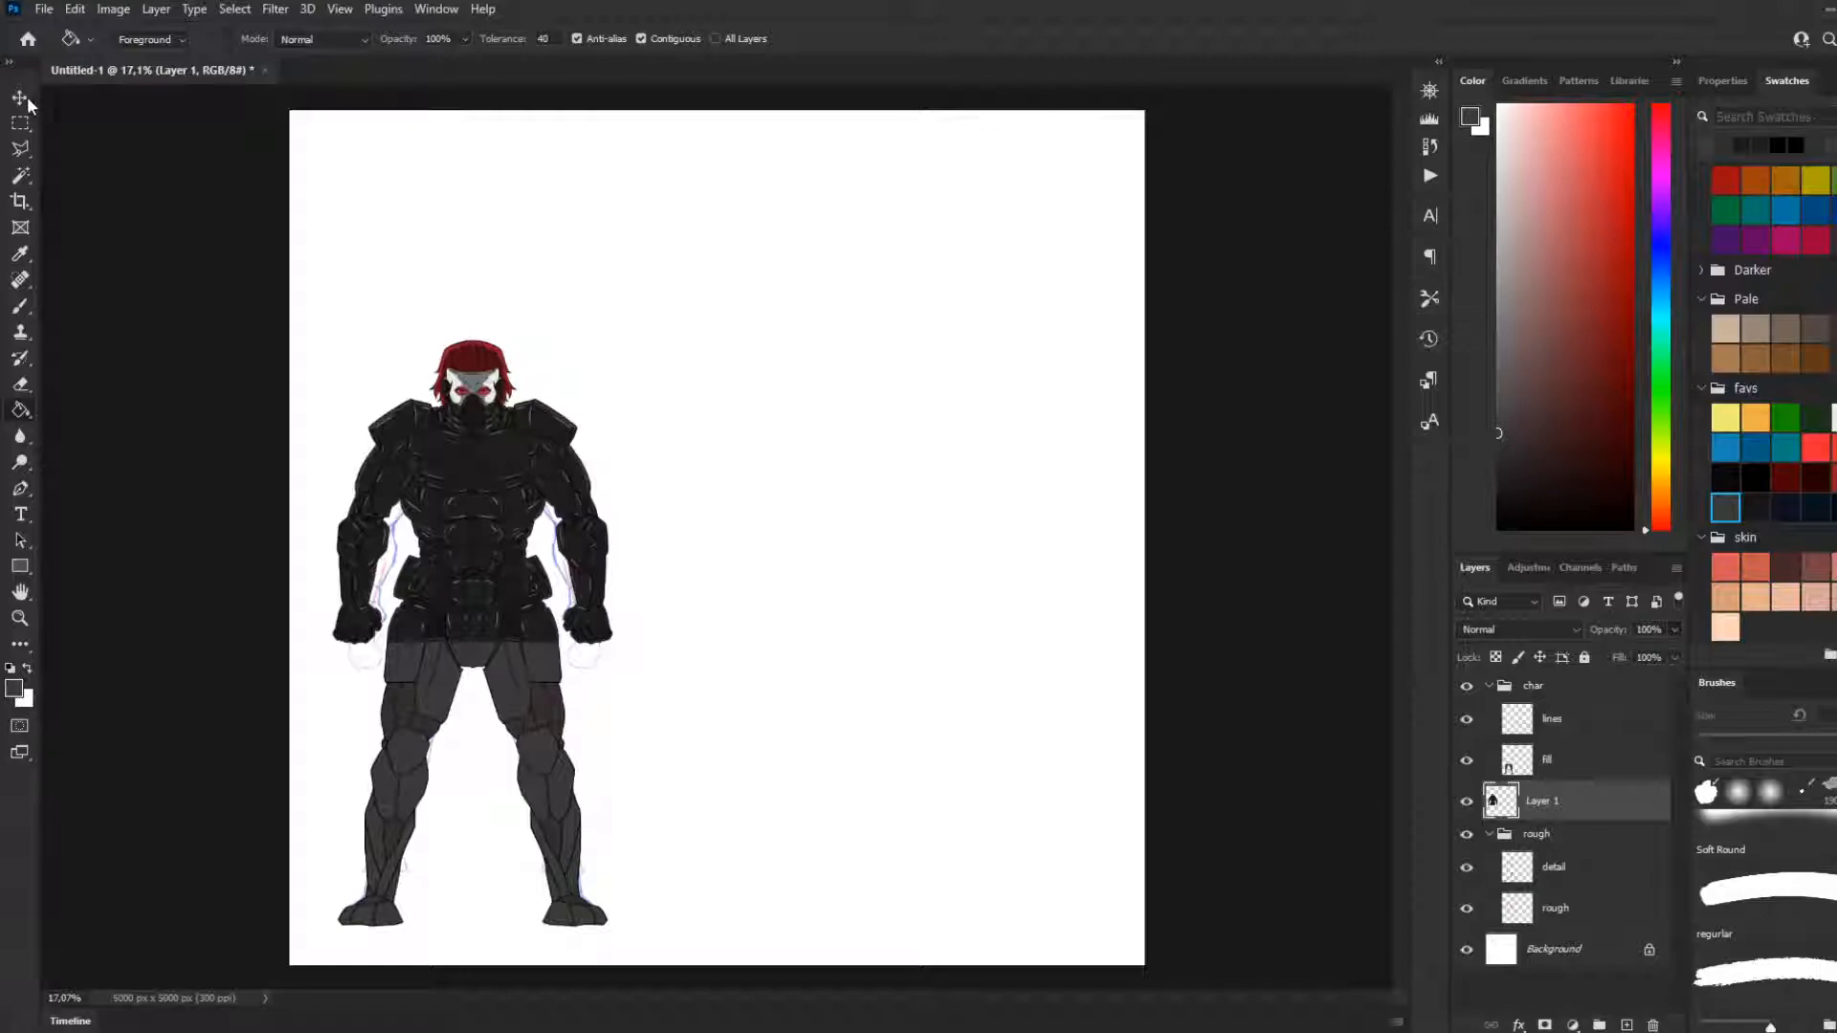
Save the drawing as masimus2.psd and switch to the Rectangular Marquee tool
{"action": "left_click", "coordinate": [21, 96]}
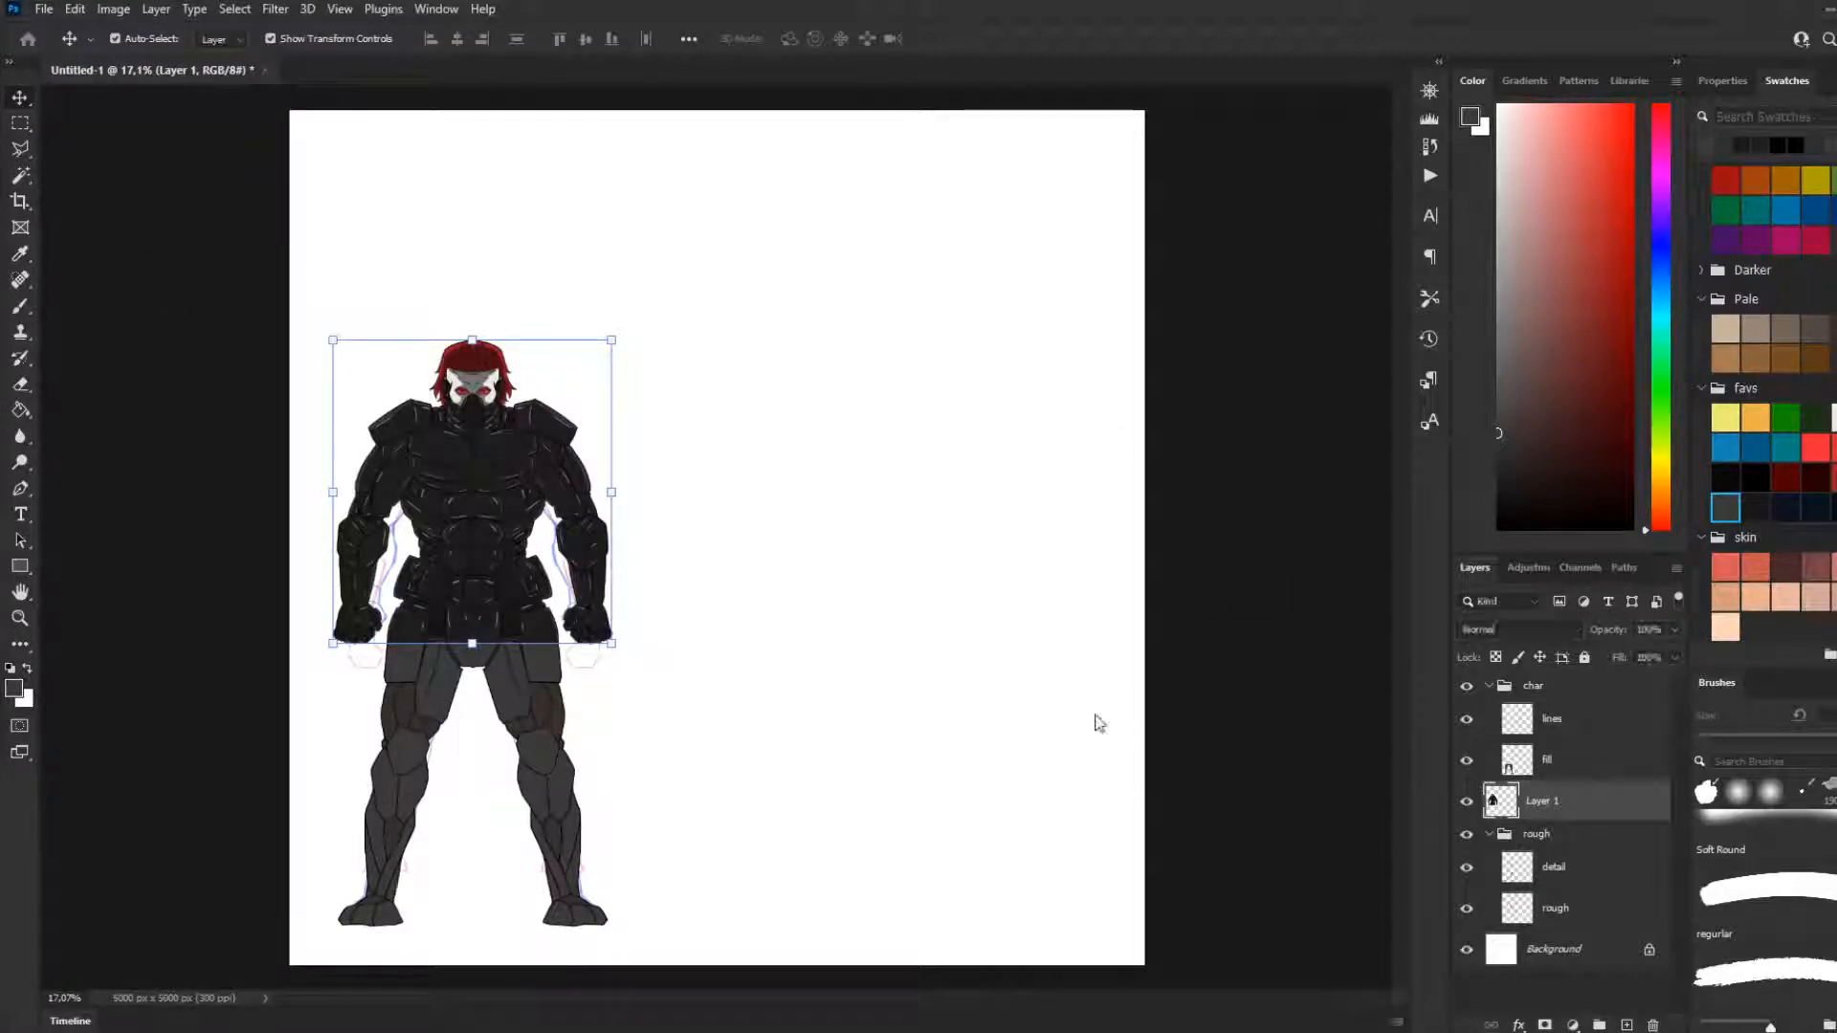
{"action": "key", "text": "ctrl+t"}
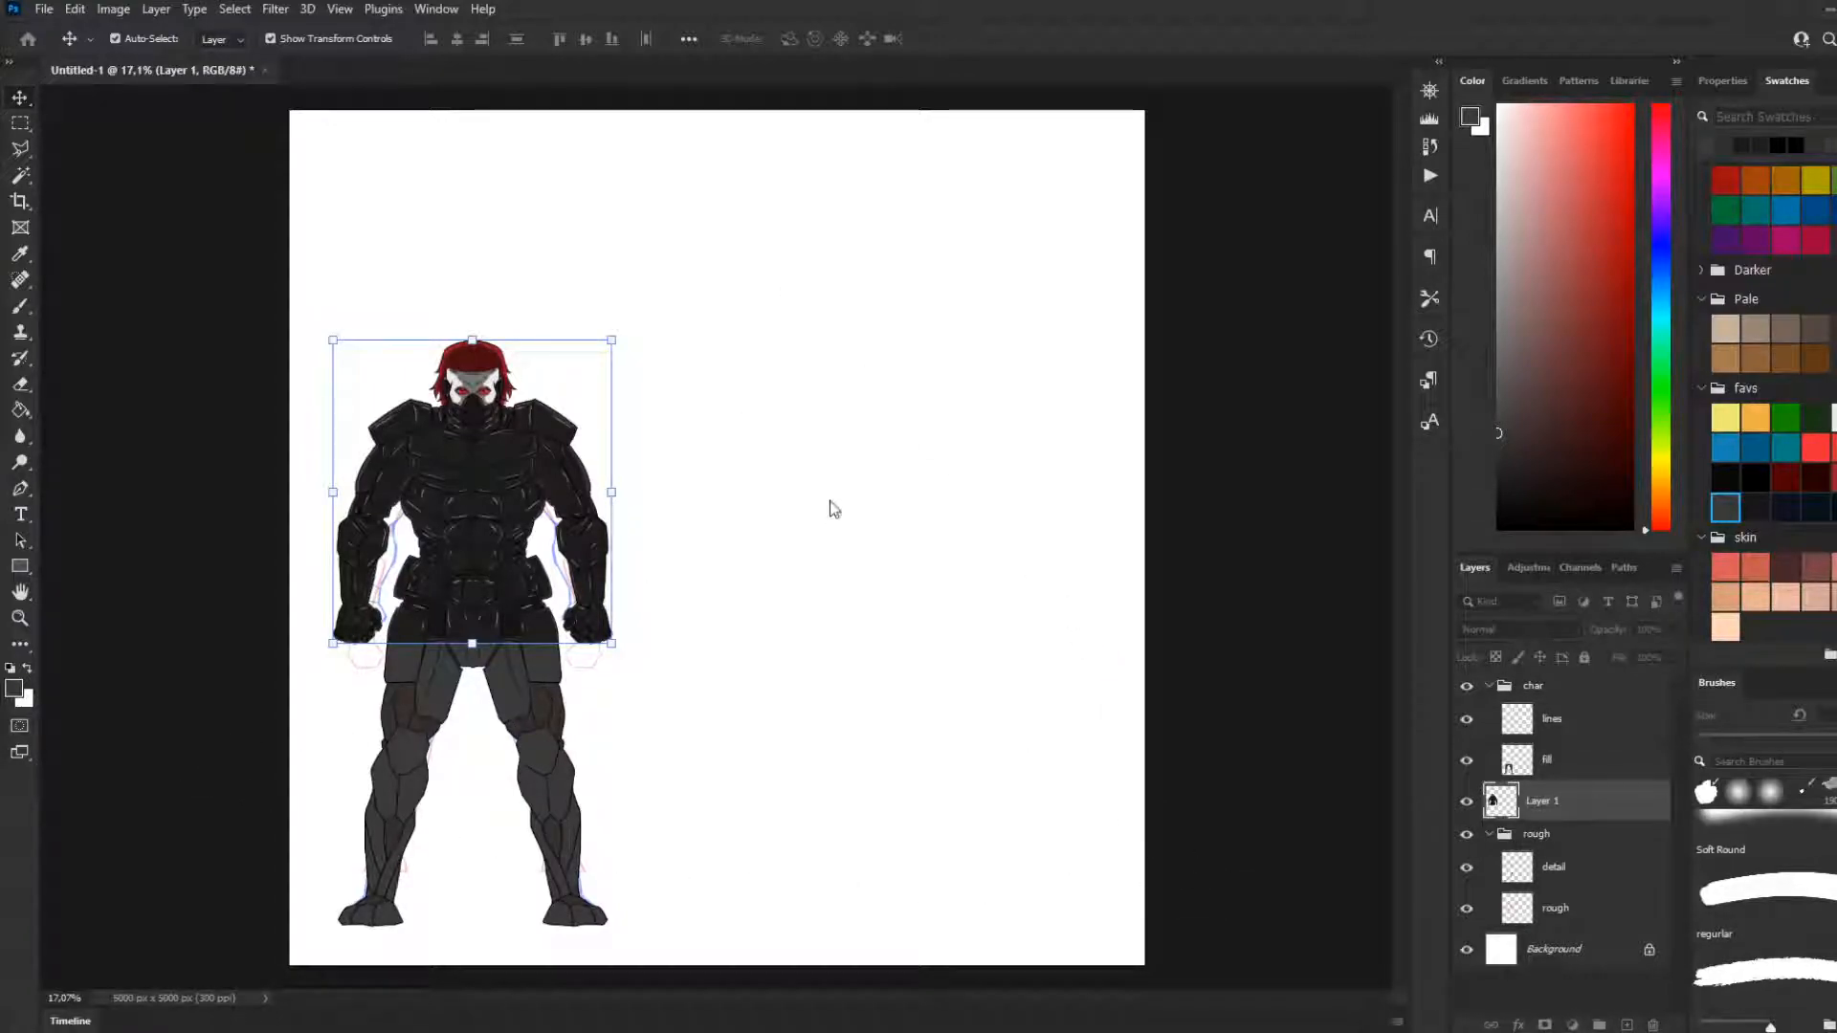
{"action": "left_click", "coordinate": [19, 128]}
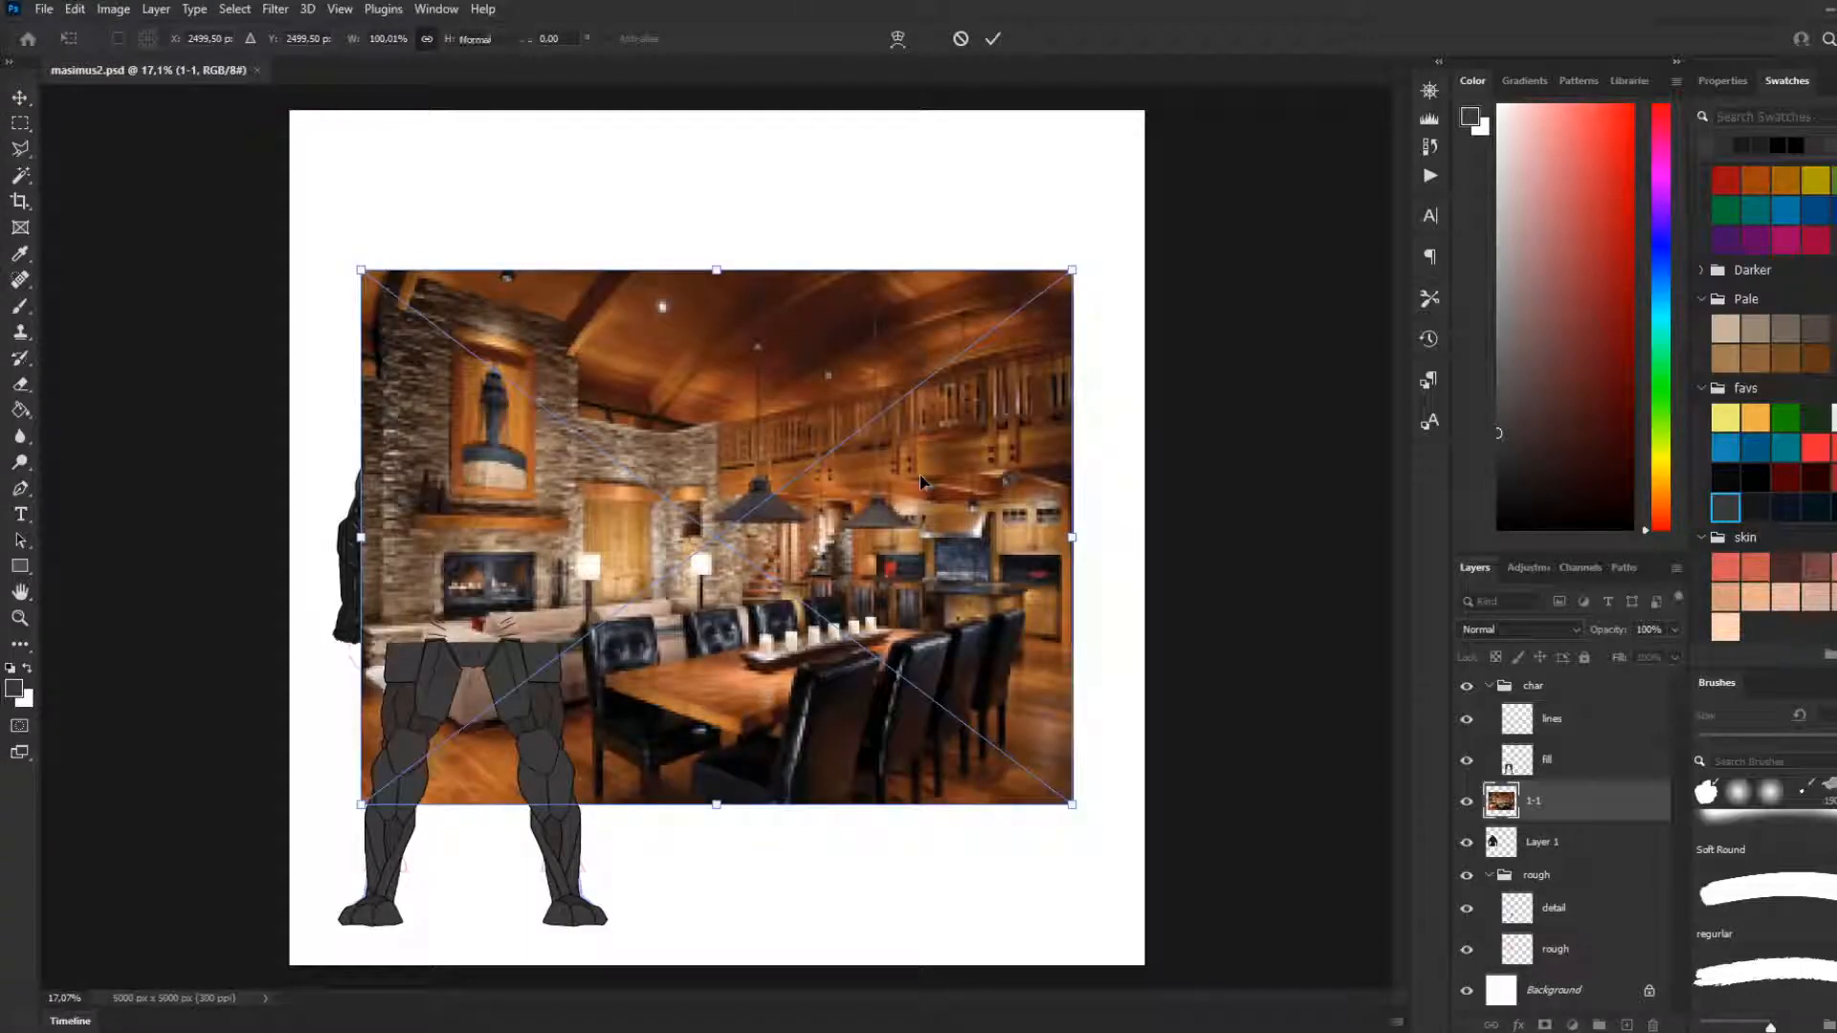
Place the wooden interior photo 1-1 in the document and move its layer above the collapsed char group
{"action": "key", "text": "Return"}
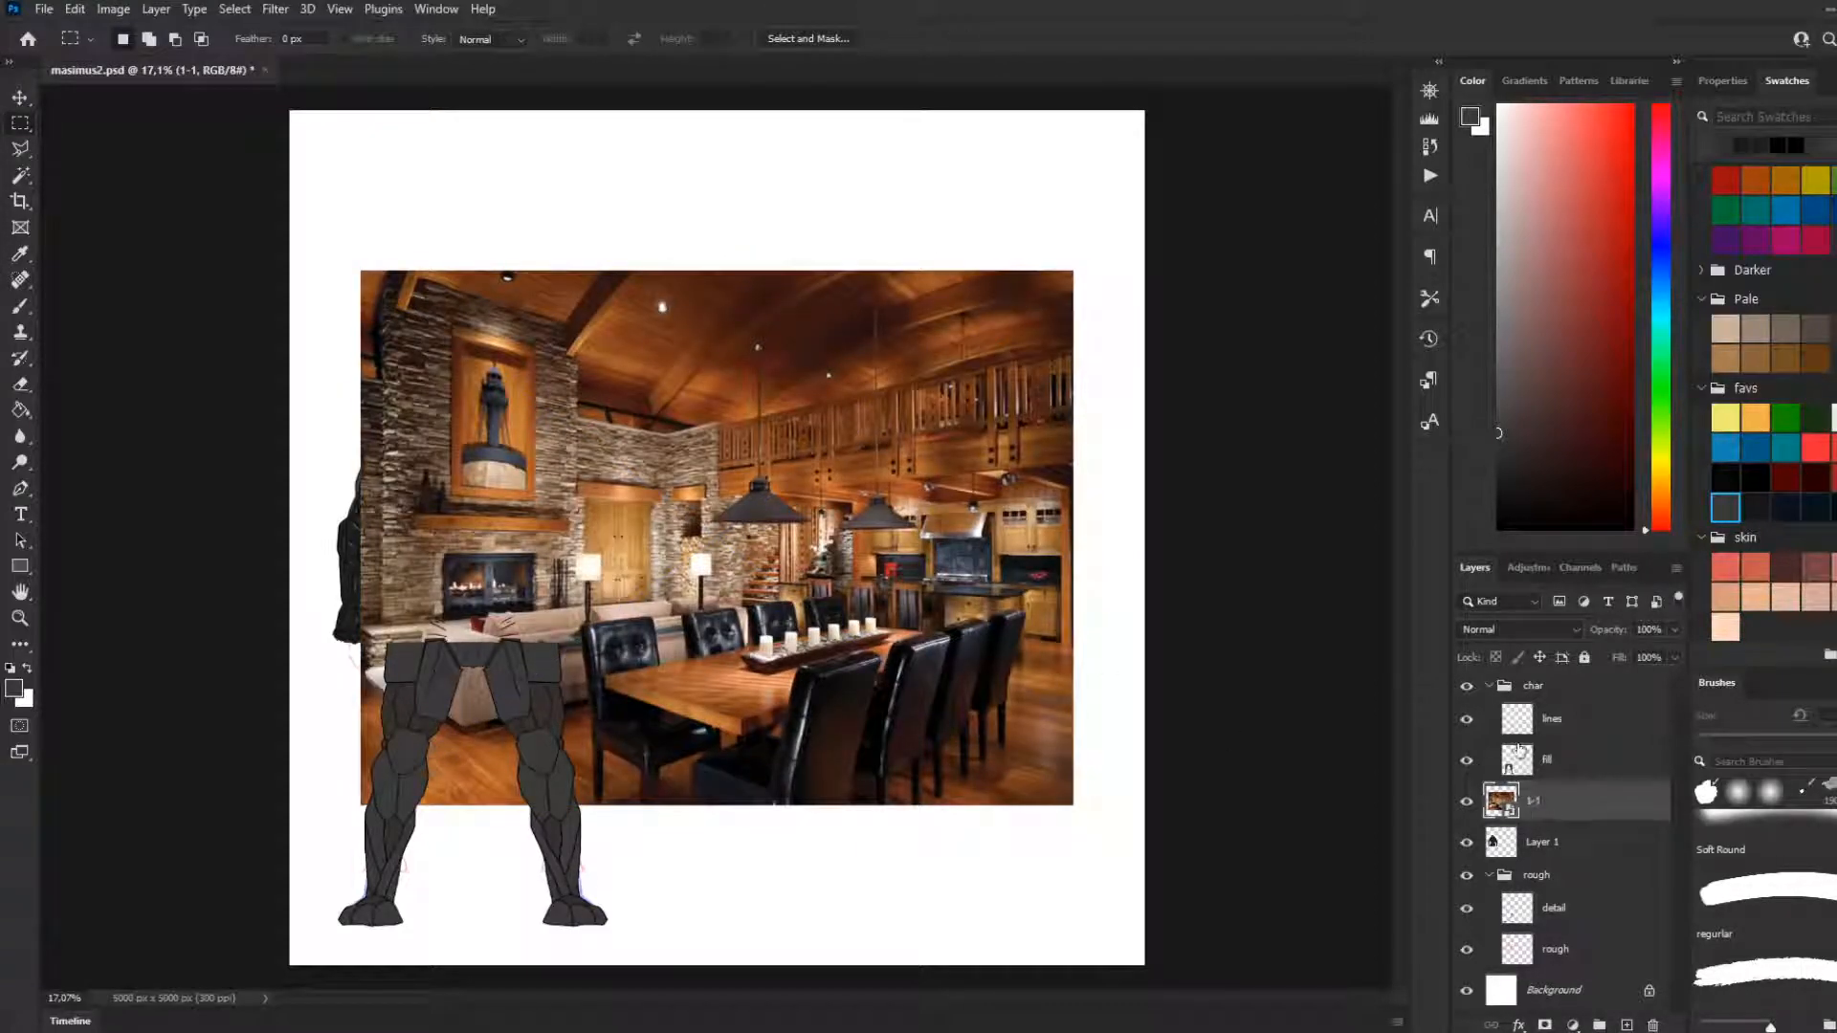
{"action": "left_click", "coordinate": [1488, 685]}
{"action": "mouse_move", "coordinate": [1504, 715]}
{"action": "left_mouse_down"}
{"action": "mouse_move", "coordinate": [1521, 739]}
{"action": "mouse_move", "coordinate": [1516, 682]}
{"action": "left_mouse_up"}
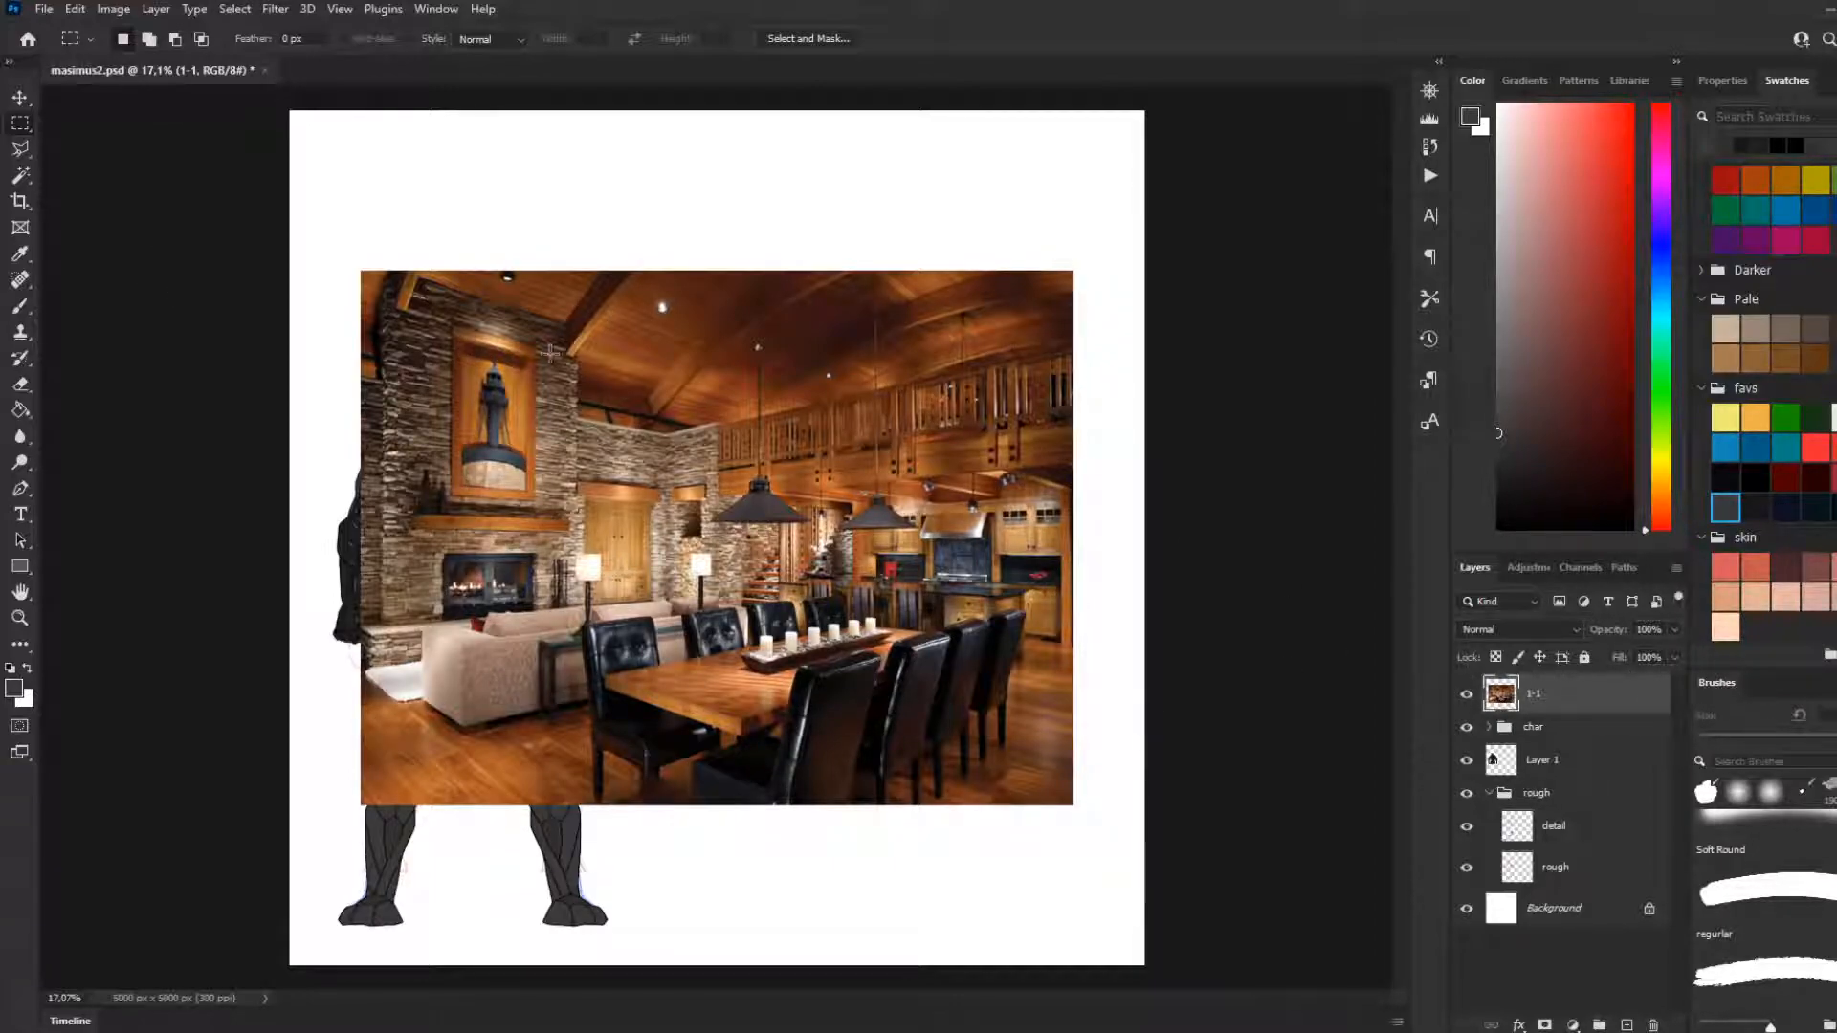
Examine the painterly filter effect on the interior photo up close and as a whole
{"action": "scroll", "coordinate": [574, 358], "scroll_direction": "up", "scroll_amount": 5}
{"action": "scroll", "coordinate": [630, 388], "scroll_direction": "down", "scroll_amount": 2}
{"action": "scroll", "coordinate": [845, 430], "scroll_direction": "down", "scroll_amount": 3}
{"action": "scroll", "coordinate": [910, 404], "scroll_direction": "up", "scroll_amount": 2}
{"action": "scroll", "coordinate": [910, 405], "scroll_direction": "up", "scroll_amount": 3}
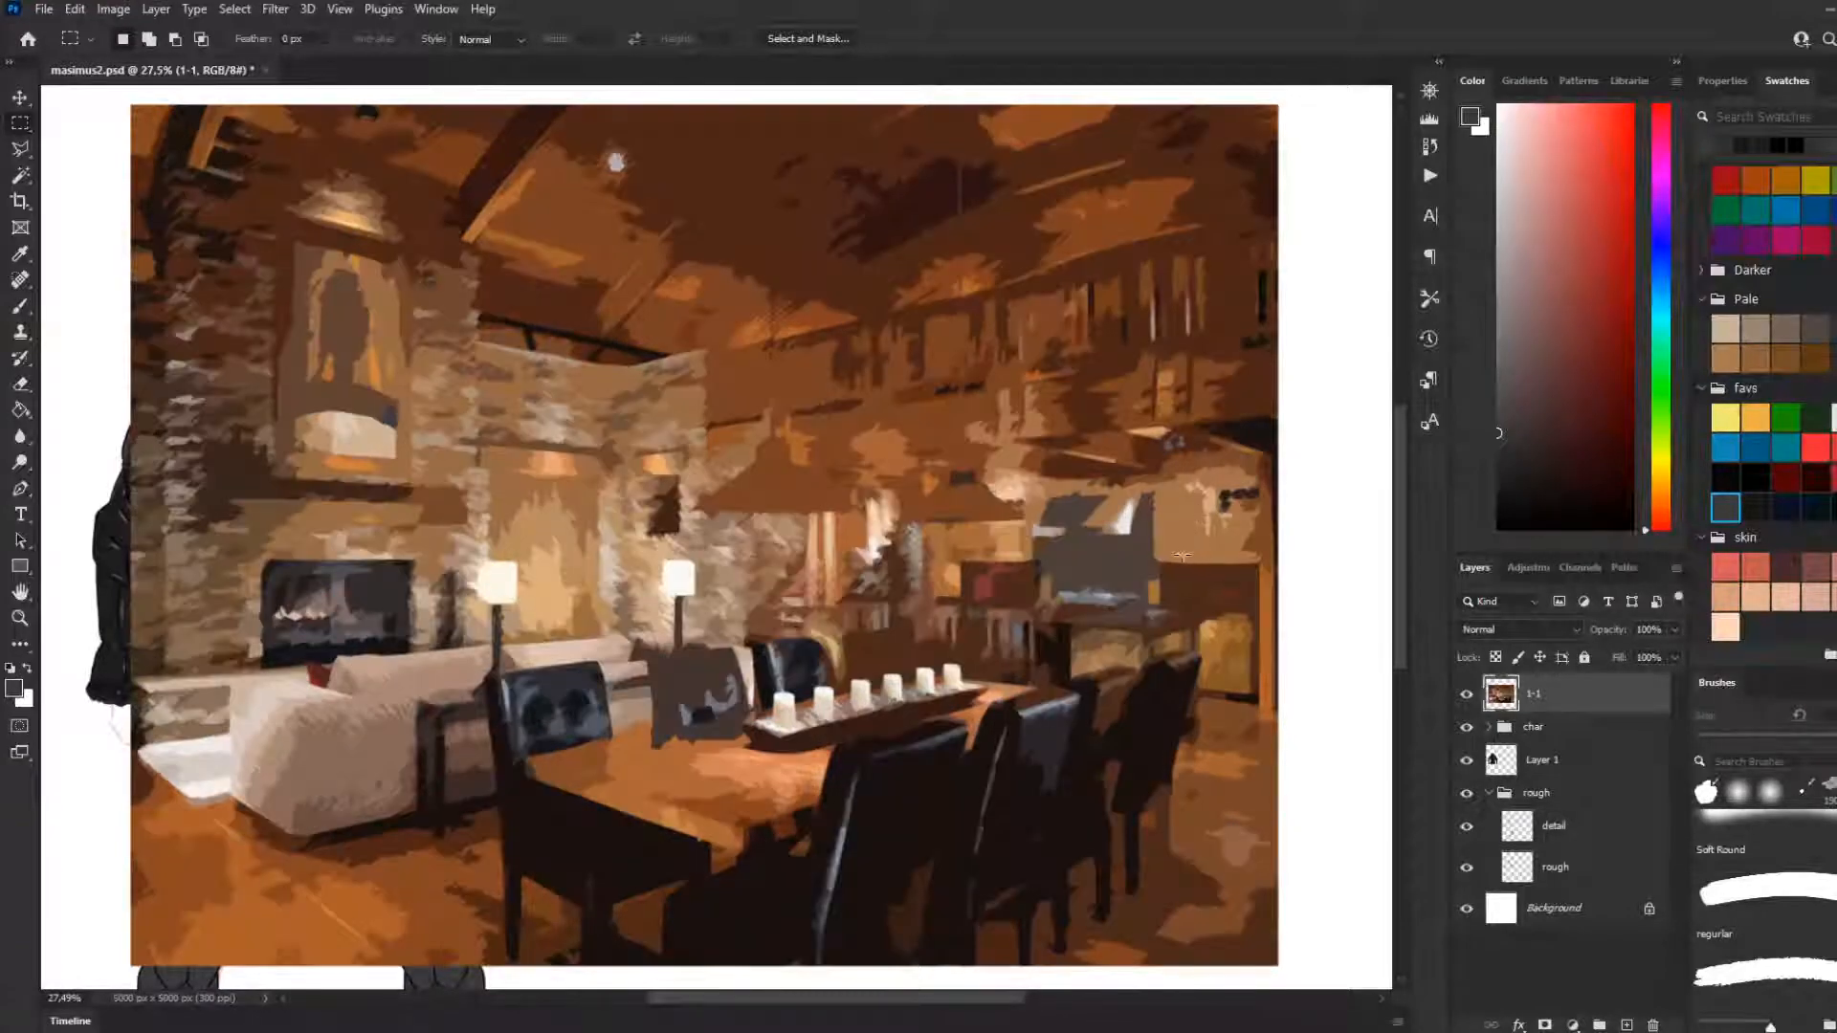
{"action": "scroll", "coordinate": [927, 621], "scroll_direction": "down", "scroll_amount": 1}
{"action": "scroll", "coordinate": [928, 622], "scroll_direction": "down", "scroll_amount": 1}
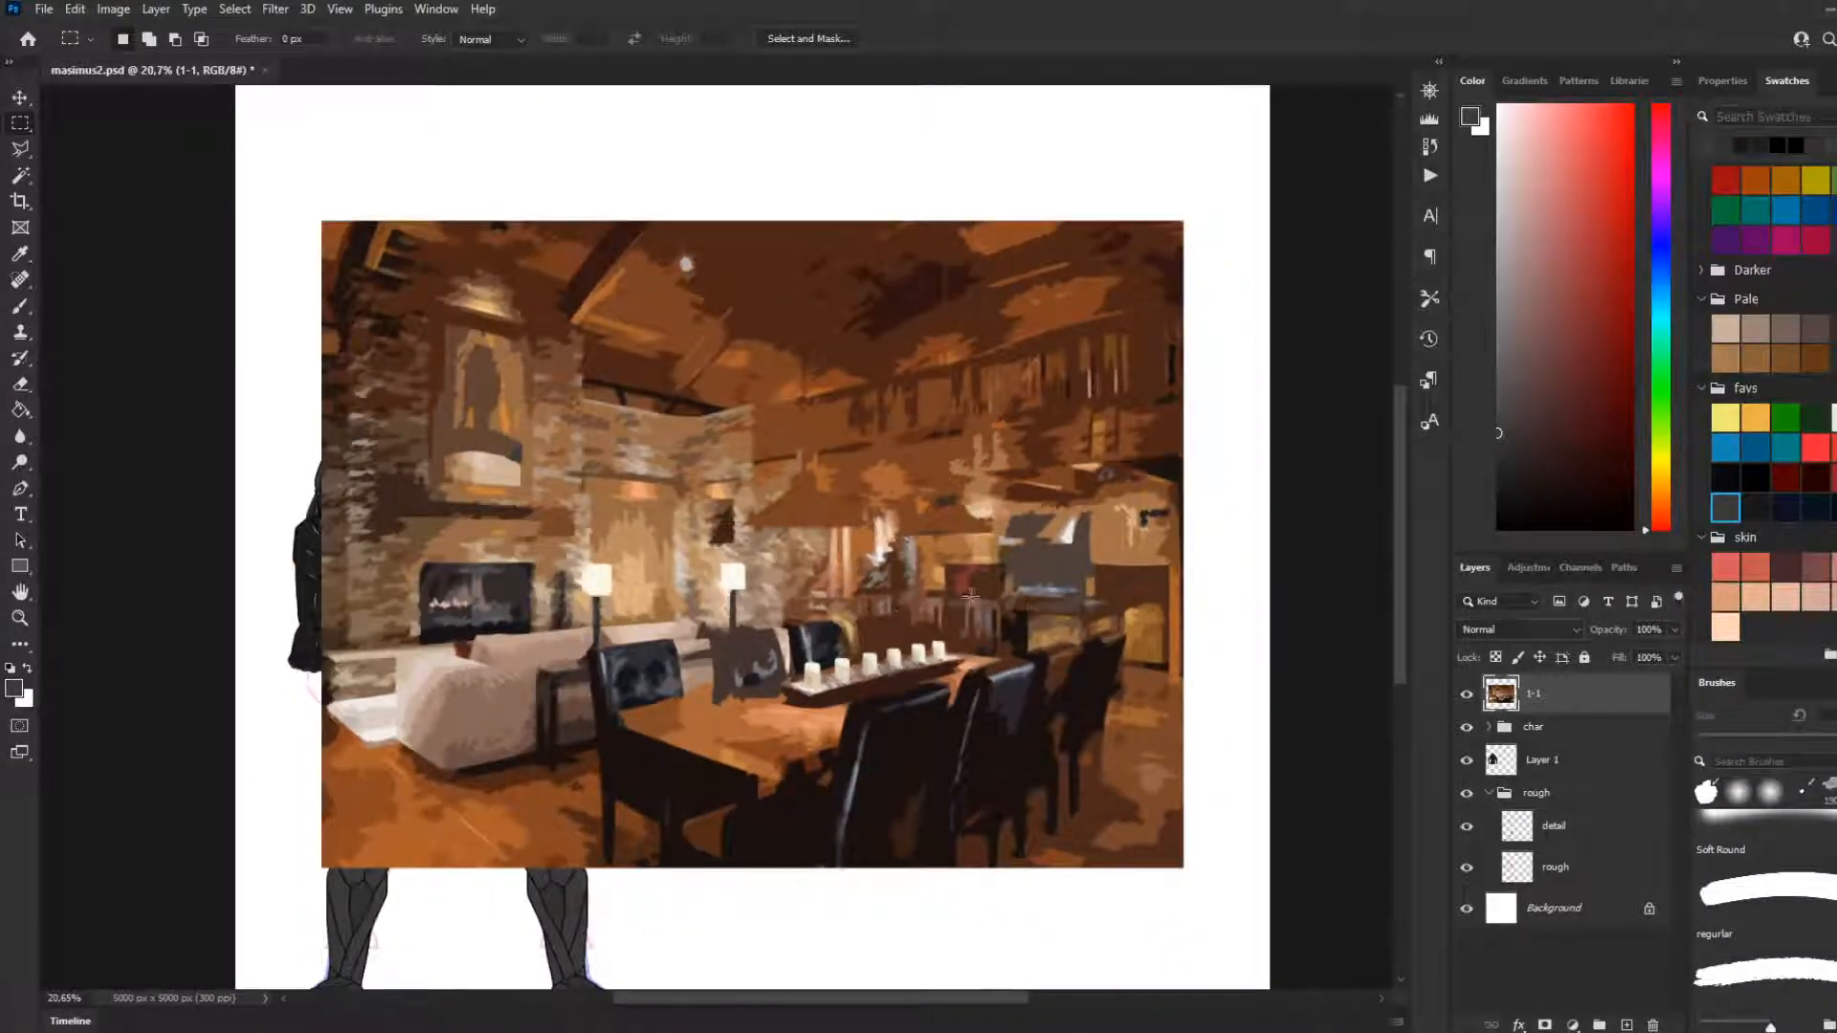
{"action": "scroll", "coordinate": [843, 610], "scroll_direction": "up", "scroll_amount": 1}
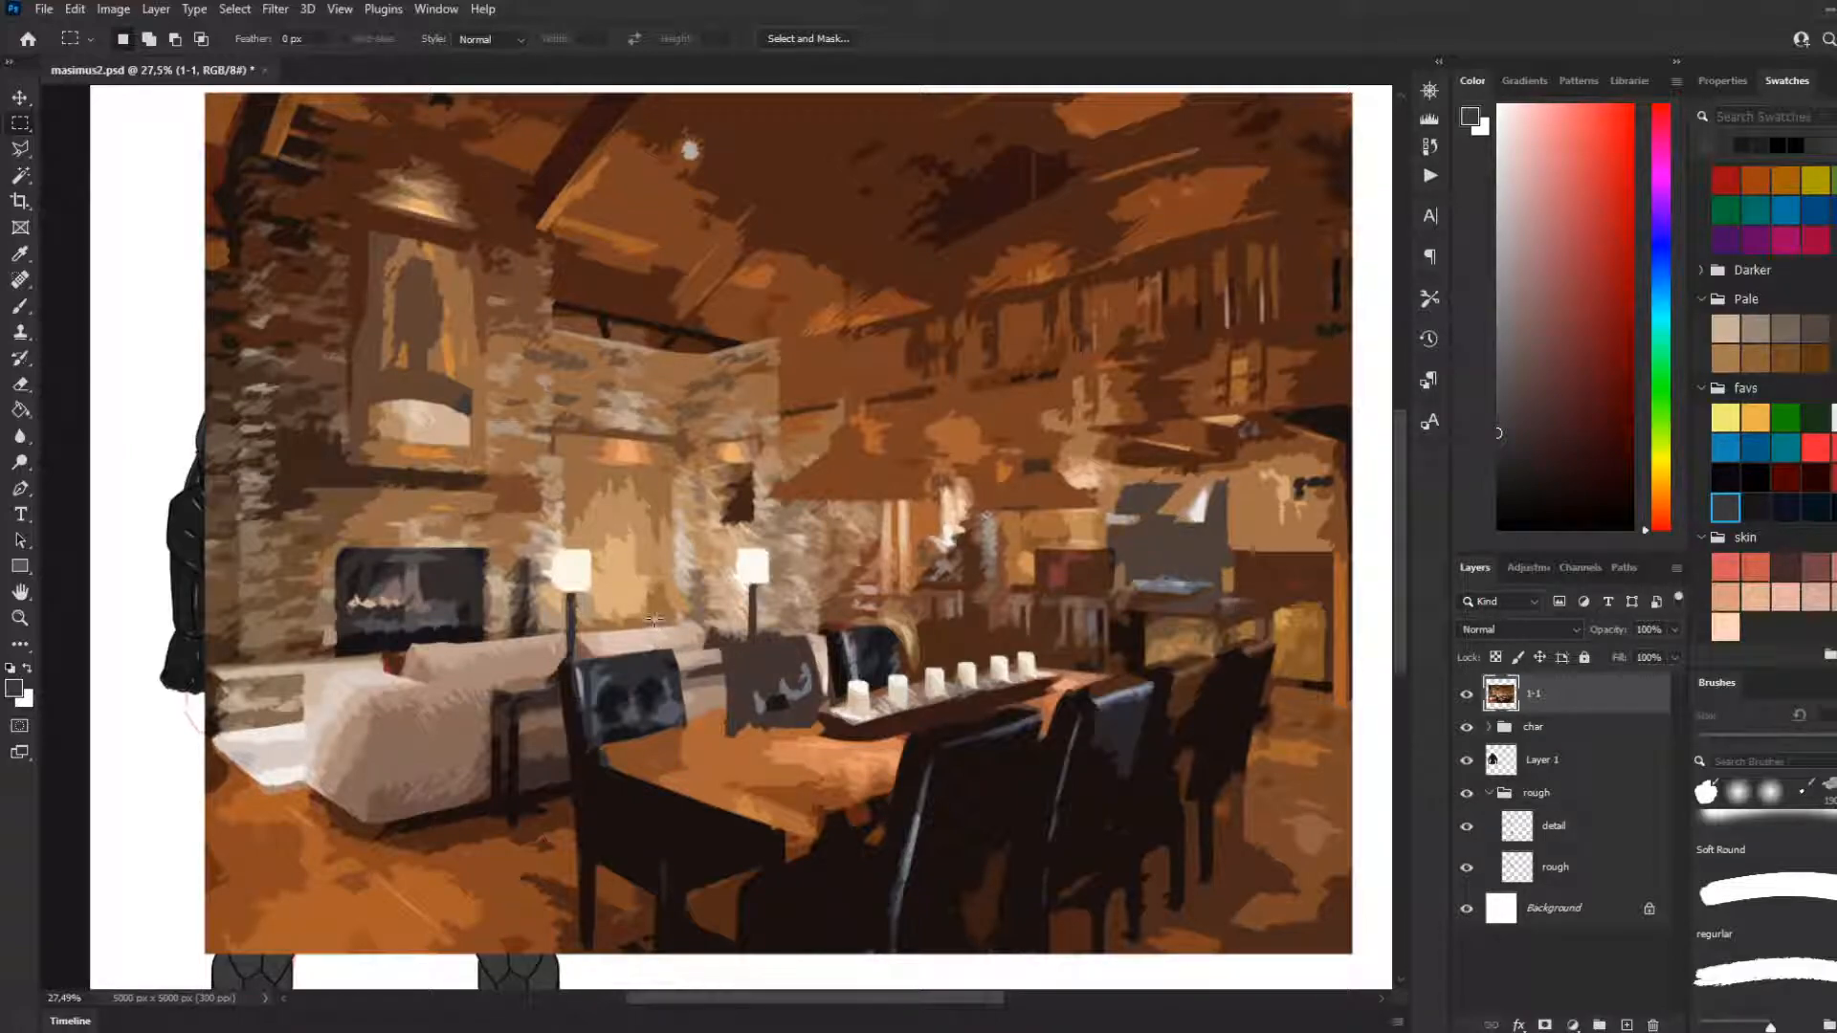
{"action": "scroll", "coordinate": [627, 627], "scroll_direction": "down", "scroll_amount": 3}
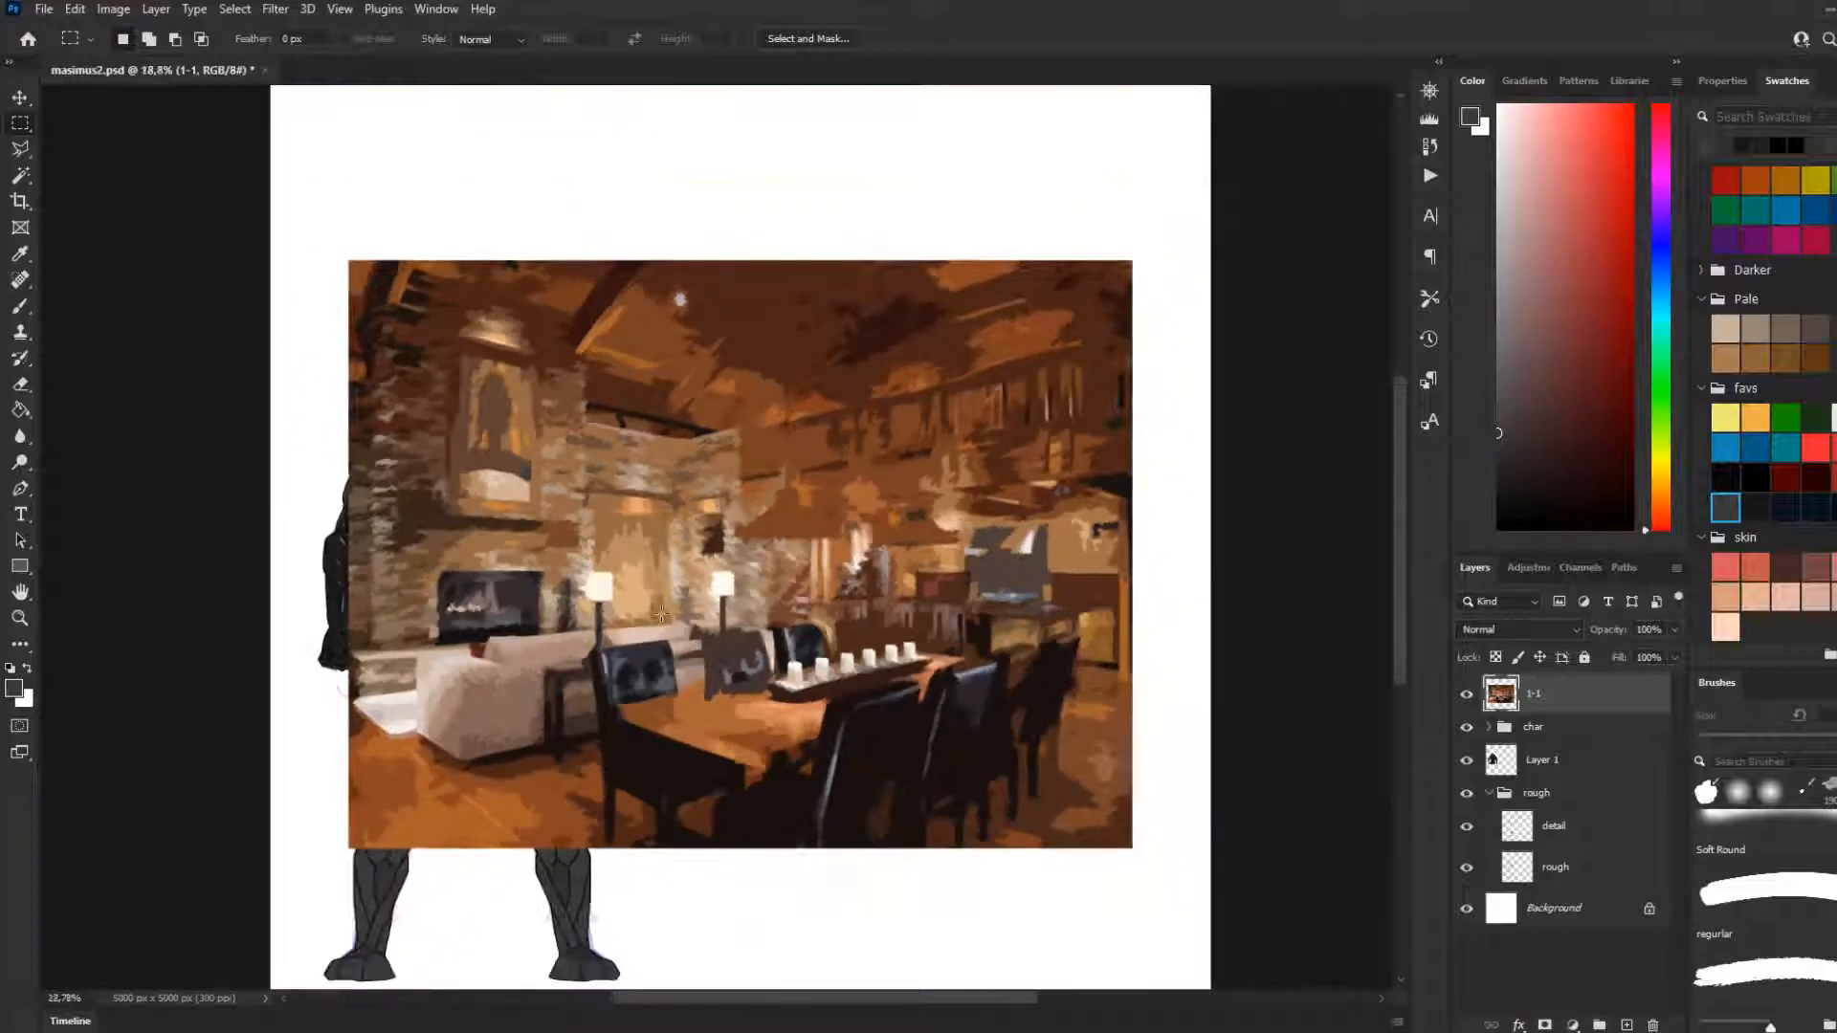
{"action": "scroll", "coordinate": [660, 646], "scroll_direction": "up", "scroll_amount": 1}
{"action": "scroll", "coordinate": [661, 647], "scroll_direction": "up", "scroll_amount": 1}
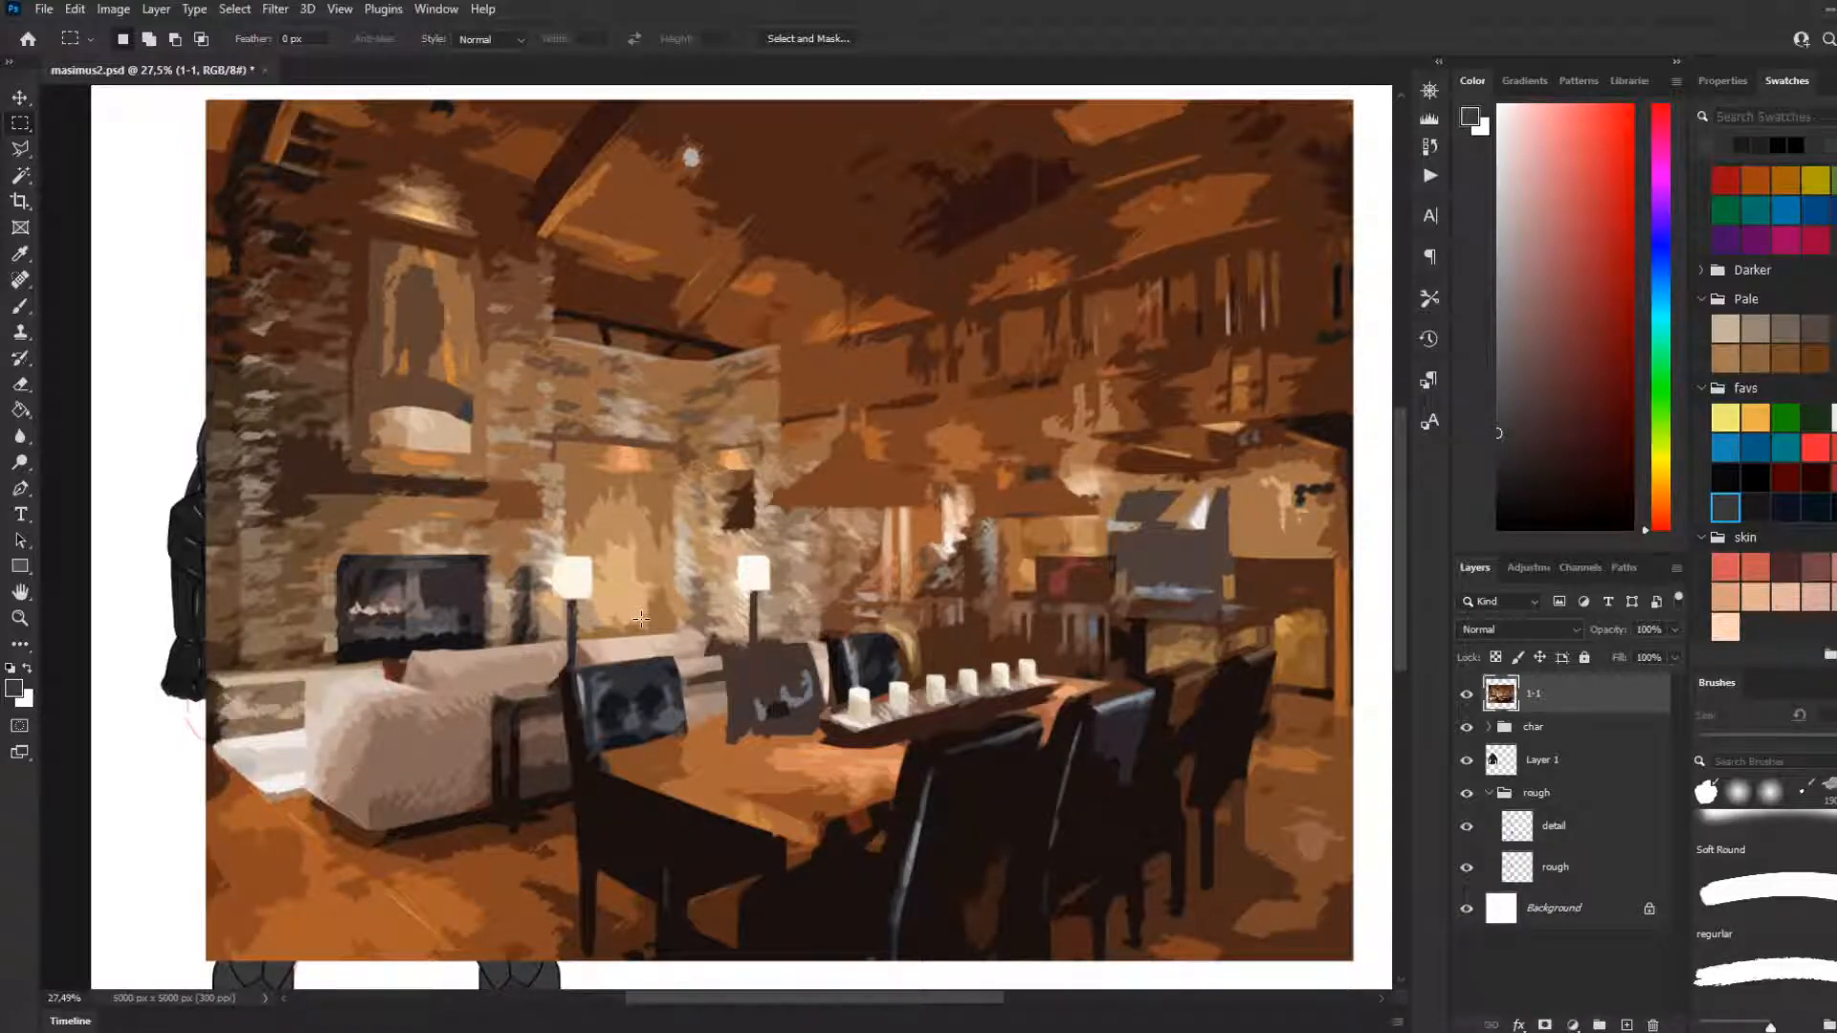
{"action": "scroll", "coordinate": [775, 517], "scroll_direction": "down", "scroll_amount": 1}
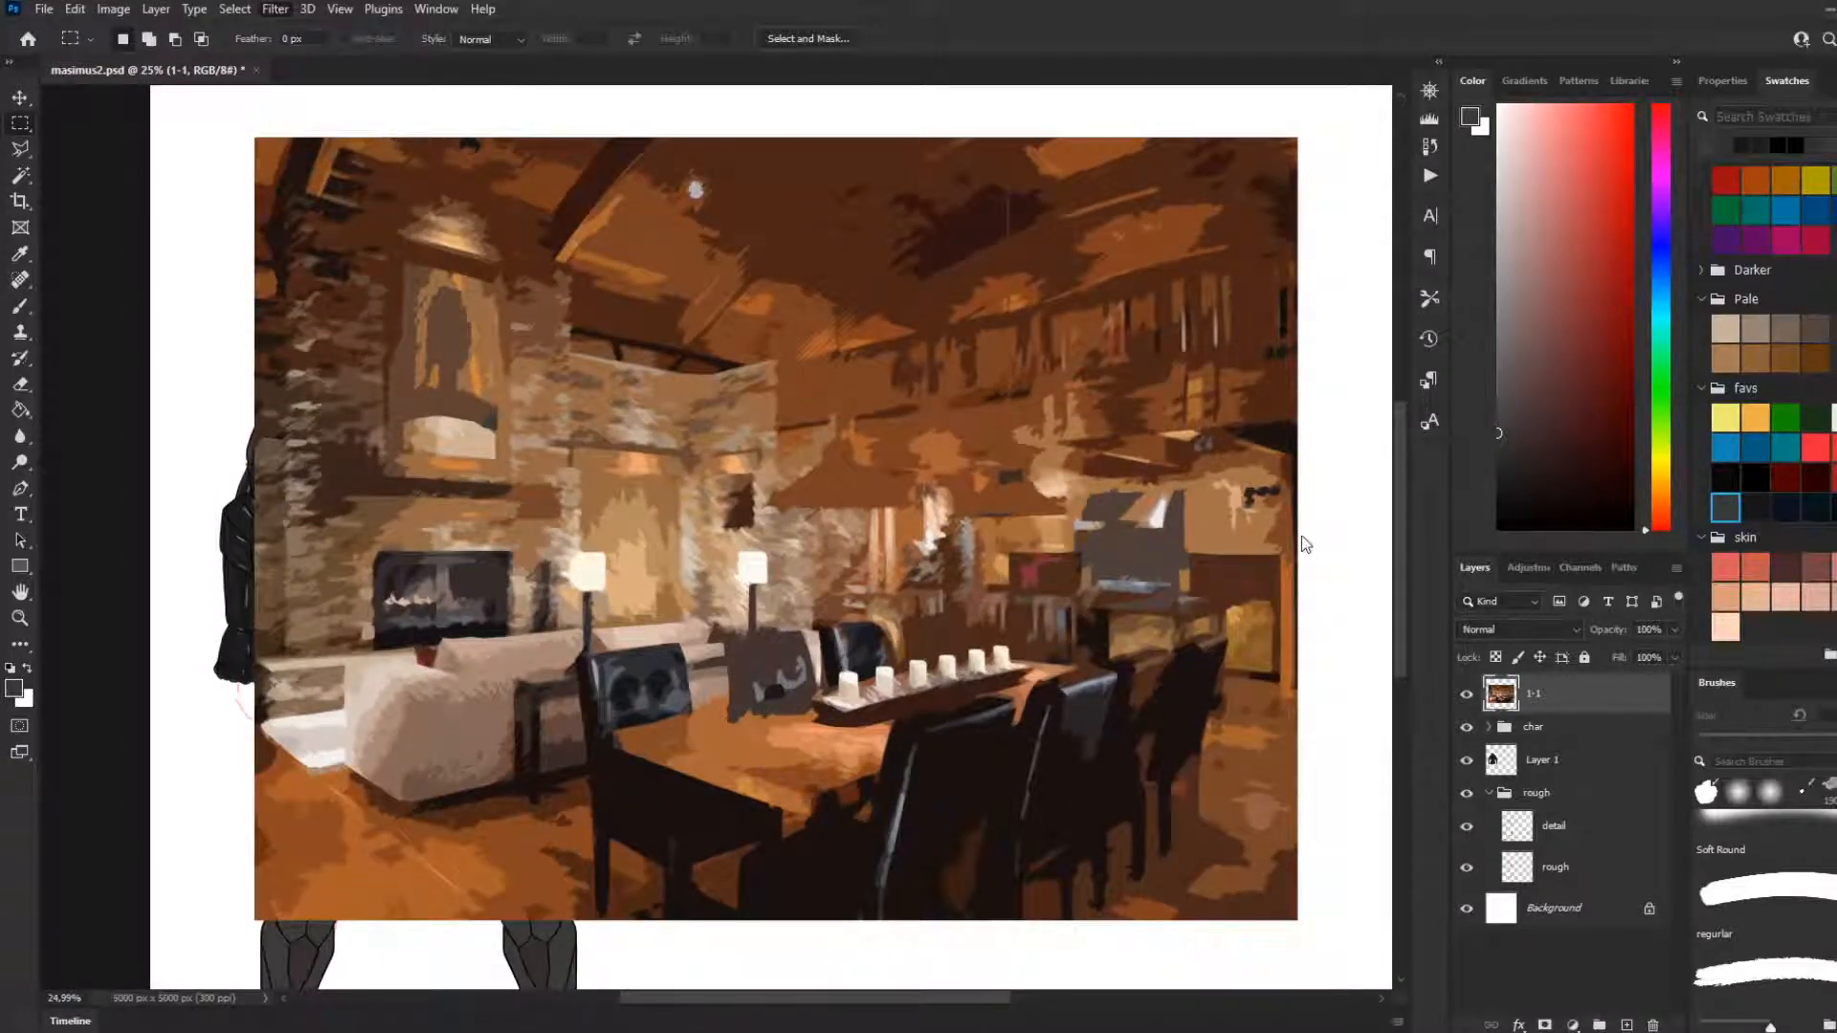
Return the interior photo to its unfiltered state and delete its layer
{"action": "left_click", "coordinate": [1579, 754]}
{"action": "left_click", "coordinate": [1544, 703]}
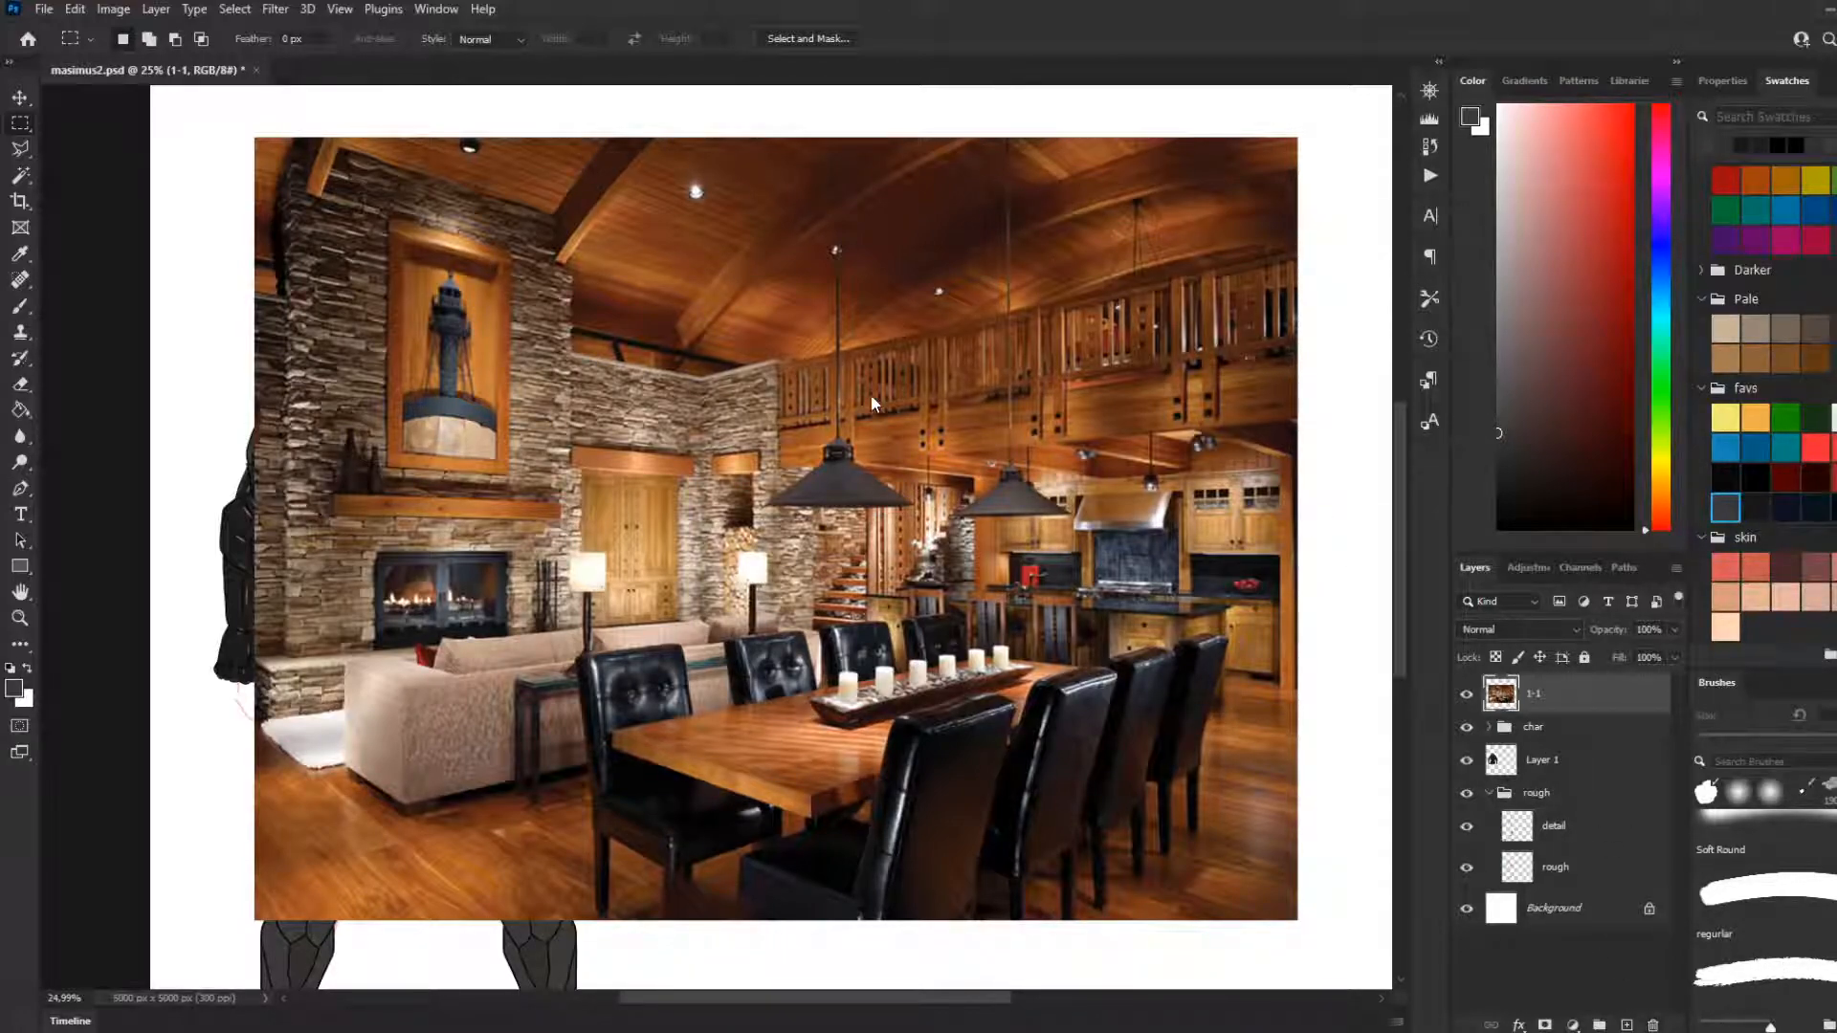
{"action": "key", "text": "Delete"}
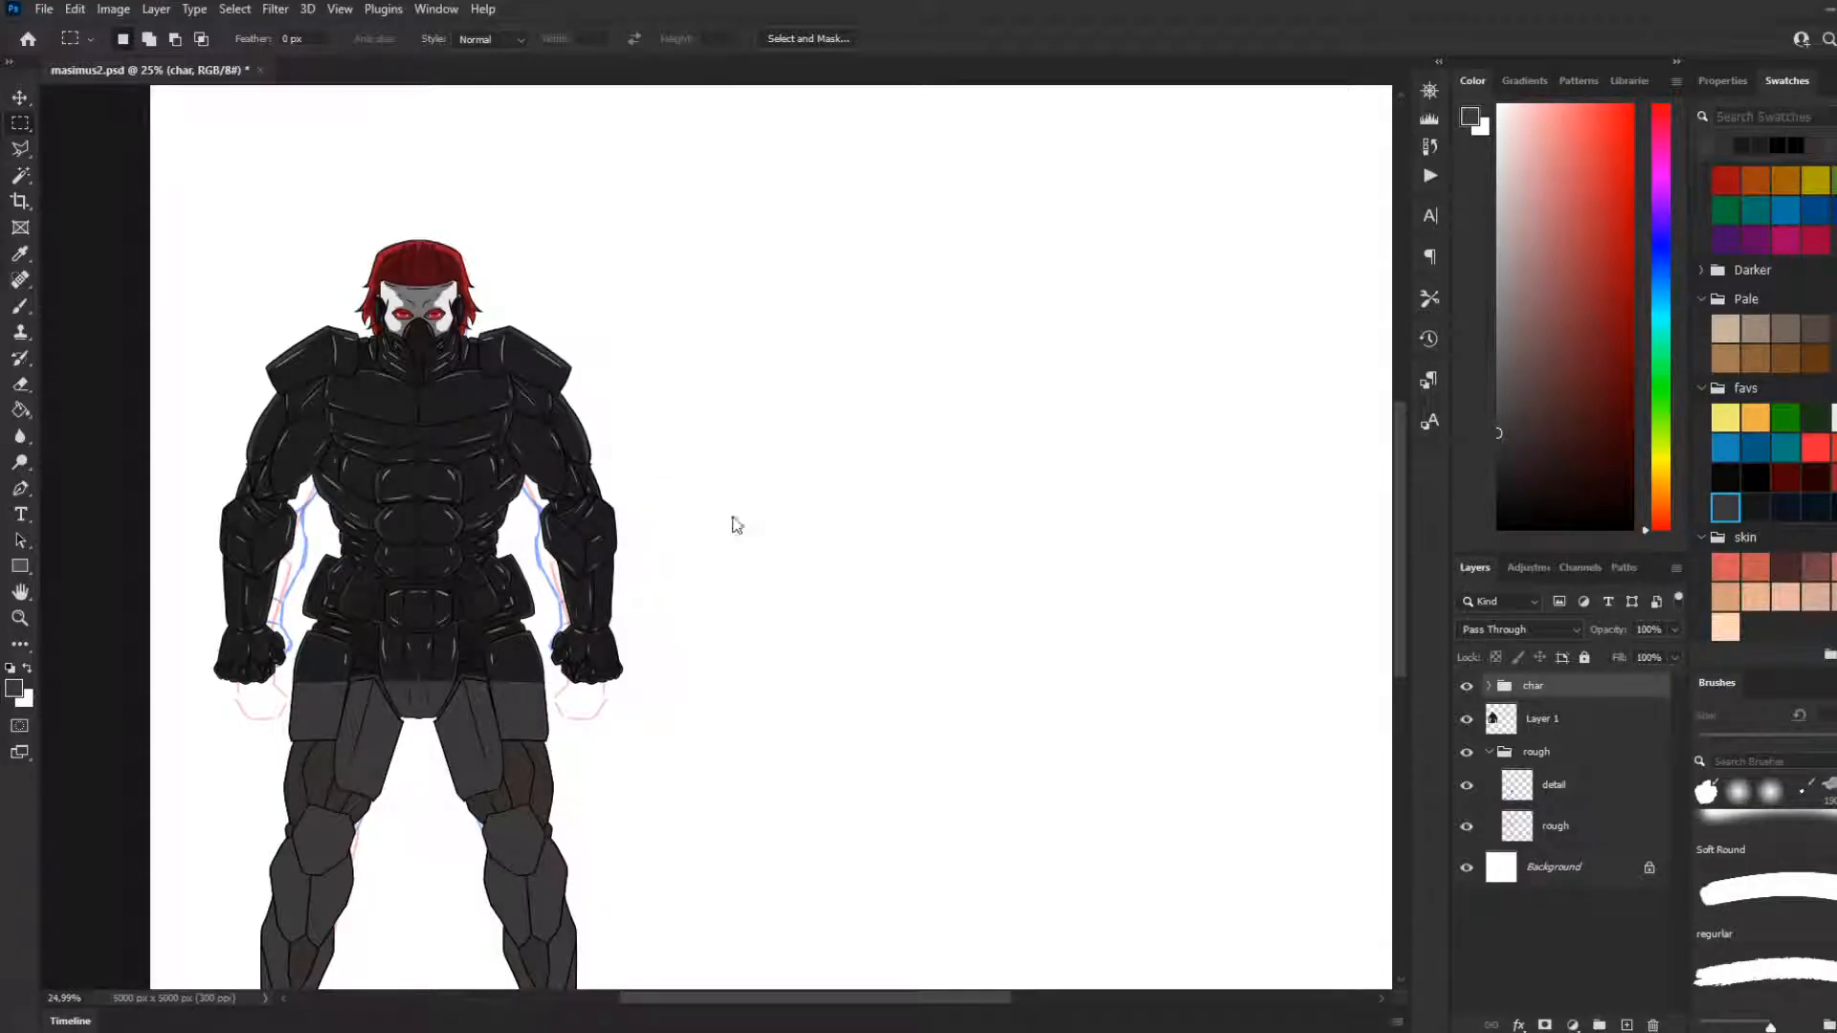
Place the blue sky photo with white clouds in the document above the char group
{"action": "left_click_drag", "start_coordinate": [720, 509], "coordinate": [760, 552]}
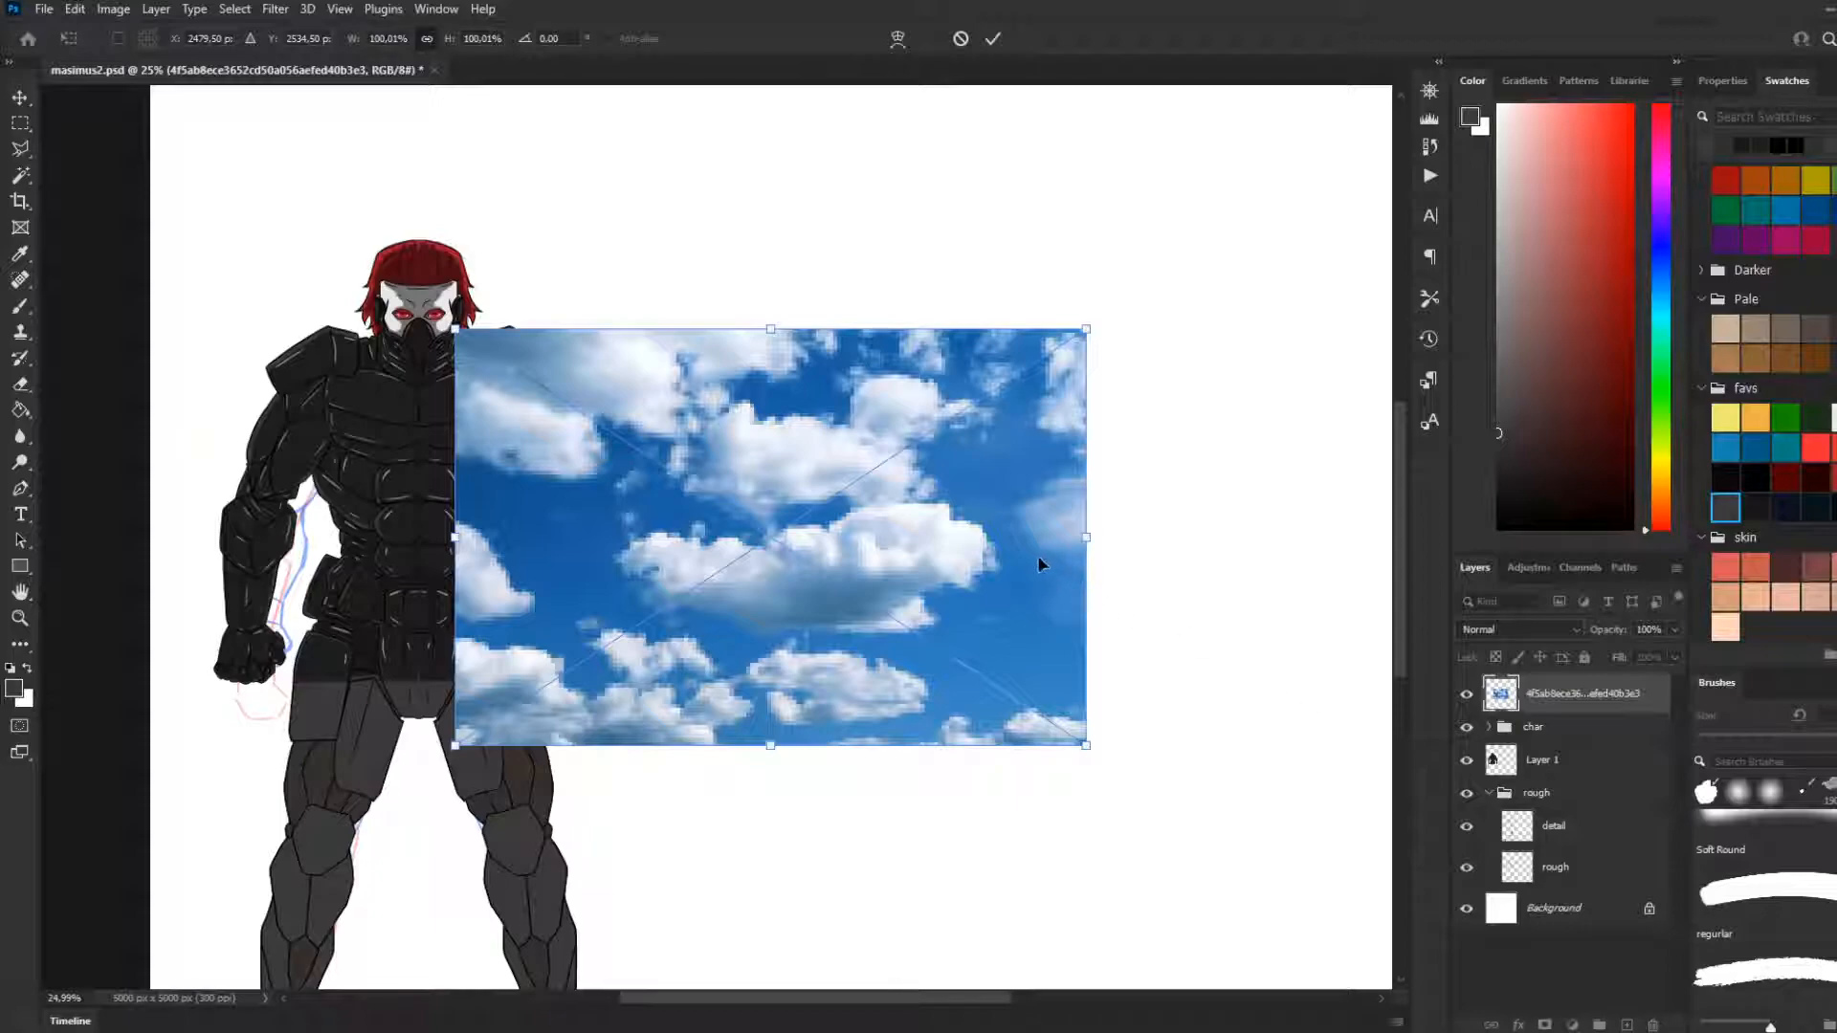
{"action": "key", "text": "Return"}
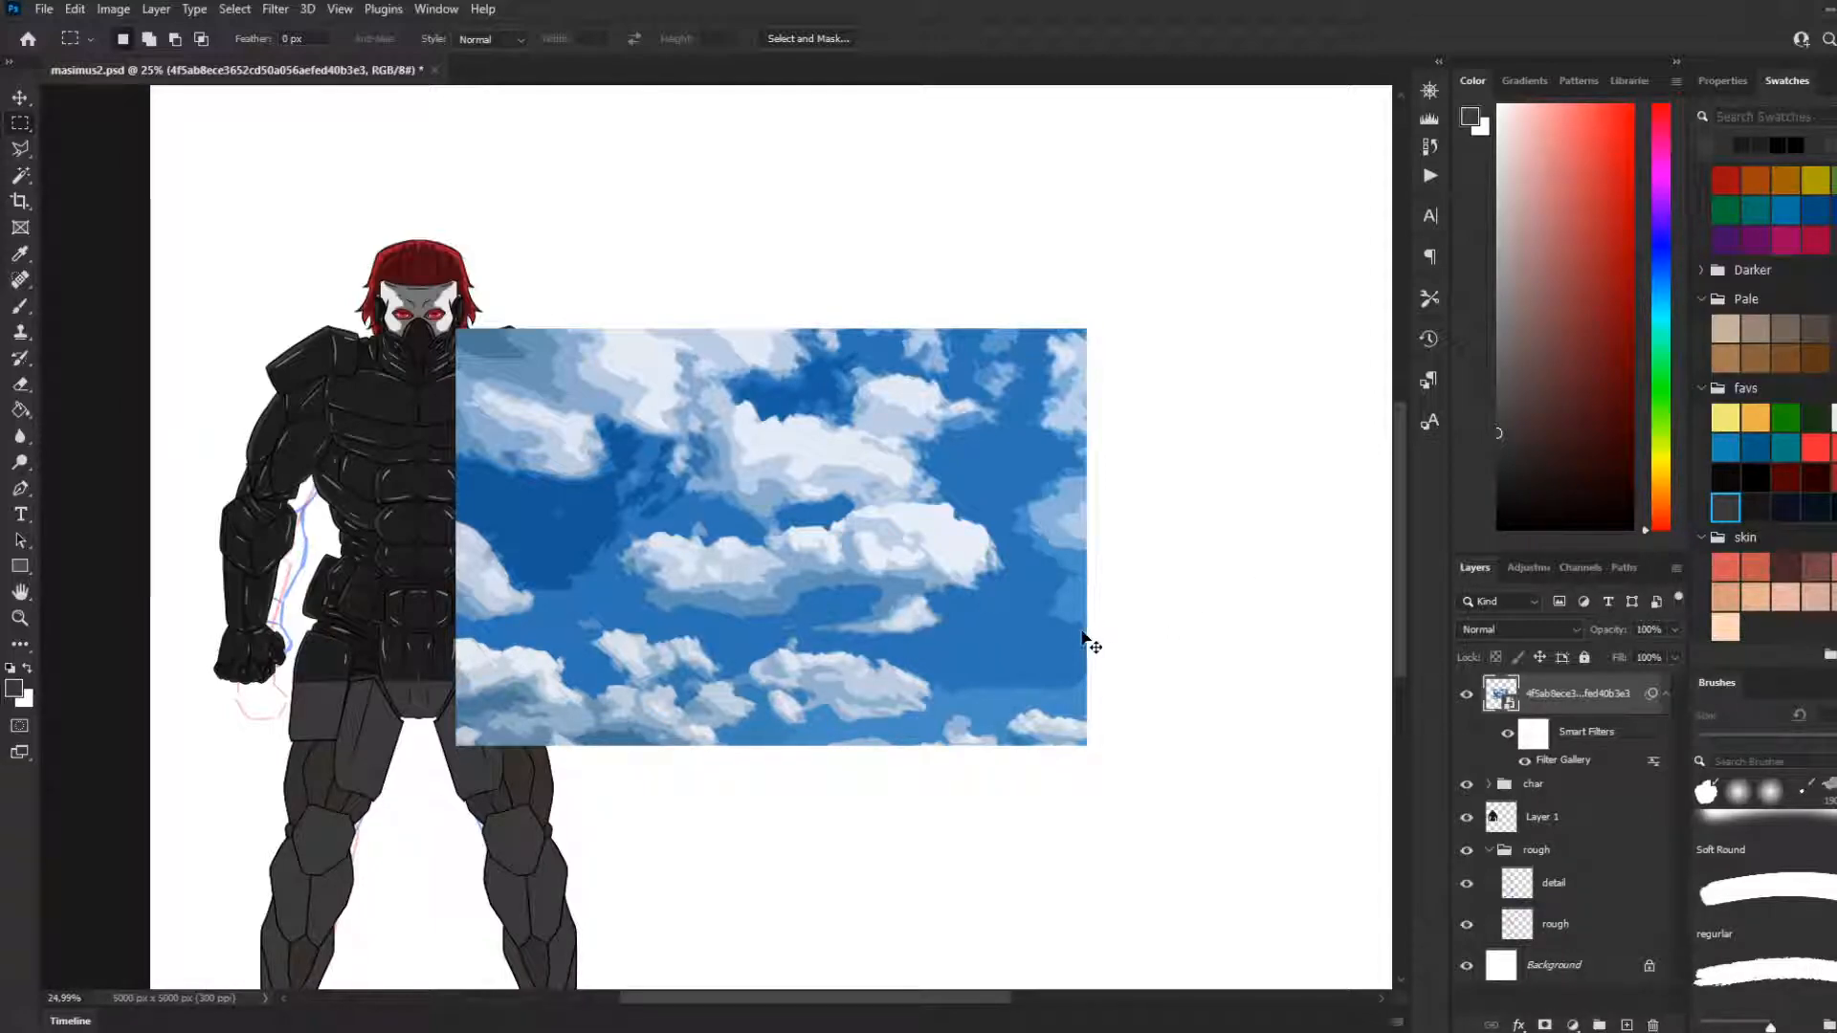
Undo the Filter Gallery effect on the sky photo and delete its layer
{"action": "key", "text": "ctrl+z"}
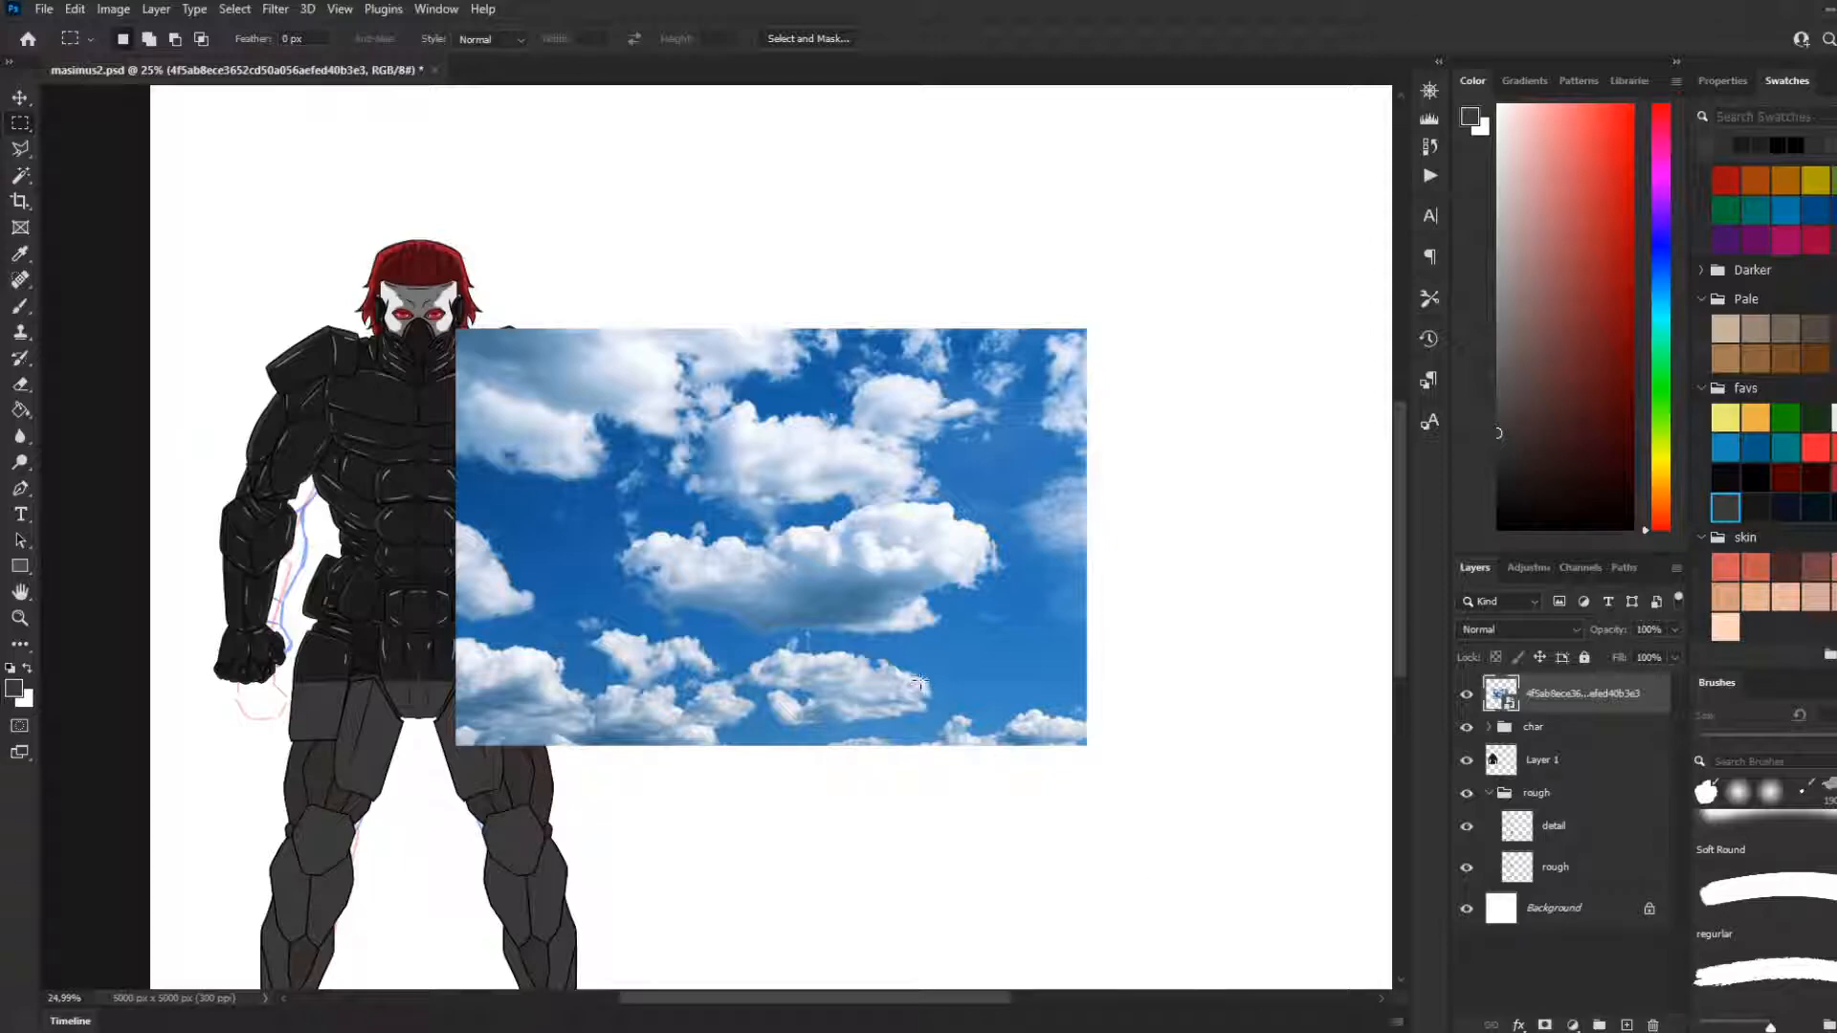
{"action": "key", "text": "Delete"}
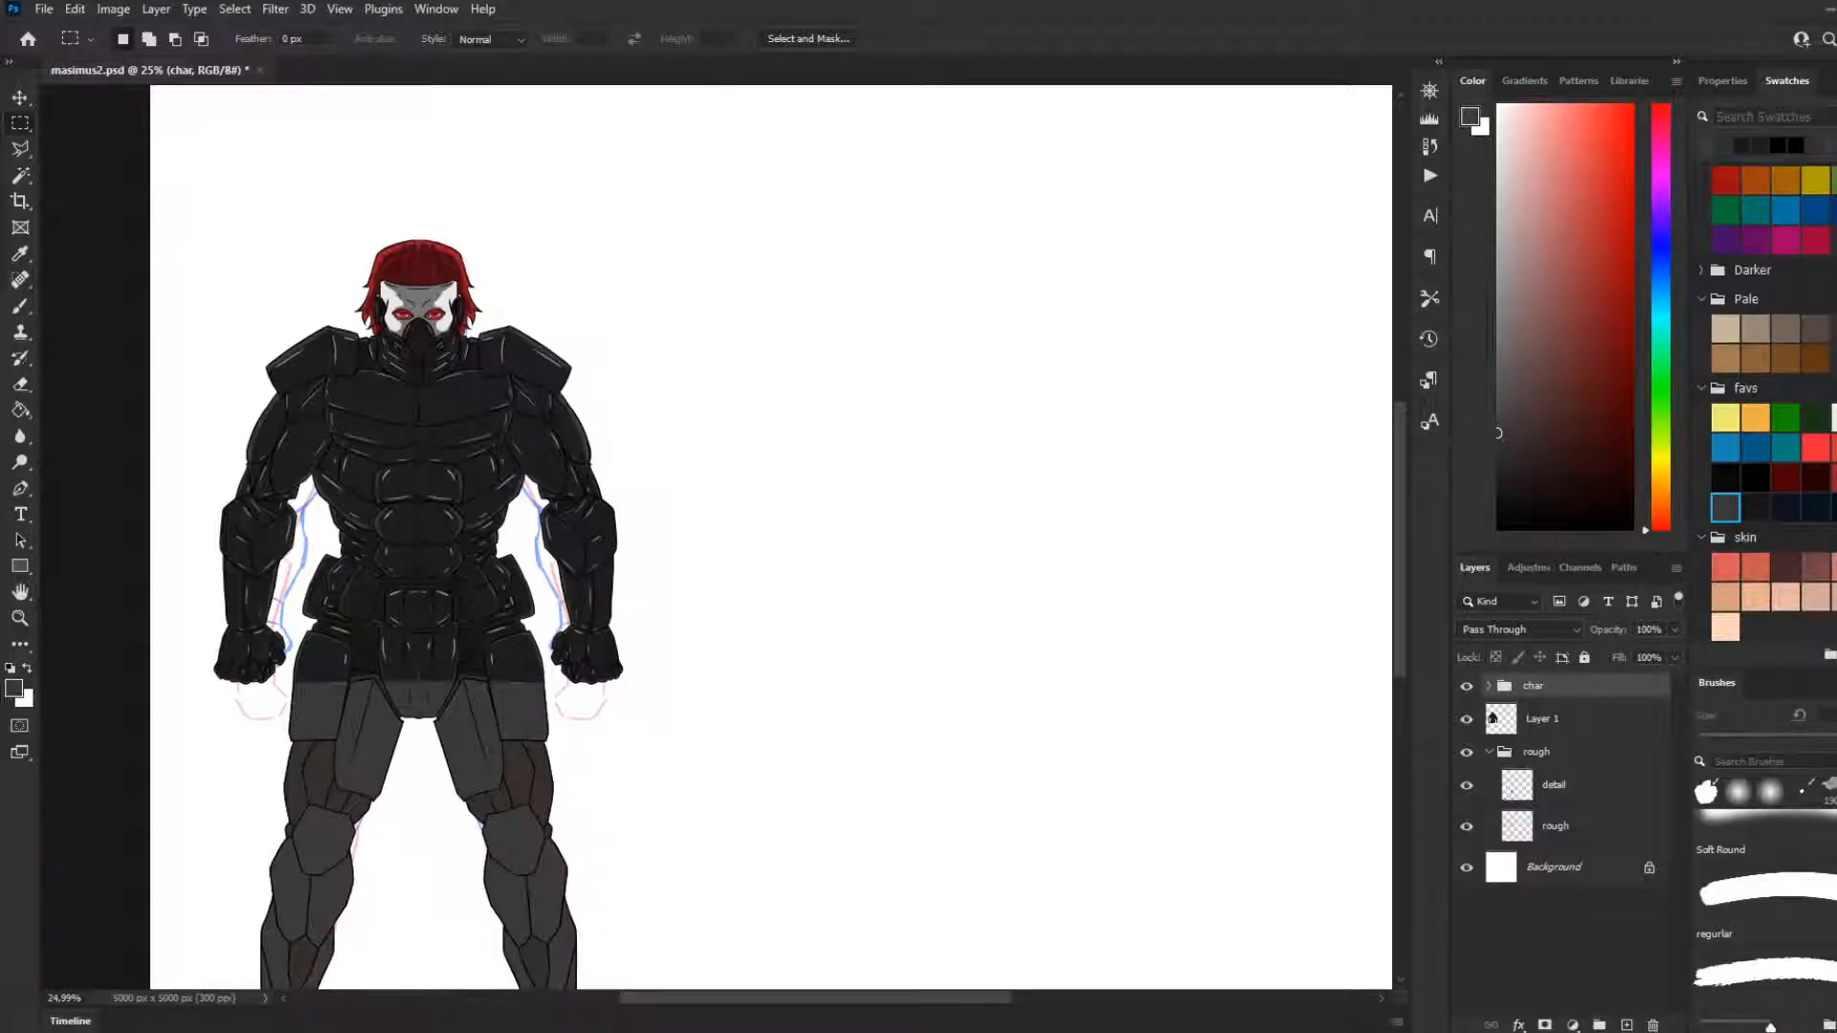
Open Layer 1 in the Filter Gallery and try Cutout Edge Simplicity values such as 6, 2 and 9
{"action": "scroll", "coordinate": [1052, 644], "scroll_direction": "down", "scroll_amount": 1}
{"action": "left_click", "coordinate": [1509, 732]}
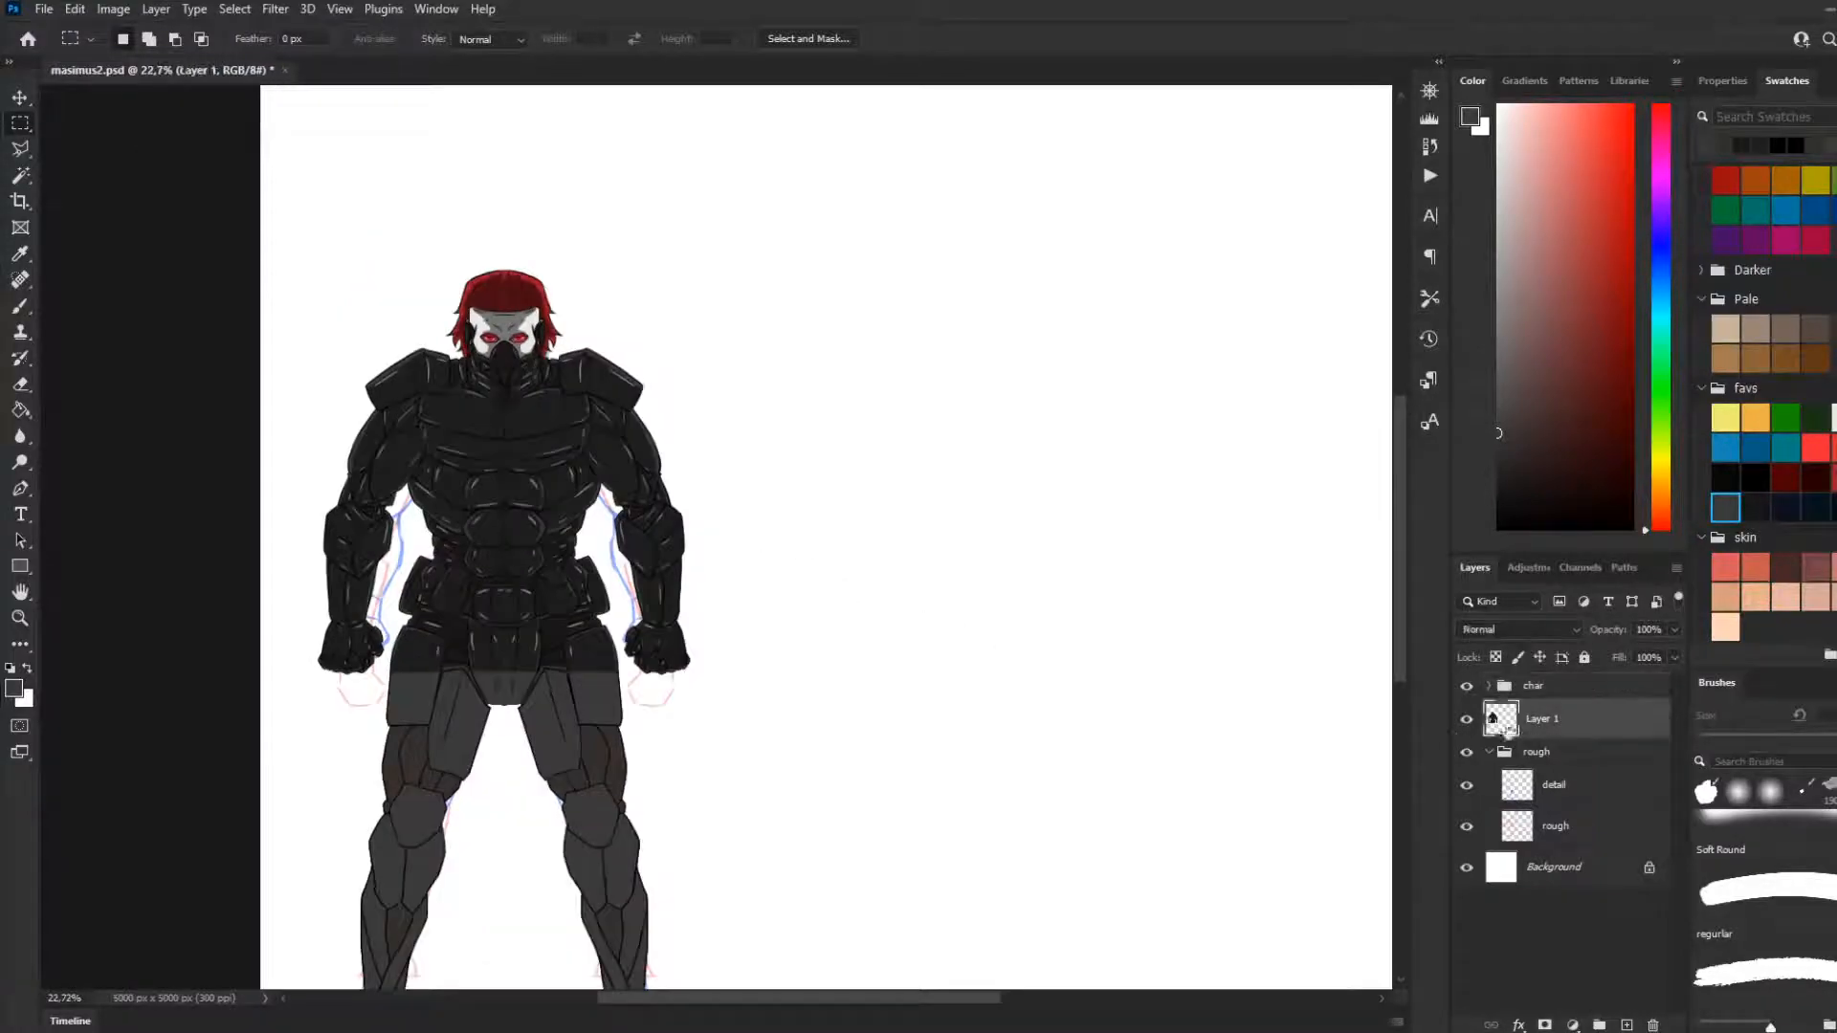
{"action": "scroll", "coordinate": [440, 450], "scroll_direction": "up", "scroll_amount": 7}
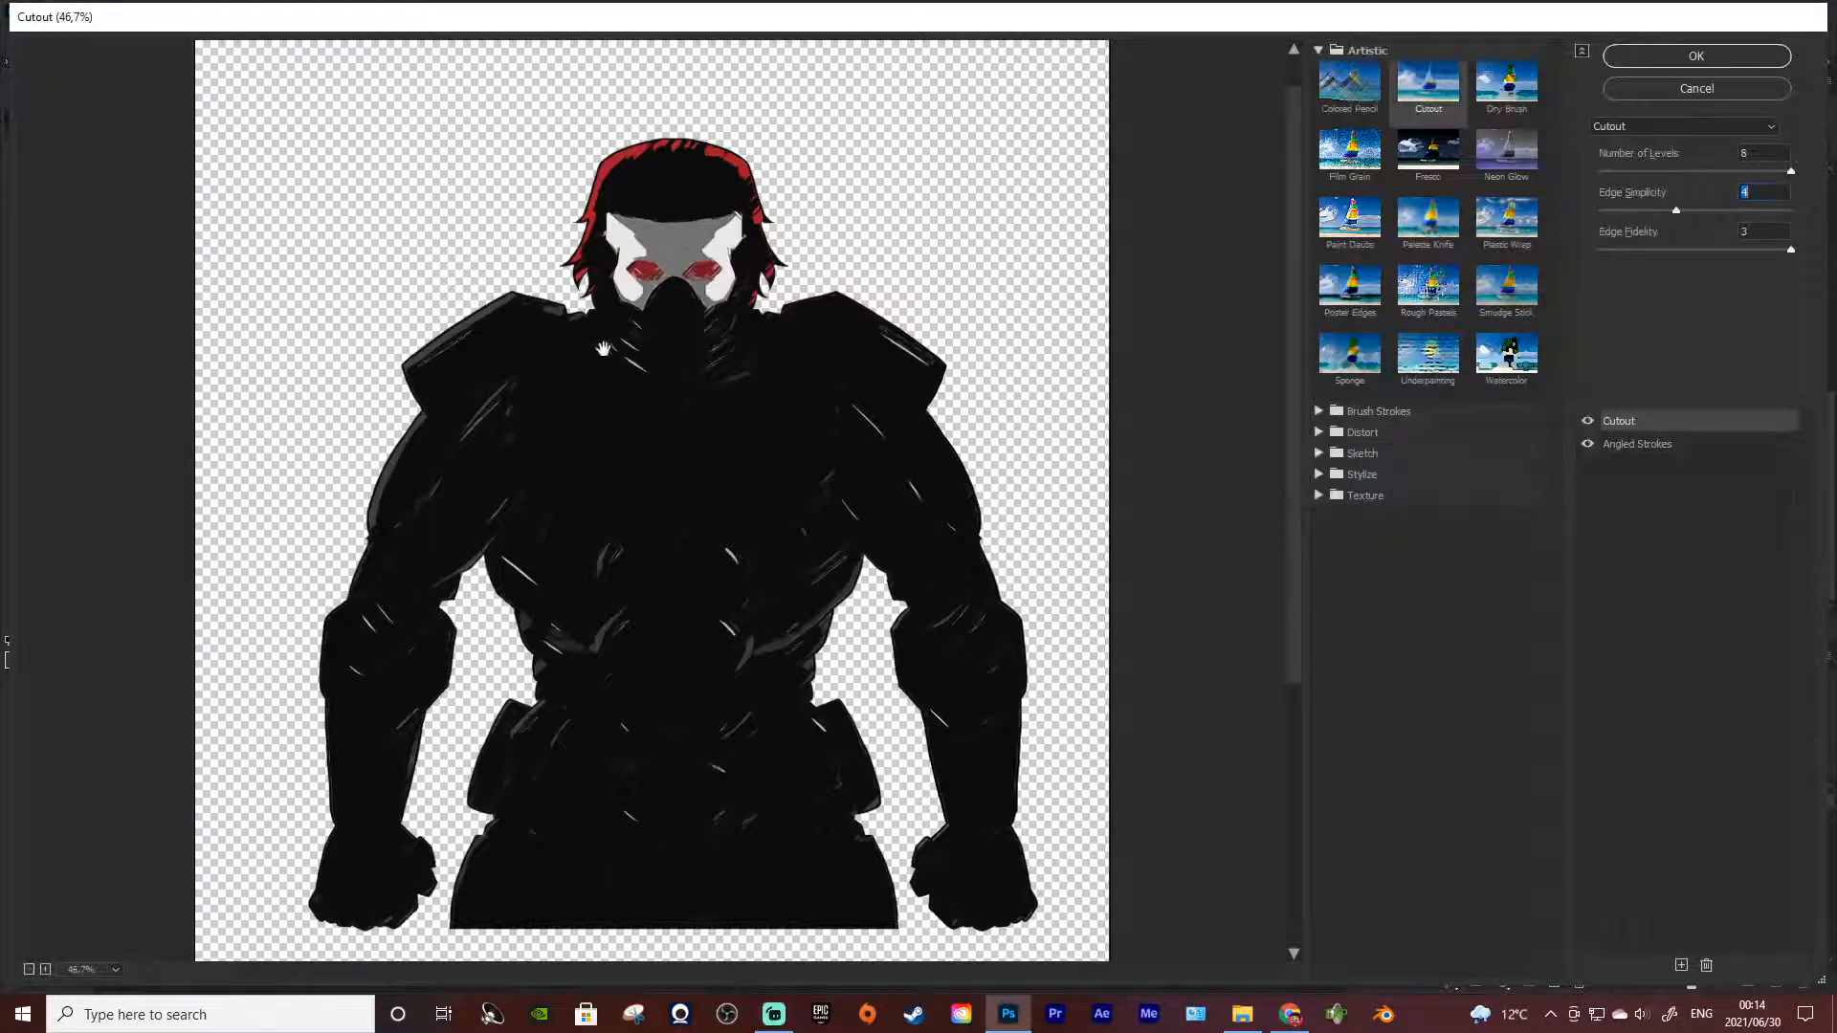
{"action": "left_click", "coordinate": [1652, 211]}
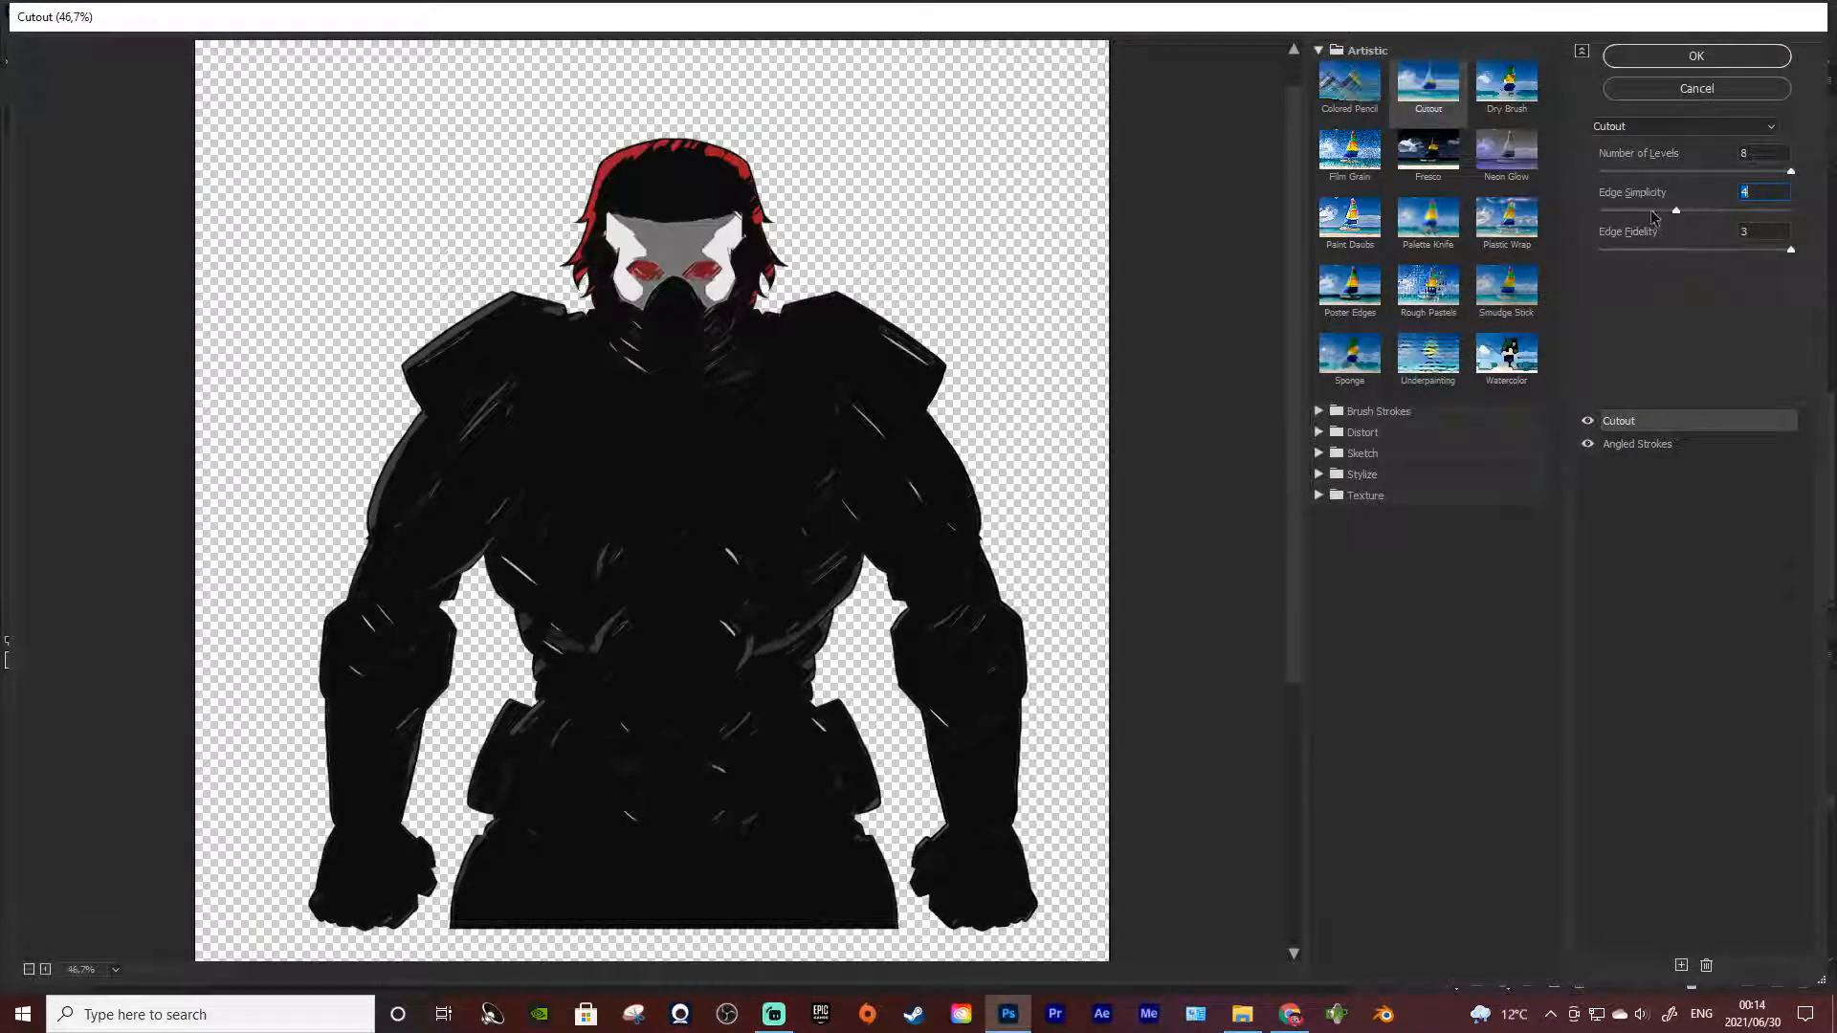
{"action": "left_click", "coordinate": [1715, 211]}
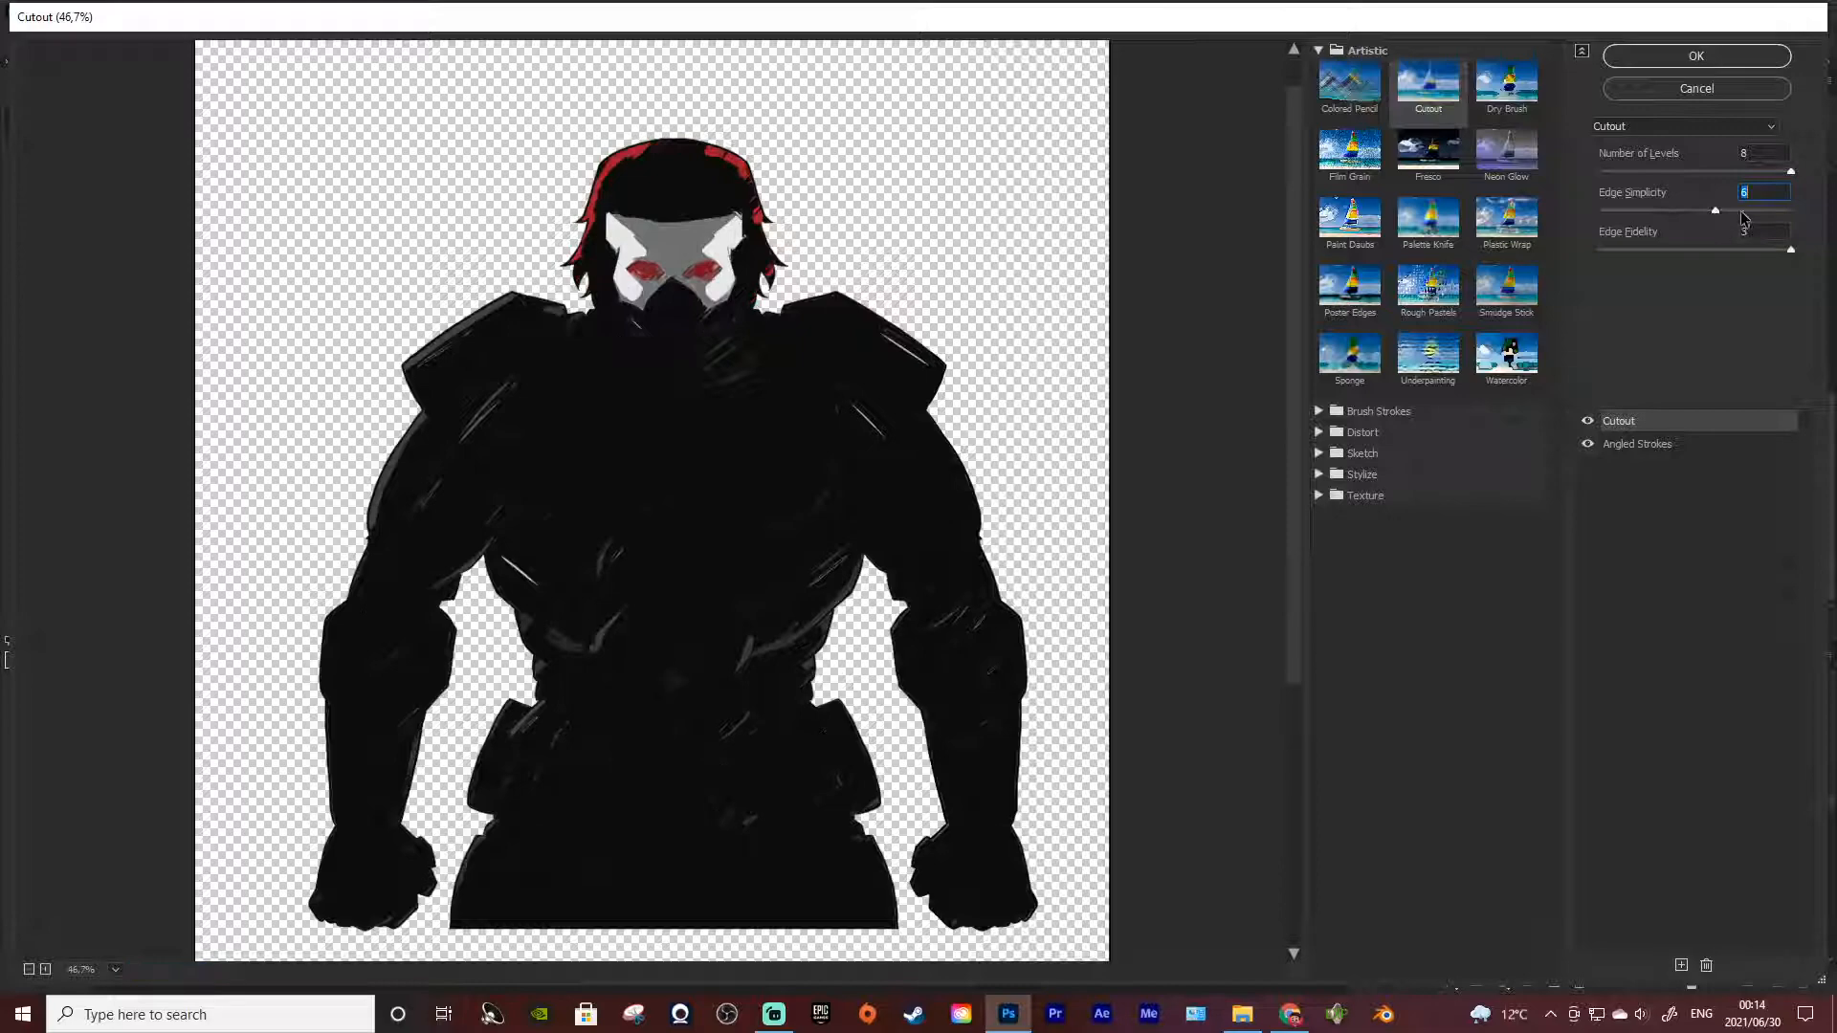
{"action": "left_click", "coordinate": [1606, 211]}
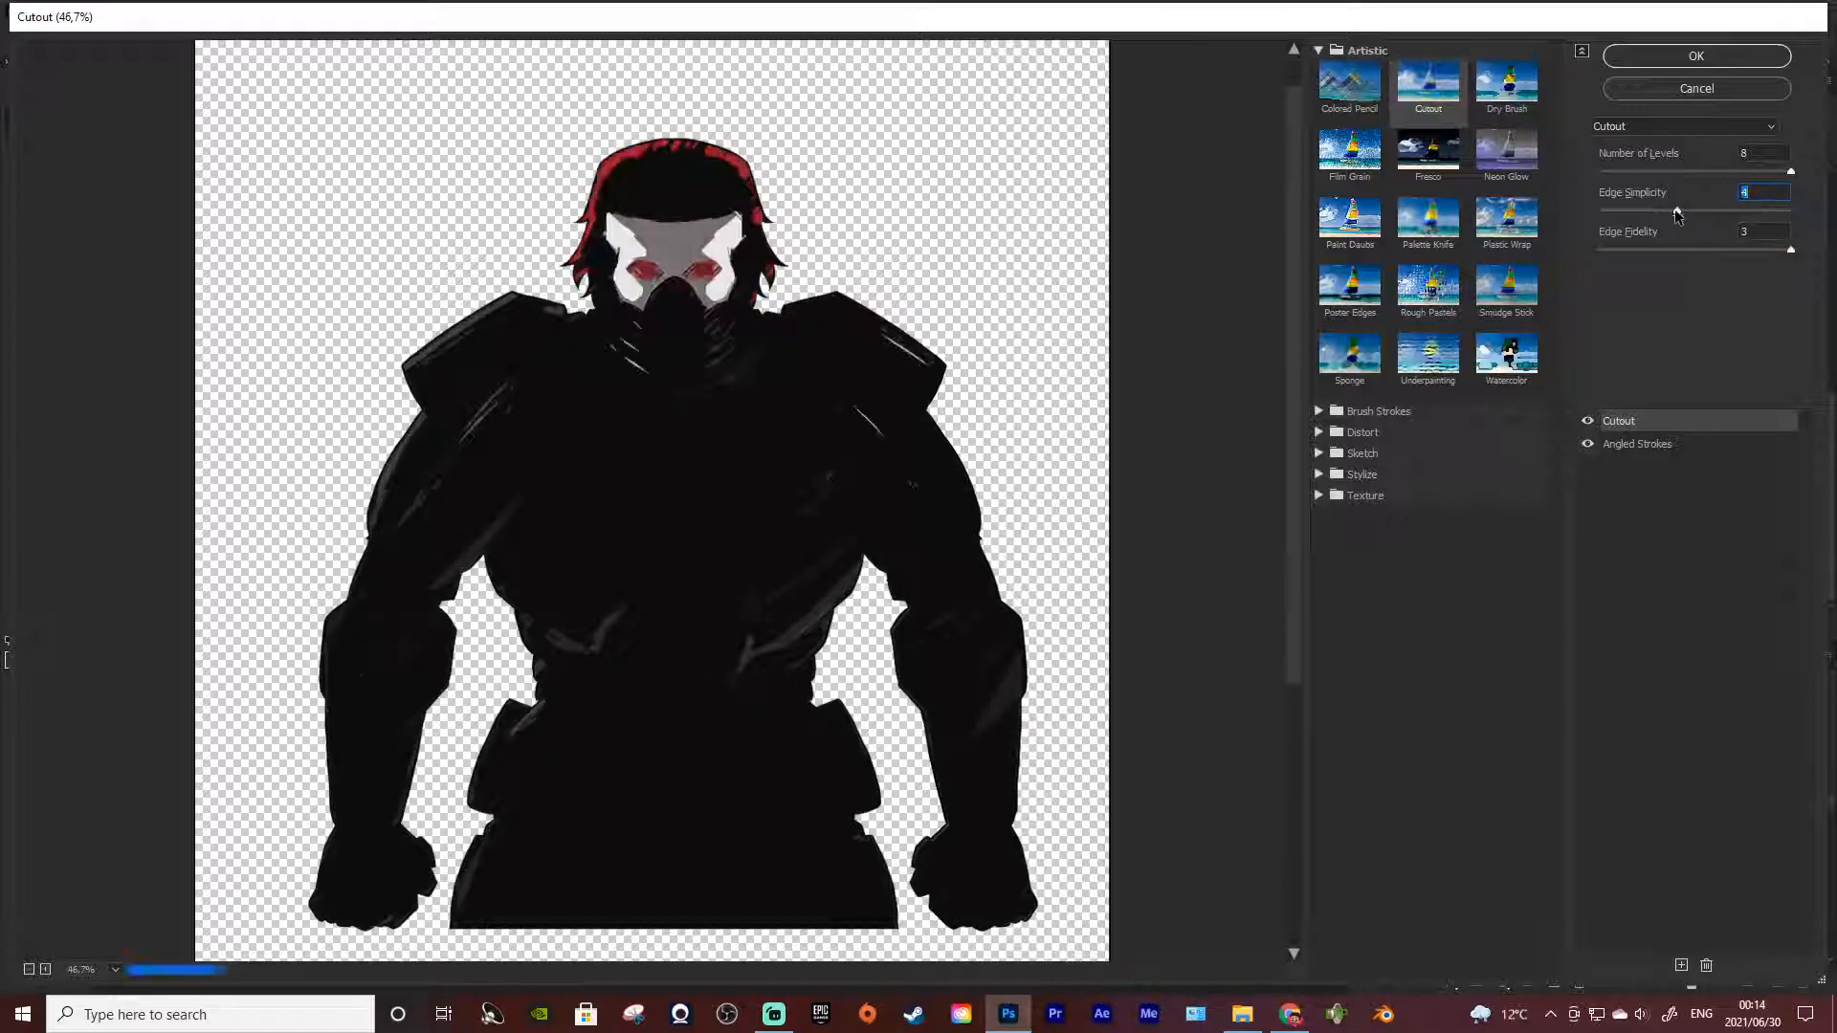
{"action": "left_click", "coordinate": [1638, 211]}
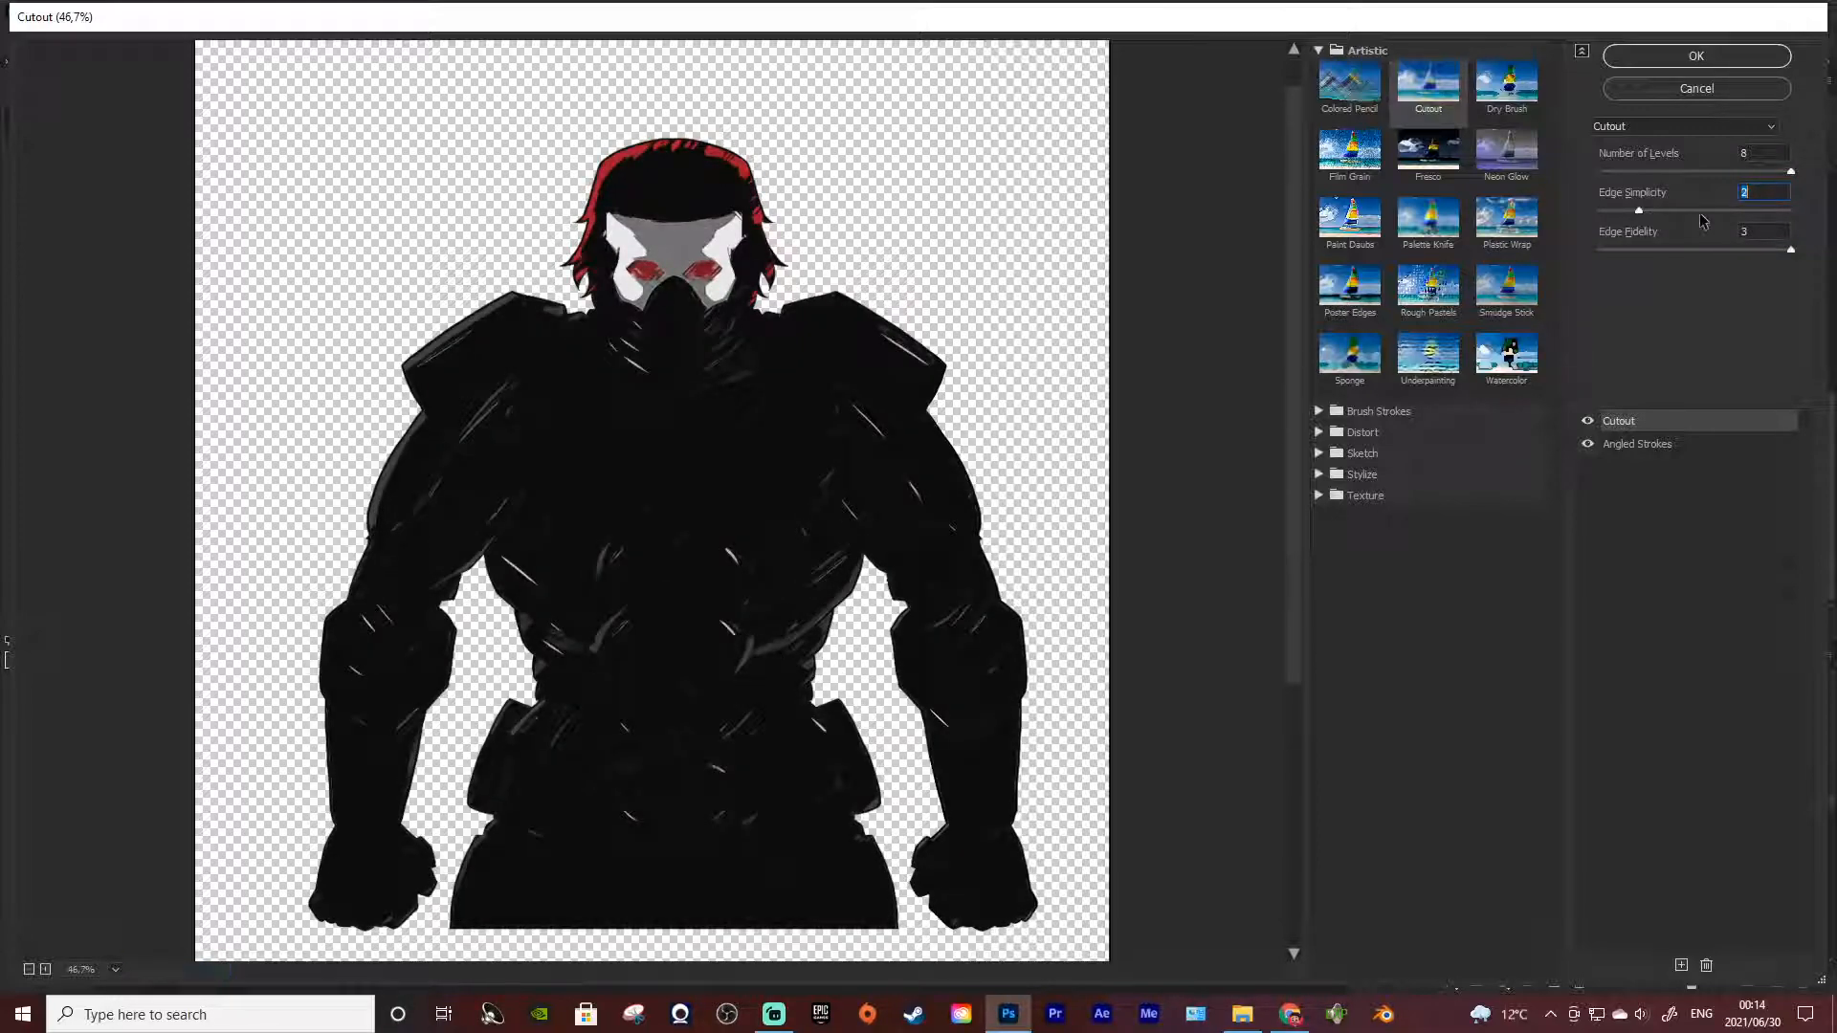
{"action": "left_click", "coordinate": [1771, 210]}
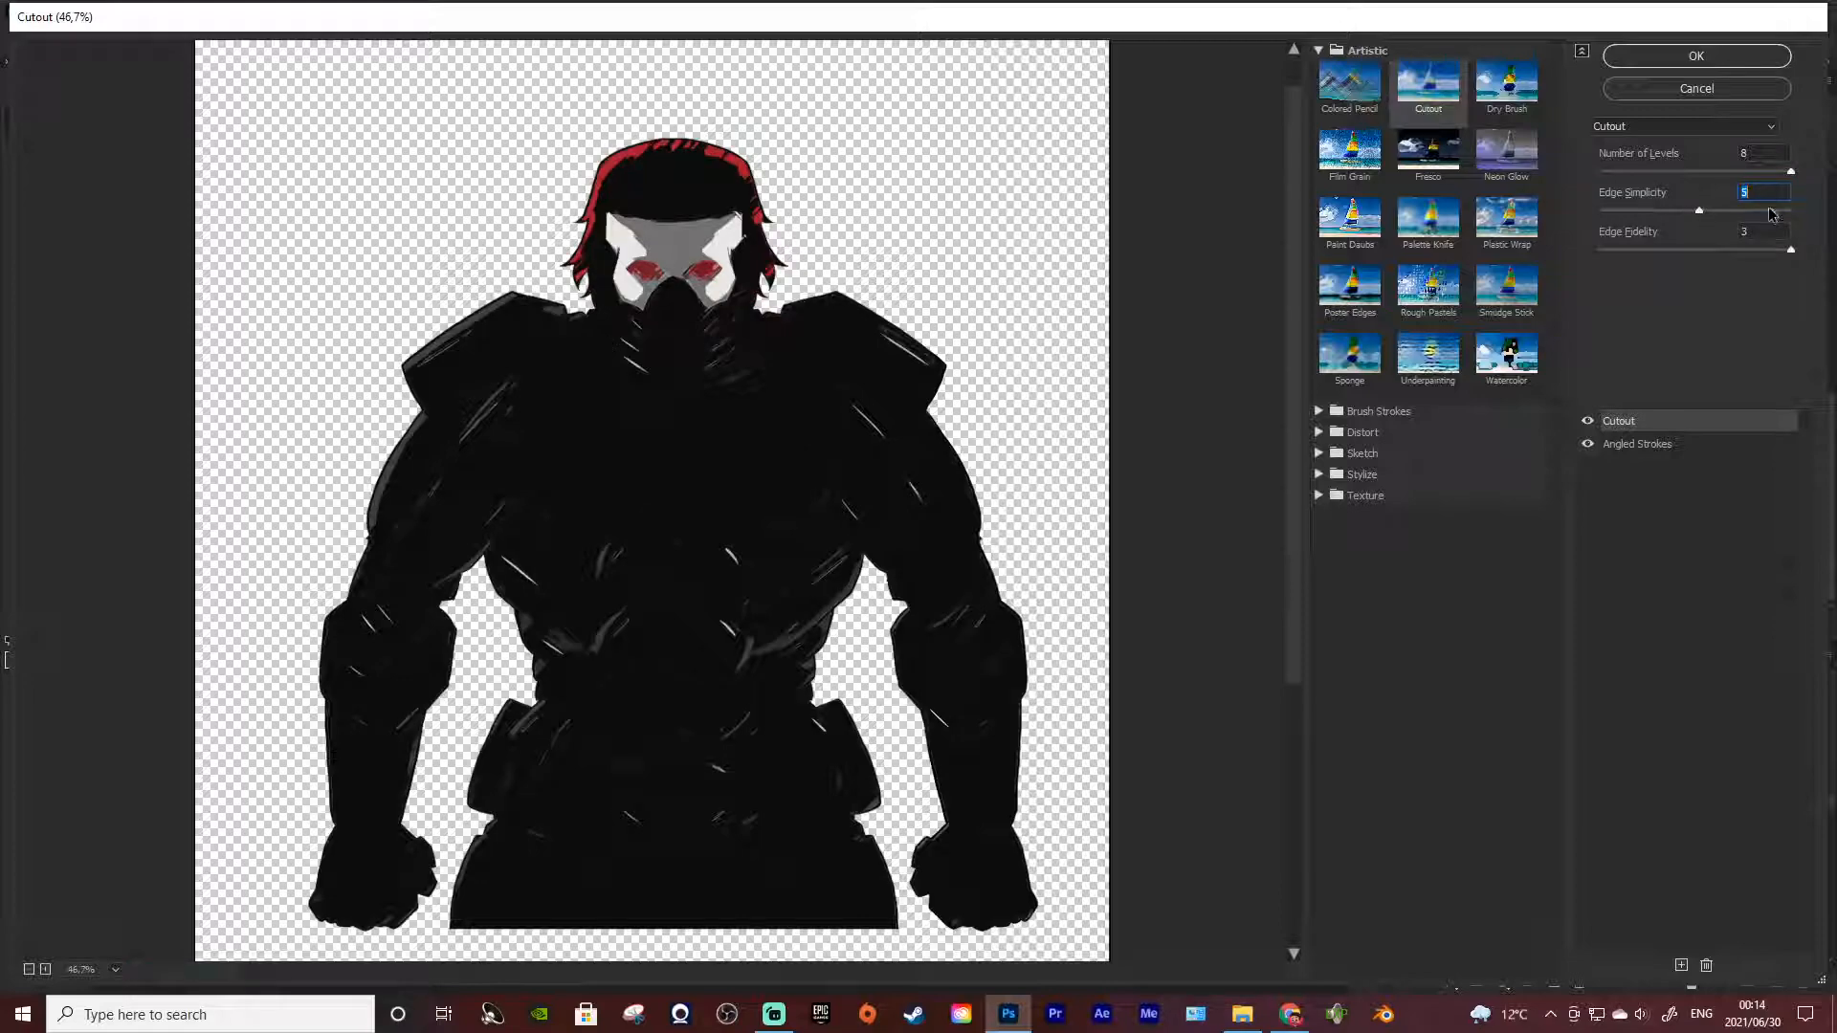
Try a different Cutout Edge Fidelity, return it to 3, and set Edge Simplicity to 7
{"action": "left_click", "coordinate": [1692, 250]}
{"action": "left_click", "coordinate": [1789, 250]}
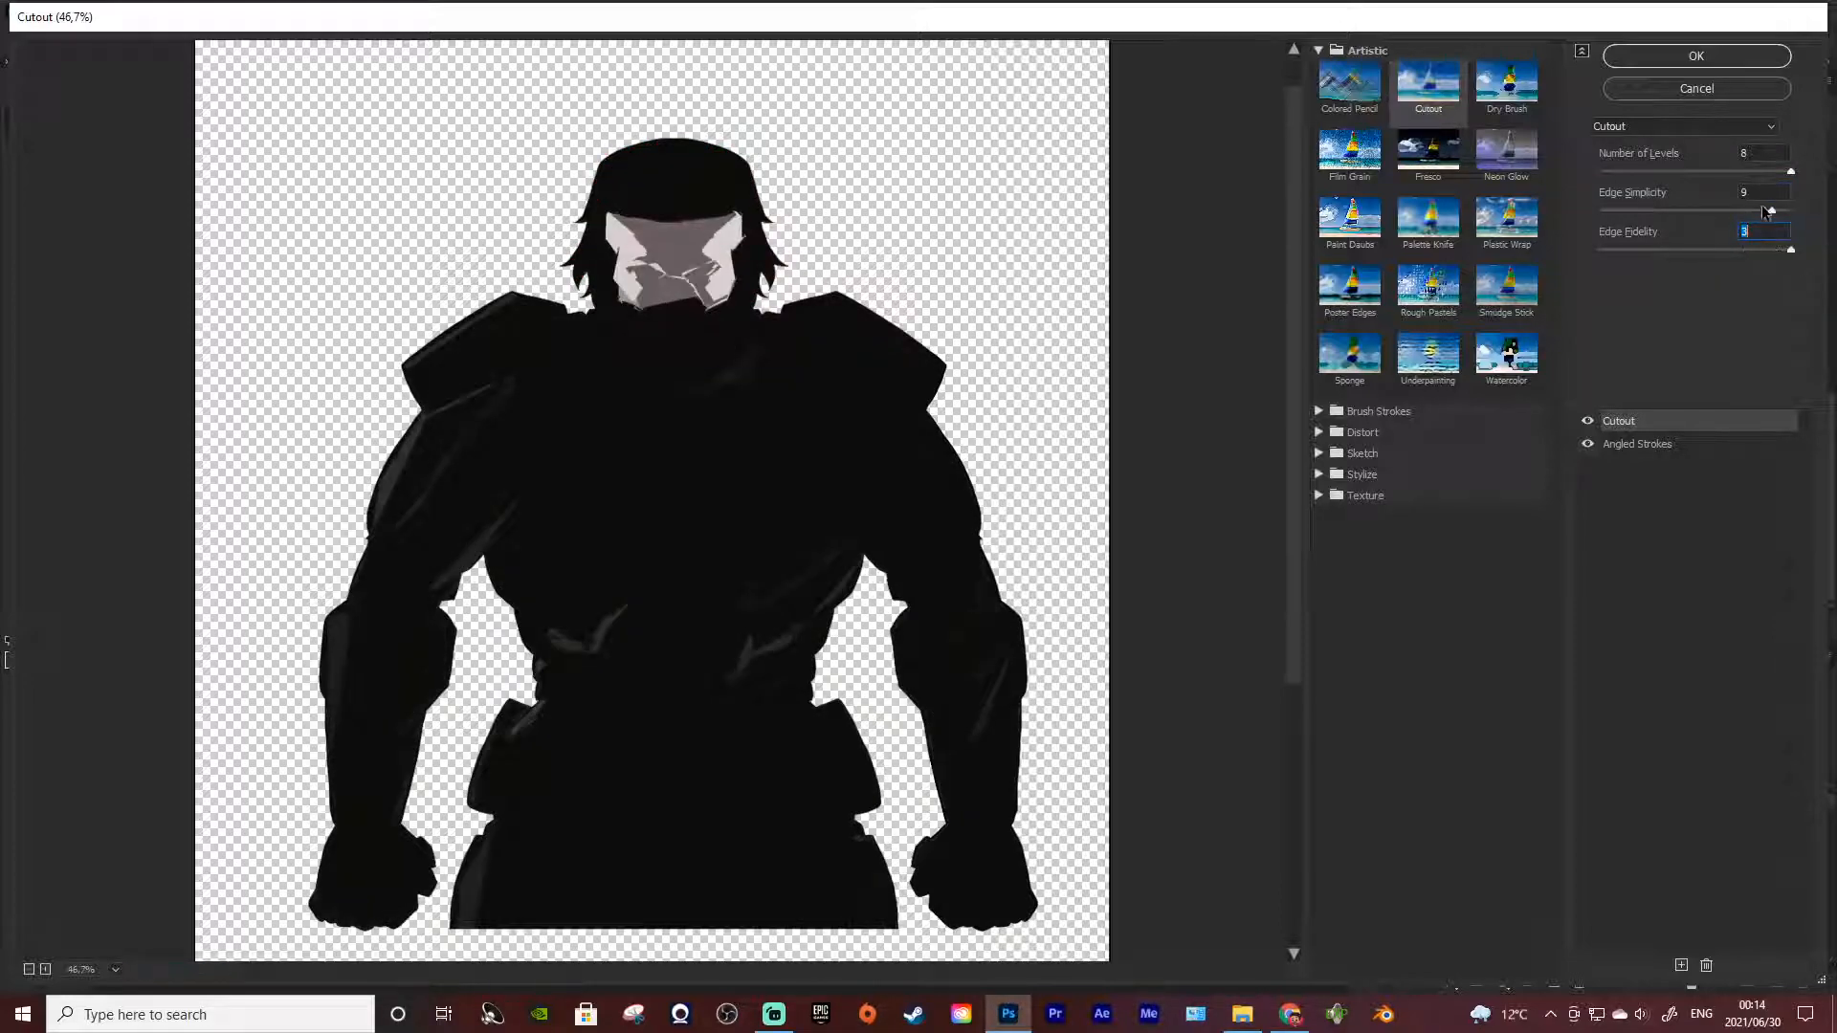
{"action": "left_click", "coordinate": [1791, 211]}
{"action": "left_click", "coordinate": [1737, 211]}
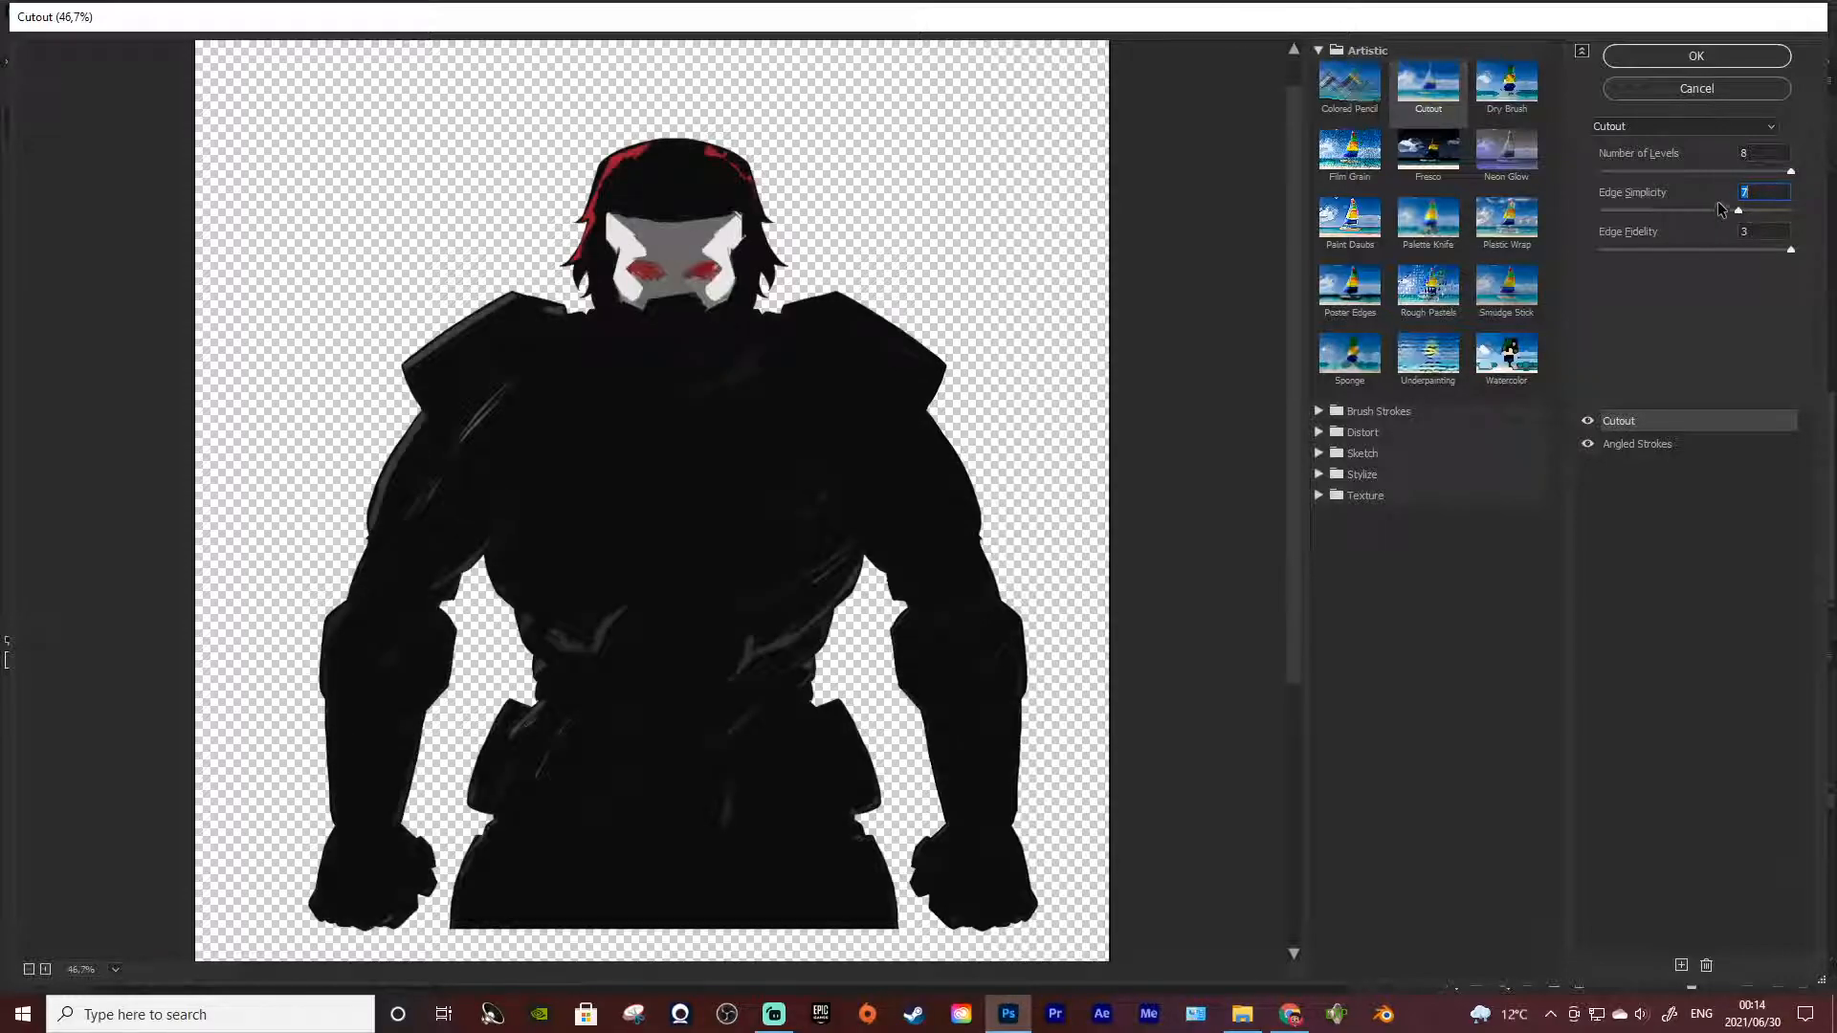
Try Cutout with 4 levels, Edge Simplicity 2 and Angled Strokes hidden, and cancel the Filter Gallery
{"action": "left_click", "coordinate": [1703, 171]}
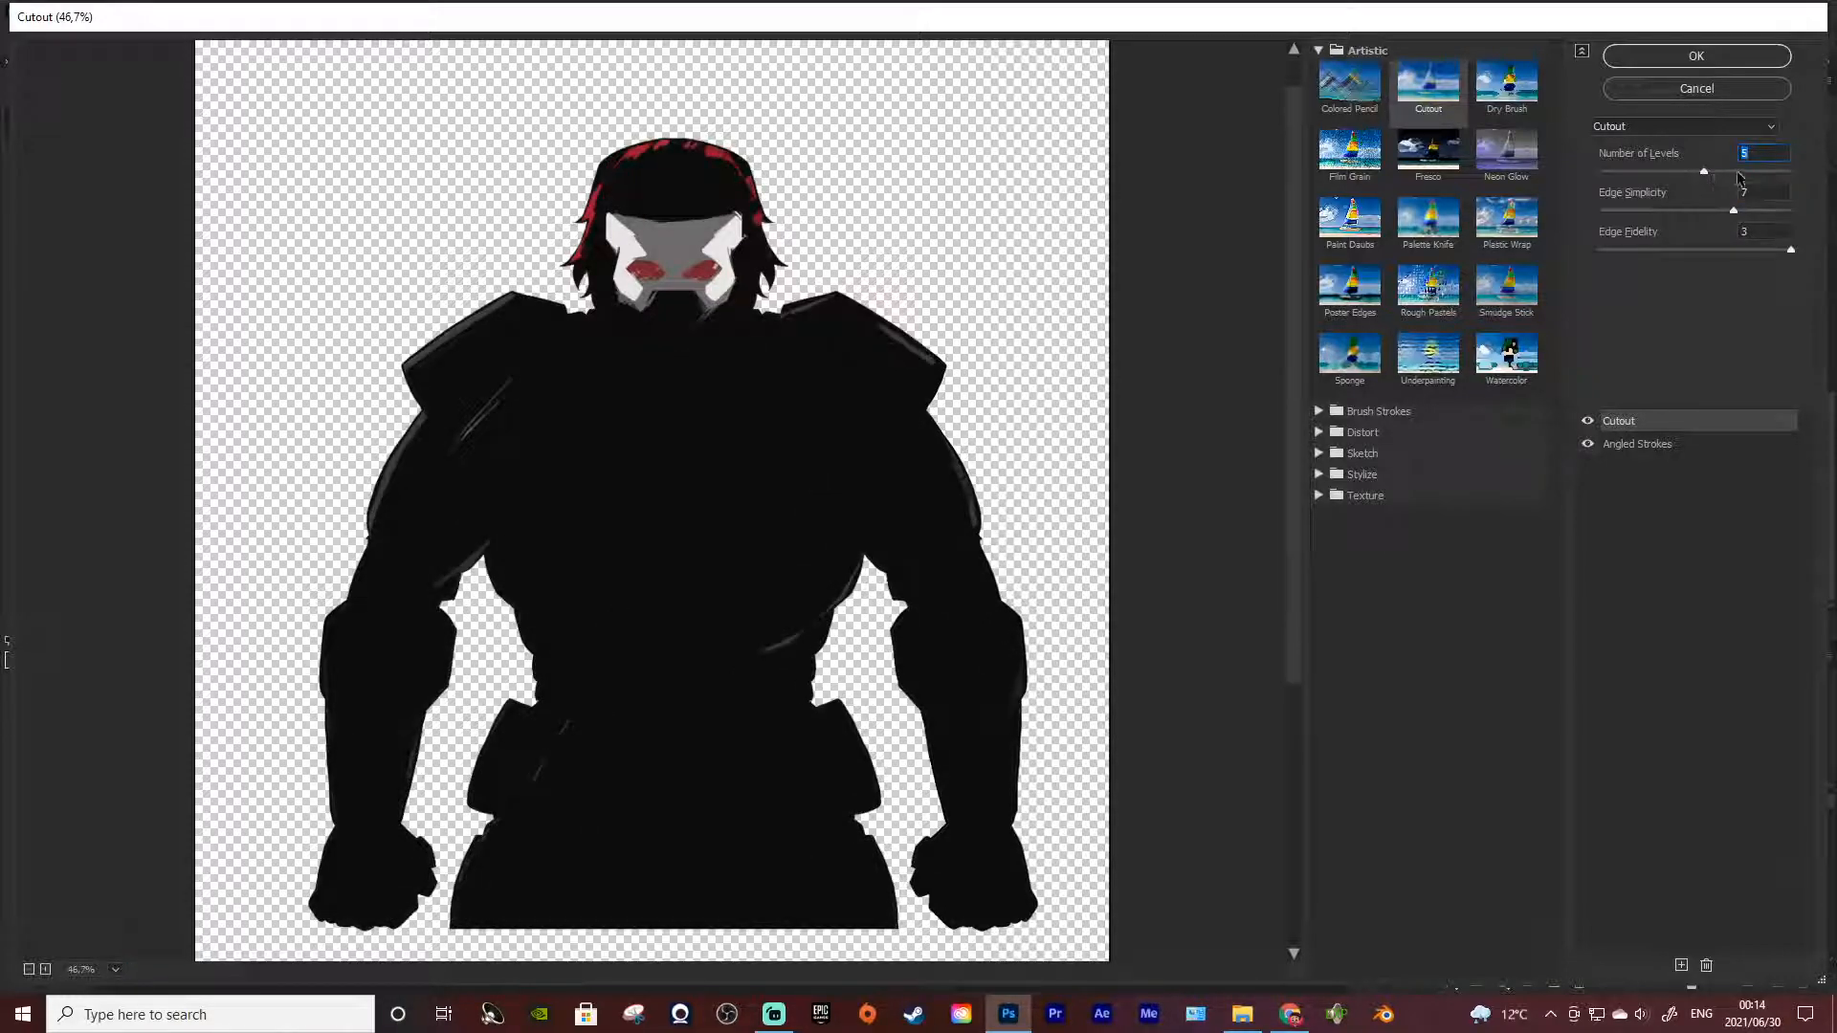
{"action": "left_click", "coordinate": [1736, 172]}
{"action": "left_click", "coordinate": [1678, 173]}
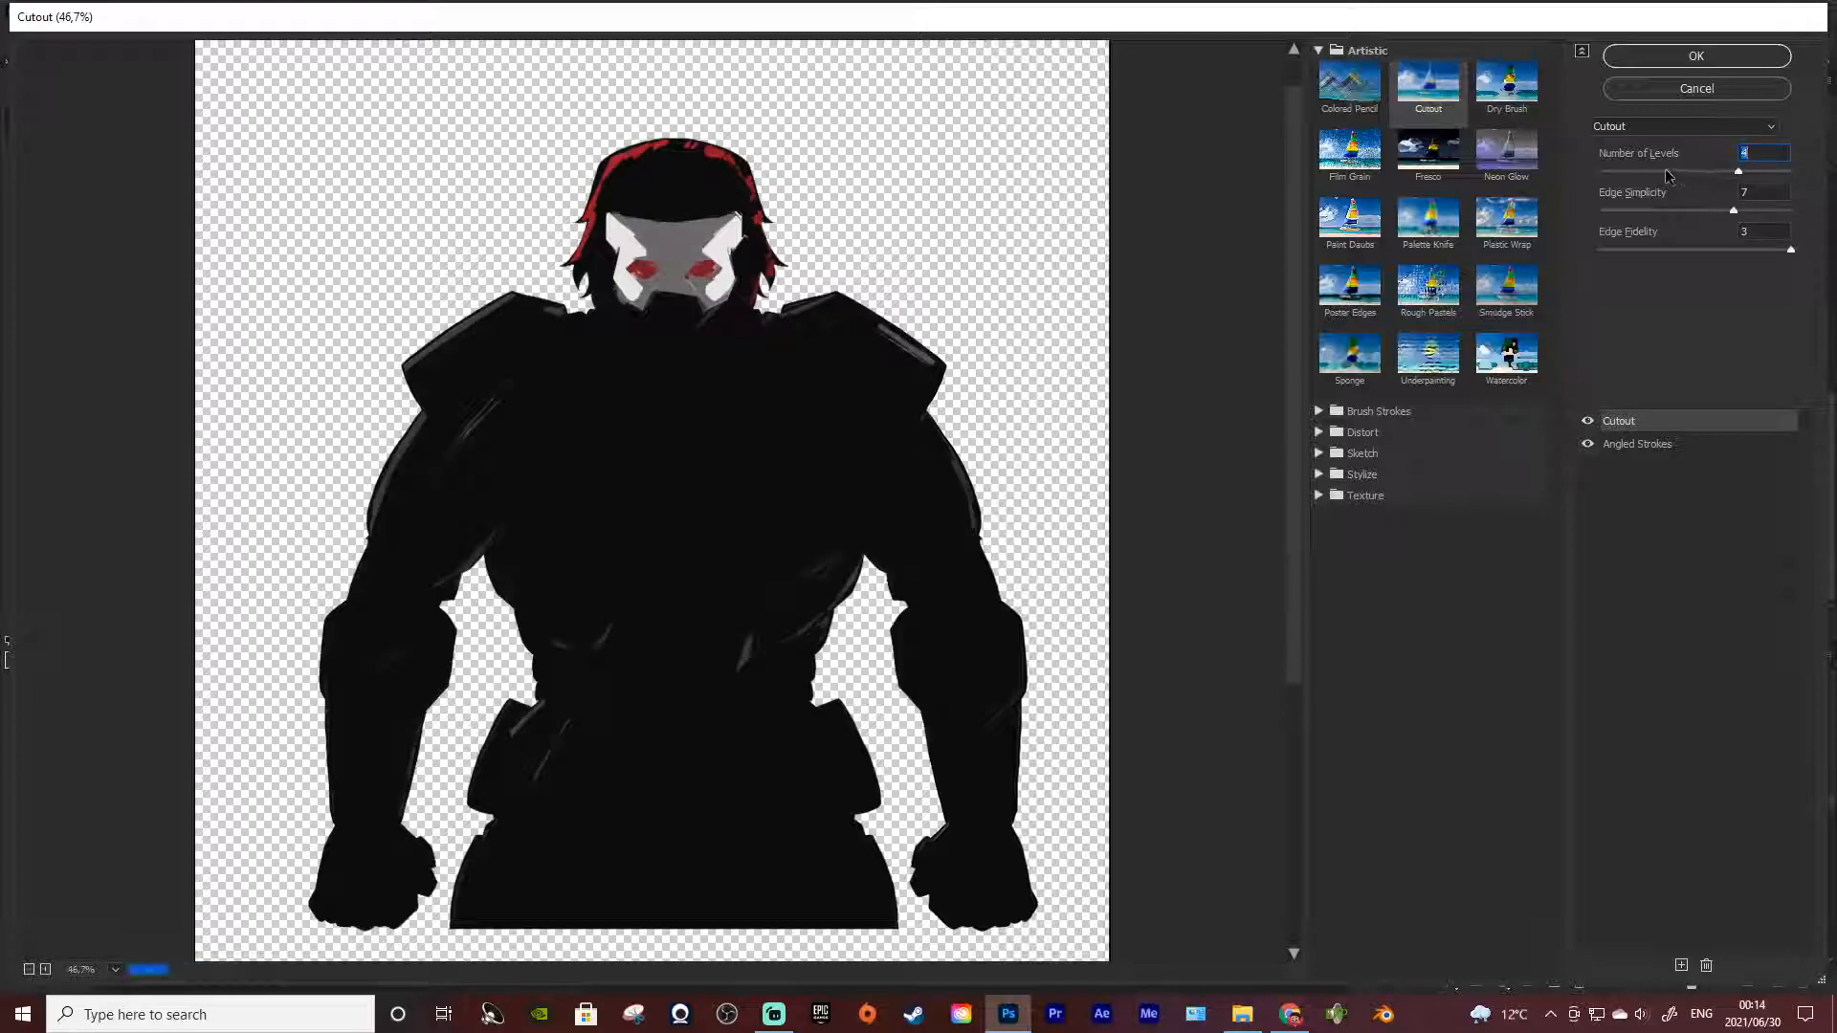
{"action": "left_click", "coordinate": [1683, 211]}
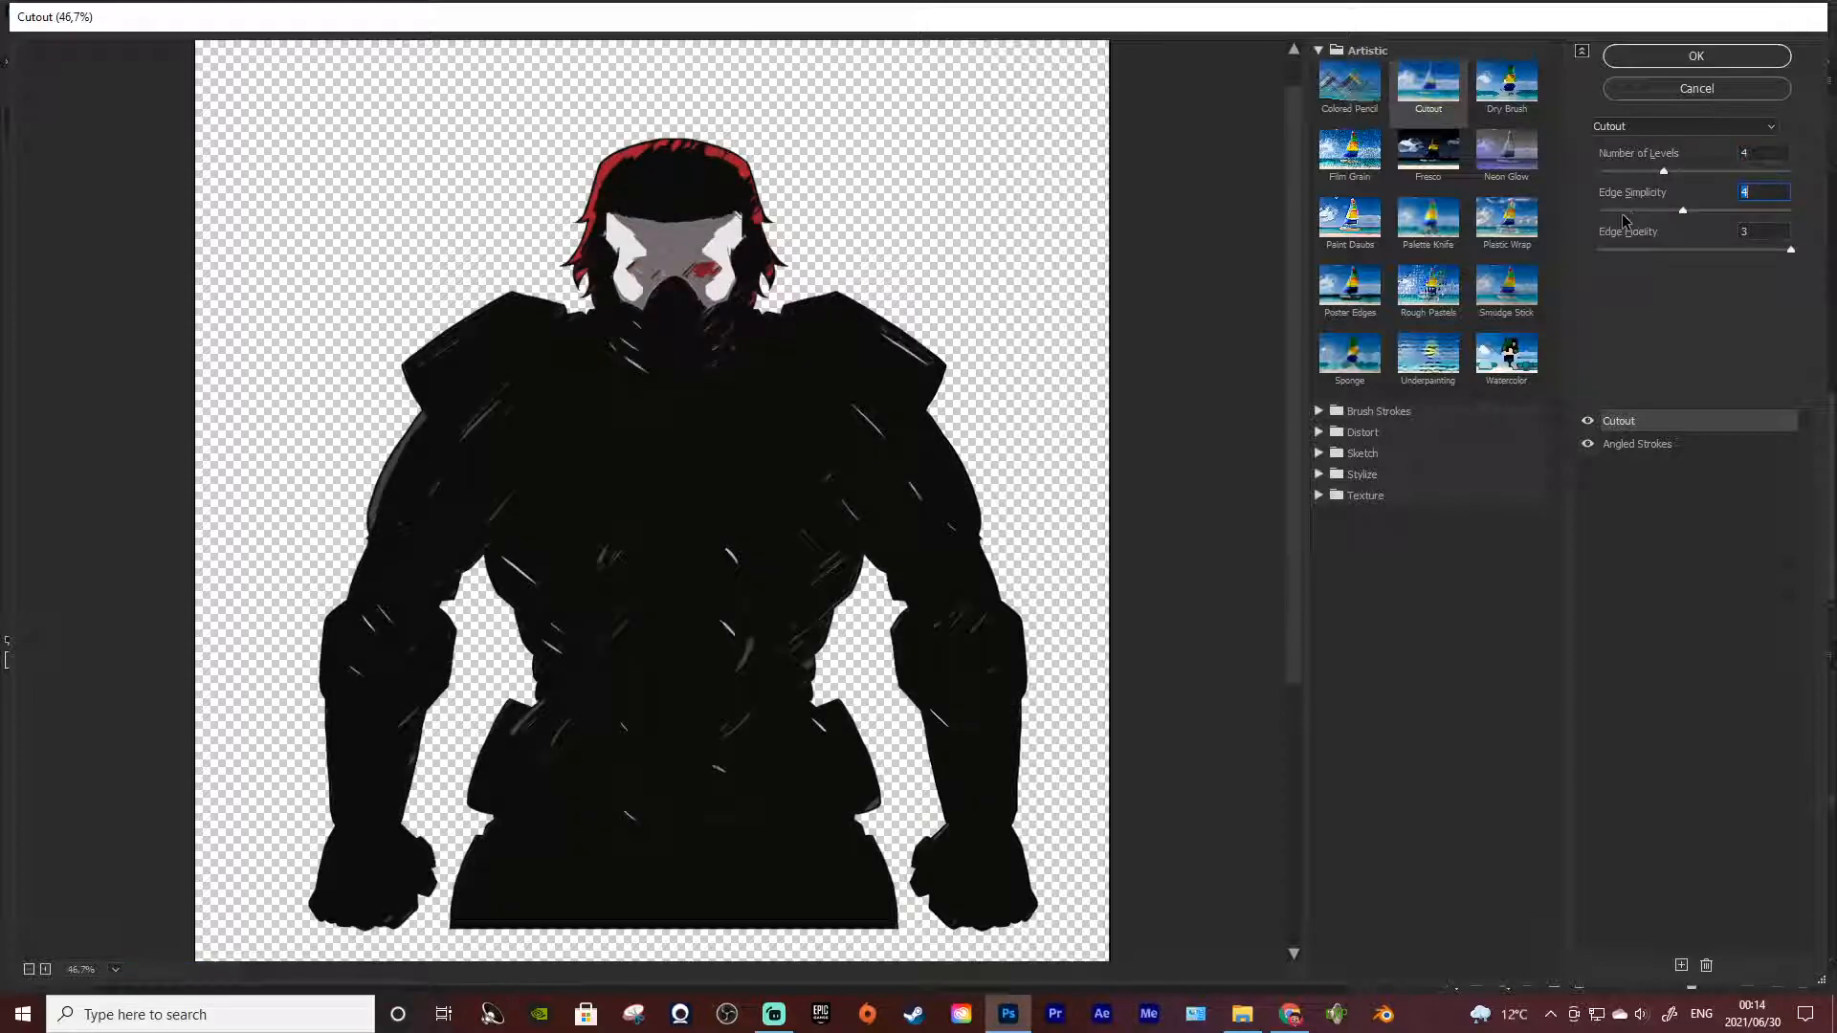
{"action": "left_click", "coordinate": [1642, 211]}
{"action": "left_click", "coordinate": [1589, 445]}
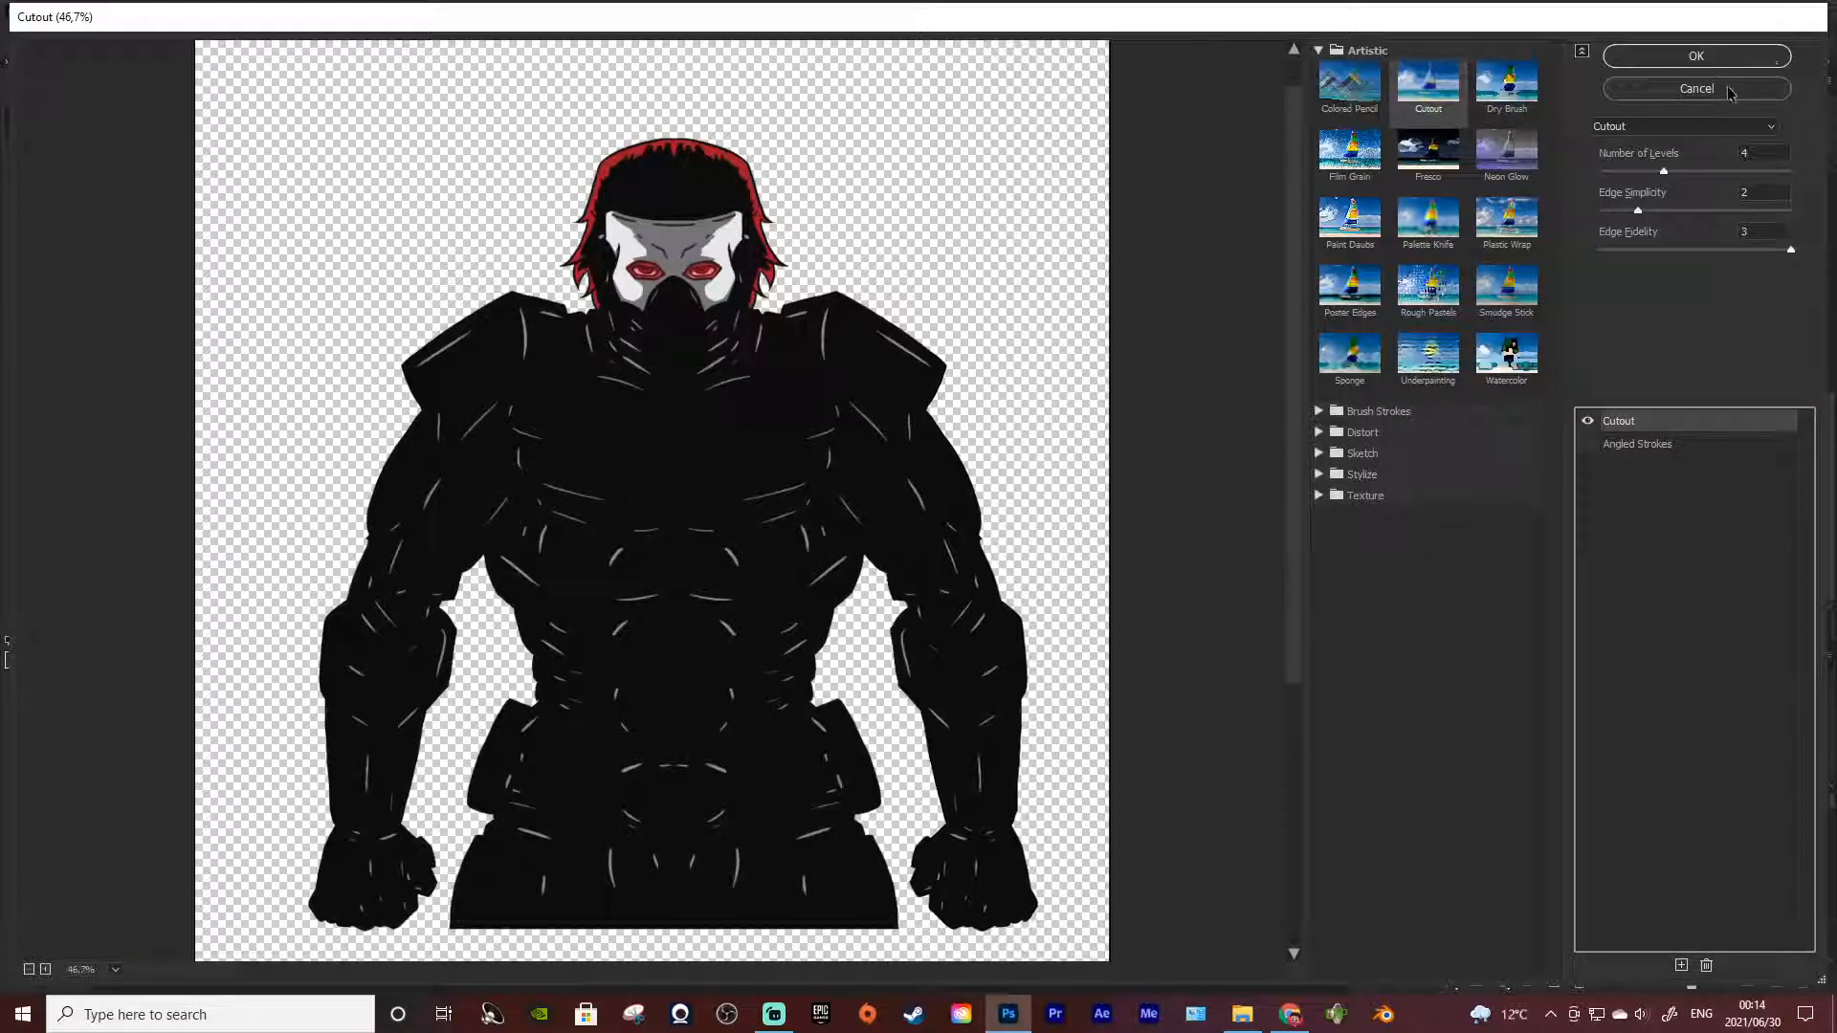
{"action": "left_click", "coordinate": [1696, 89]}
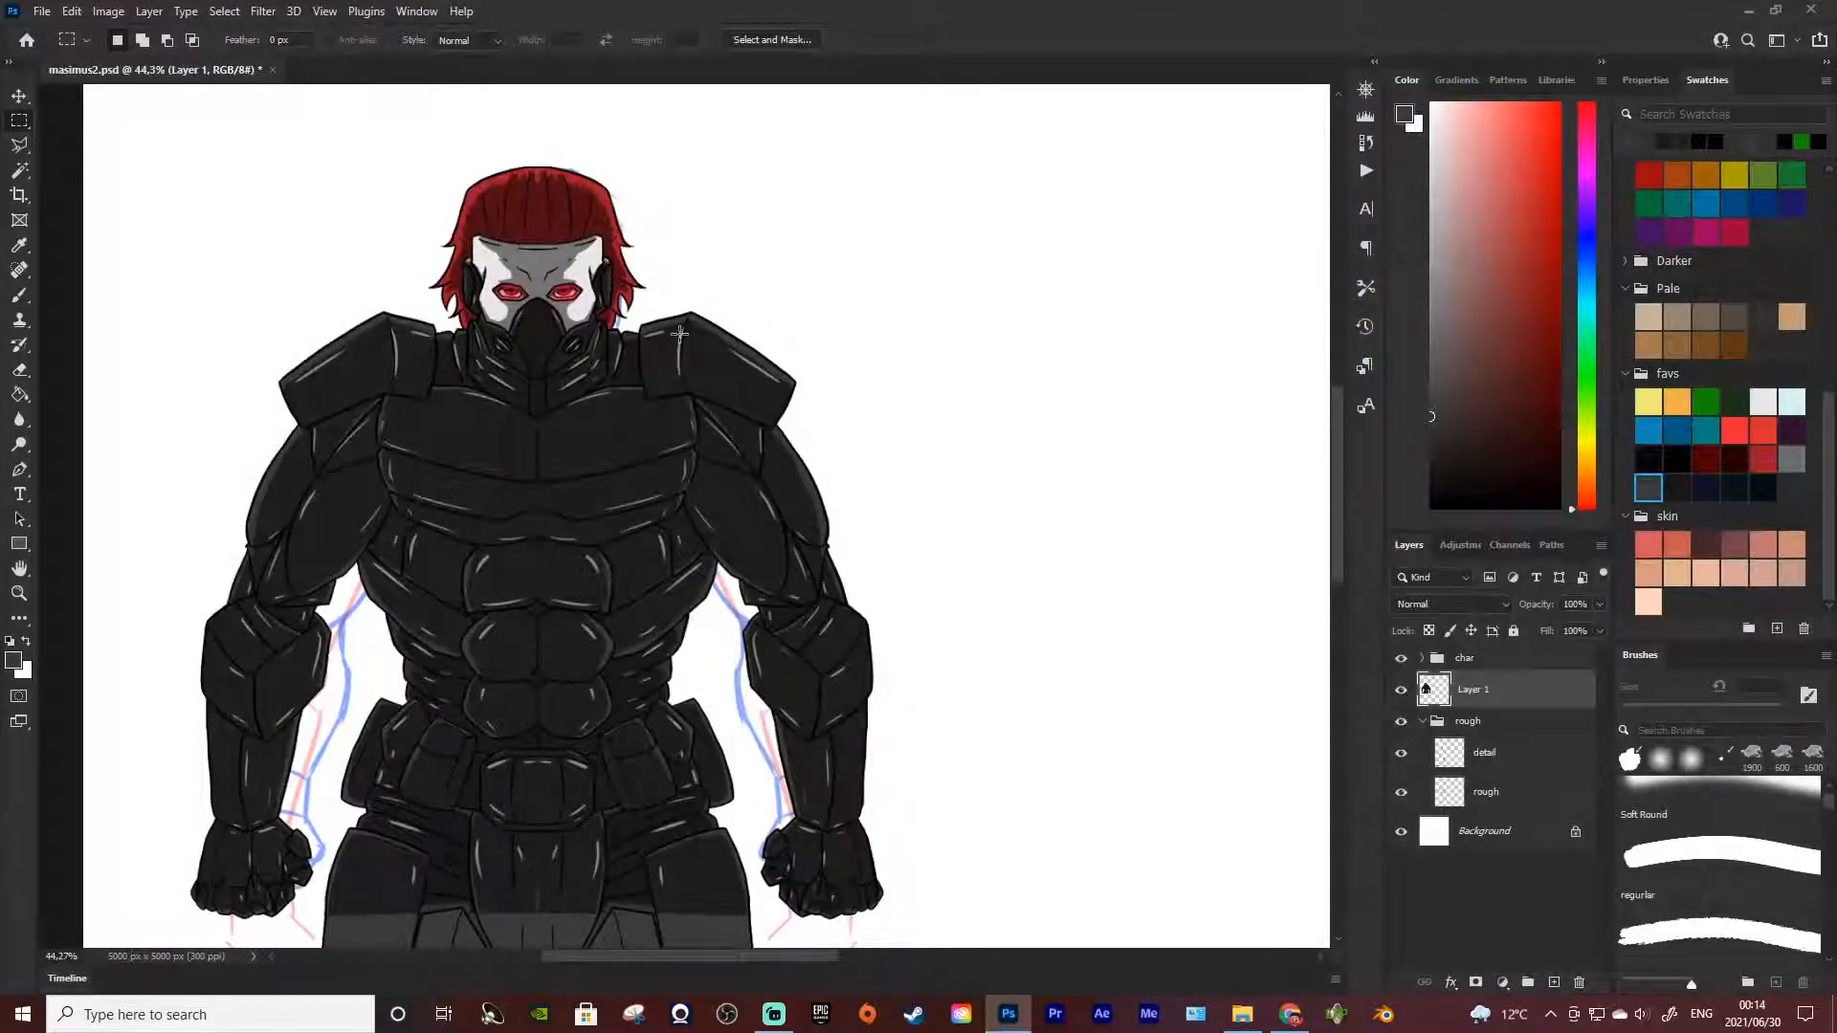
Examine the flat-filled legs and hips up close against the shaded upper-body armour
{"action": "scroll", "coordinate": [677, 336], "scroll_direction": "down", "scroll_amount": 7}
{"action": "scroll", "coordinate": [512, 577], "scroll_direction": "up", "scroll_amount": 3}
{"action": "scroll", "coordinate": [325, 648], "scroll_direction": "up", "scroll_amount": 2}
{"action": "scroll", "coordinate": [396, 571], "scroll_direction": "down", "scroll_amount": 4}
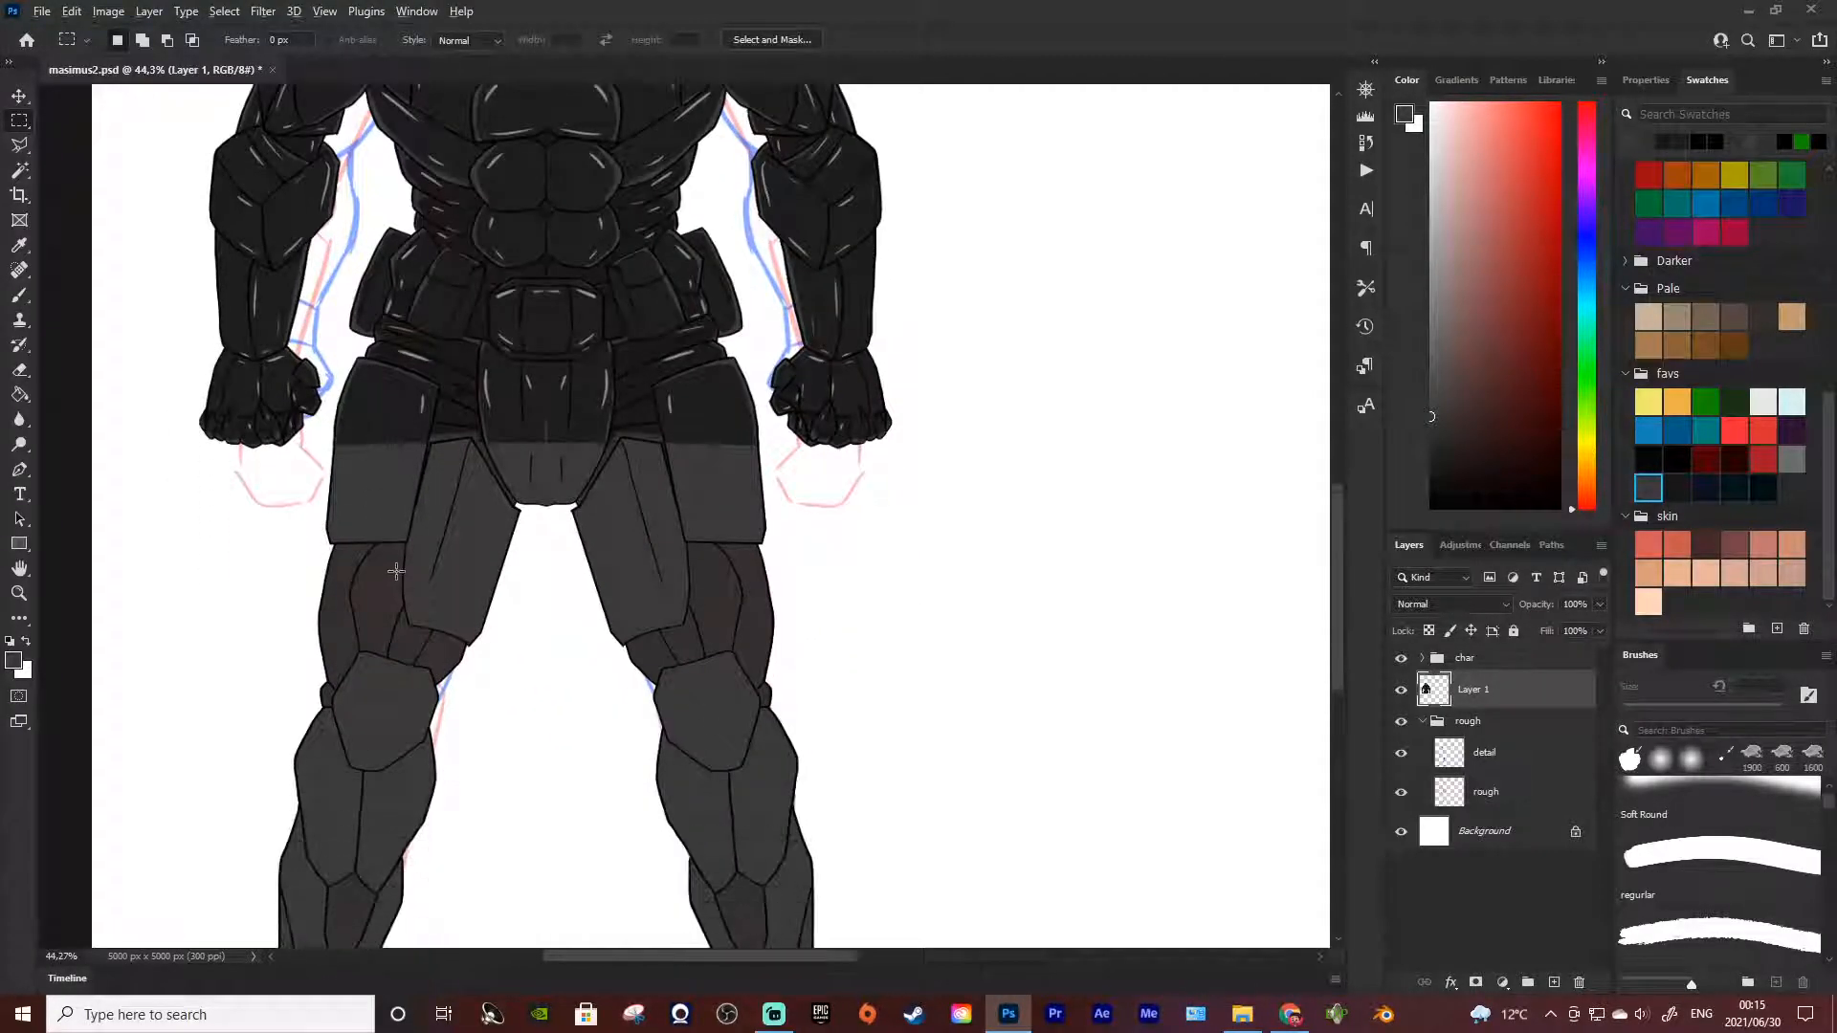
{"action": "scroll", "coordinate": [386, 571], "scroll_direction": "down", "scroll_amount": 3}
{"action": "scroll", "coordinate": [335, 568], "scroll_direction": "up", "scroll_amount": 3}
{"action": "scroll", "coordinate": [459, 492], "scroll_direction": "down", "scroll_amount": 1}
{"action": "scroll", "coordinate": [512, 475], "scroll_direction": "down", "scroll_amount": 1}
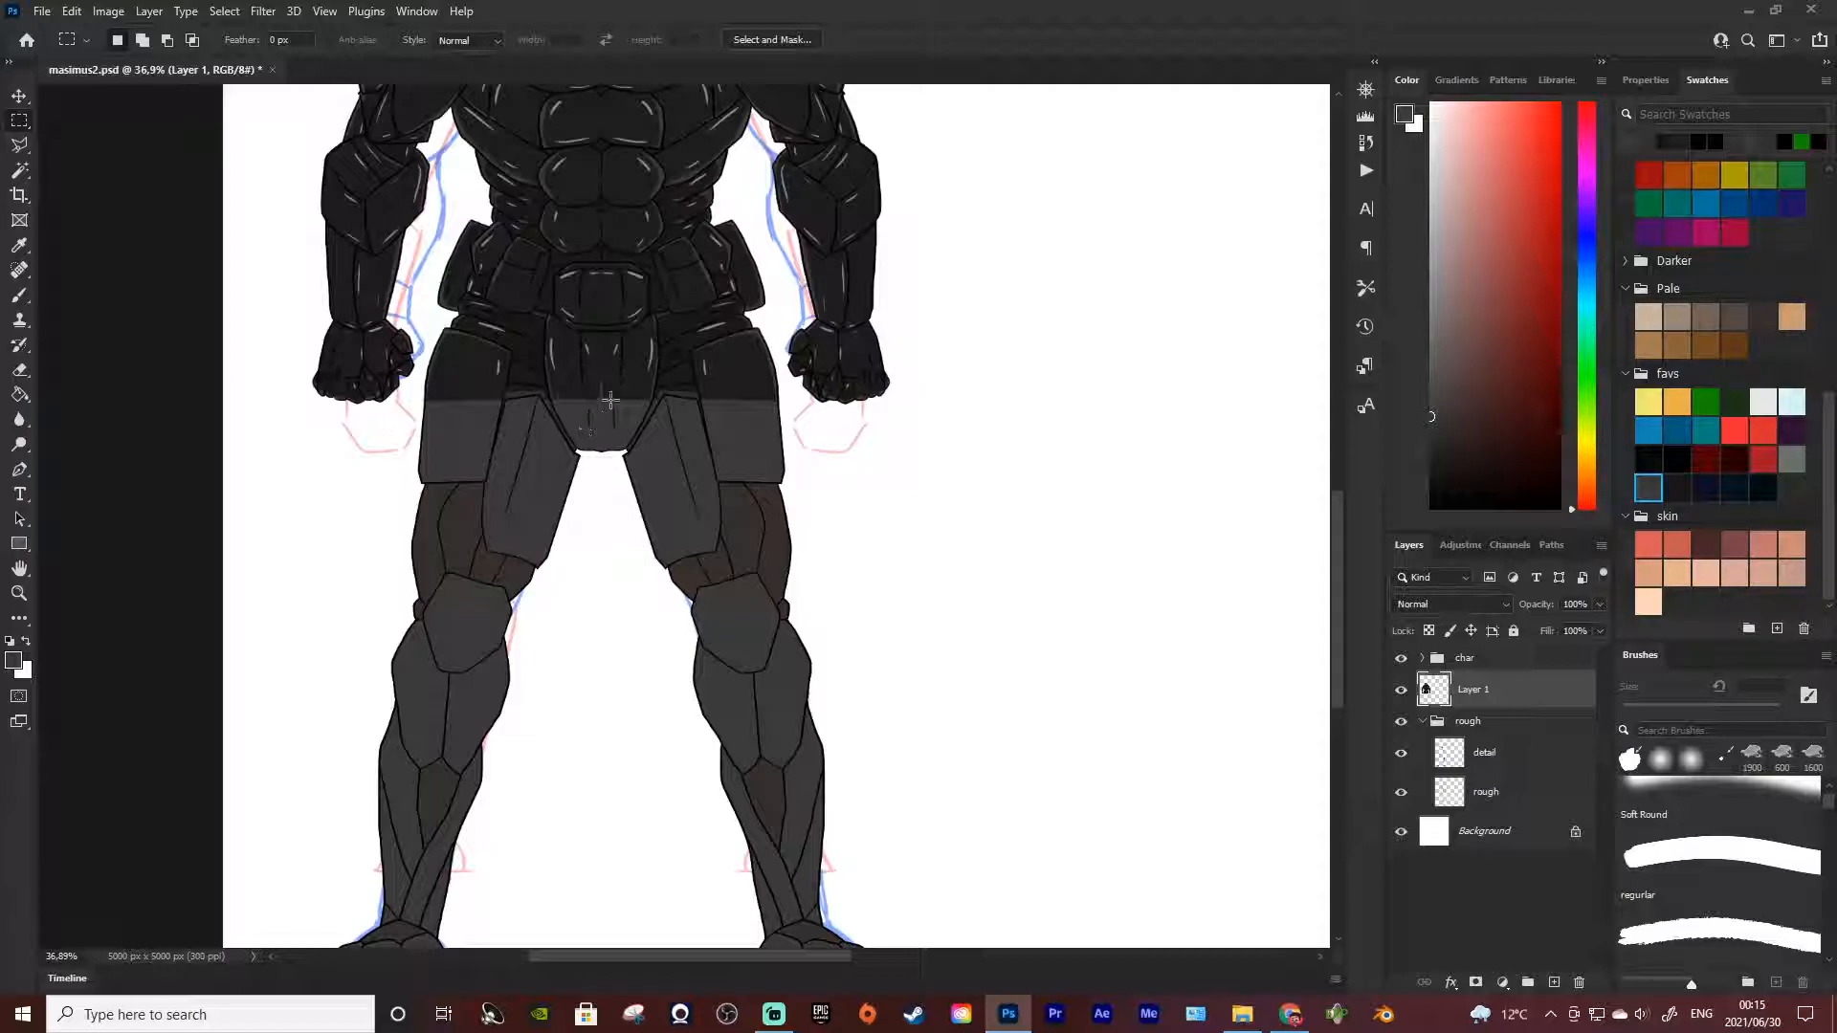
{"action": "scroll", "coordinate": [487, 418], "scroll_direction": "up", "scroll_amount": 3}
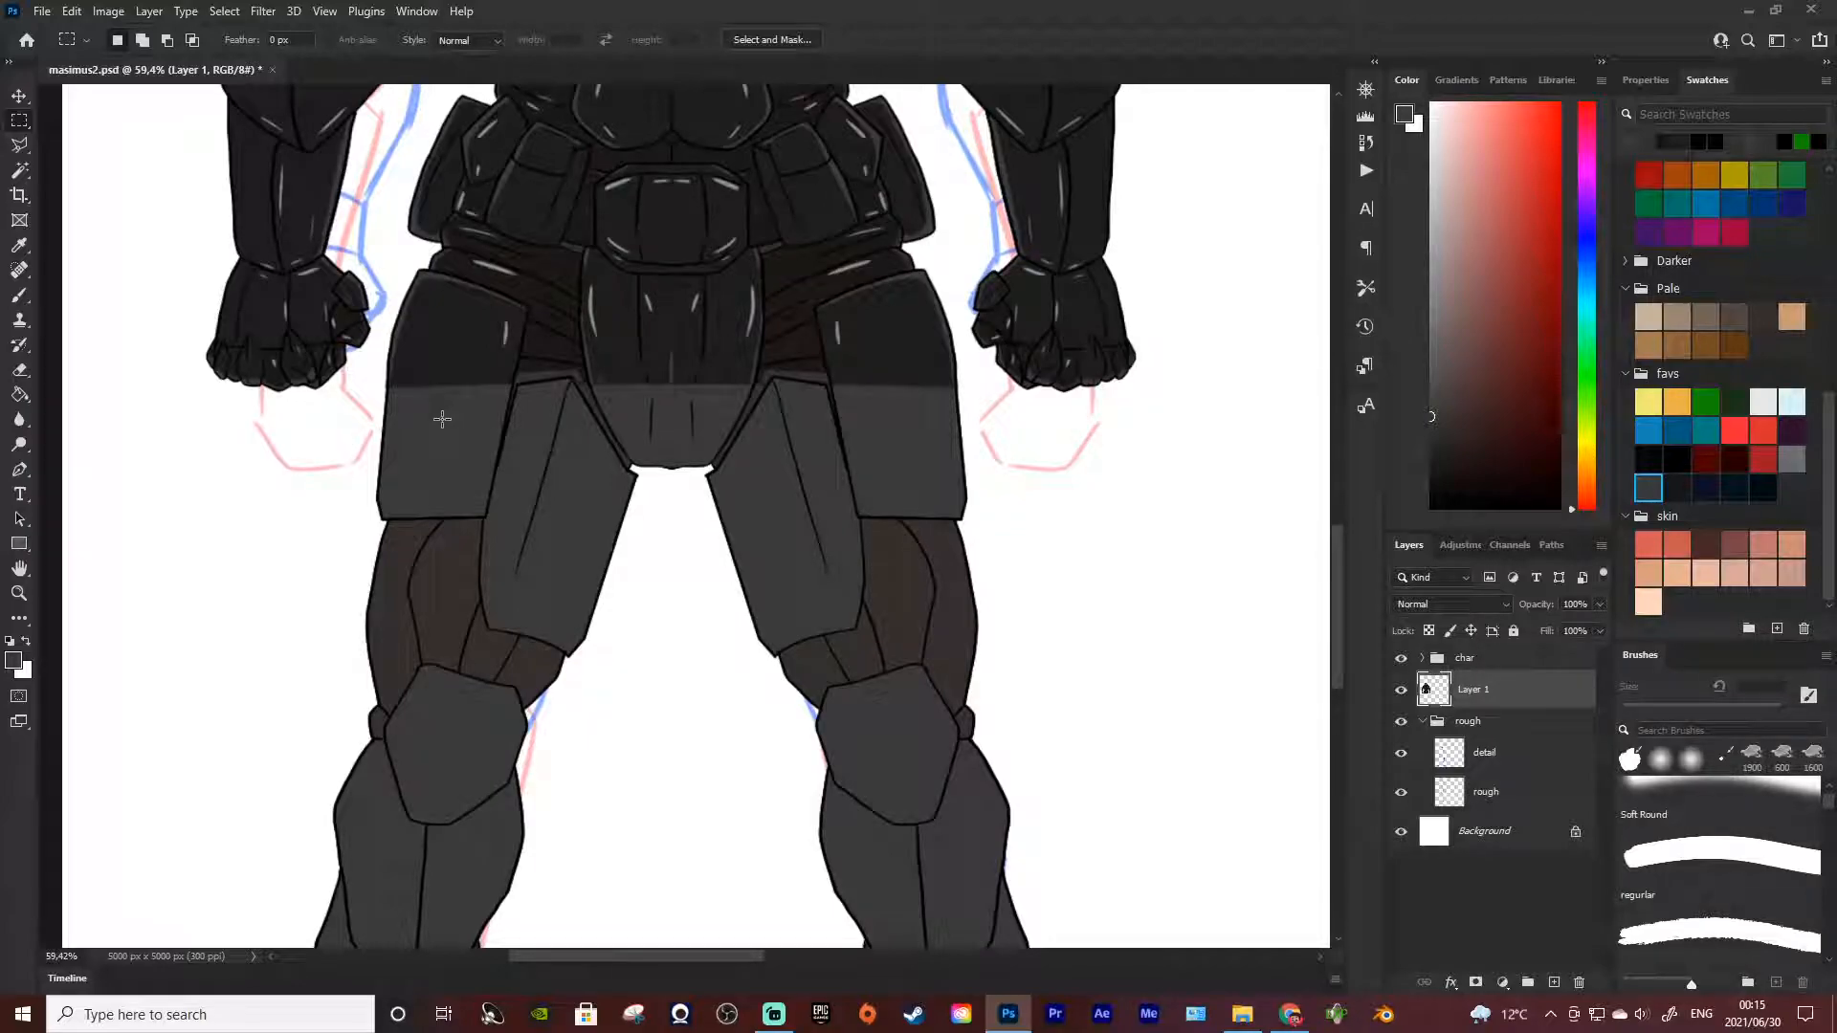
{"action": "scroll", "coordinate": [527, 451], "scroll_direction": "down", "scroll_amount": 5}
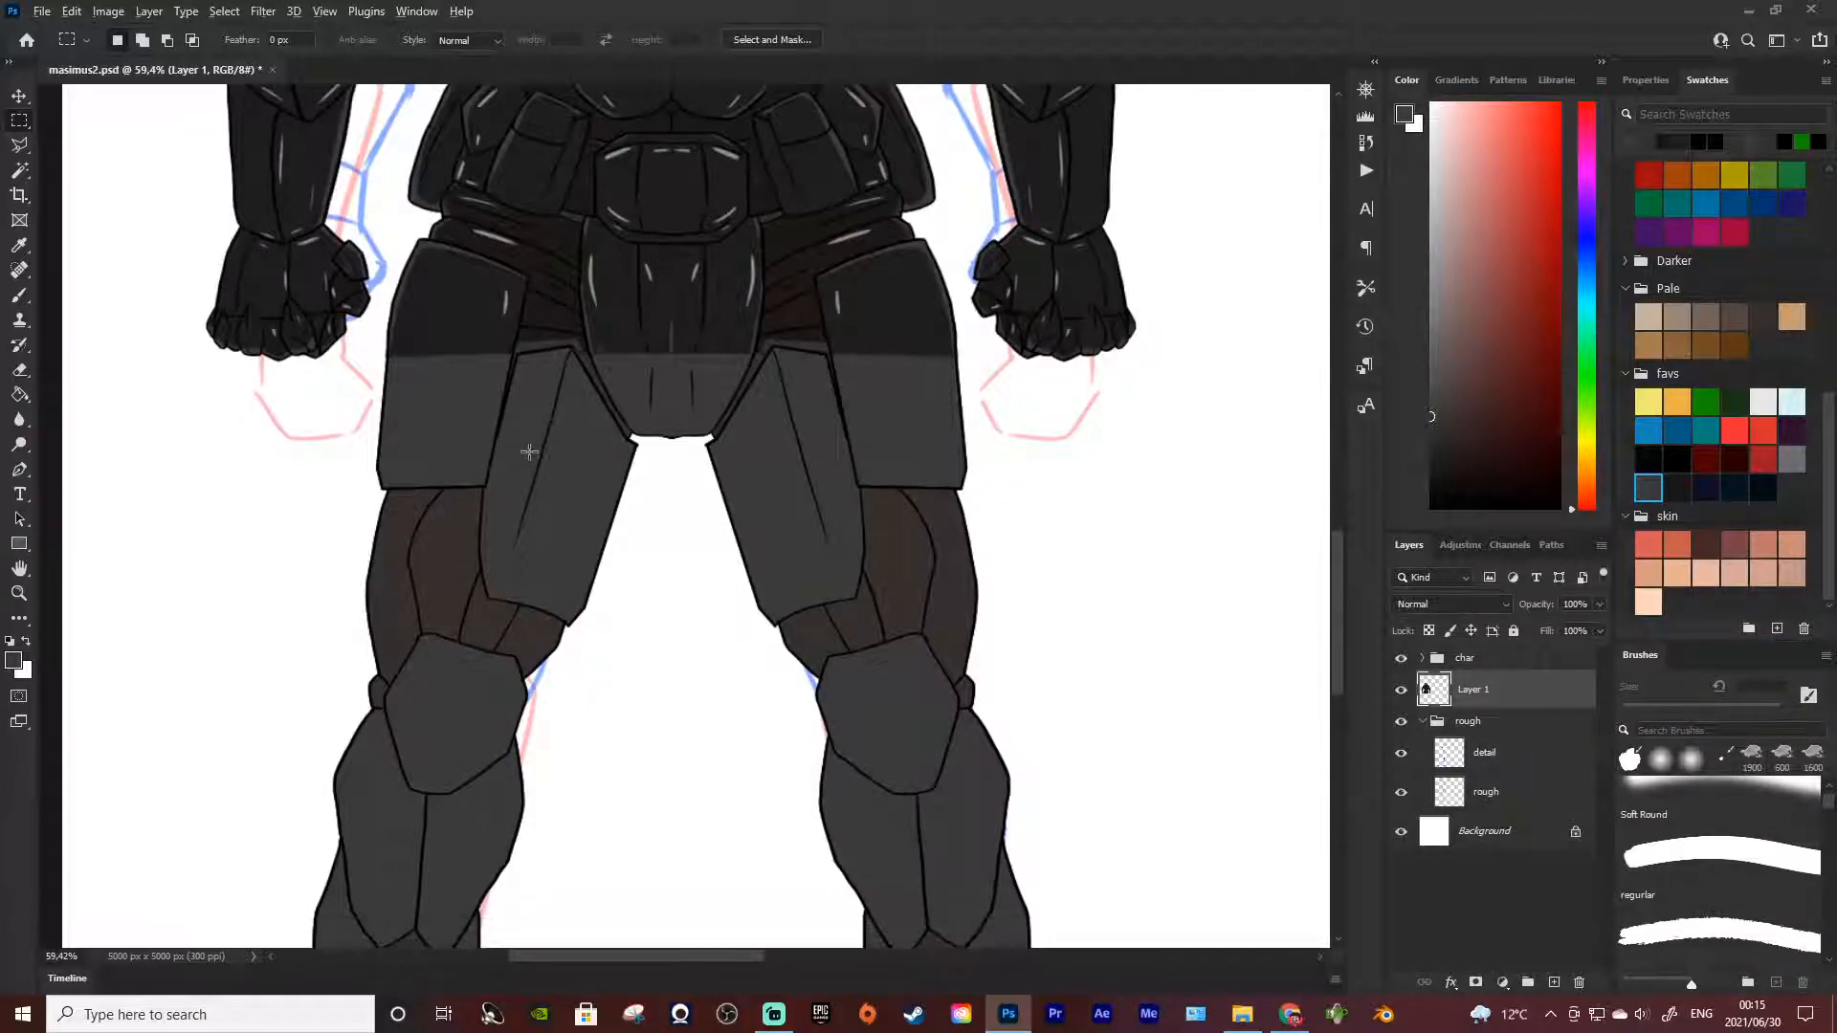
{"action": "scroll", "coordinate": [742, 445], "scroll_direction": "up", "scroll_amount": 5}
{"action": "scroll", "coordinate": [976, 542], "scroll_direction": "down", "scroll_amount": 3}
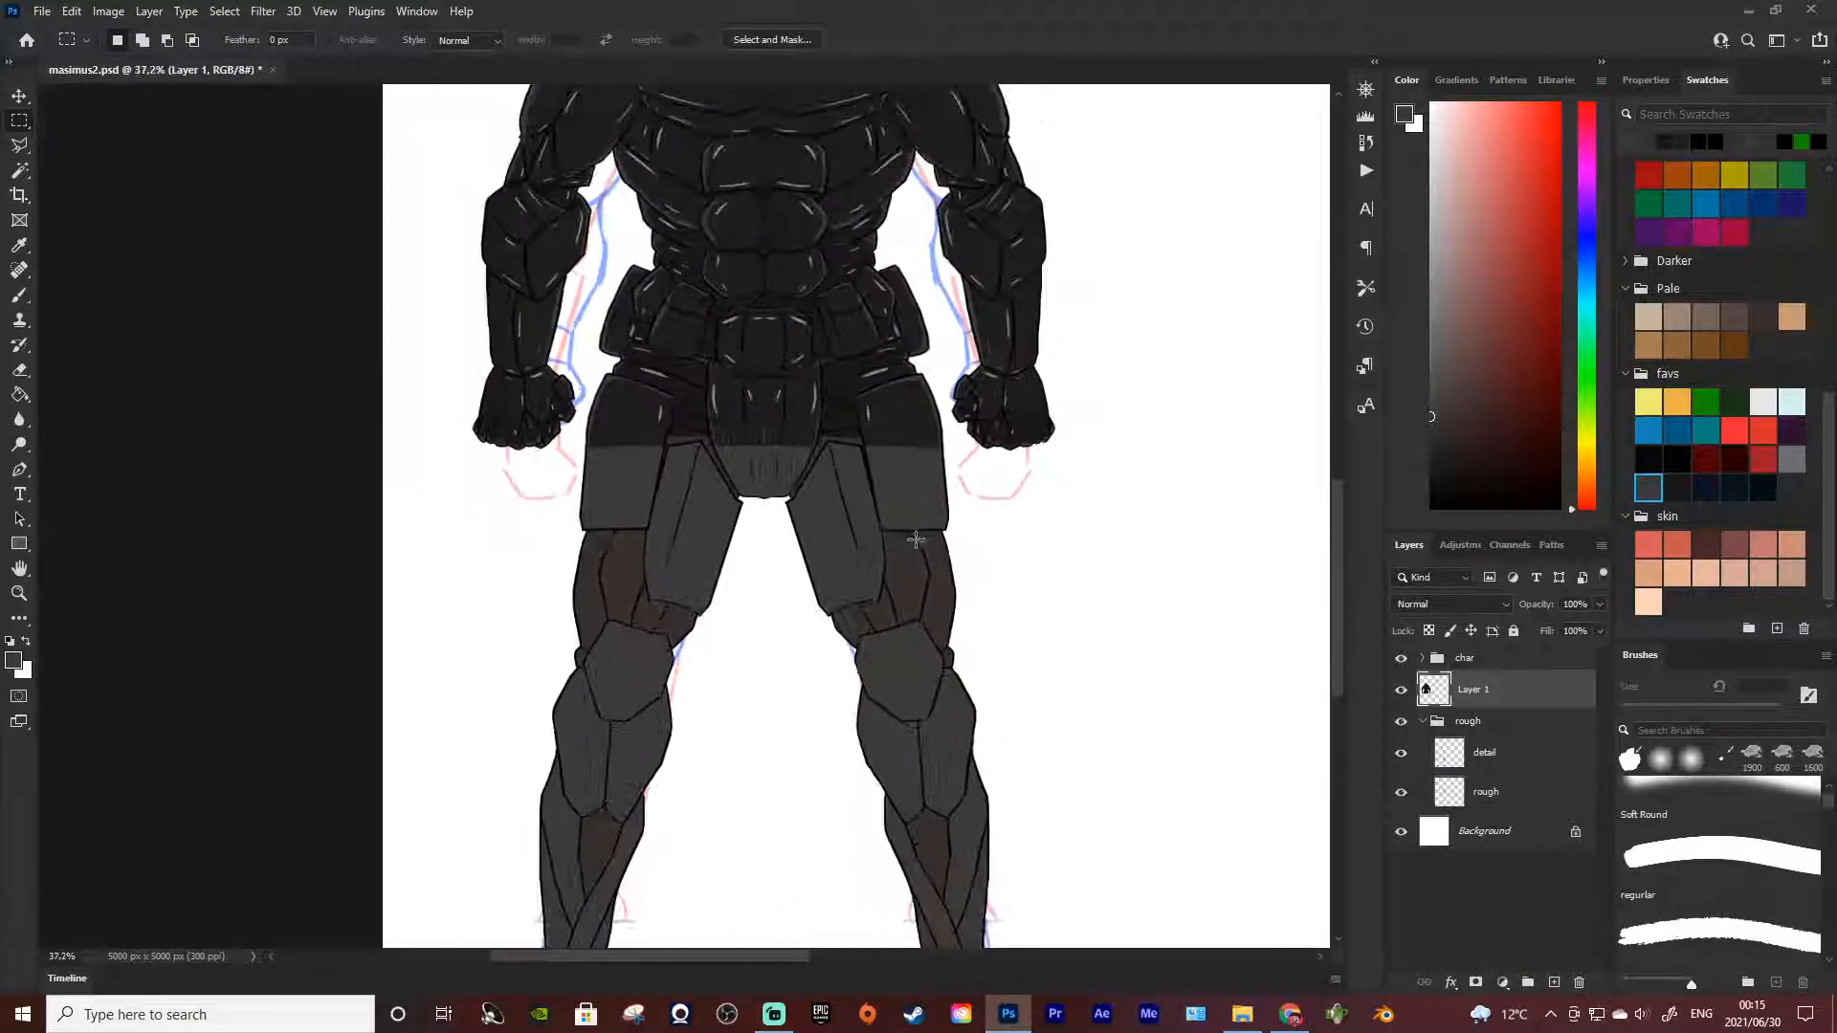
{"action": "scroll", "coordinate": [810, 477], "scroll_direction": "up", "scroll_amount": 5}
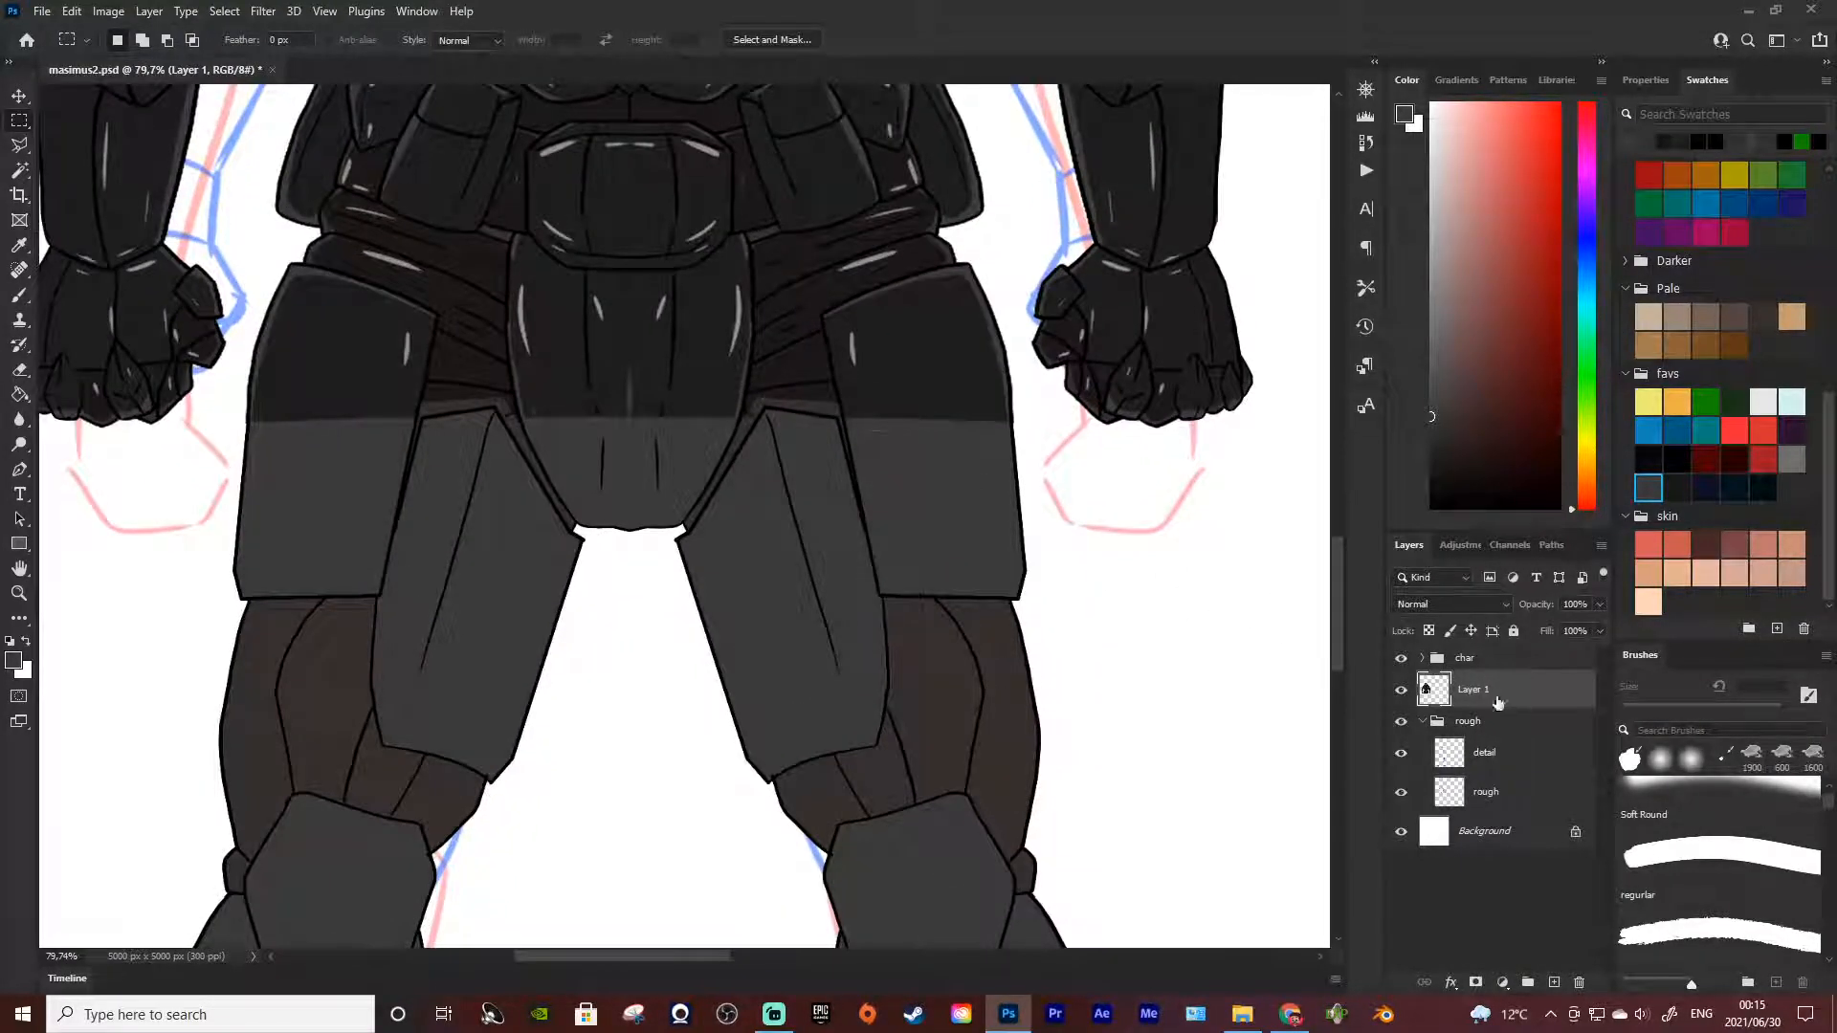
Make the fill layer in the char group active and sample the thigh plate's dark grey as the brush colour
{"action": "left_click", "coordinate": [1422, 657]}
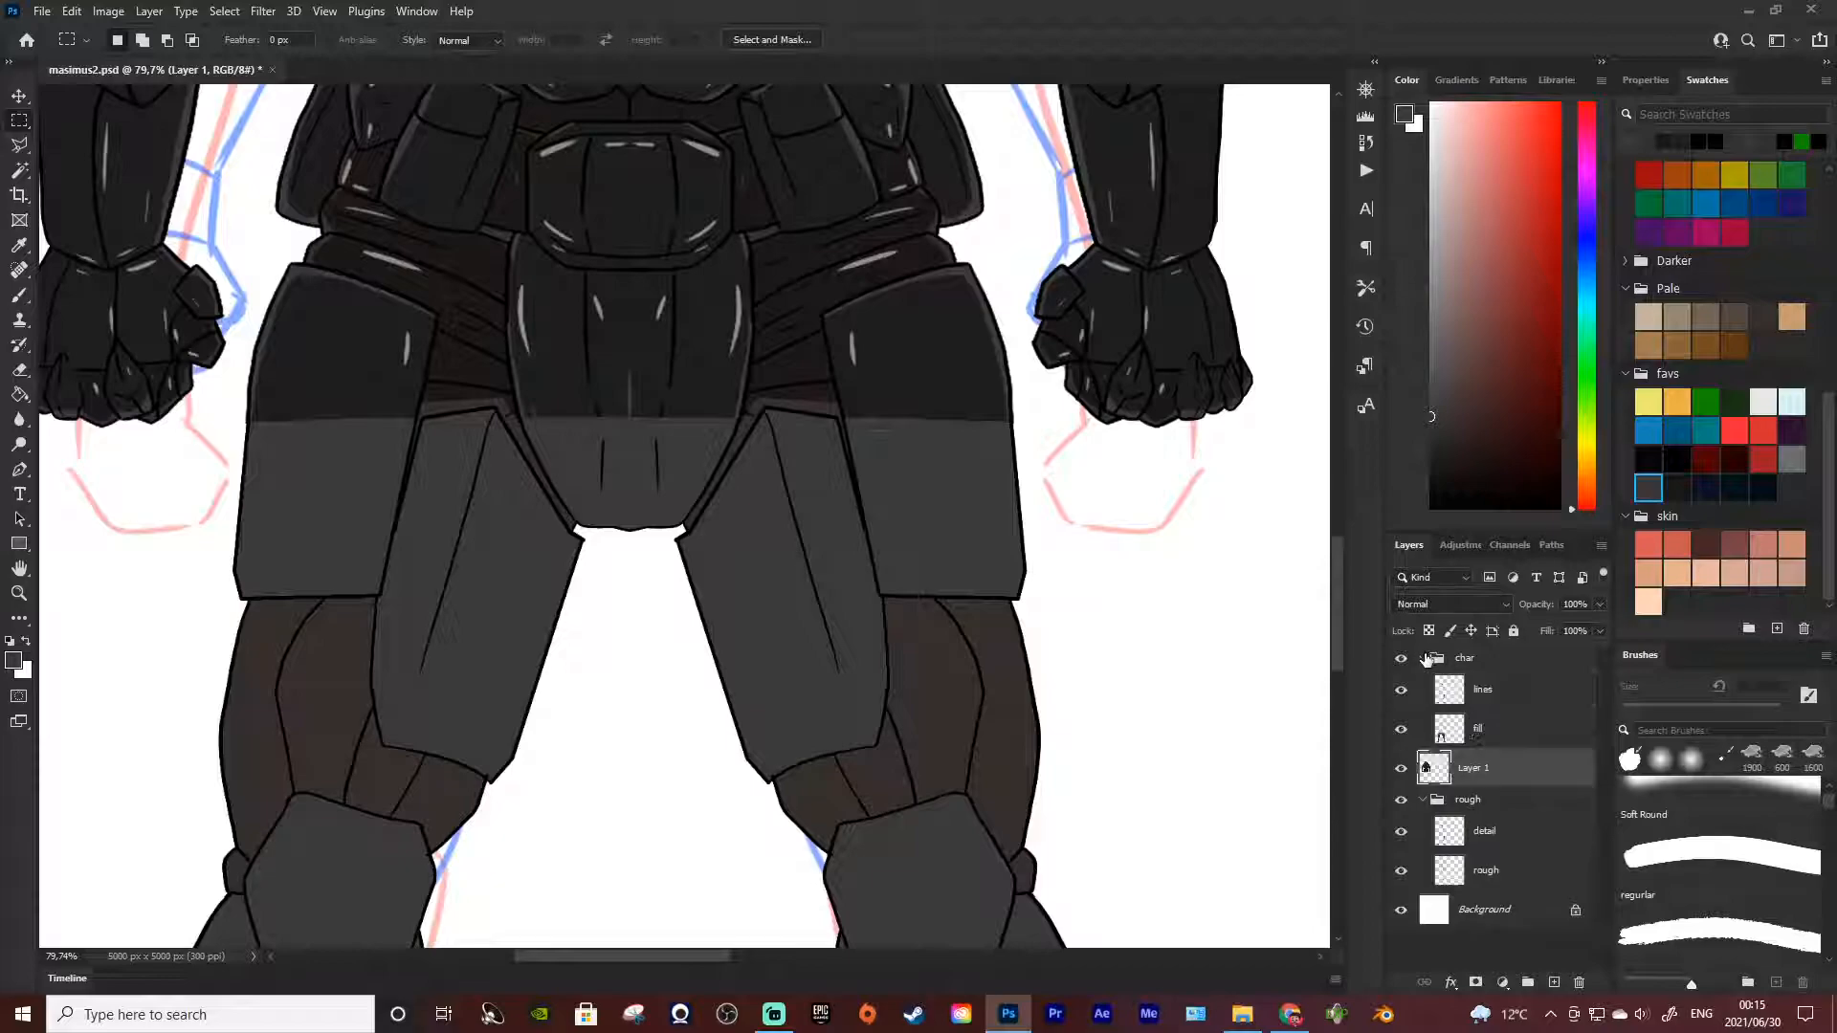
{"action": "left_click", "coordinate": [1481, 722]}
{"action": "scroll", "coordinate": [1199, 645], "scroll_direction": "up", "scroll_amount": 1}
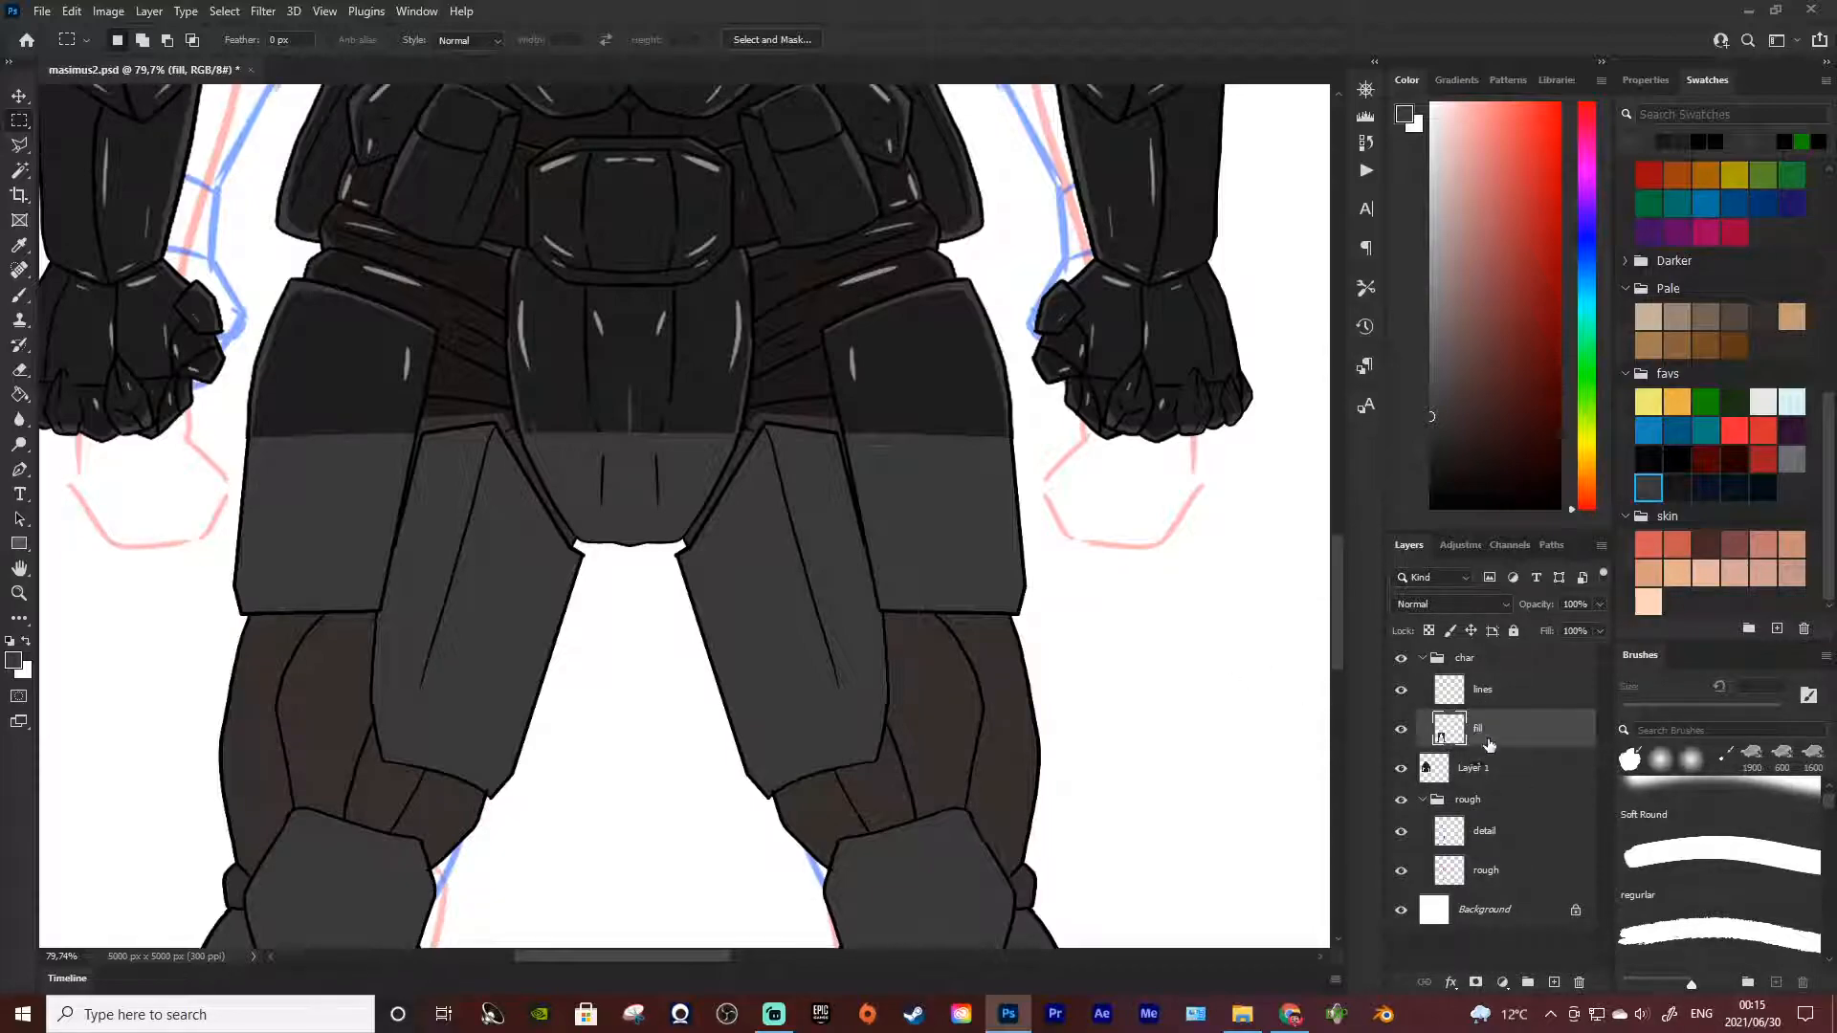
{"action": "left_click", "coordinate": [1486, 696]}
{"action": "left_click", "coordinate": [1509, 733]}
{"action": "key", "text": "i"}
{"action": "left_click", "coordinate": [977, 536]}
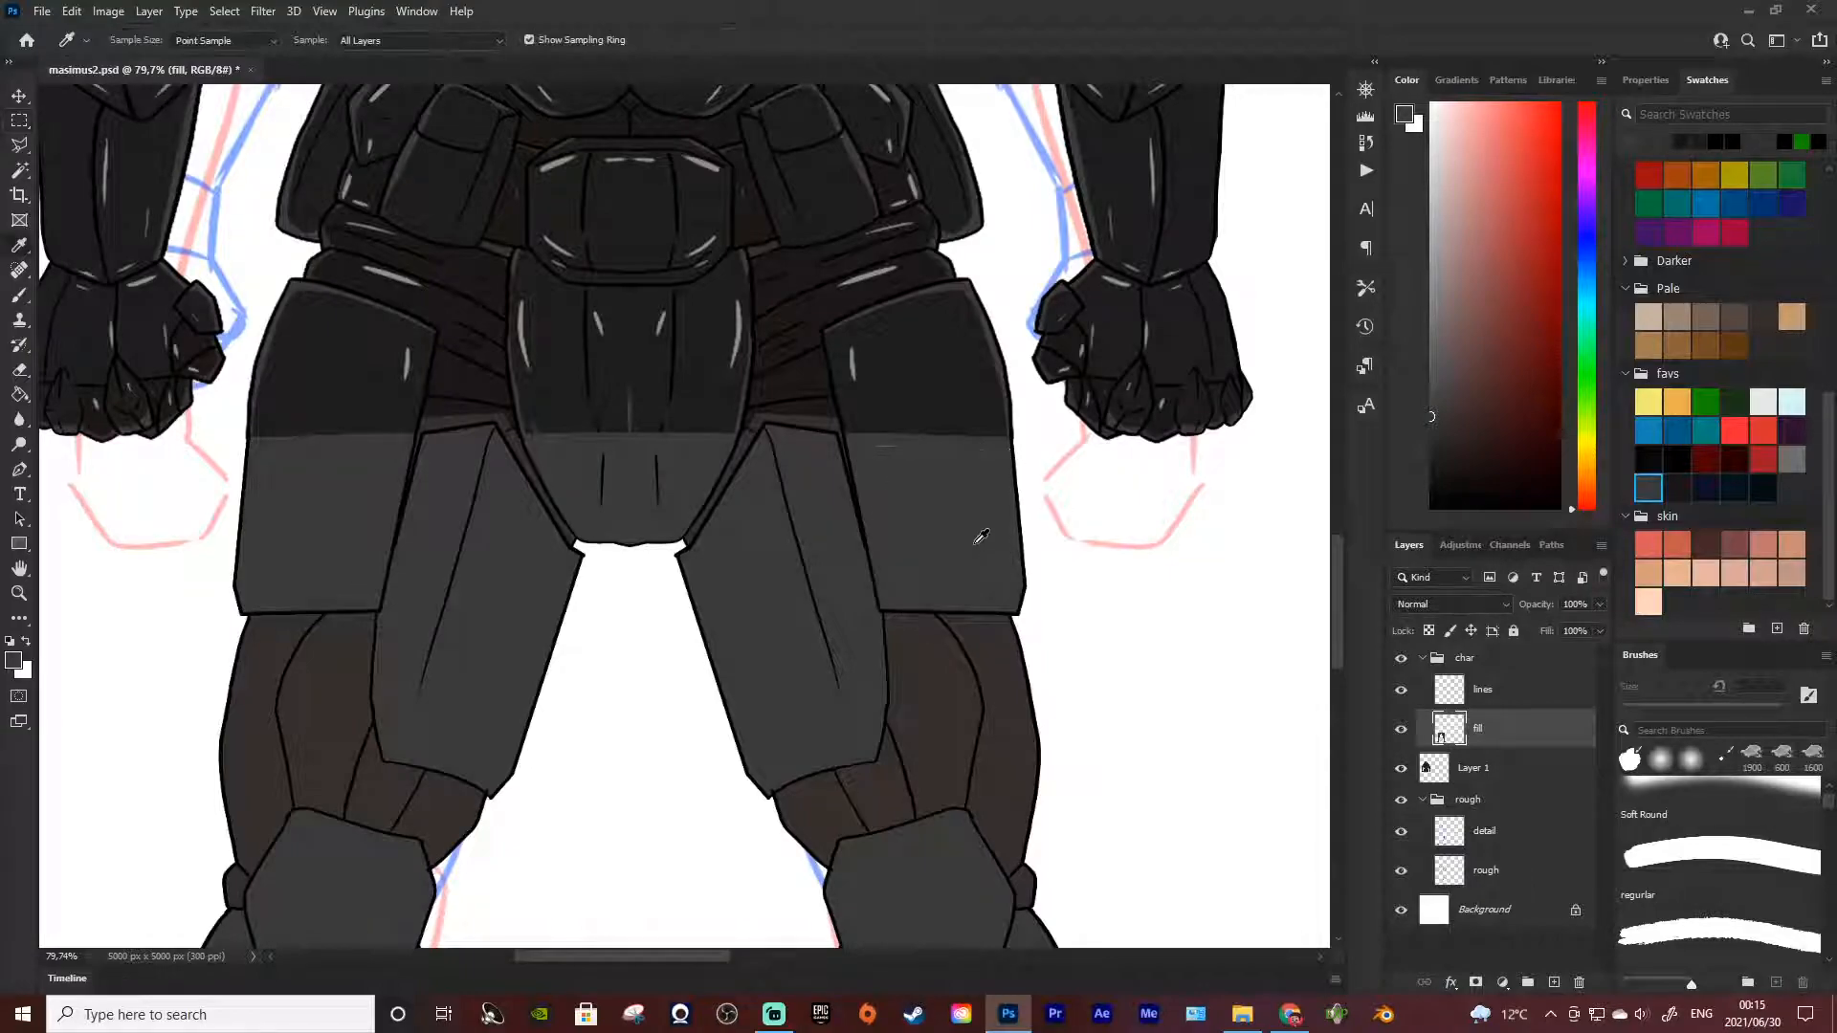
{"action": "key", "text": "b"}
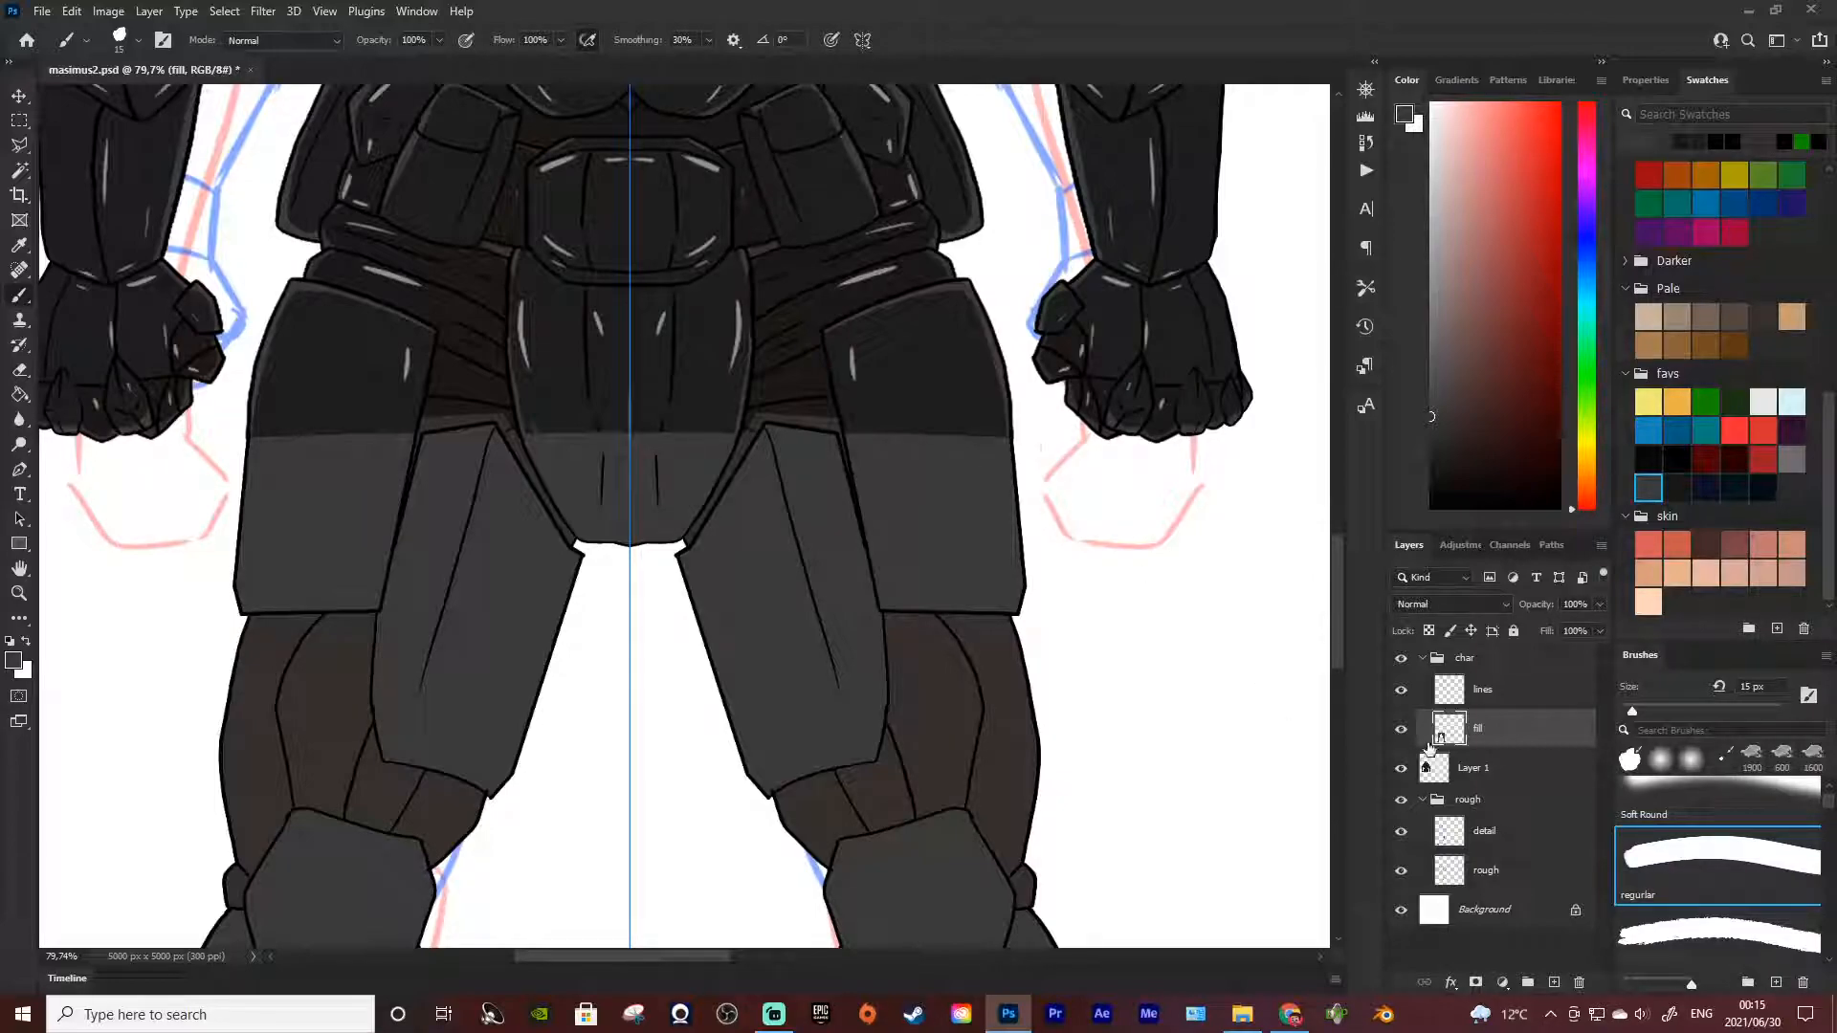
Add a new layer directly below the fill layer in the char group and name it blk
{"action": "left_click", "coordinate": [1551, 982]}
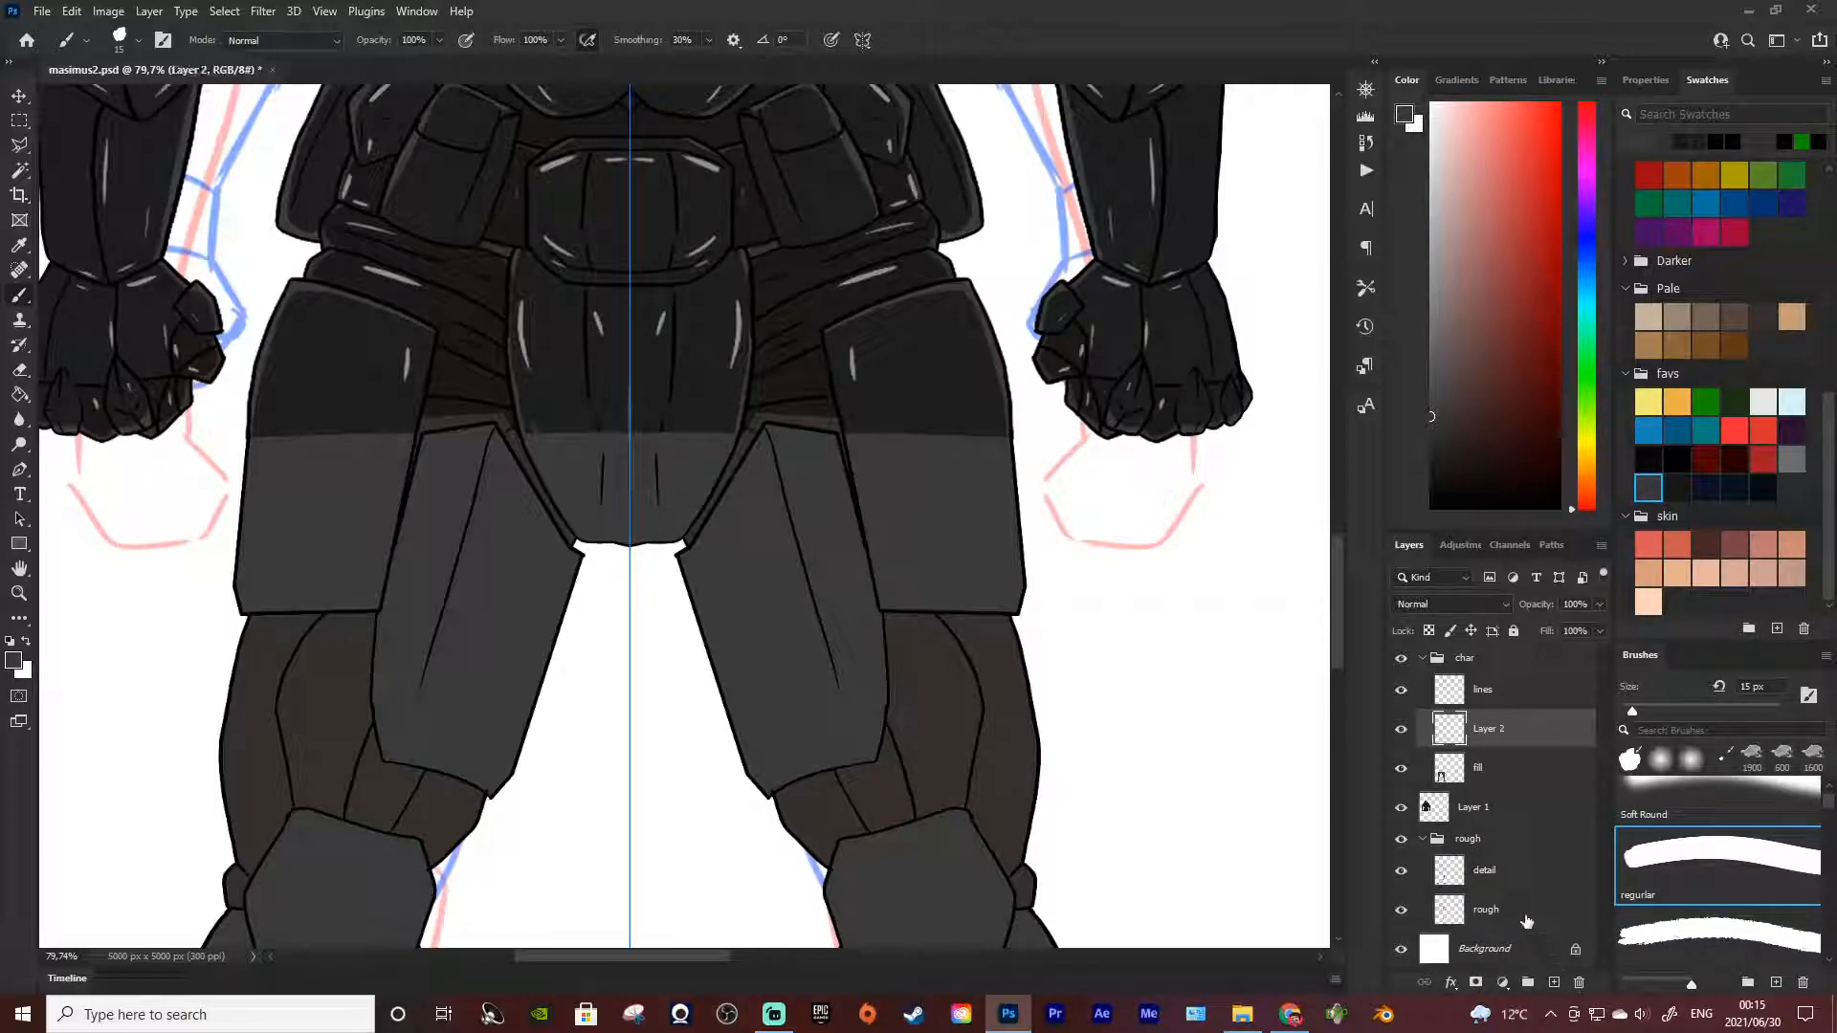
{"action": "double_click", "coordinate": [1489, 767]}
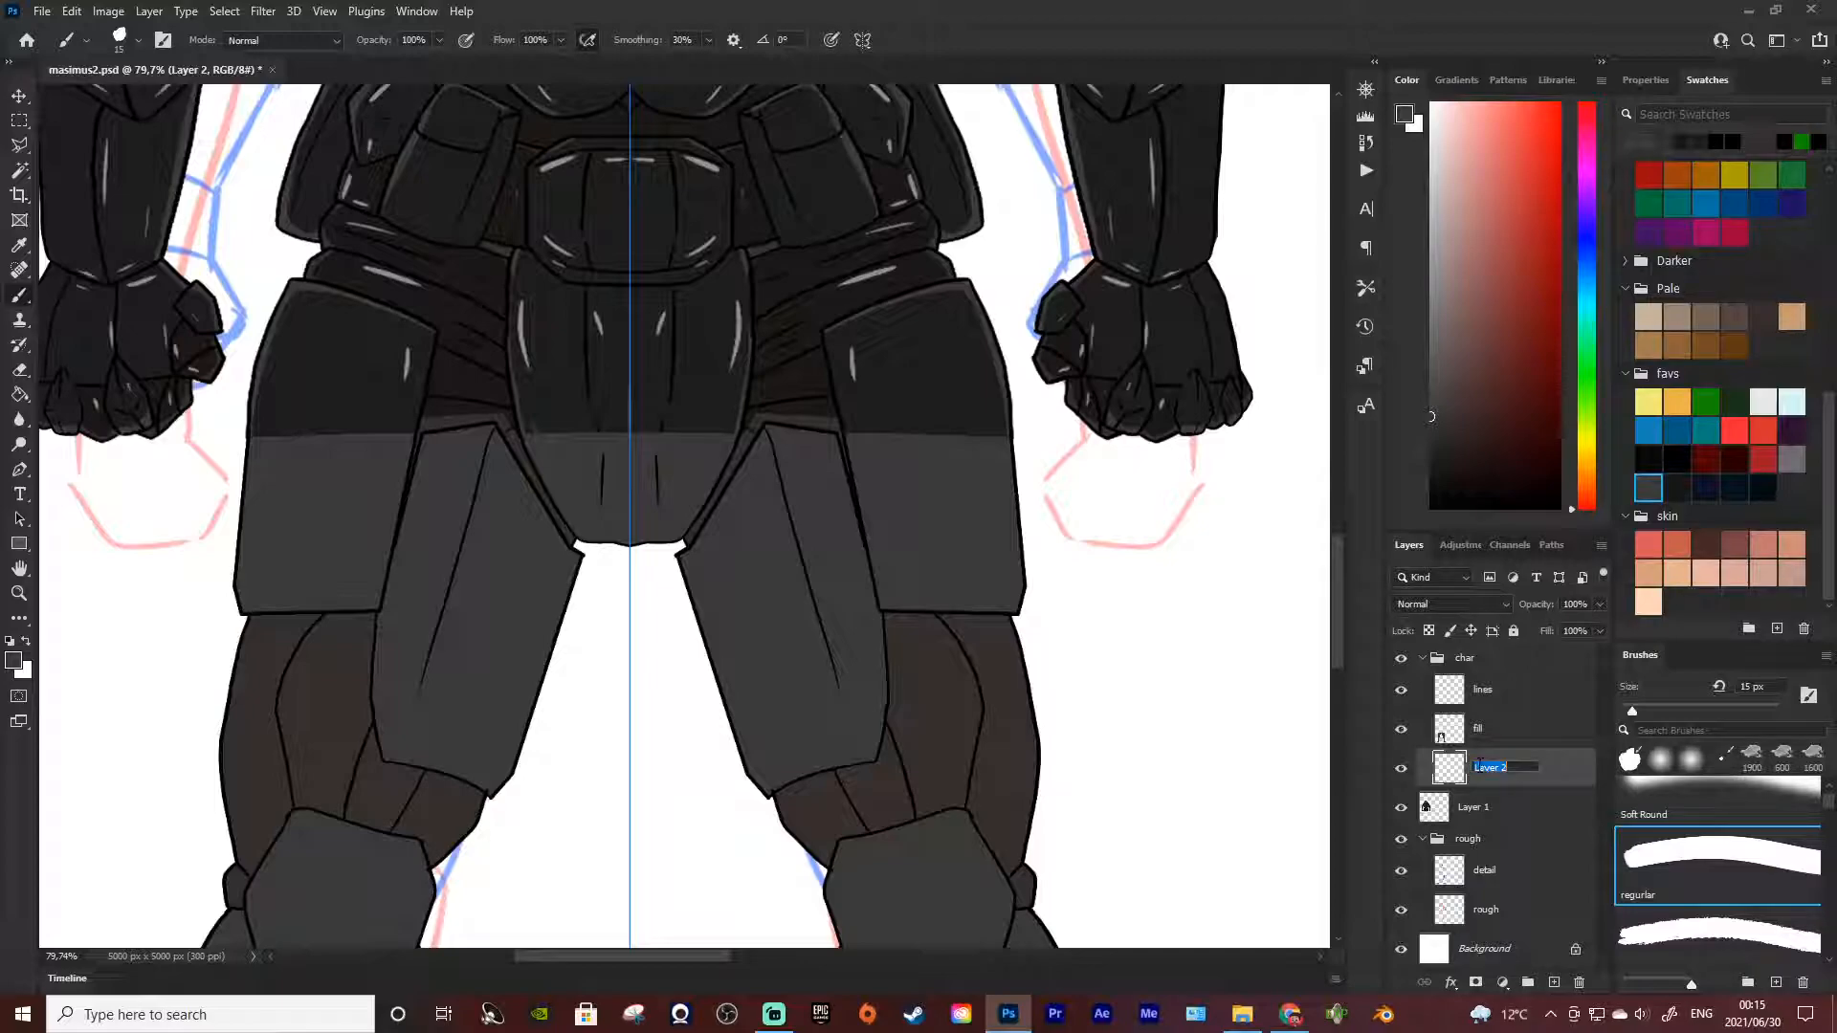
{"action": "type", "text": "blk"}
{"action": "key", "text": "Return"}
Turn off the brush's paint symmetry
{"action": "scroll", "coordinate": [844, 720], "scroll_direction": "down", "scroll_amount": 3}
{"action": "scroll", "coordinate": [844, 719], "scroll_direction": "down", "scroll_amount": 4}
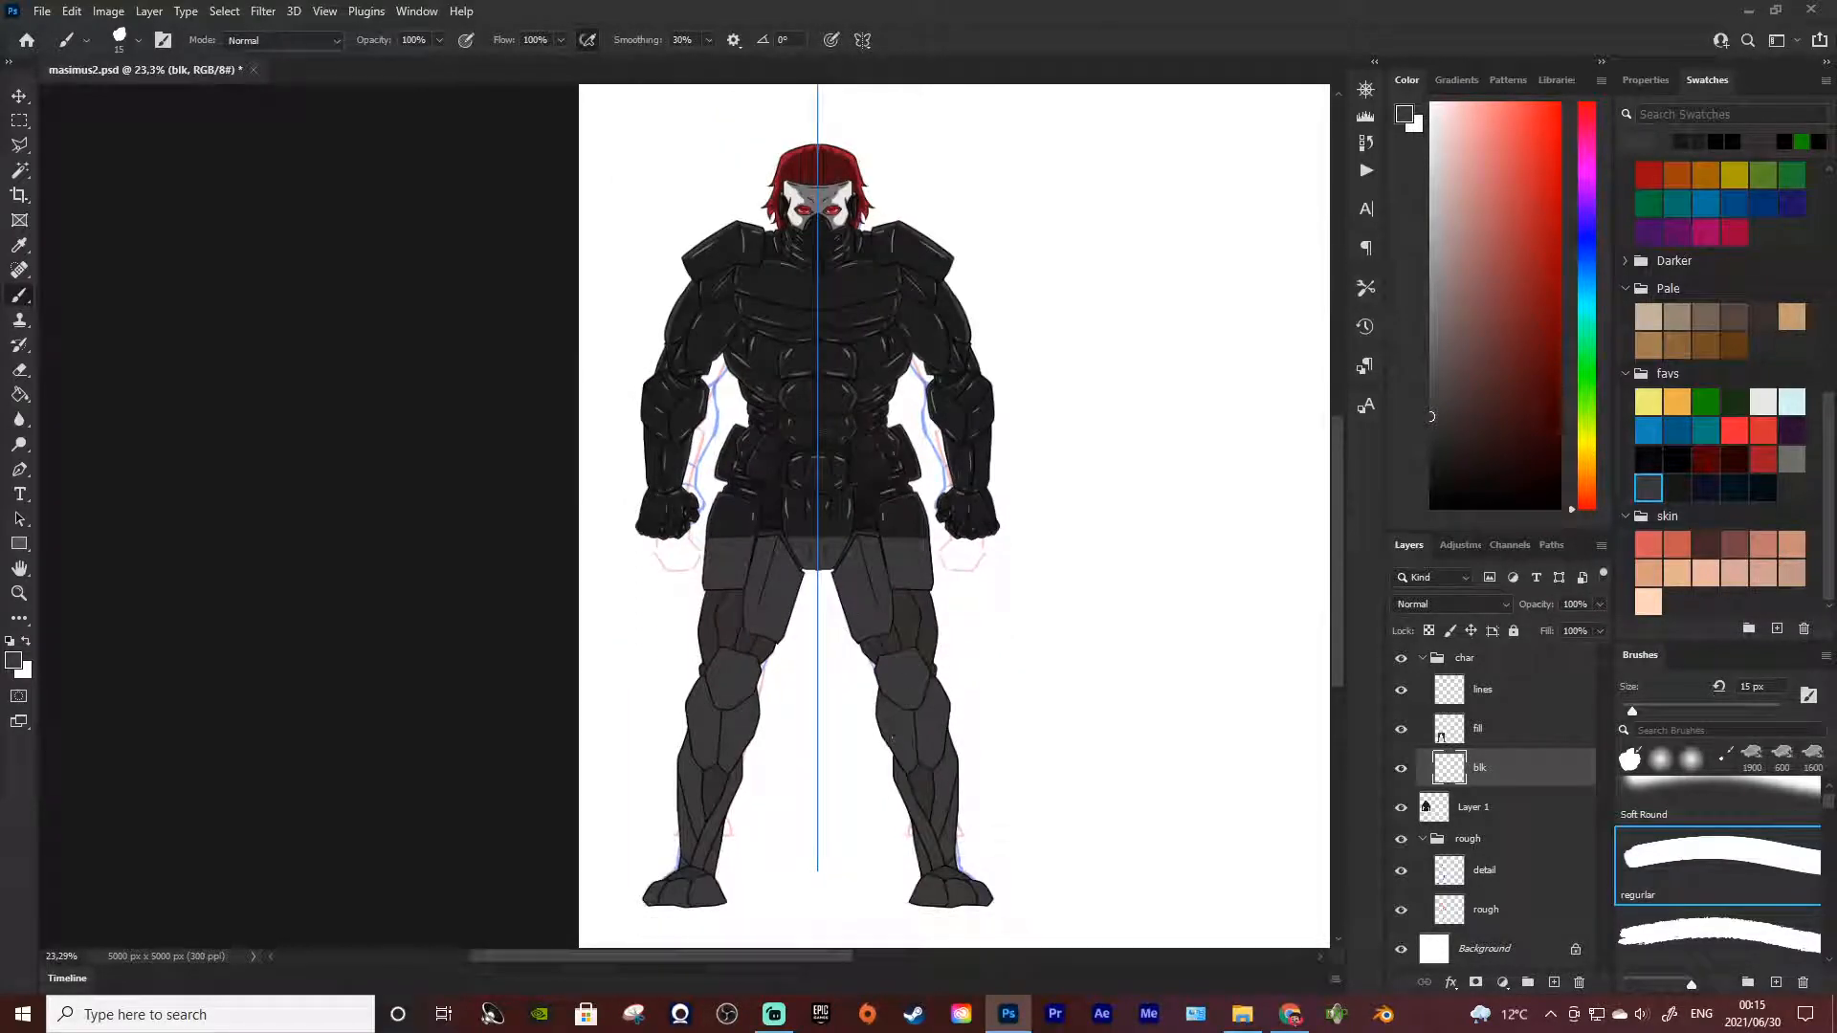
{"action": "left_click", "coordinate": [862, 39]}
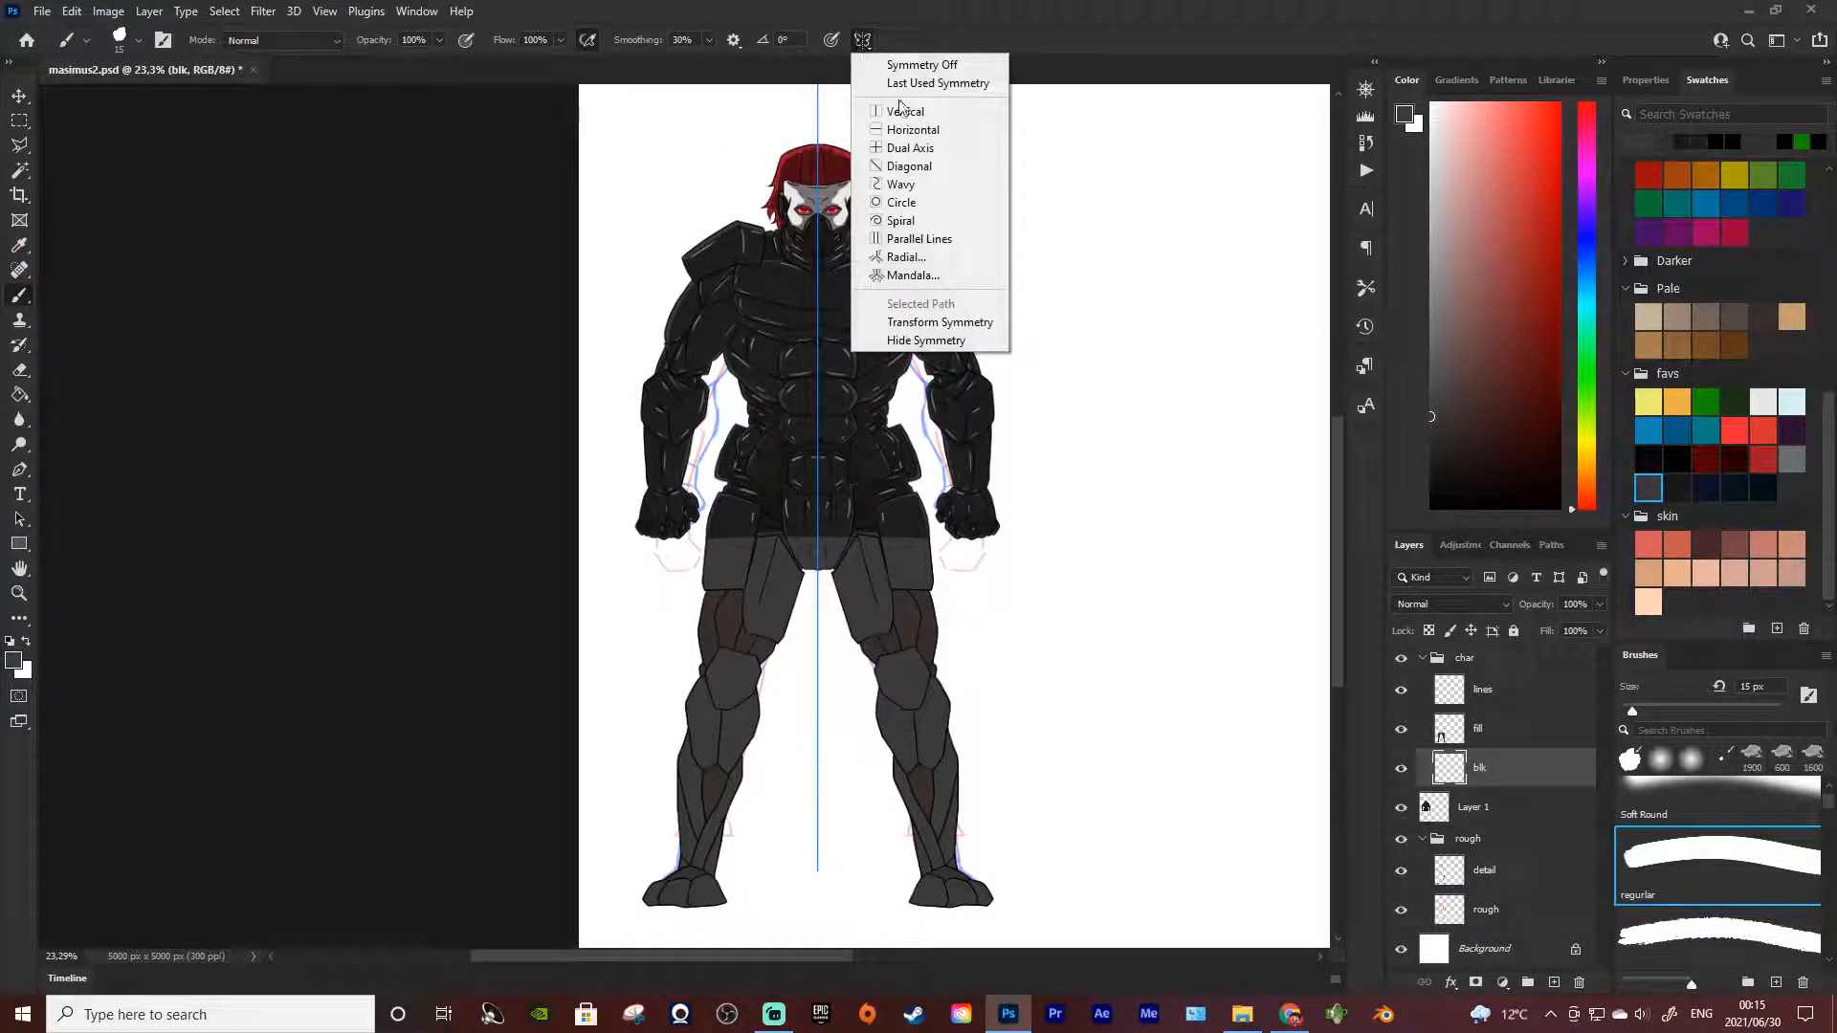
{"action": "left_click", "coordinate": [921, 64]}
{"action": "scroll", "coordinate": [1067, 435], "scroll_direction": "up", "scroll_amount": 2}
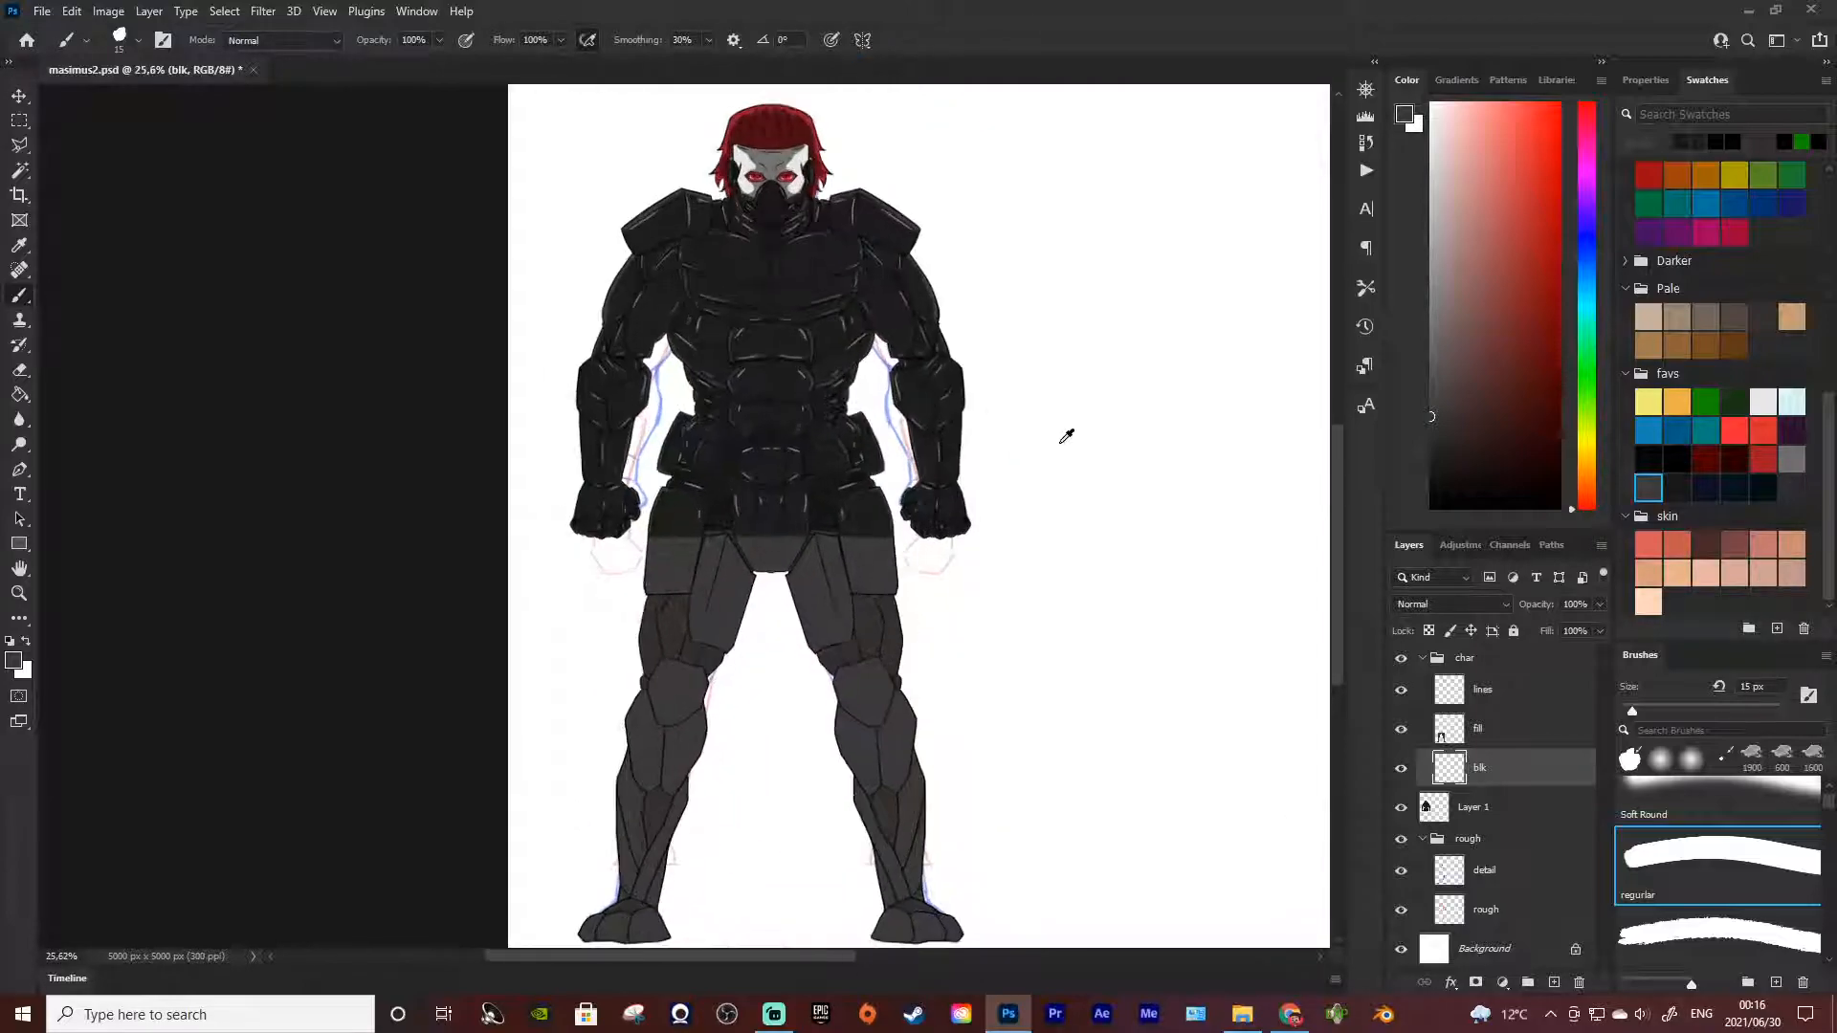
{"action": "scroll", "coordinate": [1066, 435], "scroll_direction": "down", "scroll_amount": 2}
Select the empty area surrounding the leg fills on the fill layer with the Magic Wand, keeping that layer active
{"action": "key", "text": "w"}
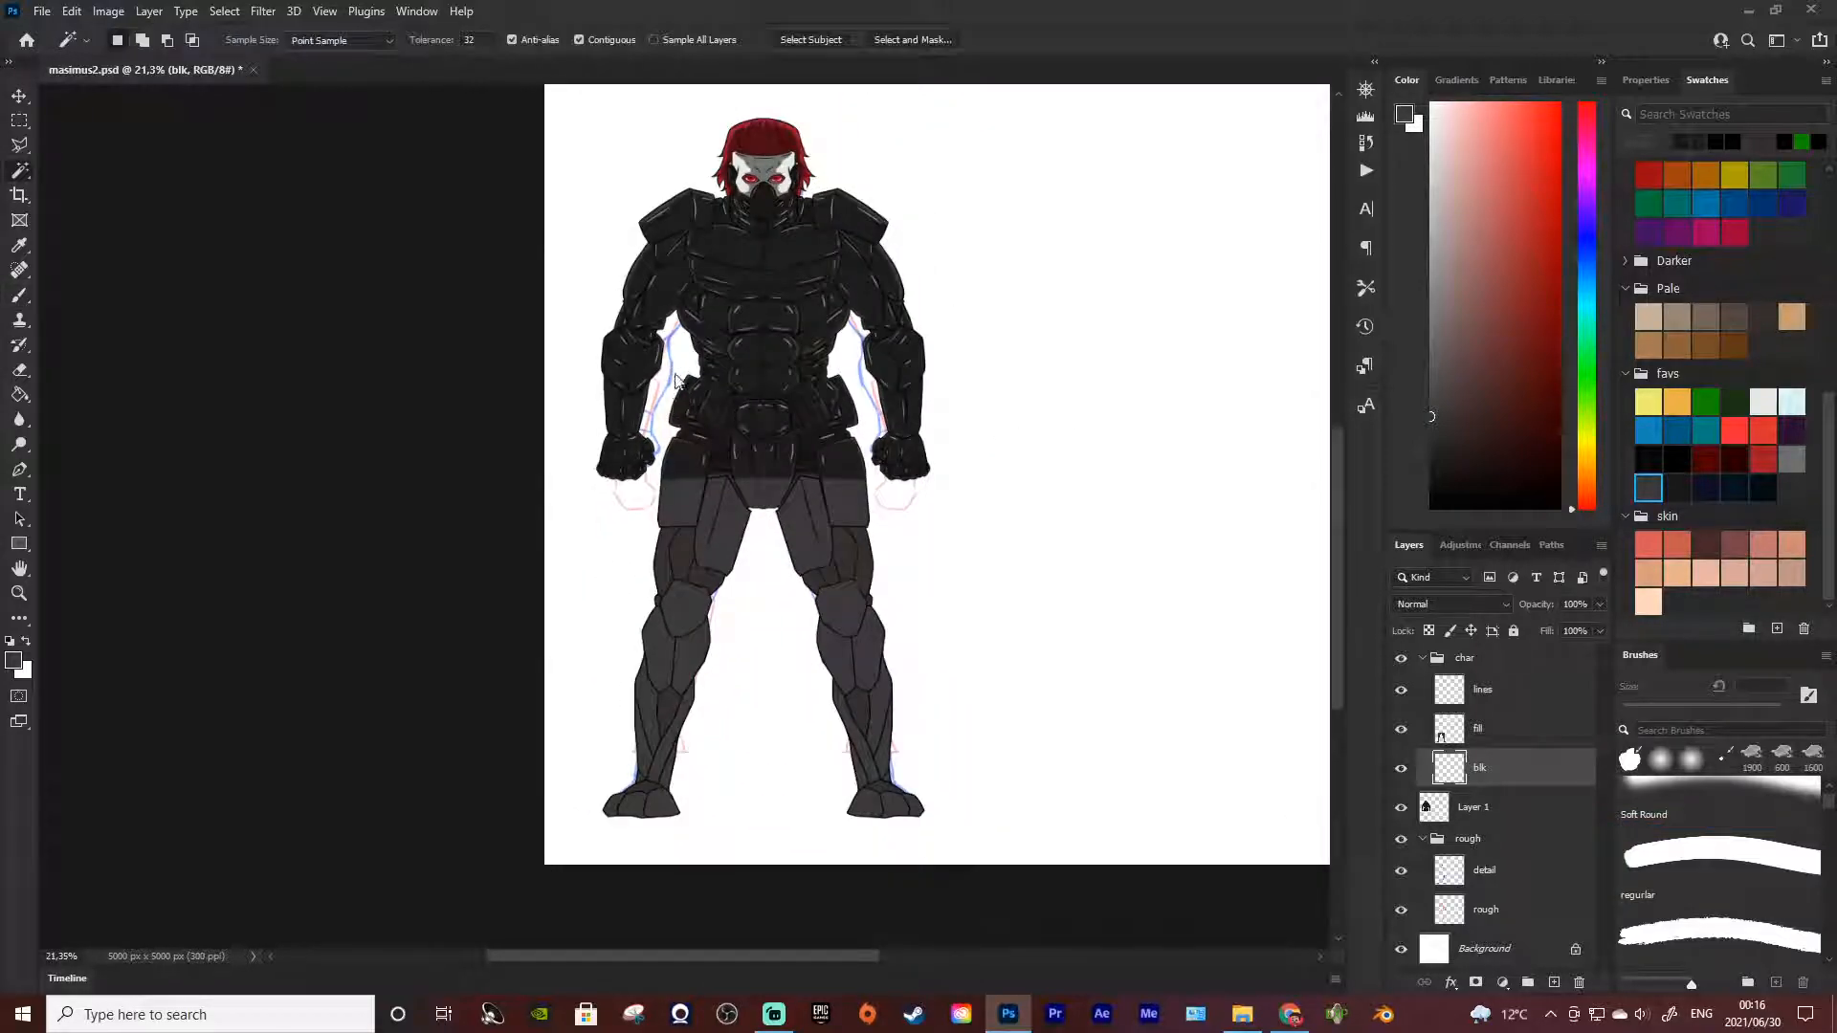
{"action": "left_click", "coordinate": [816, 403]}
{"action": "left_click", "coordinate": [1479, 739]}
{"action": "key", "text": "ctrl+d"}
{"action": "left_click", "coordinate": [918, 532]}
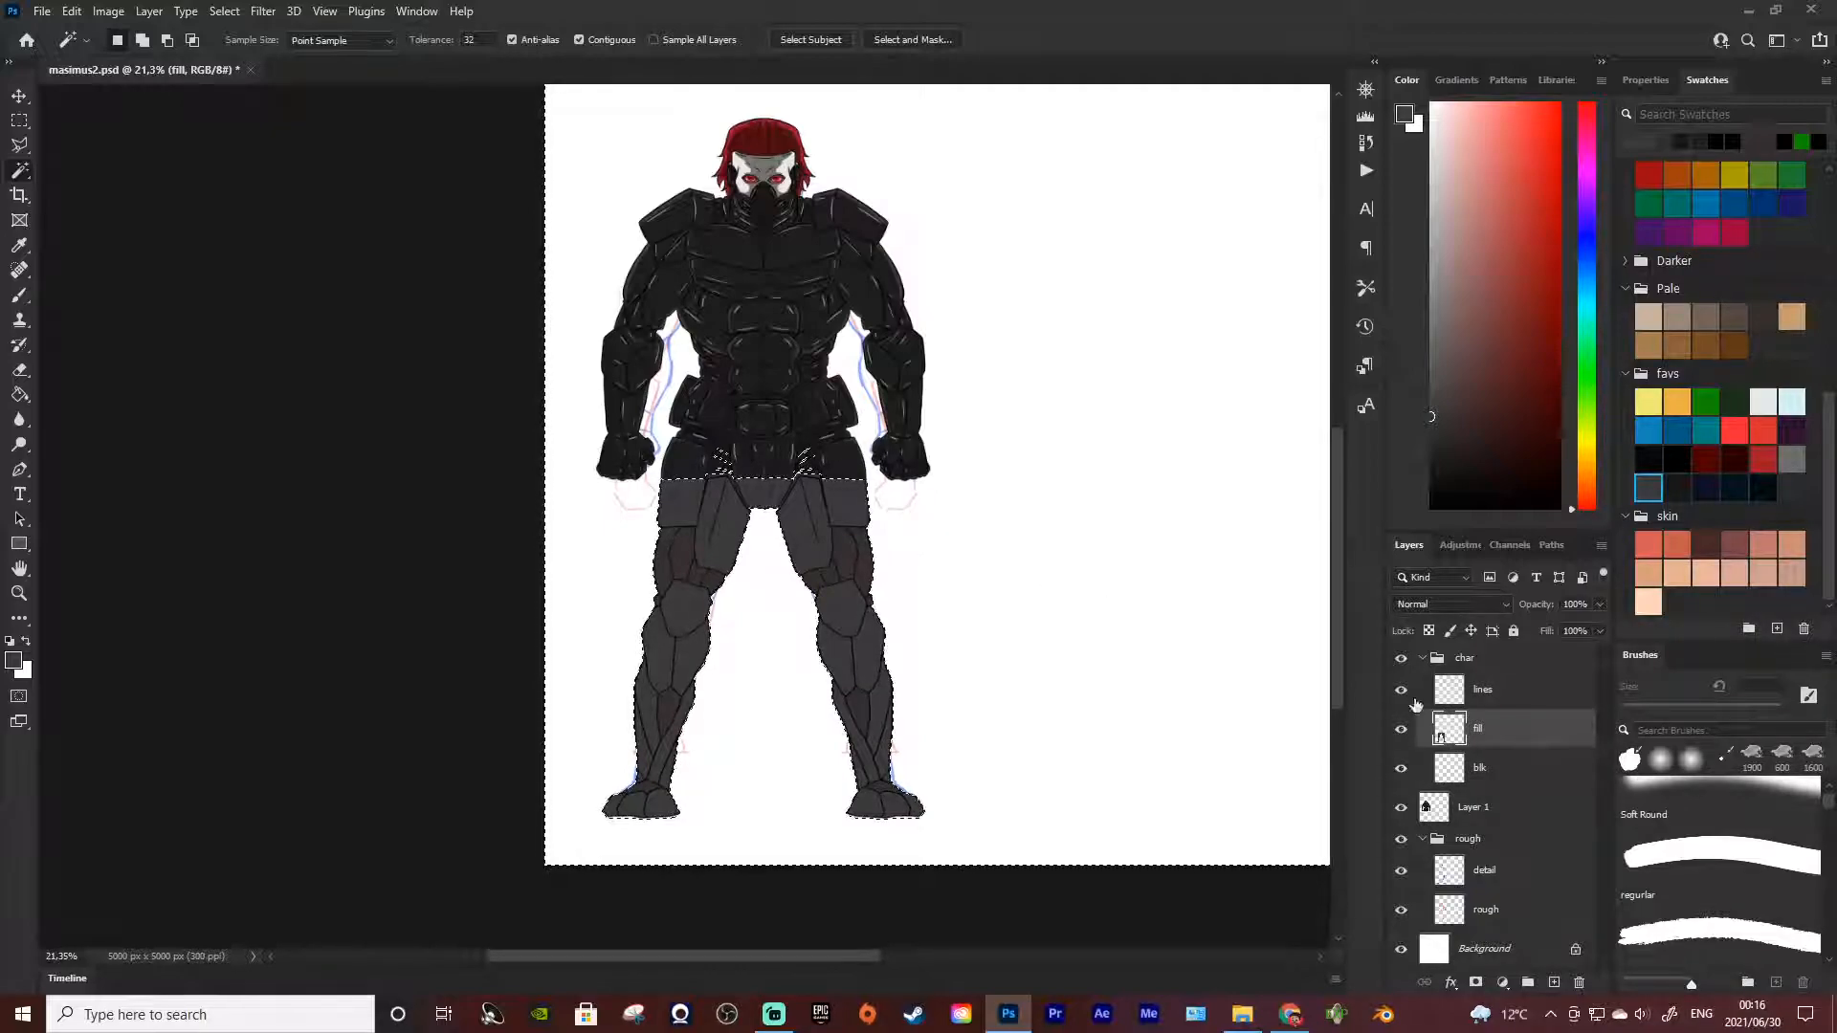
{"action": "left_click", "coordinate": [1479, 705]}
{"action": "left_click", "coordinate": [1479, 731]}
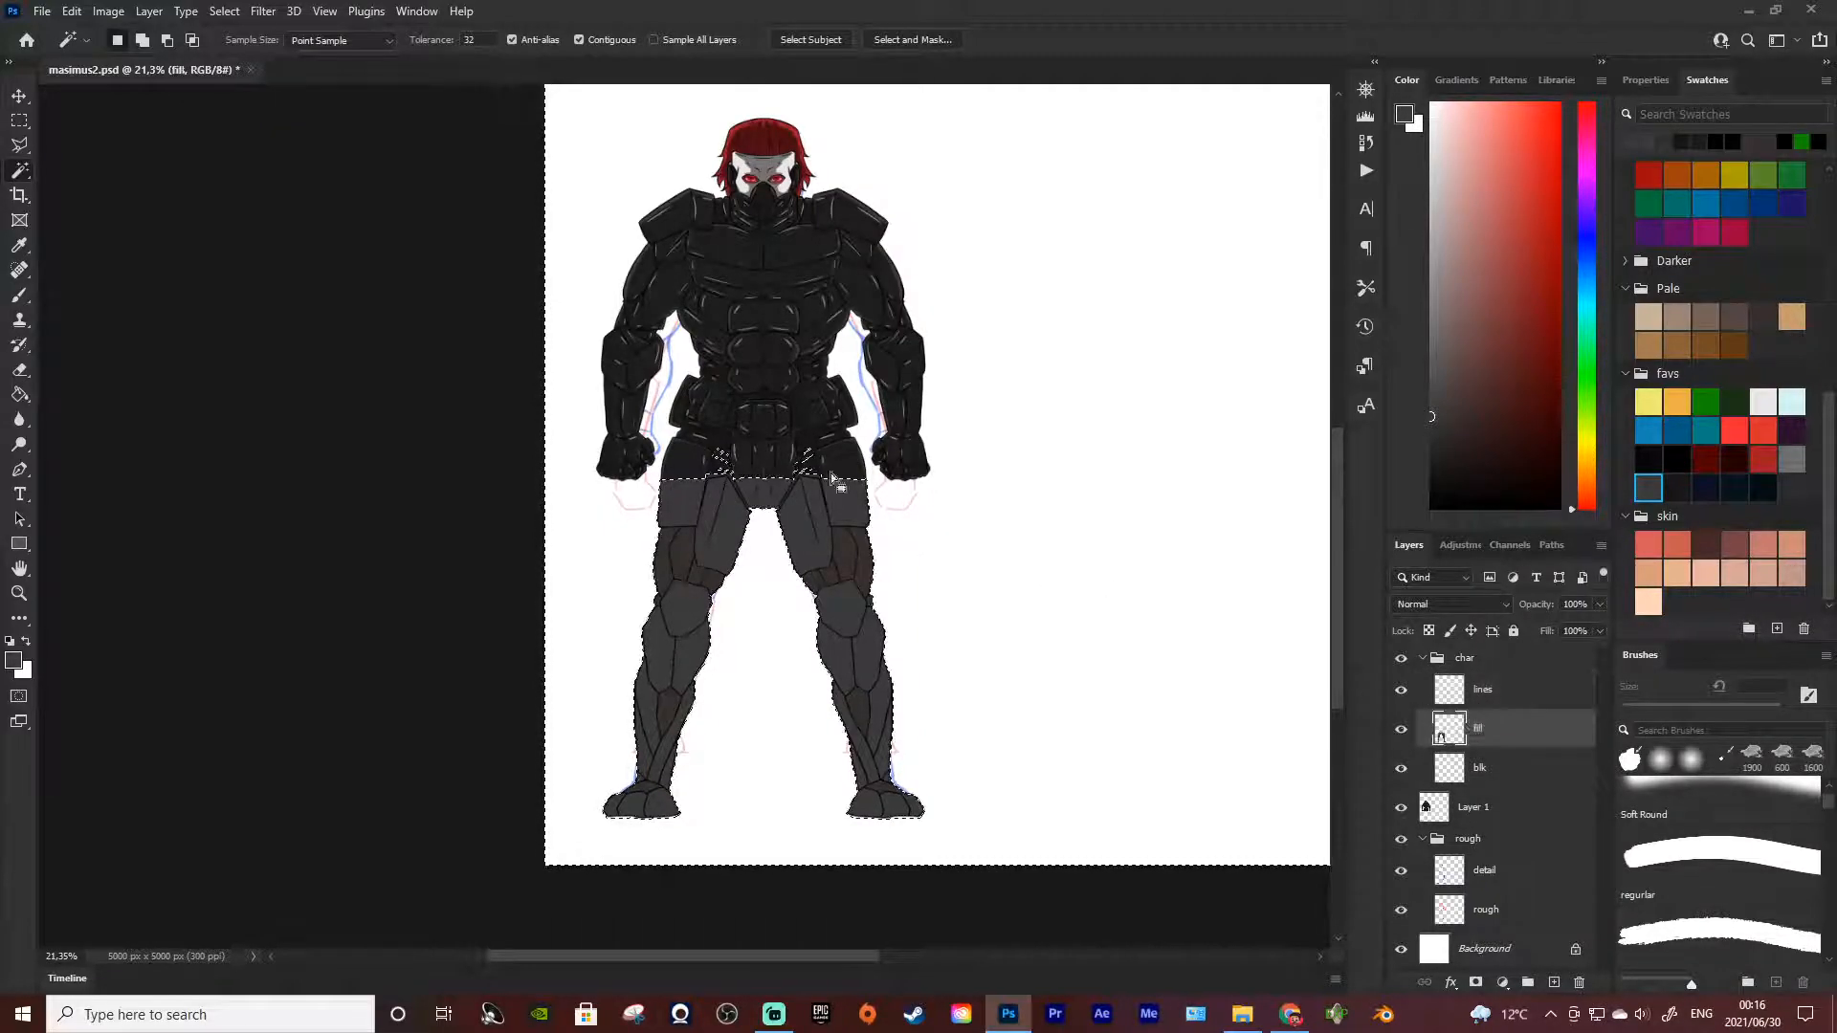
Clear the selection and sample the upper armour's near-black from the hip area as the brush colour
{"action": "left_click", "coordinate": [19, 121]}
{"action": "left_click", "coordinate": [536, 356]}
{"action": "scroll", "coordinate": [765, 497], "scroll_direction": "down", "scroll_amount": 4}
{"action": "scroll", "coordinate": [813, 531], "scroll_direction": "up", "scroll_amount": 4}
{"action": "scroll", "coordinate": [382, 526], "scroll_direction": "up", "scroll_amount": 10}
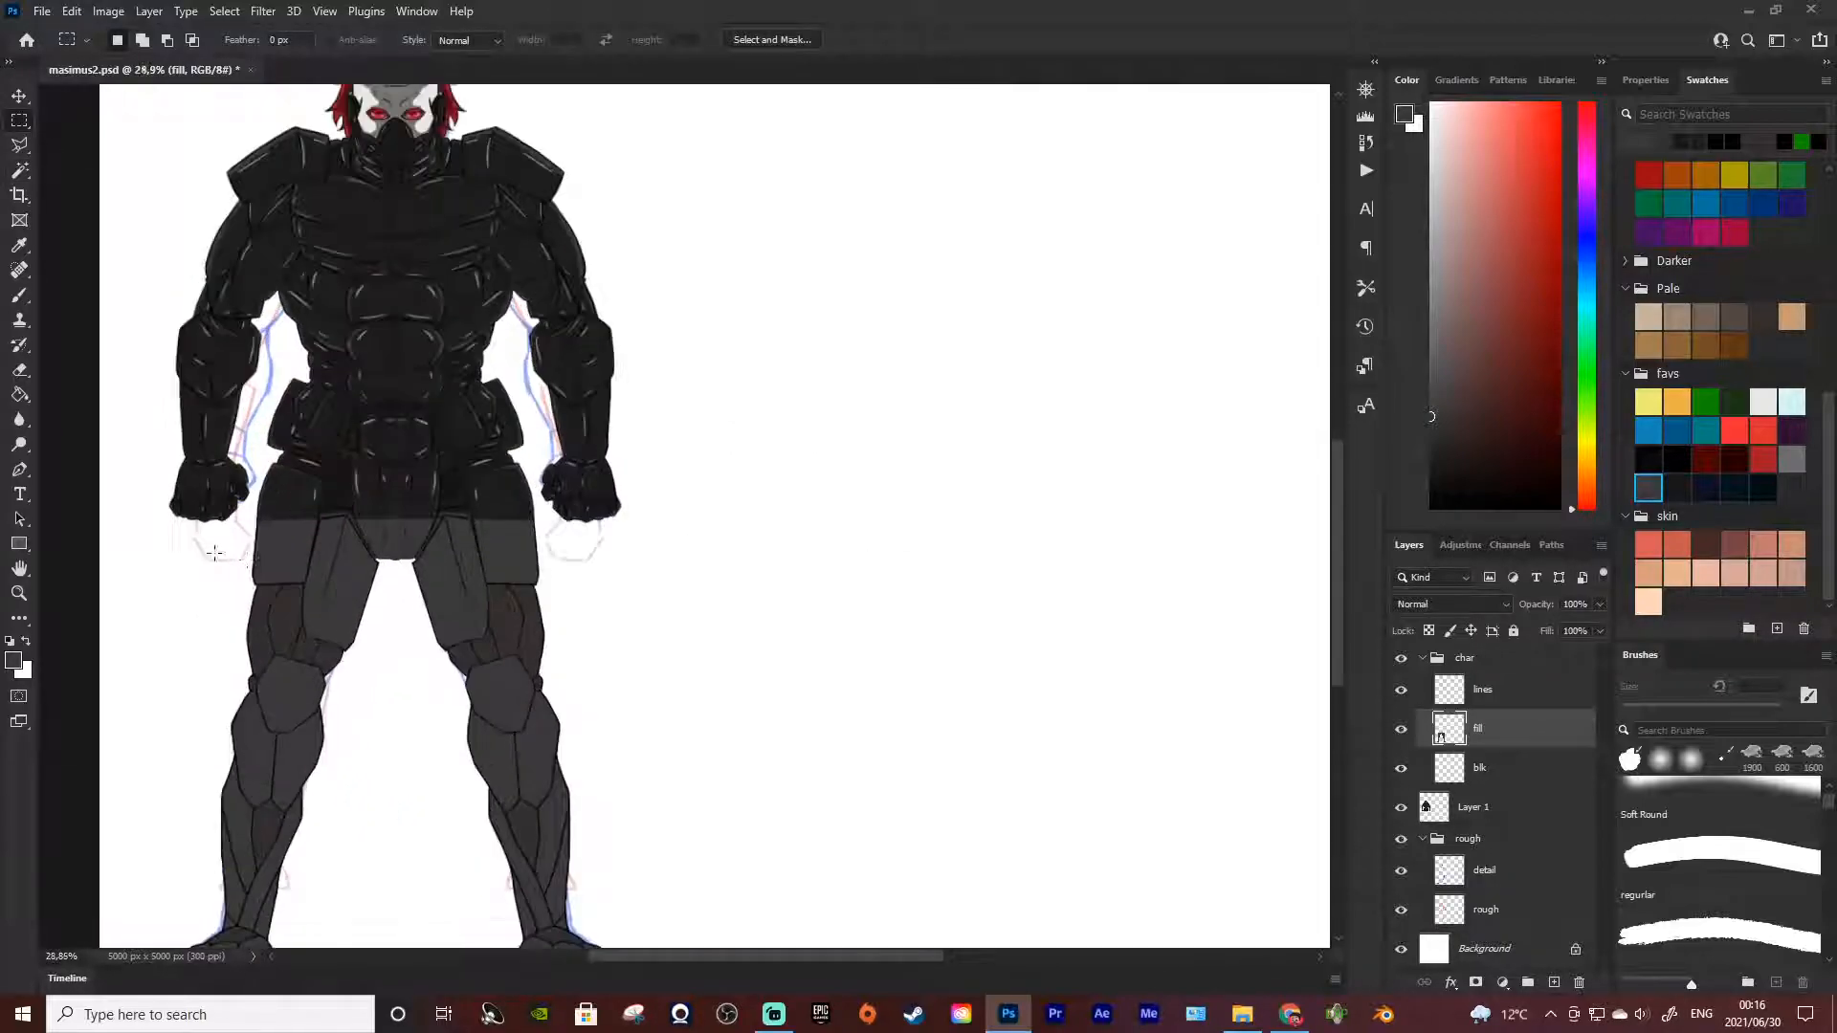
{"action": "key", "text": "i"}
{"action": "left_click", "coordinate": [460, 483]}
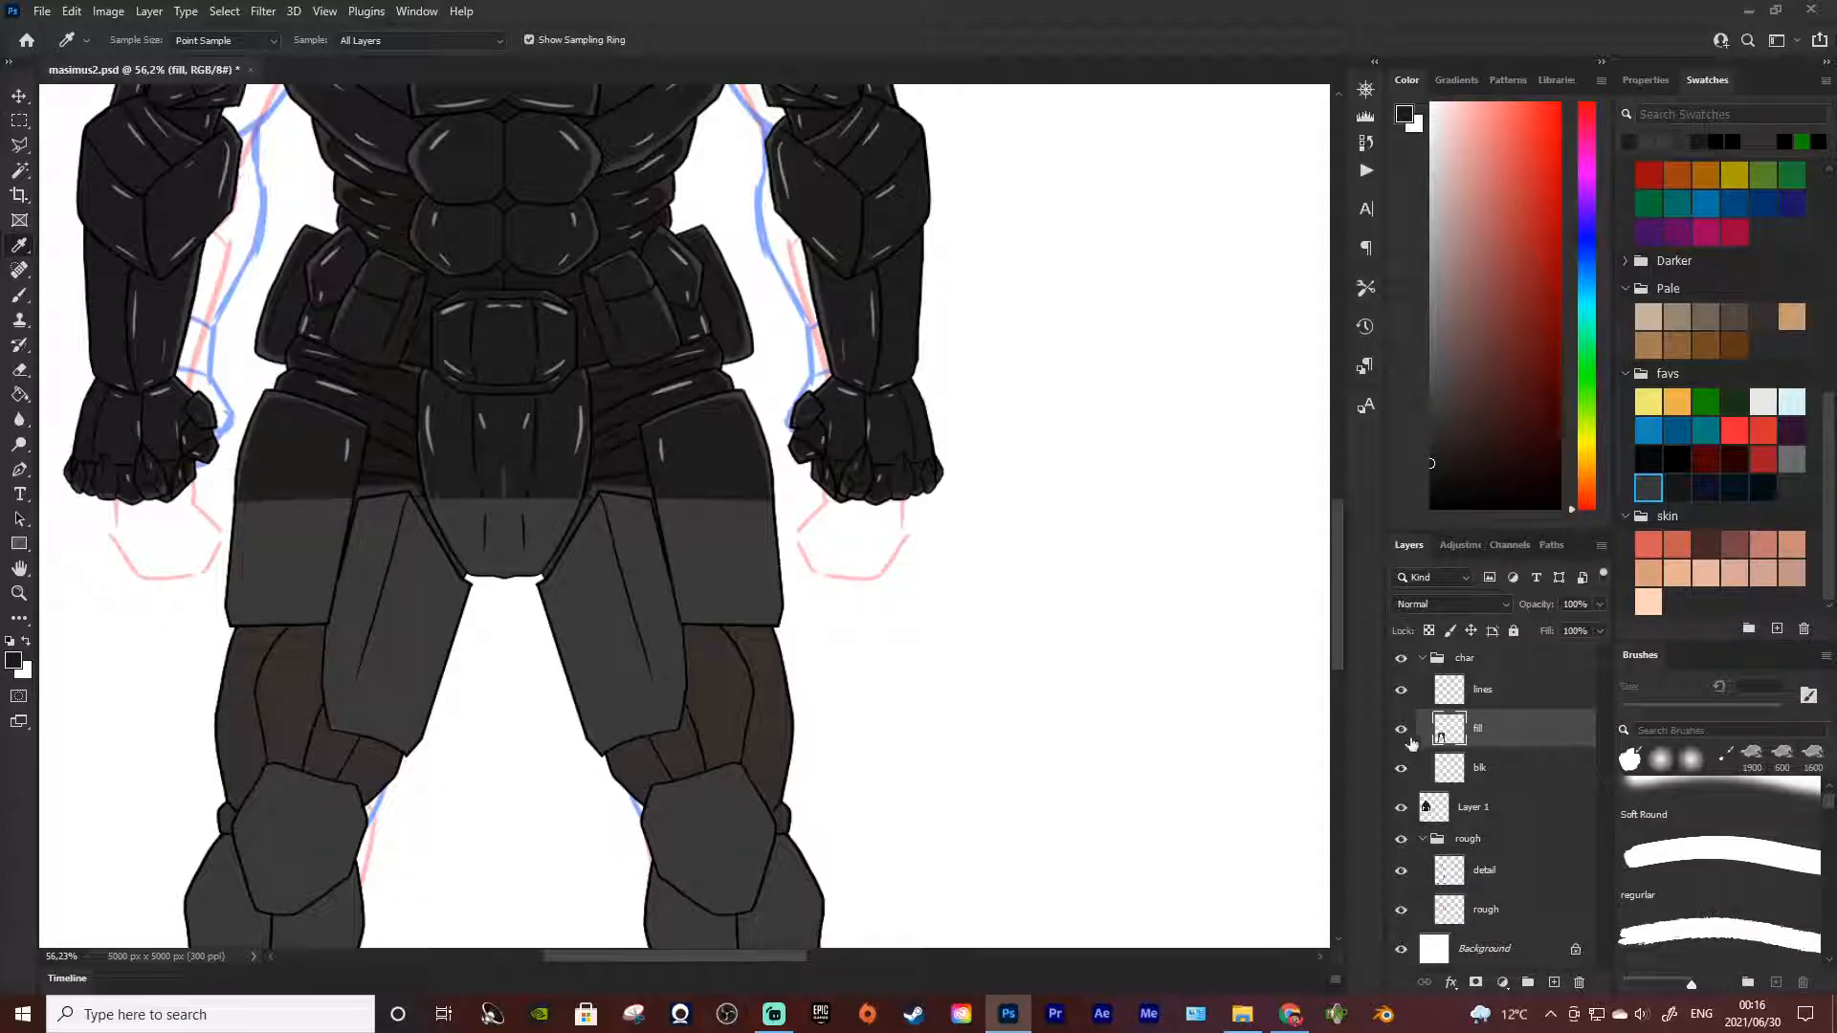
Paint the lighter lower half of the left-hand hip plate near-black on the fill layer with a 50 px brush
{"action": "scroll", "coordinate": [181, 568], "scroll_direction": "up", "scroll_amount": 6}
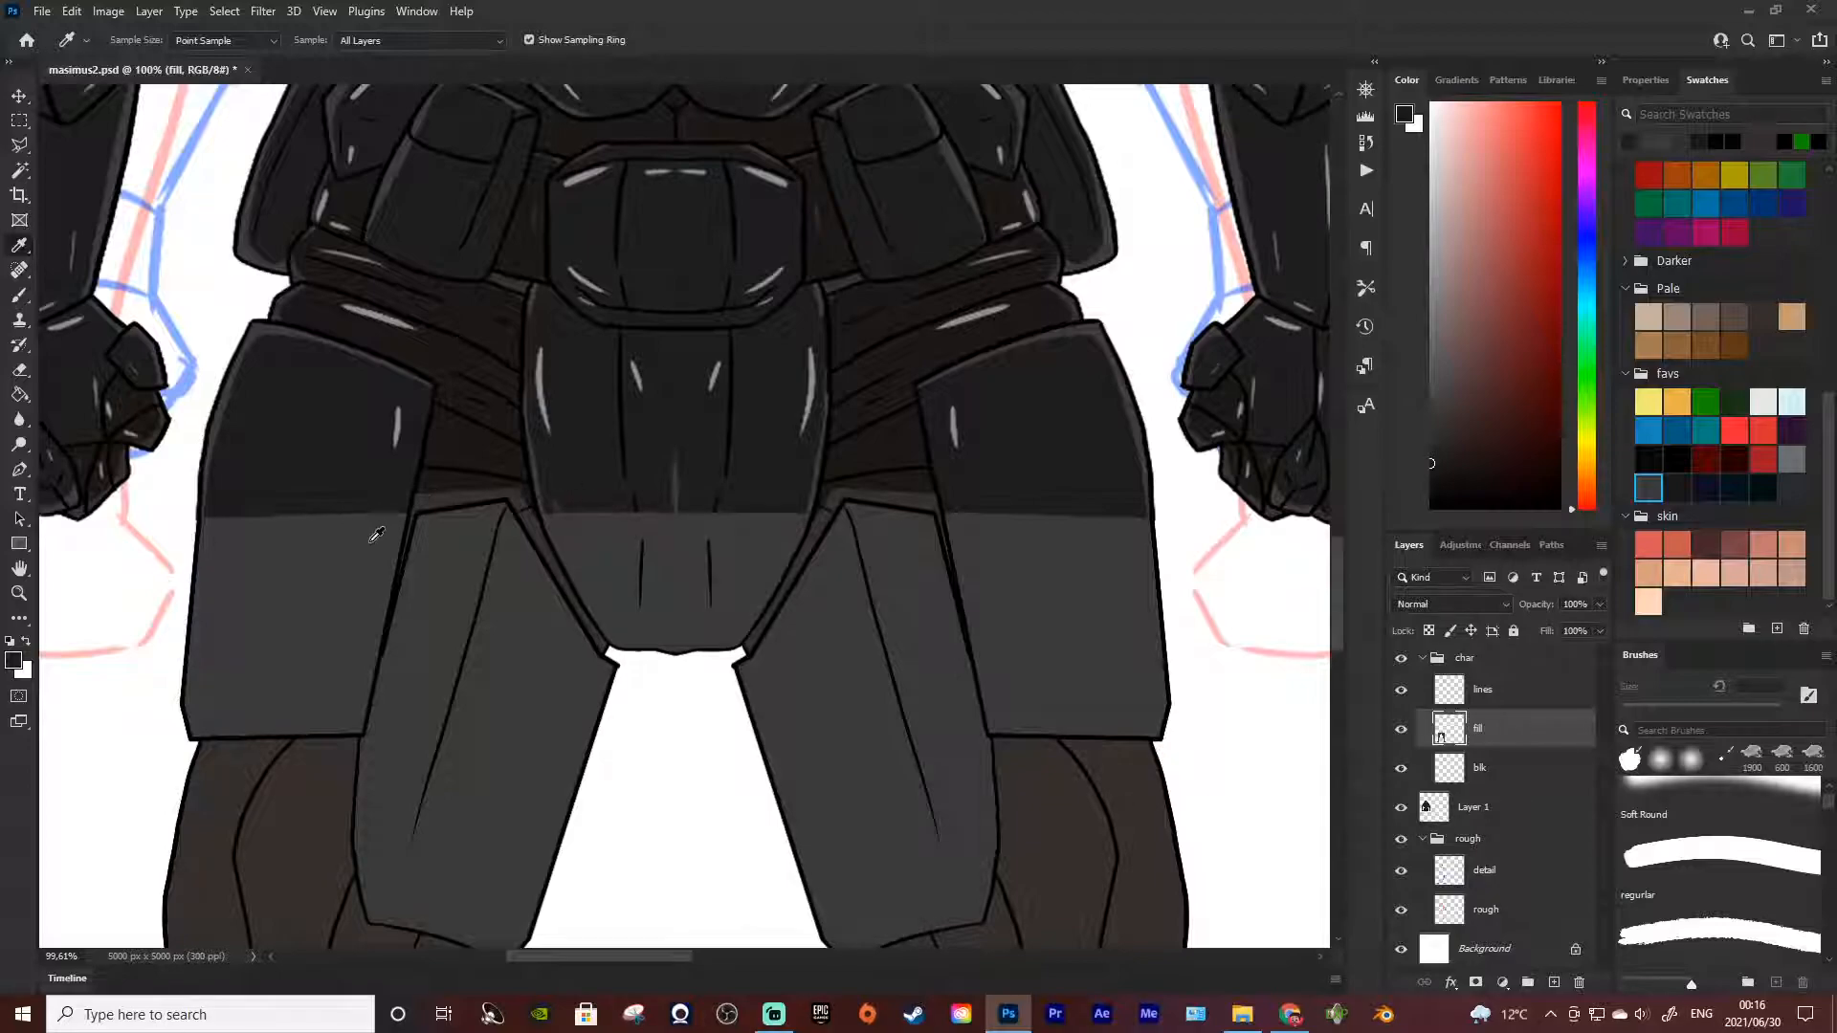
{"action": "key", "text": "b"}
{"action": "key", "text": "bracketright"}
{"action": "key", "text": "bracketright"}
{"action": "key", "text": "bracketright"}
{"action": "key", "text": "bracketright"}
{"action": "key", "text": "bracketright"}
{"action": "key", "text": "bracketright"}
{"action": "key", "text": "bracketright"}
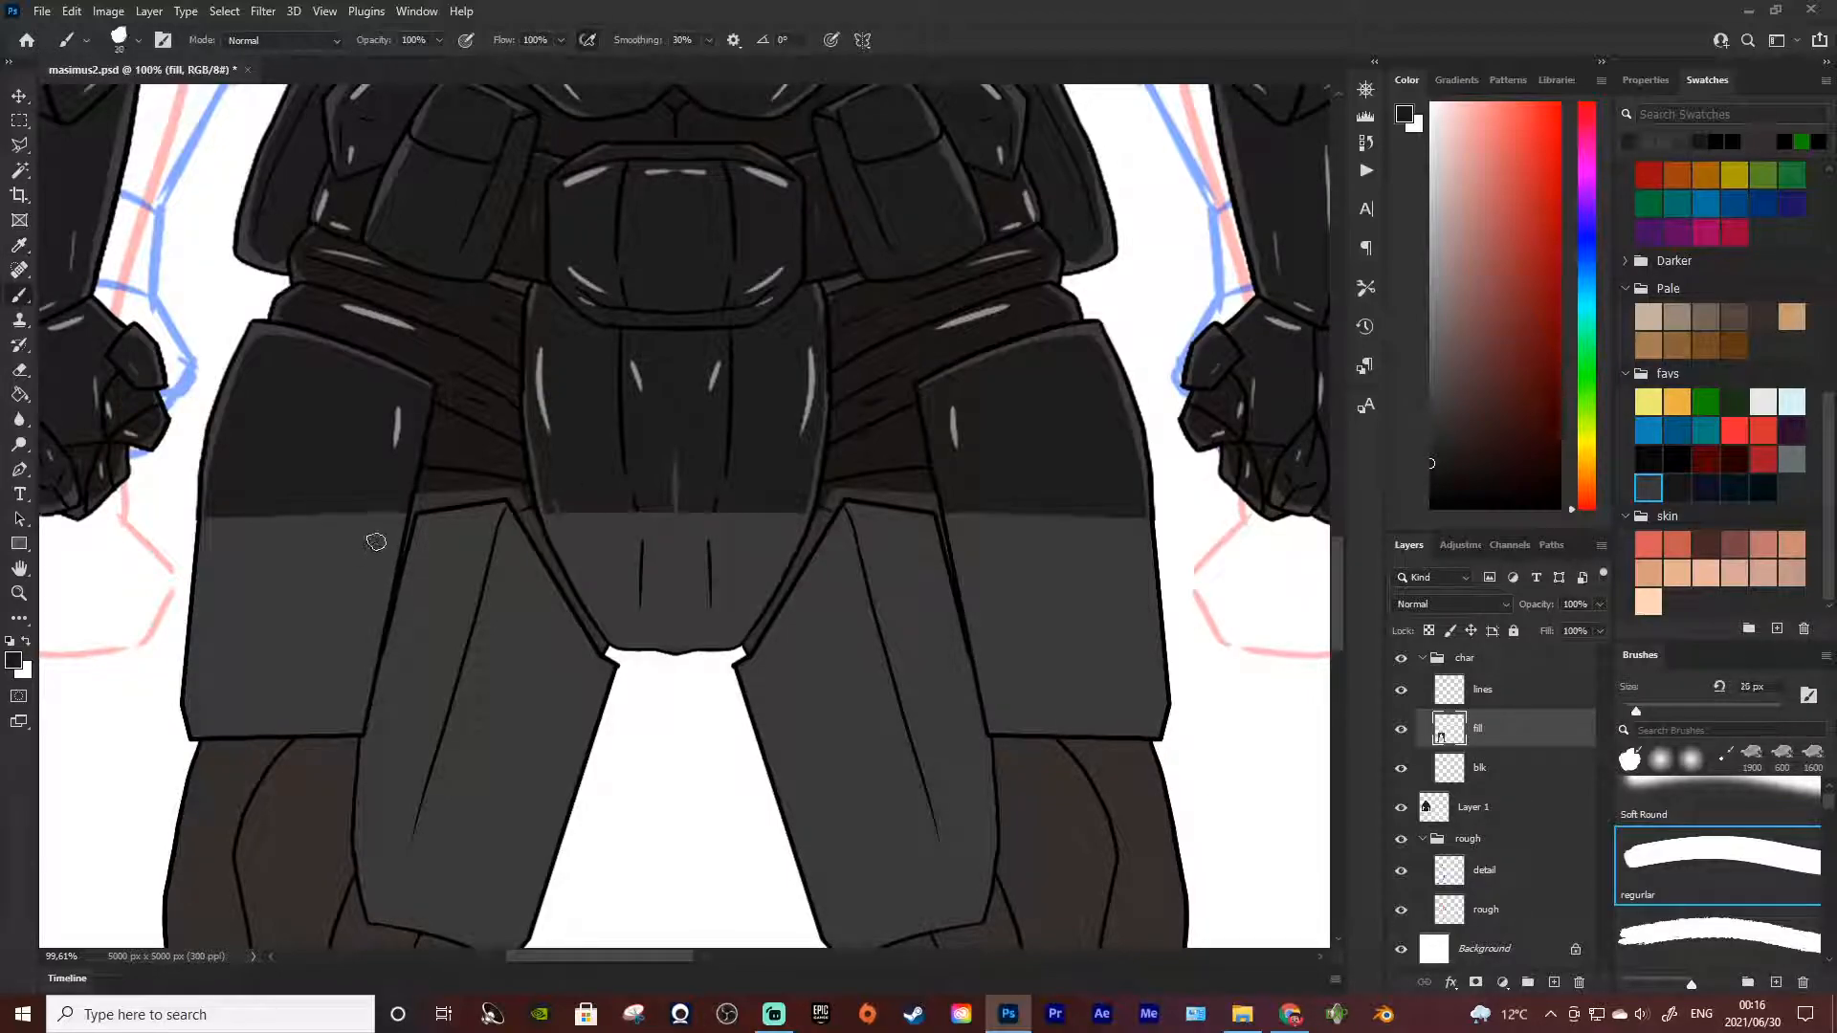
{"action": "mouse_move", "coordinate": [381, 537]}
{"action": "left_mouse_down"}
{"action": "mouse_move", "coordinate": [344, 652]}
{"action": "mouse_move", "coordinate": [321, 666]}
{"action": "mouse_move", "coordinate": [367, 516]}
{"action": "mouse_move", "coordinate": [318, 703]}
{"action": "mouse_move", "coordinate": [326, 484]}
{"action": "mouse_move", "coordinate": [295, 691]}
{"action": "mouse_move", "coordinate": [292, 492]}
{"action": "mouse_move", "coordinate": [272, 651]}
{"action": "mouse_move", "coordinate": [232, 485]}
{"action": "mouse_move", "coordinate": [223, 608]}
{"action": "mouse_move", "coordinate": [232, 515]}
{"action": "mouse_move", "coordinate": [282, 514]}
{"action": "mouse_move", "coordinate": [280, 622]}
{"action": "mouse_move", "coordinate": [391, 660]}
{"action": "left_mouse_up"}
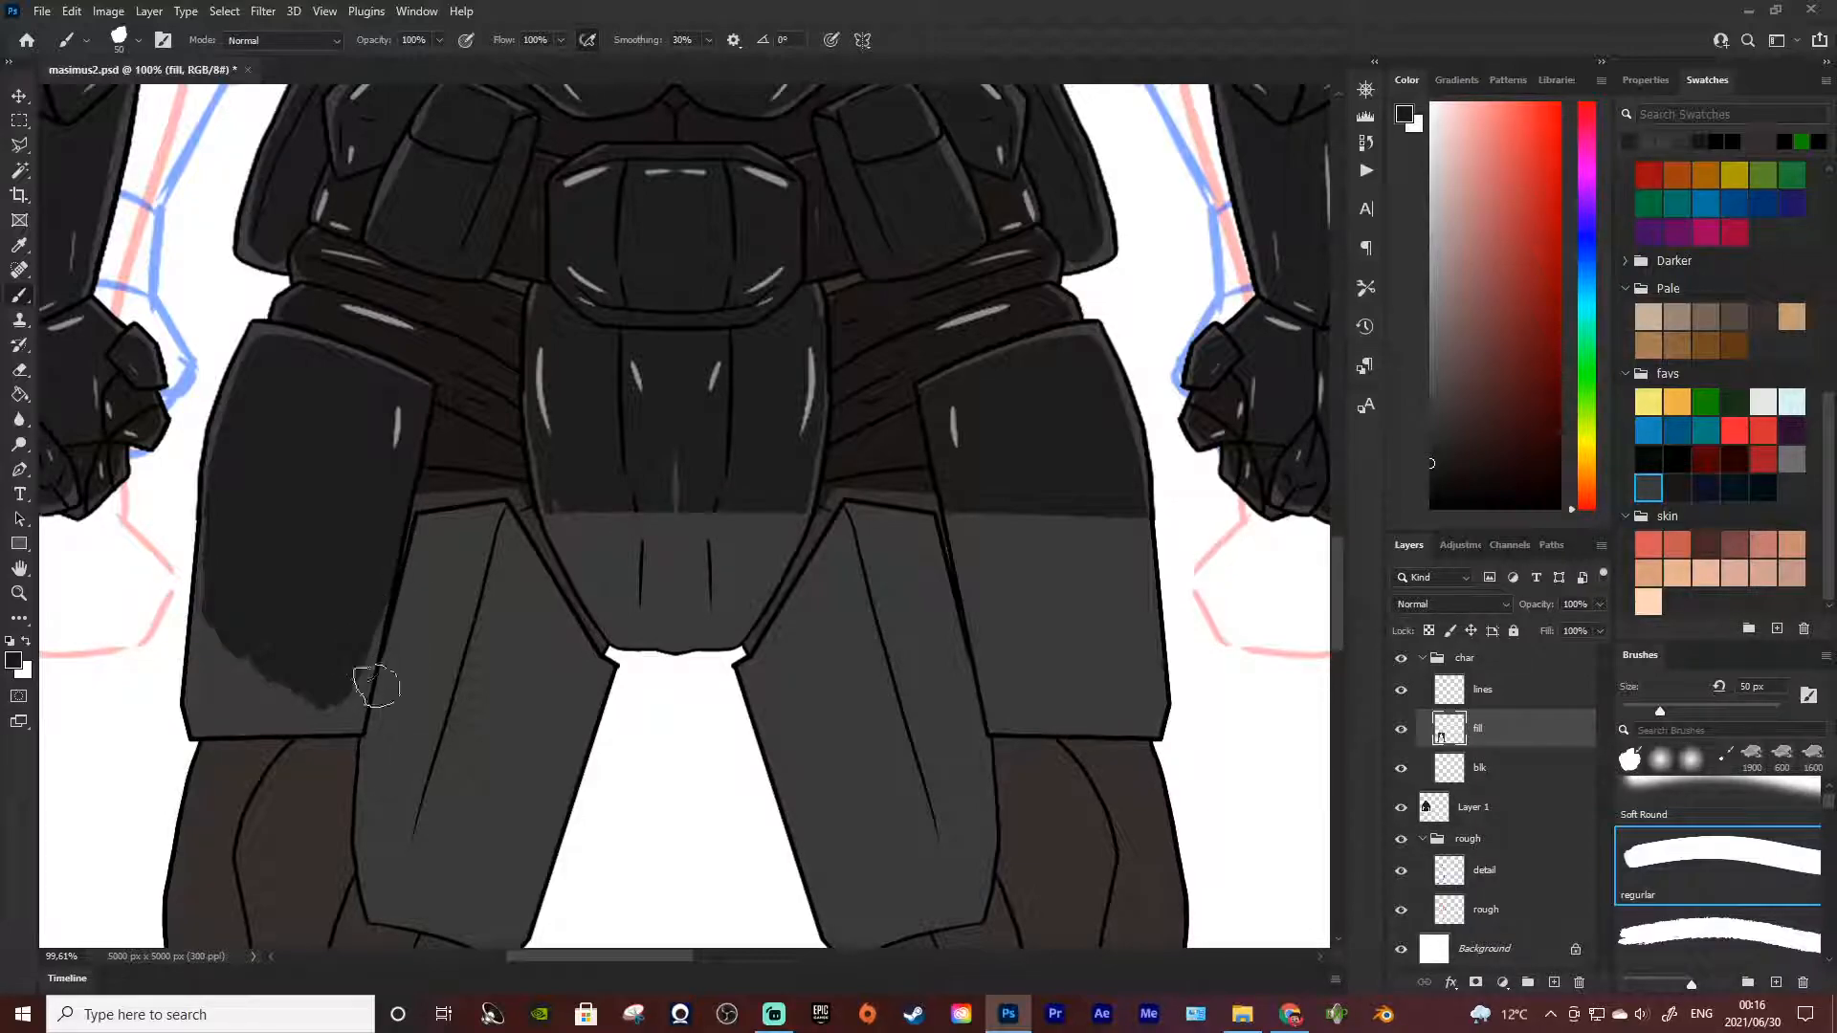
{"action": "mouse_move", "coordinate": [338, 695]}
{"action": "left_mouse_down"}
{"action": "mouse_move", "coordinate": [357, 644]}
{"action": "mouse_move", "coordinate": [347, 721]}
{"action": "mouse_move", "coordinate": [223, 706]}
{"action": "mouse_move", "coordinate": [206, 727]}
{"action": "mouse_move", "coordinate": [248, 630]}
{"action": "mouse_move", "coordinate": [240, 706]}
{"action": "mouse_move", "coordinate": [261, 674]}
{"action": "mouse_move", "coordinate": [273, 703]}
{"action": "mouse_move", "coordinate": [266, 722]}
{"action": "mouse_move", "coordinate": [208, 727]}
{"action": "mouse_move", "coordinate": [226, 570]}
{"action": "mouse_move", "coordinate": [208, 729]}
{"action": "mouse_move", "coordinate": [237, 528]}
{"action": "mouse_move", "coordinate": [207, 699]}
{"action": "mouse_move", "coordinate": [222, 554]}
{"action": "mouse_move", "coordinate": [248, 531]}
{"action": "mouse_move", "coordinate": [325, 702]}
{"action": "mouse_move", "coordinate": [376, 726]}
{"action": "mouse_move", "coordinate": [359, 726]}
{"action": "mouse_move", "coordinate": [364, 655]}
{"action": "left_mouse_up"}
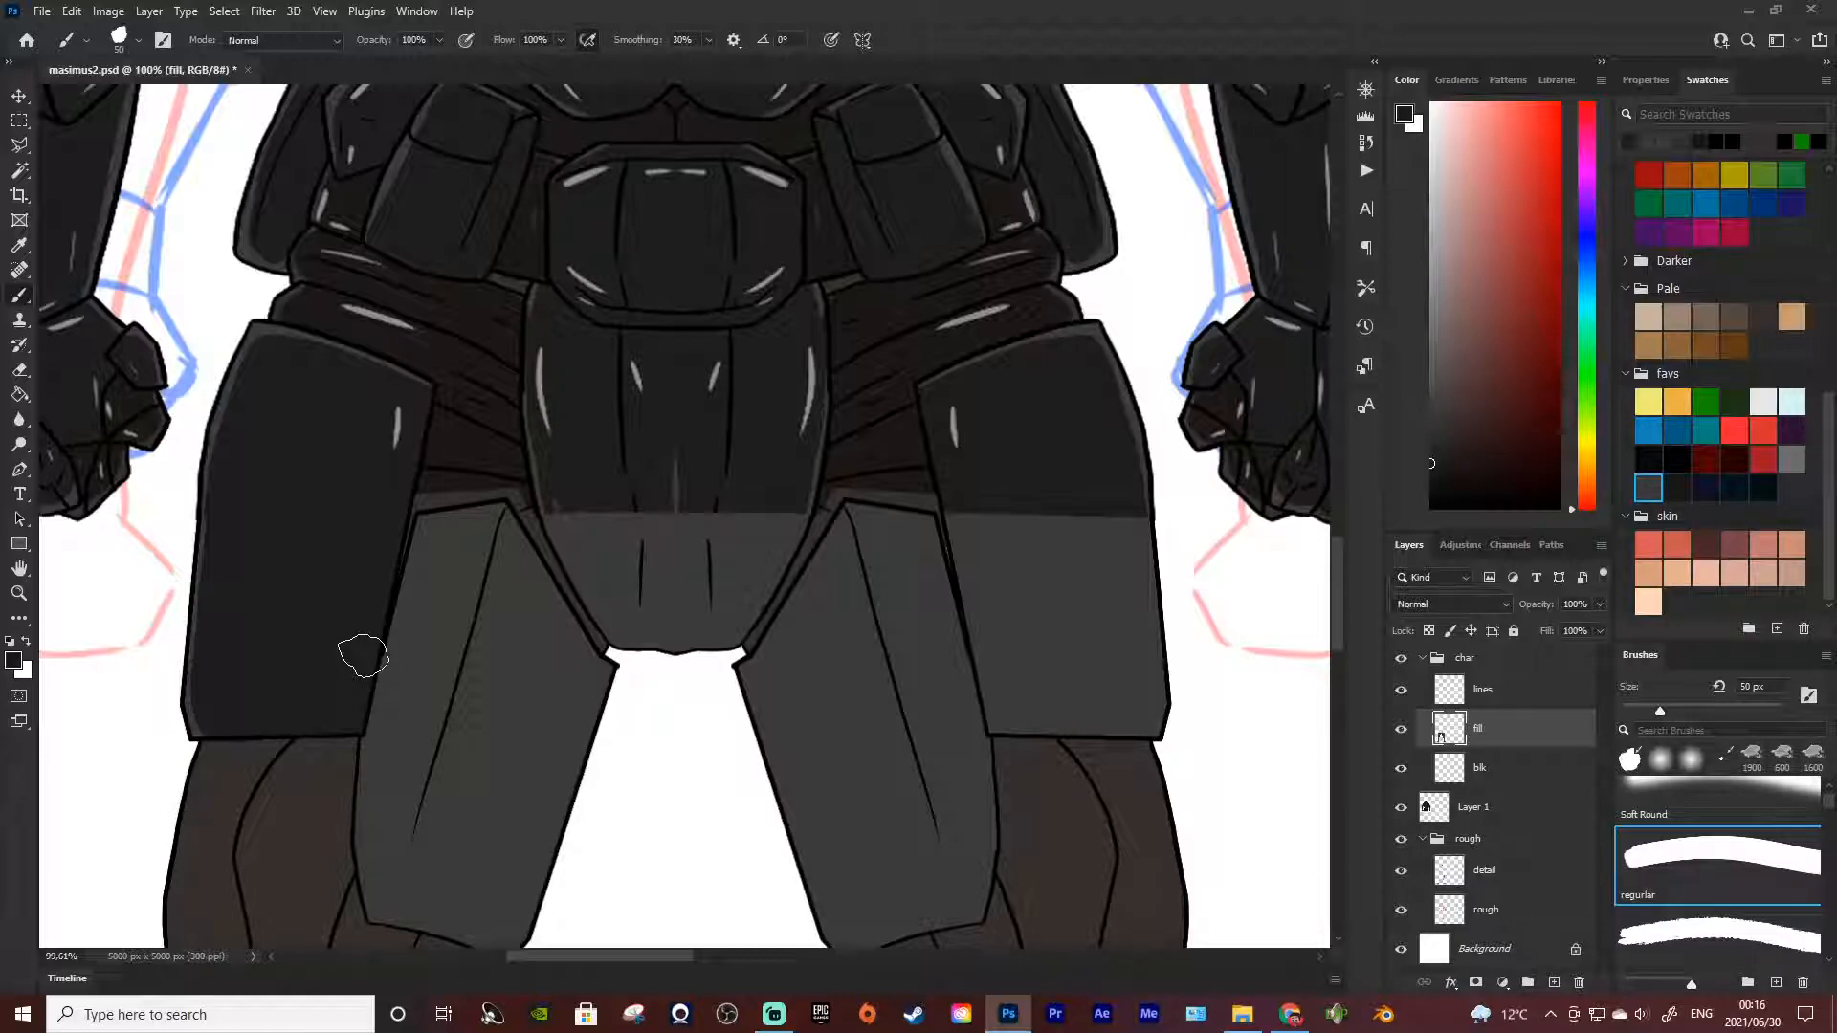
Sample the waist's dark brown and paint the lighter strip between the left-hand thigh and the crotch plate, finishing with a 30 px brush
{"action": "scroll", "coordinate": [609, 637], "scroll_direction": "down", "scroll_amount": 2}
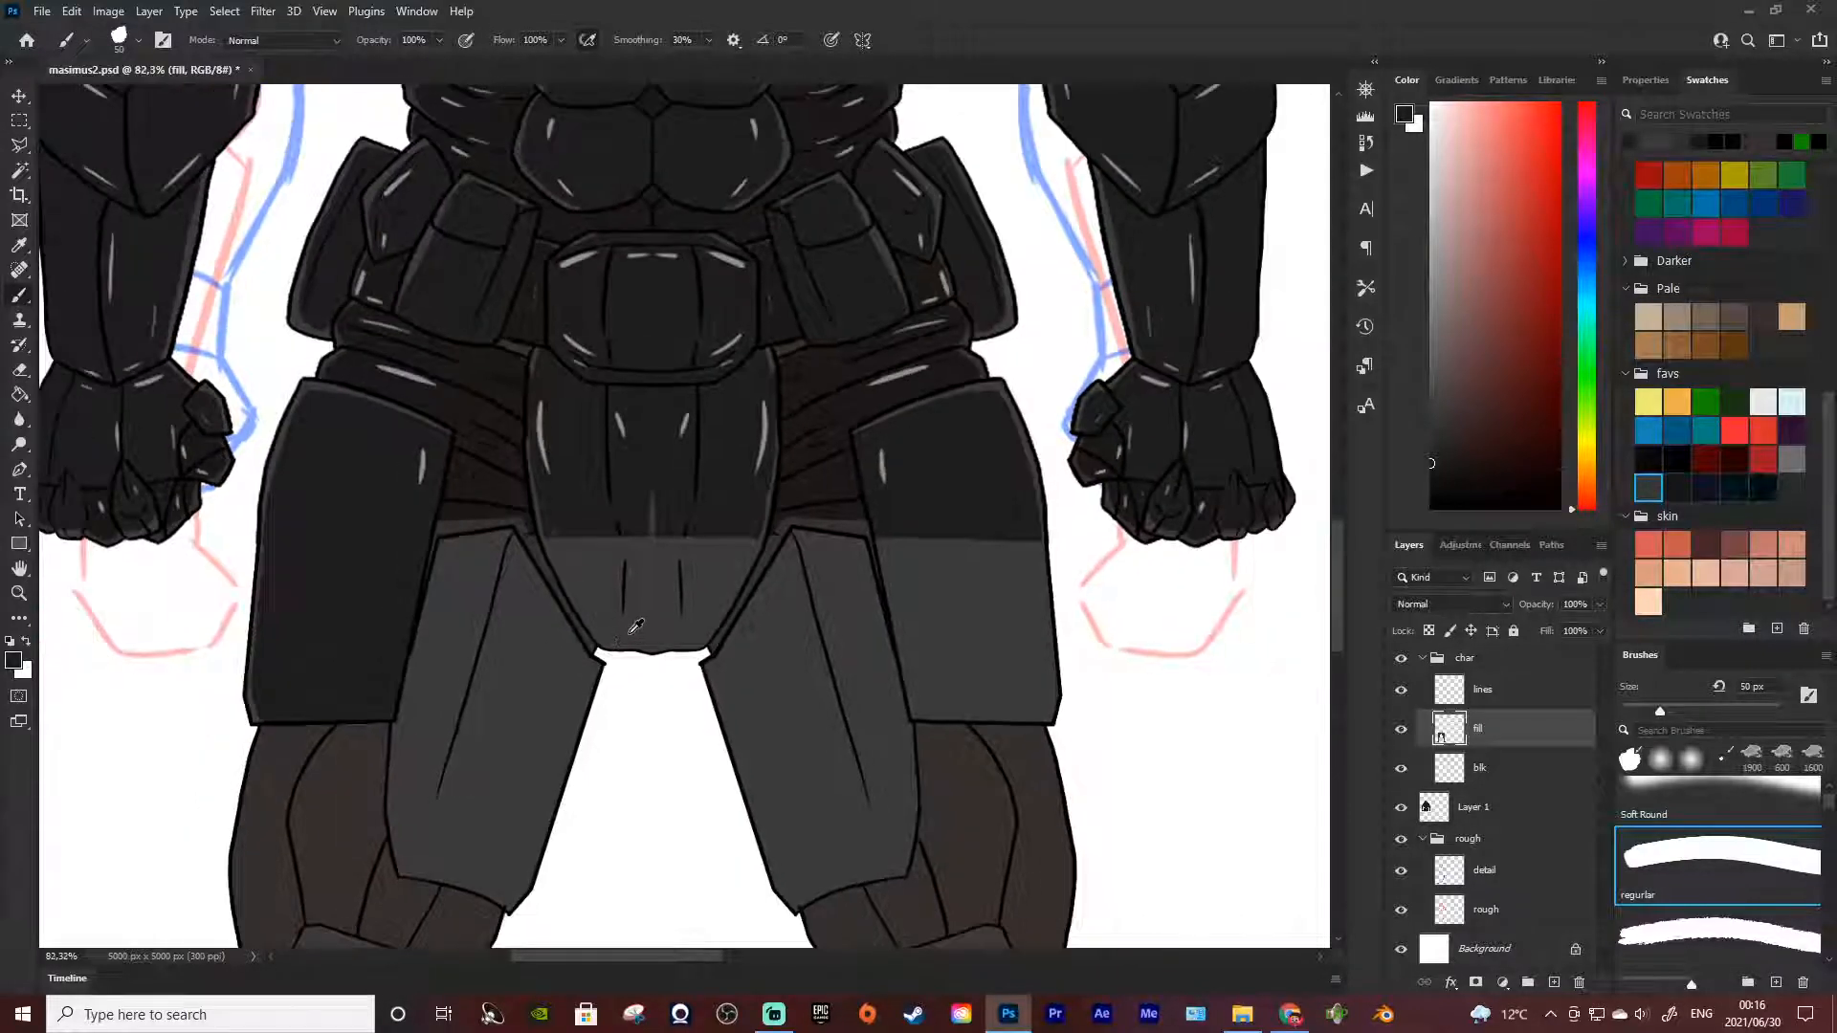
{"action": "scroll", "coordinate": [634, 627], "scroll_direction": "down", "scroll_amount": 2}
{"action": "scroll", "coordinate": [602, 615], "scroll_direction": "down", "scroll_amount": 2}
{"action": "scroll", "coordinate": [562, 627], "scroll_direction": "up", "scroll_amount": 1}
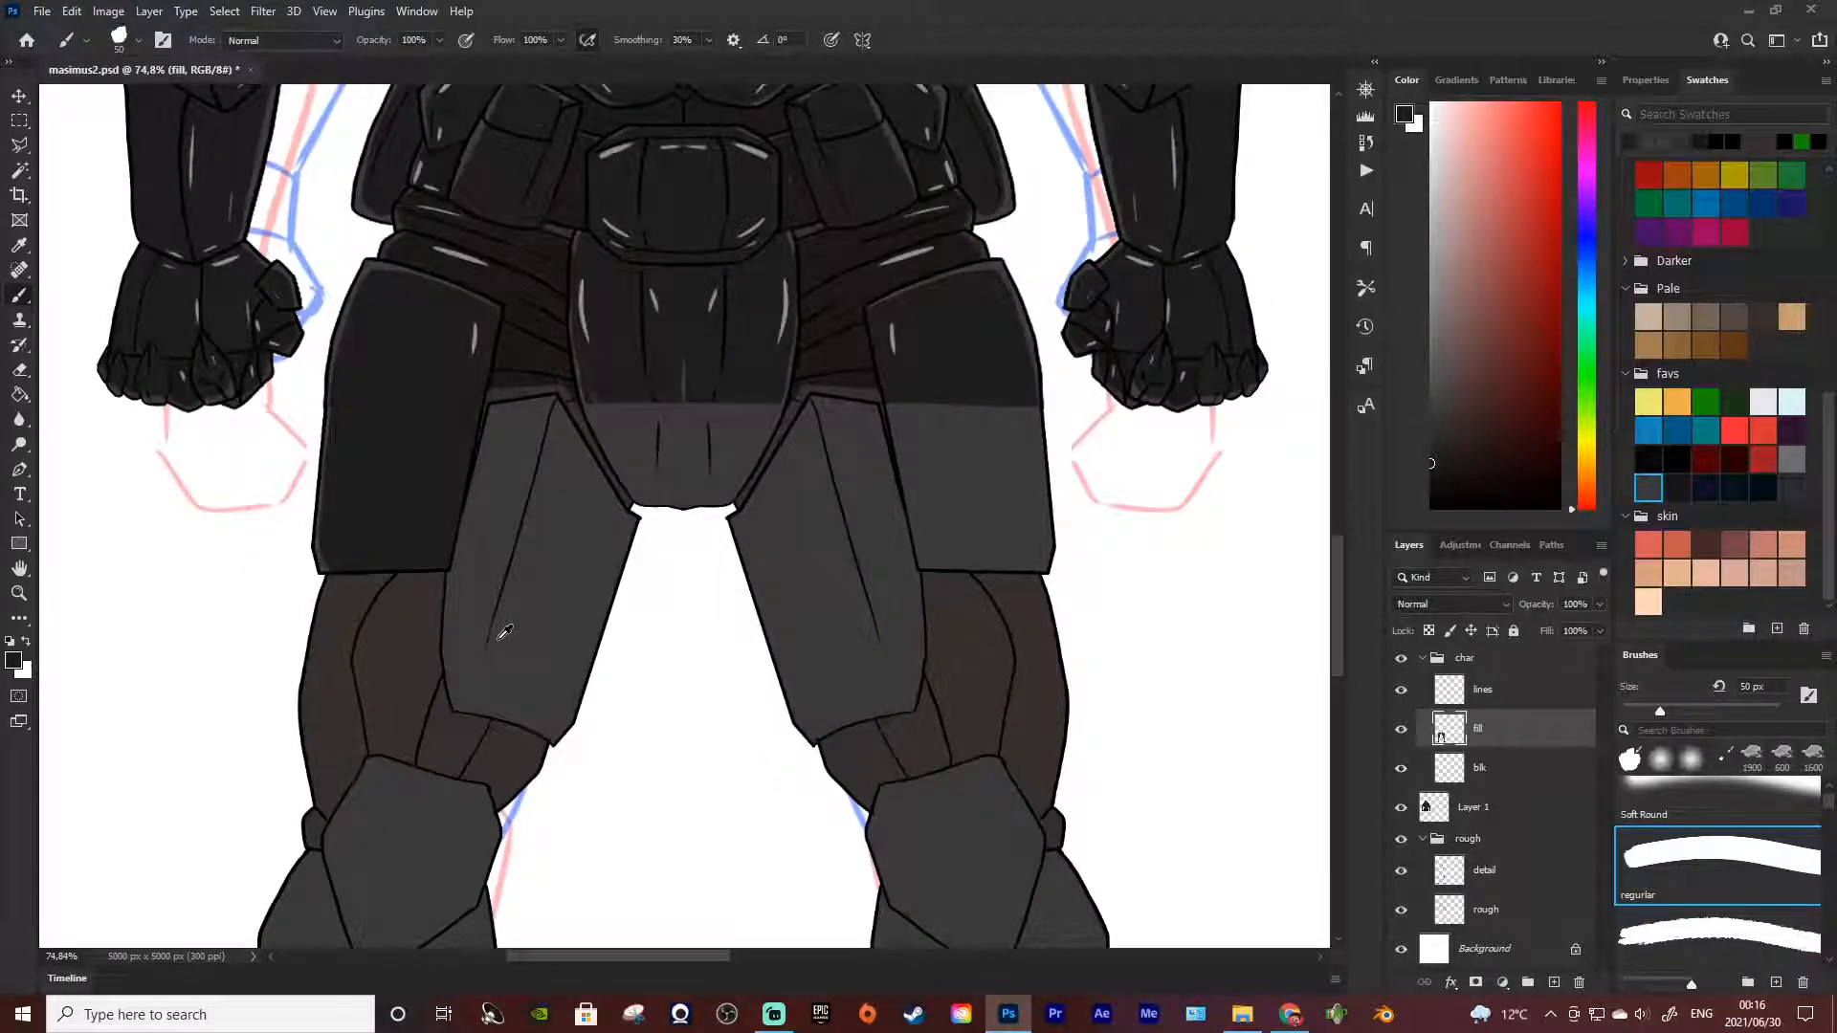
{"action": "scroll", "coordinate": [492, 636], "scroll_direction": "up", "scroll_amount": 1}
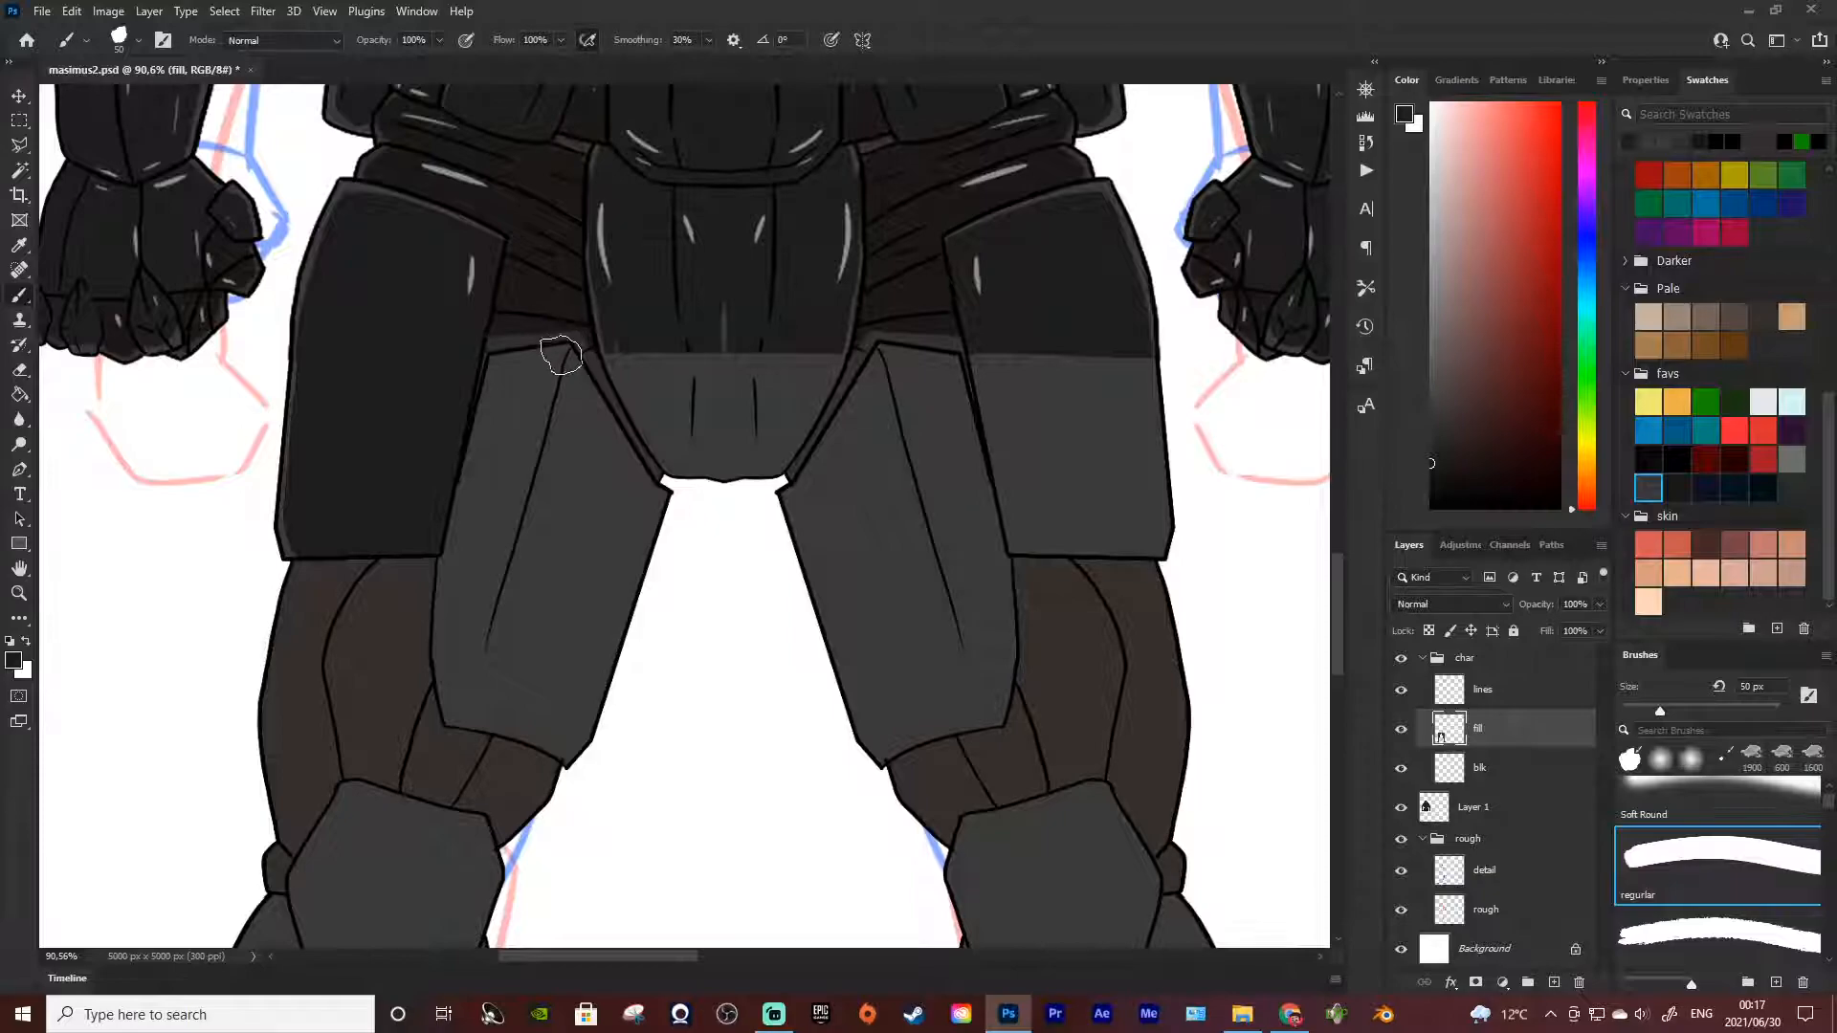
{"action": "key", "text": "i"}
{"action": "left_click", "coordinate": [561, 290]}
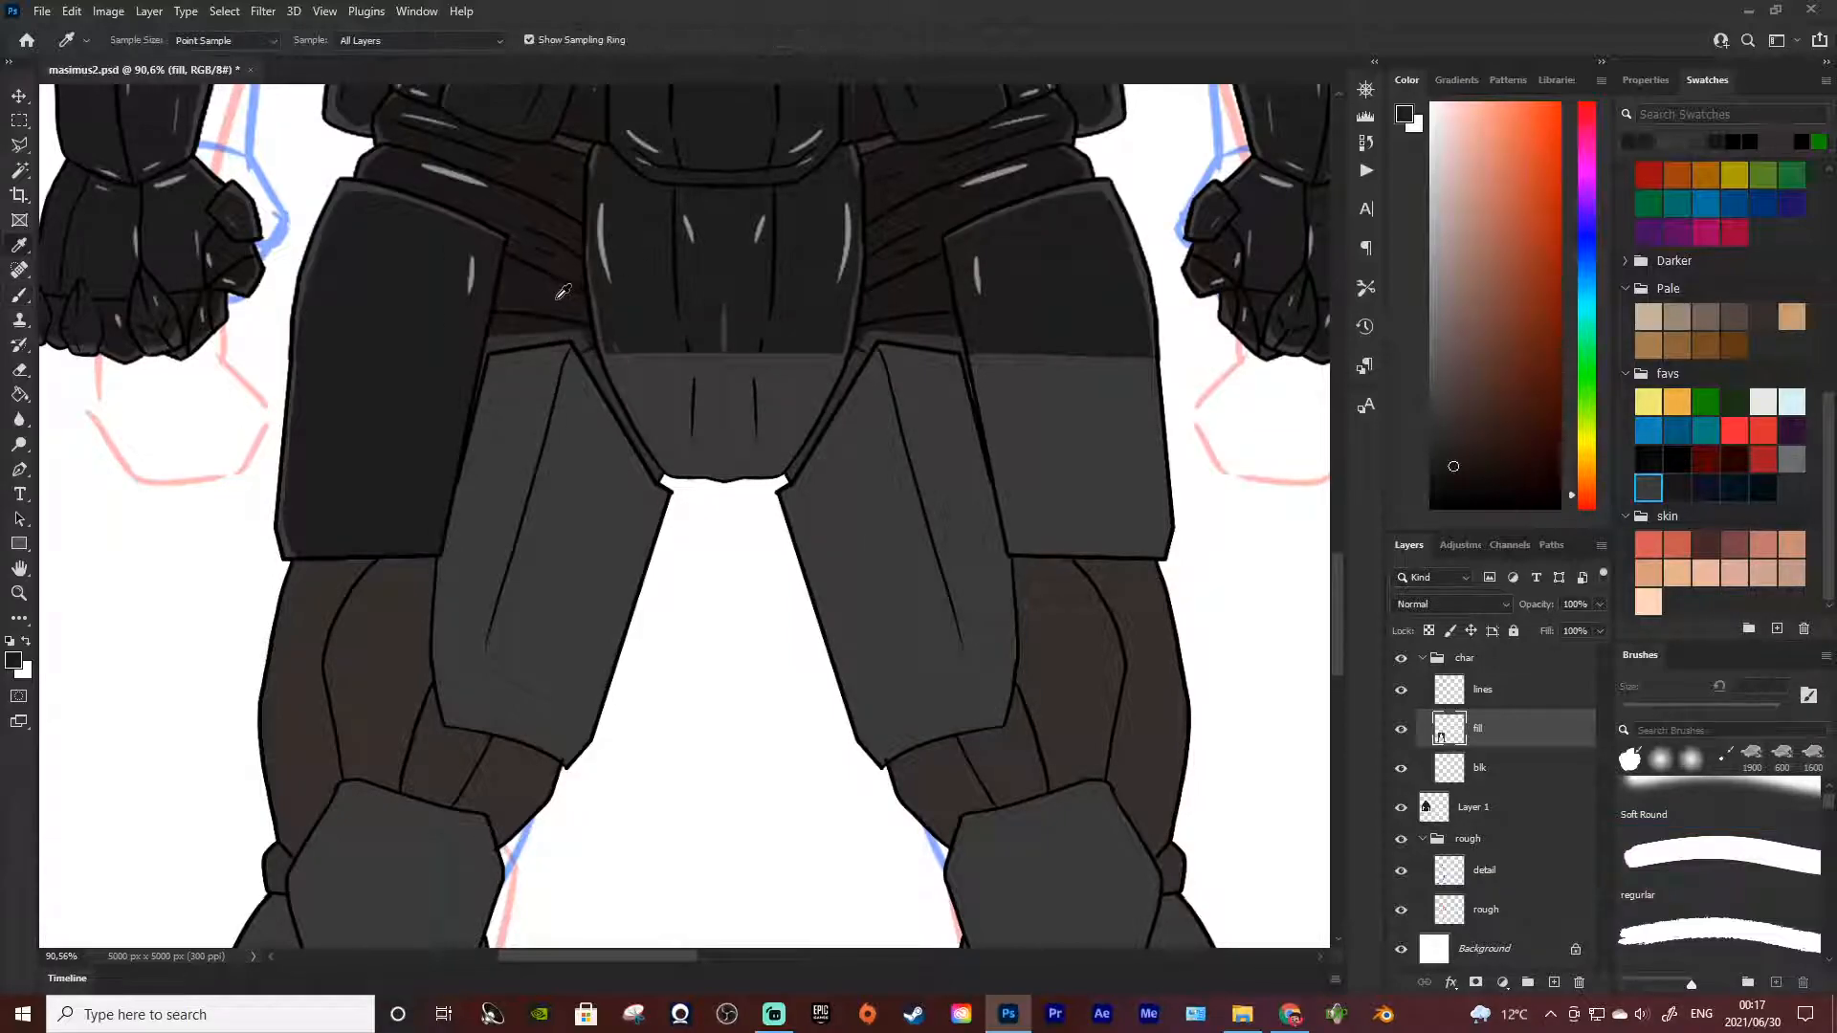
{"action": "key", "text": "b"}
{"action": "mouse_move", "coordinate": [591, 338]}
{"action": "left_mouse_down"}
{"action": "mouse_move", "coordinate": [496, 340]}
{"action": "mouse_move", "coordinate": [596, 333]}
{"action": "mouse_move", "coordinate": [495, 345]}
{"action": "left_mouse_up"}
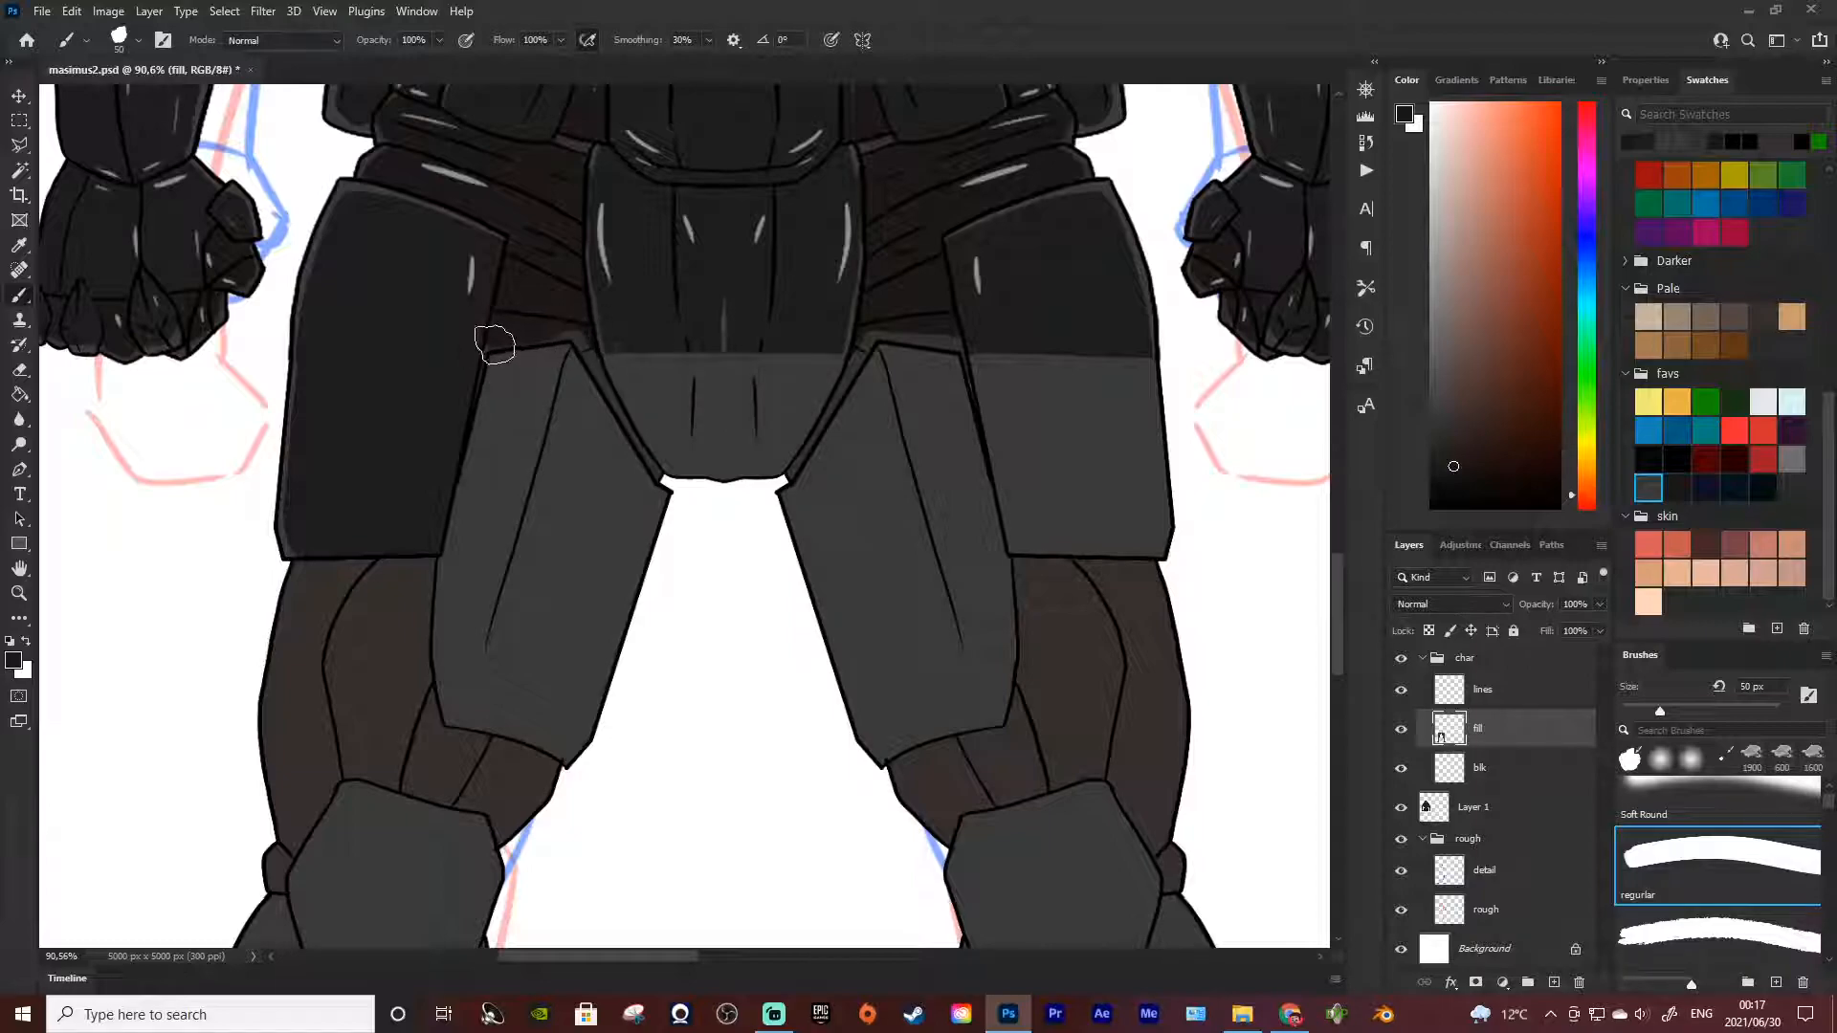
{"action": "key", "text": "bracketleft"}
{"action": "key", "text": "bracketleft"}
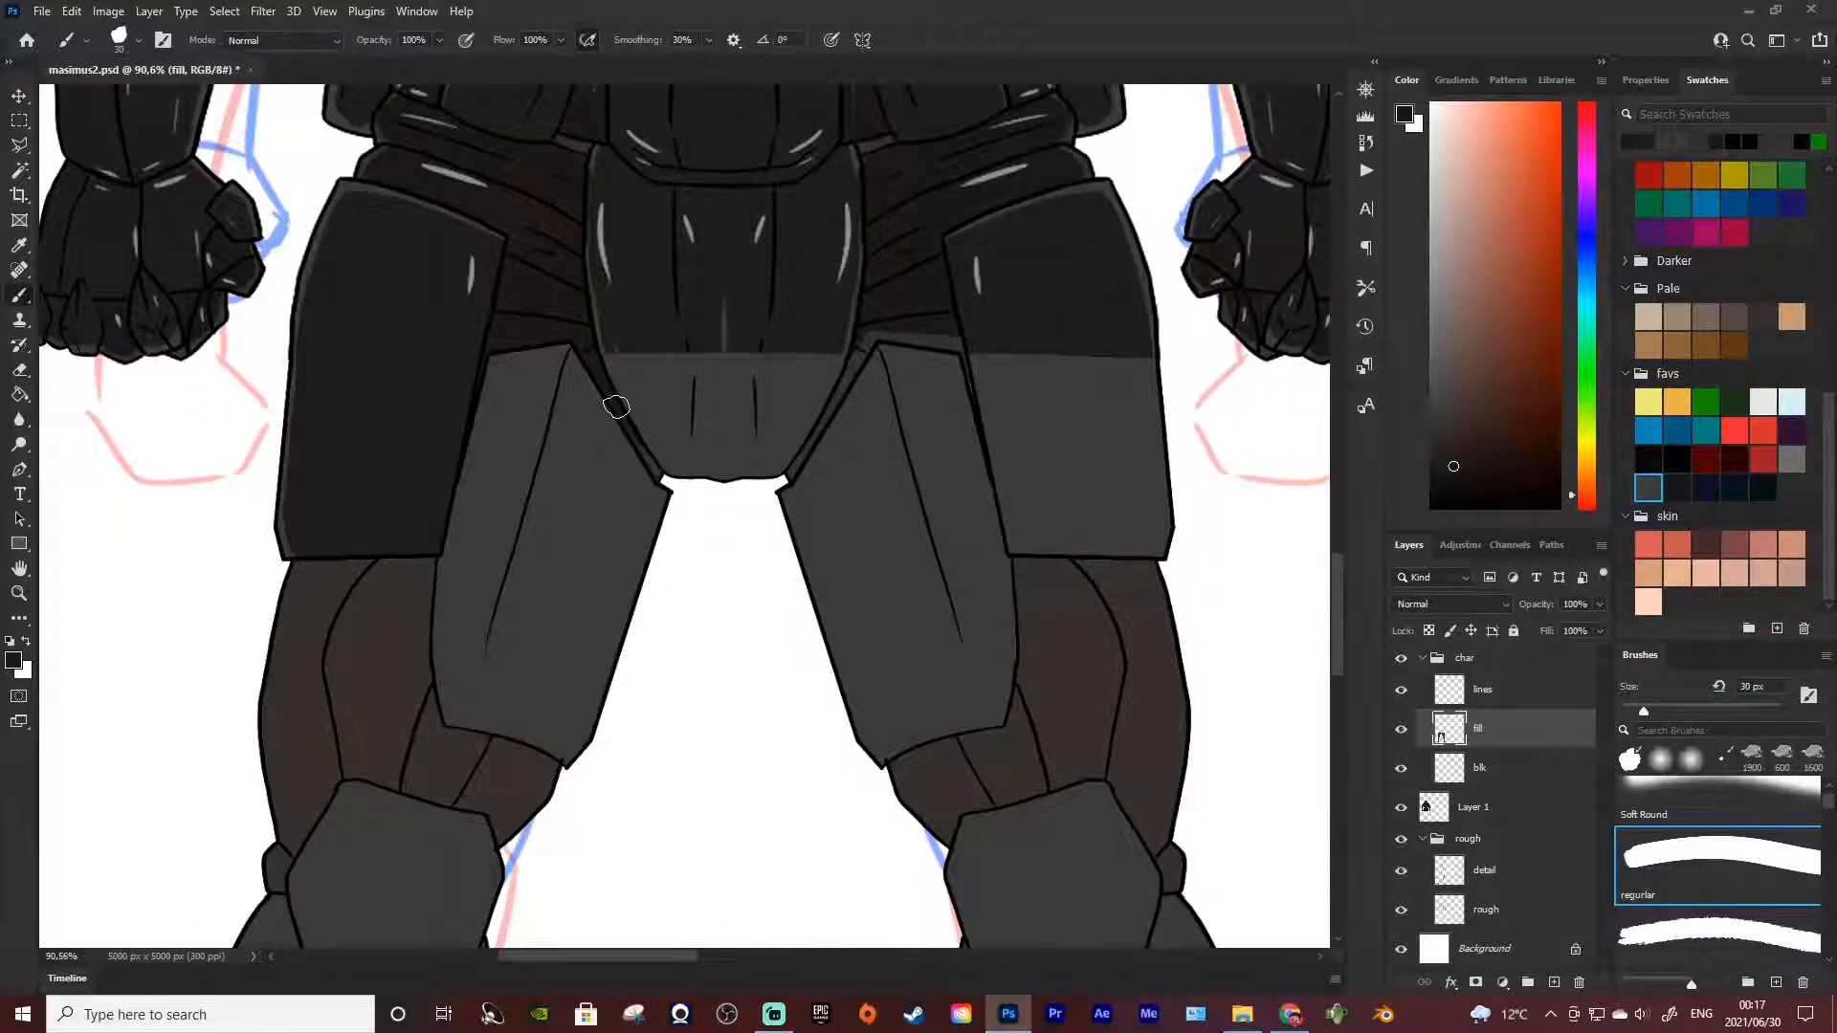
{"action": "left_click_drag", "start_coordinate": [653, 447], "coordinate": [661, 477]}
Resample the crotch plate's near-black and paint over its lighter lower part with a 25 px brush
{"action": "key", "text": "bracketleft"}
{"action": "left_click", "coordinate": [684, 347], "text": "alt"}
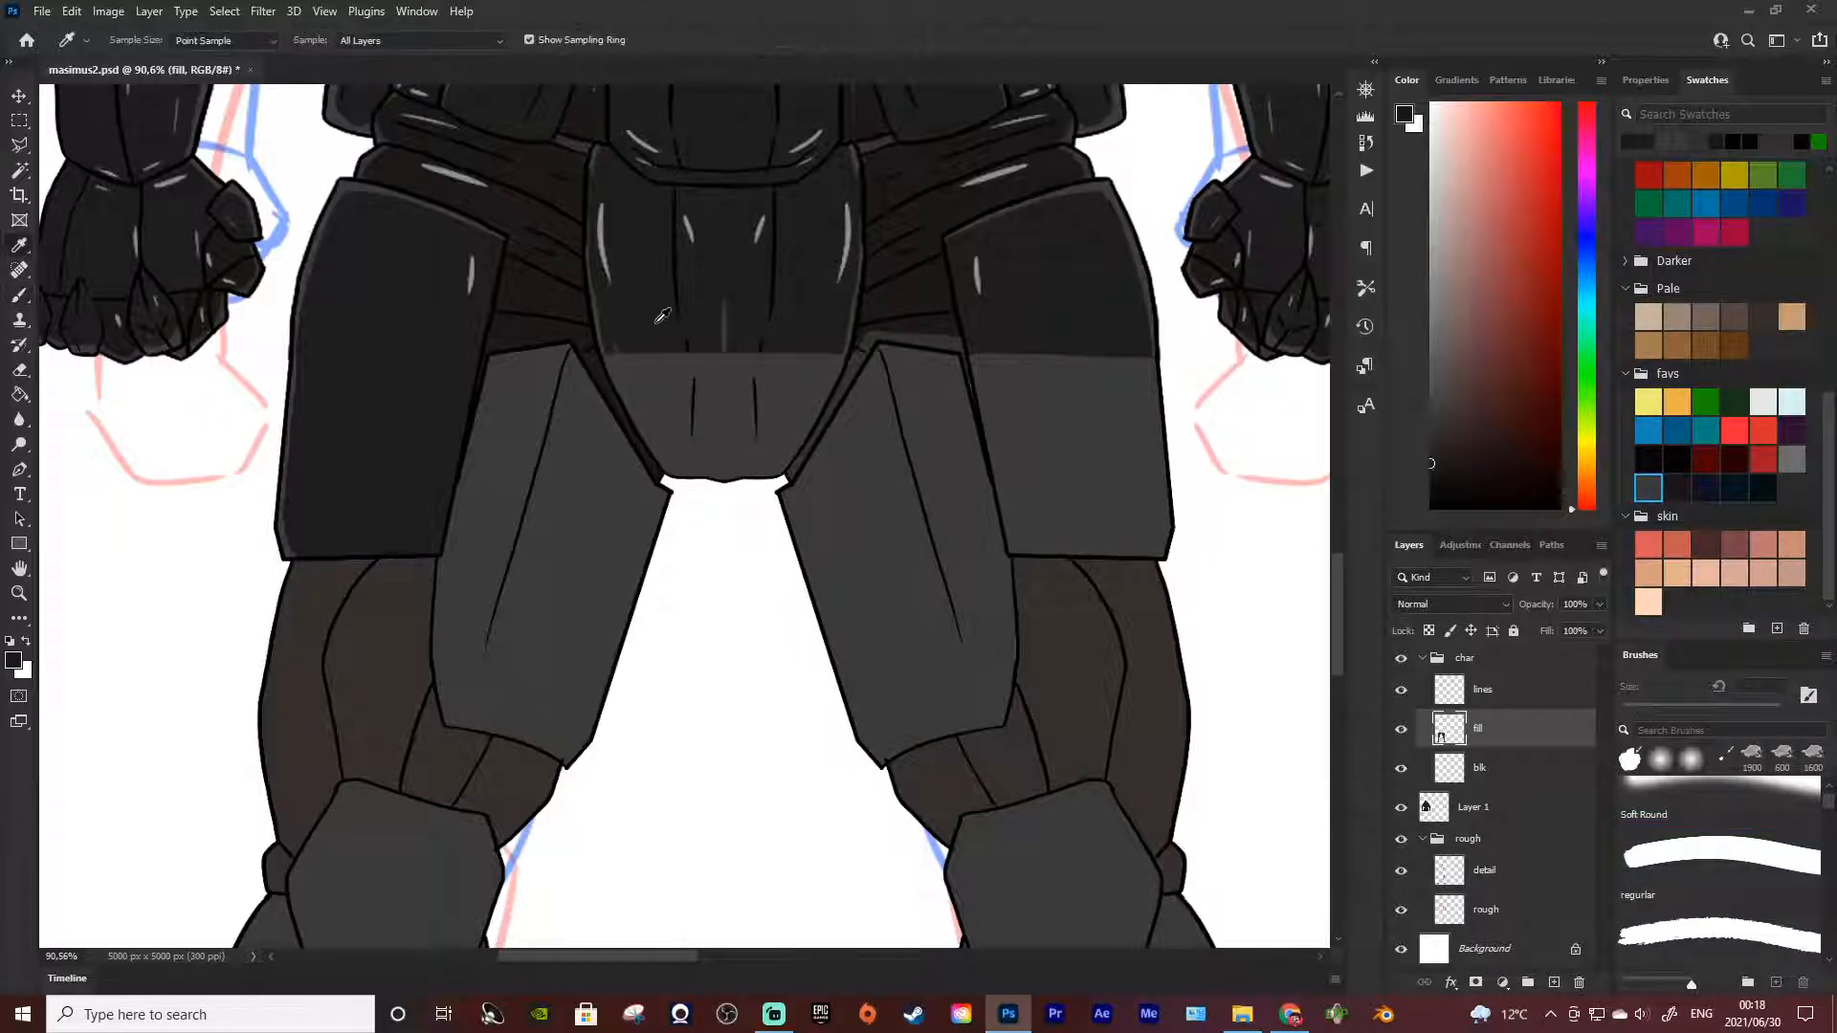
{"action": "mouse_move", "coordinate": [655, 397]}
{"action": "left_mouse_down"}
{"action": "mouse_move", "coordinate": [622, 330]}
{"action": "mouse_move", "coordinate": [661, 423]}
{"action": "mouse_move", "coordinate": [616, 331]}
{"action": "mouse_move", "coordinate": [671, 449]}
{"action": "mouse_move", "coordinate": [607, 313]}
{"action": "mouse_move", "coordinate": [618, 372]}
{"action": "mouse_move", "coordinate": [650, 425]}
{"action": "mouse_move", "coordinate": [628, 358]}
{"action": "mouse_move", "coordinate": [655, 412]}
{"action": "left_mouse_up"}
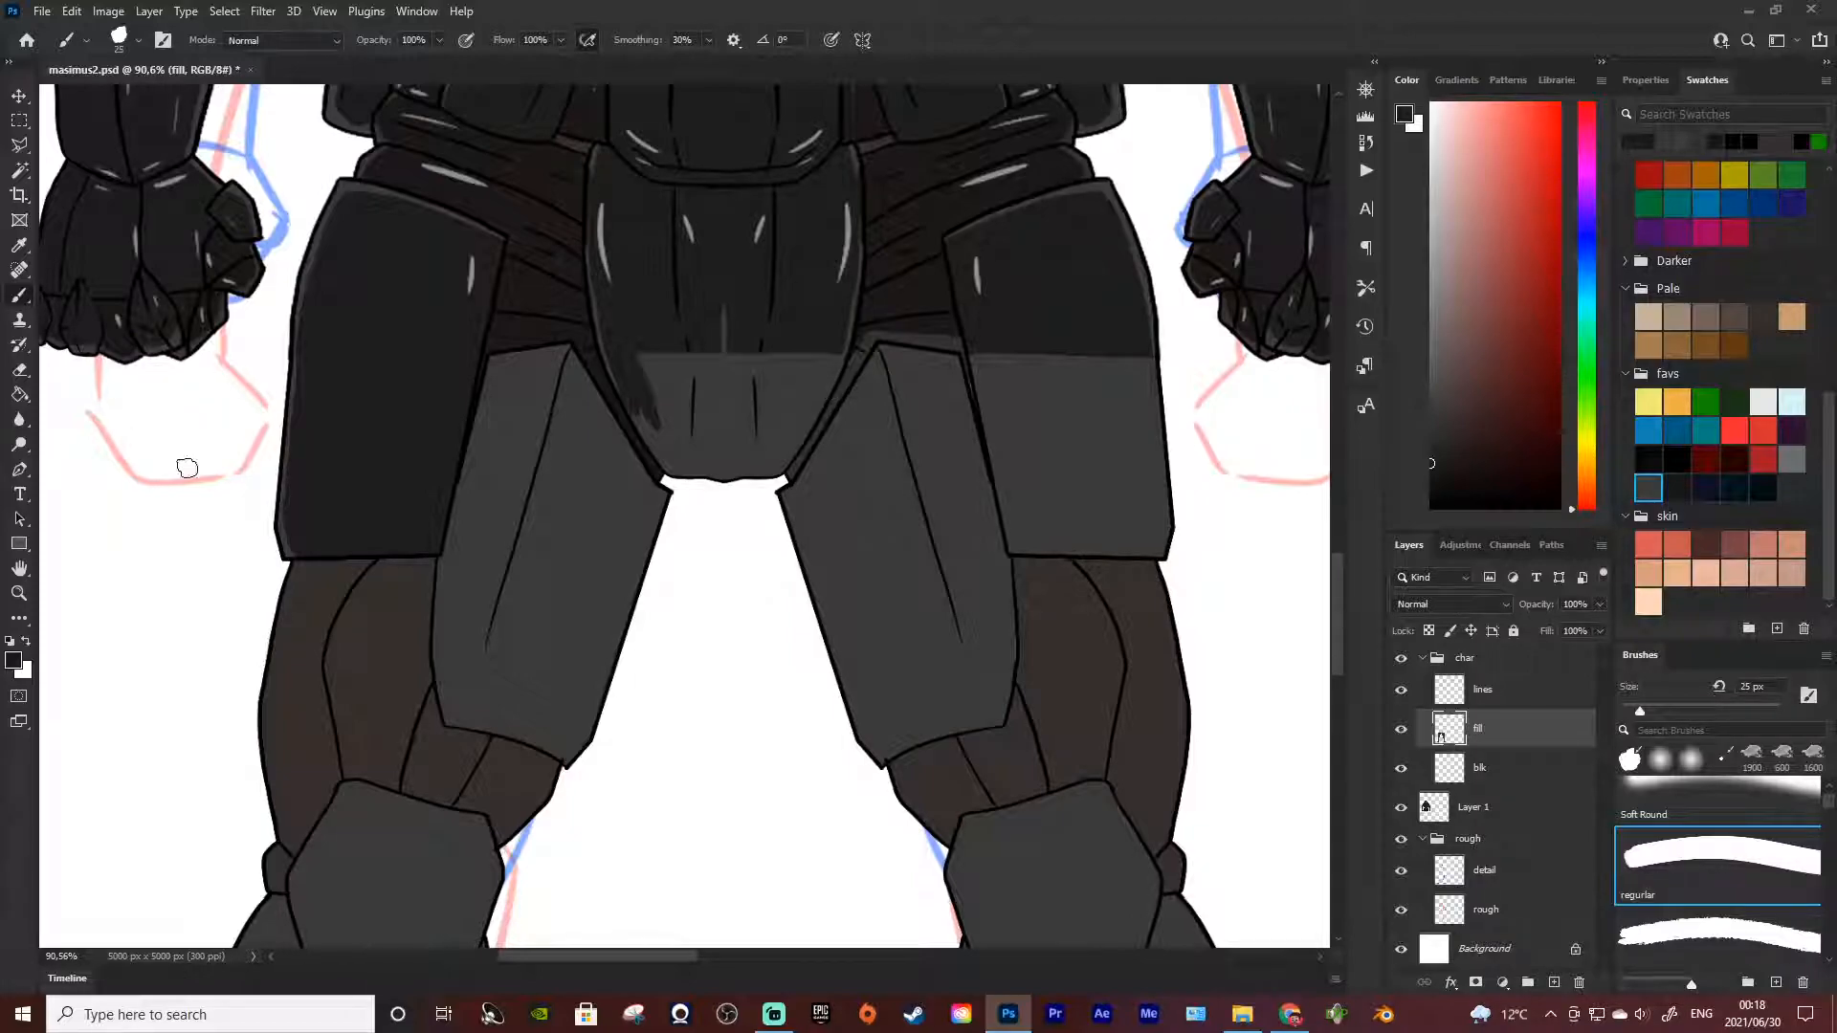
{"action": "mouse_move", "coordinate": [639, 351]}
{"action": "left_mouse_down"}
{"action": "mouse_move", "coordinate": [679, 462]}
{"action": "mouse_move", "coordinate": [638, 389]}
{"action": "mouse_move", "coordinate": [654, 444]}
{"action": "mouse_move", "coordinate": [635, 406]}
{"action": "mouse_move", "coordinate": [666, 462]}
{"action": "mouse_move", "coordinate": [721, 464]}
{"action": "left_mouse_up"}
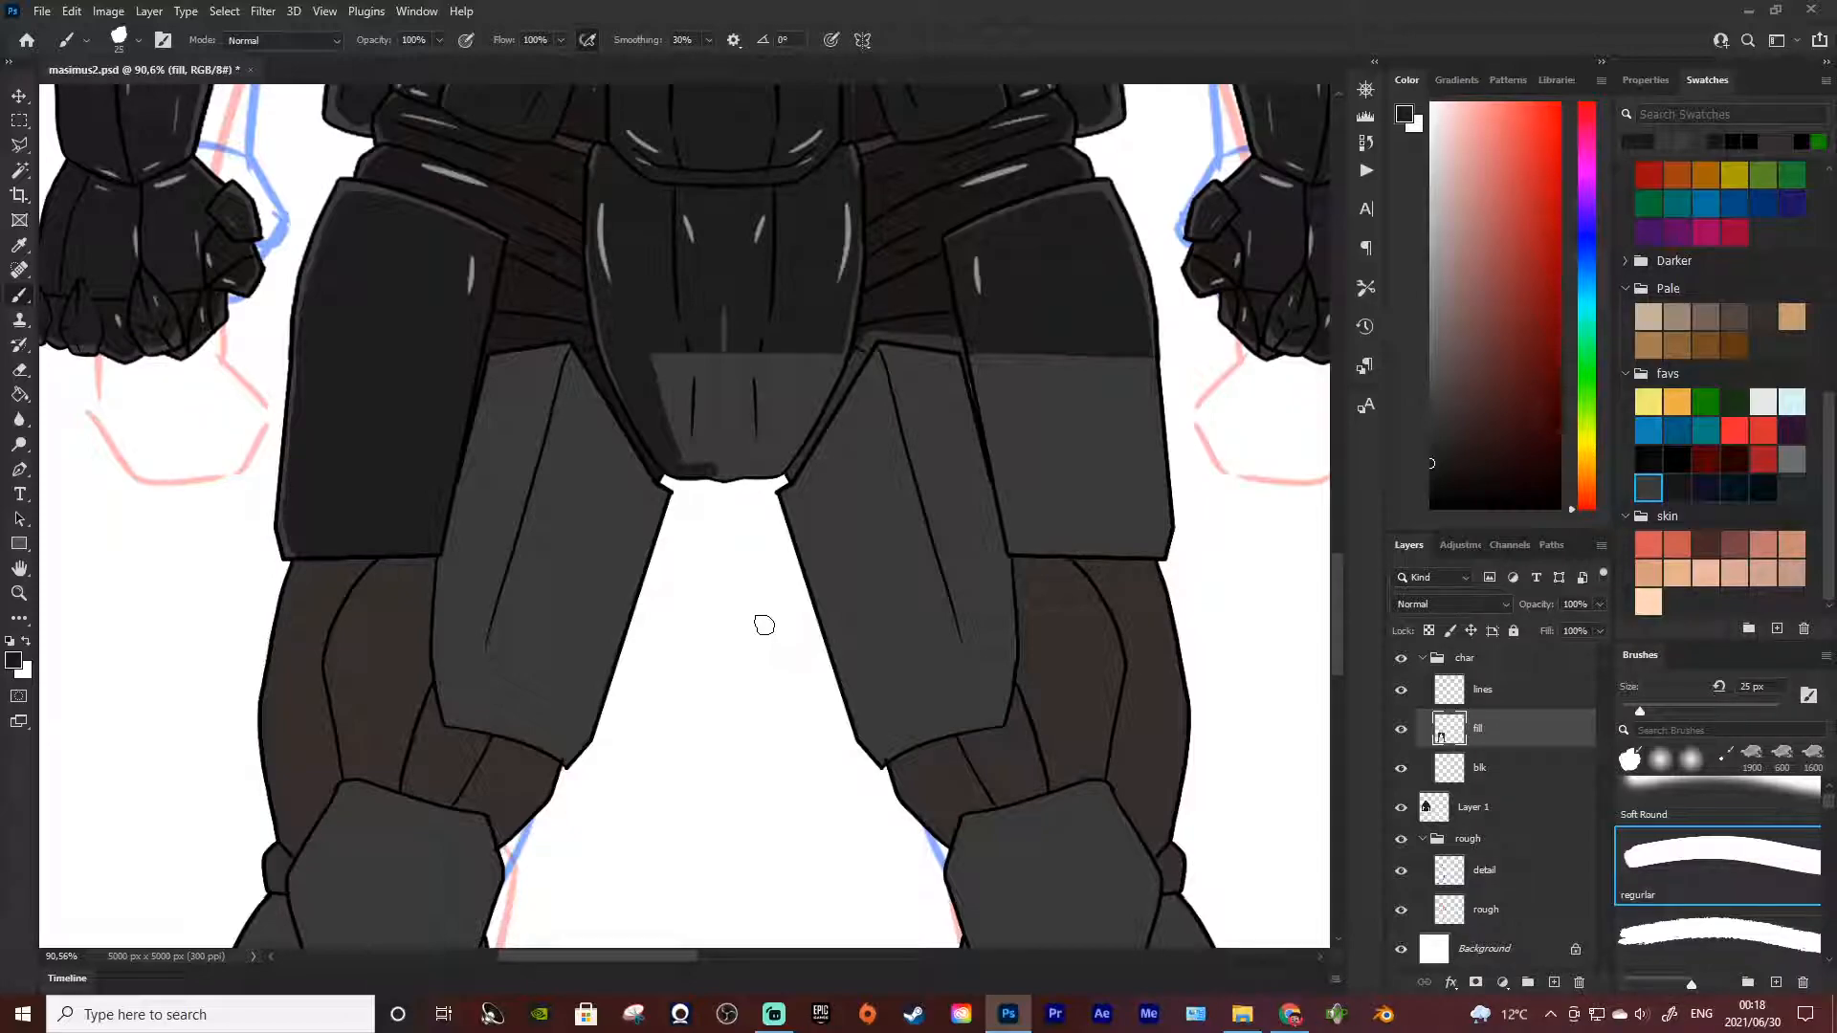
{"action": "mouse_move", "coordinate": [644, 344]}
{"action": "left_mouse_down"}
{"action": "mouse_move", "coordinate": [679, 445]}
{"action": "mouse_move", "coordinate": [673, 334]}
{"action": "mouse_move", "coordinate": [696, 432]}
{"action": "mouse_move", "coordinate": [685, 328]}
{"action": "left_mouse_up"}
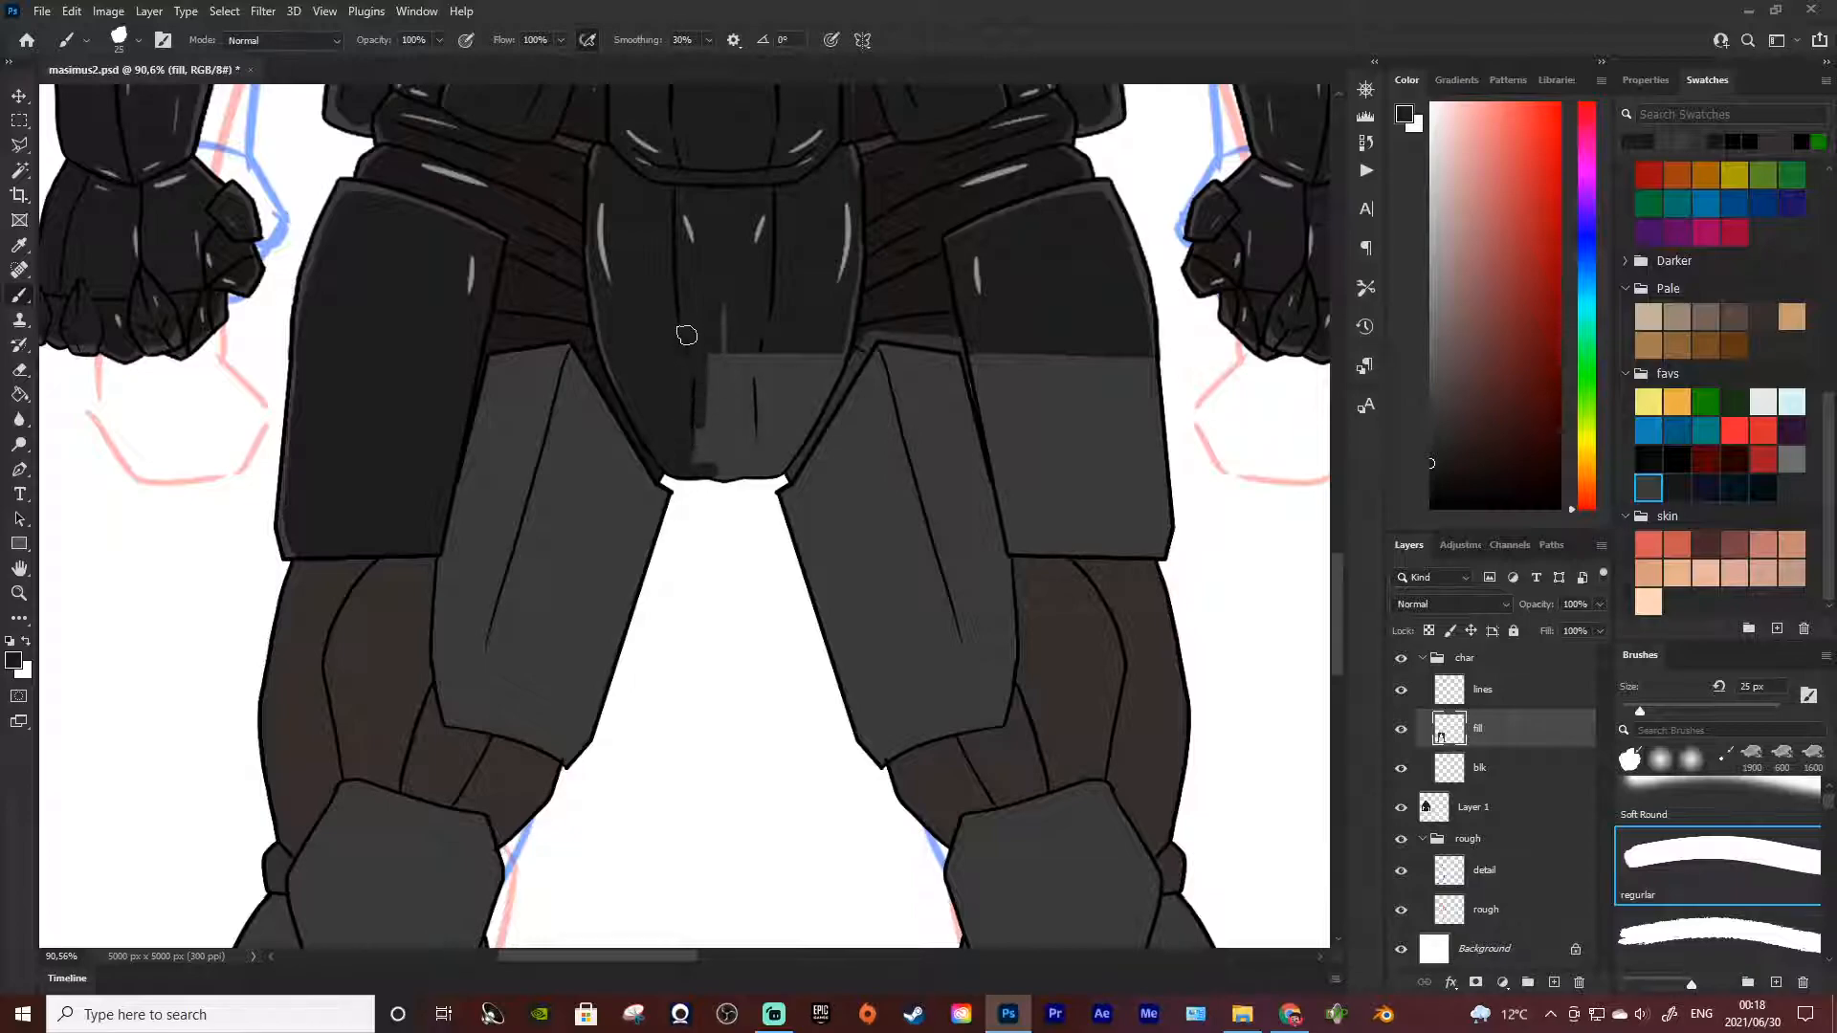
{"action": "mouse_move", "coordinate": [686, 432]}
{"action": "left_mouse_down"}
{"action": "mouse_move", "coordinate": [699, 341]}
{"action": "mouse_move", "coordinate": [722, 399]}
{"action": "mouse_move", "coordinate": [751, 335]}
{"action": "mouse_move", "coordinate": [732, 387]}
{"action": "left_mouse_up"}
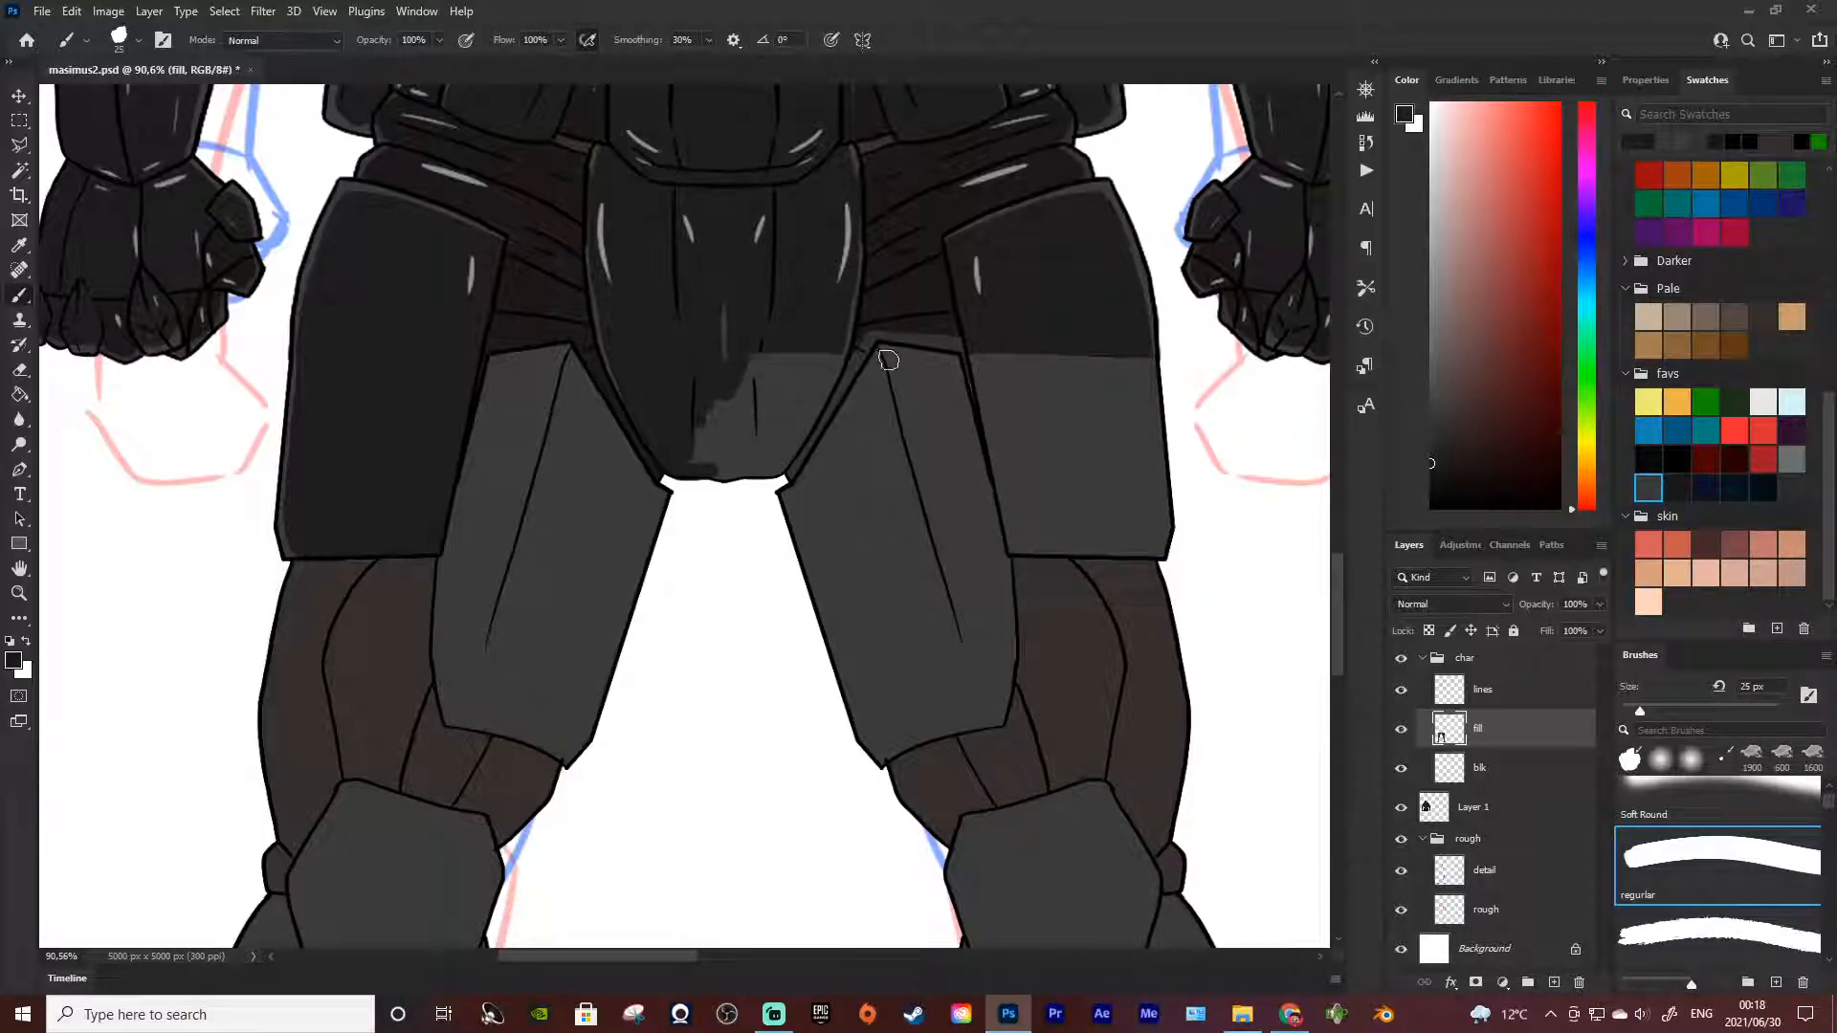
{"action": "mouse_move", "coordinate": [737, 431]}
{"action": "left_mouse_down"}
{"action": "mouse_move", "coordinate": [672, 372]}
{"action": "mouse_move", "coordinate": [723, 459]}
{"action": "mouse_move", "coordinate": [748, 455]}
{"action": "mouse_move", "coordinate": [719, 433]}
{"action": "mouse_move", "coordinate": [767, 356]}
{"action": "mouse_move", "coordinate": [723, 412]}
{"action": "mouse_move", "coordinate": [814, 374]}
{"action": "mouse_move", "coordinate": [802, 406]}
{"action": "mouse_move", "coordinate": [835, 337]}
{"action": "mouse_move", "coordinate": [800, 430]}
{"action": "mouse_move", "coordinate": [835, 331]}
{"action": "mouse_move", "coordinate": [785, 441]}
{"action": "mouse_move", "coordinate": [838, 339]}
{"action": "mouse_move", "coordinate": [817, 407]}
{"action": "mouse_move", "coordinate": [752, 466]}
{"action": "mouse_move", "coordinate": [817, 371]}
{"action": "mouse_move", "coordinate": [776, 438]}
{"action": "mouse_move", "coordinate": [712, 472]}
{"action": "mouse_move", "coordinate": [783, 464]}
{"action": "mouse_move", "coordinate": [837, 395]}
{"action": "mouse_move", "coordinate": [750, 469]}
{"action": "left_mouse_up"}
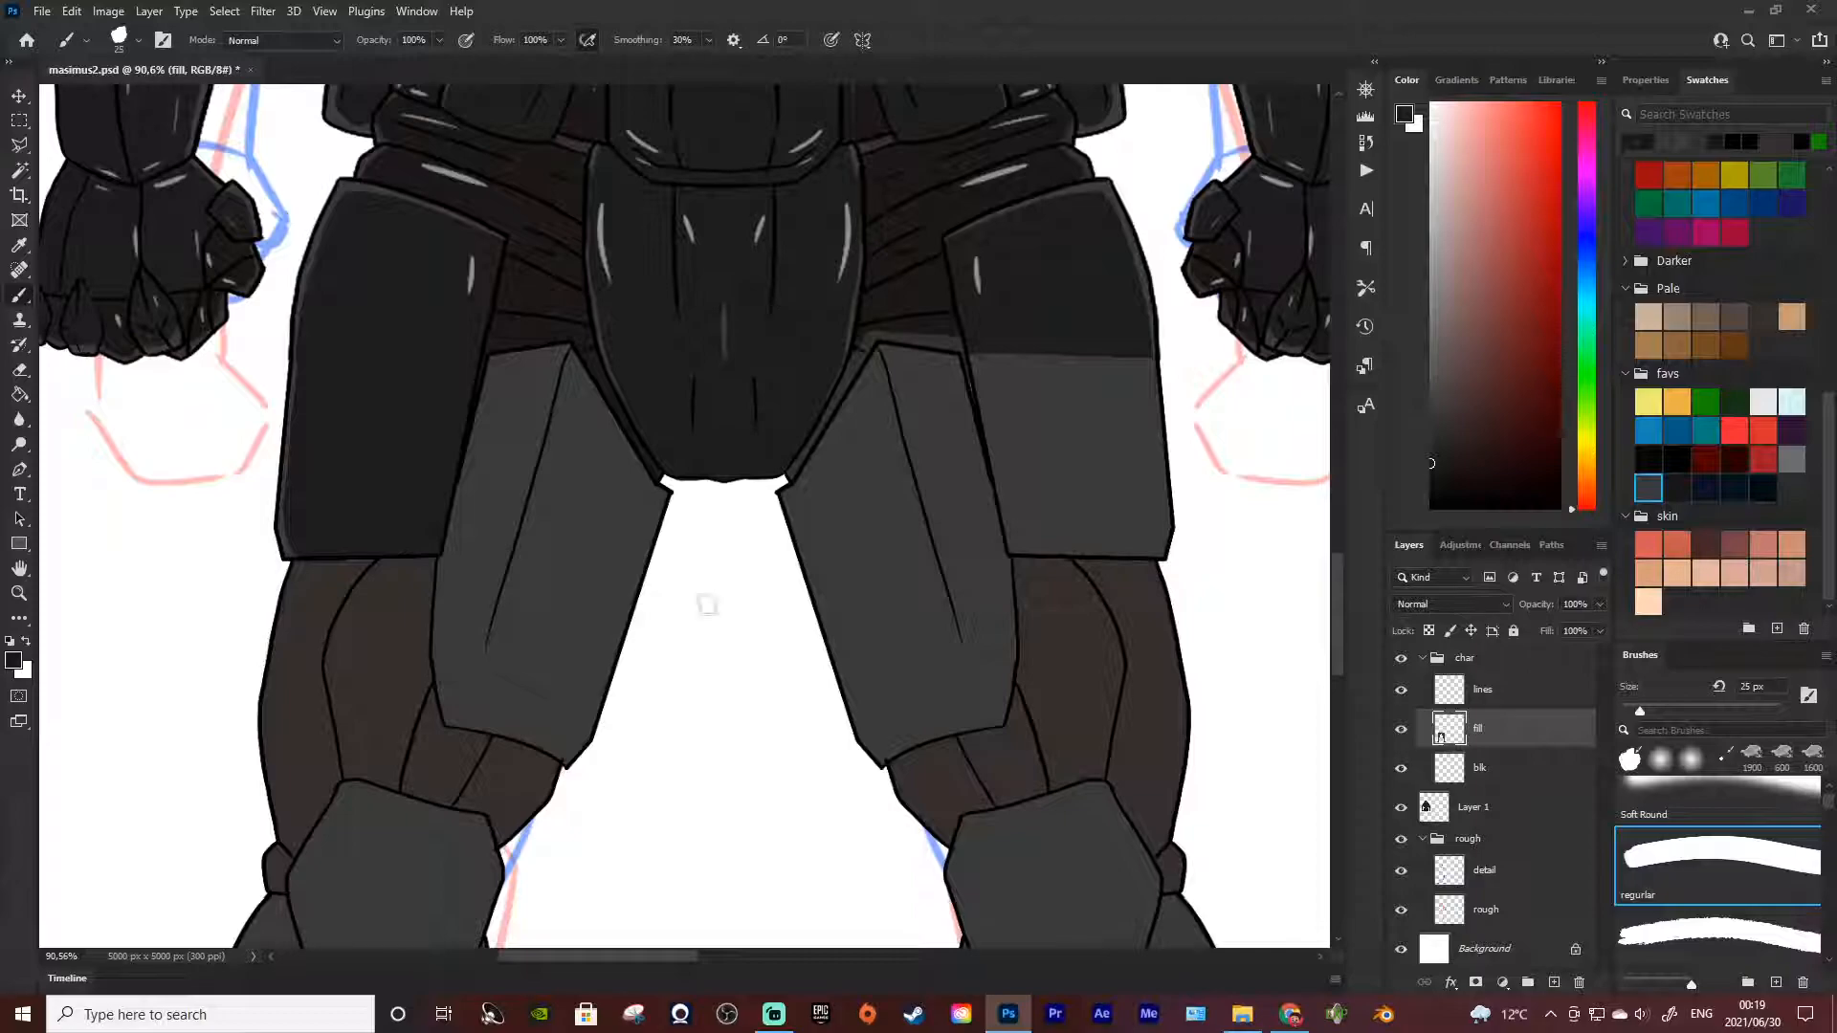
Paint the lighter lower half of the right-hand hip plate near-black, enlarging the brush to 45 px
{"action": "scroll", "coordinate": [526, 521], "scroll_direction": "down", "scroll_amount": 5}
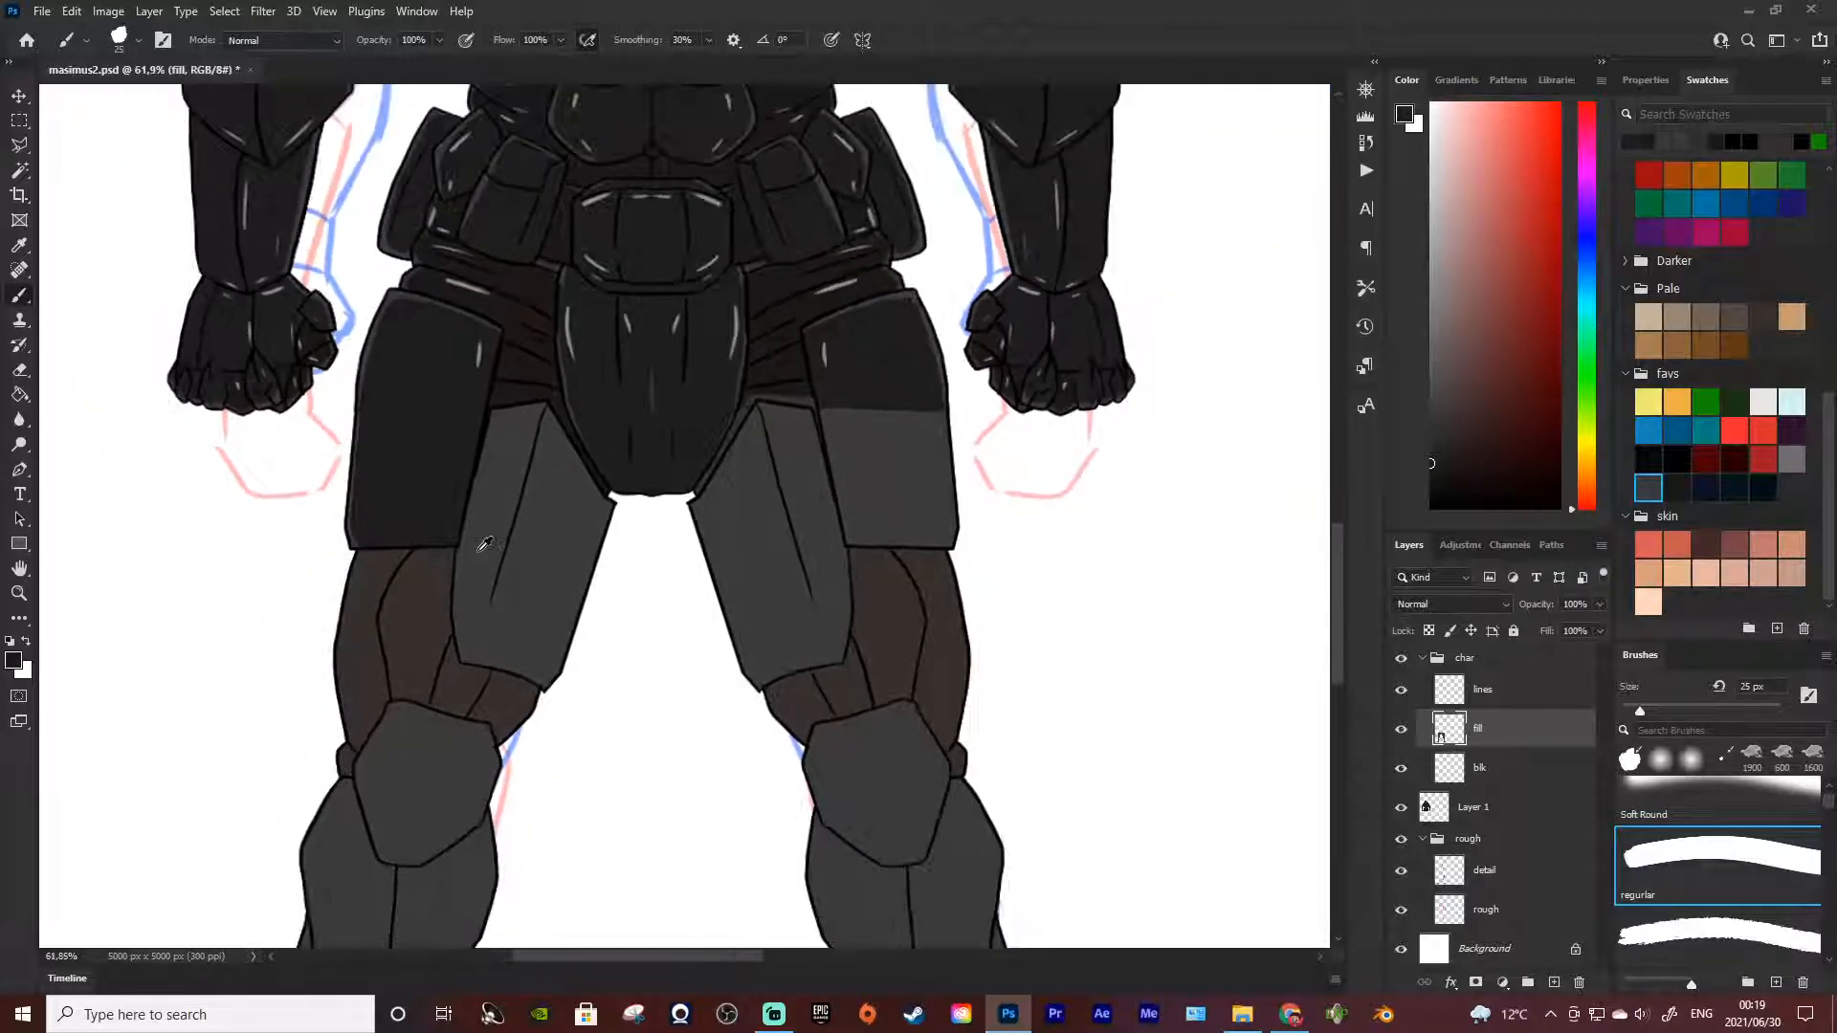
{"action": "scroll", "coordinate": [531, 565], "scroll_direction": "down", "scroll_amount": 1}
{"action": "scroll", "coordinate": [737, 520], "scroll_direction": "up", "scroll_amount": 3}
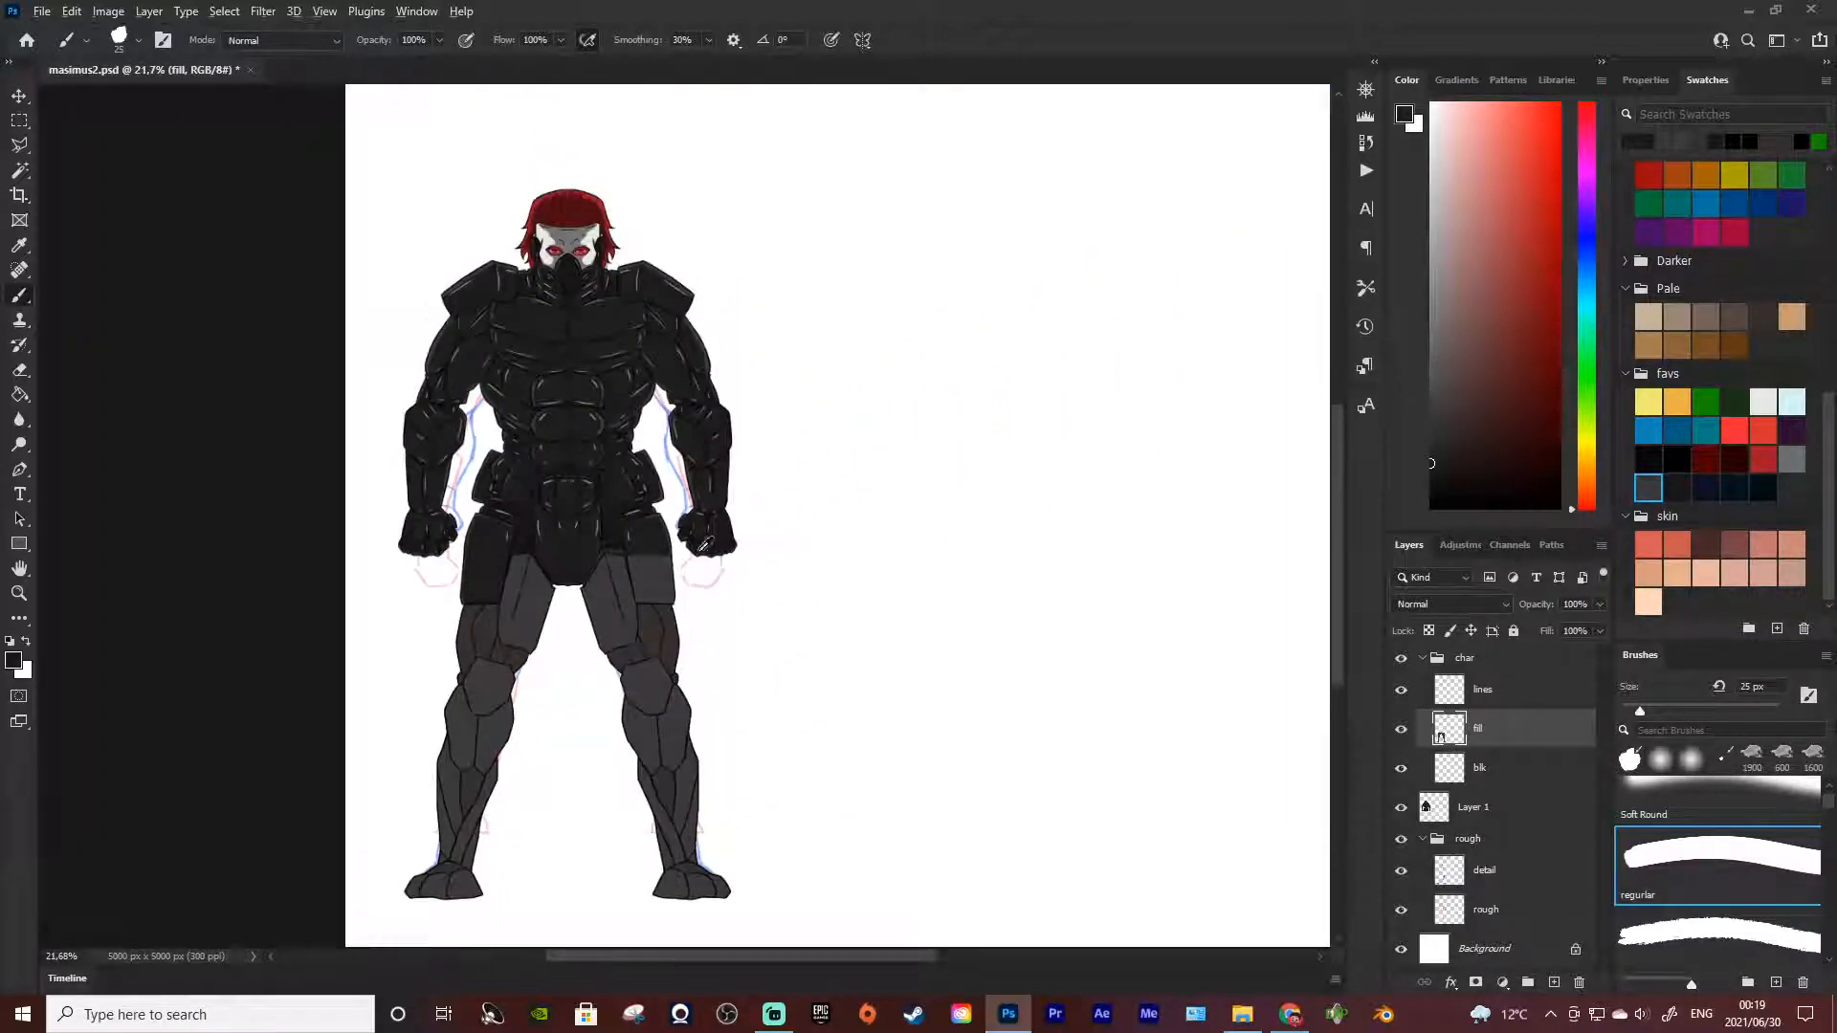
{"action": "scroll", "coordinate": [667, 547], "scroll_direction": "up", "scroll_amount": 4}
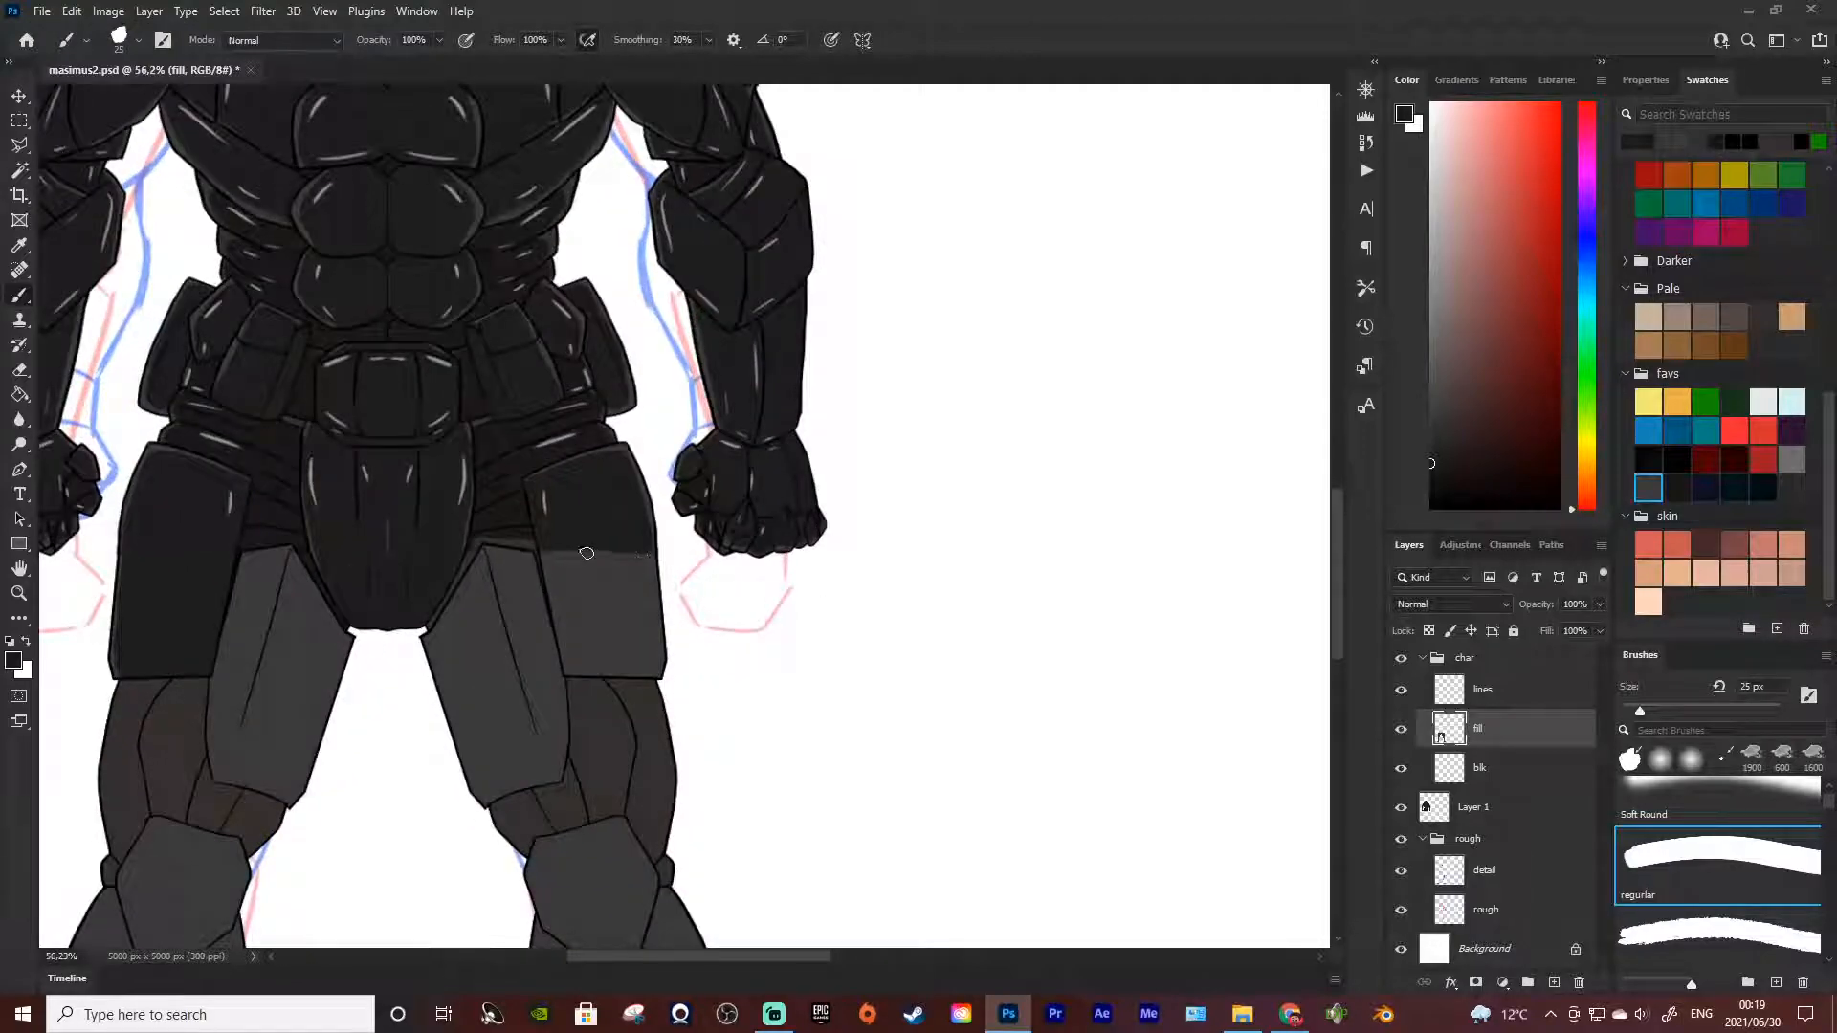
{"action": "mouse_move", "coordinate": [544, 543]}
{"action": "left_mouse_down"}
{"action": "mouse_move", "coordinate": [568, 668]}
{"action": "mouse_move", "coordinate": [650, 673]}
{"action": "mouse_move", "coordinate": [638, 545]}
{"action": "mouse_move", "coordinate": [648, 602]}
{"action": "mouse_move", "coordinate": [620, 539]}
{"action": "mouse_move", "coordinate": [643, 639]}
{"action": "mouse_move", "coordinate": [569, 531]}
{"action": "mouse_move", "coordinate": [587, 526]}
{"action": "mouse_move", "coordinate": [564, 529]}
{"action": "mouse_move", "coordinate": [569, 638]}
{"action": "mouse_move", "coordinate": [571, 604]}
{"action": "mouse_move", "coordinate": [610, 621]}
{"action": "left_mouse_up"}
{"action": "key", "text": "bracketright"}
{"action": "key", "text": "bracketright"}
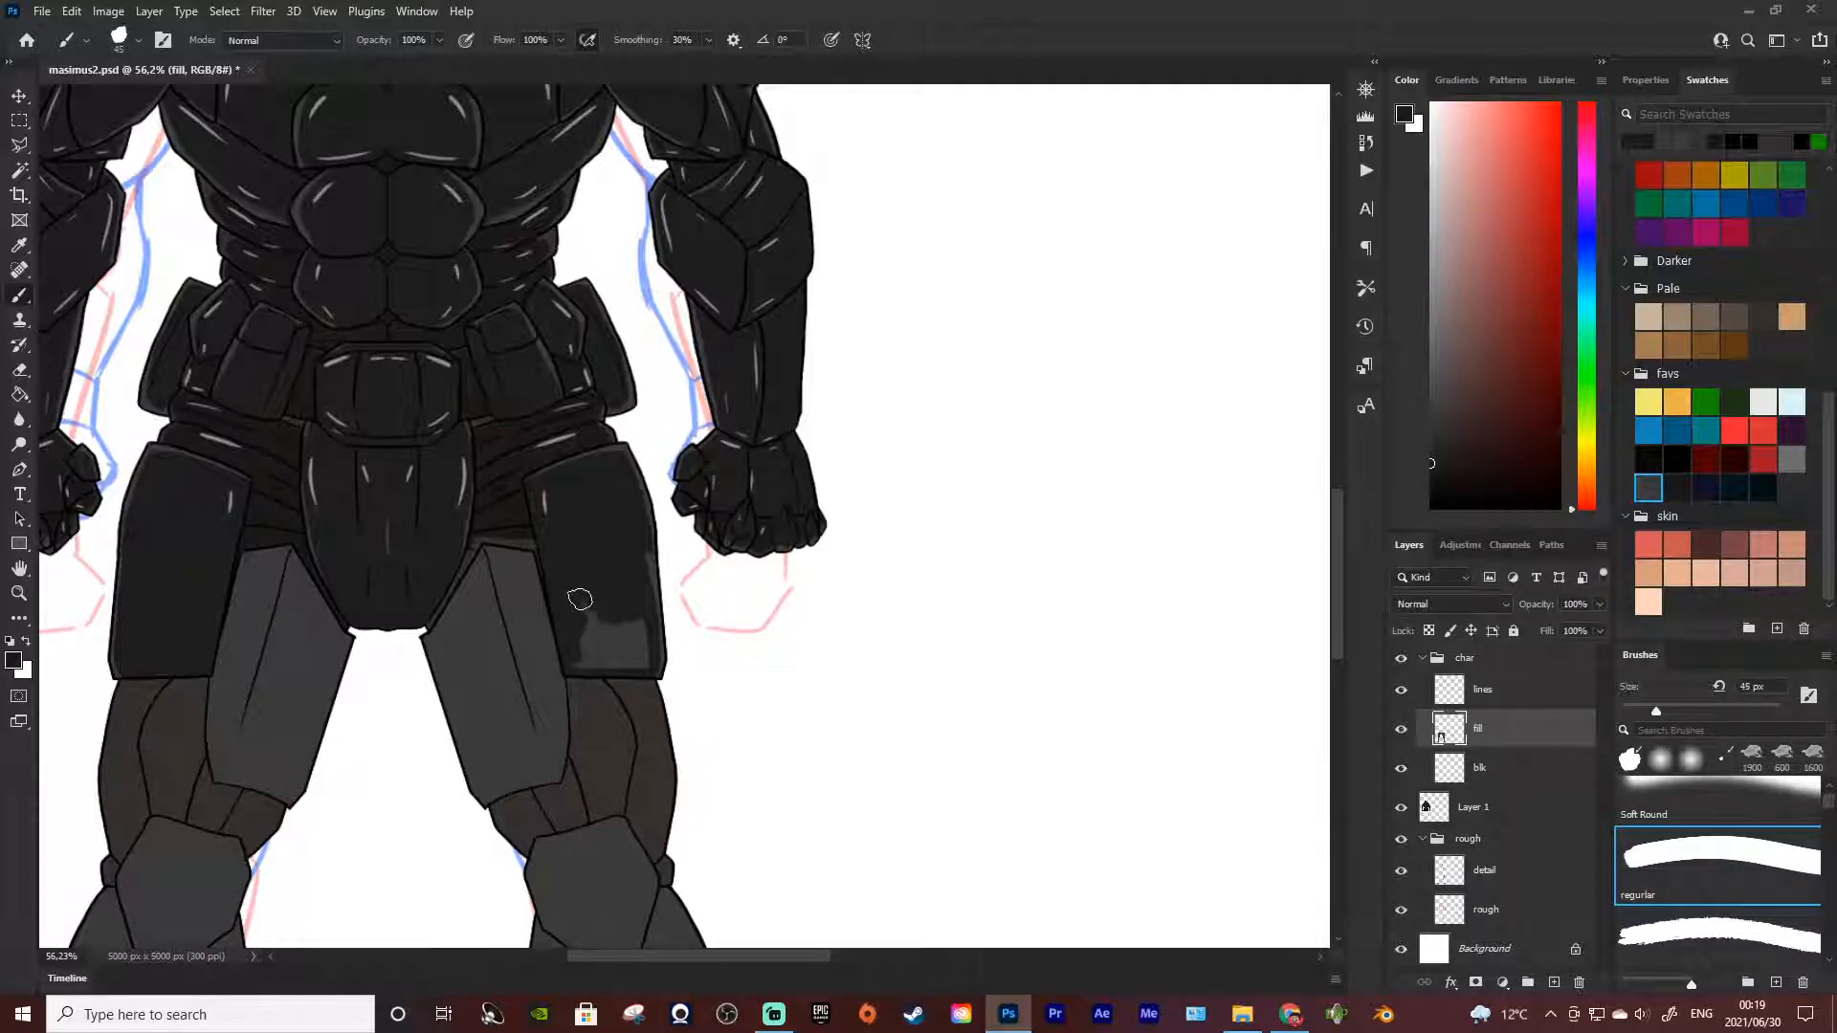
{"action": "mouse_move", "coordinate": [592, 665]}
{"action": "left_mouse_down"}
{"action": "mouse_move", "coordinate": [581, 599]}
{"action": "mouse_move", "coordinate": [631, 665]}
{"action": "mouse_move", "coordinate": [589, 657]}
{"action": "mouse_move", "coordinate": [616, 657]}
{"action": "mouse_move", "coordinate": [639, 607]}
{"action": "mouse_move", "coordinate": [645, 667]}
{"action": "mouse_move", "coordinate": [643, 539]}
{"action": "left_mouse_up"}
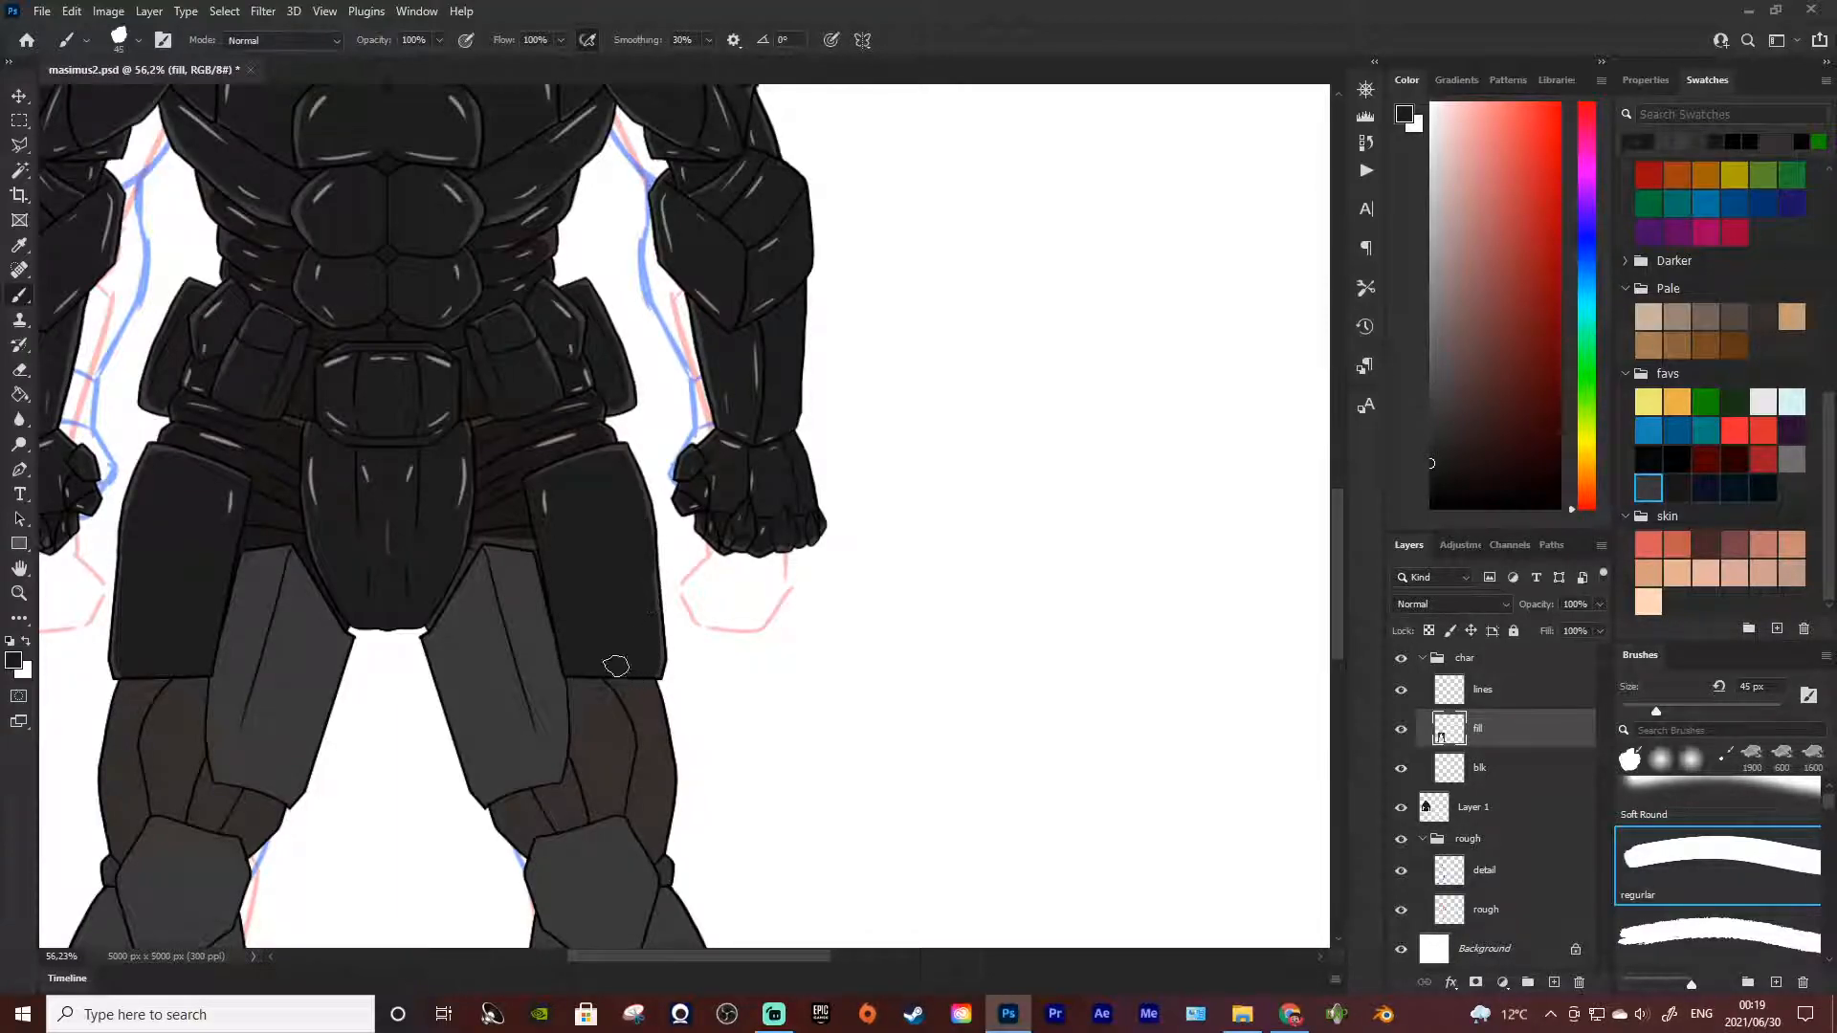
Outline the right-hand thigh from the crotch down to the top of the knee plate with the freehand Lasso
{"action": "key", "text": "l"}
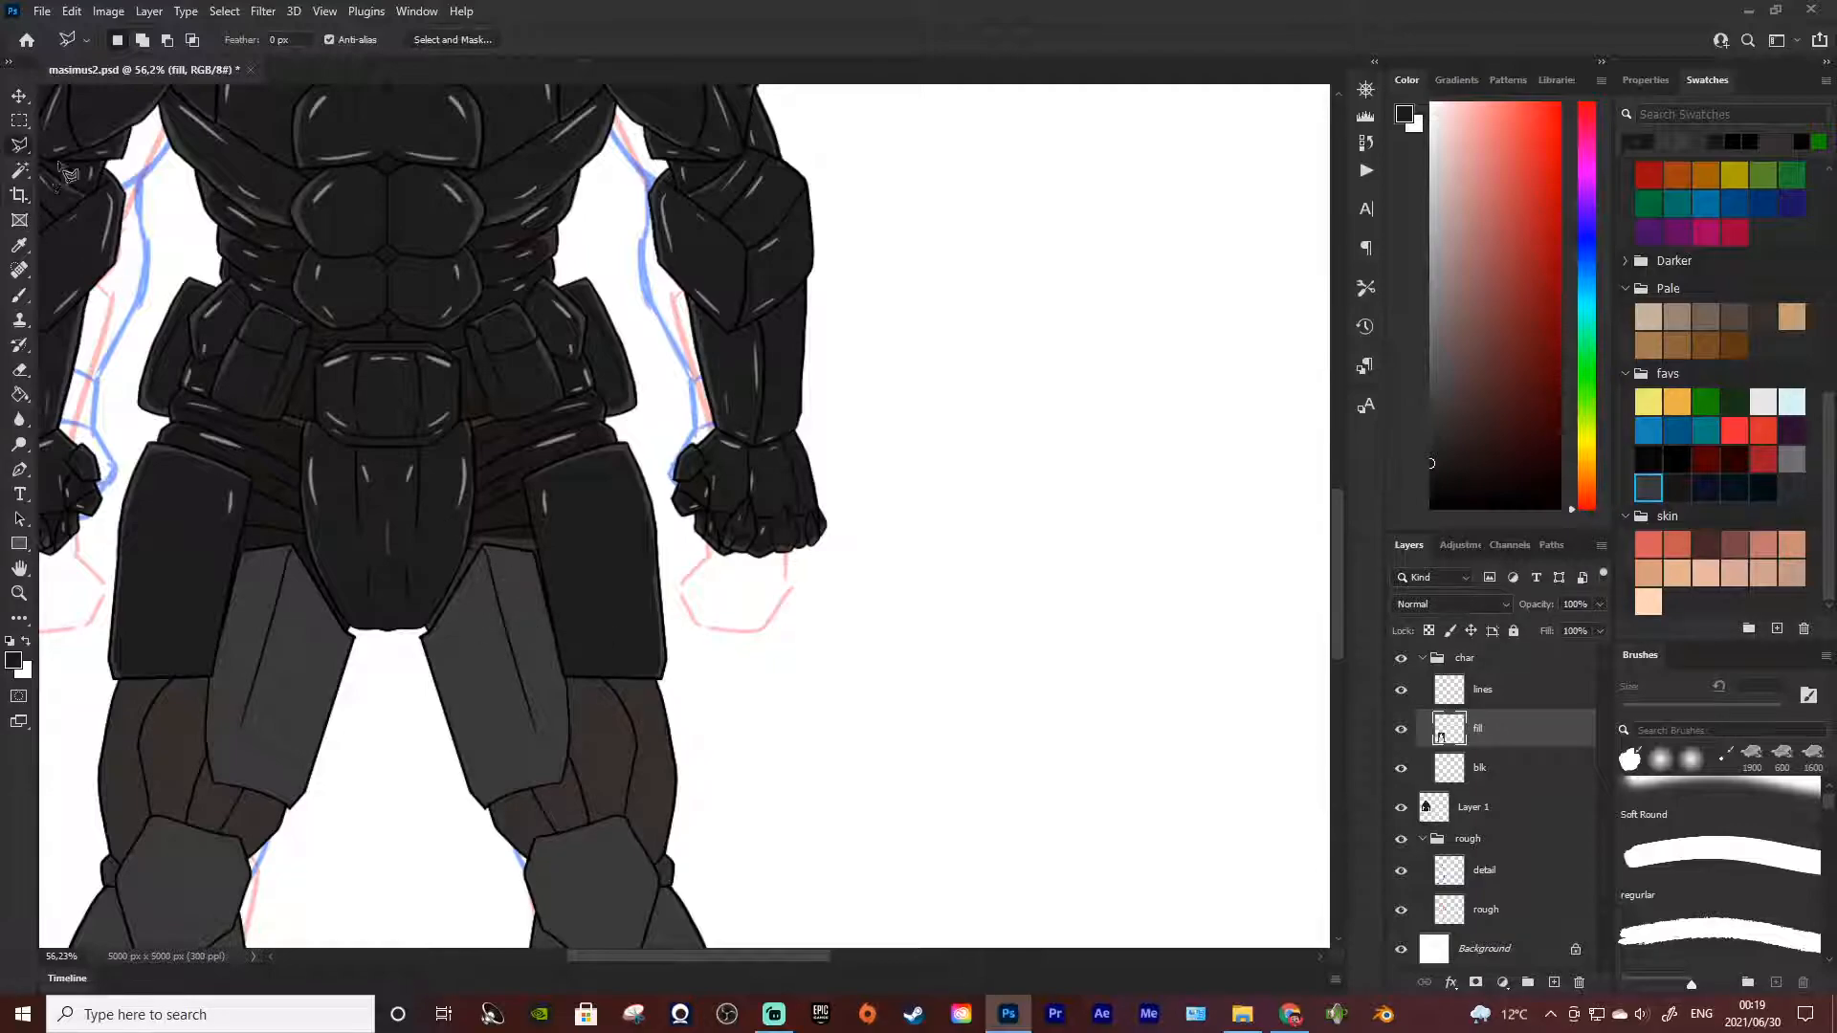
{"action": "right_click", "coordinate": [14, 144]}
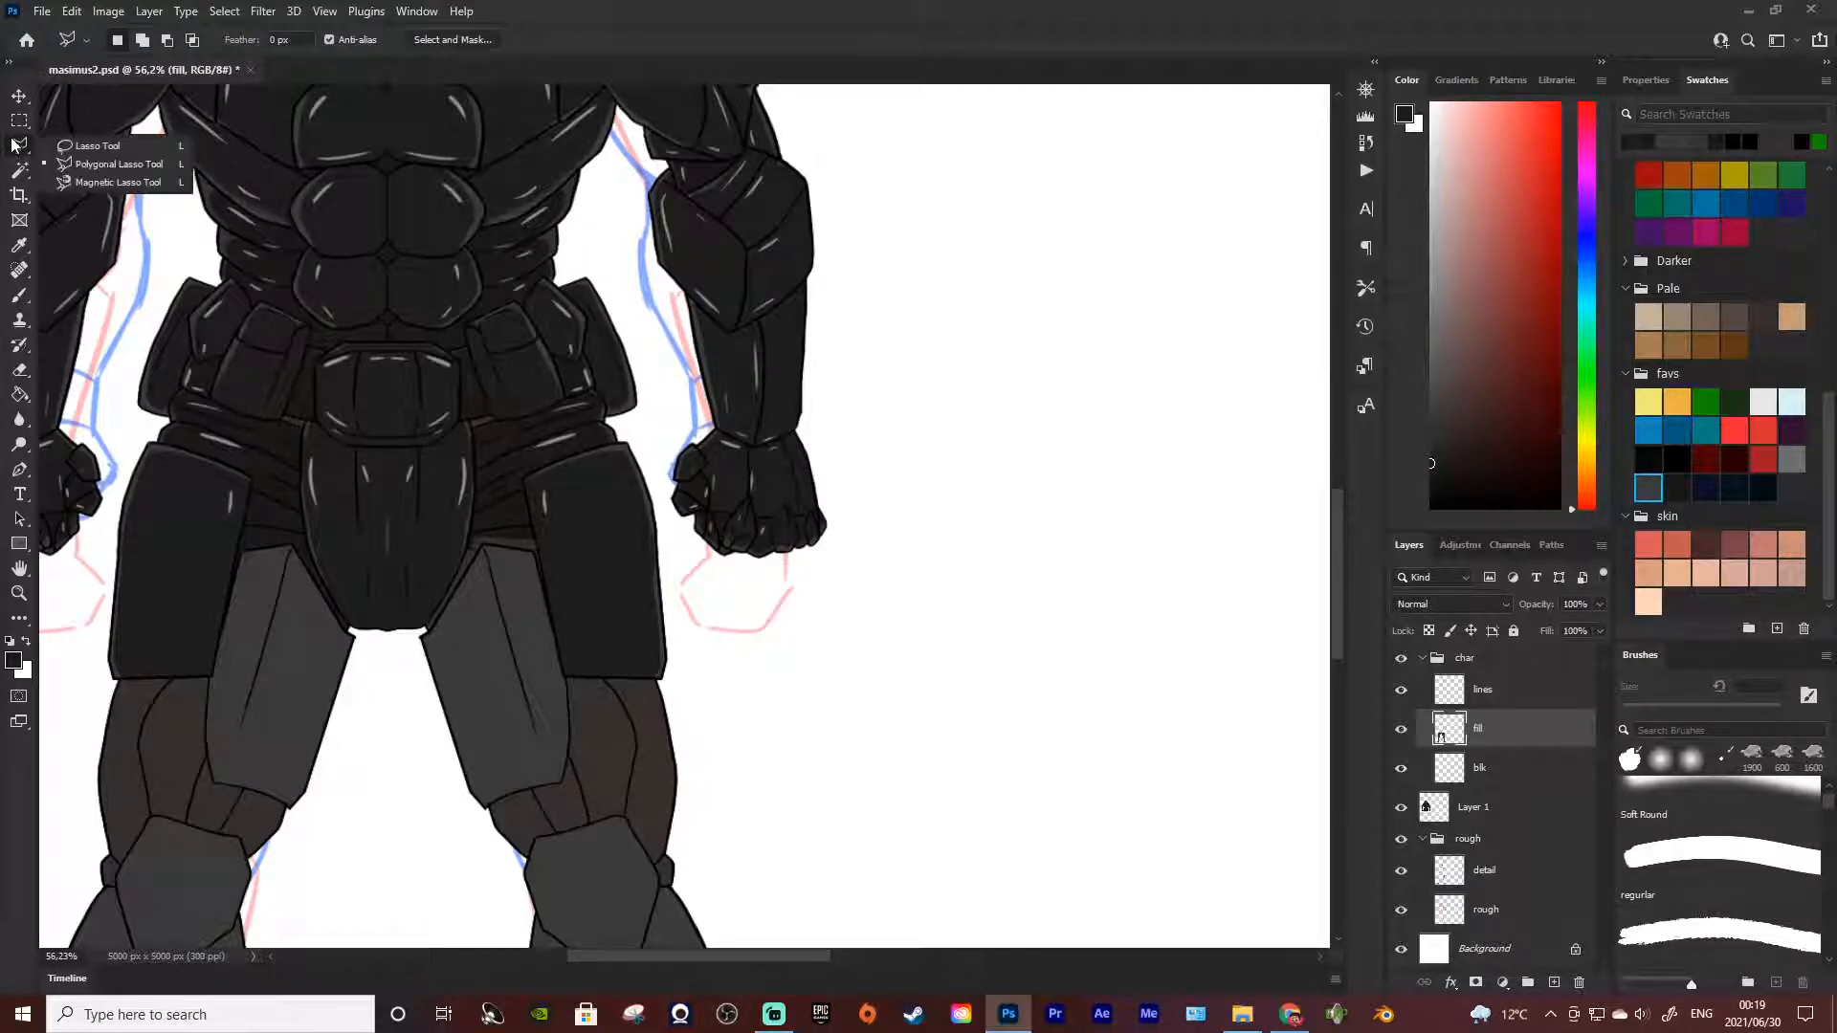
{"action": "left_click", "coordinate": [77, 145]}
{"action": "scroll", "coordinate": [483, 392], "scroll_direction": "down", "scroll_amount": 3}
{"action": "scroll", "coordinate": [483, 393], "scroll_direction": "down", "scroll_amount": 4}
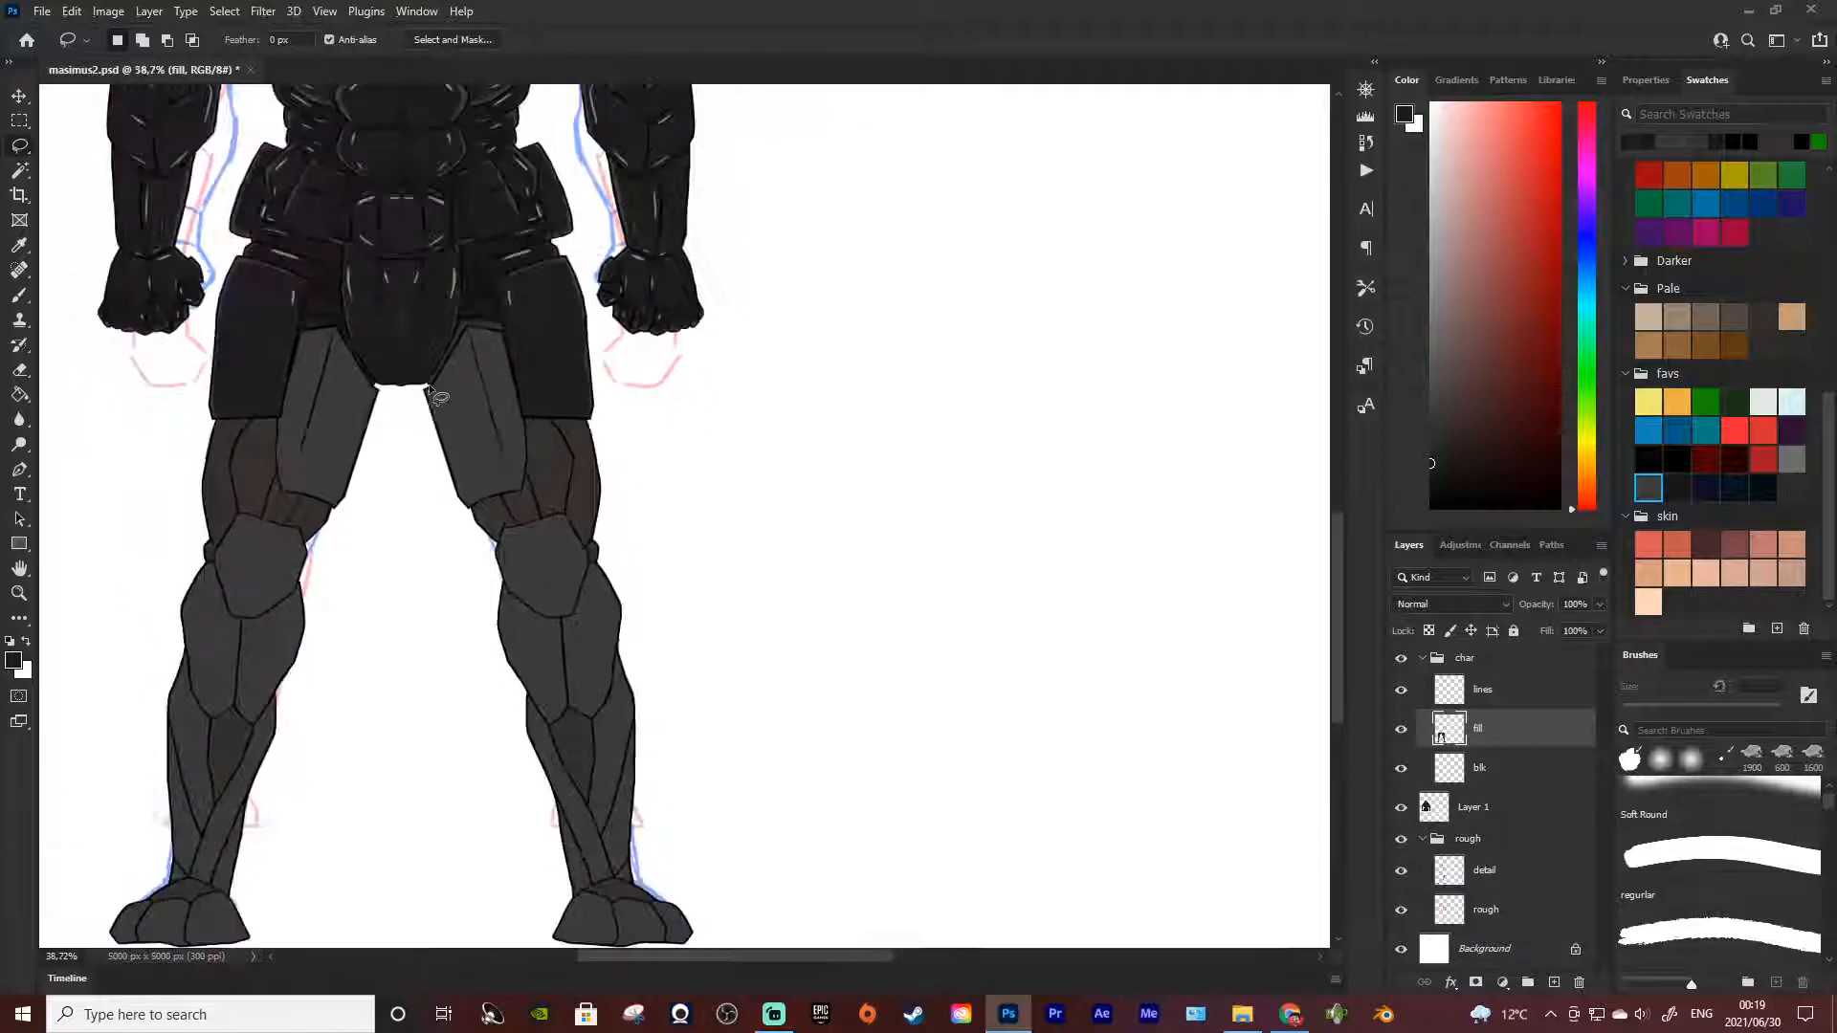
{"action": "scroll", "coordinate": [412, 386], "scroll_direction": "up", "scroll_amount": 2}
{"action": "scroll", "coordinate": [499, 417], "scroll_direction": "up", "scroll_amount": 1}
{"action": "mouse_move", "coordinate": [588, 386]}
{"action": "left_mouse_down"}
{"action": "mouse_move", "coordinate": [530, 395]}
{"action": "mouse_move", "coordinate": [591, 379]}
{"action": "mouse_move", "coordinate": [538, 397]}
{"action": "mouse_move", "coordinate": [514, 450]}
{"action": "mouse_move", "coordinate": [553, 570]}
{"action": "mouse_move", "coordinate": [581, 614]}
{"action": "mouse_move", "coordinate": [660, 595]}
{"action": "mouse_move", "coordinate": [683, 620]}
{"action": "mouse_move", "coordinate": [687, 536]}
{"action": "mouse_move", "coordinate": [626, 421]}
{"action": "left_mouse_up"}
Paint the selected thigh area near-black with a 600 px brush and clear the selection
{"action": "key", "text": "b"}
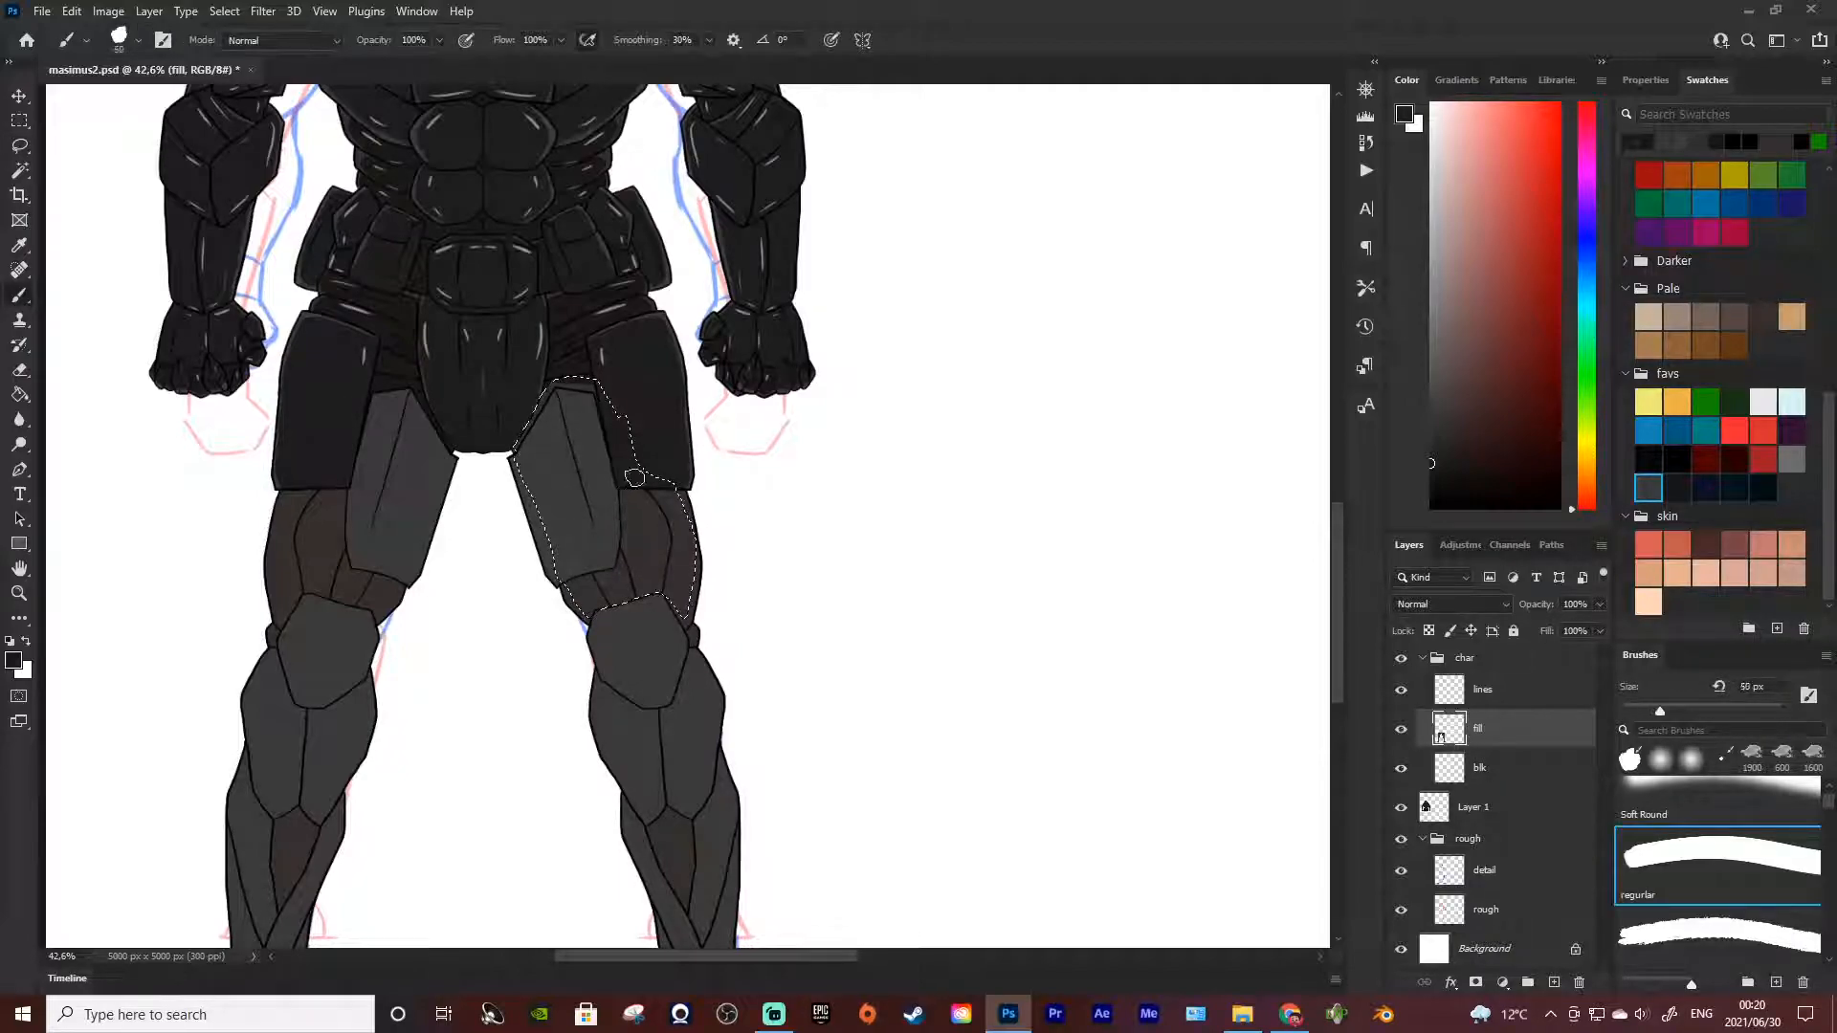
{"action": "key", "text": "]"}
{"action": "key", "text": "]"}
{"action": "key", "text": "]"}
{"action": "key", "text": "]"}
{"action": "key", "text": "]"}
{"action": "key", "text": "]"}
{"action": "key", "text": "]"}
{"action": "key", "text": "]"}
{"action": "key", "text": "]"}
{"action": "key", "text": "]"}
{"action": "key", "text": "]"}
{"action": "key", "text": "]"}
{"action": "key", "text": "]"}
{"action": "key", "text": "]"}
{"action": "key", "text": "]"}
{"action": "left_click_drag", "start_coordinate": [574, 428], "coordinate": [655, 451]}
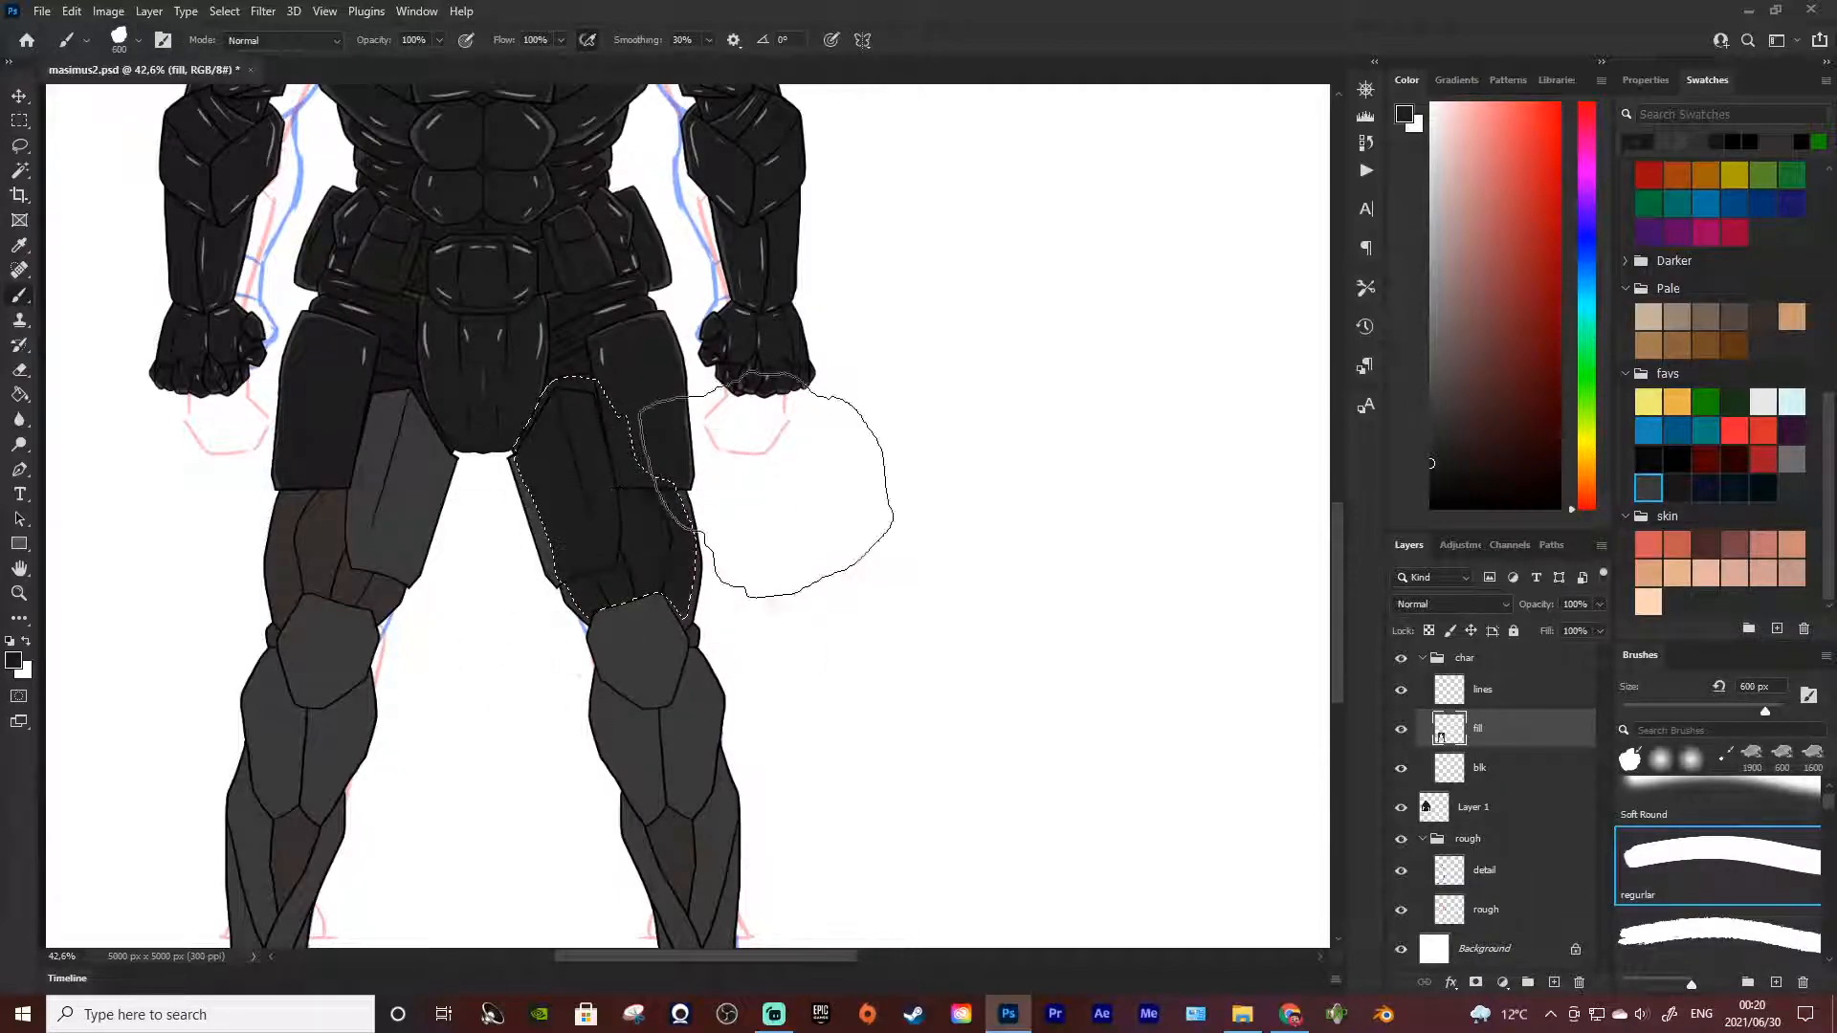
{"action": "key", "text": "ctrl+d"}
{"action": "key", "text": "l"}
{"action": "scroll", "coordinate": [713, 446], "scroll_direction": "down", "scroll_amount": 5}
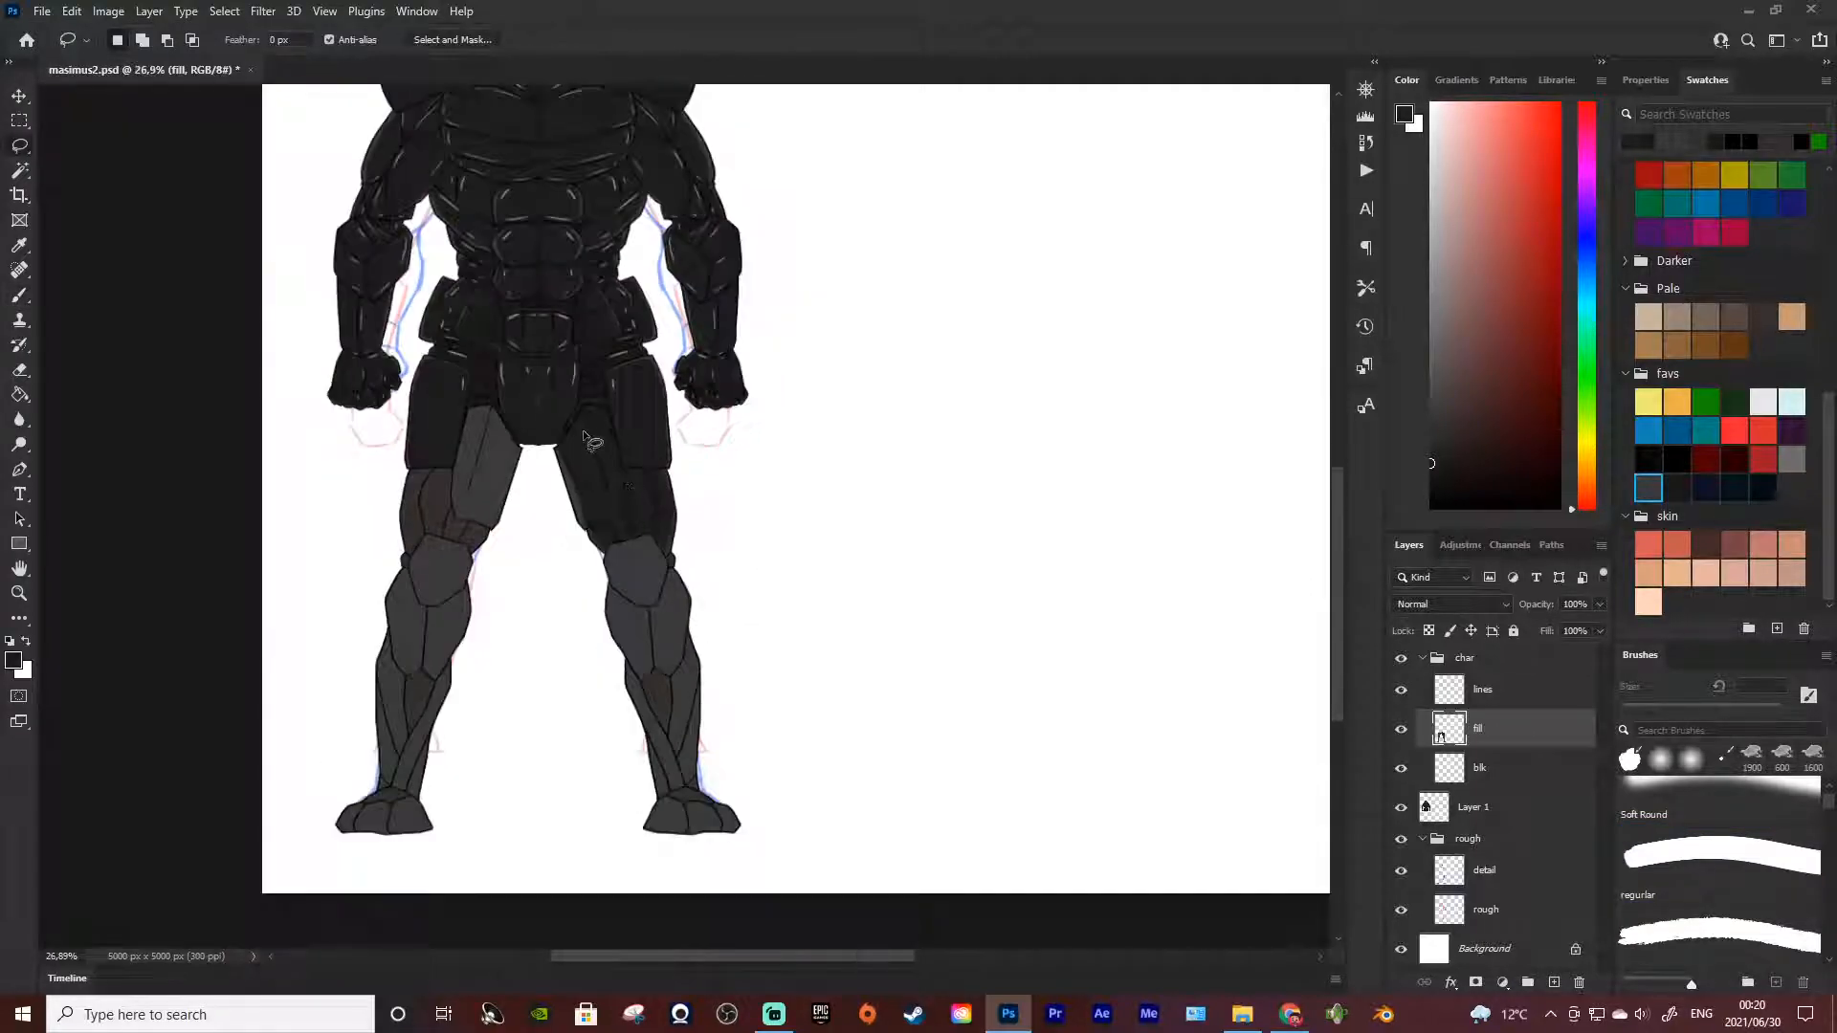
{"action": "key", "text": "w"}
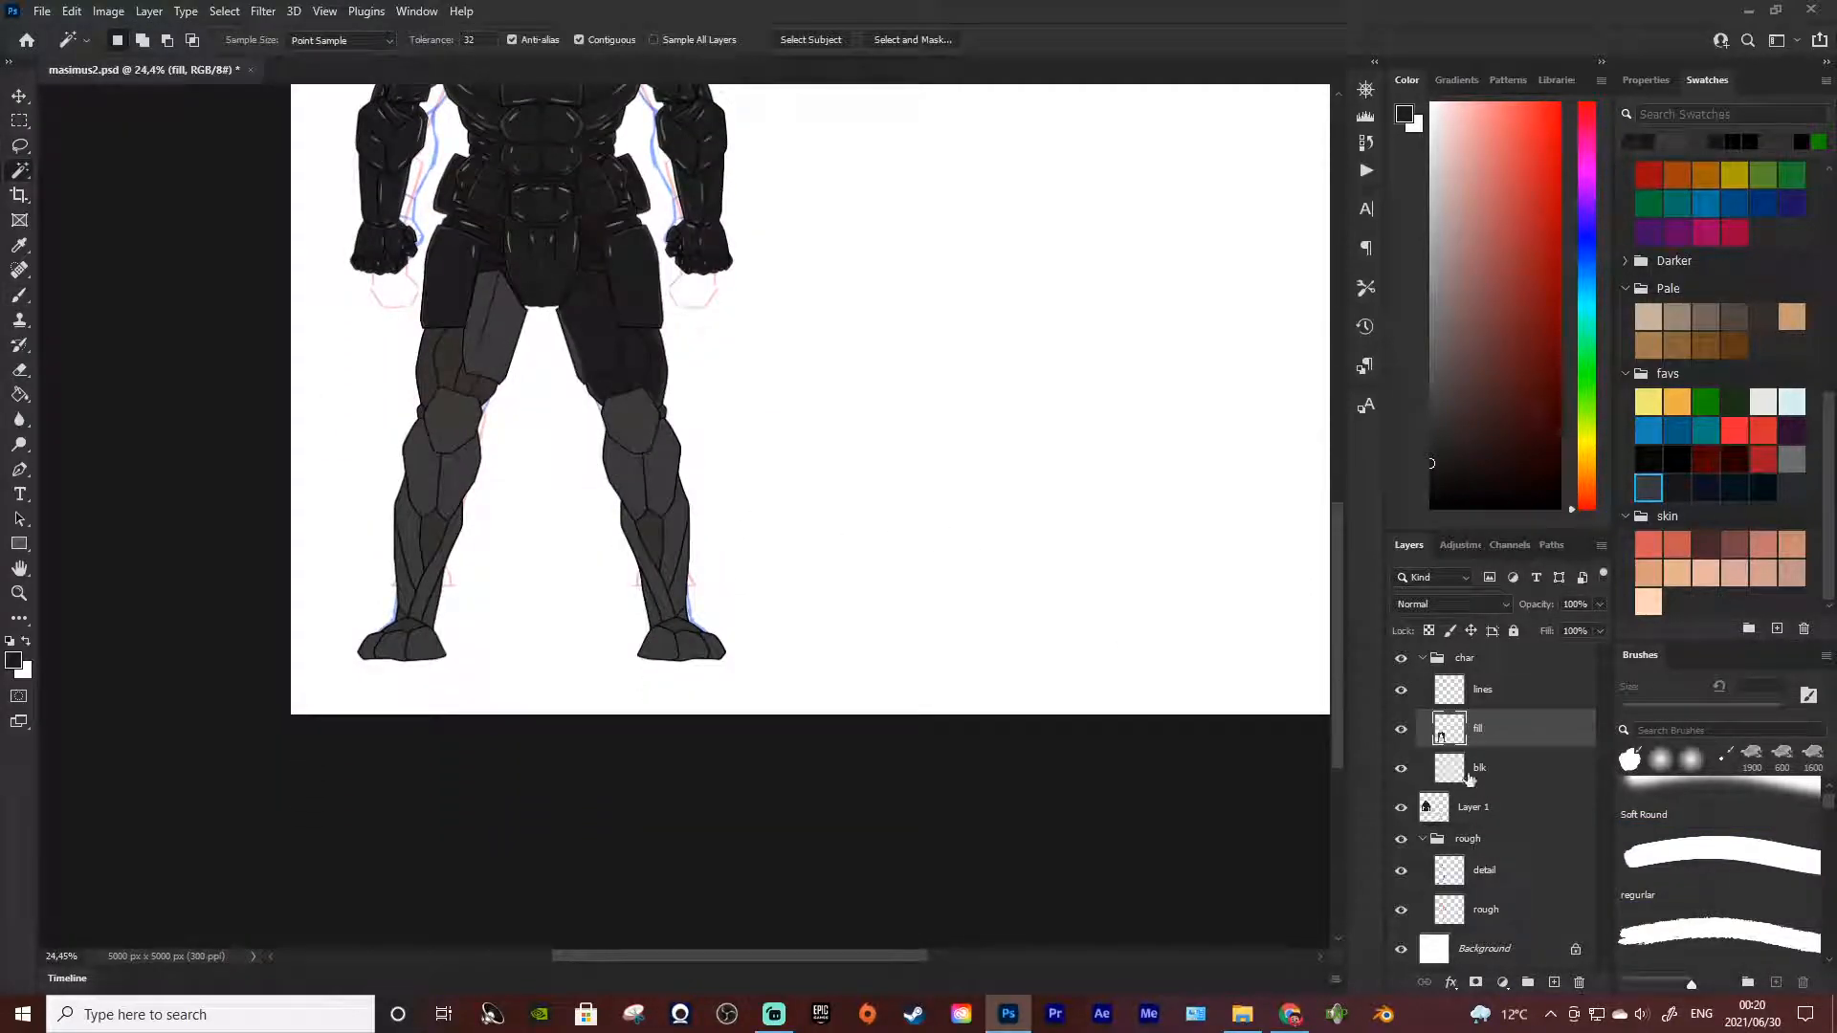
{"action": "left_click", "coordinate": [1479, 767]}
{"action": "left_click", "coordinate": [574, 605]}
{"action": "key", "text": "ctrl+d"}
{"action": "key", "text": "alt+bracketright"}
{"action": "left_click", "coordinate": [573, 566]}
{"action": "left_click", "coordinate": [1489, 695]}
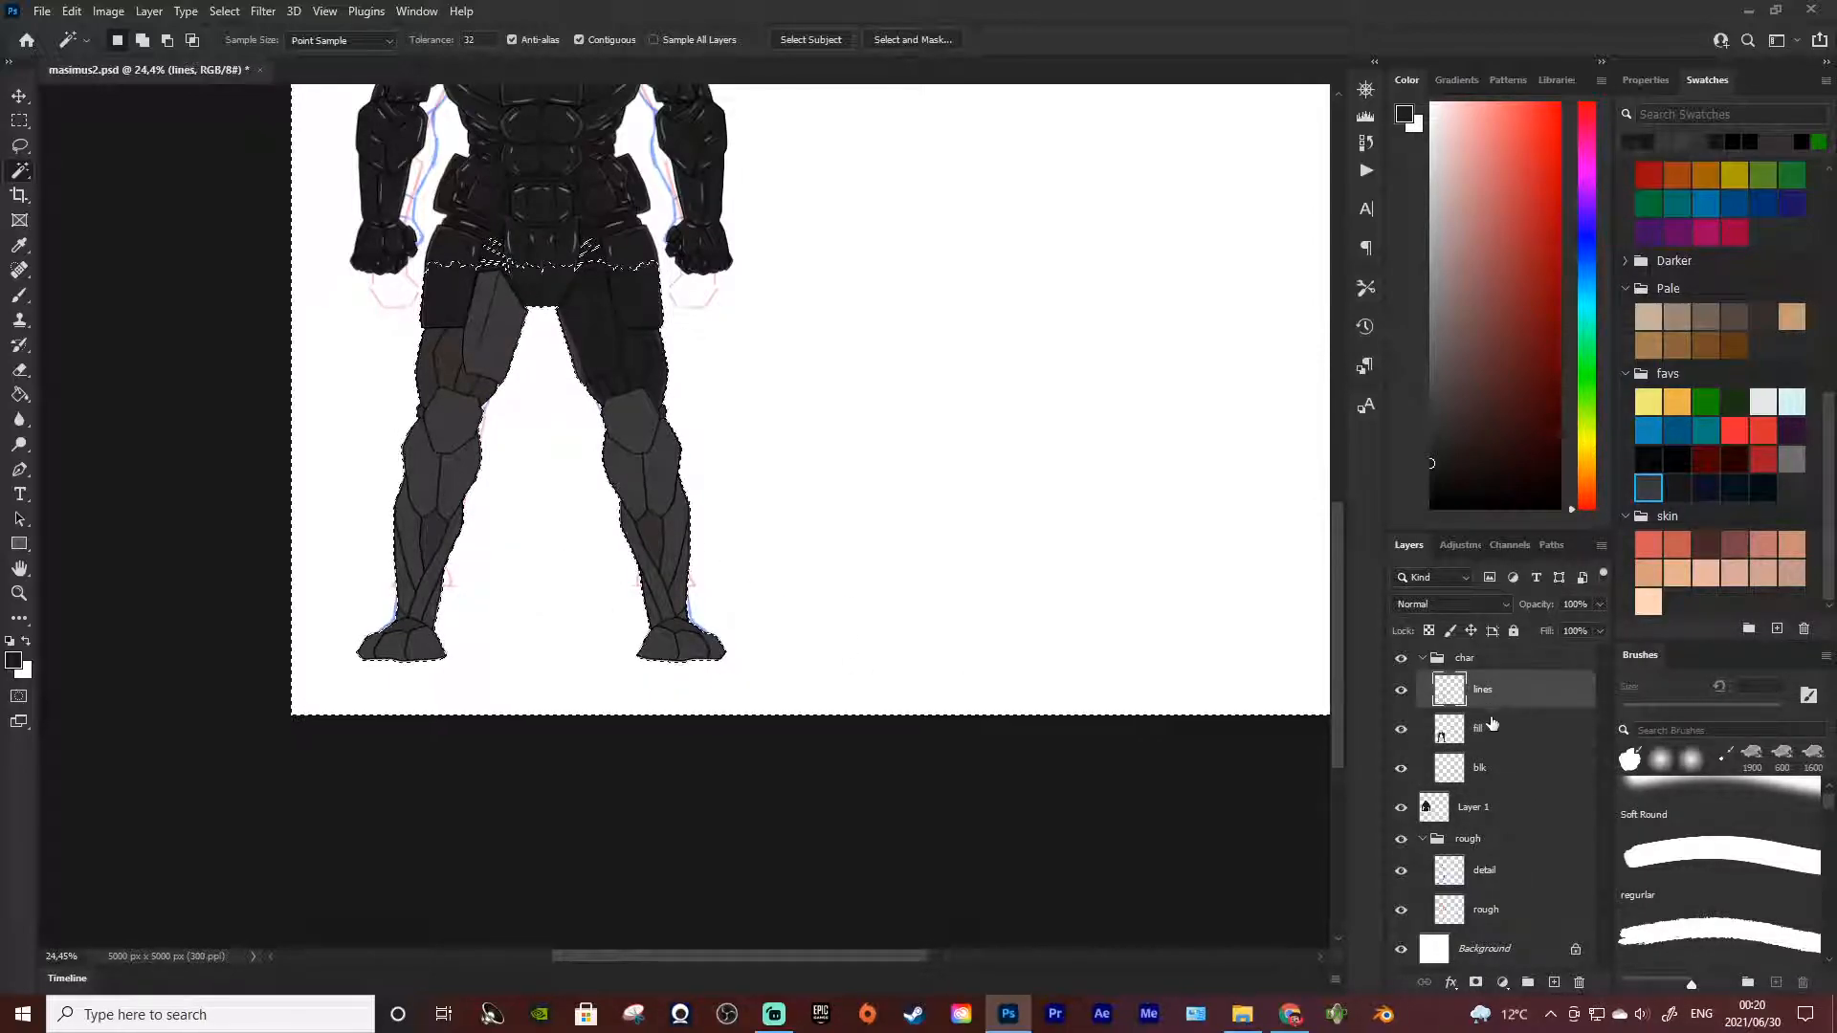
{"action": "left_click", "coordinate": [1483, 731]}
{"action": "key", "text": "ctrl+d"}
{"action": "key", "text": "m"}
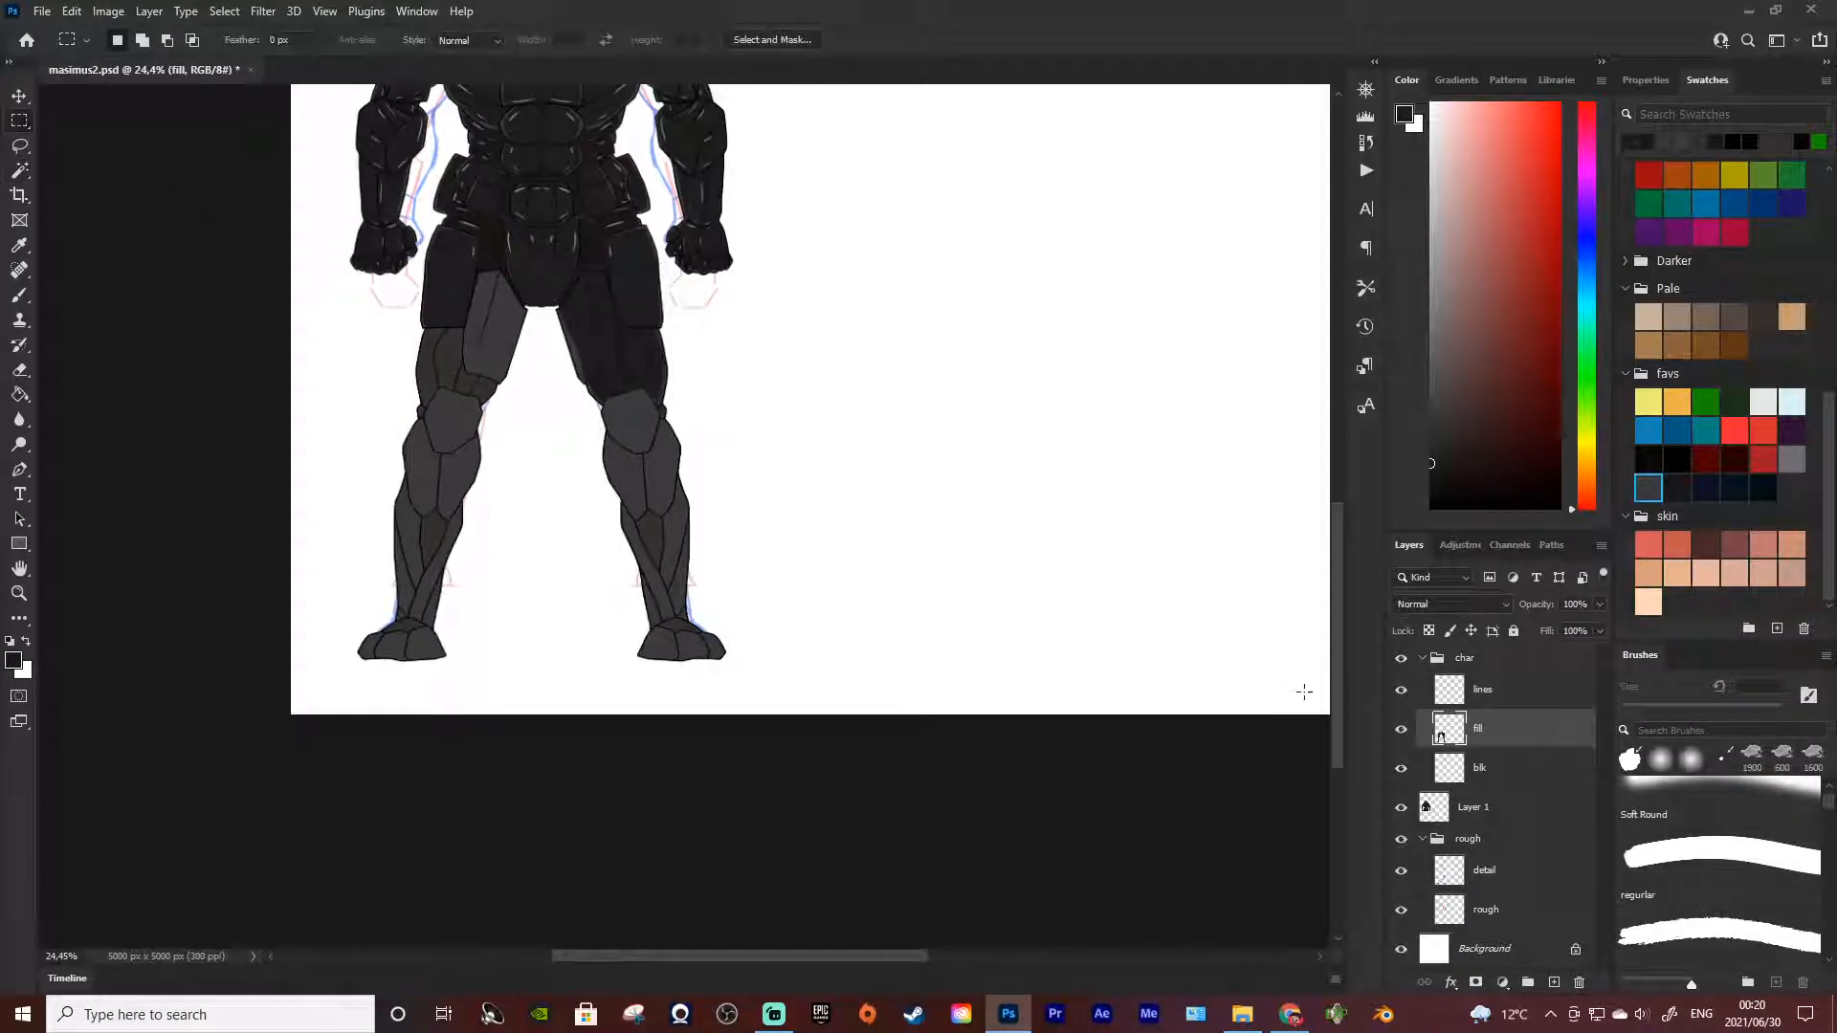
Select the lines and fill layers together in the char group
{"action": "left_click", "coordinate": [1423, 659]}
{"action": "left_click", "coordinate": [1422, 659]}
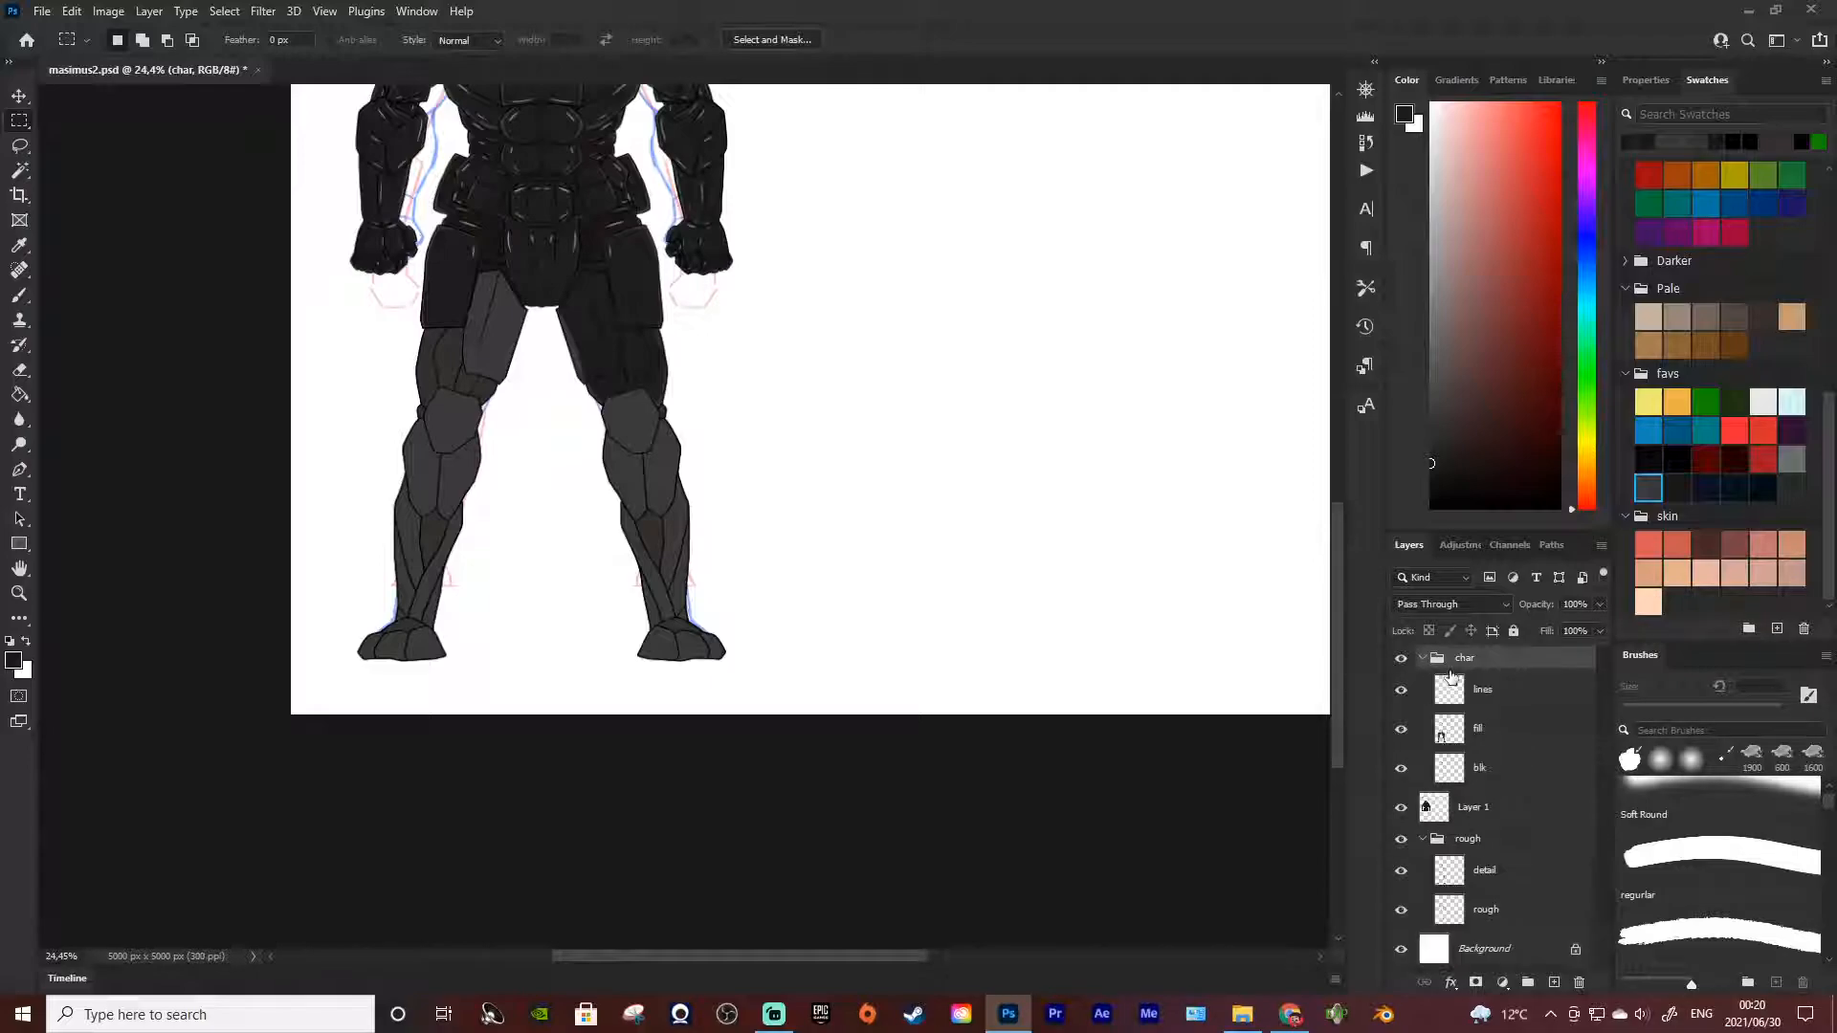
{"action": "left_click", "coordinate": [1481, 693]}
{"action": "left_click", "coordinate": [1492, 734], "text": "shift"}
{"action": "right_click", "coordinate": [1492, 733]}
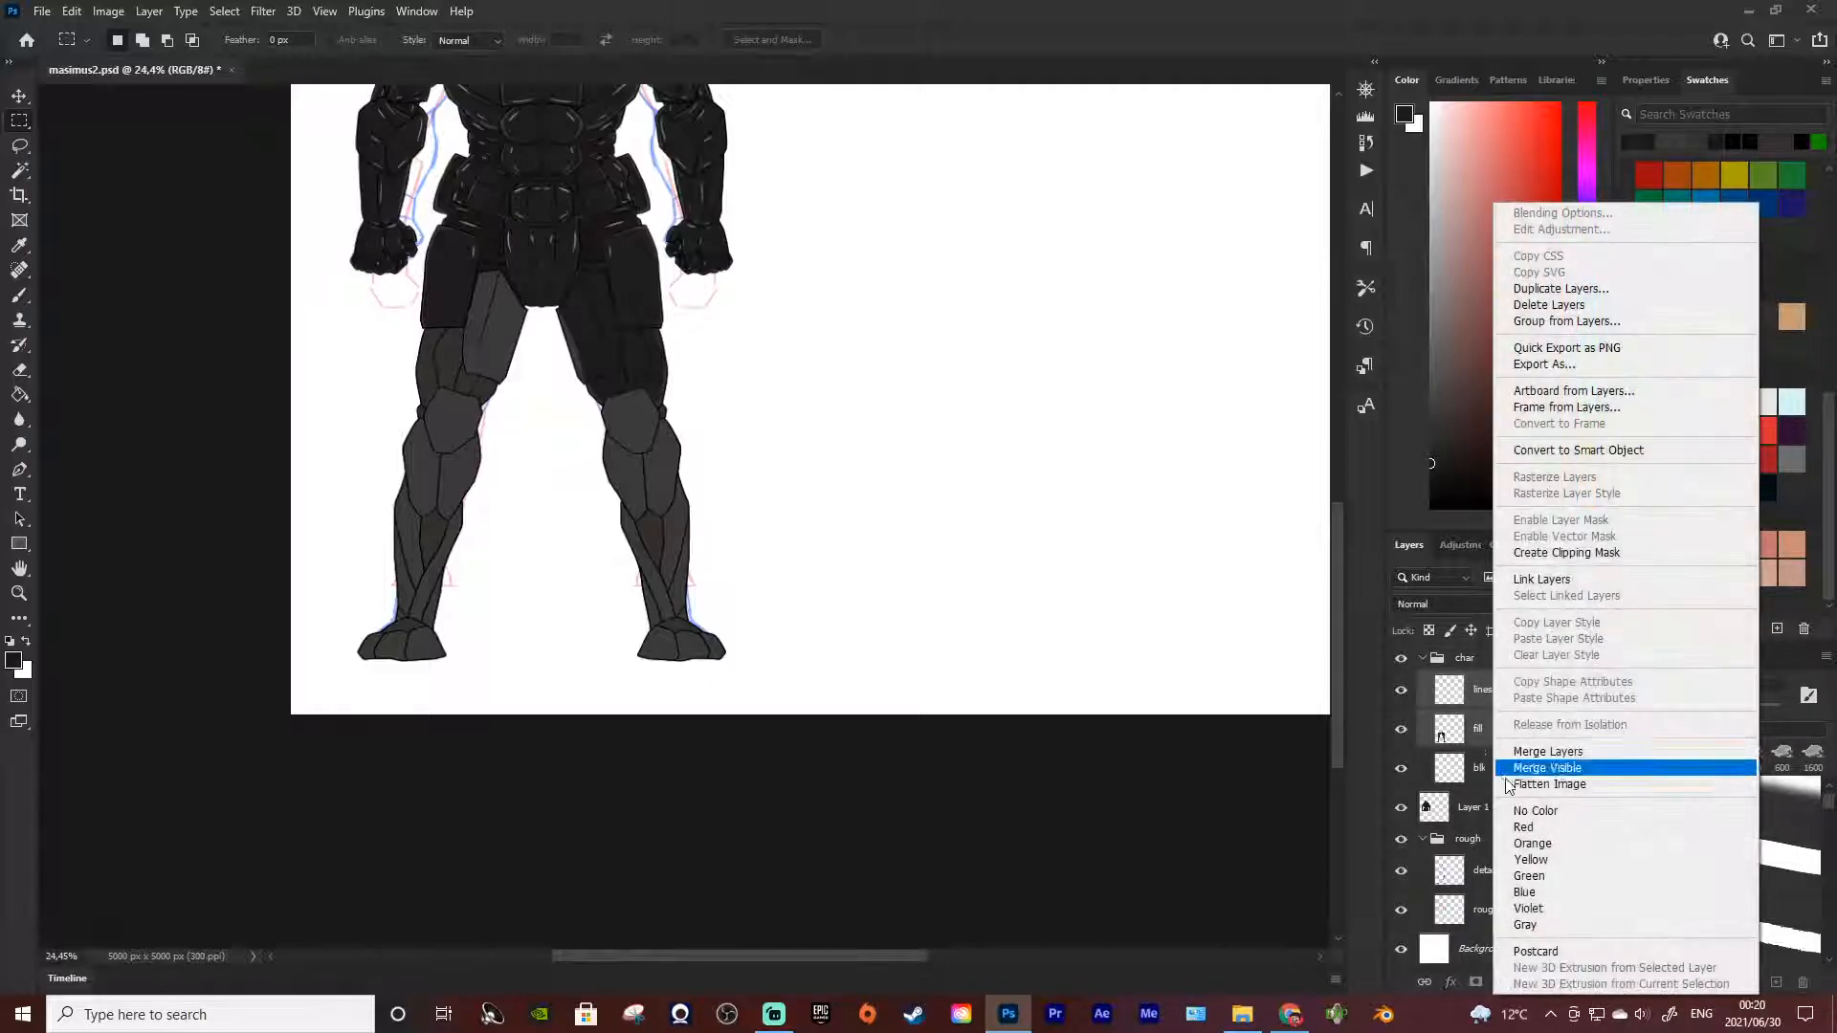
{"action": "left_click", "coordinate": [1473, 746]}
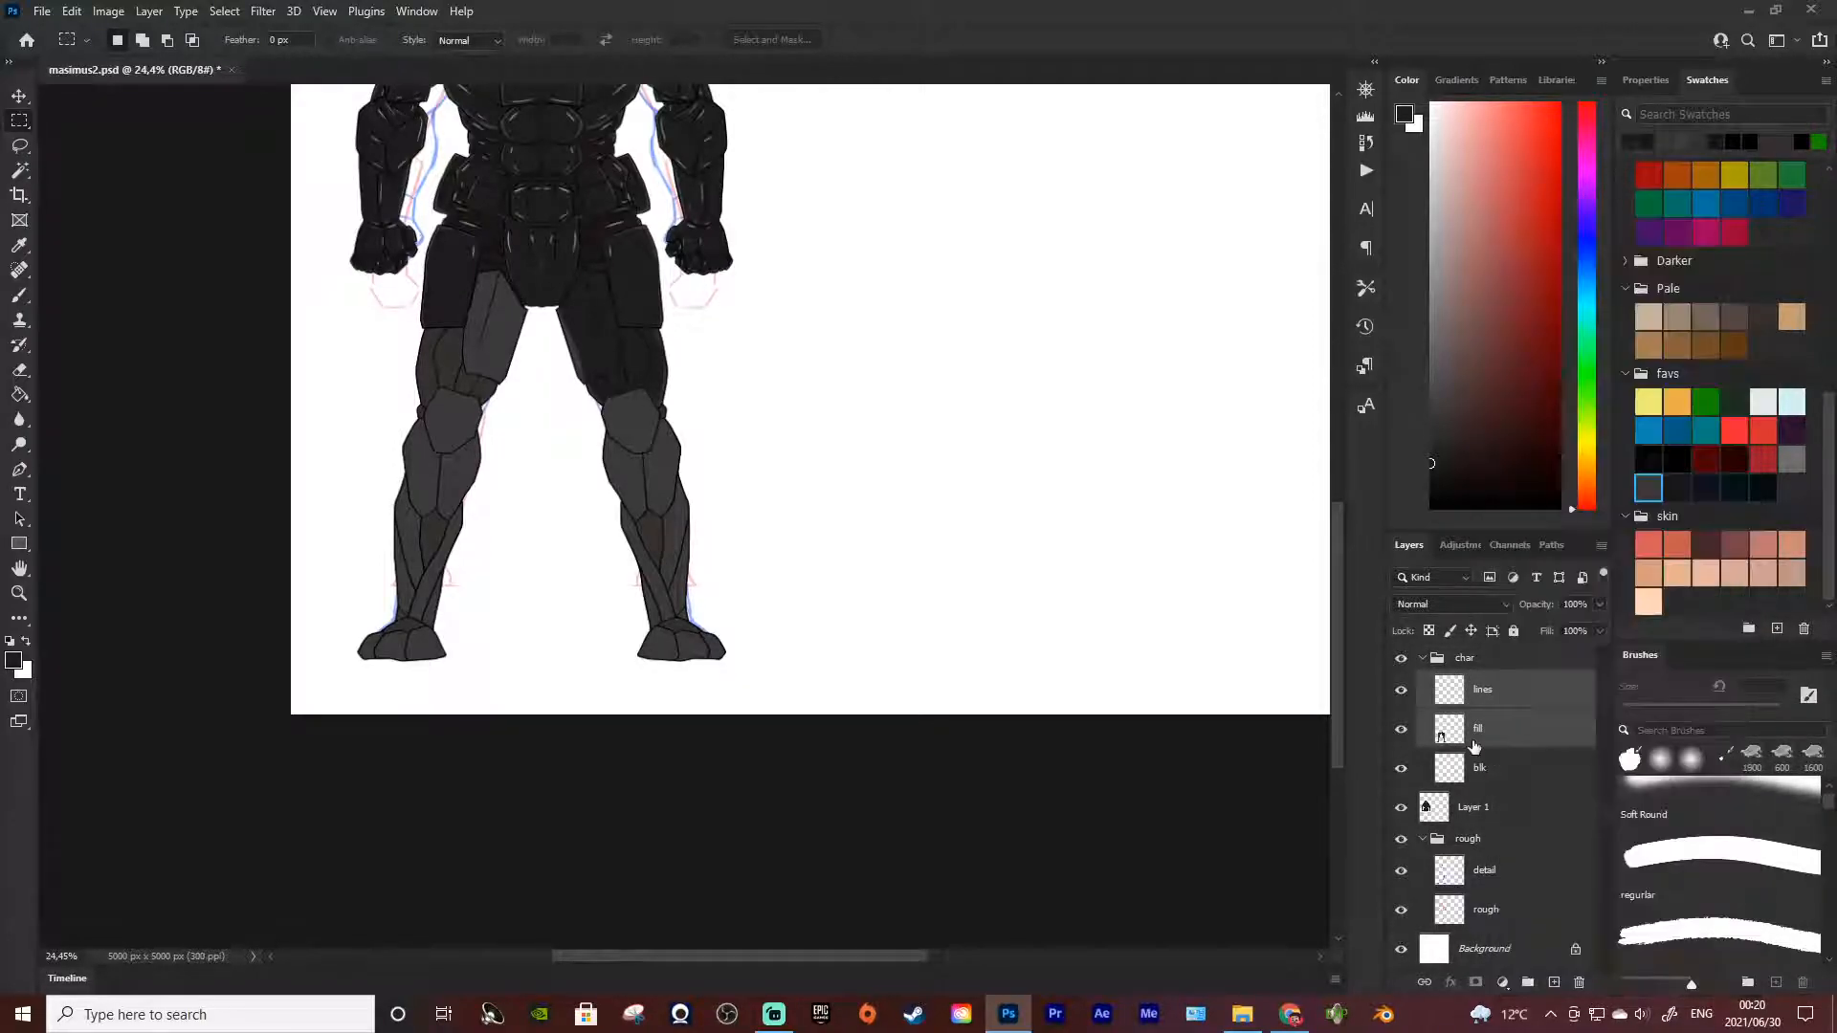
Try merging the lines and fill layers in the char group
{"action": "right_click", "coordinate": [1496, 727]}
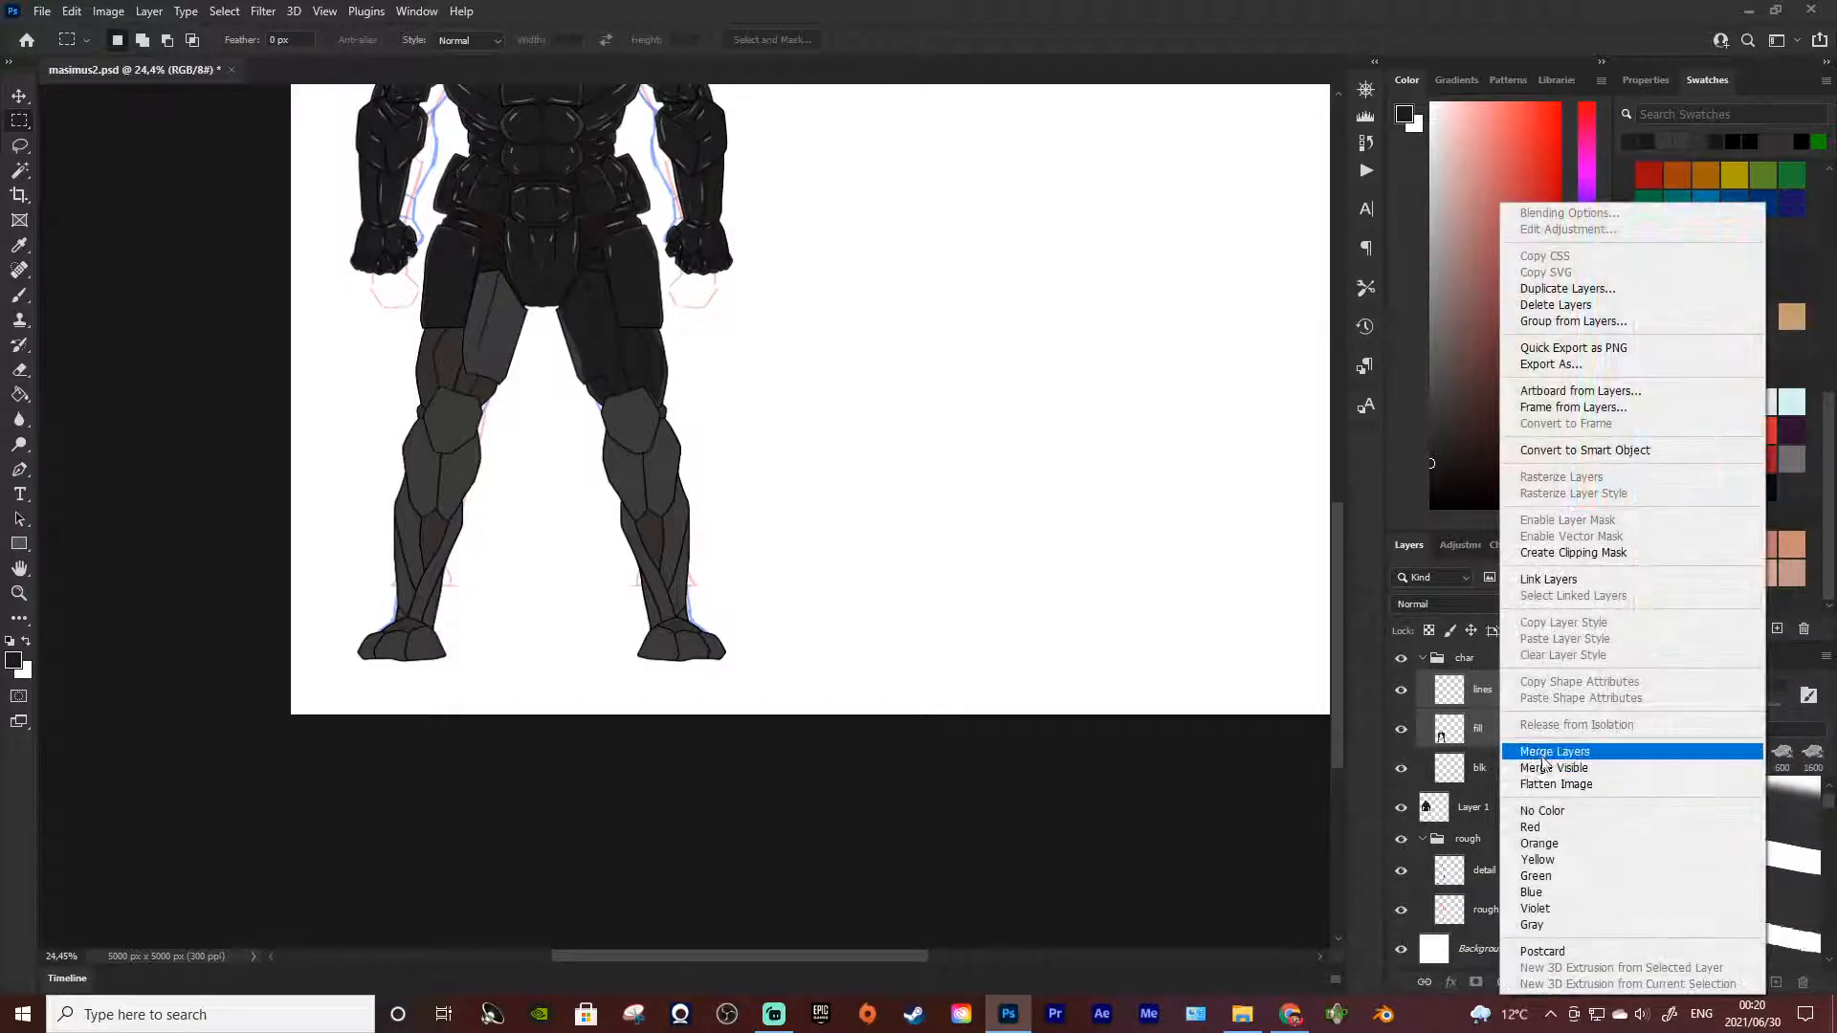
{"action": "left_click", "coordinate": [1550, 747]}
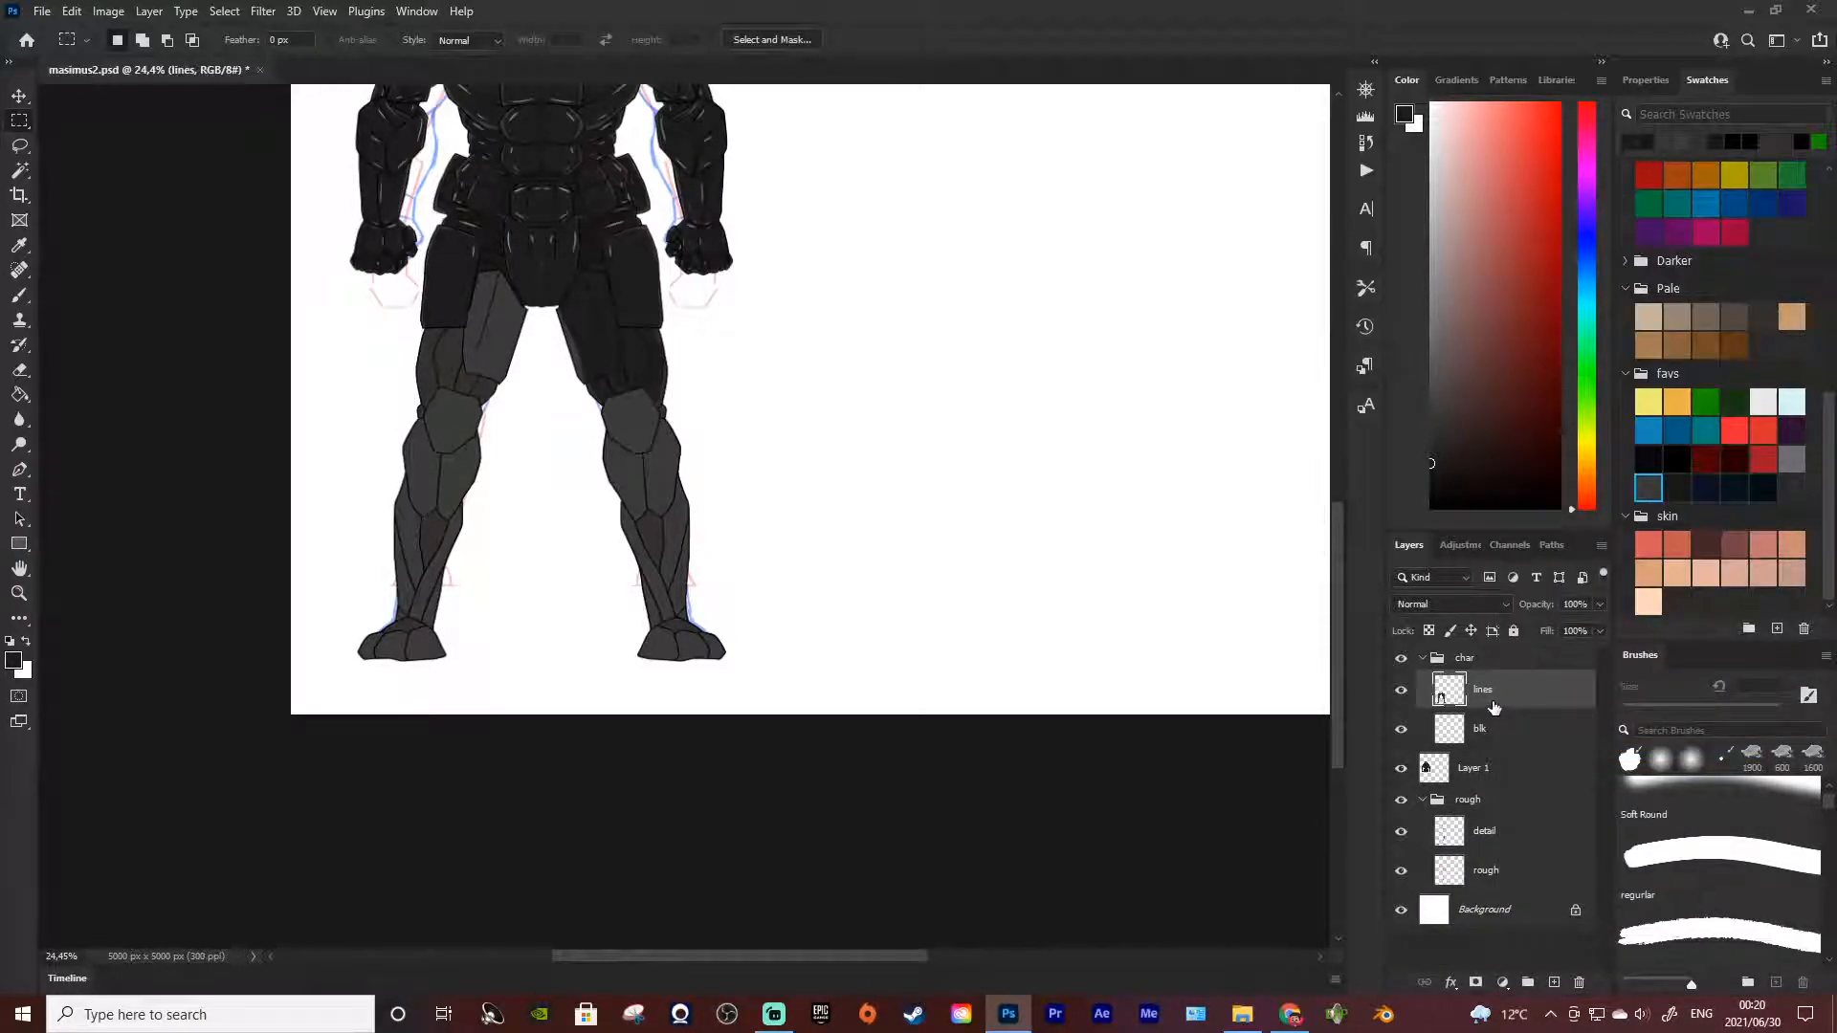
{"action": "key", "text": "ctrl+z"}
Make the fill layer active and sample the dark brown at the hip joint beside the crotch plate
{"action": "left_click", "coordinate": [1490, 742]}
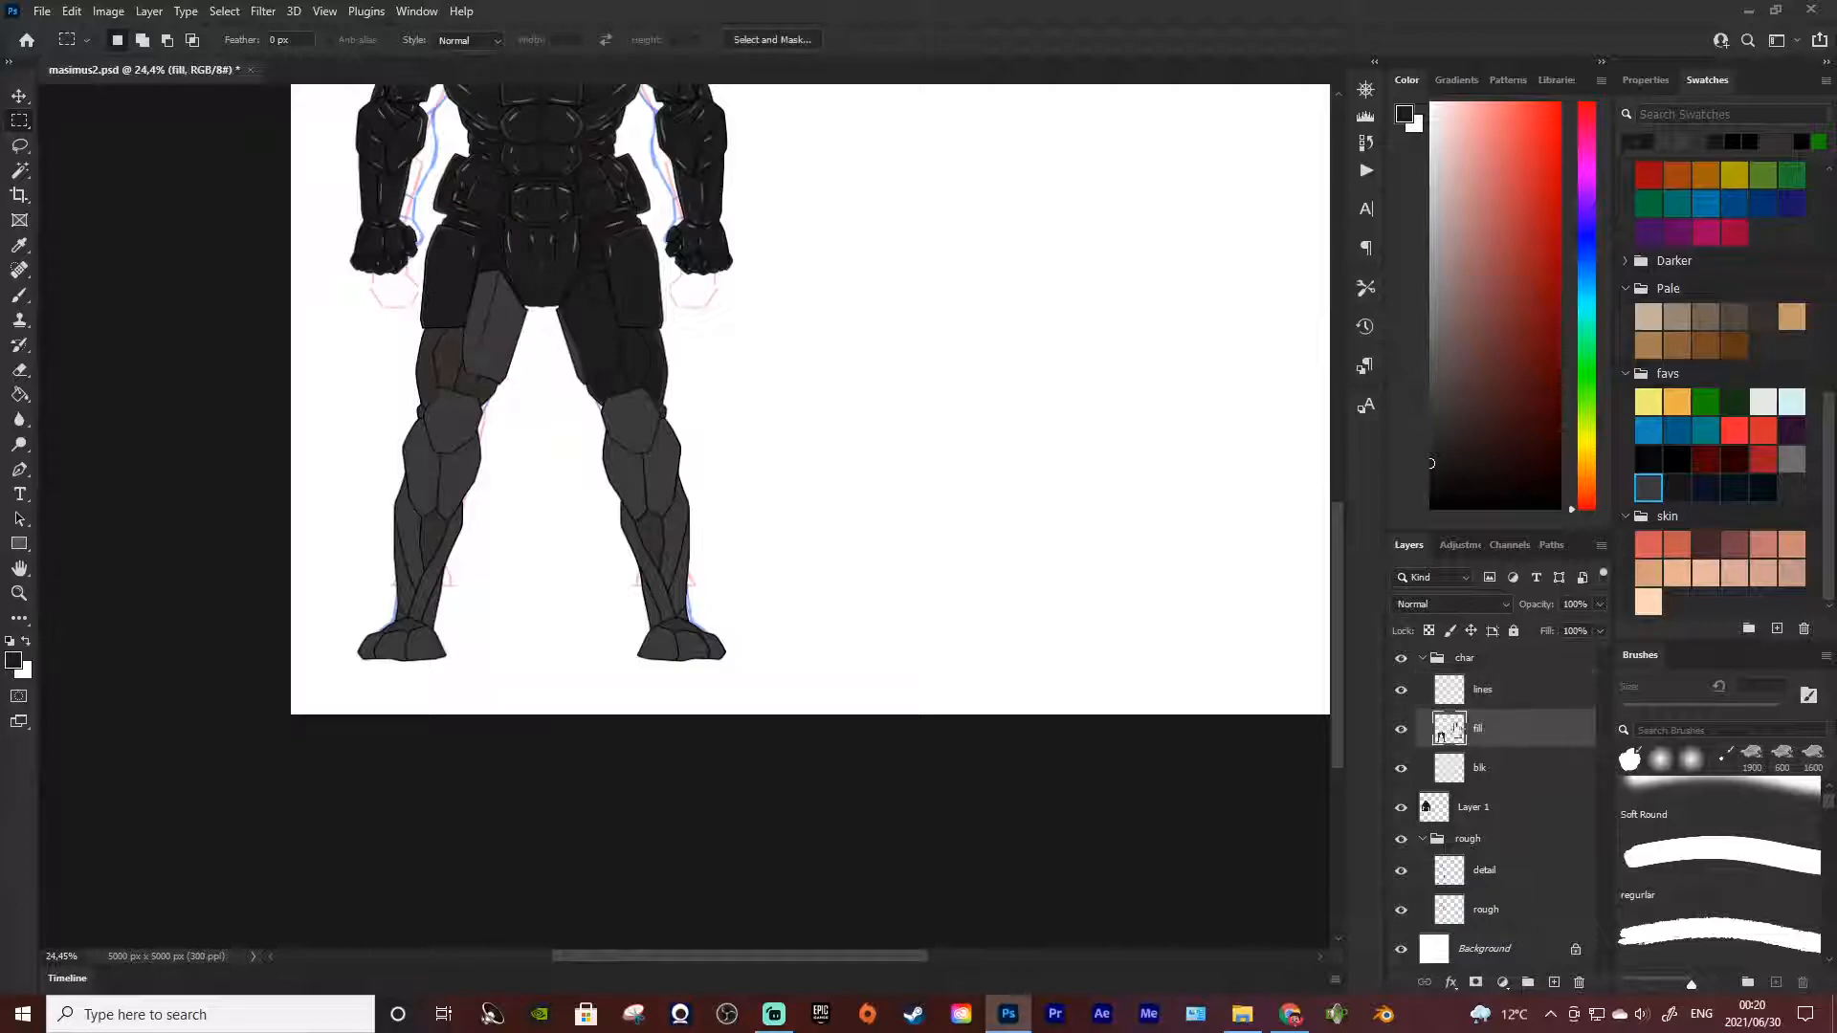
{"action": "scroll", "coordinate": [535, 521], "scroll_direction": "down", "scroll_amount": 2}
{"action": "scroll", "coordinate": [517, 513], "scroll_direction": "up", "scroll_amount": 5}
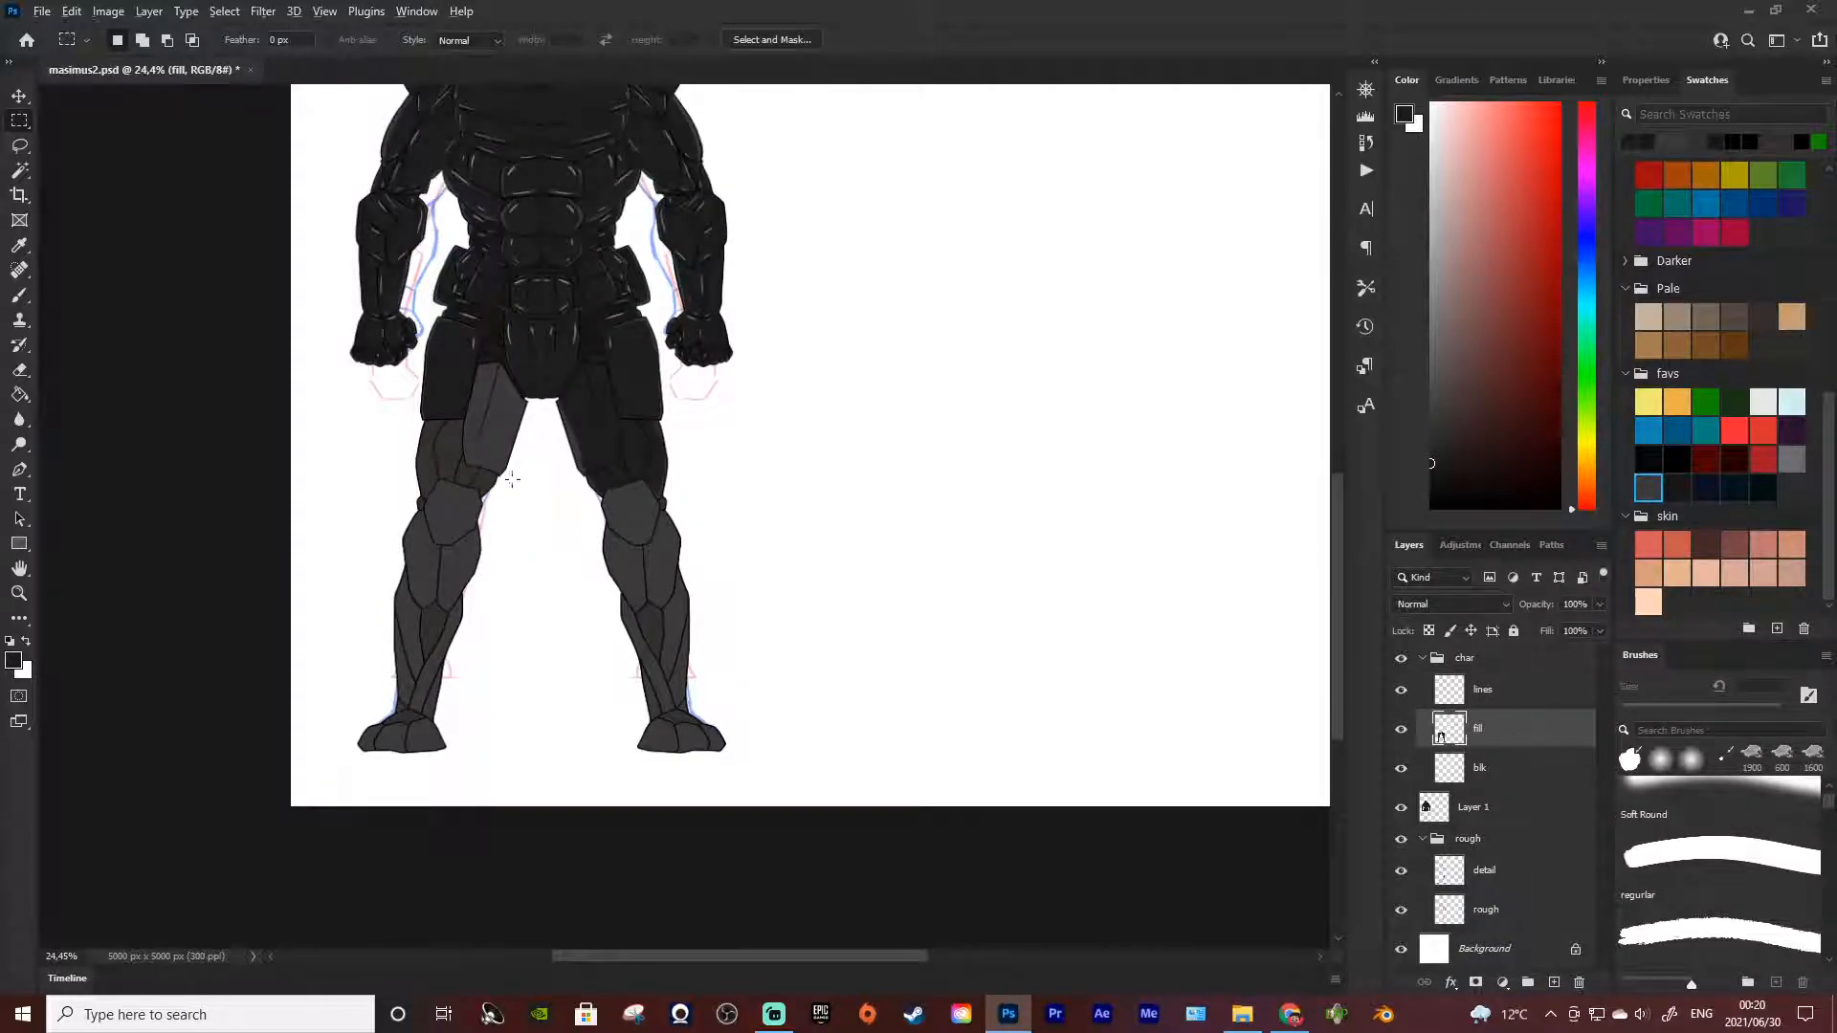
{"action": "scroll", "coordinate": [536, 469], "scroll_direction": "up", "scroll_amount": 3}
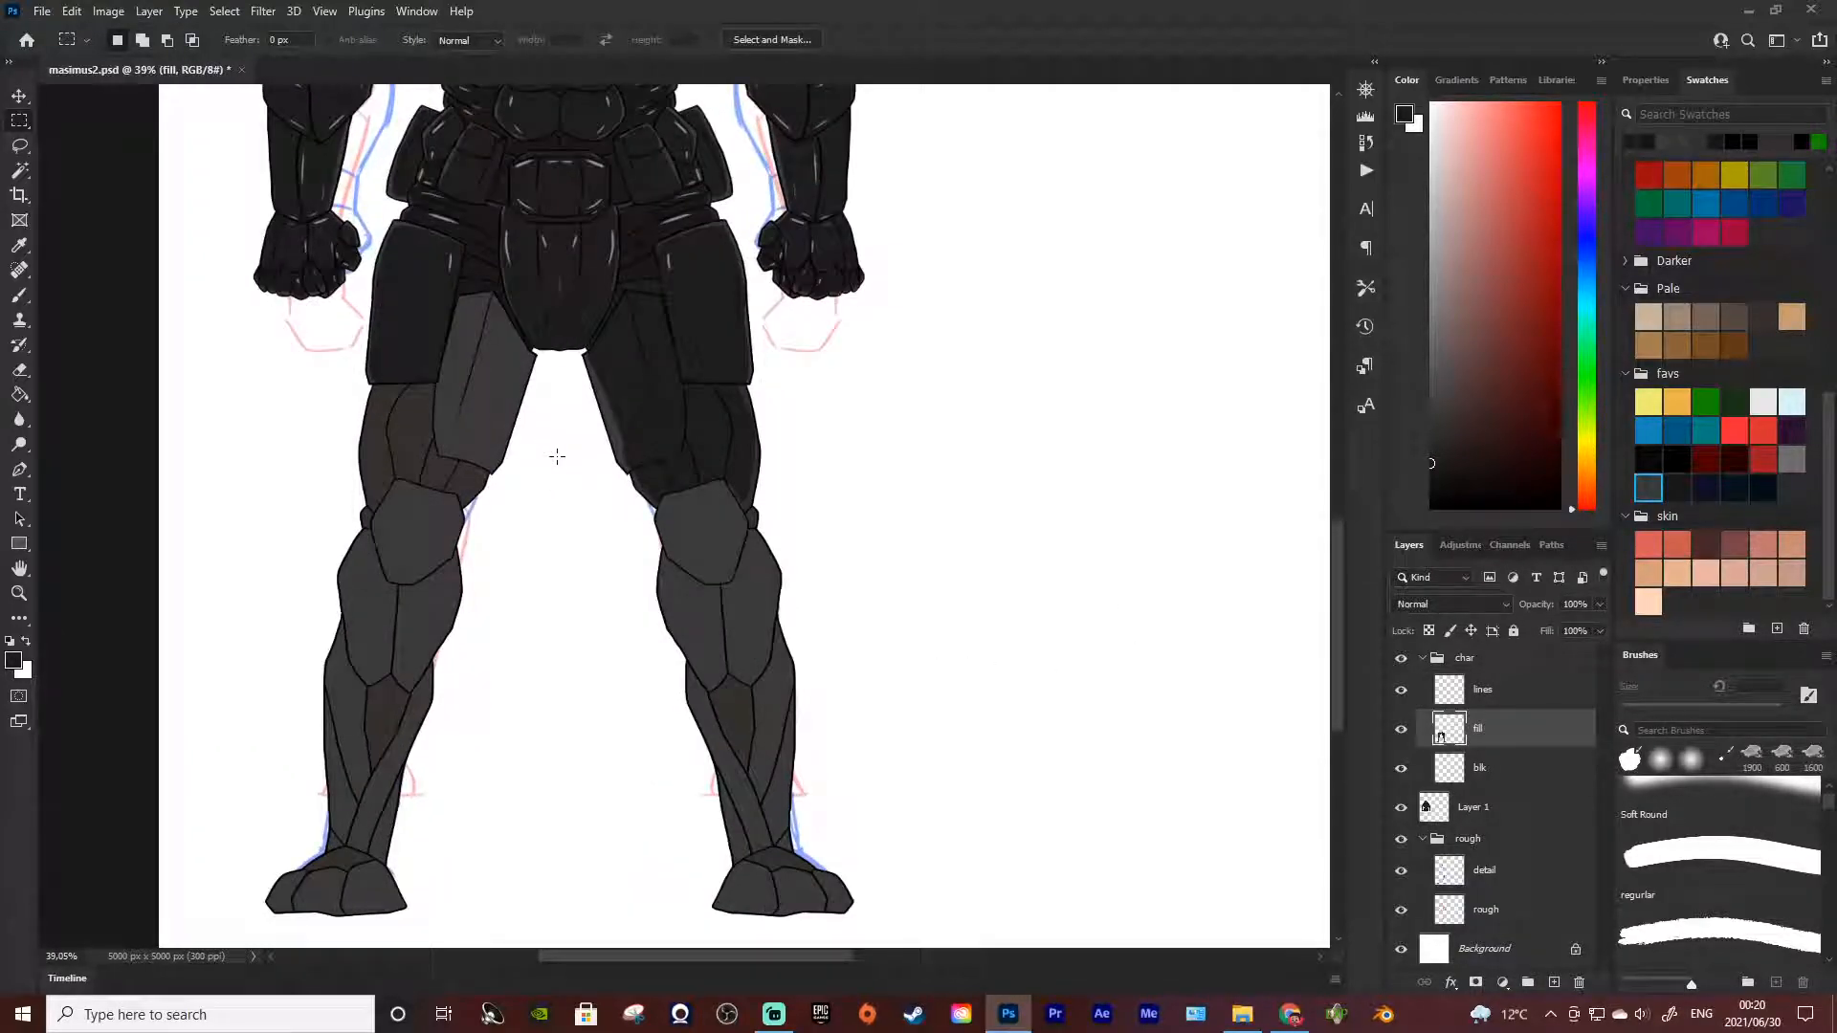
{"action": "key", "text": "b"}
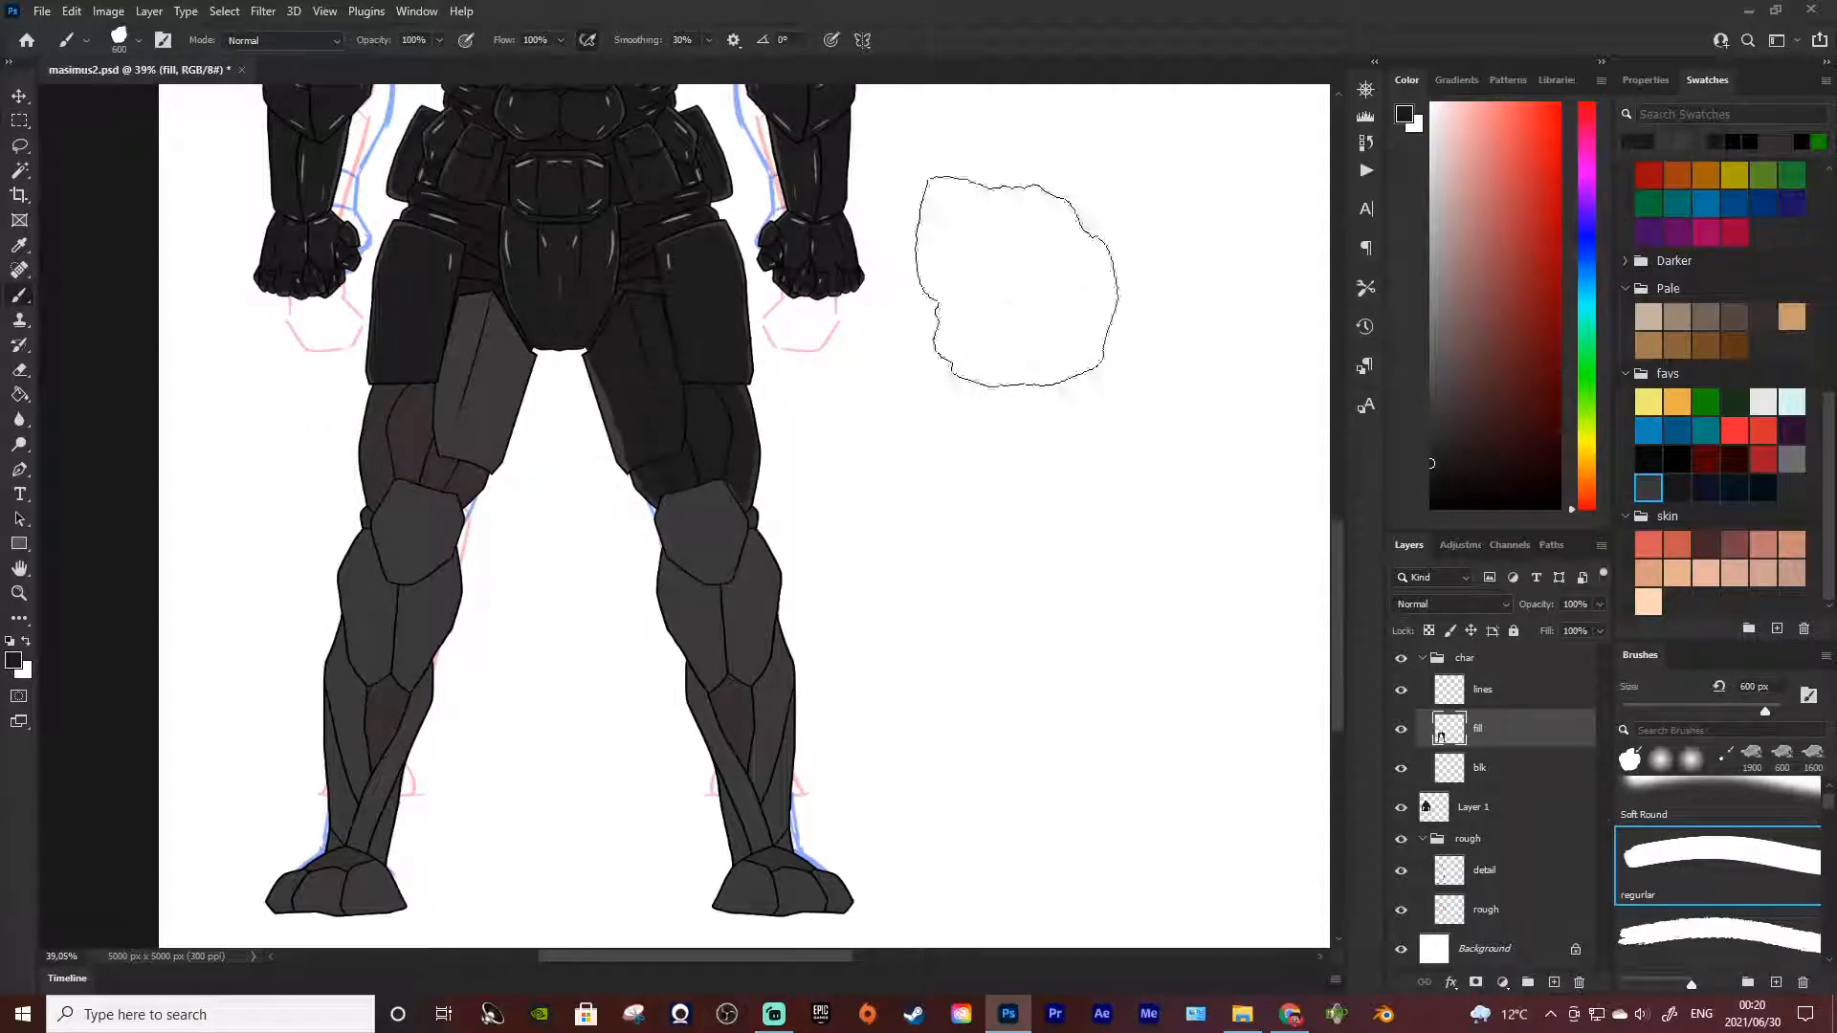
{"action": "key", "text": "ctrl+z"}
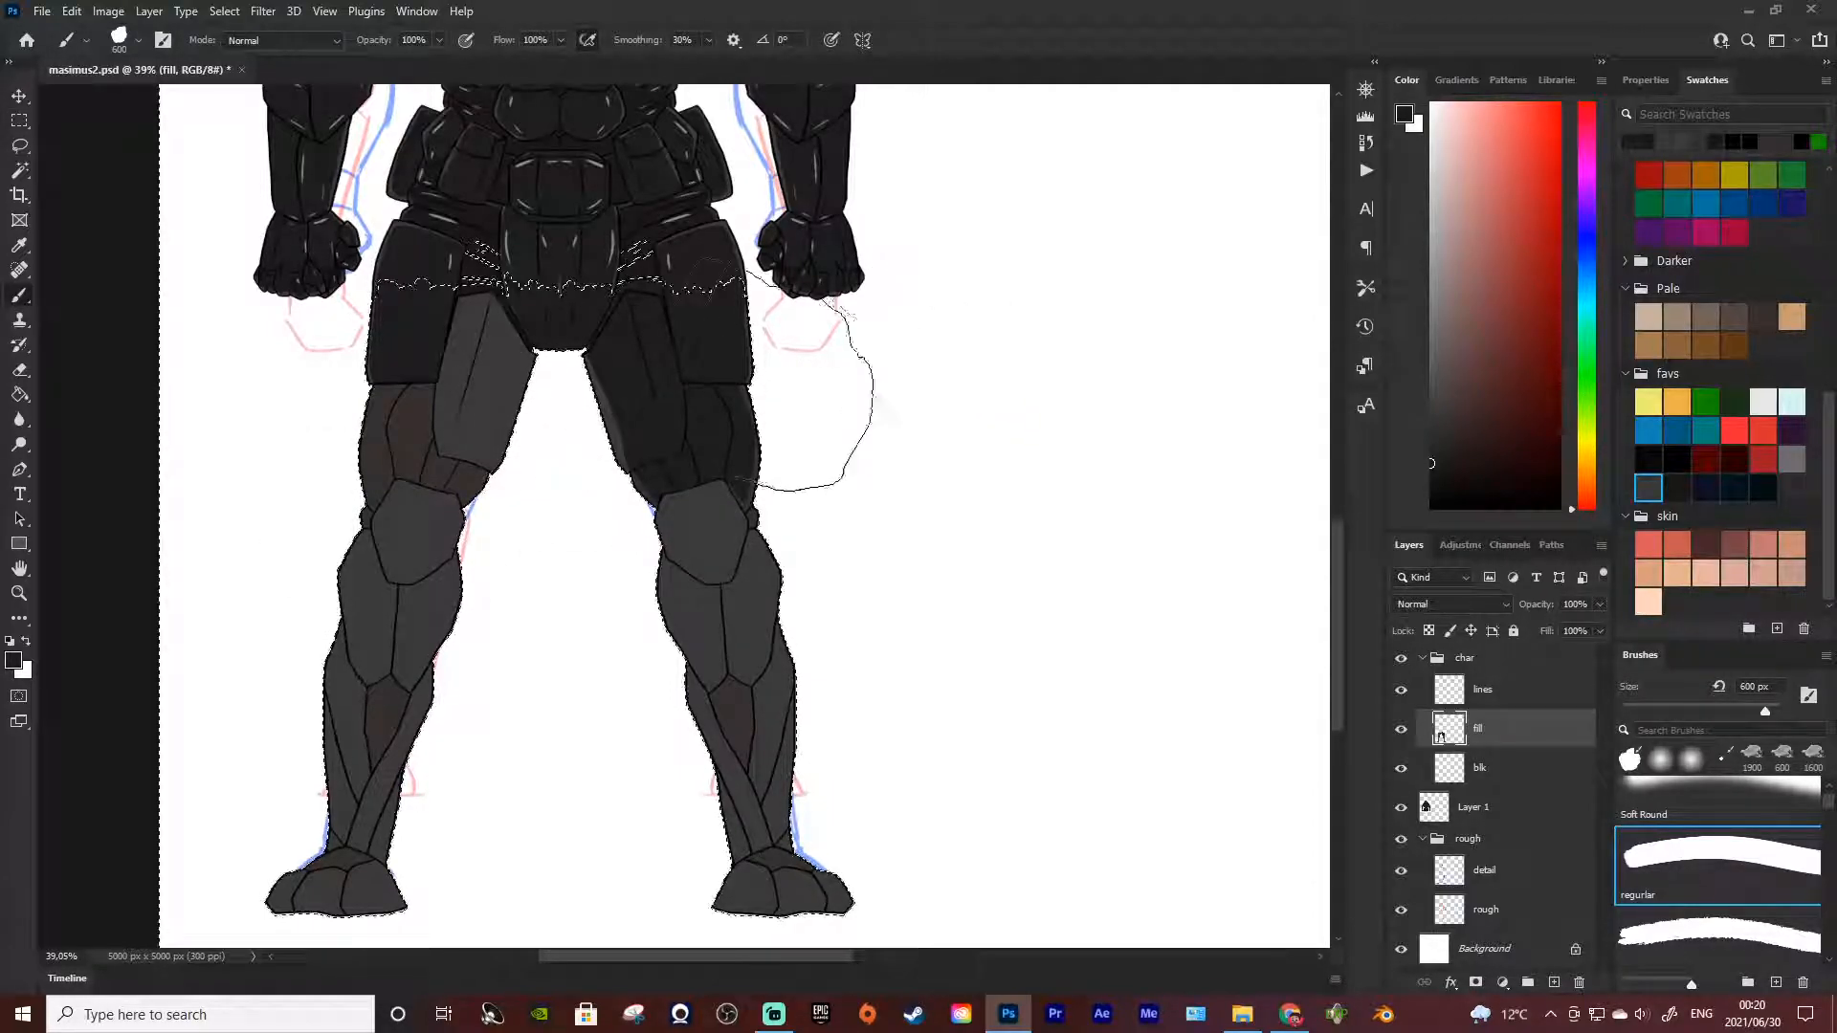
{"action": "scroll", "coordinate": [723, 352], "scroll_direction": "up", "scroll_amount": 3}
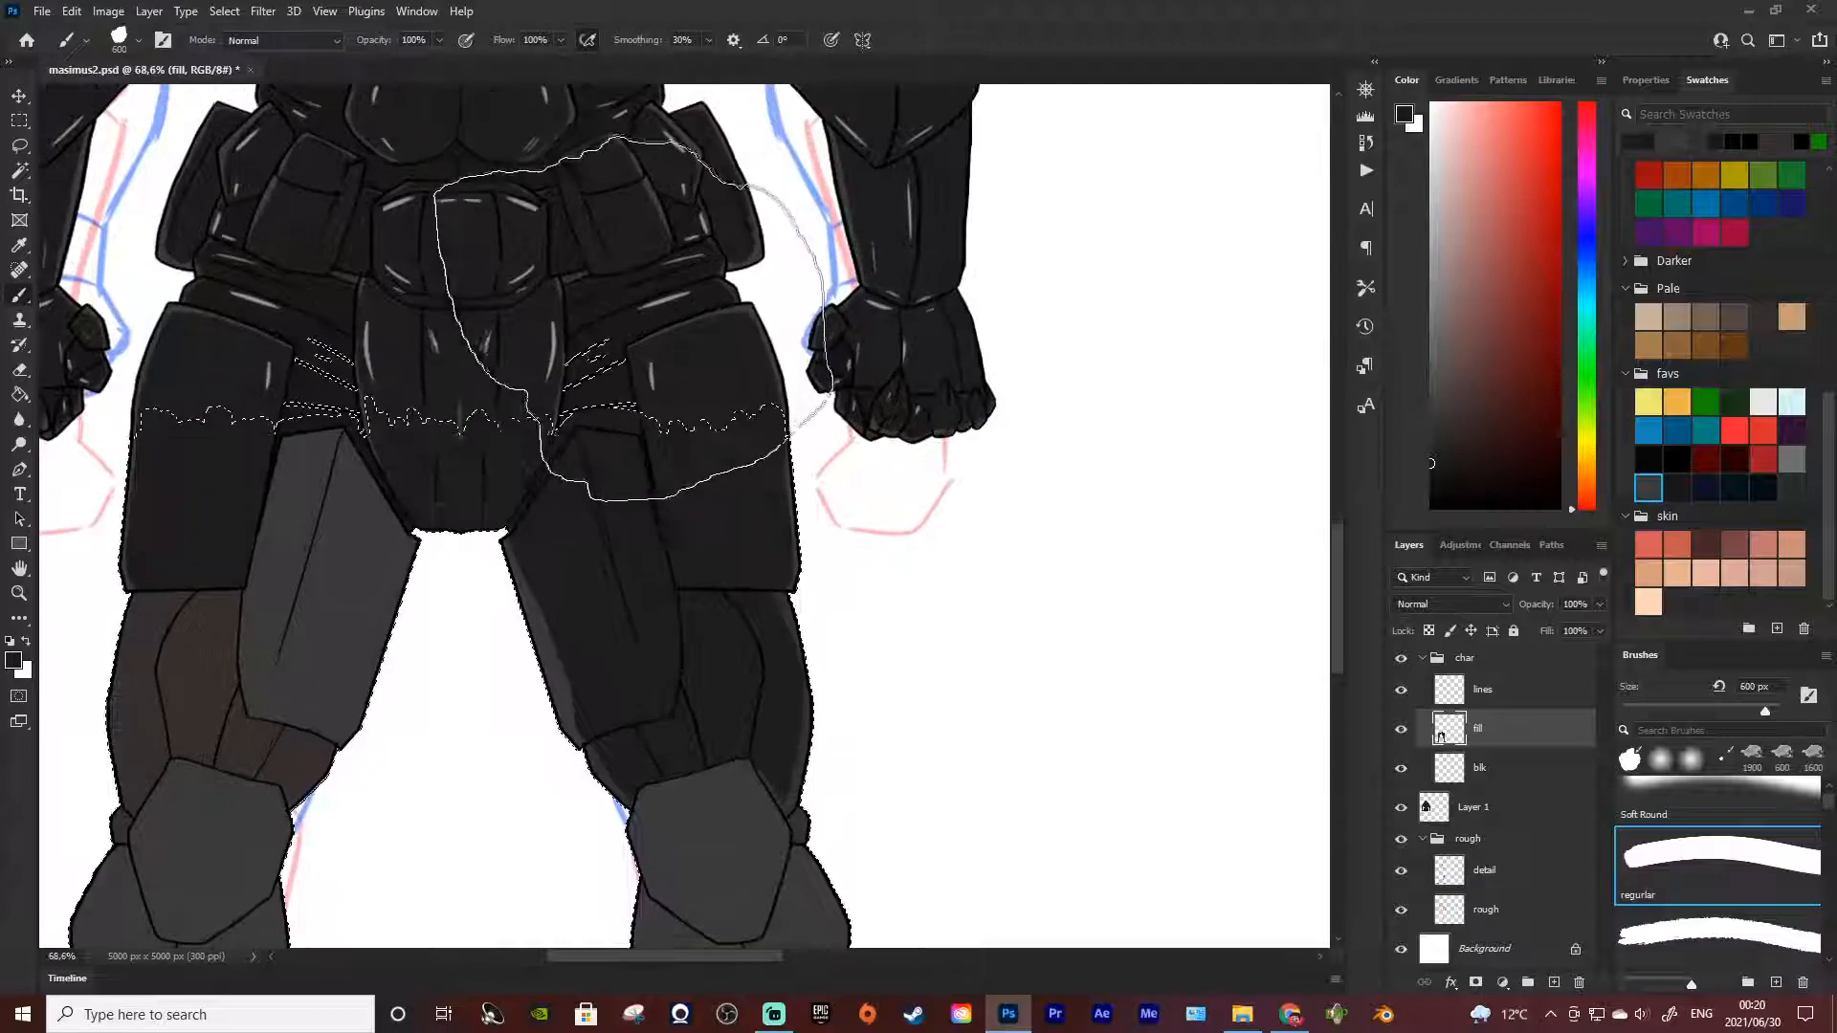
{"action": "key", "text": "alt"}
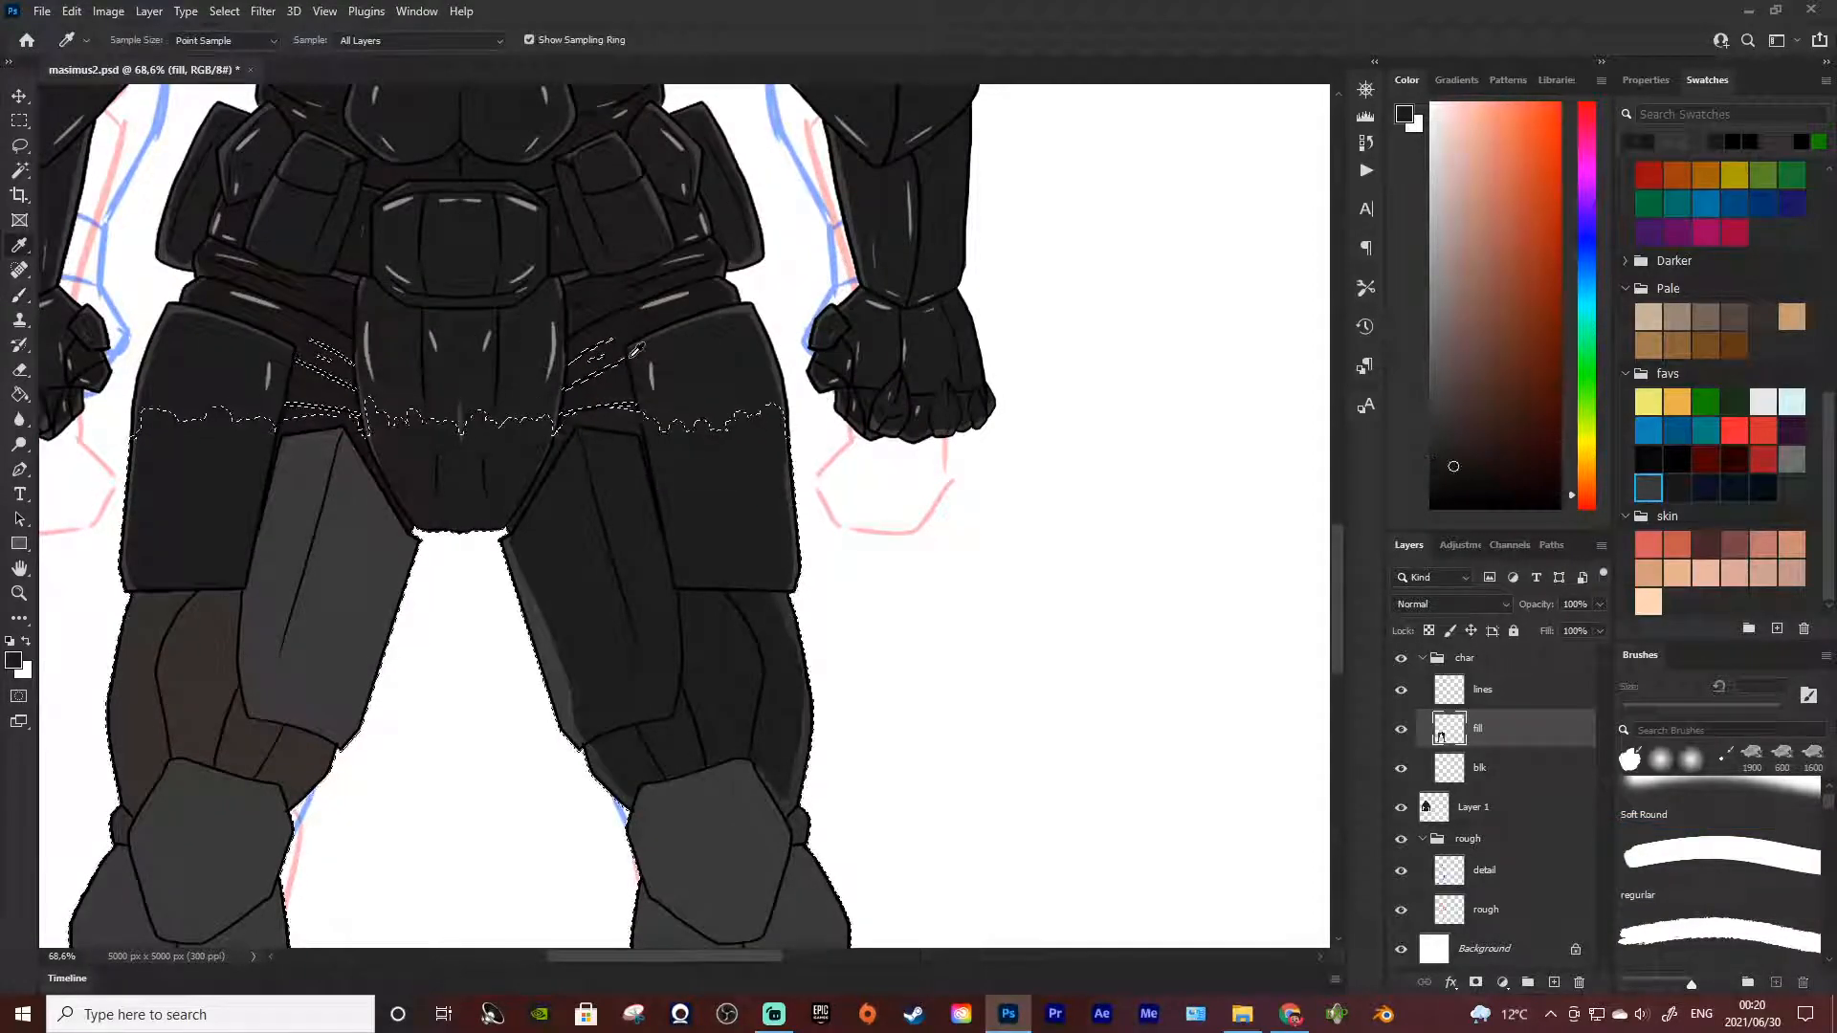
{"action": "scroll", "coordinate": [697, 402], "scroll_direction": "down", "scroll_amount": 2}
{"action": "scroll", "coordinate": [710, 531], "scroll_direction": "up", "scroll_amount": 2}
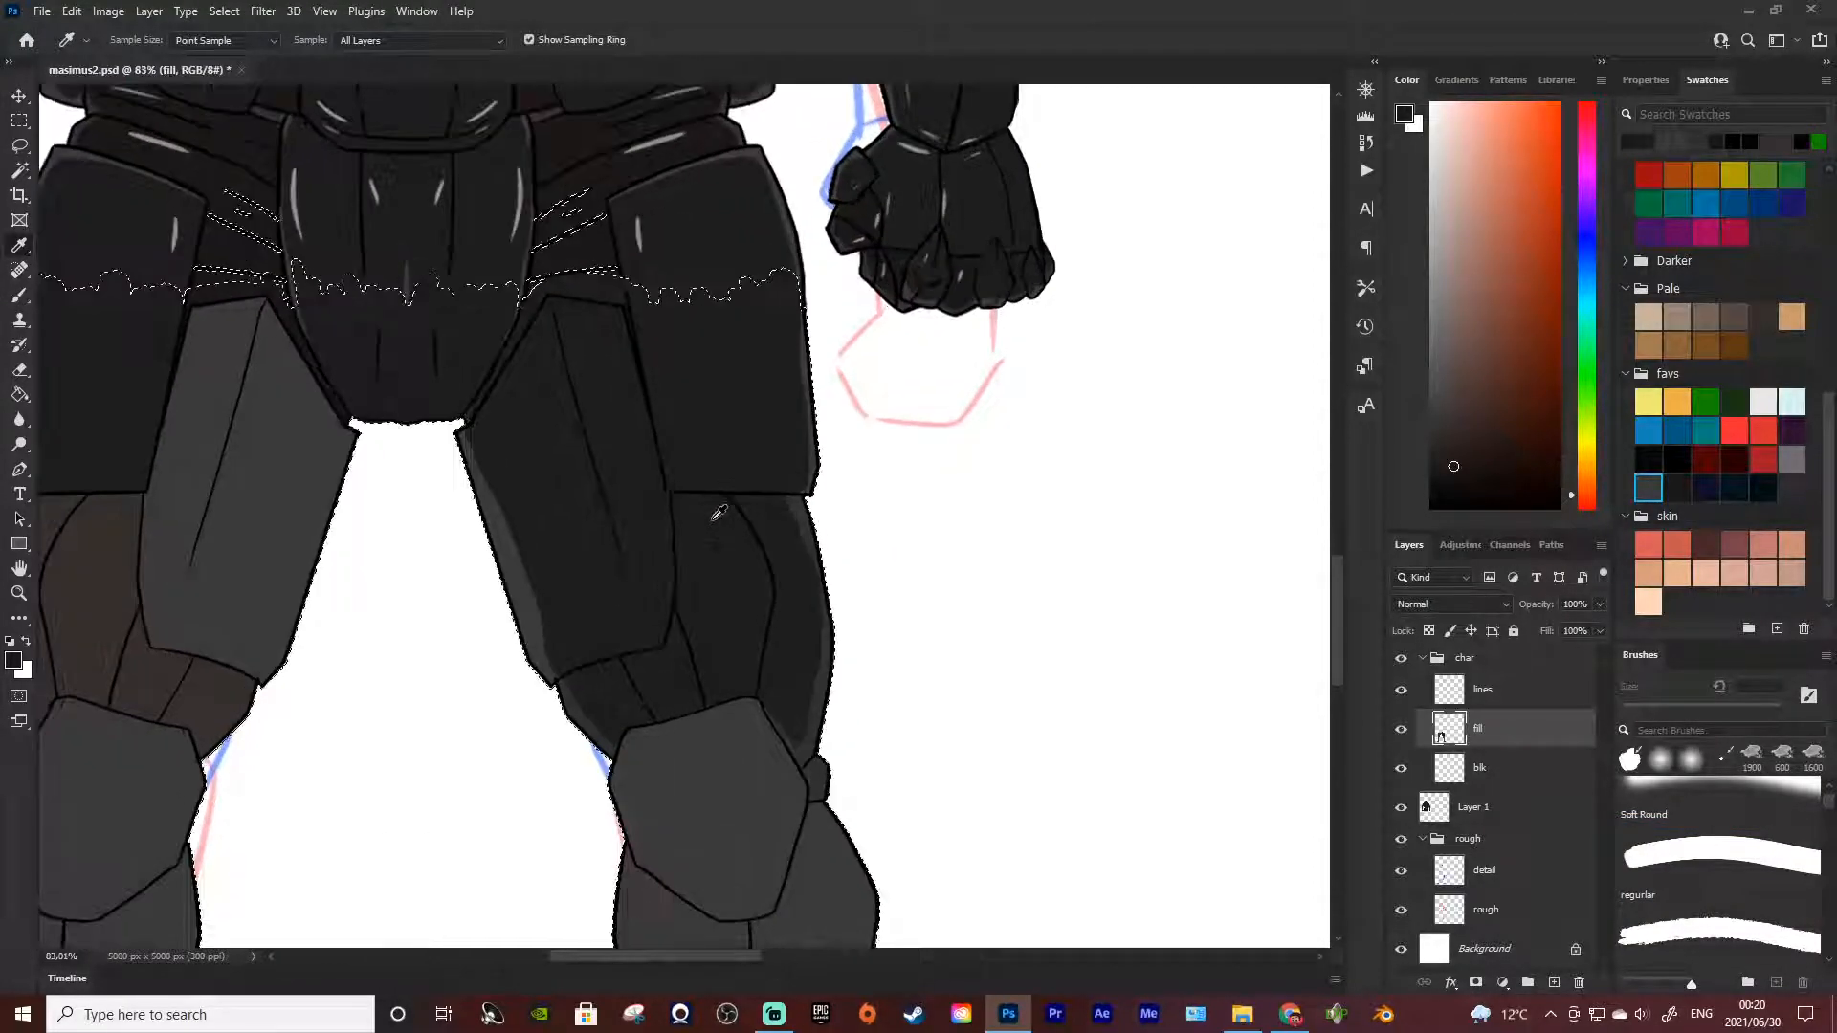
Reduce the brush to 60 px and clear the restored selection around the legs
{"action": "key", "text": "w"}
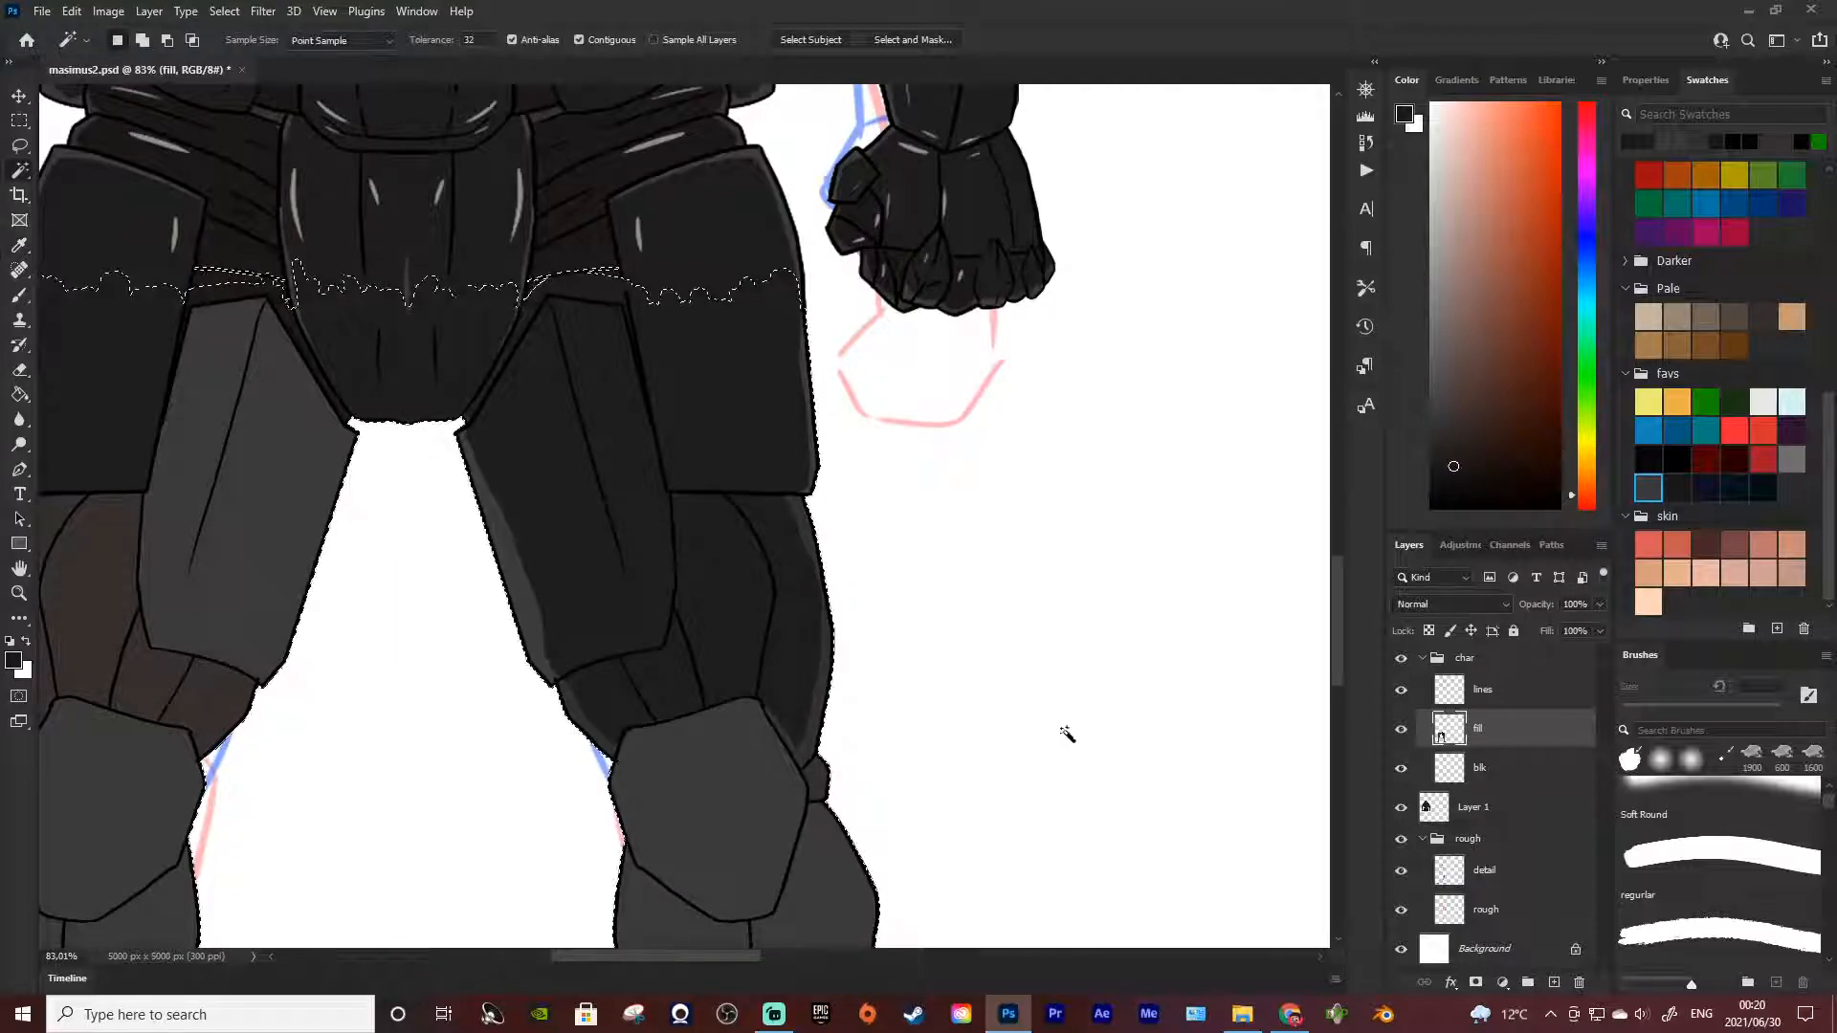
{"action": "key", "text": "b"}
{"action": "left_click_drag", "start_coordinate": [735, 521], "coordinate": [746, 552]}
{"action": "key", "text": "bracketleft"}
{"action": "key", "text": "bracketleft"}
{"action": "key", "text": "bracketleft"}
{"action": "key", "text": "bracketleft"}
{"action": "key", "text": "bracketleft"}
{"action": "key", "text": "bracketleft"}
{"action": "key", "text": "bracketleft"}
{"action": "key", "text": "bracketleft"}
{"action": "key", "text": "bracketleft"}
{"action": "key", "text": "bracketleft"}
{"action": "key", "text": "bracketleft"}
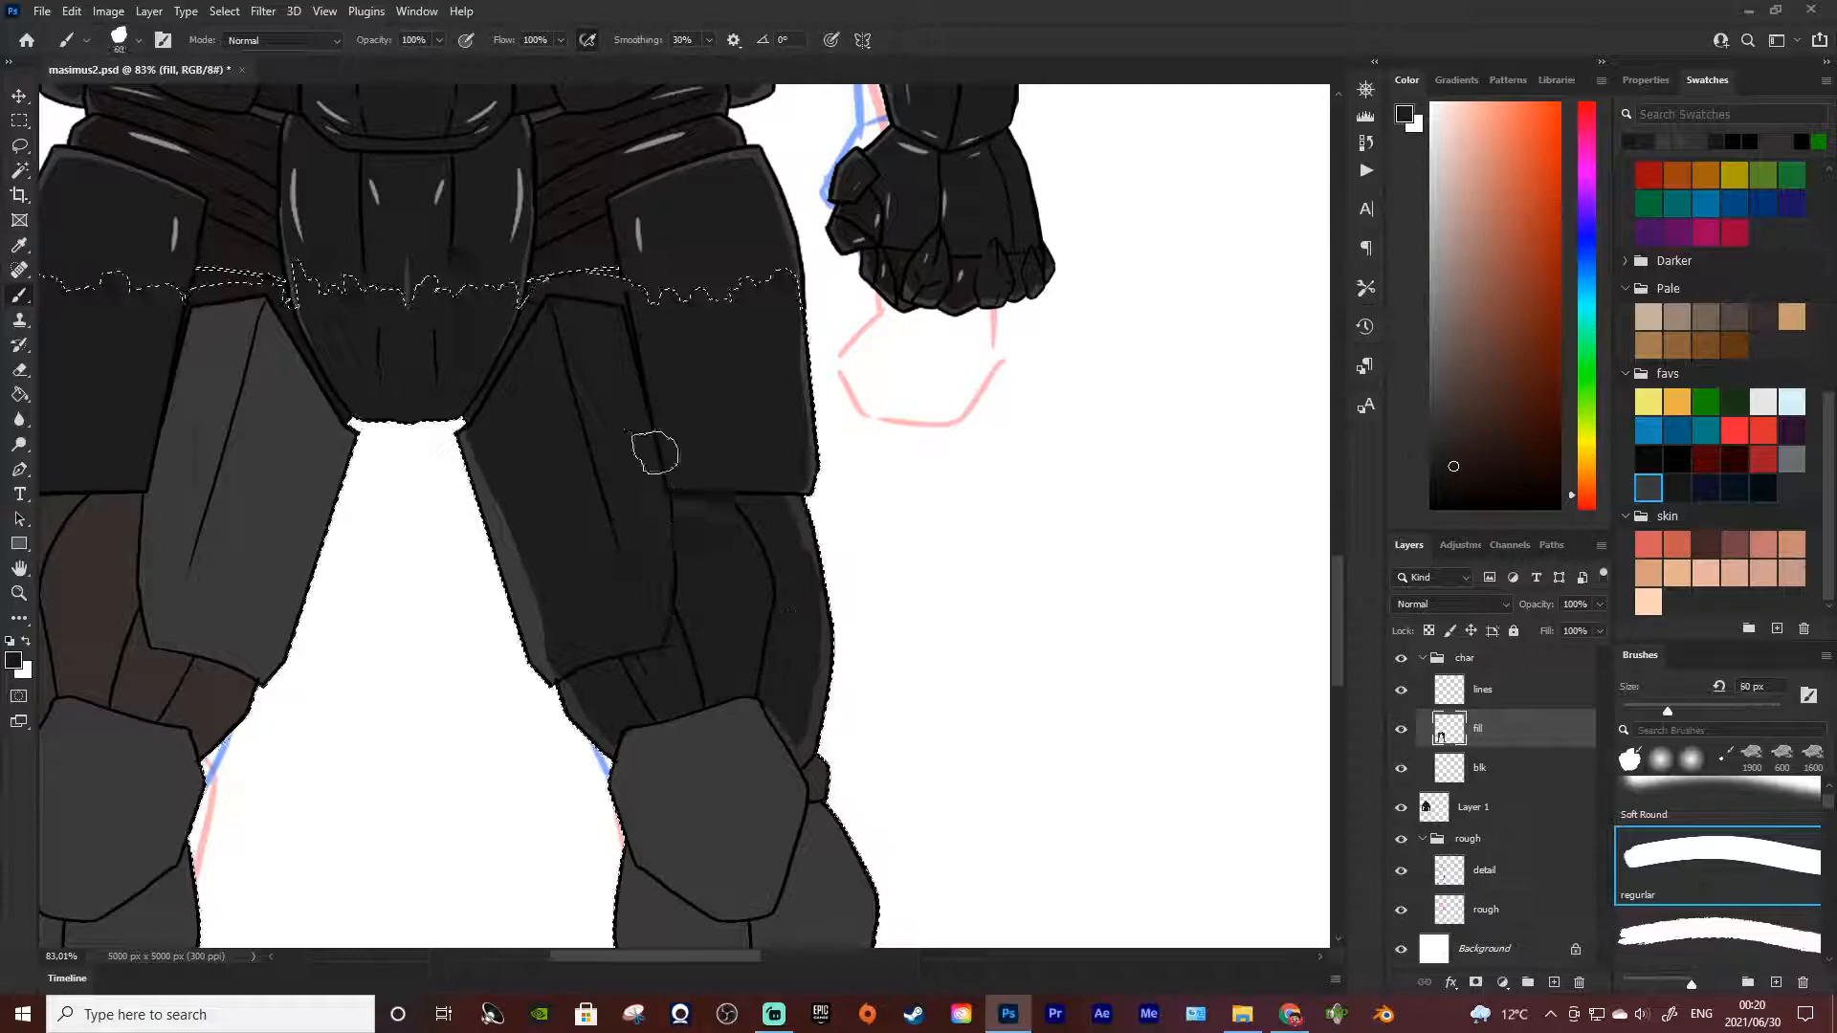
{"action": "left_click", "coordinate": [19, 122]}
{"action": "left_click", "coordinate": [117, 148]}
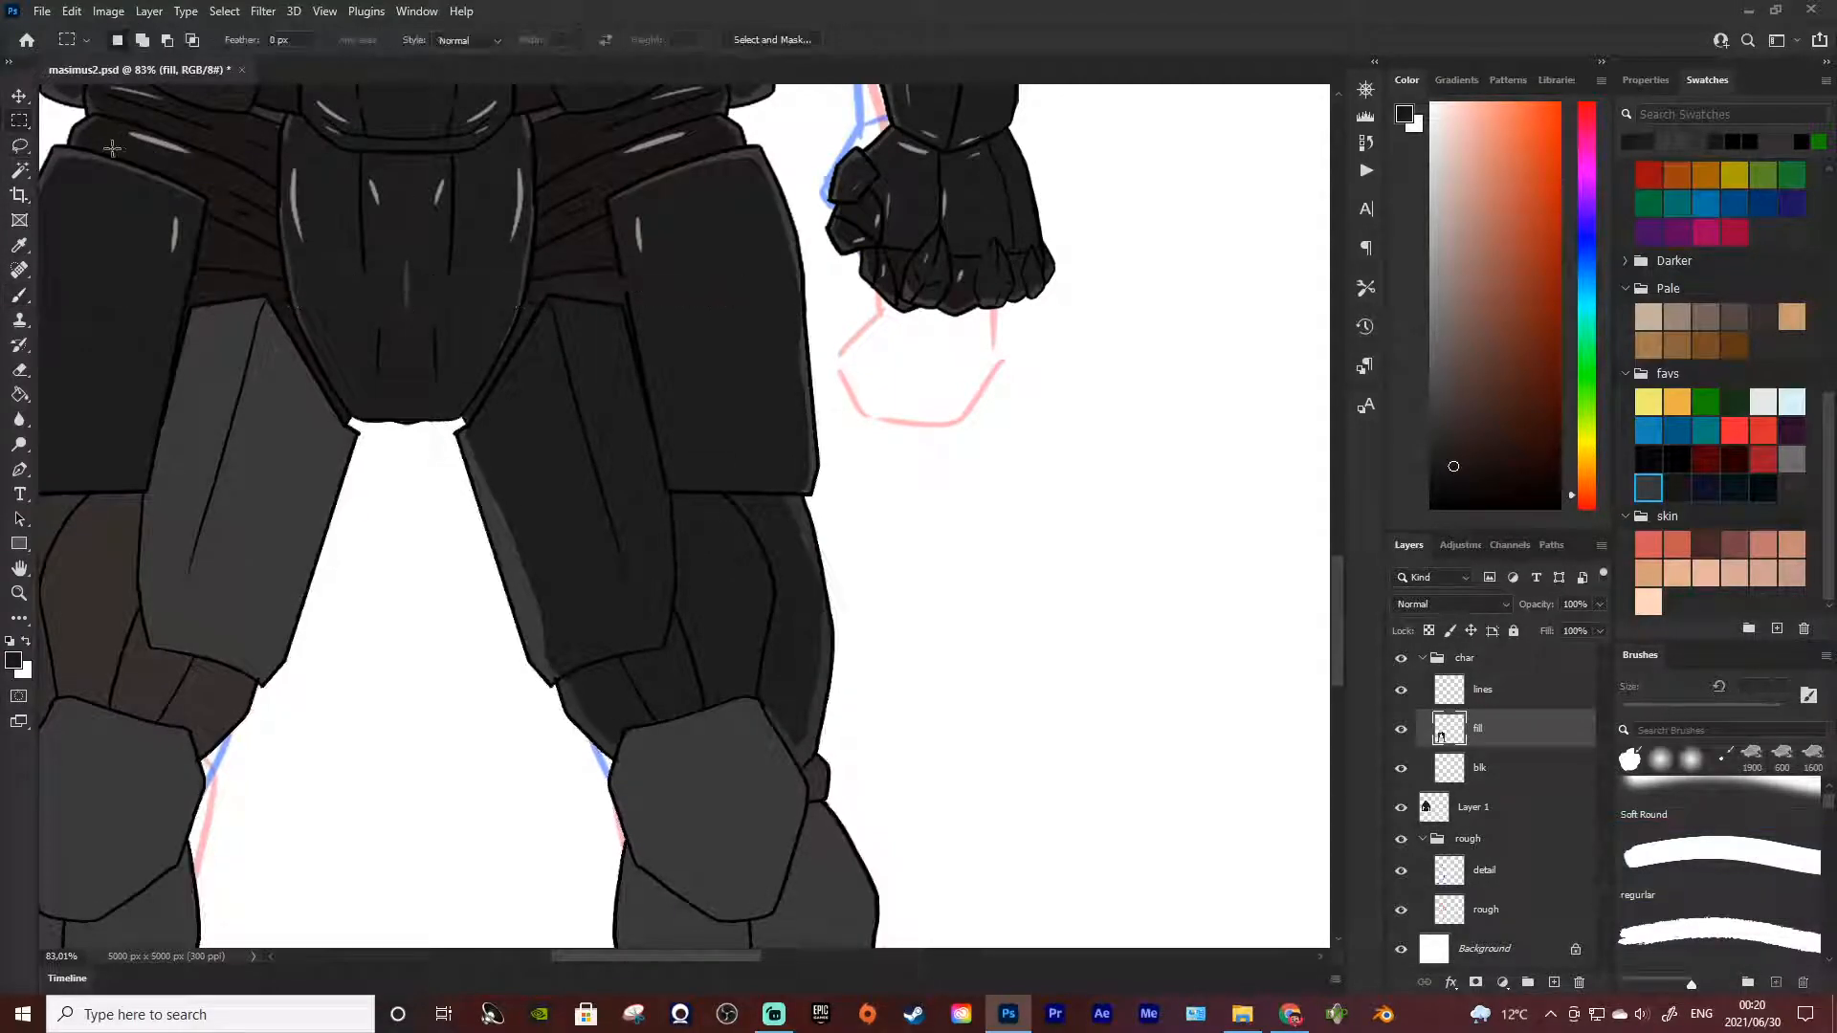
Paint the thigh under-armour above both knee plates dark brown, using vertical symmetry and a 30 px brush
{"action": "key", "text": "b"}
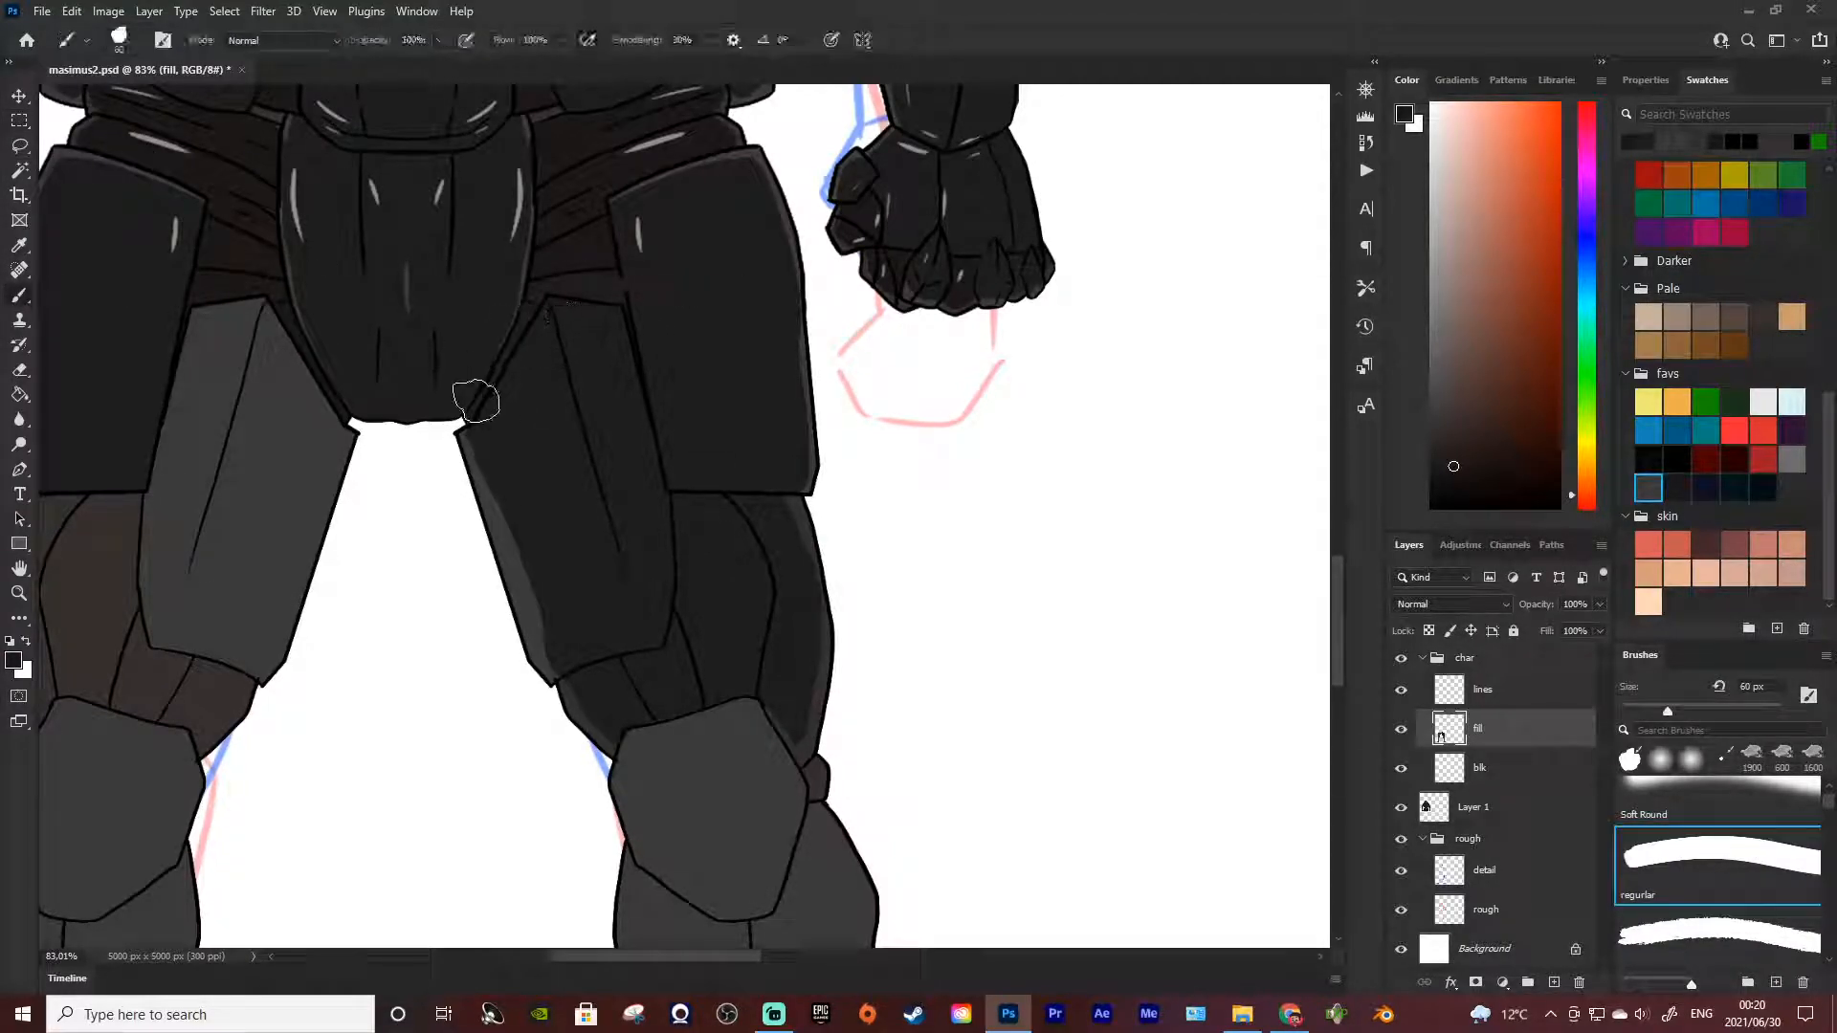
{"action": "left_click", "coordinate": [862, 40]}
{"action": "left_click", "coordinate": [887, 112]}
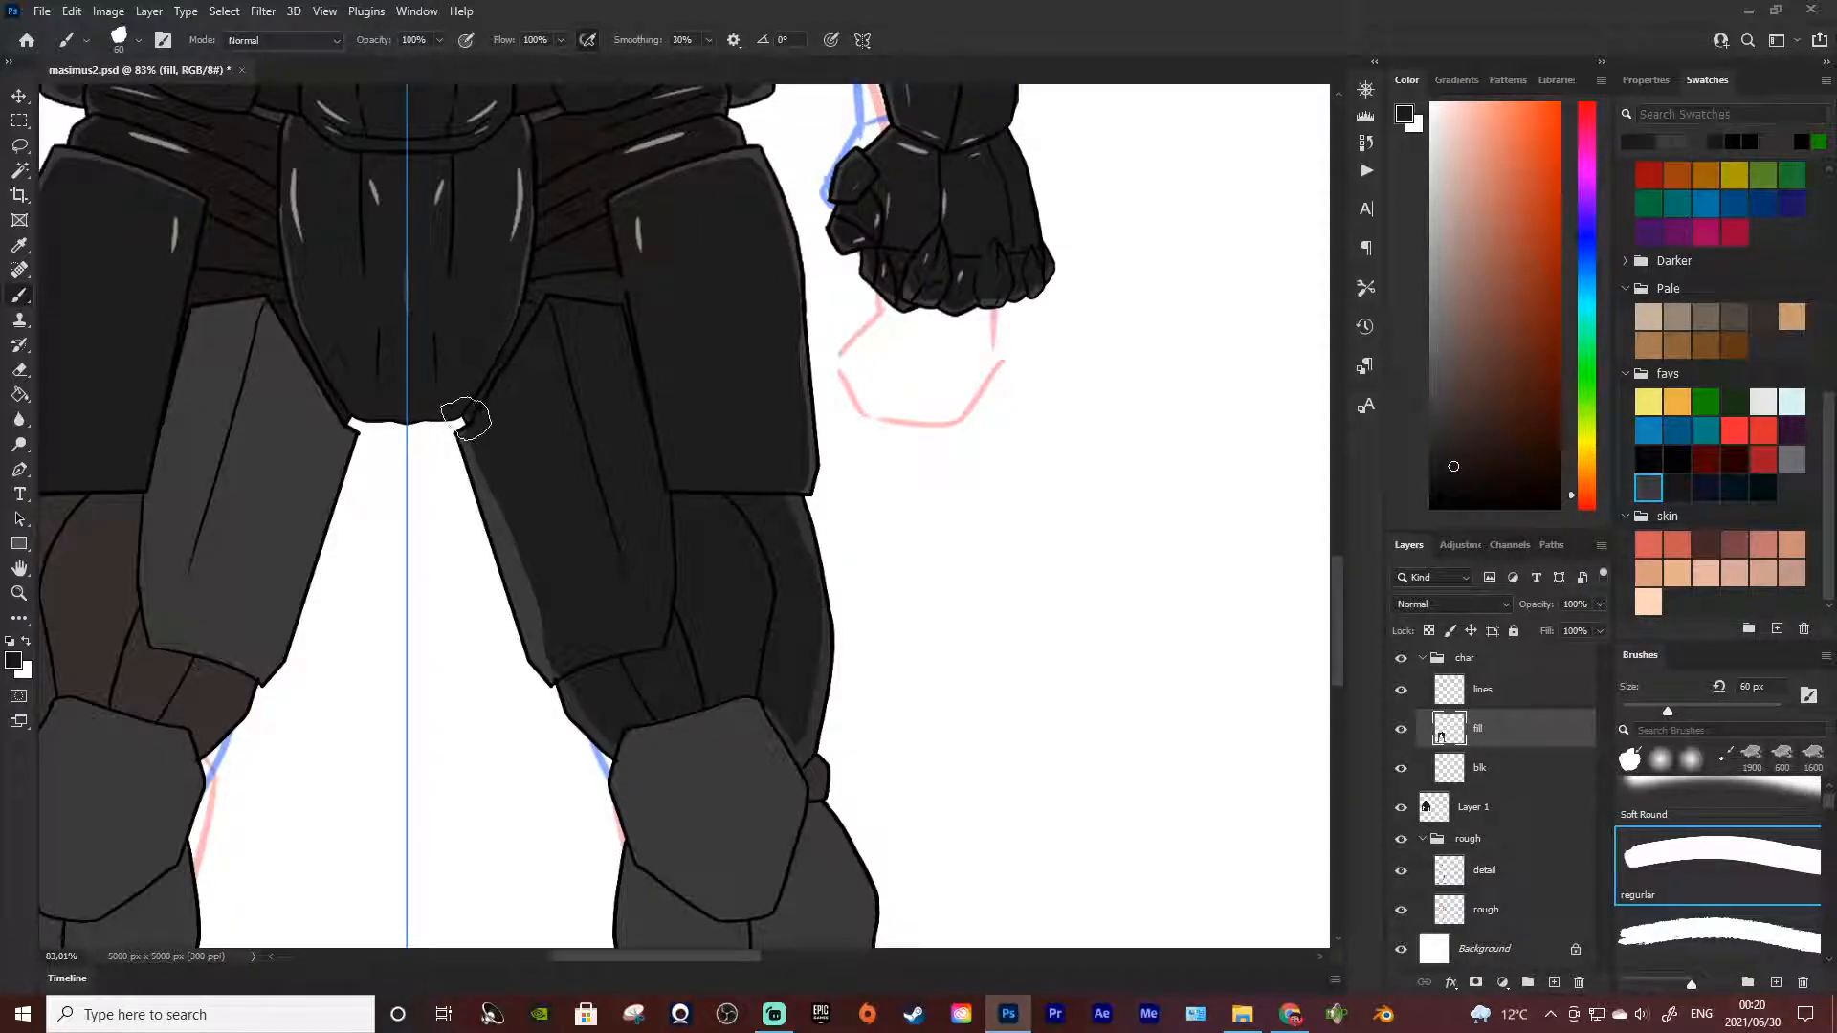
{"action": "key", "text": "ctrl"}
{"action": "key", "text": "["}
{"action": "key", "text": "["}
{"action": "key", "text": "["}
{"action": "key", "text": "["}
{"action": "mouse_move", "coordinate": [466, 417]}
{"action": "left_mouse_down"}
{"action": "mouse_move", "coordinate": [547, 278]}
{"action": "mouse_move", "coordinate": [522, 317]}
{"action": "left_mouse_up"}
{"action": "mouse_move", "coordinate": [579, 685]}
{"action": "left_mouse_down"}
{"action": "mouse_move", "coordinate": [610, 747]}
{"action": "mouse_move", "coordinate": [609, 690]}
{"action": "mouse_move", "coordinate": [578, 681]}
{"action": "mouse_move", "coordinate": [696, 662]}
{"action": "mouse_move", "coordinate": [680, 707]}
{"action": "mouse_move", "coordinate": [606, 740]}
{"action": "mouse_move", "coordinate": [629, 705]}
{"action": "mouse_move", "coordinate": [692, 690]}
{"action": "mouse_move", "coordinate": [637, 693]}
{"action": "mouse_move", "coordinate": [791, 610]}
{"action": "mouse_move", "coordinate": [684, 643]}
{"action": "mouse_move", "coordinate": [725, 549]}
{"action": "mouse_move", "coordinate": [676, 659]}
{"action": "mouse_move", "coordinate": [710, 548]}
{"action": "mouse_move", "coordinate": [679, 501]}
{"action": "mouse_move", "coordinate": [691, 617]}
{"action": "mouse_move", "coordinate": [681, 495]}
{"action": "mouse_move", "coordinate": [757, 522]}
{"action": "mouse_move", "coordinate": [712, 601]}
{"action": "mouse_move", "coordinate": [747, 622]}
{"action": "mouse_move", "coordinate": [769, 539]}
{"action": "mouse_move", "coordinate": [709, 520]}
{"action": "mouse_move", "coordinate": [713, 537]}
{"action": "mouse_move", "coordinate": [714, 518]}
{"action": "mouse_move", "coordinate": [755, 525]}
{"action": "mouse_move", "coordinate": [761, 549]}
{"action": "mouse_move", "coordinate": [693, 496]}
{"action": "mouse_move", "coordinate": [821, 505]}
{"action": "mouse_move", "coordinate": [766, 511]}
{"action": "mouse_move", "coordinate": [774, 546]}
{"action": "mouse_move", "coordinate": [777, 507]}
{"action": "mouse_move", "coordinate": [788, 526]}
{"action": "mouse_move", "coordinate": [791, 581]}
{"action": "left_mouse_up"}
{"action": "mouse_move", "coordinate": [792, 645]}
{"action": "left_mouse_down"}
{"action": "mouse_move", "coordinate": [778, 609]}
{"action": "mouse_move", "coordinate": [740, 667]}
{"action": "mouse_move", "coordinate": [791, 737]}
{"action": "mouse_move", "coordinate": [759, 690]}
{"action": "mouse_move", "coordinate": [792, 742]}
{"action": "left_mouse_up"}
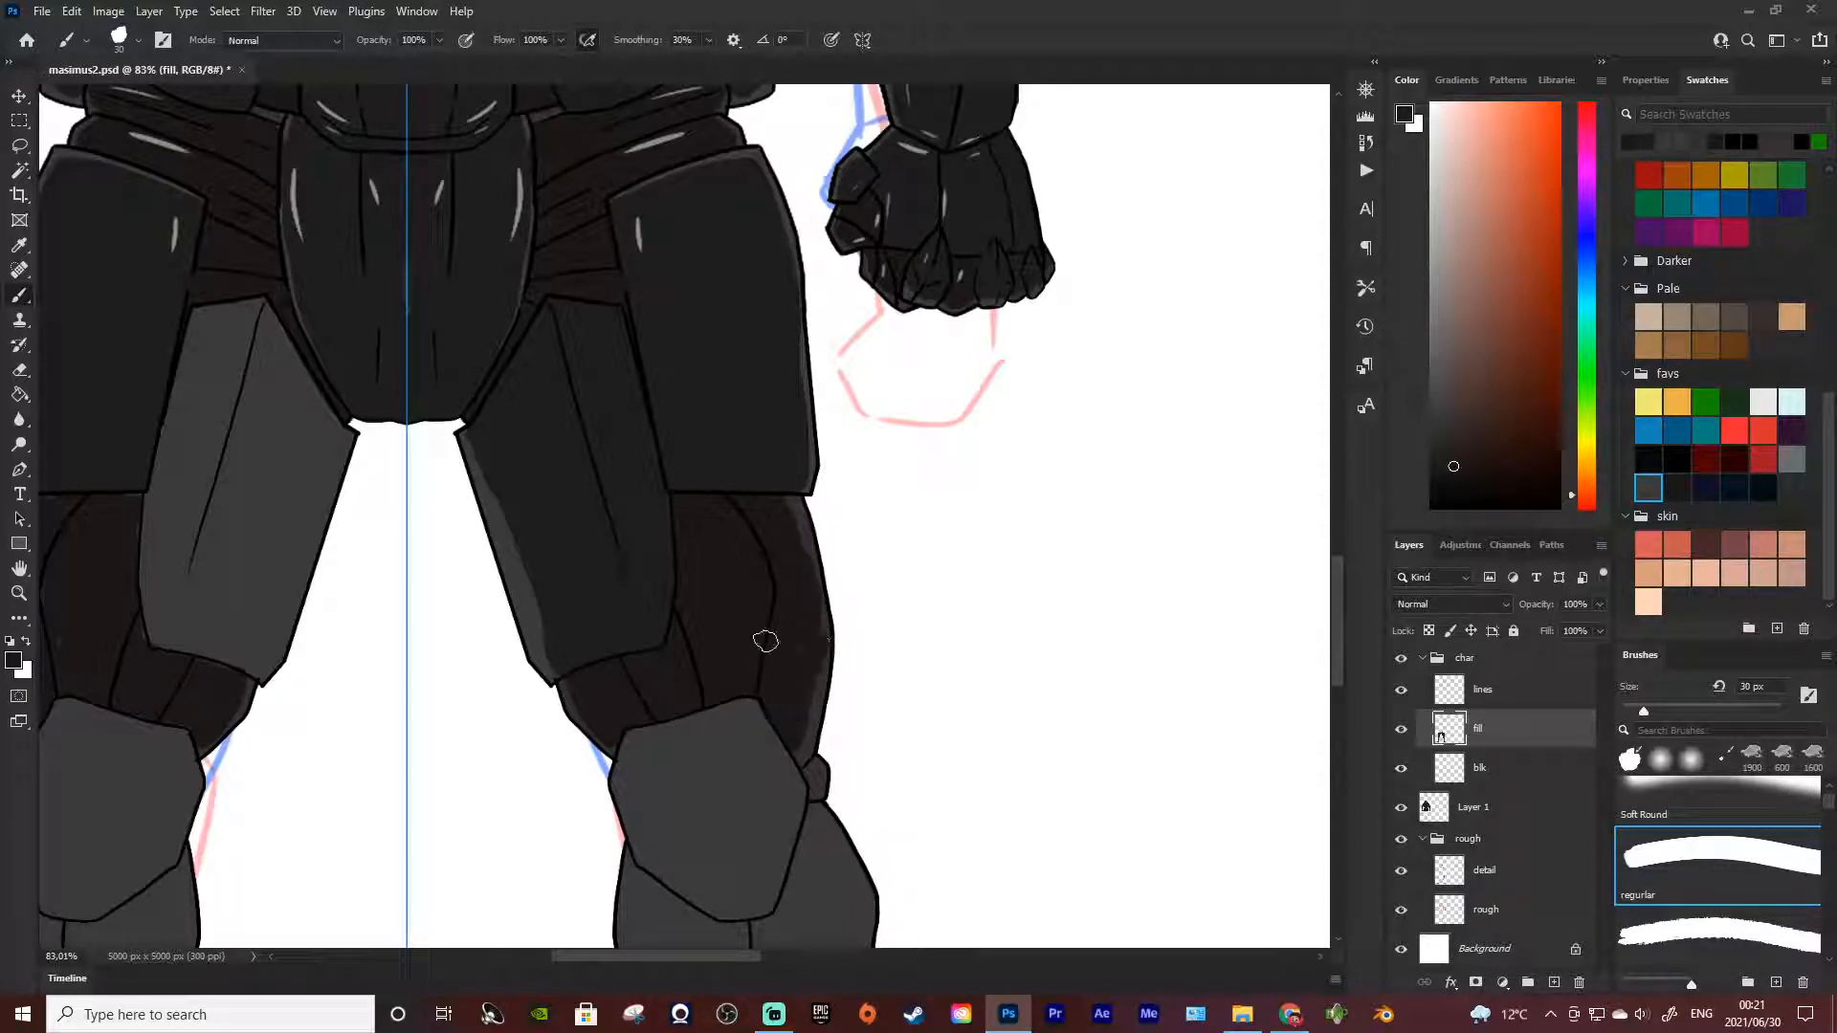
Paint the narrow pointed recess below the calf plates dark brown on both legs
{"action": "scroll", "coordinate": [750, 617], "scroll_direction": "down", "scroll_amount": 9}
{"action": "scroll", "coordinate": [732, 602], "scroll_direction": "down", "scroll_amount": 2}
{"action": "scroll", "coordinate": [909, 669], "scroll_direction": "up", "scroll_amount": 4}
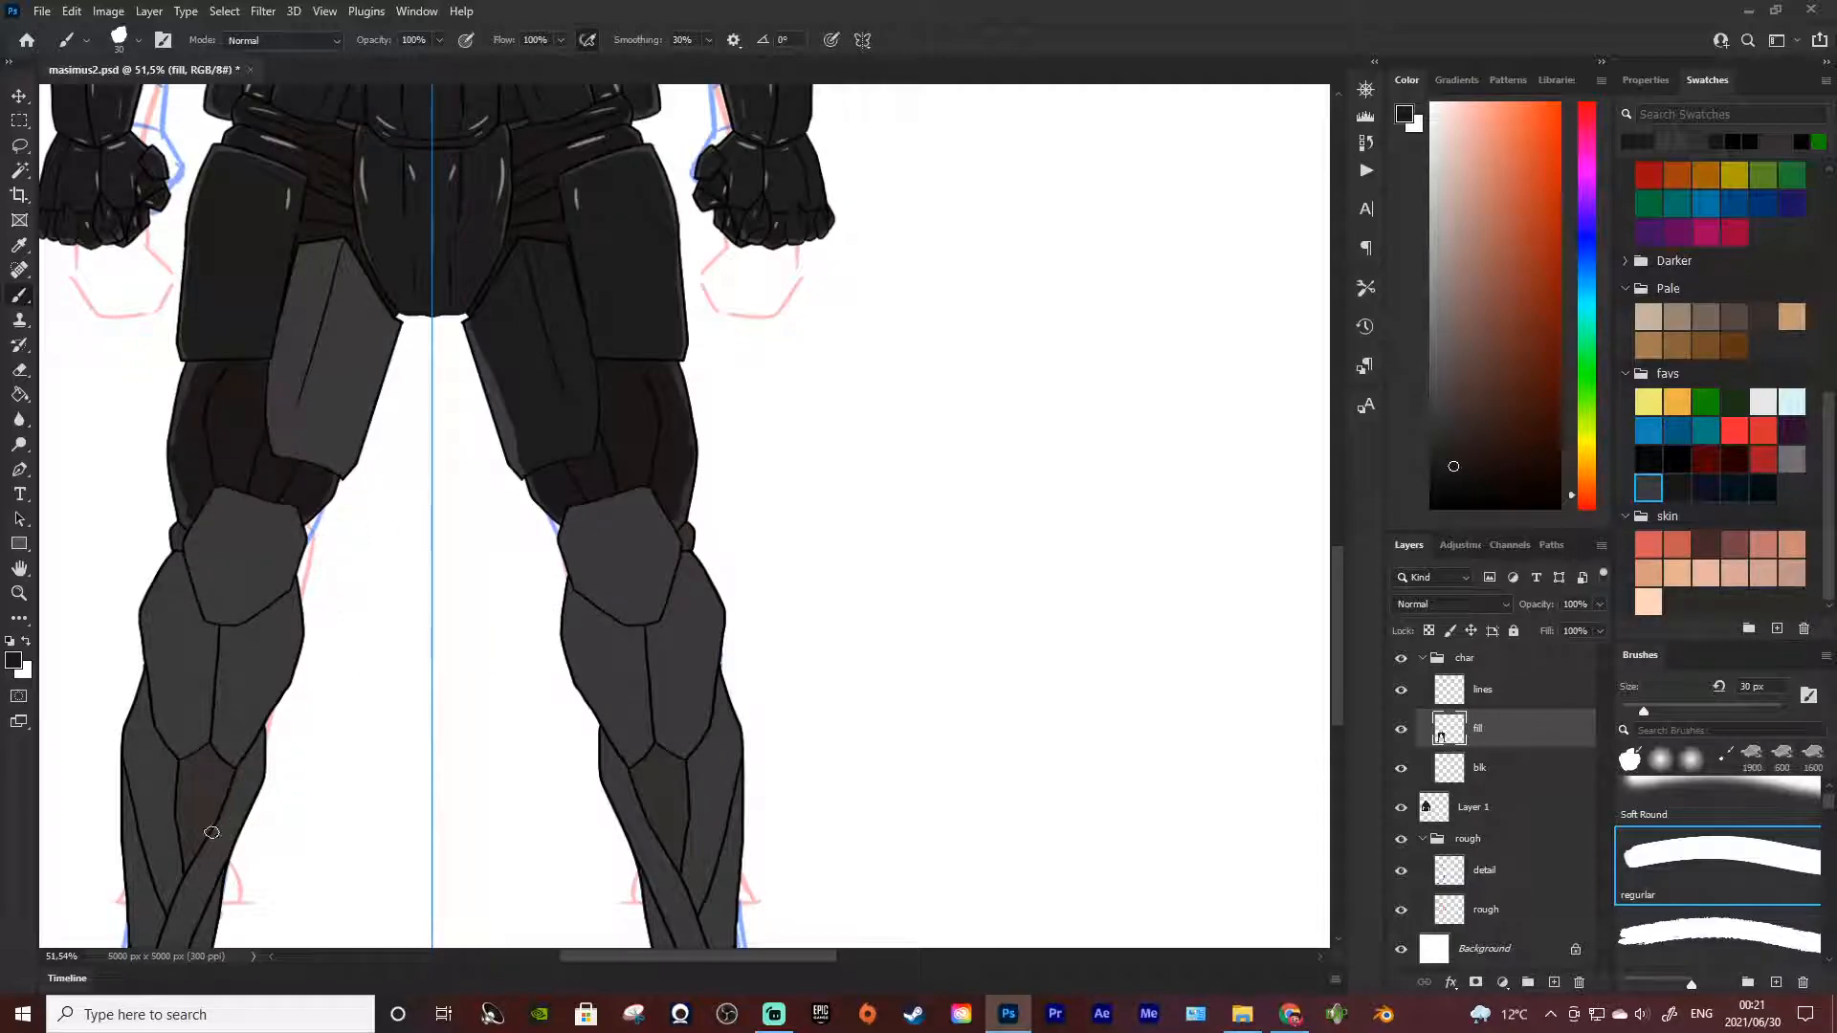
{"action": "mouse_move", "coordinate": [205, 753]}
{"action": "left_mouse_down"}
{"action": "mouse_move", "coordinate": [185, 870]}
{"action": "mouse_move", "coordinate": [197, 760]}
{"action": "mouse_move", "coordinate": [185, 840]}
{"action": "mouse_move", "coordinate": [185, 784]}
{"action": "mouse_move", "coordinate": [186, 861]}
{"action": "left_mouse_up"}
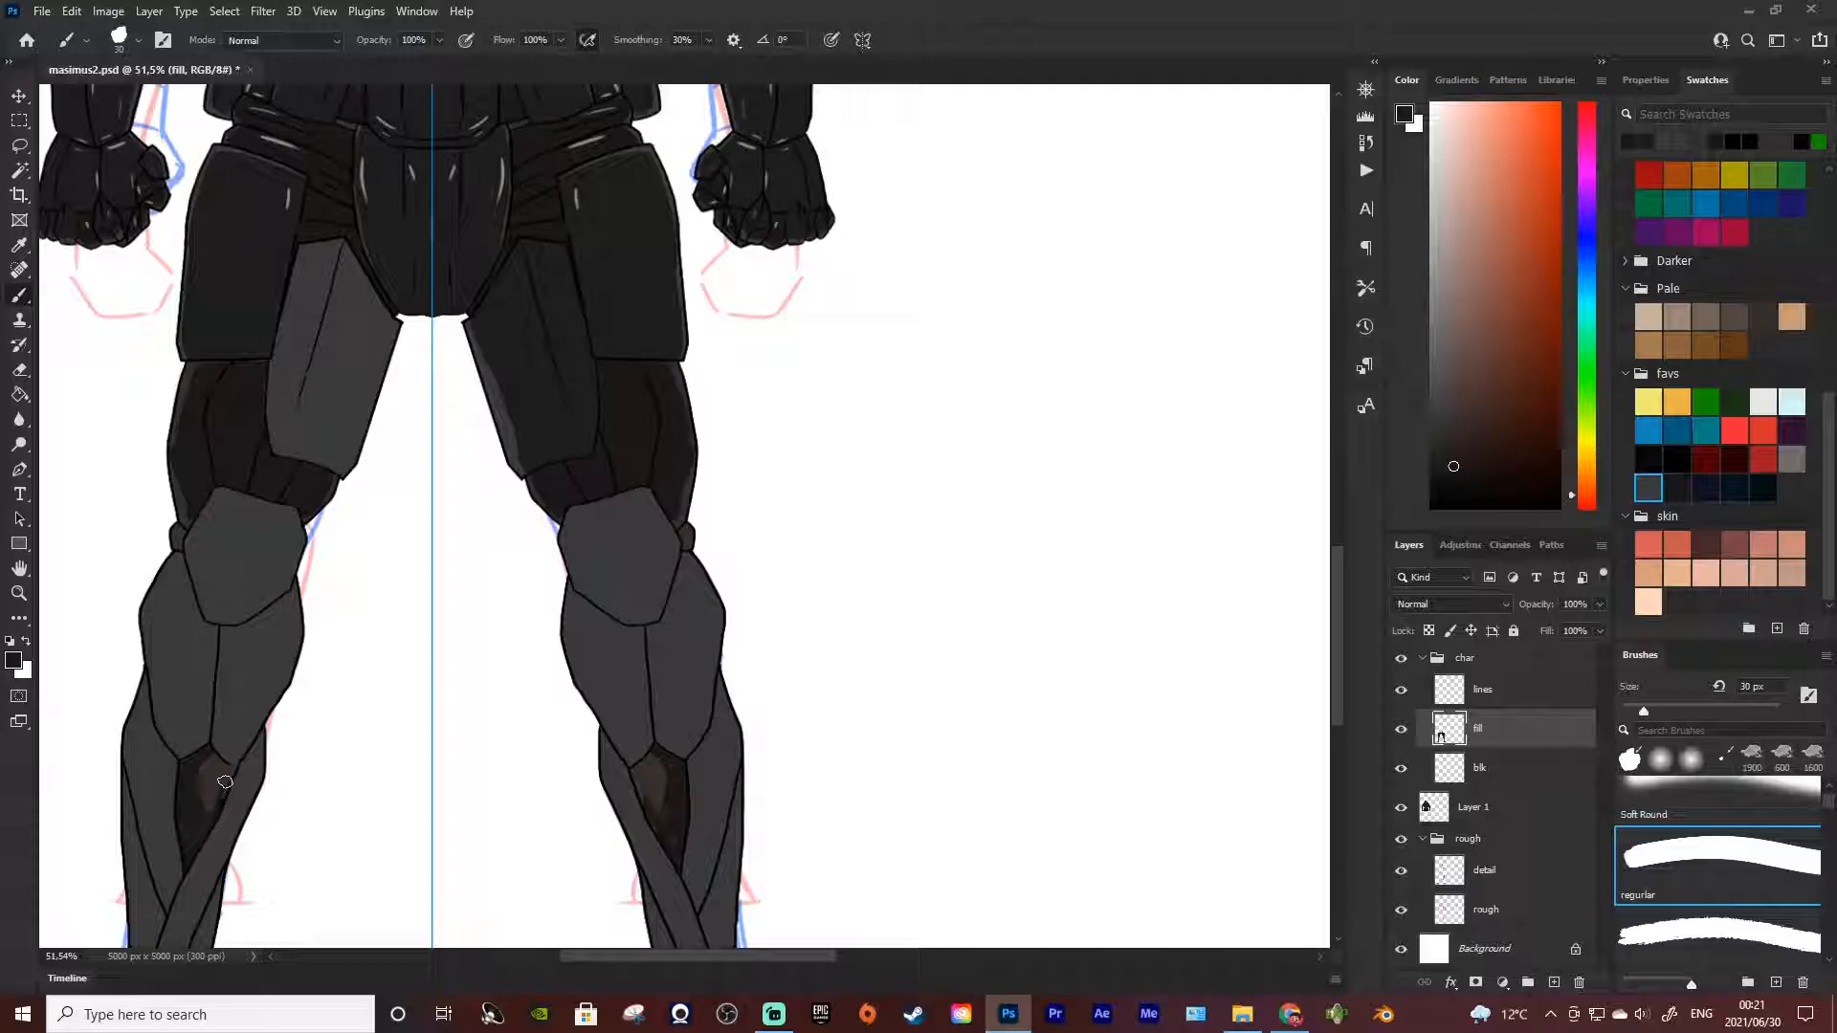
{"action": "mouse_move", "coordinate": [220, 768]}
{"action": "left_mouse_down"}
{"action": "mouse_move", "coordinate": [205, 752]}
{"action": "mouse_move", "coordinate": [230, 768]}
{"action": "mouse_move", "coordinate": [196, 755]}
{"action": "mouse_move", "coordinate": [204, 770]}
{"action": "left_mouse_up"}
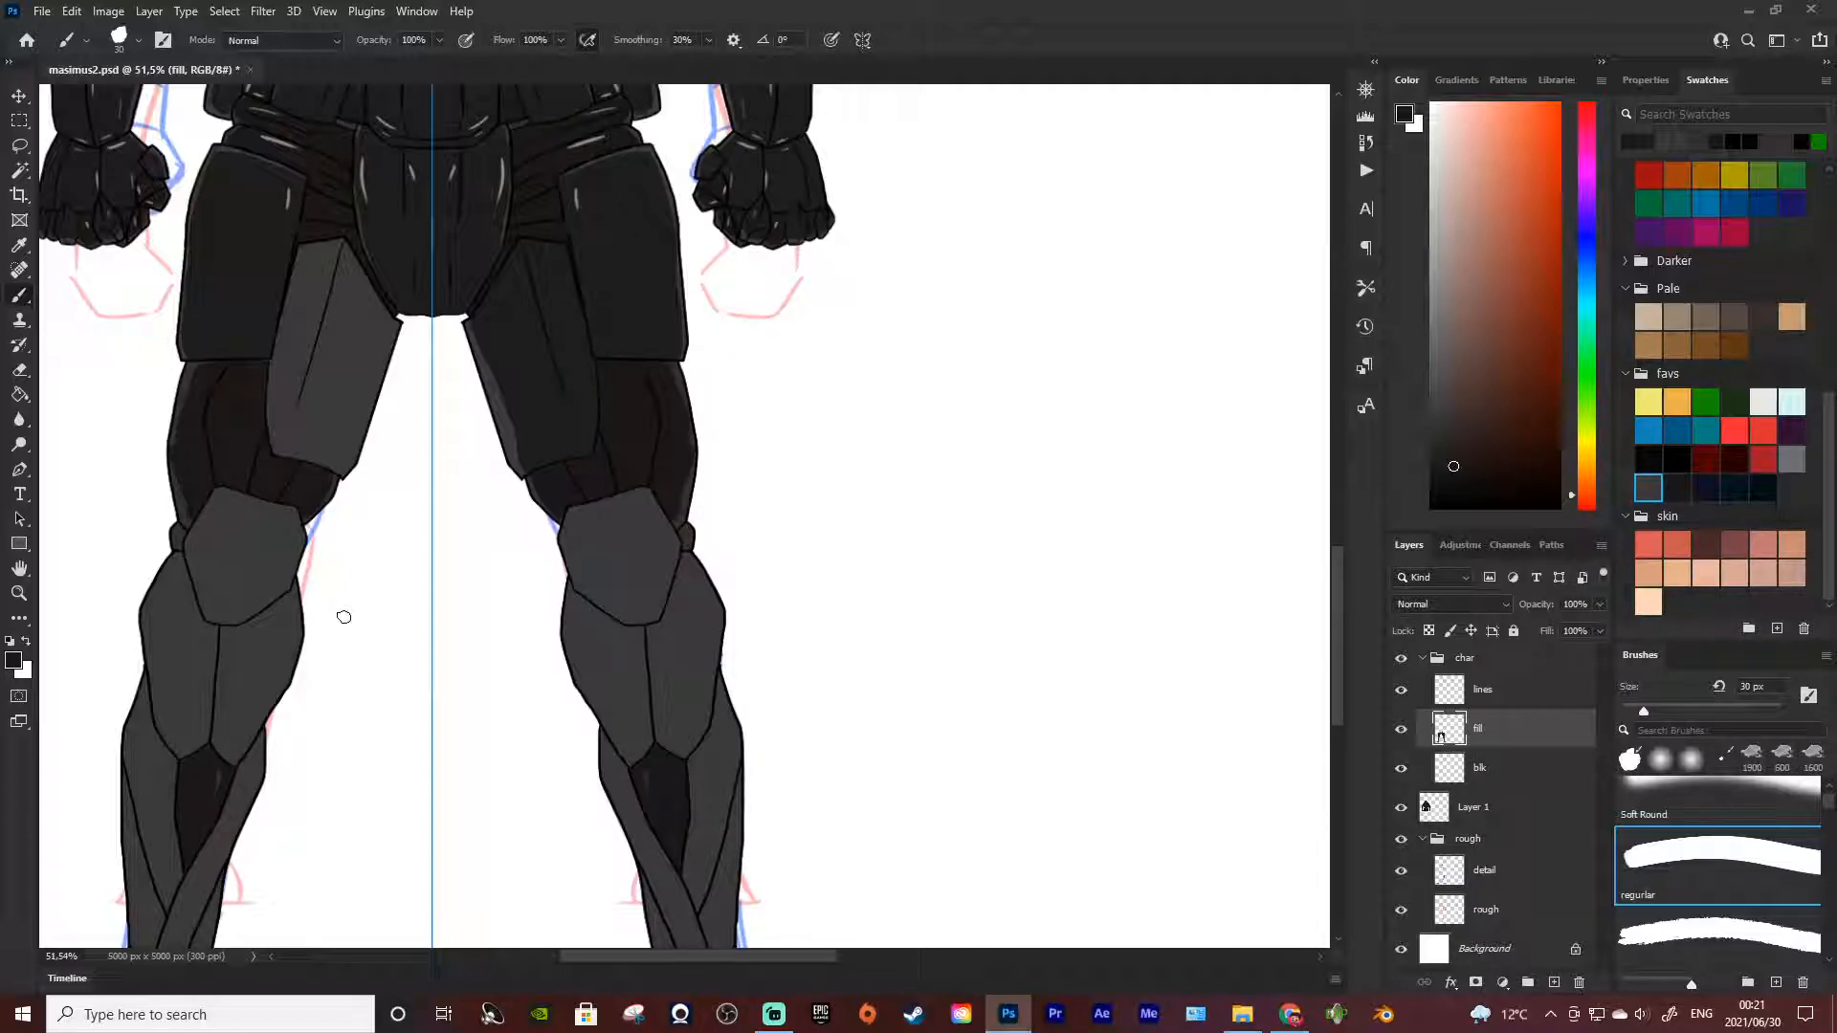
Sample the near-black of the left-hand hip plate as the brush colour
{"action": "scroll", "coordinate": [363, 622], "scroll_direction": "down", "scroll_amount": 5}
{"action": "key", "text": "z"}
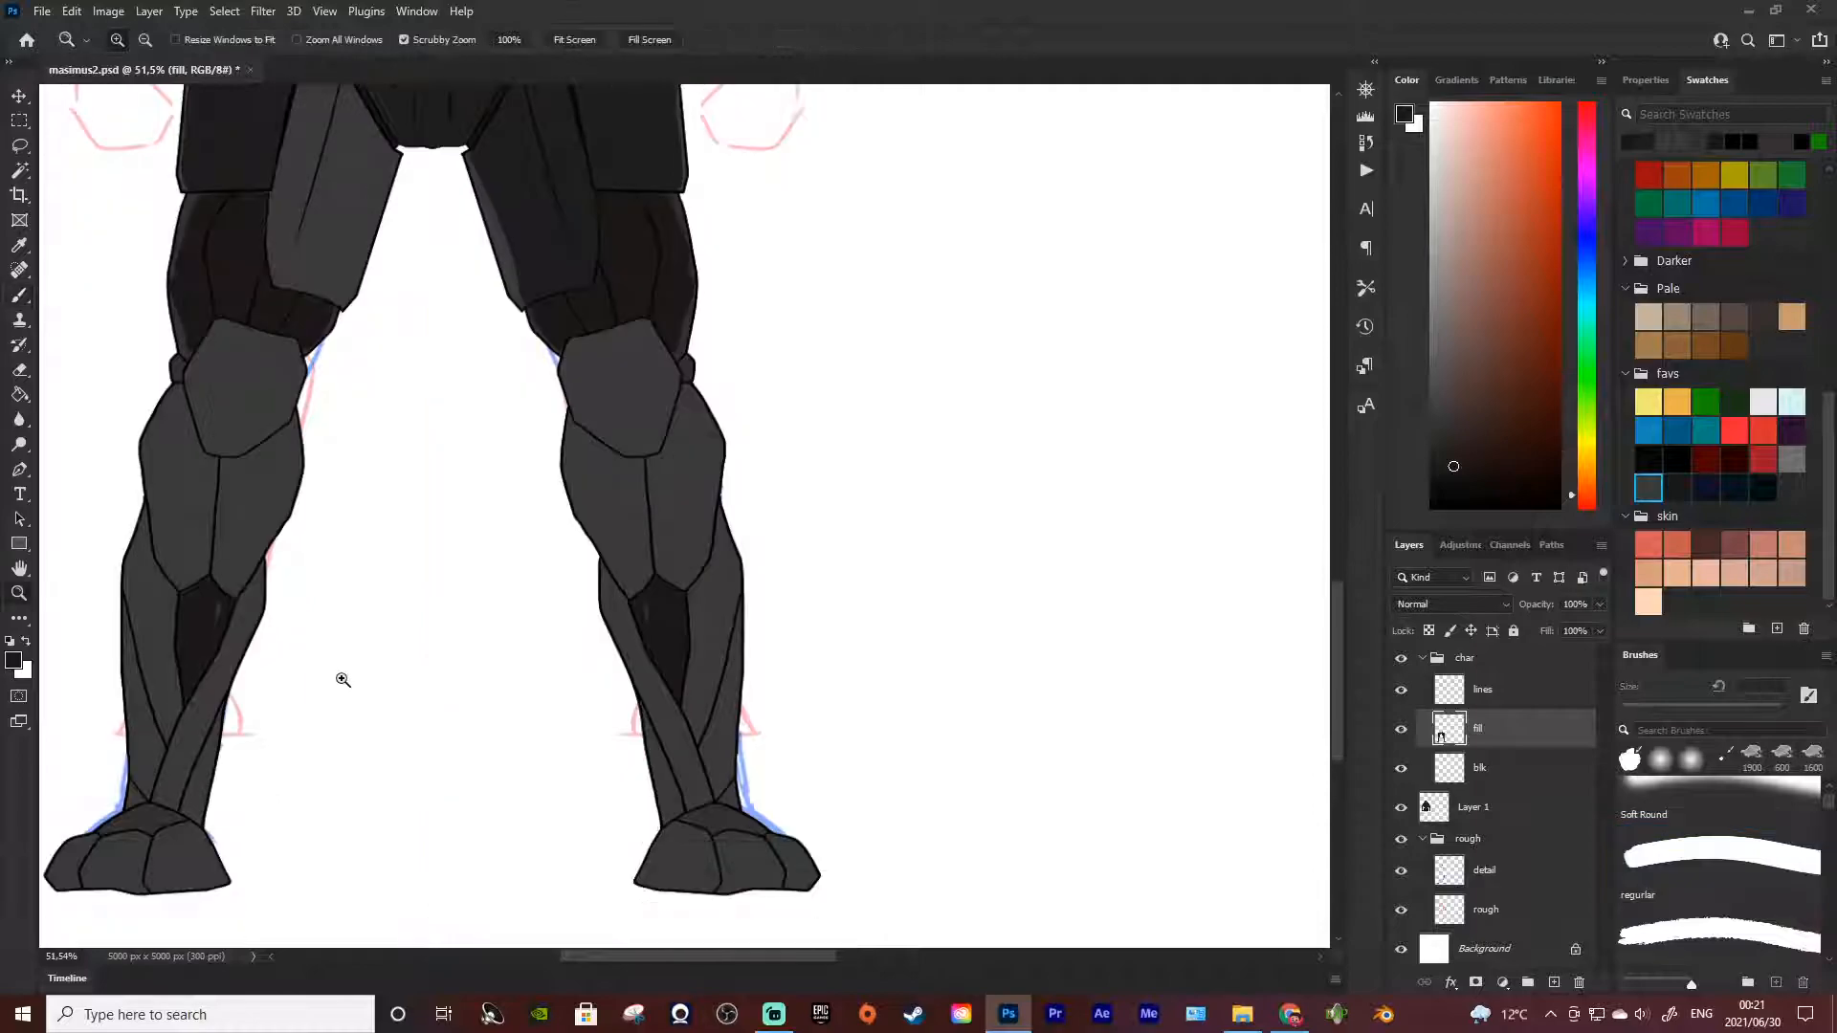
{"action": "scroll", "coordinate": [546, 660], "scroll_direction": "down", "scroll_amount": 3}
{"action": "scroll", "coordinate": [543, 662], "scroll_direction": "up", "scroll_amount": 4}
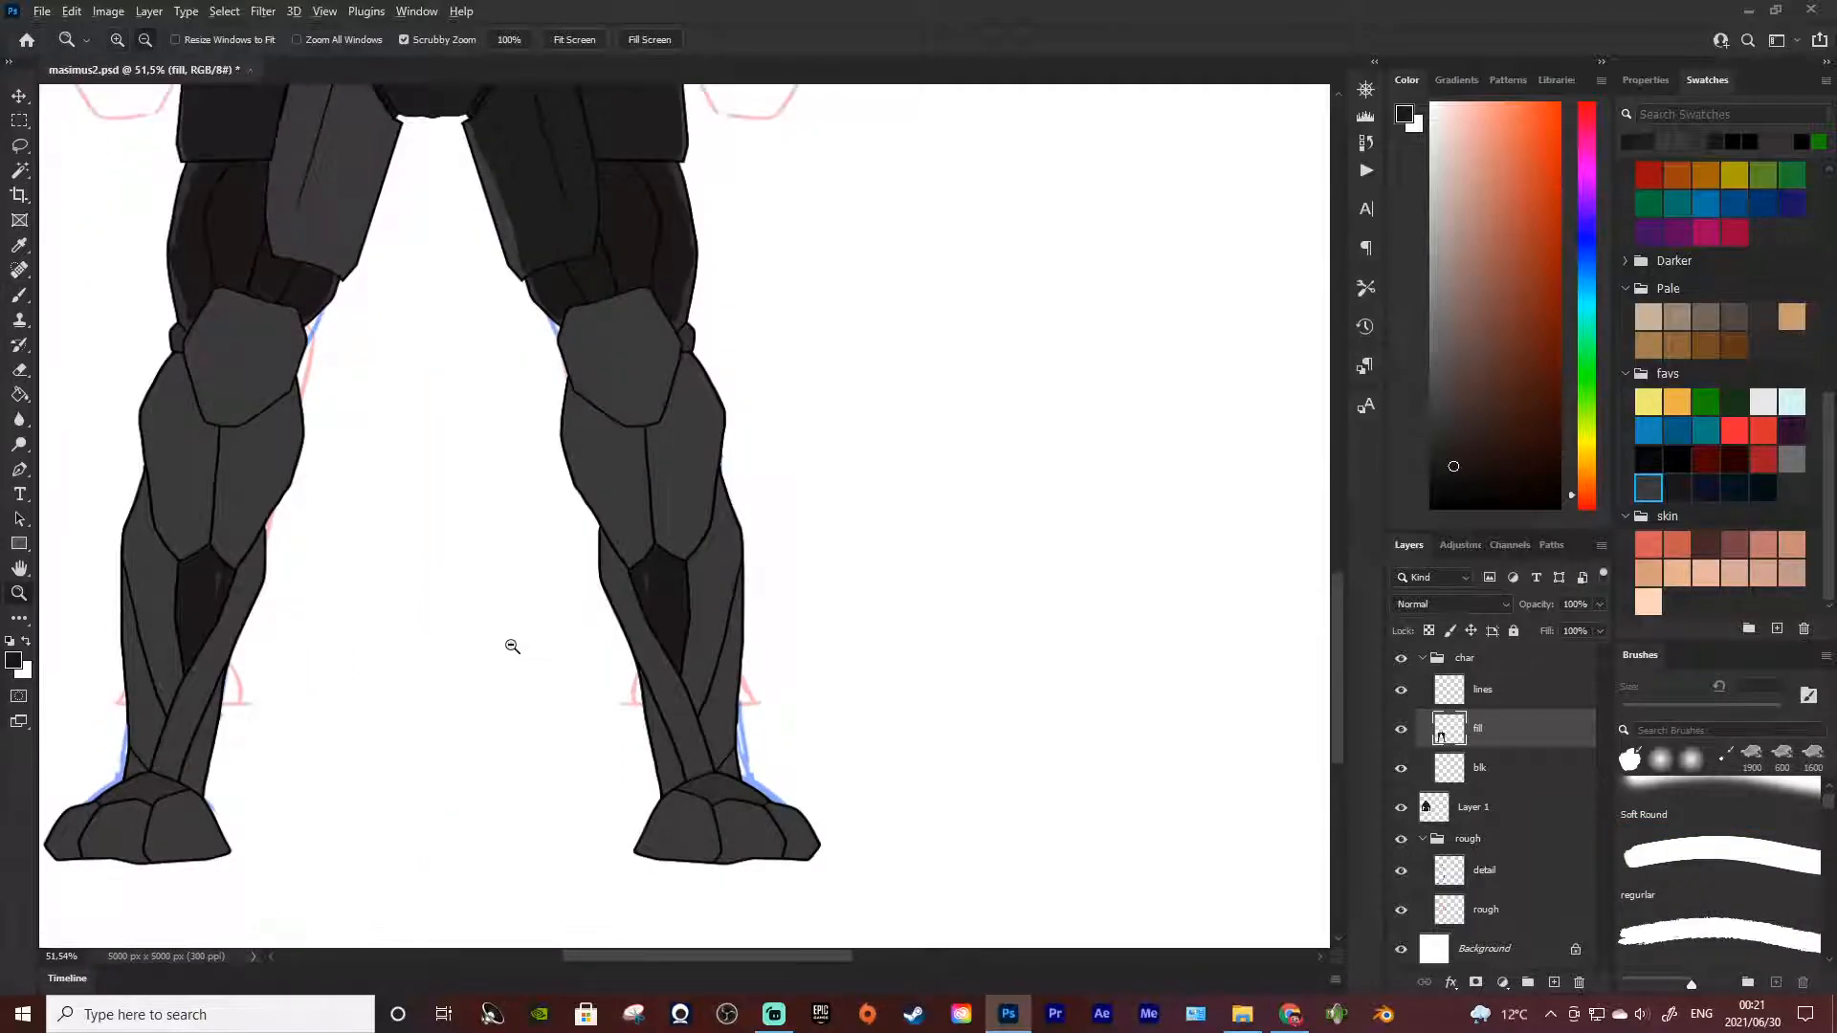
{"action": "scroll", "coordinate": [512, 648], "scroll_direction": "down", "scroll_amount": 4}
{"action": "scroll", "coordinate": [478, 651], "scroll_direction": "up", "scroll_amount": 2}
{"action": "scroll", "coordinate": [410, 564], "scroll_direction": "down", "scroll_amount": 4}
{"action": "scroll", "coordinate": [239, 507], "scroll_direction": "up", "scroll_amount": 4}
{"action": "scroll", "coordinate": [572, 371], "scroll_direction": "up", "scroll_amount": 3}
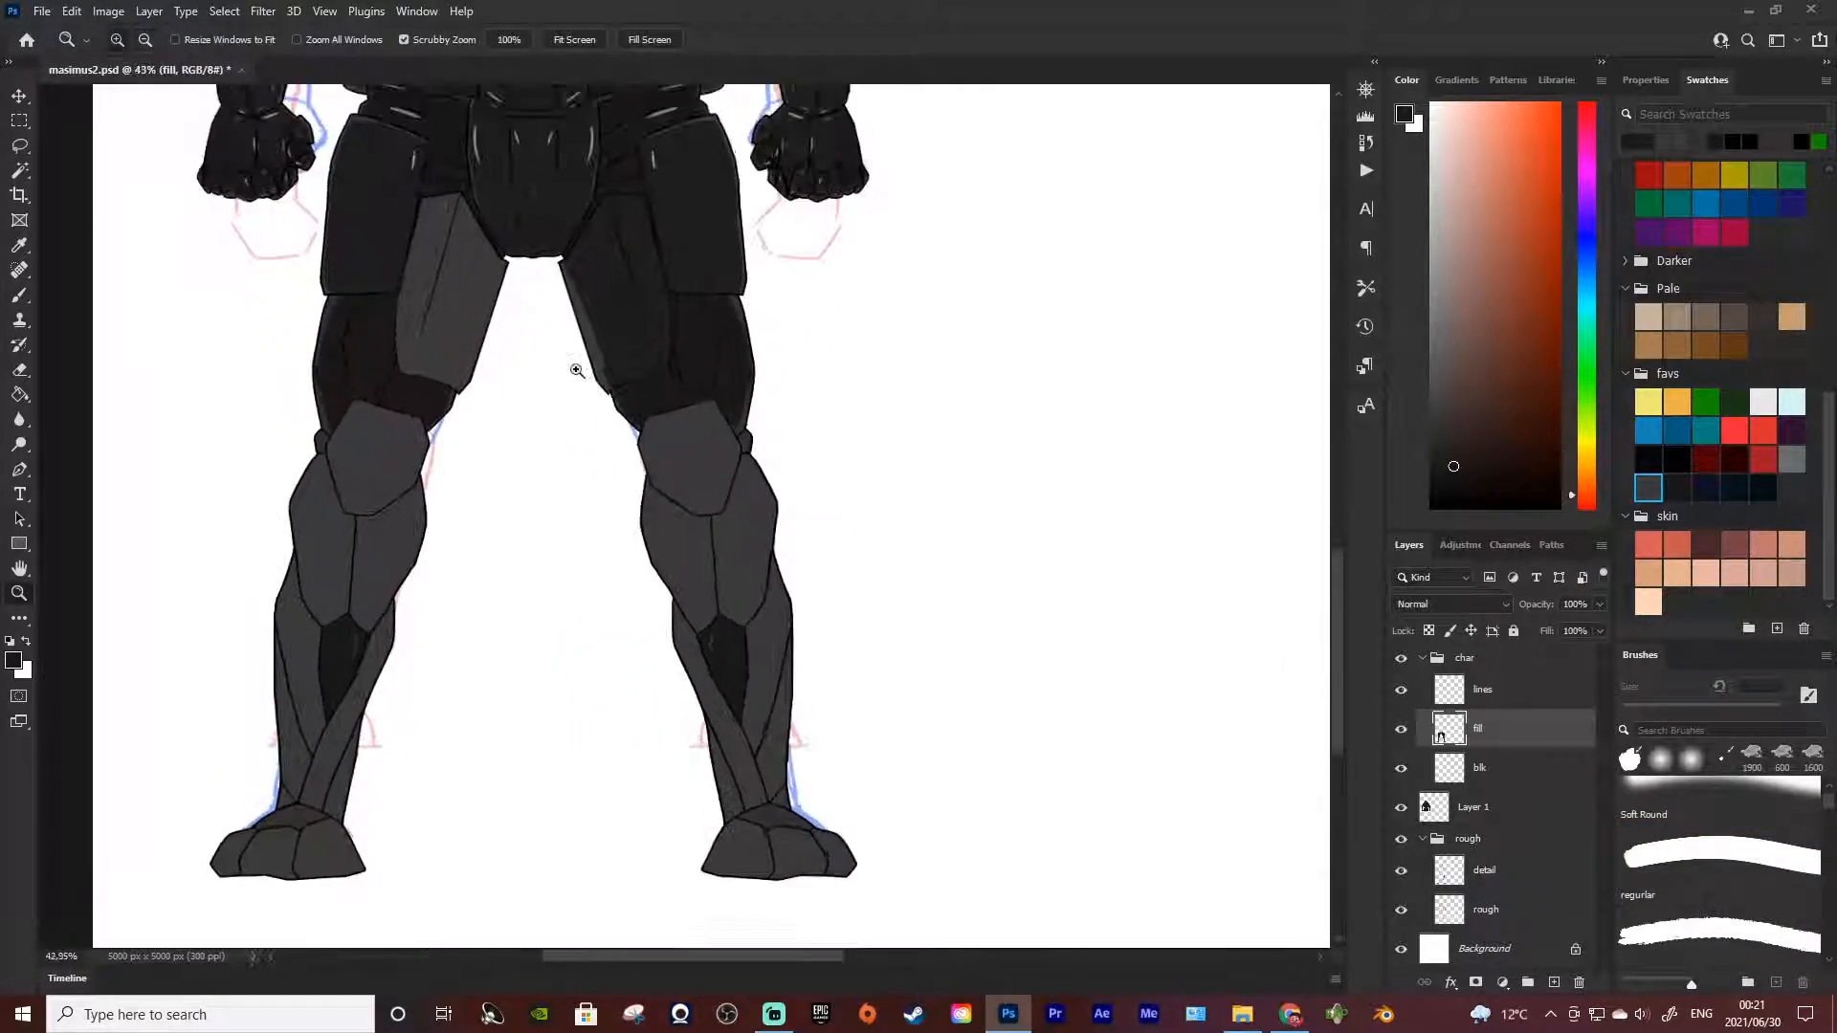
{"action": "scroll", "coordinate": [484, 478], "scroll_direction": "up", "scroll_amount": 2}
{"action": "scroll", "coordinate": [426, 492], "scroll_direction": "up", "scroll_amount": 2}
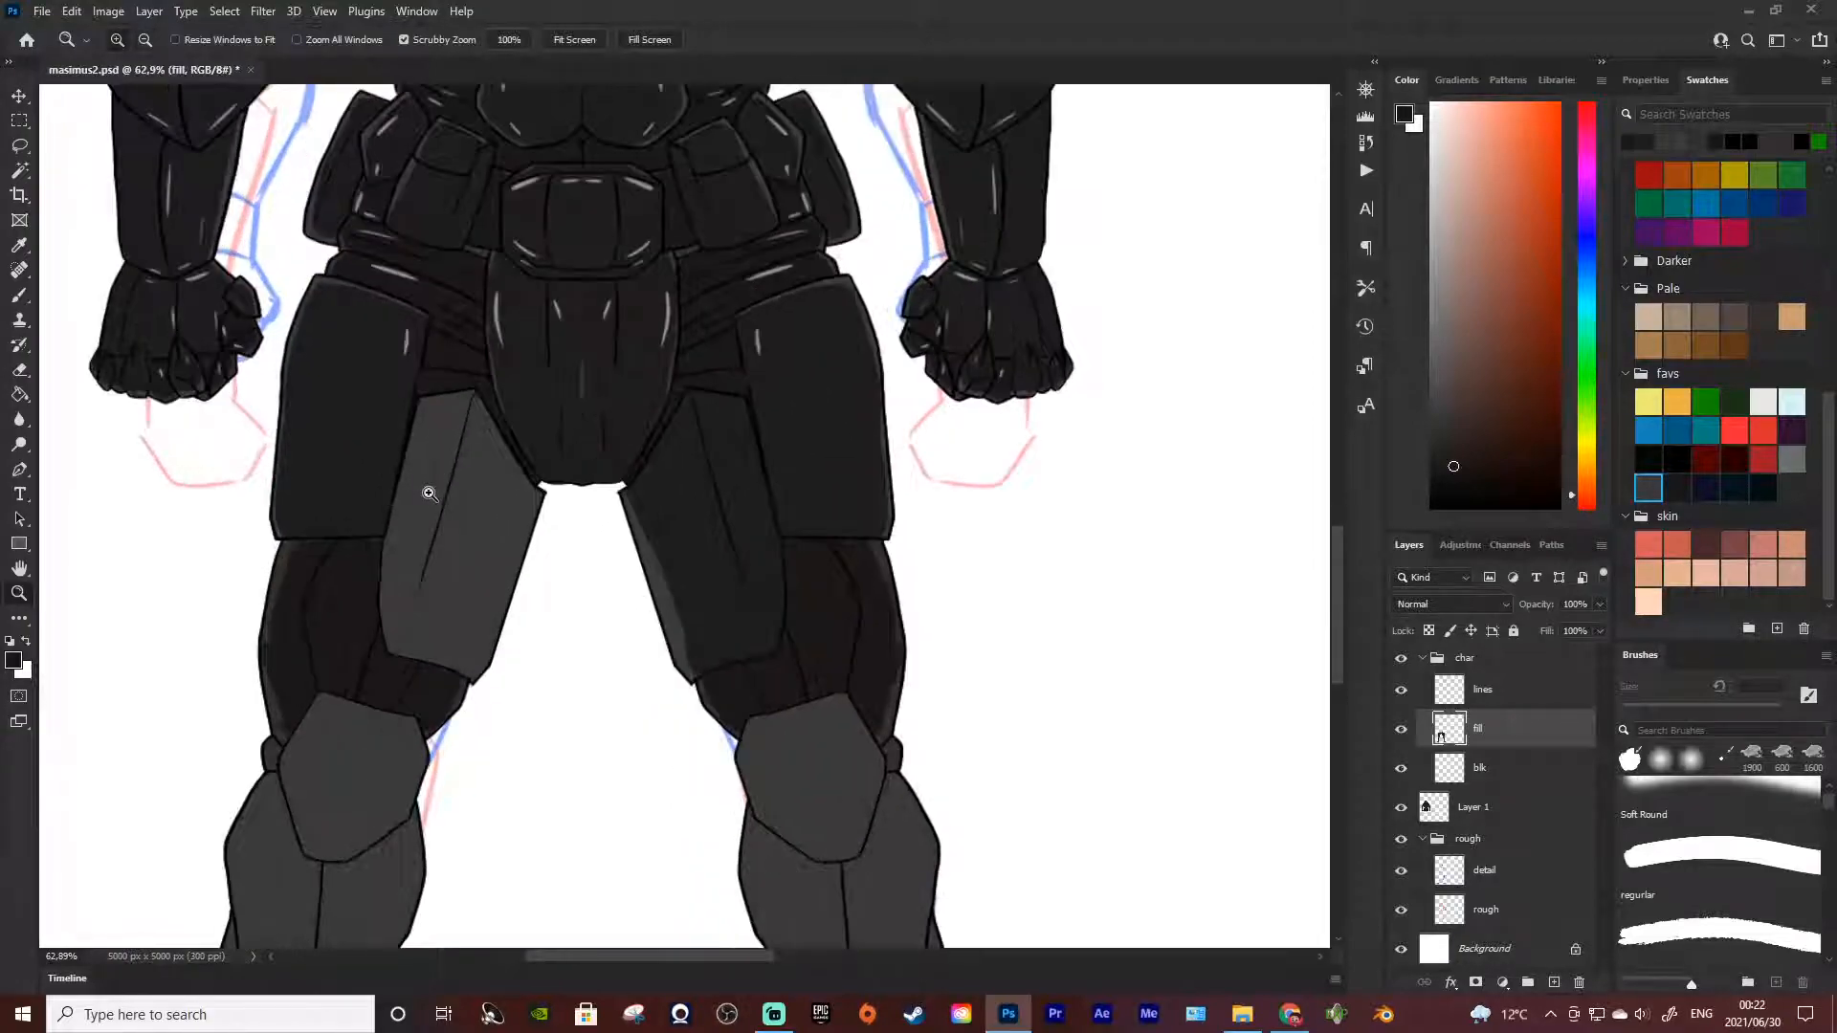
{"action": "key", "text": "i"}
{"action": "left_click", "coordinate": [393, 402]}
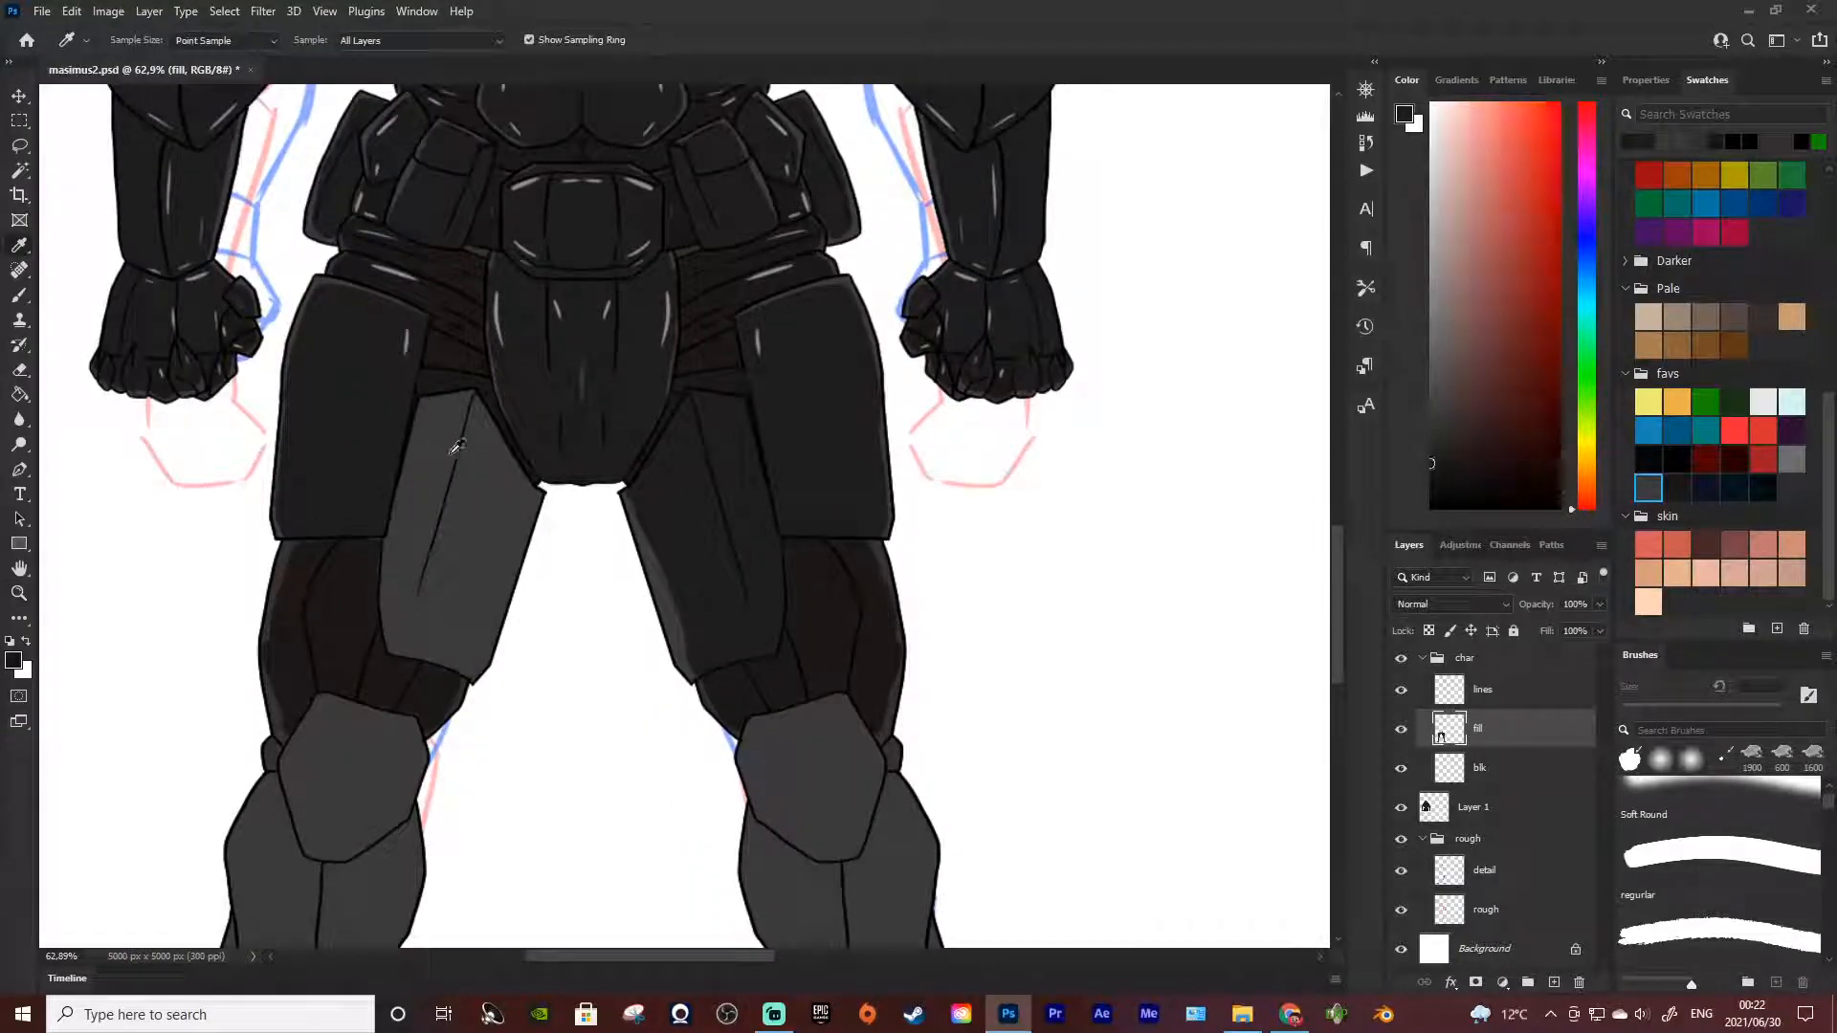
{"action": "key", "text": "b"}
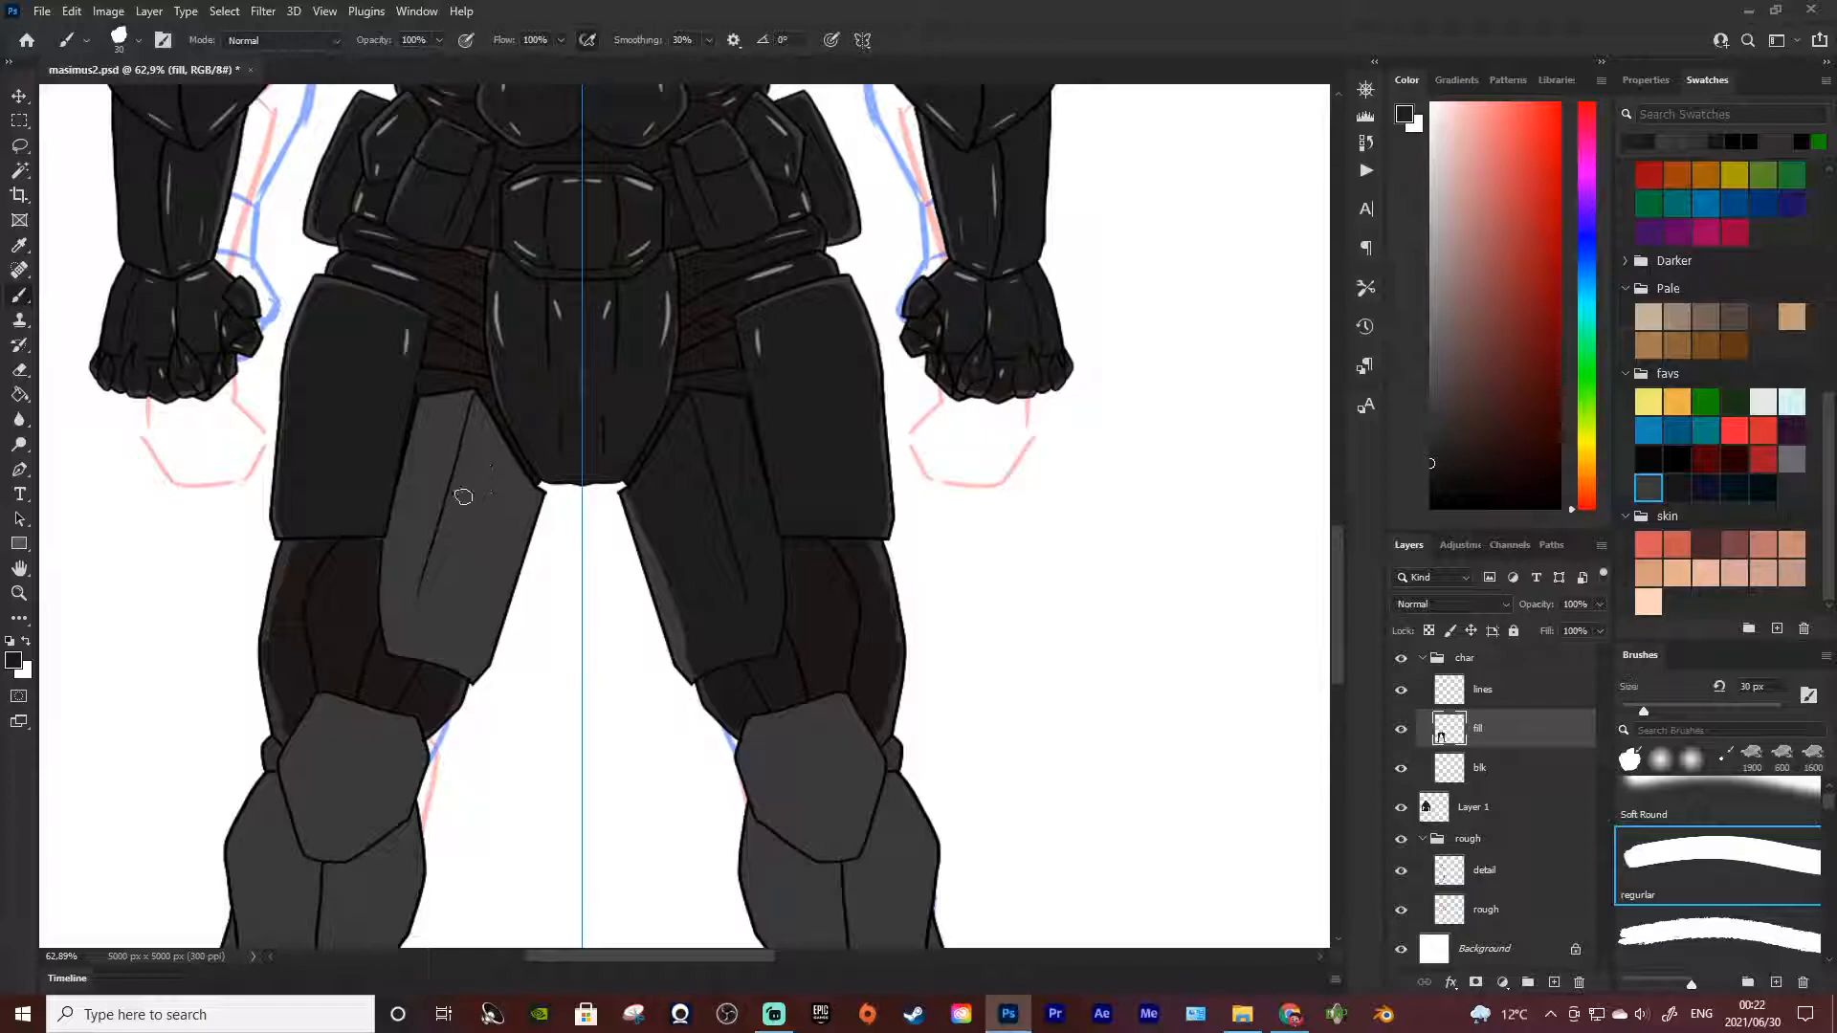
Try painting near-black symmetric strokes down the inner edges of both thigh plates
{"action": "left_click_drag", "start_coordinate": [630, 494], "coordinate": [687, 664]}
{"action": "key", "text": "ctrl+z"}
{"action": "left_click_drag", "start_coordinate": [634, 493], "coordinate": [681, 647]}
{"action": "key", "text": "ctrl+z"}
{"action": "left_click_drag", "start_coordinate": [632, 494], "coordinate": [683, 649]}
{"action": "key", "text": "ctrl+z"}
{"action": "left_click_drag", "start_coordinate": [634, 498], "coordinate": [692, 675]}
{"action": "key", "text": "ctrl+z"}
{"action": "left_click_drag", "start_coordinate": [632, 498], "coordinate": [687, 655]}
{"action": "key", "text": "ctrl+z"}
{"action": "left_click_drag", "start_coordinate": [635, 497], "coordinate": [701, 677]}
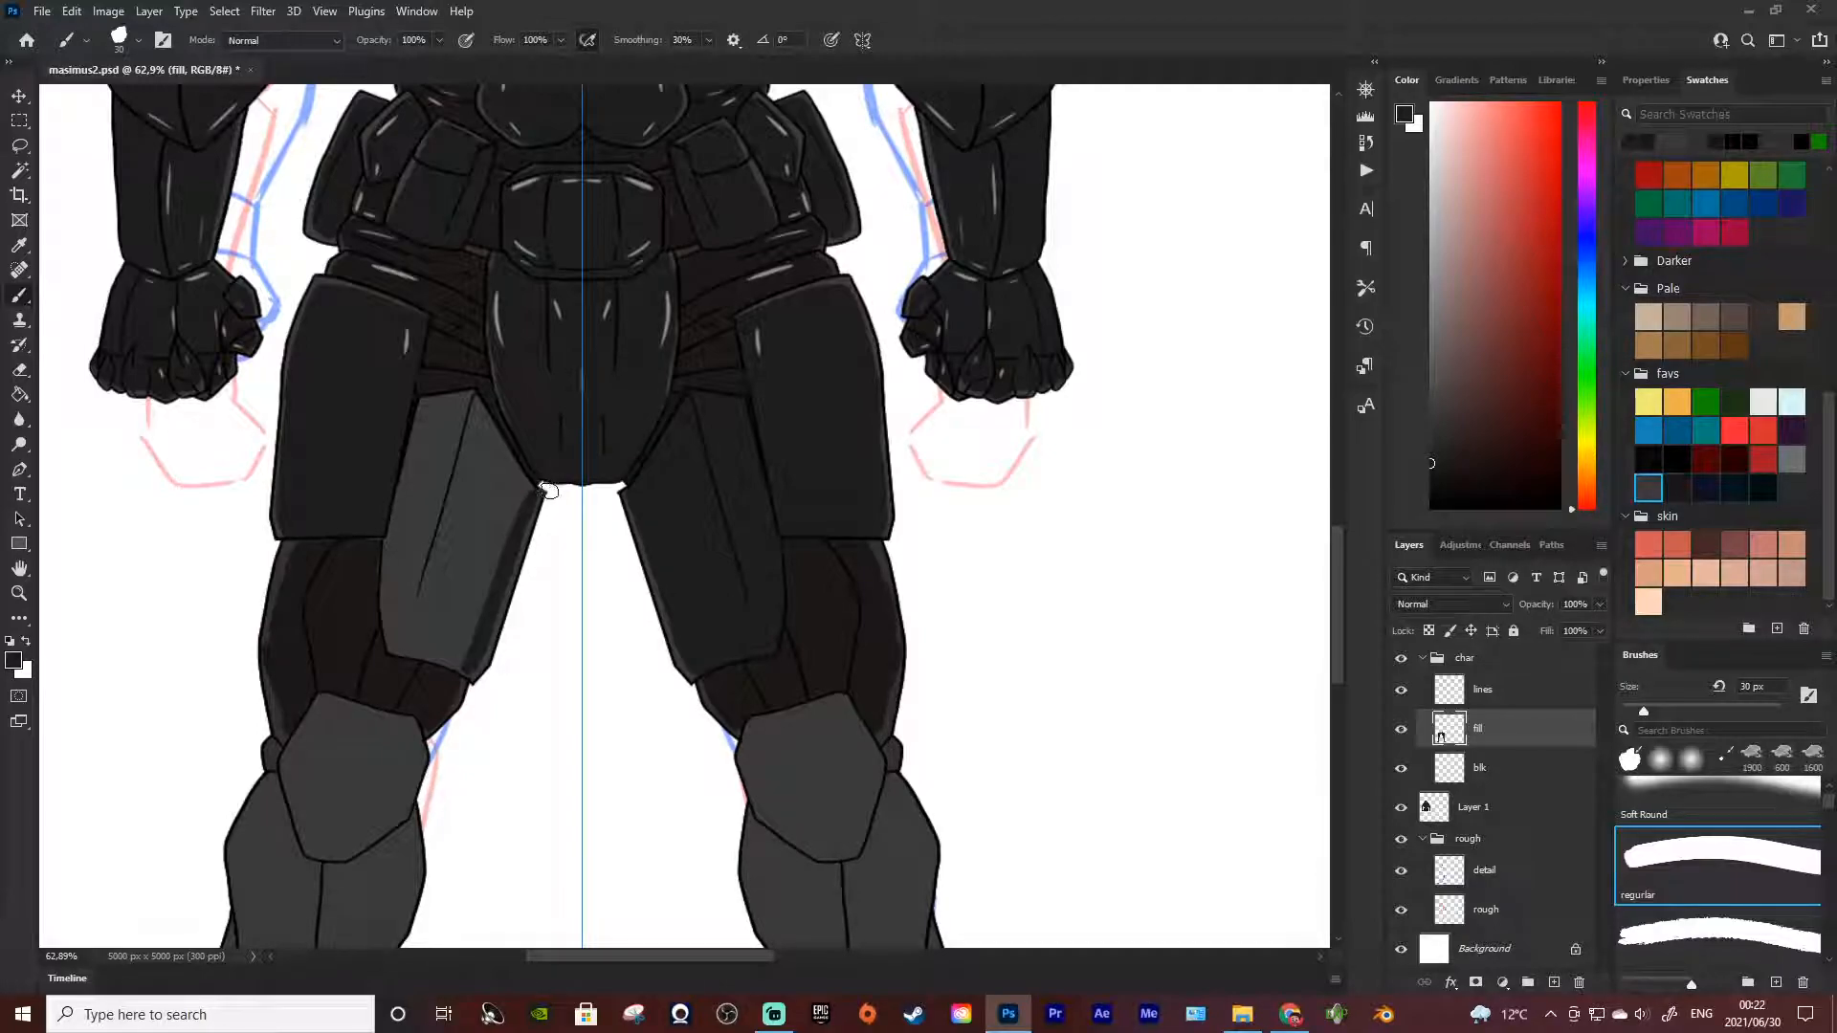
{"action": "left_click_drag", "start_coordinate": [531, 497], "coordinate": [503, 446]}
{"action": "key", "text": "ctrl+z"}
{"action": "key", "text": "ctrl+z"}
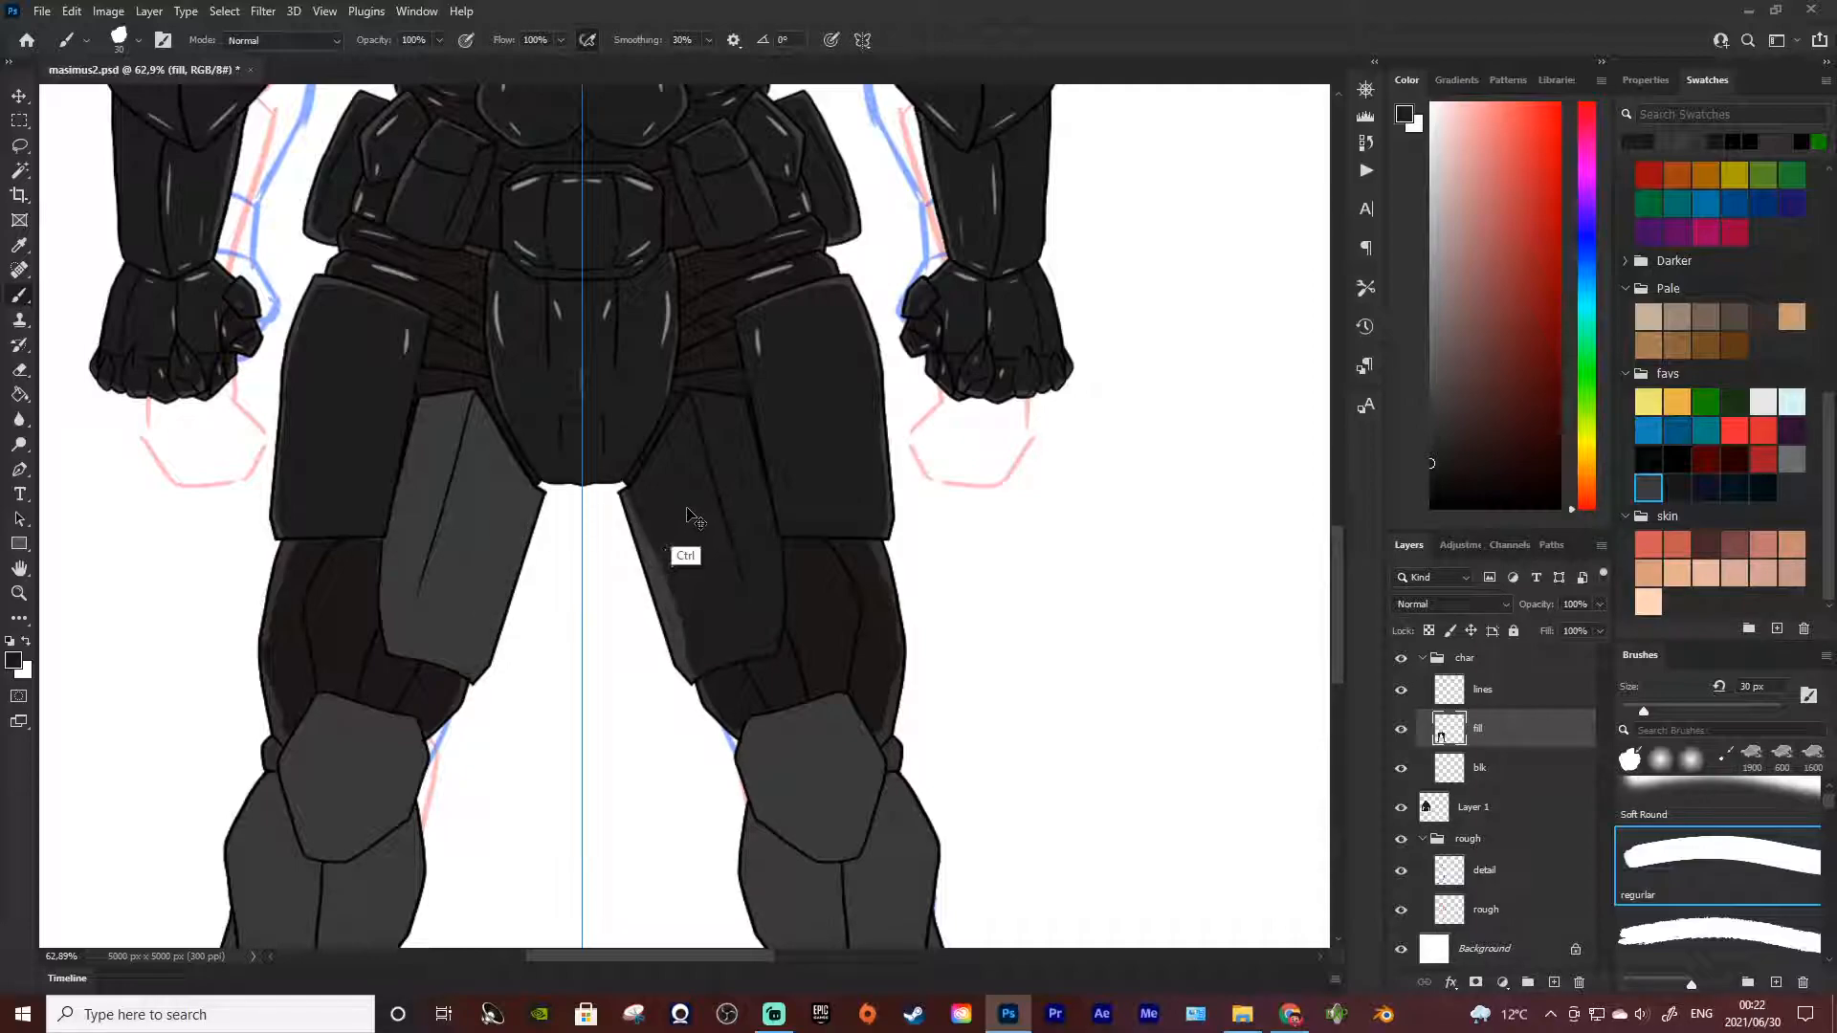
Try edging the left-hand thigh plate near-black along its inner, lower and outer sides
{"action": "key", "text": "i"}
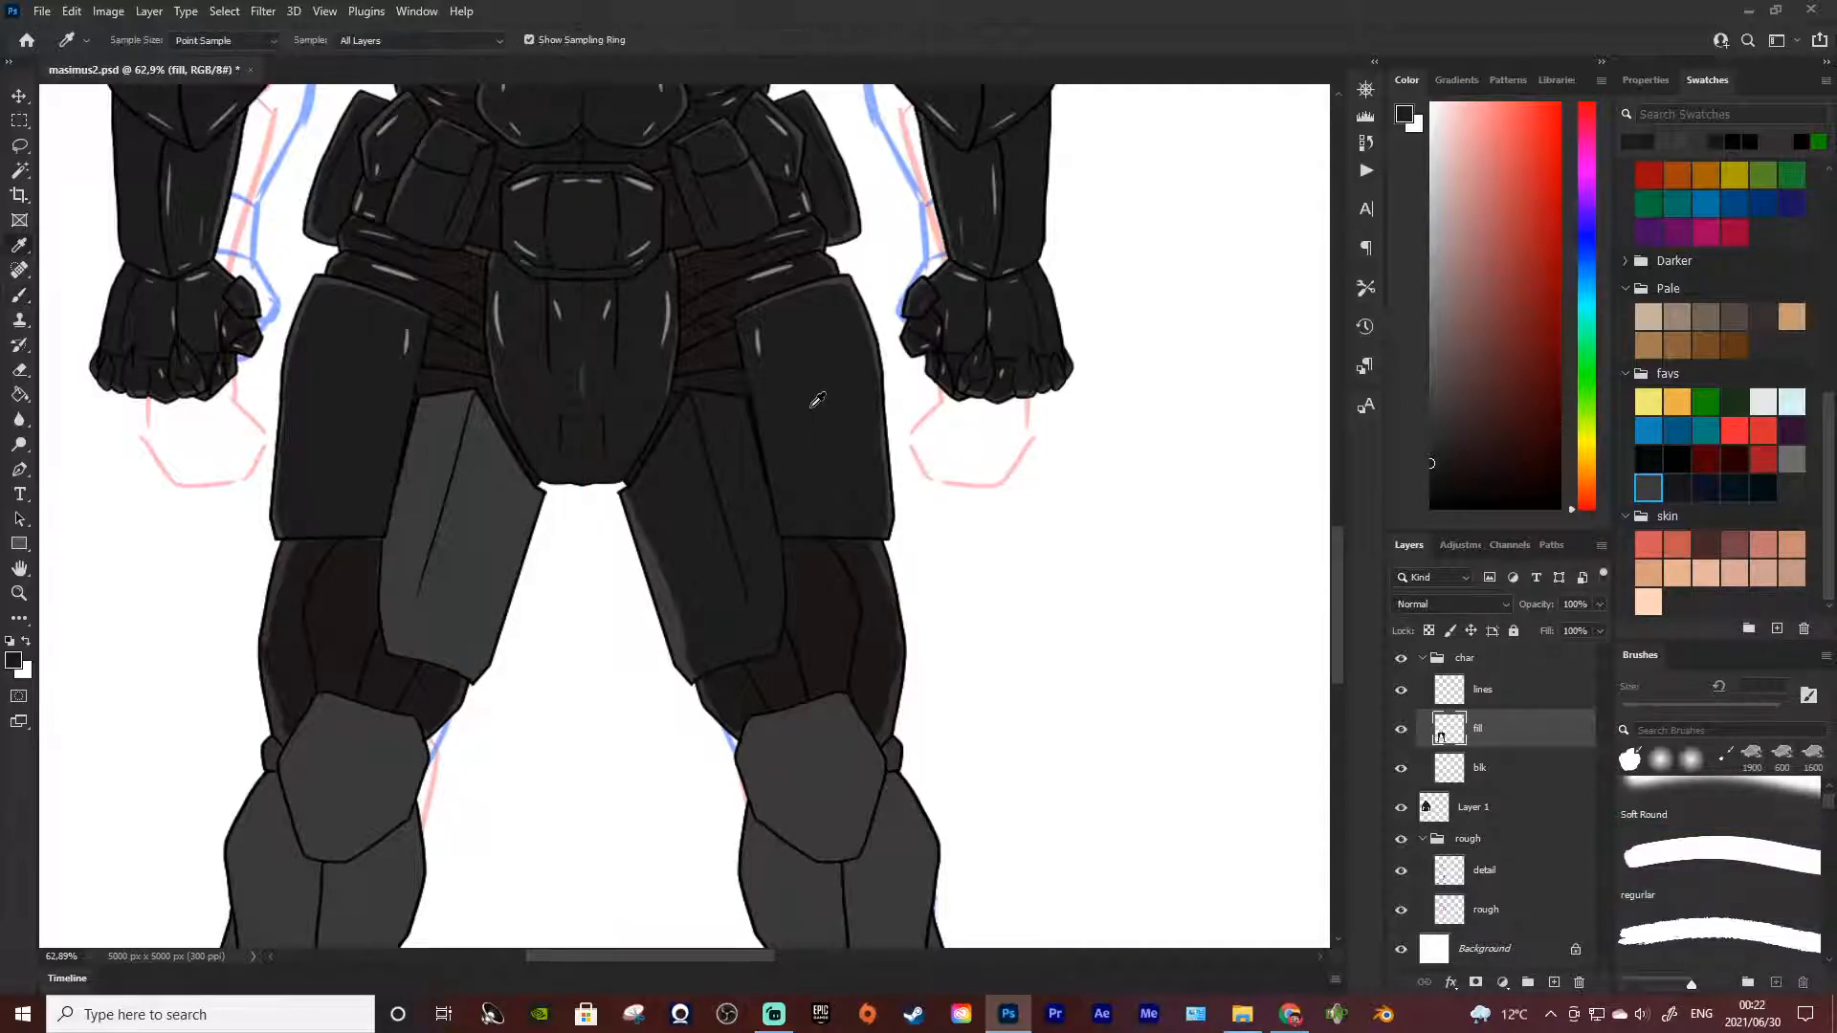
{"action": "key", "text": "b"}
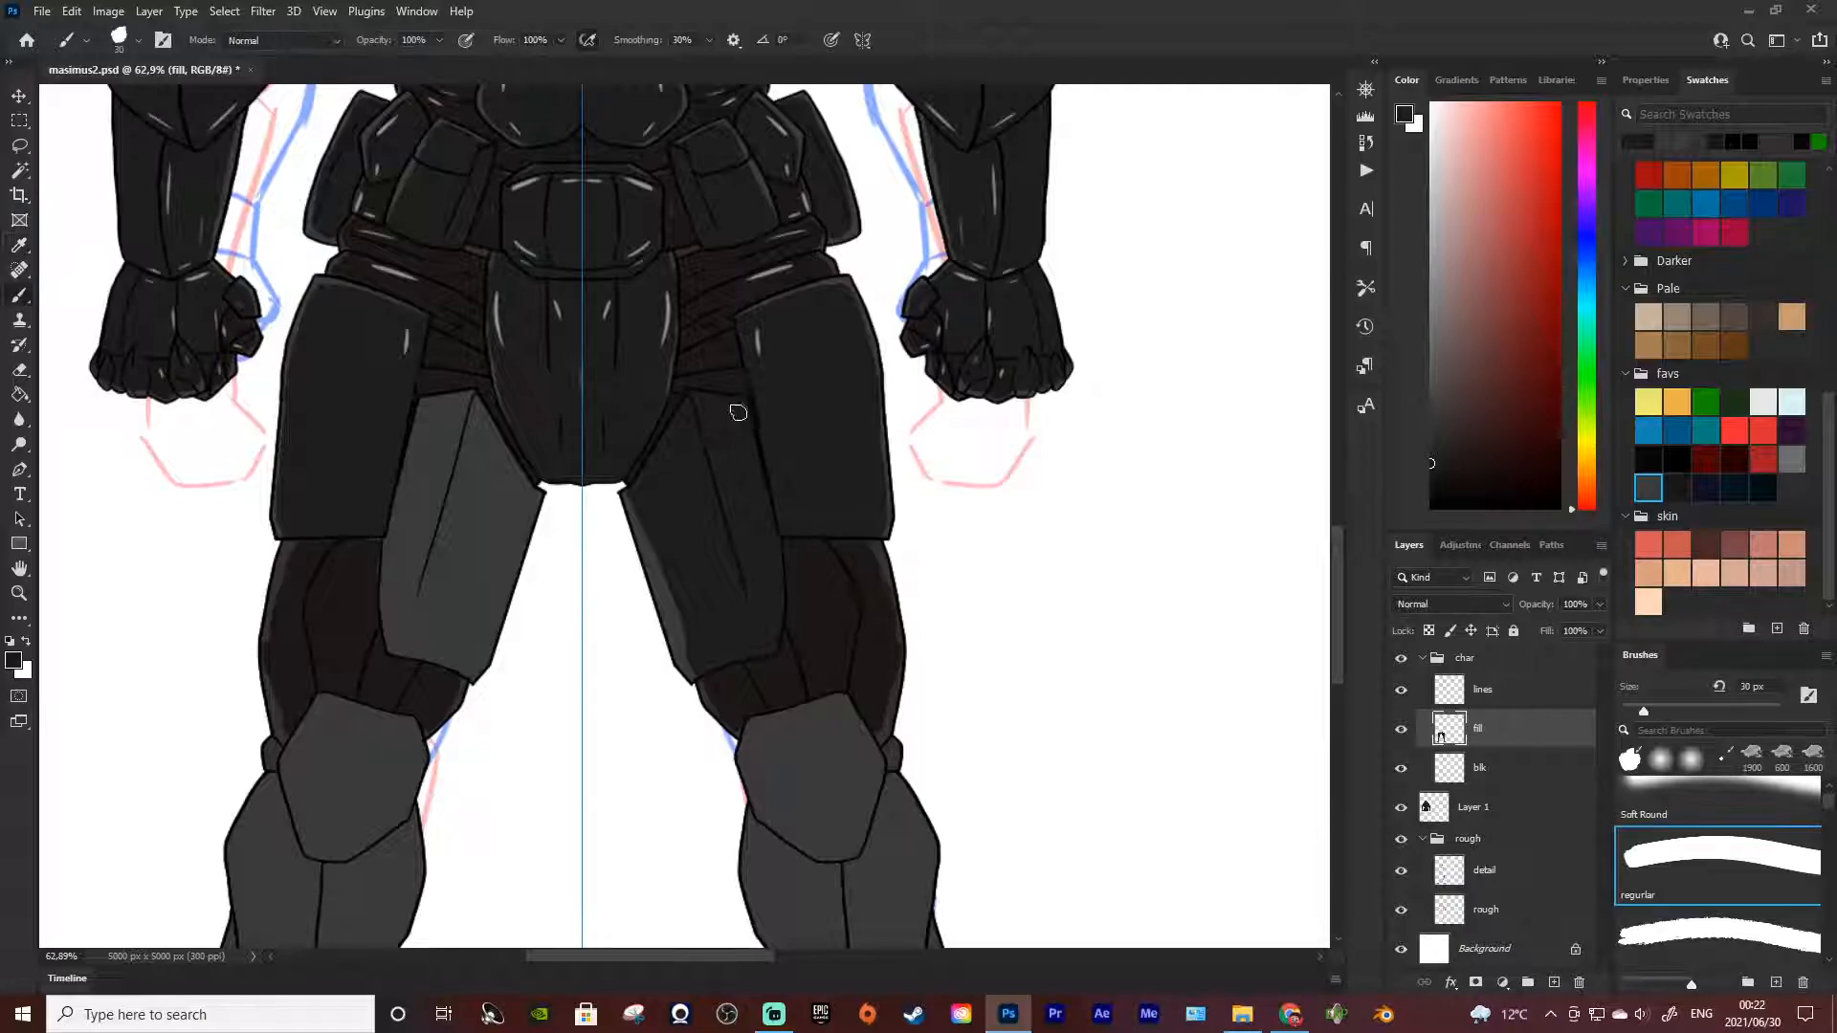
{"action": "key", "text": "ctrl+z"}
{"action": "left_click_drag", "start_coordinate": [528, 496], "coordinate": [473, 631]}
{"action": "key", "text": "ctrl+z"}
{"action": "left_click_drag", "start_coordinate": [537, 494], "coordinate": [470, 654]}
{"action": "key", "text": "ctrl+z"}
{"action": "mouse_move", "coordinate": [535, 492]}
{"action": "left_mouse_down"}
{"action": "mouse_move", "coordinate": [449, 667]}
{"action": "mouse_move", "coordinate": [403, 653]}
{"action": "mouse_move", "coordinate": [396, 507]}
{"action": "mouse_move", "coordinate": [381, 585]}
{"action": "mouse_move", "coordinate": [382, 533]}
{"action": "left_mouse_up"}
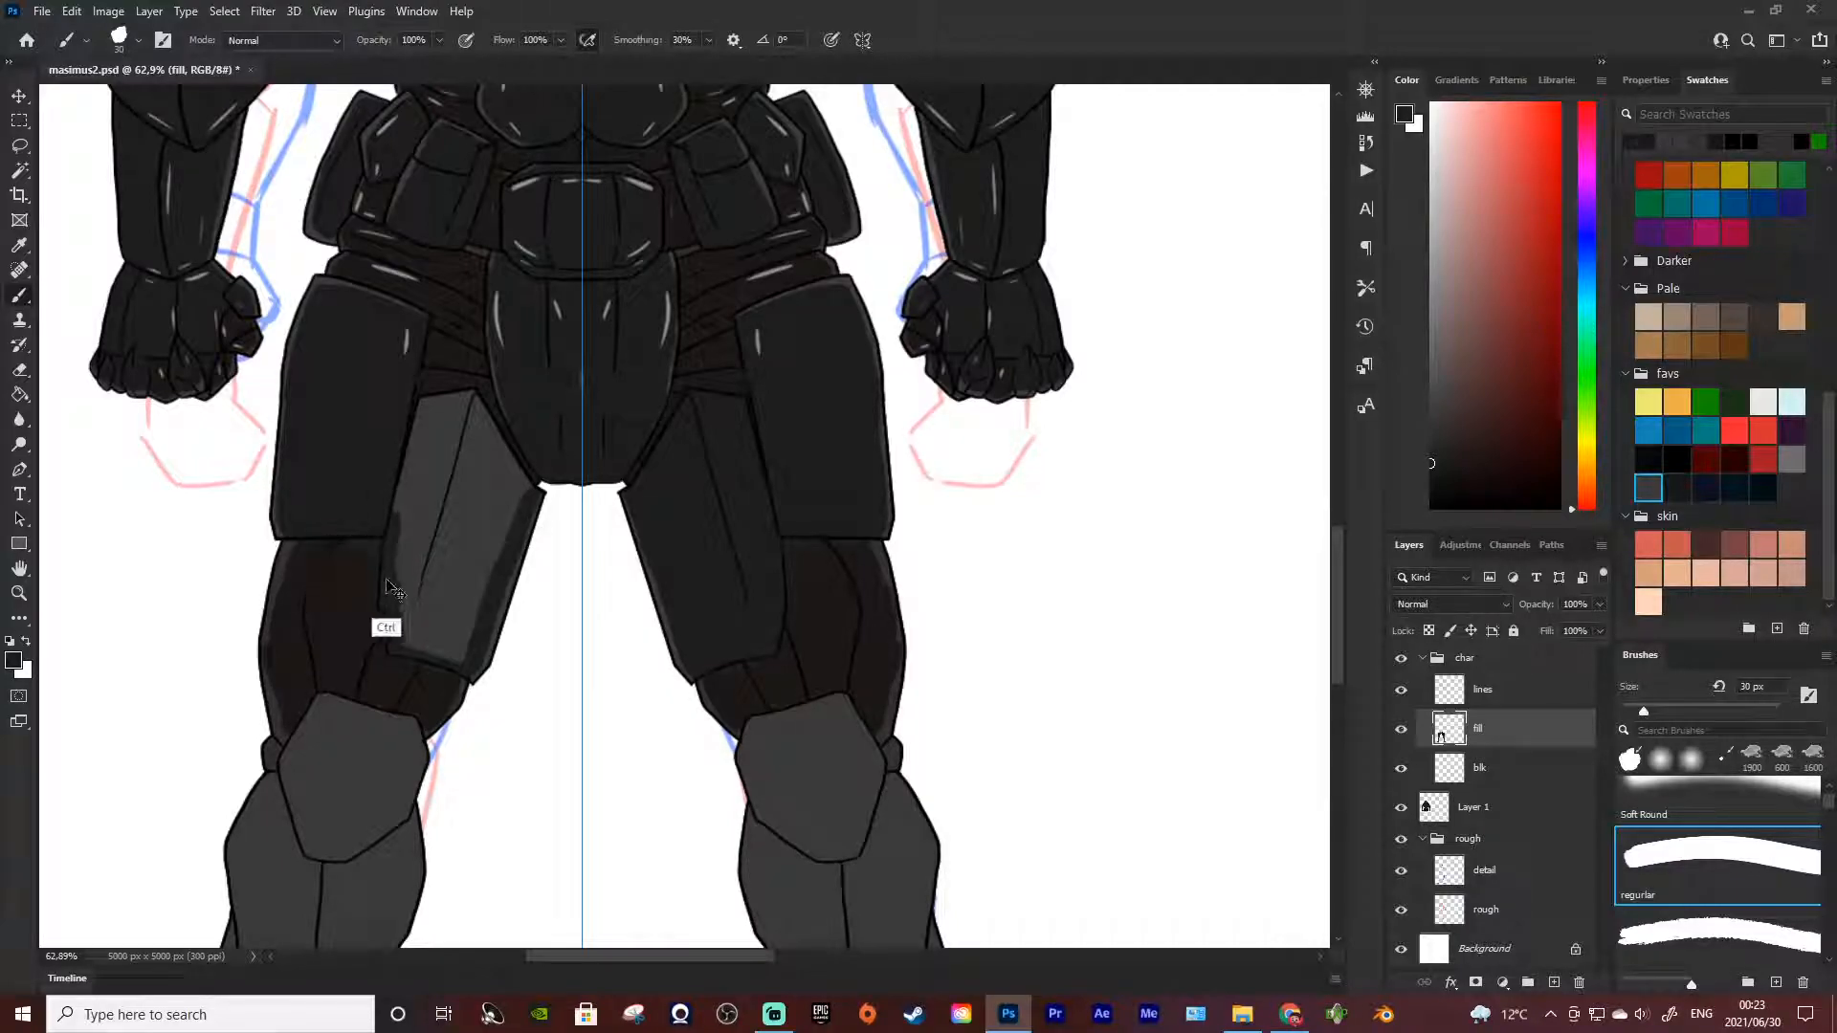
{"action": "key", "text": "ctrl+z"}
{"action": "key", "text": "ctrl+z"}
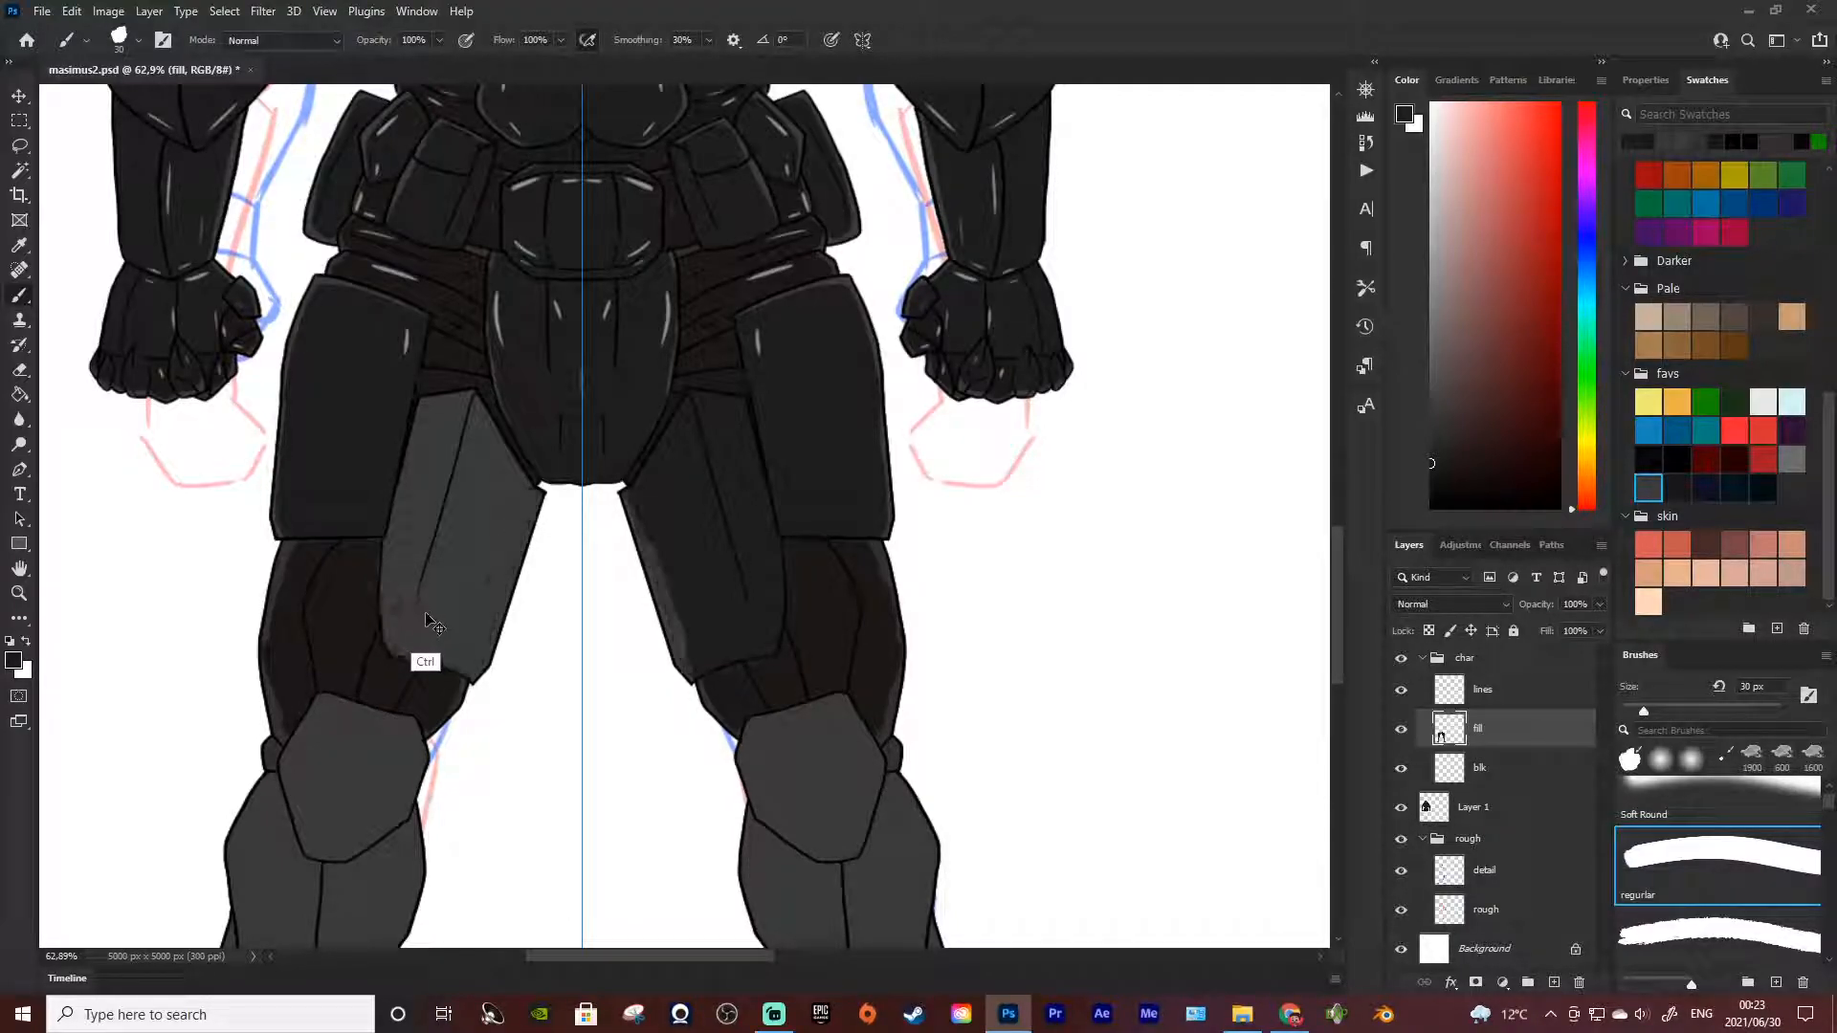
Paint a near-black band down the inner edges of both thigh plates with the symmetric 30 px brush
{"action": "left_click_drag", "start_coordinate": [633, 499], "coordinate": [691, 673]}
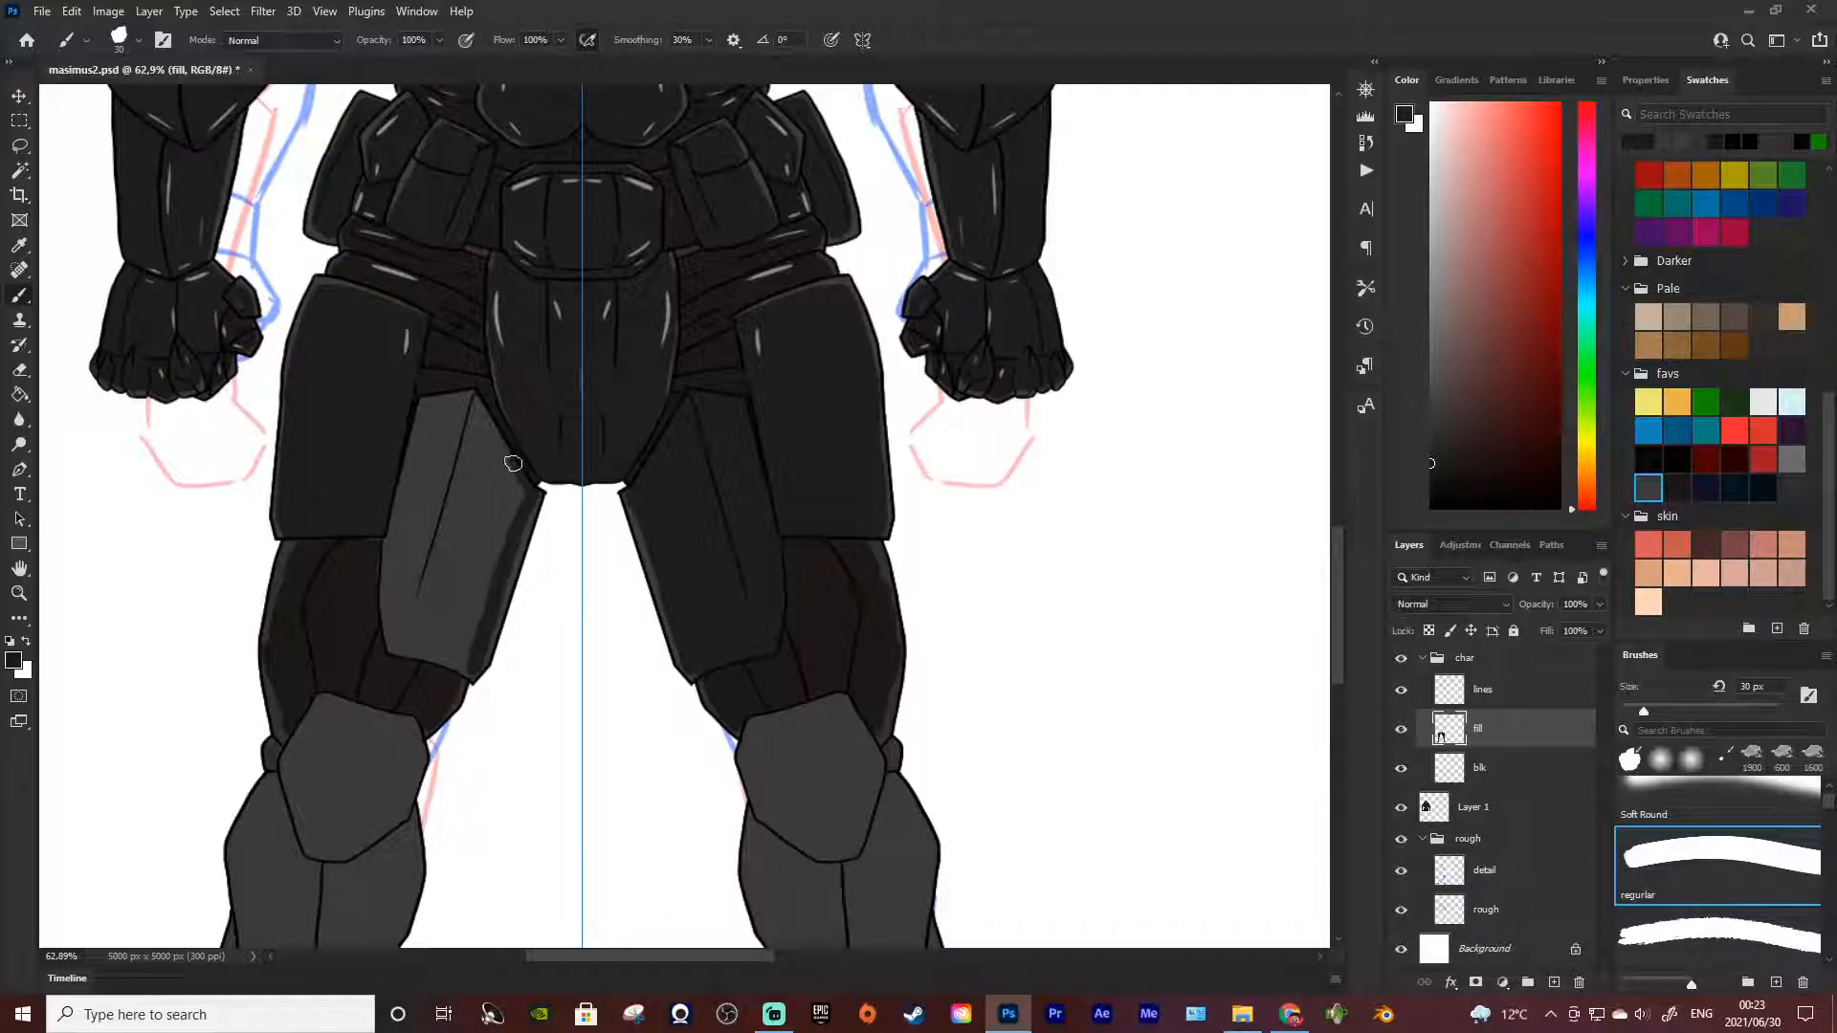
{"action": "key", "text": "ctrl"}
{"action": "left_click_drag", "start_coordinate": [490, 413], "coordinate": [514, 467]}
{"action": "key", "text": "ctrl+z"}
Paint a near-black band down the outer edge of the left-hand thigh plate with the 30 px brush
{"action": "mouse_move", "coordinate": [476, 403]}
{"action": "left_mouse_down"}
{"action": "mouse_move", "coordinate": [524, 490]}
{"action": "mouse_move", "coordinate": [475, 402]}
{"action": "mouse_move", "coordinate": [434, 420]}
{"action": "mouse_move", "coordinate": [444, 398]}
{"action": "mouse_move", "coordinate": [413, 541]}
{"action": "left_mouse_up"}
{"action": "key", "text": "ctrl+z"}
{"action": "left_click_drag", "start_coordinate": [435, 399], "coordinate": [398, 612]}
{"action": "mouse_move", "coordinate": [428, 405]}
{"action": "left_mouse_down"}
{"action": "mouse_move", "coordinate": [403, 629]}
{"action": "mouse_move", "coordinate": [413, 485]}
{"action": "mouse_move", "coordinate": [405, 585]}
{"action": "left_mouse_up"}
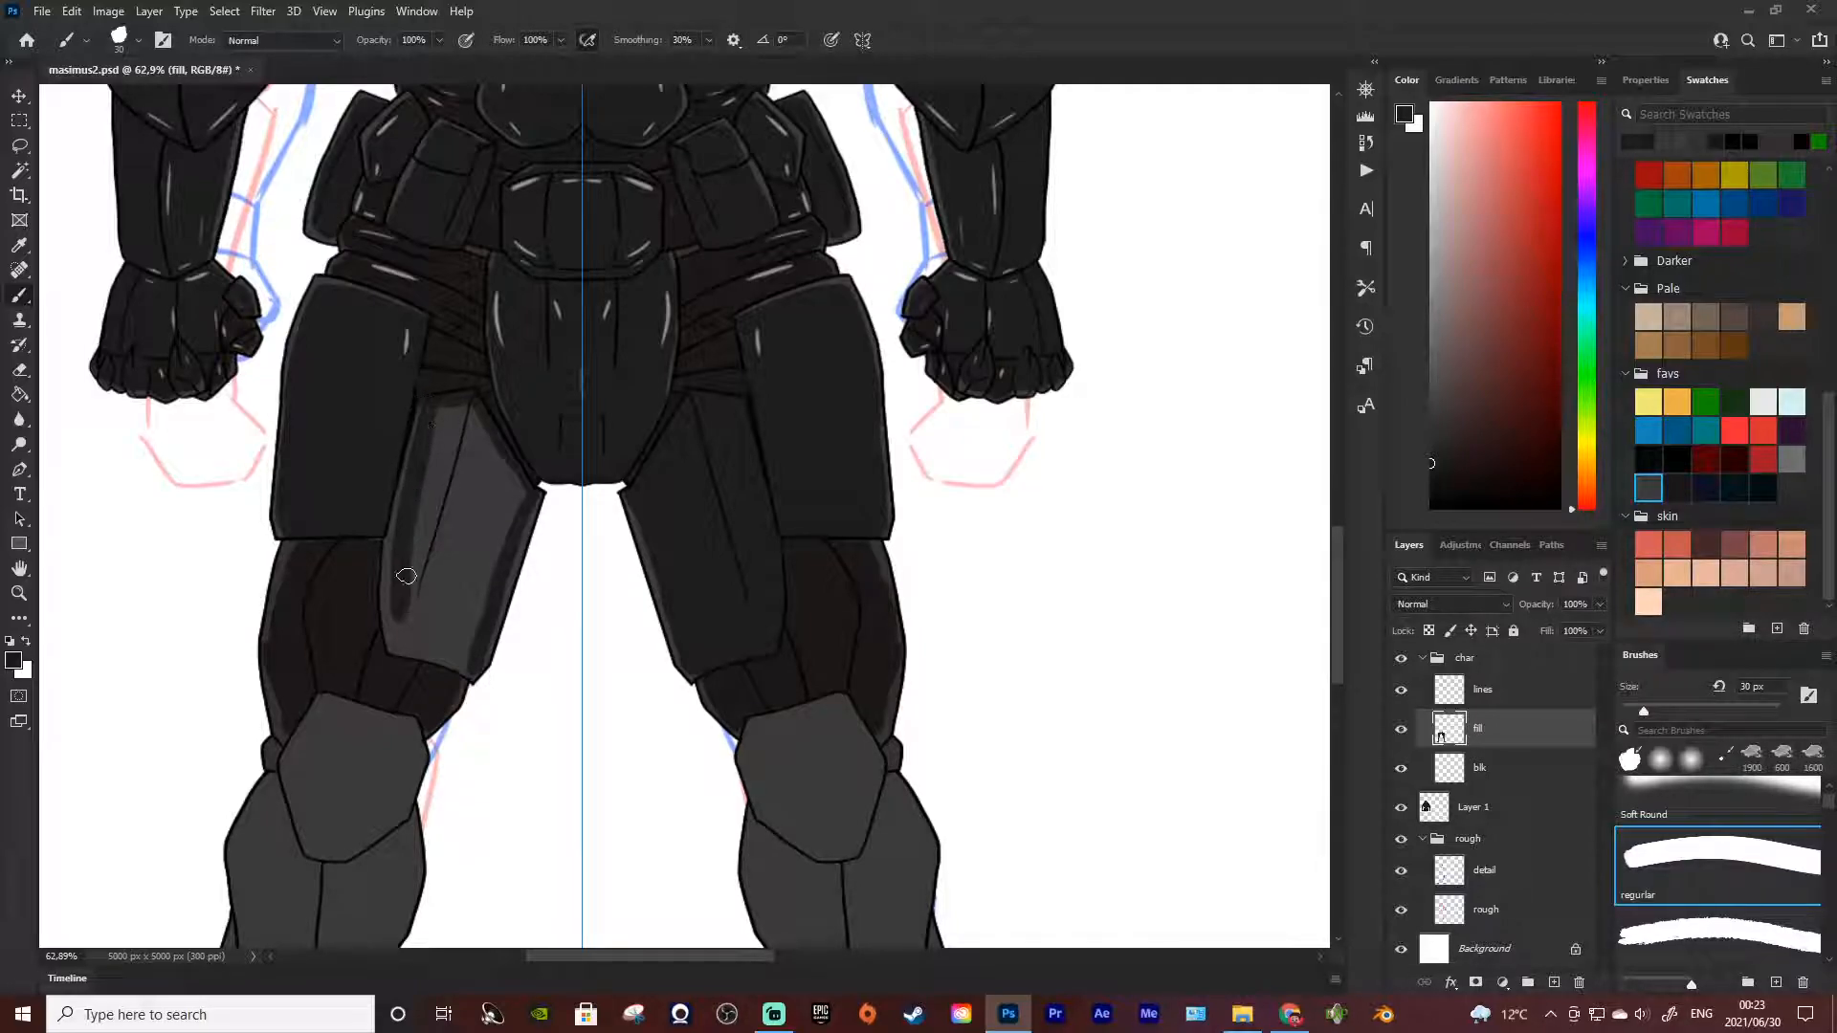
{"action": "left_click_drag", "start_coordinate": [428, 402], "coordinate": [389, 600]}
{"action": "key", "text": "ctrl+z"}
{"action": "left_click_drag", "start_coordinate": [425, 403], "coordinate": [393, 591]}
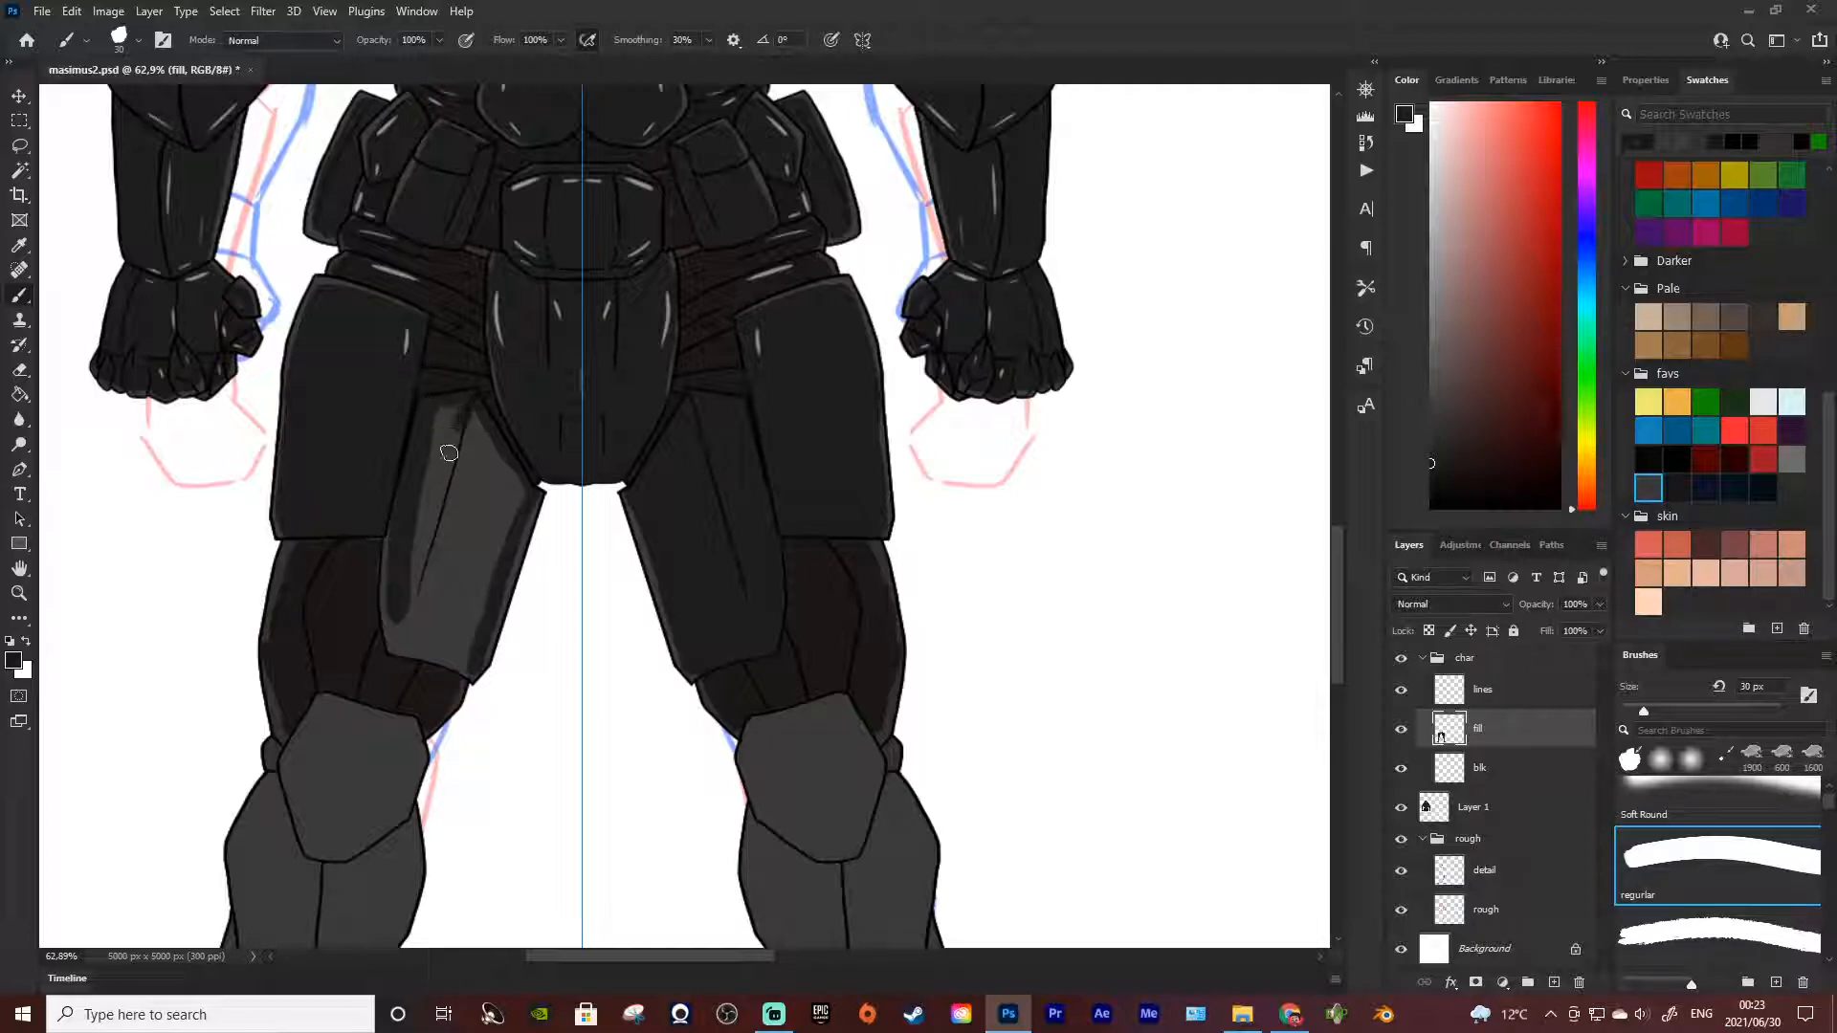
Fill the remaining grey centre and lower area of the left-hand thigh plate with near-black strokes
{"action": "left_click_drag", "start_coordinate": [453, 403], "coordinate": [418, 563]}
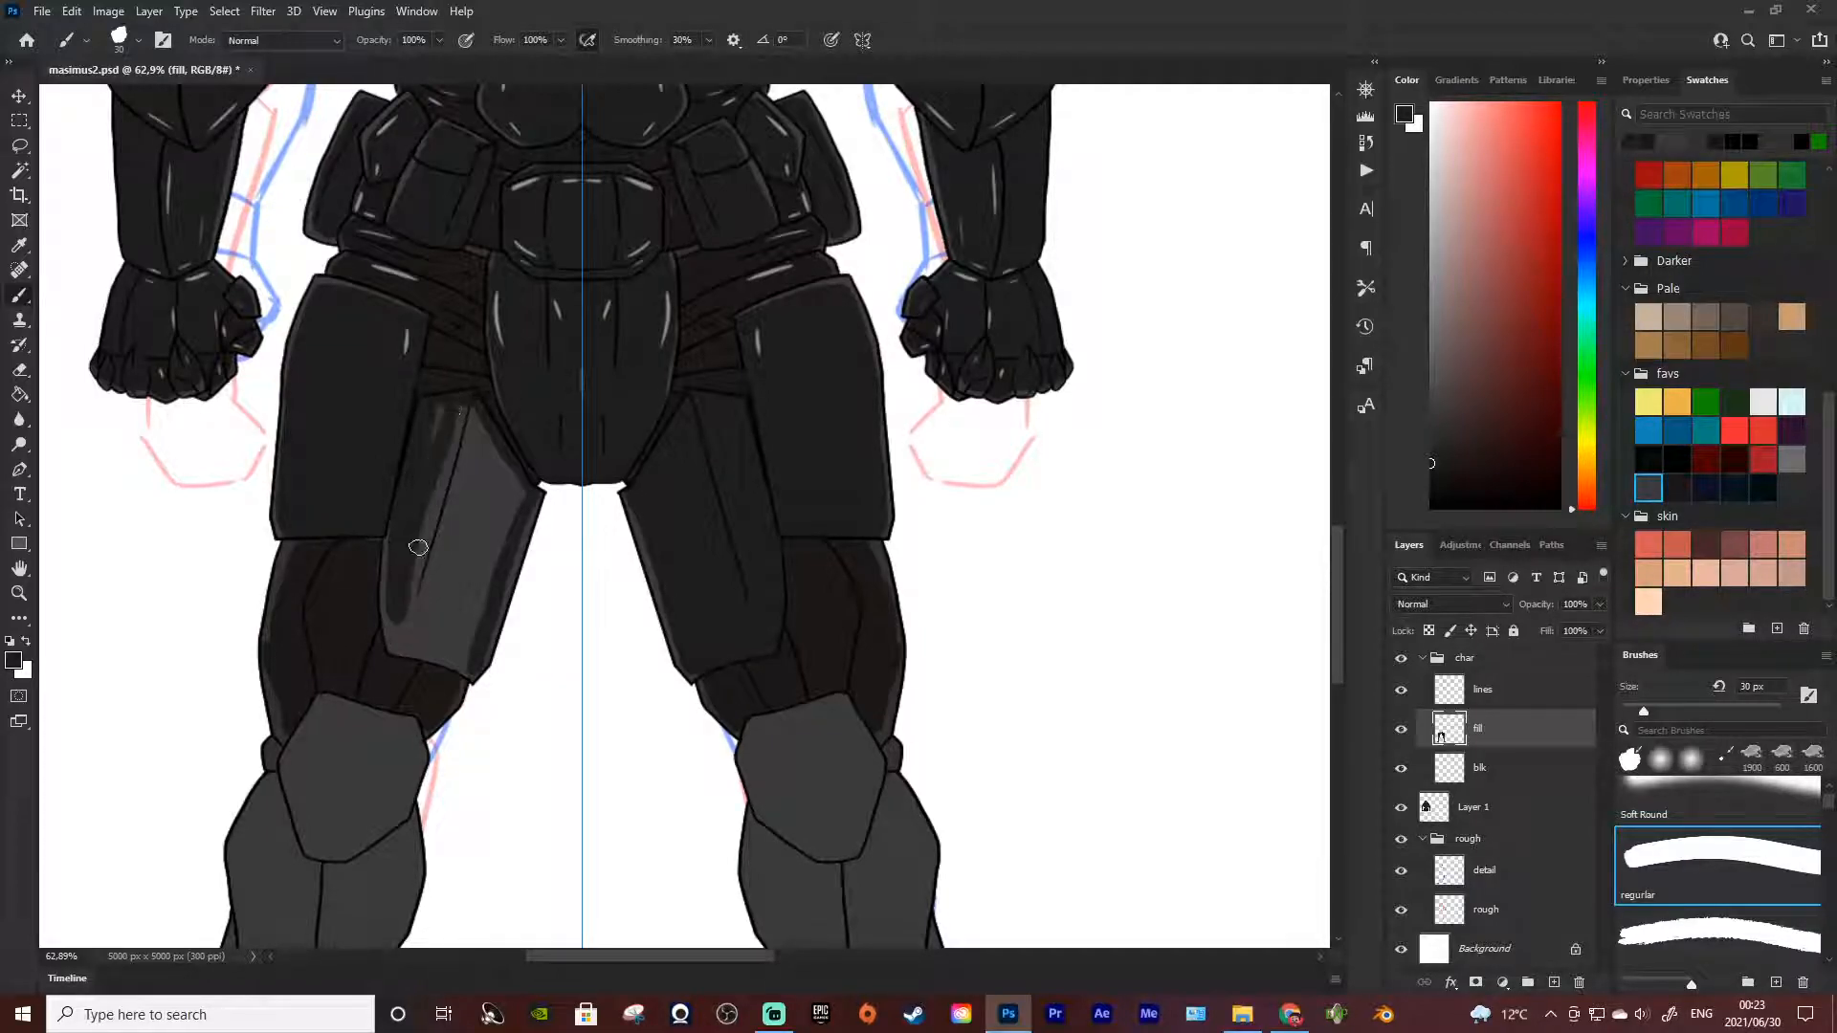
{"action": "mouse_move", "coordinate": [469, 418]}
{"action": "left_mouse_down"}
{"action": "mouse_move", "coordinate": [410, 622]}
{"action": "mouse_move", "coordinate": [401, 539]}
{"action": "mouse_move", "coordinate": [420, 541]}
{"action": "mouse_move", "coordinate": [405, 520]}
{"action": "mouse_move", "coordinate": [395, 552]}
{"action": "mouse_move", "coordinate": [417, 665]}
{"action": "mouse_move", "coordinate": [400, 589]}
{"action": "mouse_move", "coordinate": [397, 636]}
{"action": "mouse_move", "coordinate": [411, 605]}
{"action": "mouse_move", "coordinate": [408, 645]}
{"action": "mouse_move", "coordinate": [445, 665]}
{"action": "mouse_move", "coordinate": [402, 644]}
{"action": "mouse_move", "coordinate": [476, 673]}
{"action": "mouse_move", "coordinate": [437, 664]}
{"action": "left_mouse_up"}
{"action": "mouse_move", "coordinate": [423, 642]}
{"action": "left_mouse_down"}
{"action": "mouse_move", "coordinate": [413, 573]}
{"action": "mouse_move", "coordinate": [464, 653]}
{"action": "mouse_move", "coordinate": [458, 623]}
{"action": "mouse_move", "coordinate": [491, 587]}
{"action": "mouse_move", "coordinate": [467, 648]}
{"action": "mouse_move", "coordinate": [505, 518]}
{"action": "mouse_move", "coordinate": [483, 625]}
{"action": "mouse_move", "coordinate": [503, 525]}
{"action": "mouse_move", "coordinate": [468, 586]}
{"action": "mouse_move", "coordinate": [431, 594]}
{"action": "mouse_move", "coordinate": [426, 562]}
{"action": "mouse_move", "coordinate": [456, 547]}
{"action": "mouse_move", "coordinate": [473, 405]}
{"action": "mouse_move", "coordinate": [493, 553]}
{"action": "mouse_move", "coordinate": [510, 519]}
{"action": "mouse_move", "coordinate": [477, 437]}
{"action": "mouse_move", "coordinate": [526, 495]}
{"action": "mouse_move", "coordinate": [465, 417]}
{"action": "mouse_move", "coordinate": [458, 541]}
{"action": "left_mouse_up"}
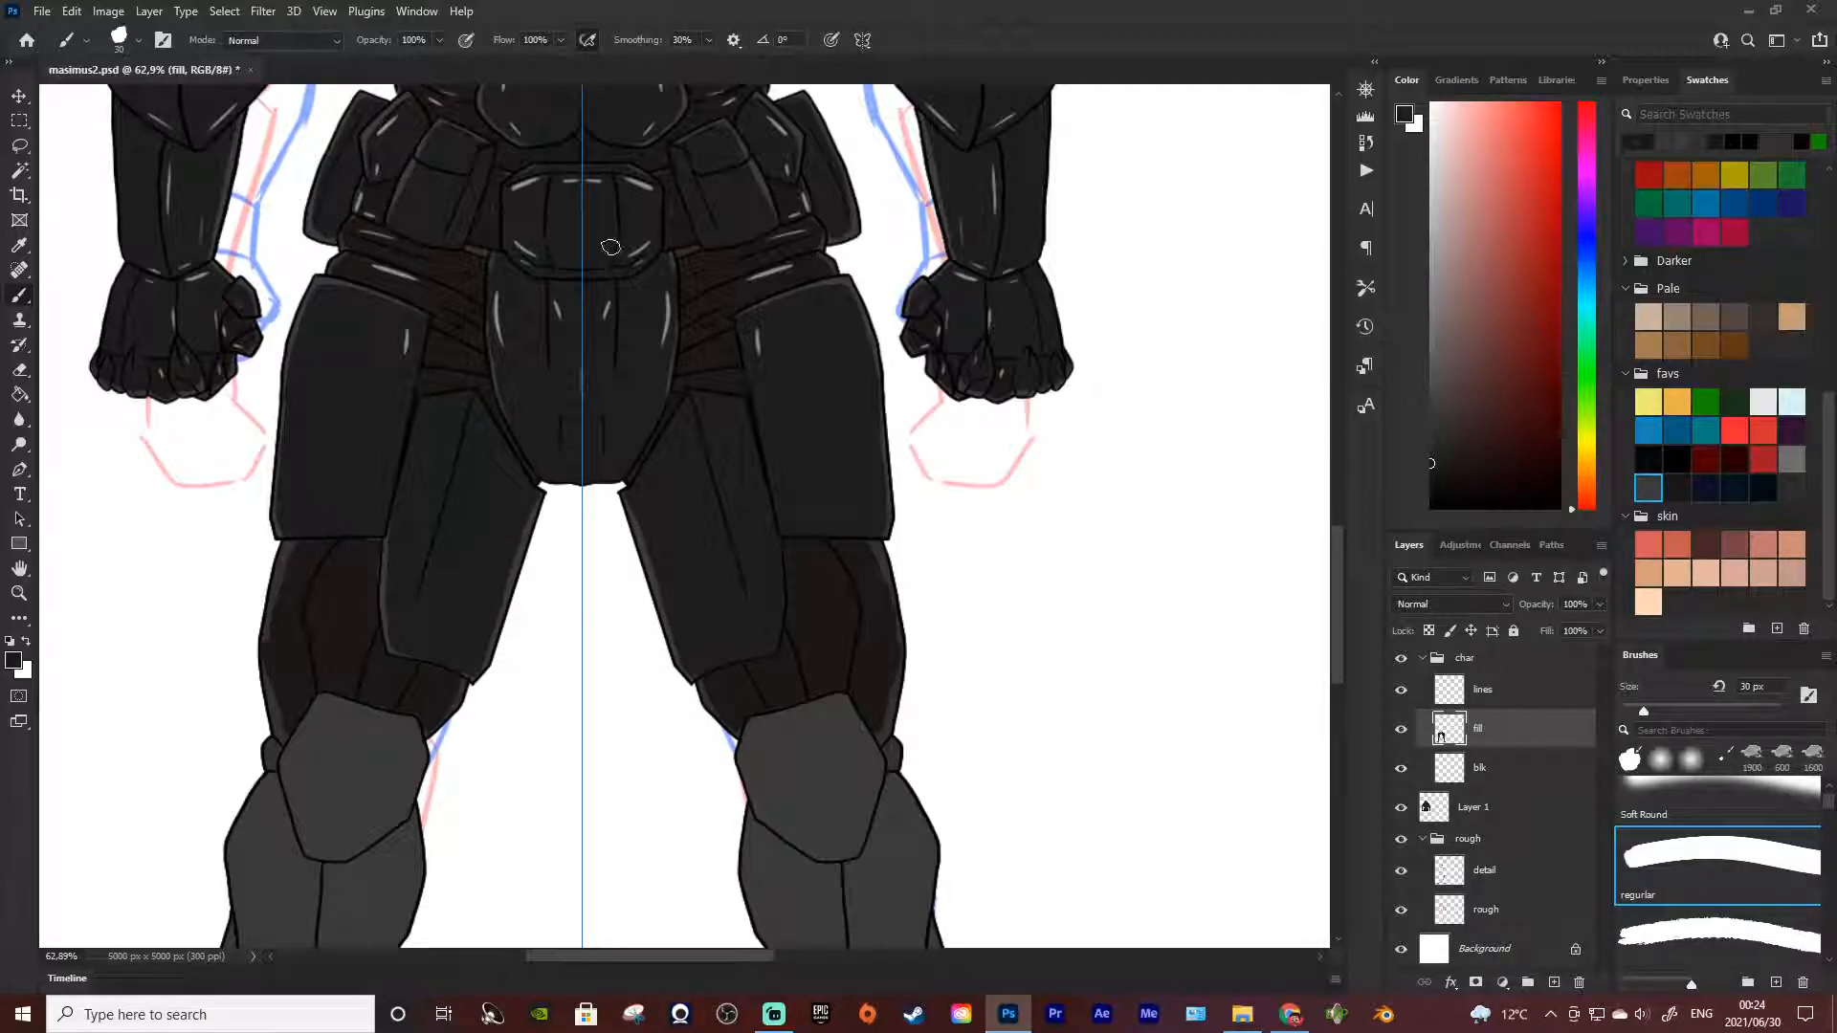
Save masimus2.psd and close the document
{"action": "left_click", "coordinate": [42, 11]}
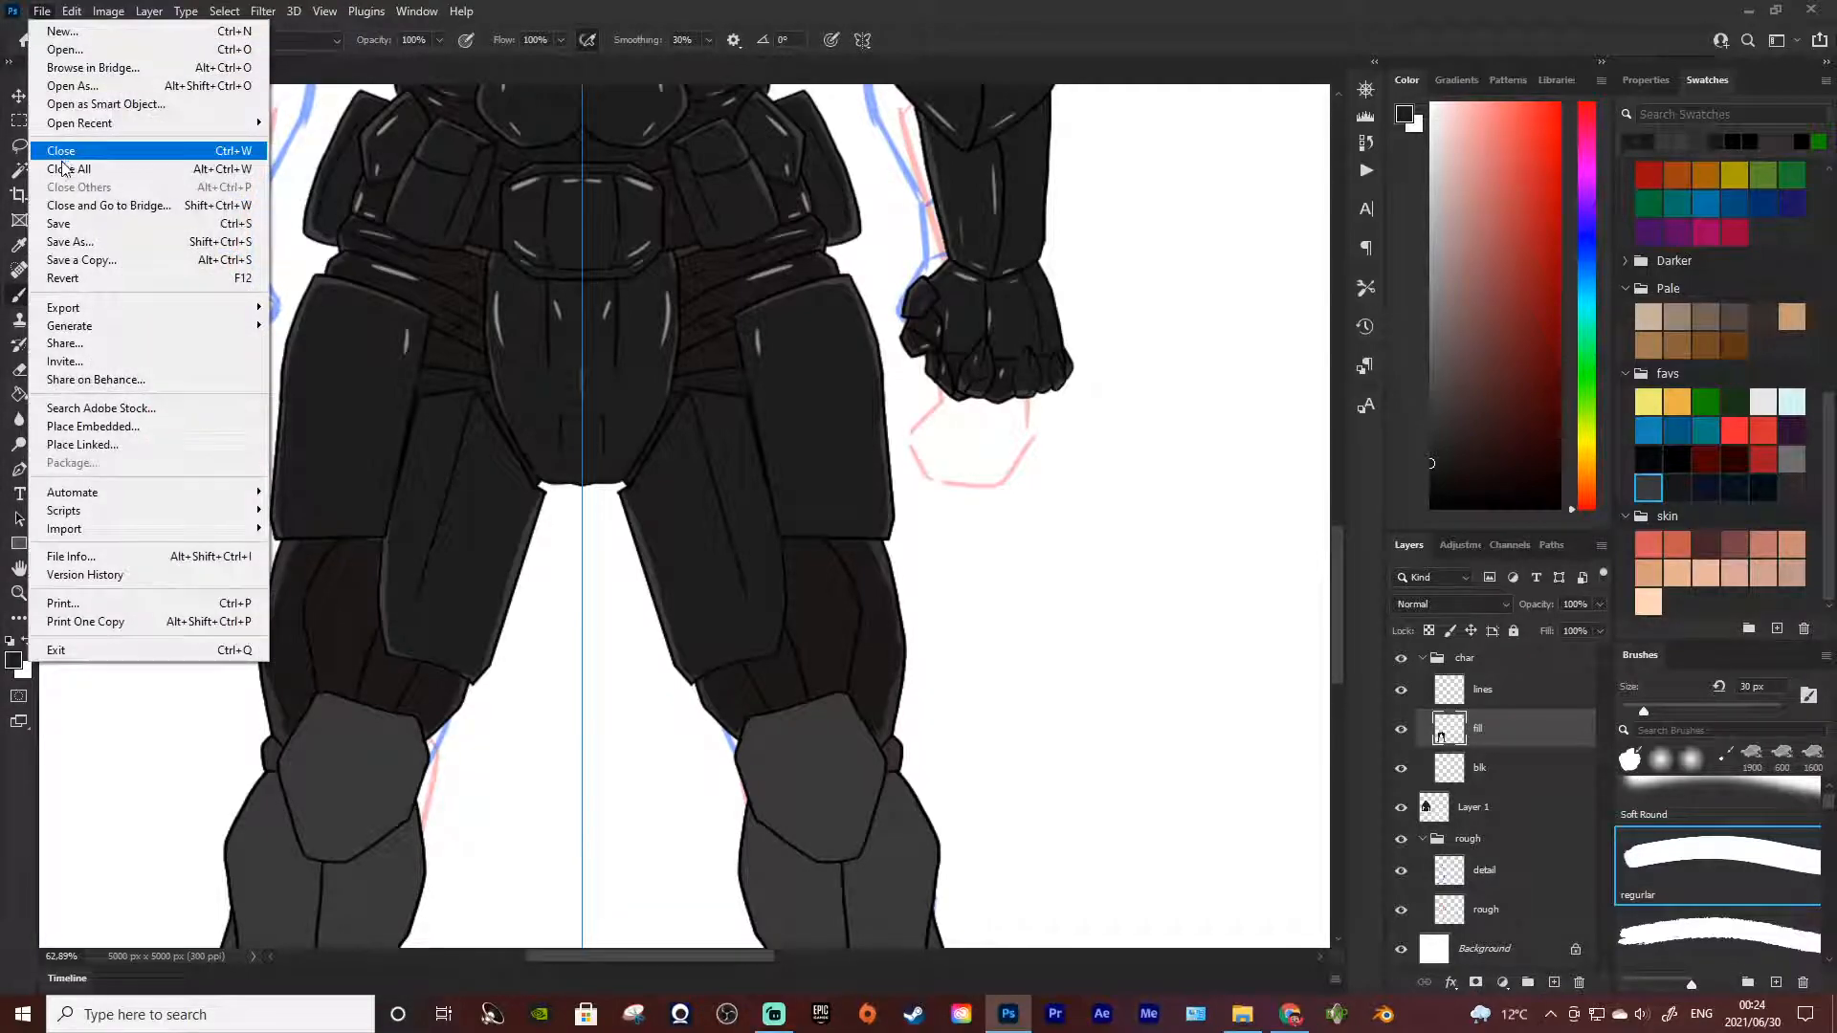
{"action": "left_click", "coordinate": [68, 224]}
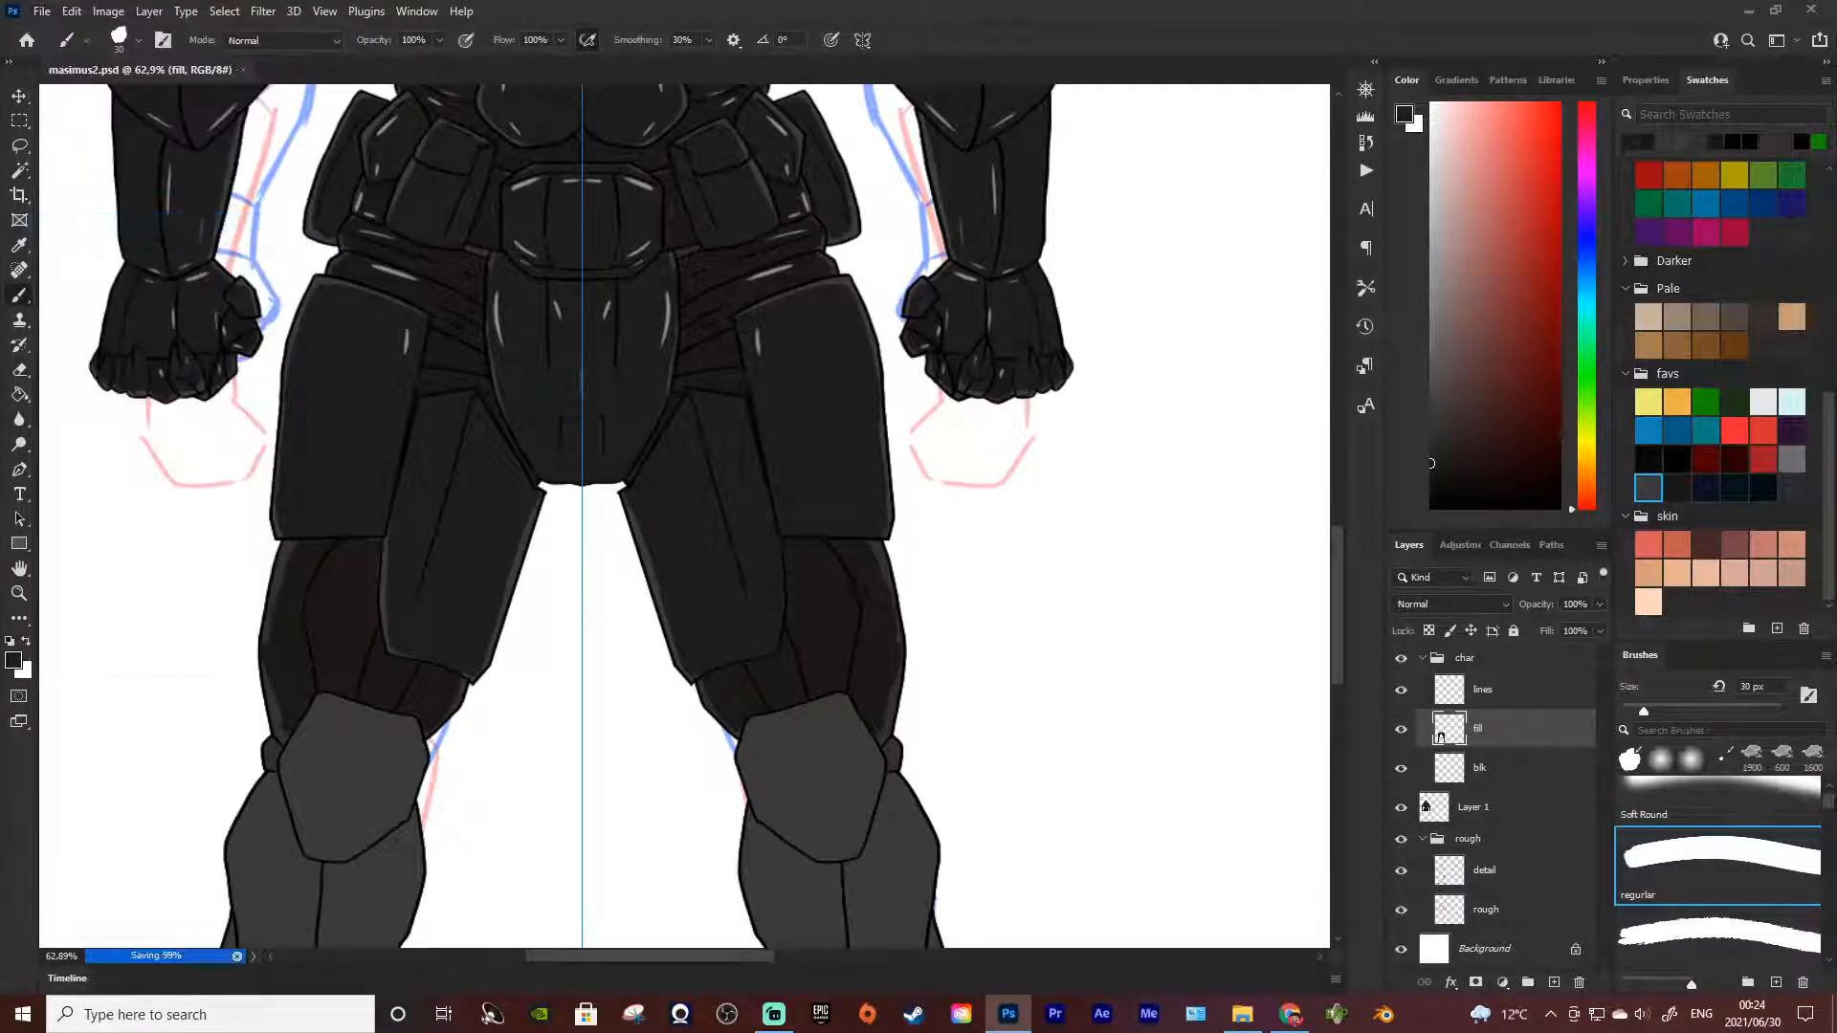
{"action": "left_click", "coordinate": [243, 70]}
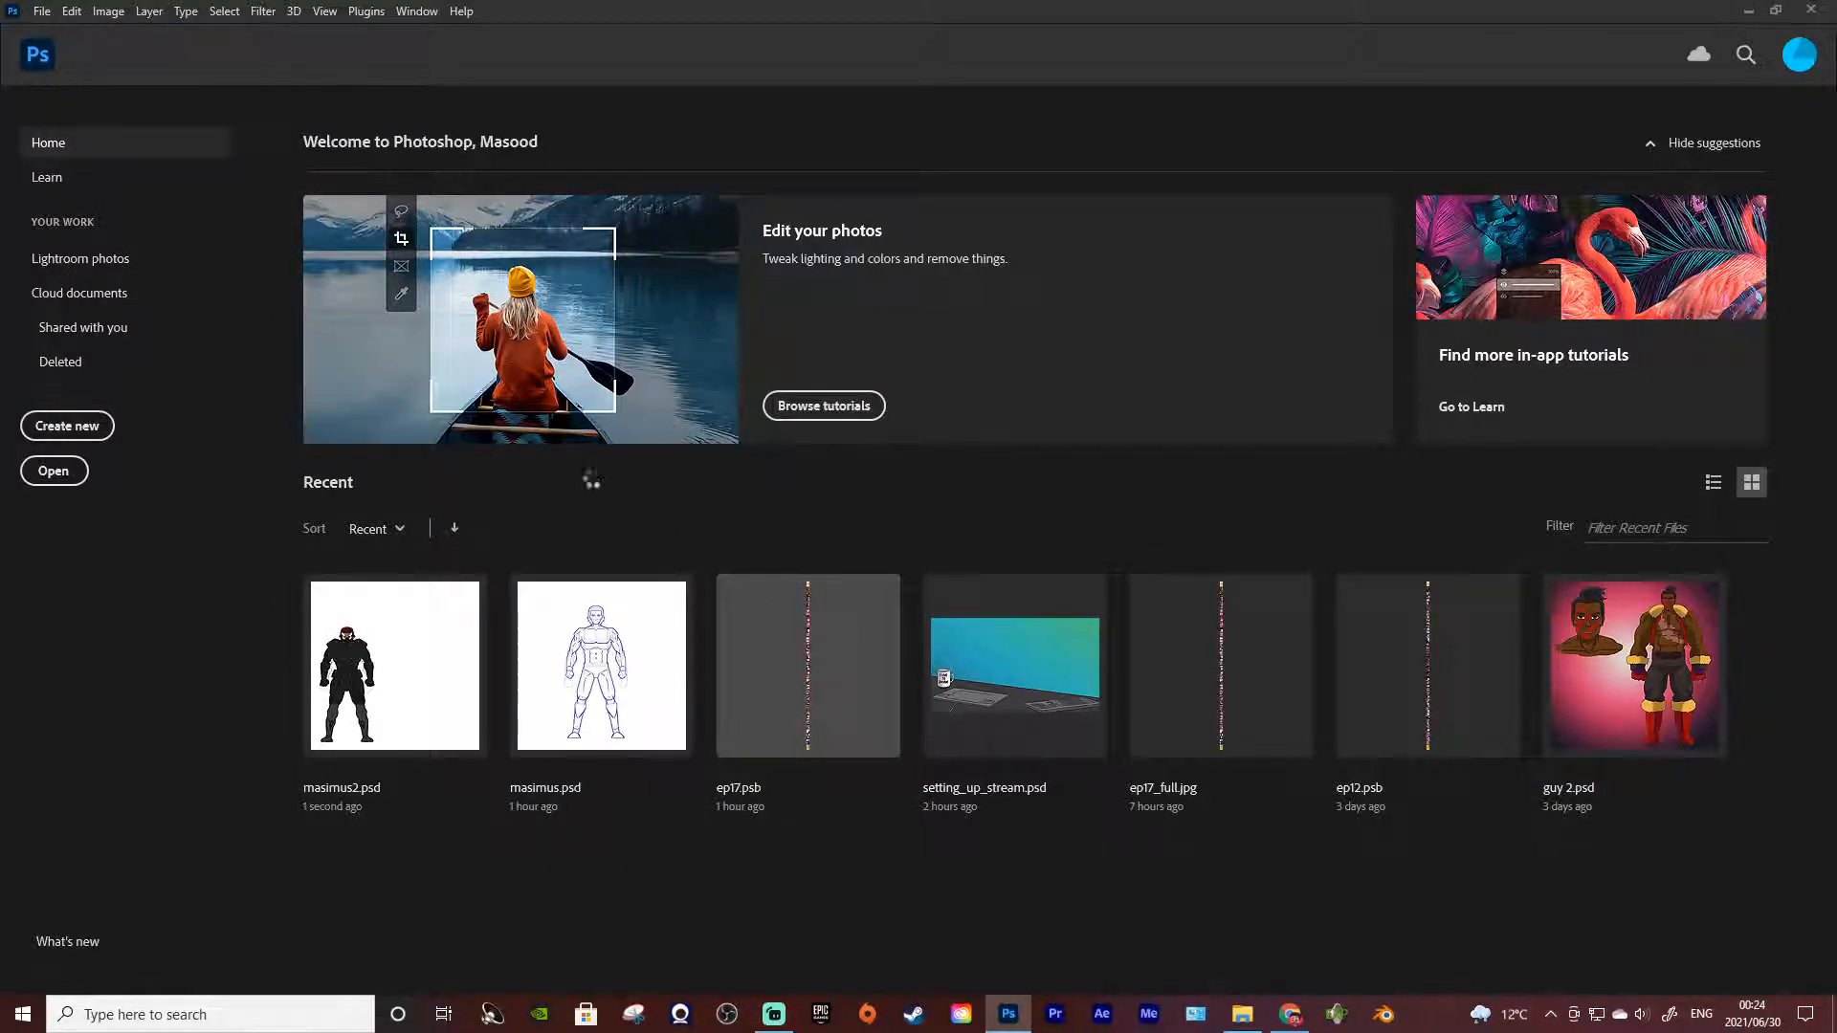
Switch to the ep17.psb comic strip and examine its panels, both close up and as a sequence
{"action": "key", "text": "alt+Tab"}
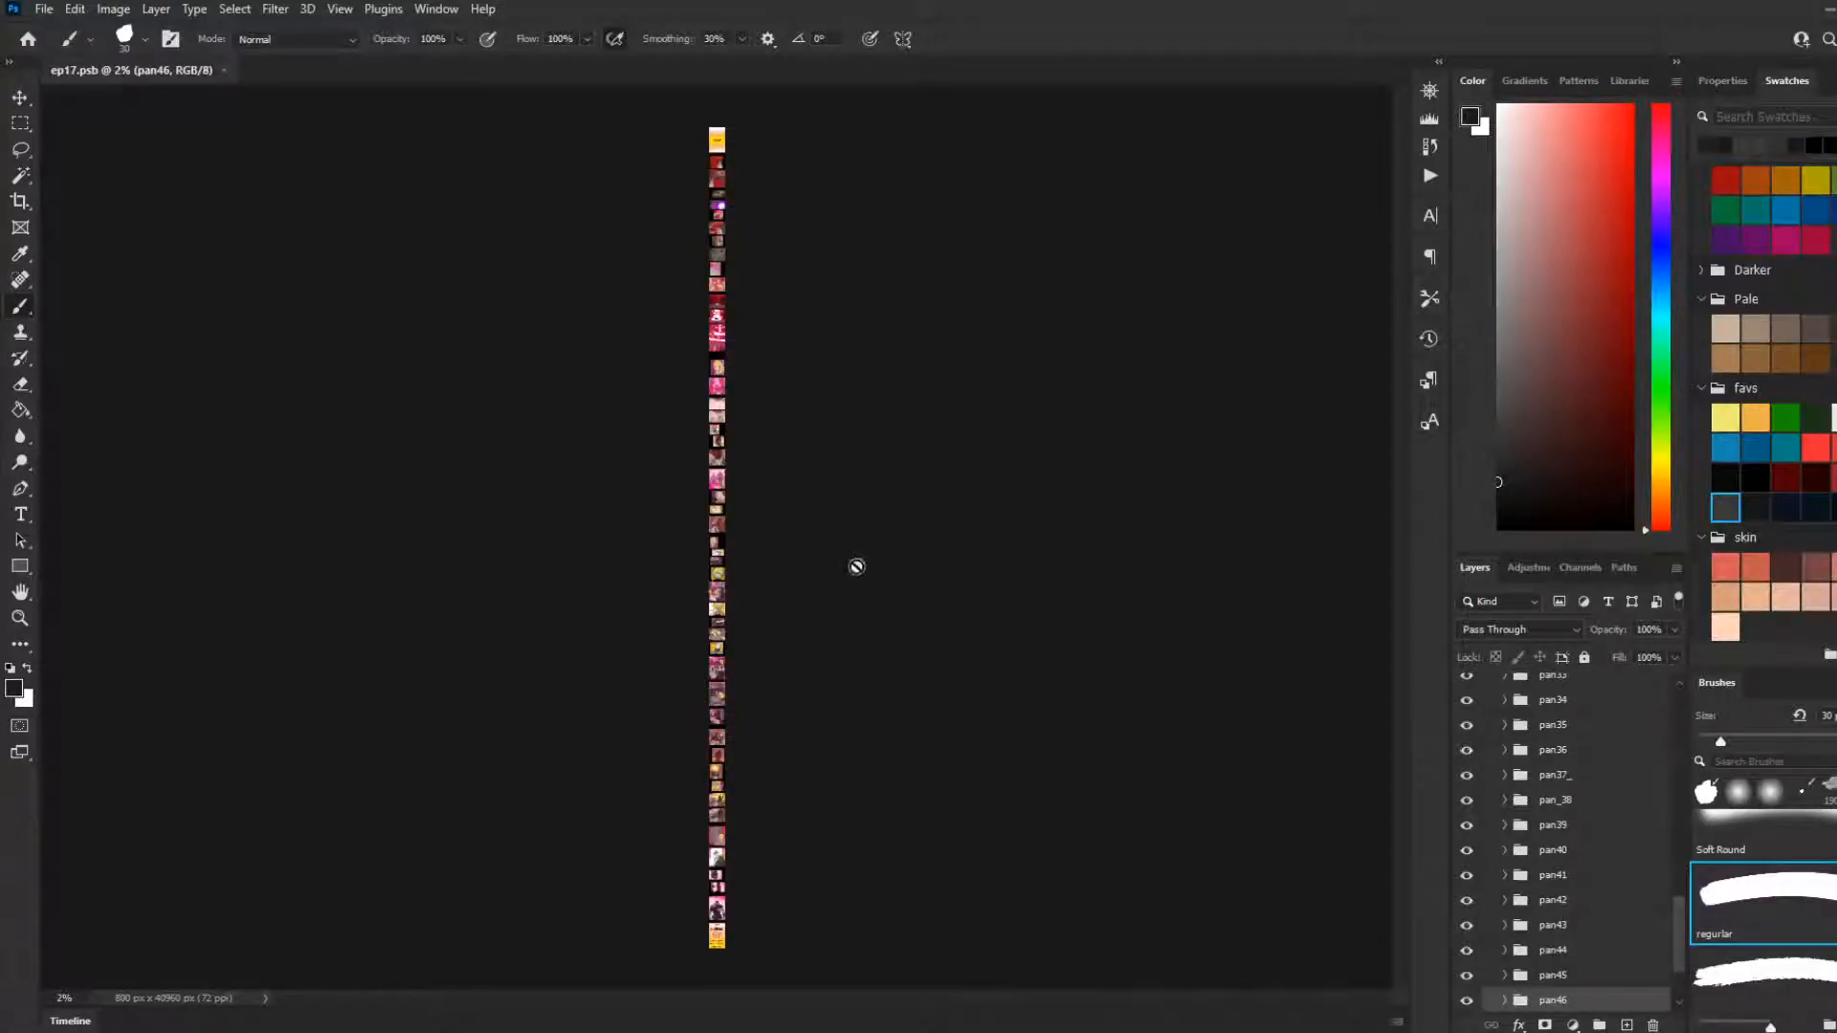
{"action": "scroll", "coordinate": [840, 574], "scroll_direction": "up", "scroll_amount": 5}
{"action": "scroll", "coordinate": [710, 627], "scroll_direction": "up", "scroll_amount": 10}
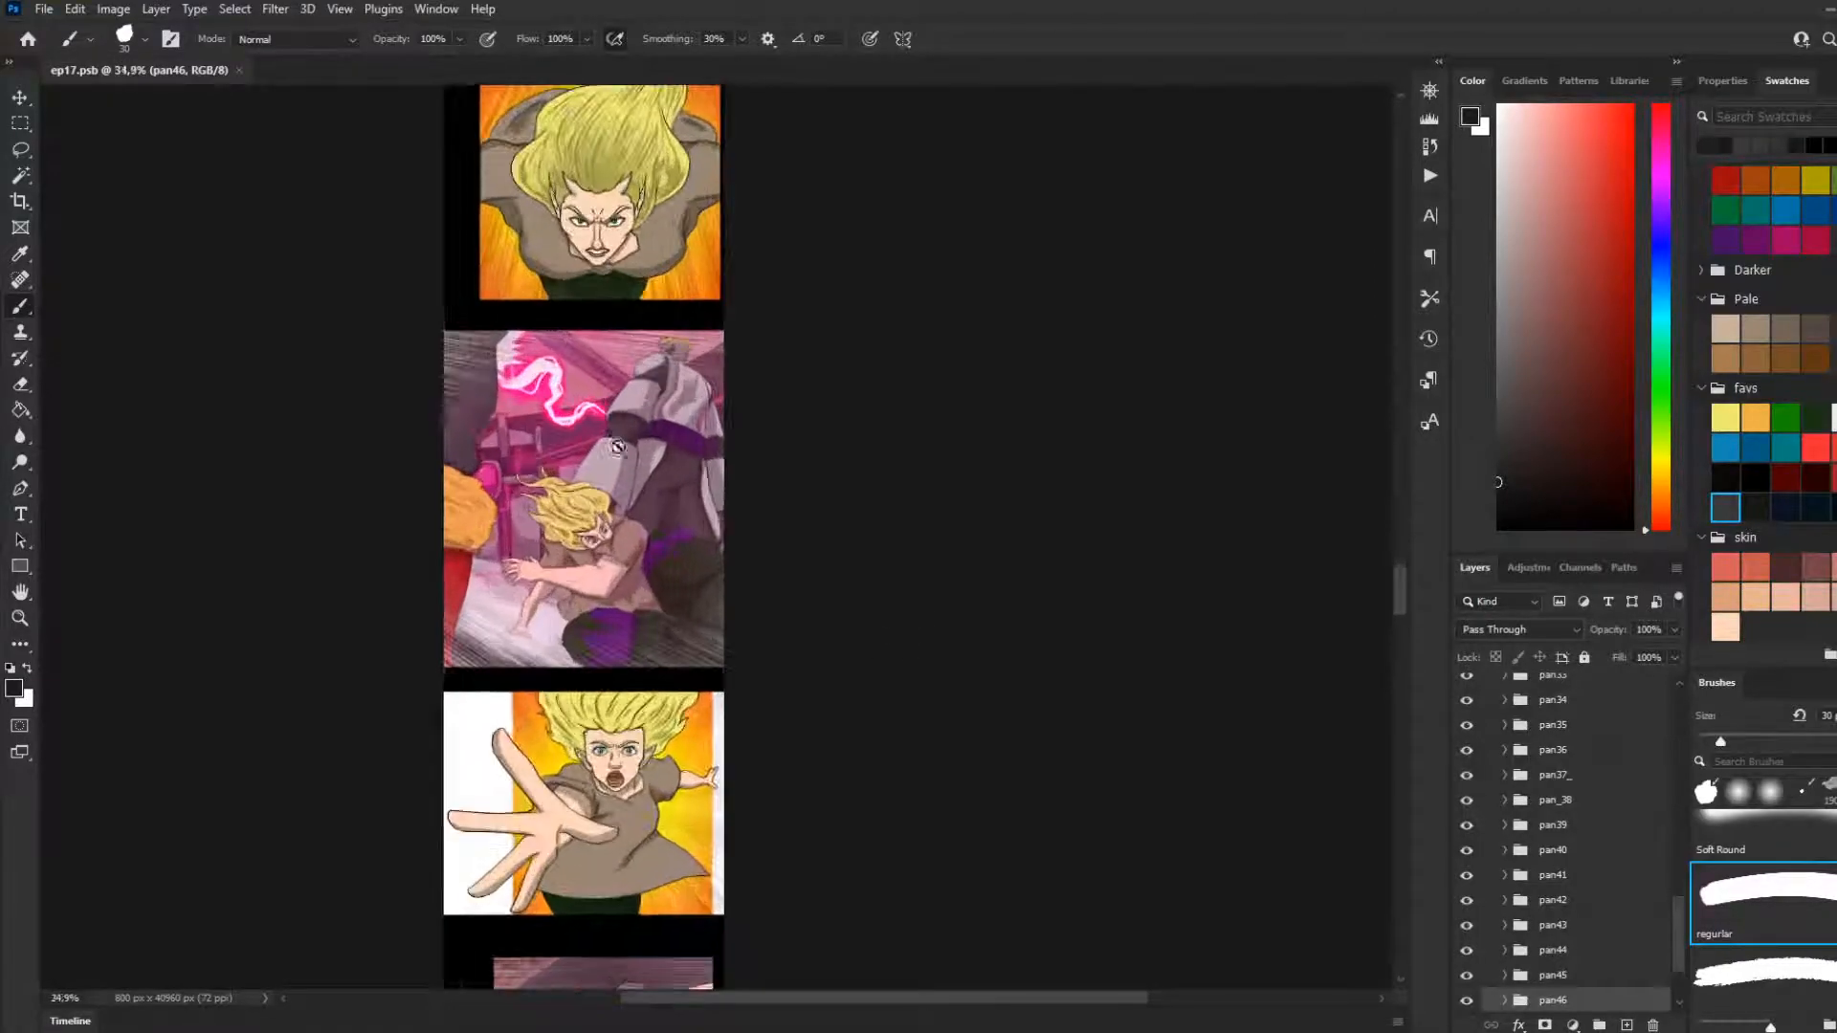
{"action": "scroll", "coordinate": [1189, 586], "scroll_direction": "up", "scroll_amount": 4}
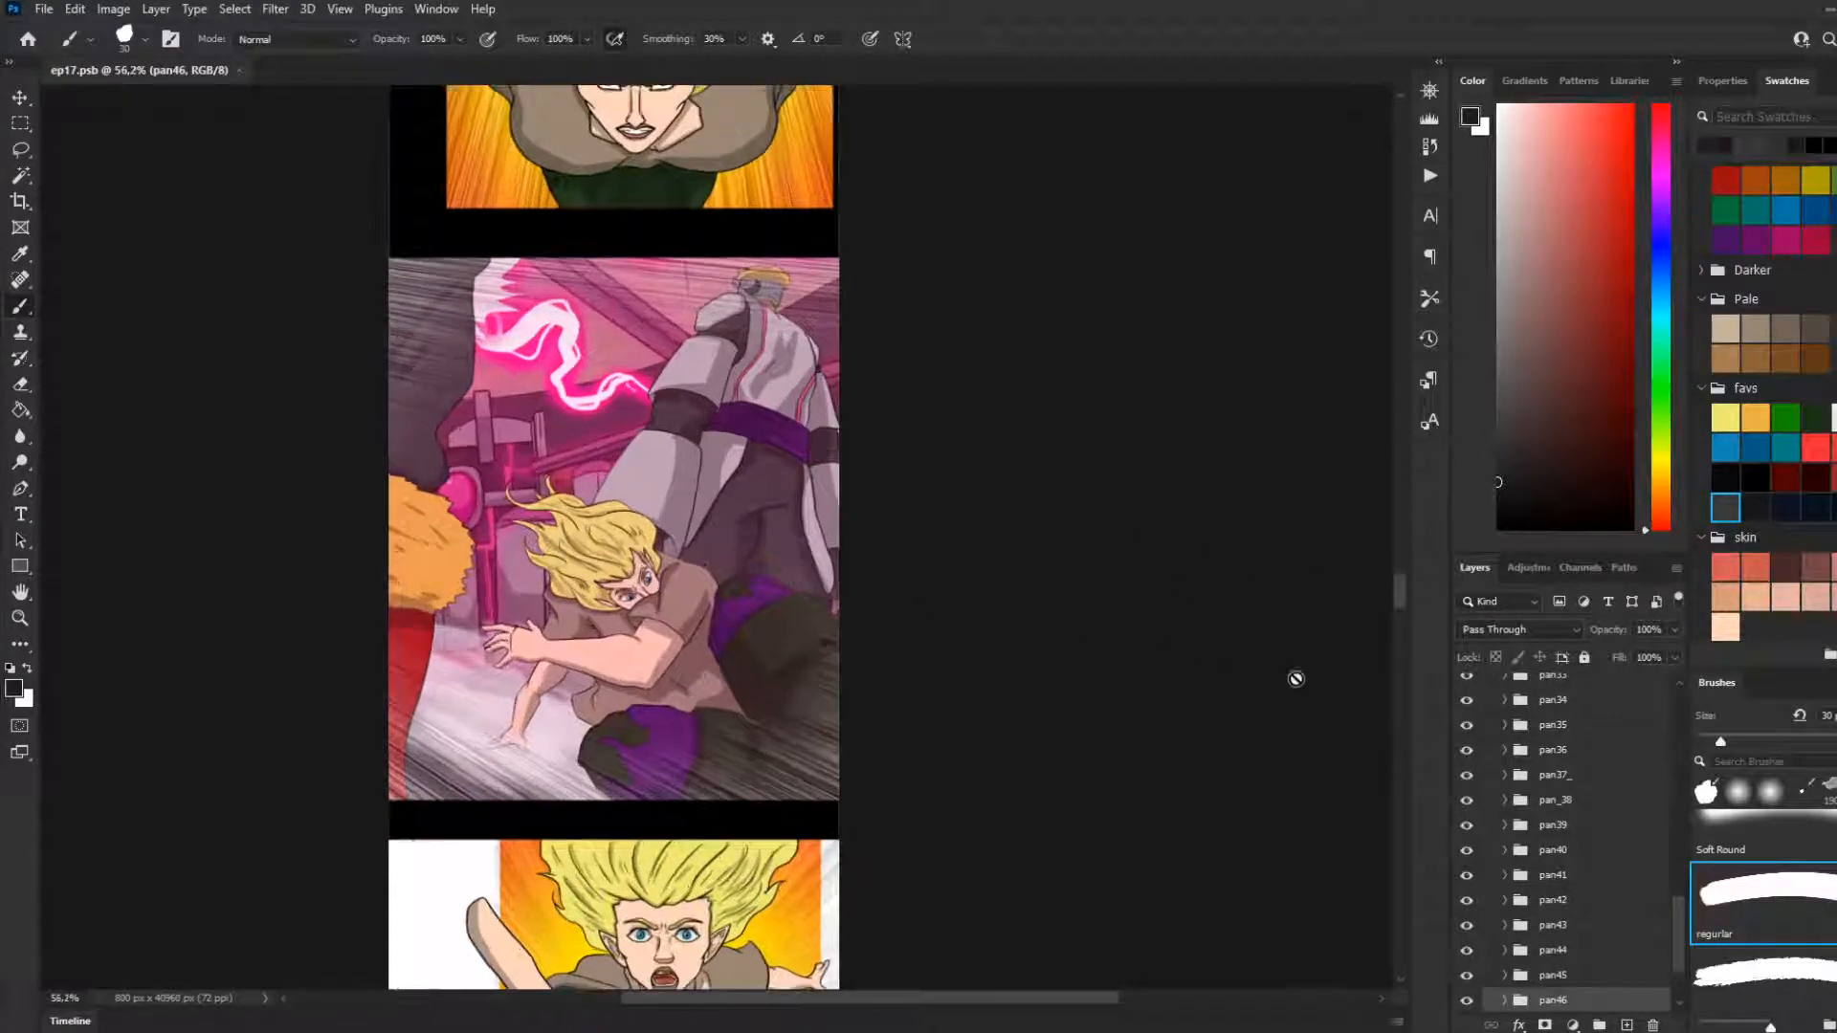
{"action": "left_click_drag", "start_coordinate": [1401, 600], "coordinate": [1384, 540]}
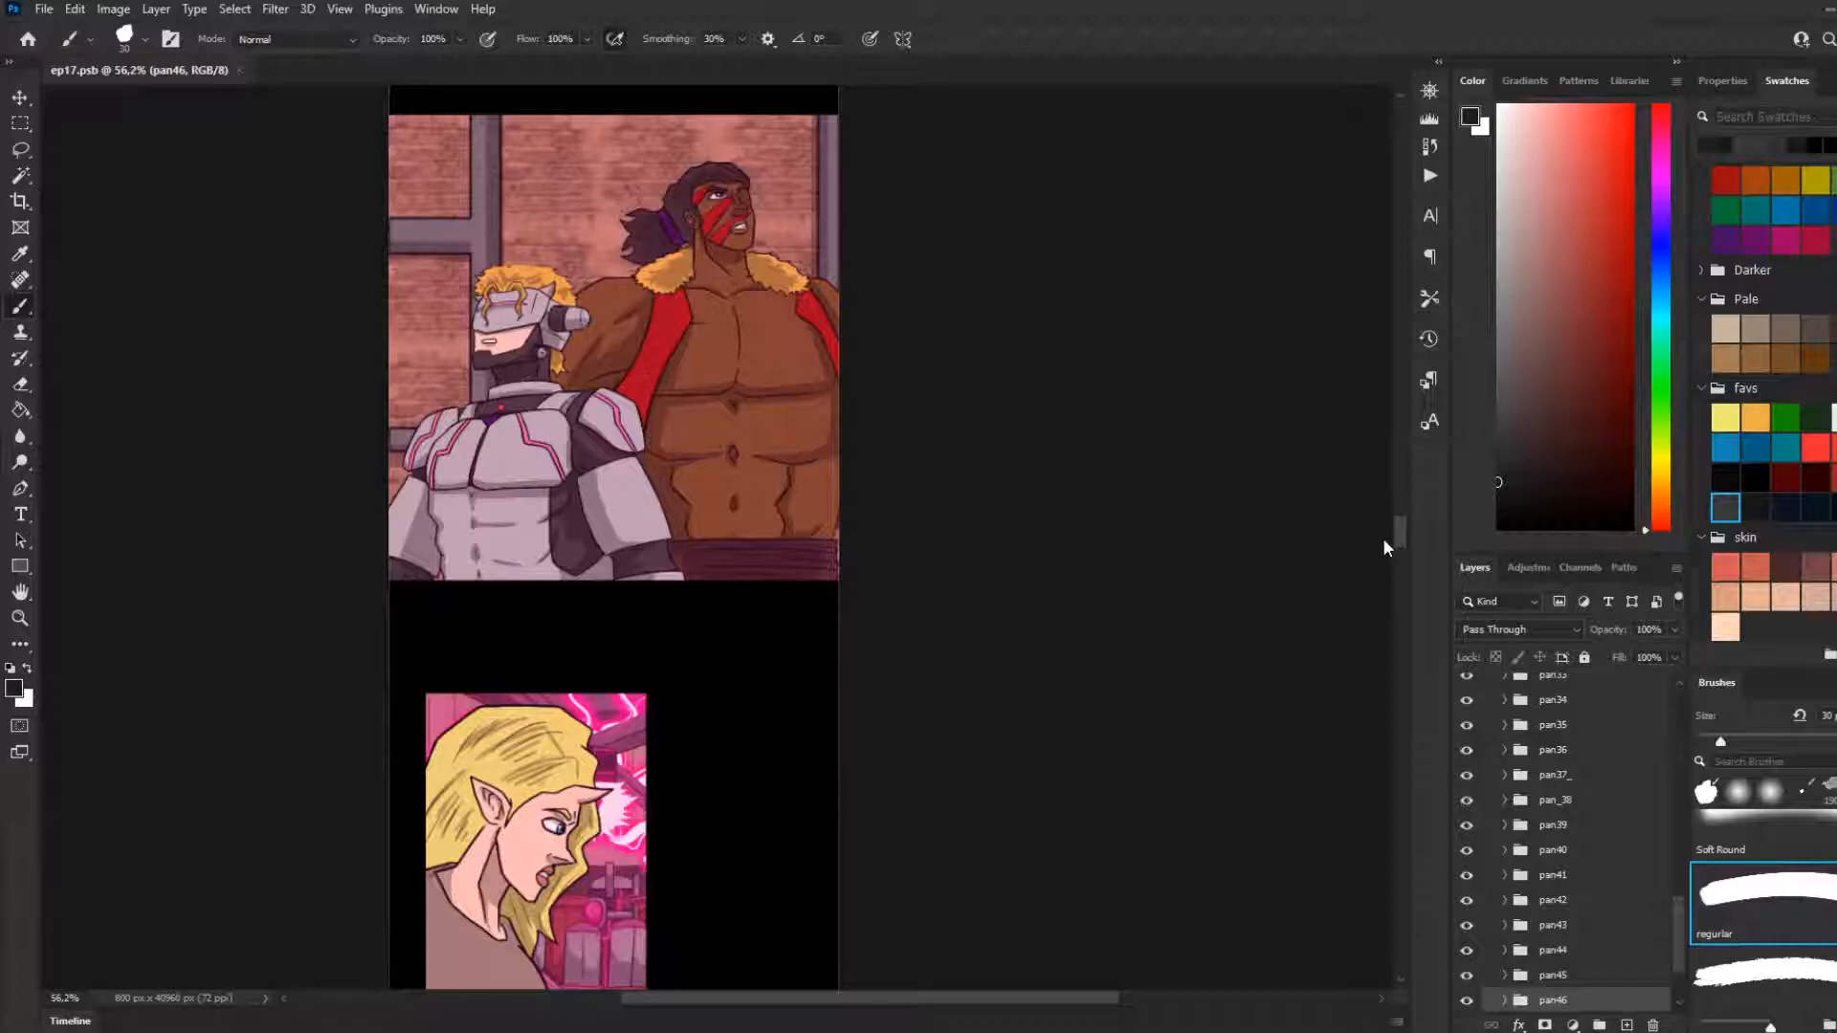
{"action": "left_click_drag", "start_coordinate": [1383, 543], "coordinate": [1381, 559]}
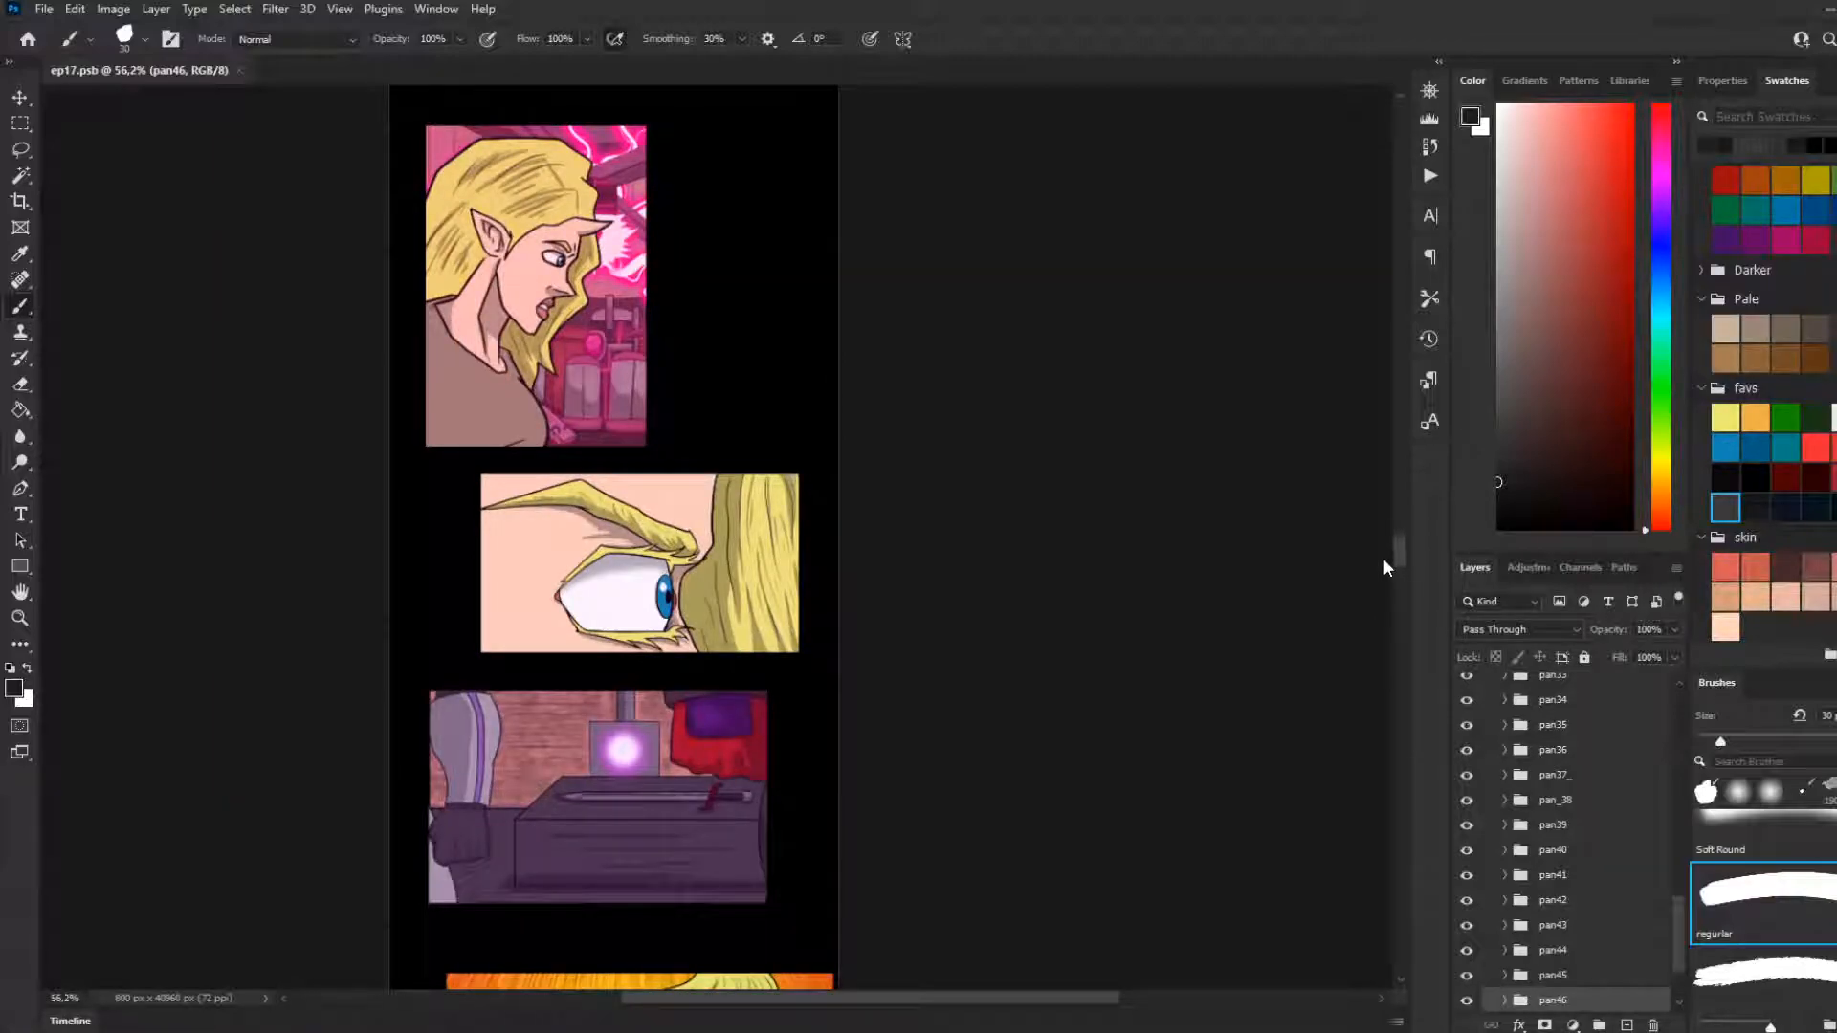
{"action": "left_click_drag", "start_coordinate": [1383, 564], "coordinate": [1382, 560]}
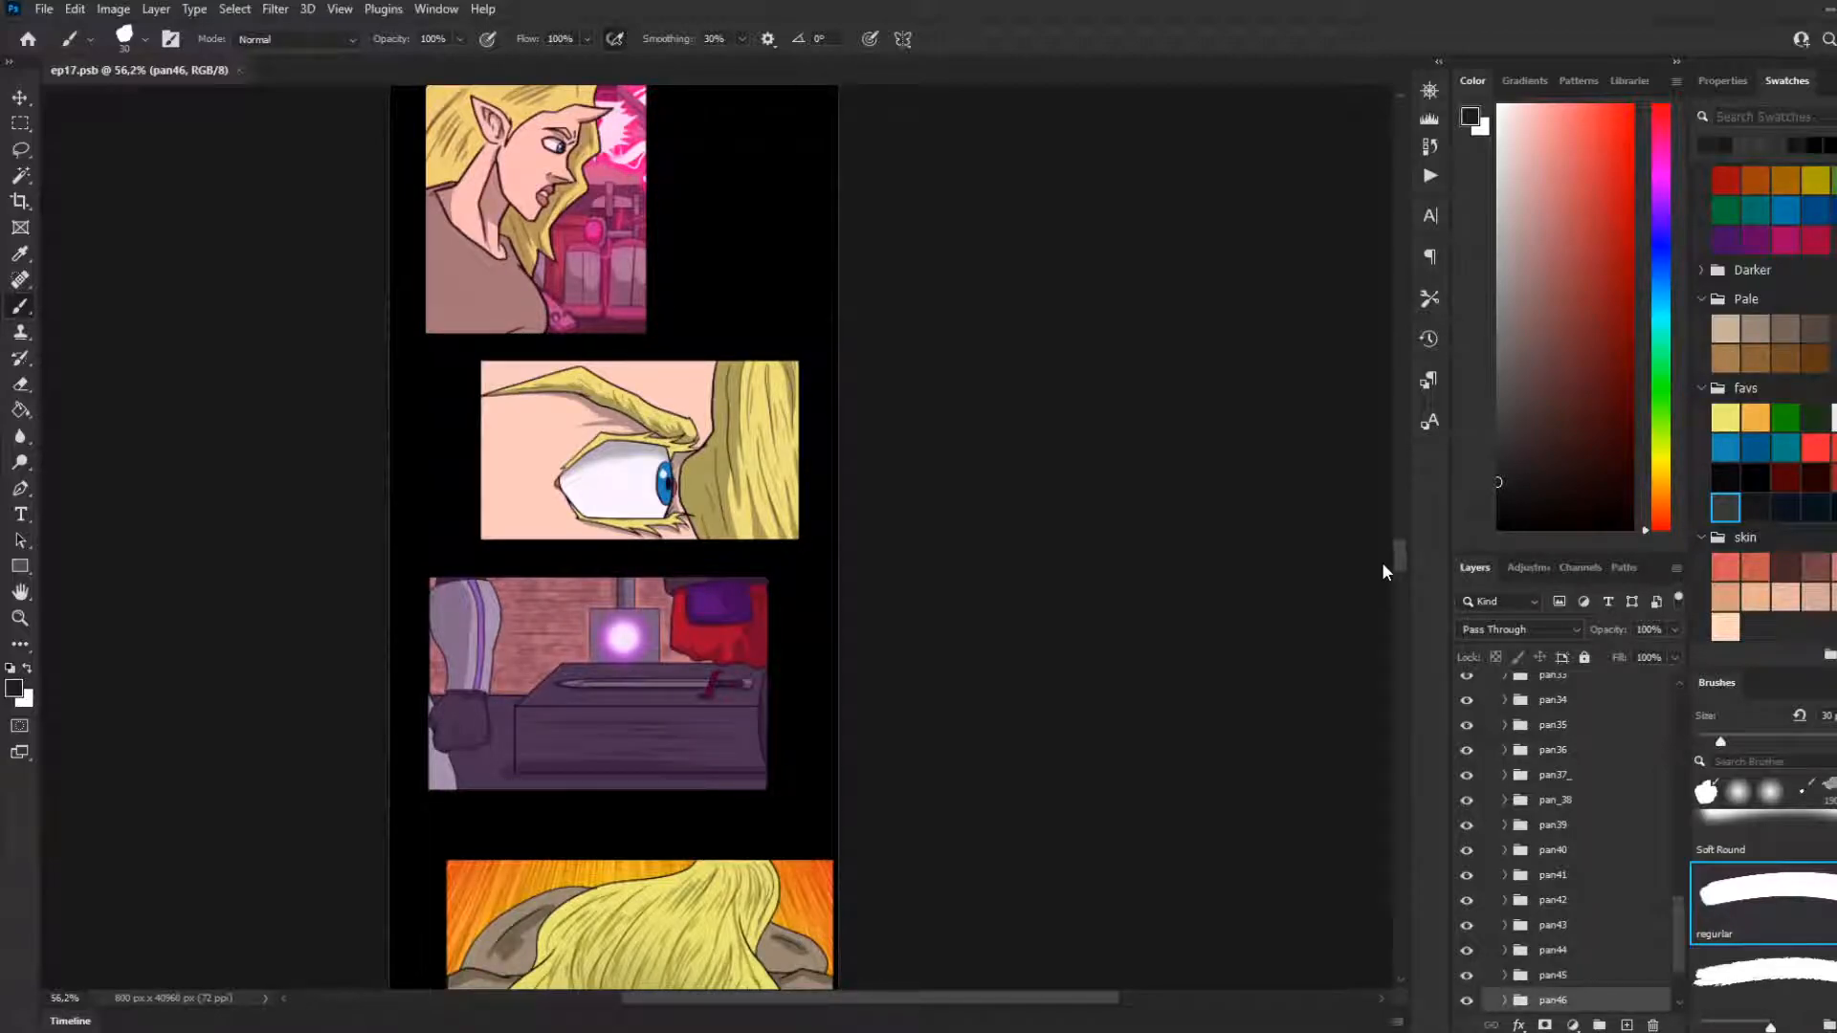
{"action": "left_click_drag", "start_coordinate": [1382, 563], "coordinate": [1384, 568]}
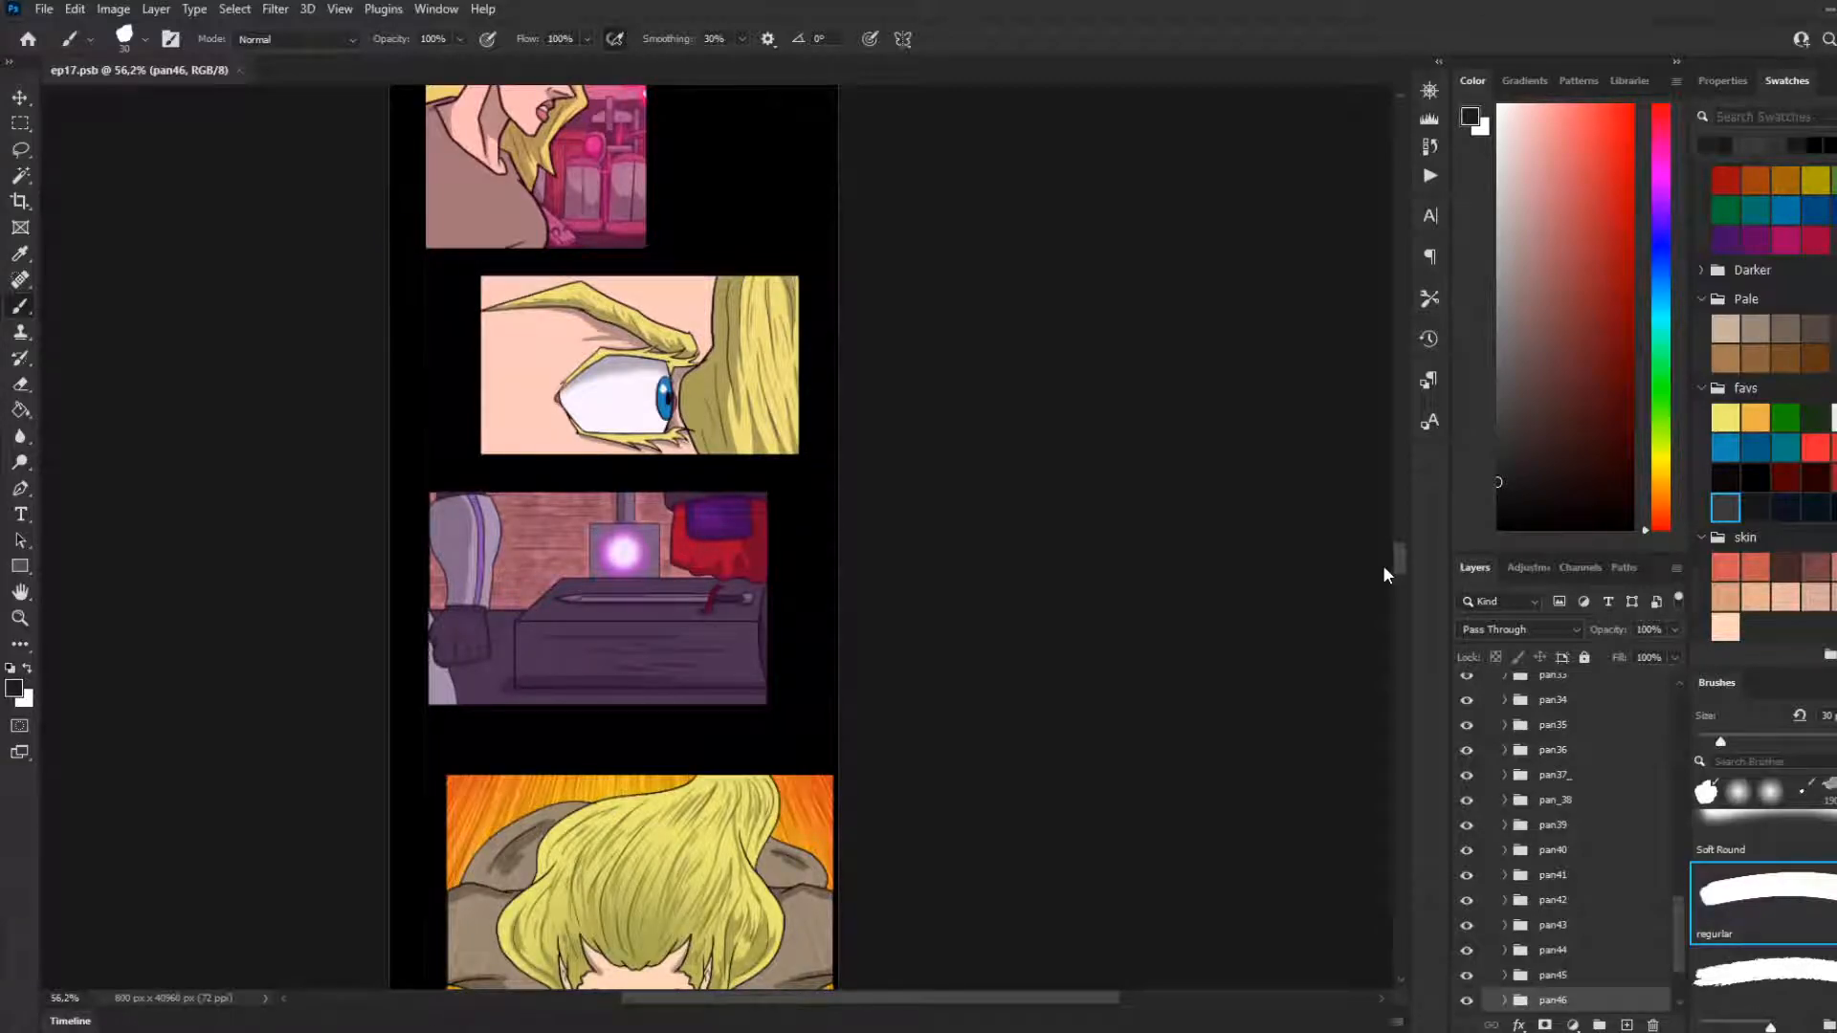
{"action": "left_click_drag", "start_coordinate": [1382, 565], "coordinate": [1381, 555]}
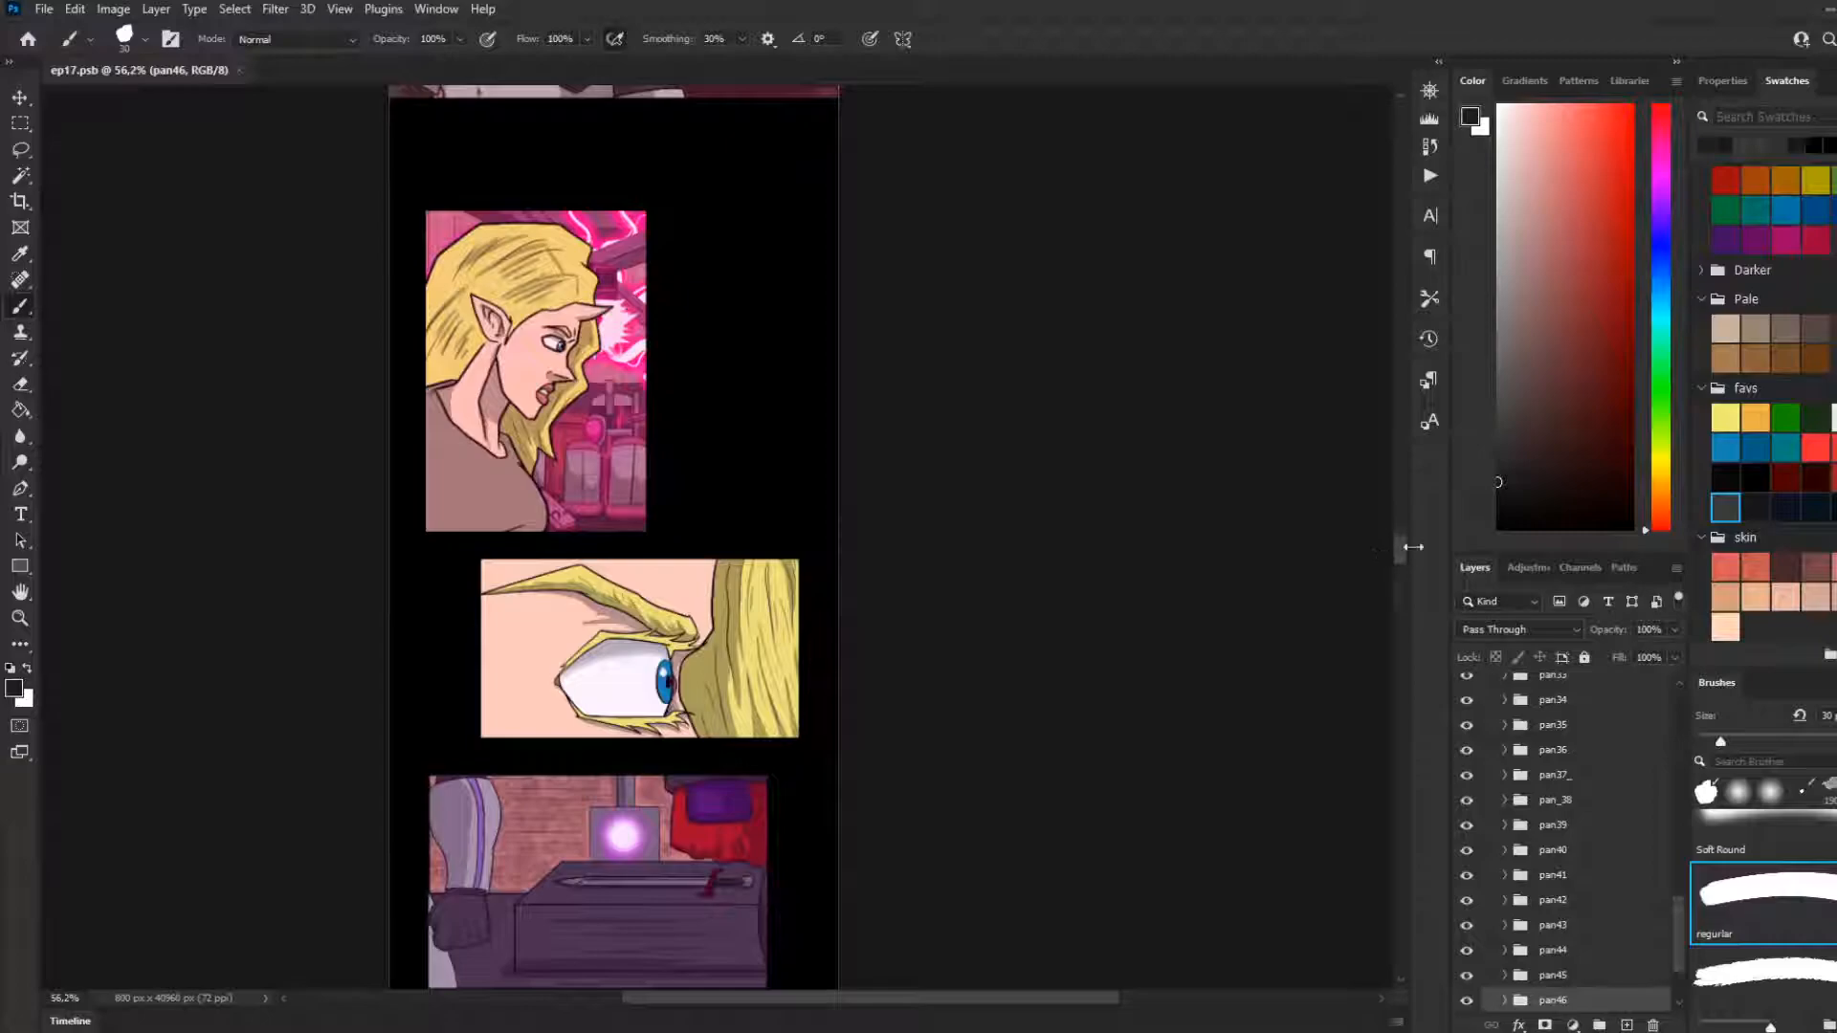
{"action": "left_click_drag", "start_coordinate": [1406, 543], "coordinate": [1417, 604]}
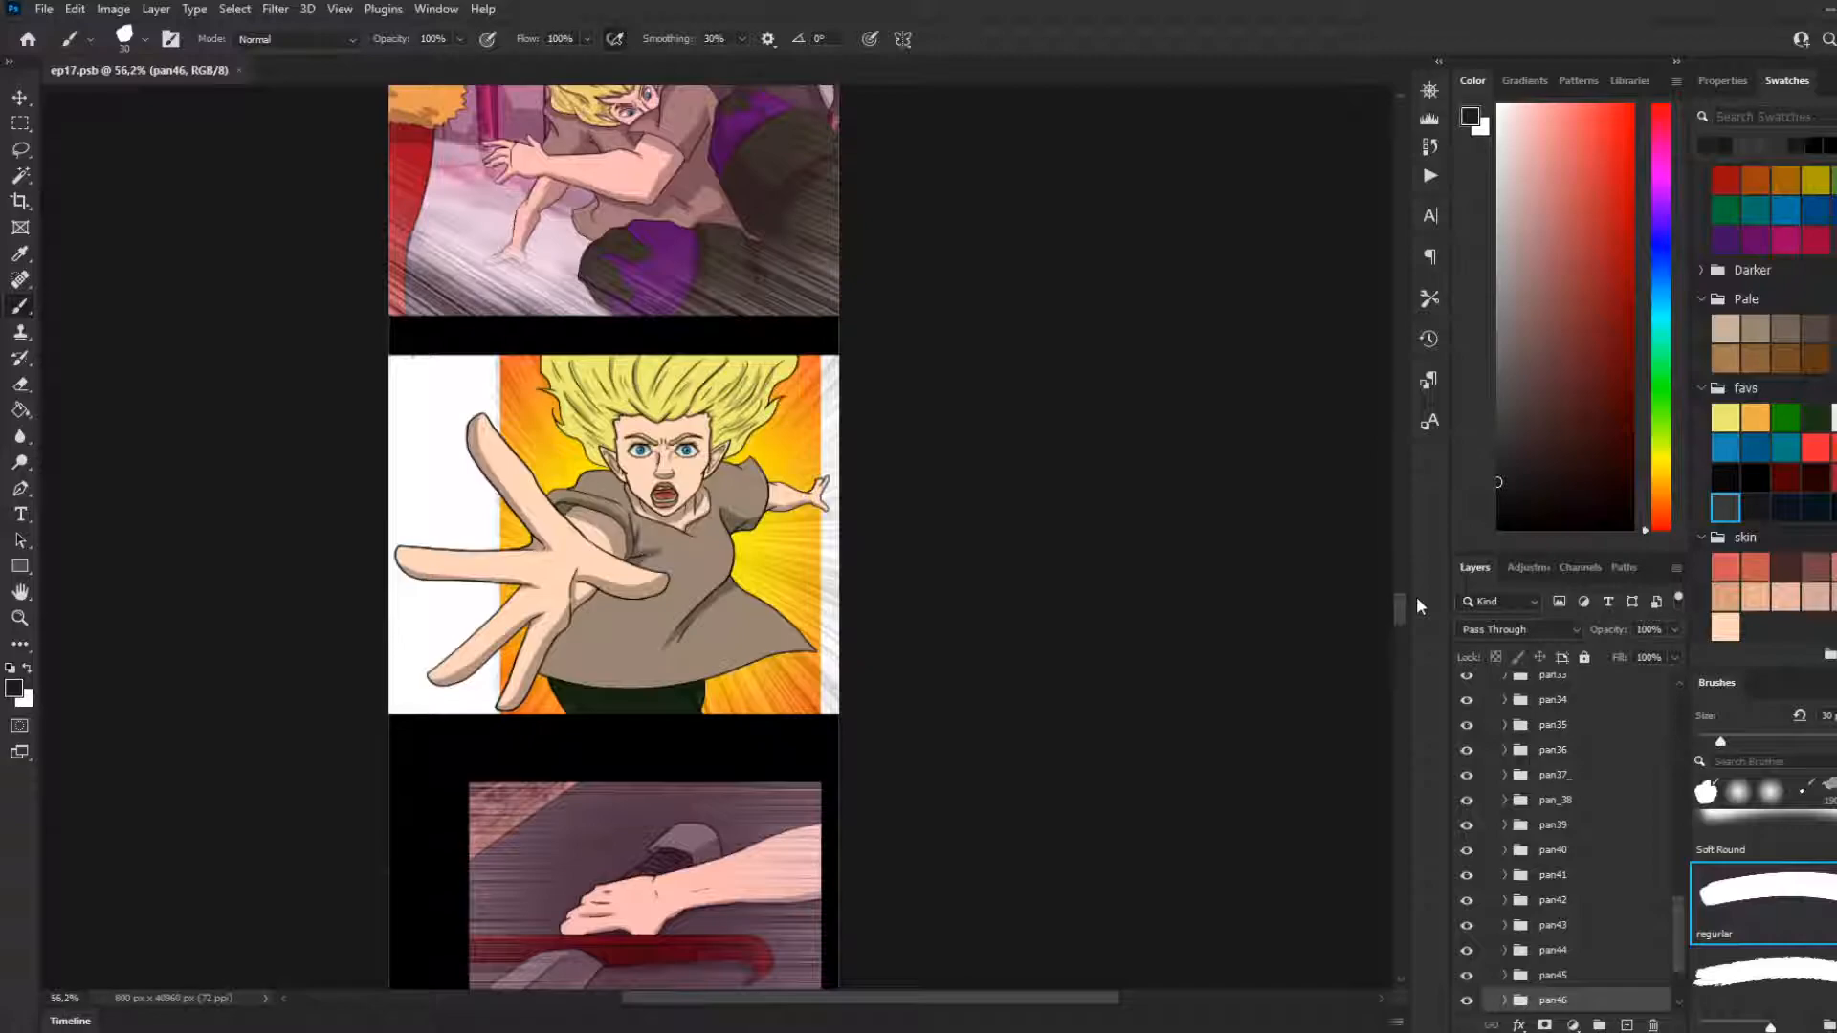
{"action": "scroll", "coordinate": [952, 557], "scroll_direction": "down", "scroll_amount": 5}
{"action": "scroll", "coordinate": [849, 590], "scroll_direction": "down", "scroll_amount": 2}
{"action": "scroll", "coordinate": [896, 617], "scroll_direction": "up", "scroll_amount": 4}
{"action": "scroll", "coordinate": [905, 624], "scroll_direction": "up", "scroll_amount": 2}
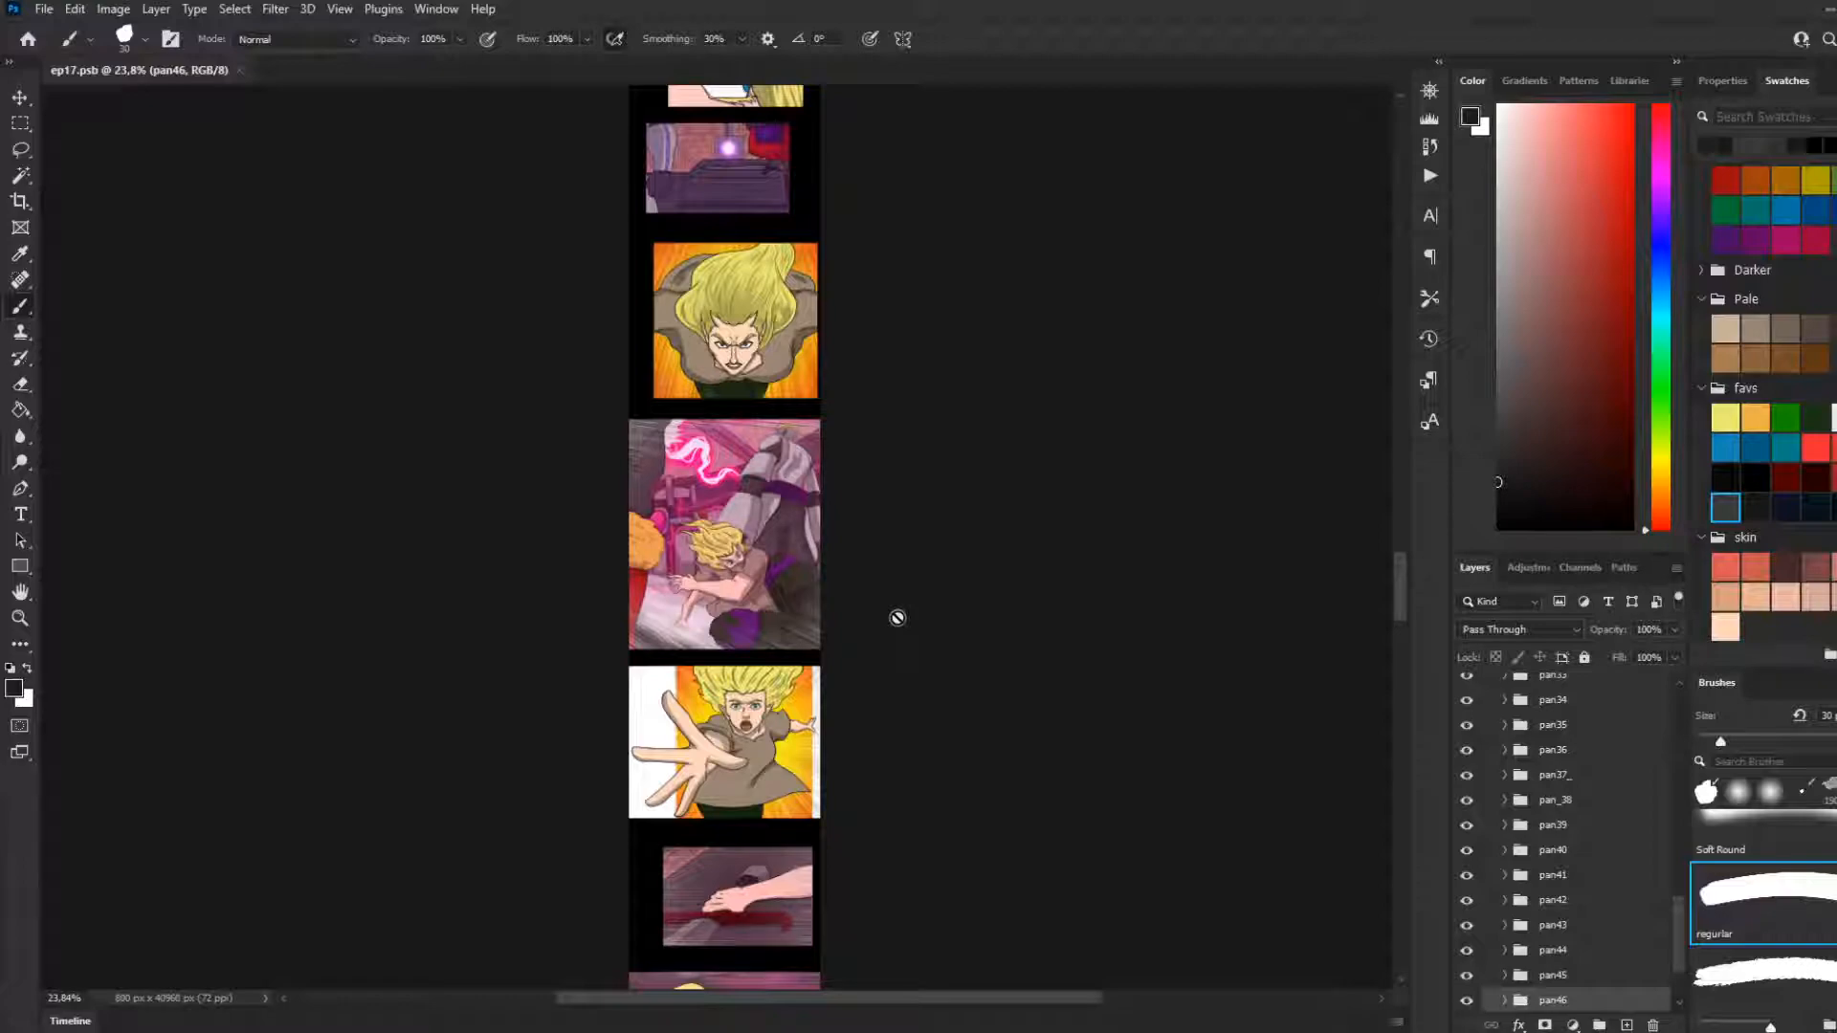
{"action": "scroll", "coordinate": [898, 617], "scroll_direction": "down", "scroll_amount": 5}
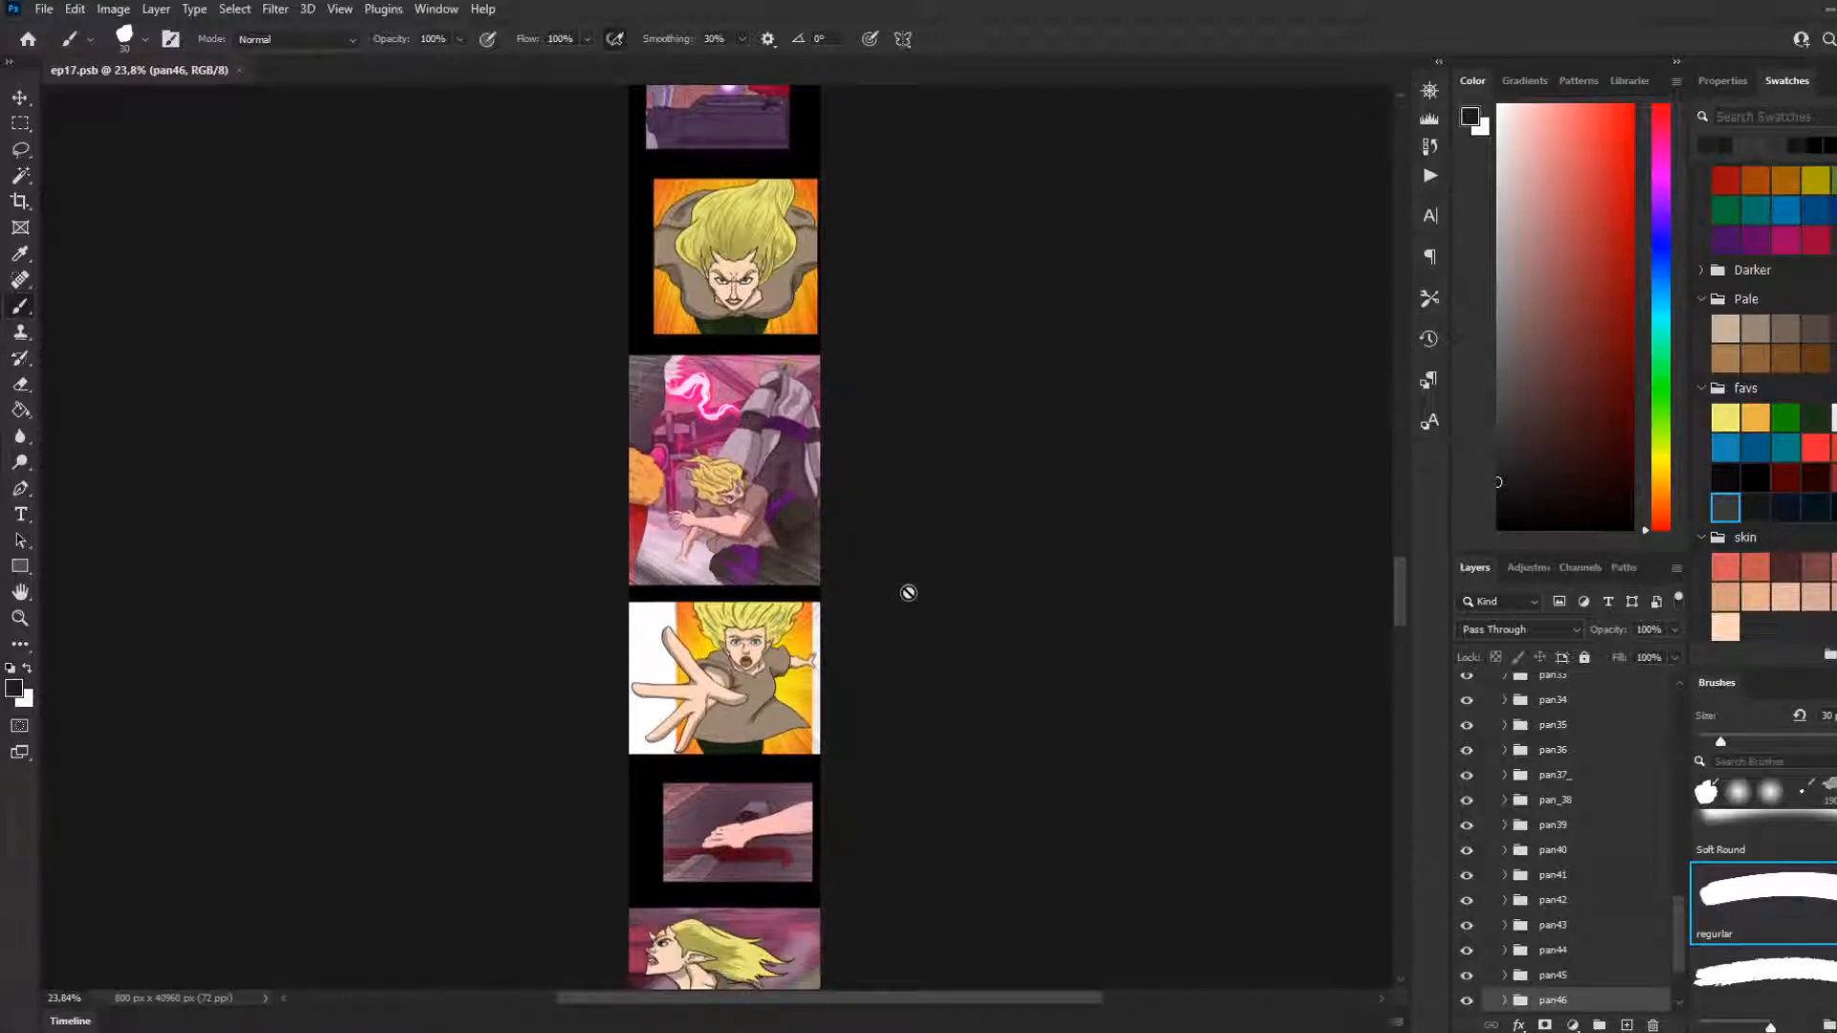
{"action": "mouse_move", "coordinate": [1403, 614]}
{"action": "left_mouse_down"}
{"action": "mouse_move", "coordinate": [1394, 666]}
{"action": "mouse_move", "coordinate": [1402, 606]}
{"action": "left_mouse_up"}
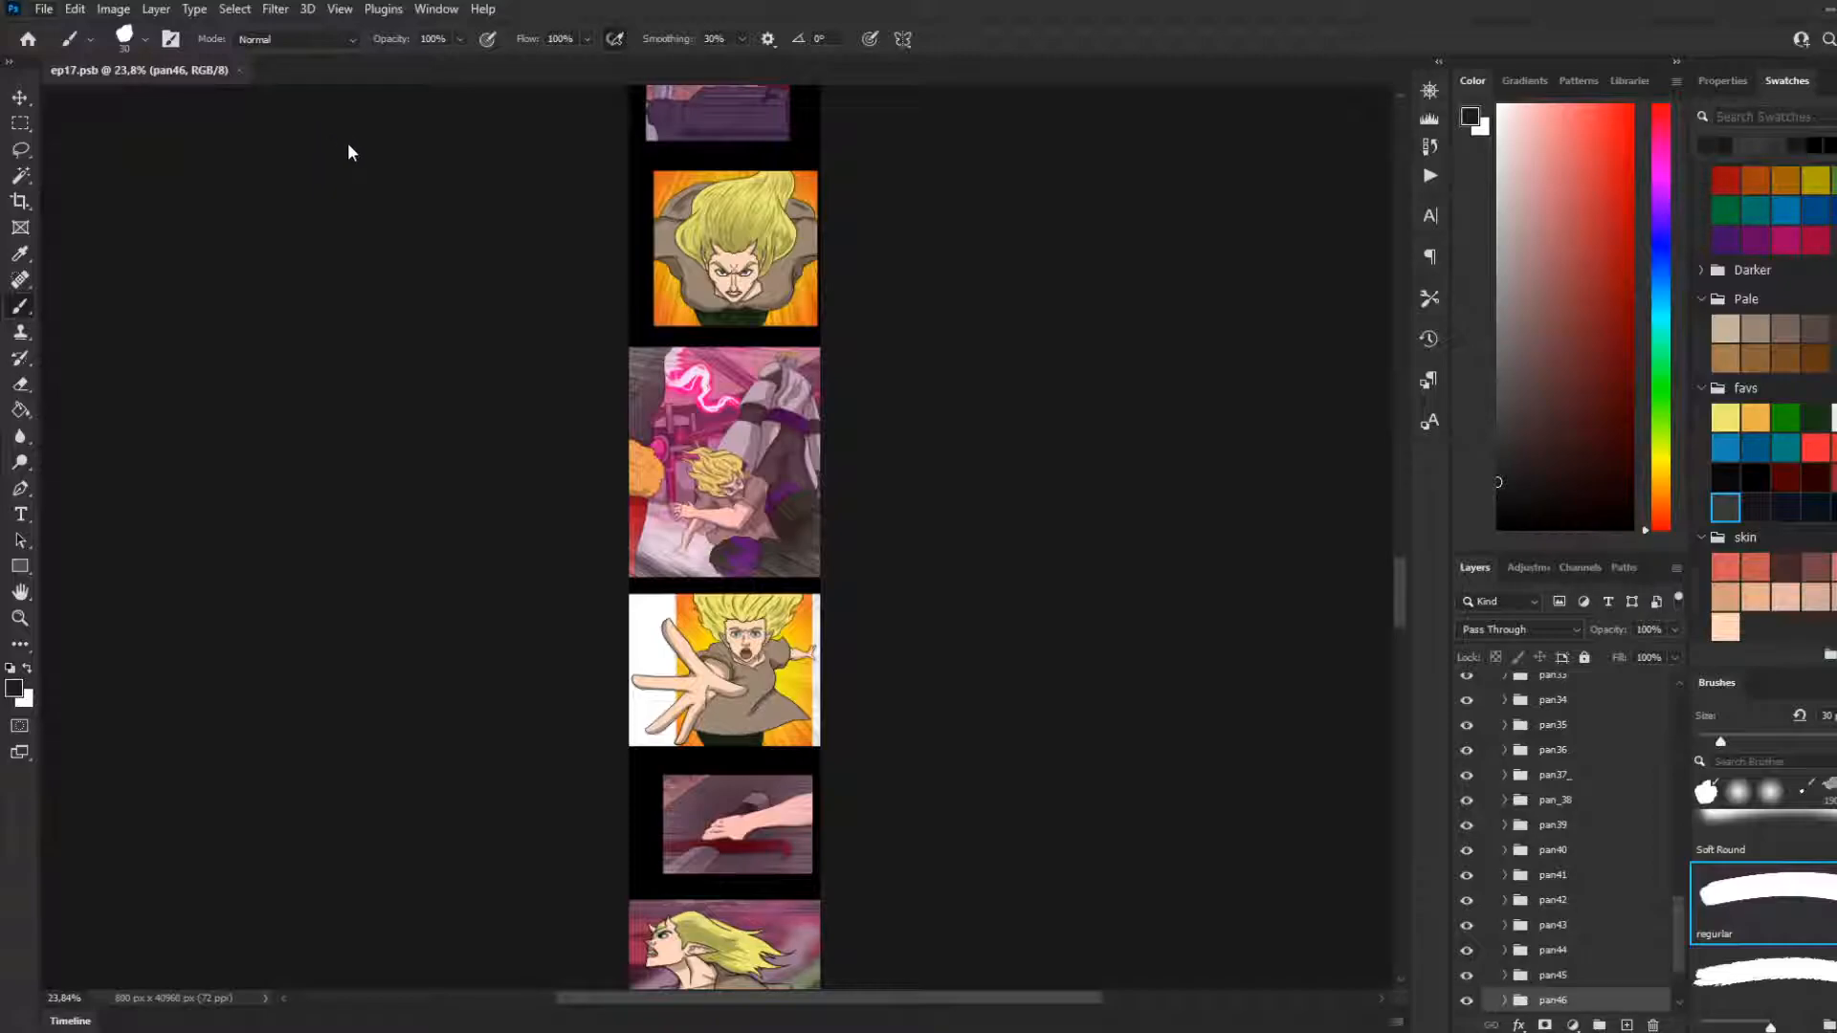
Reopen masimus2.psd and bring the full armoured character into view
{"action": "scroll", "coordinate": [438, 527], "scroll_direction": "down", "scroll_amount": 5}
{"action": "scroll", "coordinate": [443, 519], "scroll_direction": "up", "scroll_amount": 5}
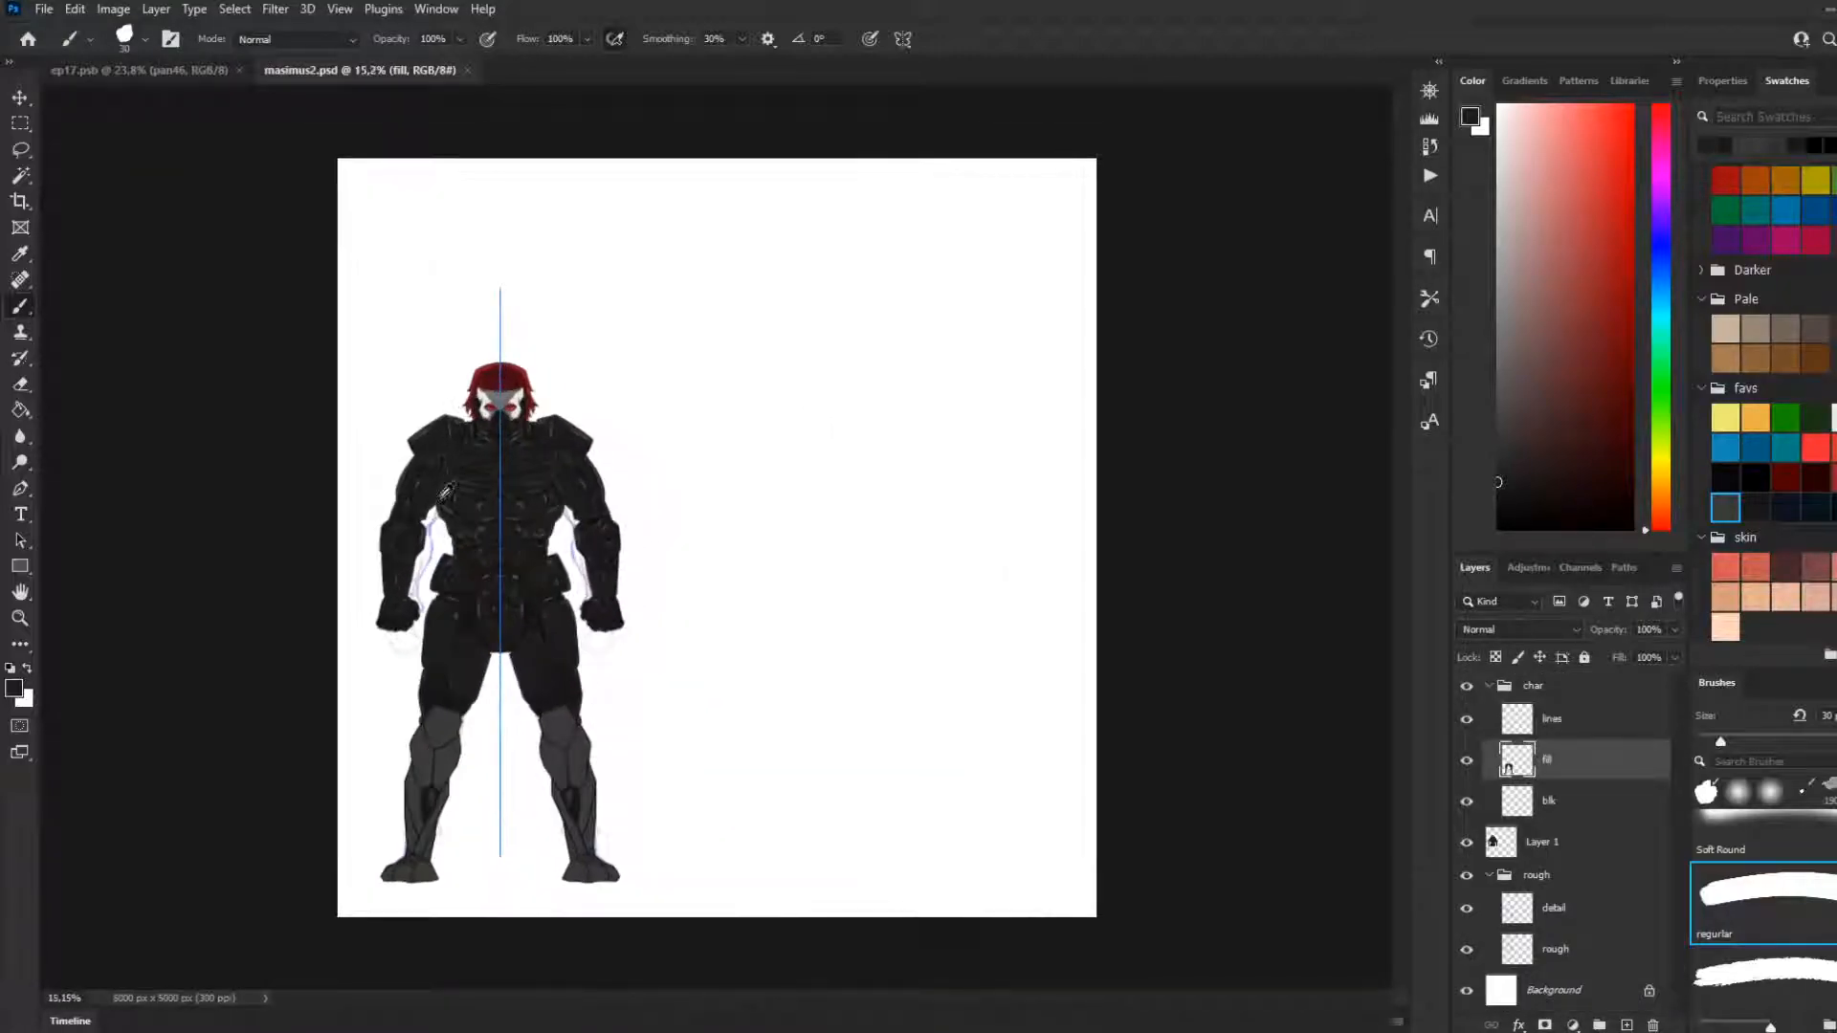
{"action": "scroll", "coordinate": [410, 602], "scroll_direction": "down", "scroll_amount": 1}
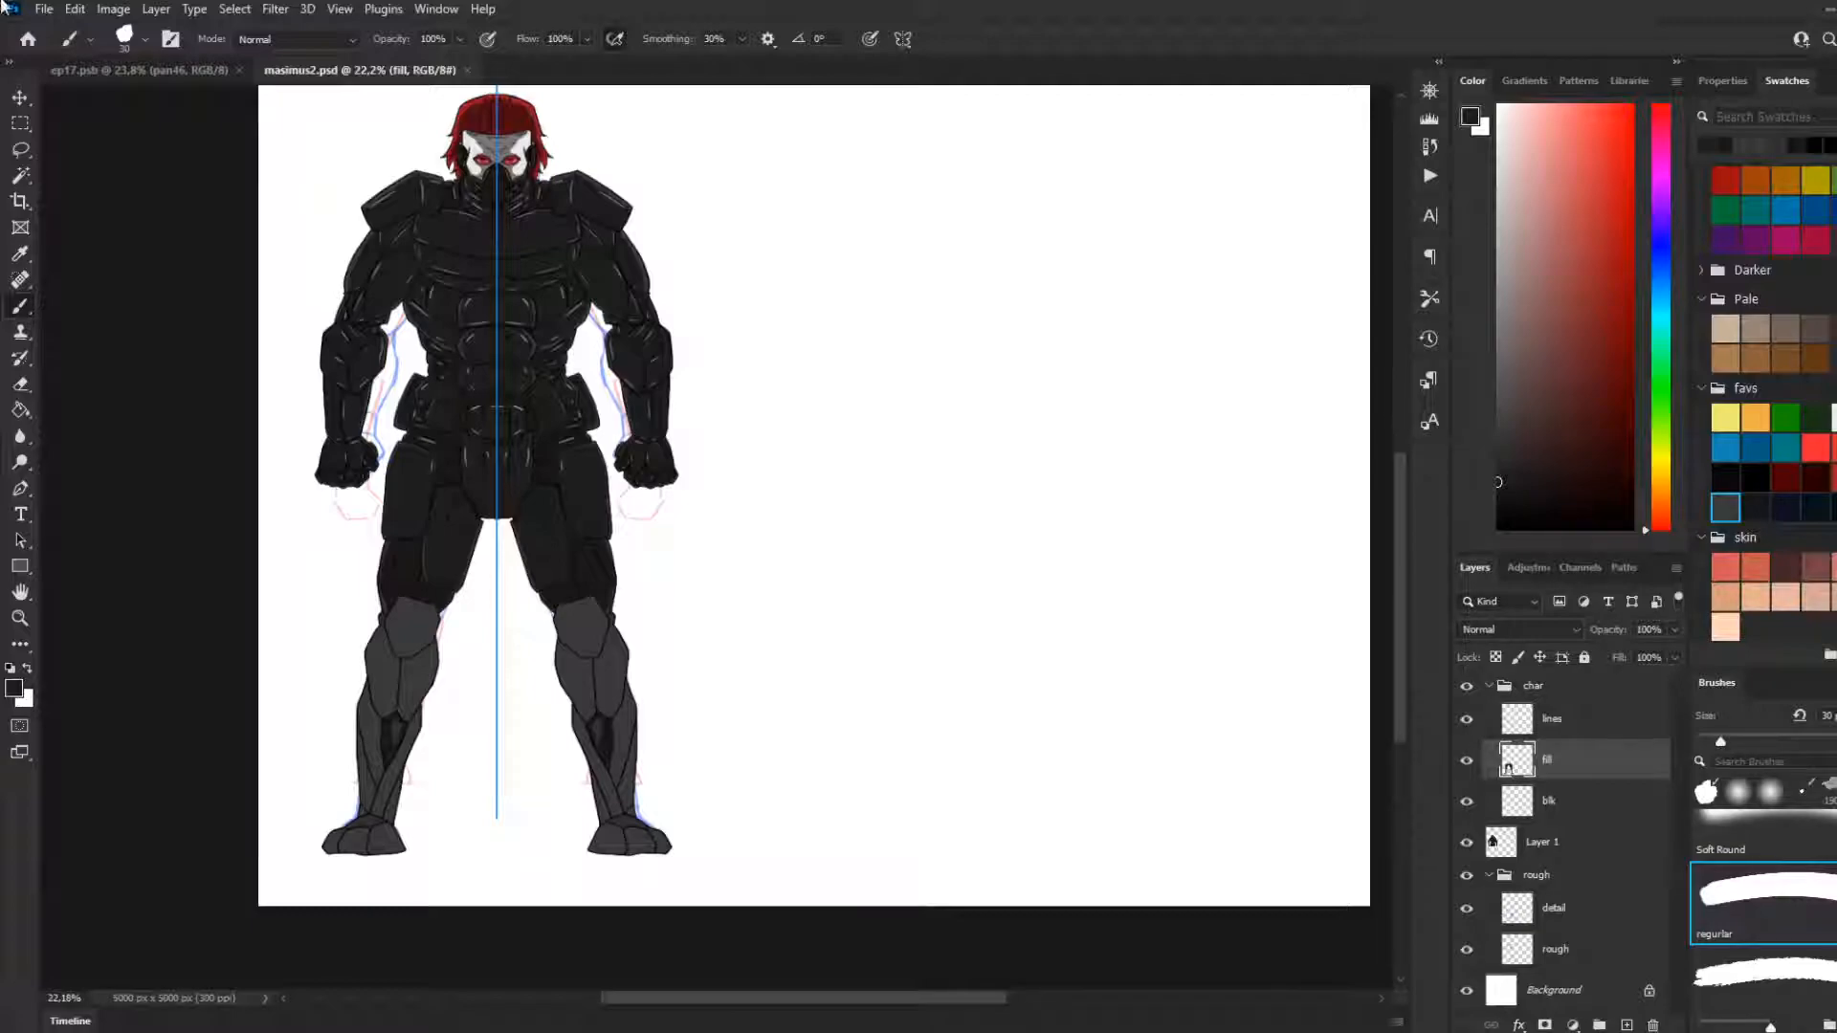
Sample the grey edge colour on the upper leg and paint a thin rim down the outer side of the thigh under-armour
{"action": "scroll", "coordinate": [375, 392], "scroll_direction": "up", "scroll_amount": 5}
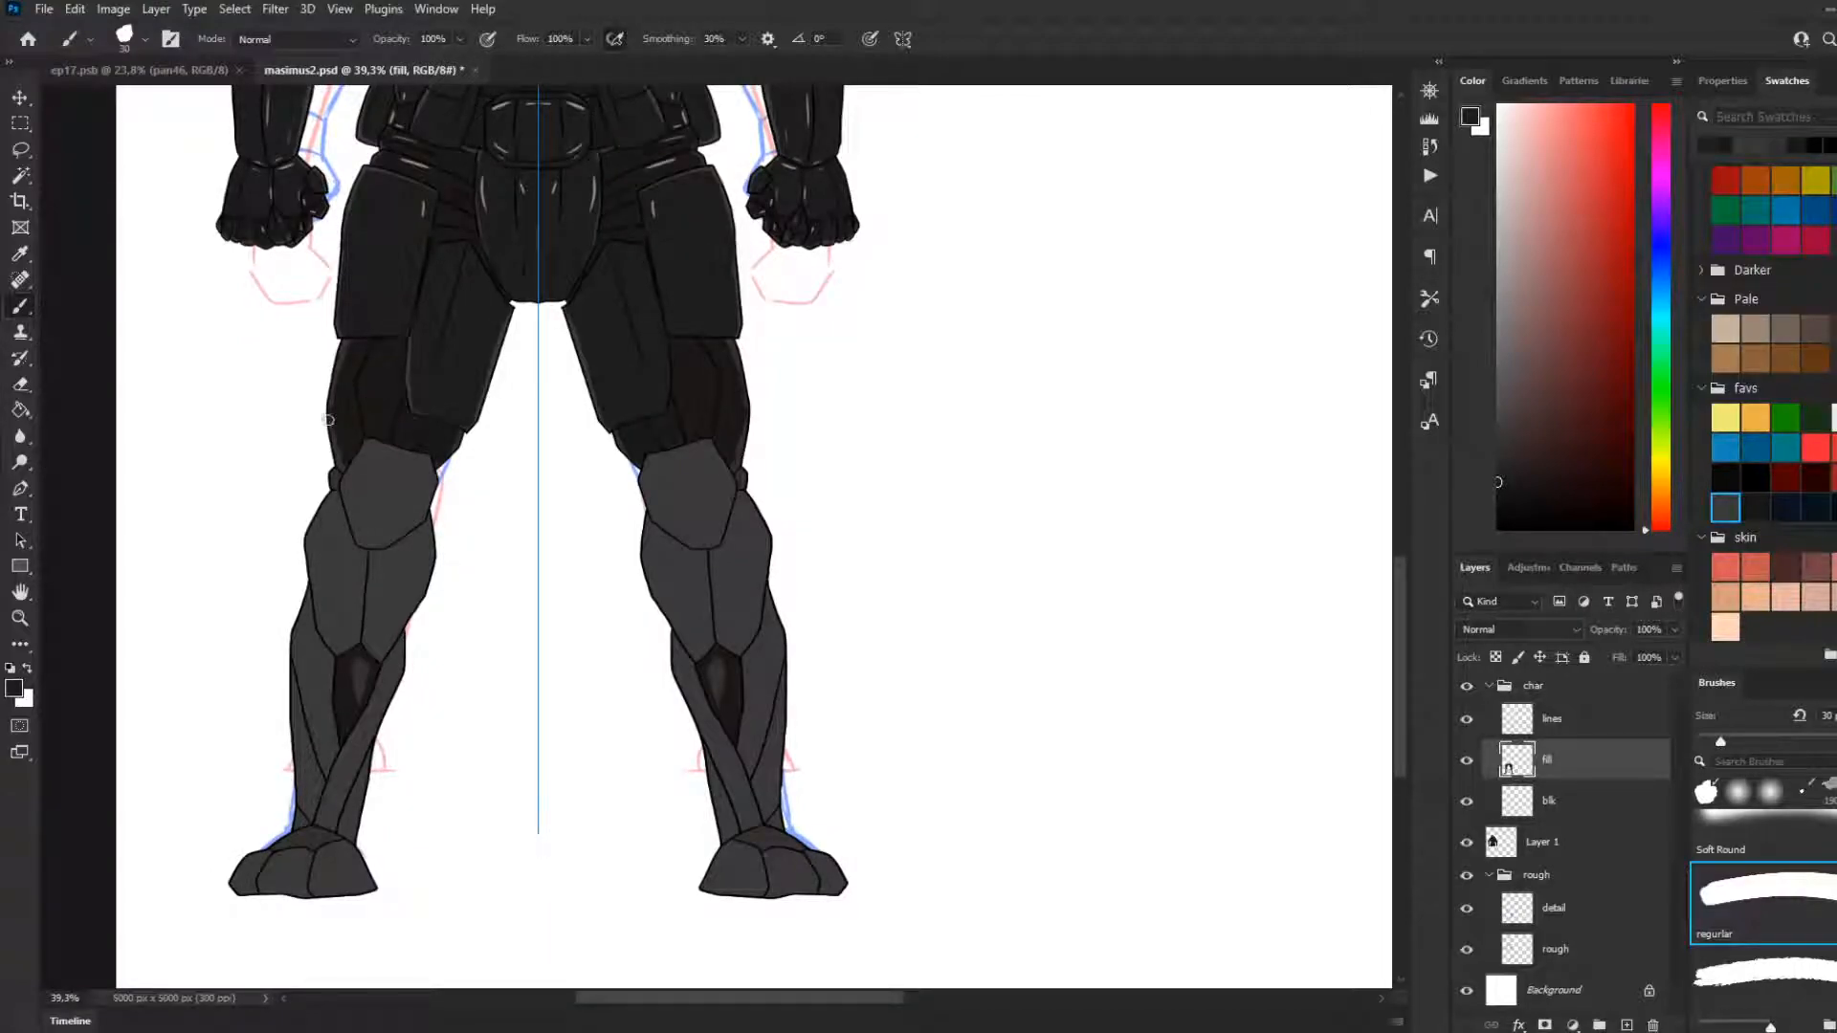
{"action": "left_click_drag", "start_coordinate": [324, 357], "coordinate": [327, 395]}
{"action": "key", "text": "ctrl+z"}
{"action": "scroll", "coordinate": [237, 318], "scroll_direction": "up", "scroll_amount": 2}
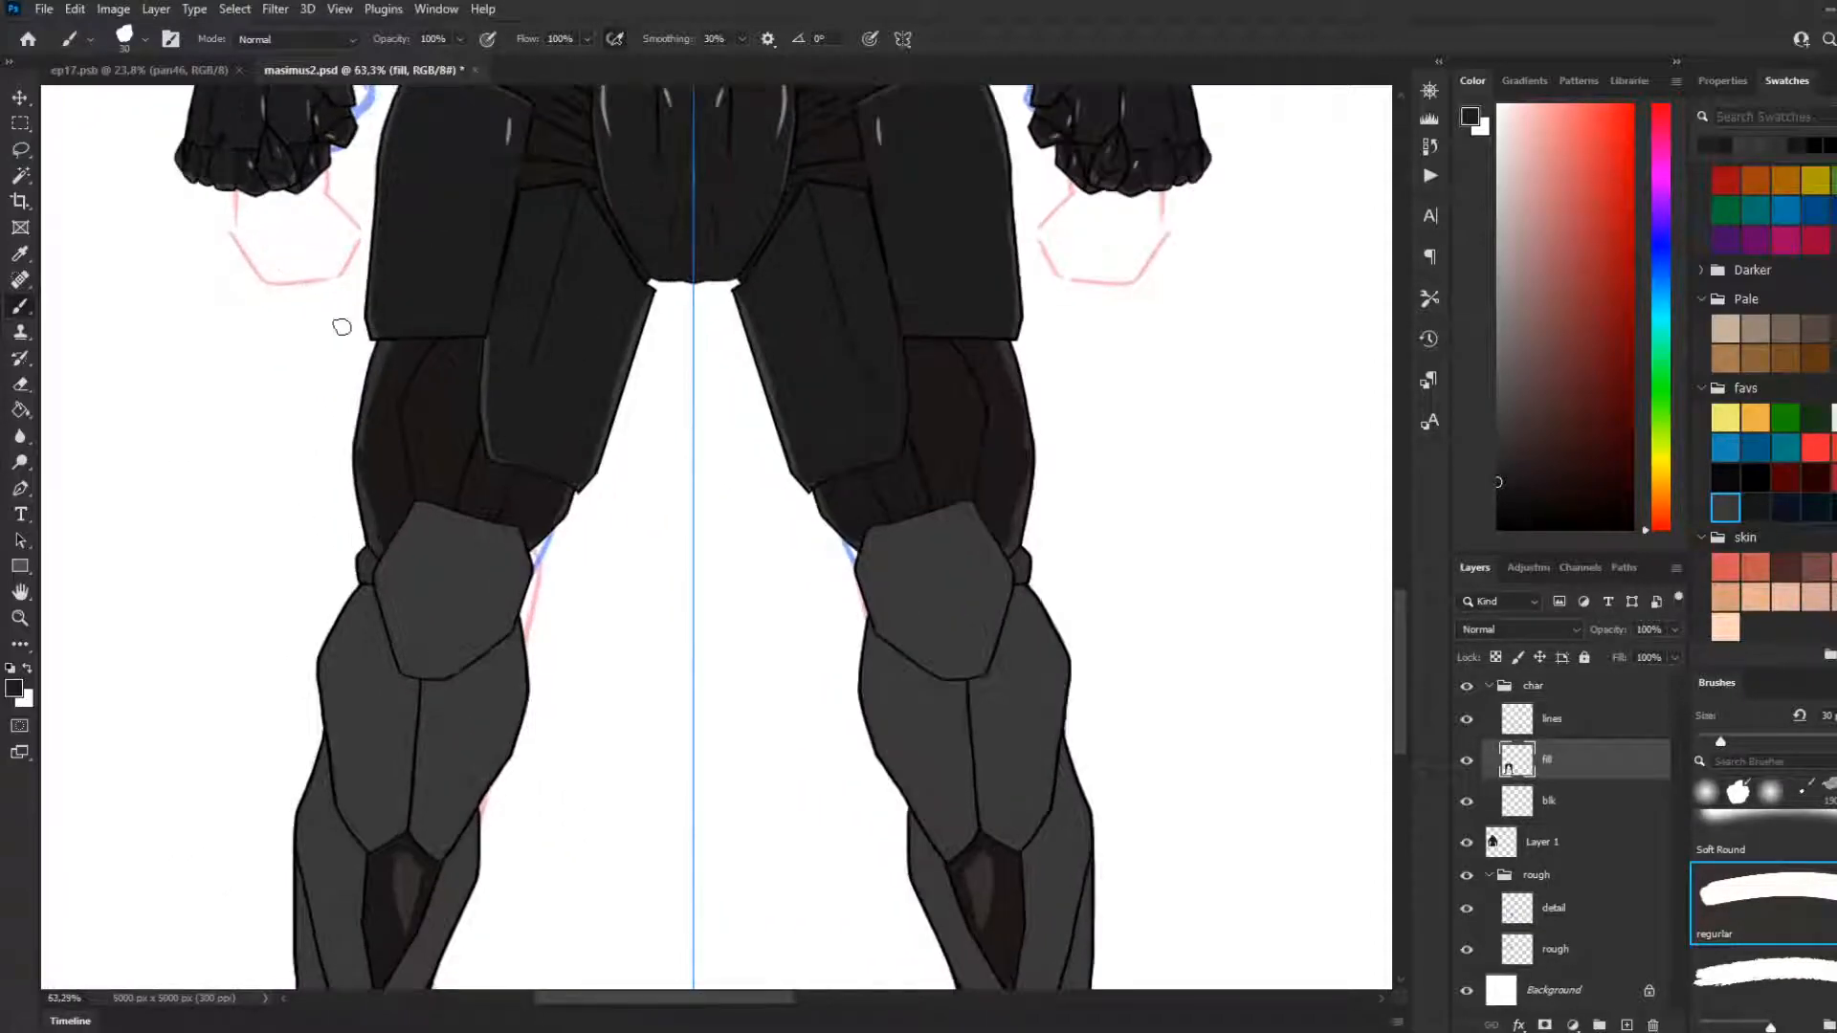
{"action": "key", "text": "i"}
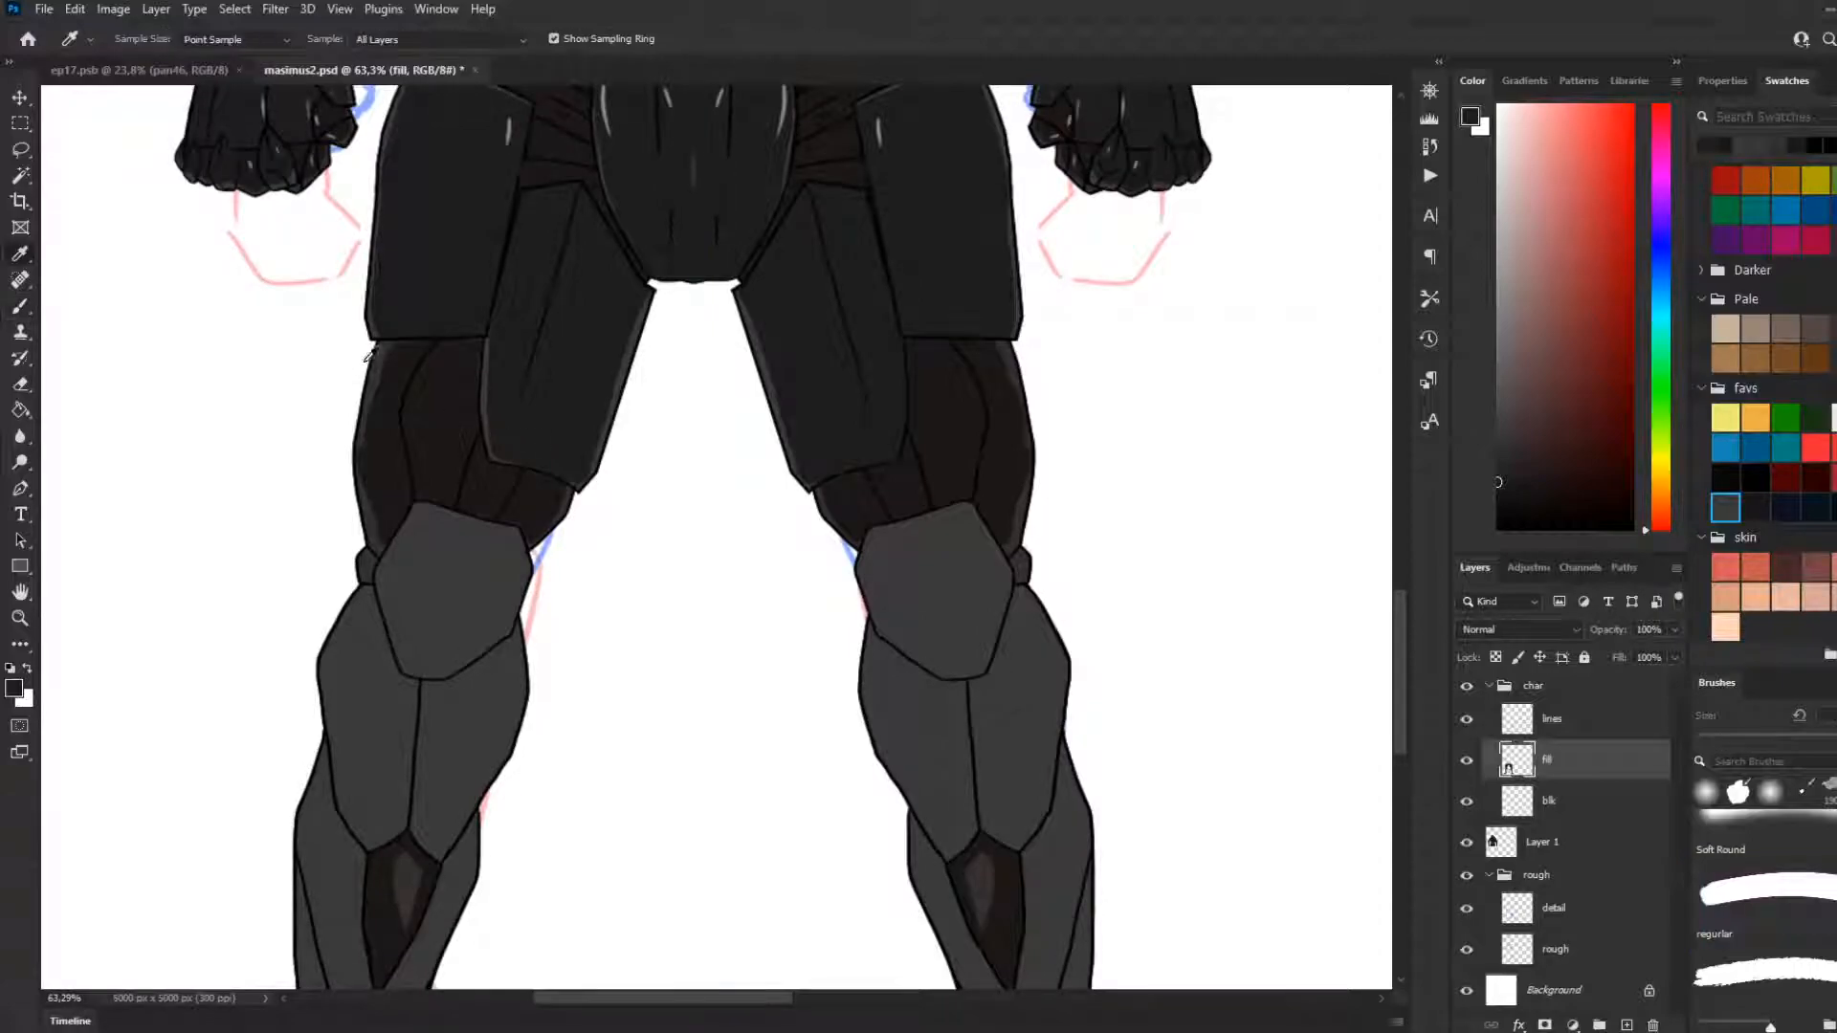
{"action": "left_click", "coordinate": [382, 361]}
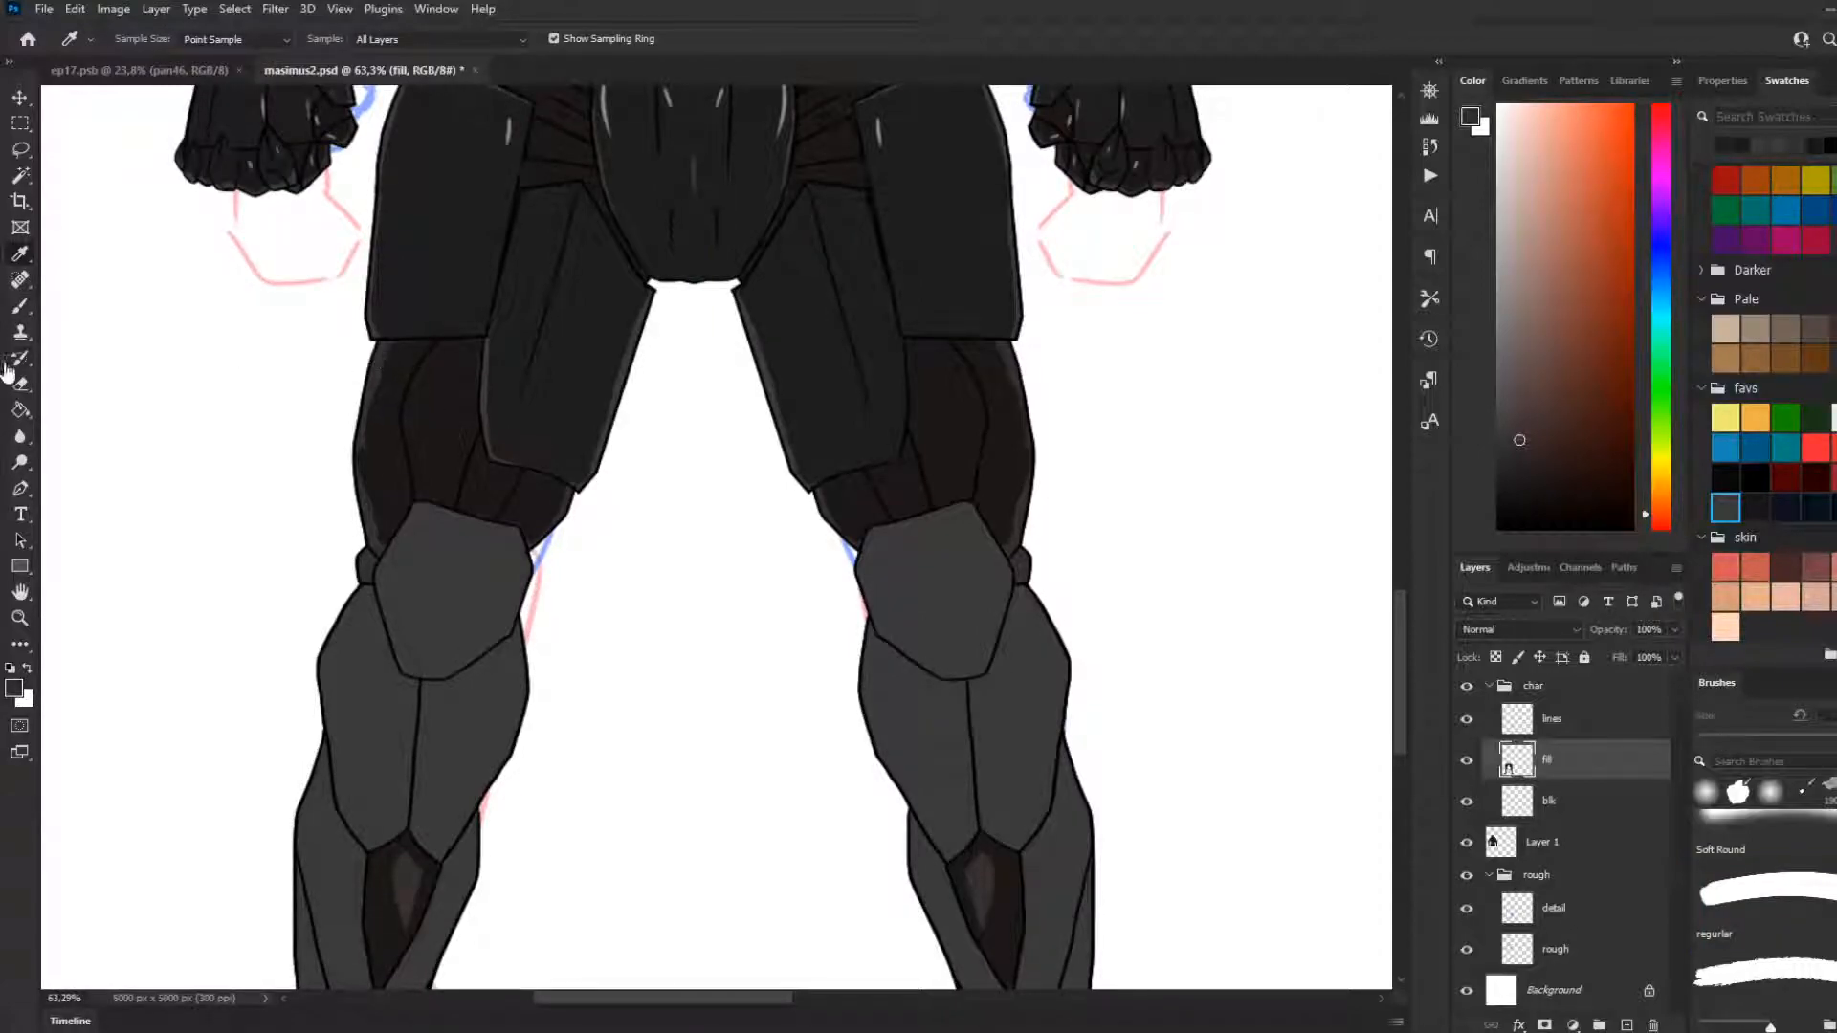
{"action": "key", "text": "b"}
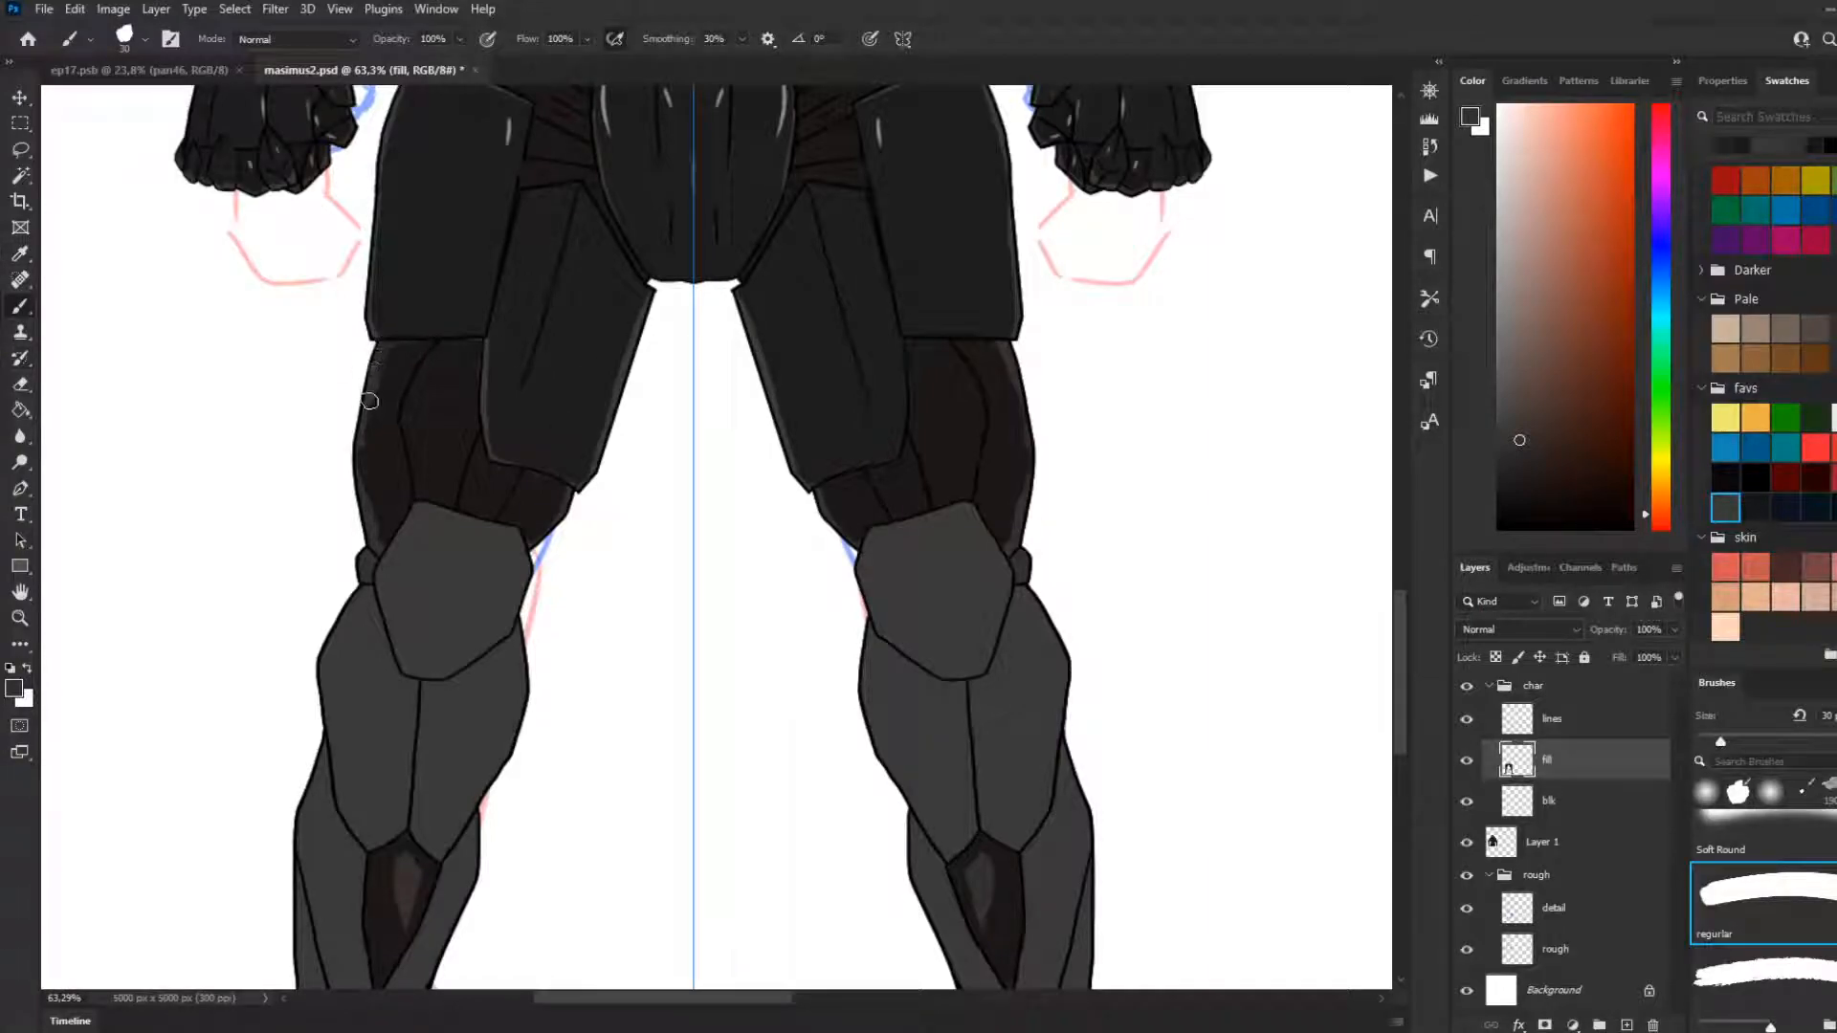
{"action": "left_click_drag", "start_coordinate": [364, 445], "coordinate": [379, 542]}
{"action": "key", "text": "ctrl+z"}
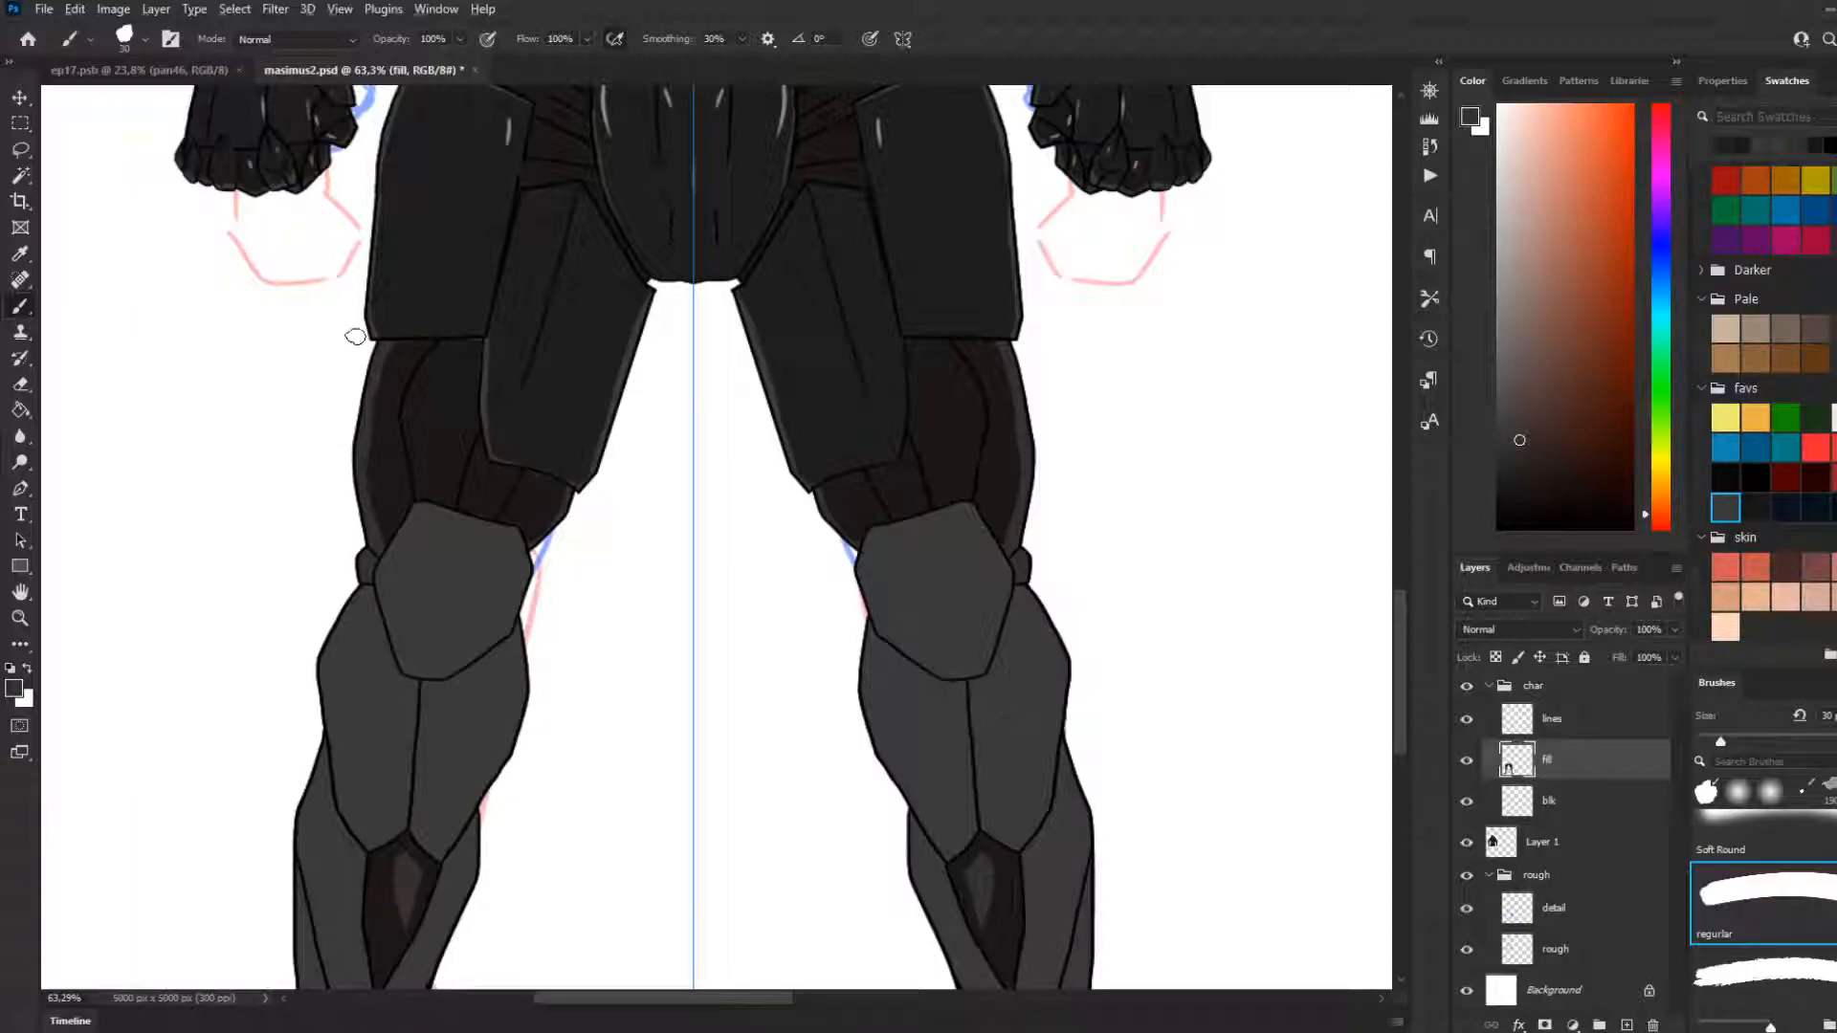
Sample the dark brown under-armour colour and touch up the thigh under-armour just above the inner knee
{"action": "scroll", "coordinate": [488, 400], "scroll_direction": "up", "scroll_amount": 2}
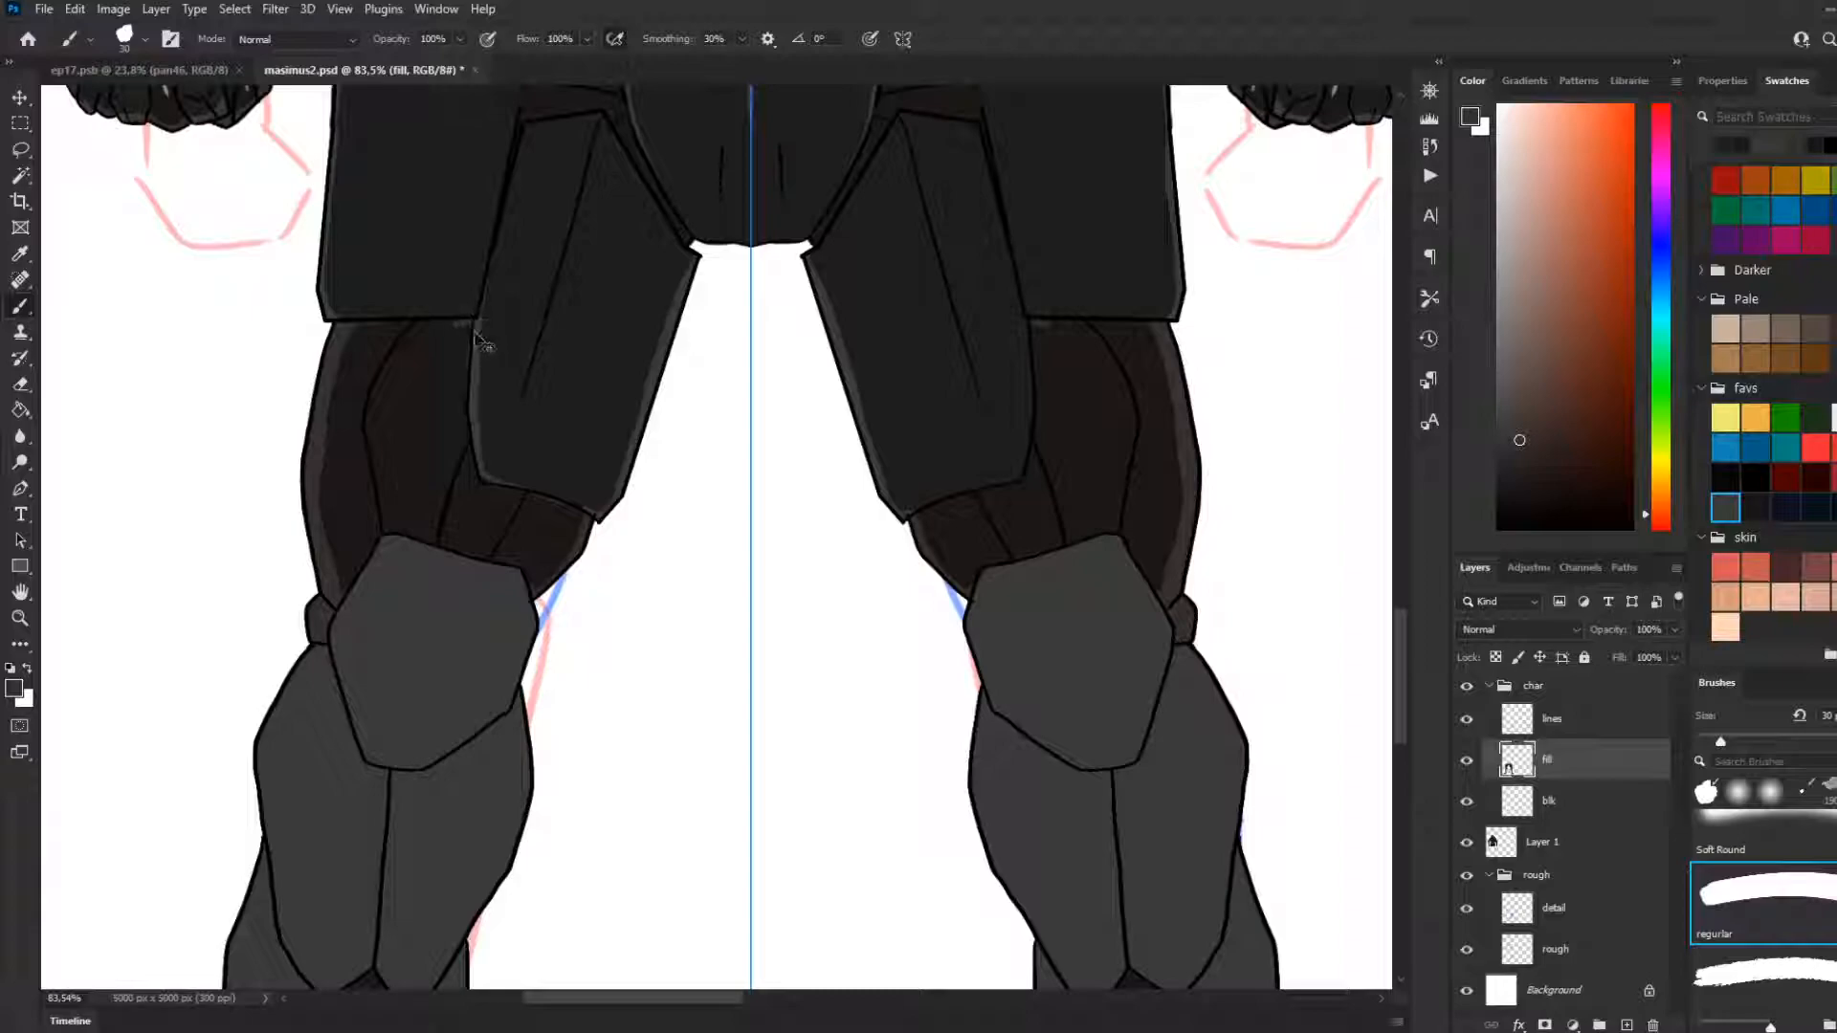
{"action": "left_click", "coordinate": [433, 417], "text": "alt"}
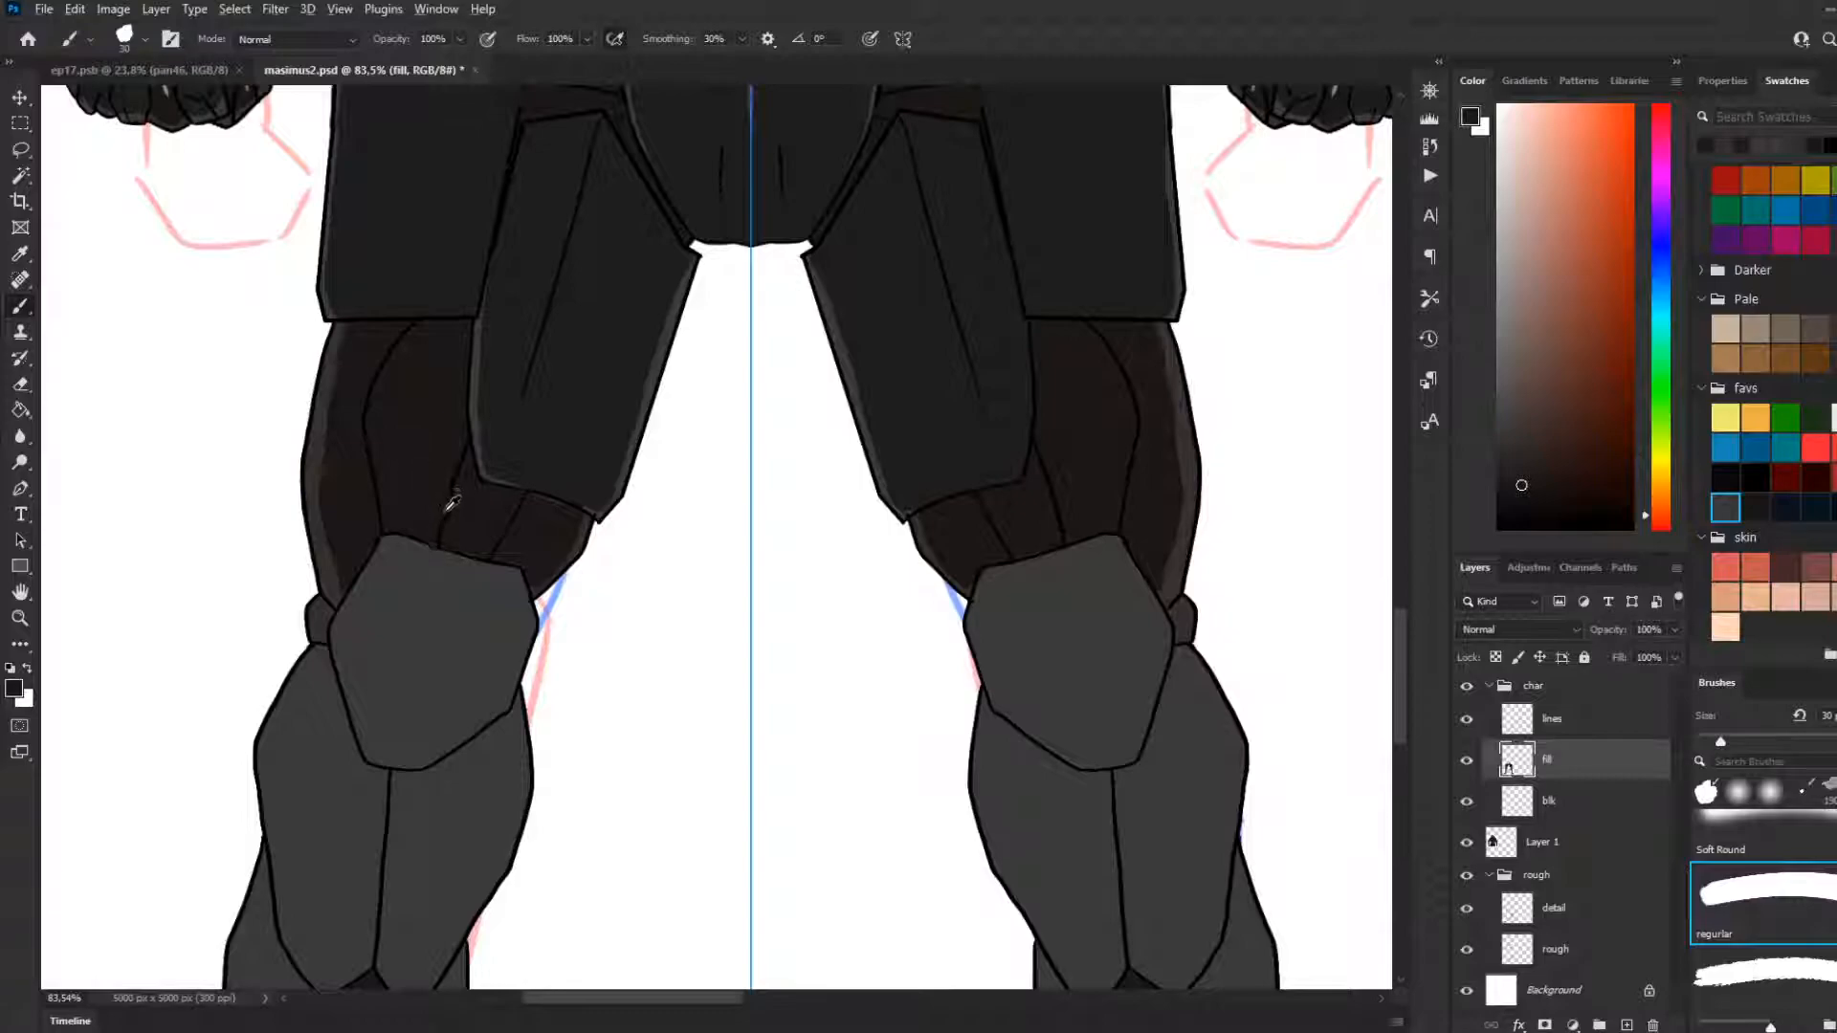
{"action": "scroll", "coordinate": [442, 562], "scroll_direction": "down", "scroll_amount": 5}
{"action": "scroll", "coordinate": [405, 557], "scroll_direction": "up", "scroll_amount": 5}
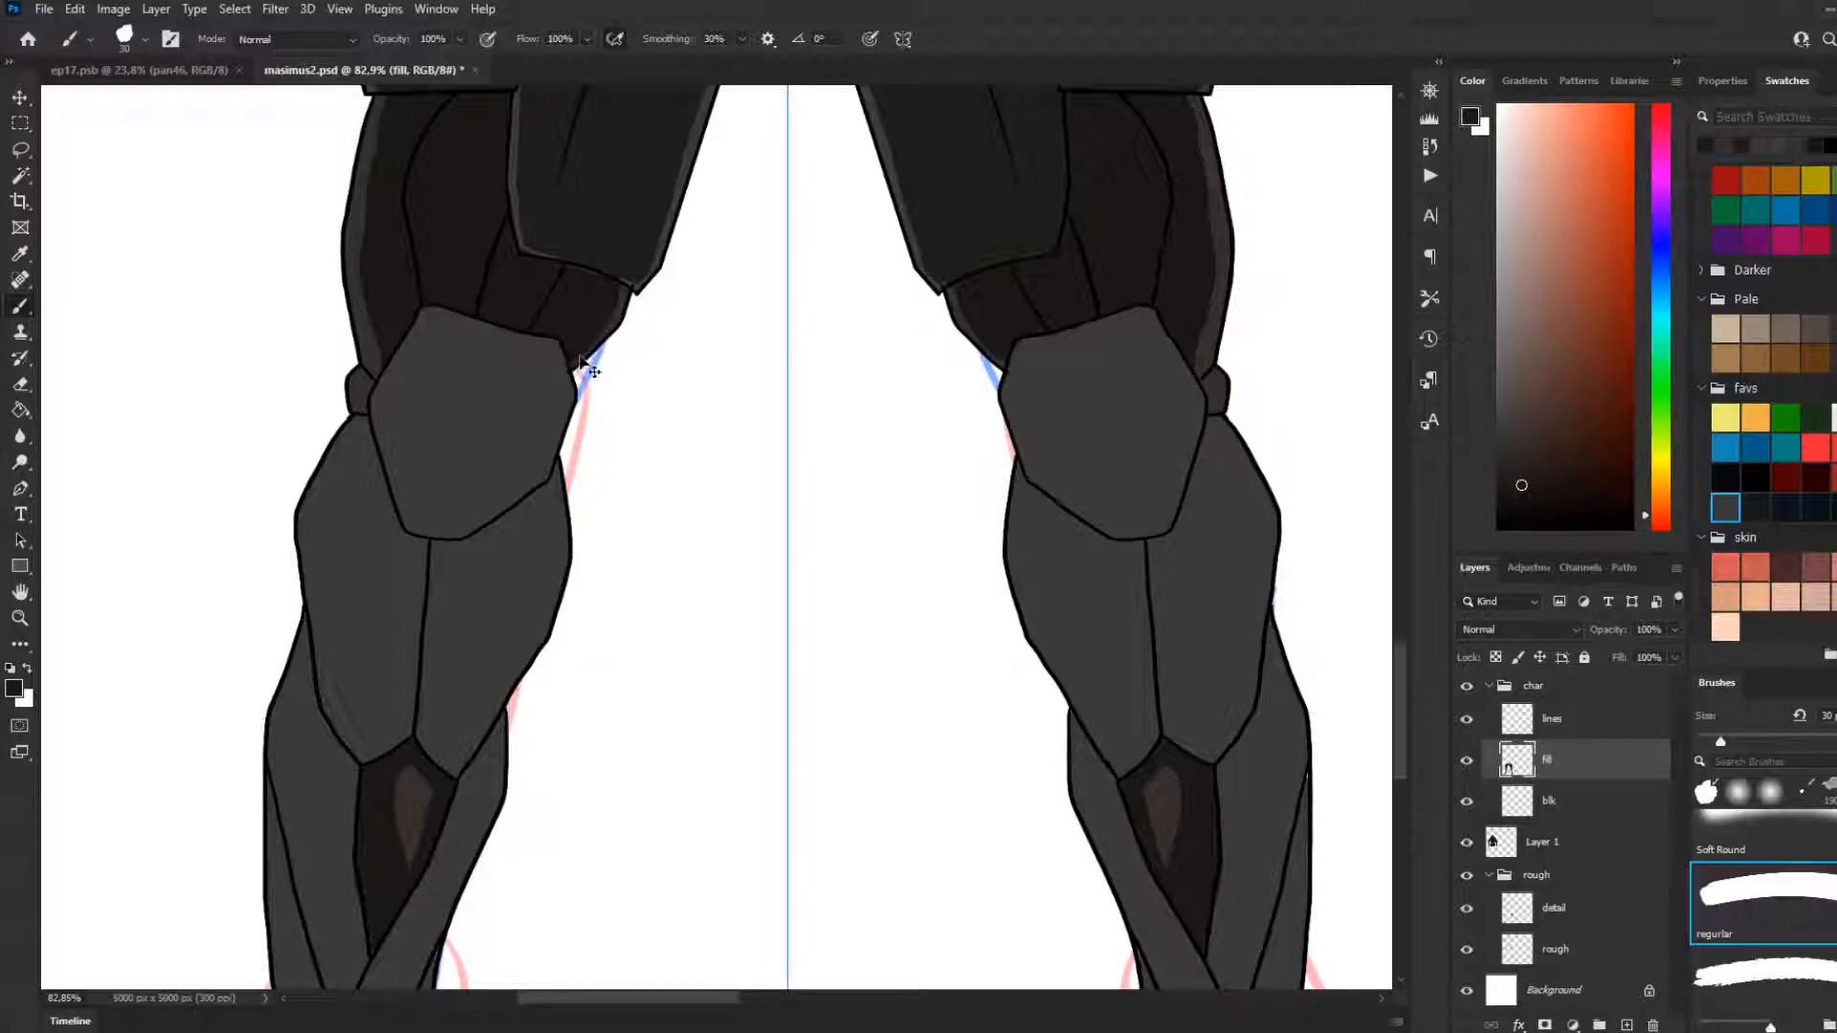
{"action": "left_click_drag", "start_coordinate": [568, 367], "coordinate": [581, 368]}
{"action": "scroll", "coordinate": [560, 315], "scroll_direction": "down", "scroll_amount": 1}
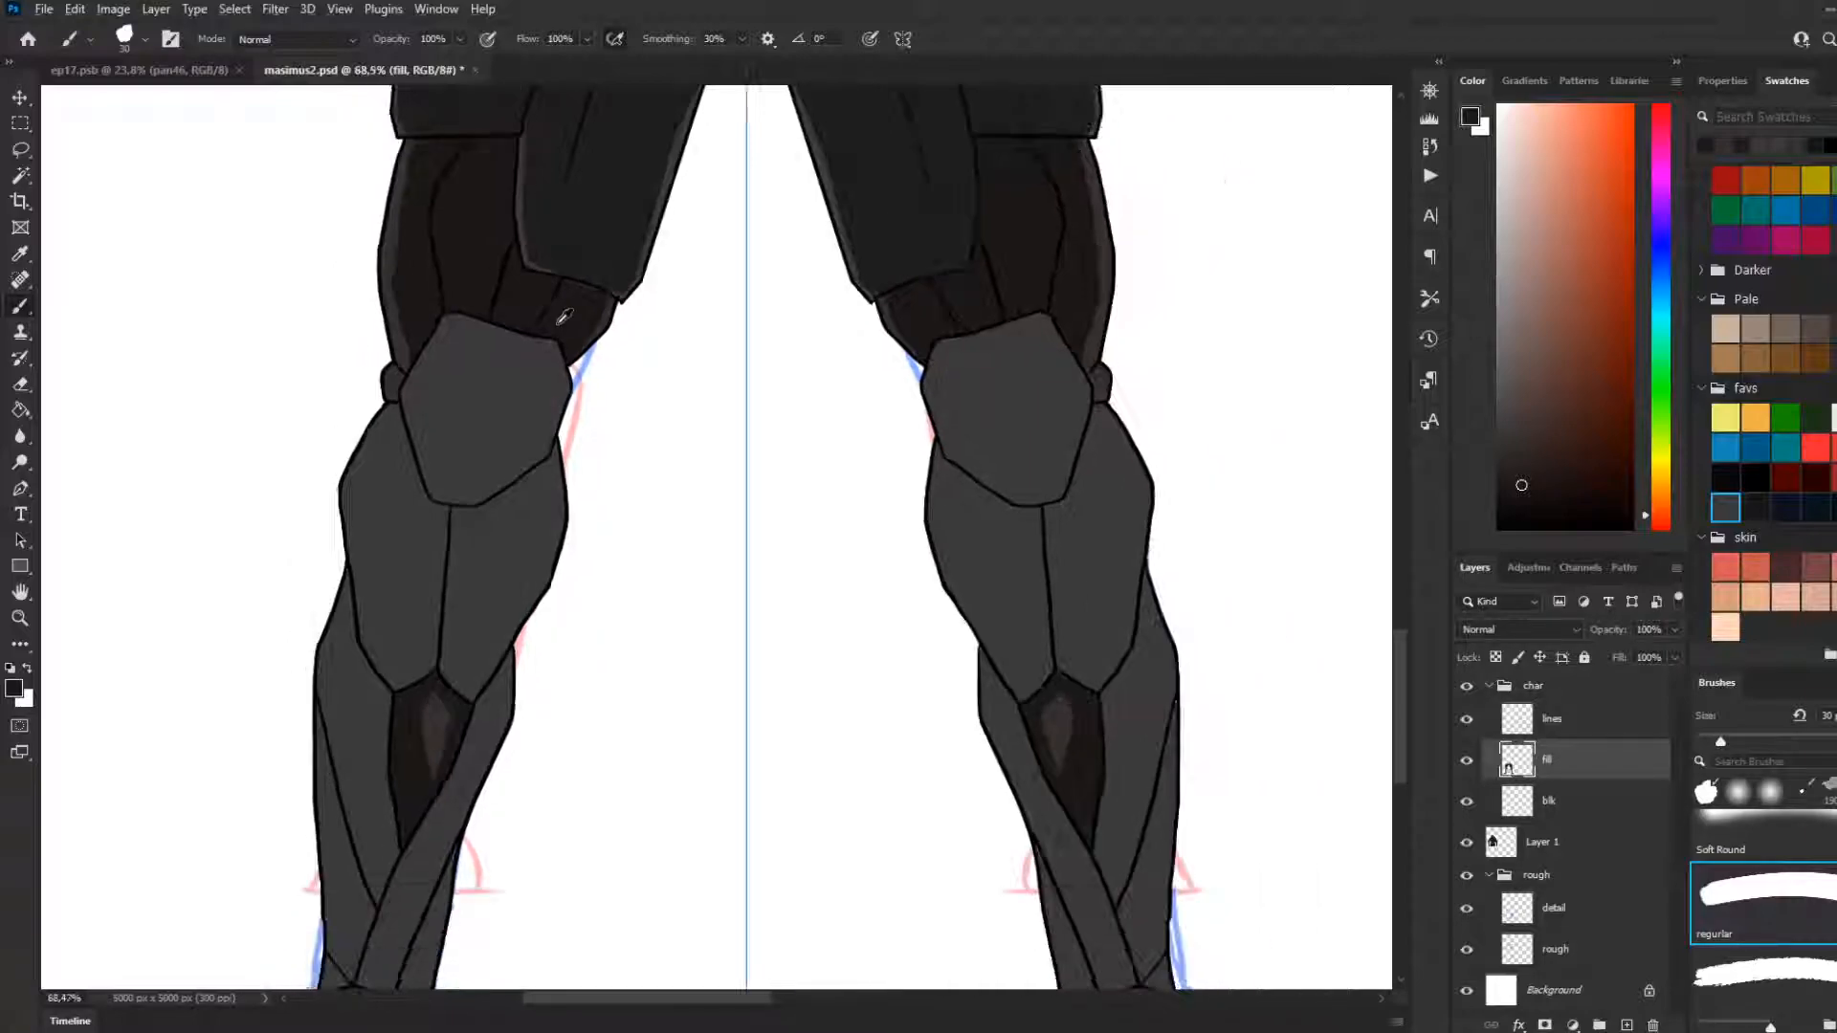
Sample near-black from the thigh plate and fill the knee plates, leaving a thin grey rim along the upper edges
{"action": "left_click", "coordinate": [610, 225], "text": "alt"}
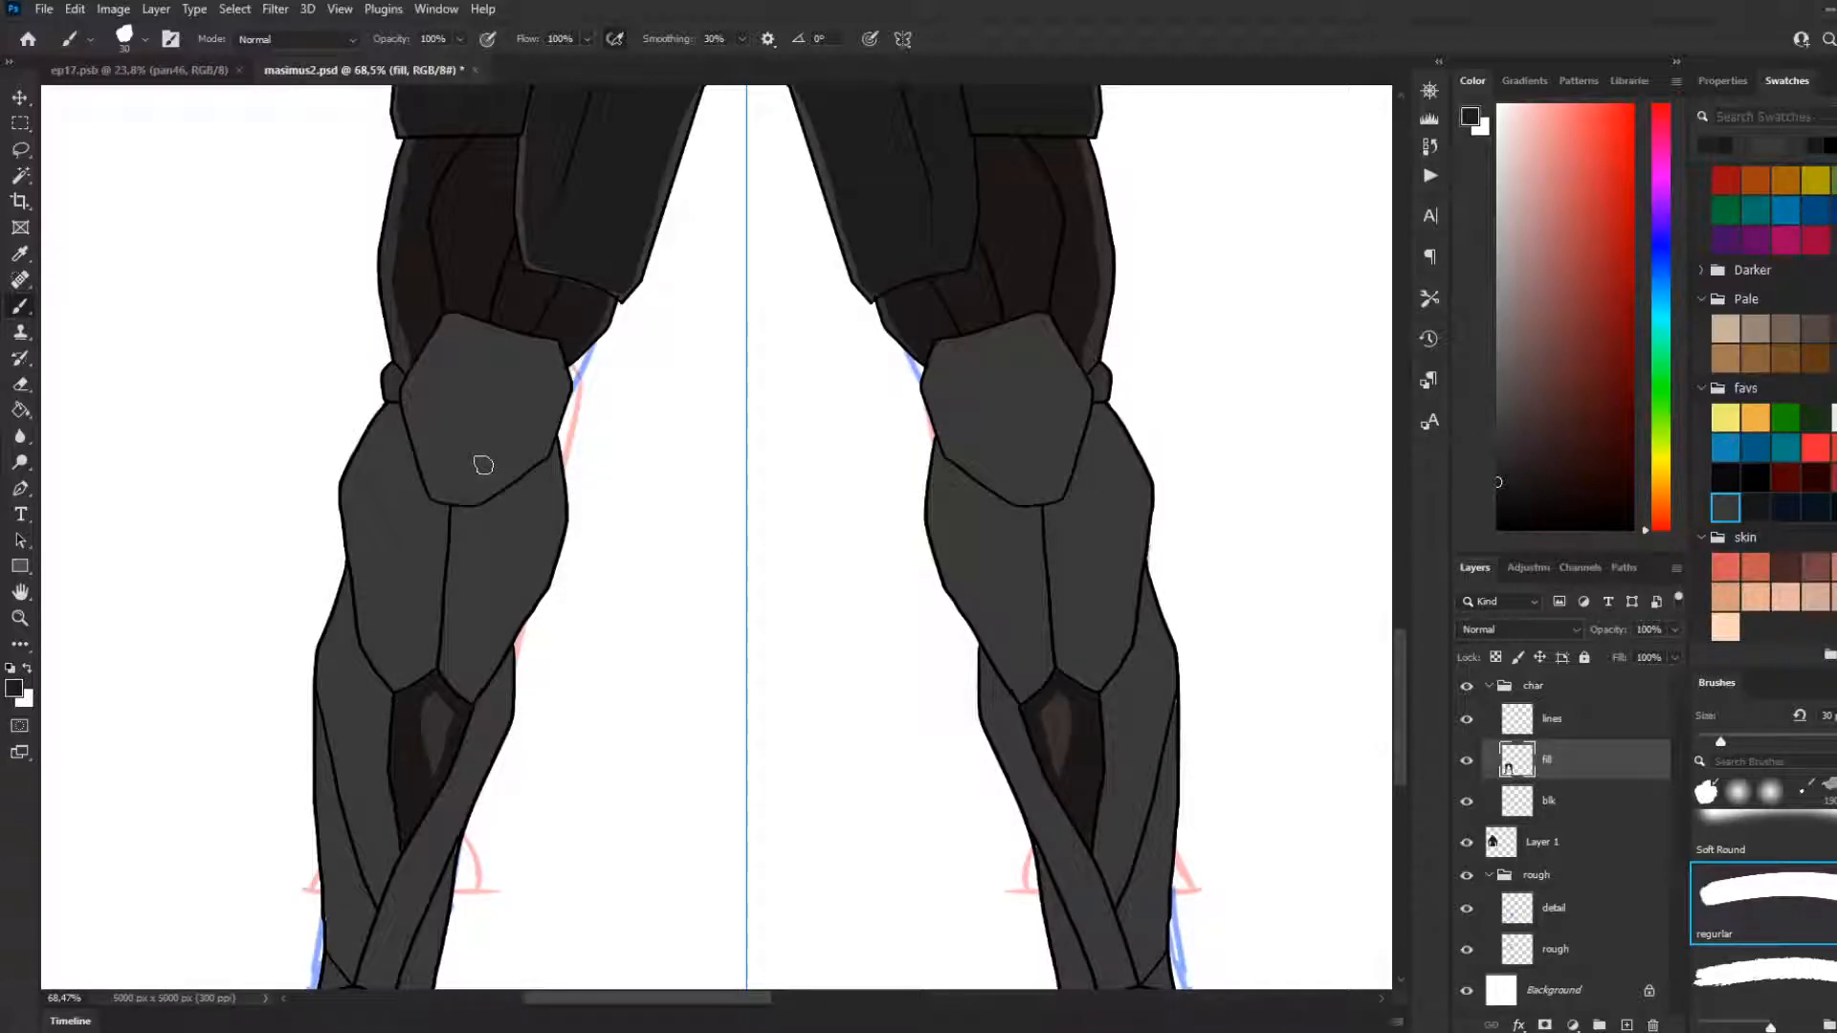
{"action": "mouse_move", "coordinate": [547, 354]}
{"action": "left_mouse_down"}
{"action": "mouse_move", "coordinate": [453, 334]}
{"action": "mouse_move", "coordinate": [421, 442]}
{"action": "left_mouse_up"}
{"action": "key", "text": "ctrl+z"}
{"action": "key", "text": "ctrl+z"}
{"action": "mouse_move", "coordinate": [548, 352]}
{"action": "left_mouse_down"}
{"action": "mouse_move", "coordinate": [457, 327]}
{"action": "mouse_move", "coordinate": [414, 400]}
{"action": "mouse_move", "coordinate": [440, 494]}
{"action": "mouse_move", "coordinate": [492, 491]}
{"action": "mouse_move", "coordinate": [544, 452]}
{"action": "mouse_move", "coordinate": [565, 388]}
{"action": "mouse_move", "coordinate": [549, 347]}
{"action": "mouse_move", "coordinate": [537, 419]}
{"action": "mouse_move", "coordinate": [475, 387]}
{"action": "mouse_move", "coordinate": [452, 340]}
{"action": "mouse_move", "coordinate": [478, 348]}
{"action": "mouse_move", "coordinate": [468, 465]}
{"action": "mouse_move", "coordinate": [532, 439]}
{"action": "mouse_move", "coordinate": [481, 486]}
{"action": "mouse_move", "coordinate": [481, 424]}
{"action": "mouse_move", "coordinate": [463, 403]}
{"action": "mouse_move", "coordinate": [470, 480]}
{"action": "mouse_move", "coordinate": [448, 490]}
{"action": "mouse_move", "coordinate": [423, 413]}
{"action": "left_mouse_up"}
{"action": "mouse_move", "coordinate": [486, 492]}
{"action": "left_mouse_down"}
{"action": "mouse_move", "coordinate": [435, 504]}
{"action": "mouse_move", "coordinate": [433, 467]}
{"action": "left_mouse_up"}
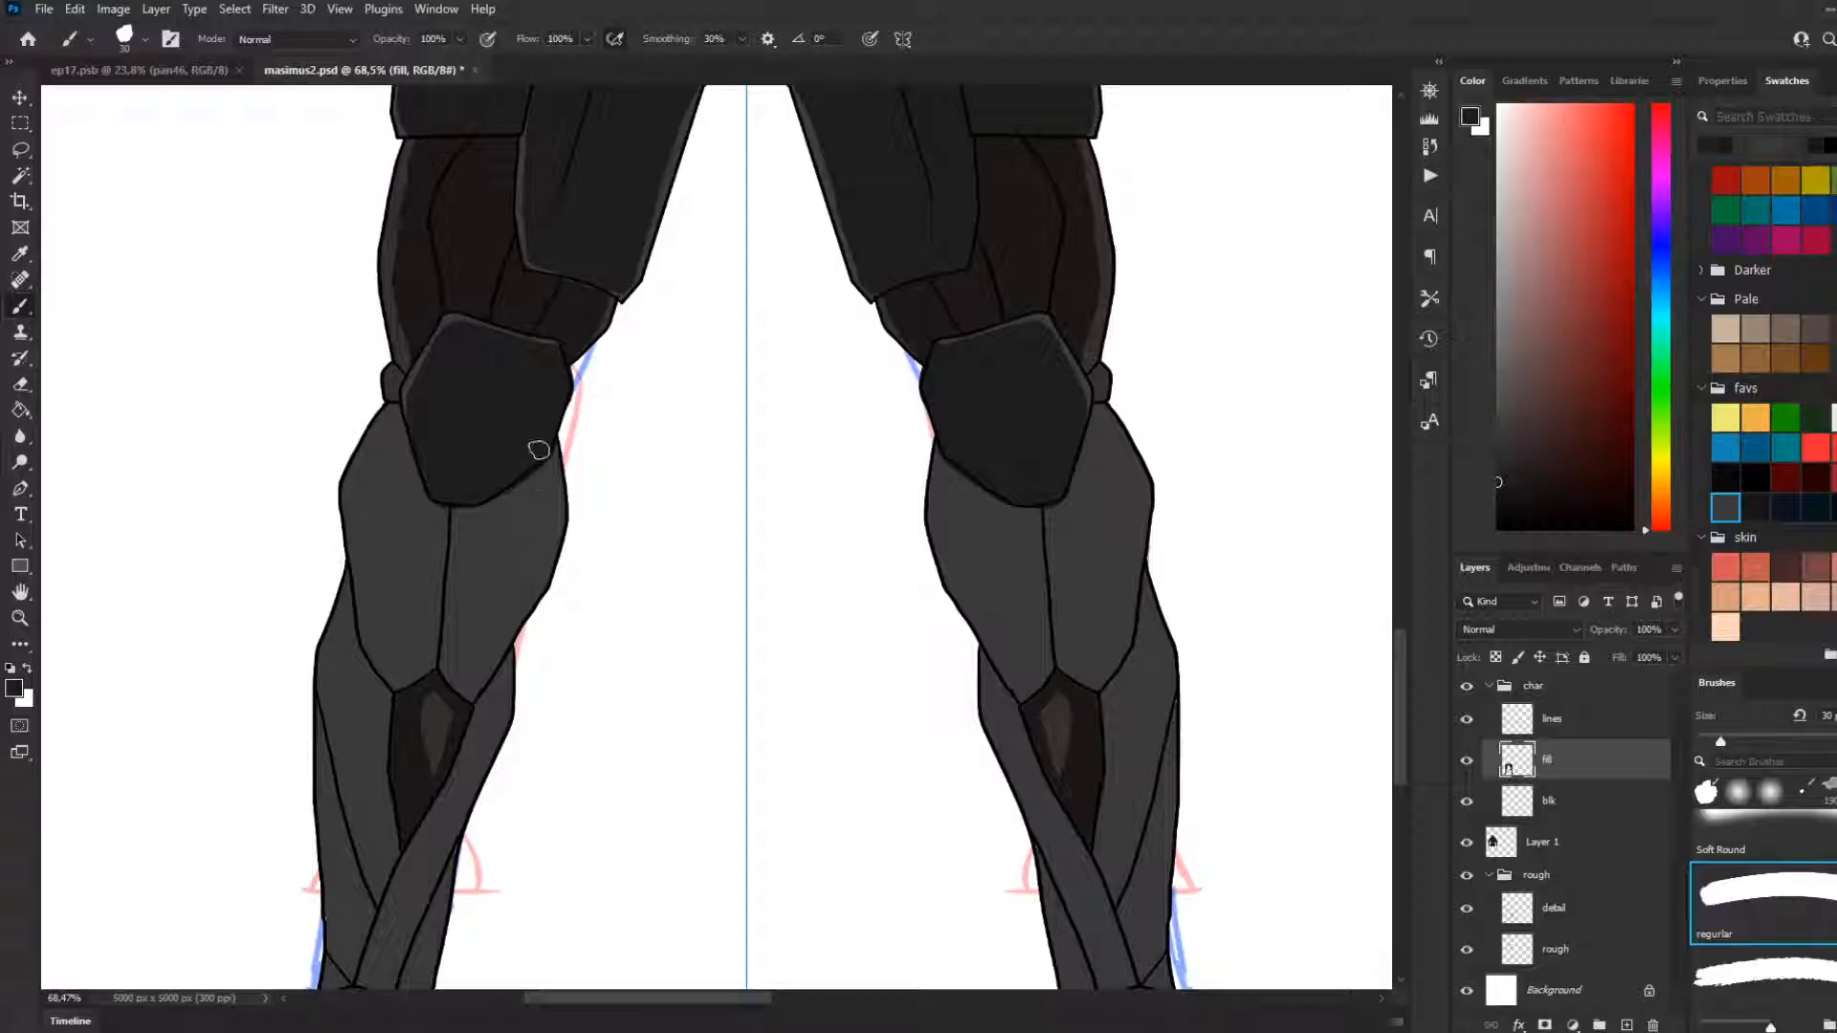
Fill the inner upper-shin plates below the knees with near-black strokes, leaving a thin grey rim on the outline
{"action": "left_click_drag", "start_coordinate": [542, 461], "coordinate": [533, 580]}
{"action": "key", "text": "ctrl+z"}
{"action": "left_click_drag", "start_coordinate": [546, 457], "coordinate": [542, 572]}
{"action": "key", "text": "ctrl+z"}
{"action": "left_click_drag", "start_coordinate": [537, 439], "coordinate": [517, 586]}
{"action": "key", "text": "ctrl+z"}
{"action": "mouse_move", "coordinate": [536, 439]}
{"action": "left_mouse_down"}
{"action": "mouse_move", "coordinate": [543, 537]}
{"action": "mouse_move", "coordinate": [538, 557]}
{"action": "mouse_move", "coordinate": [531, 449]}
{"action": "mouse_move", "coordinate": [515, 580]}
{"action": "left_mouse_up"}
{"action": "left_click_drag", "start_coordinate": [522, 473], "coordinate": [497, 579]}
{"action": "left_click_drag", "start_coordinate": [503, 506], "coordinate": [496, 582]}
{"action": "left_click_drag", "start_coordinate": [494, 505], "coordinate": [476, 574]}
{"action": "left_click_drag", "start_coordinate": [468, 513], "coordinate": [463, 572]}
{"action": "left_click_drag", "start_coordinate": [460, 499], "coordinate": [464, 627]}
{"action": "mouse_move", "coordinate": [443, 500]}
{"action": "left_mouse_down"}
{"action": "mouse_move", "coordinate": [459, 676]}
{"action": "mouse_move", "coordinate": [520, 540]}
{"action": "mouse_move", "coordinate": [464, 647]}
{"action": "mouse_move", "coordinate": [481, 544]}
{"action": "mouse_move", "coordinate": [463, 664]}
{"action": "mouse_move", "coordinate": [536, 498]}
{"action": "mouse_move", "coordinate": [527, 573]}
{"action": "mouse_move", "coordinate": [473, 663]}
{"action": "mouse_move", "coordinate": [514, 616]}
{"action": "mouse_move", "coordinate": [542, 538]}
{"action": "mouse_move", "coordinate": [471, 676]}
{"action": "mouse_move", "coordinate": [503, 604]}
{"action": "left_mouse_up"}
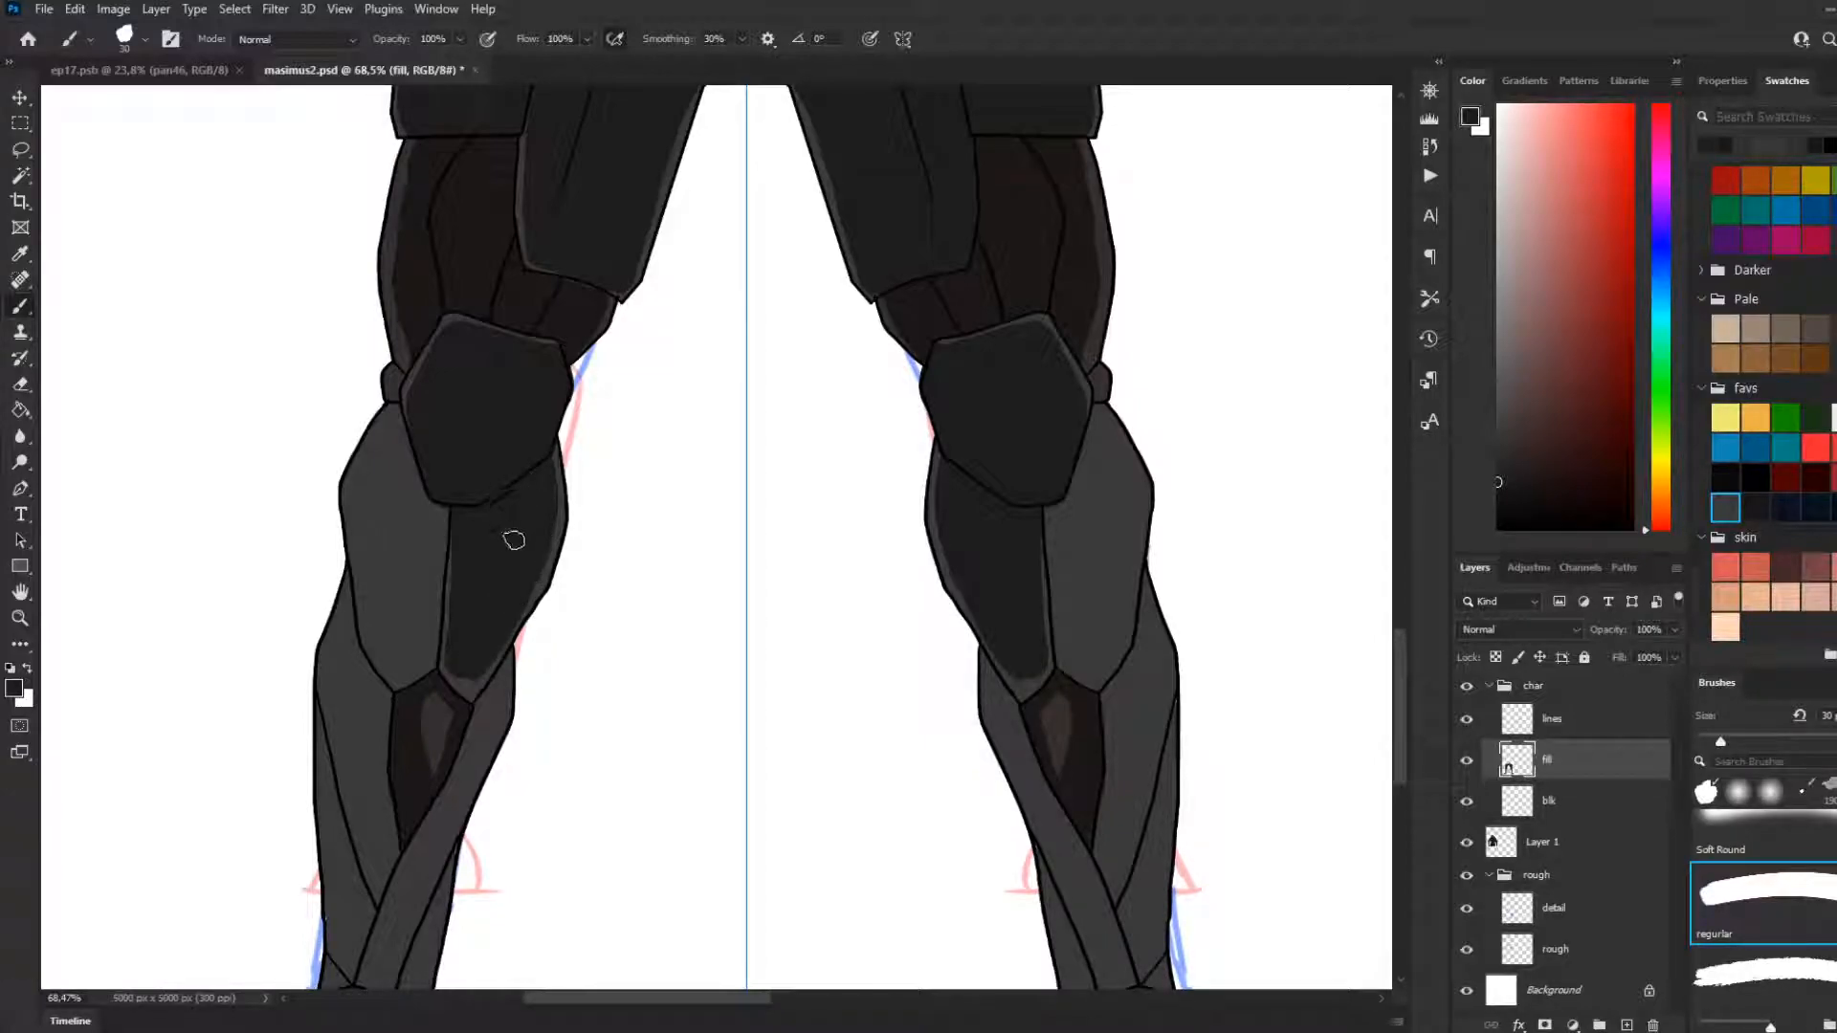
{"action": "mouse_move", "coordinate": [501, 644]}
{"action": "left_mouse_down"}
{"action": "mouse_move", "coordinate": [464, 696]}
{"action": "mouse_move", "coordinate": [453, 641]}
{"action": "mouse_move", "coordinate": [441, 672]}
{"action": "mouse_move", "coordinate": [452, 583]}
{"action": "left_mouse_up"}
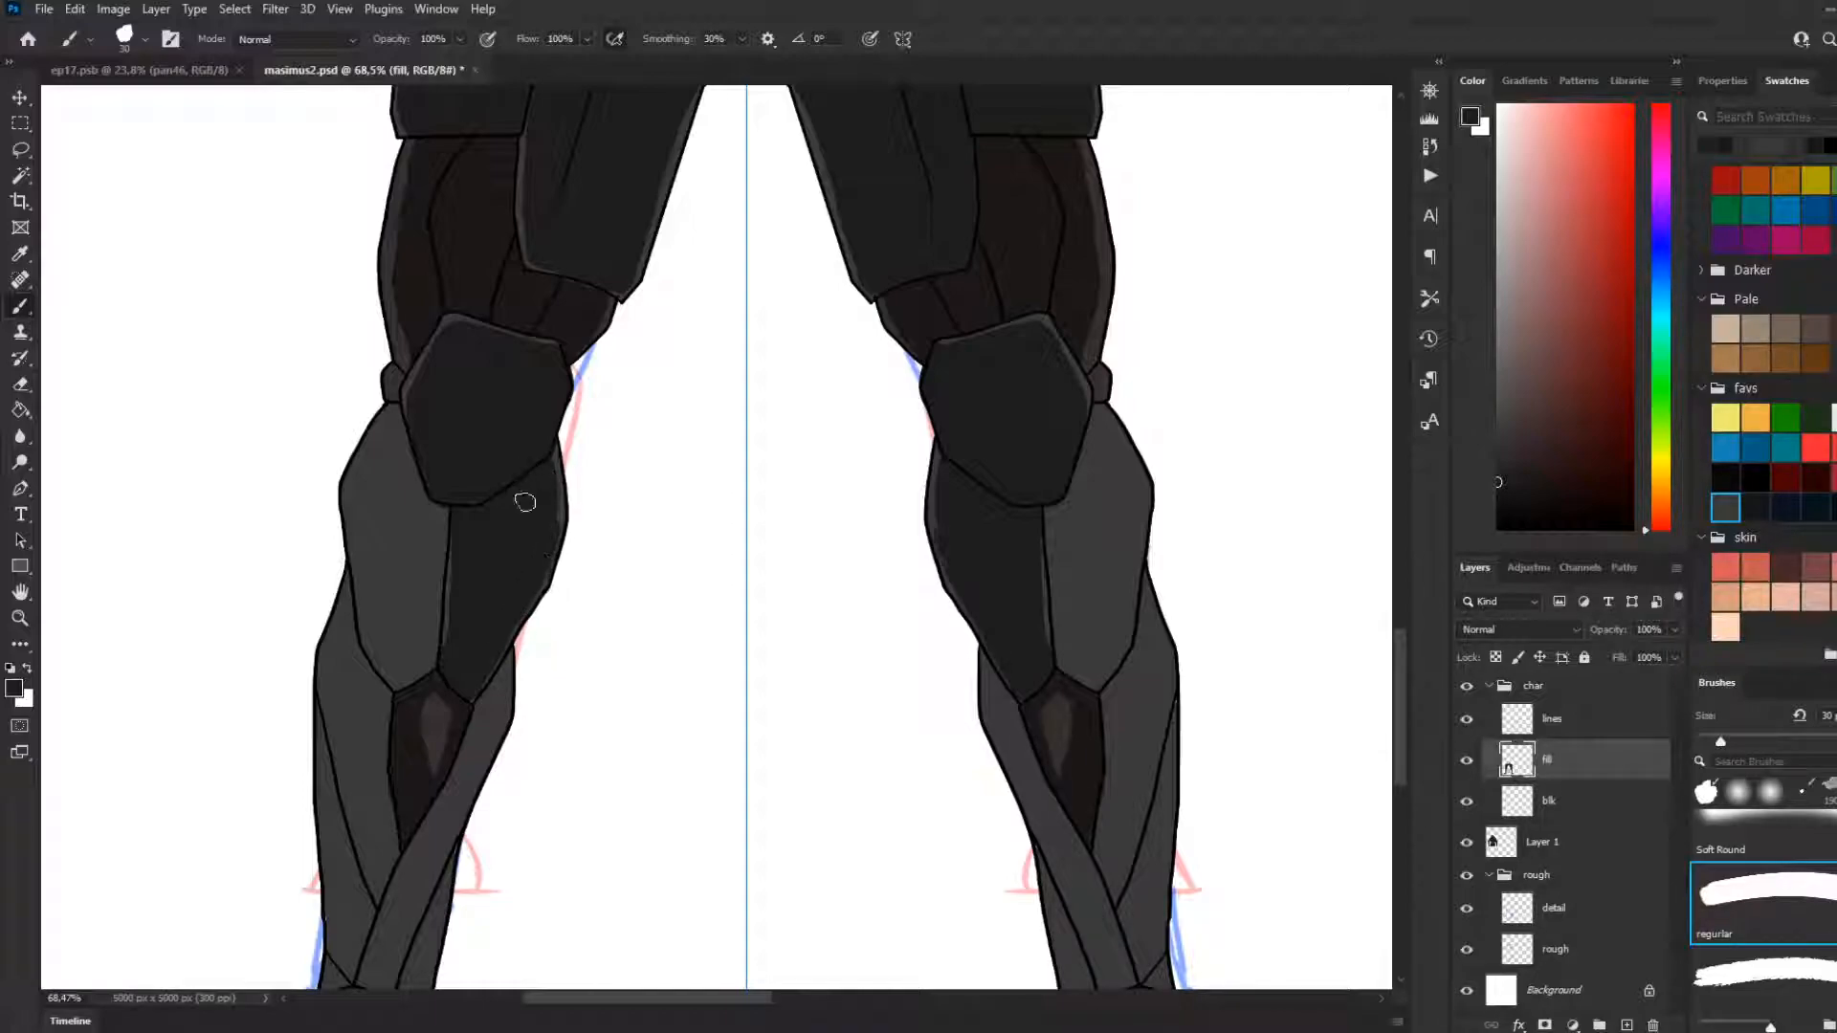
Fill the outer upper-shin plates below the knees with near-black strokes, keeping a thin grey edge
{"action": "scroll", "coordinate": [538, 536], "scroll_direction": "down", "scroll_amount": 5}
{"action": "scroll", "coordinate": [497, 613], "scroll_direction": "down", "scroll_amount": 3}
{"action": "scroll", "coordinate": [486, 669], "scroll_direction": "up", "scroll_amount": 3}
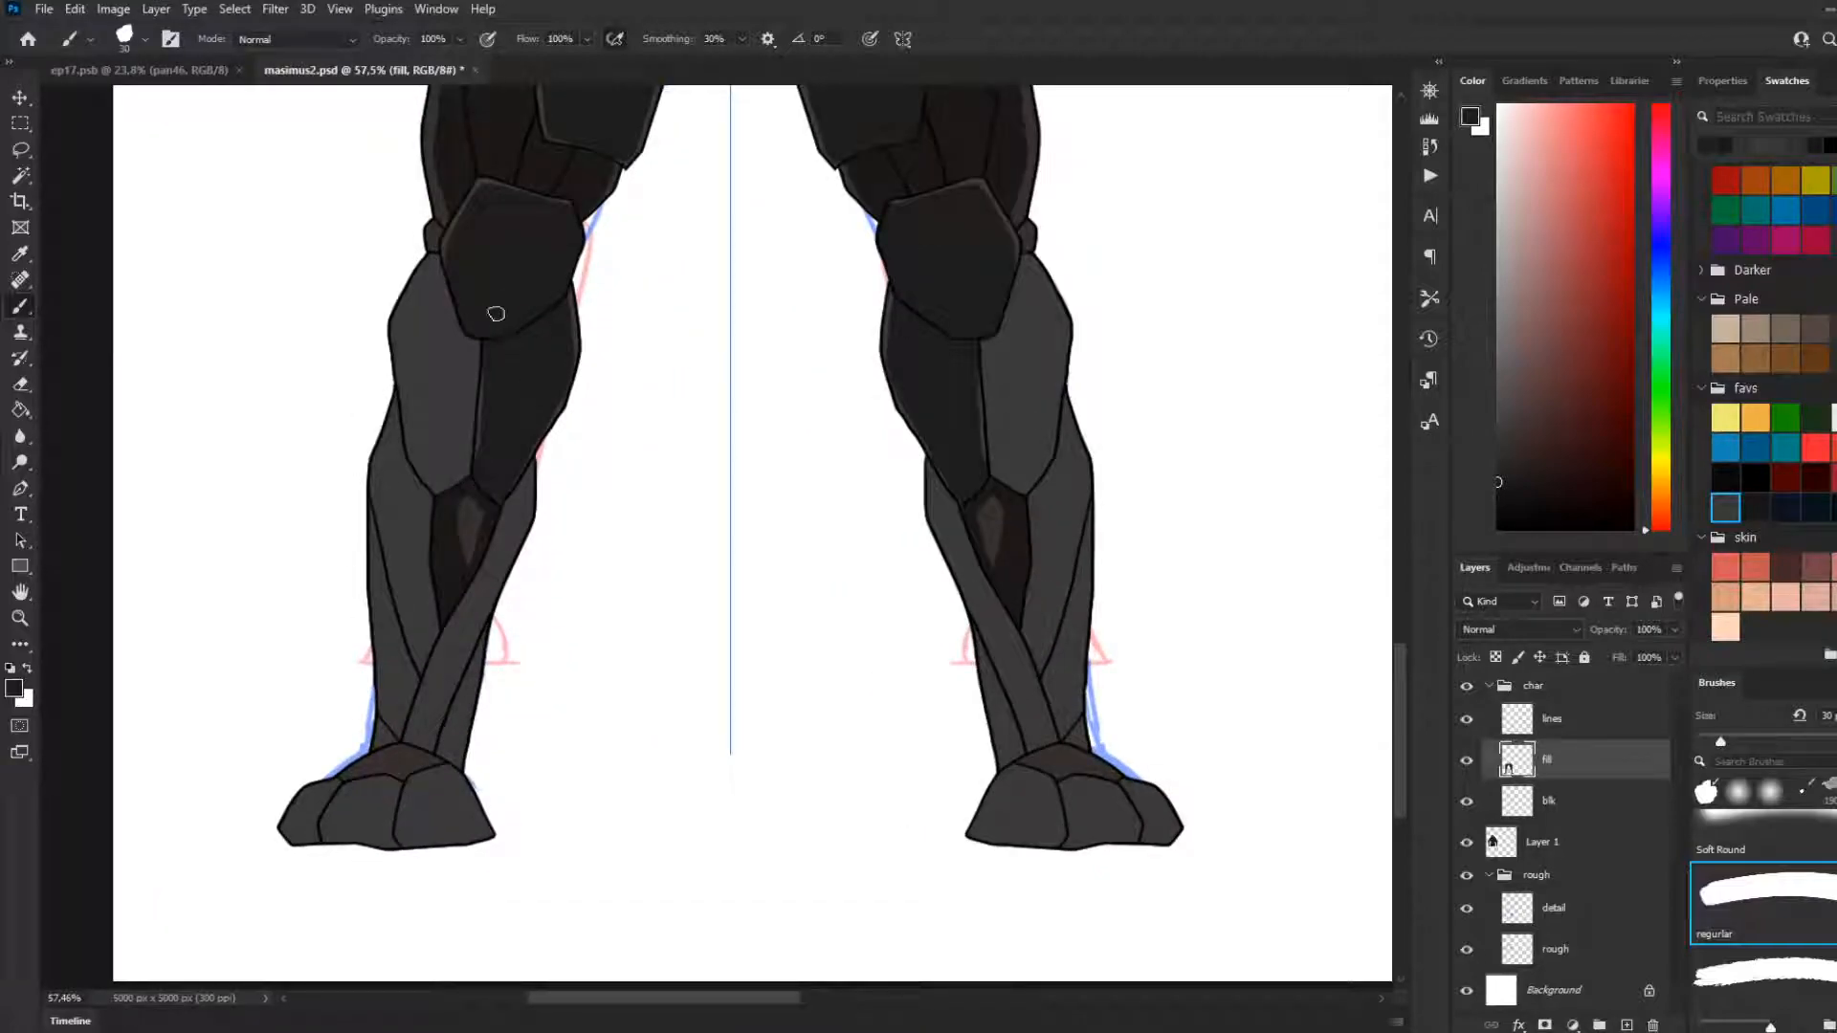
{"action": "mouse_move", "coordinate": [470, 333]}
{"action": "left_mouse_down"}
{"action": "mouse_move", "coordinate": [456, 461]}
{"action": "mouse_move", "coordinate": [473, 331]}
{"action": "mouse_move", "coordinate": [478, 452]}
{"action": "left_mouse_up"}
{"action": "key", "text": "ctrl+z"}
{"action": "key", "text": "ctrl+z"}
{"action": "left_click_drag", "start_coordinate": [440, 266], "coordinate": [411, 356]}
{"action": "left_click_drag", "start_coordinate": [431, 277], "coordinate": [399, 354]}
{"action": "key", "text": "ctrl+z"}
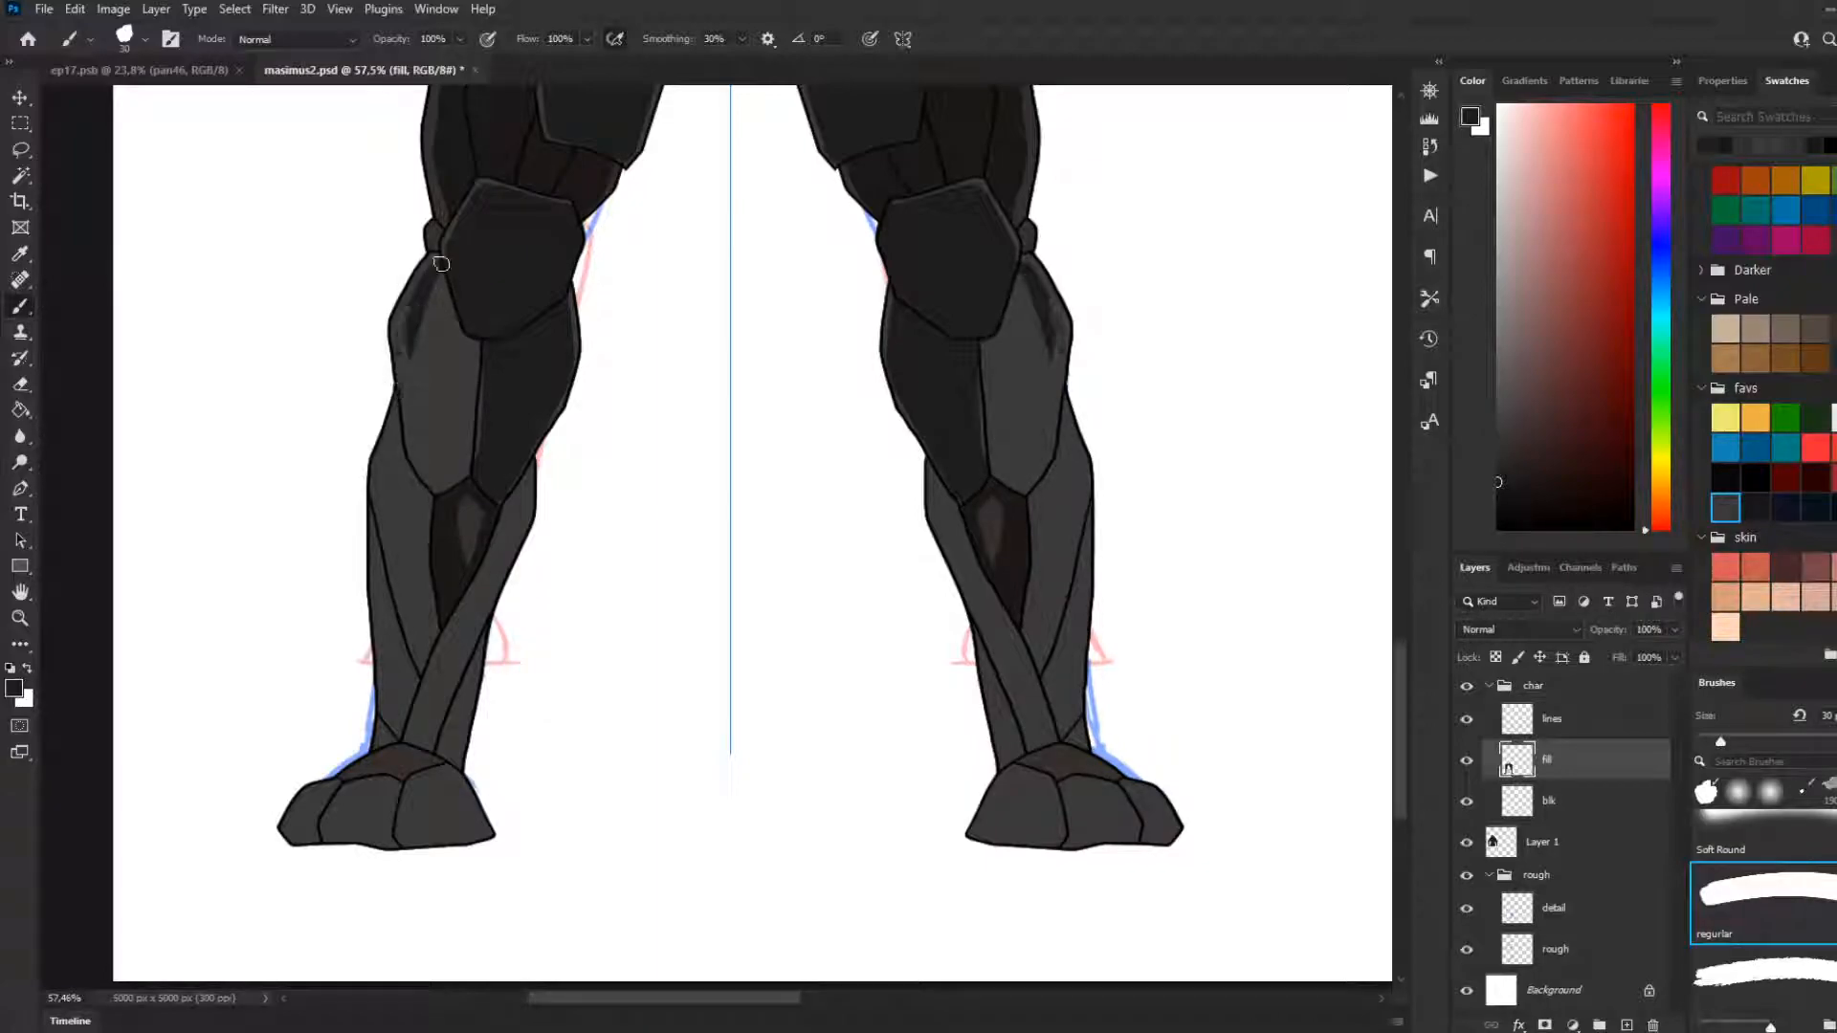
{"action": "mouse_move", "coordinate": [437, 265]}
{"action": "left_mouse_down"}
{"action": "mouse_move", "coordinate": [396, 340]}
{"action": "mouse_move", "coordinate": [421, 457]}
{"action": "left_mouse_up"}
{"action": "key", "text": "ctrl+z"}
{"action": "left_click_drag", "start_coordinate": [404, 330], "coordinate": [432, 457]}
{"action": "mouse_move", "coordinate": [400, 343]}
{"action": "left_mouse_down"}
{"action": "mouse_move", "coordinate": [436, 491]}
{"action": "mouse_move", "coordinate": [405, 383]}
{"action": "left_mouse_up"}
{"action": "mouse_move", "coordinate": [442, 486]}
{"action": "left_mouse_down"}
{"action": "mouse_move", "coordinate": [424, 315]}
{"action": "mouse_move", "coordinate": [443, 277]}
{"action": "mouse_move", "coordinate": [412, 393]}
{"action": "mouse_move", "coordinate": [445, 285]}
{"action": "mouse_move", "coordinate": [418, 392]}
{"action": "mouse_move", "coordinate": [450, 301]}
{"action": "mouse_move", "coordinate": [429, 437]}
{"action": "mouse_move", "coordinate": [469, 326]}
{"action": "mouse_move", "coordinate": [441, 468]}
{"action": "left_mouse_up"}
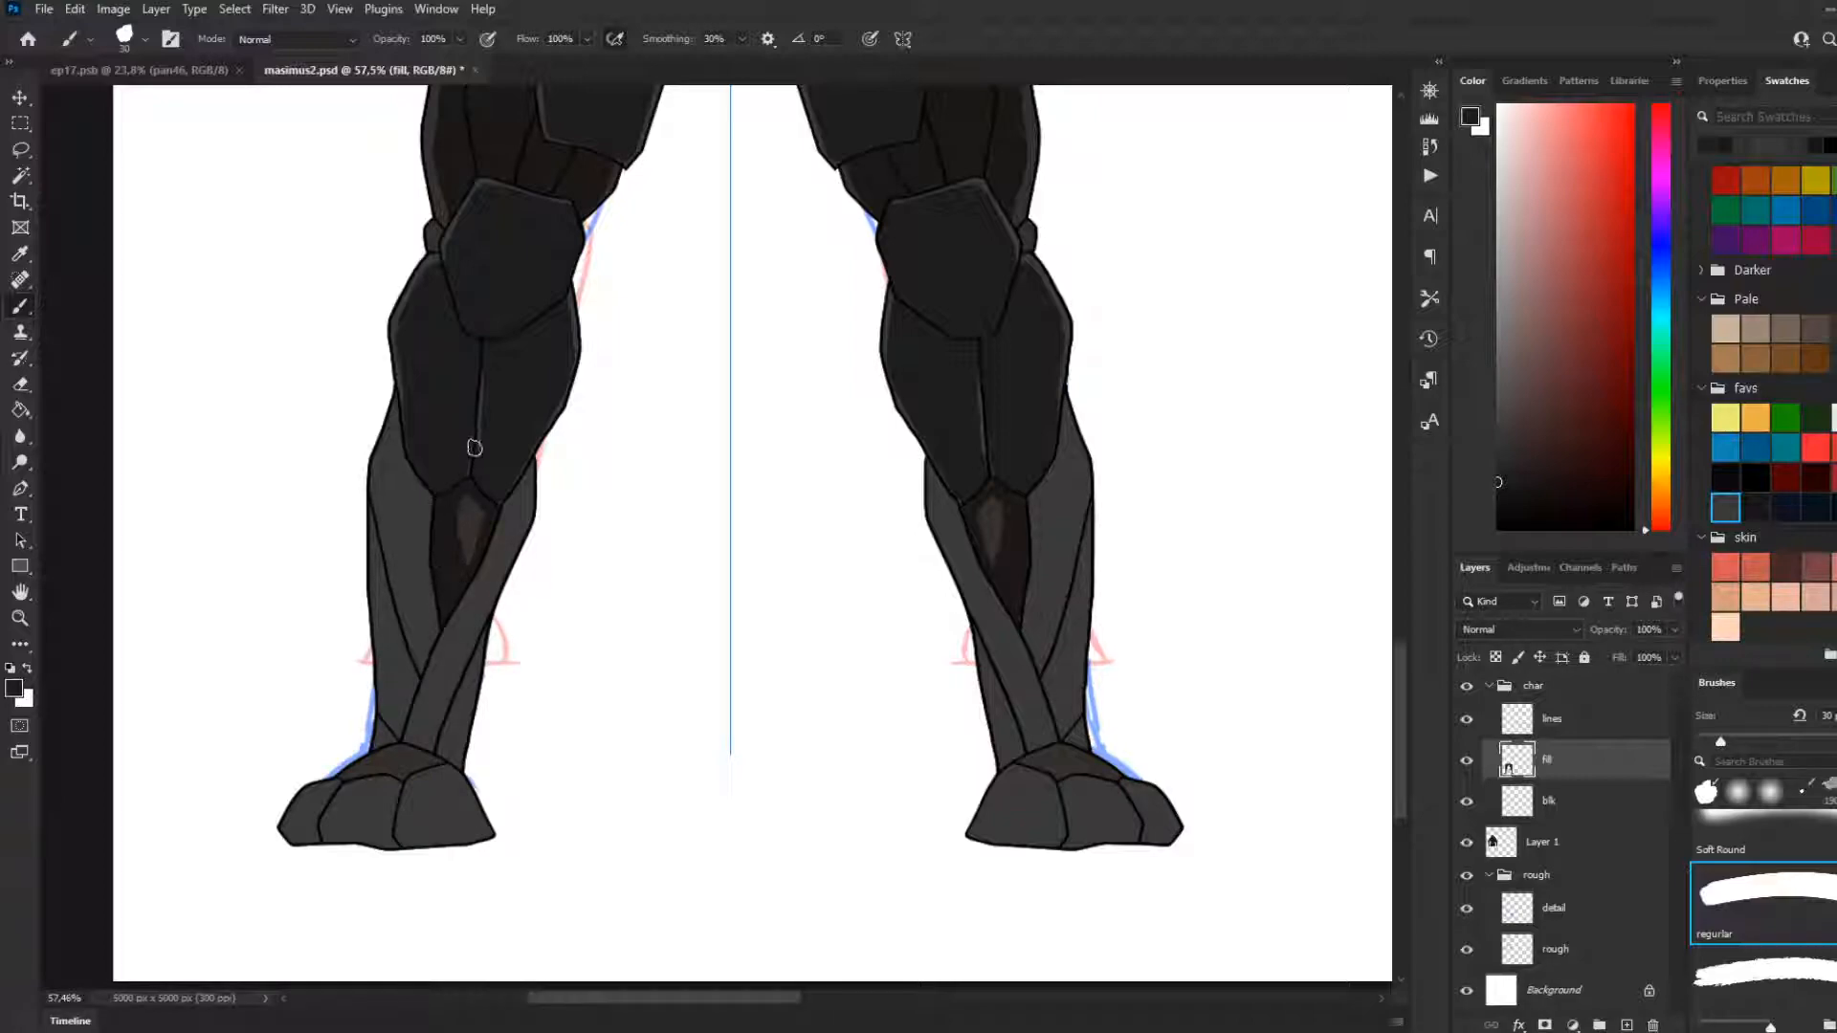
Fill the tapering calf panels beside the brown shin inserts with near-black down to their lower points
{"action": "left_click_drag", "start_coordinate": [406, 418], "coordinate": [399, 530]}
{"action": "key", "text": "ctrl+z"}
{"action": "mouse_move", "coordinate": [411, 397]}
{"action": "left_mouse_down"}
{"action": "mouse_move", "coordinate": [379, 515]}
{"action": "mouse_move", "coordinate": [384, 479]}
{"action": "mouse_move", "coordinate": [399, 613]}
{"action": "left_mouse_up"}
{"action": "key", "text": "ctrl+z"}
{"action": "mouse_move", "coordinate": [382, 497]}
{"action": "left_mouse_down"}
{"action": "mouse_move", "coordinate": [408, 601]}
{"action": "mouse_move", "coordinate": [396, 497]}
{"action": "mouse_move", "coordinate": [400, 600]}
{"action": "mouse_move", "coordinate": [416, 481]}
{"action": "mouse_move", "coordinate": [413, 630]}
{"action": "mouse_move", "coordinate": [422, 468]}
{"action": "mouse_move", "coordinate": [440, 639]}
{"action": "left_mouse_up"}
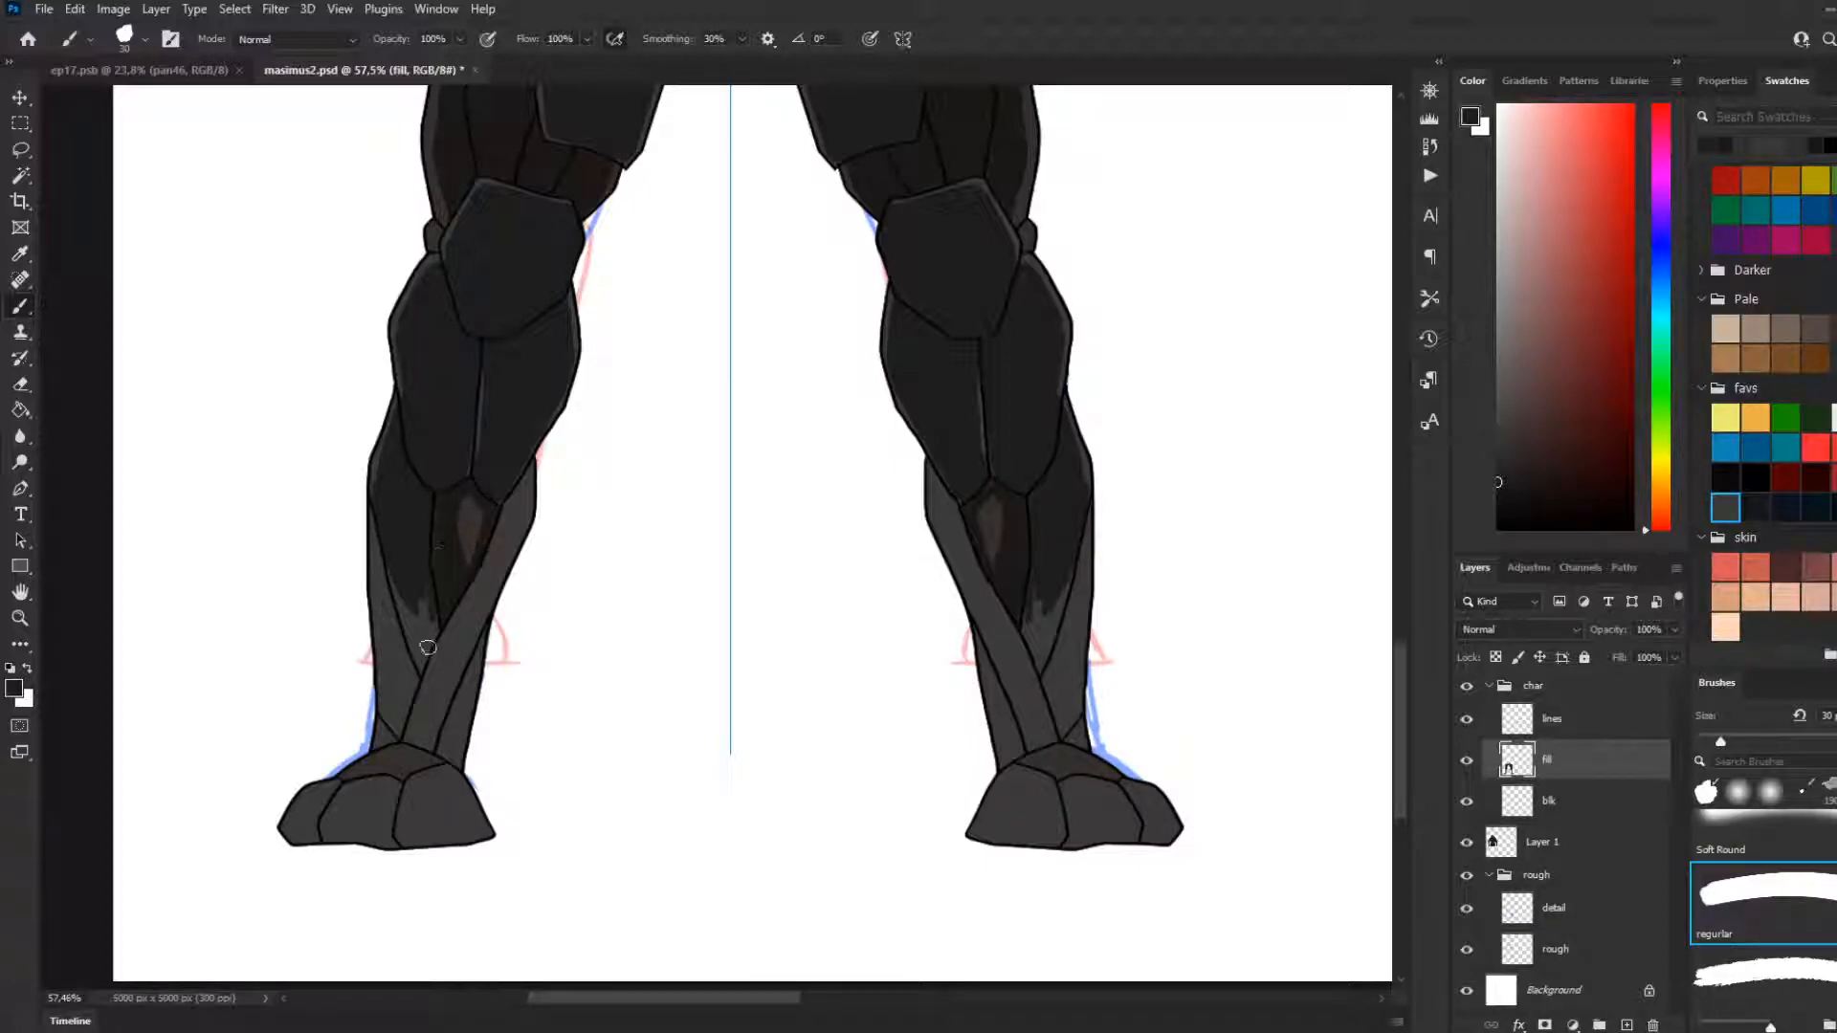
{"action": "key", "text": "ctrl+z"}
{"action": "key", "text": "ctrl+z"}
{"action": "key", "text": "ctrl+z"}
{"action": "key", "text": "ctrl+z"}
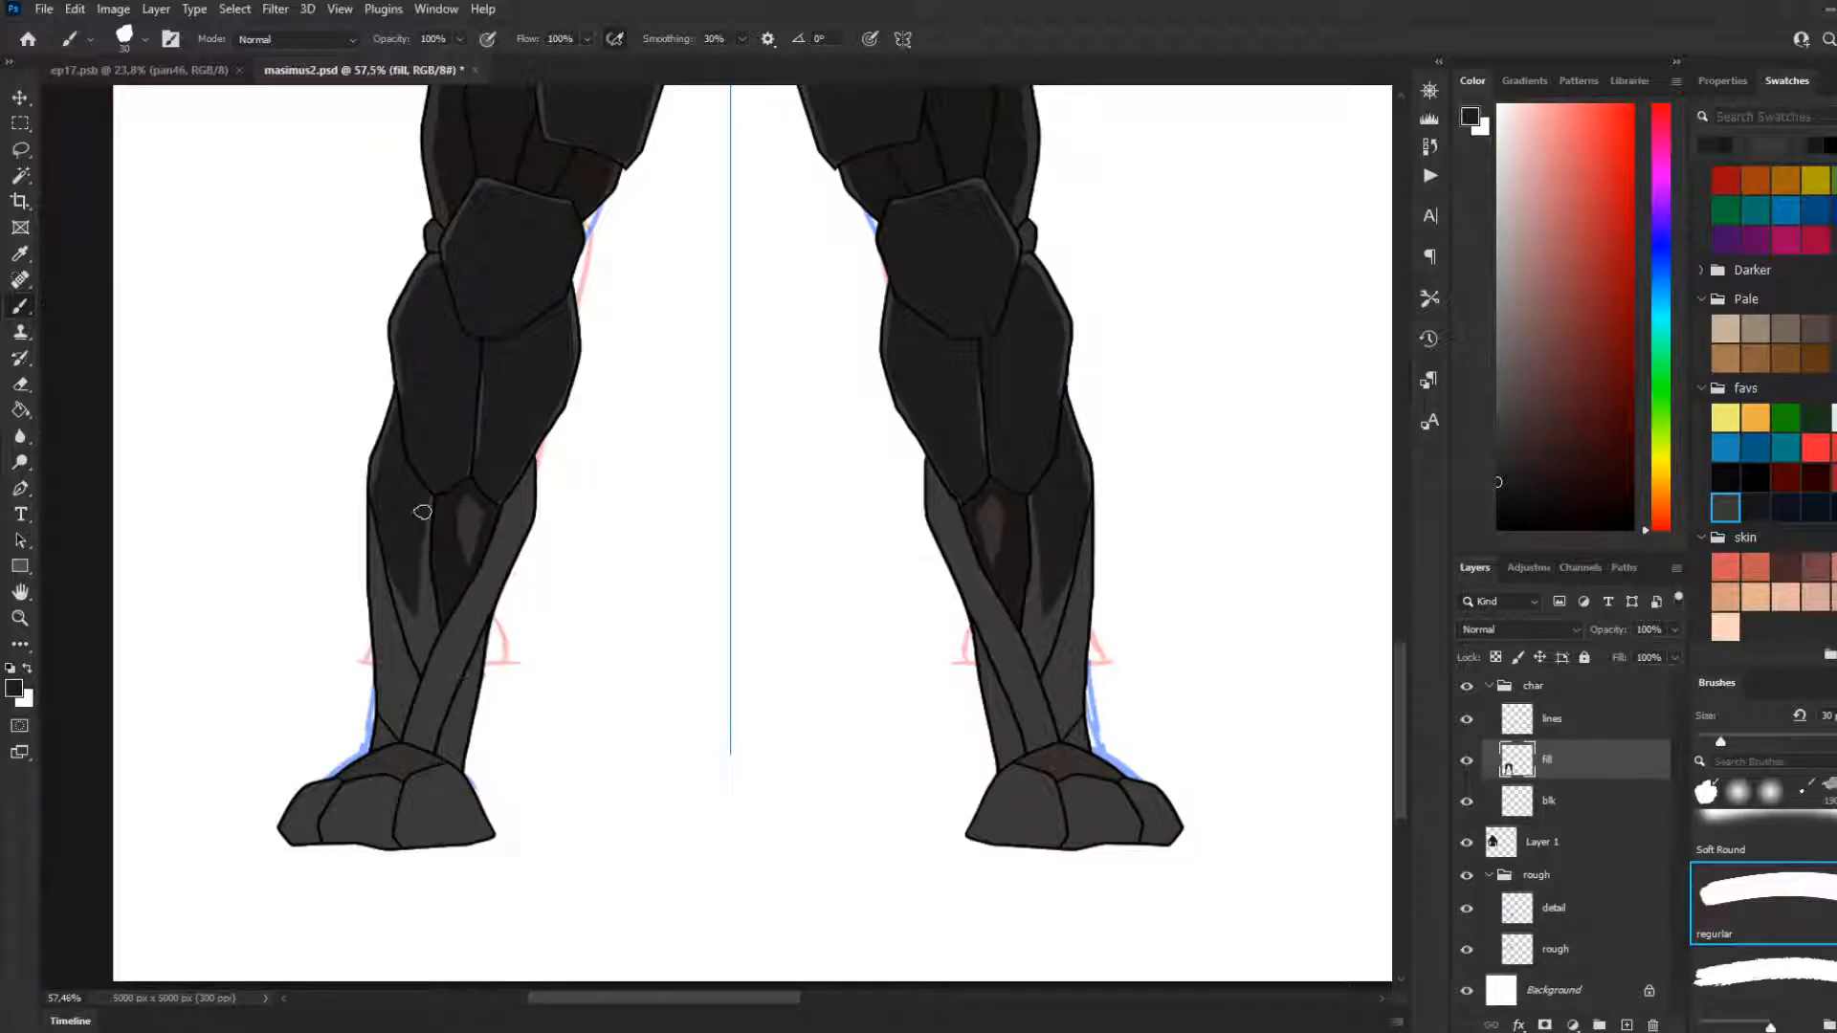
{"action": "mouse_move", "coordinate": [421, 536]}
{"action": "left_mouse_down"}
{"action": "mouse_move", "coordinate": [431, 585]}
{"action": "mouse_move", "coordinate": [398, 504]}
{"action": "mouse_move", "coordinate": [419, 558]}
{"action": "mouse_move", "coordinate": [423, 493]}
{"action": "mouse_move", "coordinate": [428, 636]}
{"action": "left_mouse_up"}
{"action": "left_click_drag", "start_coordinate": [424, 572], "coordinate": [433, 627]}
{"action": "left_click_drag", "start_coordinate": [394, 543], "coordinate": [422, 661]}
{"action": "key", "text": "ctrl+z"}
{"action": "key", "text": "ctrl+z"}
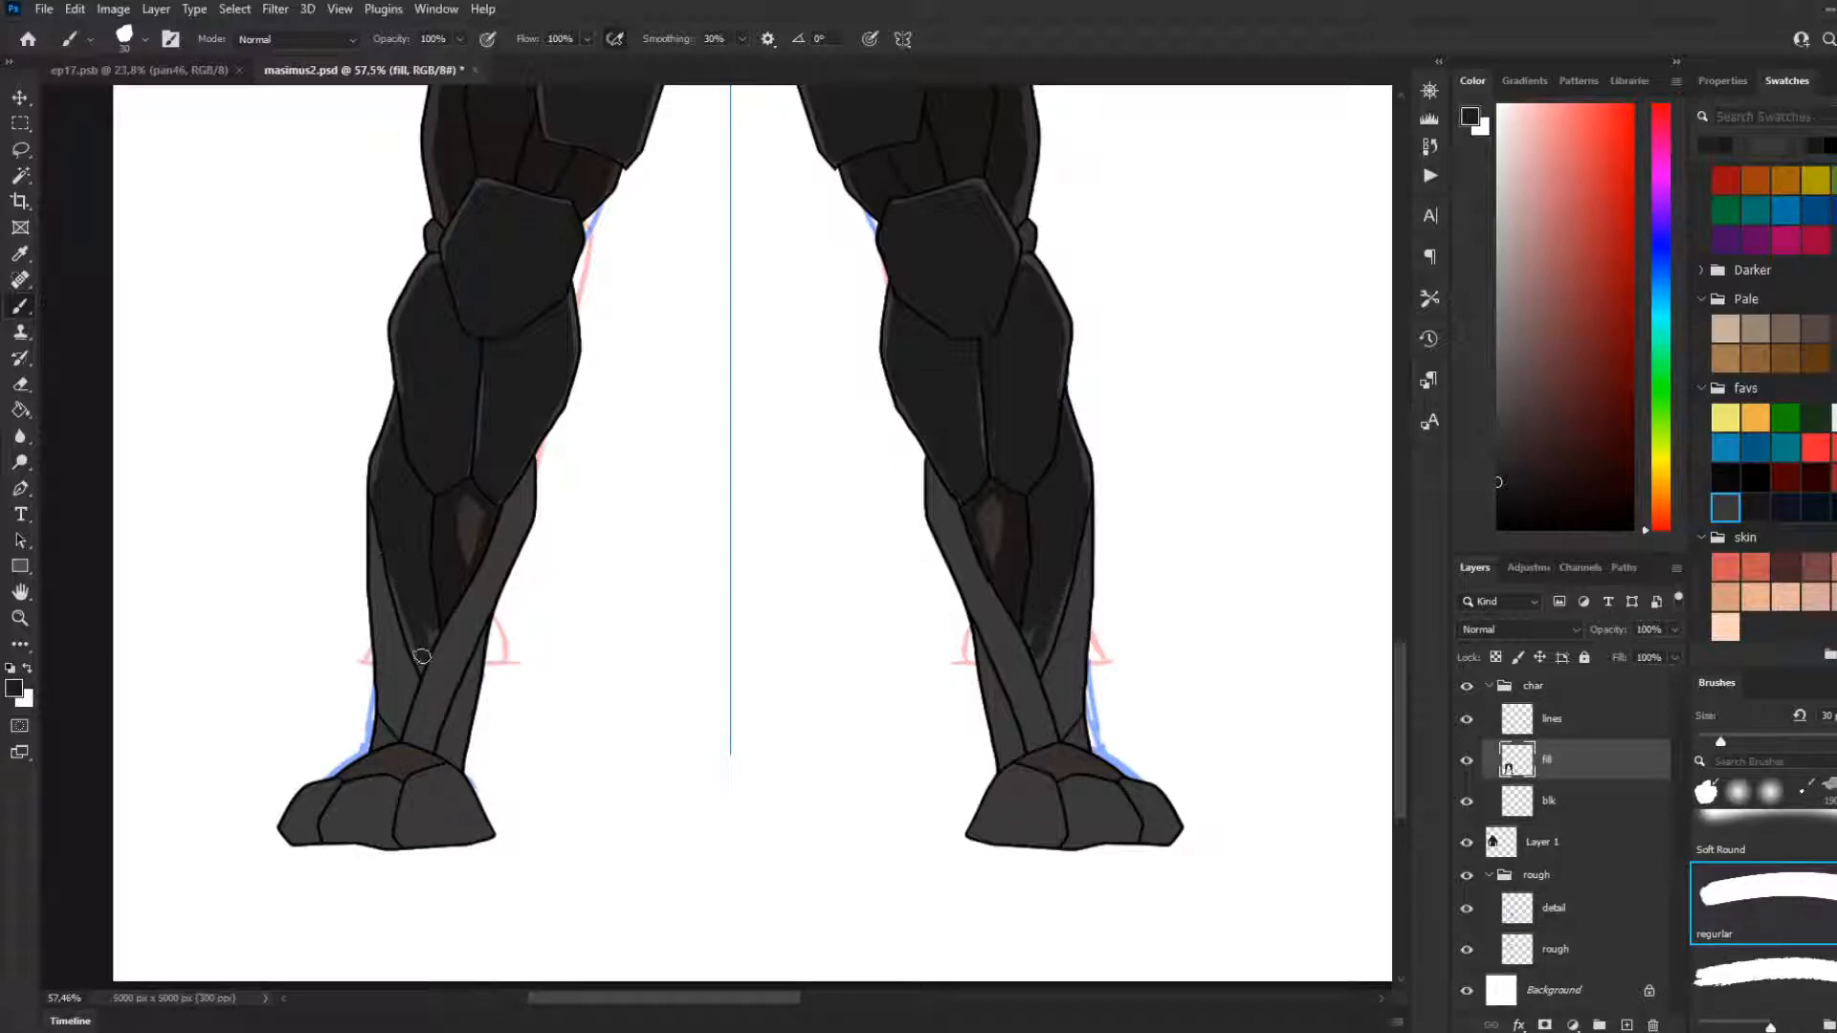
{"action": "mouse_move", "coordinate": [390, 566]}
{"action": "left_mouse_down"}
{"action": "mouse_move", "coordinate": [419, 665]}
{"action": "mouse_move", "coordinate": [432, 637]}
{"action": "left_mouse_up"}
{"action": "key", "text": "ctrl+z"}
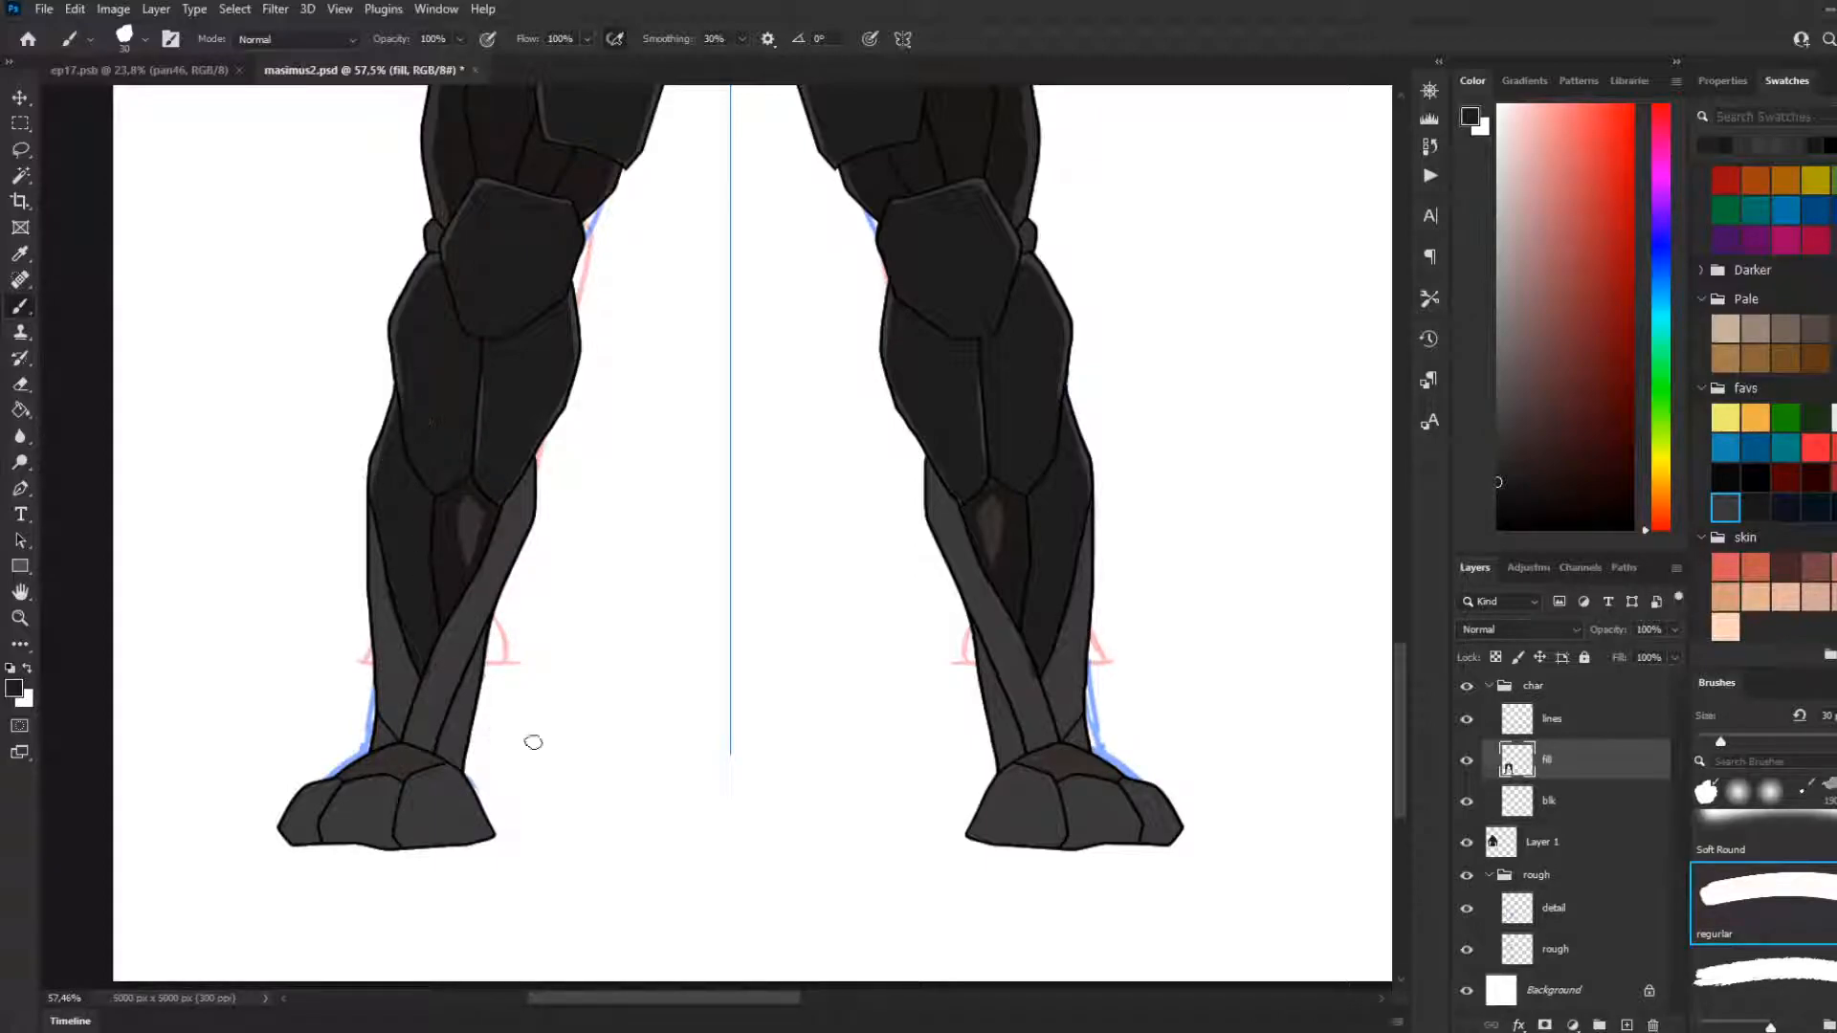
Fill the diagonal shin bands running from the inner calf down to the ankle with near-black strokes
{"action": "mouse_move", "coordinate": [511, 496]}
{"action": "left_mouse_down"}
{"action": "mouse_move", "coordinate": [427, 683]}
{"action": "mouse_move", "coordinate": [503, 509]}
{"action": "mouse_move", "coordinate": [490, 560]}
{"action": "left_mouse_up"}
{"action": "left_click_drag", "start_coordinate": [519, 485], "coordinate": [493, 568]}
{"action": "key", "text": "ctrl+z"}
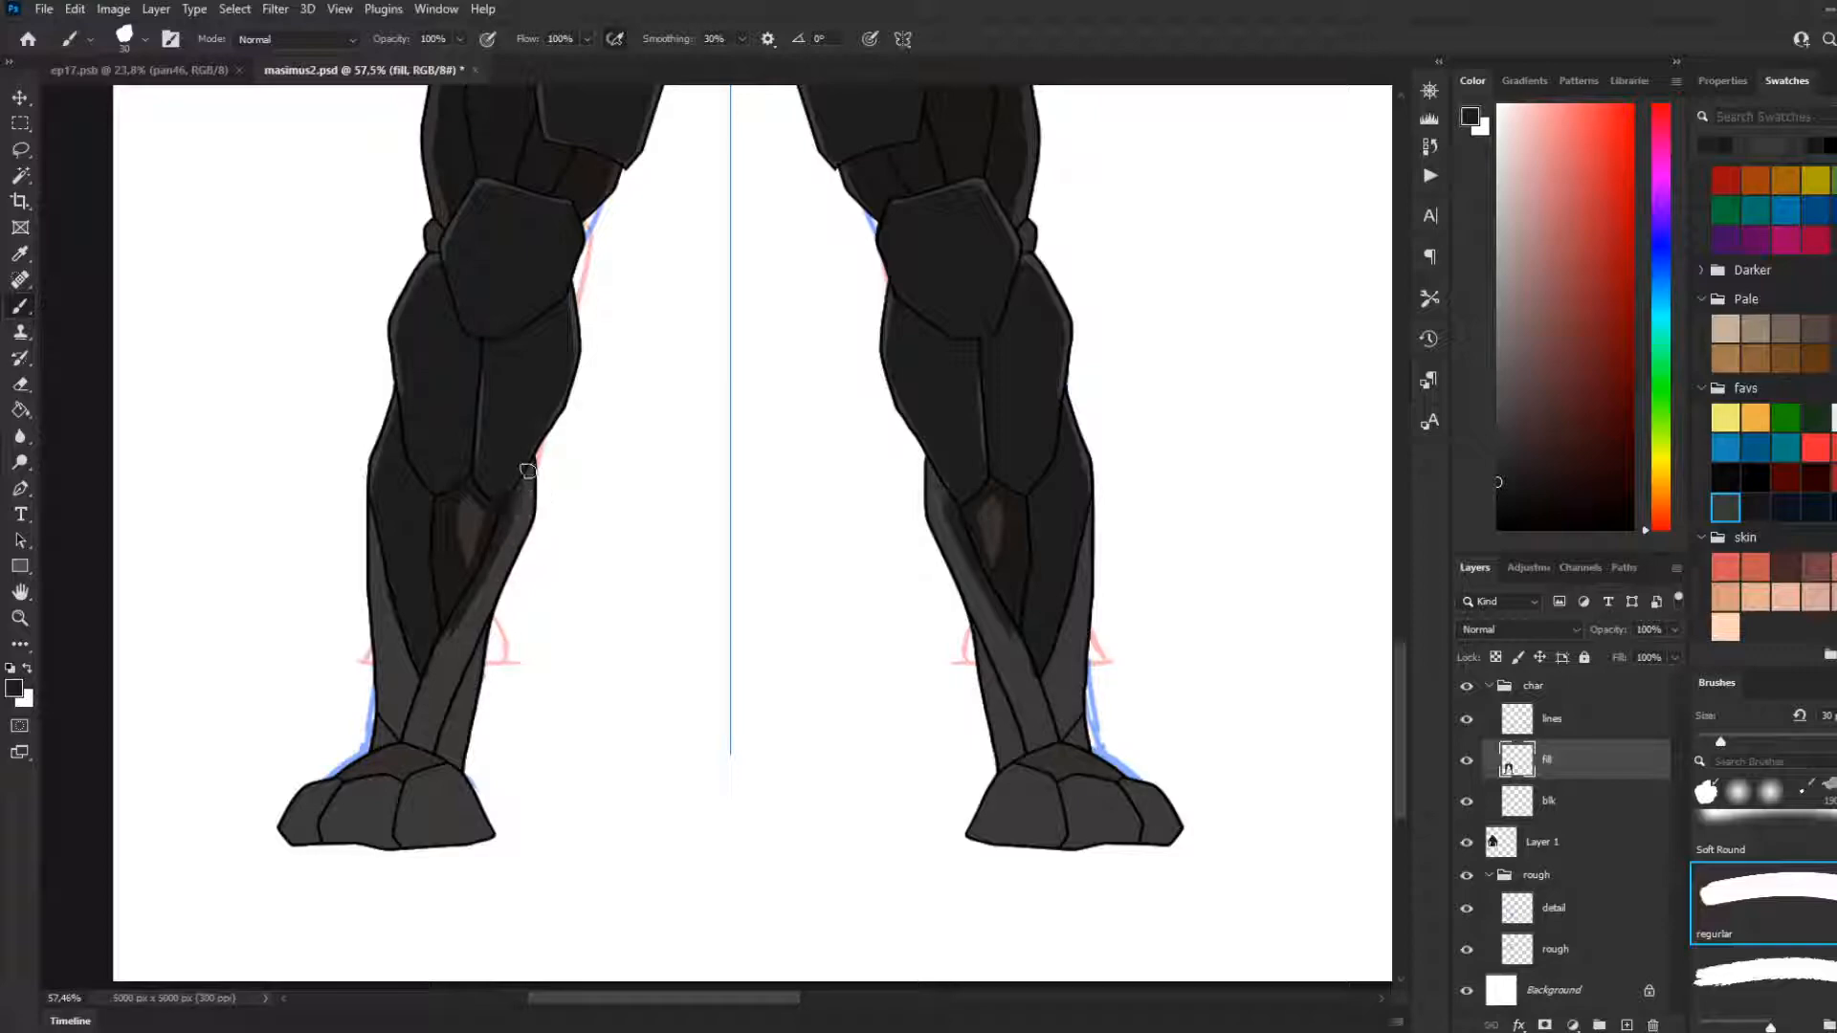
{"action": "mouse_move", "coordinate": [527, 475]}
{"action": "left_mouse_down"}
{"action": "mouse_move", "coordinate": [475, 607]}
{"action": "mouse_move", "coordinate": [522, 490]}
{"action": "mouse_move", "coordinate": [488, 586]}
{"action": "mouse_move", "coordinate": [430, 665]}
{"action": "mouse_move", "coordinate": [461, 657]}
{"action": "mouse_move", "coordinate": [492, 571]}
{"action": "mouse_move", "coordinate": [416, 745]}
{"action": "left_mouse_up"}
{"action": "mouse_move", "coordinate": [441, 654]}
{"action": "left_mouse_down"}
{"action": "mouse_move", "coordinate": [412, 741]}
{"action": "mouse_move", "coordinate": [427, 667]}
{"action": "mouse_move", "coordinate": [411, 744]}
{"action": "mouse_move", "coordinate": [439, 656]}
{"action": "left_mouse_up"}
{"action": "key", "text": "ctrl+z"}
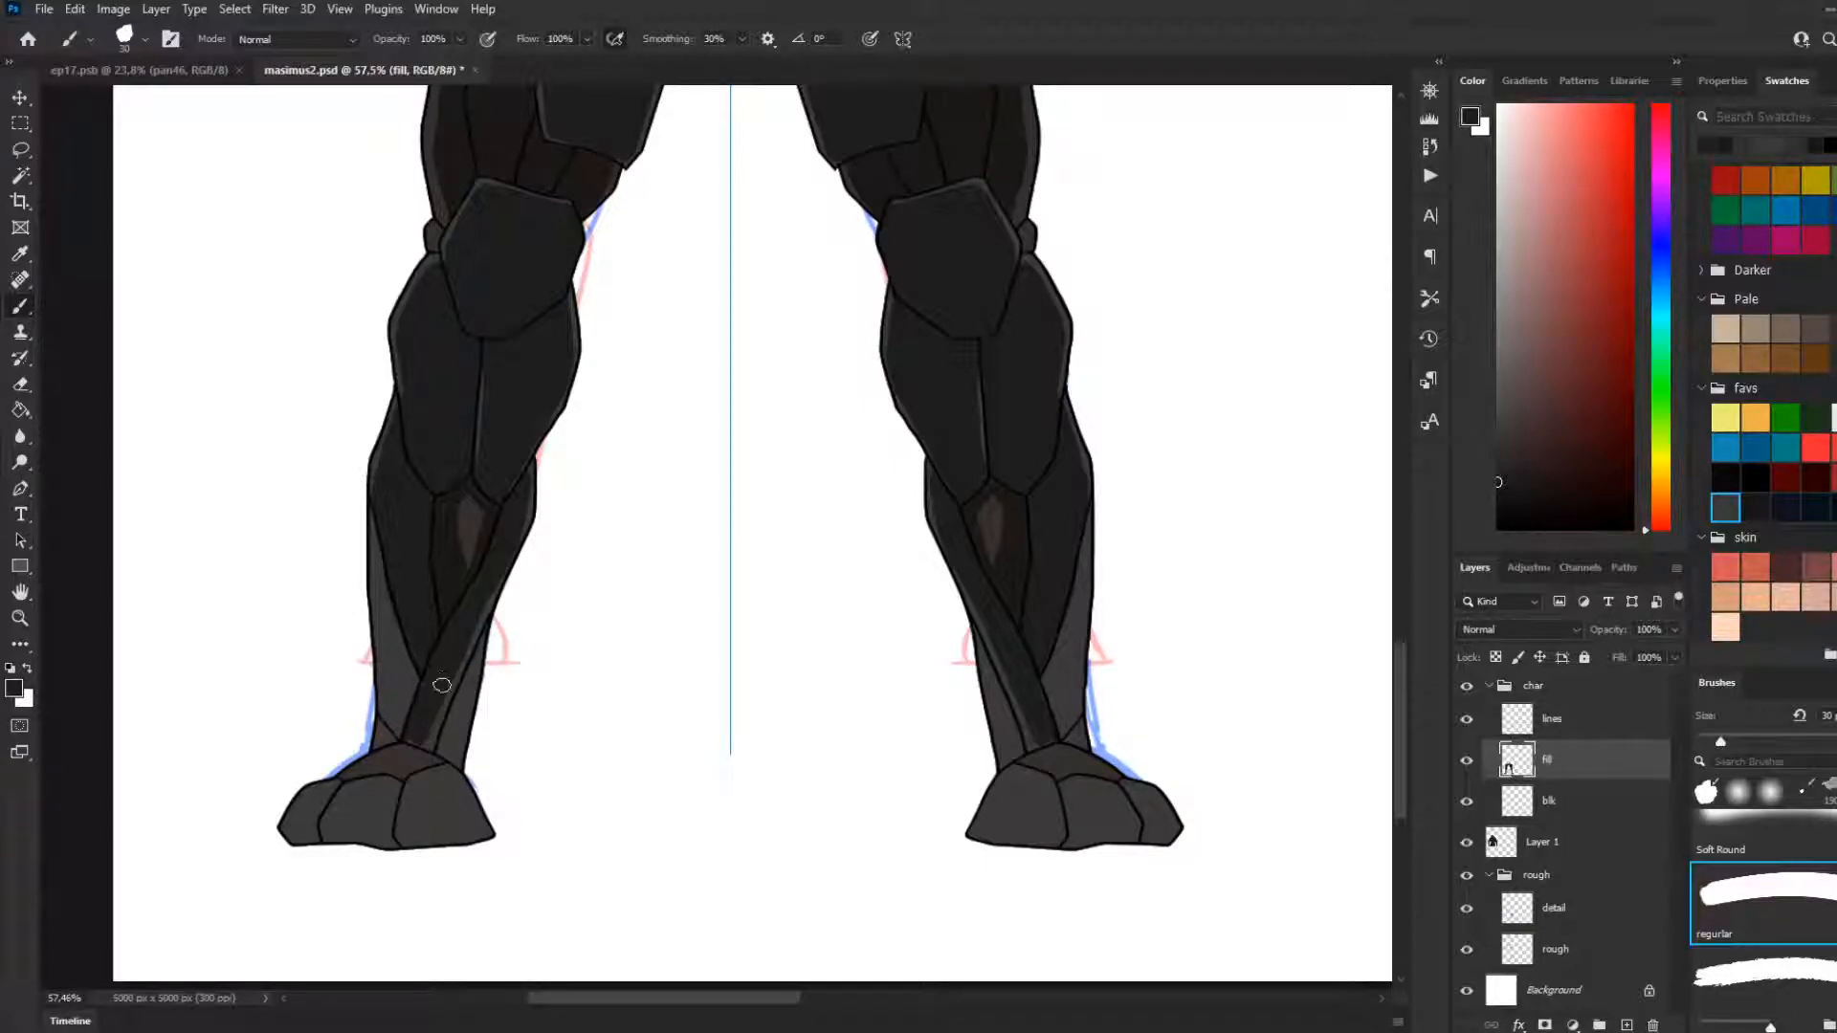
{"action": "mouse_move", "coordinate": [407, 742]}
{"action": "left_mouse_down"}
{"action": "mouse_move", "coordinate": [427, 750]}
{"action": "mouse_move", "coordinate": [442, 671]}
{"action": "mouse_move", "coordinate": [434, 730]}
{"action": "mouse_move", "coordinate": [454, 691]}
{"action": "left_mouse_up"}
{"action": "key", "text": "ctrl+z"}
{"action": "left_click_drag", "start_coordinate": [427, 747], "coordinate": [463, 649]}
Fill the outer shin strips, the inner slivers above the ankles and the ankle pieces with near-black
{"action": "mouse_move", "coordinate": [376, 492]}
{"action": "left_mouse_down"}
{"action": "mouse_move", "coordinate": [388, 645]}
{"action": "mouse_move", "coordinate": [407, 708]}
{"action": "mouse_move", "coordinate": [397, 623]}
{"action": "mouse_move", "coordinate": [420, 707]}
{"action": "mouse_move", "coordinate": [400, 634]}
{"action": "mouse_move", "coordinate": [401, 698]}
{"action": "mouse_move", "coordinate": [403, 626]}
{"action": "mouse_move", "coordinate": [392, 746]}
{"action": "left_mouse_up"}
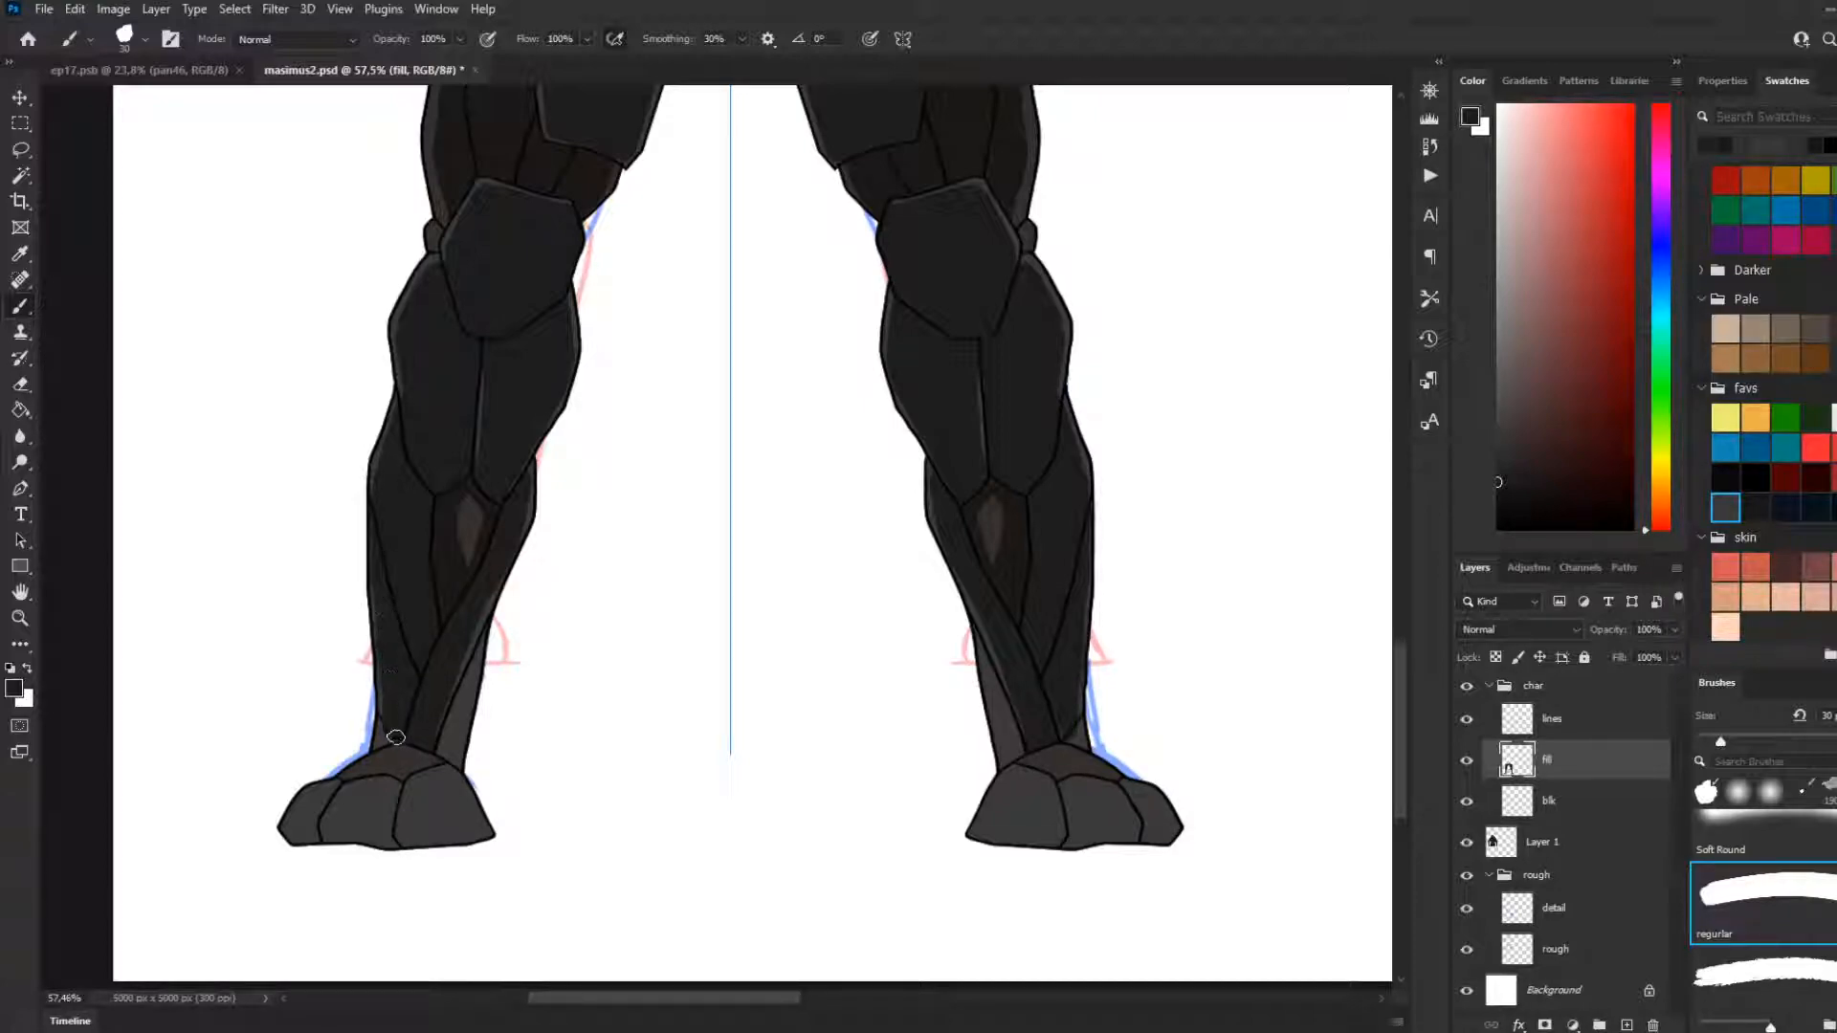
{"action": "mouse_move", "coordinate": [386, 732]}
{"action": "left_mouse_down"}
{"action": "mouse_move", "coordinate": [381, 748]}
{"action": "mouse_move", "coordinate": [459, 696]}
{"action": "mouse_move", "coordinate": [449, 756]}
{"action": "mouse_move", "coordinate": [459, 719]}
{"action": "left_mouse_up"}
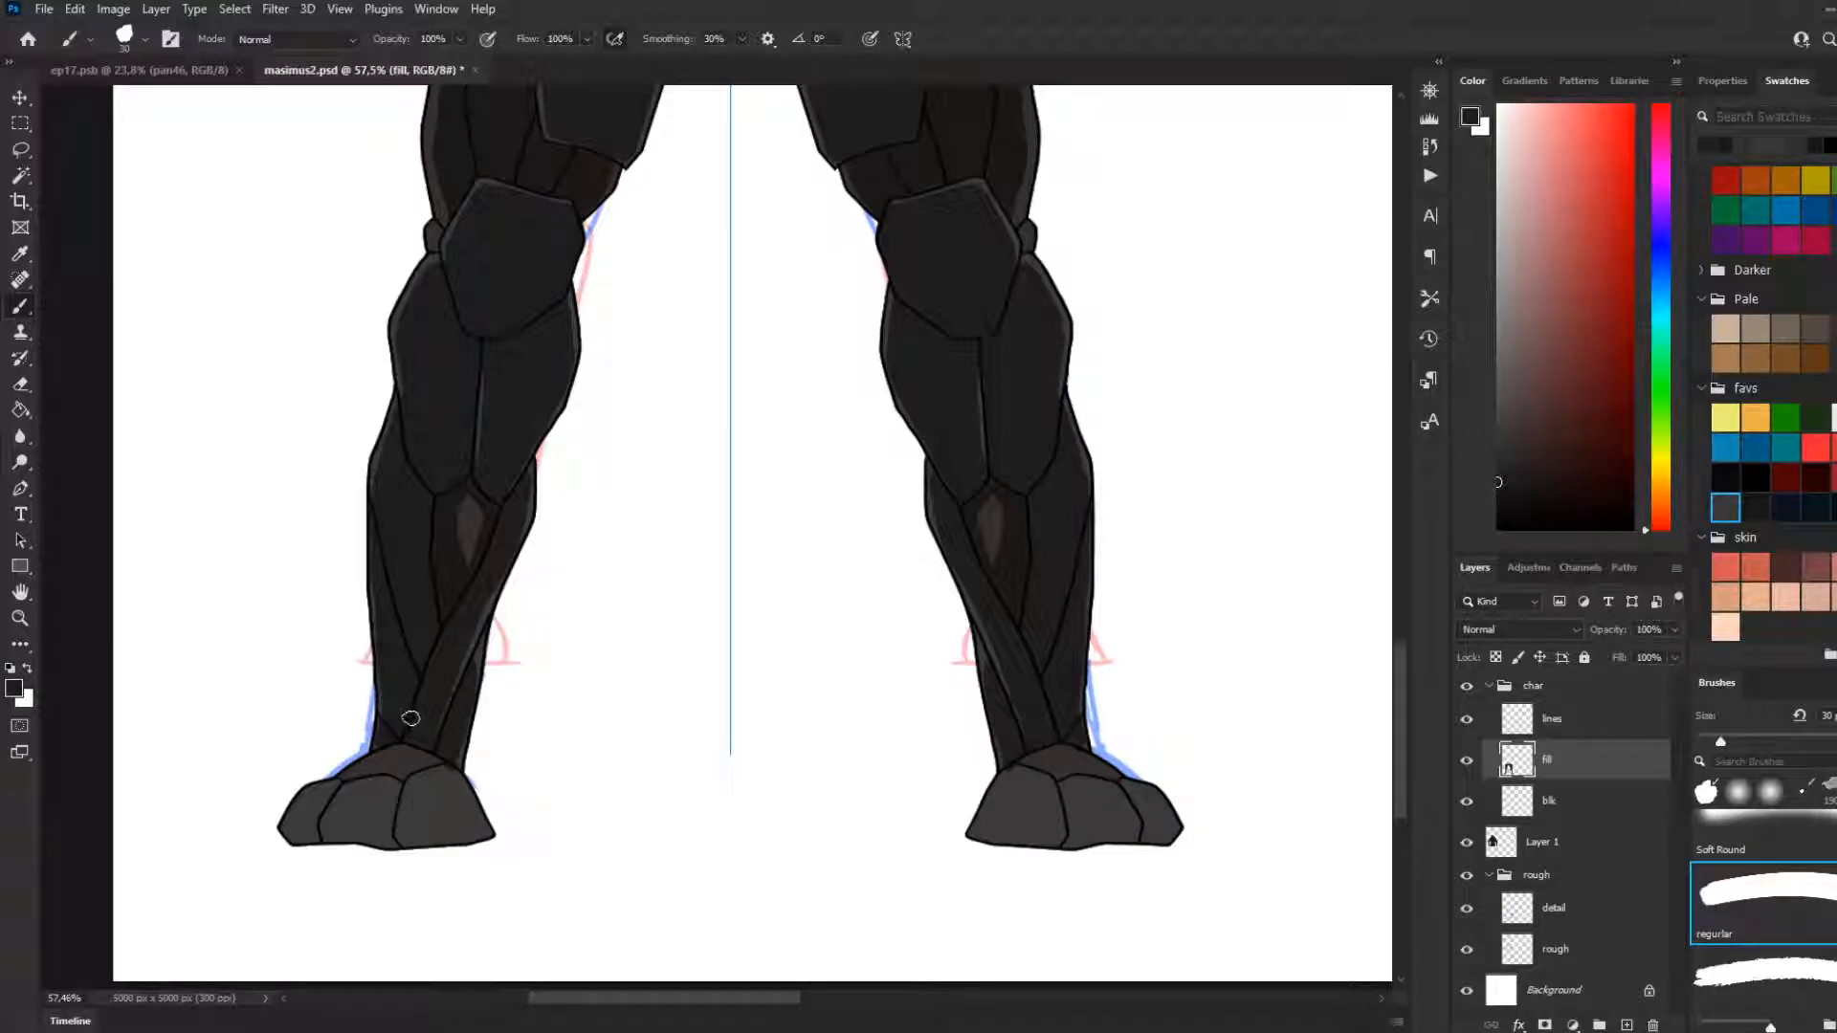
{"action": "left_click_drag", "start_coordinate": [448, 766], "coordinate": [411, 764]}
{"action": "key", "text": "ctrl+z"}
{"action": "left_click_drag", "start_coordinate": [420, 782], "coordinate": [451, 784]}
{"action": "key", "text": "ctrl+z"}
{"action": "mouse_move", "coordinate": [363, 766]}
{"action": "left_mouse_down"}
{"action": "mouse_move", "coordinate": [430, 761]}
{"action": "mouse_move", "coordinate": [345, 775]}
{"action": "mouse_move", "coordinate": [448, 759]}
{"action": "mouse_move", "coordinate": [394, 775]}
{"action": "left_mouse_up"}
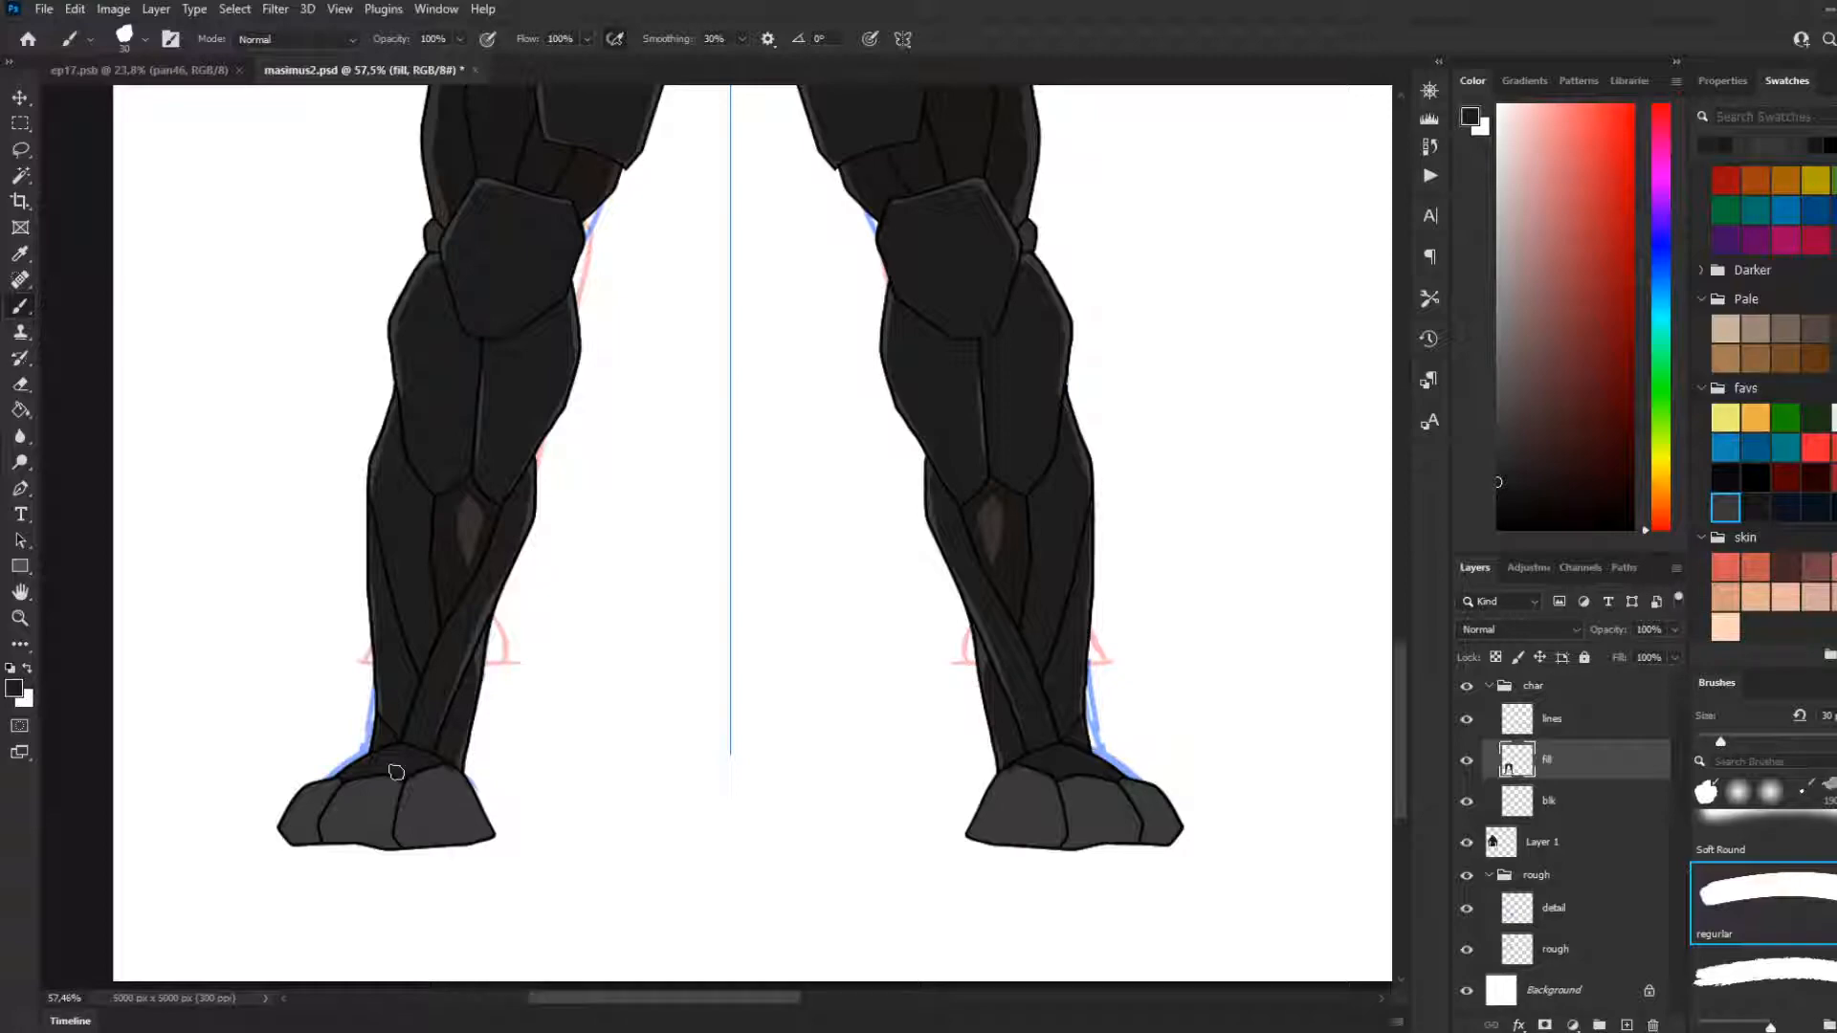
Fill the three foot plates of each boot with near-black, leaving faint grey edges
{"action": "mouse_move", "coordinate": [449, 757]}
{"action": "left_mouse_down"}
{"action": "mouse_move", "coordinate": [472, 838]}
{"action": "mouse_move", "coordinate": [443, 760]}
{"action": "mouse_move", "coordinate": [466, 844]}
{"action": "mouse_move", "coordinate": [472, 815]}
{"action": "mouse_move", "coordinate": [465, 832]}
{"action": "mouse_move", "coordinate": [380, 838]}
{"action": "mouse_move", "coordinate": [416, 834]}
{"action": "mouse_move", "coordinate": [447, 774]}
{"action": "mouse_move", "coordinate": [459, 829]}
{"action": "mouse_move", "coordinate": [426, 774]}
{"action": "mouse_move", "coordinate": [400, 838]}
{"action": "left_mouse_up"}
{"action": "key", "text": "ctrl+z"}
{"action": "key", "text": "ctrl+z"}
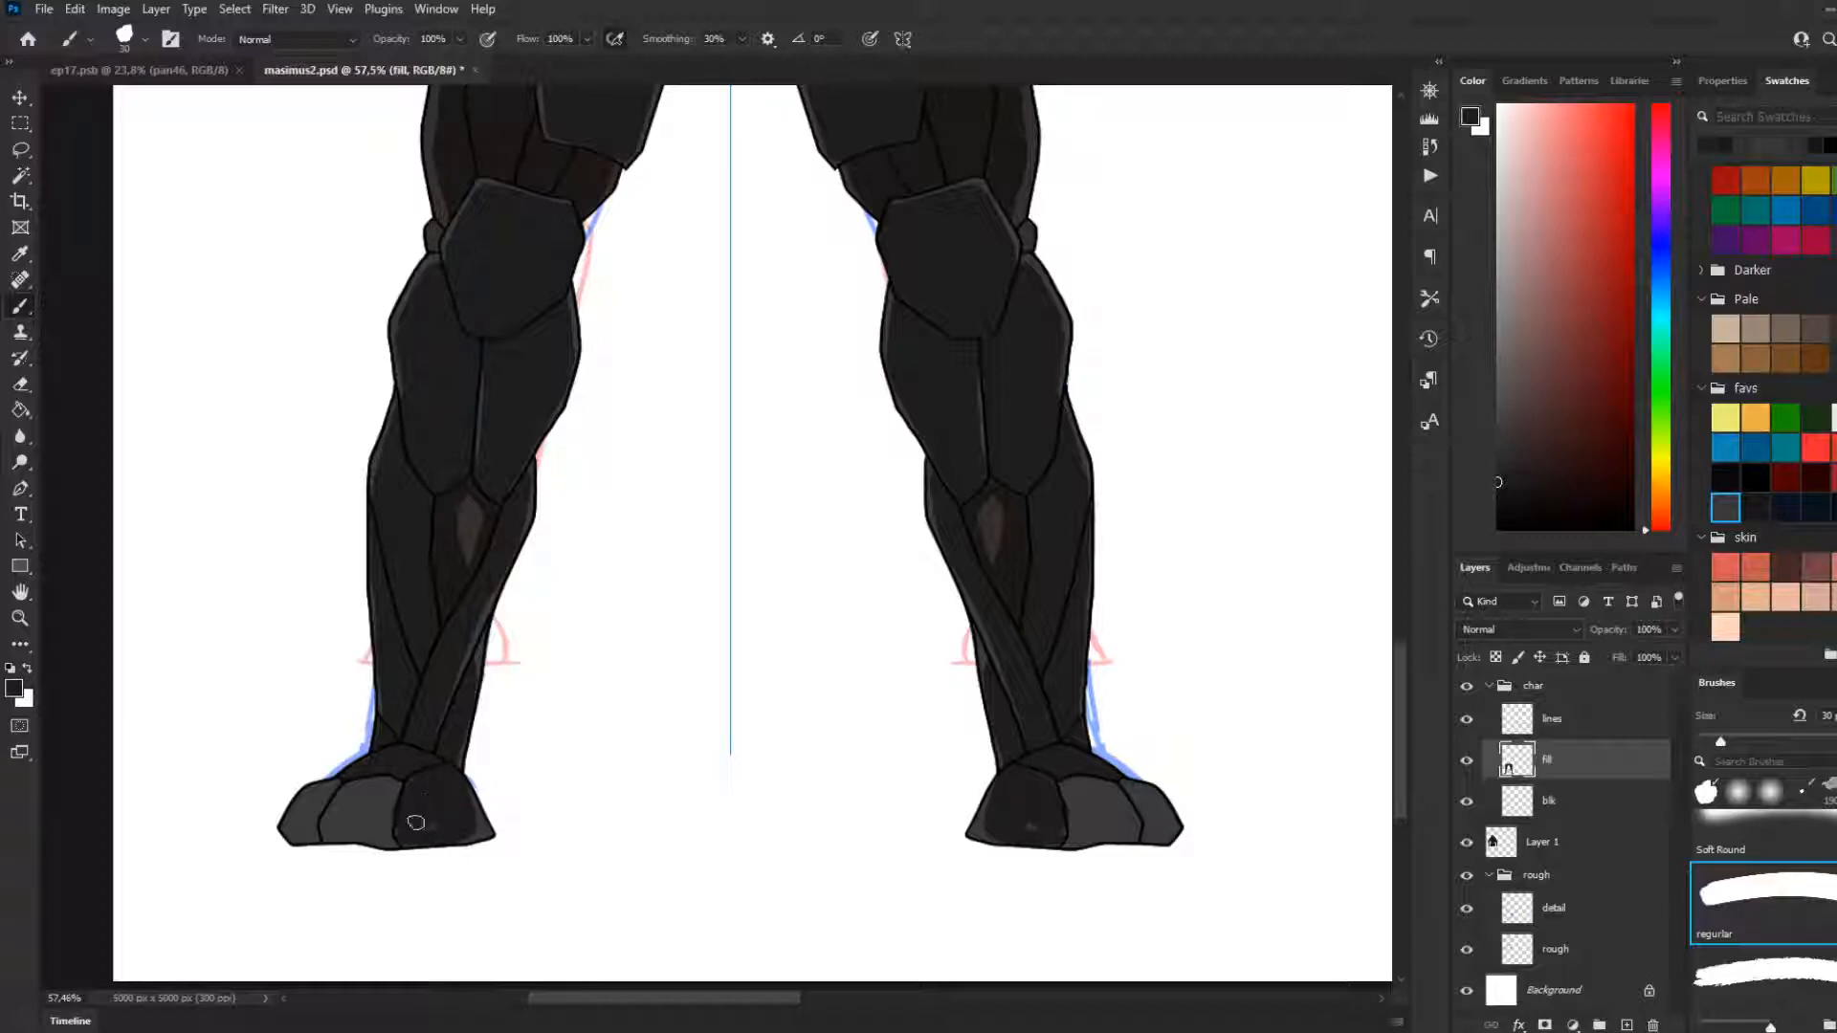
{"action": "mouse_move", "coordinate": [417, 786]}
{"action": "left_mouse_down"}
{"action": "mouse_move", "coordinate": [356, 787]}
{"action": "mouse_move", "coordinate": [340, 812]}
{"action": "mouse_move", "coordinate": [335, 834]}
{"action": "mouse_move", "coordinate": [402, 827]}
{"action": "mouse_move", "coordinate": [388, 838]}
{"action": "mouse_move", "coordinate": [334, 836]}
{"action": "mouse_move", "coordinate": [372, 784]}
{"action": "mouse_move", "coordinate": [326, 791]}
{"action": "mouse_move", "coordinate": [311, 827]}
{"action": "left_mouse_up"}
{"action": "key", "text": "ctrl+z"}
{"action": "key", "text": "ctrl+z"}
{"action": "key", "text": "ctrl+z"}
{"action": "key", "text": "ctrl+z"}
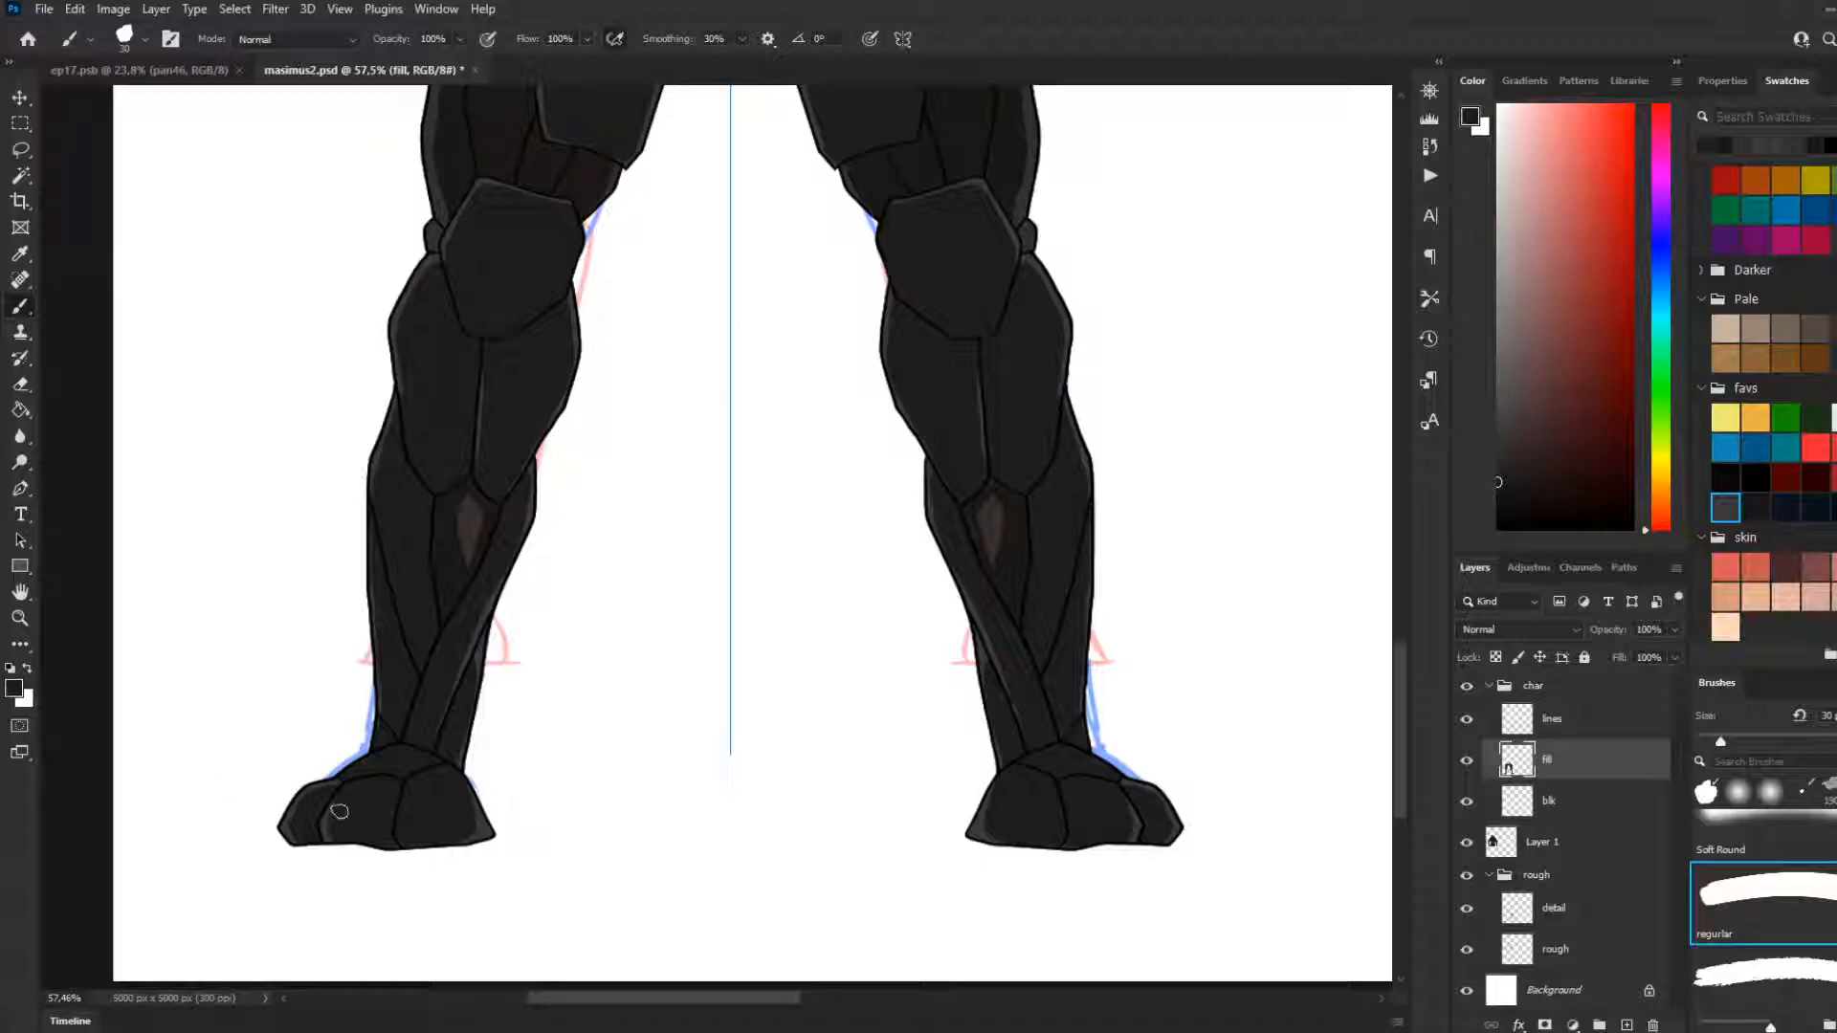
Examine the whole character at a reduced view to compare the darkened legs with the upper armour
{"action": "scroll", "coordinate": [501, 705], "scroll_direction": "down", "scroll_amount": 5}
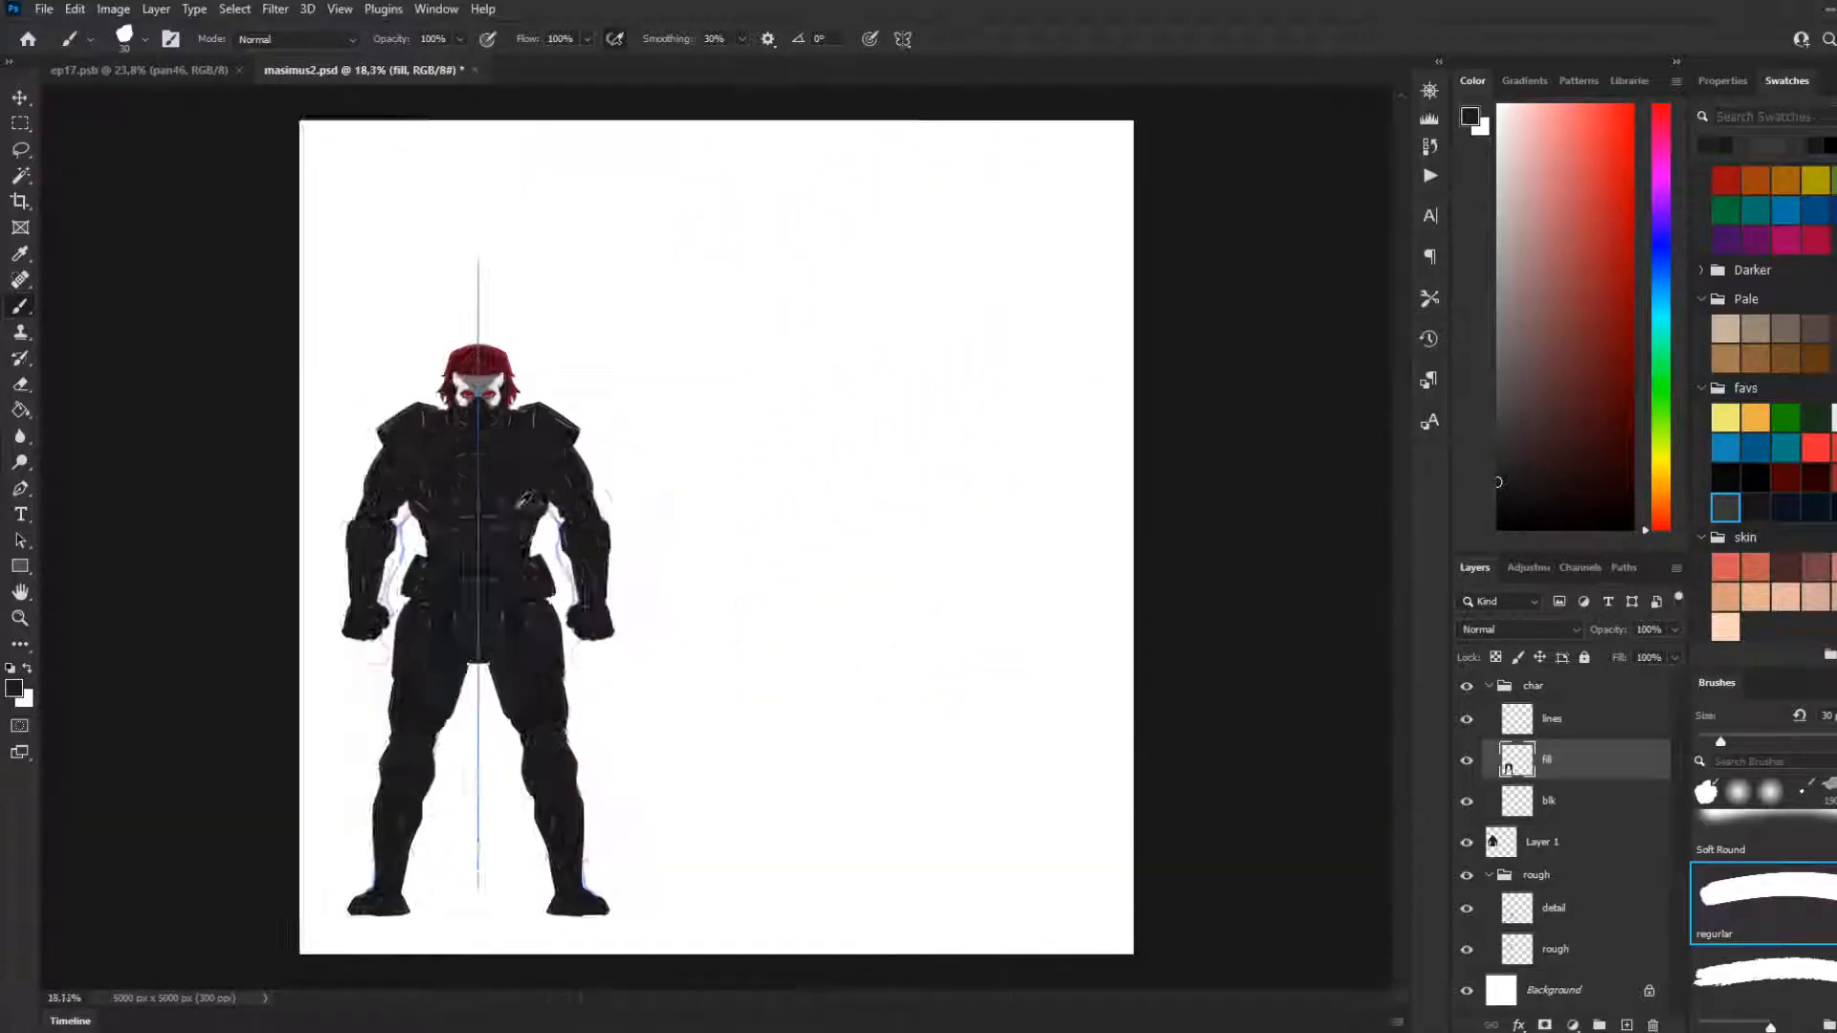
{"action": "scroll", "coordinate": [526, 498], "scroll_direction": "down", "scroll_amount": 1}
{"action": "scroll", "coordinate": [373, 636], "scroll_direction": "up", "scroll_amount": 3}
{"action": "scroll", "coordinate": [345, 629], "scroll_direction": "down", "scroll_amount": 1}
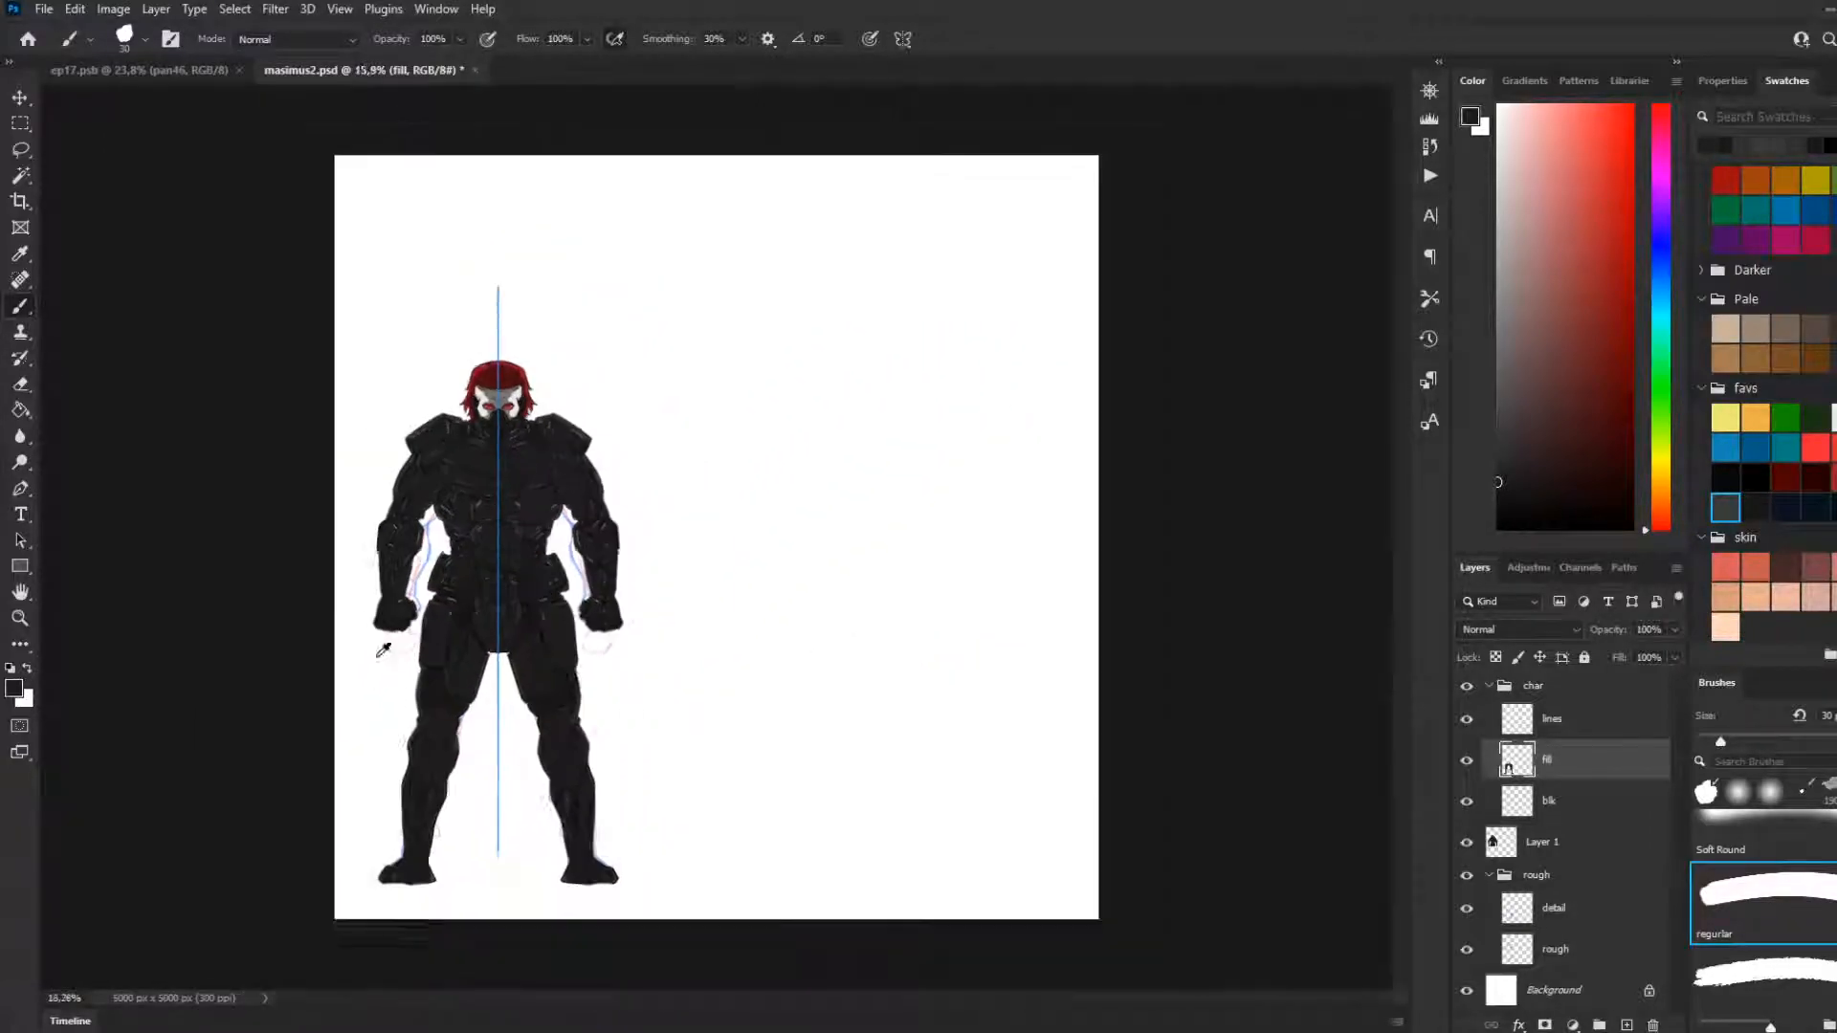
{"action": "scroll", "coordinate": [316, 669], "scroll_direction": "up", "scroll_amount": 3}
Paint a short highlight near the upper inner edge of each outer thigh plate and sample its light grey for the brush
{"action": "key", "text": "x"}
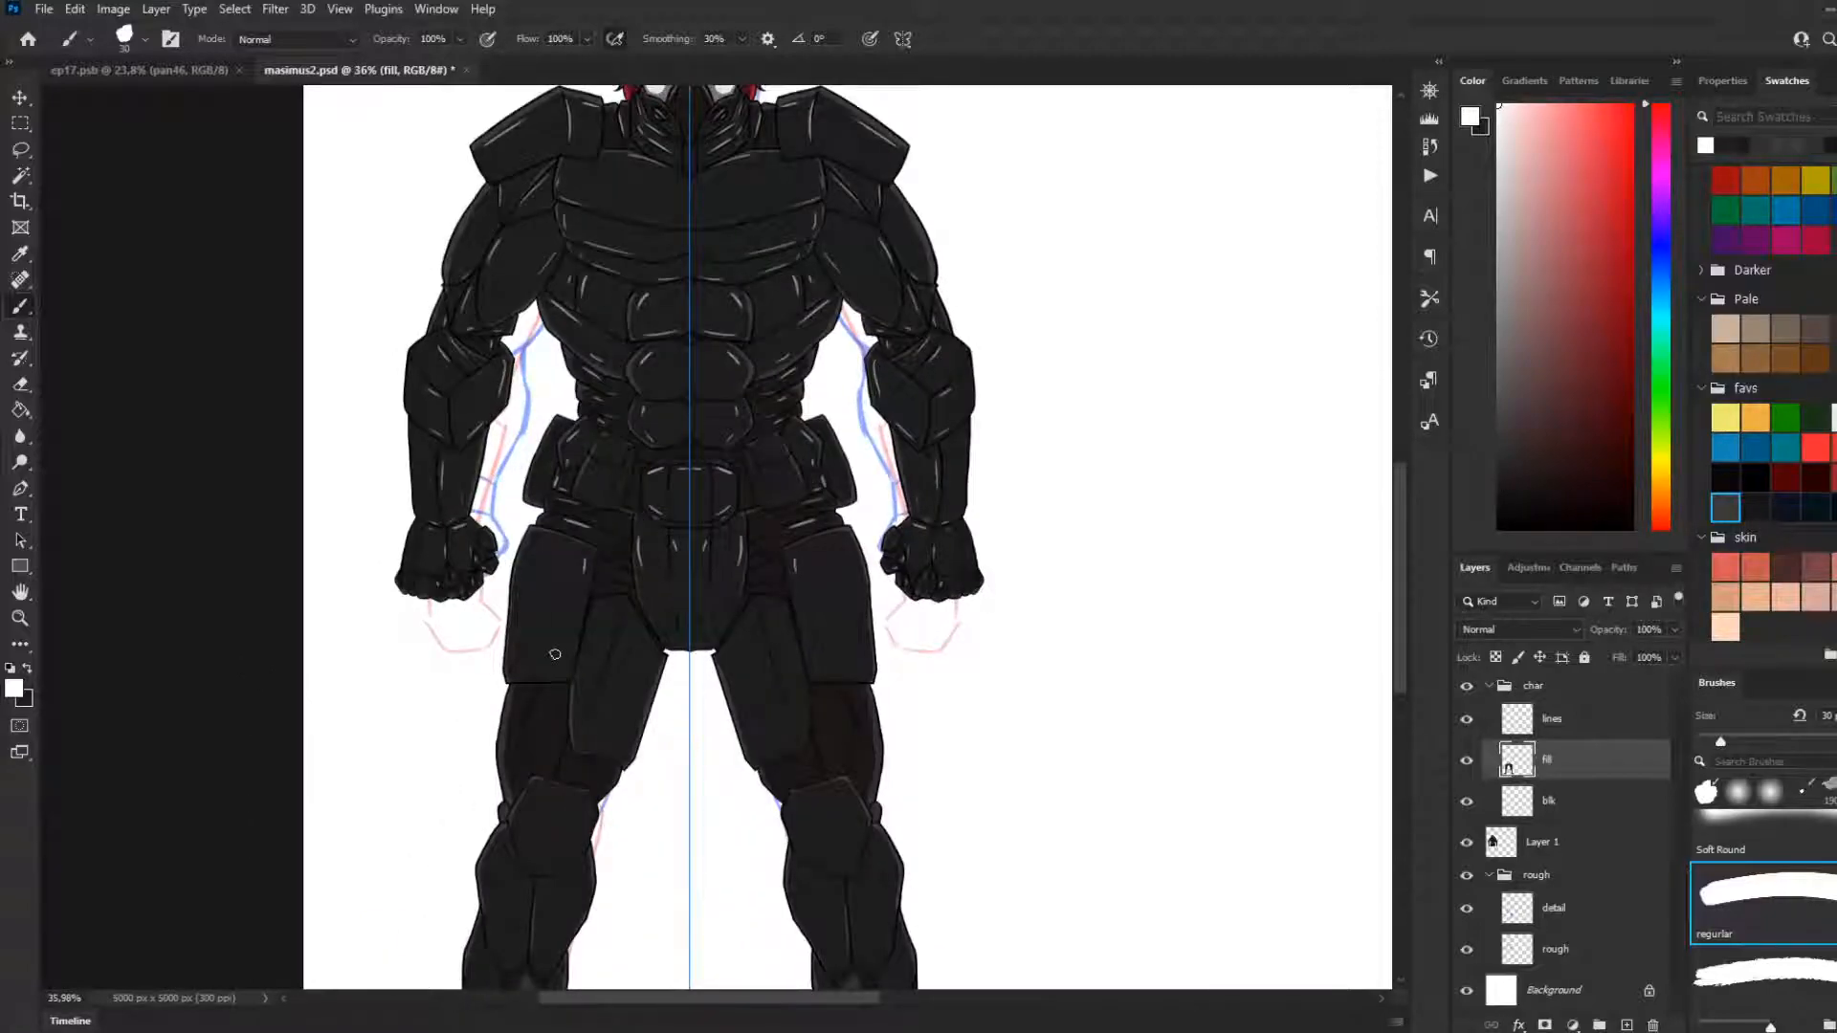
{"action": "scroll", "coordinate": [713, 870], "scroll_direction": "down", "scroll_amount": 1}
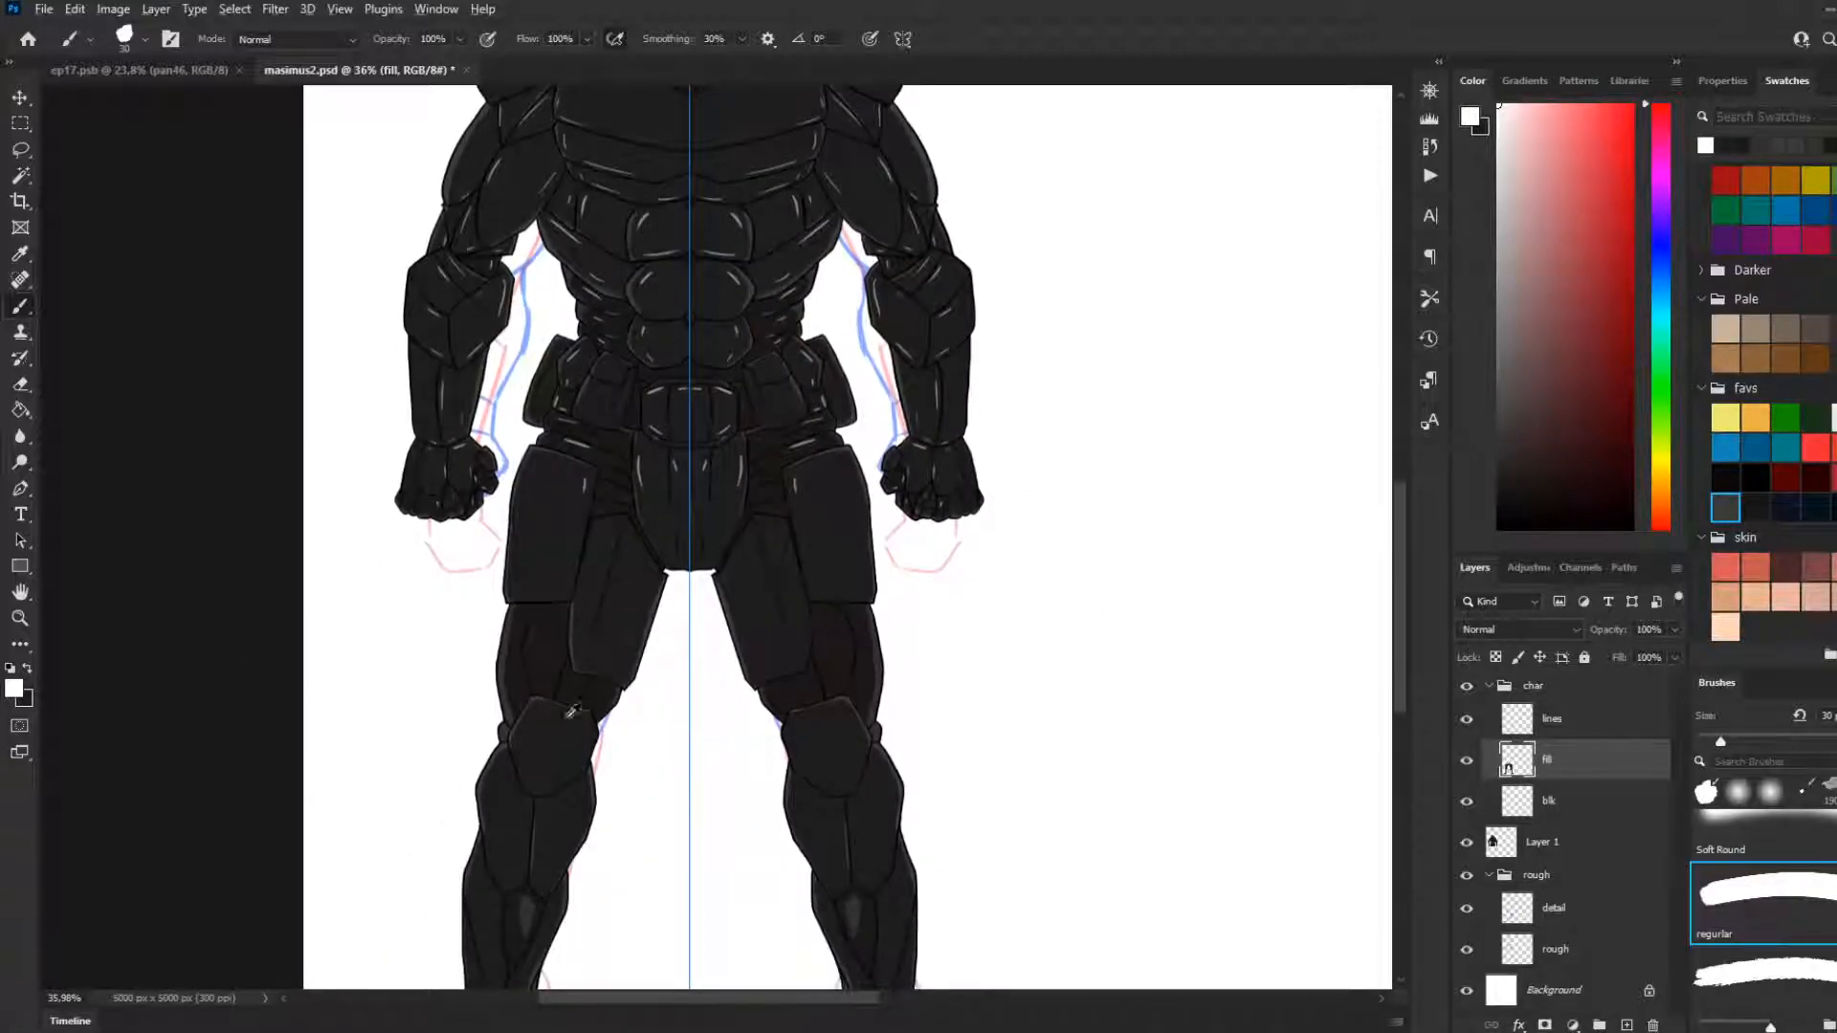
{"action": "scroll", "coordinate": [603, 726], "scroll_direction": "up", "scroll_amount": 2}
{"action": "scroll", "coordinate": [540, 488], "scroll_direction": "down", "scroll_amount": 1}
{"action": "scroll", "coordinate": [687, 569], "scroll_direction": "up", "scroll_amount": 1}
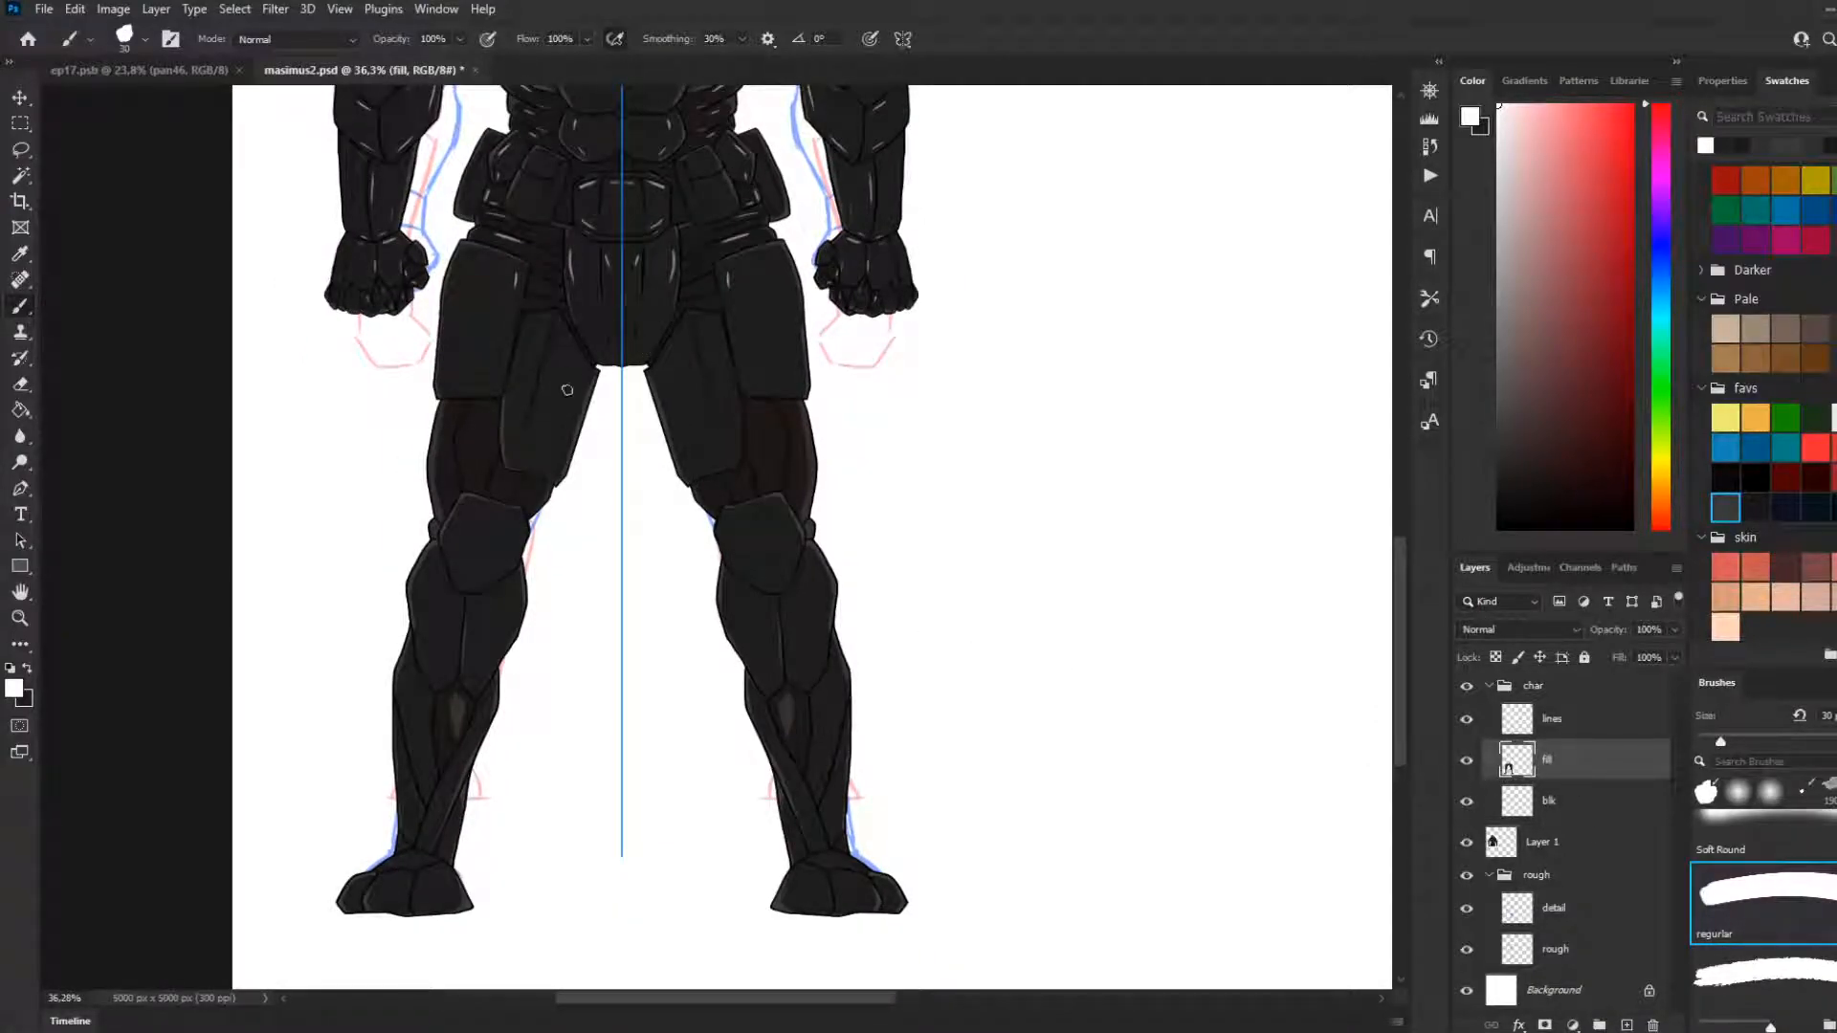
{"action": "scroll", "coordinate": [555, 277], "scroll_direction": "up", "scroll_amount": 4}
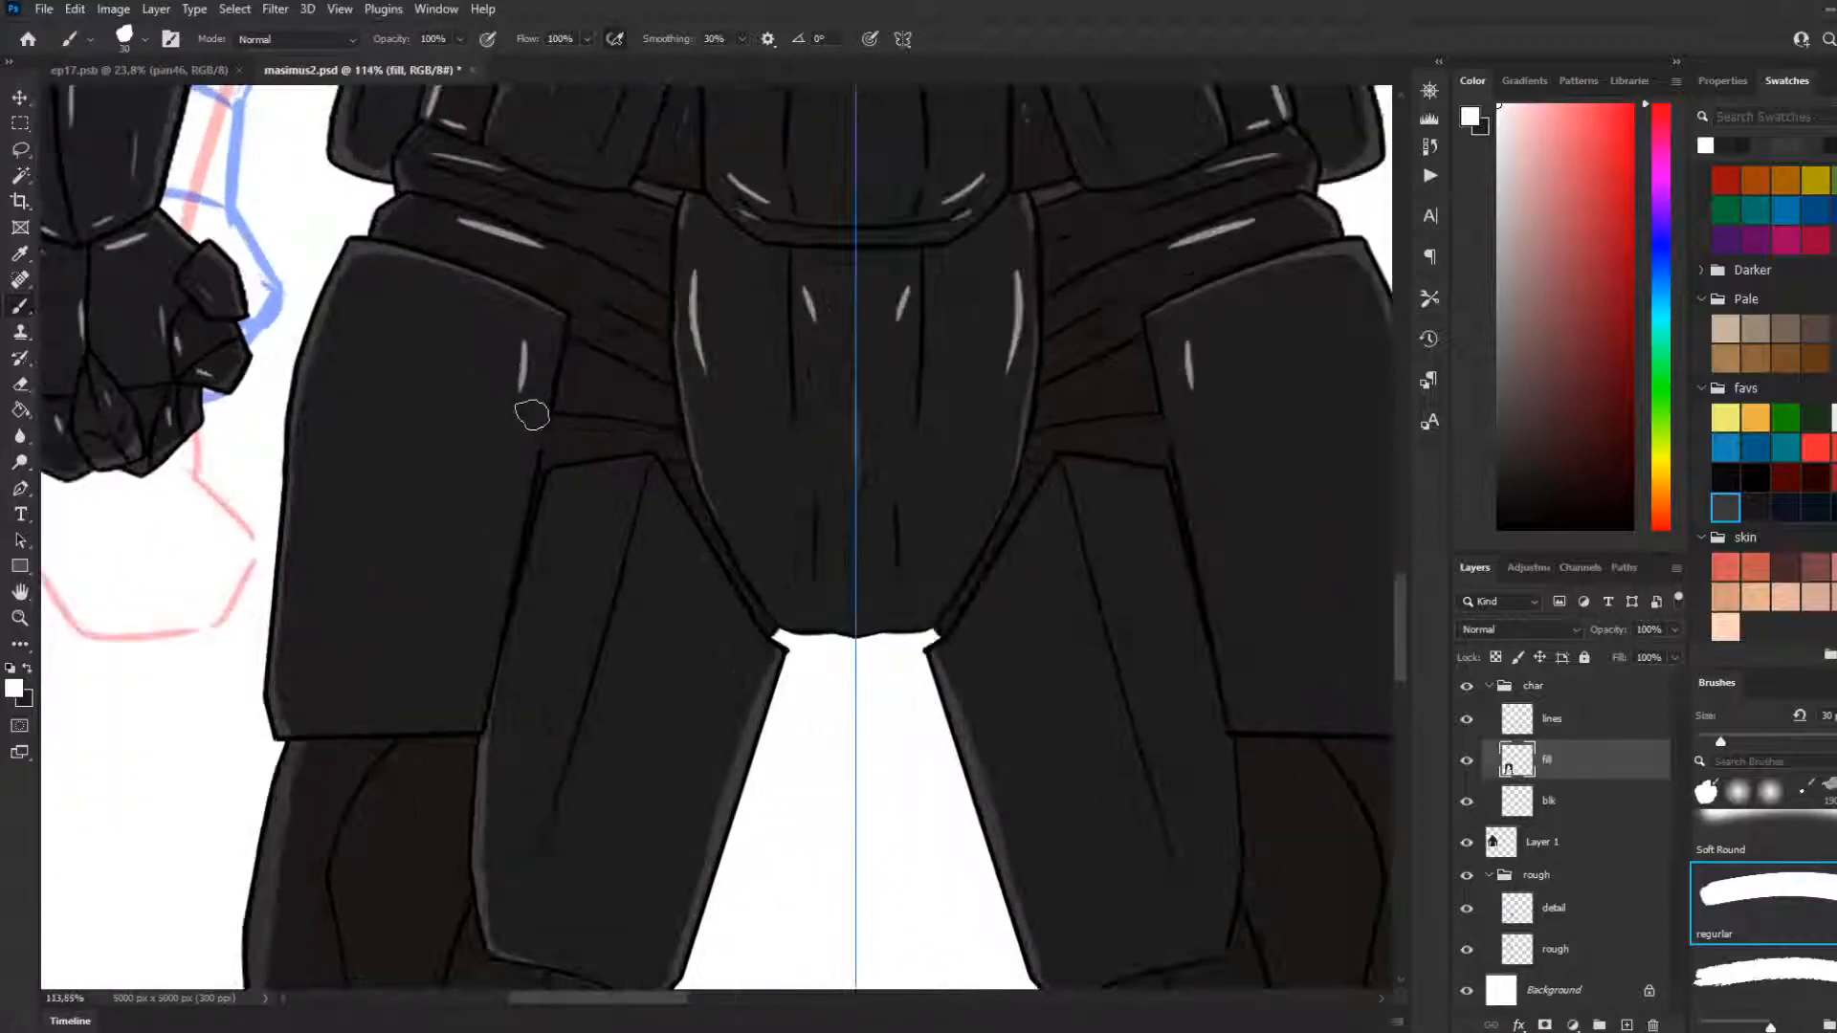
{"action": "key", "text": "i"}
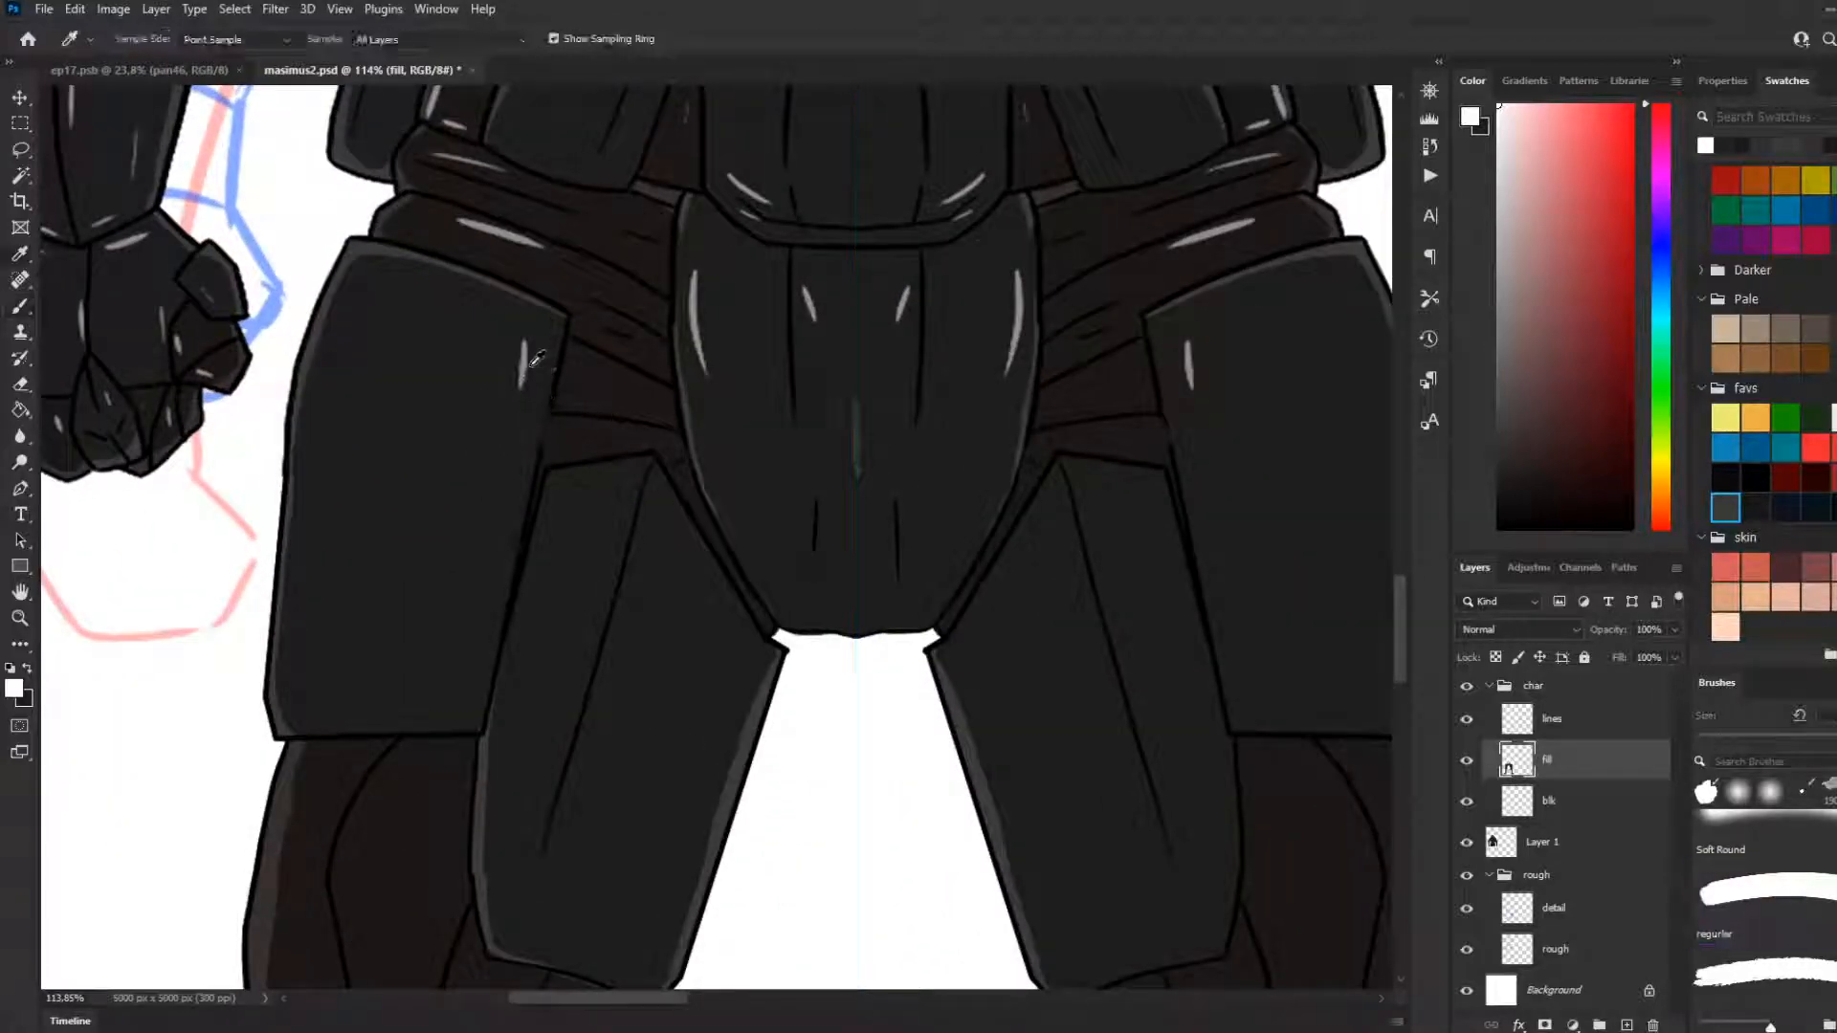
{"action": "left_click", "coordinate": [542, 373]}
{"action": "scroll", "coordinate": [548, 368], "scroll_direction": "down", "scroll_amount": 4}
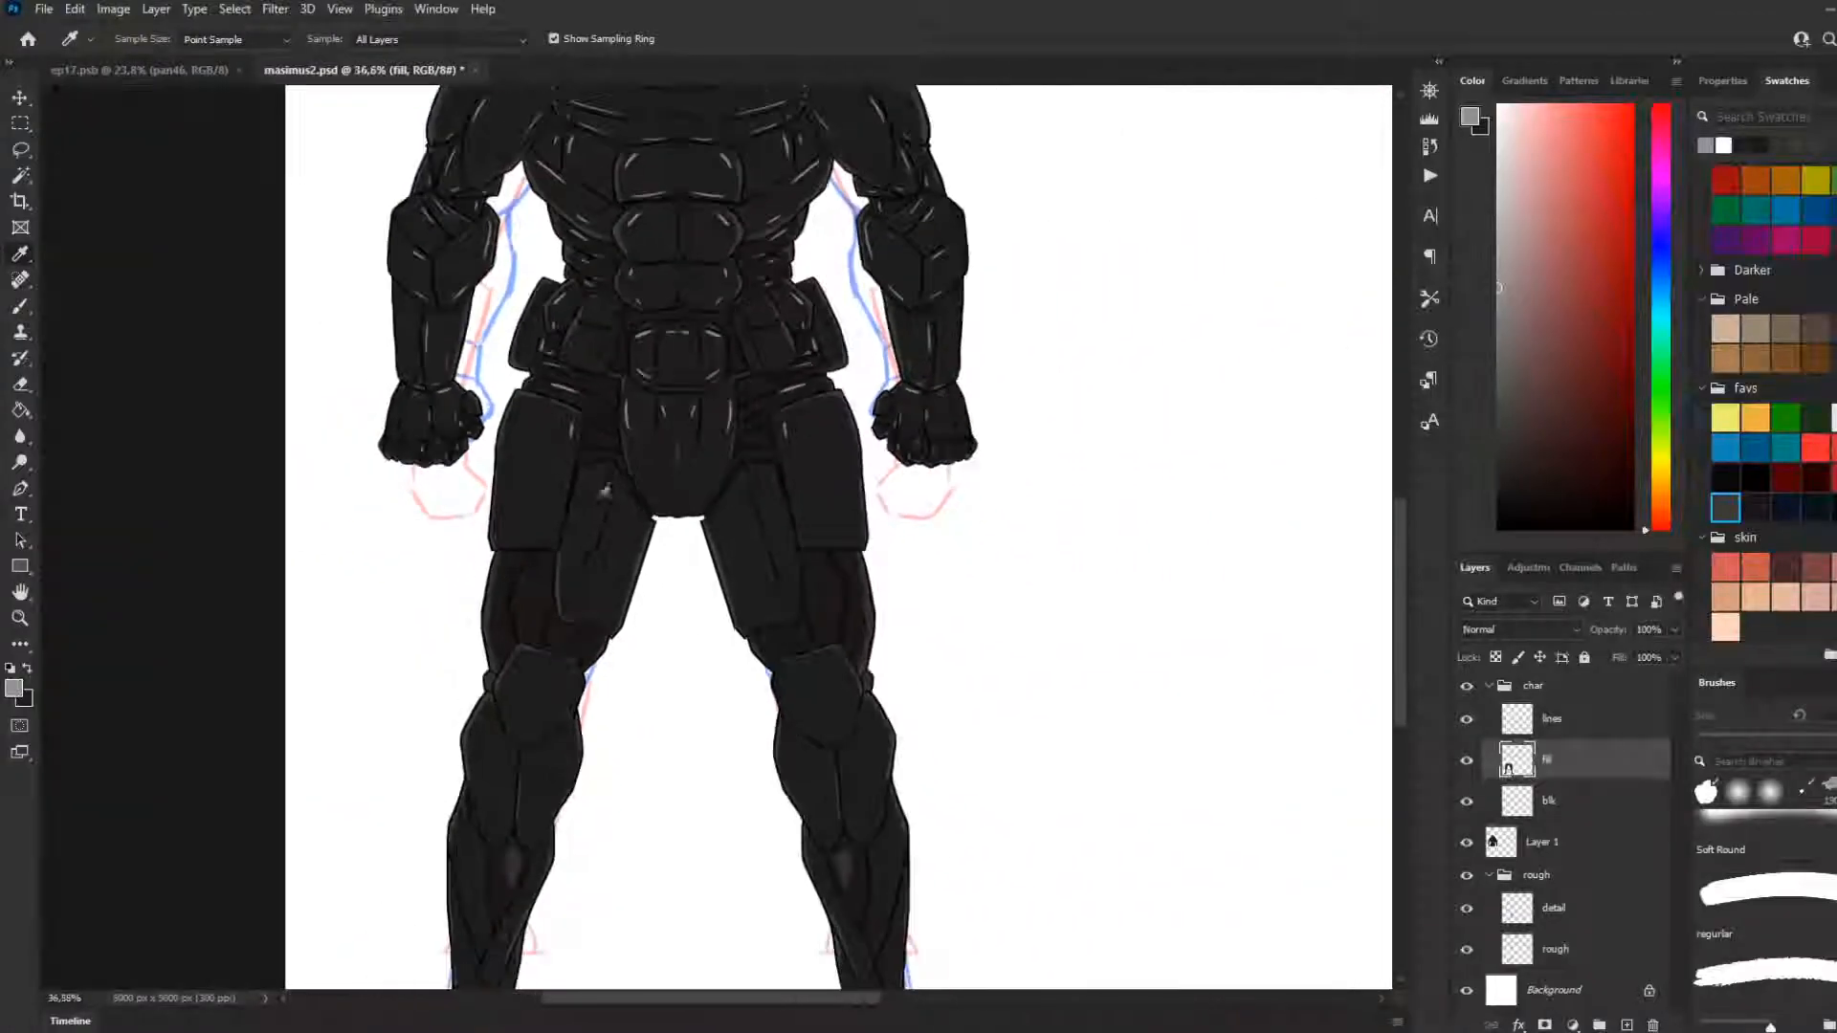
{"action": "key", "text": "b"}
Paint thin light-grey highlights along the outer and inner thigh plates and the segments just above the knees
{"action": "scroll", "coordinate": [574, 558], "scroll_direction": "down", "scroll_amount": 3}
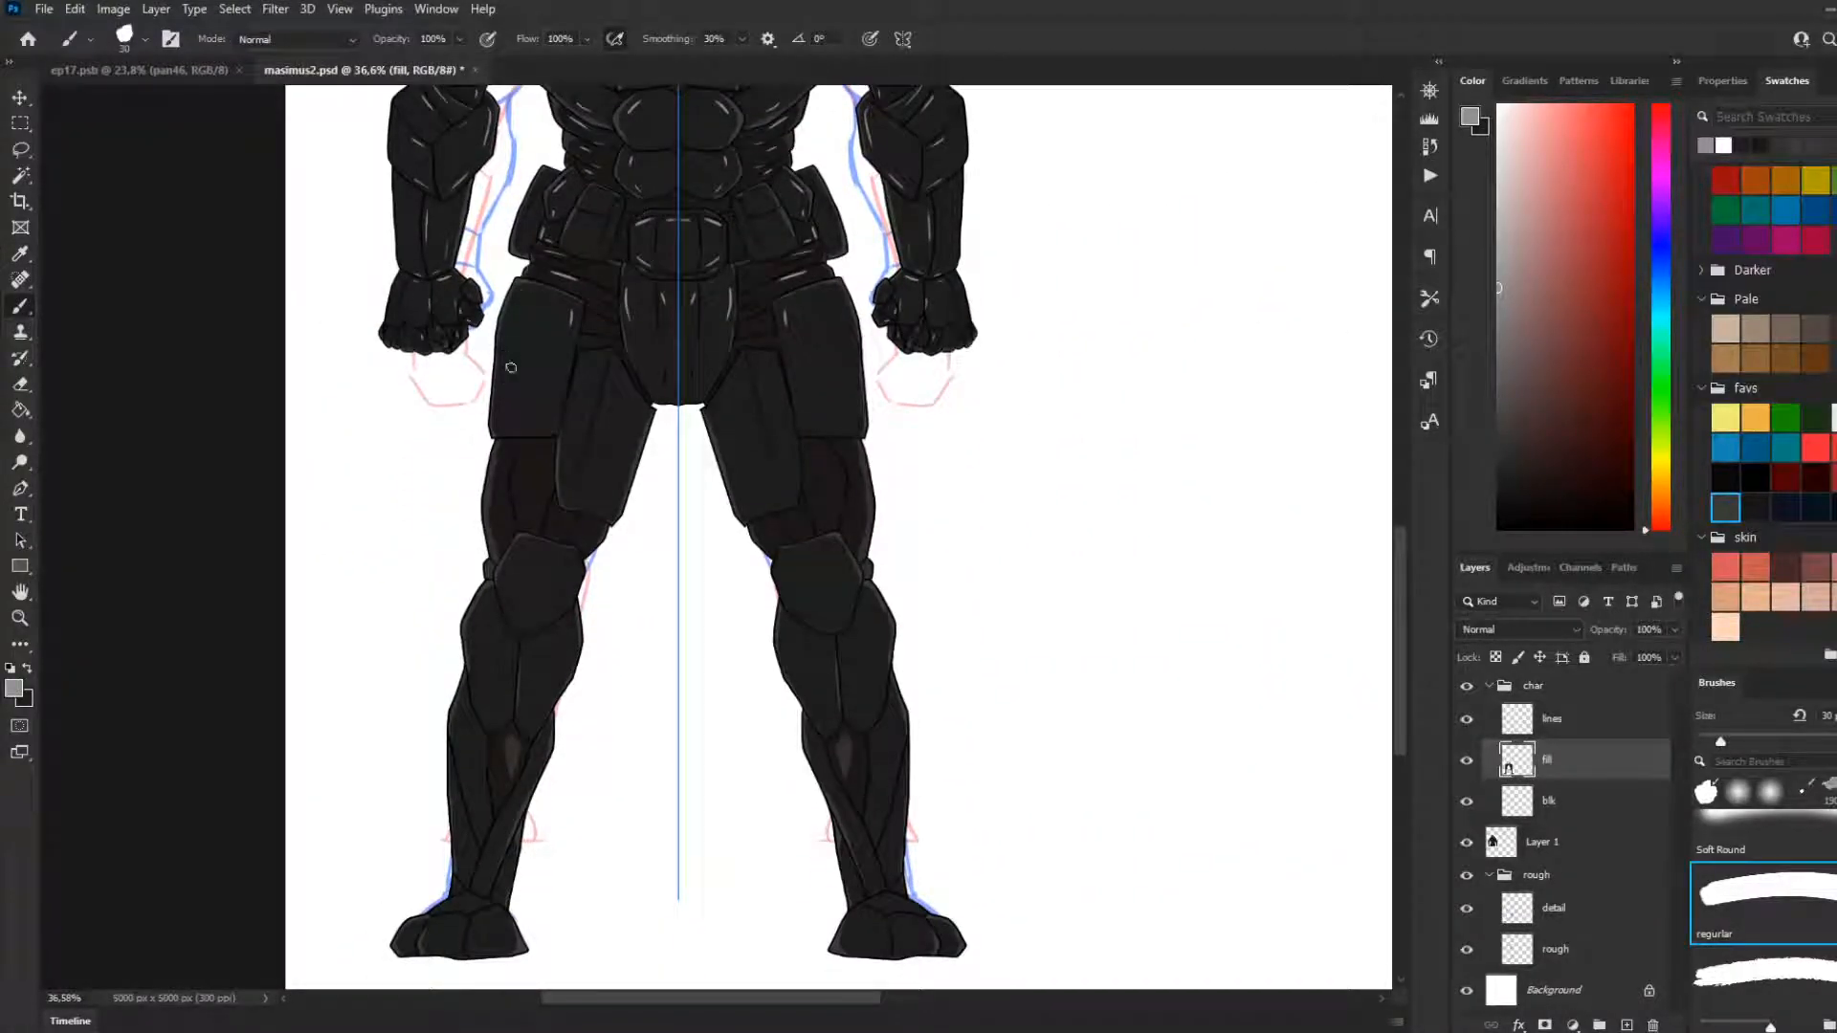
{"action": "left_click_drag", "start_coordinate": [507, 381], "coordinate": [500, 421]}
{"action": "mouse_move", "coordinate": [601, 393]}
{"action": "left_mouse_down"}
{"action": "mouse_move", "coordinate": [578, 498]}
{"action": "mouse_move", "coordinate": [598, 377]}
{"action": "mouse_move", "coordinate": [562, 545]}
{"action": "mouse_move", "coordinate": [613, 462]}
{"action": "mouse_move", "coordinate": [592, 541]}
{"action": "mouse_move", "coordinate": [559, 550]}
{"action": "mouse_move", "coordinate": [530, 457]}
{"action": "mouse_move", "coordinate": [511, 510]}
{"action": "mouse_move", "coordinate": [530, 555]}
{"action": "mouse_move", "coordinate": [553, 519]}
{"action": "mouse_move", "coordinate": [558, 551]}
{"action": "mouse_move", "coordinate": [581, 523]}
{"action": "mouse_move", "coordinate": [539, 576]}
{"action": "mouse_move", "coordinate": [497, 526]}
{"action": "mouse_move", "coordinate": [521, 642]}
{"action": "mouse_move", "coordinate": [556, 546]}
{"action": "left_mouse_up"}
{"action": "key", "text": "ctrl+z"}
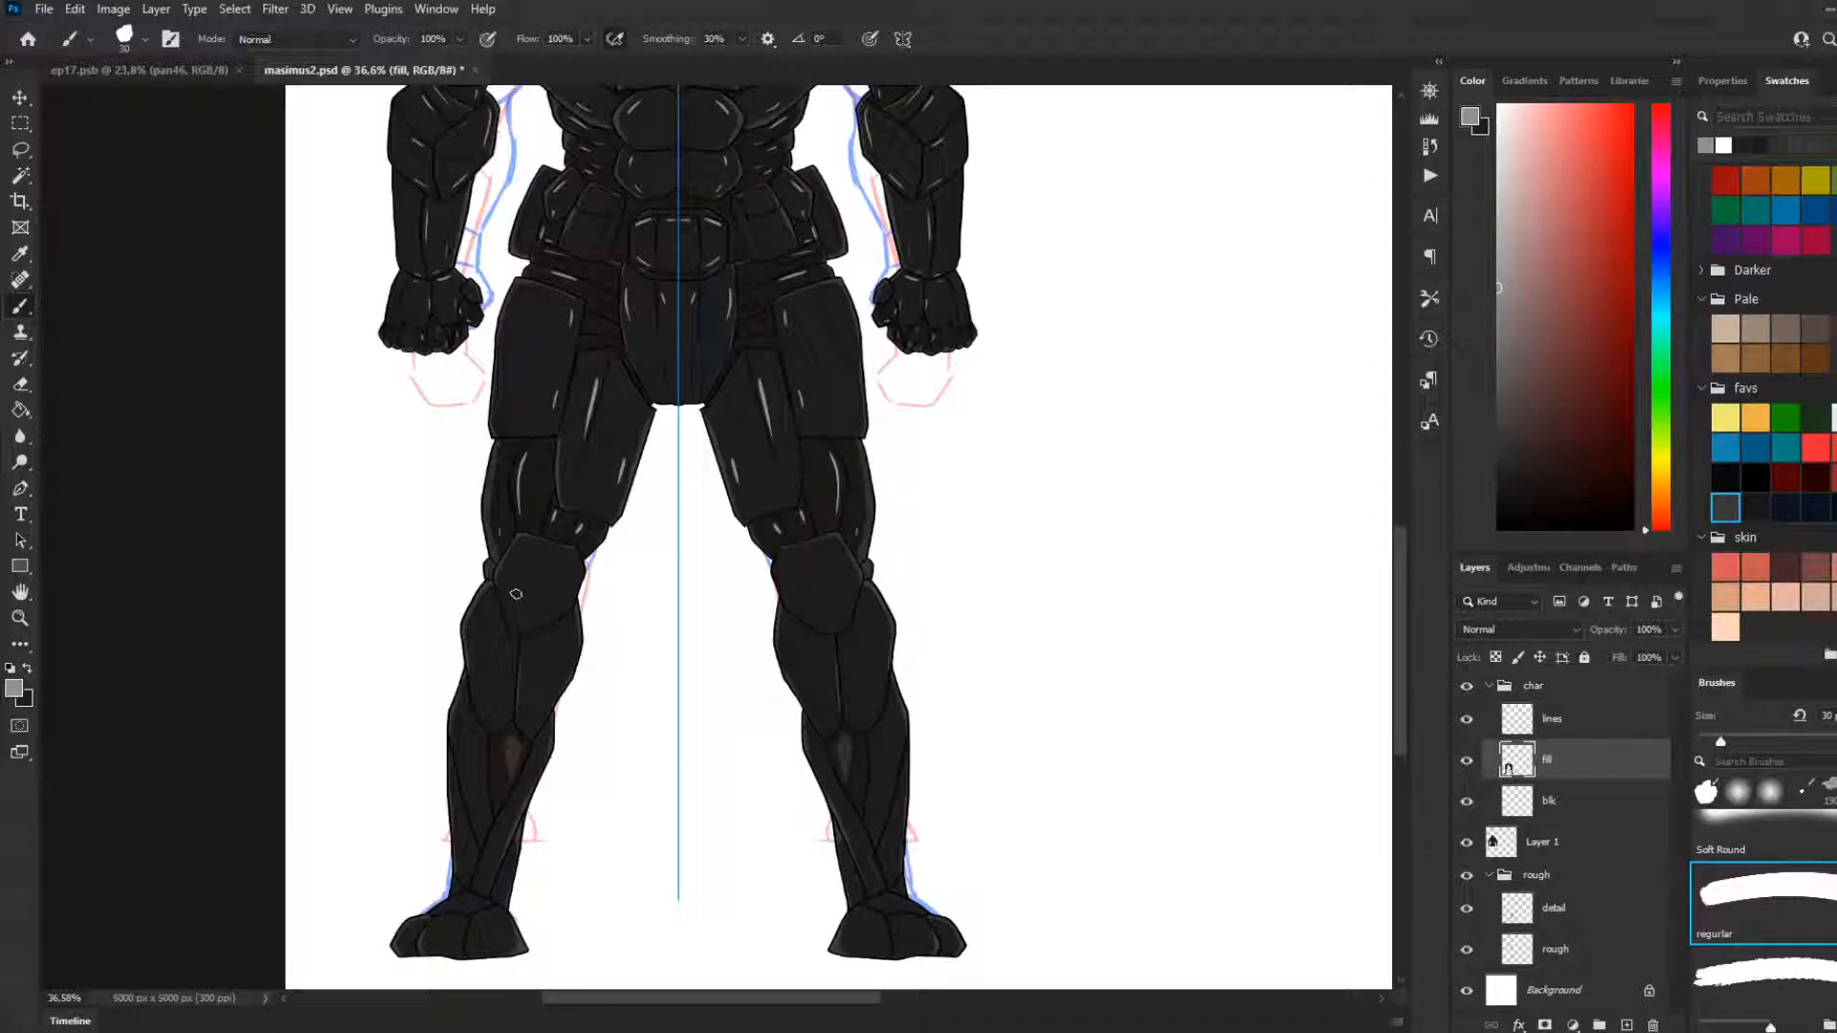
Paint thin light-grey highlights on the knee, shin, ankle and foot plates of both legs
{"action": "mouse_move", "coordinate": [561, 549]}
{"action": "left_mouse_down"}
{"action": "mouse_move", "coordinate": [506, 585]}
{"action": "mouse_move", "coordinate": [507, 611]}
{"action": "mouse_move", "coordinate": [571, 663]}
{"action": "mouse_move", "coordinate": [508, 659]}
{"action": "left_mouse_up"}
{"action": "key", "text": "ctrl+z"}
{"action": "key", "text": "ctrl+z"}
{"action": "key", "text": "ctrl+z"}
{"action": "mouse_move", "coordinate": [535, 737]}
{"action": "left_mouse_down"}
{"action": "mouse_move", "coordinate": [507, 813]}
{"action": "mouse_move", "coordinate": [522, 791]}
{"action": "mouse_move", "coordinate": [481, 769]}
{"action": "mouse_move", "coordinate": [478, 745]}
{"action": "mouse_move", "coordinate": [475, 849]}
{"action": "left_mouse_up"}
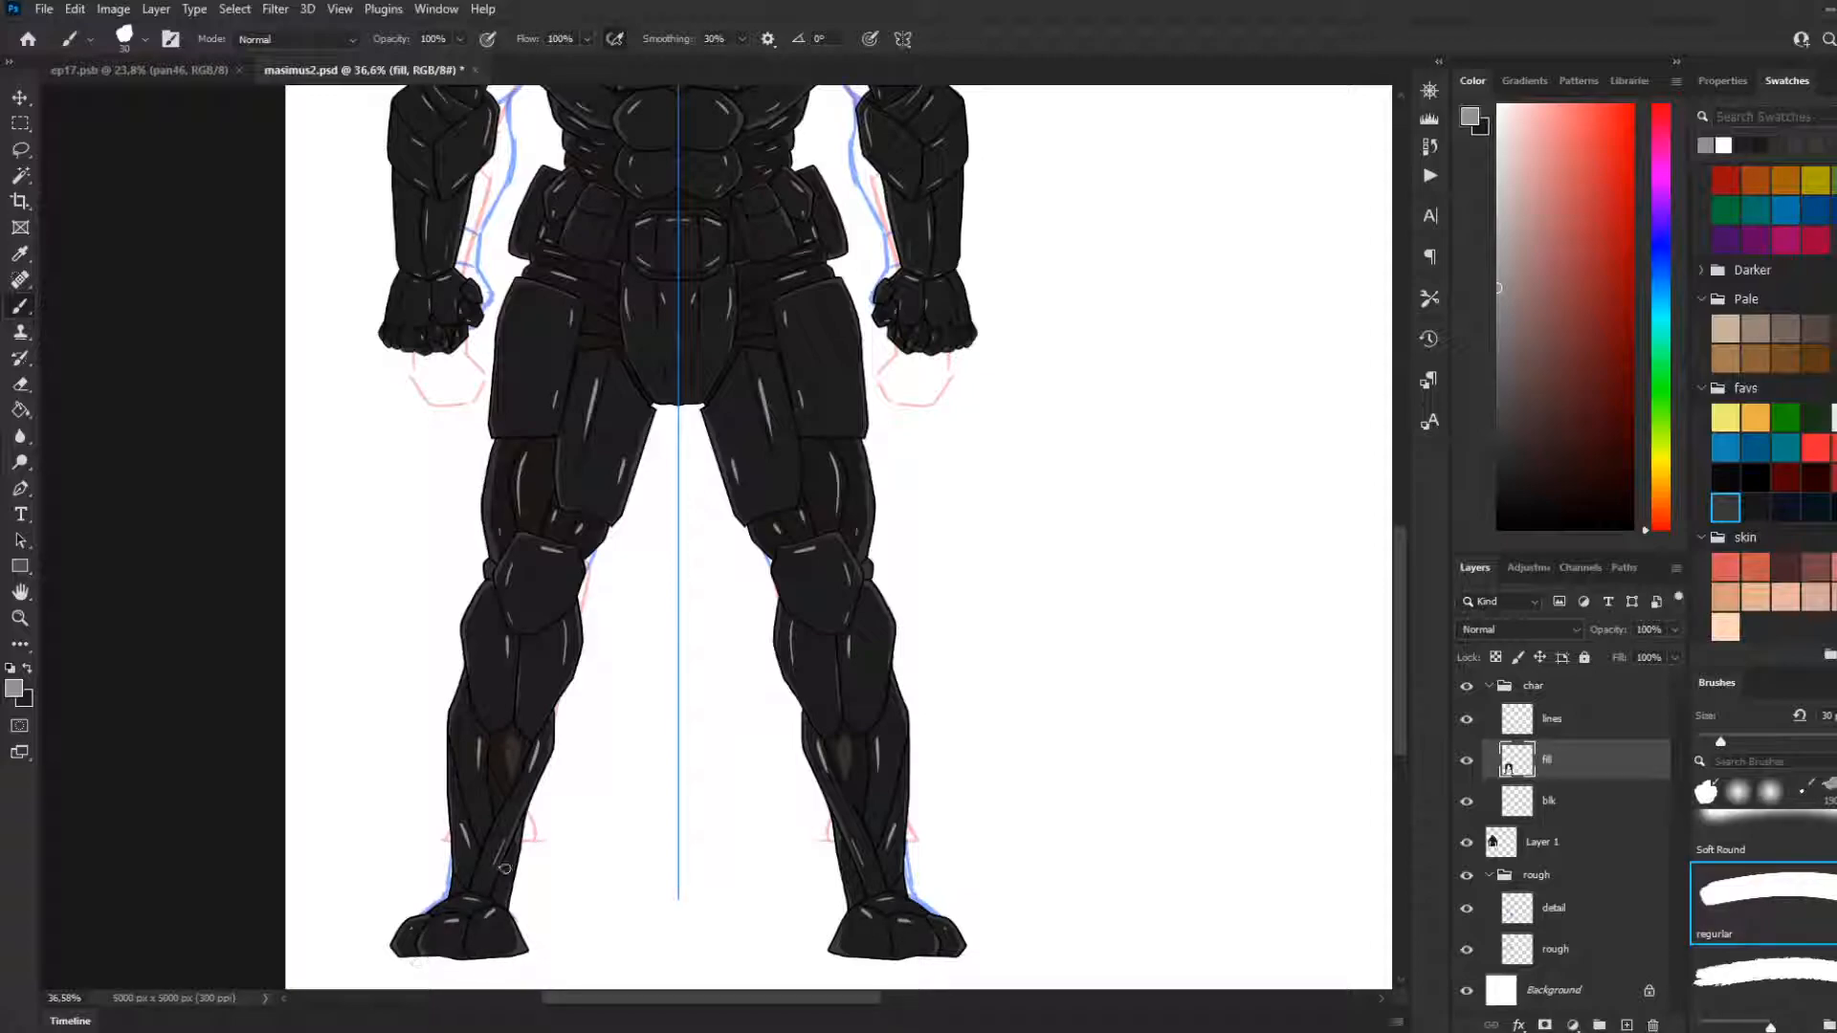
Turn off the vertical paint symmetry
{"action": "scroll", "coordinate": [565, 825], "scroll_direction": "down", "scroll_amount": 4}
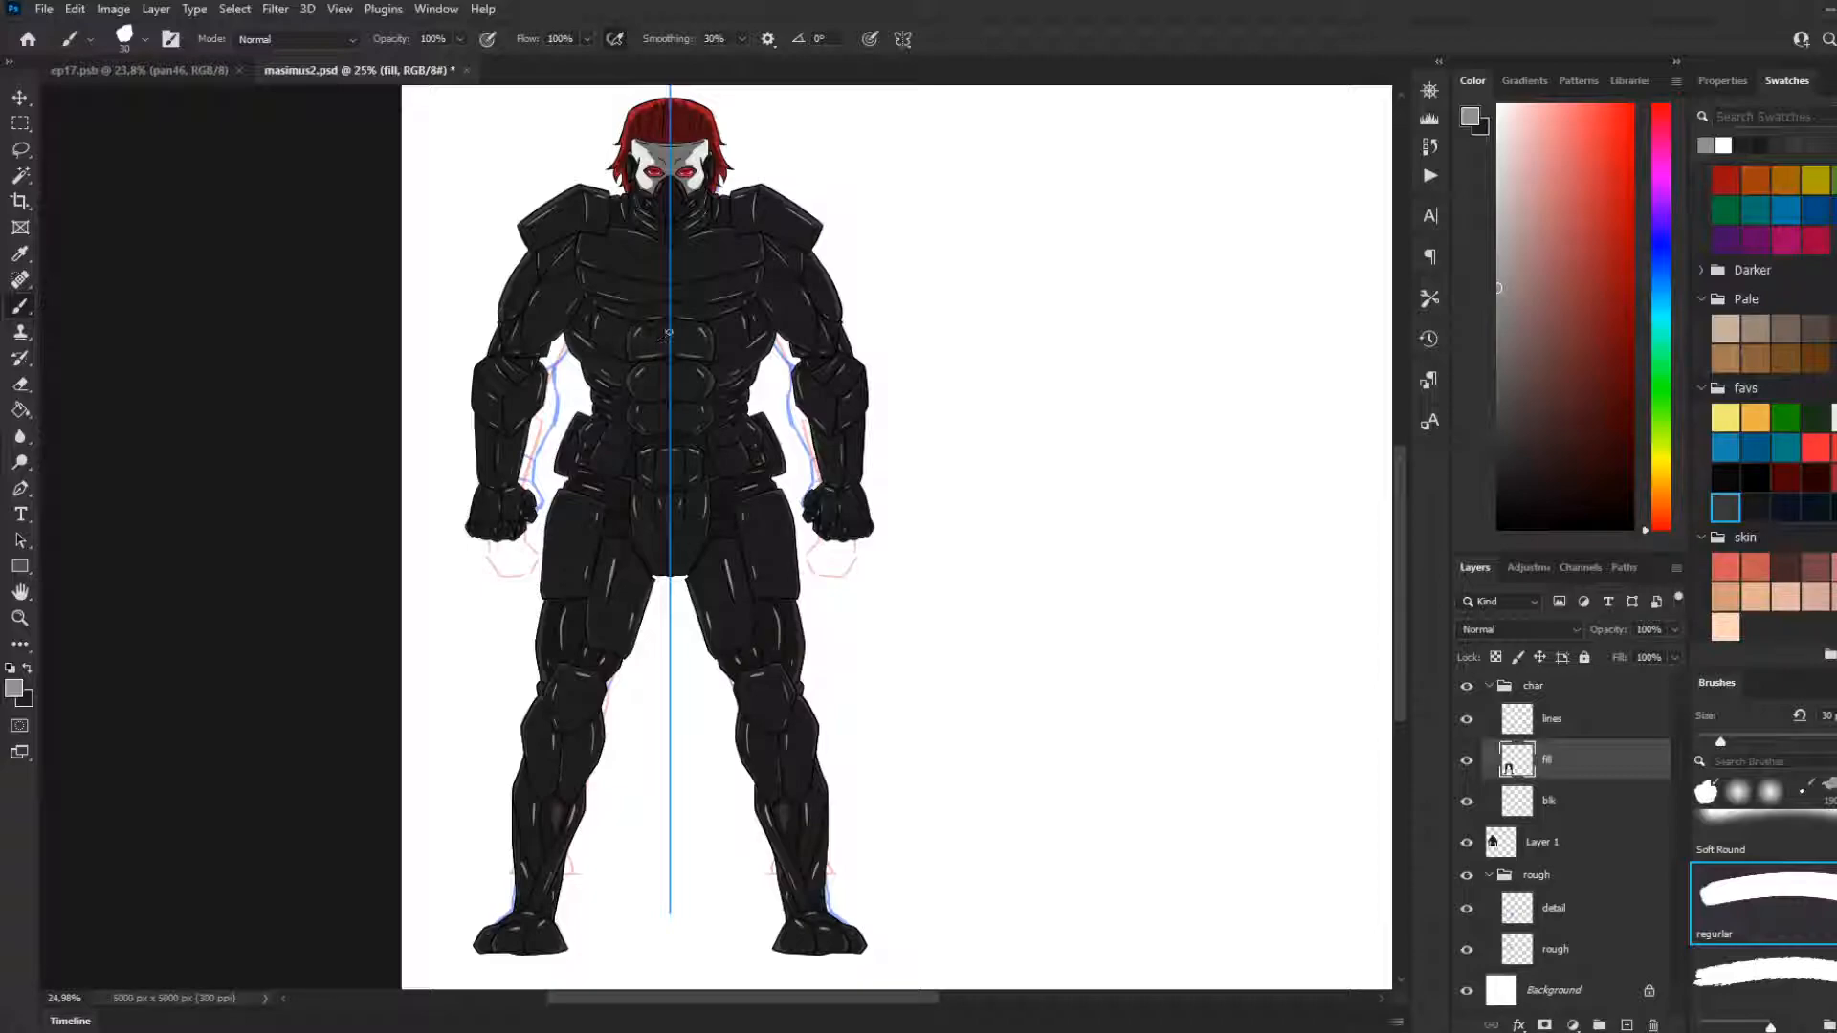
{"action": "left_click", "coordinate": [902, 38]}
{"action": "left_click", "coordinate": [956, 78]}
Examine the whole character from head to feet to judge the armour's new highlights
{"action": "scroll", "coordinate": [466, 344], "scroll_direction": "down", "scroll_amount": 2}
{"action": "scroll", "coordinate": [383, 335], "scroll_direction": "up", "scroll_amount": 2}
{"action": "scroll", "coordinate": [368, 330], "scroll_direction": "down", "scroll_amount": 3}
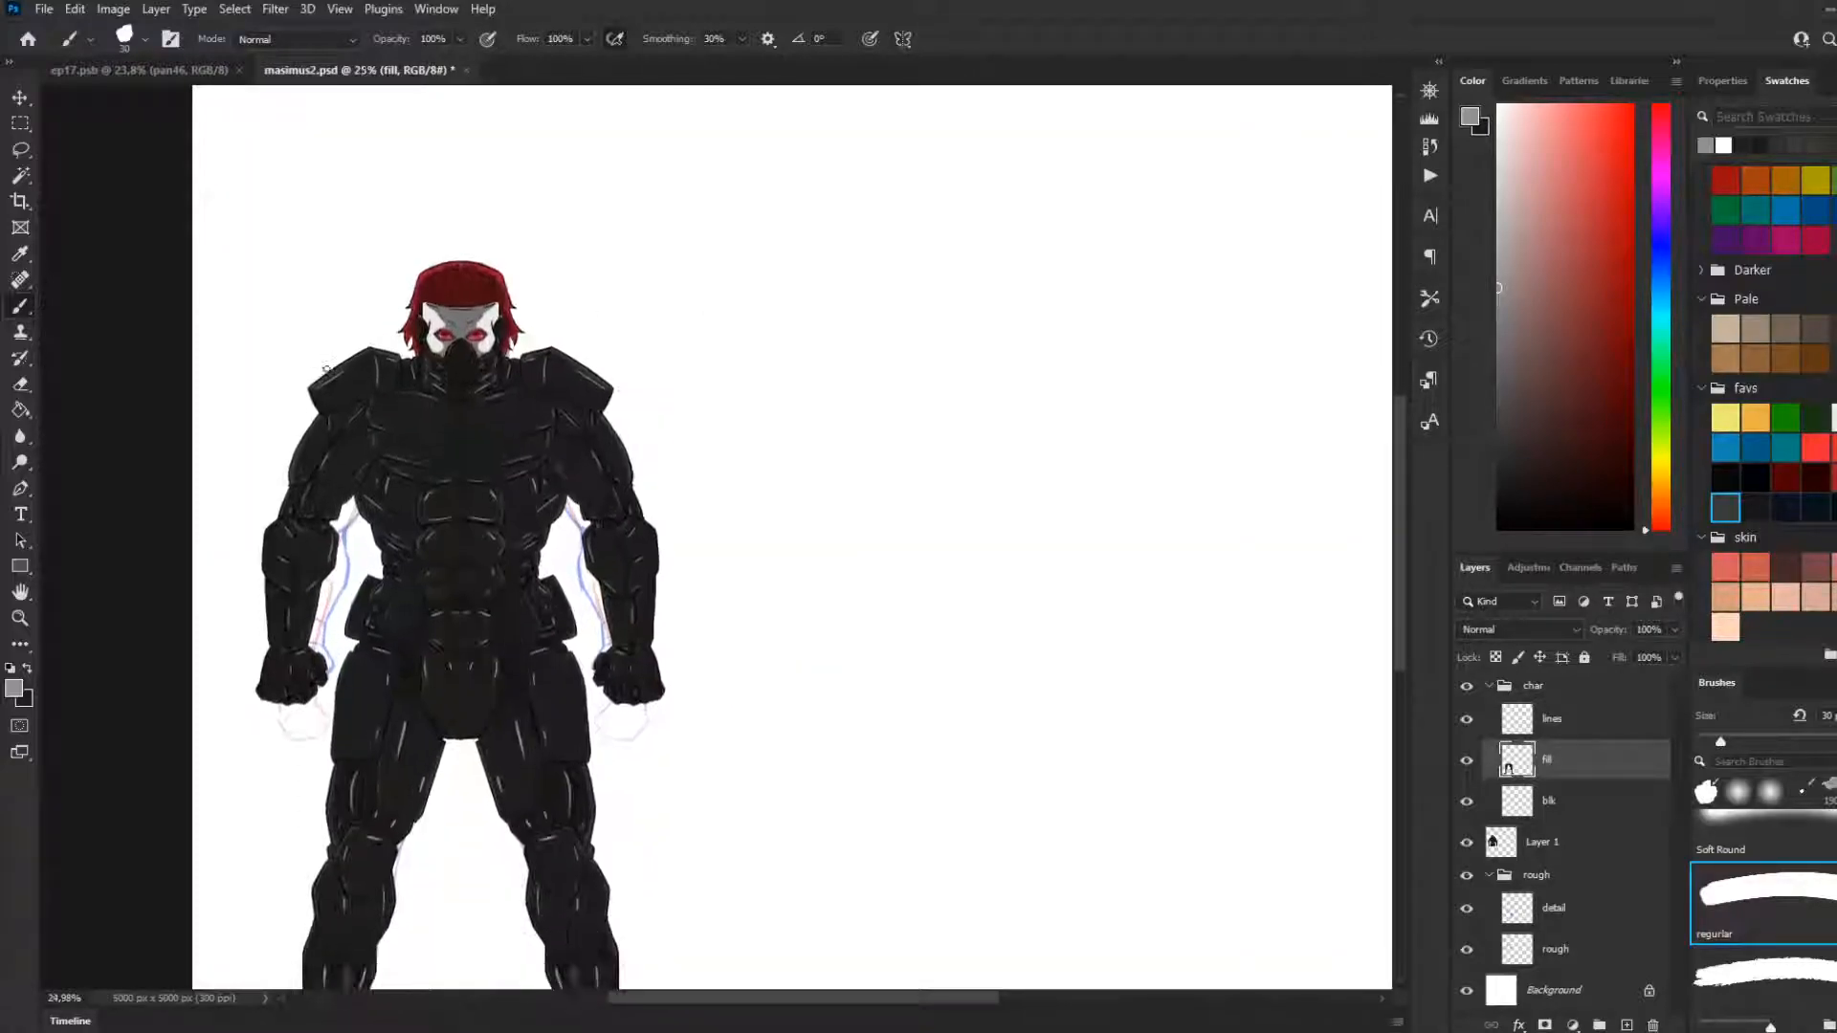
{"action": "scroll", "coordinate": [360, 326], "scroll_direction": "down", "scroll_amount": 3}
{"action": "scroll", "coordinate": [354, 327], "scroll_direction": "up", "scroll_amount": 3}
{"action": "scroll", "coordinate": [364, 321], "scroll_direction": "up", "scroll_amount": 2}
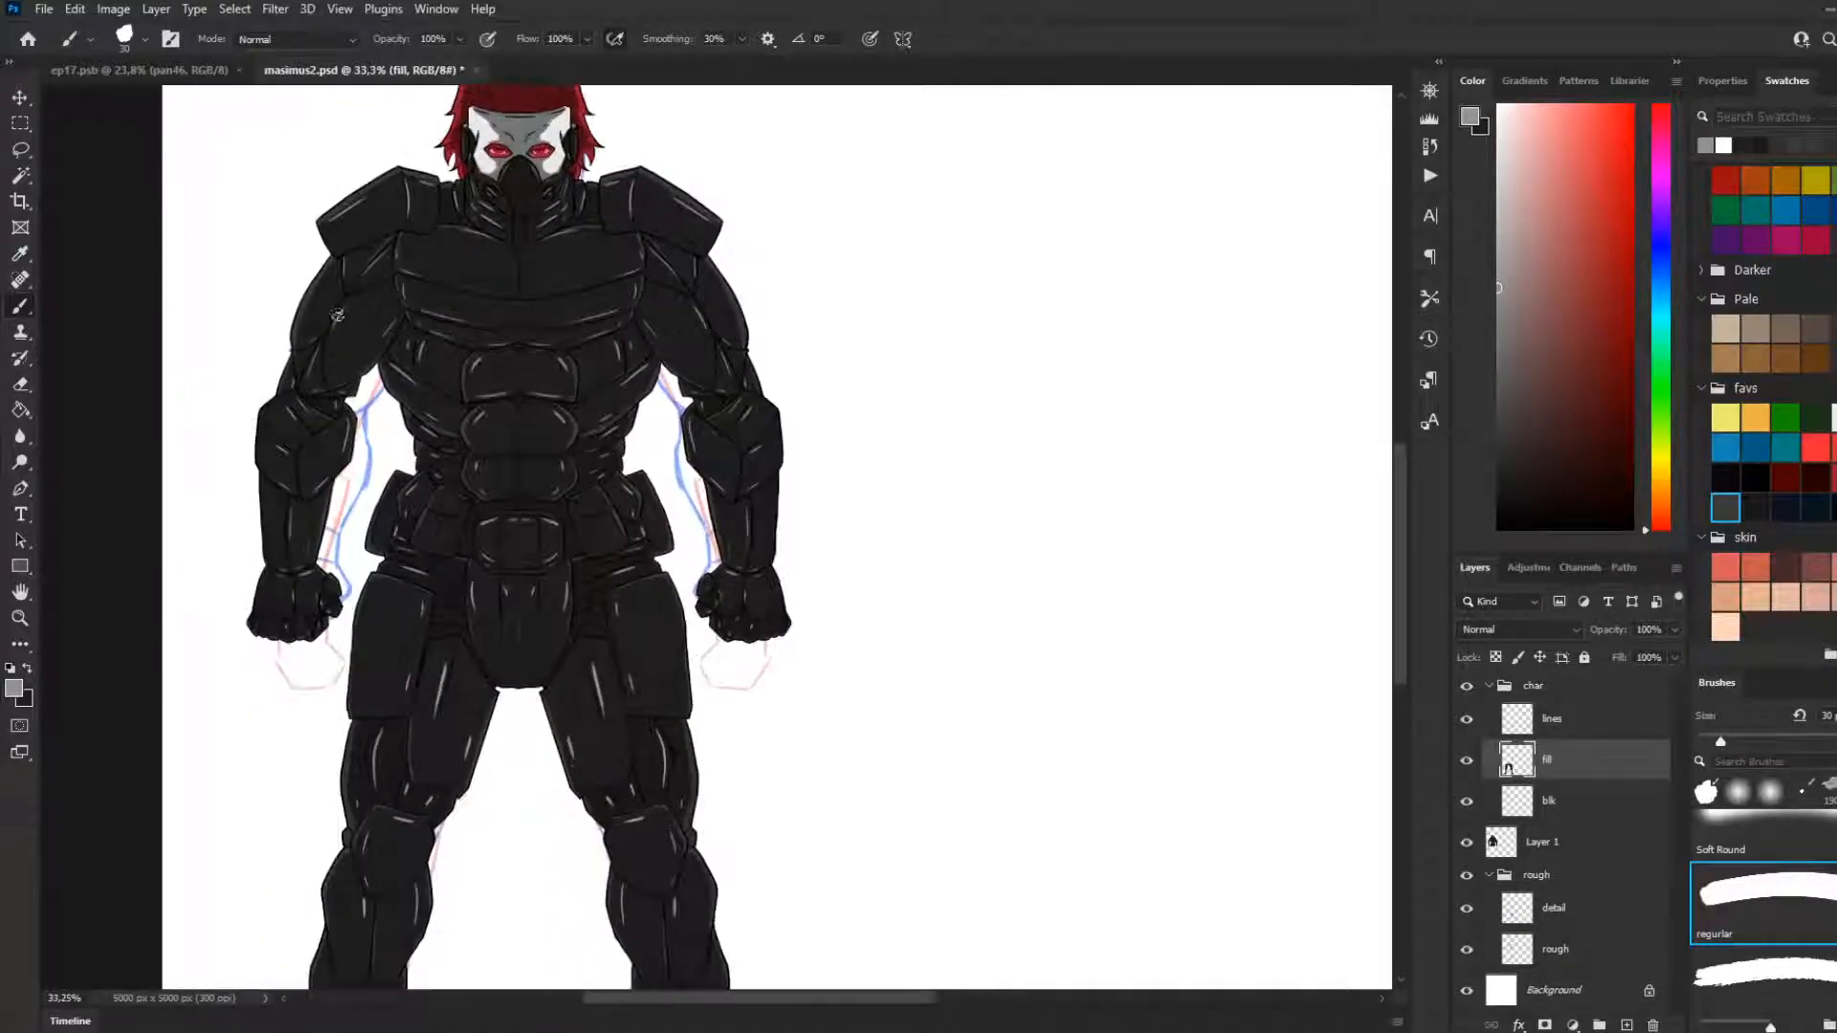
{"action": "scroll", "coordinate": [574, 334], "scroll_direction": "down", "scroll_amount": 4}
{"action": "scroll", "coordinate": [606, 336], "scroll_direction": "up", "scroll_amount": 2}
{"action": "scroll", "coordinate": [593, 337], "scroll_direction": "up", "scroll_amount": 2}
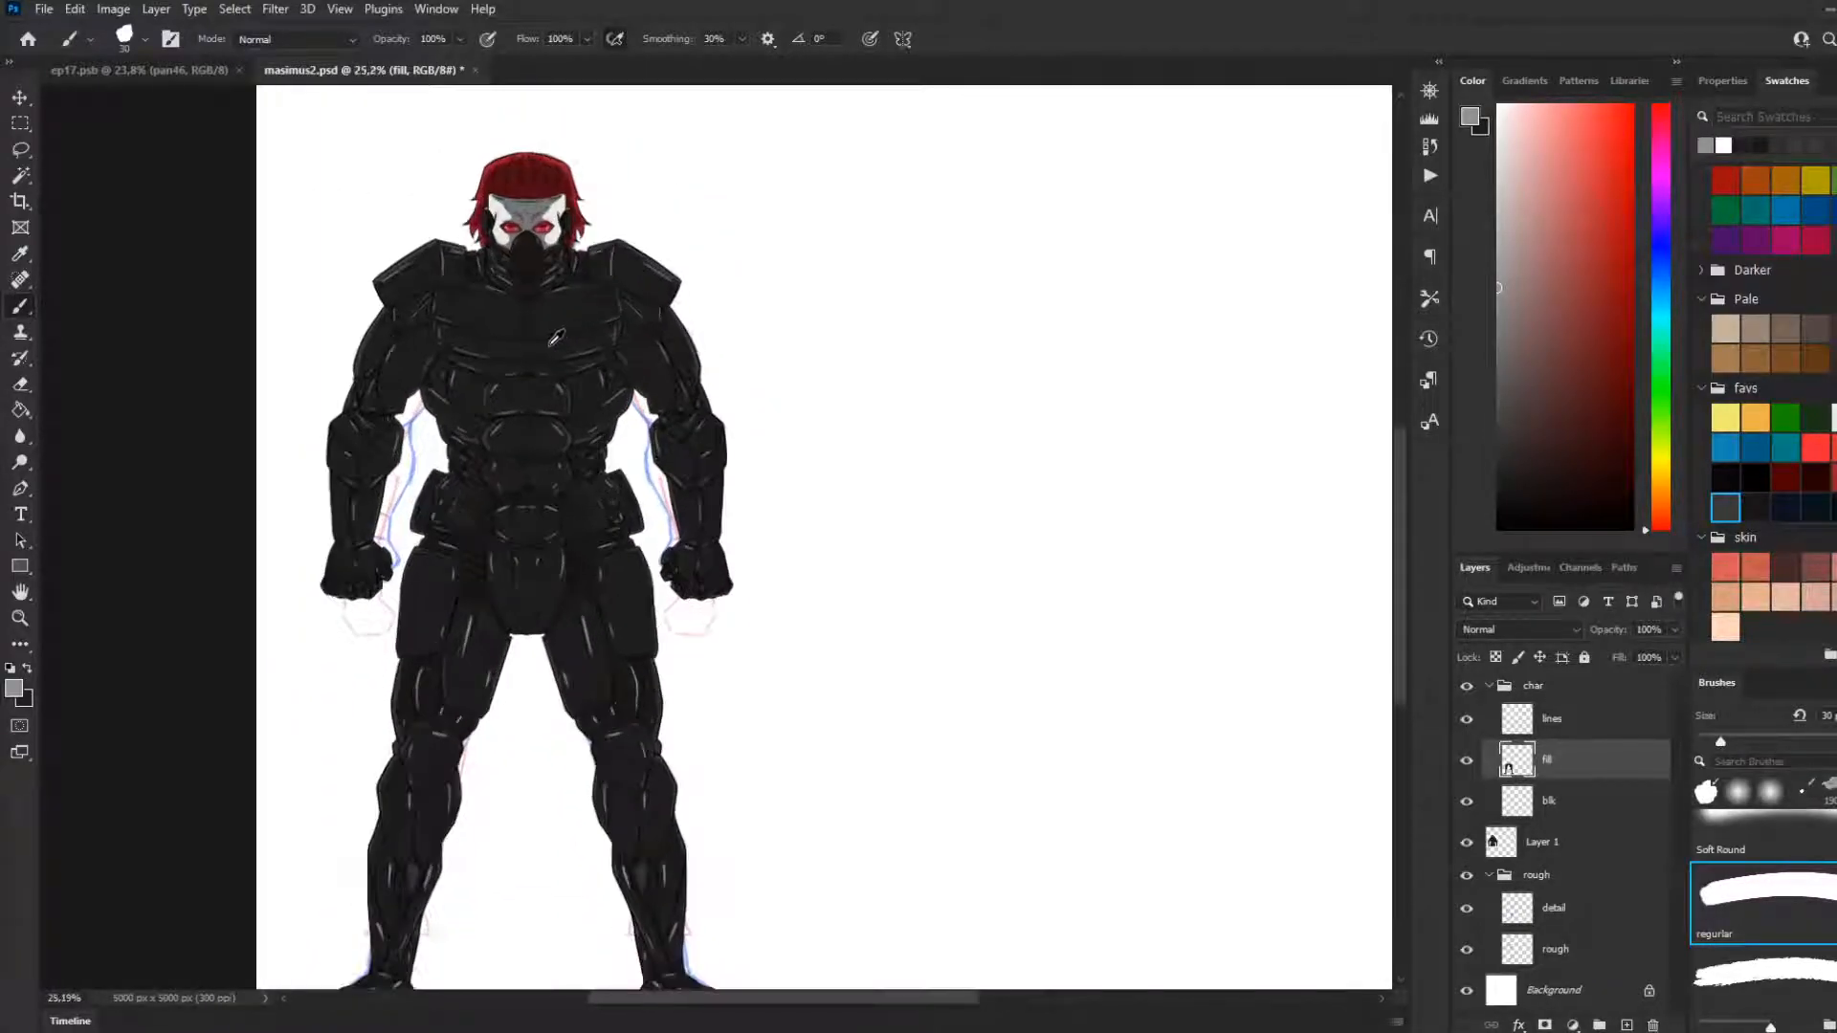
{"action": "scroll", "coordinate": [555, 338], "scroll_direction": "down", "scroll_amount": 2}
{"action": "scroll", "coordinate": [539, 338], "scroll_direction": "up", "scroll_amount": 1}
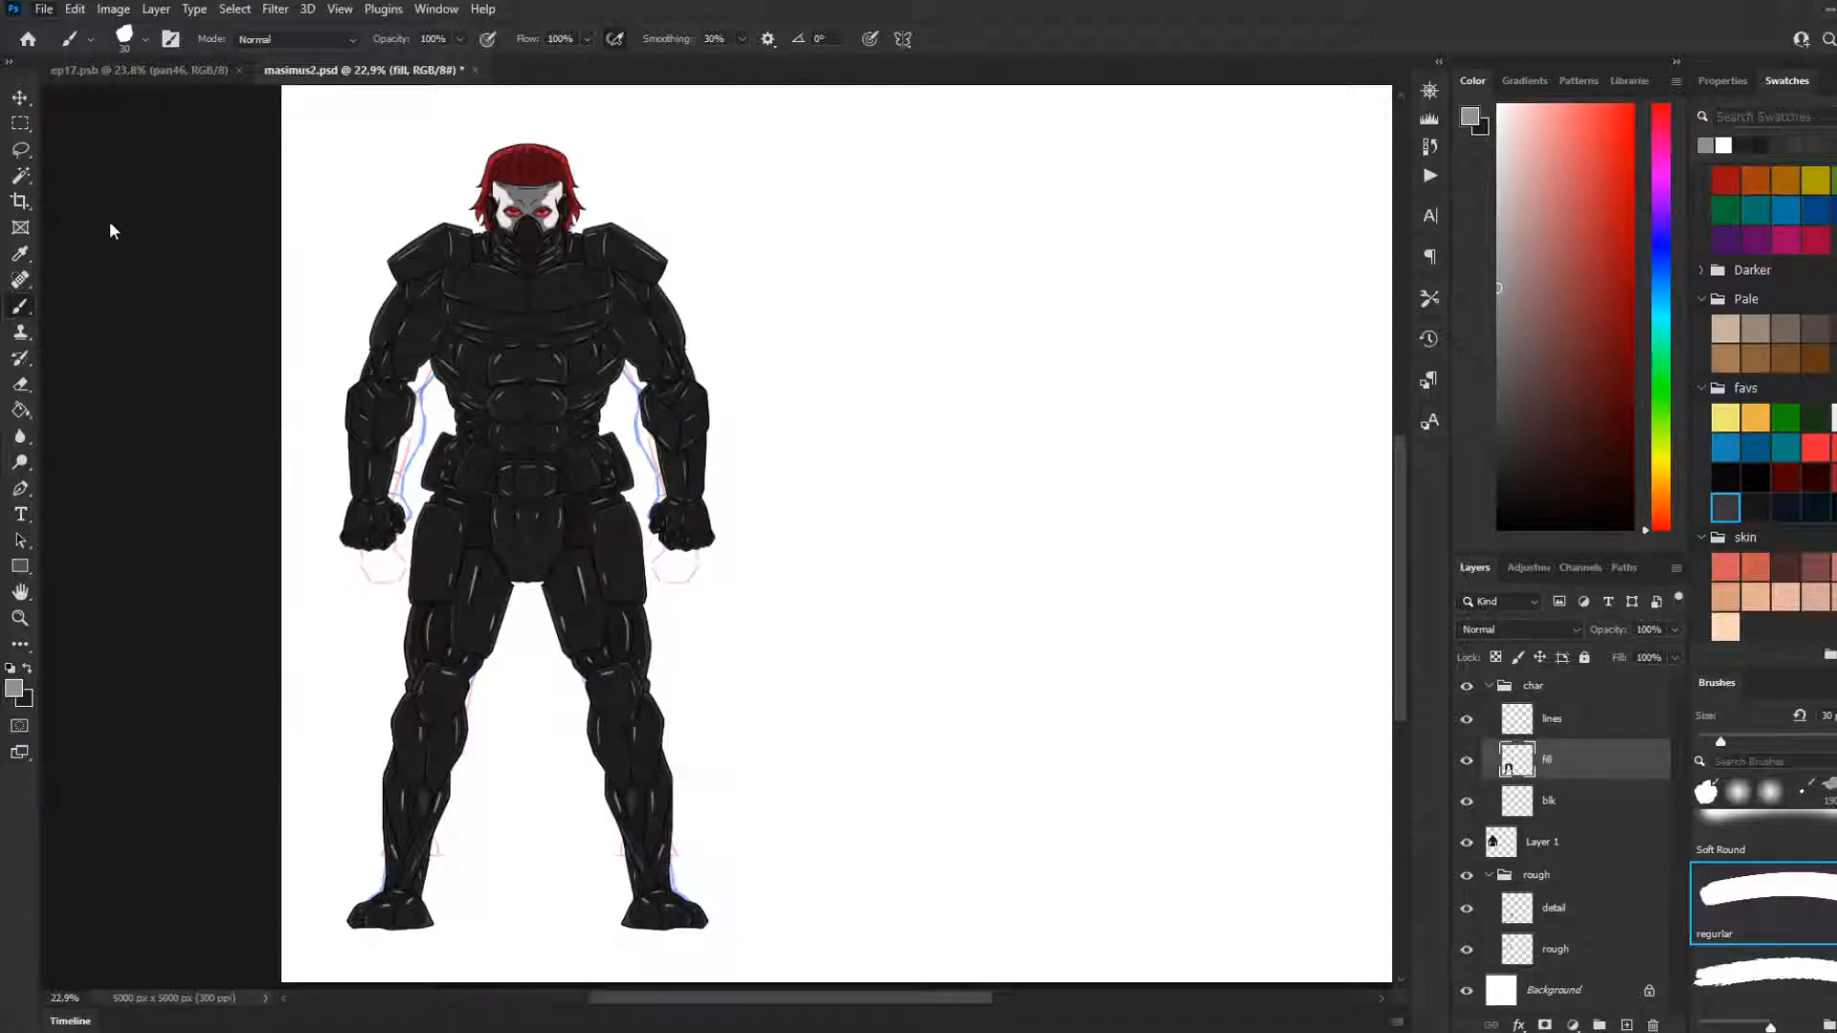
Save masimus2.psd and close the other open document
{"action": "left_click", "coordinate": [239, 69]}
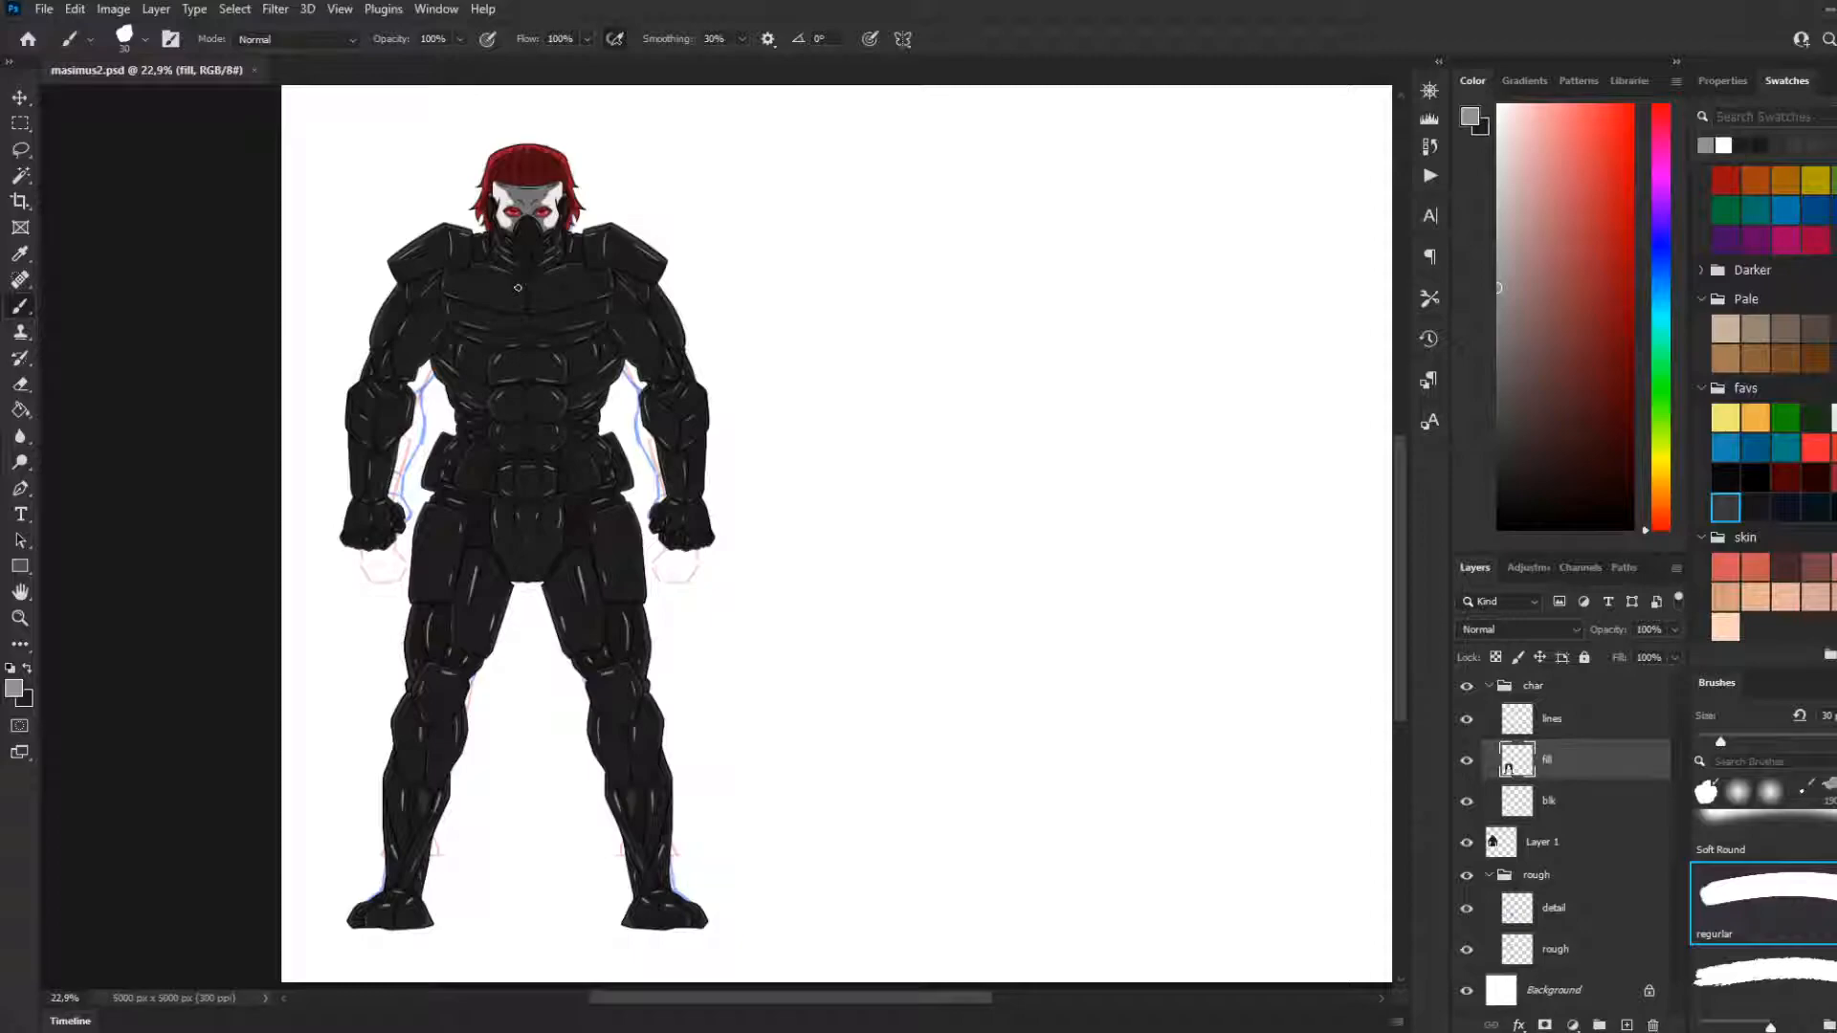
{"action": "scroll", "coordinate": [523, 287], "scroll_direction": "down", "scroll_amount": 3}
{"action": "scroll", "coordinate": [578, 322], "scroll_direction": "up", "scroll_amount": 3}
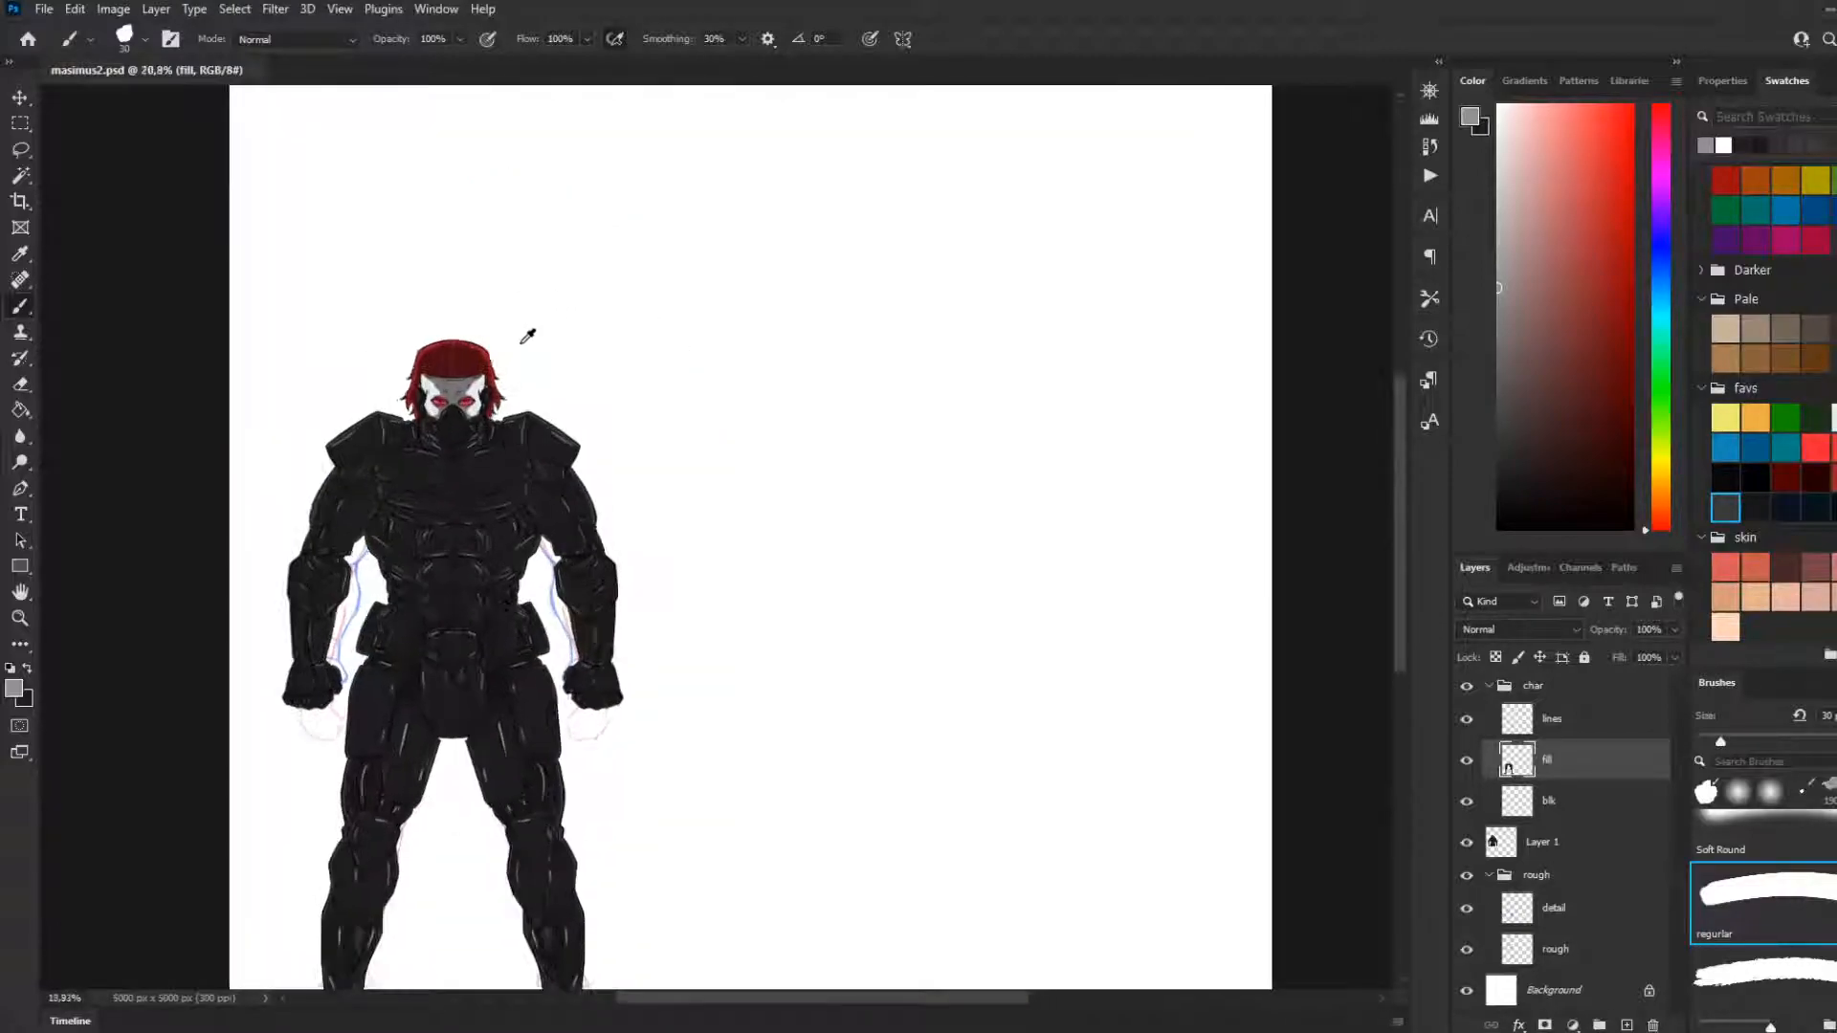
{"action": "scroll", "coordinate": [497, 340], "scroll_direction": "down", "scroll_amount": 3}
{"action": "scroll", "coordinate": [486, 342], "scroll_direction": "up", "scroll_amount": 4}
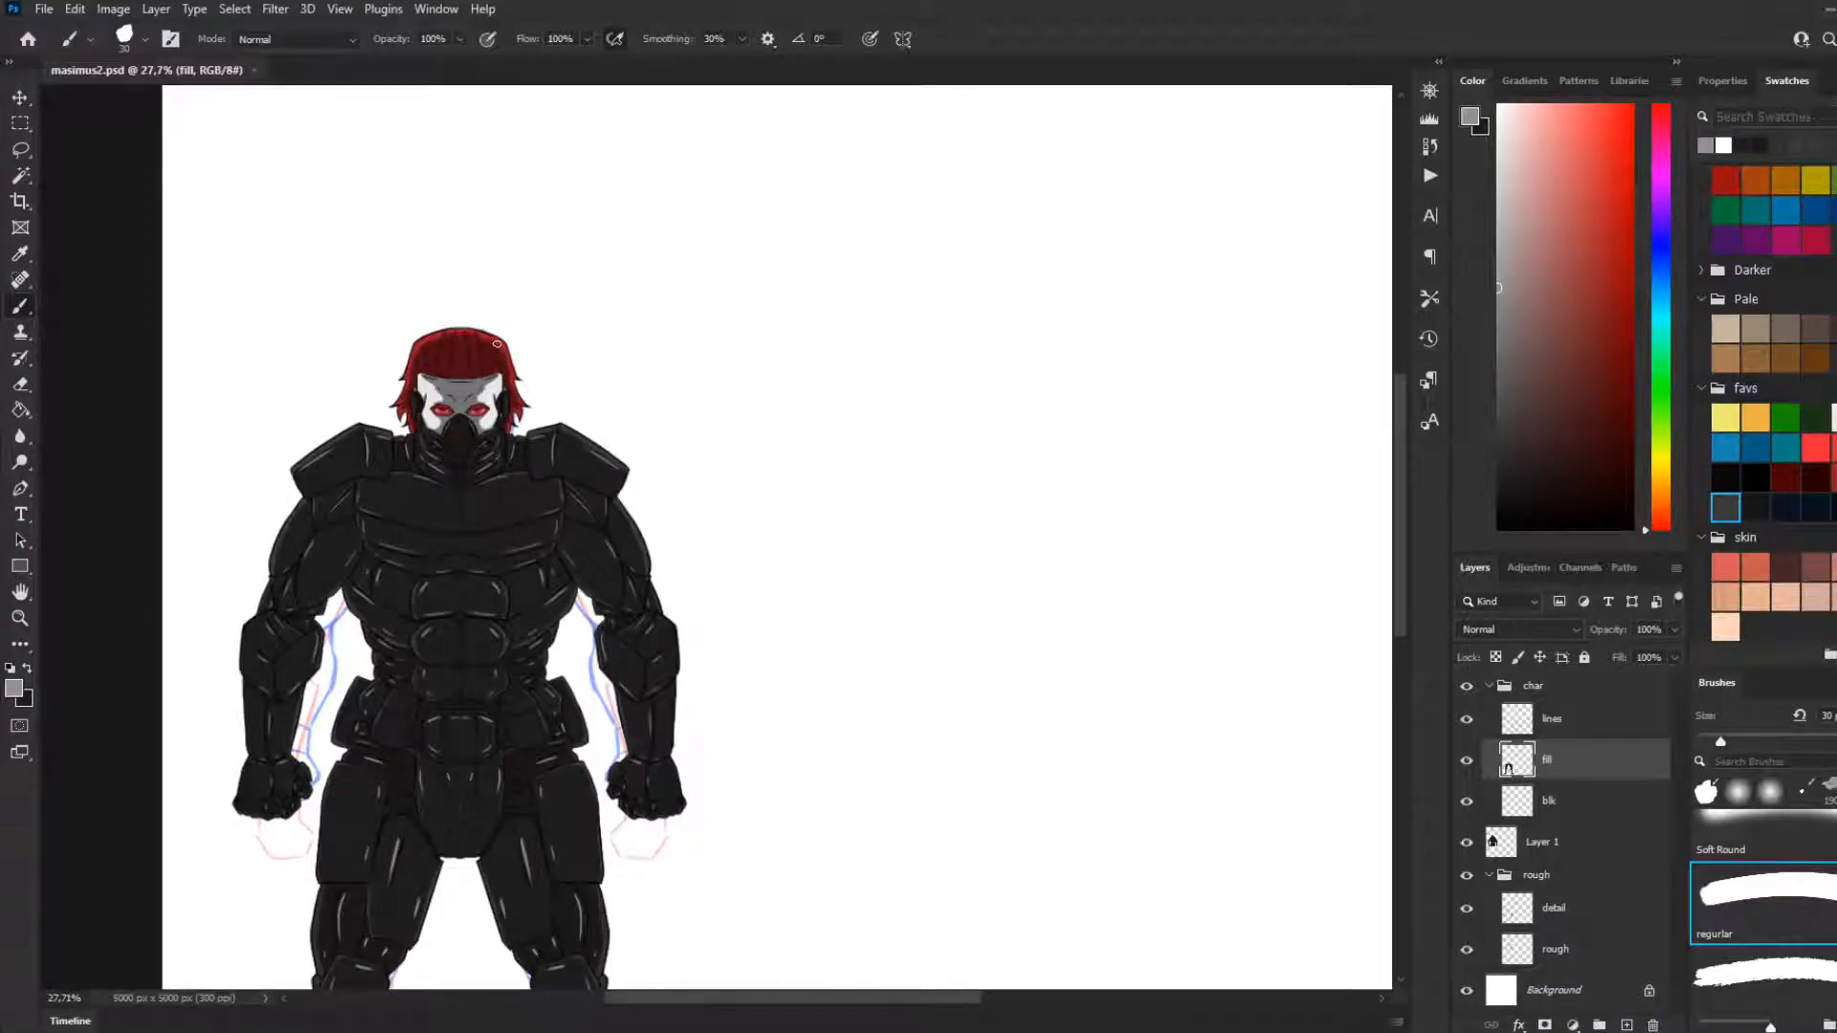
{"action": "scroll", "coordinate": [496, 347], "scroll_direction": "down", "scroll_amount": 3}
{"action": "scroll", "coordinate": [465, 351], "scroll_direction": "up", "scroll_amount": 2}
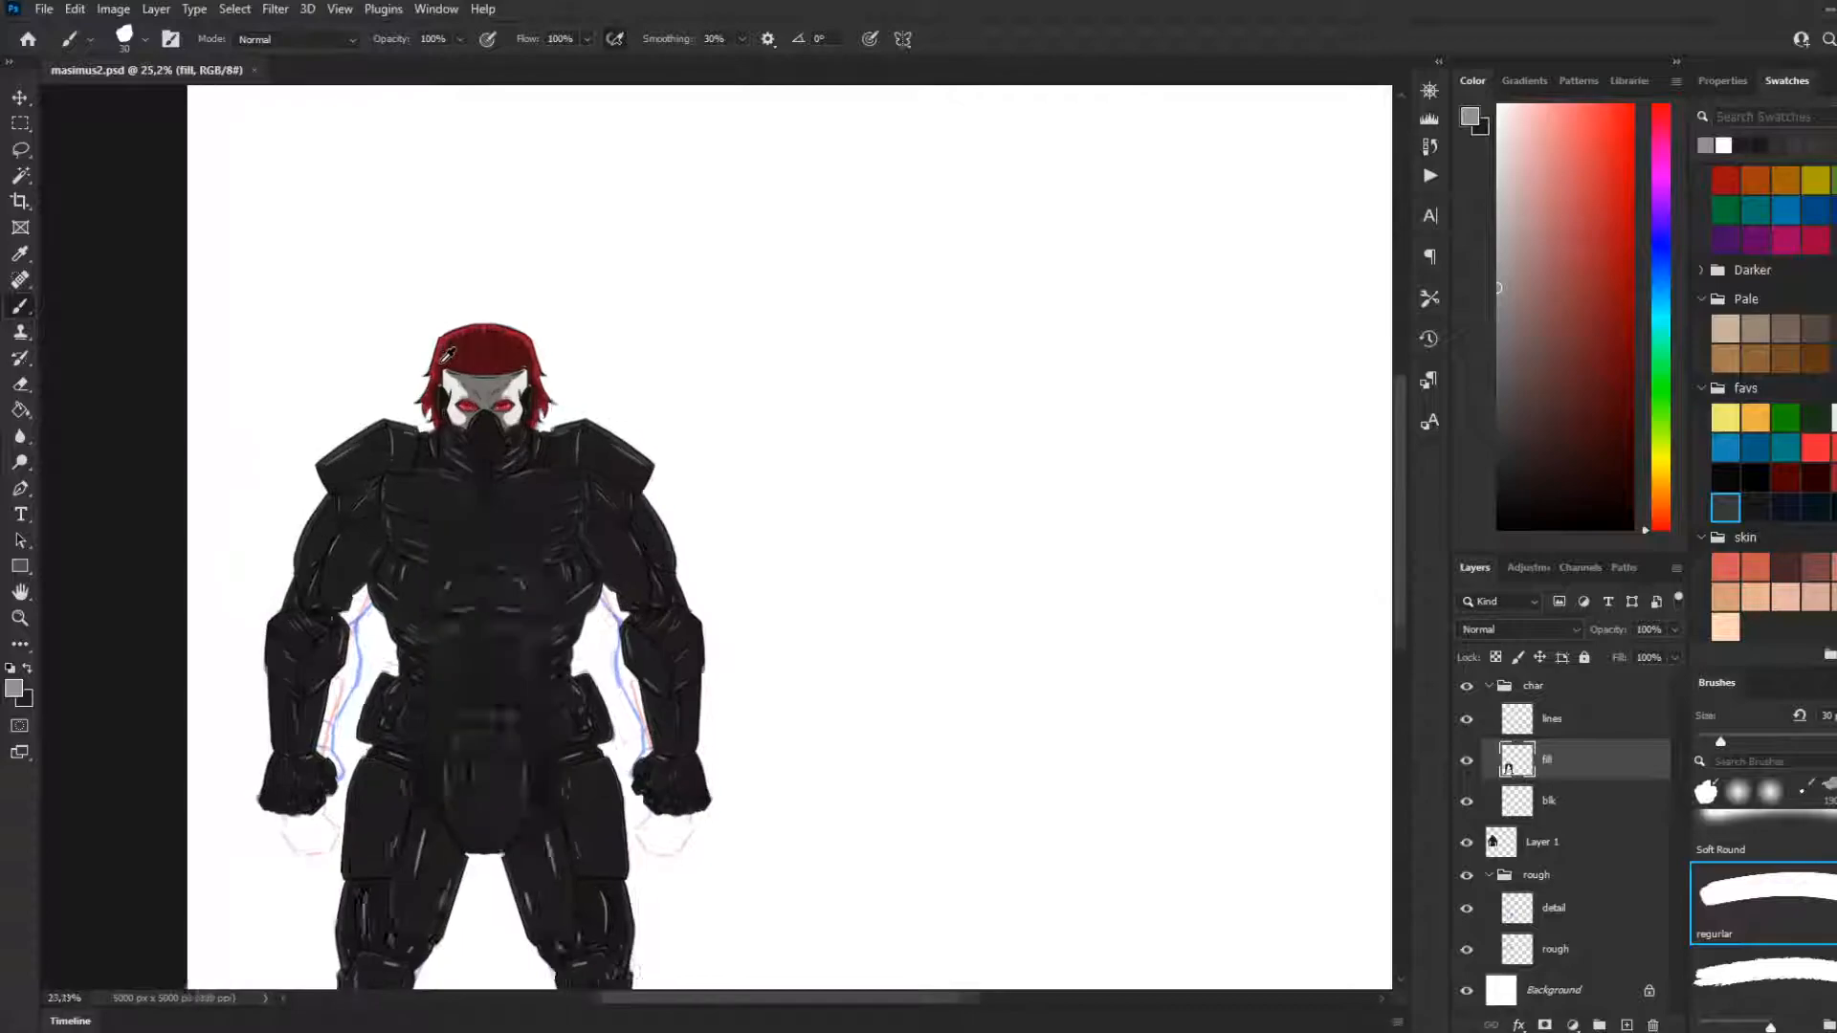
{"action": "scroll", "coordinate": [438, 370], "scroll_direction": "down", "scroll_amount": 4}
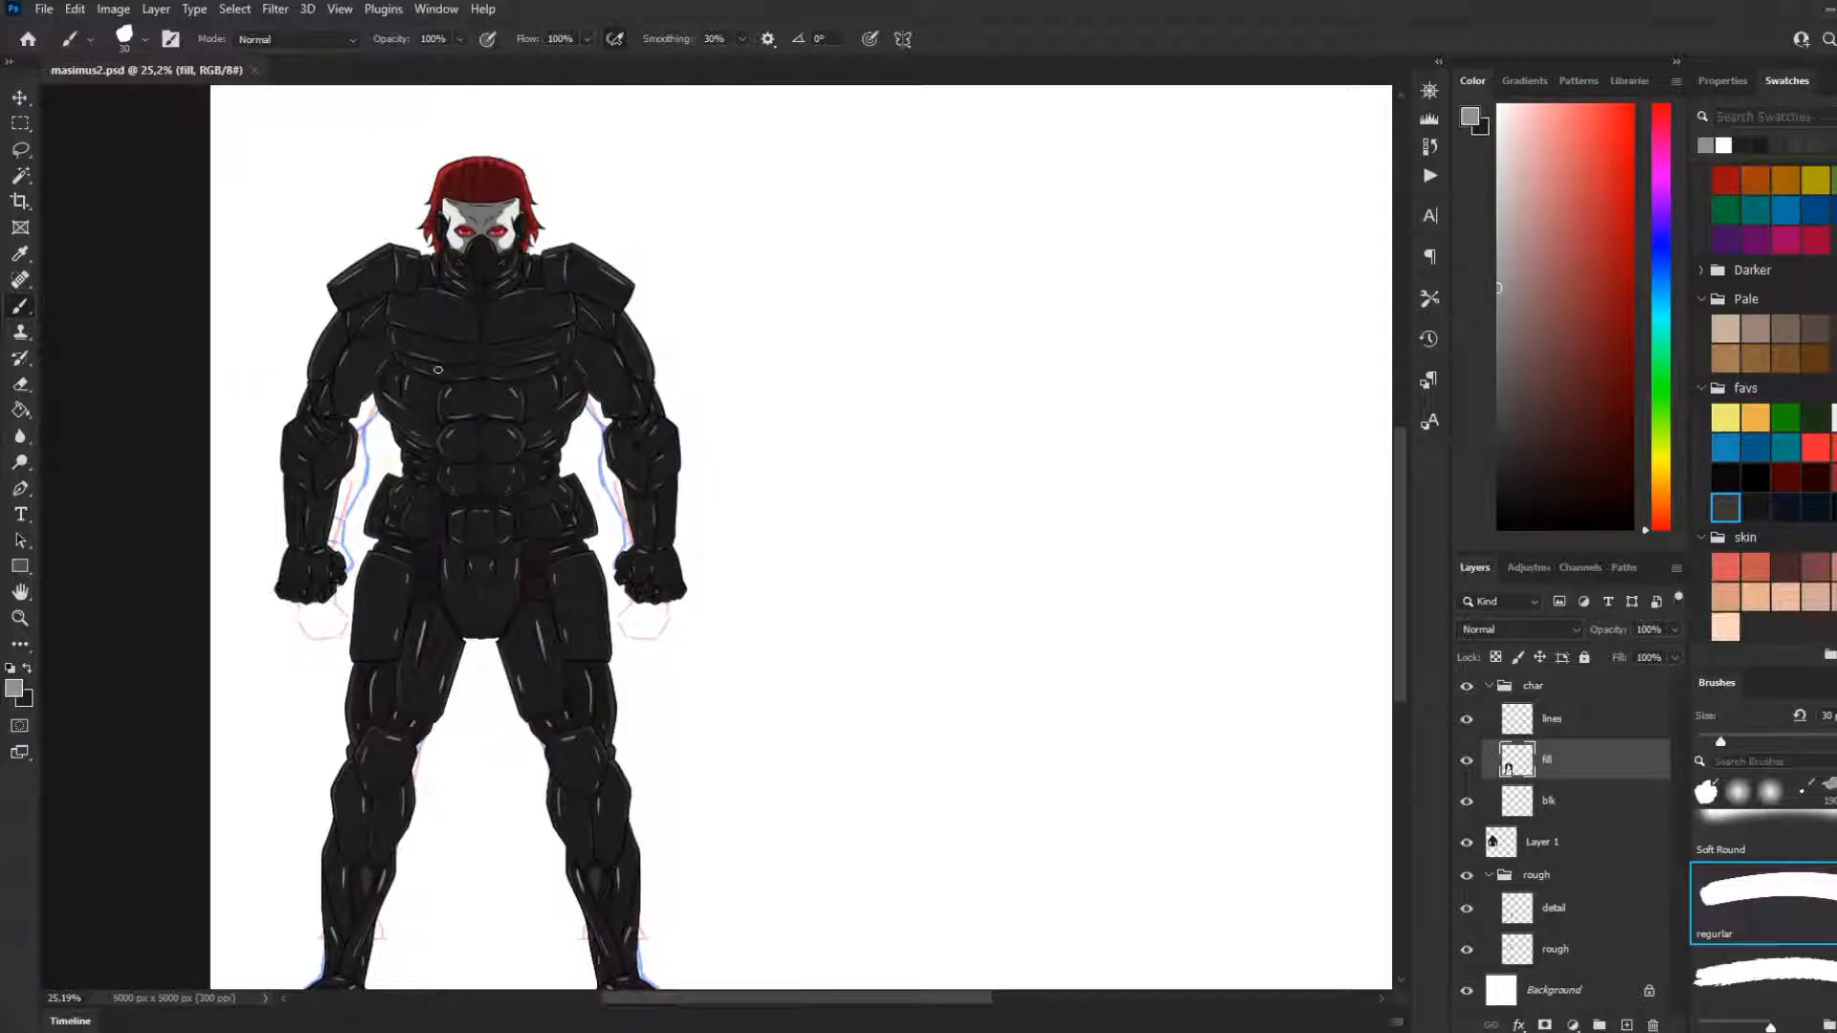
Replace the light-grey paint colour with white and make near-black the foreground colour
{"action": "left_click", "coordinate": [1498, 115]}
{"action": "key", "text": "x"}
{"action": "scroll", "coordinate": [864, 287], "scroll_direction": "down", "scroll_amount": 2}
{"action": "scroll", "coordinate": [823, 293], "scroll_direction": "down", "scroll_amount": 3}
{"action": "scroll", "coordinate": [692, 314], "scroll_direction": "up", "scroll_amount": 3}
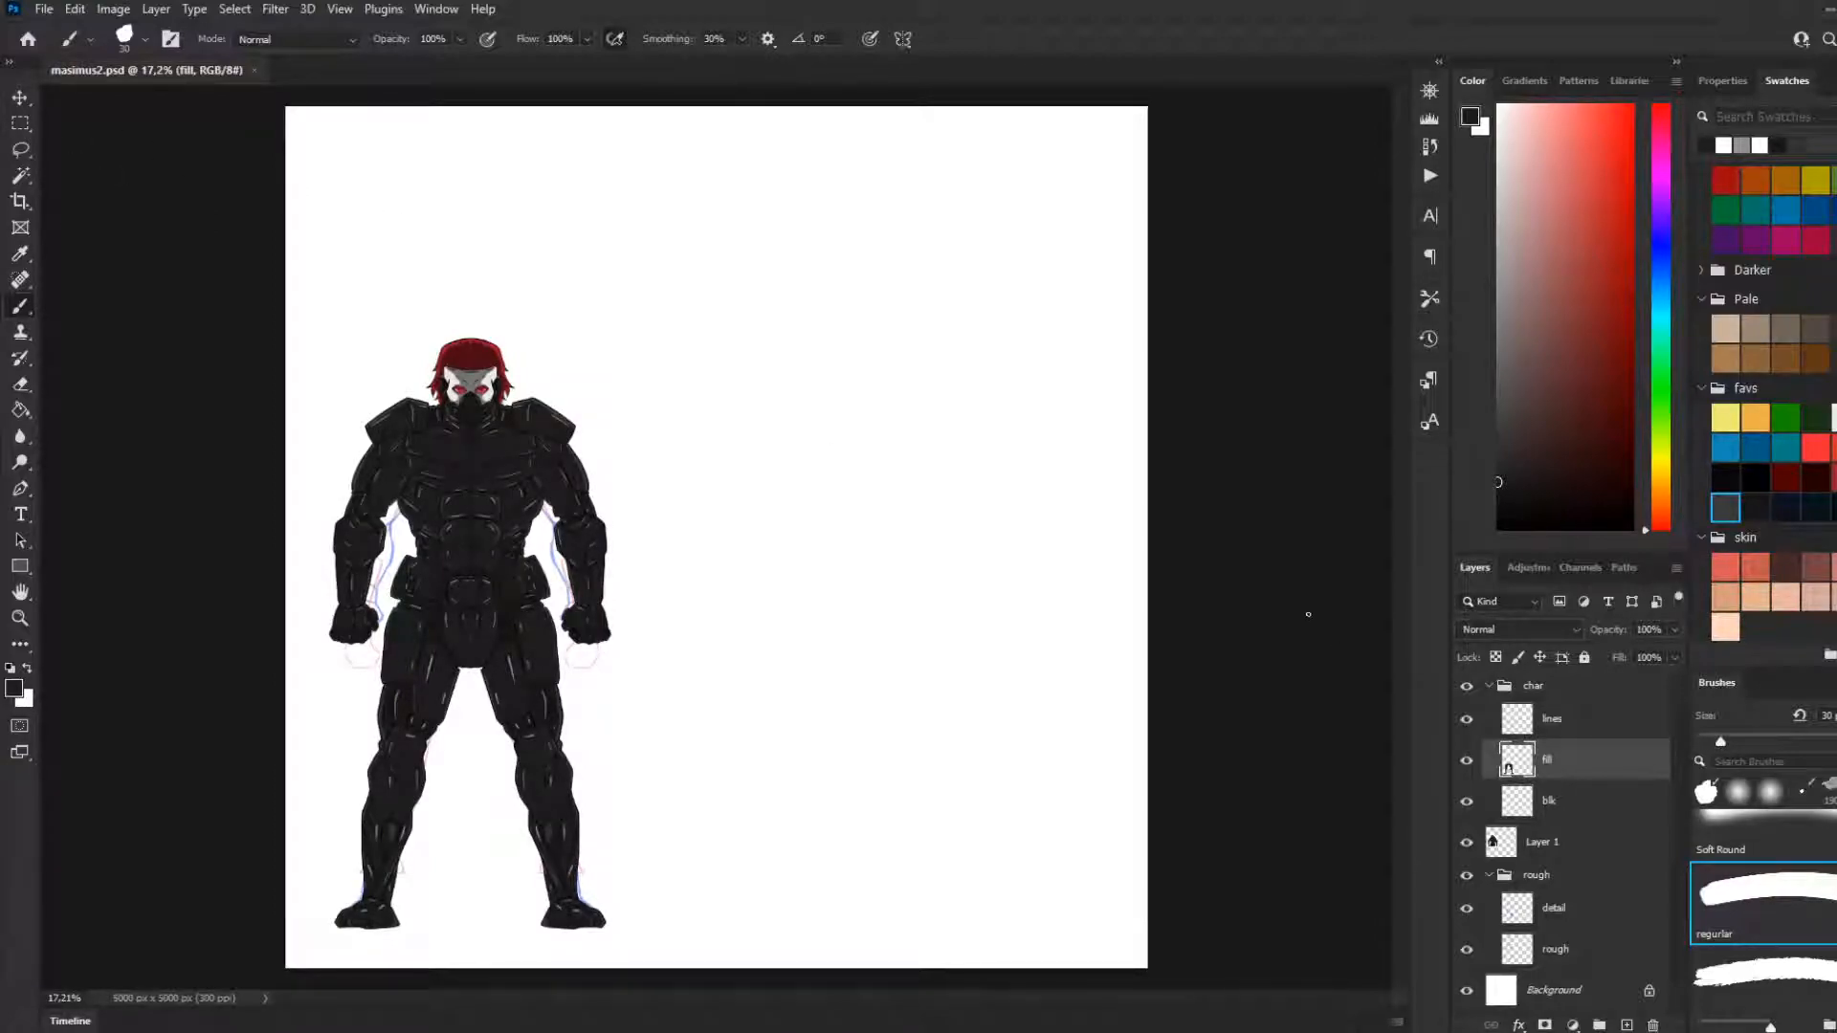
Collapse the char and rough layer groups and save the document
{"action": "left_click", "coordinate": [1489, 686]}
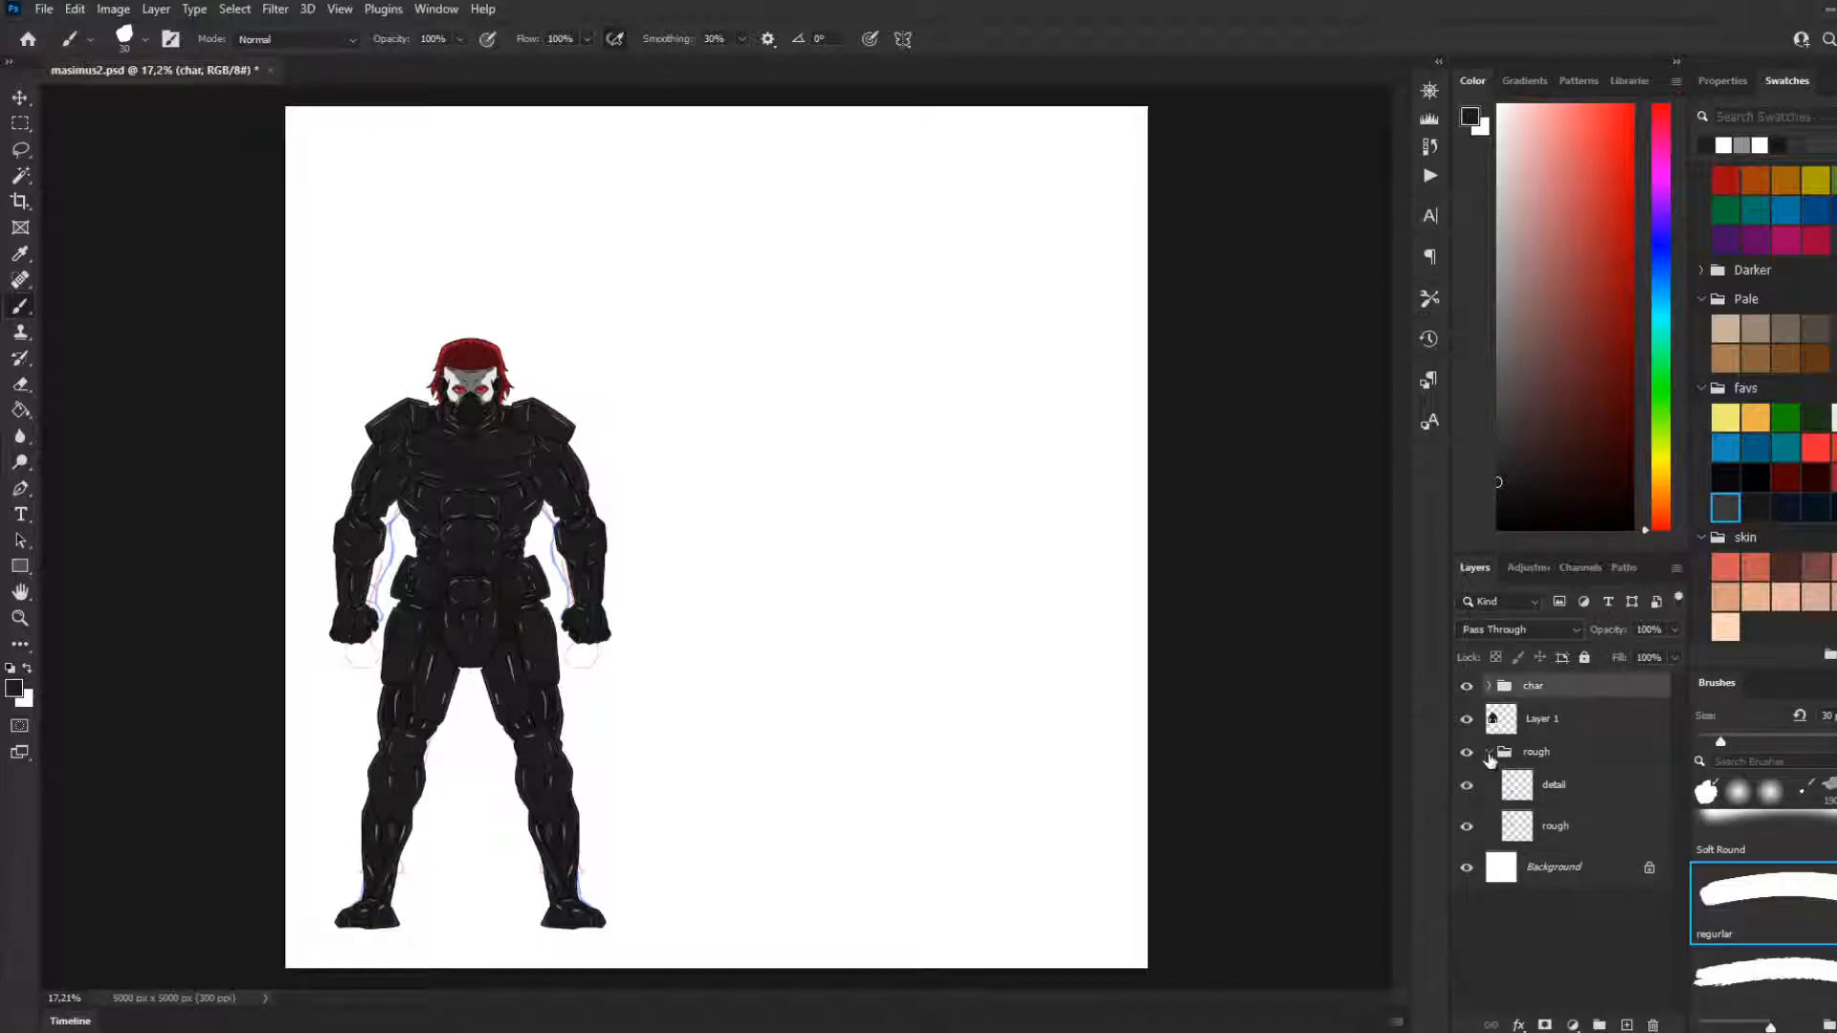
{"action": "left_click", "coordinate": [1489, 753]}
{"action": "scroll", "coordinate": [707, 574], "scroll_direction": "down", "scroll_amount": 1}
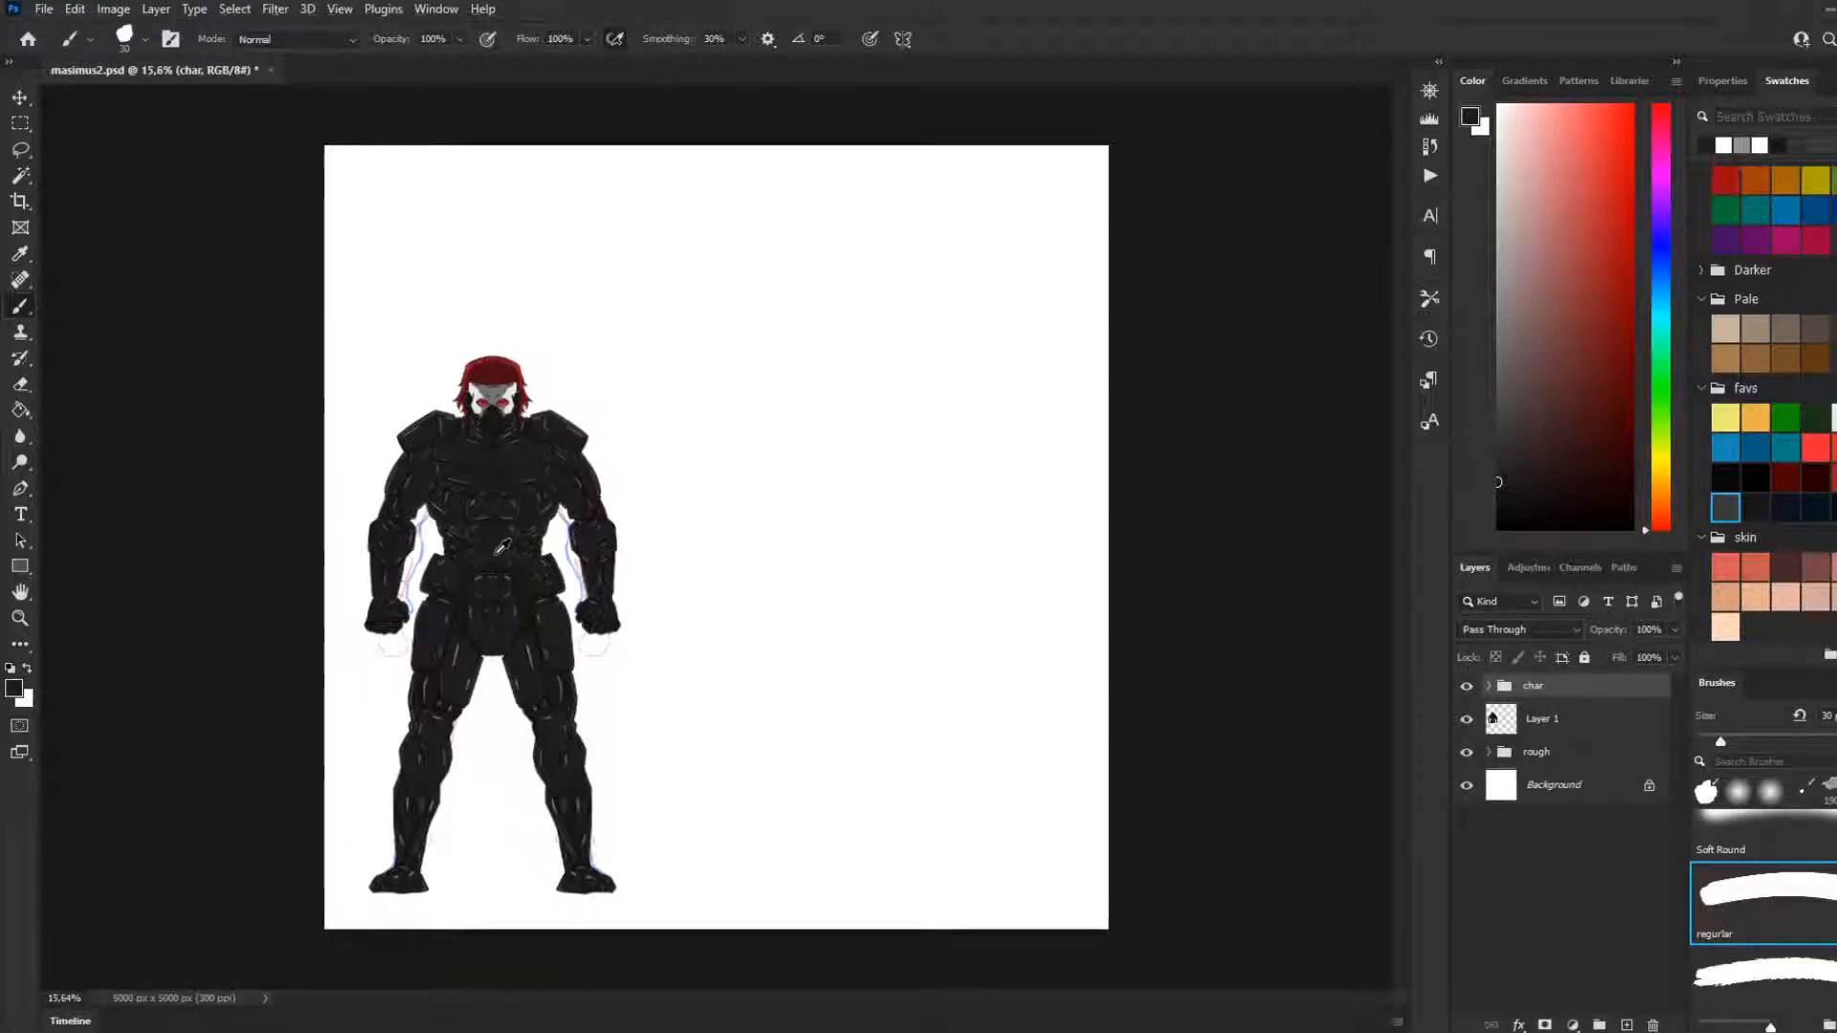
{"action": "scroll", "coordinate": [501, 548], "scroll_direction": "up", "scroll_amount": 1}
{"action": "key", "text": "ctrl+s"}
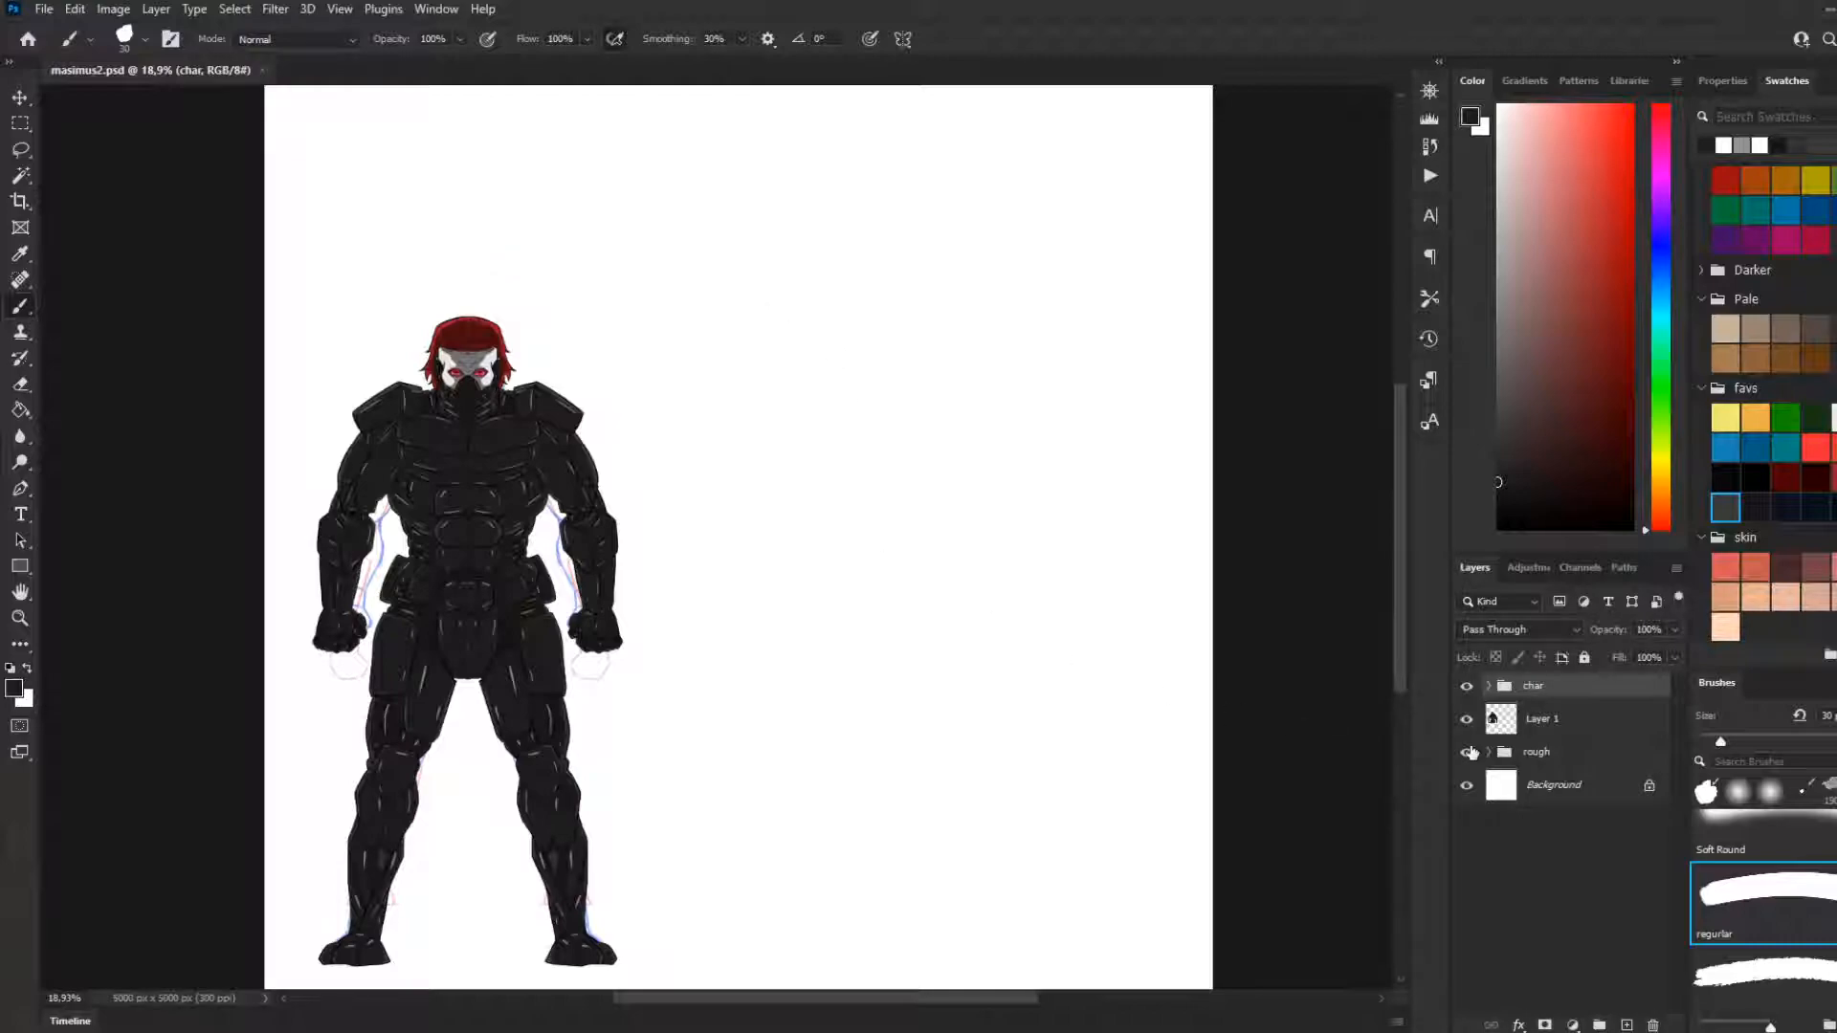
Select Layer 1 and hide the rough group's sketch lines around the character
{"action": "left_click", "coordinate": [1552, 729]}
{"action": "left_click", "coordinate": [1489, 686]}
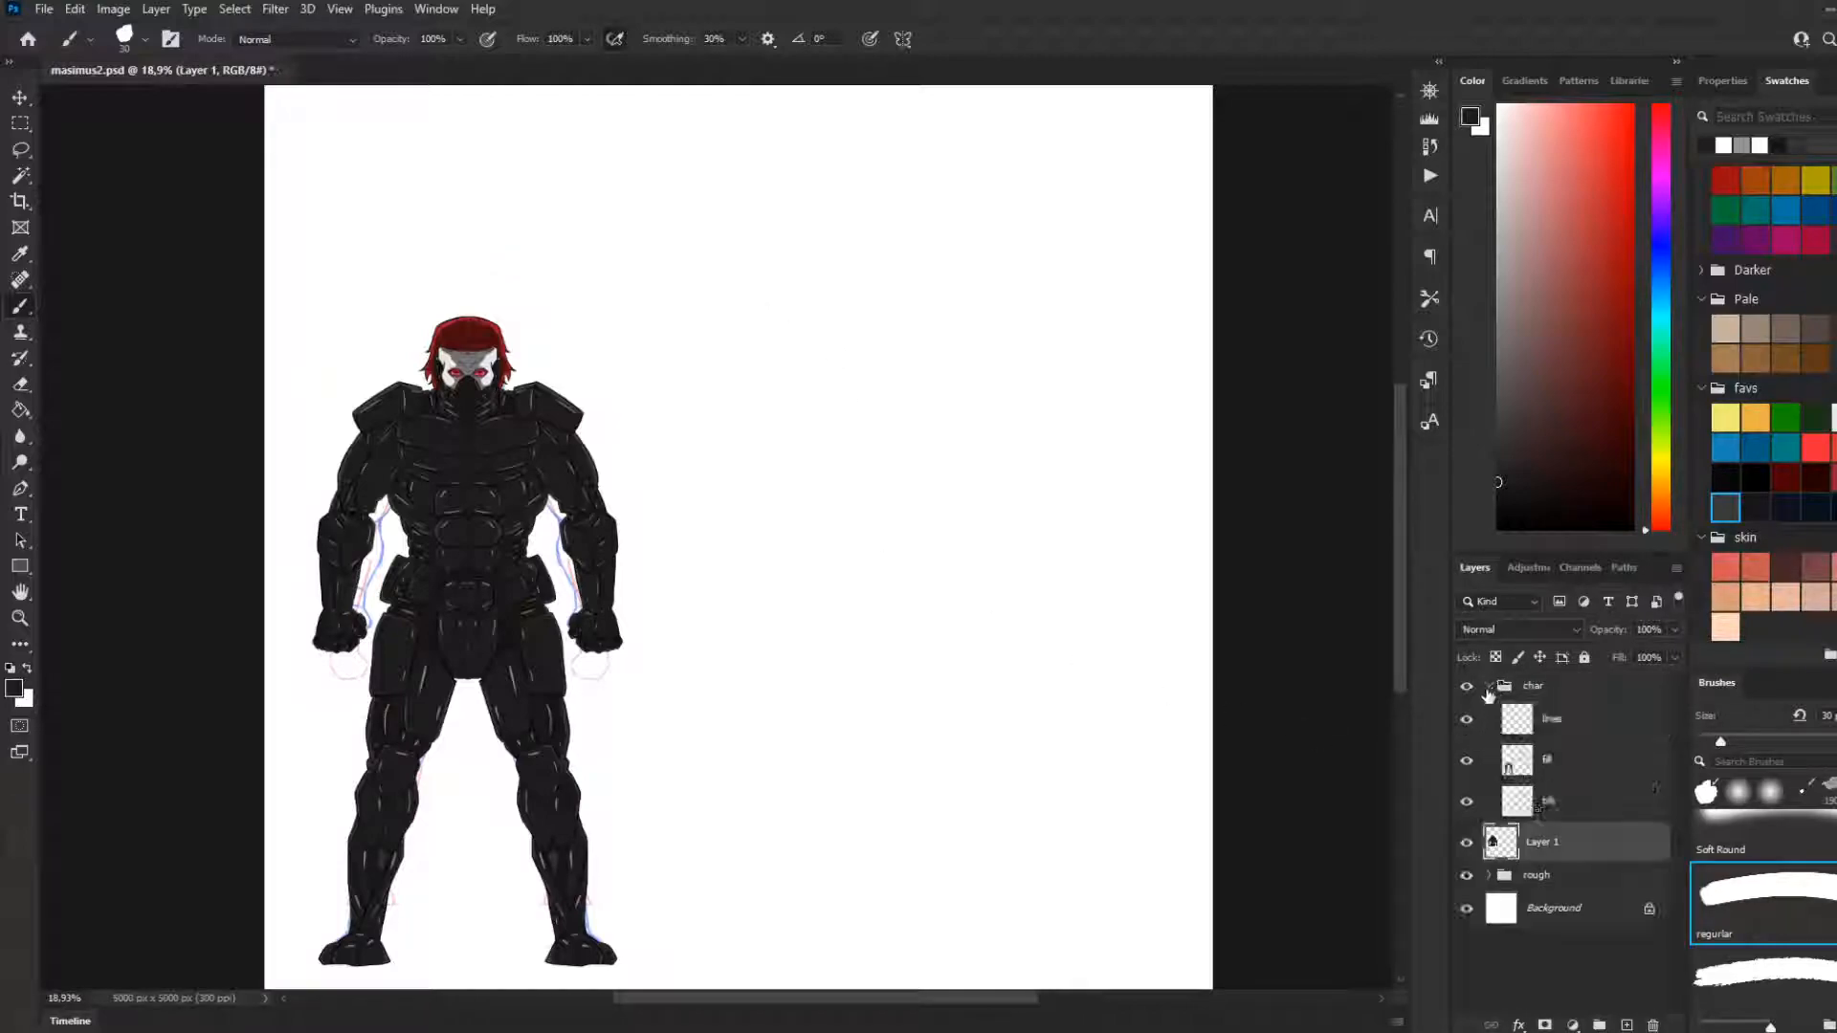
{"action": "left_click", "coordinate": [1488, 686]}
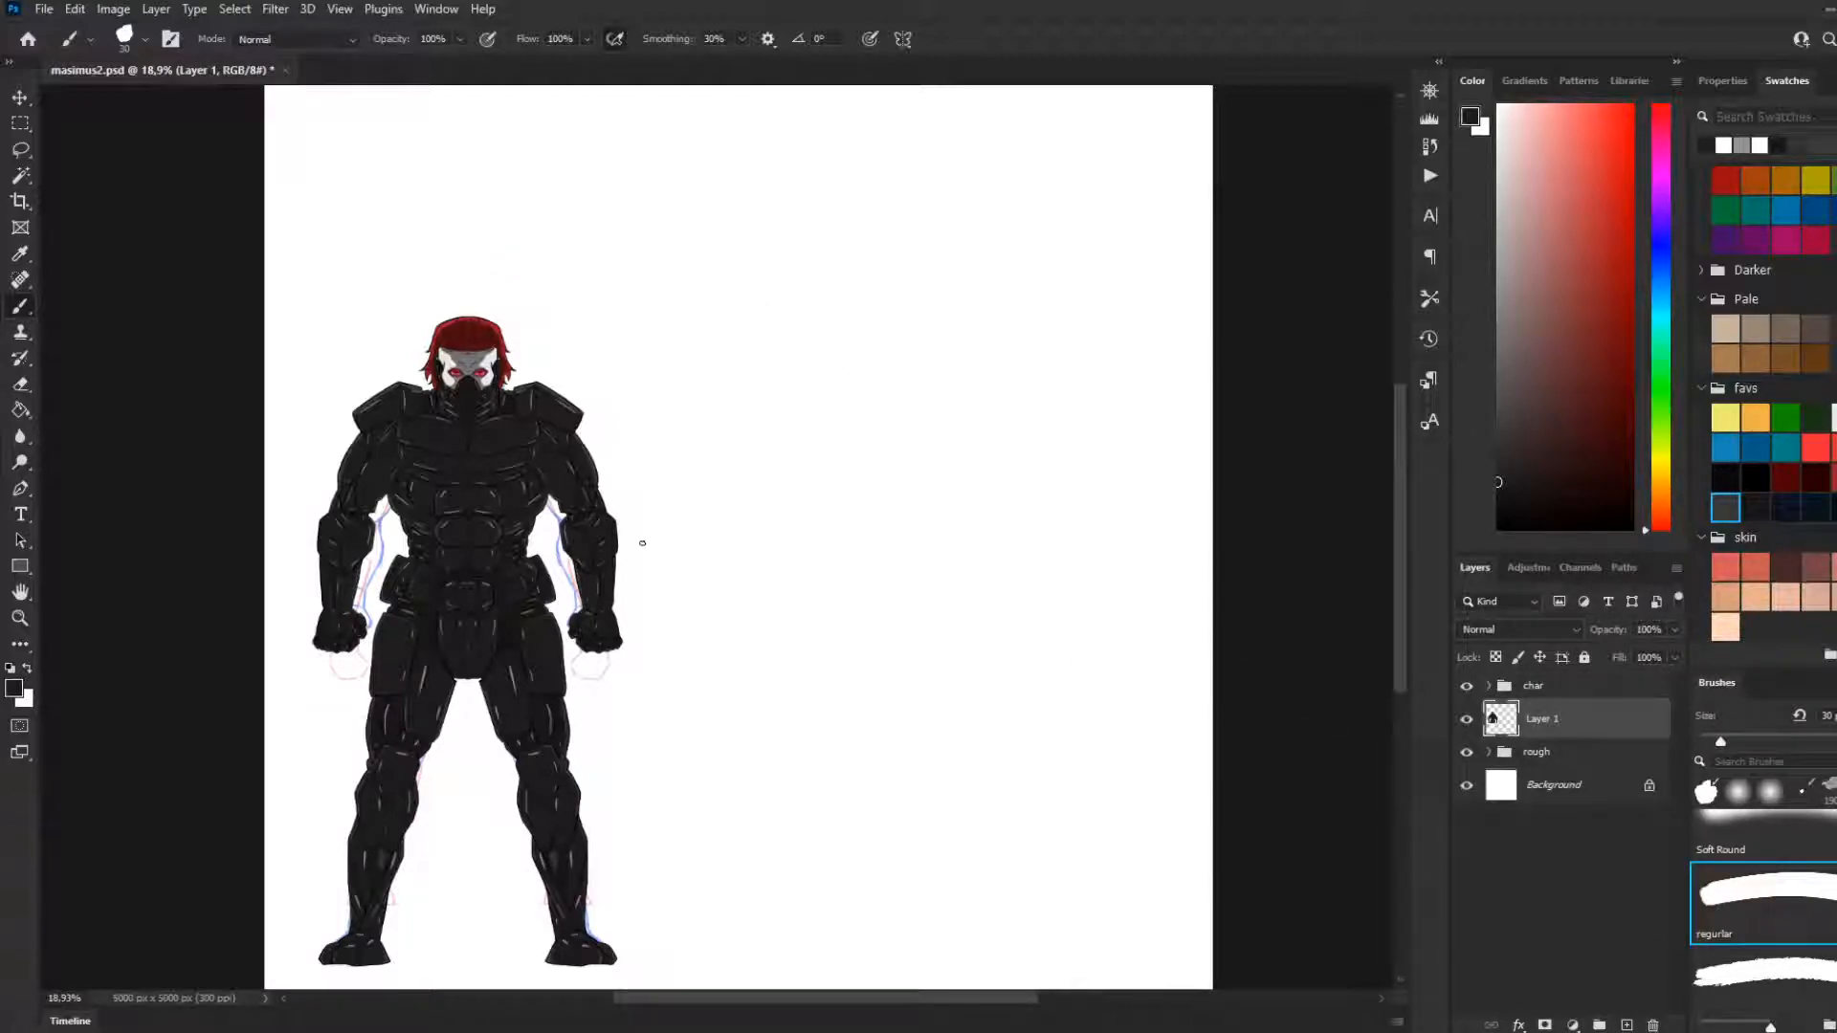
{"action": "left_click", "coordinate": [28, 123]}
{"action": "left_click", "coordinate": [21, 304]}
{"action": "scroll", "coordinate": [700, 359], "scroll_direction": "down", "scroll_amount": 1}
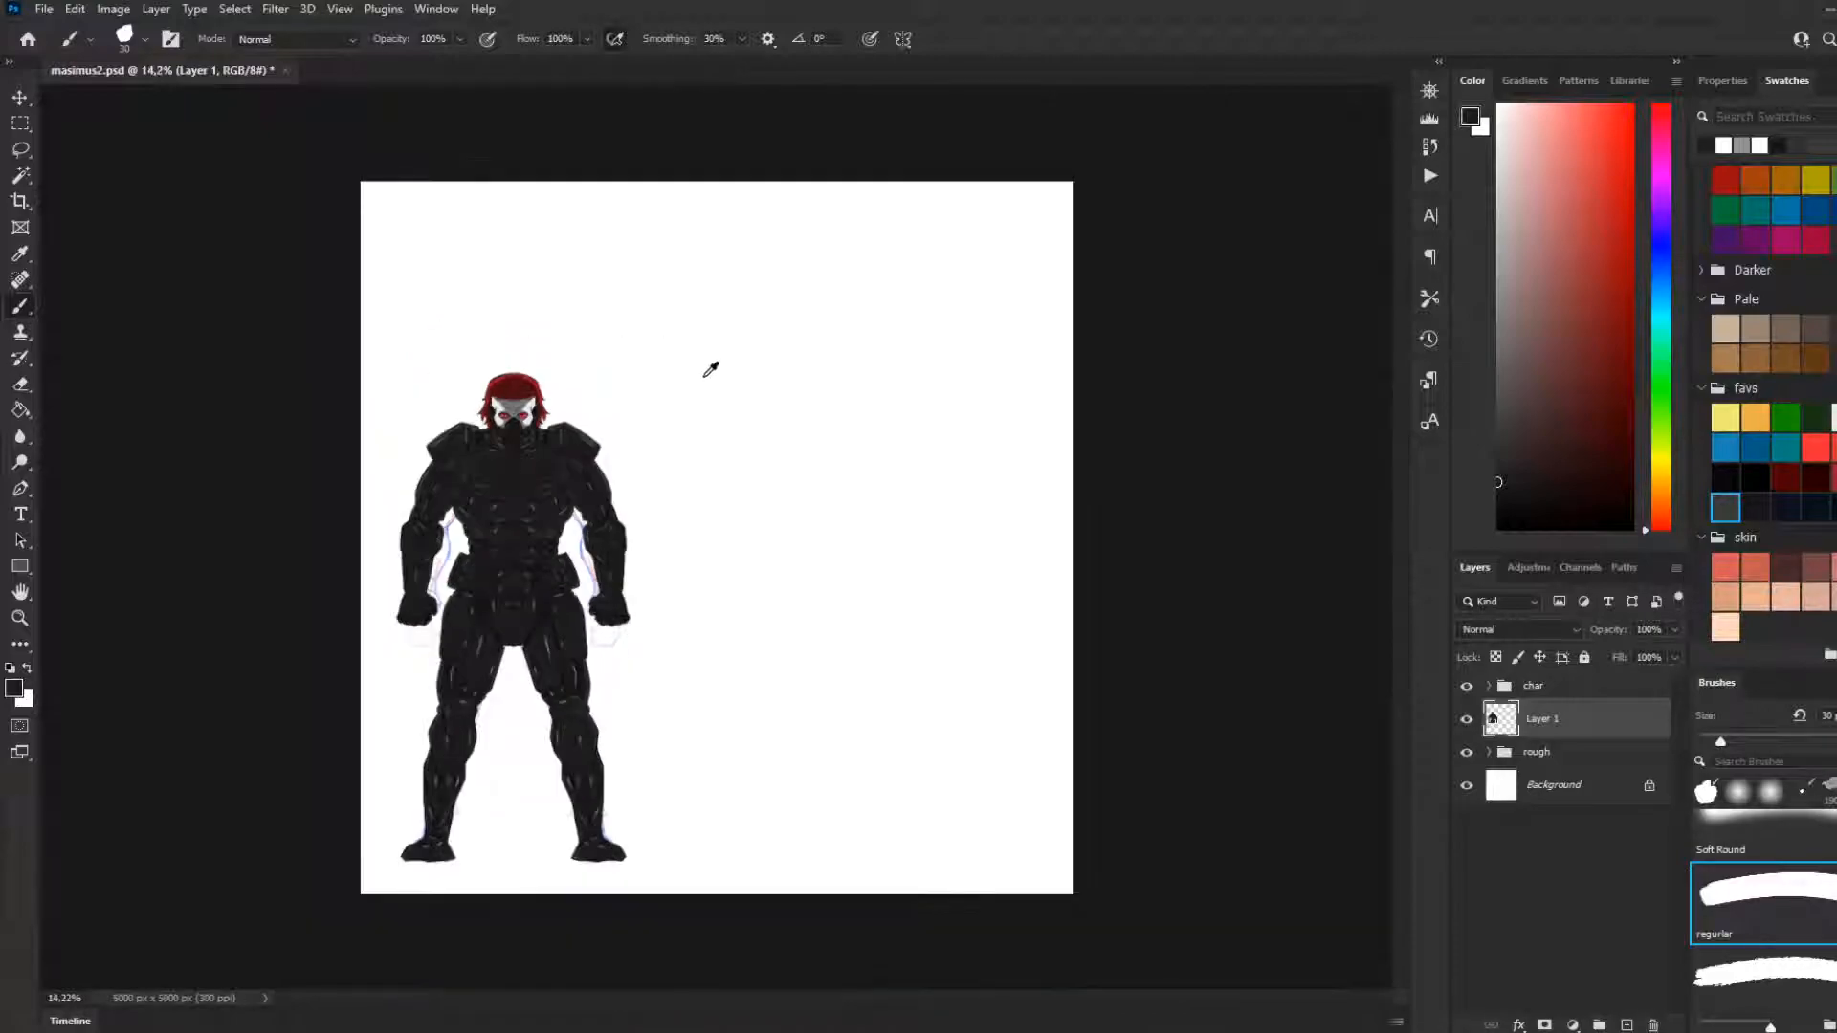
{"action": "scroll", "coordinate": [750, 401], "scroll_direction": "up", "scroll_amount": 1}
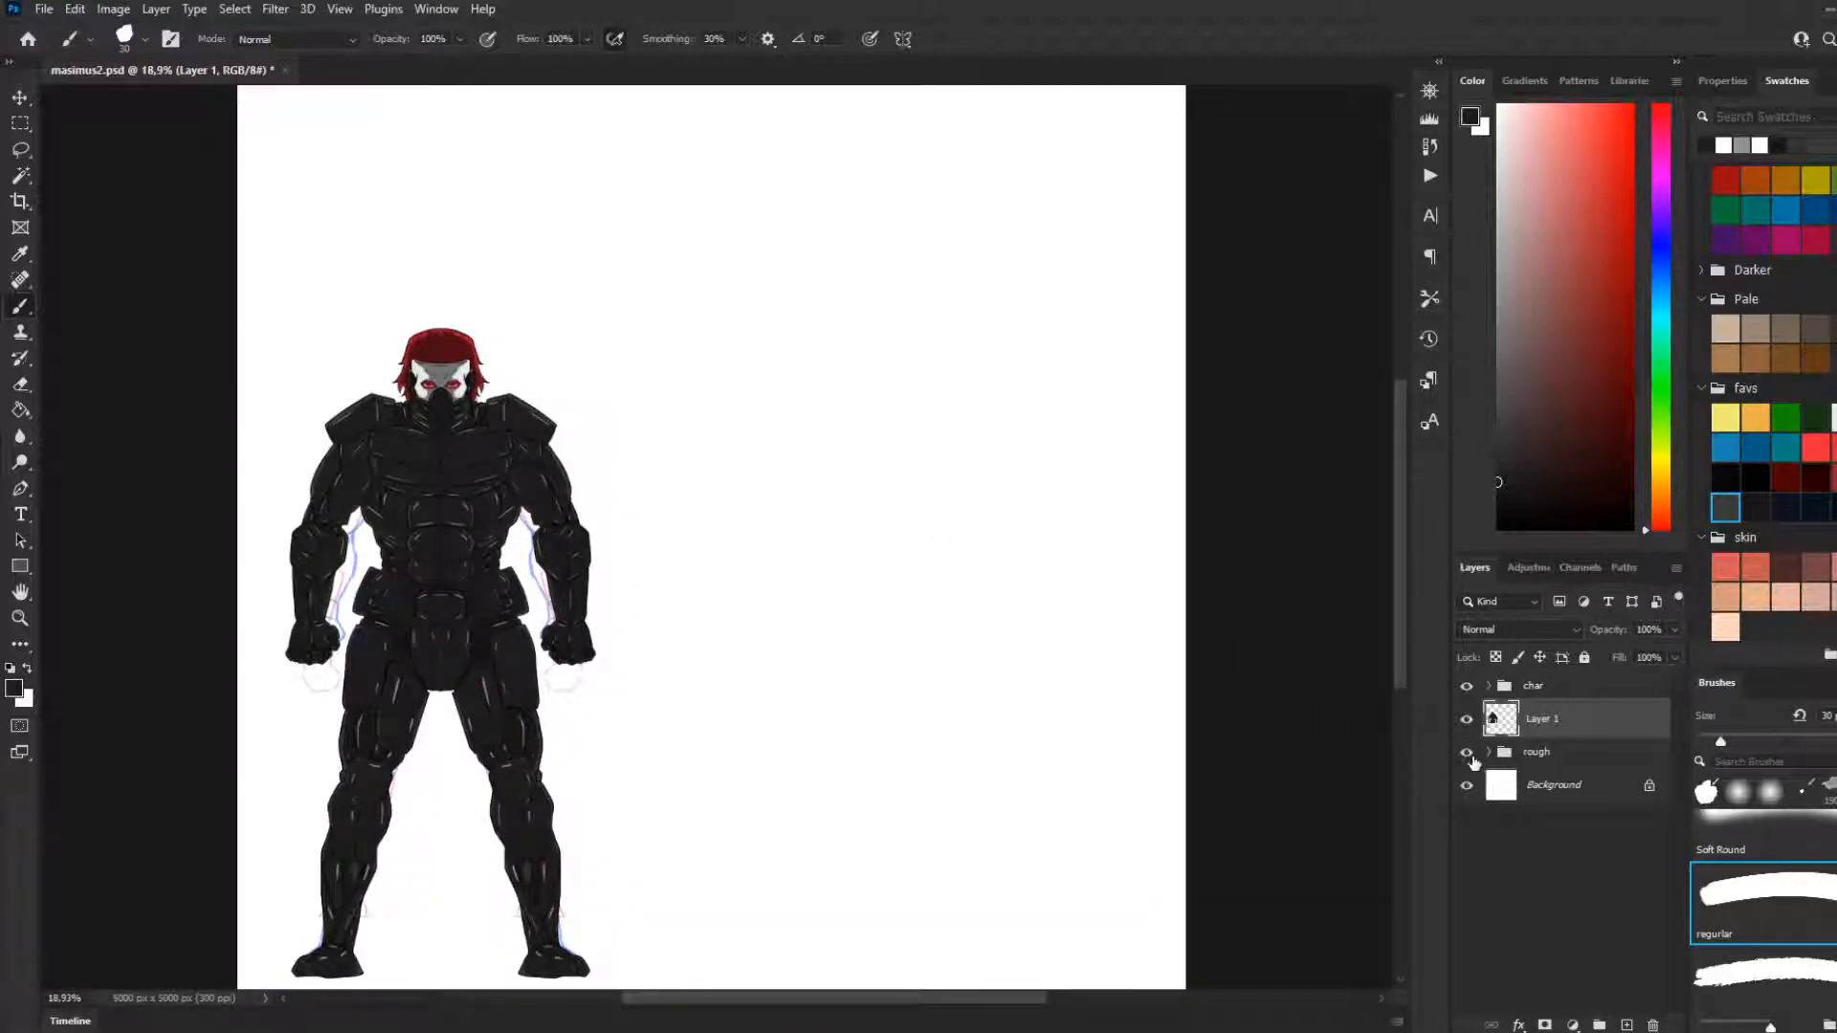
{"action": "left_click", "coordinate": [1467, 752]}
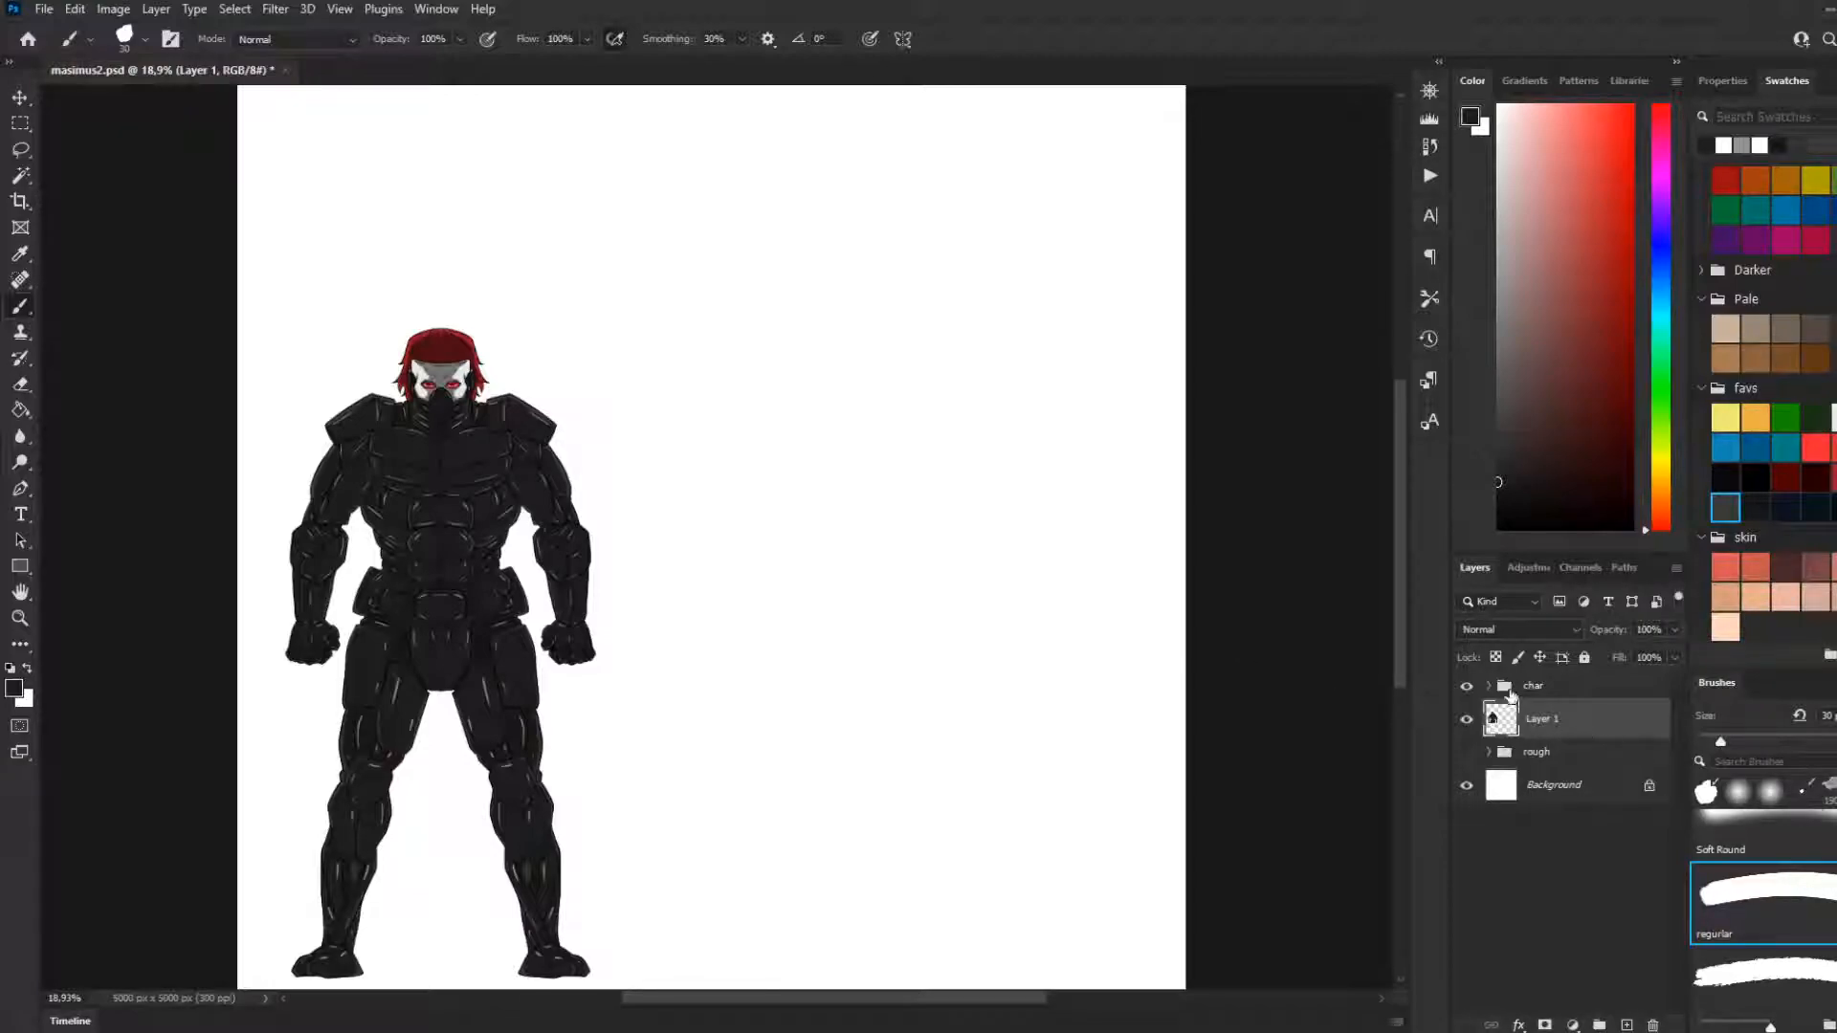
Examine the finished character at several view sizes without the rough sketch
{"action": "left_click", "coordinate": [1488, 686]}
{"action": "left_click", "coordinate": [1488, 686]}
{"action": "scroll", "coordinate": [942, 688], "scroll_direction": "down", "scroll_amount": 1}
{"action": "scroll", "coordinate": [865, 623], "scroll_direction": "down", "scroll_amount": 2}
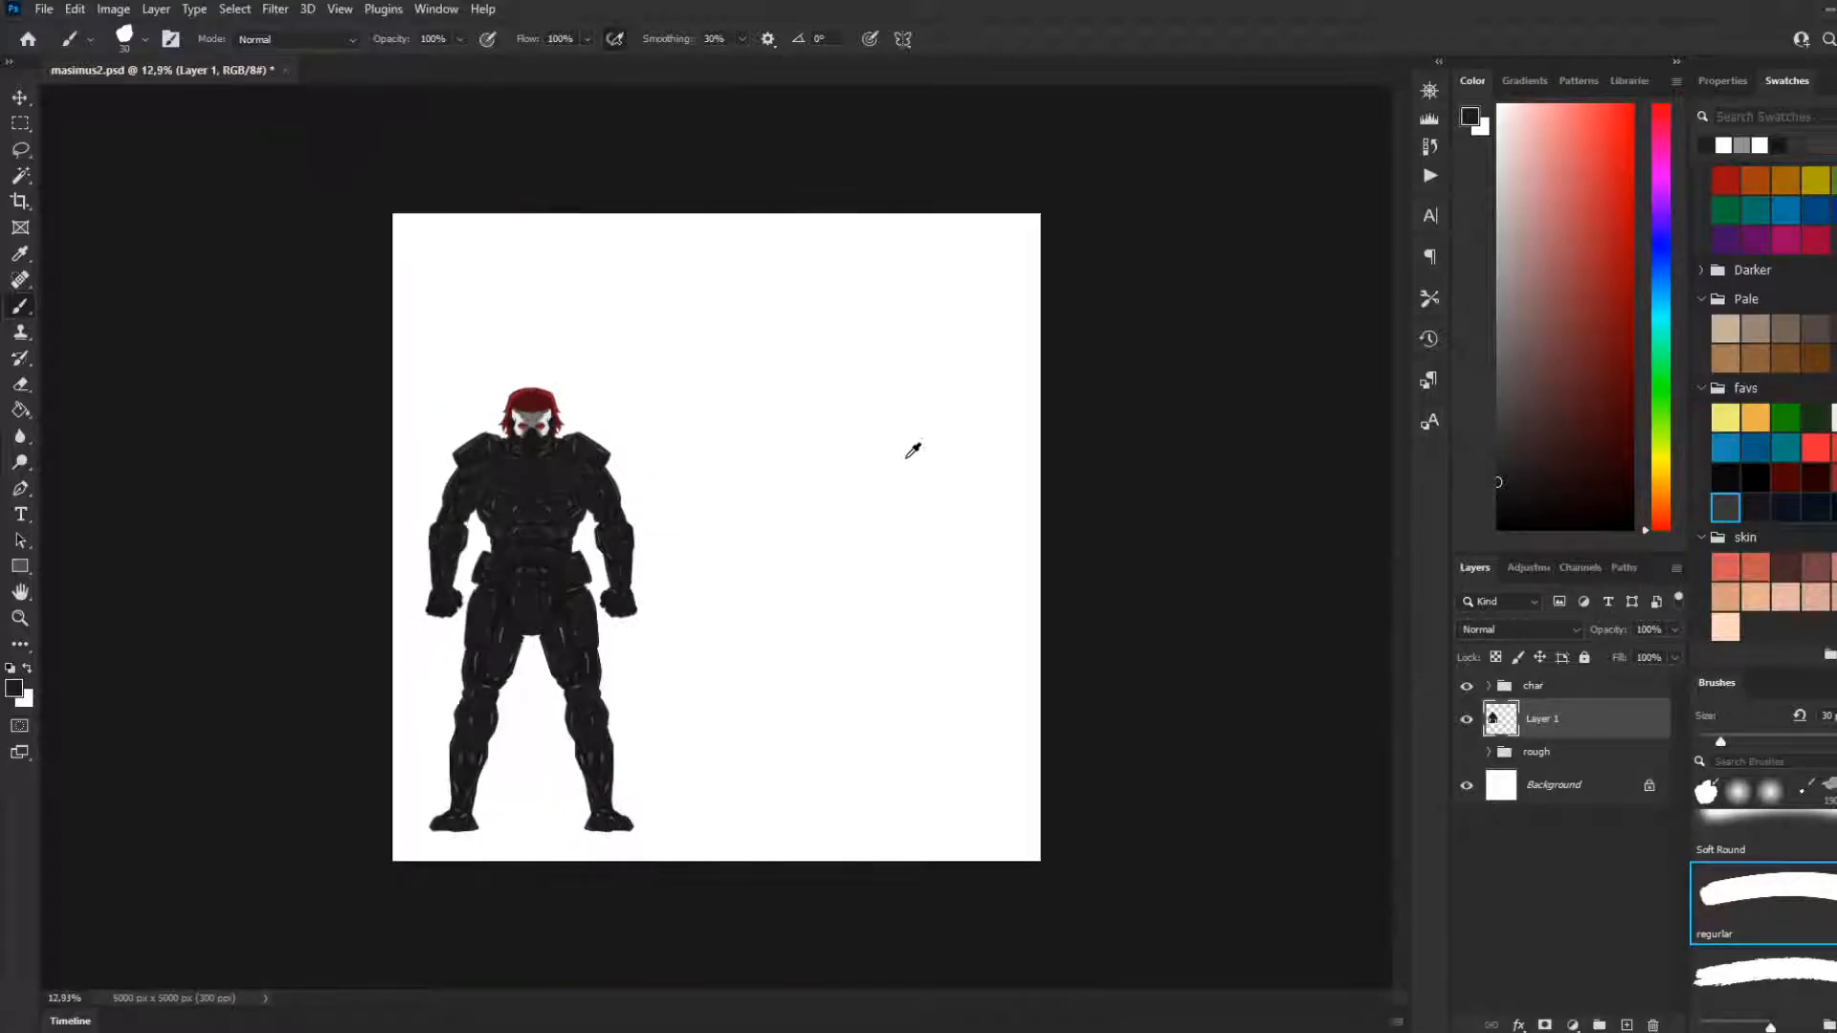
{"action": "scroll", "coordinate": [888, 463], "scroll_direction": "up", "scroll_amount": 2}
{"action": "scroll", "coordinate": [825, 398], "scroll_direction": "up", "scroll_amount": 2}
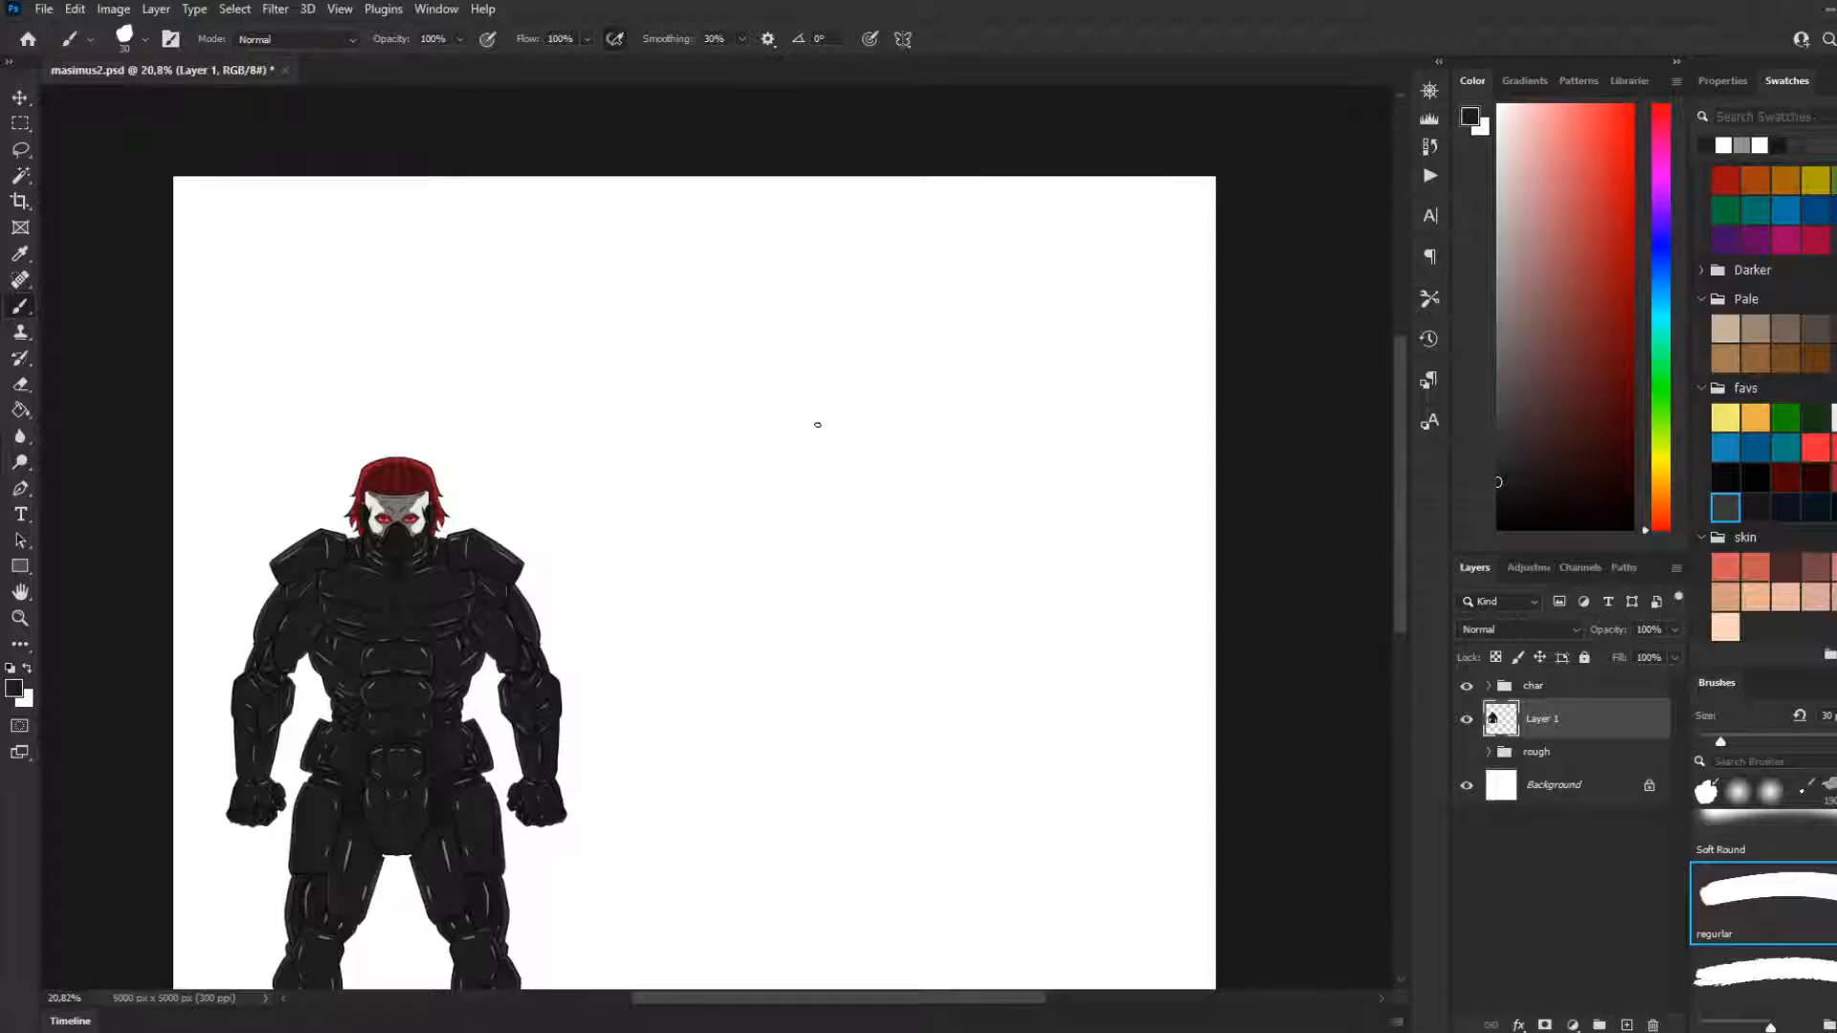
{"action": "scroll", "coordinate": [726, 513], "scroll_direction": "down", "scroll_amount": 2}
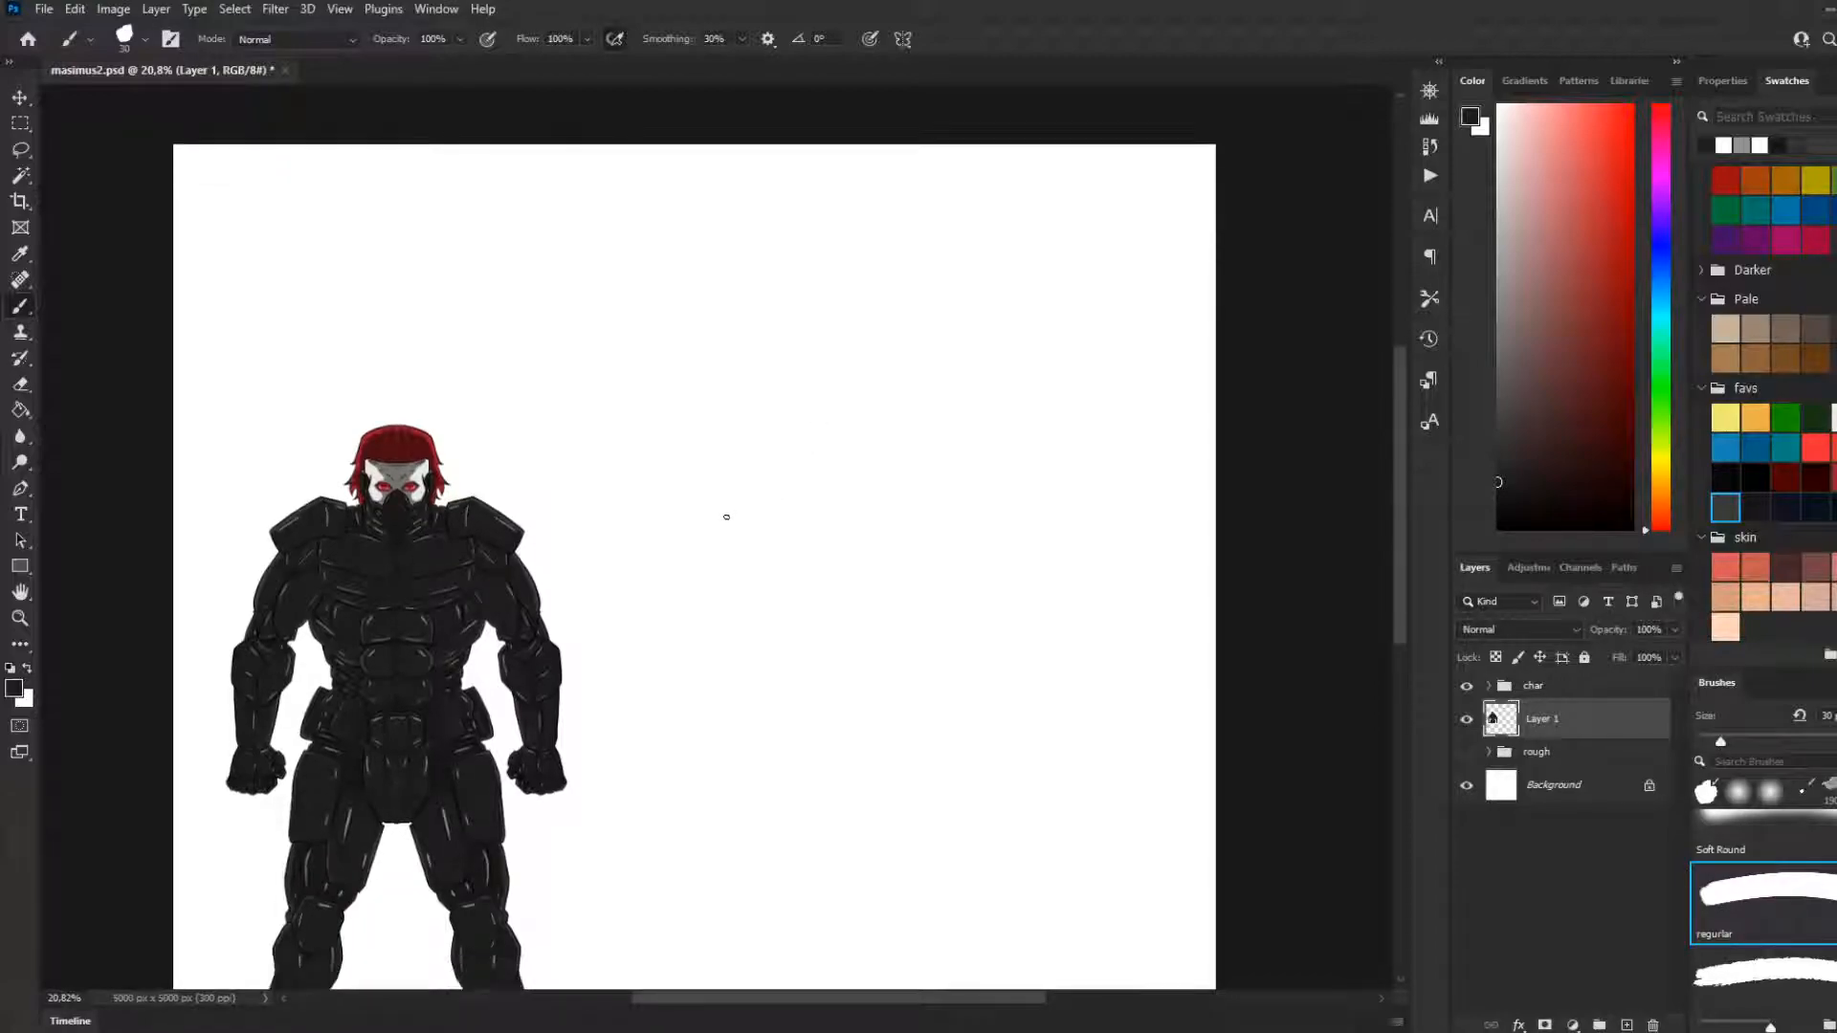
{"action": "scroll", "coordinate": [705, 537], "scroll_direction": "down", "scroll_amount": 3}
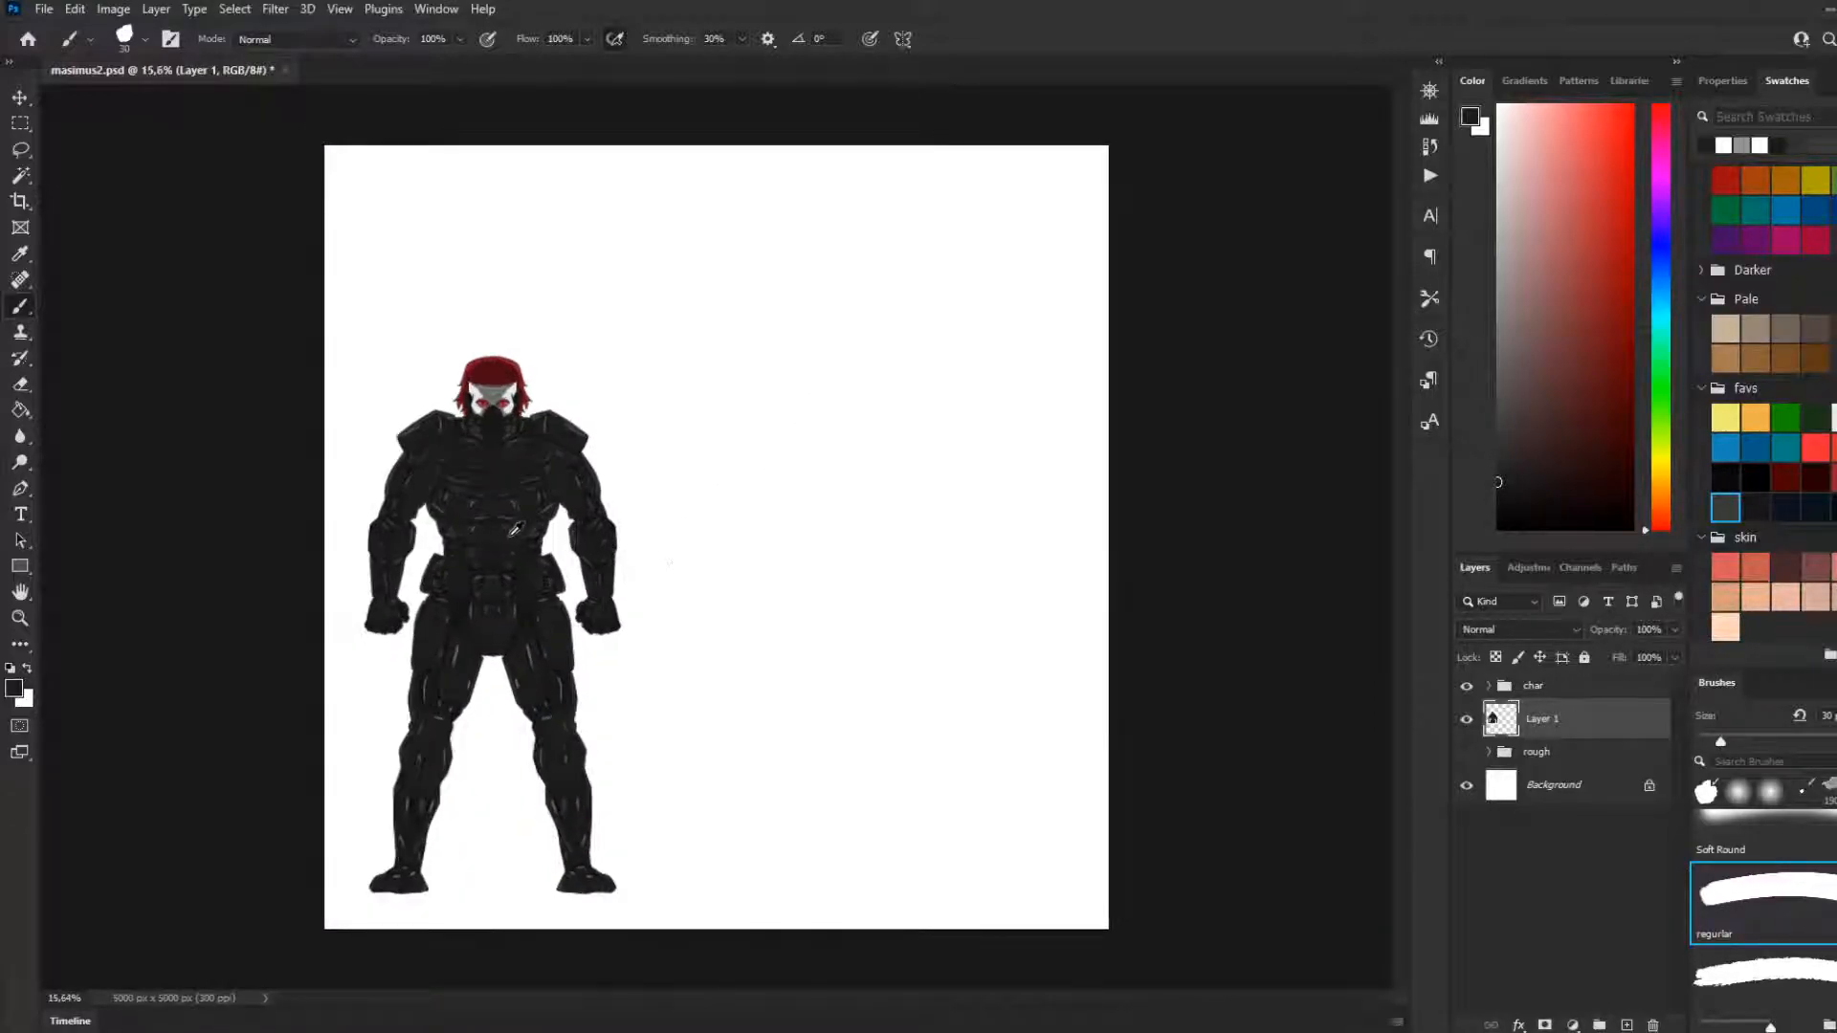
{"action": "scroll", "coordinate": [640, 552], "scroll_direction": "up", "scroll_amount": 2}
{"action": "scroll", "coordinate": [515, 521], "scroll_direction": "down", "scroll_amount": 2}
{"action": "scroll", "coordinate": [635, 545], "scroll_direction": "up", "scroll_amount": 1}
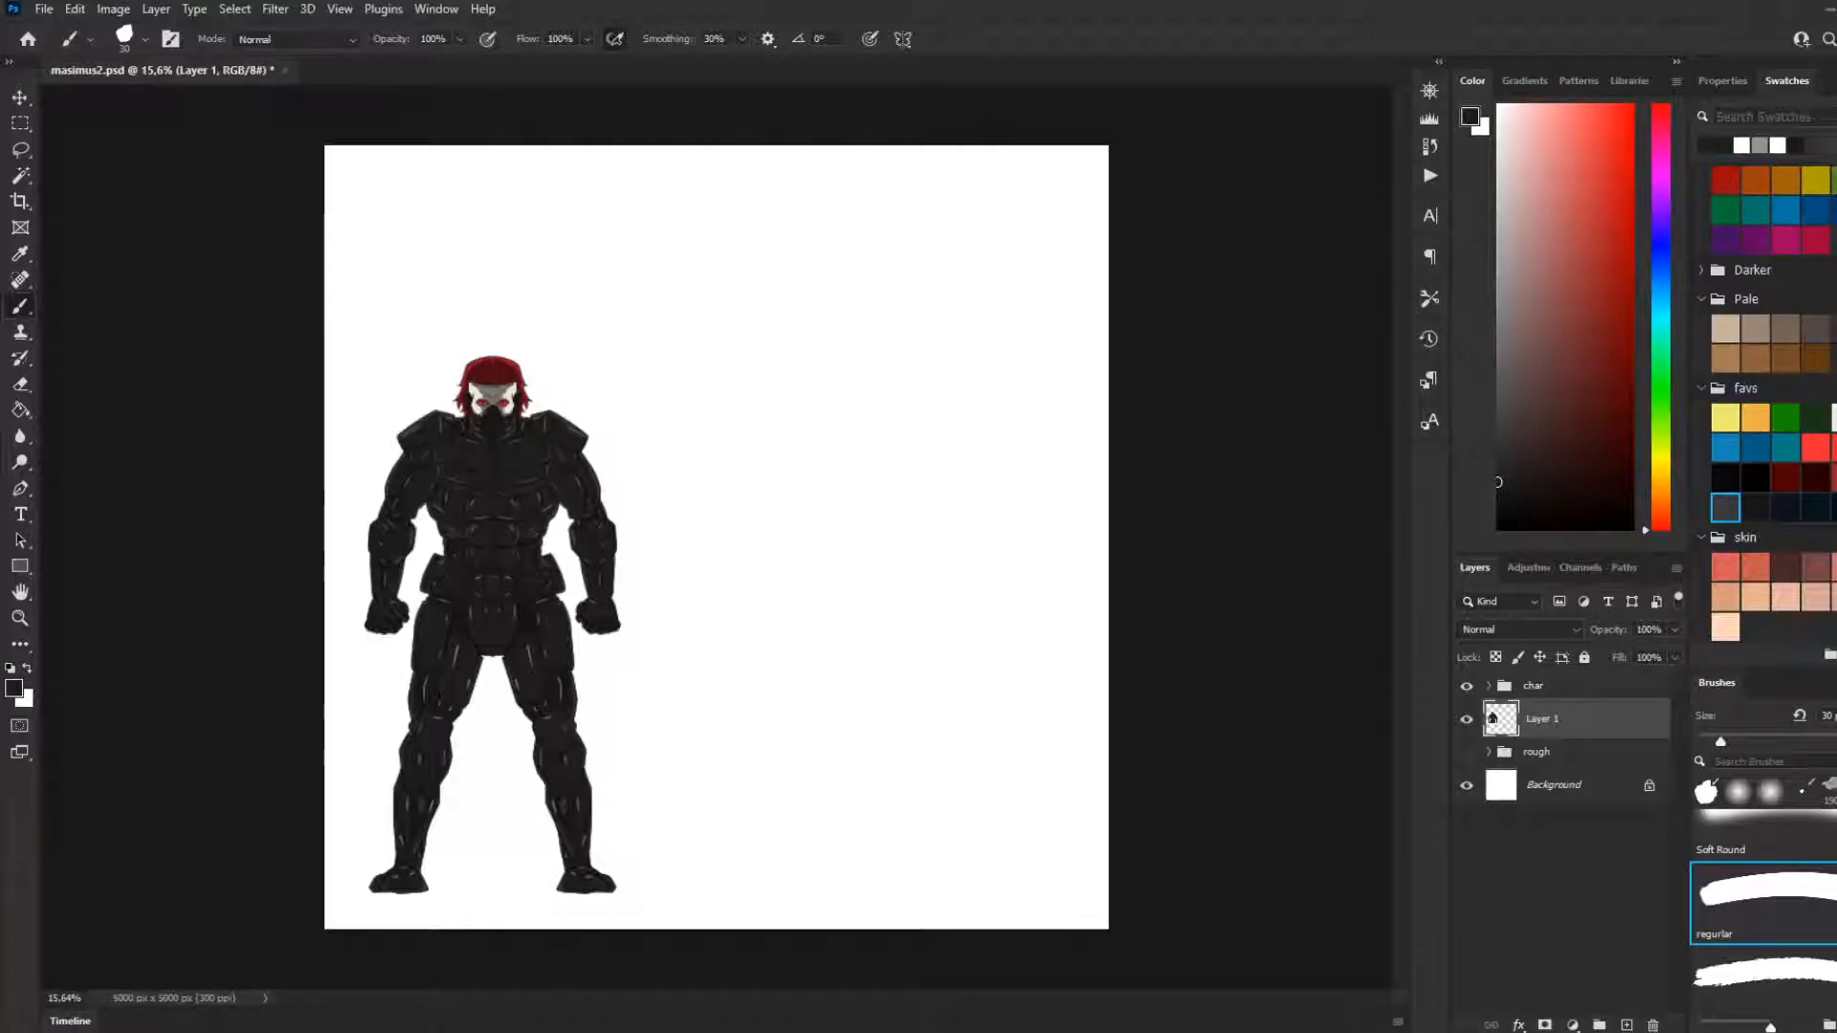
Save masimus2.psd with the rough group hidden
{"action": "left_click", "coordinate": [27, 122]}
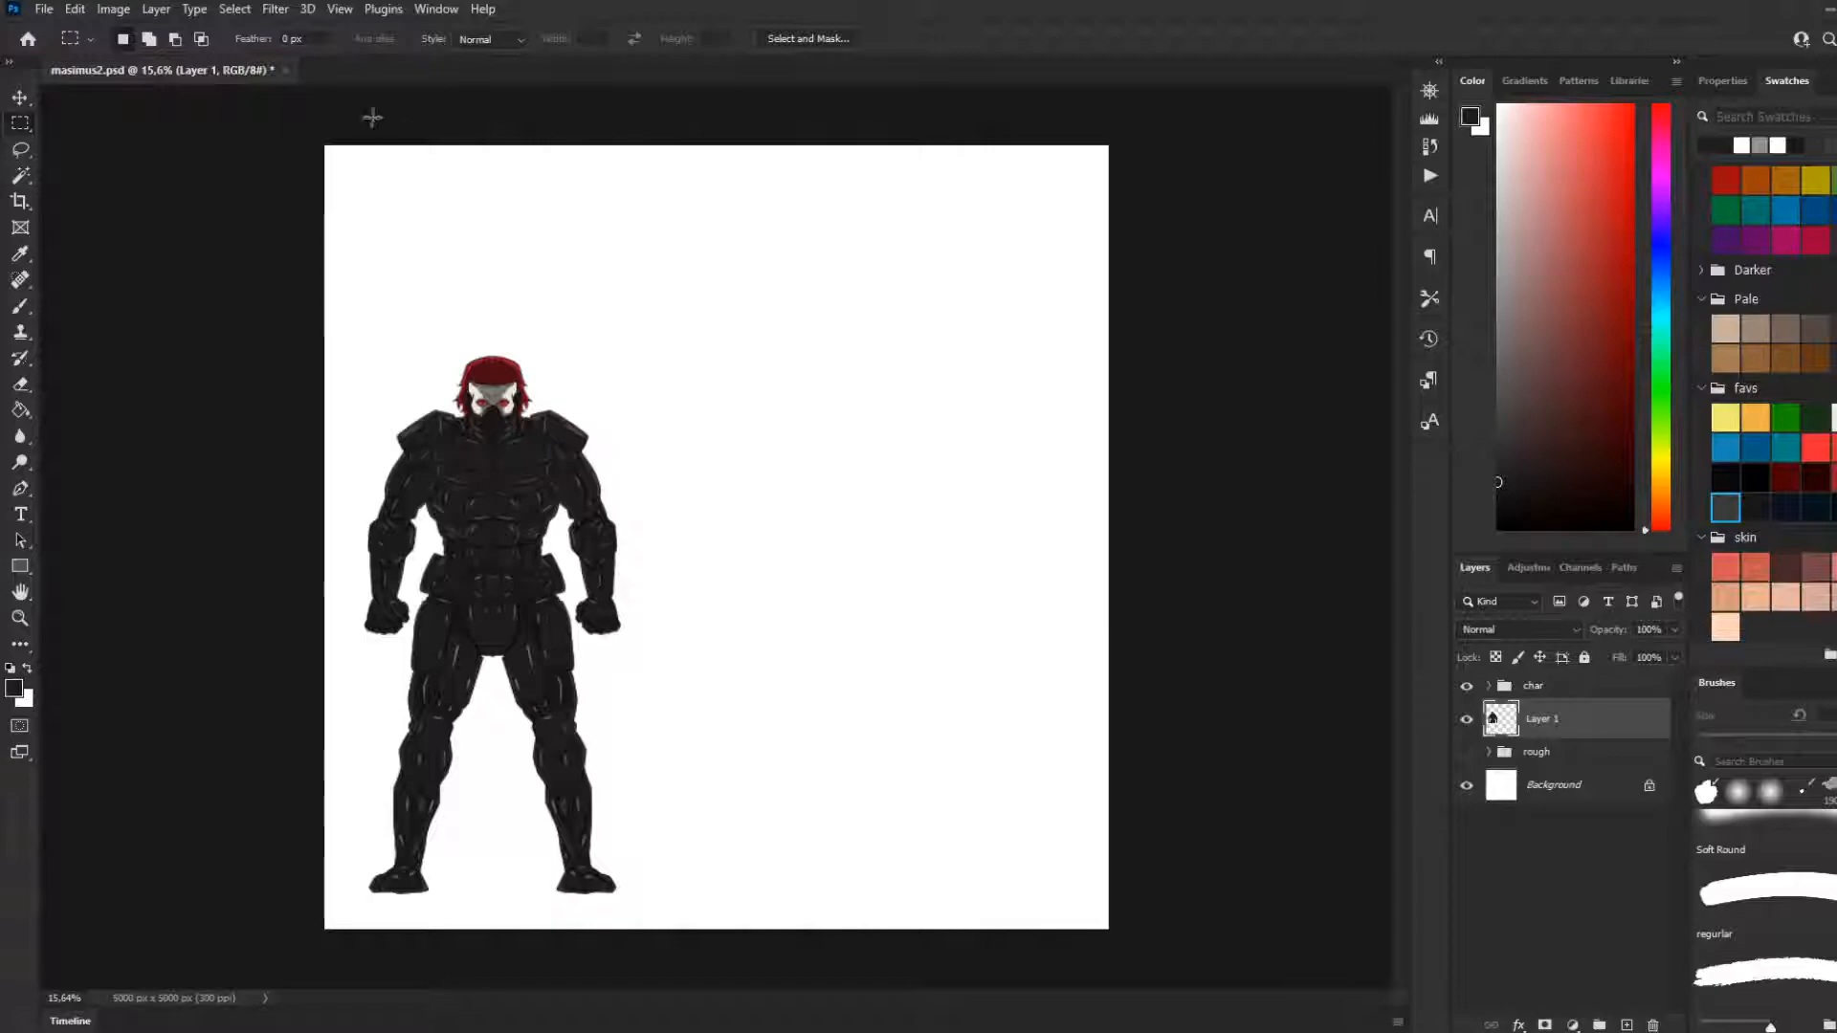
{"action": "key", "text": "ctrl+s"}
{"action": "scroll", "coordinate": [516, 623], "scroll_direction": "down", "scroll_amount": 4}
{"action": "scroll", "coordinate": [533, 585], "scroll_direction": "up", "scroll_amount": 2}
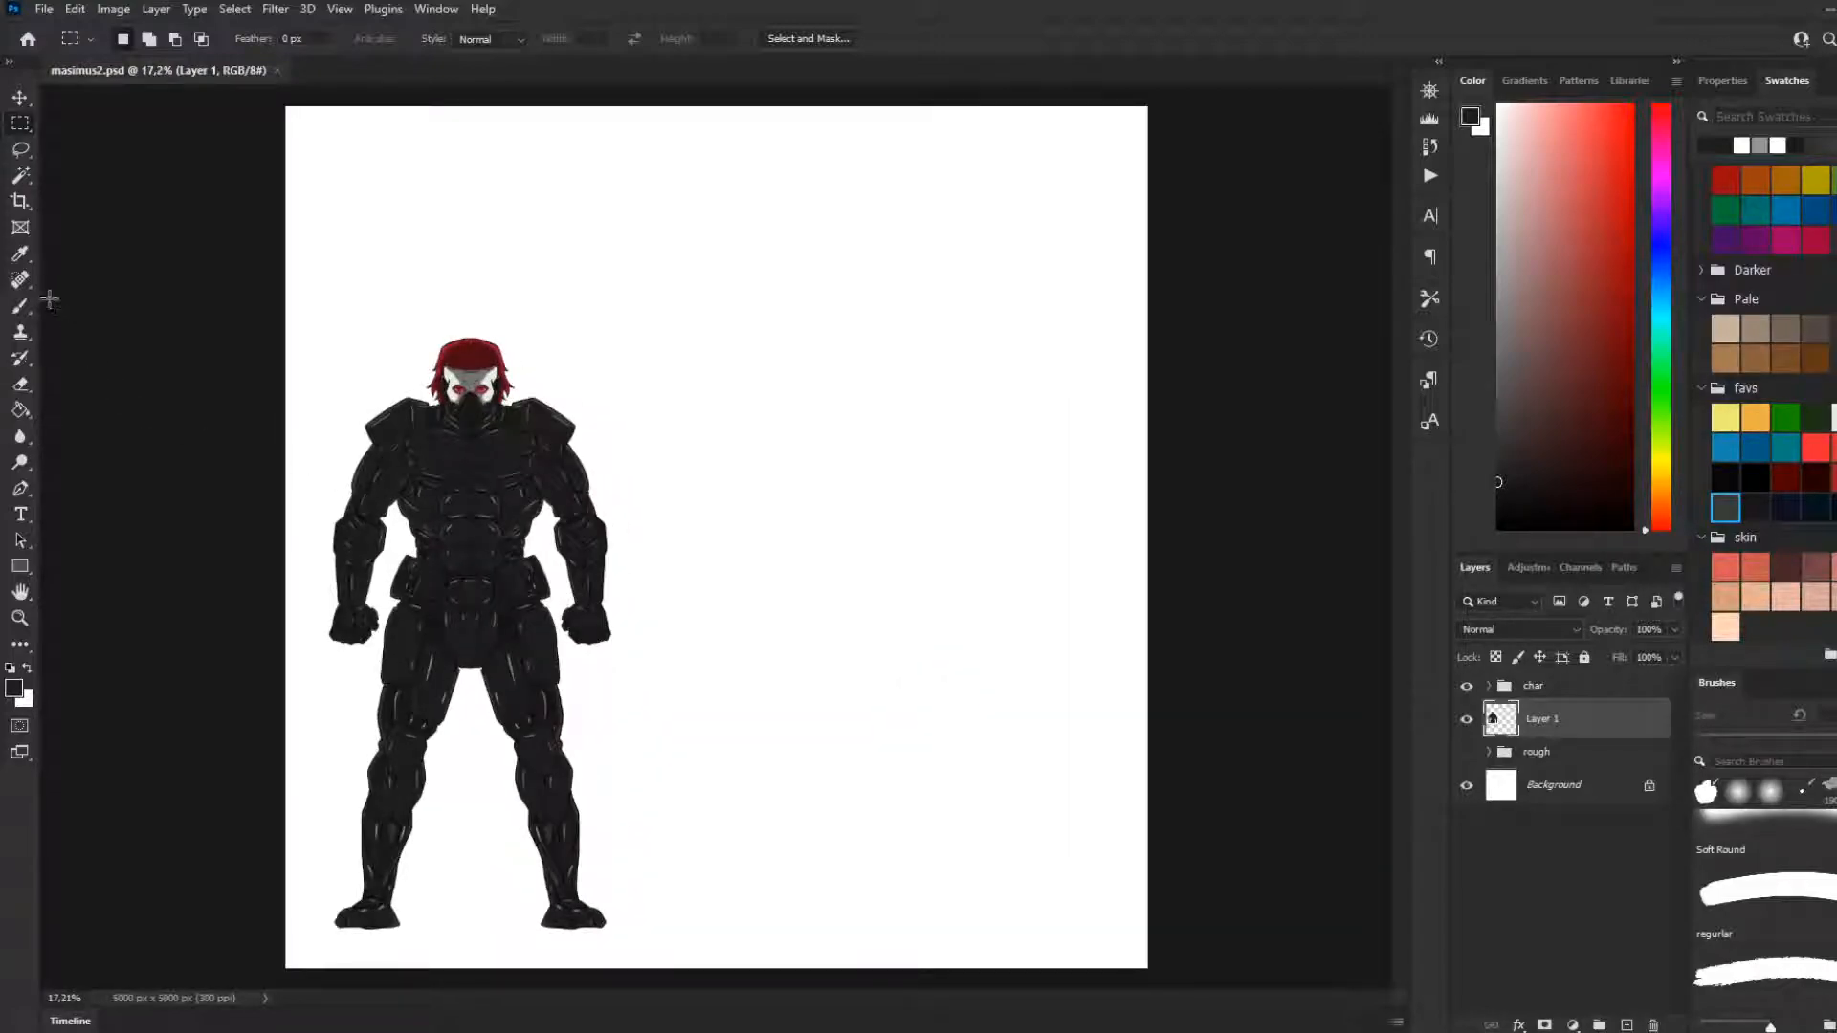
Return to the Brush tool and select the char layer group
{"action": "left_click", "coordinate": [21, 306]}
{"action": "scroll", "coordinate": [689, 517], "scroll_direction": "up", "scroll_amount": 2}
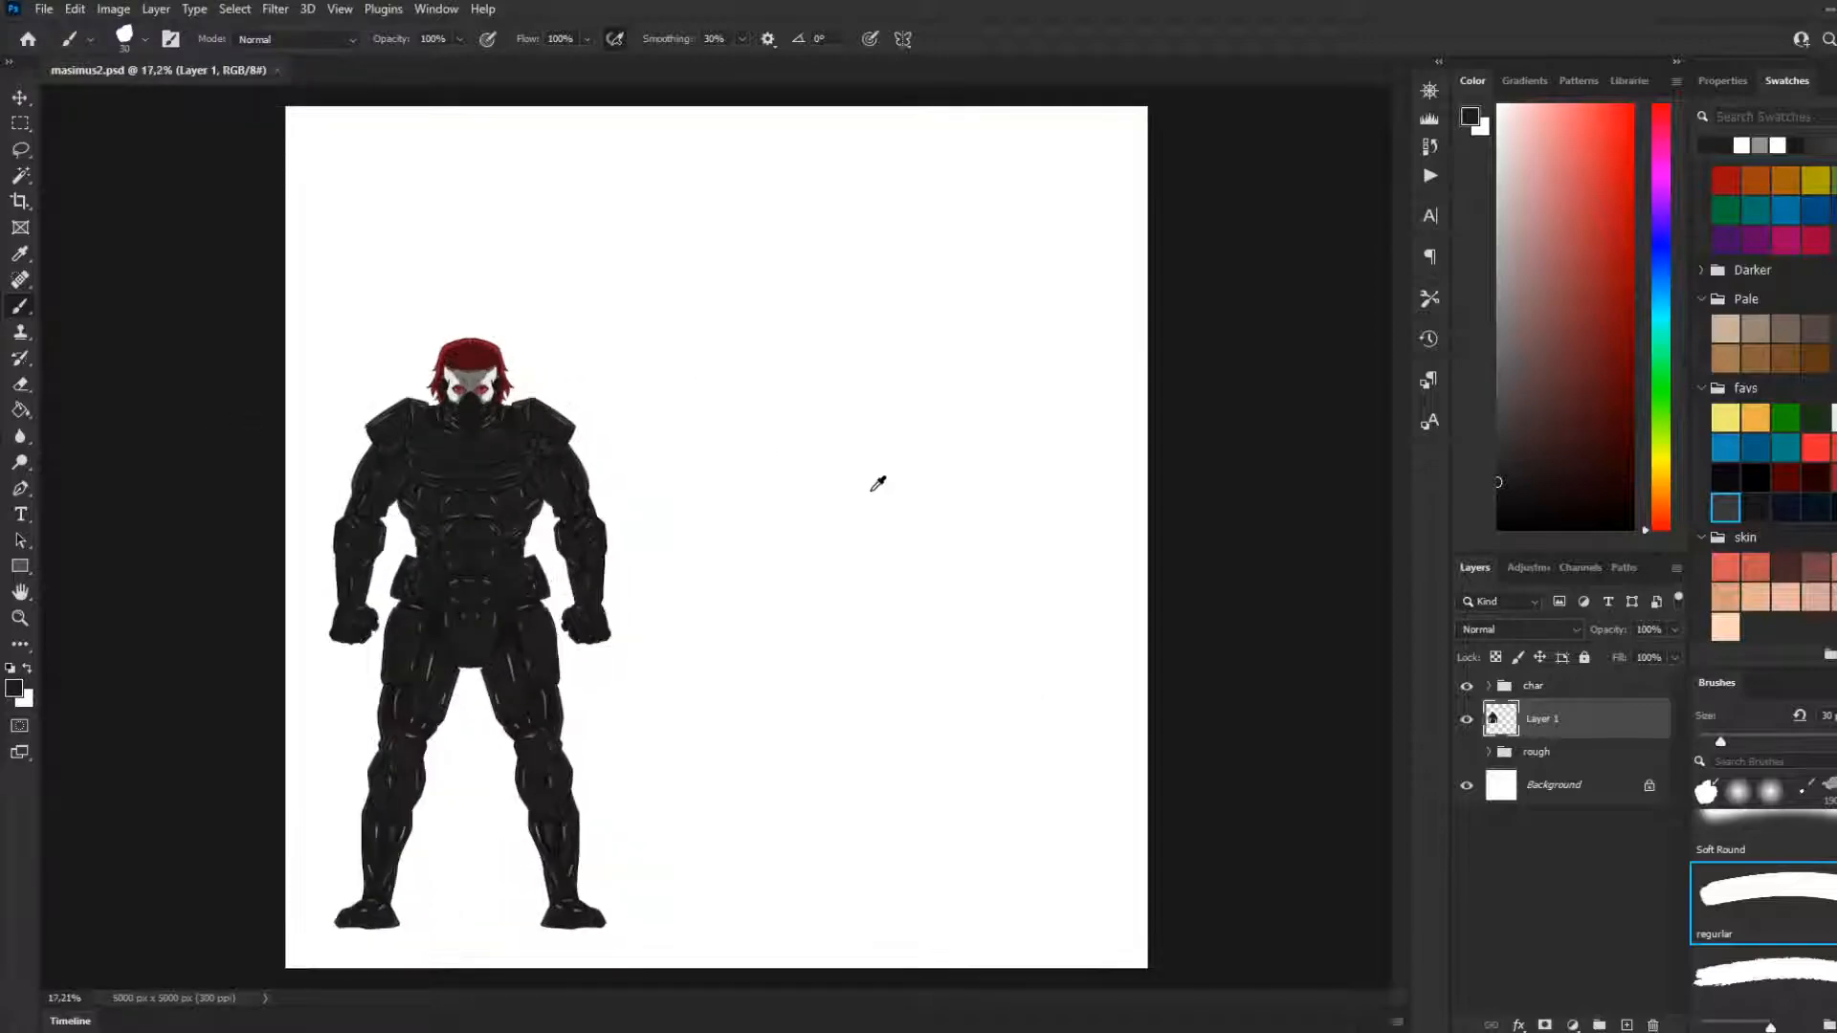
{"action": "scroll", "coordinate": [756, 517], "scroll_direction": "up", "scroll_amount": 1}
{"action": "scroll", "coordinate": [722, 517], "scroll_direction": "down", "scroll_amount": 1}
{"action": "scroll", "coordinate": [670, 513], "scroll_direction": "up", "scroll_amount": 1}
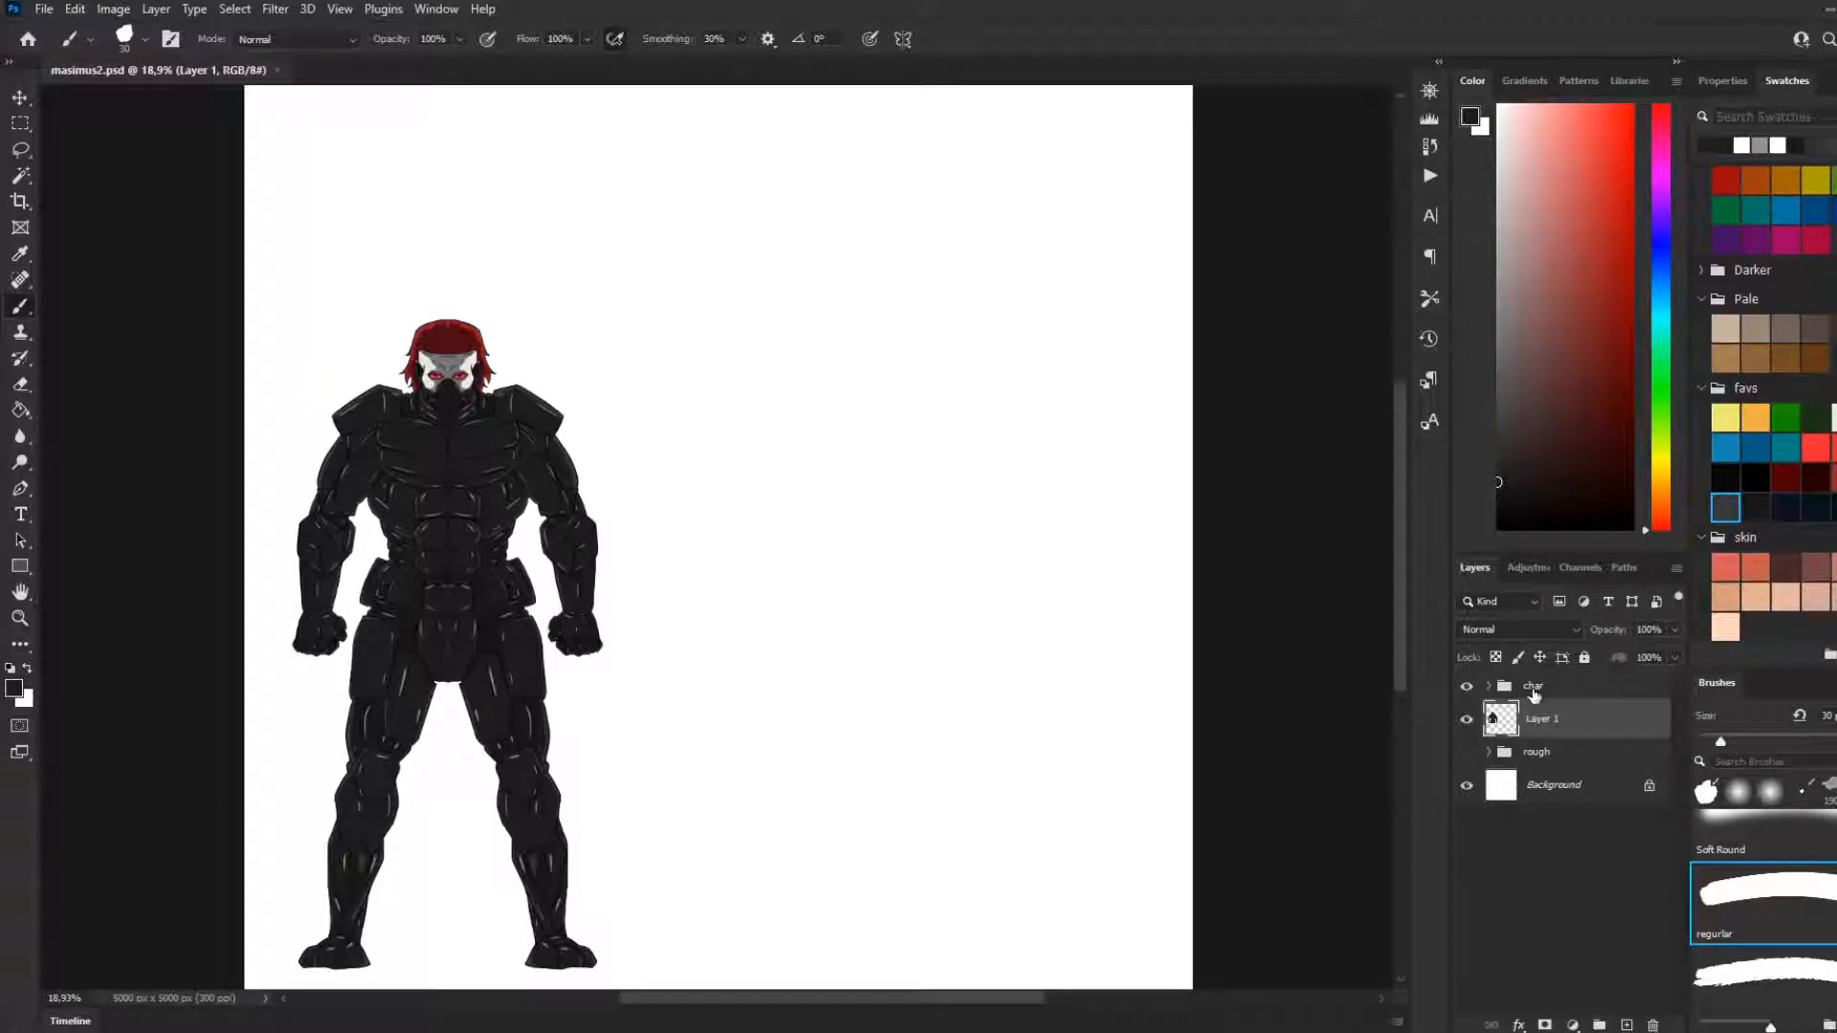
{"action": "left_click", "coordinate": [1533, 687]}
{"action": "scroll", "coordinate": [672, 565], "scroll_direction": "down", "scroll_amount": 2}
{"action": "scroll", "coordinate": [672, 564], "scroll_direction": "up", "scroll_amount": 1}
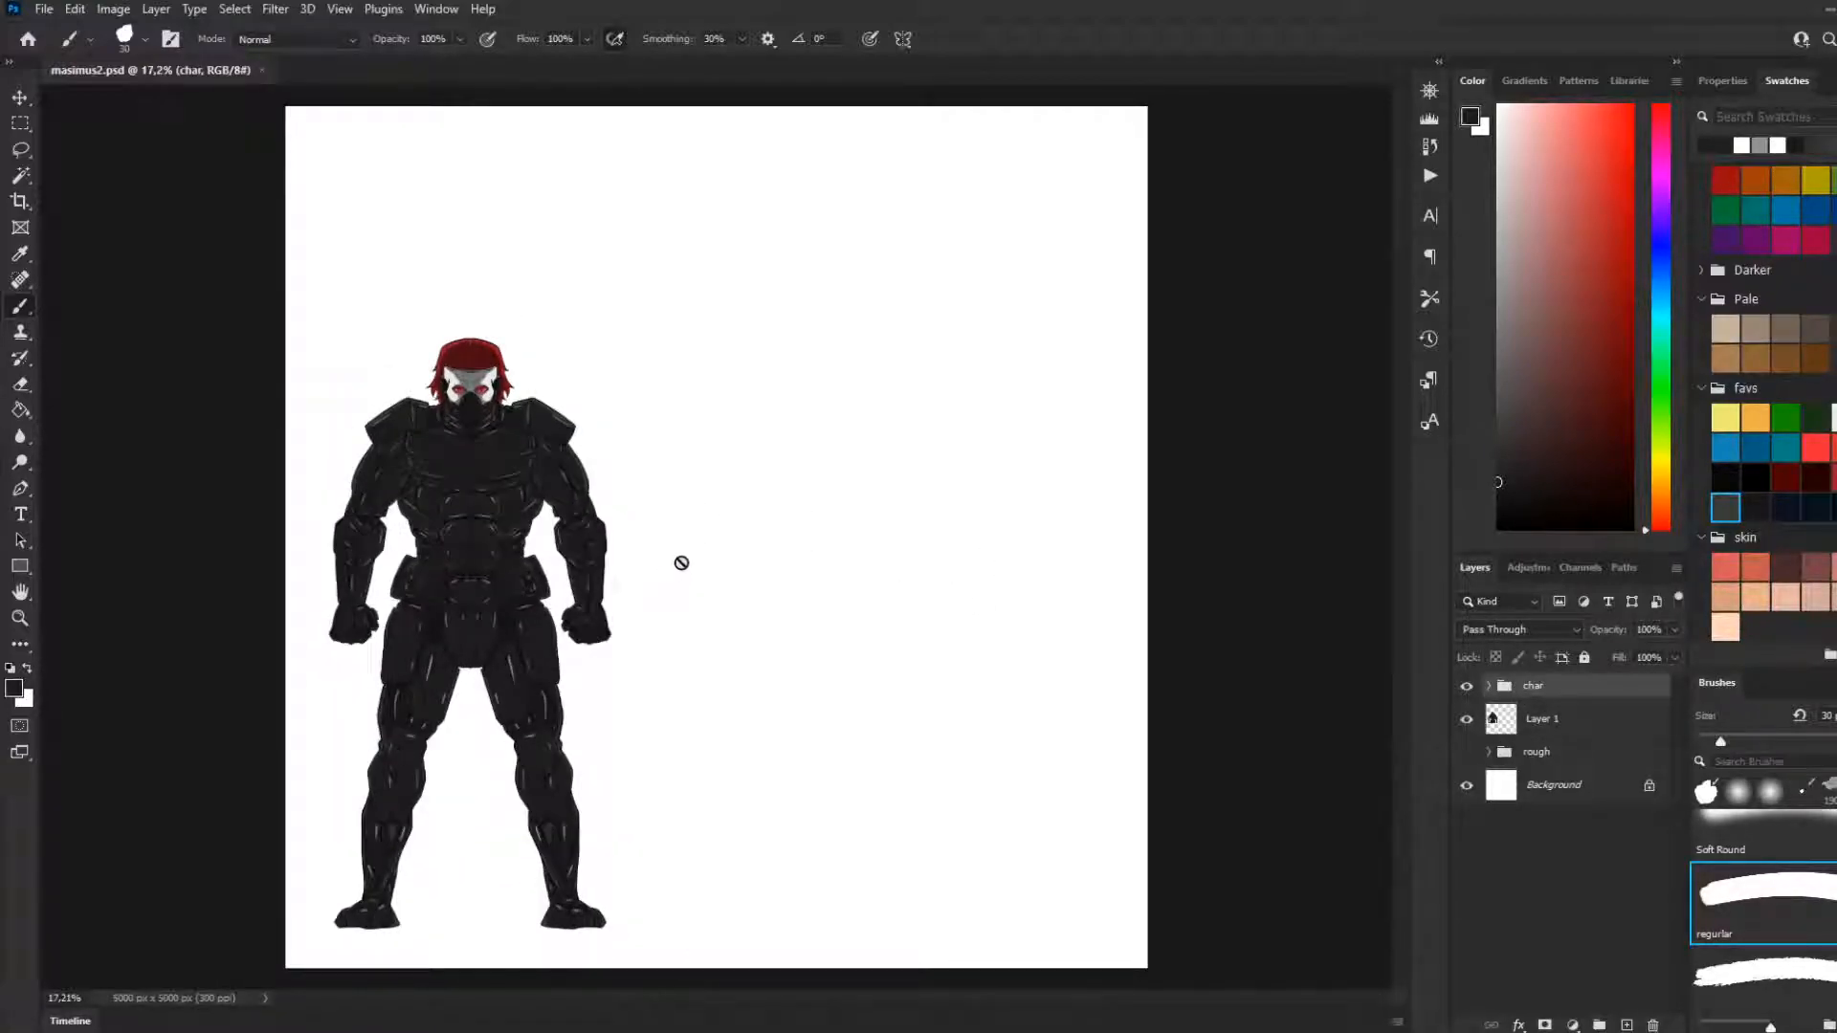